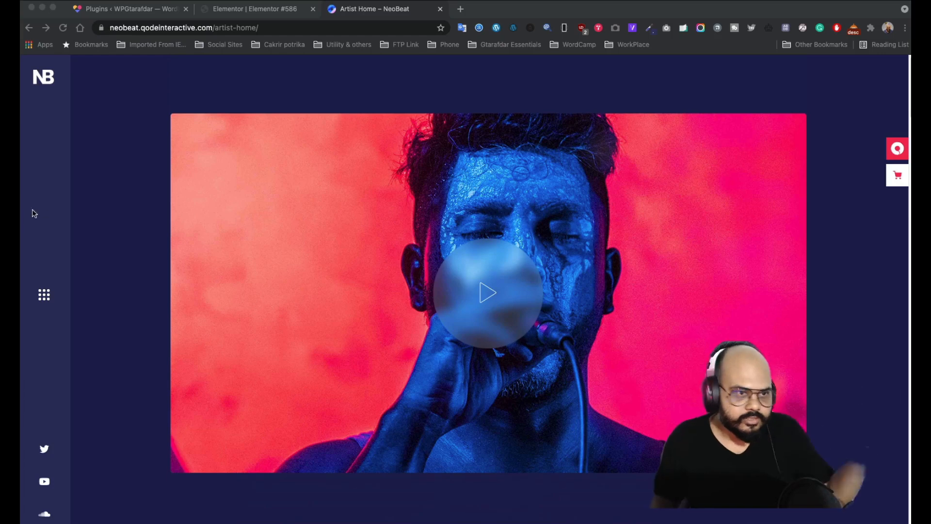
# - Inspect the NeoBeat demo's side navigation menu by opening and closing it
pyautogui.click(44, 294)
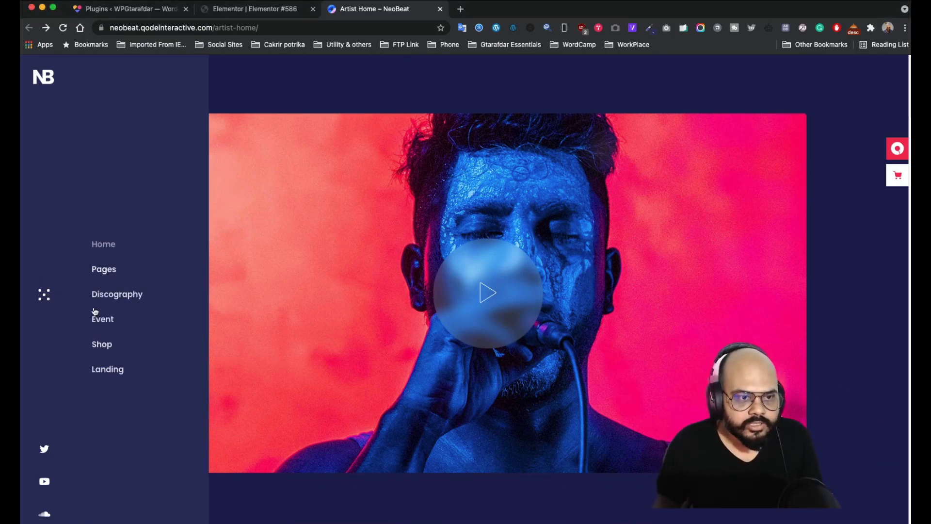
pyautogui.click(49, 294)
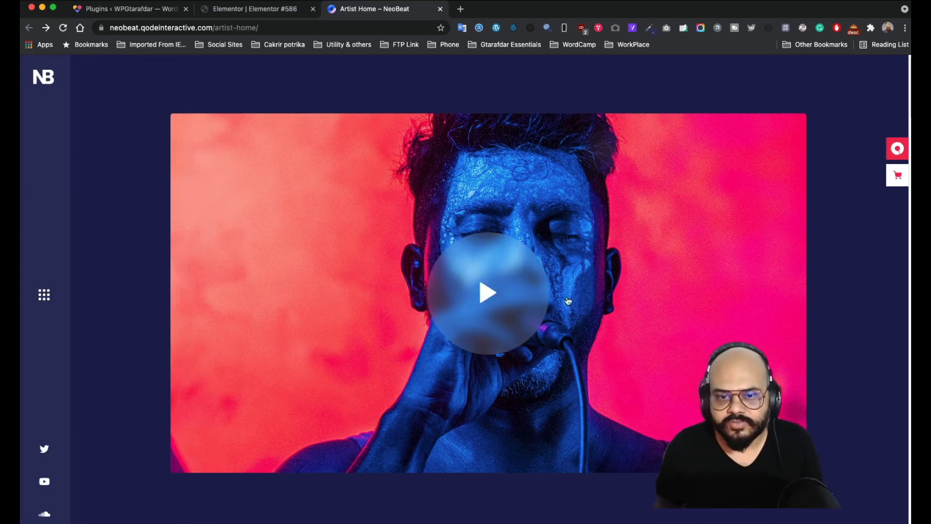
pyautogui.scroll(-8, 589, 284)
pyautogui.scroll(8, 484, 316)
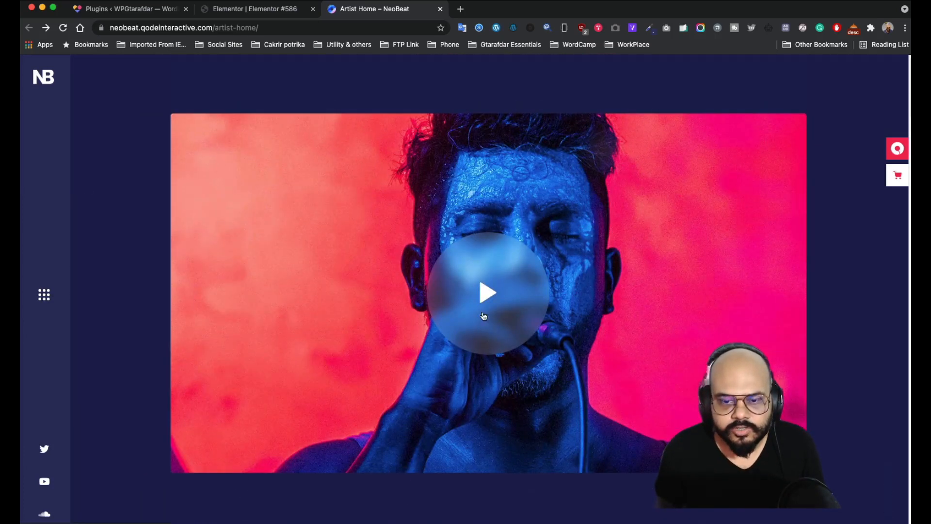
pyautogui.scroll(-5, 545, 345)
pyautogui.scroll(5, 528, 271)
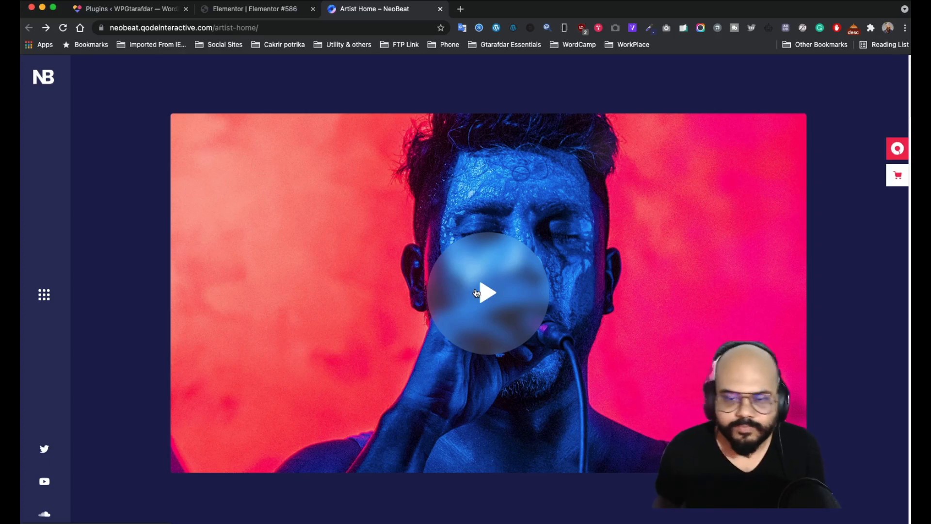
# - Play and close the demo's hero video, then browse the upper page sections
pyautogui.click(494, 293)
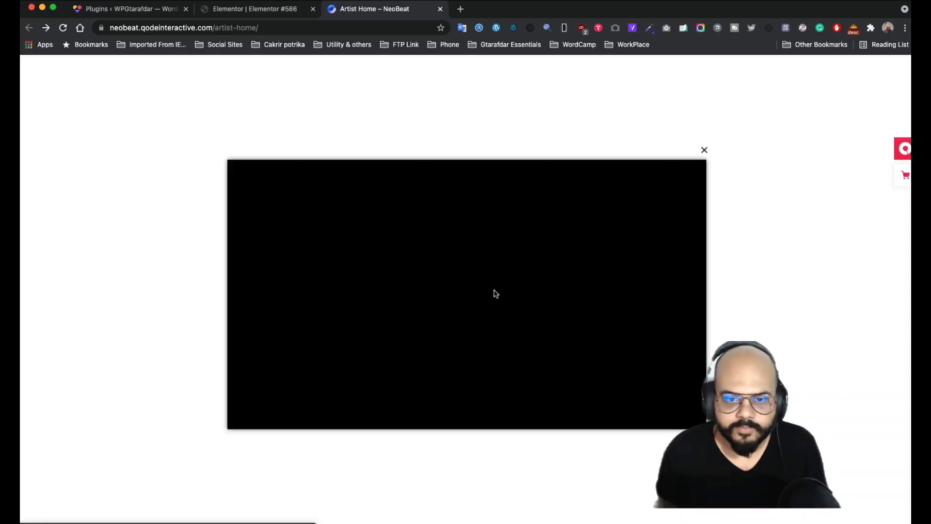
pyautogui.click(704, 150)
pyautogui.scroll(-3, 555, 232)
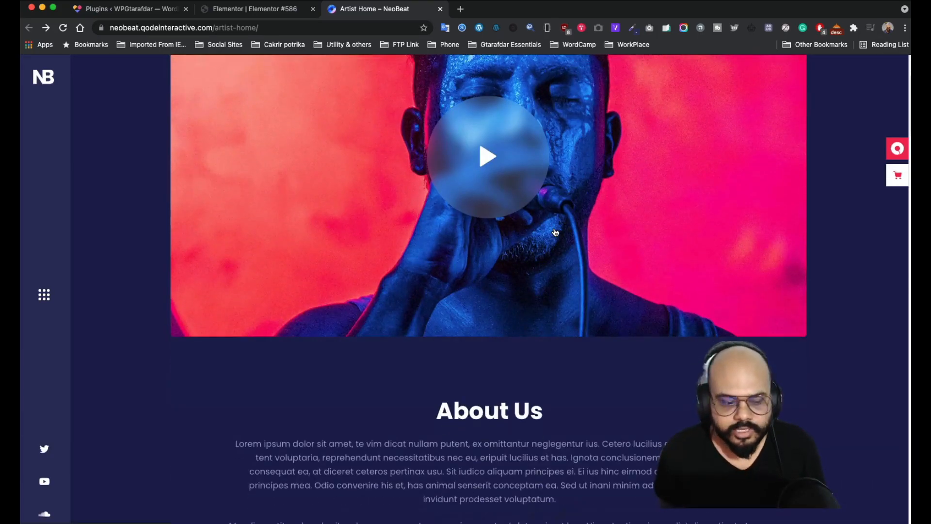
pyautogui.scroll(-6, 555, 232)
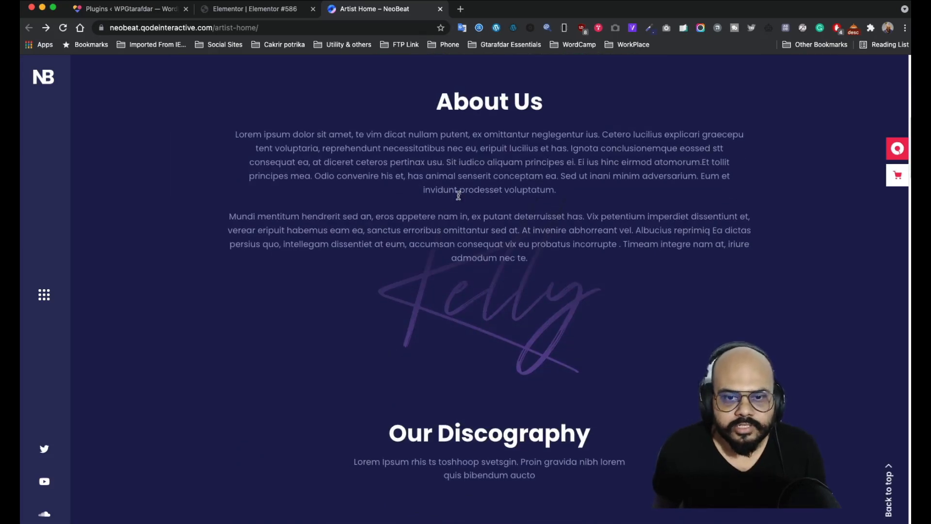
pyautogui.scroll(2, 540, 218)
pyautogui.scroll(-3, 470, 274)
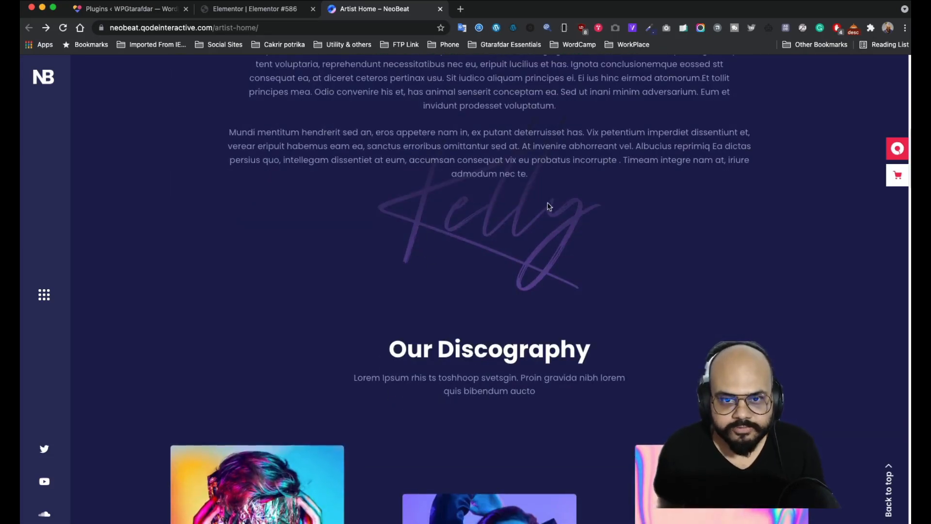
pyautogui.scroll(2, 494, 245)
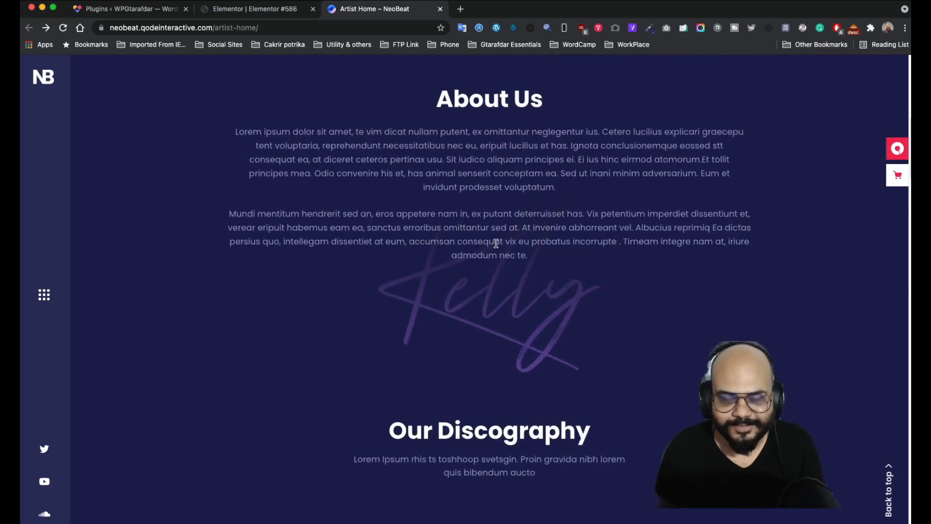
pyautogui.scroll(-2, 527, 290)
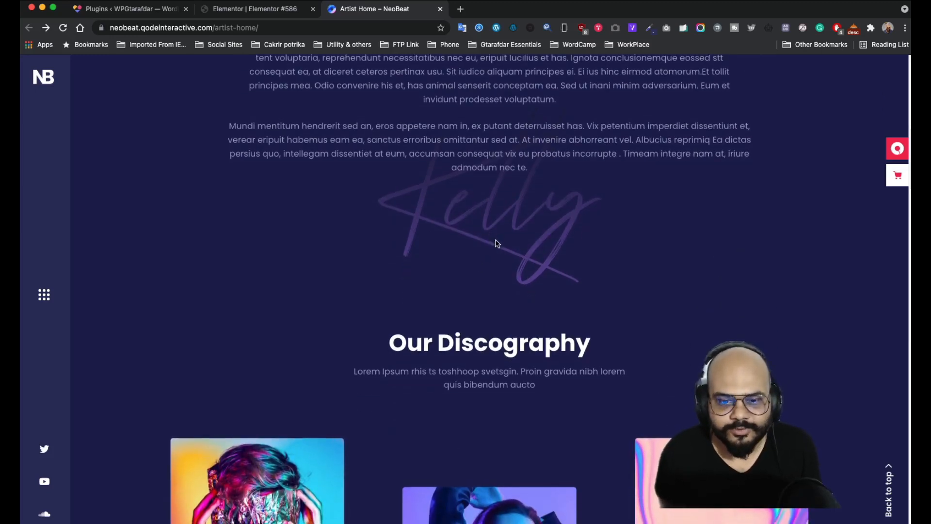
pyautogui.scroll(-2, 485, 242)
pyautogui.scroll(-7, 477, 240)
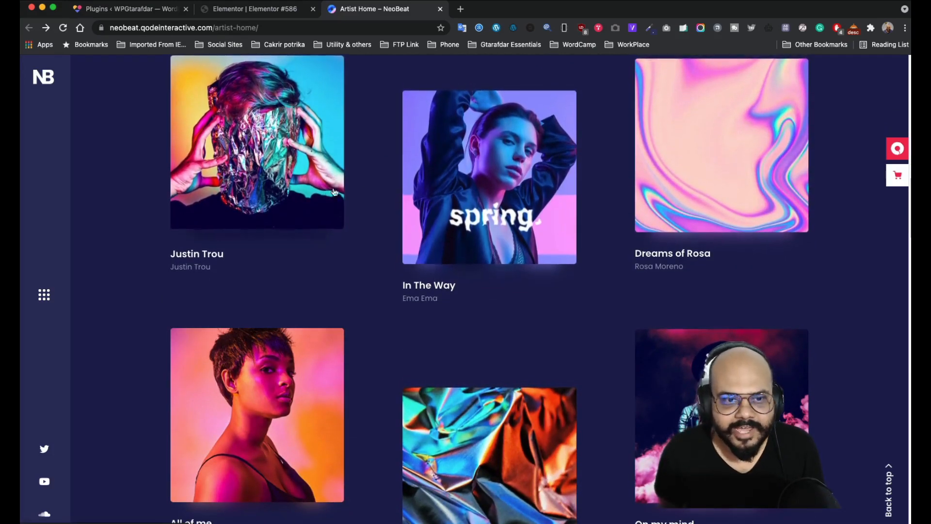
pyautogui.scroll(2, 575, 273)
pyautogui.scroll(-6, 575, 273)
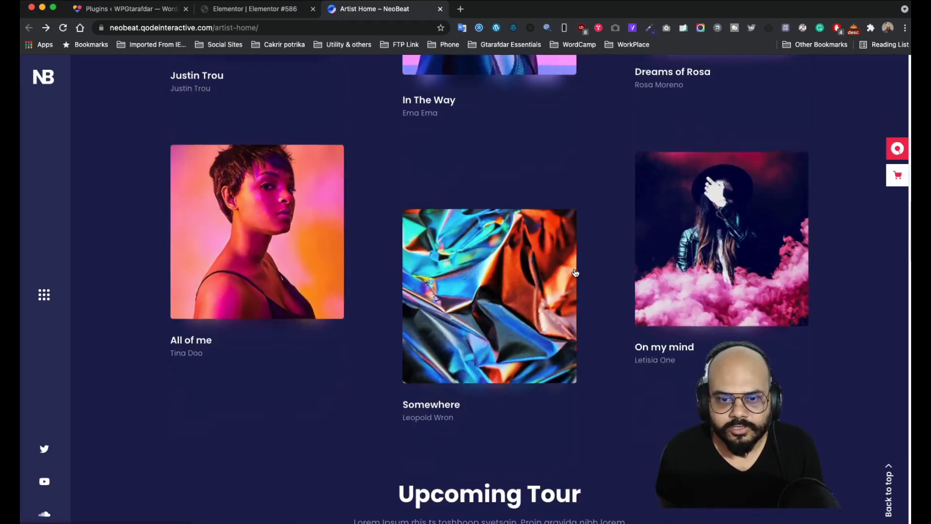
pyautogui.scroll(-7, 596, 268)
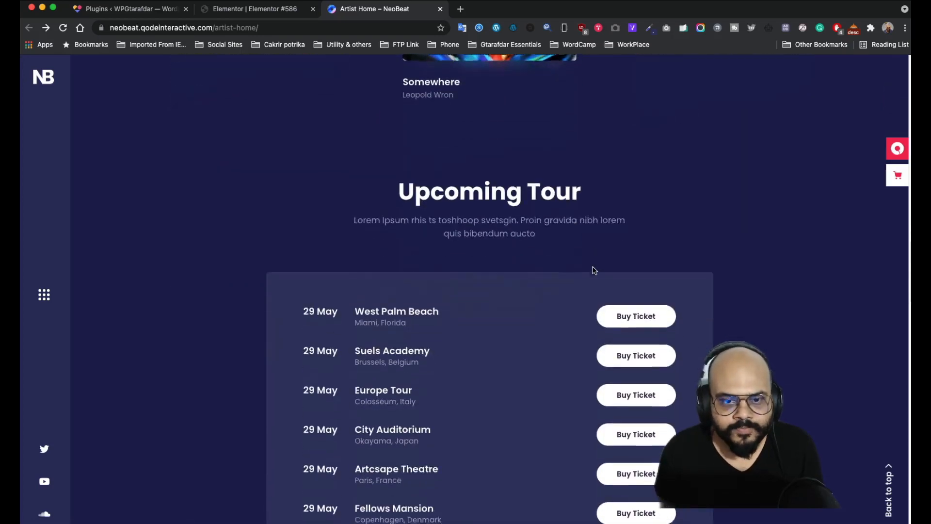
pyautogui.scroll(-6, 597, 241)
pyautogui.scroll(2, 486, 195)
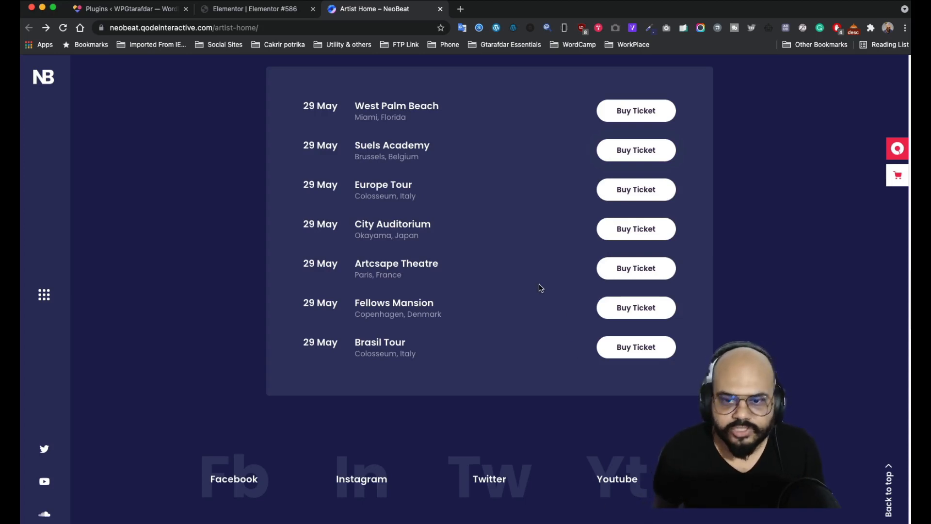
# - Scroll through the rest of the NeoBeat demo page and jump back to the top
pyautogui.scroll(-3, 538, 287)
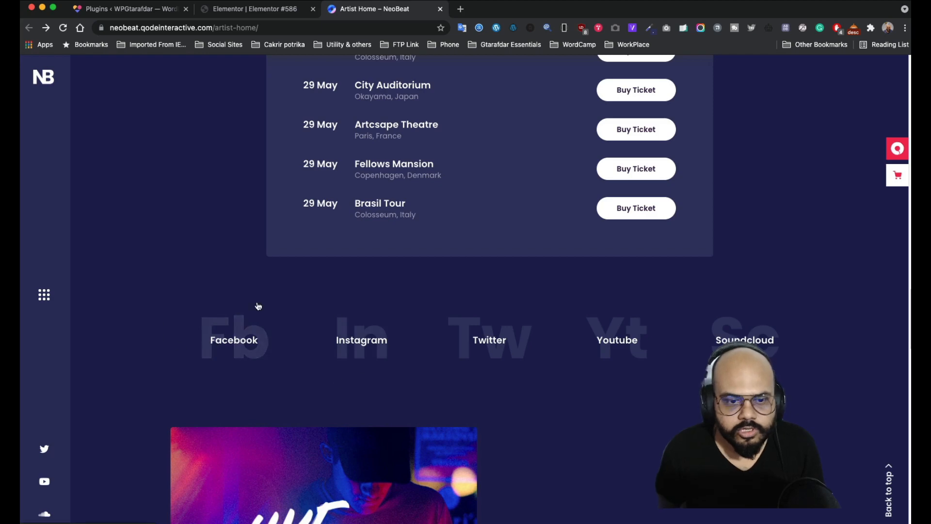
pyautogui.scroll(-3, 258, 305)
pyautogui.scroll(-2, 286, 266)
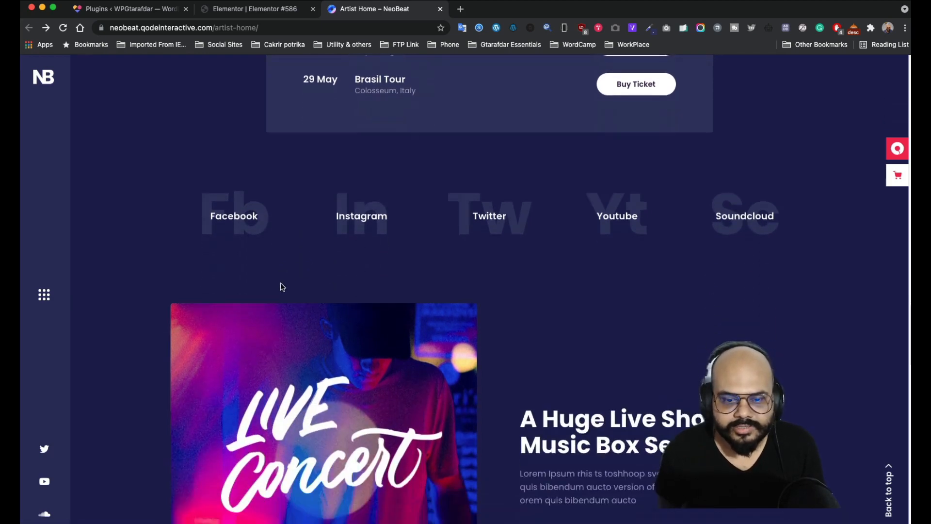
pyautogui.scroll(-5, 282, 286)
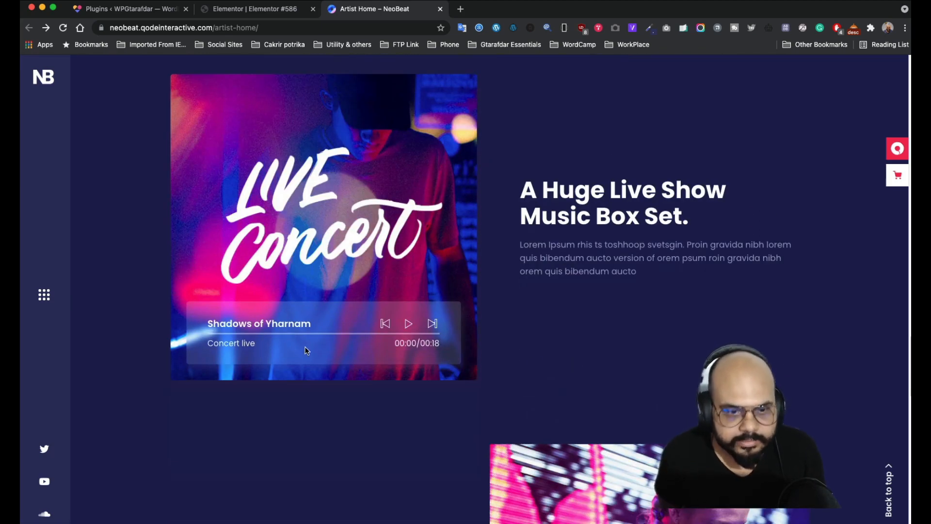
pyautogui.scroll(-8, 305, 350)
pyautogui.scroll(-4, 304, 308)
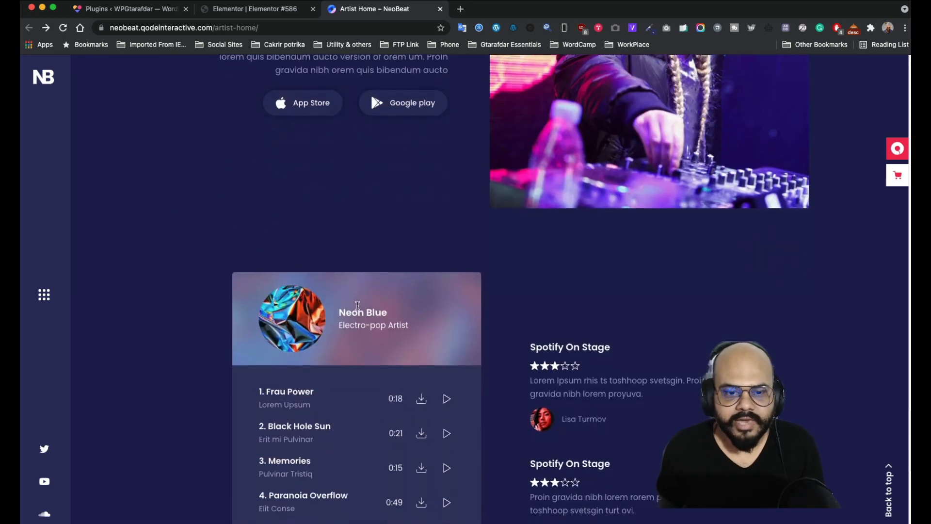
pyautogui.scroll(-3, 358, 305)
pyautogui.scroll(-3, 422, 376)
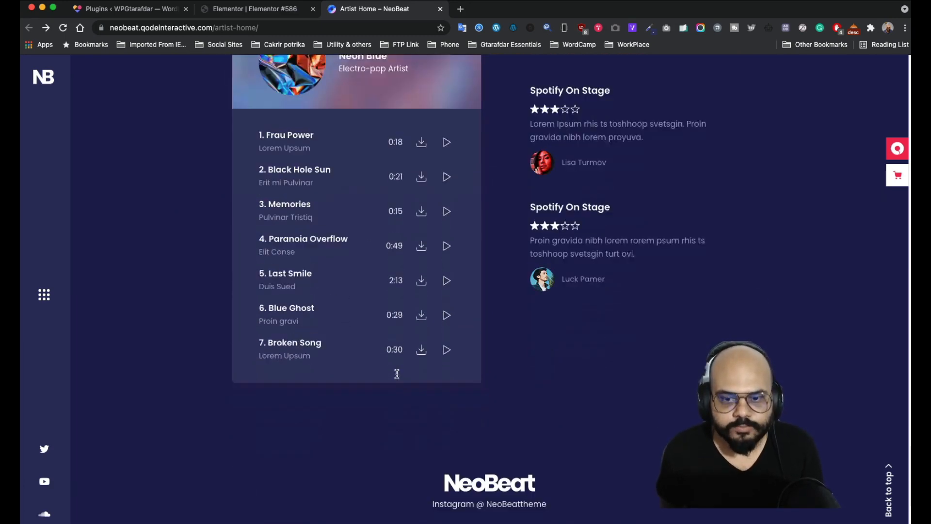
pyautogui.scroll(-3, 547, 234)
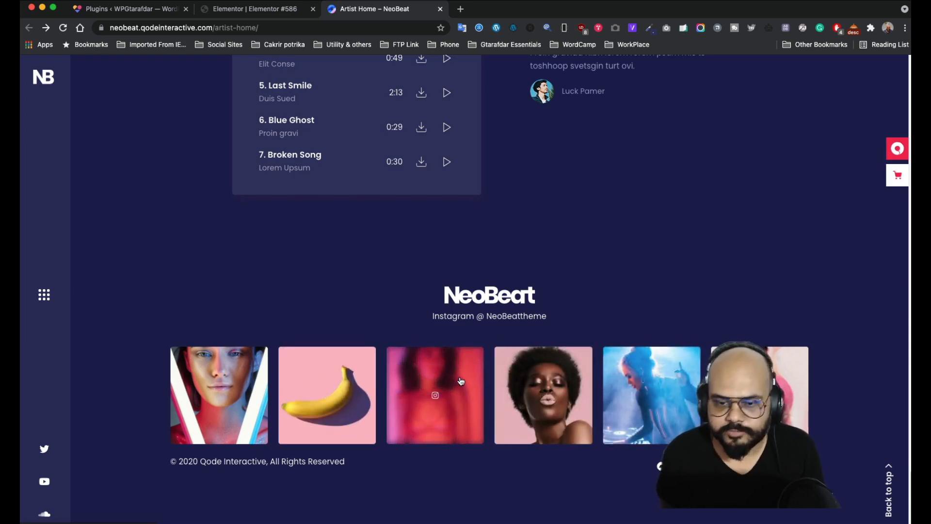
pyautogui.scroll(15, 461, 381)
pyautogui.scroll(-5, 459, 373)
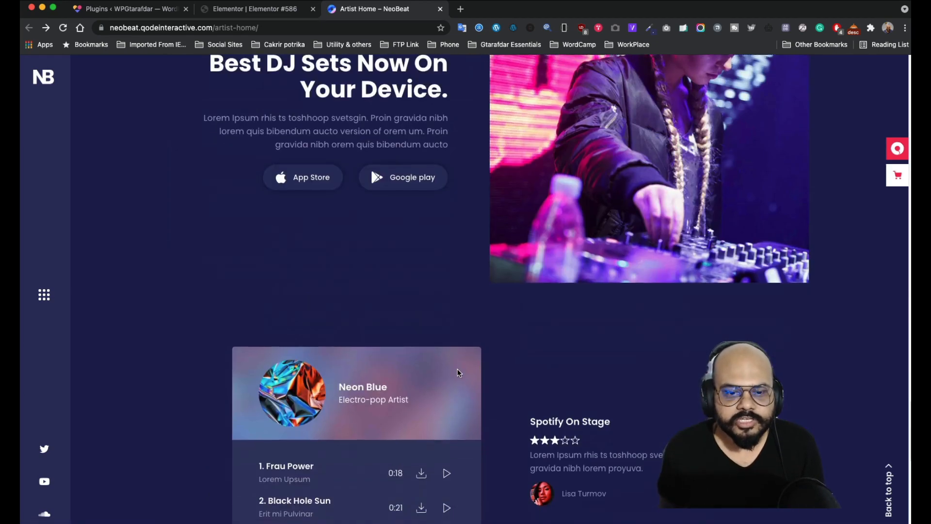
pyautogui.scroll(-4, 459, 373)
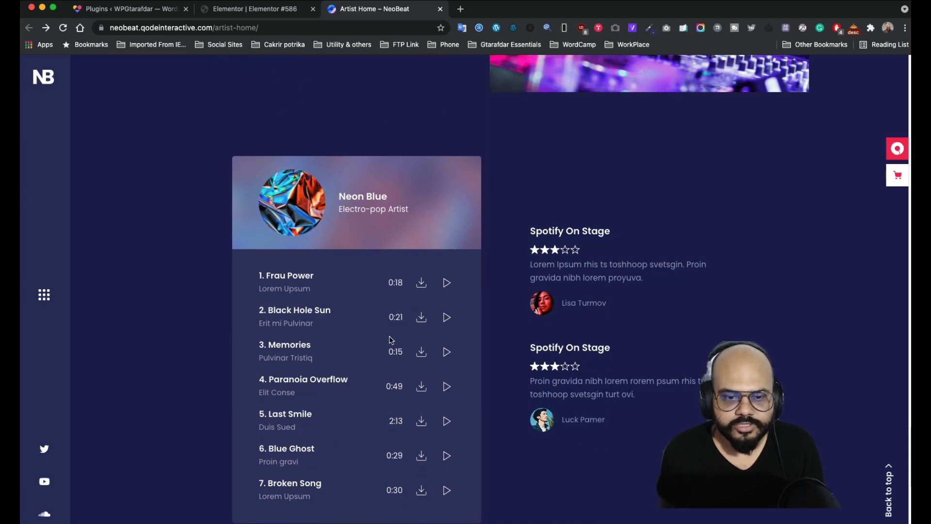
pyautogui.scroll(11, 391, 339)
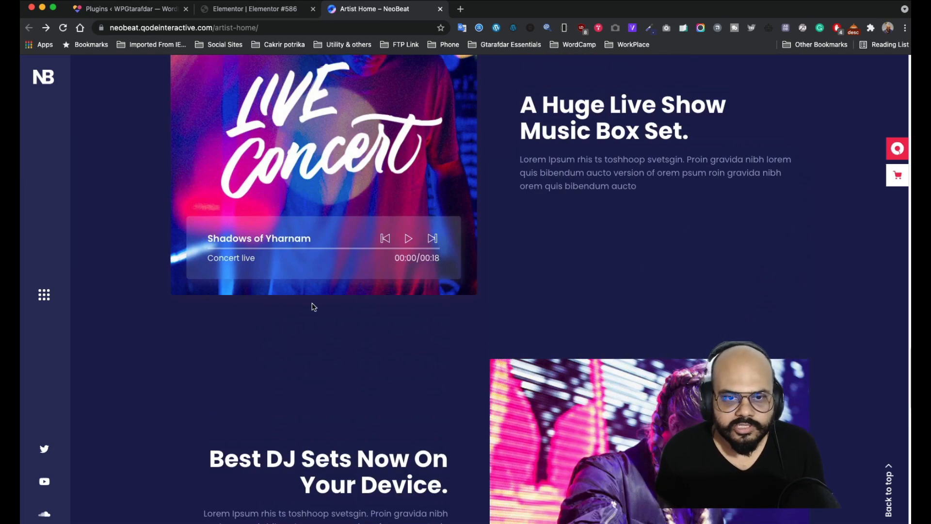
pyautogui.scroll(12, 316, 291)
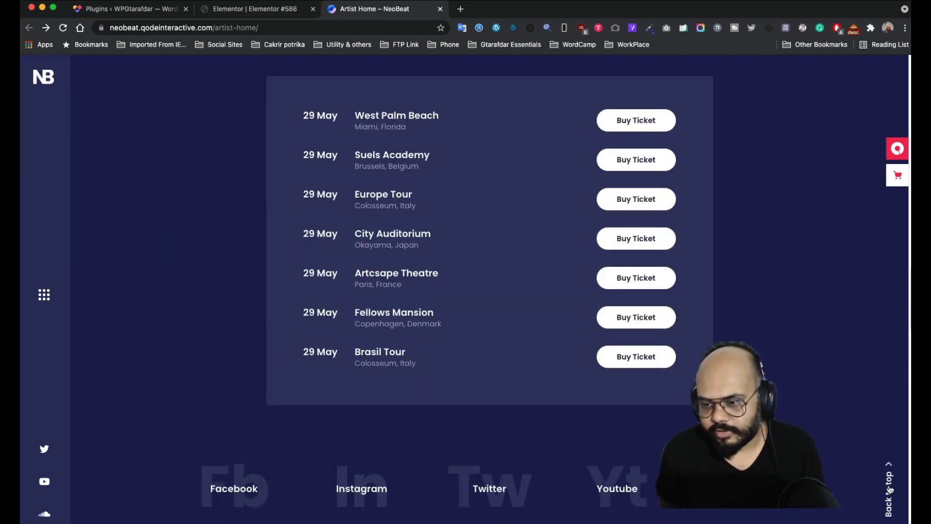
pyautogui.click(889, 494)
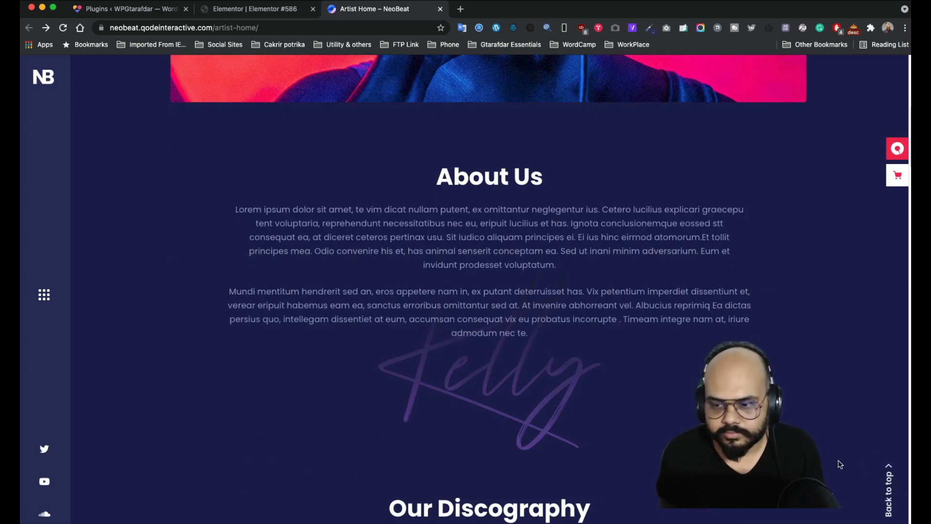
pyautogui.scroll(6, 224, 357)
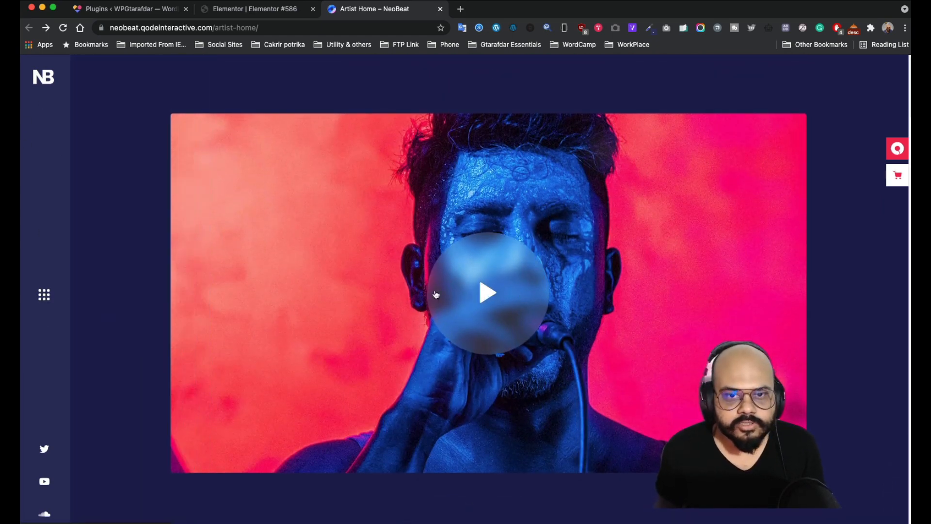
pyautogui.scroll(-5, 239, 245)
pyautogui.scroll(3, 191, 268)
pyautogui.scroll(-8, 616, 377)
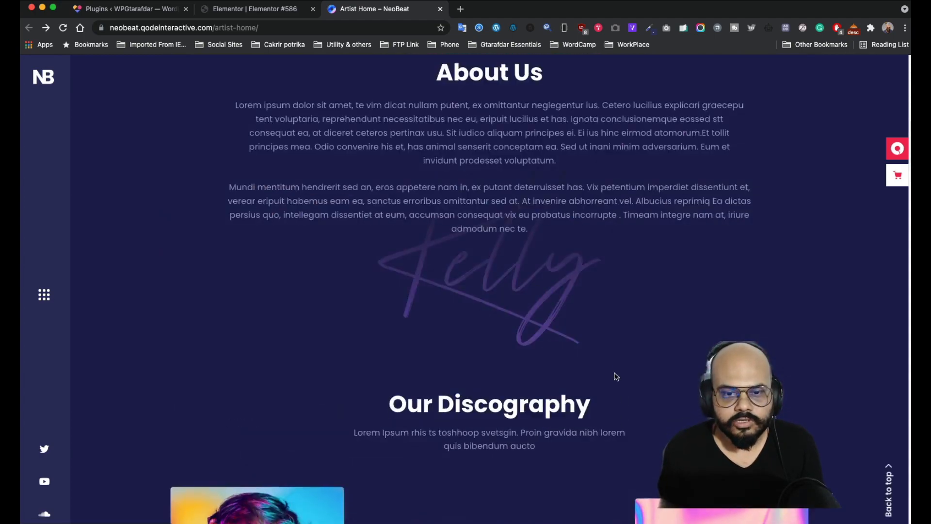
pyautogui.scroll(-5, 616, 376)
pyautogui.scroll(10, 396, 320)
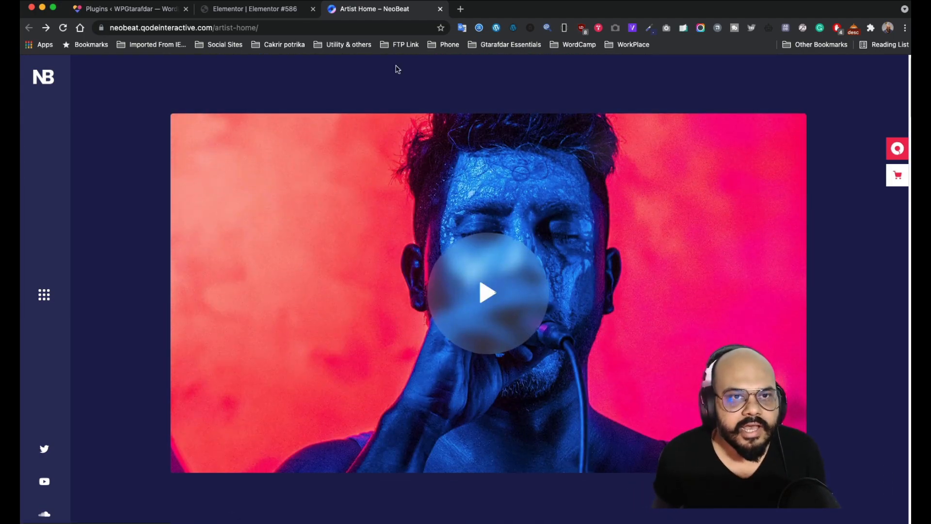
# - Glance at the Elementor editor, then return to the Artist Home – NeoBeat demo page
pyautogui.click(275, 9)
pyautogui.scroll(-10, 467, 339)
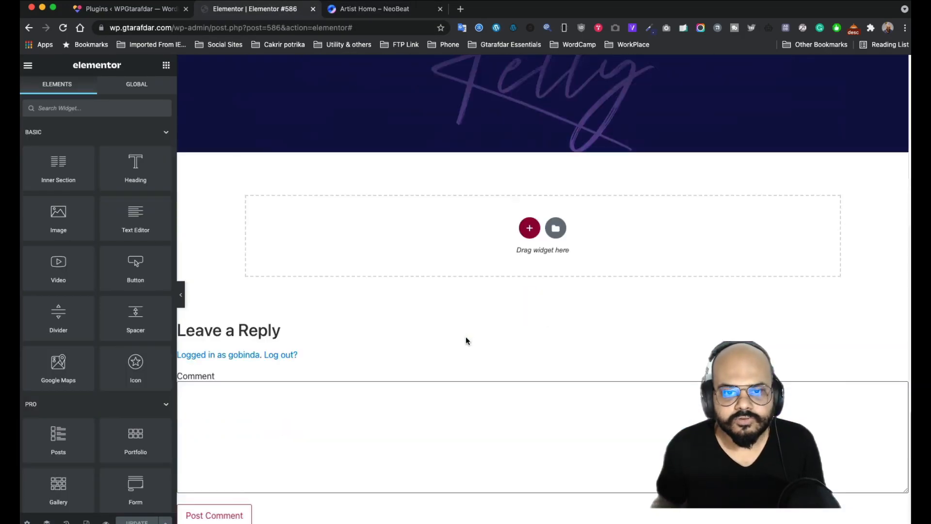
pyautogui.scroll(20, 465, 339)
pyautogui.scroll(-8, 459, 347)
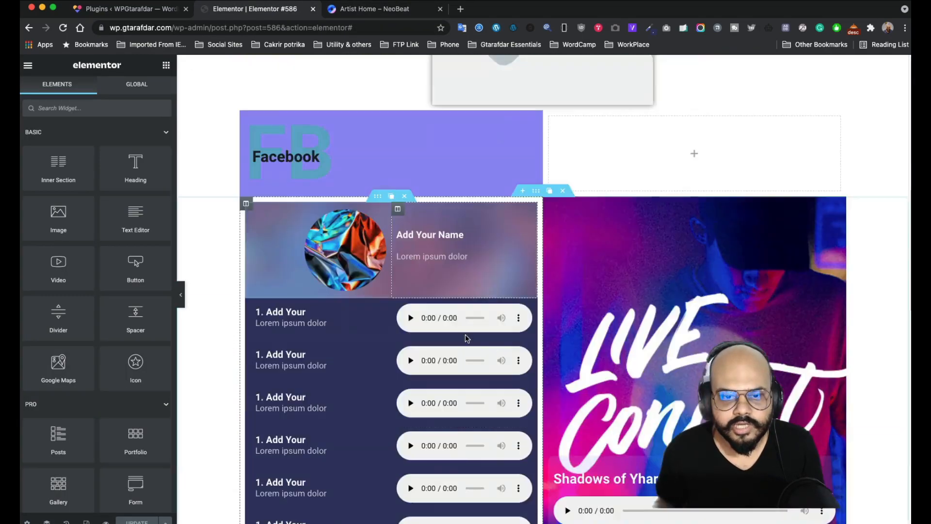
pyautogui.scroll(8, 466, 323)
pyautogui.scroll(-6, 383, 277)
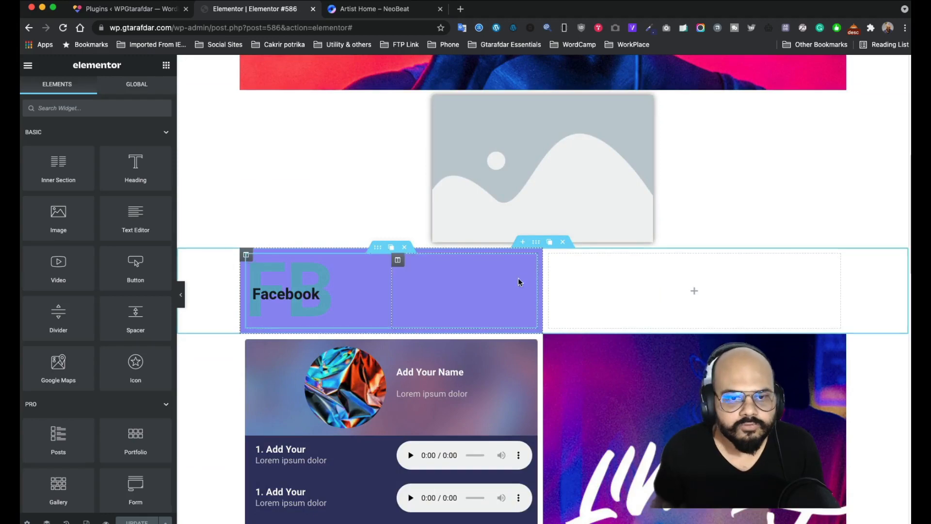
pyautogui.click(353, 11)
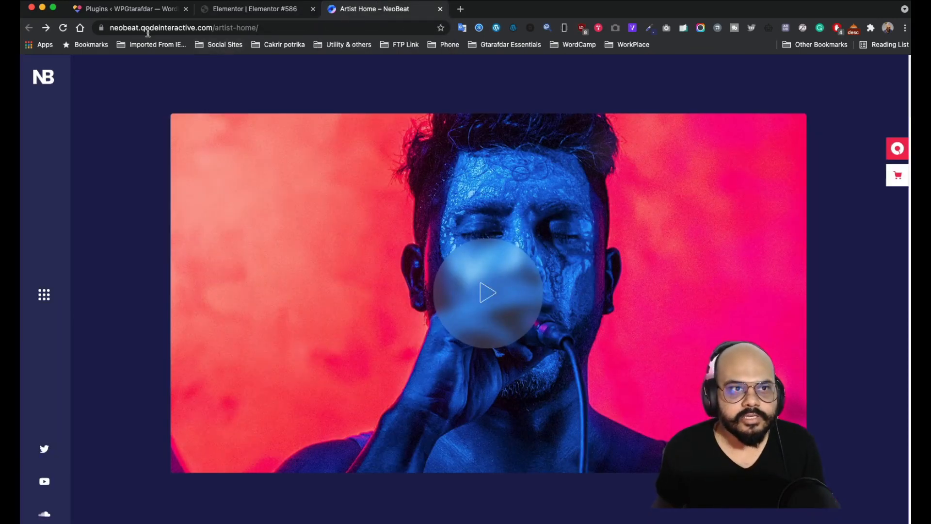
pyautogui.click(155, 16)
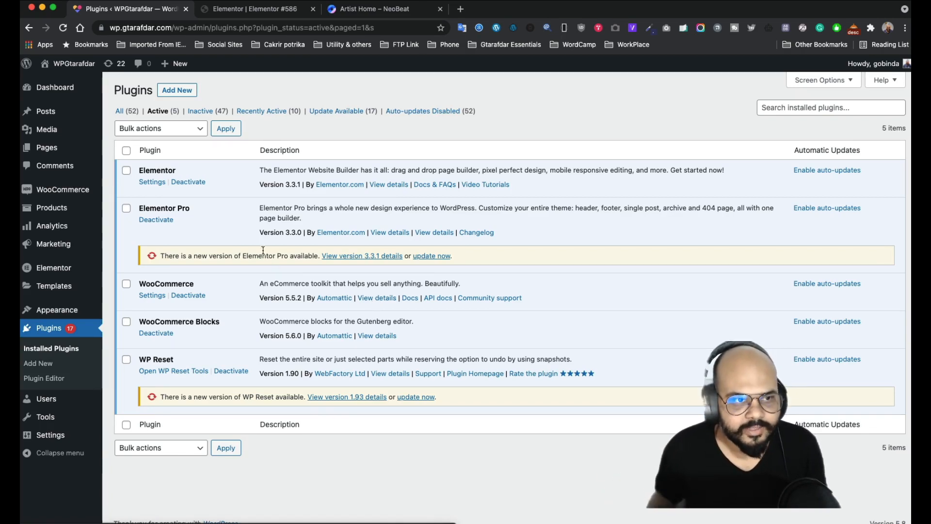
pyautogui.click(356, 11)
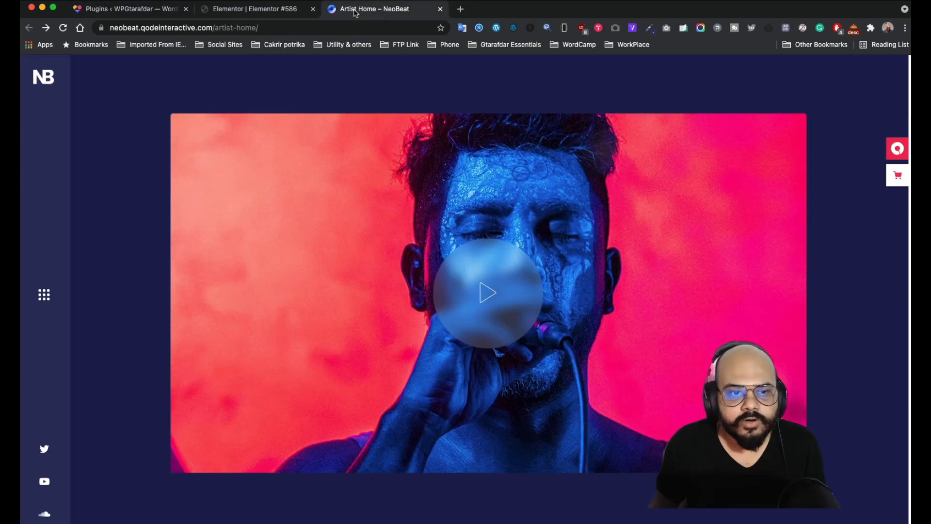
pyautogui.scroll(-6, 42, 229)
pyautogui.scroll(6, 58, 288)
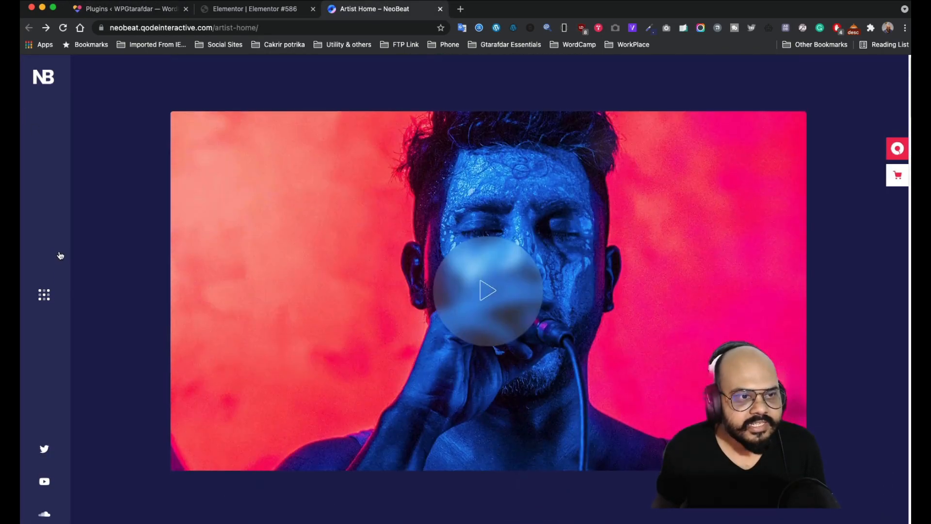
pyautogui.scroll(-10, 60, 256)
pyautogui.scroll(-6, 47, 300)
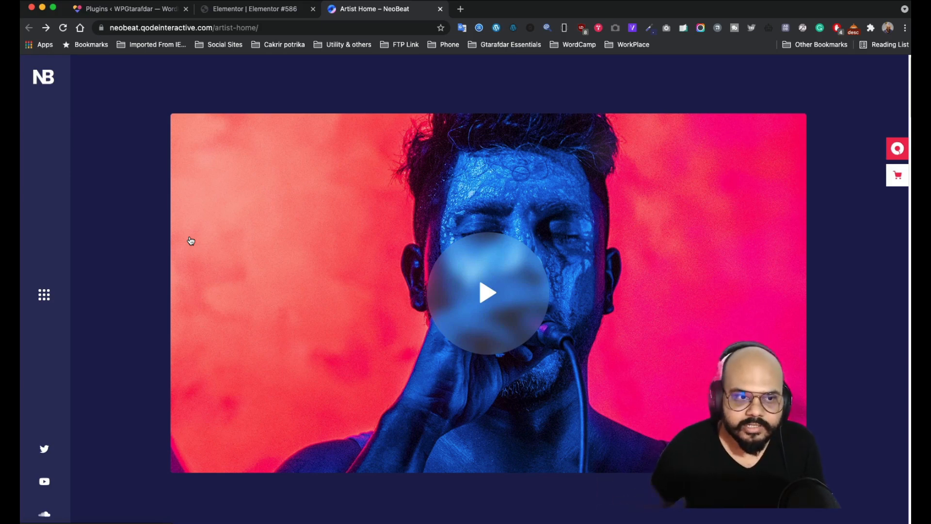
pyautogui.scroll(-10, 203, 250)
pyautogui.scroll(10, 214, 324)
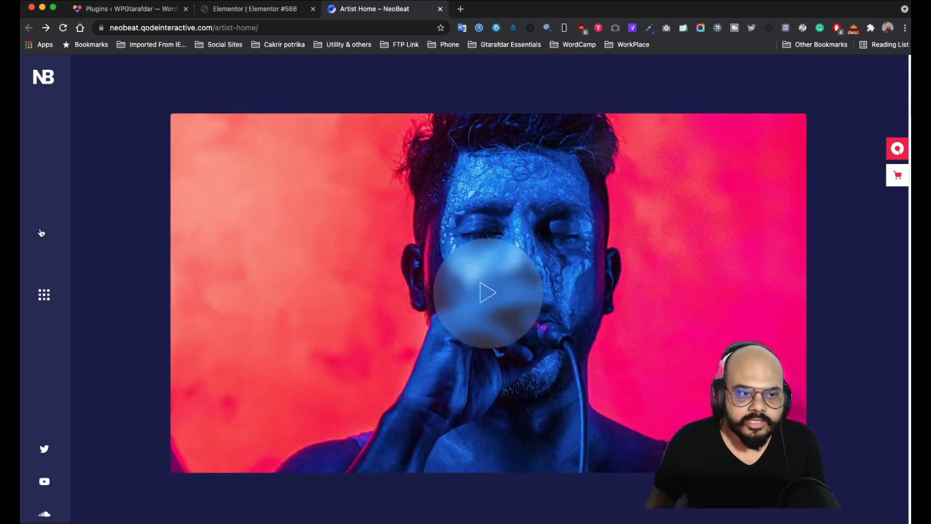
pyautogui.scroll(-12, 209, 305)
pyautogui.scroll(2, 200, 290)
pyautogui.scroll(7, 202, 293)
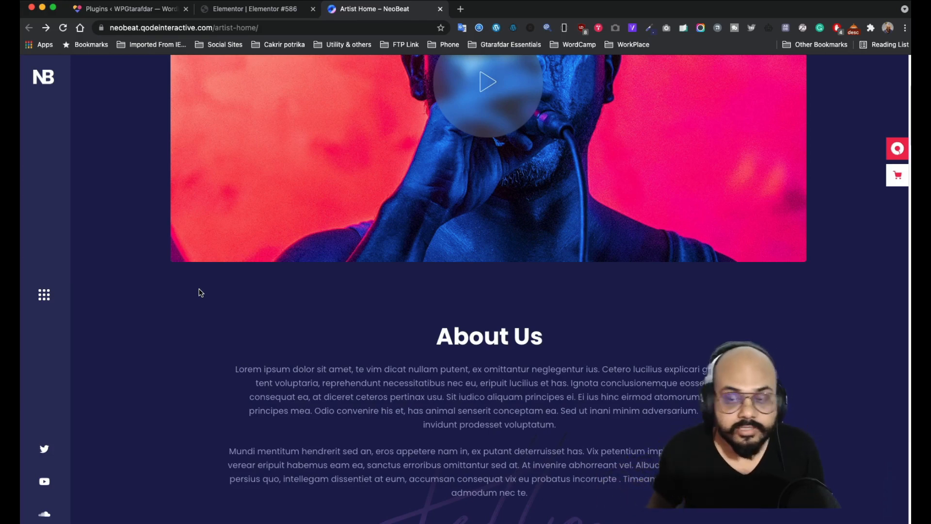
pyautogui.scroll(4, 200, 293)
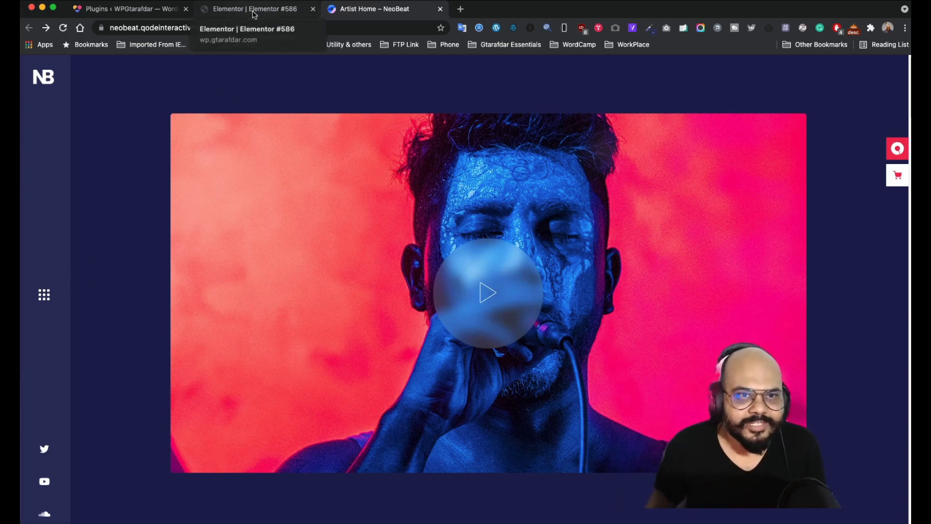
# - Go from the Plugins page to Templates > Popups in the WordPress admin sidebar
pyautogui.click(152, 11)
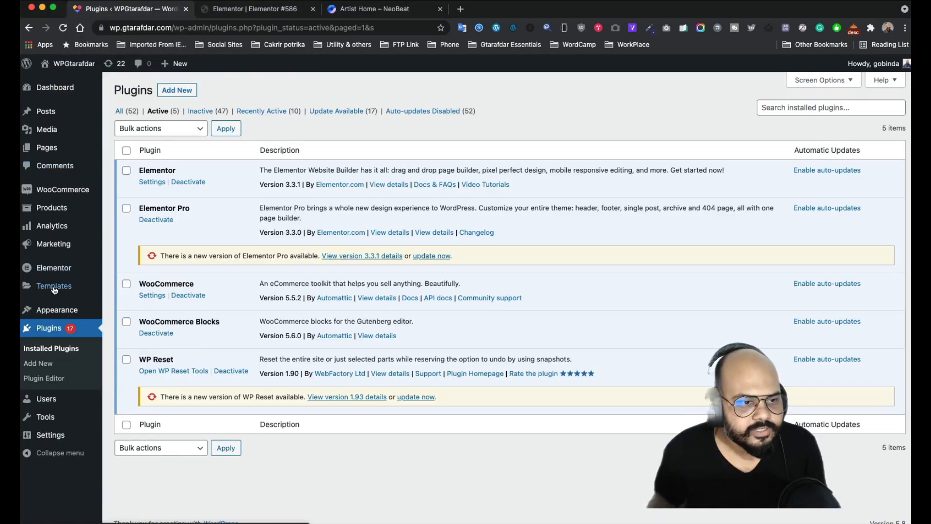
pyautogui.moveTo(54, 290)
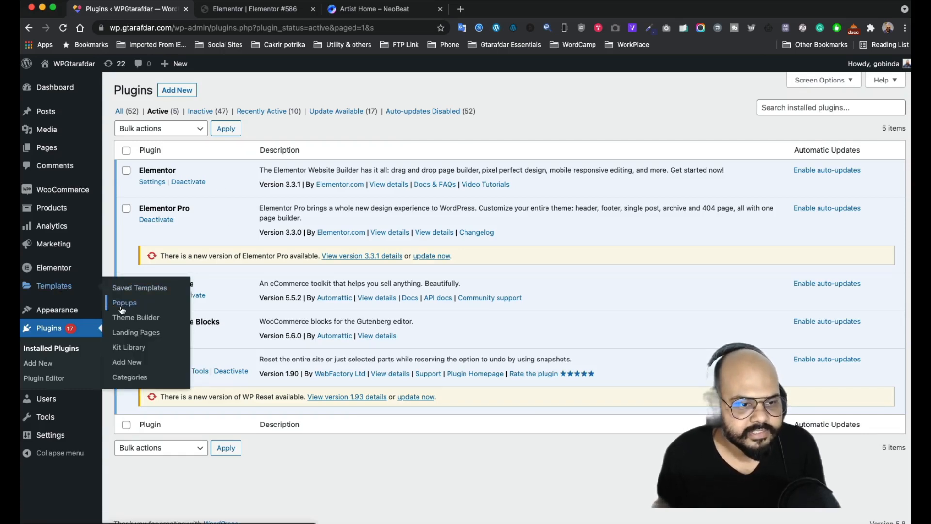
pyautogui.click(122, 305)
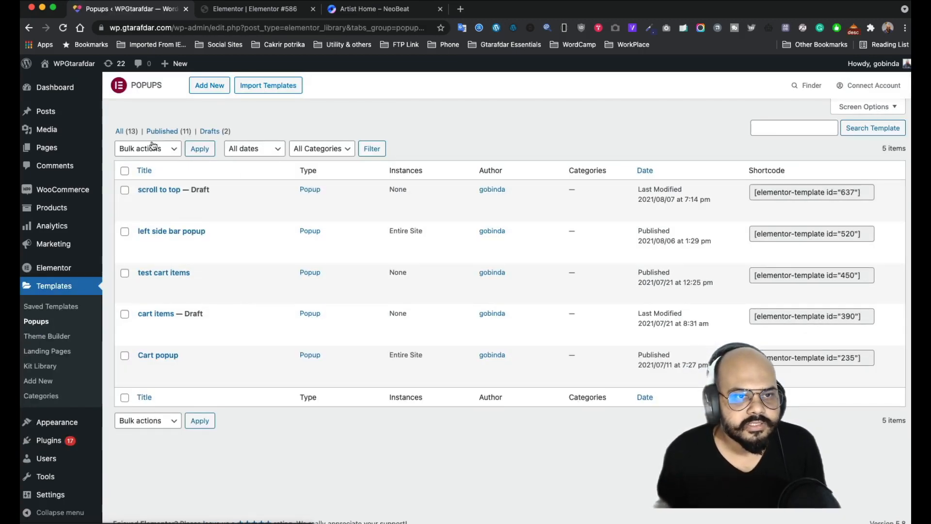
# - Add a new popup template named 'test left side popup' and create it
pyautogui.click(199, 93)
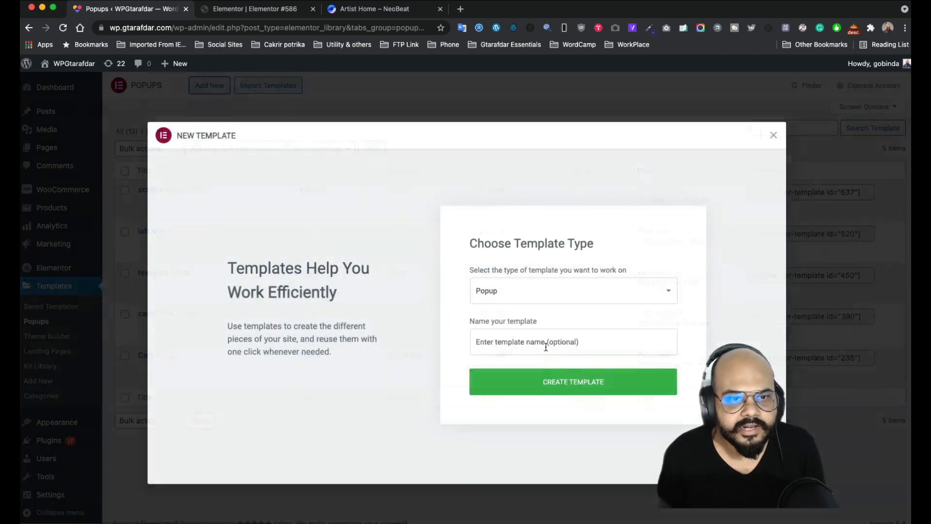
pyautogui.click(542, 342)
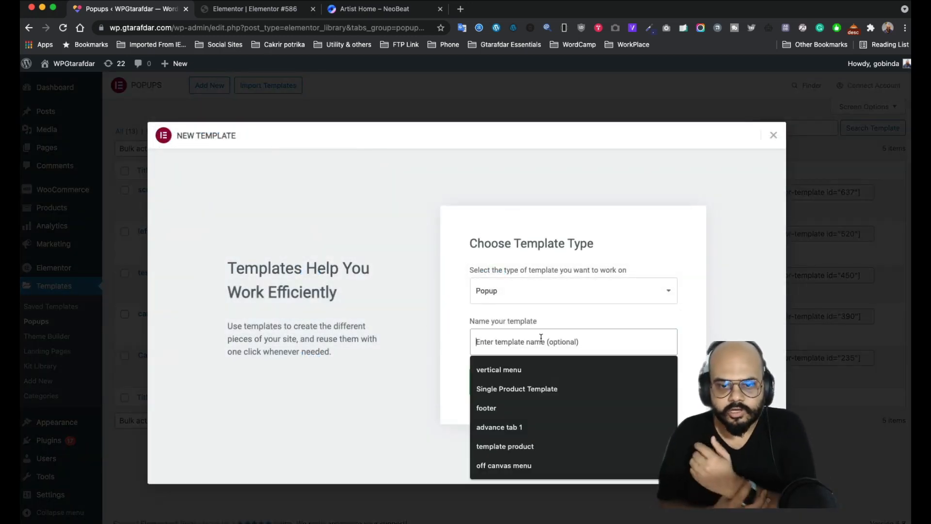
pyautogui.write('te')
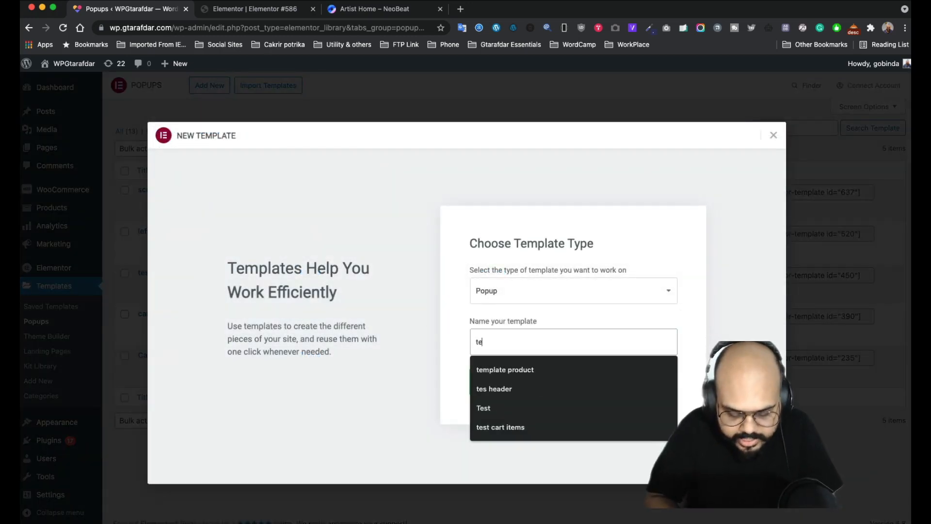
pyautogui.write('st left side popup')
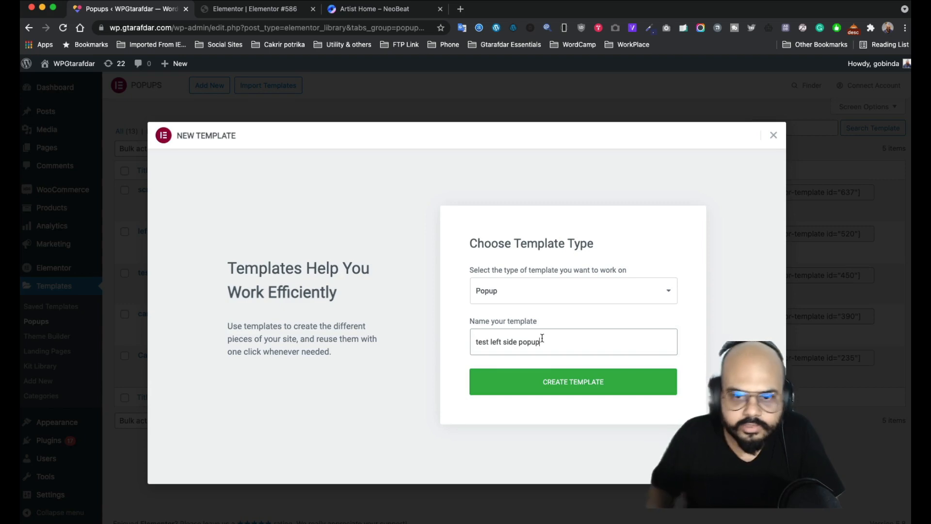
pyautogui.click(559, 389)
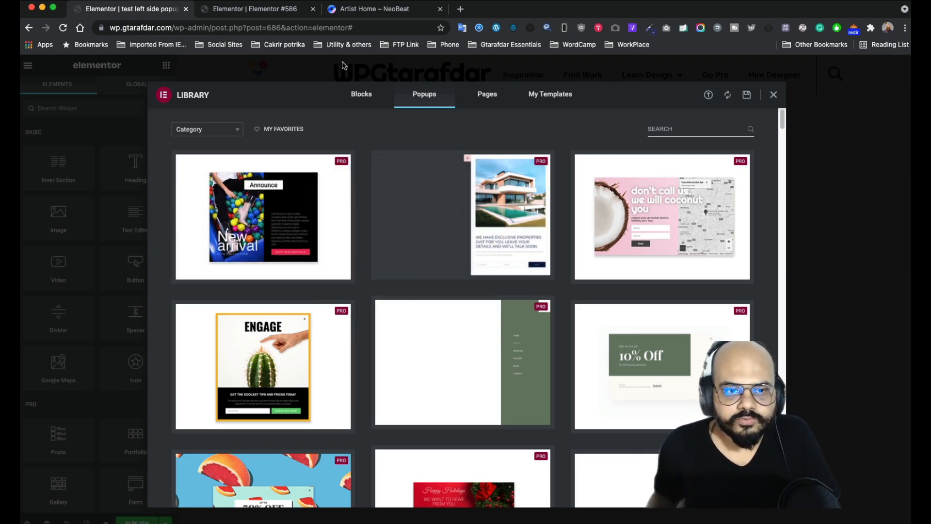
# - Close the template library modal and shrink the browser window slightly
pyautogui.click(773, 96)
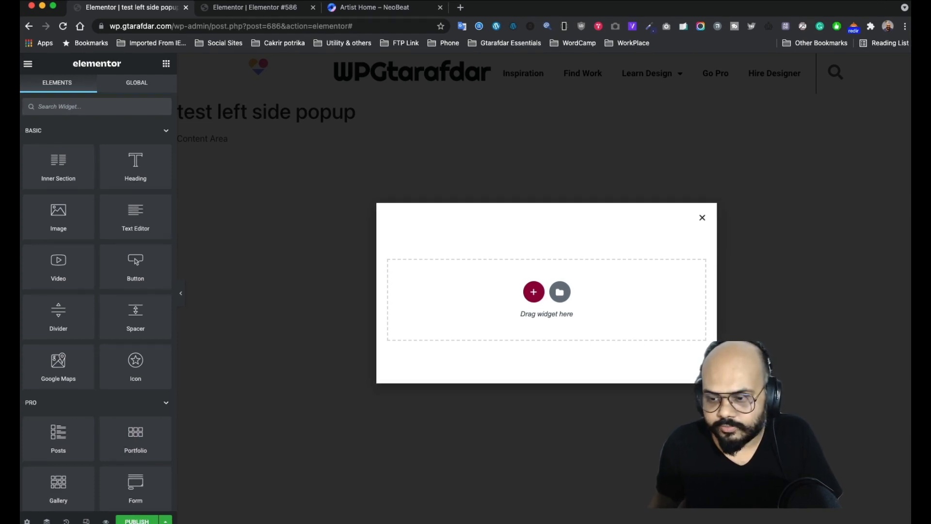
pyautogui.moveTo(909, 523); pyautogui.dragTo(908, 521)
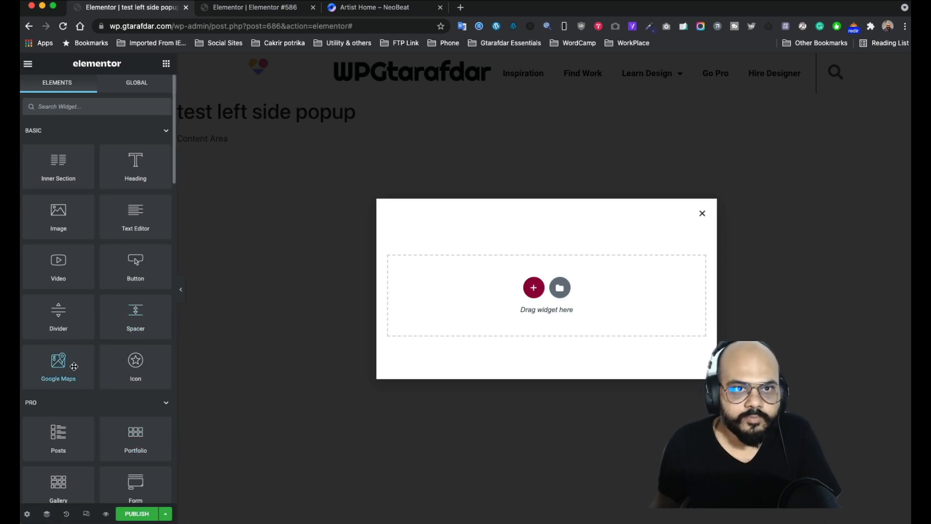
# - Set popup Horizontal to Left, Width 100 px, Height Fit To Screen, and Overlay and Close Button off
pyautogui.click(28, 514)
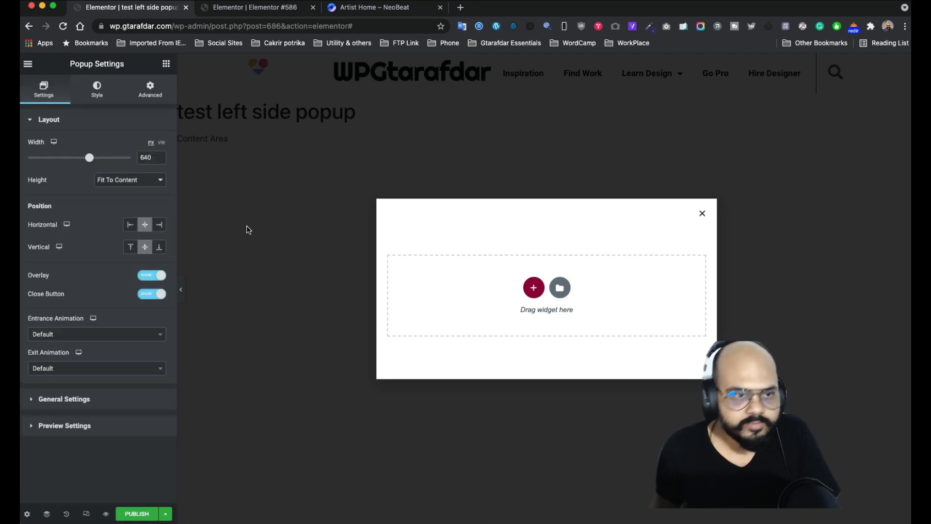
pyautogui.click(129, 229)
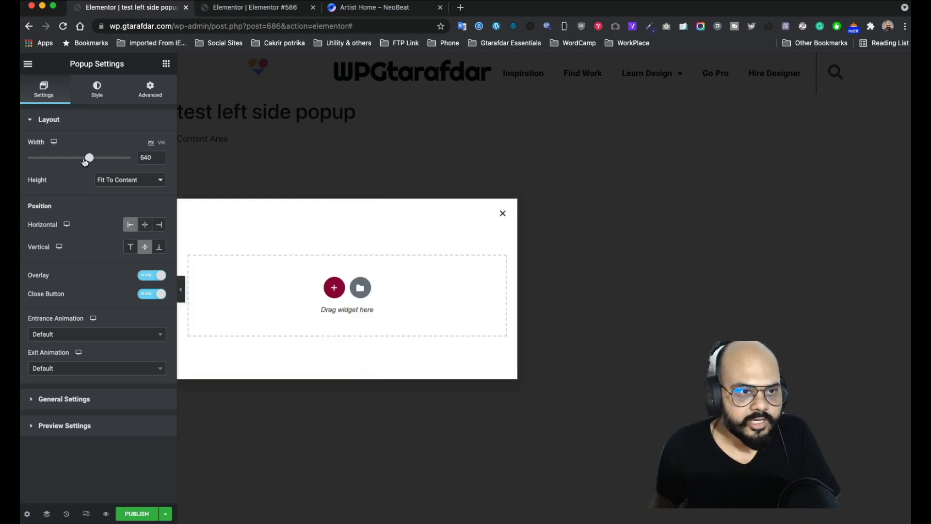
pyautogui.moveTo(88, 158); pyautogui.dragTo(27, 158)
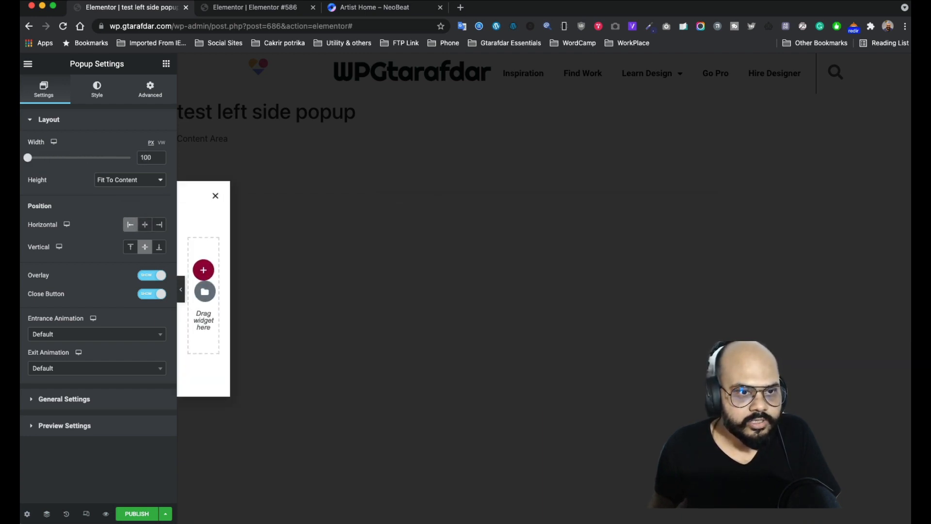
pyautogui.click(126, 183)
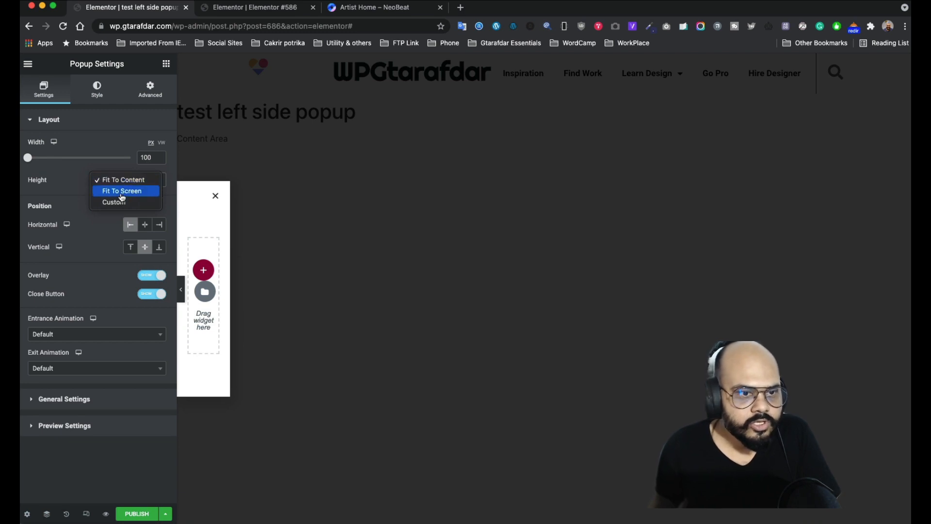
pyautogui.click(122, 193)
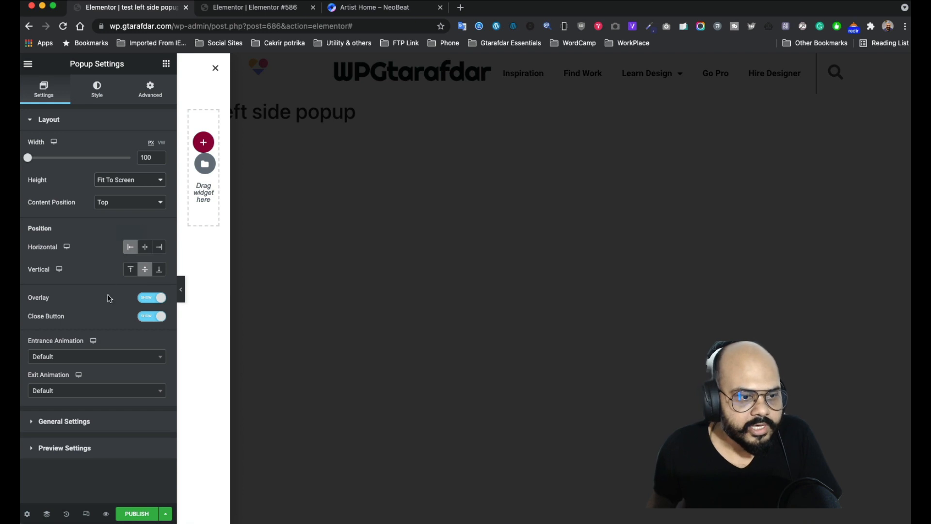
pyautogui.click(145, 298)
pyautogui.click(151, 316)
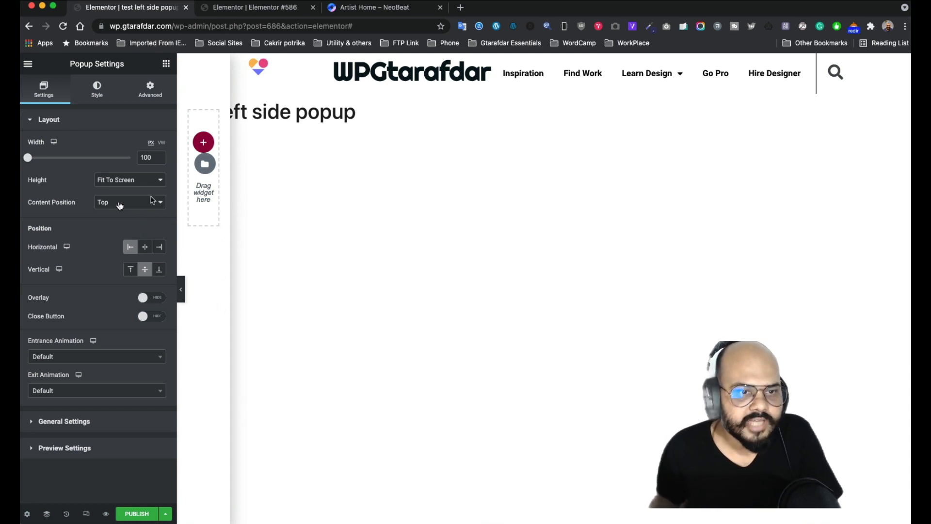
# - In Advanced popup settings, disable closing on overlay click and ESC, leaving Avoid Multiple Popups off
pyautogui.click(144, 91)
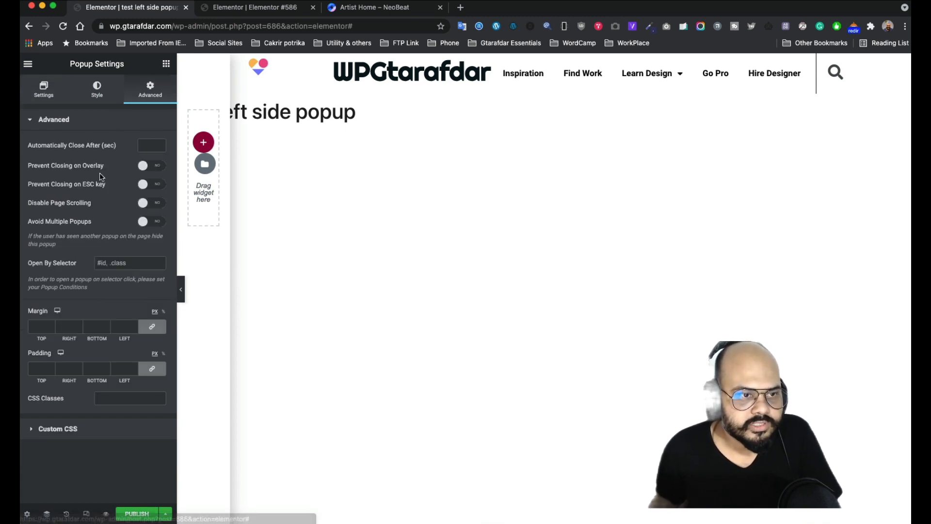
pyautogui.click(156, 167)
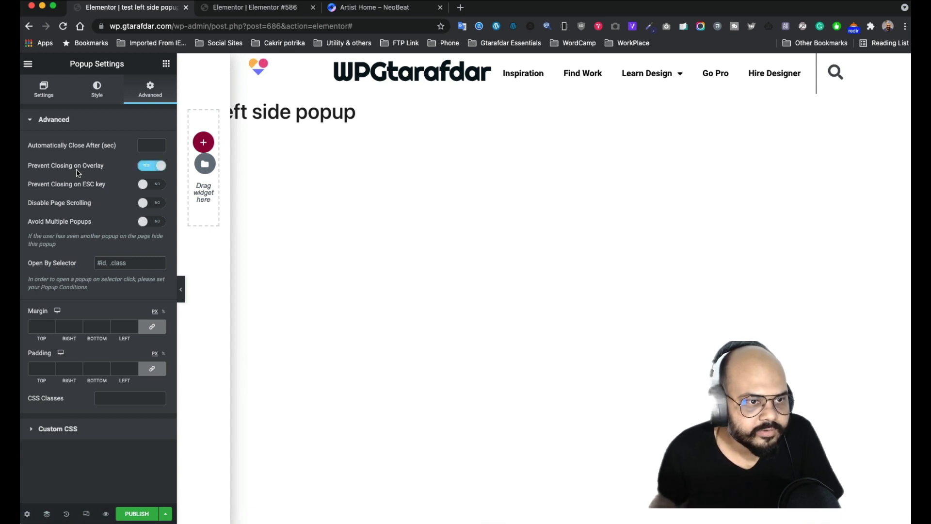
pyautogui.click(408, 194)
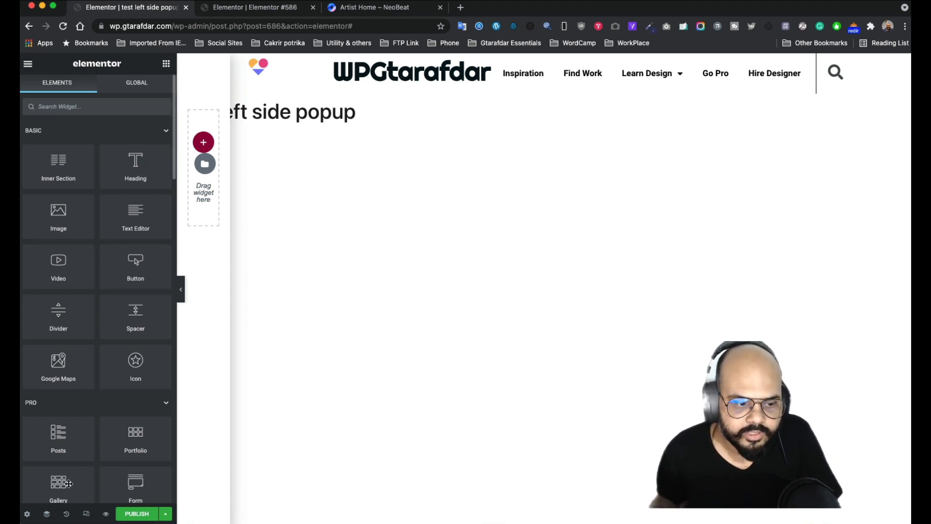
pyautogui.click(26, 514)
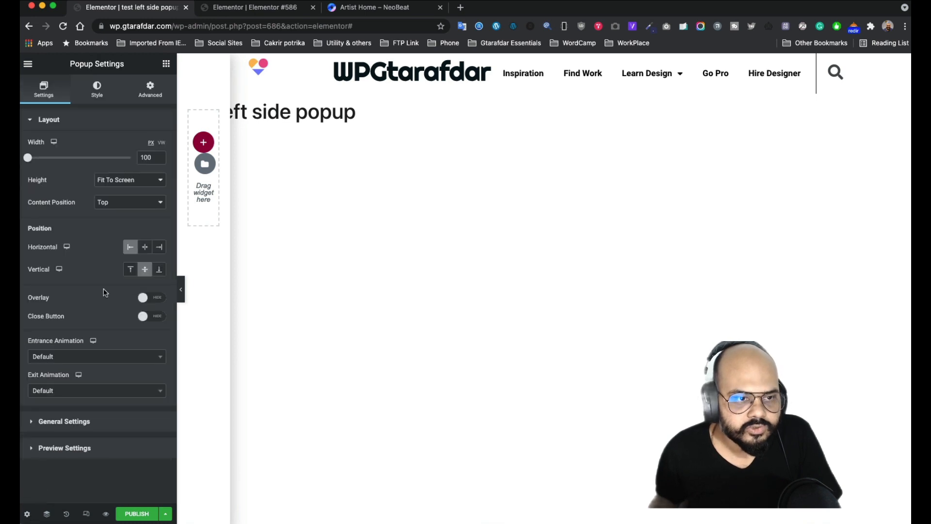
pyautogui.click(150, 90)
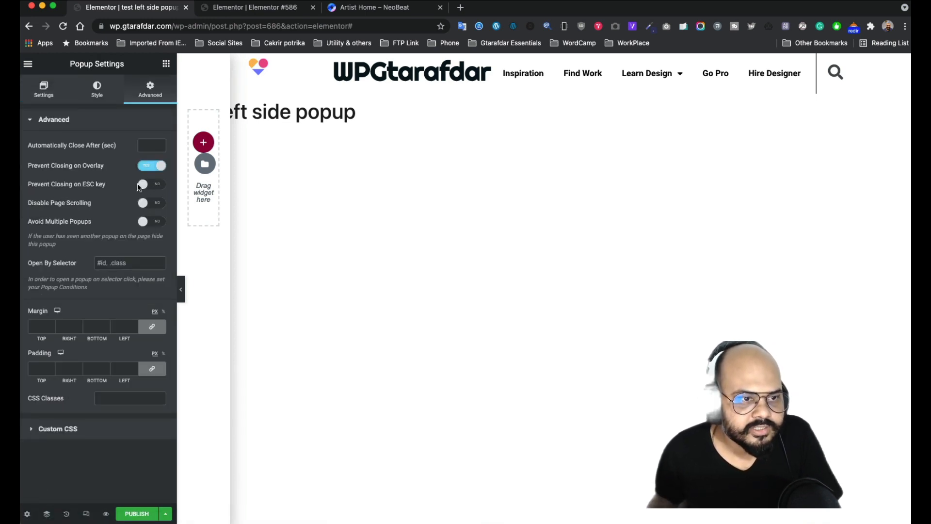
pyautogui.click(153, 185)
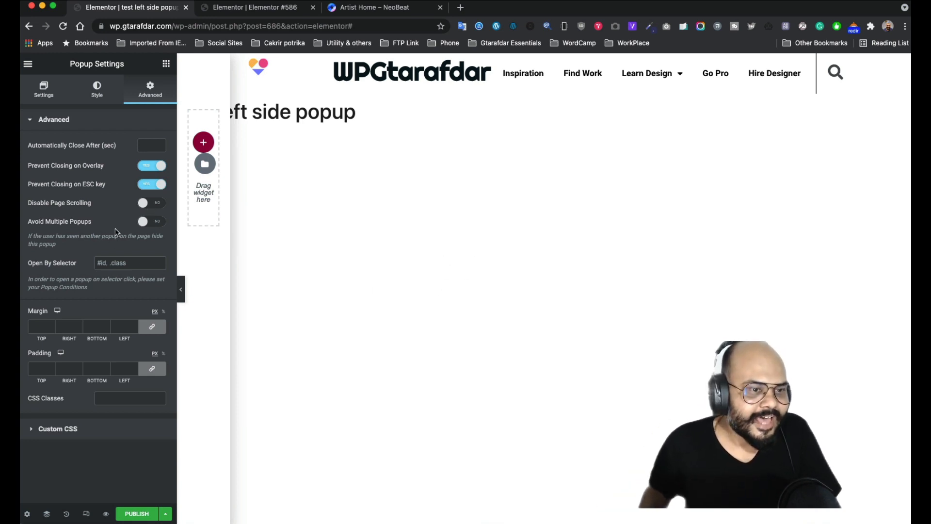
pyautogui.click(153, 222)
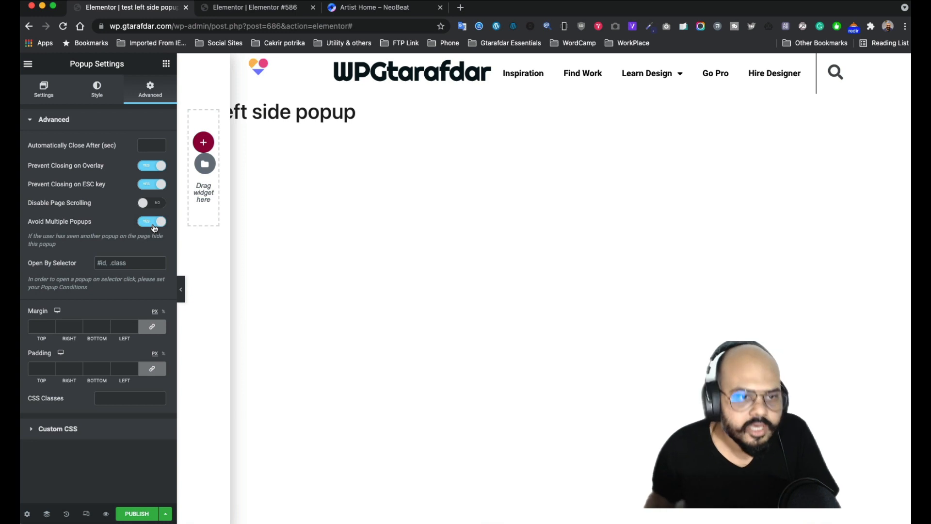
pyautogui.click(153, 223)
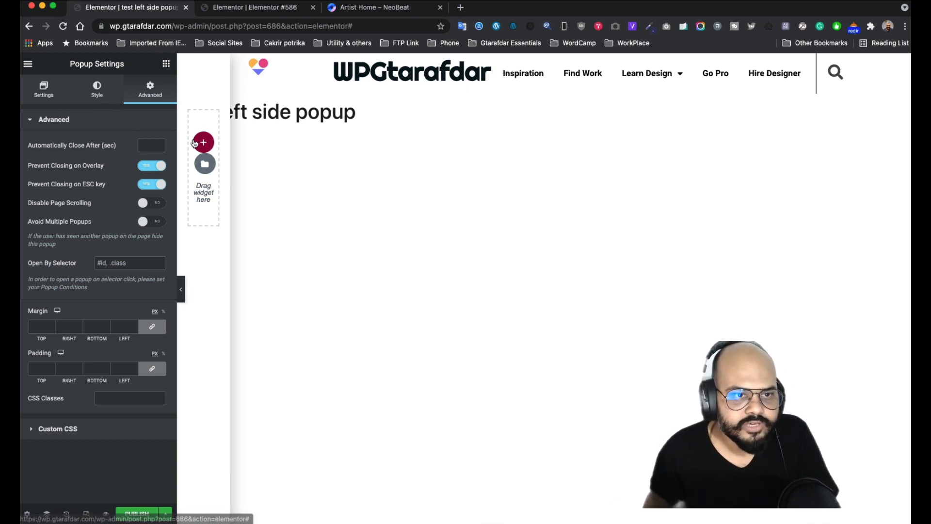
# - Add a single-column section to the popup and go back to the Artist Home – NeoBeat tab
pyautogui.click(202, 142)
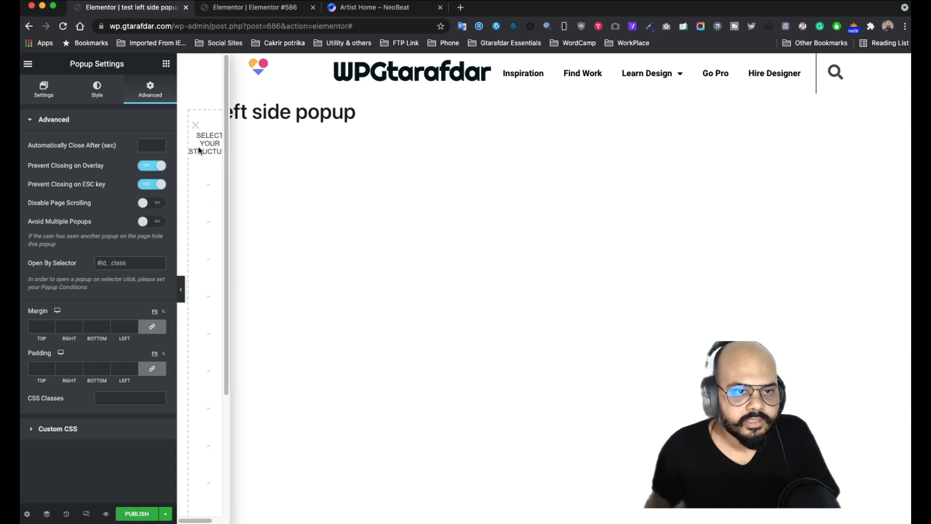
pyautogui.click(209, 189)
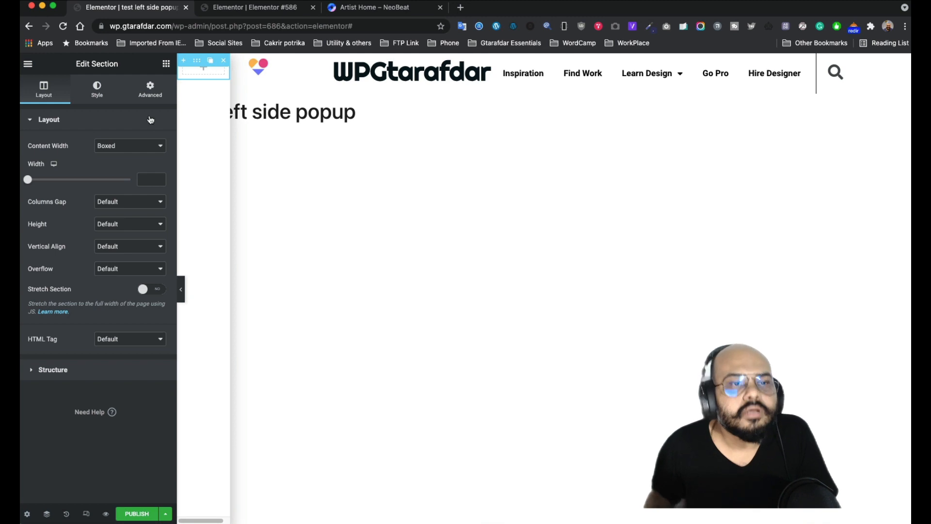
pyautogui.click(166, 65)
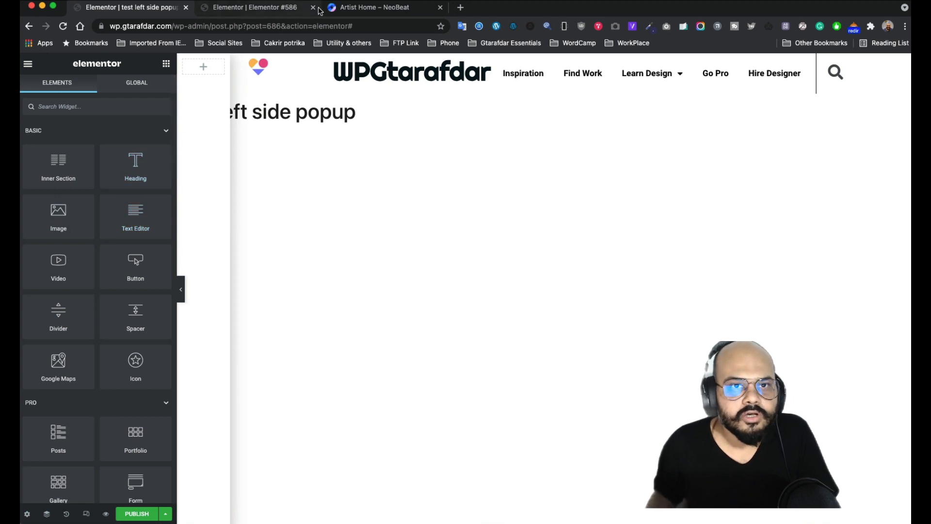
pyautogui.click(345, 9)
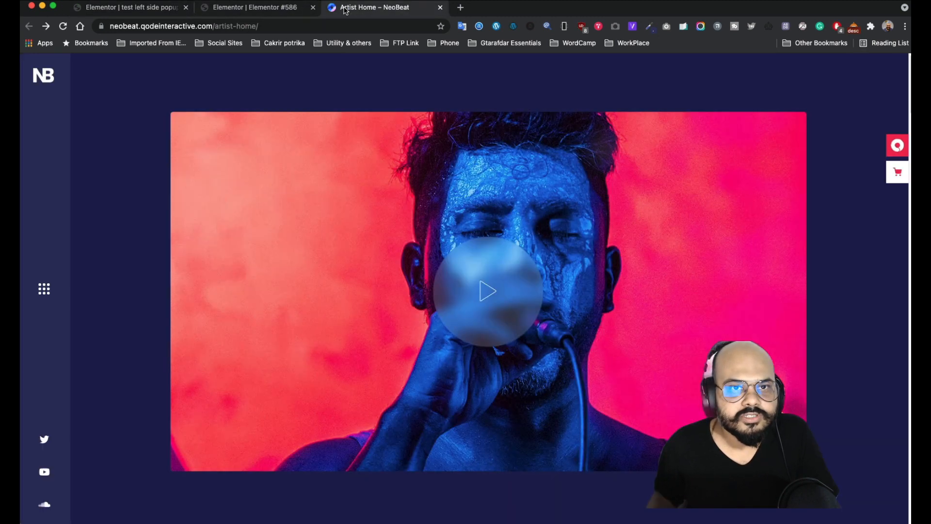
# - Save the NeoBeat NB logo image to Downloads as the PNG 'vertical-menu-logo'
pyautogui.rightClick(46, 81)
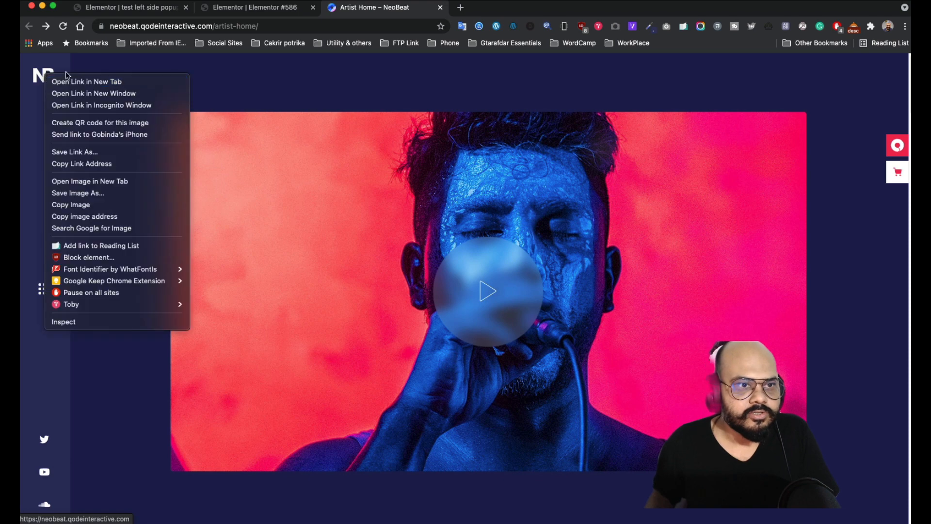
pyautogui.click(282, 76)
pyautogui.rightClick(42, 77)
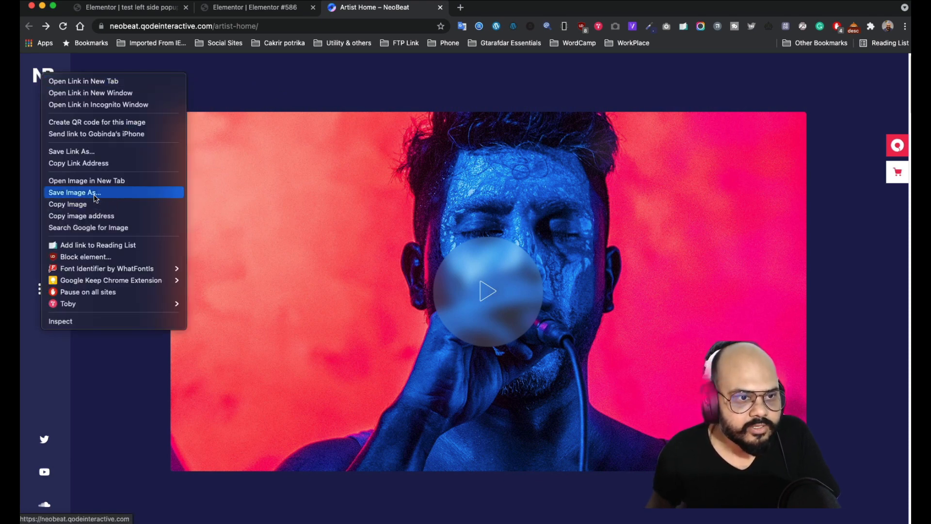
pyautogui.click(216, 201)
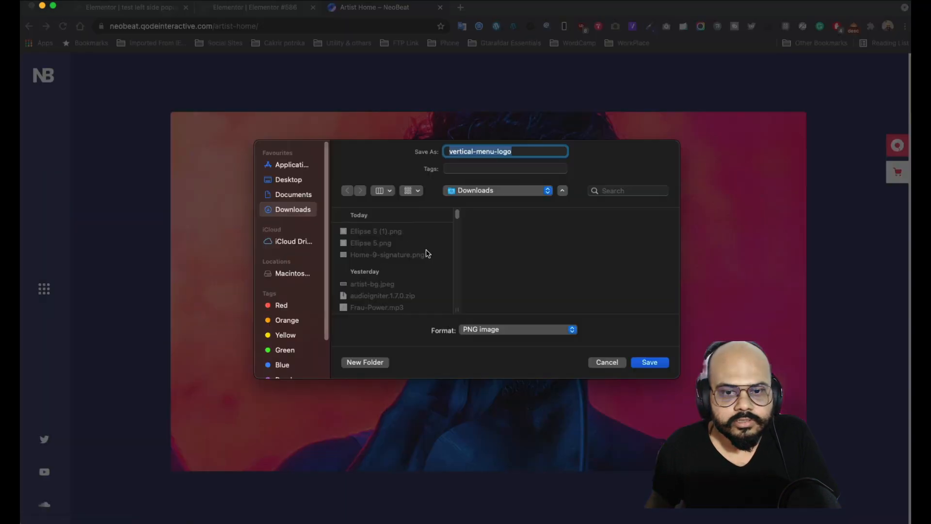
pyautogui.click(649, 363)
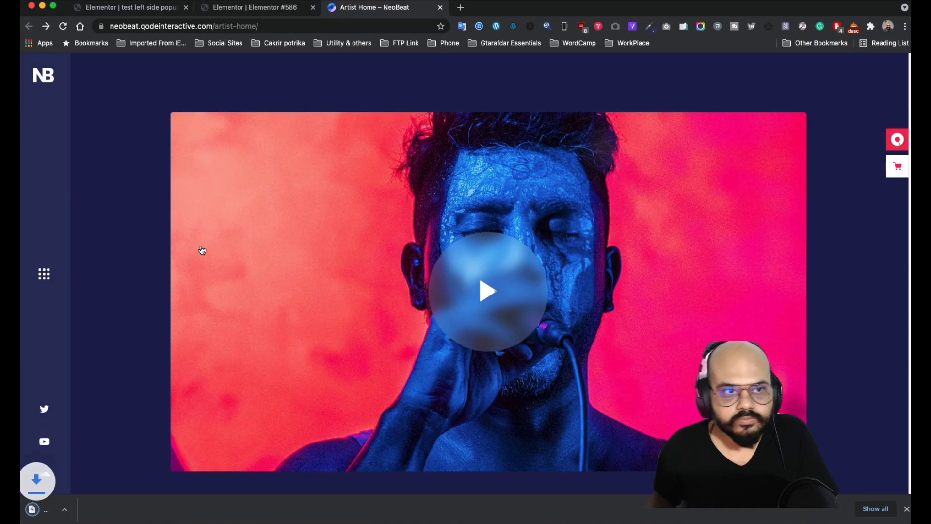
# - Add an Image widget using the uploaded vertical-menu-logo.png with alt text 'site logo'
pyautogui.click(125, 10)
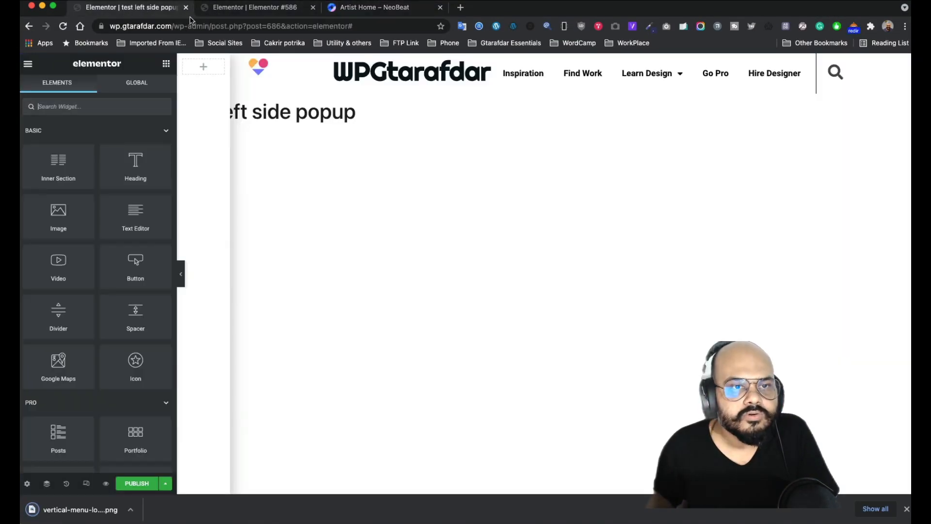
pyautogui.moveTo(59, 222); pyautogui.dragTo(198, 69)
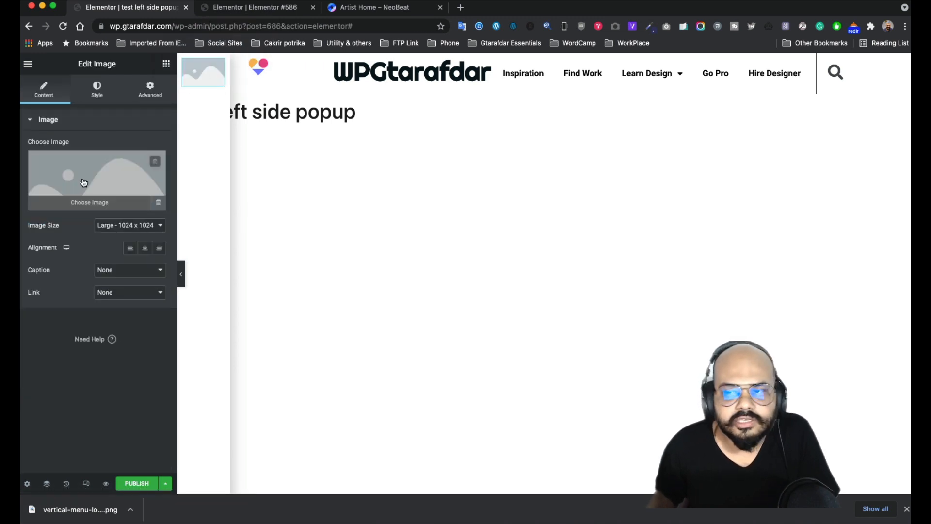
pyautogui.click(88, 181)
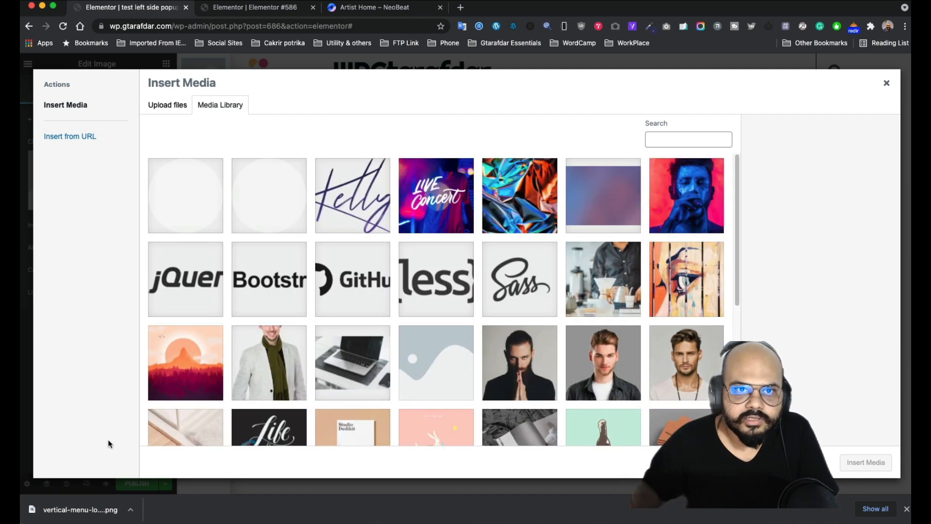
pyautogui.moveTo(72, 509); pyautogui.dragTo(281, 354)
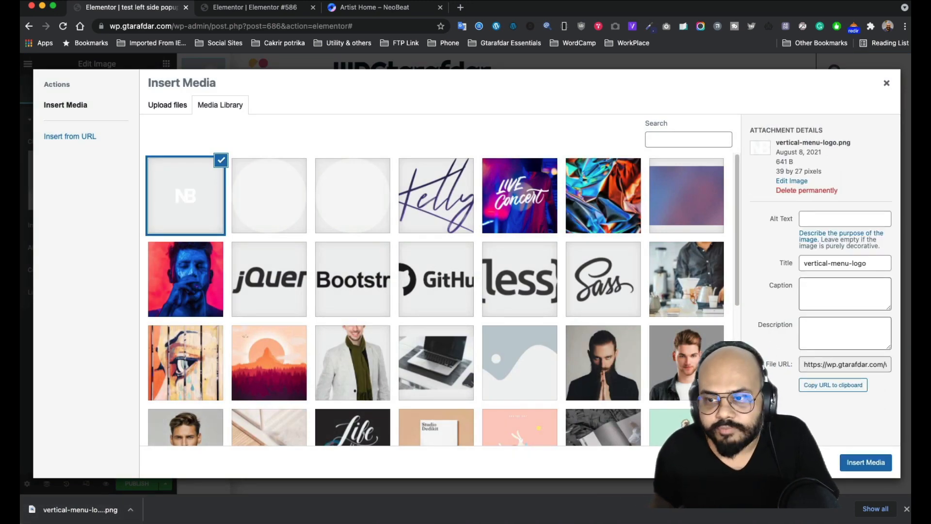
pyautogui.click(824, 219)
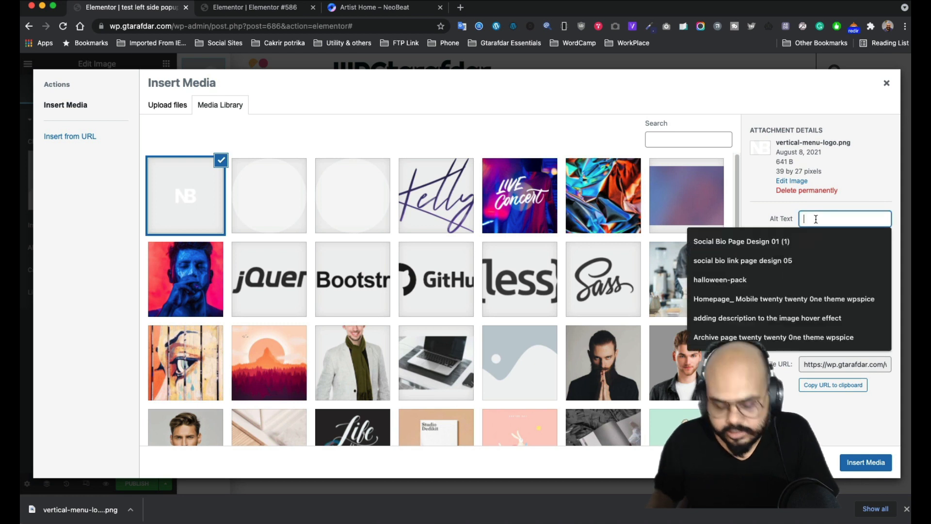
pyautogui.write('site')
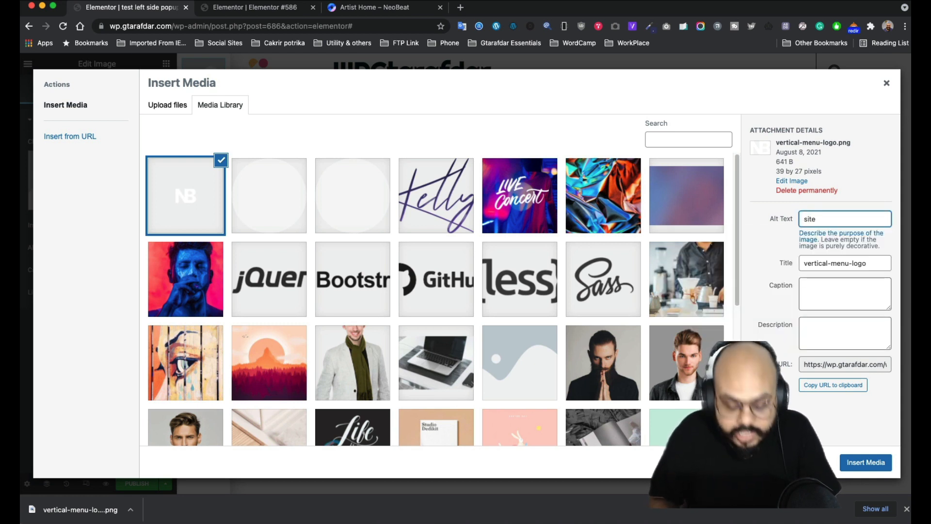
pyautogui.write(' logo')
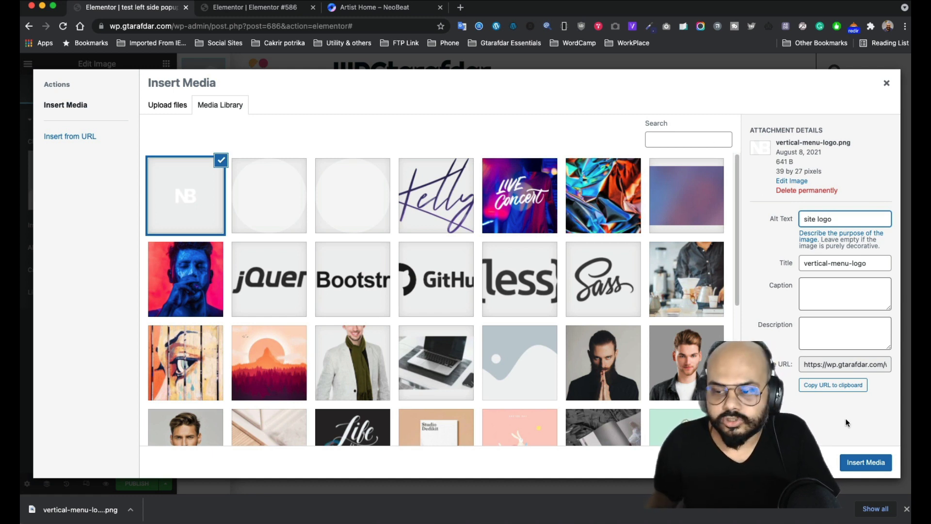
pyautogui.click(865, 463)
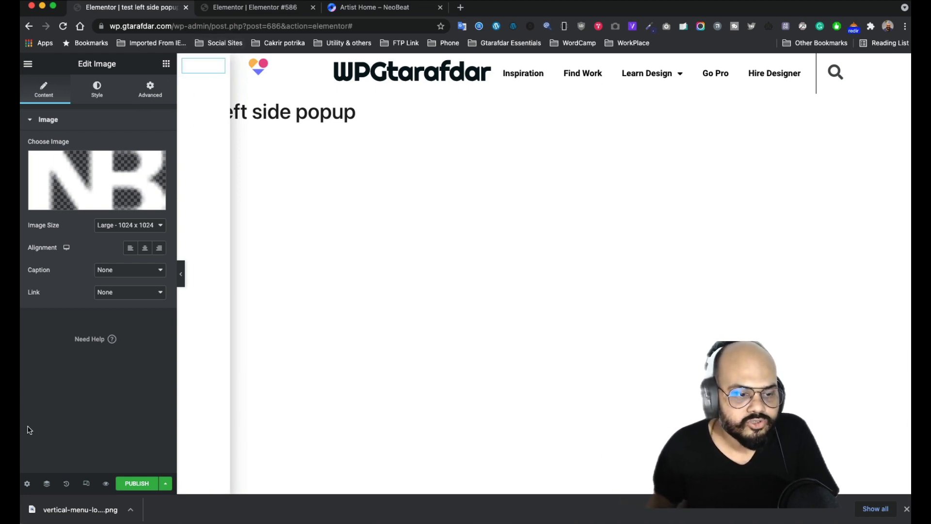
# - Open the popup's Style settings and sample the NeoBeat sidebar navy #2E2F5F with ColorZilla
pyautogui.click(28, 484)
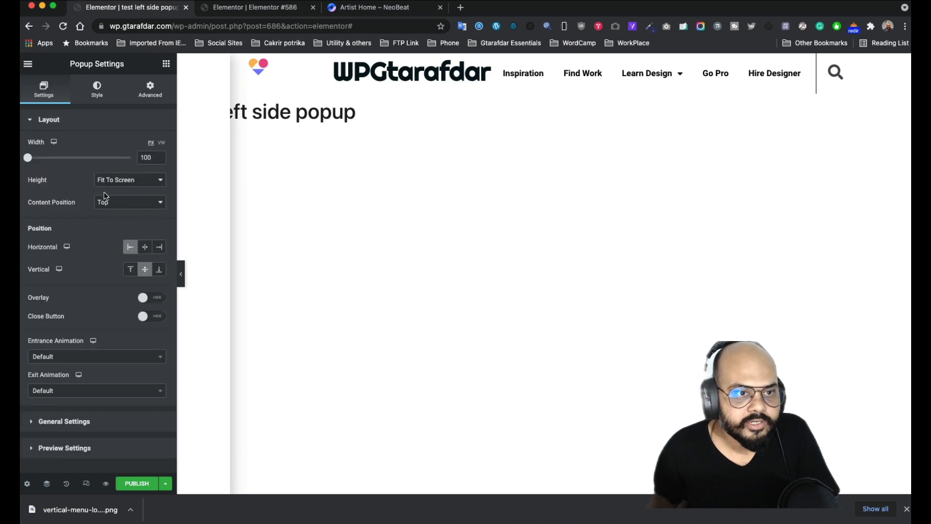
pyautogui.click(97, 90)
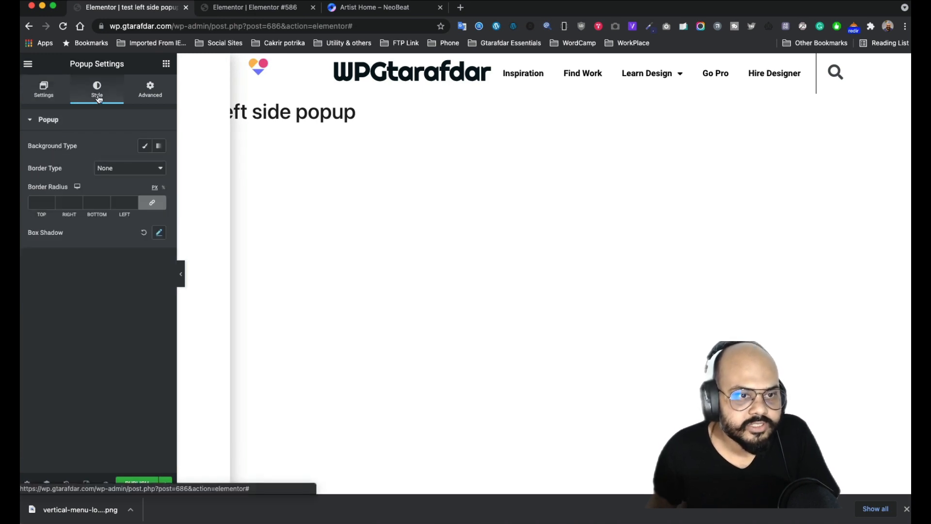
pyautogui.click(359, 7)
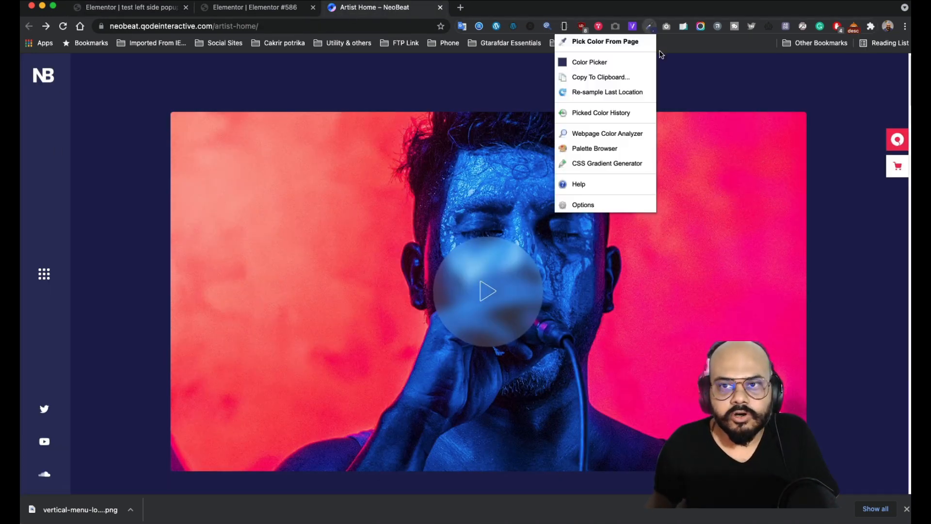
pyautogui.click(649, 26)
pyautogui.click(614, 46)
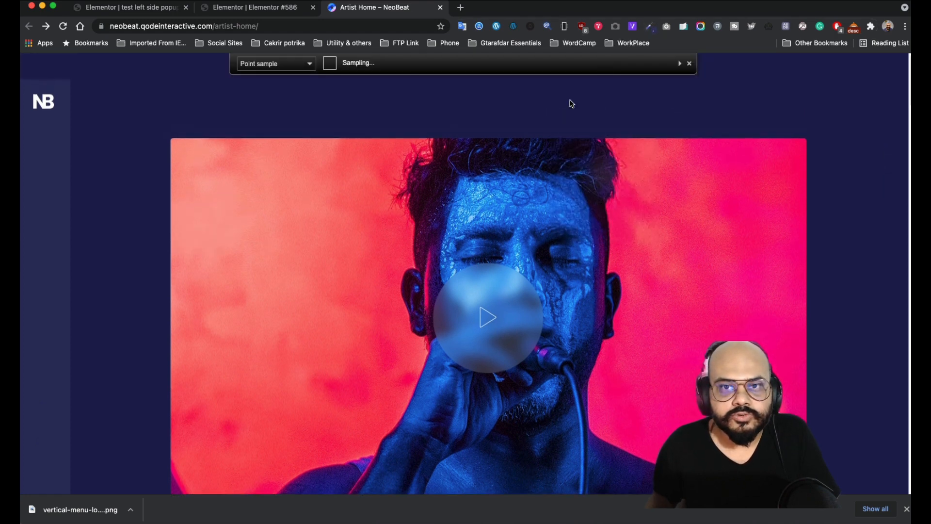
pyautogui.click(39, 146)
# - Set the popup background to Classic with colour #2E2F5F
pyautogui.click(134, 11)
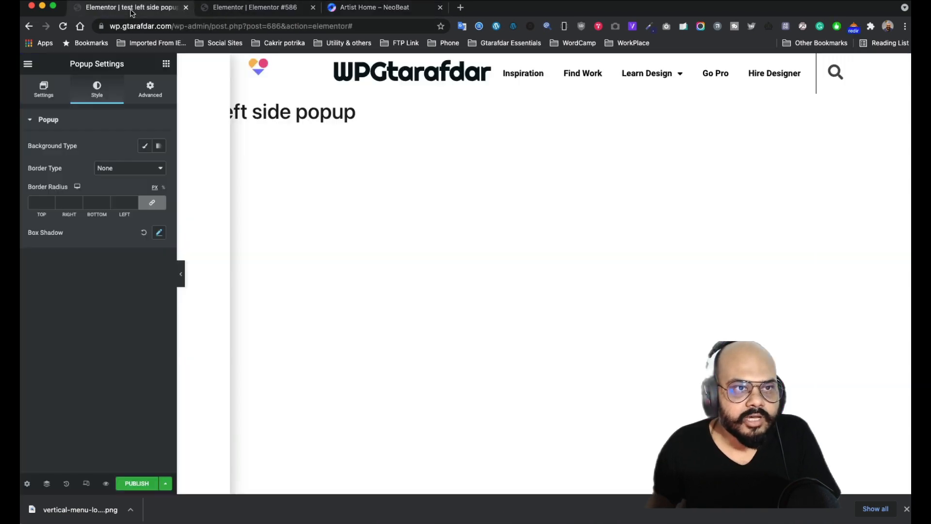
pyautogui.click(144, 146)
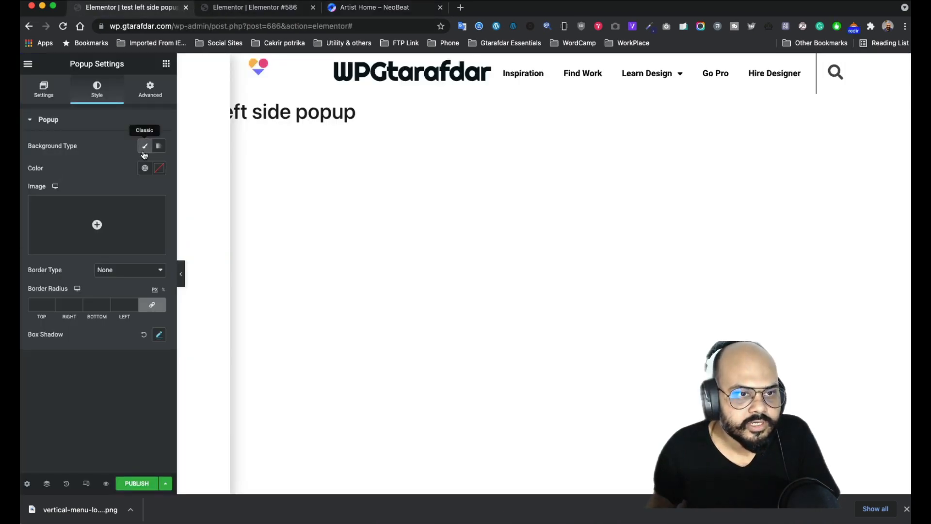
pyautogui.click(158, 167)
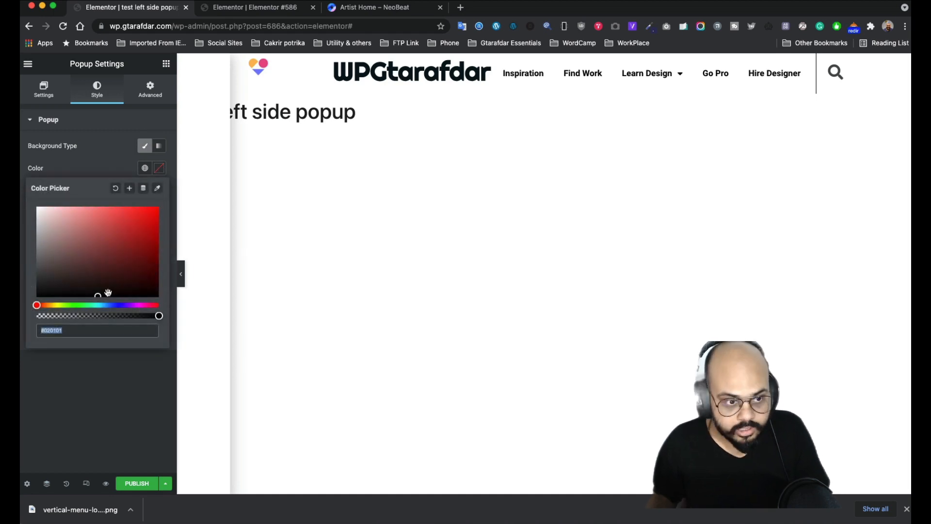
pyautogui.press('super+v')
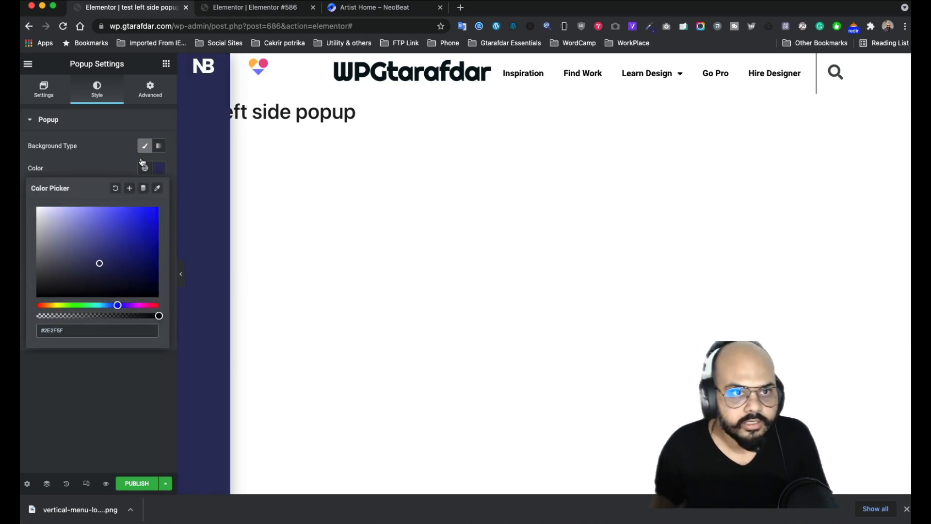
# - Give the logo section an unlinked 40 px top padding, then bring up the NeoBeat demo tab
pyautogui.click(196, 61)
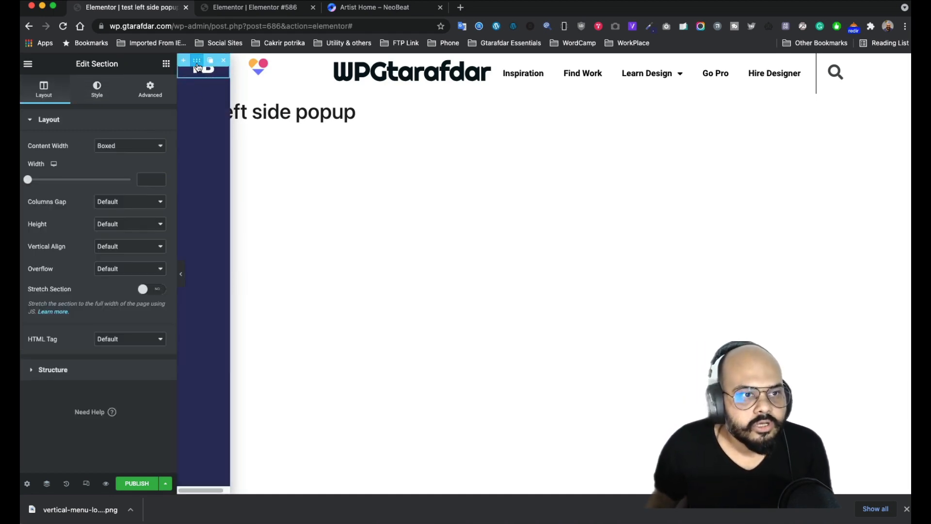
pyautogui.click(152, 88)
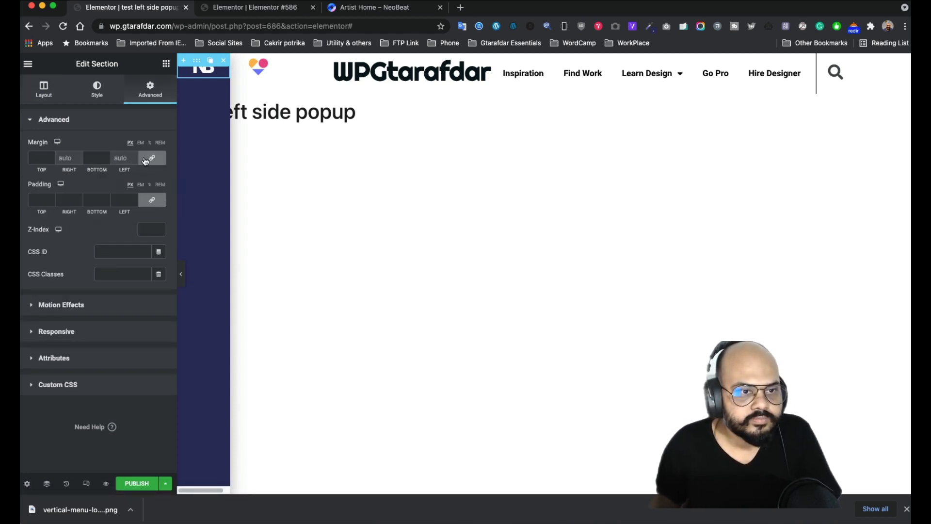
pyautogui.click(154, 203)
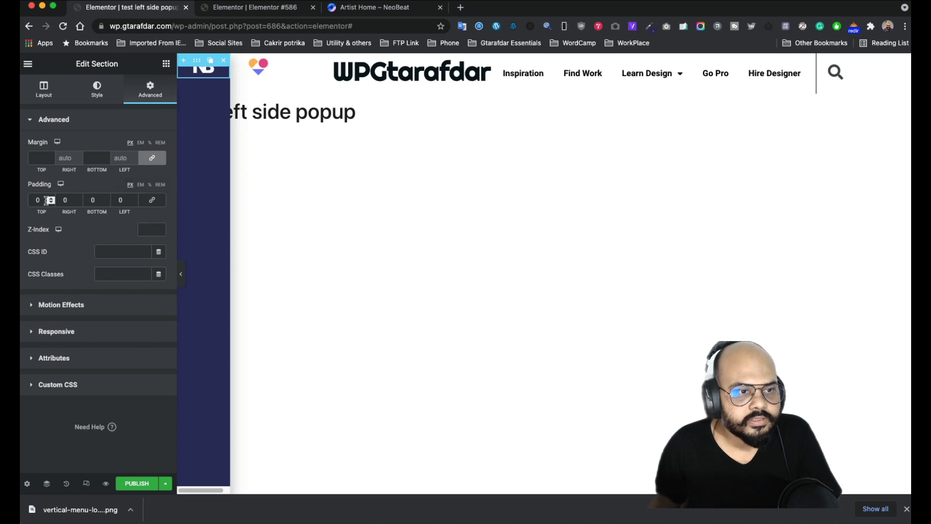
pyautogui.moveTo(45, 199); pyautogui.dragTo(28, 201)
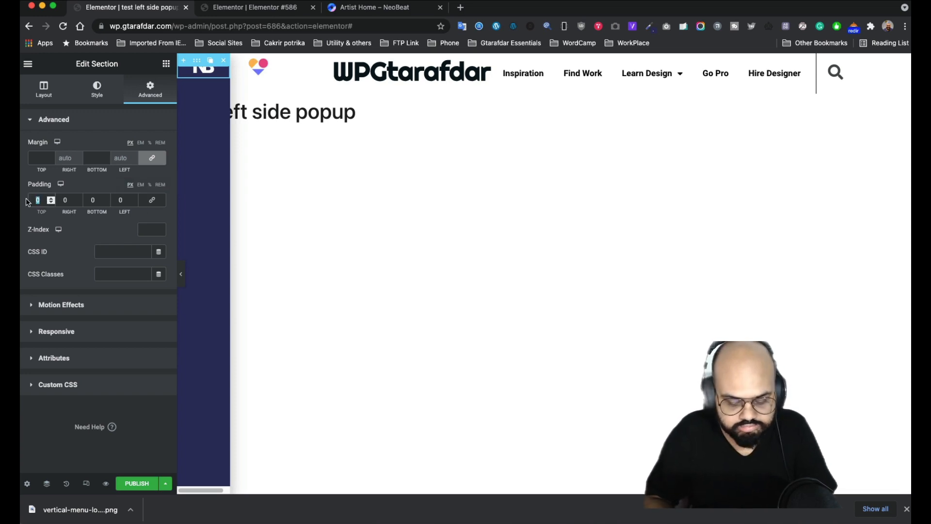
pyautogui.write('40')
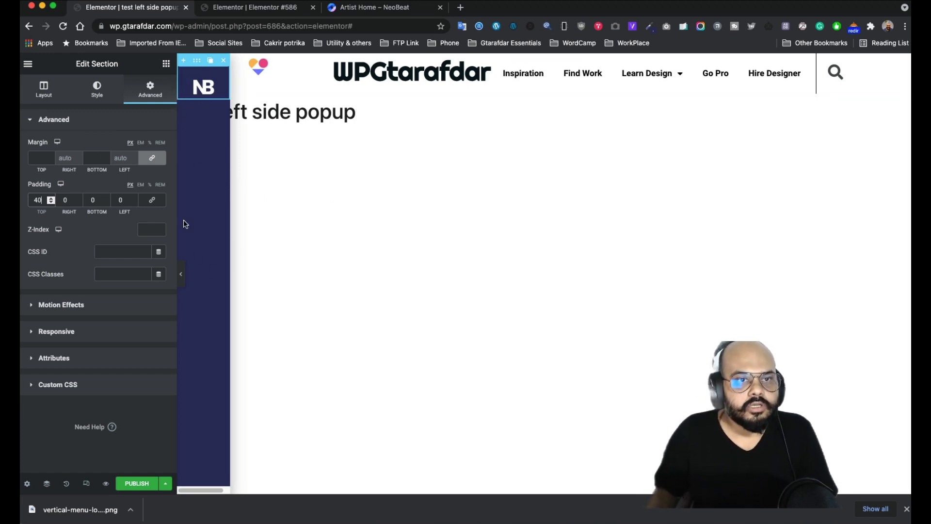
pyautogui.click(251, 10)
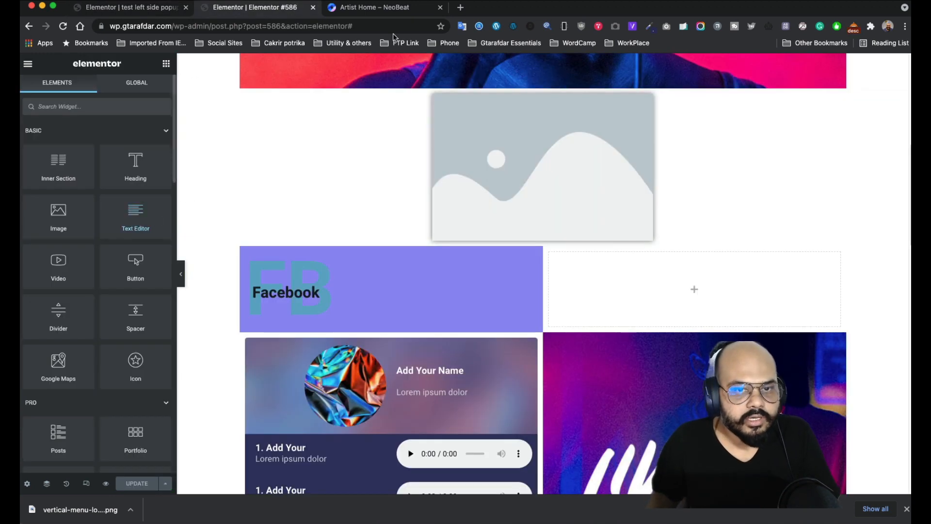
pyautogui.moveTo(349, 10); pyautogui.dragTo(223, 9)
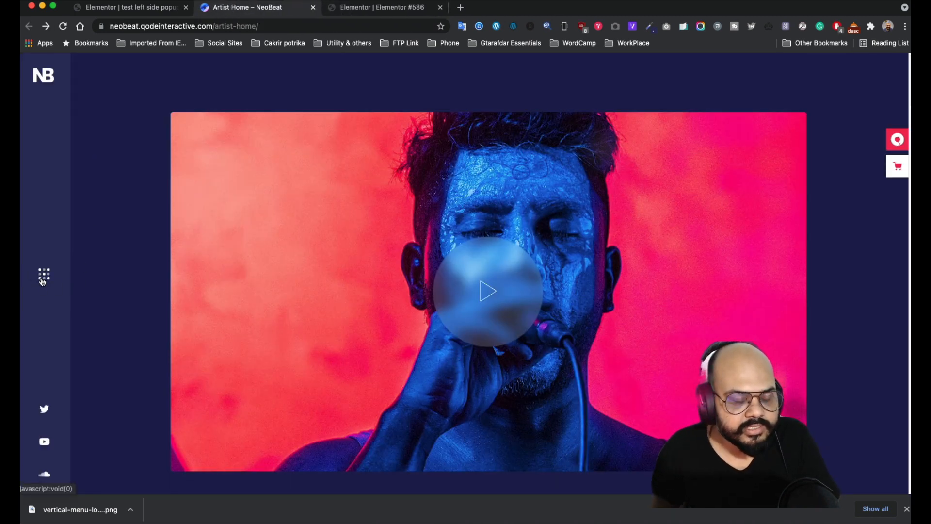
# - Toggle the NeoBeat demo's slide-out side menu a few times, then return to the test left side popup
pyautogui.click(43, 281)
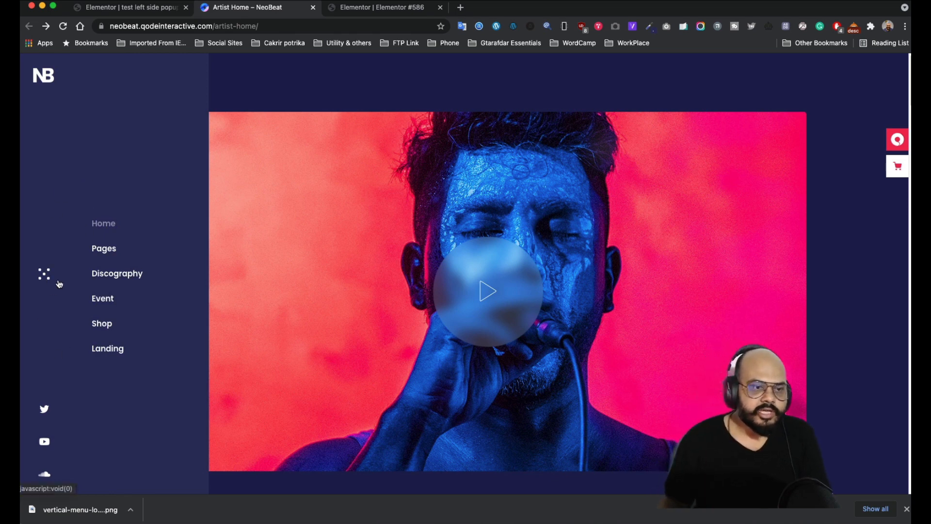
pyautogui.click(42, 279)
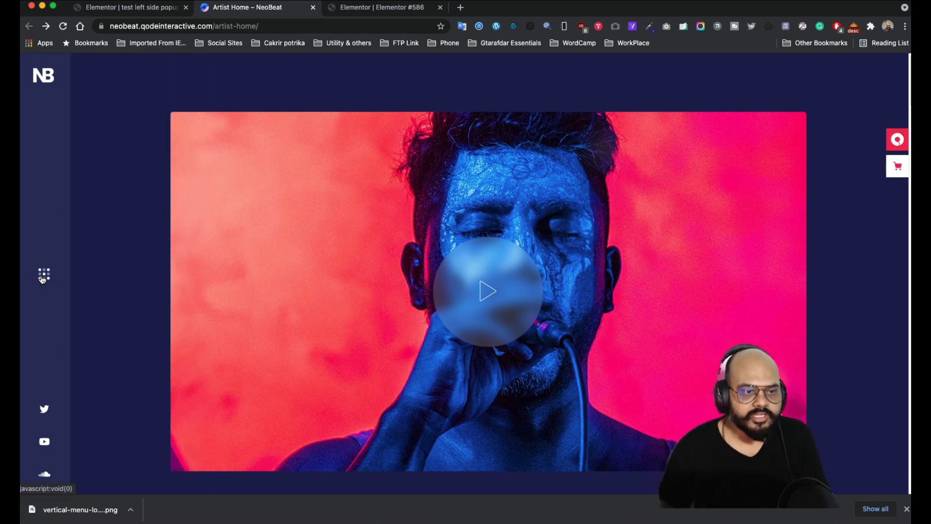
pyautogui.click(43, 279)
pyautogui.click(42, 279)
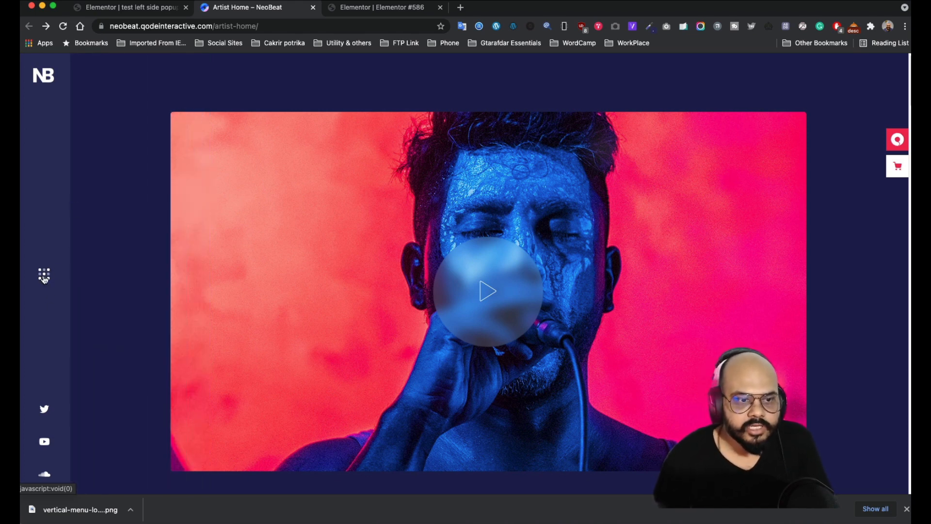
pyautogui.click(44, 278)
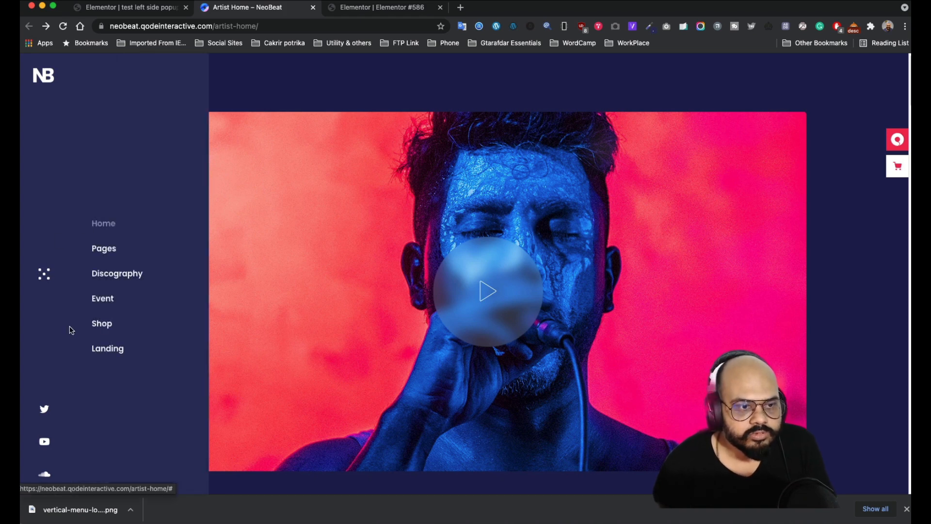
pyautogui.click(44, 278)
pyautogui.click(130, 9)
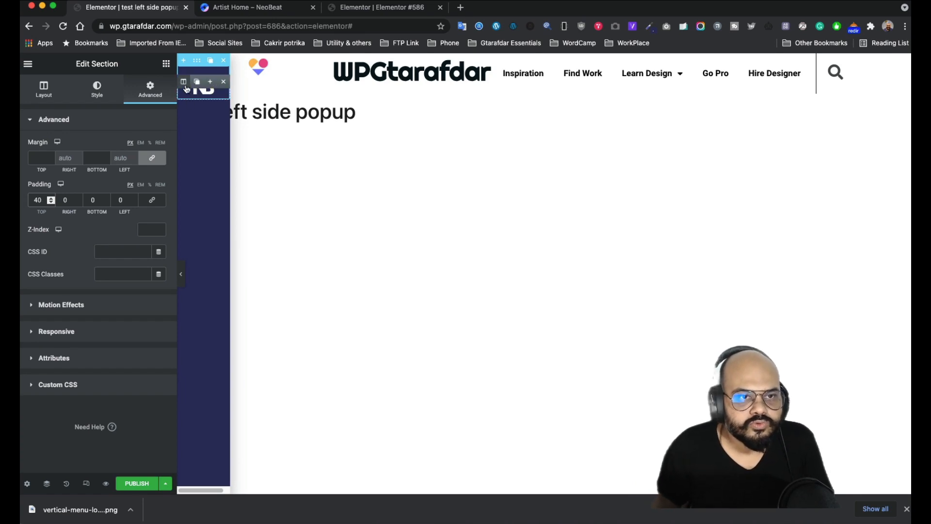
# - Delete the empty column beside the NB logo and drop a Button widget ('butt' search) beneath the logo
pyautogui.click(211, 83)
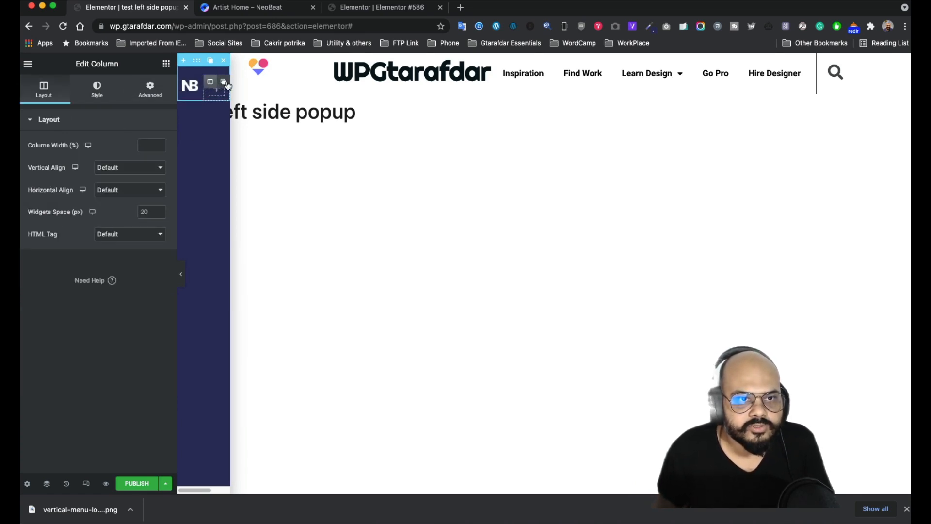
pyautogui.rightClick(216, 86)
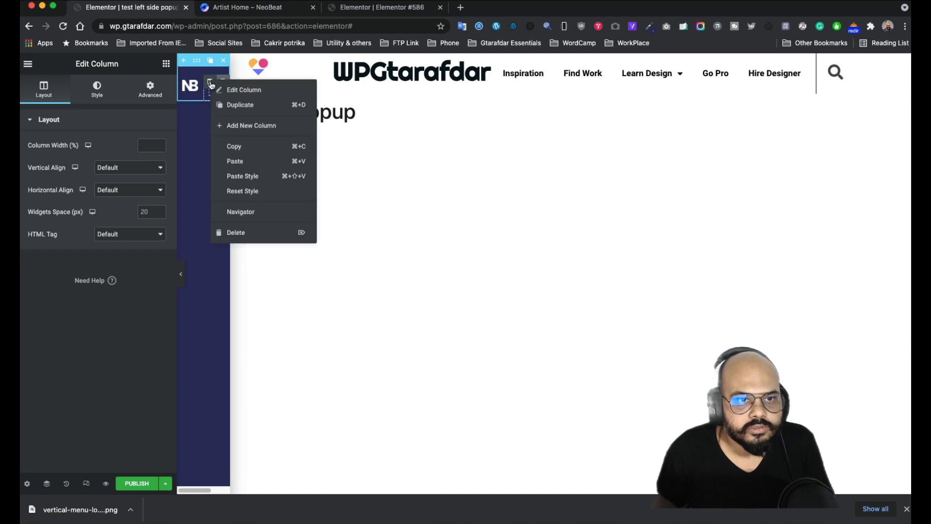
pyautogui.click(233, 232)
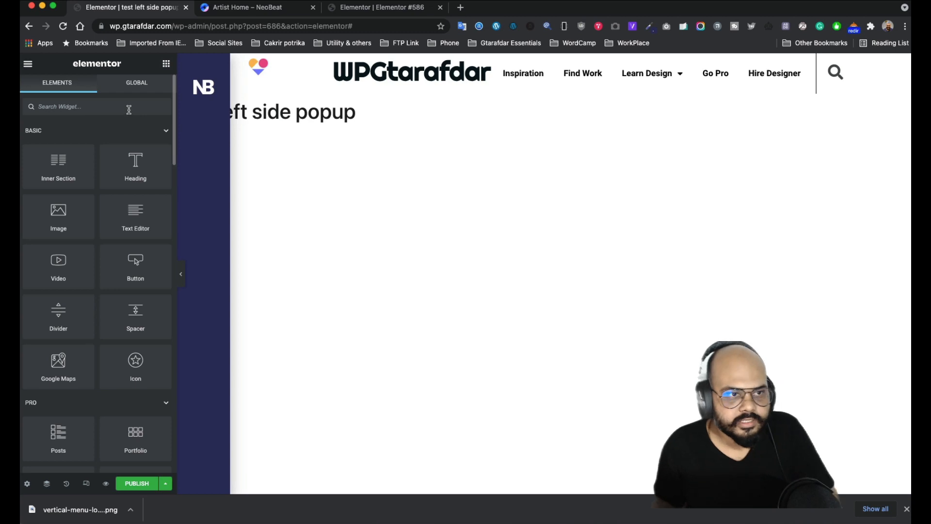
pyautogui.write('butt')
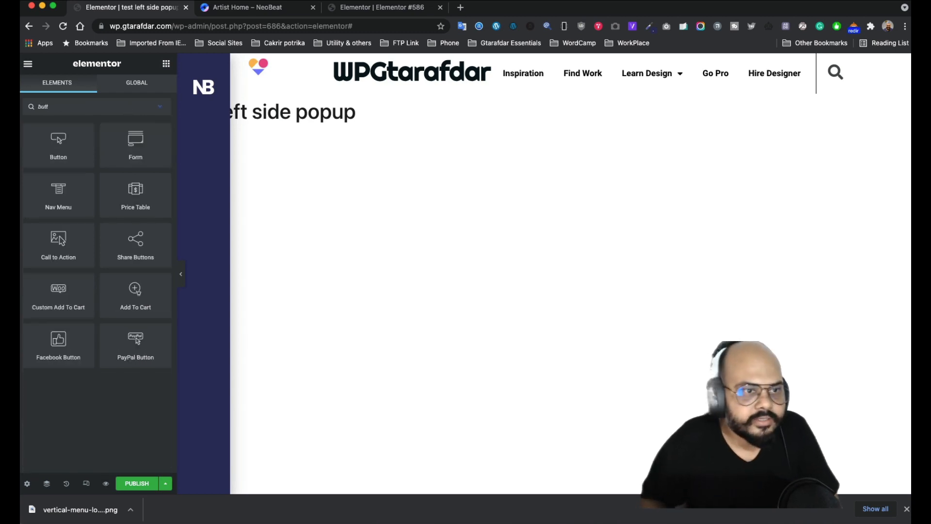
pyautogui.moveTo(55, 146); pyautogui.dragTo(206, 98)
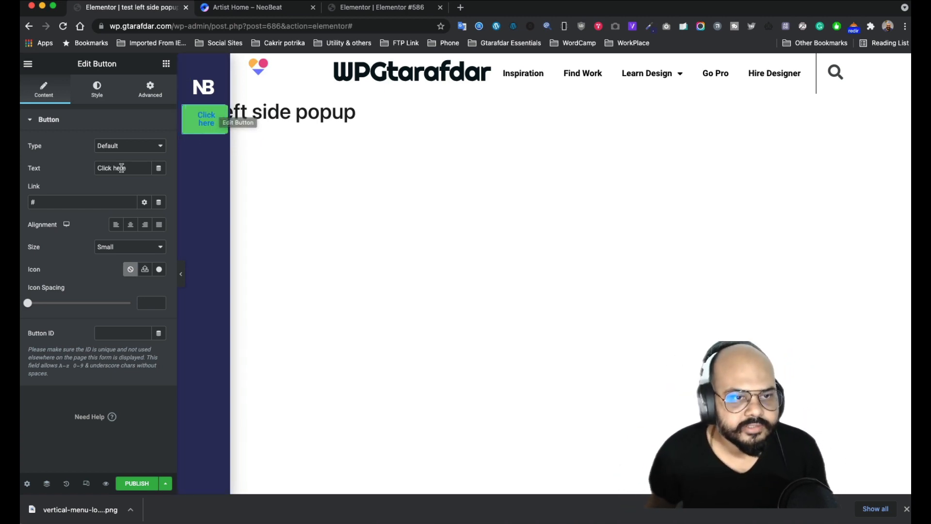
# - Clear the button's 'Click here' label so its Text field is empty
pyautogui.click(50, 172)
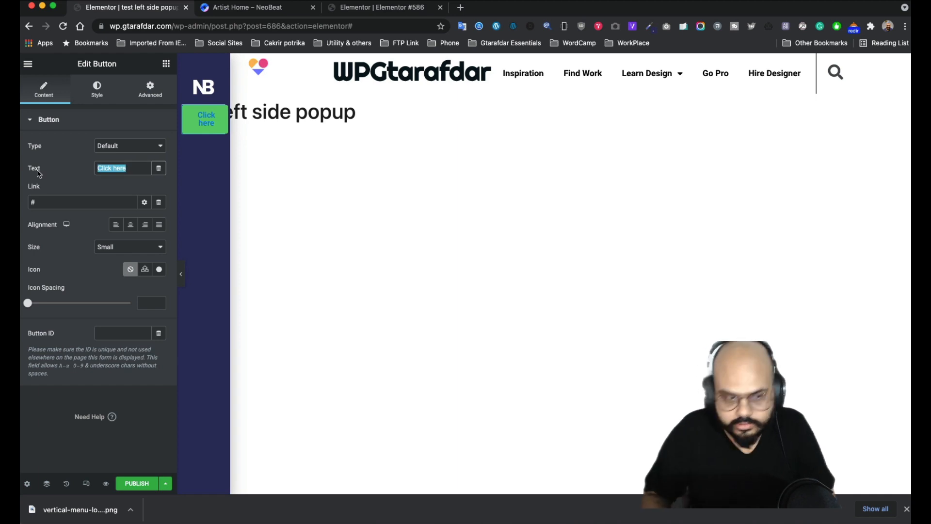
pyautogui.press('BackSpace')
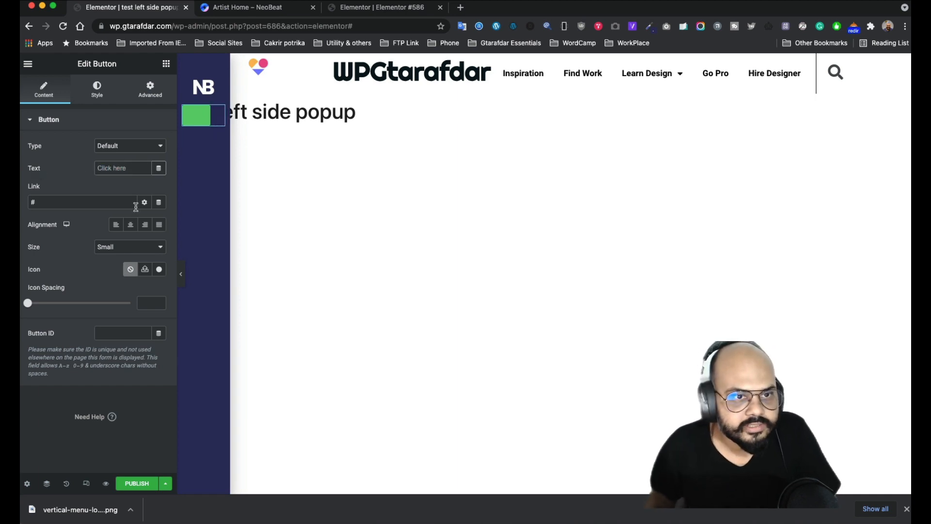
pyautogui.click(61, 204)
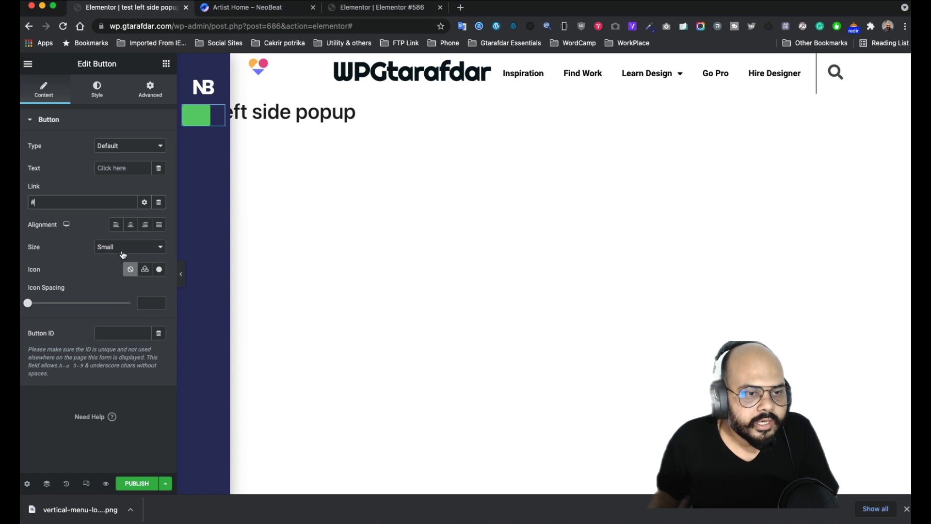
# - Search the icon library for 'grid' and browse the available icons
pyautogui.click(159, 270)
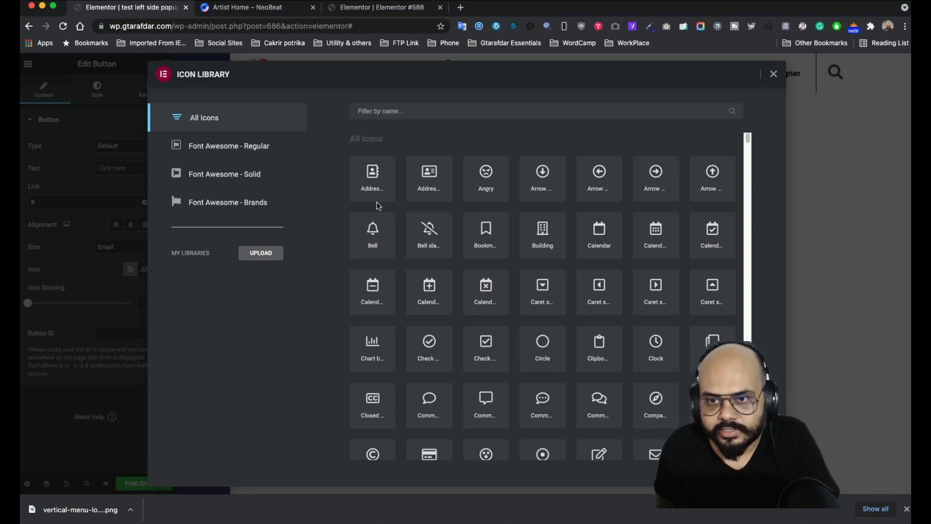
pyautogui.click(416, 111)
pyautogui.write('grid')
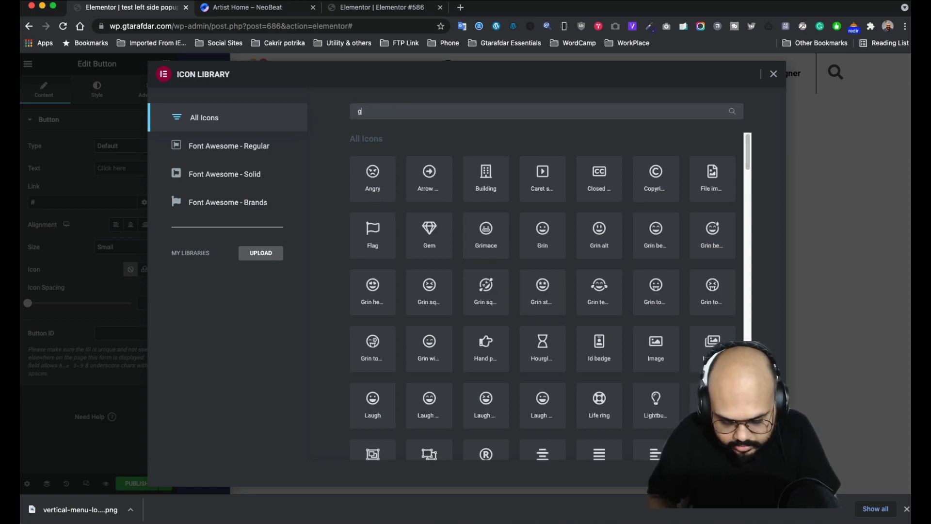
pyautogui.press('BackSpace')
pyautogui.press('BackSpace')
pyautogui.press('BackSpace')
pyautogui.press('BackSpace')
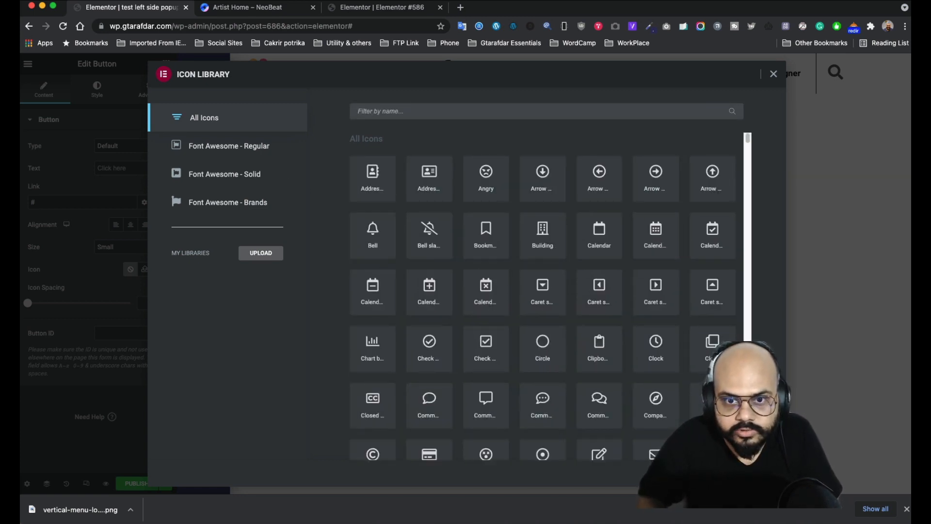
pyautogui.scroll(-10, 645, 248)
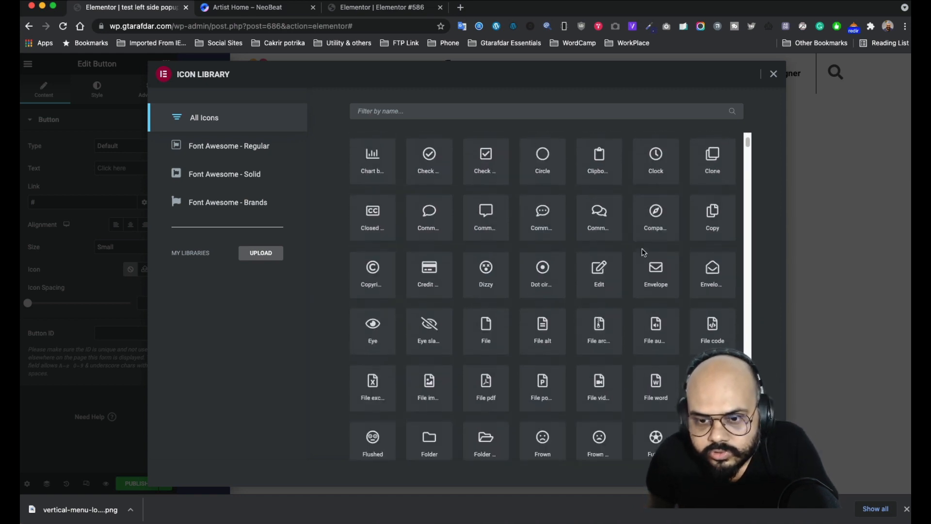
pyautogui.scroll(-5, 643, 253)
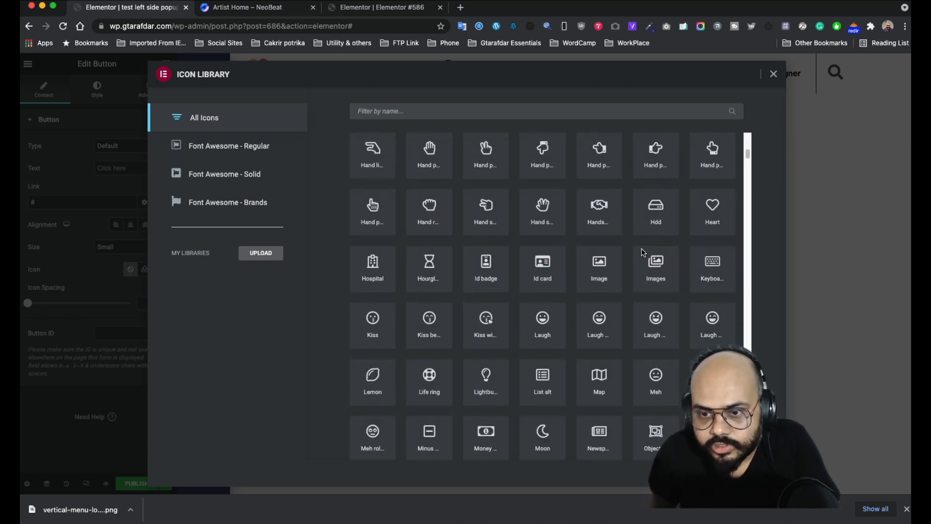
pyautogui.scroll(-2, 433, 273)
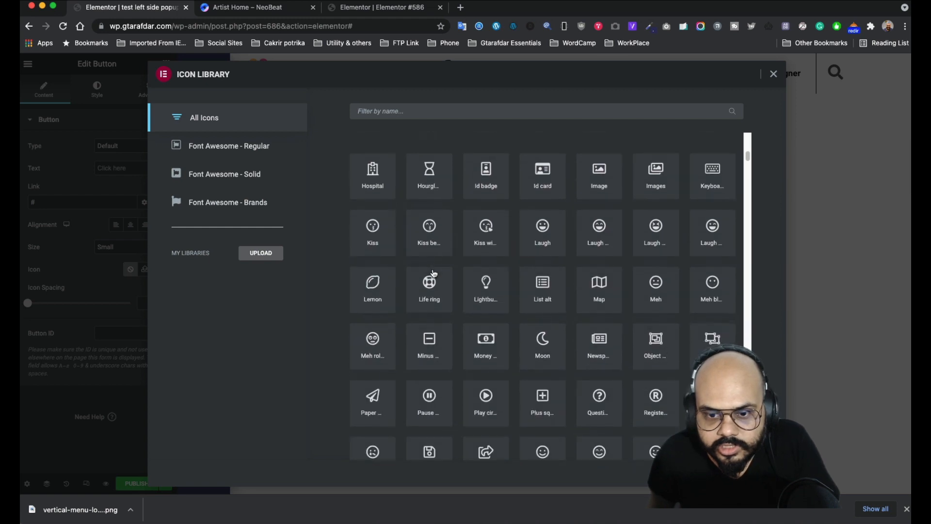
pyautogui.scroll(-5, 433, 273)
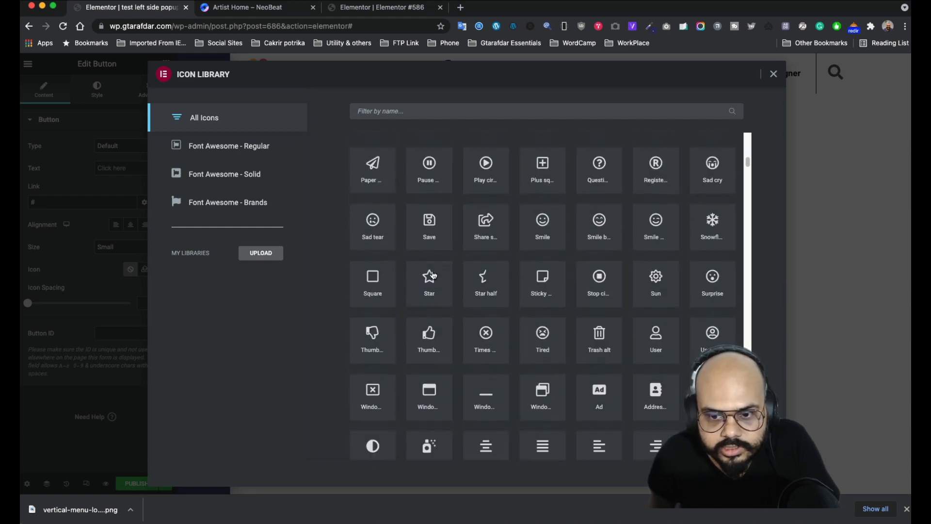
pyautogui.scroll(-5, 433, 273)
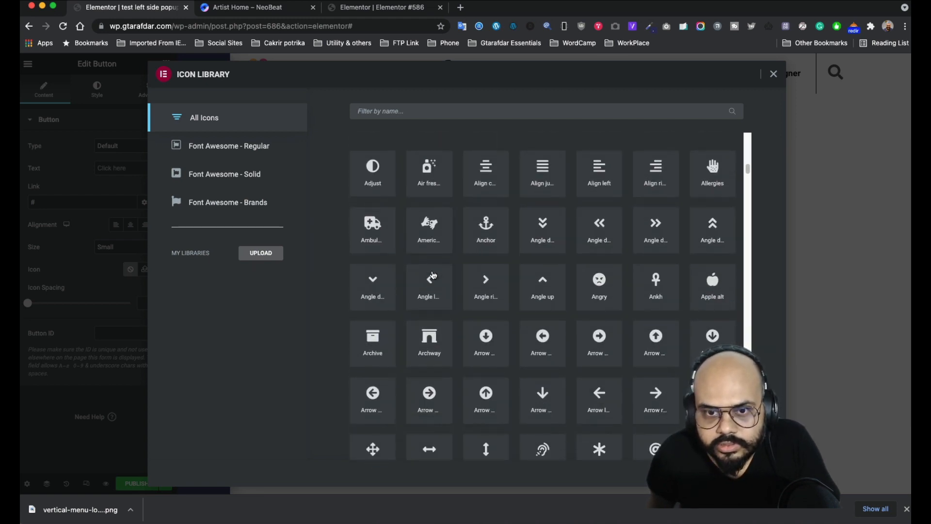
pyautogui.scroll(4, 434, 274)
pyautogui.scroll(-3, 434, 275)
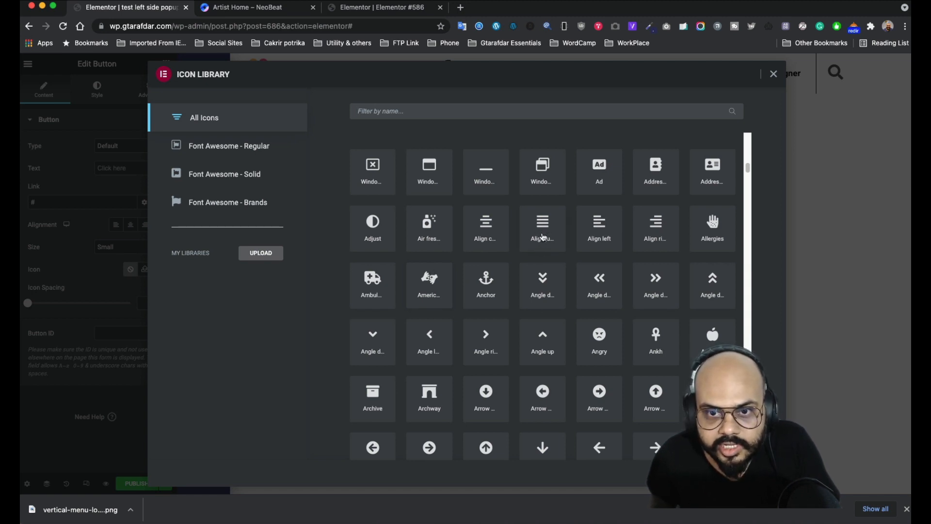
# - Try 'burg' and 'ham' searches, then insert the Align justify icon into the button
pyautogui.click(486, 113)
pyautogui.write('burg')
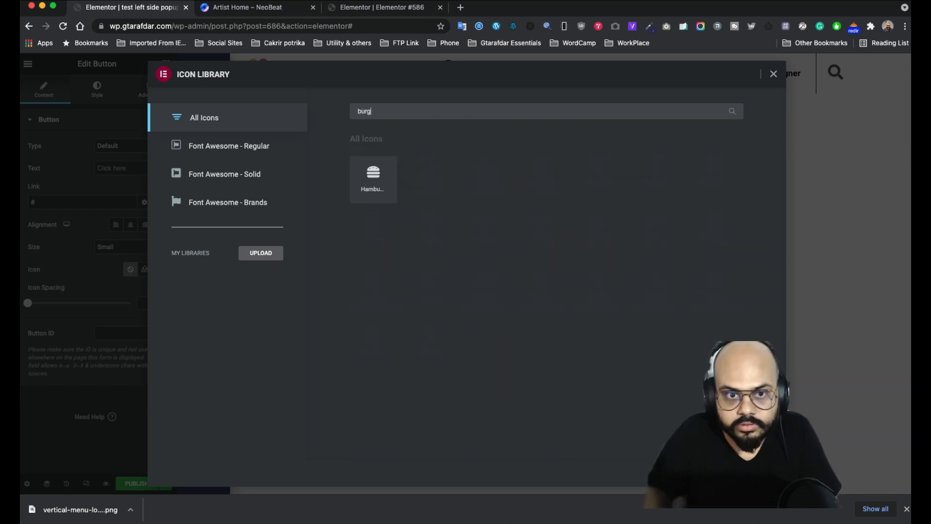
pyautogui.press('BackSpace')
pyautogui.press('BackSpace')
pyautogui.press('BackSpace')
pyautogui.press('BackSpace')
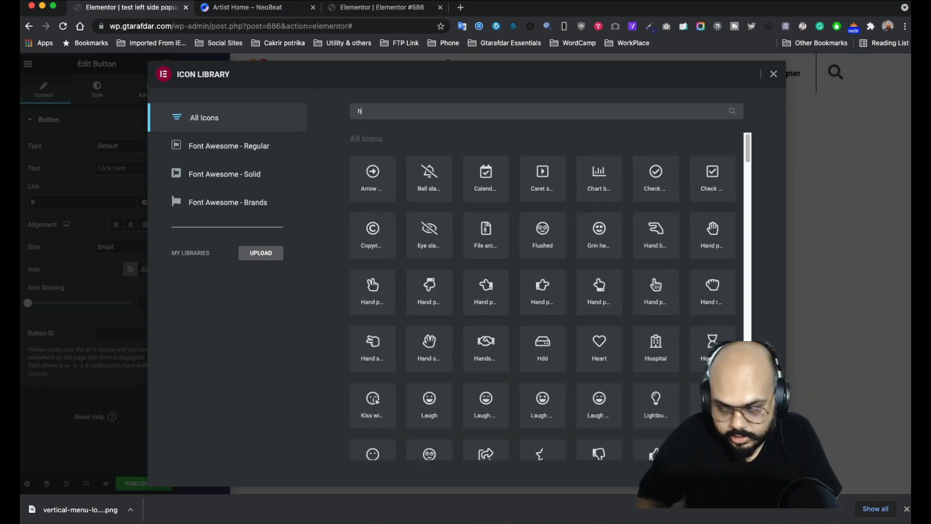
pyautogui.write('ham')
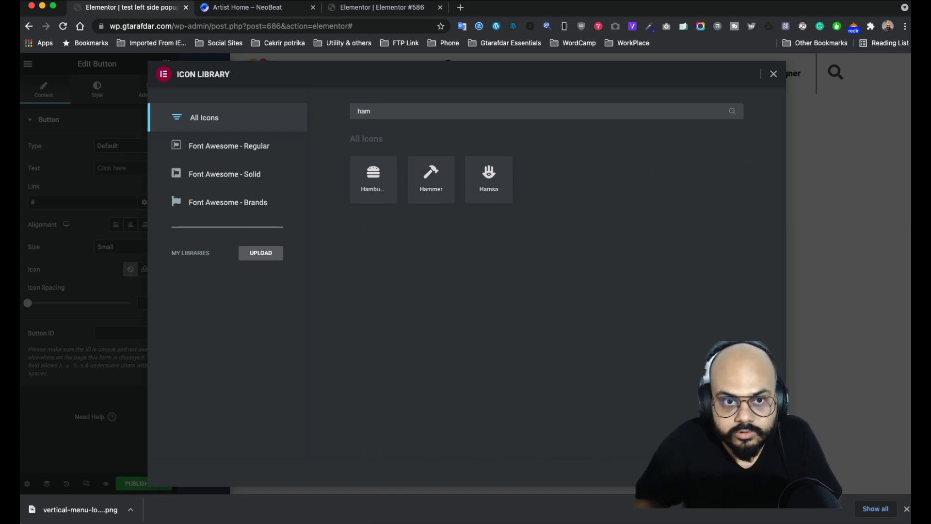
pyautogui.press('BackSpace')
pyautogui.press('BackSpace')
pyautogui.press('BackSpace')
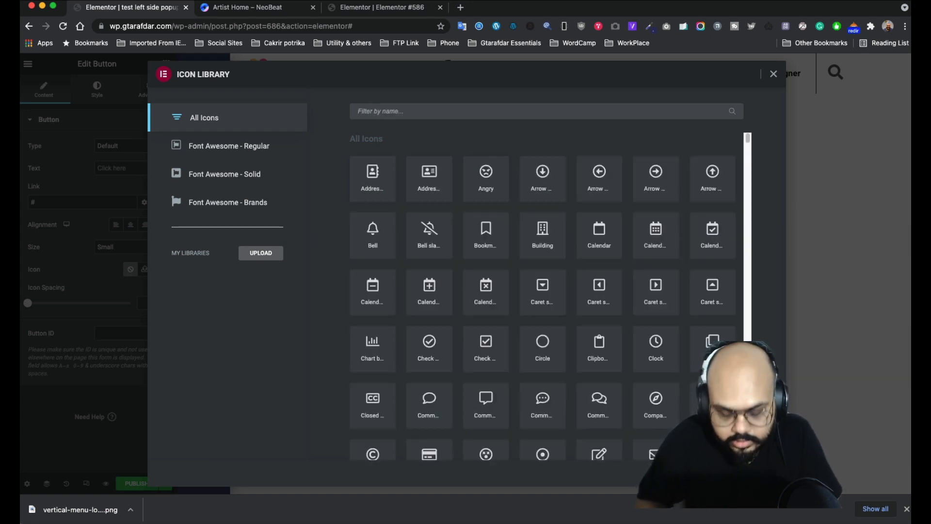
pyautogui.scroll(-10, 582, 233)
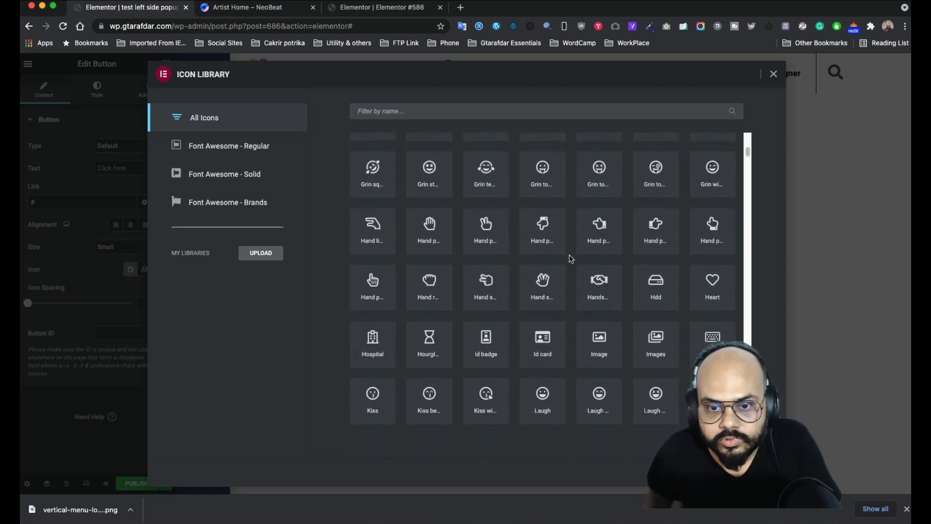
pyautogui.scroll(-5, 558, 277)
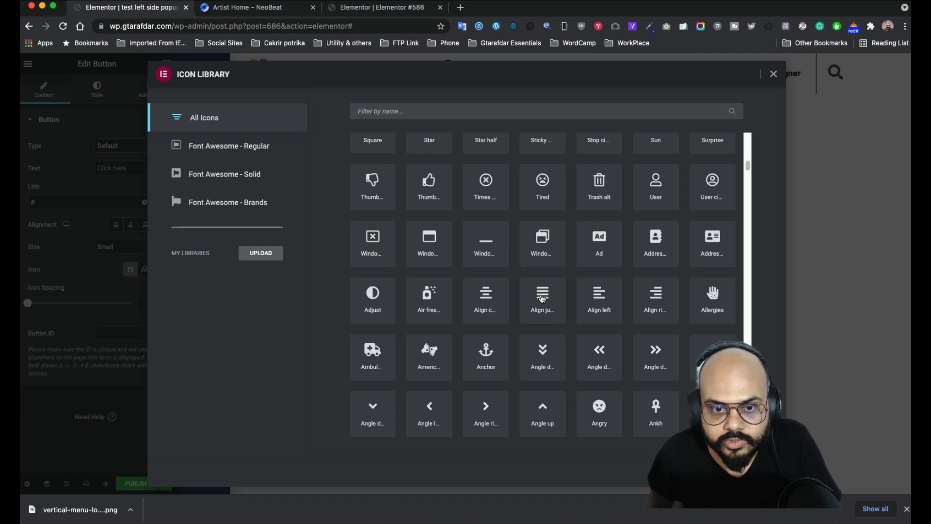
pyautogui.click(542, 298)
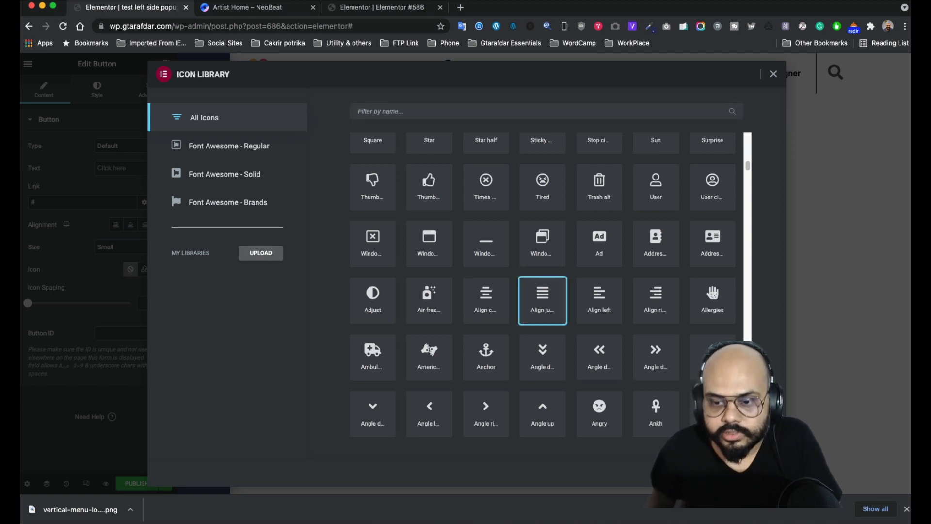
pyautogui.click(758, 472)
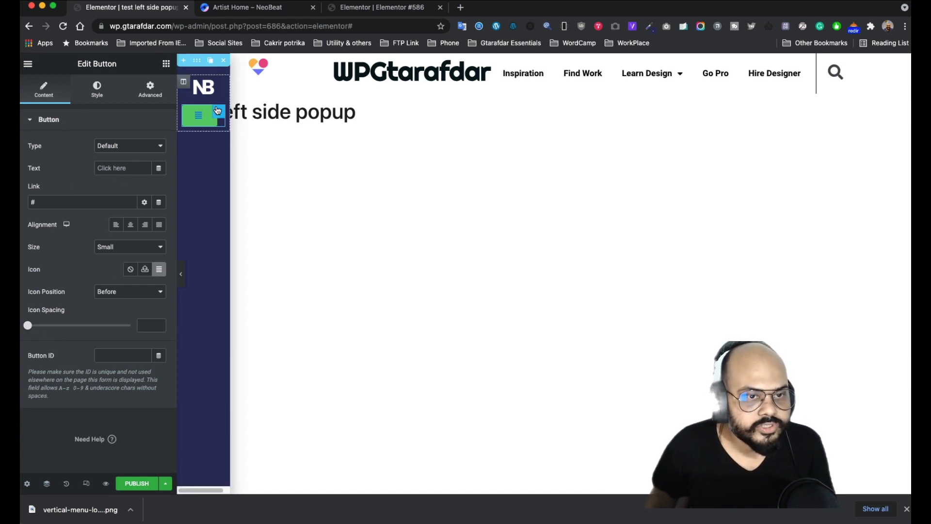
# - Make the button background fully transparent and its icon colour white #FFFFFF
pyautogui.click(97, 90)
pyautogui.click(159, 258)
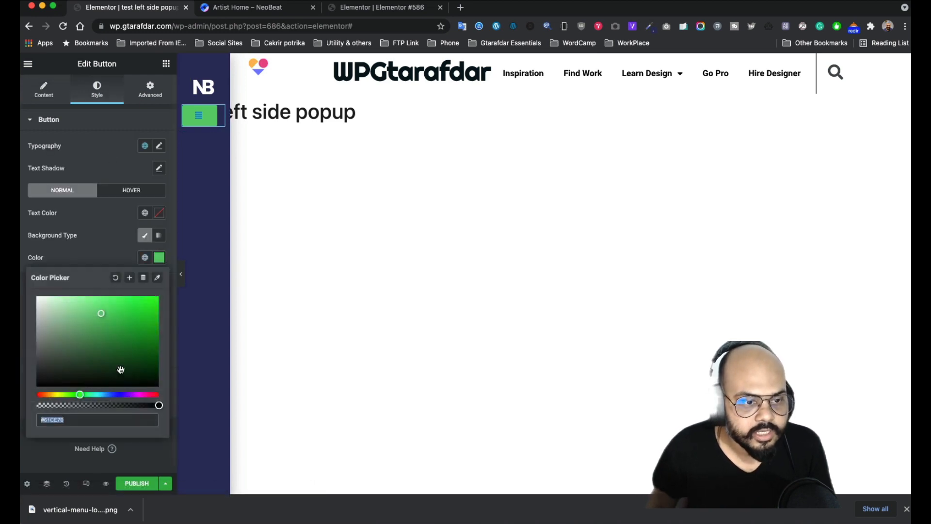
pyautogui.moveTo(159, 404); pyautogui.dragTo(36, 404)
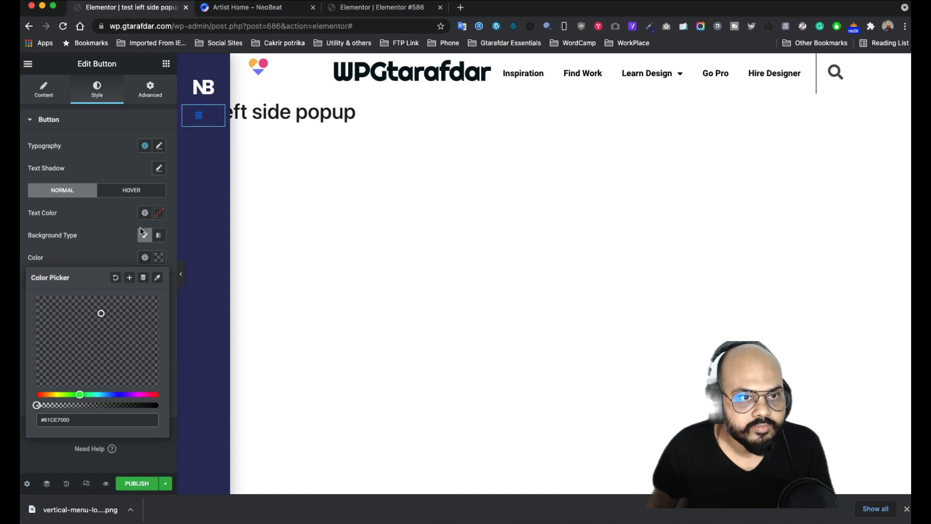
pyautogui.click(263, 91)
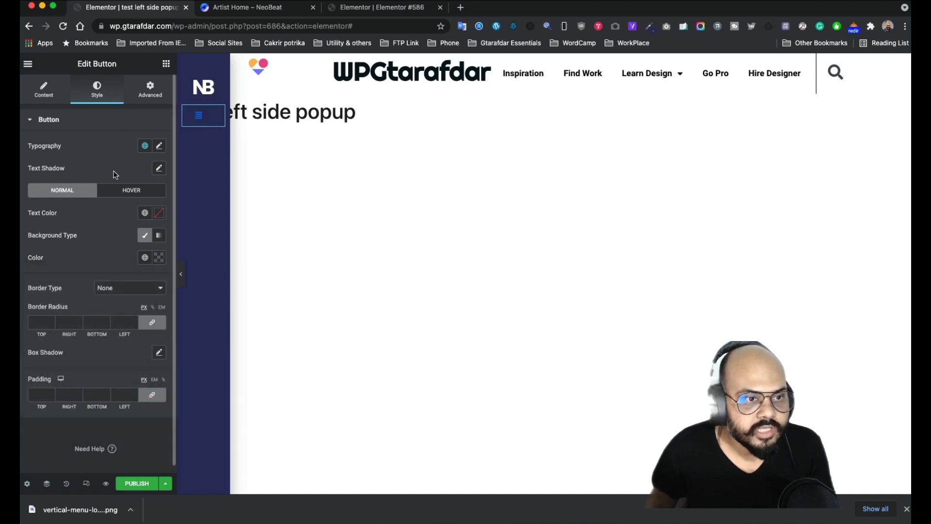
pyautogui.click(158, 215)
pyautogui.moveTo(69, 271); pyautogui.dragTo(37, 252)
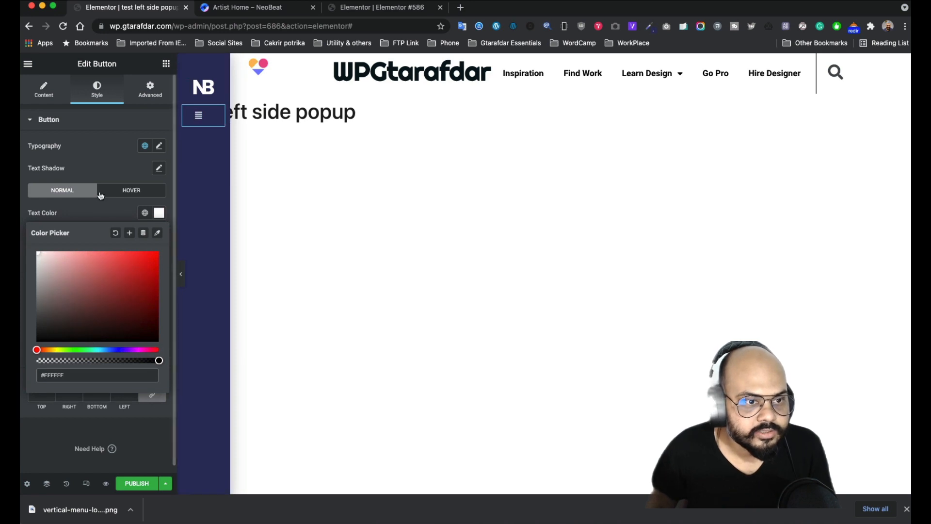
# - Set the button's typography size to 39 px to enlarge the hamburger icon
pyautogui.click(160, 168)
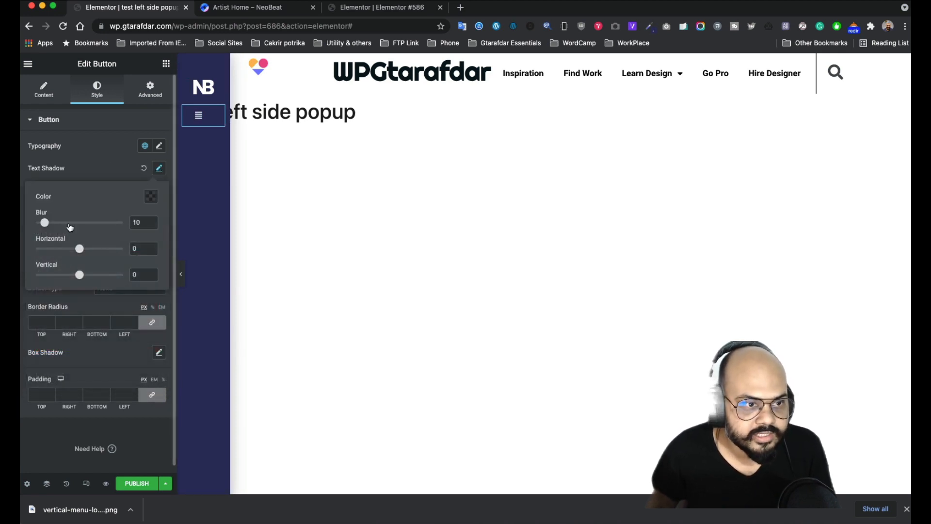
pyautogui.click(100, 168)
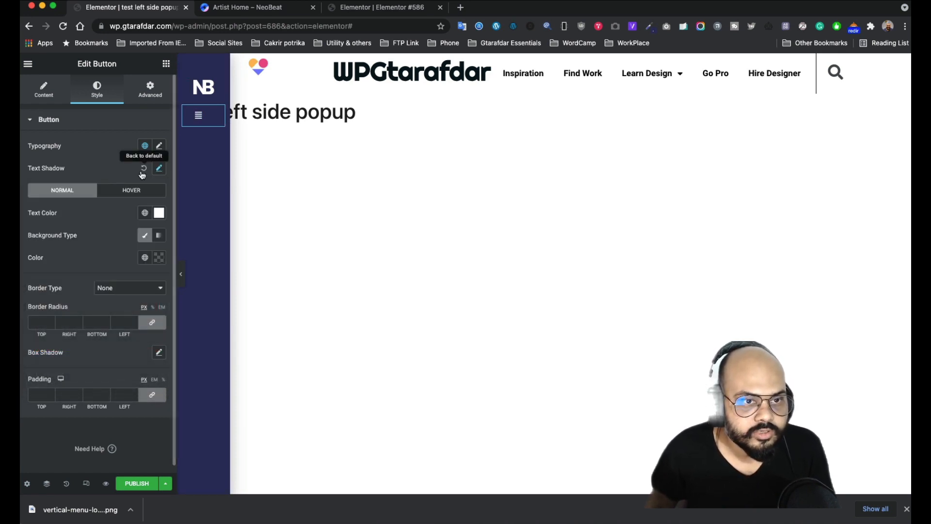
pyautogui.click(159, 147)
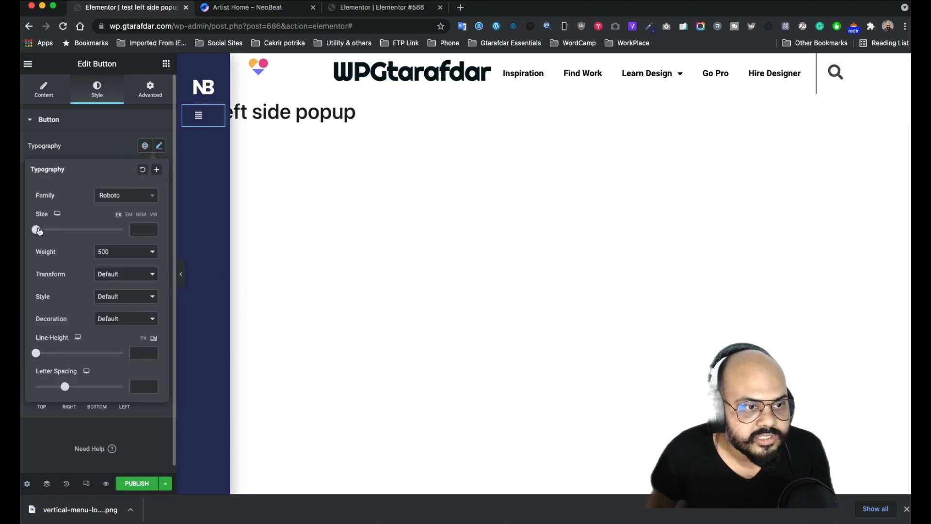
pyautogui.moveTo(38, 231); pyautogui.dragTo(55, 232)
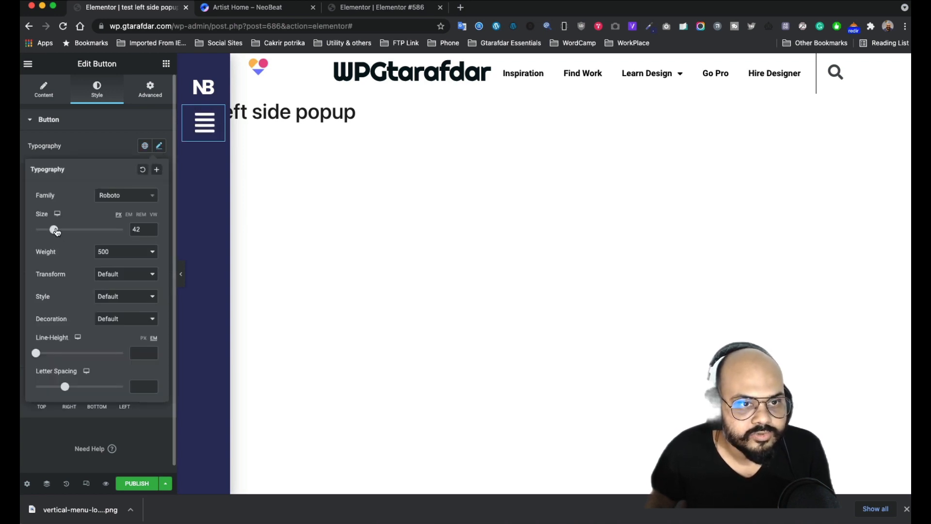
pyautogui.click(92, 148)
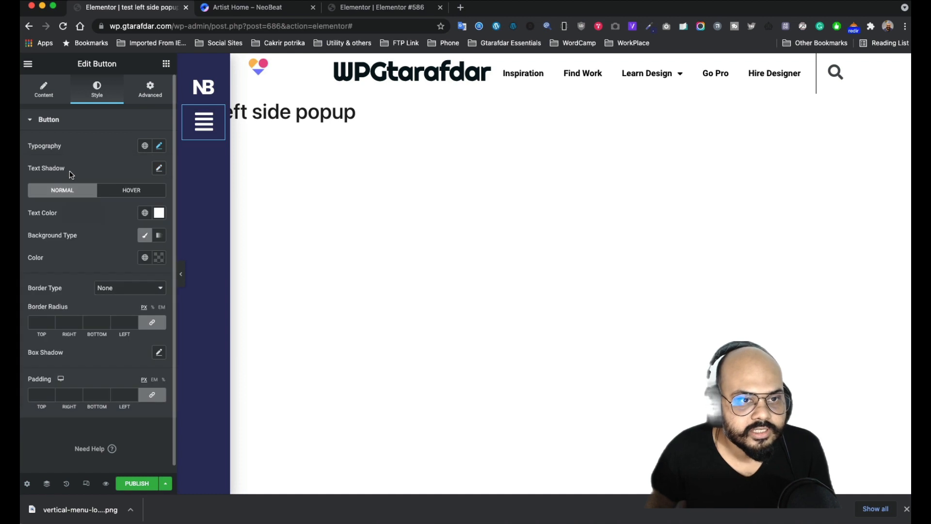
pyautogui.click(159, 147)
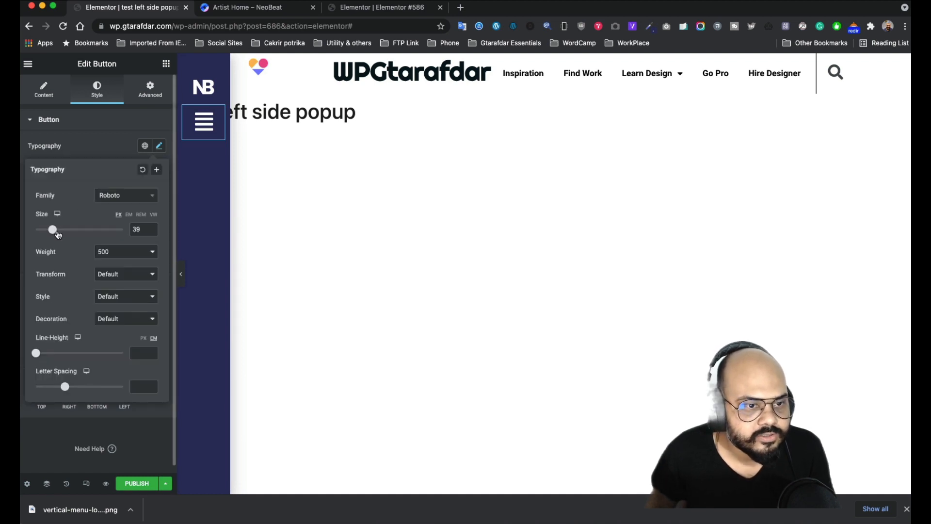
pyautogui.moveTo(142, 232); pyautogui.dragTo(133, 232)
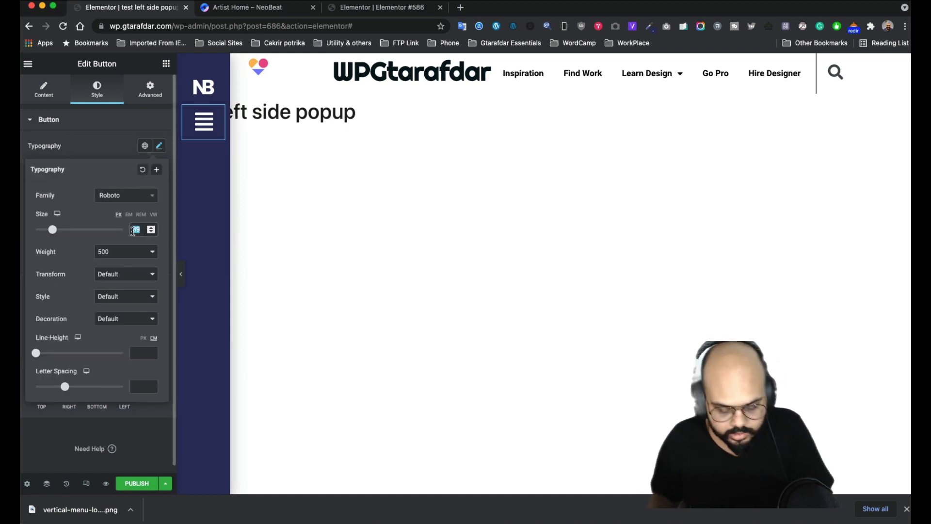
pyautogui.click(108, 152)
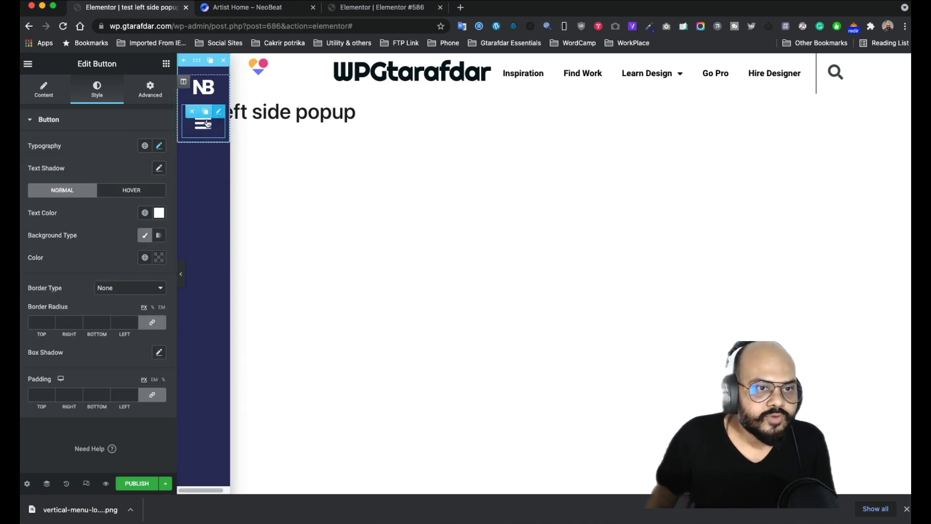
# - Unlink the button's Advanced padding and set Padding Top to 280 px
pyautogui.click(150, 90)
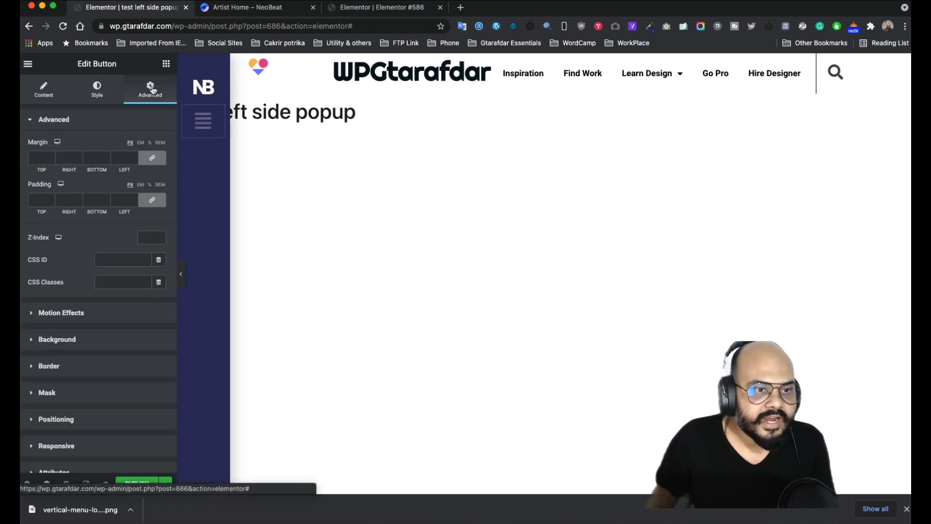
pyautogui.click(160, 205)
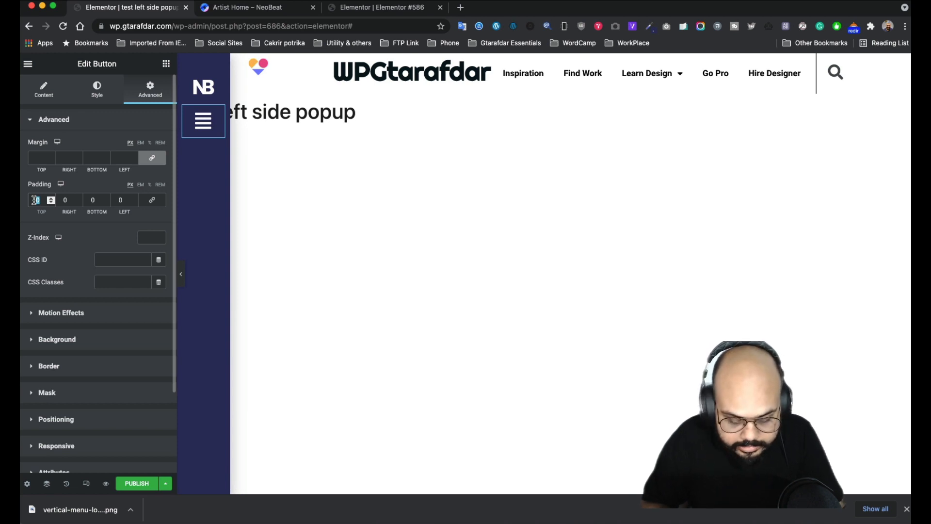
pyautogui.write('400')
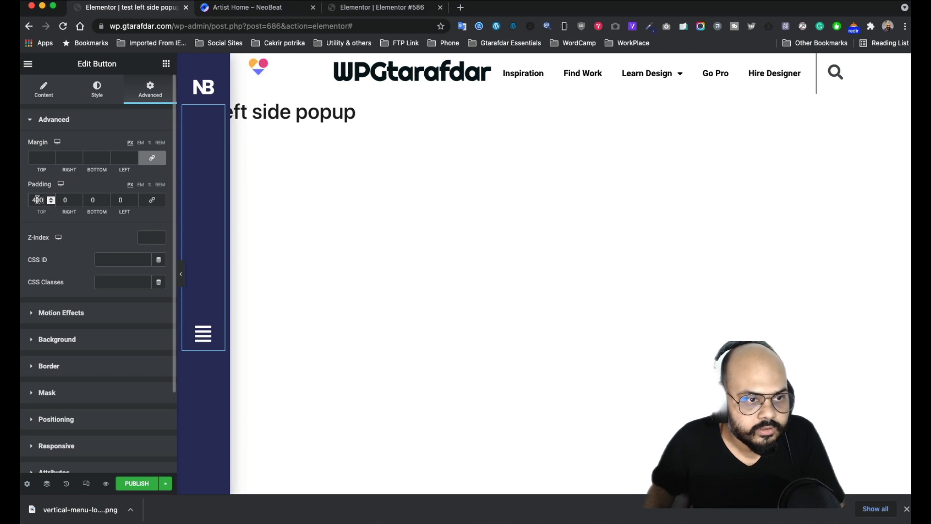
pyautogui.write('3')
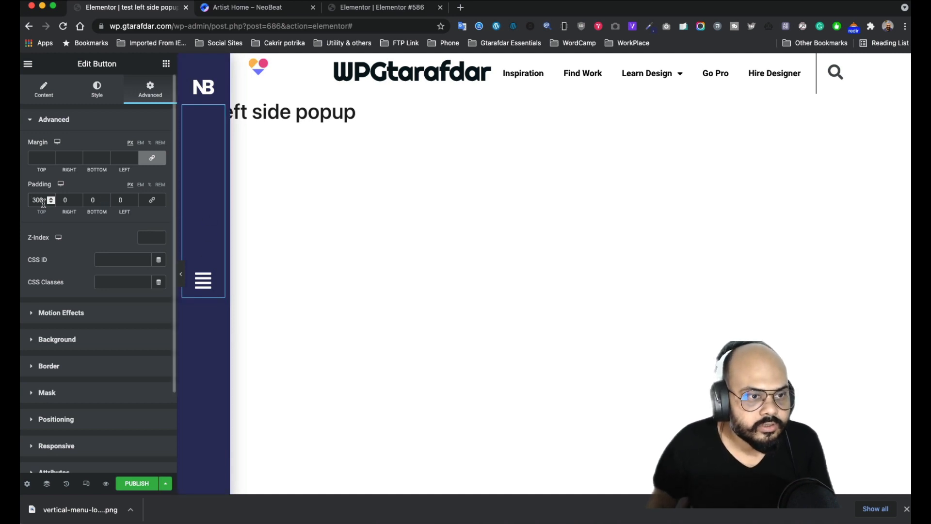
pyautogui.moveTo(43, 200); pyautogui.dragTo(30, 200)
pyautogui.write('280')
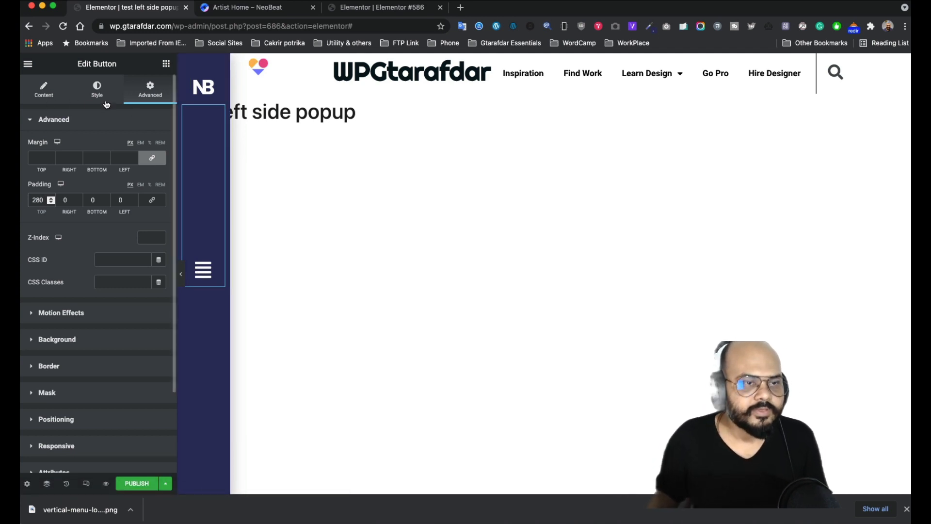
# - Glance at the NeoBeat reference tab, return to the popup editor, and show the widget list
pyautogui.click(251, 10)
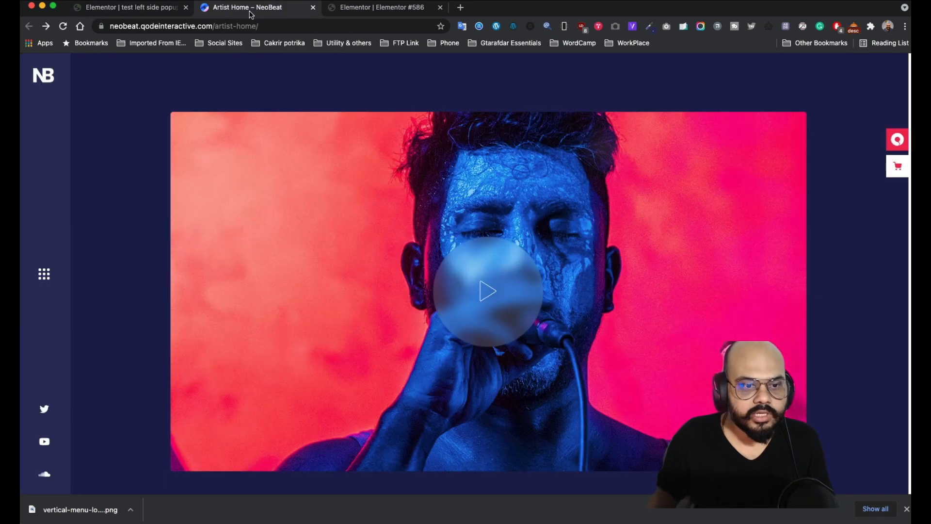
pyautogui.click(175, 10)
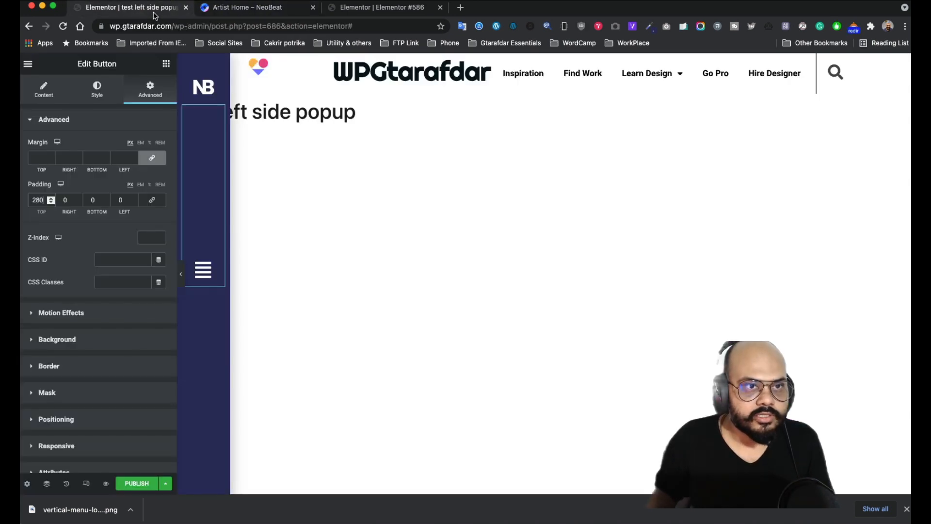
pyautogui.click(164, 66)
# - Drop a Social Icons widget ('soc' search) below the hamburger and set its Shape to Circle
pyautogui.write('soci')
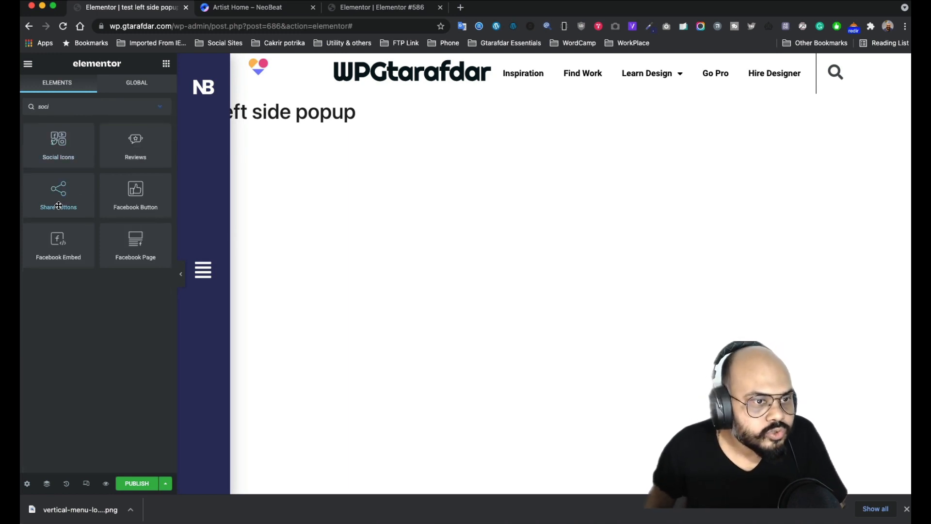
pyautogui.moveTo(61, 145); pyautogui.dragTo(203, 268)
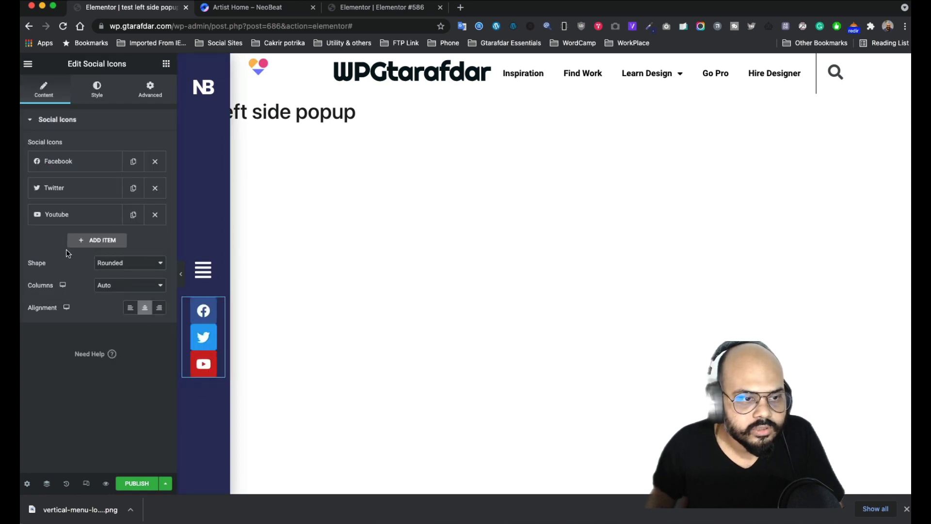
pyautogui.click(130, 270)
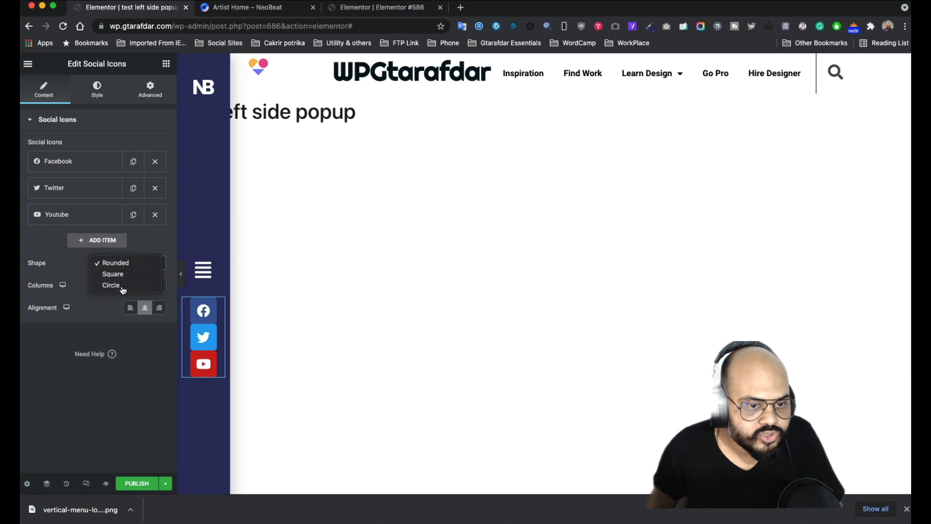
pyautogui.click(119, 285)
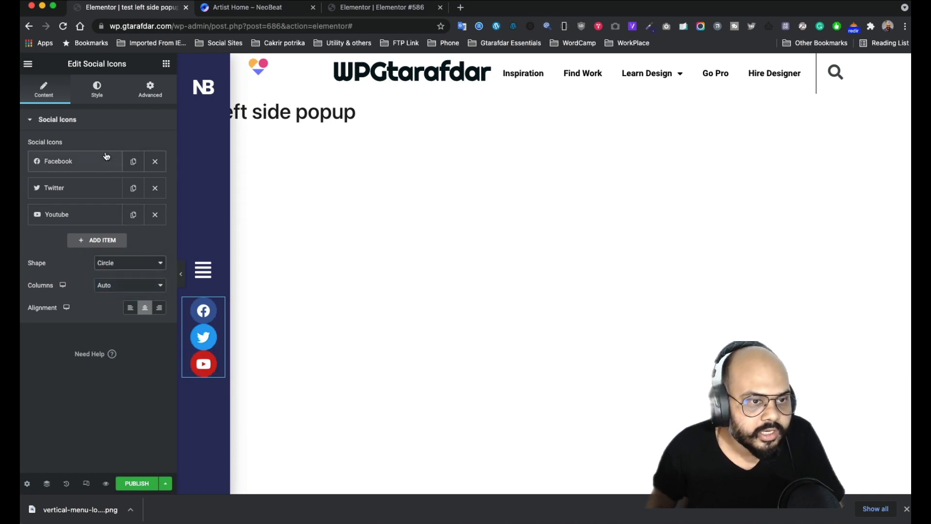
pyautogui.click(100, 94)
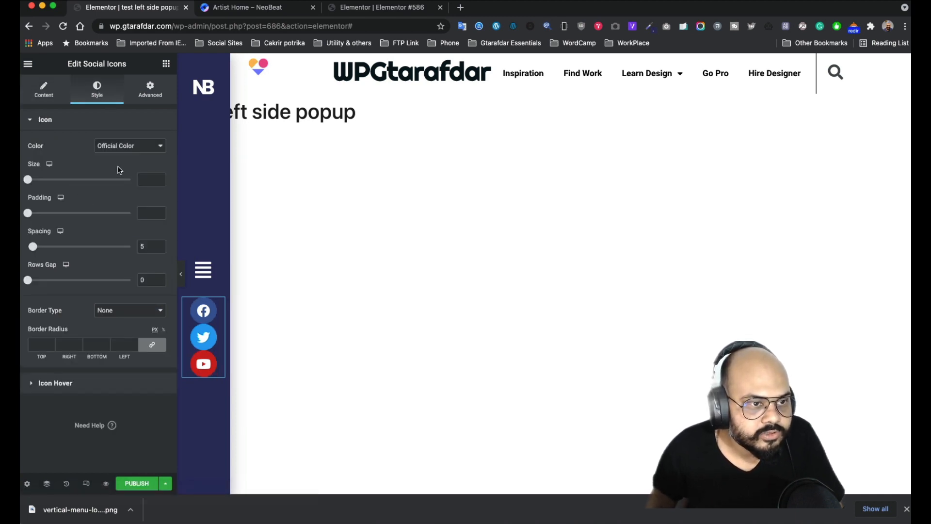
# - Switch the social icons to custom colours with a transparent primary colour and a solid border
pyautogui.click(129, 146)
pyautogui.click(127, 155)
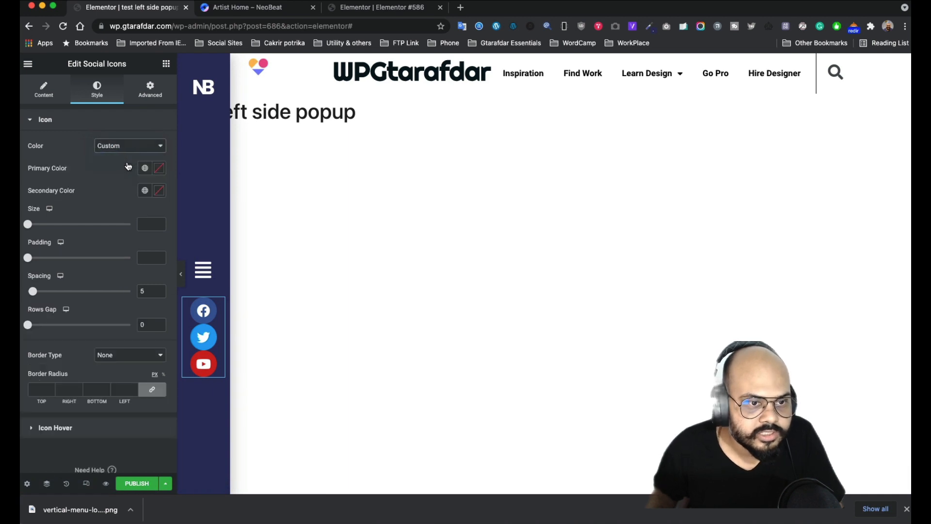
pyautogui.click(158, 170)
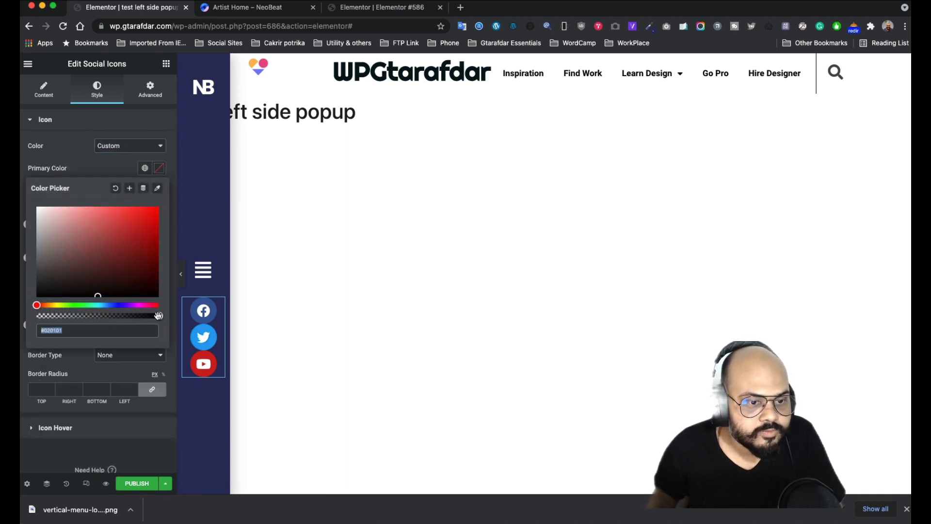
pyautogui.moveTo(158, 316); pyautogui.dragTo(36, 316)
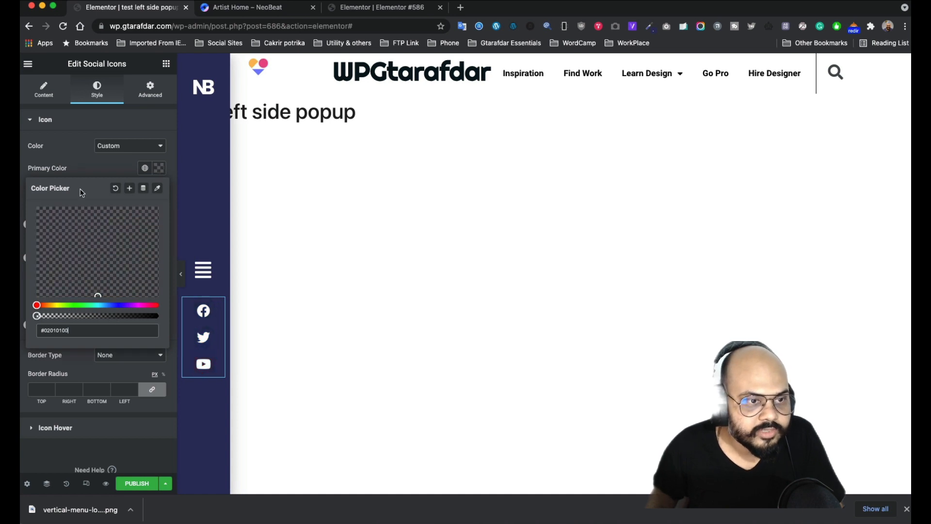
pyautogui.click(76, 161)
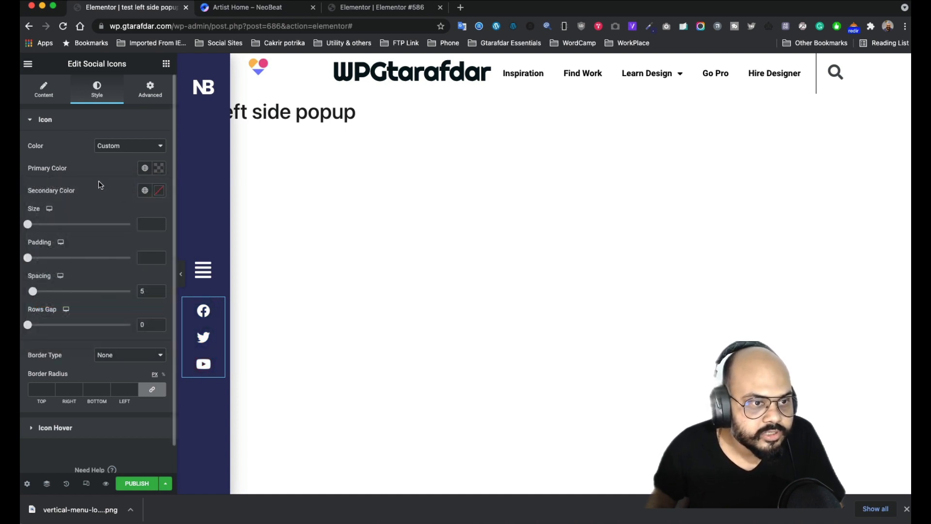
pyautogui.click(127, 356)
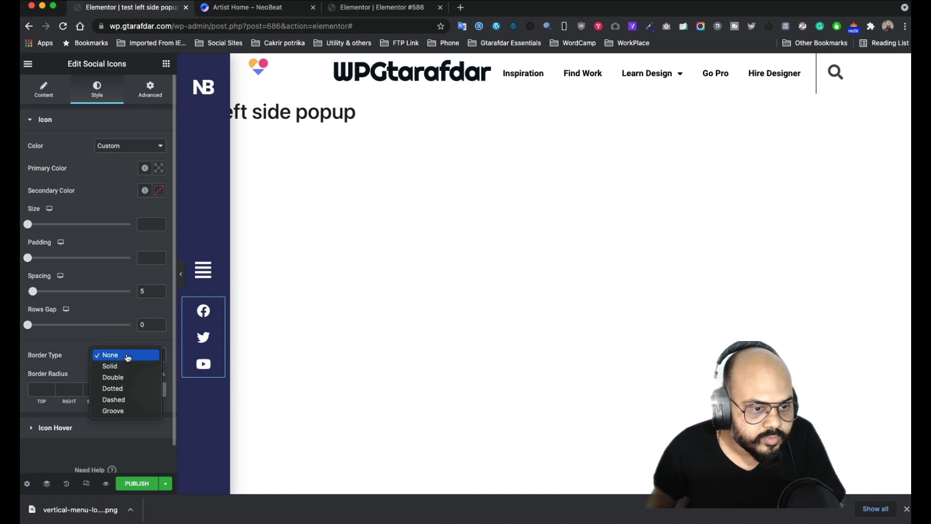
pyautogui.click(127, 365)
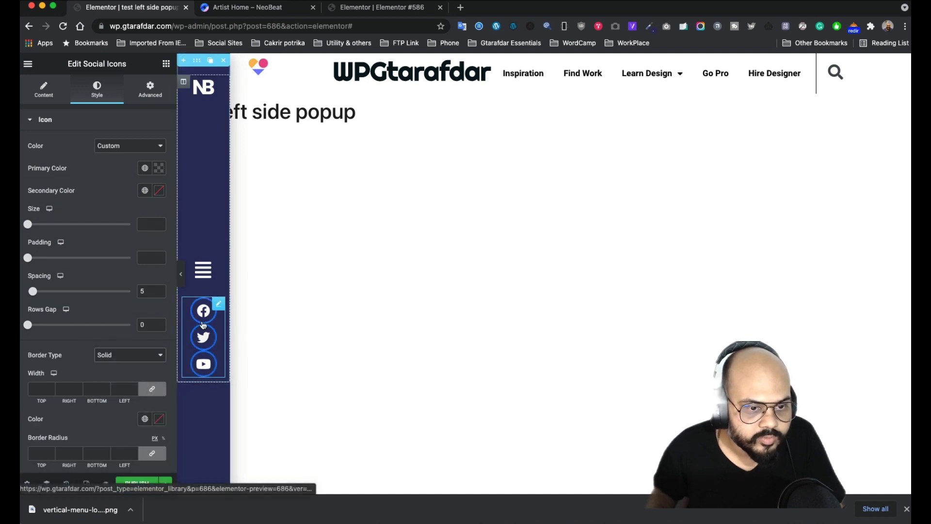
# - Set the icons' secondary colour to white and their hover border colour to #FFFFFF
pyautogui.click(160, 192)
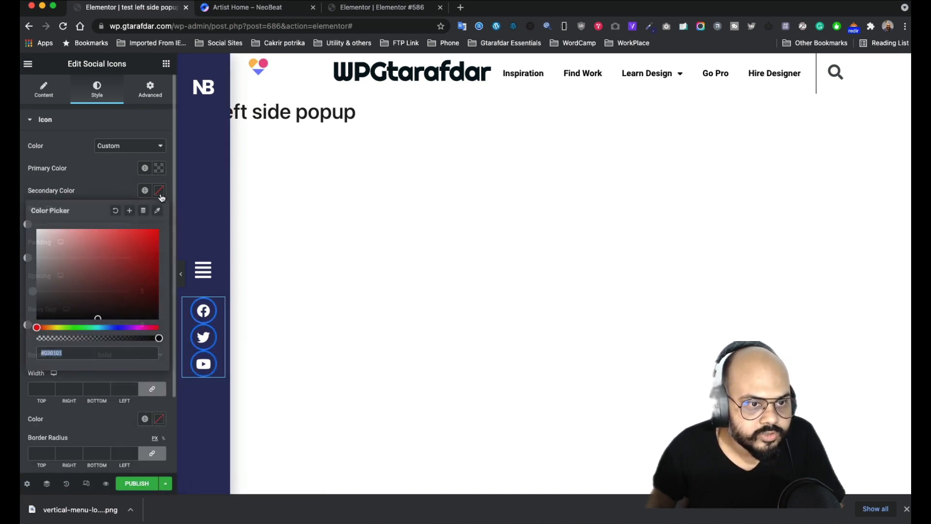
pyautogui.moveTo(155, 339); pyautogui.dragTo(177, 351)
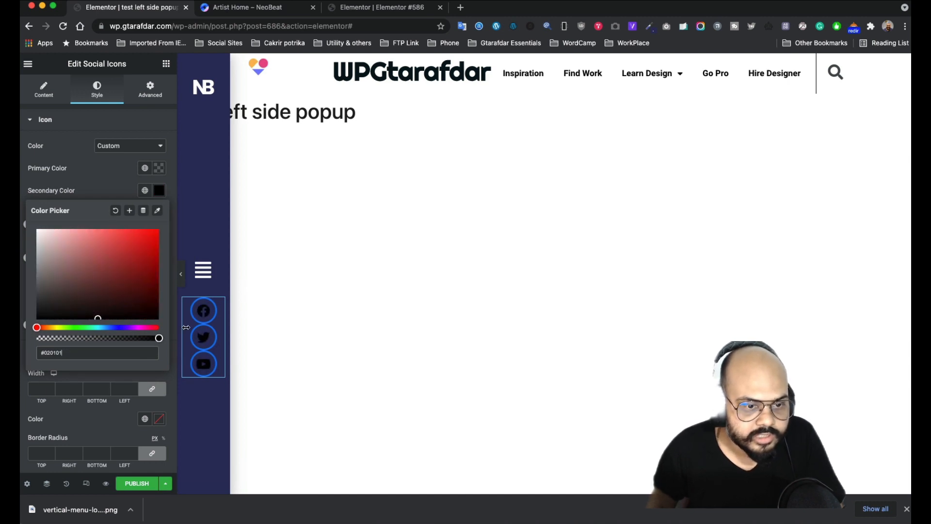
pyautogui.click(109, 178)
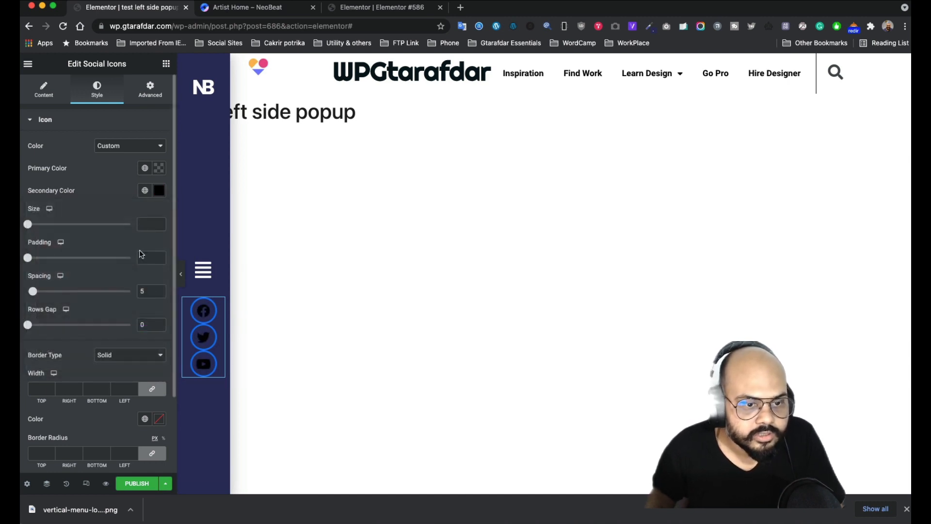
pyautogui.click(159, 190)
pyautogui.moveTo(45, 235); pyautogui.dragTo(36, 228)
pyautogui.click(89, 190)
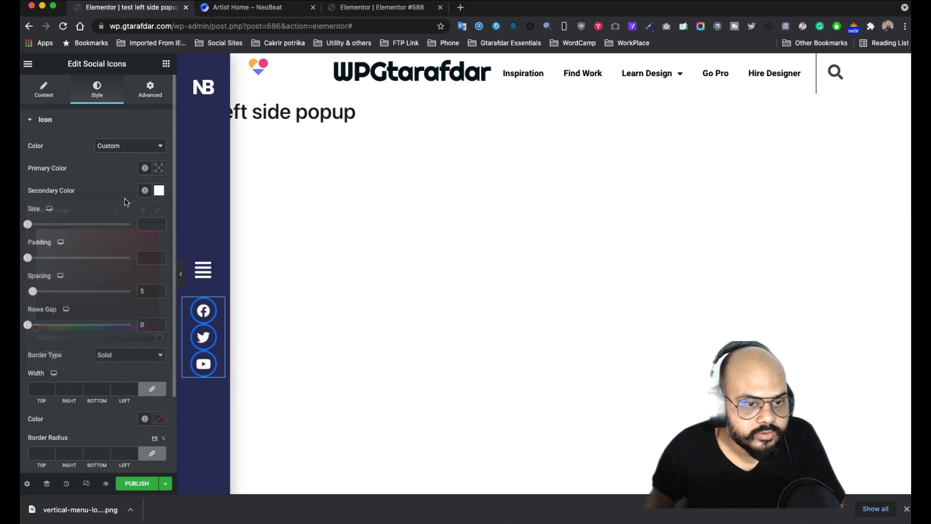
pyautogui.scroll(-3, 99, 344)
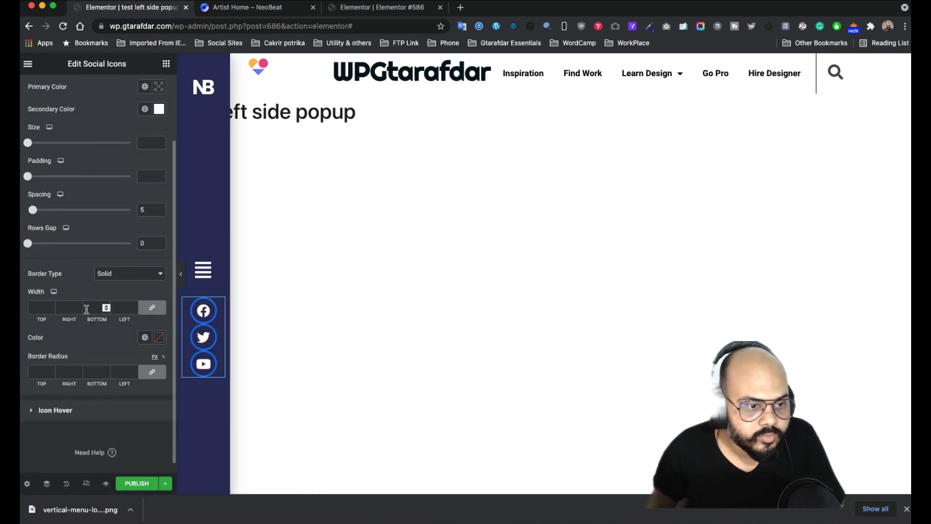
pyautogui.scroll(3, 84, 309)
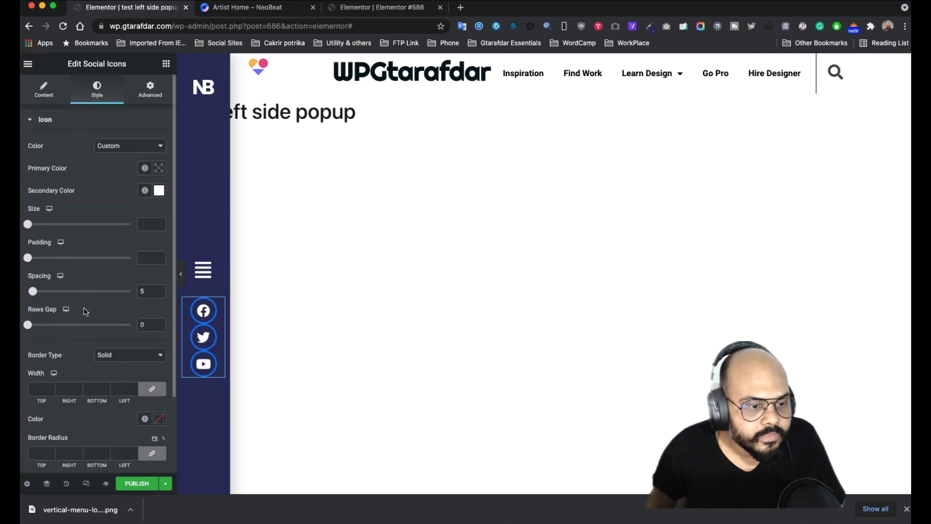
pyautogui.scroll(-2, 85, 312)
pyautogui.scroll(-2, 86, 311)
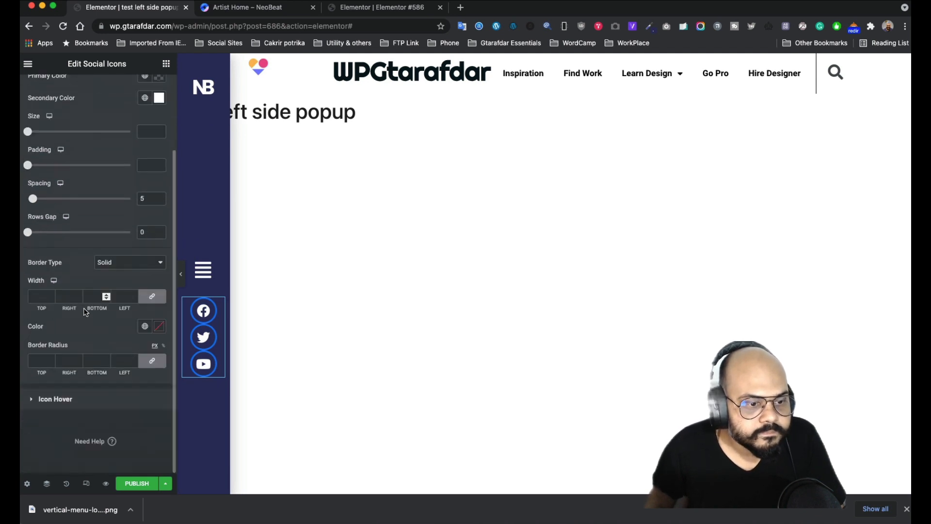
pyautogui.click(158, 326)
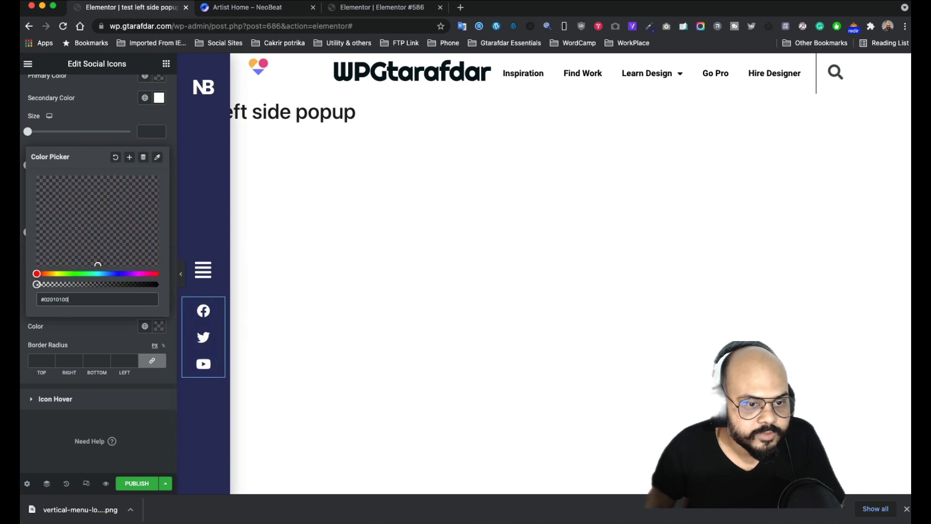
pyautogui.click(103, 398)
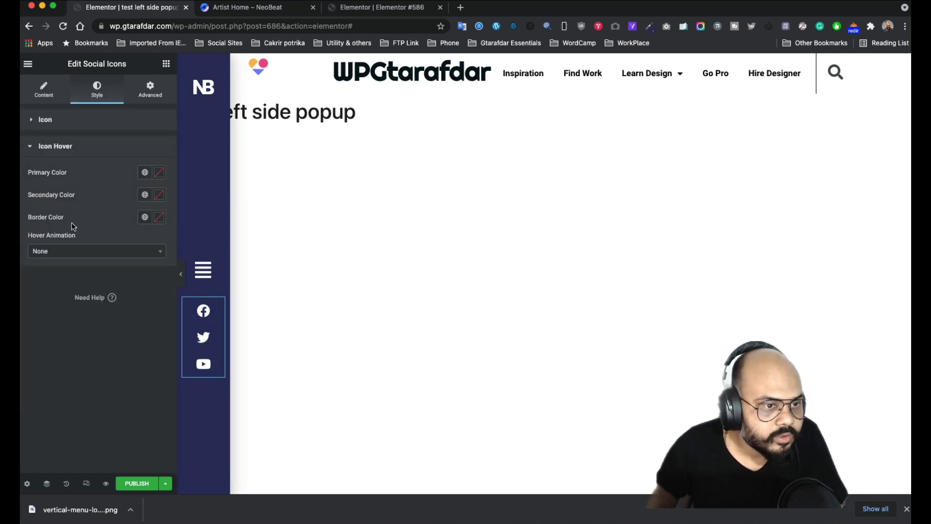
pyautogui.click(163, 220)
pyautogui.write('#FFFFFF')
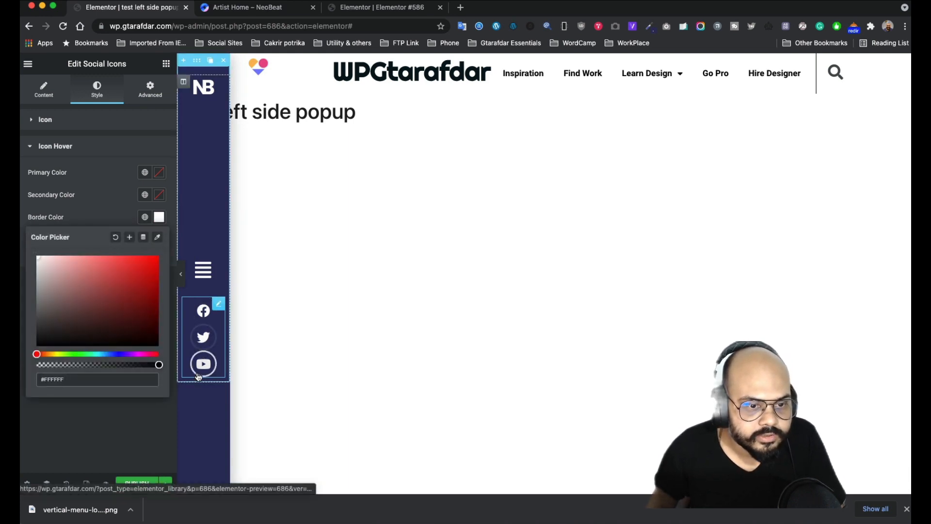
# - In the Style tab's Icon section, drag the social icons' Spacing to 0 and Rows Gap to 29
pyautogui.click(53, 96)
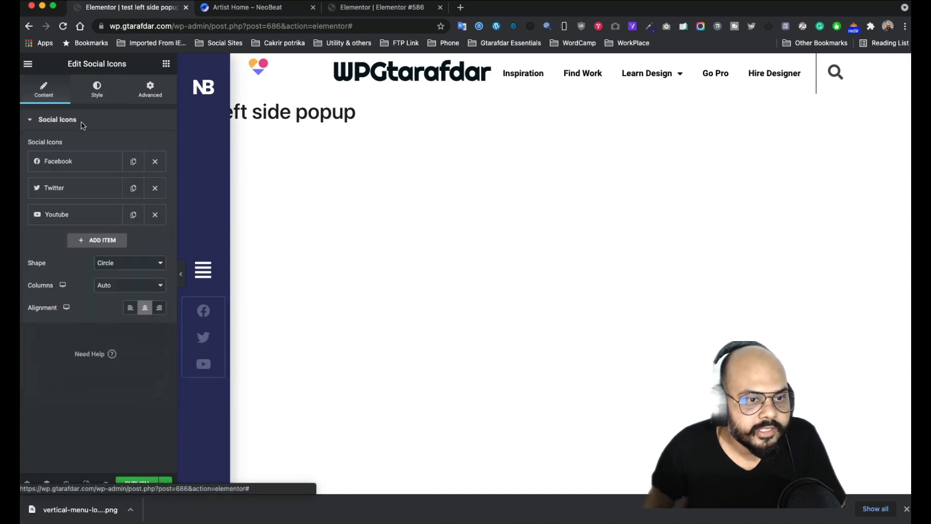
pyautogui.click(97, 89)
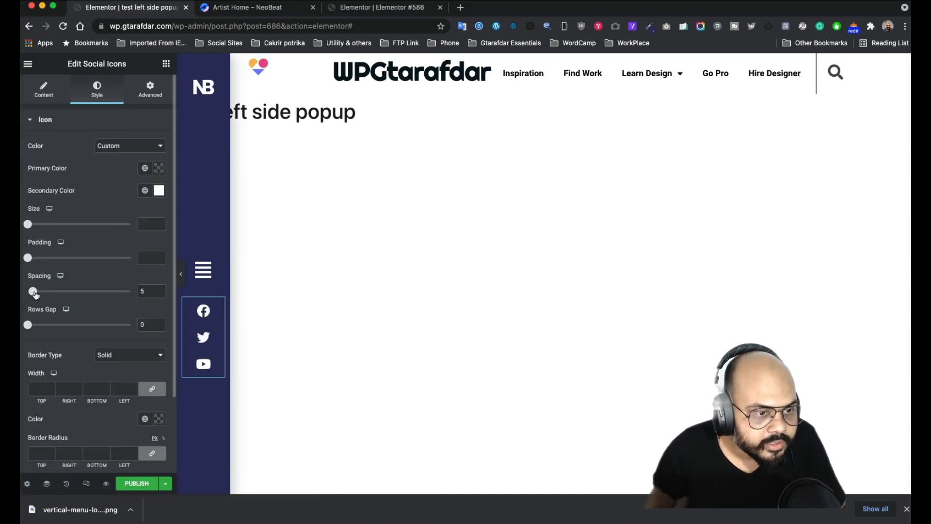
pyautogui.moveTo(35, 293)
pyautogui.mouseDown()
pyautogui.moveTo(73, 291)
pyautogui.moveTo(28, 291)
pyautogui.mouseUp()
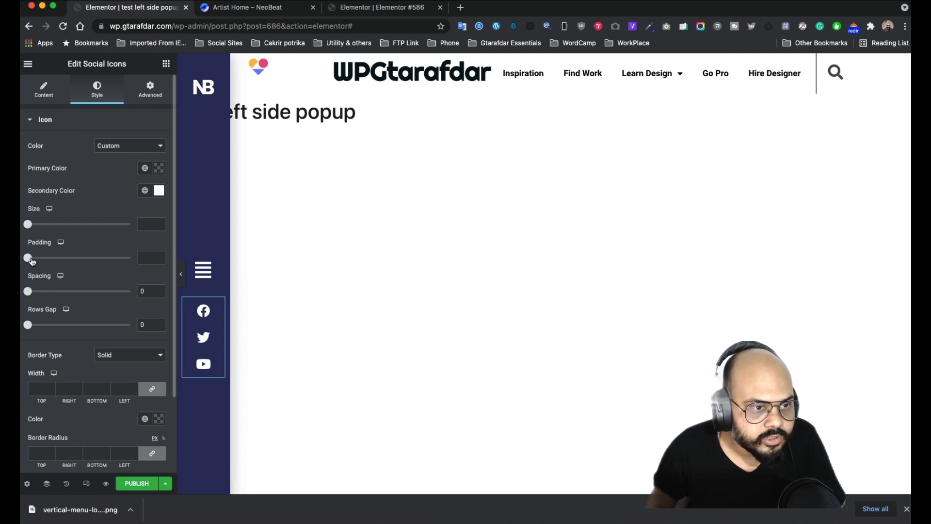
pyautogui.moveTo(29, 325); pyautogui.dragTo(62, 326)
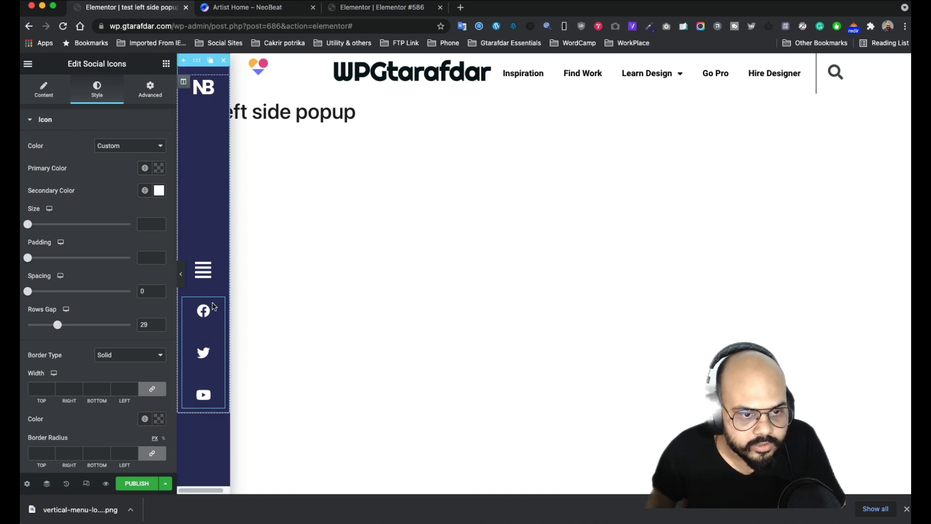
# - In the Social Icons' Advanced tab, unlink Padding and set Top to 100
pyautogui.moveTo(220, 308)
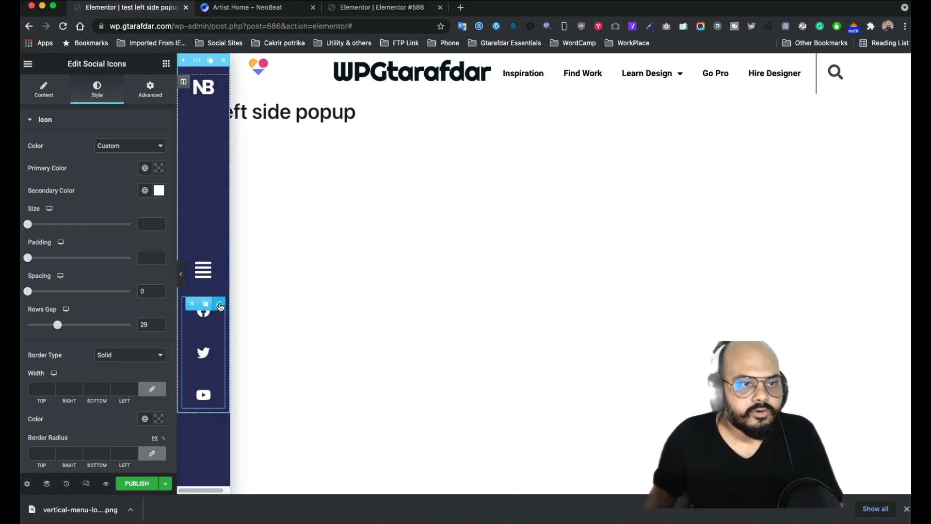
pyautogui.click(150, 91)
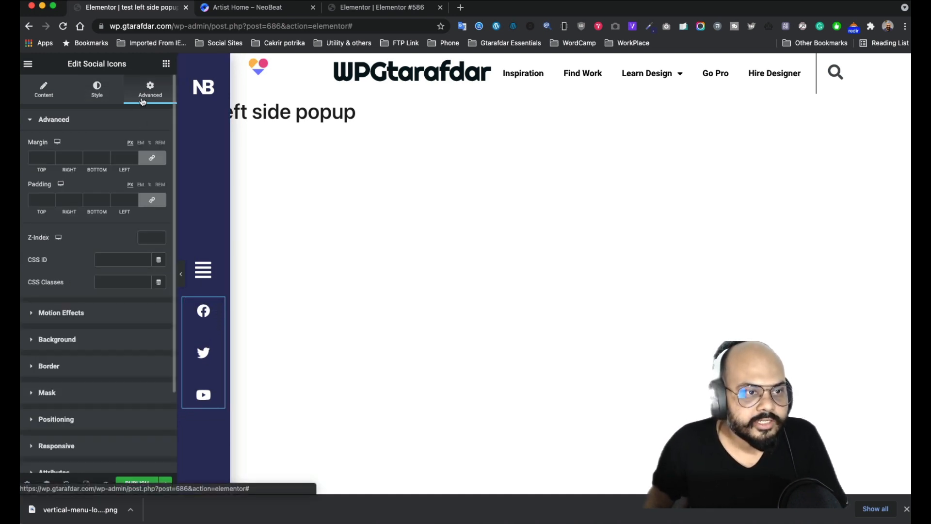
pyautogui.click(157, 204)
pyautogui.moveTo(45, 200); pyautogui.dragTo(22, 199)
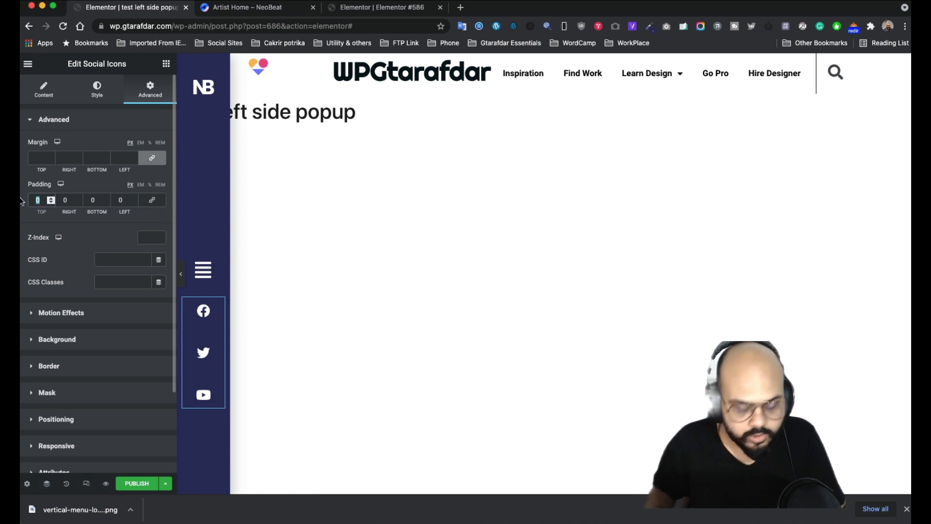
pyautogui.write('100')
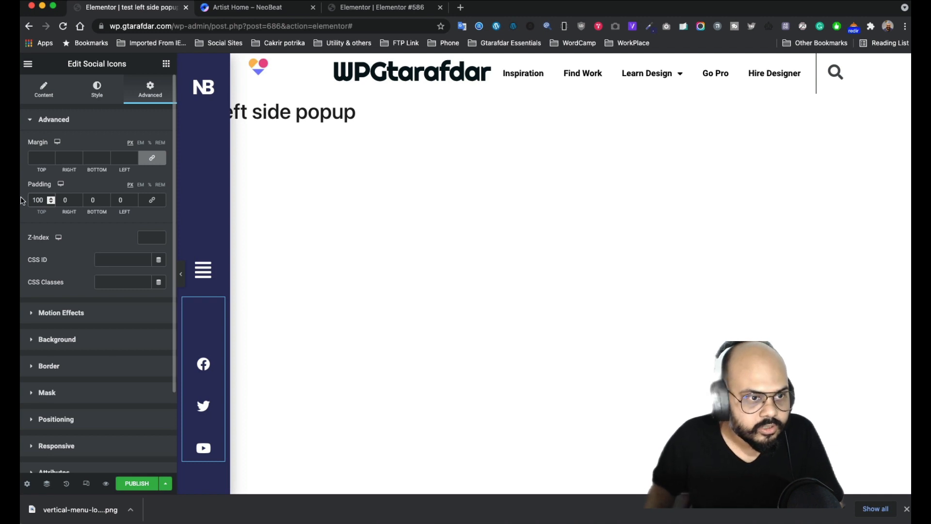
# - Nudge the top padding up with the spinner to 125
pyautogui.click(51, 199)
pyautogui.click(50, 198)
pyautogui.click(51, 198)
pyautogui.click(51, 198)
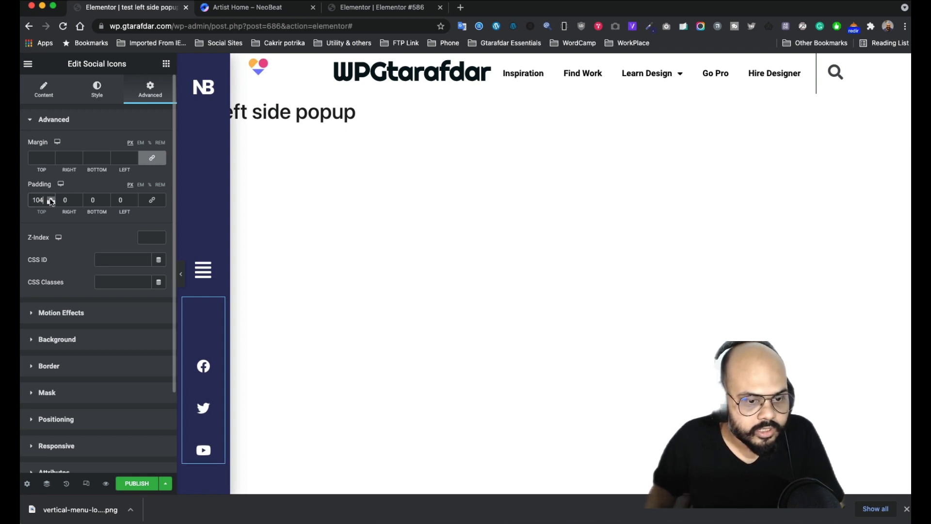
pyautogui.click(51, 199)
pyautogui.click(51, 199)
pyautogui.click(51, 198)
pyautogui.click(50, 198)
pyautogui.click(50, 199)
pyautogui.click(51, 199)
pyautogui.click(50, 199)
pyautogui.click(51, 199)
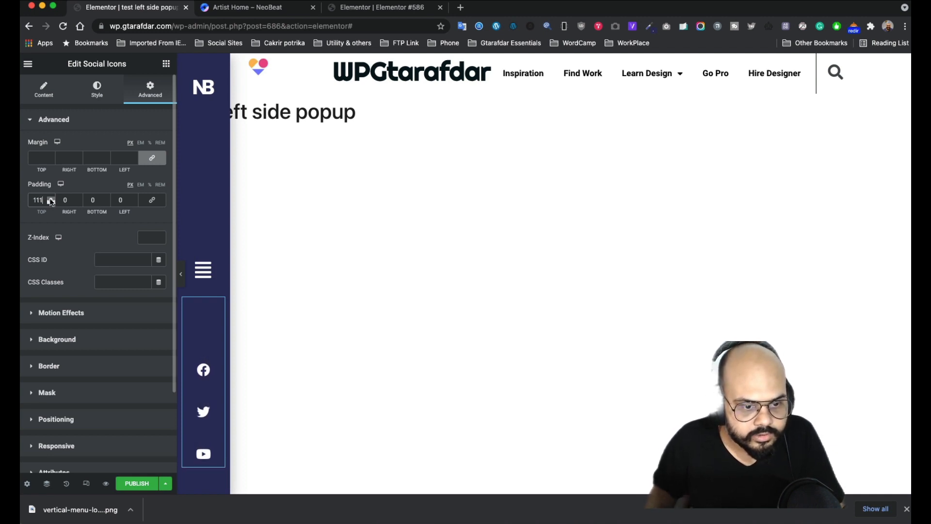
pyautogui.click(50, 198)
pyautogui.click(51, 198)
pyautogui.click(51, 198)
pyautogui.click(50, 198)
pyautogui.click(50, 198)
pyautogui.click(51, 199)
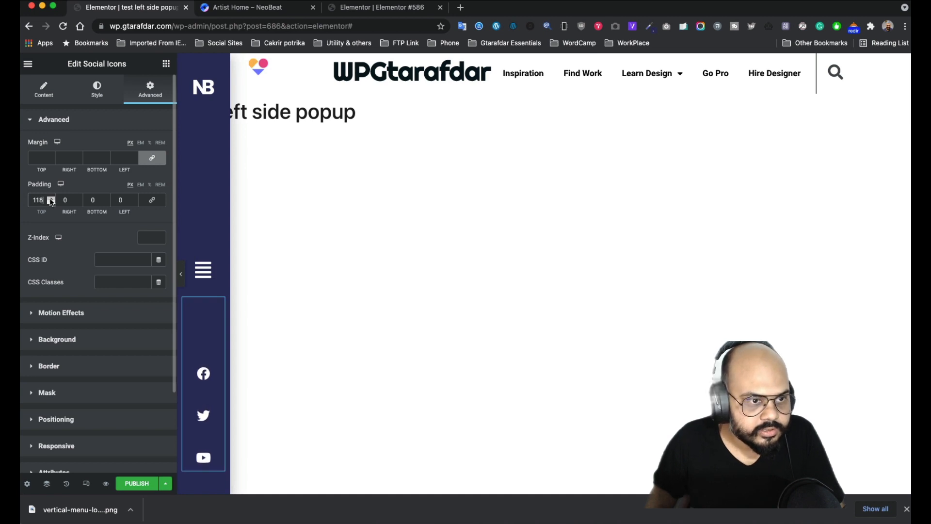
pyautogui.click(51, 198)
pyautogui.click(51, 198)
pyautogui.click(50, 198)
pyautogui.click(50, 198)
pyautogui.click(51, 199)
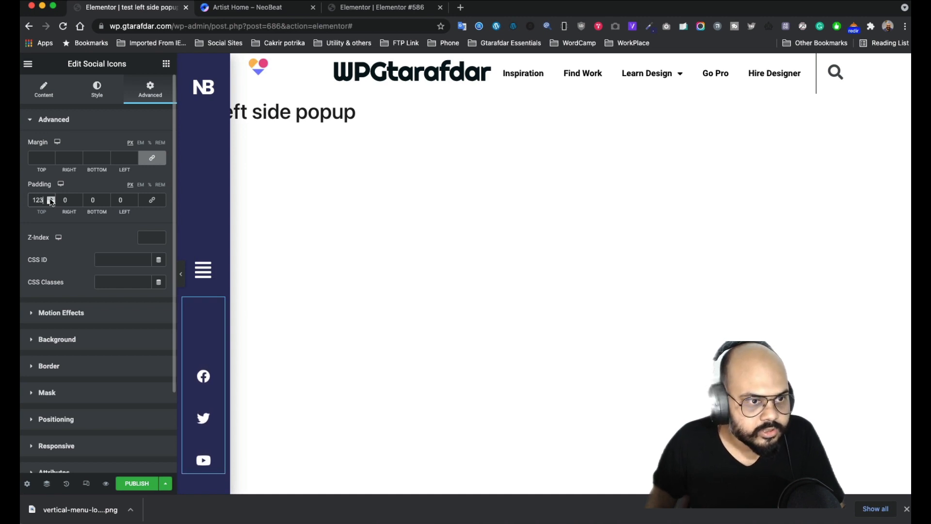
pyautogui.click(51, 199)
pyautogui.click(51, 199)
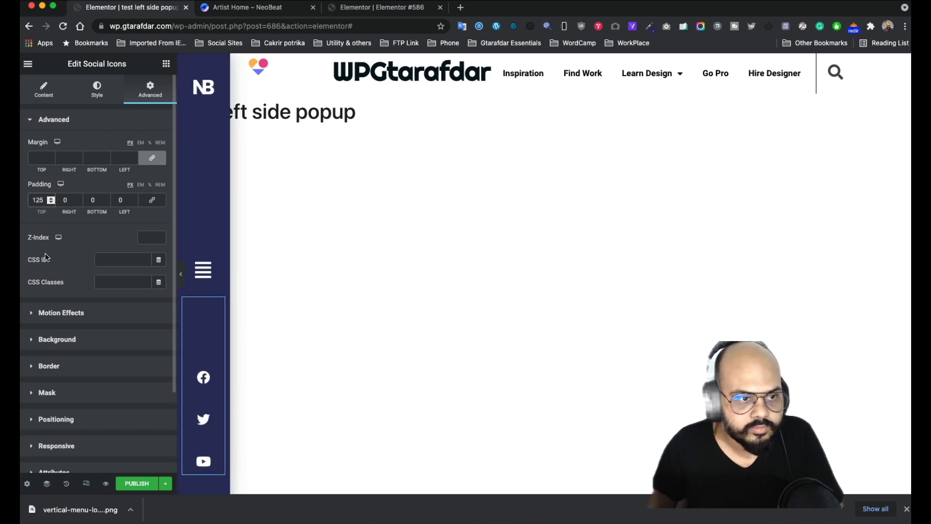
# - Bring the top padding back down and settle it at 115
pyautogui.click(51, 202)
pyautogui.click(51, 202)
pyautogui.click(51, 203)
pyautogui.click(51, 203)
pyautogui.click(51, 203)
pyautogui.click(51, 203)
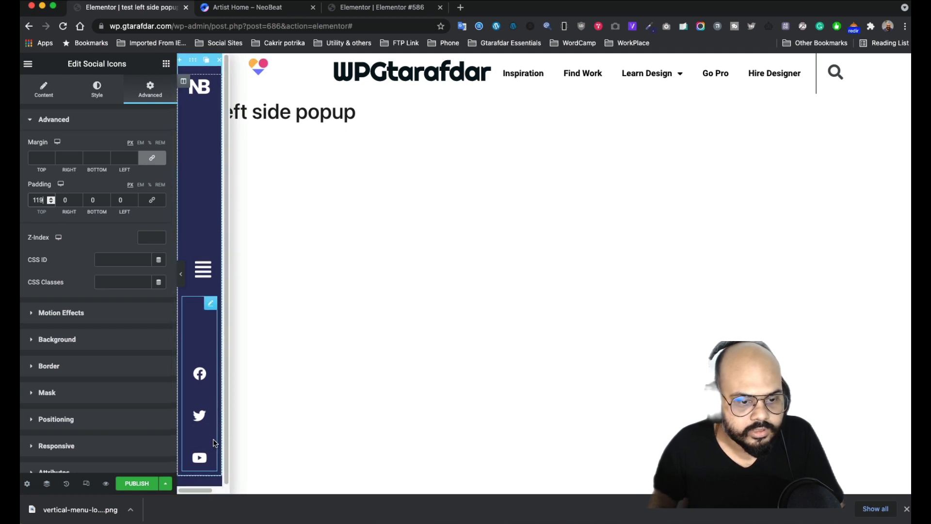
pyautogui.click(51, 203)
pyautogui.click(51, 202)
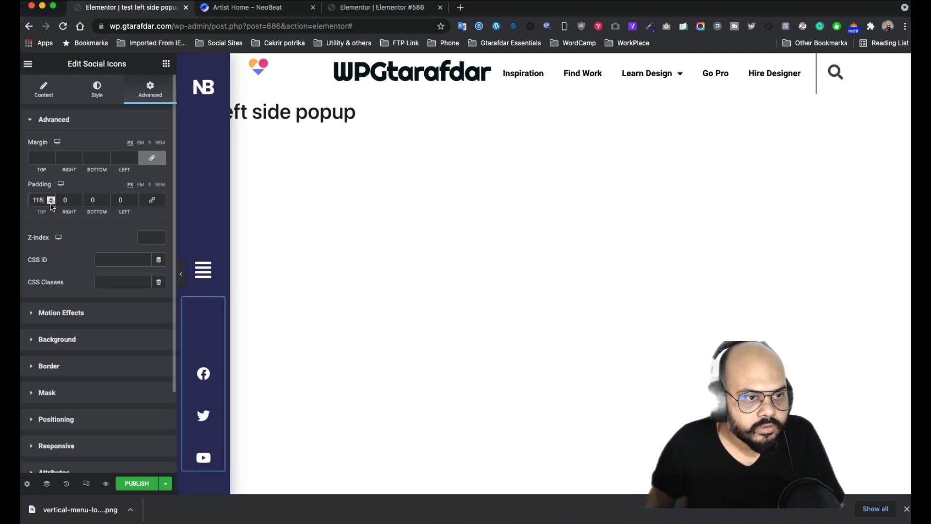
pyautogui.click(51, 202)
pyautogui.click(51, 202)
pyautogui.click(51, 202)
pyautogui.click(51, 203)
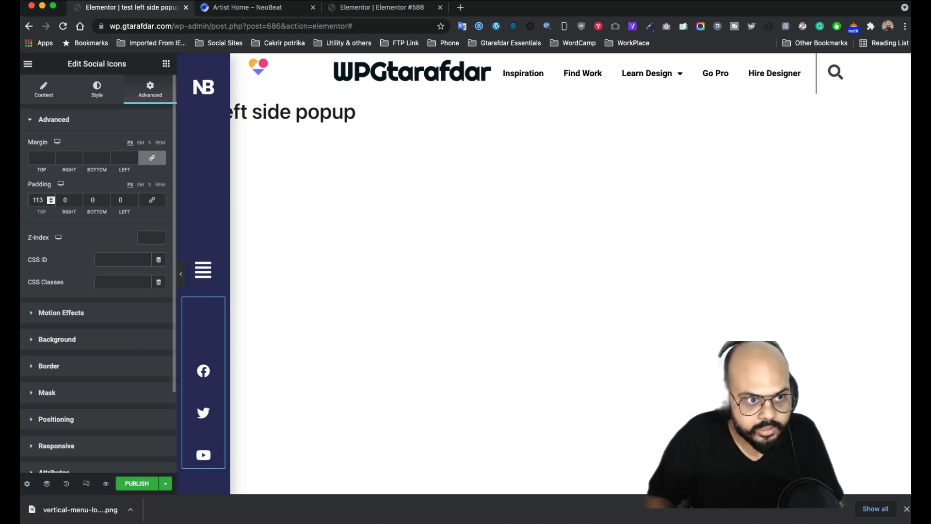
pyautogui.click(51, 197)
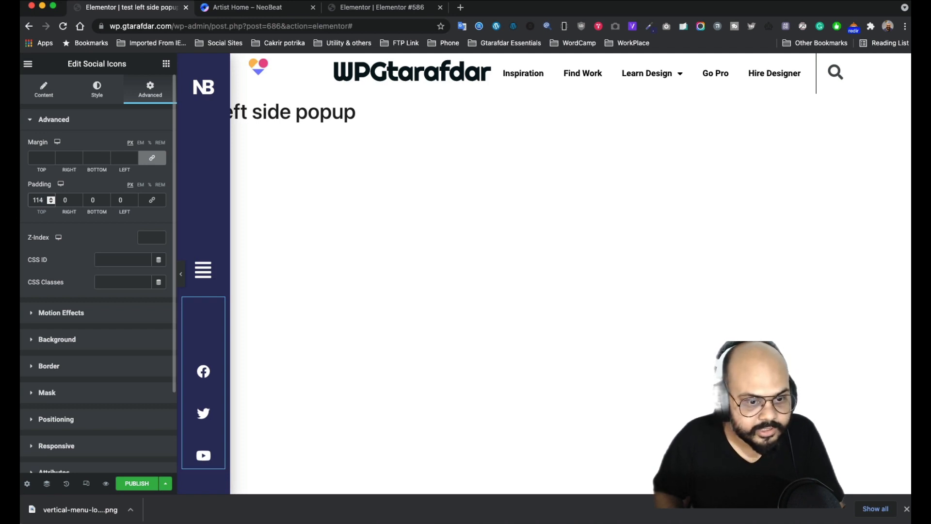
pyautogui.click(51, 197)
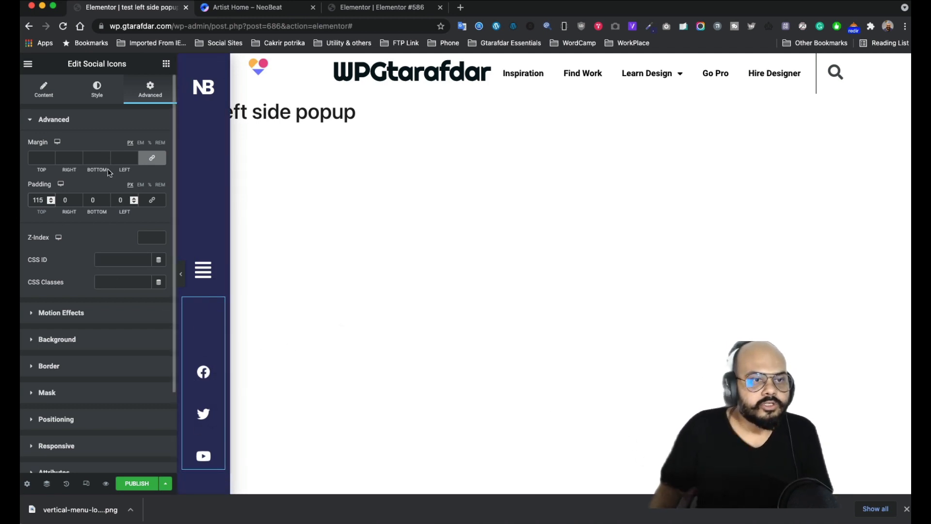
pyautogui.click(97, 89)
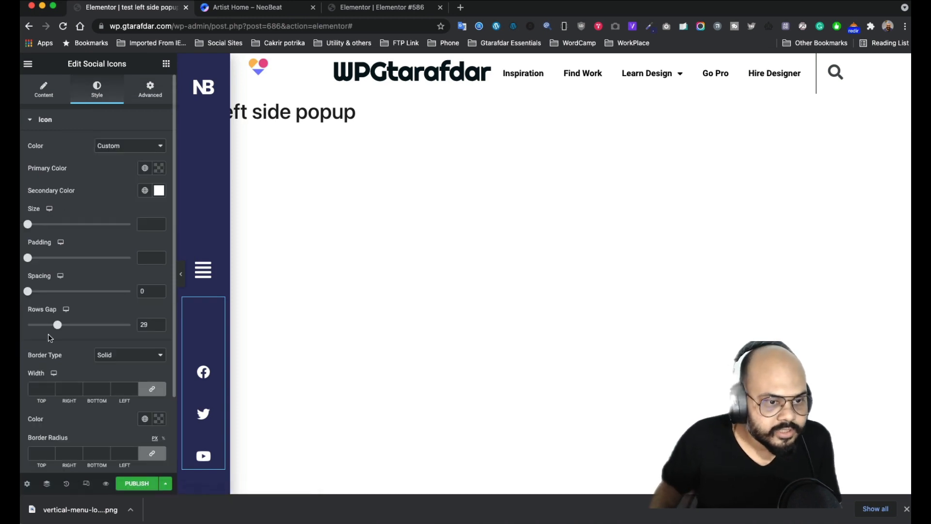
# - Reduce the icons' rows gap to 23 and lower the menu button's top padding to 270
pyautogui.moveTo(62, 328); pyautogui.dragTo(57, 330)
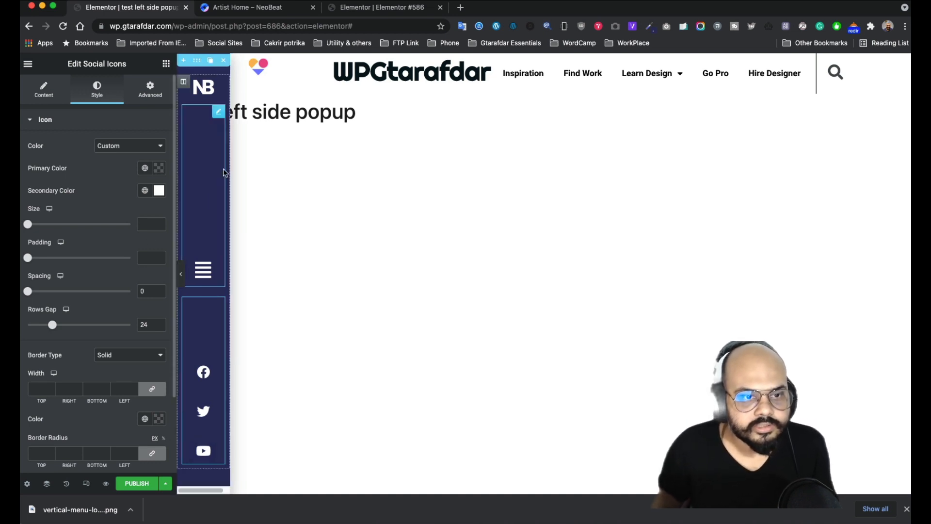
pyautogui.click(218, 114)
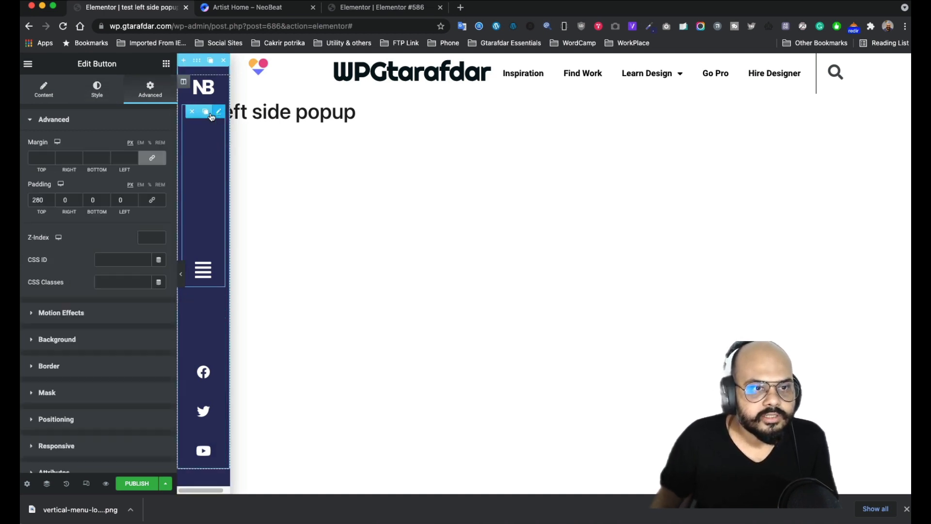
pyautogui.click(51, 203)
pyautogui.click(51, 203)
pyautogui.click(52, 203)
pyautogui.click(51, 202)
pyautogui.click(52, 203)
pyautogui.click(52, 203)
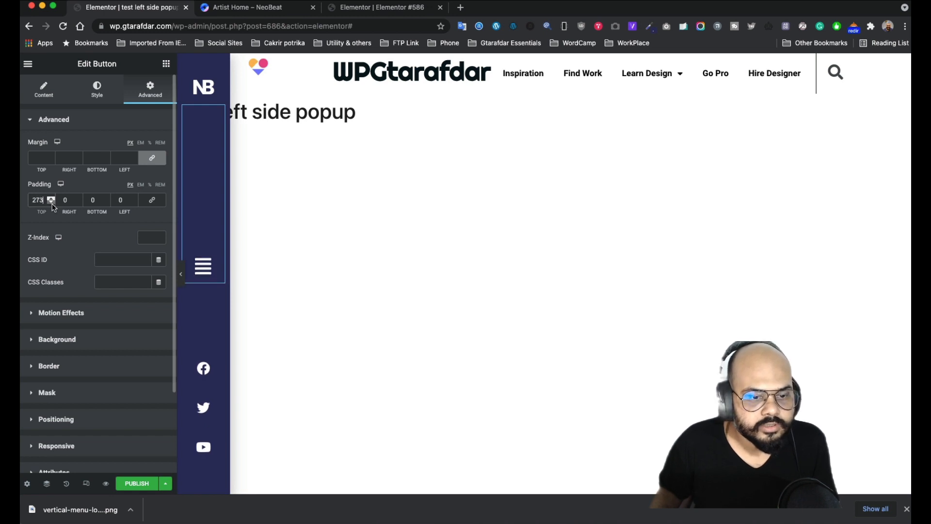
pyautogui.click(51, 203)
pyautogui.click(51, 203)
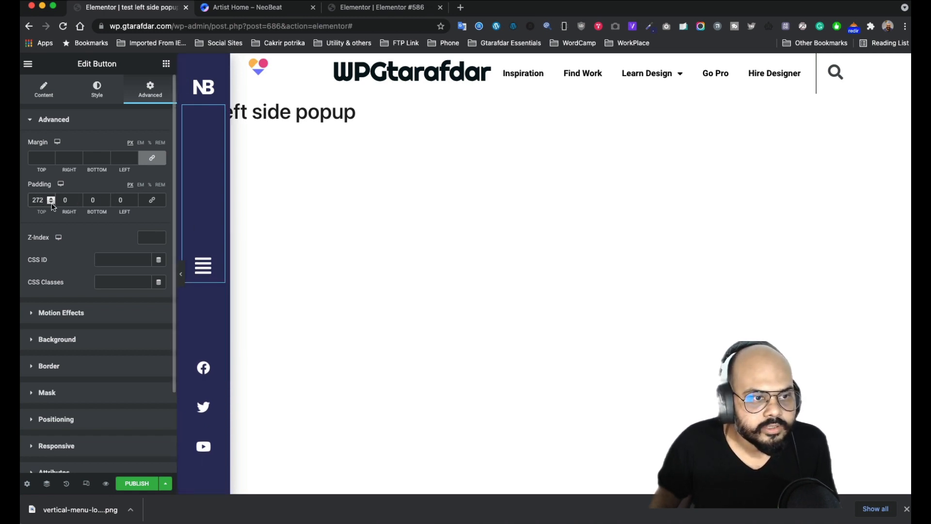
pyautogui.click(51, 203)
pyautogui.click(51, 203)
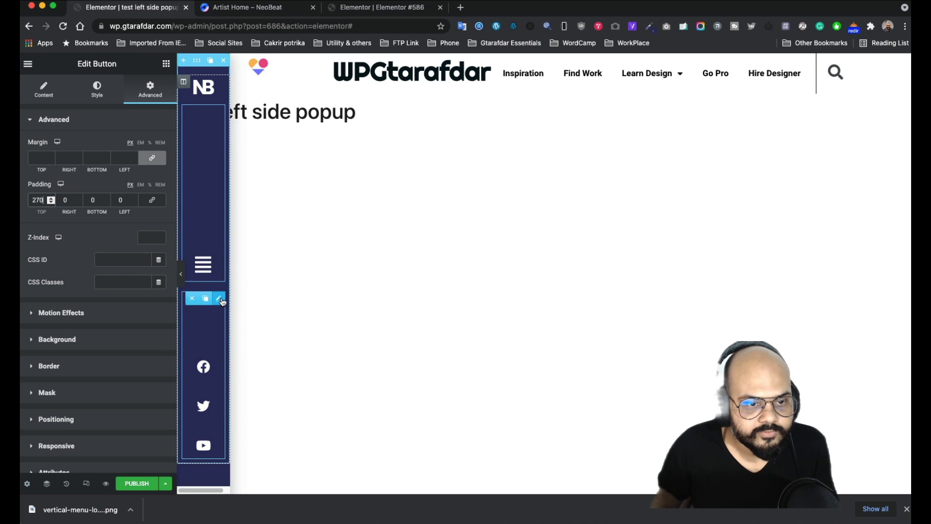
# - Raise the Social Icons widget's top padding from 115 to 123
pyautogui.click(219, 298)
pyautogui.click(150, 95)
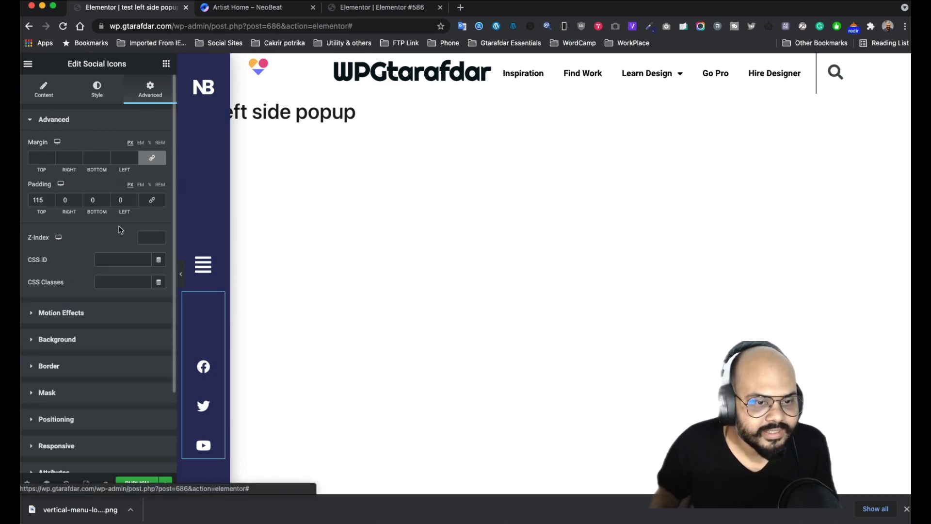
pyautogui.click(49, 198)
pyautogui.click(50, 198)
pyautogui.click(50, 199)
pyautogui.click(50, 198)
pyautogui.click(49, 198)
pyautogui.click(50, 198)
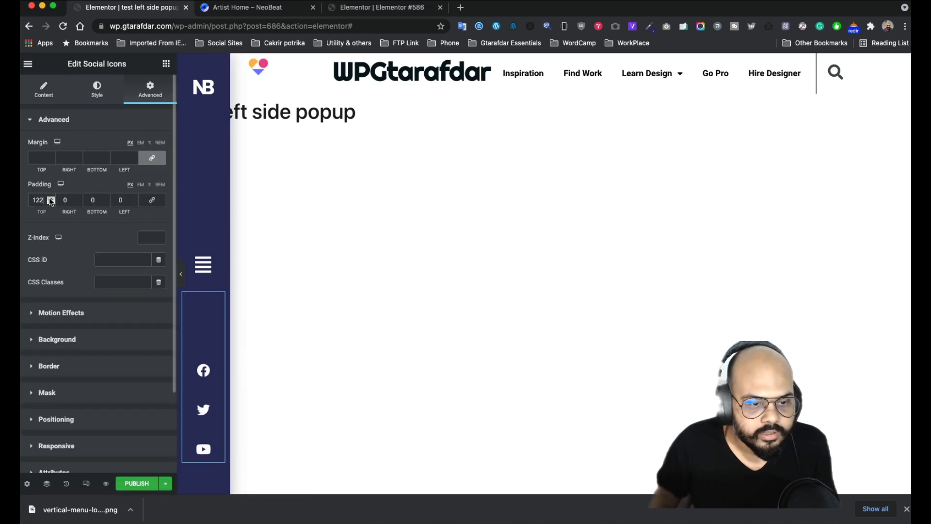
pyautogui.click(50, 198)
pyautogui.click(50, 199)
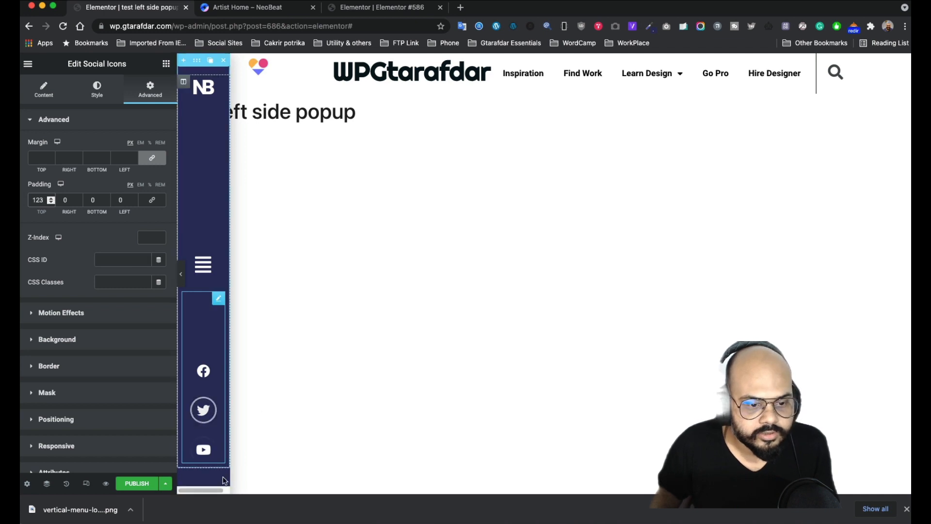
pyautogui.click(196, 60)
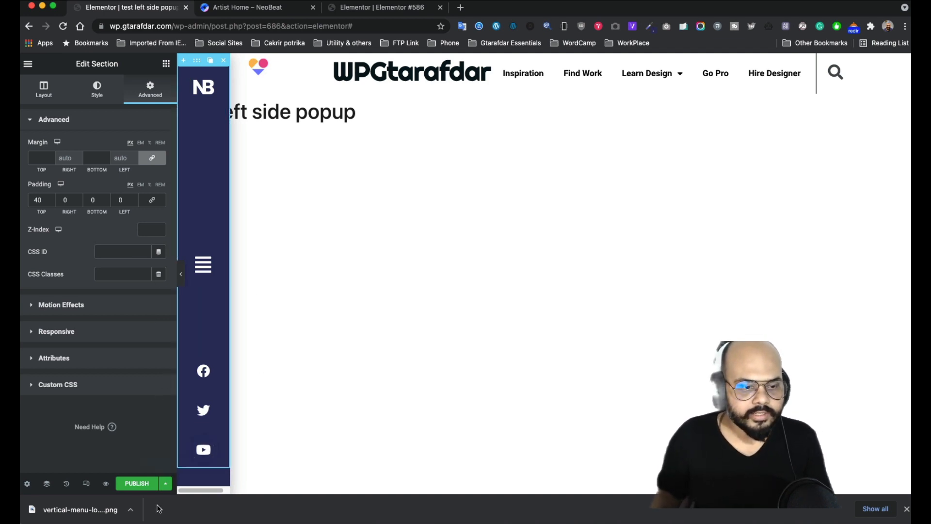
# - Add an Include / Entire Site display condition, then view the Triggers list
pyautogui.click(164, 484)
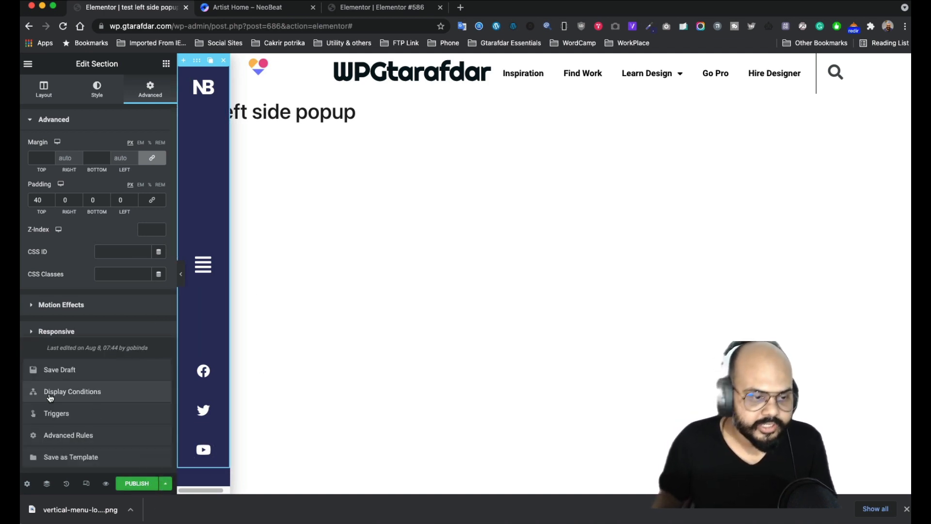
pyautogui.click(94, 397)
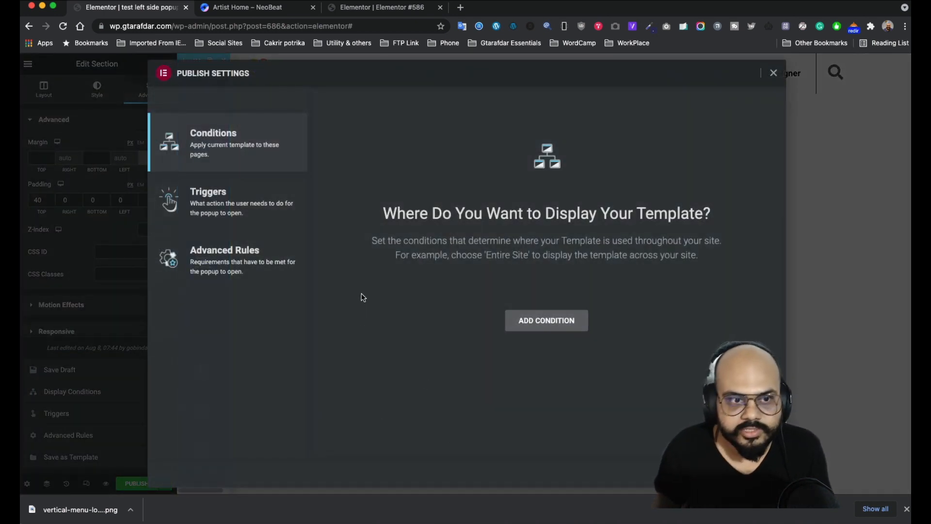
pyautogui.click(561, 329)
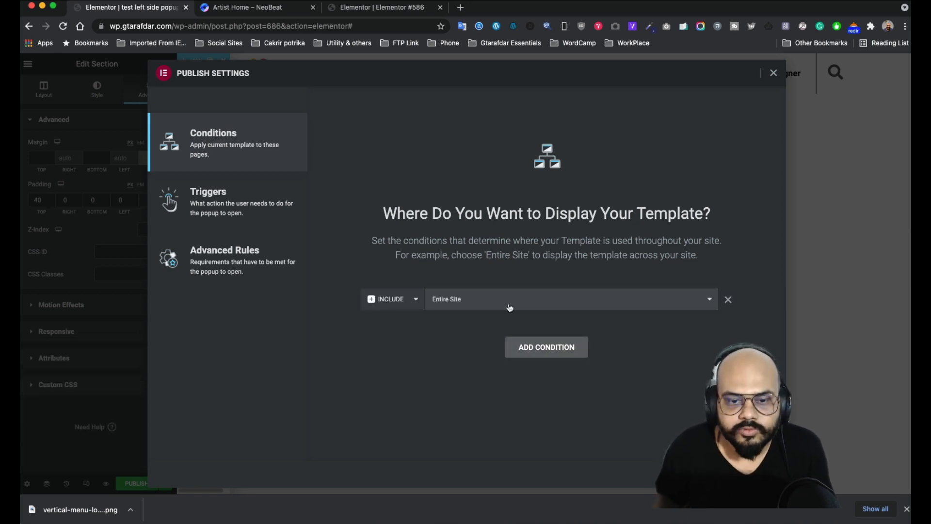
pyautogui.click(486, 305)
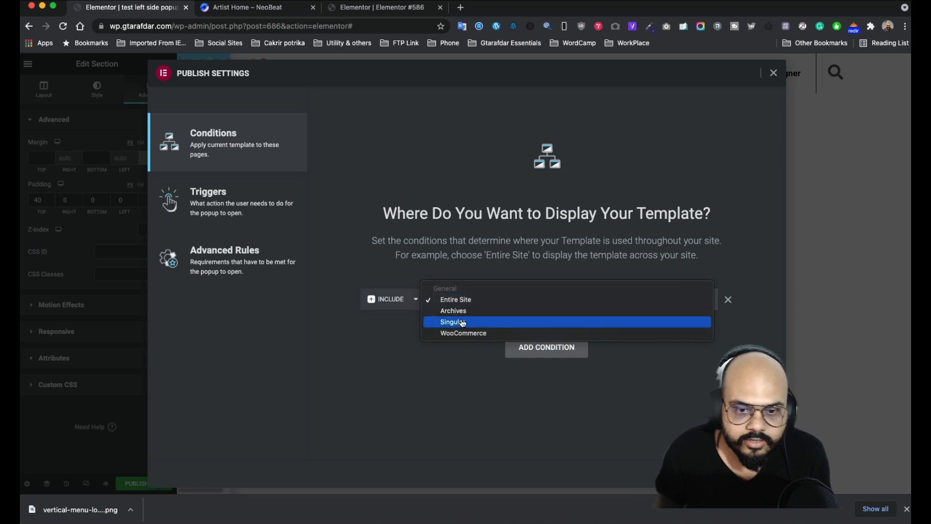
pyautogui.click(394, 361)
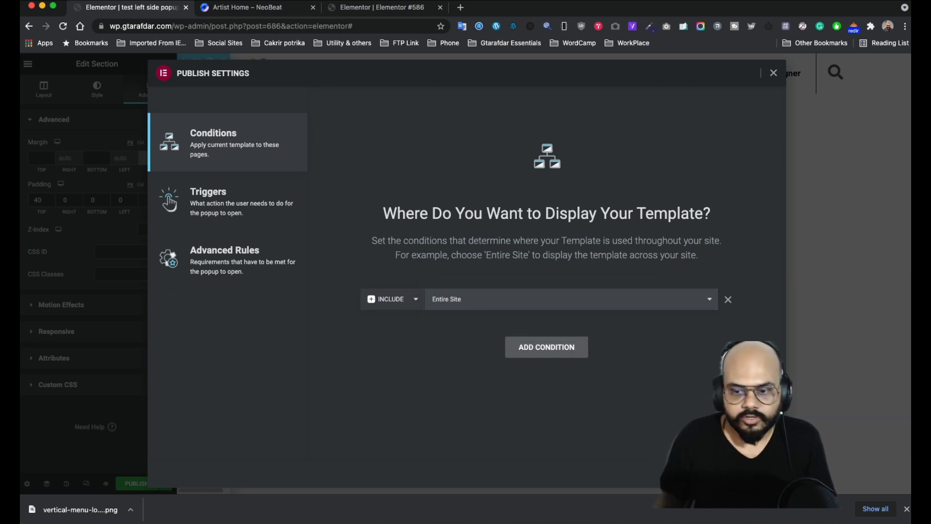
pyautogui.click(209, 199)
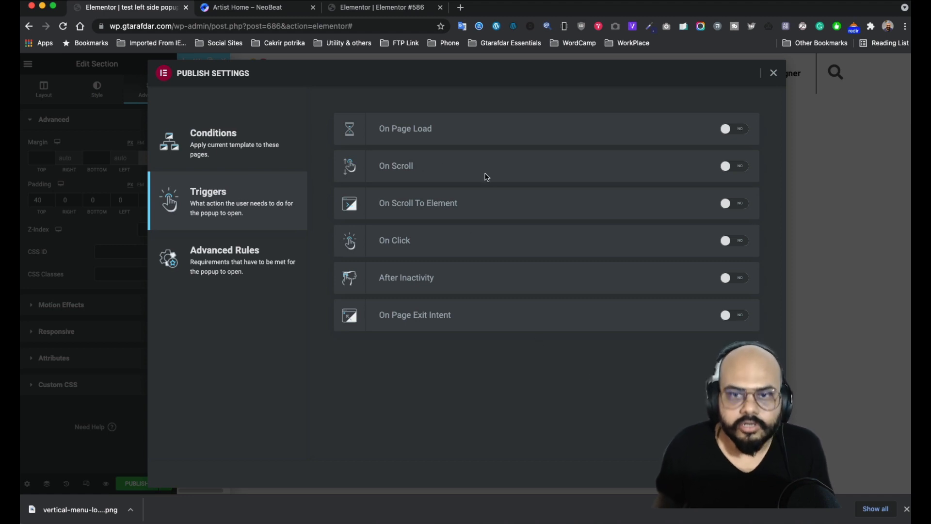
# - Enable the On Page Load trigger, limit Show on devices to Desktop, and Save & Close
pyautogui.click(742, 134)
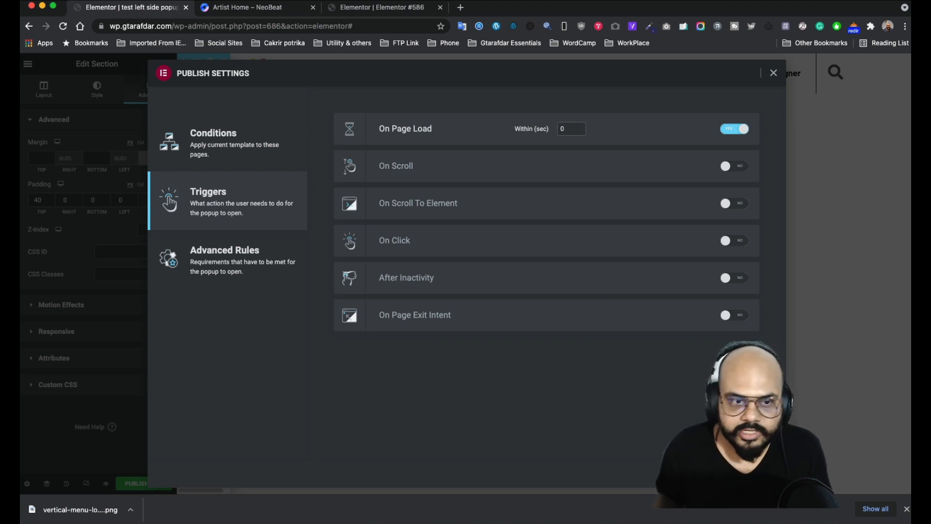
pyautogui.click(227, 261)
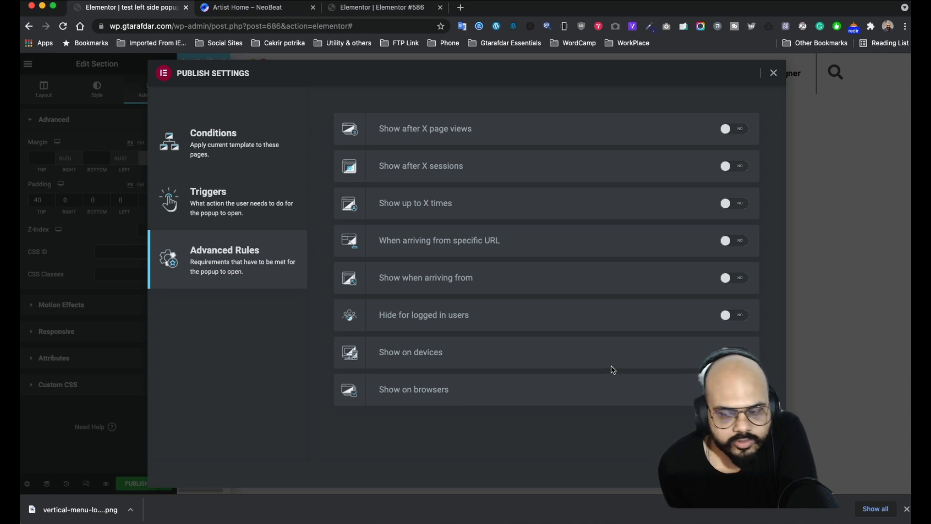
pyautogui.click(735, 352)
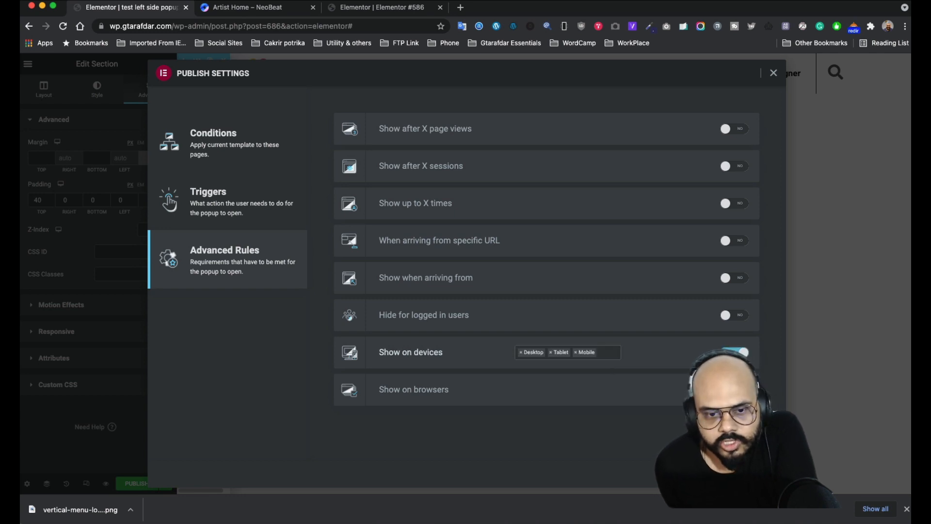
pyautogui.click(576, 354)
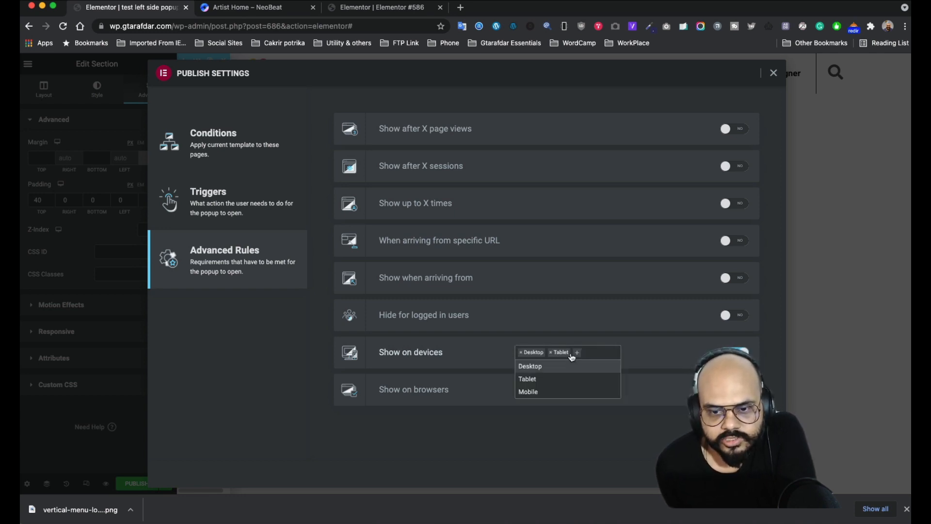
pyautogui.click(552, 353)
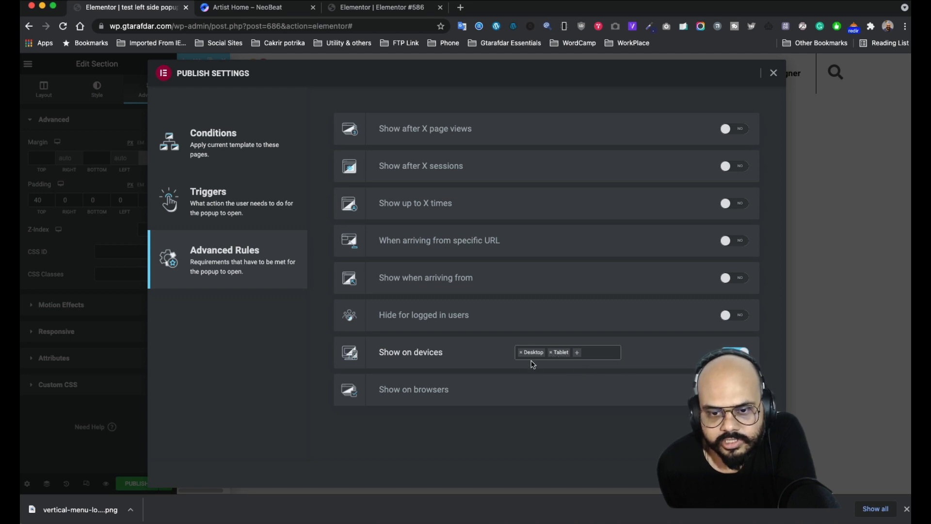
pyautogui.click(551, 353)
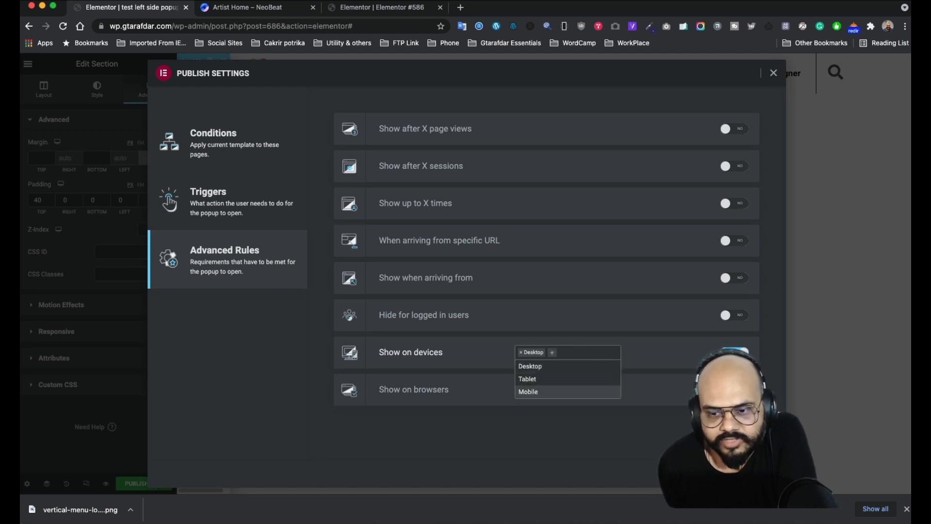
pyautogui.click(660, 450)
pyautogui.click(742, 473)
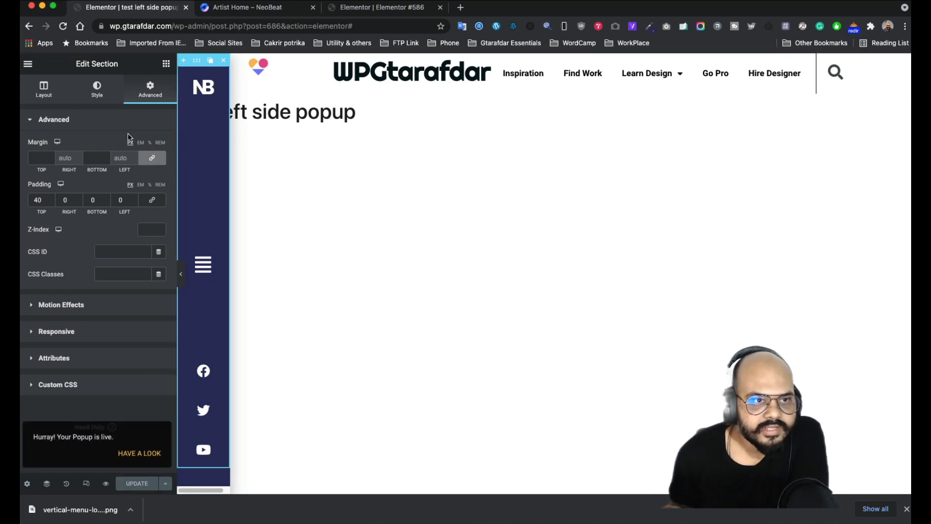
# - Reset the Box Shadow under Popup Settings > Style and Update the popup
pyautogui.click(98, 93)
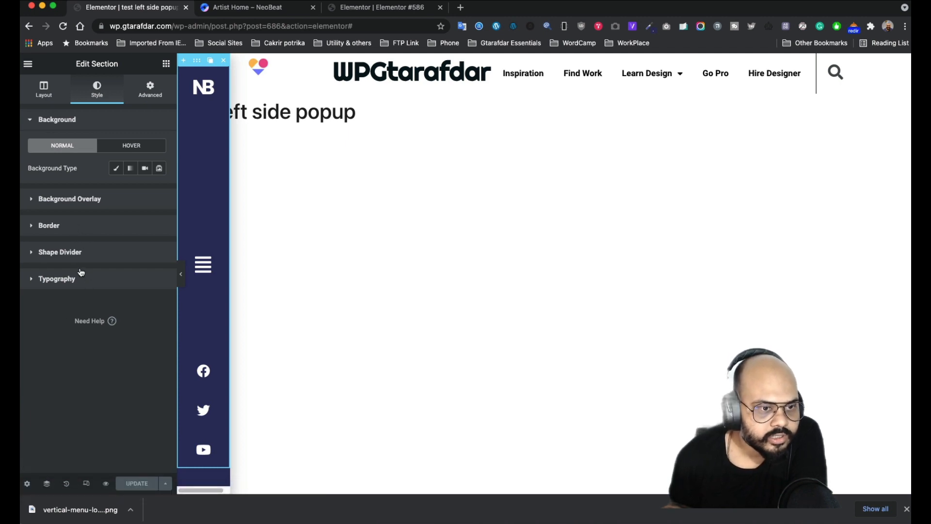
pyautogui.click(26, 483)
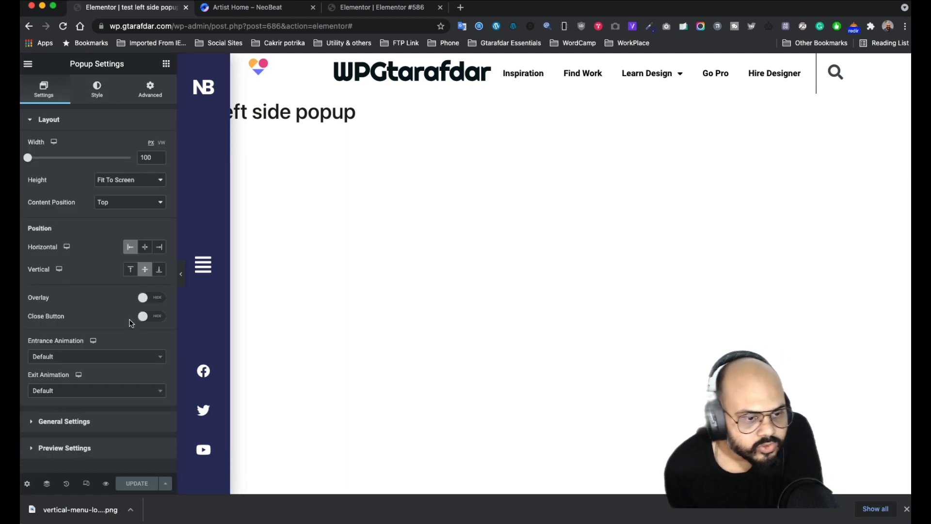
pyautogui.click(96, 89)
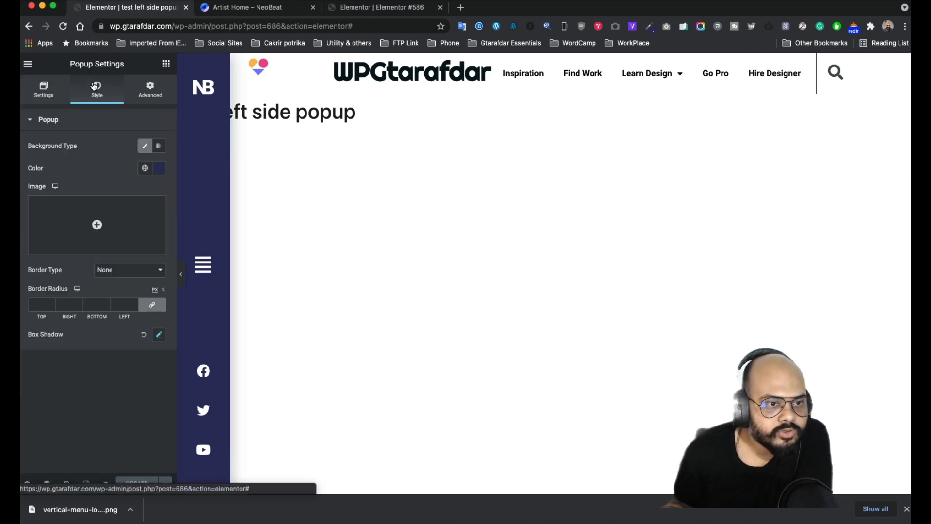
pyautogui.click(145, 335)
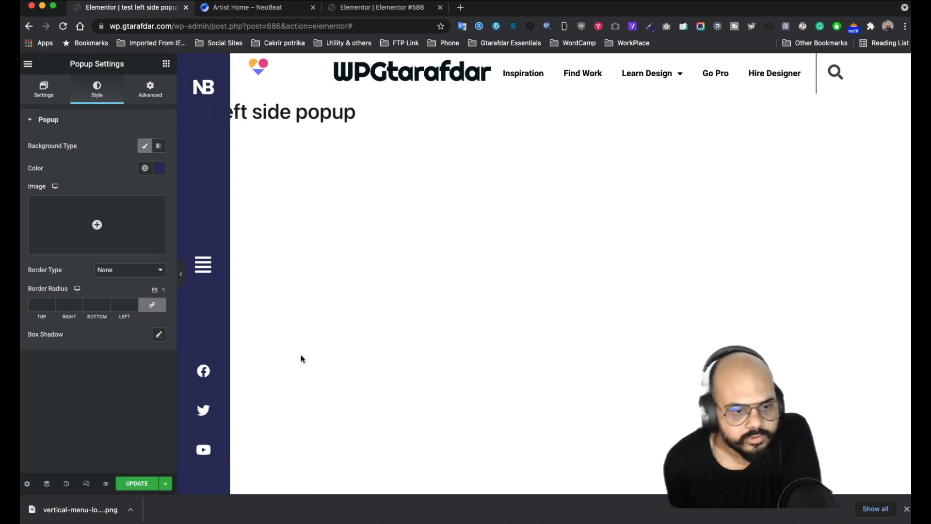
pyautogui.click(137, 484)
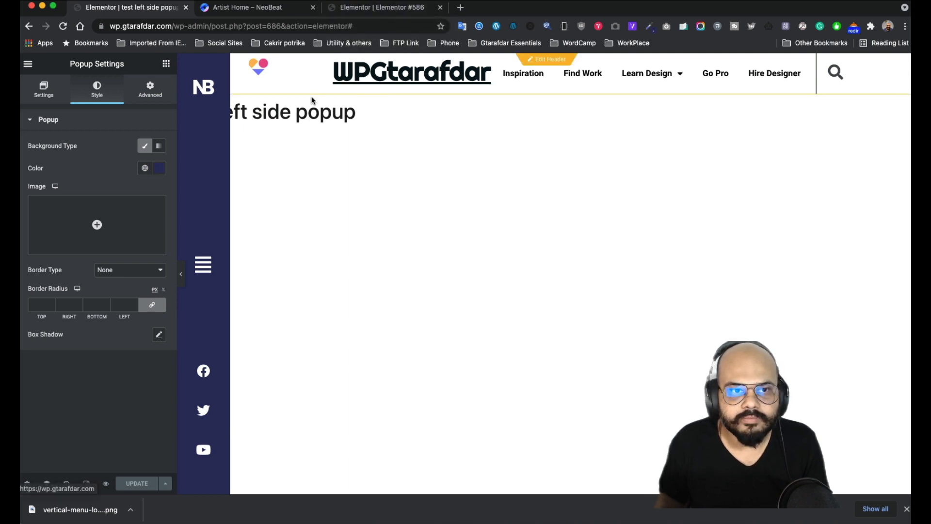
# - Exit the Elementor #586 page editor to the Dashboard
pyautogui.click(361, 14)
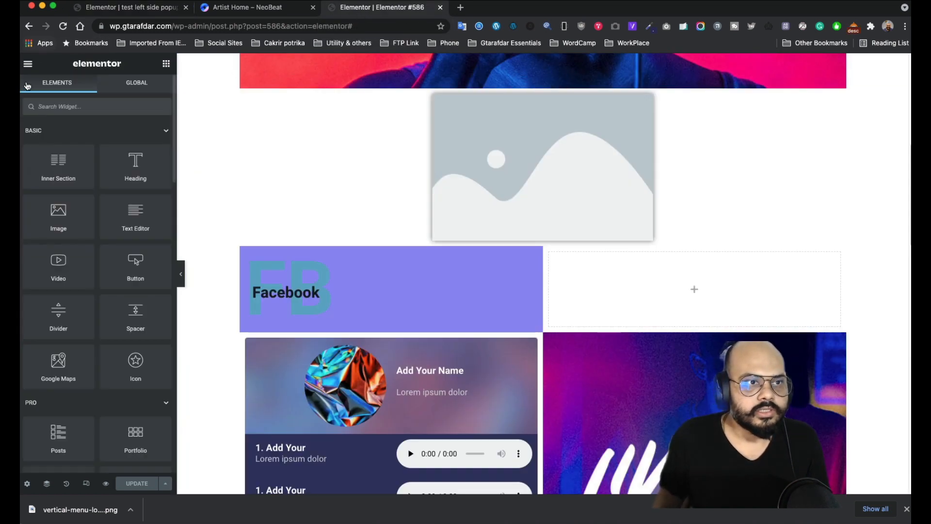
pyautogui.click(28, 66)
pyautogui.click(56, 249)
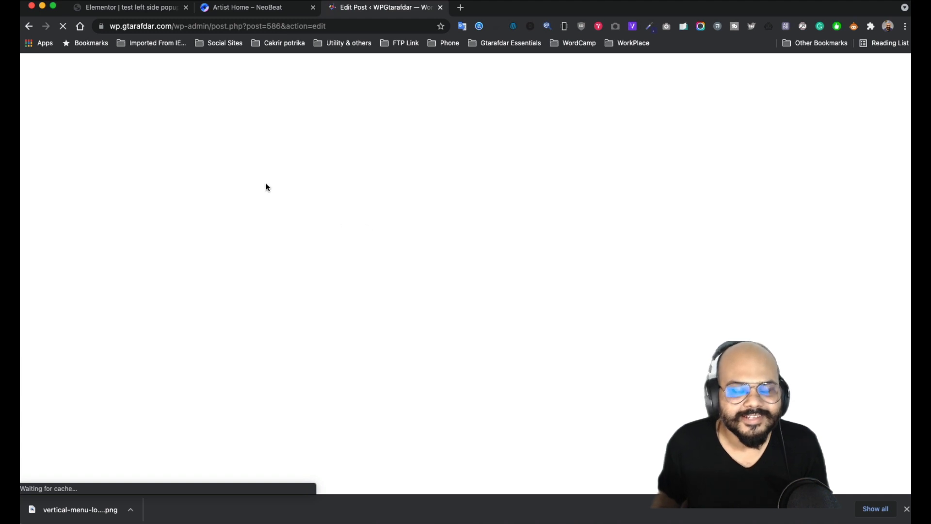
# - Preview the popup in a new tab, then return to the WordPress Posts list
pyautogui.click(130, 7)
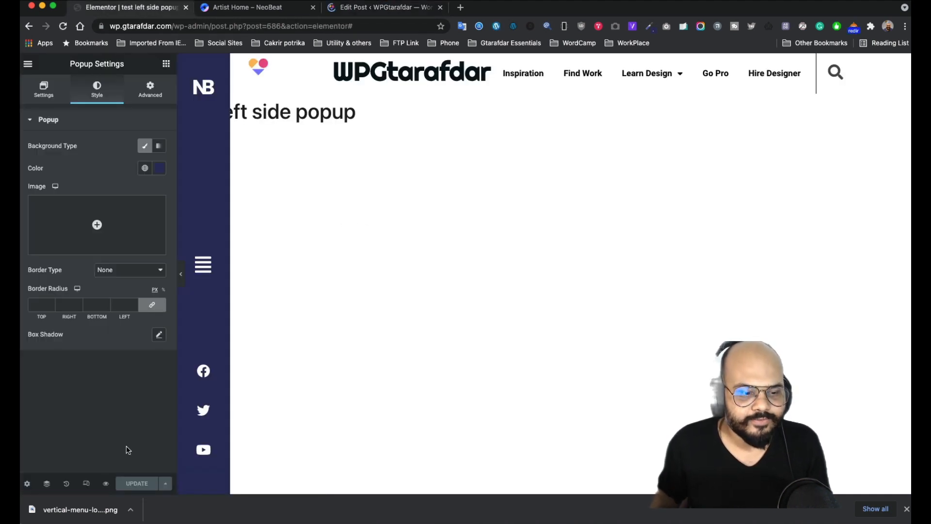
pyautogui.moveTo(108, 487)
pyautogui.click(135, 456)
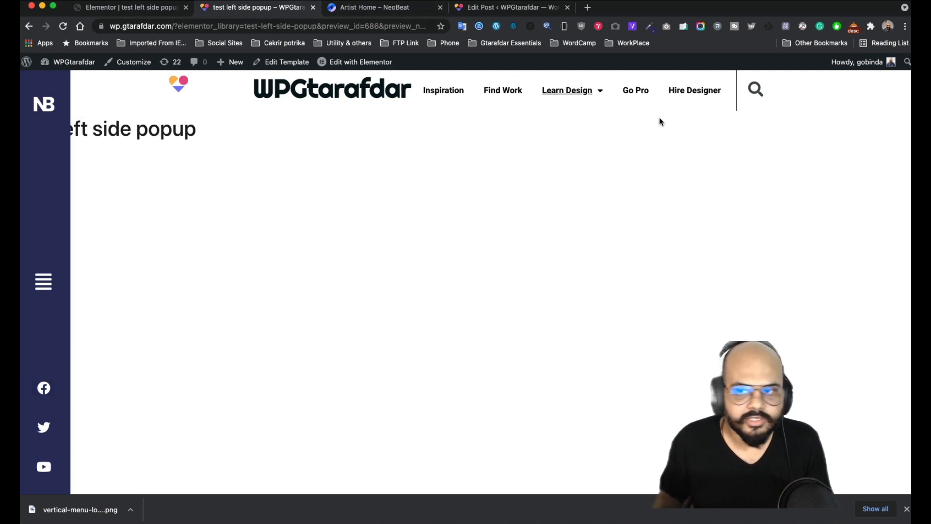
pyautogui.click(503, 10)
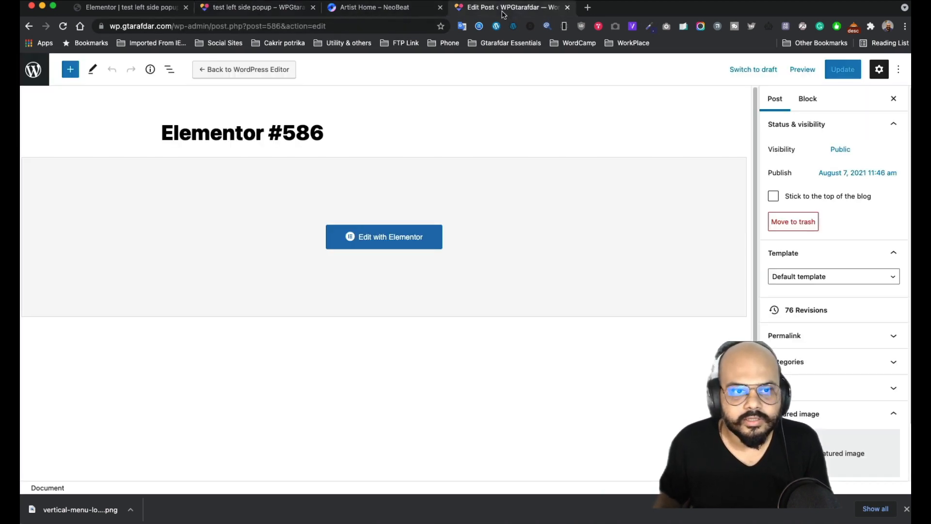
pyautogui.click(41, 81)
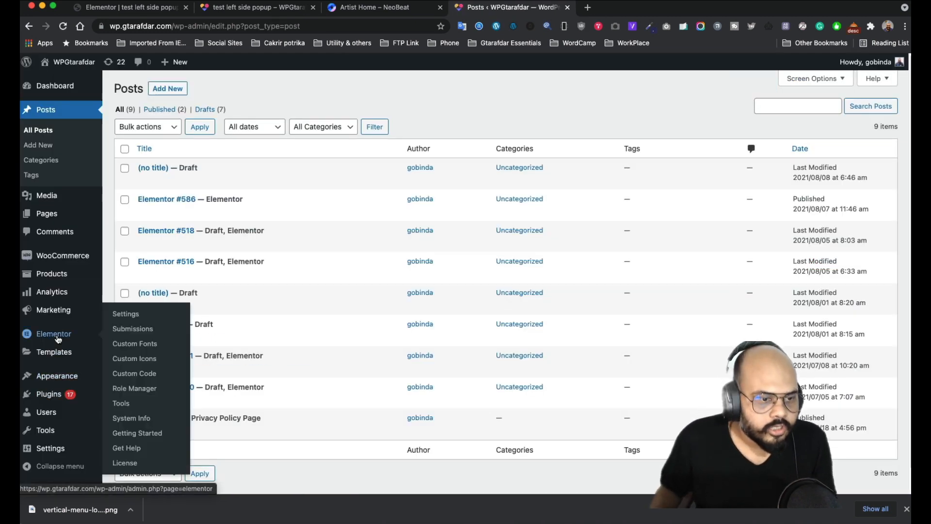
# - Open the Templates > Popups list in WordPress admin
pyautogui.moveTo(53, 352)
pyautogui.click(126, 356)
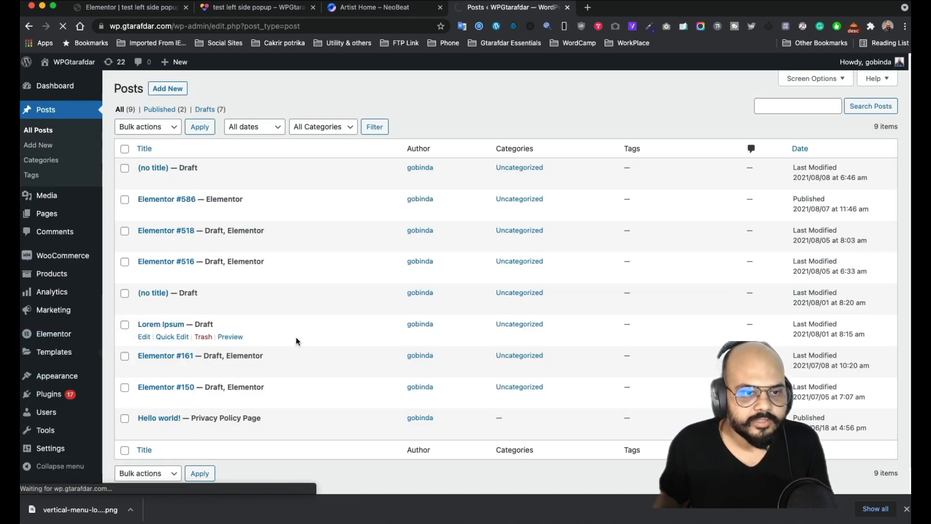
pyautogui.scroll(-2, 184, 228)
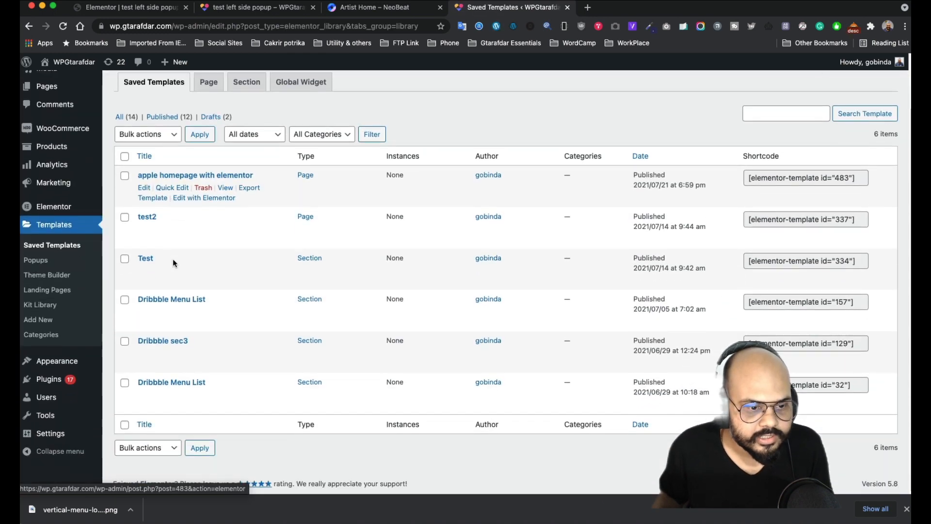
pyautogui.click(39, 260)
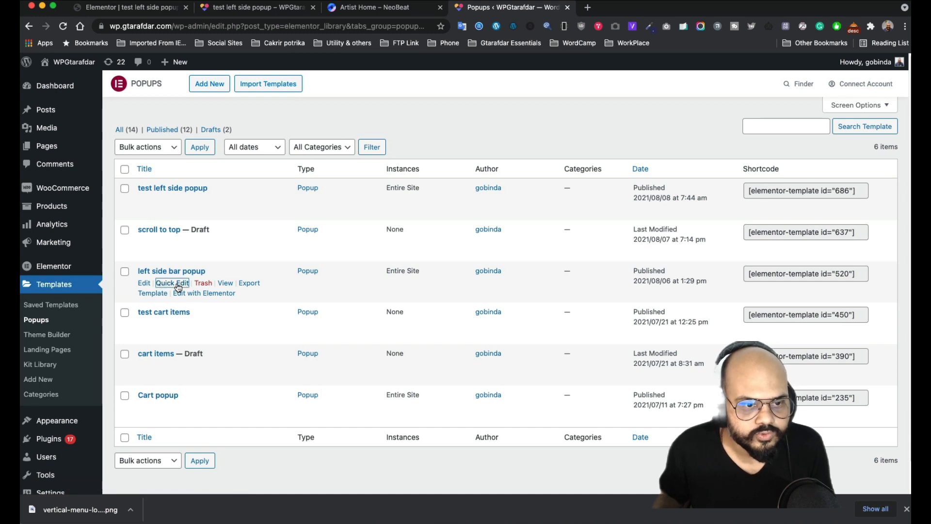
# - Quick Edit 'left side bar popup' to set its status to Draft
pyautogui.click(178, 286)
pyautogui.click(674, 290)
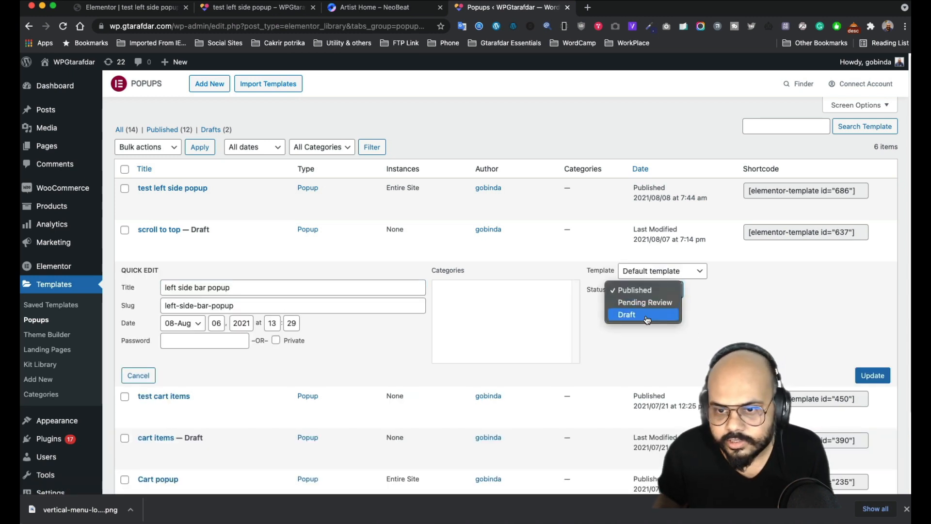
pyautogui.click(628, 316)
pyautogui.click(882, 376)
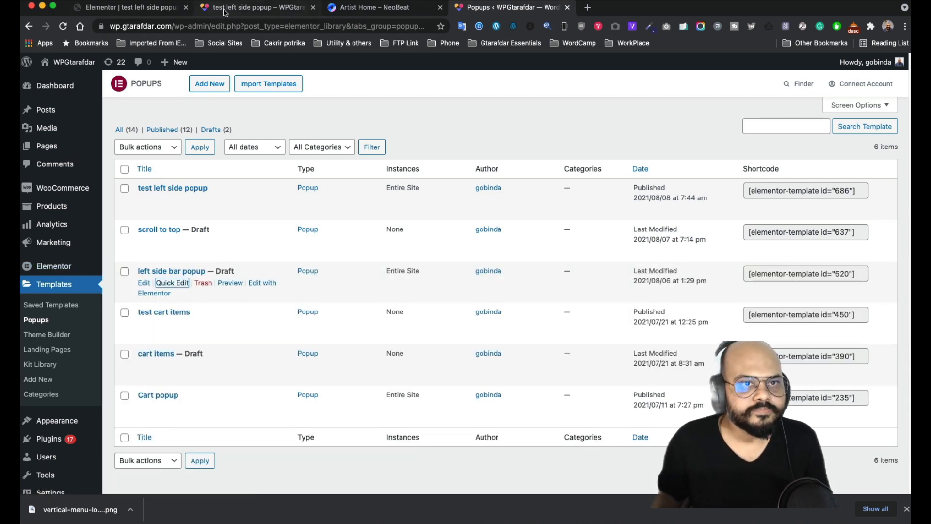
pyautogui.click(144, 12)
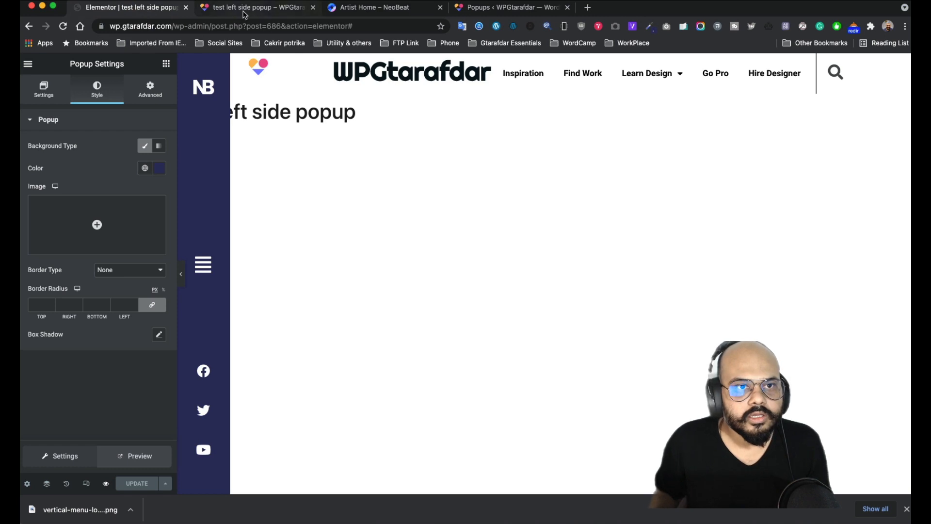
# - Open the live site in a new tab via Visit Site
pyautogui.click(488, 8)
pyautogui.moveTo(68, 62)
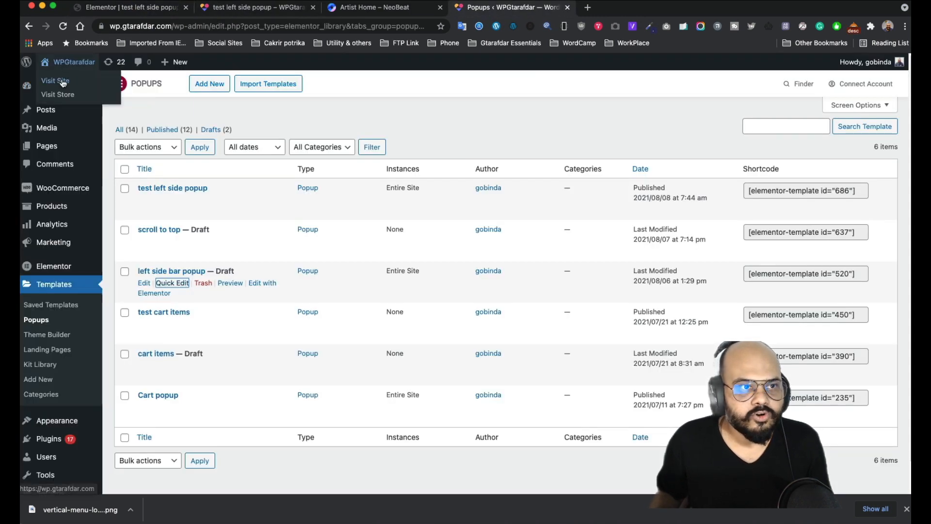
pyautogui.click(63, 84)
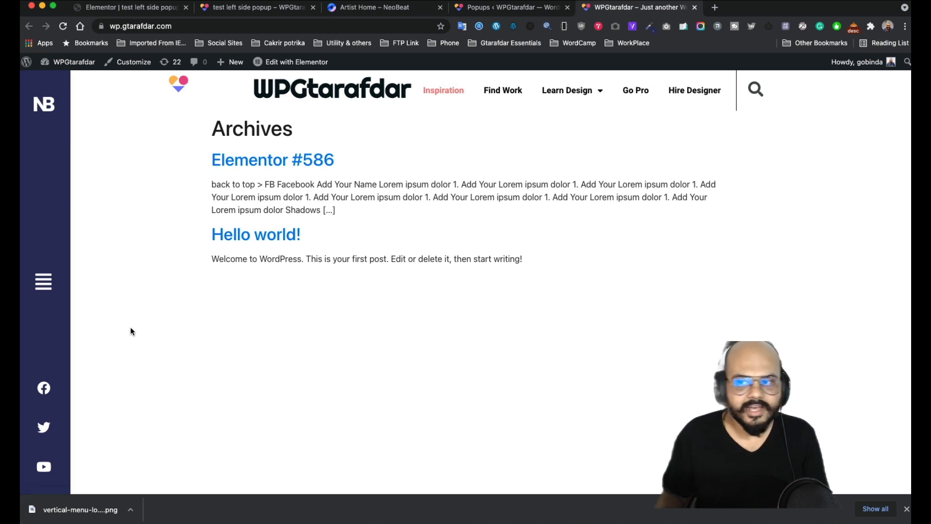
# - Load the site's URL in an Incognito window to check the sidebar, then close it
pyautogui.click(195, 32)
pyautogui.press('super+c')
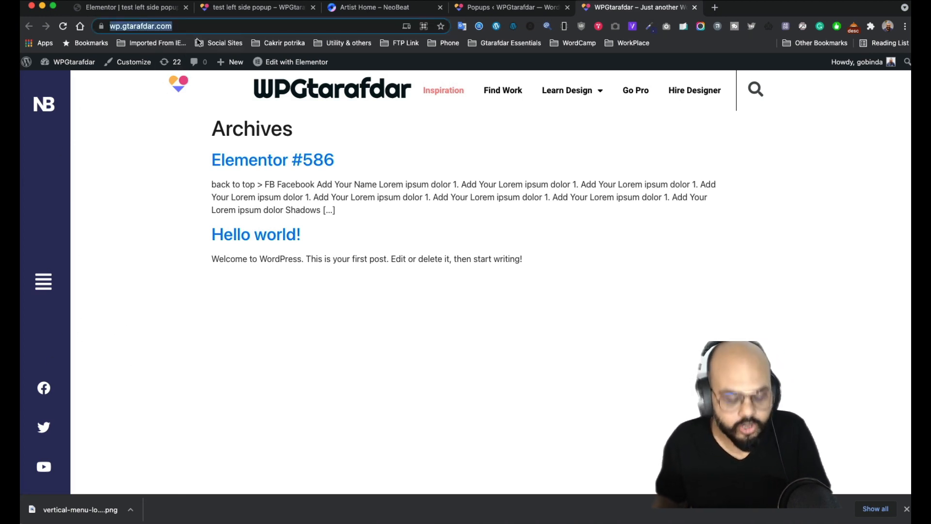
pyautogui.press('super+shift+n')
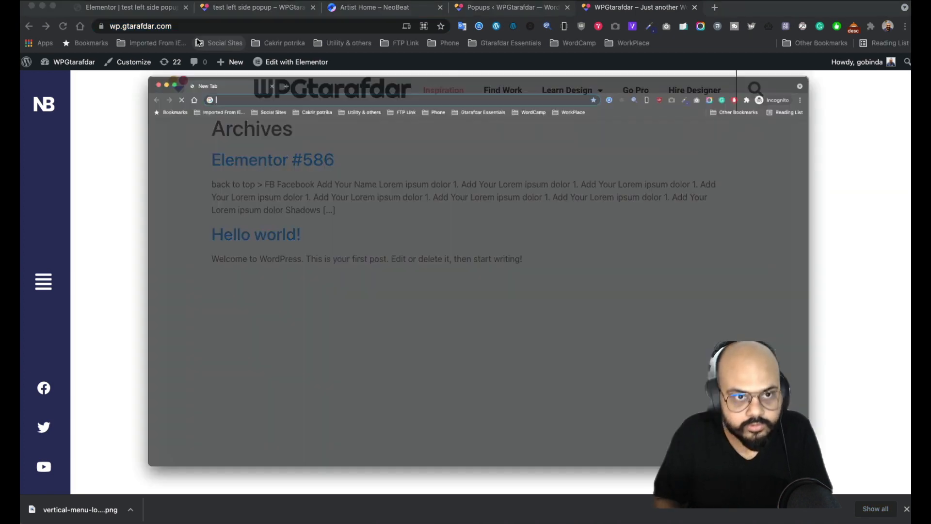
pyautogui.press('super+v')
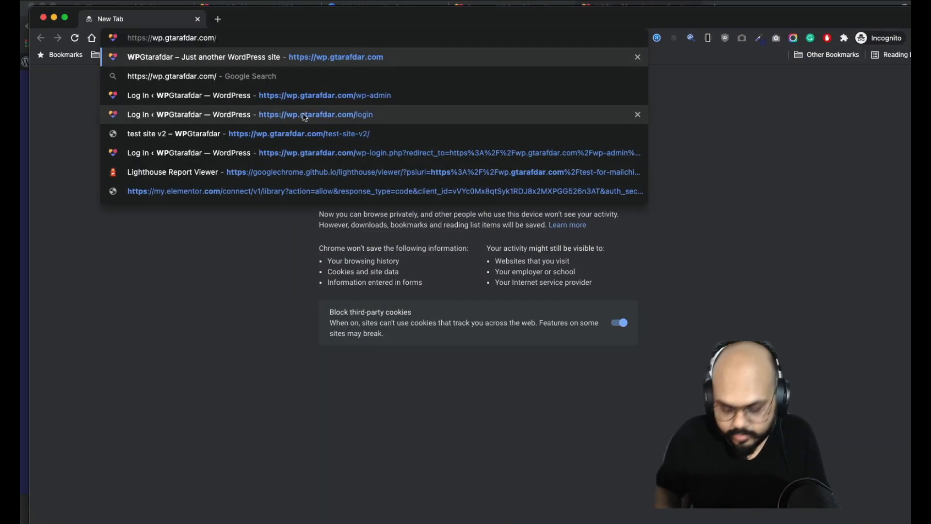
pyautogui.press('Return')
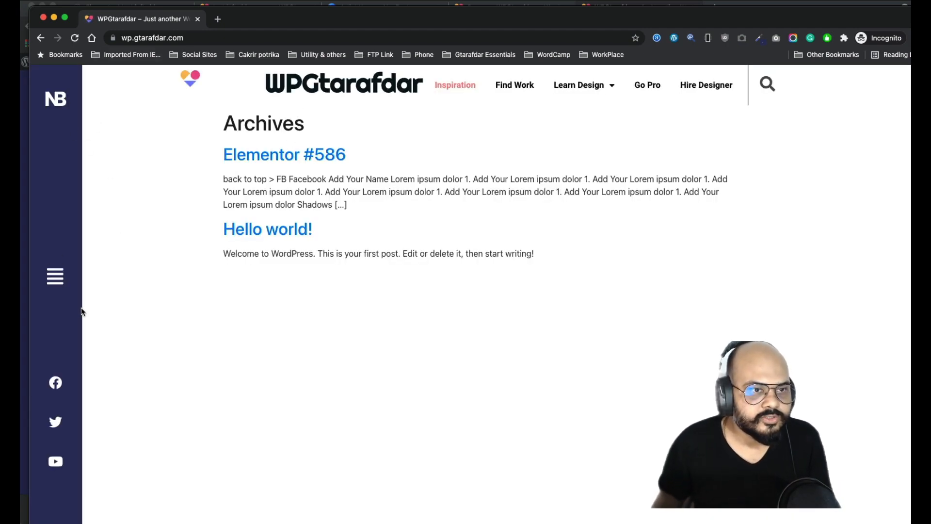
pyautogui.click(44, 19)
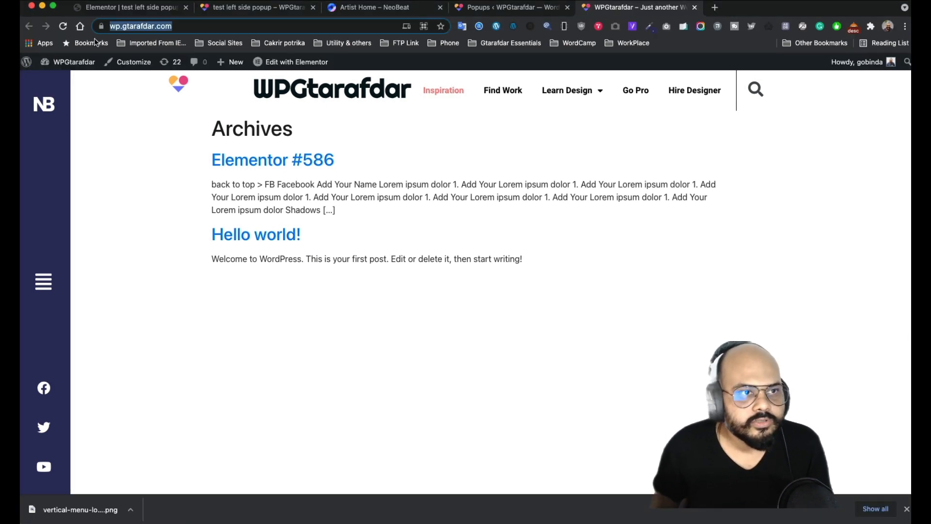
# - Exit Elementor to the Edit Template page for 'test left side popup'
pyautogui.click(240, 10)
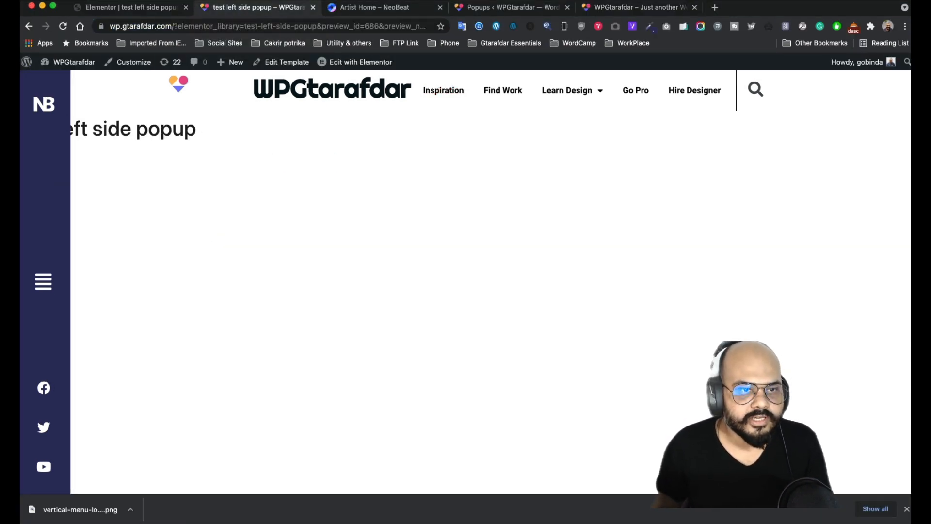
pyautogui.click(151, 8)
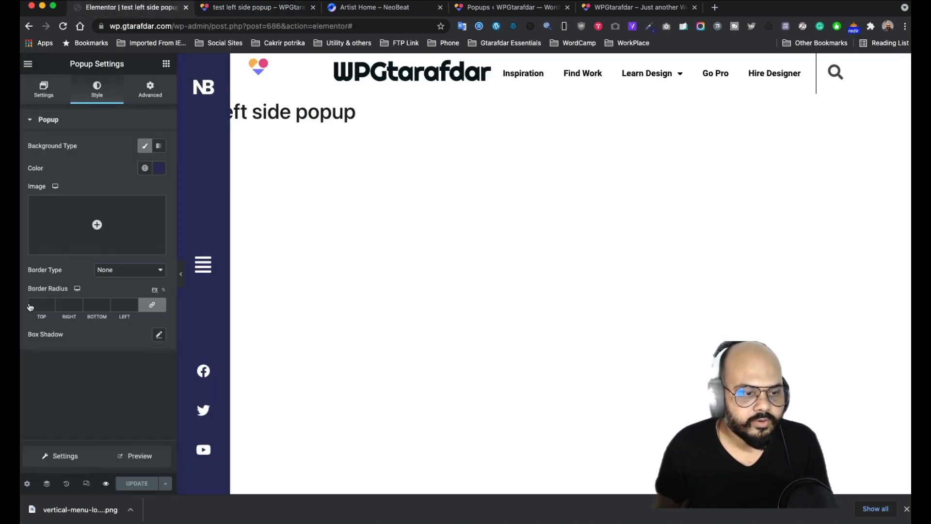
pyautogui.click(27, 483)
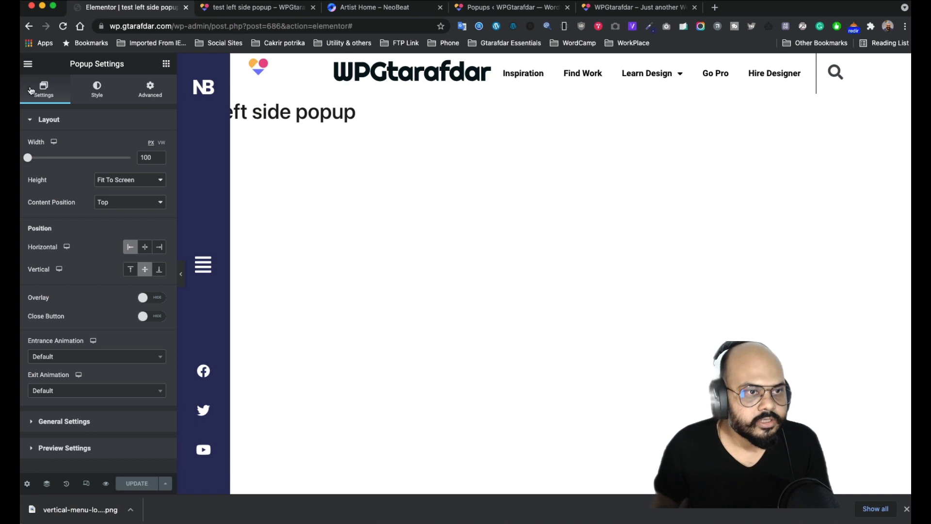
pyautogui.click(28, 64)
pyautogui.click(73, 247)
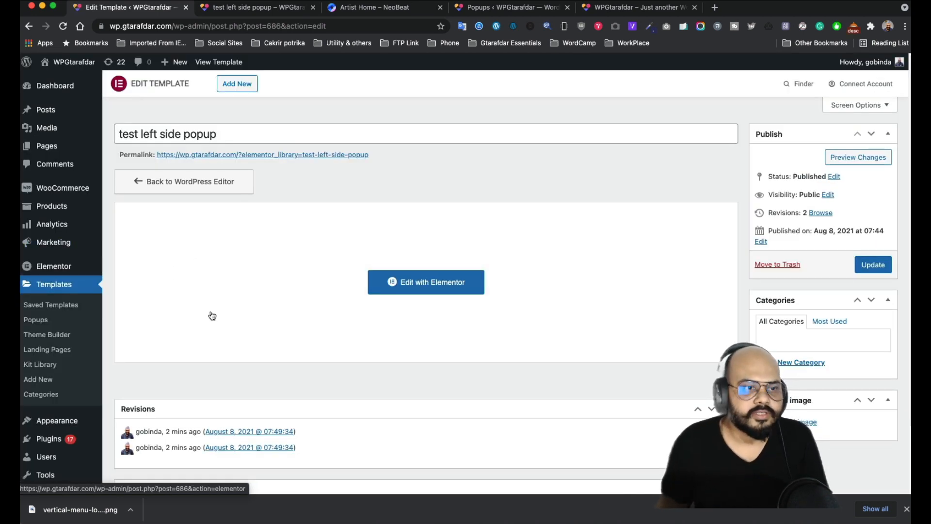
pyautogui.click(245, 8)
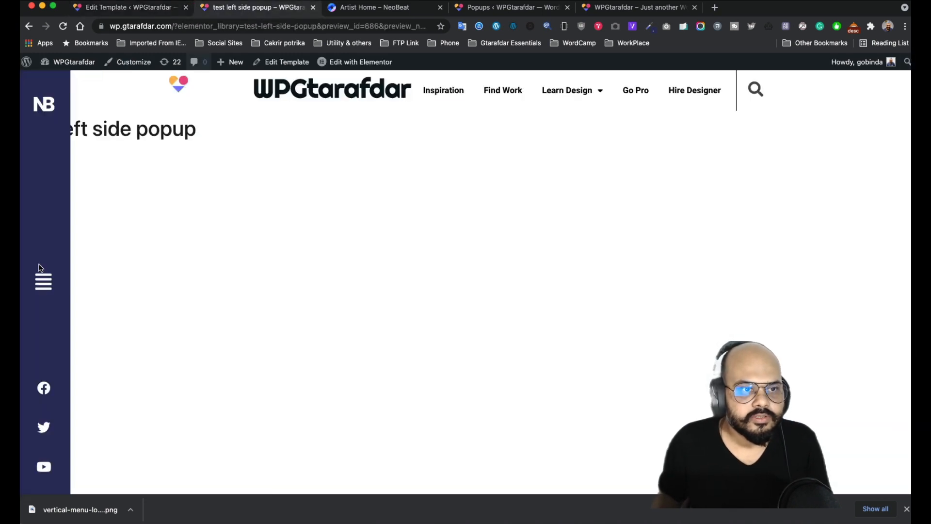
pyautogui.click(150, 13)
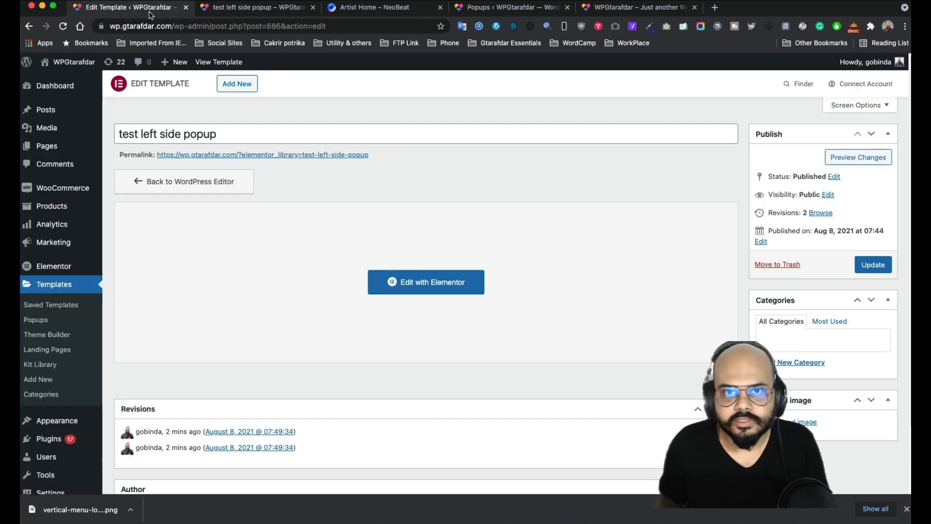
# - From the Popups list, start a new Popup template and name it 'menu option popup'
pyautogui.click(509, 8)
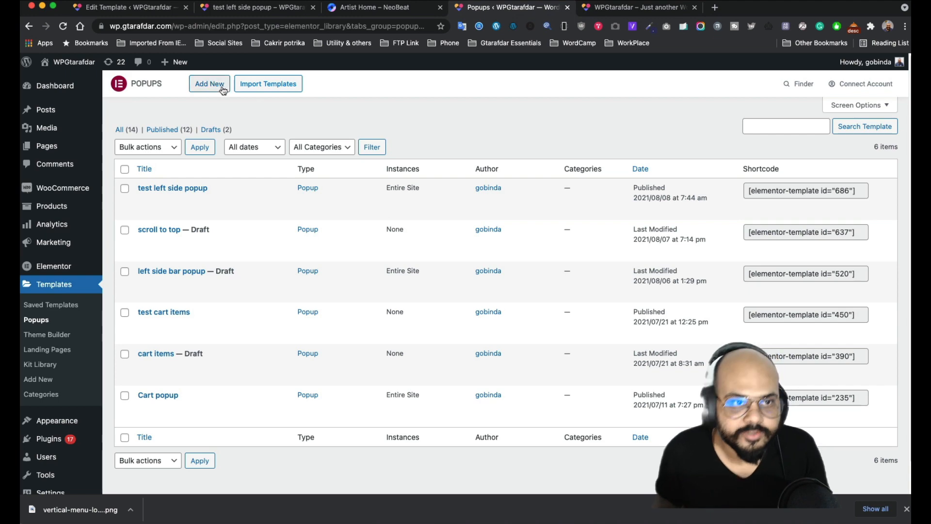
pyautogui.click(205, 88)
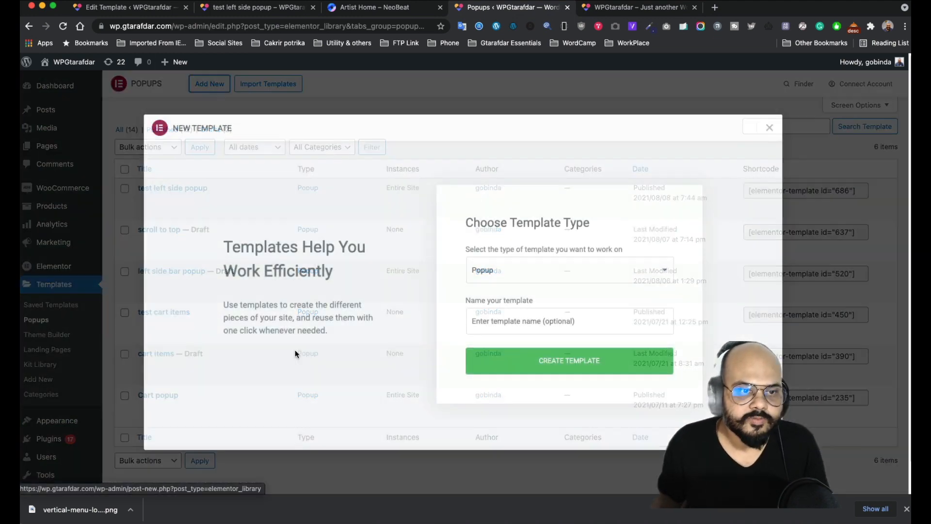
pyautogui.click(513, 320)
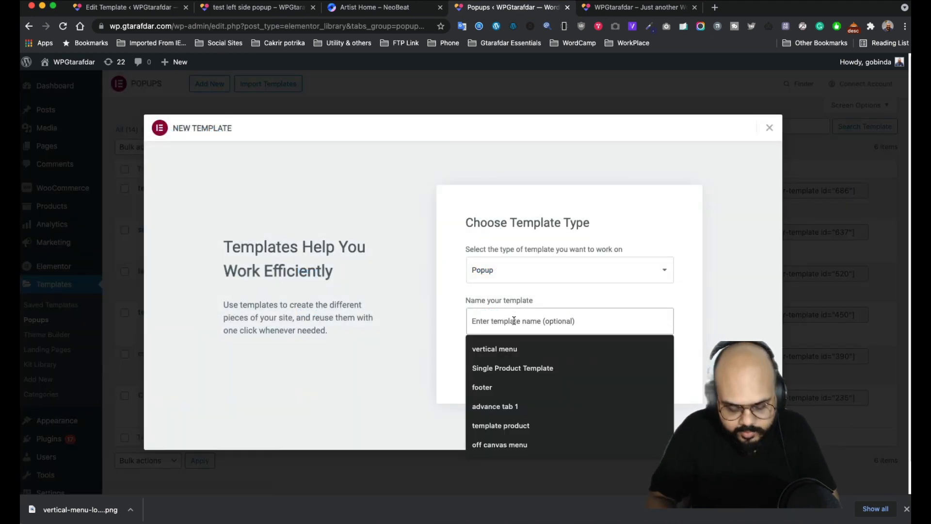
pyautogui.write('pop')
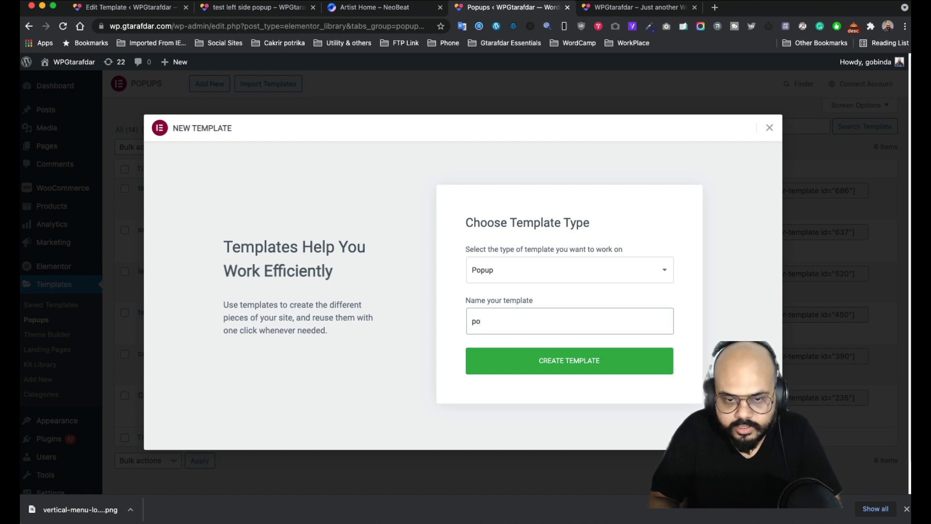
pyautogui.press('BackSpace')
pyautogui.press('BackSpace')
pyautogui.write('menu option popup')
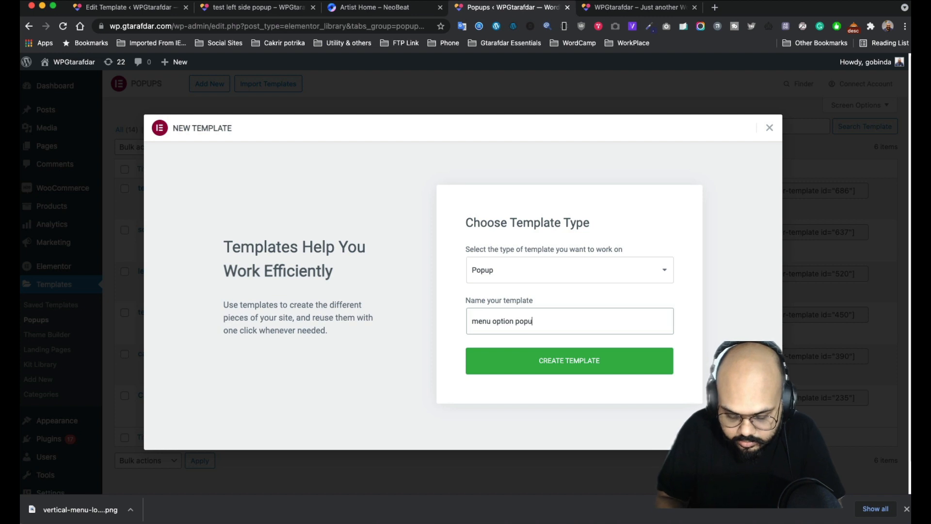
# - Create the menu option popup template and view NeoBeat's vertical menu panel for reference
pyautogui.click(545, 366)
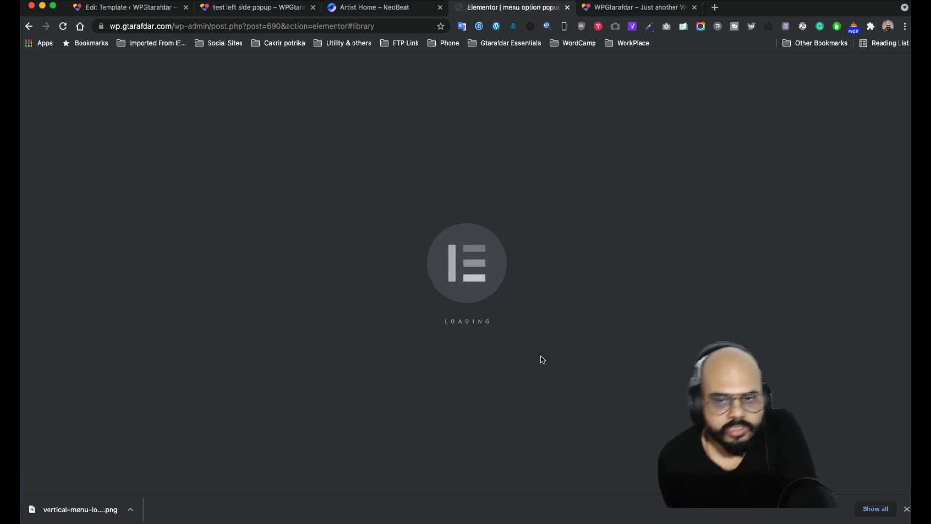
pyautogui.click(348, 10)
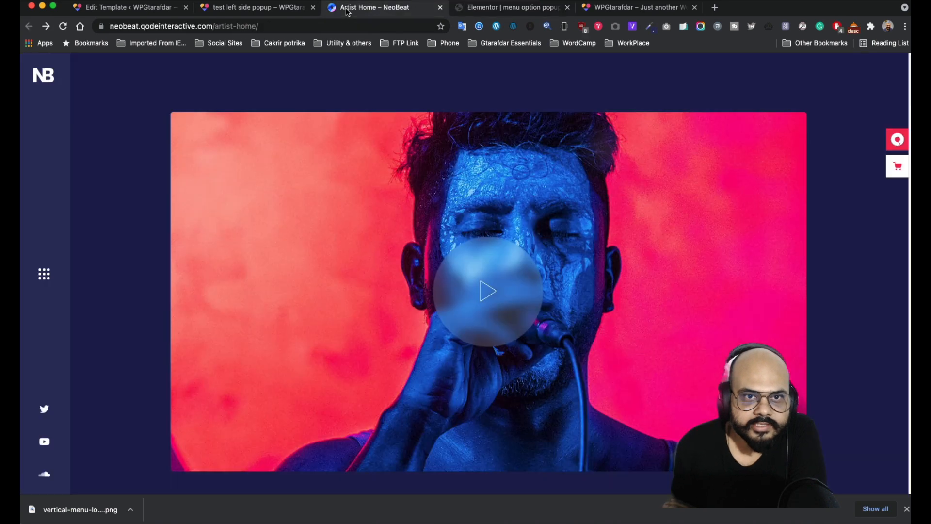
pyautogui.click(48, 274)
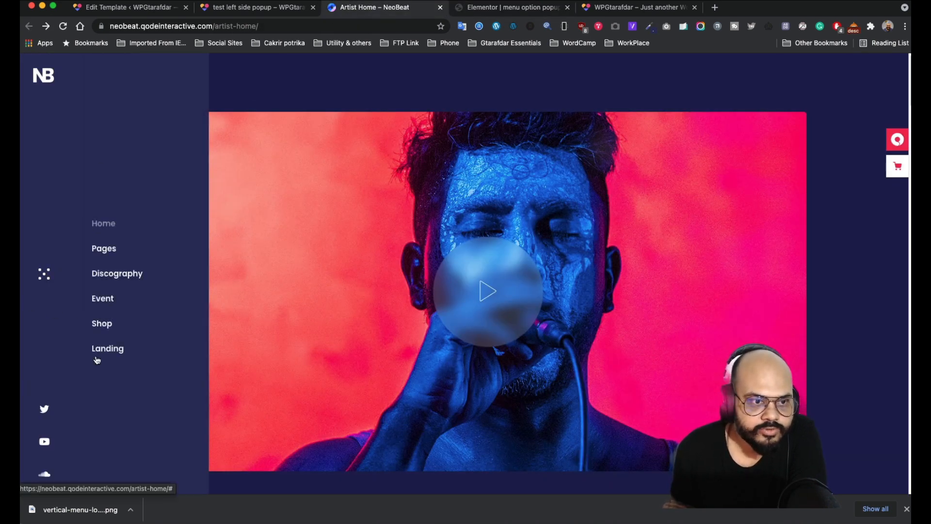
# - Close NeoBeat's menu panel and dismiss the template library in the new popup's editor
pyautogui.click(47, 278)
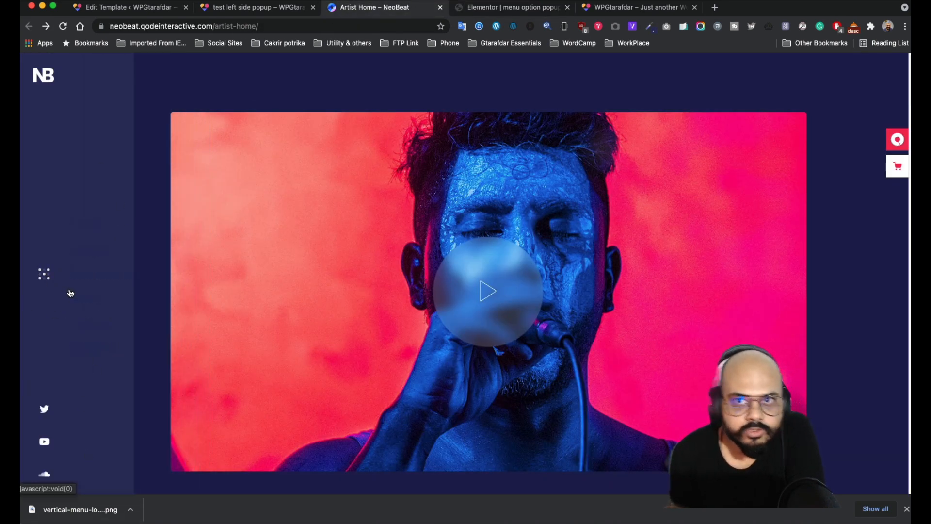
pyautogui.click(489, 11)
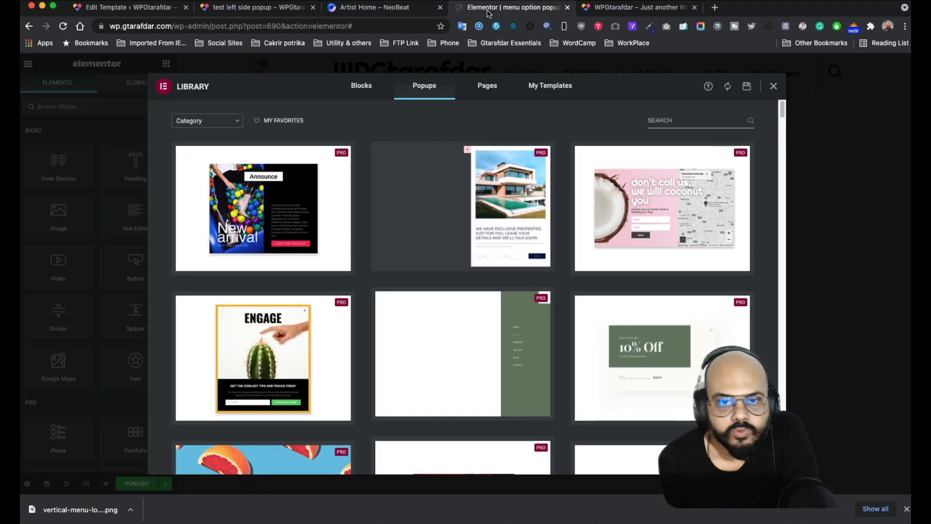
pyautogui.click(774, 86)
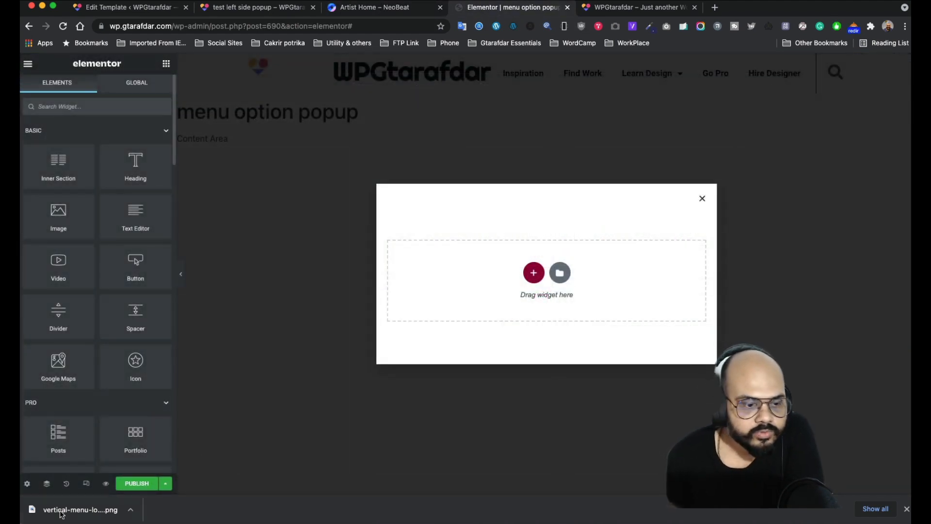
# - Pin the popup to the left at 500 px wide with Fit To Screen height and the overlay hidden
pyautogui.click(27, 483)
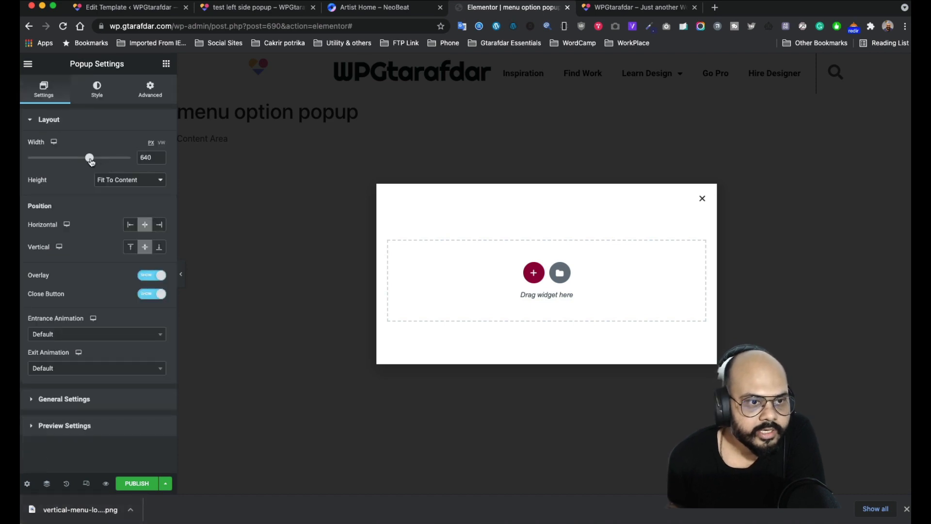
pyautogui.moveTo(89, 158); pyautogui.dragTo(67, 161)
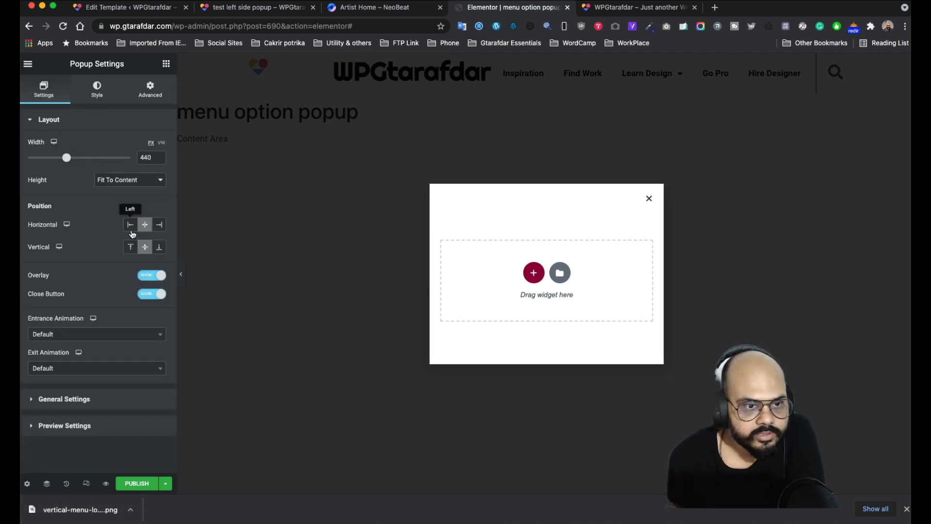
pyautogui.click(130, 226)
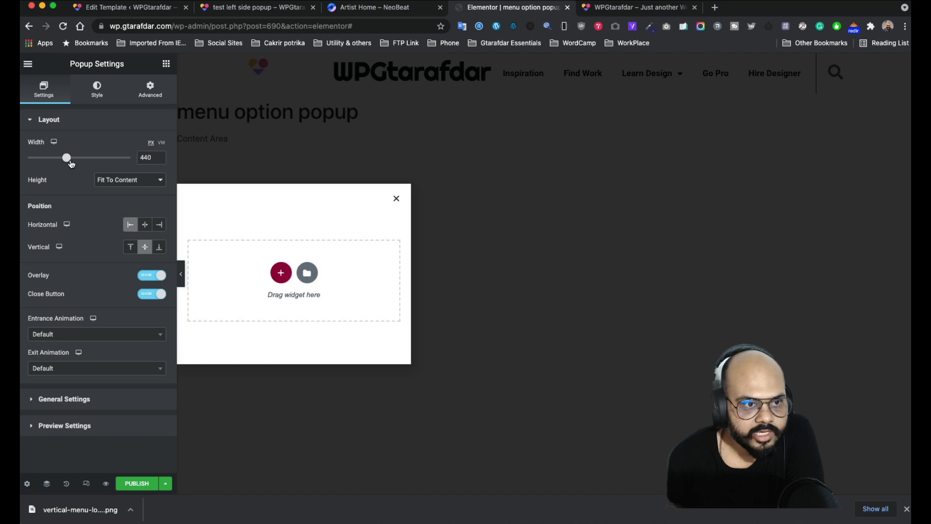
pyautogui.moveTo(71, 164); pyautogui.dragTo(76, 162)
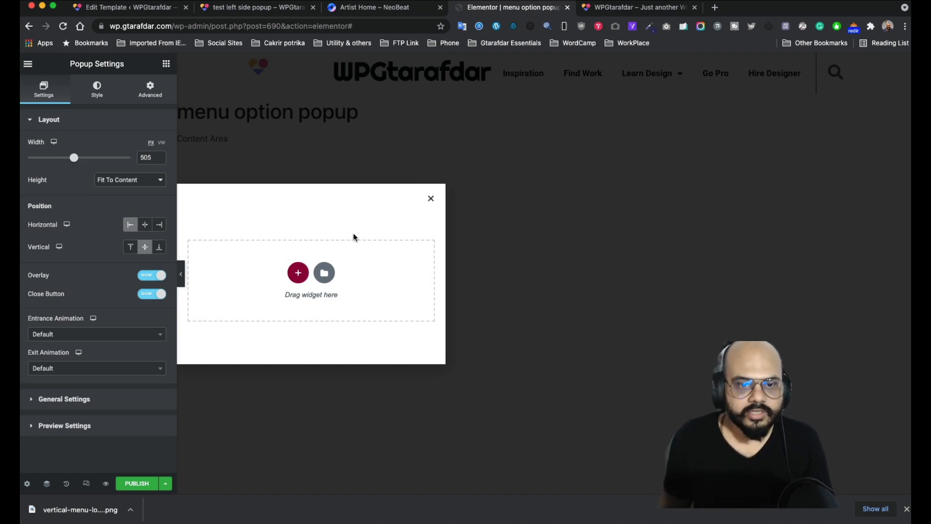
pyautogui.click(120, 184)
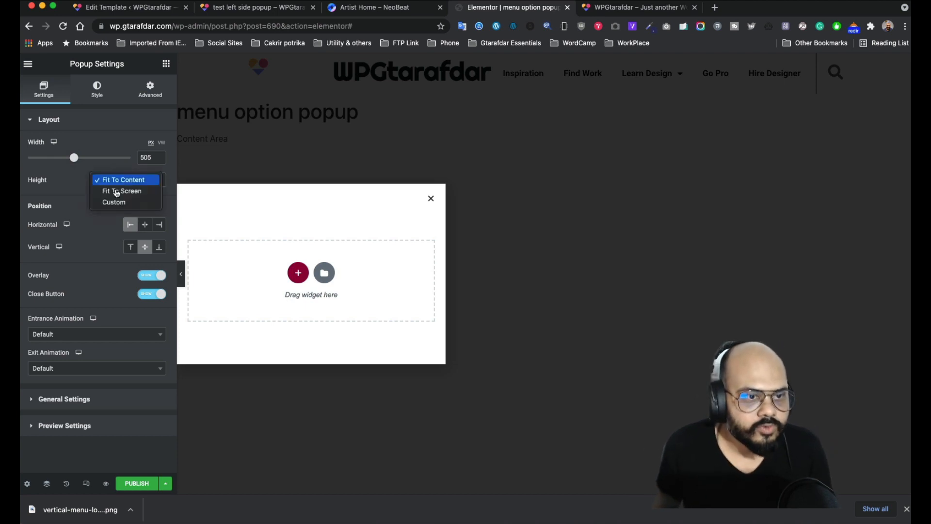
pyautogui.click(116, 192)
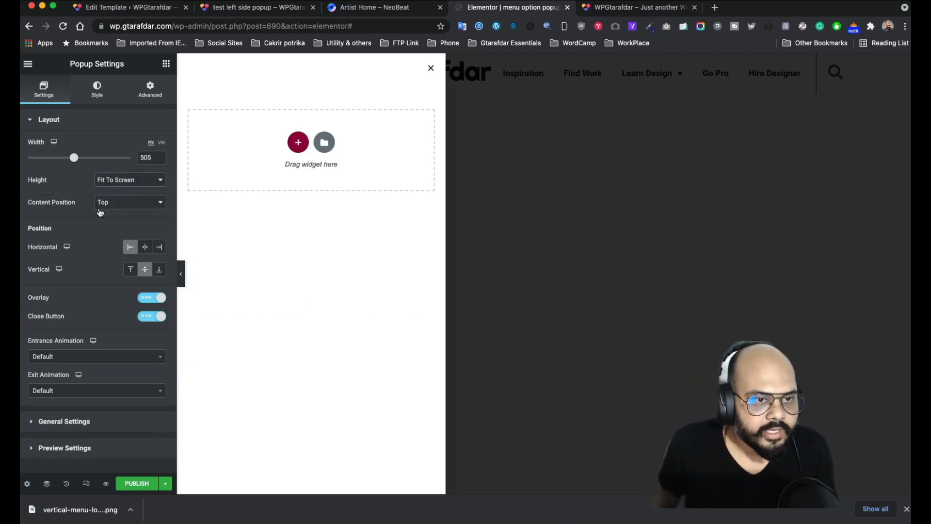
pyautogui.moveTo(74, 161); pyautogui.dragTo(74, 163)
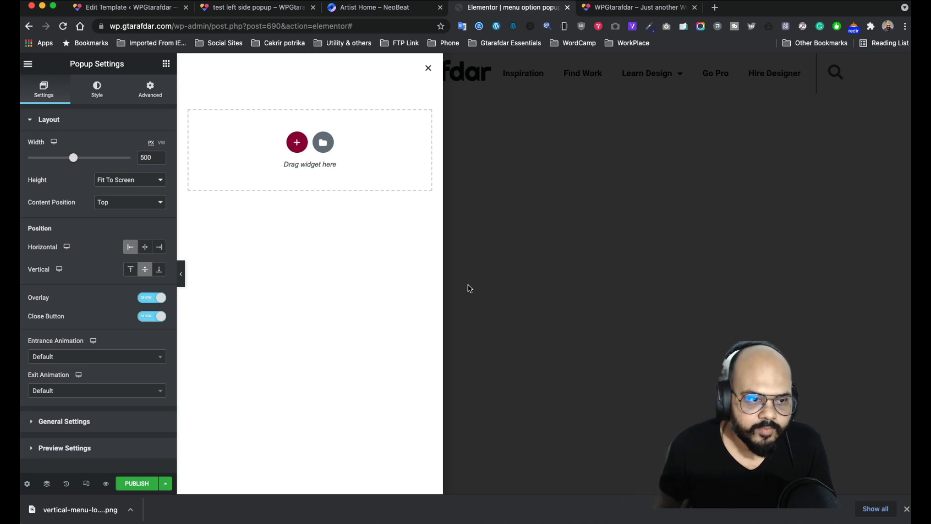
pyautogui.click(147, 300)
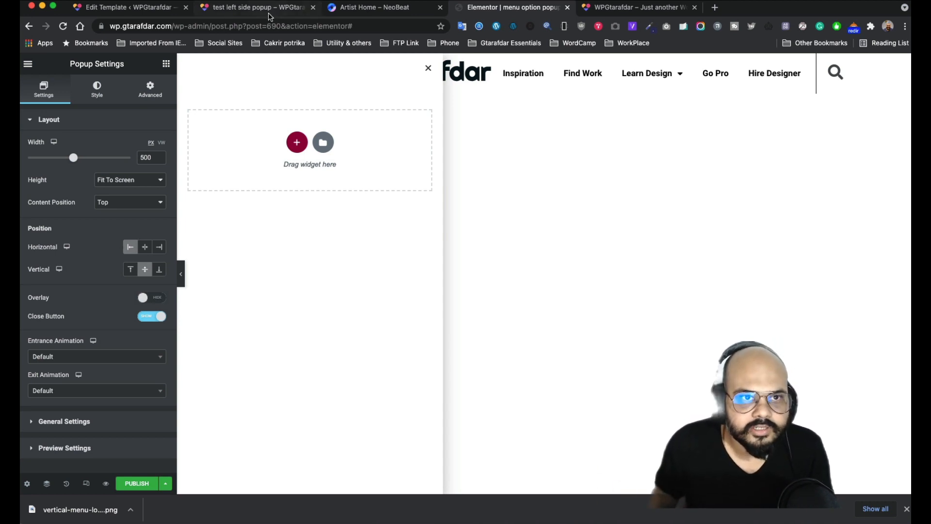
pyautogui.click(358, 7)
pyautogui.click(44, 276)
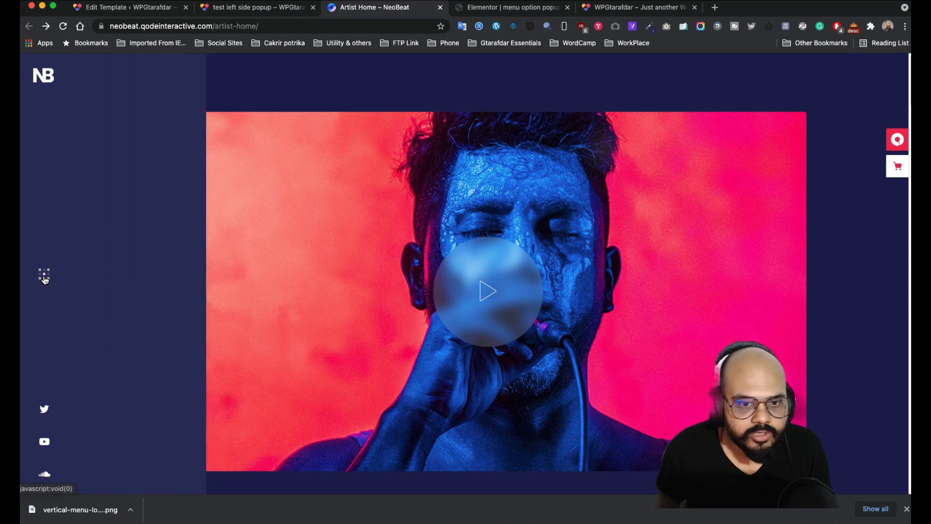
pyautogui.click(44, 278)
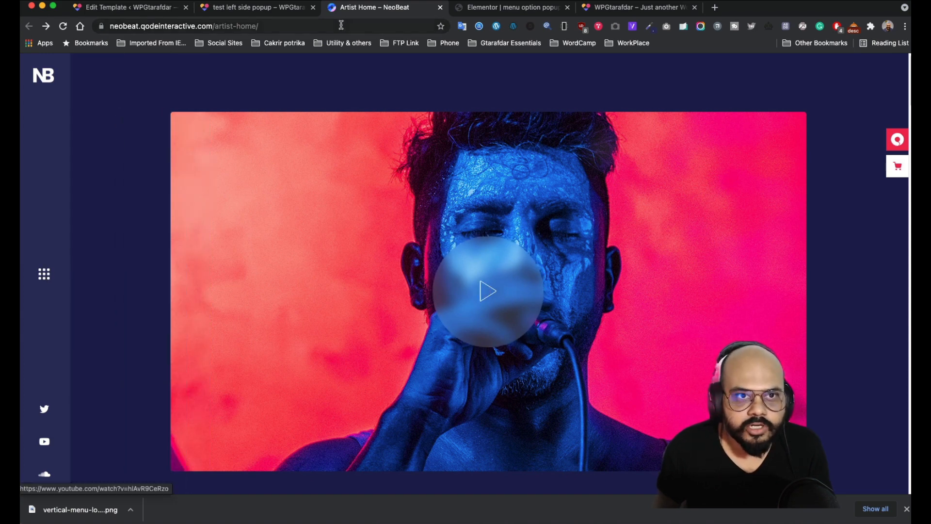
pyautogui.click(270, 12)
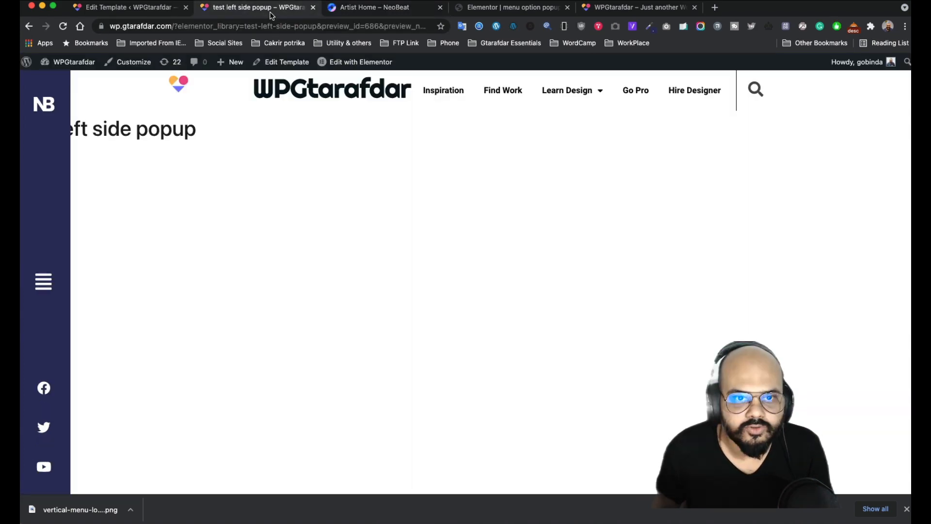
pyautogui.click(147, 10)
pyautogui.click(514, 8)
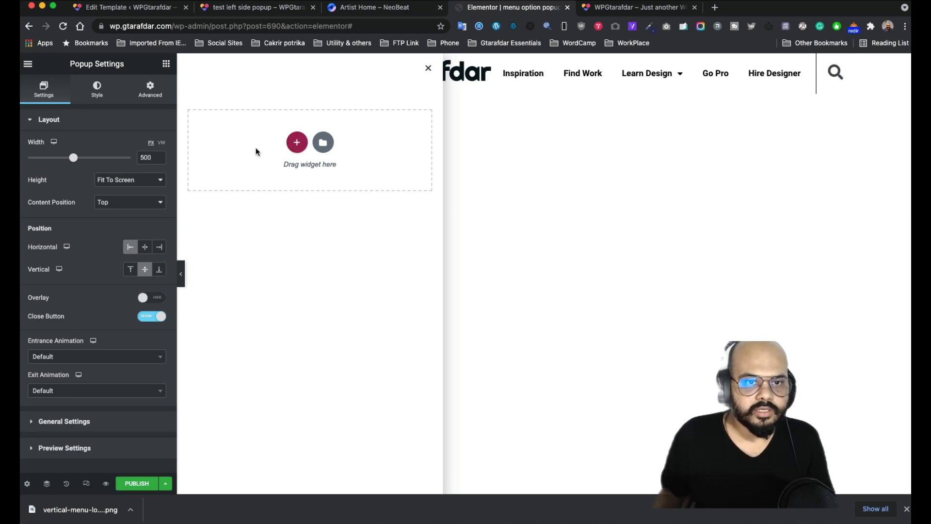
# - Give the popup a Classic background in Style and open its background colour chooser
pyautogui.click(97, 94)
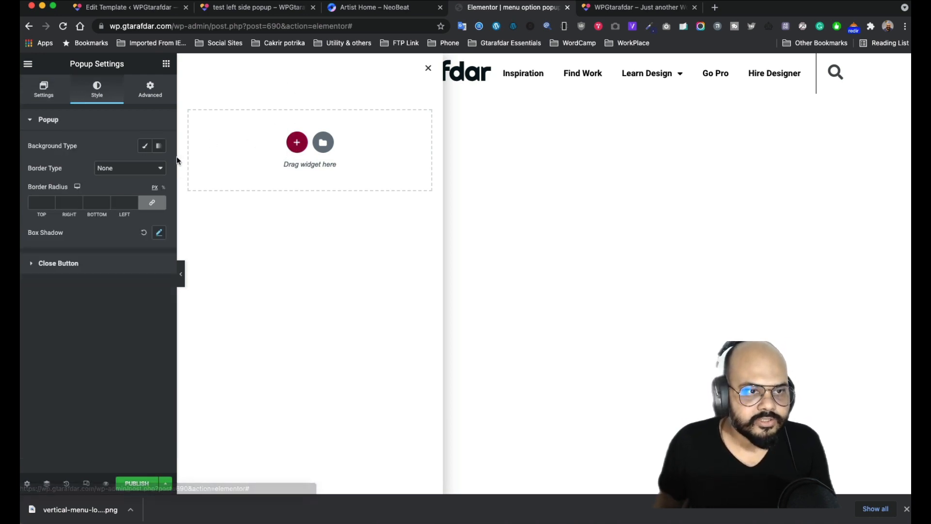
pyautogui.click(143, 147)
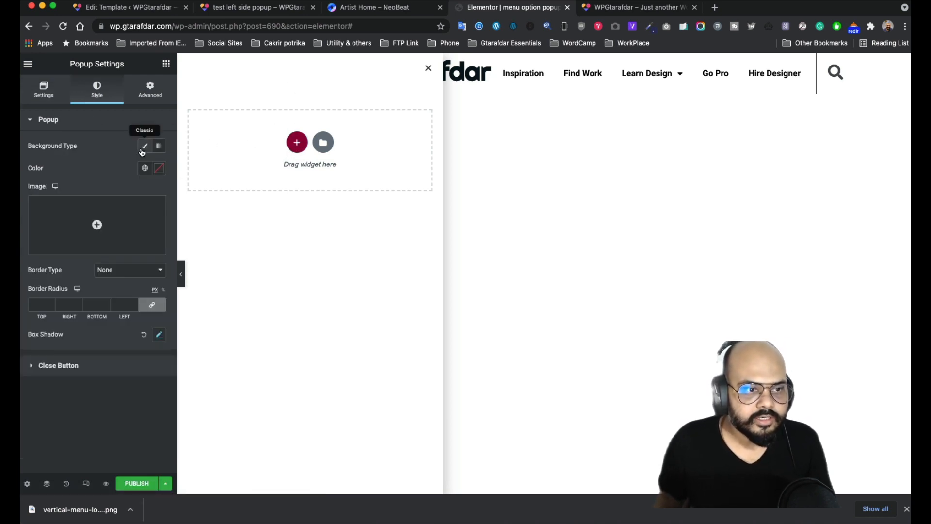
pyautogui.click(160, 168)
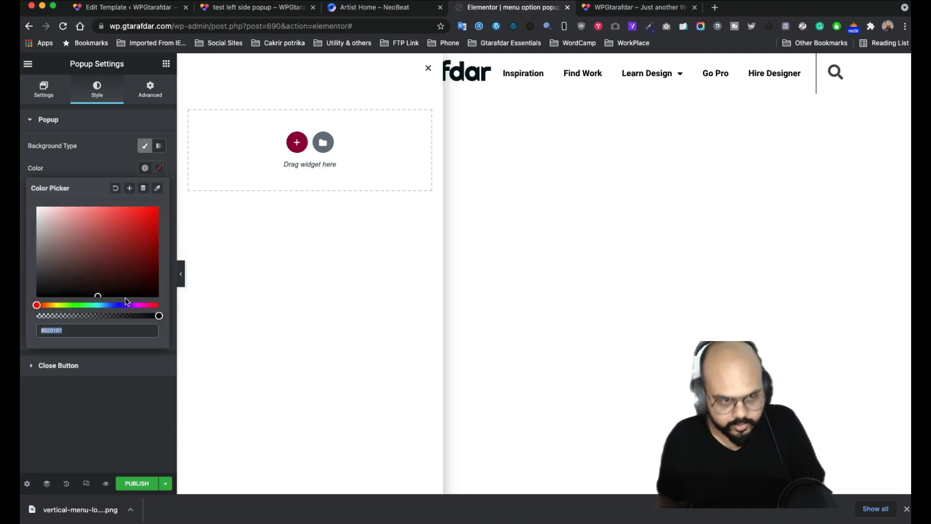
pyautogui.write('https://wp.gtarafdar.com/')
pyautogui.press('super+z')
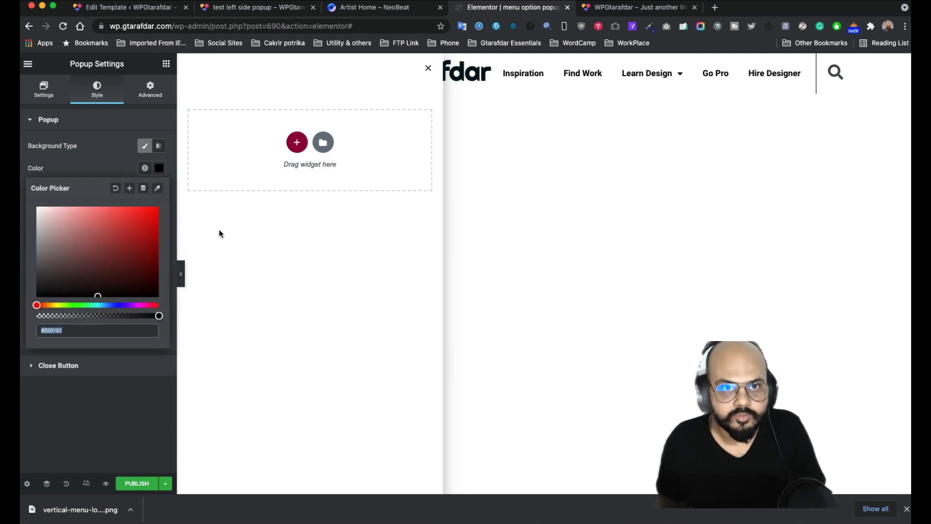
# - Copy navy 2e2f5f from the colour-picker extension and enter it as #2e2f5f
pyautogui.click(649, 26)
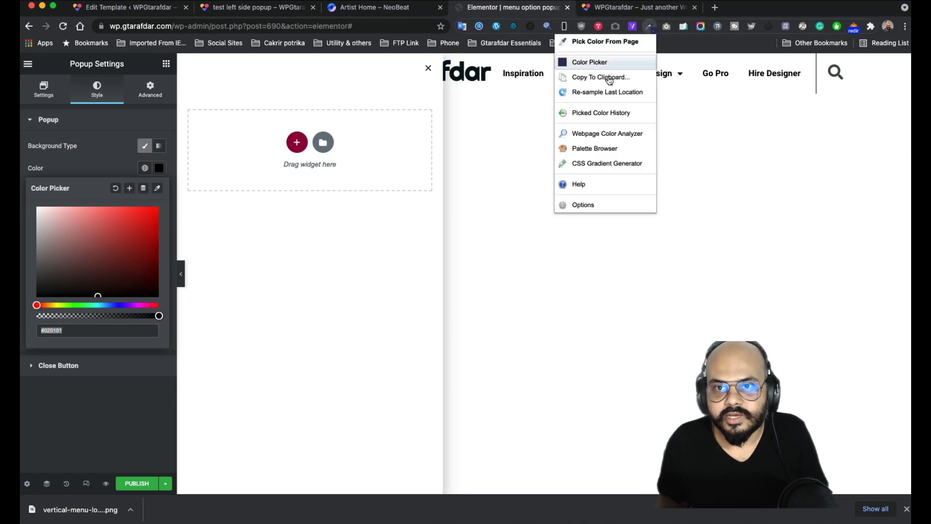
pyautogui.click(597, 64)
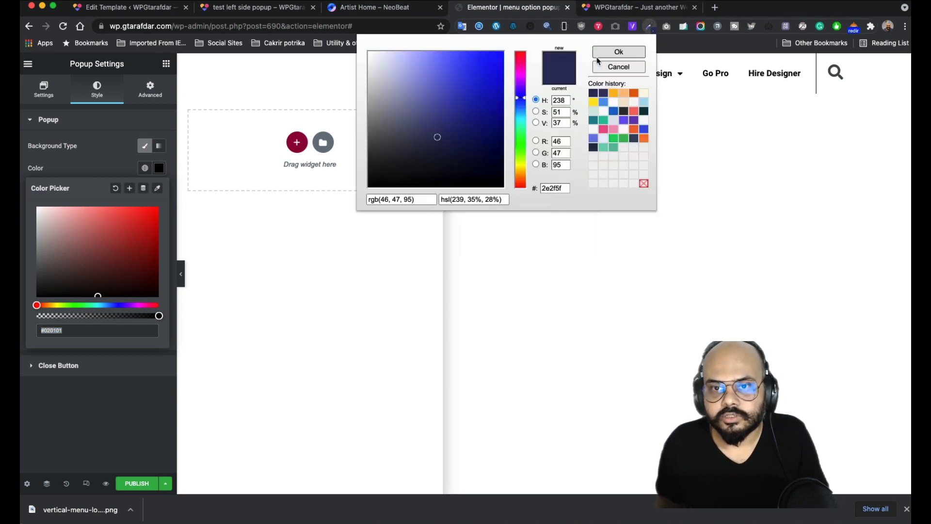
pyautogui.doubleClick(556, 189)
pyautogui.press('super+c')
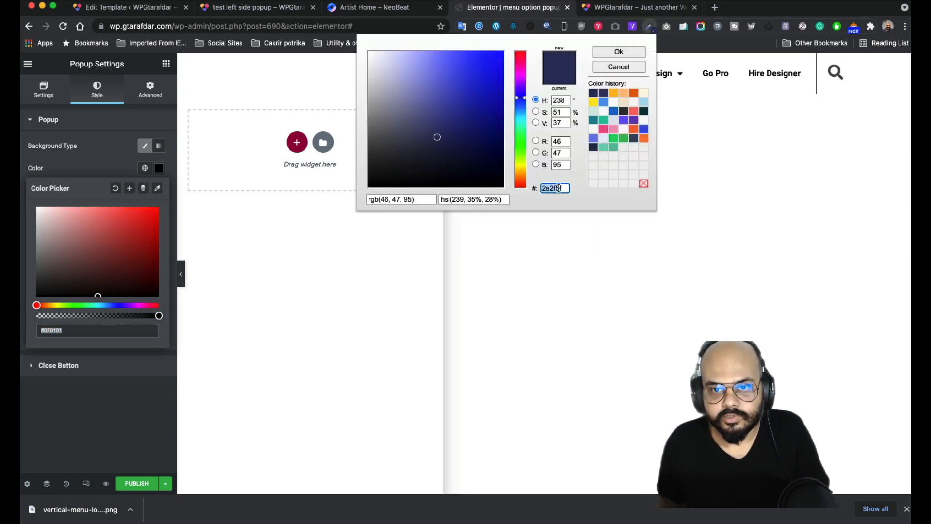
pyautogui.click(108, 330)
pyautogui.press('super+v')
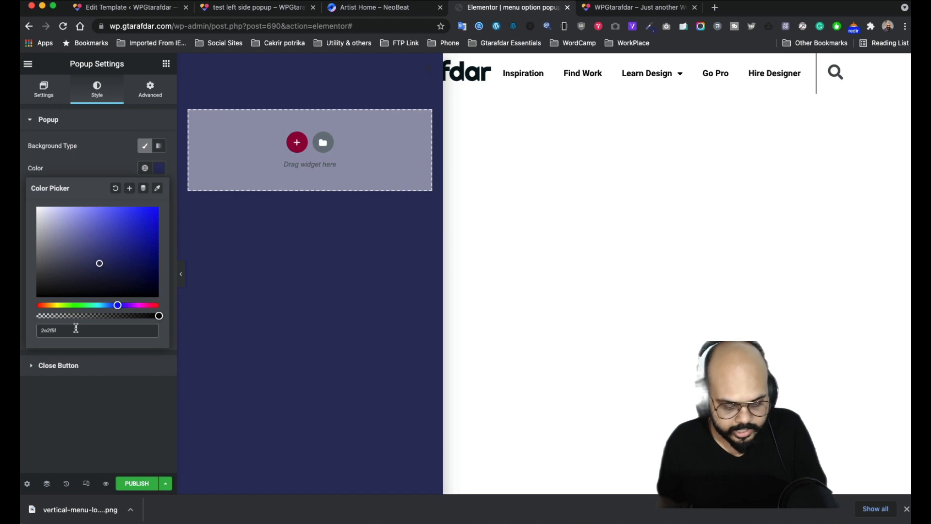
pyautogui.write('#')
pyautogui.click(103, 415)
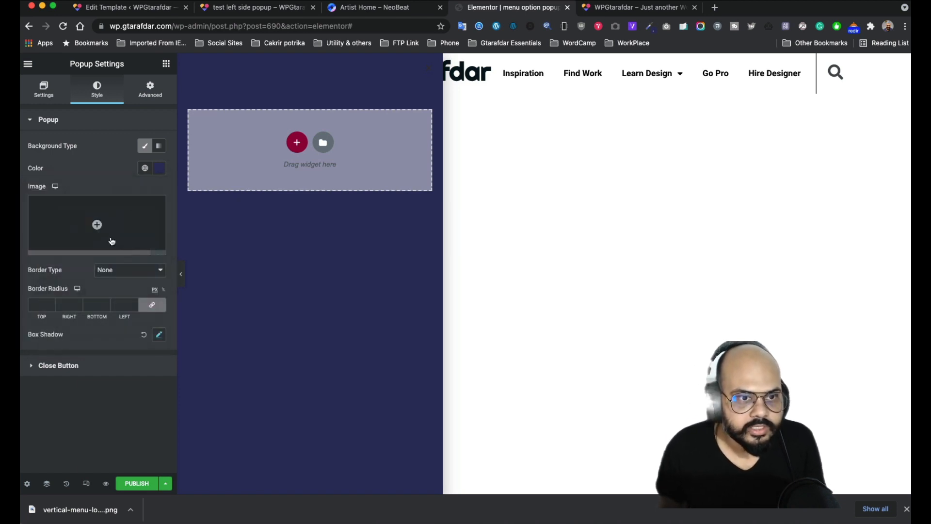
# - Add a single-column section to the popup, then return to the Elements panel's widget list
pyautogui.click(297, 144)
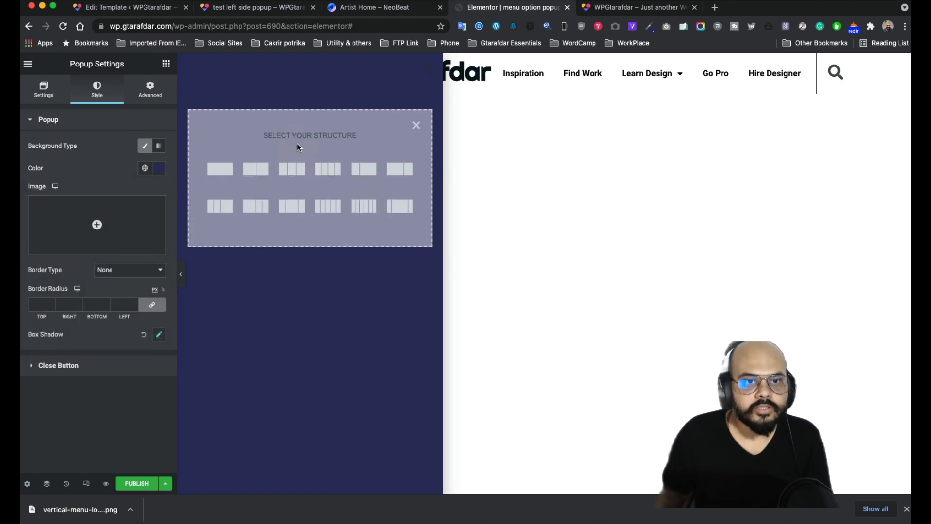
pyautogui.click(215, 169)
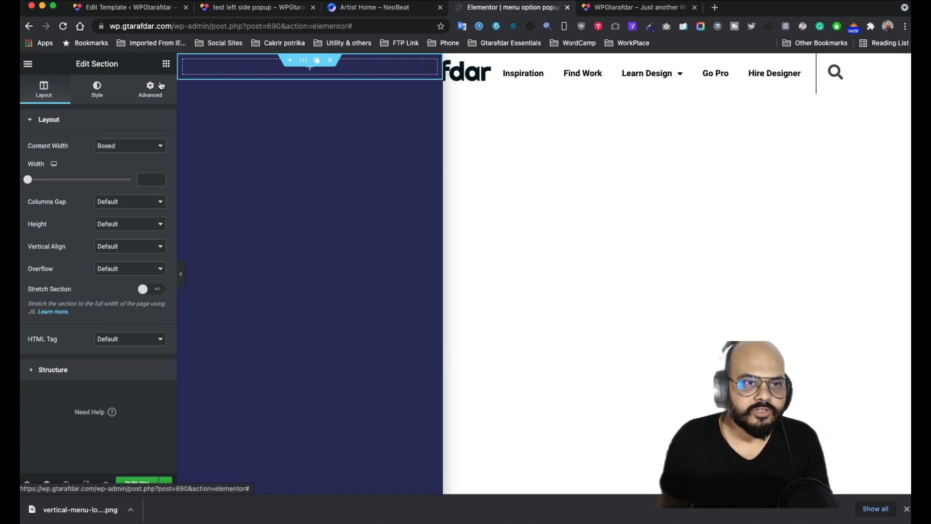
pyautogui.click(166, 64)
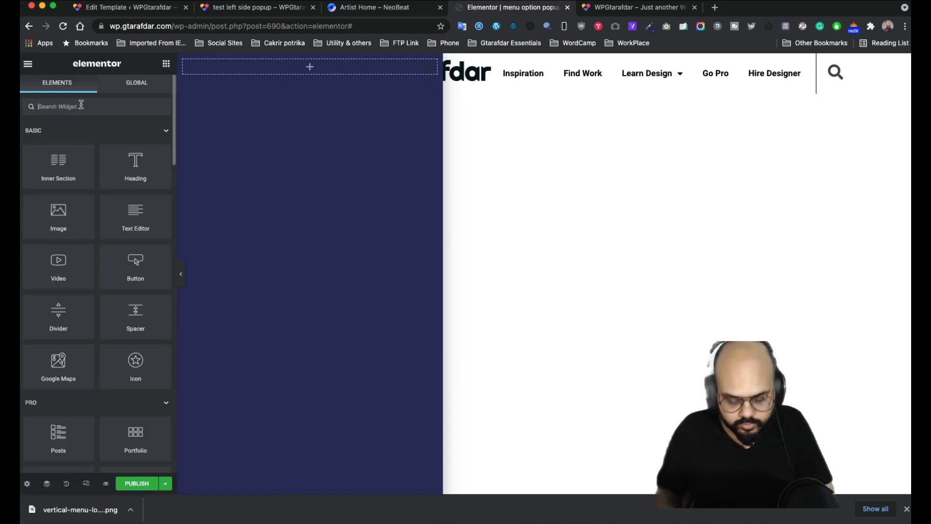
# - Drag a Nav Menu widget into the section and set it vertical, centred, with a Text hover pointer
pyautogui.write('nav')
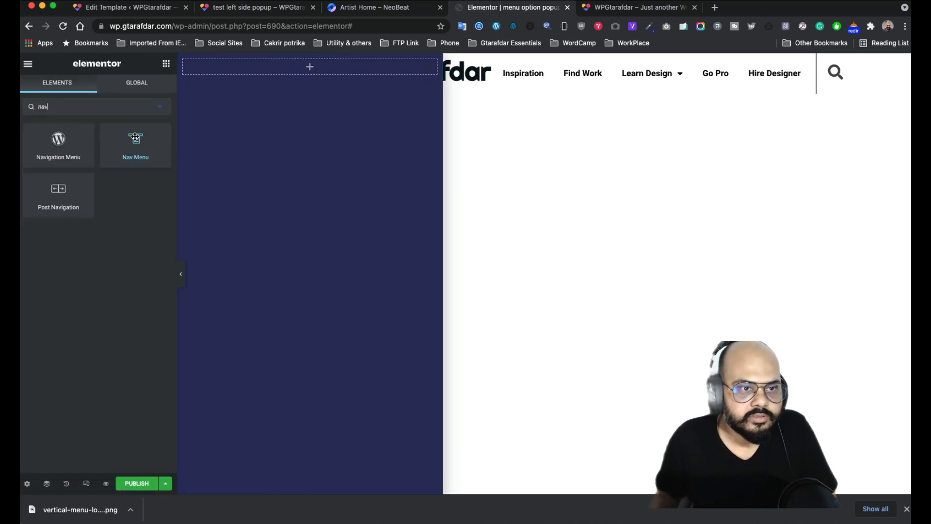
pyautogui.moveTo(135, 143); pyautogui.dragTo(307, 59)
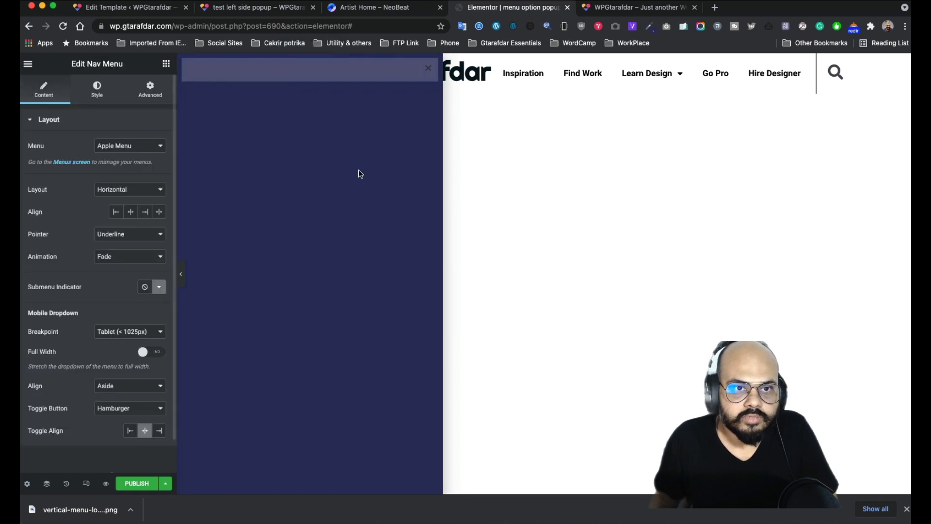
pyautogui.click(136, 194)
pyautogui.click(125, 200)
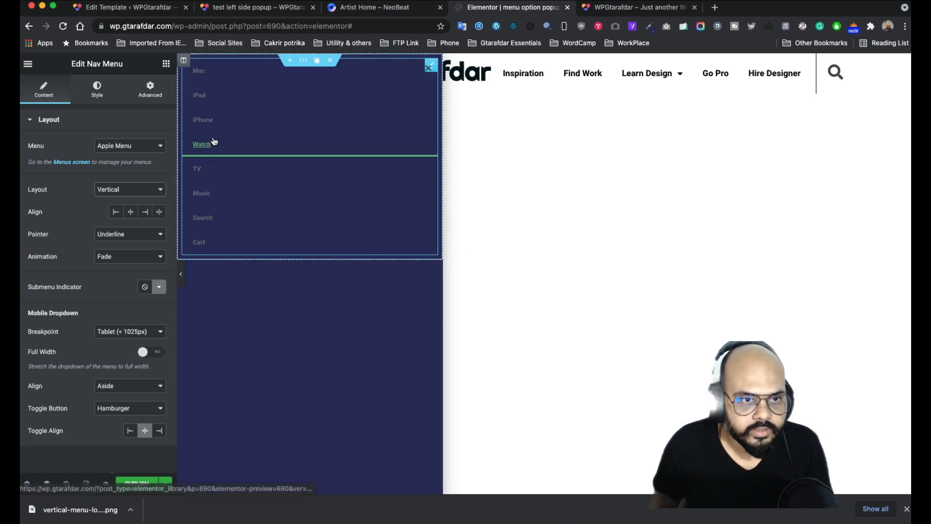
pyautogui.click(130, 212)
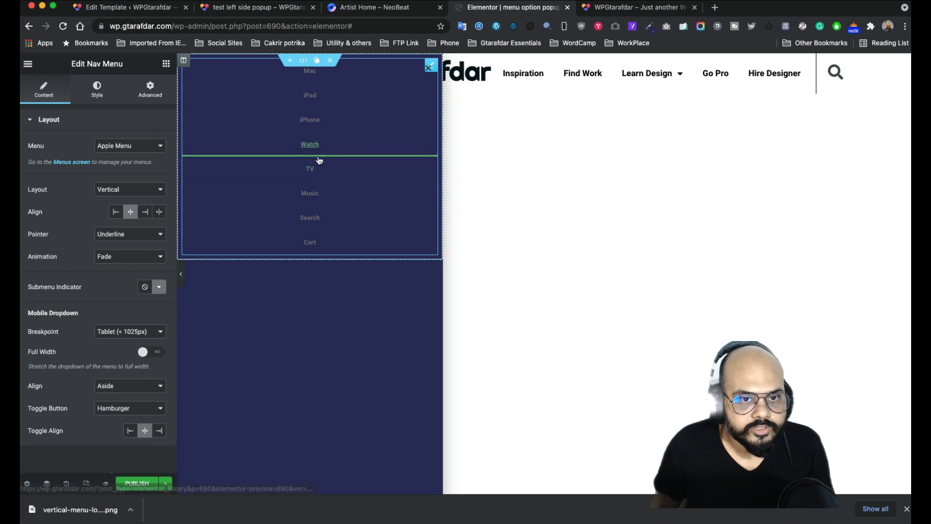
pyautogui.click(124, 234)
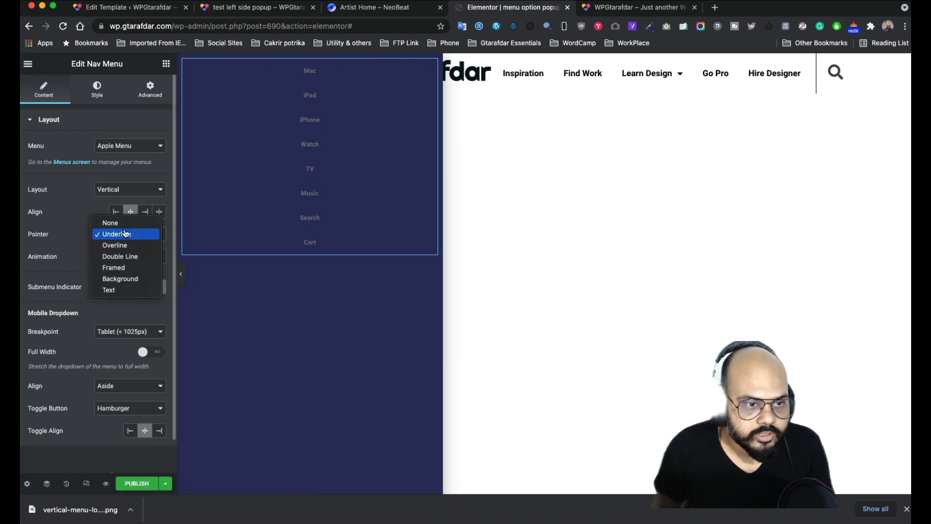
pyautogui.click(377, 250)
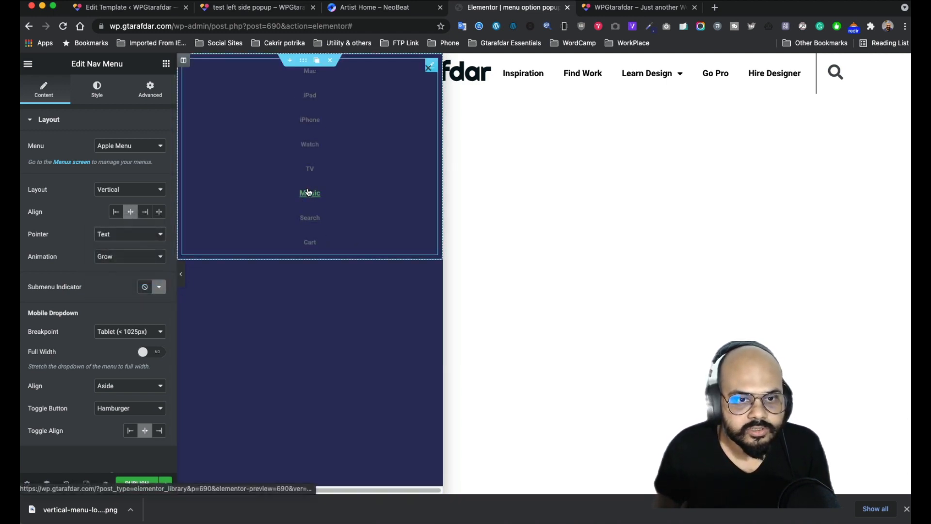
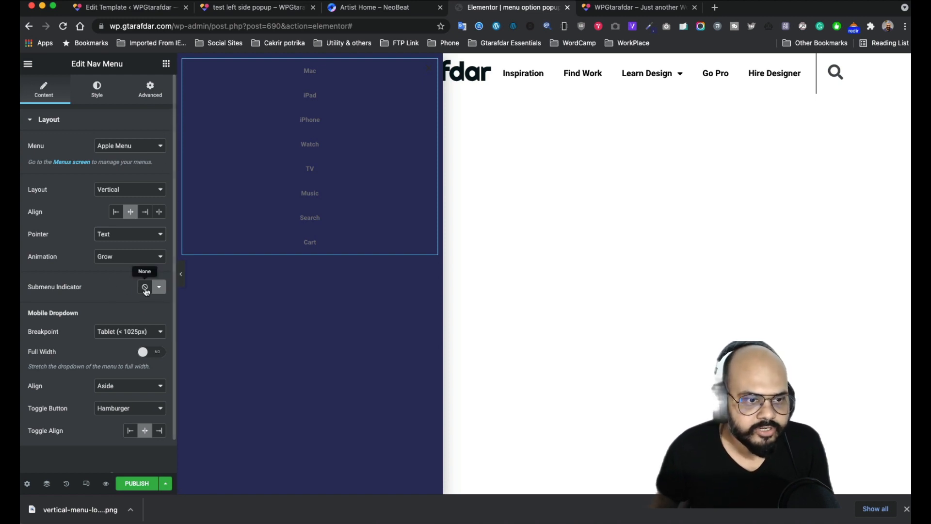
# - Switch the nav menu from Test Menu to One Page Nav Menu, listing Home through Clients
pyautogui.click(142, 151)
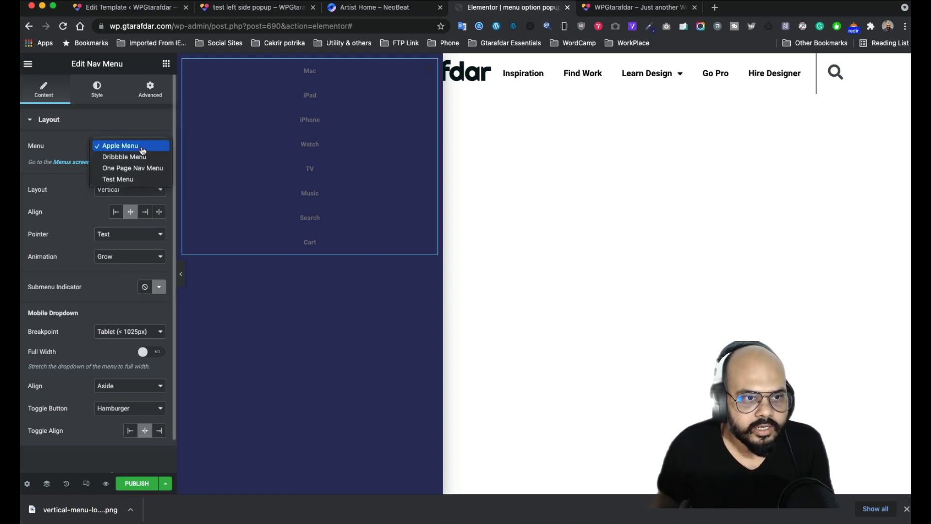
pyautogui.click(129, 180)
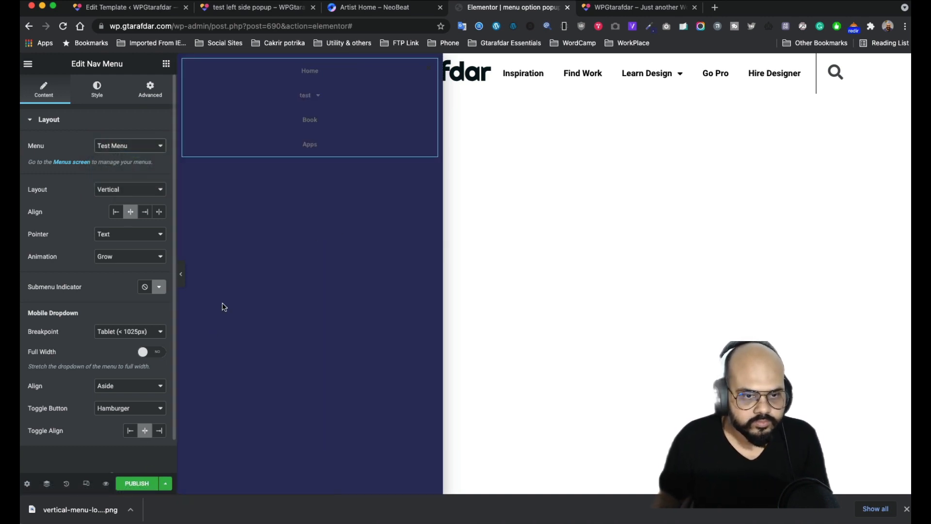
pyautogui.click(130, 145)
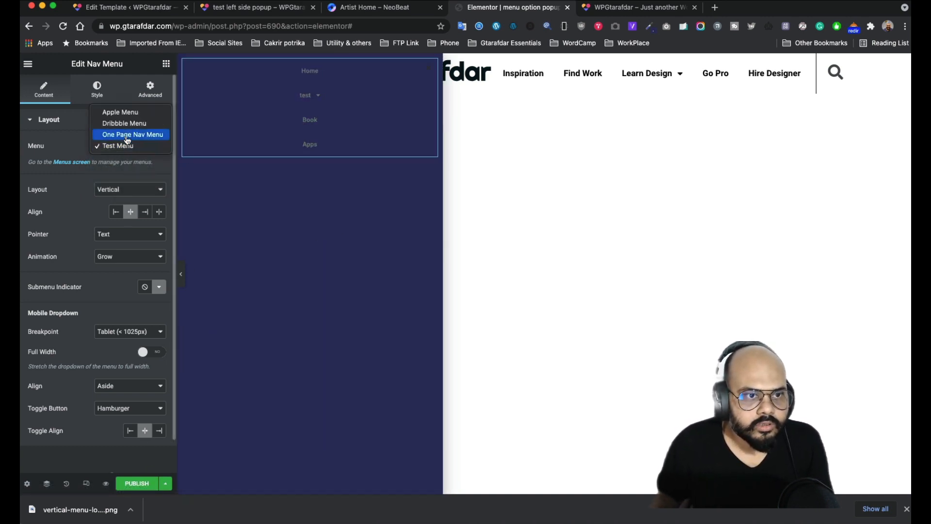
pyautogui.click(128, 138)
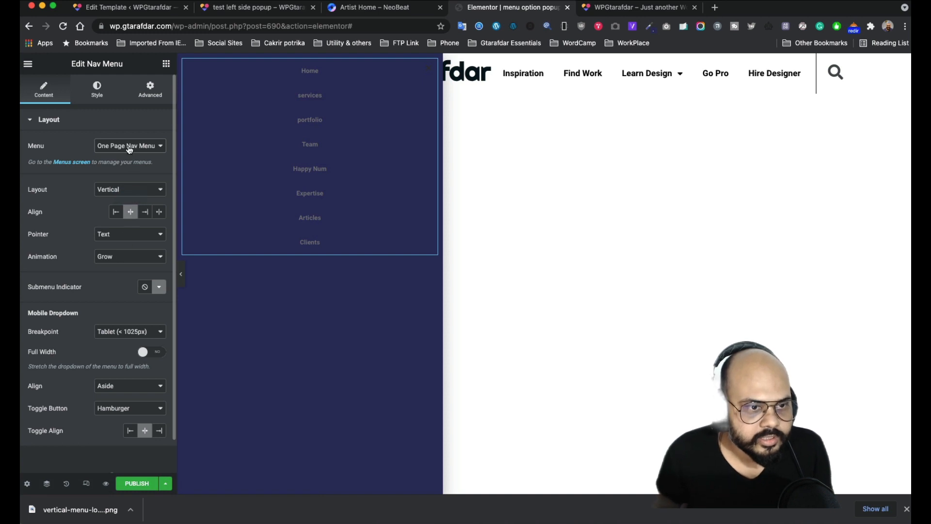
pyautogui.click(95, 90)
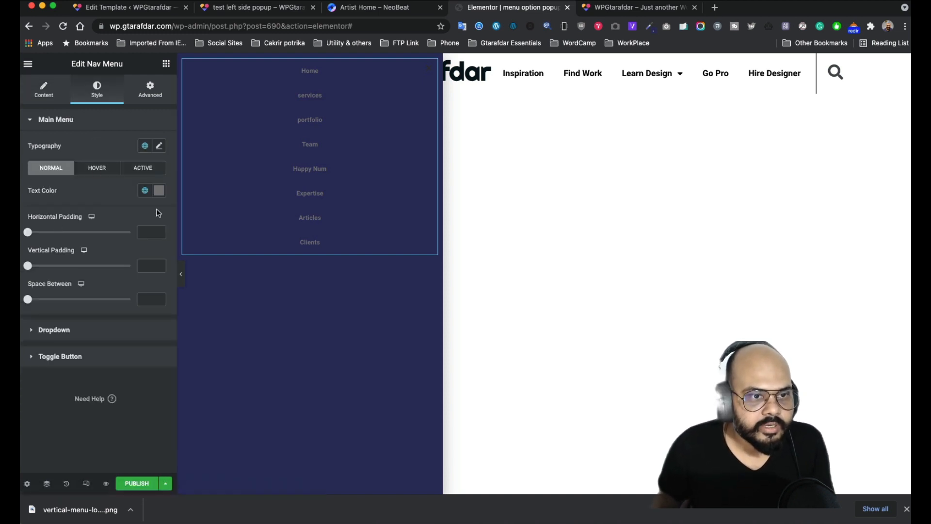
# - Make the menu link text white (#FFFFFF) for both Normal and Hover states
pyautogui.click(159, 191)
pyautogui.moveTo(61, 246); pyautogui.dragTo(37, 230)
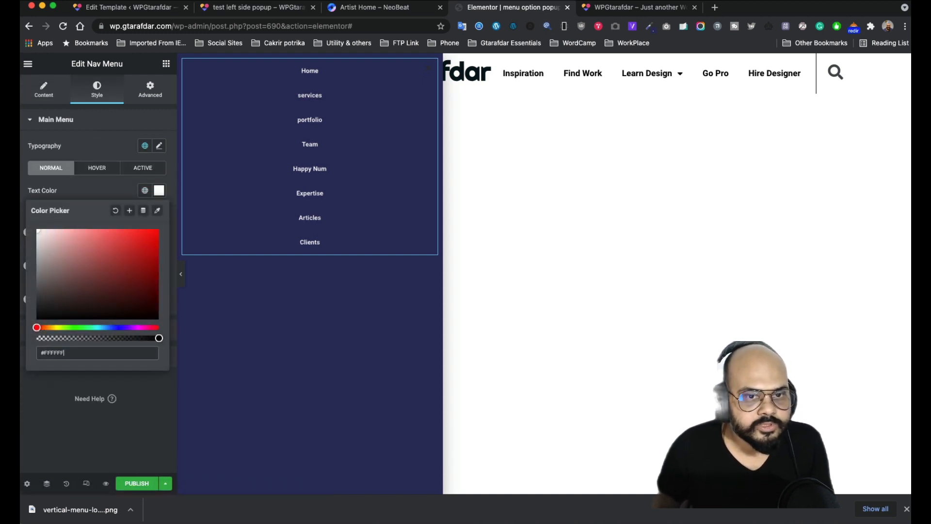
pyautogui.click(91, 132)
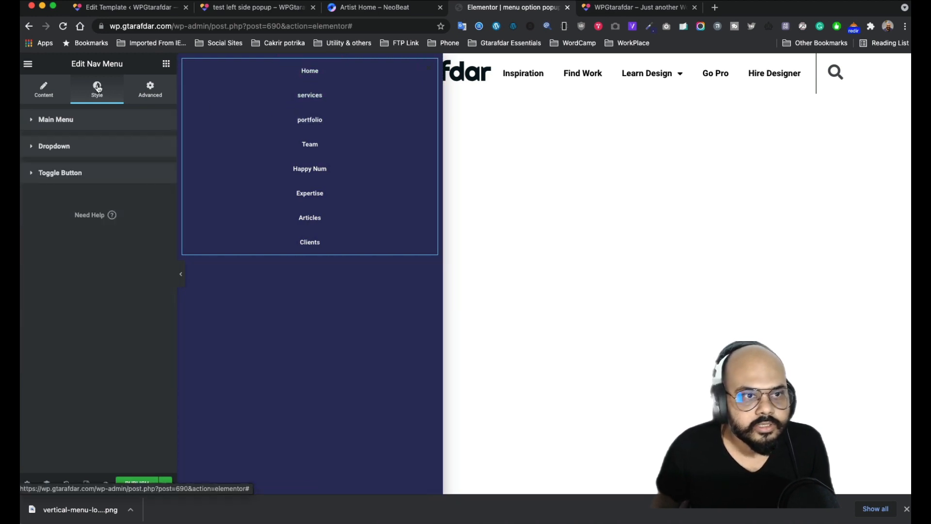
pyautogui.click(78, 121)
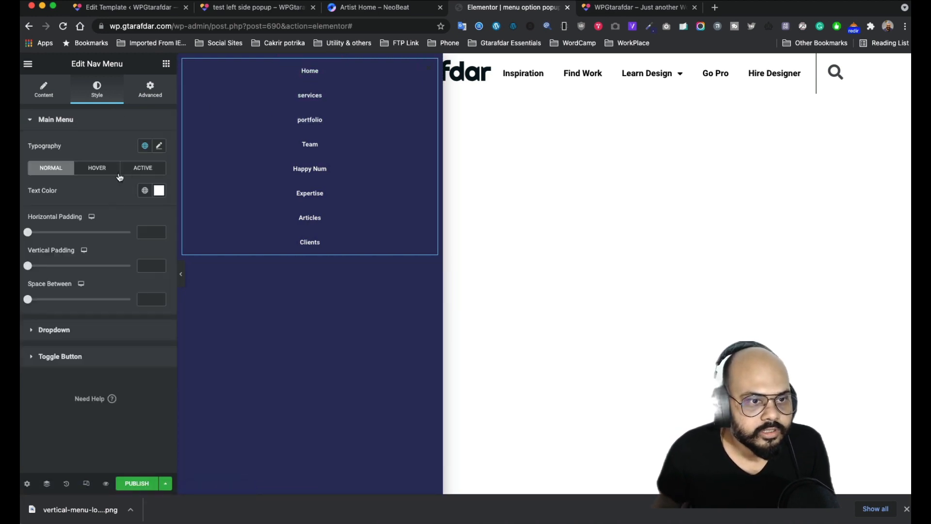
pyautogui.click(105, 172)
pyautogui.click(159, 190)
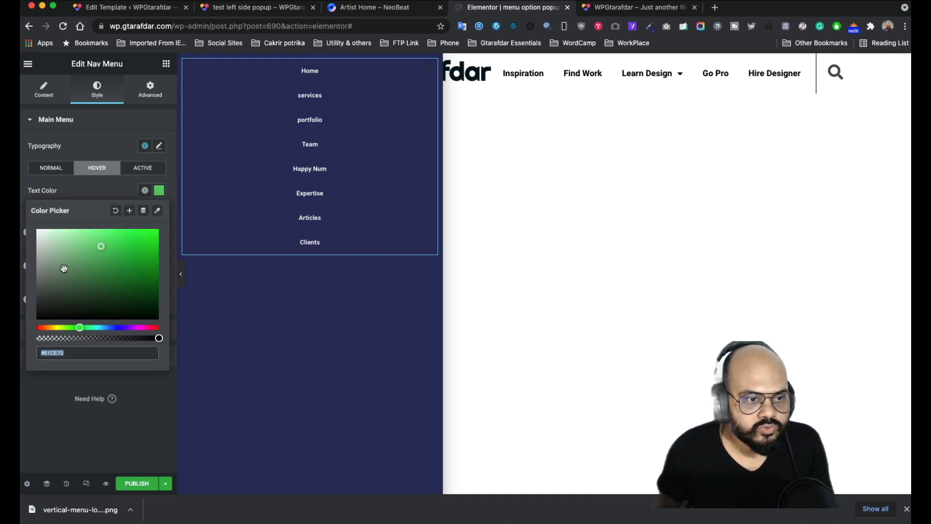
pyautogui.write('#FFFFFF')
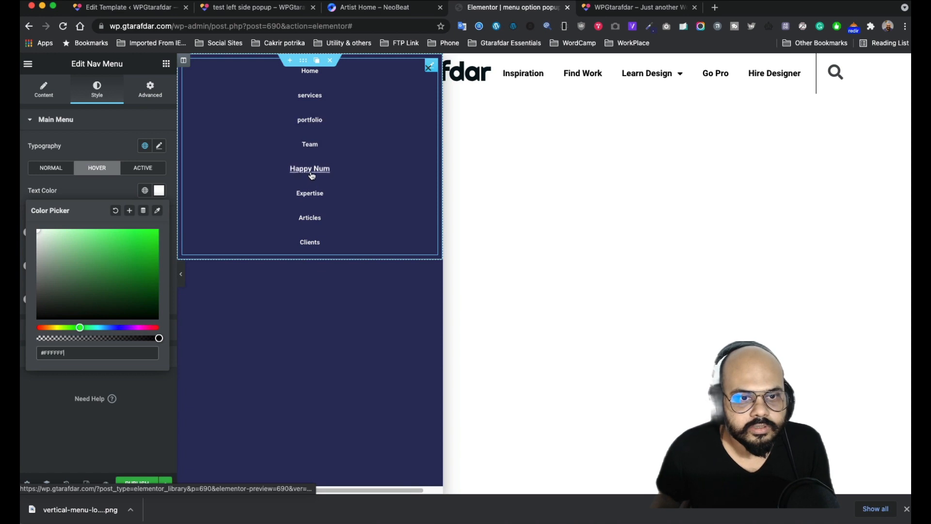
pyautogui.click(155, 158)
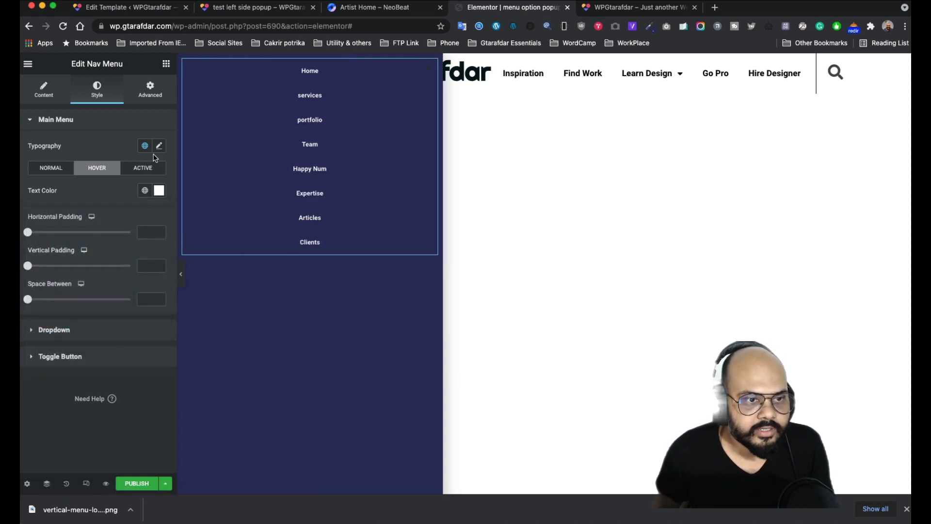
# - Enlarge the menu links' font to 18 px Roboto at weight 600
pyautogui.click(159, 147)
pyautogui.moveTo(35, 230)
pyautogui.mouseDown()
pyautogui.moveTo(55, 234)
pyautogui.moveTo(44, 235)
pyautogui.mouseUp()
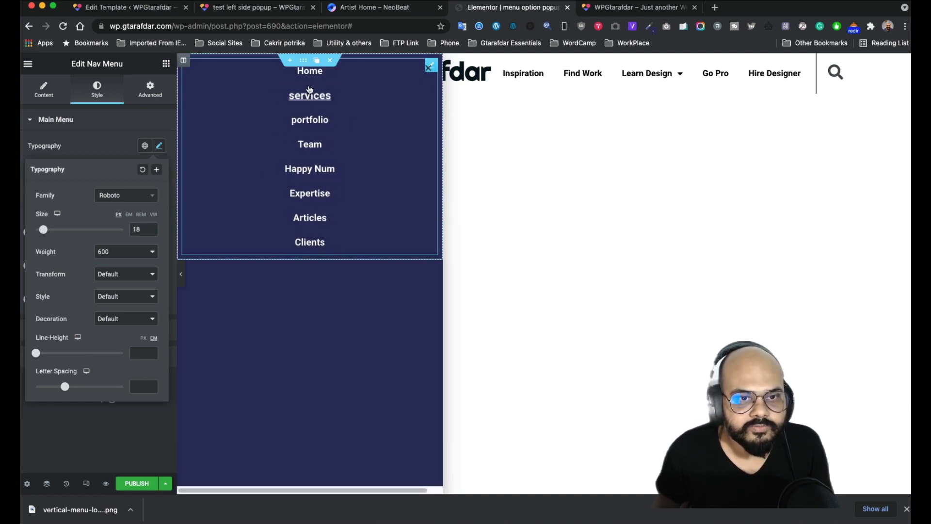
pyautogui.click(92, 147)
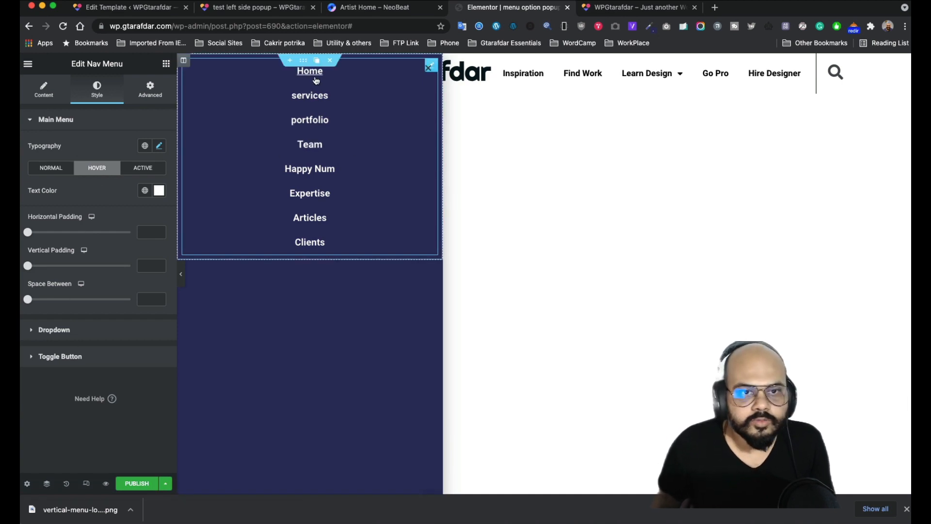
pyautogui.click(151, 91)
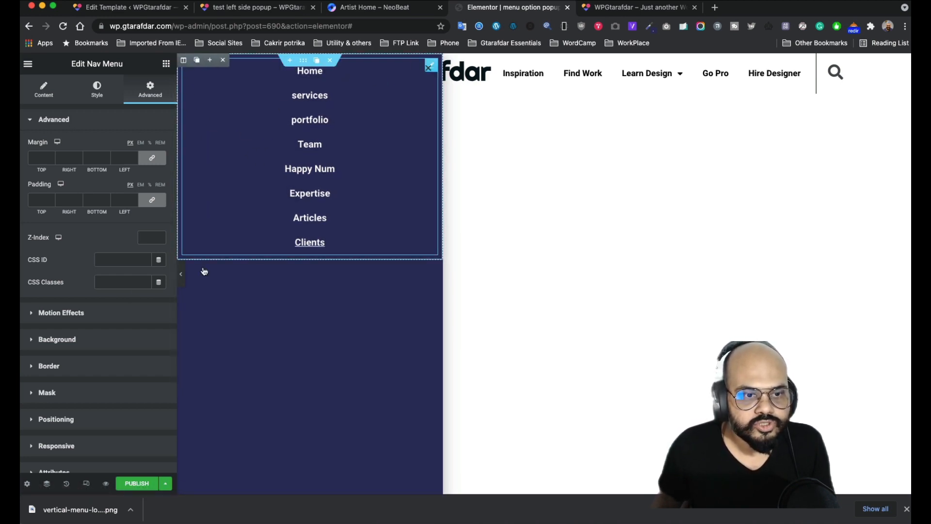
# - Set the menu section's vertical alignment to Middle, leaving height and column gap at default
pyautogui.click(304, 61)
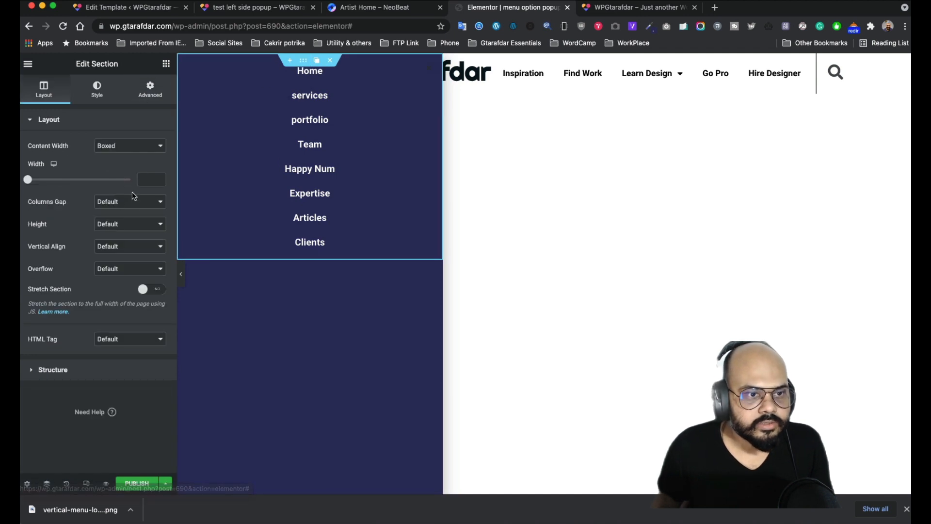
pyautogui.click(143, 228)
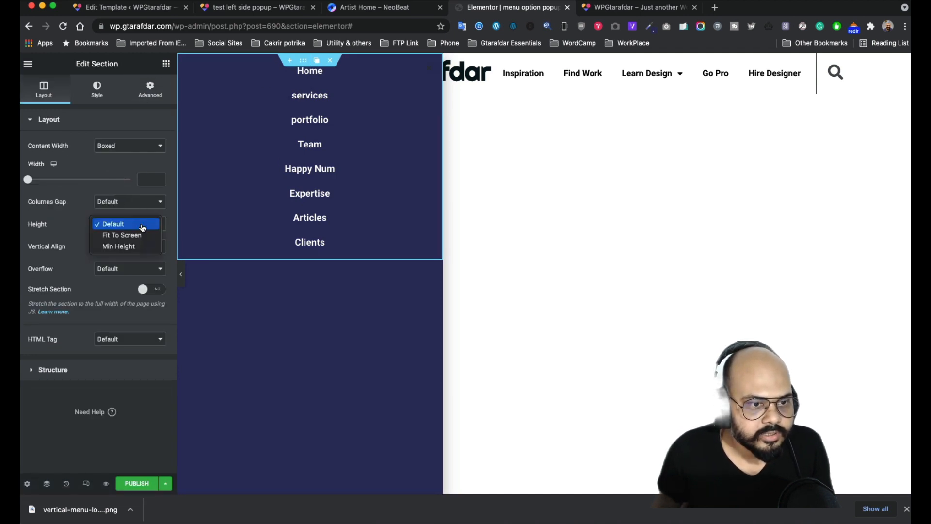
pyautogui.click(142, 225)
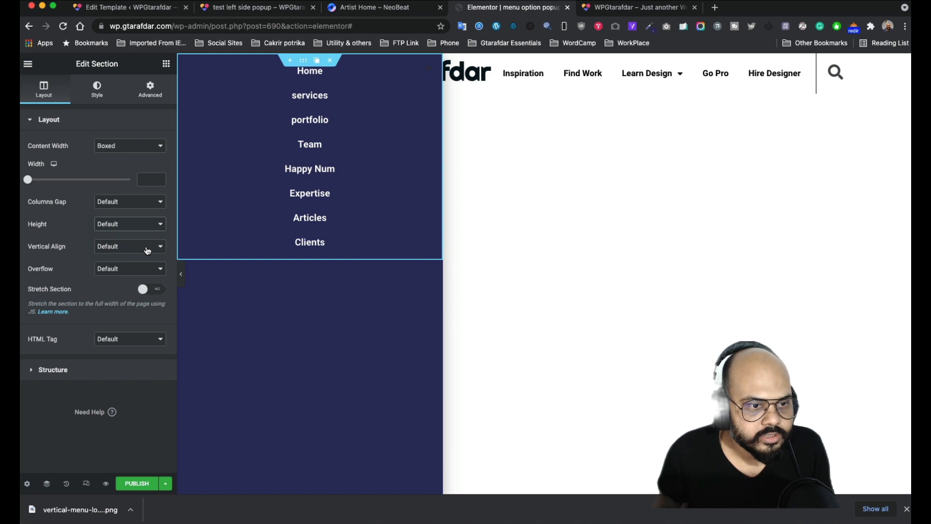
pyautogui.click(143, 207)
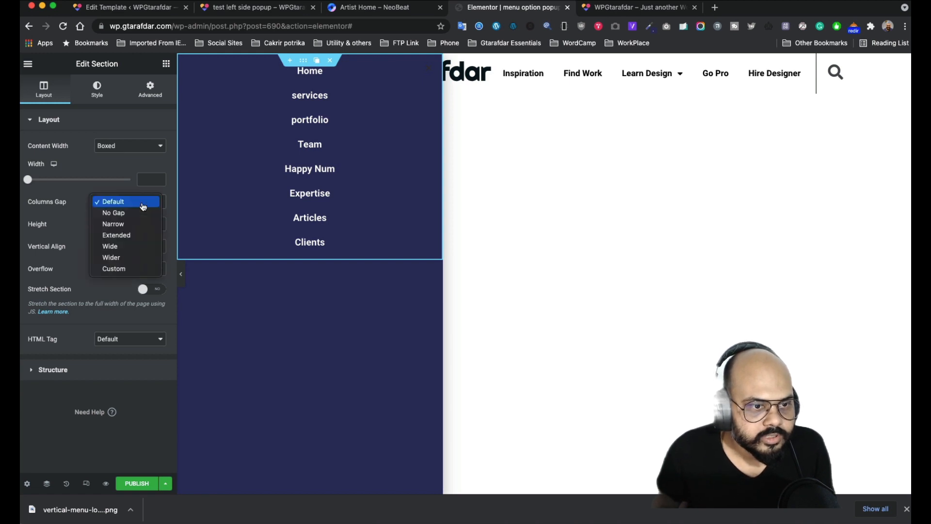
pyautogui.click(142, 204)
pyautogui.click(150, 248)
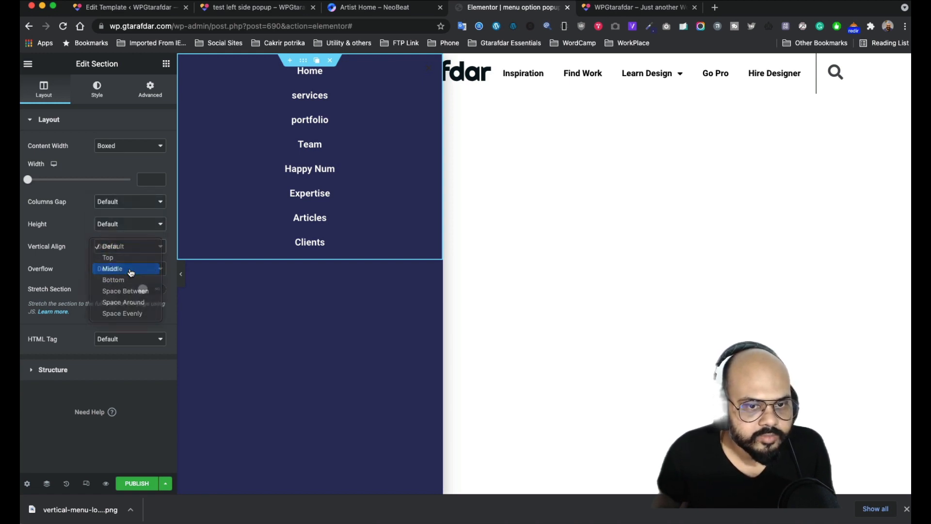
pyautogui.click(131, 269)
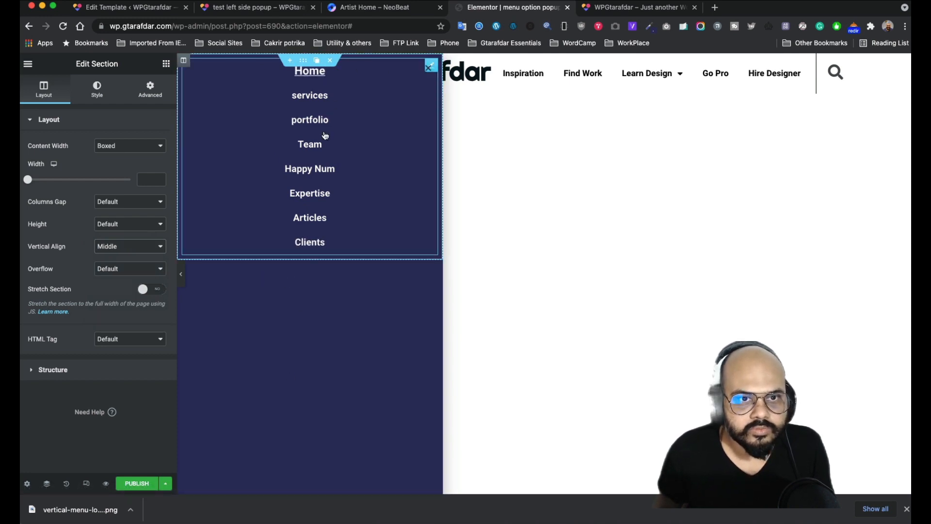
pyautogui.click(366, 346)
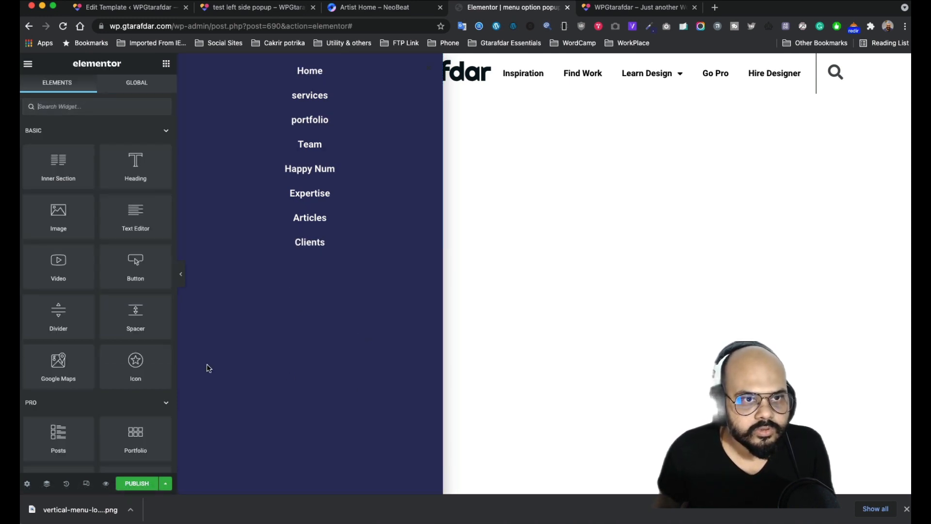
# - Centre the popup's content position vertically in Popup Settings
pyautogui.click(27, 483)
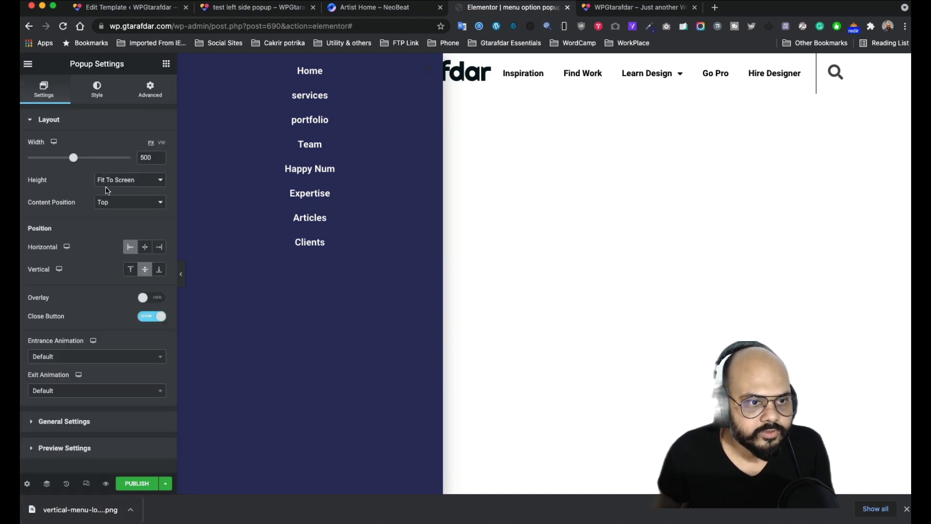
pyautogui.click(144, 209)
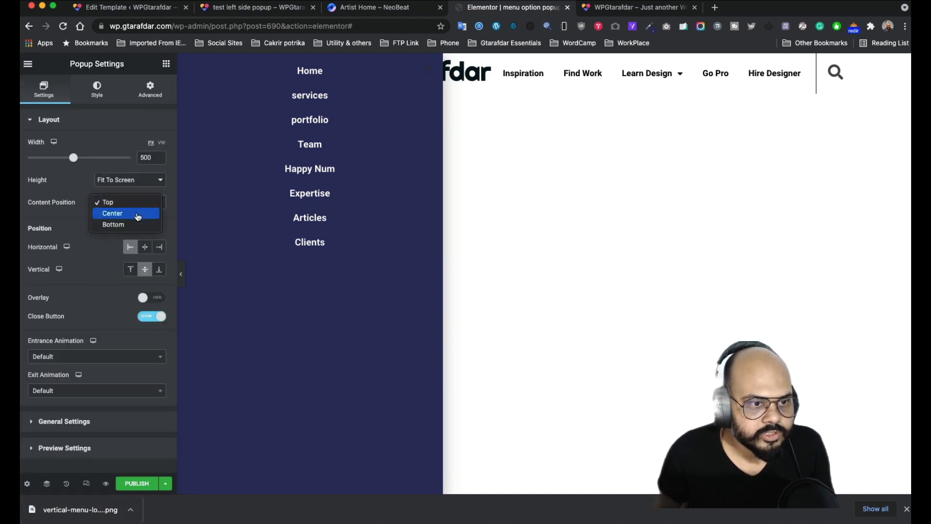
pyautogui.click(138, 212)
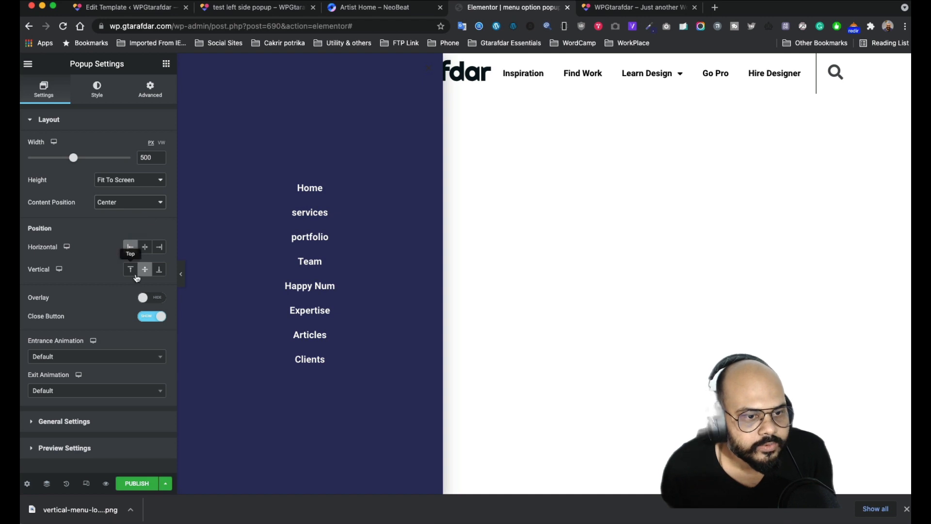
# - Try Slide In Left, then Slide In Right as the popup's entrance animation
pyautogui.click(94, 360)
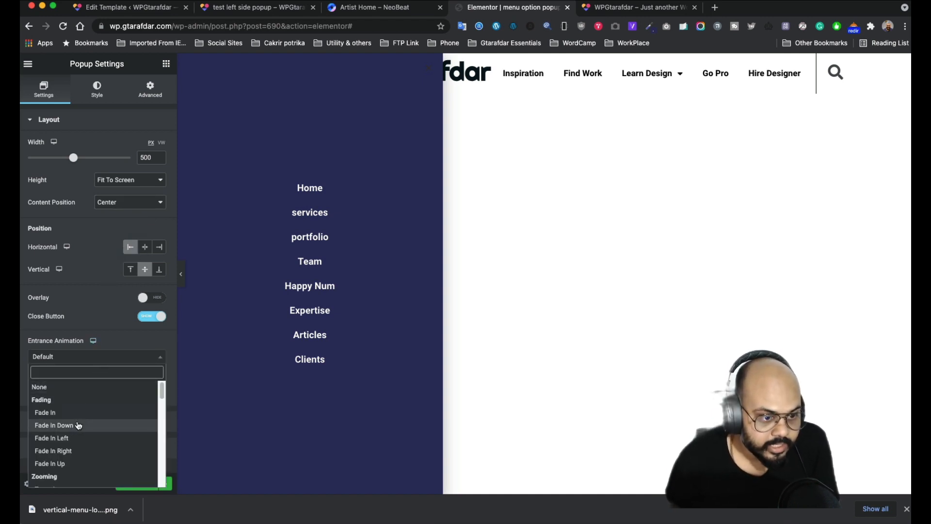
pyautogui.scroll(-1, 77, 424)
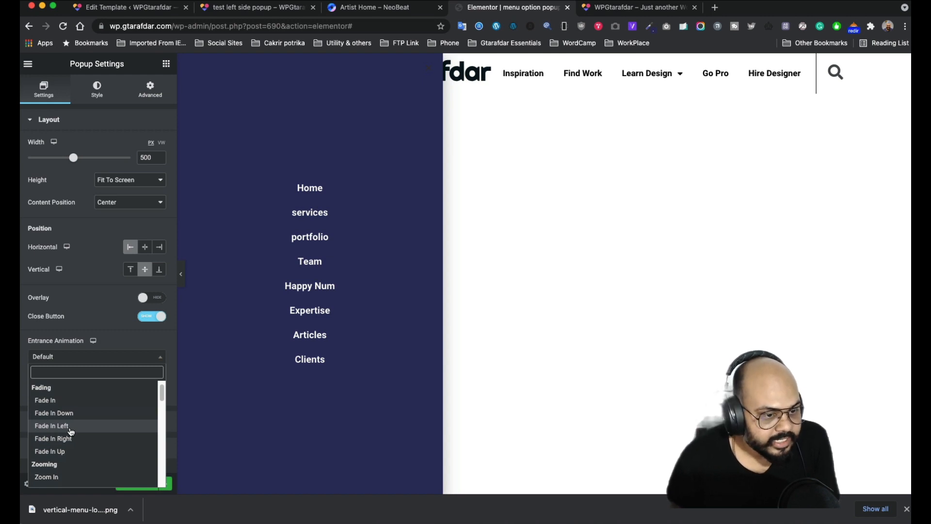
pyautogui.scroll(-5, 71, 431)
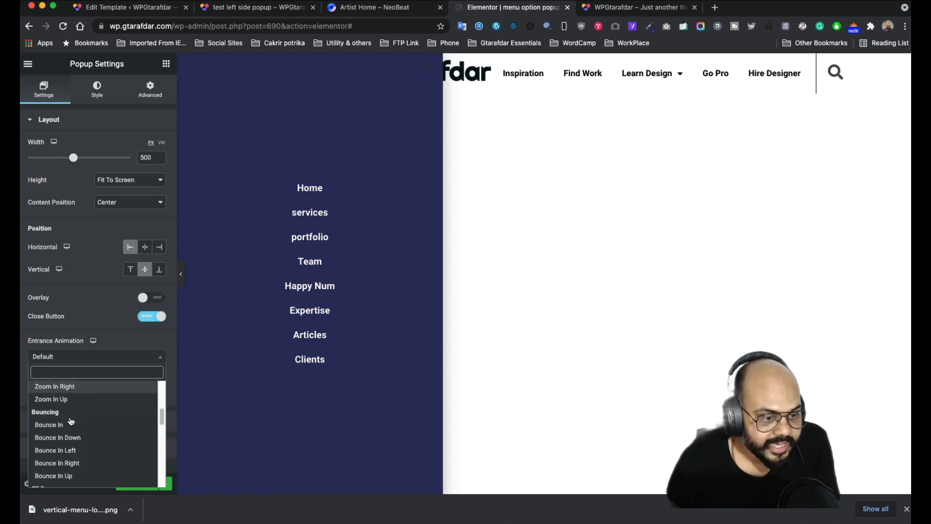
pyautogui.scroll(-2, 70, 421)
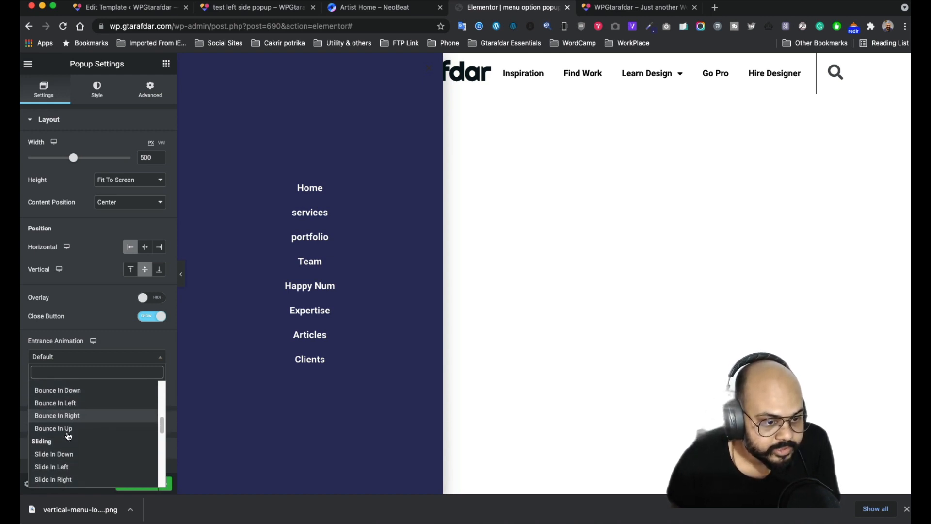
pyautogui.click(63, 466)
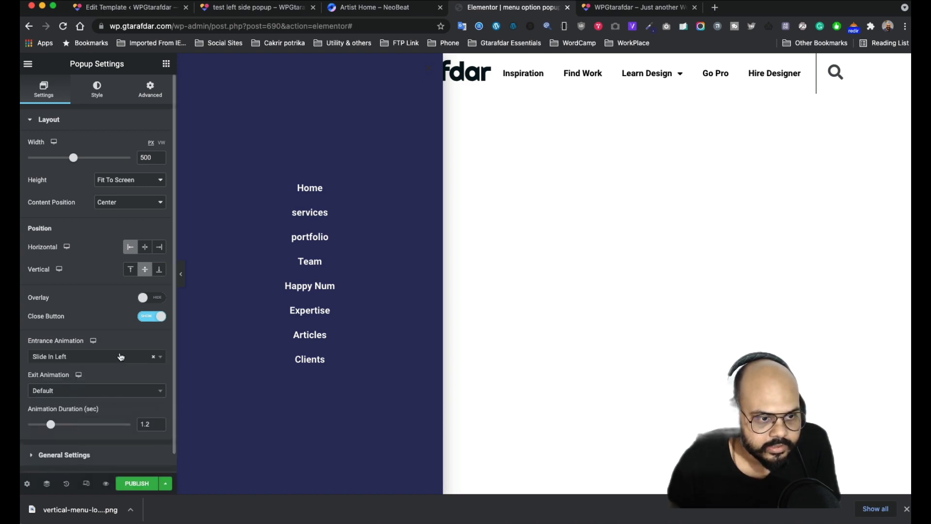
pyautogui.click(121, 357)
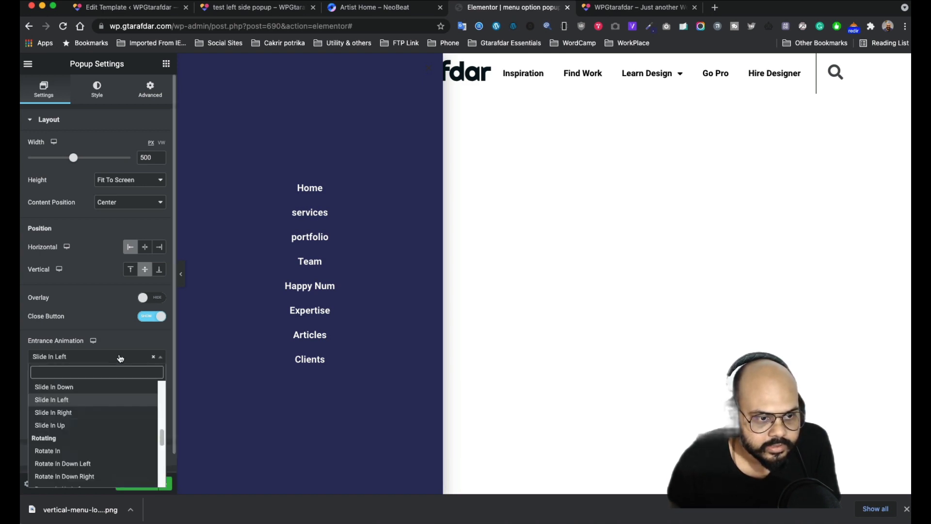
pyautogui.click(75, 414)
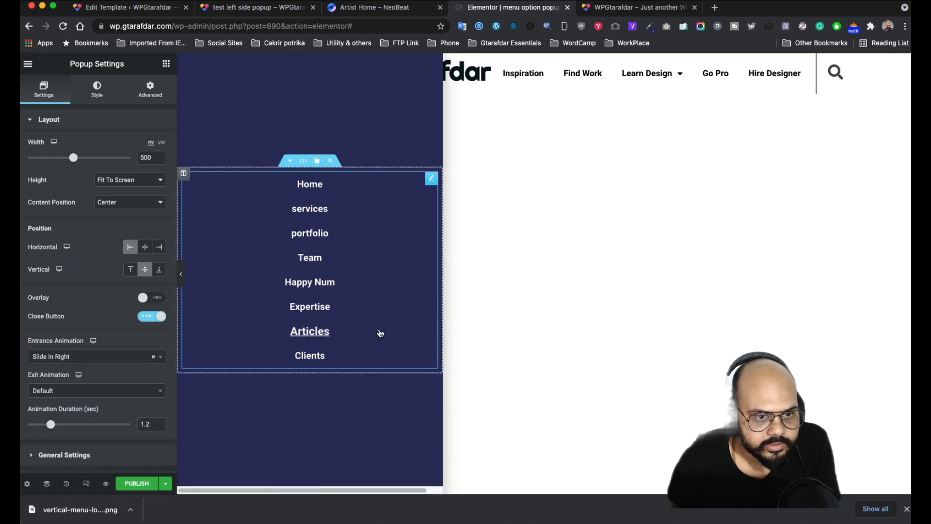
# - Try Slide In Down and Fade In Left, then settle on Slide In Right
pyautogui.click(101, 361)
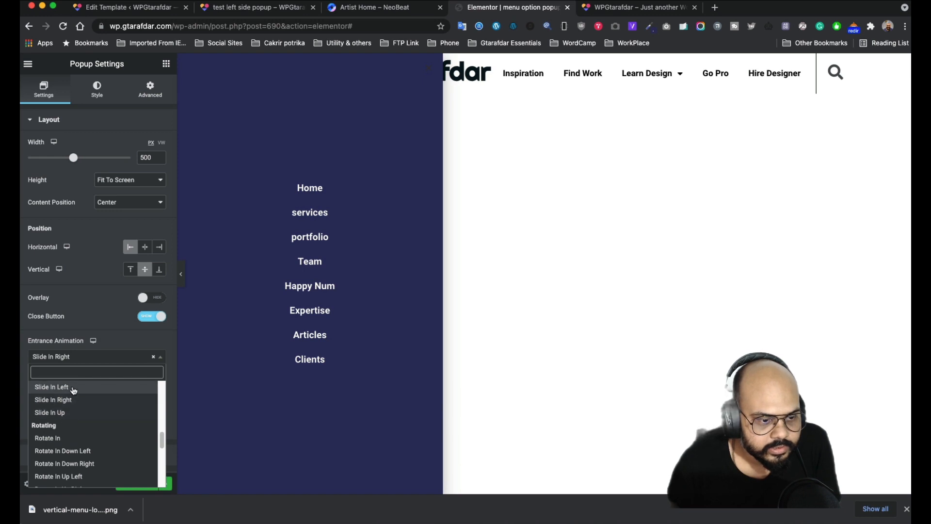
pyautogui.scroll(2, 74, 393)
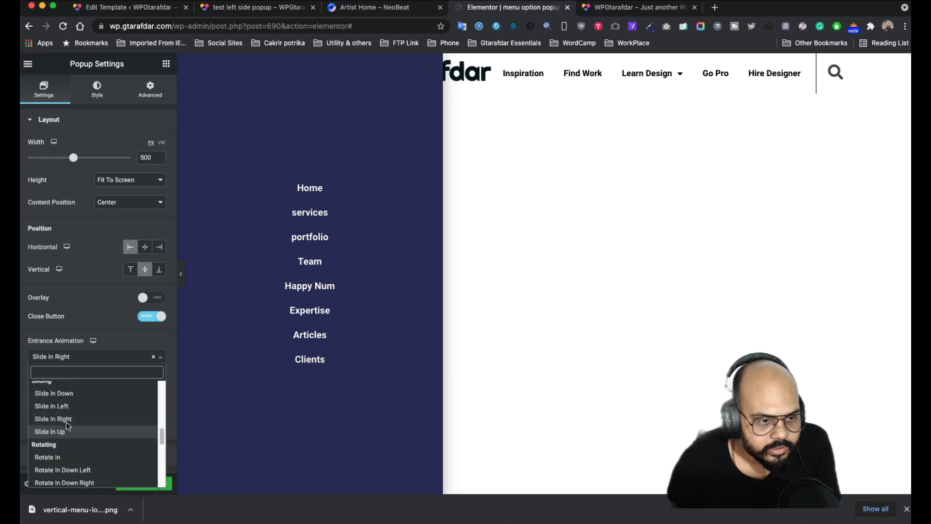
pyautogui.click(73, 399)
pyautogui.click(97, 358)
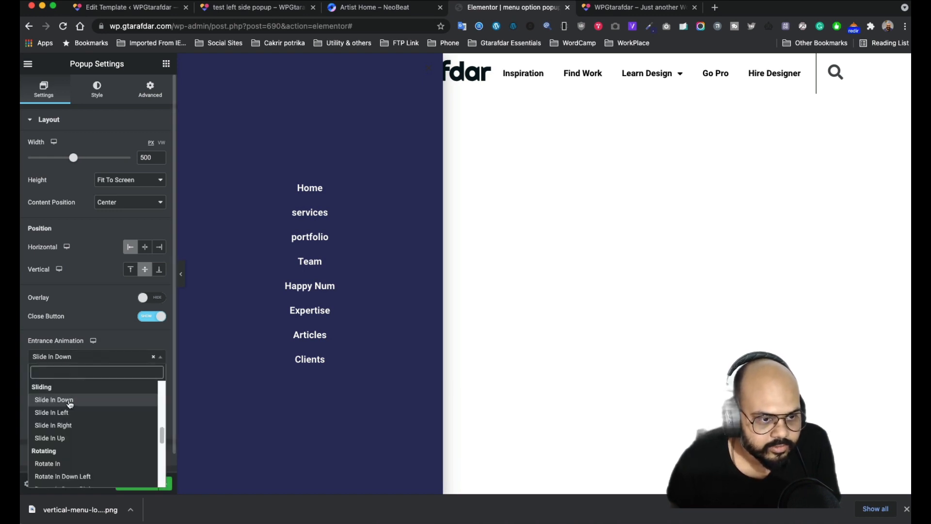
pyautogui.scroll(5, 72, 399)
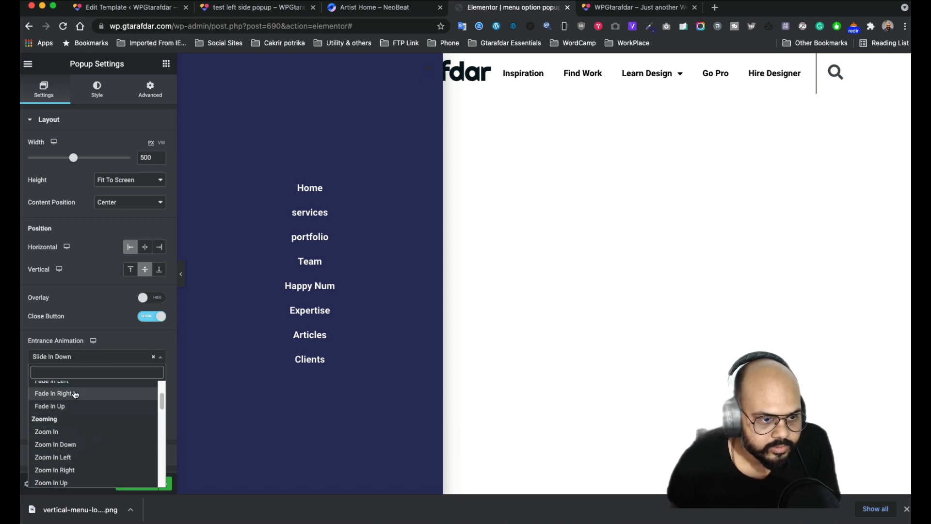
pyautogui.scroll(2, 75, 394)
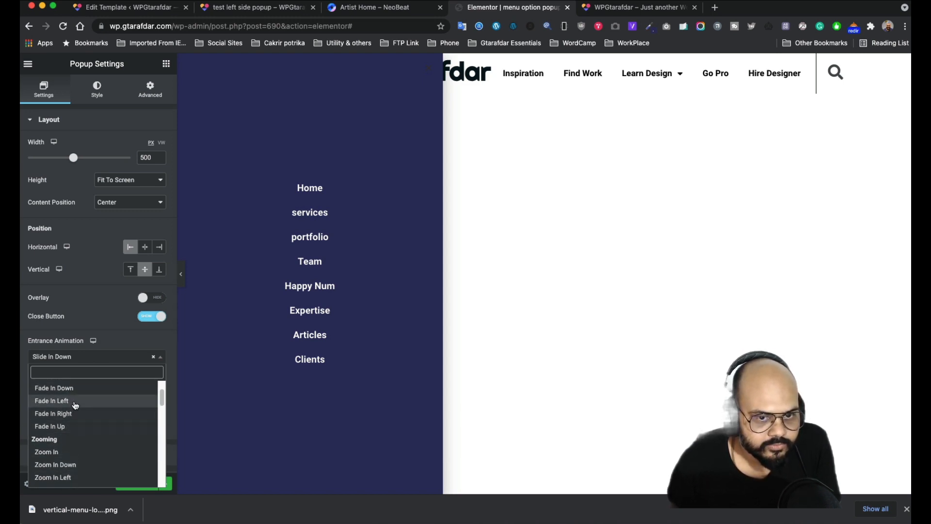
pyautogui.click(75, 403)
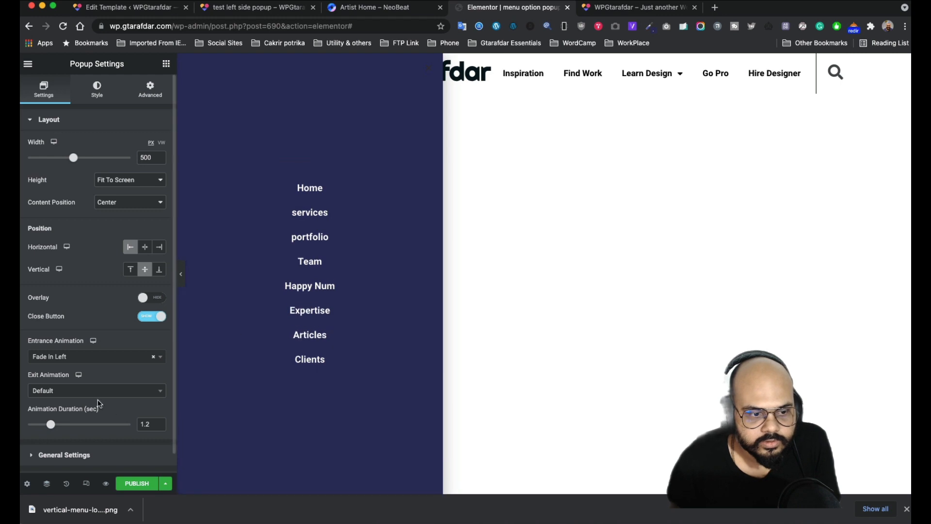
pyautogui.click(92, 357)
pyautogui.scroll(-1, 91, 436)
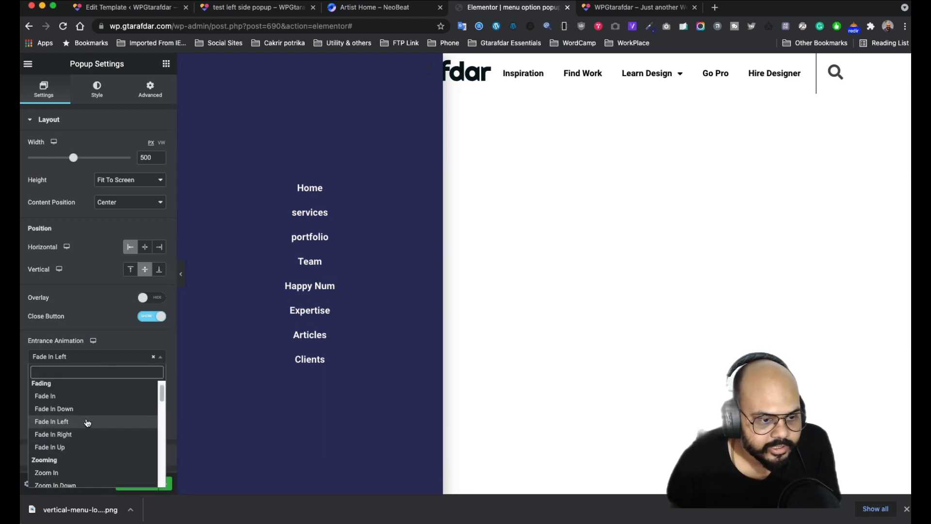
pyautogui.scroll(-6, 87, 423)
pyautogui.scroll(-7, 87, 425)
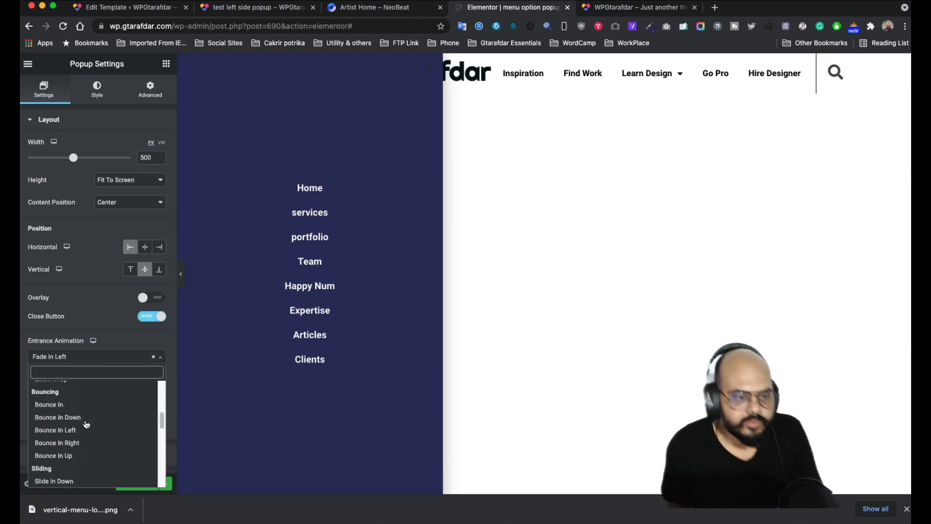
pyautogui.scroll(-1, 73, 450)
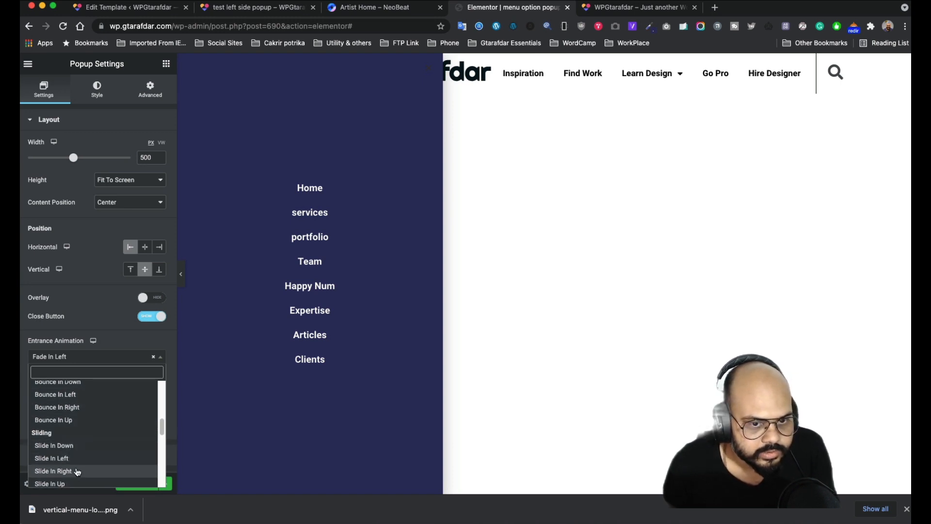
pyautogui.click(54, 471)
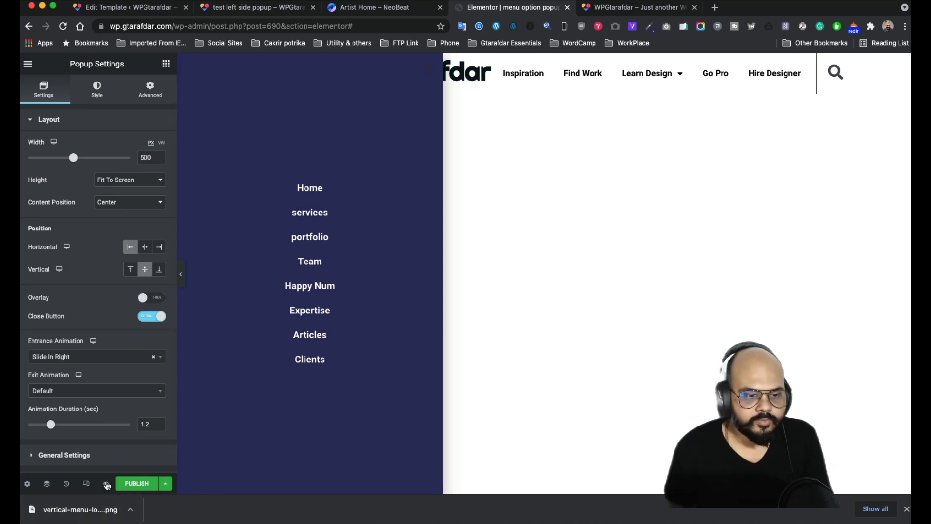
# - Preview the popup in a new tab and come back to the editor
pyautogui.moveTo(106, 484)
pyautogui.click(142, 462)
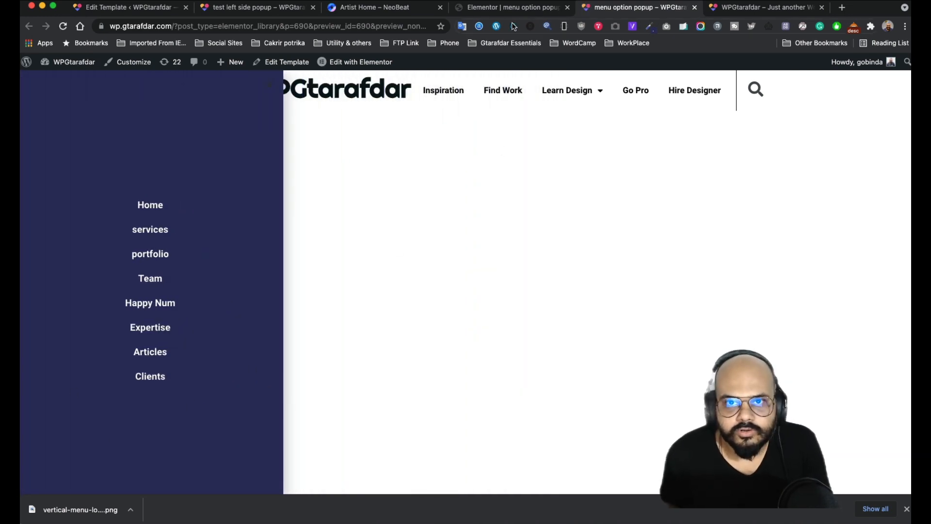
pyautogui.click(505, 8)
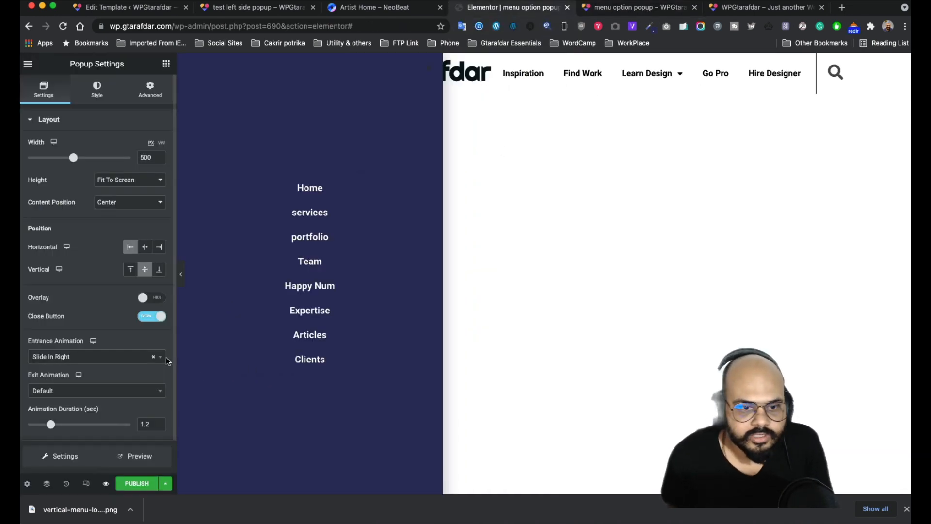
# - Set the entrance animation to Slide In Left with a 0.6 s duration
pyautogui.click(110, 357)
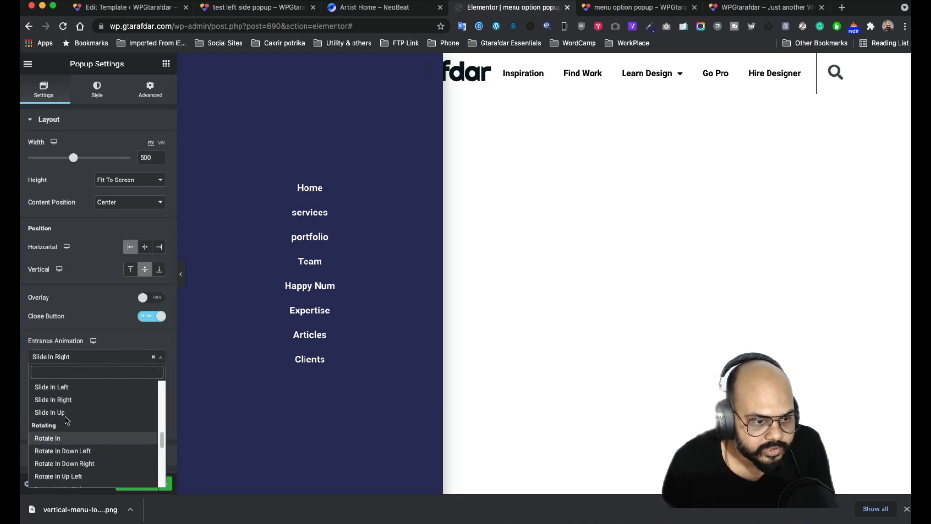
pyautogui.click(67, 387)
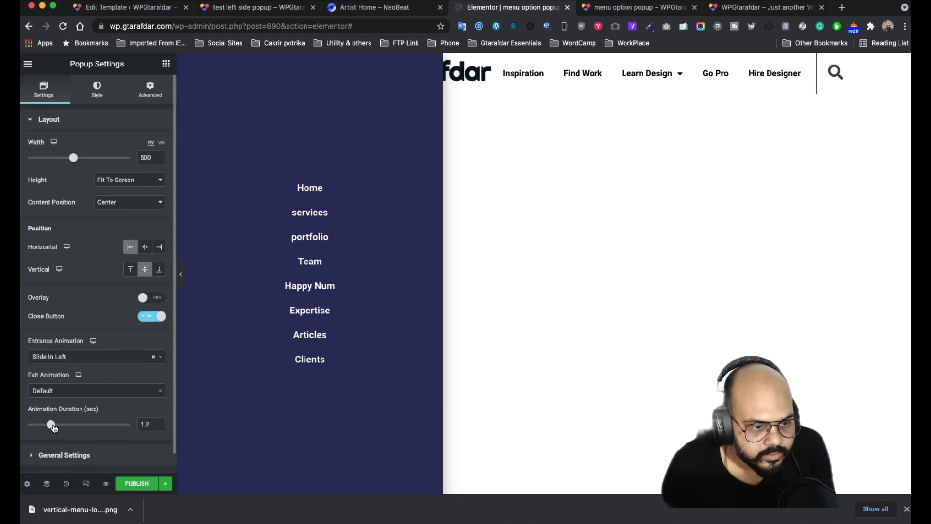
pyautogui.moveTo(52, 425); pyautogui.dragTo(44, 426)
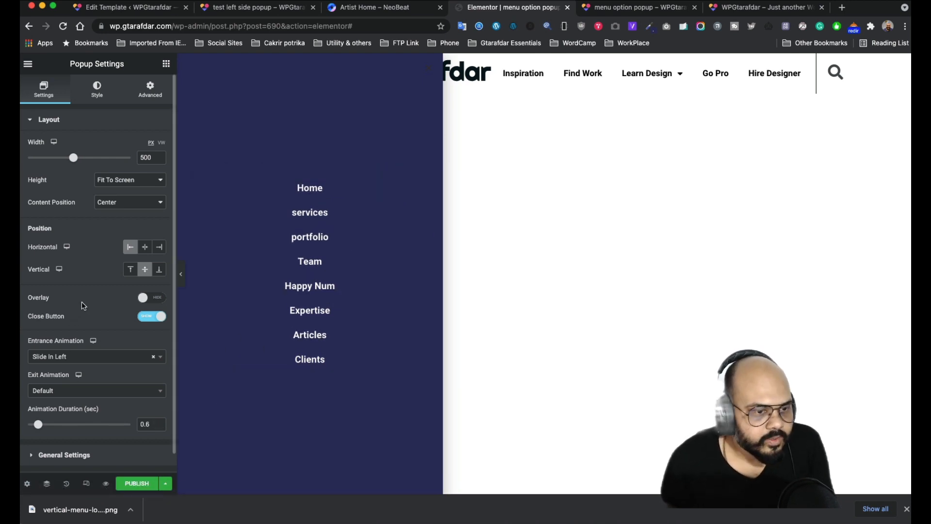
pyautogui.scroll(-1, 81, 301)
pyautogui.click(65, 435)
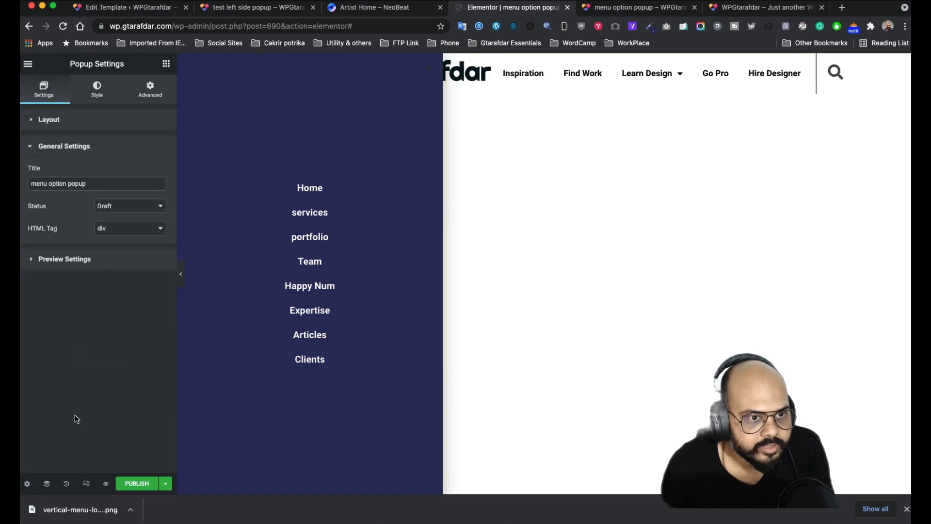
# - Review the popup's Style and Advanced settings, then open the Publish save options
pyautogui.click(101, 97)
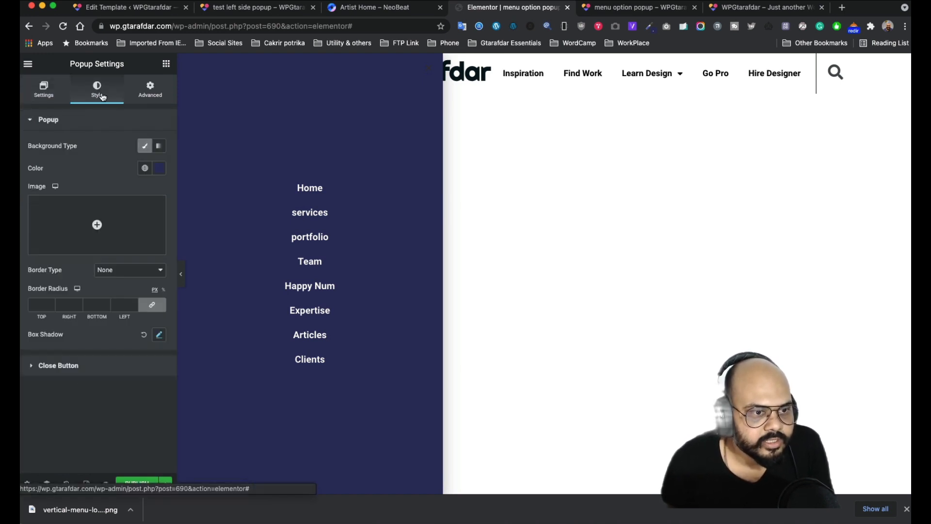
pyautogui.click(151, 94)
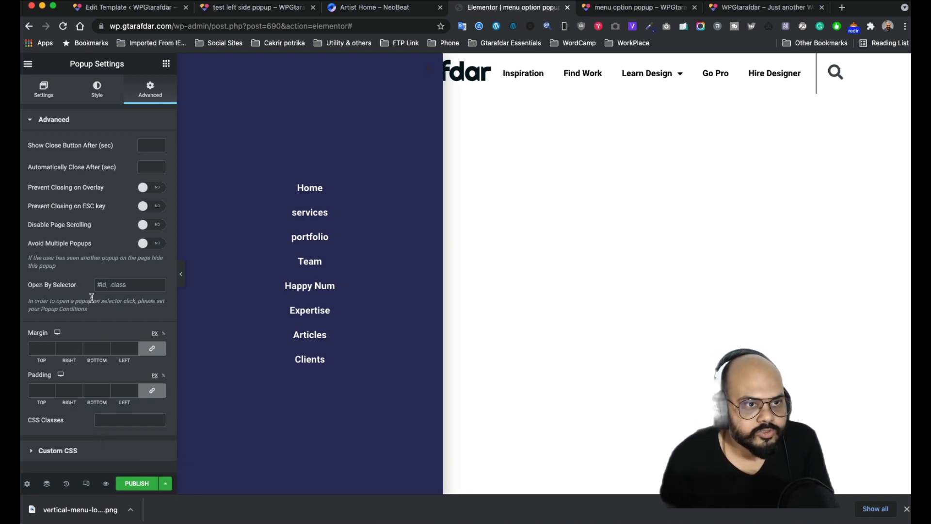
pyautogui.click(164, 483)
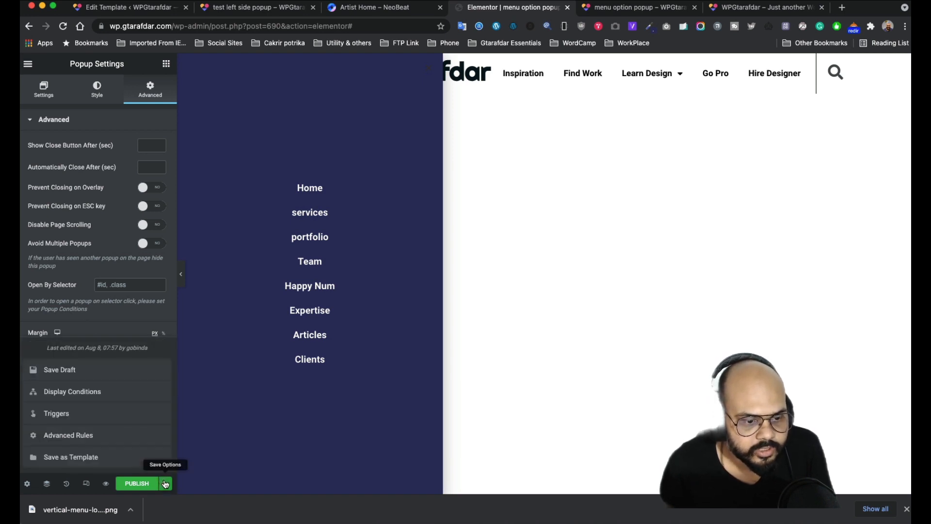
# - Publish the popup after reviewing its display conditions and triggers, then return to the template tab
pyautogui.click(98, 392)
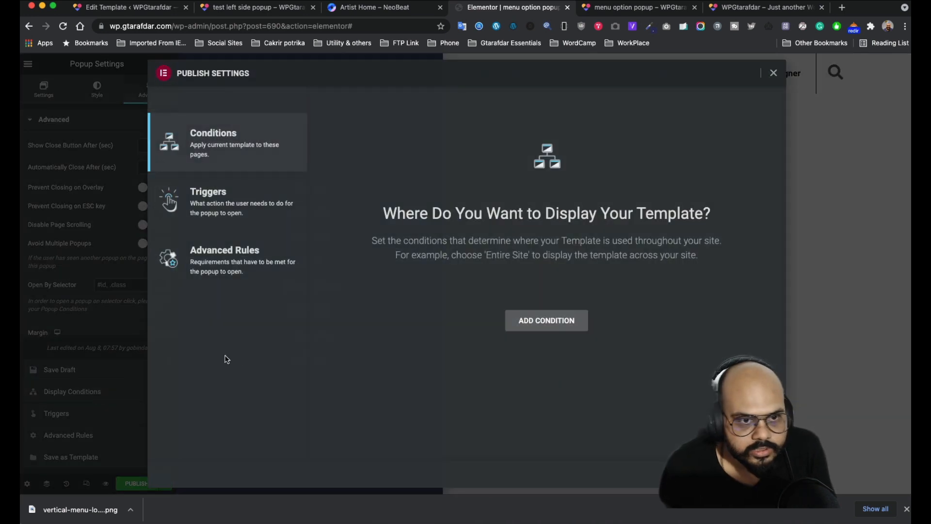
pyautogui.click(221, 202)
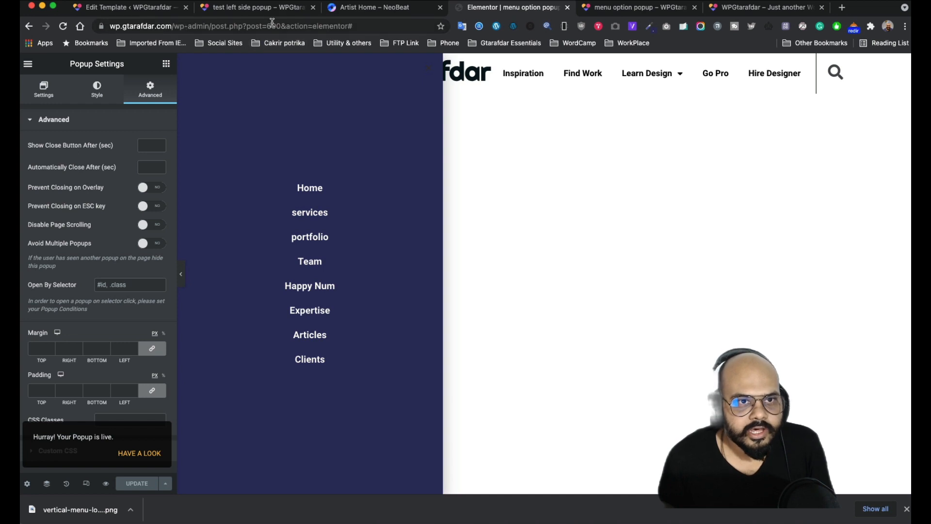
pyautogui.click(130, 9)
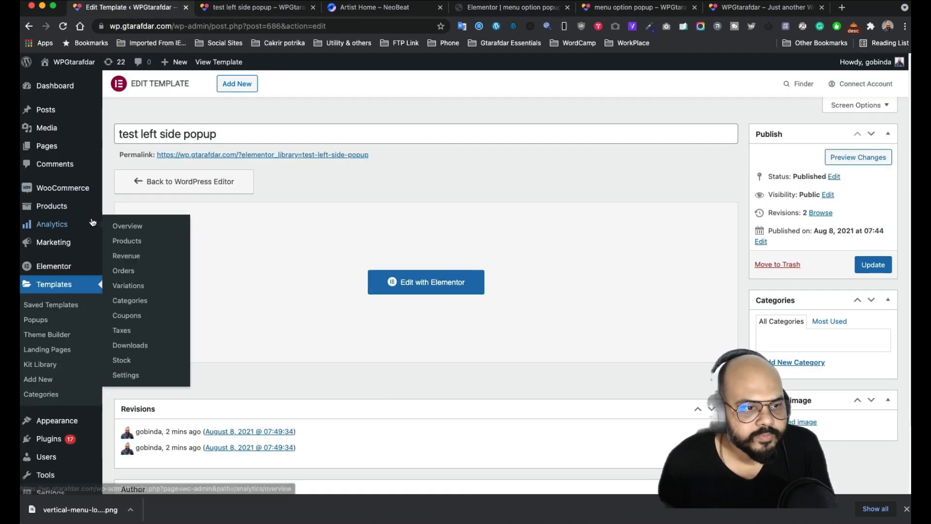
# - Open 'test left side popup' from Templates > Popups with Edit with Elementor
pyautogui.click(44, 321)
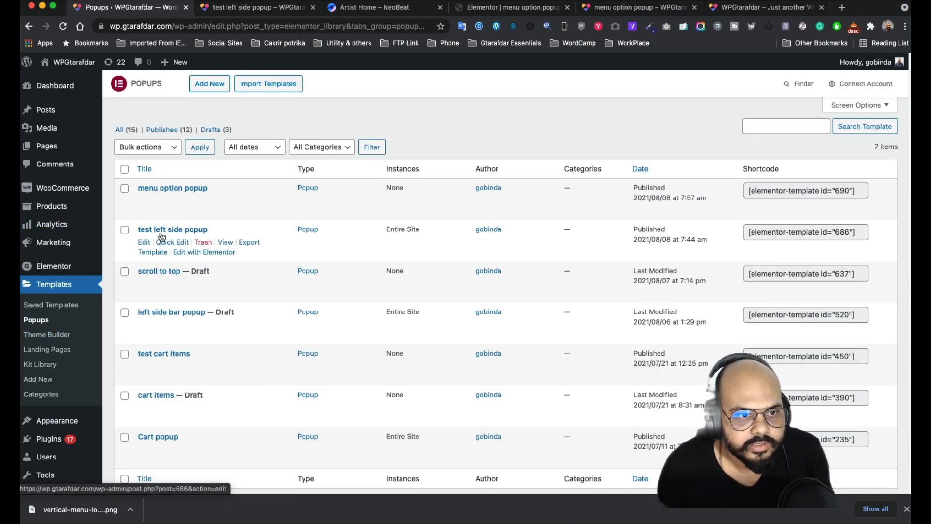
pyautogui.keyDown('super'); pyautogui.click(206, 253); pyautogui.keyUp('super')
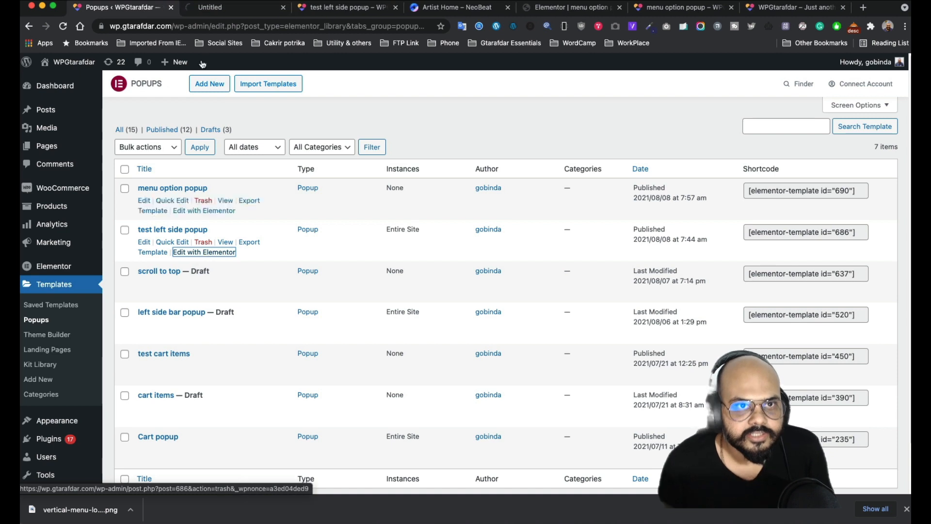
pyautogui.click(205, 9)
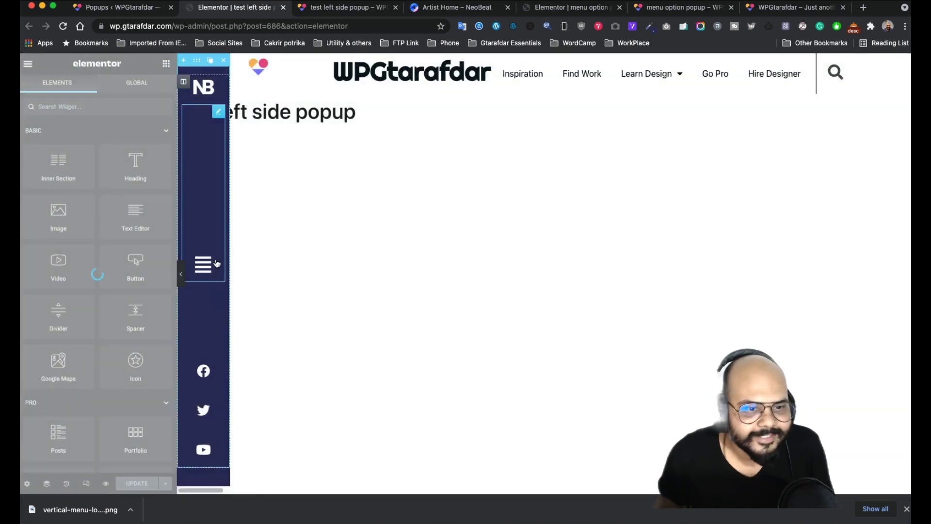
# - Link the sidebar hamburger button to open 'menu option popup' and update the template
pyautogui.click(204, 268)
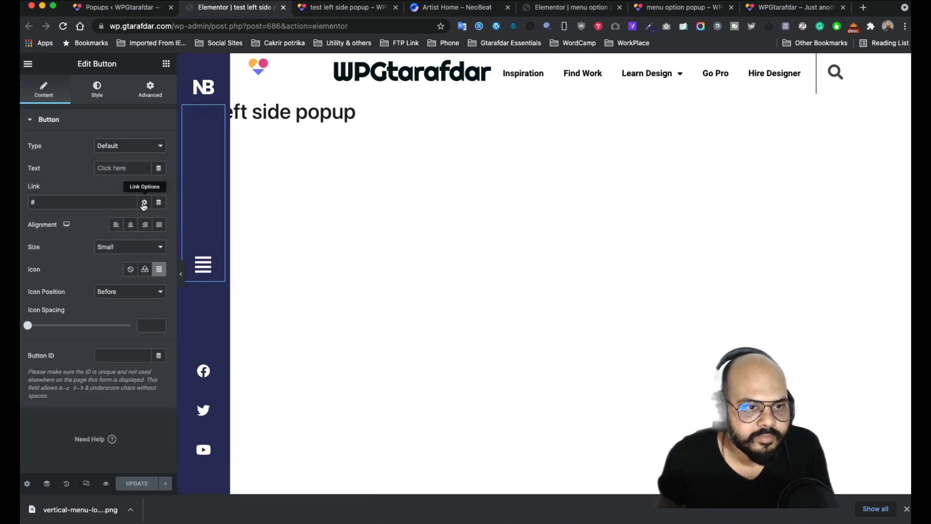
pyautogui.click(158, 204)
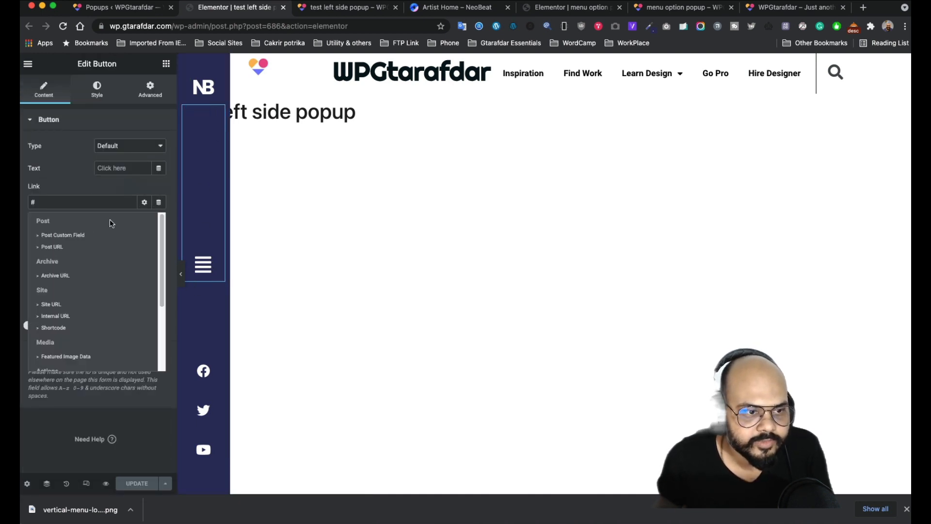
pyautogui.scroll(-3, 61, 288)
pyautogui.click(48, 281)
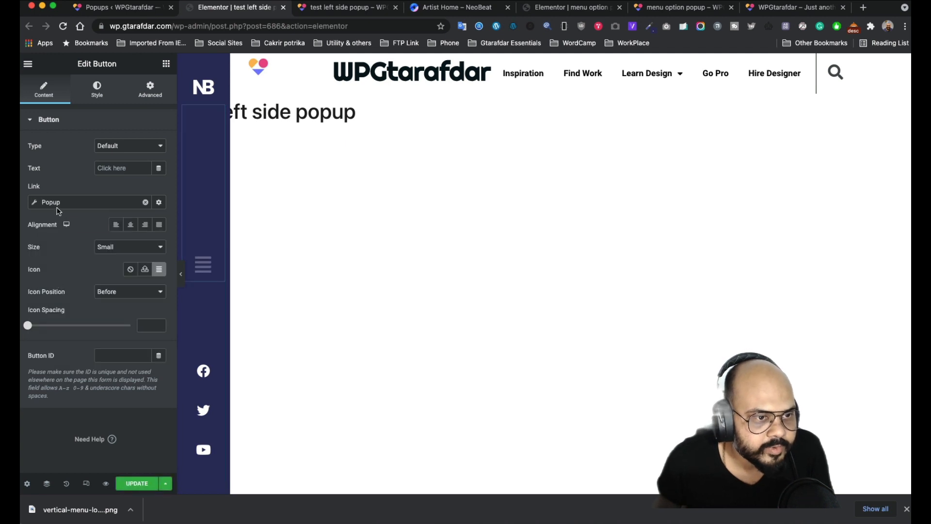
pyautogui.click(39, 202)
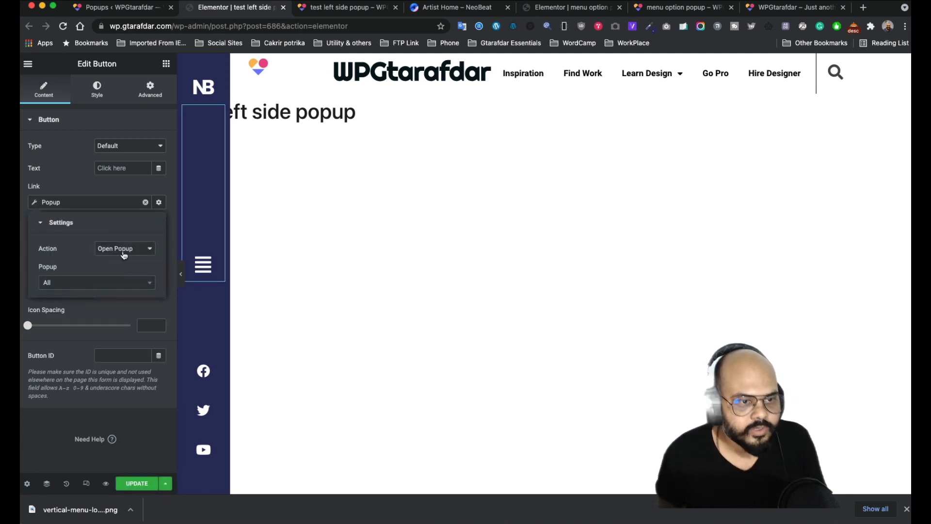
pyautogui.click(109, 288)
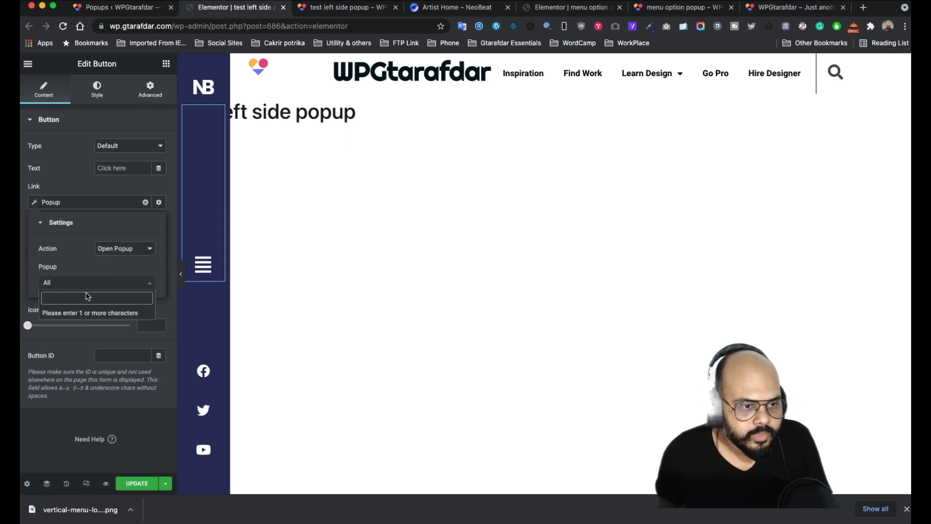
pyautogui.write('menu')
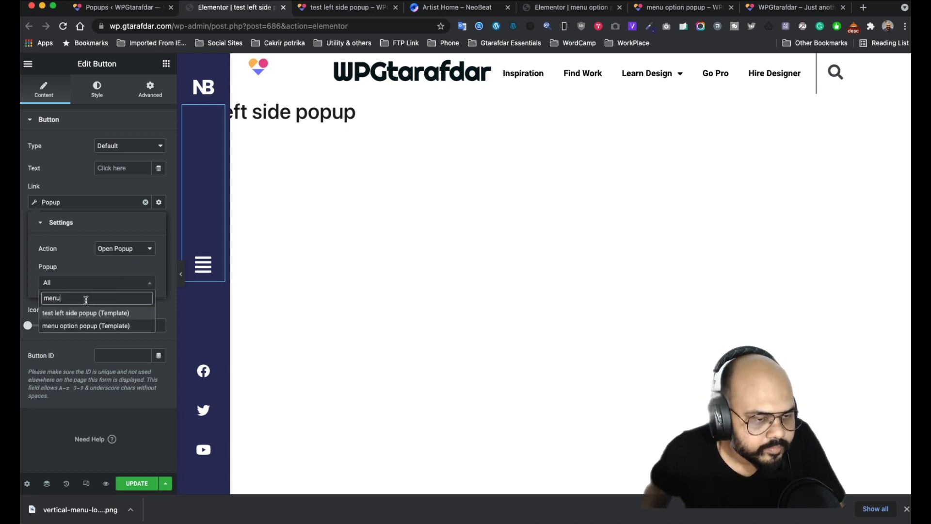
pyautogui.click(70, 326)
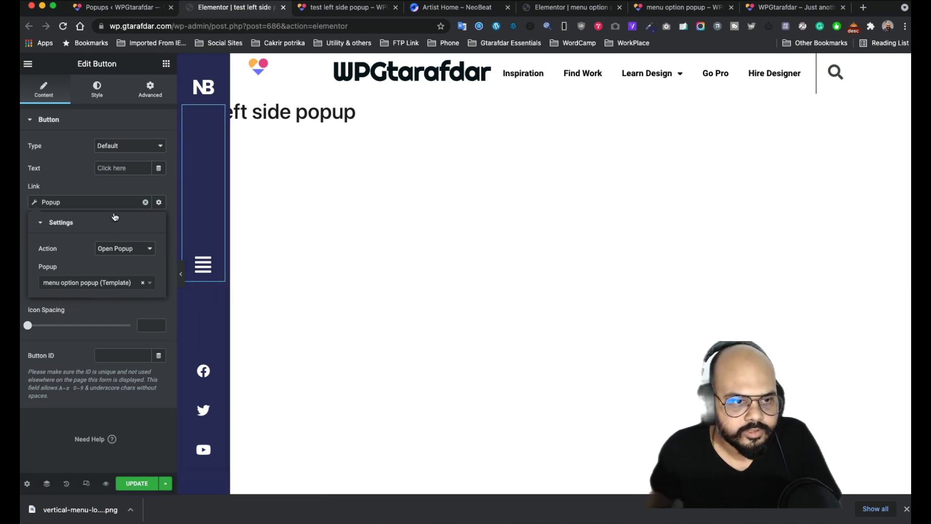
pyautogui.click(81, 191)
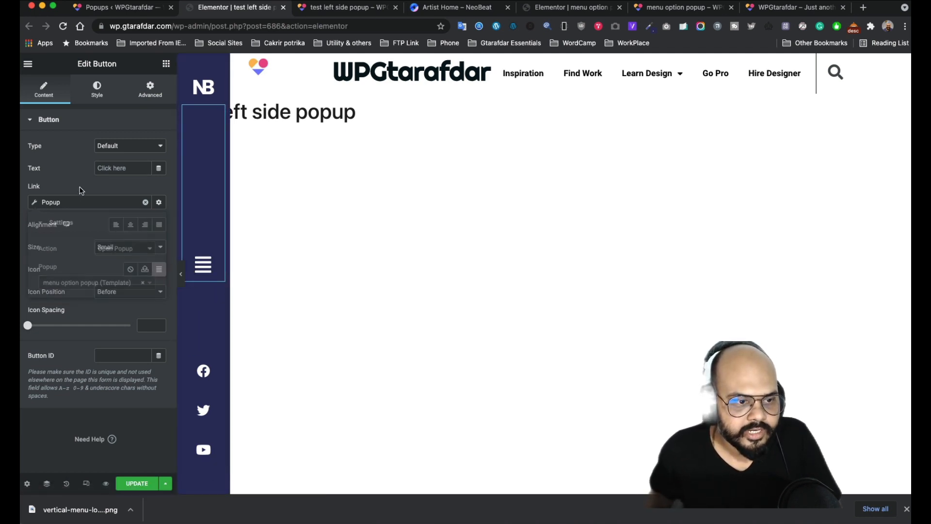
pyautogui.click(136, 483)
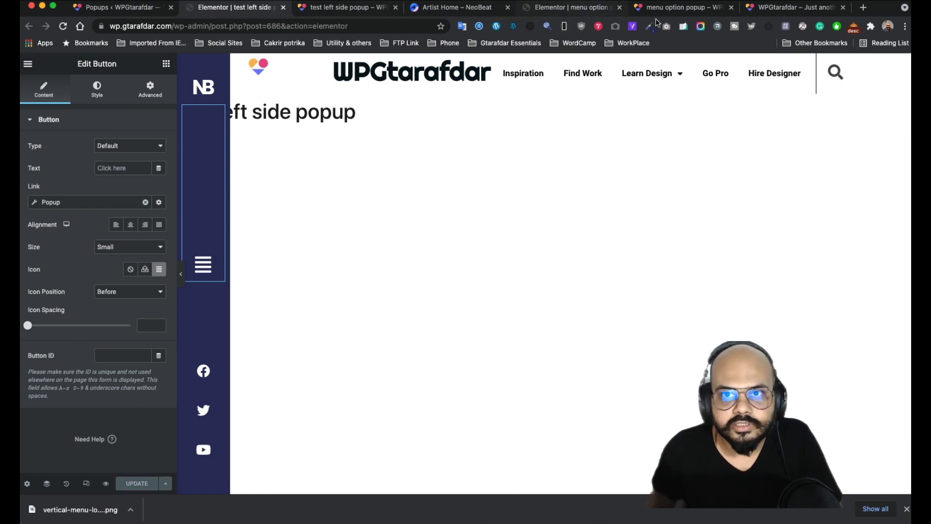
# - Reload the live site, open the menu popup from the hamburger, close it, then return to the editor
pyautogui.click(757, 14)
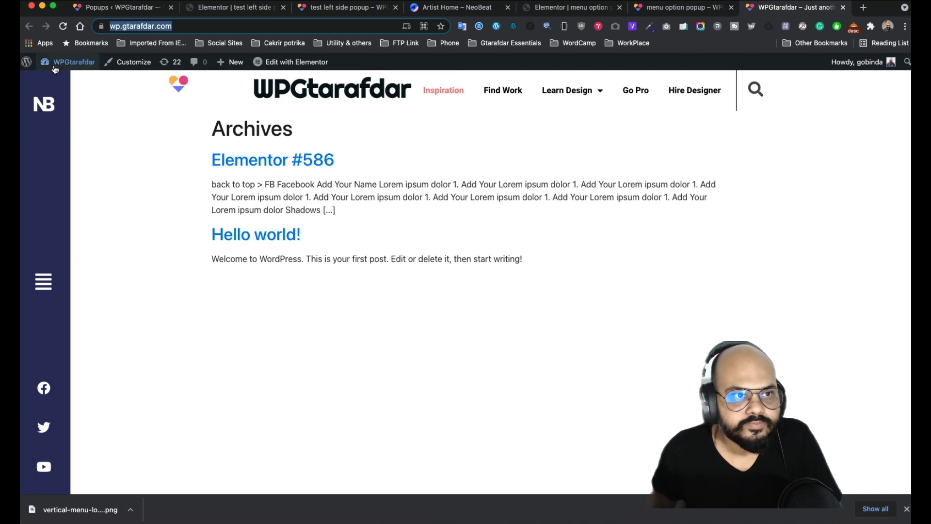
pyautogui.click(62, 27)
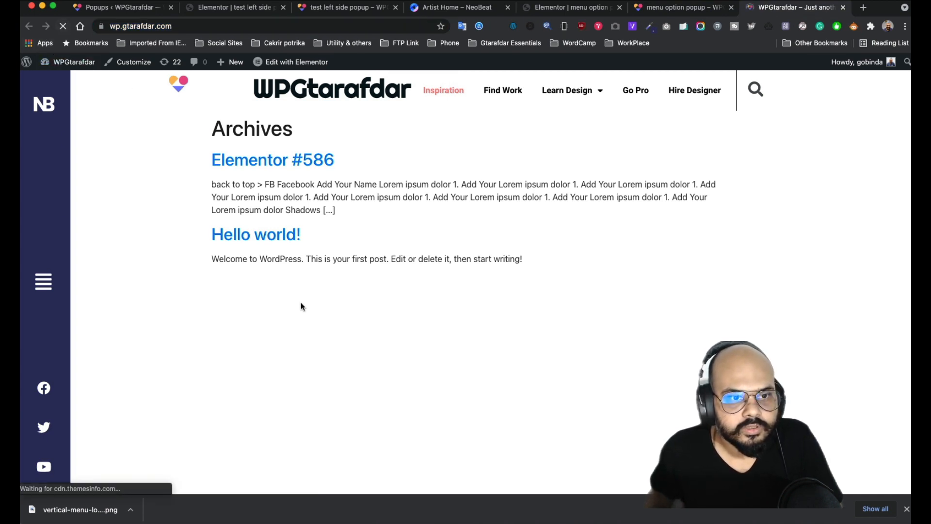
pyautogui.click(44, 283)
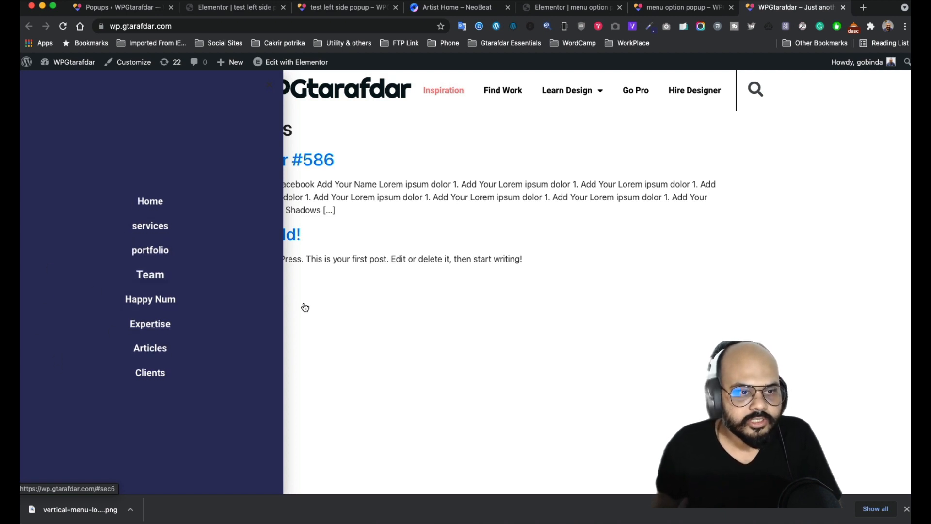
pyautogui.click(271, 90)
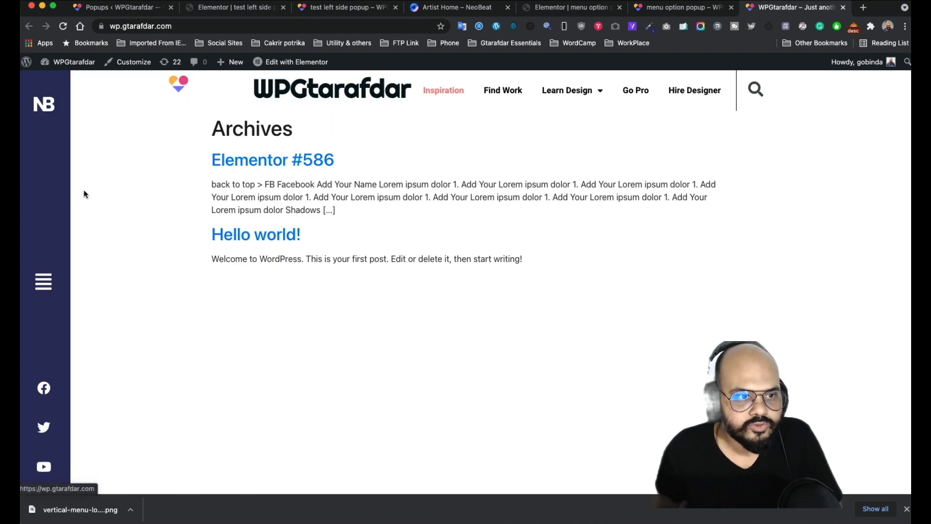
pyautogui.click(240, 9)
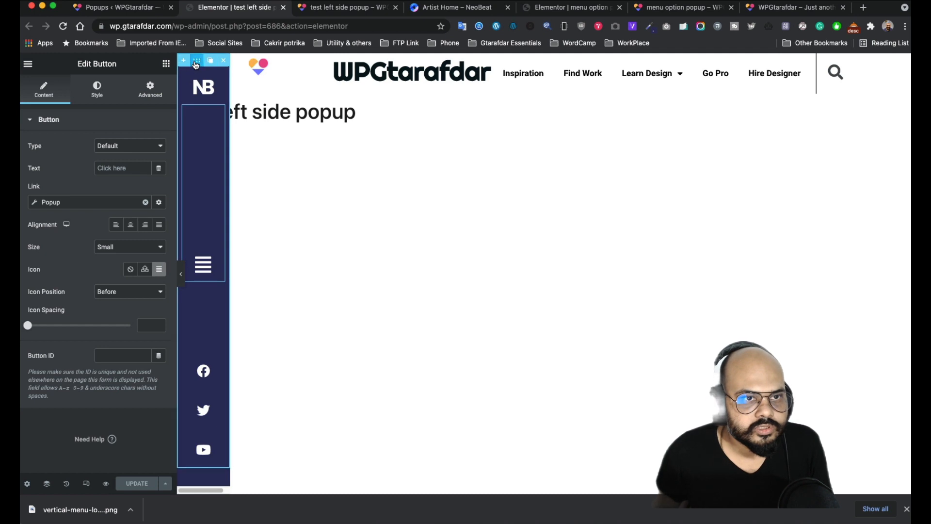
# - Look through the sidebar popup's general, custom CSS and advanced settings
pyautogui.click(26, 484)
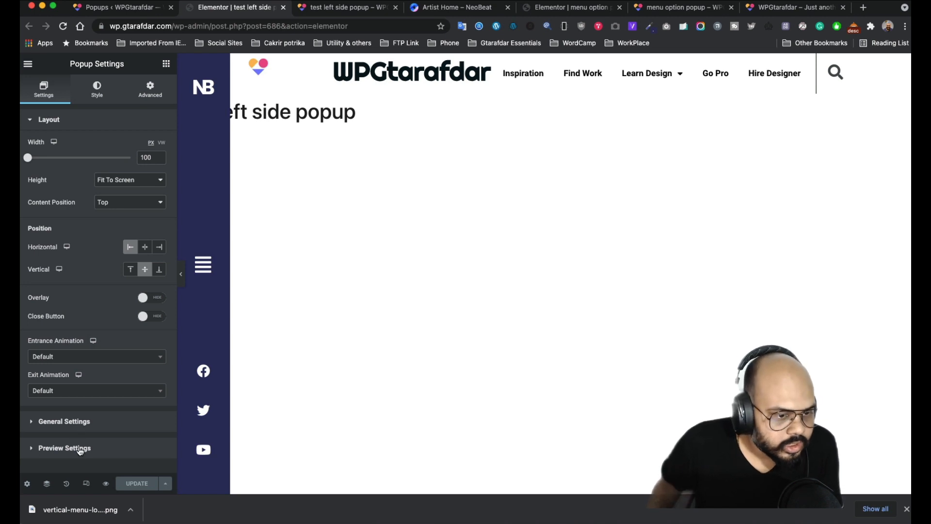
pyautogui.click(86, 421)
pyautogui.click(149, 90)
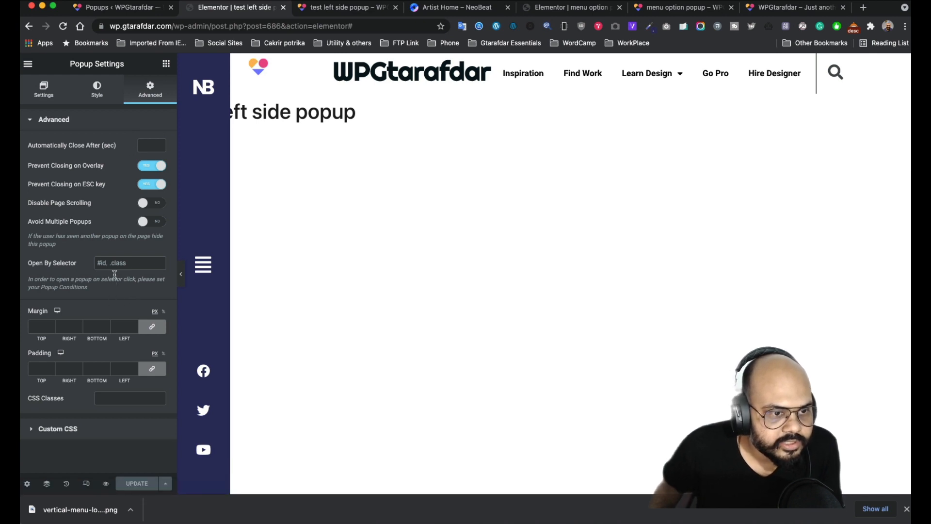
pyautogui.click(100, 432)
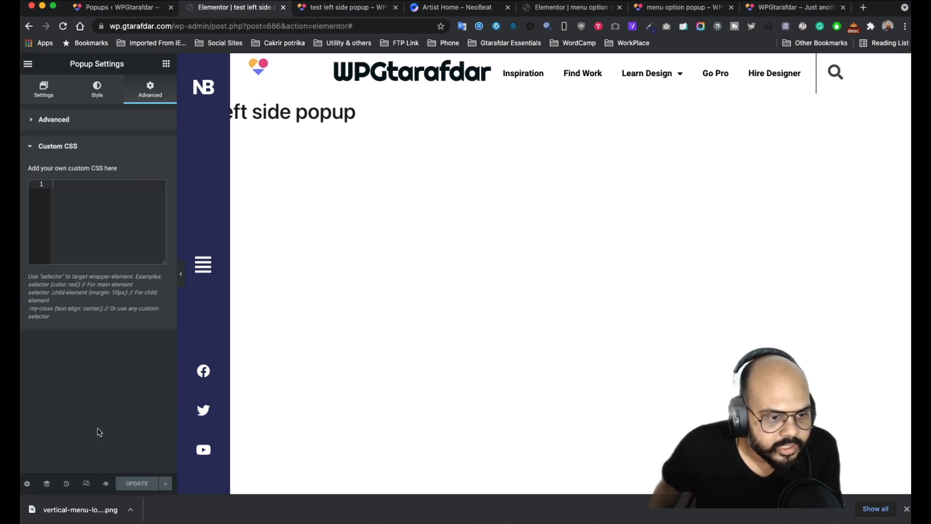
pyautogui.click(53, 148)
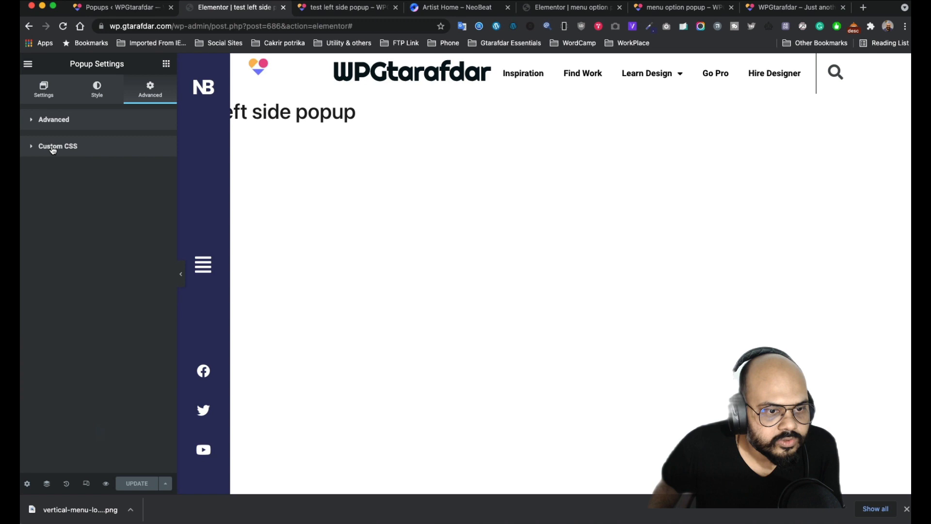
pyautogui.click(80, 127)
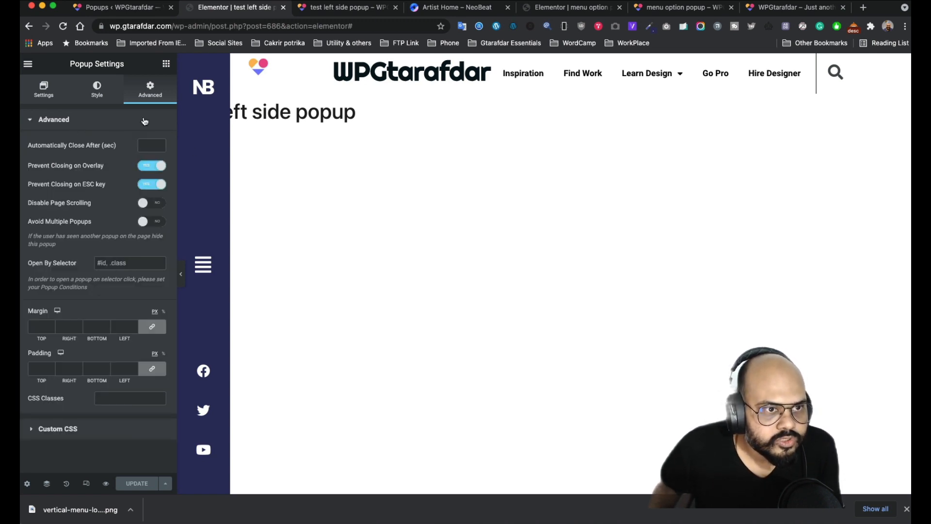
# - Give the sidebar section a z-index of 2 and save the change
pyautogui.click(200, 66)
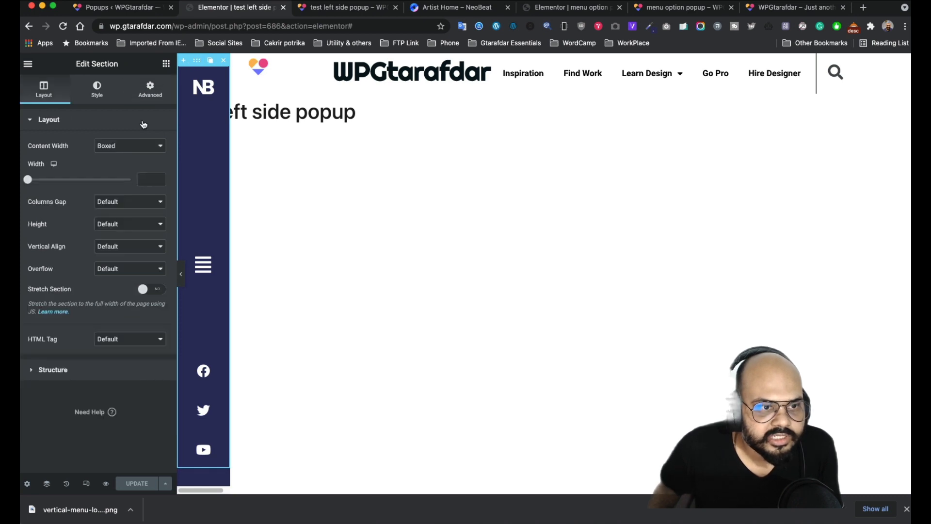
pyautogui.click(154, 95)
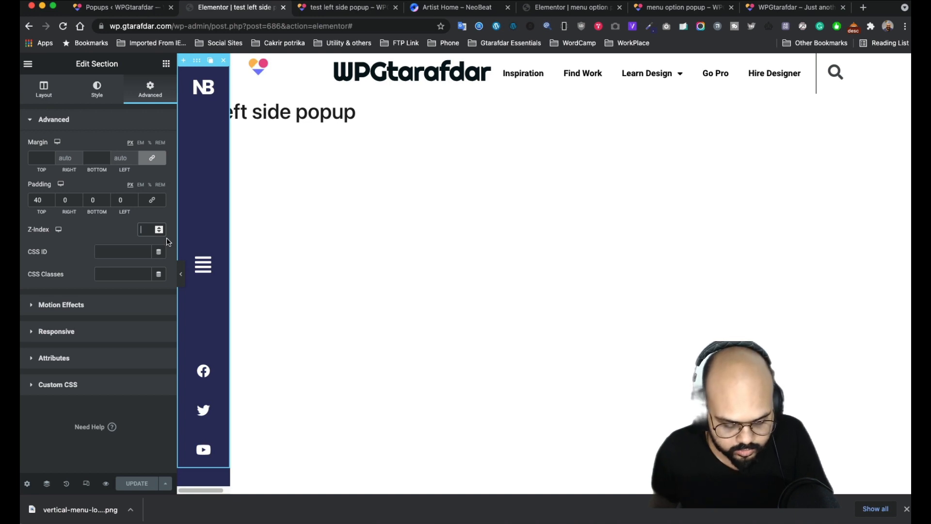
pyautogui.write('2')
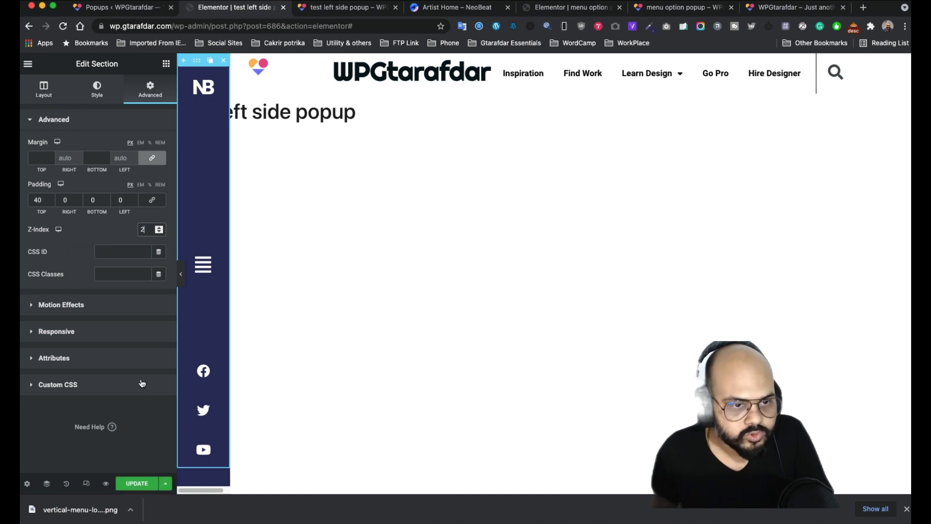
pyautogui.click(138, 484)
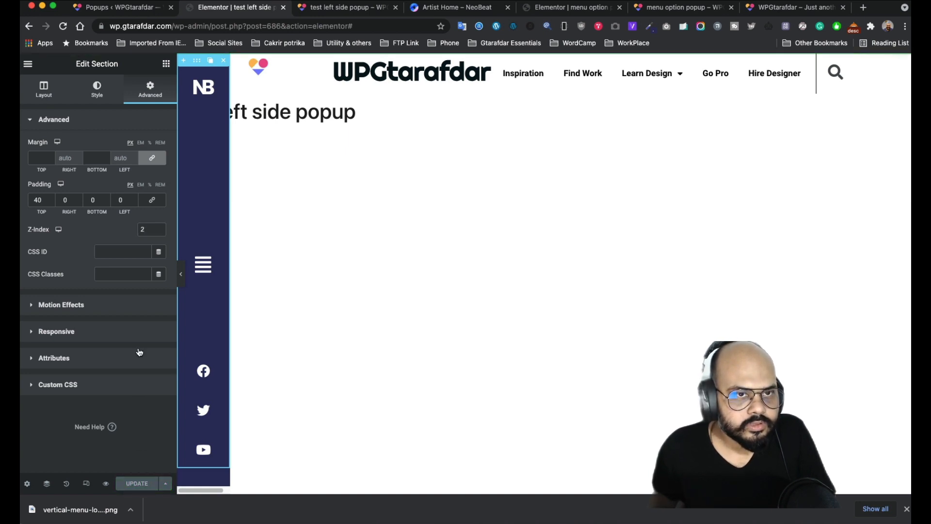
# - Move between the sidebar preview and the popups list, ending in the menu option popup editor
pyautogui.click(334, 8)
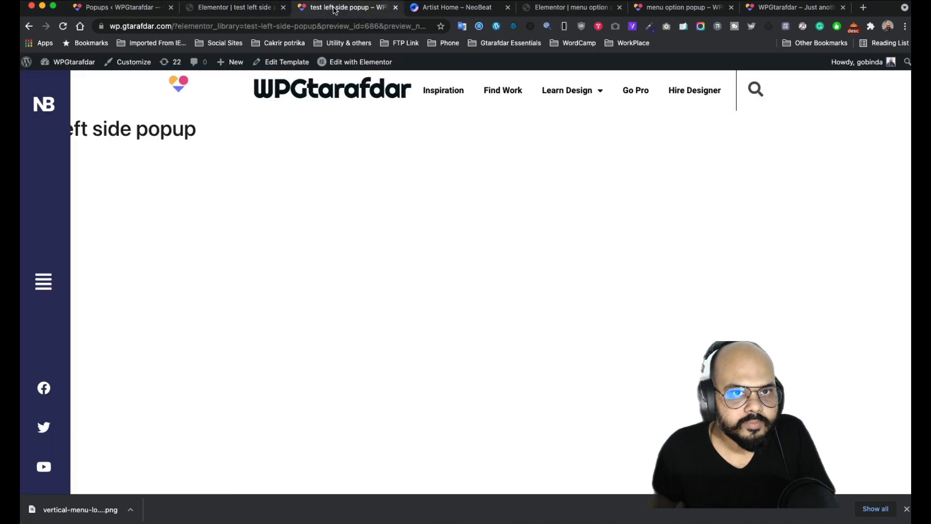
pyautogui.click(235, 8)
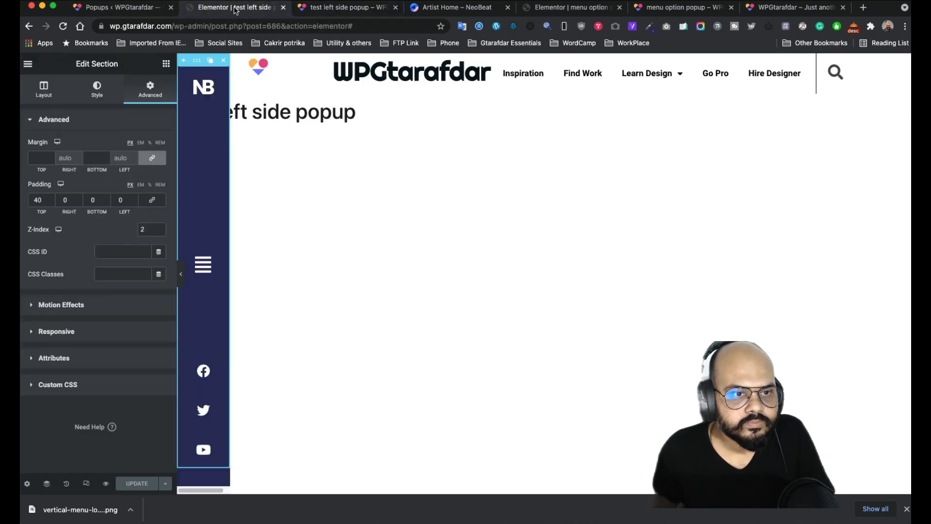
pyautogui.click(122, 12)
pyautogui.click(325, 13)
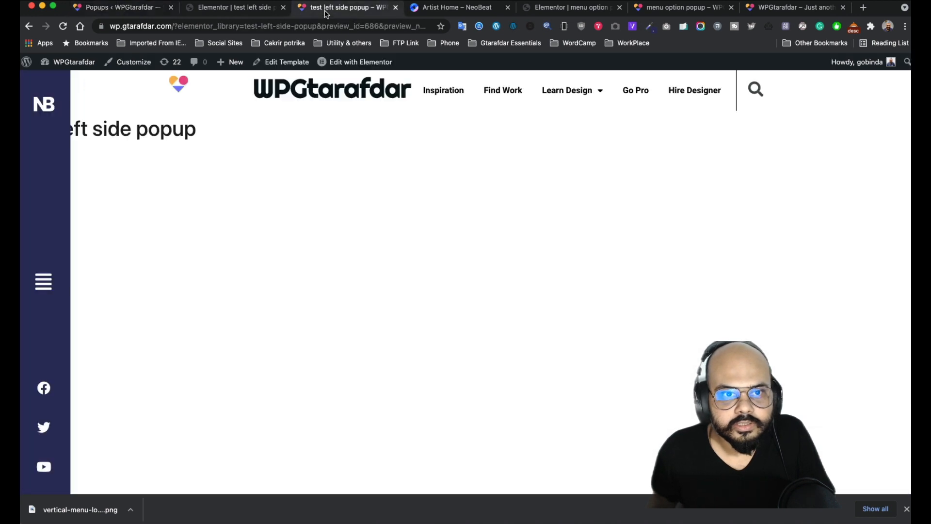
pyautogui.click(556, 11)
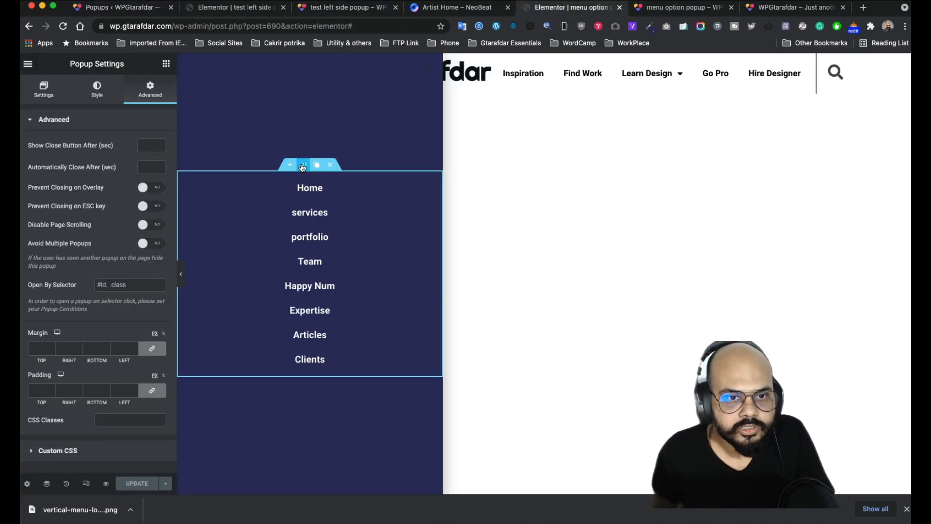
# - Unlink the menu popup's margins and set its right margin to 0
pyautogui.click(303, 166)
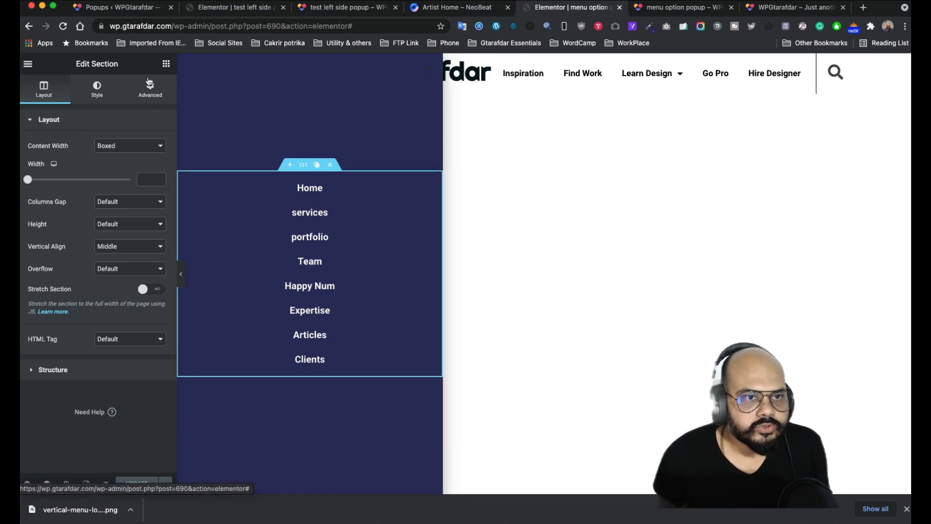
pyautogui.click(150, 97)
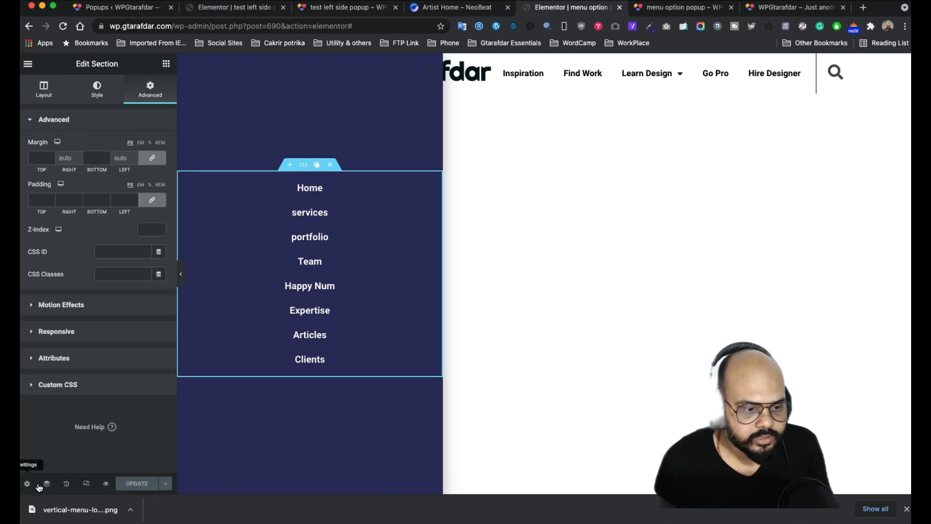
pyautogui.click(27, 484)
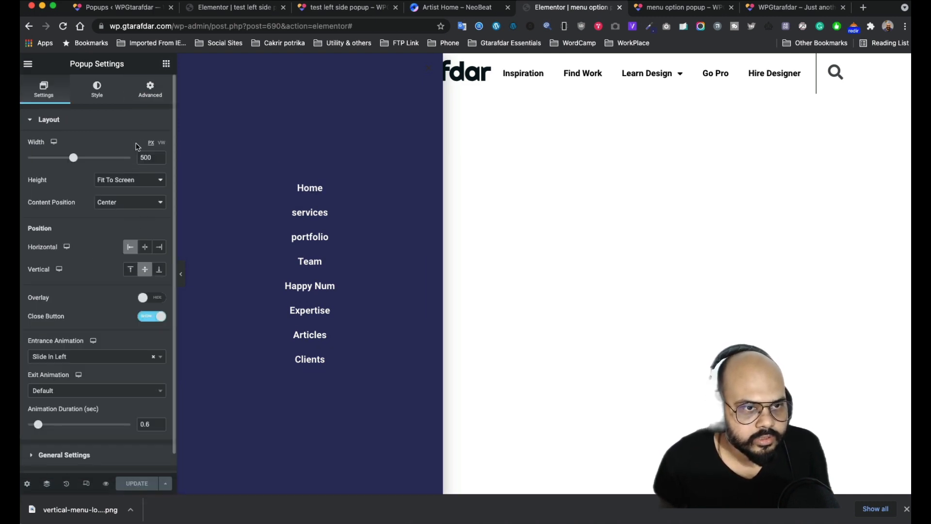
pyautogui.click(160, 92)
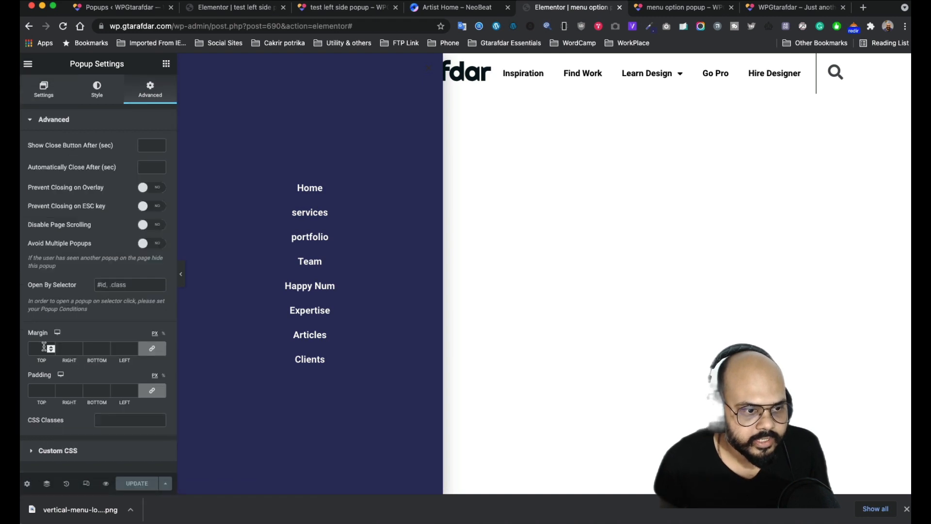
pyautogui.click(152, 349)
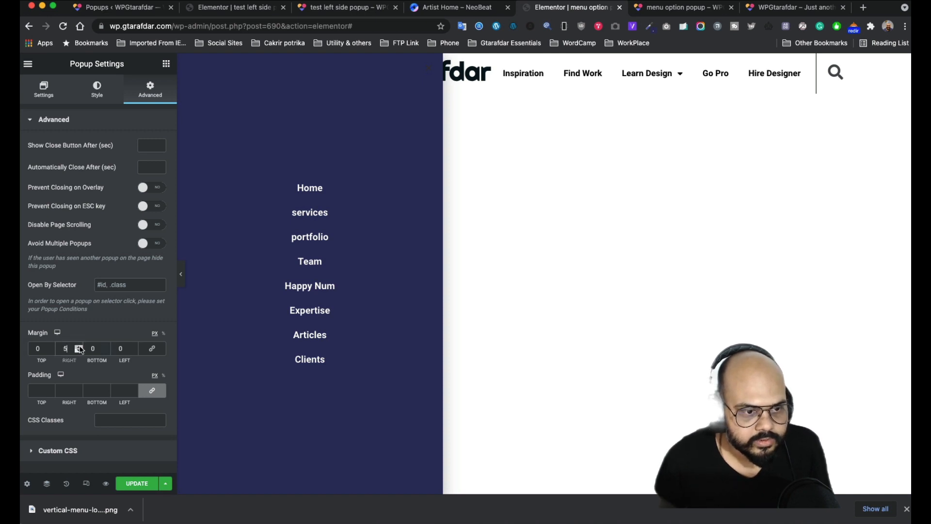
pyautogui.moveTo(69, 349); pyautogui.dragTo(44, 347)
pyautogui.write('0')
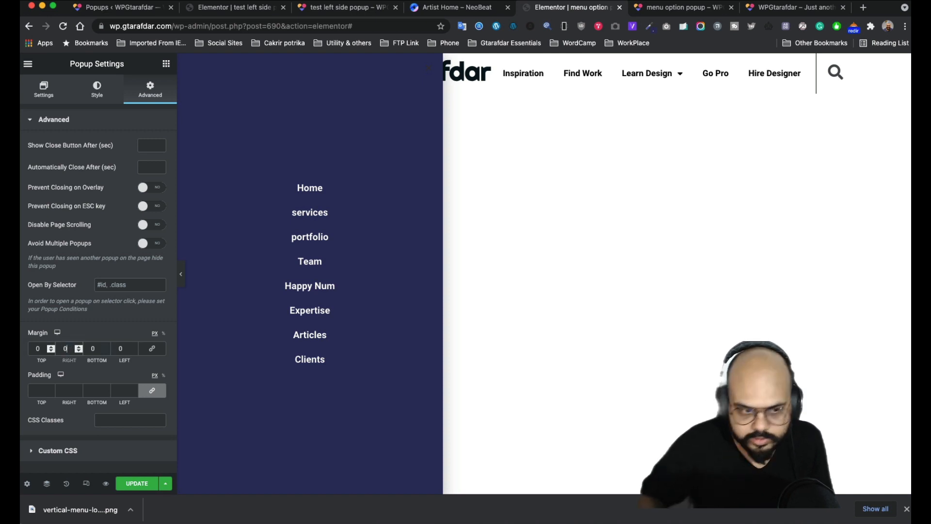
# - Try a -4 to -5 left margin, then reset both left and right margins to 0
pyautogui.click(134, 352)
pyautogui.click(134, 351)
pyautogui.click(134, 351)
pyautogui.click(134, 351)
pyautogui.click(134, 351)
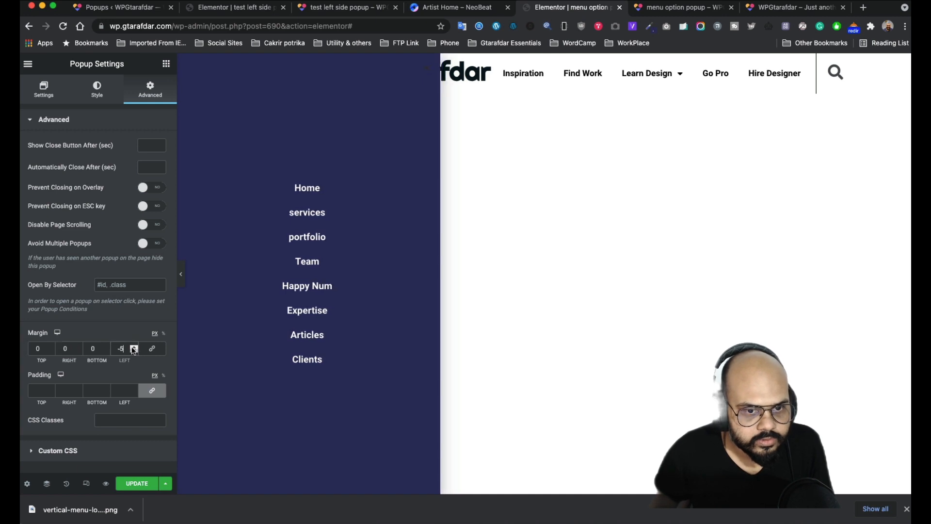
pyautogui.doubleClick(120, 348)
pyautogui.press('BackSpace')
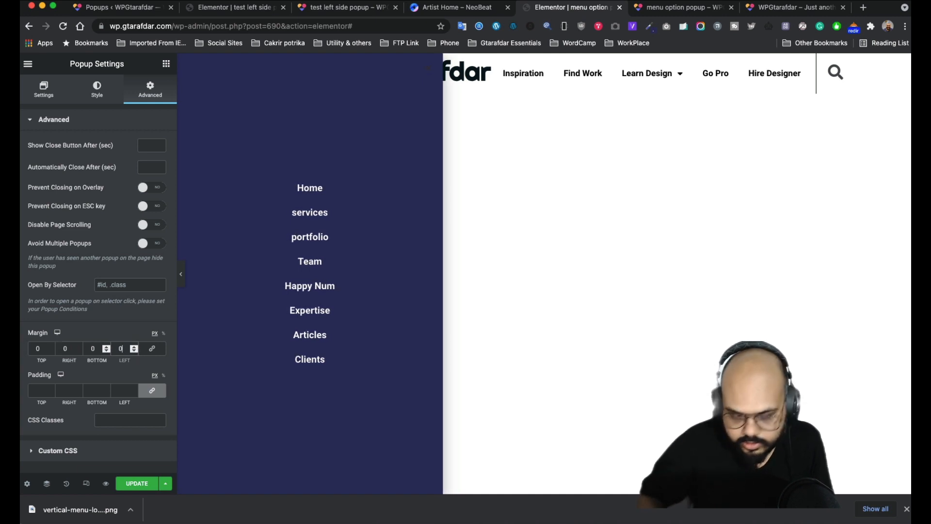
pyautogui.click(133, 351)
pyautogui.click(134, 351)
pyautogui.click(134, 351)
pyautogui.click(134, 351)
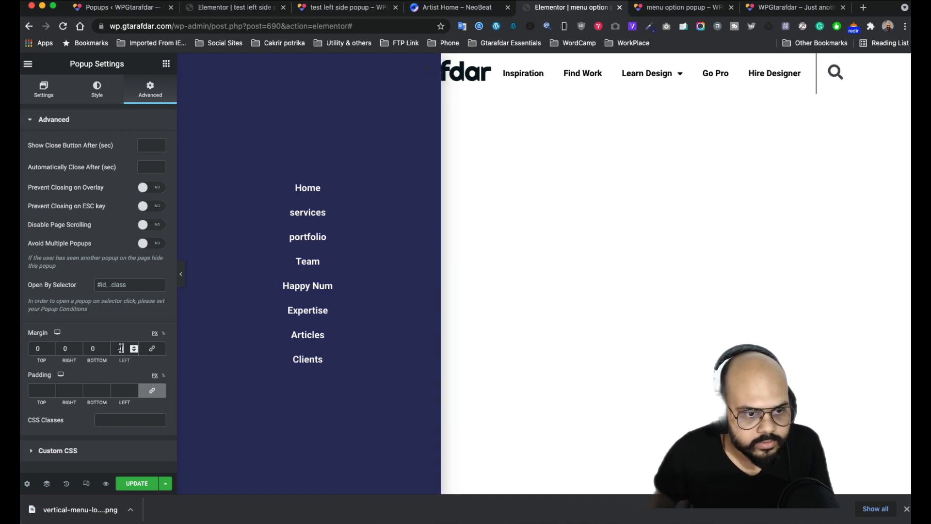
pyautogui.moveTo(125, 347); pyautogui.dragTo(120, 347)
pyautogui.write('0')
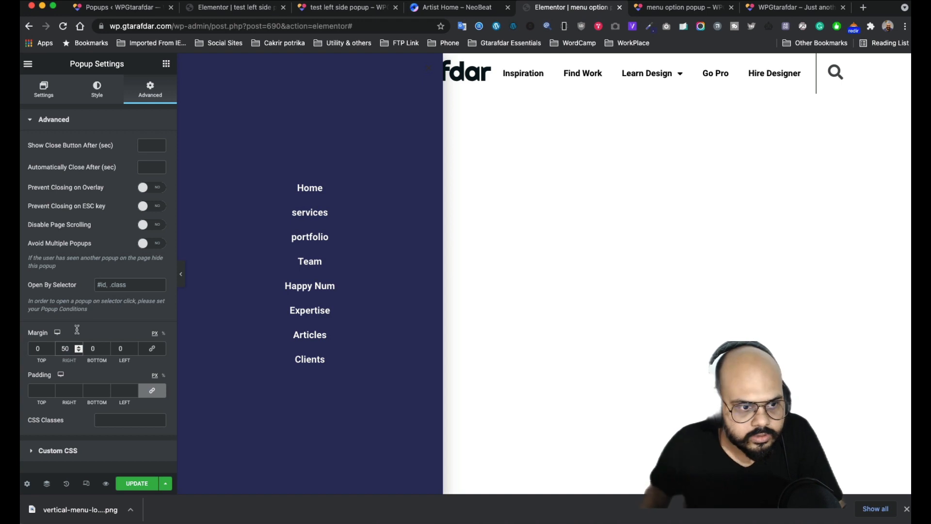
pyautogui.doubleClick(68, 348)
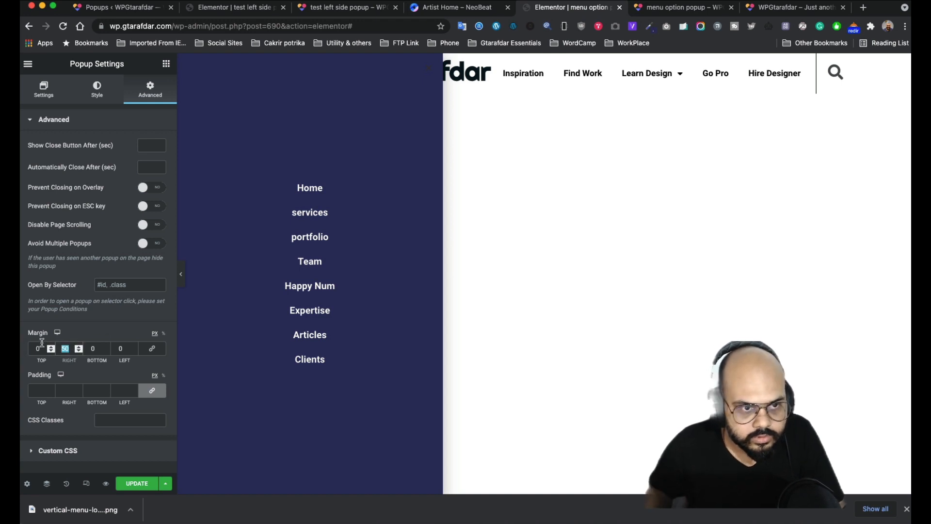
pyautogui.write('0')
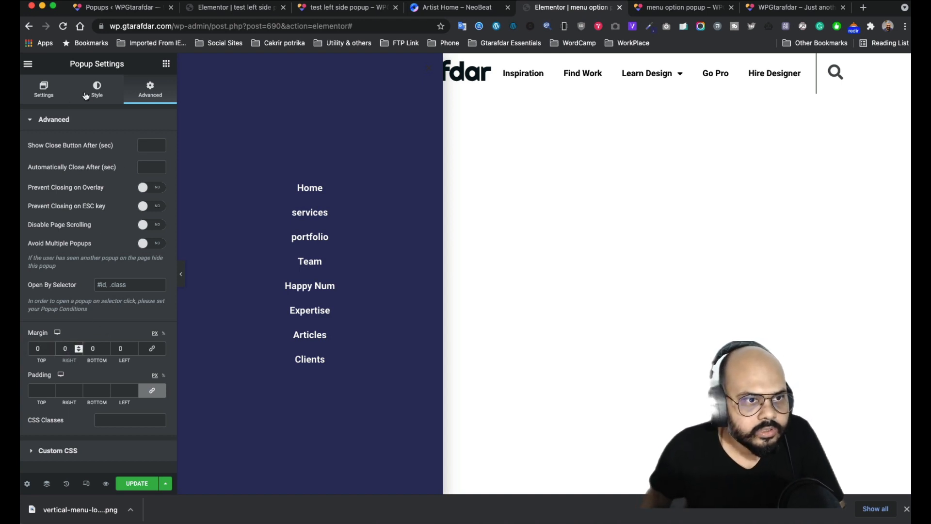
# - Centre the popup horizontally and step its right margin down a few pixels
pyautogui.click(44, 90)
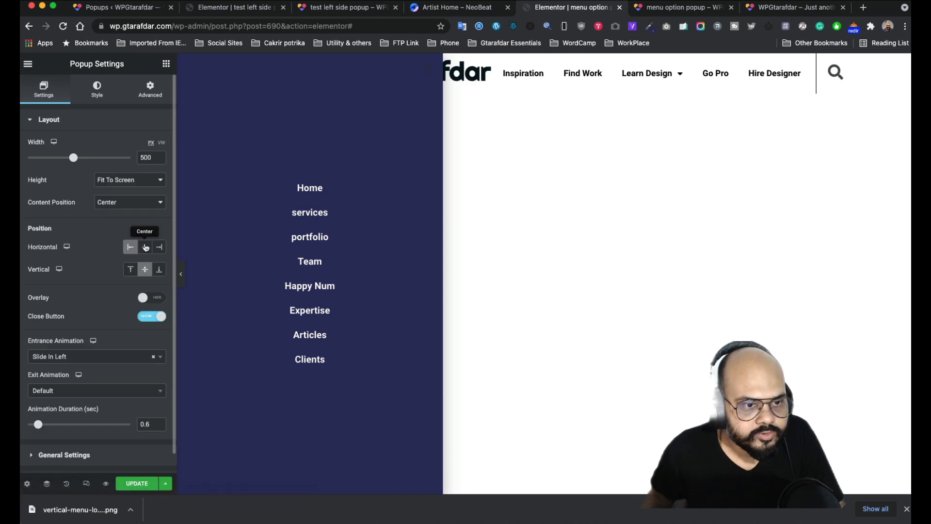
pyautogui.click(144, 247)
pyautogui.click(149, 97)
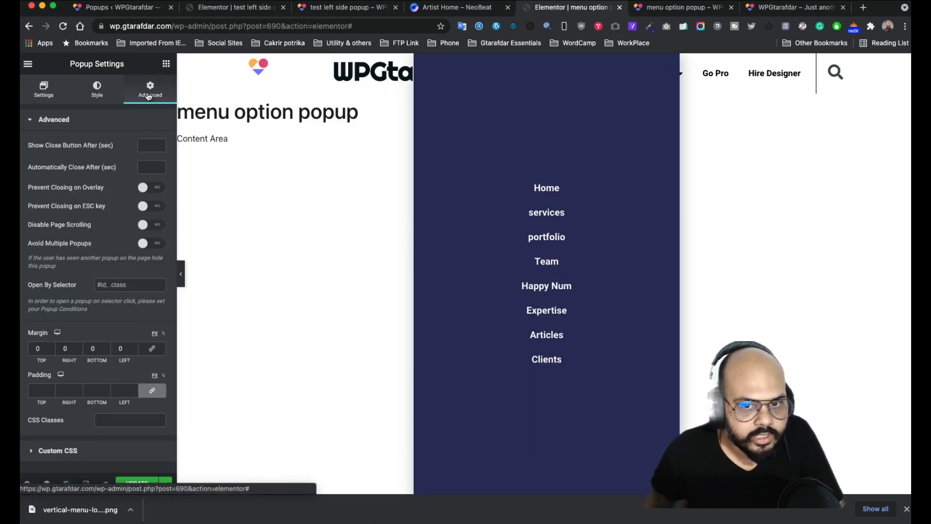
pyautogui.click(80, 351)
pyautogui.click(80, 350)
pyautogui.click(79, 350)
pyautogui.click(80, 350)
pyautogui.click(79, 350)
pyautogui.click(80, 350)
pyautogui.click(80, 350)
pyautogui.click(80, 351)
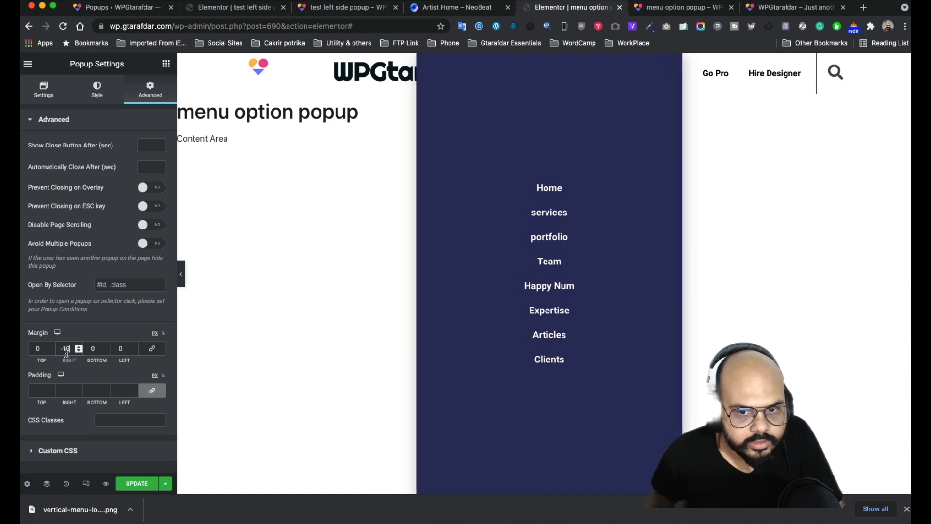
pyautogui.click(80, 351)
pyautogui.click(80, 350)
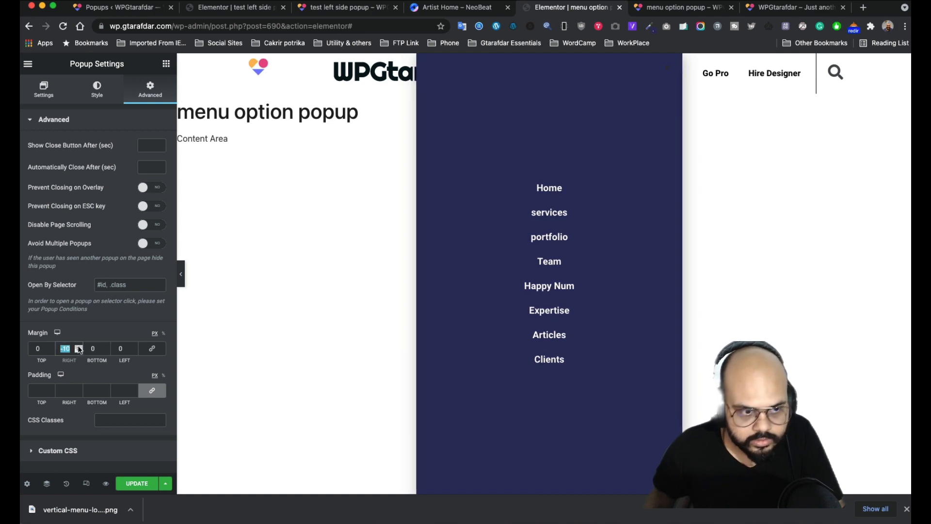
# - Raise the right margin from -3 toward 7 and select the value for replacement
pyautogui.click(78, 345)
pyautogui.click(78, 345)
pyautogui.click(77, 345)
pyautogui.click(77, 345)
pyautogui.click(77, 345)
pyautogui.click(77, 346)
pyautogui.click(77, 346)
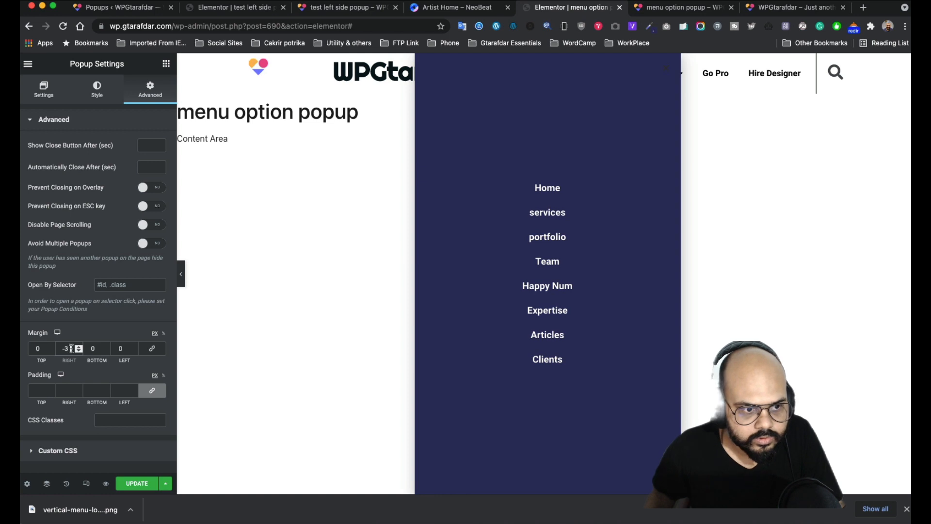
pyautogui.doubleClick(71, 349)
pyautogui.click(77, 345)
pyautogui.click(77, 346)
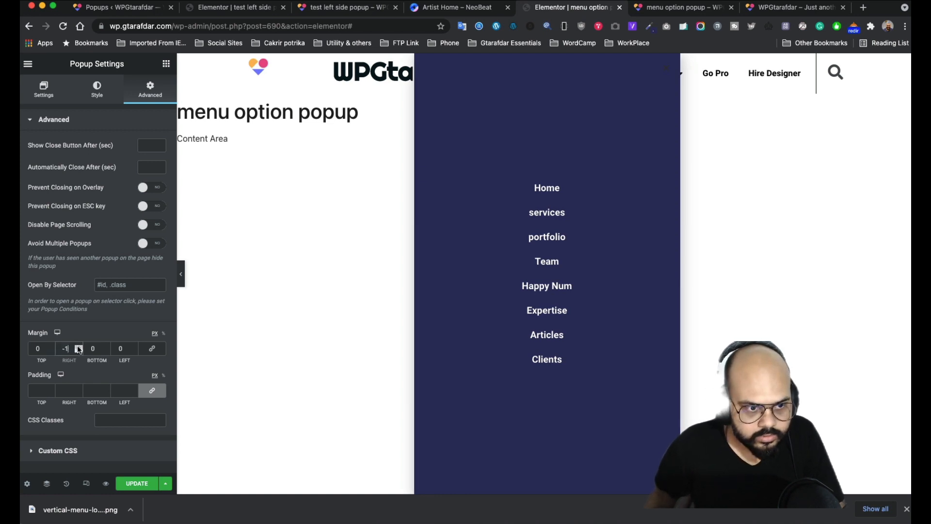
pyautogui.click(77, 346)
pyautogui.click(77, 346)
pyautogui.click(77, 345)
pyautogui.click(77, 345)
pyautogui.click(77, 346)
pyautogui.click(77, 346)
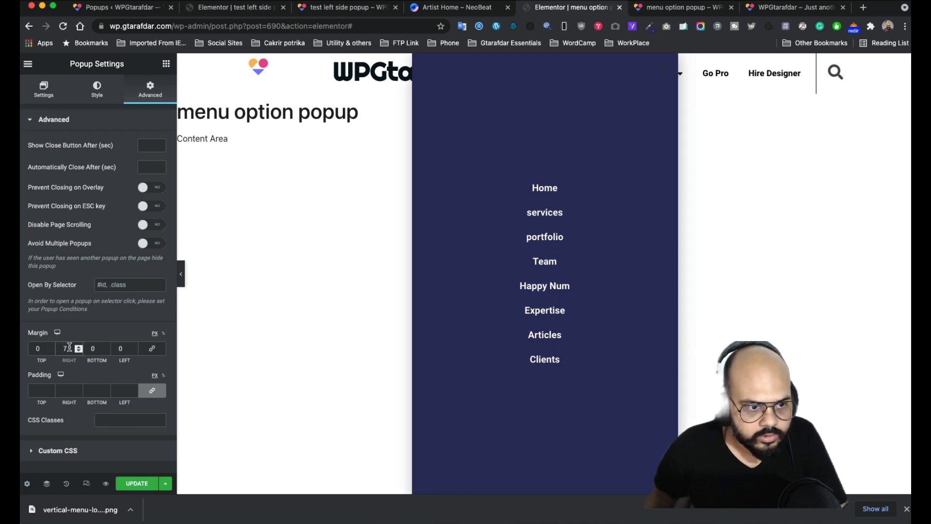
pyautogui.doubleClick(61, 348)
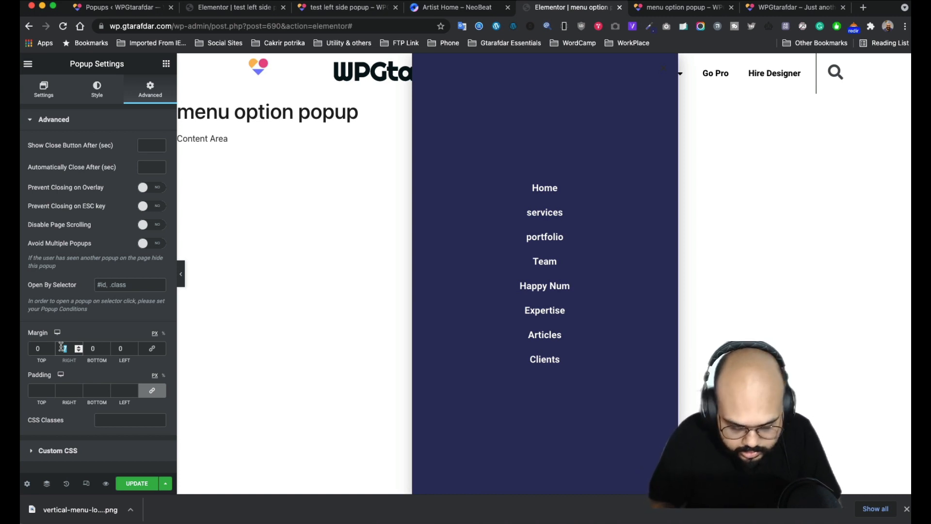
# - Try right-margin values of 70, 200, 400, 550 and 600 px before entering about 630
pyautogui.write('70')
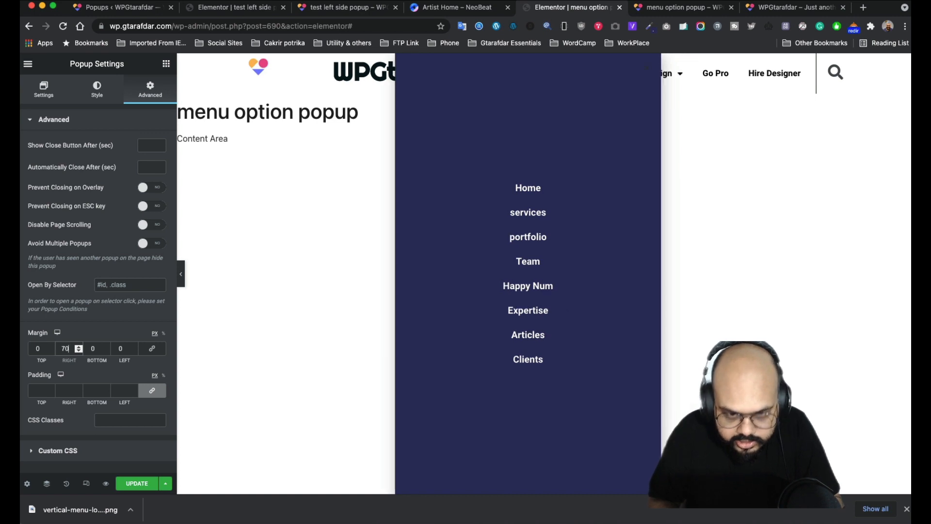
pyautogui.press('BackSpace')
pyautogui.press('BackSpace')
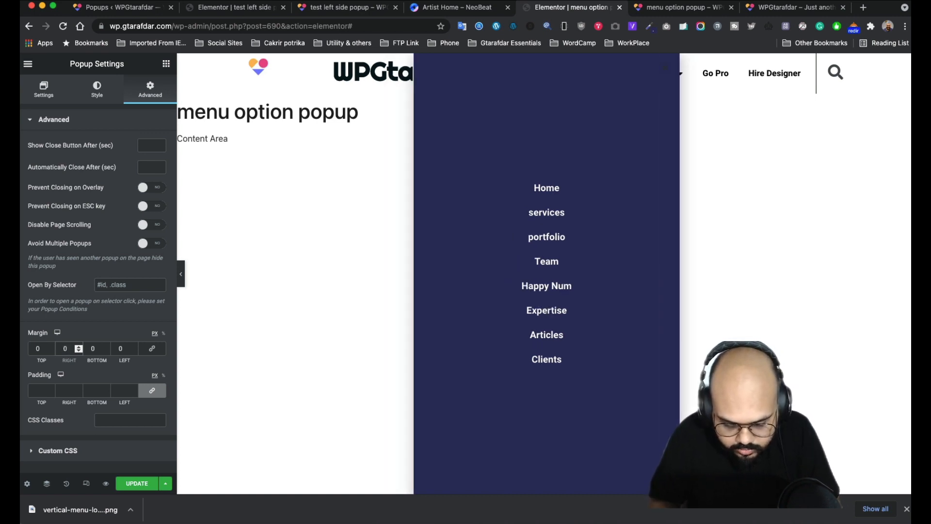
pyautogui.write('200')
pyautogui.press('BackSpace')
pyautogui.press('BackSpace')
pyautogui.press('BackSpace')
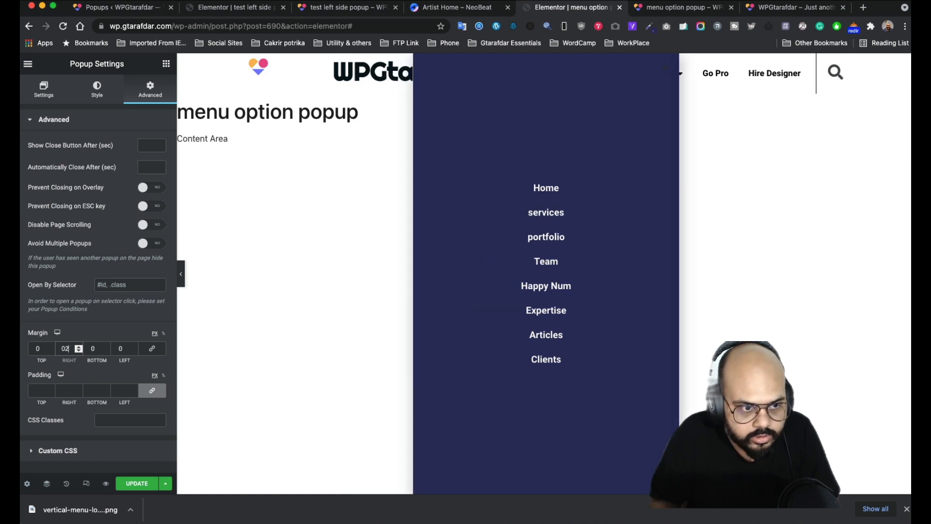
pyautogui.write('400')
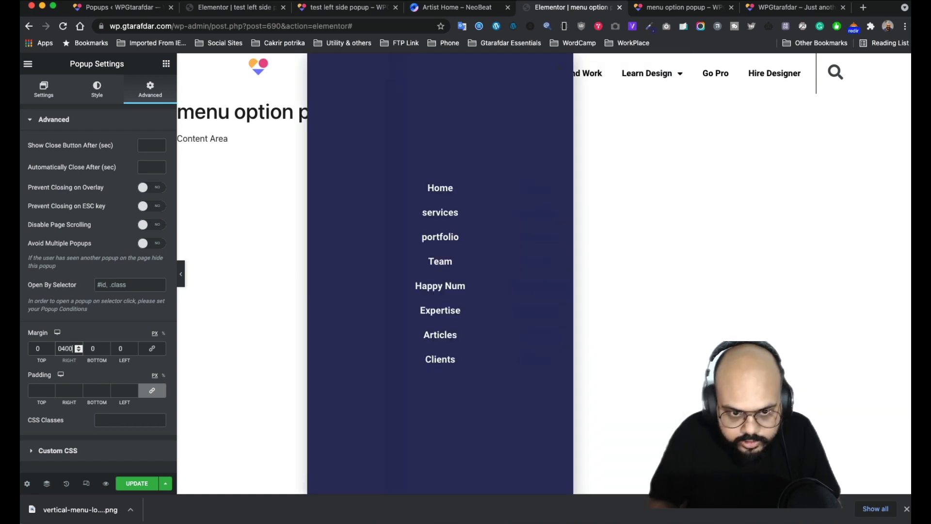
pyautogui.press('BackSpace')
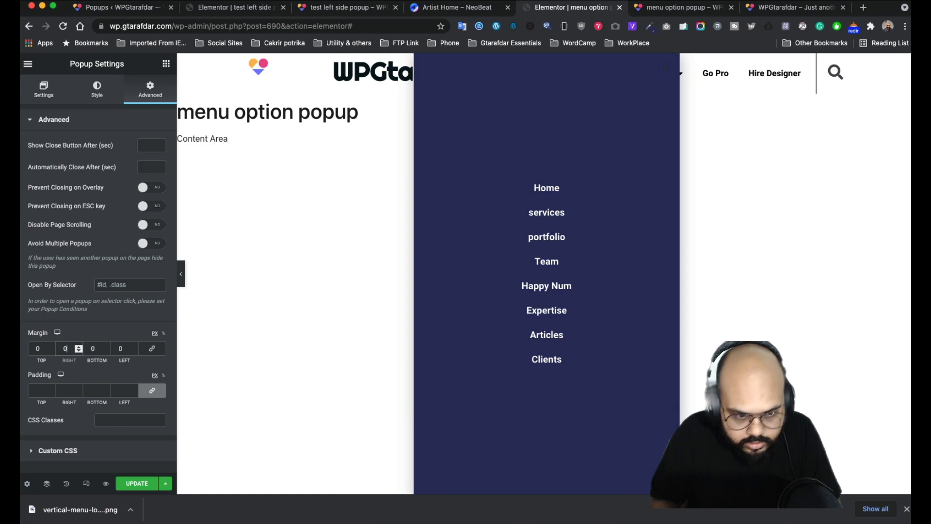
pyautogui.write('550')
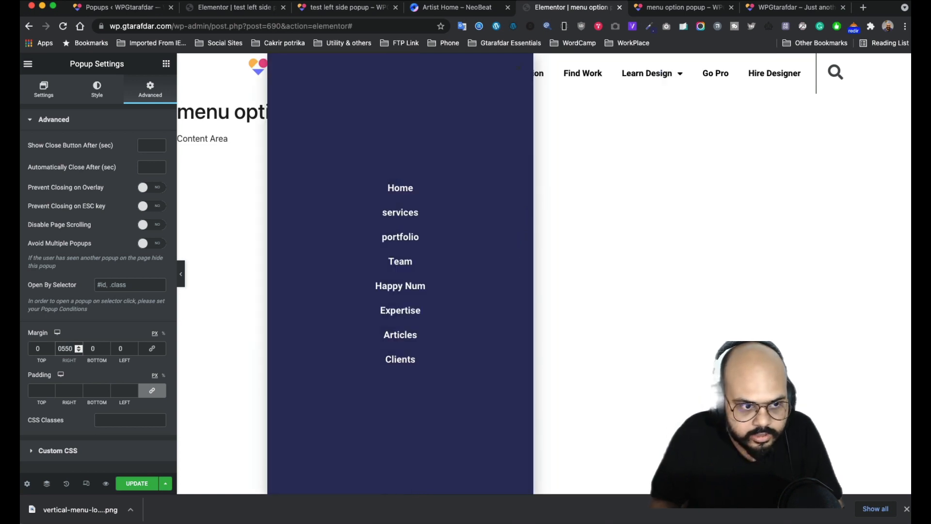
pyautogui.press('BackSpace')
pyautogui.press('BackSpace')
pyautogui.press('BackSpace')
pyautogui.write('600')
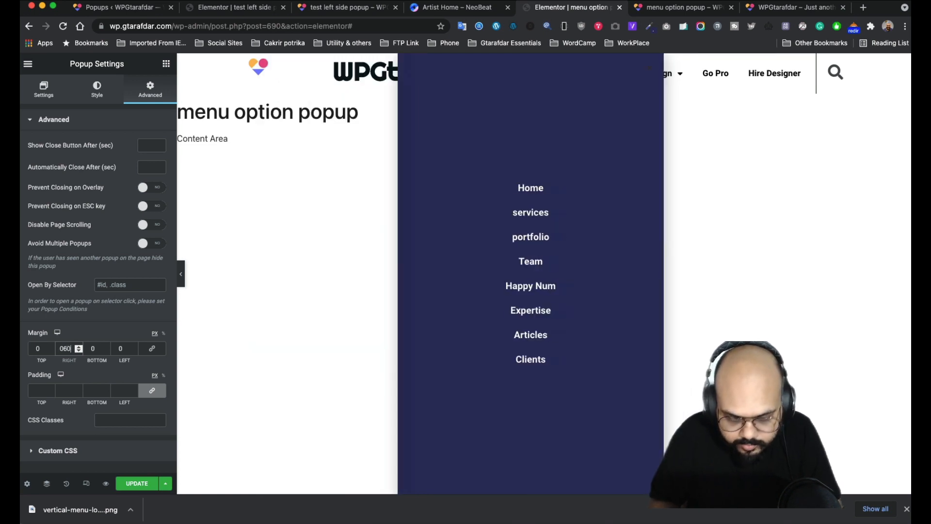
pyautogui.press('BackSpace')
pyautogui.press('BackSpace')
pyautogui.press('BackSpace')
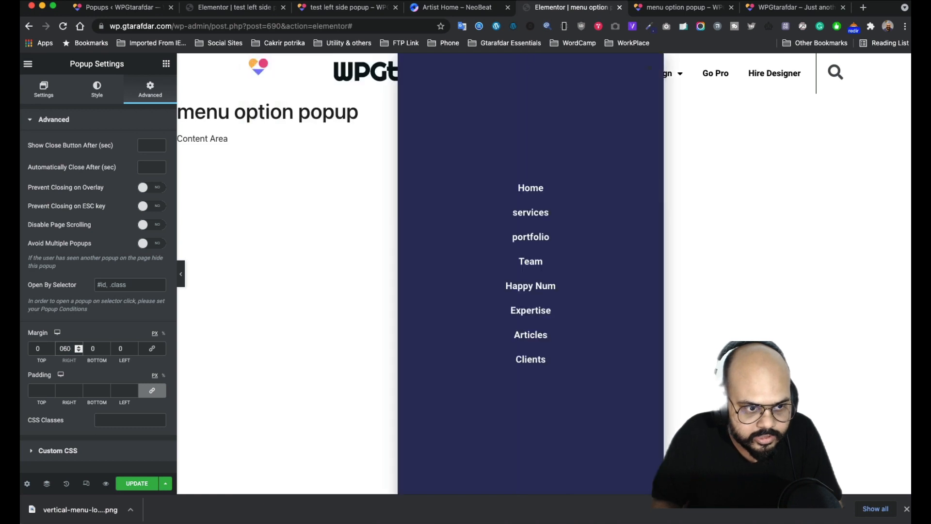
pyautogui.write('6')
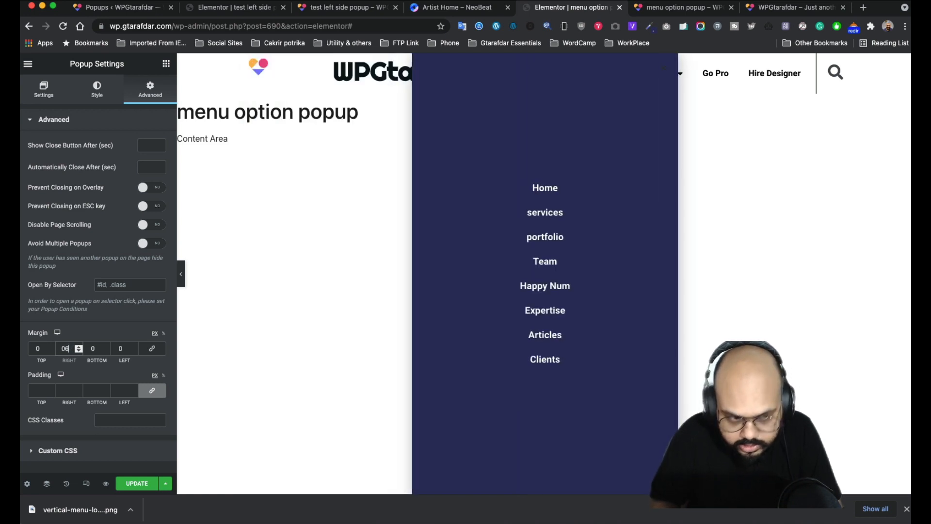
pyautogui.press('BackSpace')
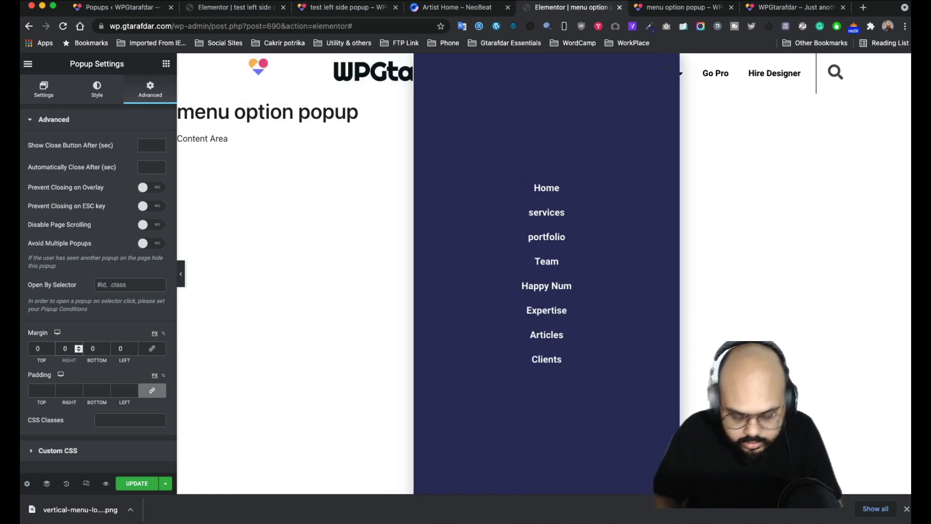
pyautogui.write('6')
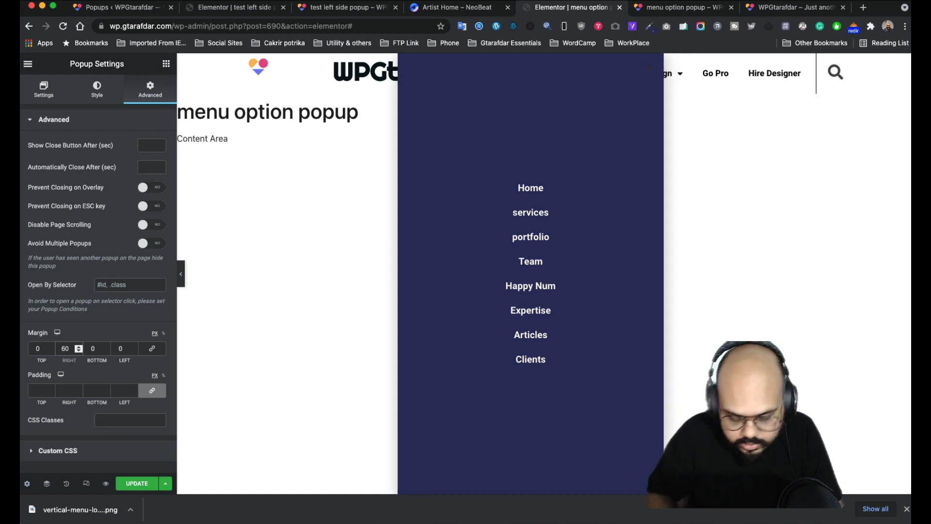
pyautogui.press('BackSpace')
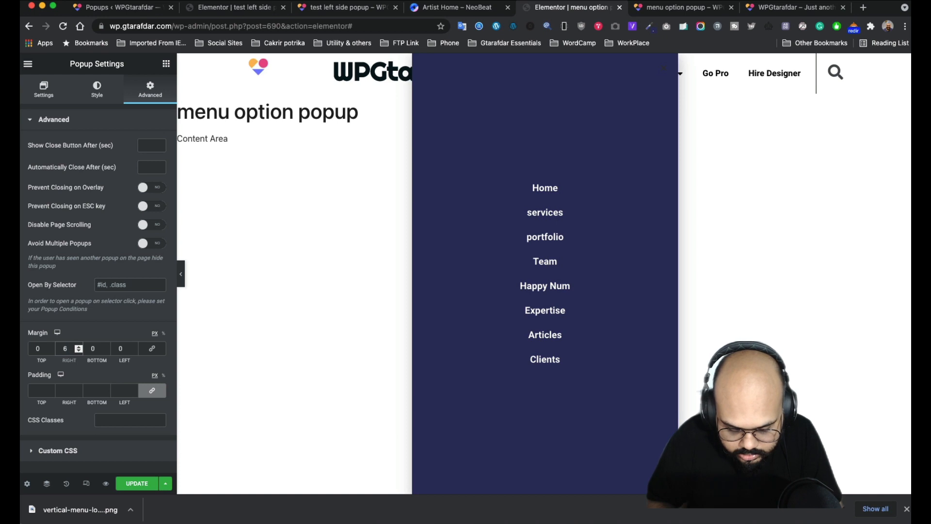
pyautogui.write('30')
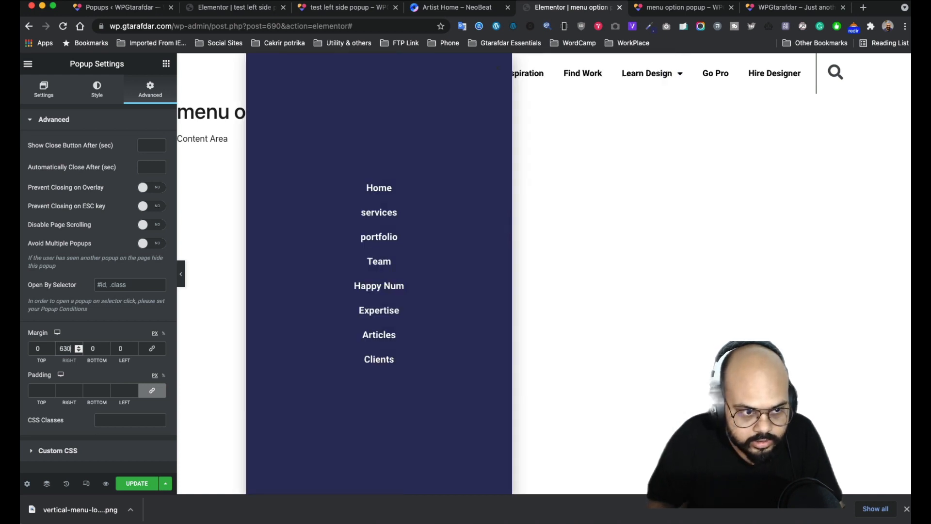
# - Step the right margin up with the arrow keys until it reads 670 px
pyautogui.press('Up')
pyautogui.press('Up')
pyautogui.press('Up')
pyautogui.press('Up')
pyautogui.press('Up')
pyautogui.press('Up')
pyautogui.press('Up')
pyautogui.press('Up')
pyautogui.press('Up')
pyautogui.press('Up')
pyautogui.press('Up')
pyautogui.press('Up')
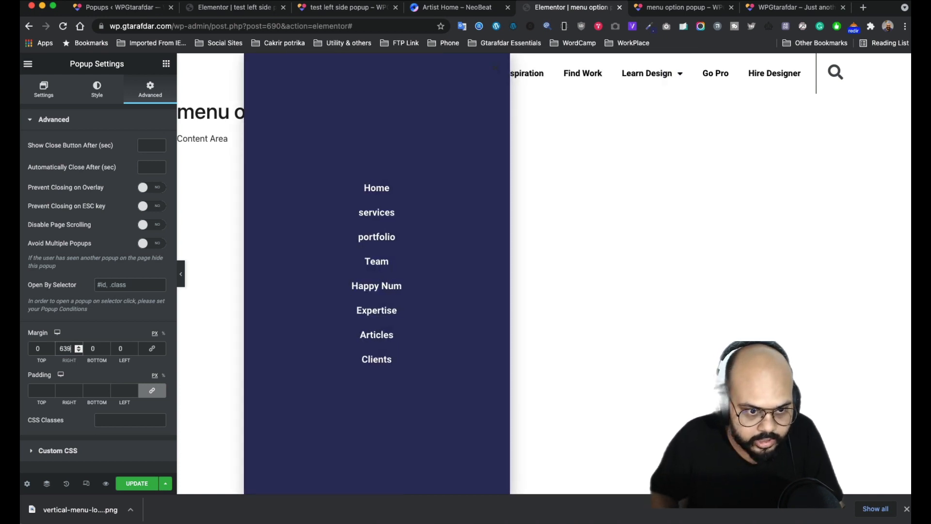
pyautogui.press('Up')
pyautogui.press('Up')
pyautogui.press('Up')
pyautogui.press('Up')
pyautogui.press('Up')
pyautogui.press('Up')
pyautogui.press('Up')
pyautogui.press('Up')
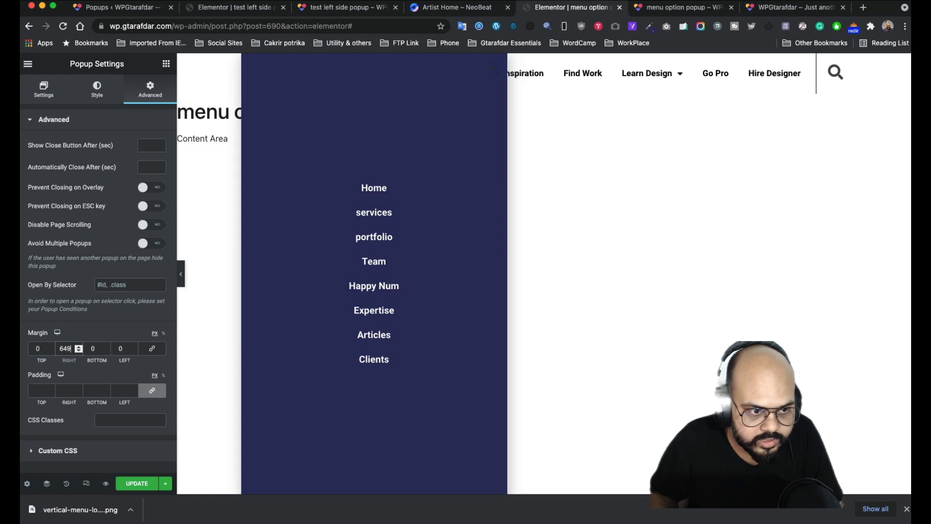
pyautogui.press('Up')
pyautogui.press('Up')
pyautogui.press('Up')
pyautogui.press('Up')
pyautogui.press('Up')
pyautogui.press('Up')
pyautogui.press('Up')
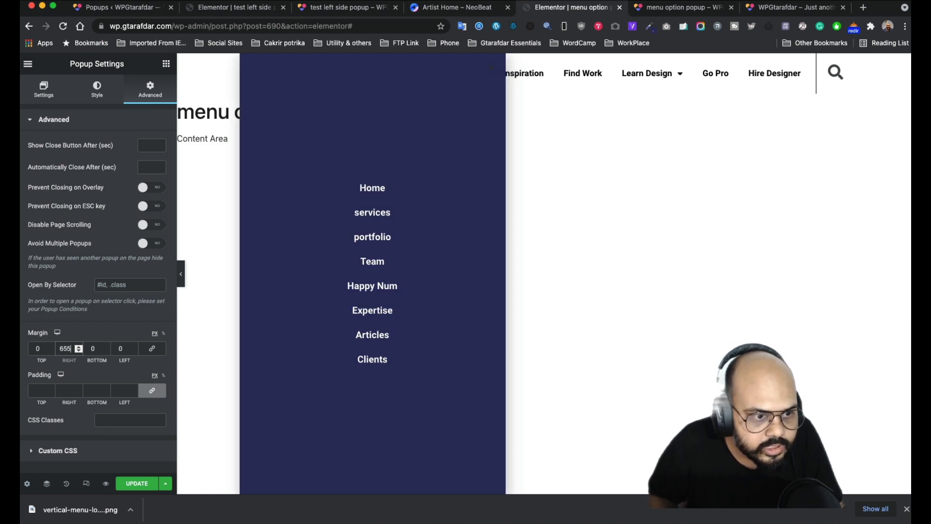
pyautogui.press('Up')
pyautogui.press('Up')
pyautogui.press('Up')
pyautogui.press('Up')
pyautogui.press('Up')
pyautogui.press('Up')
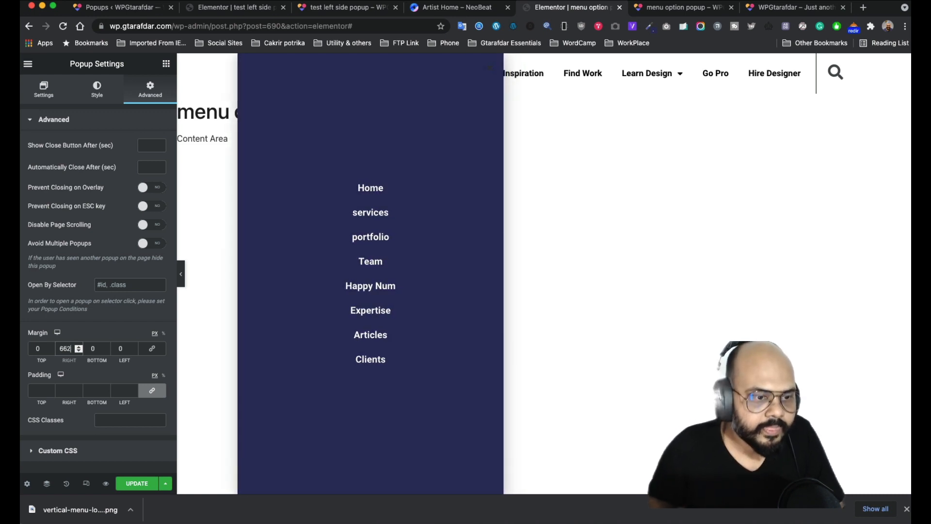
pyautogui.press('Up')
pyautogui.press('Up')
pyautogui.press('Up')
pyautogui.press('Up')
pyautogui.press('Up')
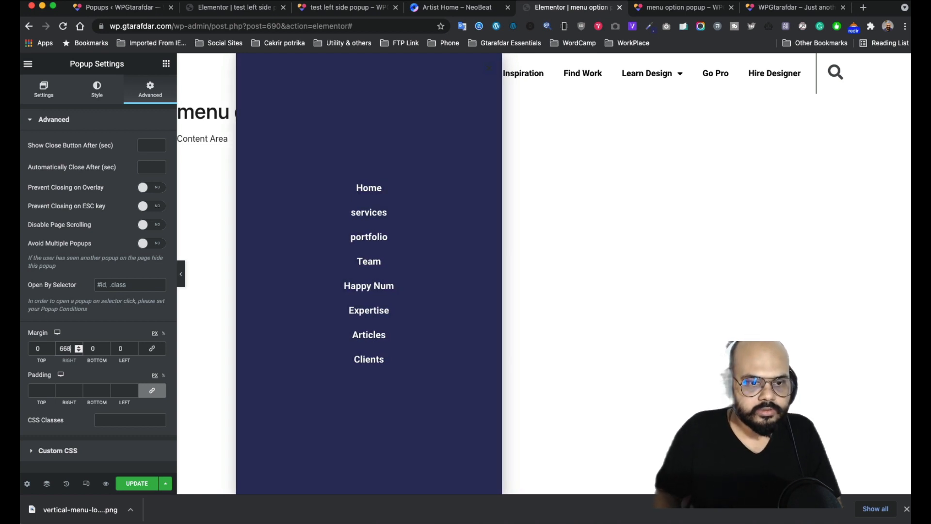
pyautogui.press('Up')
pyautogui.press('Up')
pyautogui.press('Up')
pyautogui.press('Up')
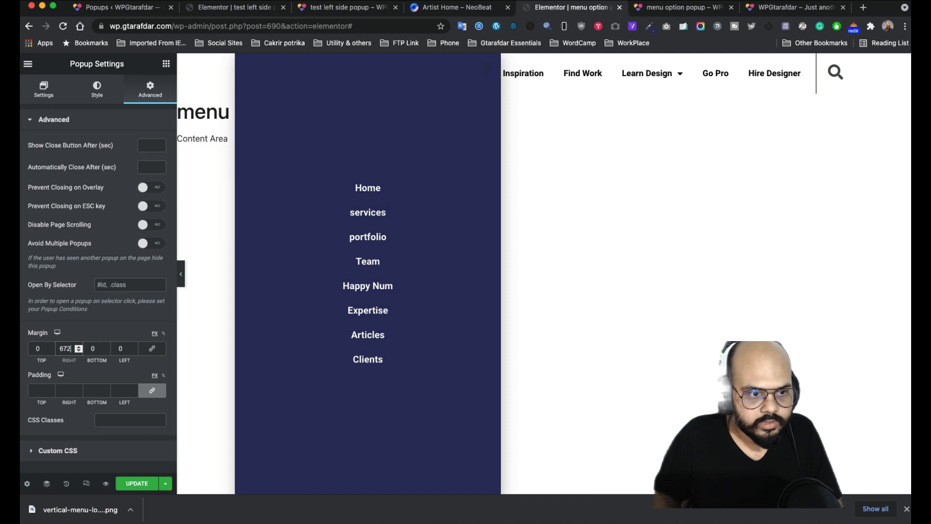
pyautogui.press('Down')
pyautogui.press('Down')
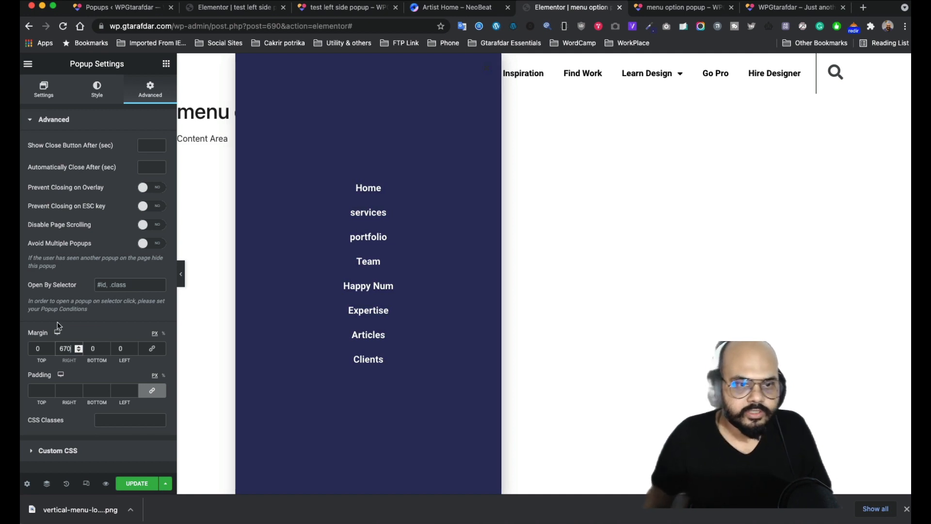
# - Save the menu popup, then clear the sidebar section's z-index and update the test left side page
pyautogui.click(127, 483)
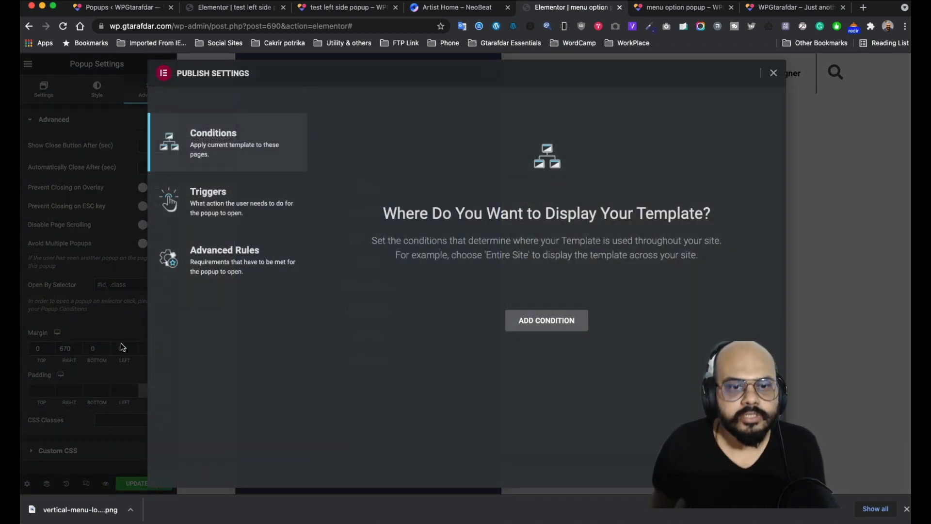
pyautogui.click(719, 474)
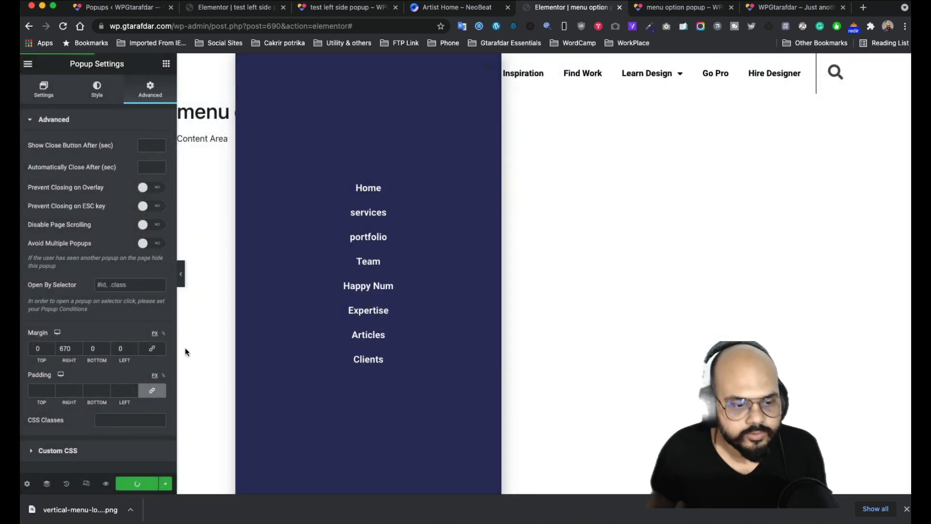
pyautogui.click(234, 8)
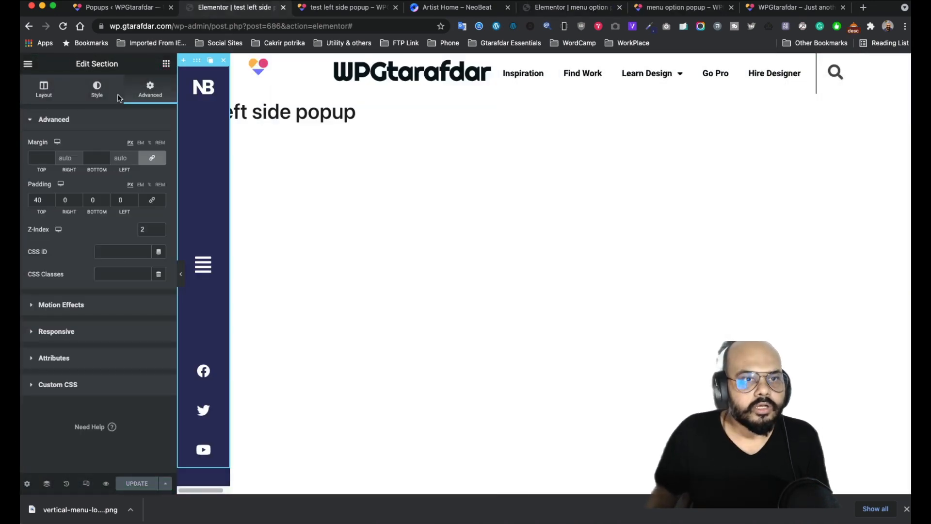
pyautogui.doubleClick(143, 230)
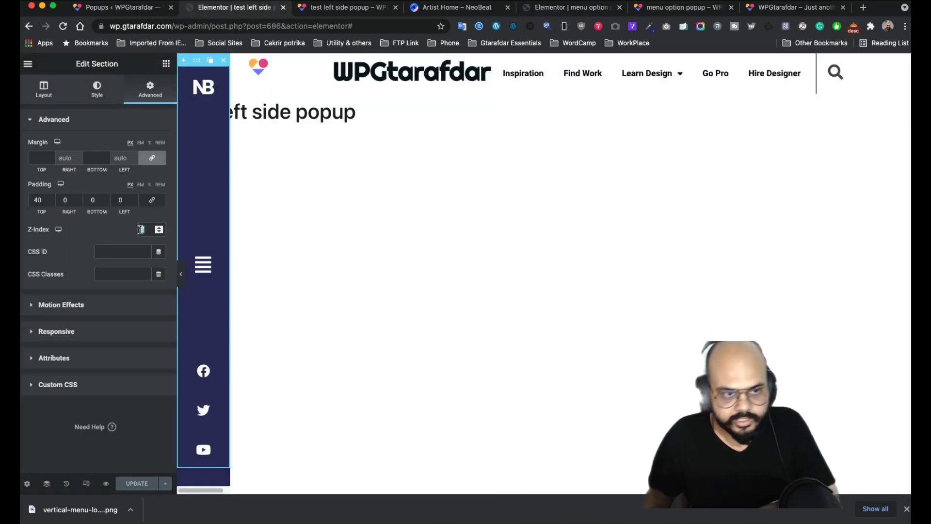
pyautogui.press('BackSpace')
pyautogui.click(129, 483)
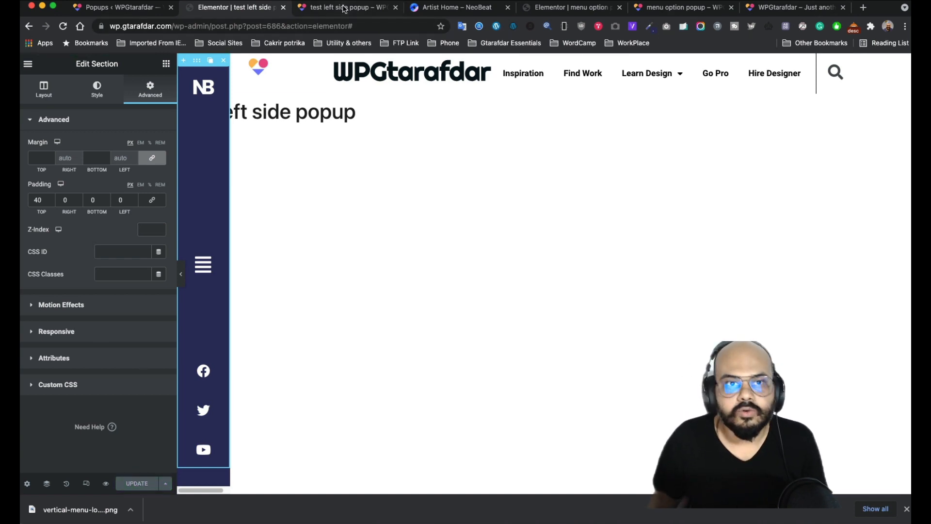
# - Reload the live site and check that the sidebar hamburger opens the navy menu popup
pyautogui.click(792, 13)
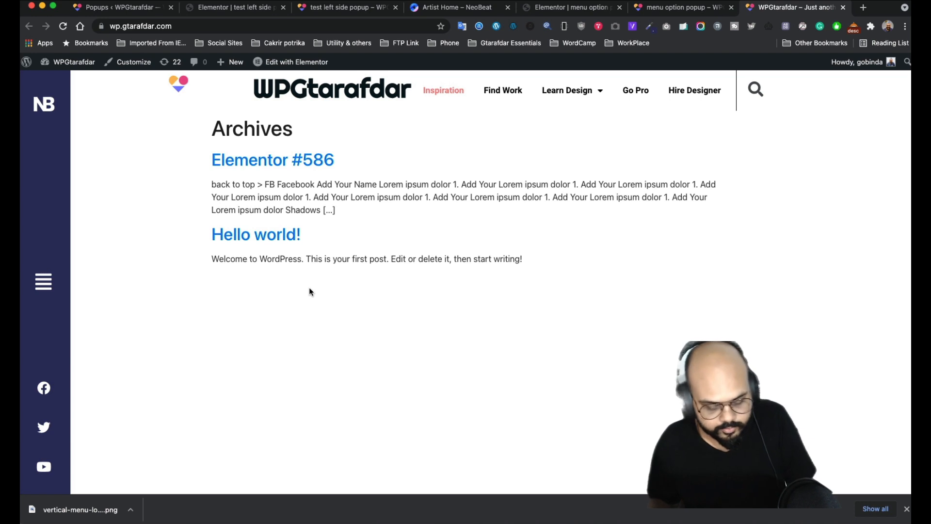
pyautogui.press('super+r')
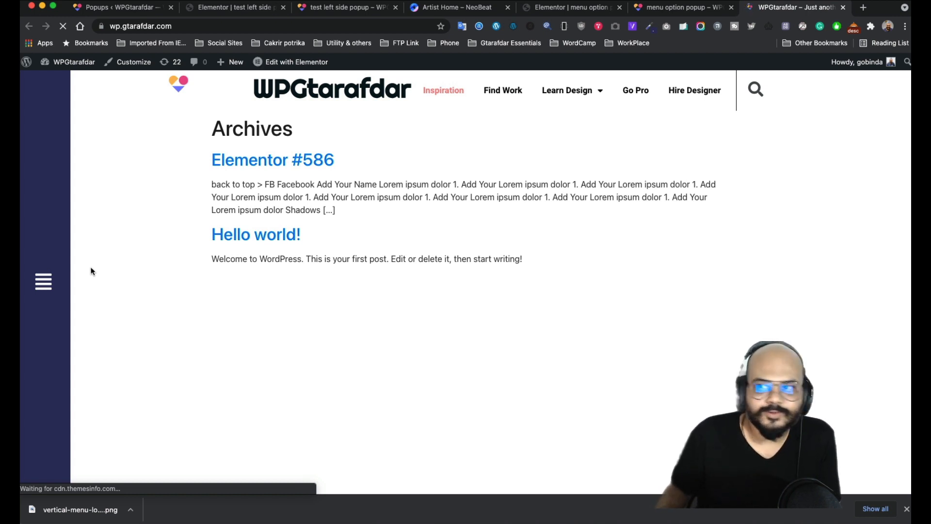
pyautogui.click(42, 290)
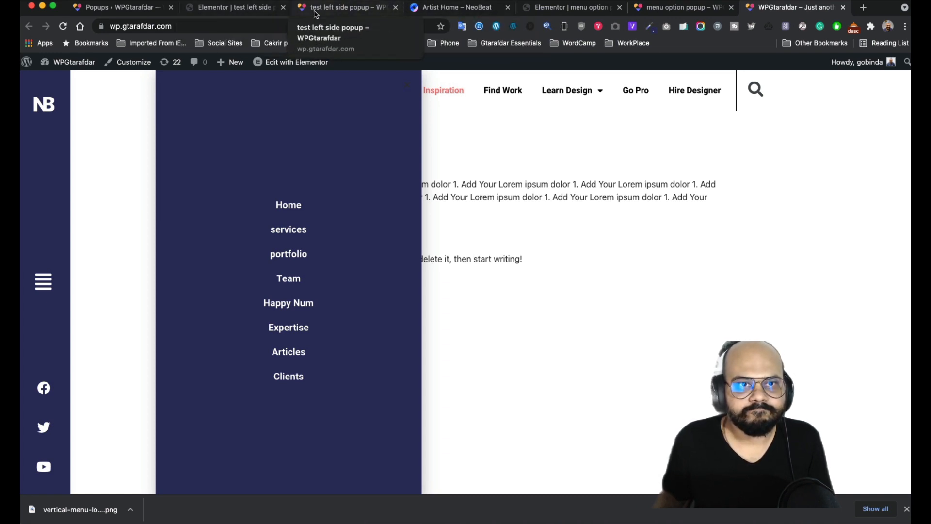
pyautogui.click(231, 9)
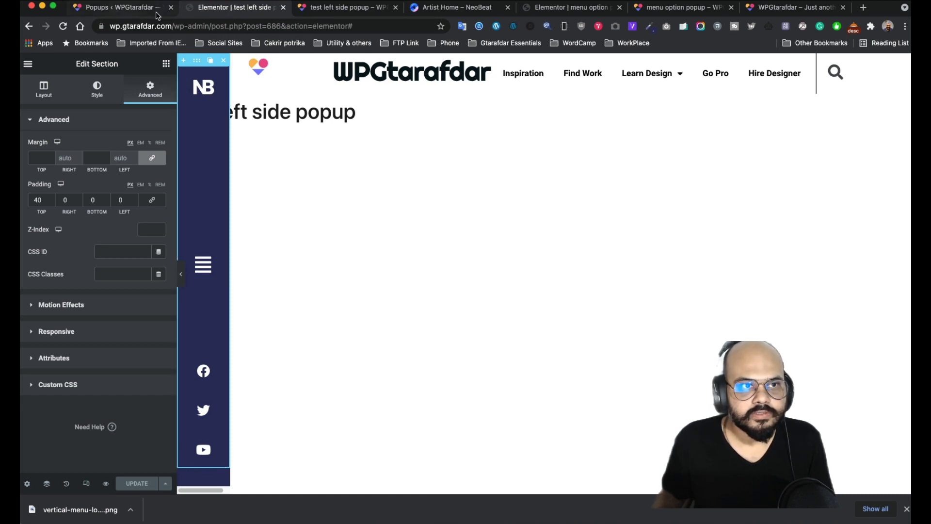
# - Set the menu option popup's horizontal position to Left and preview it full width
pyautogui.click(315, 9)
pyautogui.click(454, 7)
pyautogui.click(550, 8)
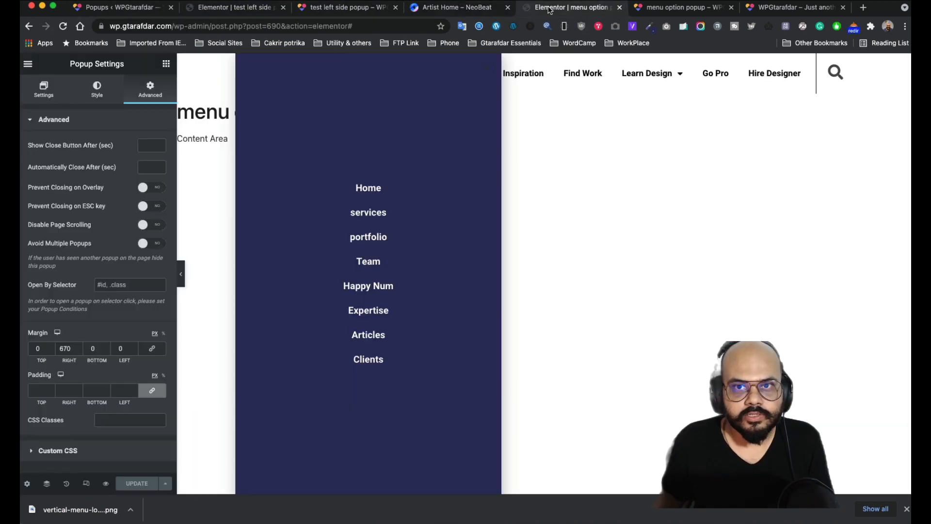
pyautogui.click(179, 274)
pyautogui.click(23, 277)
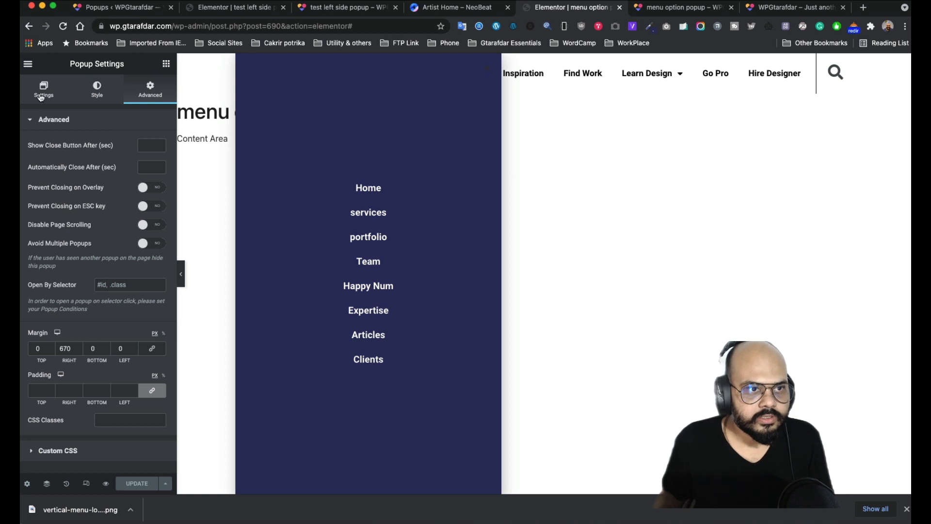
pyautogui.click(41, 97)
pyautogui.click(130, 247)
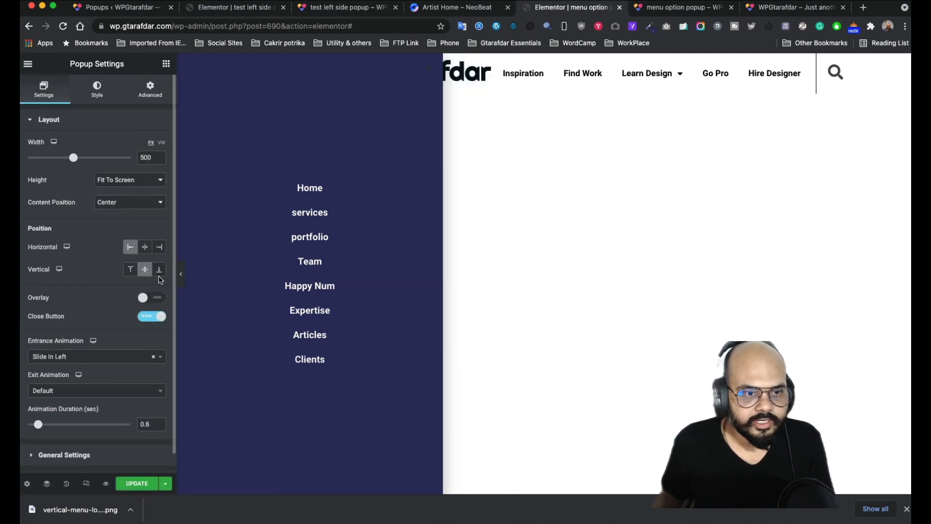
pyautogui.click(181, 274)
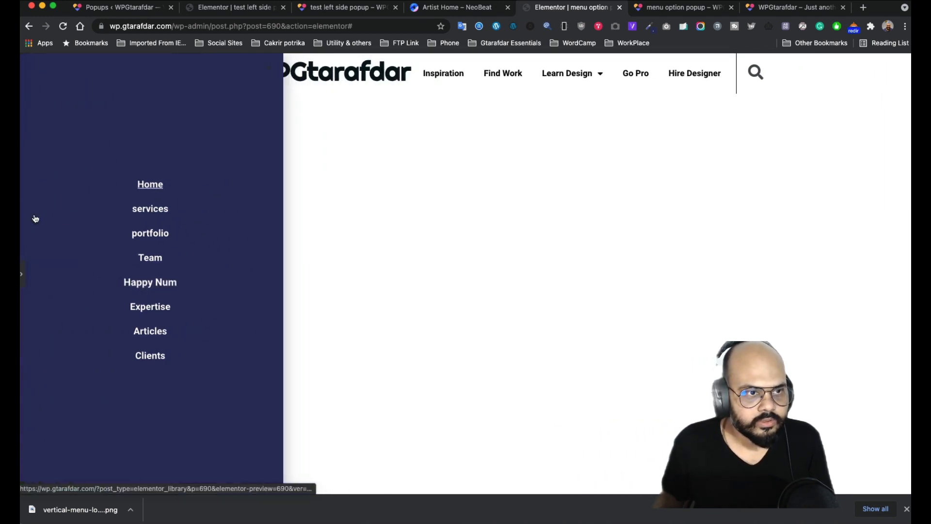
pyautogui.click(22, 275)
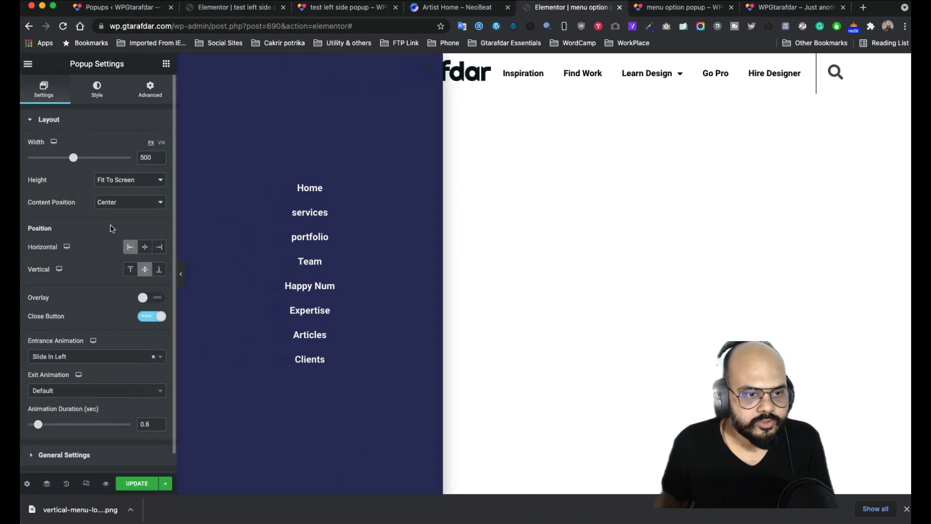
pyautogui.click(149, 87)
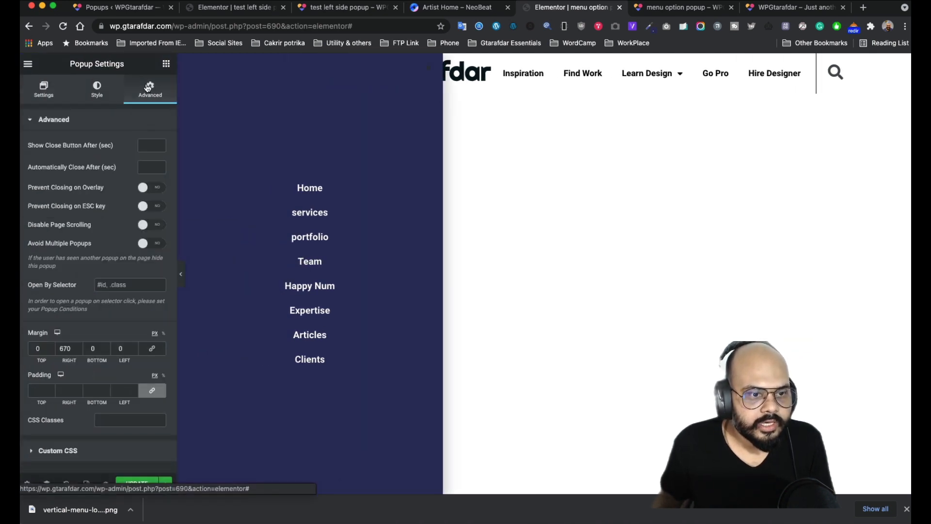
pyautogui.click(42, 96)
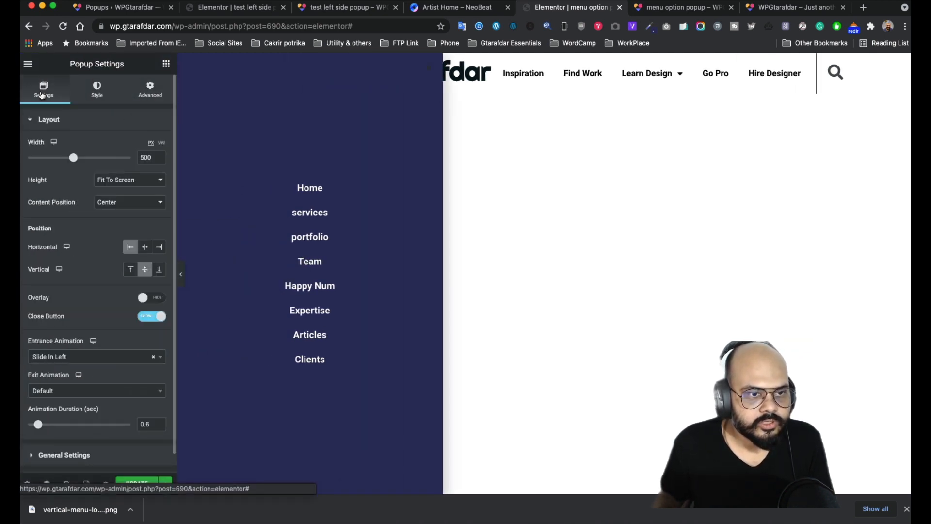
pyautogui.click(149, 92)
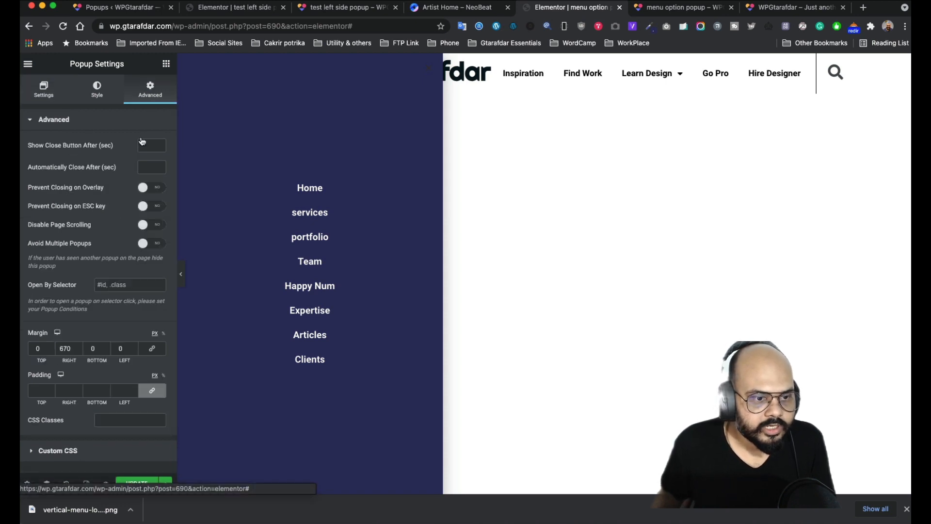
# - Set the popup's right margin to 0 and left margin to 100 px, after trying 200
pyautogui.moveTo(73, 346); pyautogui.dragTo(37, 341)
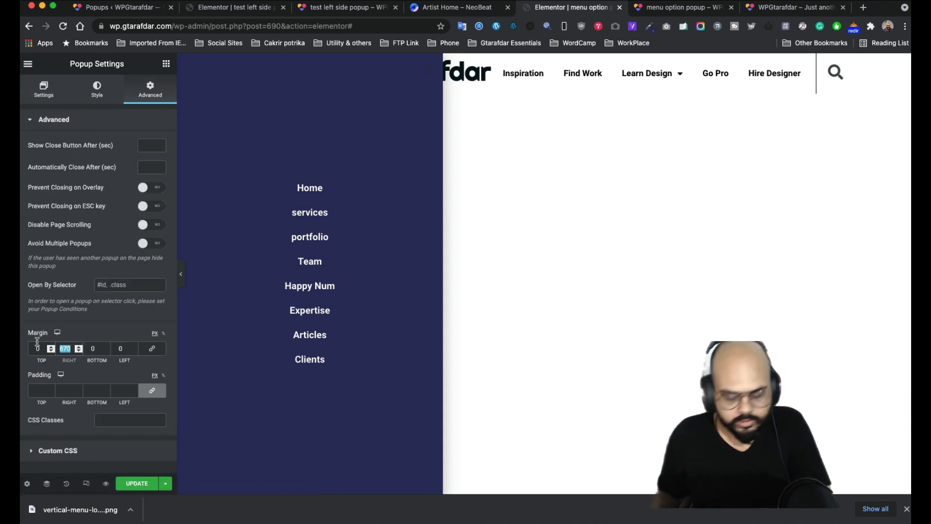
pyautogui.write('0')
pyautogui.click(120, 347)
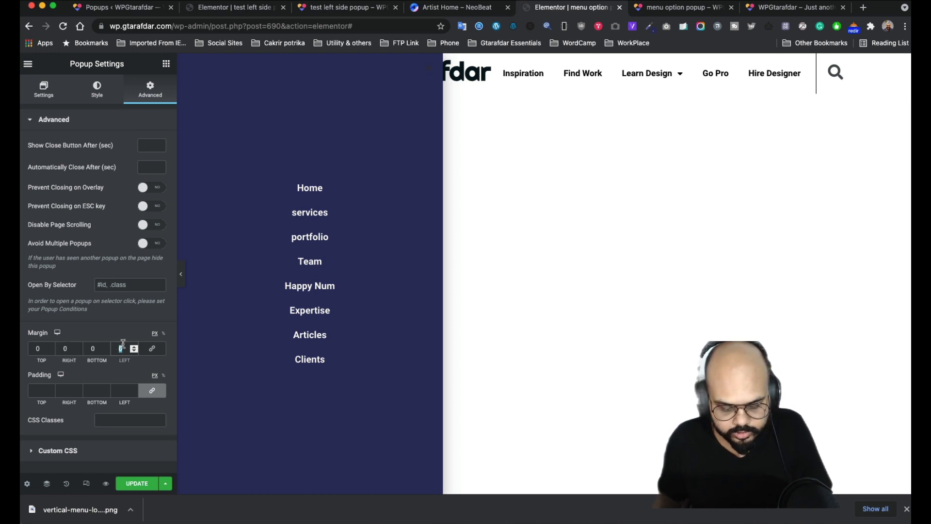
pyautogui.write('200')
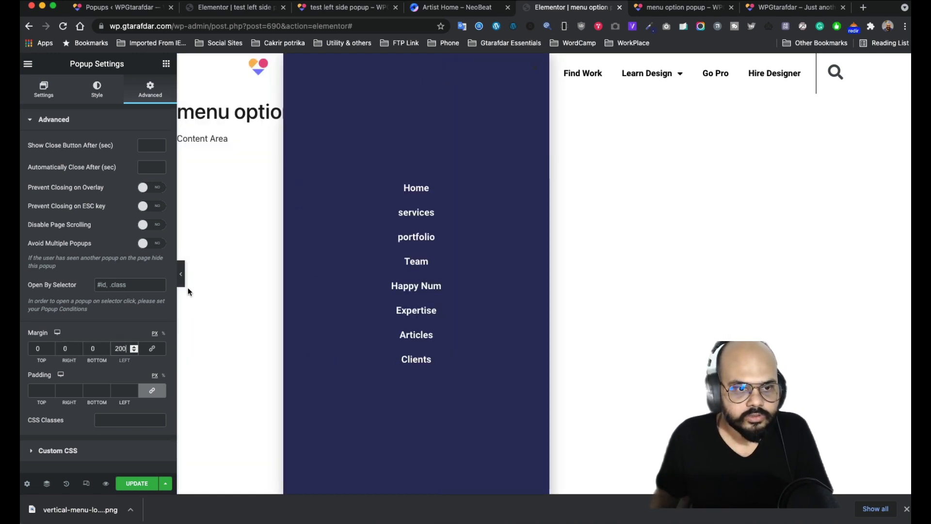
pyautogui.click(181, 276)
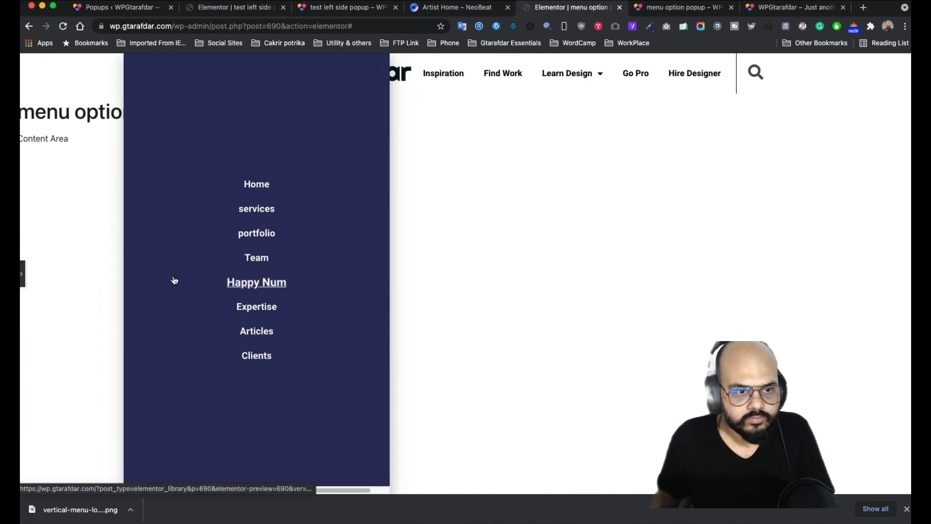
pyautogui.click(23, 274)
pyautogui.doubleClick(114, 345)
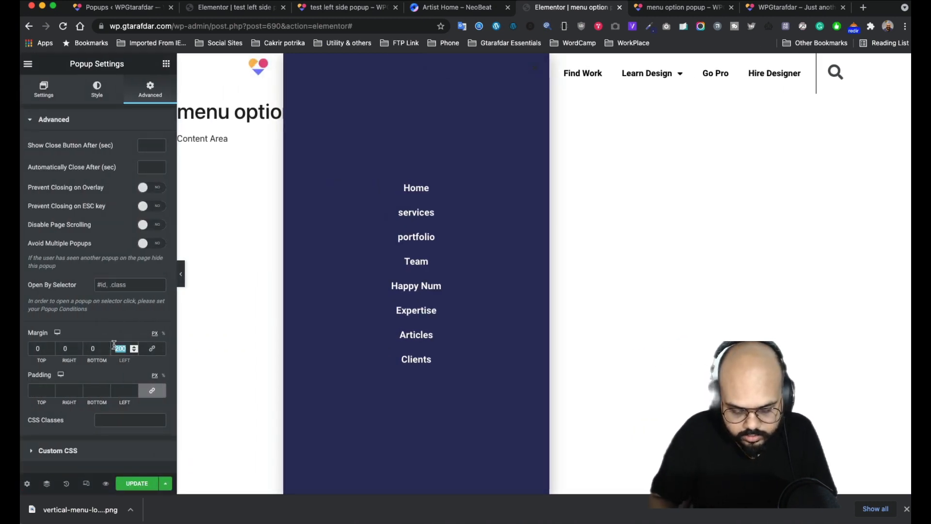
pyautogui.write('100')
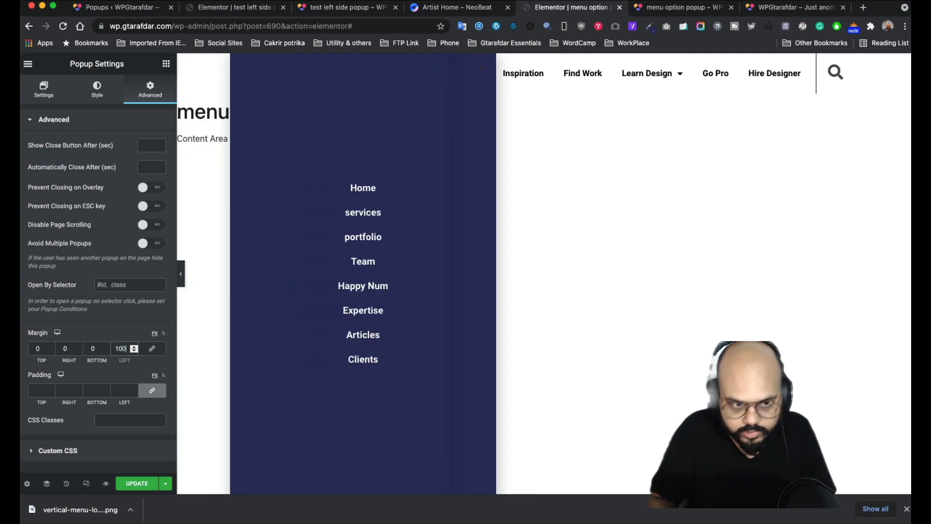
pyautogui.click(179, 269)
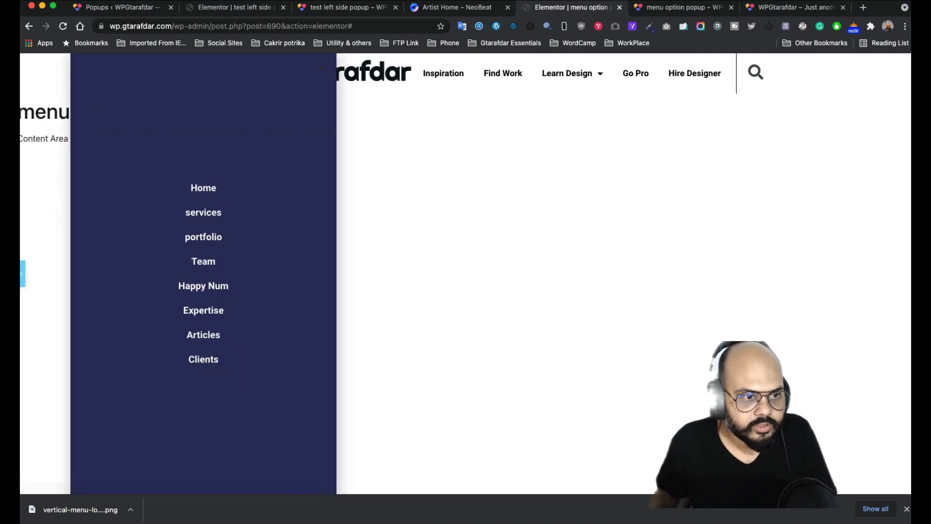
pyautogui.click(24, 280)
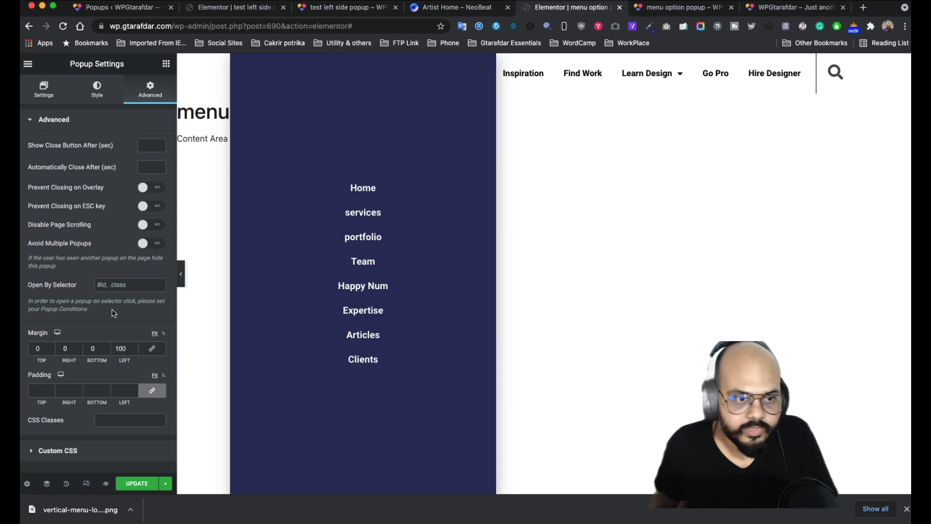
# - Save the menu popup and bring up its preview page
pyautogui.click(134, 483)
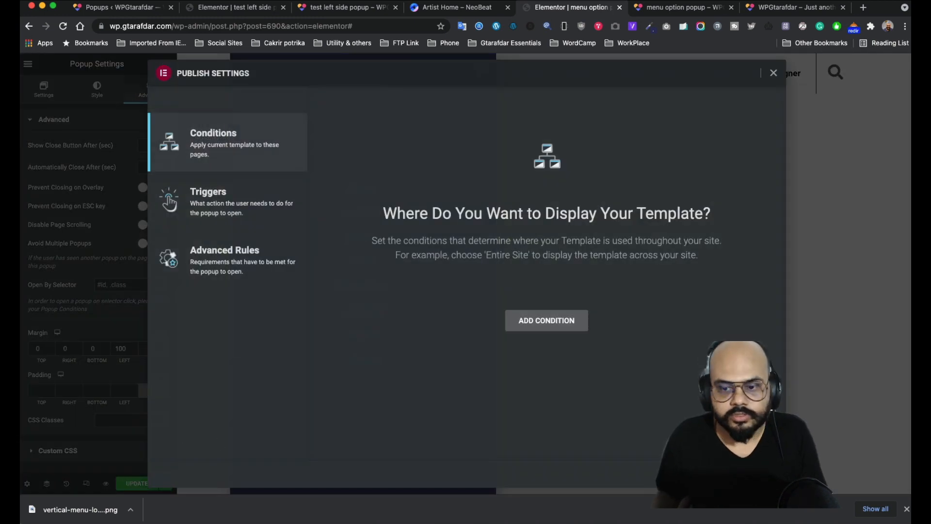
pyautogui.click(749, 474)
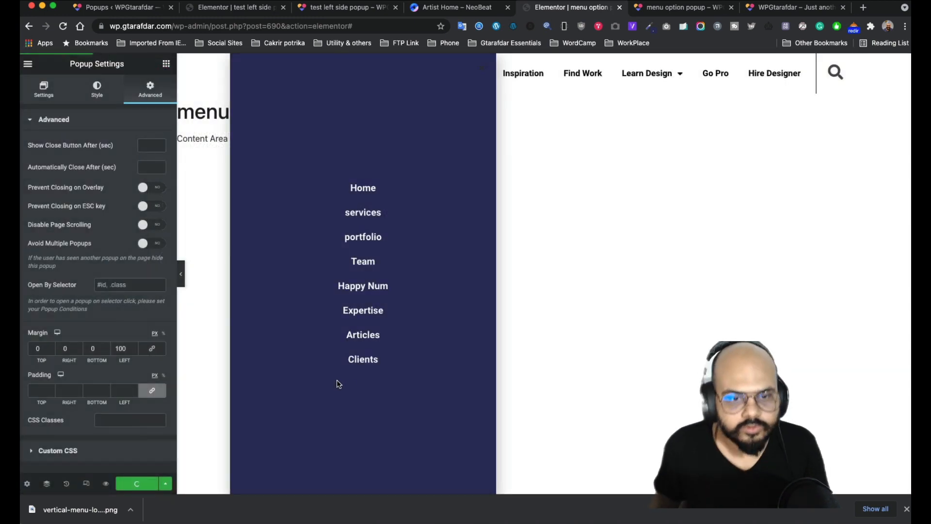
pyautogui.click(689, 9)
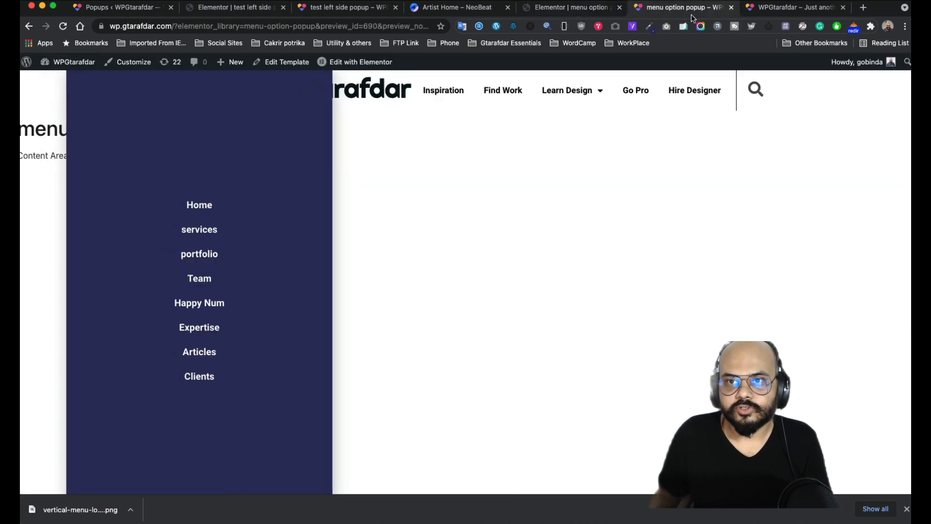
# - On the live site, toggle the navy menu popup with the sidebar hamburger and follow the Home link
pyautogui.click(795, 7)
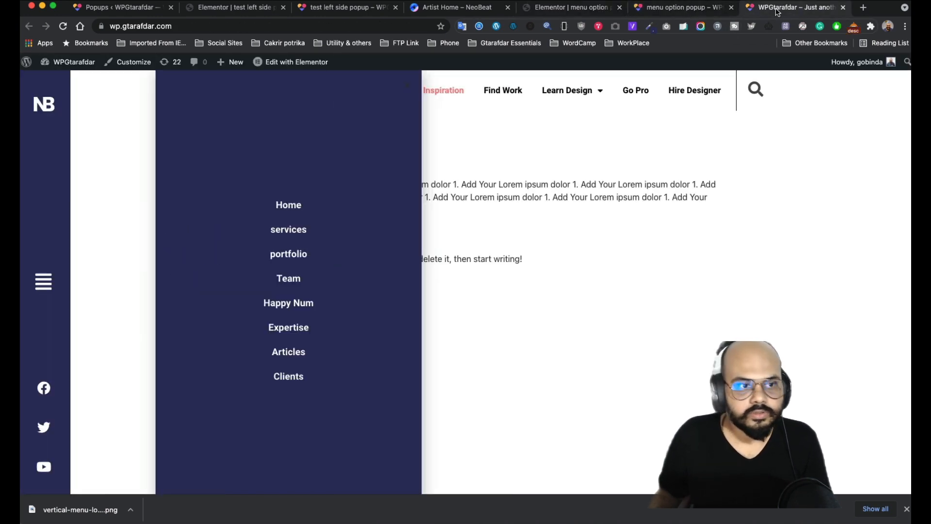
pyautogui.click(43, 288)
pyautogui.click(43, 289)
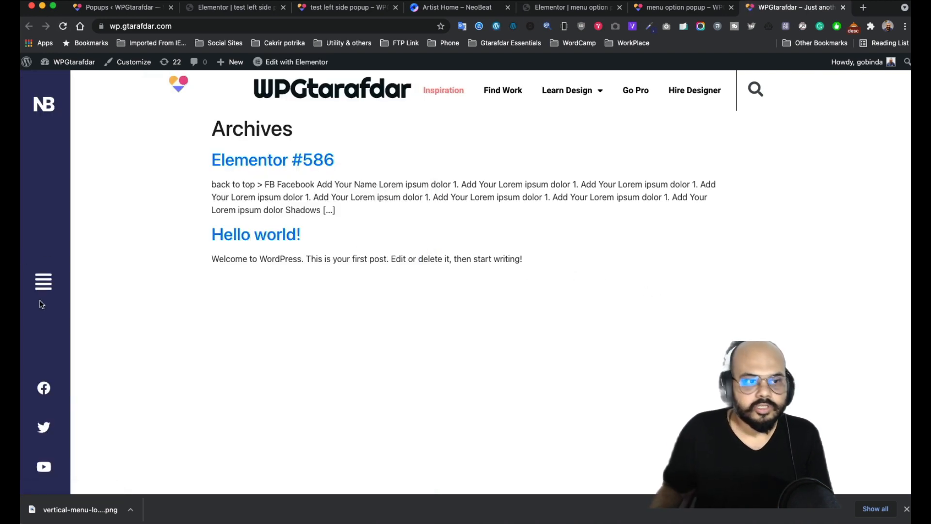
pyautogui.click(43, 282)
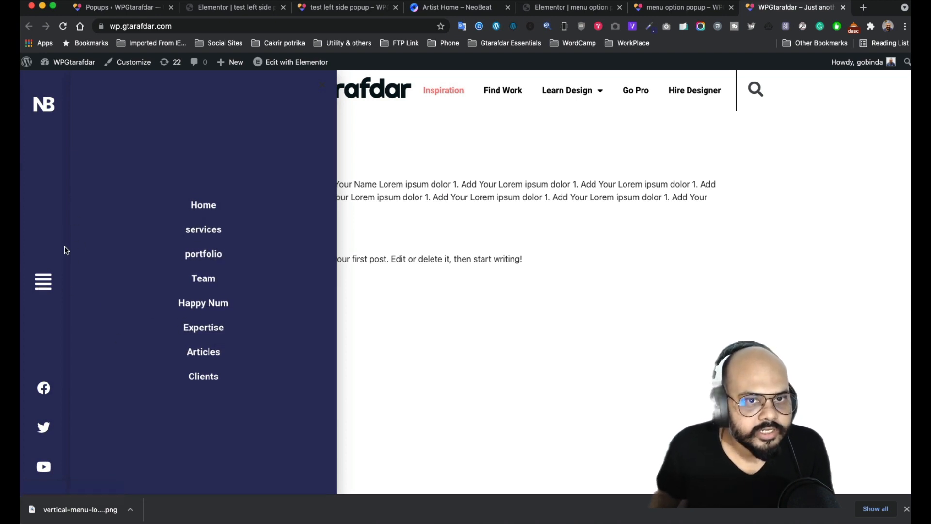
pyautogui.click(43, 282)
pyautogui.click(44, 282)
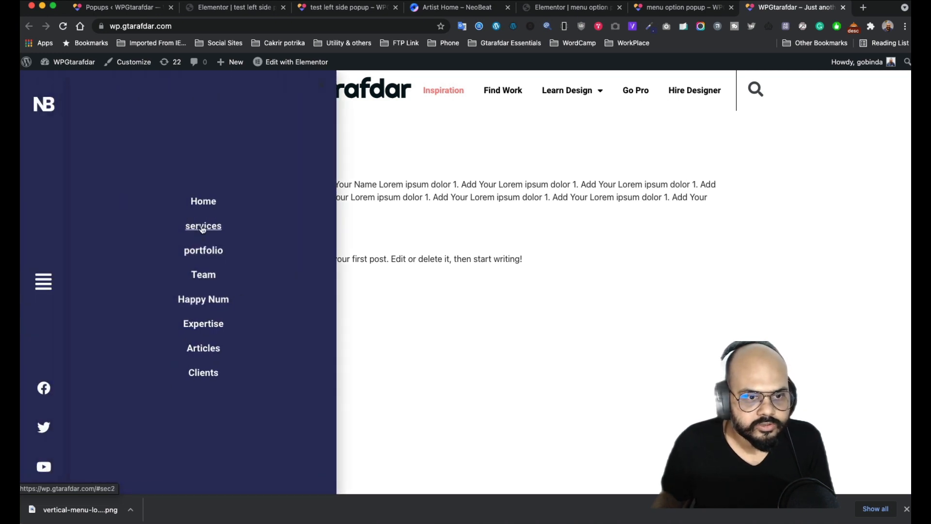
pyautogui.click(208, 203)
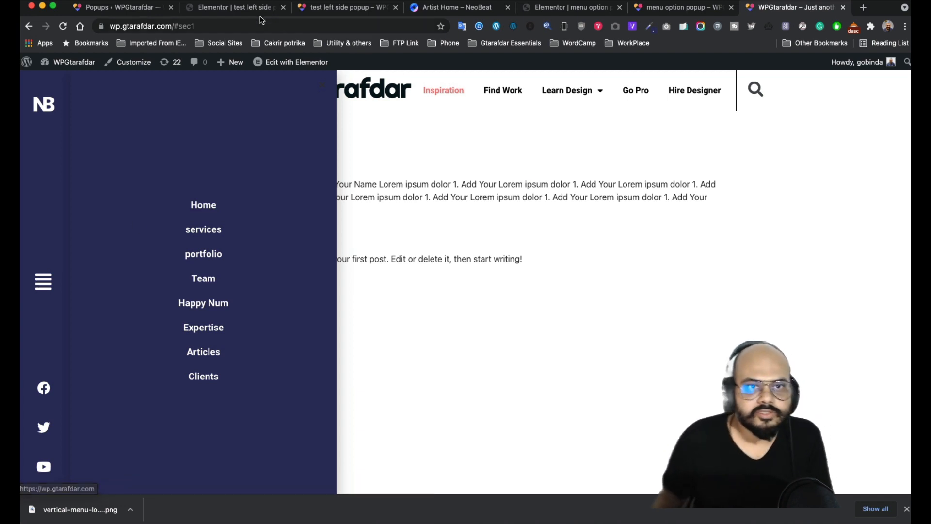
pyautogui.click(235, 6)
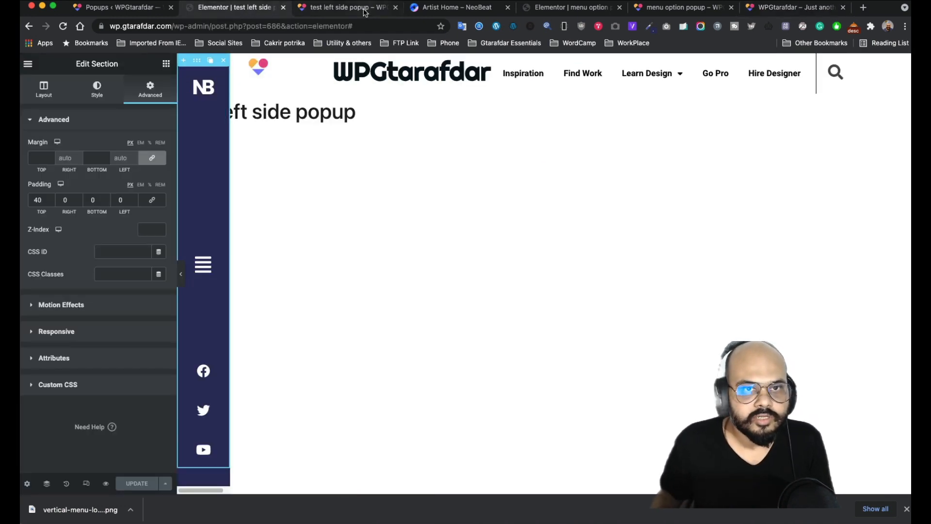
# - Reset the menu popup's box shadow, raise its left margin to 105 px and save
pyautogui.click(542, 8)
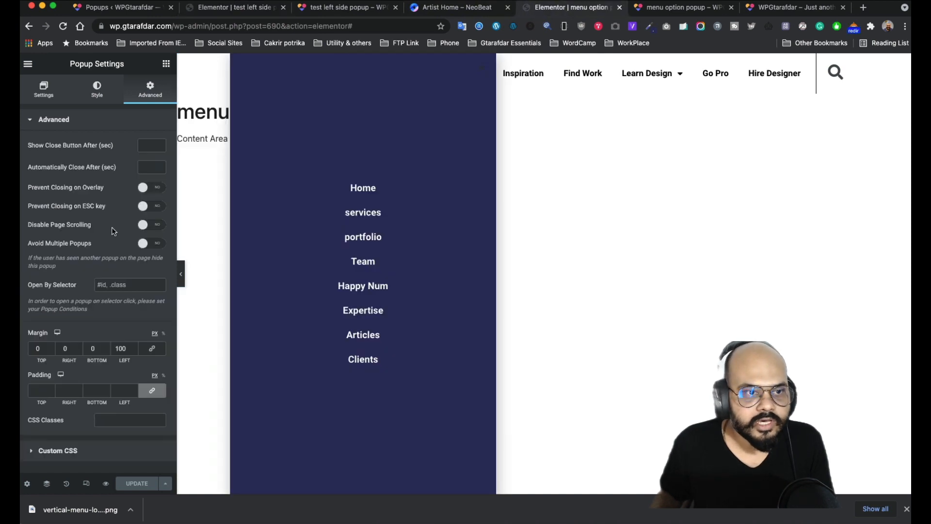
pyautogui.click(99, 87)
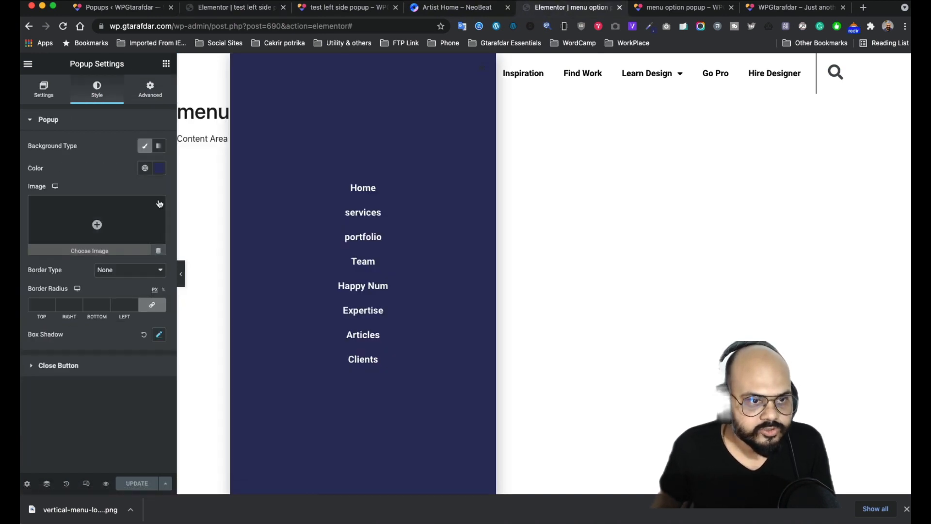
pyautogui.click(144, 334)
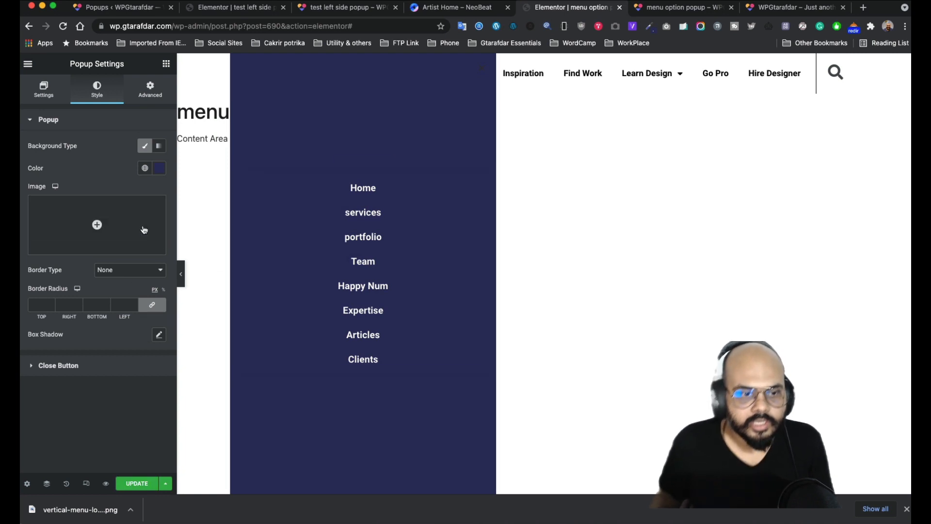
pyautogui.click(150, 92)
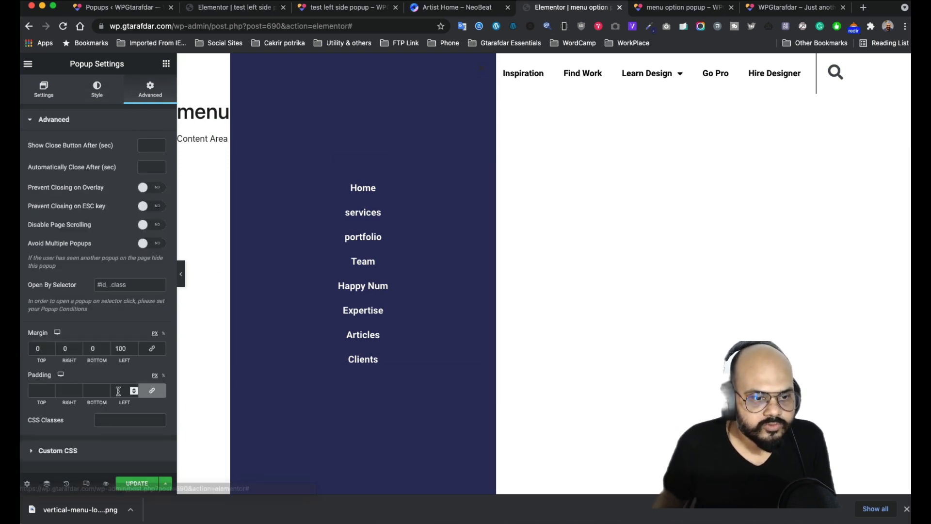
pyautogui.click(134, 346)
pyautogui.click(133, 346)
pyautogui.click(133, 346)
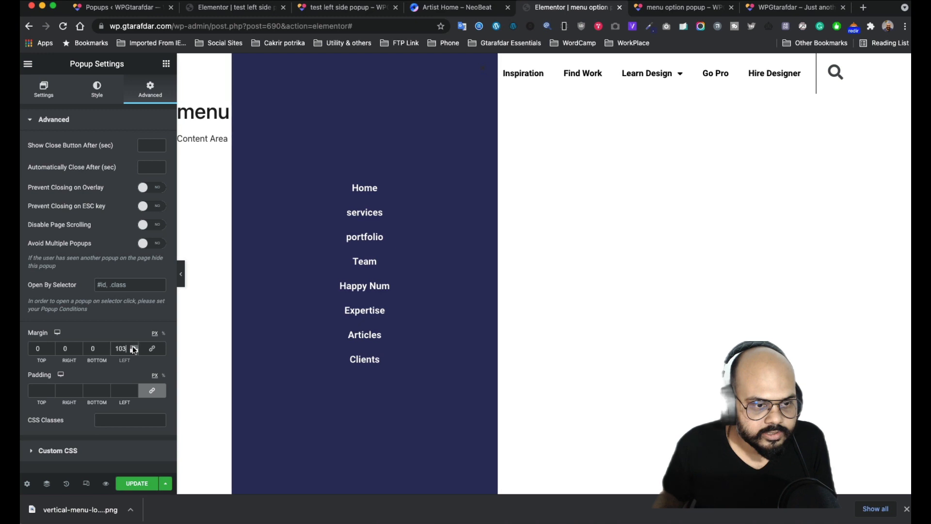
pyautogui.click(134, 346)
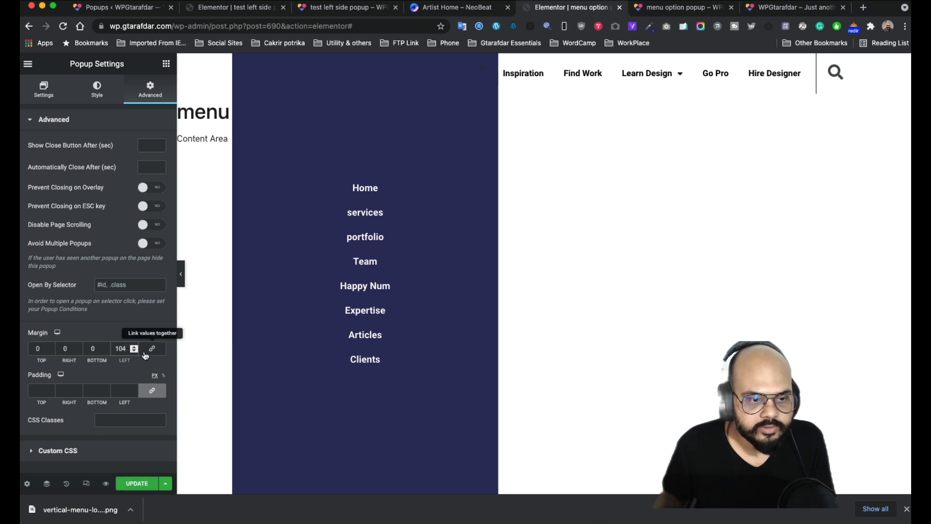
pyautogui.click(133, 346)
pyautogui.click(132, 483)
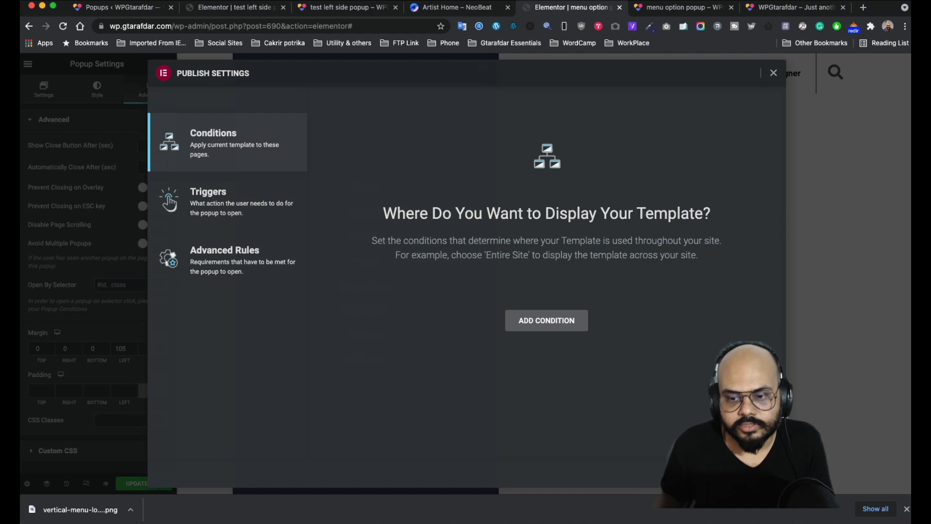
pyautogui.click(704, 473)
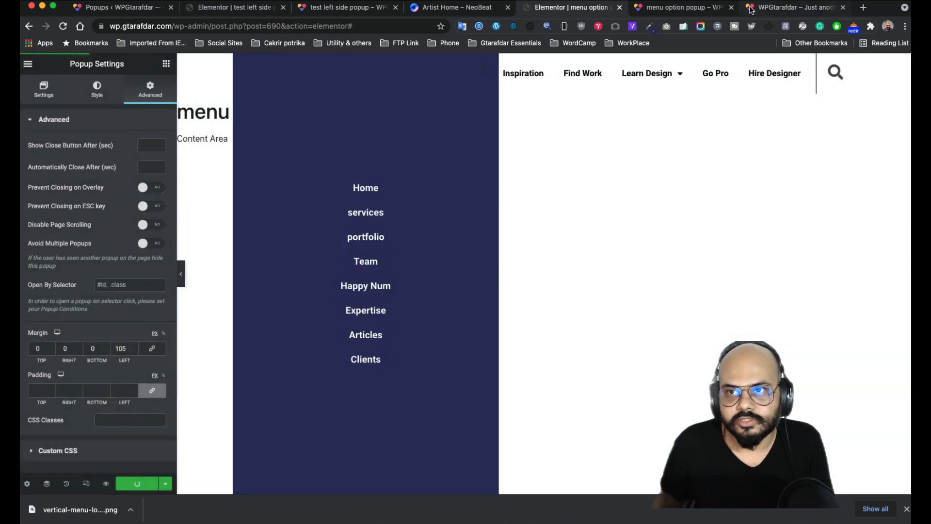
# - Open the menu popup from the live site's sidebar hamburger, then go back to its editor
pyautogui.click(776, 8)
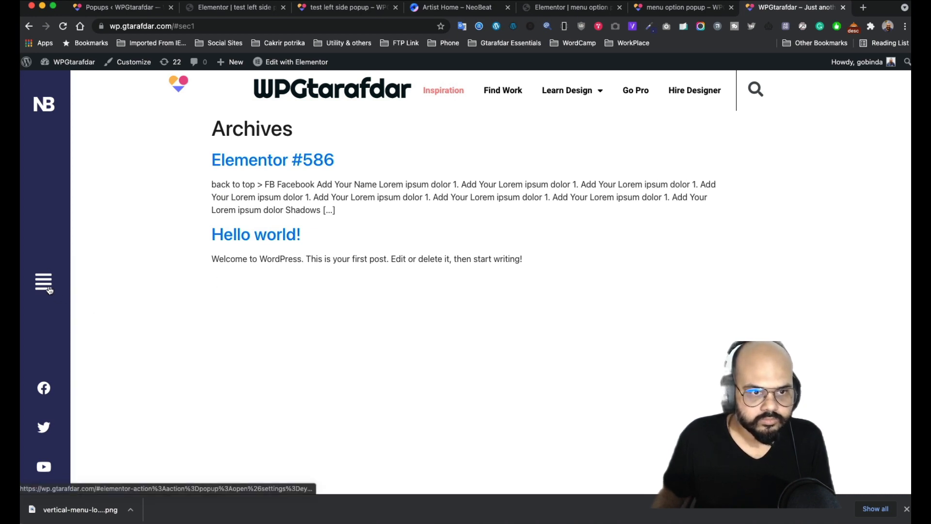
pyautogui.click(48, 287)
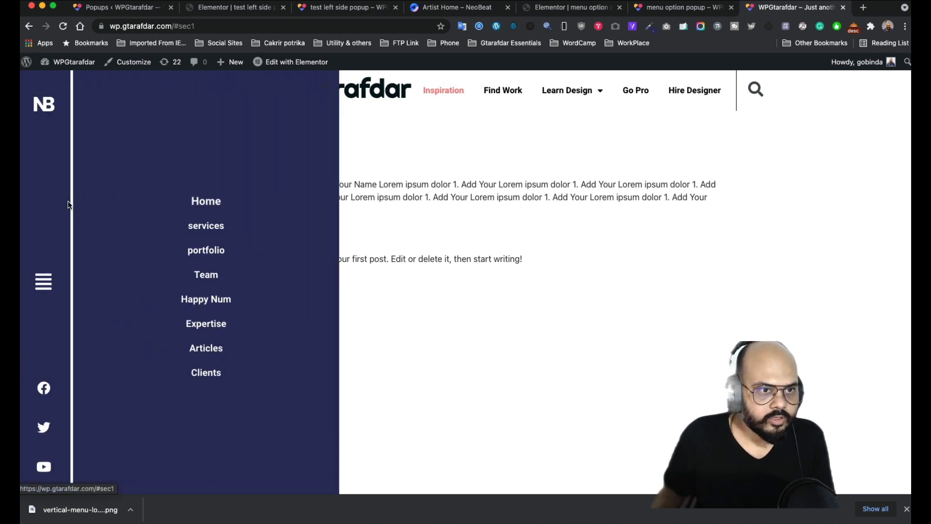
pyautogui.click(659, 9)
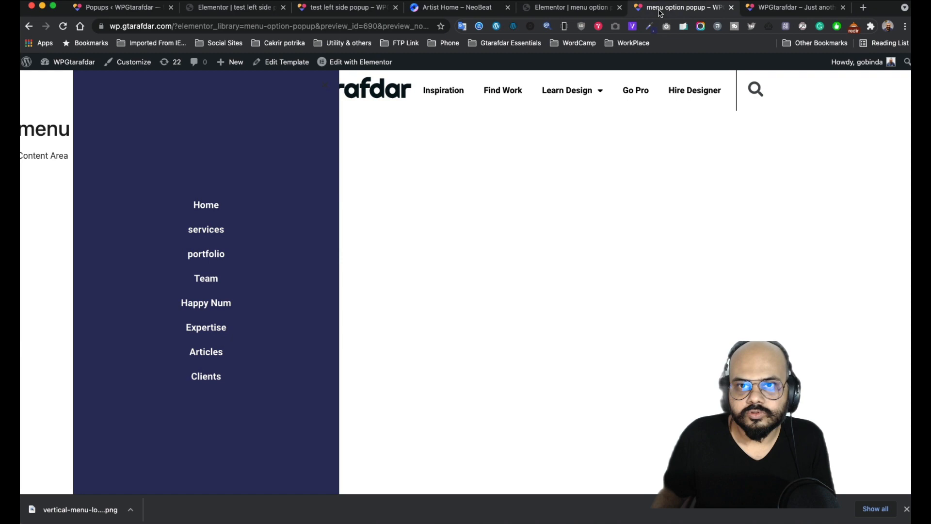
pyautogui.click(555, 9)
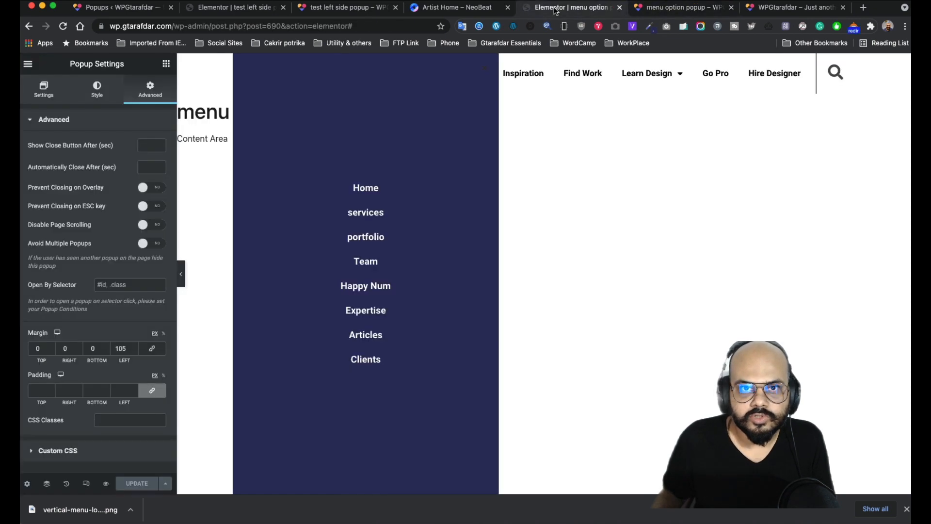
# - Bring the popup's left margin back down to 100 and save the popup
pyautogui.click(133, 351)
pyautogui.click(133, 350)
pyautogui.click(133, 351)
pyautogui.click(133, 350)
pyautogui.click(133, 350)
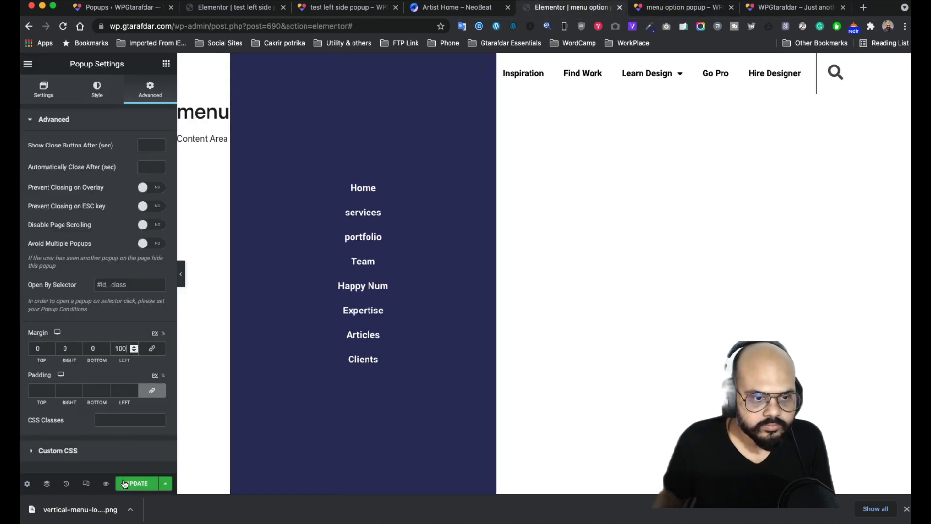
pyautogui.click(127, 483)
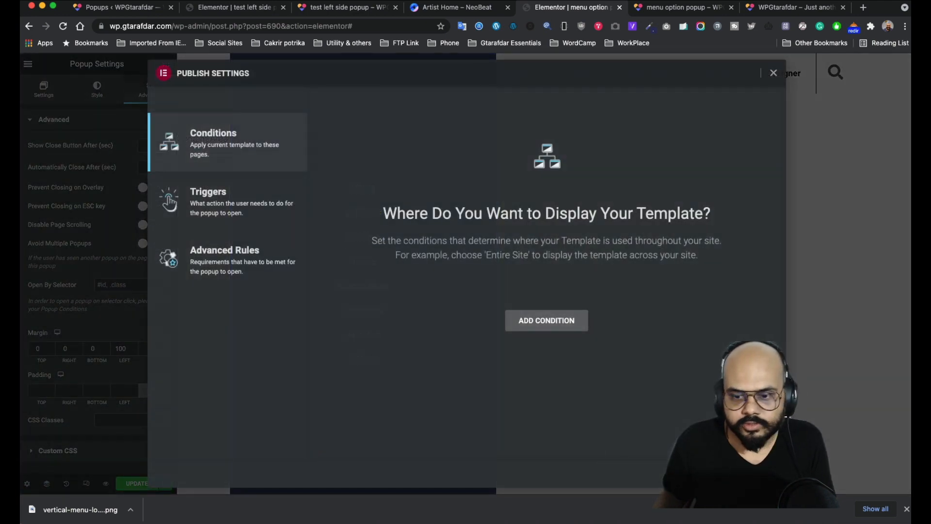
pyautogui.click(711, 472)
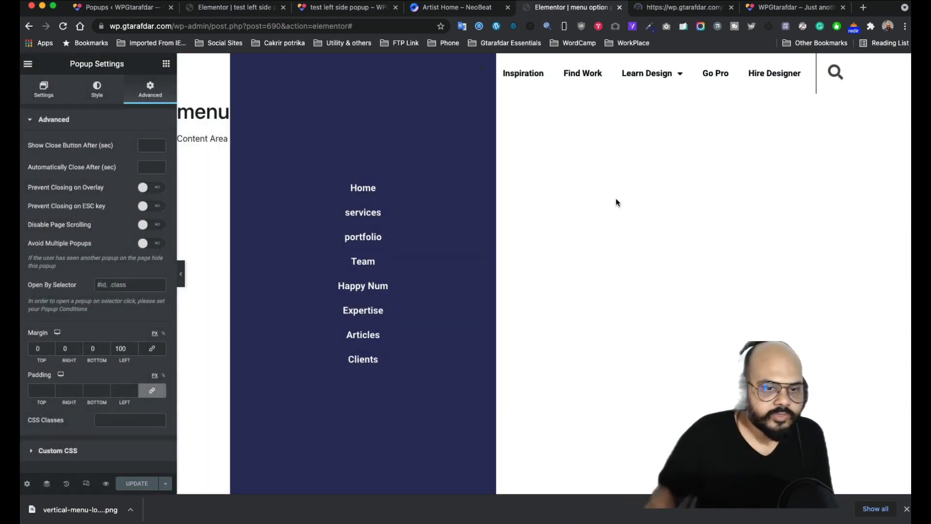
# - Reload the live site, toggle the menu popup several times, then switch to the NeoBeat demo
pyautogui.click(673, 11)
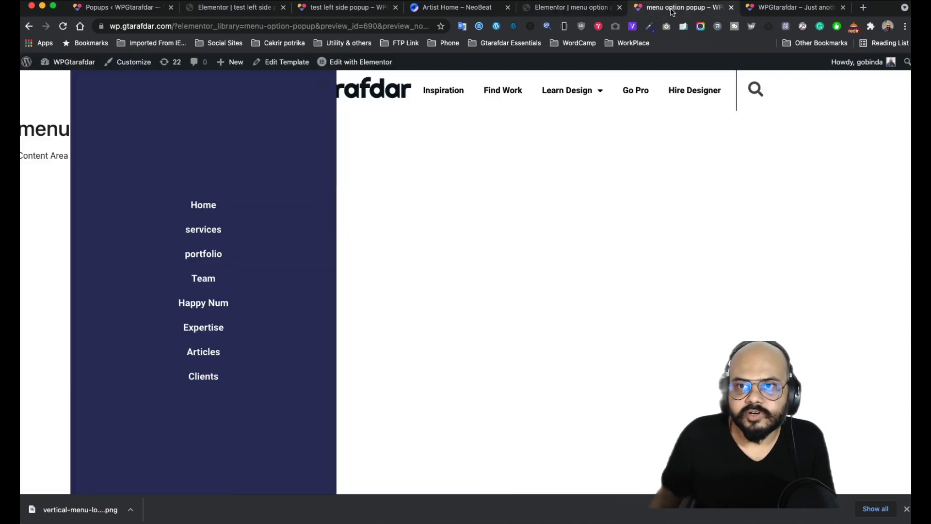
pyautogui.click(786, 6)
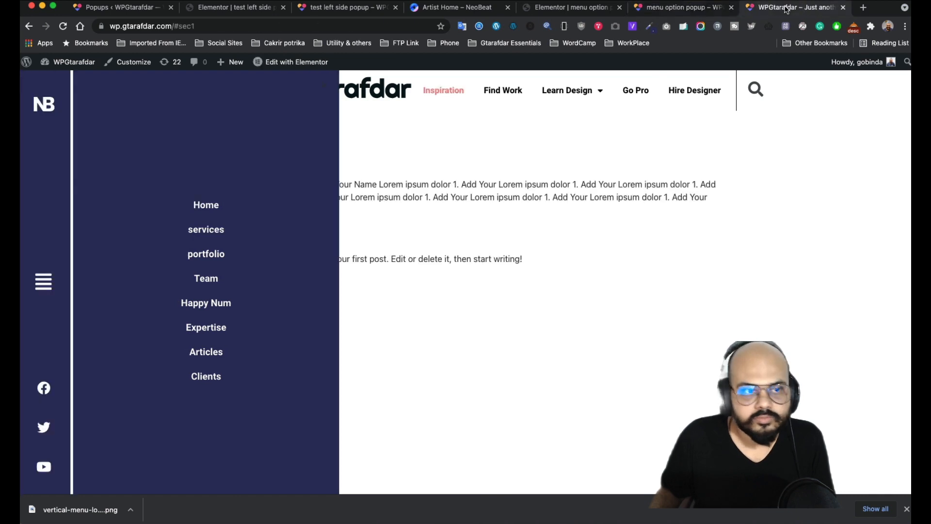
pyautogui.click(63, 29)
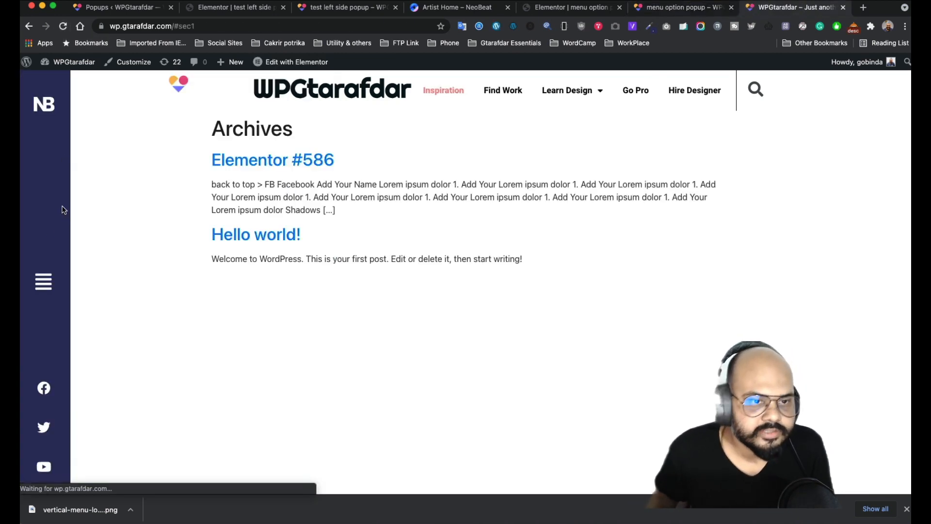
pyautogui.click(43, 282)
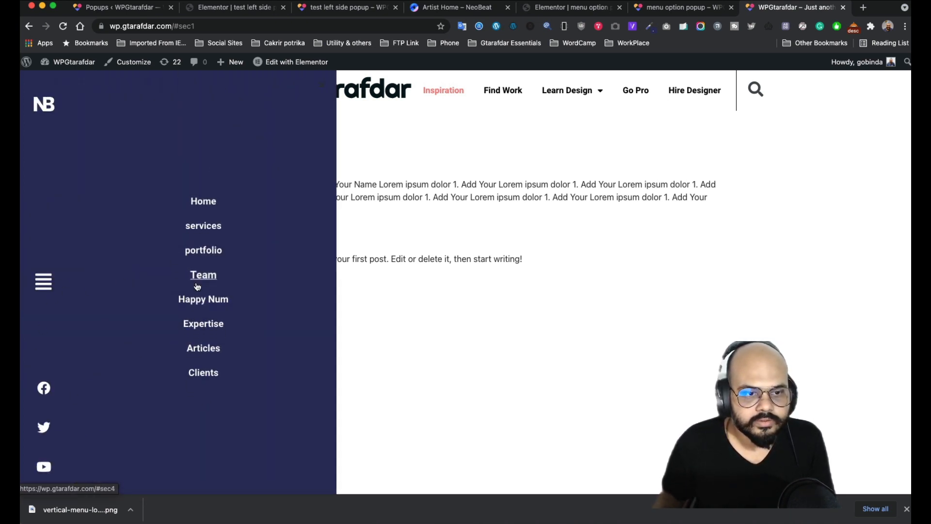
pyautogui.click(43, 280)
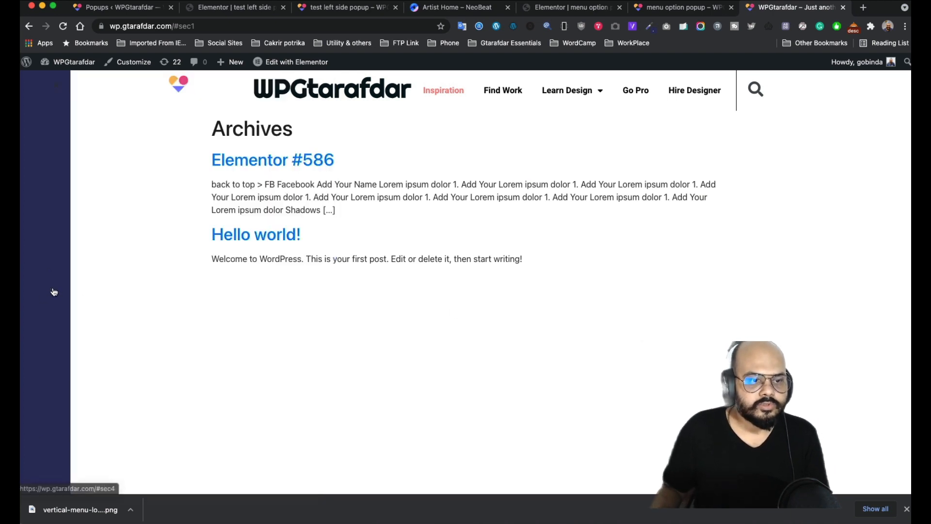
pyautogui.click(51, 289)
pyautogui.click(50, 288)
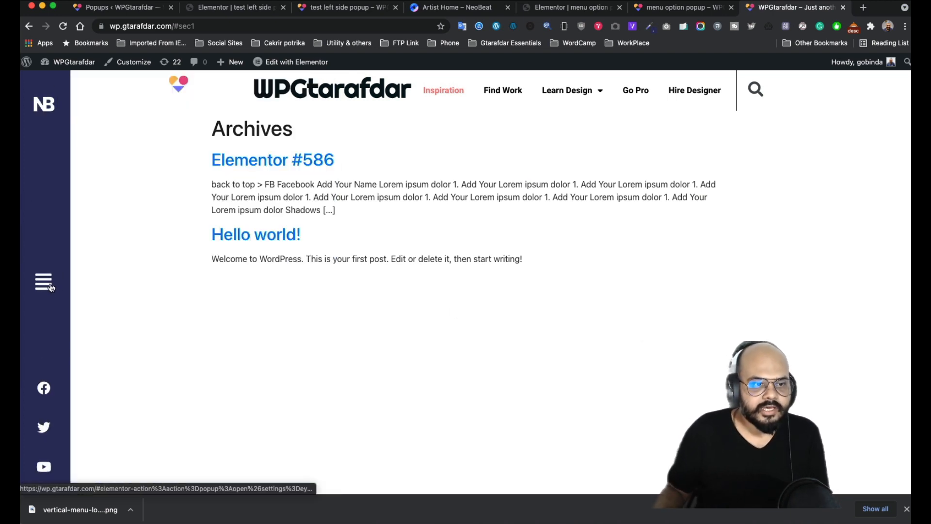
pyautogui.click(51, 287)
pyautogui.click(51, 288)
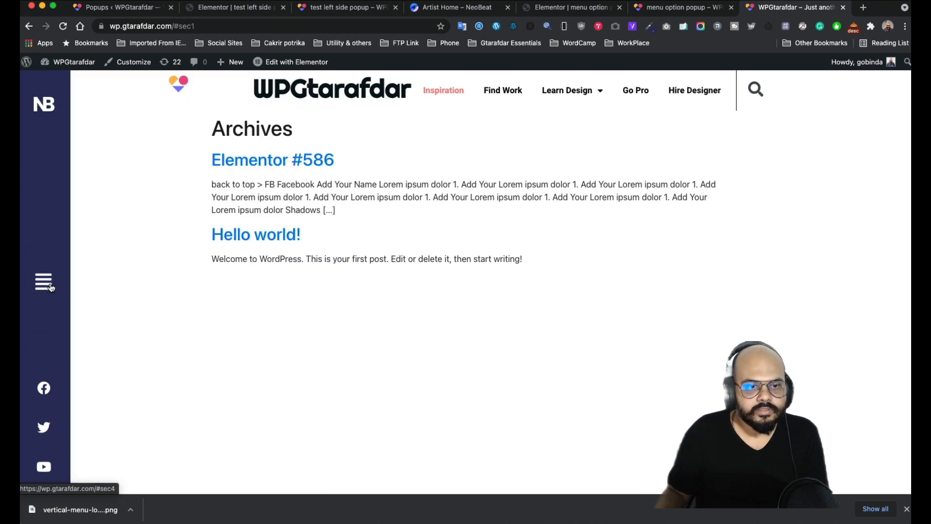
pyautogui.click(51, 288)
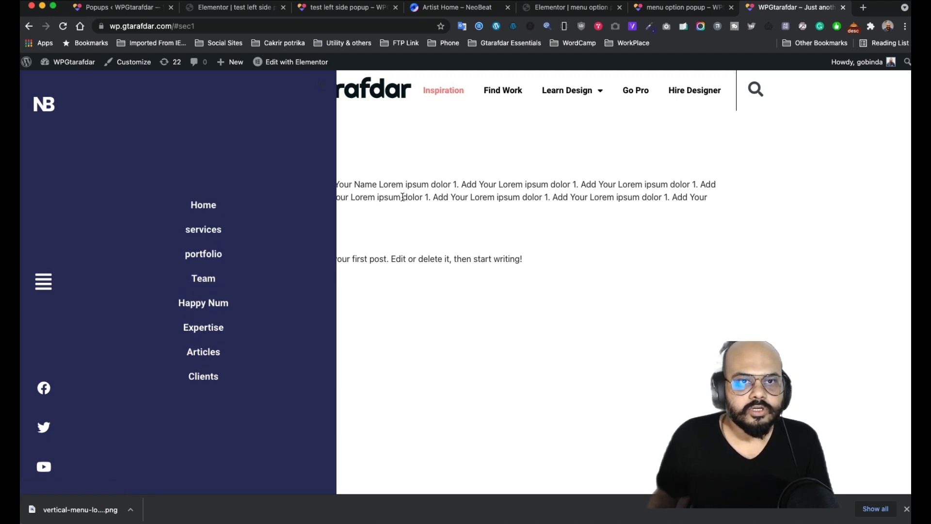
pyautogui.click(472, 12)
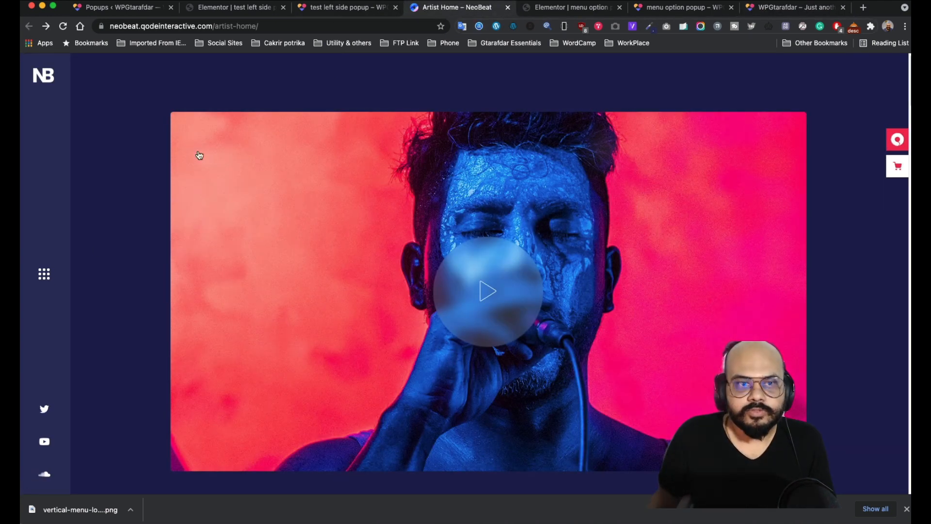
# - Open and close the NeoBeat demo's side menu, then return to the menu option popup editor
pyautogui.click(44, 275)
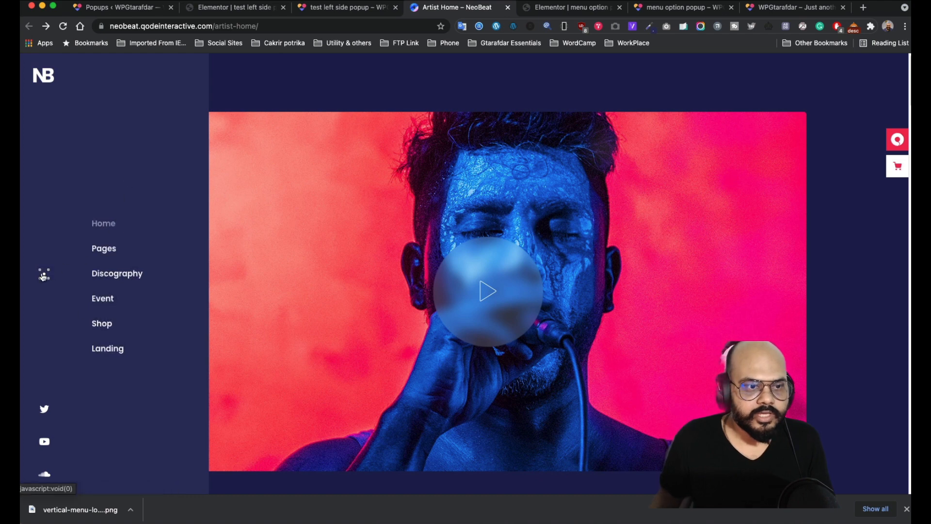
pyautogui.click(43, 275)
pyautogui.click(336, 14)
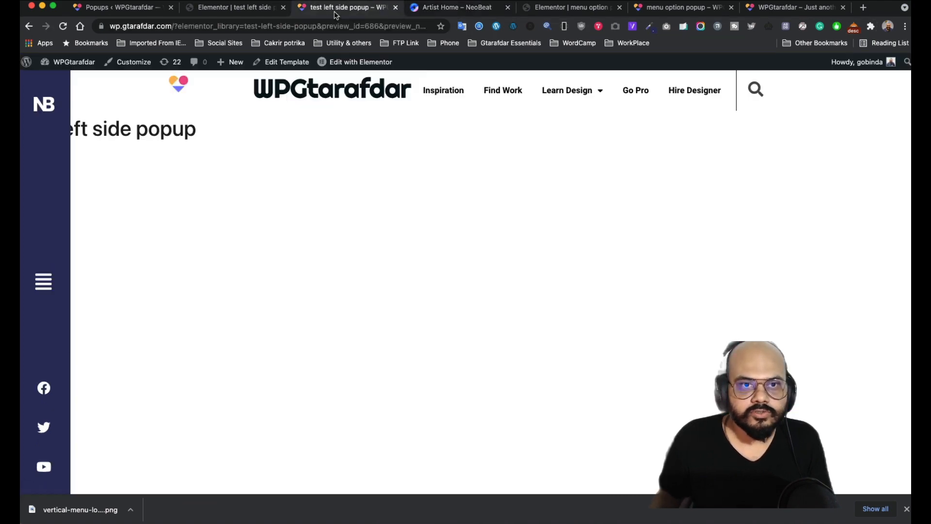
pyautogui.click(235, 9)
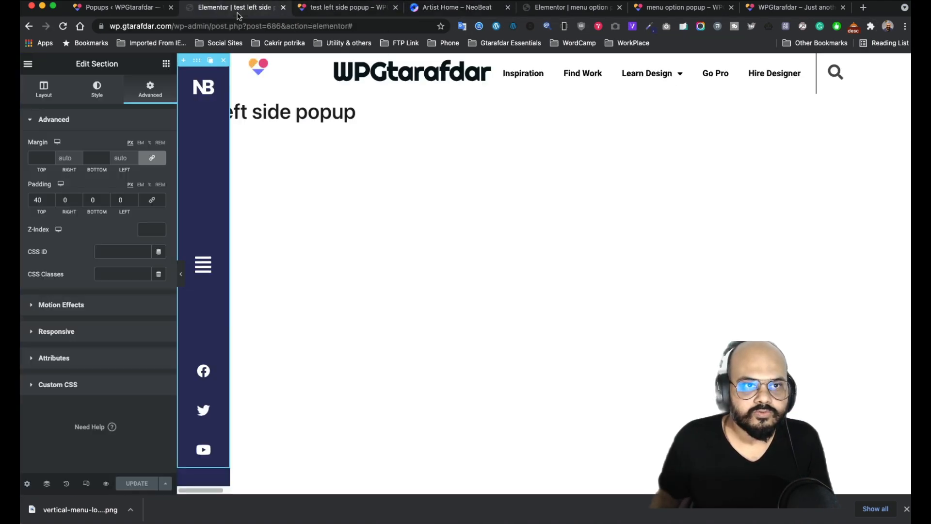
pyautogui.click(555, 11)
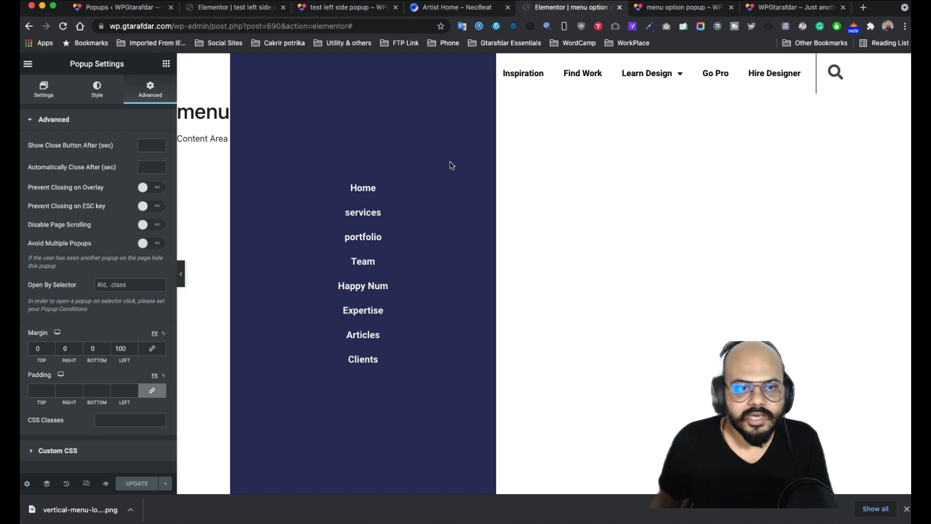
# - Set the popup width to 400 px and save the popup
pyautogui.click(96, 89)
pyautogui.click(36, 93)
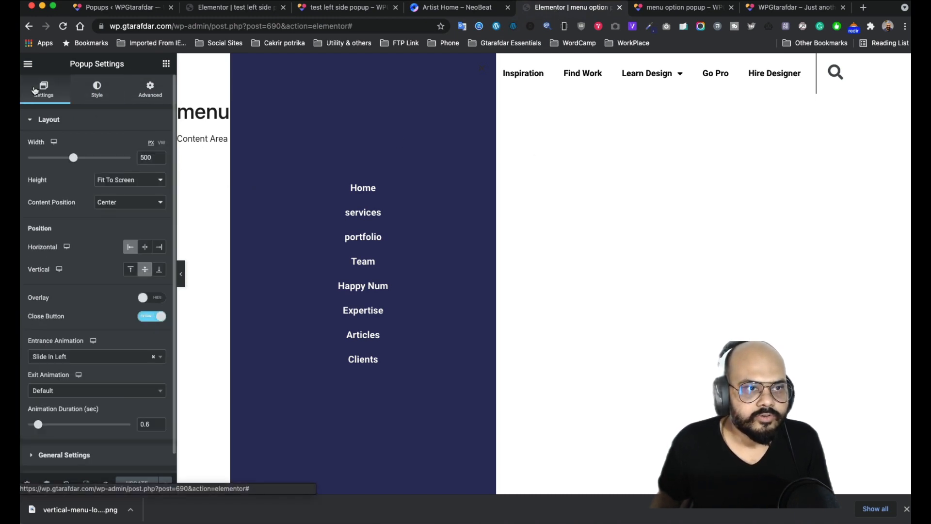
pyautogui.moveTo(73, 159); pyautogui.dragTo(62, 160)
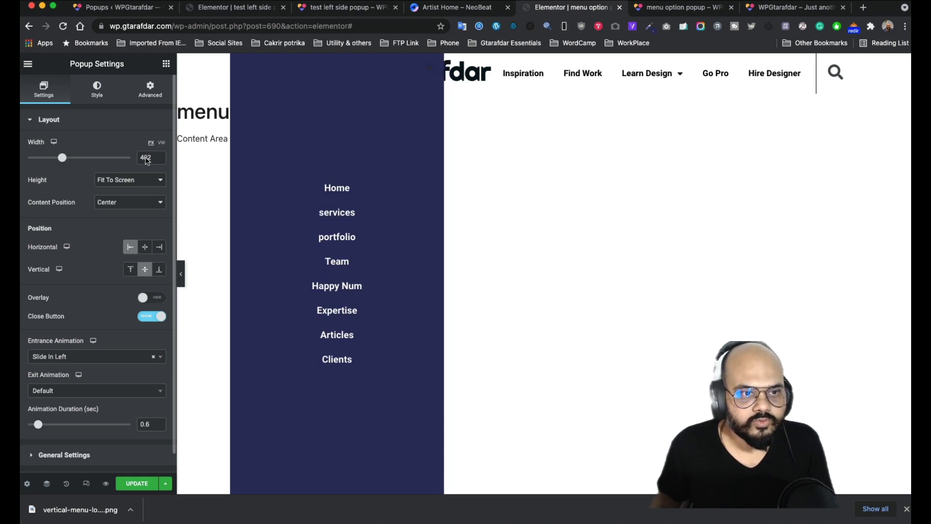
pyautogui.click(157, 160)
pyautogui.click(157, 160)
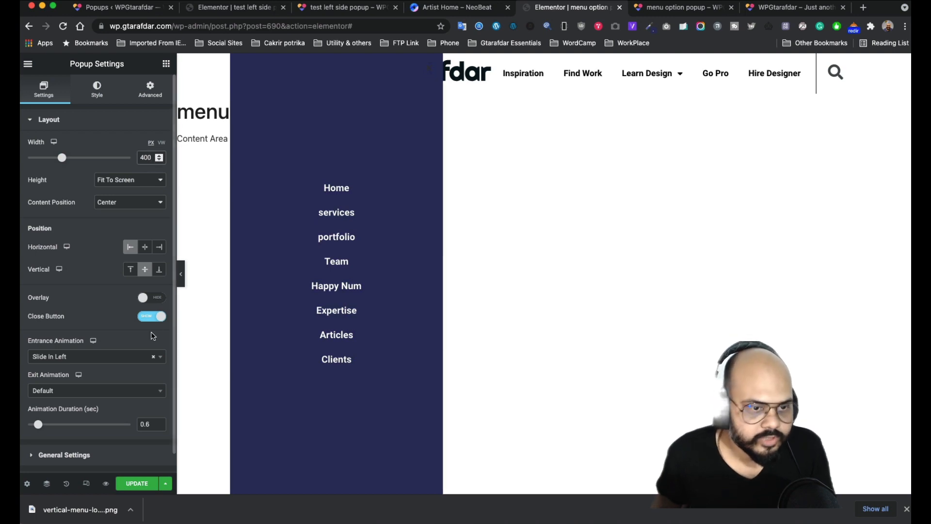
pyautogui.click(137, 483)
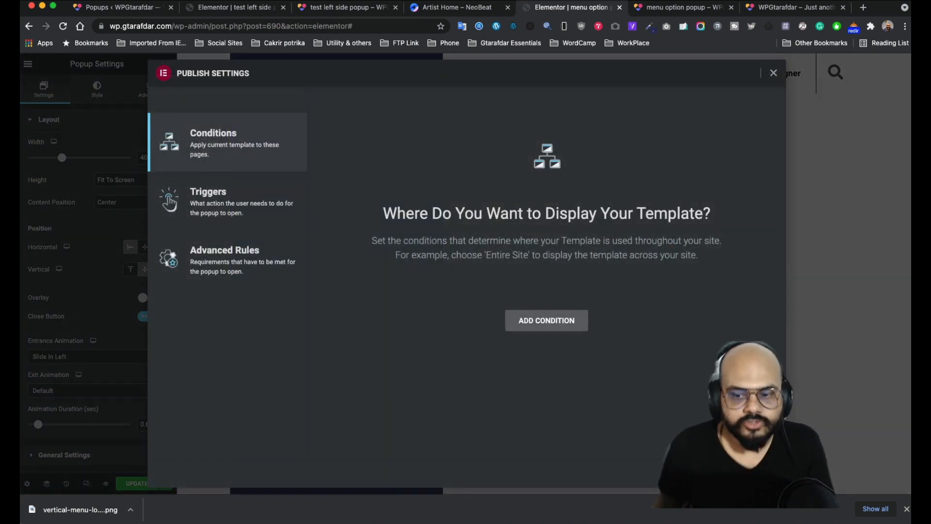
pyautogui.click(708, 472)
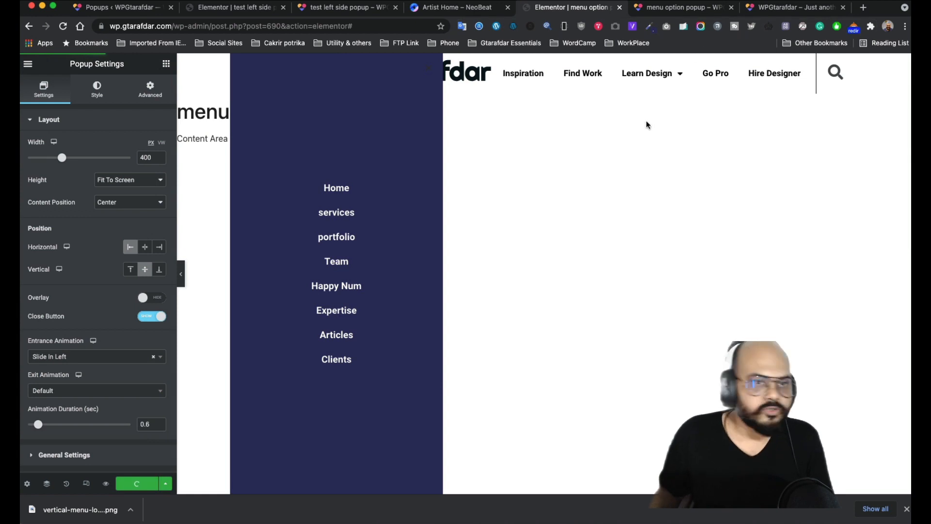
# - Reload the live site and toggle the navy menu popup open and closed from the sidebar
pyautogui.click(681, 8)
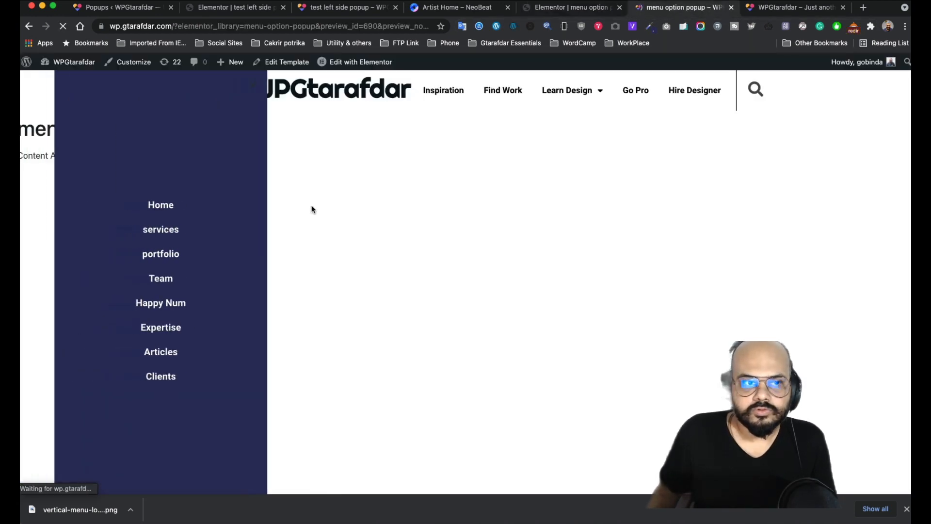
pyautogui.click(773, 11)
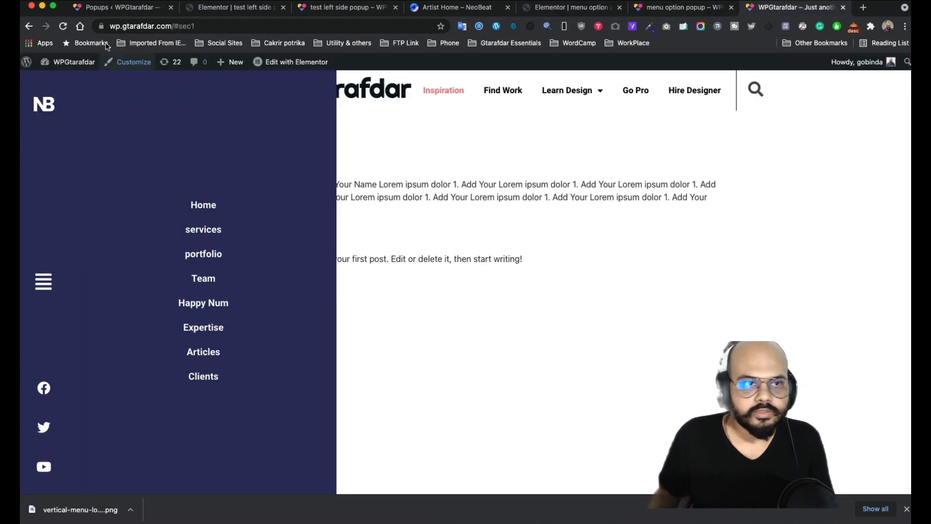
pyautogui.click(63, 27)
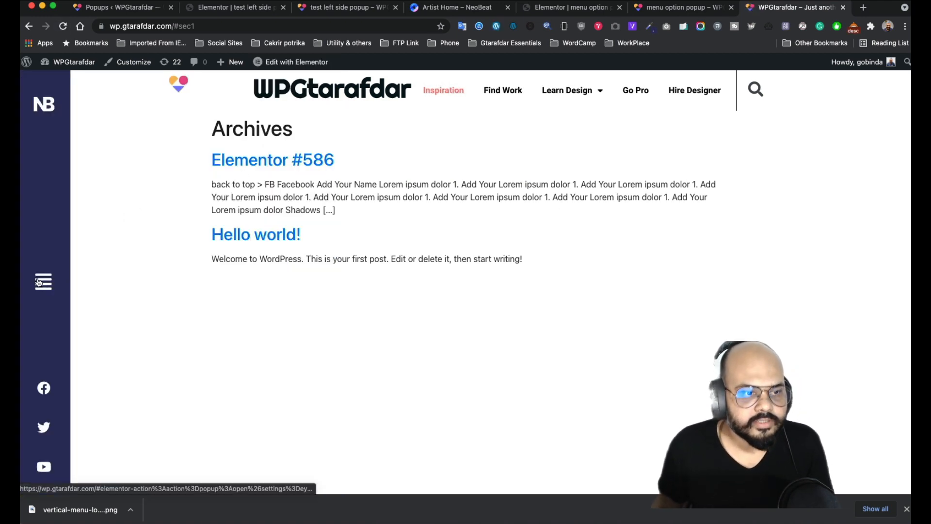
pyautogui.click(43, 284)
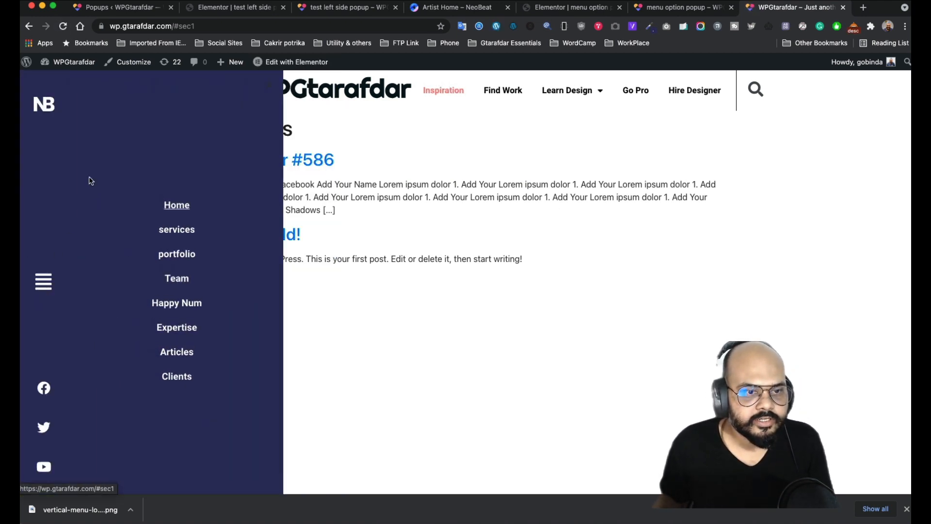
pyautogui.click(48, 287)
pyautogui.click(48, 288)
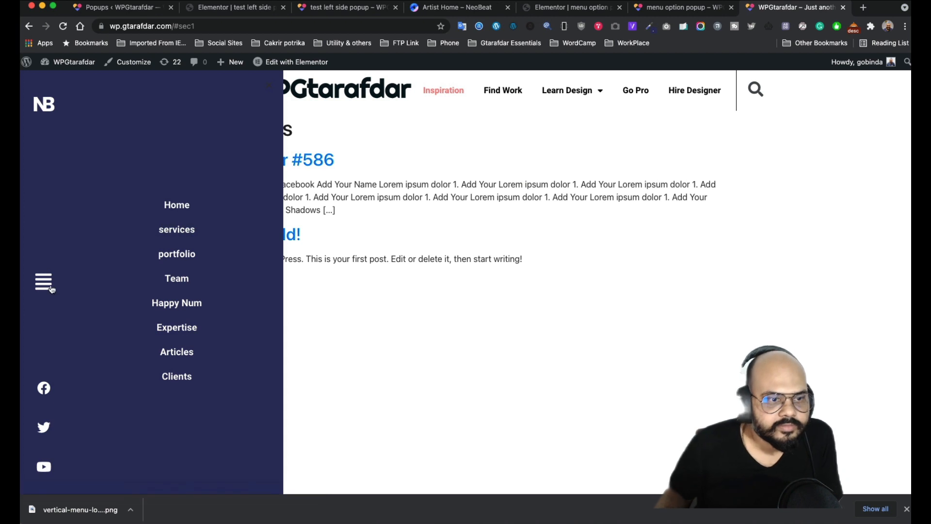
pyautogui.click(49, 286)
pyautogui.click(48, 285)
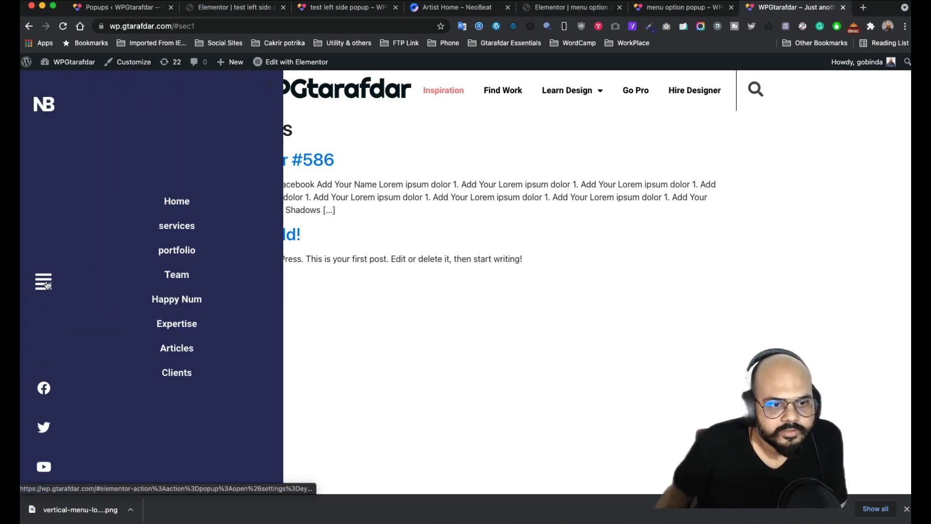
pyautogui.click(48, 285)
pyautogui.click(48, 285)
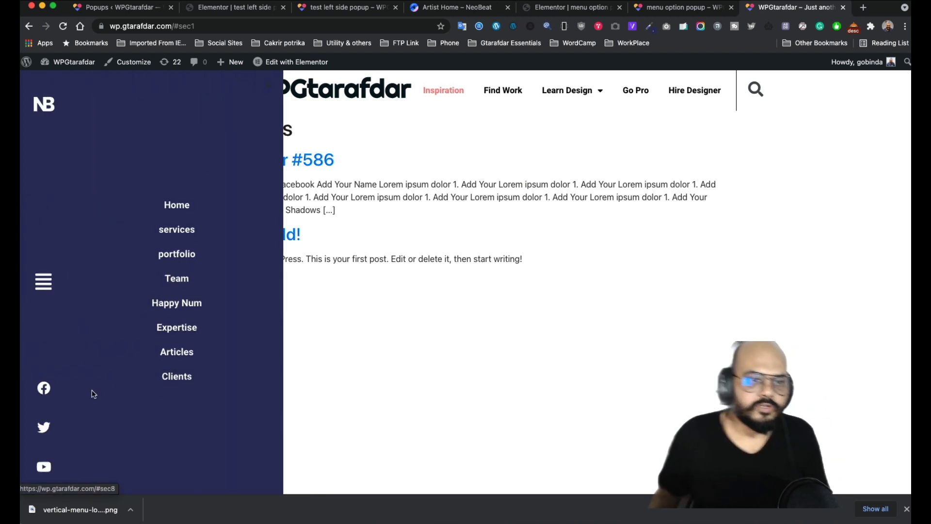
pyautogui.click(53, 292)
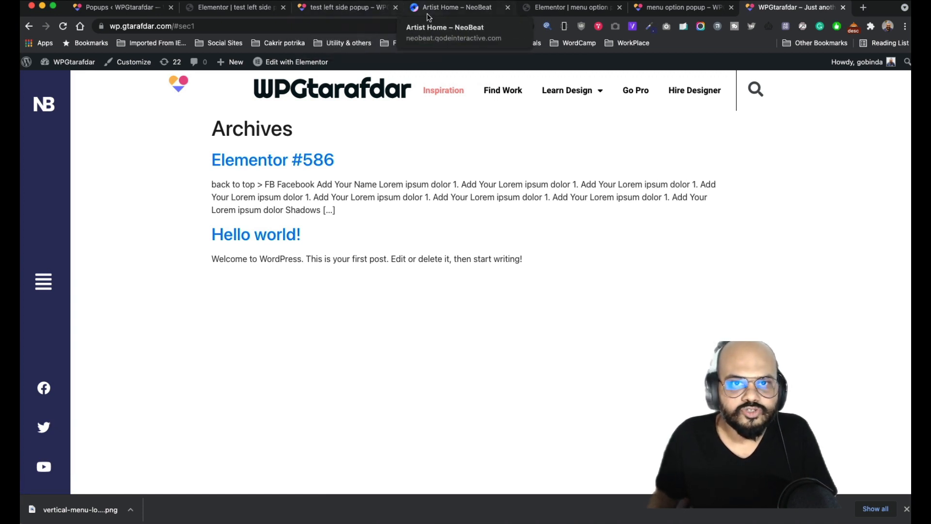
# - From Pages > All Pages, view Test Page on the live site in a new tab
pyautogui.click(145, 14)
pyautogui.moveTo(47, 149)
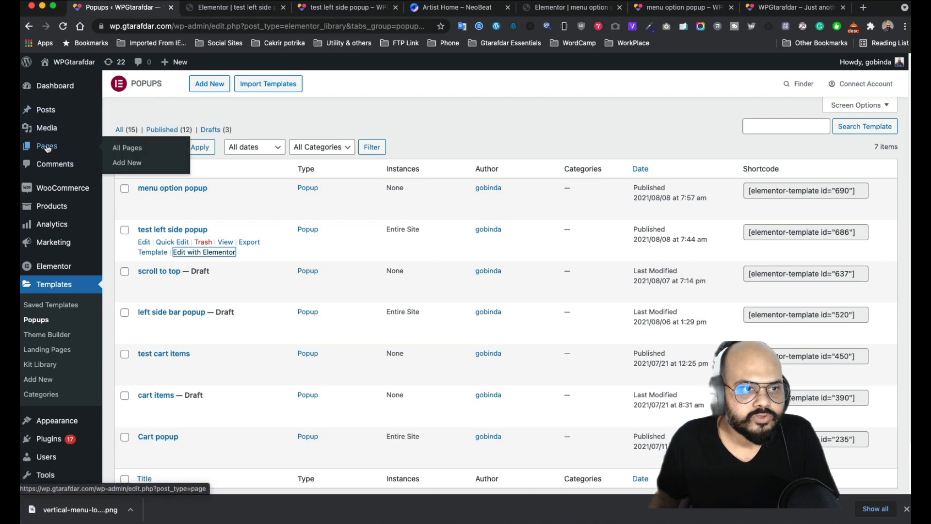
pyautogui.click(131, 152)
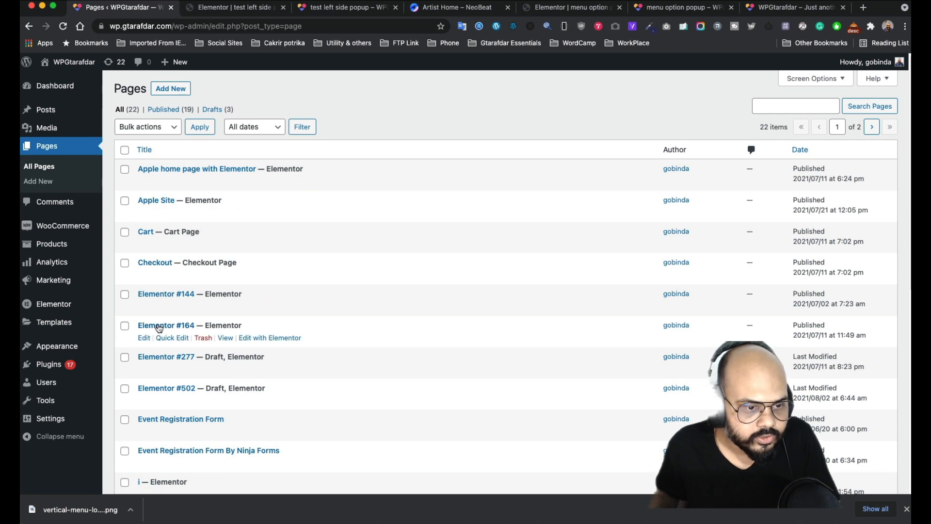
pyautogui.scroll(-1, 156, 326)
pyautogui.scroll(-6, 167, 238)
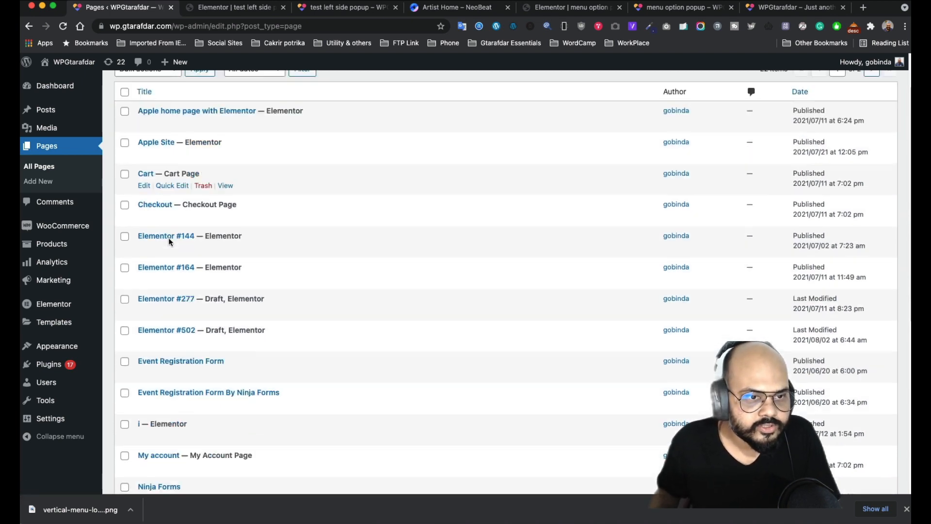
pyautogui.scroll(-2, 160, 297)
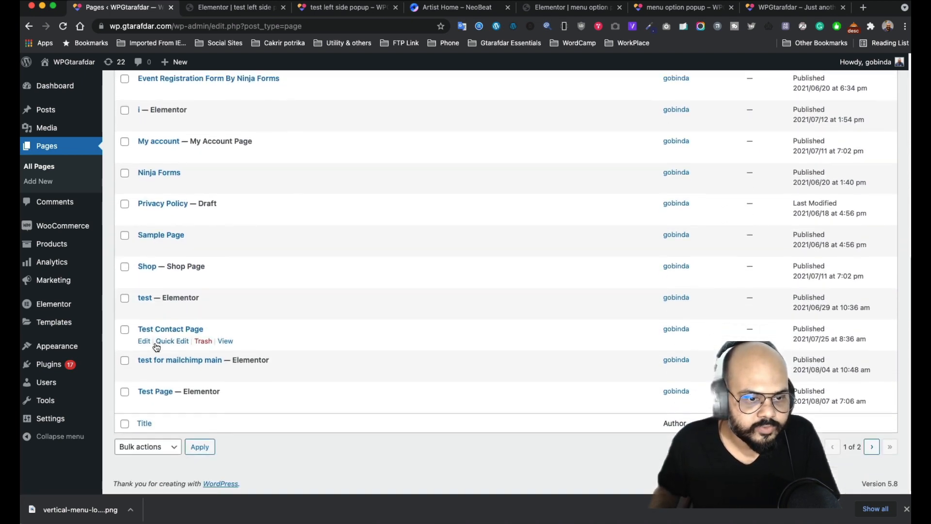
pyautogui.keyDown('super'); pyautogui.click(225, 403); pyautogui.keyUp('super')
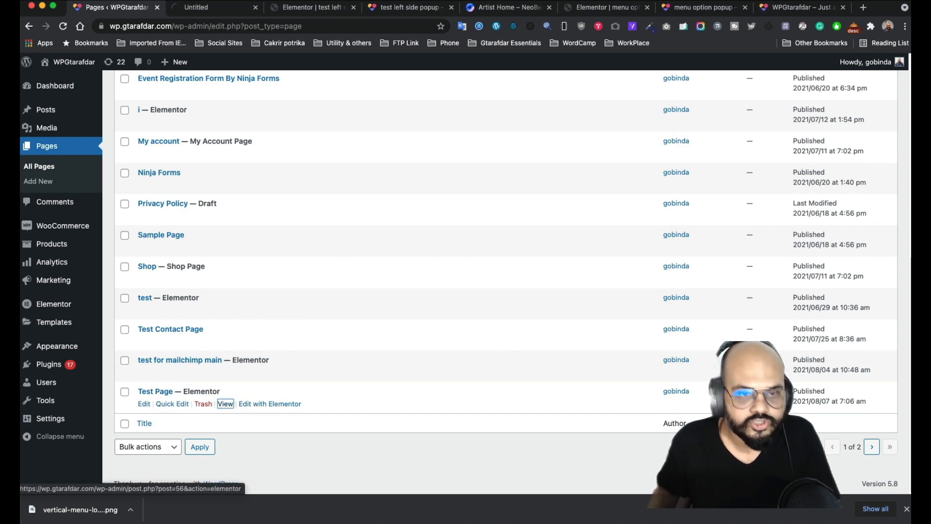
pyautogui.click(212, 14)
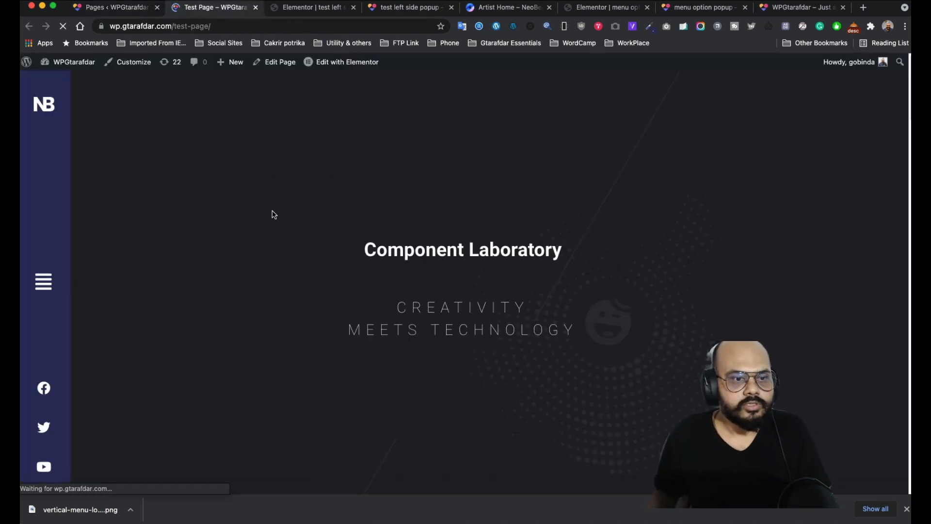
# - Scroll through the Test Page and open the menu popup from the sidebar hamburger
pyautogui.scroll(-14, 87, 163)
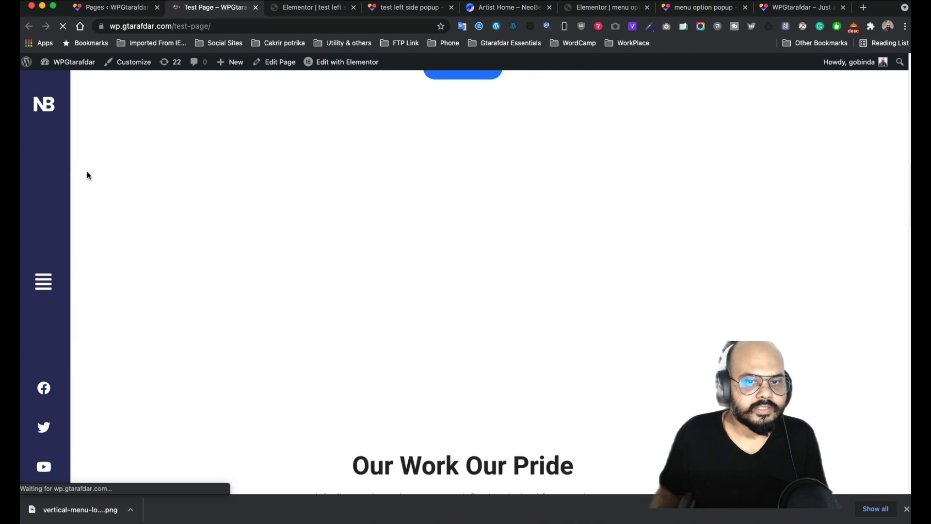
pyautogui.scroll(8, 87, 173)
pyautogui.scroll(-15, 88, 175)
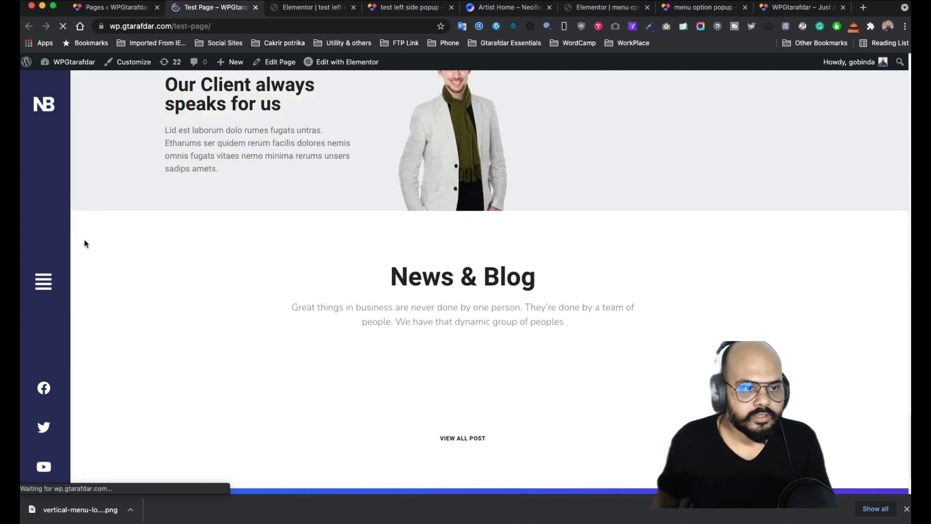
pyautogui.scroll(20, 78, 310)
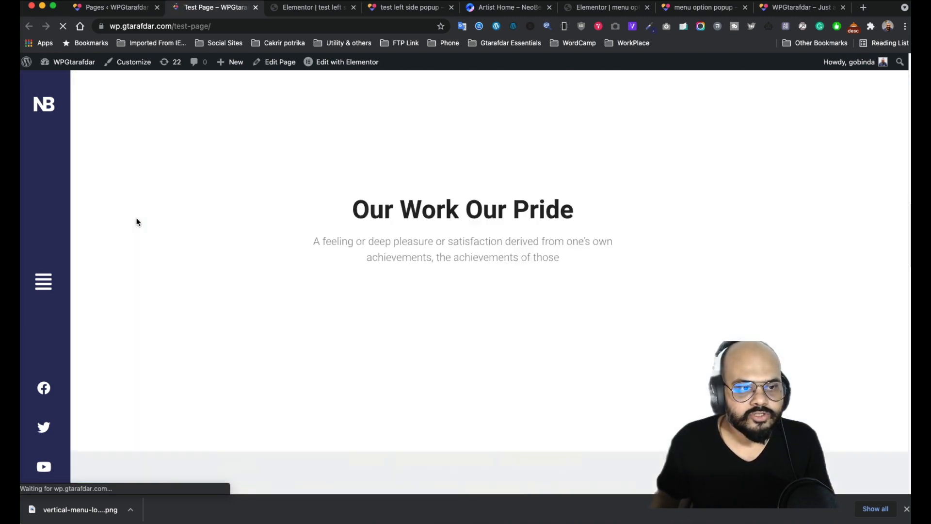
pyautogui.scroll(-10, 144, 237)
pyautogui.scroll(8, 143, 252)
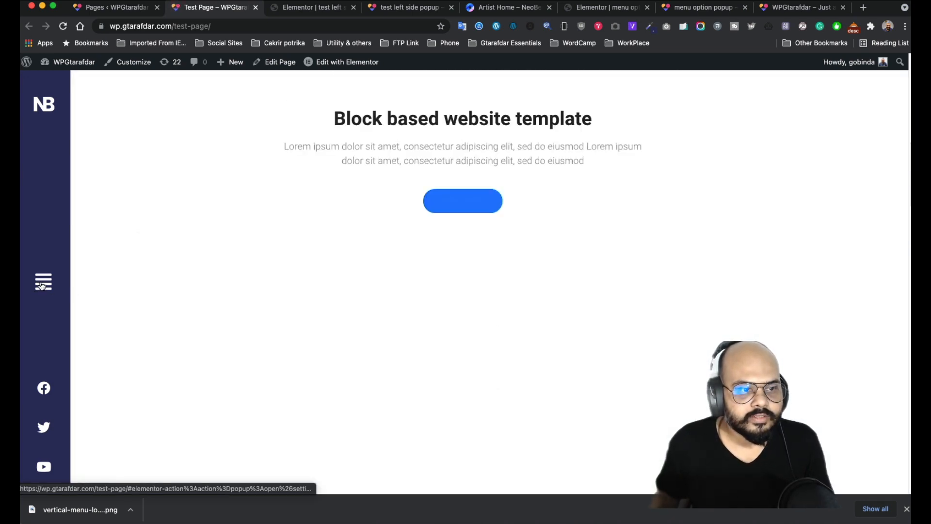
pyautogui.click(42, 286)
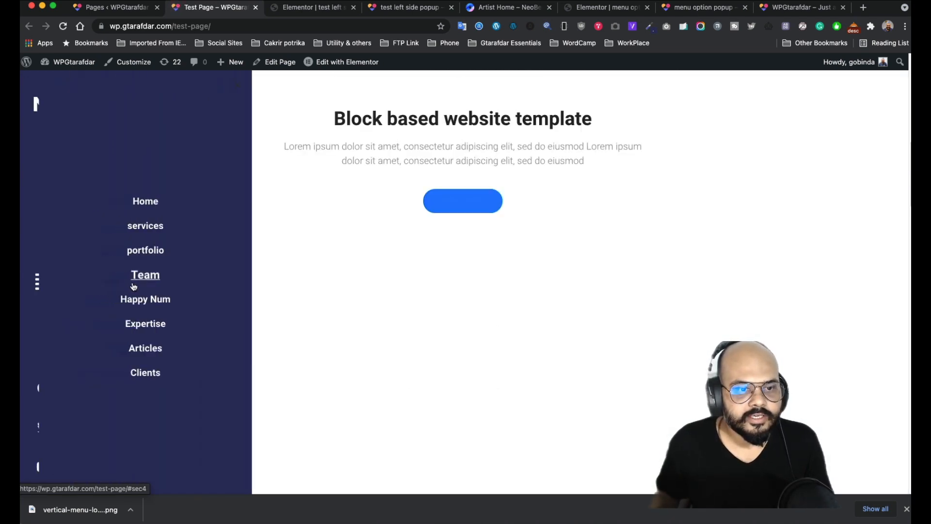
# - Follow the Home, portfolio and services links, then close and reopen the side menu
pyautogui.click(177, 205)
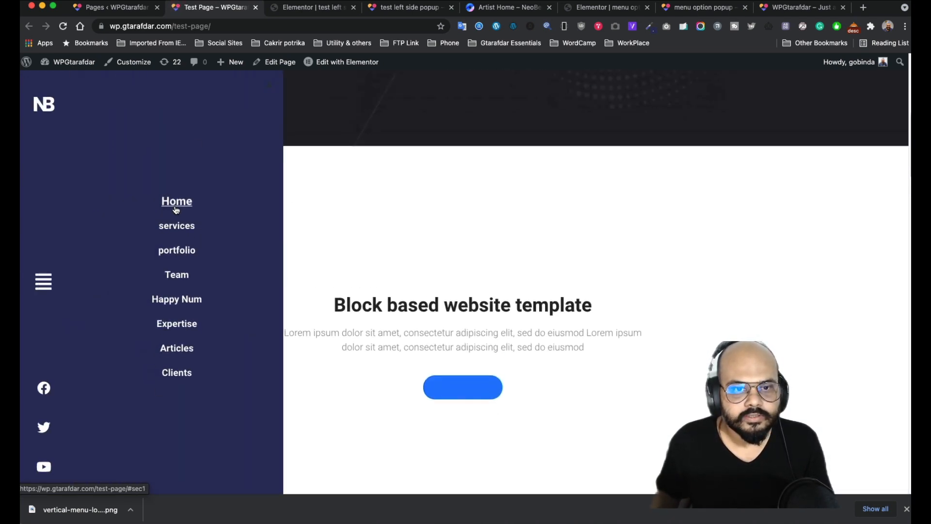
pyautogui.click(184, 257)
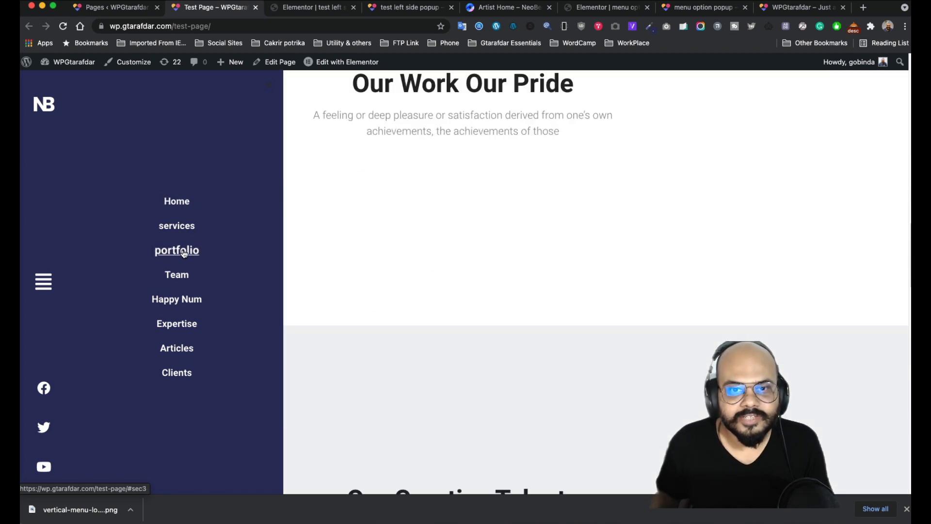
pyautogui.click(177, 306)
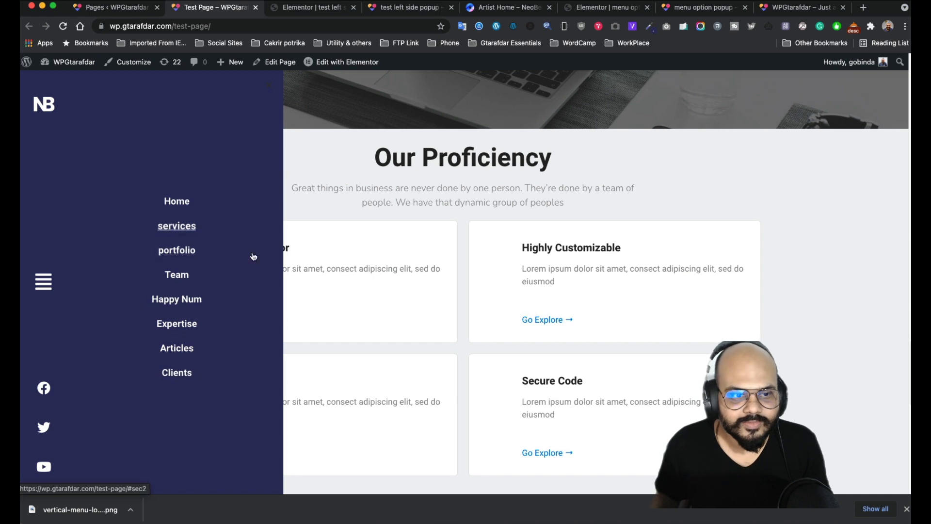
pyautogui.click(835, 246)
pyautogui.click(42, 285)
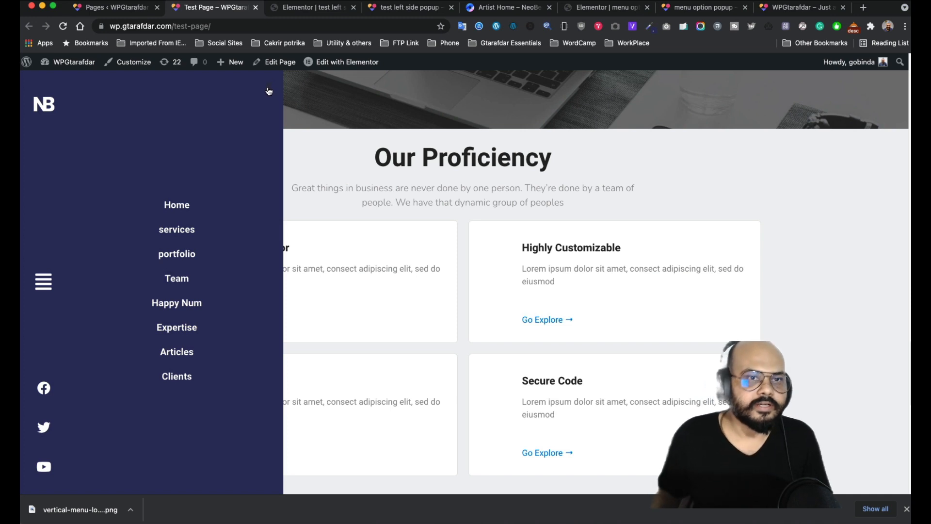
# - Set the menu popup's close button colour to #FFFFFF
pyautogui.click(317, 11)
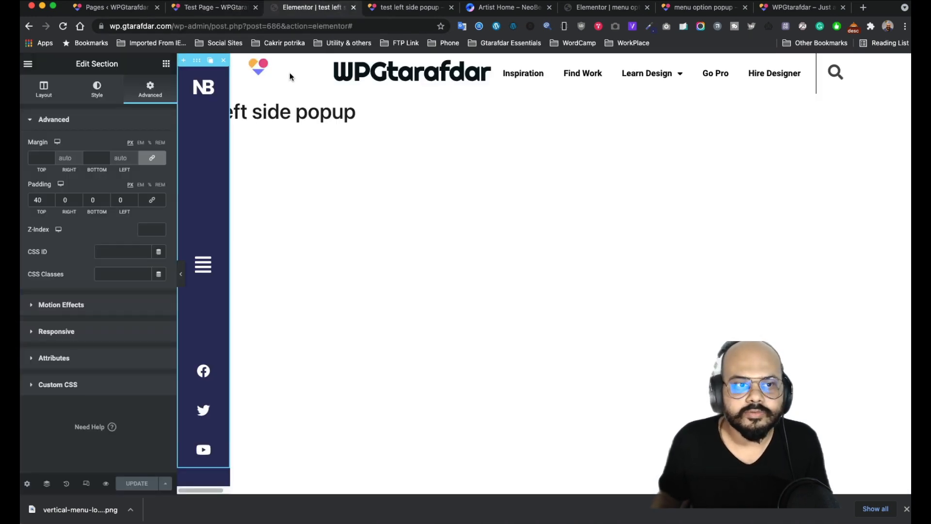
pyautogui.click(621, 13)
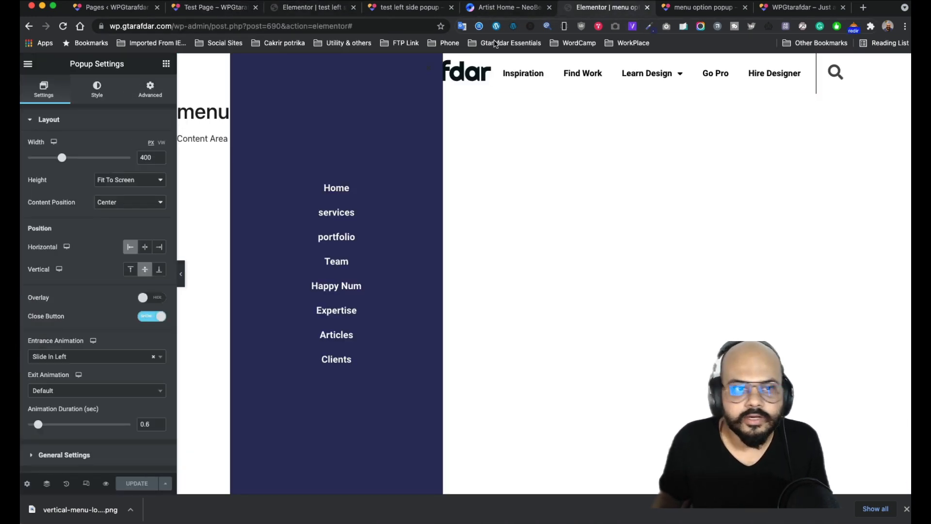
pyautogui.click(99, 92)
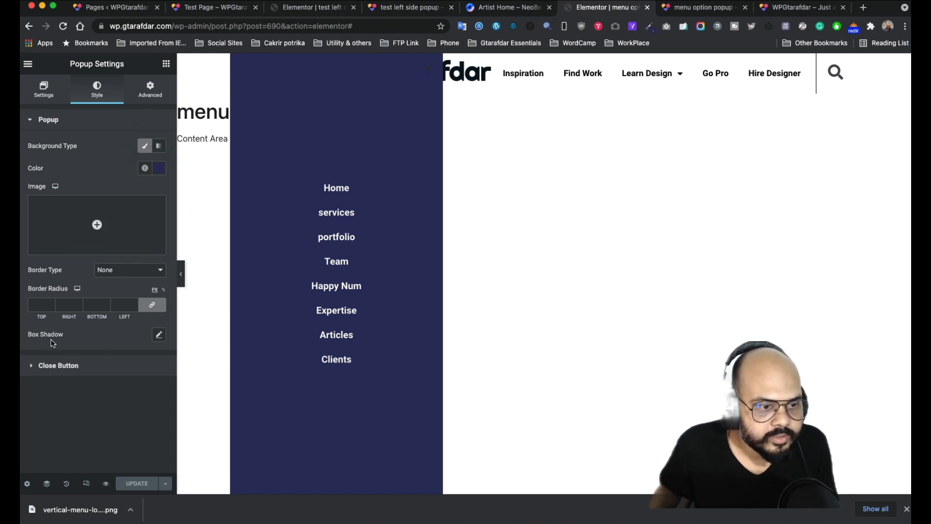
pyautogui.click(85, 375)
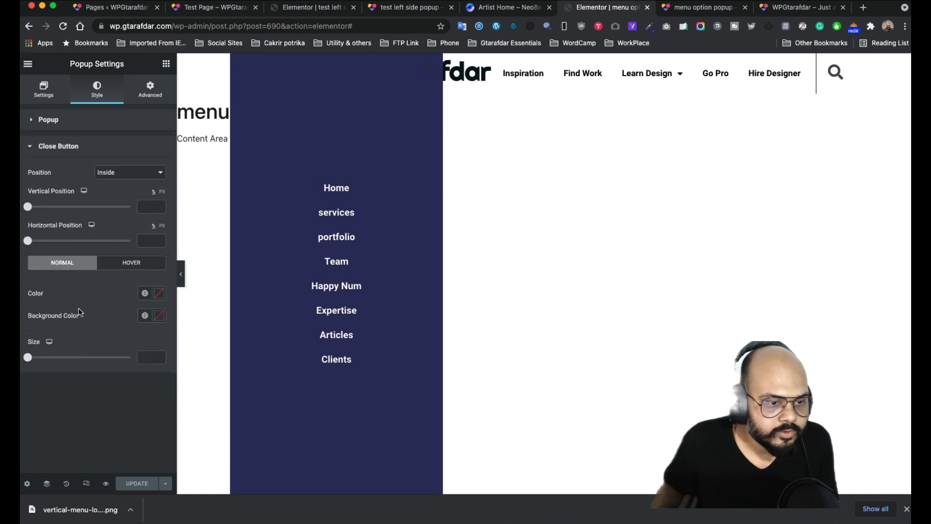
pyautogui.click(159, 295)
pyautogui.write('#FFFFFF')
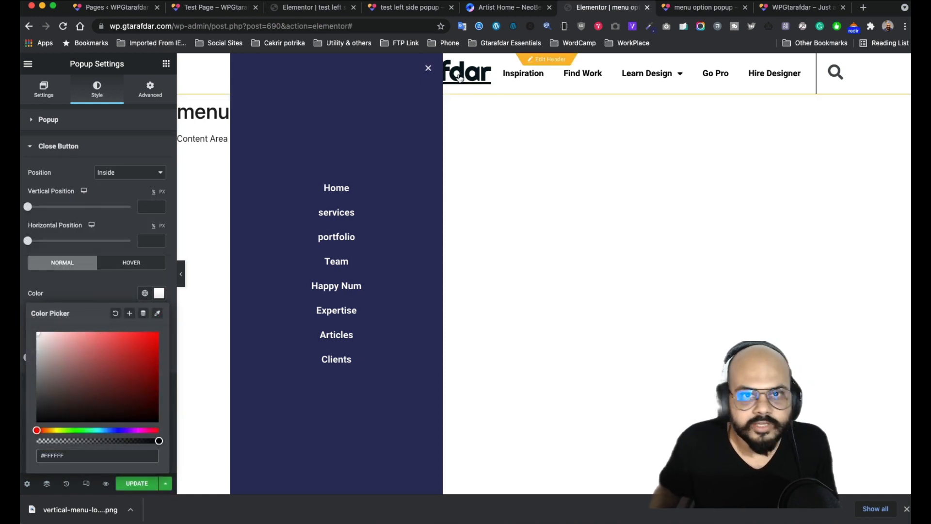
# - Save the popup, dismiss Publish Settings and return to the Test Page
pyautogui.click(136, 483)
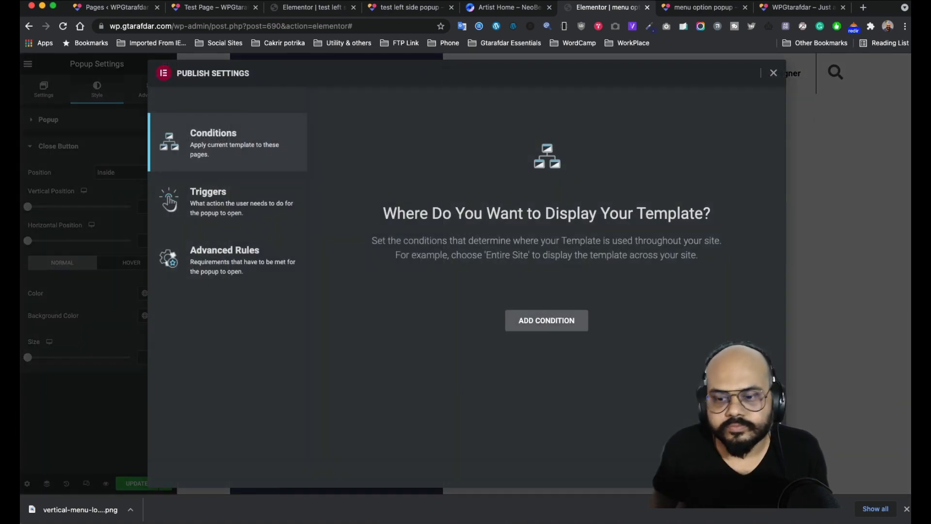
pyautogui.press('Escape')
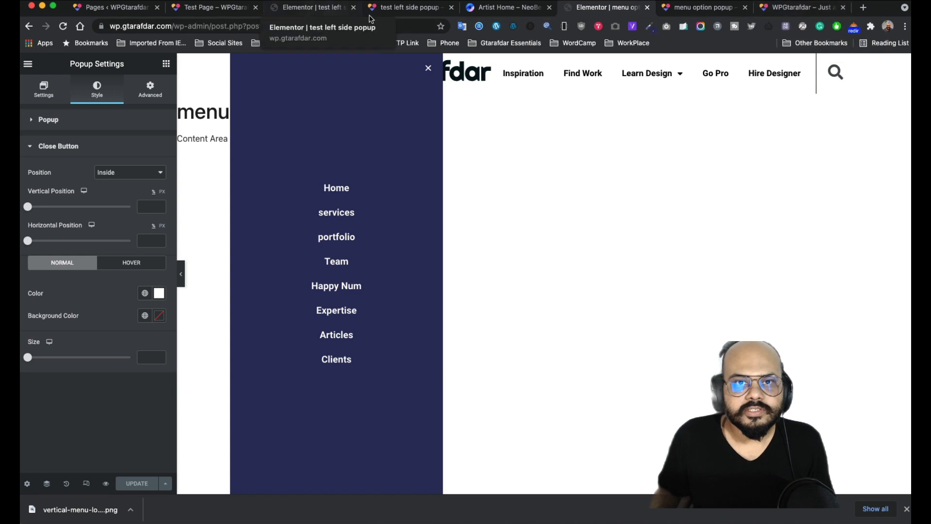
pyautogui.click(224, 12)
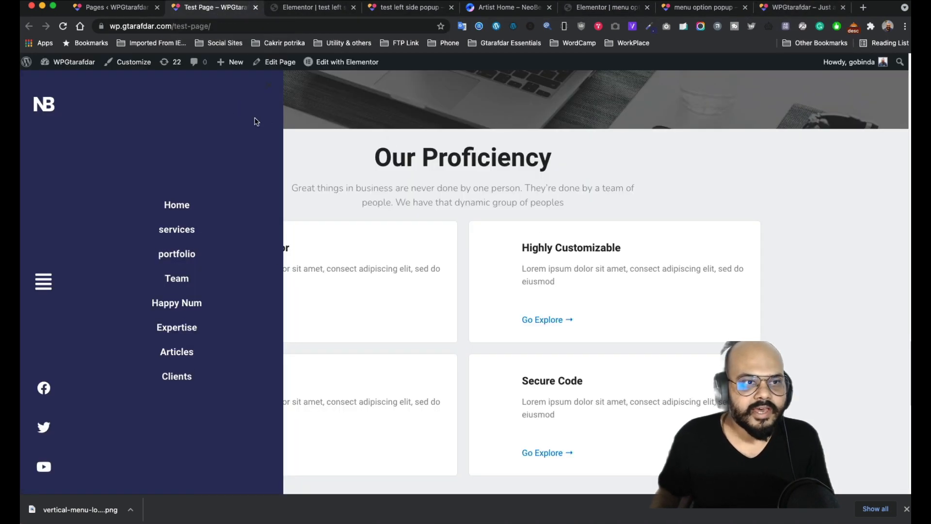
# - Reload the Test Page and scroll through it
pyautogui.click(63, 27)
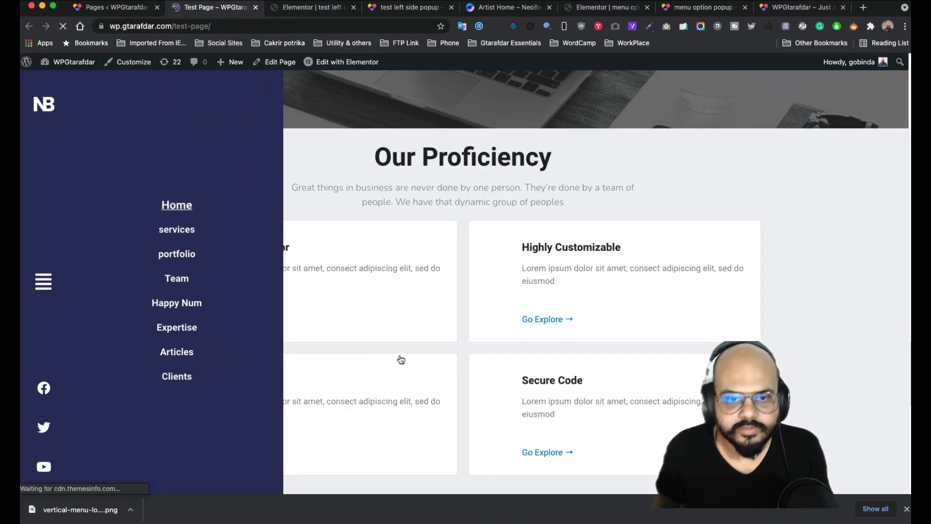
pyautogui.scroll(-3, 299, 298)
pyautogui.scroll(10, 295, 322)
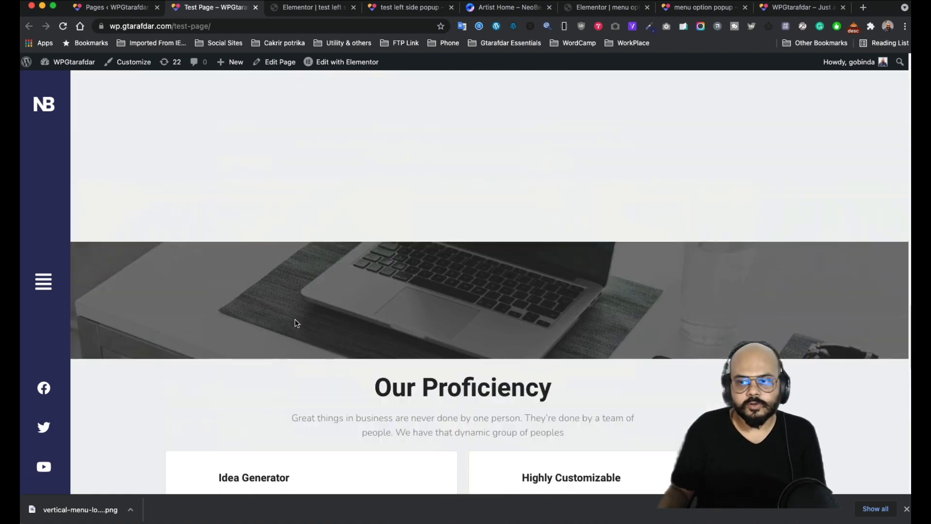
pyautogui.scroll(-15, 285, 246)
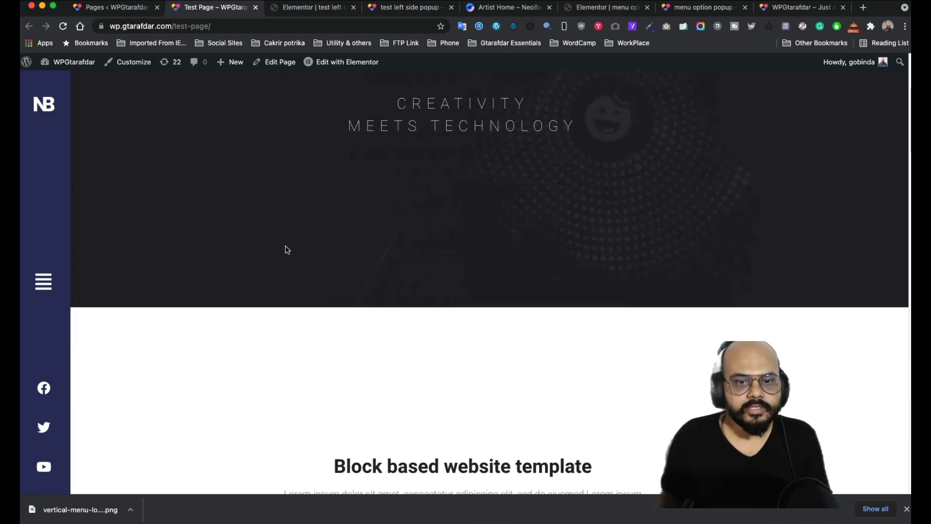
pyautogui.scroll(10, 290, 267)
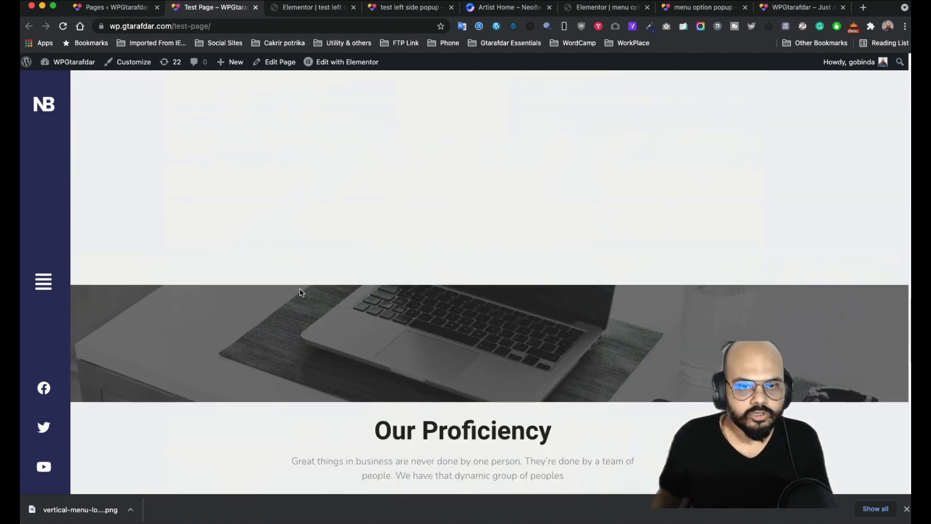
pyautogui.scroll(-5, 300, 289)
pyautogui.scroll(-5, 306, 313)
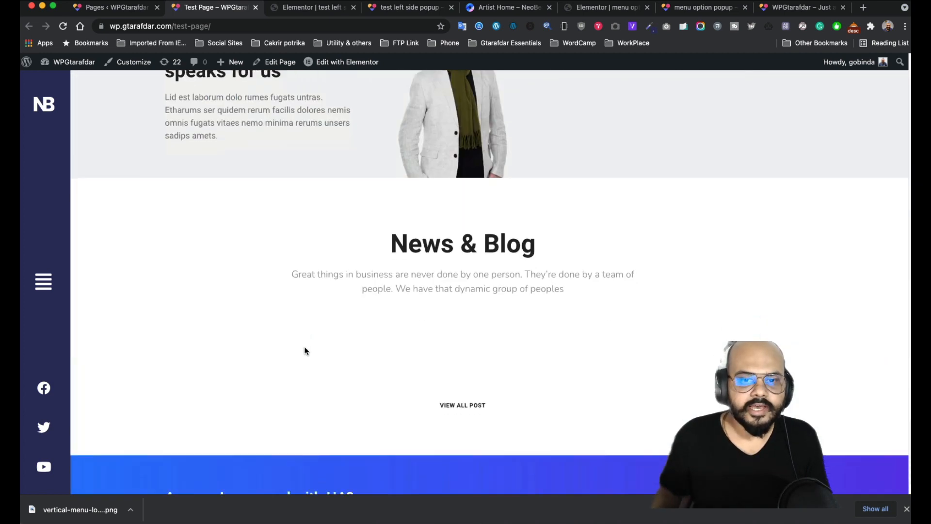
pyautogui.scroll(3, 306, 340)
# - Open the side menu, then close it with its X button and by clicking outside
pyautogui.click(43, 281)
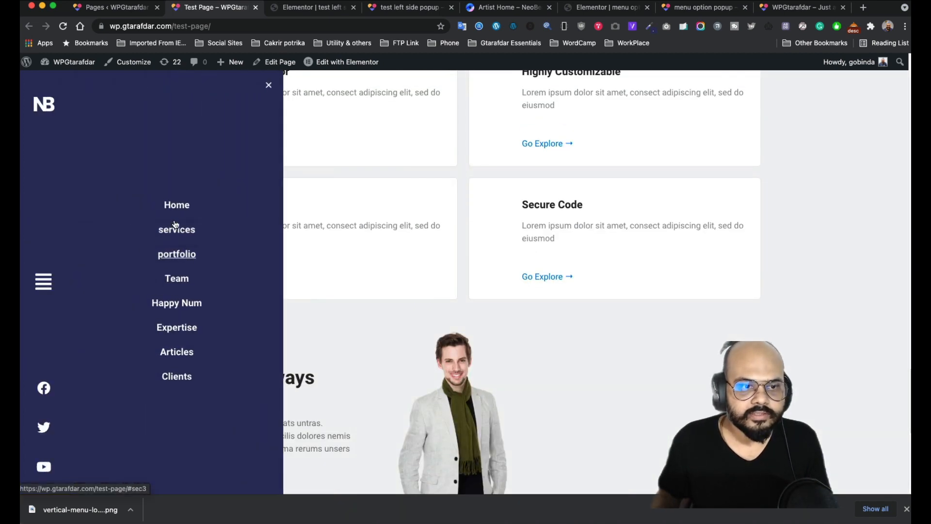
pyautogui.click(269, 86)
pyautogui.click(47, 289)
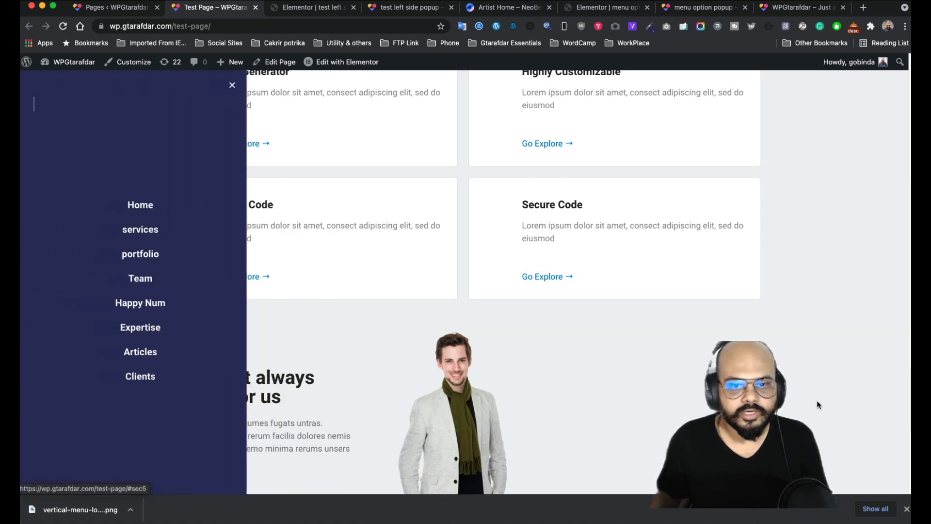
pyautogui.click(817, 400)
pyautogui.scroll(-6, 148, 354)
pyautogui.scroll(-10, 153, 406)
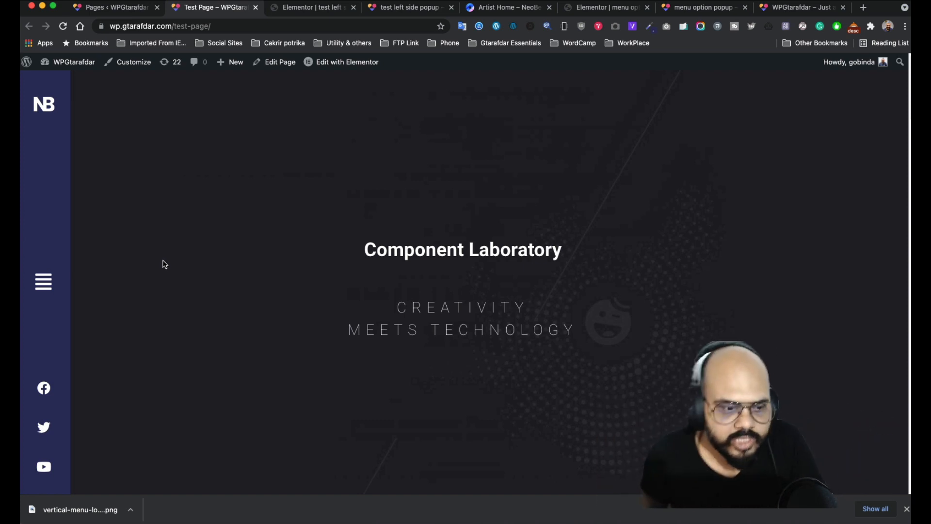
pyautogui.scroll(-6, 162, 264)
pyautogui.scroll(6, 162, 263)
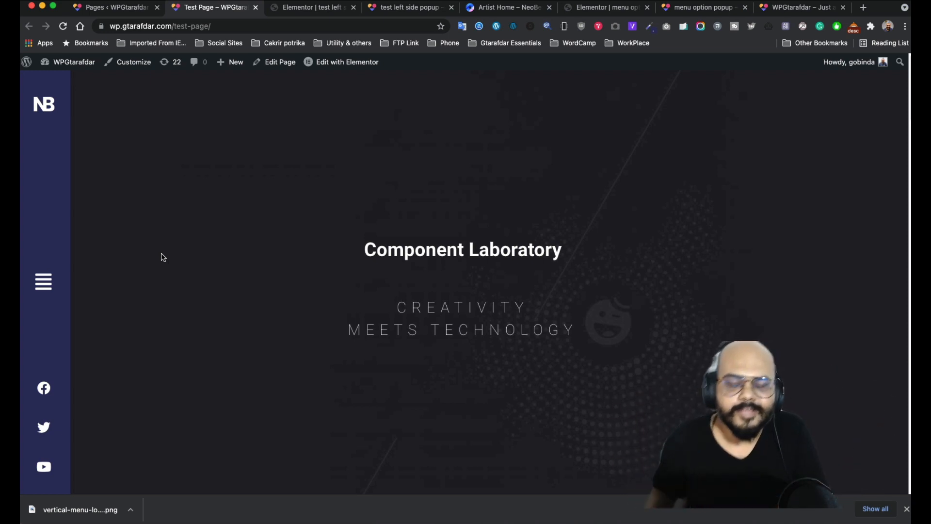
pyautogui.click(317, 8)
# - Switch to the NeoBeat Artist Home demo and scroll down and back up its page
pyautogui.click(398, 9)
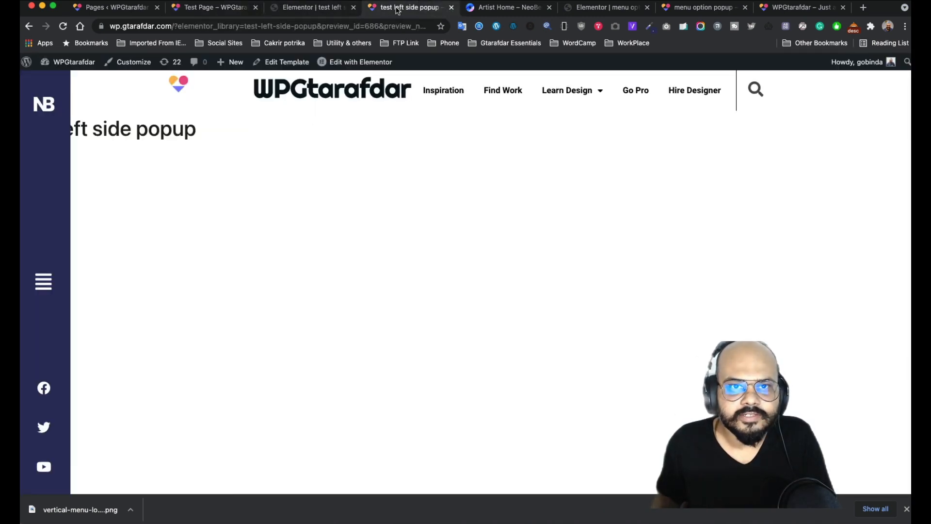
pyautogui.click(494, 11)
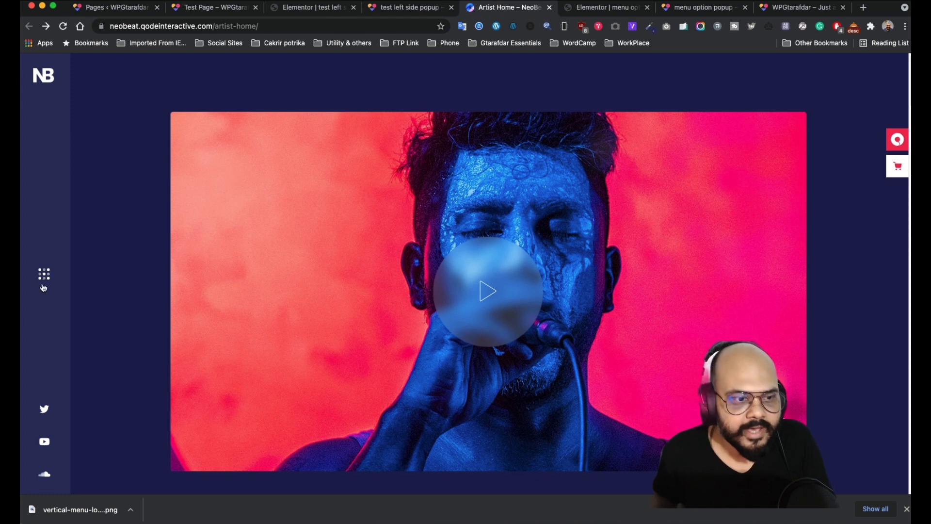
pyautogui.scroll(-5, 54, 272)
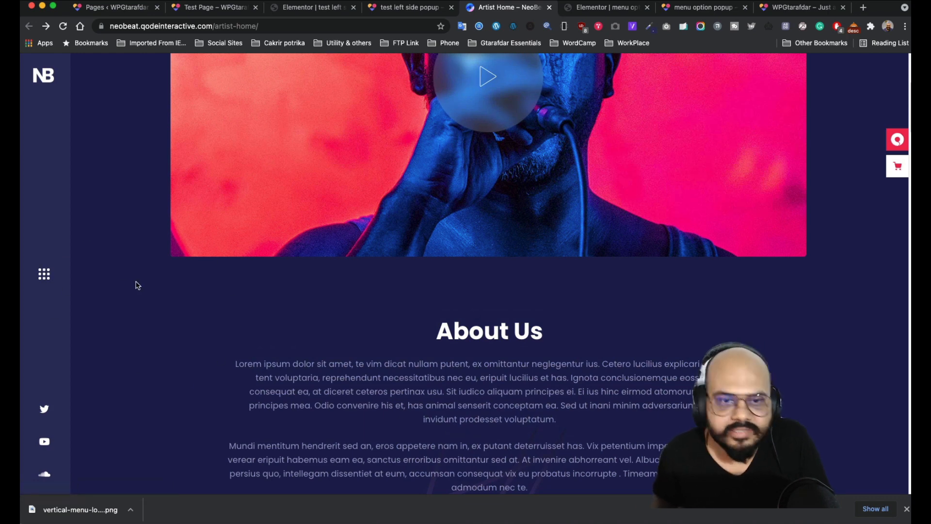
pyautogui.scroll(5, 137, 285)
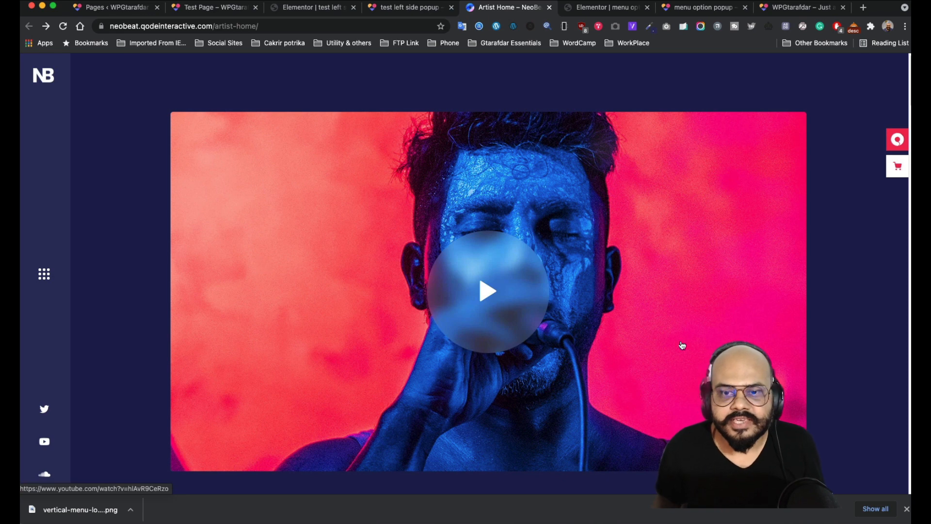
pyautogui.scroll(-1, 483, 338)
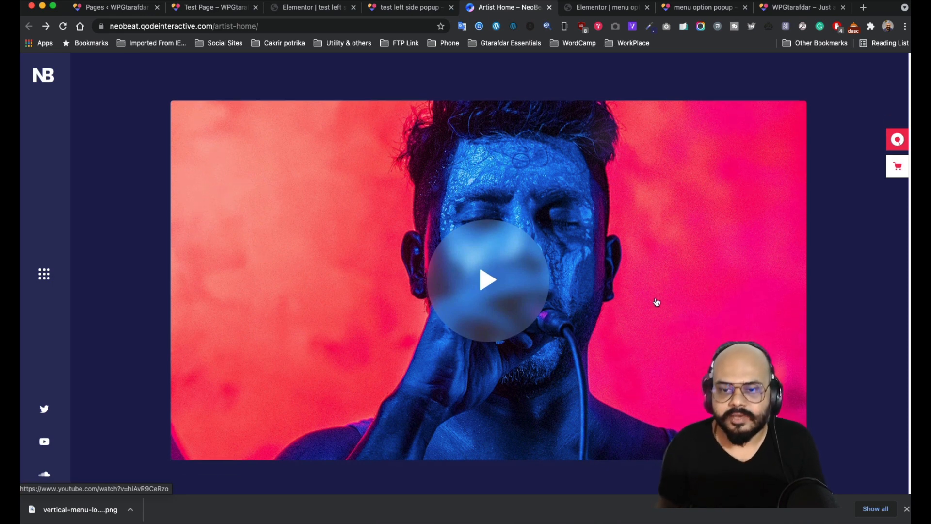
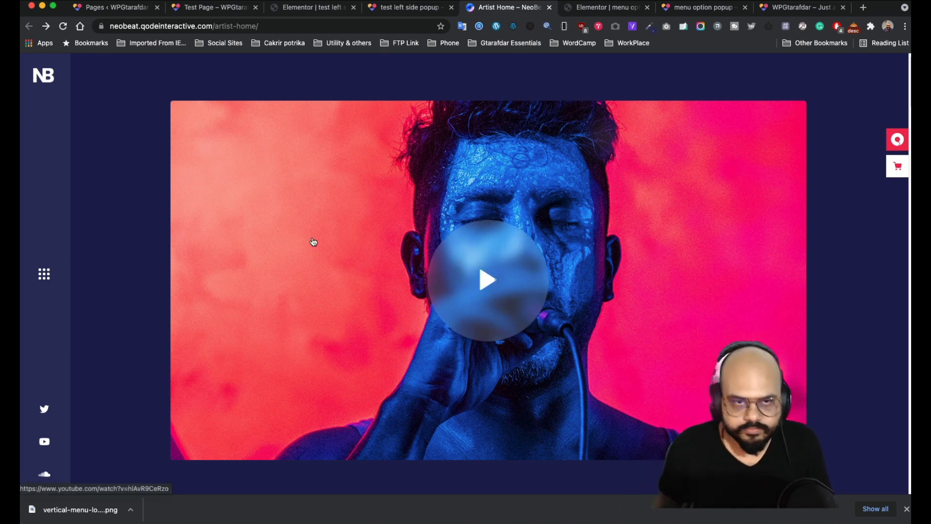
# - Close the left-side and menu popup editor and preview tabs
pyautogui.click(320, 8)
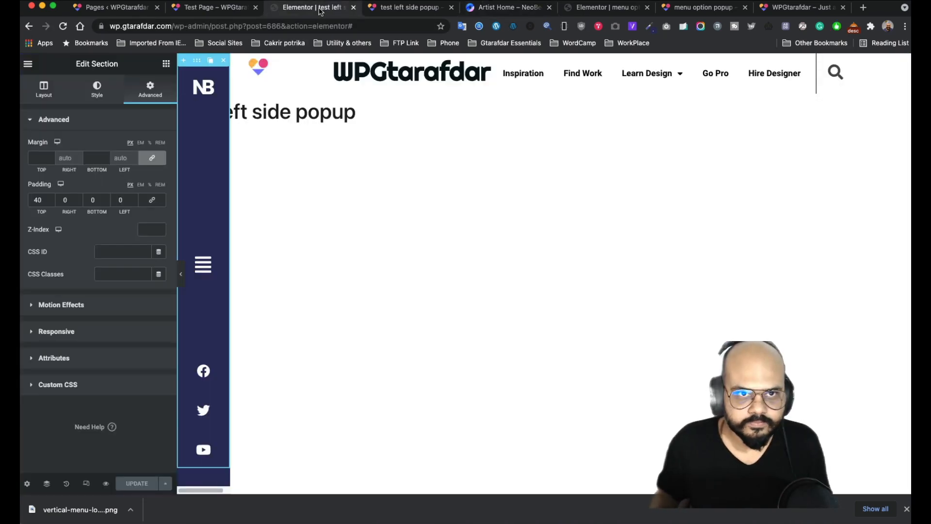
pyautogui.click(354, 8)
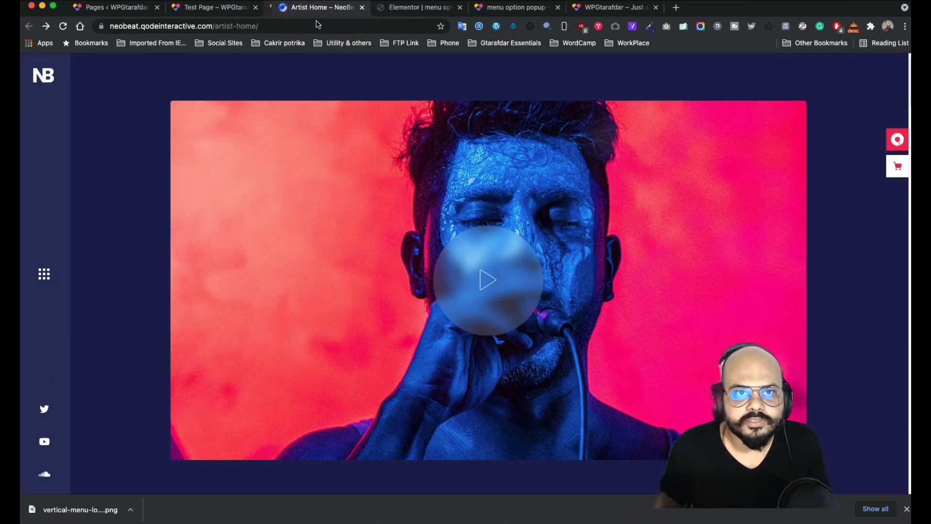
pyautogui.click(353, 7)
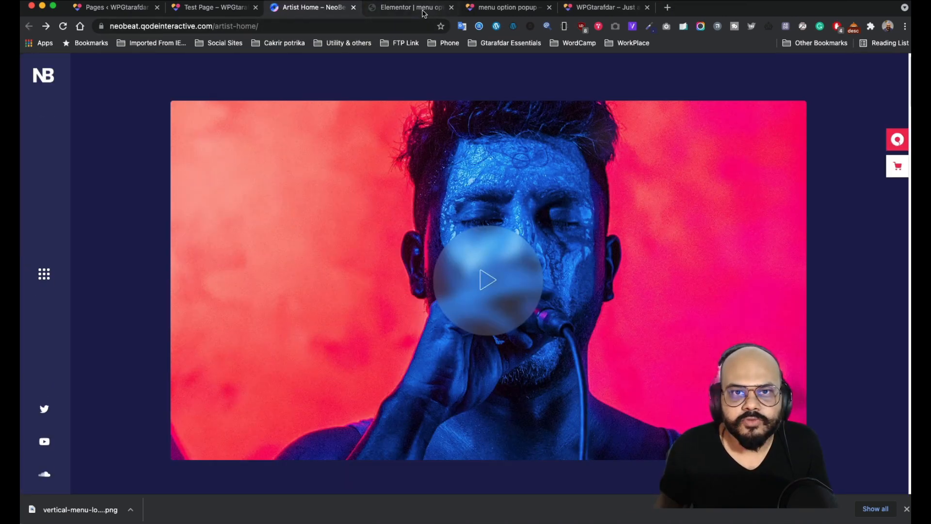
pyautogui.click(425, 9)
pyautogui.click(452, 8)
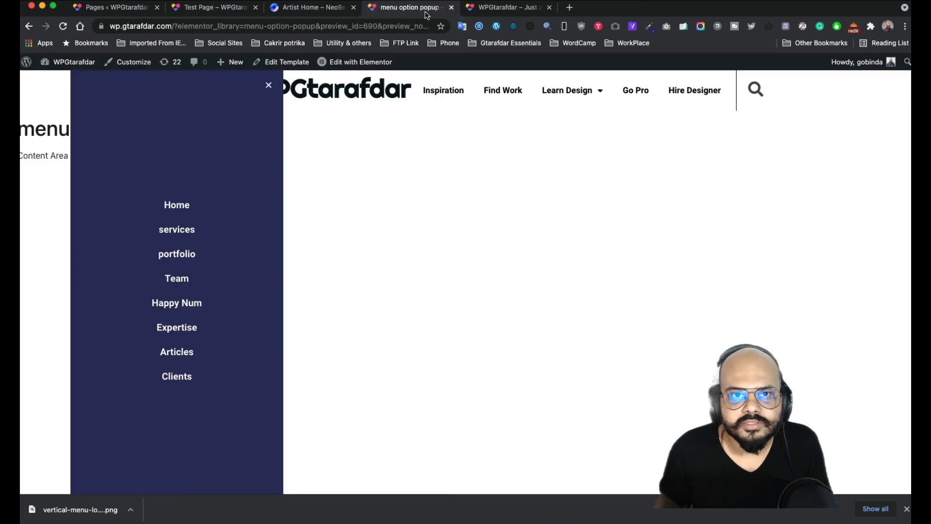
pyautogui.click(451, 7)
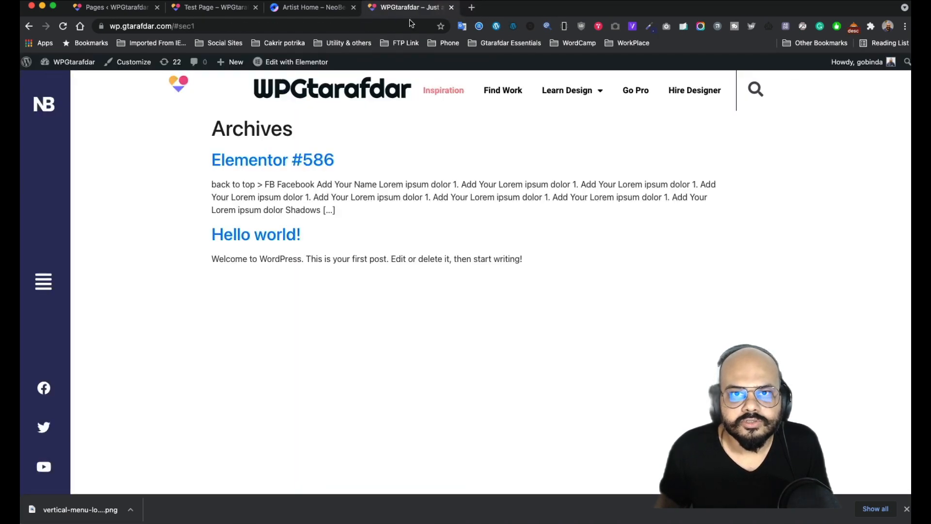
# - Close the Test Page tab and return to the top of the Pages admin list
pyautogui.click(245, 8)
pyautogui.click(313, 8)
pyautogui.click(131, 7)
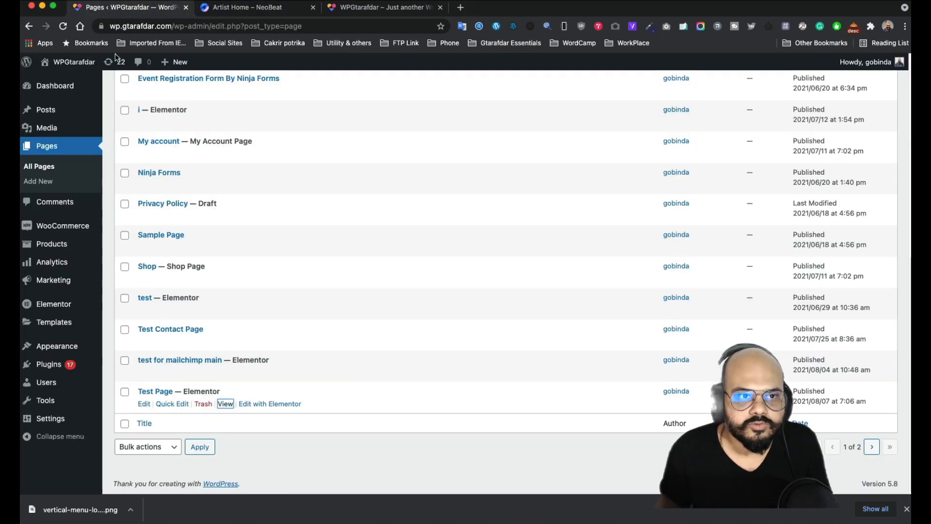
pyautogui.scroll(10, 223, 215)
# - Add a new page titled 'Gt test drive'
pyautogui.click(170, 89)
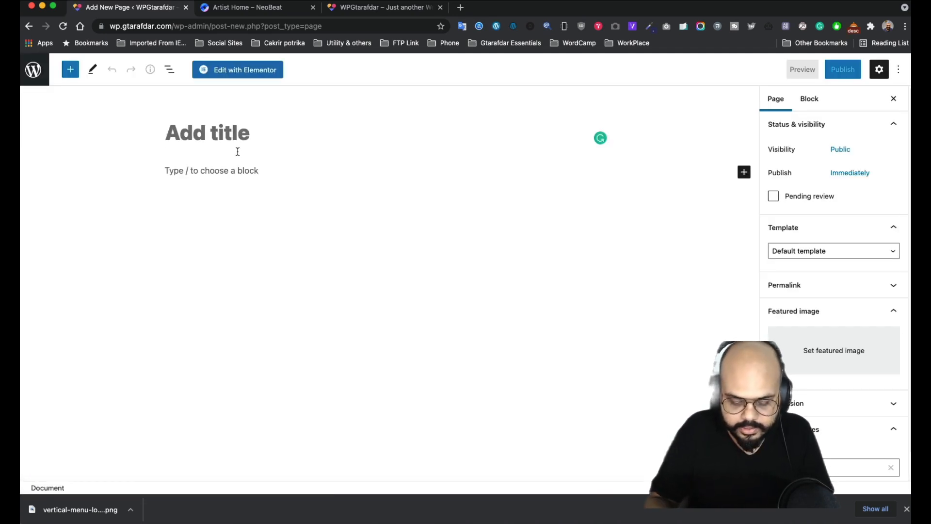
pyautogui.write('Gt tes')
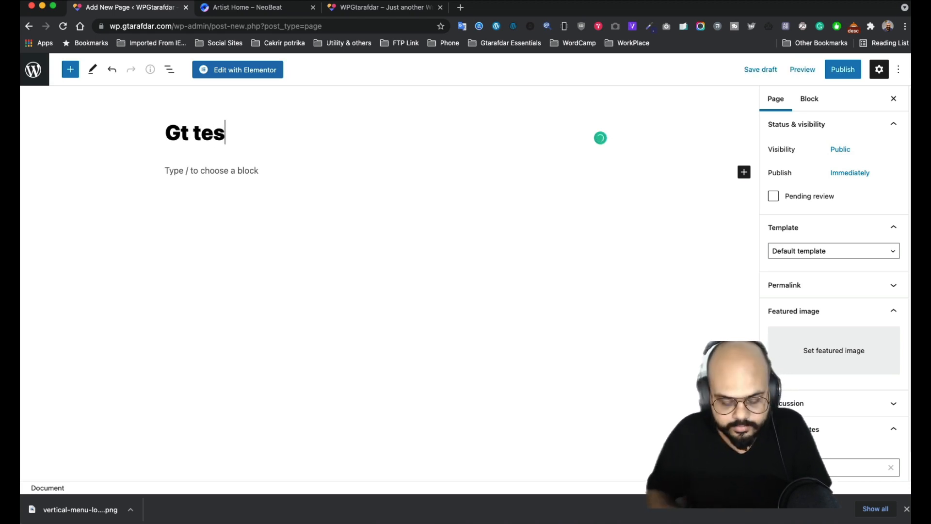
pyautogui.write('t dro')
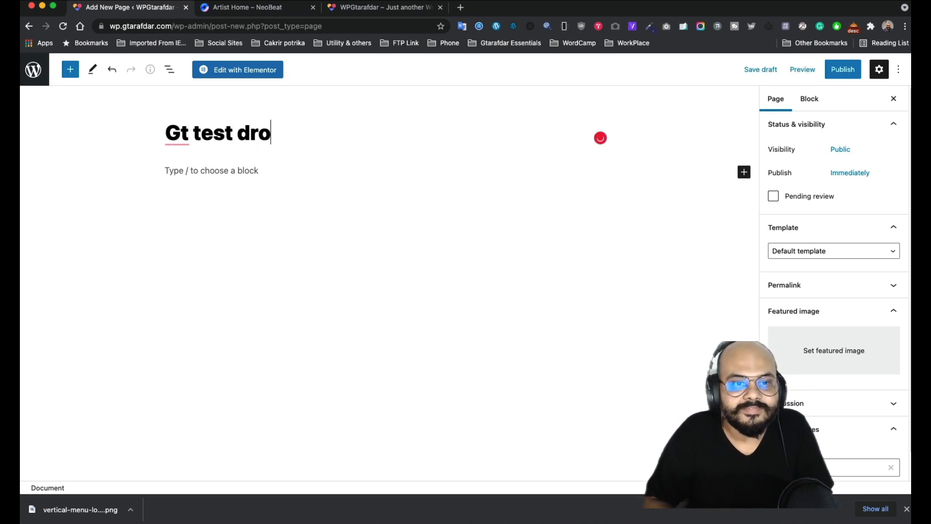
pyautogui.press('BackSpace')
pyautogui.press('BackSpace')
pyautogui.write('rive')
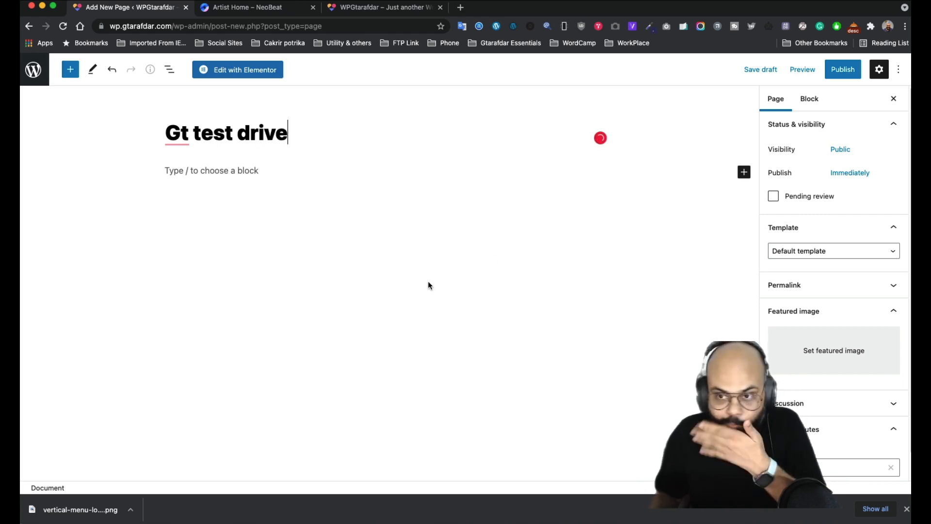
# - Set the page template to Elementor Canvas and open it in Elementor
pyautogui.scroll(-1, 820, 408)
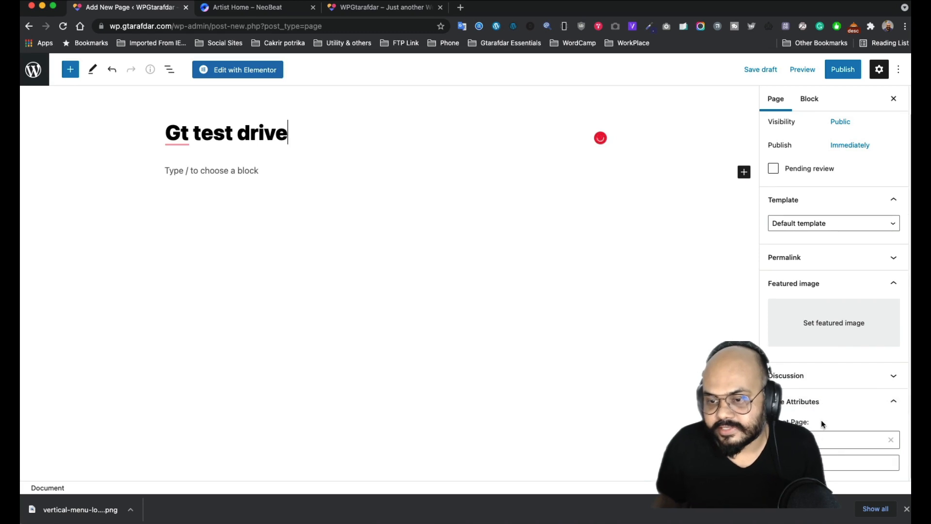
pyautogui.click(834, 224)
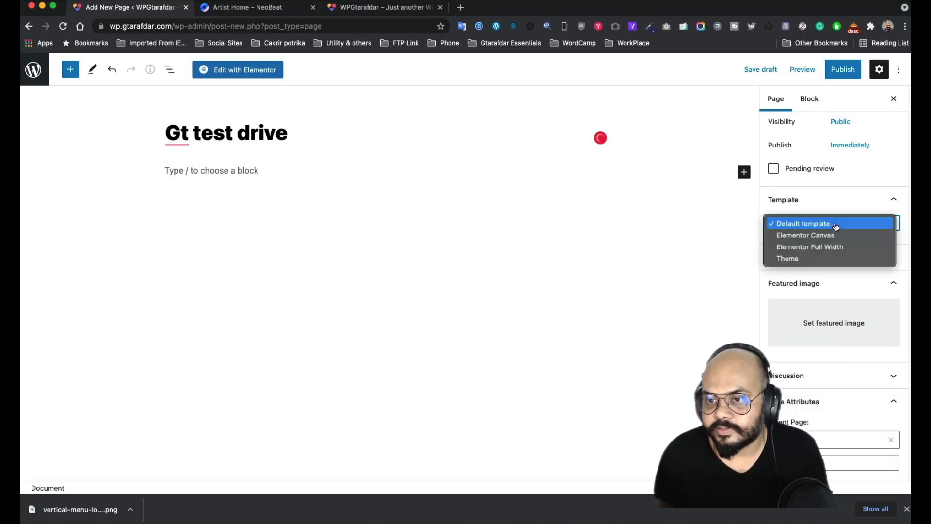
pyautogui.click(761, 70)
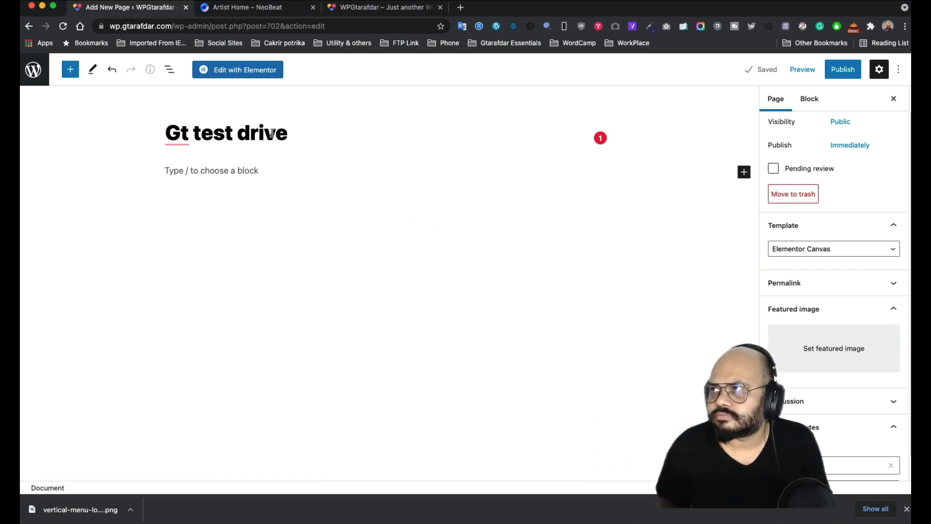
pyautogui.click(237, 72)
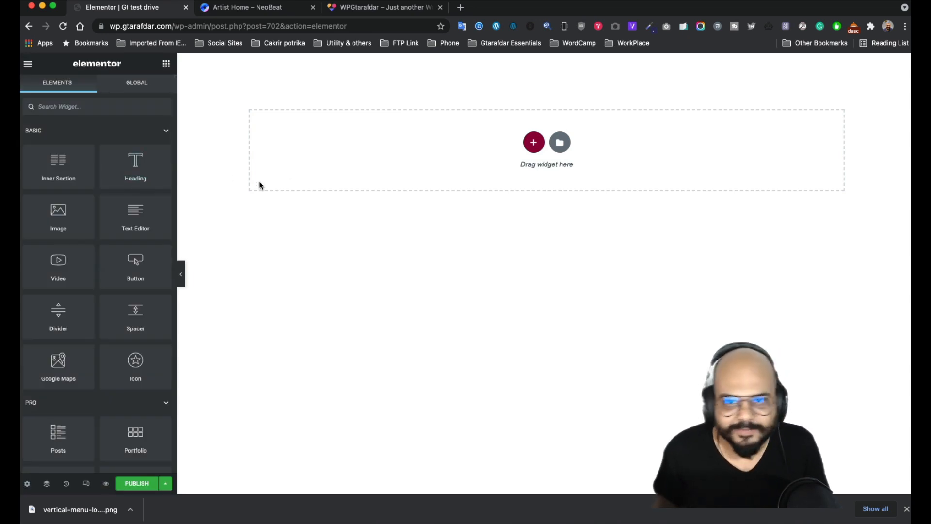
# - Preview the empty Gt test drive page, check the NeoBeat reference, then return to the editor
pyautogui.click(106, 483)
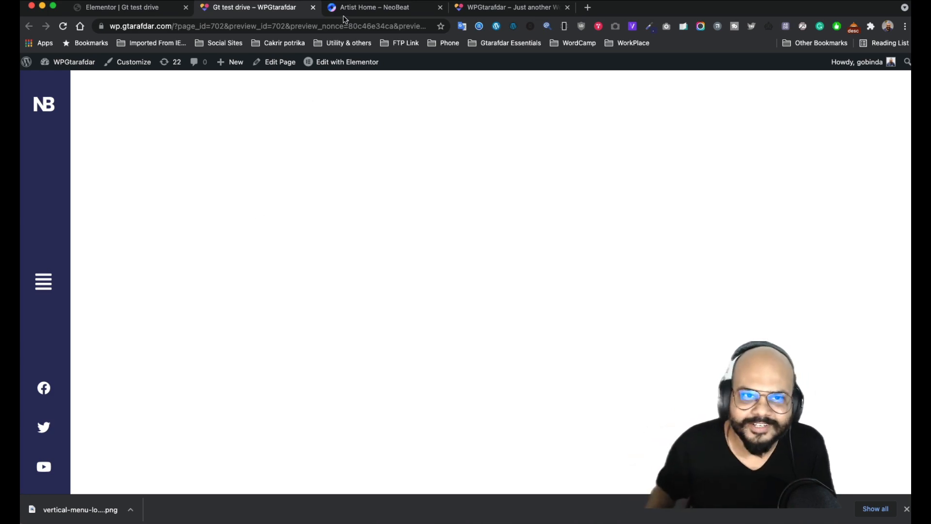
pyautogui.click(313, 7)
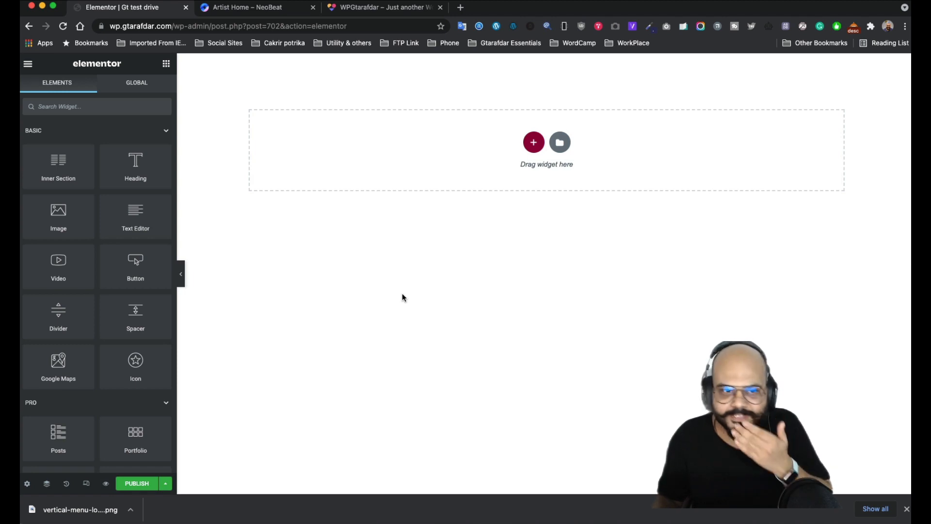
pyautogui.click(266, 8)
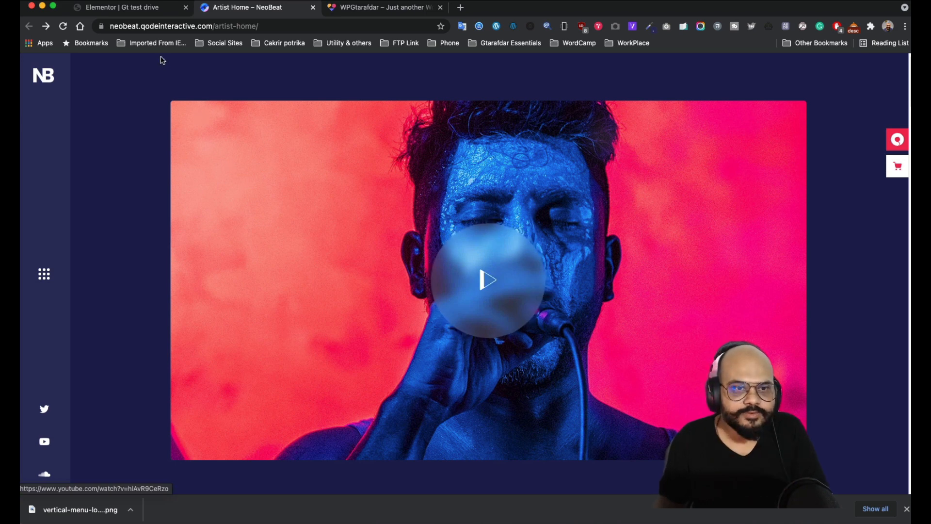
pyautogui.click(128, 7)
# - Add a one-column section with boxed width, default gap and full-screen height
pyautogui.click(533, 142)
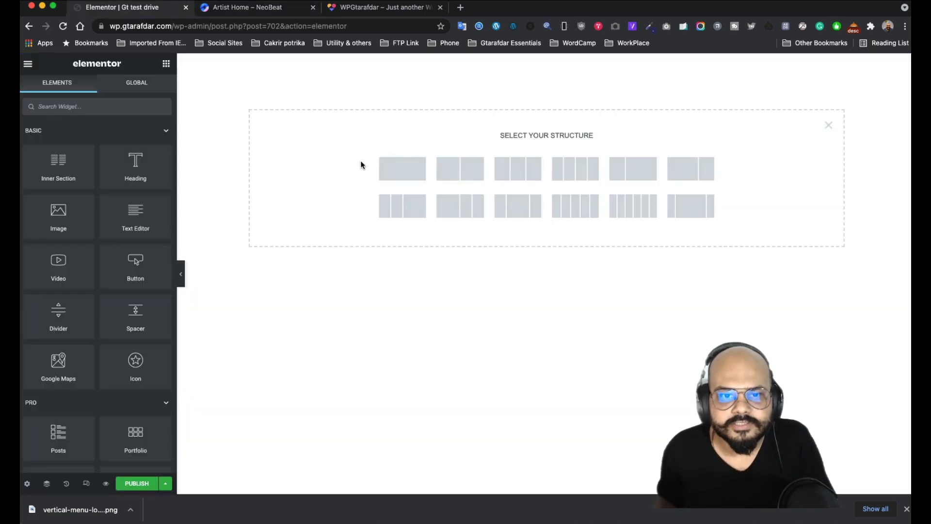
pyautogui.click(396, 169)
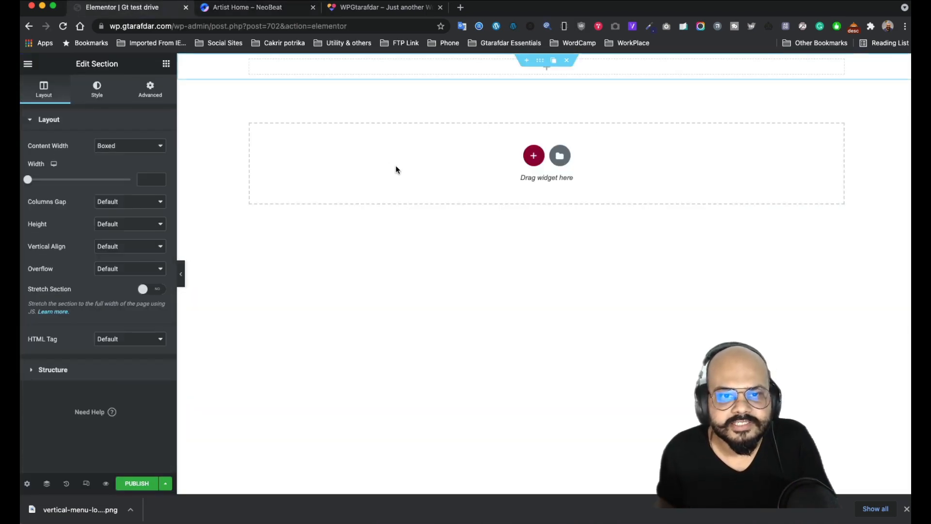
pyautogui.click(117, 147)
pyautogui.click(82, 162)
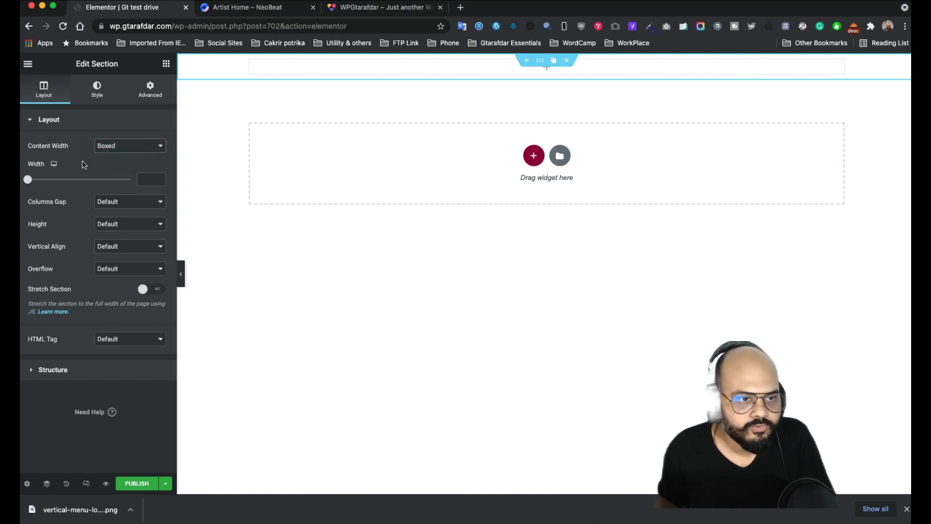
pyautogui.click(136, 207)
pyautogui.click(90, 188)
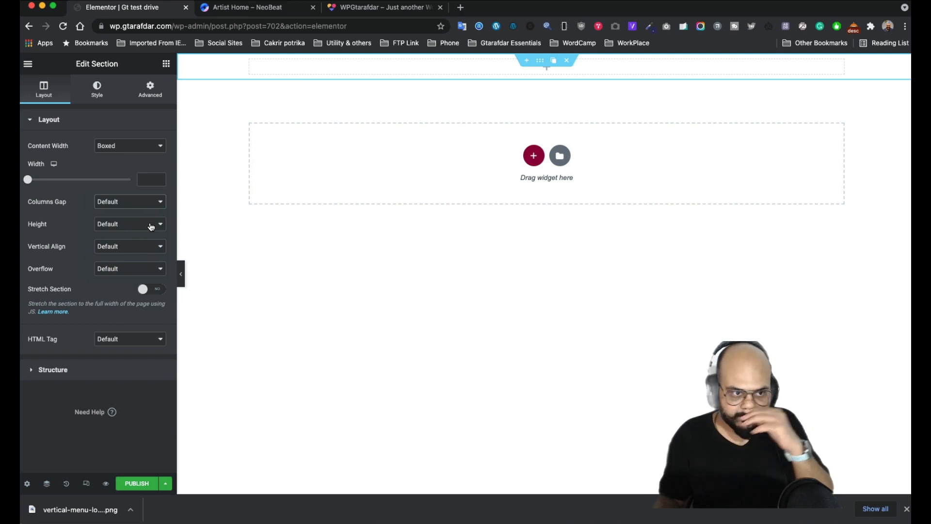
pyautogui.click(151, 227)
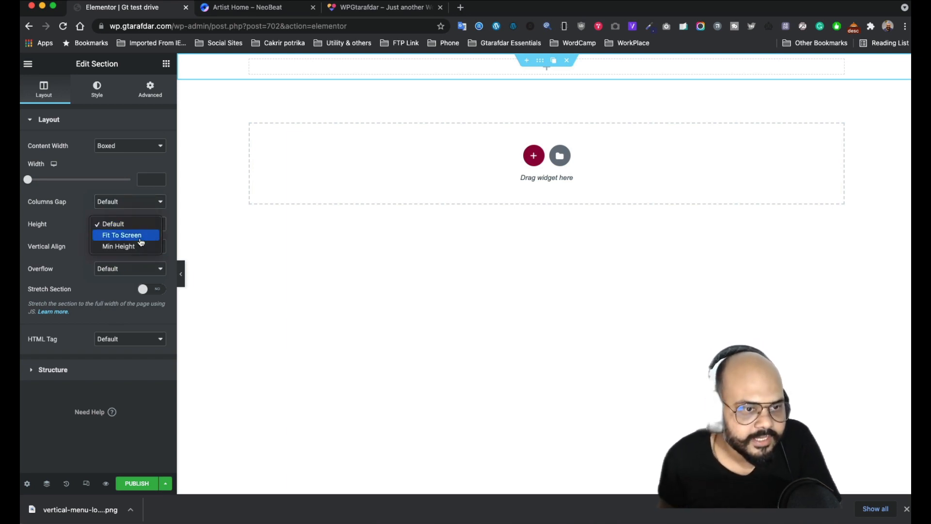
pyautogui.click(156, 236)
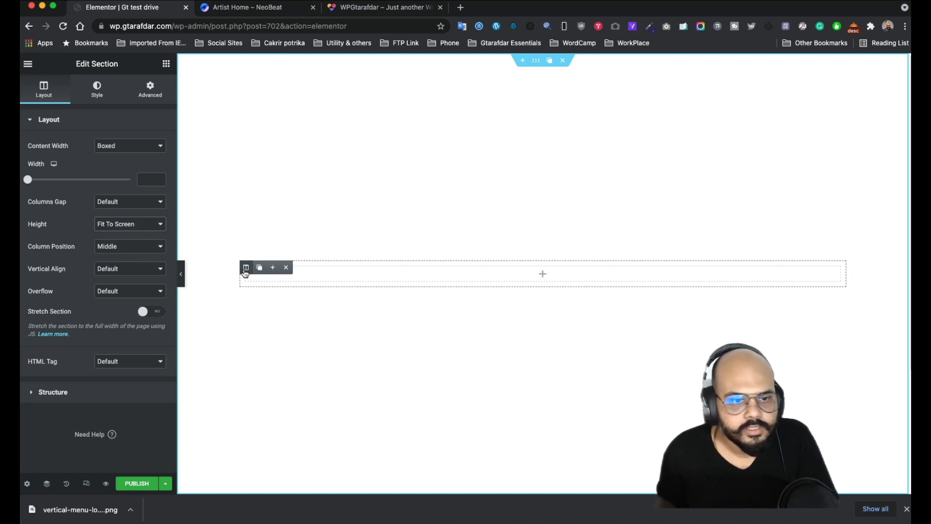
# - Give the column a classic background image of the blue-face singer photo
pyautogui.click(245, 268)
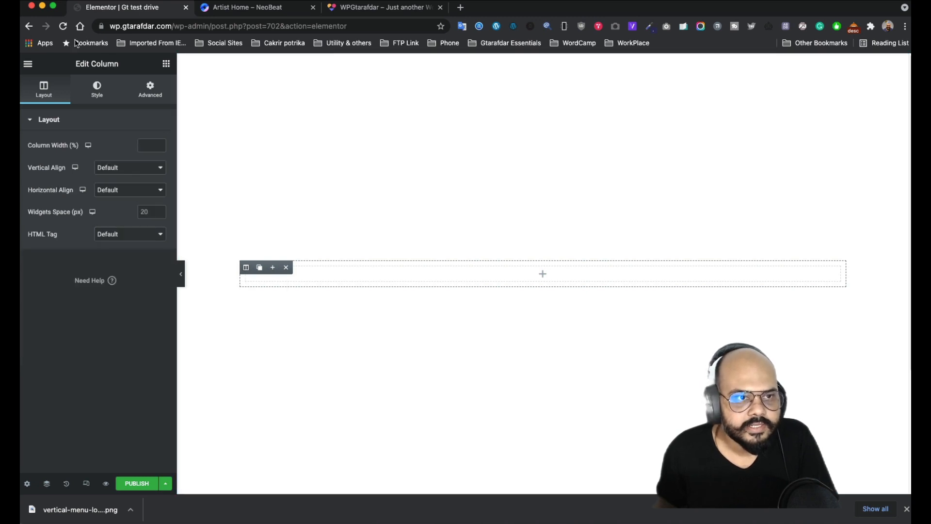
pyautogui.click(98, 97)
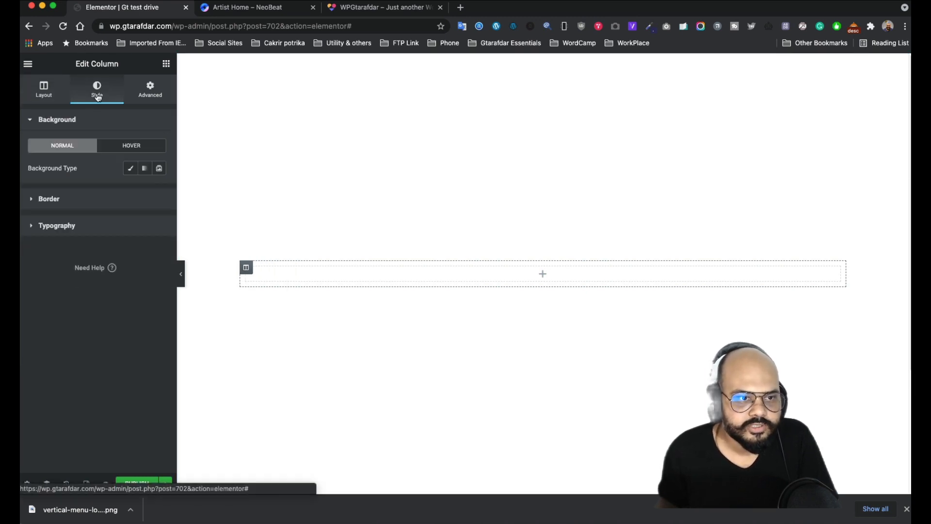
pyautogui.click(130, 169)
pyautogui.click(84, 245)
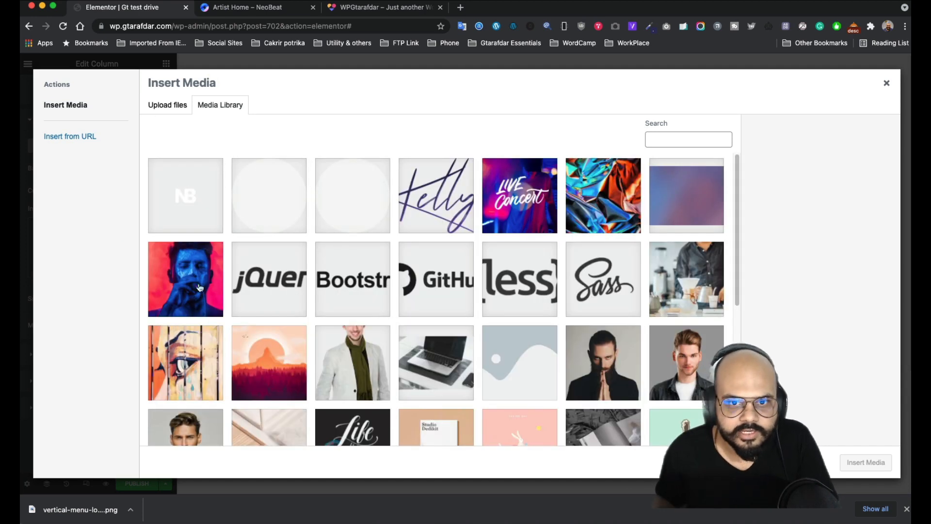
pyautogui.click(174, 285)
pyautogui.click(866, 462)
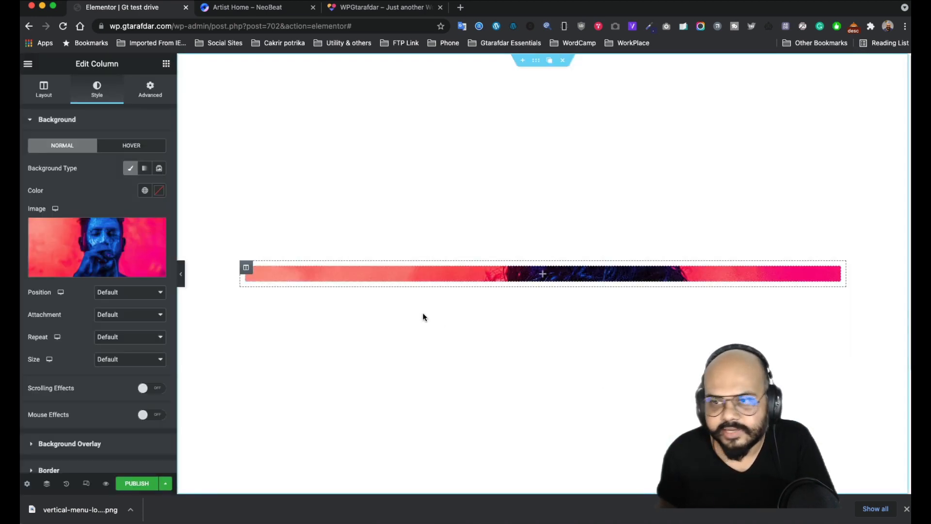
# - Set the column padding to 200 on every side and bring up its widget list
pyautogui.click(148, 91)
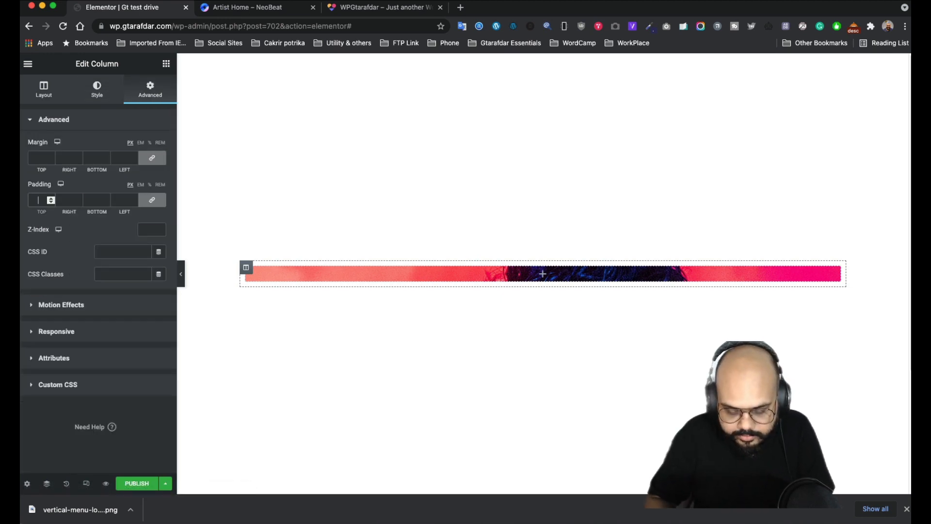
pyautogui.write('200')
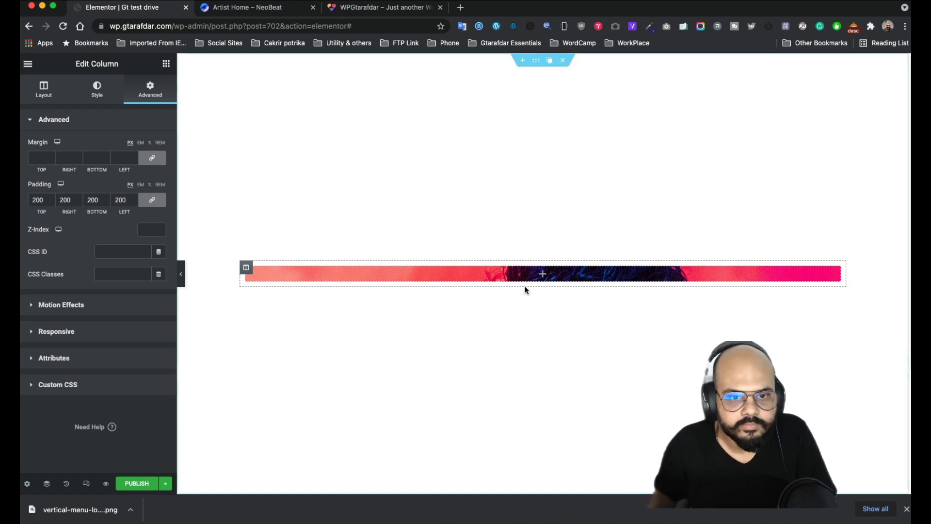
pyautogui.click(545, 279)
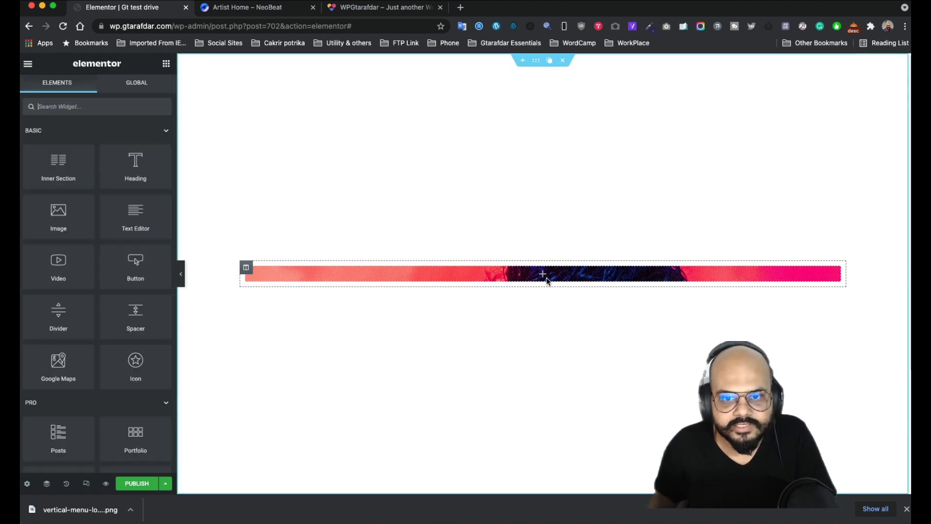
pyautogui.click(247, 266)
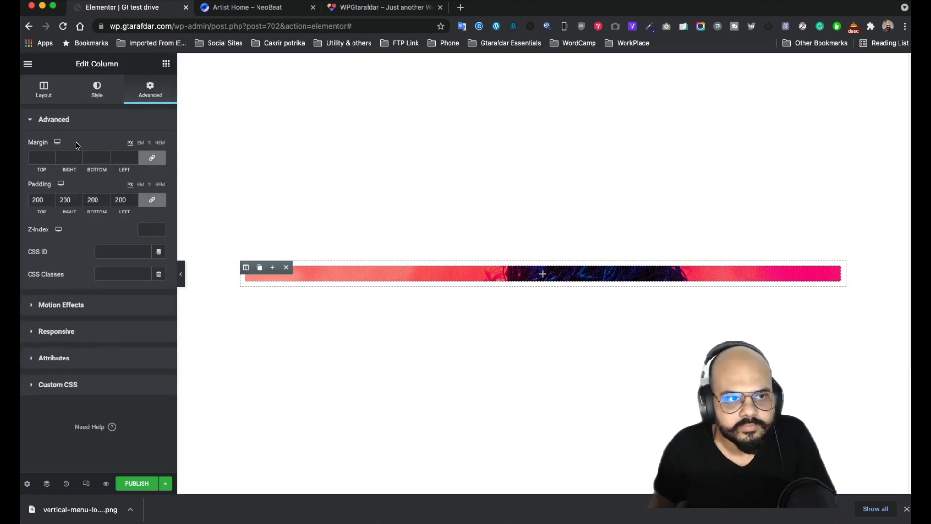
pyautogui.click(541, 277)
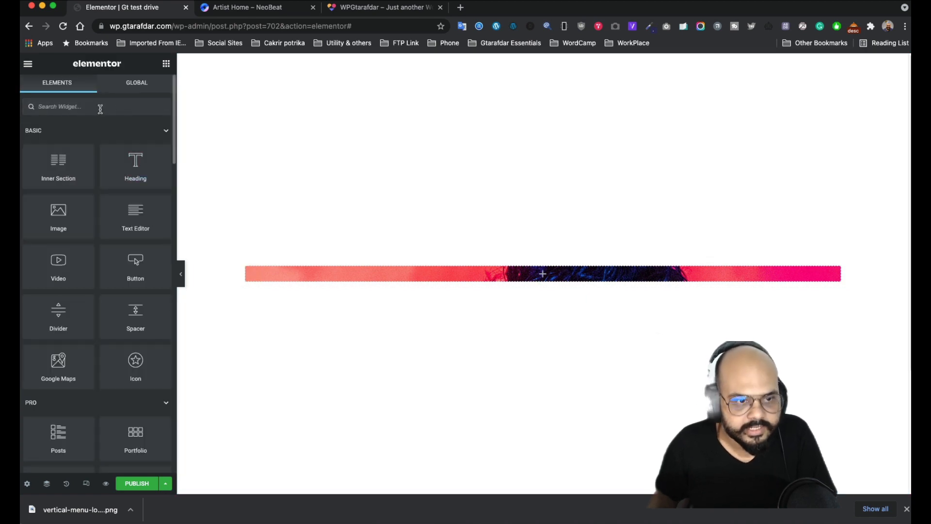
# - Add a Button widget to the column, clear its label and give it the Play icon
pyautogui.moveTo(137, 264); pyautogui.dragTo(534, 272)
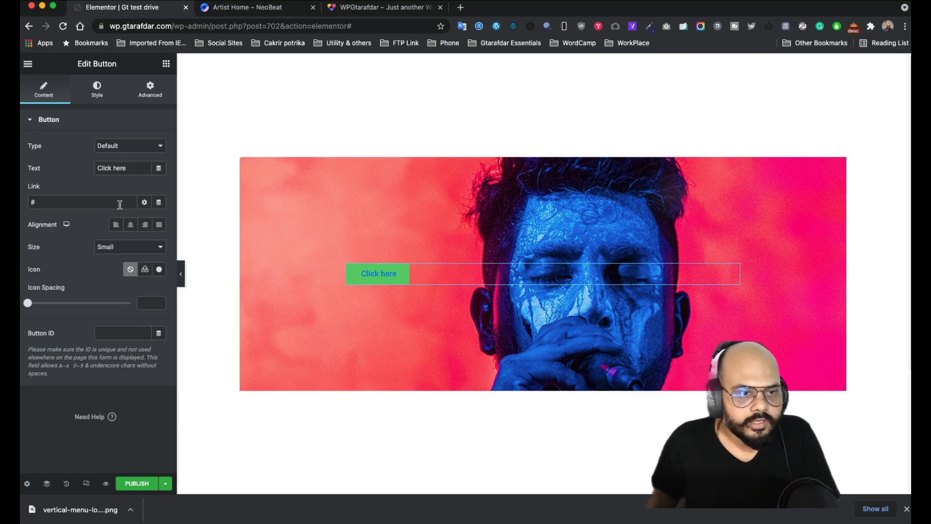
pyautogui.tripleClick(130, 168)
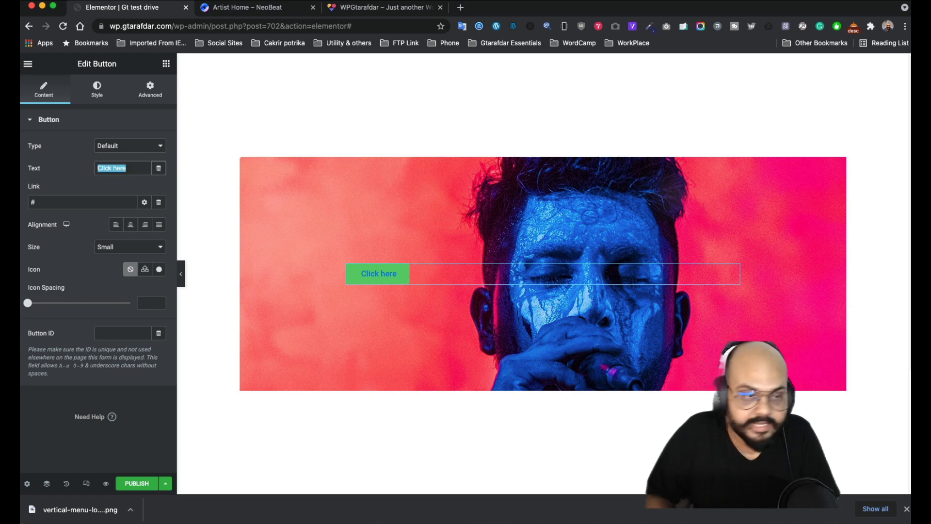
pyautogui.press('BackSpace')
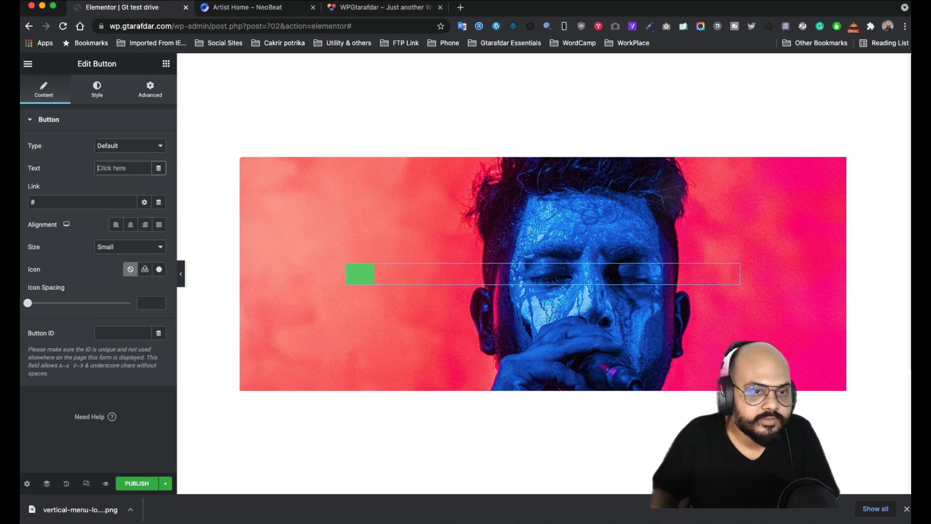
pyautogui.click(160, 269)
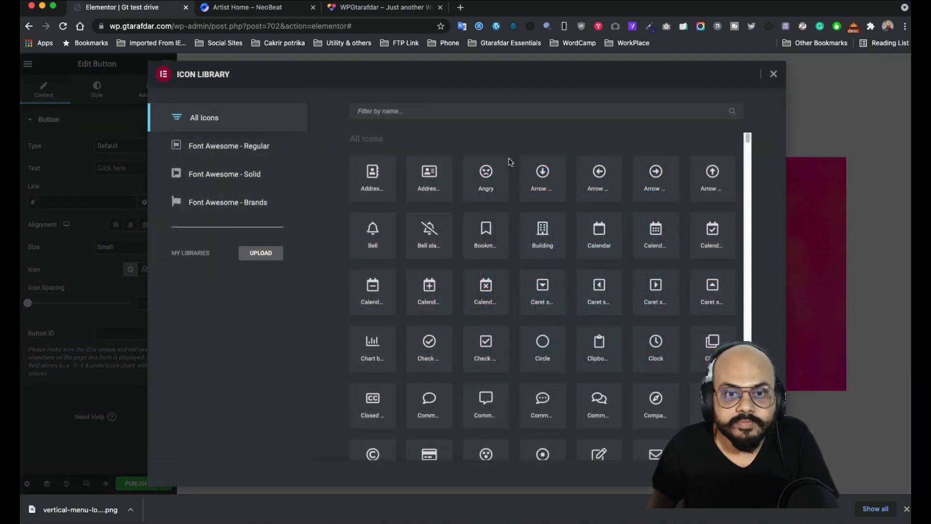
pyautogui.write('pa')
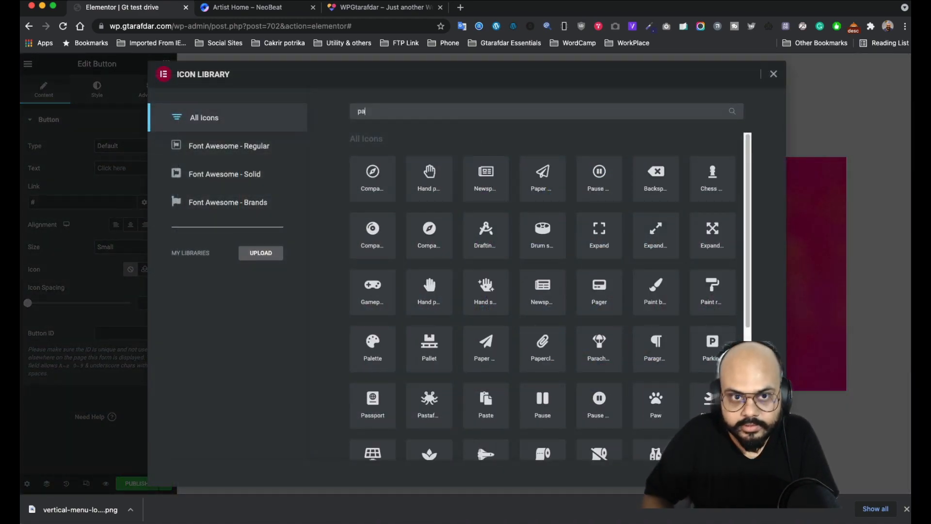
pyautogui.press('BackSpace')
pyautogui.write('la')
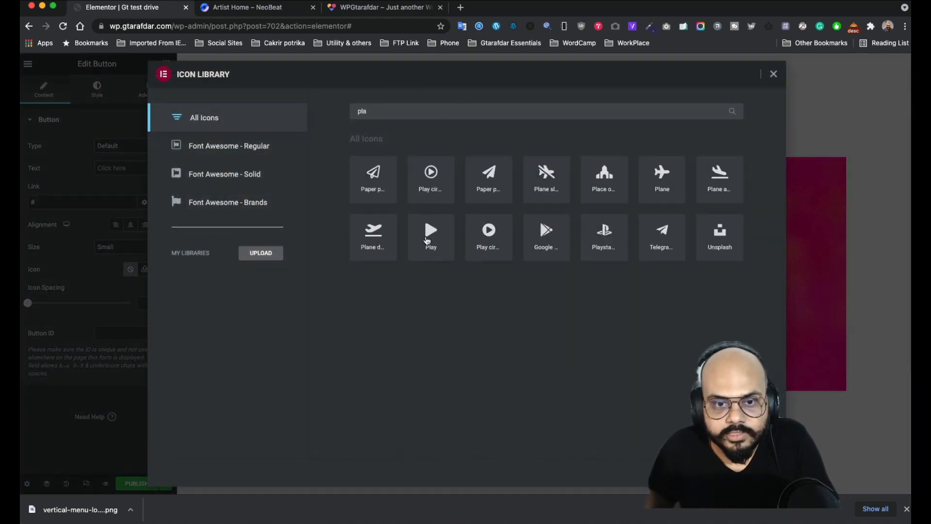
pyautogui.click(426, 240)
pyautogui.doubleClick(427, 240)
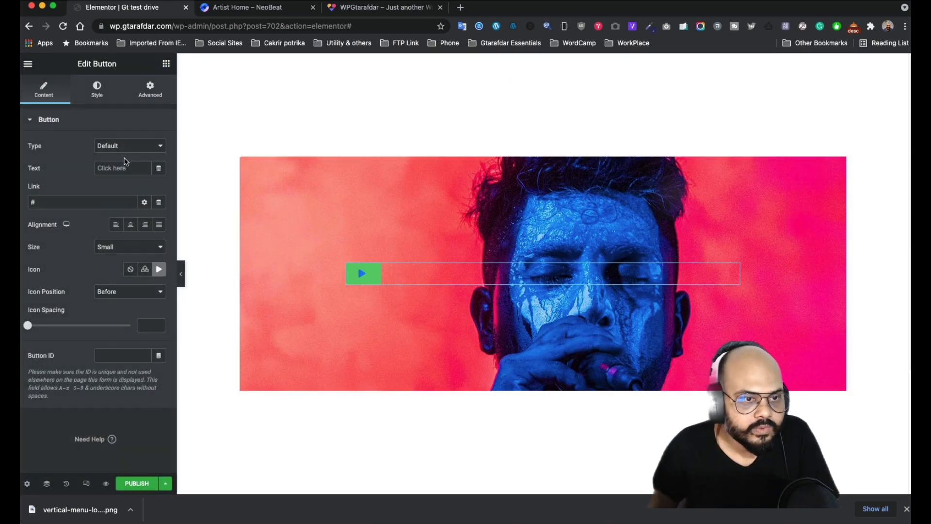
# - Give the button 90 padding and a 100 border radius to make it circular
pyautogui.click(97, 92)
pyautogui.click(159, 257)
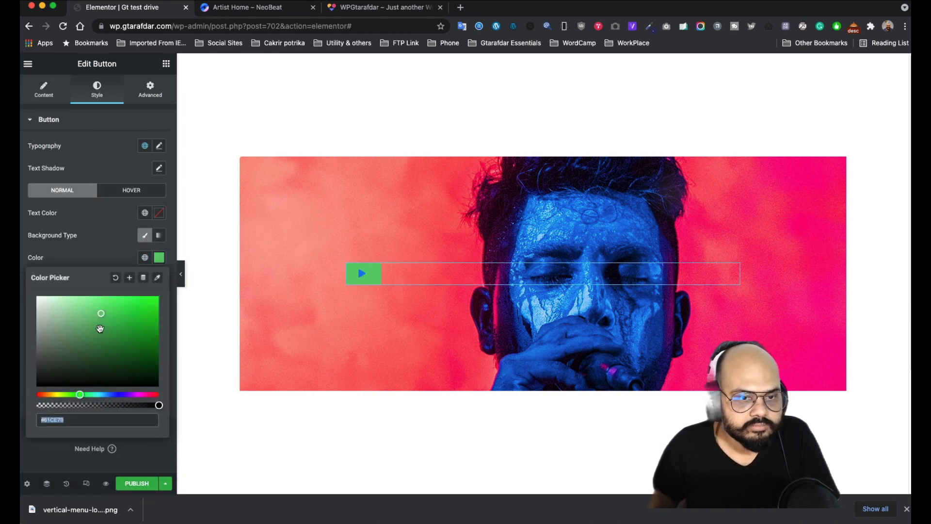
pyautogui.click(103, 255)
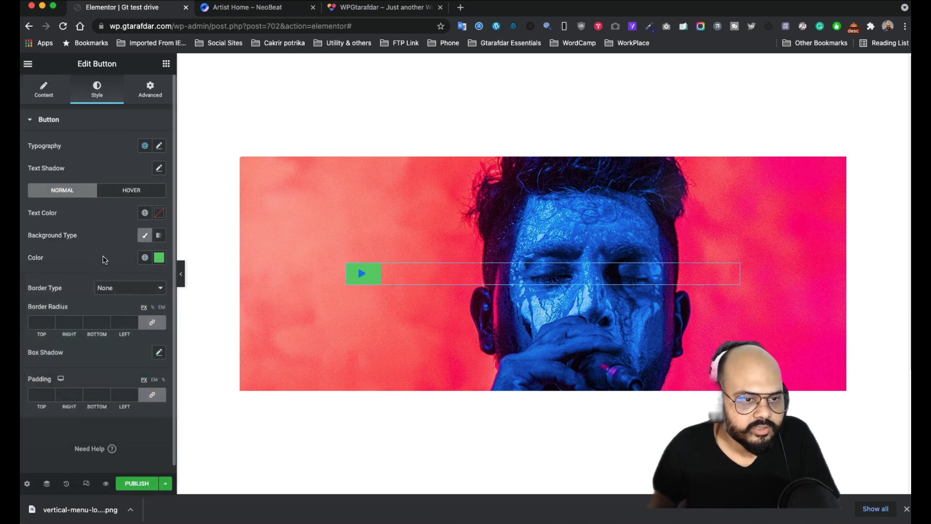
pyautogui.click(42, 395)
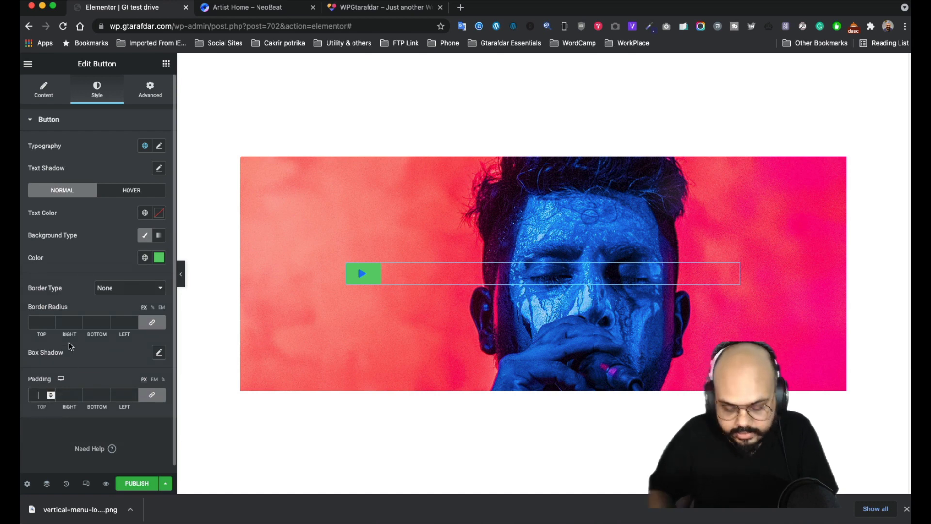
pyautogui.write('90')
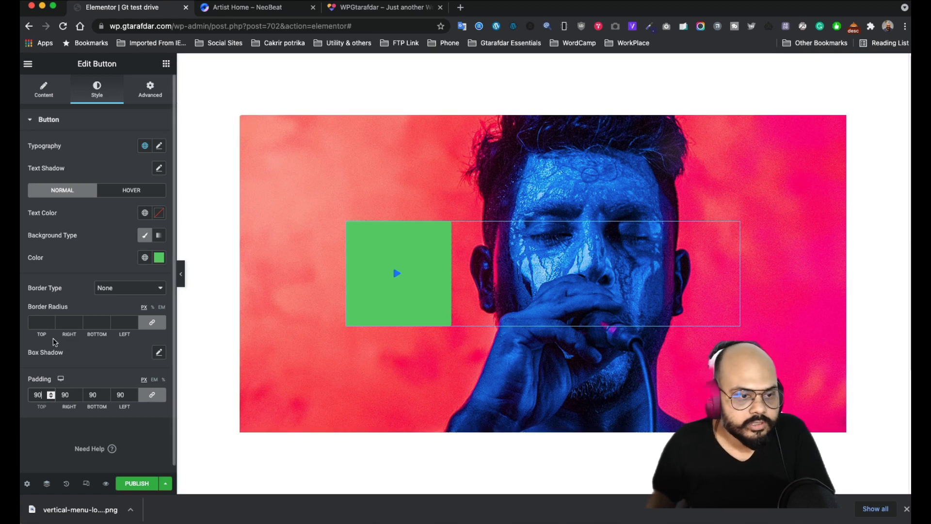
pyautogui.click(42, 322)
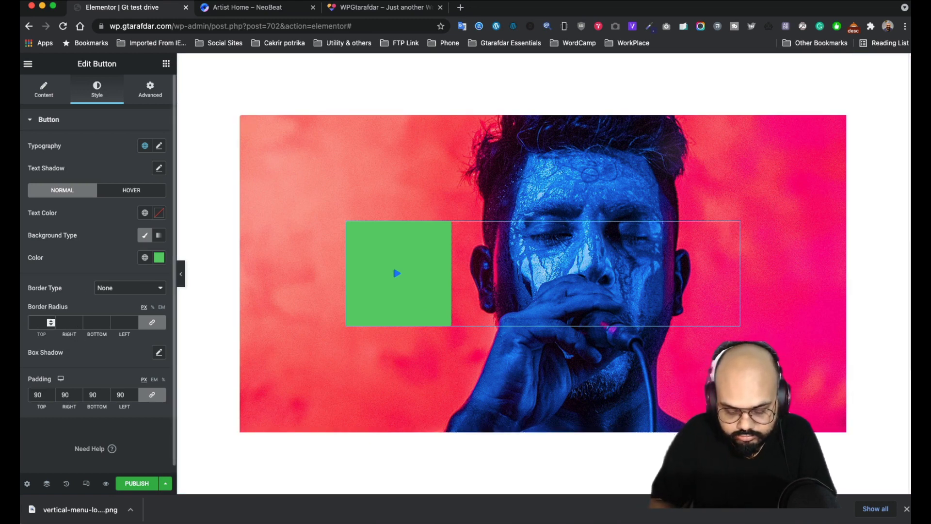
pyautogui.write('90')
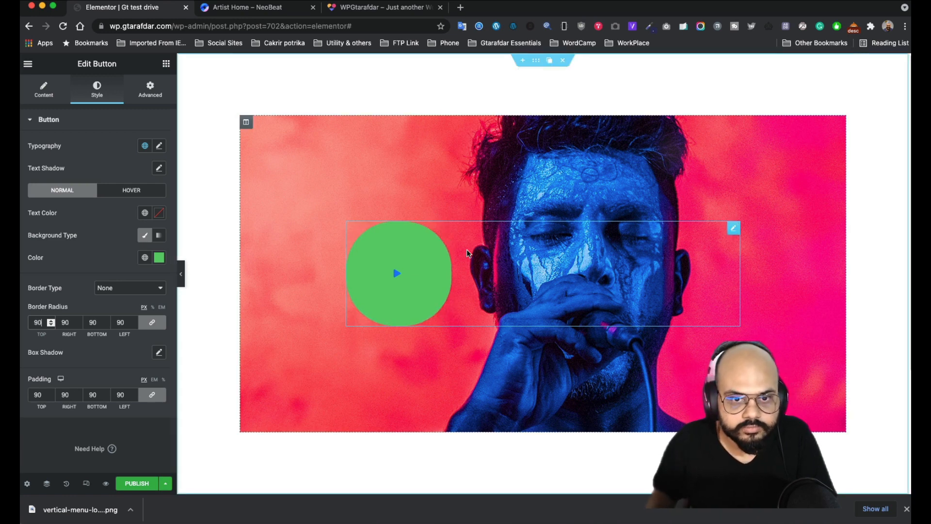
pyautogui.click(81, 305)
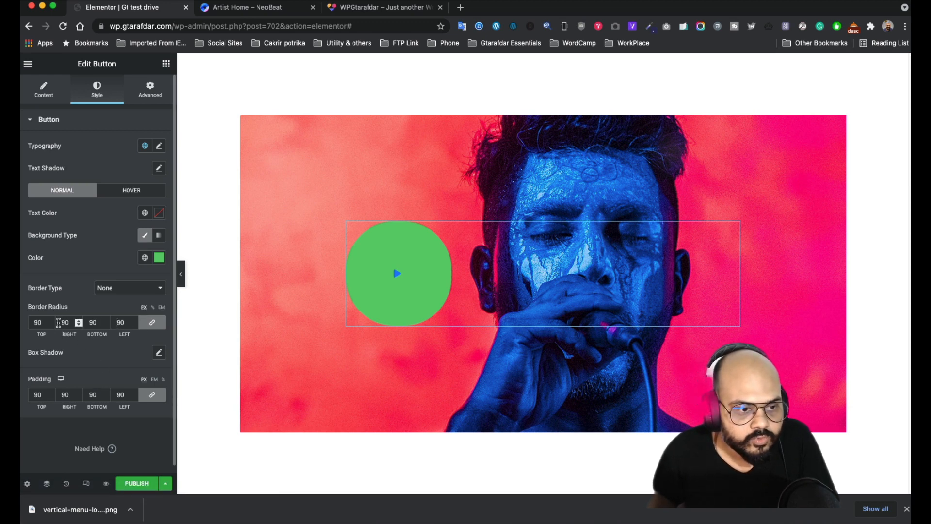
pyautogui.click(78, 321)
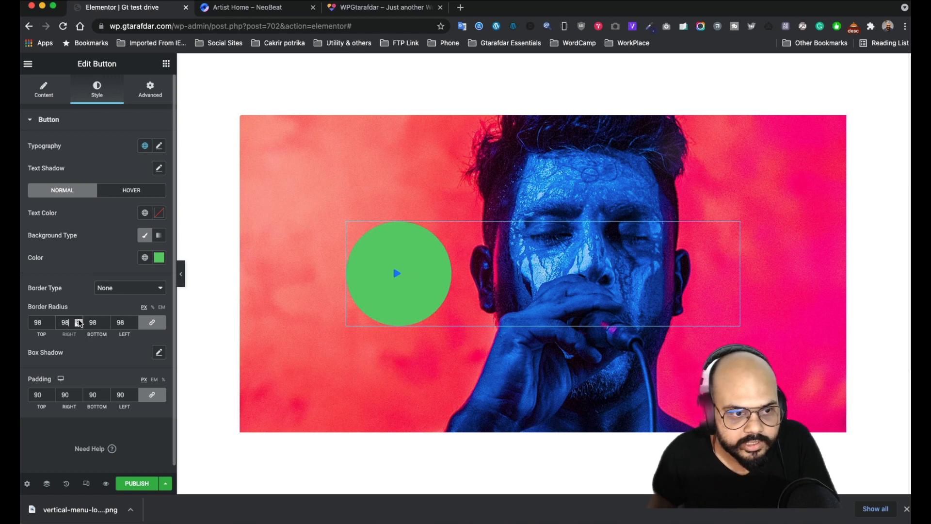
pyautogui.click(78, 321)
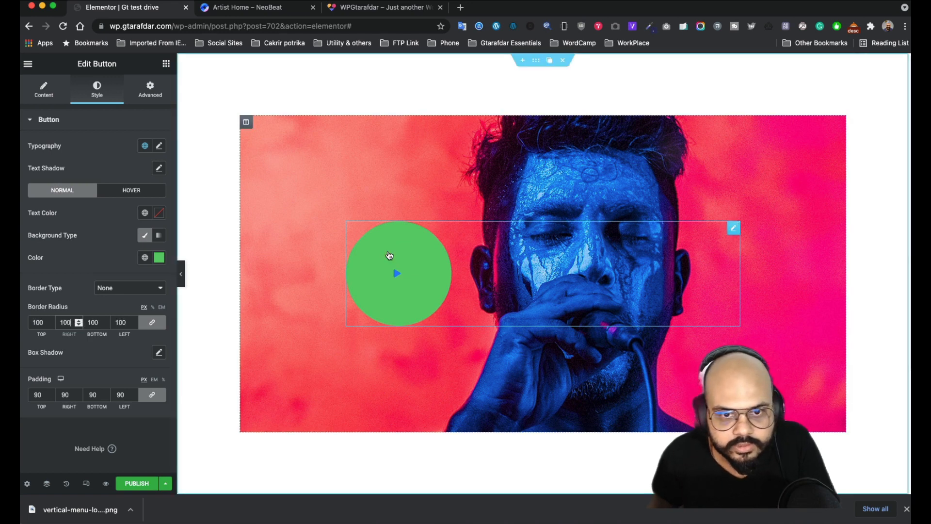
pyautogui.click(38, 86)
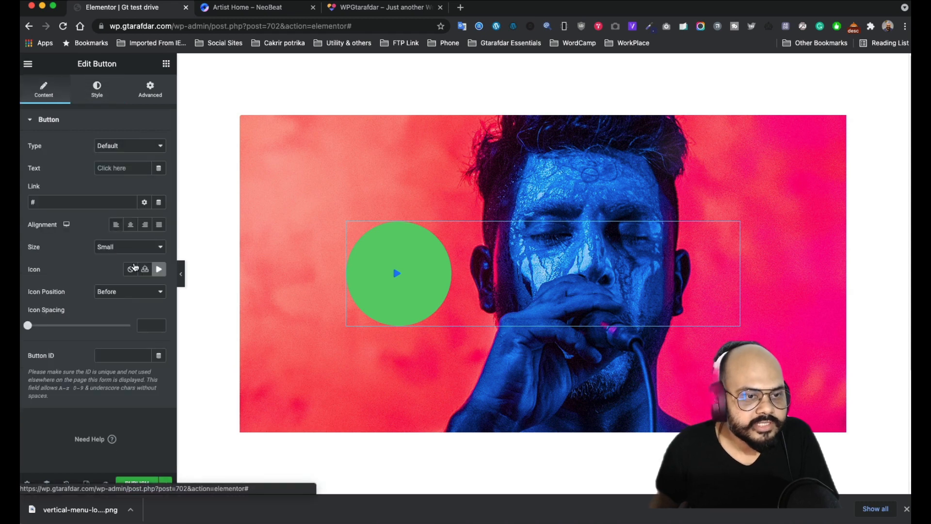
# - Centre the button, give it a semi-transparent white background and enlarge the icon to 39
pyautogui.click(130, 226)
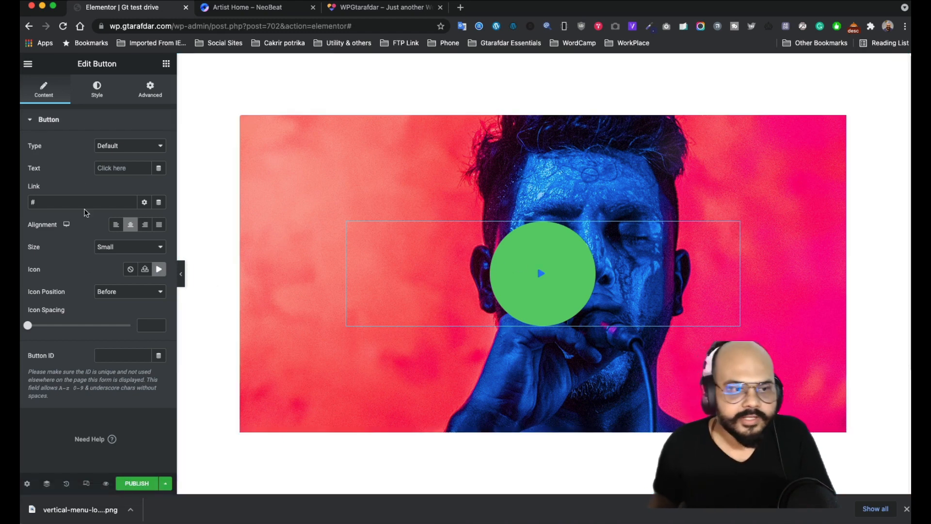
pyautogui.click(98, 97)
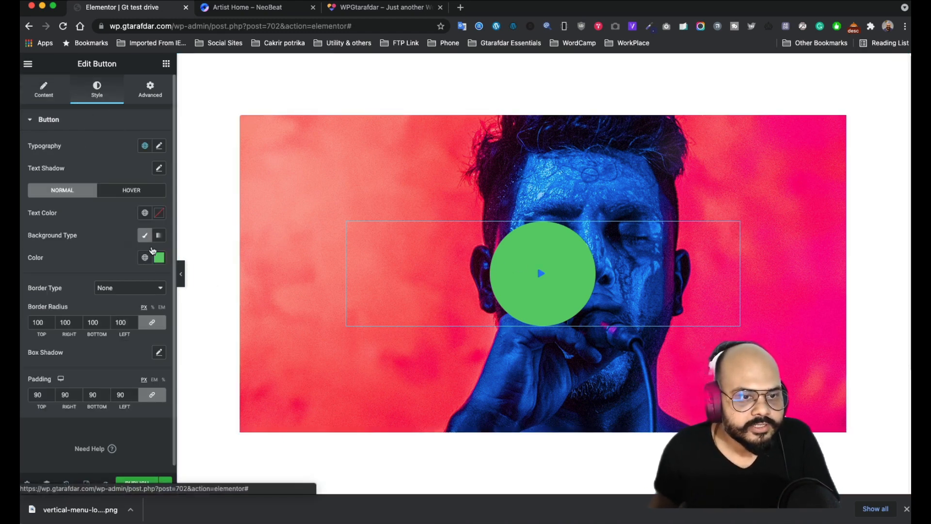
pyautogui.click(159, 258)
pyautogui.moveTo(75, 314); pyautogui.dragTo(22, 293)
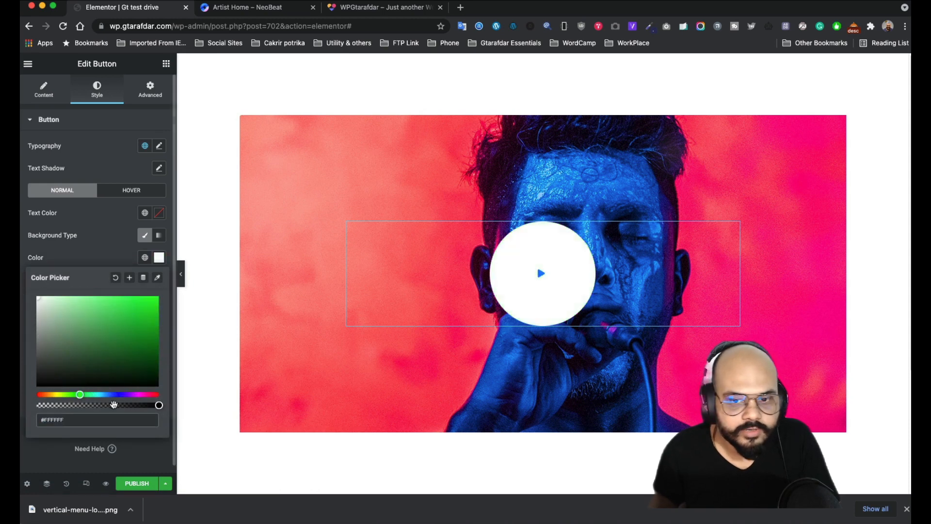
pyautogui.moveTo(157, 405); pyautogui.dragTo(98, 404)
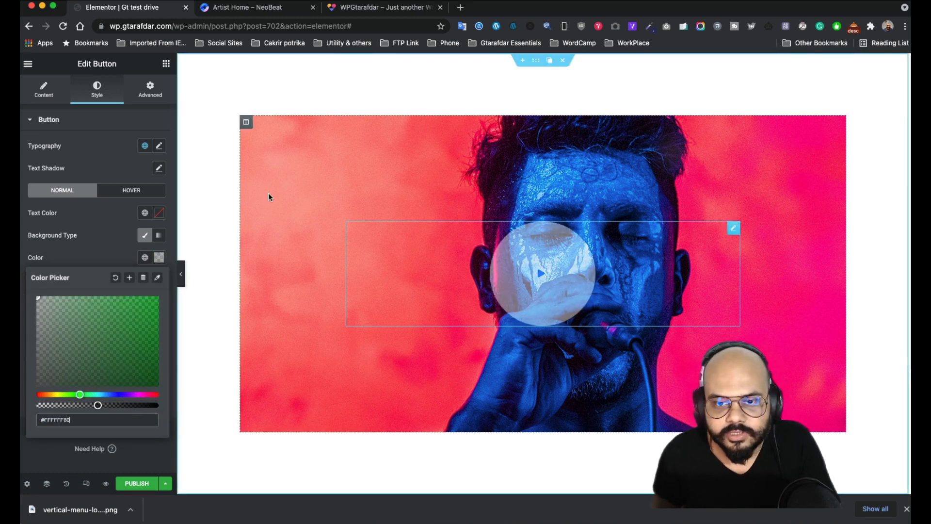
pyautogui.click(153, 174)
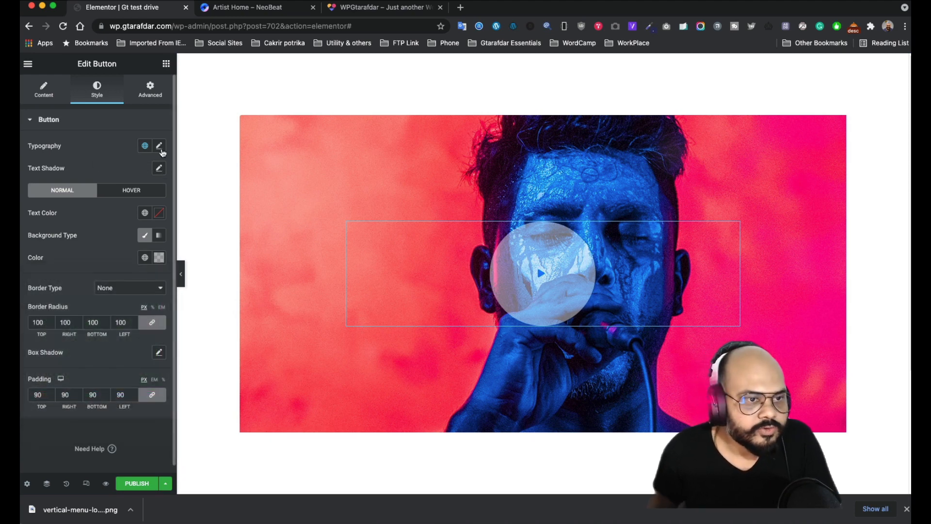
pyautogui.click(159, 146)
pyautogui.moveTo(36, 230); pyautogui.dragTo(48, 232)
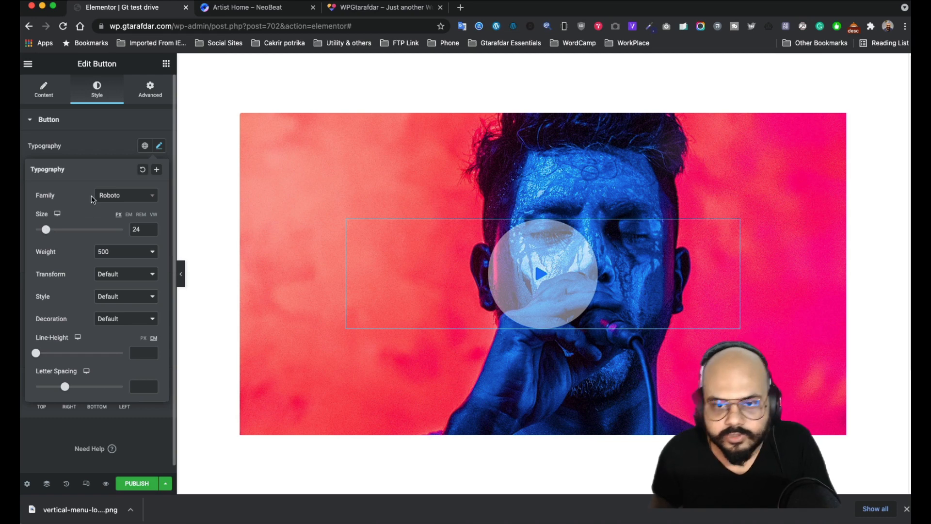
pyautogui.click(102, 154)
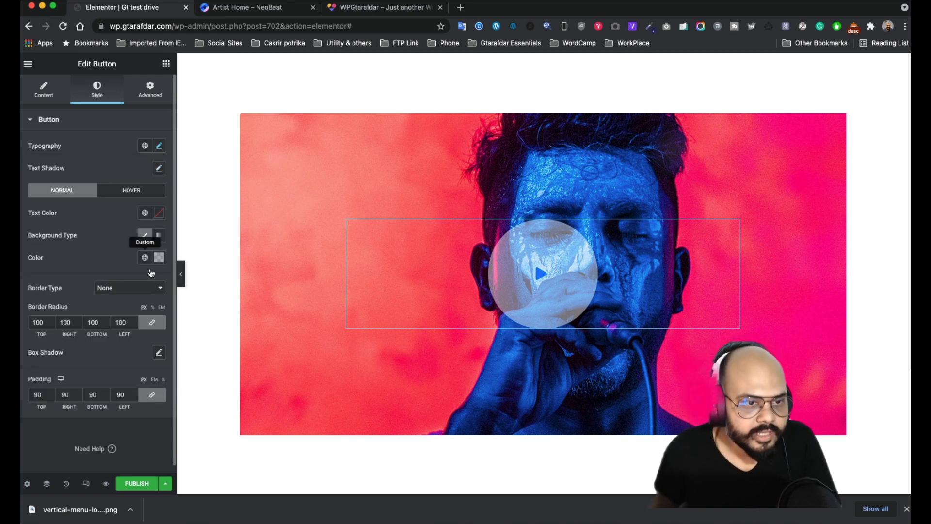
# - Make the button's white background somewhat more opaque
pyautogui.click(159, 257)
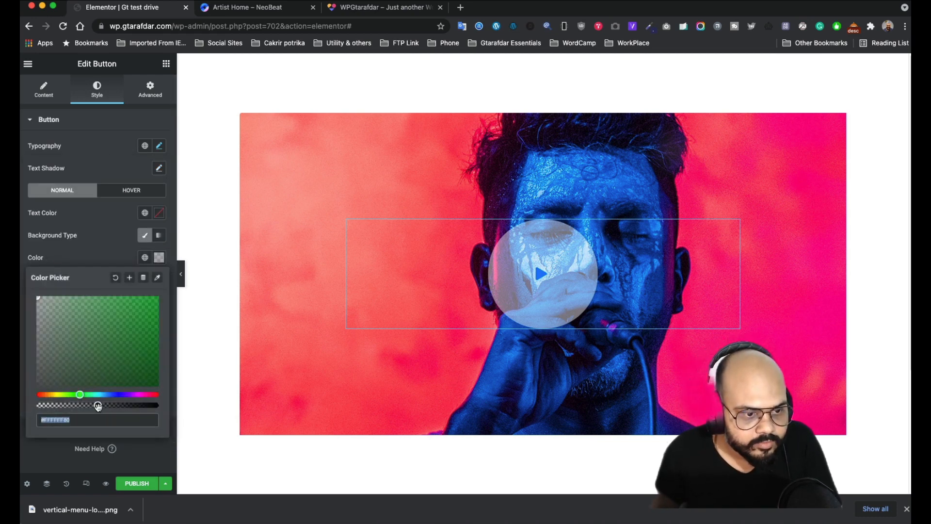
pyautogui.click(106, 243)
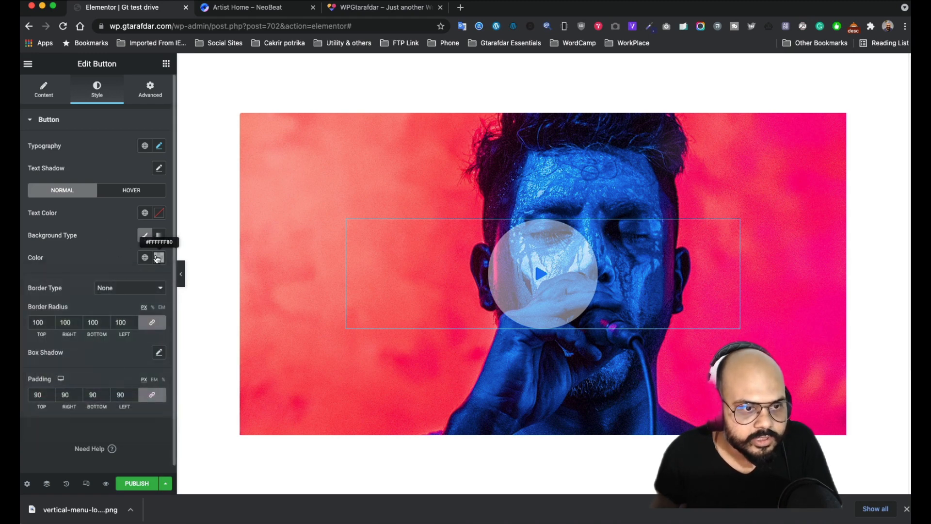
pyautogui.click(159, 257)
pyautogui.moveTo(101, 408); pyautogui.dragTo(113, 405)
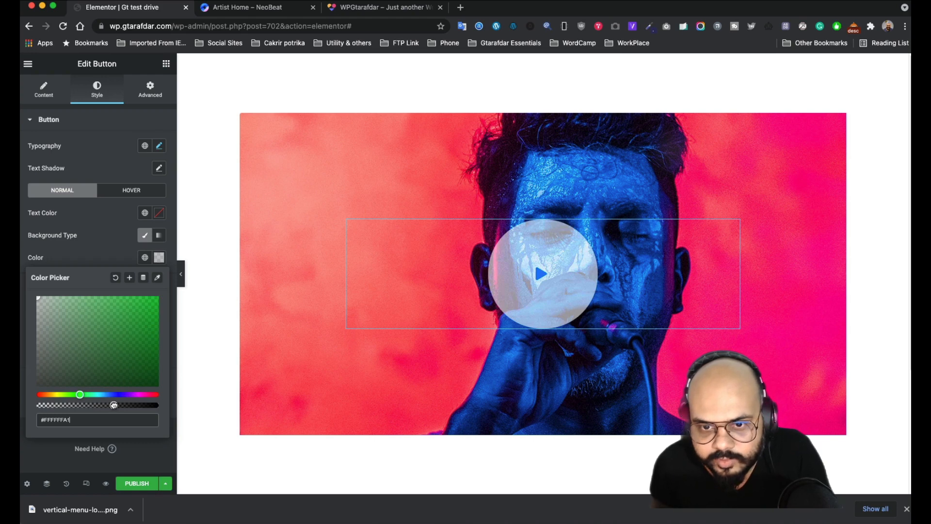
pyautogui.click(106, 257)
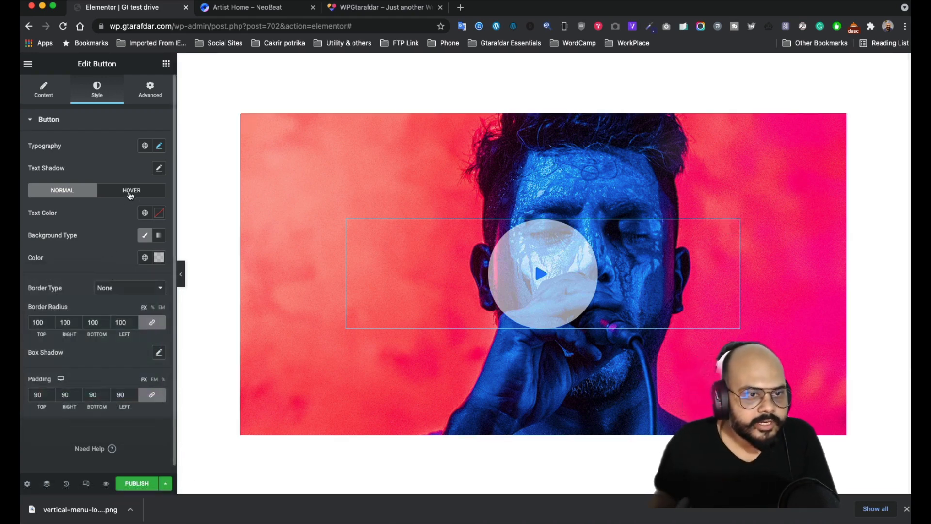
# - Set the button's hover animation to Grow
pyautogui.click(131, 191)
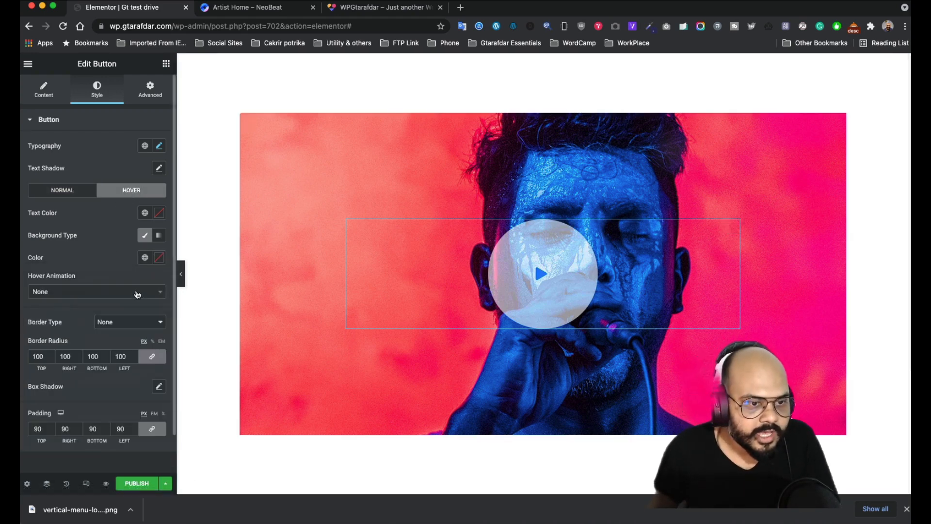
pyautogui.click(138, 295)
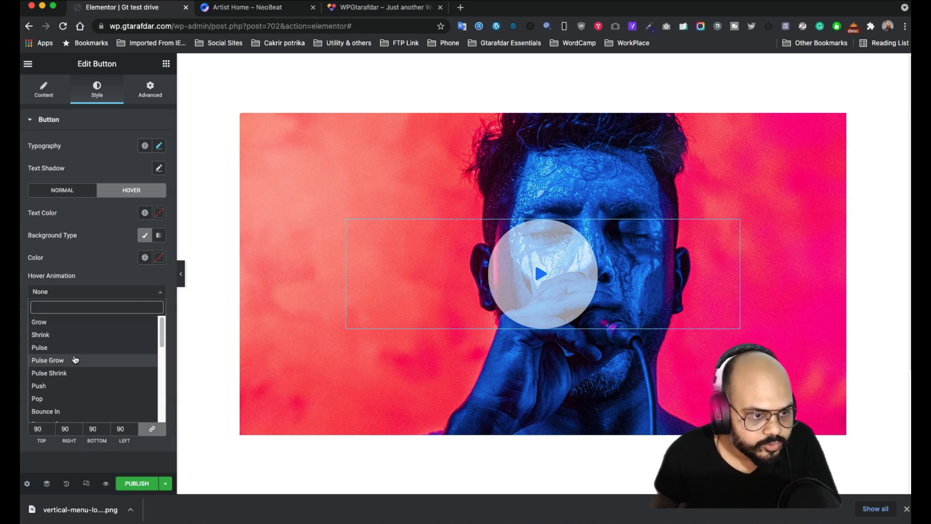
pyautogui.click(74, 323)
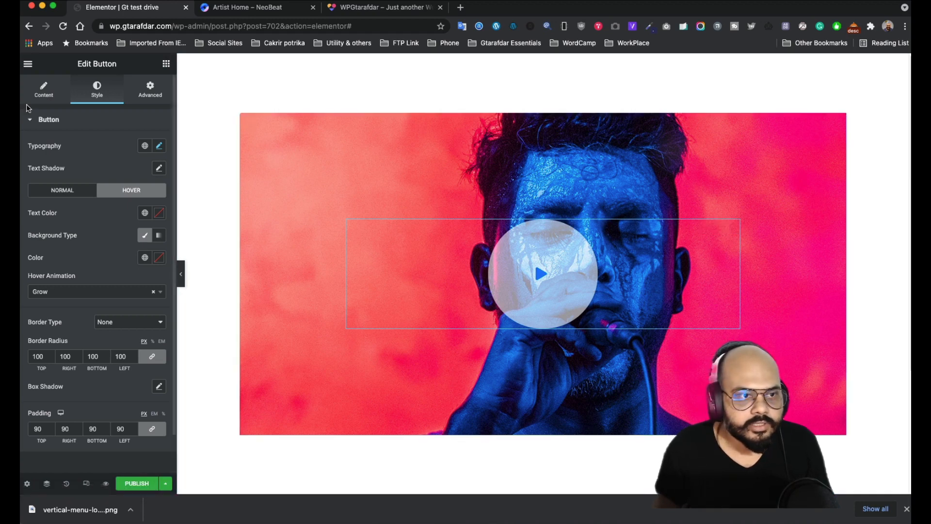
pyautogui.click(42, 92)
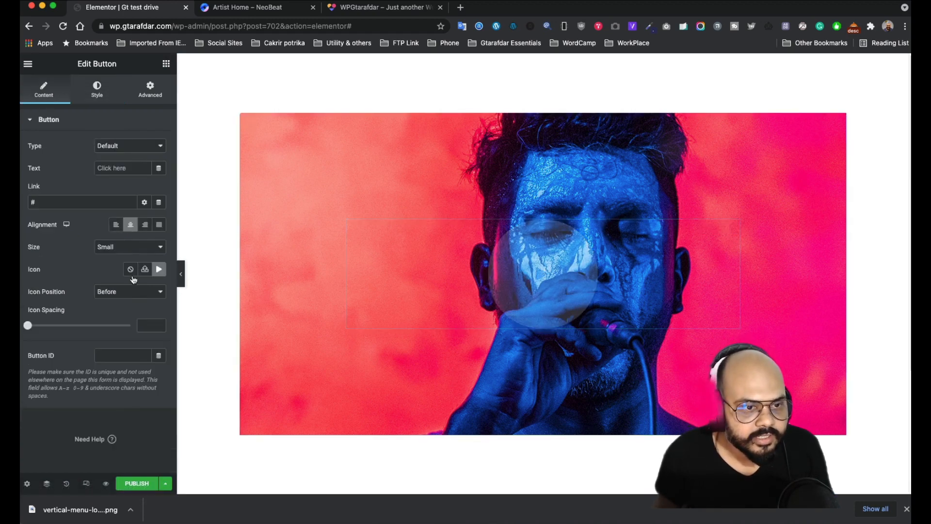
# - Set the button link's dynamic tag to Lightbox and show its settings
pyautogui.click(159, 203)
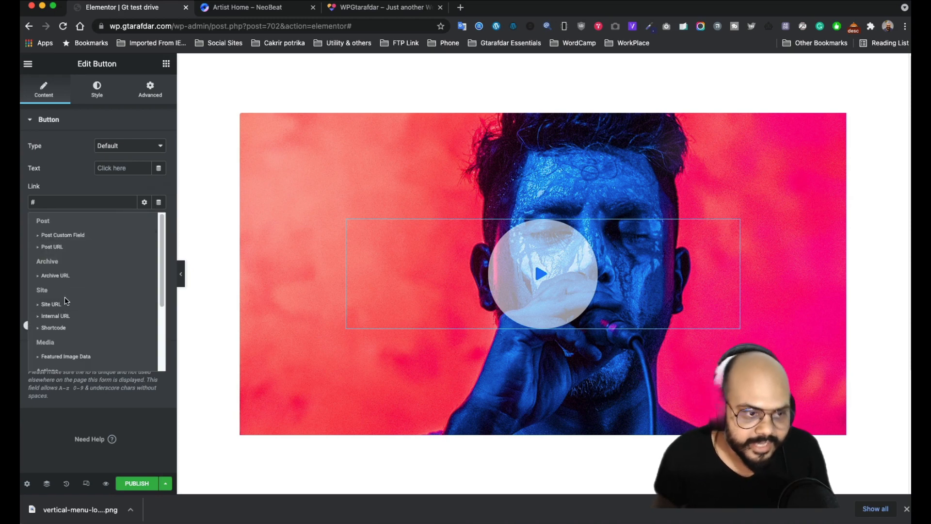
pyautogui.scroll(-2, 68, 298)
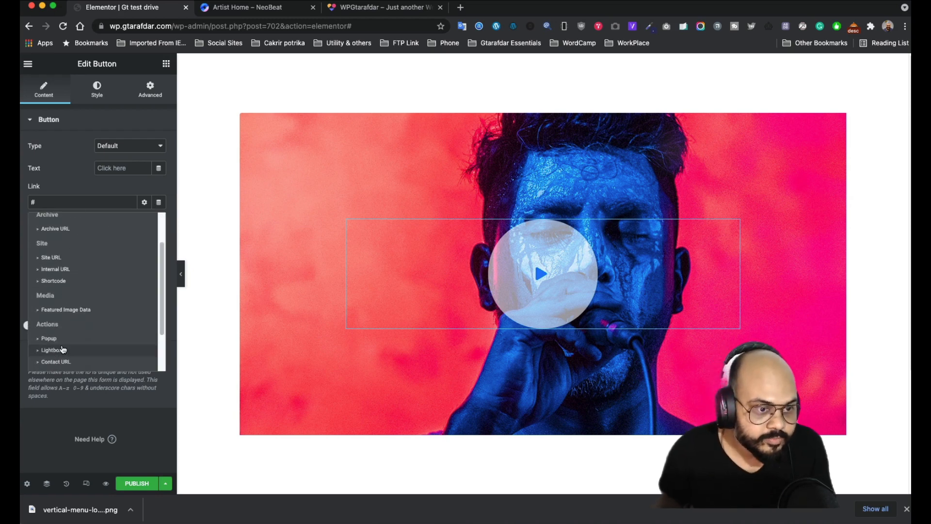
pyautogui.click(54, 350)
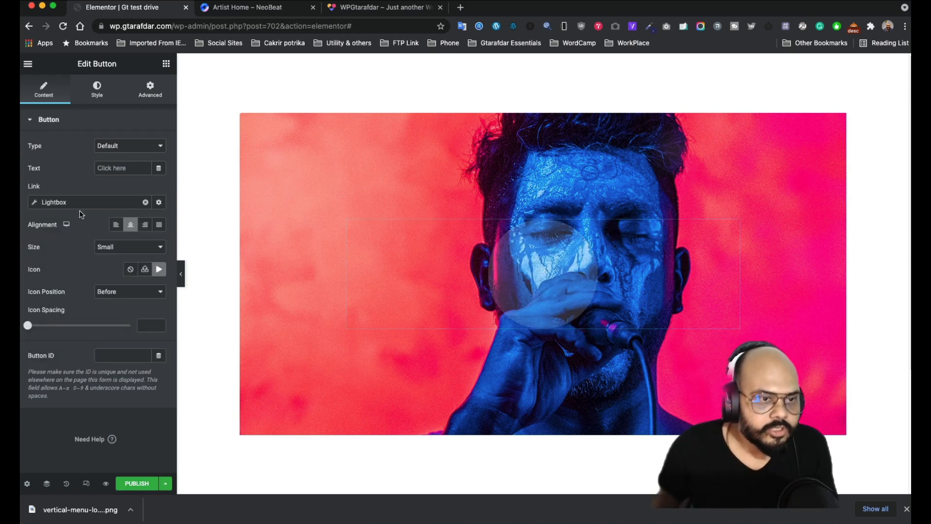
pyautogui.click(36, 202)
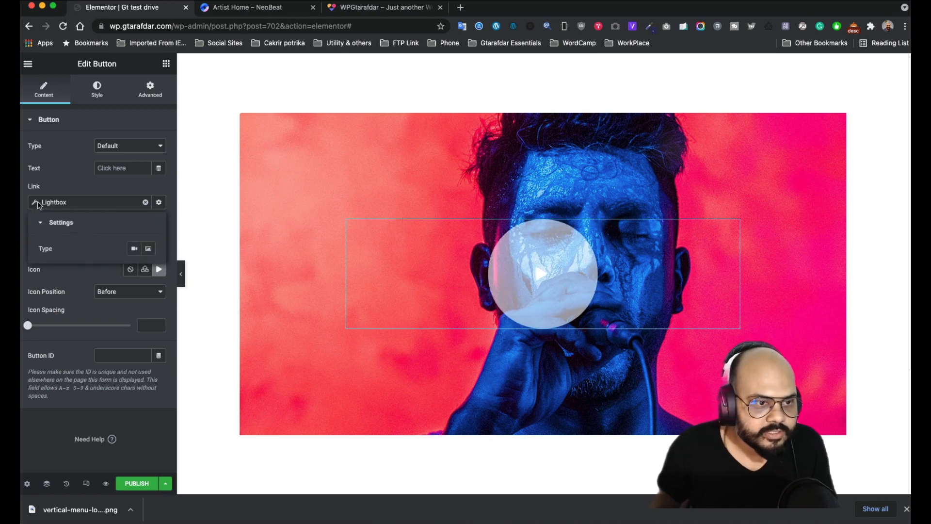
# - Copy the video URL from the NeoBeat reference site's play-button video
pyautogui.click(233, 8)
pyautogui.rightClick(498, 256)
pyautogui.click(470, 280)
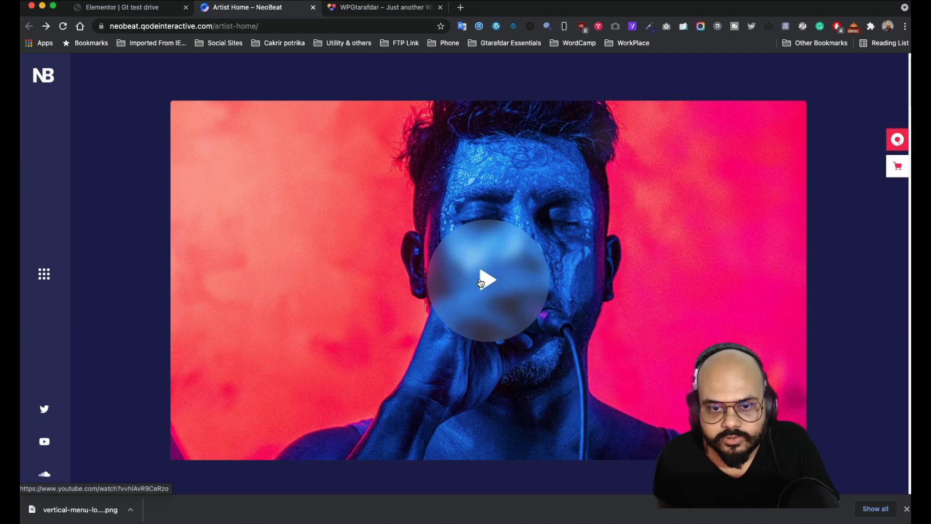
pyautogui.click(477, 280)
pyautogui.rightClick(395, 228)
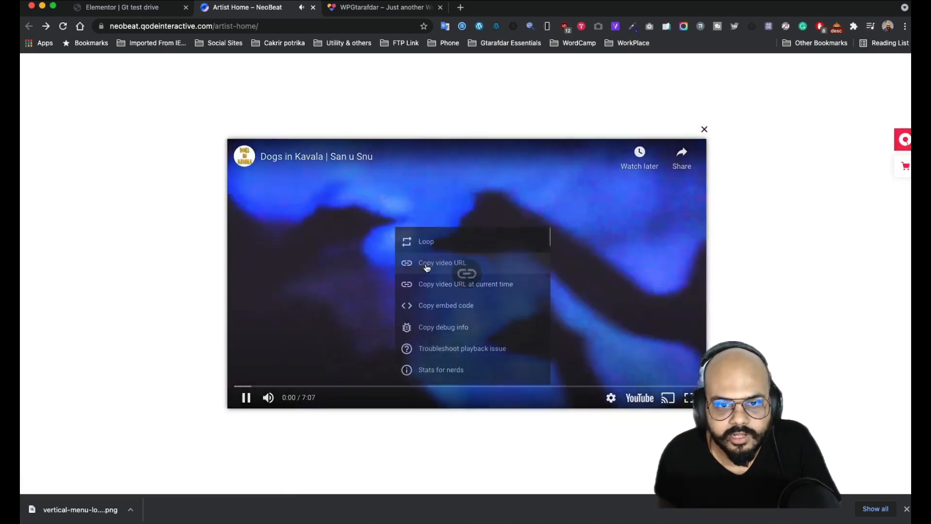
pyautogui.click(424, 273)
pyautogui.click(424, 136)
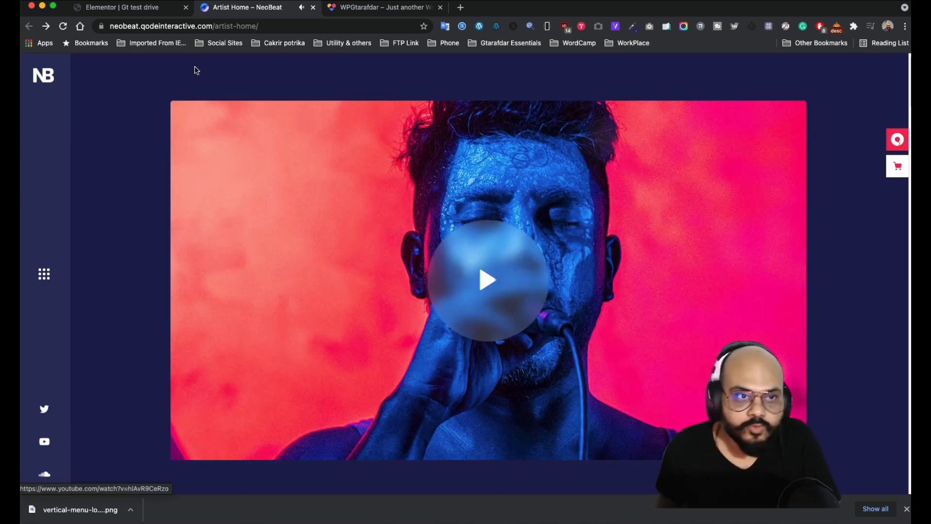
pyautogui.click(127, 8)
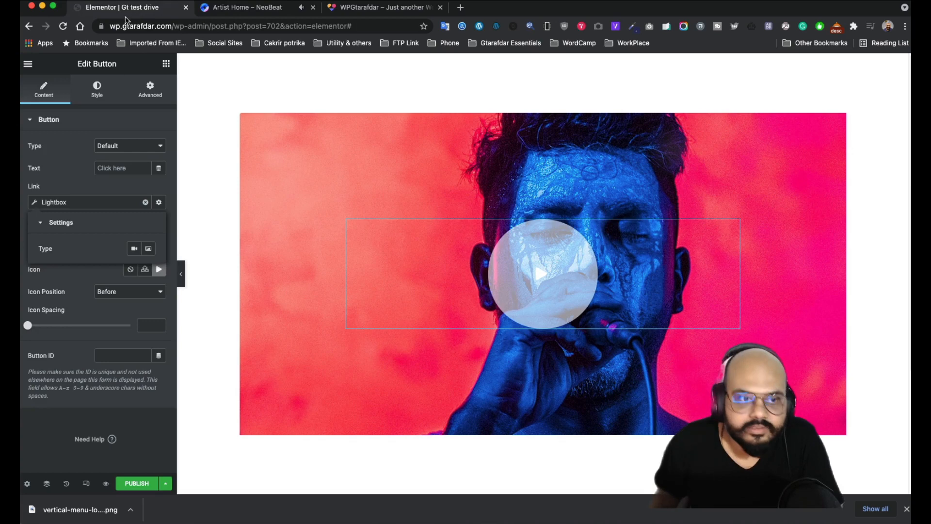
# - Set the lightbox type to Video with the pasted YouTube URL and test that it plays
pyautogui.click(134, 249)
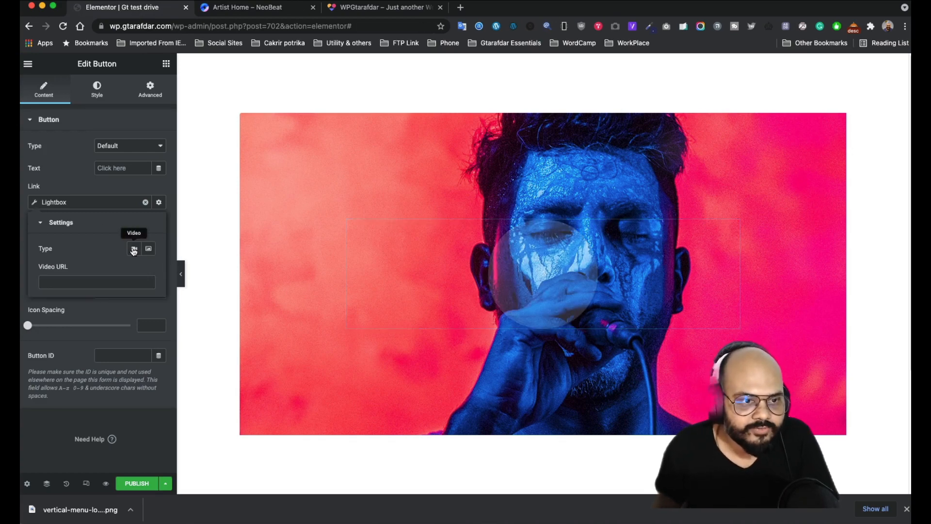
pyautogui.click(104, 281)
pyautogui.press('super+v')
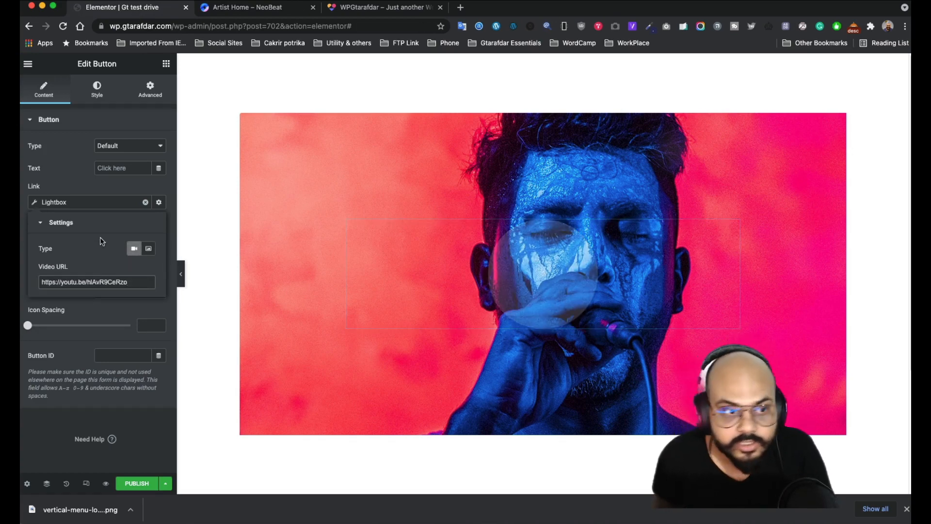
pyautogui.click(534, 260)
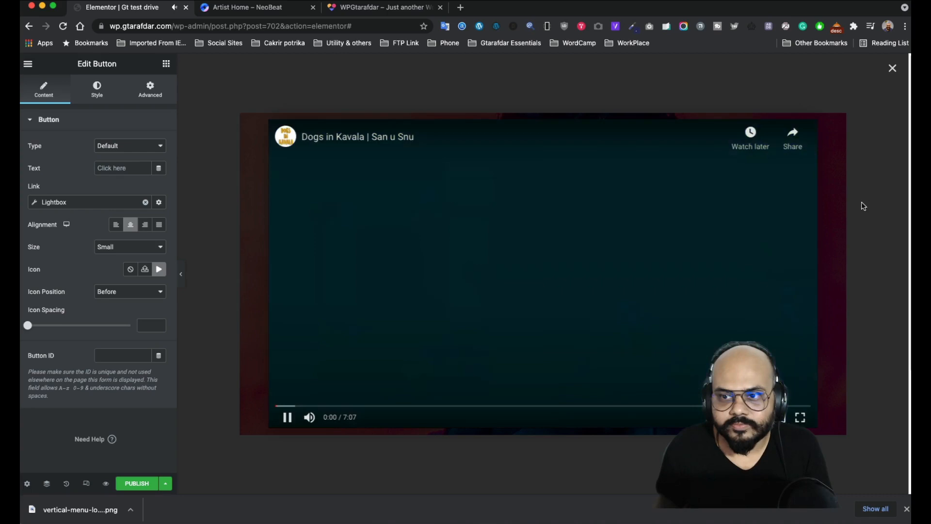
pyautogui.click(872, 198)
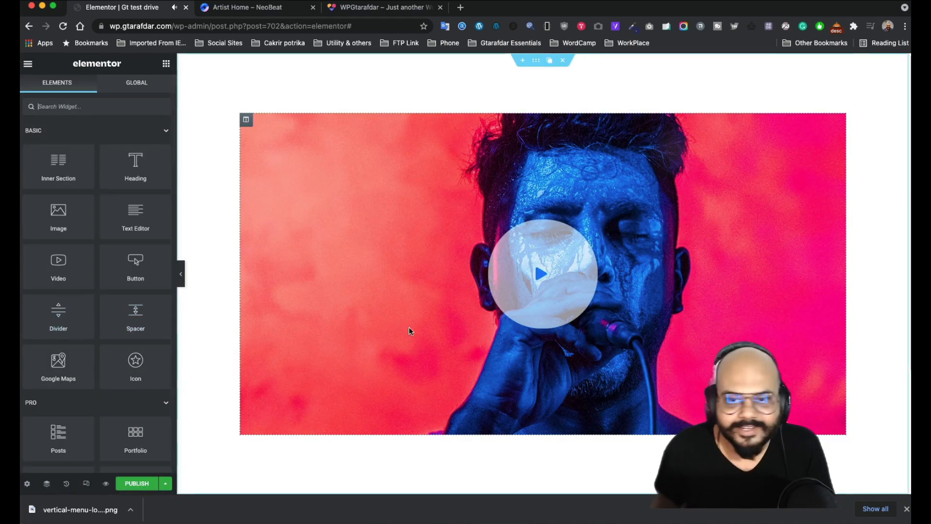
# - Set the image column's border radius to 20, then lower it to 17
pyautogui.click(245, 122)
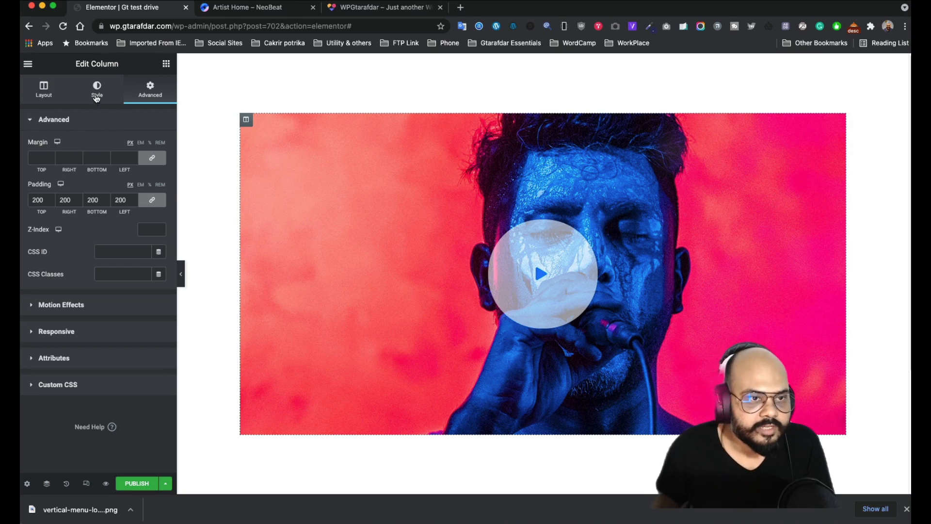
pyautogui.click(49, 96)
pyautogui.click(97, 91)
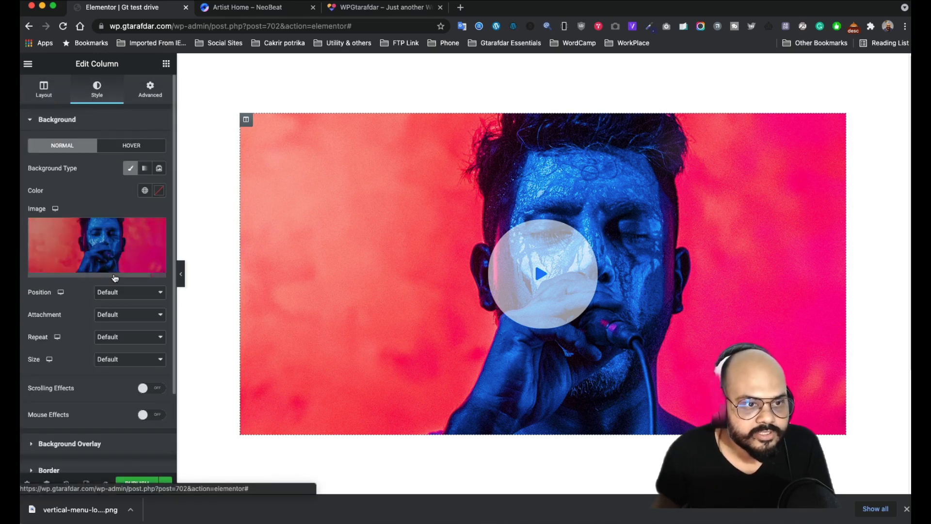
pyautogui.scroll(-3, 108, 301)
pyautogui.click(85, 379)
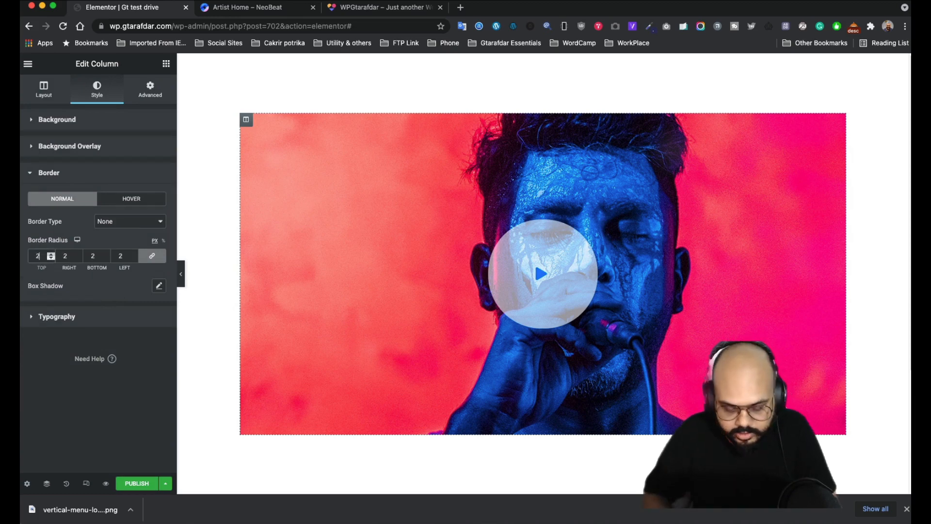
pyautogui.write('0')
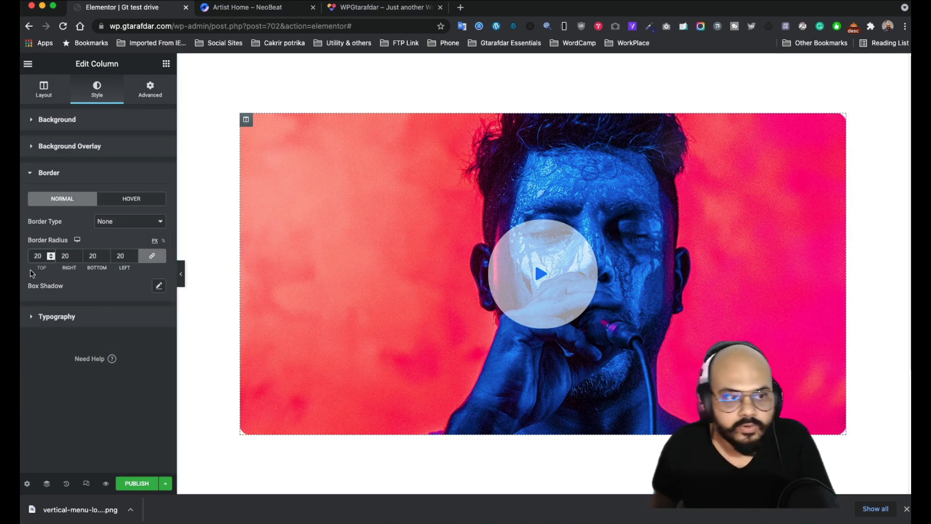
pyautogui.click(52, 259)
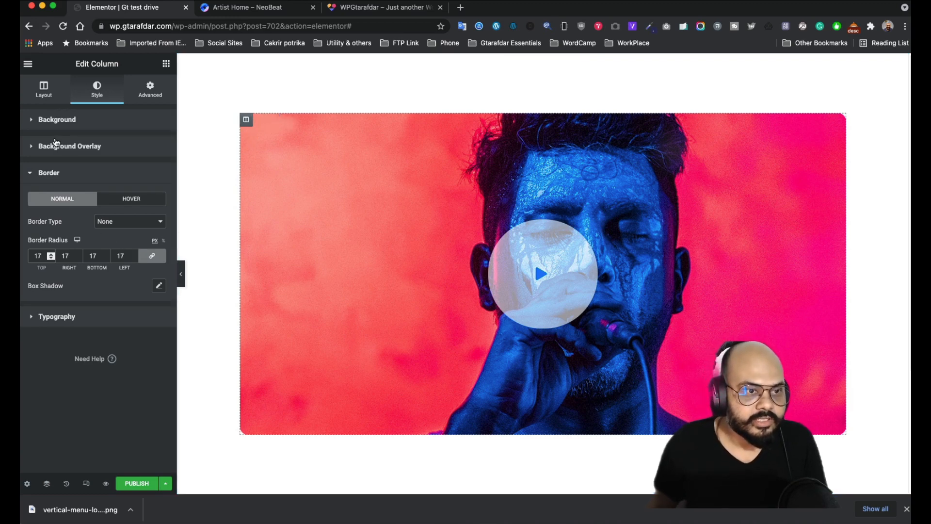
pyautogui.click(71, 124)
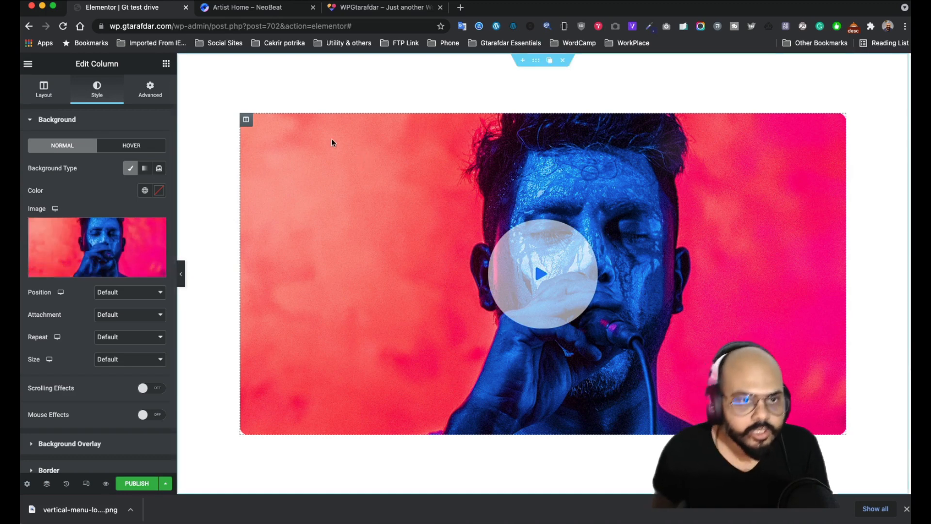
# - Give the section a classic background and sample NeoBeat's dark navy colour
pyautogui.click(536, 60)
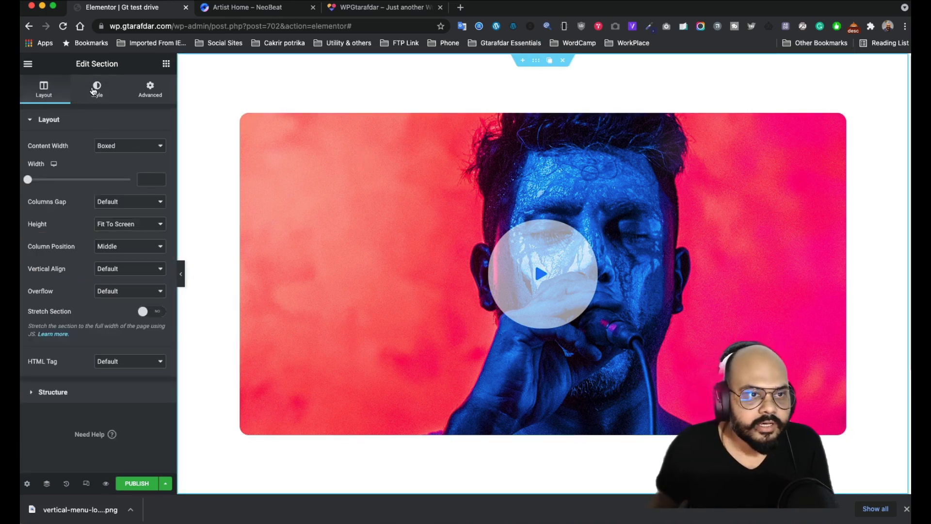
pyautogui.click(94, 90)
pyautogui.click(112, 169)
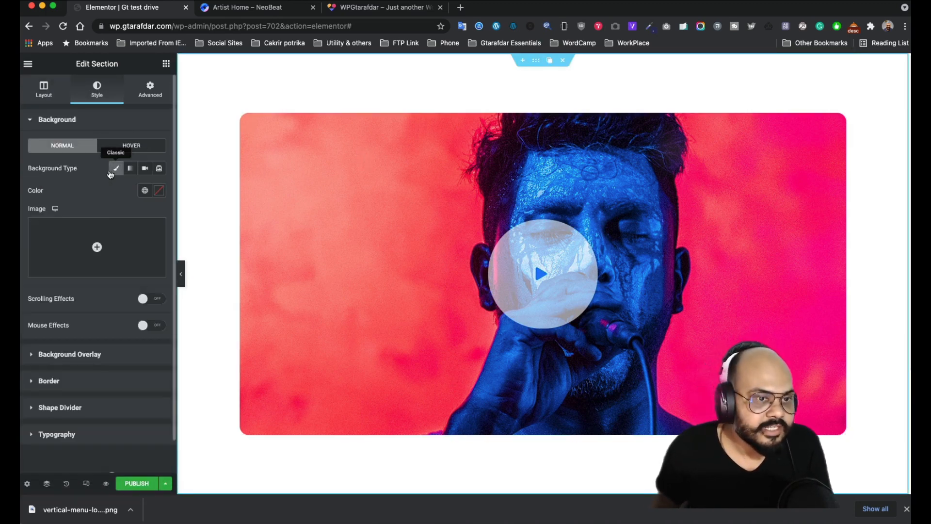
pyautogui.click(242, 7)
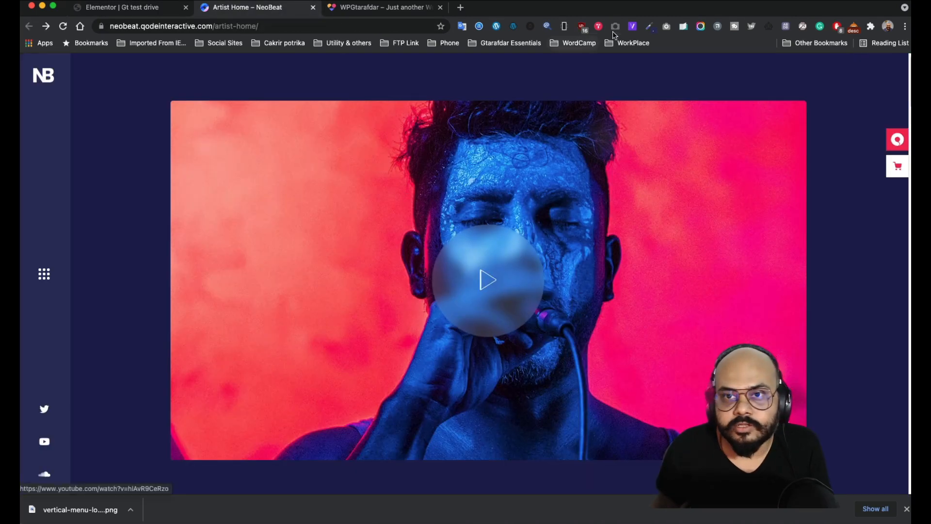
pyautogui.click(648, 26)
pyautogui.click(615, 43)
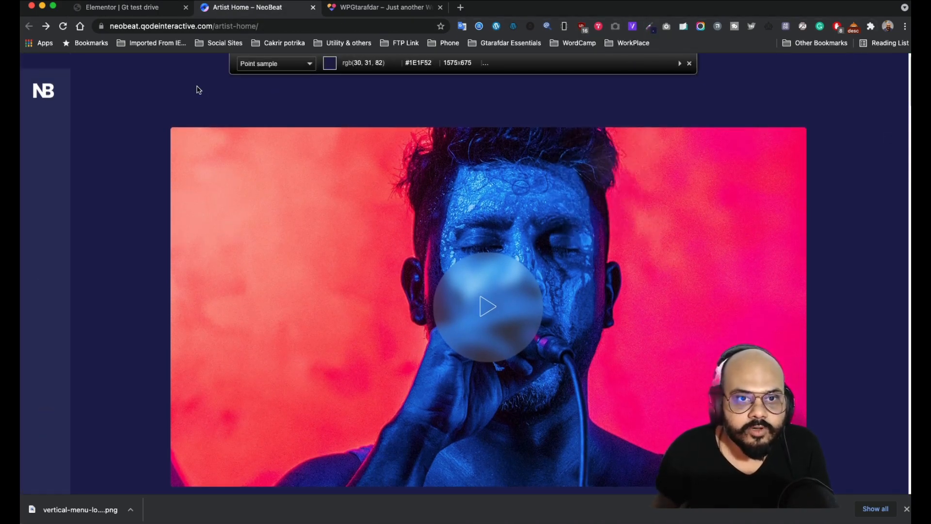
pyautogui.click(198, 90)
pyautogui.click(127, 8)
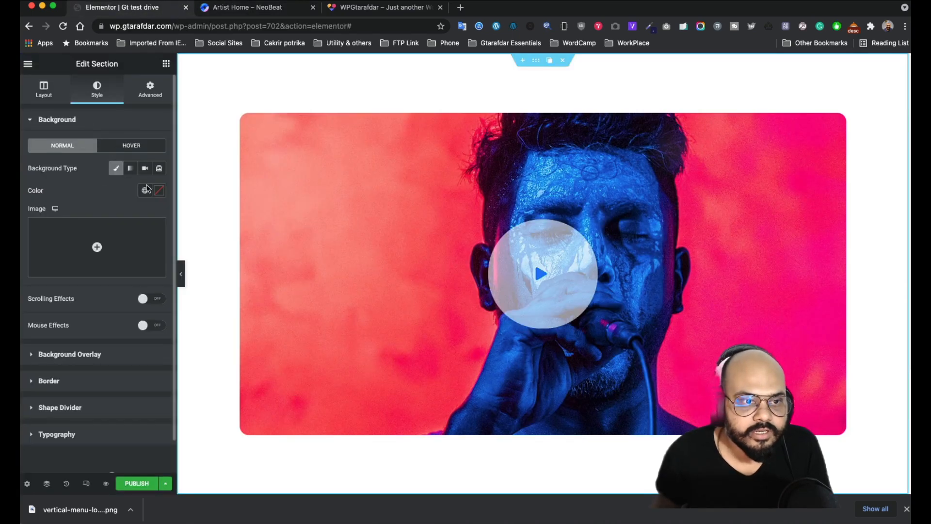
# - Paste #1E1F52 as the section background colour and preview the page
pyautogui.click(155, 192)
pyautogui.click(91, 345)
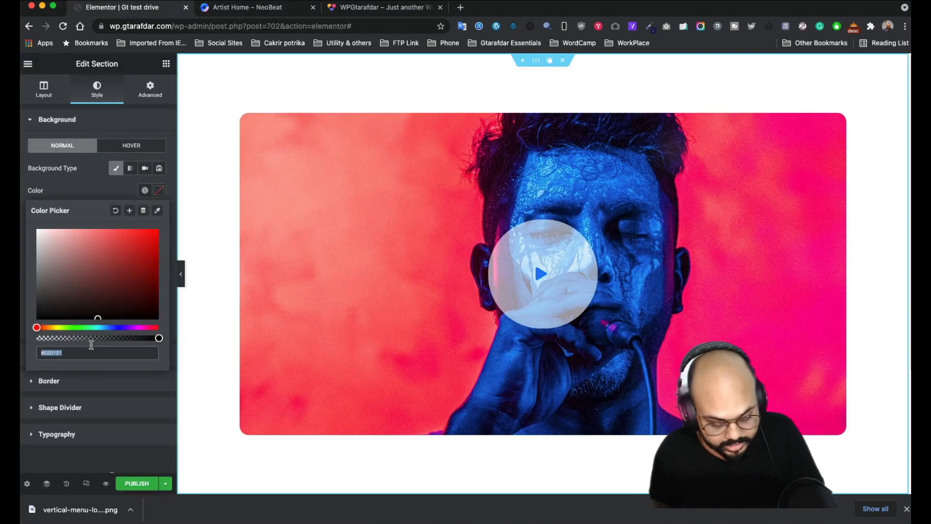
pyautogui.press('super+v')
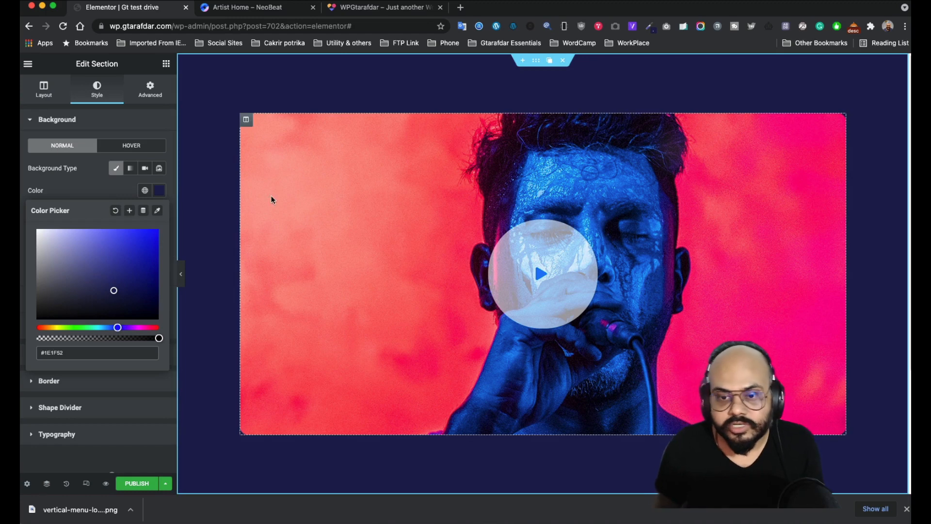
pyautogui.click(105, 484)
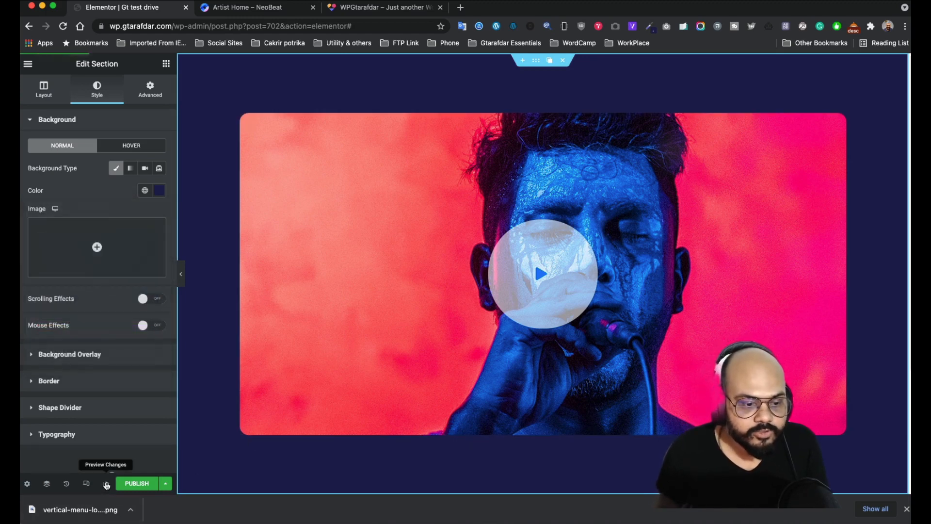
pyautogui.click(106, 484)
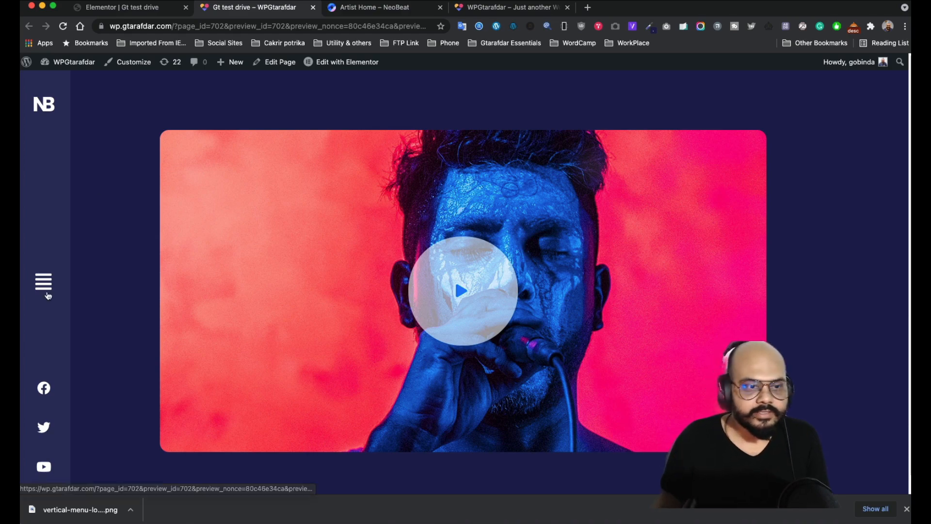
# - Play and close the hero video in the preview, then return to the Elementor editor
pyautogui.click(461, 298)
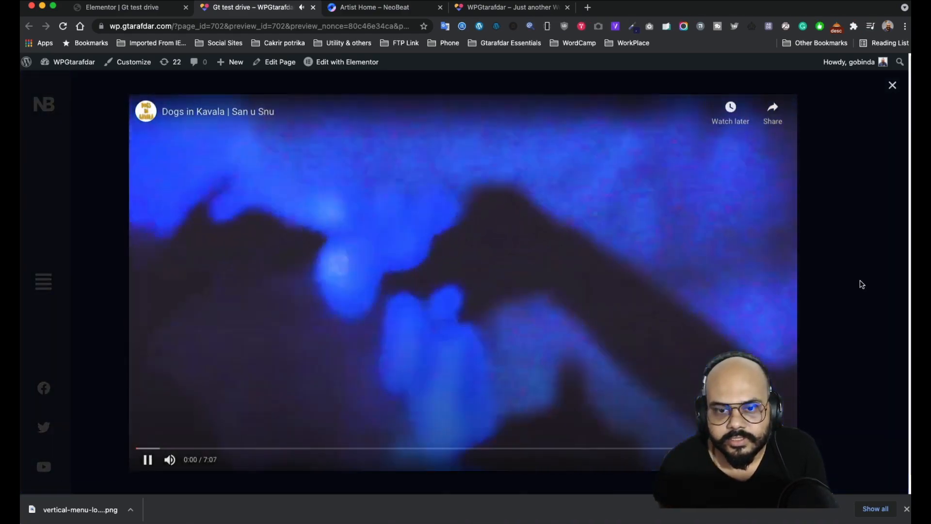
pyautogui.click(860, 284)
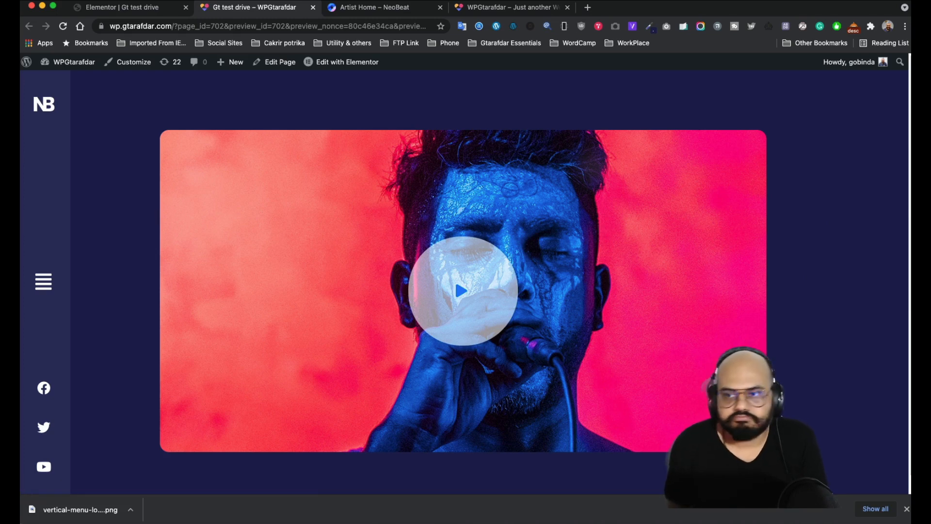
pyautogui.click(115, 14)
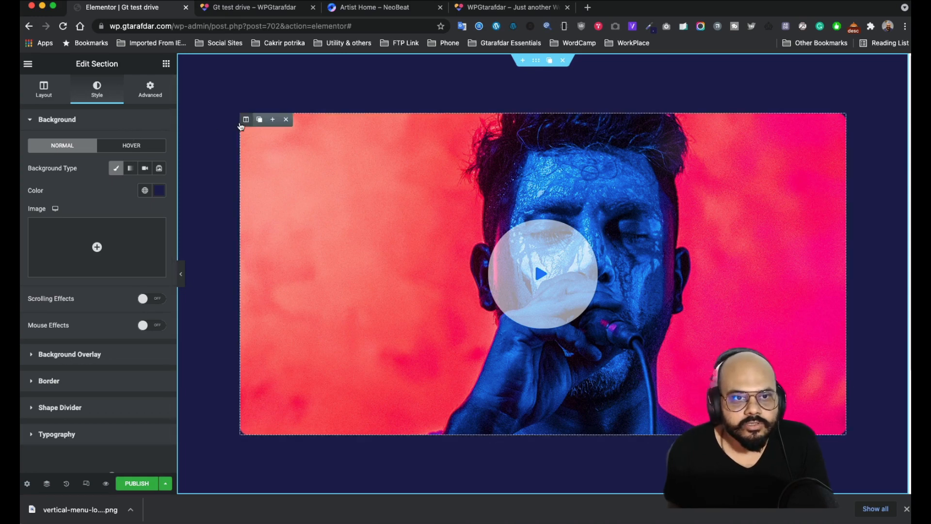
pyautogui.click(246, 120)
pyautogui.click(154, 95)
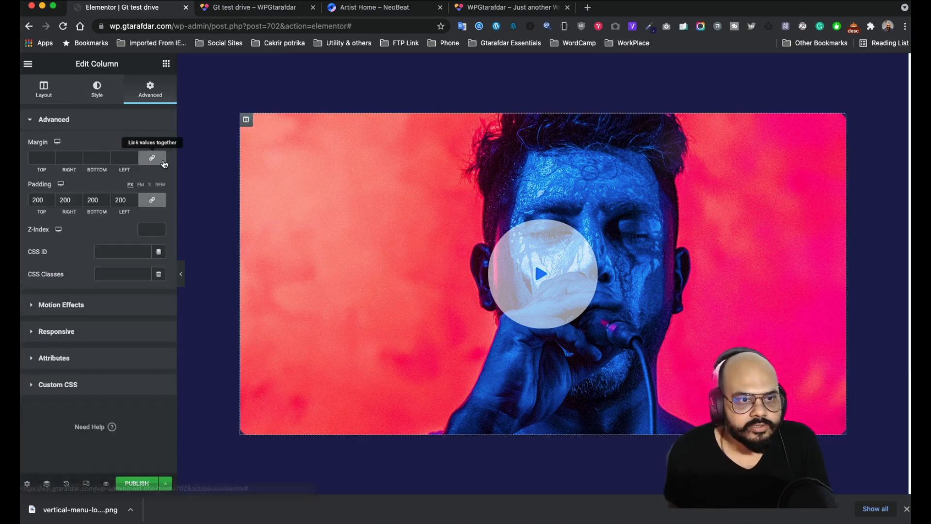
pyautogui.click(152, 161)
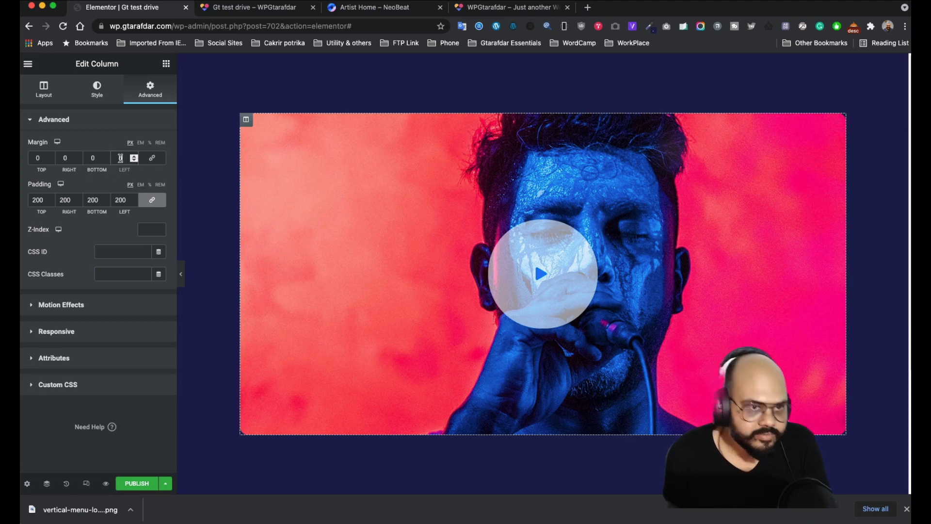
pyautogui.click(120, 158)
pyautogui.write('5')
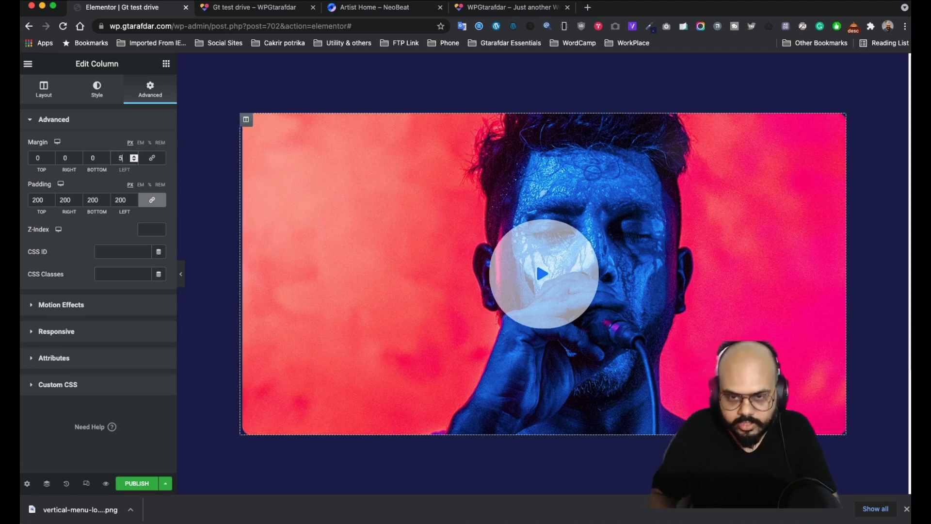
pyautogui.write('0')
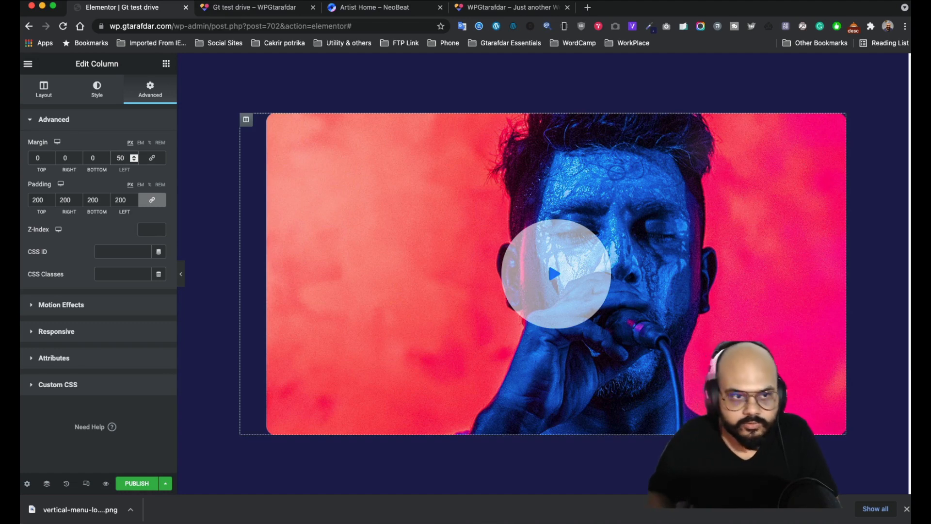
pyautogui.press('BackSpace')
pyautogui.press('BackSpace')
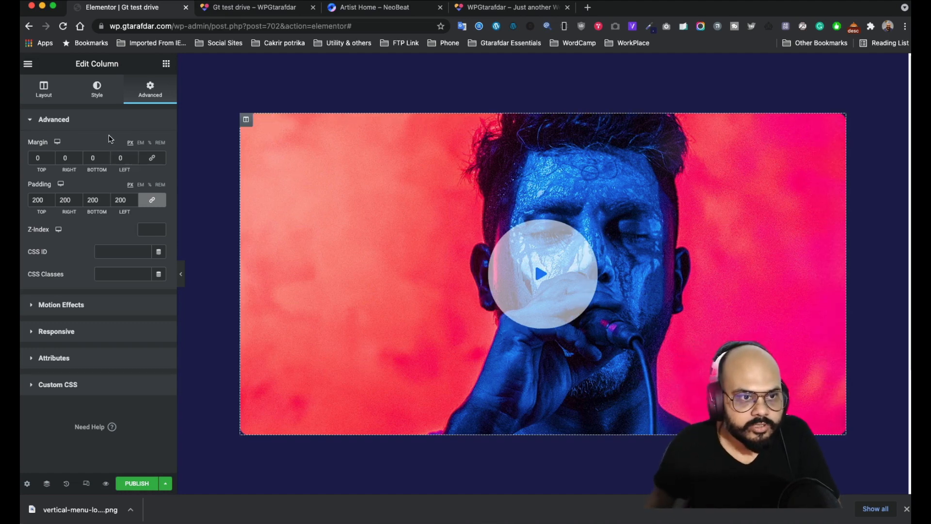
pyautogui.click(127, 120)
pyautogui.click(108, 125)
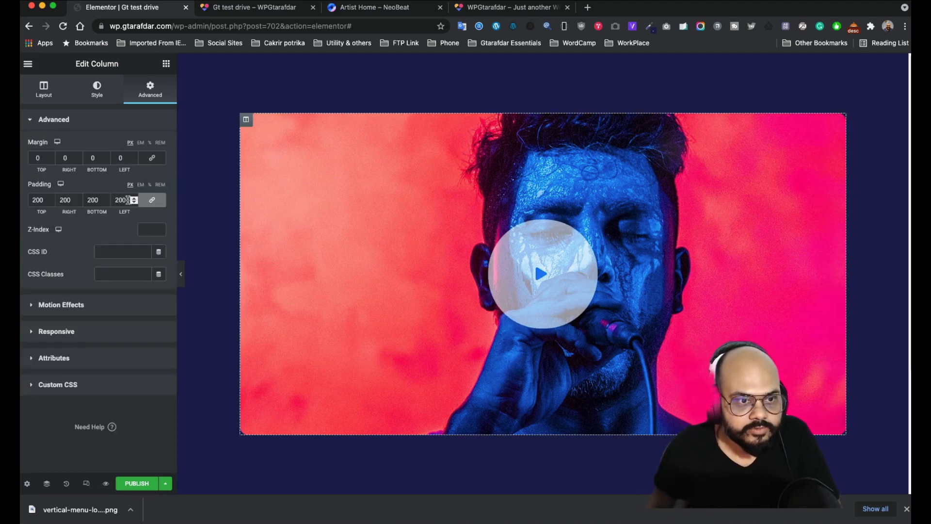
pyautogui.moveTo(128, 200); pyautogui.dragTo(120, 200)
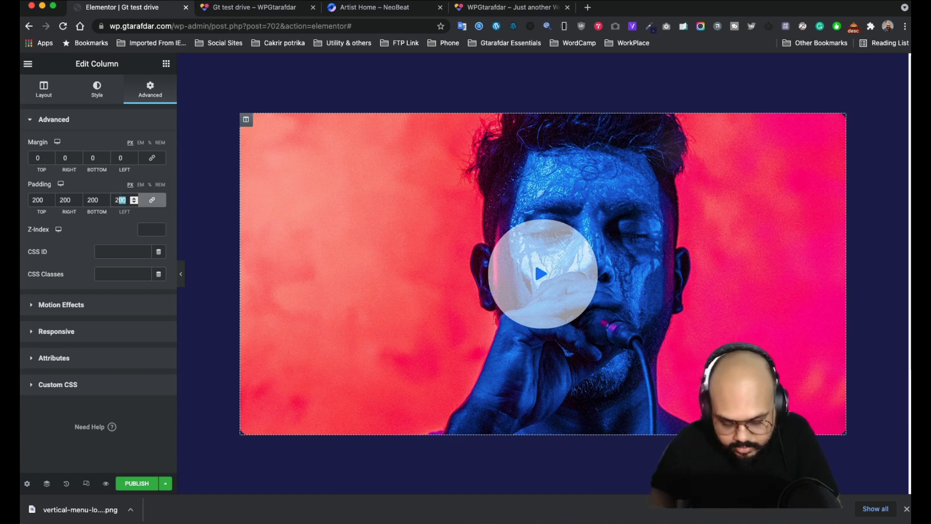
pyautogui.write('50')
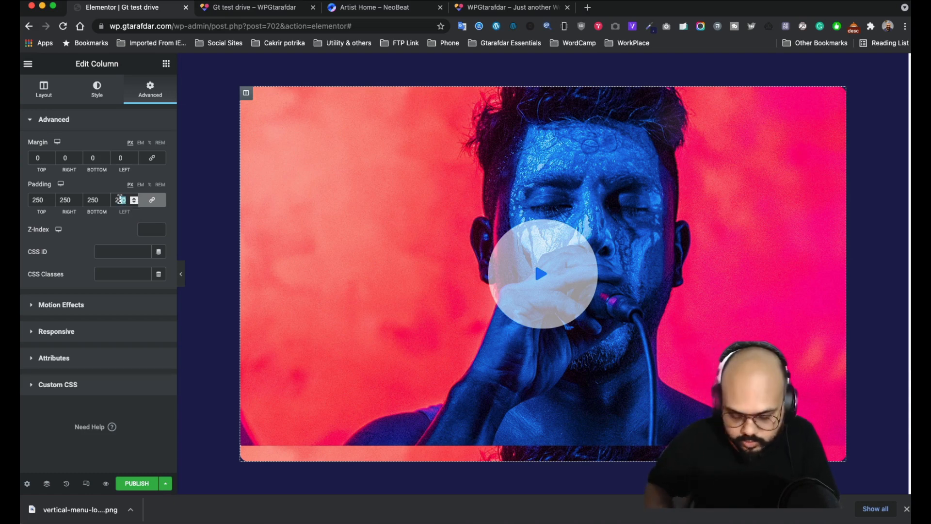
pyautogui.write('0')
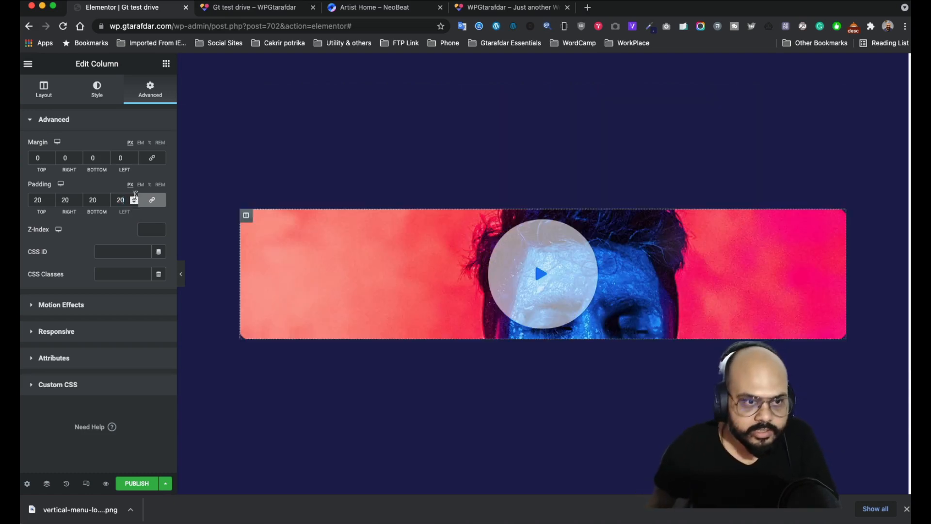
pyautogui.write('0')
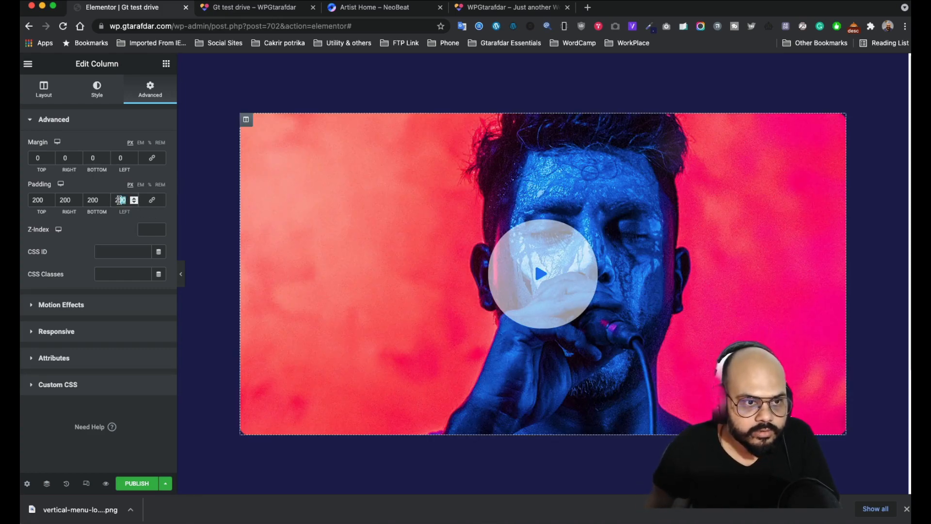
pyautogui.write('50')
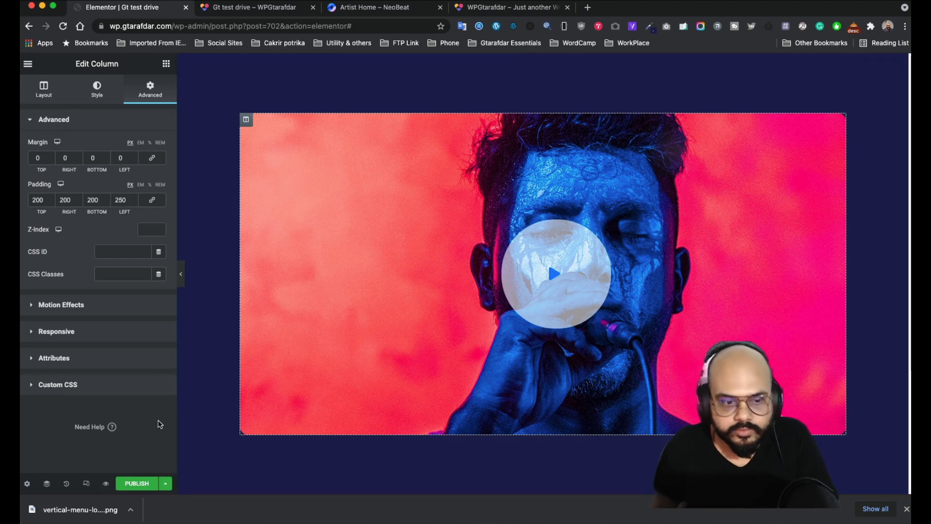
pyautogui.click(106, 484)
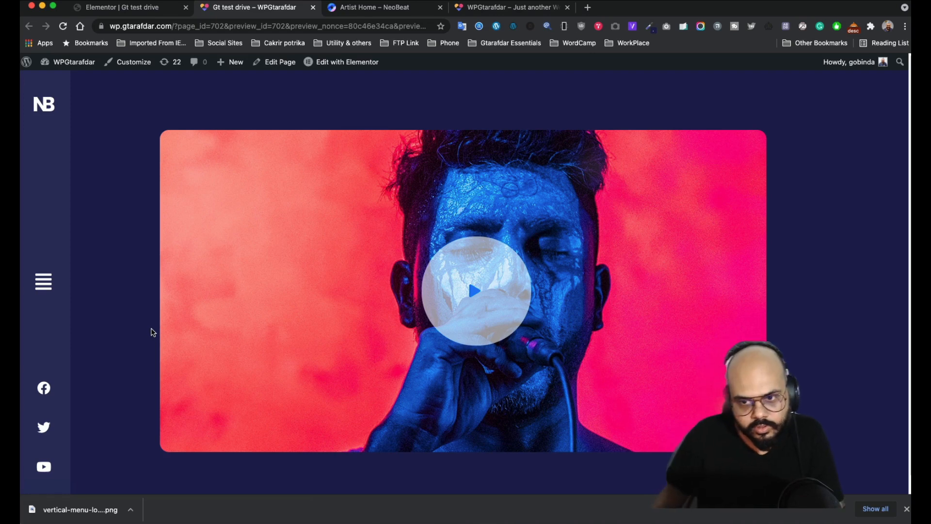
pyautogui.click(130, 8)
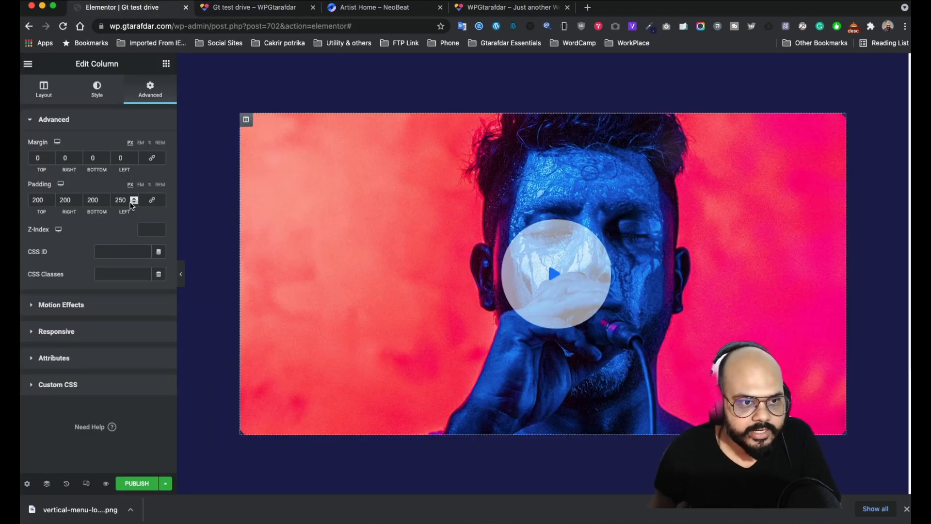
pyautogui.moveTo(127, 200); pyautogui.dragTo(115, 200)
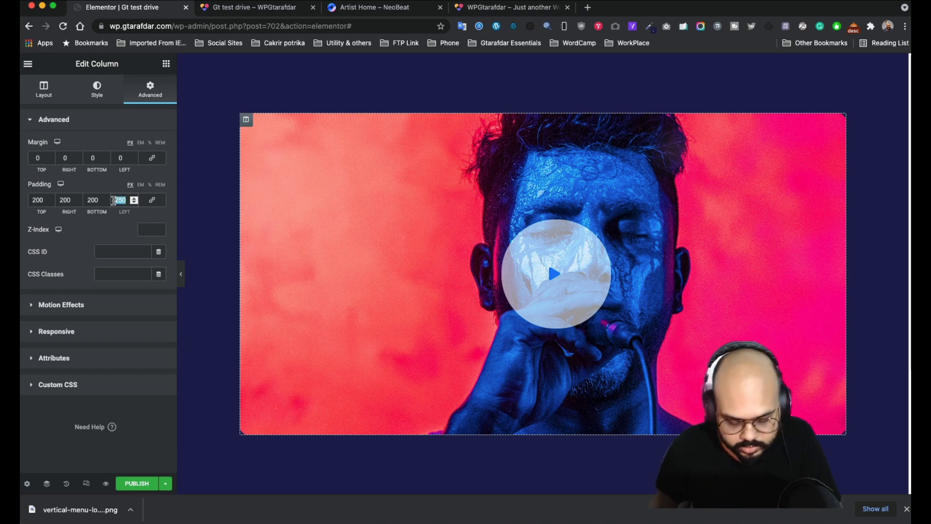
pyautogui.write('200')
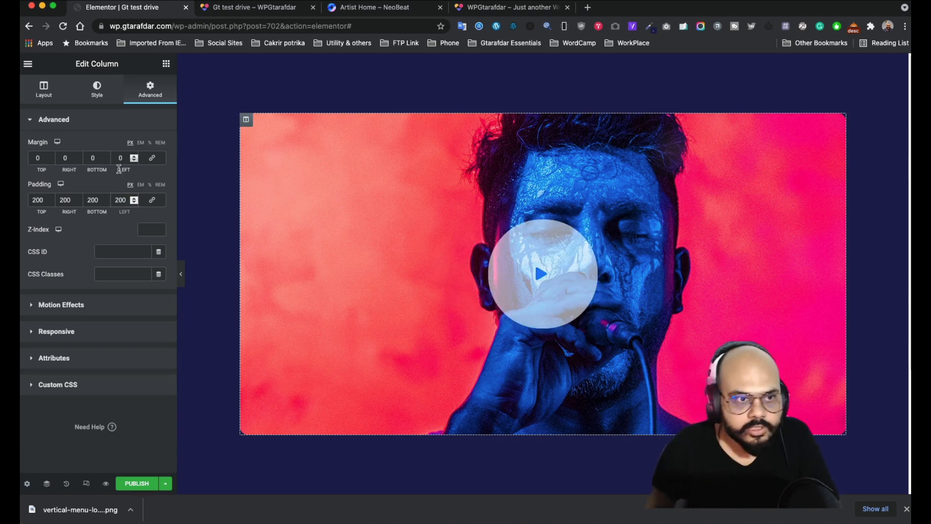
pyautogui.click(112, 179)
pyautogui.doubleClick(123, 158)
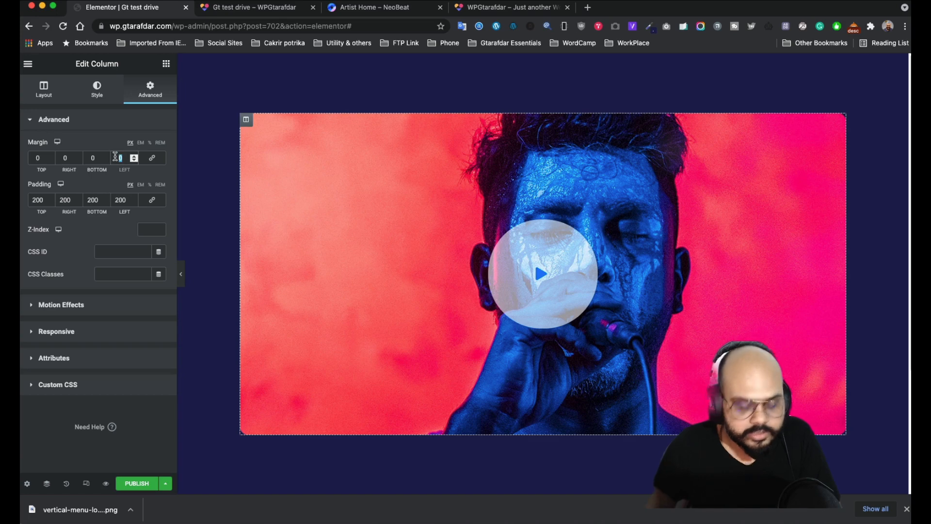
pyautogui.write('50')
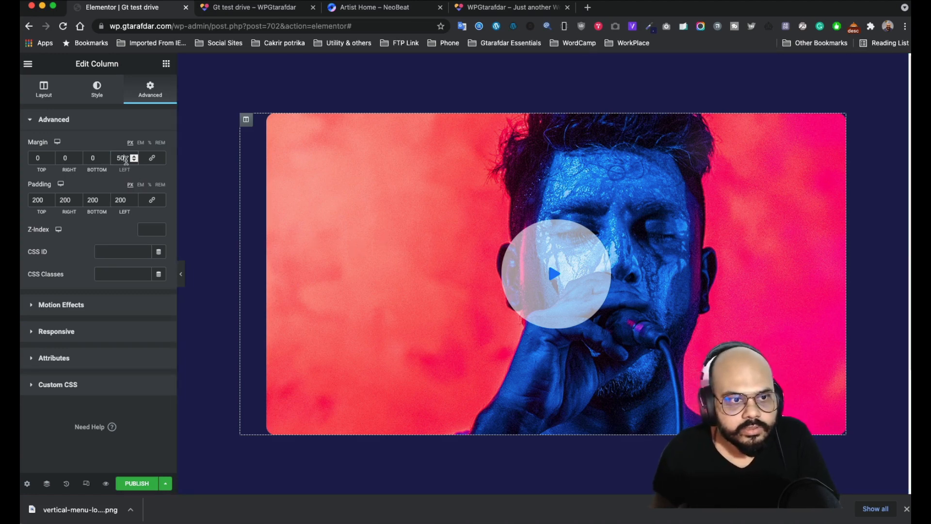
pyautogui.doubleClick(119, 159)
pyautogui.write('0')
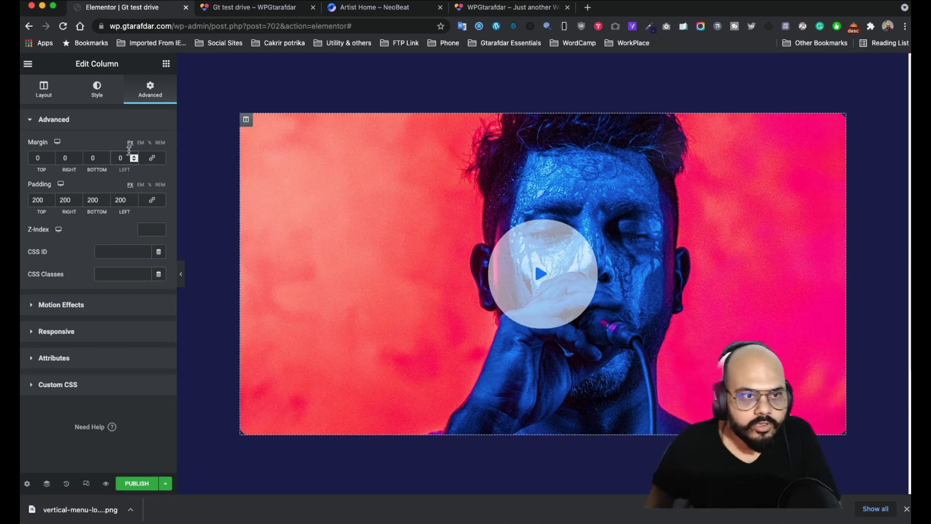
pyautogui.click(530, 61)
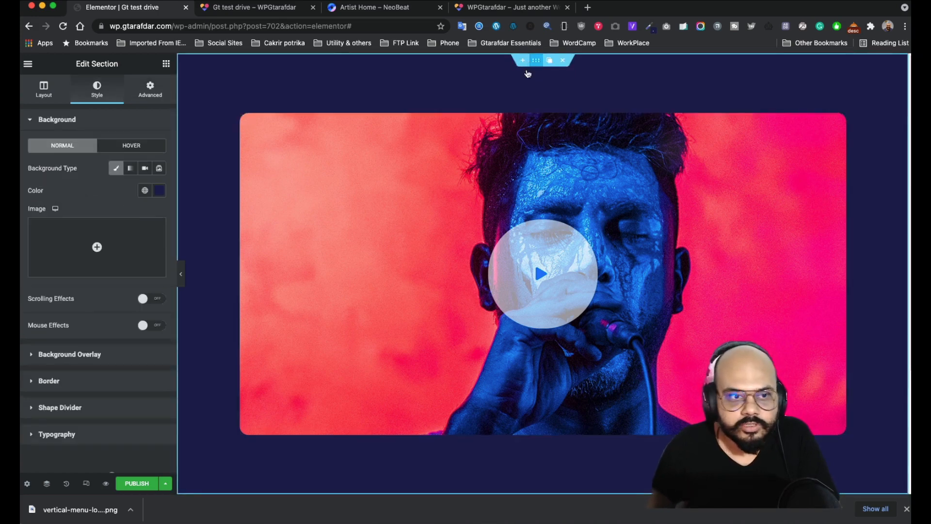
# - Set the hero section's padding to 0 0 0 50 and preview the page
pyautogui.click(148, 89)
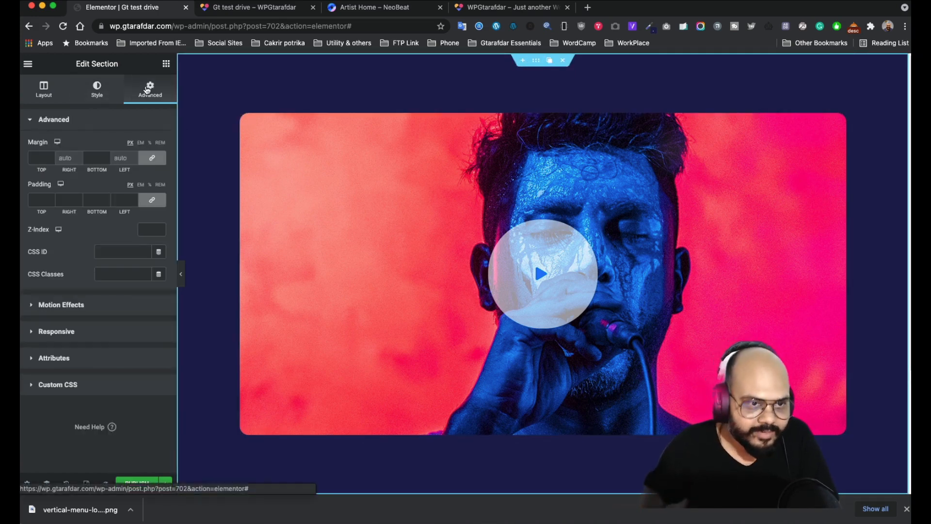
pyautogui.click(121, 199)
pyautogui.write('0')
pyautogui.moveTo(122, 200); pyautogui.dragTo(116, 200)
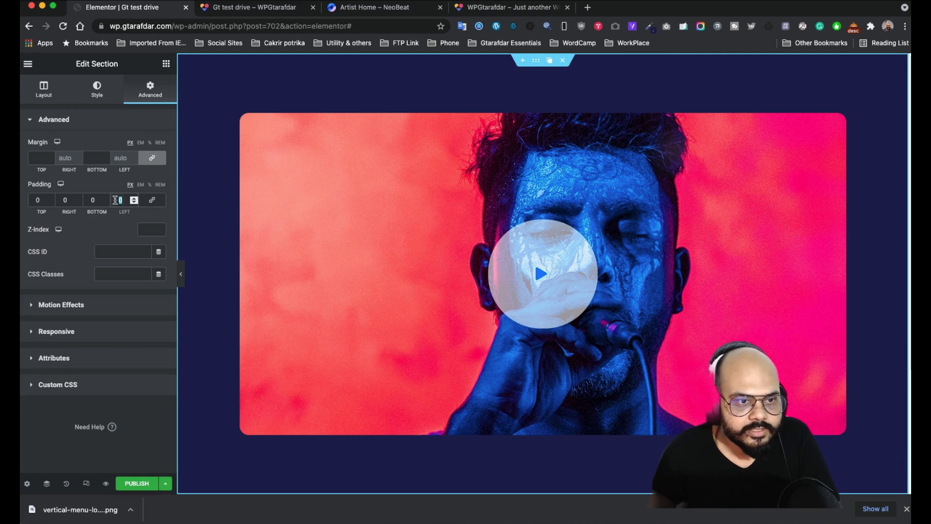
pyautogui.write('50')
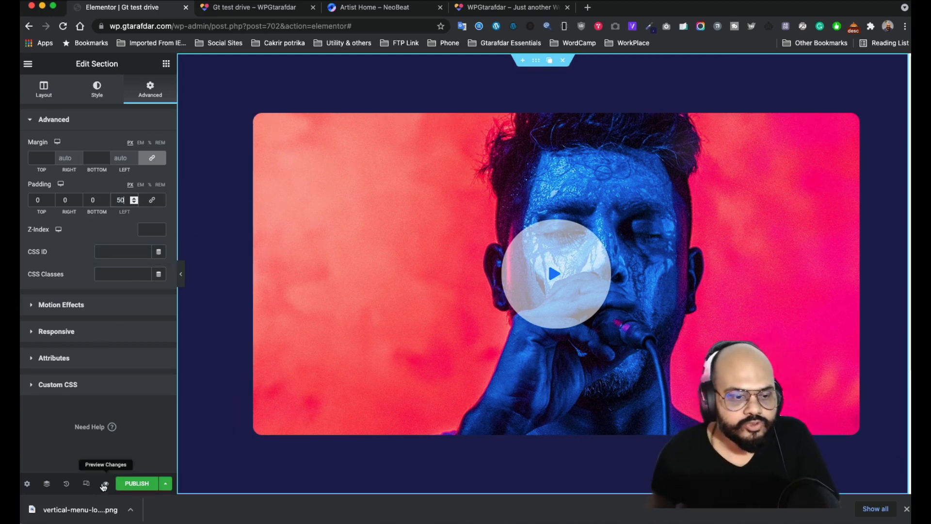
pyautogui.click(106, 484)
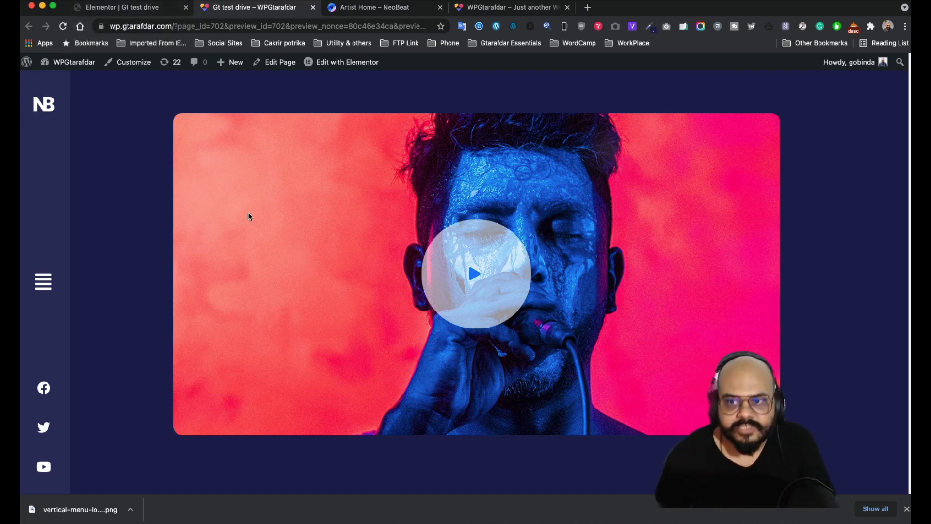
# - Change the hero section's left padding to 70 and preview it
pyautogui.click(153, 15)
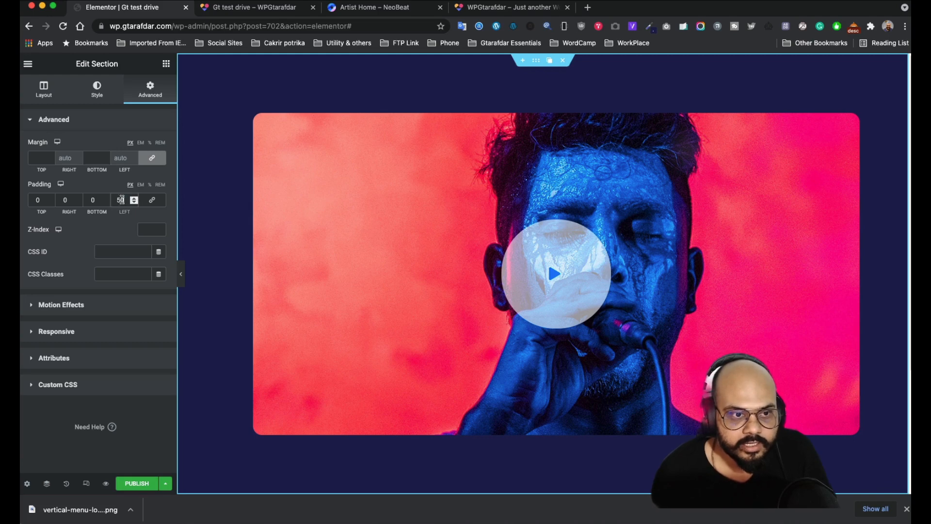
pyautogui.doubleClick(115, 200)
pyautogui.write('70')
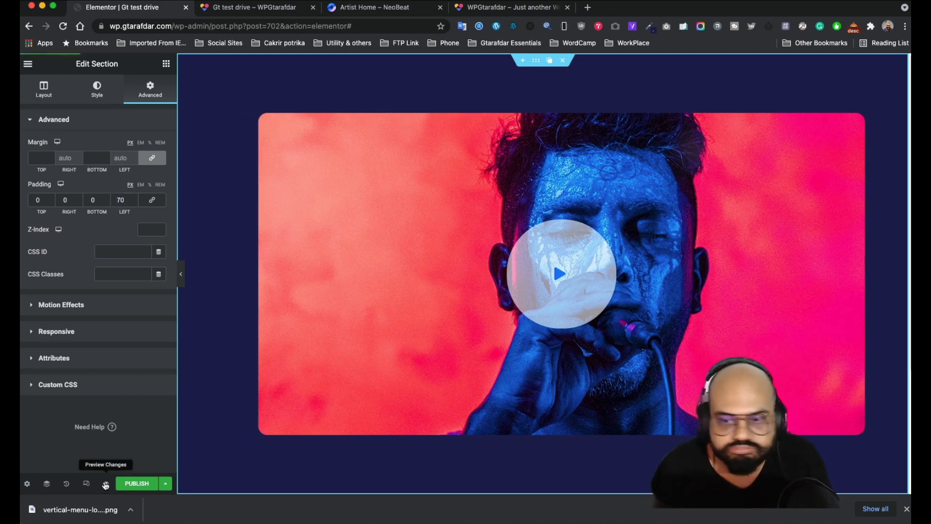
pyautogui.click(104, 483)
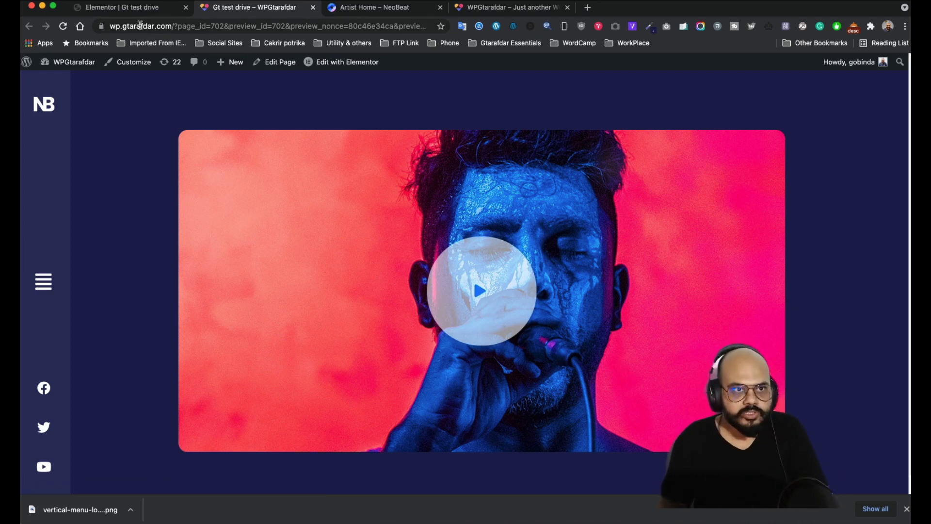
# - Raise the left padding to 100 and compare with the NeoBeat reference page
pyautogui.click(127, 7)
pyautogui.click(119, 199)
pyautogui.write('10')
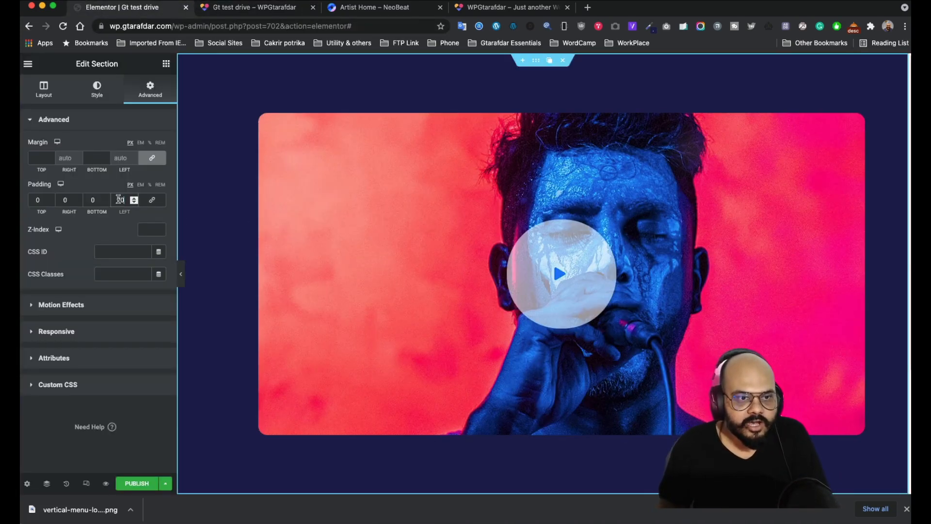
pyautogui.write('0')
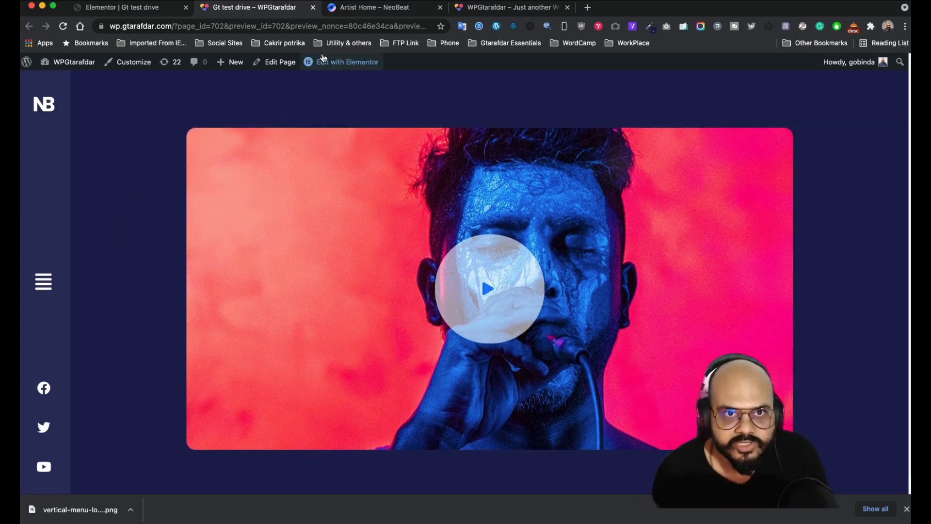
pyautogui.click(369, 11)
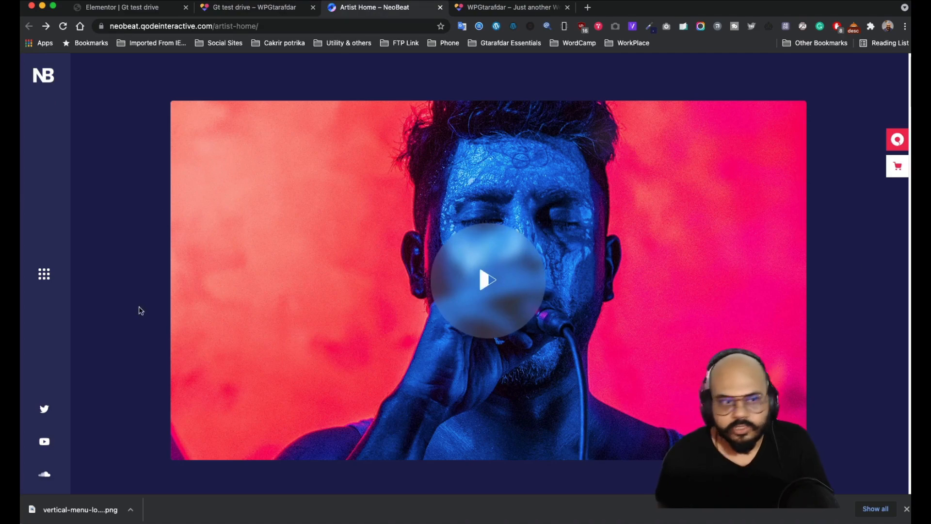
pyautogui.scroll(-7, 472, 306)
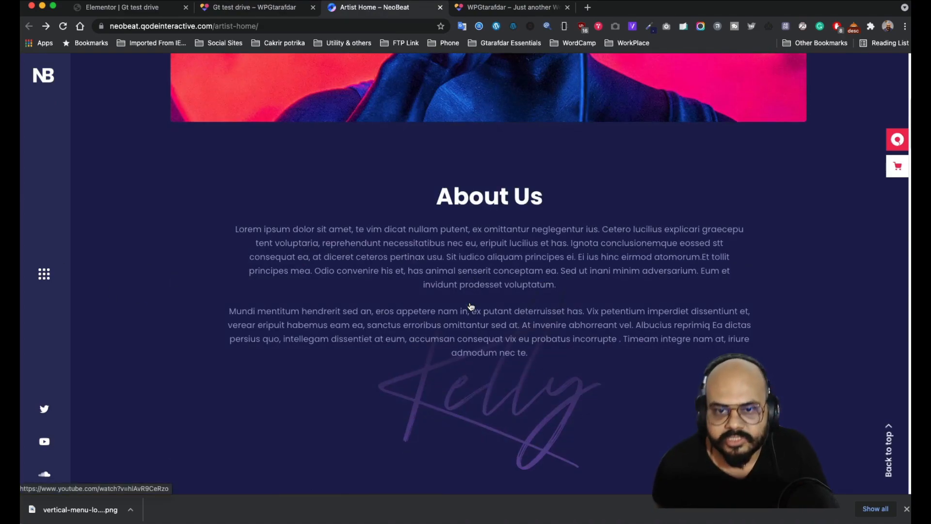
pyautogui.scroll(7, 472, 306)
pyautogui.scroll(-10, 472, 305)
pyautogui.scroll(6, 472, 305)
pyautogui.scroll(-7, 472, 305)
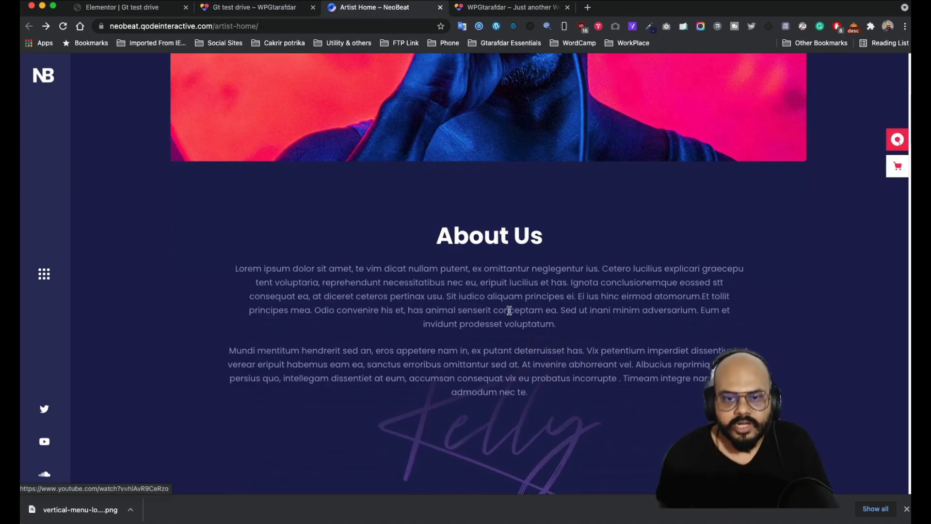
pyautogui.scroll(1, 506, 320)
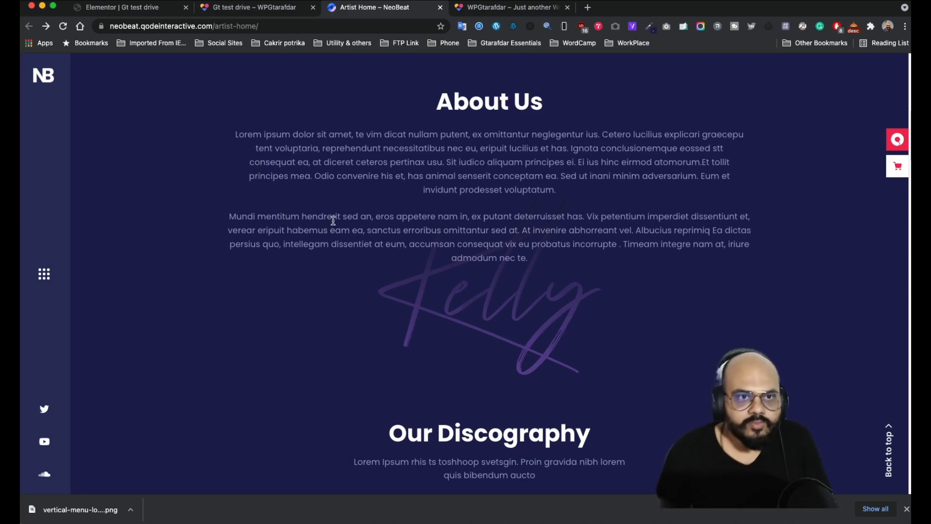
# - Duplicate the video image section below the hero
pyautogui.click(144, 9)
pyautogui.scroll(-4, 561, 260)
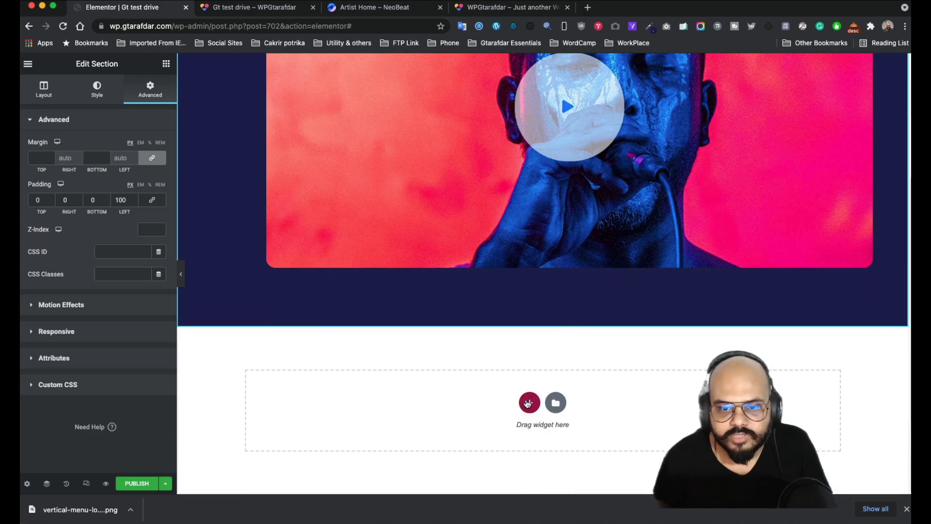
pyautogui.click(529, 403)
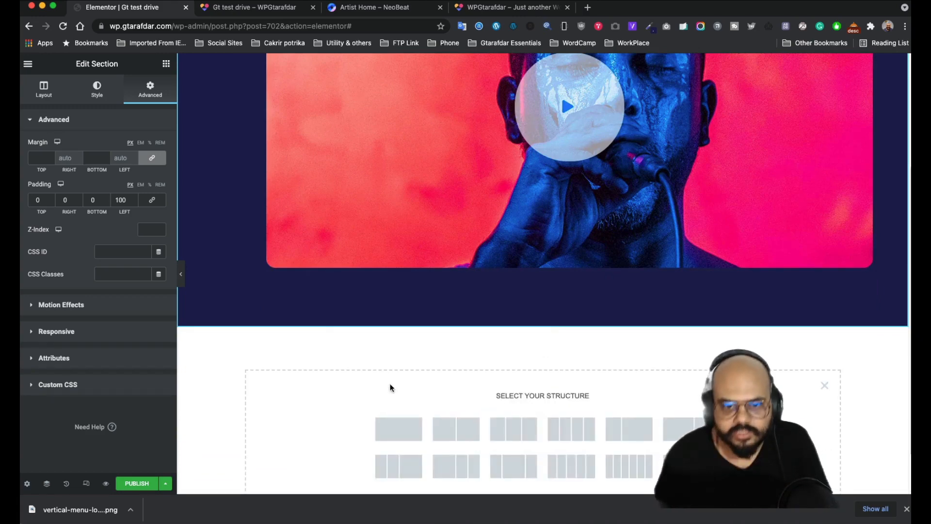
pyautogui.scroll(3, 384, 349)
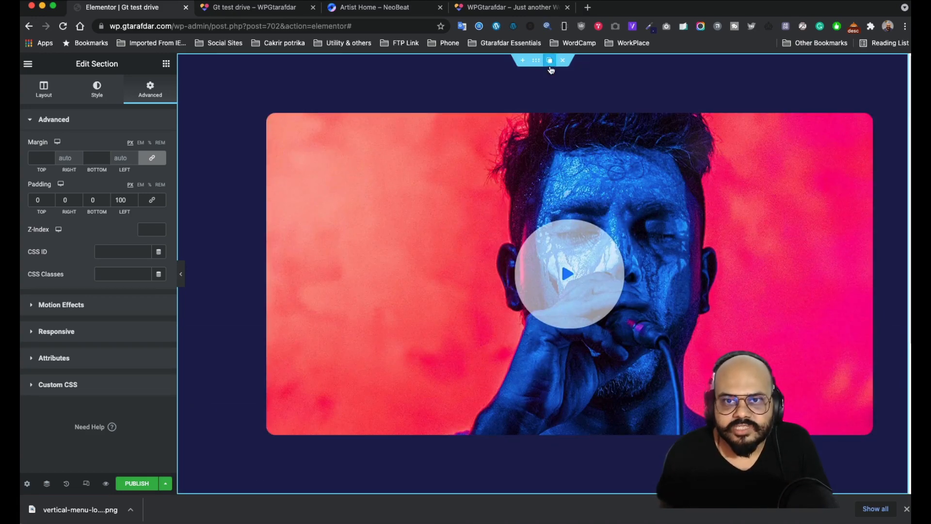
pyautogui.click(550, 61)
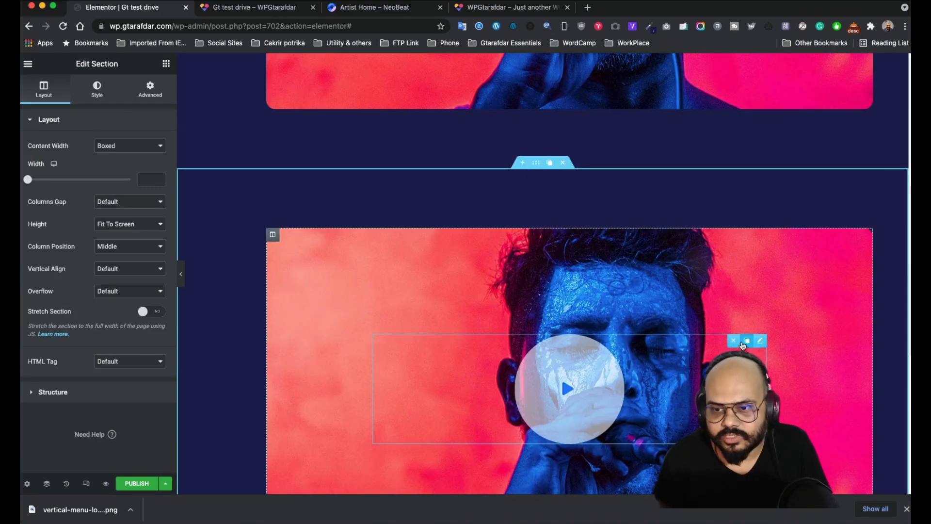
# - Delete the copy's video widget and reset the column's style to leave it empty
pyautogui.click(735, 340)
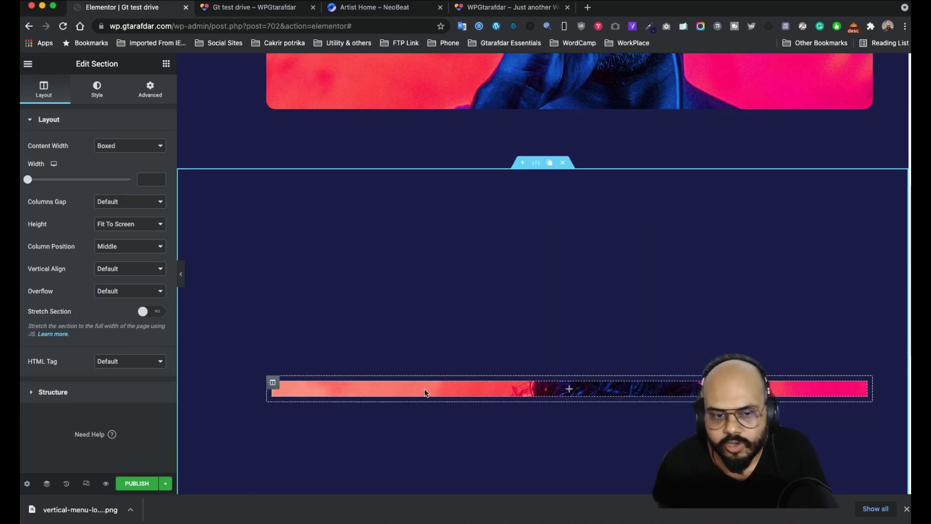
pyautogui.click(273, 382)
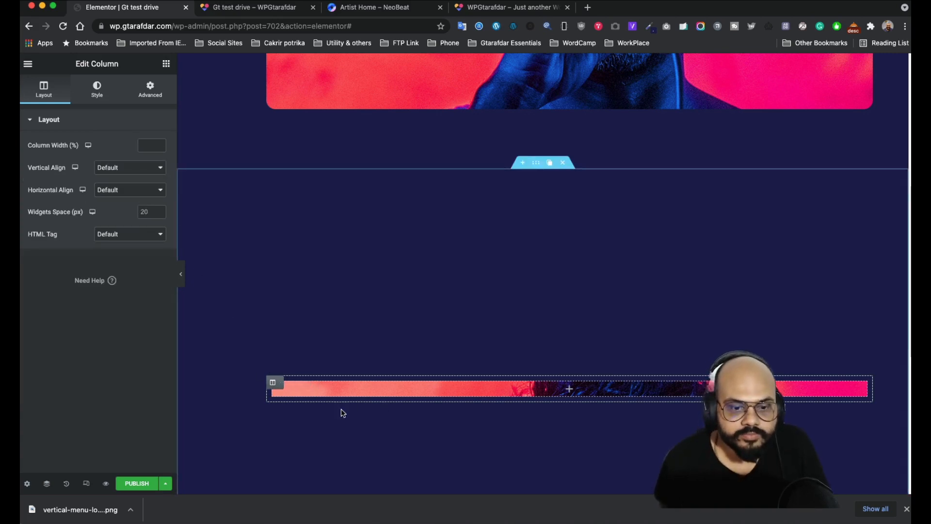
pyautogui.rightClick(273, 383)
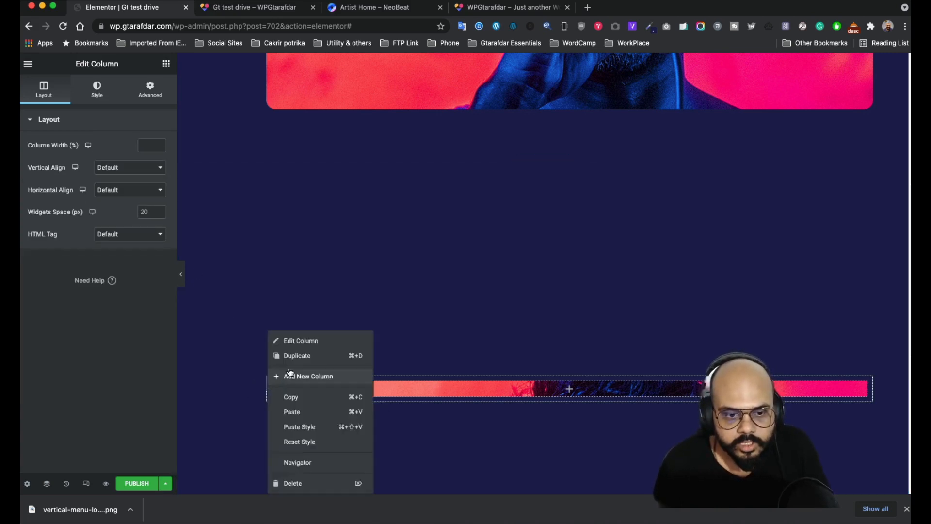
pyautogui.click(298, 442)
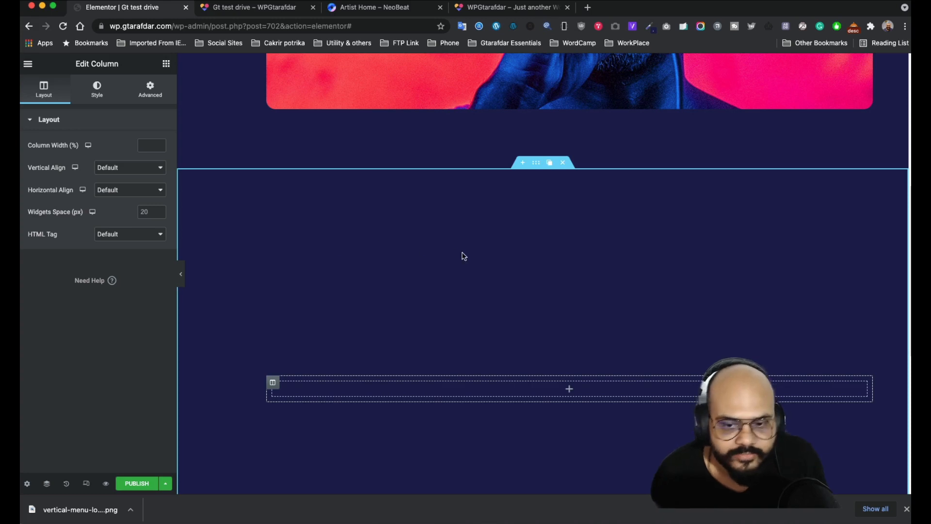
pyautogui.scroll(-3, 436, 305)
pyautogui.scroll(2, 345, 214)
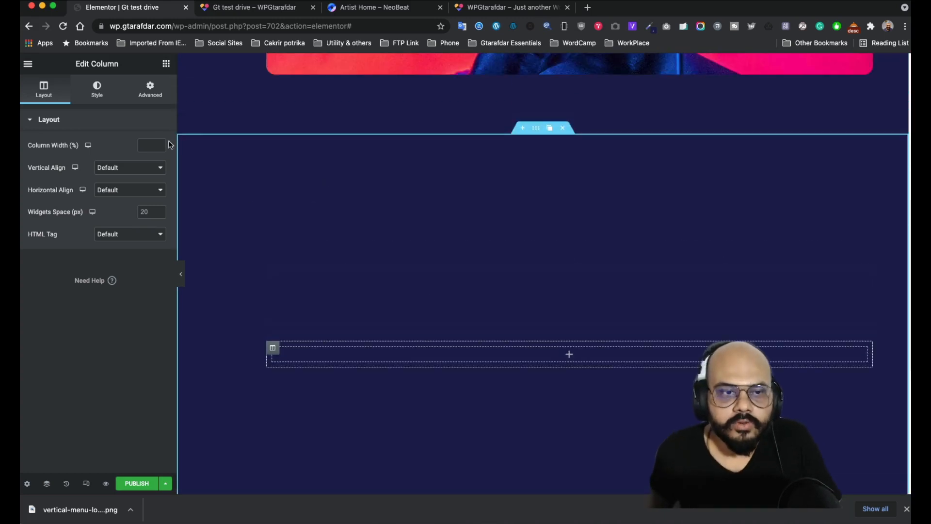
pyautogui.click(166, 65)
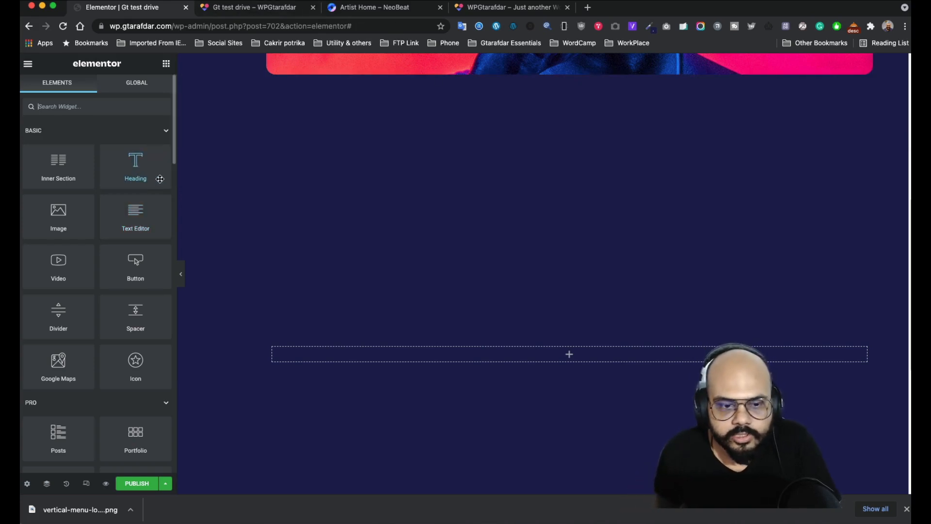
# - Add a Heading widget to the empty section and title it 'About Us'
pyautogui.moveTo(140, 169); pyautogui.dragTo(558, 362)
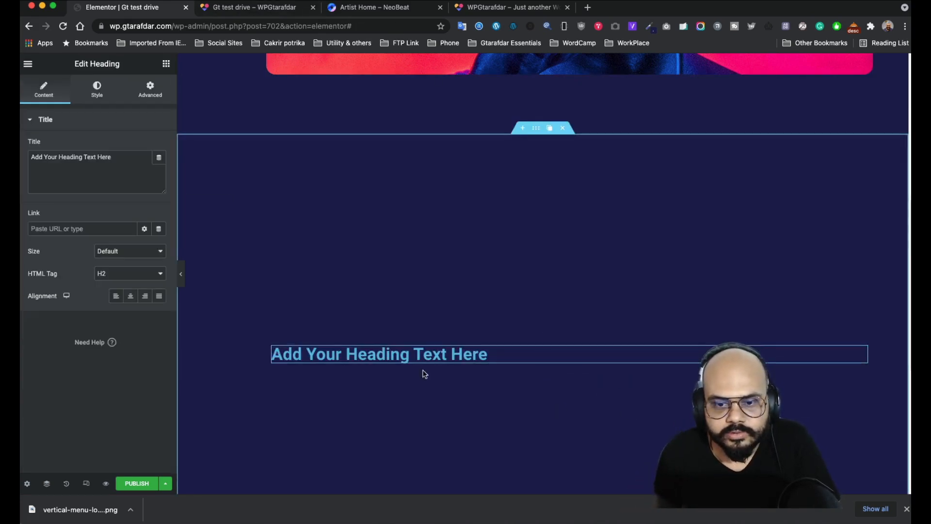
pyautogui.click(350, 7)
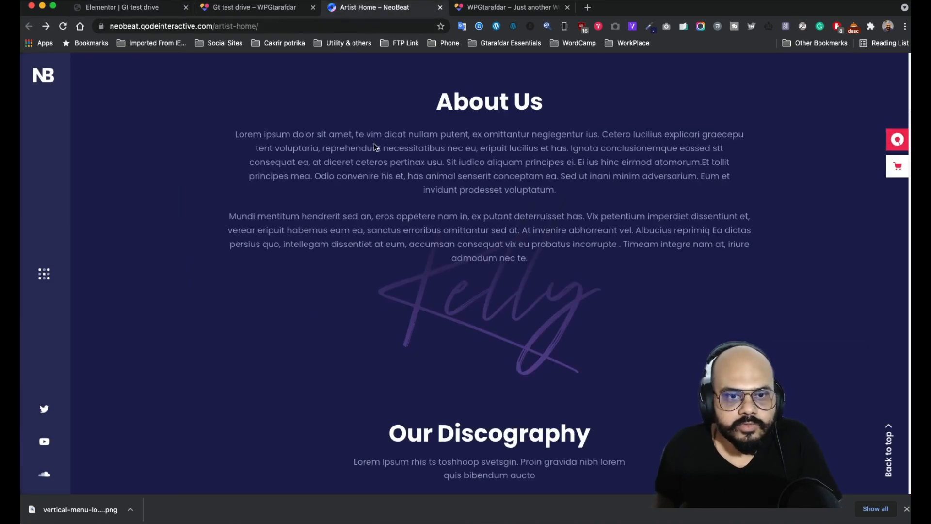
pyautogui.moveTo(548, 118); pyautogui.dragTo(429, 107)
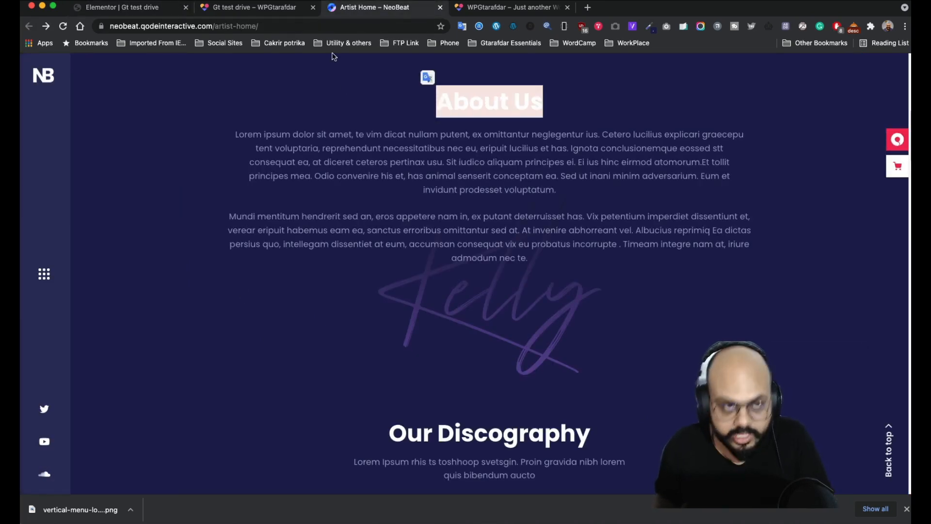
pyautogui.click(117, 8)
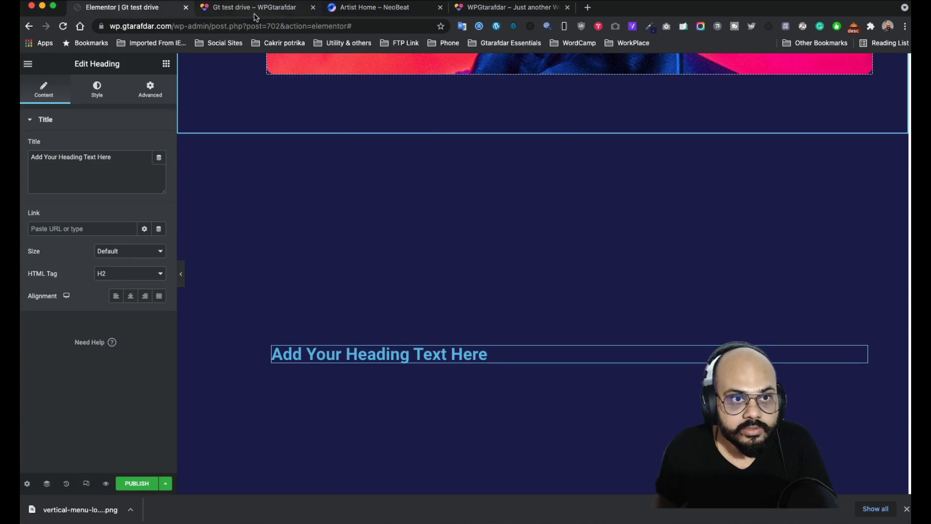
pyautogui.moveTo(256, 8); pyautogui.dragTo(509, 8)
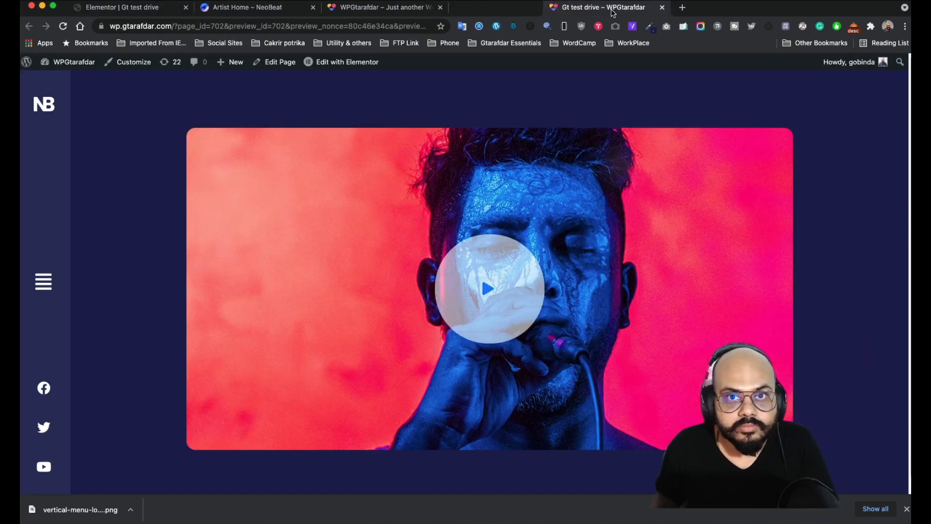
pyautogui.click(149, 9)
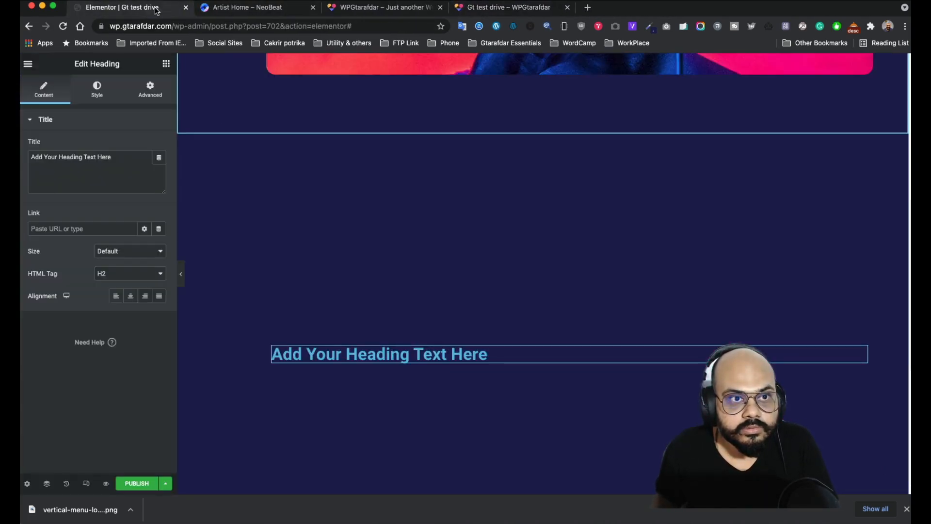
pyautogui.tripleClick(116, 152)
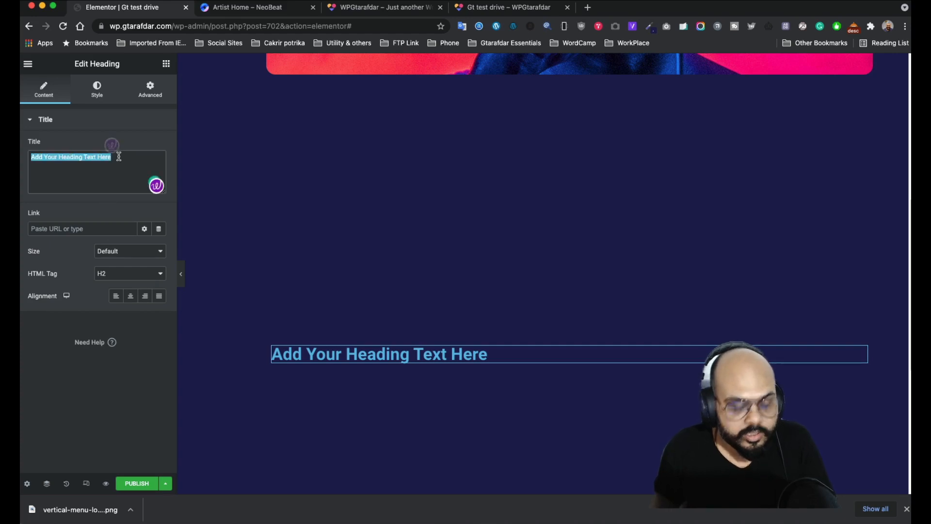
pyautogui.write('About Us')
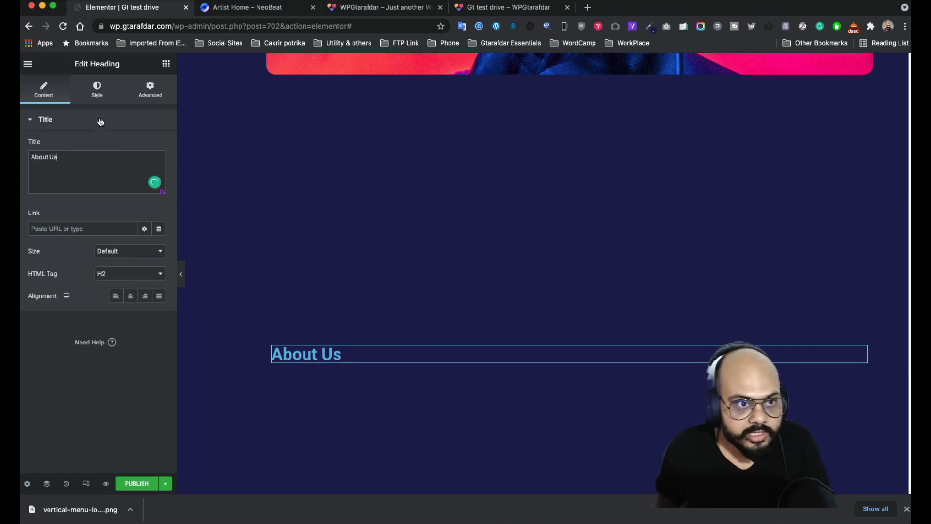
# - Centre the About Us heading and make its text white
pyautogui.click(99, 90)
pyautogui.click(52, 95)
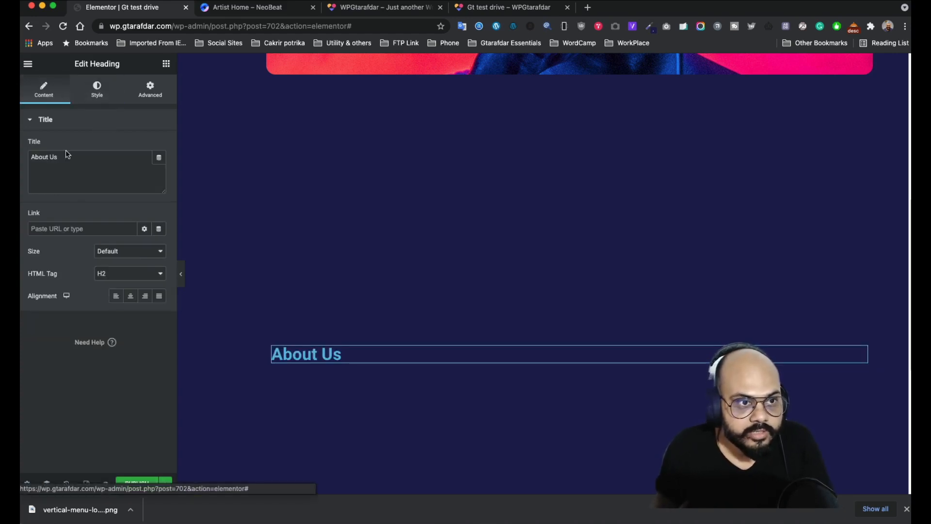
pyautogui.click(129, 297)
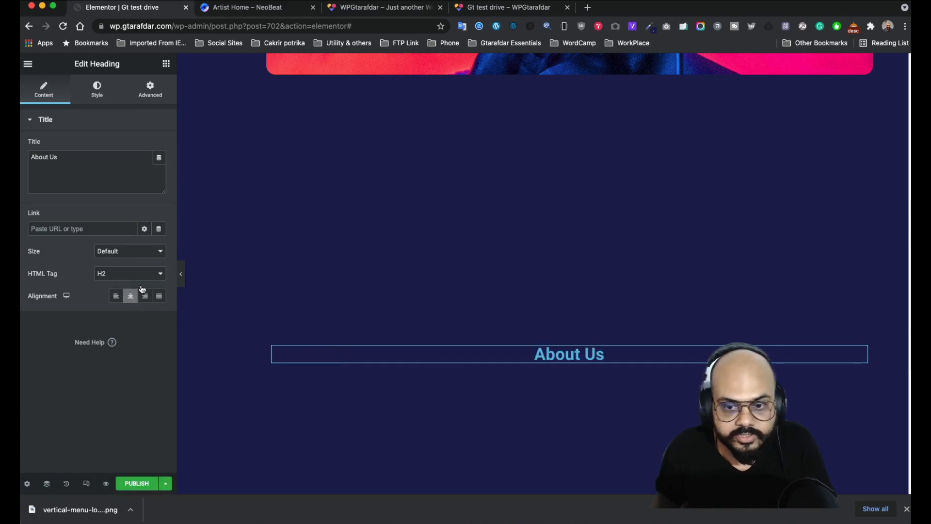
pyautogui.click(107, 99)
pyautogui.click(159, 146)
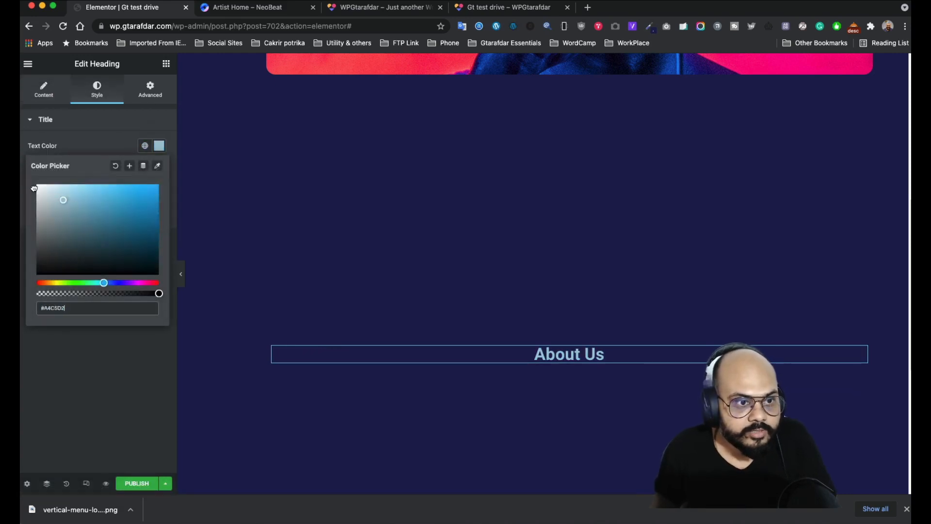
pyautogui.moveTo(34, 188); pyautogui.dragTo(33, 181)
pyautogui.click(85, 121)
# - Set the heading's typography size to 60
pyautogui.click(73, 122)
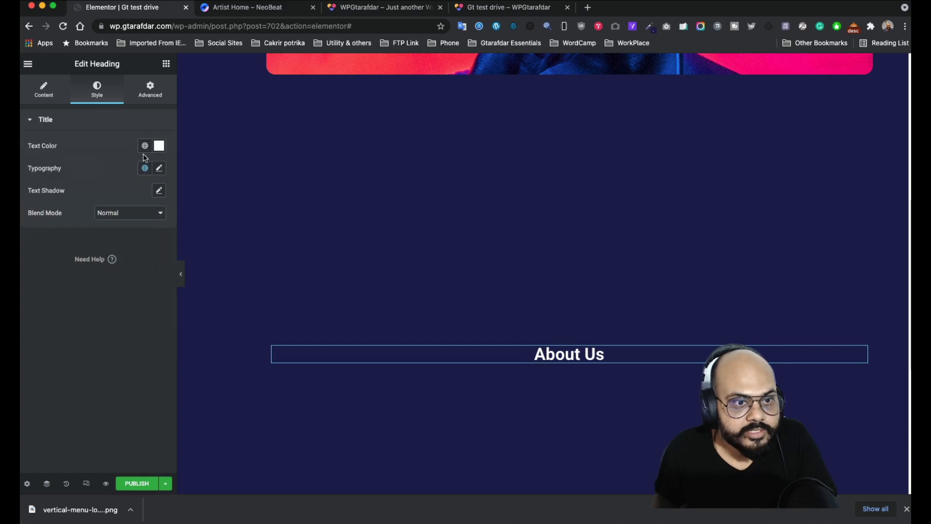
pyautogui.click(159, 170)
pyautogui.moveTo(40, 251); pyautogui.dragTo(65, 259)
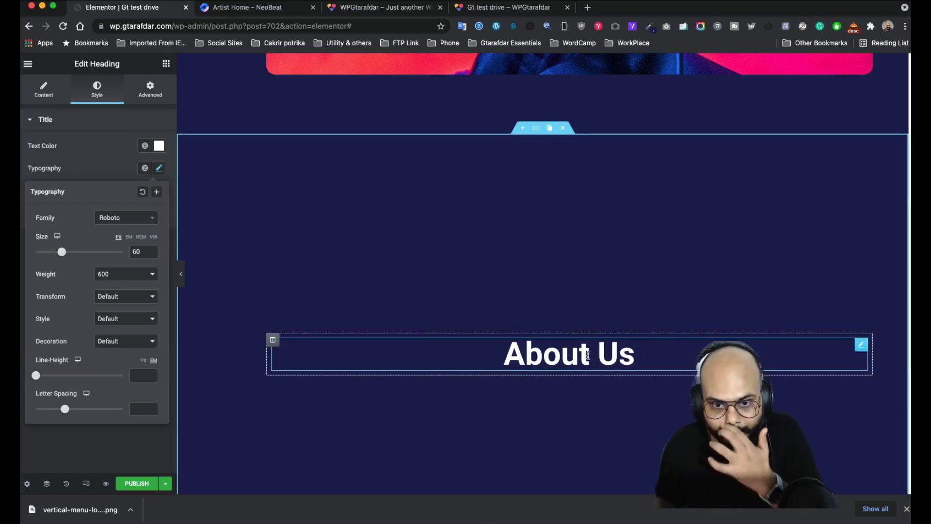
pyautogui.click(85, 170)
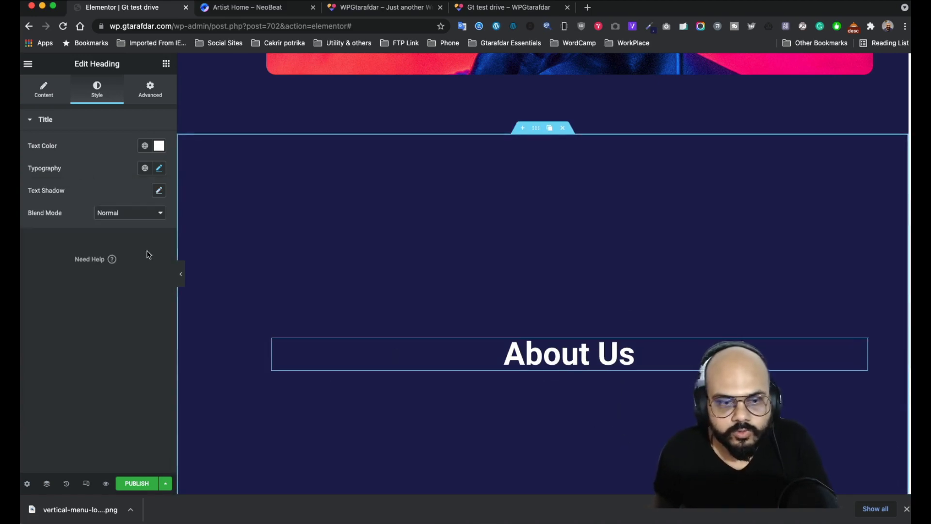
pyautogui.click(166, 64)
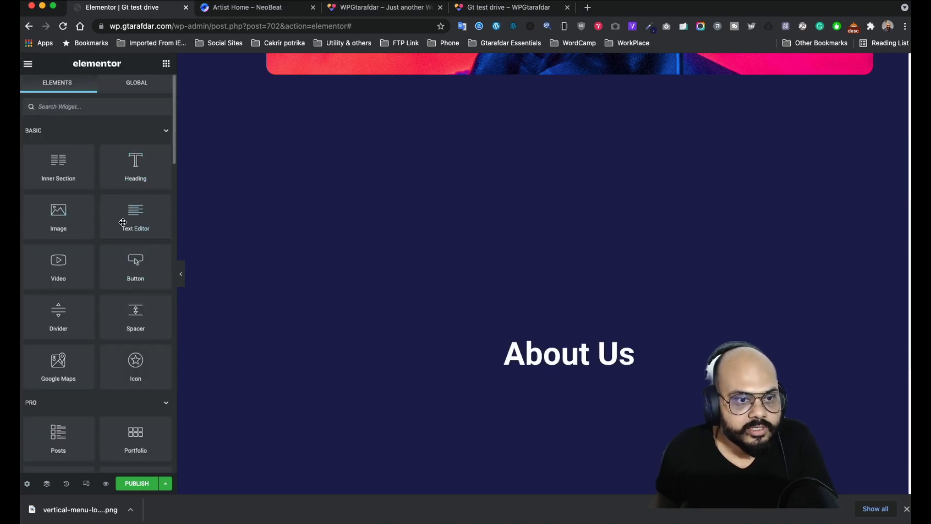
# - Add a Text Editor below the heading and paste in the NeoBeat About Us paragraphs
pyautogui.moveTo(135, 214); pyautogui.dragTo(571, 367)
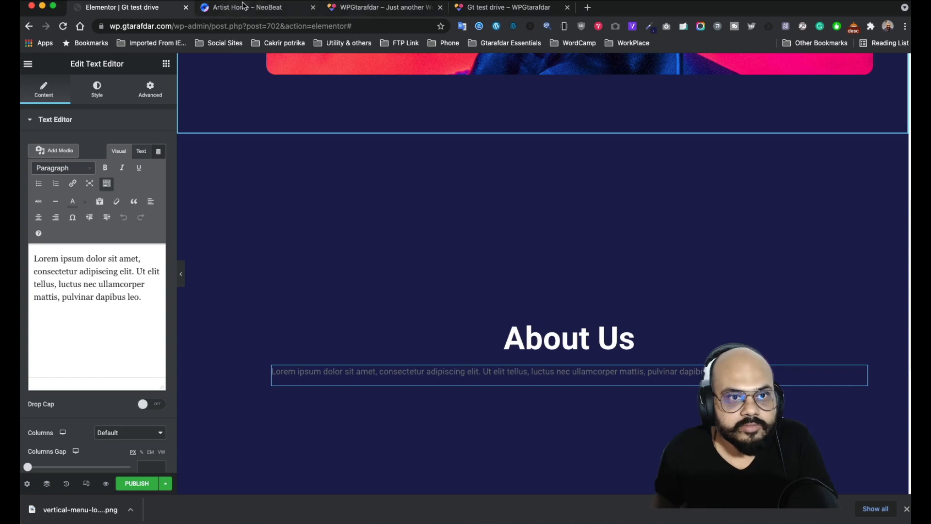
pyautogui.click(283, 7)
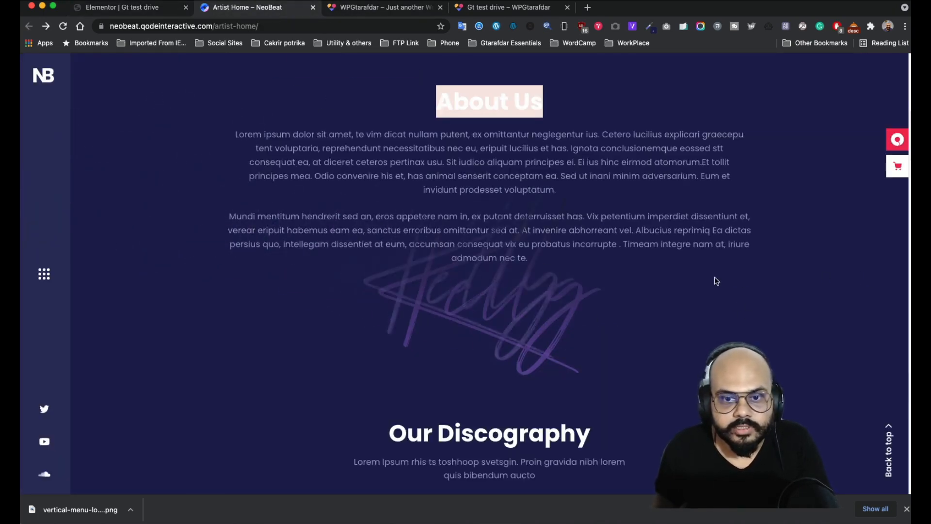
pyautogui.moveTo(564, 268); pyautogui.dragTo(322, 148)
pyautogui.click(635, 263)
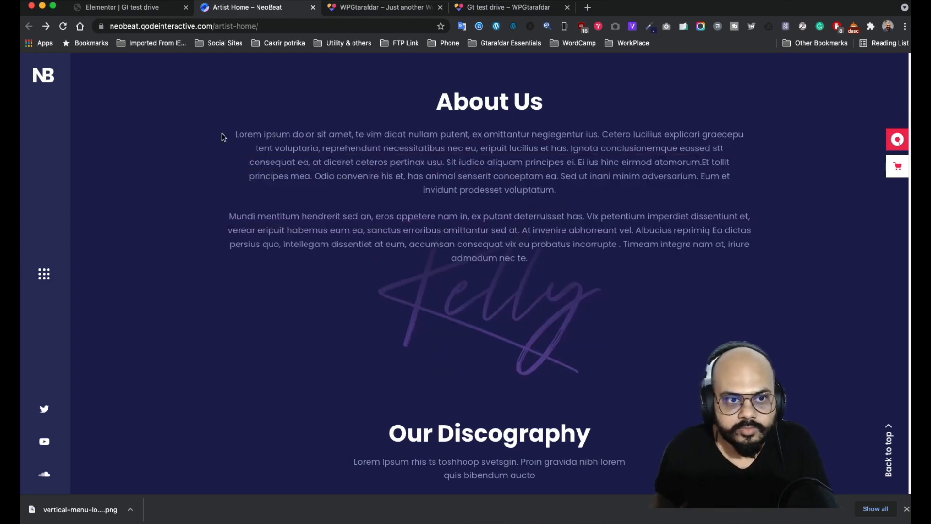
pyautogui.moveTo(234, 135)
pyautogui.mouseDown()
pyautogui.moveTo(545, 217)
pyautogui.moveTo(544, 259)
pyautogui.mouseUp()
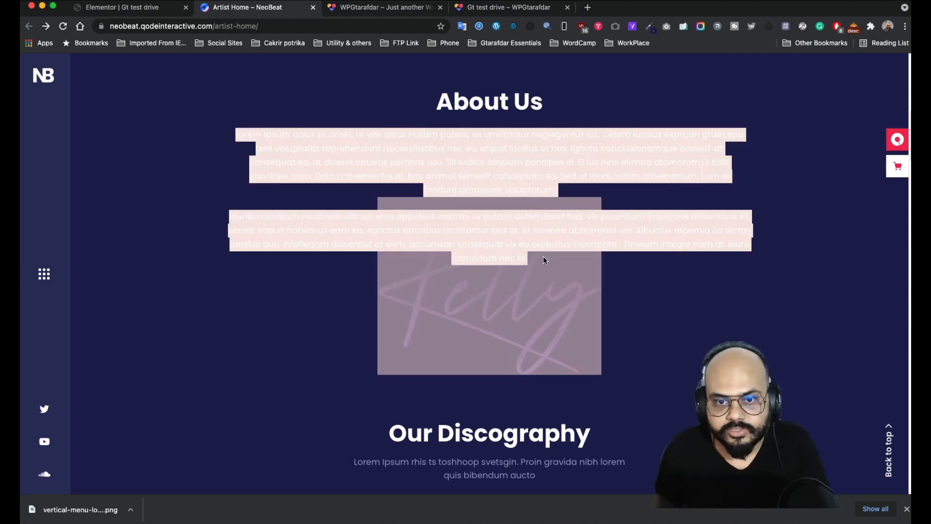
pyautogui.rightClick(601, 162)
pyautogui.click(640, 182)
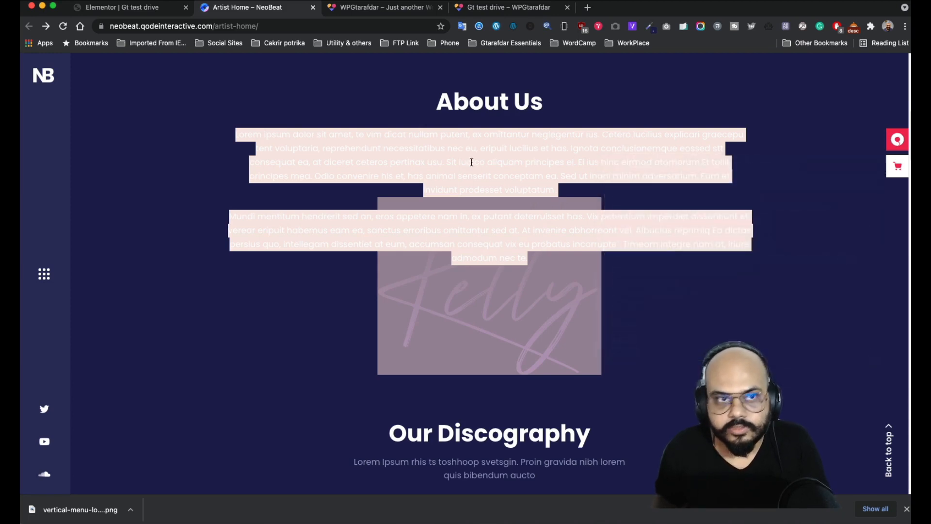
pyautogui.click(135, 10)
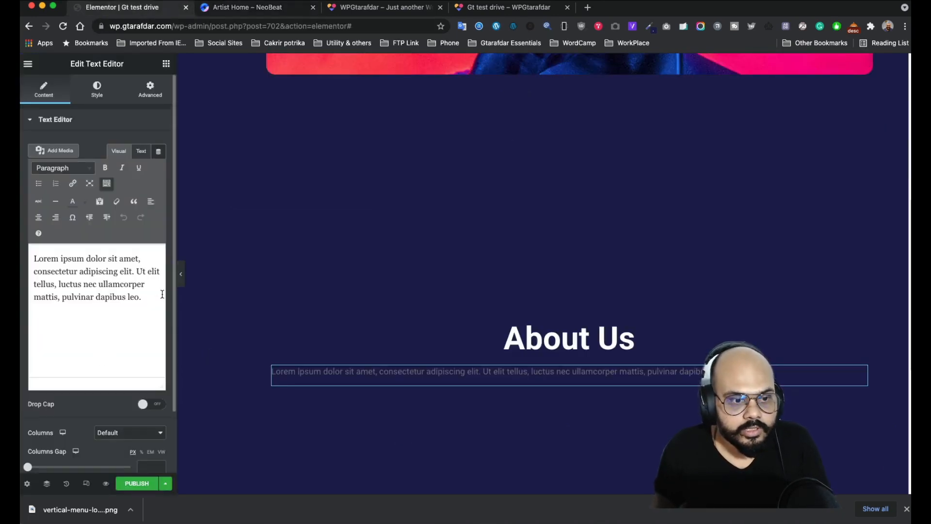
pyautogui.press('super+a')
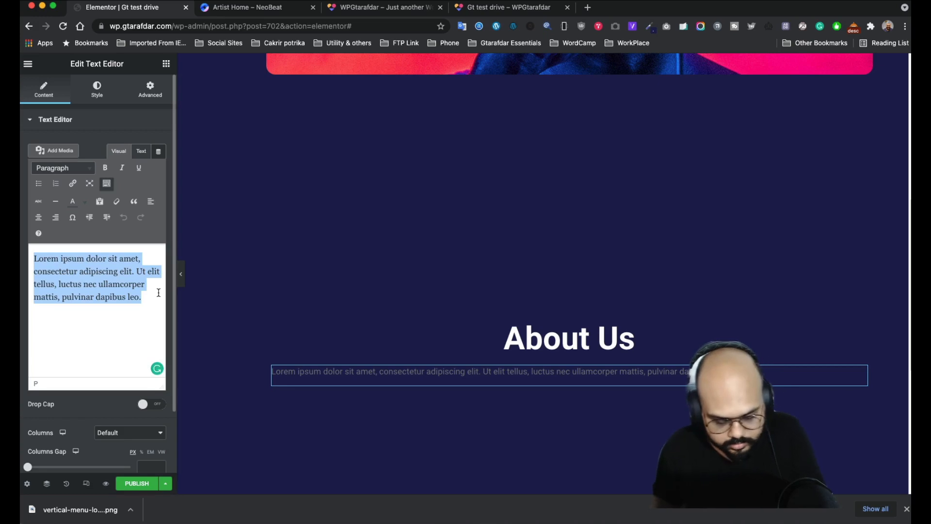
pyautogui.press('super+v')
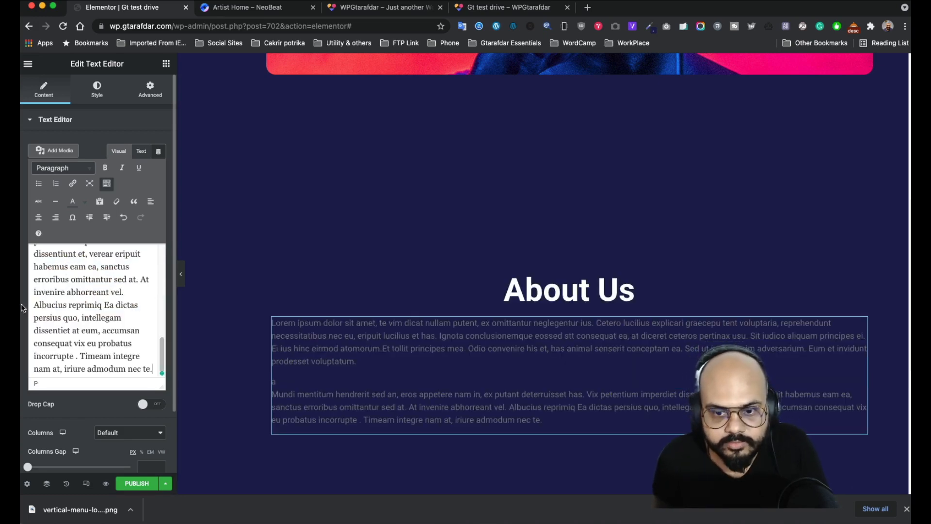
# - Colour the paragraphs light grey #E9E4E4 and centre them
pyautogui.click(98, 92)
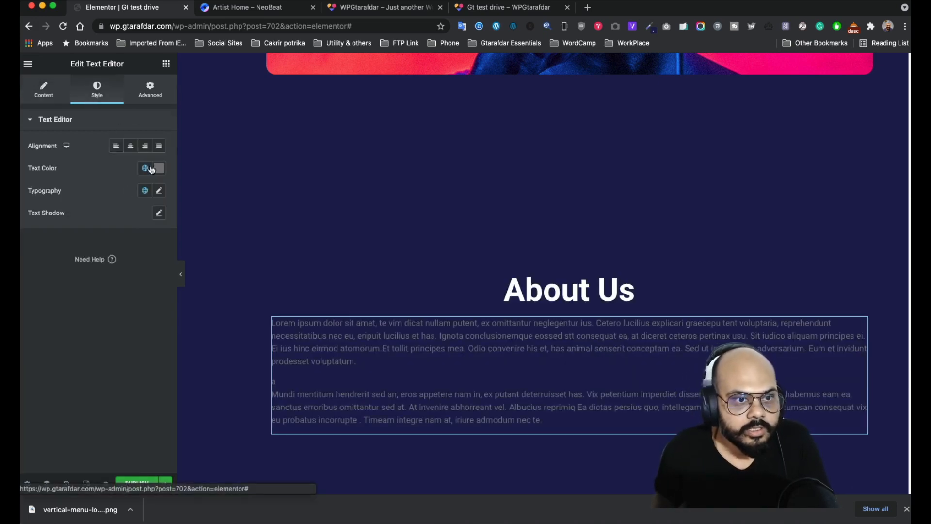
pyautogui.click(158, 168)
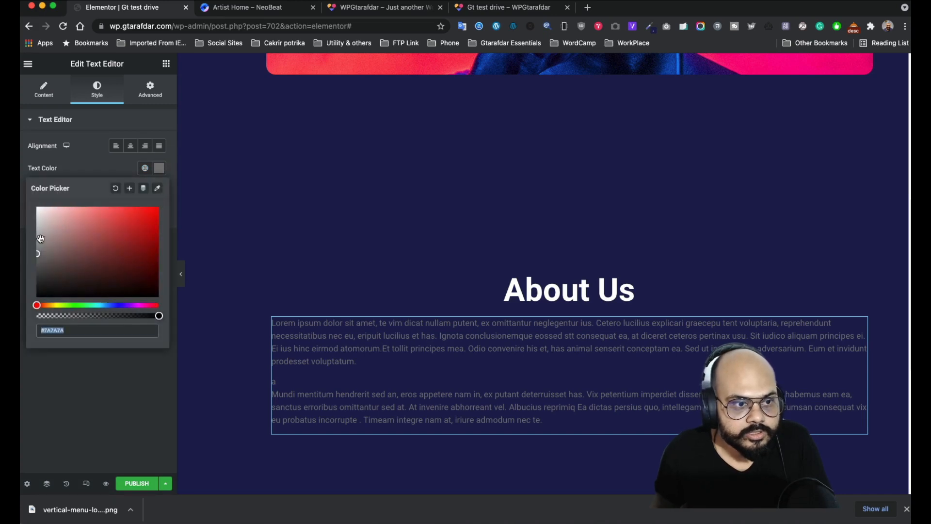
pyautogui.click(40, 216)
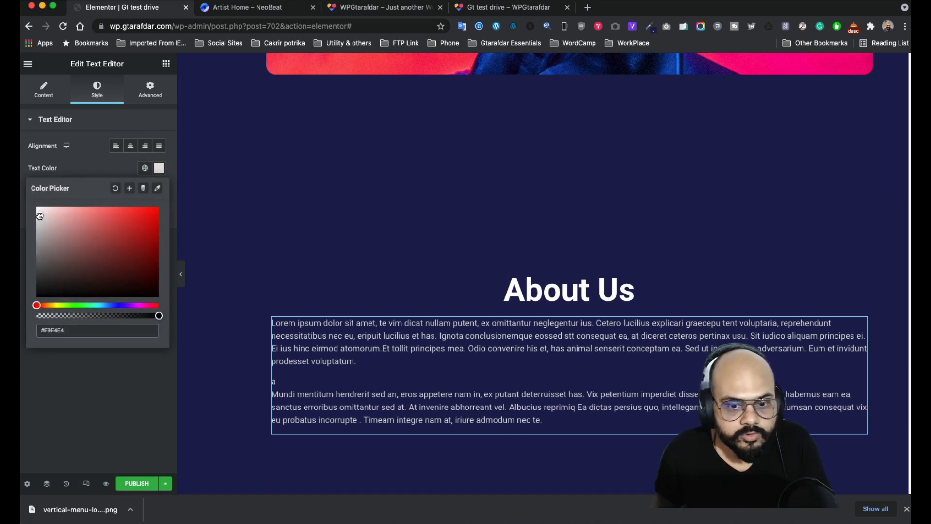
pyautogui.click(131, 146)
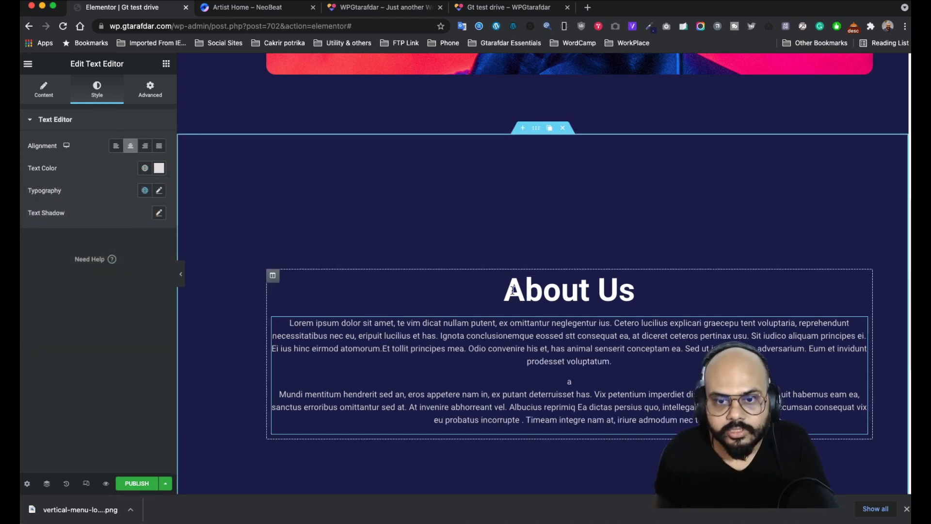
pyautogui.click(274, 275)
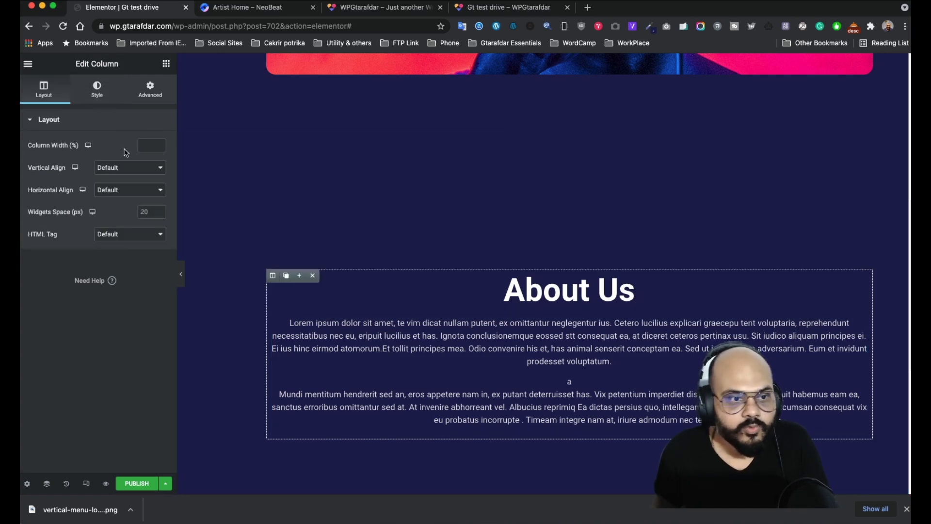
# - Set the Home-9-signature image as the column's classic background
pyautogui.click(94, 88)
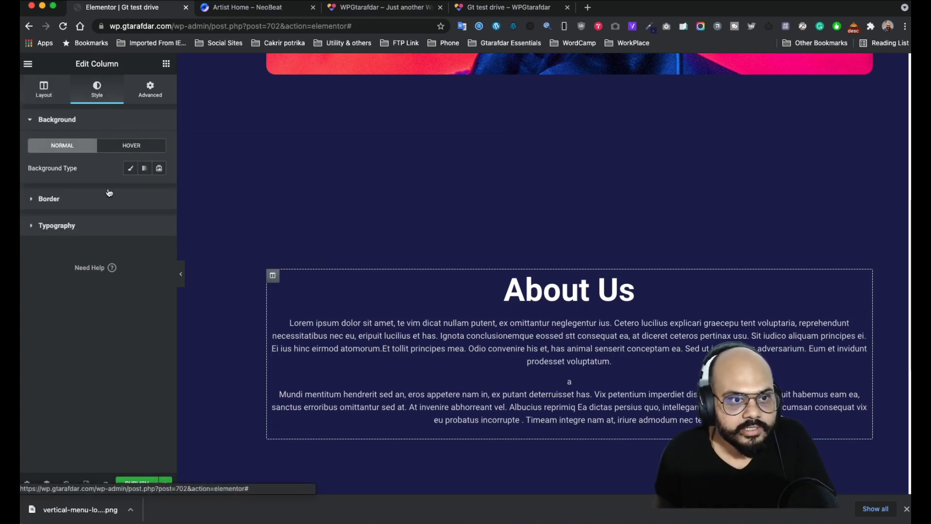
pyautogui.click(130, 168)
pyautogui.click(88, 251)
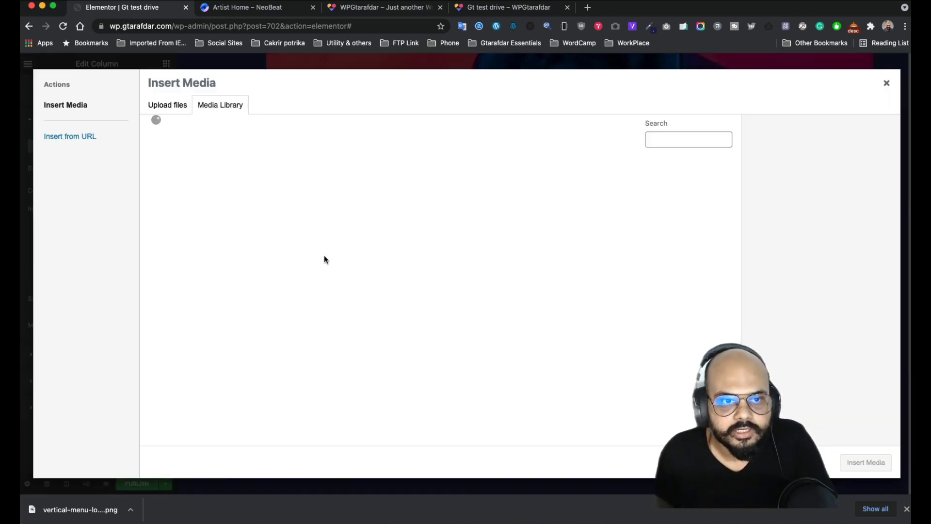
pyautogui.click(419, 215)
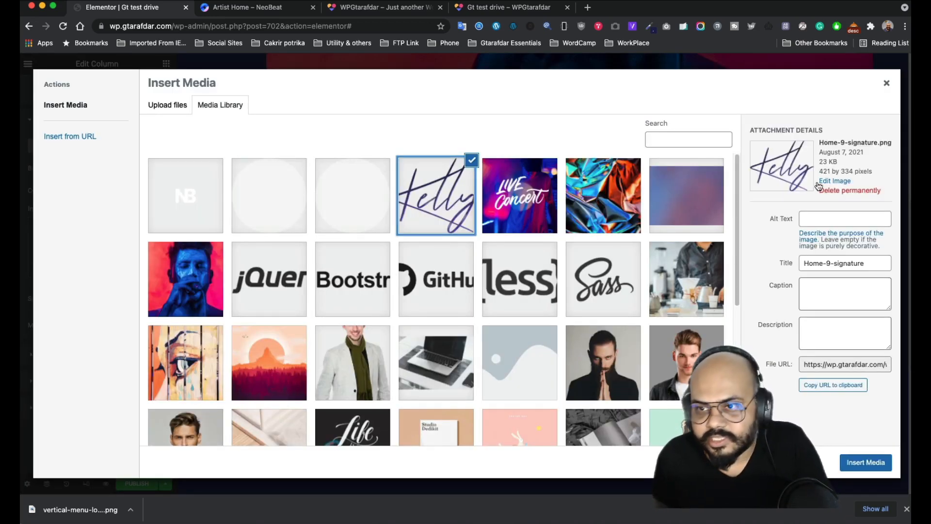
pyautogui.click(861, 464)
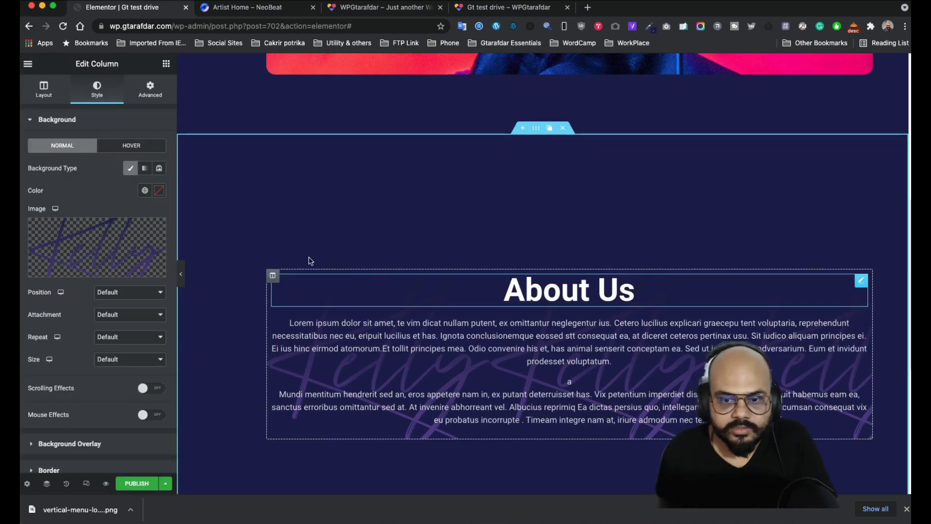
# - Set the background to No-repeat, Bottom Center position and Contain size
pyautogui.click(125, 337)
pyautogui.click(121, 353)
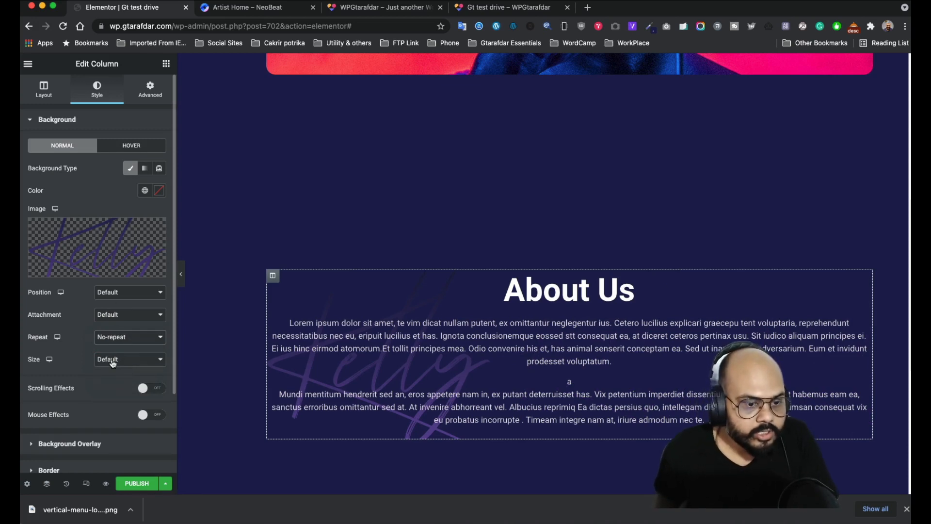
pyautogui.click(129, 294)
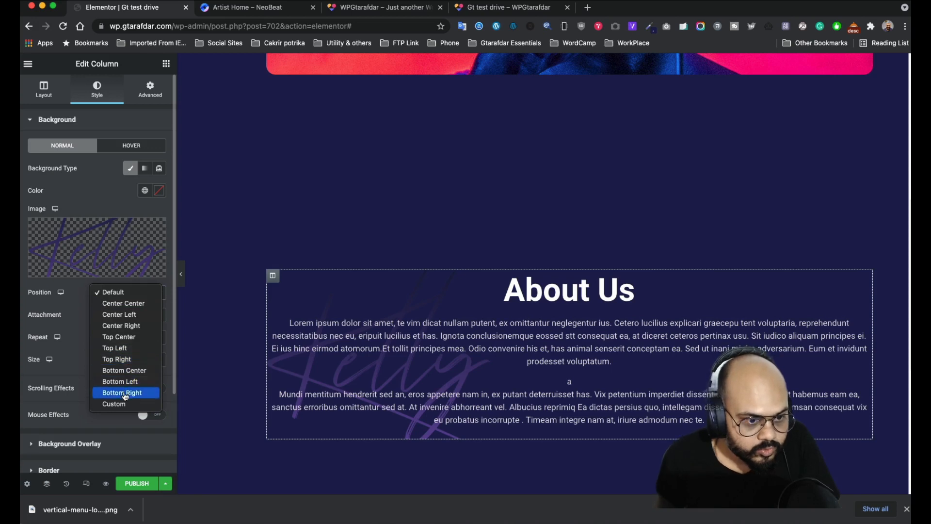
pyautogui.click(124, 370)
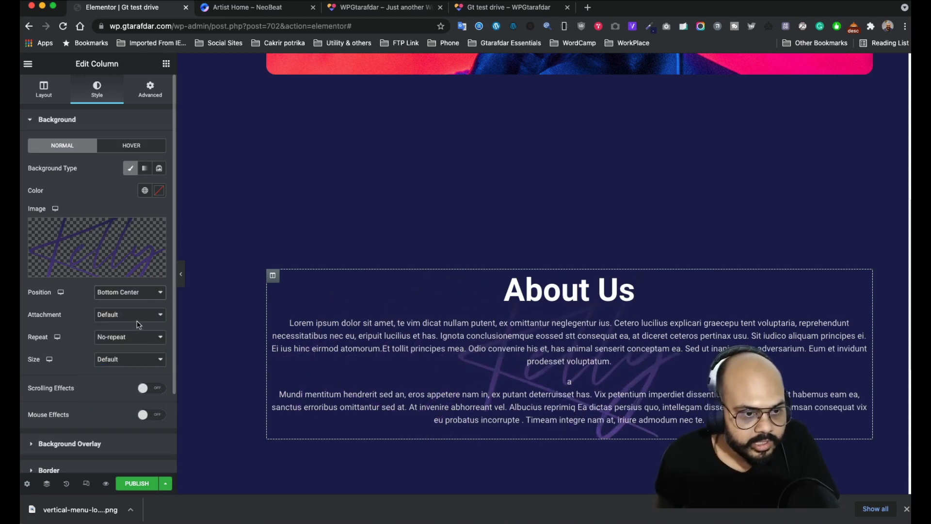
pyautogui.click(131, 360)
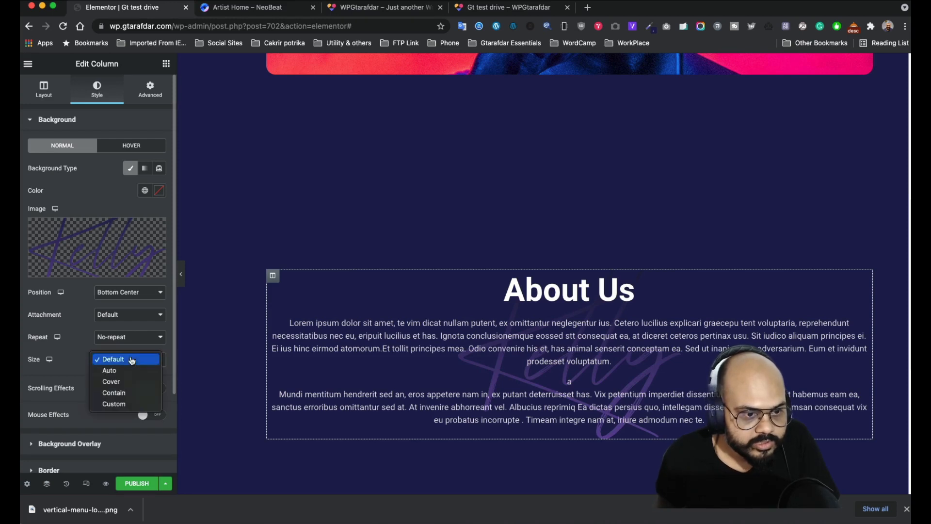
pyautogui.click(126, 395)
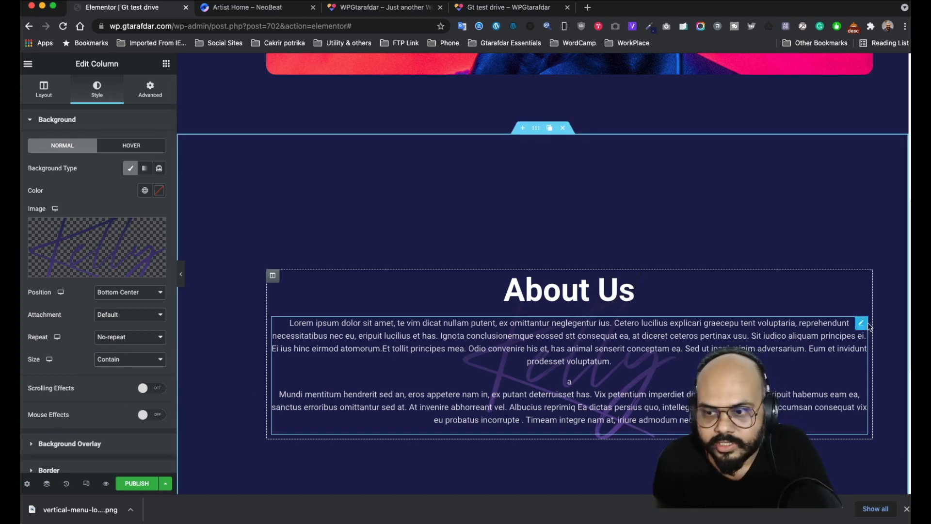
# - Try 100 bottom padding and margin on the text block, then reset both to 0
pyautogui.click(862, 324)
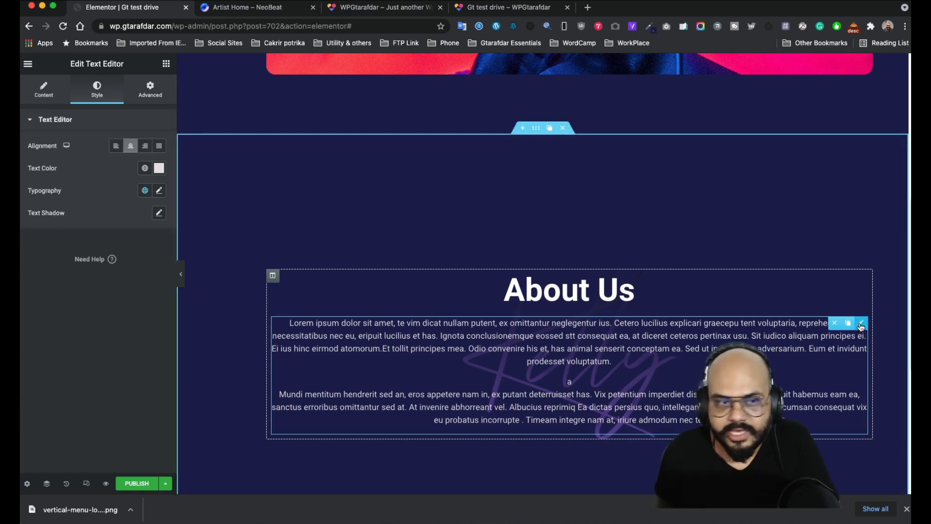
pyautogui.click(151, 90)
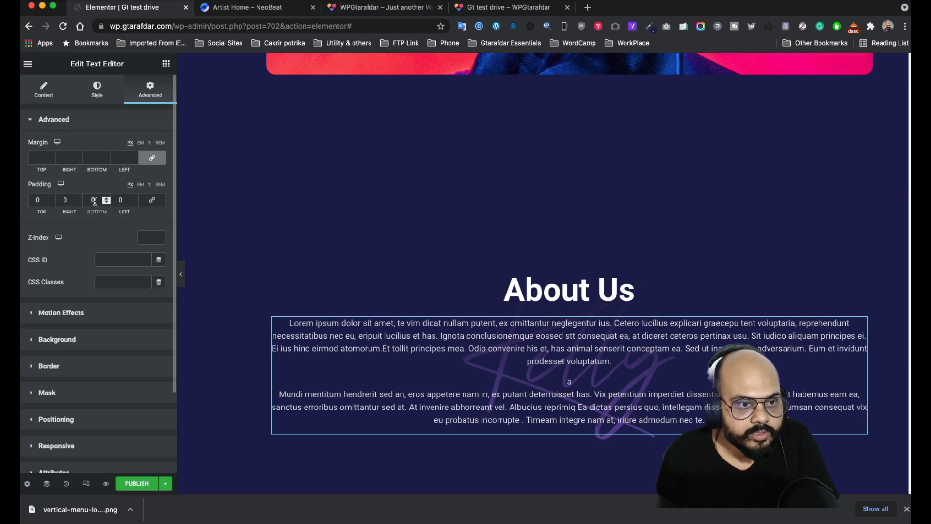
pyautogui.write('100')
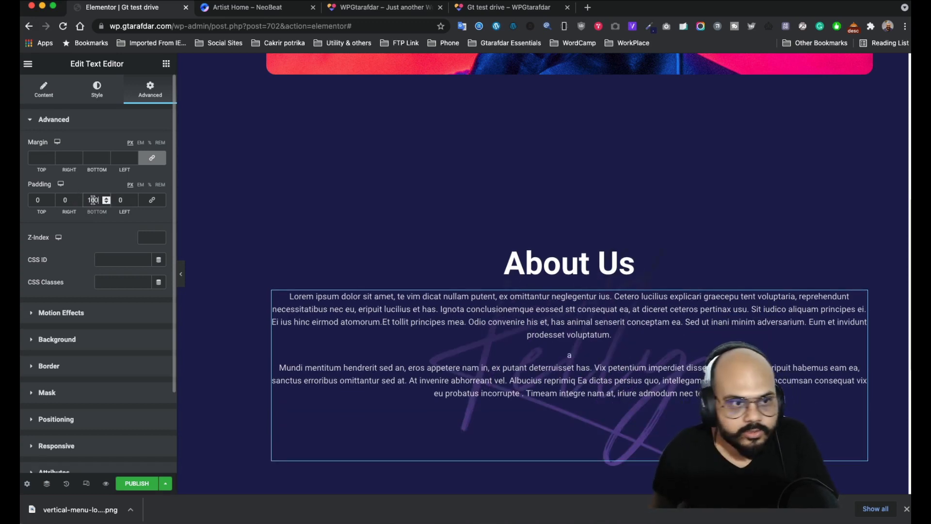
pyautogui.moveTo(100, 200); pyautogui.dragTo(85, 199)
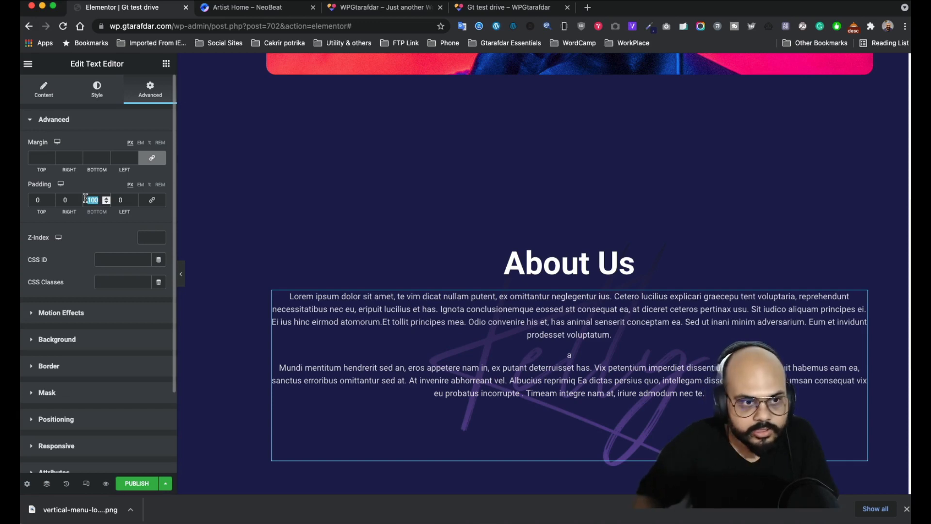
pyautogui.write('0')
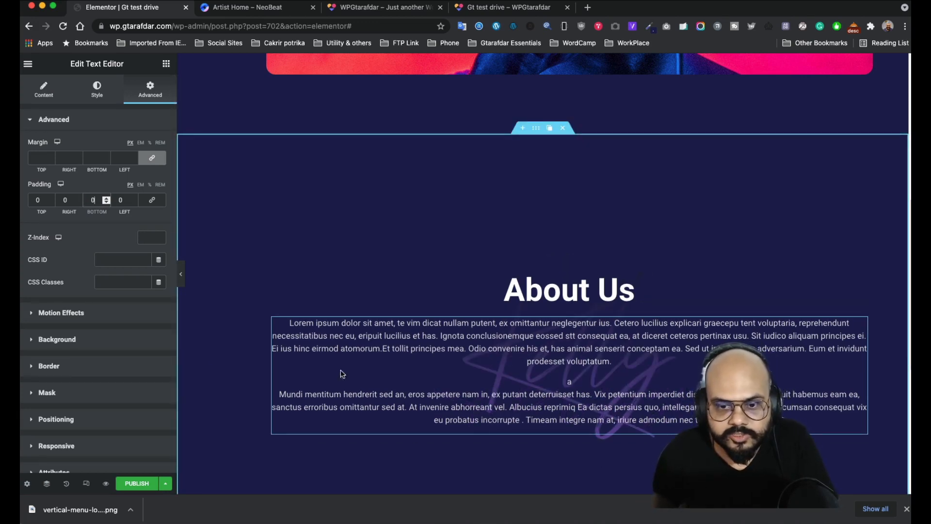
pyautogui.click(152, 157)
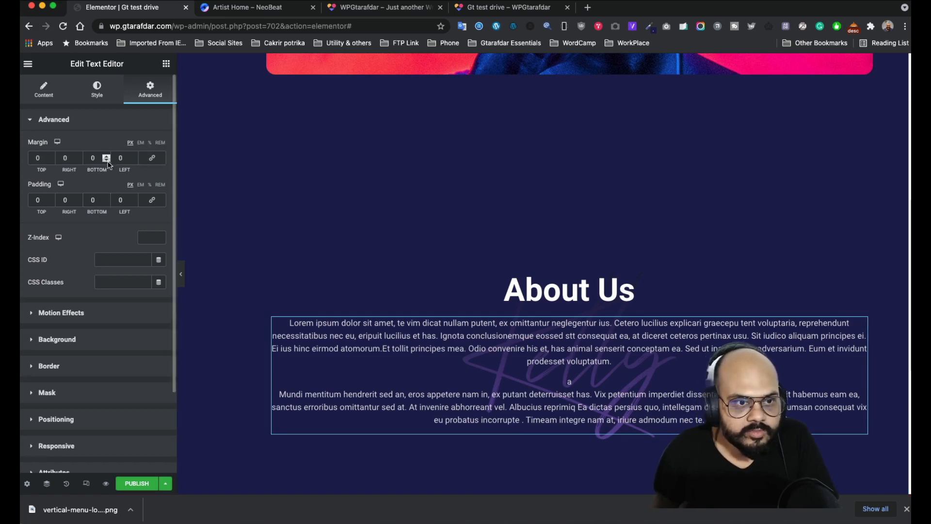
pyautogui.click(106, 156)
pyautogui.click(106, 156)
pyautogui.click(106, 155)
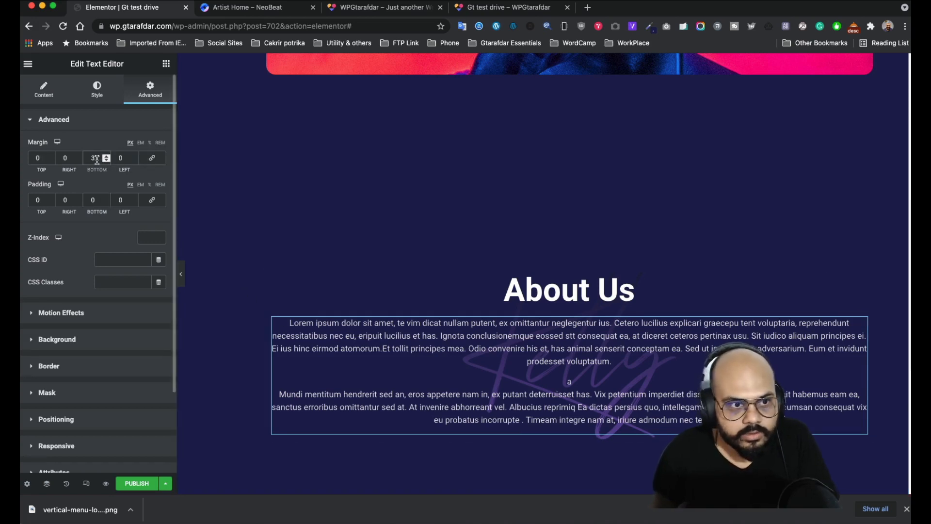
pyautogui.write('100')
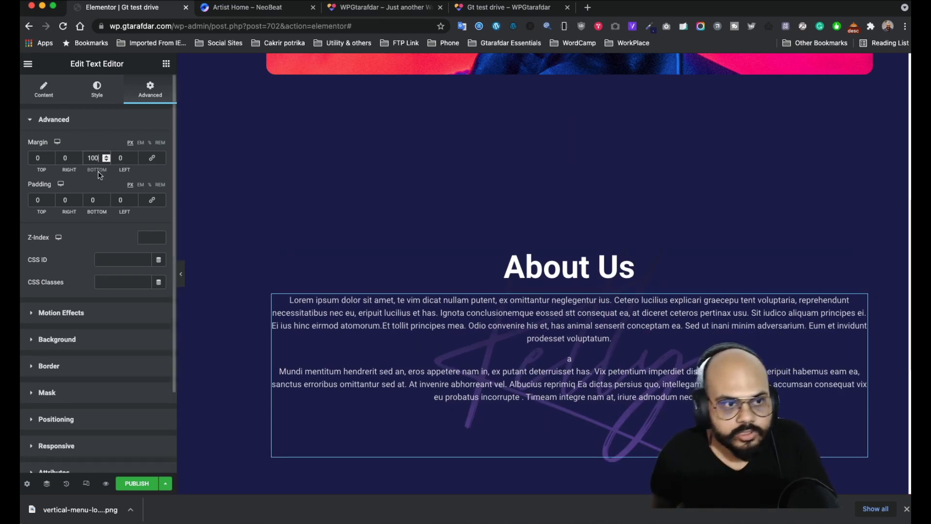
pyautogui.doubleClick(92, 158)
pyautogui.write('0')
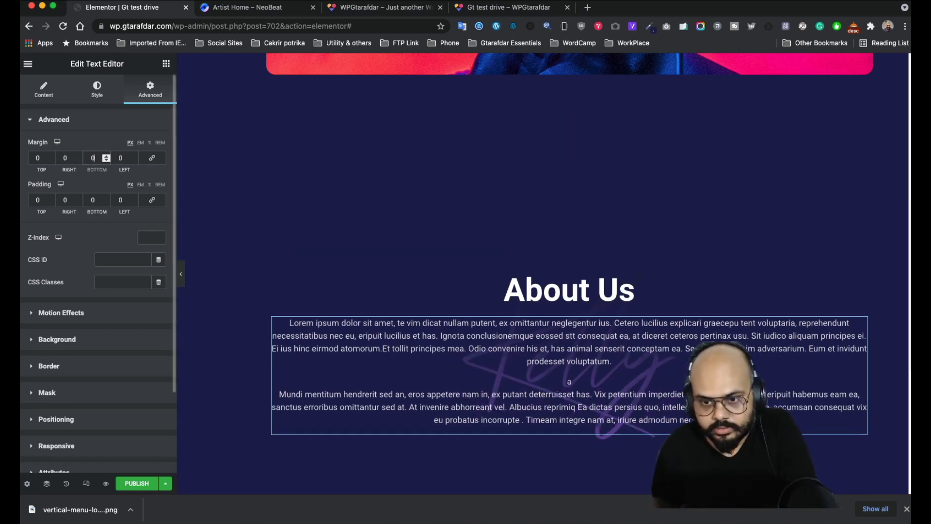
# - Keep the column background Contain, No-repeat and Bottom Center, then reopen the text's spacing
pyautogui.scroll(-2, 574, 376)
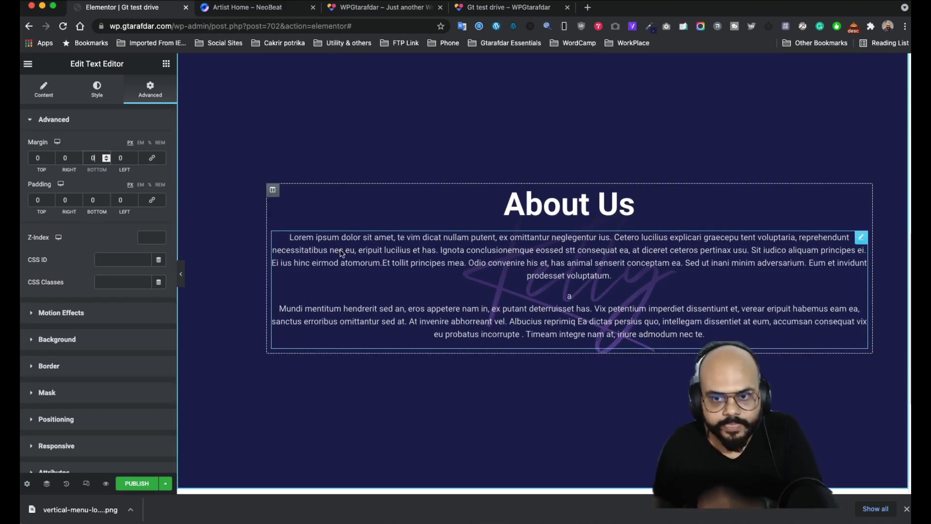
pyautogui.click(273, 189)
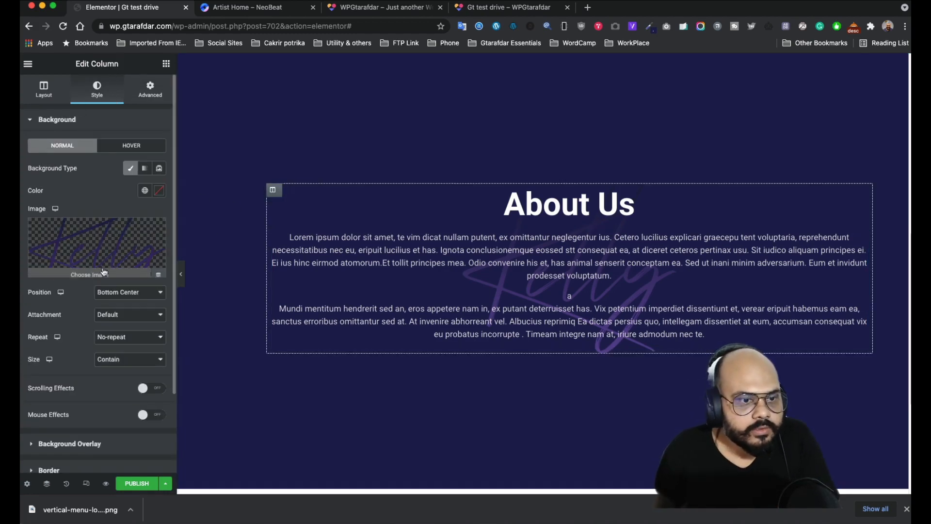
pyautogui.click(130, 316)
pyautogui.click(130, 315)
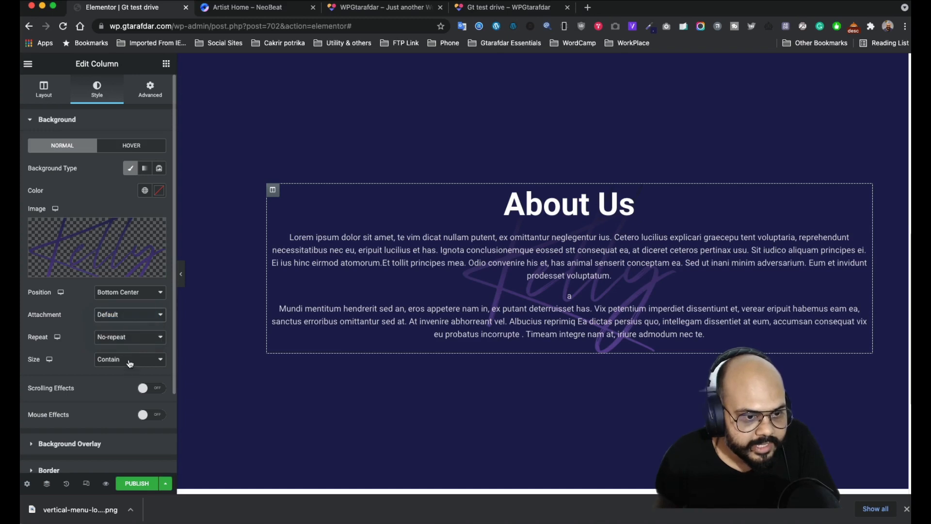
pyautogui.click(130, 361)
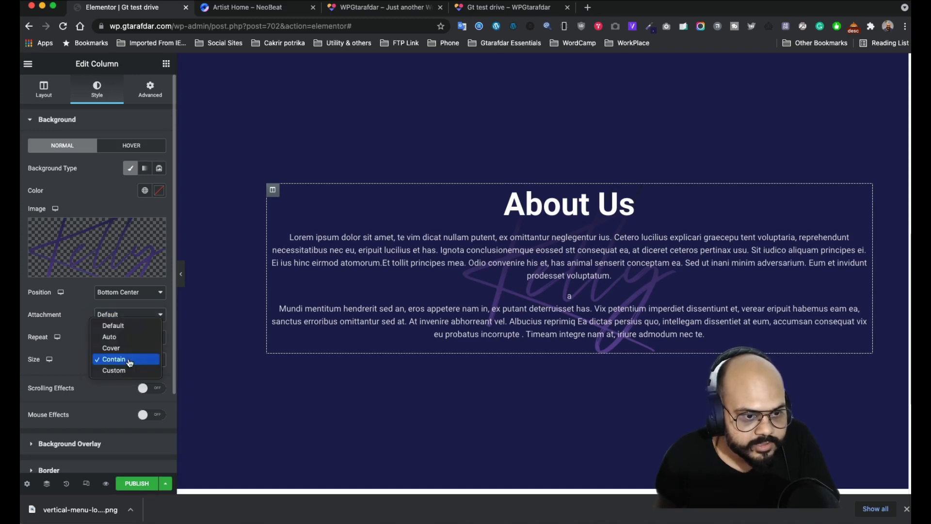
pyautogui.click(116, 359)
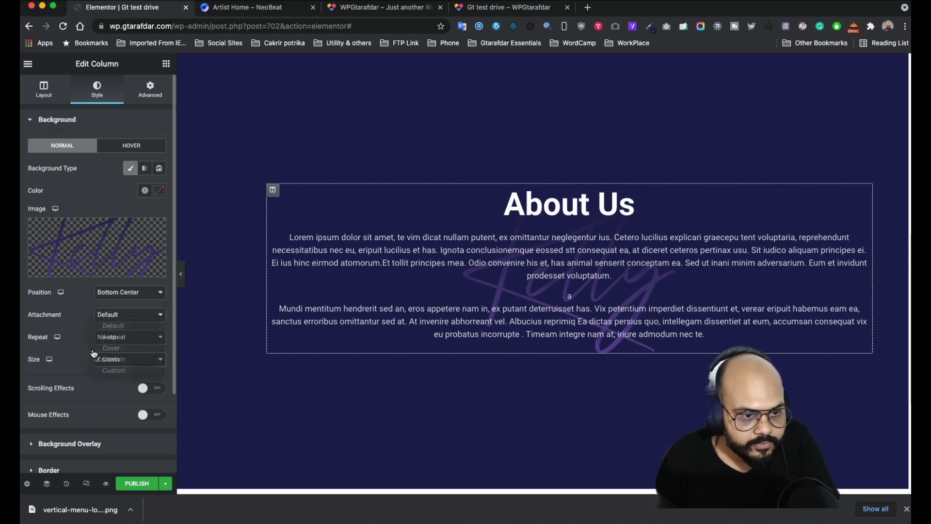
pyautogui.click(127, 337)
pyautogui.click(127, 315)
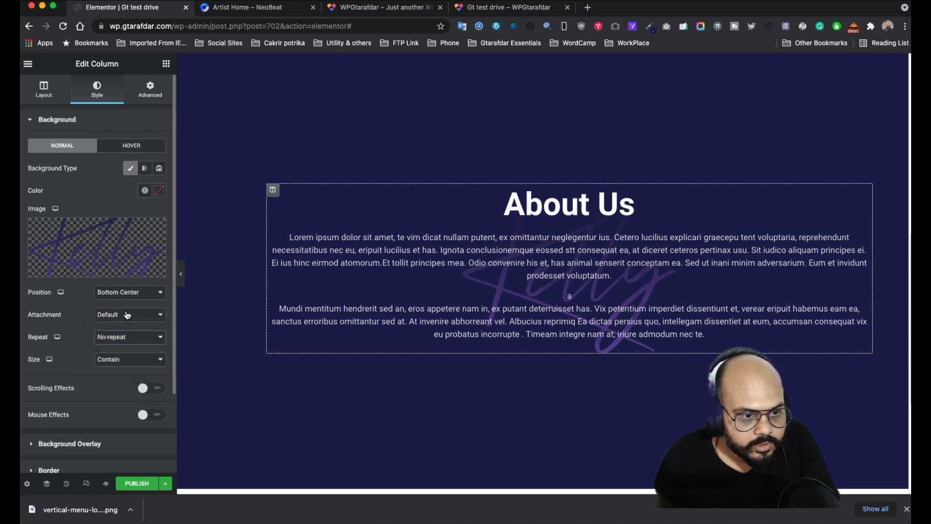
pyautogui.click(134, 295)
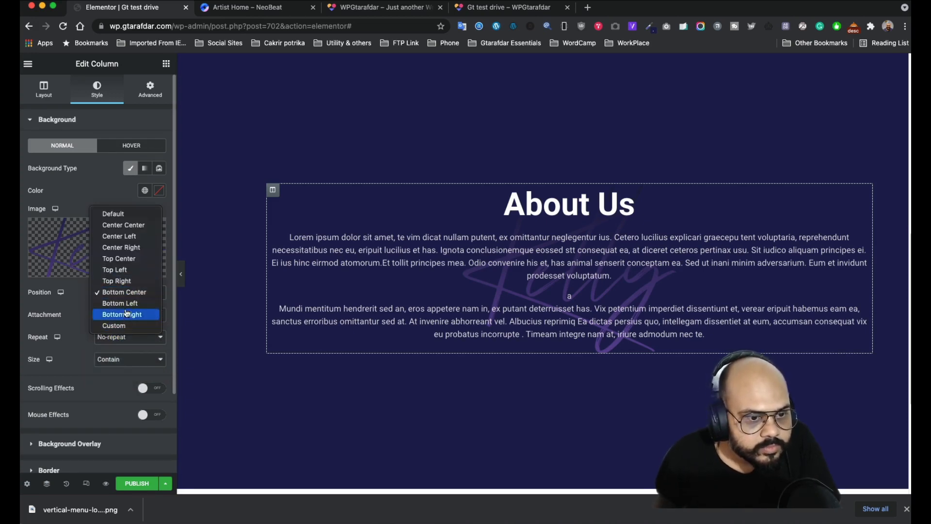
pyautogui.click(53, 376)
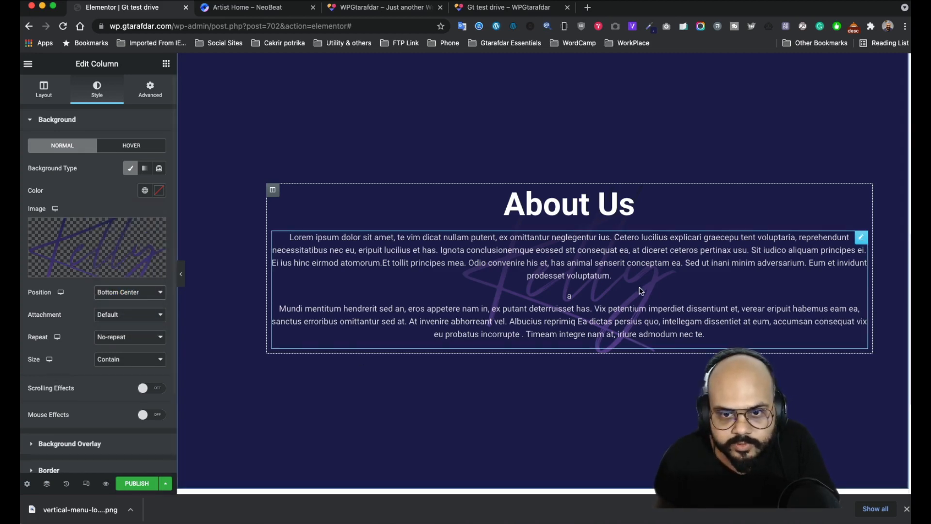
pyautogui.click(861, 240)
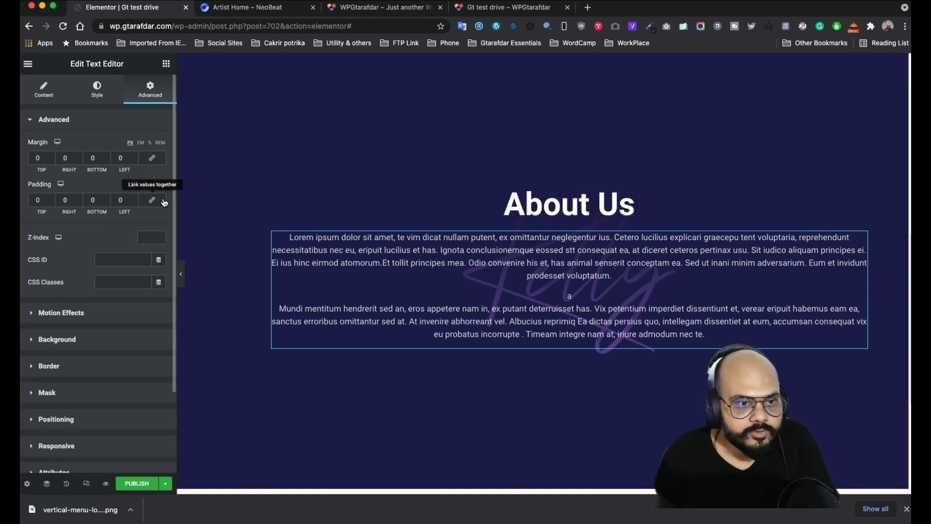
pyautogui.click(90, 200)
pyautogui.write('200')
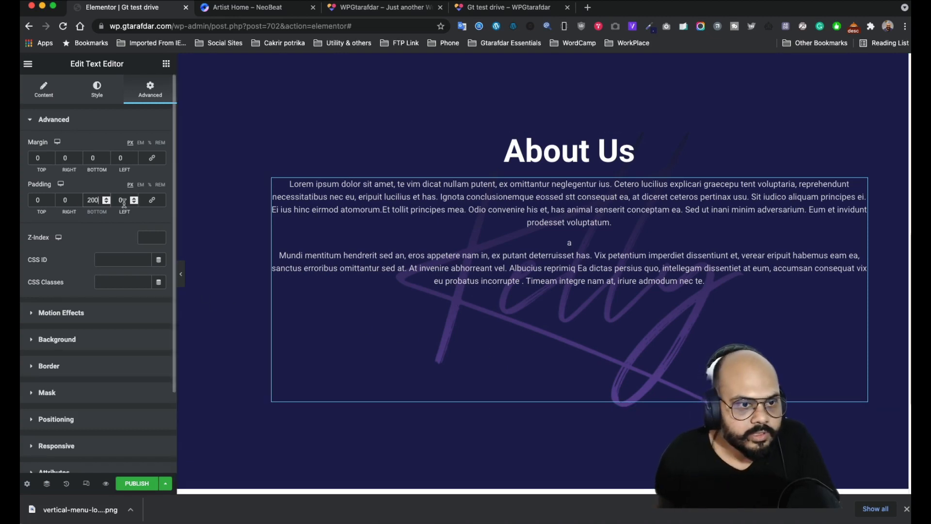
pyautogui.click(181, 274)
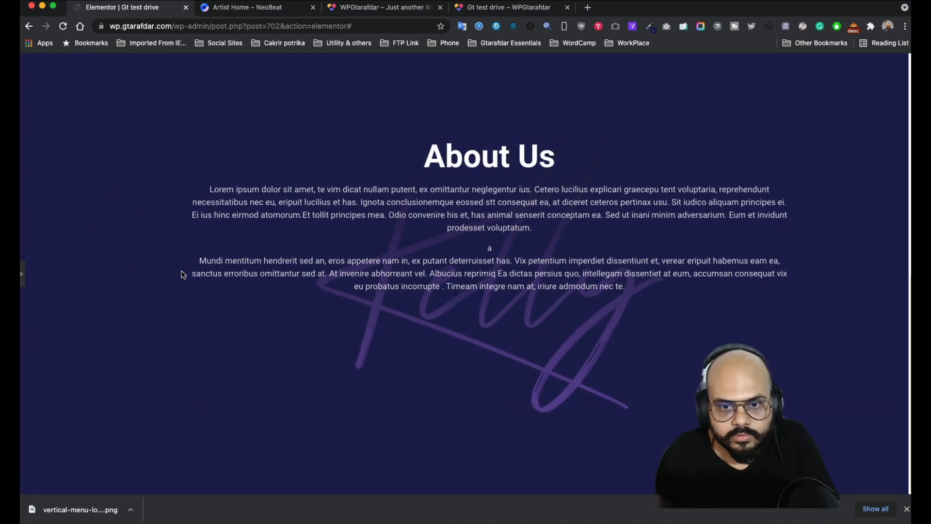
pyautogui.click(22, 279)
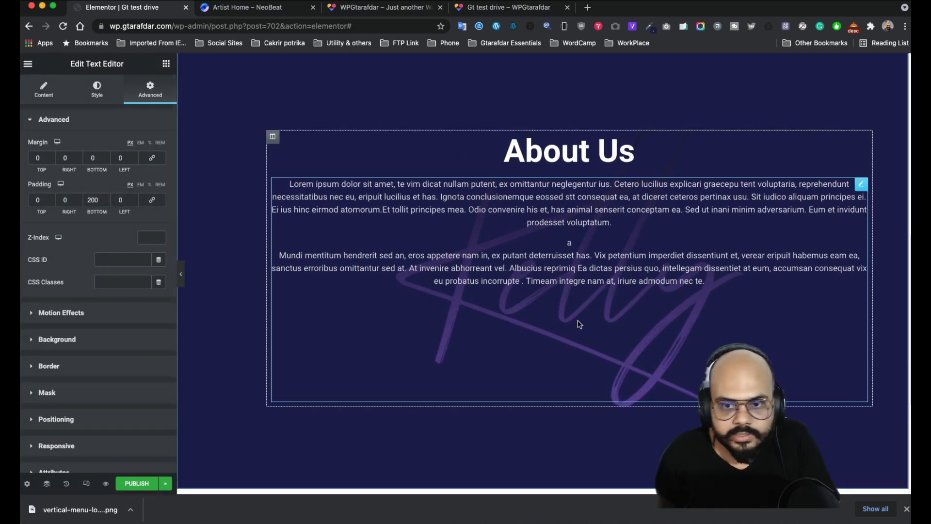
pyautogui.click(91, 158)
pyautogui.write('200')
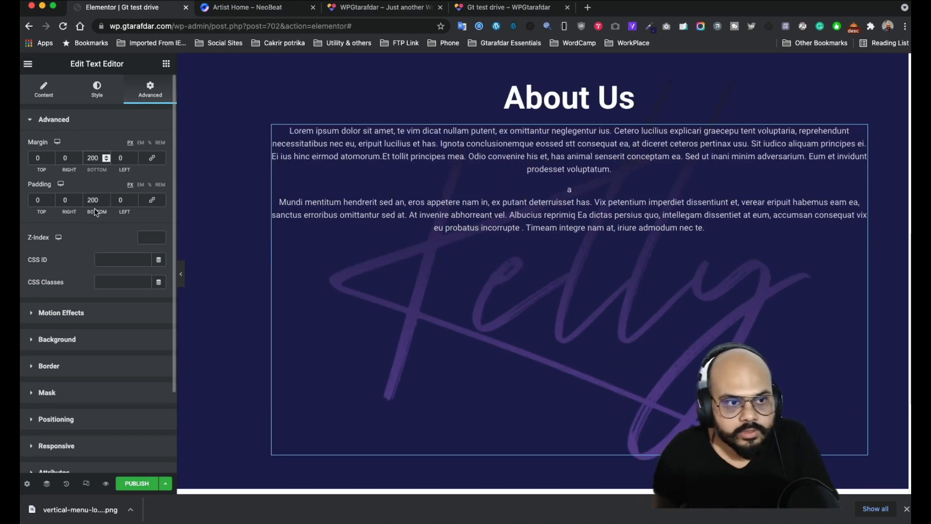
pyautogui.doubleClick(93, 200)
pyautogui.write('0')
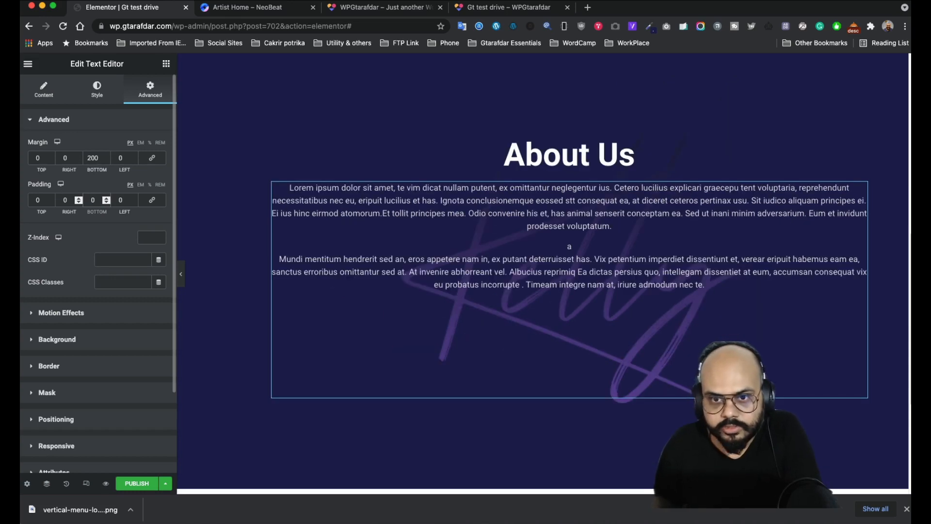
pyautogui.doubleClick(99, 159)
pyautogui.write('0')
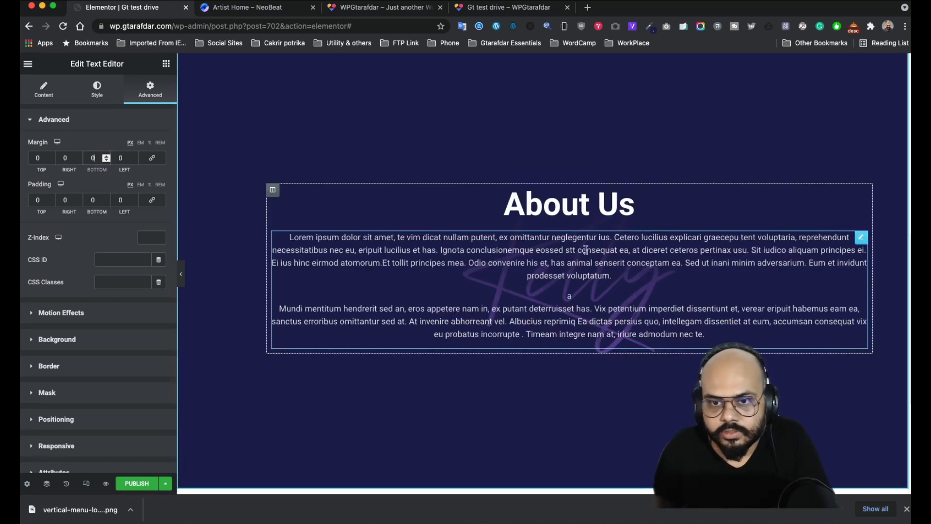
# - Unlink the About Us column's padding and set its bottom to 200
pyautogui.click(272, 189)
pyautogui.click(150, 90)
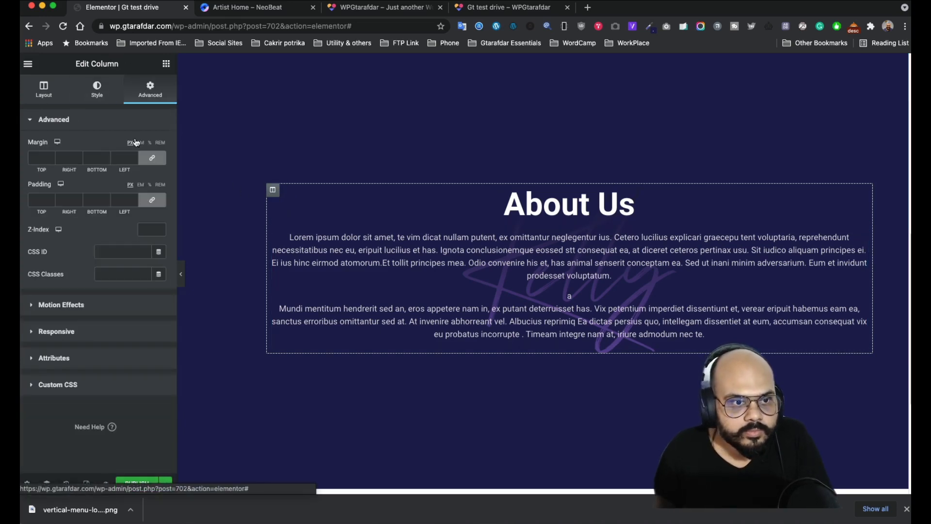
pyautogui.click(158, 202)
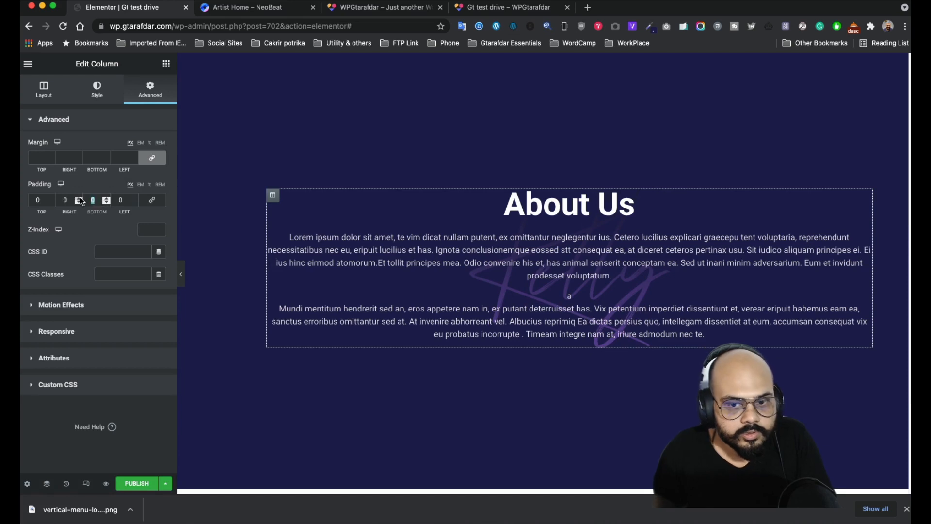
pyautogui.write('200')
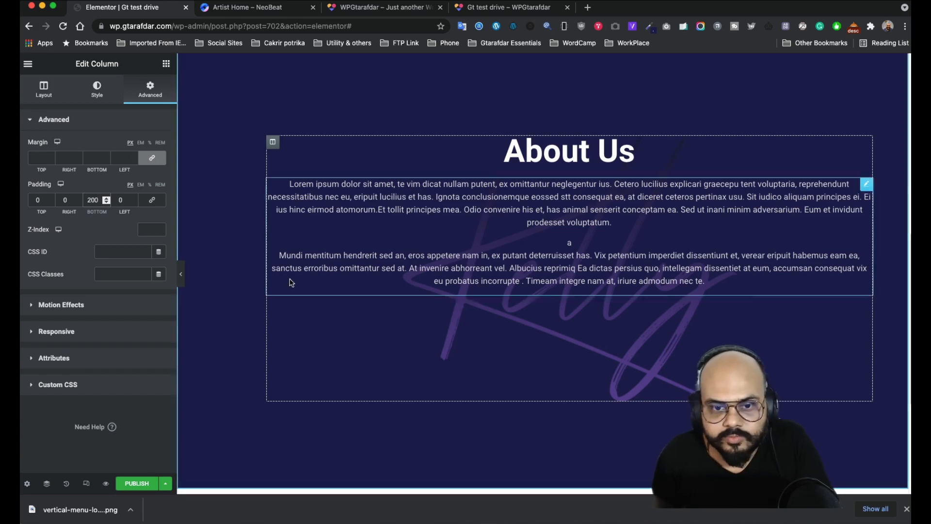
# - Change the signature background size to Auto and check the section with the panel hidden
pyautogui.click(102, 91)
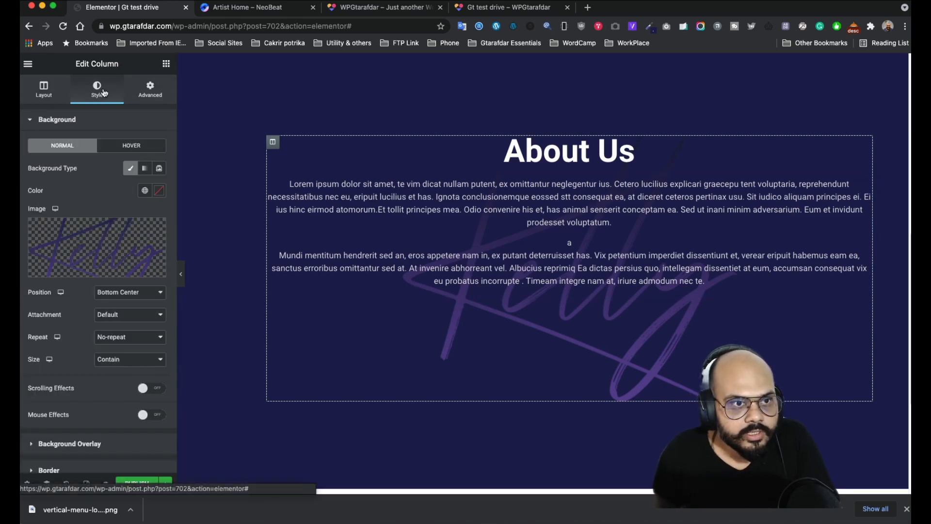
pyautogui.click(135, 364)
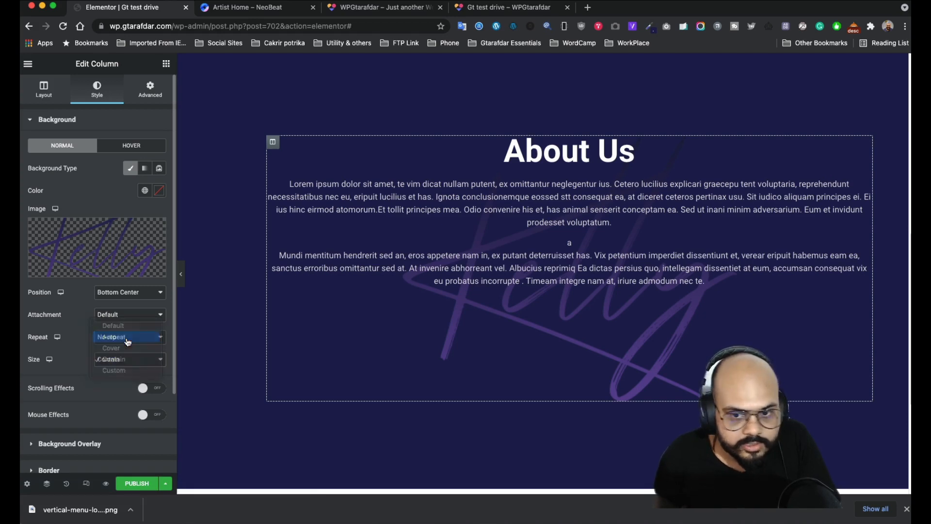
pyautogui.click(127, 342)
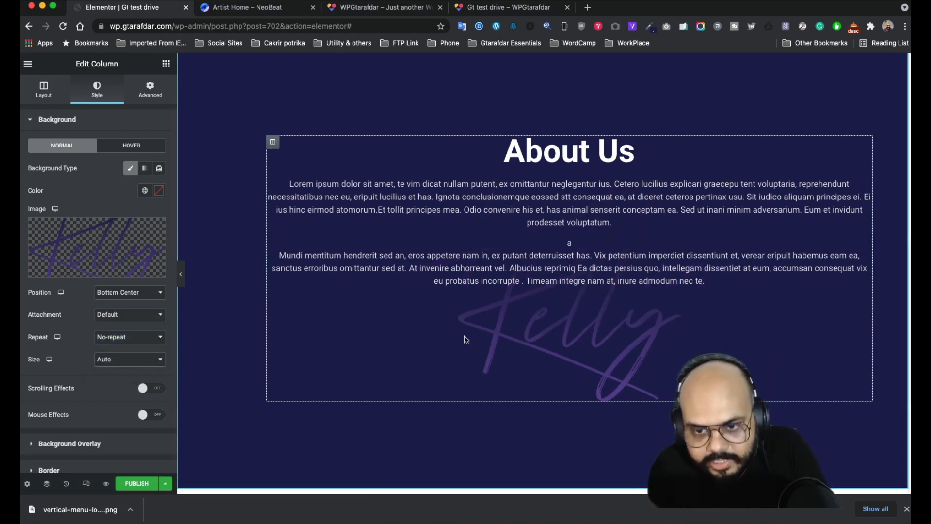
pyautogui.click(183, 275)
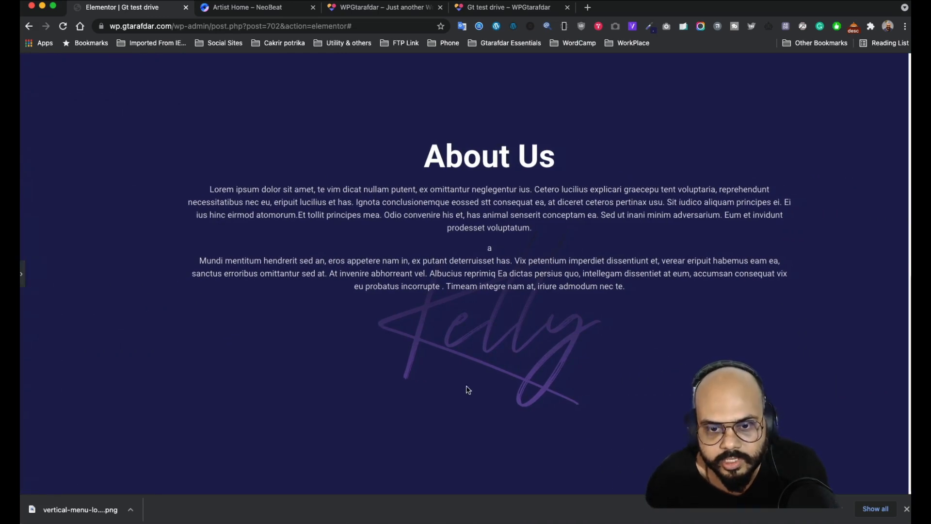
pyautogui.scroll(4, 433, 296)
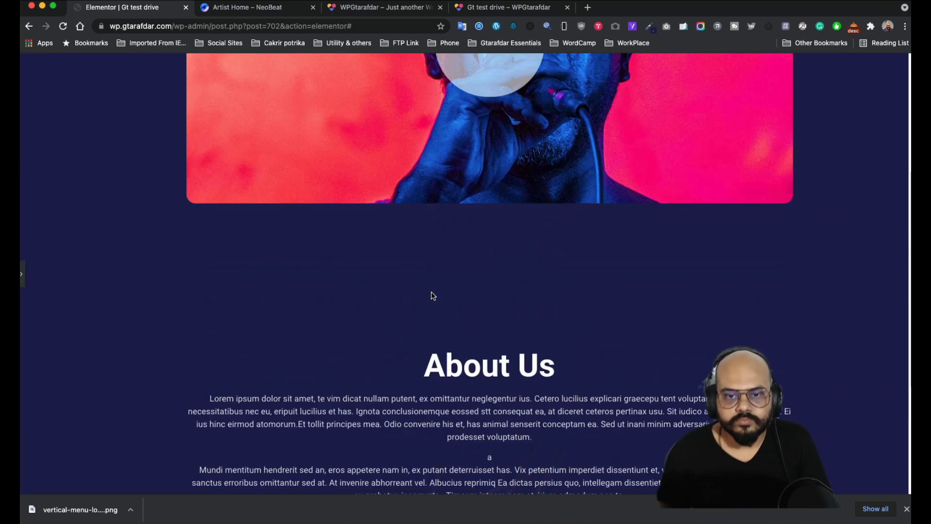
pyautogui.scroll(-4, 433, 296)
pyautogui.scroll(10, 431, 300)
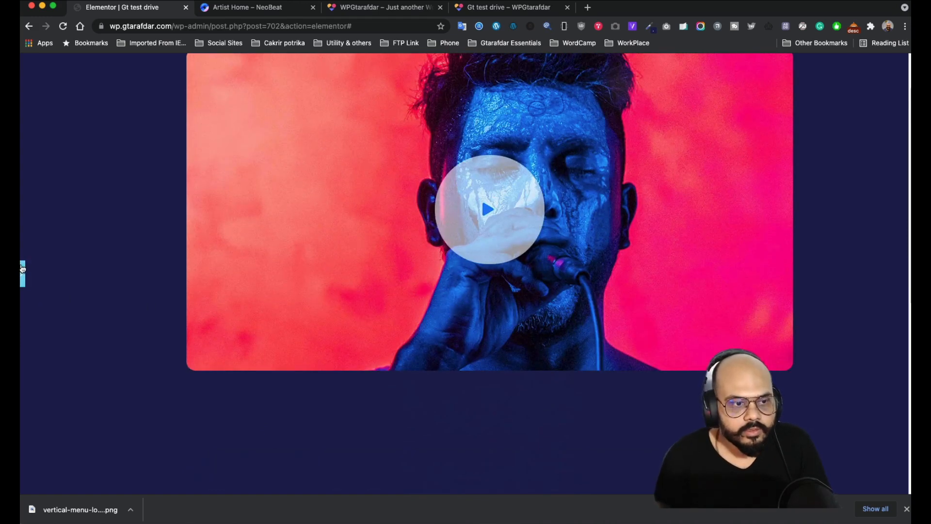
pyautogui.click(22, 269)
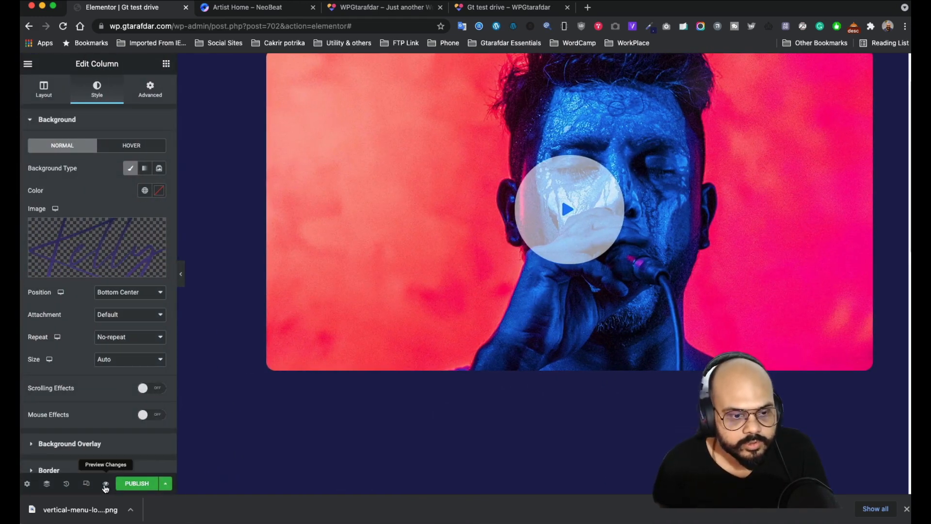
# - Preview the page and scroll through the About Us section
pyautogui.click(105, 484)
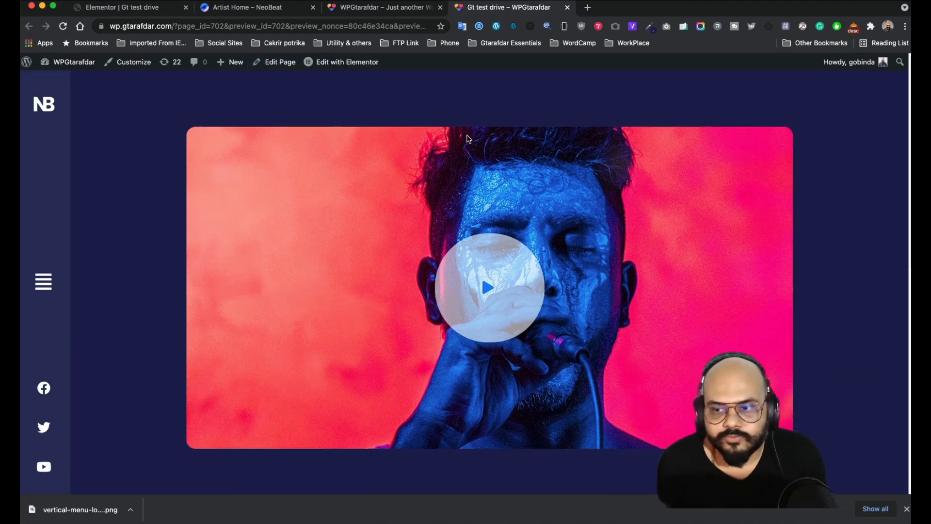
pyautogui.scroll(-6, 469, 140)
pyautogui.scroll(-3, 468, 139)
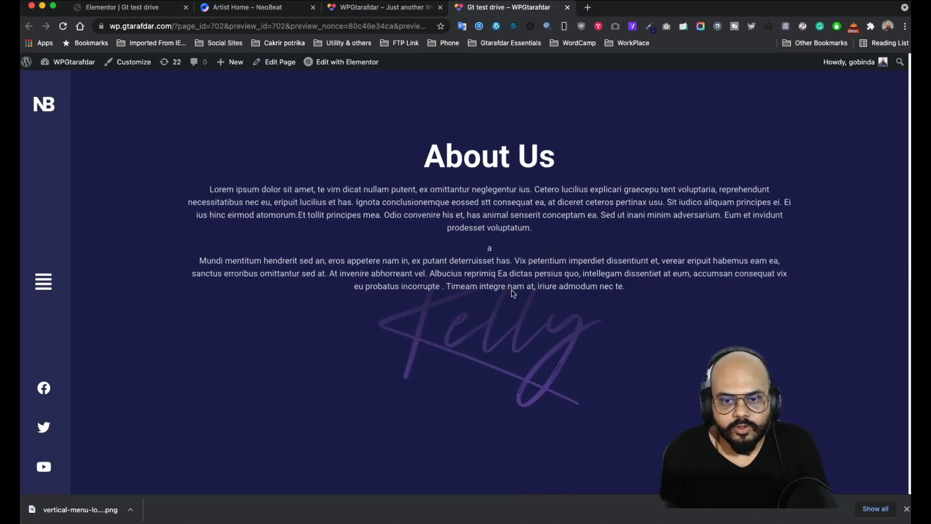
pyautogui.scroll(7, 510, 272)
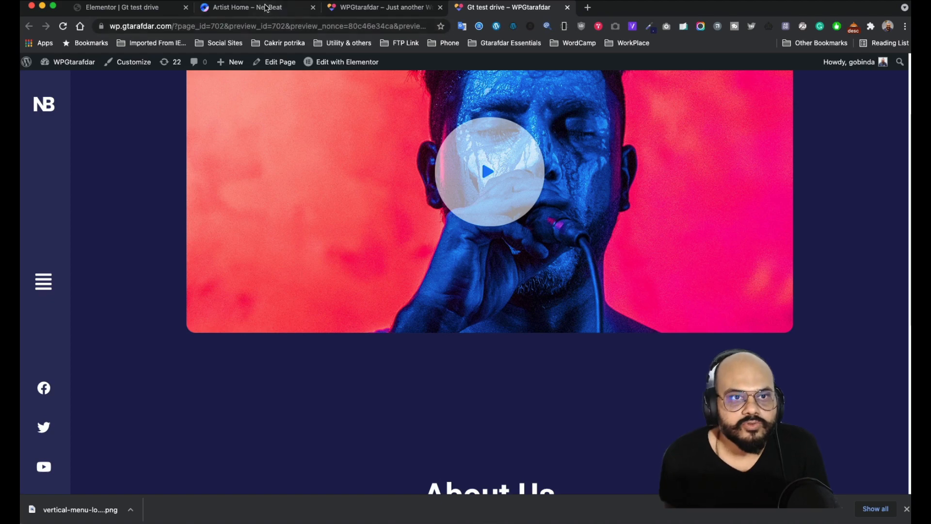
# - Compare the previewed About Us section with the NeoBeat reference page
pyautogui.click(266, 7)
pyautogui.click(771, 308)
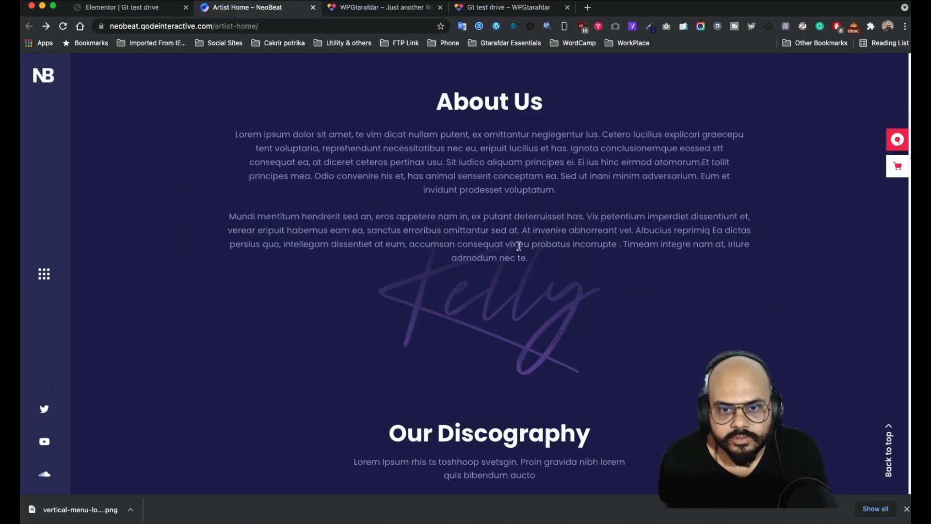
pyautogui.click(382, 8)
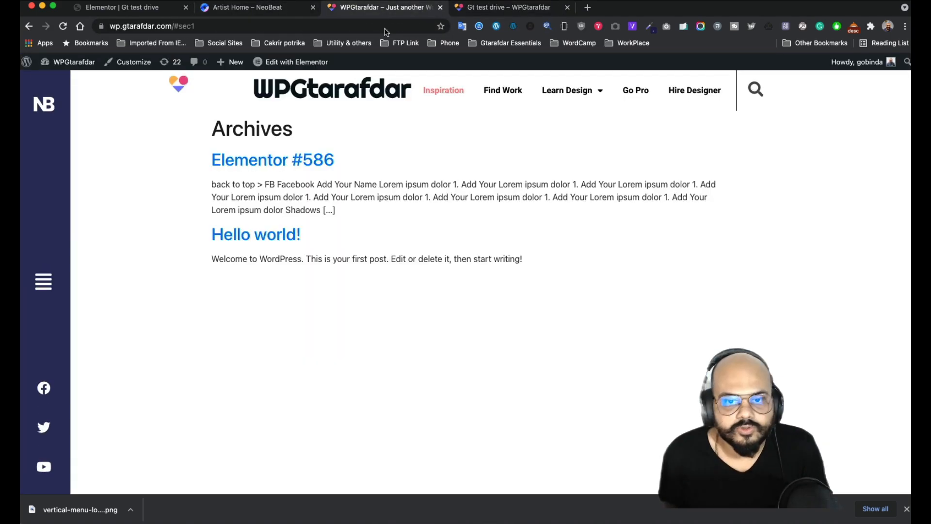
pyautogui.click(275, 11)
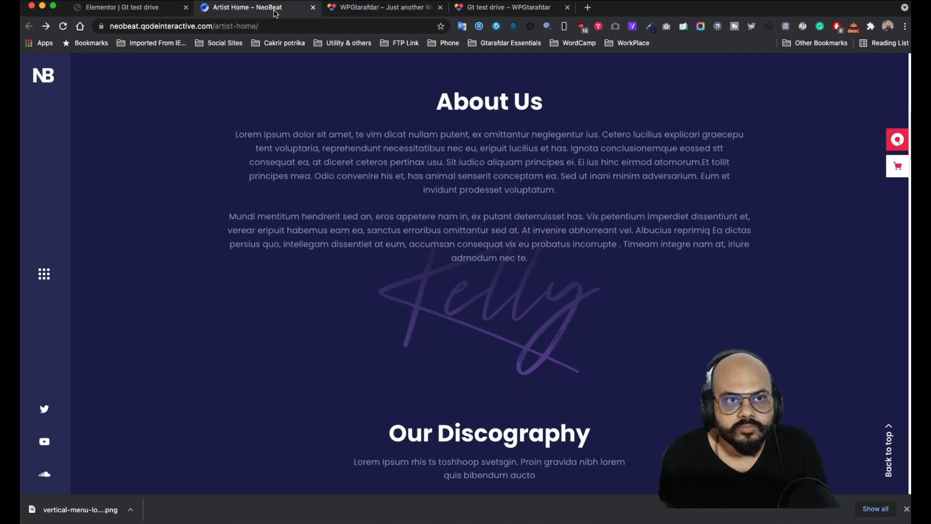
pyautogui.scroll(-15, 433, 334)
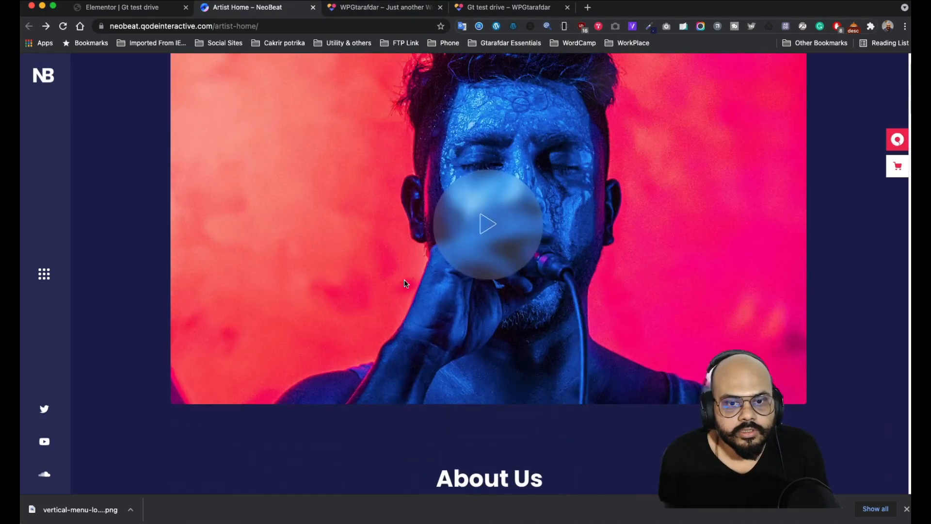
pyautogui.click(485, 10)
pyautogui.moveTo(487, 14); pyautogui.dragTo(374, 9)
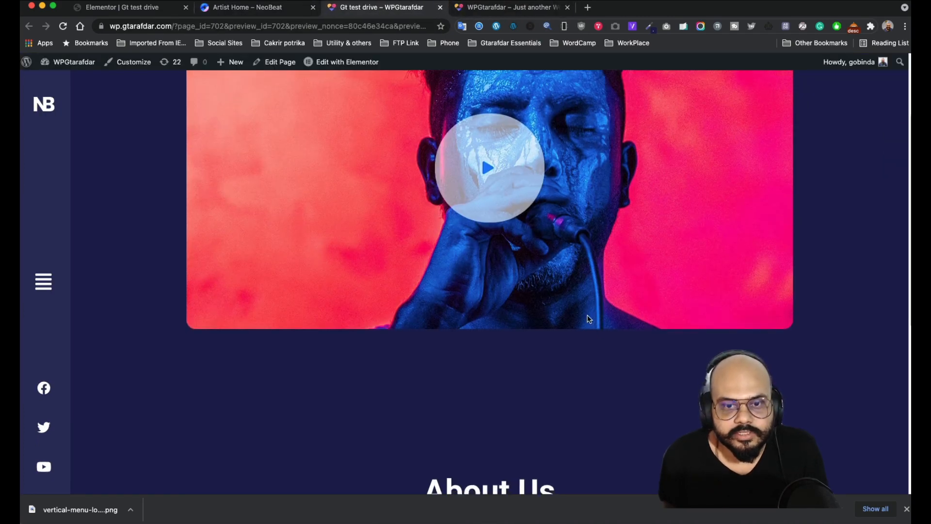
pyautogui.scroll(-6, 585, 314)
pyautogui.scroll(4, 586, 313)
pyautogui.scroll(-5, 585, 314)
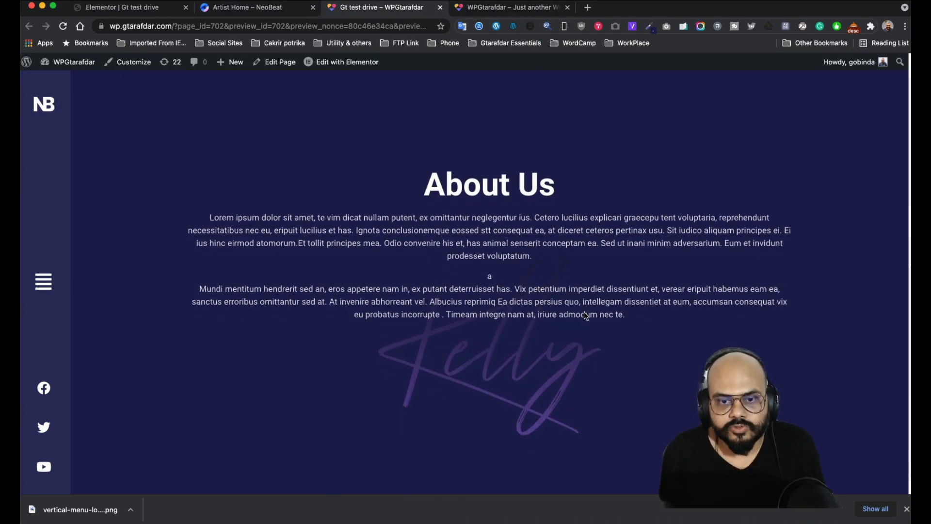
pyautogui.scroll(5, 582, 316)
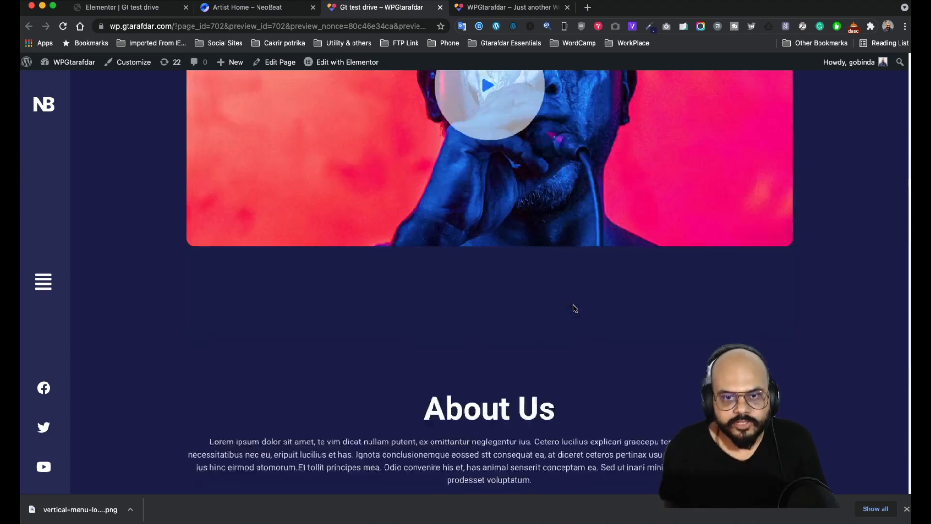
pyautogui.scroll(-5, 574, 306)
pyautogui.scroll(9, 568, 304)
pyautogui.scroll(-5, 562, 286)
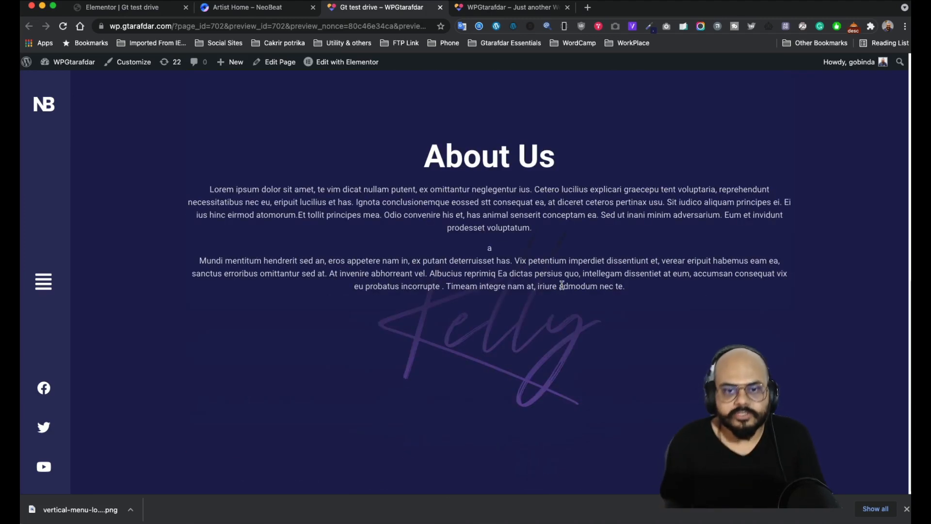
pyautogui.scroll(5, 452, 262)
pyautogui.scroll(-5, 450, 260)
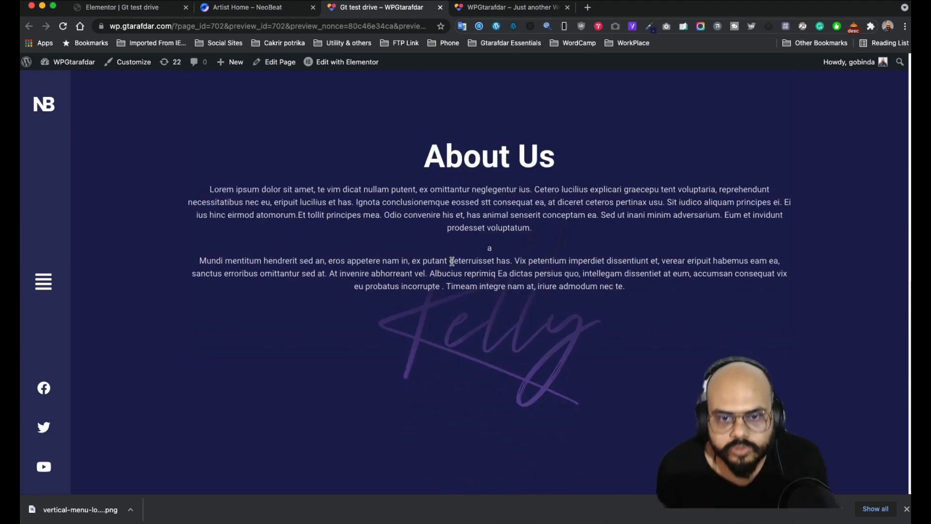
# - Review NeoBeat's Our Discography section and album grid for reference, then return to Elementor
pyautogui.click(241, 10)
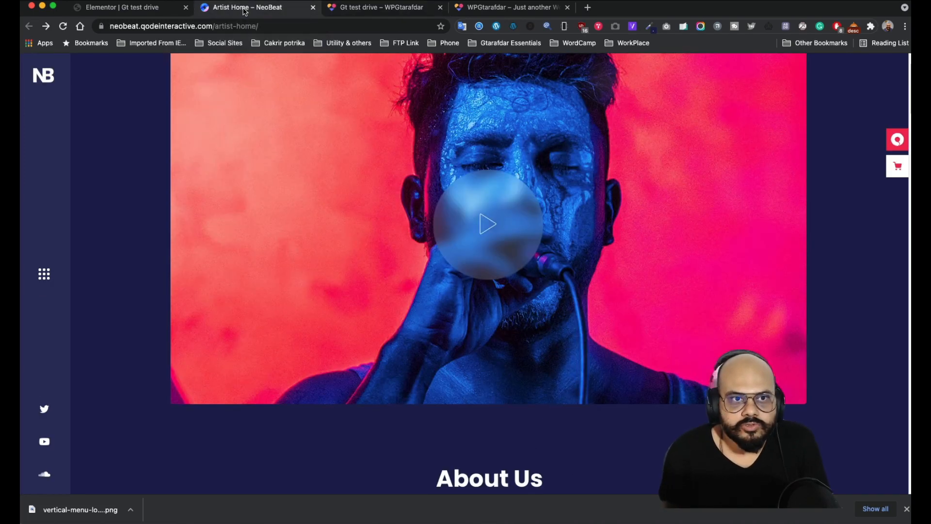
pyautogui.scroll(-10, 458, 263)
pyautogui.scroll(-6, 459, 263)
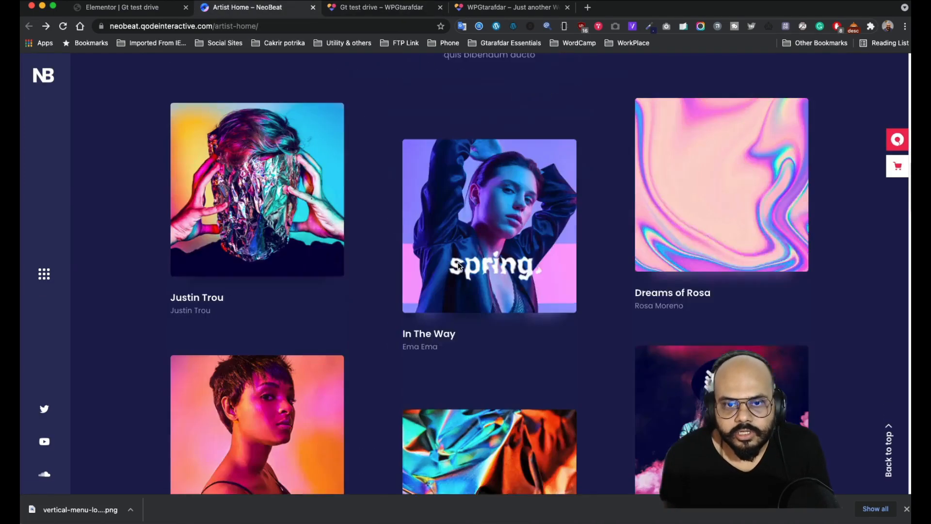
pyautogui.scroll(5, 364, 232)
pyautogui.scroll(-1, 363, 231)
pyautogui.scroll(-4, 364, 232)
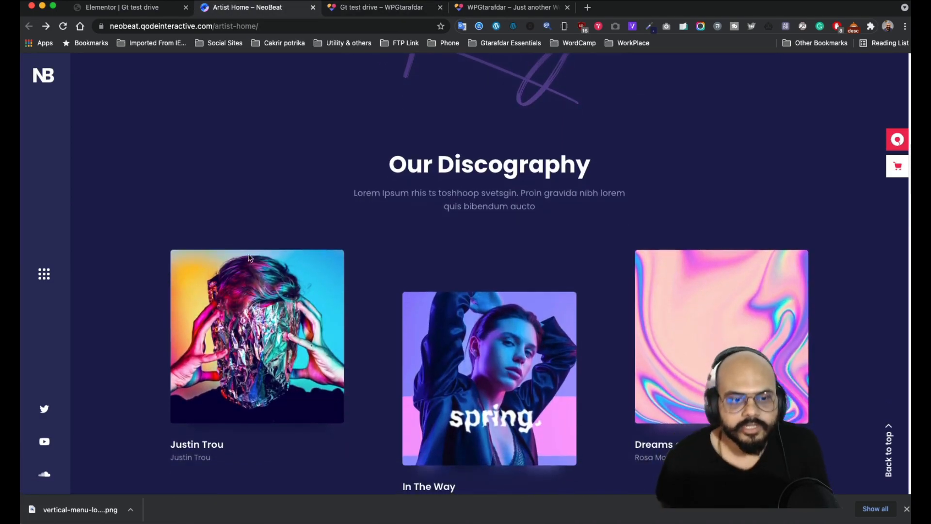
pyautogui.scroll(7, 532, 279)
pyautogui.scroll(-7, 531, 282)
pyautogui.scroll(-6, 531, 281)
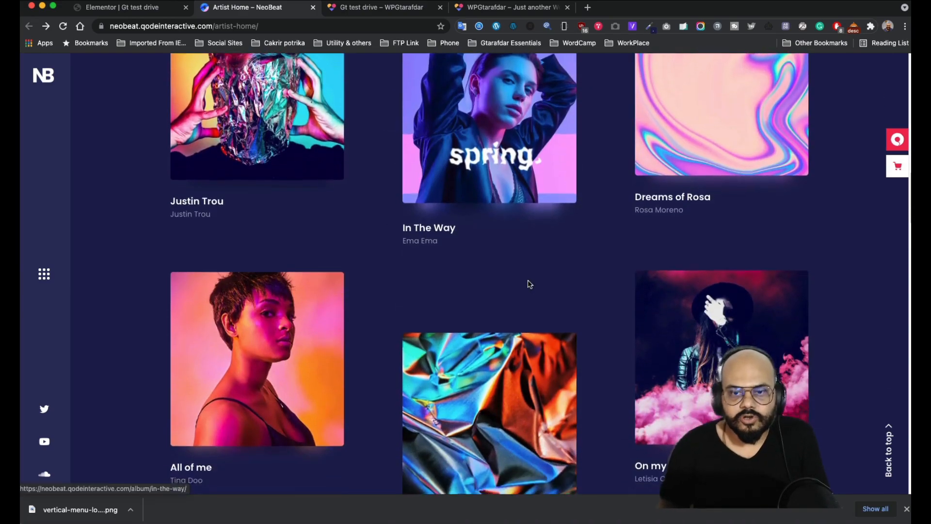
pyautogui.scroll(10, 526, 268)
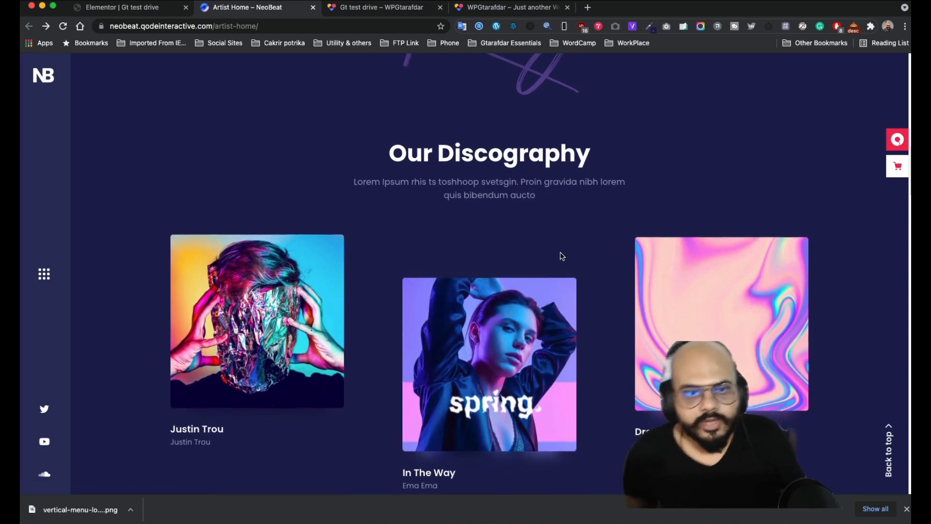
pyautogui.scroll(-2, 557, 243)
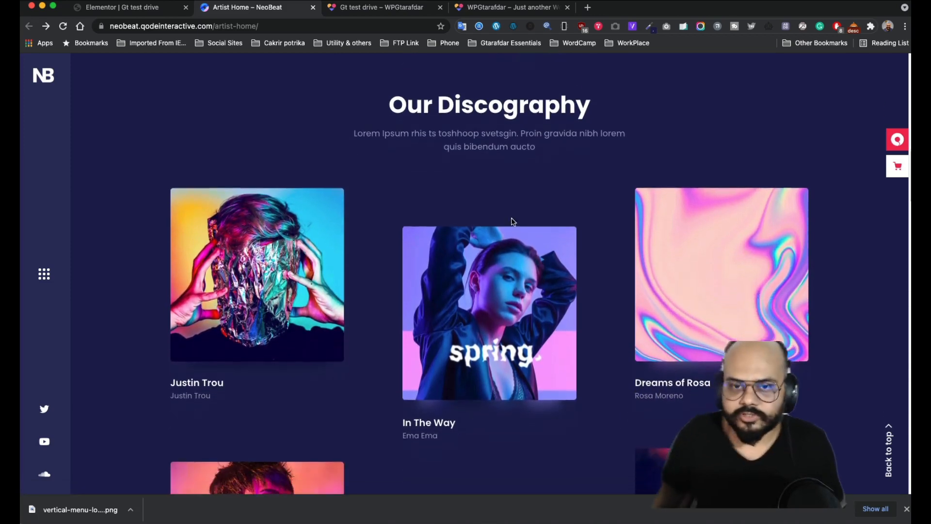
pyautogui.click(140, 8)
pyautogui.scroll(-5, 487, 240)
# - Publish Gt test drive and add a single-column section beneath About Us
pyautogui.scroll(-4, 493, 253)
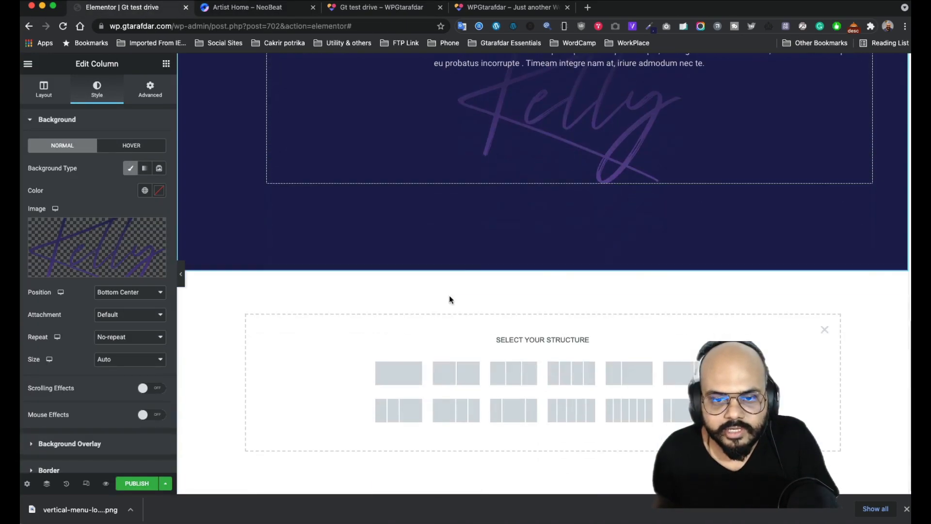
pyautogui.click(136, 483)
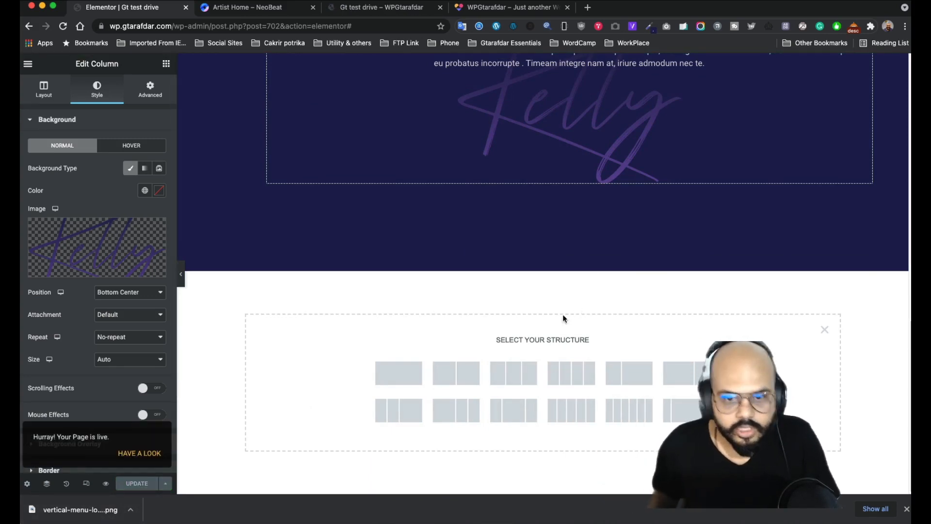
pyautogui.click(385, 376)
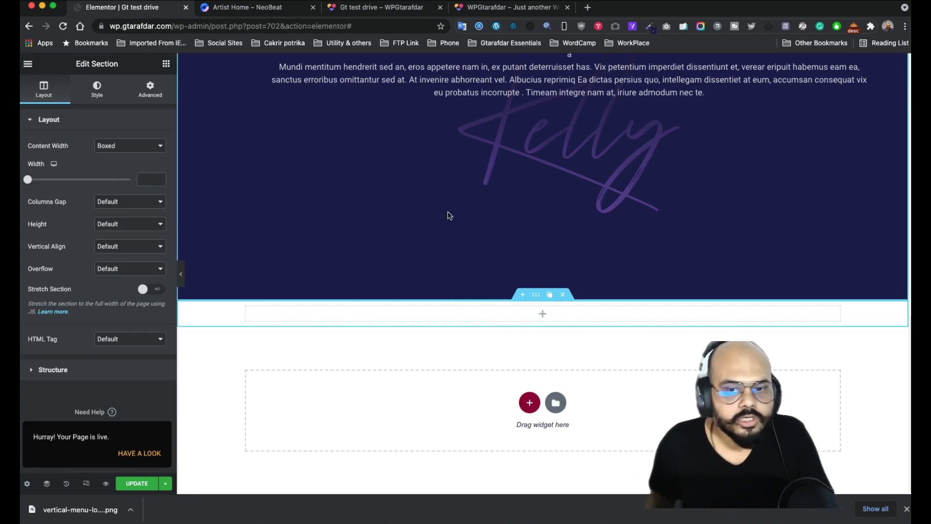
pyautogui.scroll(8, 449, 276)
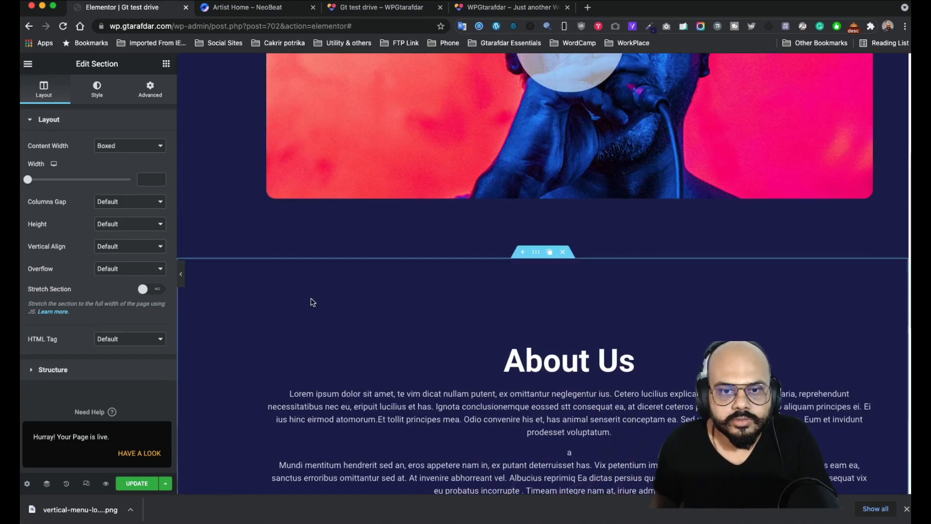
pyautogui.scroll(-6, 465, 279)
pyautogui.scroll(5, 516, 229)
pyautogui.scroll(-7, 538, 377)
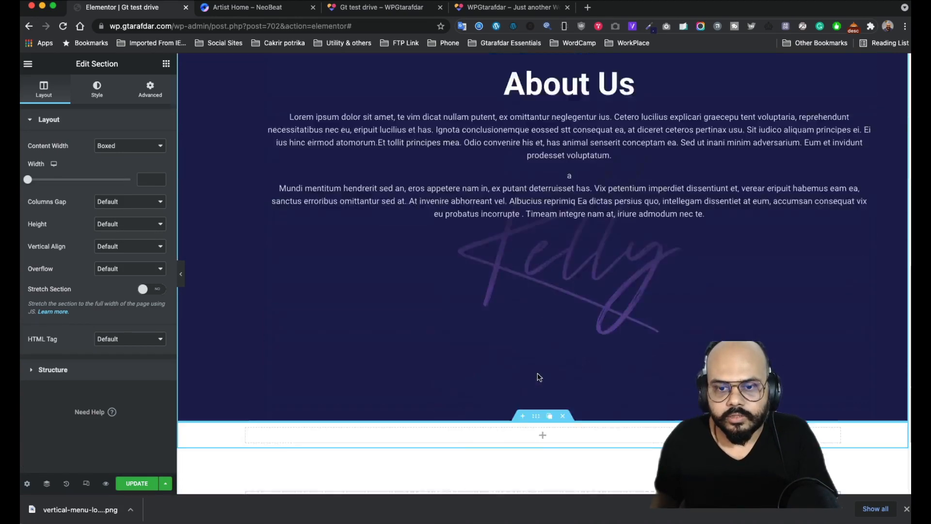
# - Remove the empty new section and duplicate the About Us section
pyautogui.click(562, 296)
pyautogui.scroll(5, 492, 264)
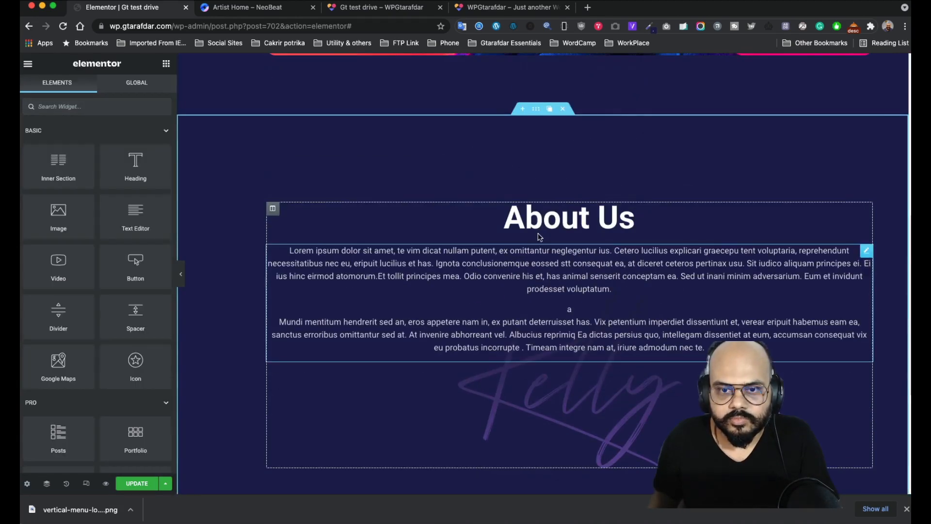
pyautogui.click(537, 113)
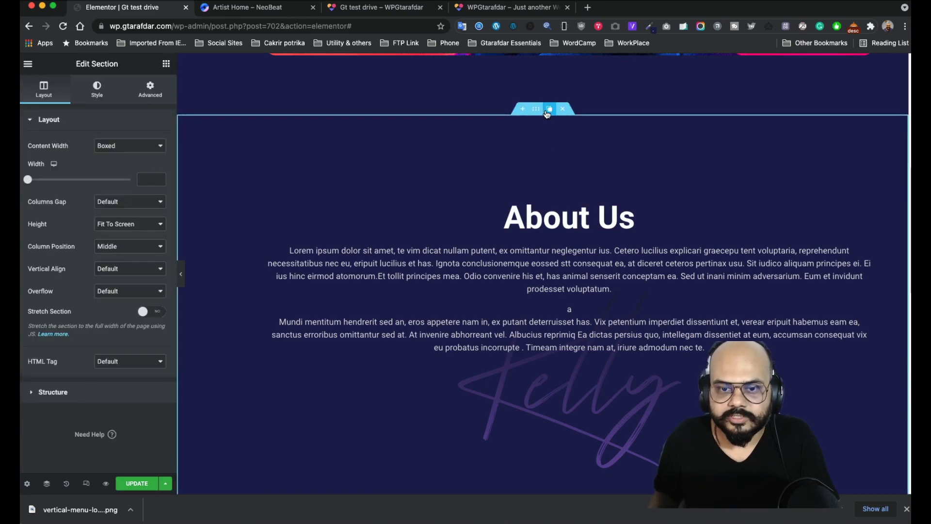
# - Paste the copied style onto the column of the About Us section
pyautogui.scroll(-2, 494, 370)
pyautogui.scroll(2, 496, 380)
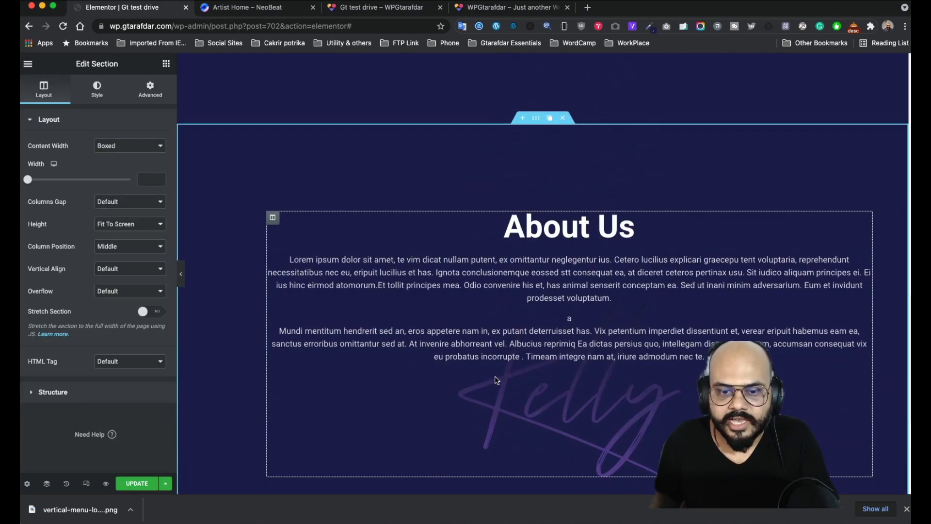
pyautogui.rightClick(273, 217)
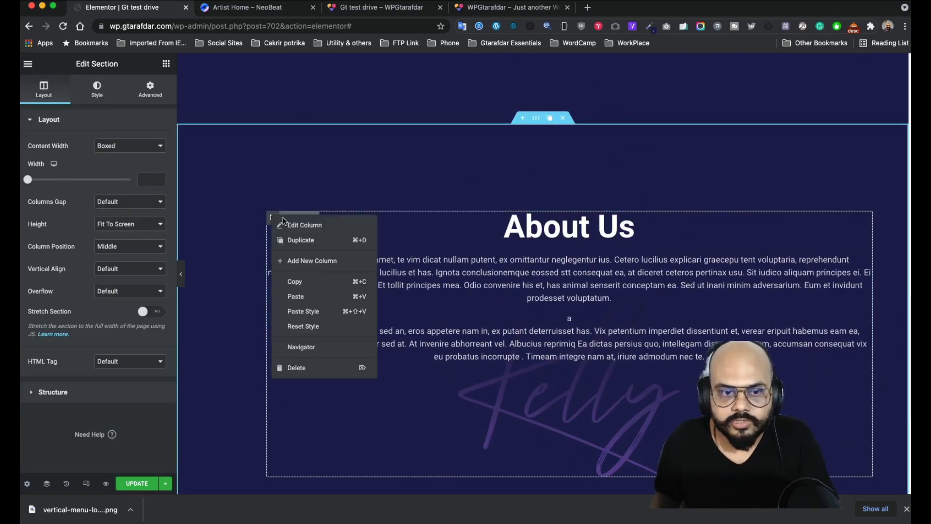
pyautogui.click(313, 314)
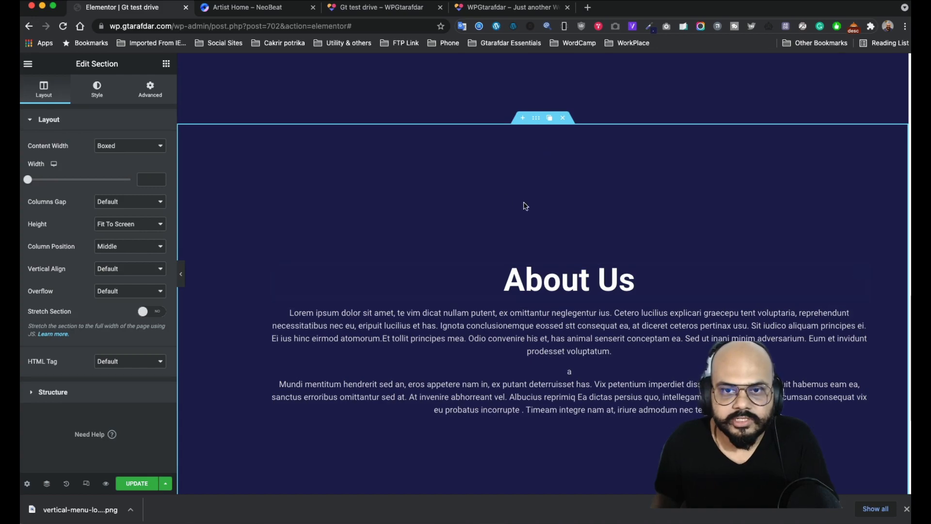
# - Copy NeoBeat's 'Our Discography' heading into the duplicated section's Heading Title
pyautogui.click(393, 10)
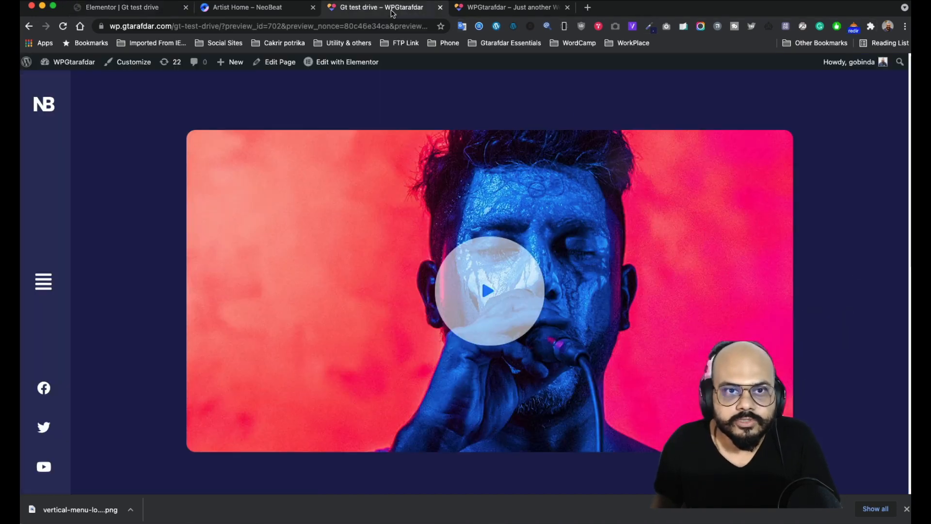
pyautogui.scroll(-6, 391, 208)
pyautogui.click(234, 10)
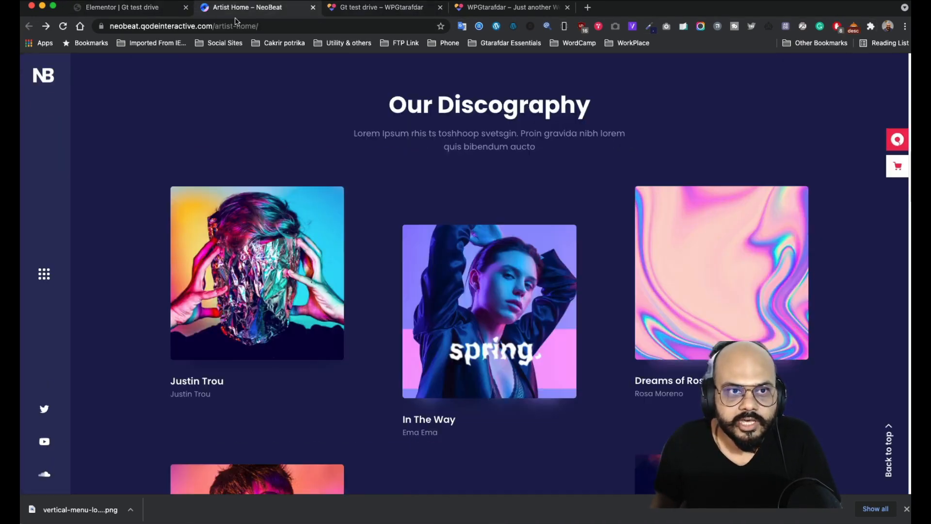
pyautogui.scroll(-8, 440, 252)
pyautogui.scroll(8, 440, 252)
pyautogui.moveTo(591, 113); pyautogui.dragTo(385, 118)
pyautogui.press('super+c')
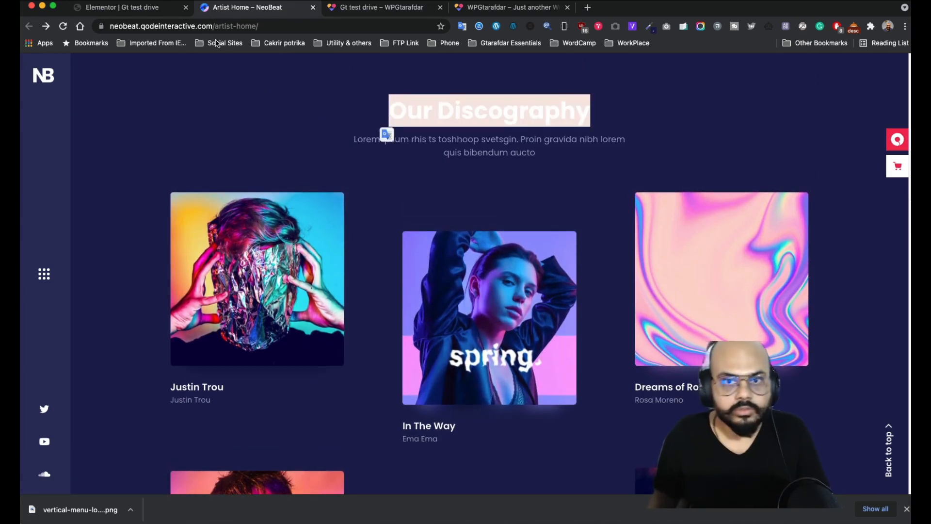
pyautogui.click(144, 14)
pyautogui.click(567, 277)
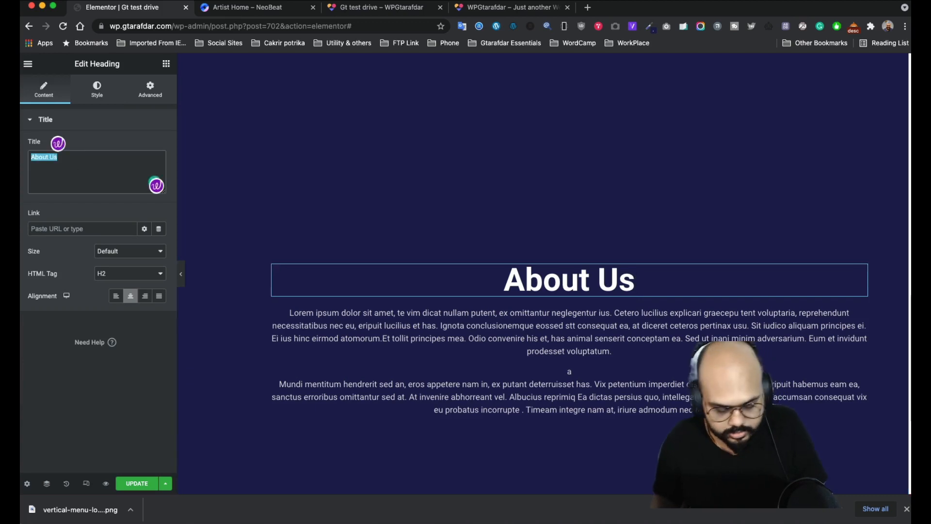
pyautogui.press('super+v')
# - Replace the duplicated section's long paragraphs with NeoBeat's short lorem subtitle line
pyautogui.click(244, 10)
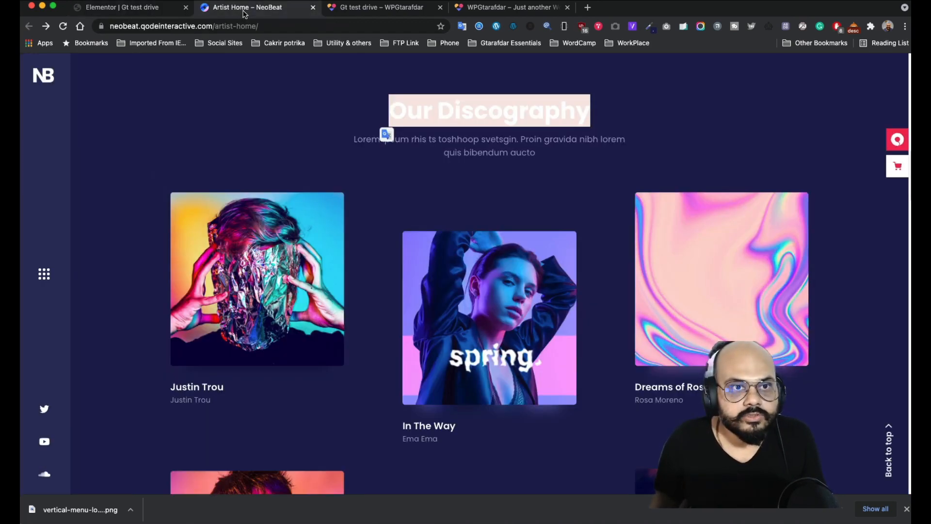
pyautogui.click(514, 157)
pyautogui.moveTo(462, 142); pyautogui.dragTo(352, 141)
pyautogui.hotkey('ctrl', 'c')
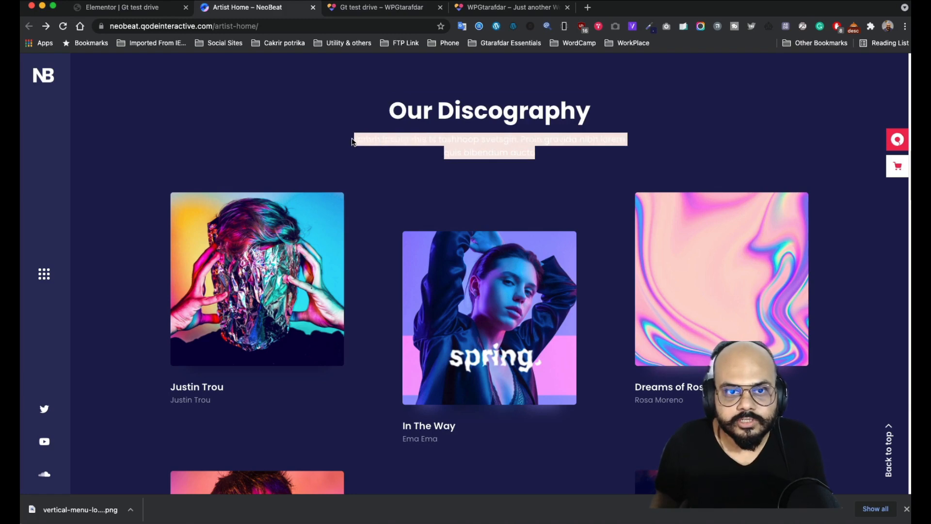
pyautogui.click(156, 10)
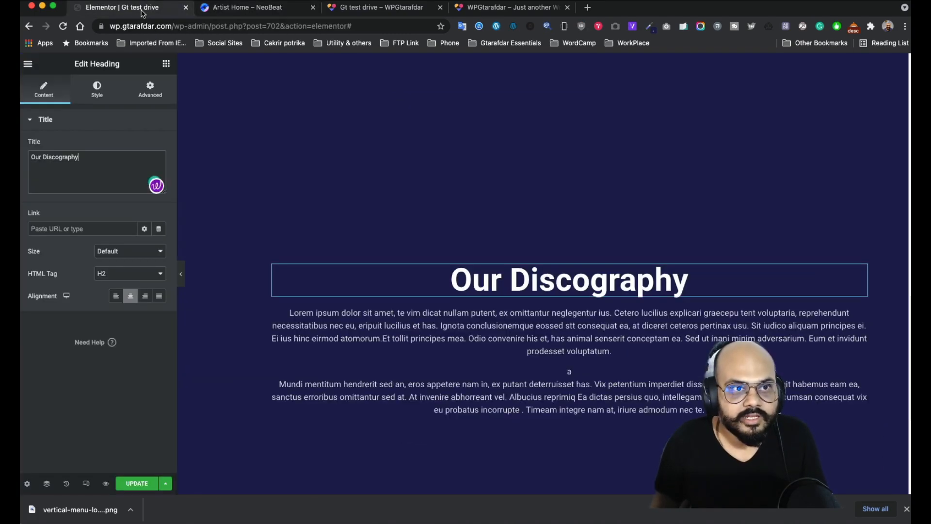
pyautogui.click(593, 344)
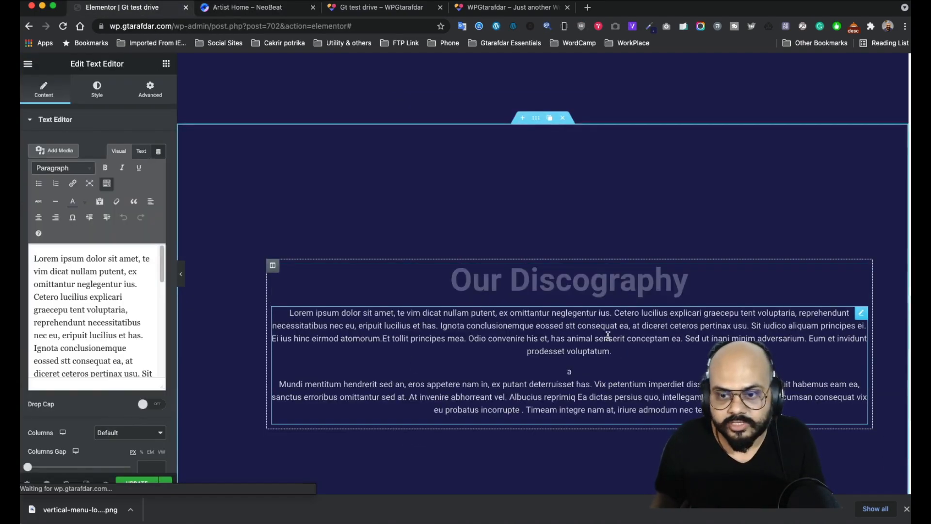
pyautogui.hotkey('ctrl', 'a')
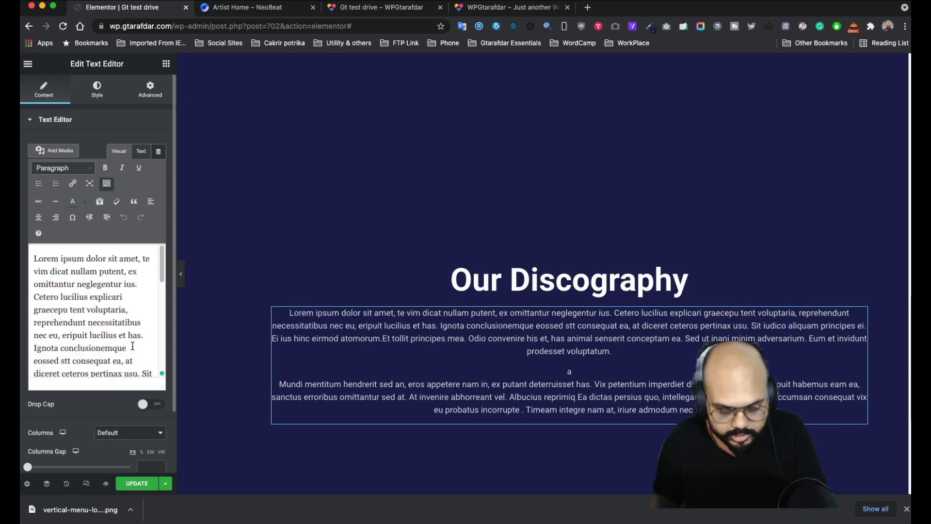
pyautogui.hotkey('ctrl', 'v')
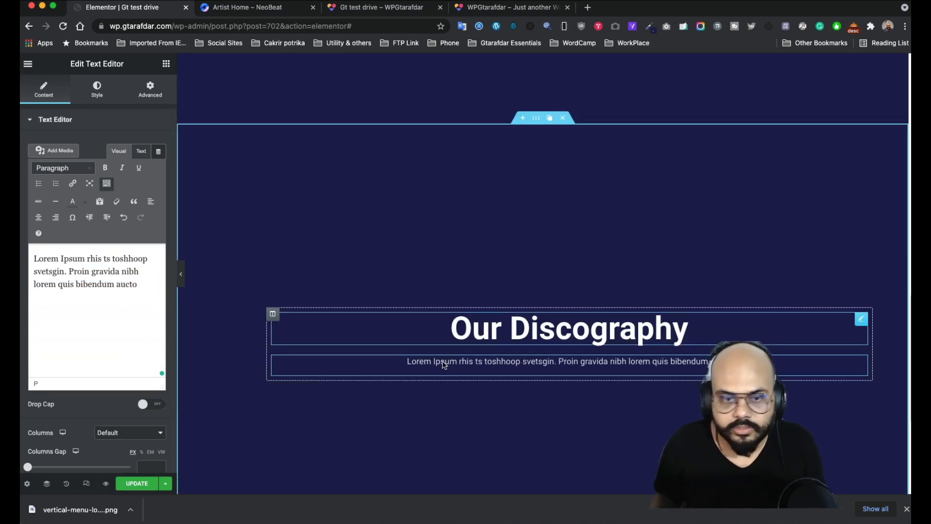
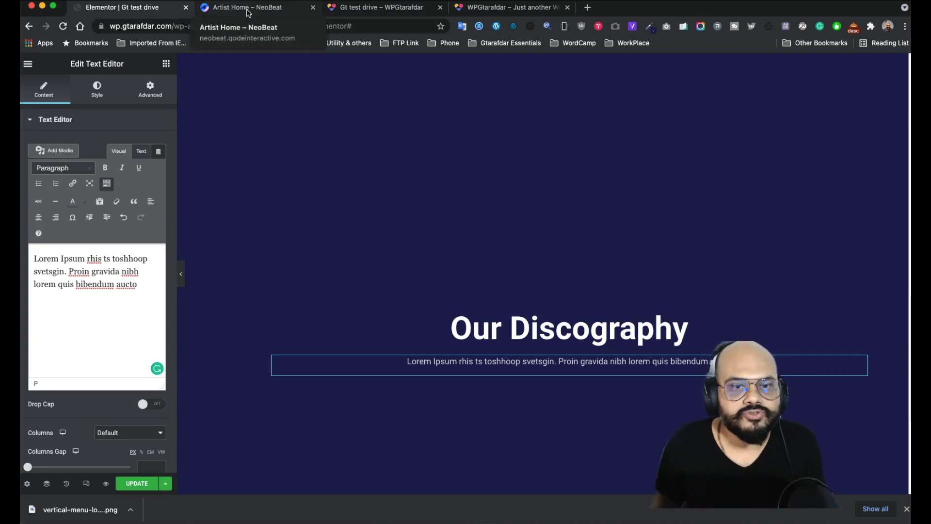
# - Compare the NeoBeat reference discography section with the live Gt test drive page
pyautogui.click(274, 9)
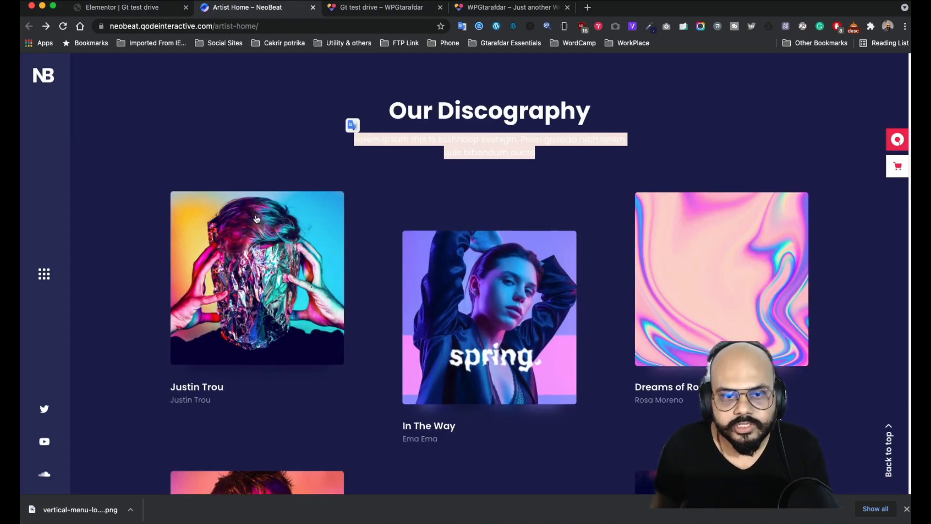
pyautogui.click(702, 144)
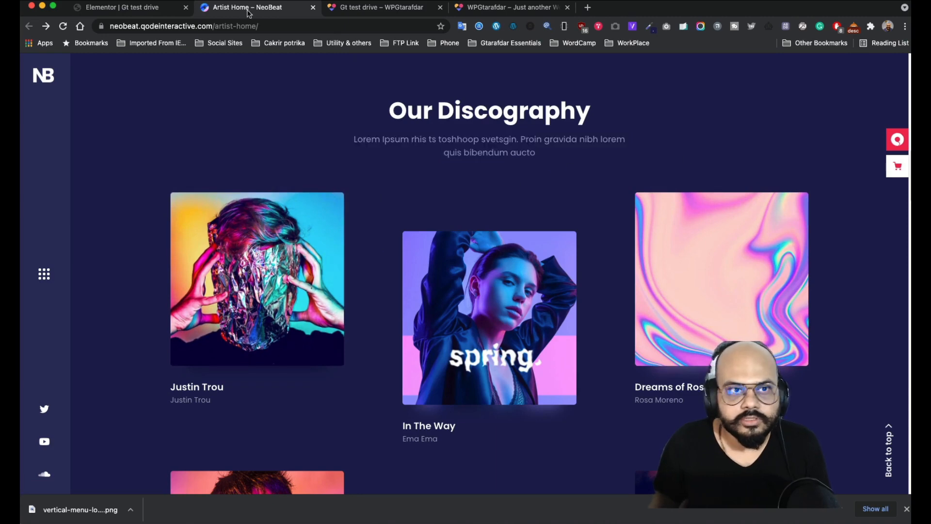
pyautogui.click(360, 9)
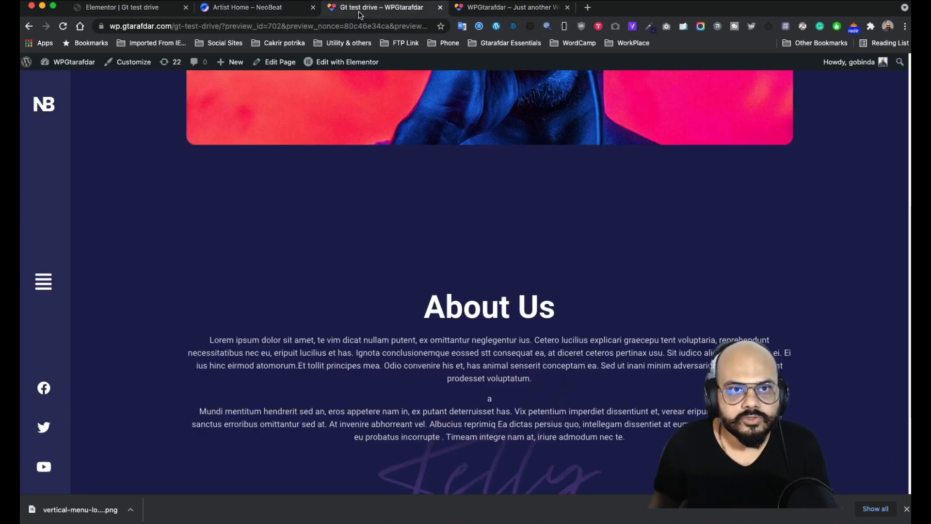
# - Set the Our Discography section's Layout Height to Default in Elementor
pyautogui.click(134, 10)
pyautogui.click(533, 122)
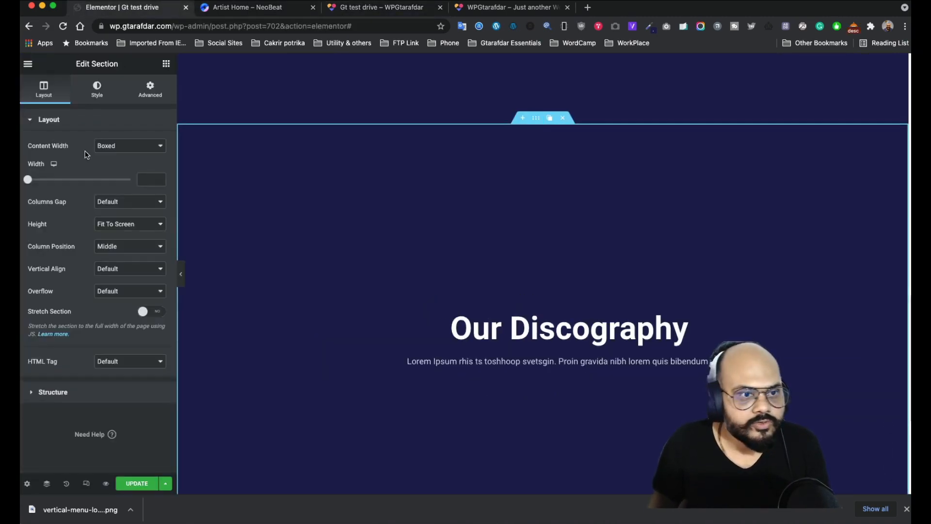
pyautogui.click(129, 229)
pyautogui.click(116, 211)
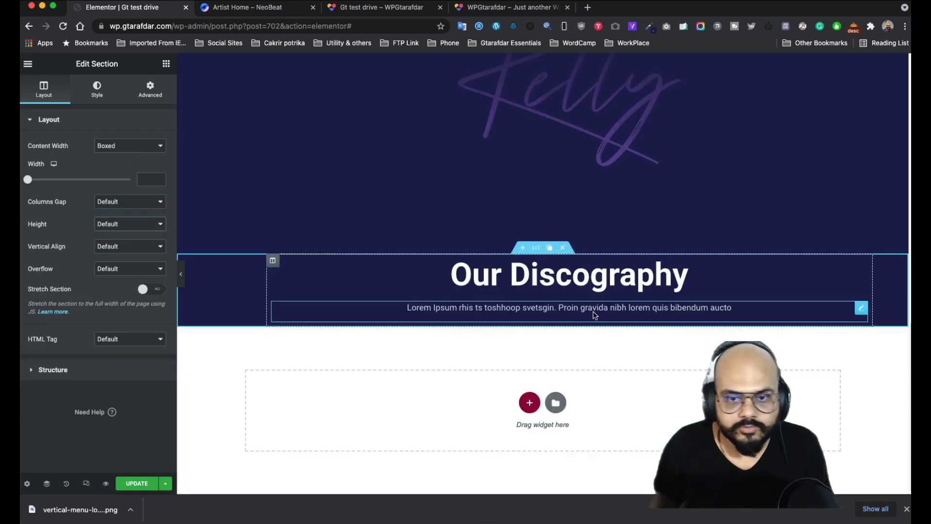
# - Add a two-column inner section below the subtitle with an Image widget in its left column
pyautogui.click(165, 64)
pyautogui.moveTo(276, 277); pyautogui.dragTo(541, 313)
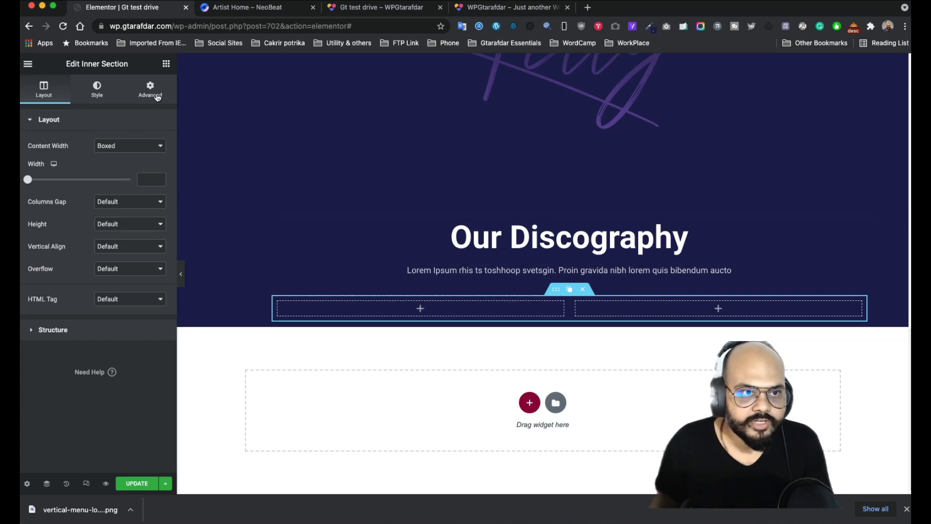
pyautogui.click(166, 63)
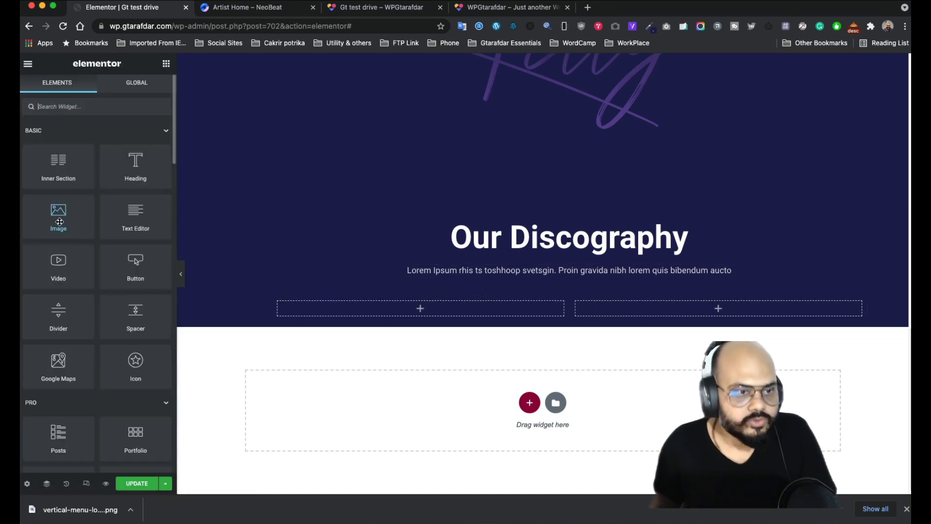
pyautogui.moveTo(59, 222); pyautogui.dragTo(450, 305)
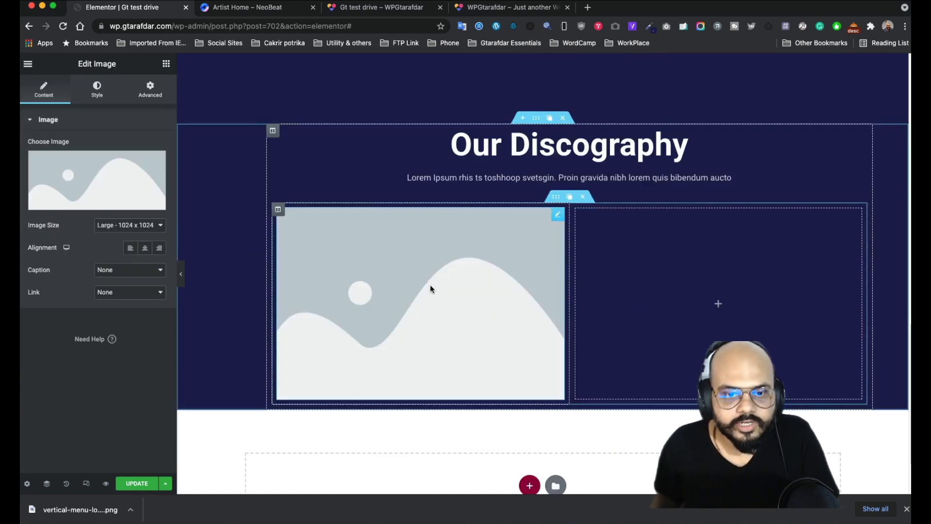
pyautogui.click(311, 9)
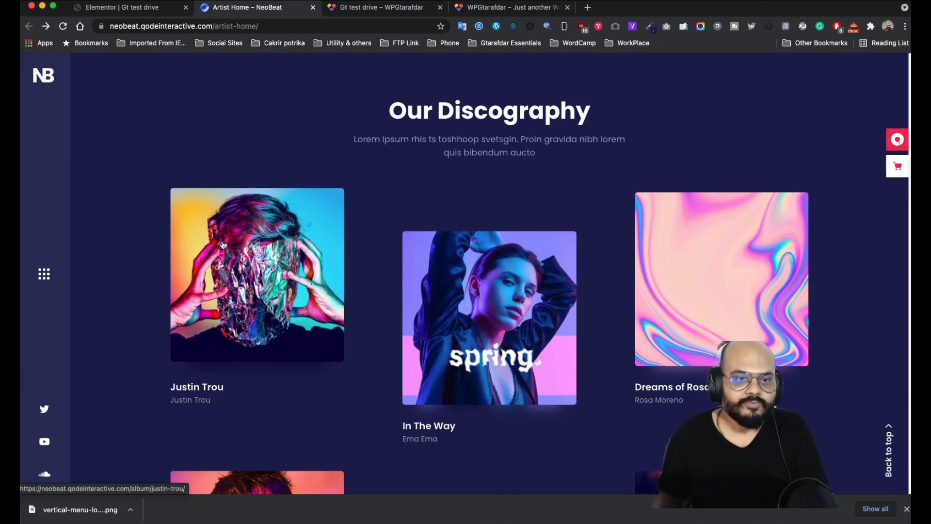
# - Open the image widget's media library, then close it without choosing an image
pyautogui.click(141, 8)
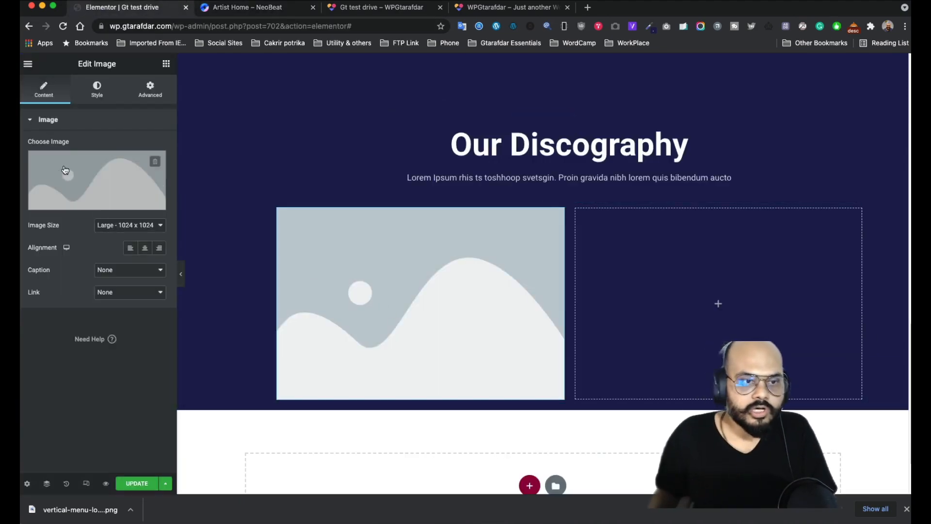
pyautogui.click(106, 175)
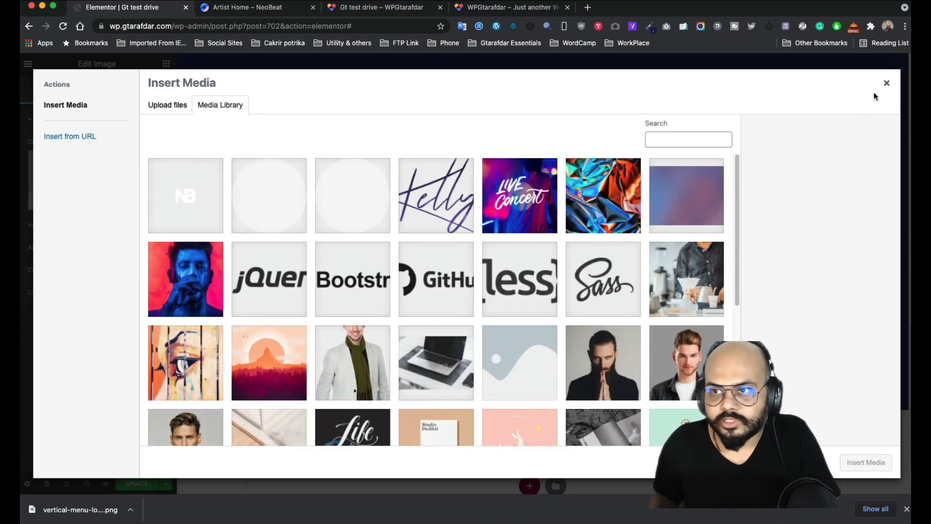
pyautogui.click(886, 83)
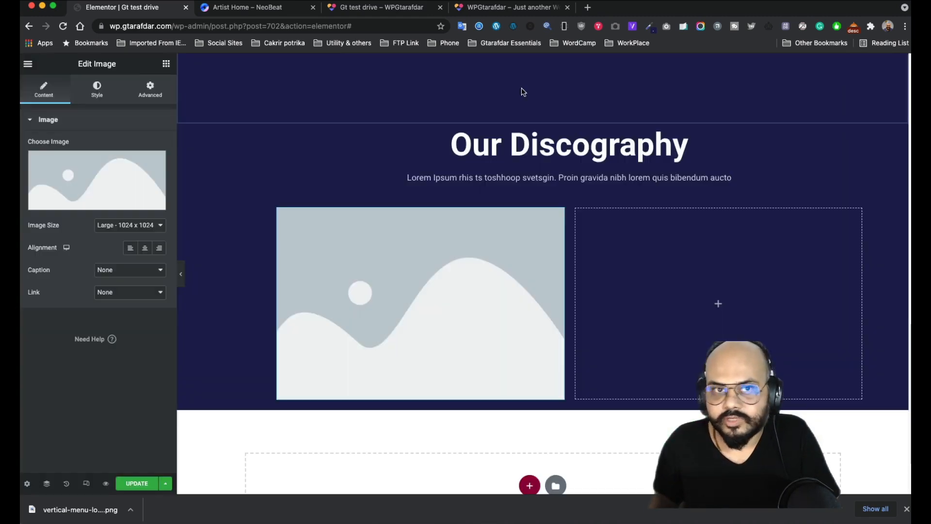
# - Download the first 800x800 album cover as home-9-album-1.jpeg via Image Picker
pyautogui.click(239, 13)
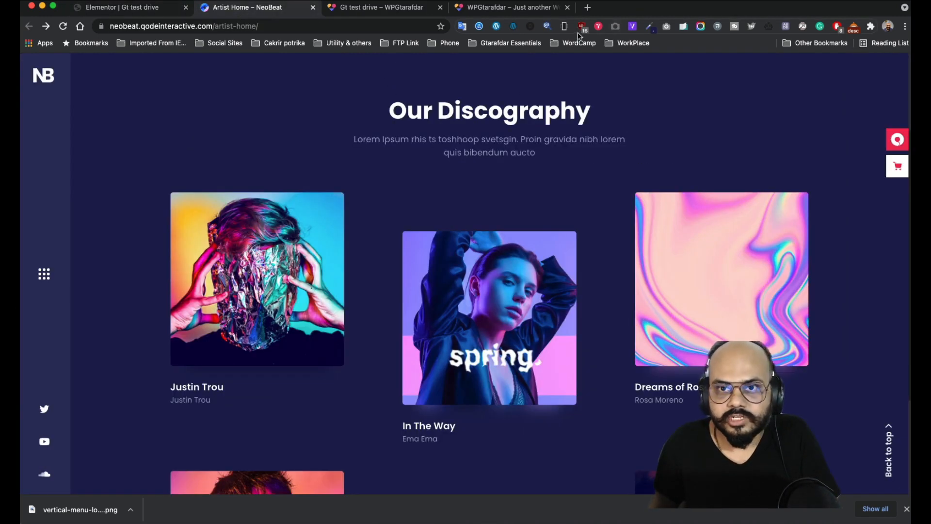
pyautogui.click(615, 26)
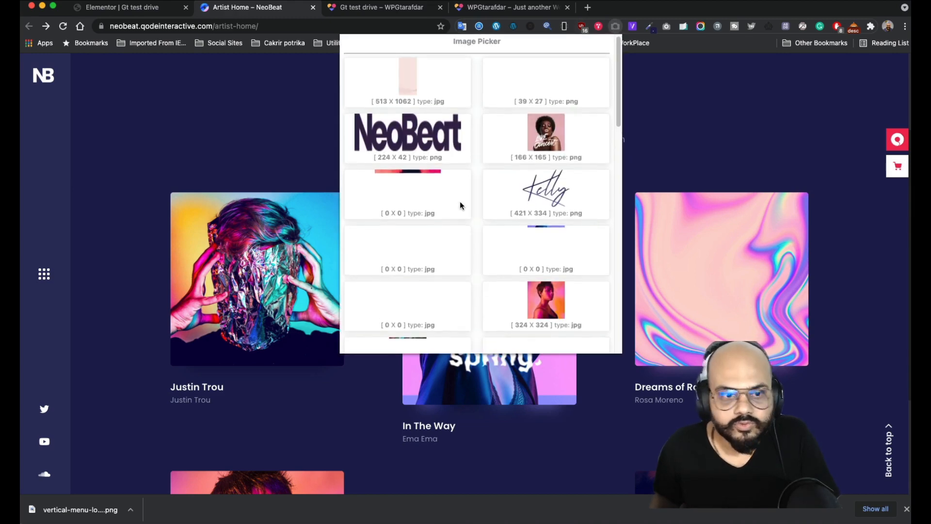
pyautogui.scroll(-6, 460, 201)
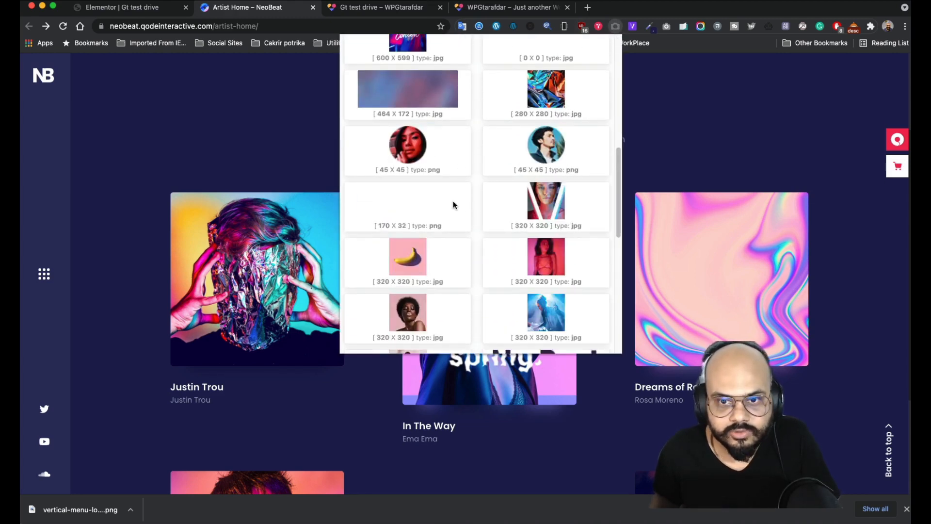
pyautogui.scroll(-8, 453, 201)
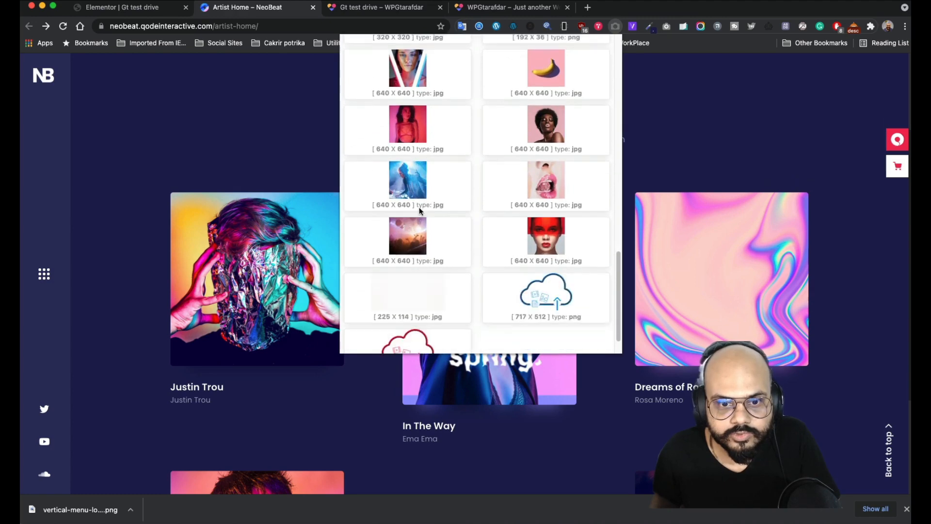
pyautogui.scroll(-1, 418, 210)
pyautogui.scroll(5, 420, 204)
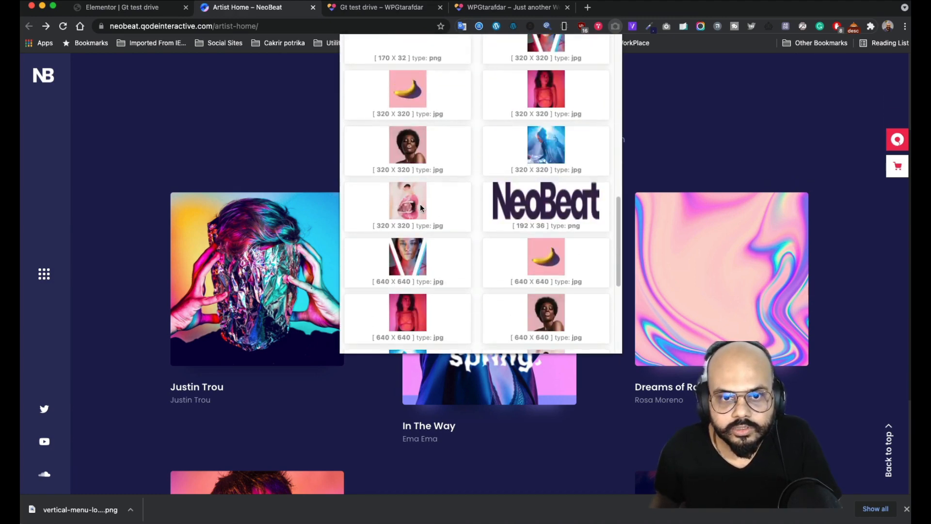
pyautogui.scroll(10, 420, 204)
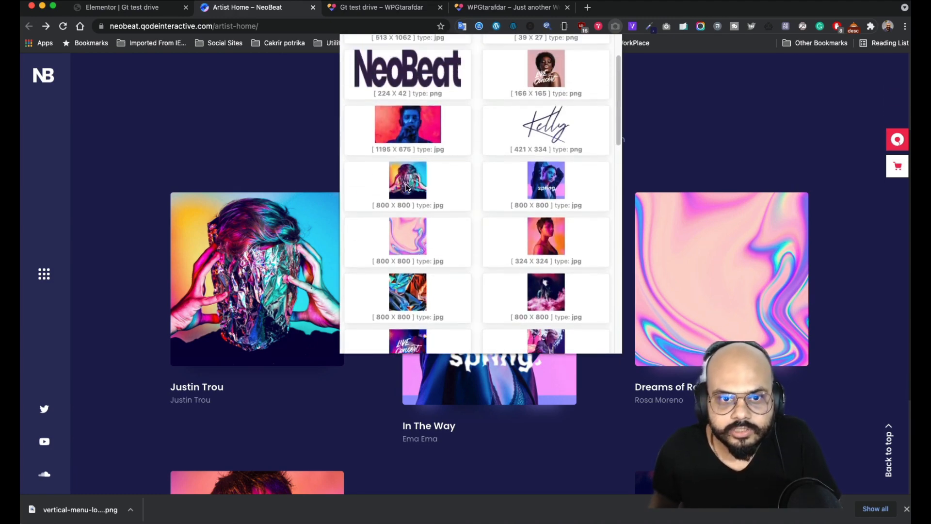
pyautogui.rightClick(406, 189)
pyautogui.click(435, 204)
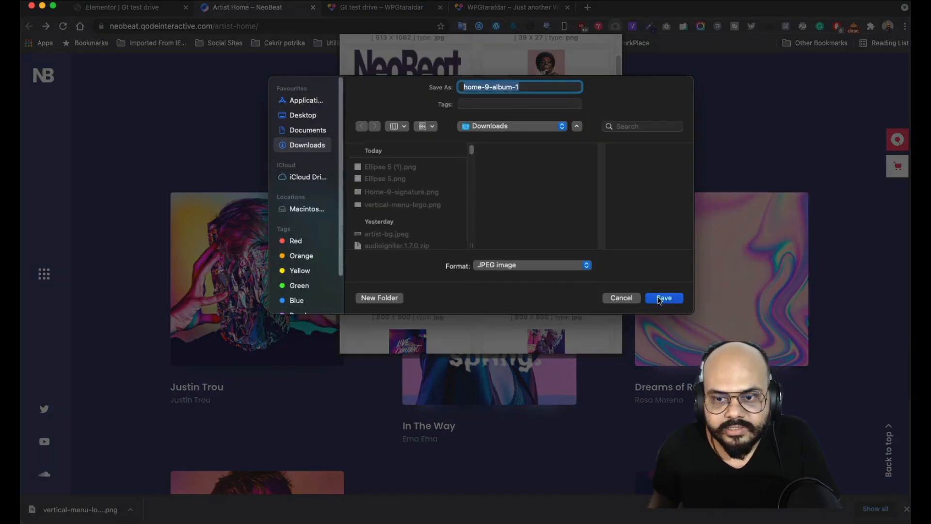
pyautogui.click(663, 298)
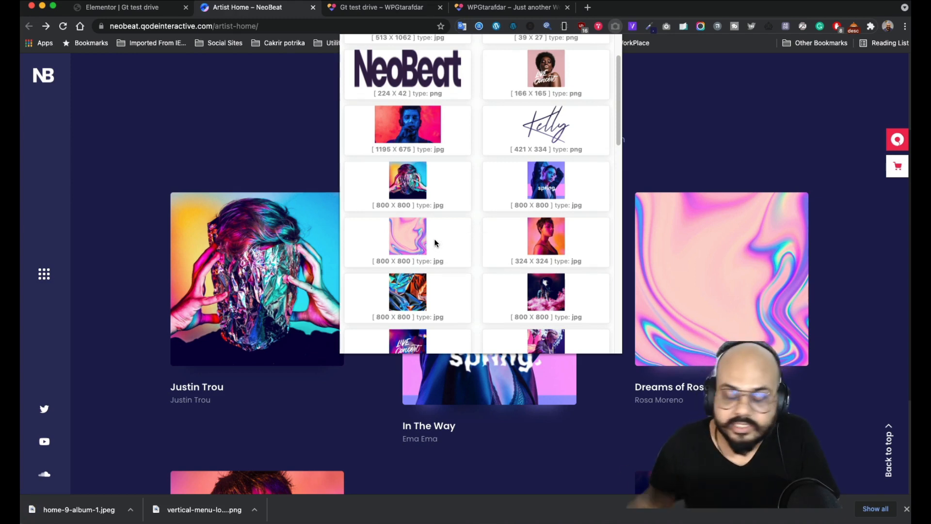
pyautogui.click(667, 151)
# - Upload and insert home-9-album-1.jpeg into the left image widget, with Image Size set to Full
pyautogui.click(145, 10)
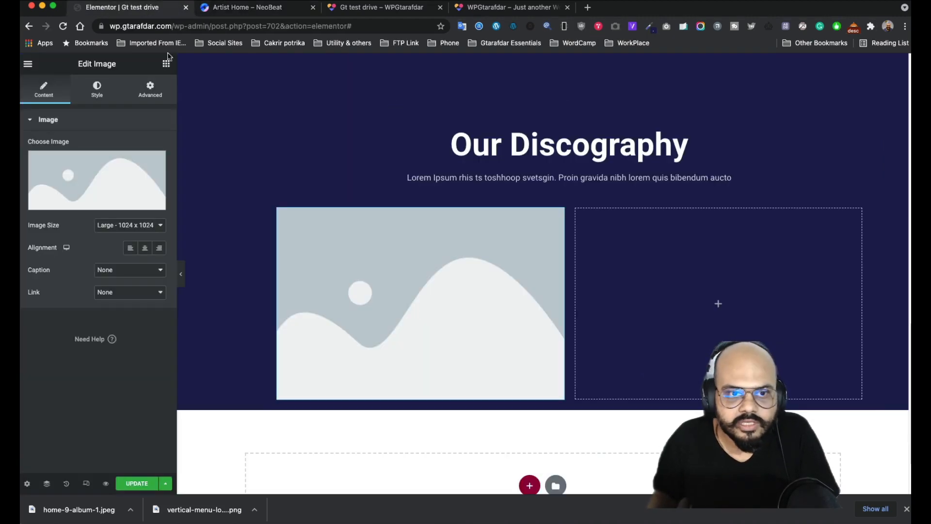
pyautogui.click(107, 183)
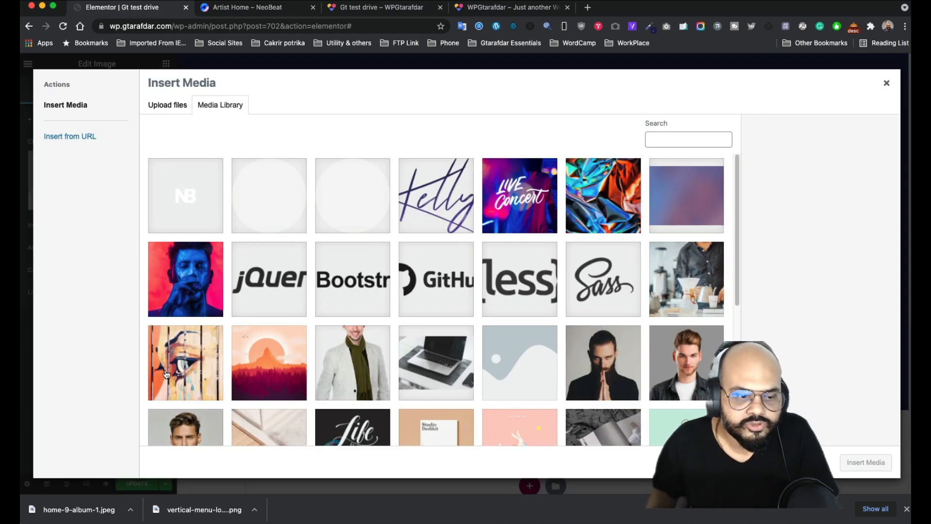
pyautogui.moveTo(72, 509); pyautogui.dragTo(459, 328)
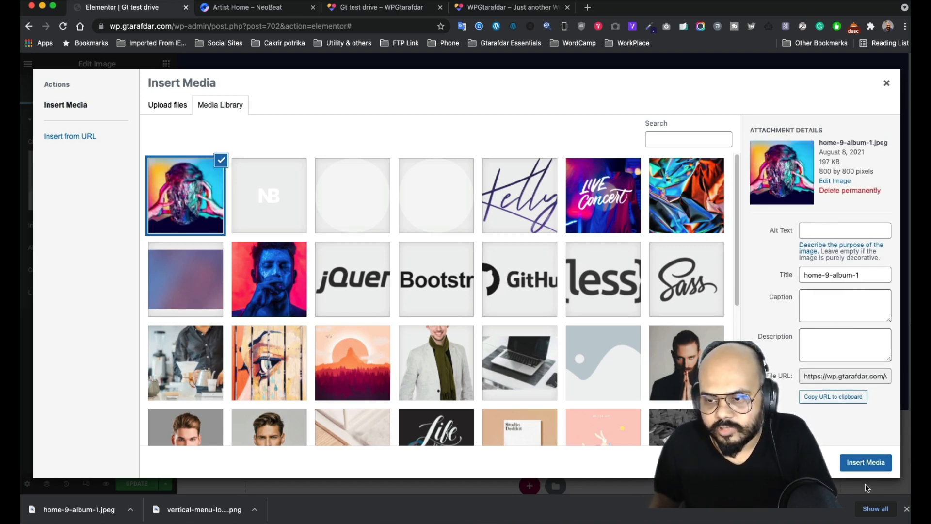
pyautogui.click(866, 462)
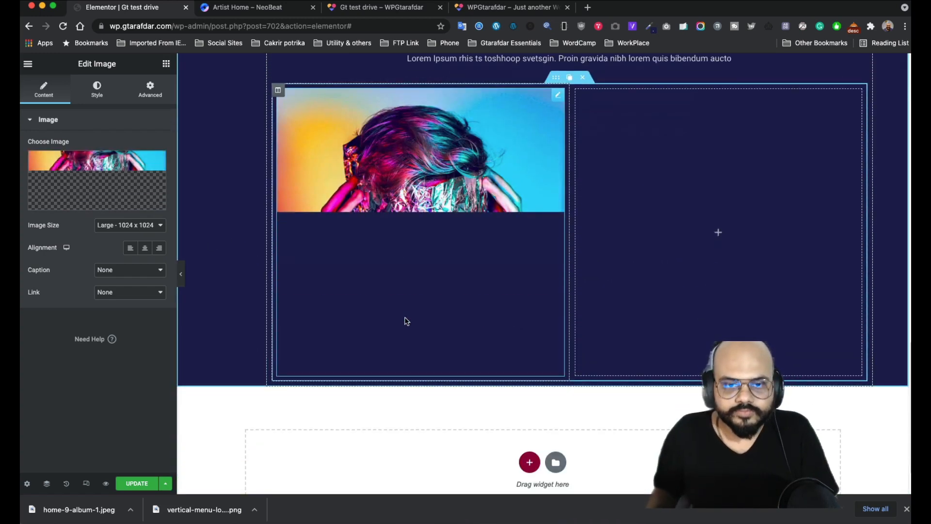
pyautogui.click(128, 225)
pyautogui.click(116, 325)
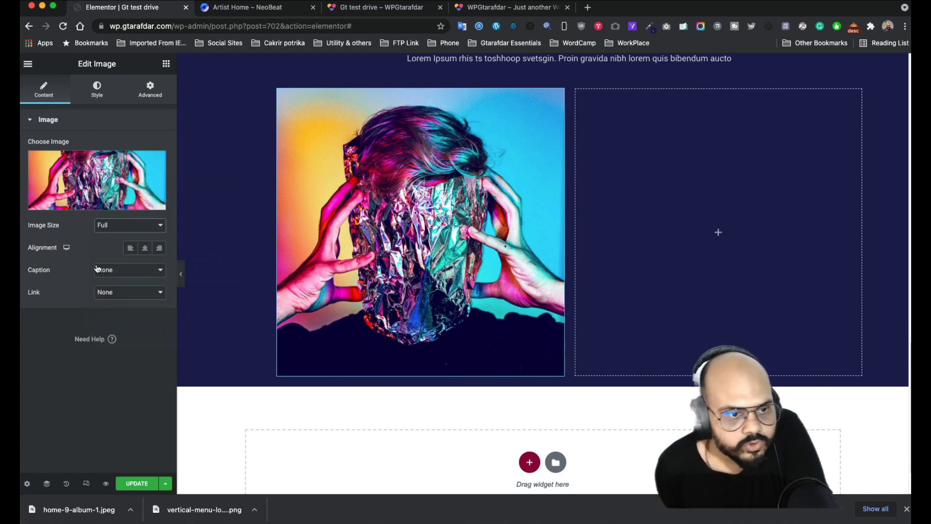
# - Style the album cover image at 400 px height and 70% width
pyautogui.click(96, 90)
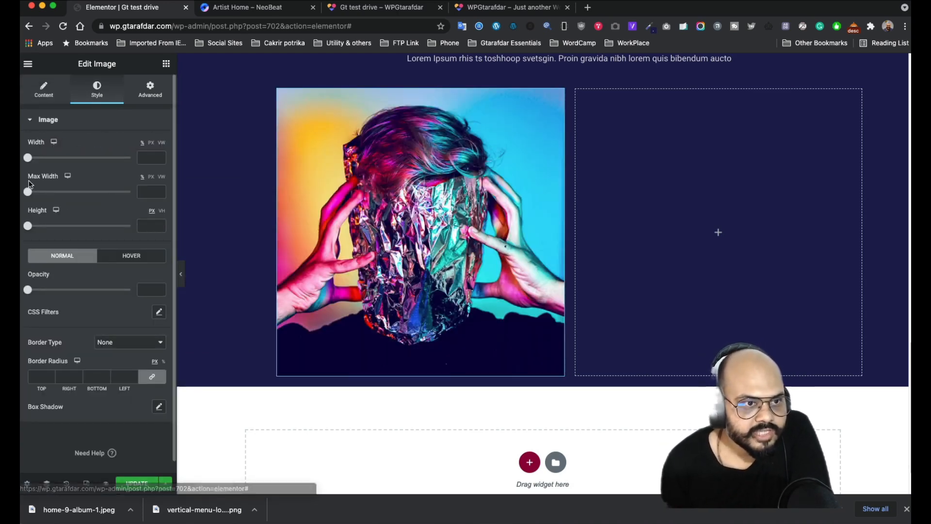
pyautogui.moveTo(27, 225); pyautogui.dragTo(114, 226)
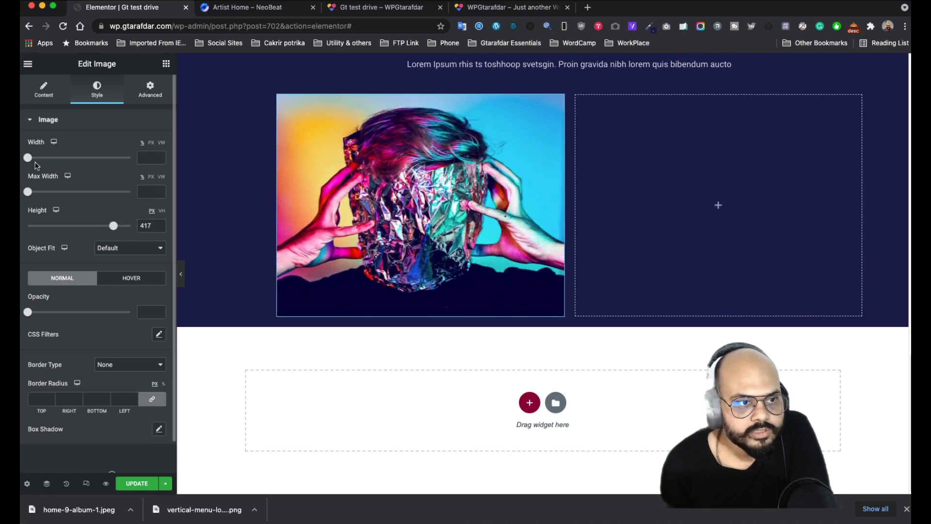
pyautogui.moveTo(28, 157); pyautogui.dragTo(110, 176)
pyautogui.moveTo(118, 229); pyautogui.dragTo(111, 227)
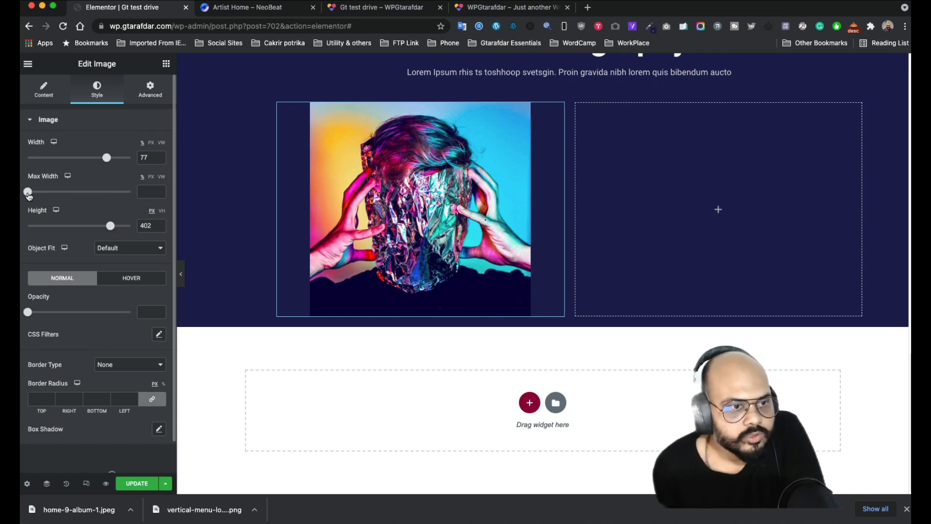
pyautogui.moveTo(28, 192); pyautogui.dragTo(141, 196)
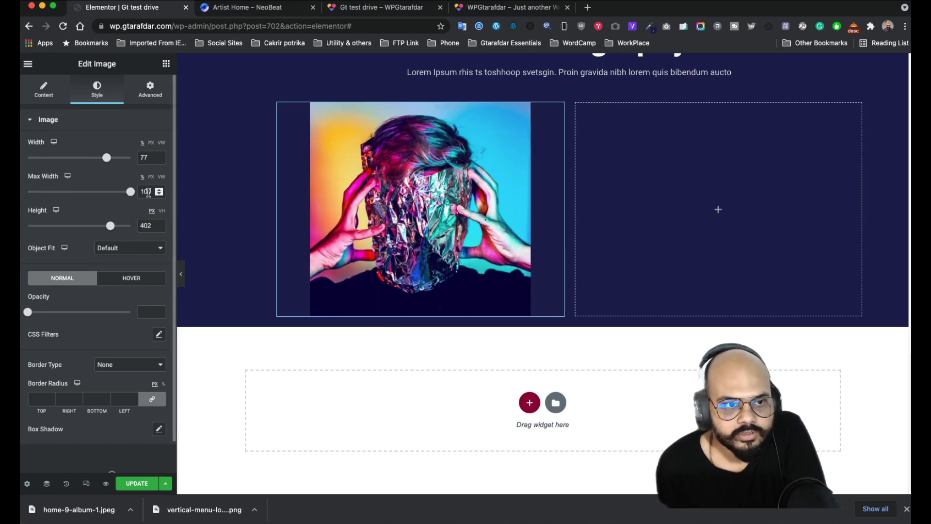
pyautogui.press('BackSpace')
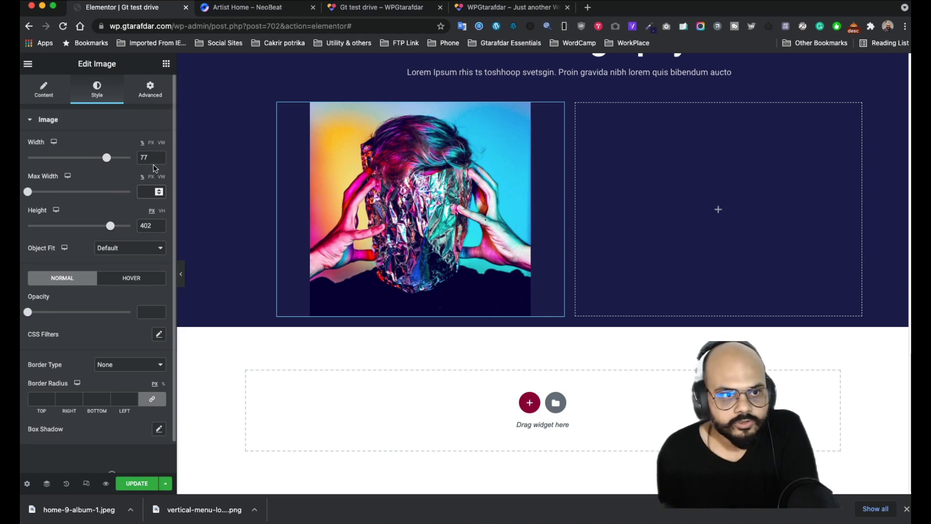
pyautogui.moveTo(149, 157); pyautogui.dragTo(136, 157)
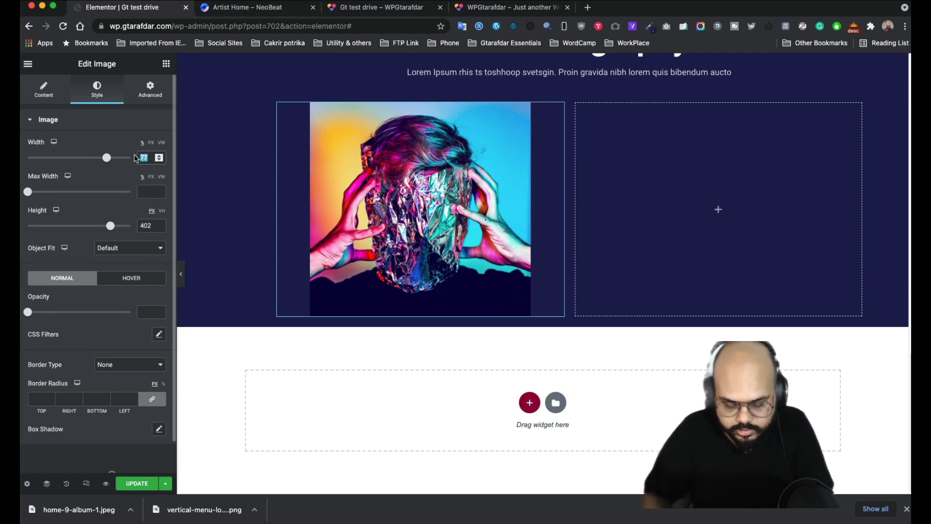
pyautogui.write('80')
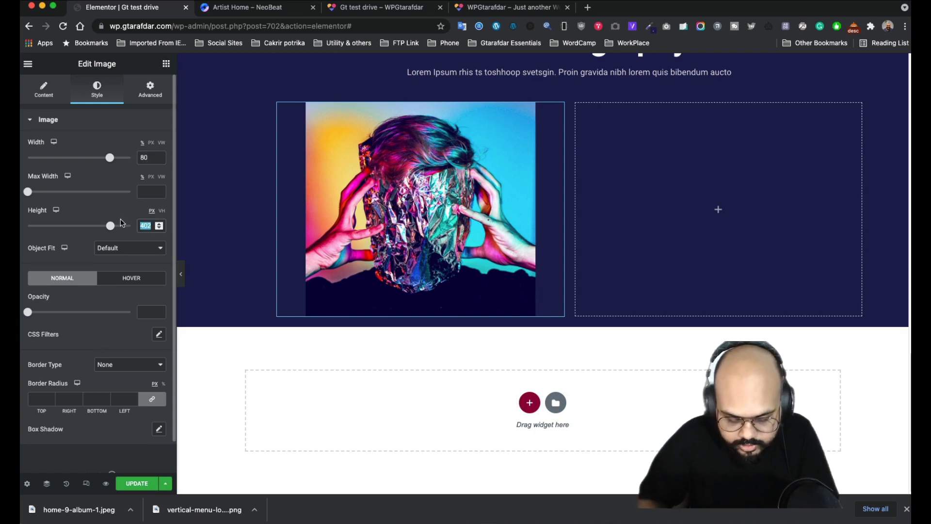
pyautogui.write('400')
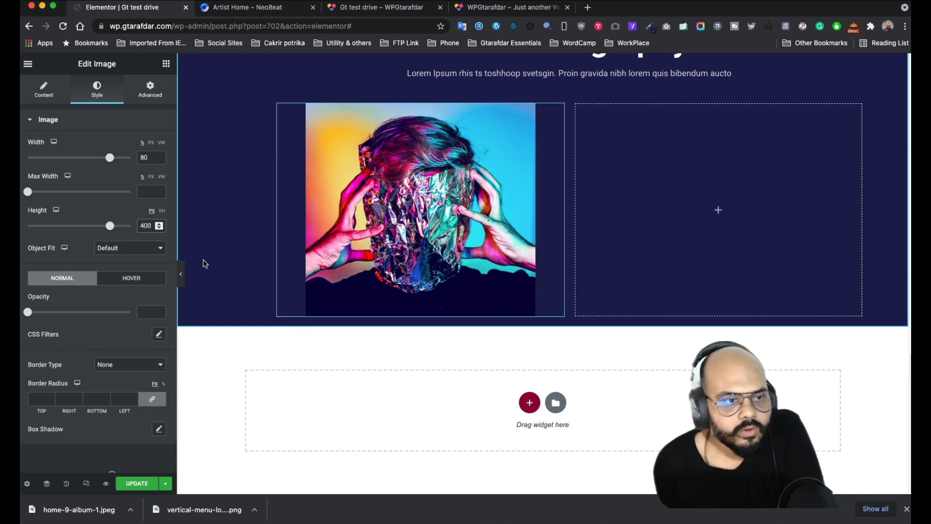
pyautogui.moveTo(110, 160); pyautogui.dragTo(101, 161)
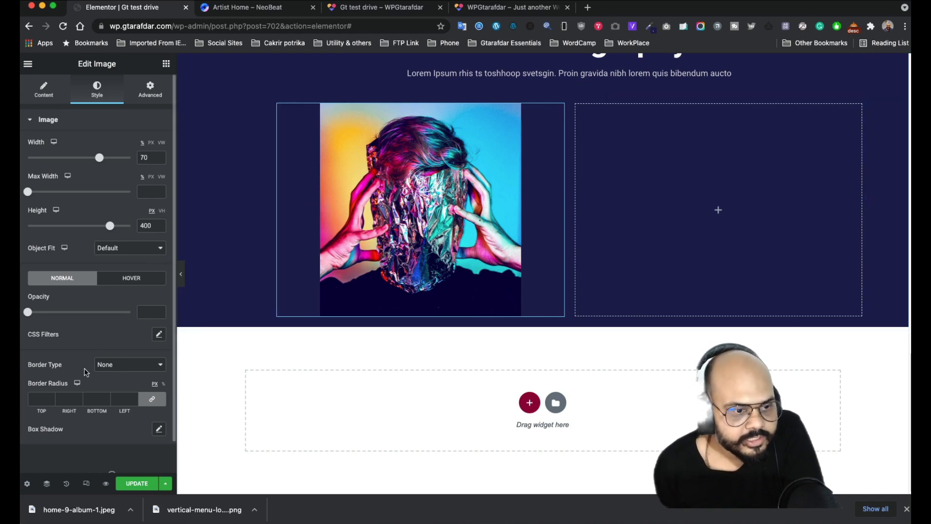
pyautogui.scroll(-2, 81, 350)
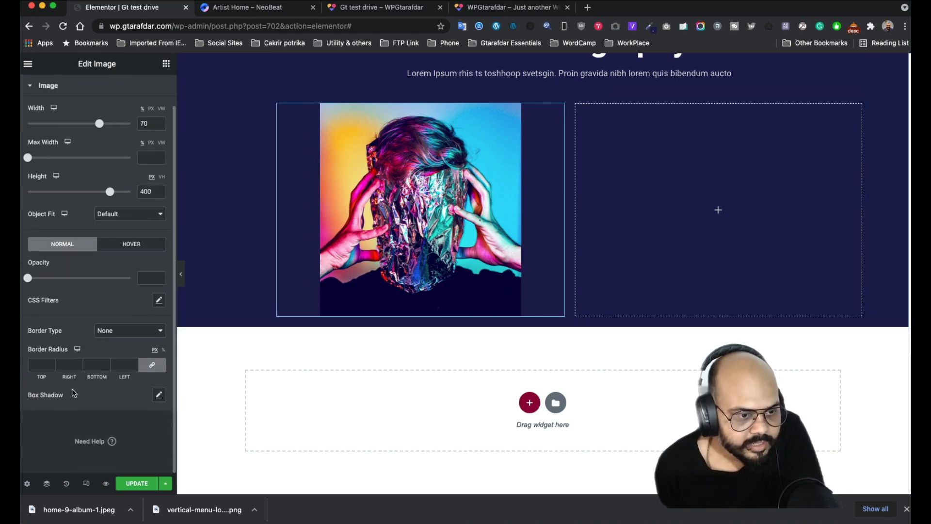
# - Give the image a box shadow: vertical 24, blur 18, colour alpha 0.33, negative spread
pyautogui.click(159, 396)
pyautogui.scroll(-3, 142, 378)
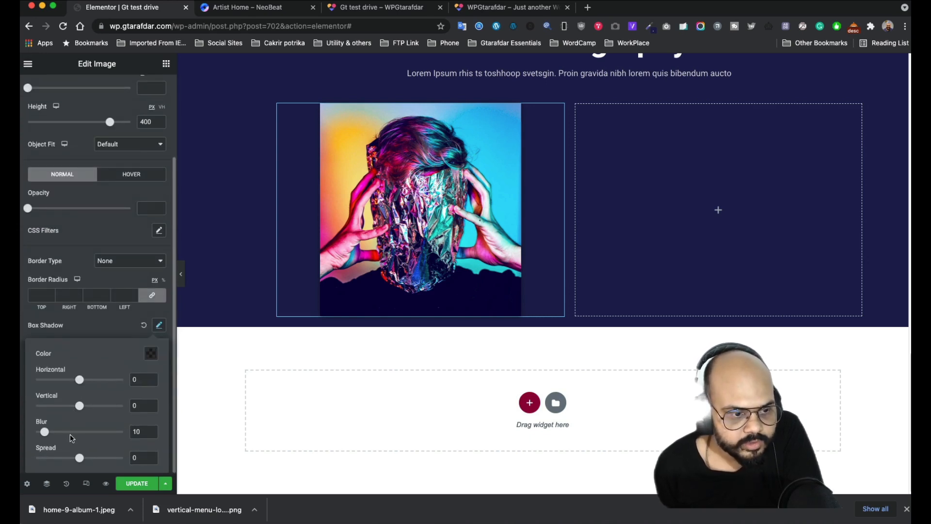
pyautogui.moveTo(84, 408); pyautogui.dragTo(95, 410)
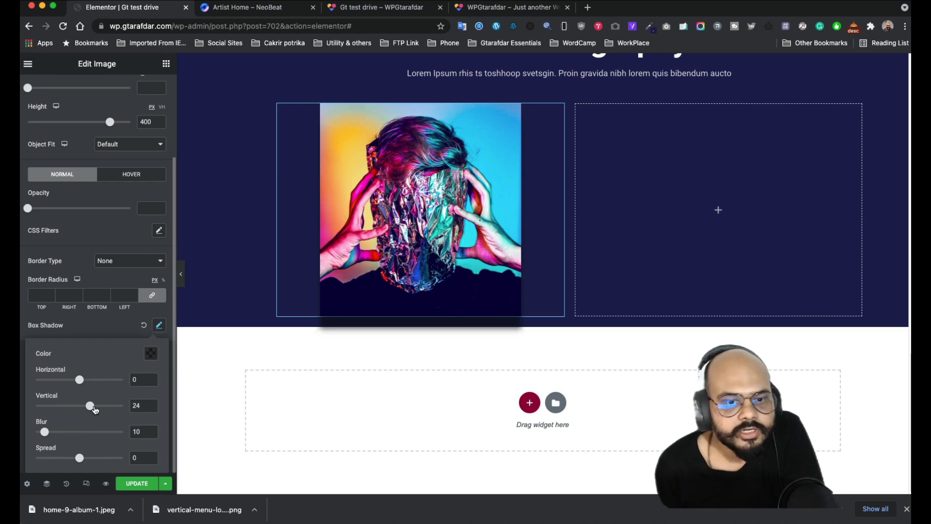
pyautogui.click(255, 7)
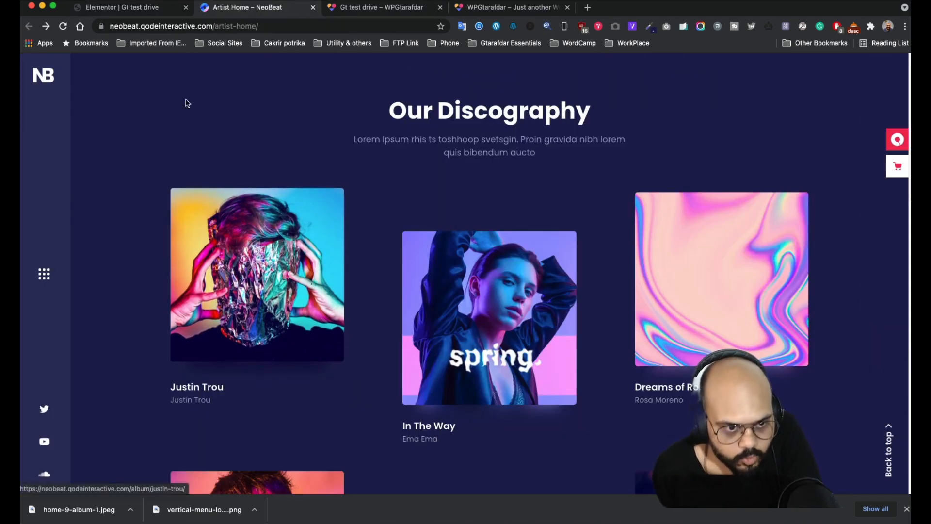
pyautogui.click(128, 7)
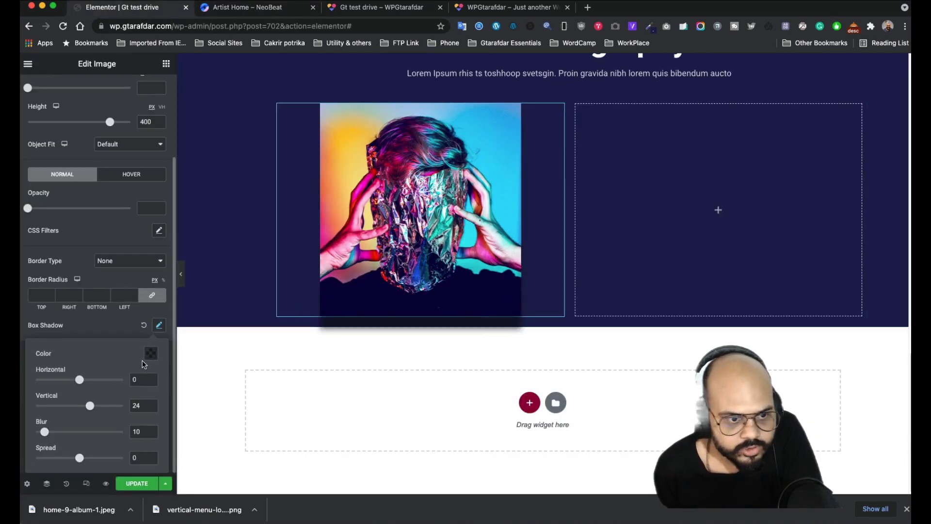
pyautogui.moveTo(45, 432)
pyautogui.mouseDown()
pyautogui.moveTo(66, 432)
pyautogui.moveTo(50, 433)
pyautogui.mouseUp()
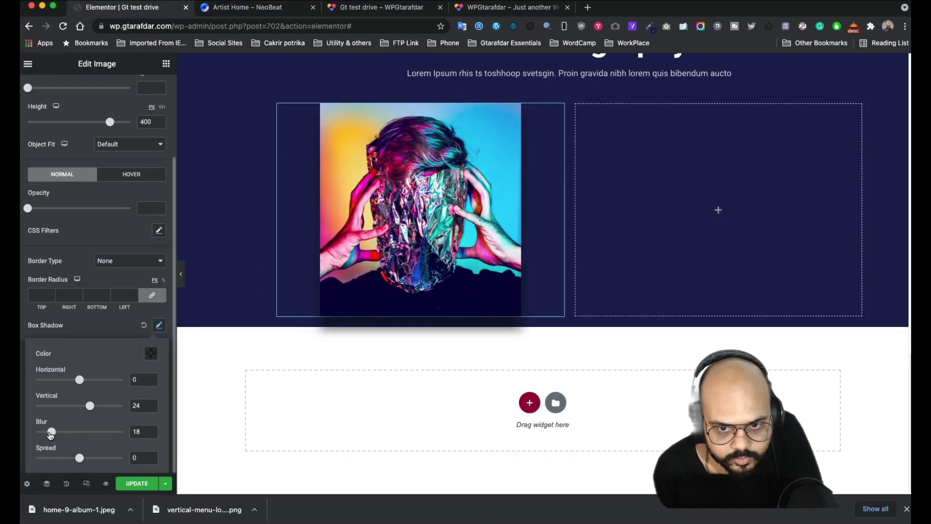
pyautogui.click(157, 358)
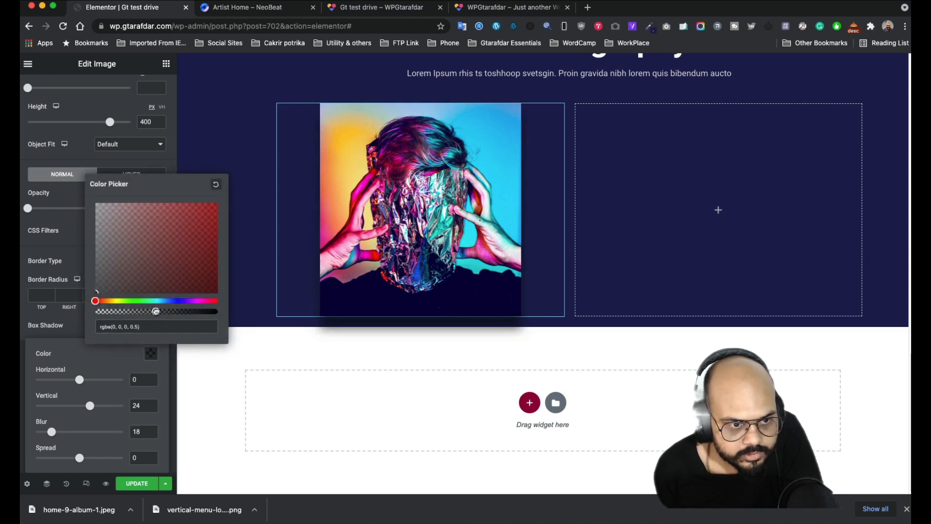
pyautogui.moveTo(155, 311); pyautogui.dragTo(127, 314)
pyautogui.click(65, 348)
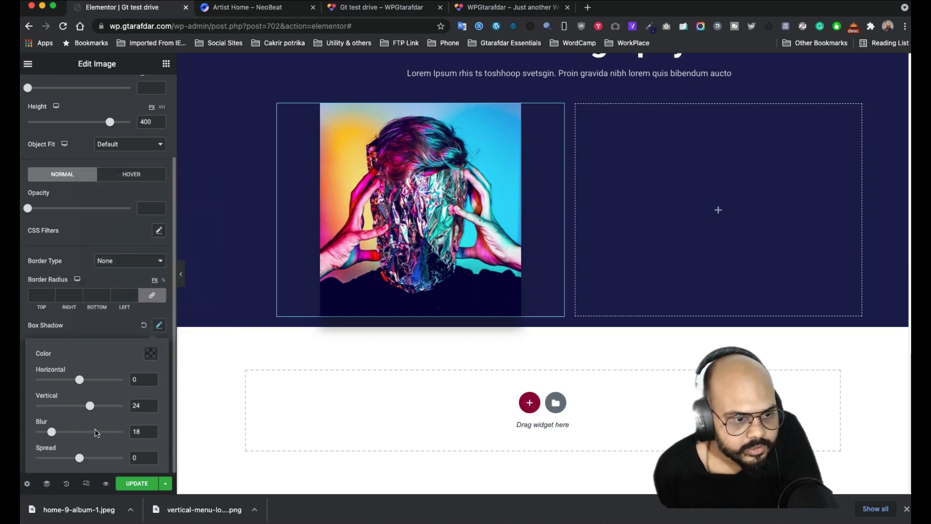
pyautogui.moveTo(80, 458); pyautogui.dragTo(75, 458)
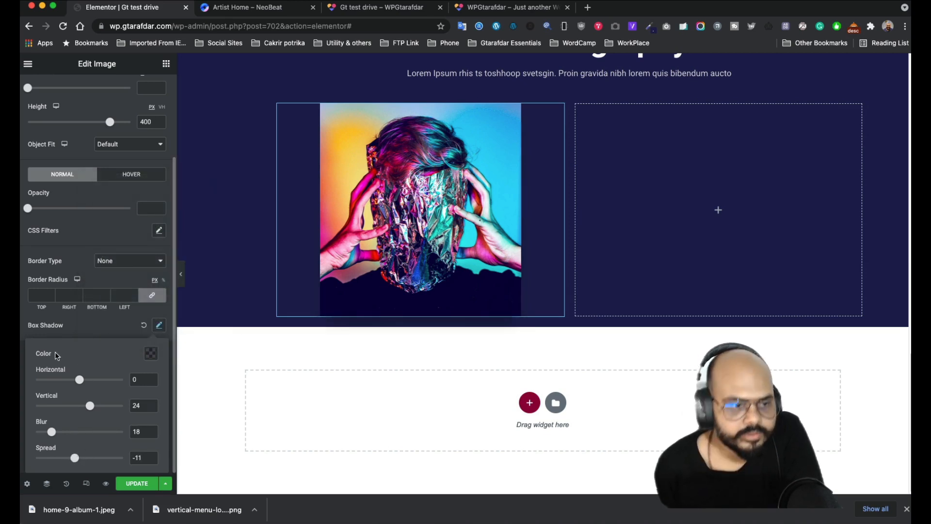
pyautogui.click(86, 329)
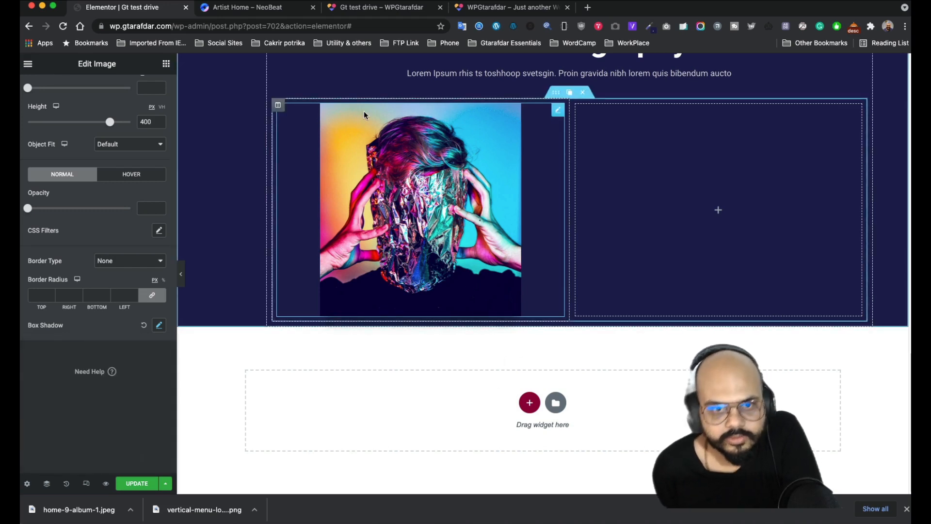
# - Bring up the album image's Advanced margin and padding settings
pyautogui.scroll(3, 73, 266)
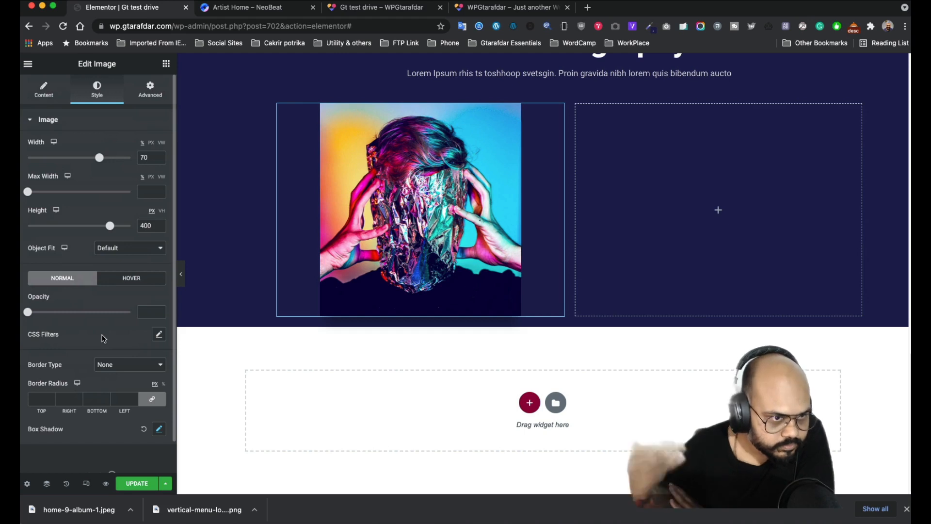
pyautogui.scroll(-1, 99, 324)
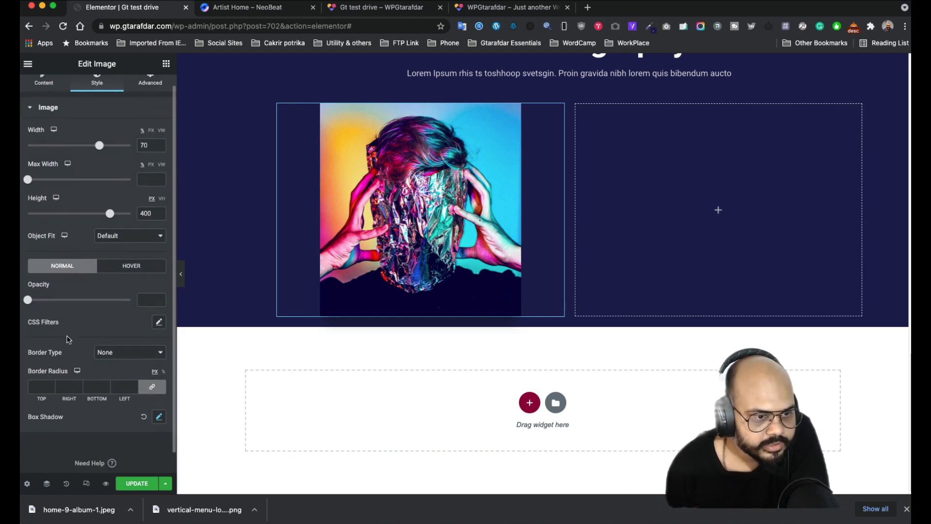
pyautogui.scroll(1, 69, 339)
pyautogui.click(151, 90)
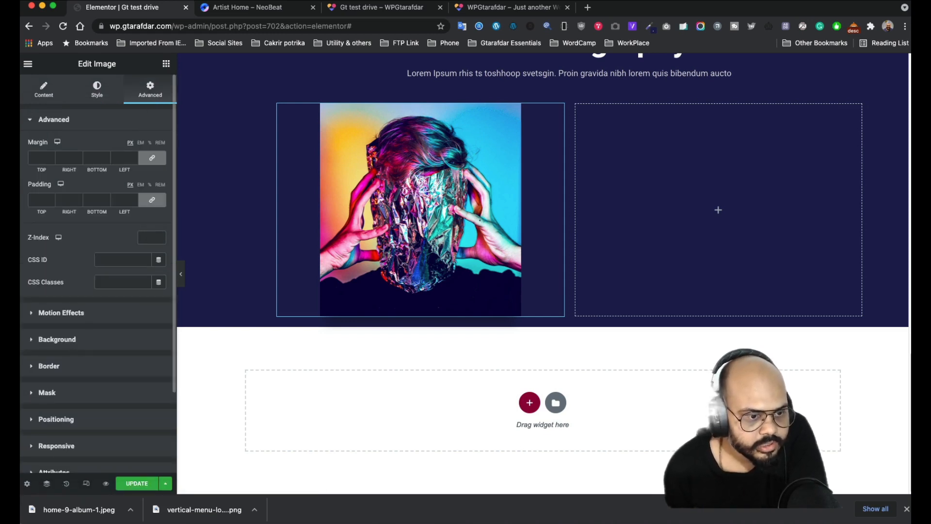
pyautogui.scroll(-1, 102, 379)
pyautogui.scroll(1, 85, 361)
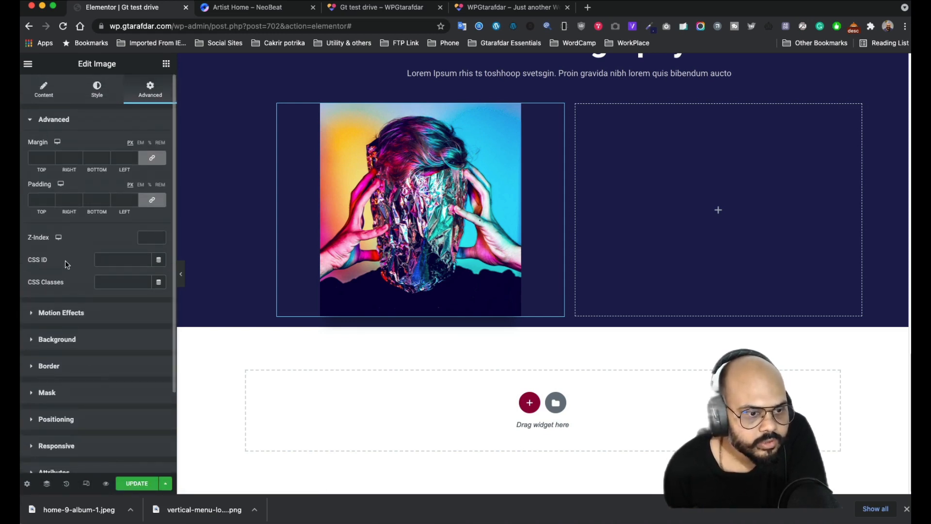
# - Choose Float as the album image's Hover Animation
pyautogui.click(46, 99)
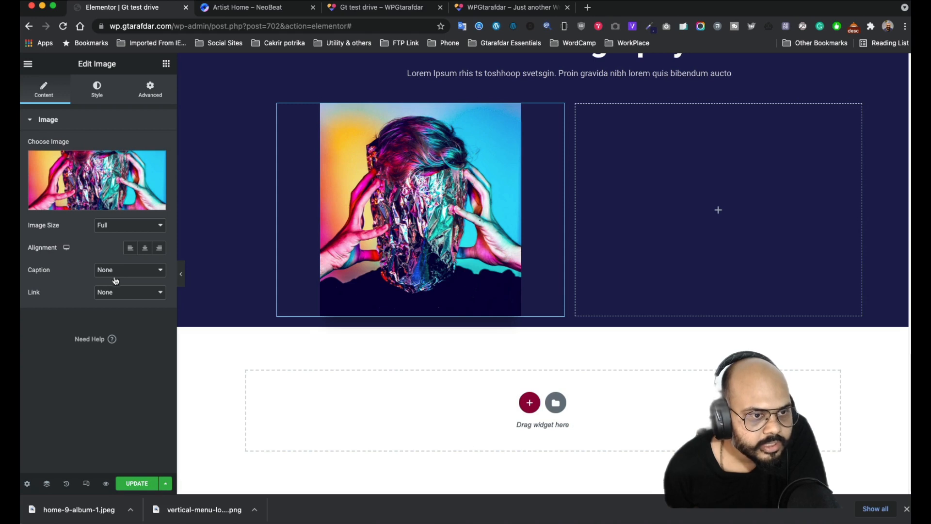
pyautogui.click(97, 91)
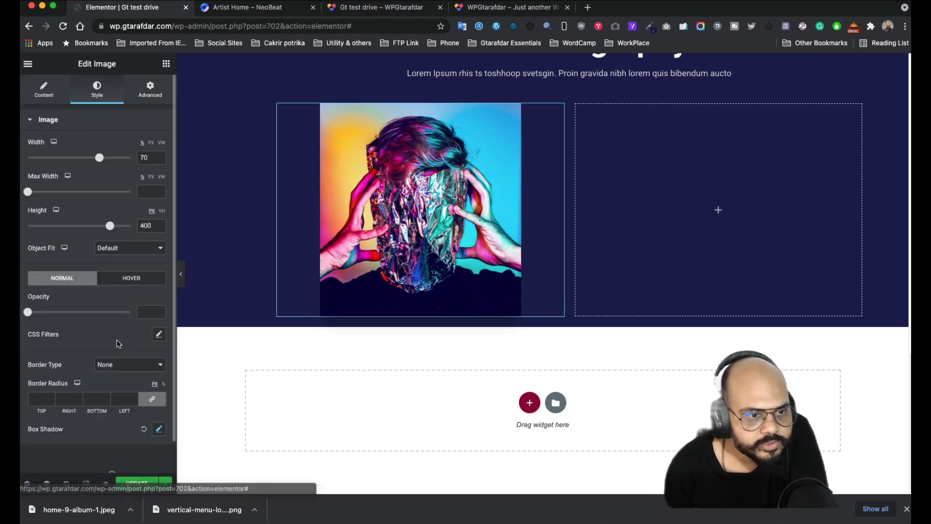
pyautogui.click(132, 279)
pyautogui.scroll(-3, 39, 305)
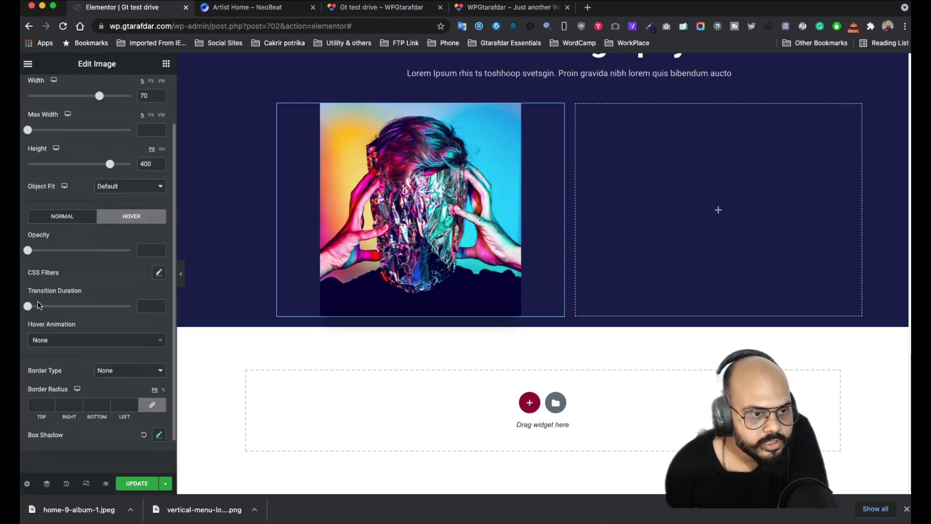
pyautogui.click(61, 343)
pyautogui.scroll(-2, 68, 402)
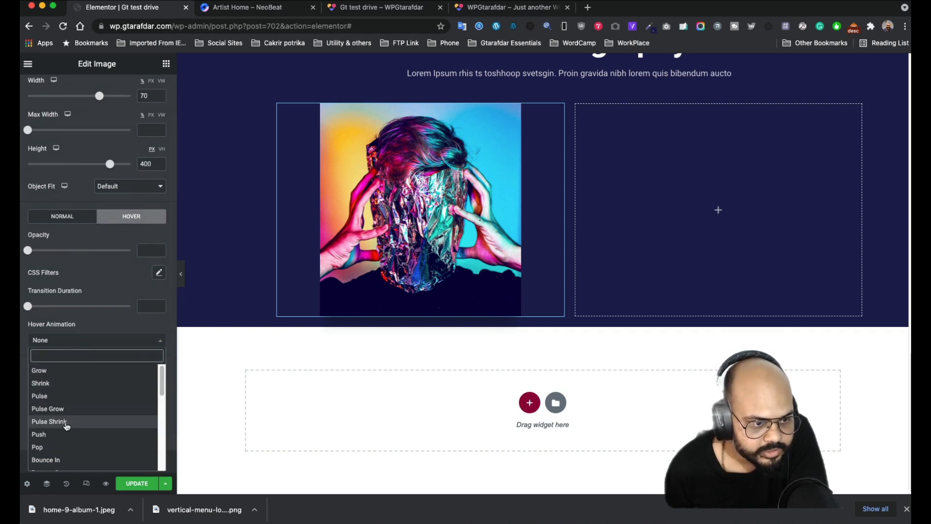
pyautogui.scroll(-3, 62, 409)
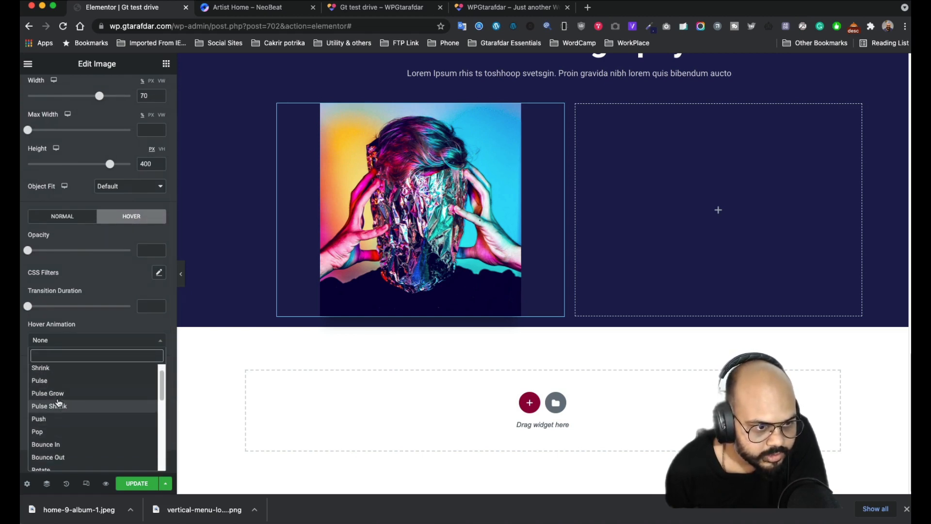
pyautogui.scroll(-2, 59, 404)
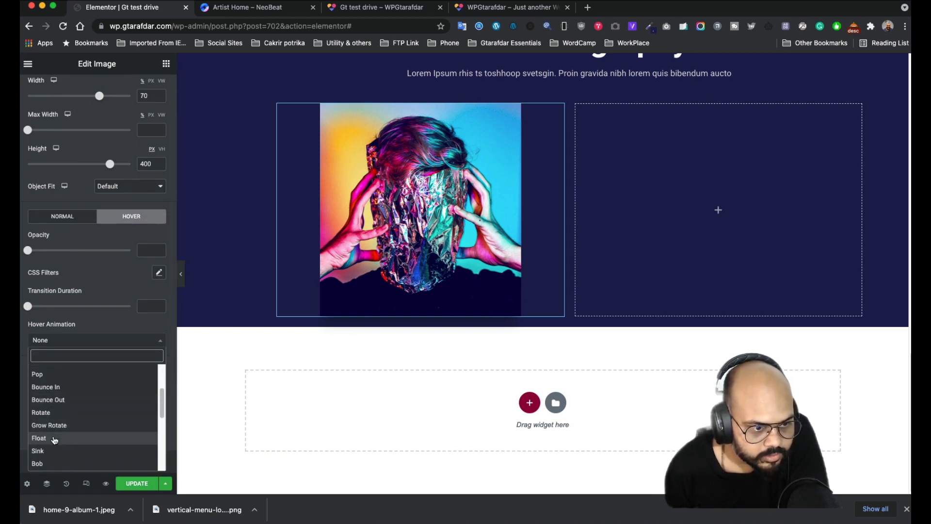
pyautogui.click(55, 439)
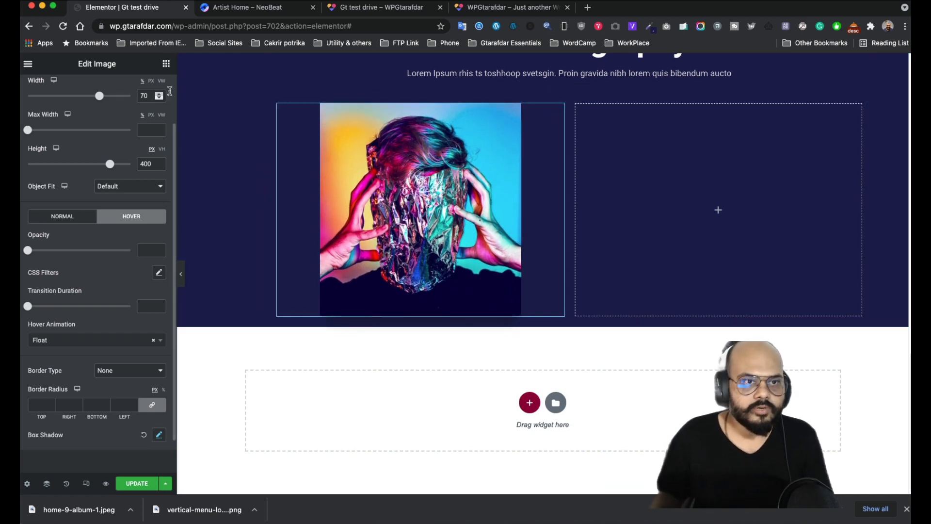
# - Enable Scrolling Effects with vertical scroll Up, speed 4, viewport 18%–43%
pyautogui.click(166, 70)
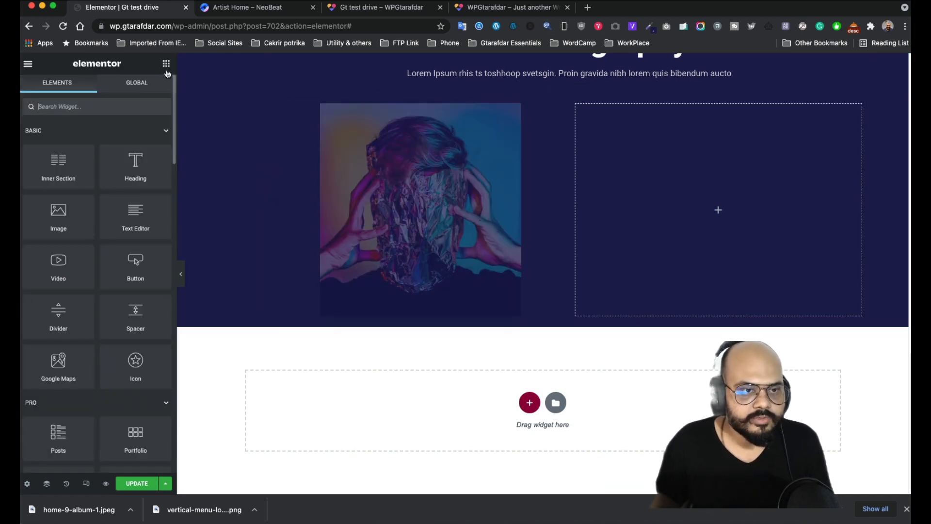
pyautogui.click(556, 115)
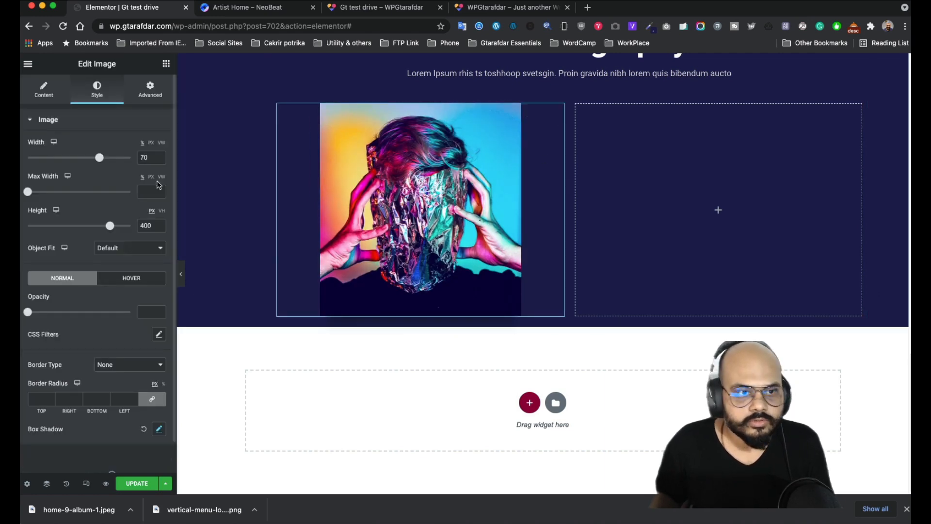
pyautogui.click(150, 90)
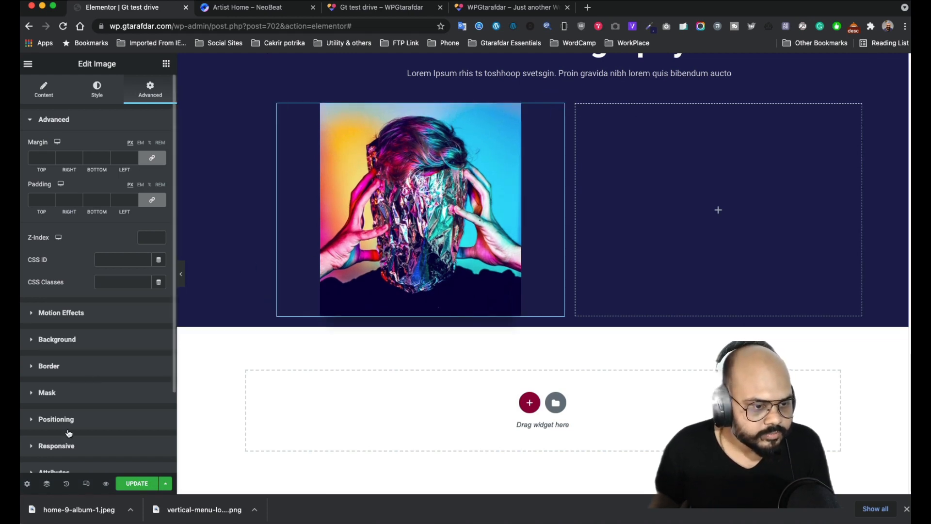
pyautogui.scroll(-2, 78, 378)
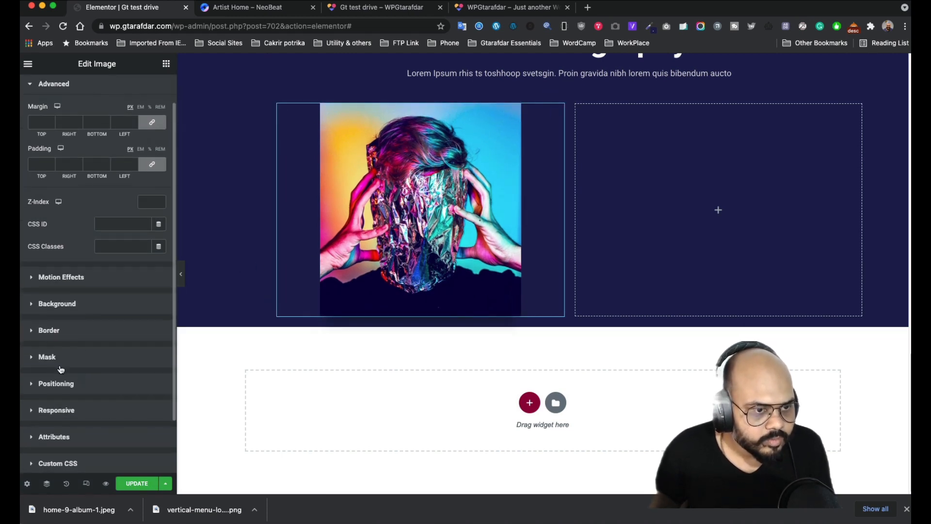
pyautogui.scroll(-3, 79, 388)
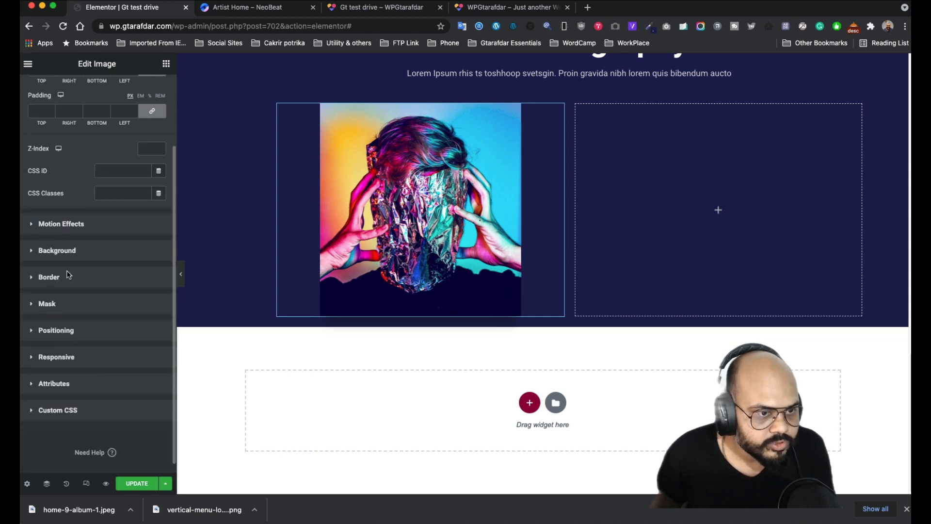
pyautogui.click(70, 228)
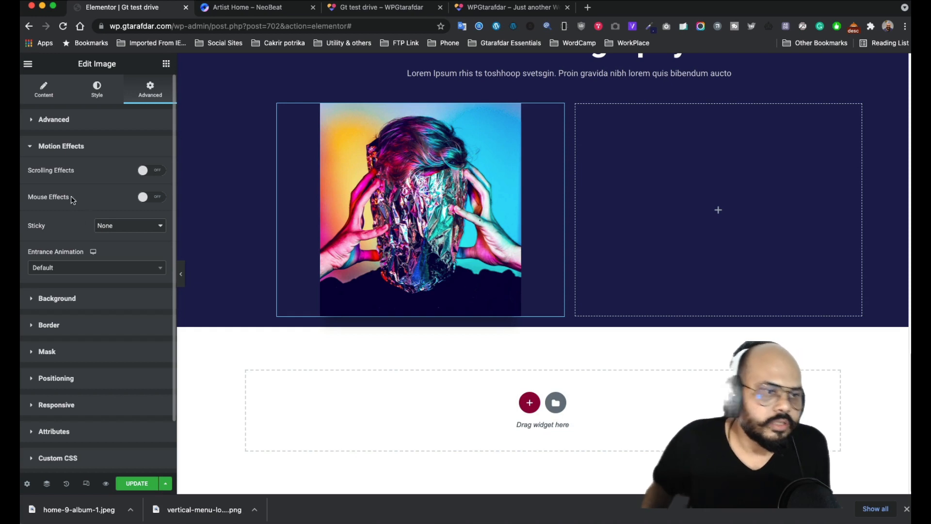
pyautogui.click(152, 172)
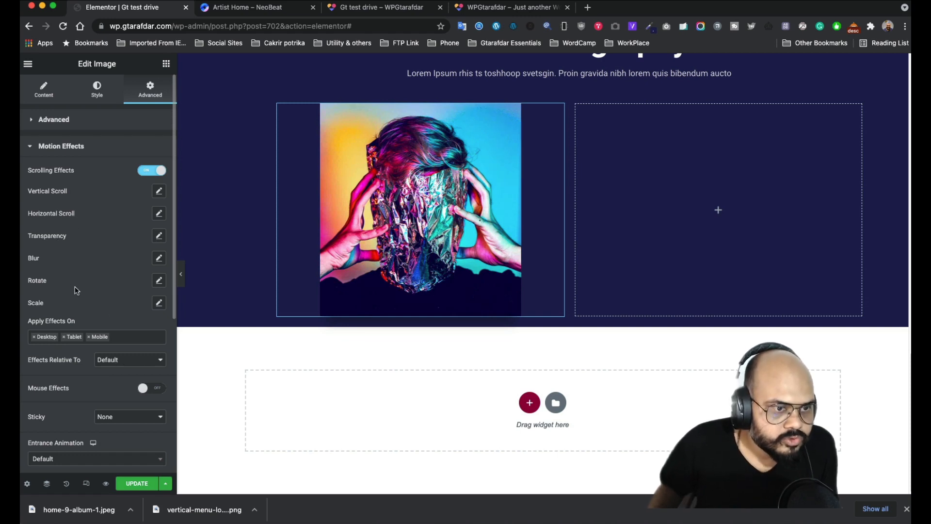
pyautogui.click(159, 191)
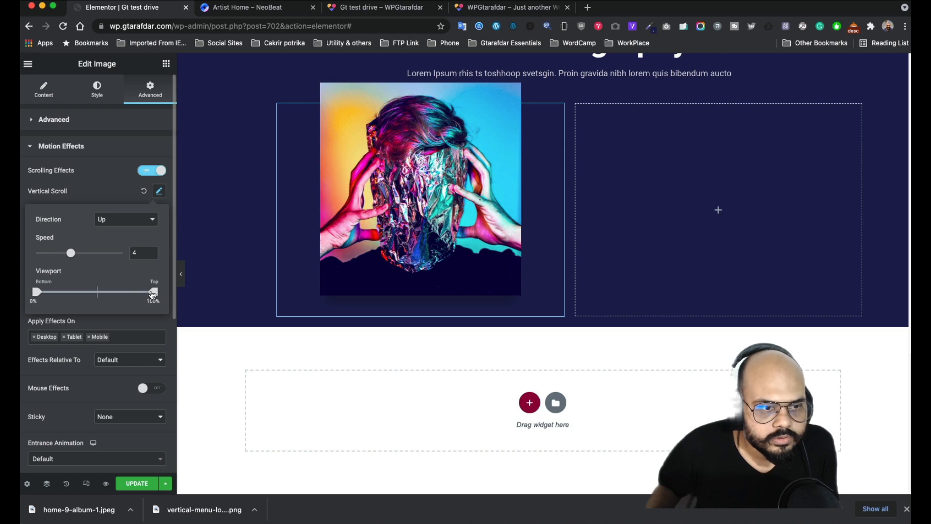
pyautogui.moveTo(153, 293); pyautogui.dragTo(60, 294)
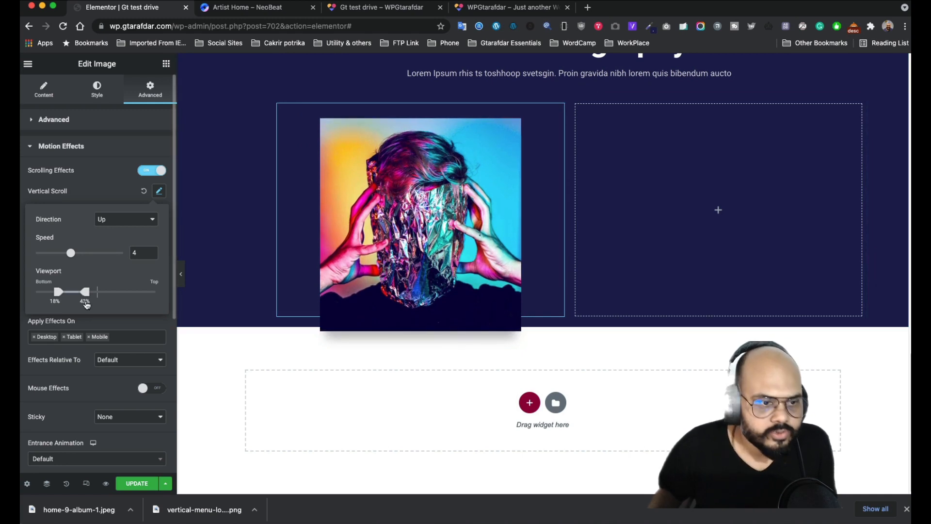
pyautogui.moveTo(85, 297); pyautogui.dragTo(86, 298)
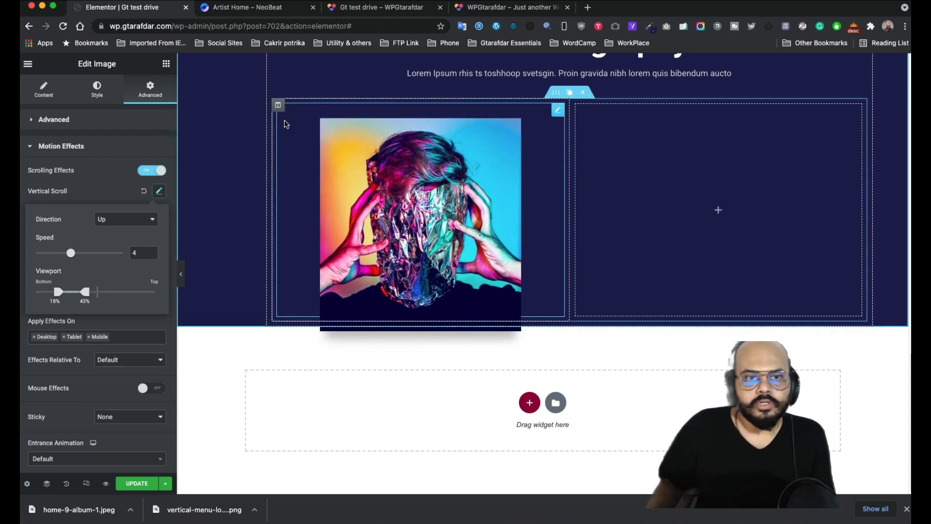
# - Duplicate the album image column, placing a second cover in the middle column
pyautogui.click(291, 105)
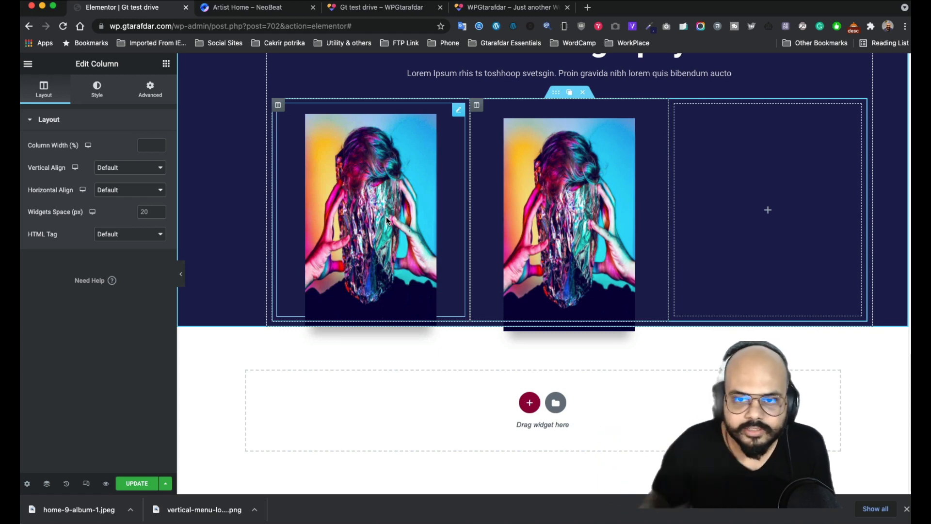
# - Check the album row in the site preview
pyautogui.click(398, 13)
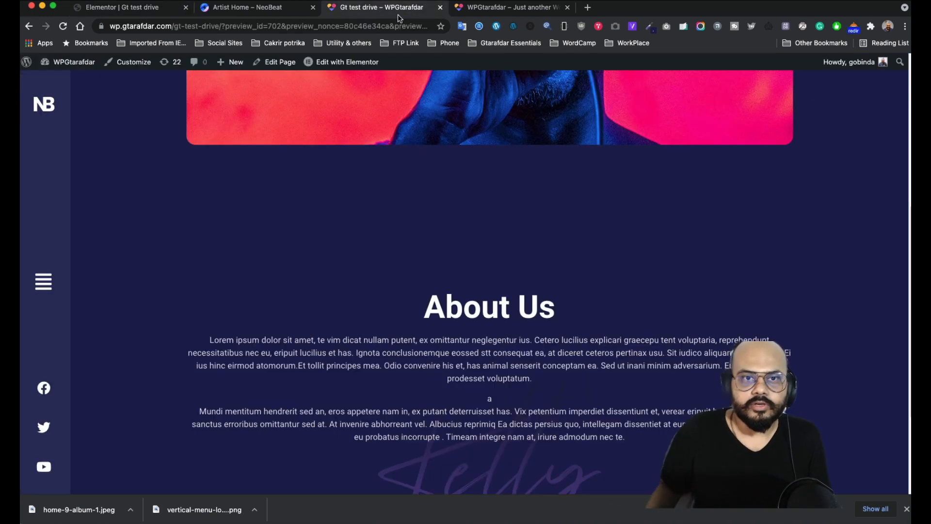
pyautogui.scroll(-3, 569, 286)
pyautogui.scroll(8, 514, 245)
# - Download the spring album cover as home-9-album-2.jpeg via Image Picker
pyautogui.click(238, 9)
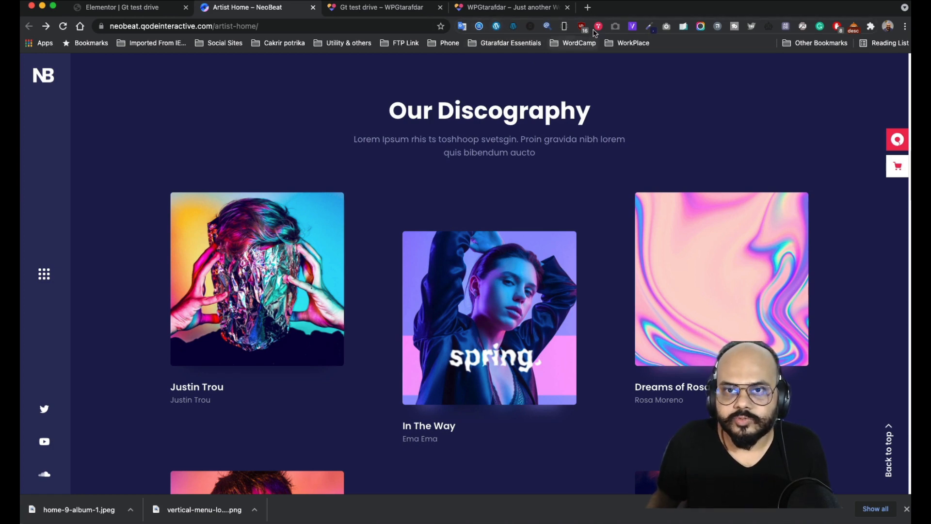
pyautogui.rightClick(485, 364)
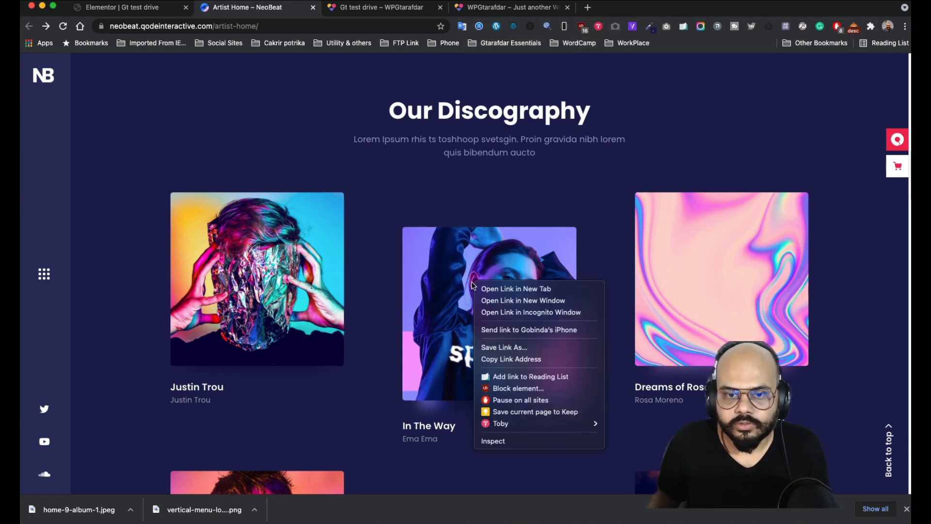
pyautogui.click(601, 160)
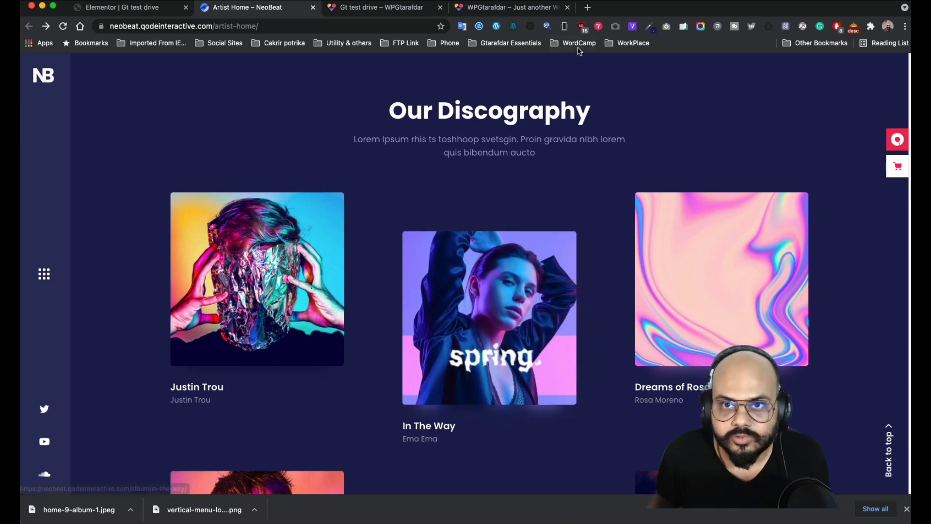
pyautogui.click(614, 29)
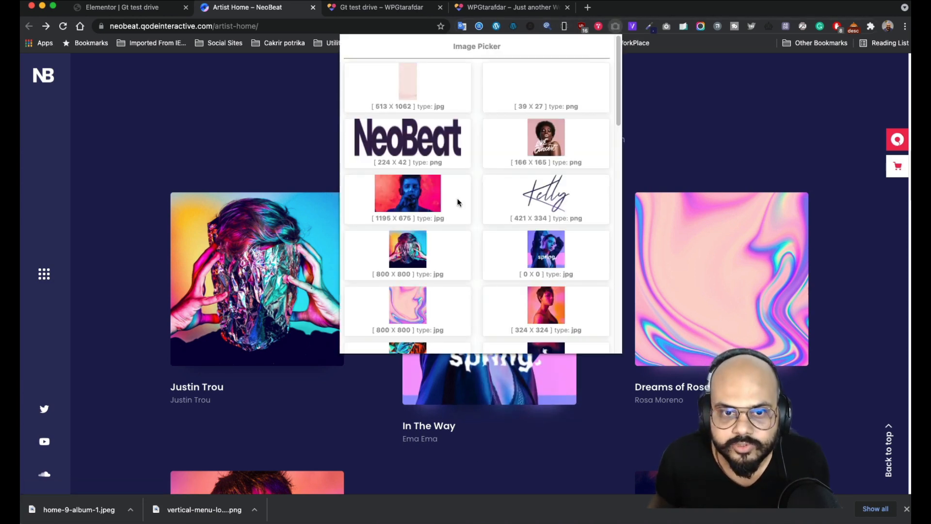
pyautogui.rightClick(551, 242)
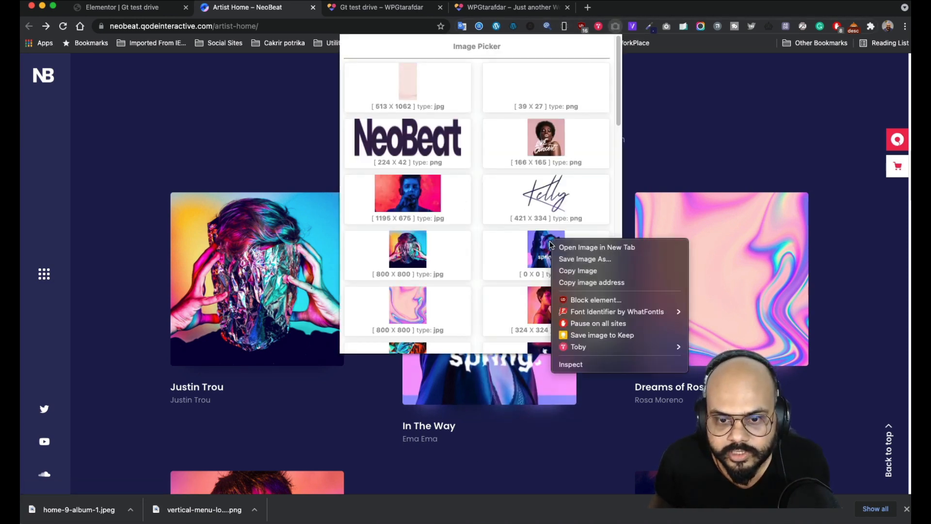
pyautogui.click(590, 263)
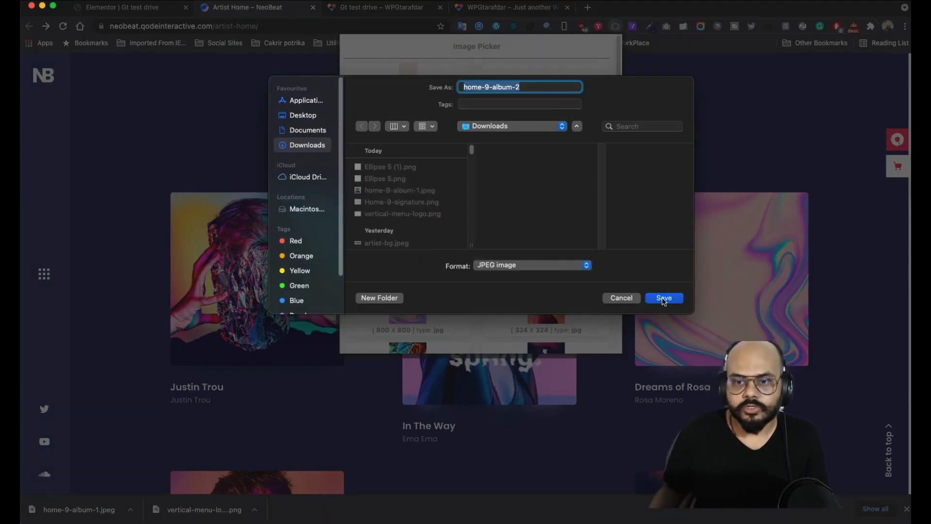
pyautogui.press('Return')
# - Upload home-9-album-2.jpeg and insert it as the middle column's image, replacing the duplicate cover
pyautogui.click(158, 9)
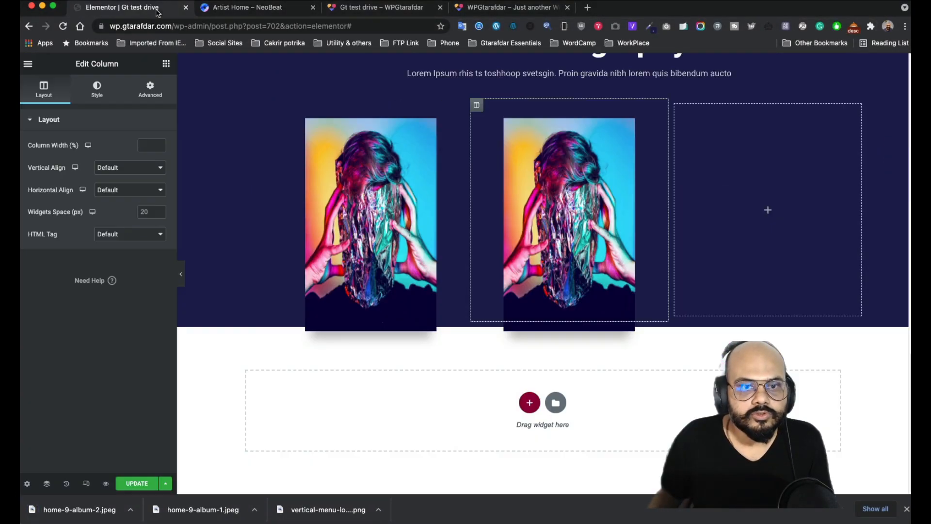
pyautogui.click(589, 182)
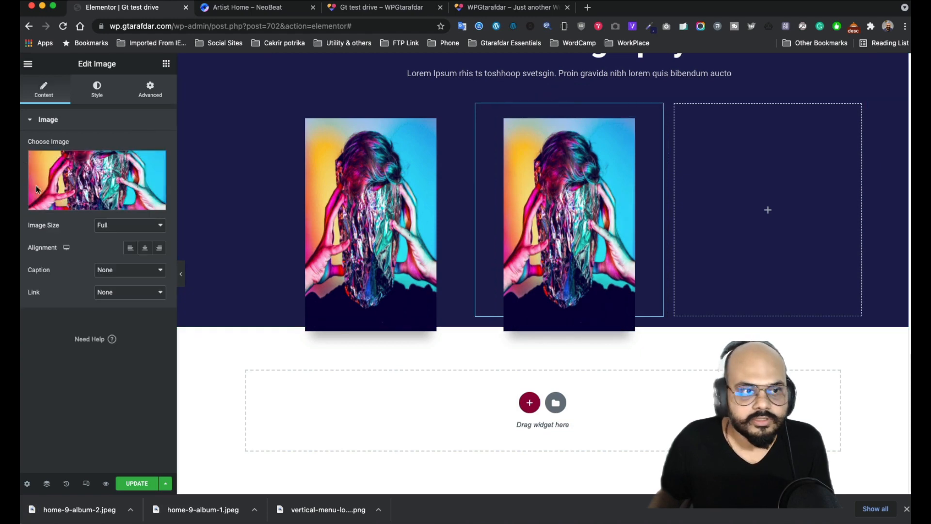
pyautogui.click(115, 177)
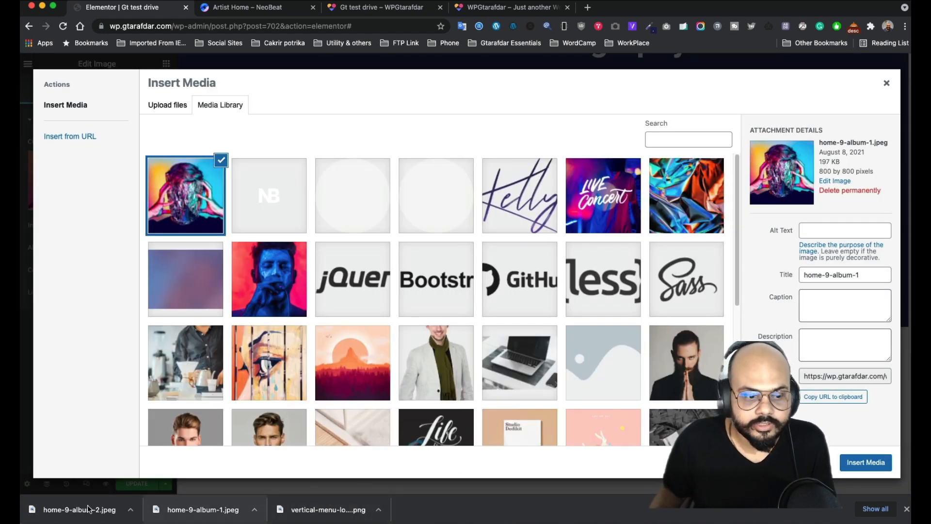
pyautogui.moveTo(77, 510); pyautogui.dragTo(514, 372)
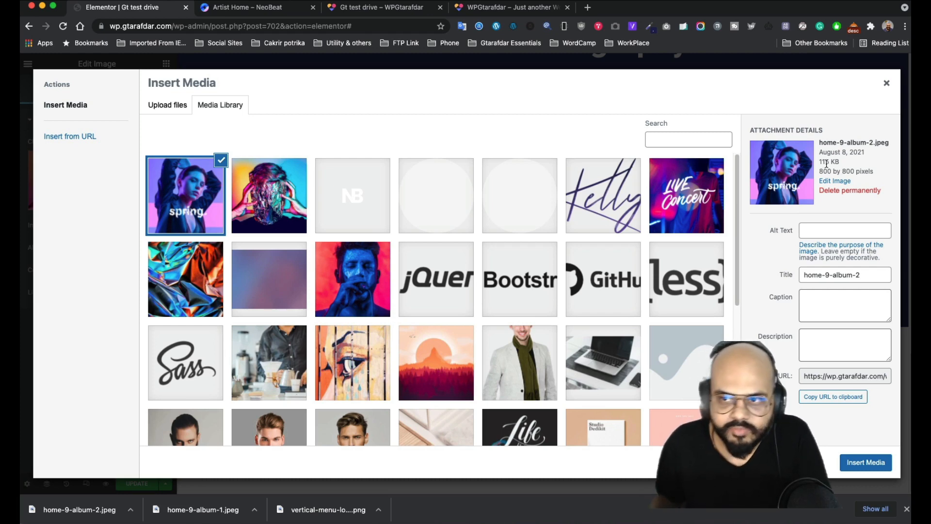
pyautogui.click(875, 462)
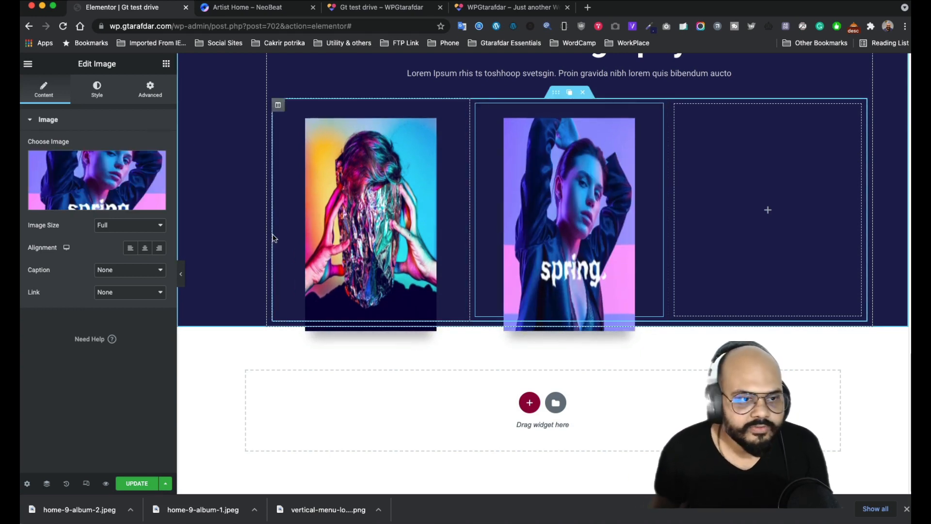
pyautogui.click(100, 92)
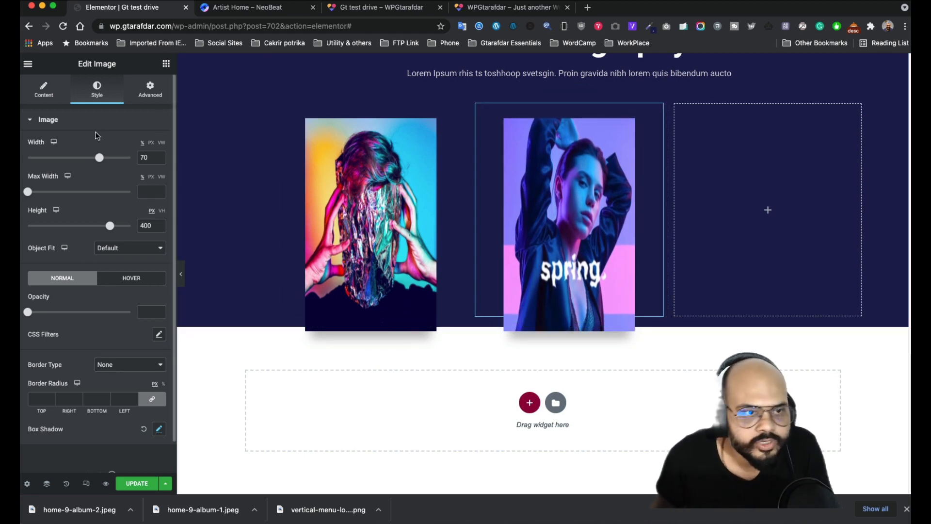
# - Review the spring image's Motion Effects, keeping effects relative to Default
pyautogui.click(152, 97)
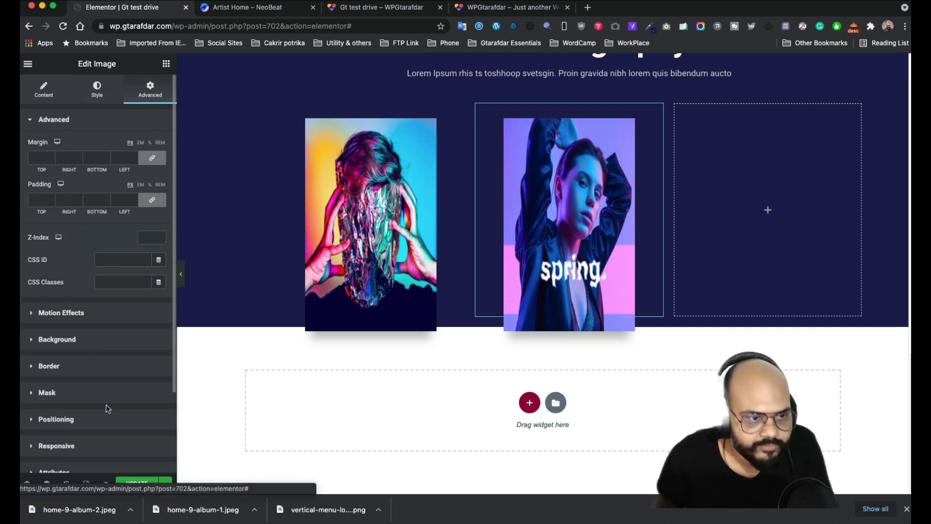
pyautogui.click(97, 317)
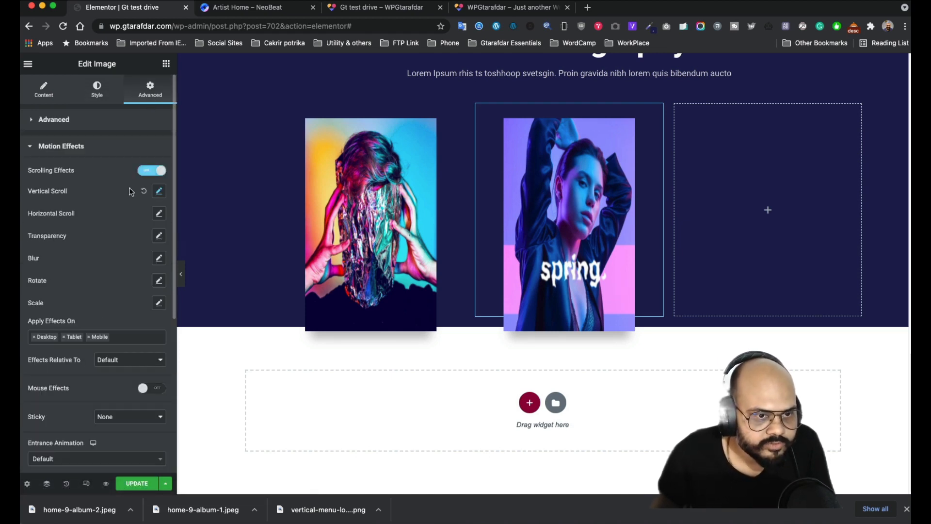
pyautogui.click(159, 192)
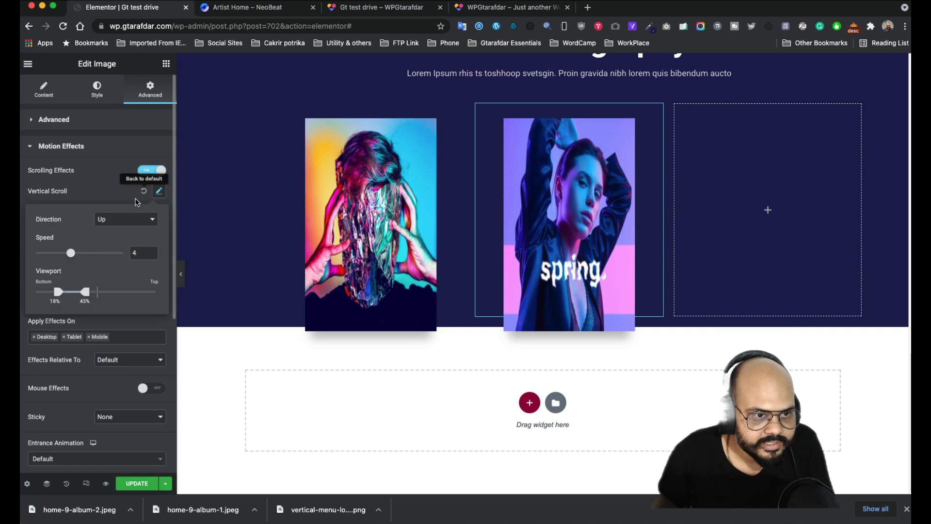
pyautogui.click(98, 196)
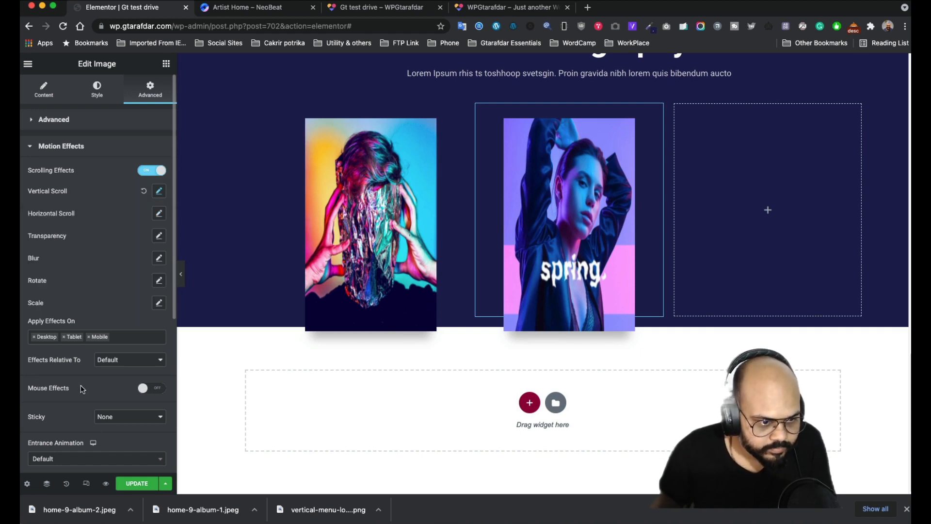
pyautogui.click(136, 363)
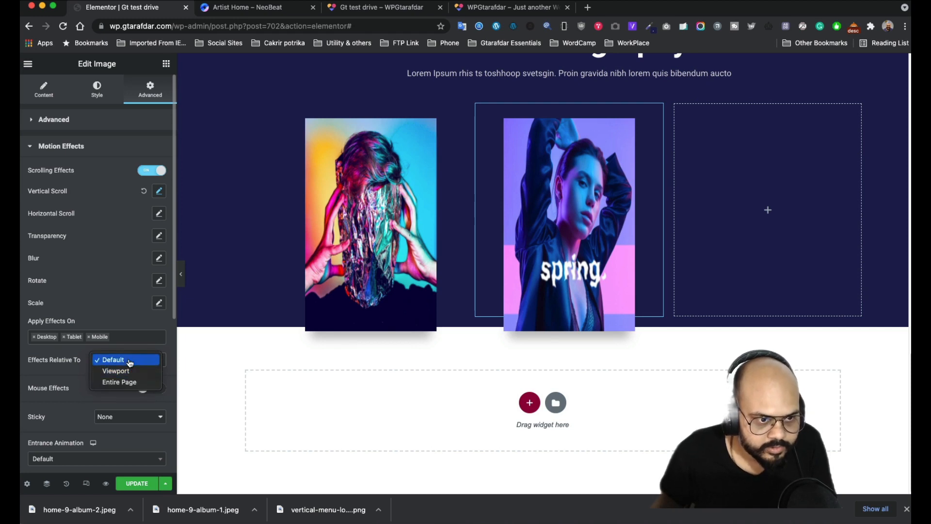
pyautogui.click(130, 359)
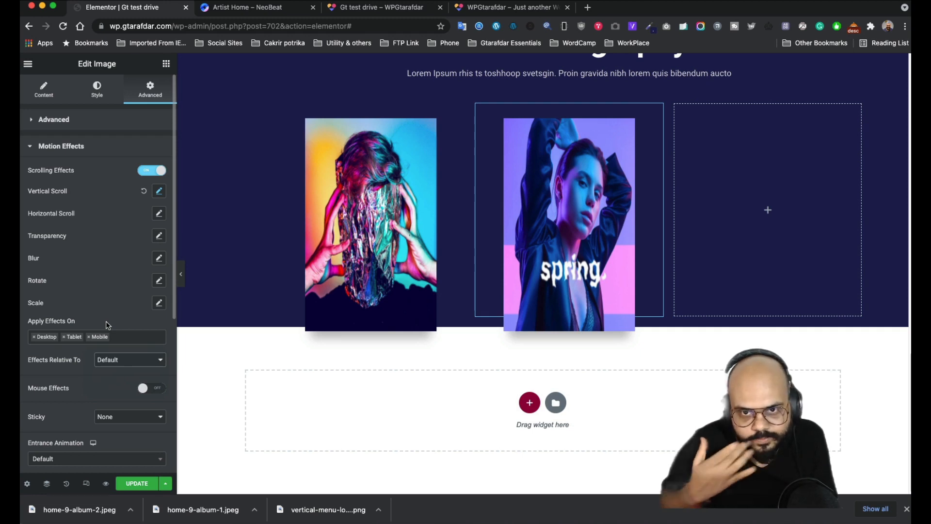
# - Give the spring image a Slide In Up entrance animation with Slow duration
pyautogui.scroll(-3, 89, 415)
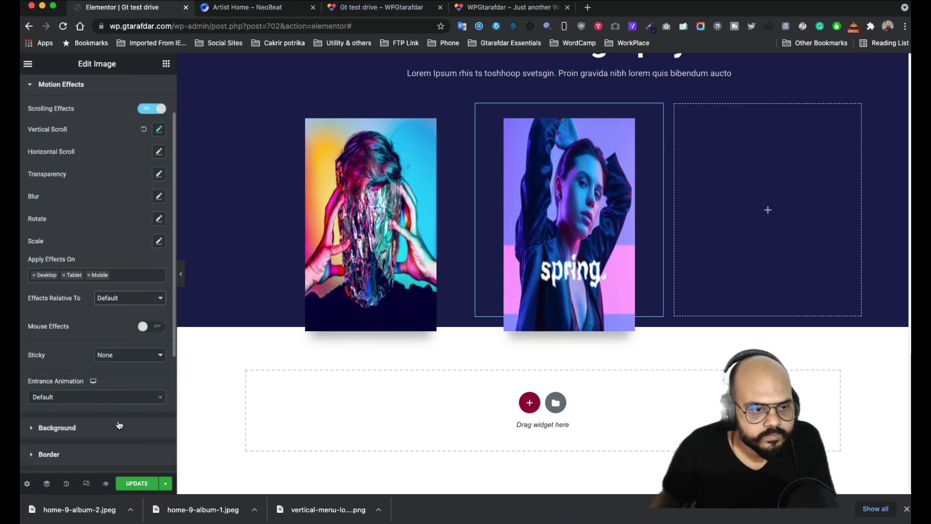
pyautogui.click(120, 398)
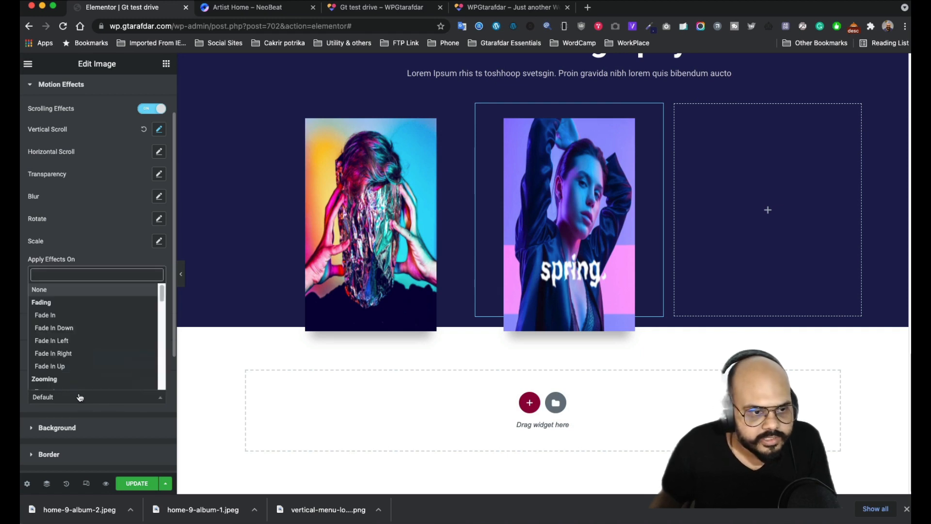
pyautogui.scroll(-5, 71, 316)
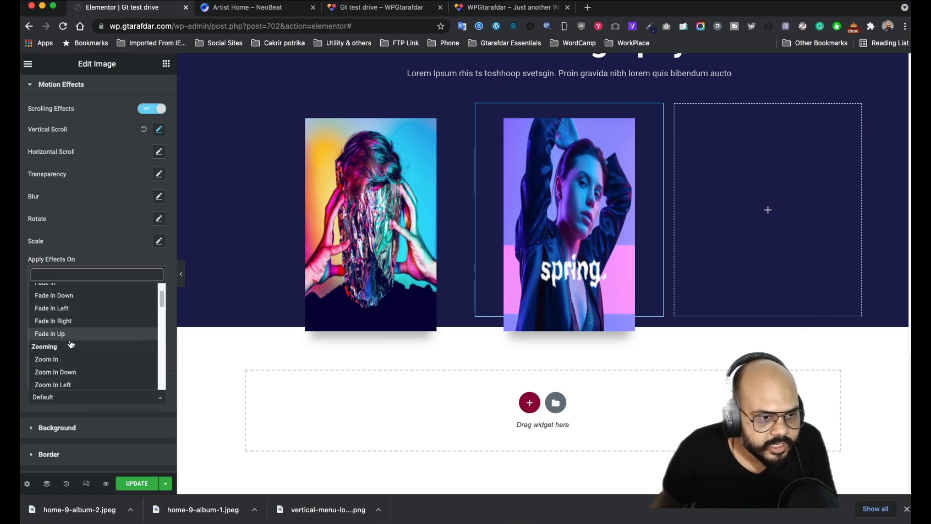
pyautogui.scroll(-1, 69, 322)
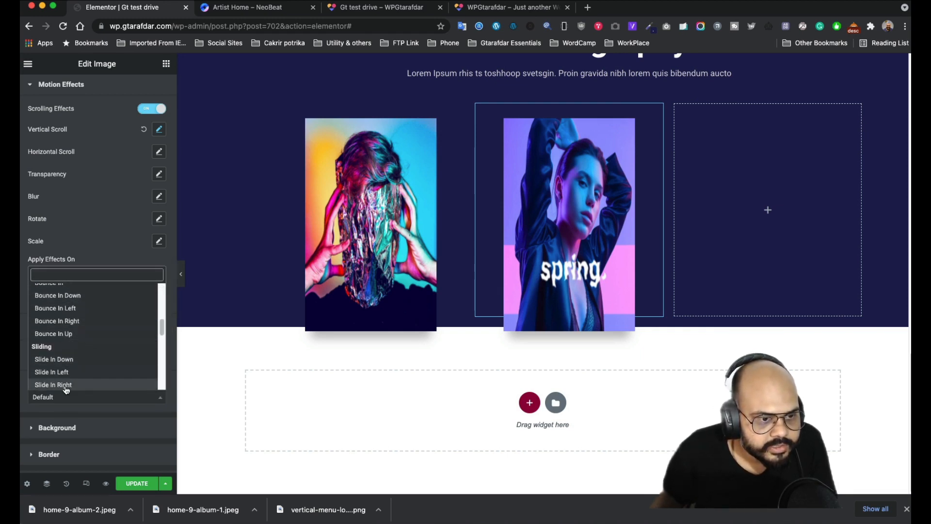
pyautogui.scroll(-3, 69, 359)
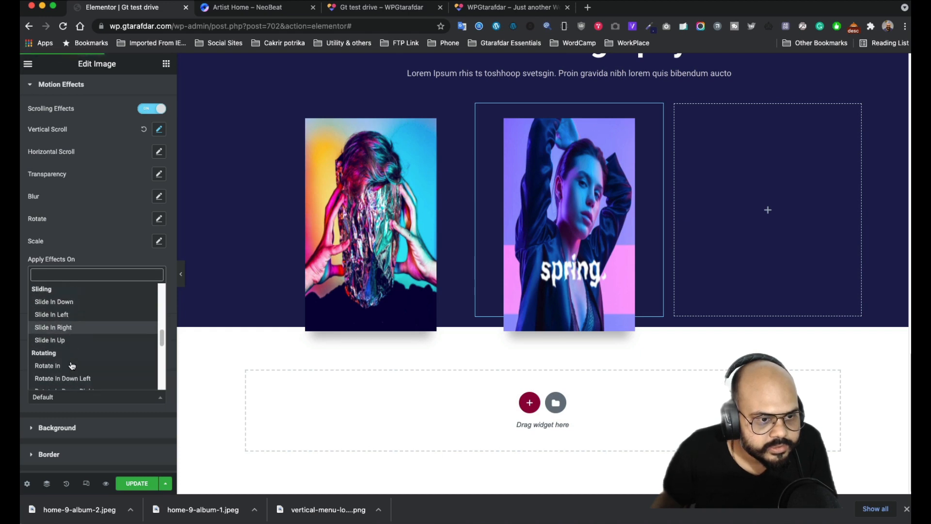
pyautogui.click(59, 332)
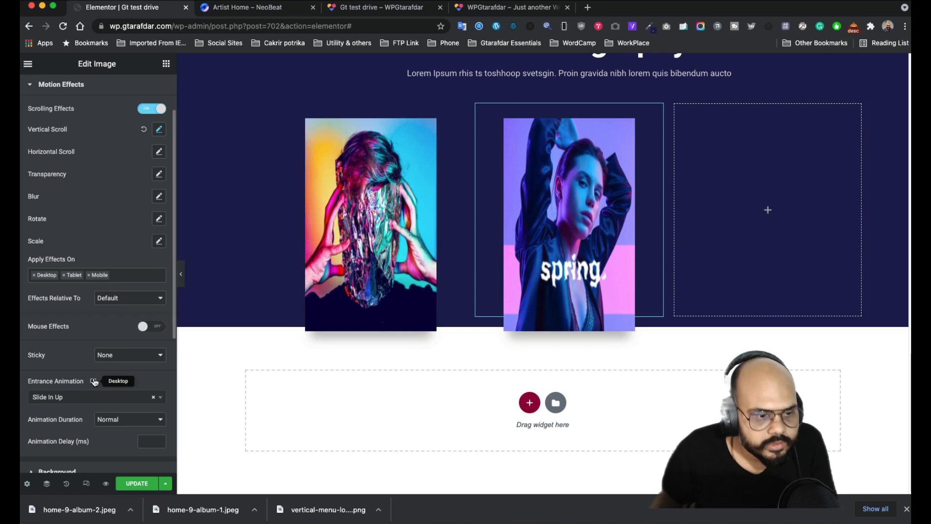
pyautogui.scroll(-1, 94, 384)
pyautogui.click(132, 405)
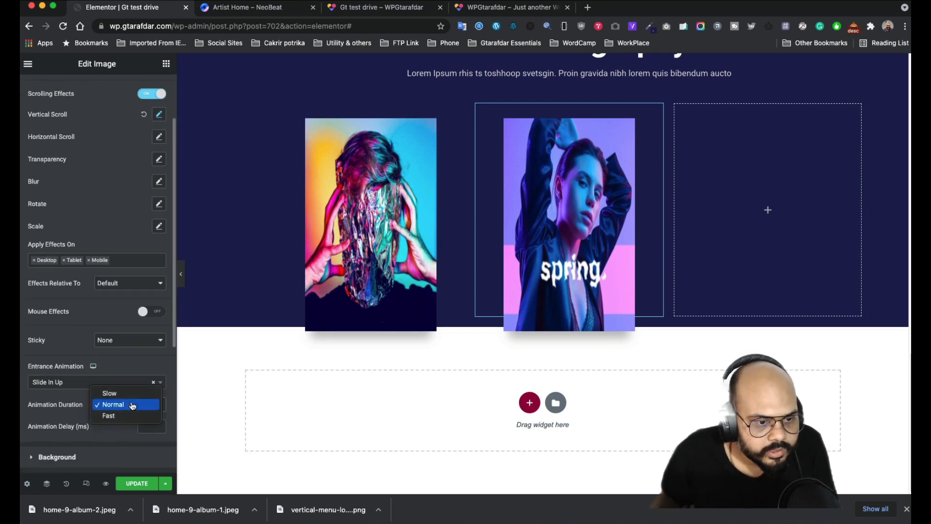
pyautogui.click(125, 397)
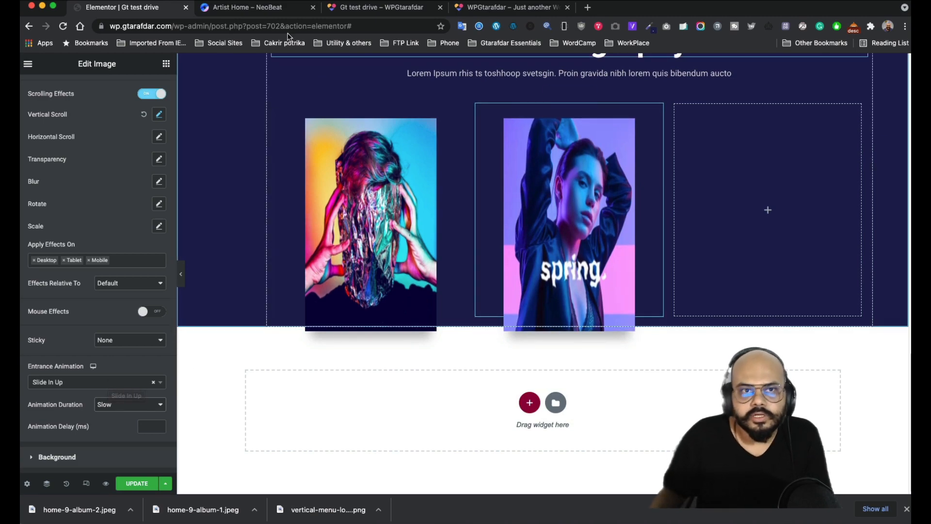
# - Compare against the NeoBeat reference page, then view the front-end preview
pyautogui.click(236, 10)
pyautogui.scroll(-5, 438, 233)
pyautogui.scroll(7, 438, 233)
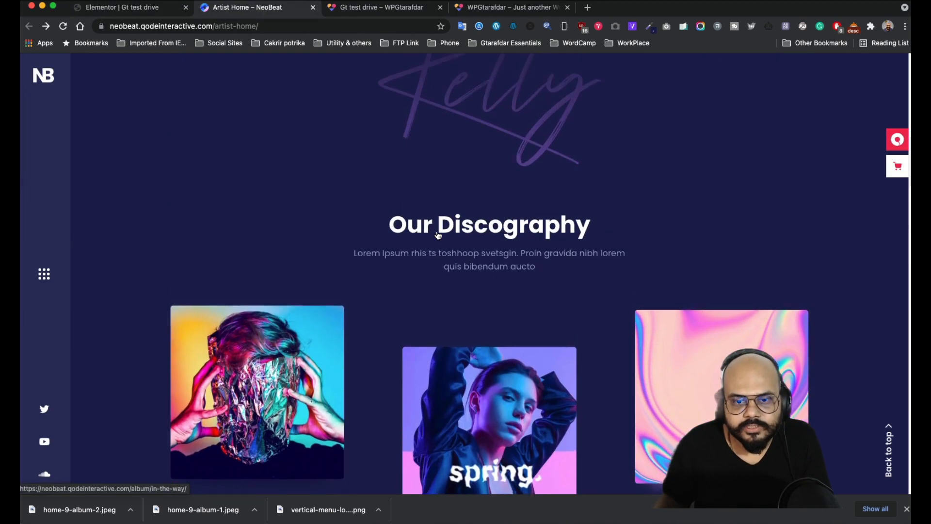
pyautogui.scroll(-7, 438, 233)
pyautogui.scroll(8, 438, 233)
pyautogui.scroll(-5, 438, 233)
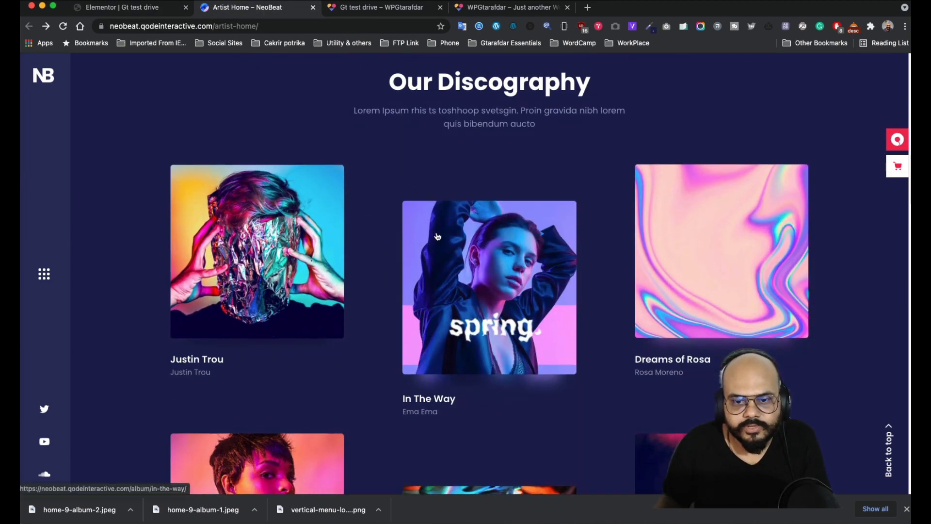
pyautogui.click(379, 9)
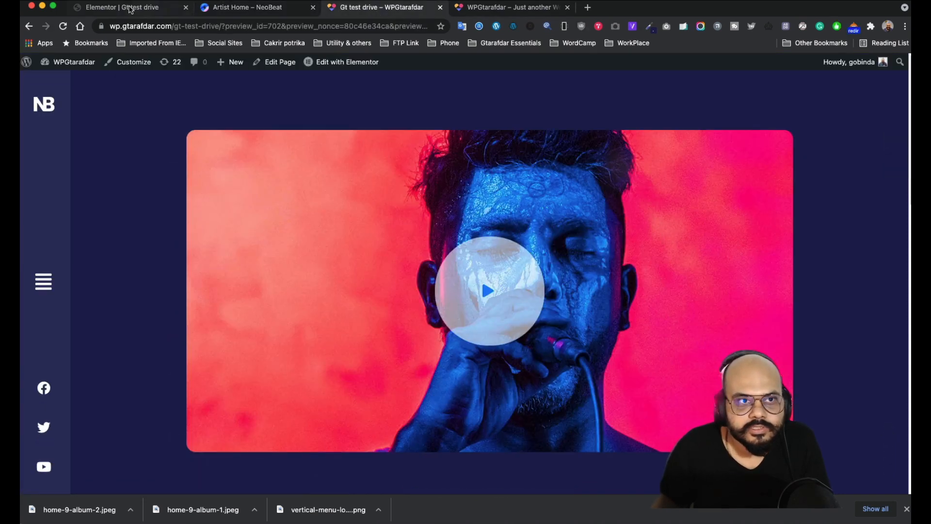
# - Try spring image animation delays of 100–400 ms, then reset the delay to 0 with Slow duration
pyautogui.click(130, 7)
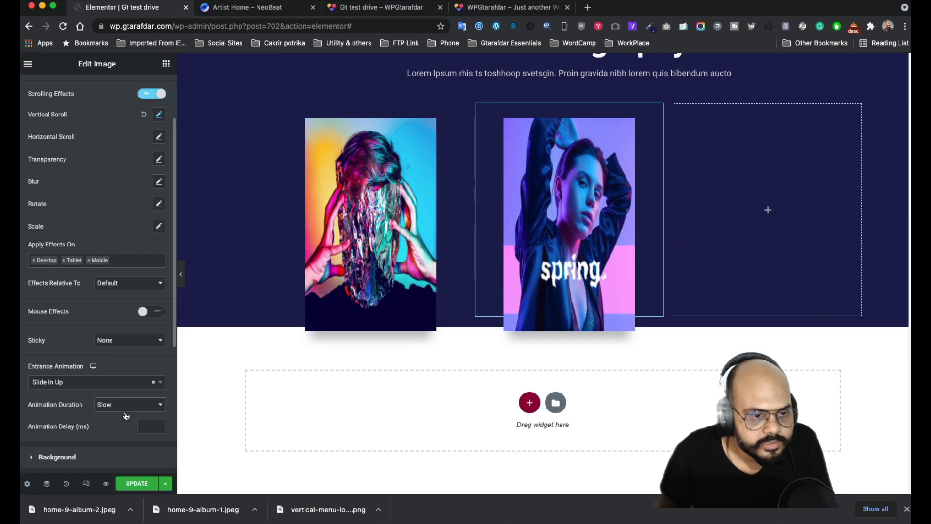
pyautogui.scroll(-1, 108, 401)
pyautogui.click(157, 411)
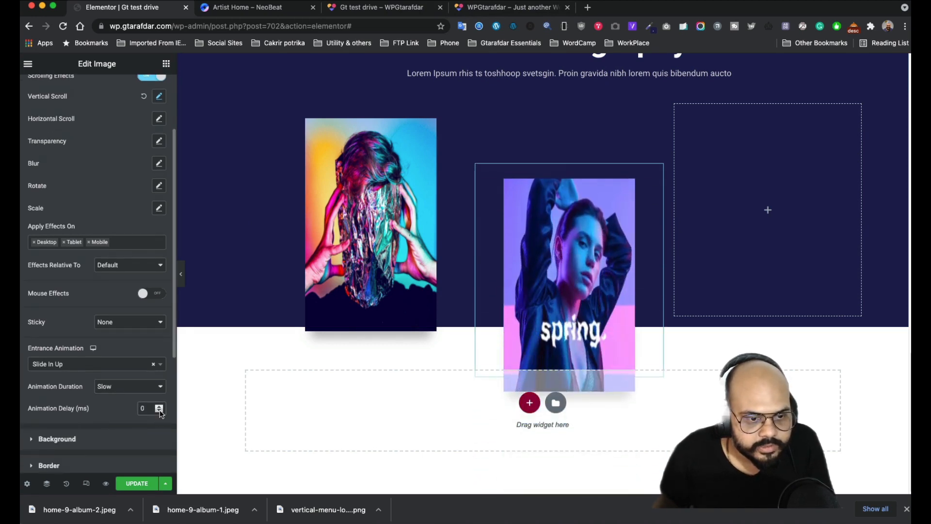
pyautogui.click(159, 406)
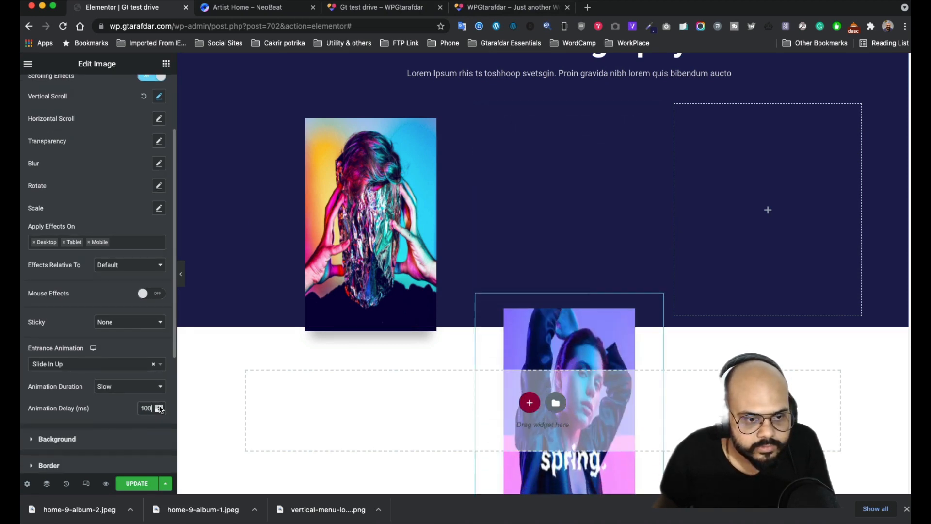
pyautogui.click(159, 406)
pyautogui.click(159, 406)
pyautogui.click(159, 406)
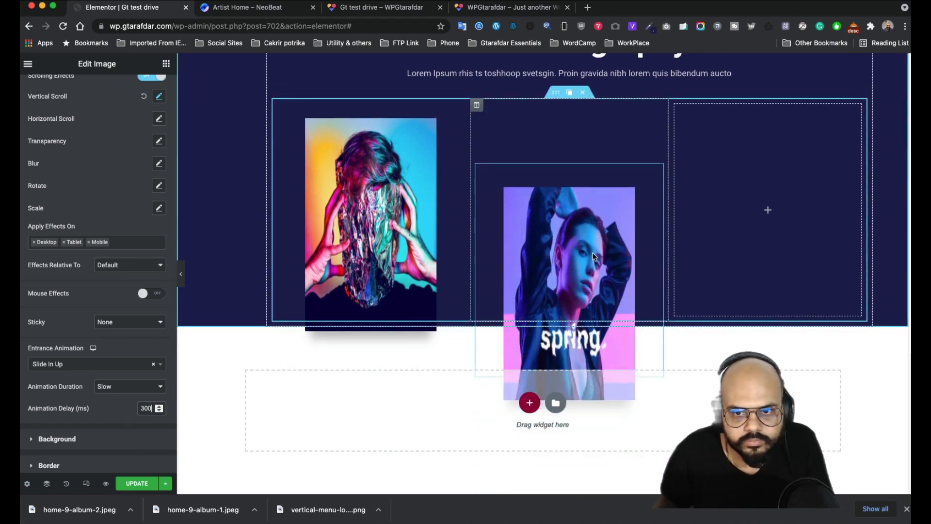
pyautogui.tripleClick(159, 410)
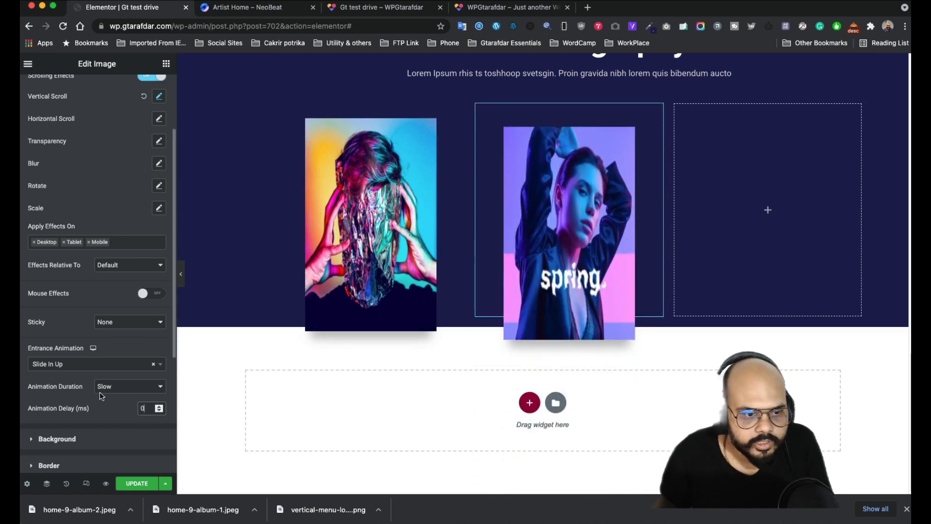
pyautogui.click(127, 392)
pyautogui.click(126, 389)
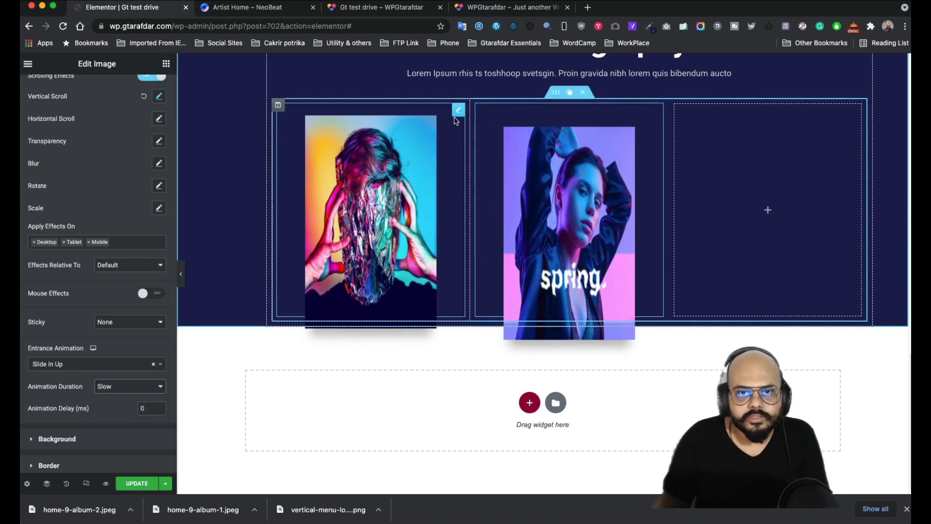
# - Give the first album image a Slide In Up entrance, Slow duration and 100 ms delay
pyautogui.click(459, 110)
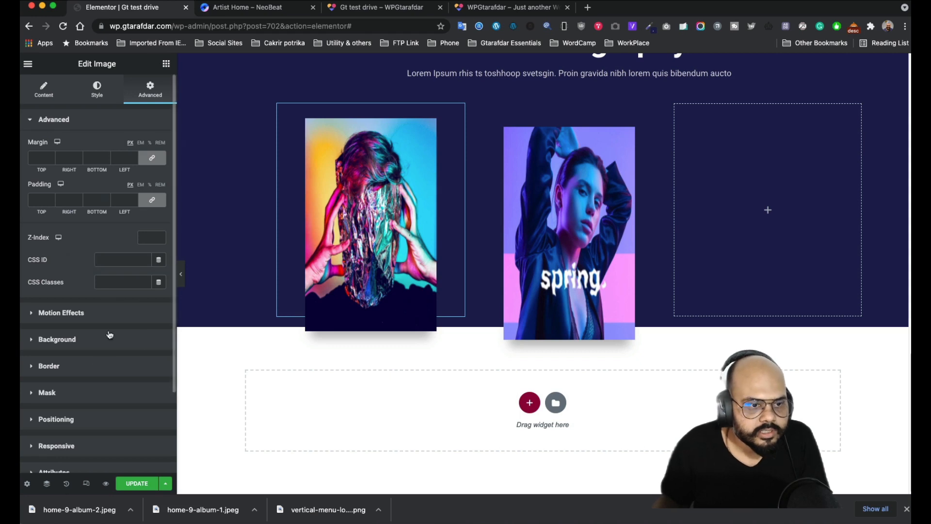
pyautogui.click(102, 314)
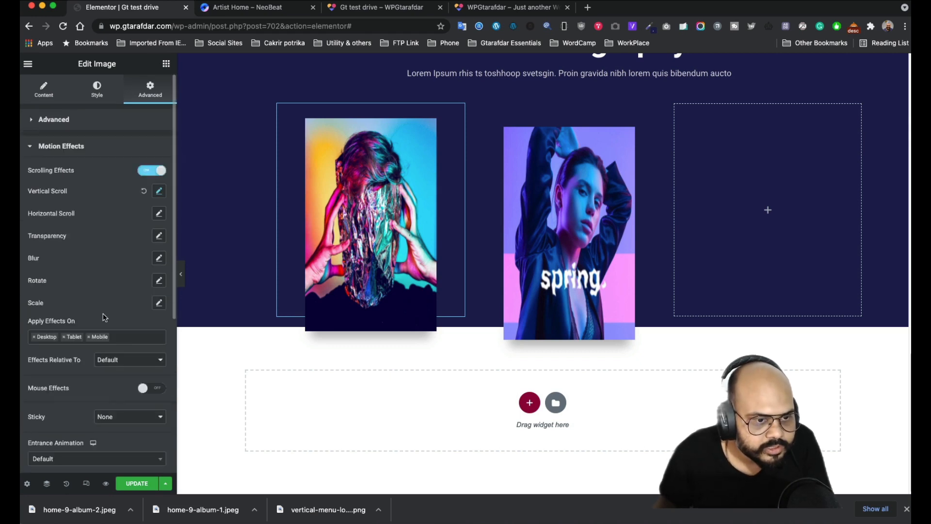
pyautogui.scroll(-3, 107, 340)
pyautogui.click(103, 318)
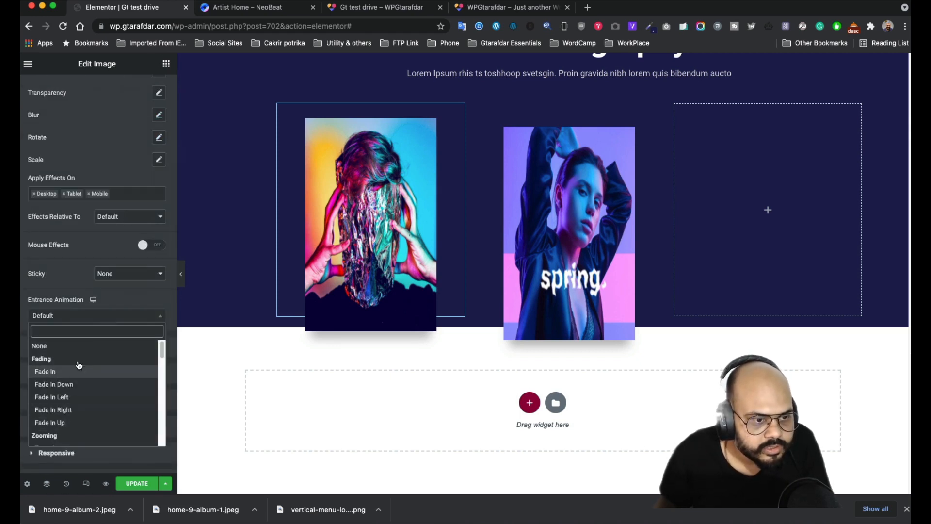
pyautogui.scroll(-5, 75, 369)
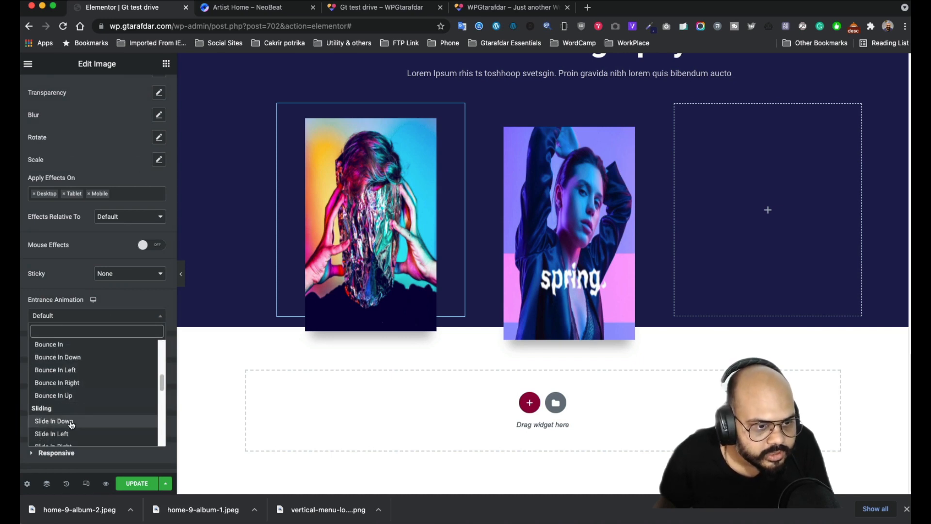
pyautogui.scroll(-2, 82, 426)
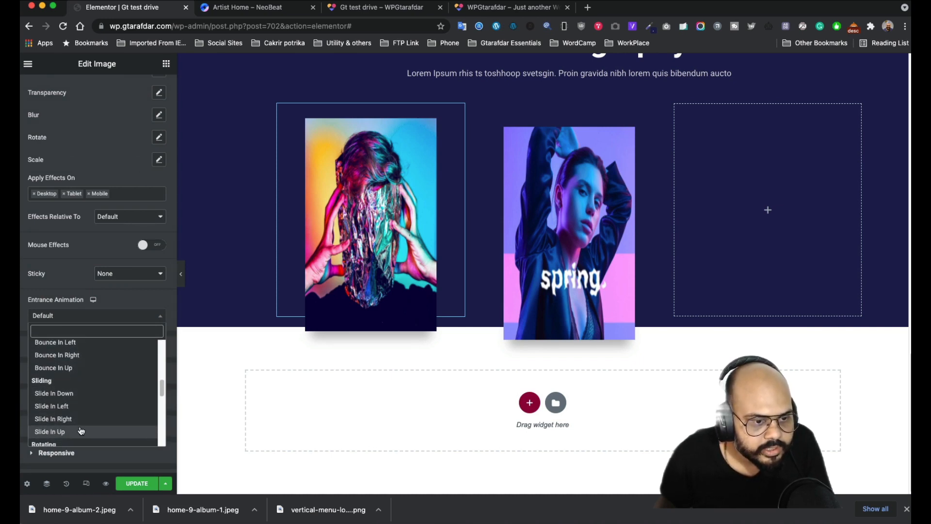
pyautogui.click(80, 432)
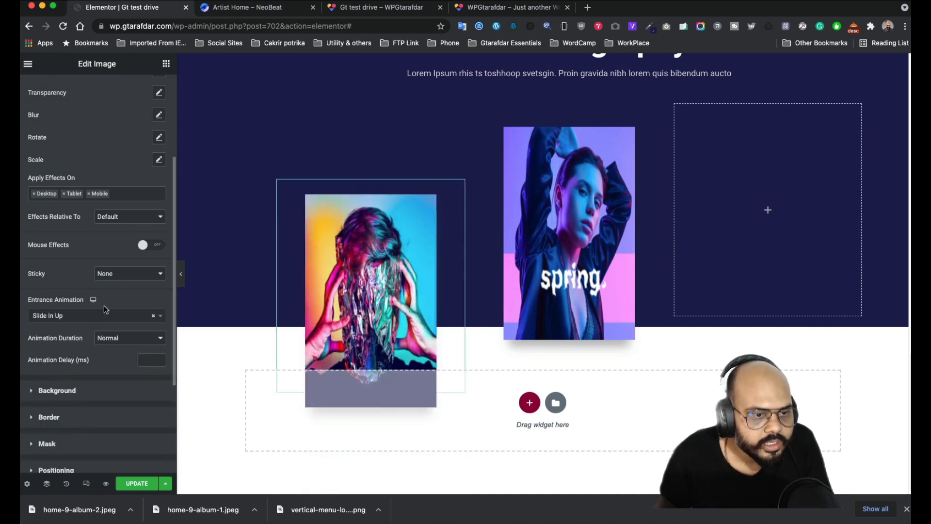
pyautogui.click(117, 338)
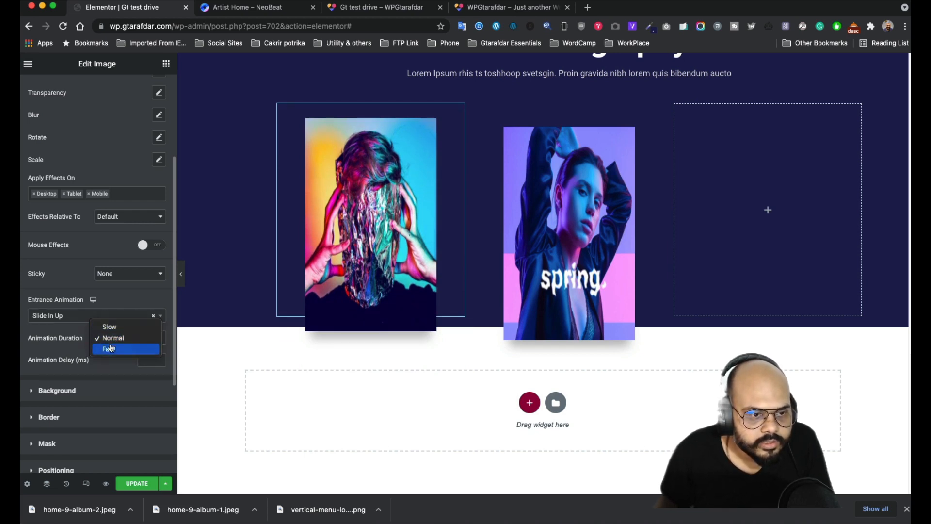
pyautogui.click(111, 327)
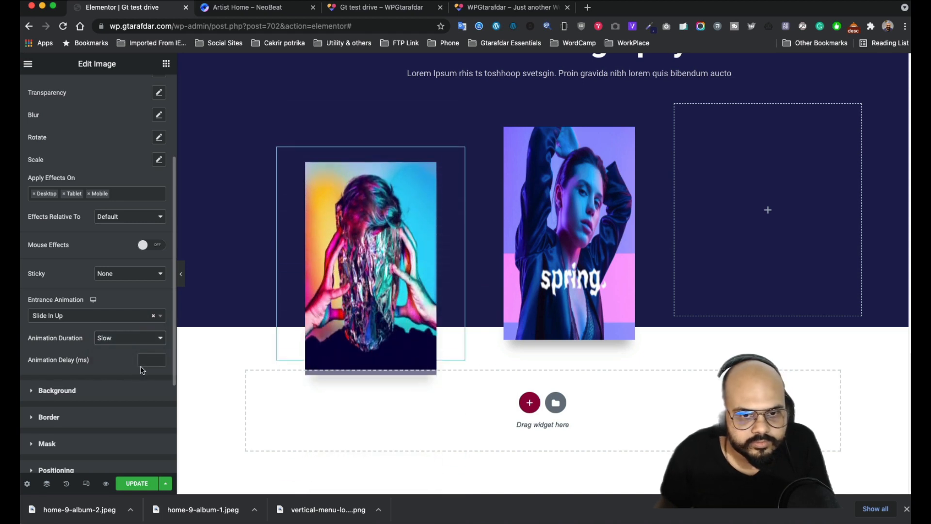
pyautogui.click(159, 359)
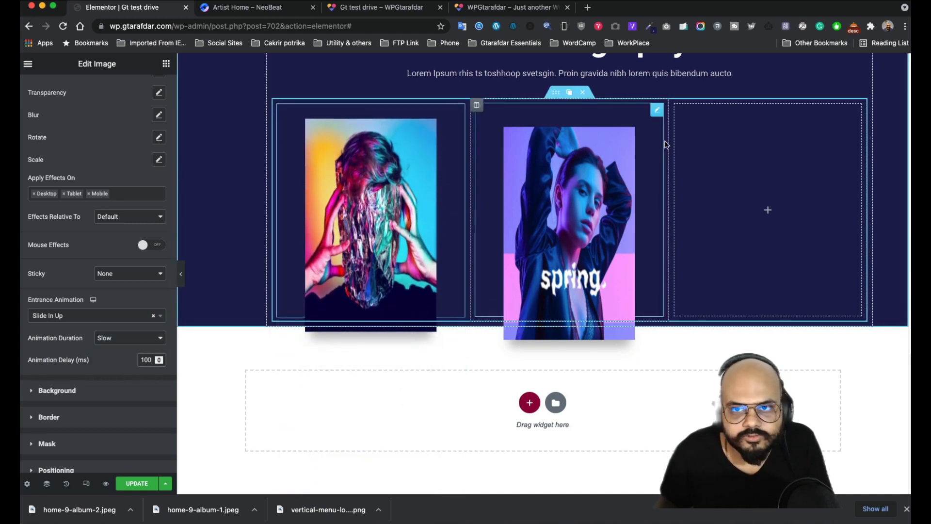
# - Raise the spring image's animation delay to 200 ms, keeping Slow duration
pyautogui.click(657, 113)
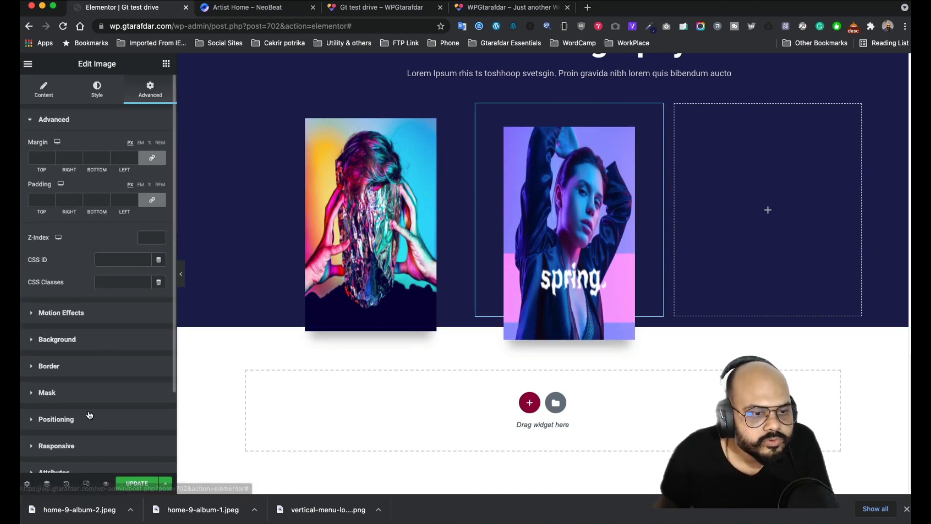
pyautogui.click(92, 320)
pyautogui.scroll(-5, 143, 388)
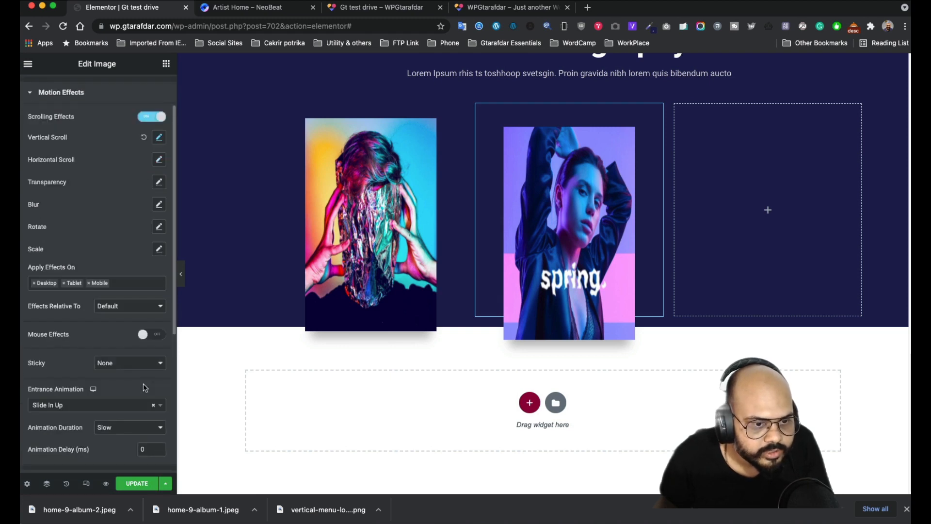
pyautogui.scroll(-2, 136, 373)
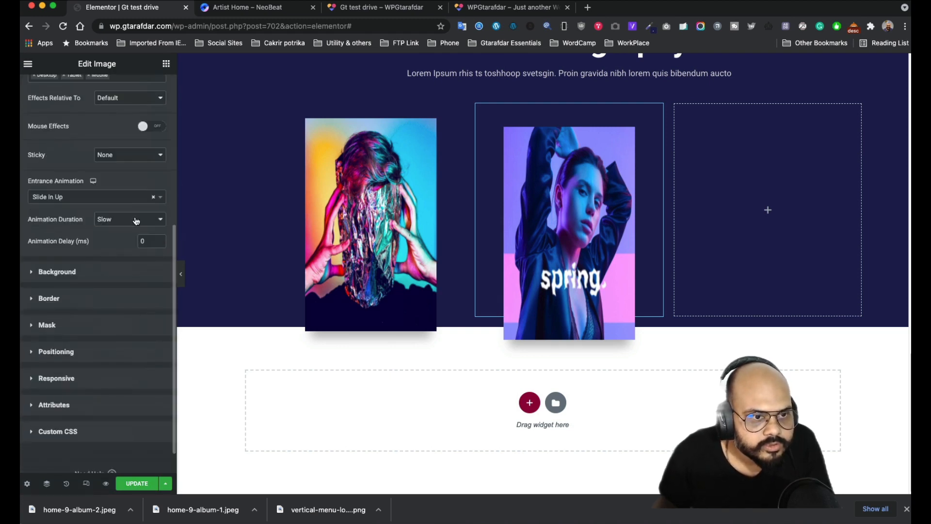
pyautogui.click(136, 221)
pyautogui.click(137, 220)
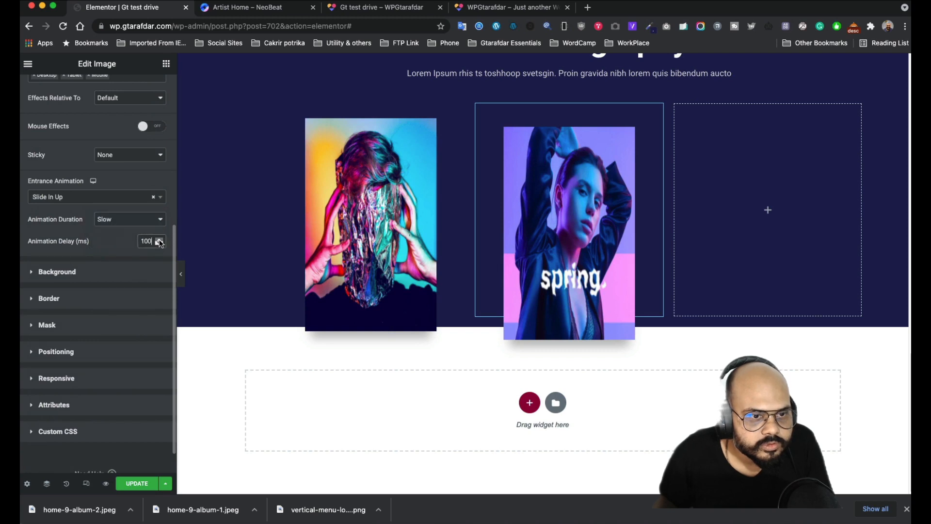
pyautogui.click(159, 239)
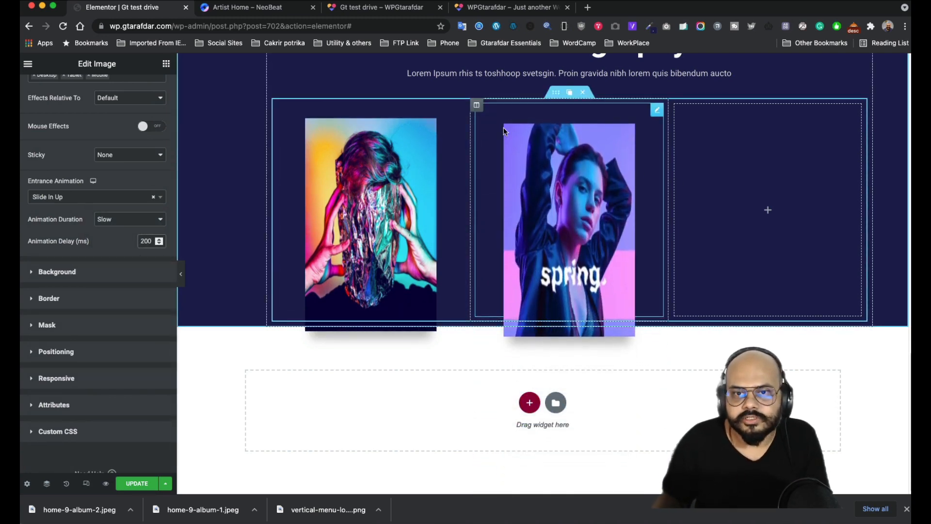
# - Duplicate the spring image's column, delete the empty fourth column, and switch to NeoBeat
pyautogui.click(491, 106)
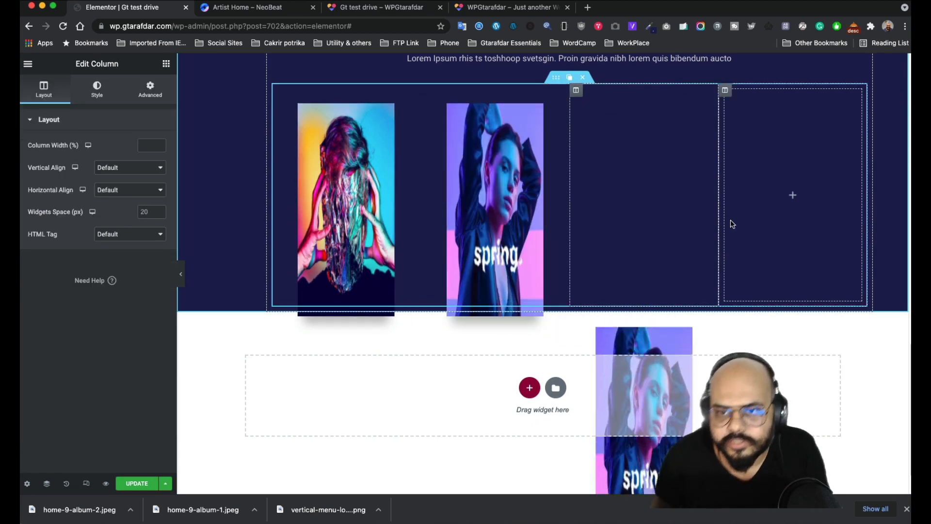
pyautogui.click(761, 107)
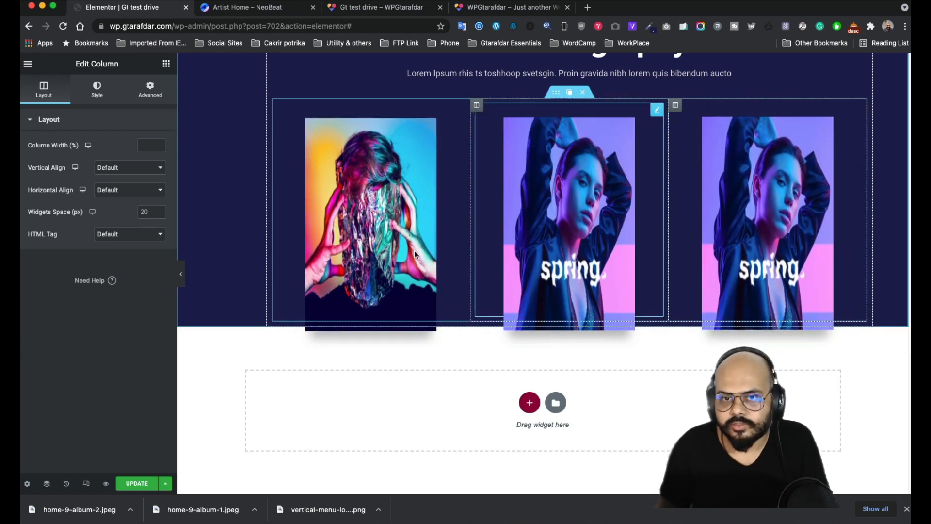
pyautogui.click(781, 159)
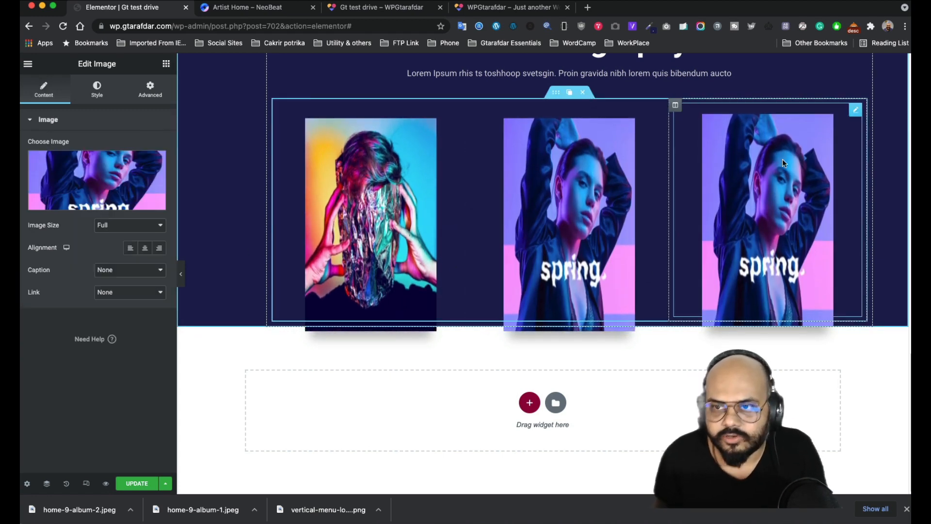
pyautogui.click(237, 9)
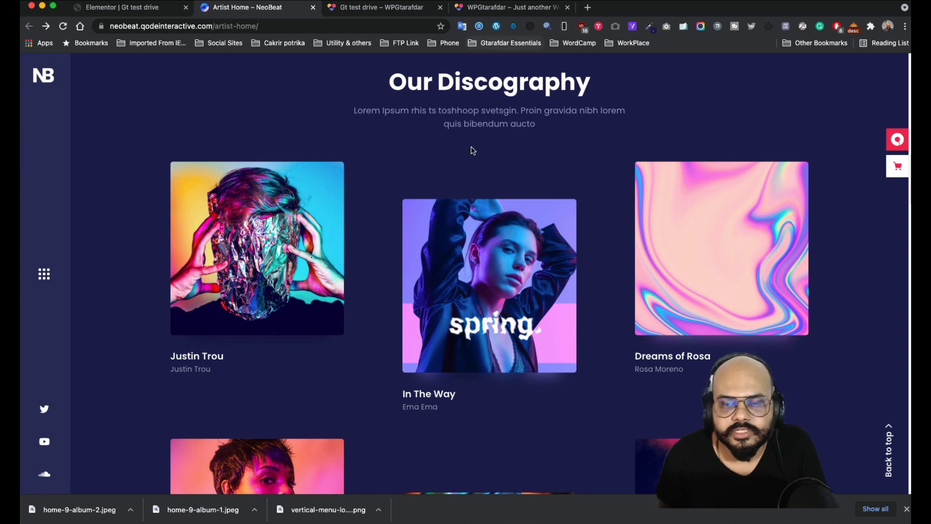
# - Save NeoBeat's pink holographic cover to Downloads as home-9-album-3-1 via Image Picker
pyautogui.click(614, 27)
pyautogui.scroll(-1, 493, 262)
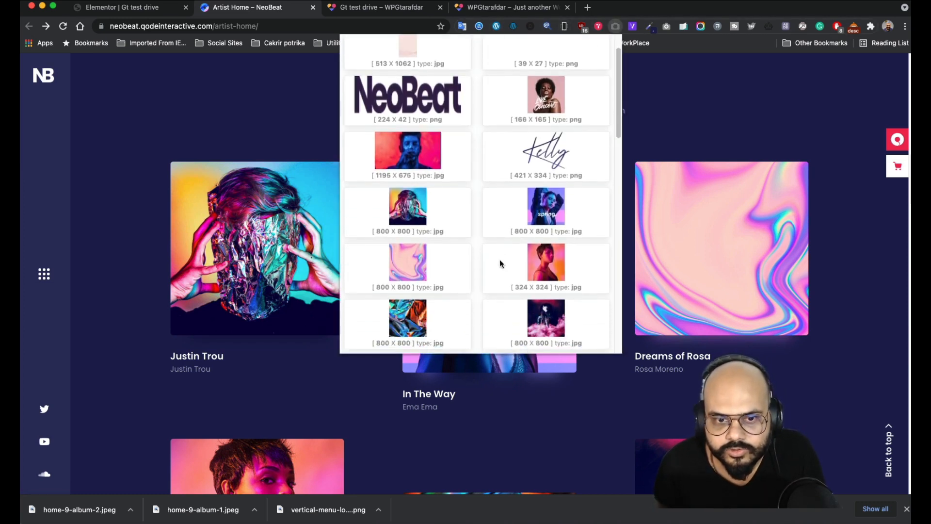
pyautogui.rightClick(414, 264)
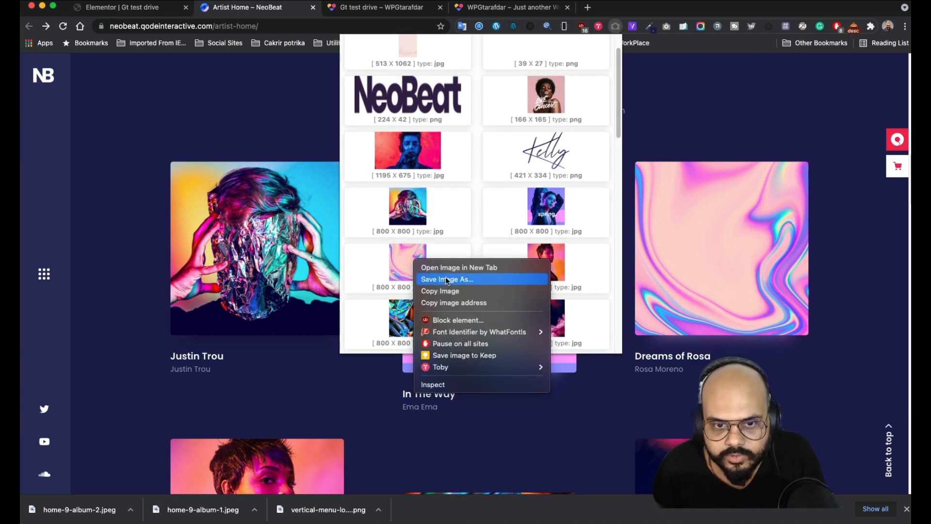
pyautogui.click(444, 279)
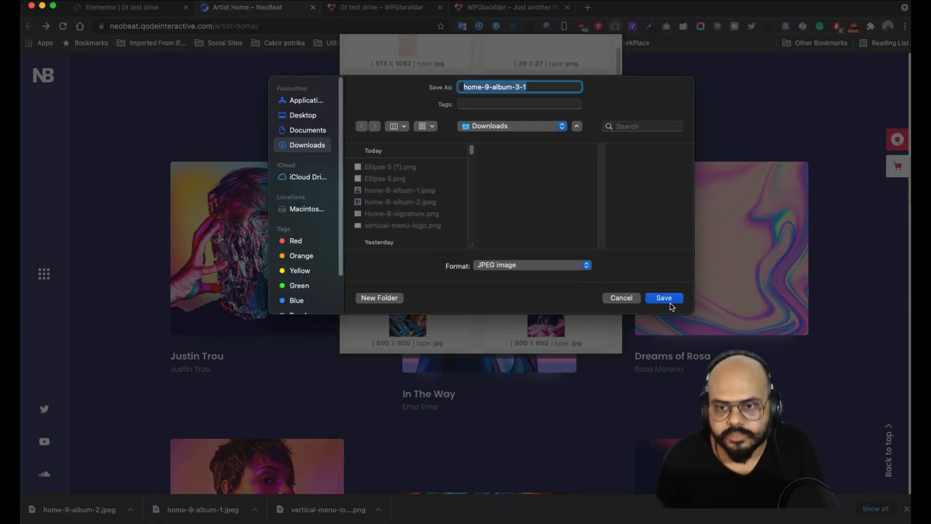
pyautogui.click(660, 300)
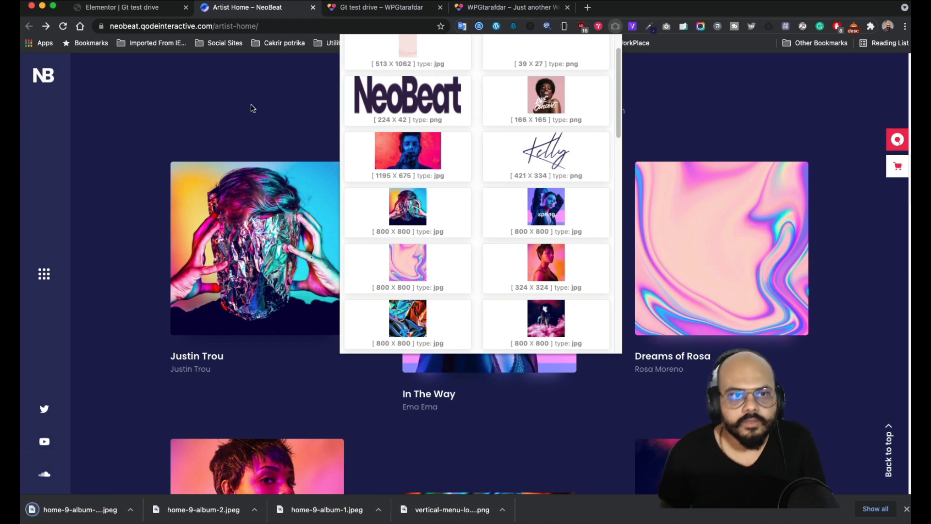
pyautogui.click(249, 108)
pyautogui.click(140, 13)
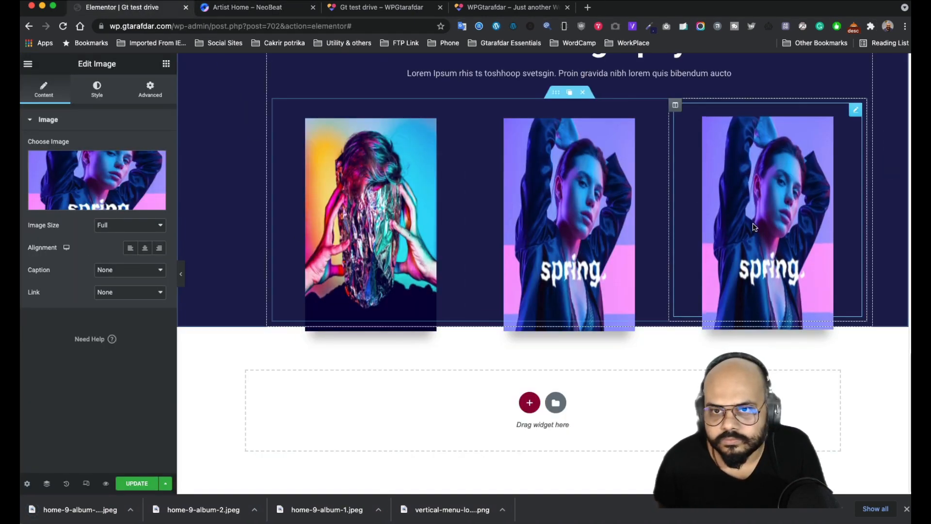
# - Upload the holographic cover and place it in the third column's image
pyautogui.click(98, 174)
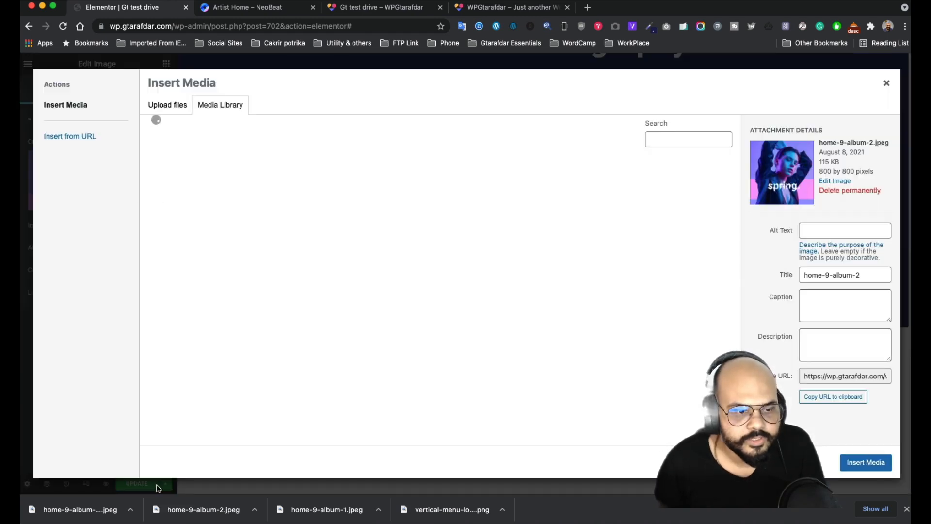
pyautogui.moveTo(85, 515); pyautogui.dragTo(343, 304)
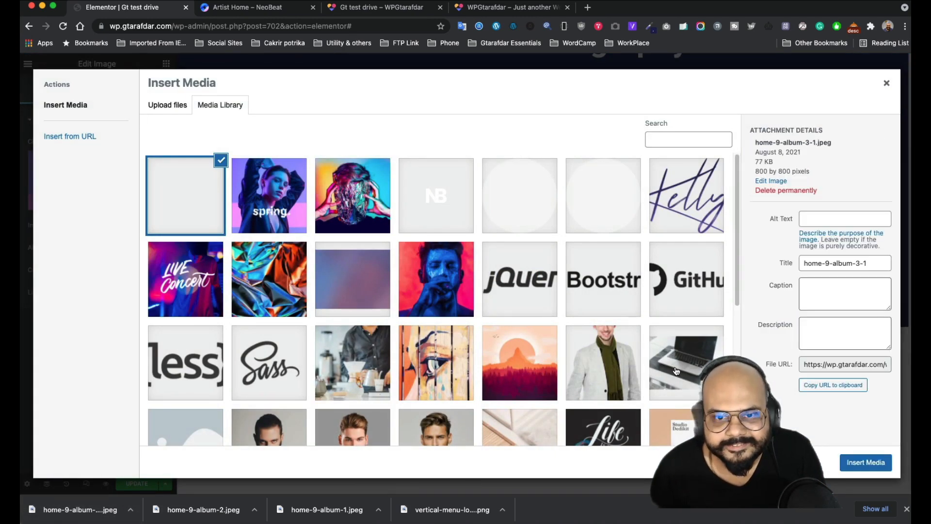
pyautogui.click(868, 463)
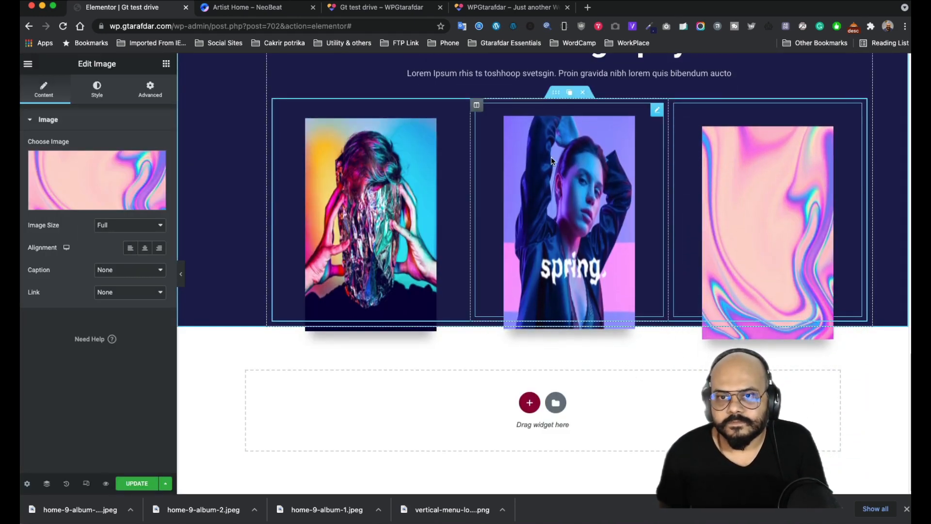
# - Give the middle album image 100 px top padding and check it in preview
pyautogui.click(656, 110)
pyautogui.click(150, 90)
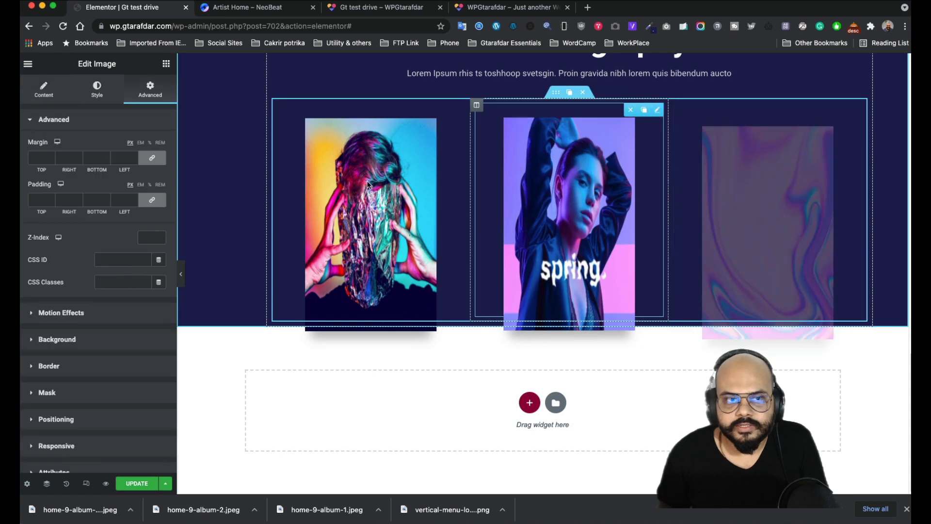
pyautogui.click(152, 200)
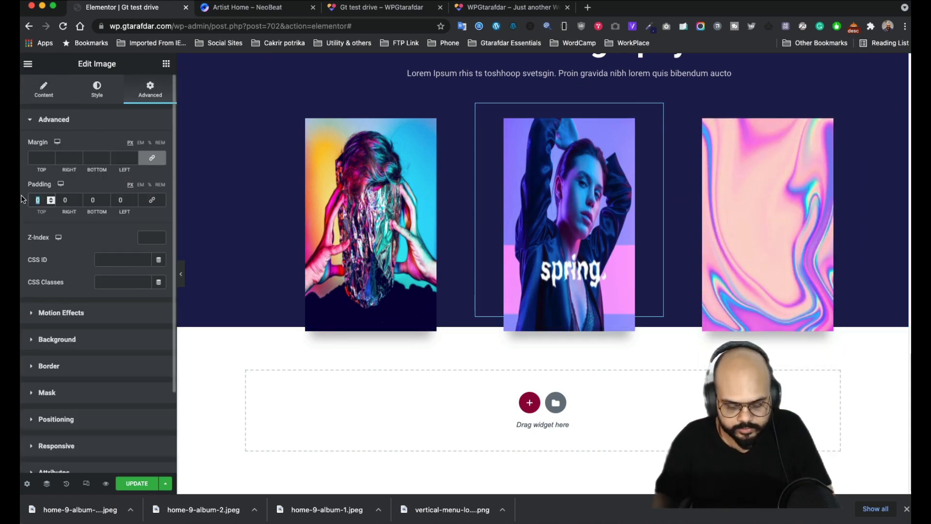
pyautogui.write('100')
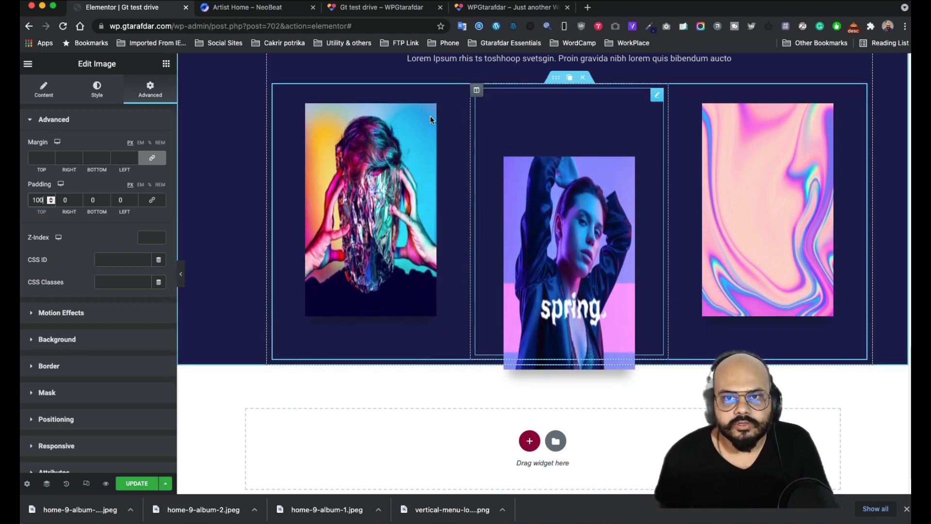
pyautogui.click(181, 274)
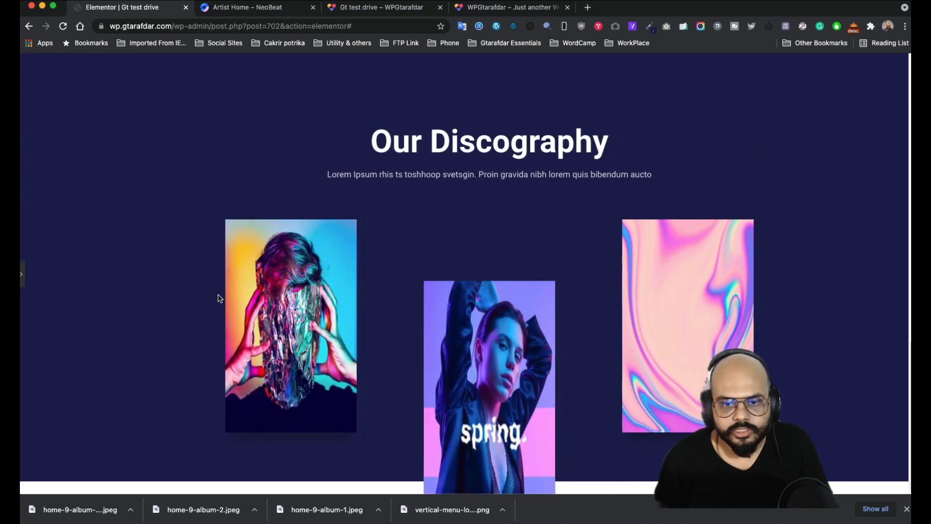
pyautogui.click(22, 275)
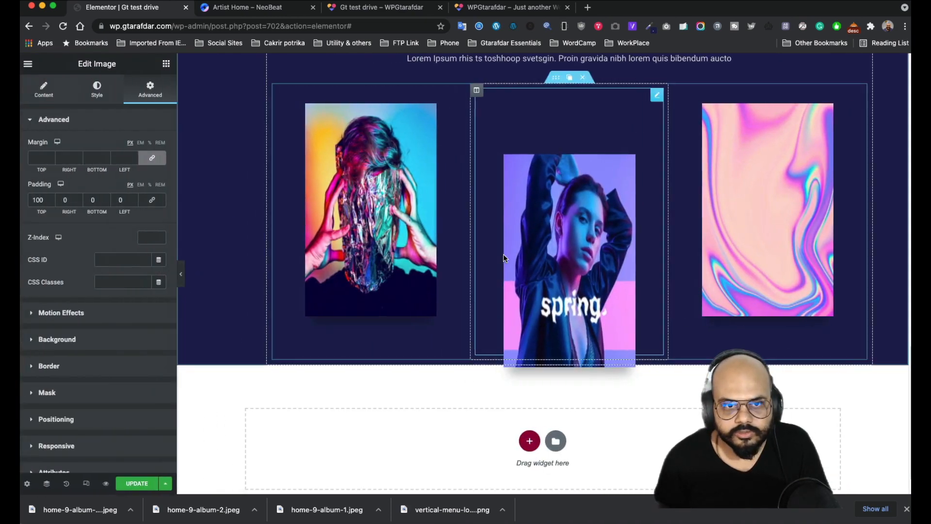
# - Keep the first image at full size and set its width to 100% and height to 400
pyautogui.click(43, 90)
pyautogui.click(125, 226)
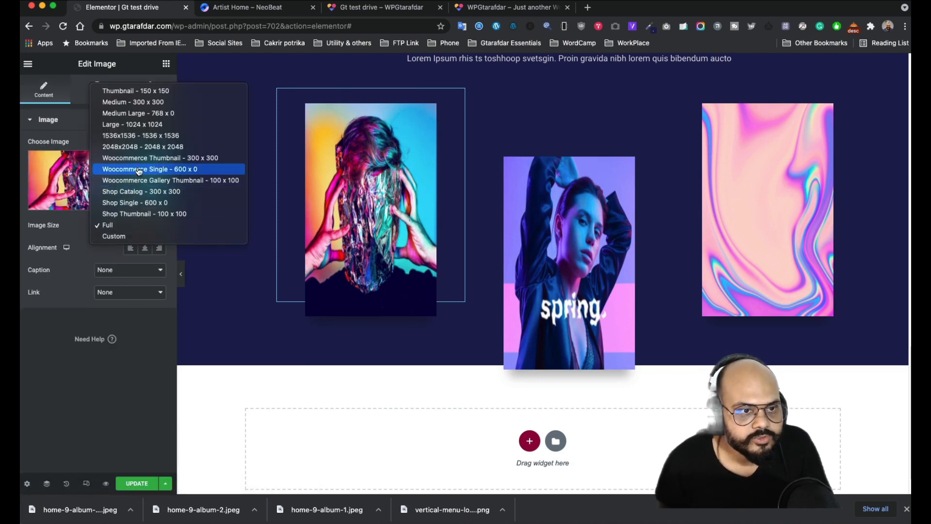
pyautogui.click(145, 214)
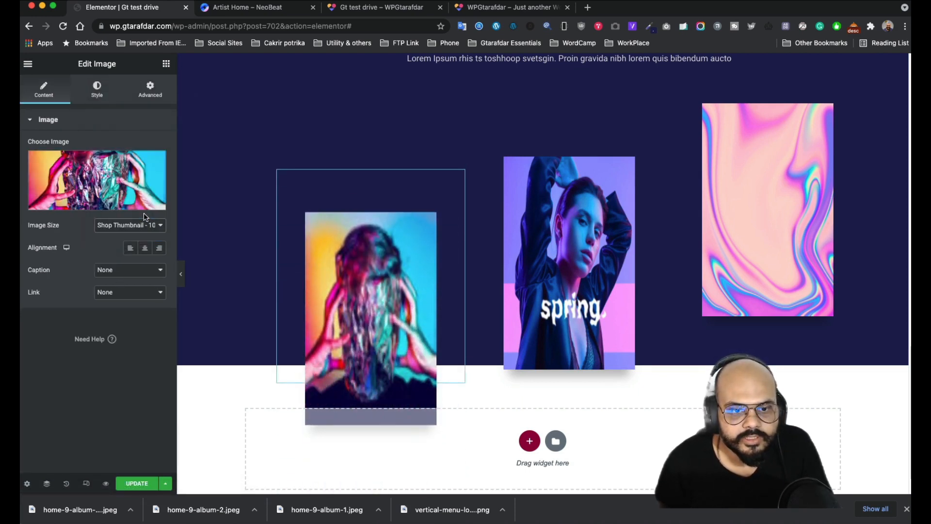
pyautogui.click(137, 228)
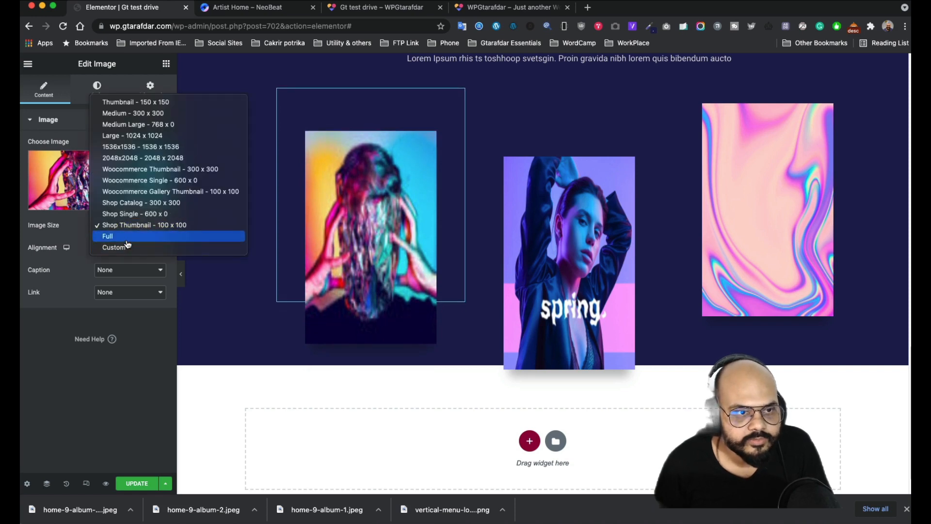
pyautogui.click(127, 236)
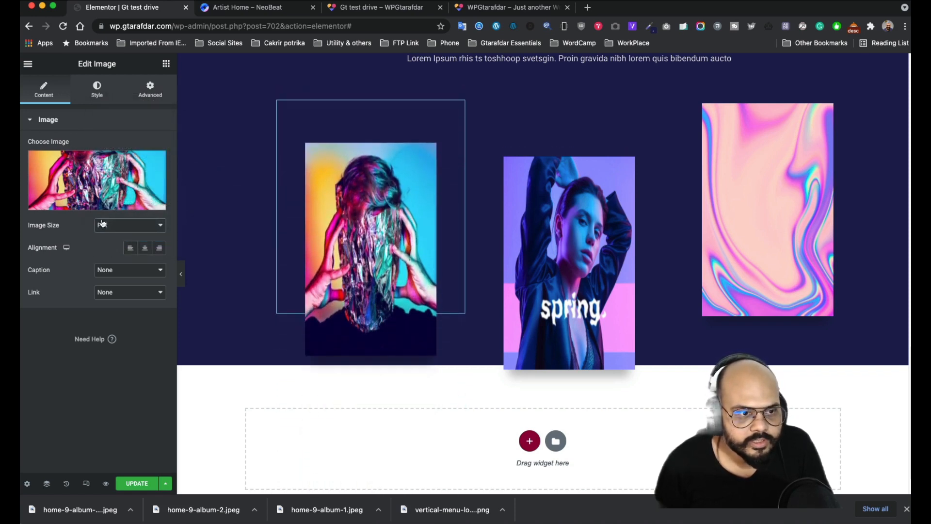
pyautogui.click(105, 100)
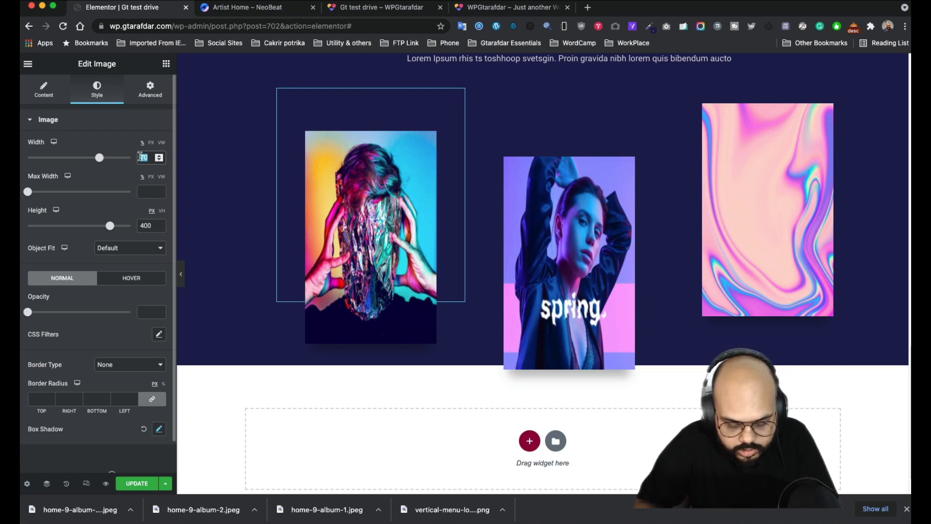
pyautogui.write('100')
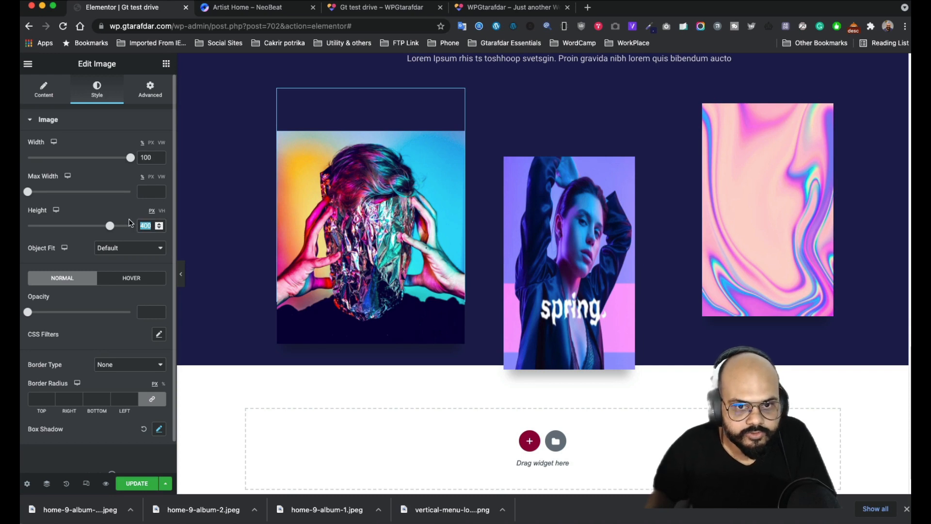
pyautogui.write('100')
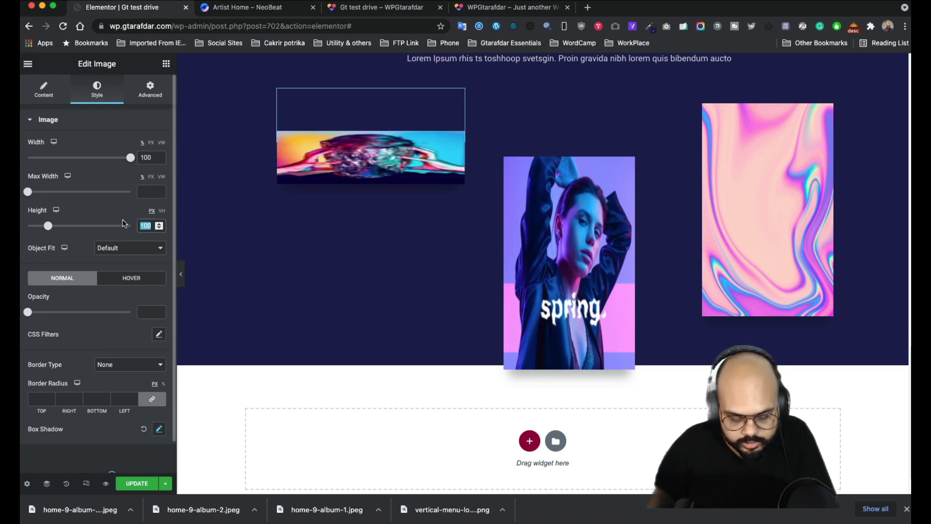
pyautogui.write('400')
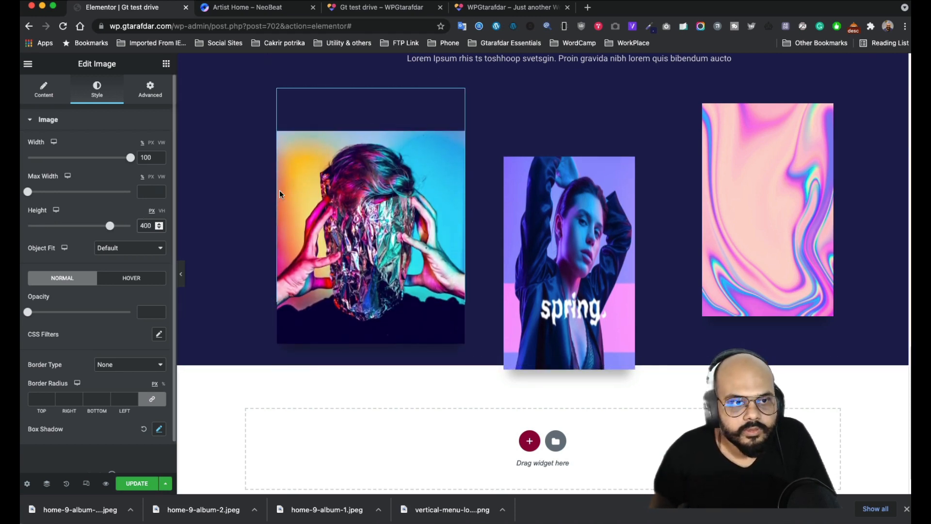
# - Widen the middle and third album images to 100% of their columns
pyautogui.click(150, 90)
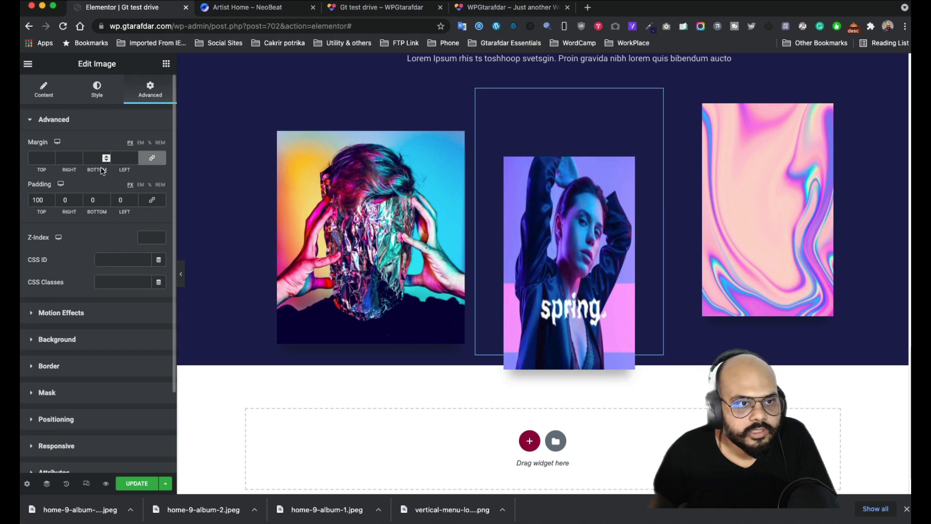
pyautogui.click(43, 90)
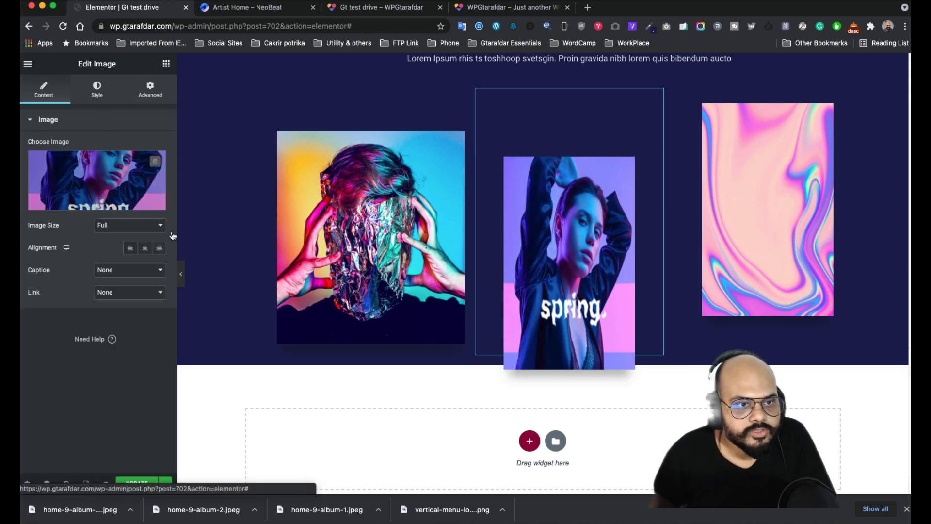
pyautogui.click(97, 90)
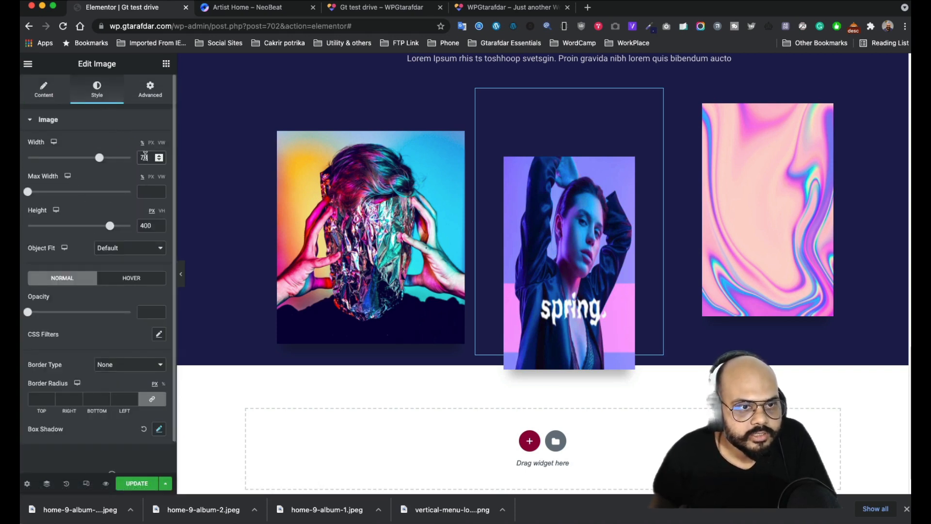
pyautogui.write('100')
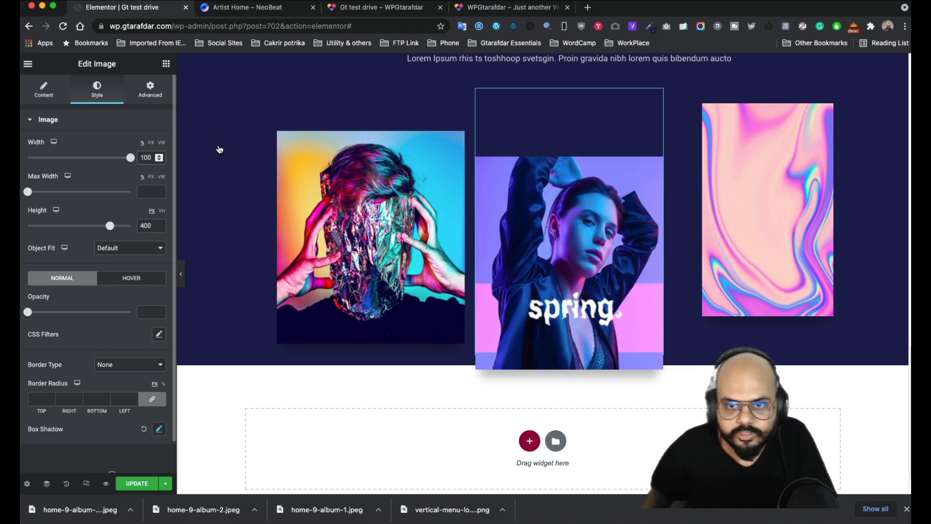
pyautogui.click(853, 97)
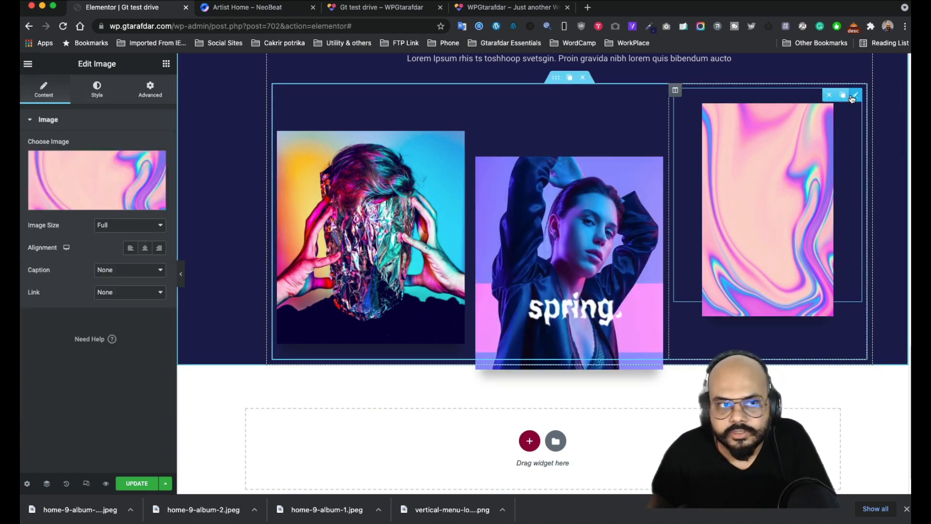
pyautogui.click(150, 90)
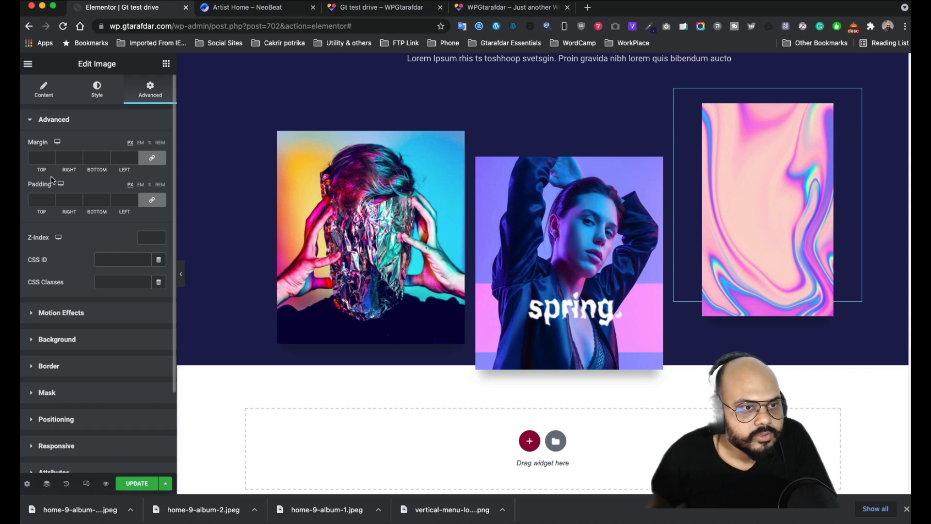
pyautogui.click(97, 90)
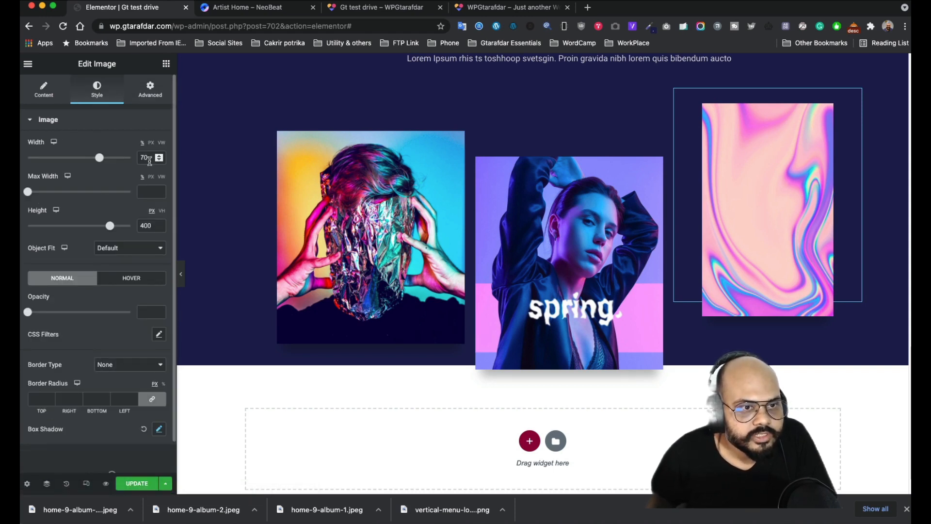
pyautogui.moveTo(128, 158); pyautogui.dragTo(132, 158)
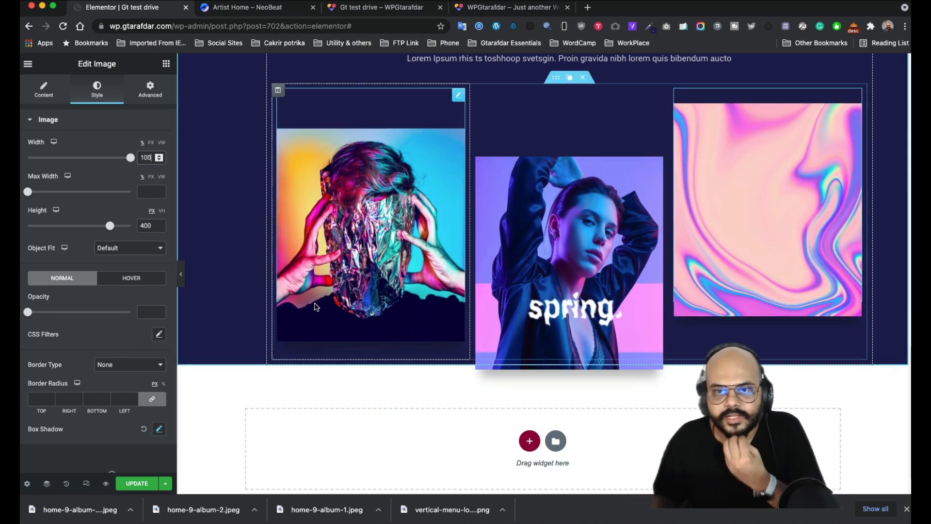
pyautogui.scroll(2, 469, 224)
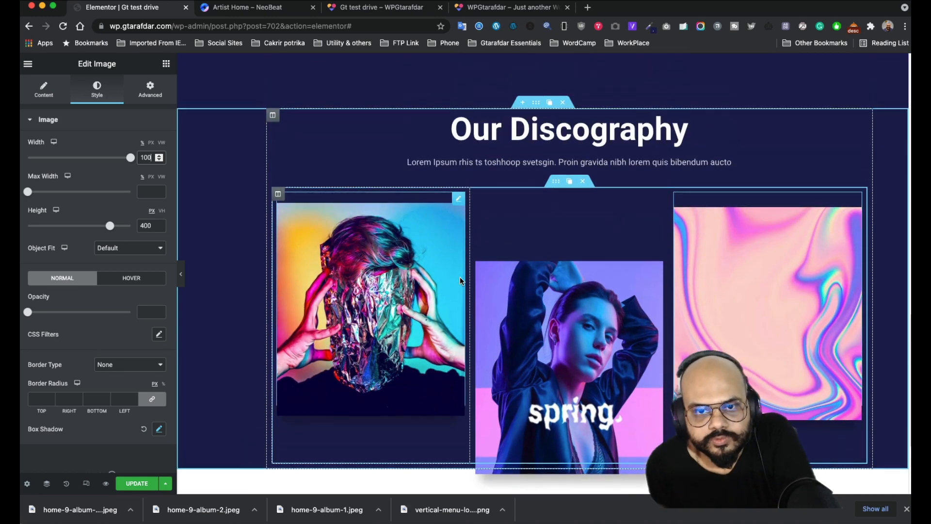
pyautogui.scroll(-2, 469, 226)
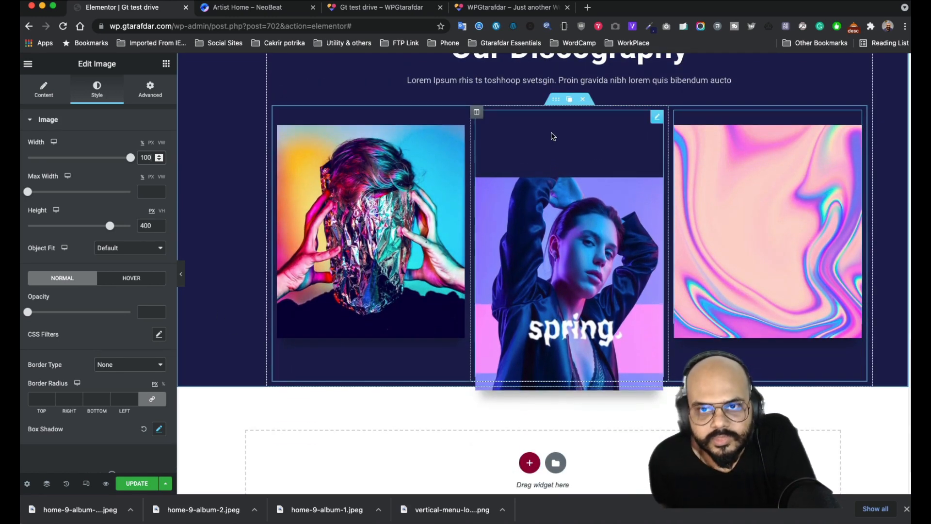
# - Duplicate the album image row, then delete the copy
pyautogui.click(569, 100)
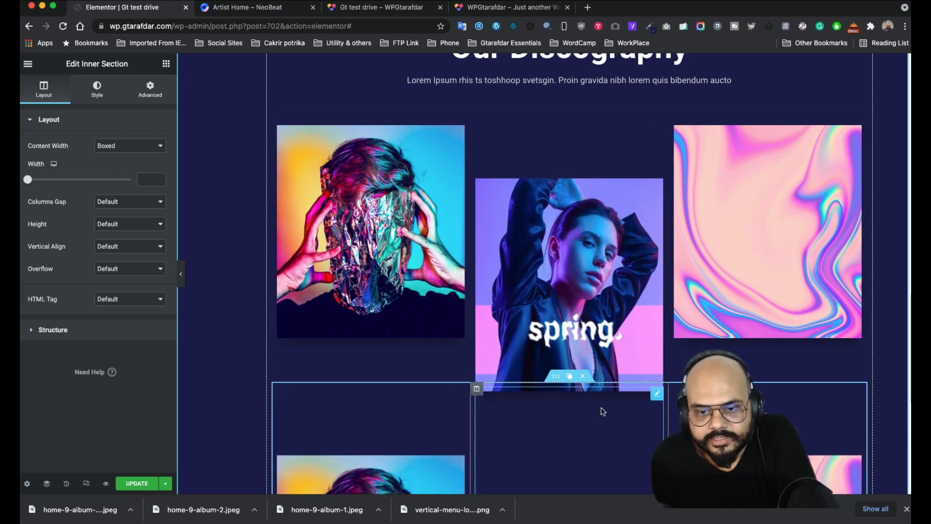
pyautogui.scroll(-3, 602, 427)
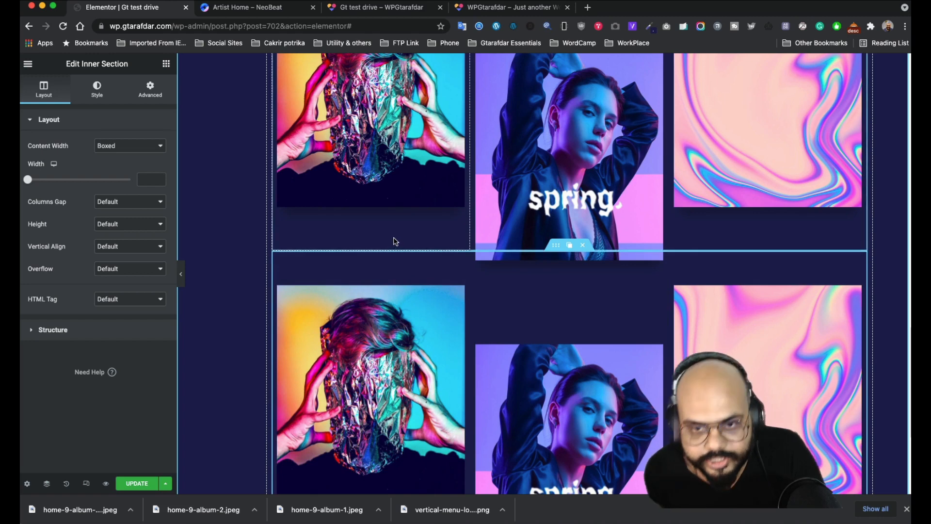
pyautogui.click(583, 247)
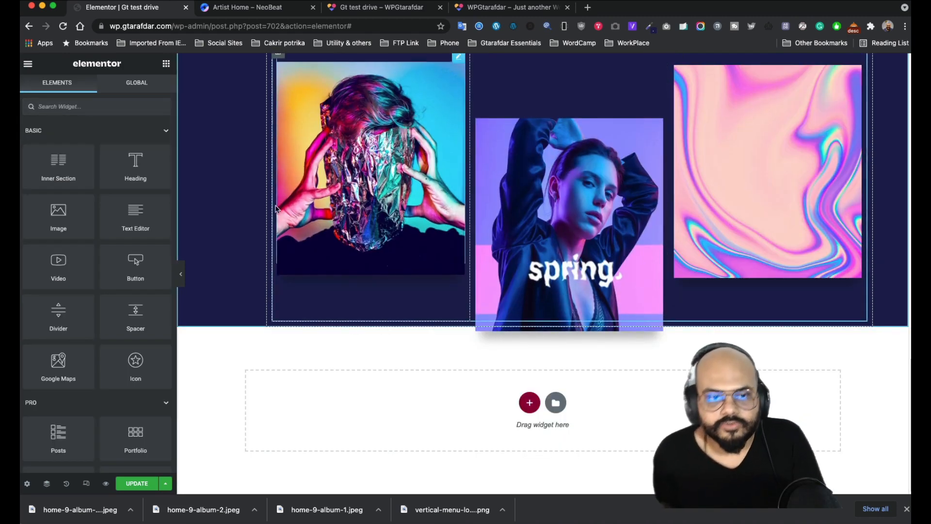
# - Check the NeoBeat discography reference, then add a Heading widget under the first album cover
pyautogui.click(248, 9)
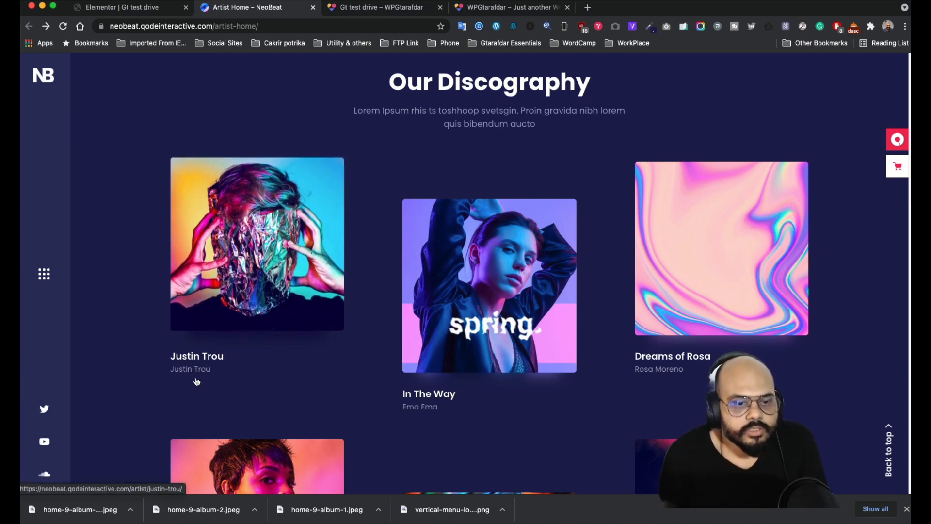
pyautogui.click(154, 10)
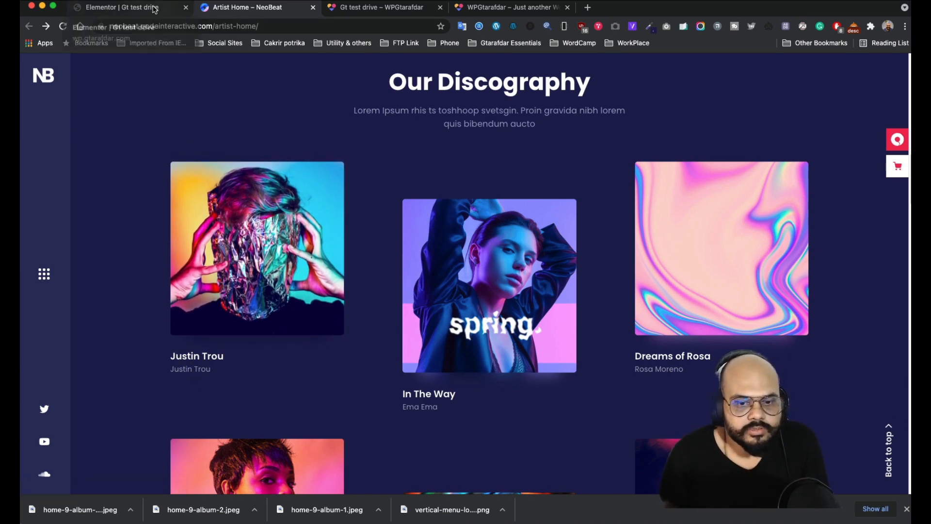
pyautogui.moveTo(136, 171); pyautogui.dragTo(357, 273)
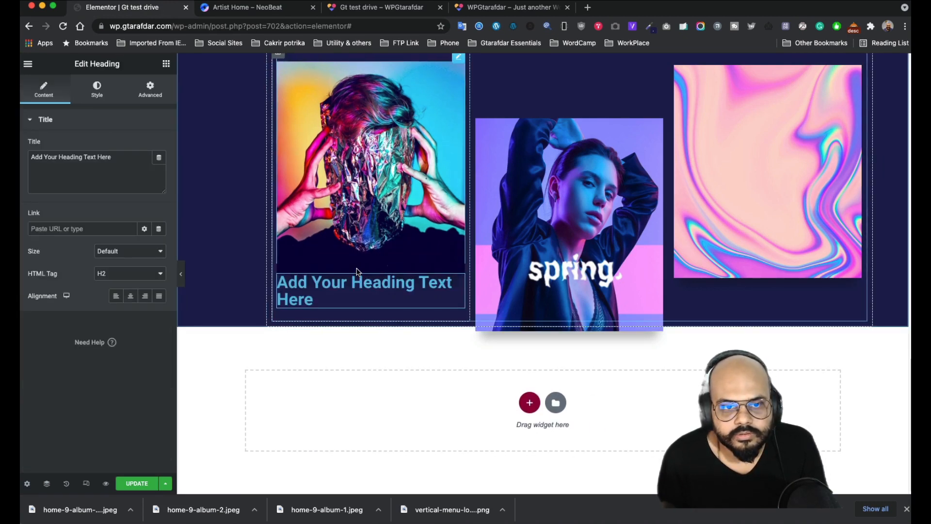
# - Replace the placeholder heading text with 'lorem Ipsom'
pyautogui.moveTo(117, 156); pyautogui.dragTo(27, 148)
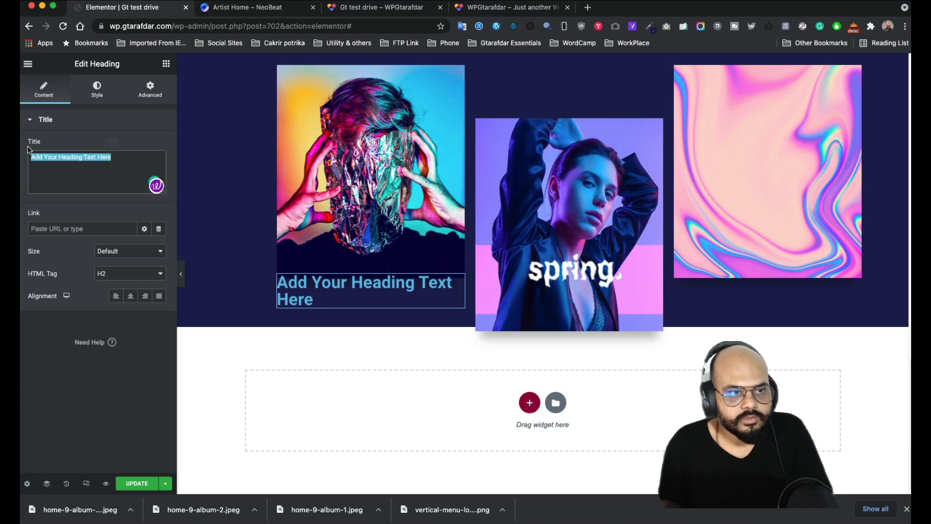
pyautogui.press('BackSpace')
pyautogui.press('BackSpace')
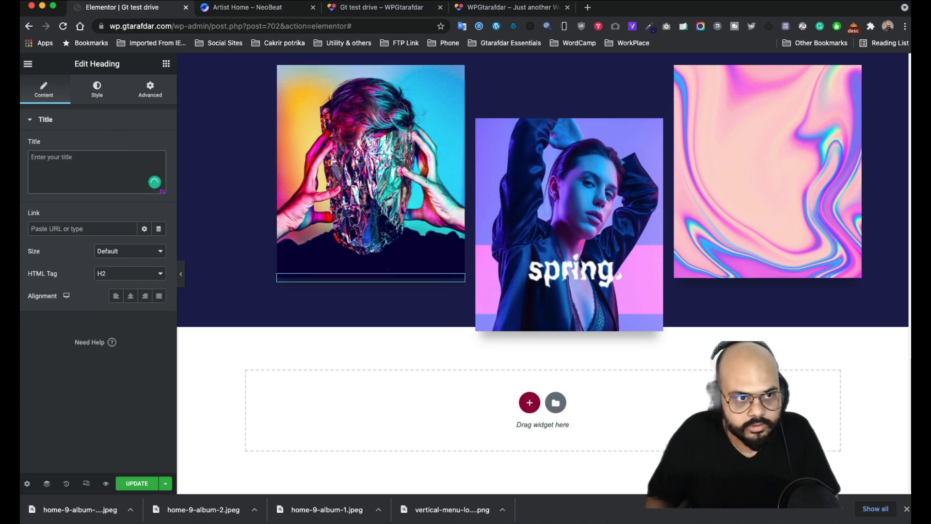
pyautogui.write('lorem Ipsom')
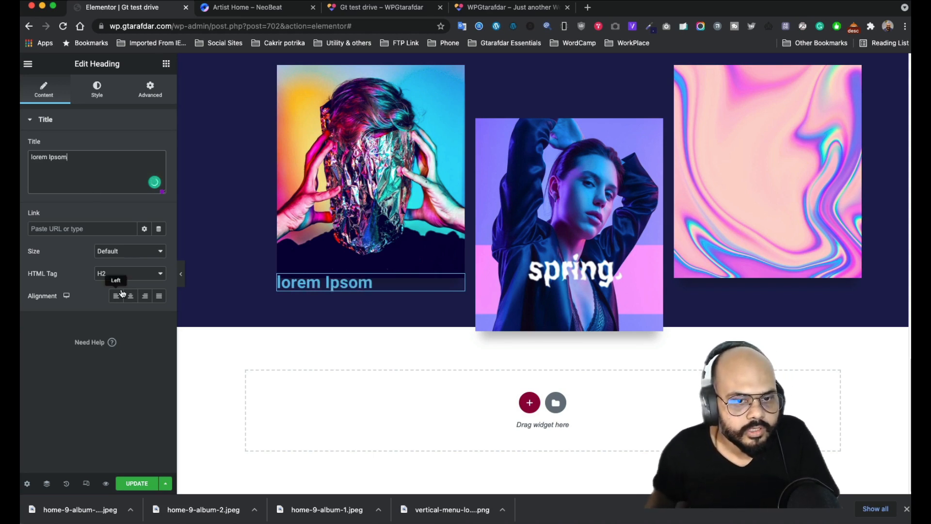
pyautogui.rightClick(42, 161)
# - Make the heading text white and its font size slightly smaller
pyautogui.click(97, 90)
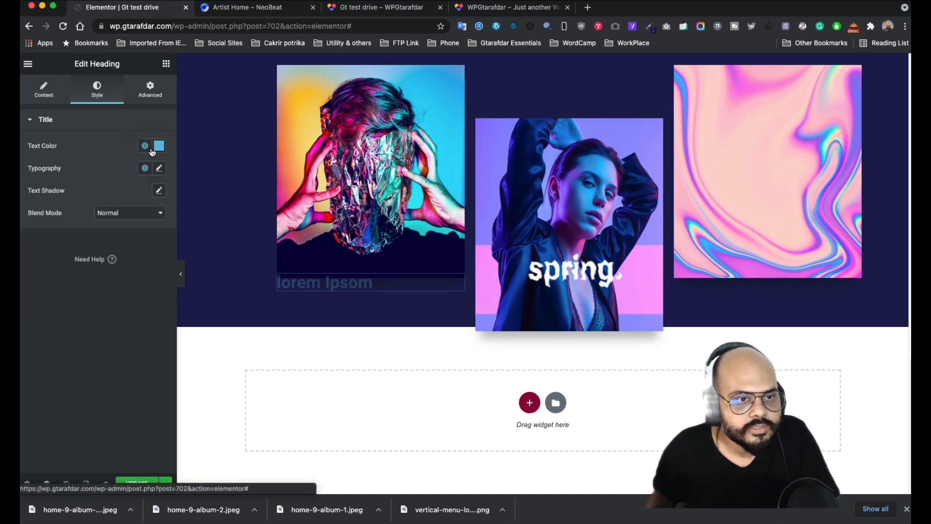
pyautogui.click(158, 146)
pyautogui.click(39, 187)
pyautogui.click(109, 144)
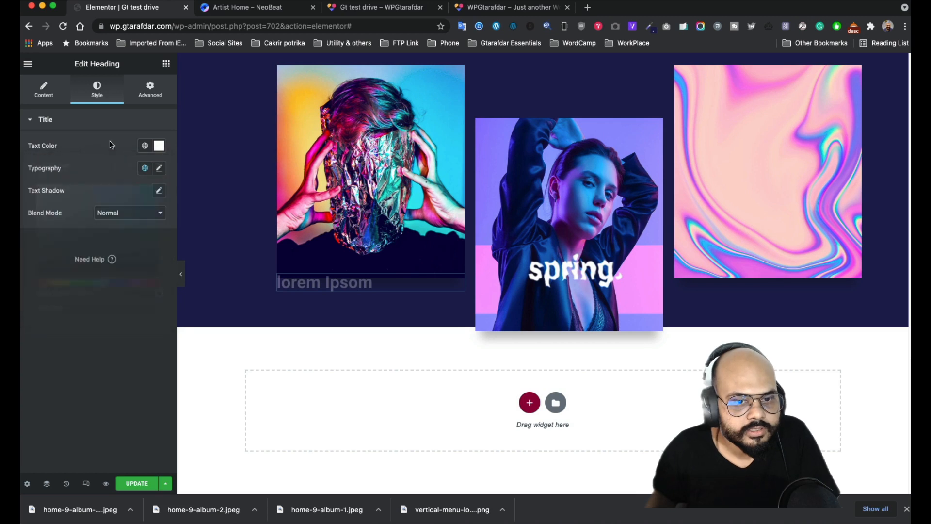
pyautogui.click(159, 168)
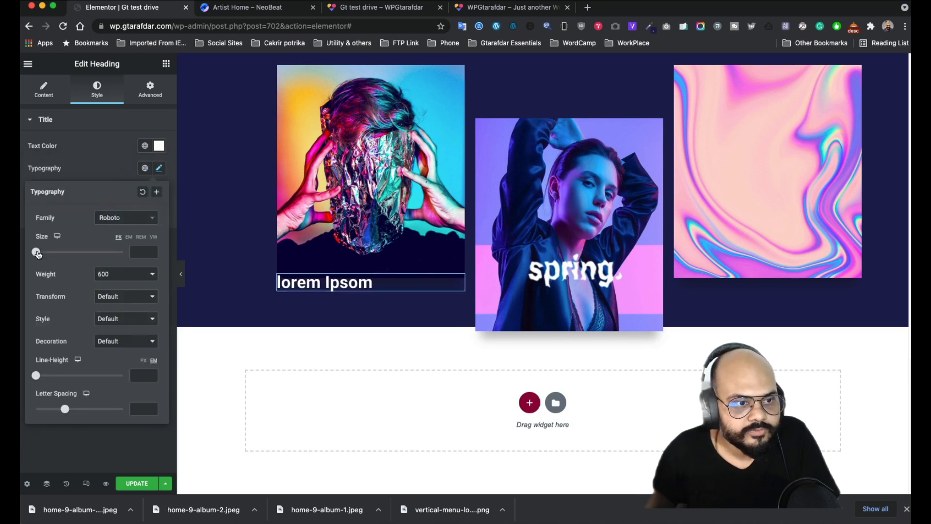
pyautogui.moveTo(38, 254); pyautogui.dragTo(47, 256)
pyautogui.click(93, 168)
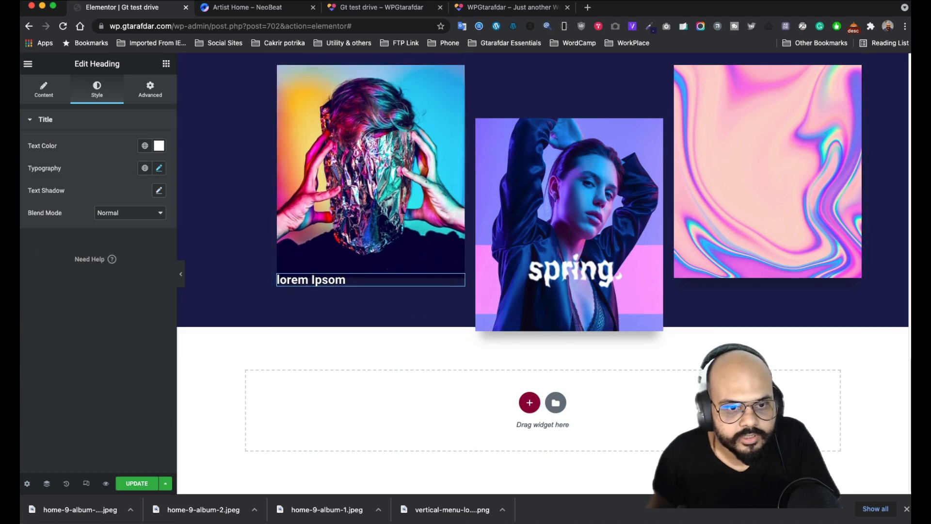
# - Give the heading 20 px of top padding
pyautogui.click(150, 90)
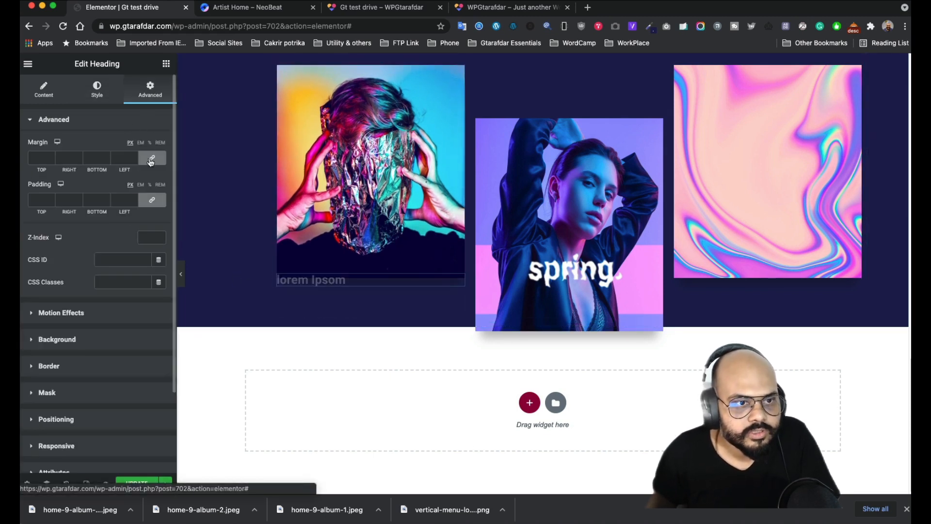
pyautogui.click(156, 206)
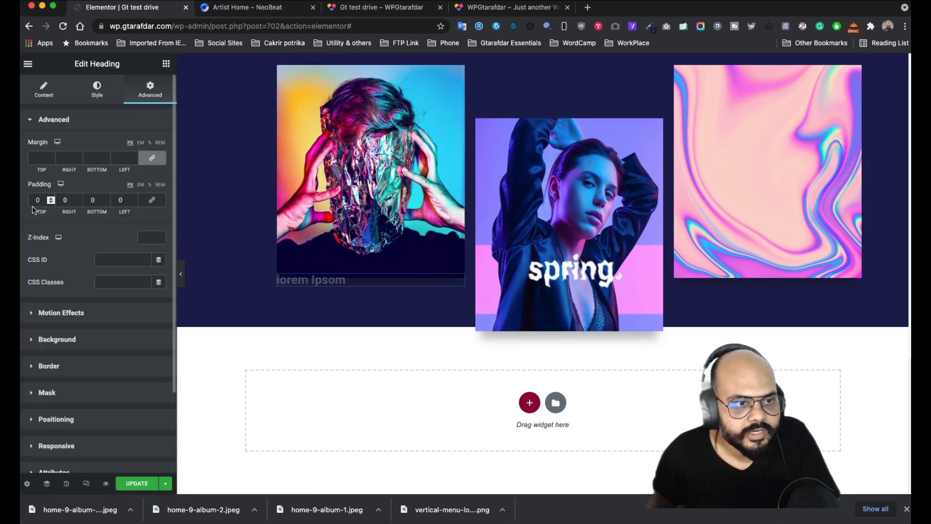
pyautogui.click(32, 200)
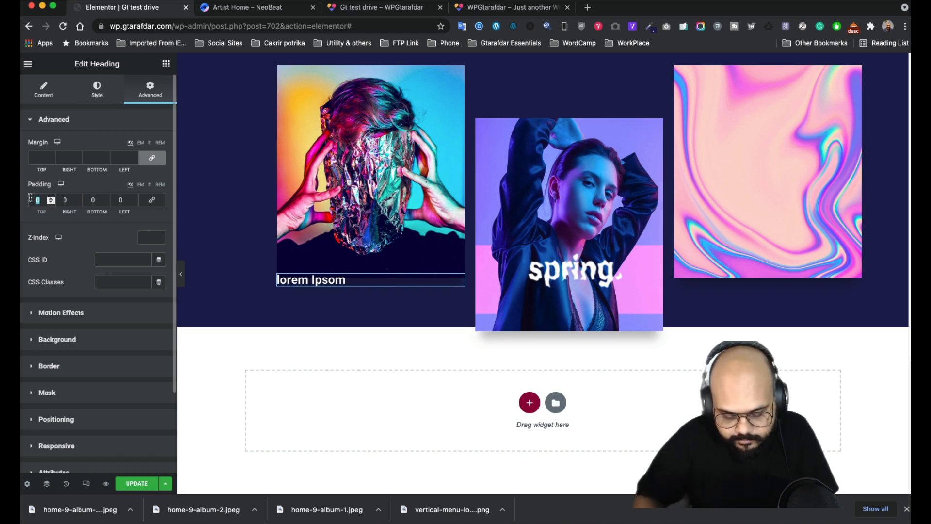
pyautogui.write('20')
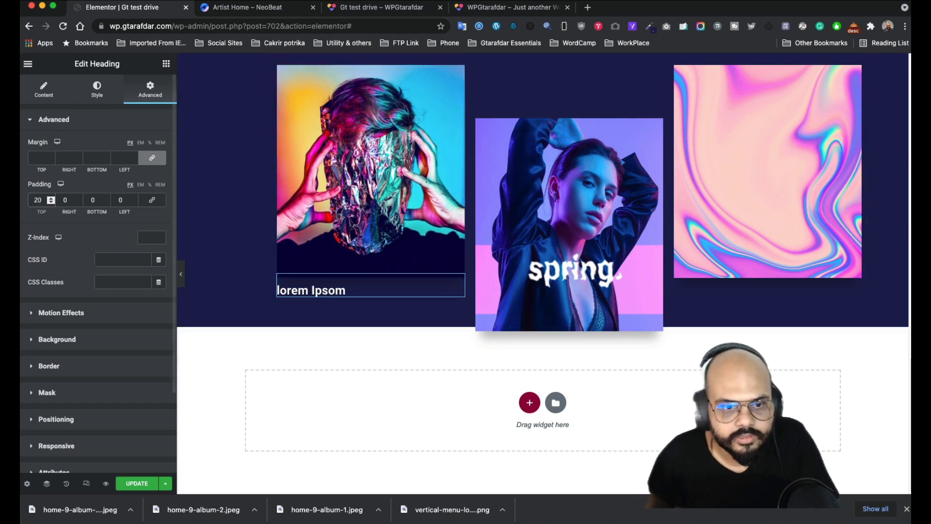
pyautogui.click(163, 69)
# - Add a Text Editor widget under the first heading, trimmed to 'Lorem ipsum dolor'
pyautogui.moveTo(137, 224); pyautogui.dragTo(312, 291)
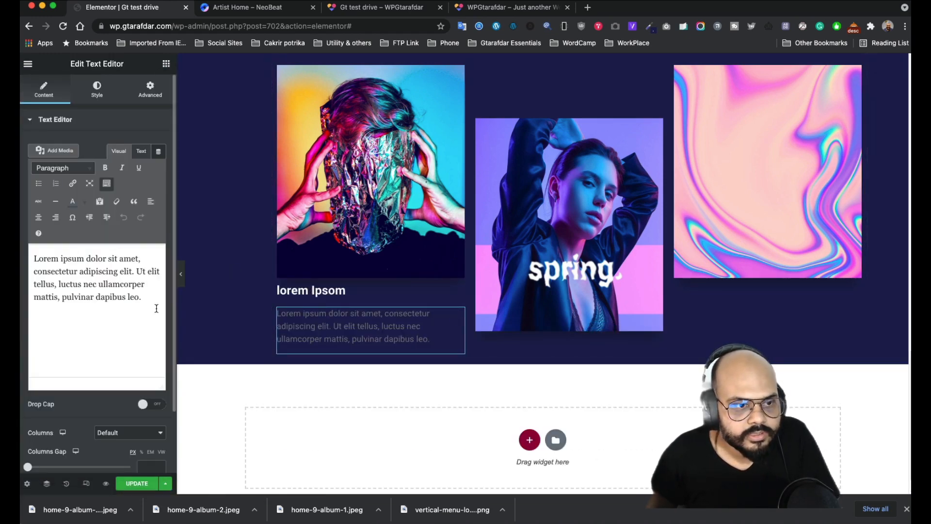
pyautogui.moveTo(141, 297); pyautogui.dragTo(100, 261)
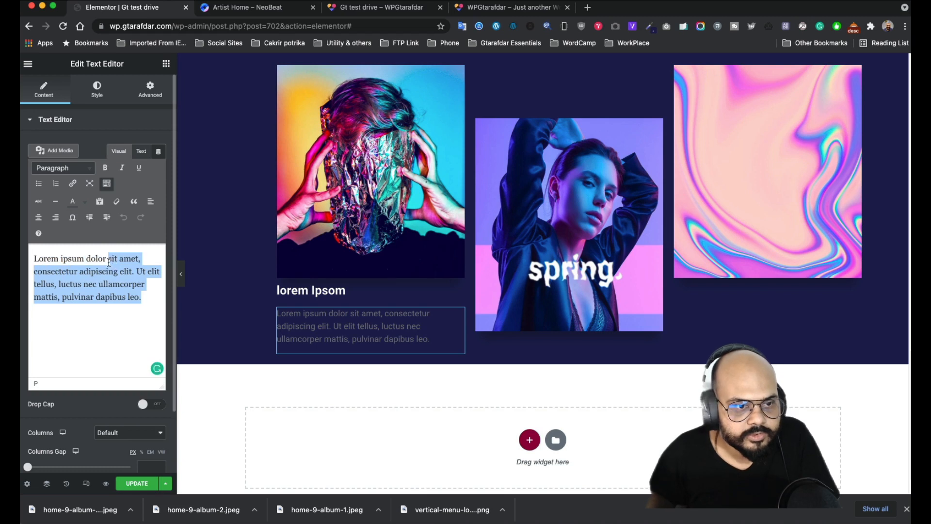
pyautogui.press('BackSpace')
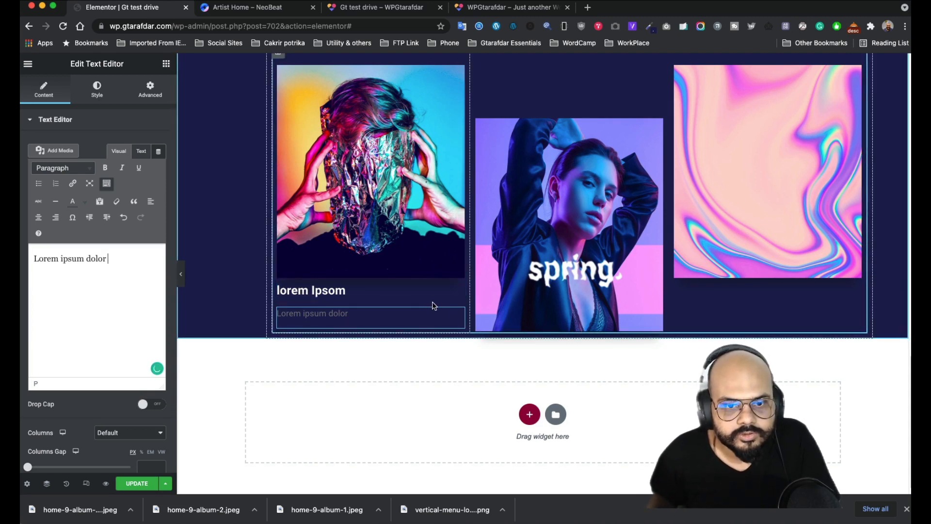
# - Zero the subtitle's padding and margin, set its top margin to -6, then duplicate the heading
pyautogui.click(150, 90)
pyautogui.click(152, 200)
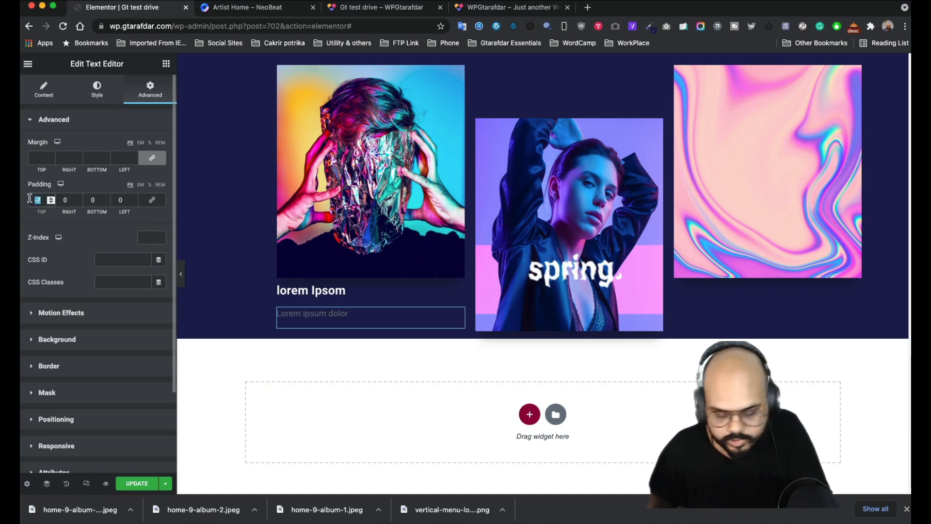
pyautogui.click(152, 158)
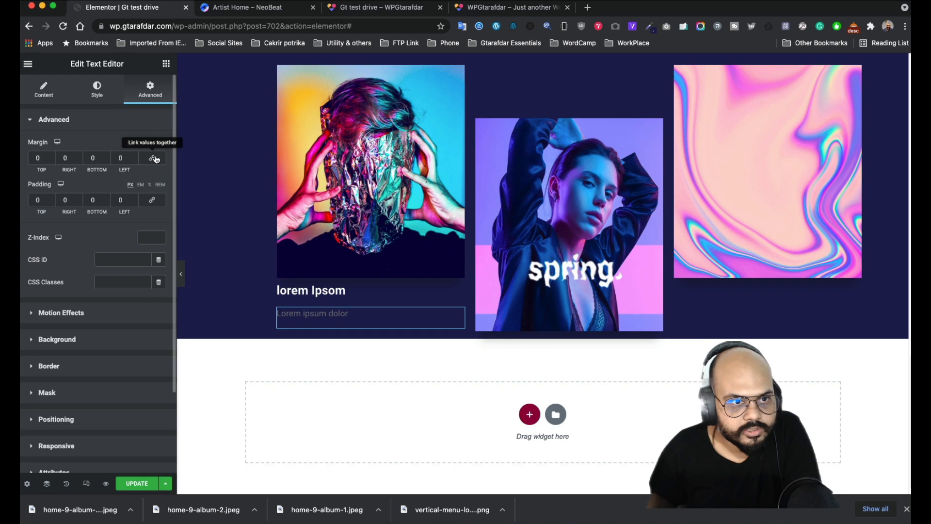
pyautogui.click(50, 160)
pyautogui.click(50, 161)
pyautogui.click(50, 161)
pyautogui.click(51, 161)
pyautogui.click(50, 160)
pyautogui.click(50, 161)
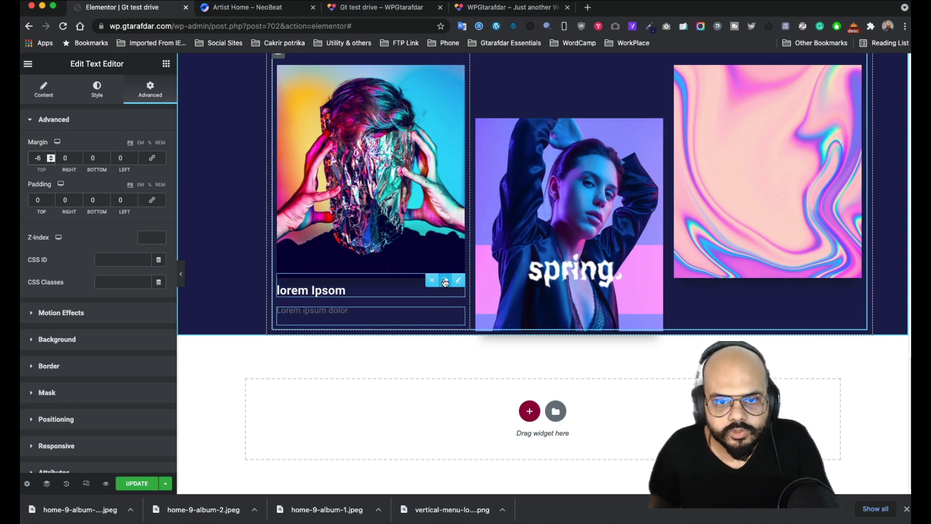
pyautogui.click(443, 282)
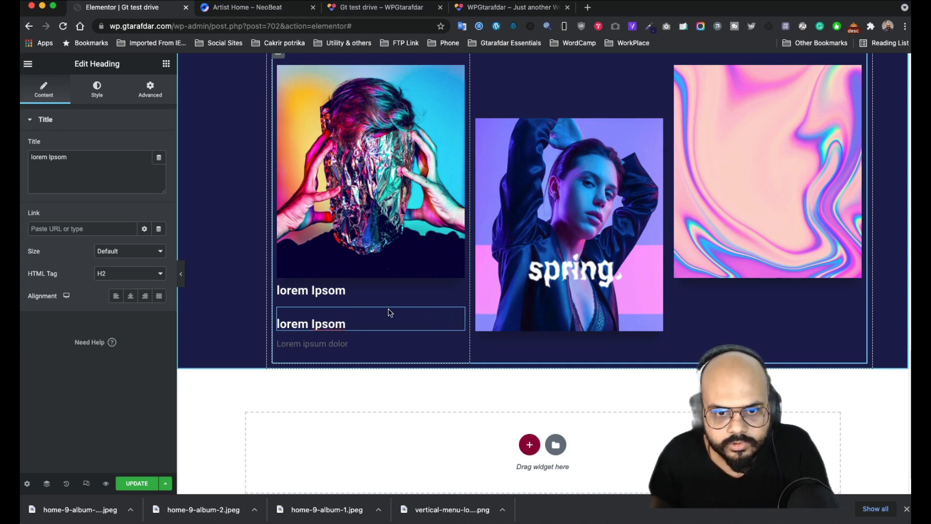
# - Place copies of the heading and subtitle under the second (spring) album image
pyautogui.click(324, 310)
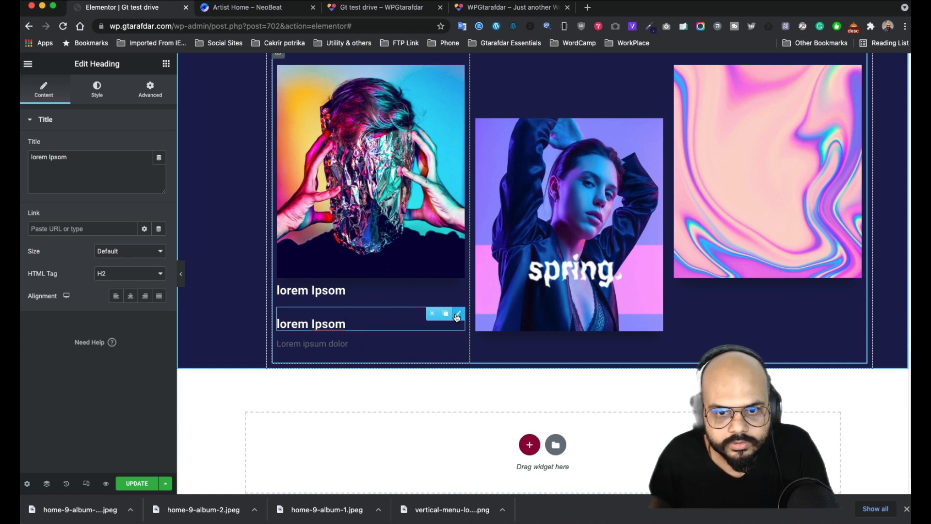
pyautogui.moveTo(456, 316); pyautogui.dragTo(531, 328)
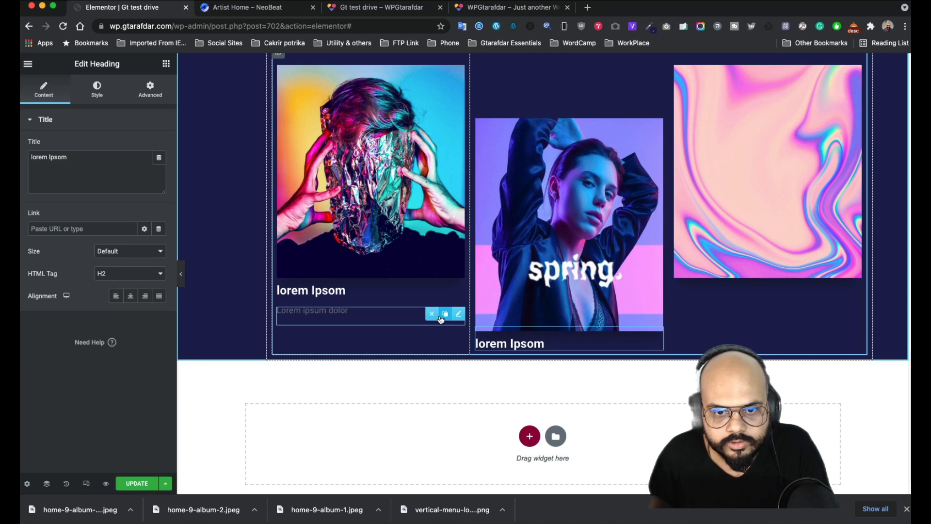
pyautogui.click(443, 315)
pyautogui.moveTo(459, 343); pyautogui.dragTo(534, 354)
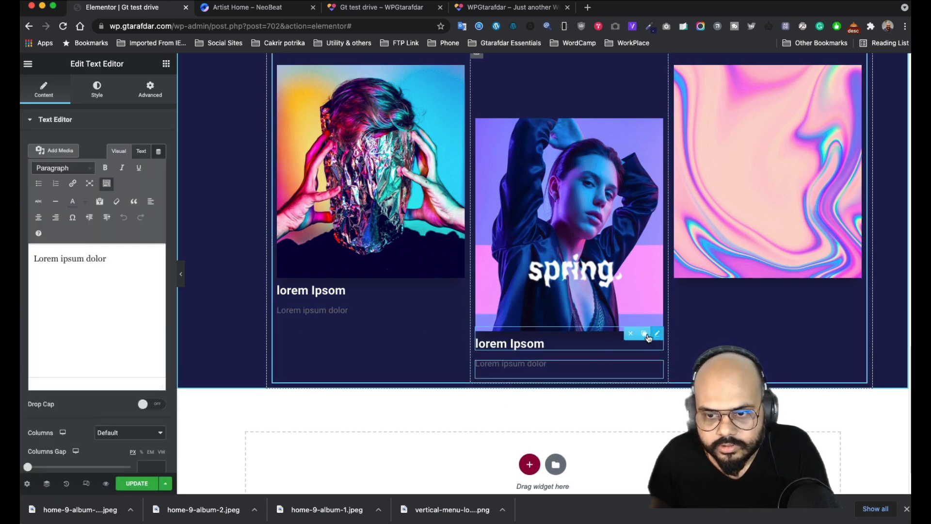
# - Place copies of the heading and subtitle under the third (holographic) album image
pyautogui.click(644, 334)
pyautogui.moveTo(658, 371); pyautogui.dragTo(717, 284)
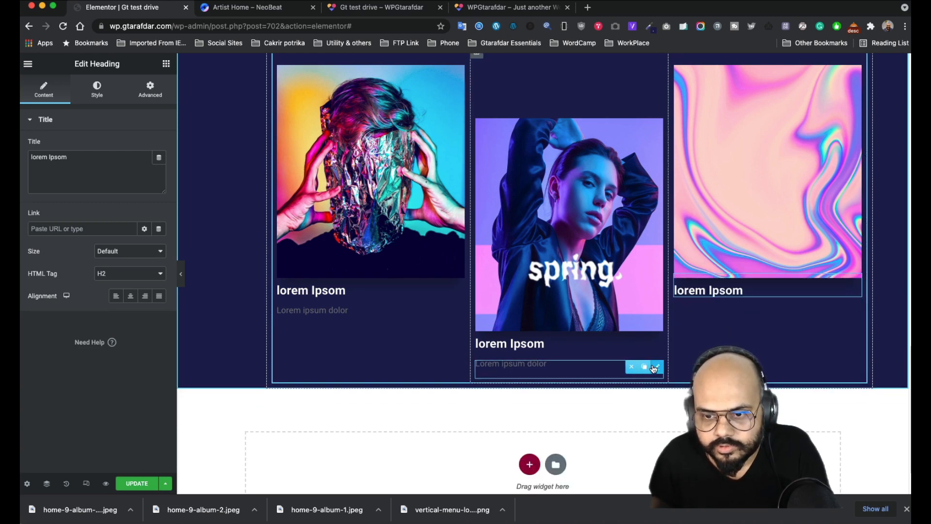
pyautogui.click(643, 367)
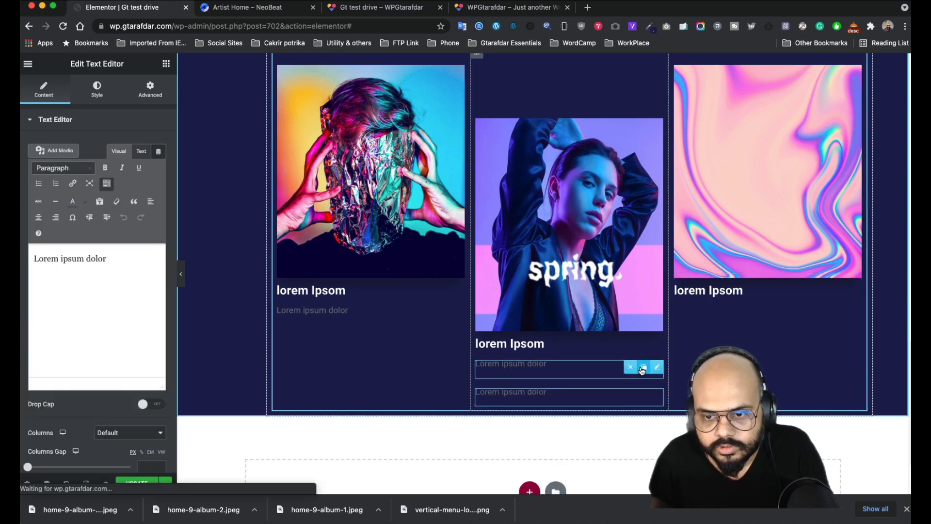
pyautogui.moveTo(658, 396); pyautogui.dragTo(713, 306)
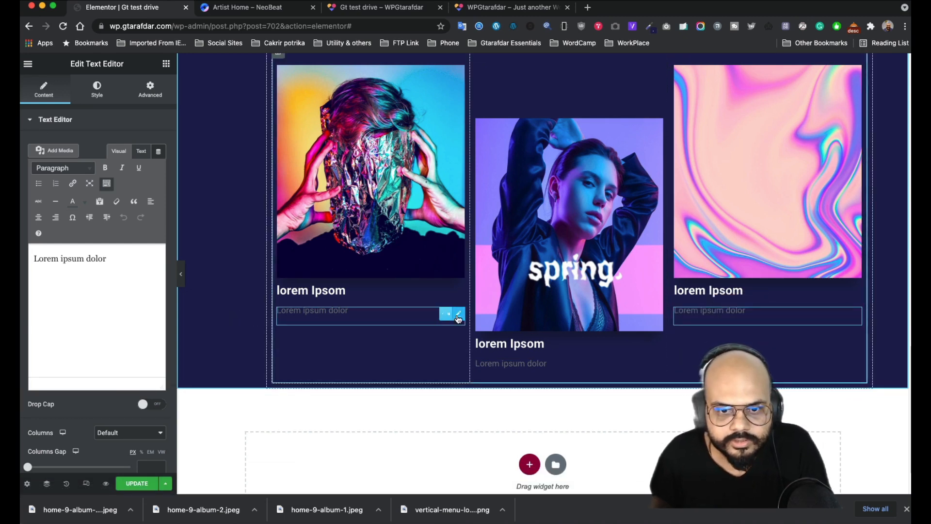
# - Set the first subtitle's text colour to pale grey #E3E0E0
pyautogui.click(451, 314)
pyautogui.click(97, 89)
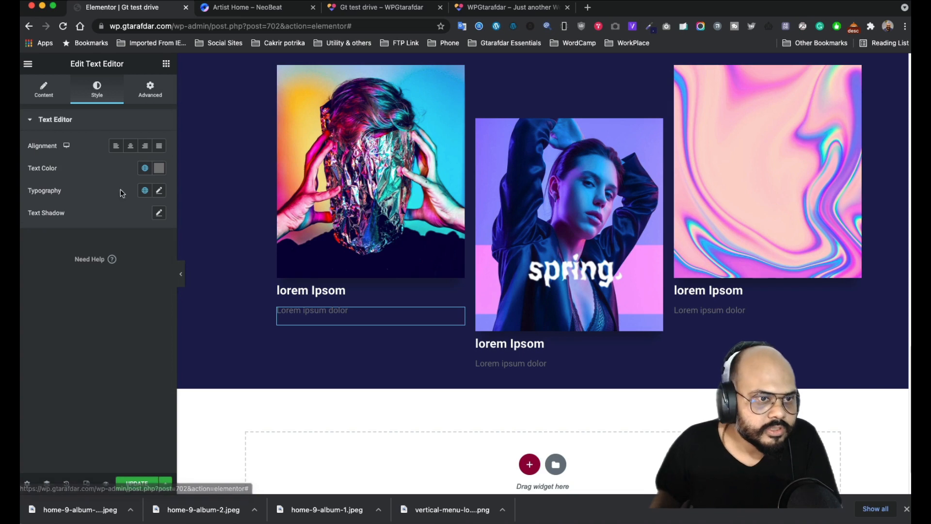
pyautogui.click(160, 168)
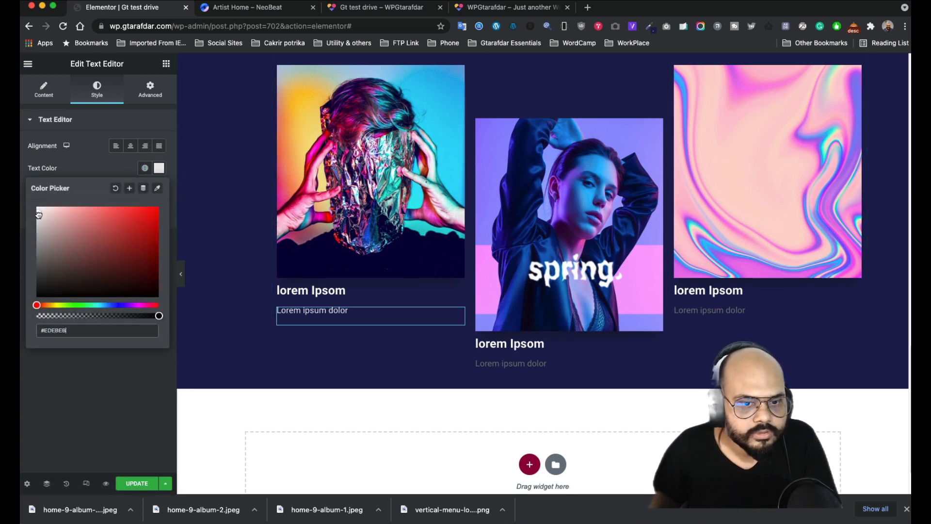
pyautogui.moveTo(38, 218); pyautogui.dragTo(40, 218)
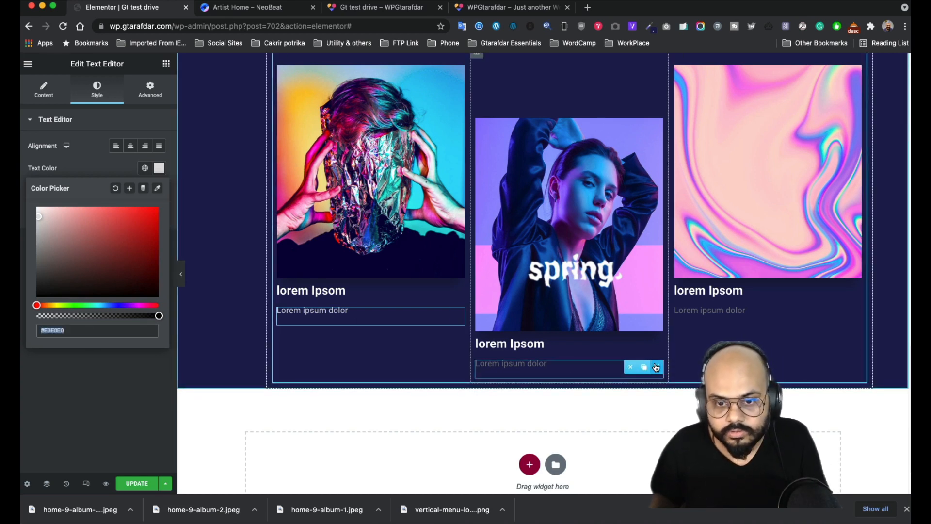
# - Paste that style onto the middle and third subtitles, then duplicate the album row section
pyautogui.click(656, 367)
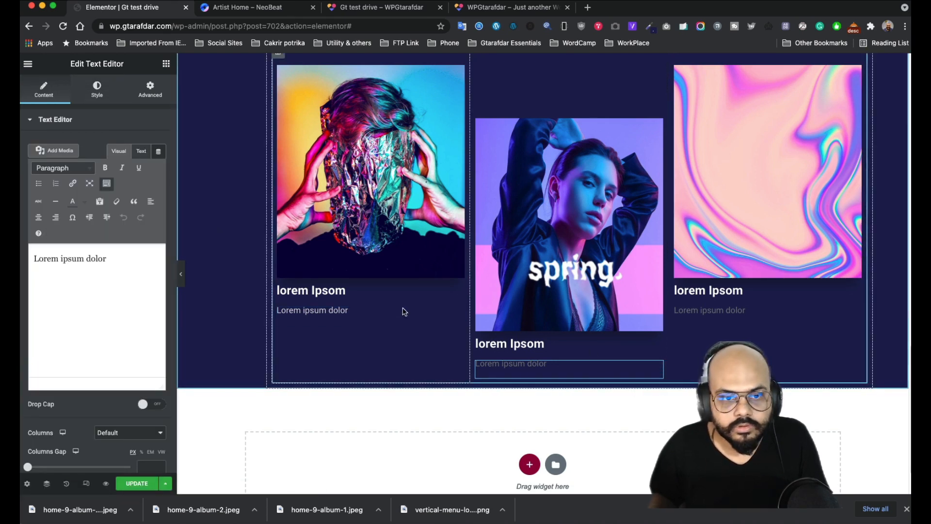
pyautogui.rightClick(457, 316)
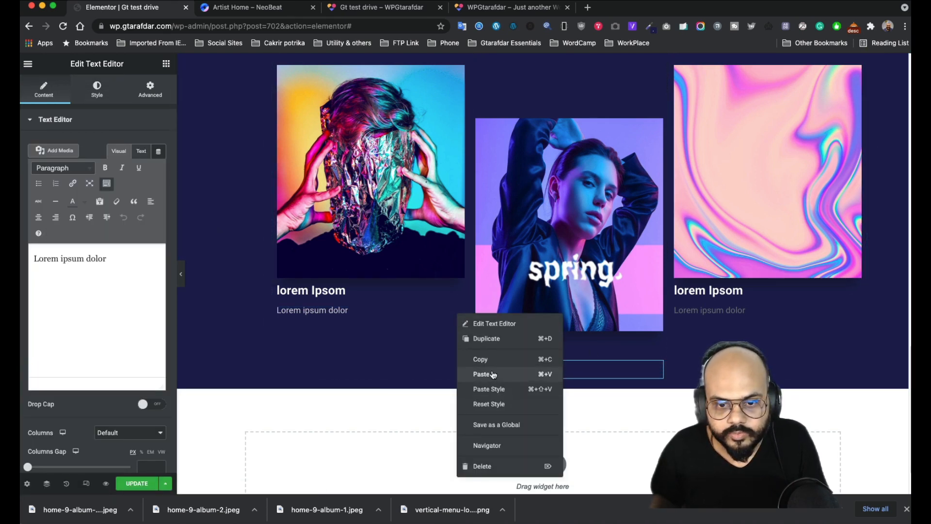
pyautogui.click(493, 368)
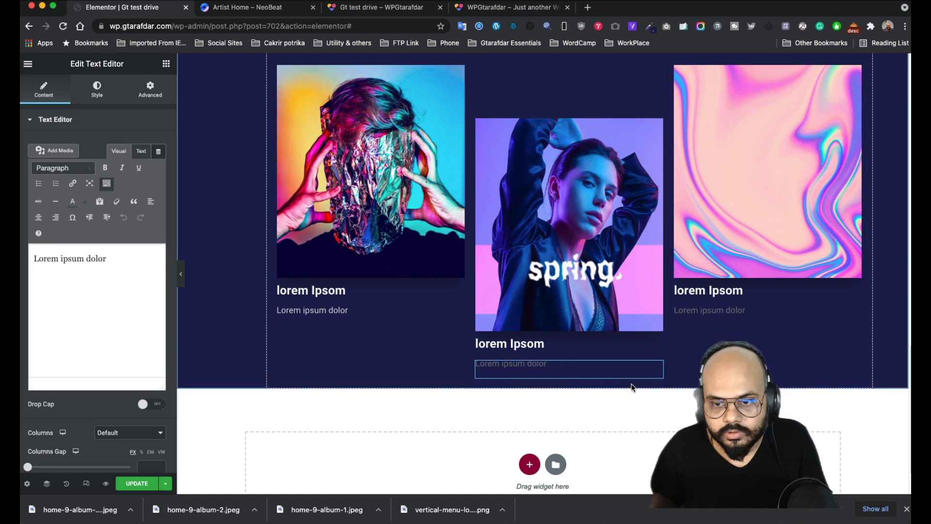
pyautogui.rightClick(661, 369)
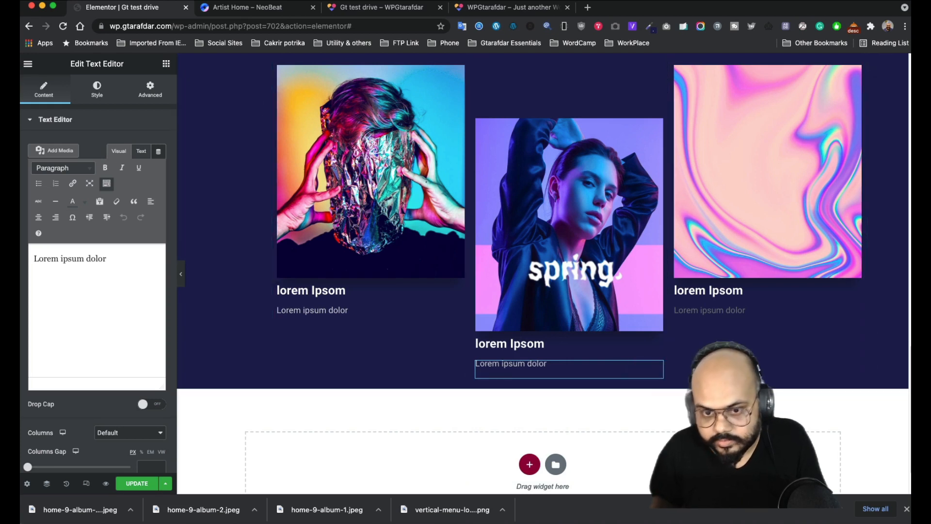
pyautogui.rightClick(852, 314)
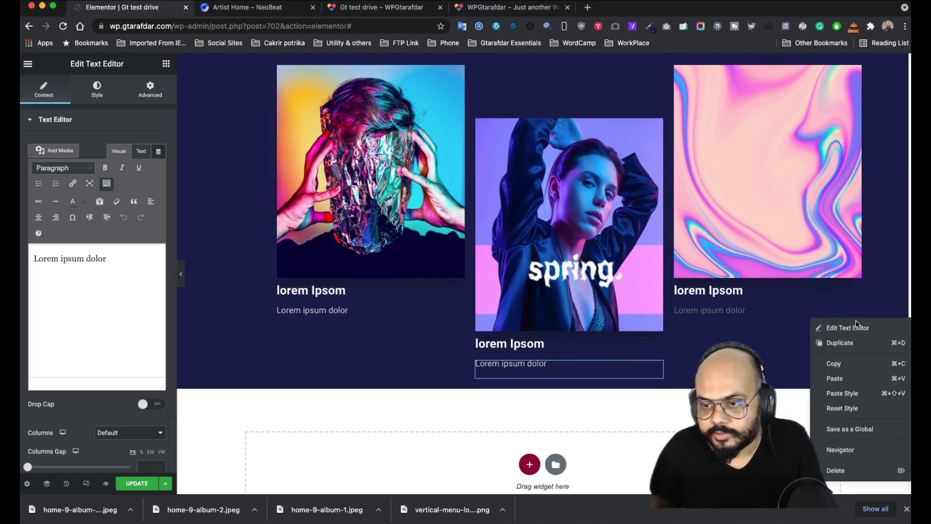
pyautogui.click(844, 394)
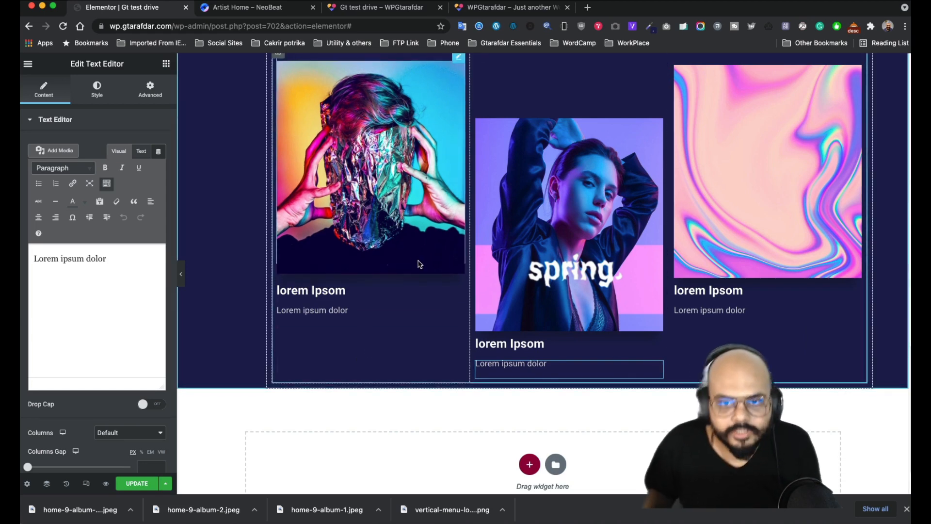
pyautogui.scroll(2, 477, 177)
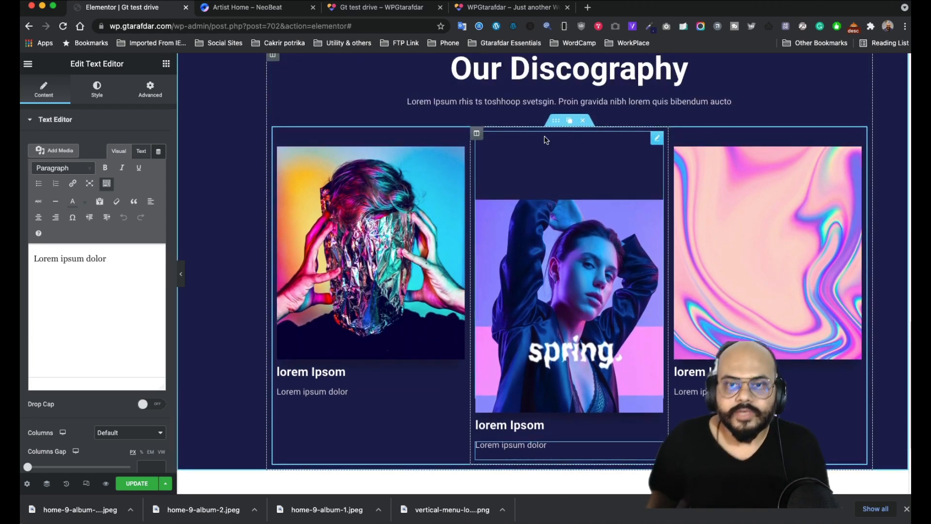
pyautogui.click(570, 120)
pyautogui.scroll(-3, 545, 343)
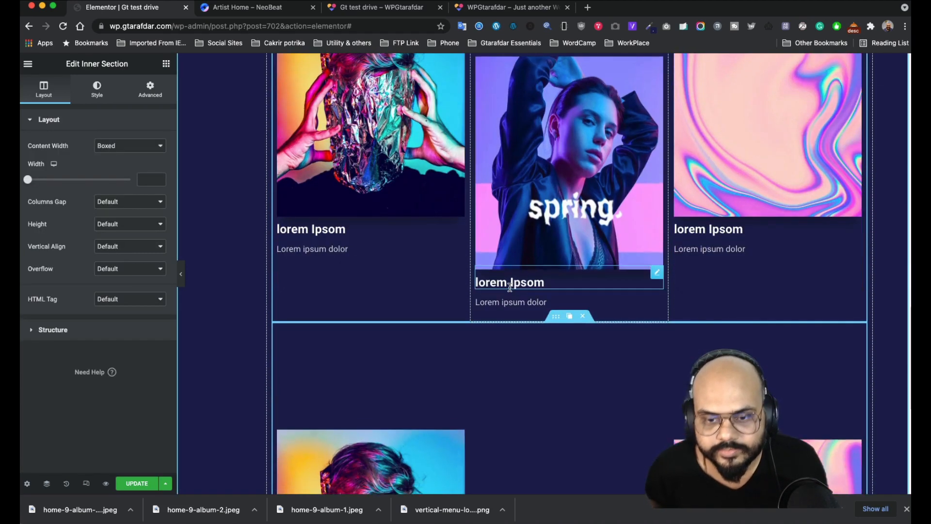
pyautogui.scroll(-2, 545, 342)
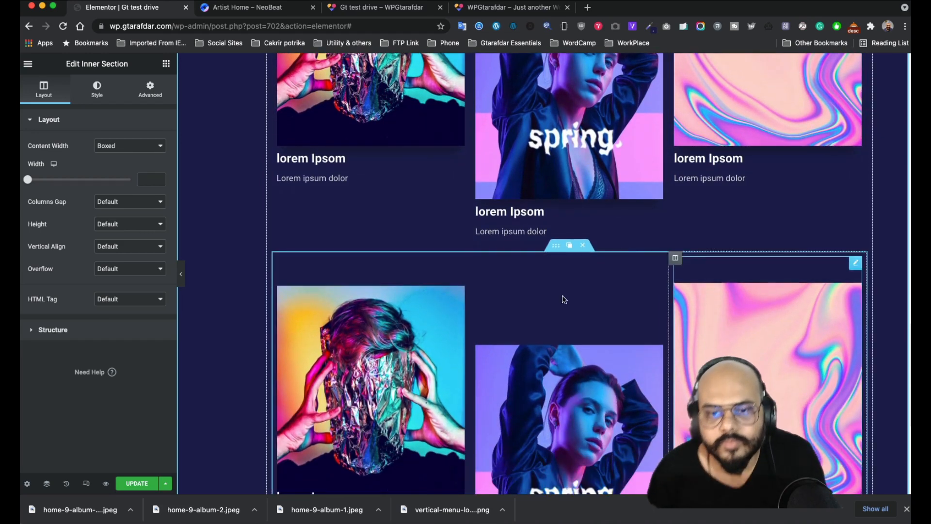
pyautogui.scroll(-1, 558, 296)
pyautogui.scroll(-2, 449, 248)
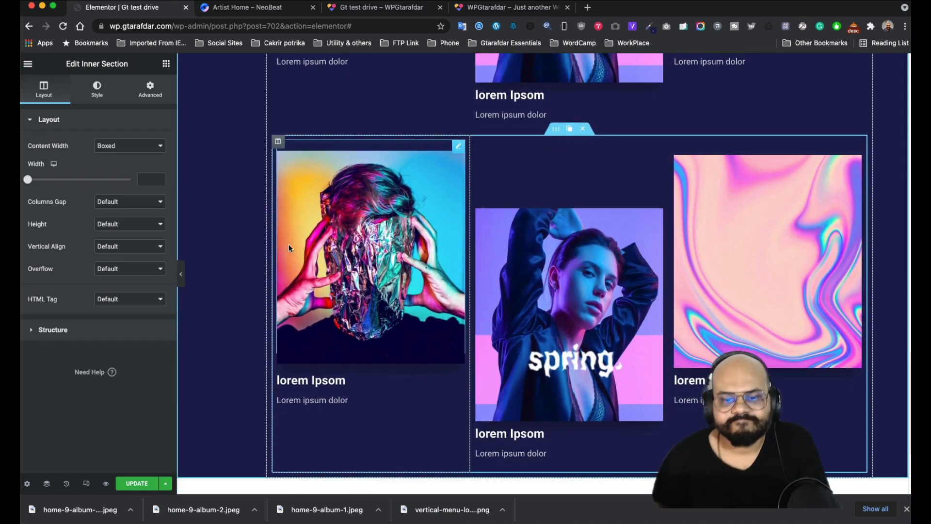
pyautogui.scroll(-3, 395, 225)
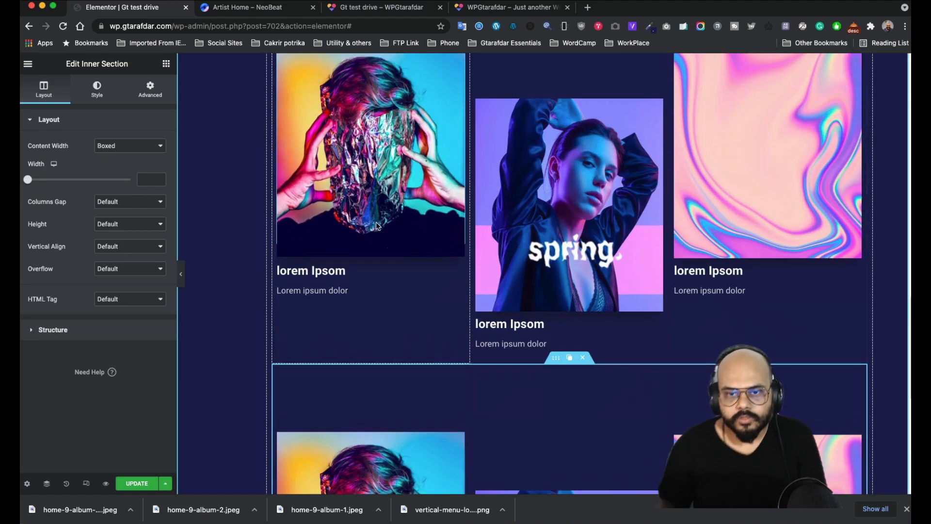
pyautogui.click(257, 7)
pyautogui.scroll(-4, 291, 233)
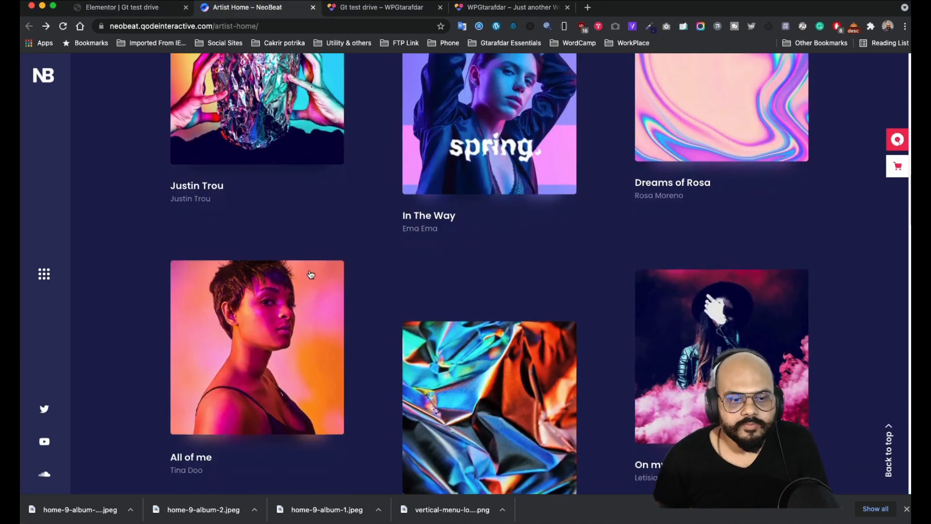
pyautogui.scroll(-4, 744, 342)
pyautogui.scroll(2, 316, 234)
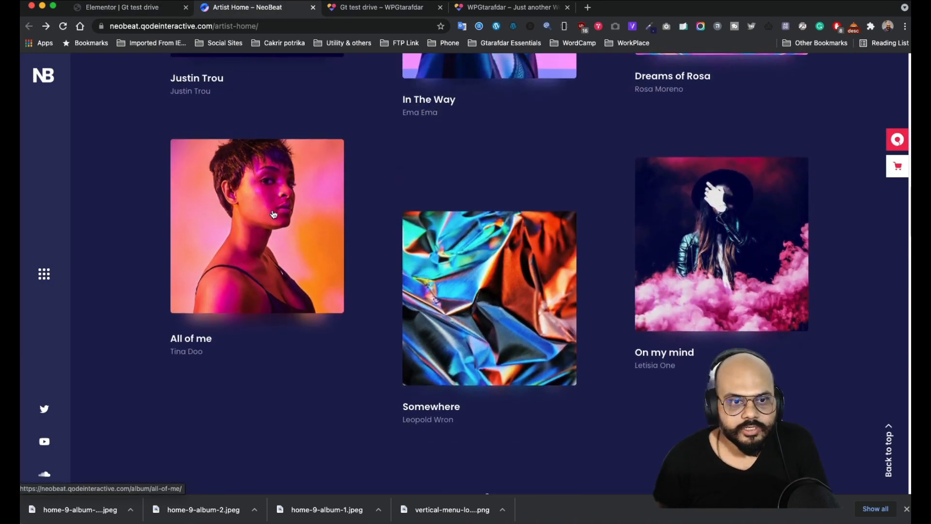
pyautogui.scroll(5, 468, 172)
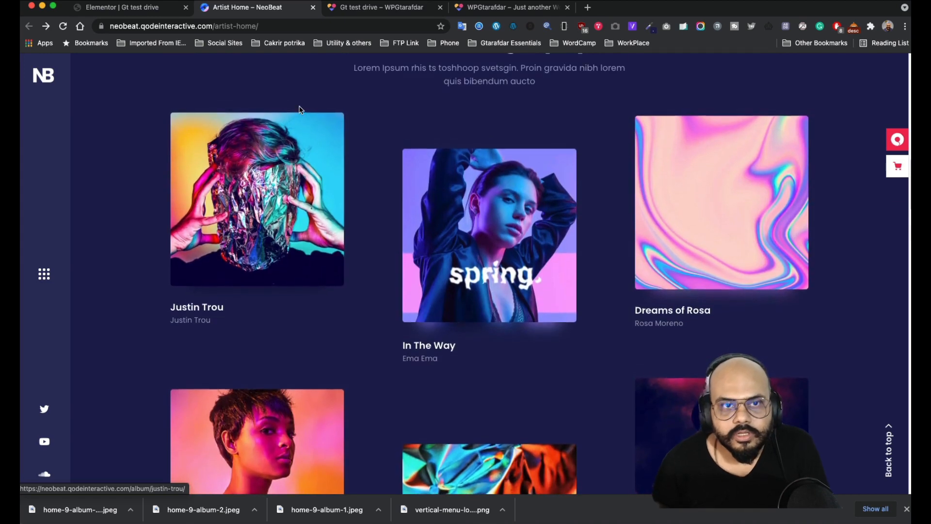
pyautogui.click(375, 11)
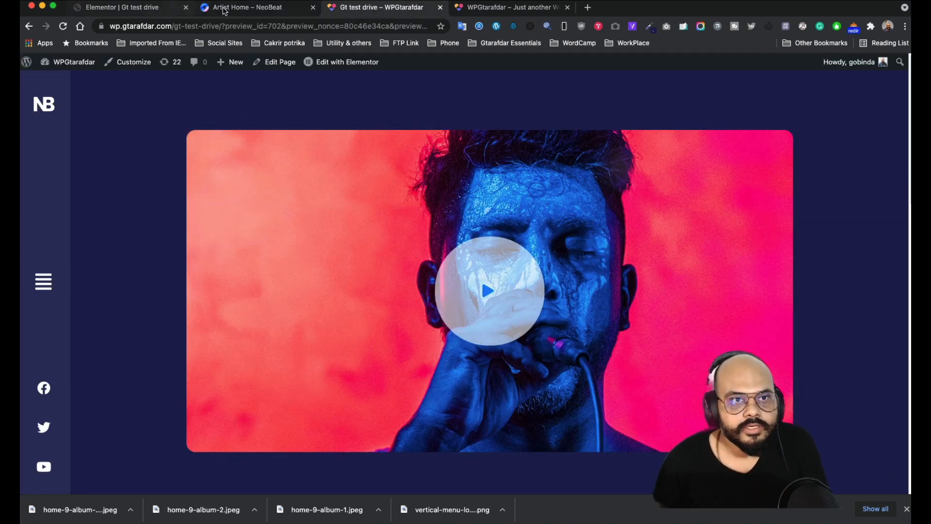
pyautogui.click(153, 11)
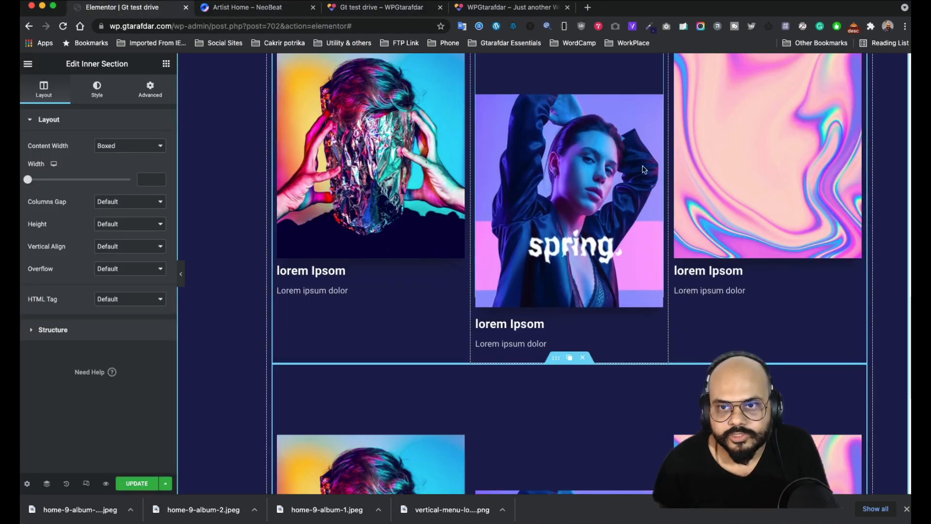
# - Give the spring album image a faint near-white box shadow
pyautogui.click(607, 143)
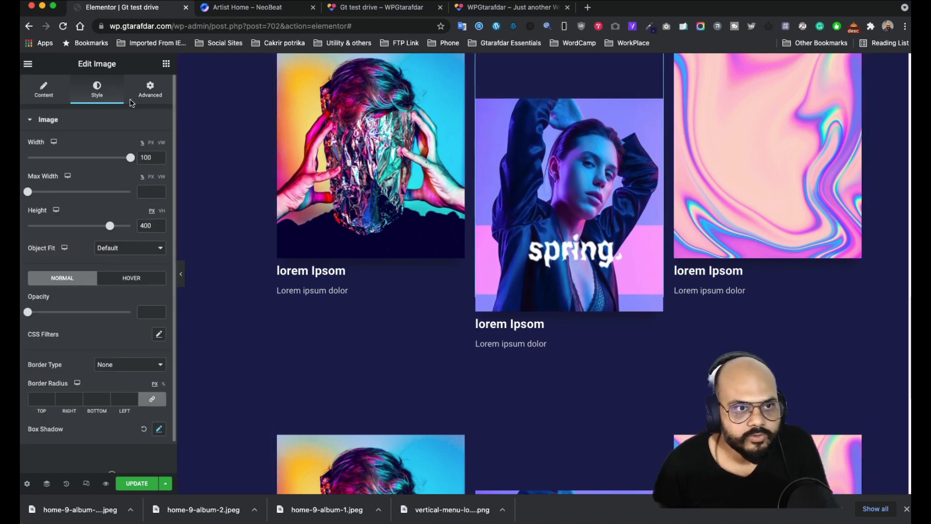
pyautogui.scroll(-2, 116, 262)
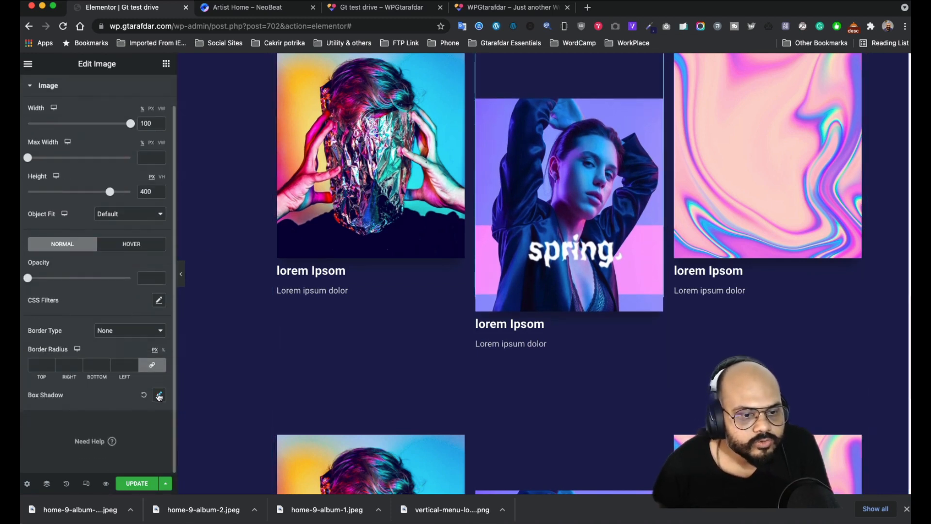
pyautogui.click(159, 396)
pyautogui.scroll(-3, 132, 349)
pyautogui.click(152, 354)
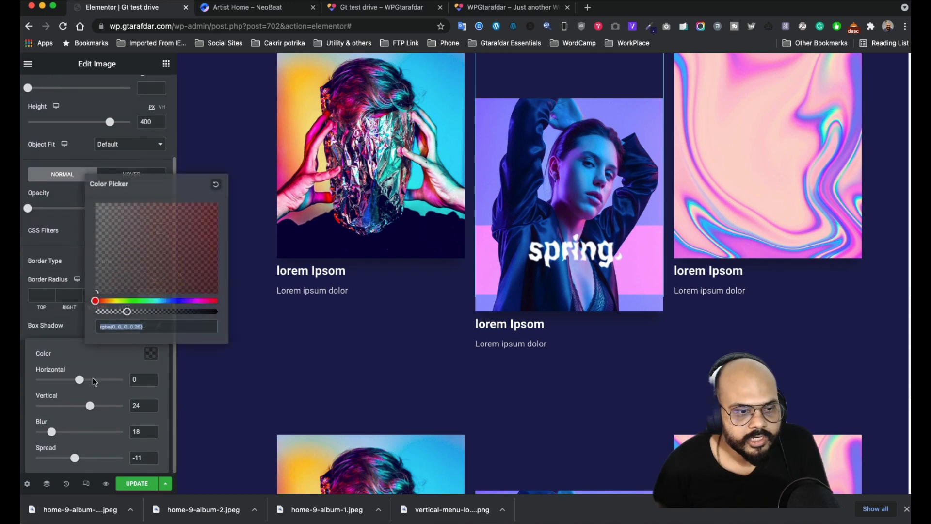
pyautogui.moveTo(114, 284); pyautogui.dragTo(98, 194)
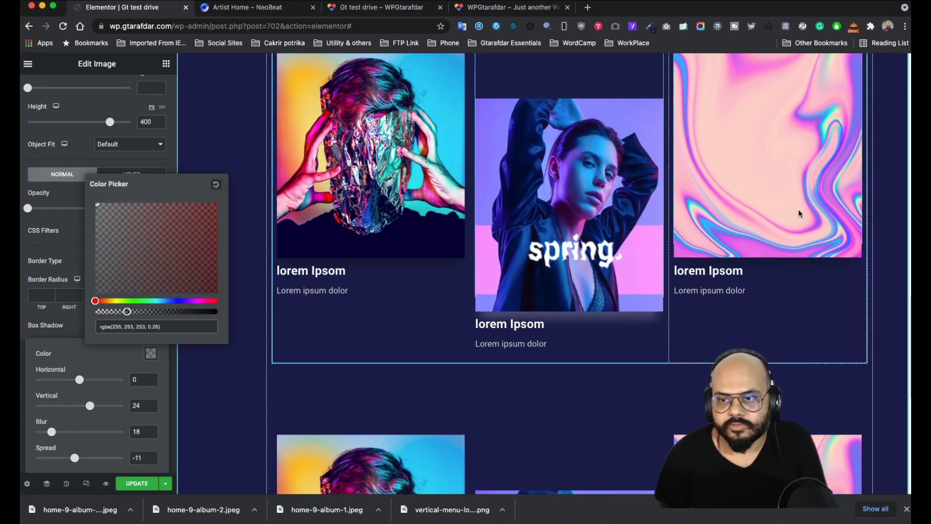
# - Give the pink swirl image a translucent pink shadow, rgba(255, 147, 197, 0.26)
pyautogui.scroll(2, 825, 194)
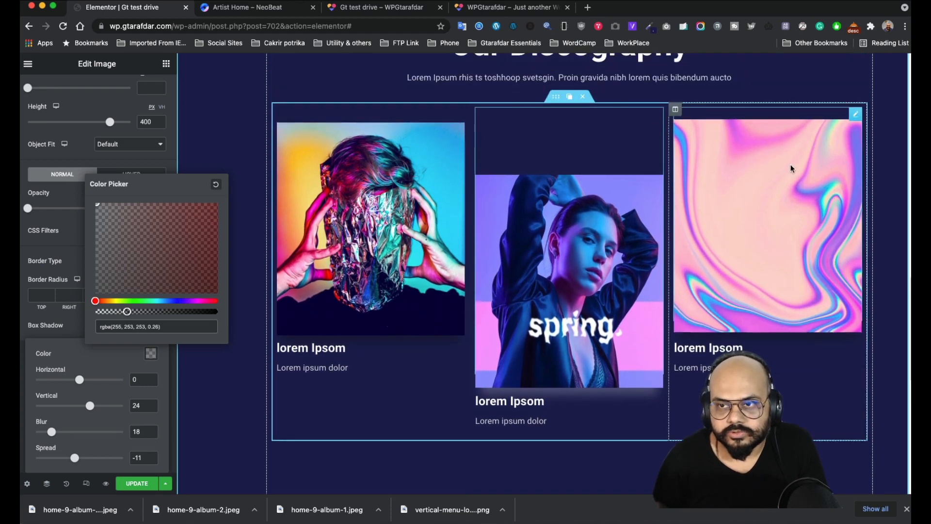
pyautogui.click(854, 115)
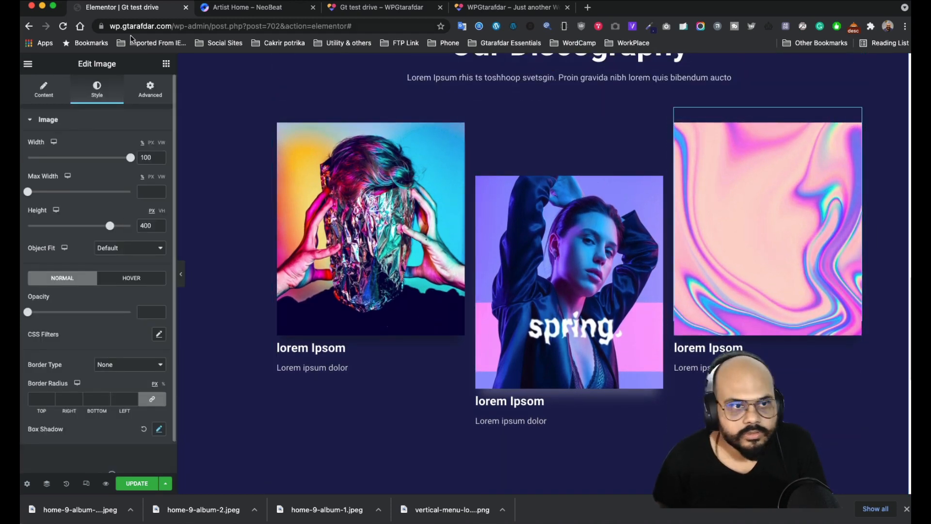
pyautogui.scroll(-1, 145, 368)
pyautogui.click(160, 396)
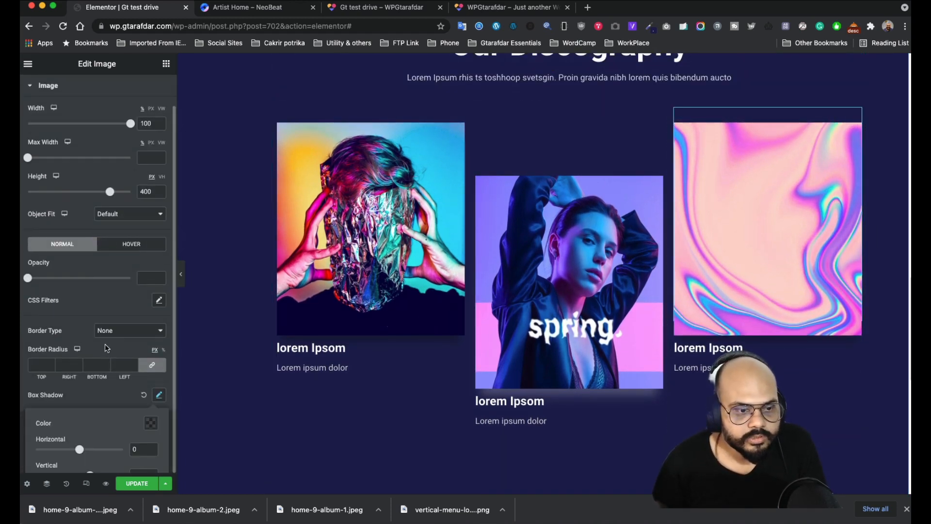
pyautogui.scroll(-2, 87, 365)
pyautogui.click(151, 359)
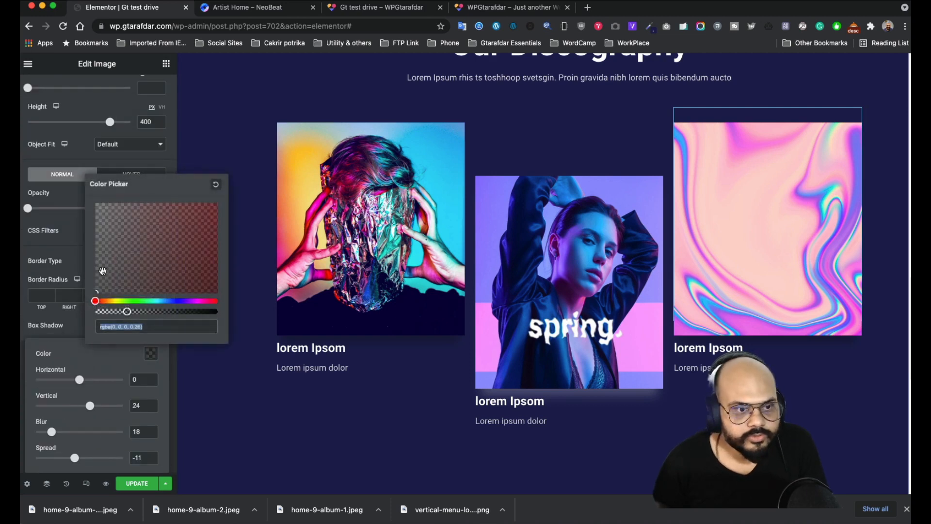
pyautogui.moveTo(103, 270); pyautogui.dragTo(82, 194)
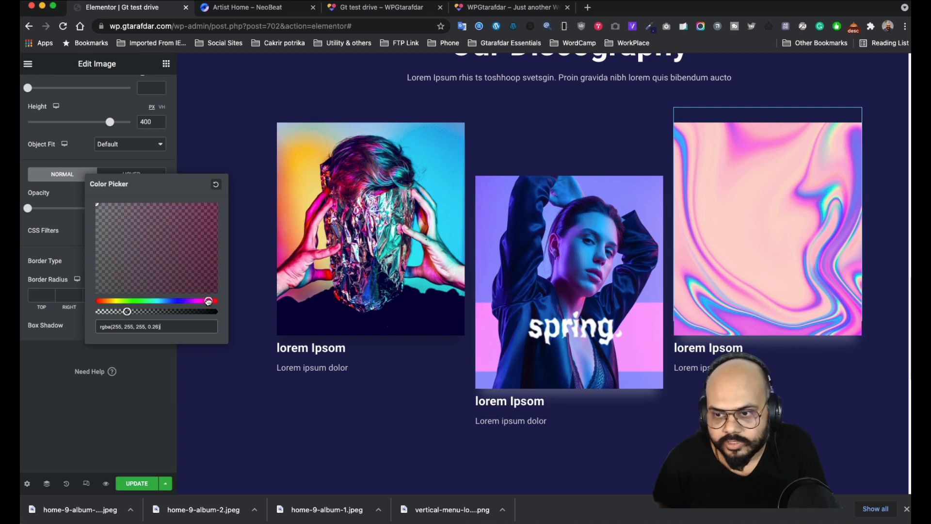
pyautogui.moveTo(194, 232)
pyautogui.mouseDown()
pyautogui.moveTo(221, 211)
pyautogui.moveTo(162, 233)
pyautogui.mouseUp()
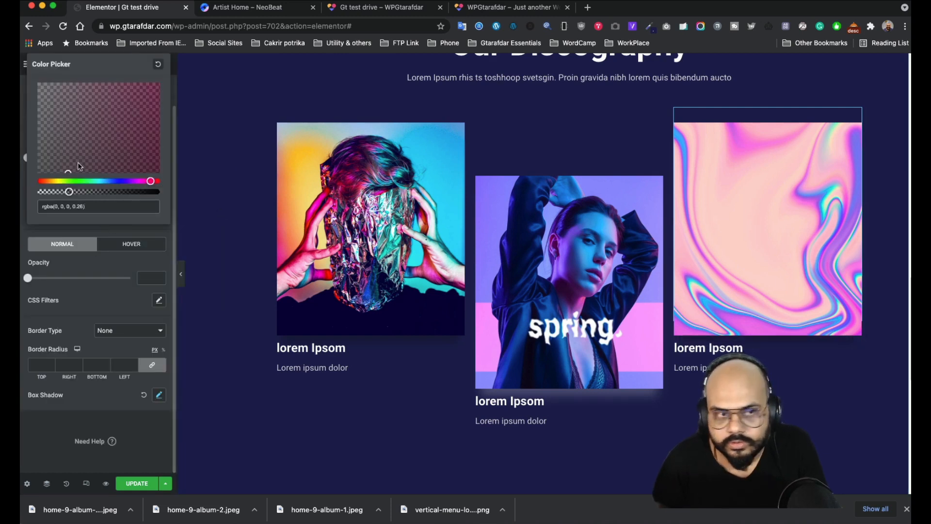
pyautogui.moveTo(78, 165); pyautogui.dragTo(118, 120)
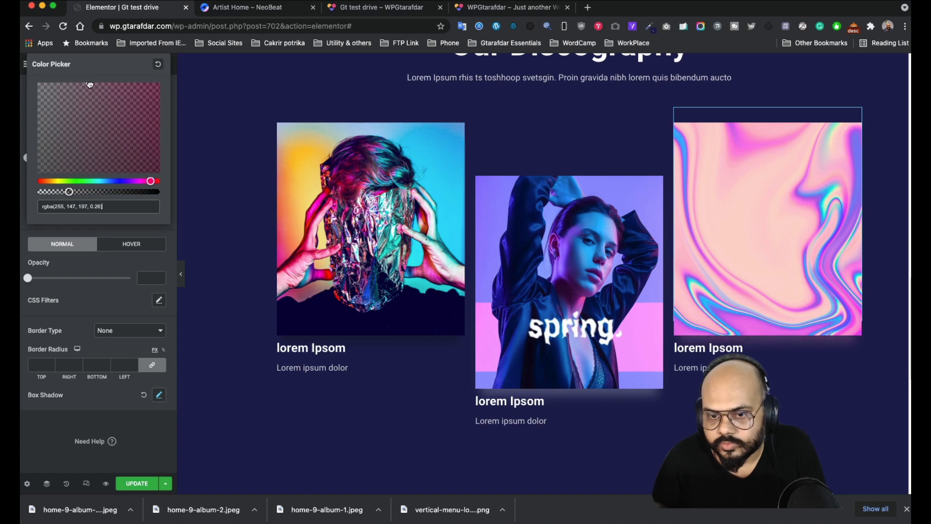
pyautogui.scroll(-5, 409, 237)
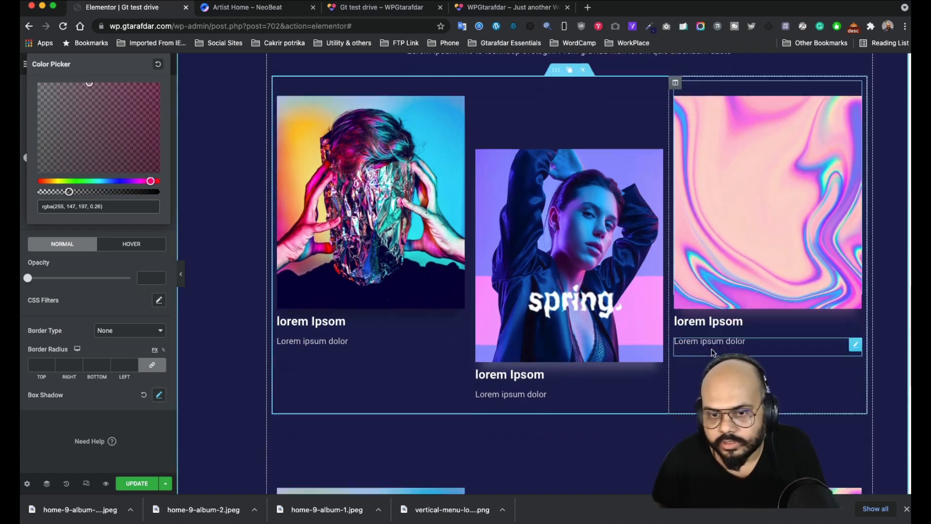
# - Save the portrait and smoke (home-9-album-6) images from the NeoBeat page via Image Picker
pyautogui.click(458, 165)
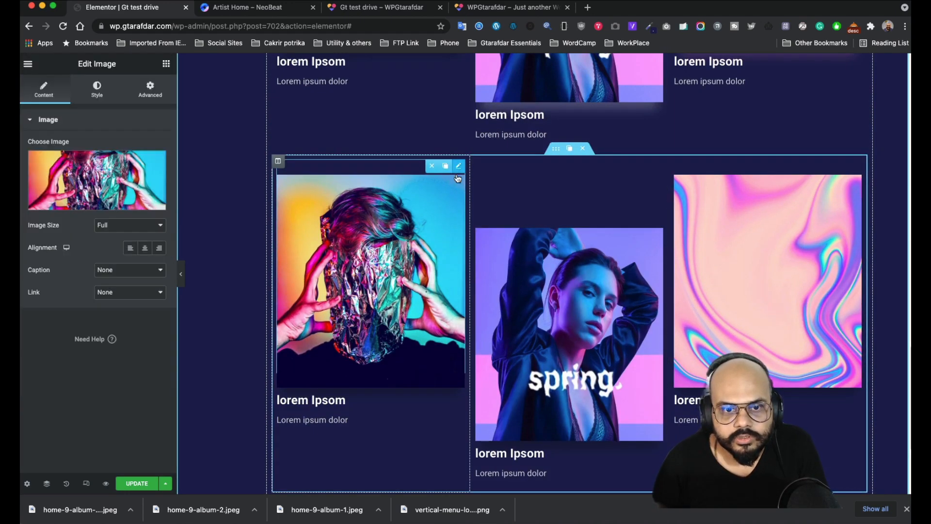
pyautogui.click(276, 8)
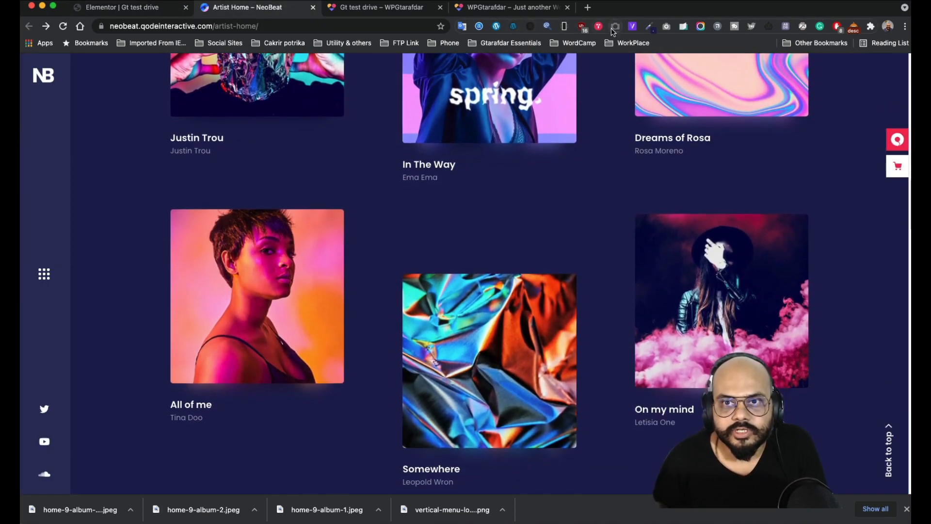
pyautogui.click(616, 26)
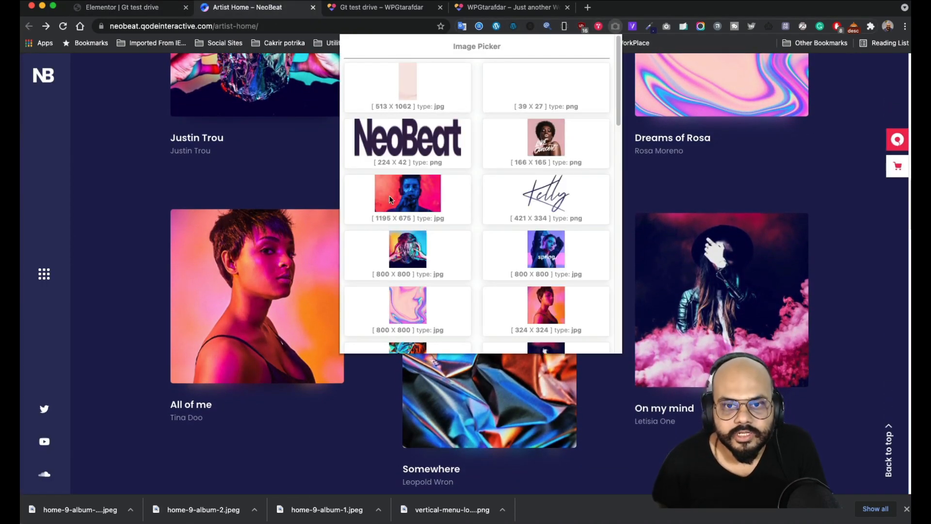
pyautogui.rightClick(545, 305)
pyautogui.click(579, 323)
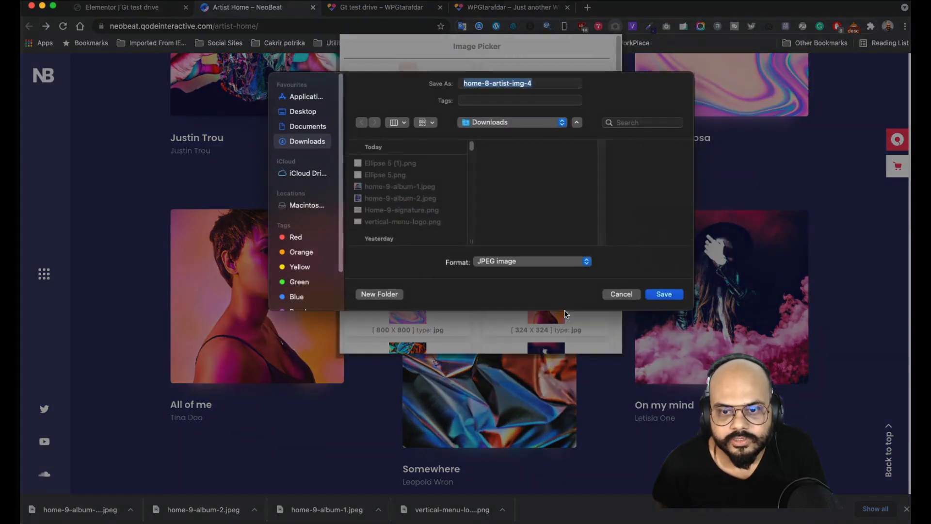
pyautogui.click(658, 297)
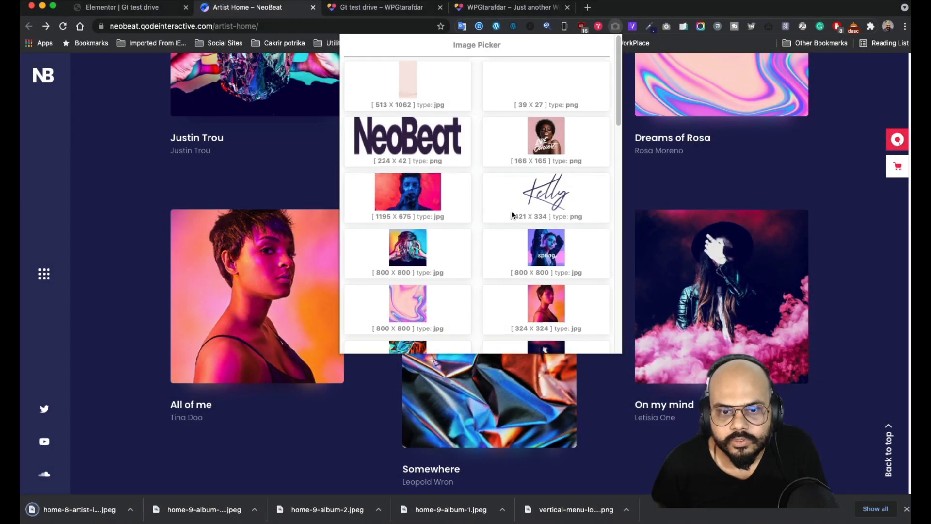
pyautogui.scroll(-3, 505, 229)
pyautogui.rightClick(538, 266)
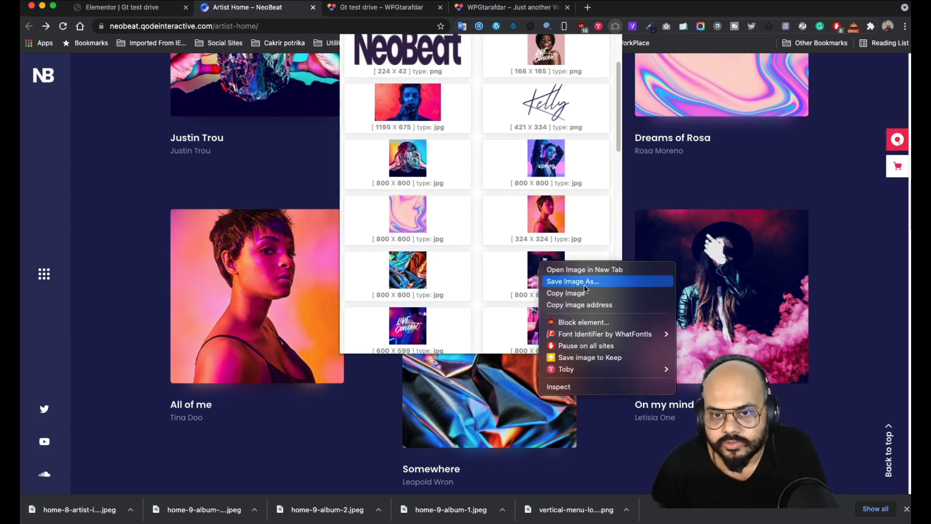
pyautogui.click(585, 283)
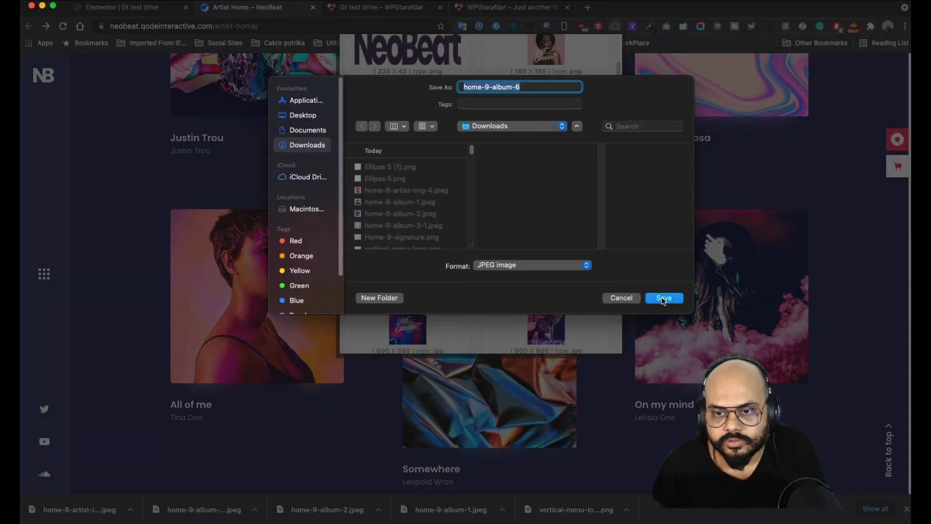
pyautogui.click(659, 298)
# - Save the crumpled foil image as home-9-album-5.jpeg, replacing the existing file
pyautogui.rightClick(406, 270)
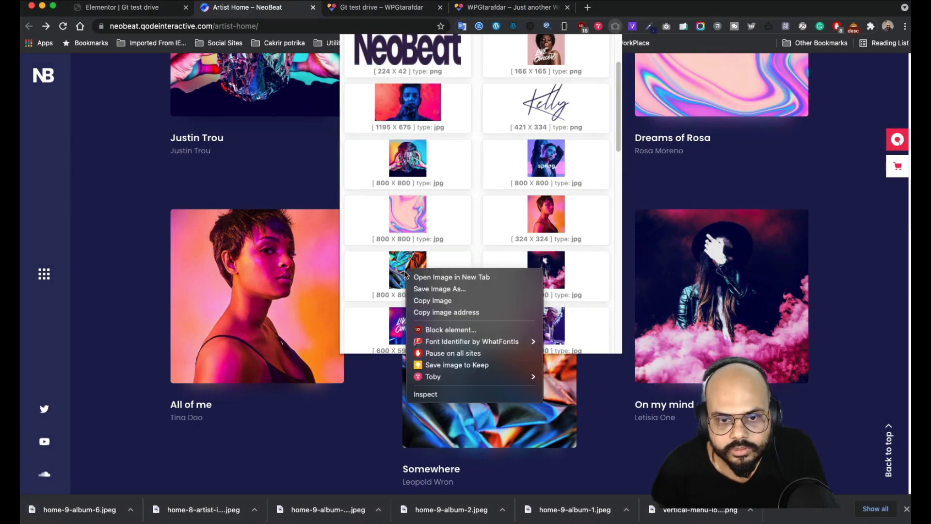
pyautogui.click(442, 289)
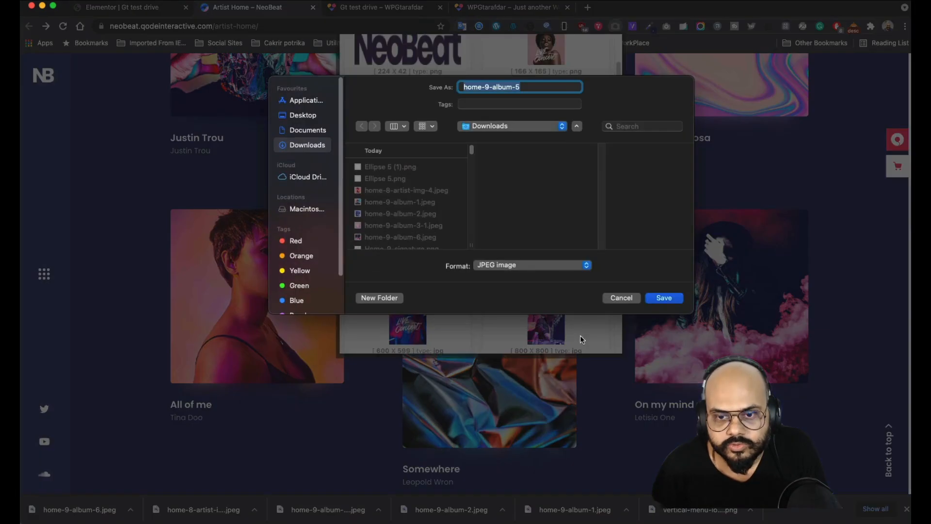
pyautogui.click(663, 297)
pyautogui.click(451, 251)
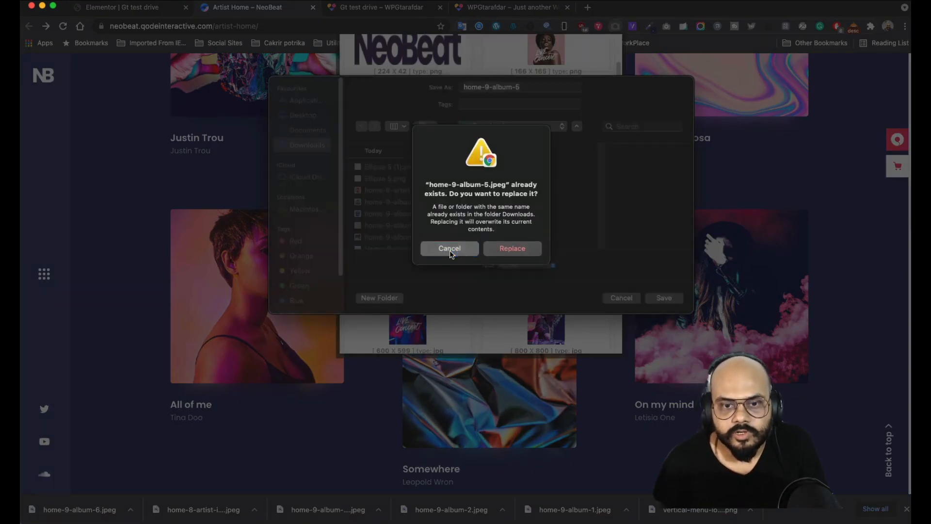
pyautogui.click(621, 297)
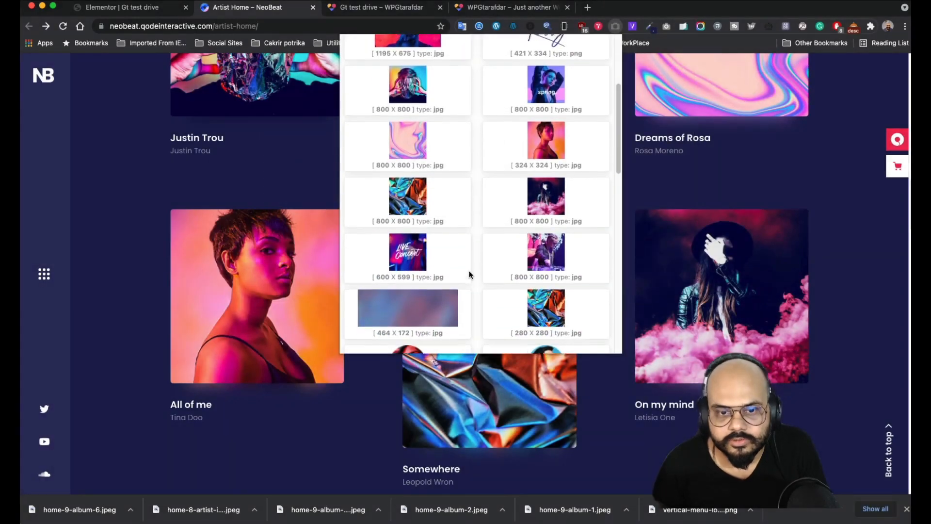
pyautogui.rightClick(405, 194)
pyautogui.click(458, 209)
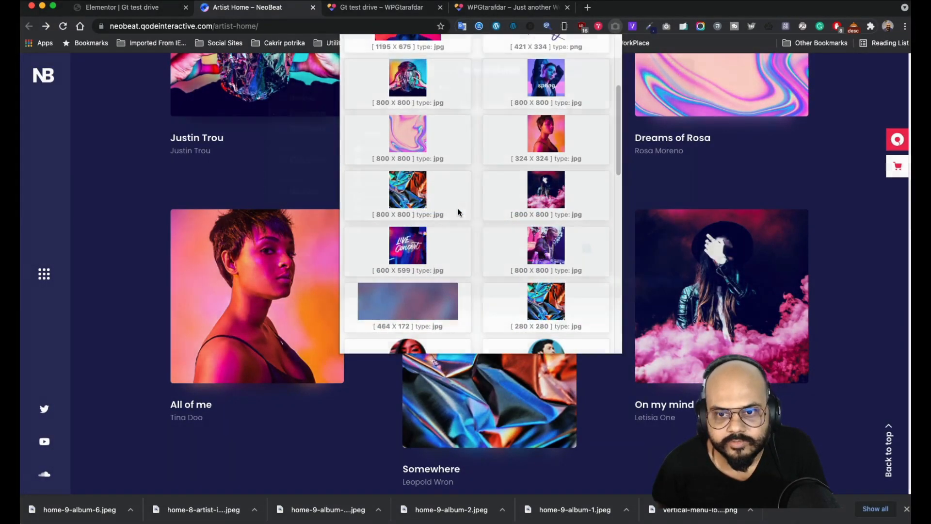
pyautogui.click(664, 299)
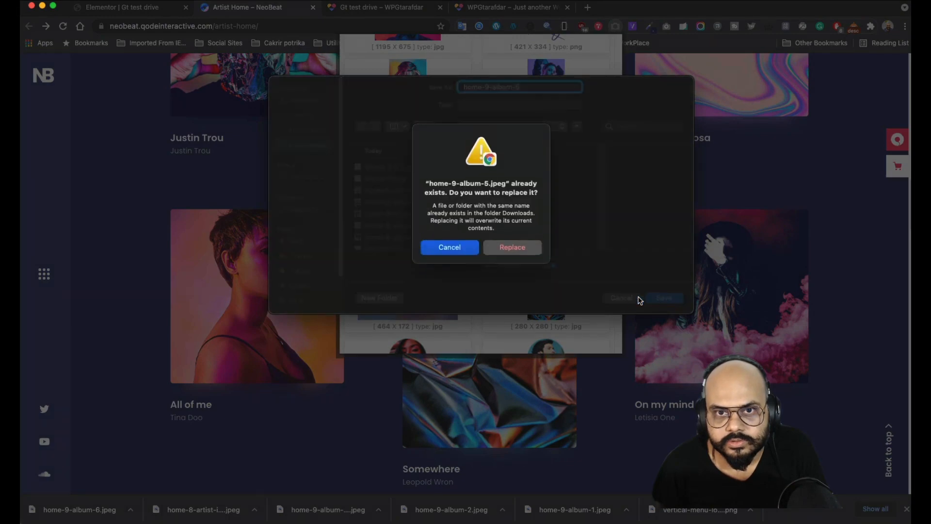
pyautogui.click(509, 250)
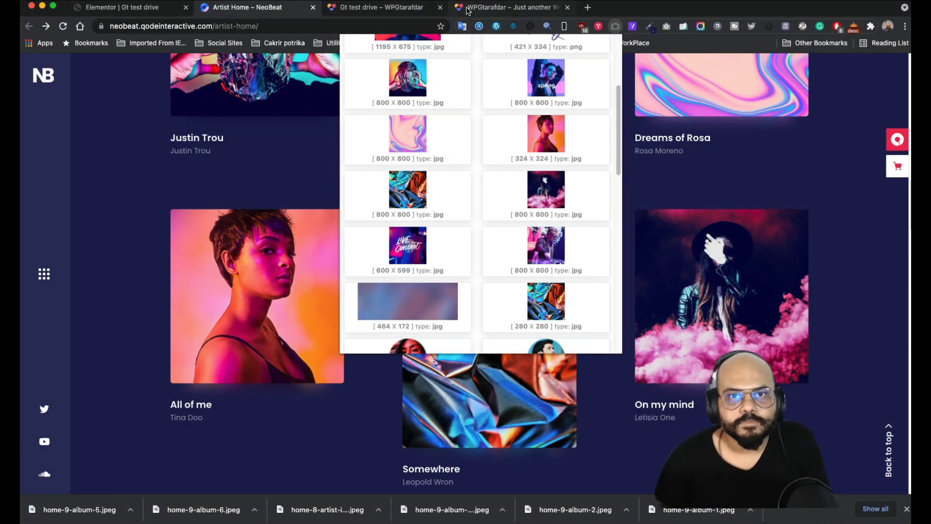
# - Upload the downloaded portrait and album images to the Media Library, deleting the duplicate portrait
pyautogui.click(127, 8)
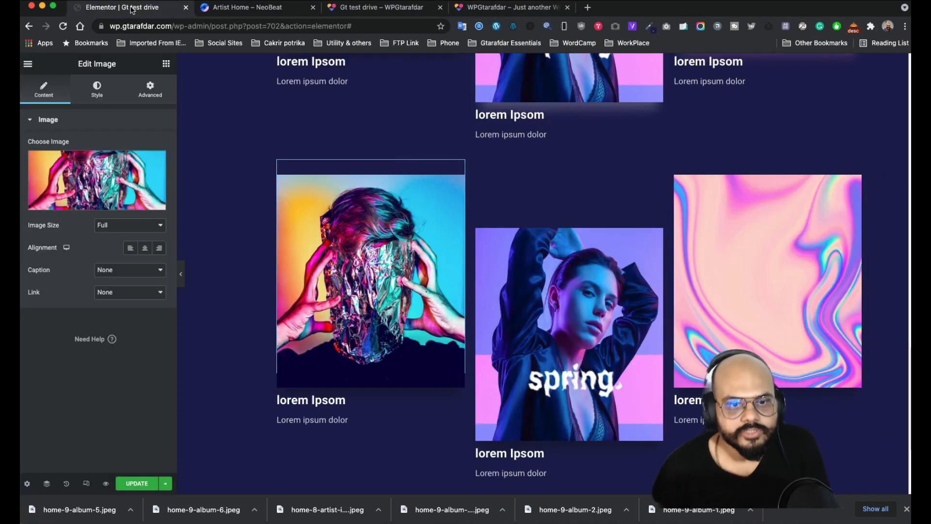
pyautogui.click(112, 178)
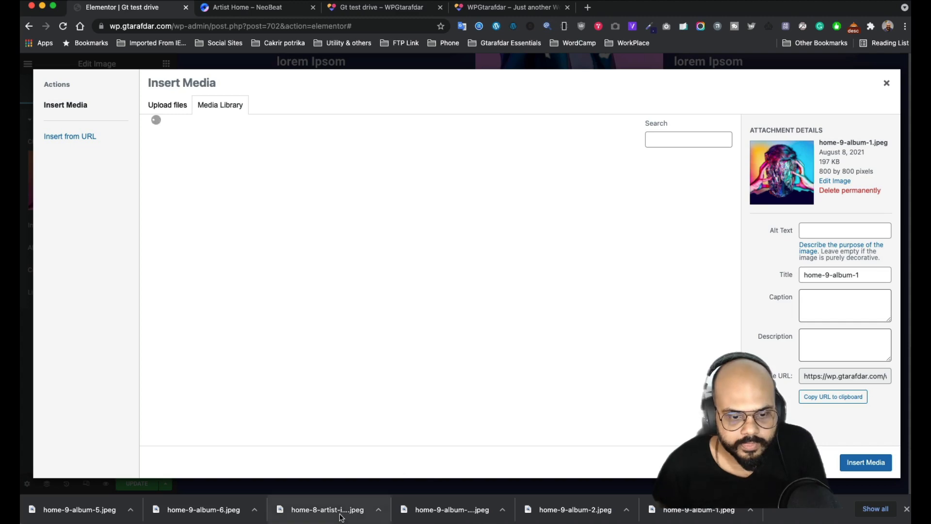
pyautogui.moveTo(339, 509); pyautogui.dragTo(307, 299)
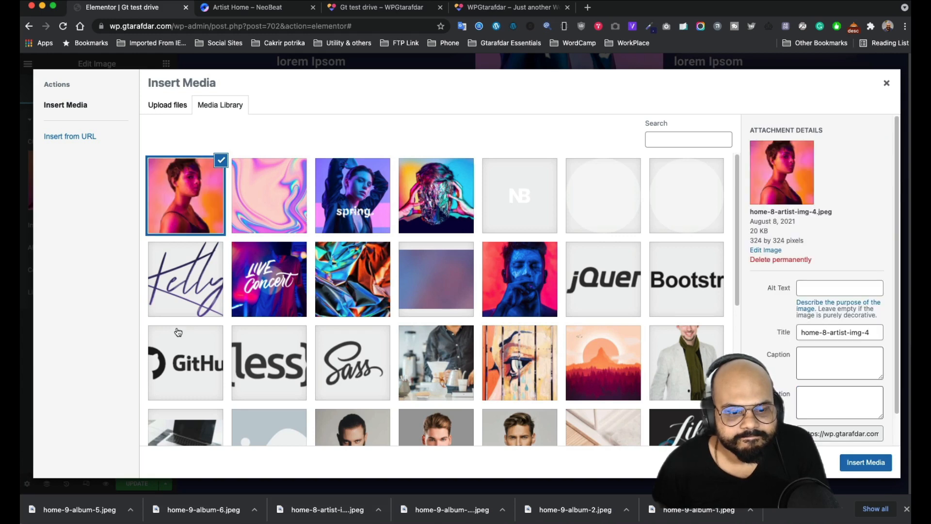
pyautogui.moveTo(327, 509); pyautogui.dragTo(323, 467)
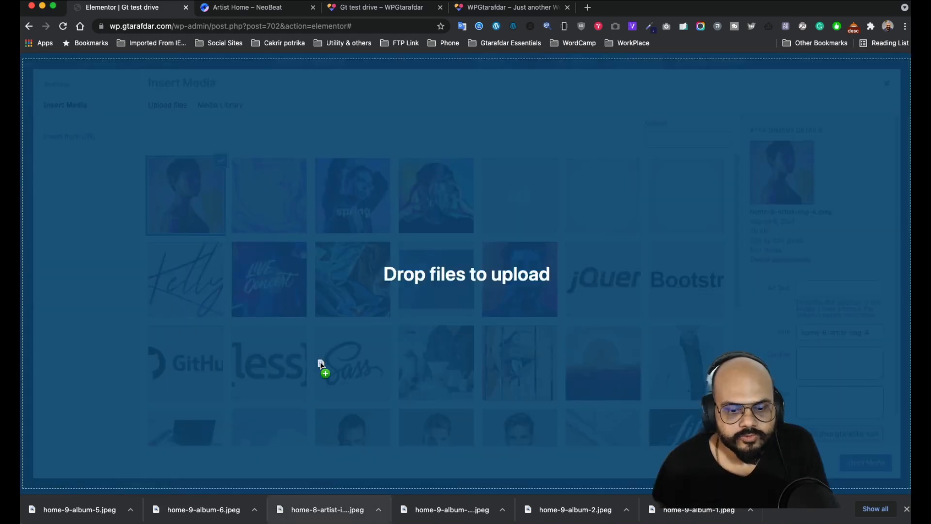
pyautogui.moveTo(321, 365); pyautogui.dragTo(321, 365)
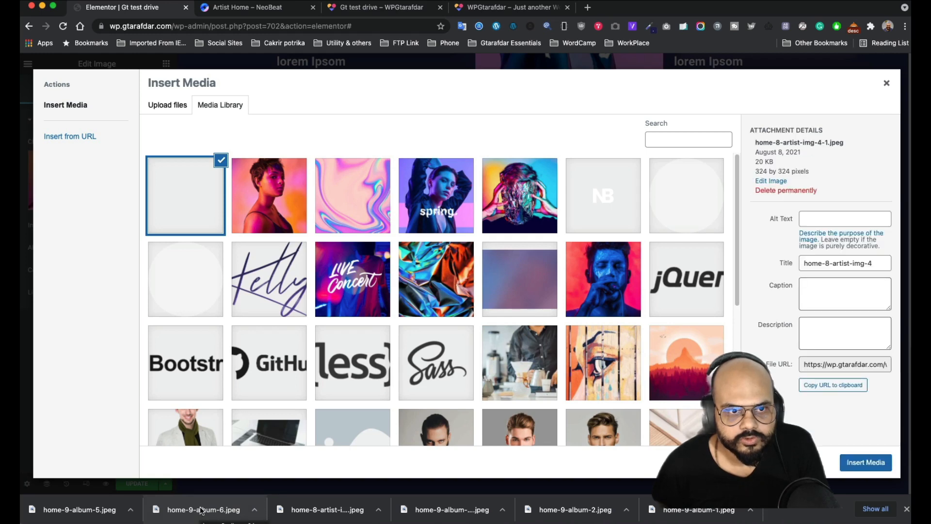
pyautogui.click(786, 260)
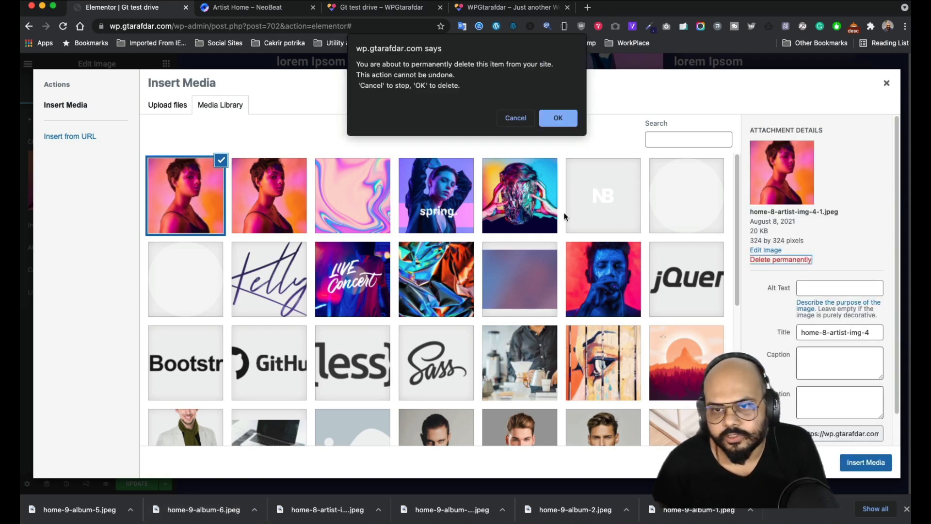
pyautogui.click(560, 124)
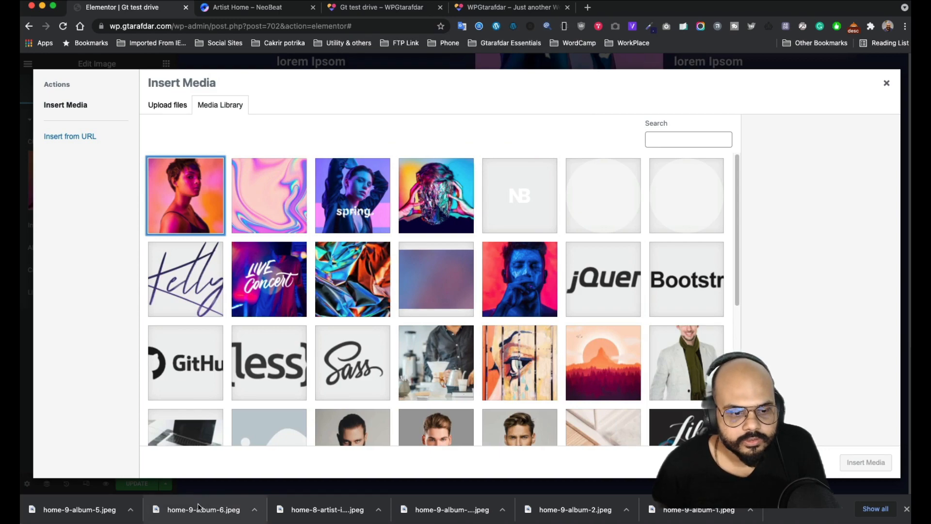
pyautogui.moveTo(197, 508); pyautogui.dragTo(255, 369)
pyautogui.moveTo(105, 510); pyautogui.dragTo(365, 386)
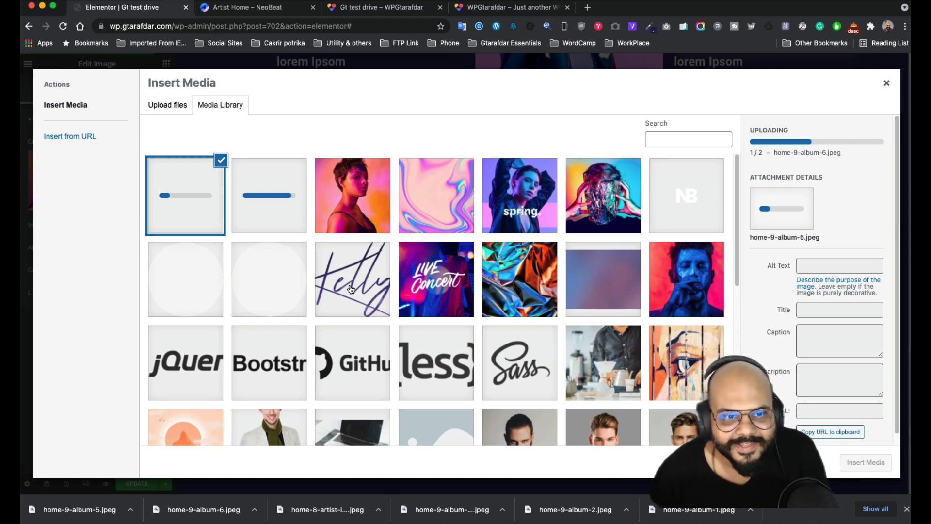
# - Set the left second-row image to the portrait home-8-artist-img-4, checking the reference layout
pyautogui.click(334, 213)
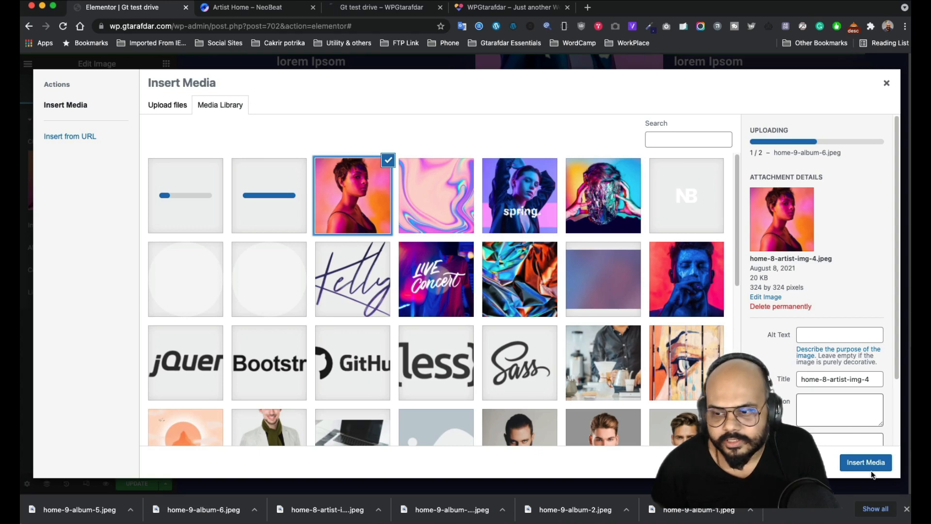
pyautogui.click(866, 463)
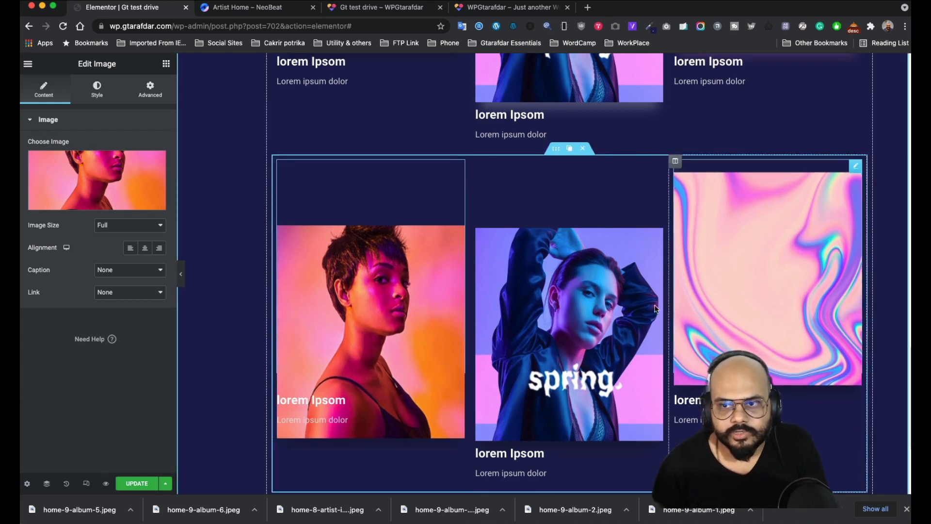
pyautogui.scroll(-1, 326, 241)
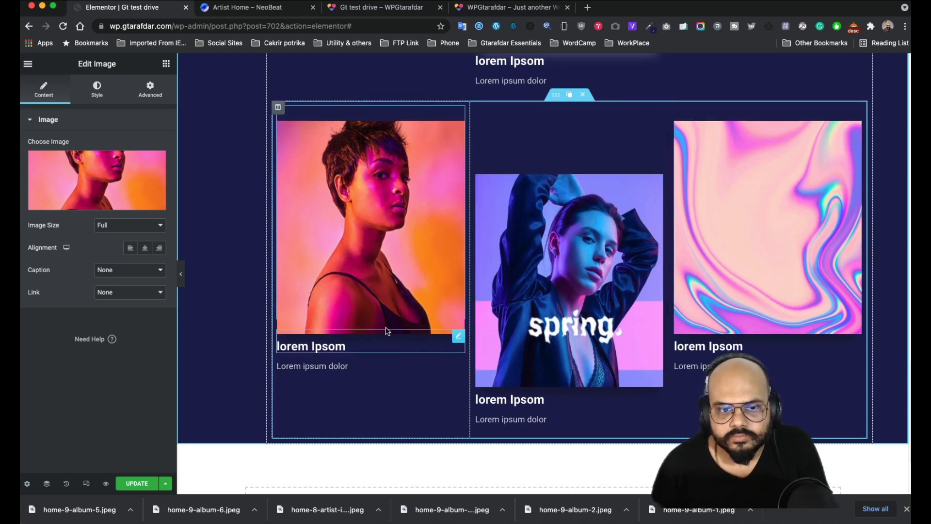
pyautogui.scroll(2, 388, 332)
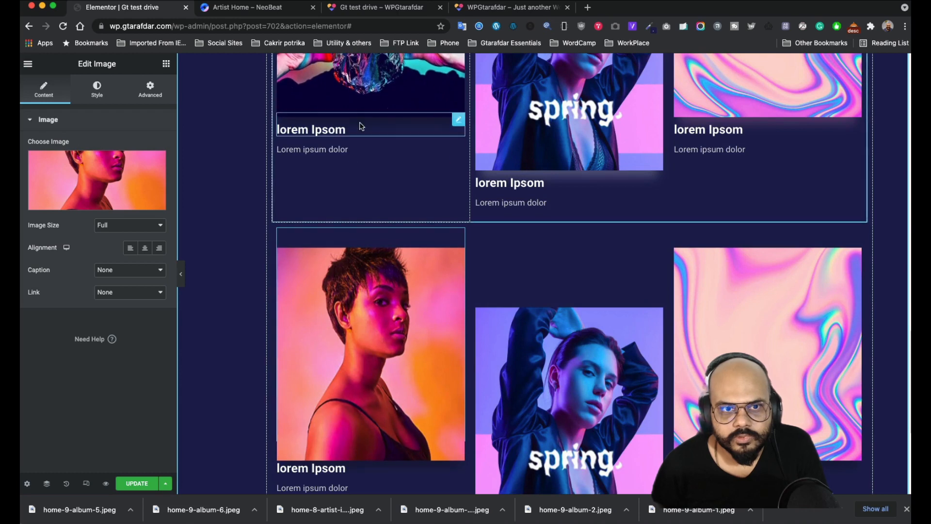
pyautogui.scroll(-3, 574, 324)
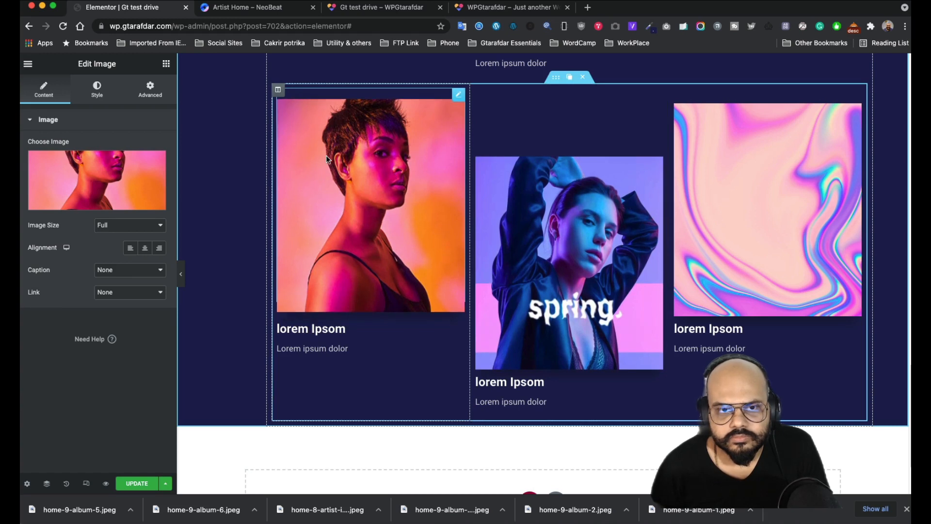
pyautogui.scroll(2, 330, 140)
pyautogui.scroll(2, 334, 118)
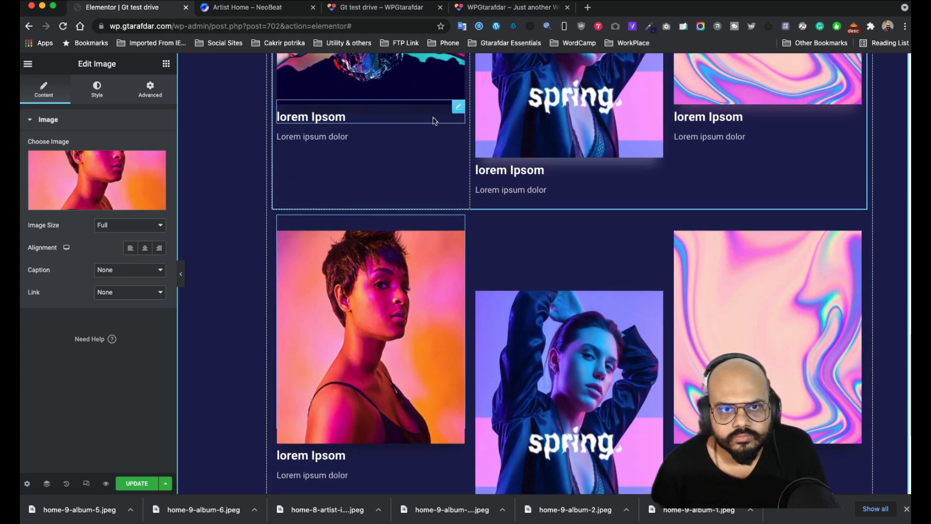
pyautogui.click(231, 12)
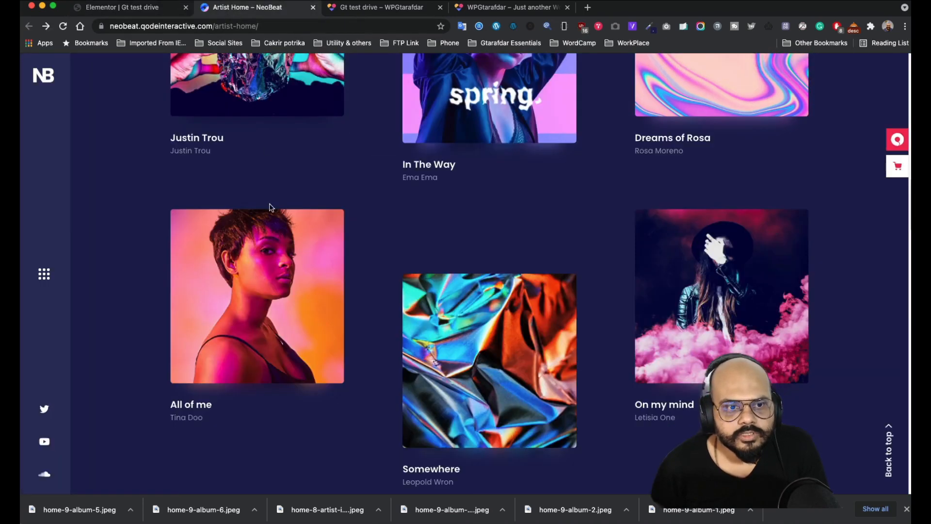
pyautogui.scroll(-3, 270, 208)
pyautogui.scroll(3, 271, 207)
pyautogui.scroll(-3, 271, 208)
pyautogui.scroll(-8, 270, 208)
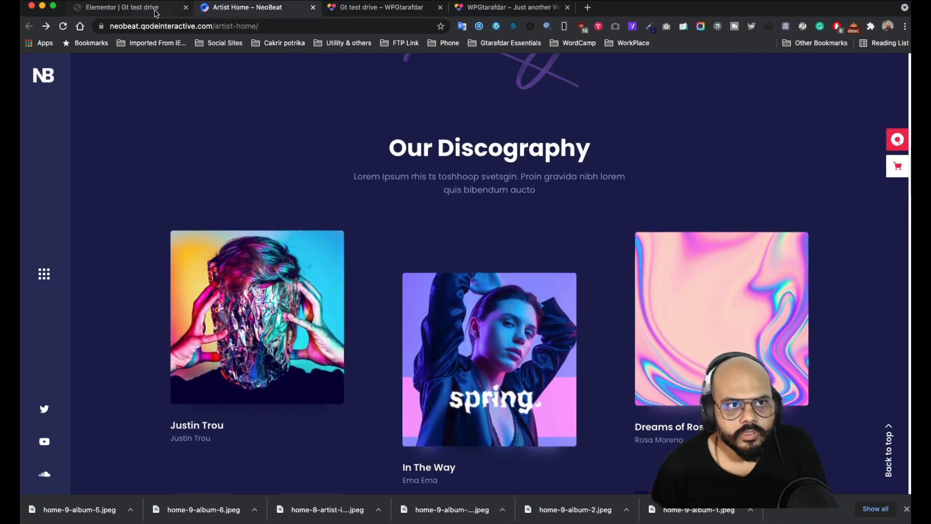
pyautogui.click(148, 7)
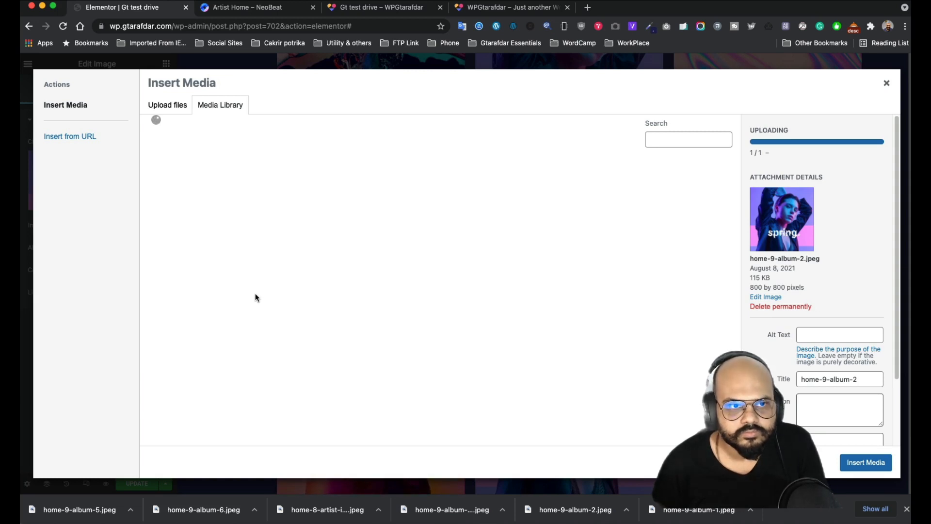
# - Set the middle image to the foil home-9-album-5, matching the reference site's order
pyautogui.click(185, 208)
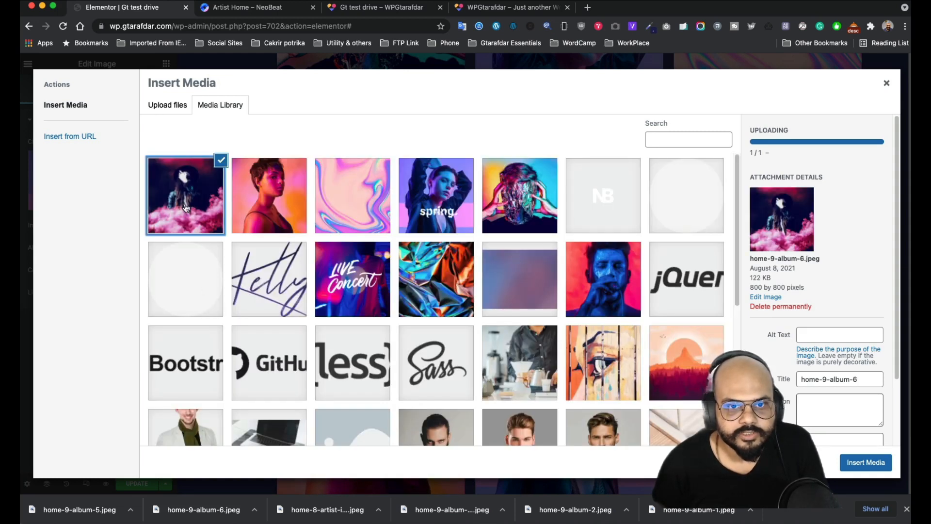
pyautogui.click(865, 462)
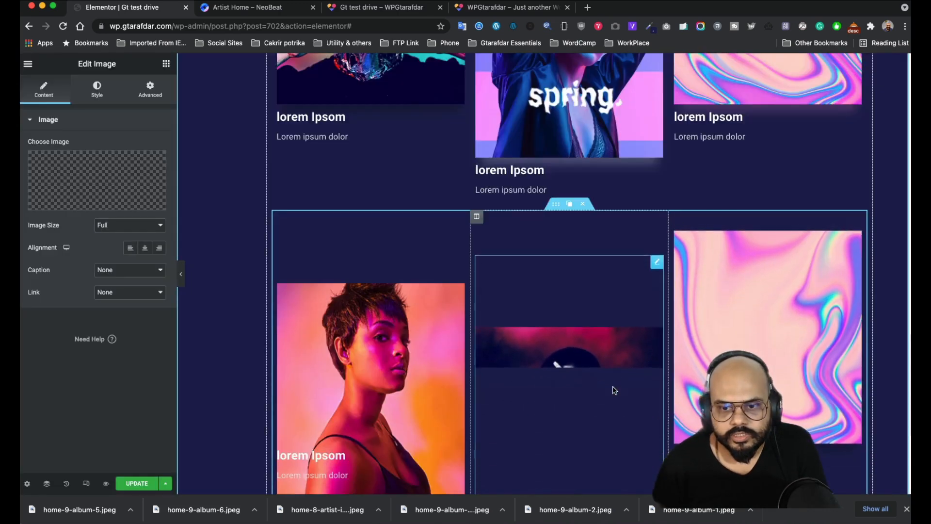
pyautogui.click(257, 9)
pyautogui.scroll(-12, 492, 343)
pyautogui.scroll(7, 492, 343)
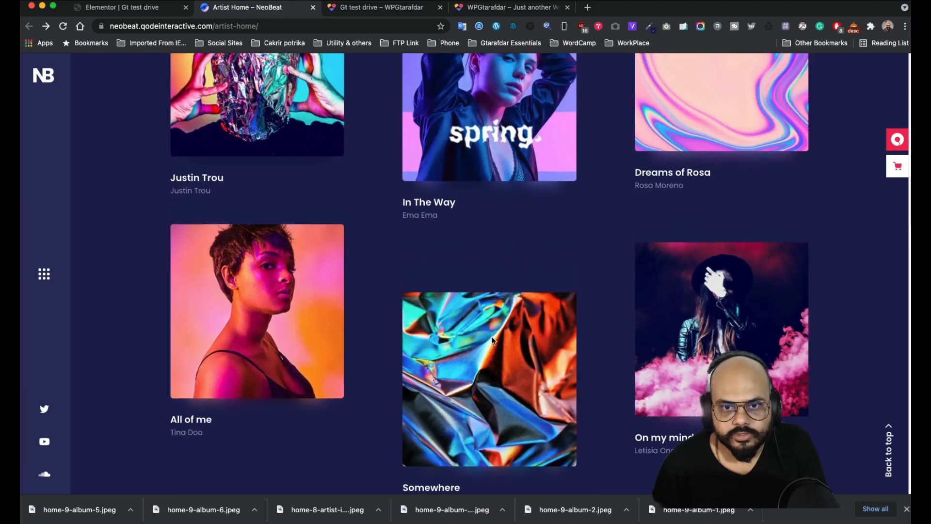
pyautogui.click(145, 8)
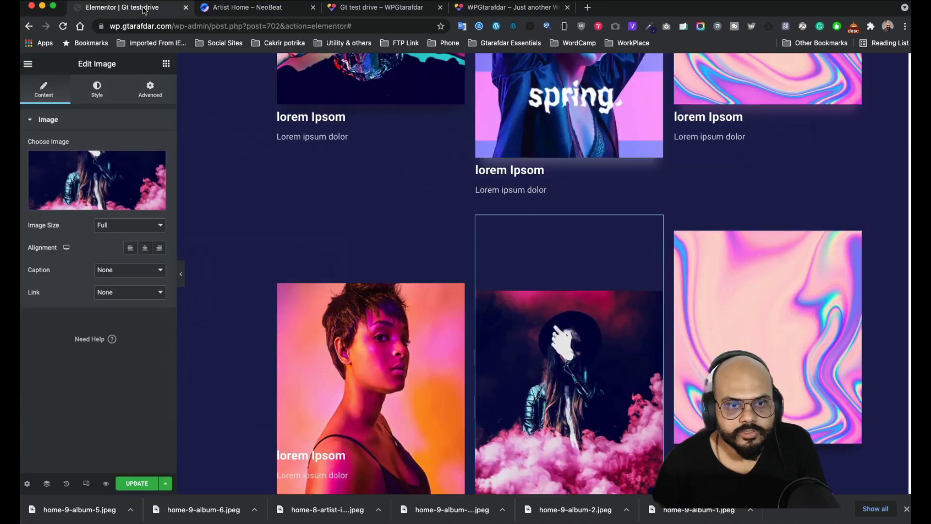
pyautogui.click(247, 8)
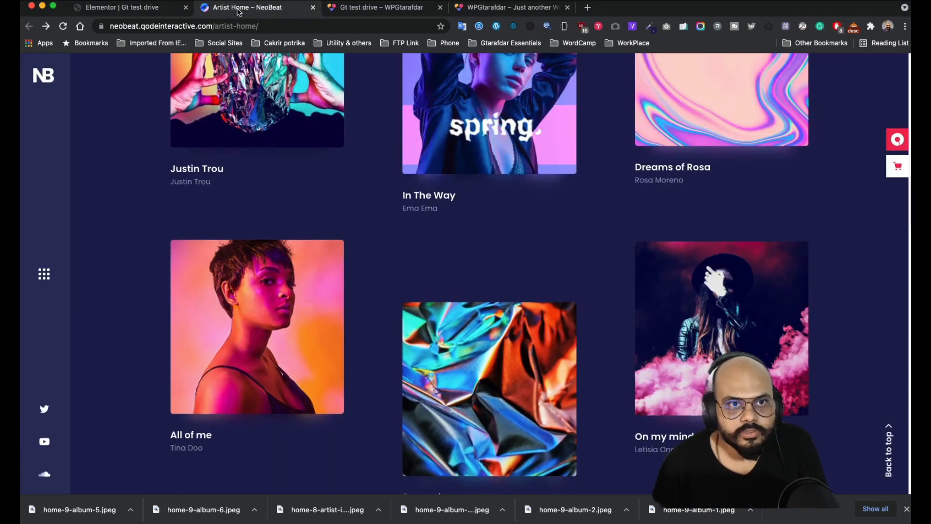
pyautogui.click(126, 8)
pyautogui.click(112, 195)
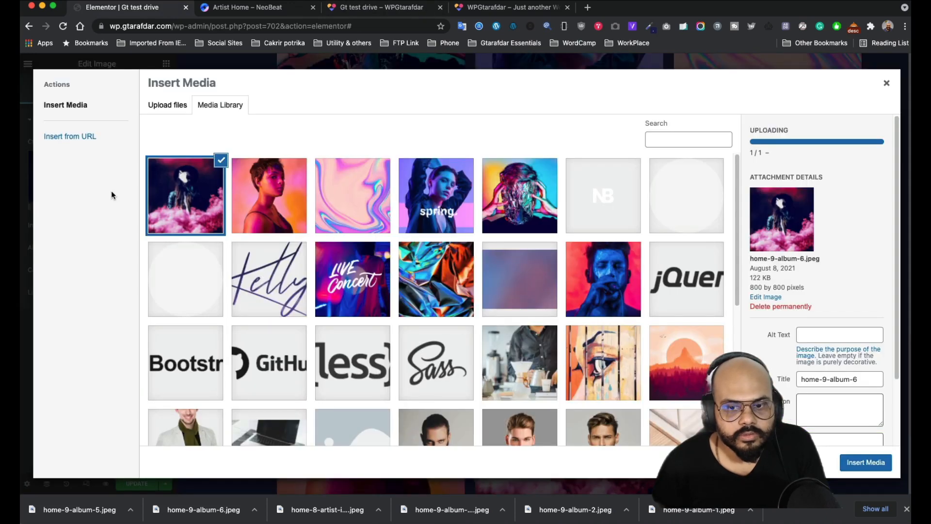
pyautogui.scroll(-2, 590, 329)
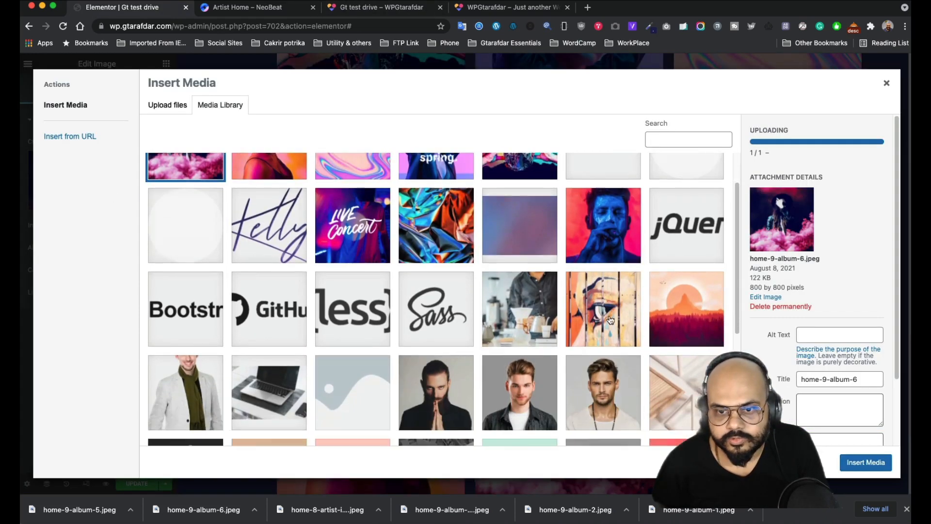
pyautogui.click(442, 222)
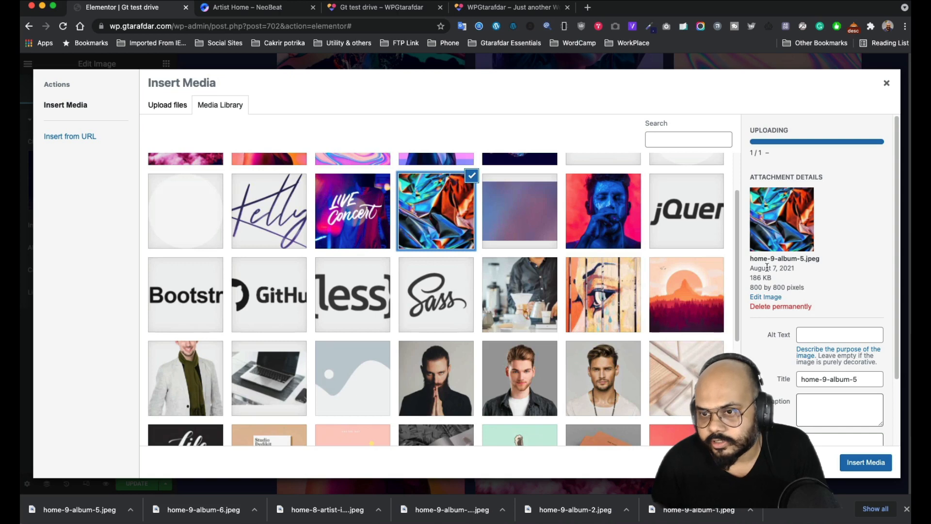
pyautogui.click(865, 462)
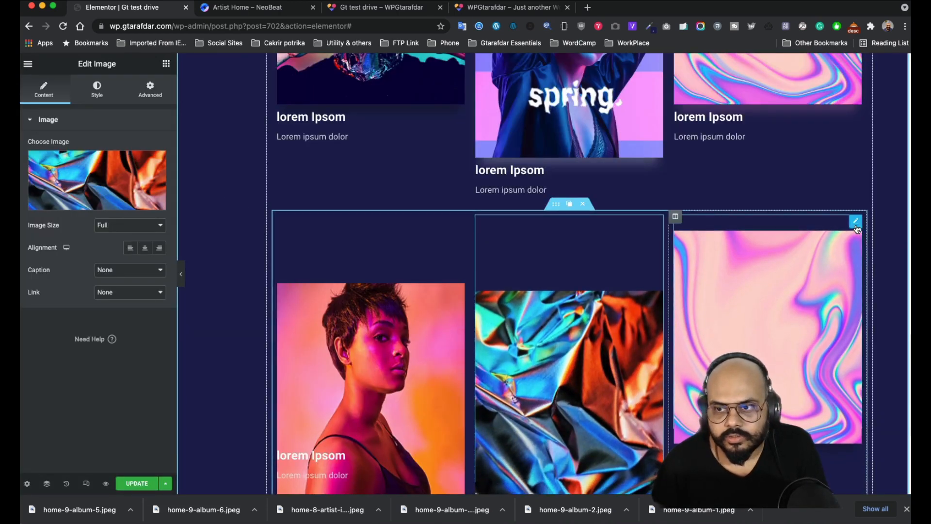
# - Set the right-hand image to the pink-smoke home-9-album-6
pyautogui.click(856, 222)
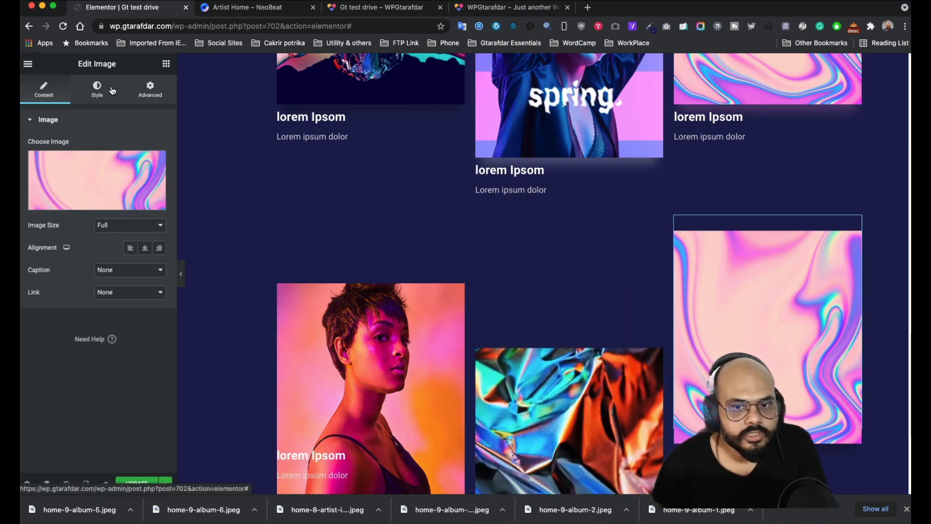
pyautogui.click(92, 182)
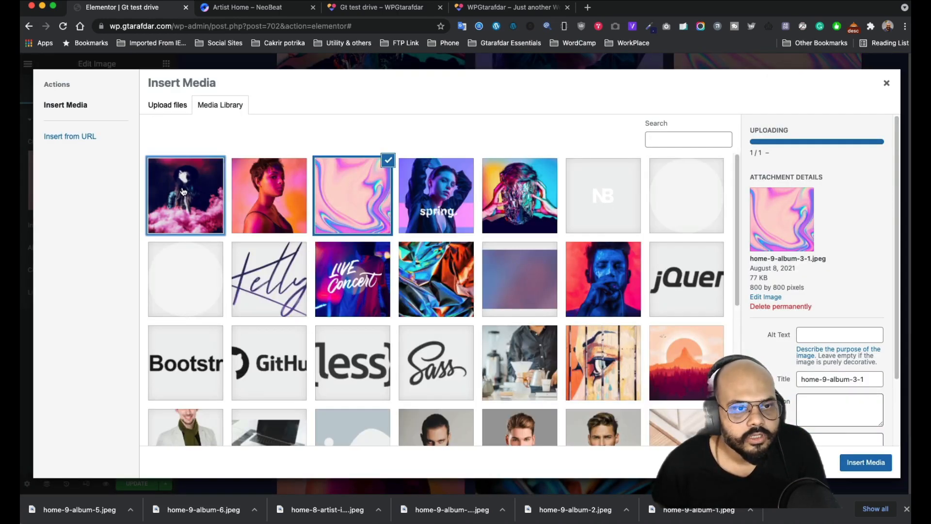
pyautogui.click(184, 195)
pyautogui.click(849, 462)
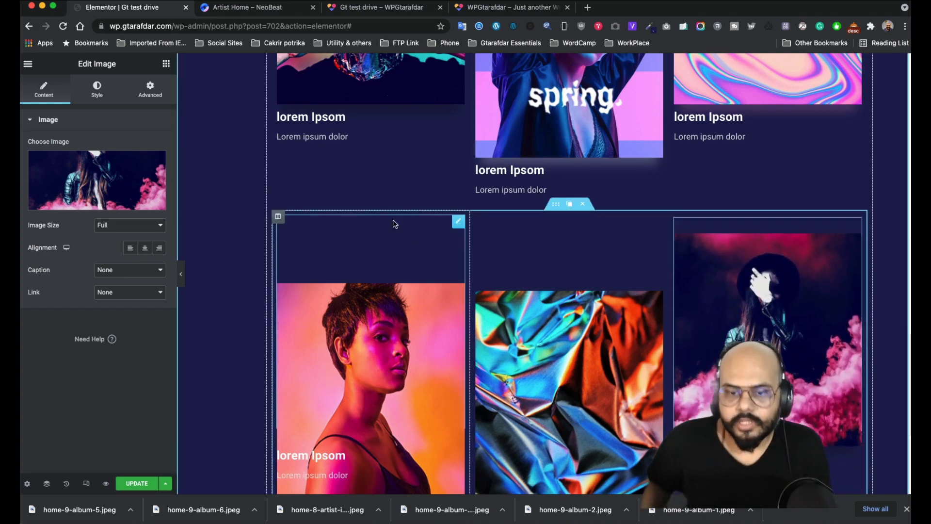
pyautogui.scroll(-5, 422, 252)
pyautogui.scroll(7, 371, 240)
pyautogui.scroll(-4, 383, 273)
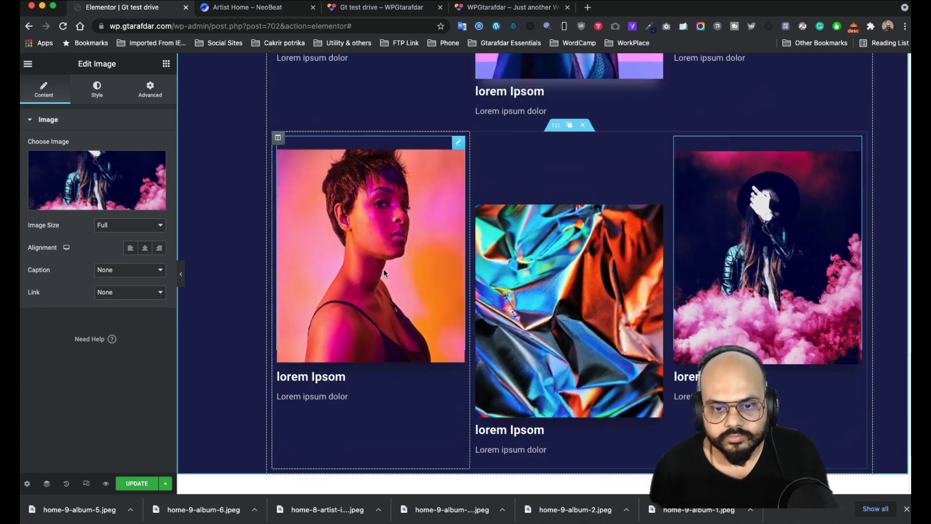
pyautogui.scroll(-5, 383, 273)
pyautogui.scroll(7, 567, 278)
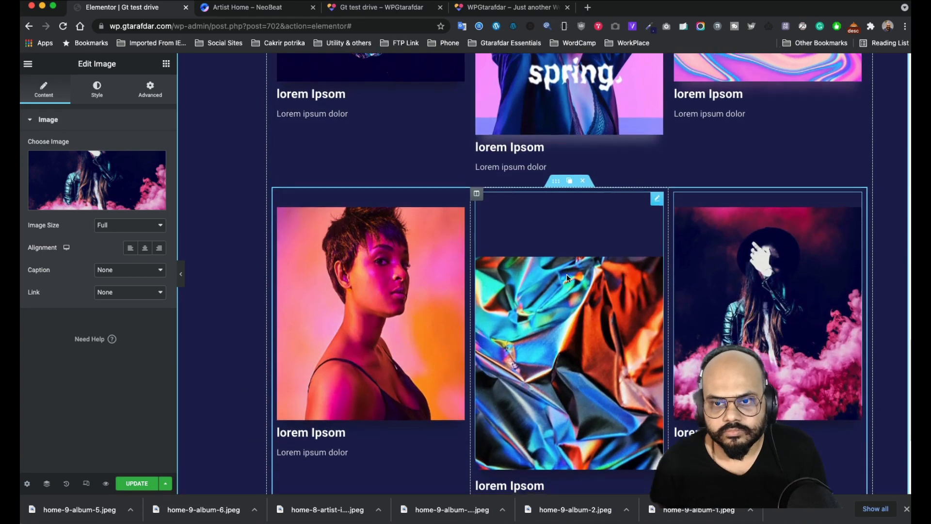
pyautogui.scroll(-5, 566, 277)
pyautogui.scroll(7, 566, 278)
pyautogui.scroll(-5, 756, 311)
pyautogui.scroll(5, 550, 255)
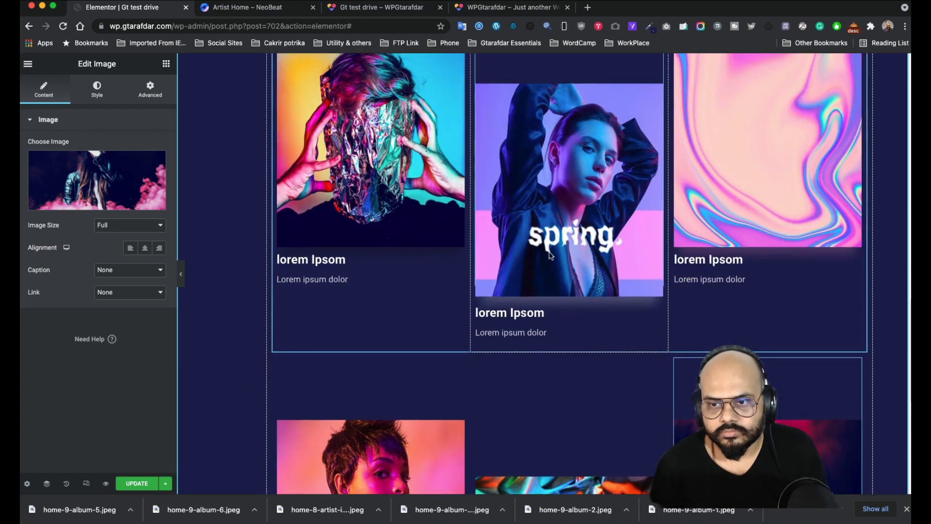
pyautogui.scroll(-5, 551, 256)
pyautogui.scroll(-4, 645, 306)
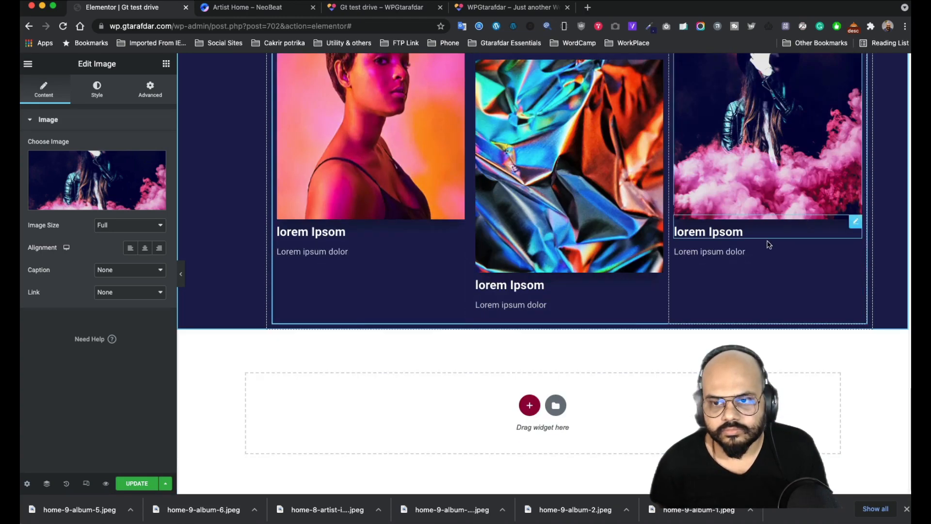
pyautogui.scroll(12, 578, 269)
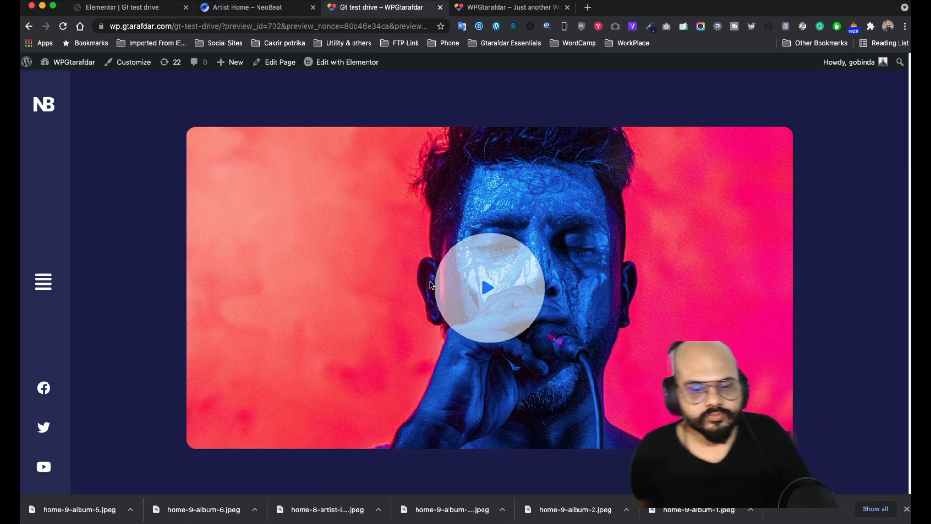
pyautogui.scroll(-5, 432, 282)
pyautogui.scroll(-12, 431, 282)
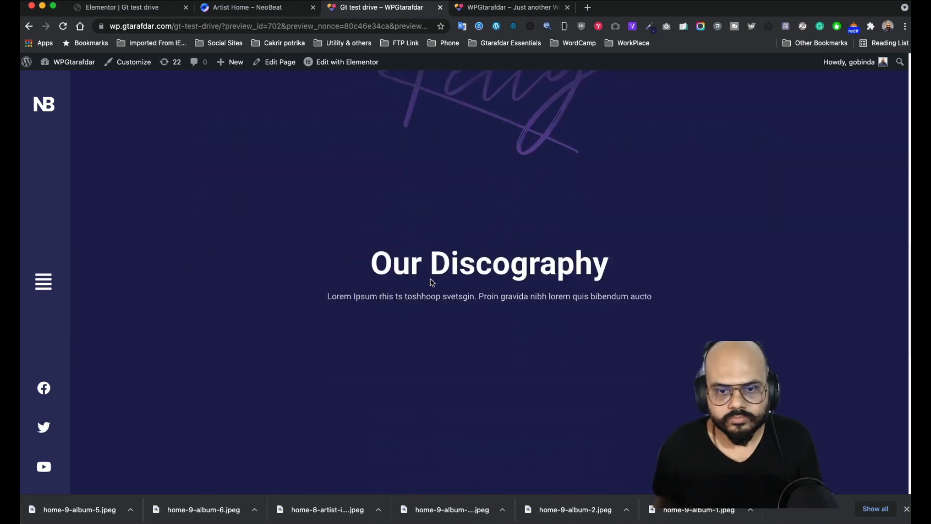
pyautogui.scroll(-2, 432, 282)
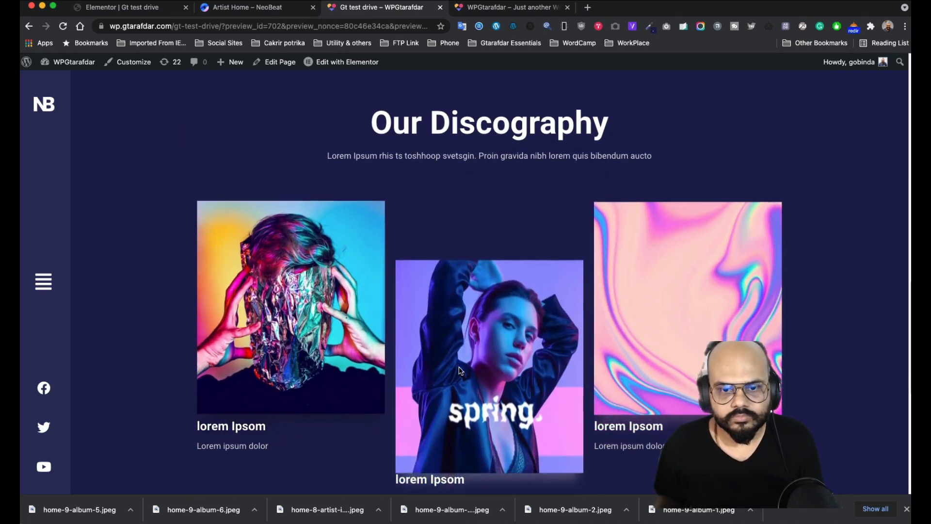
pyautogui.scroll(-5, 561, 350)
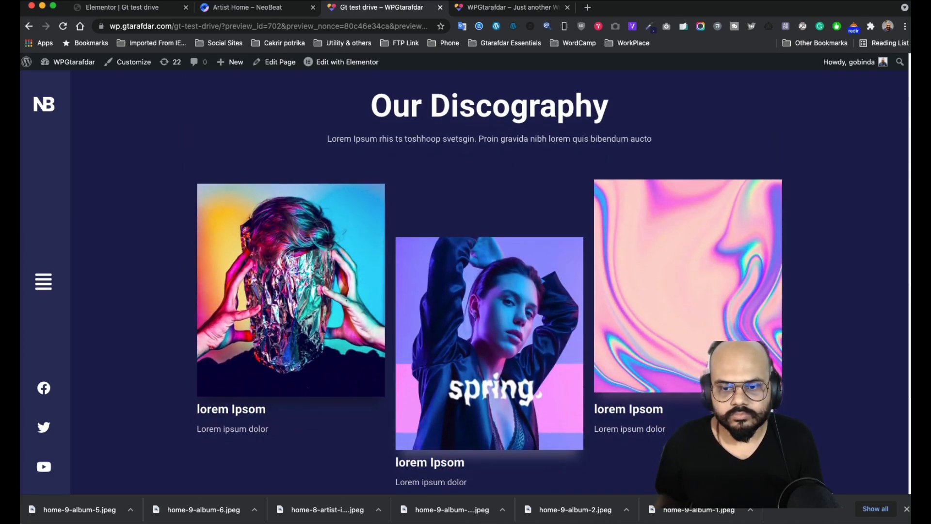
pyautogui.scroll(-3, 501, 357)
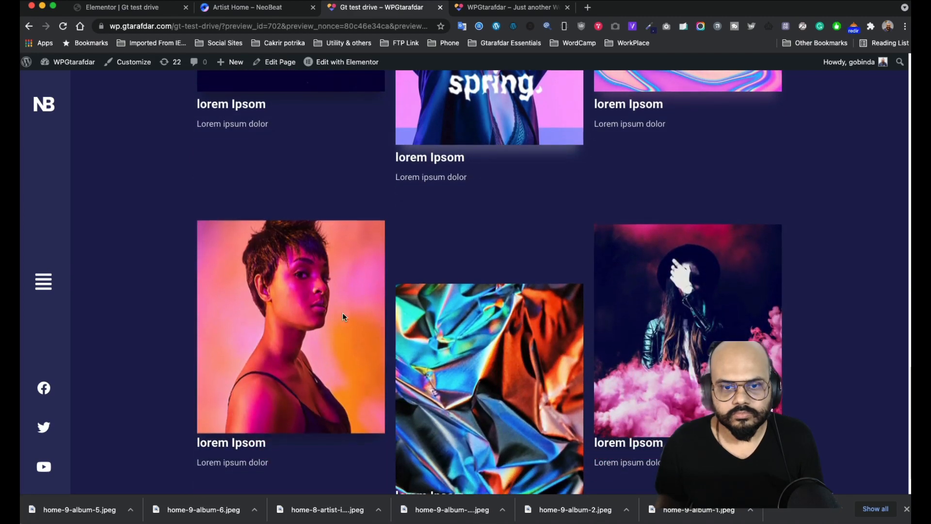
pyautogui.scroll(-2, 697, 353)
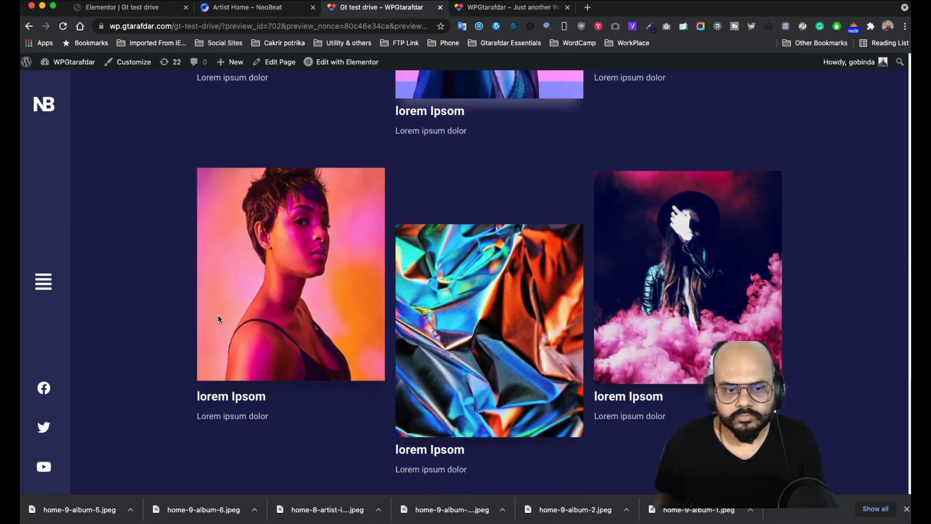
pyautogui.scroll(5, 485, 412)
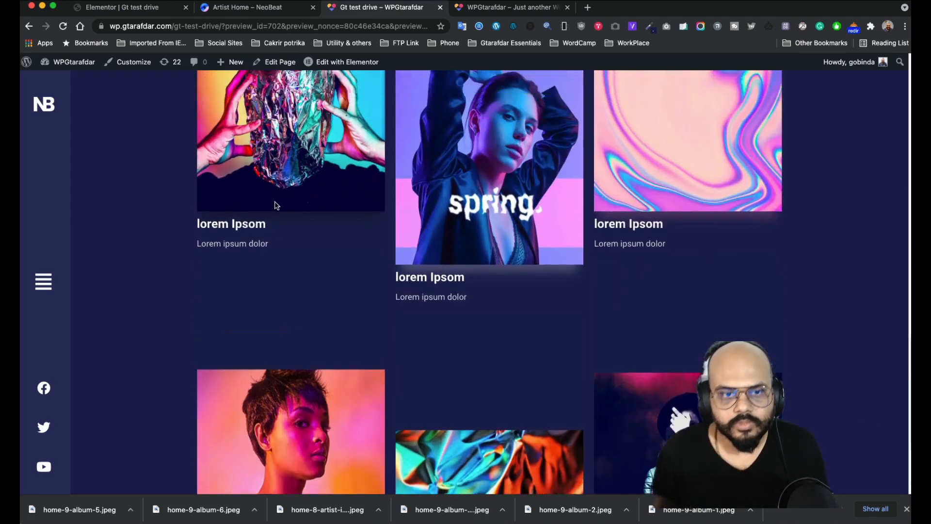
pyautogui.scroll(4, 388, 393)
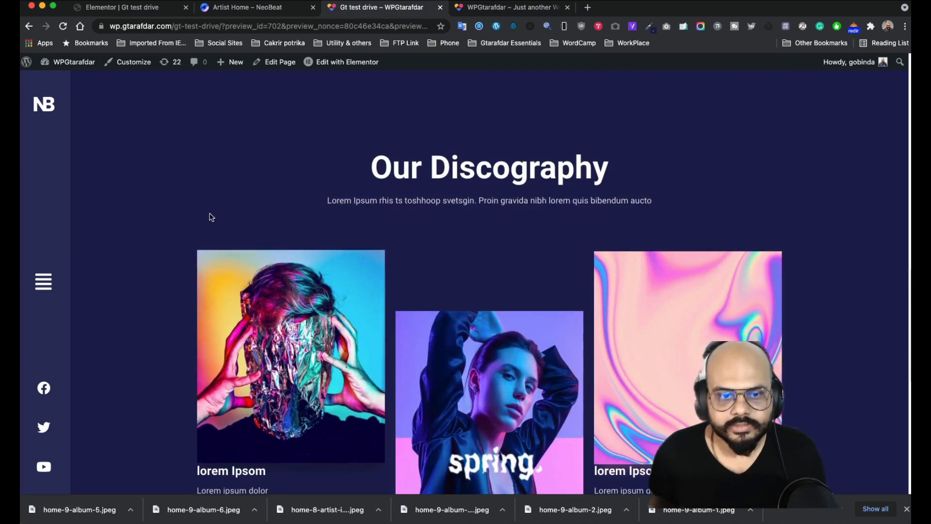
pyautogui.click(231, 8)
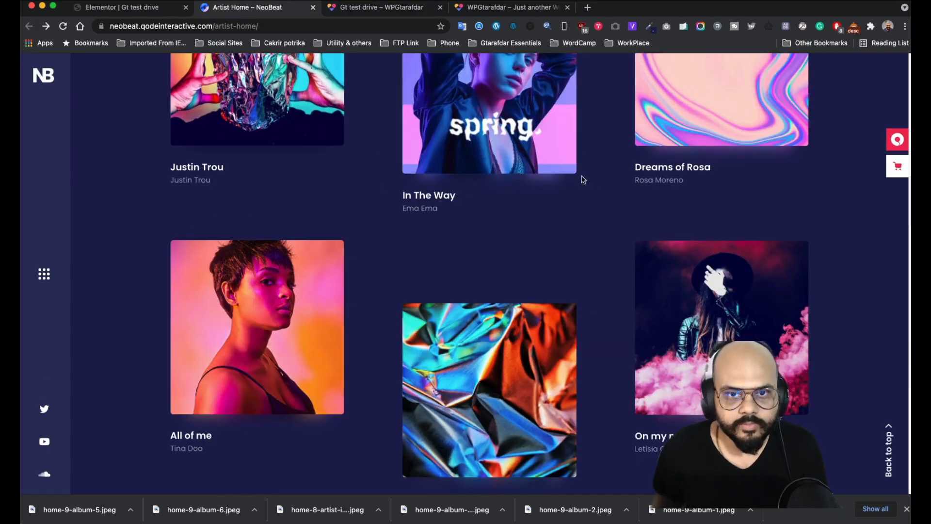
pyautogui.click(142, 8)
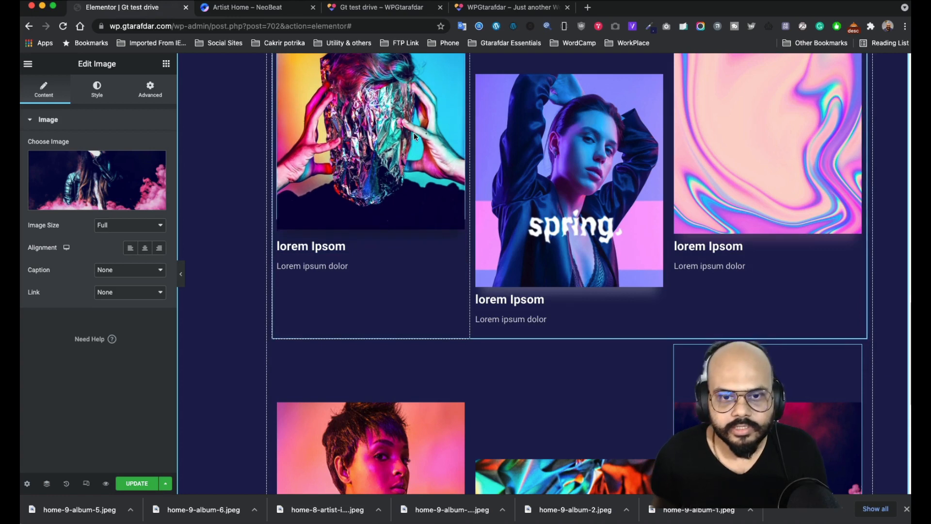
# - Review the album images' style settings and compare with the reference site's second row
pyautogui.scroll(4, 290, 138)
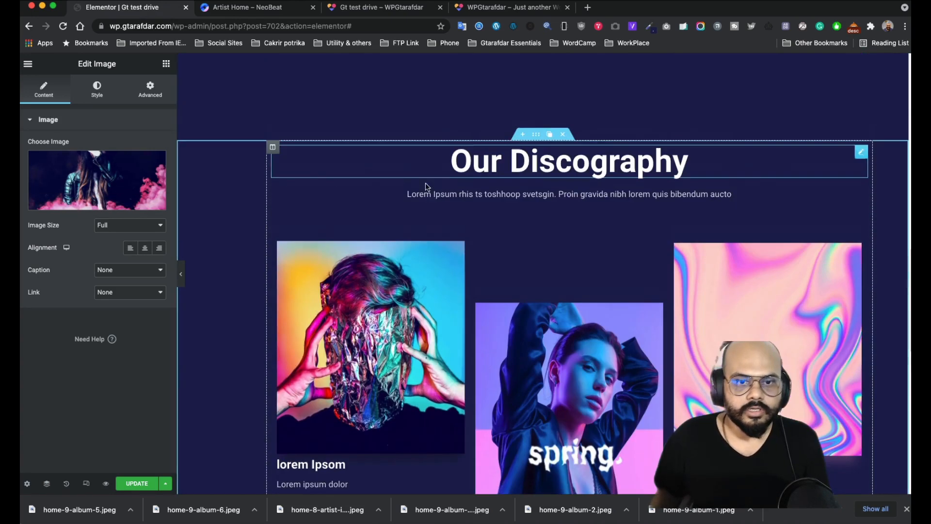
pyautogui.click(459, 237)
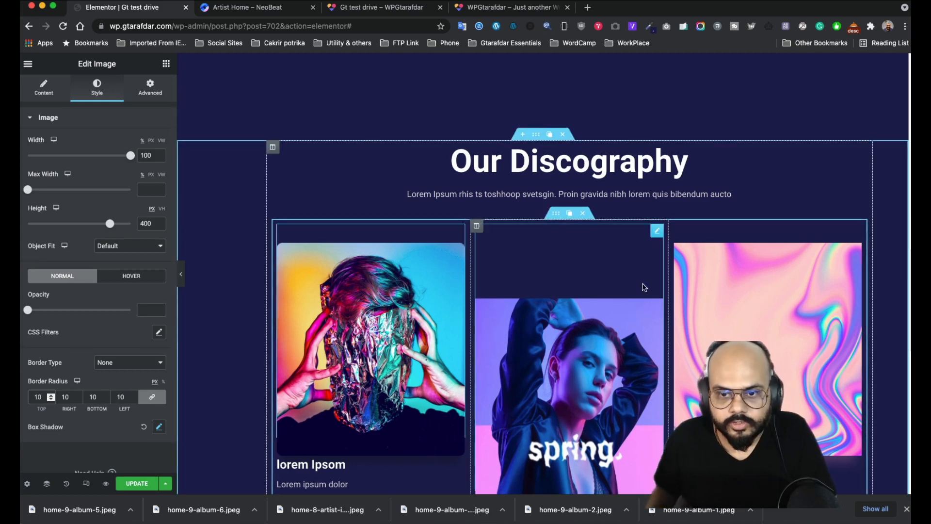
pyautogui.click(633, 234)
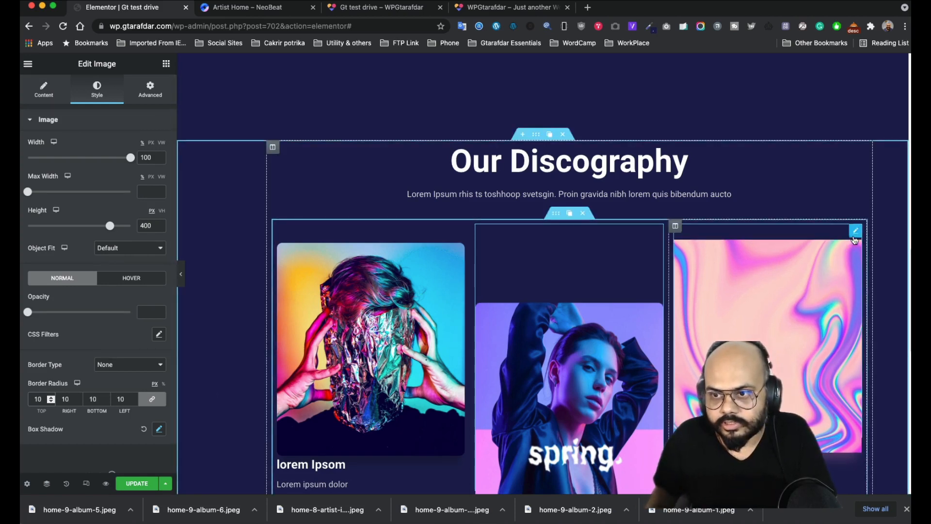
pyautogui.click(855, 234)
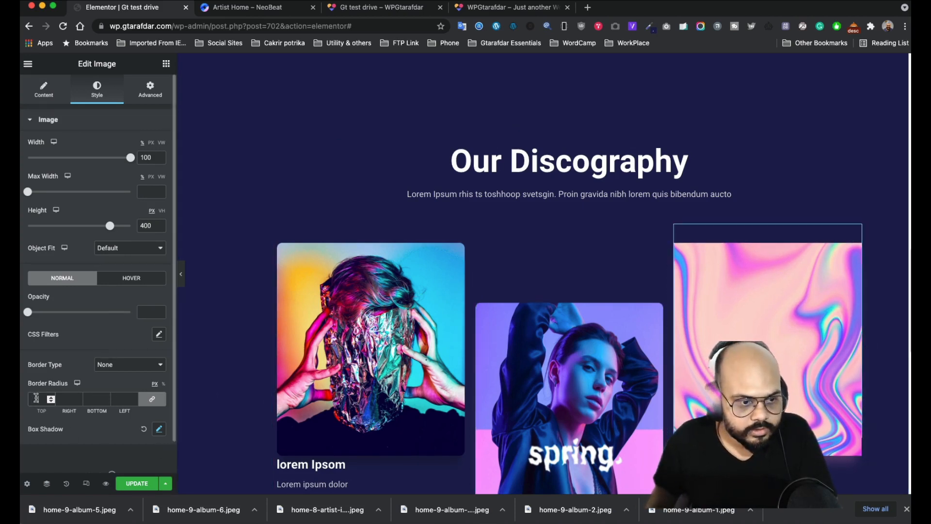
pyautogui.scroll(-8, 360, 110)
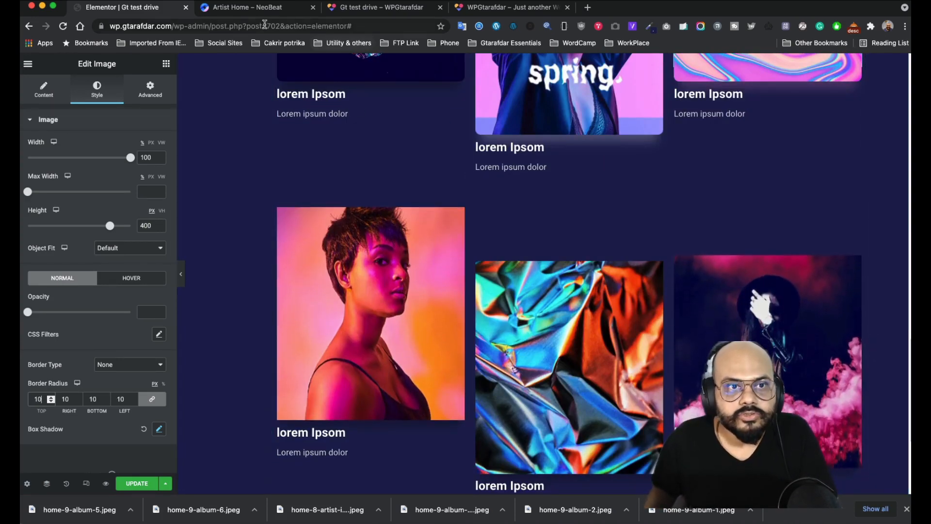
pyautogui.click(261, 9)
pyautogui.scroll(-1, 380, 333)
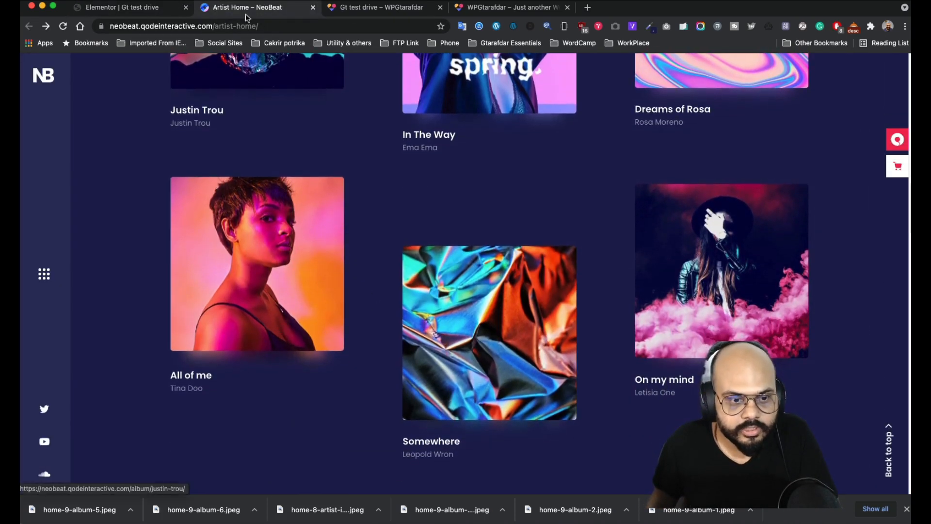
pyautogui.click(137, 8)
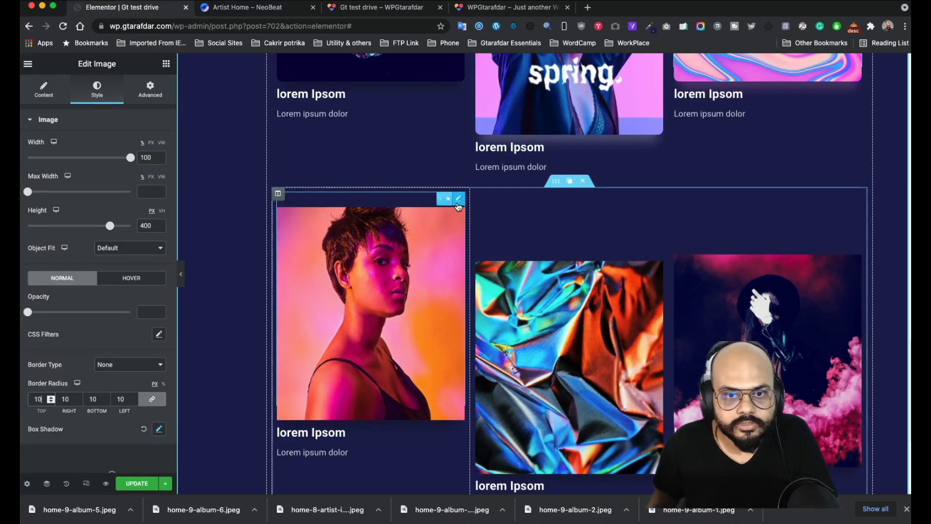
# - Give the portrait image 10px rounded corners and a reddish rgba(197, 45, 45, 0.26) shadow
pyautogui.click(439, 198)
pyautogui.click(108, 100)
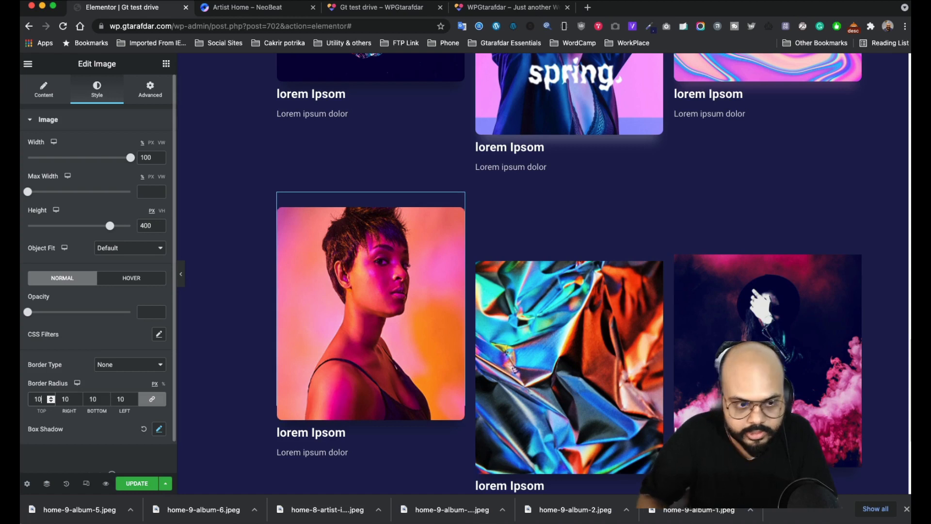
pyautogui.click(157, 430)
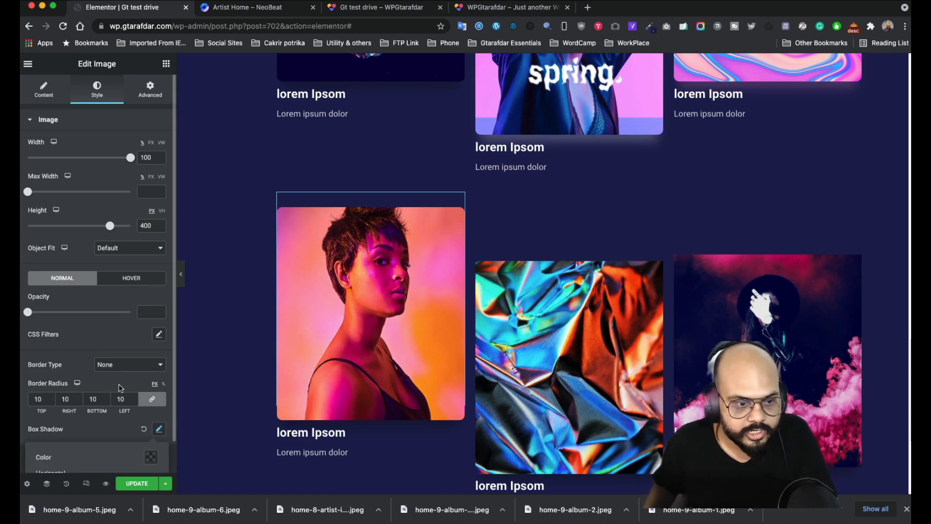
pyautogui.scroll(-3, 133, 375)
pyautogui.click(151, 355)
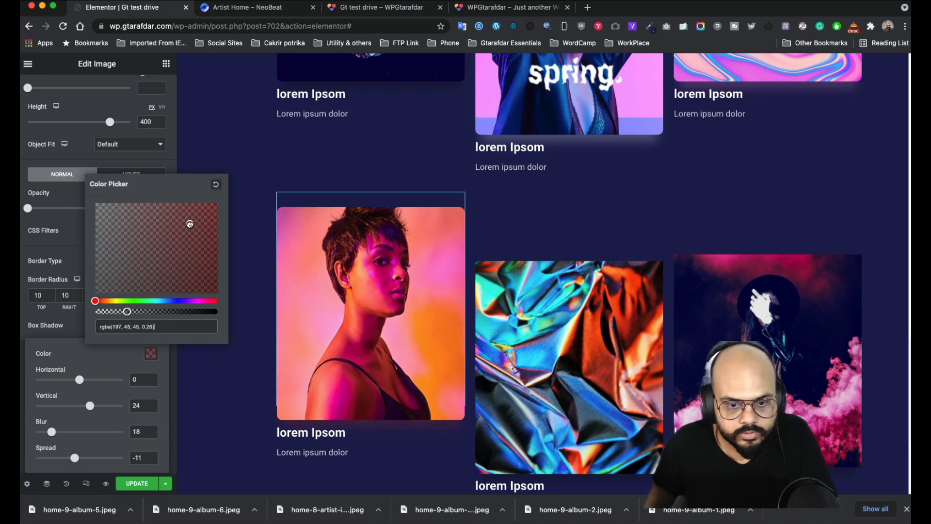
pyautogui.click(75, 241)
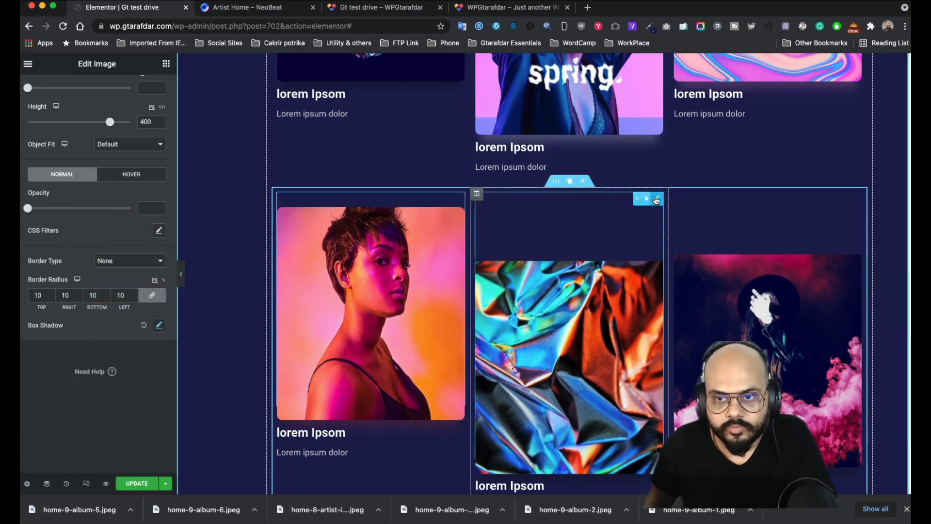
# - Give the foil image 10px rounded corners and a blue rgba(64, 68, 255, 0.26) shadow
pyautogui.click(656, 198)
pyautogui.click(151, 91)
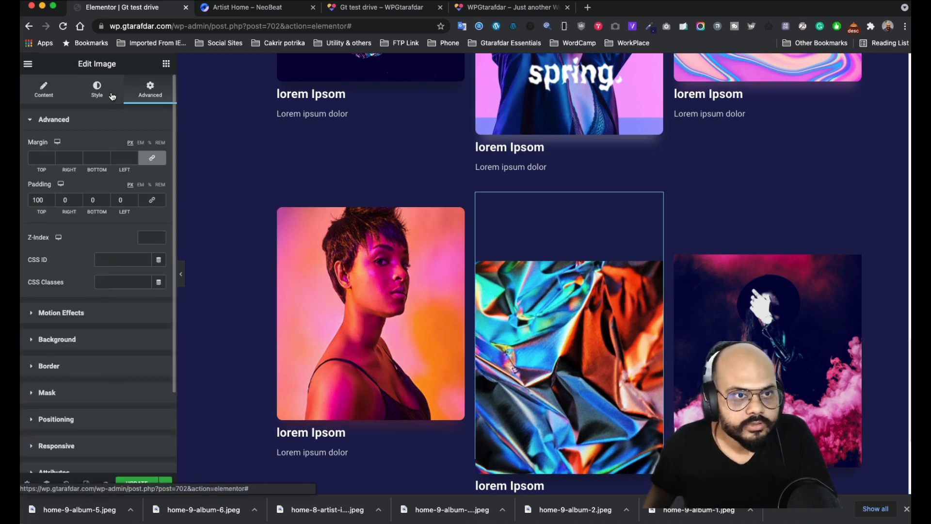
pyautogui.click(96, 90)
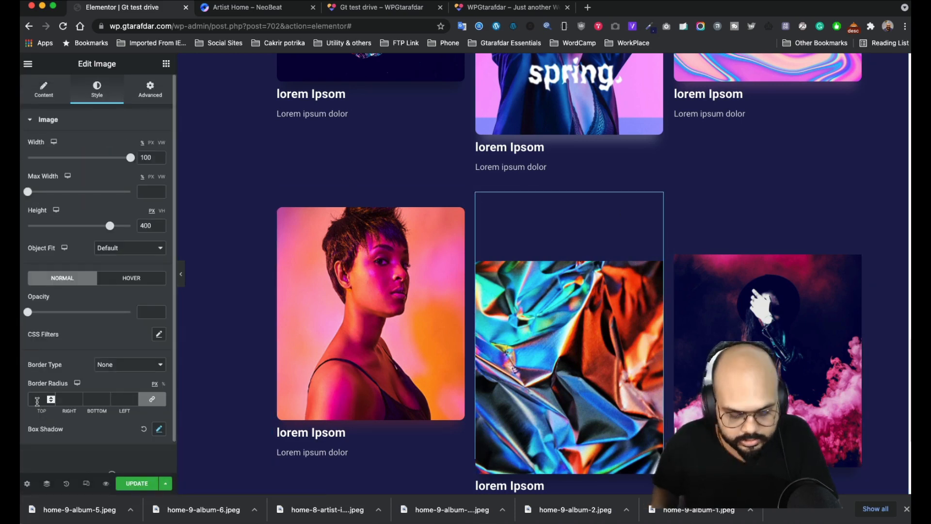
pyautogui.scroll(-1, 504, 310)
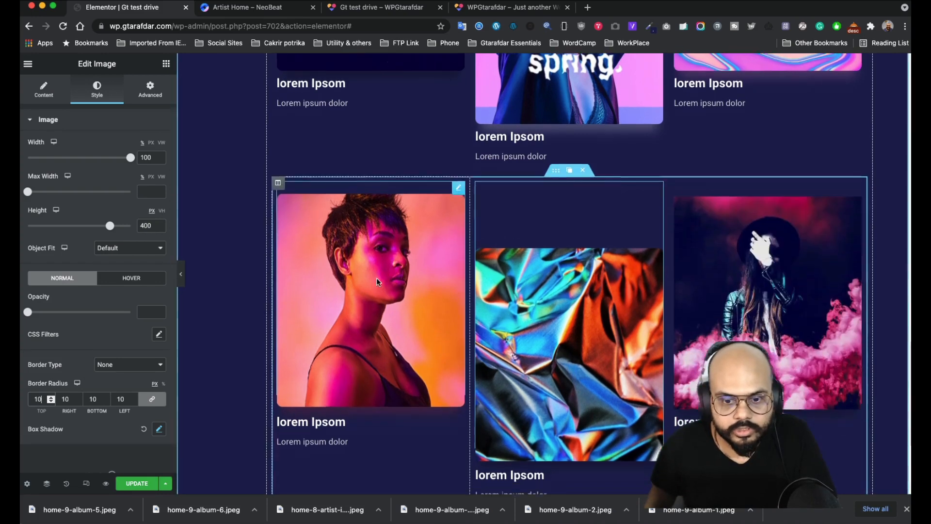
pyautogui.click(158, 428)
pyautogui.scroll(-2, 161, 397)
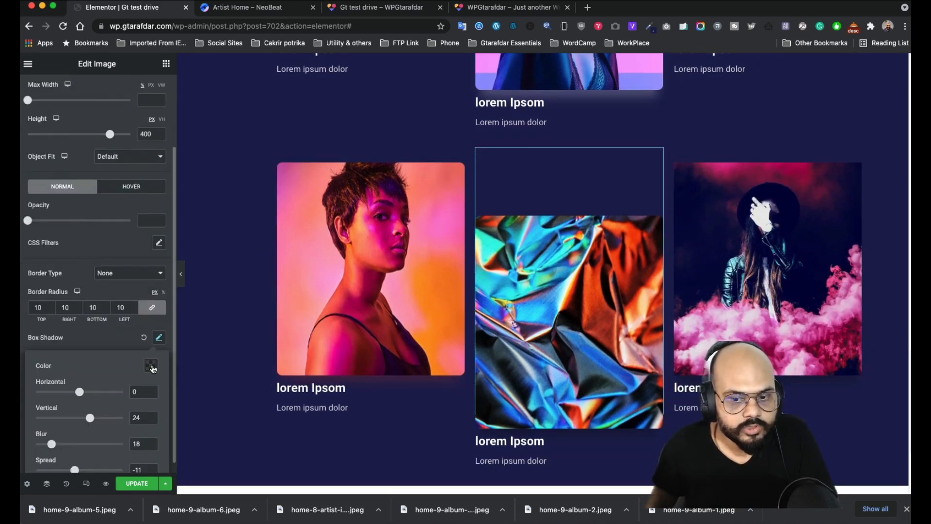
pyautogui.click(151, 367)
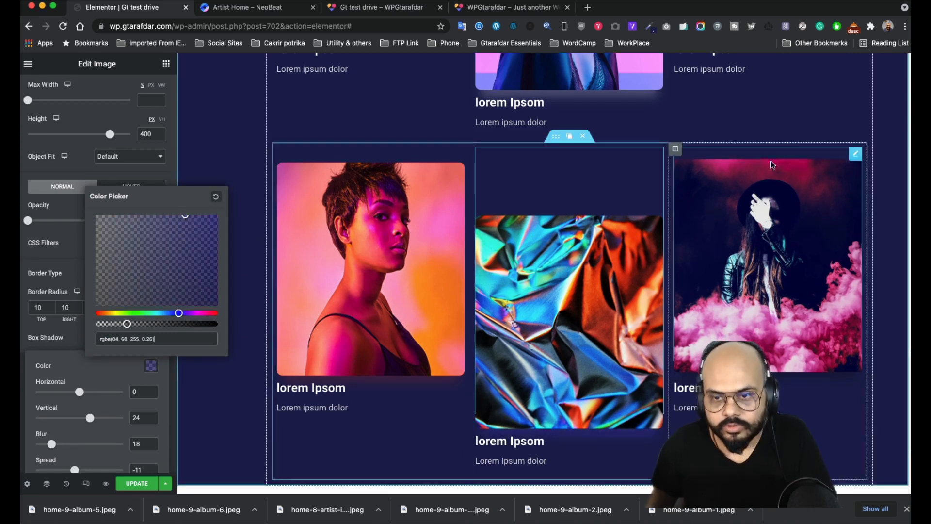
# - Round the smoke image's corners to 10px
pyautogui.click(856, 163)
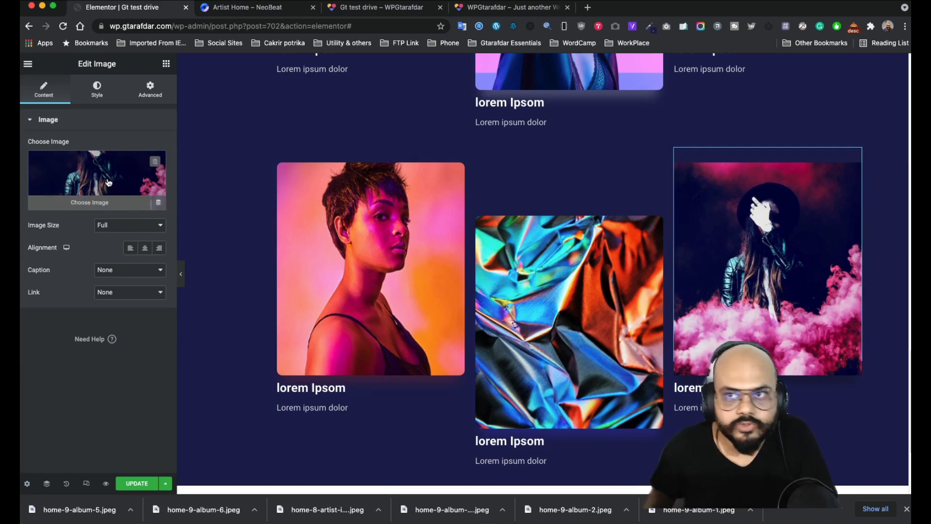
pyautogui.click(95, 92)
pyautogui.scroll(-2, 78, 356)
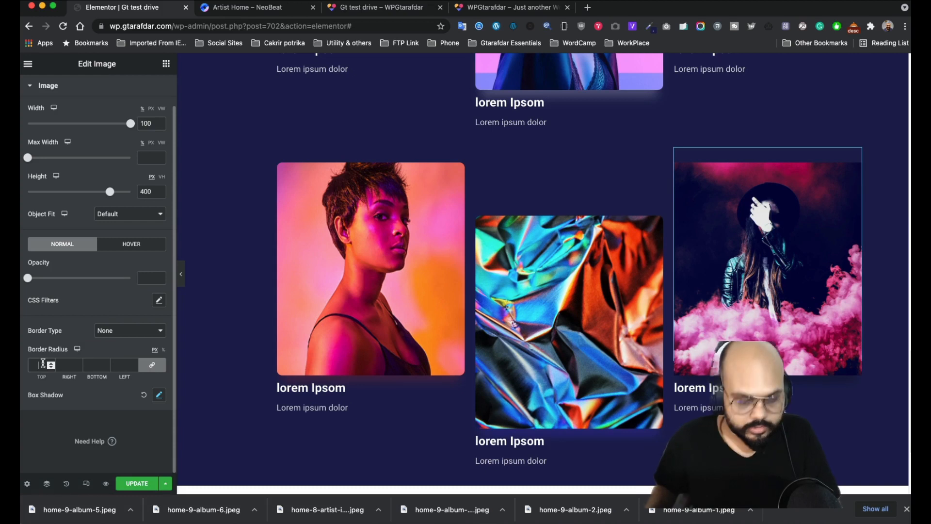
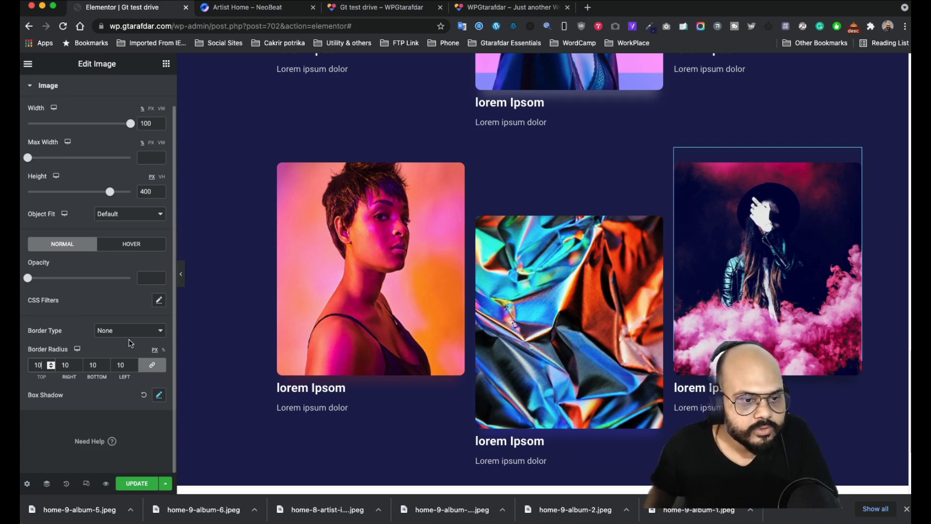
# - Check the image's reddish box shadow colour (offset 24, blur 18, spread -11) and scroll the canvas
pyautogui.click(160, 395)
pyautogui.scroll(-3, 113, 384)
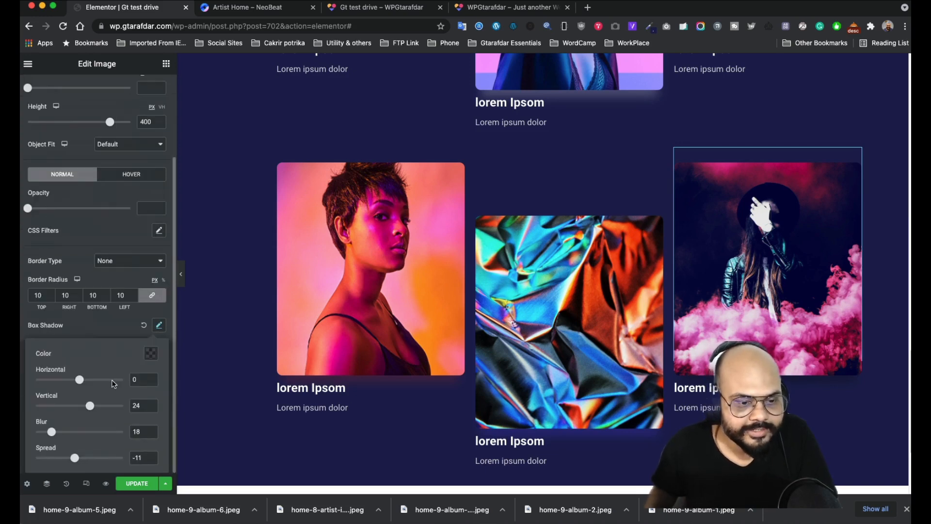
pyautogui.click(150, 354)
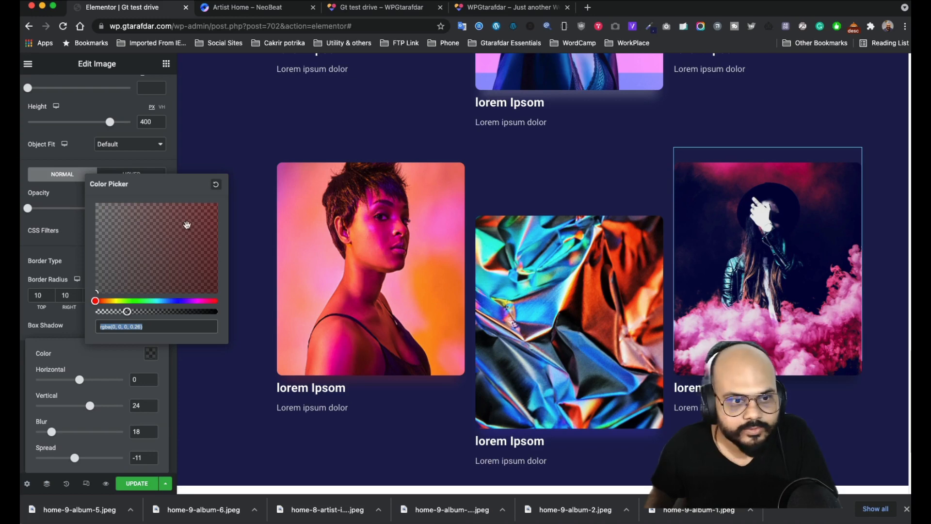
pyautogui.click(117, 162)
pyautogui.scroll(-2, 532, 397)
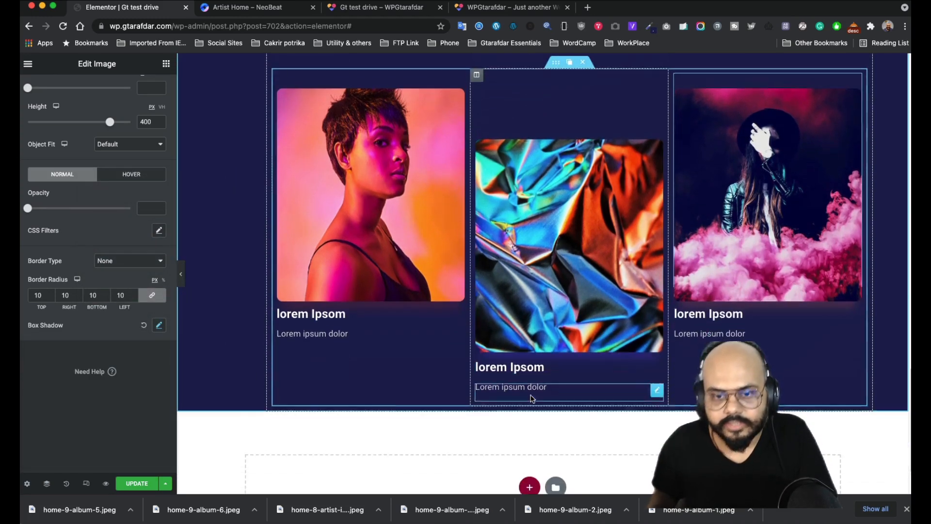
pyautogui.scroll(3, 409, 269)
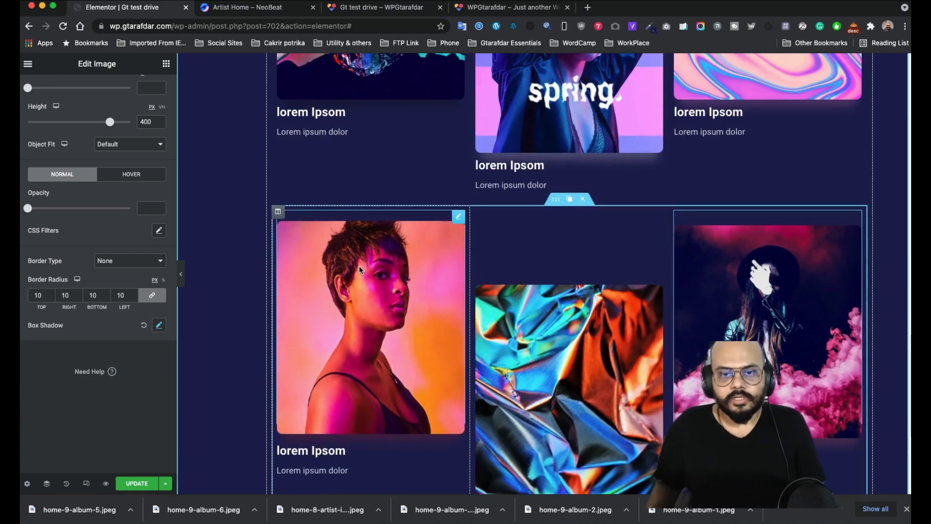
pyautogui.scroll(8, 359, 266)
pyautogui.scroll(-6, 351, 264)
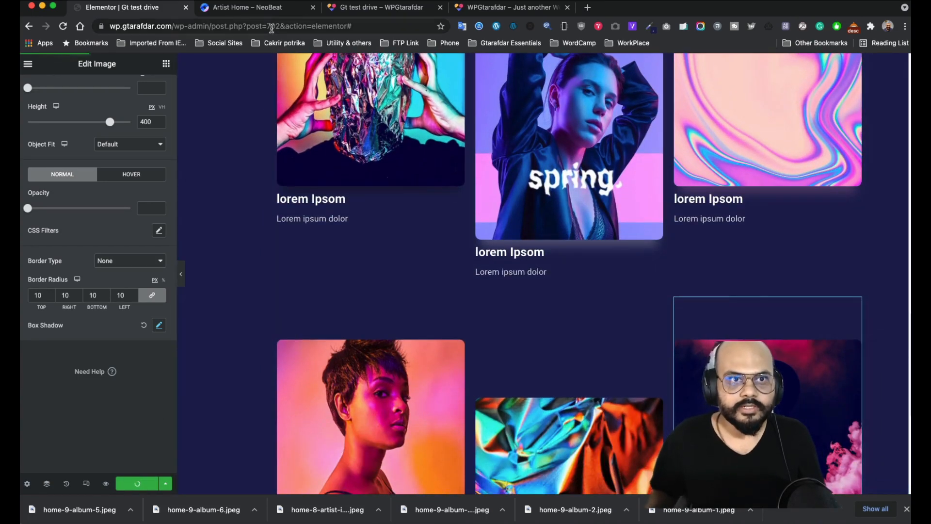
# - Switch to the 'Gt test drive' live preview and scroll to the Our Discography album cards
pyautogui.click(378, 8)
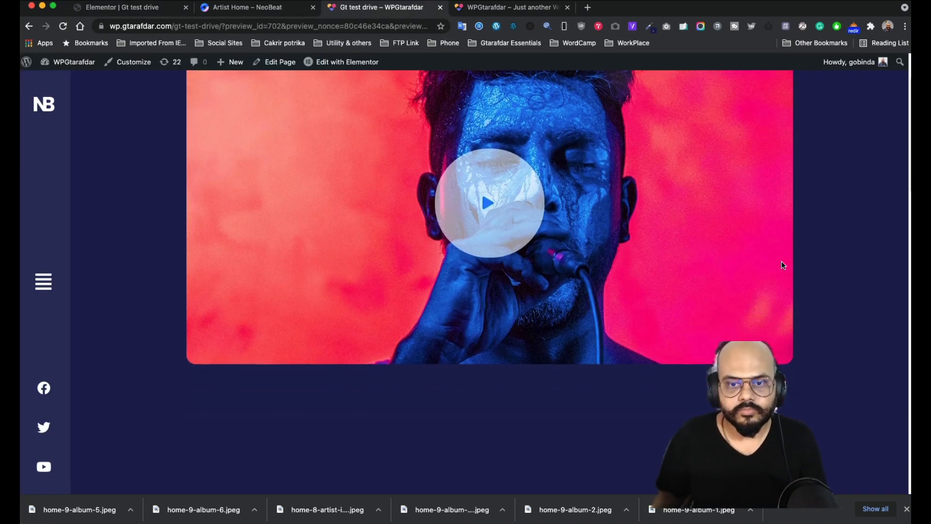
pyautogui.scroll(-8, 395, 271)
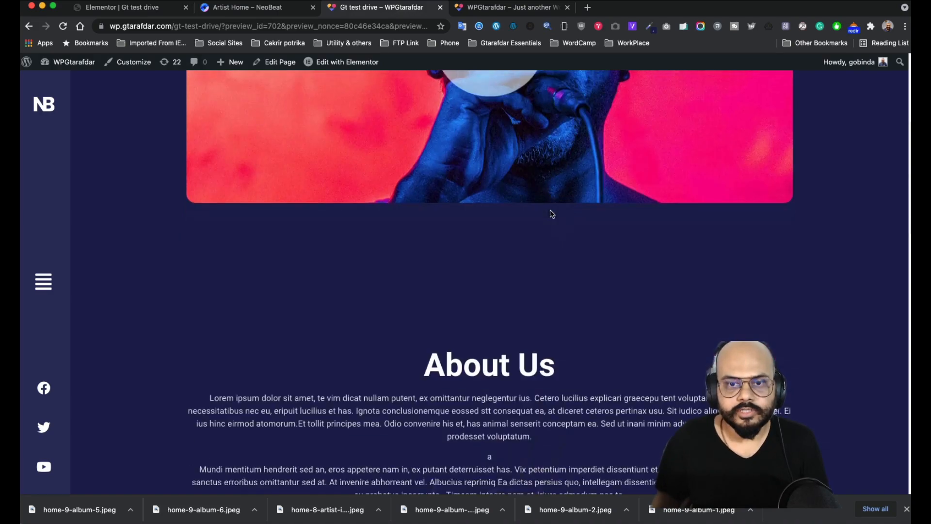
pyautogui.scroll(-10, 505, 223)
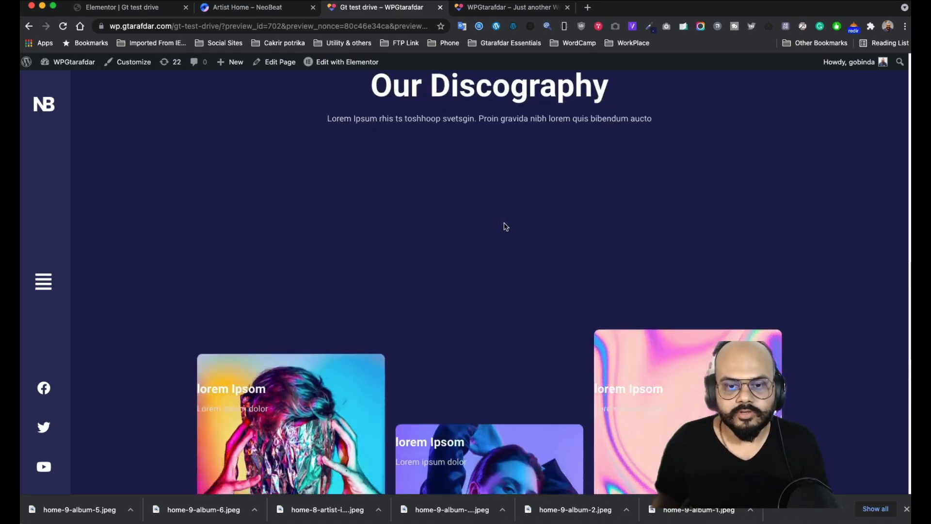
pyautogui.scroll(-5, 516, 195)
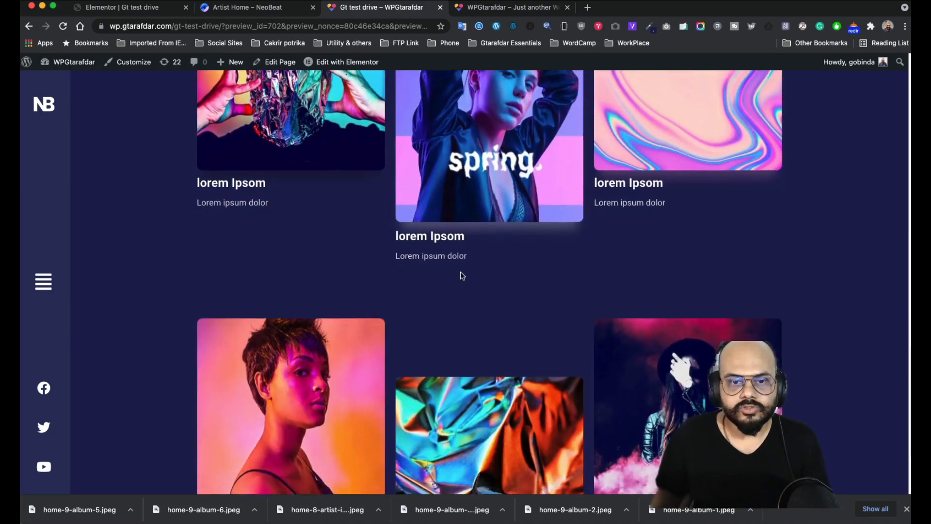
pyautogui.scroll(5, 465, 284)
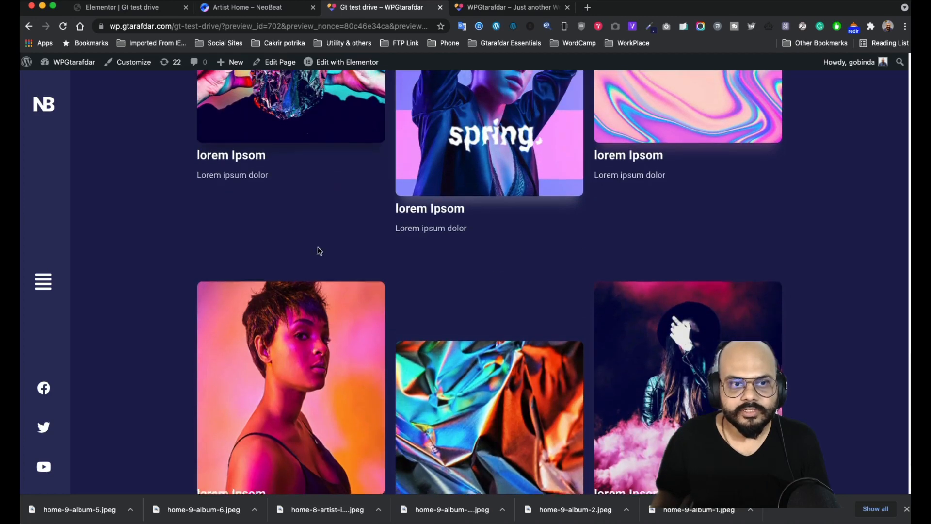
pyautogui.scroll(-1, 420, 318)
pyautogui.scroll(3, 323, 172)
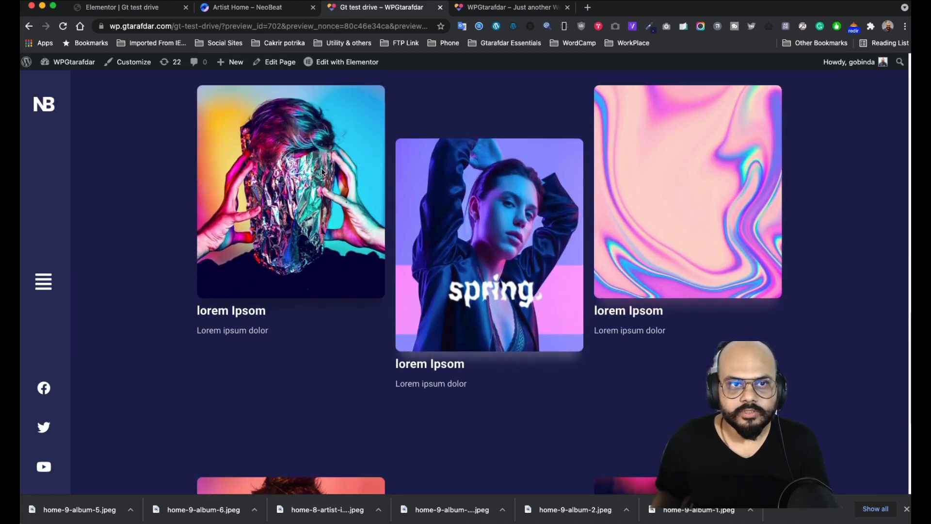
# - Back in the editor, give the first album title a Slide In Up entrance at Slow duration
pyautogui.click(124, 8)
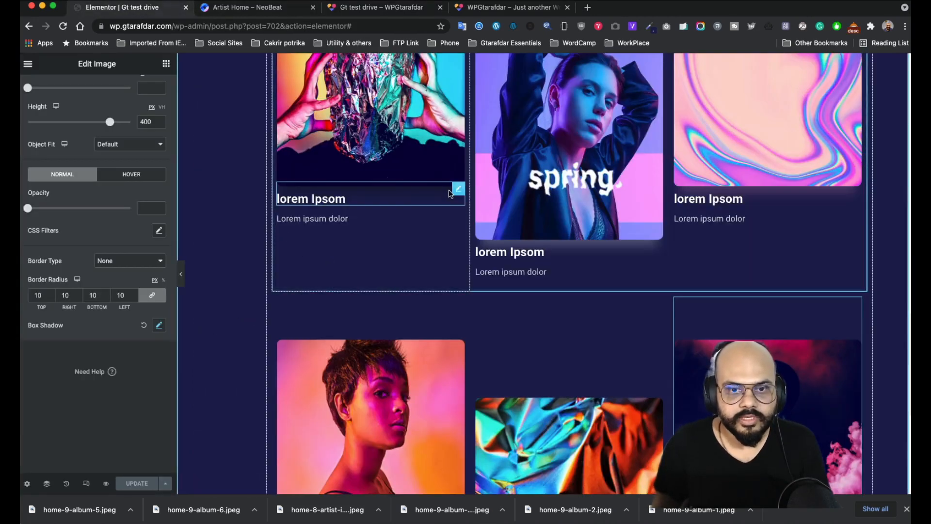
pyautogui.click(460, 189)
pyautogui.scroll(-2, 106, 283)
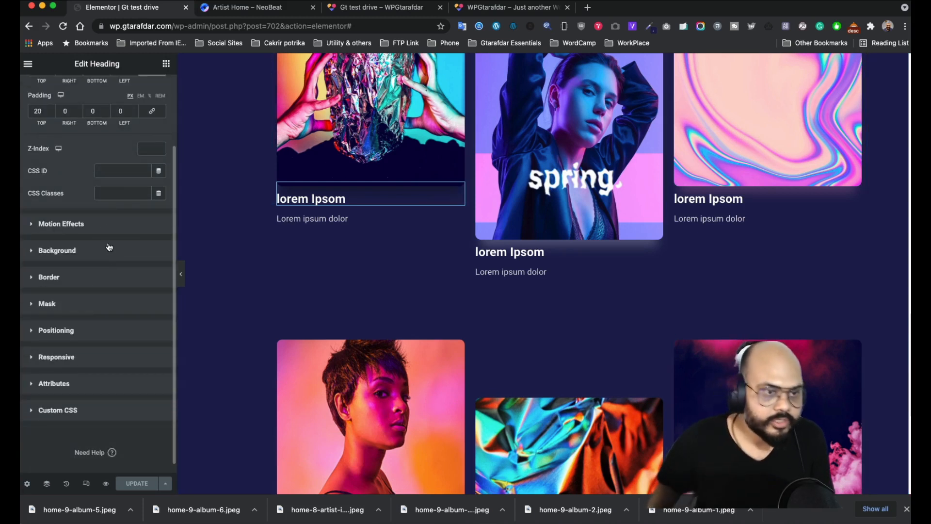
pyautogui.click(104, 222)
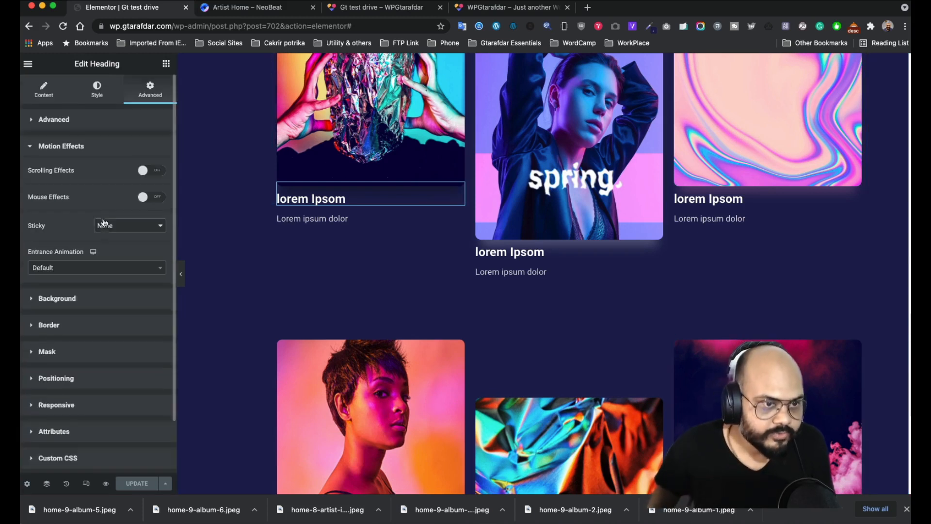
pyautogui.click(100, 268)
pyautogui.scroll(-5, 72, 353)
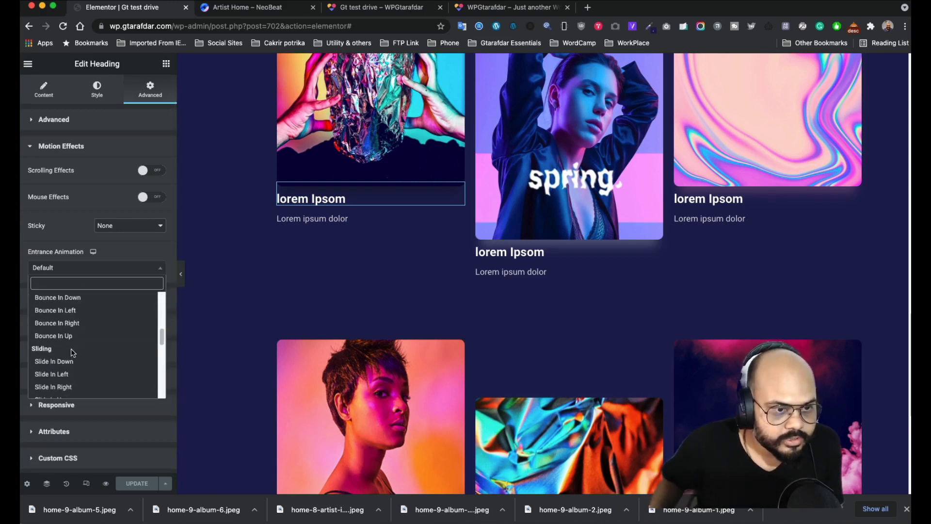
pyautogui.scroll(-2, 61, 395)
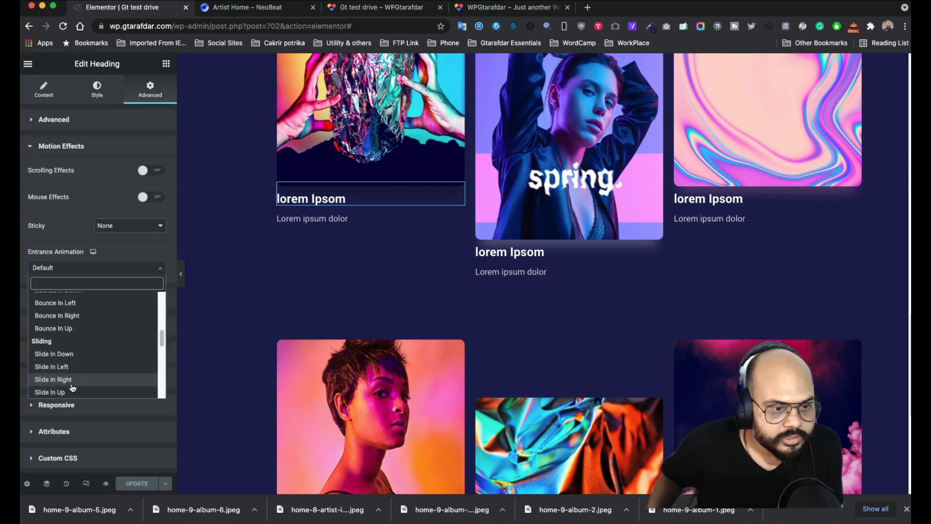
pyautogui.click(67, 394)
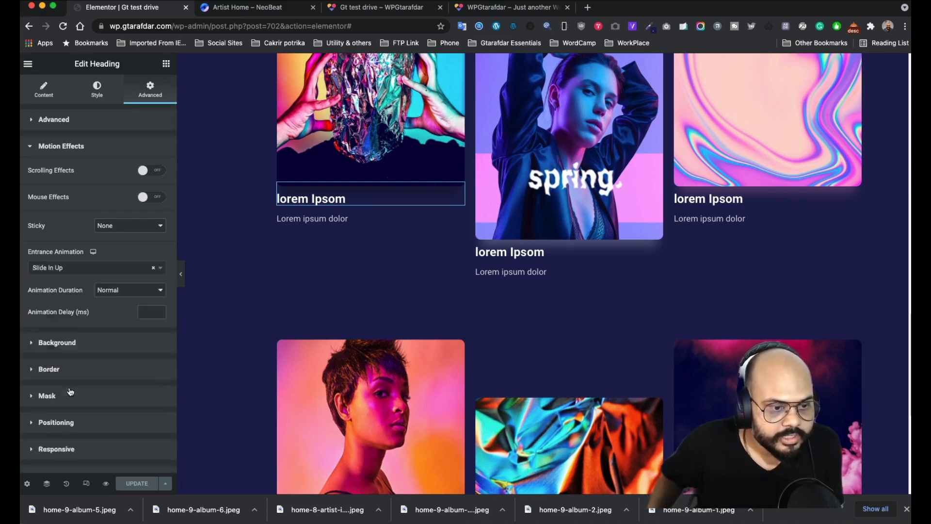
pyautogui.click(151, 293)
pyautogui.click(110, 279)
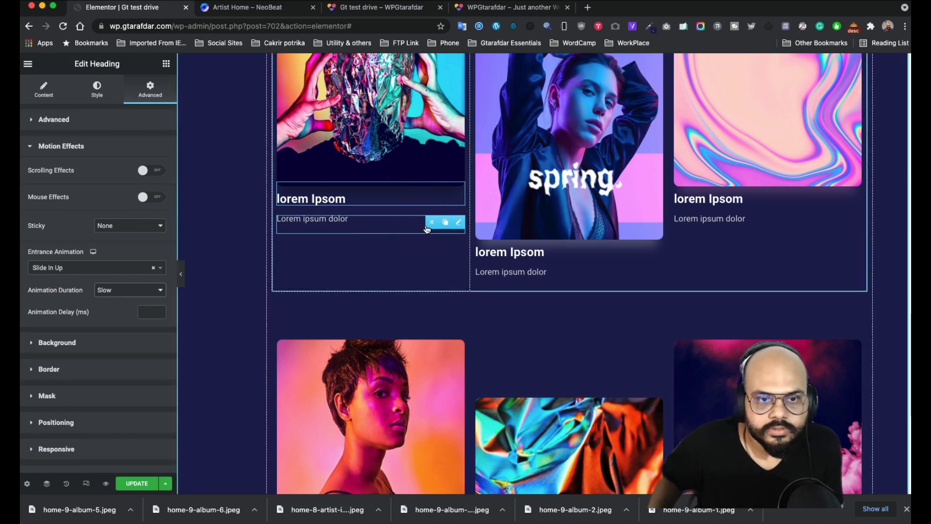
# - Inspect the first album image's motion effect settings, then reselect the album title
pyautogui.scroll(2, 414, 155)
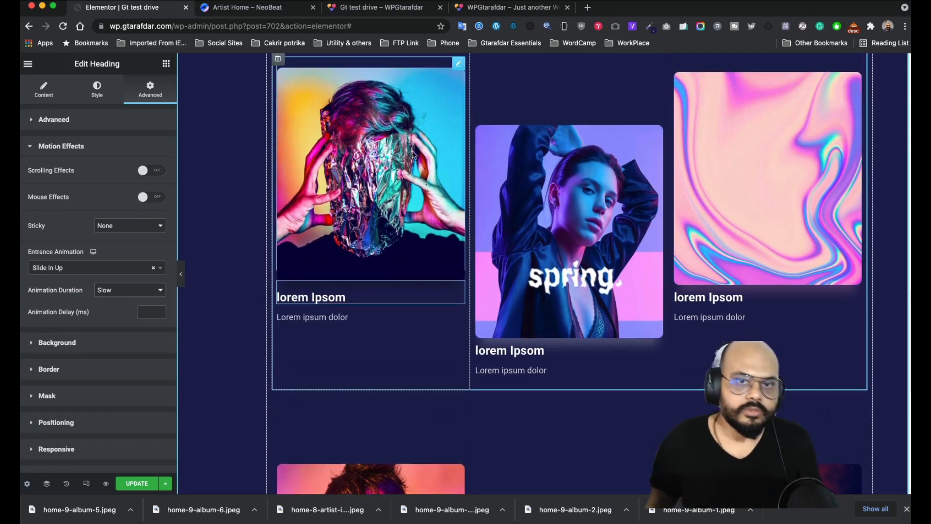
pyautogui.click(456, 90)
pyautogui.click(150, 90)
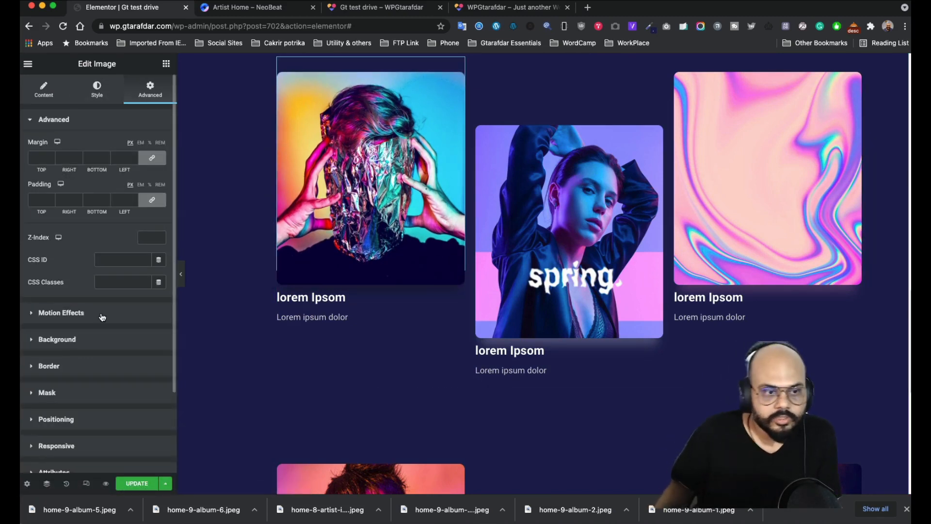
pyautogui.click(61, 313)
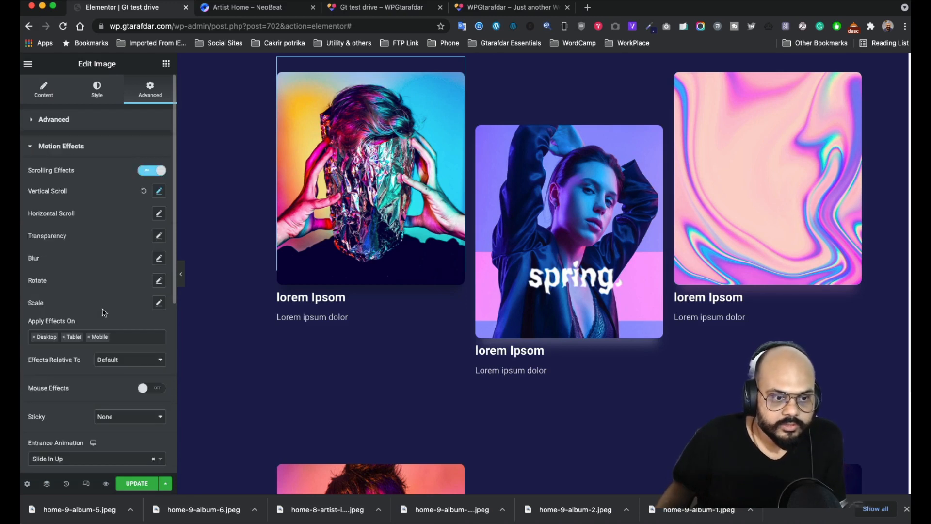
pyautogui.scroll(-3, 104, 312)
pyautogui.scroll(-1, 130, 261)
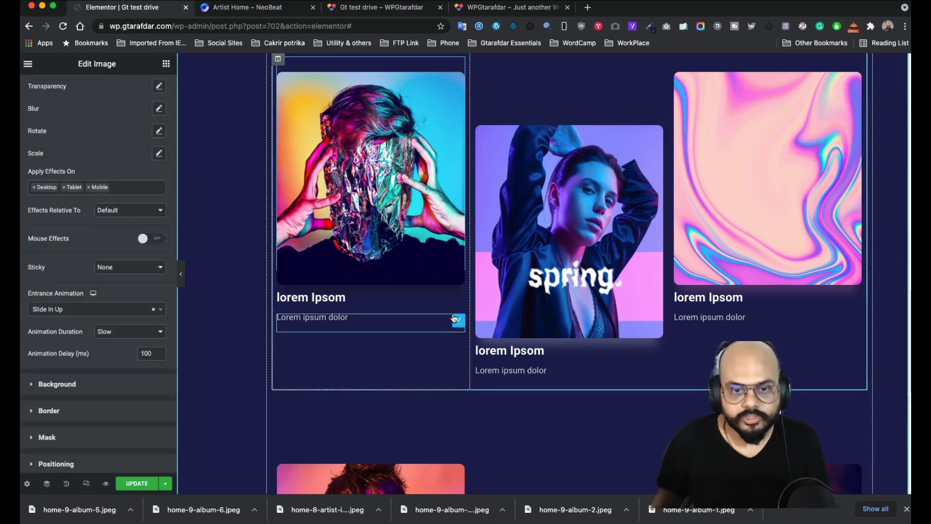
pyautogui.click(331, 290)
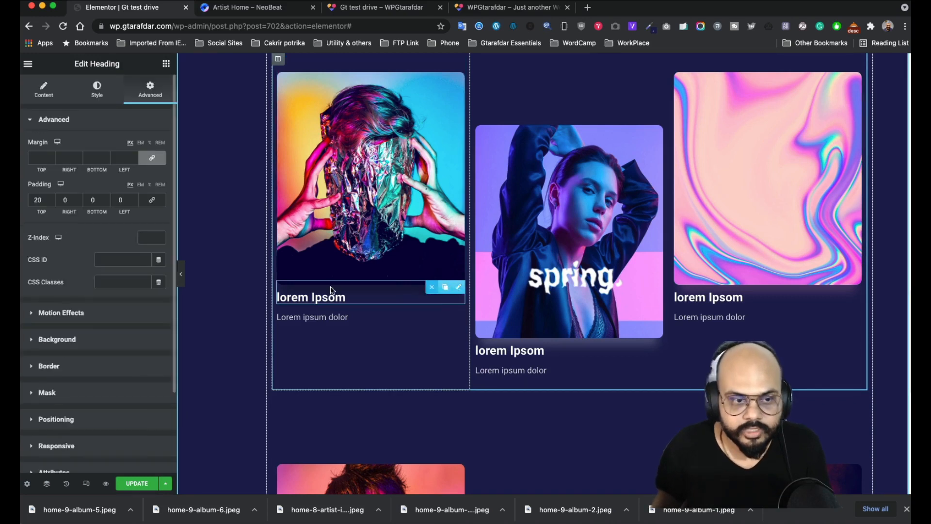
# - Set the first album title's animation delay to 100 ms
pyautogui.click(103, 314)
pyautogui.click(143, 313)
pyautogui.write('100')
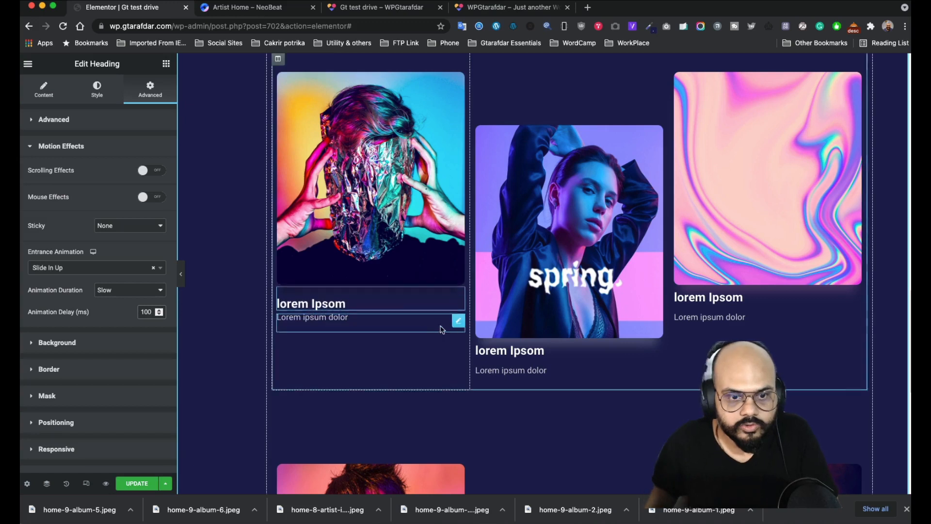
# - Give the first card's 'Lorem ipsum dolor' caption a slow Slide In Up entrance with 100 ms delay
pyautogui.click(458, 323)
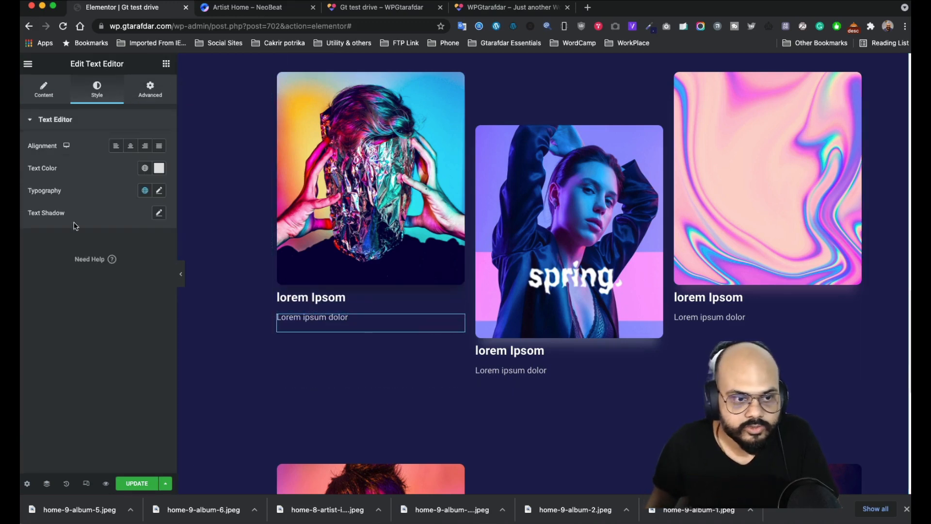
pyautogui.click(152, 97)
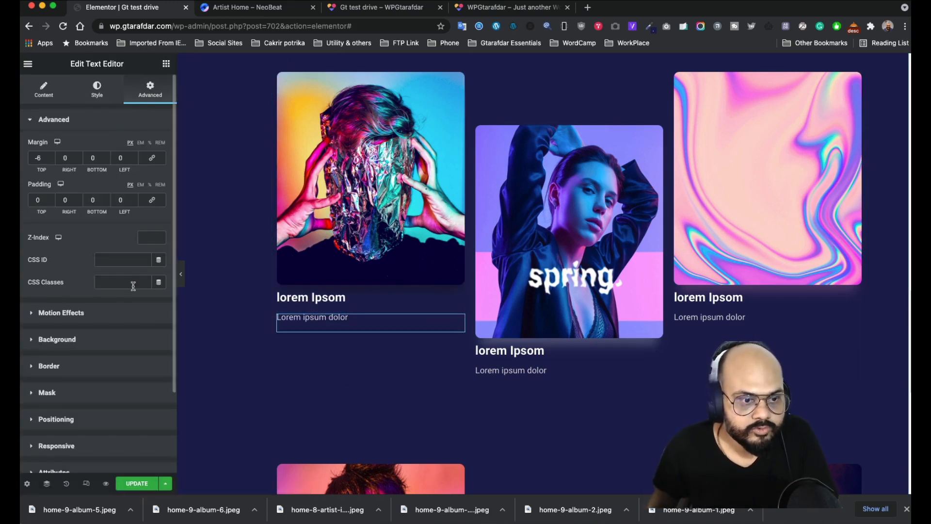
pyautogui.click(100, 314)
pyautogui.scroll(-1, 105, 276)
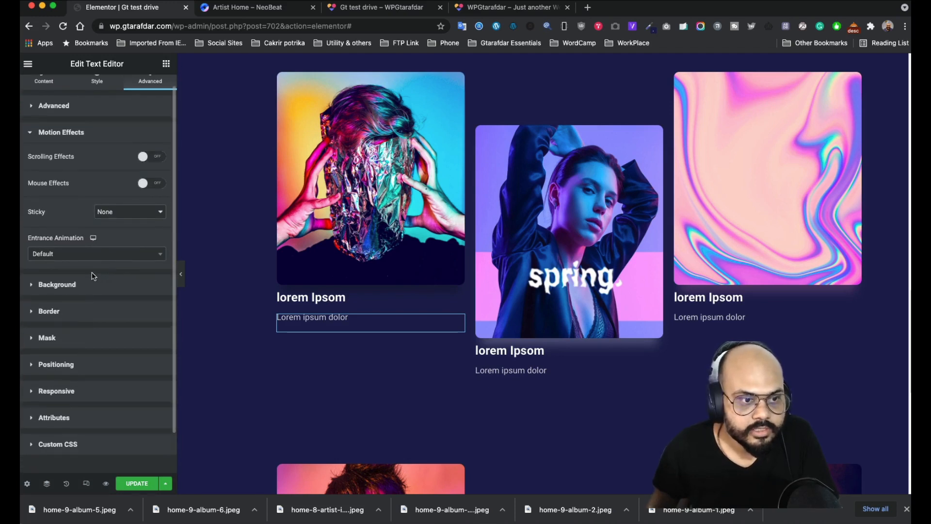
pyautogui.click(102, 255)
pyautogui.scroll(-3, 73, 339)
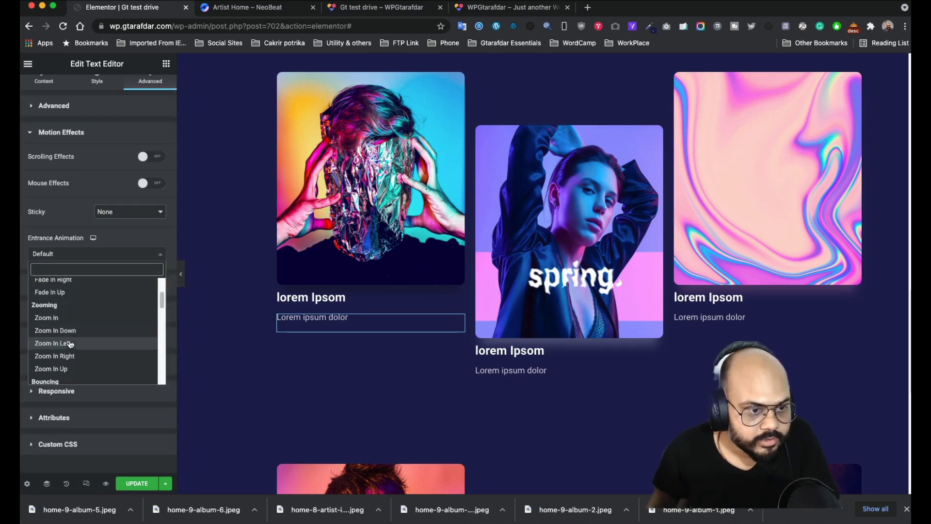
pyautogui.scroll(-3, 72, 344)
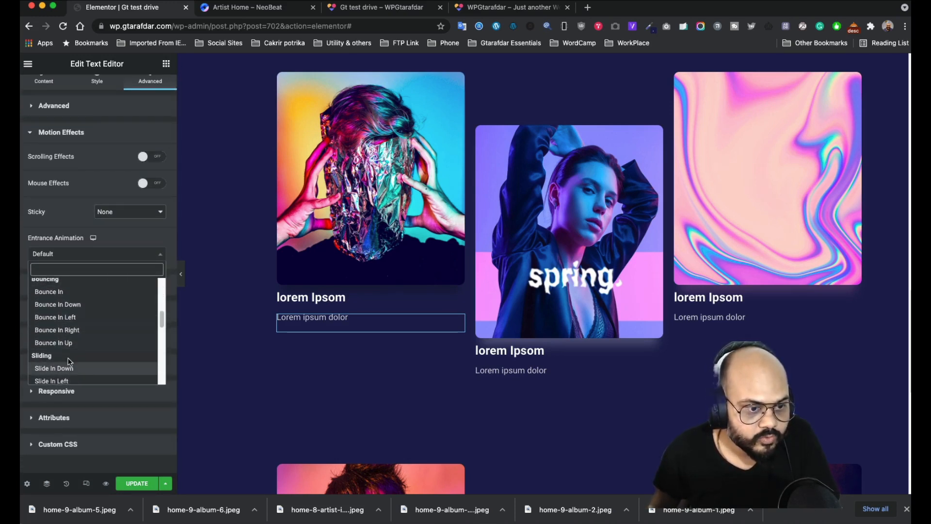
pyautogui.scroll(-2, 66, 372)
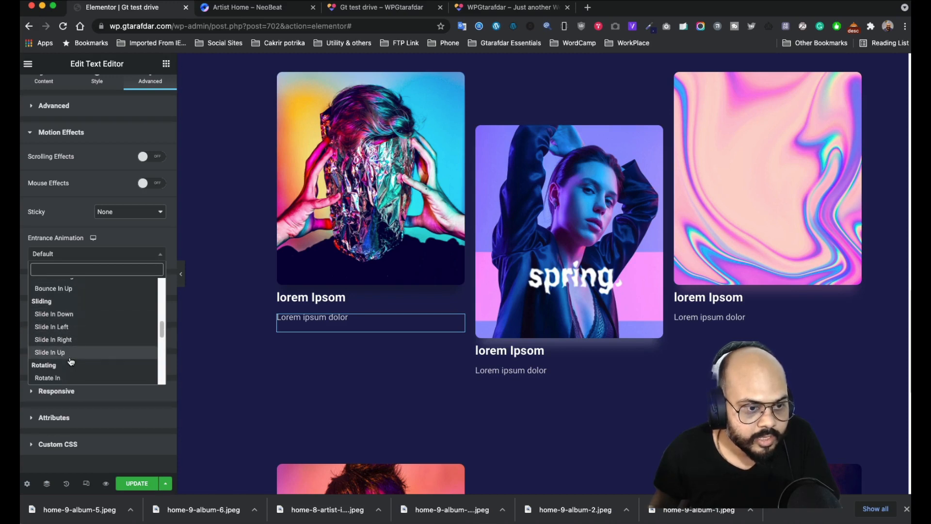
pyautogui.click(67, 360)
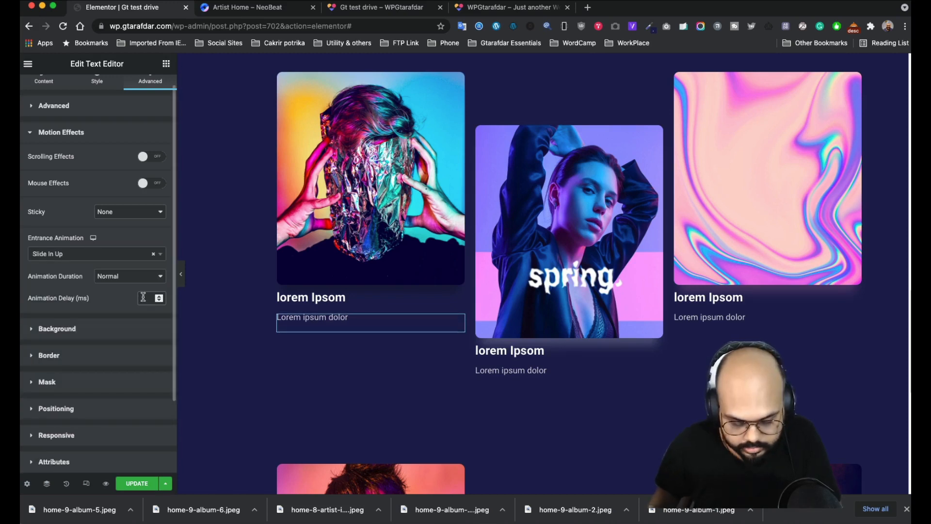
pyautogui.click(134, 277)
pyautogui.click(119, 264)
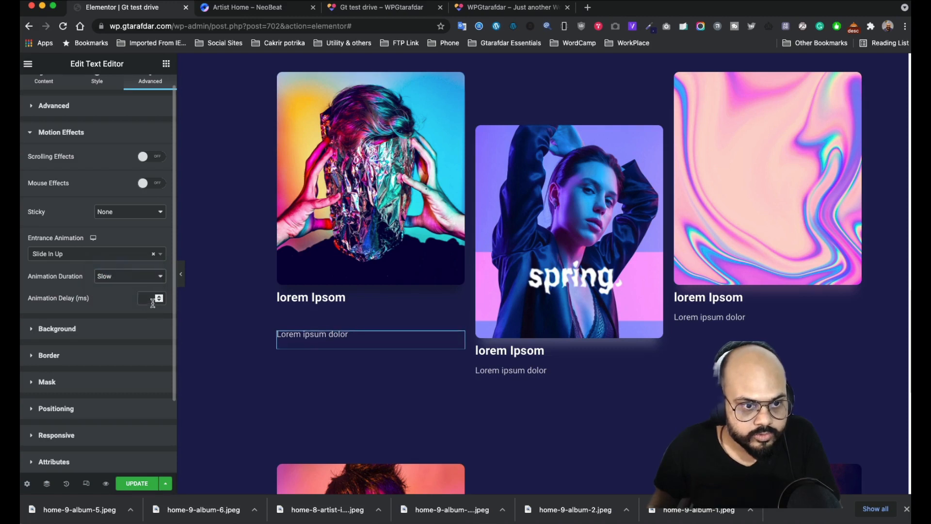
pyautogui.write('100')
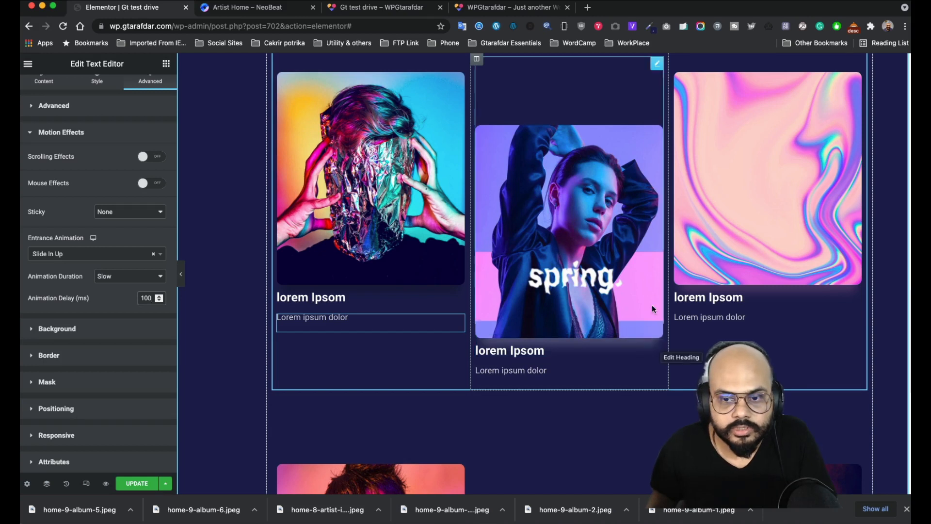
# - Inspect the middle album image's motion effect settings
pyautogui.click(659, 66)
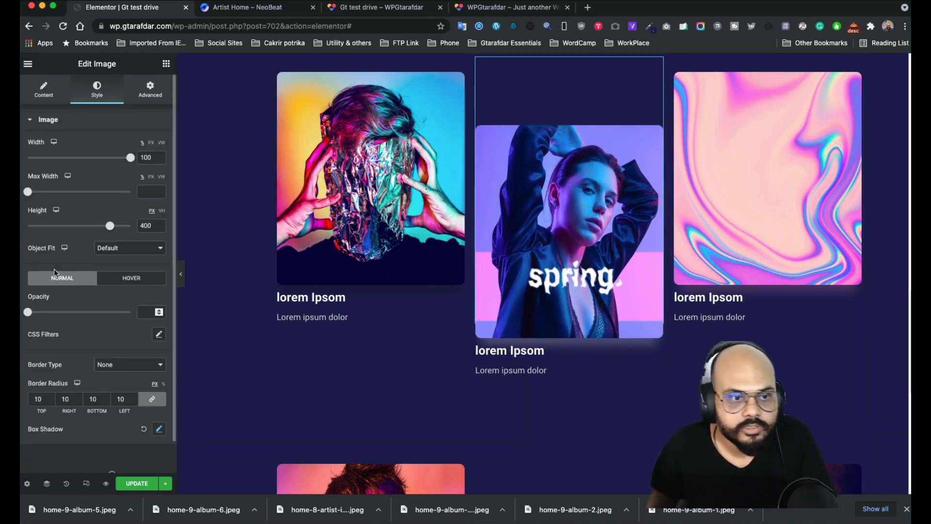
pyautogui.click(144, 100)
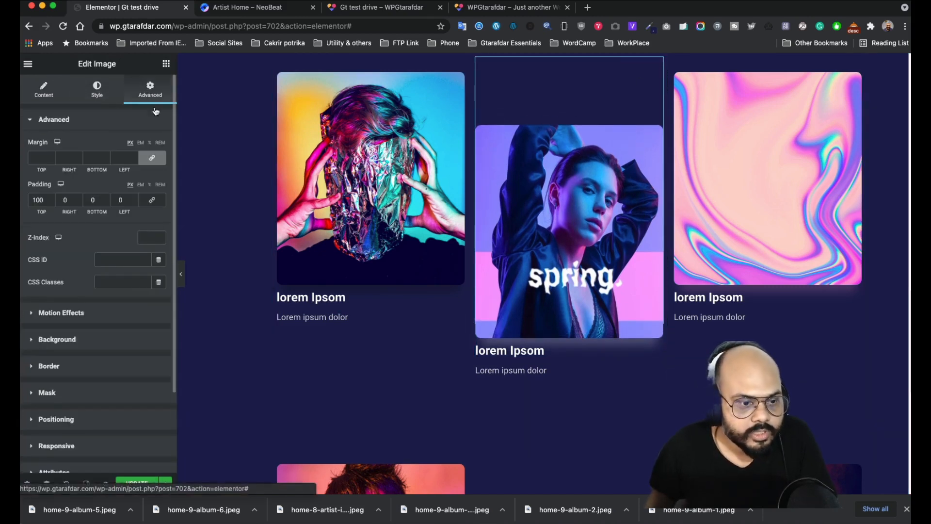
pyautogui.click(113, 312)
pyautogui.scroll(-5, 116, 328)
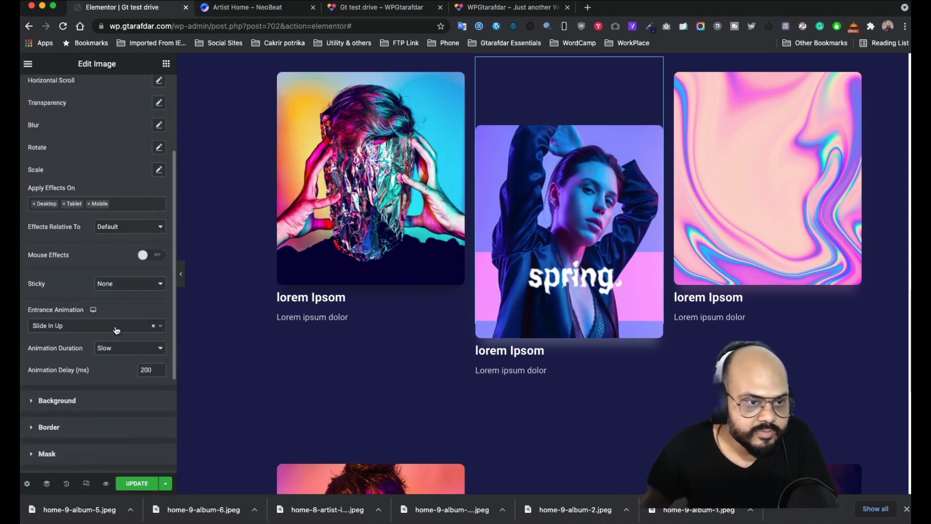
pyautogui.scroll(-1, 110, 273)
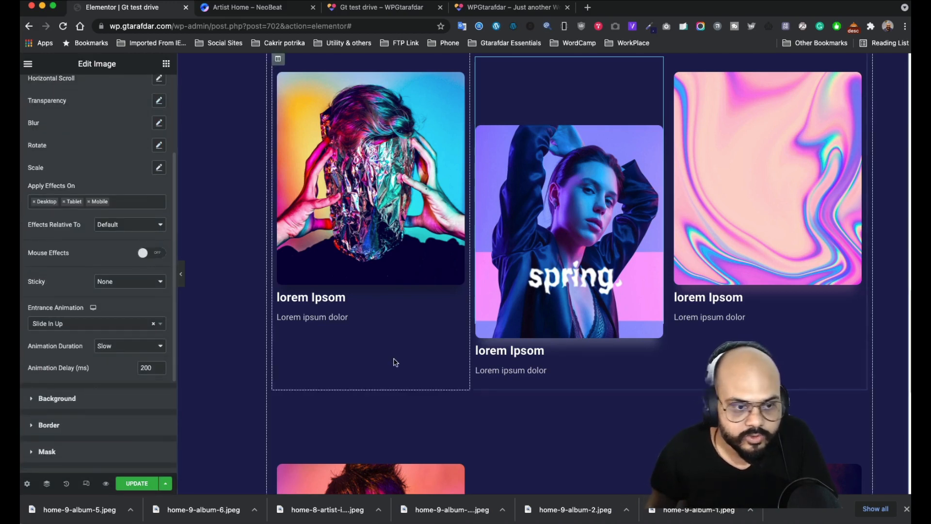
# - Give the middle album's heading a slow Slide In Up entrance with 200 ms delay
pyautogui.click(656, 349)
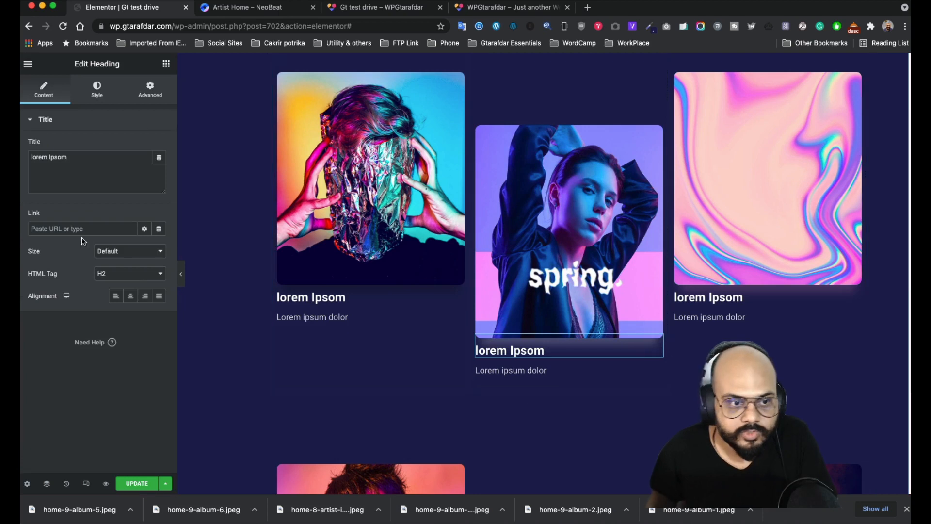
pyautogui.click(160, 97)
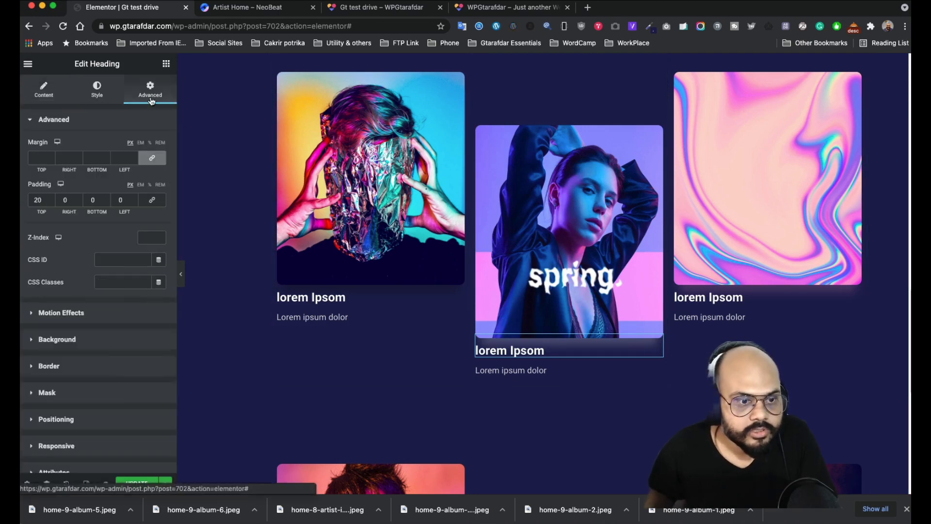
pyautogui.click(106, 315)
pyautogui.click(130, 267)
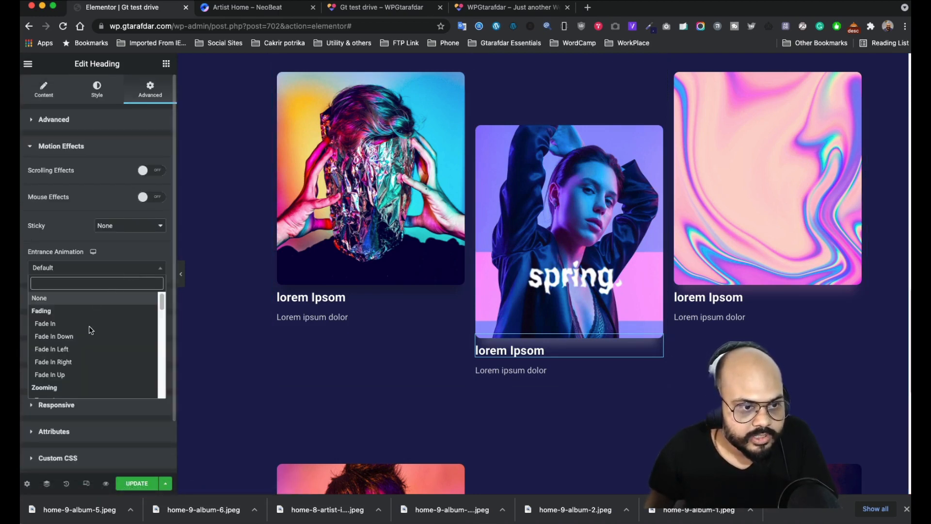
pyautogui.scroll(-6, 84, 329)
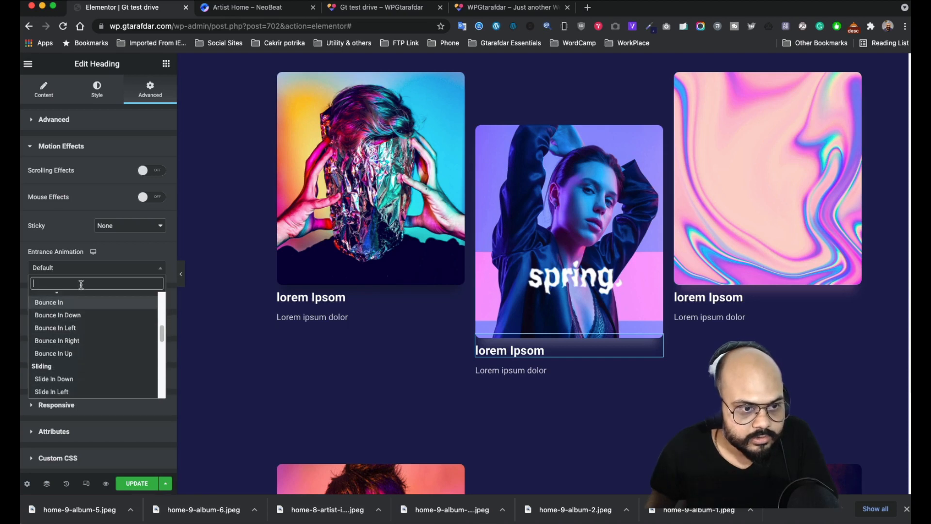
pyautogui.scroll(-3, 83, 311)
pyautogui.click(68, 351)
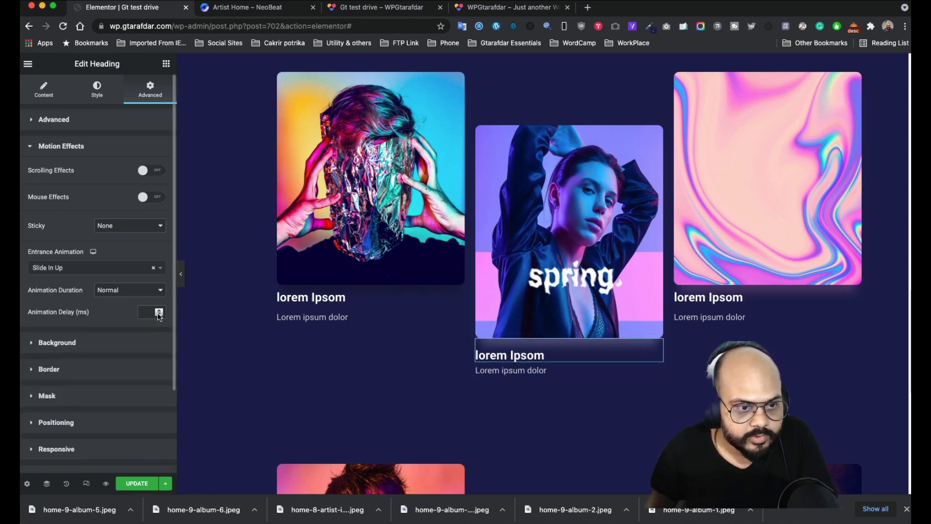
pyautogui.click(127, 290)
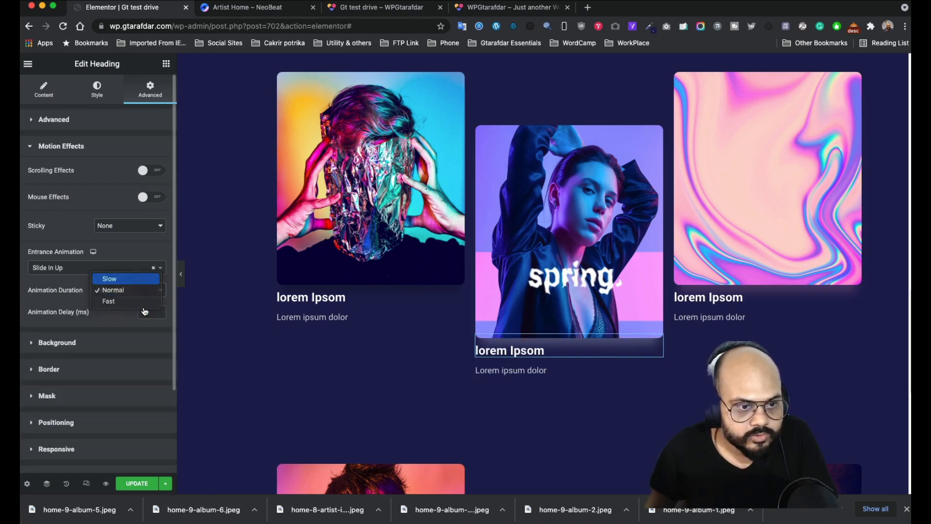
pyautogui.click(110, 279)
pyautogui.click(146, 312)
pyautogui.write('200')
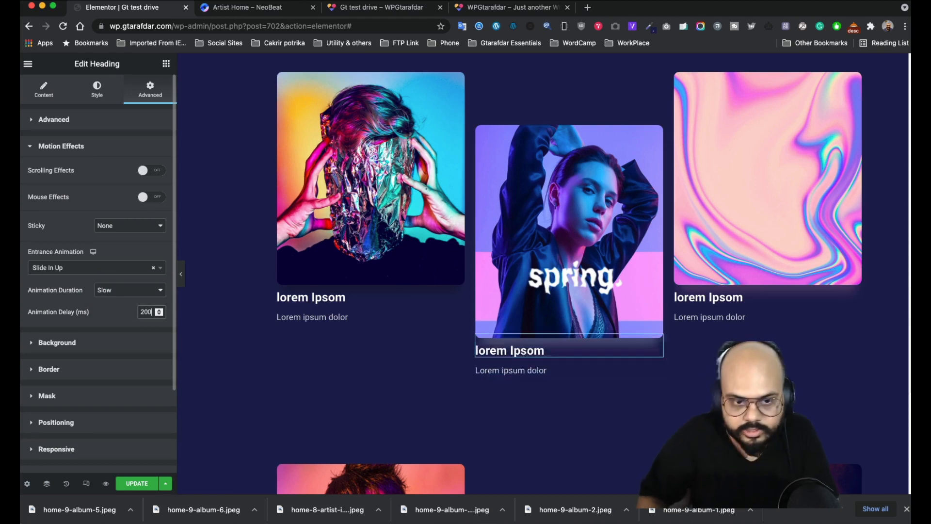
# - Give the middle album's caption a slow Slide In Up entrance with 200 ms delay
pyautogui.click(652, 373)
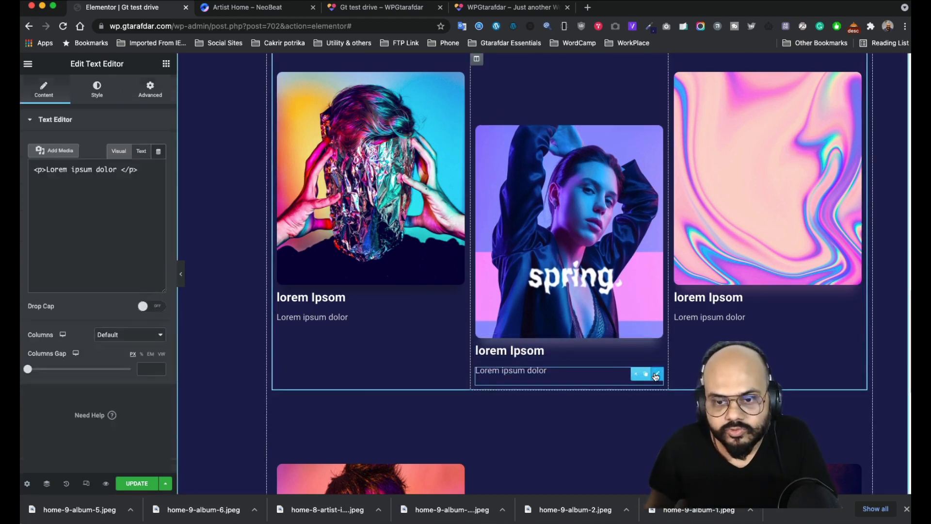
pyautogui.click(150, 90)
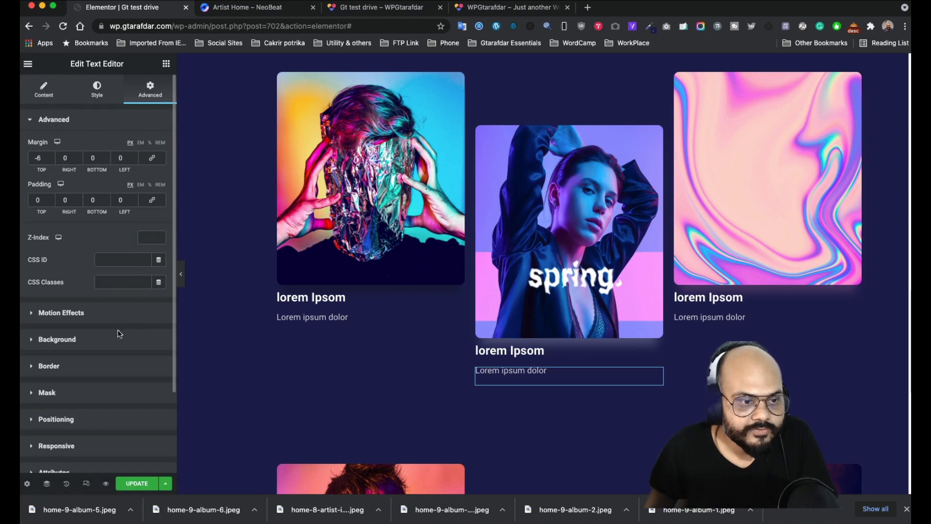
pyautogui.click(118, 311)
pyautogui.click(112, 269)
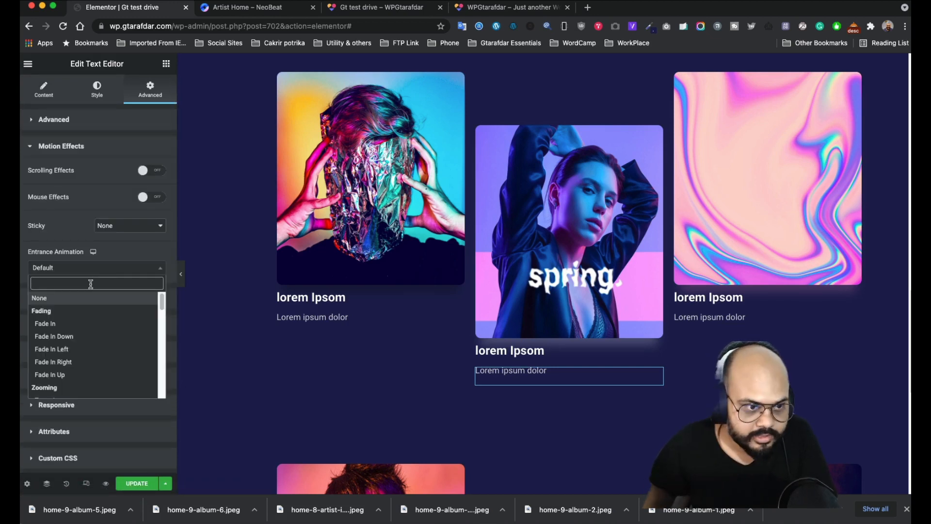
pyautogui.write('s')
pyautogui.click(74, 349)
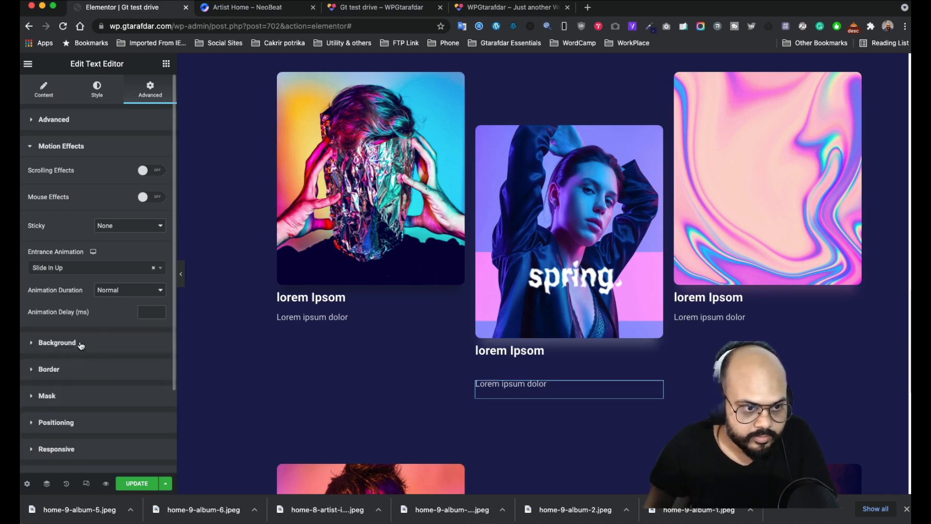
pyautogui.click(132, 290)
pyautogui.click(110, 279)
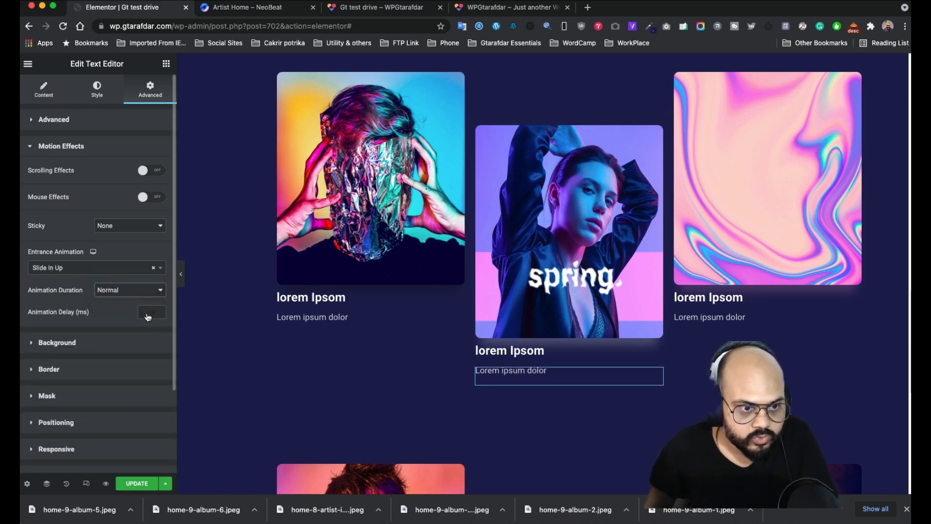
pyautogui.click(147, 312)
pyautogui.write('200')
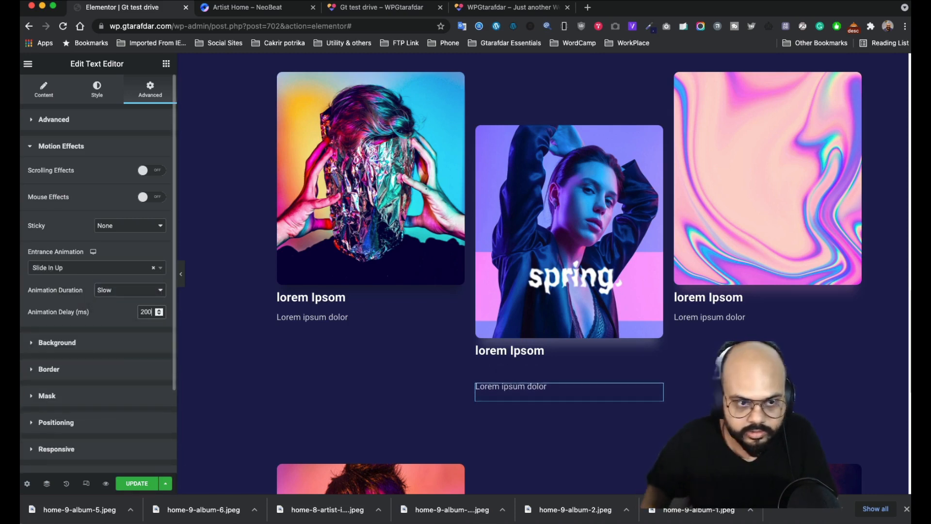
# - Give the right album's heading a slow Slide In Up entrance, ready for its delay value
pyautogui.click(850, 297)
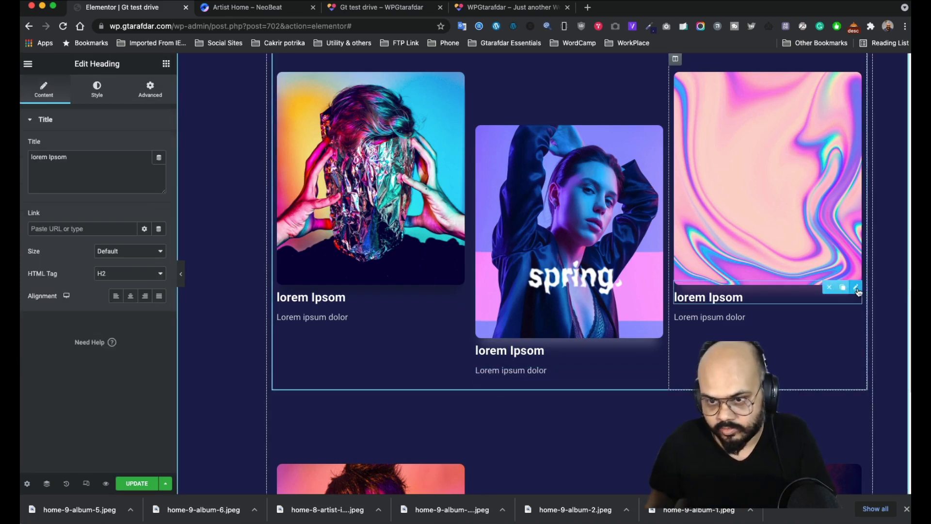
pyautogui.click(150, 92)
pyautogui.click(92, 306)
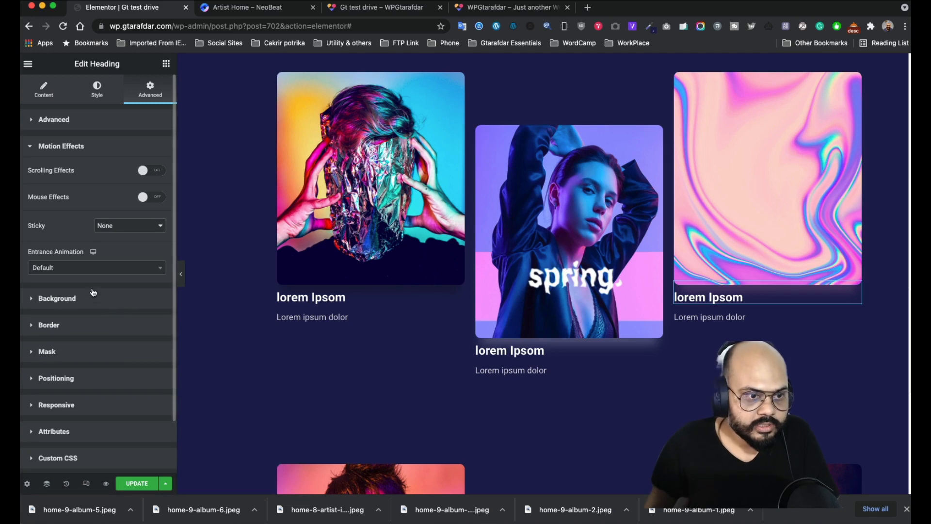
pyautogui.click(87, 272)
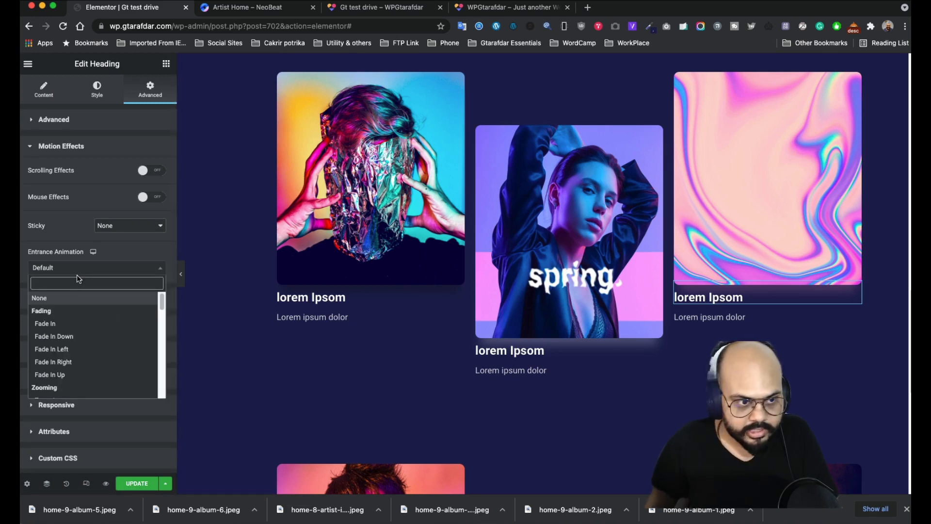
pyautogui.scroll(-5, 68, 315)
pyautogui.click(63, 350)
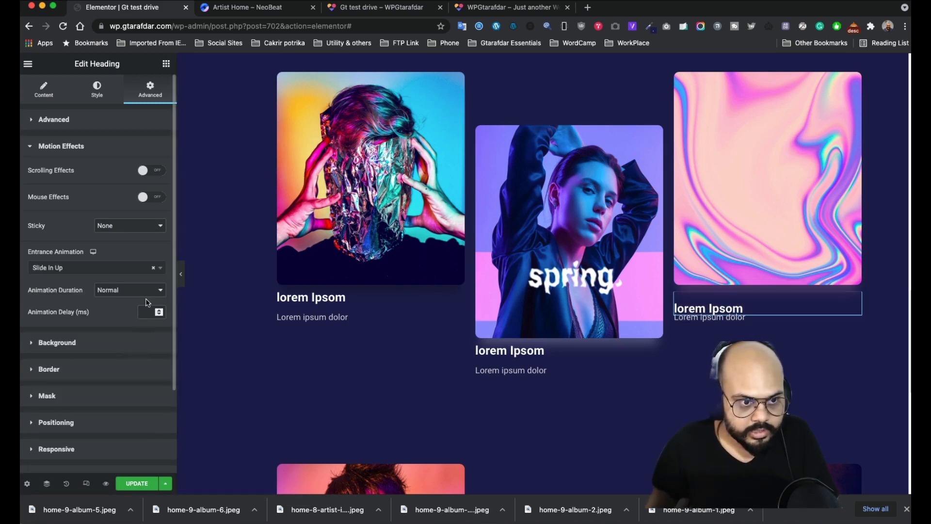
pyautogui.click(132, 291)
pyautogui.click(109, 278)
pyautogui.click(151, 313)
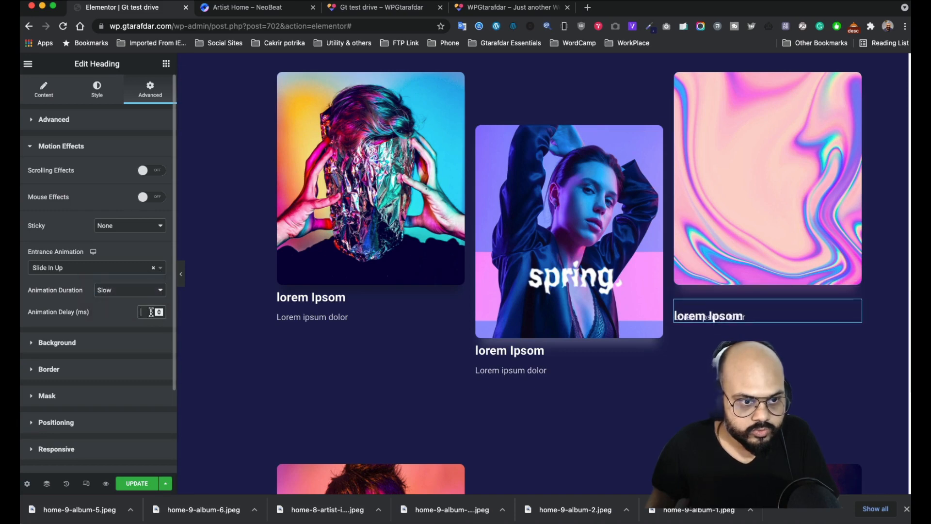
# - Enter the 300 ms delay, then give the next row's first heading a slow Slide In Up entrance
pyautogui.write('300')
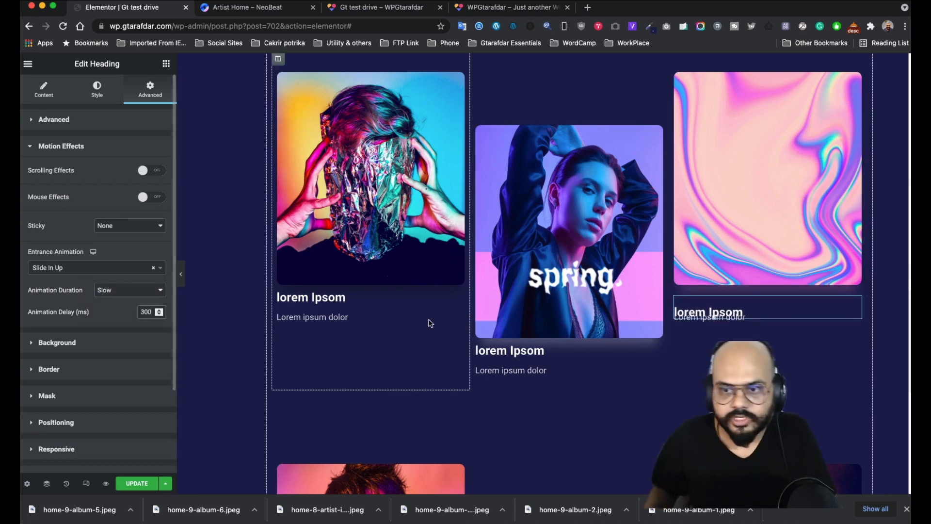
pyautogui.scroll(-8, 564, 354)
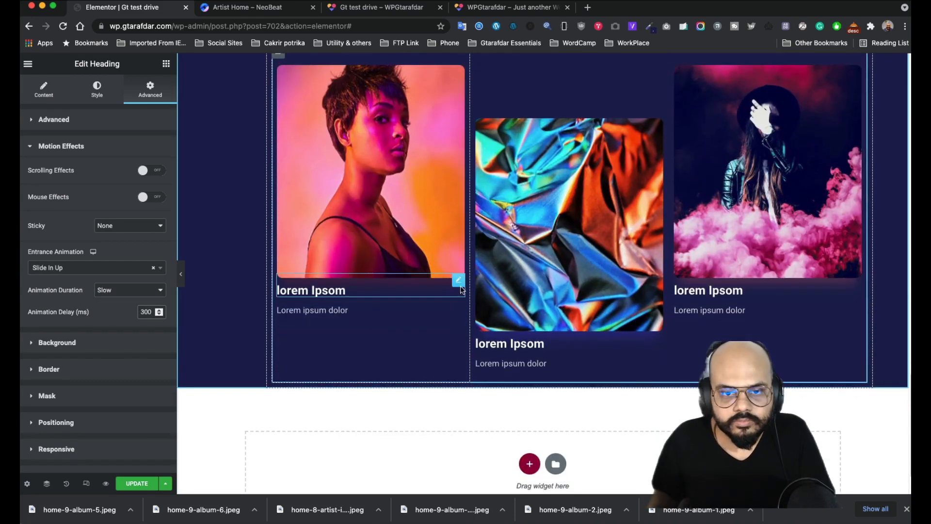
pyautogui.click(459, 281)
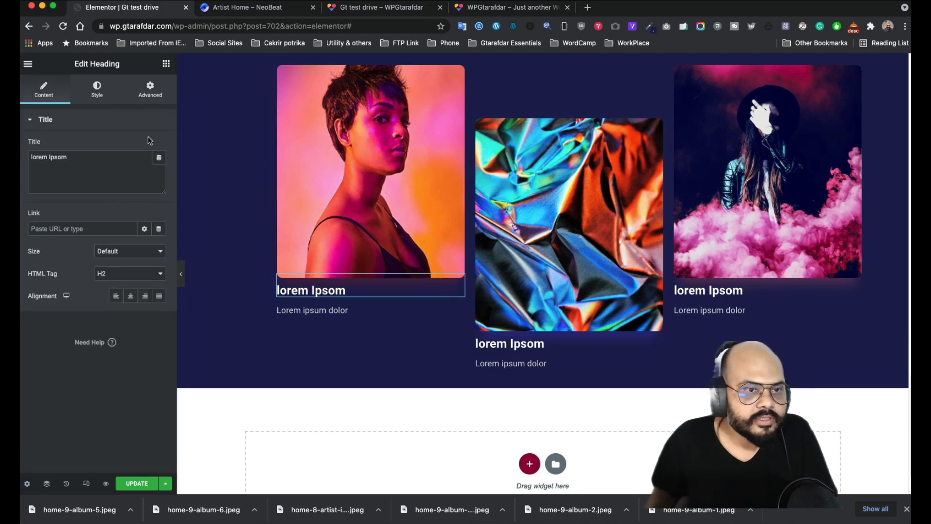
pyautogui.click(149, 97)
pyautogui.click(128, 313)
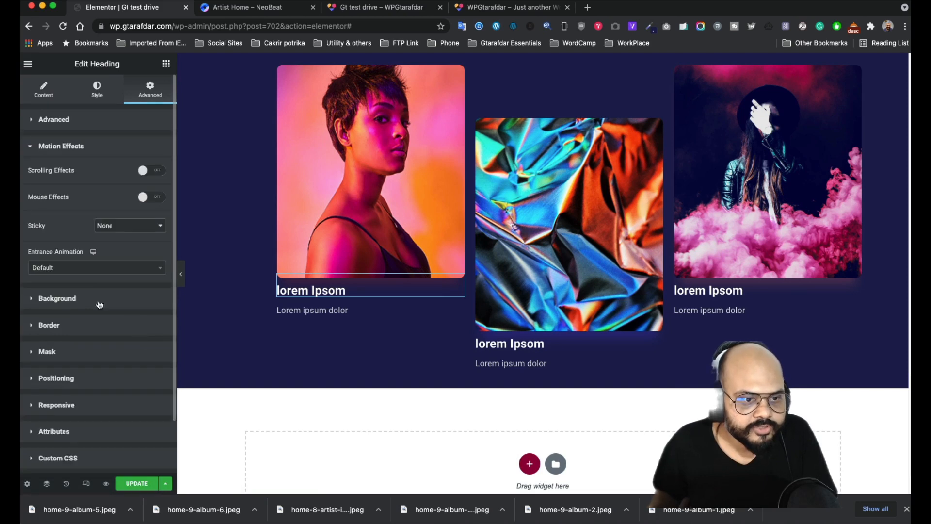
pyautogui.click(95, 266)
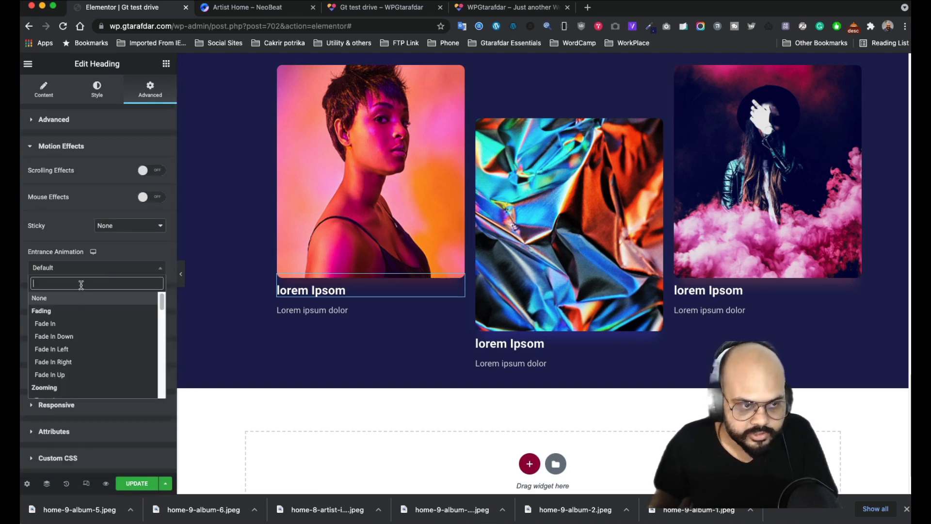
pyautogui.write('sli')
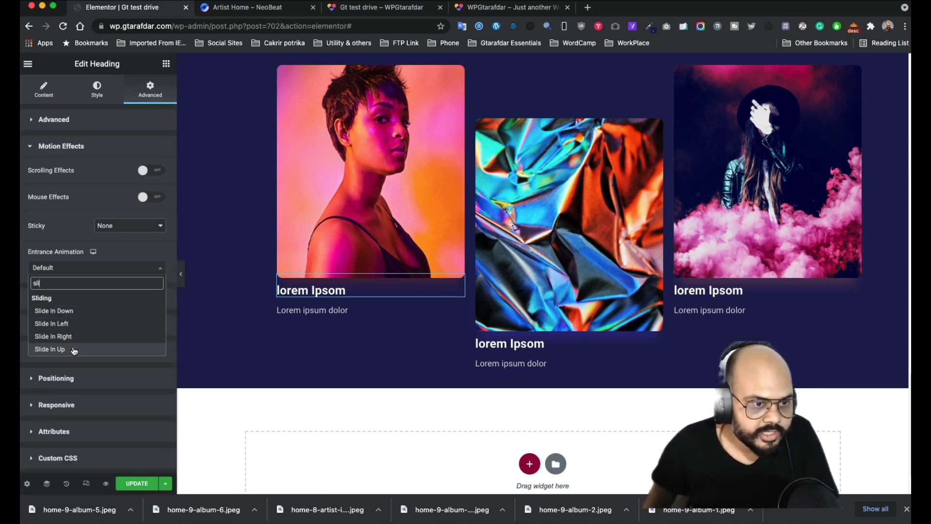
pyautogui.click(73, 349)
pyautogui.click(119, 290)
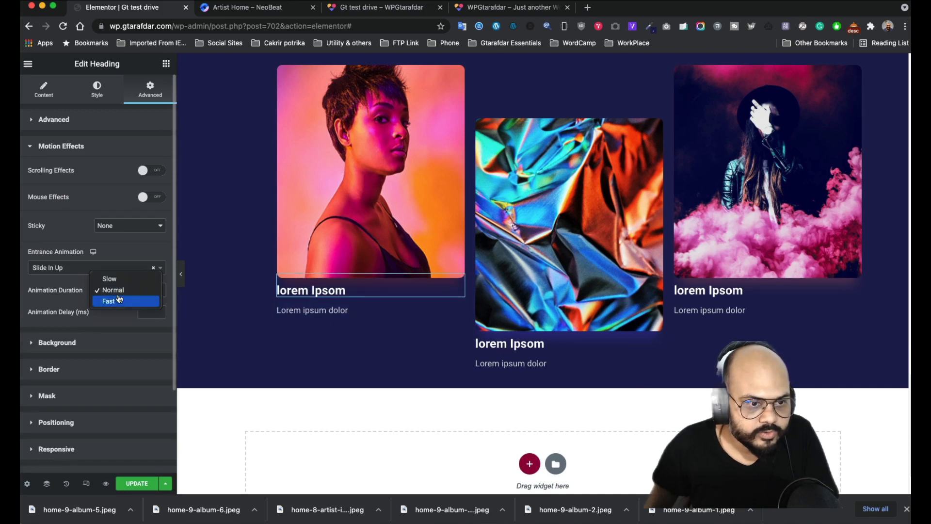
pyautogui.click(119, 280)
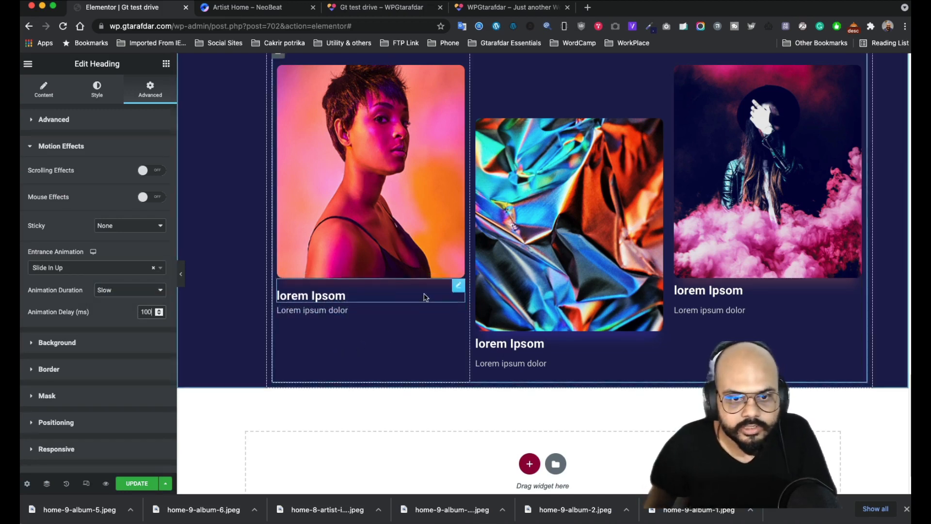
# - Give the first card's description text a slow Slide In Up entrance, ready for its delay
pyautogui.click(457, 313)
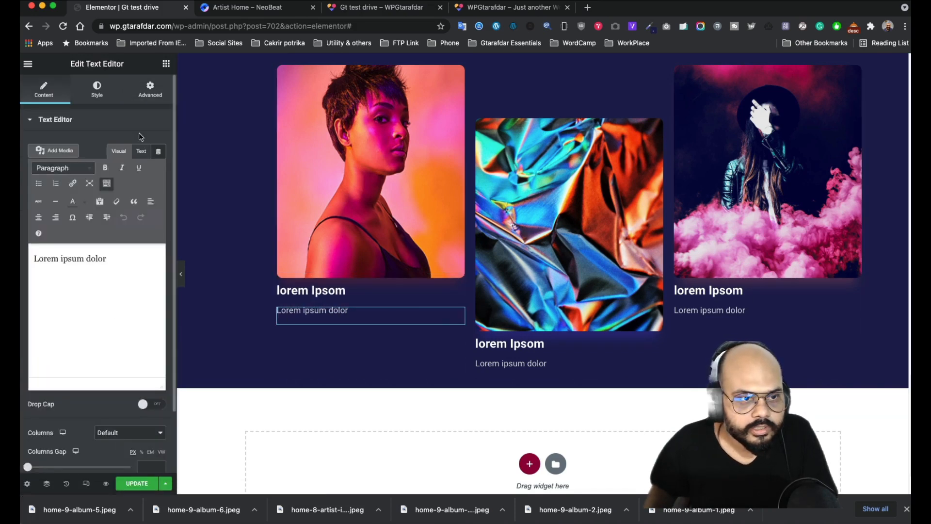
pyautogui.click(150, 93)
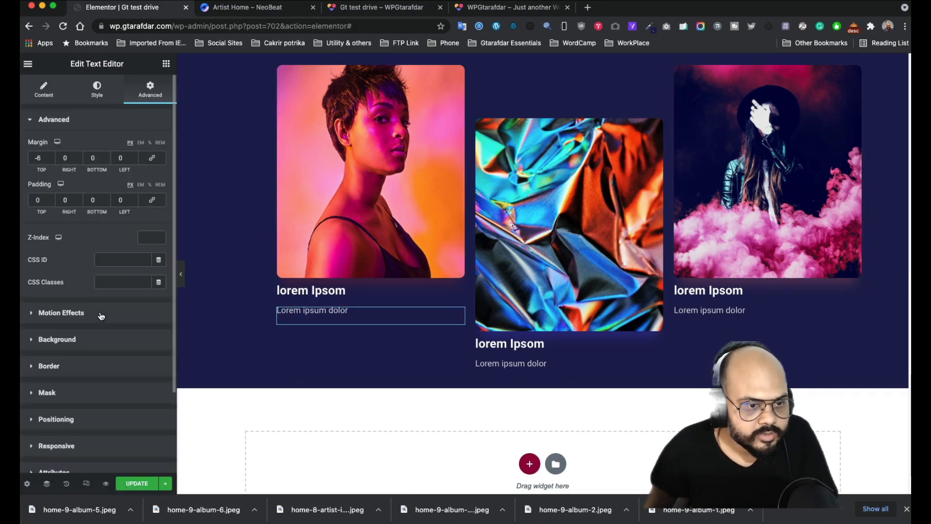
pyautogui.click(101, 315)
pyautogui.click(117, 269)
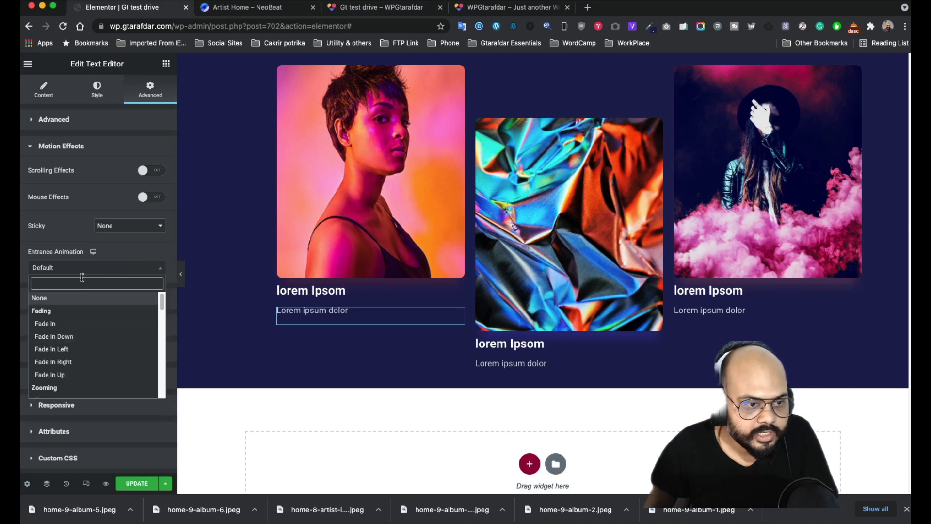
pyautogui.write('s')
pyautogui.click(68, 311)
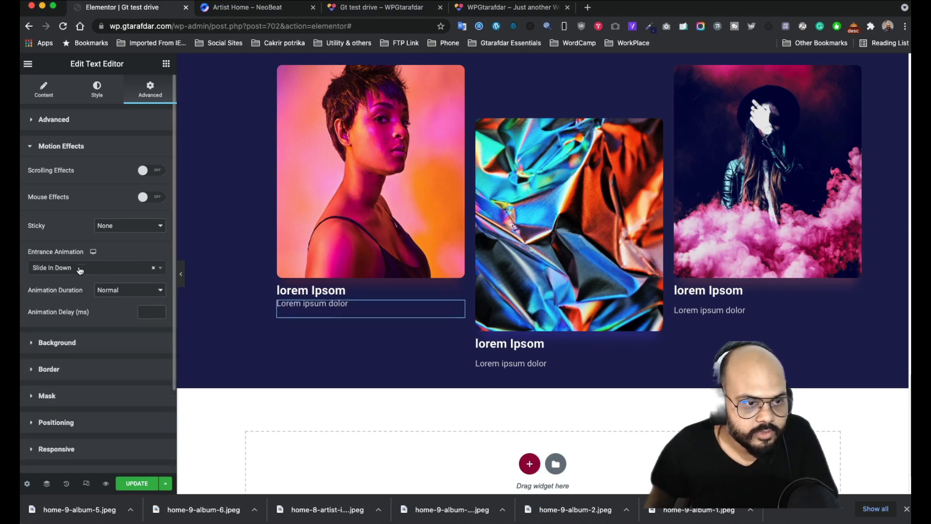
pyautogui.click(67, 268)
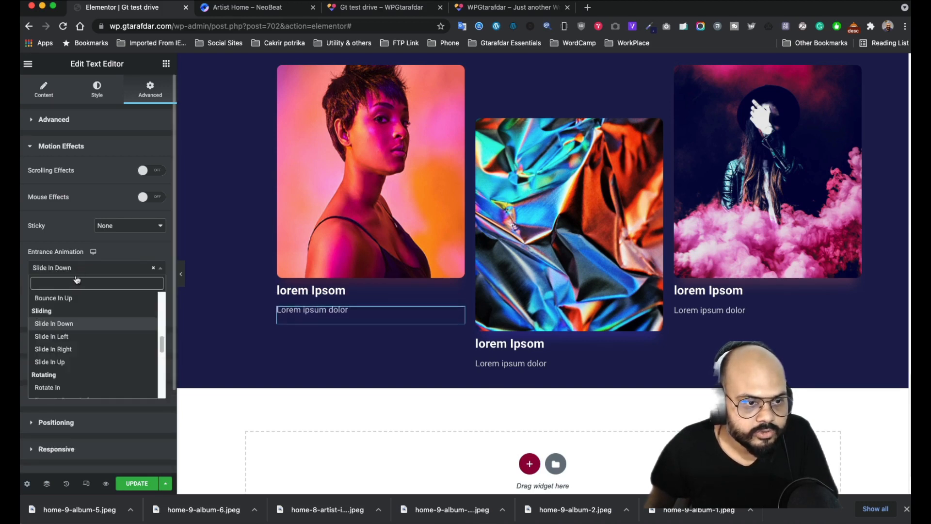
pyautogui.click(53, 362)
pyautogui.click(141, 290)
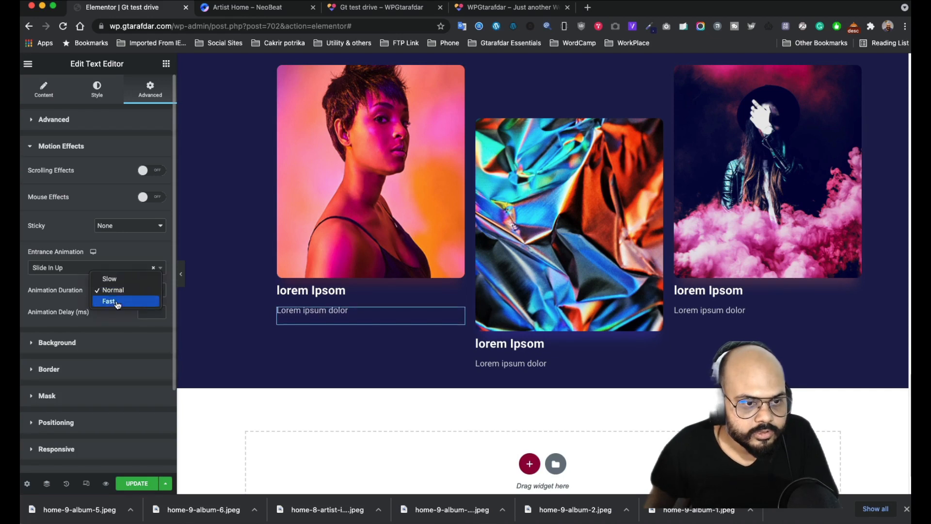
pyautogui.click(111, 279)
pyautogui.click(148, 313)
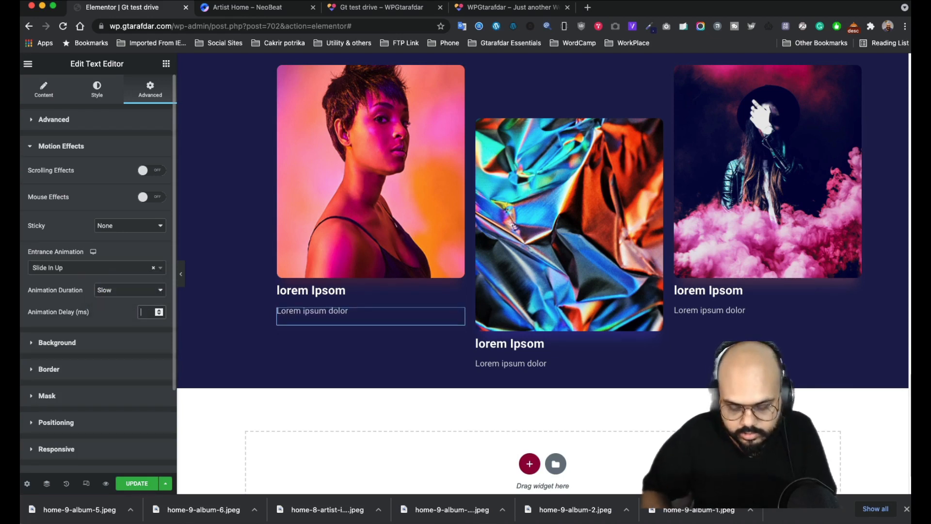
# - Set the 100 ms description delay, then give the middle heading a slow Slide In Up with 200 ms delay
pyautogui.write('100')
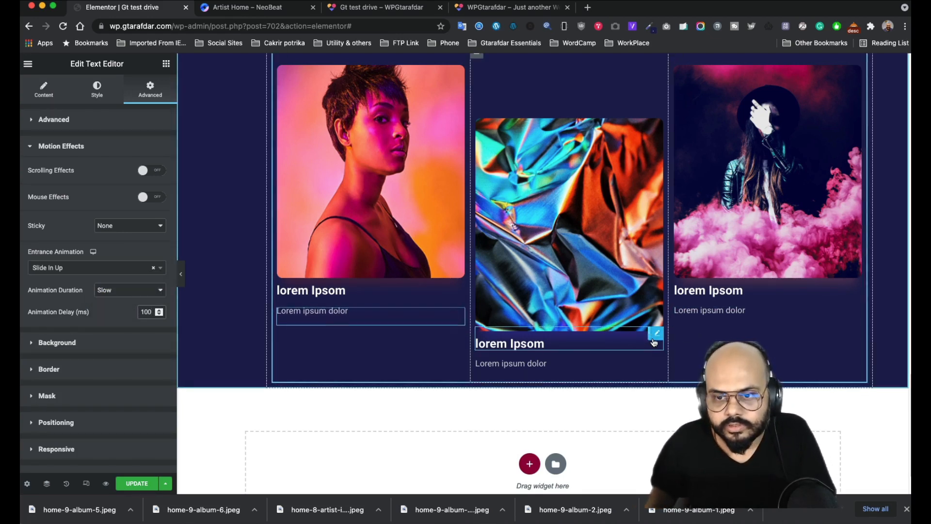
pyautogui.click(534, 344)
pyautogui.click(151, 91)
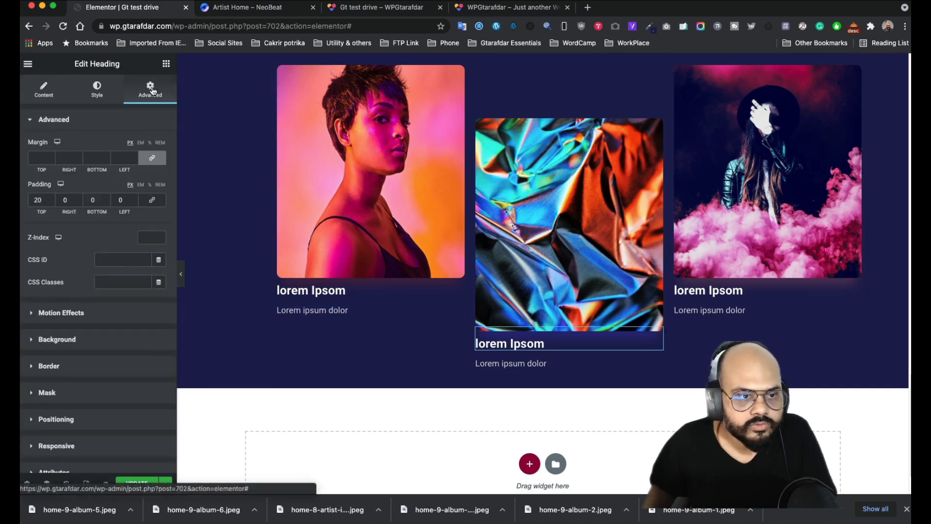
pyautogui.click(115, 315)
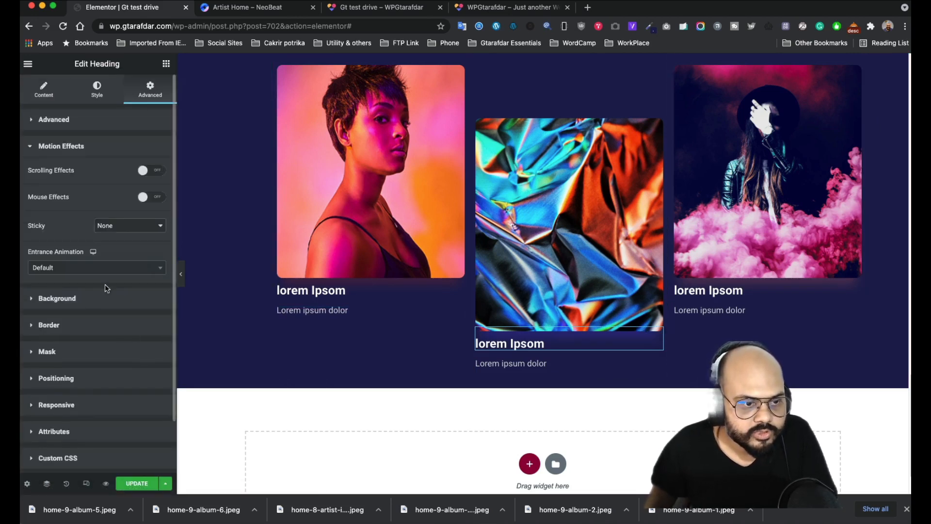
pyautogui.click(111, 270)
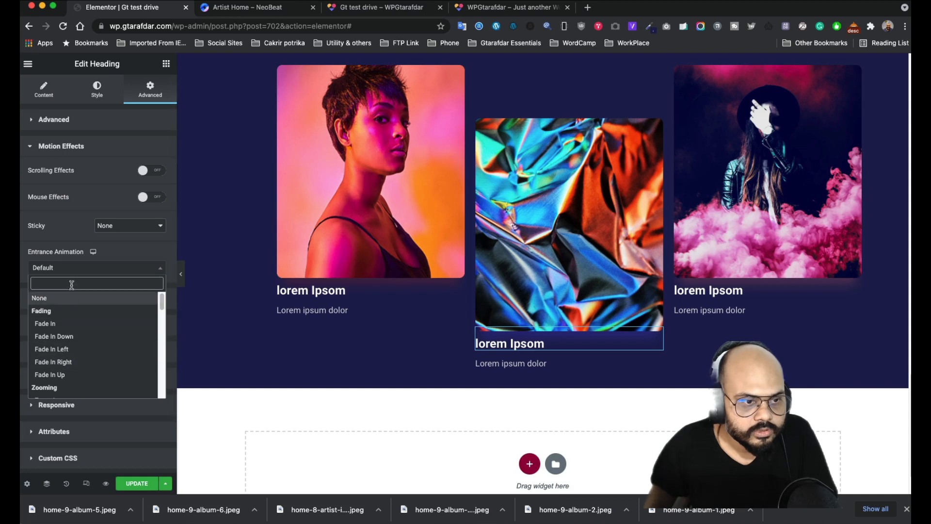
pyautogui.write('s')
pyautogui.click(60, 349)
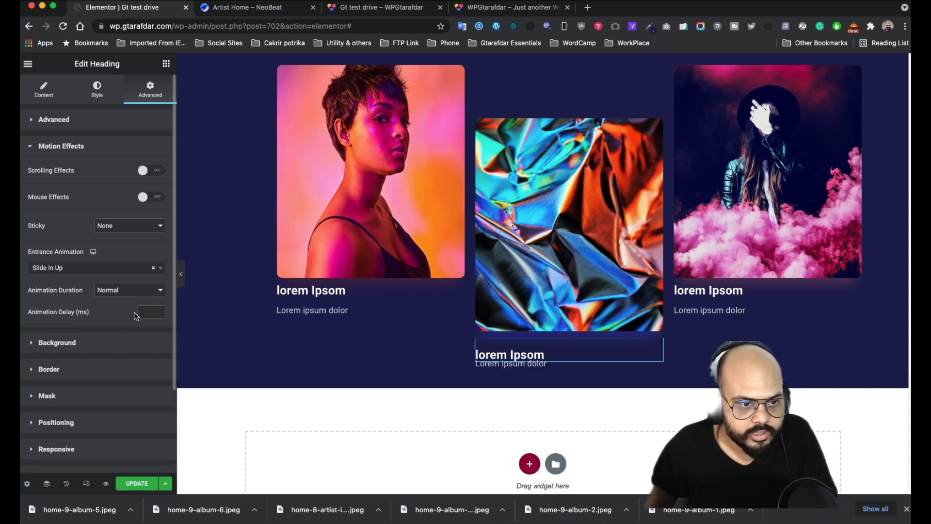
pyautogui.click(128, 290)
pyautogui.click(128, 279)
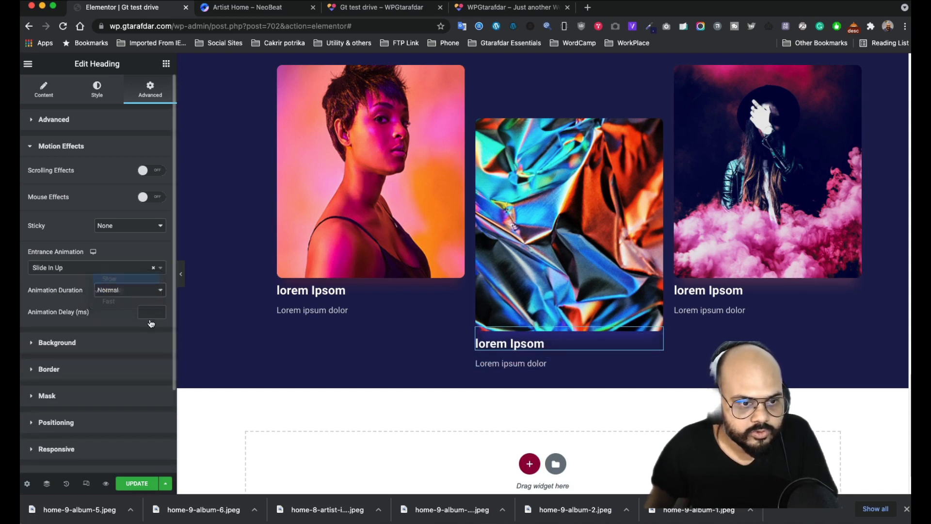
pyautogui.click(150, 311)
pyautogui.write('200')
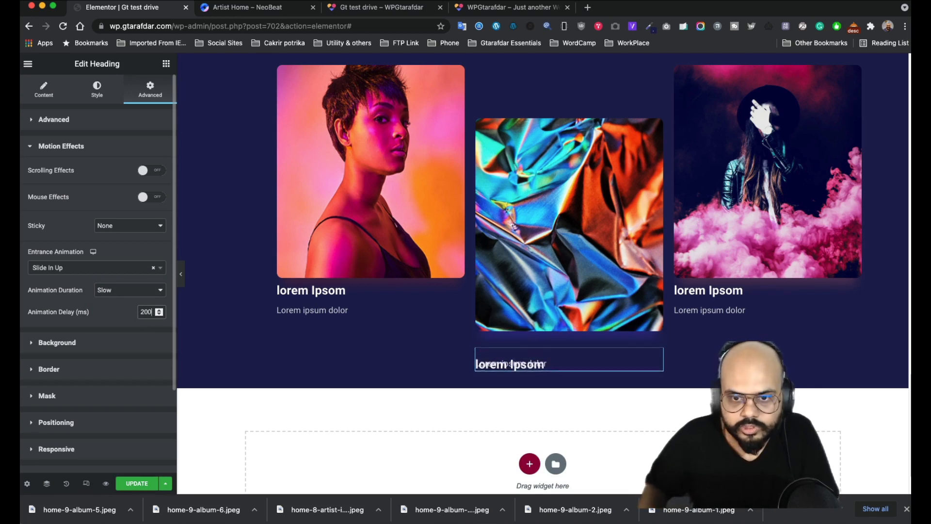
# - Give the middle card's 'Lorem ipsum dolor' caption a slow Slide In Up entrance
pyautogui.click(659, 365)
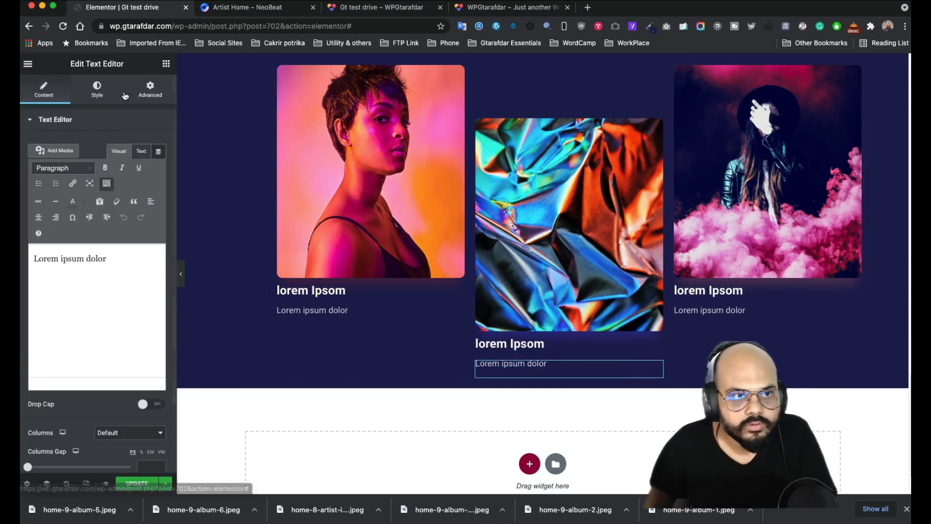
pyautogui.click(150, 89)
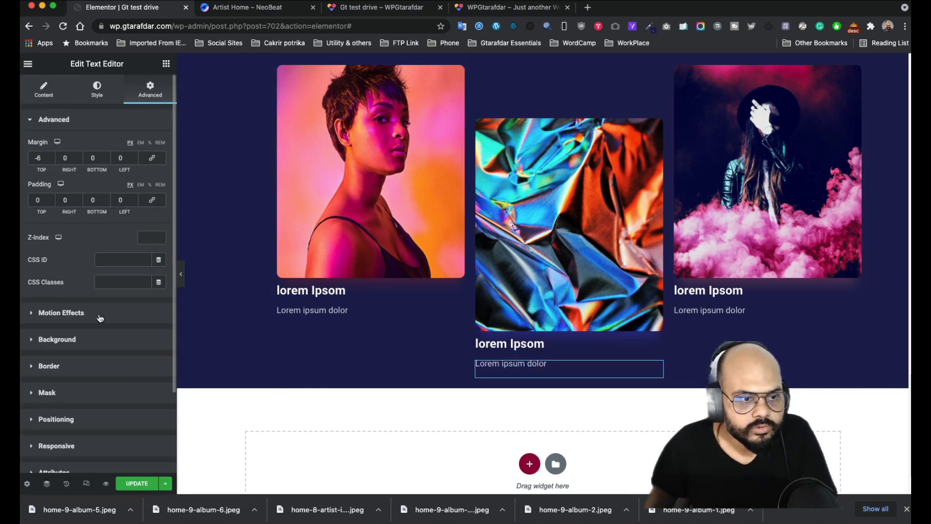
pyautogui.click(61, 313)
pyautogui.click(82, 253)
pyautogui.write('s')
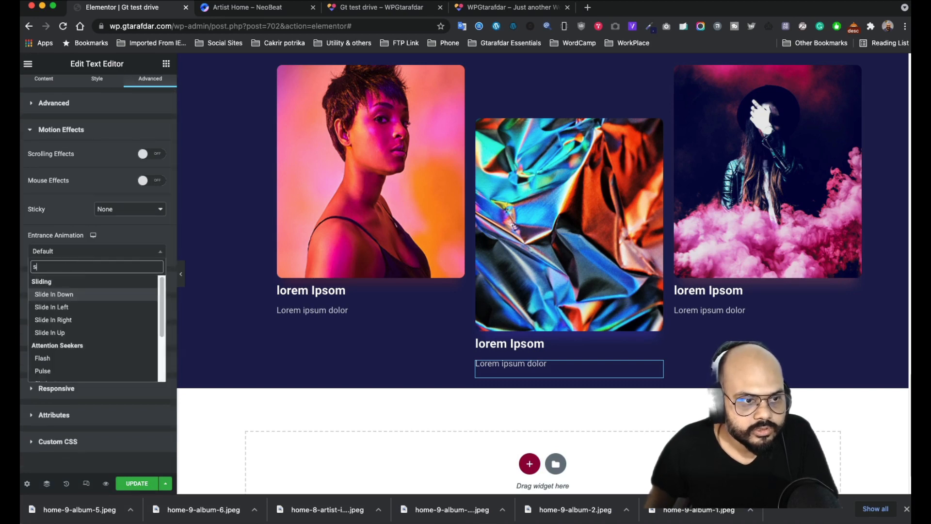
pyautogui.write('li')
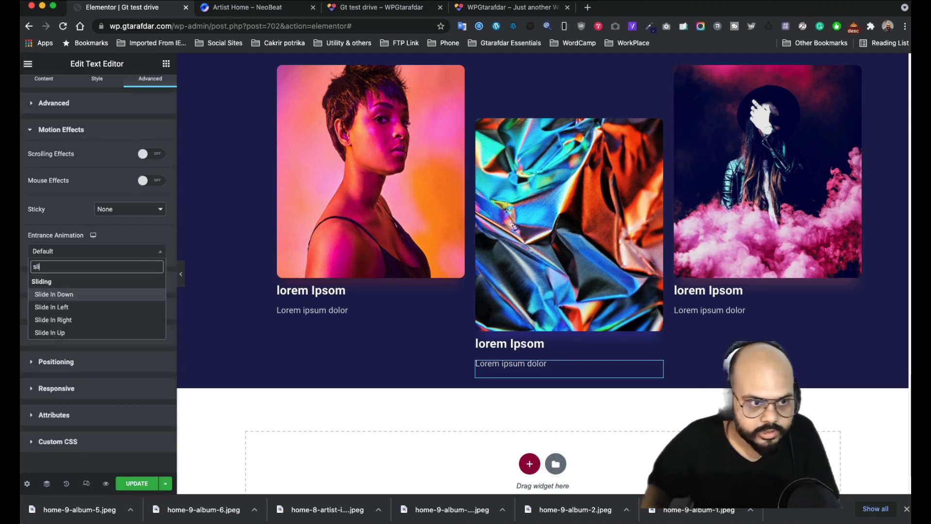
pyautogui.click(73, 331)
pyautogui.click(125, 274)
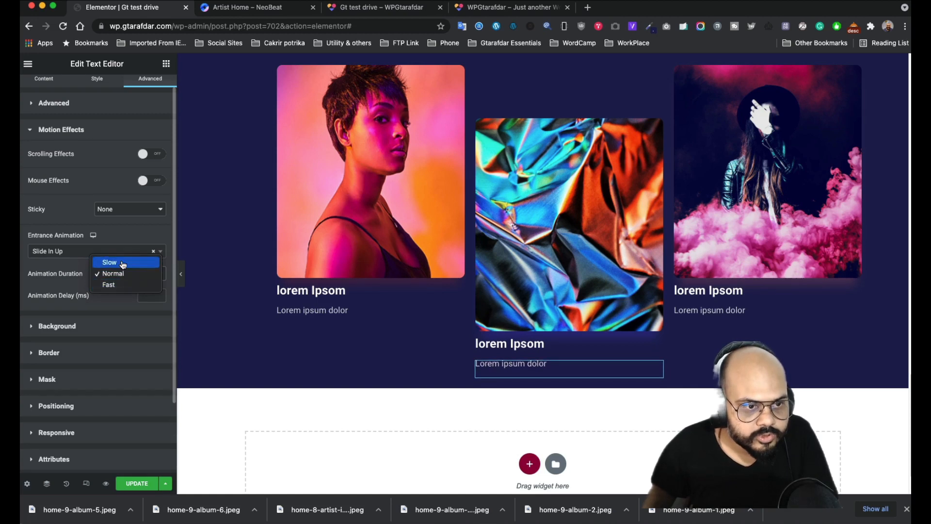
pyautogui.click(119, 262)
# - Give the right card's heading a slow Slide In Up entrance with a 300 ms delay
pyautogui.write('200')
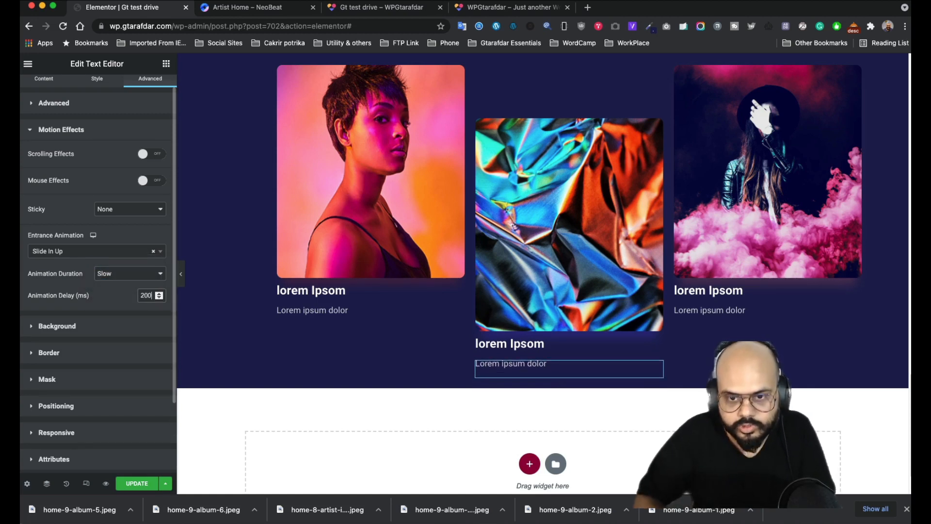
pyautogui.click(853, 283)
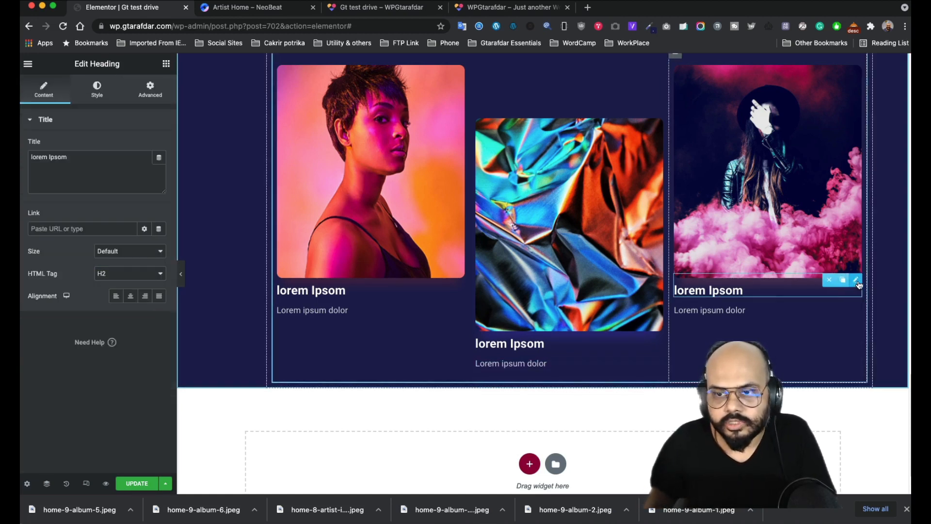
pyautogui.click(151, 90)
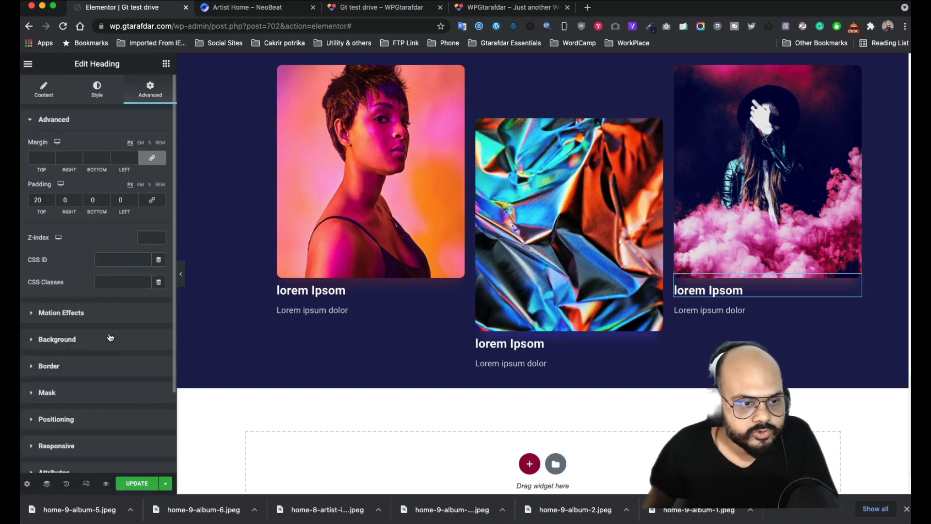
pyautogui.click(104, 314)
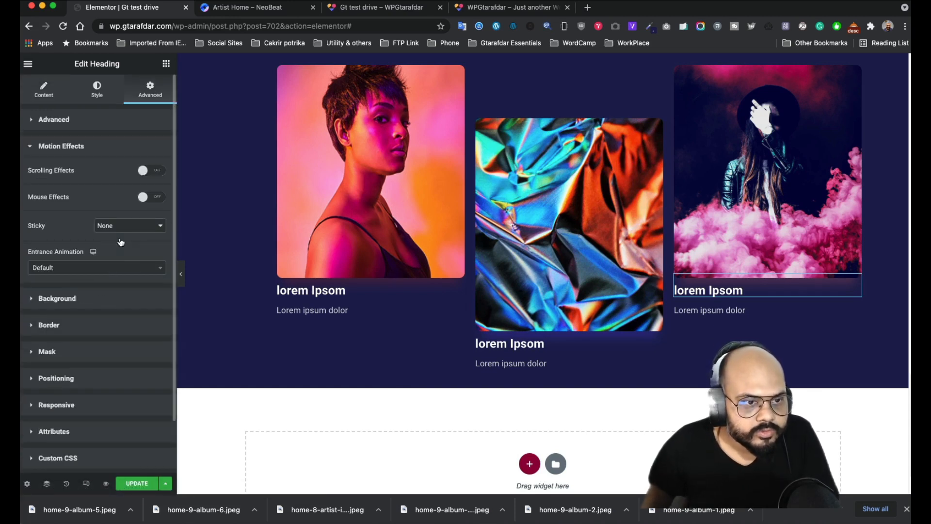
pyautogui.click(109, 268)
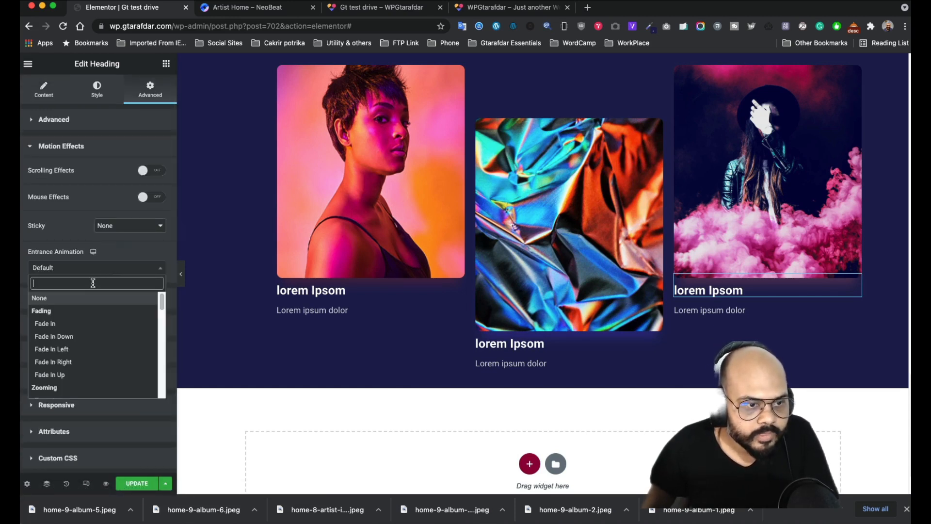
pyautogui.write('sli')
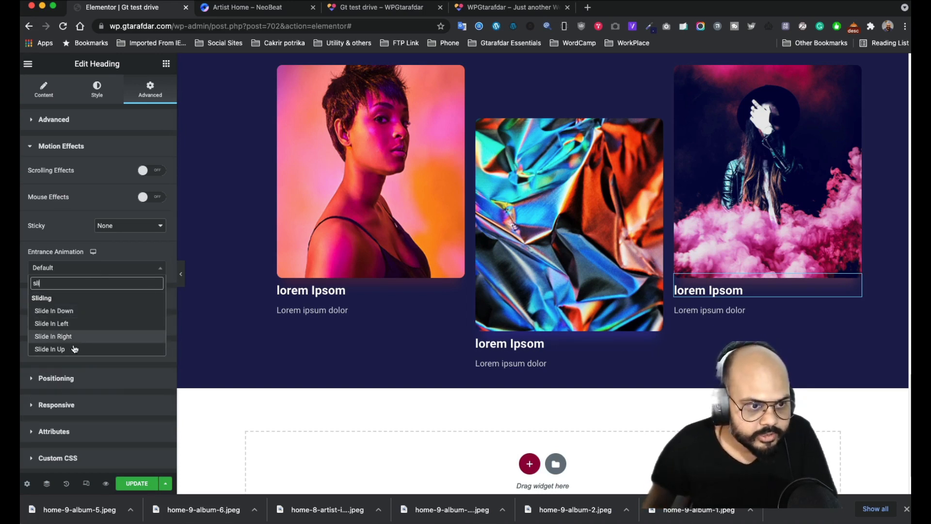
pyautogui.click(51, 349)
pyautogui.click(122, 289)
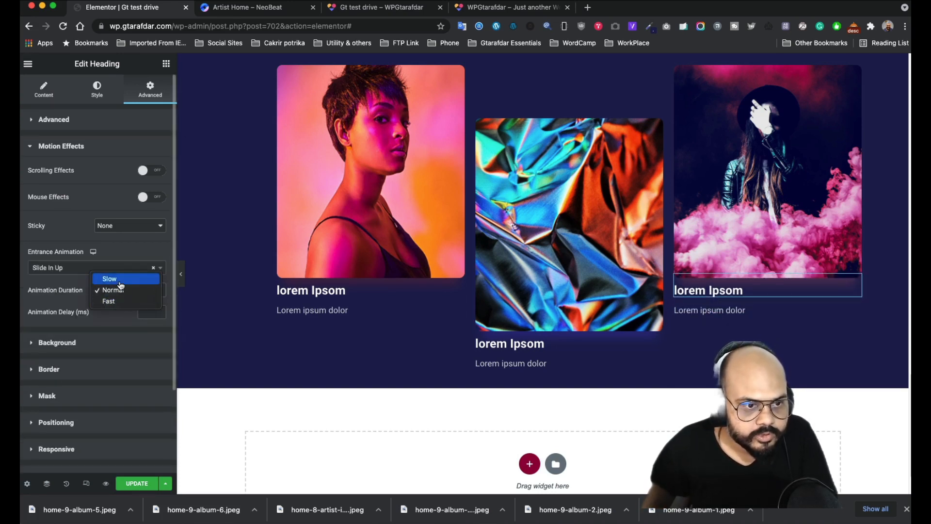
pyautogui.click(120, 282)
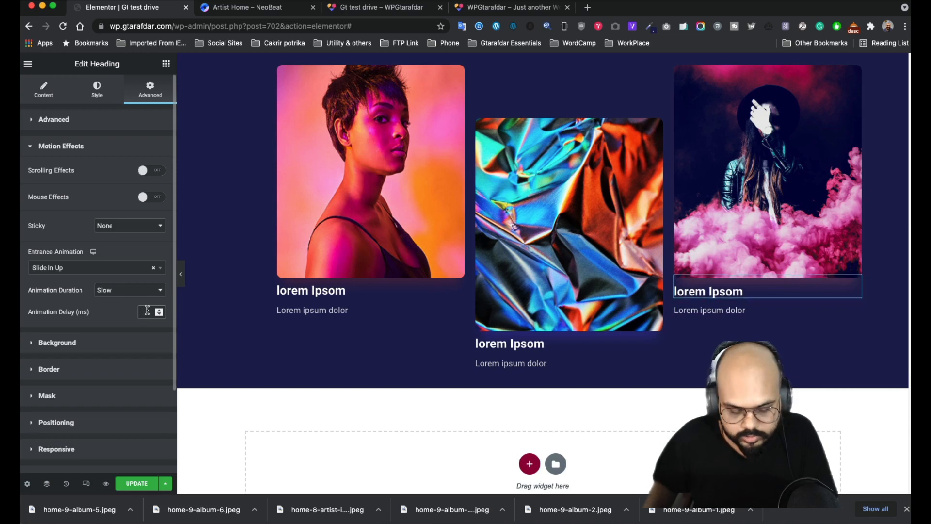
pyautogui.write('300')
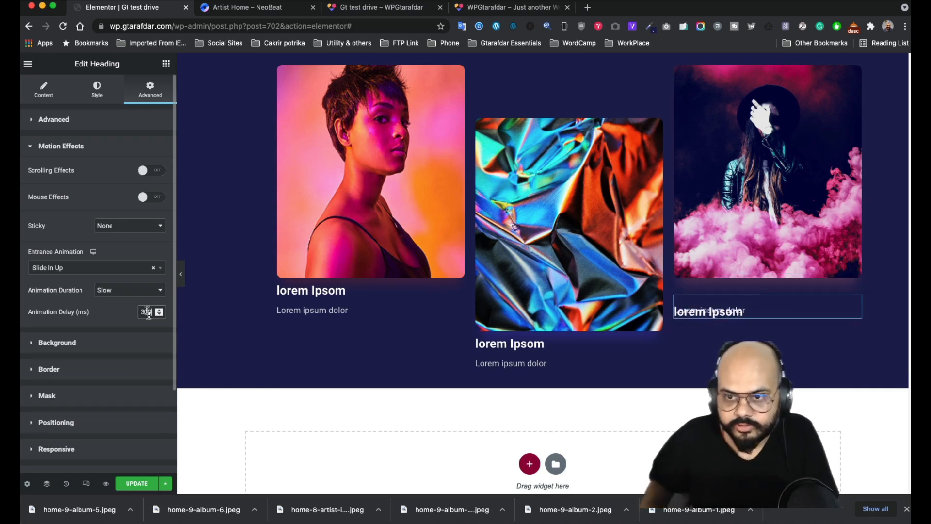
# - Make the right card's caption slide in up slowly, then save the page
pyautogui.click(856, 315)
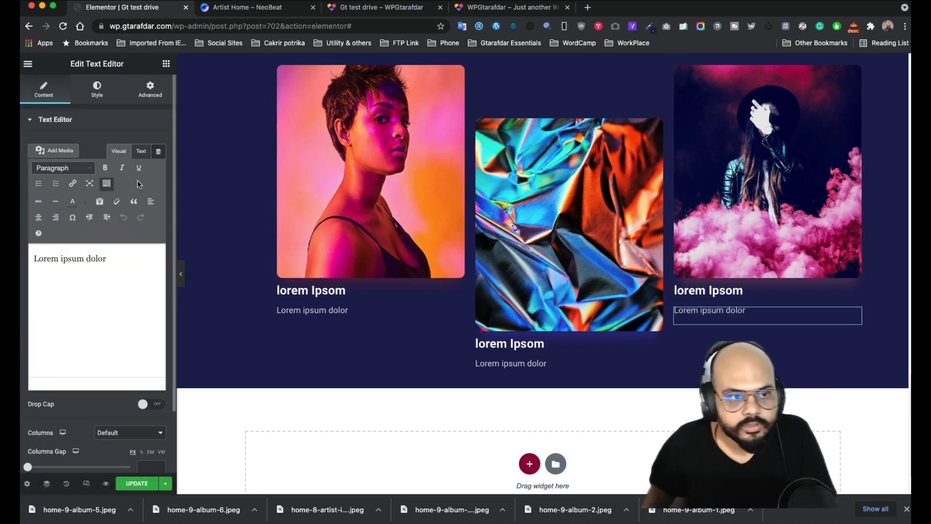
pyautogui.click(154, 94)
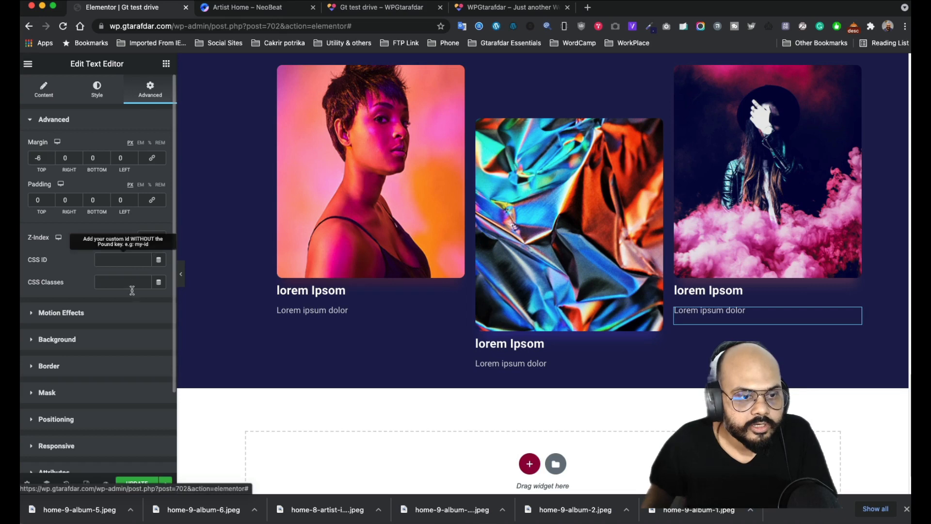
pyautogui.click(113, 314)
pyautogui.click(110, 270)
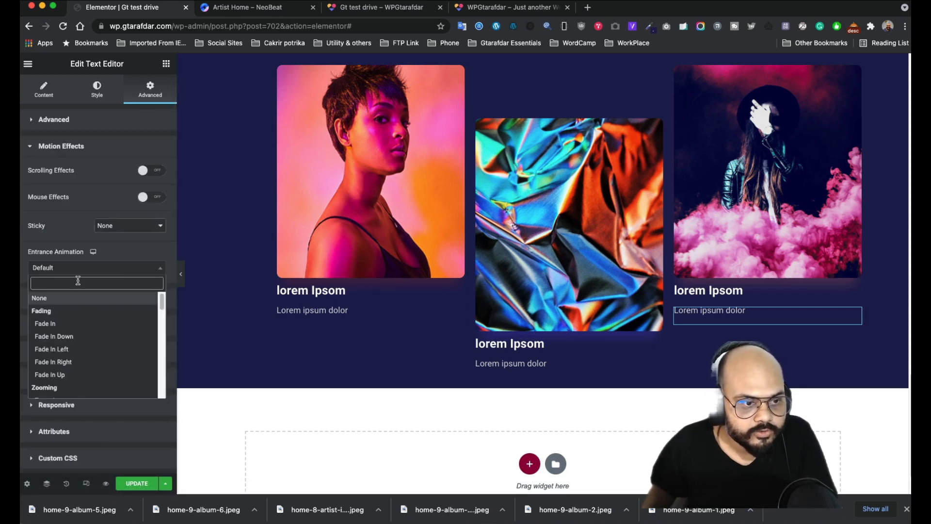
pyautogui.write('s')
pyautogui.click(68, 349)
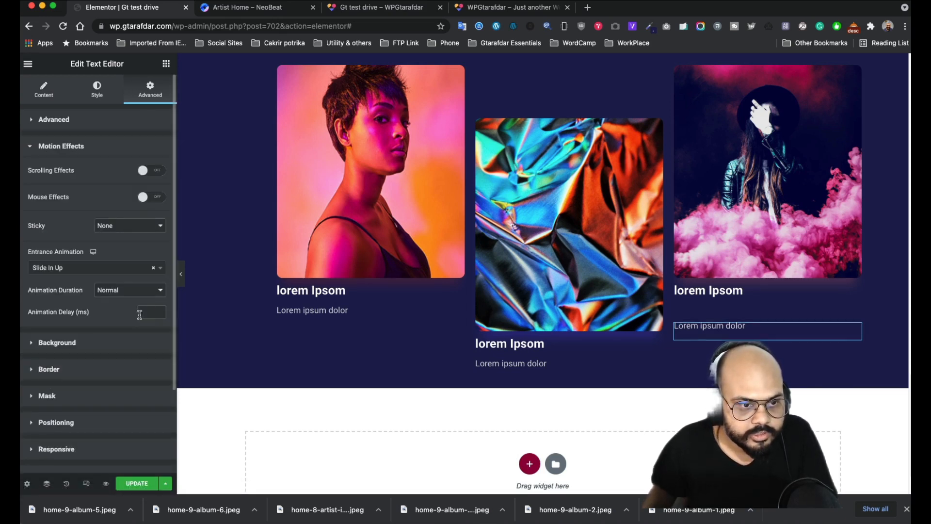
pyautogui.click(145, 291)
pyautogui.click(123, 278)
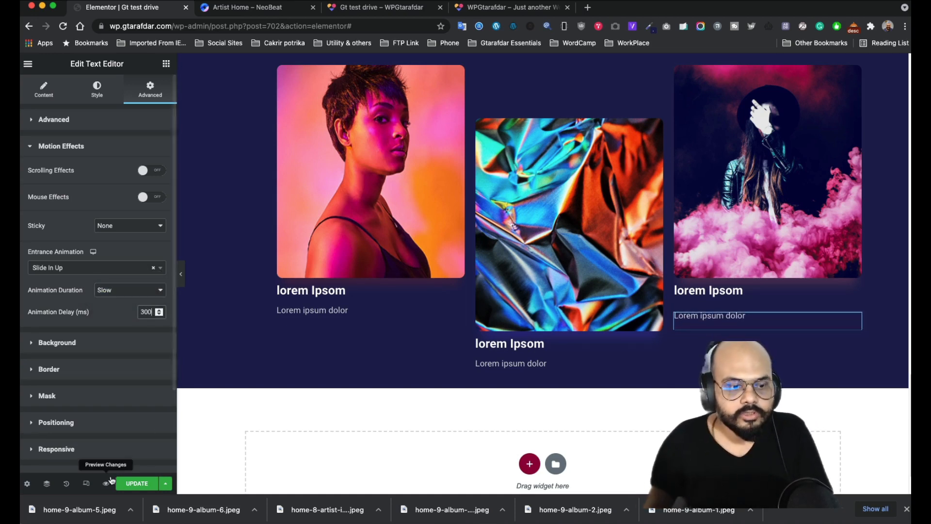
pyautogui.click(137, 483)
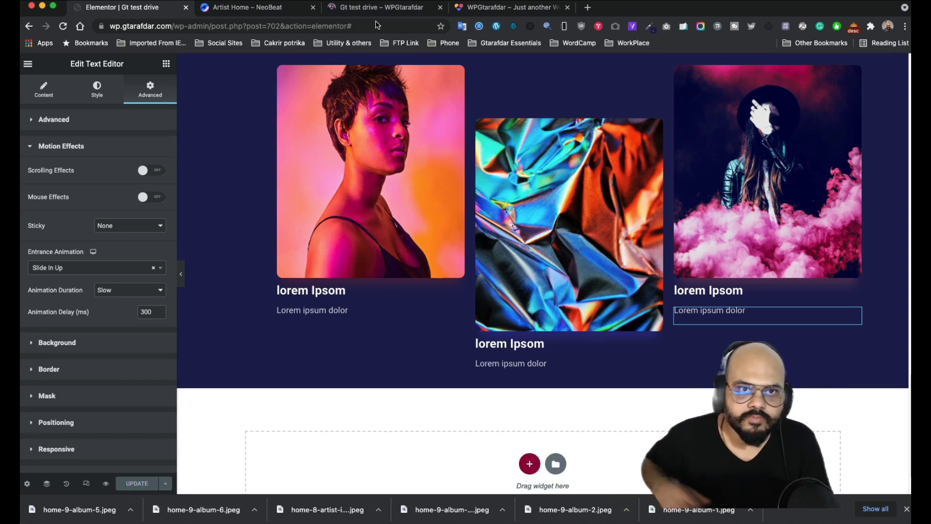
# - Scroll through the saved Our Discography preview to watch the album card animations
pyautogui.click(377, 15)
pyautogui.scroll(-10, 444, 144)
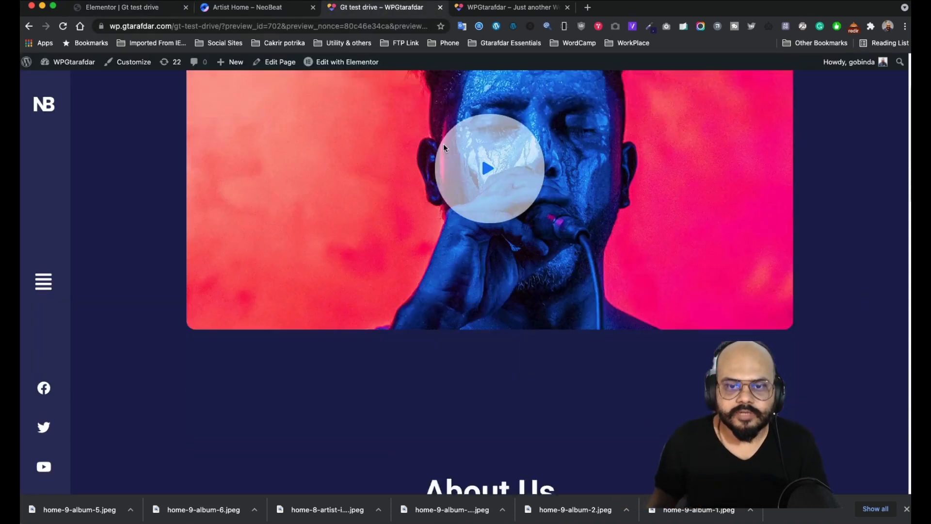
pyautogui.scroll(-10, 443, 146)
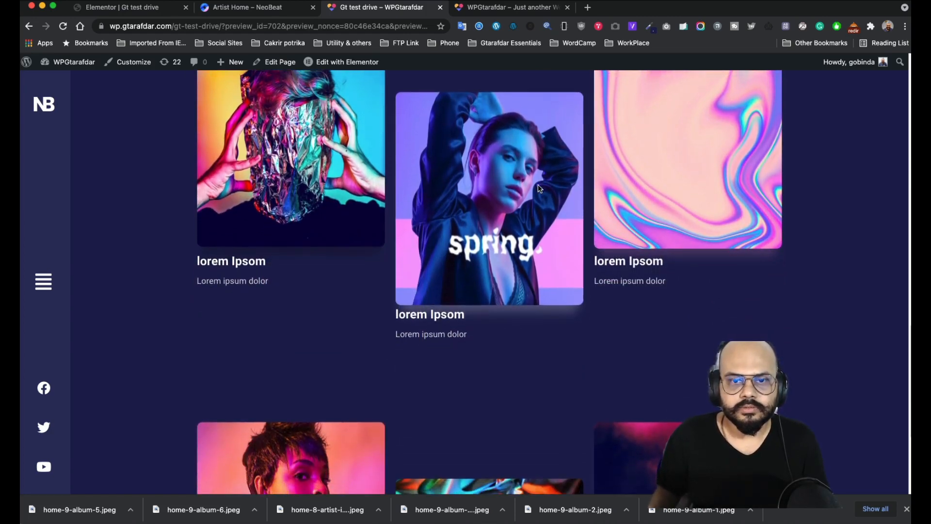
pyautogui.scroll(3, 883, 385)
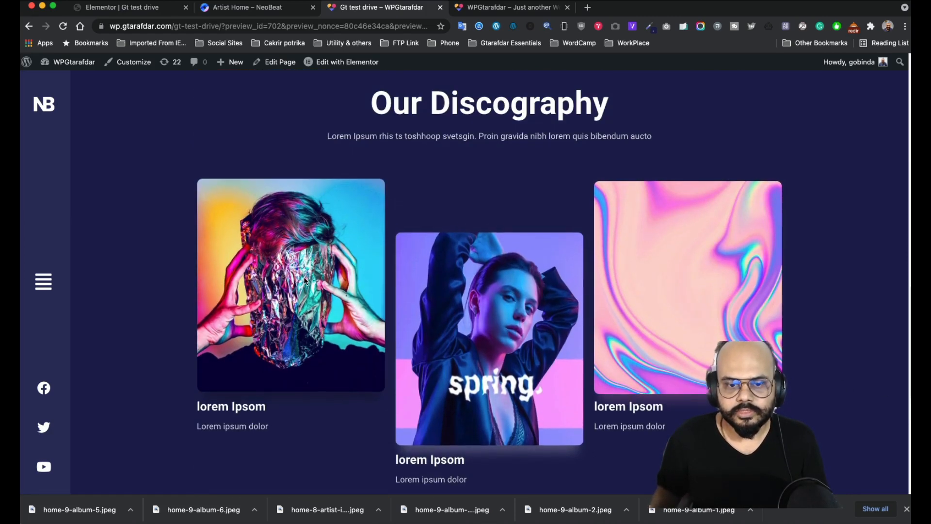
pyautogui.scroll(-4, 844, 273)
pyautogui.scroll(-3, 714, 331)
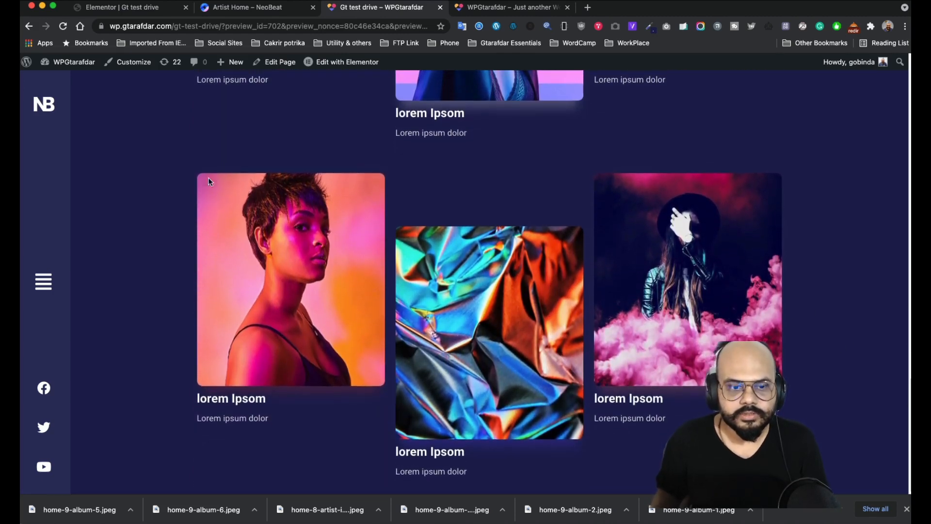
pyautogui.scroll(-5, 609, 204)
pyautogui.scroll(5, 609, 204)
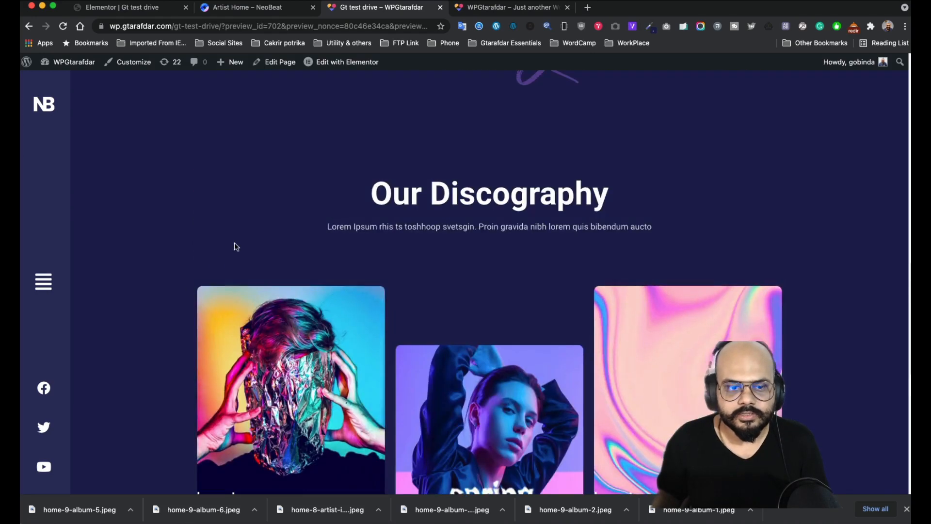
pyautogui.scroll(-5, 235, 245)
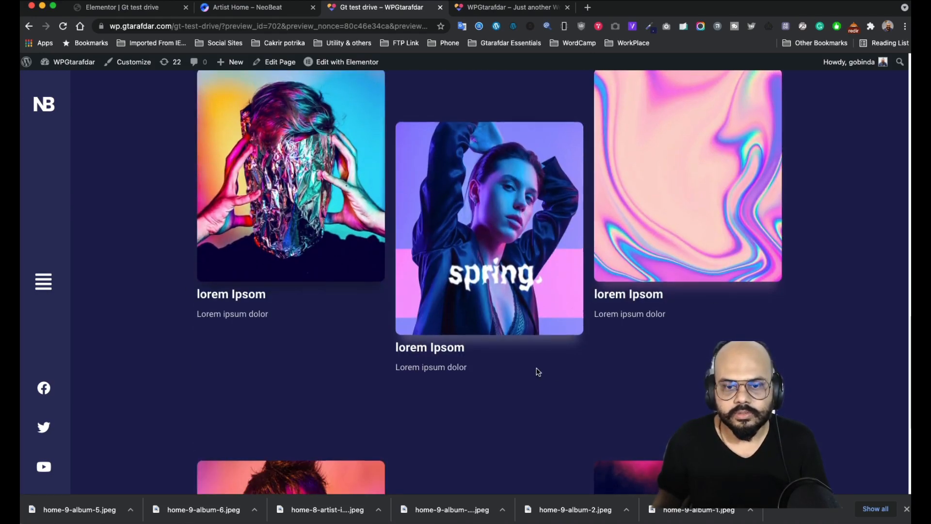
pyautogui.scroll(-5, 539, 370)
pyautogui.scroll(5, 399, 336)
pyautogui.scroll(-5, 398, 336)
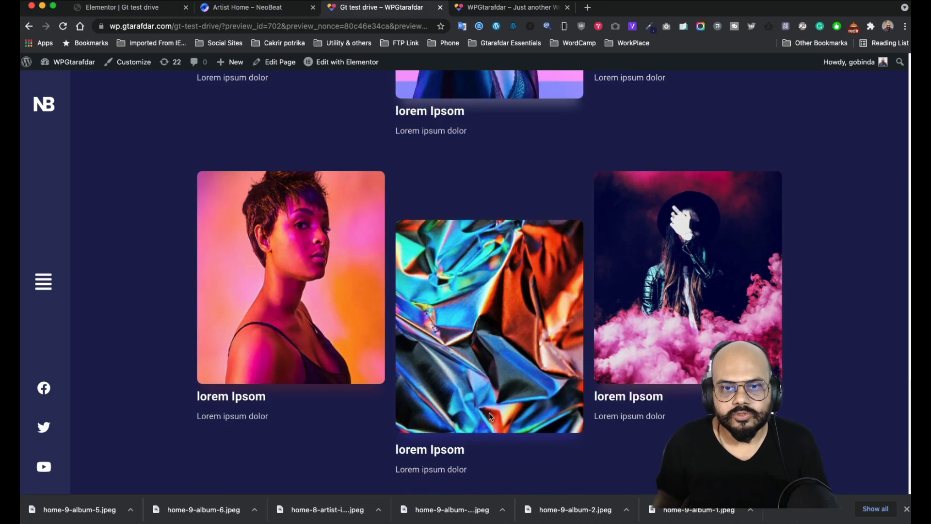
pyautogui.scroll(15, 347, 280)
pyautogui.scroll(-10, 349, 278)
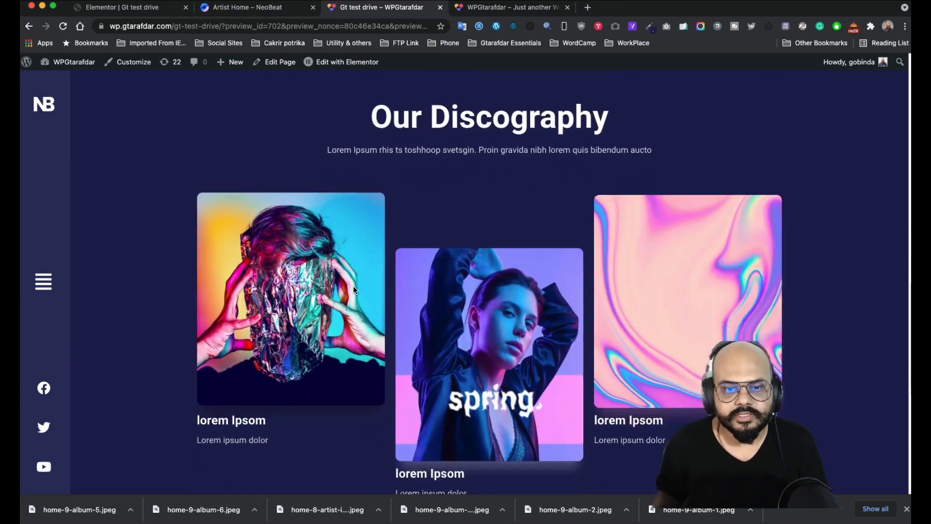
pyautogui.scroll(-6, 533, 352)
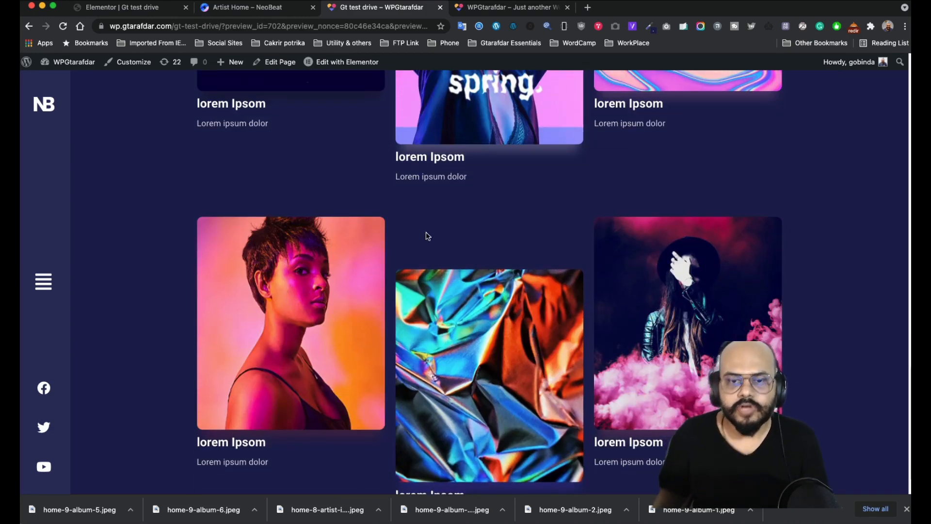
pyautogui.scroll(10, 840, 272)
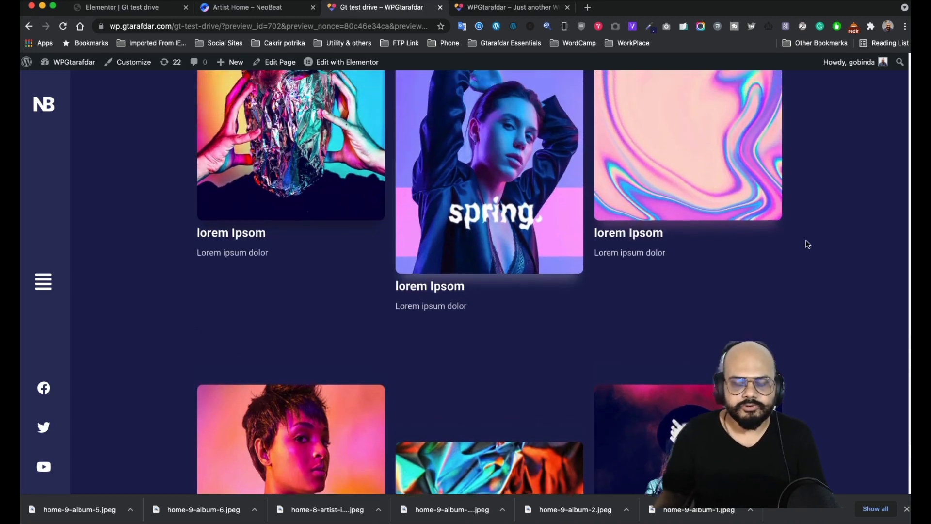
pyautogui.scroll(-10, 773, 208)
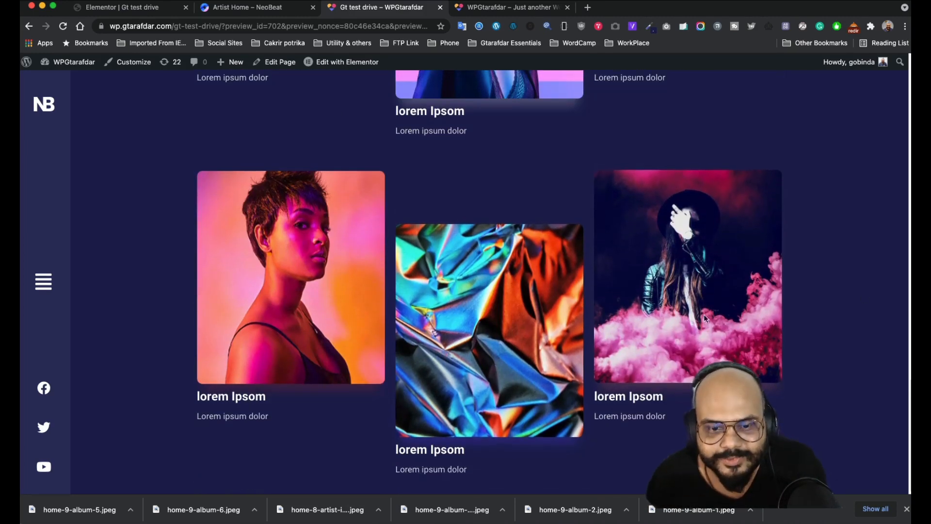
pyautogui.scroll(5, 823, 291)
pyautogui.scroll(2, 817, 281)
pyautogui.scroll(-5, 813, 275)
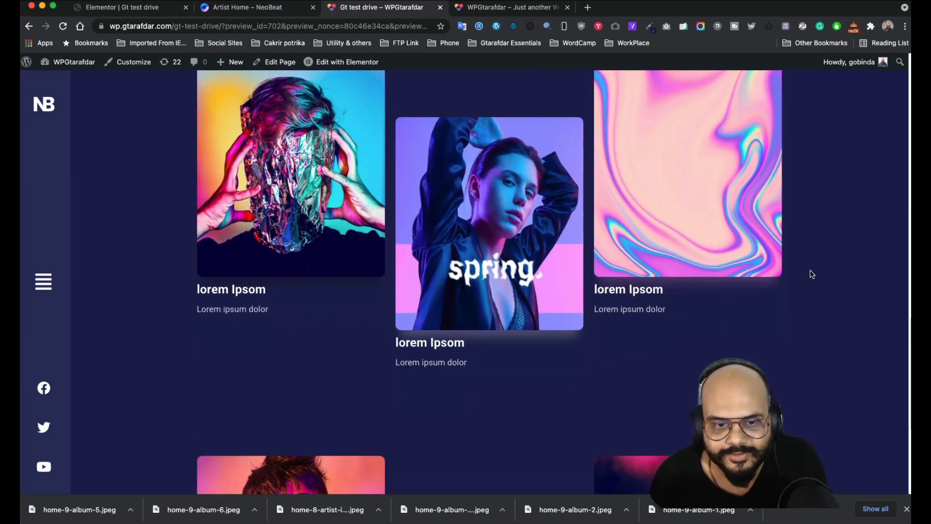
pyautogui.scroll(4, 812, 274)
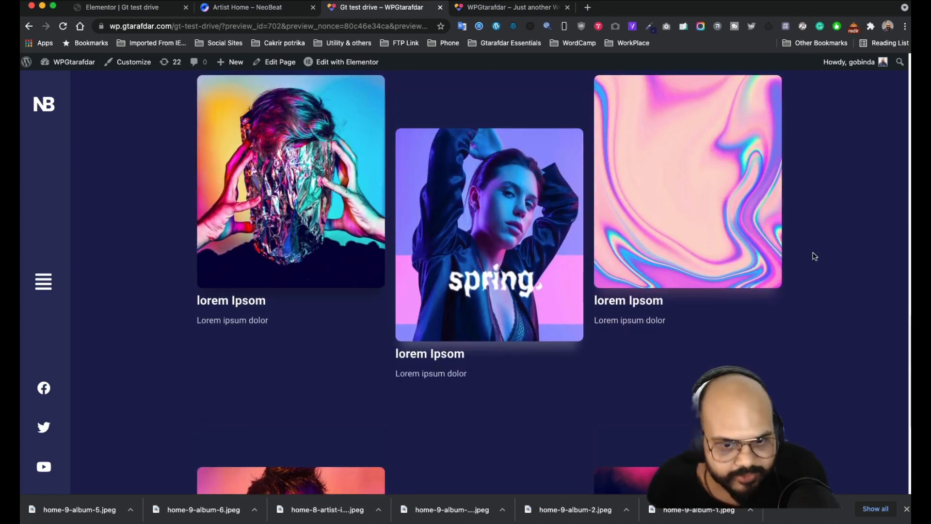
pyautogui.scroll(-2, 784, 282)
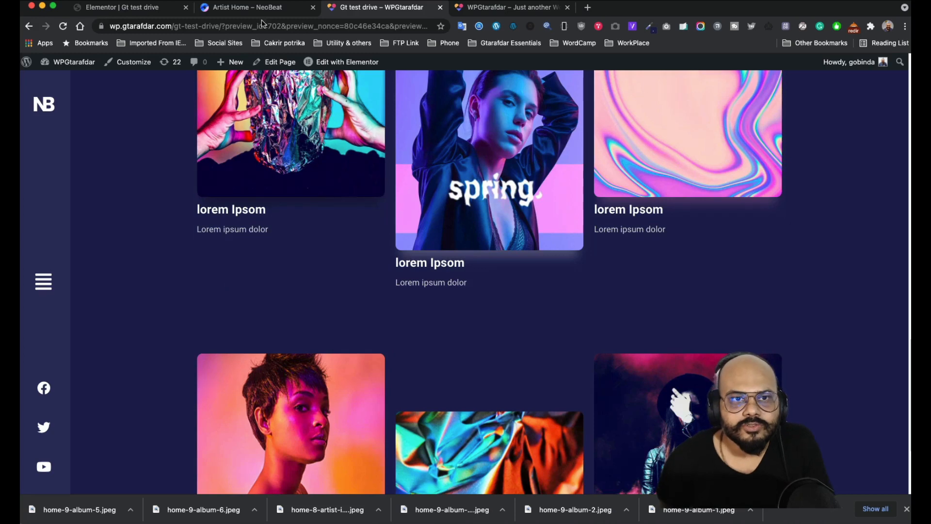
# - Compare against the NeoBeat album grid and select the album row's inner section in Elementor
pyautogui.click(251, 8)
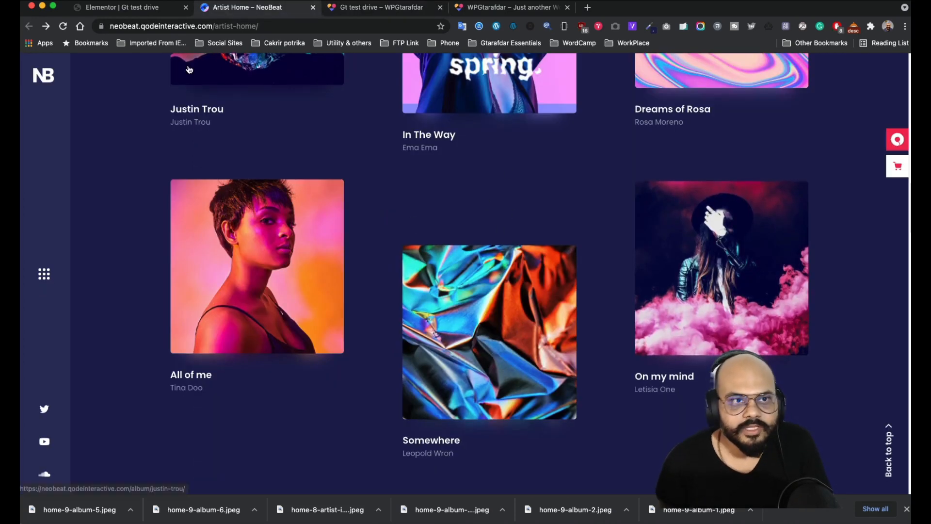
pyautogui.click(136, 14)
pyautogui.scroll(2, 537, 191)
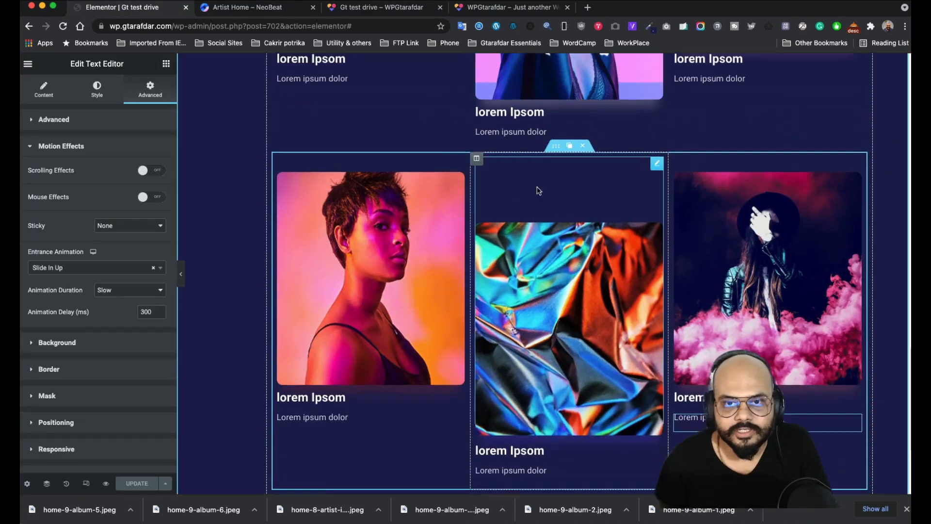
pyautogui.click(555, 151)
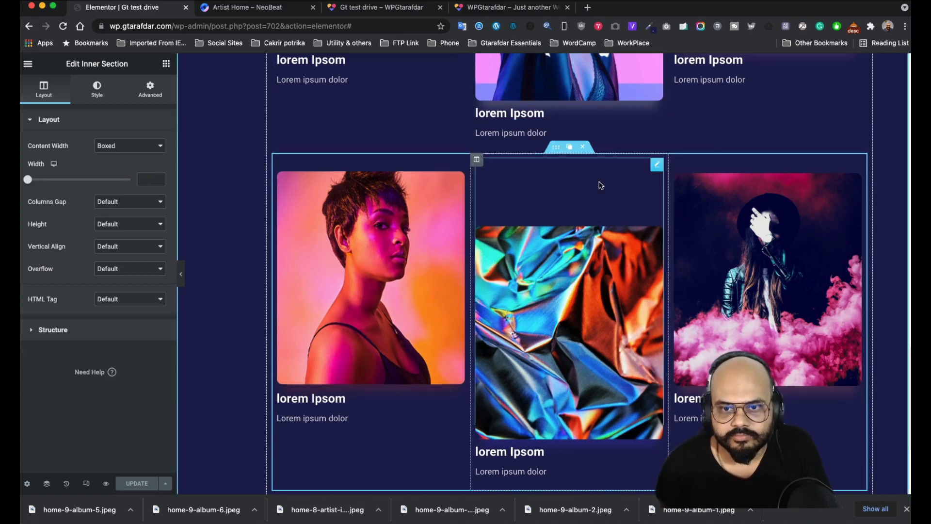
pyautogui.scroll(5, 683, 259)
pyautogui.scroll(-4, 679, 257)
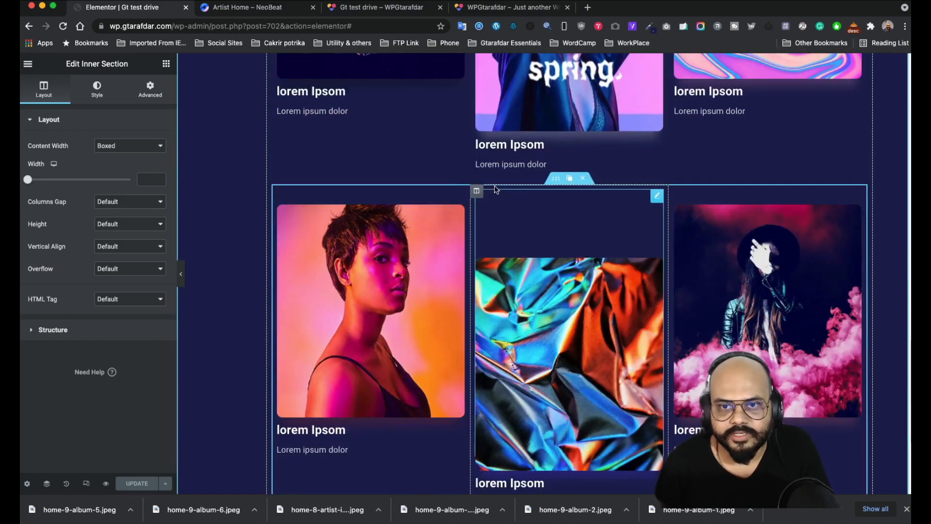
pyautogui.scroll(3, 495, 188)
pyautogui.click(275, 15)
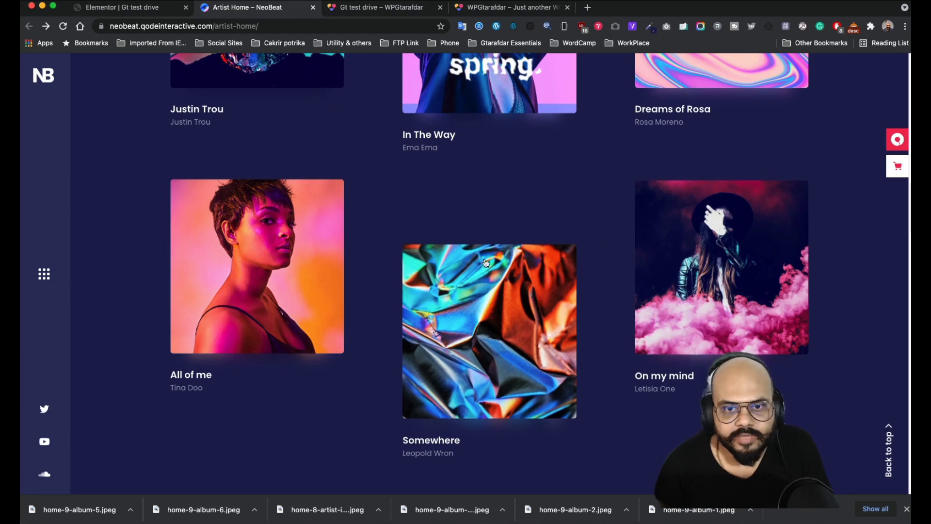
pyautogui.scroll(-1, 532, 210)
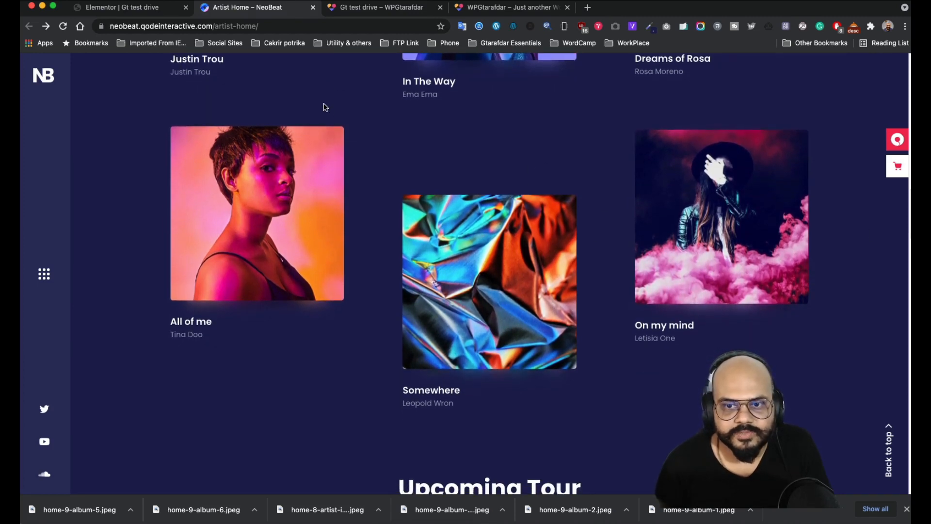
pyautogui.click(135, 14)
# - Set the first album row's Columns Gap to Wide and switch to the page preview
pyautogui.scroll(3, 528, 216)
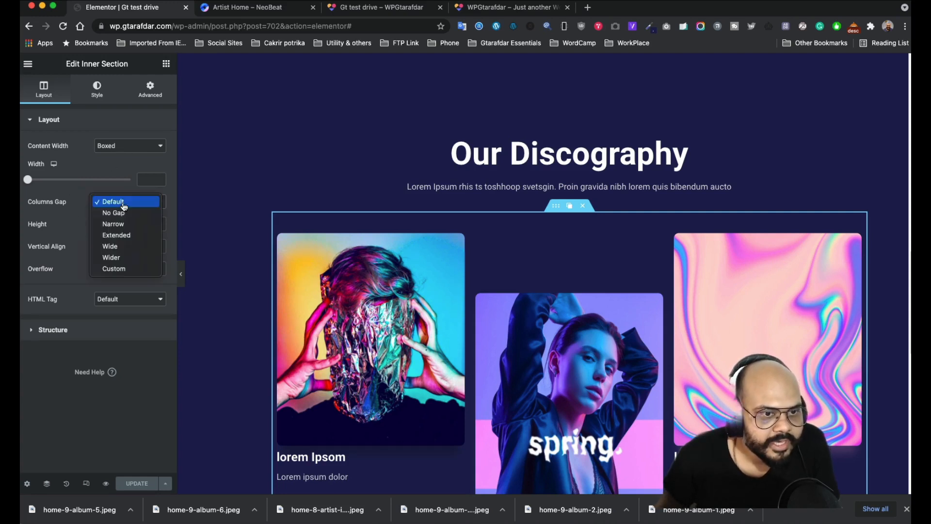
pyautogui.click(113, 249)
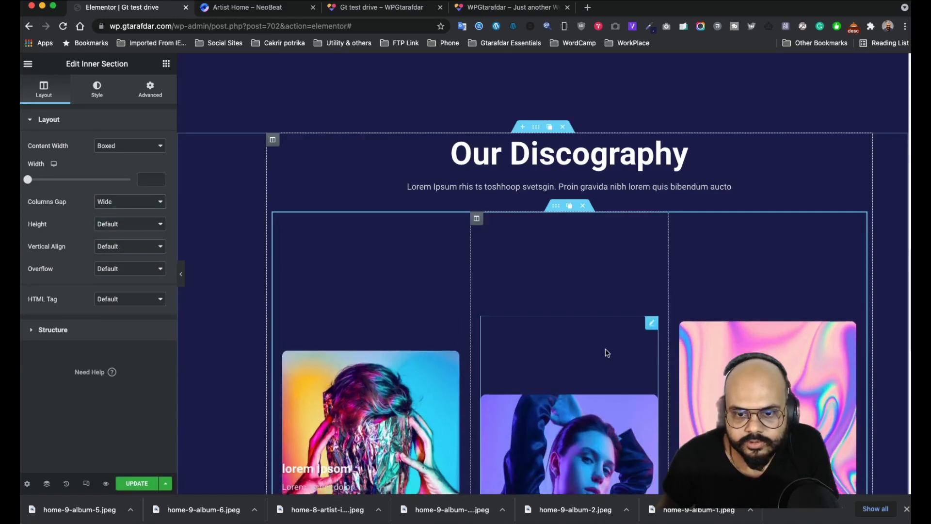
pyautogui.scroll(-2, 450, 376)
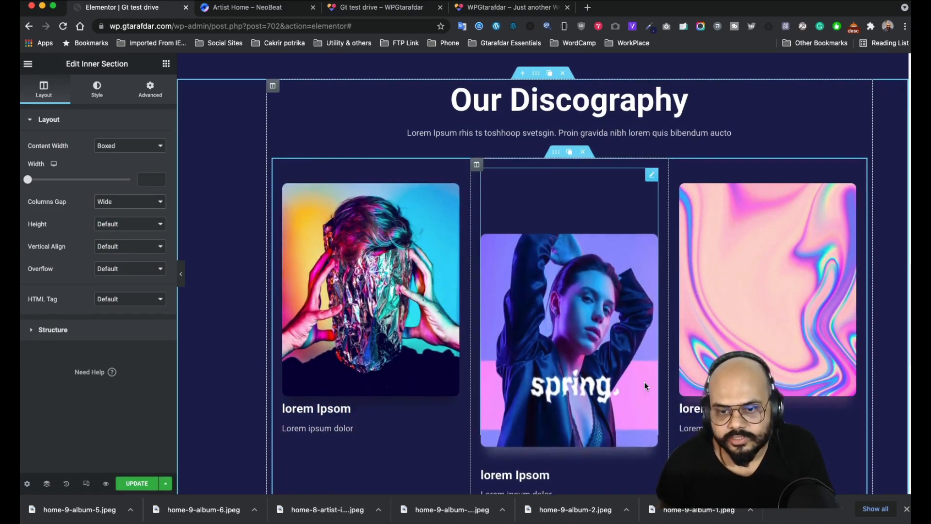
pyautogui.scroll(-2, 645, 382)
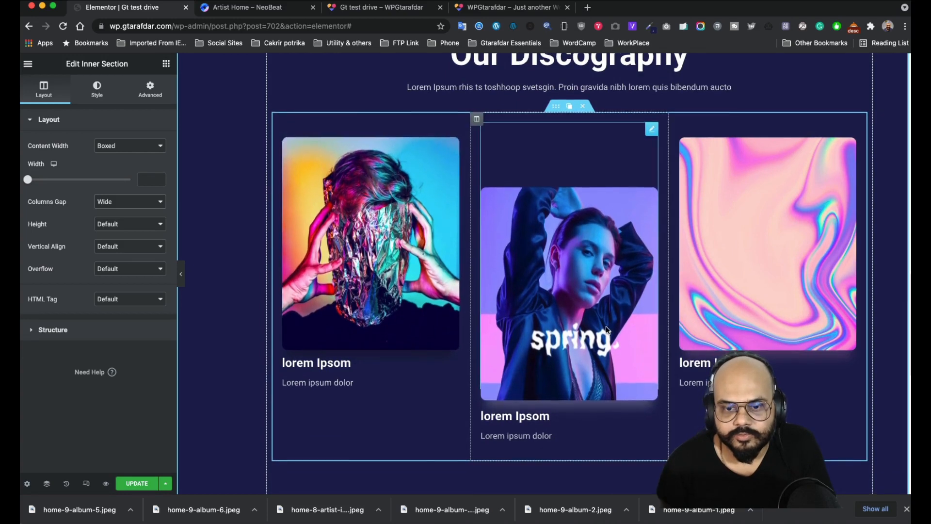
pyautogui.scroll(-3, 550, 344)
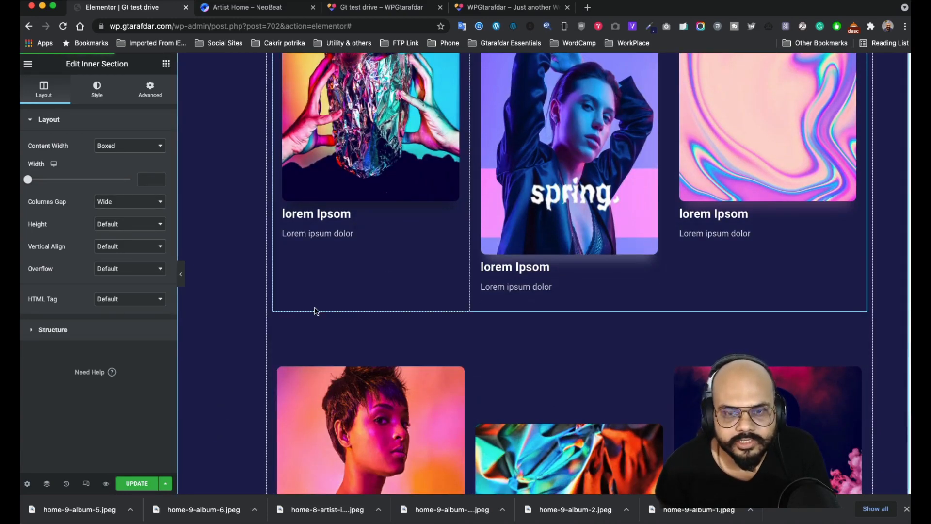
pyautogui.press('super+3')
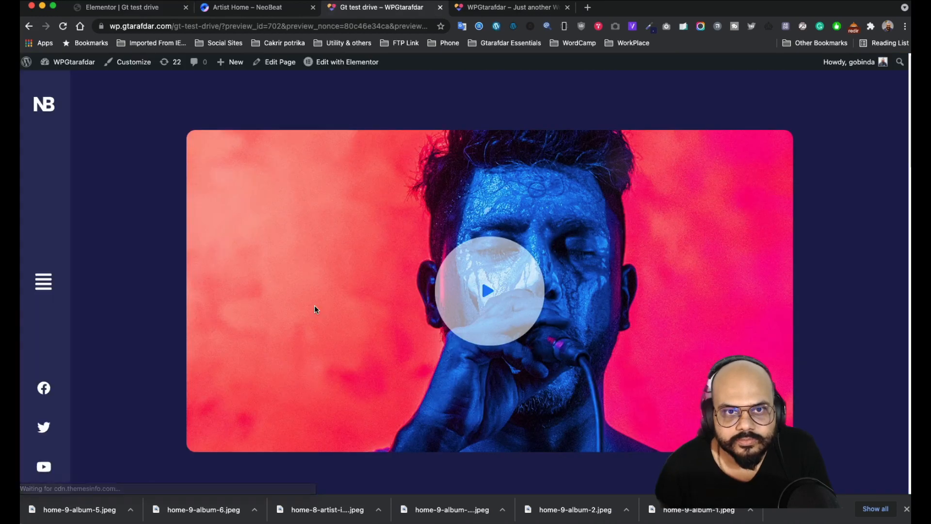
pyautogui.scroll(-10, 315, 308)
pyautogui.scroll(-12, 315, 309)
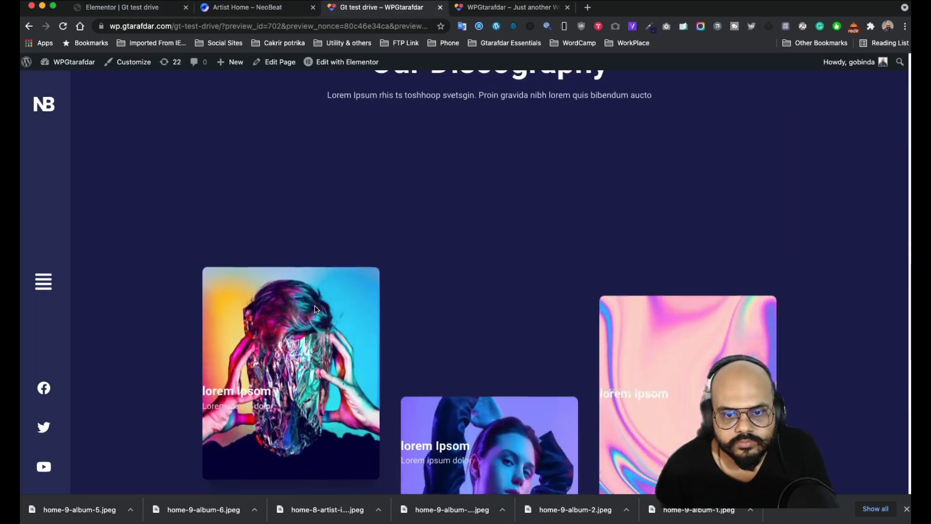
pyautogui.scroll(4, 316, 305)
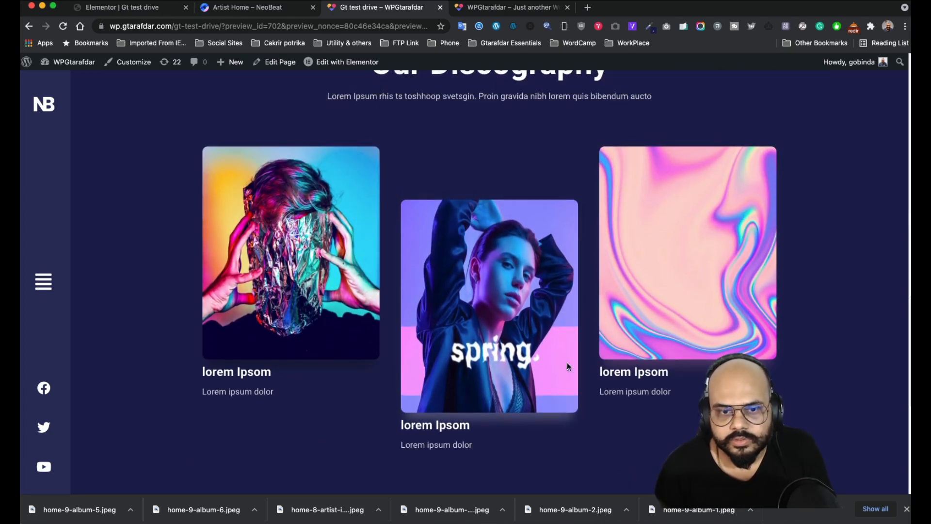
pyautogui.scroll(-7, 266, 328)
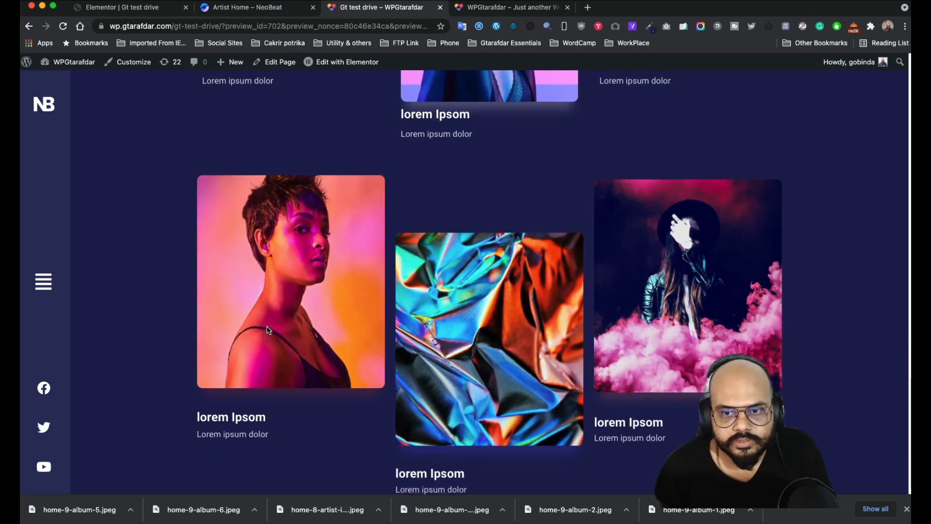
pyautogui.scroll(7, 268, 329)
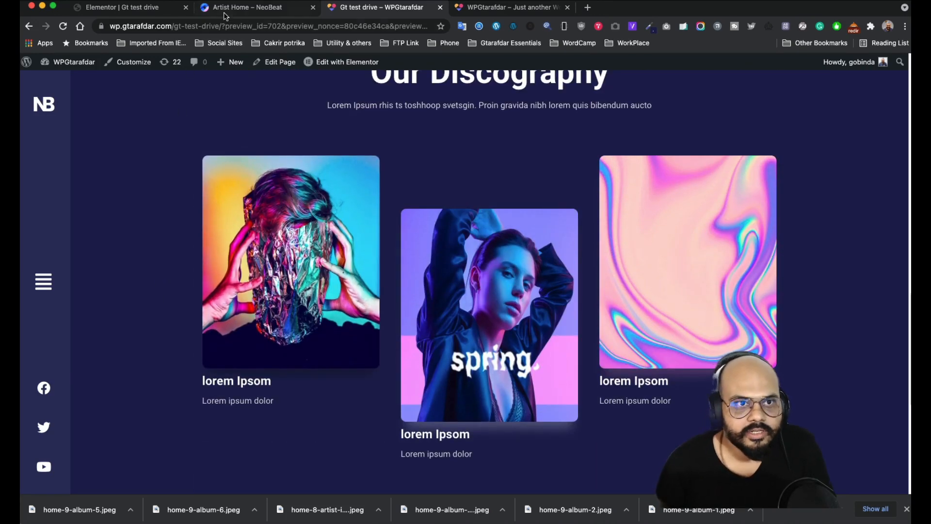
# - Set the first album row's Columns Gap to Wider
pyautogui.click(150, 9)
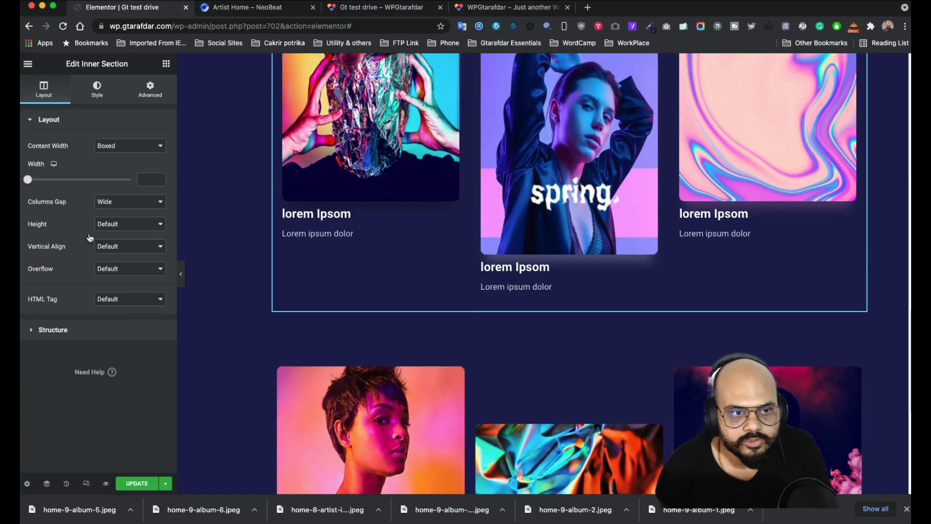
pyautogui.click(138, 206)
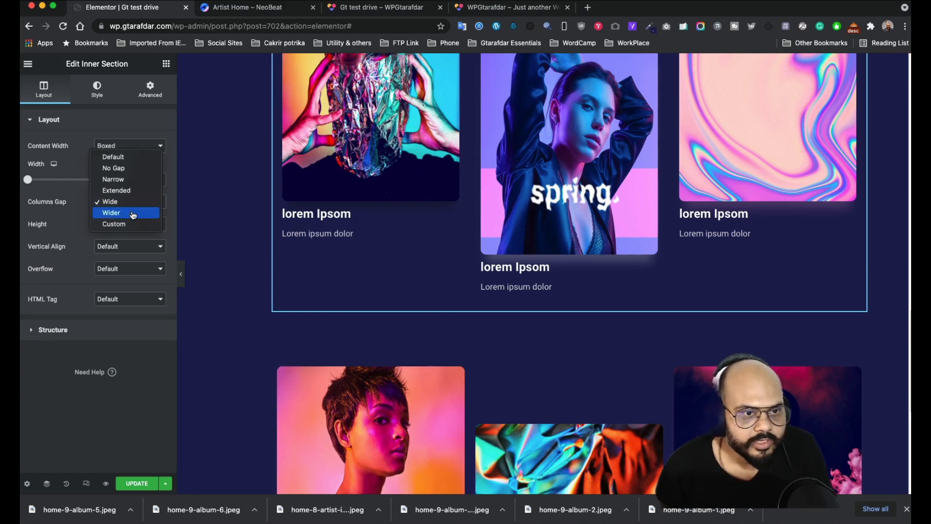
pyautogui.click(132, 213)
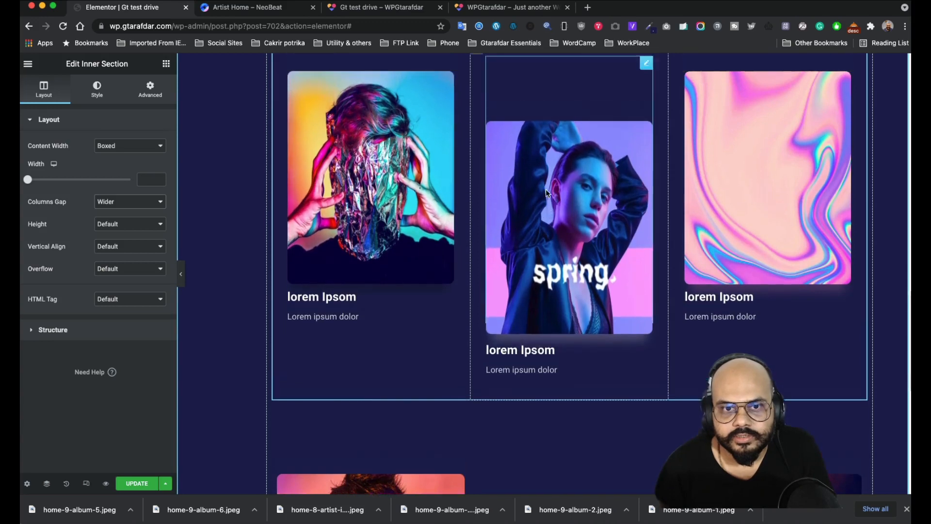
pyautogui.scroll(2, 547, 193)
pyautogui.scroll(-5, 505, 258)
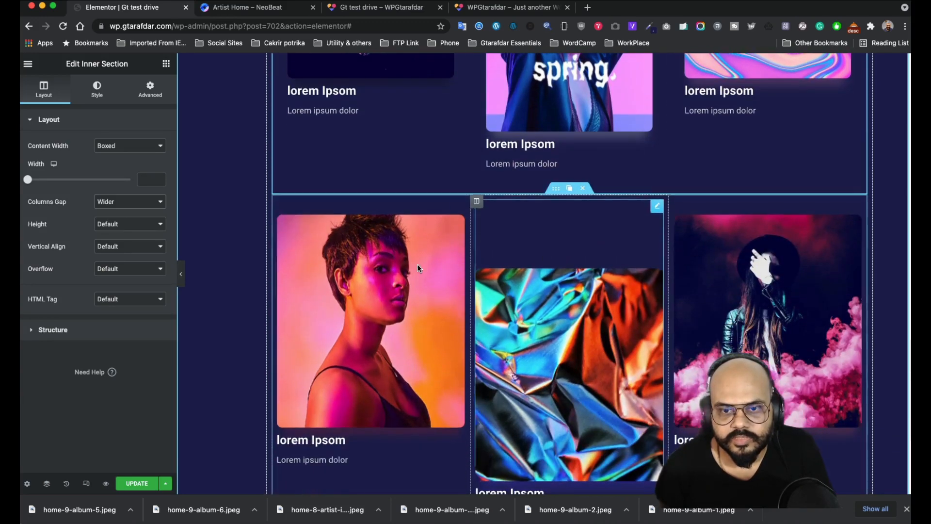
# - Set the second album row's Columns Gap to Wider and save the page
pyautogui.click(277, 201)
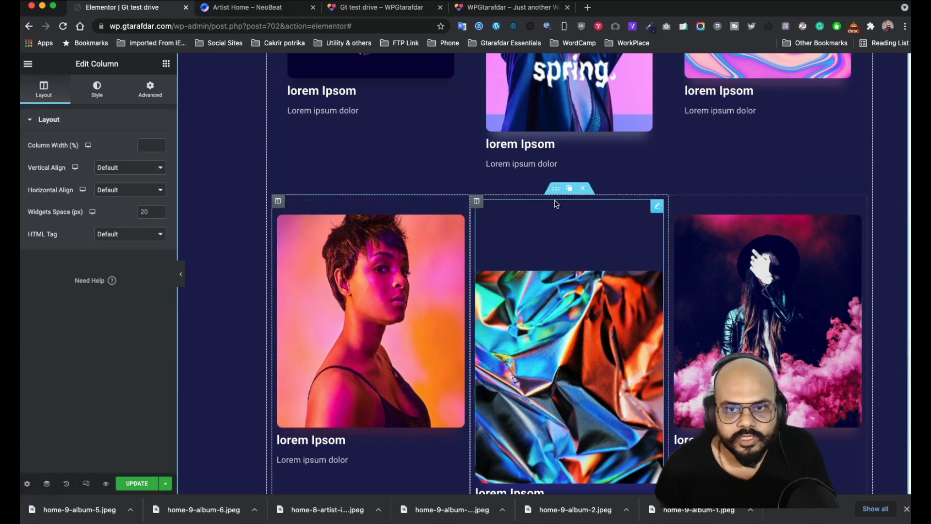
pyautogui.click(556, 190)
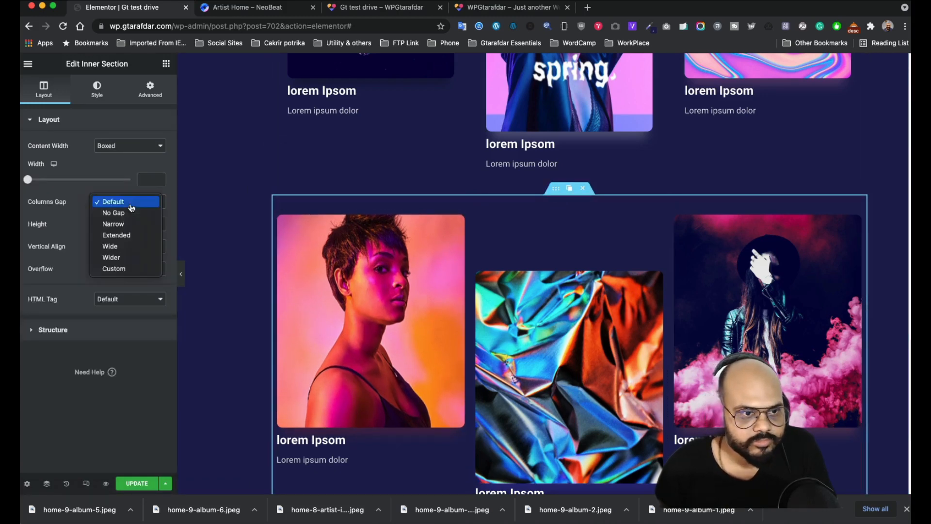
pyautogui.click(128, 261)
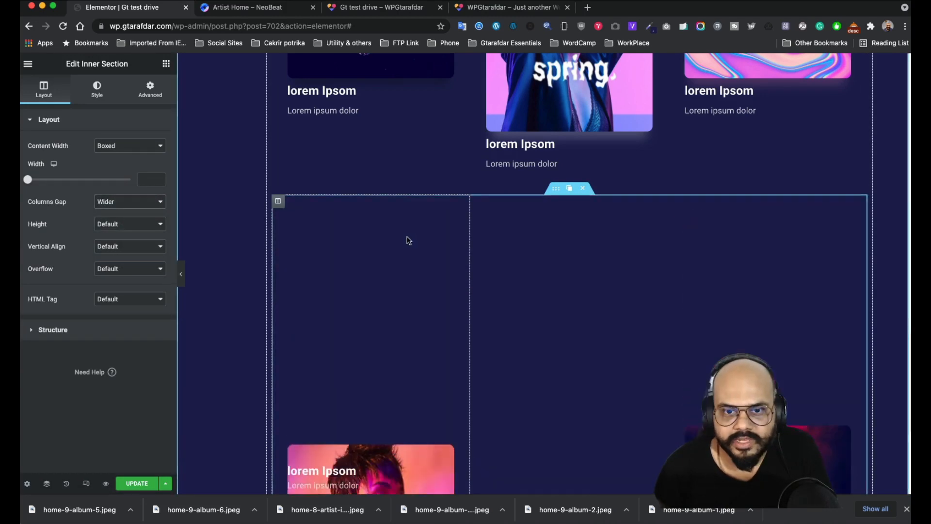
pyautogui.scroll(-2, 408, 237)
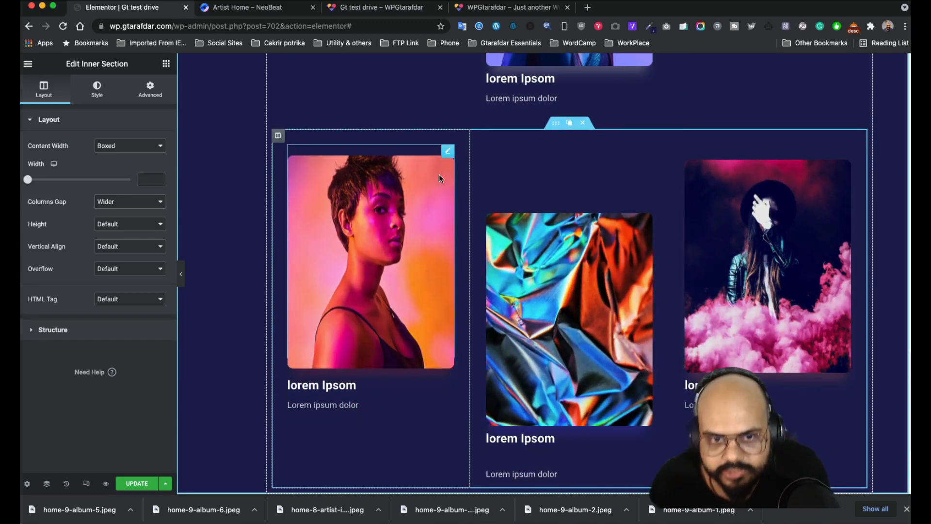
pyautogui.scroll(-2, 577, 242)
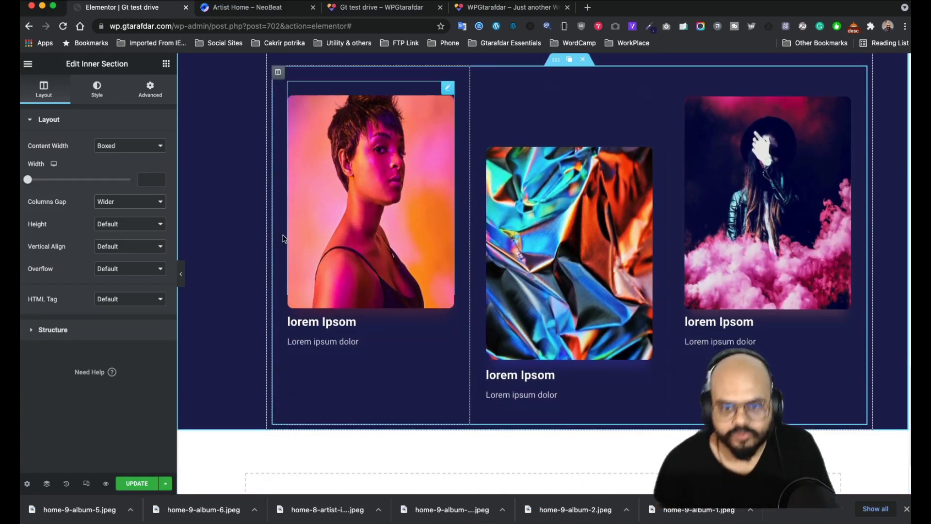
pyautogui.scroll(5, 509, 261)
pyautogui.scroll(4, 509, 261)
pyautogui.scroll(-8, 439, 240)
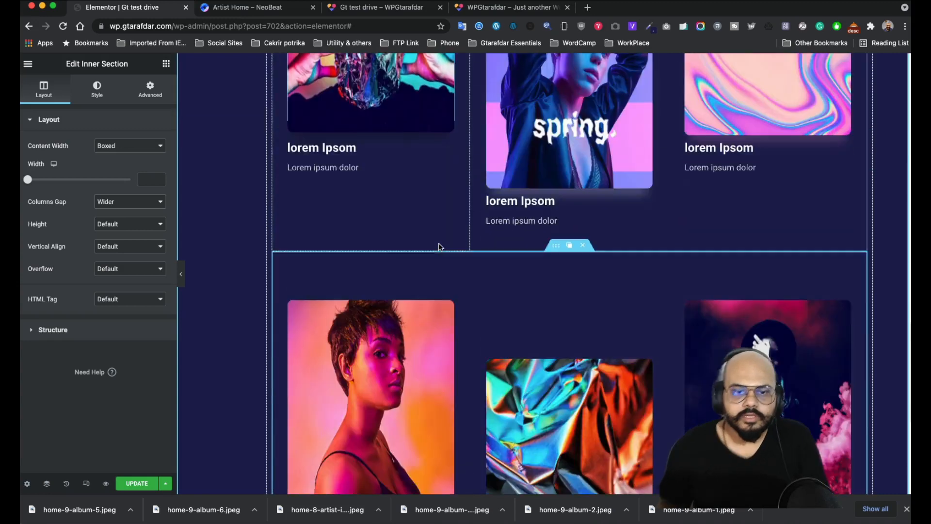
pyautogui.click(137, 483)
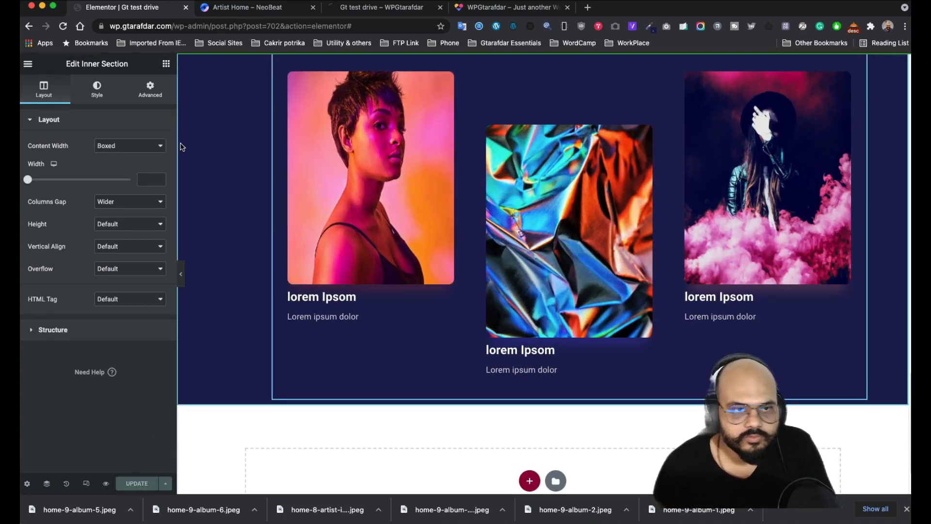
pyautogui.click(363, 9)
pyautogui.scroll(-10, 470, 224)
pyautogui.scroll(-10, 471, 224)
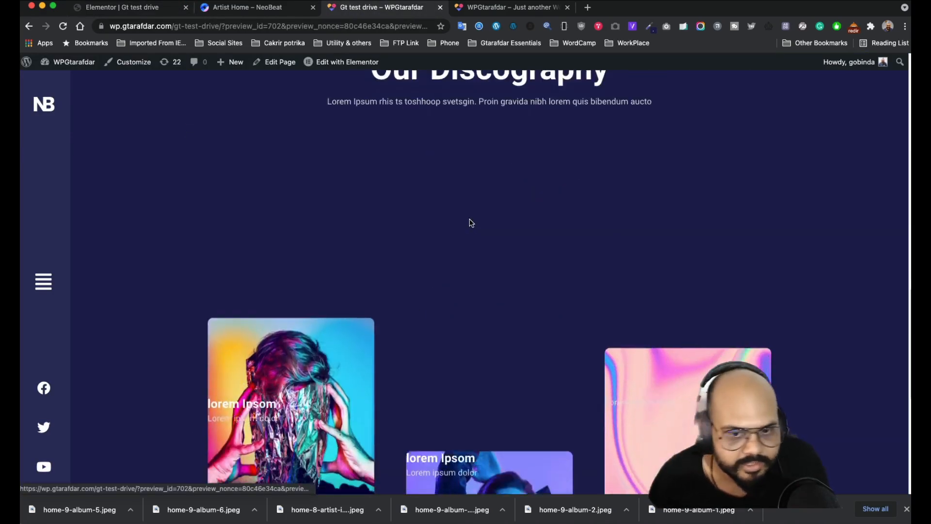
pyautogui.scroll(-6, 801, 206)
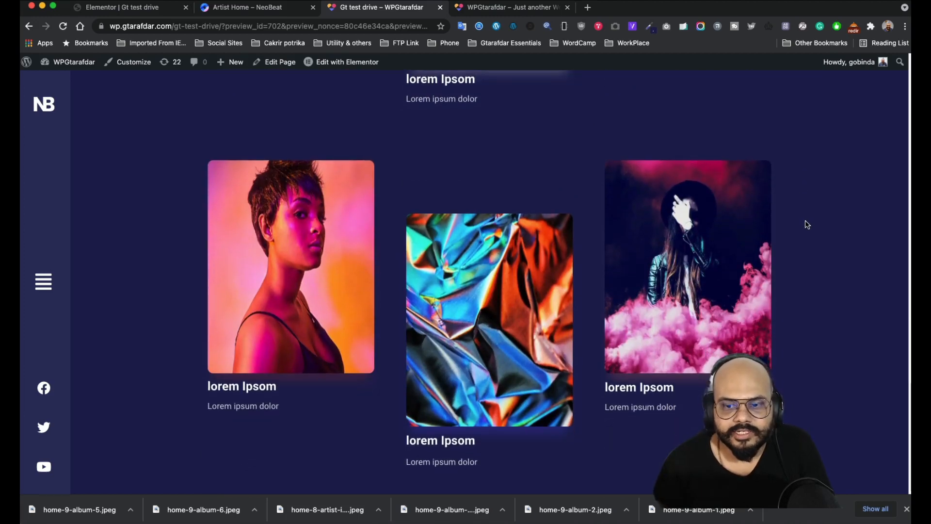
pyautogui.scroll(3, 364, 184)
pyautogui.scroll(4, 294, 167)
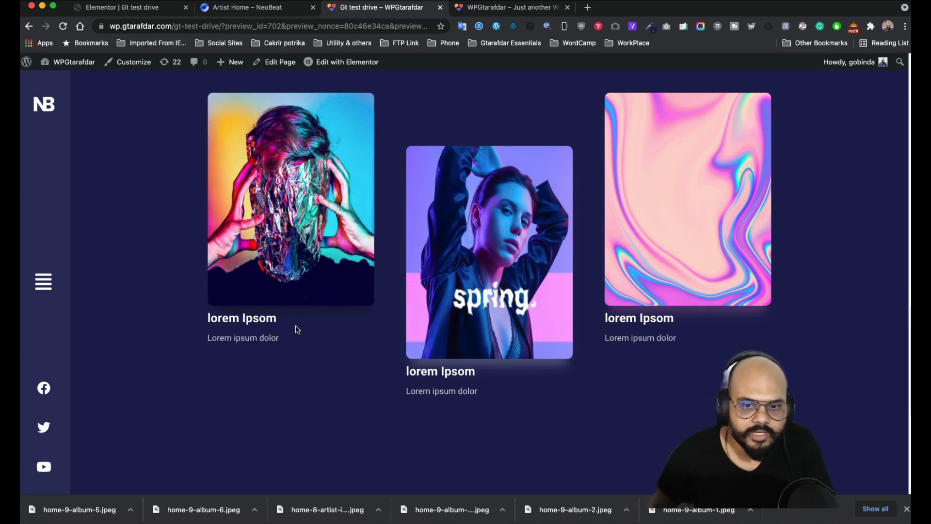
pyautogui.click(238, 7)
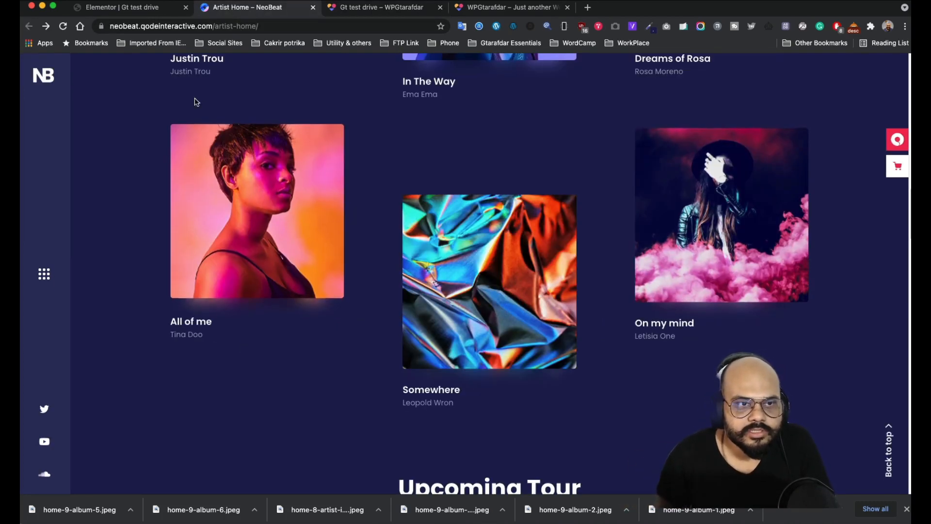
pyautogui.scroll(-6, 332, 276)
pyautogui.scroll(10, 326, 270)
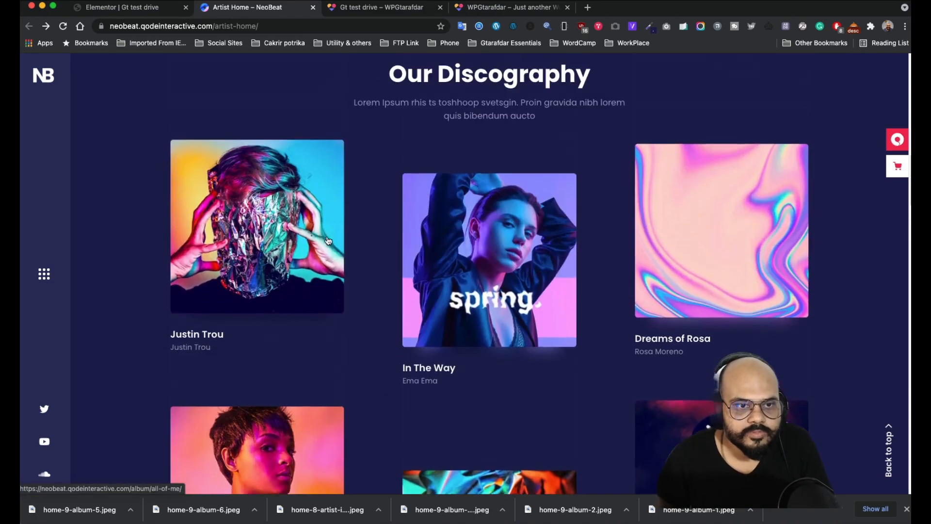
pyautogui.scroll(2, 328, 241)
pyautogui.scroll(-9, 327, 241)
pyautogui.scroll(6, 328, 241)
pyautogui.scroll(-3, 327, 241)
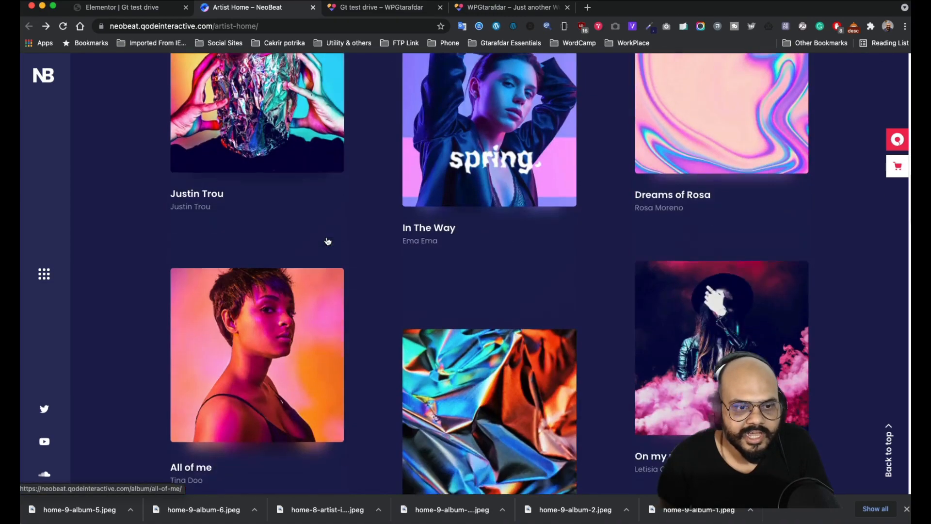
pyautogui.scroll(3, 328, 241)
# - Change the first card's title entrance animation to Fade In
pyautogui.click(154, 12)
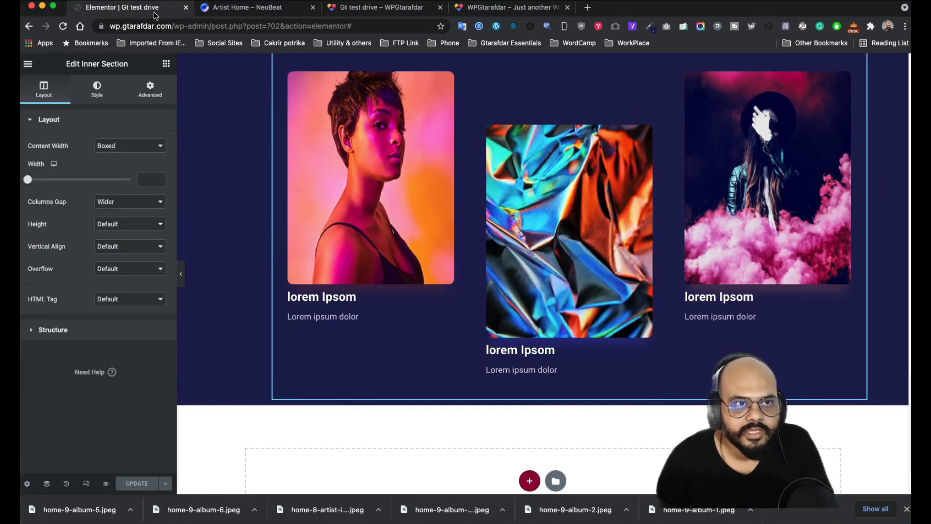
pyautogui.scroll(4, 346, 261)
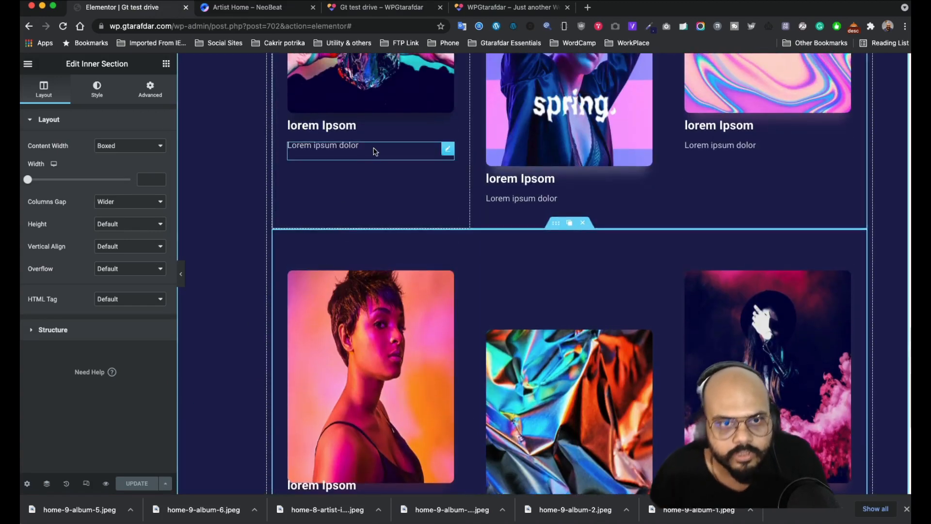
pyautogui.click(448, 115)
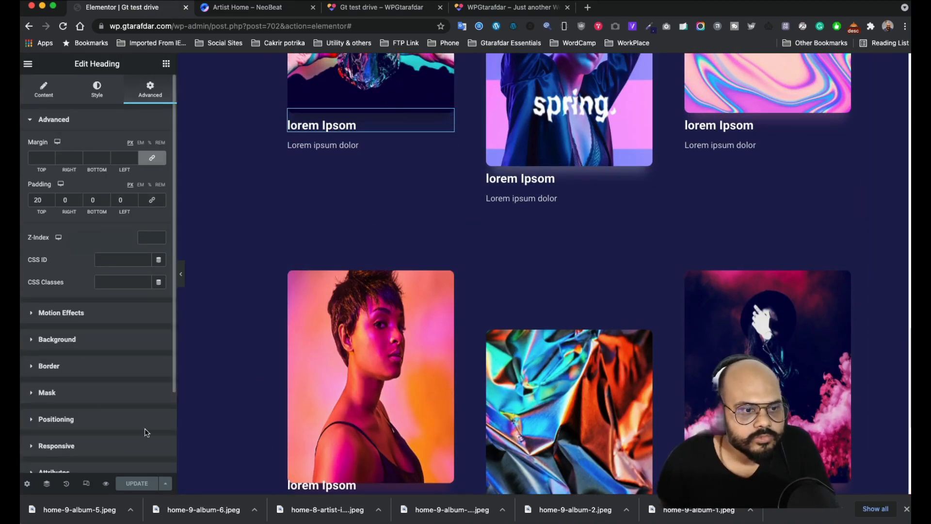
pyautogui.click(126, 316)
pyautogui.click(127, 275)
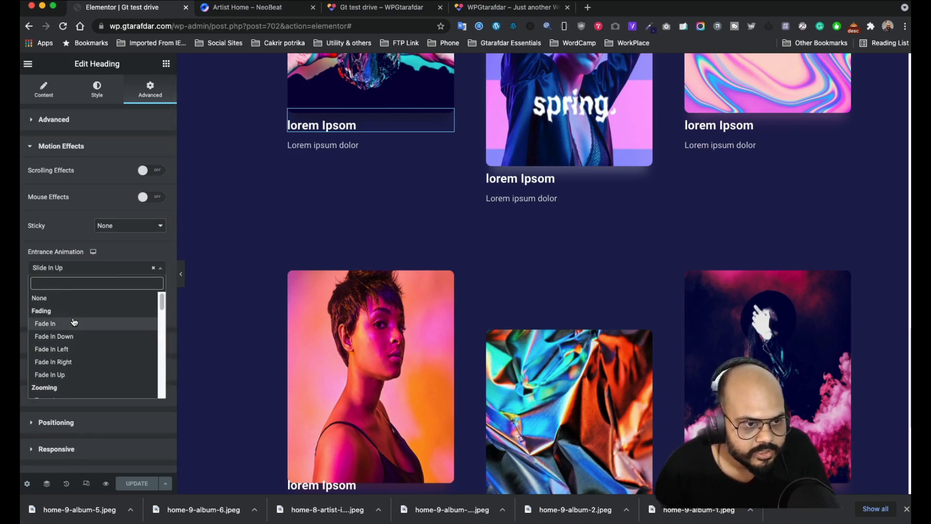
pyautogui.click(73, 328)
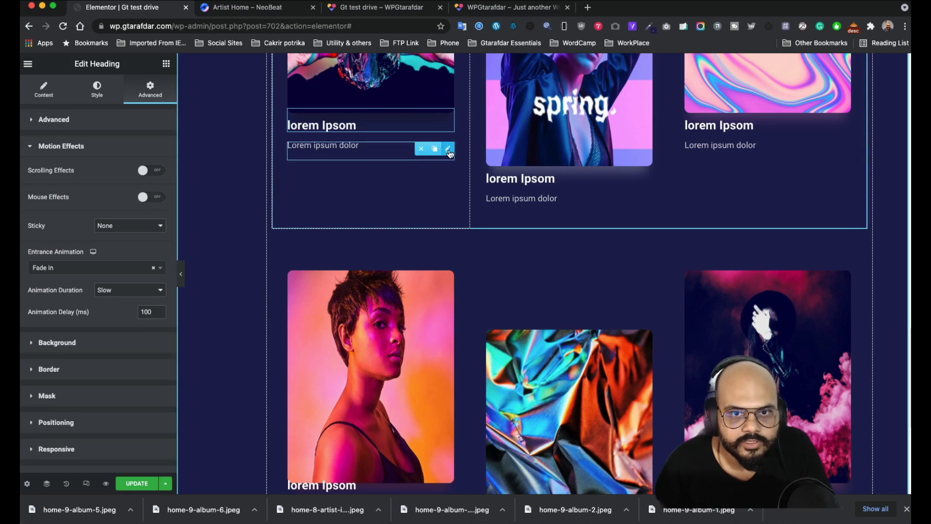
# - Change the first card's caption entrance animation to Fade In
pyautogui.click(448, 150)
pyautogui.click(89, 315)
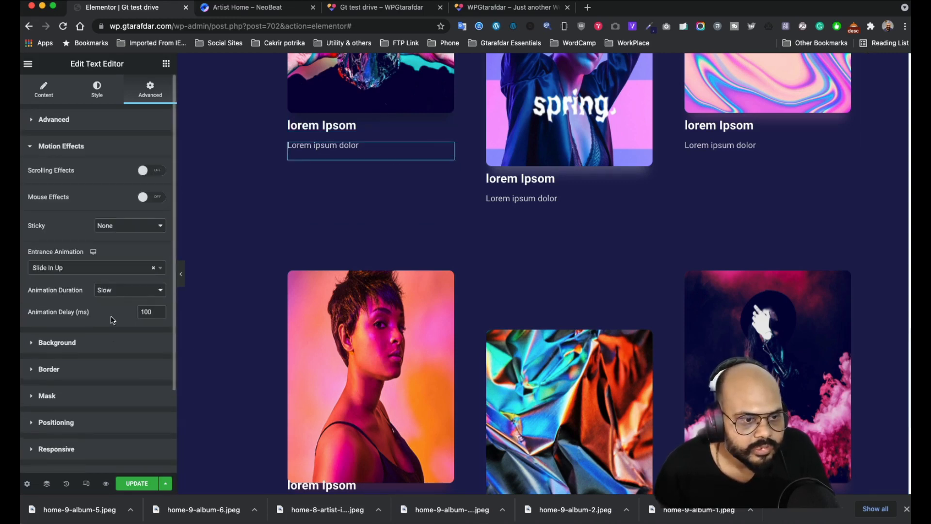
pyautogui.click(101, 270)
pyautogui.scroll(5, 63, 306)
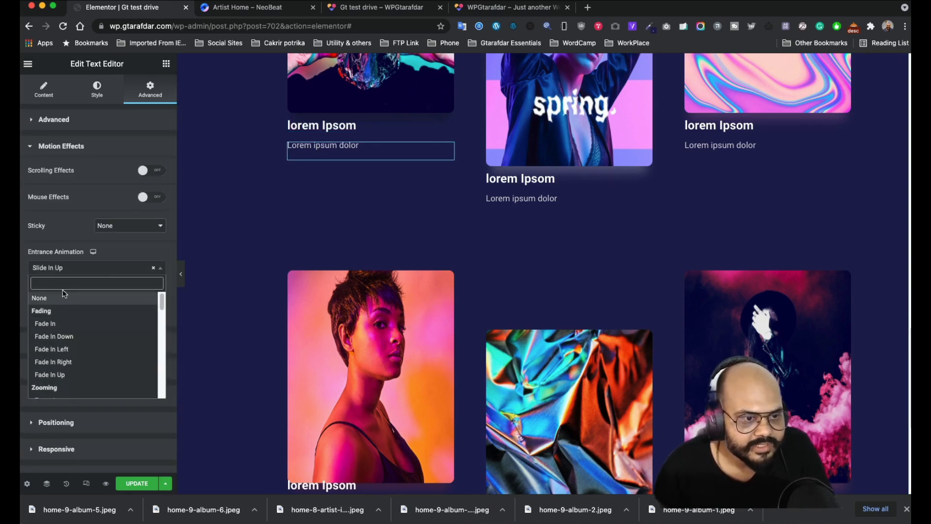
pyautogui.click(58, 329)
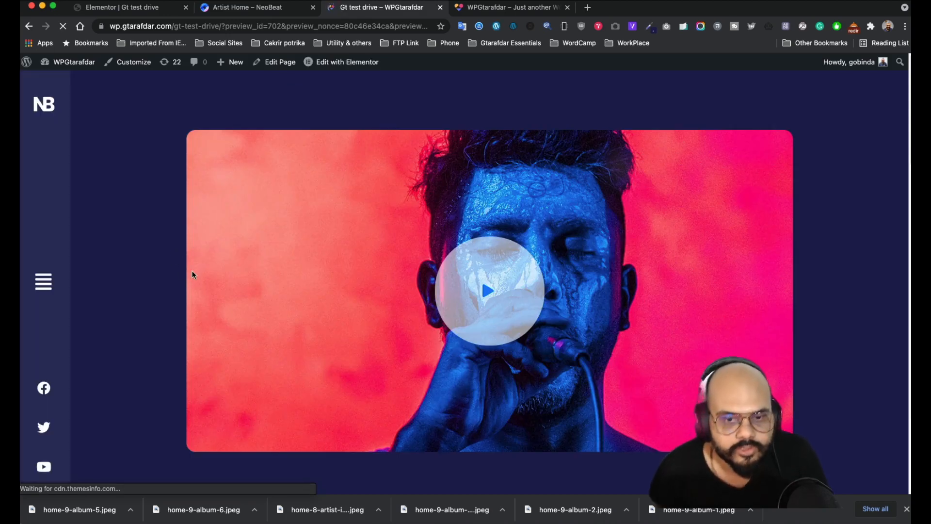
# - Set the first album's description entrance animation back to Slide In Up
pyautogui.scroll(-13, 192, 269)
pyautogui.scroll(-5, 191, 273)
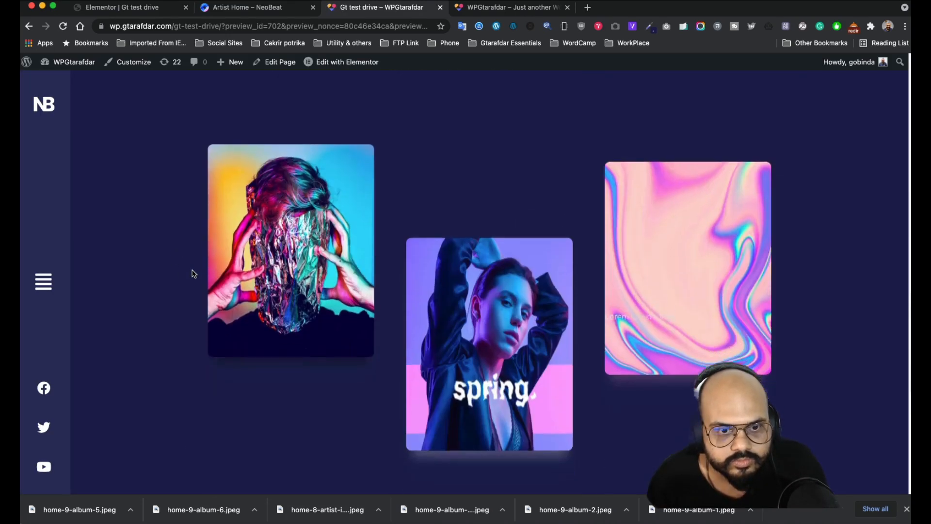
pyautogui.scroll(-4, 199, 257)
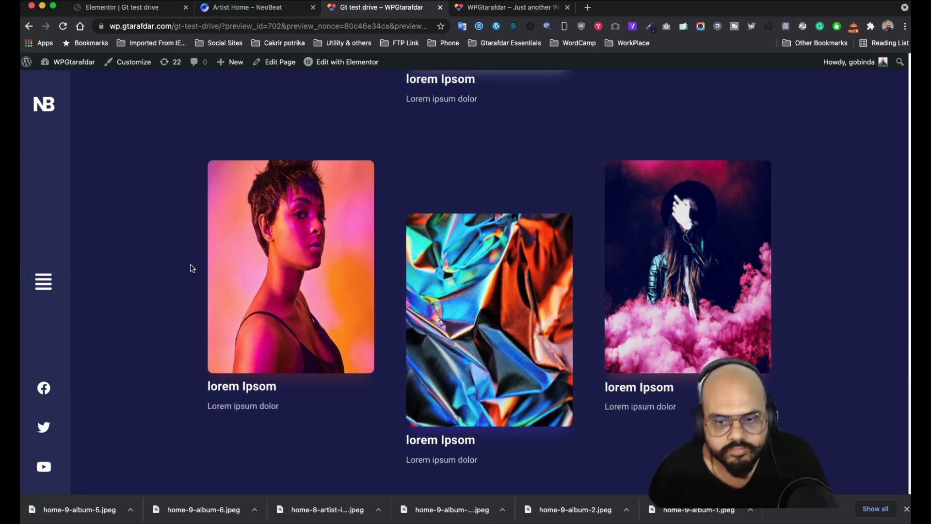
pyautogui.scroll(7, 184, 267)
pyautogui.click(244, 9)
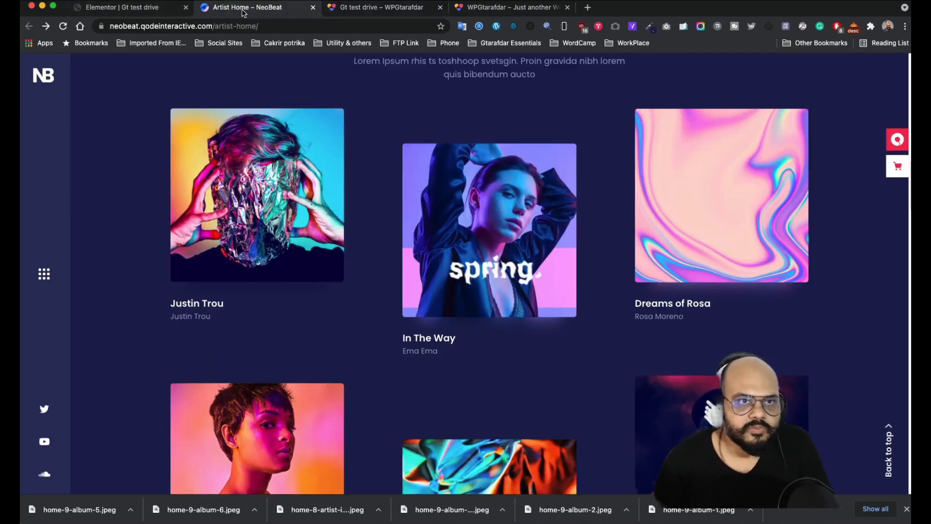
pyautogui.click(140, 8)
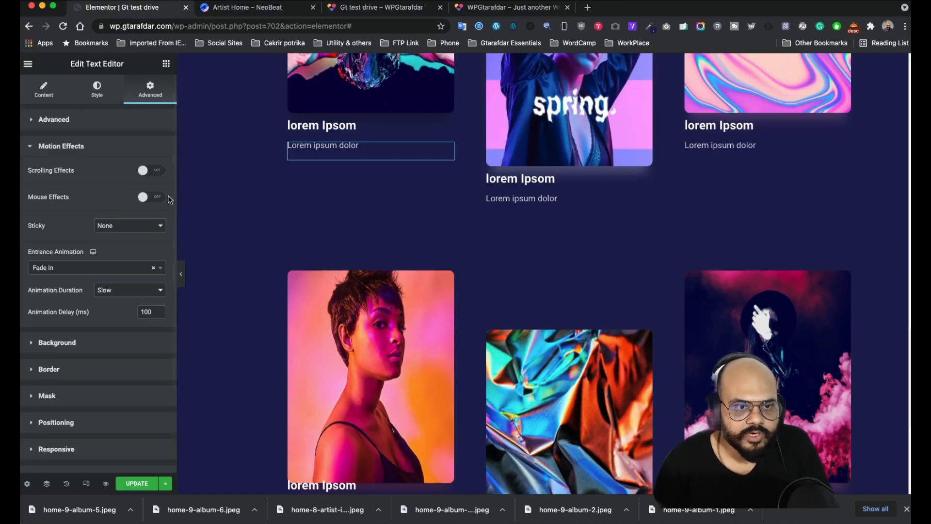
pyautogui.click(117, 272)
pyautogui.write('sl')
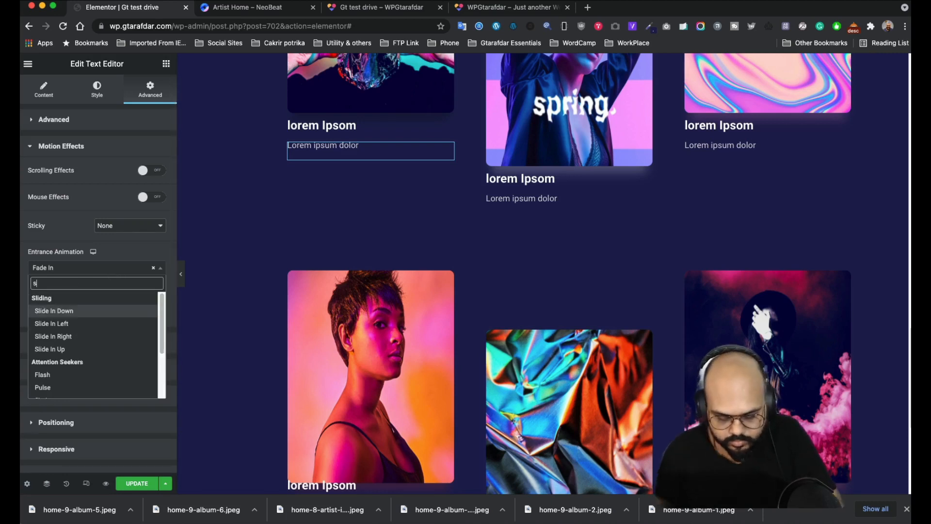
pyautogui.click(71, 348)
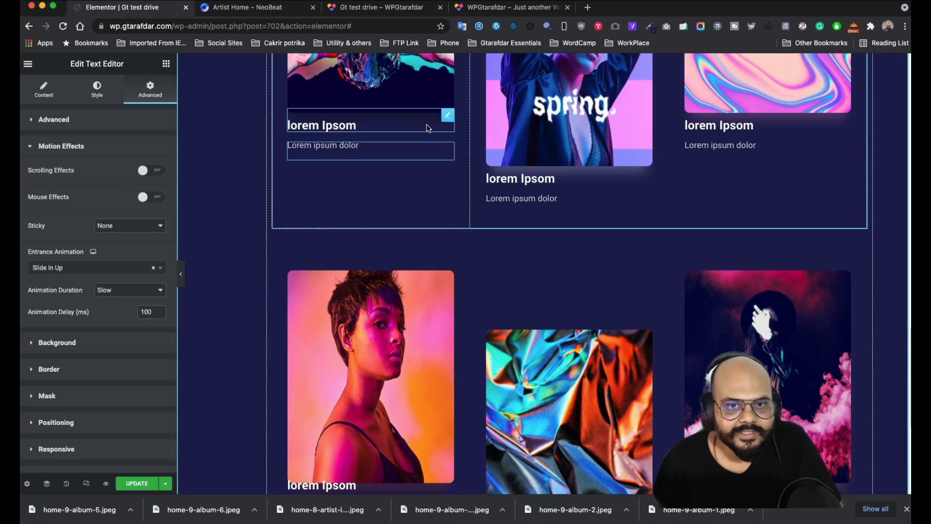
# - Set the first album's title entrance to Slide In Up and save the page
pyautogui.click(448, 117)
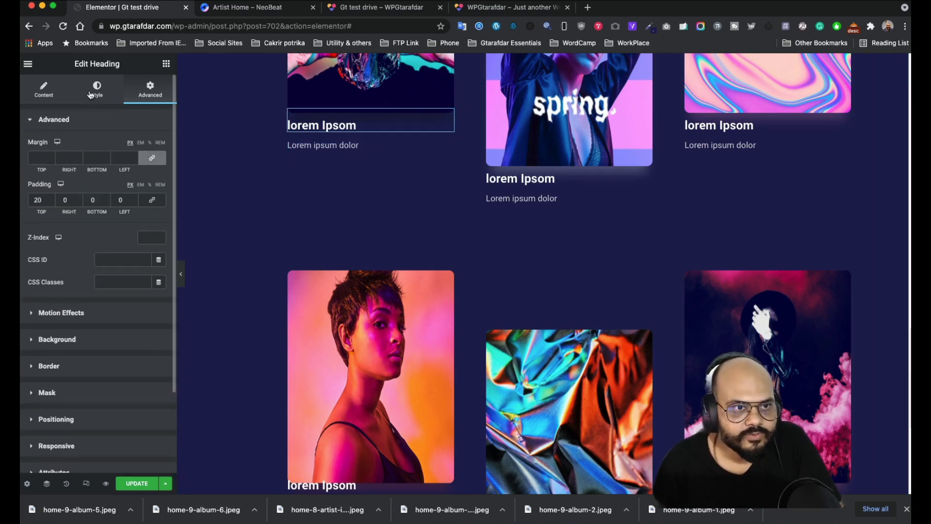
pyautogui.click(81, 313)
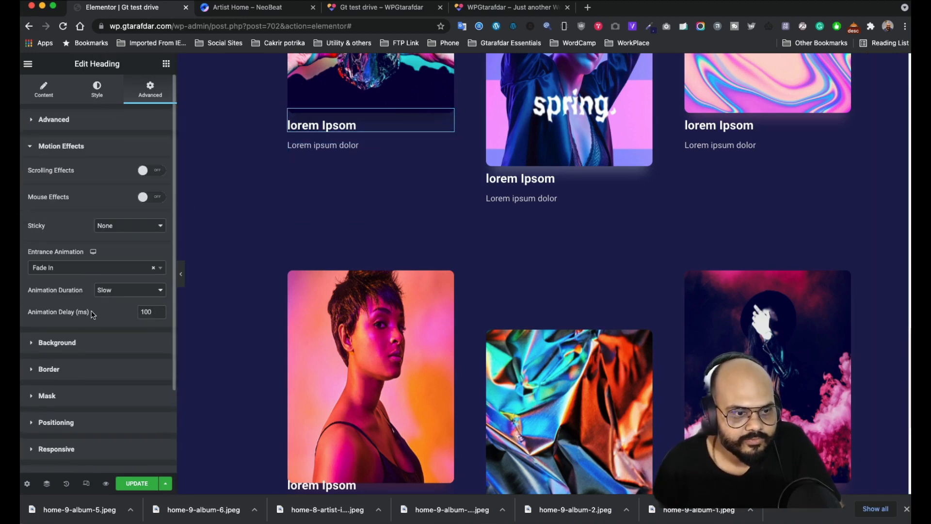
pyautogui.click(96, 273)
pyautogui.write('sli')
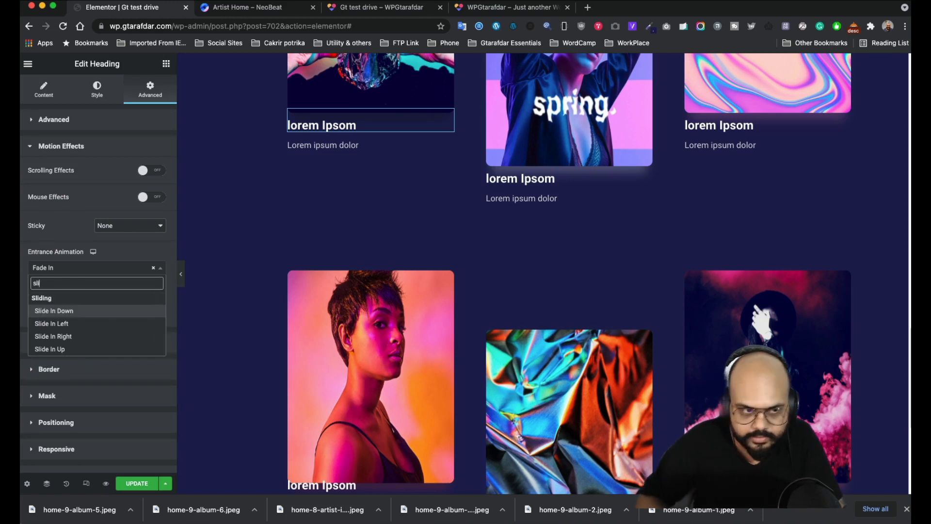
pyautogui.click(53, 349)
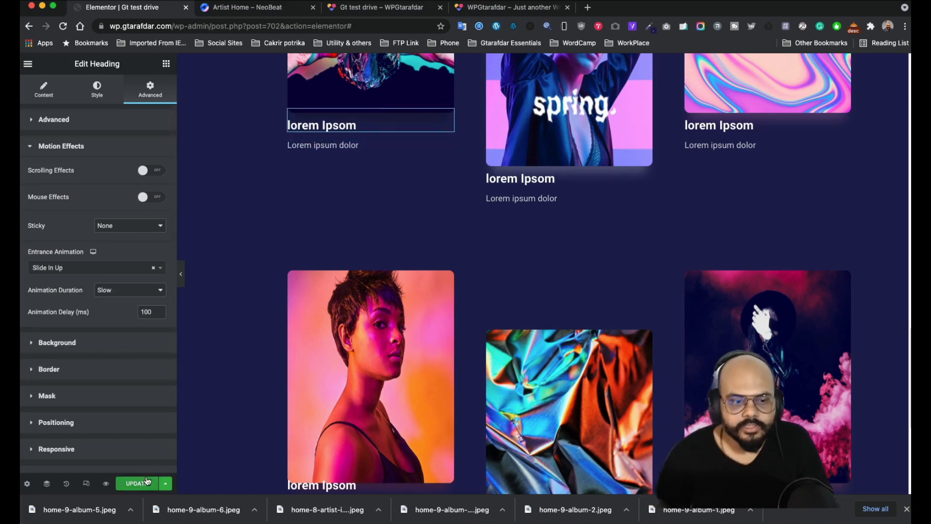
pyautogui.click(137, 483)
# - Check the reference tour section, then duplicate the Our Discography heading section below the grid
pyautogui.scroll(-5, 605, 266)
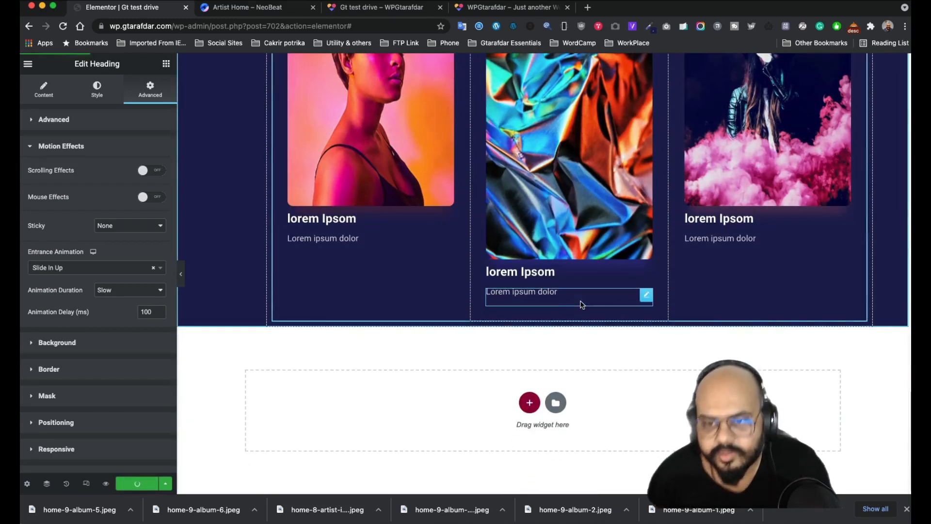
pyautogui.click(234, 8)
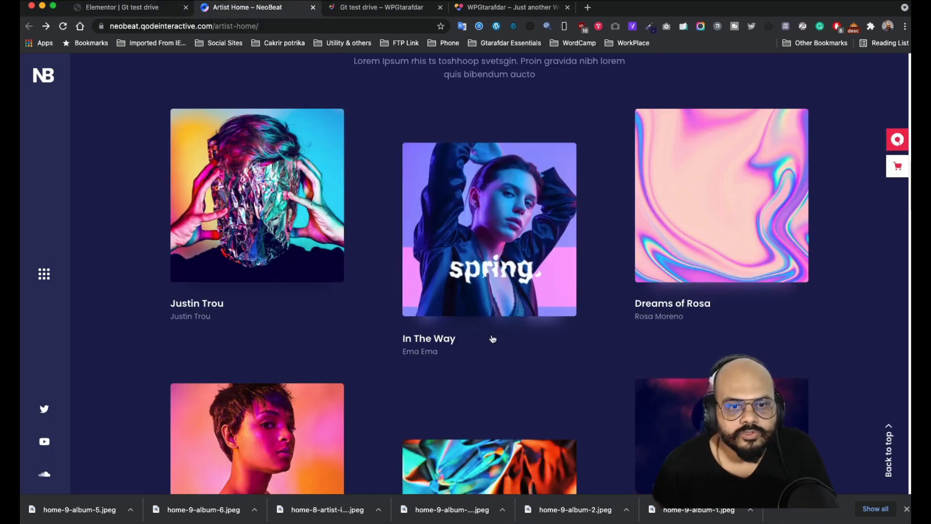
pyautogui.scroll(-5, 492, 337)
pyautogui.scroll(-3, 371, 279)
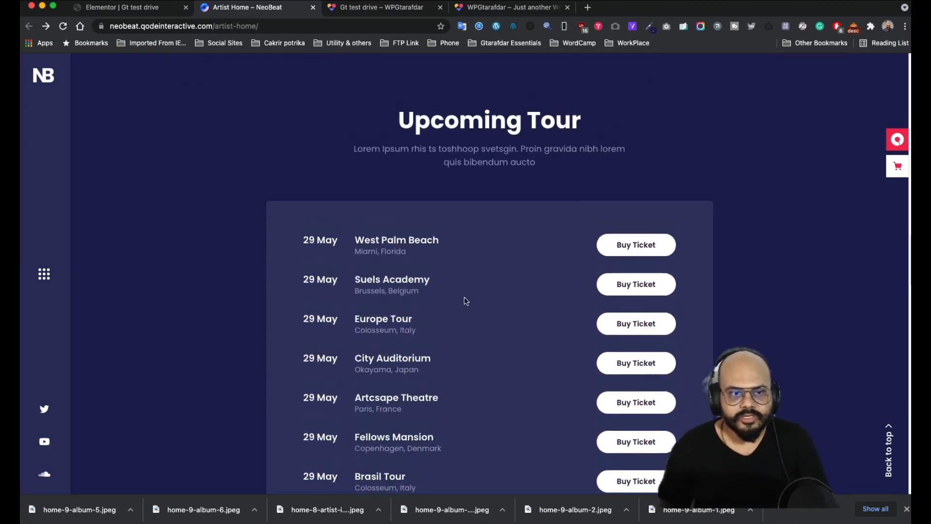
pyautogui.scroll(2, 399, 216)
pyautogui.click(133, 16)
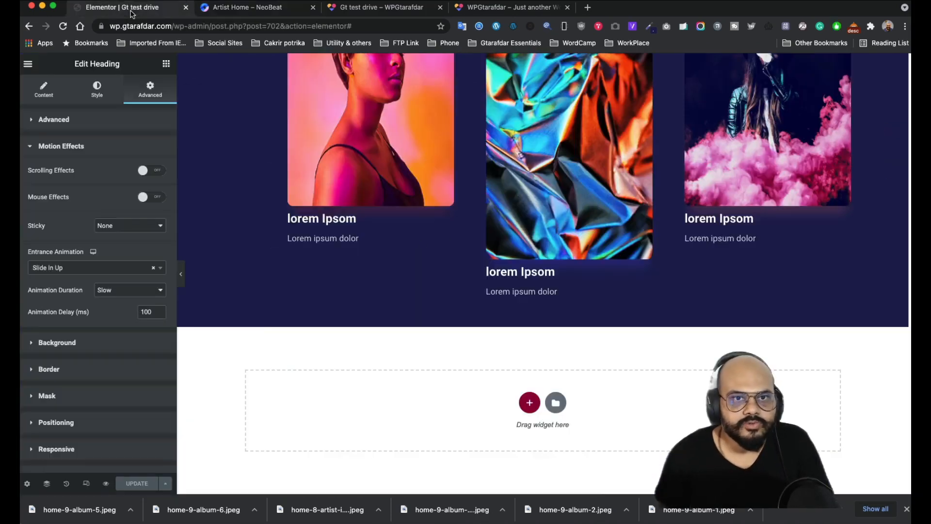
pyautogui.scroll(10, 520, 224)
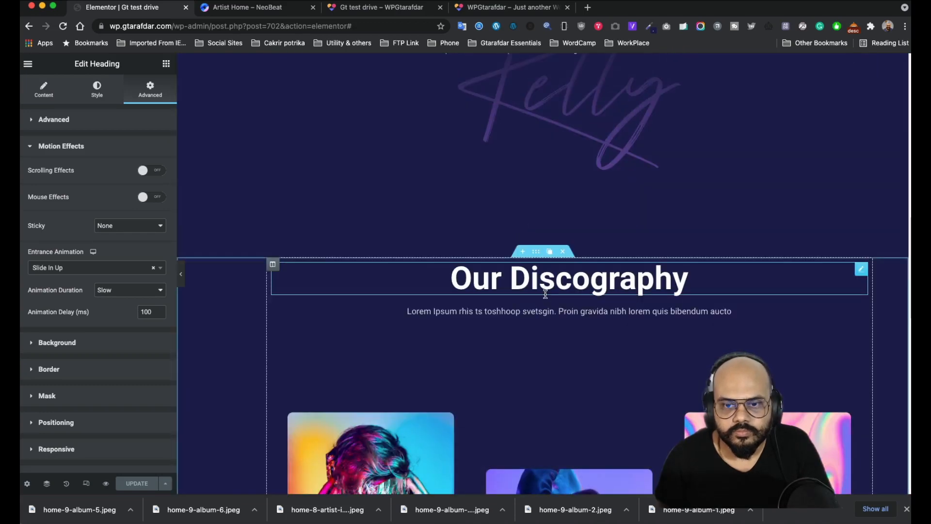
pyautogui.scroll(-3, 538, 228)
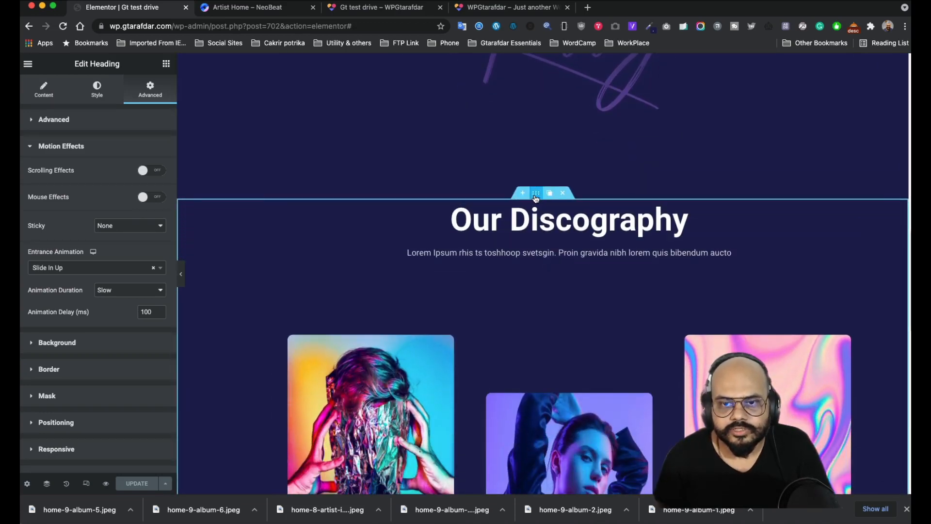
pyautogui.click(549, 193)
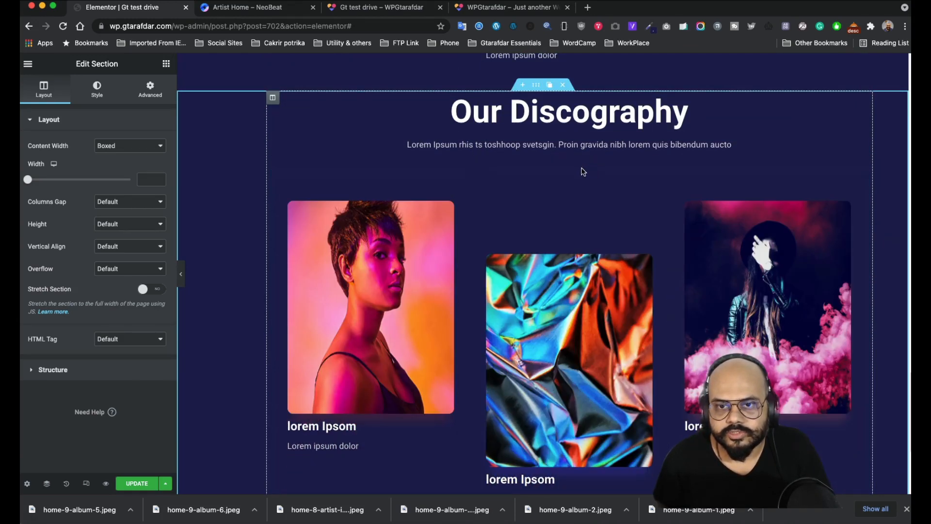
pyautogui.scroll(-5, 579, 170)
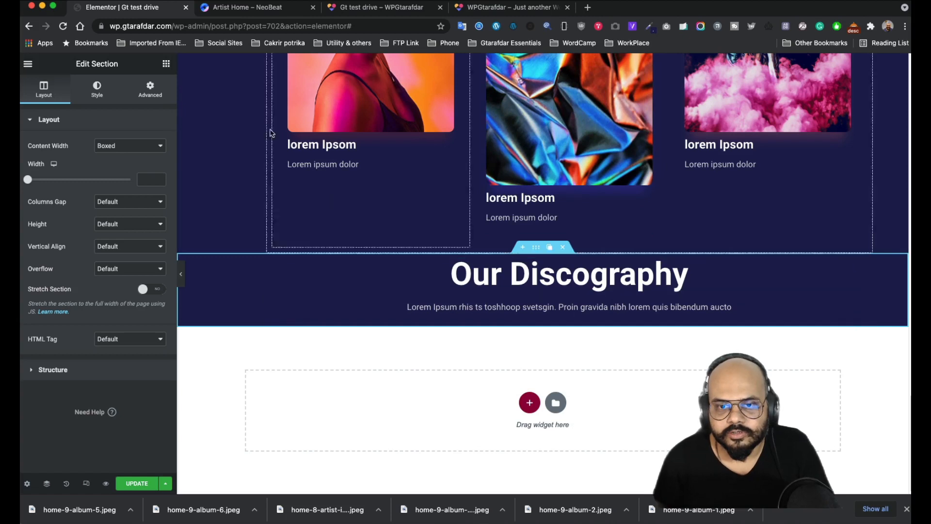
# - Replace the copied heading's title with 'Upcoming Tour' from the reference site
pyautogui.click(256, 11)
pyautogui.scroll(-1, 470, 313)
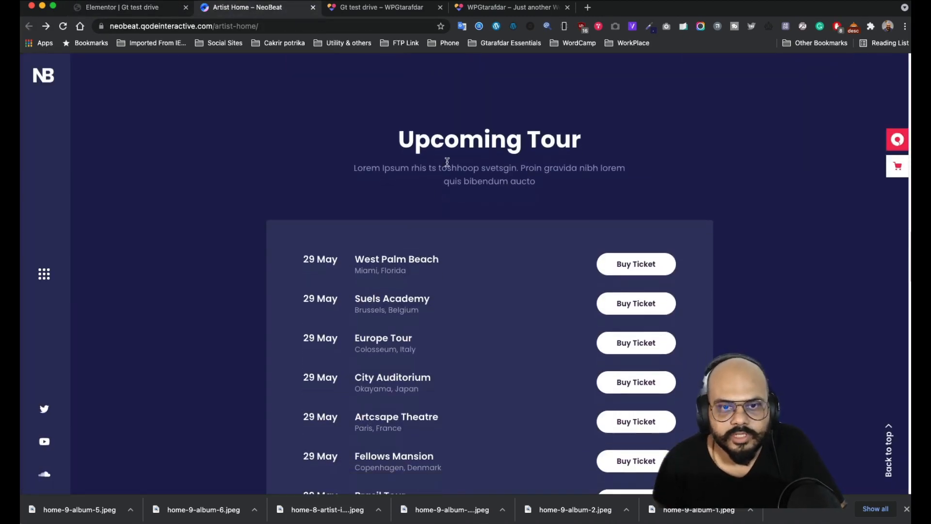
pyautogui.moveTo(589, 145); pyautogui.dragTo(380, 138)
pyautogui.press('super+c')
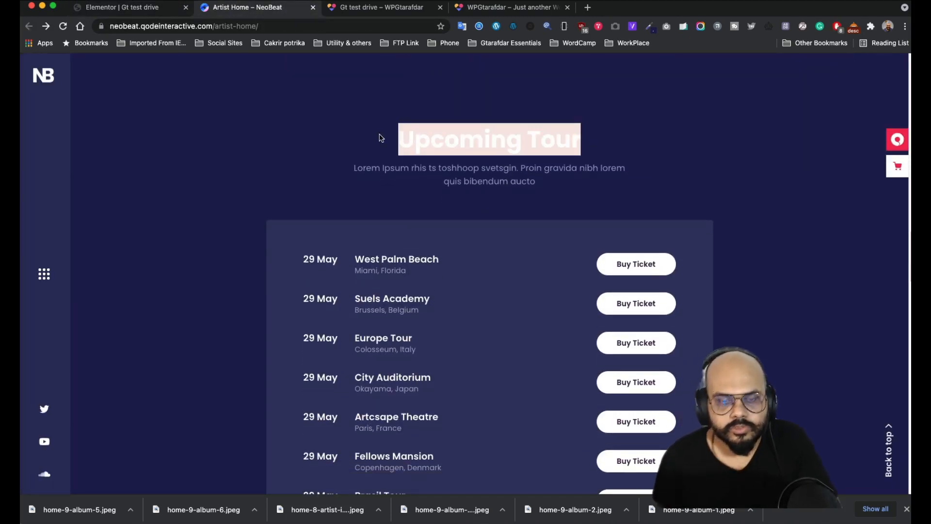
pyautogui.click(107, 7)
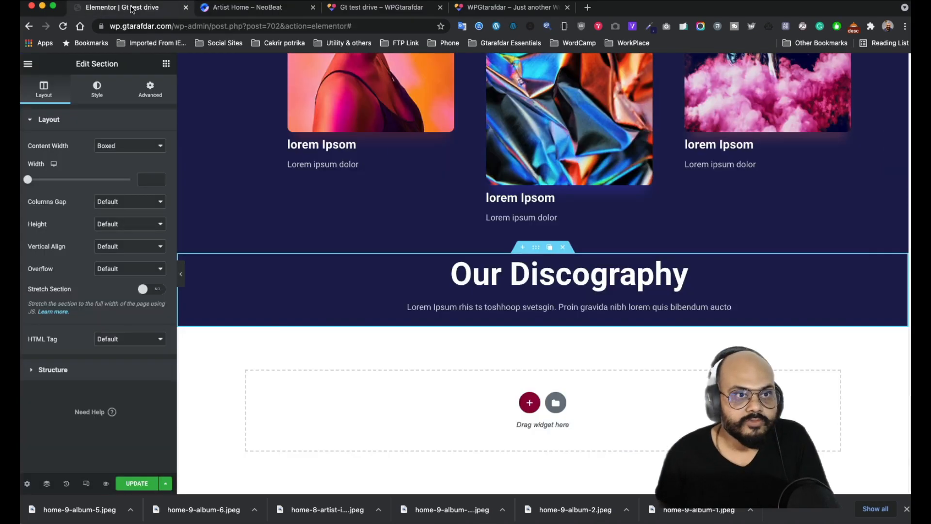
pyautogui.click(700, 281)
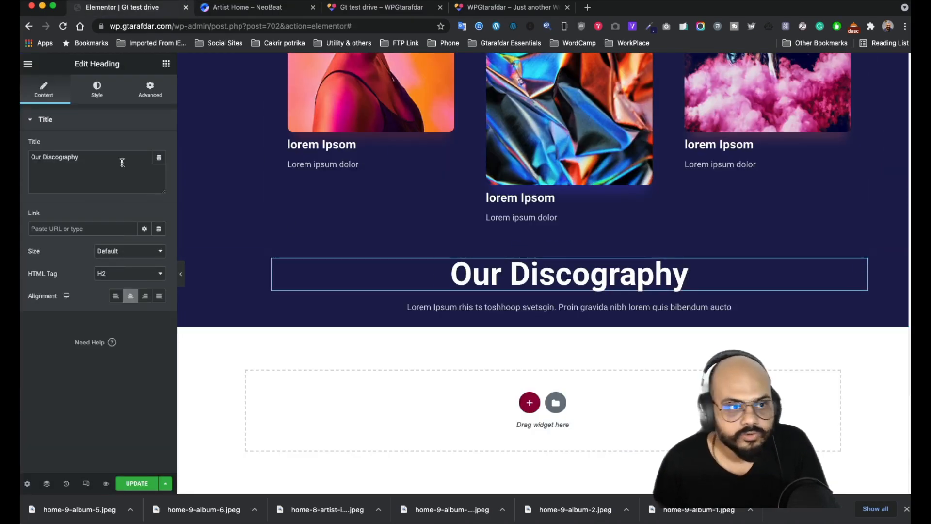
pyautogui.moveTo(121, 158); pyautogui.dragTo(30, 157)
pyautogui.press('super+v')
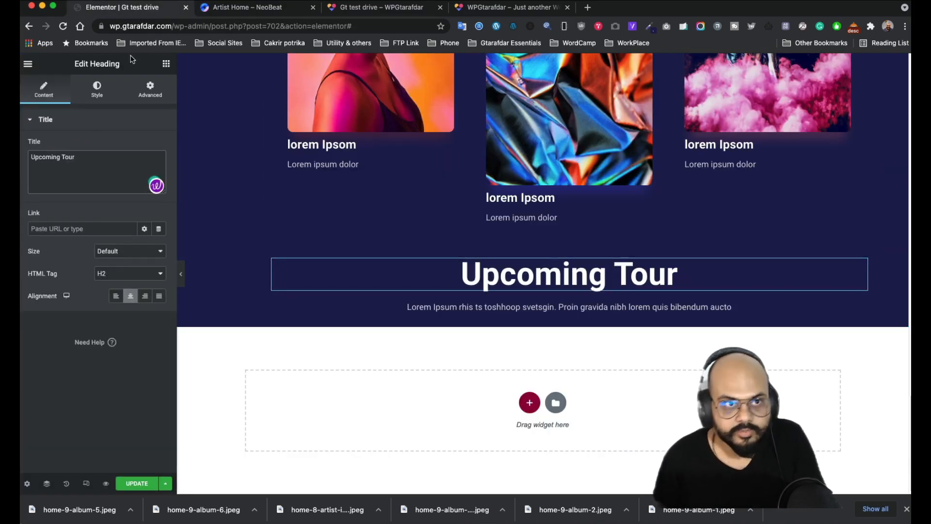
# - Paste the reference site's tour intro paragraph over the copied subtitle text
pyautogui.click(231, 8)
pyautogui.moveTo(551, 201); pyautogui.dragTo(351, 164)
pyautogui.press('super+c')
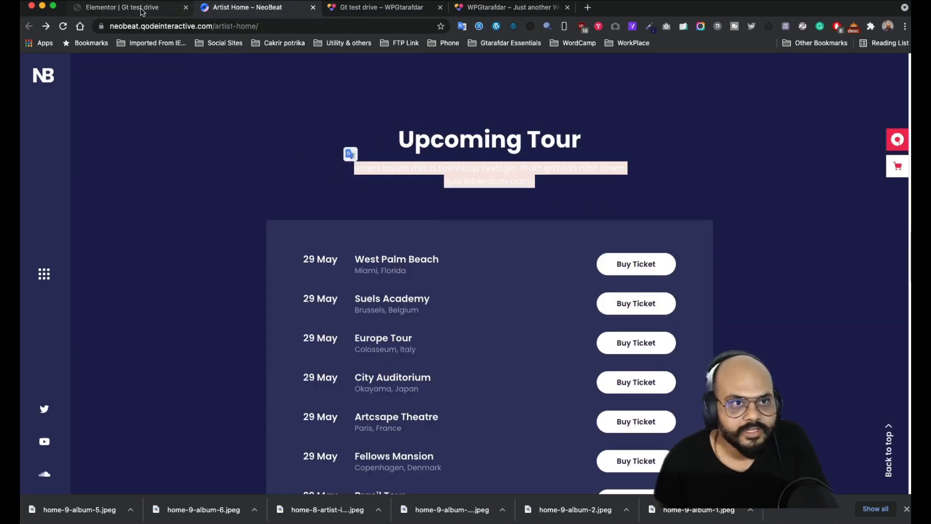
pyautogui.click(142, 9)
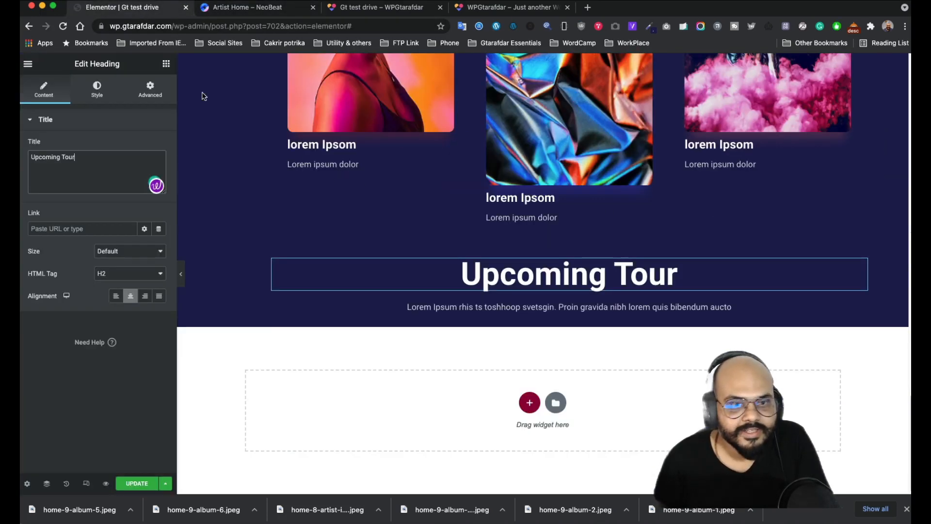
pyautogui.click(562, 307)
pyautogui.moveTo(150, 285); pyautogui.dragTo(32, 257)
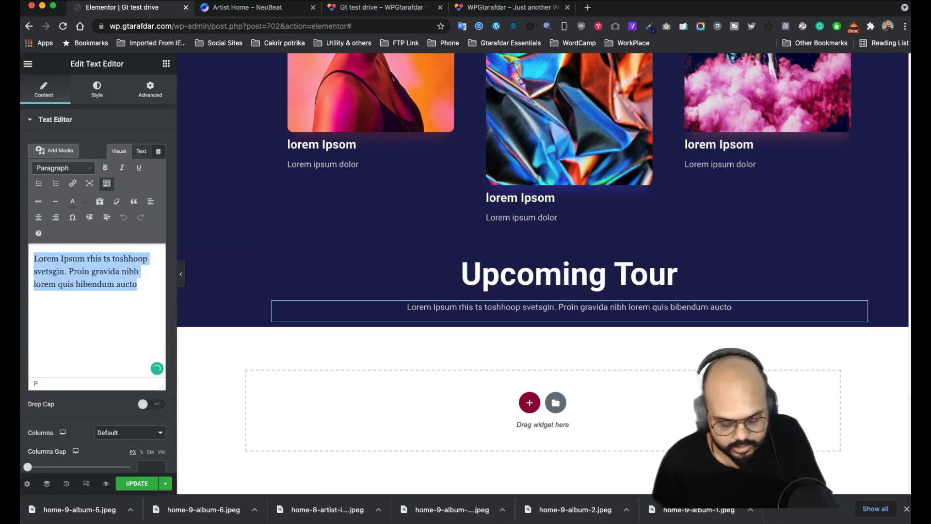
pyautogui.press('super+v')
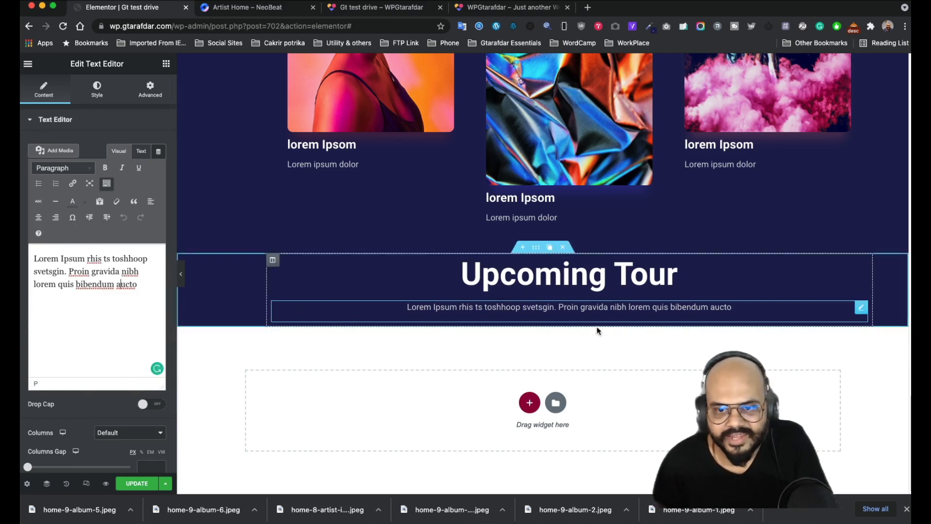
# - Recheck the reference tour section and bring up the intro paragraph's Advanced spacing settings
pyautogui.click(270, 12)
pyautogui.click(546, 188)
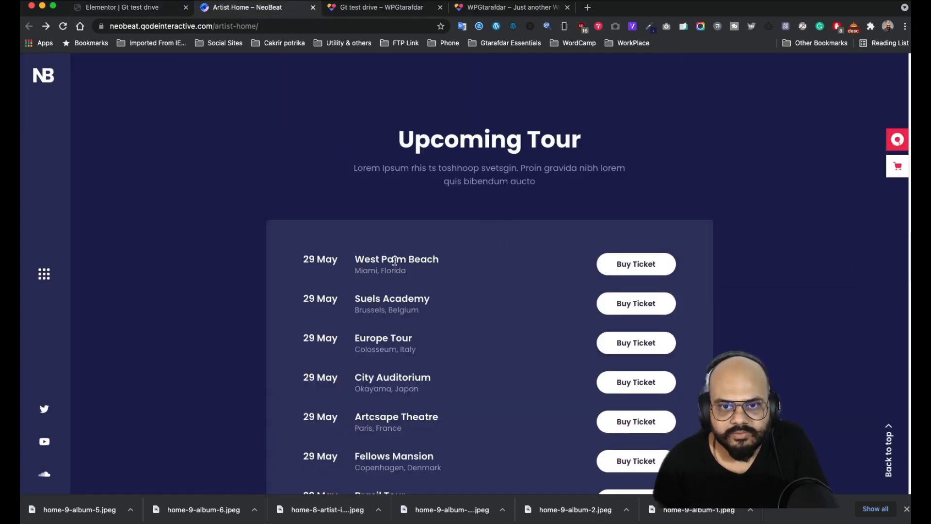
pyautogui.scroll(-4, 394, 260)
pyautogui.scroll(4, 432, 229)
pyautogui.scroll(-4, 351, 257)
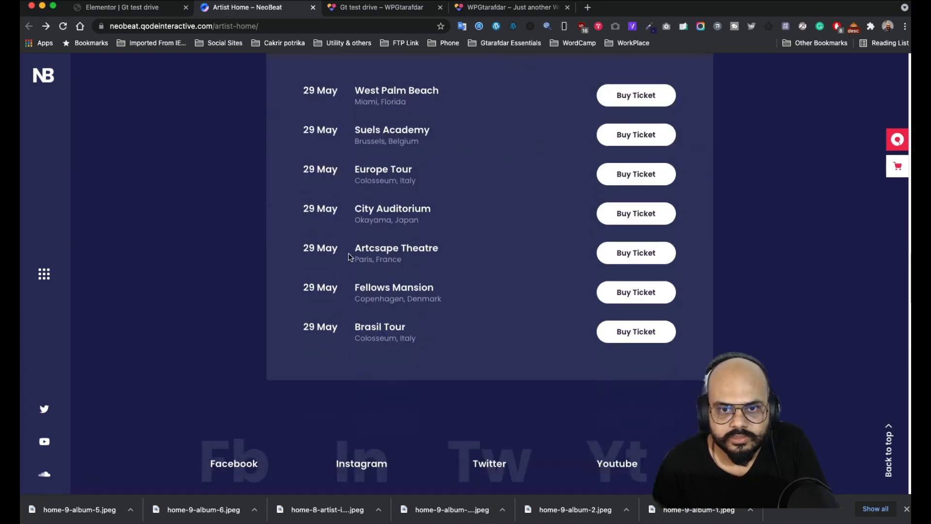
pyautogui.click(127, 7)
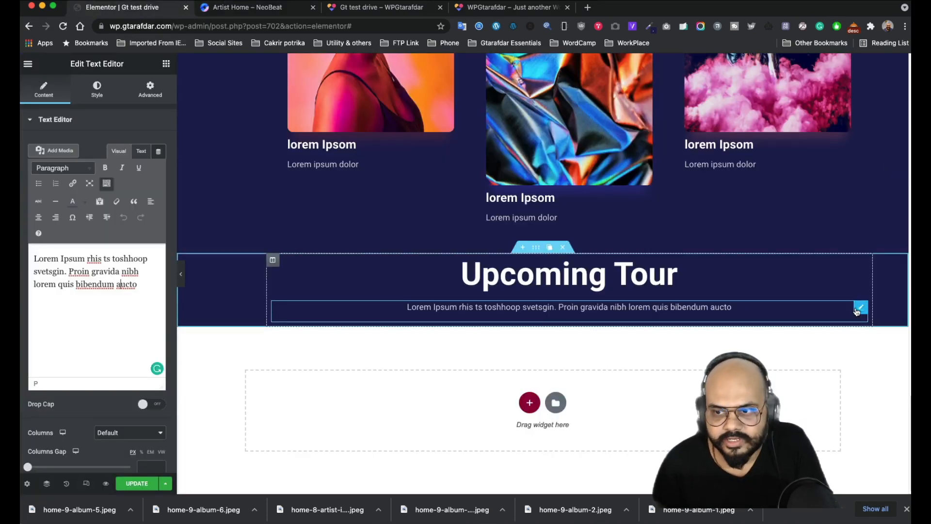
pyautogui.moveTo(171, 95); pyautogui.dragTo(155, 93)
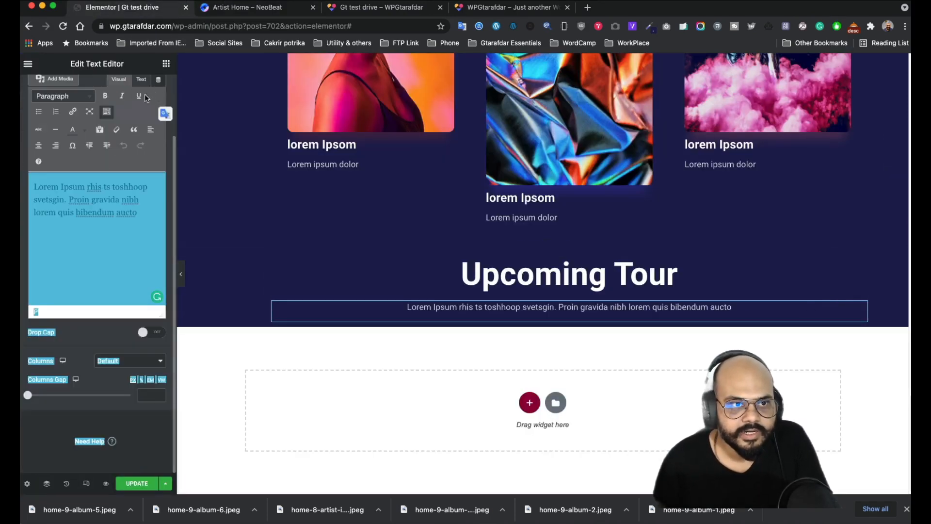
pyautogui.scroll(3, 145, 98)
pyautogui.click(143, 96)
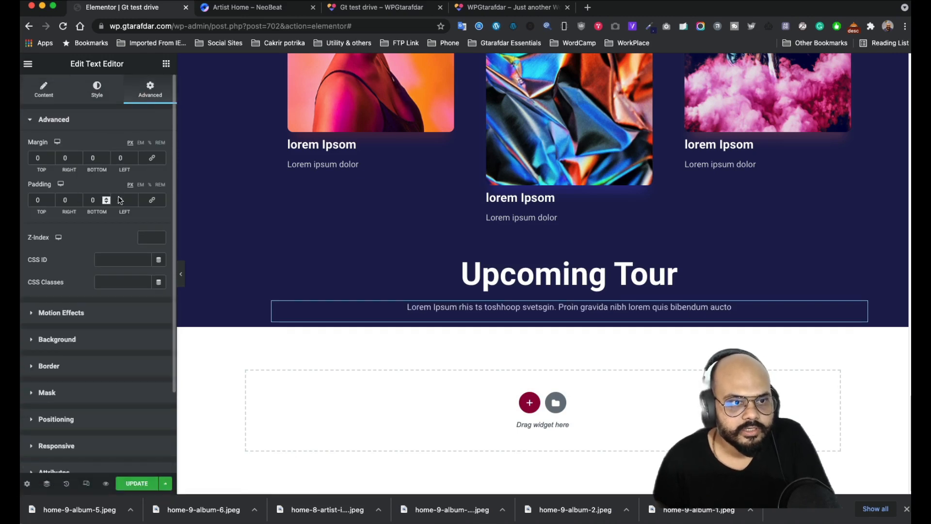
# - Unlink the intro paragraph's padding so each side can take its own value
pyautogui.click(152, 200)
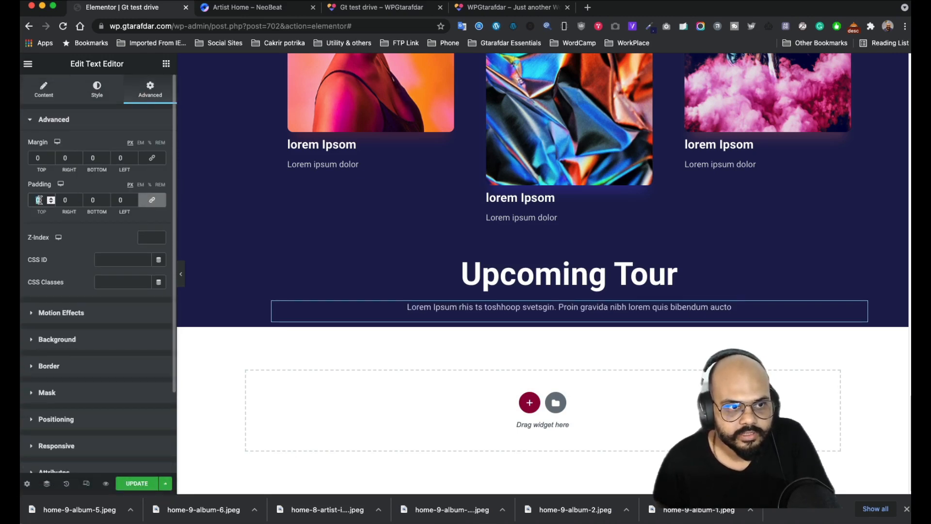
pyautogui.write('100')
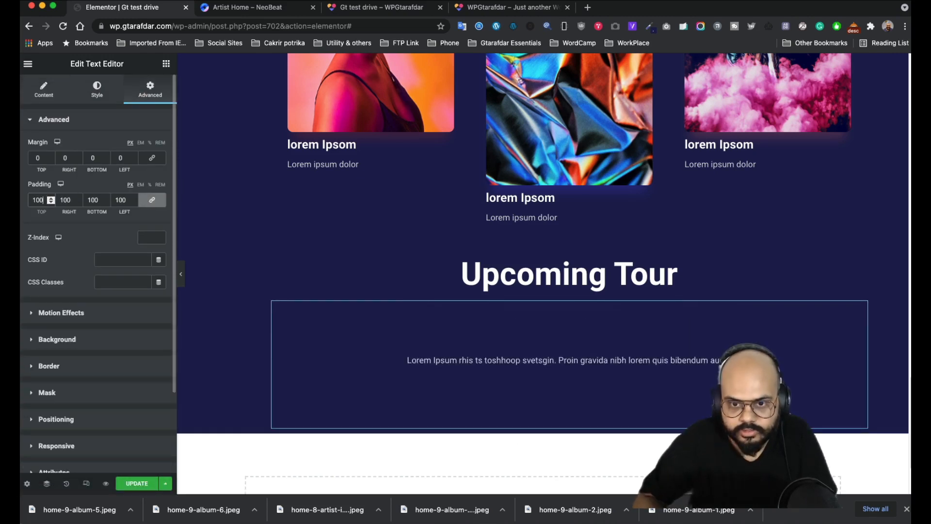
pyautogui.moveTo(46, 203); pyautogui.dragTo(25, 202)
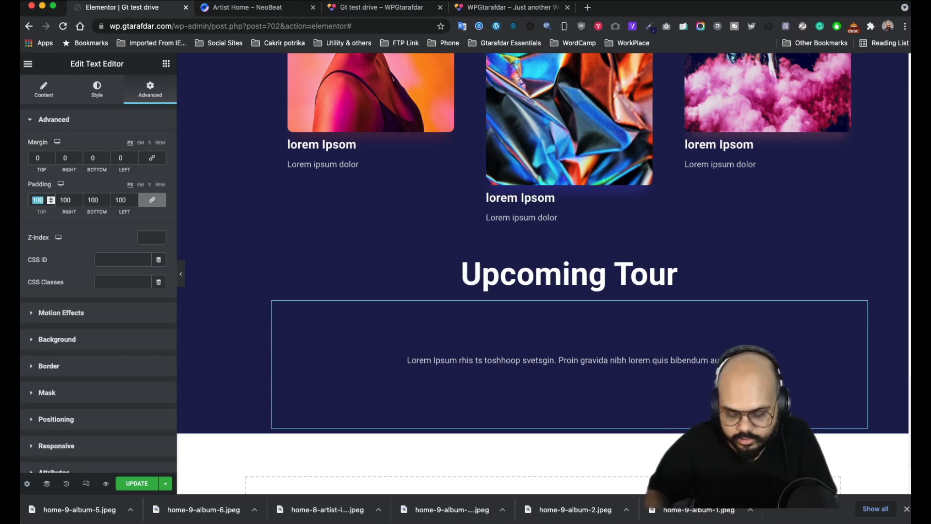
pyautogui.press('BackSpace')
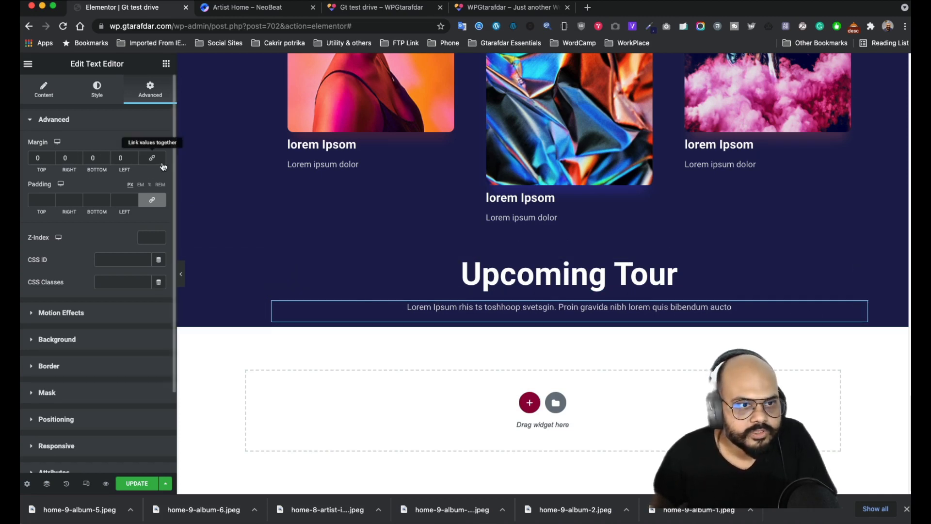
pyautogui.click(70, 158)
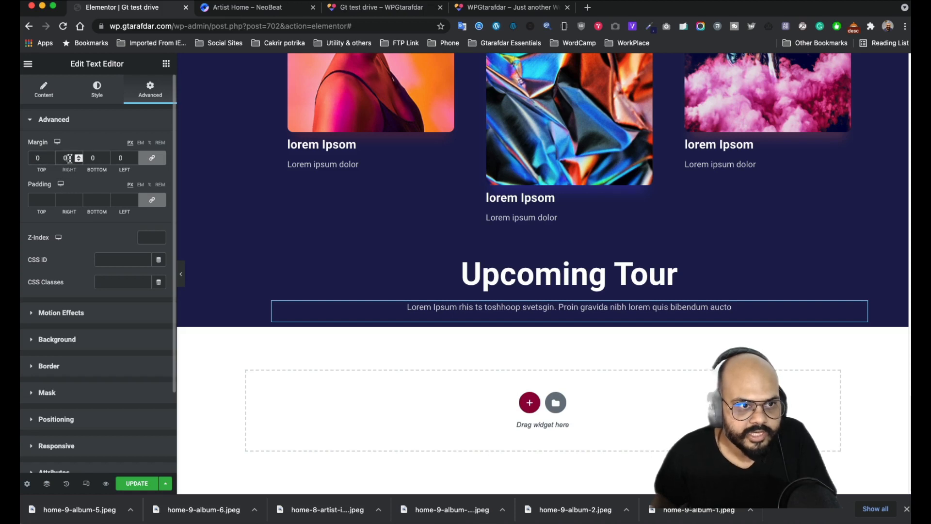
pyautogui.click(152, 200)
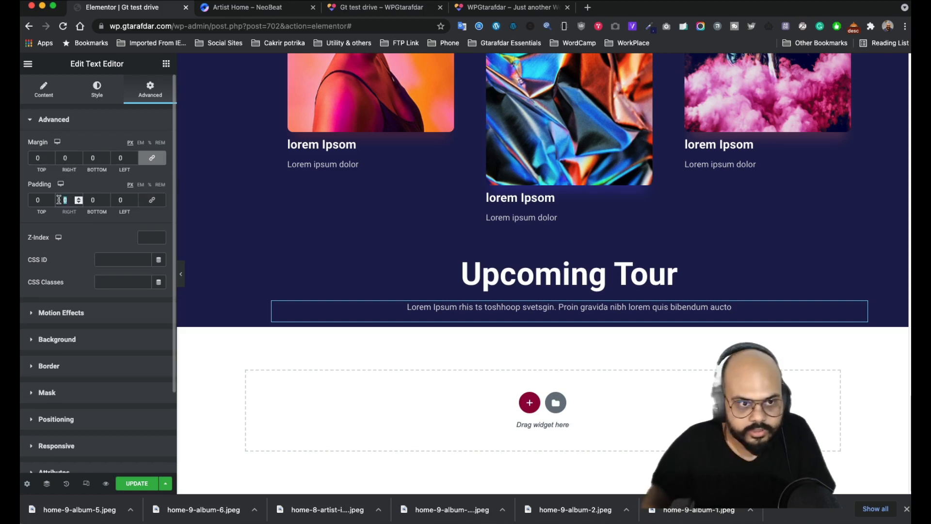
pyautogui.write('100')
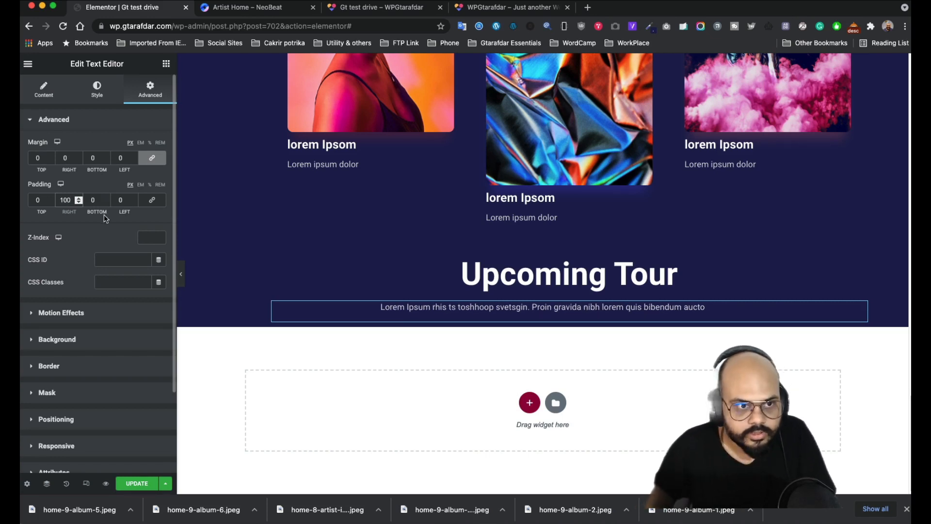
pyautogui.click(119, 200)
pyautogui.write('100')
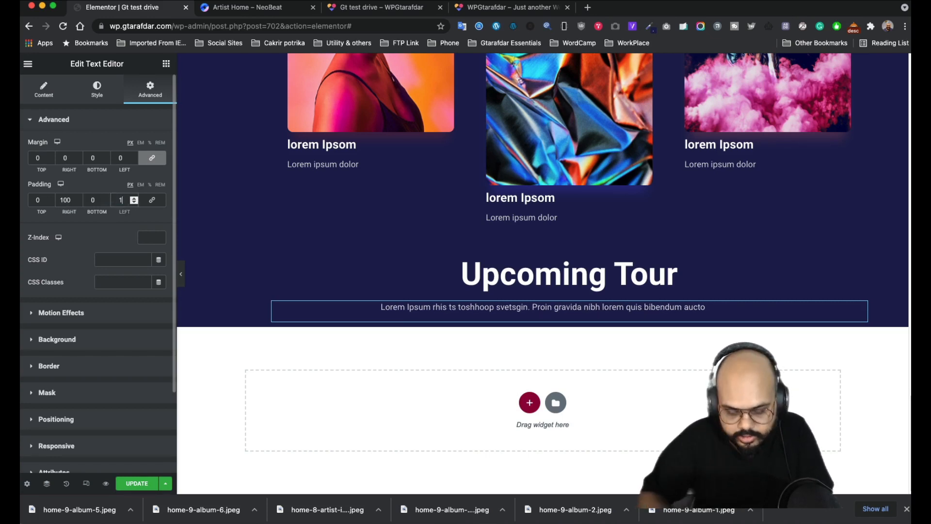
# - Enlarge the intro paragraph's font size in Style > Typography
pyautogui.click(86, 120)
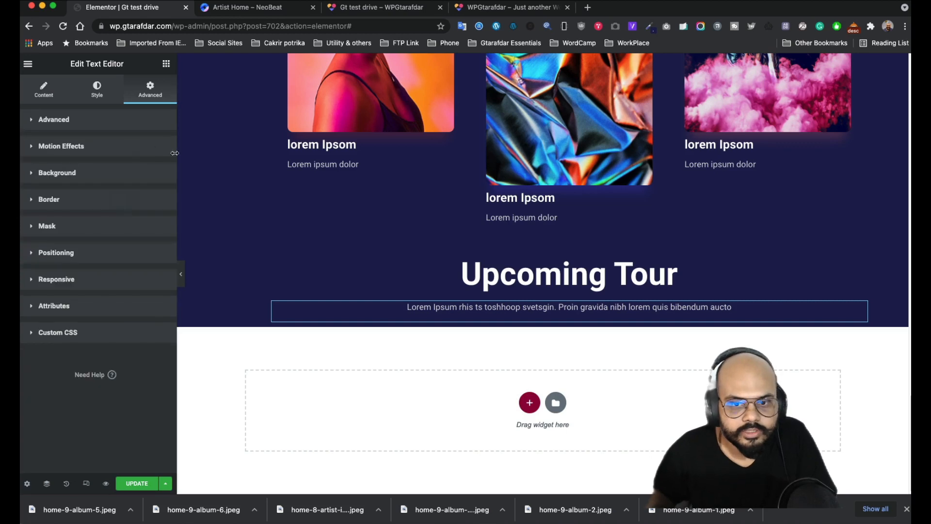
pyautogui.click(92, 97)
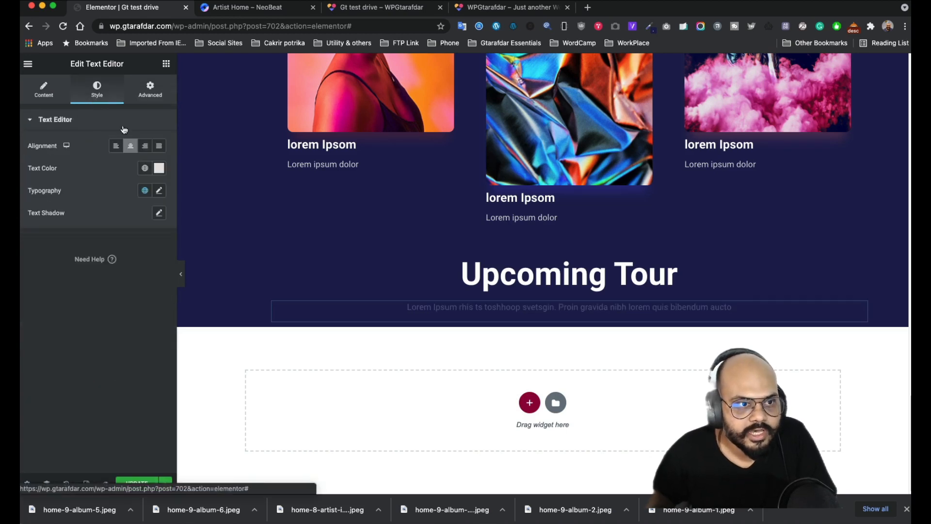
pyautogui.click(158, 192)
pyautogui.moveTo(35, 275); pyautogui.dragTo(46, 275)
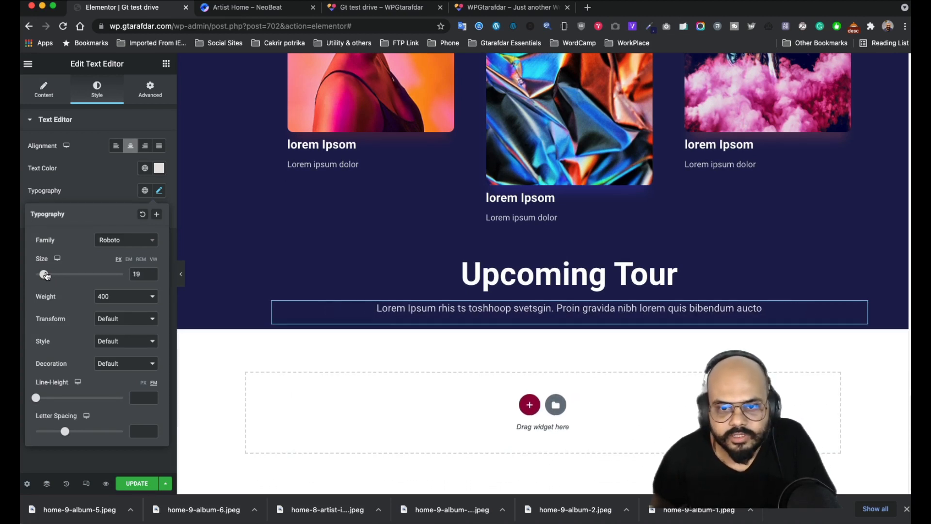
# - Set the intro paragraph's right and left padding to 300 px
pyautogui.click(141, 96)
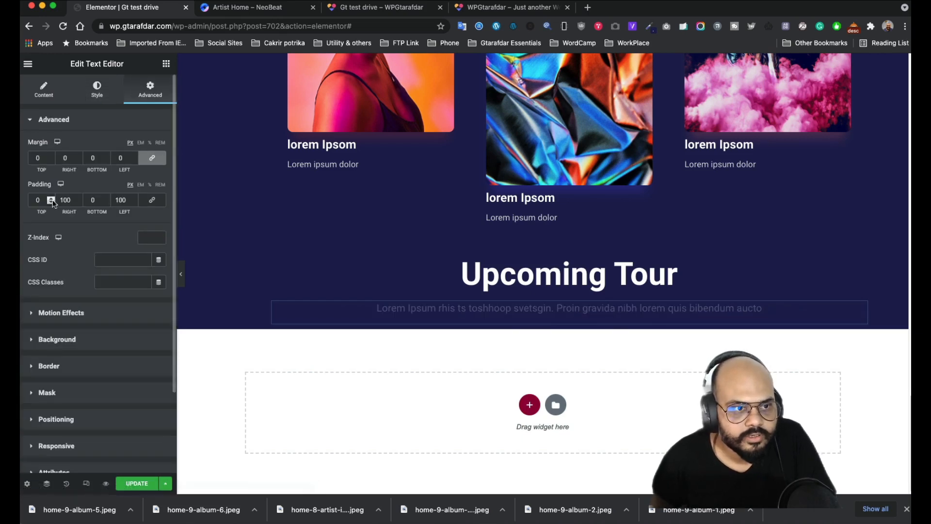
pyautogui.write('200')
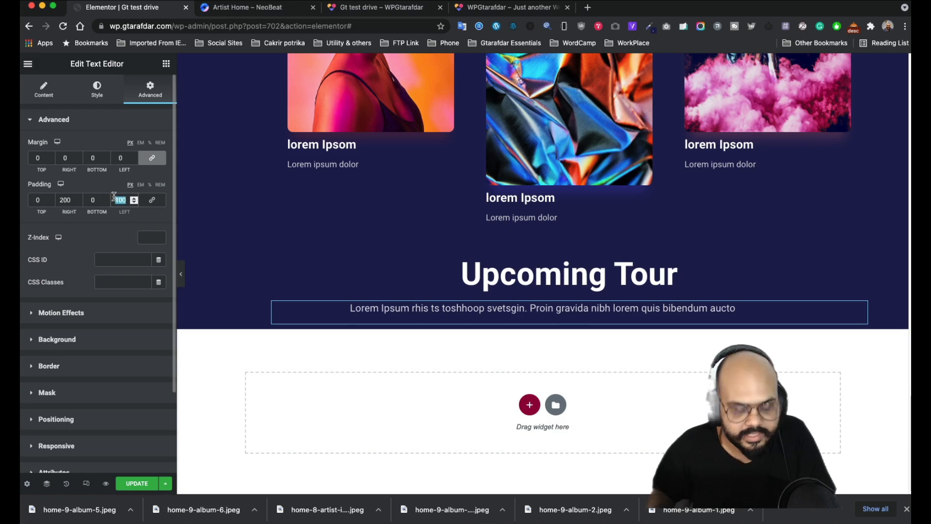
pyautogui.write('200')
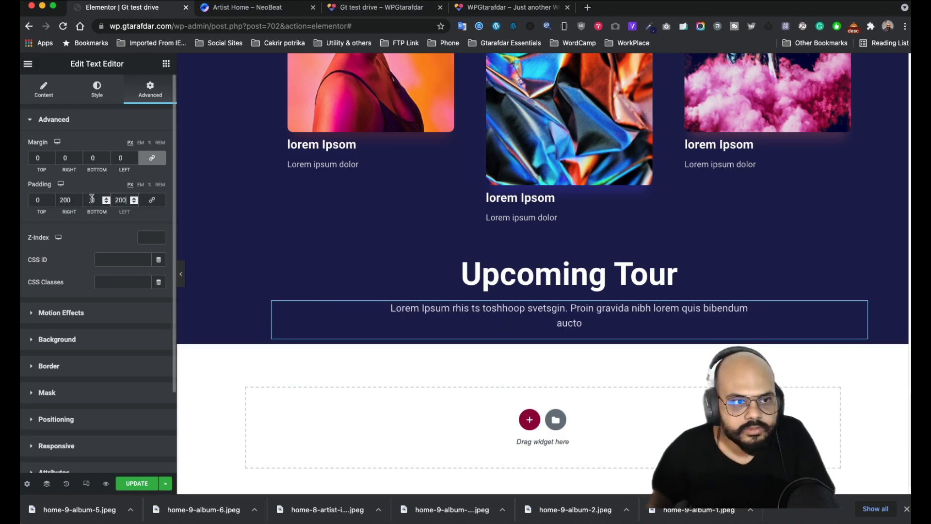
pyautogui.moveTo(73, 199); pyautogui.dragTo(47, 194)
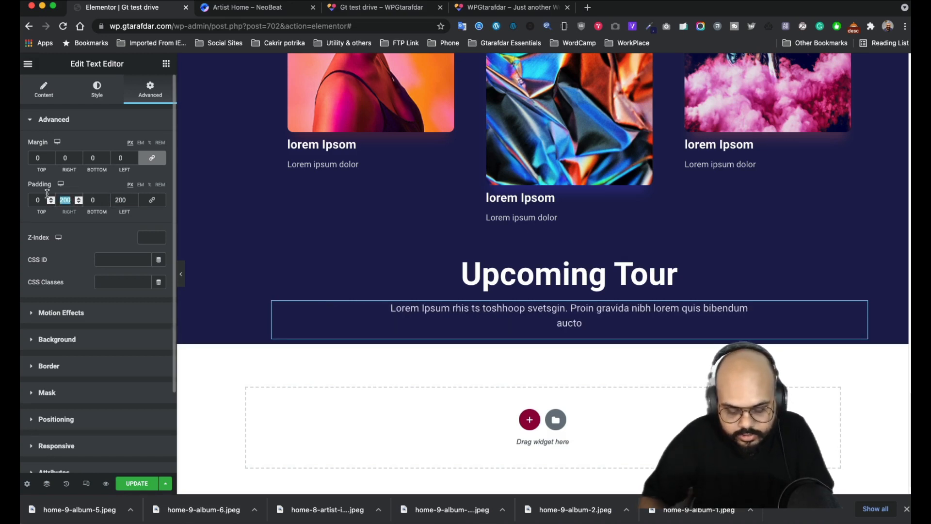
pyautogui.write('200')
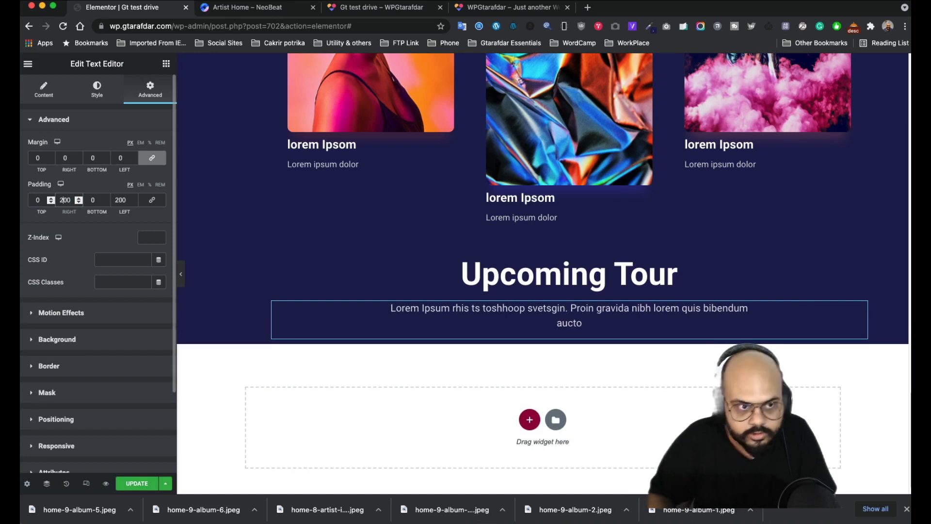
pyautogui.press('Left')
pyautogui.press('Left')
pyautogui.press('BackSpace')
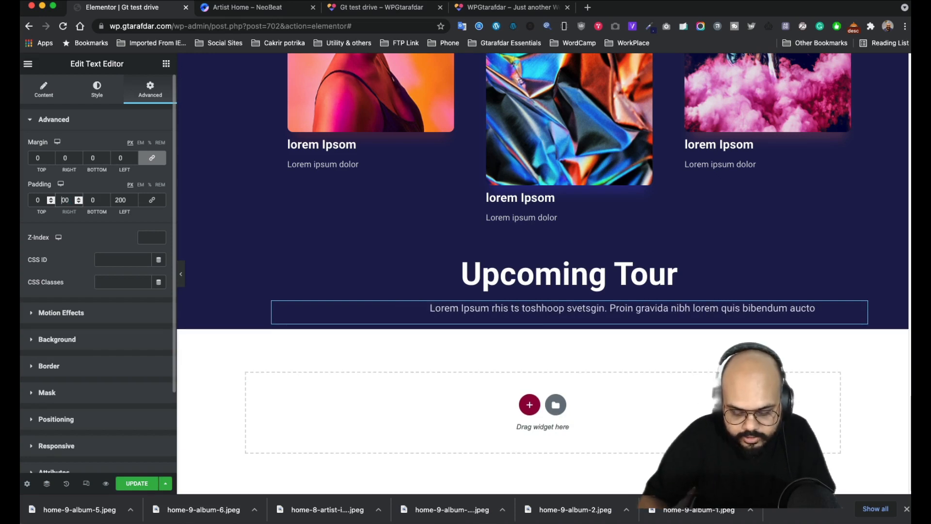
pyautogui.write('3')
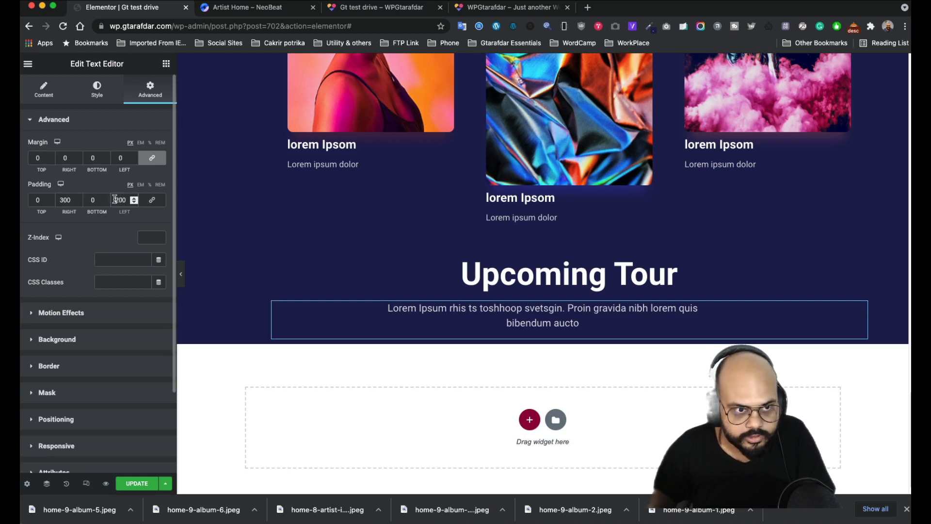
pyautogui.press('BackSpace')
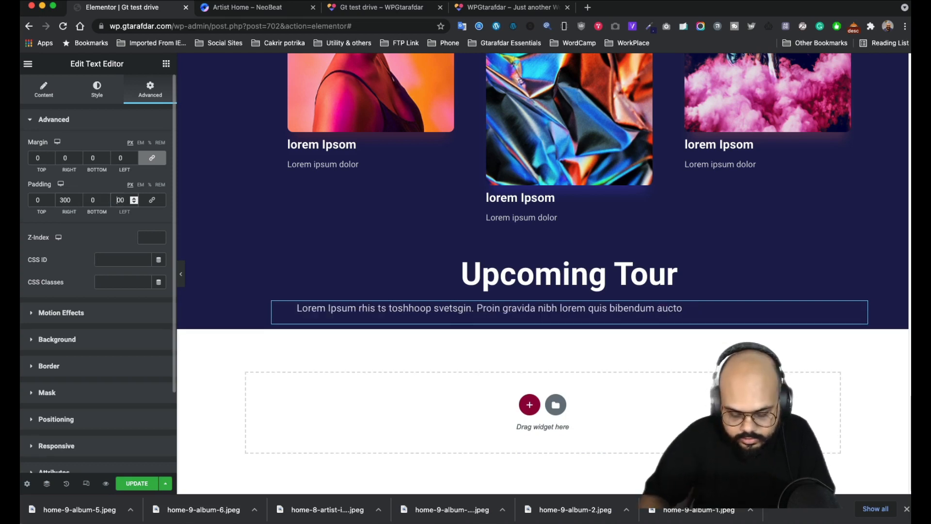
pyautogui.write('3')
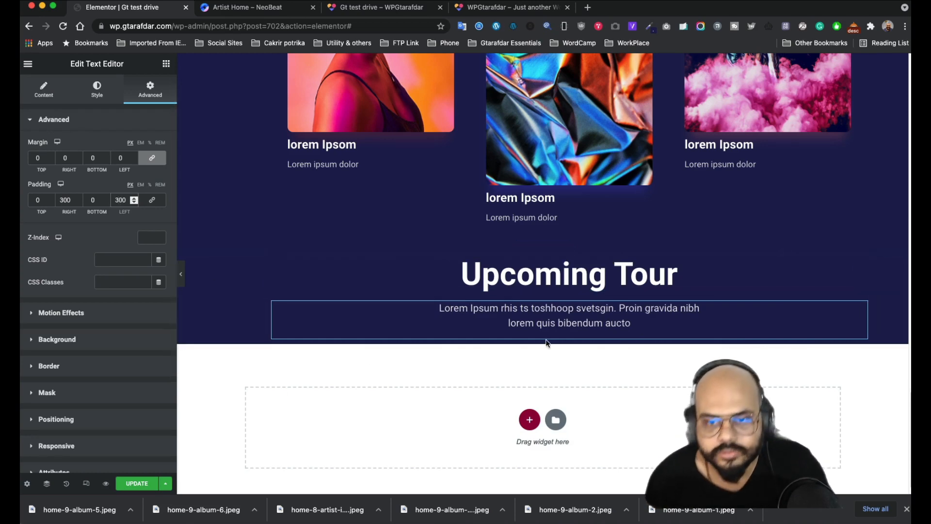
# - Preview the two-line centred intro full width, then reopen the paragraph's Content settings
pyautogui.click(180, 274)
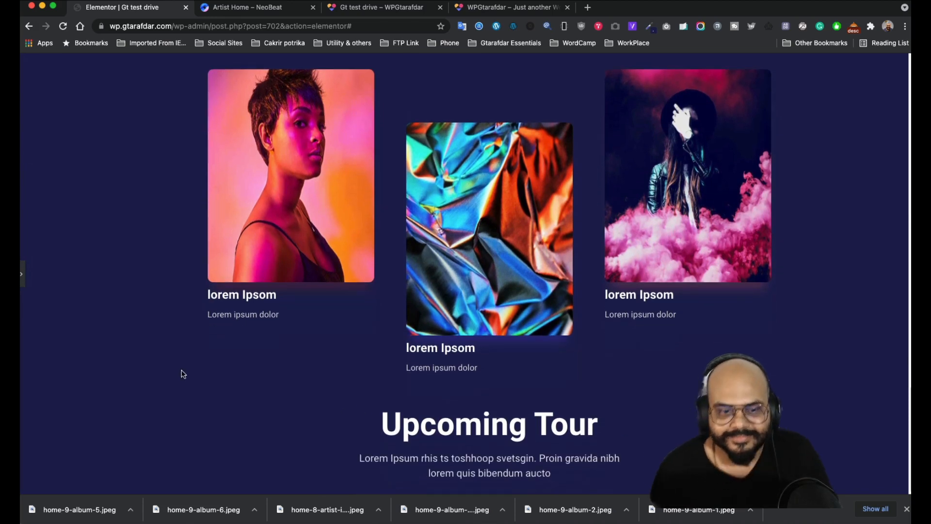
pyautogui.click(23, 274)
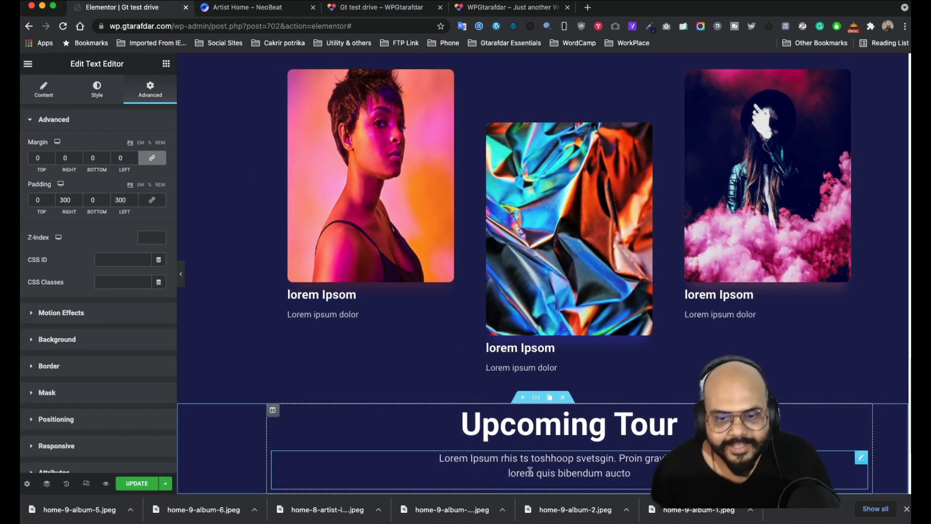
pyautogui.scroll(-3, 495, 337)
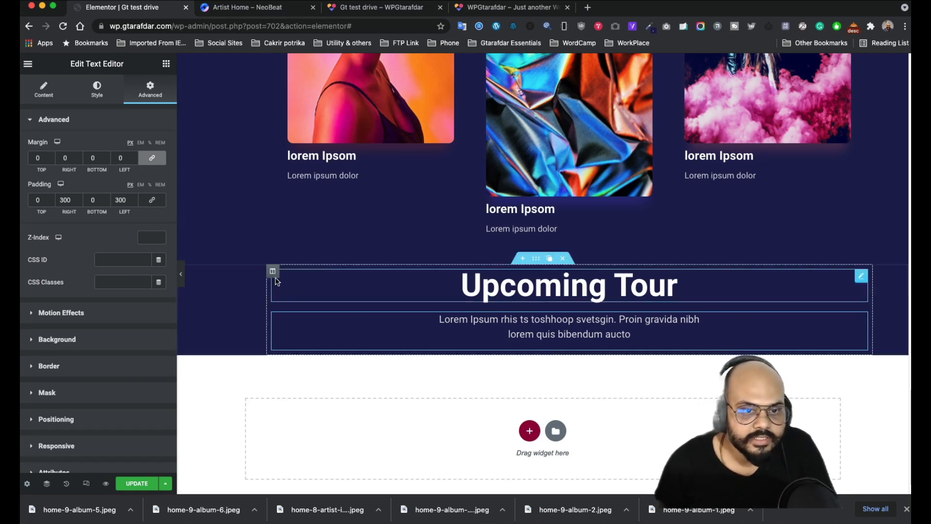
pyautogui.click(48, 95)
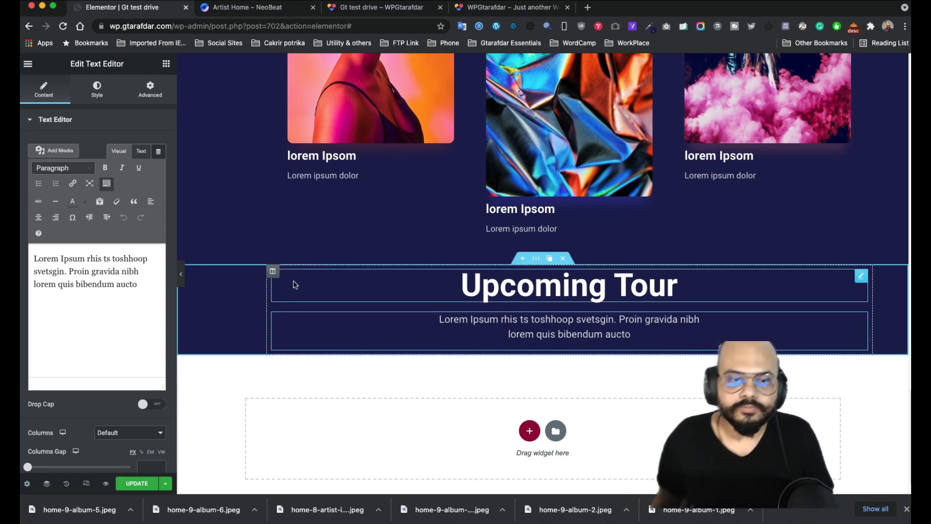
# - Scroll to the NeoBeat demo's Upcoming Tour rows of dates and venues, then return to Elementor
pyautogui.click(239, 8)
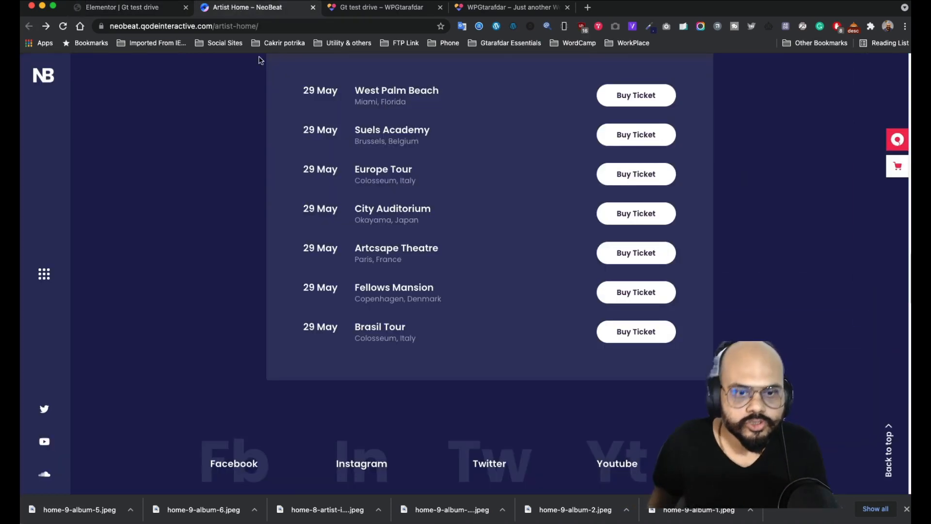
pyautogui.scroll(3, 314, 245)
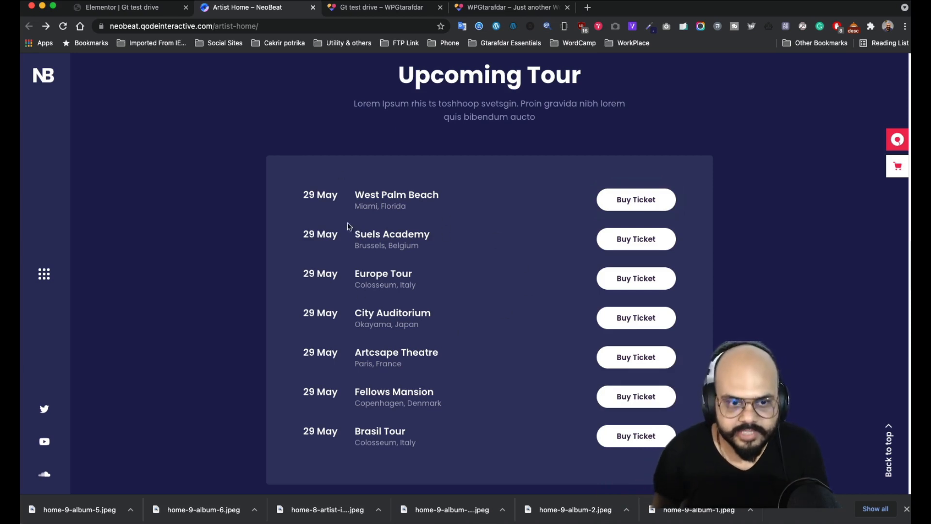
pyautogui.scroll(-4, 347, 225)
pyautogui.scroll(4, 354, 232)
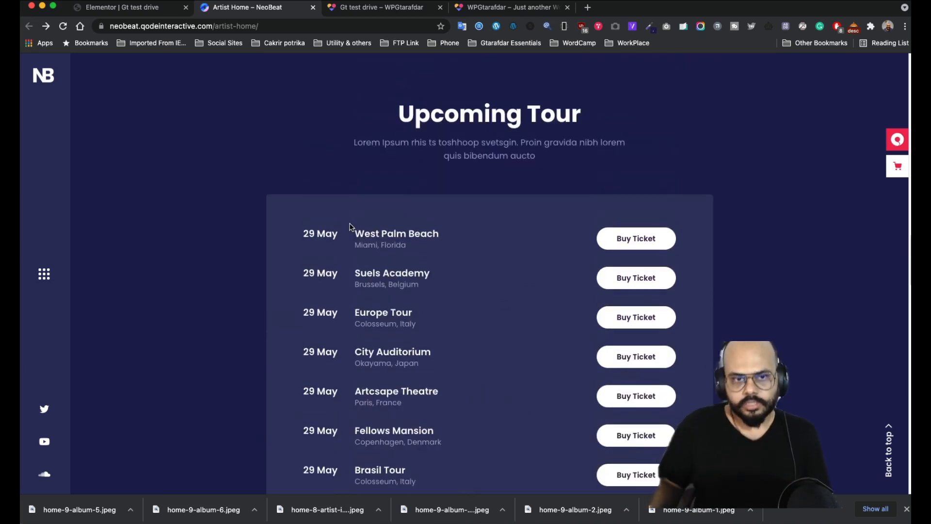
pyautogui.click(145, 12)
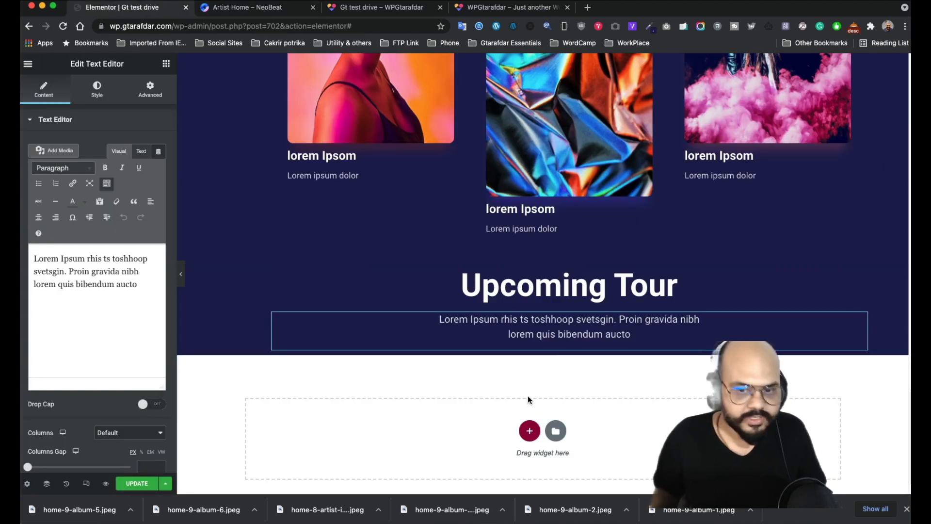
# - Swap a trial inner section below the intro for a new single-column section
pyautogui.click(166, 64)
pyautogui.moveTo(57, 173); pyautogui.dragTo(561, 347)
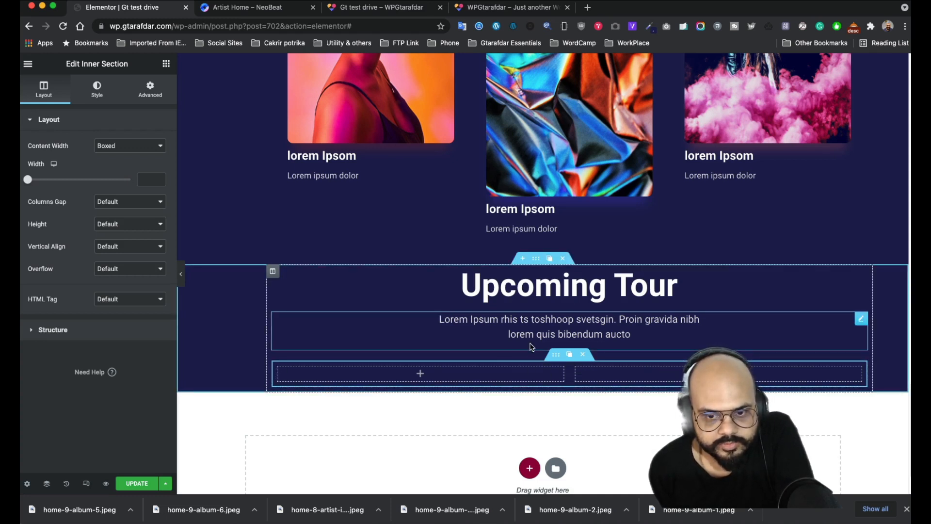
pyautogui.click(580, 354)
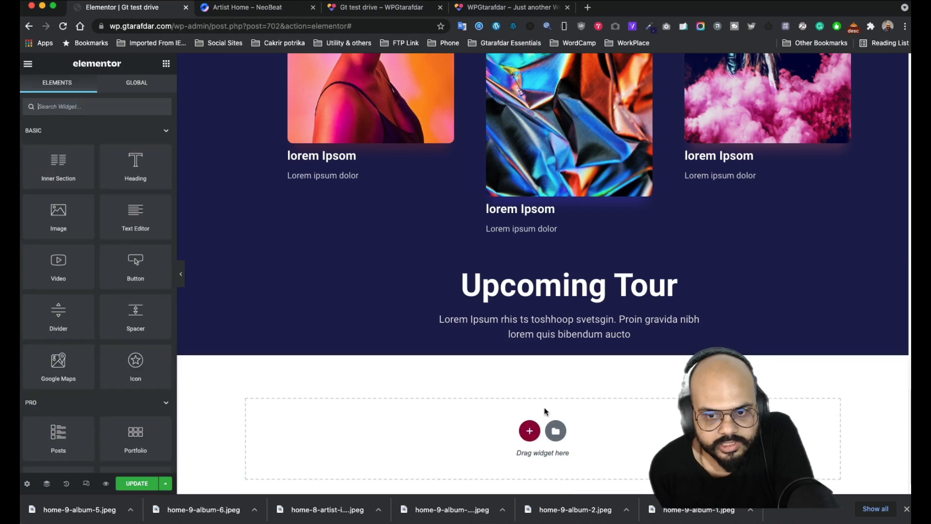
pyautogui.click(525, 429)
pyautogui.click(406, 456)
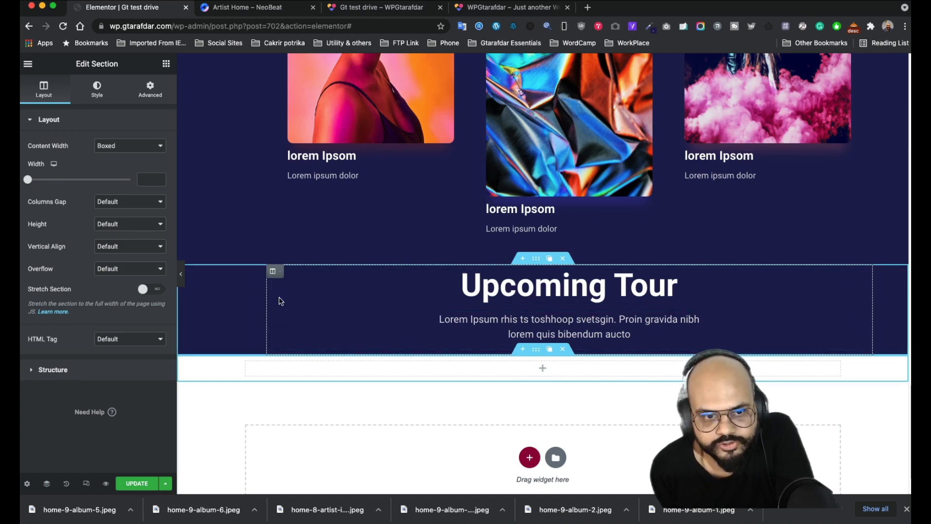
# - Duplicate the Upcoming Tour section, strip its heading and text, and drop in an inner section
pyautogui.moveTo(270, 272)
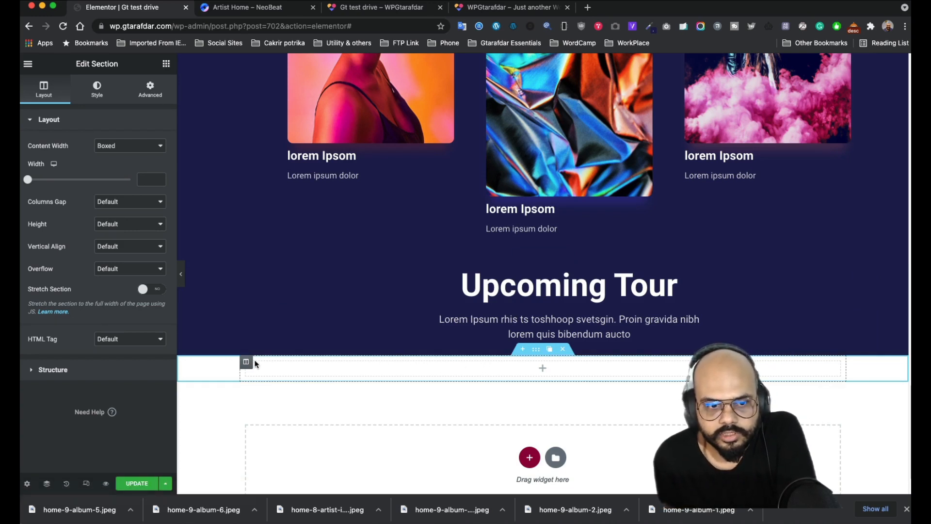
pyautogui.moveTo(245, 364)
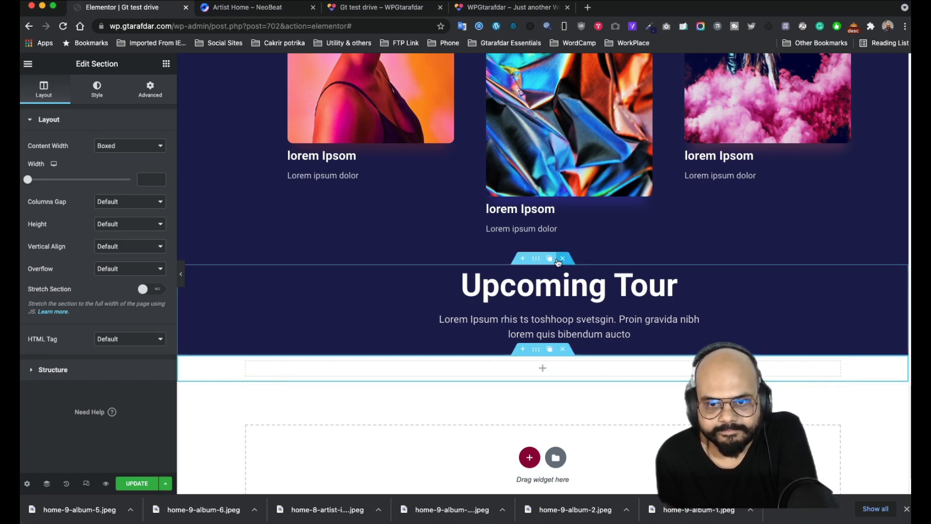
pyautogui.click(548, 260)
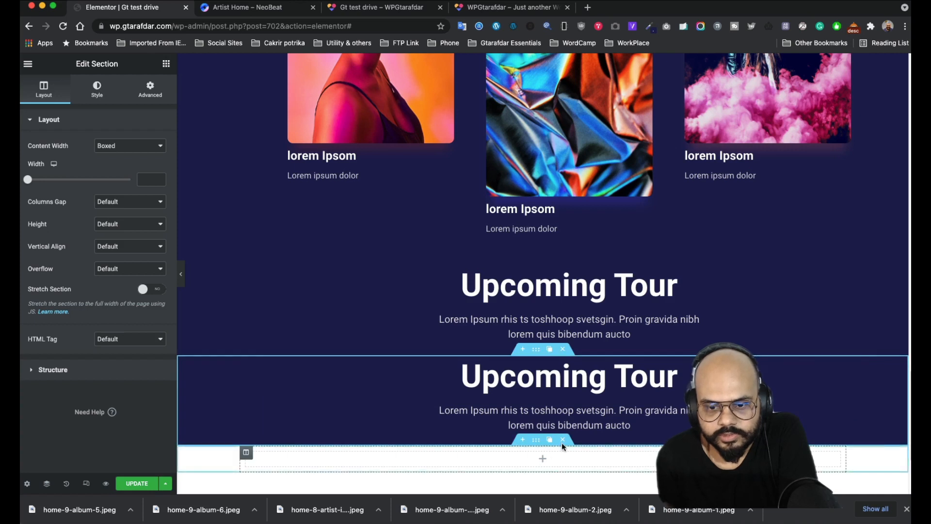
pyautogui.click(563, 440)
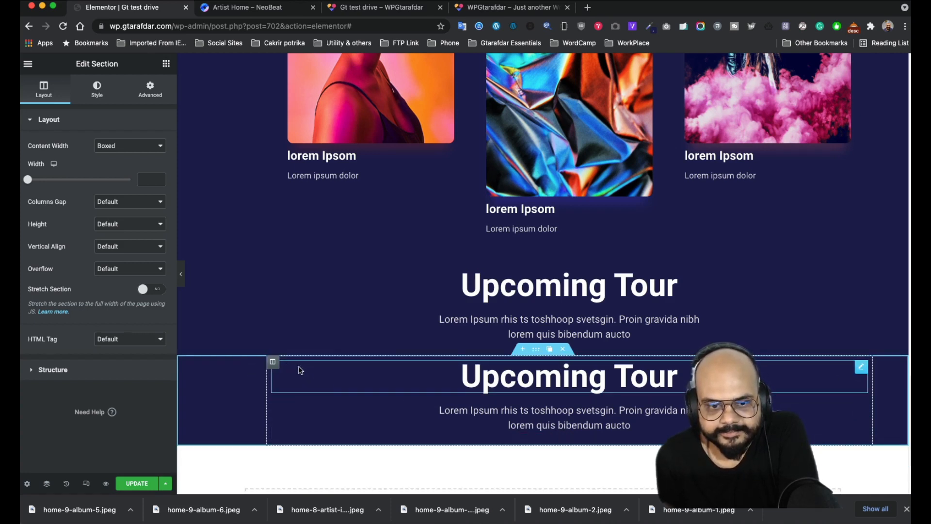
pyautogui.click(836, 369)
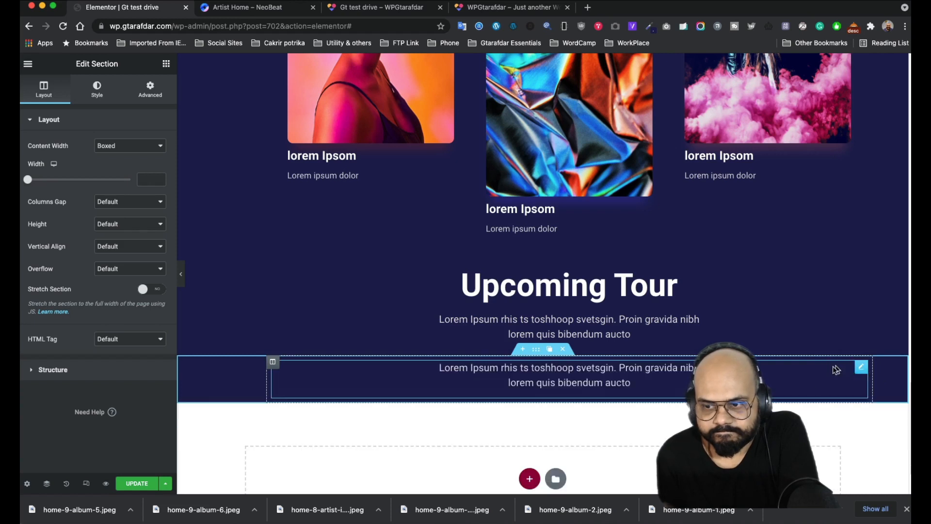
pyautogui.click(834, 368)
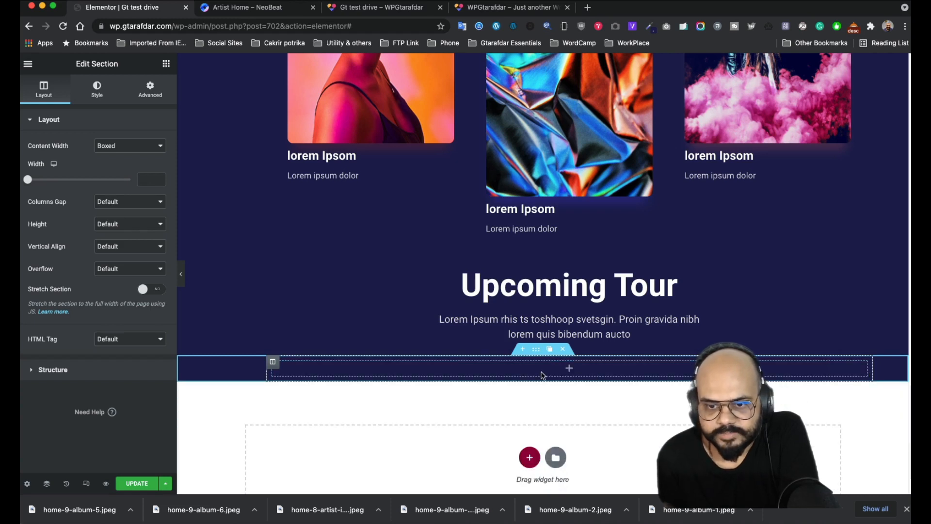
pyautogui.click(166, 64)
pyautogui.moveTo(58, 167); pyautogui.dragTo(566, 370)
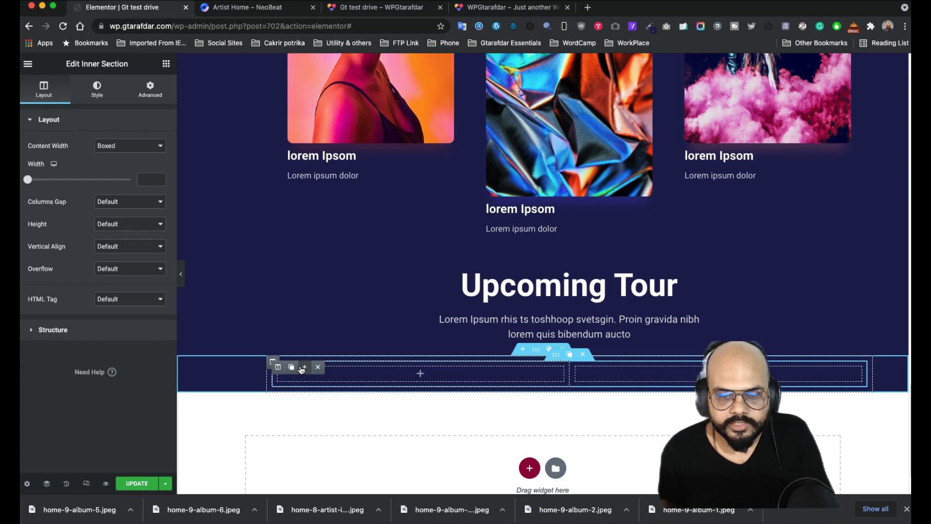
# - Add a third column to the inner section and check the NeoBeat tour row's date and venue
pyautogui.click(302, 368)
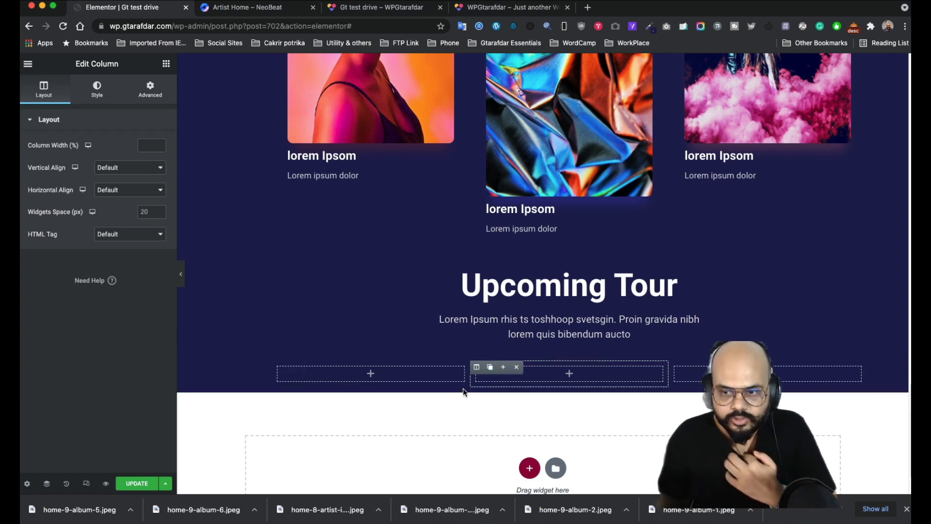
pyautogui.click(249, 9)
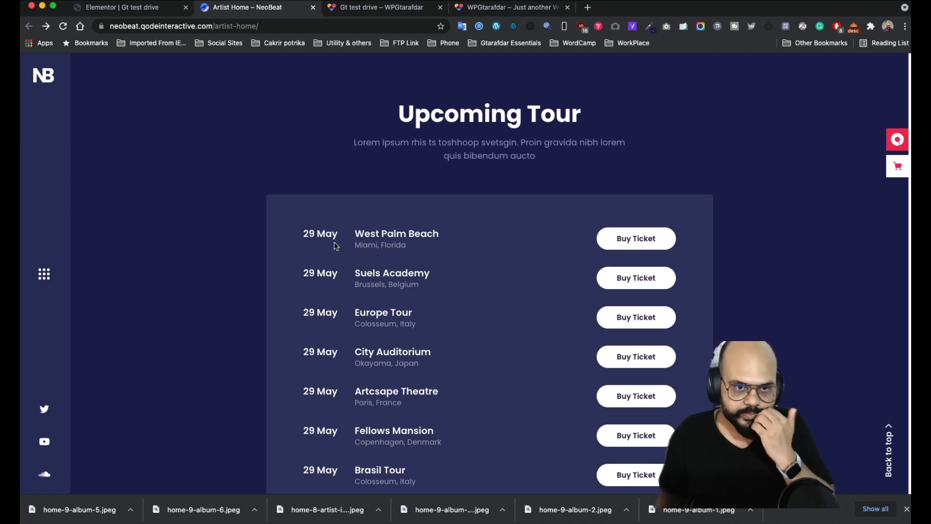
pyautogui.moveTo(333, 245); pyautogui.dragTo(288, 233)
pyautogui.click(308, 269)
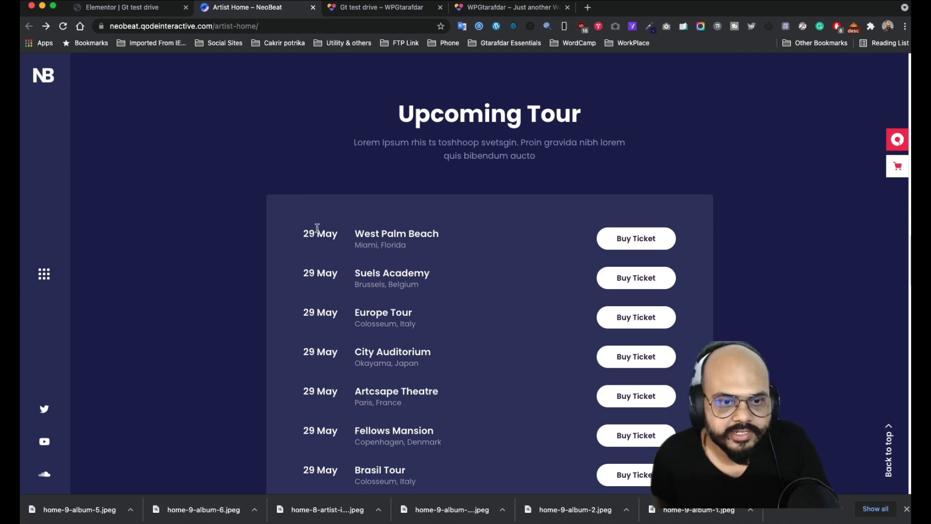
pyautogui.scroll(-3, 319, 291)
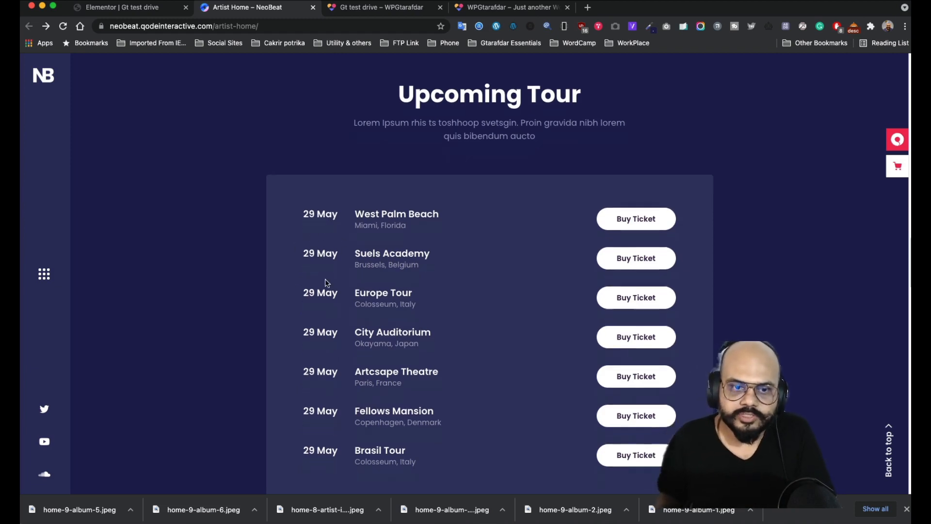
pyautogui.click(160, 8)
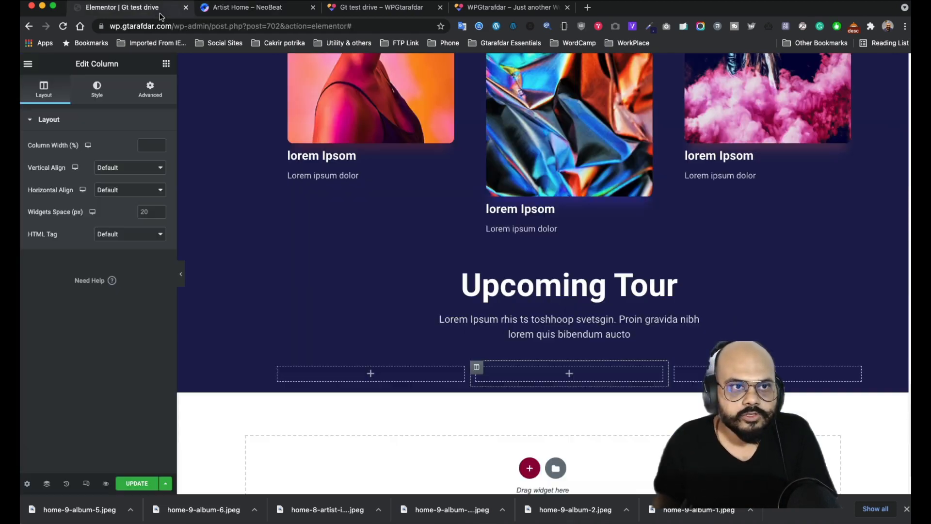
# - Place a Heading widget in the first column and select '29 May' on the NeoBeat page
pyautogui.click(166, 64)
pyautogui.moveTo(141, 175); pyautogui.dragTo(381, 377)
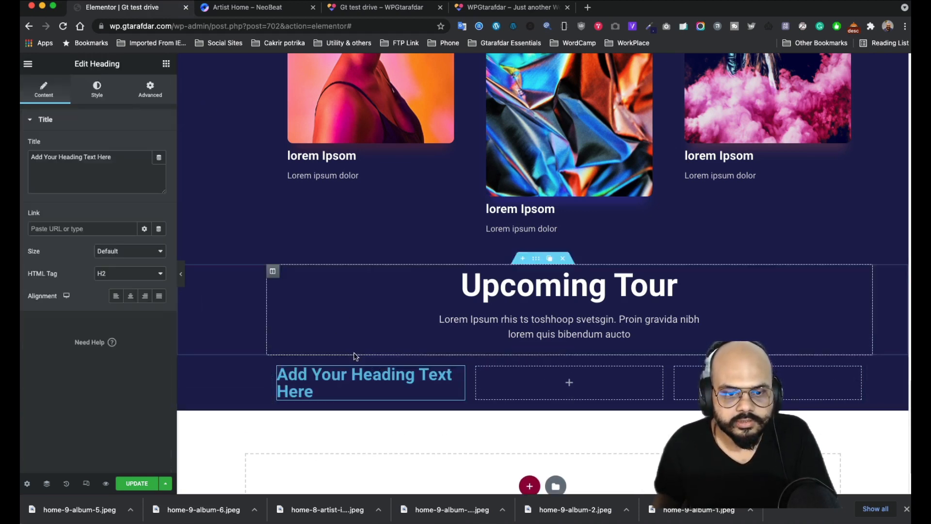
pyautogui.tripleClick(113, 158)
pyautogui.click(253, 14)
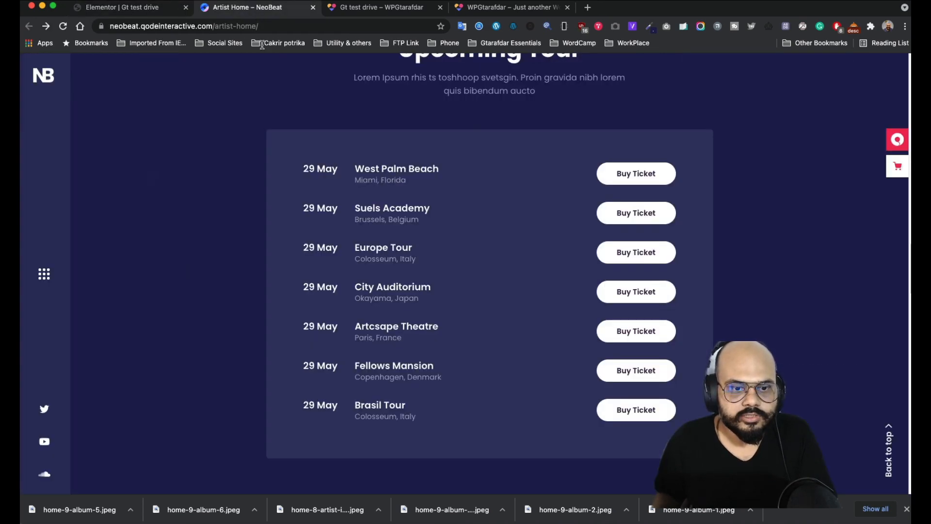
pyautogui.moveTo(339, 170); pyautogui.dragTo(291, 170)
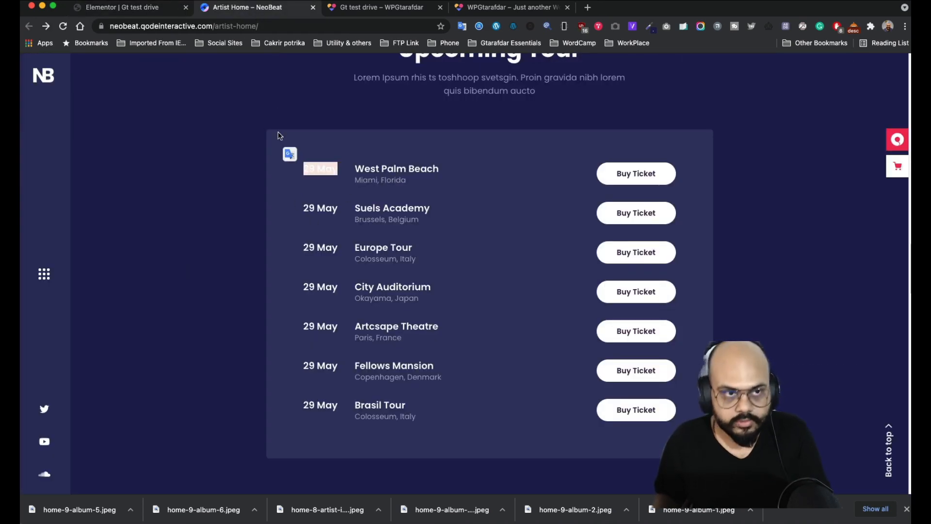
# - Paste '29 May' from the NeoBeat page as the first column's heading title
pyautogui.press('super+c')
pyautogui.click(165, 8)
pyautogui.press('super+v')
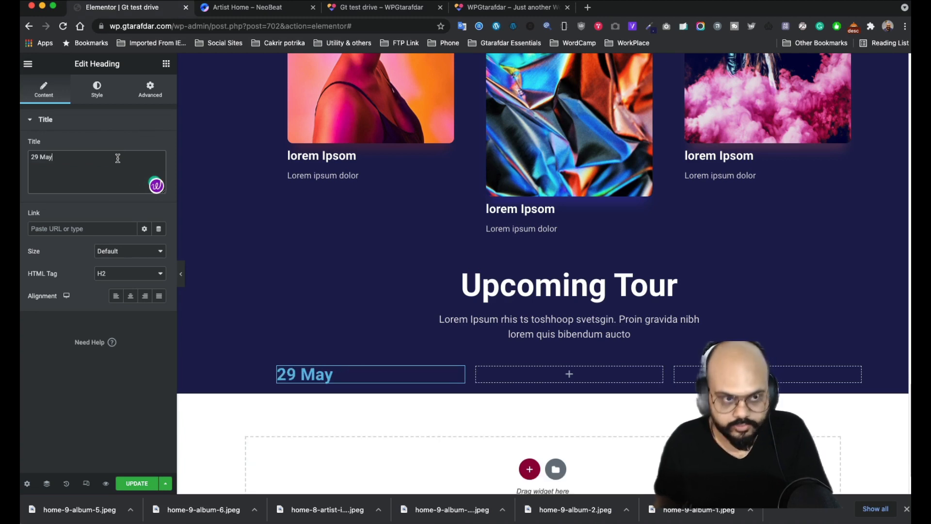
# - Shrink the 29 May heading's font size to 20 px and colour it near-white #F9F9F9
pyautogui.click(97, 90)
pyautogui.click(158, 170)
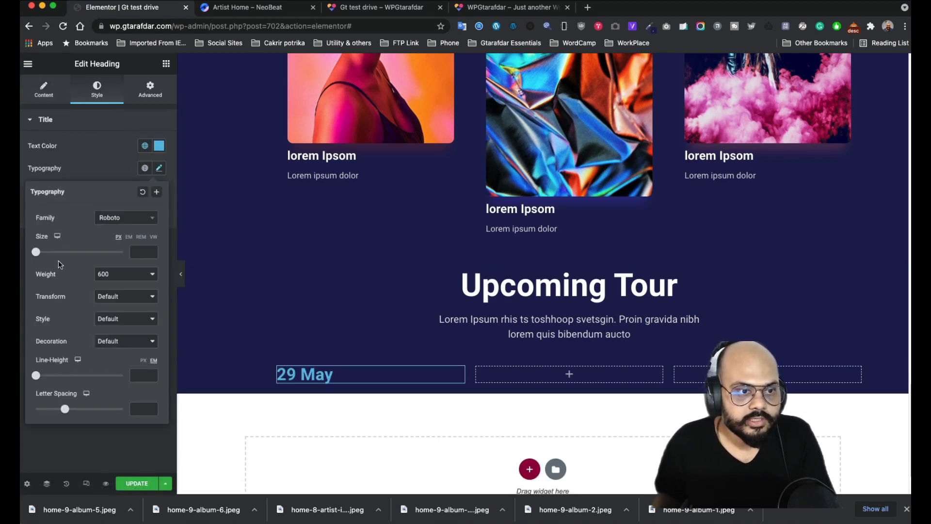
pyautogui.moveTo(41, 257); pyautogui.dragTo(48, 256)
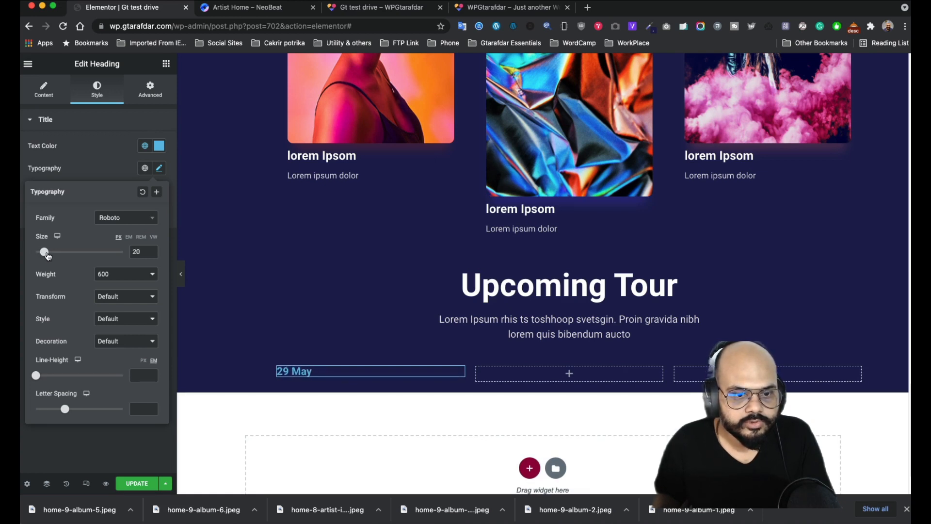
pyautogui.click(159, 146)
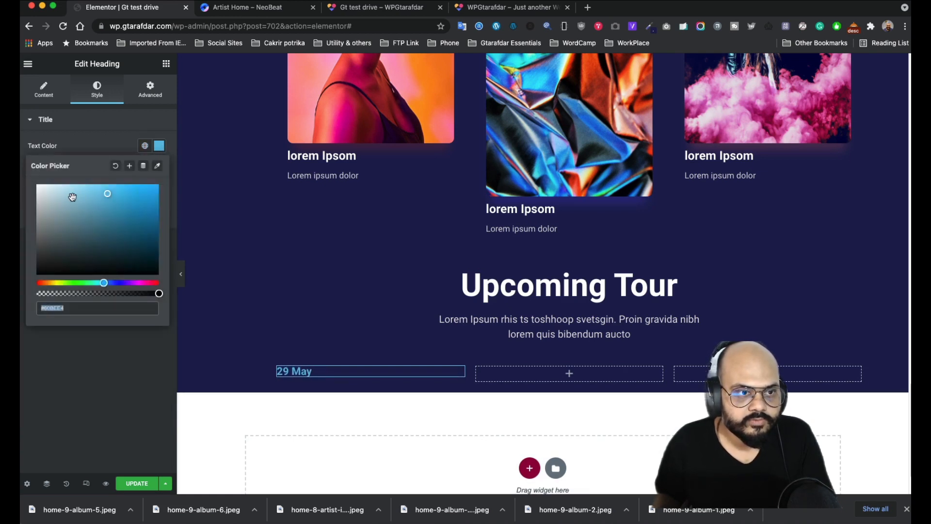
pyautogui.moveTo(71, 197); pyautogui.dragTo(29, 190)
pyautogui.click(106, 147)
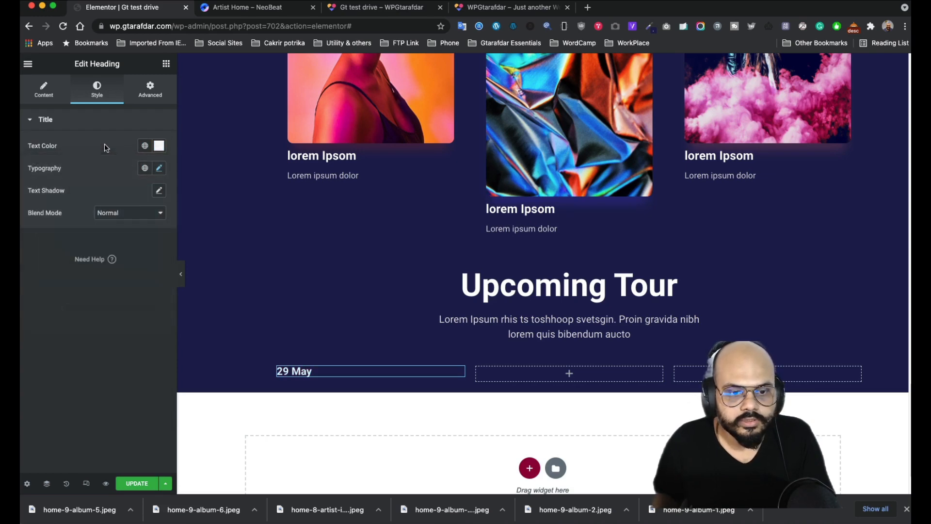
pyautogui.click(244, 12)
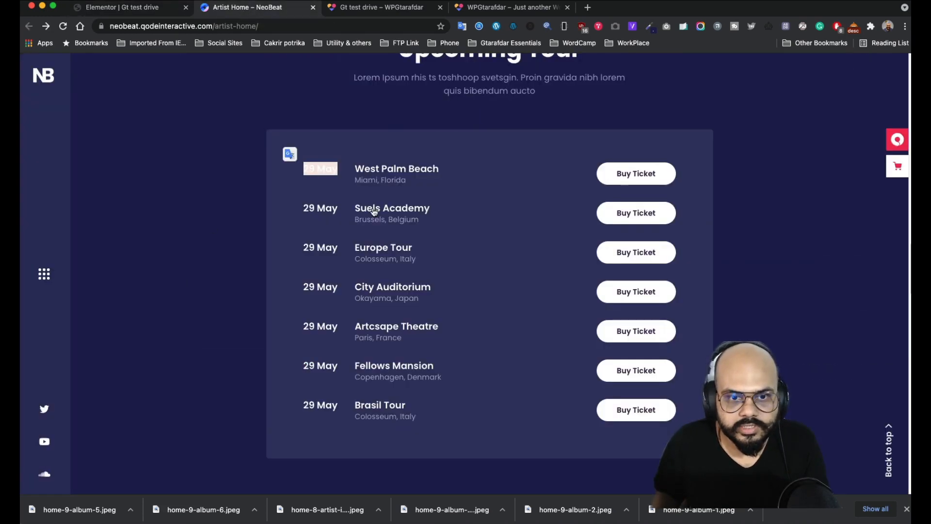
pyautogui.click(127, 7)
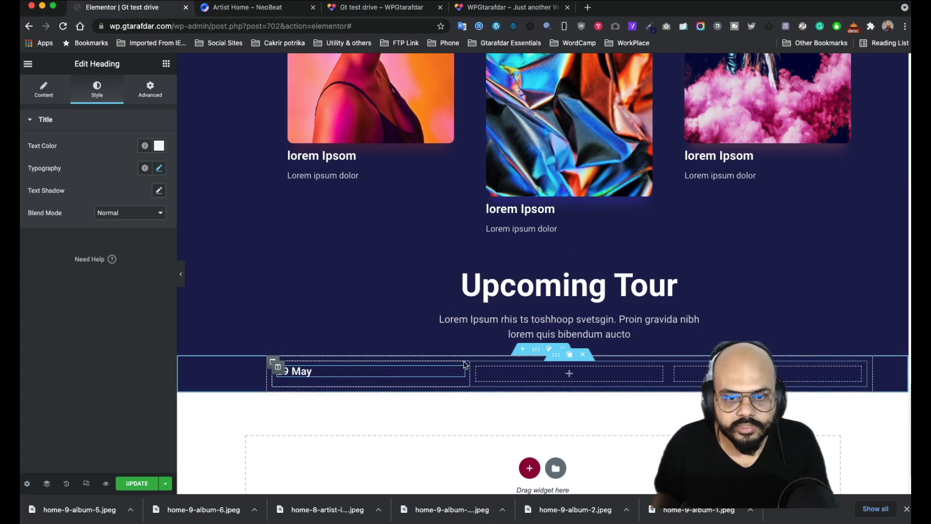
# - Give the 29 May column 100 padding and 100 margin in its Advanced settings
pyautogui.click(272, 362)
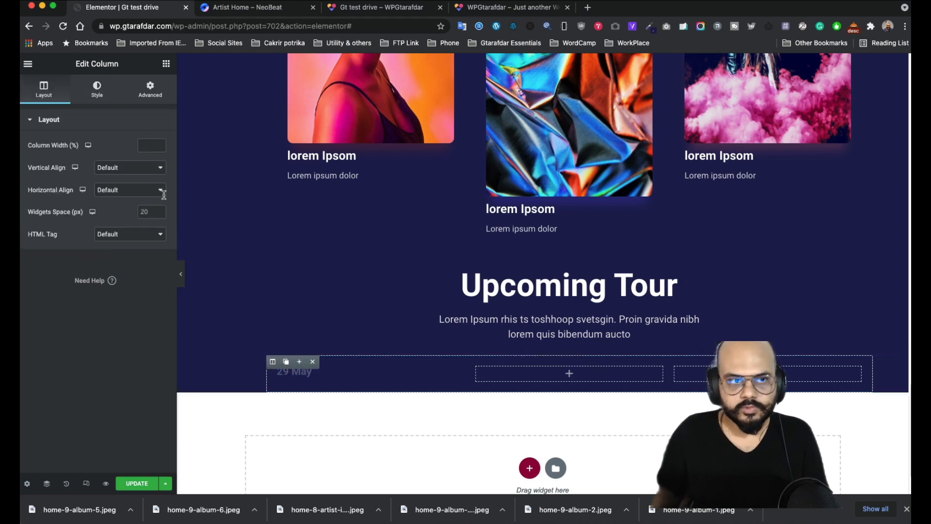
pyautogui.click(150, 90)
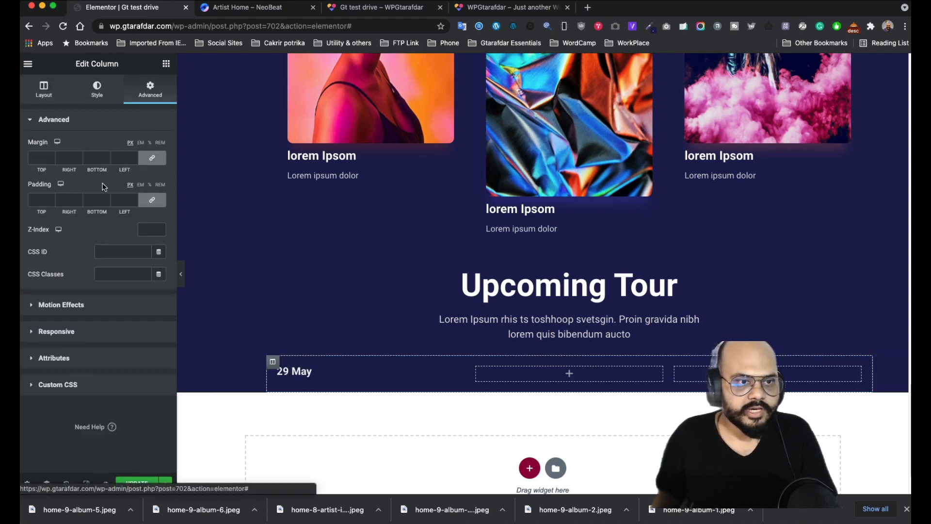
pyautogui.click(37, 200)
pyautogui.write('100')
pyautogui.scroll(-3, 645, 416)
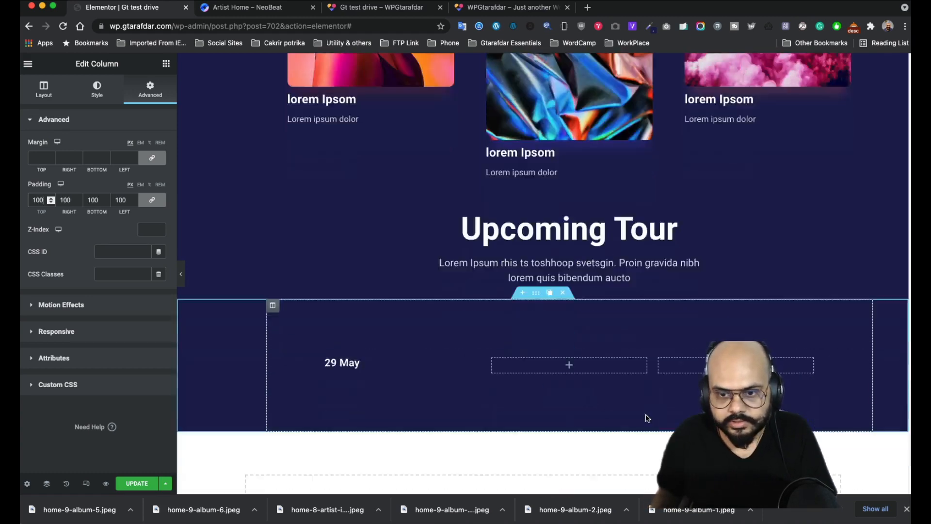
pyautogui.click(43, 158)
pyautogui.write('100')
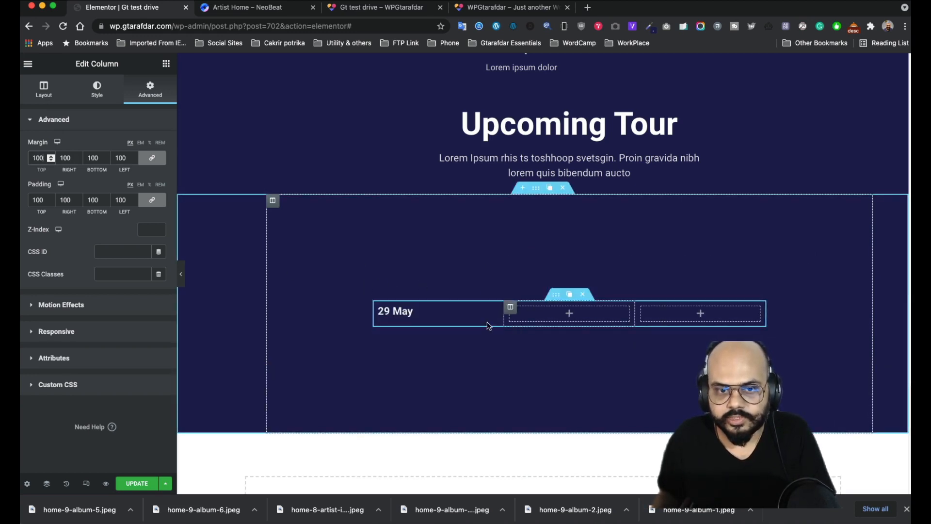
pyautogui.scroll(-1, 408, 275)
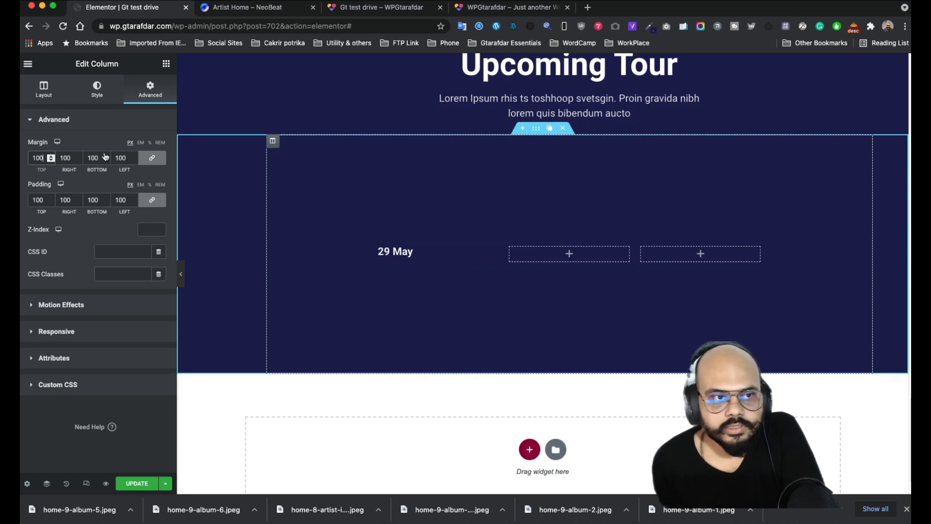
# - Unlink the column's margin and set its top and bottom margin to 0
pyautogui.click(146, 162)
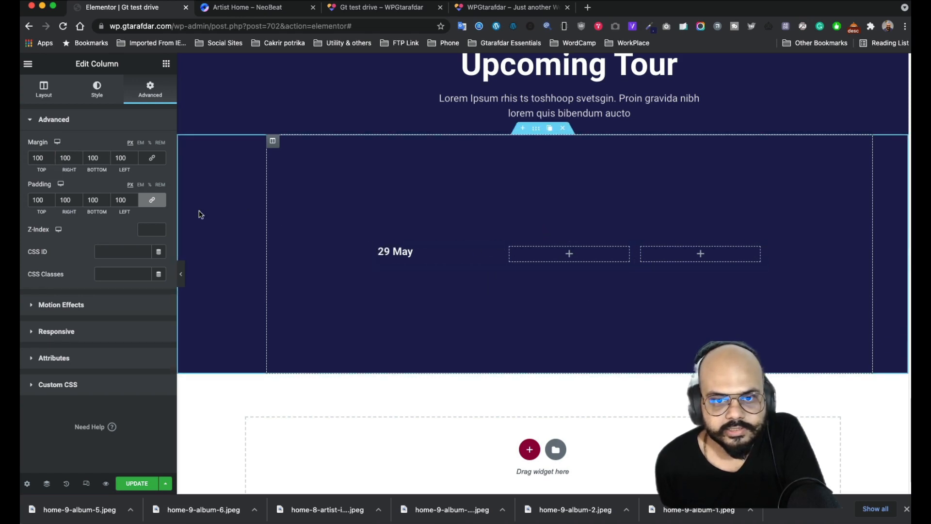
pyautogui.click(50, 160)
pyautogui.click(50, 160)
pyautogui.click(50, 160)
pyautogui.click(51, 160)
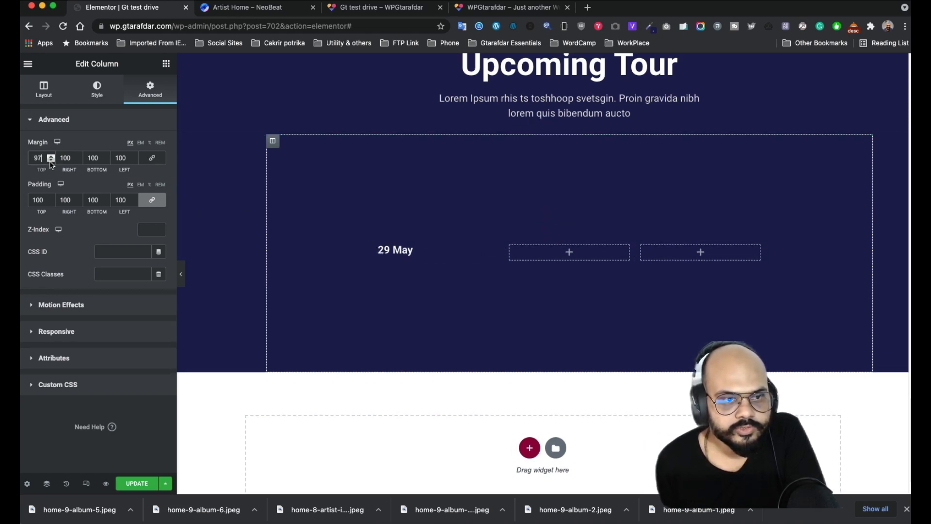
pyautogui.click(50, 160)
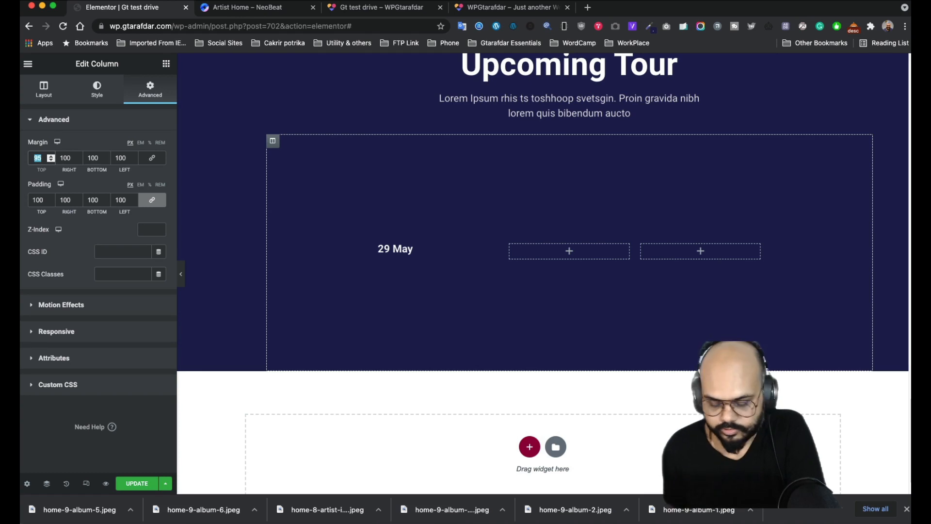
pyautogui.write('0')
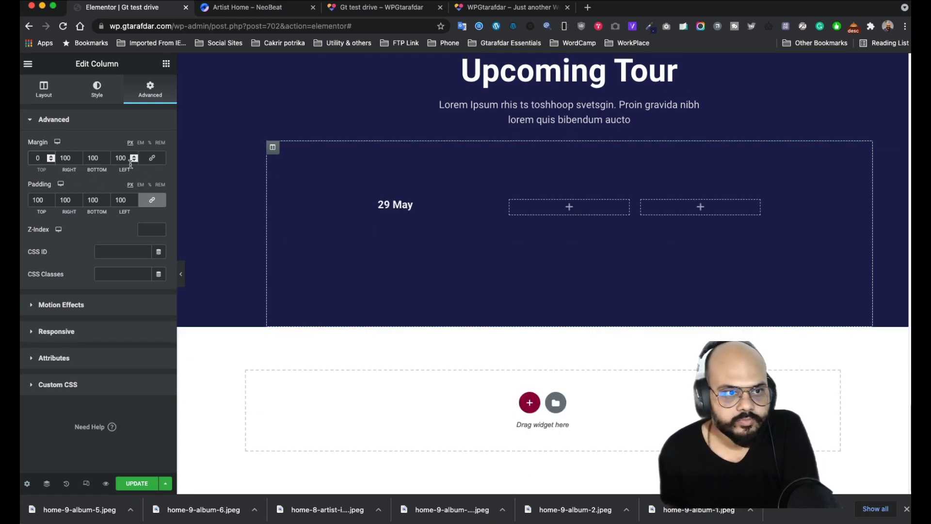
pyautogui.doubleClick(100, 158)
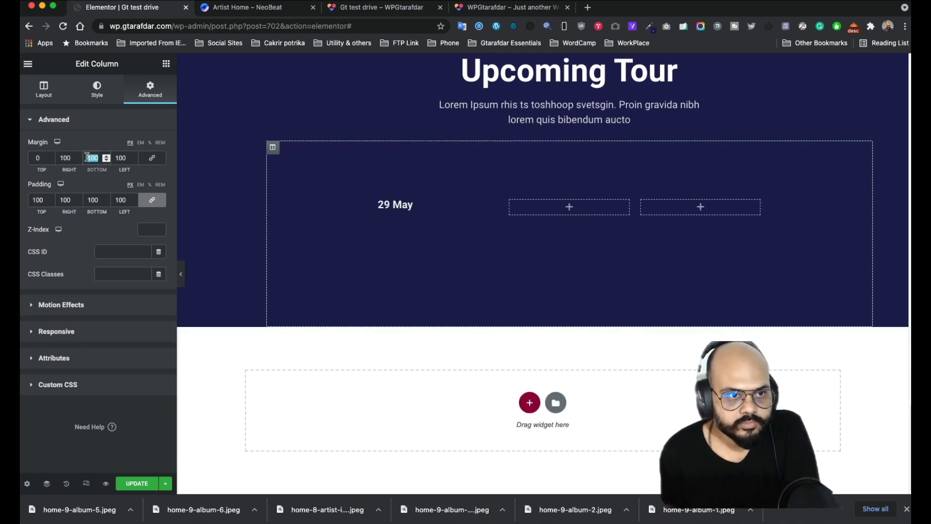
pyautogui.write('0')
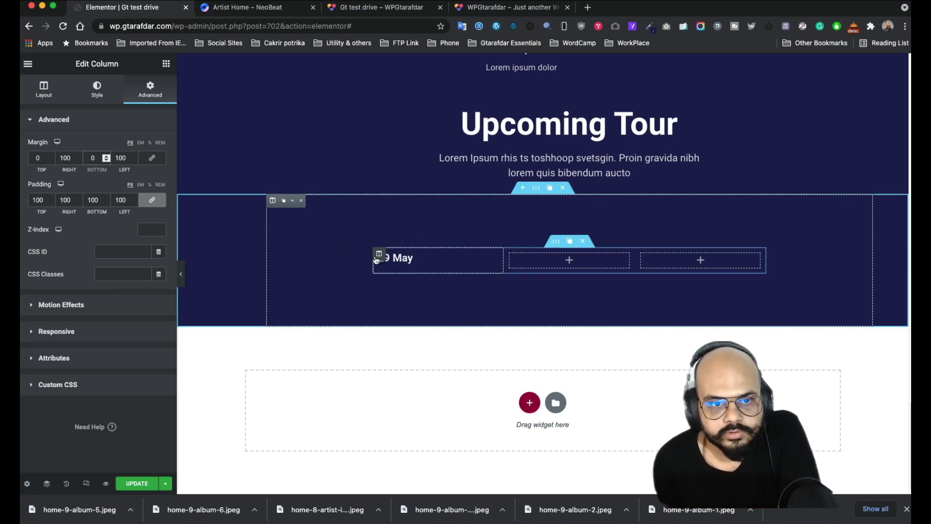
# - Clear all of the column's padding so the 29 May row sits close under the intro
pyautogui.doubleClick(44, 201)
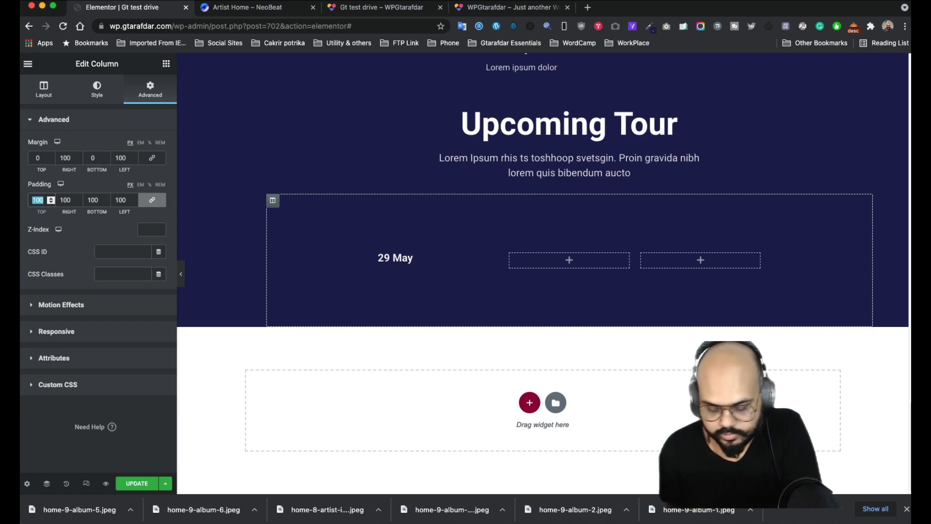
pyautogui.press('BackSpace')
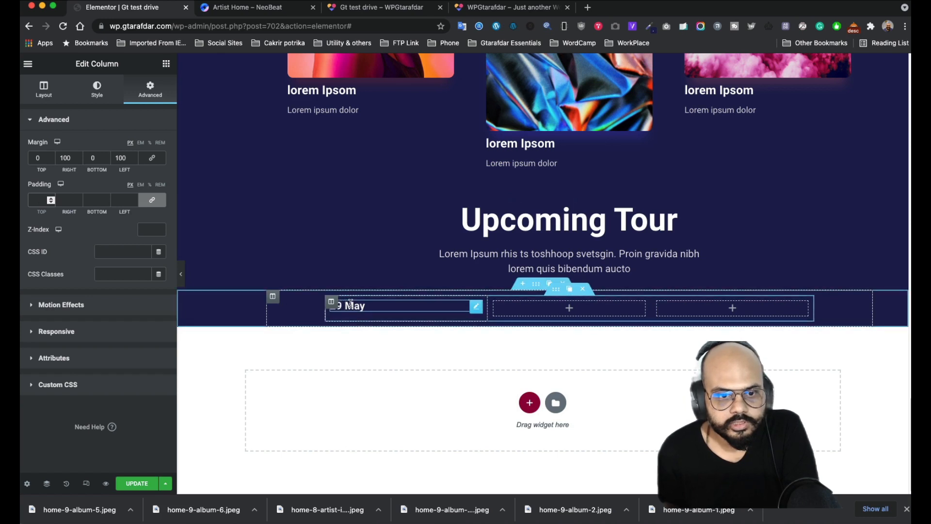
pyautogui.click(555, 291)
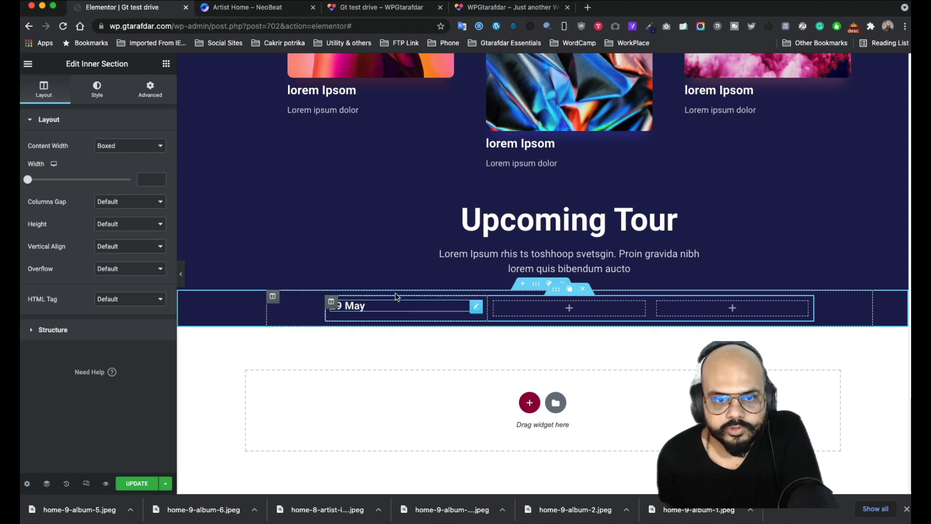
# - Duplicate the 29 May heading and move the copy into the second column
pyautogui.click(248, 7)
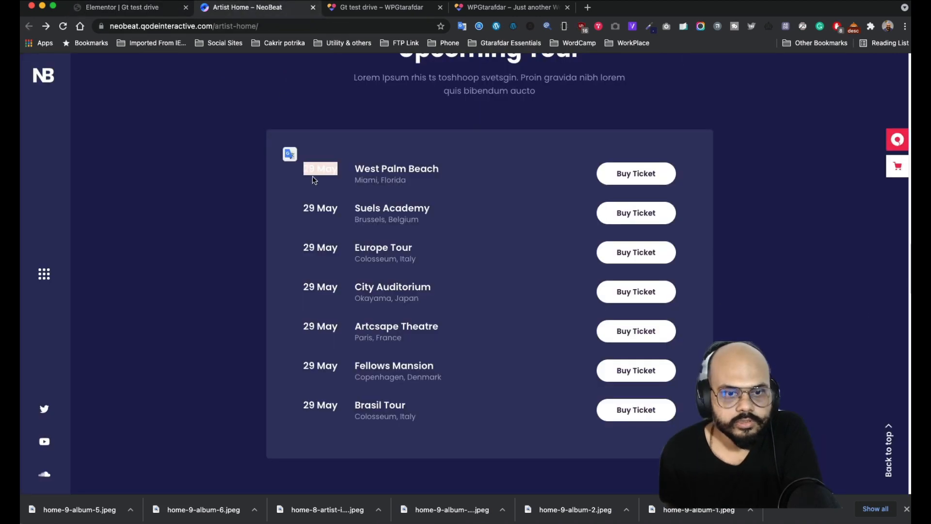
pyautogui.click(442, 178)
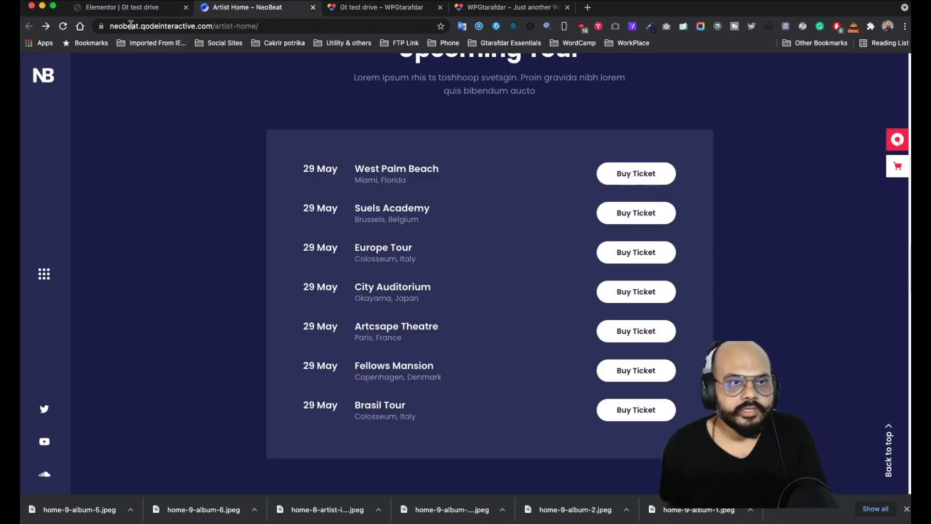
pyautogui.click(131, 8)
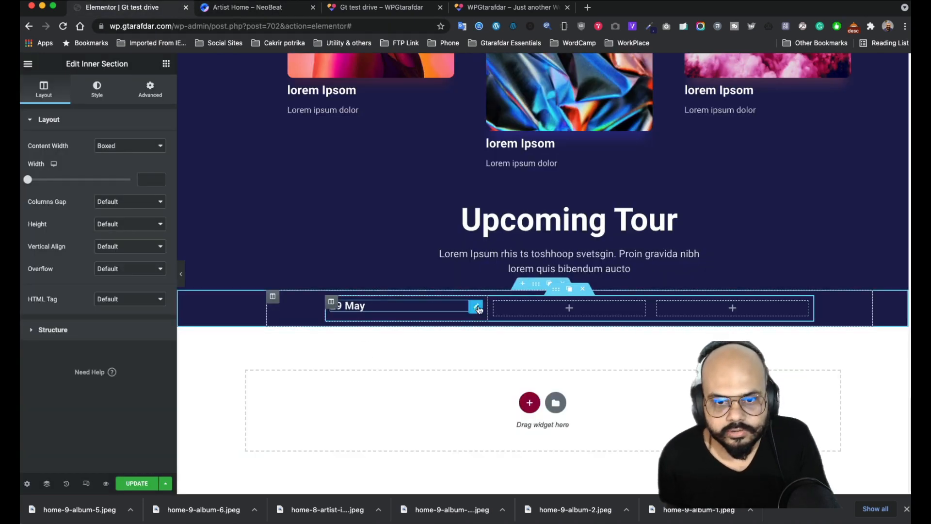
pyautogui.click(463, 310)
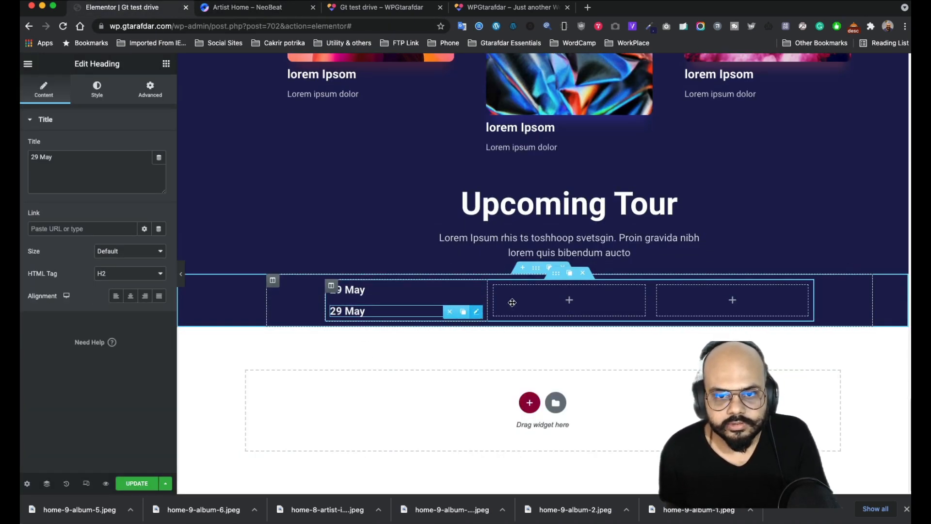
pyautogui.moveTo(478, 315); pyautogui.dragTo(563, 306)
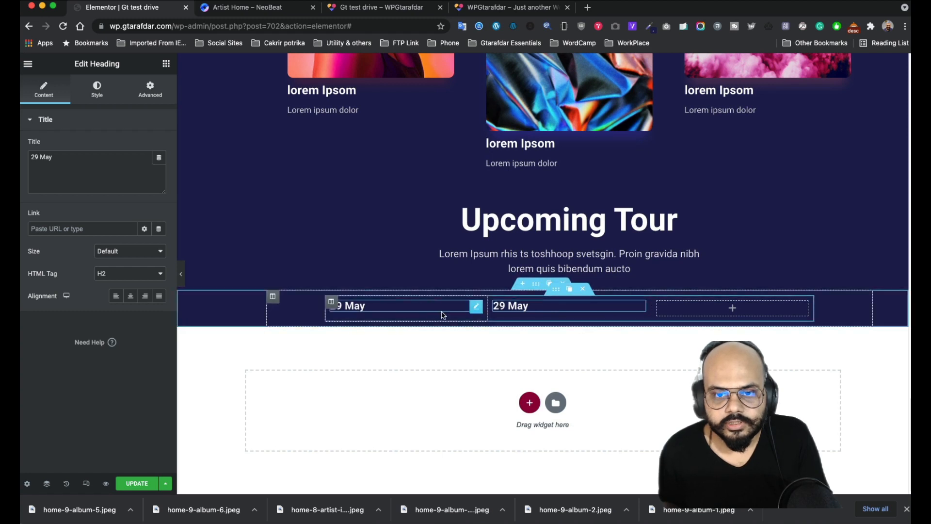
# - Replace the copy's text with 'West Palm Beach' copied from the NeoBeat tour row
pyautogui.click(242, 13)
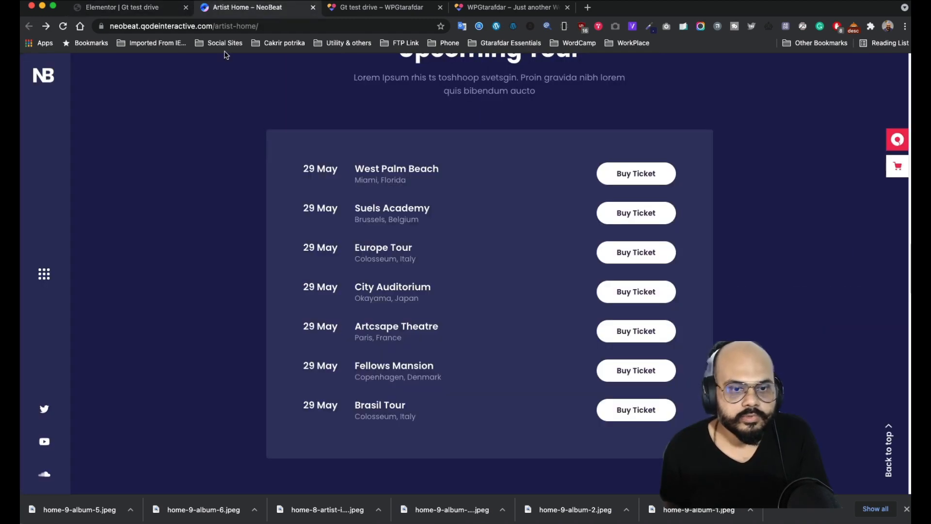
pyautogui.moveTo(432, 177); pyautogui.dragTo(396, 172)
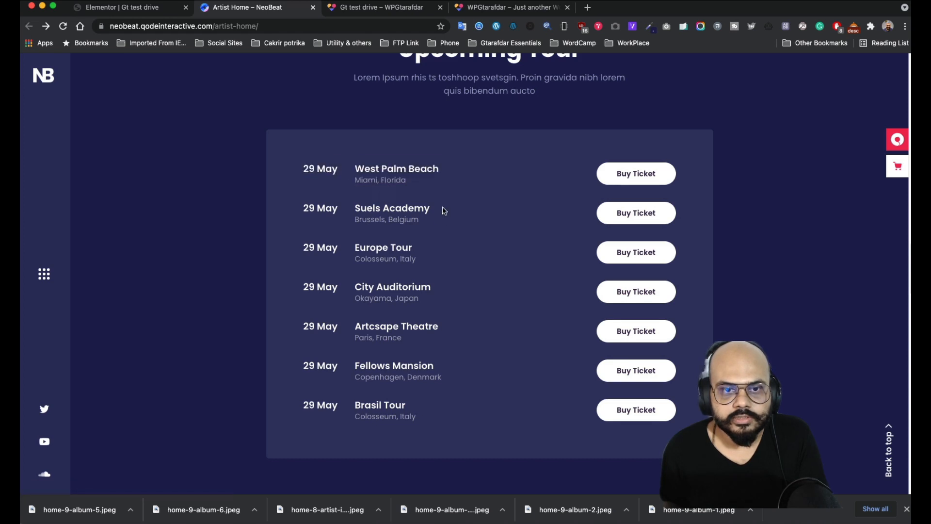
pyautogui.moveTo(412, 189); pyautogui.dragTo(357, 172)
pyautogui.hotkey('ctrl', 'c')
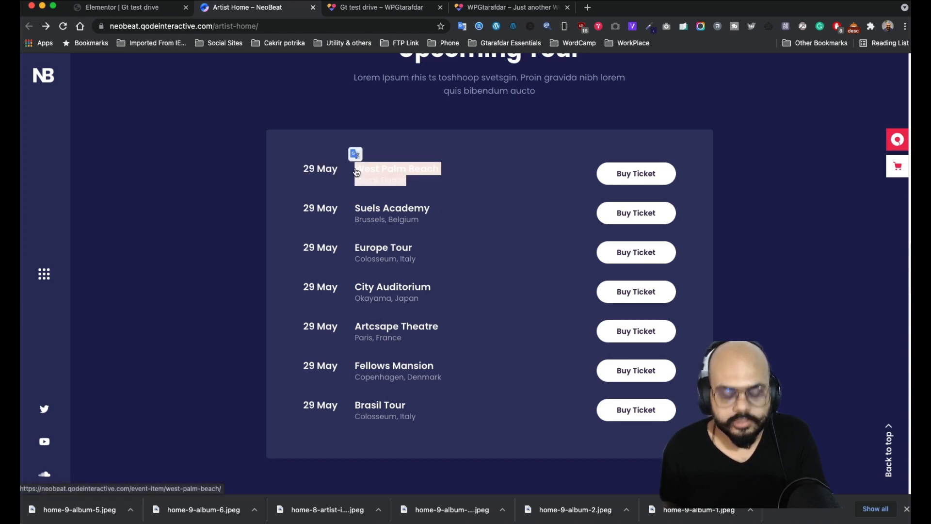
pyautogui.click(156, 7)
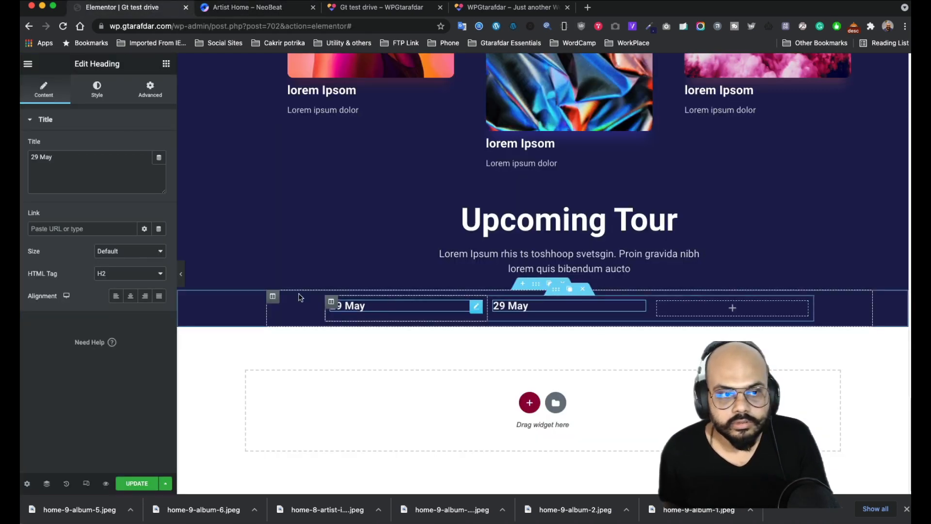
pyautogui.tripleClick(117, 160)
pyautogui.hotkey('ctrl', 'v')
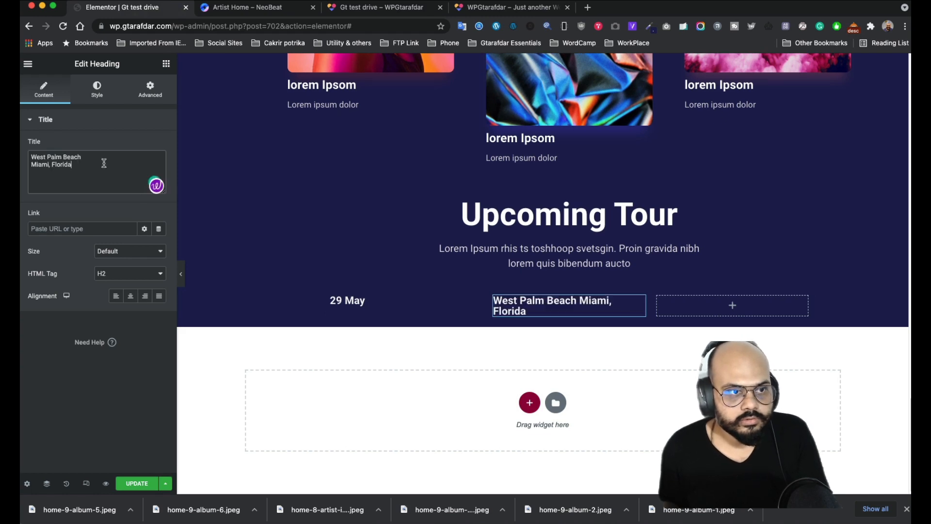
pyautogui.tripleClick(47, 168)
pyautogui.press('BackSpace')
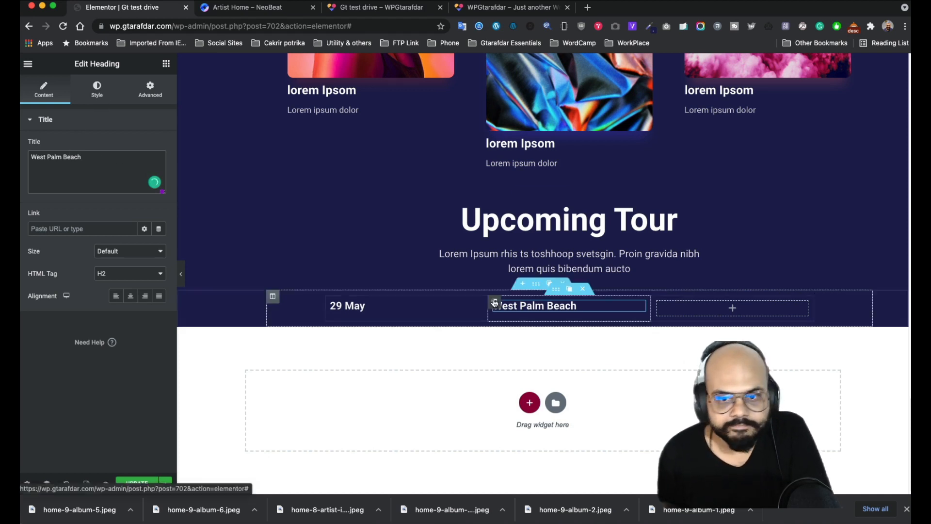
# - Add a Text Editor under West Palm Beach containing plain-text 'Miami, Florida'
pyautogui.click(167, 64)
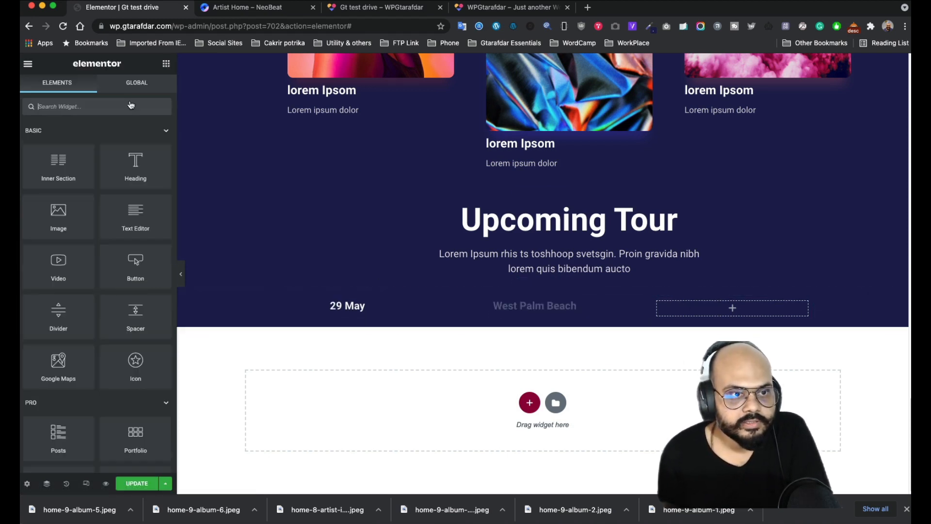
pyautogui.moveTo(136, 213); pyautogui.dragTo(553, 317)
pyautogui.press('super+a')
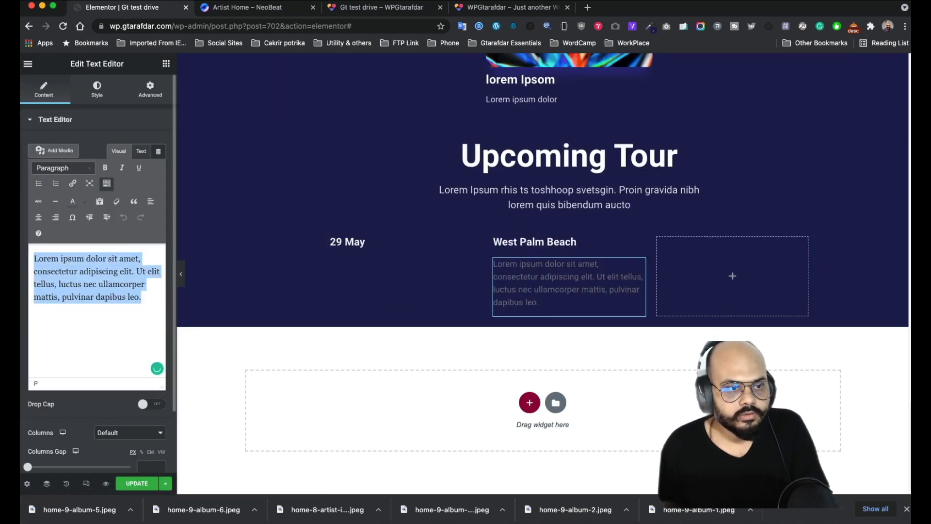
pyautogui.press('super+v')
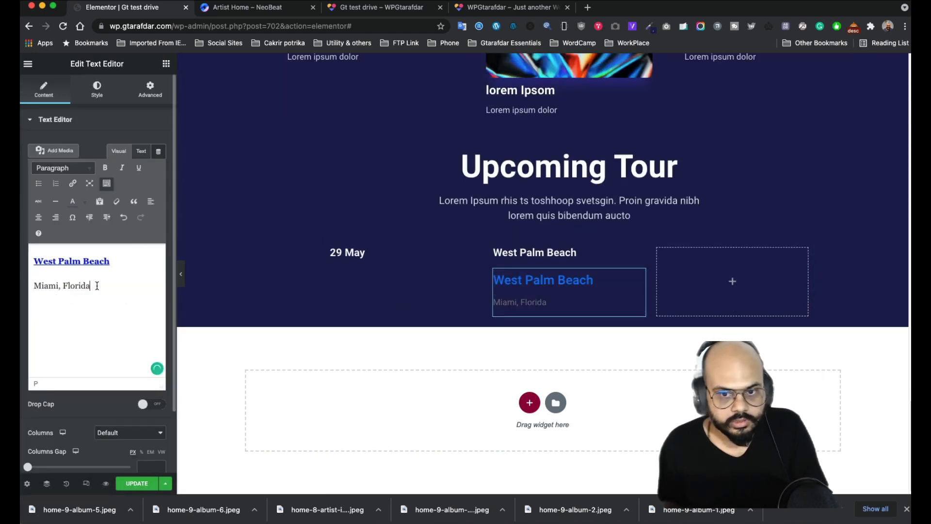
pyautogui.press('super+z')
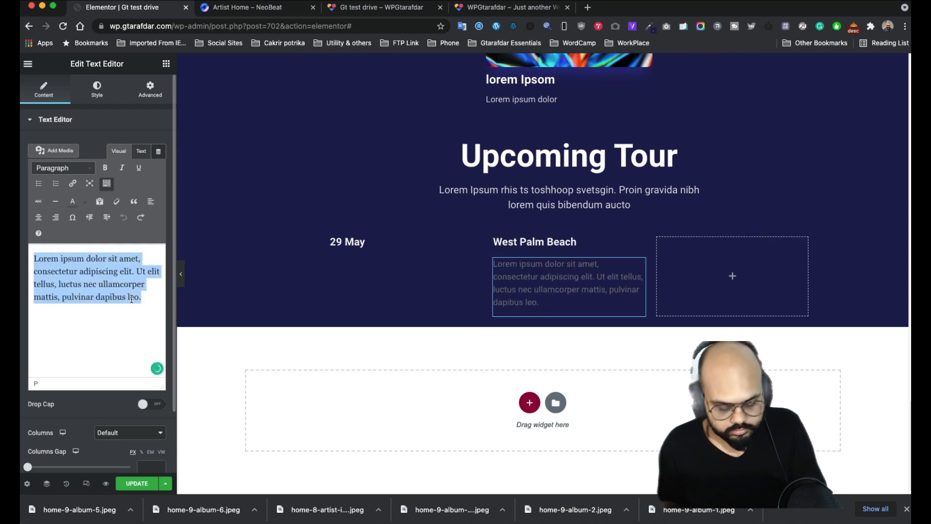
pyautogui.press('super+shift+v')
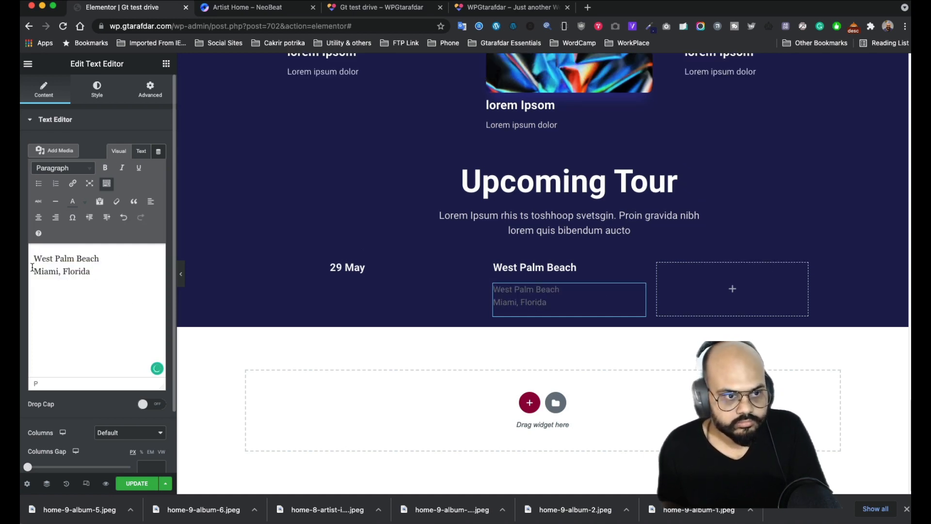
pyautogui.moveTo(100, 261); pyautogui.dragTo(32, 259)
pyautogui.press('BackSpace')
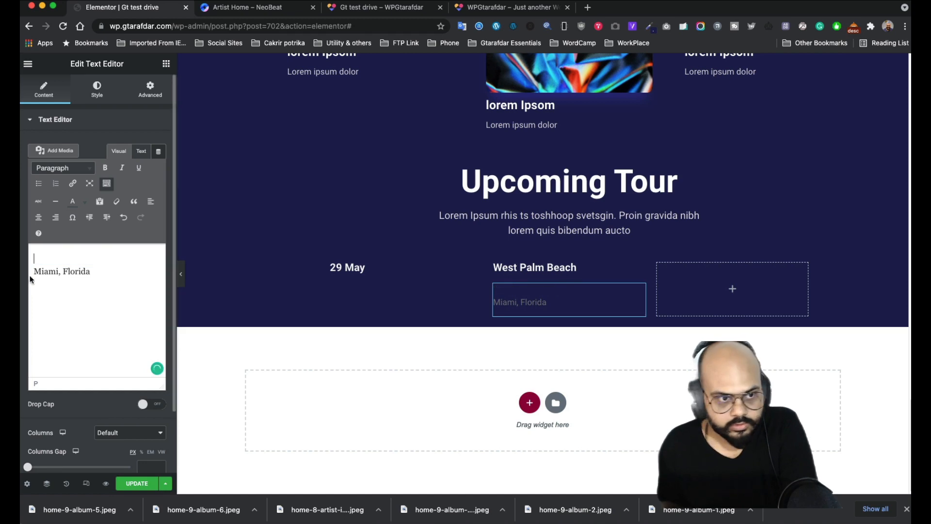
pyautogui.press('BackSpace')
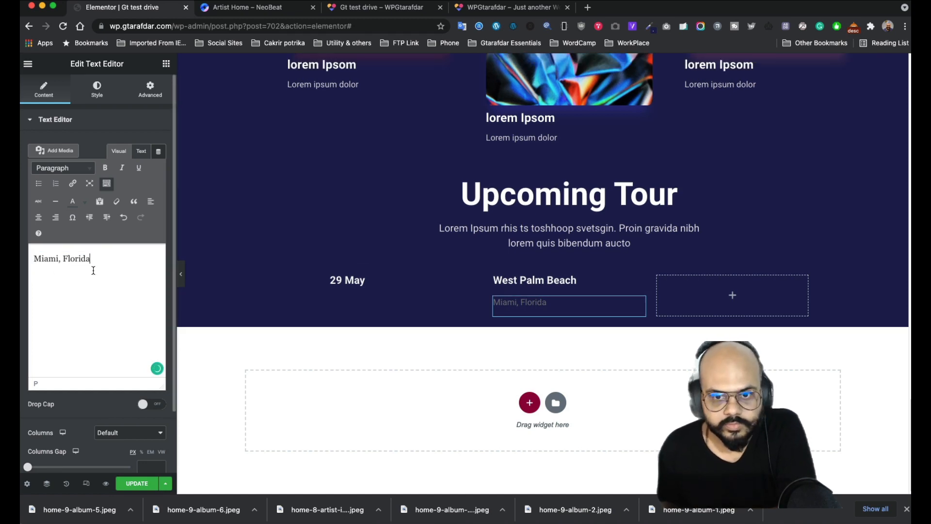
# - Colour the Miami, Florida text light grey #E7E7E7
pyautogui.click(97, 88)
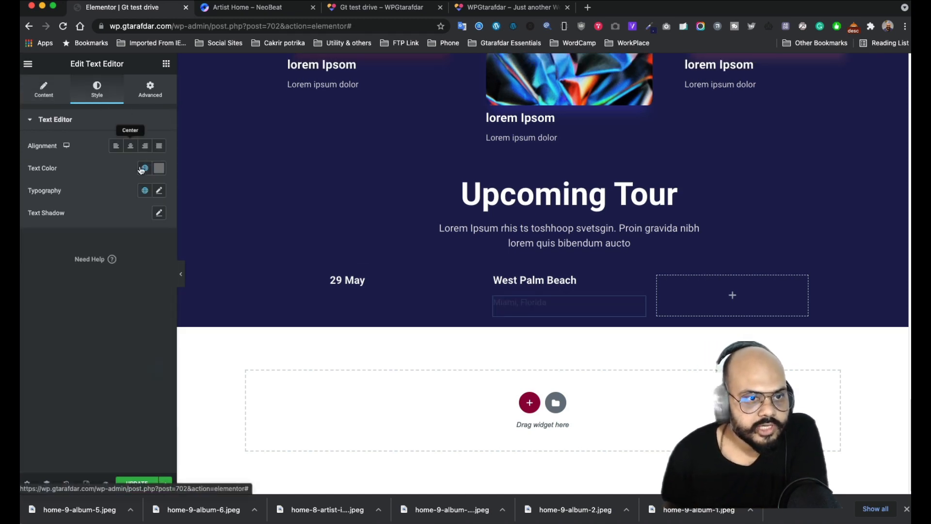
pyautogui.click(159, 168)
pyautogui.click(44, 222)
pyautogui.moveTo(30, 224); pyautogui.dragTo(27, 218)
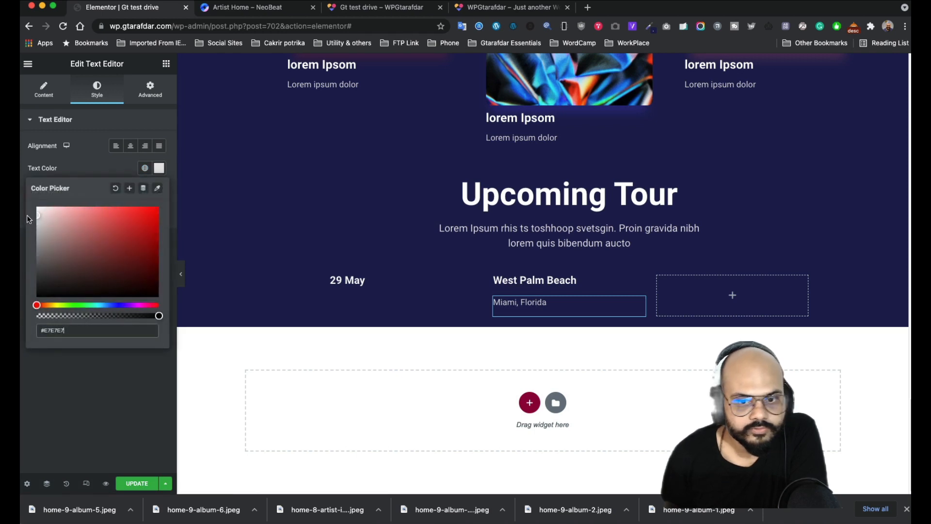
# - Review the venue column's horizontal alignment in Layout, leaving it at default
pyautogui.click(493, 277)
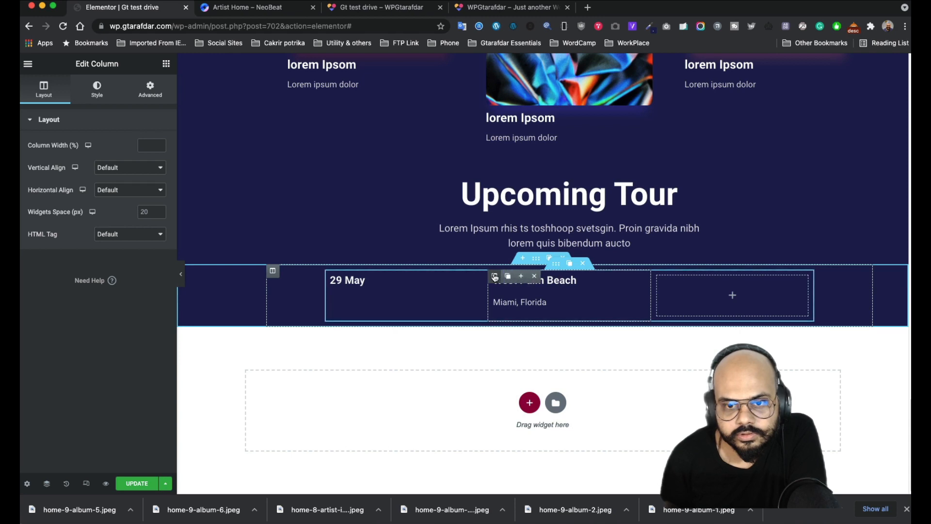
pyautogui.click(137, 194)
pyautogui.click(137, 190)
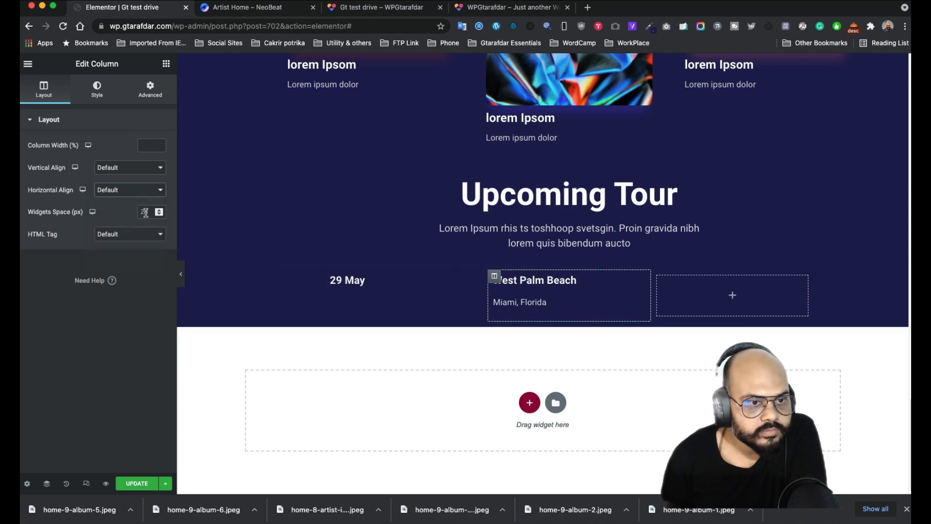
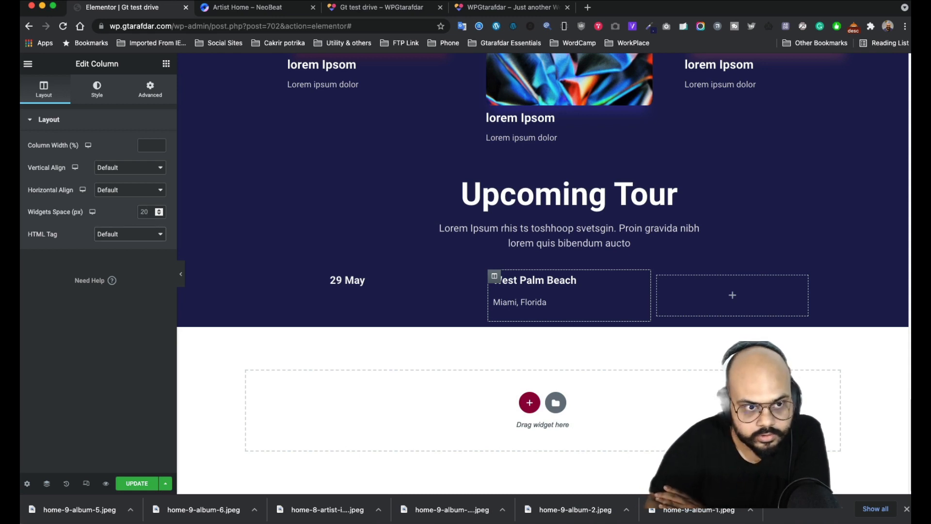
# - Set the venue column's Widgets Space to 1 px and open the widgets panel for the empty column
pyautogui.click(149, 211)
pyautogui.write('10')
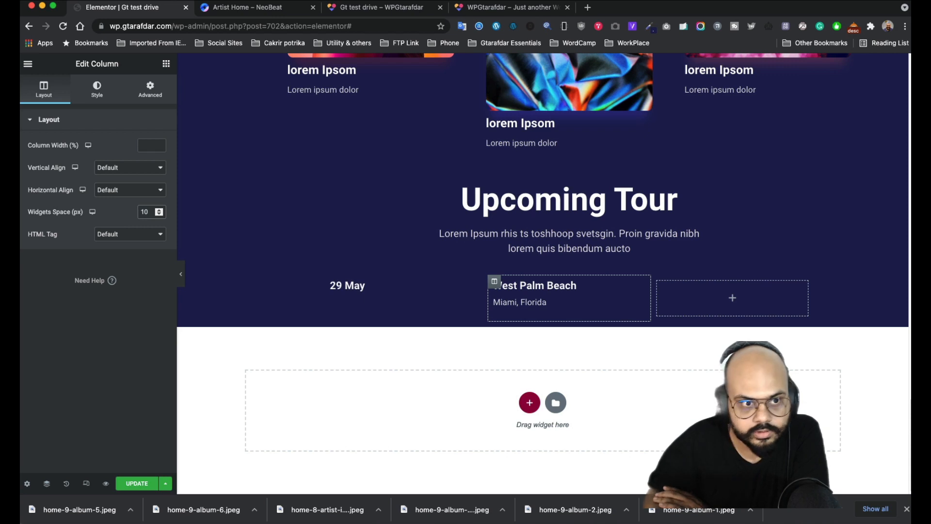
pyautogui.press('BackSpace')
pyautogui.press('BackSpace')
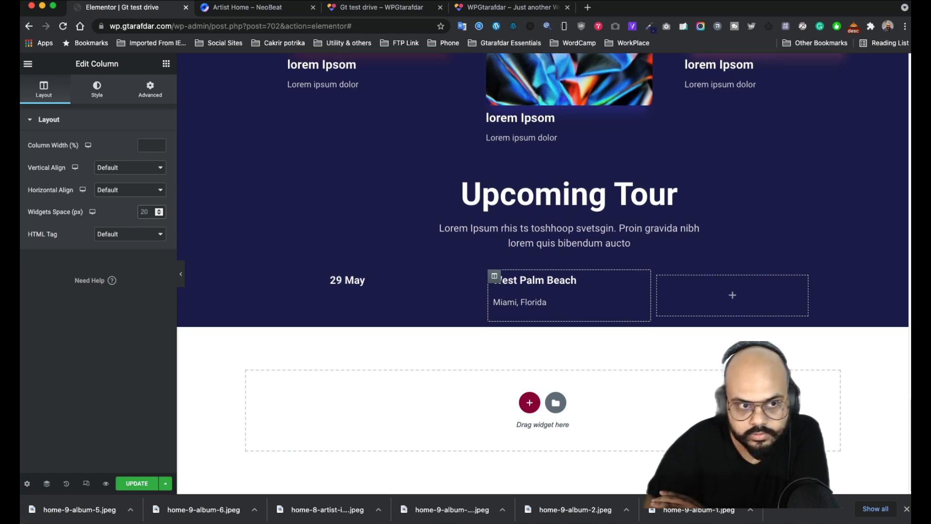
pyautogui.write('1')
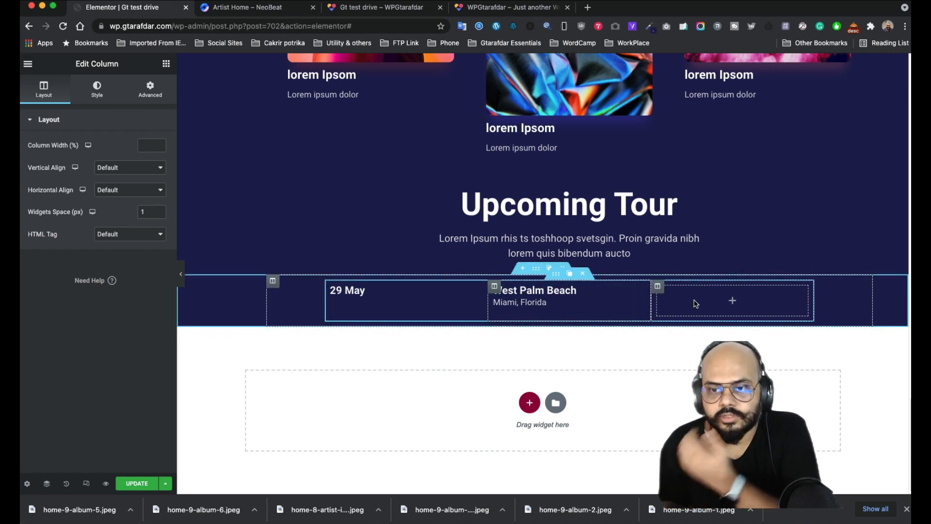
pyautogui.click(731, 301)
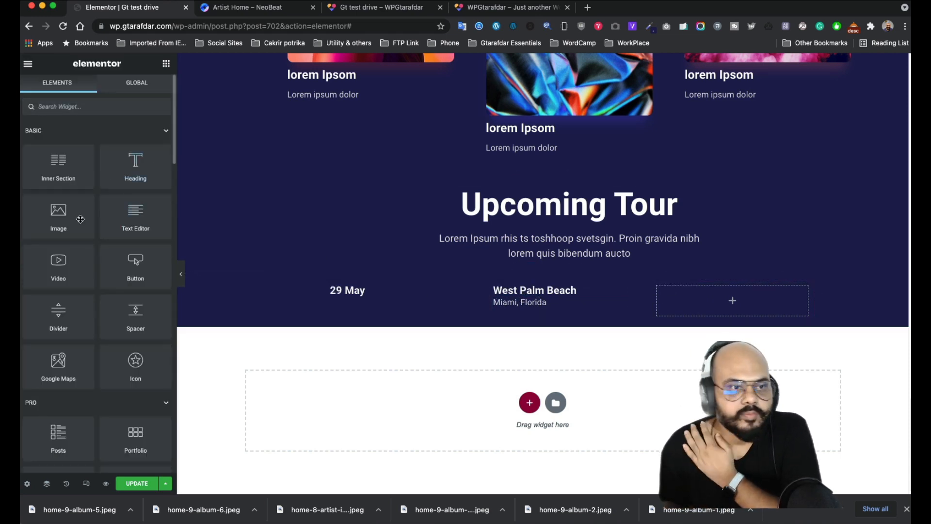
# - Drop a Button widget into the third tour column and relabel it 'Buy A Ticket'
pyautogui.moveTo(127, 263); pyautogui.dragTo(762, 299)
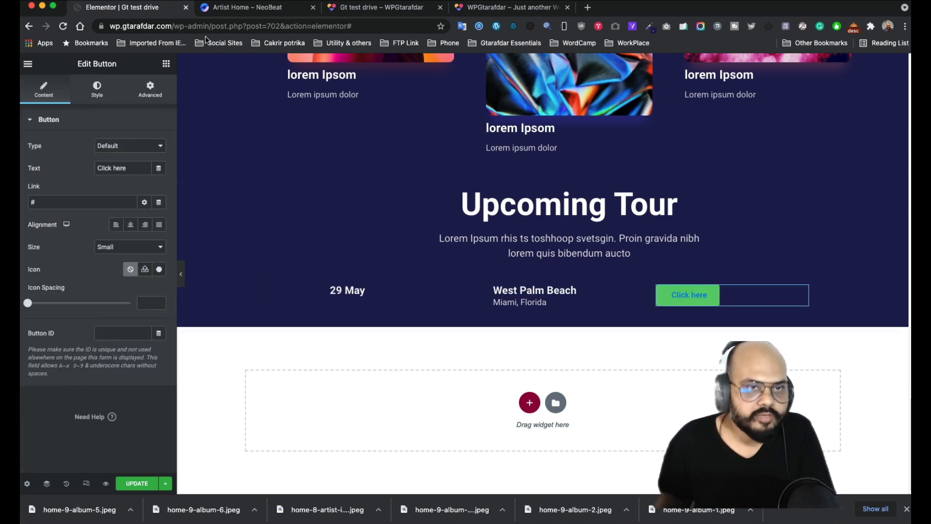
pyautogui.click(243, 7)
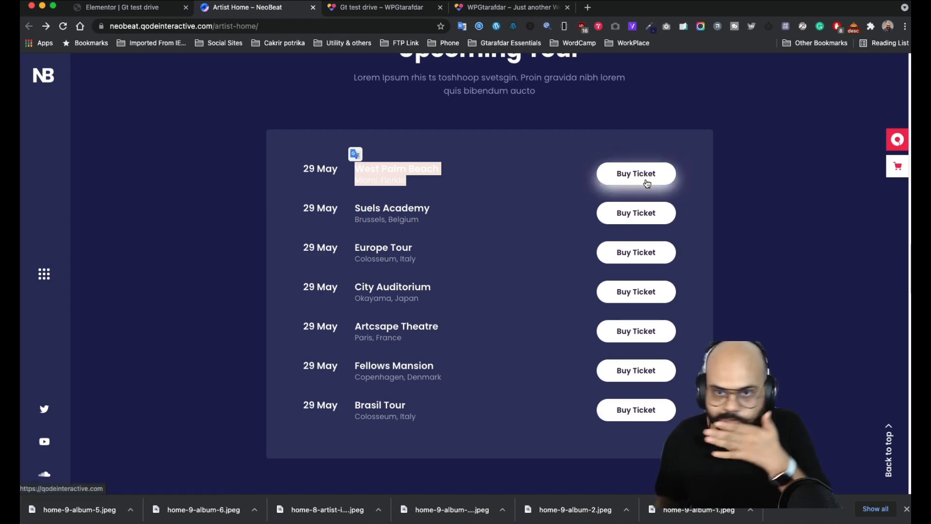
pyautogui.click(140, 10)
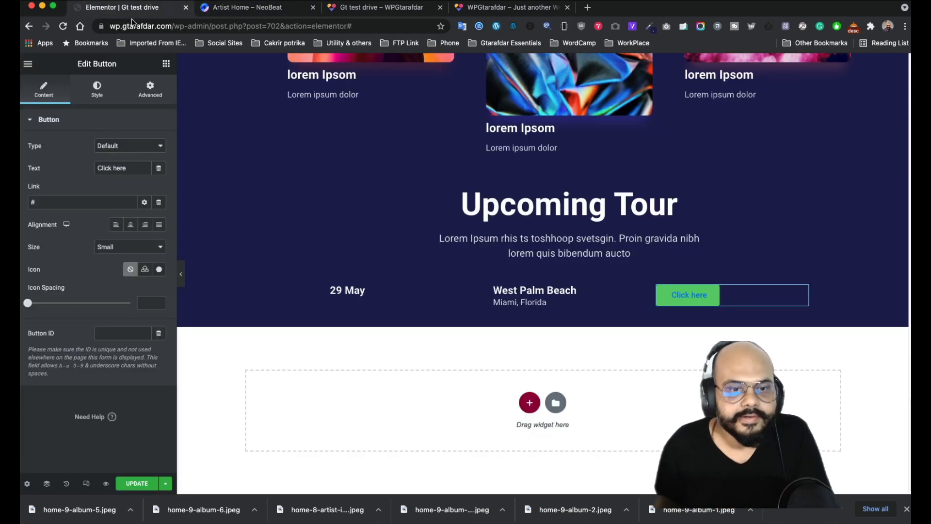
pyautogui.press('super+a')
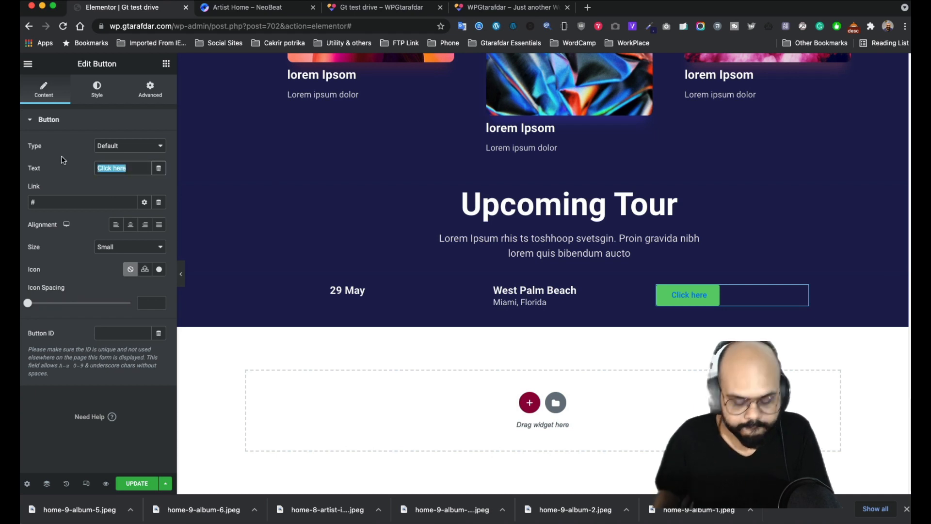
pyautogui.write('Buy A T')
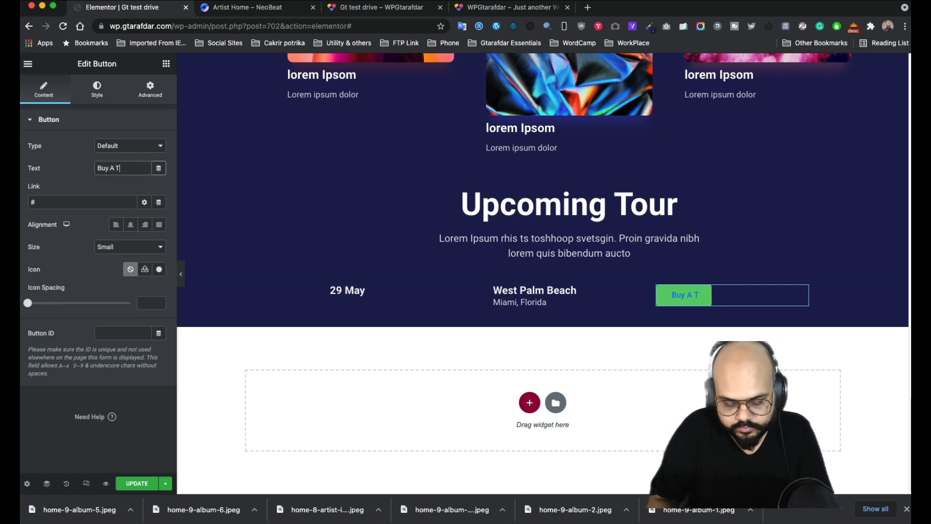
pyautogui.write('icket')
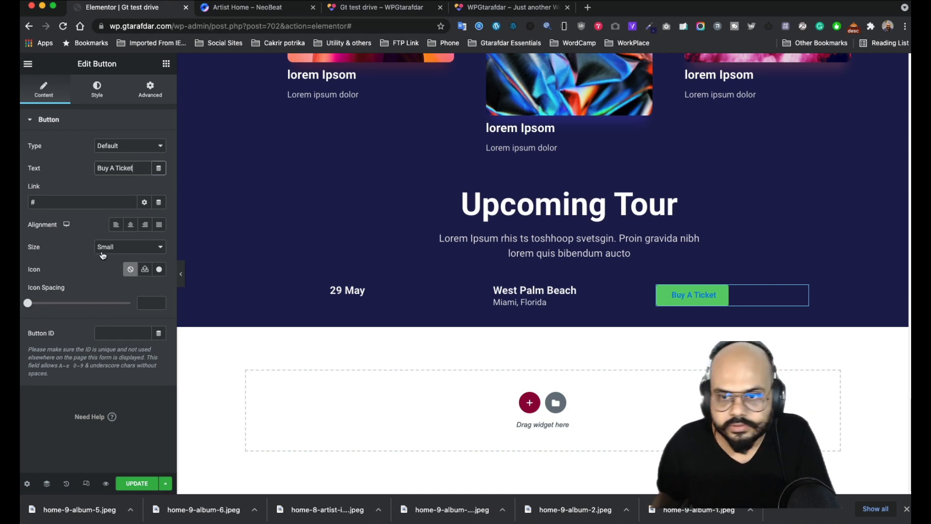
# - Reset the Buy A Ticket button's Text Shadow to default on the Style tab
pyautogui.click(99, 95)
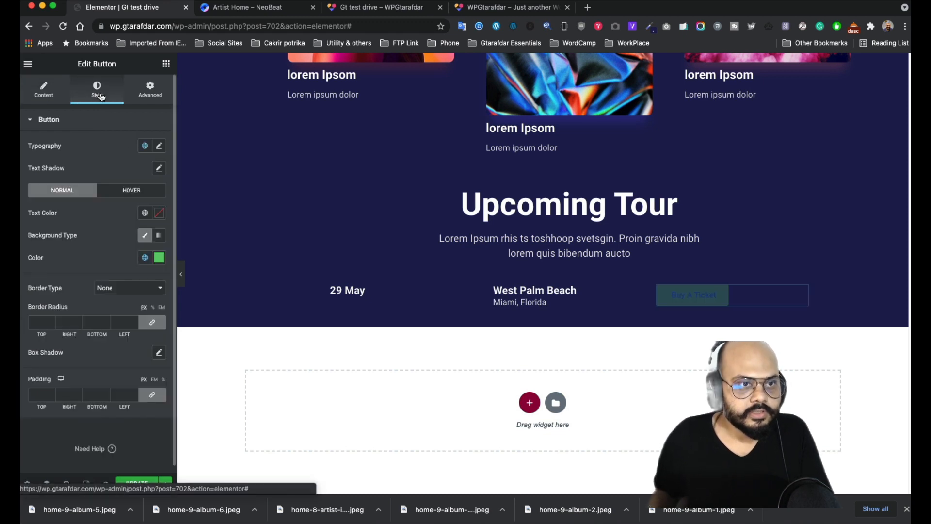
pyautogui.click(159, 147)
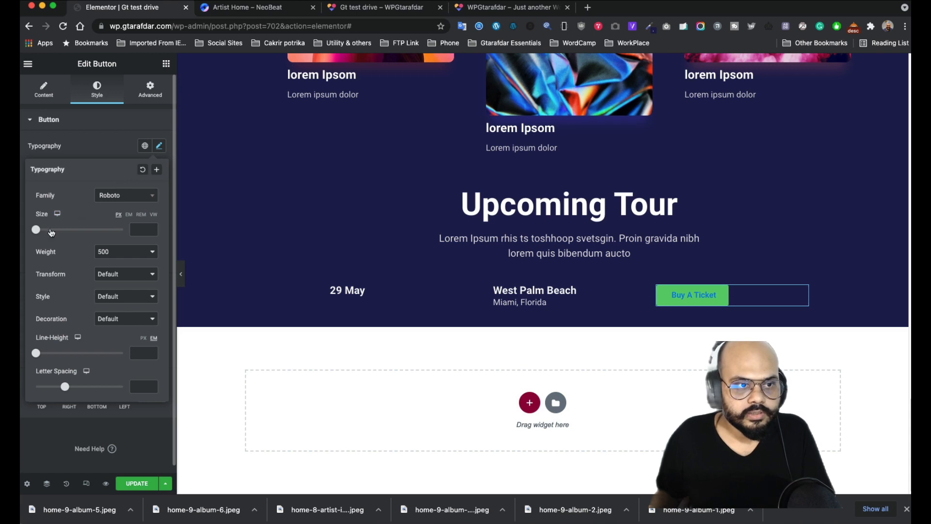
pyautogui.click(91, 147)
pyautogui.click(158, 168)
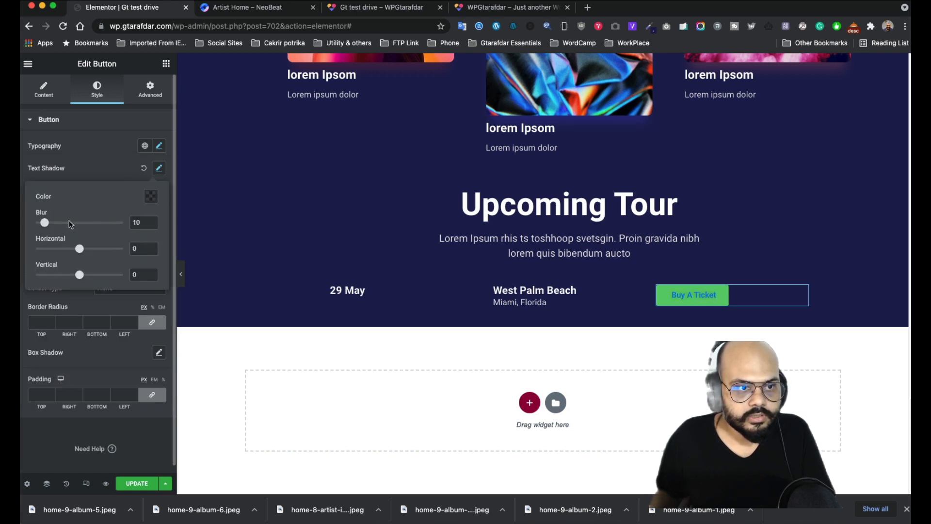
pyautogui.click(150, 197)
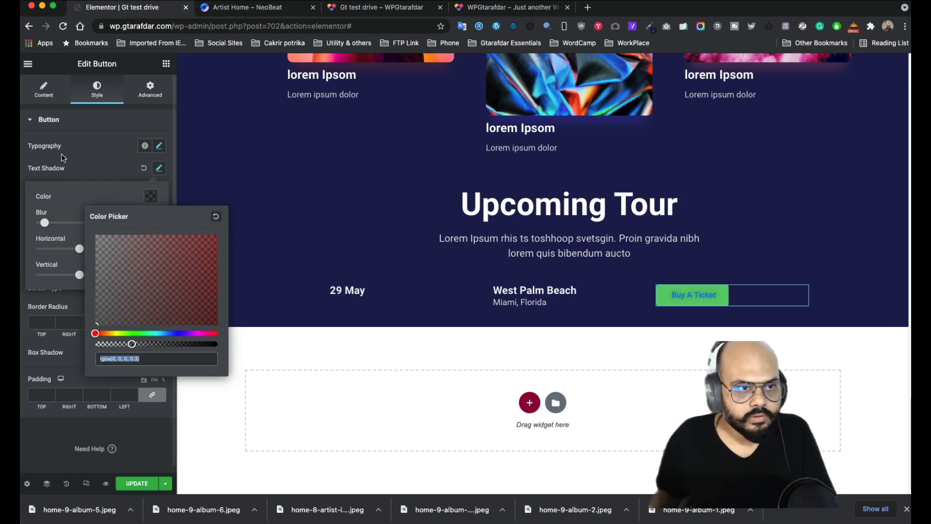
pyautogui.click(111, 168)
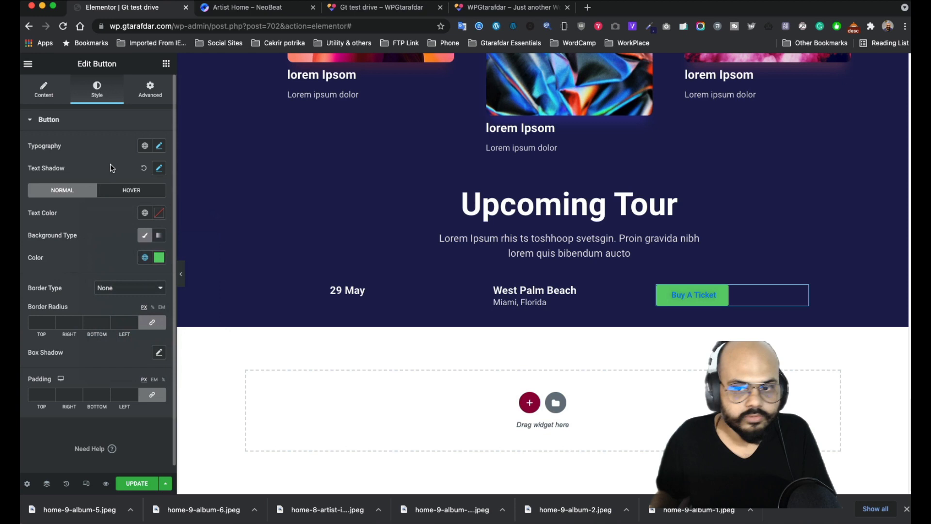
pyautogui.click(143, 168)
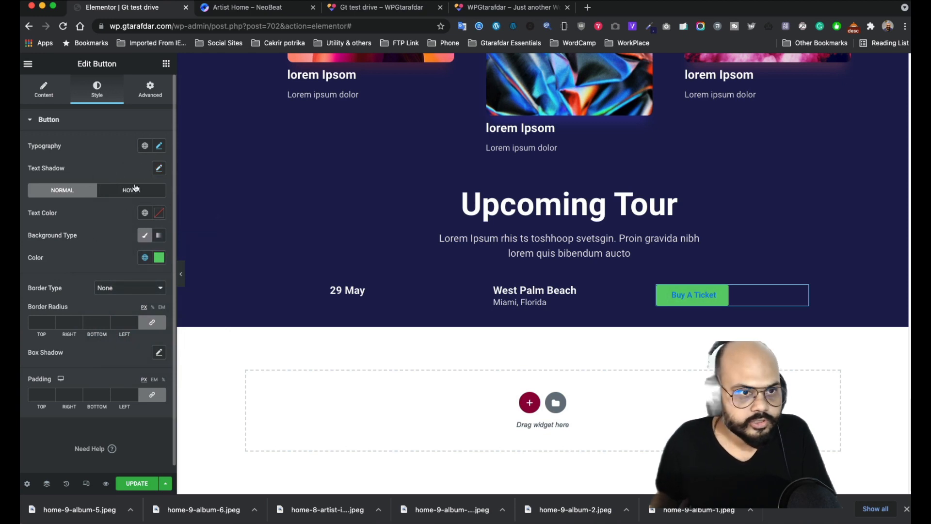
# - Give the button a dark text colour and a white #FFFFFF background
pyautogui.click(159, 214)
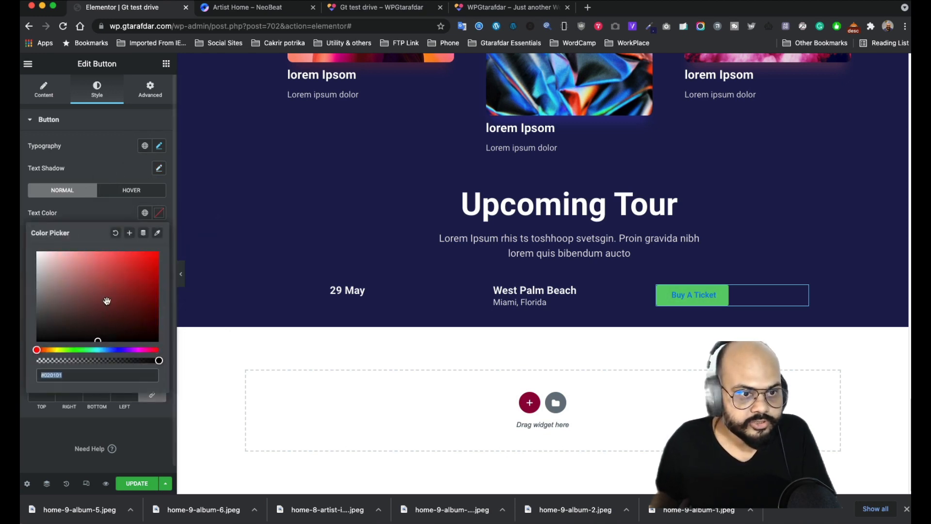
pyautogui.click(97, 329)
pyautogui.moveTo(97, 329); pyautogui.dragTo(149, 253)
pyautogui.click(117, 350)
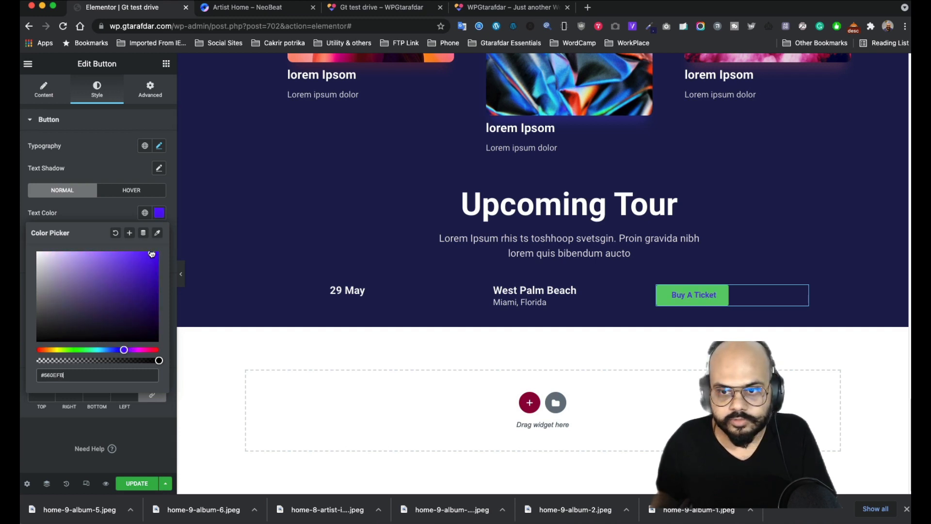
pyautogui.click(107, 211)
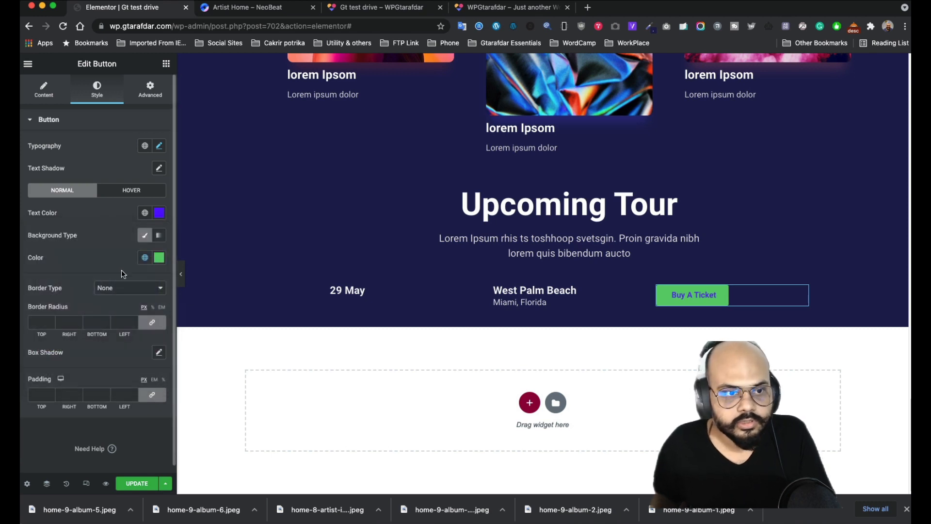
pyautogui.click(145, 235)
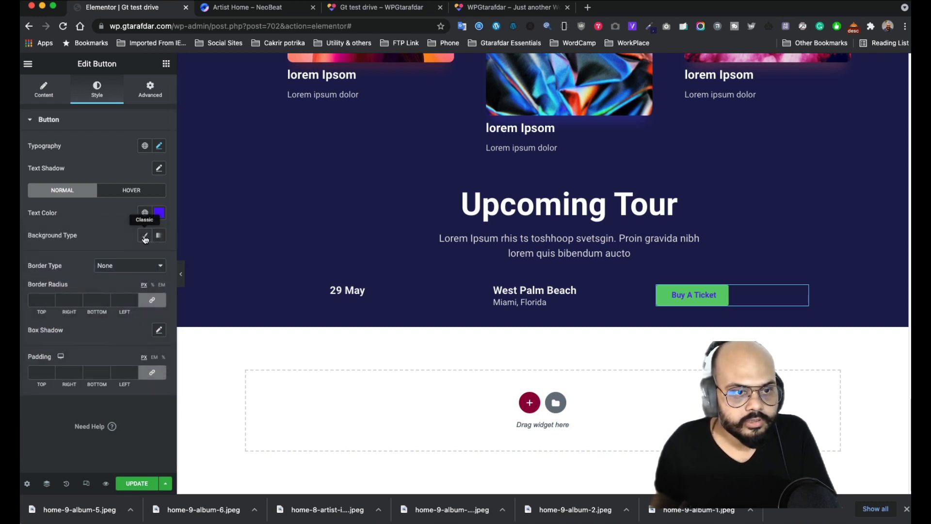
pyautogui.click(144, 236)
pyautogui.click(159, 258)
pyautogui.moveTo(42, 299); pyautogui.dragTo(36, 295)
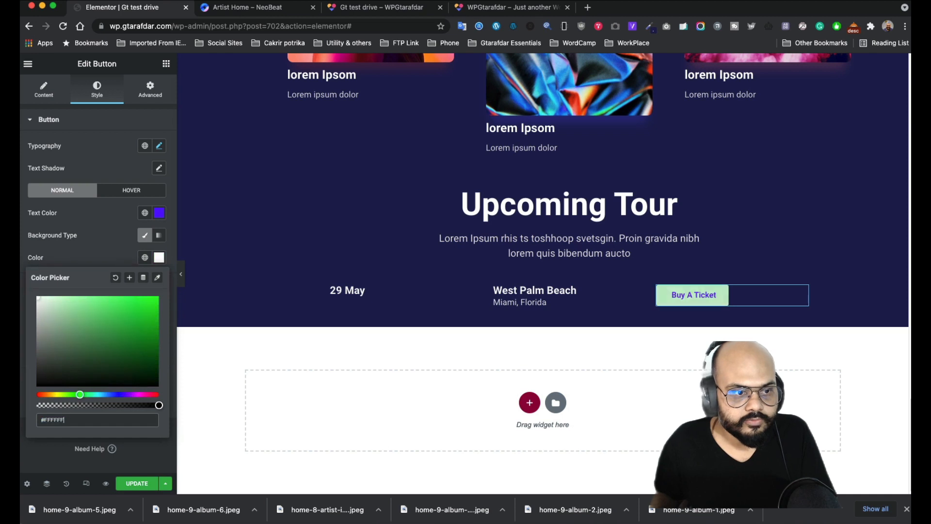
pyautogui.click(115, 254)
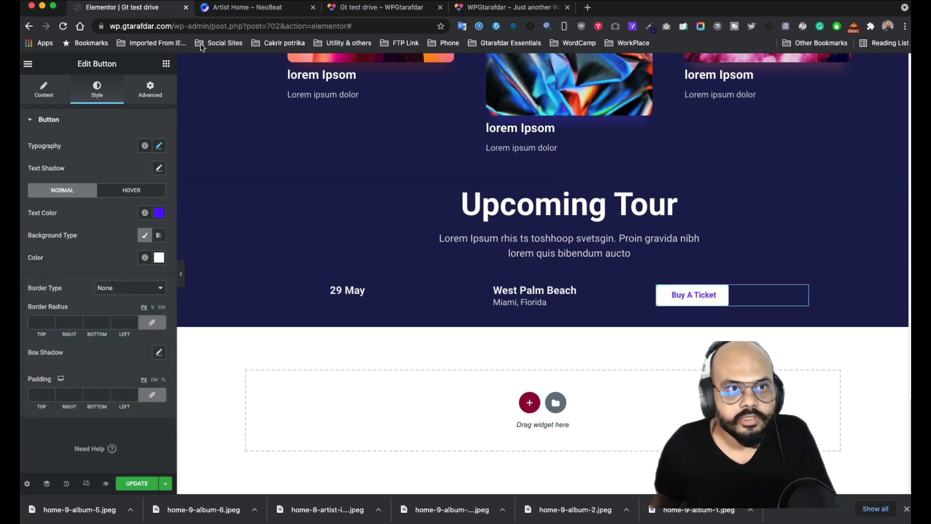
# - Match the NeoBeat reference by changing the button text colour to dark purple #37265F
pyautogui.click(257, 12)
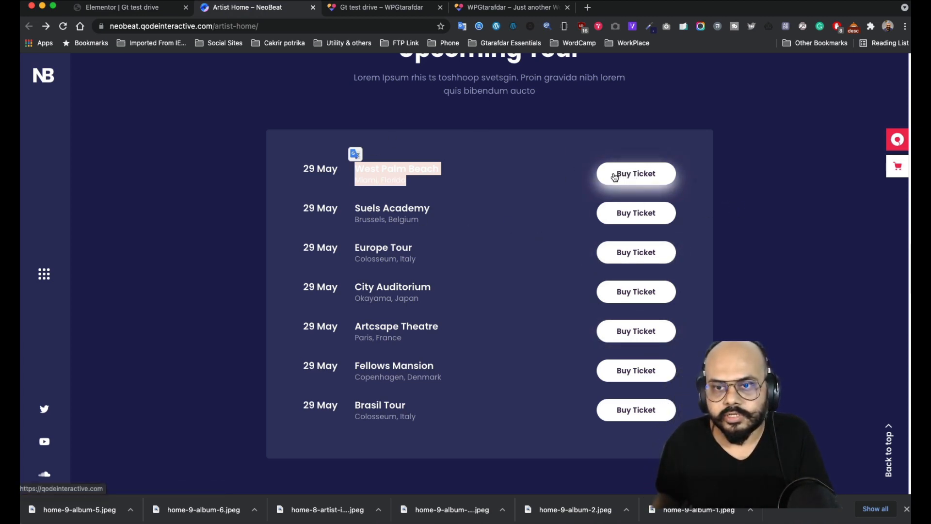
pyautogui.click(125, 7)
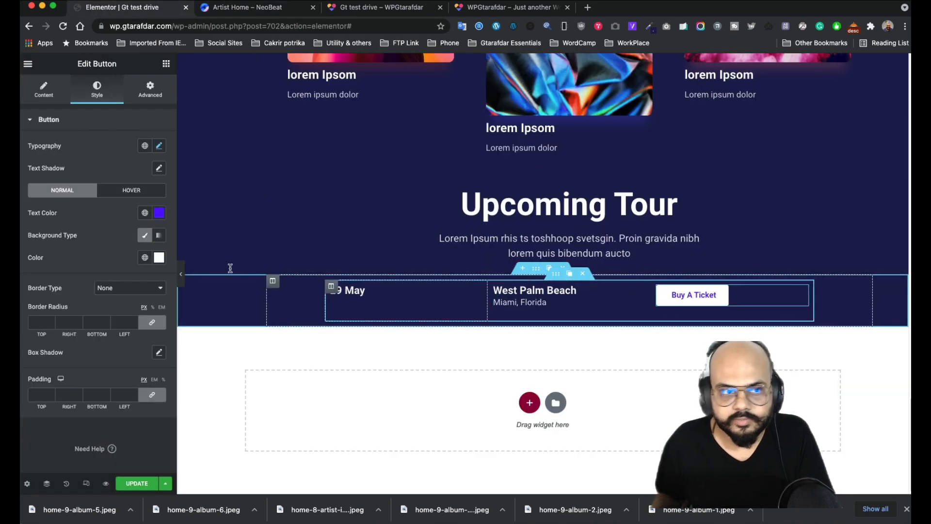
pyautogui.click(158, 214)
pyautogui.moveTo(97, 335); pyautogui.dragTo(97, 362)
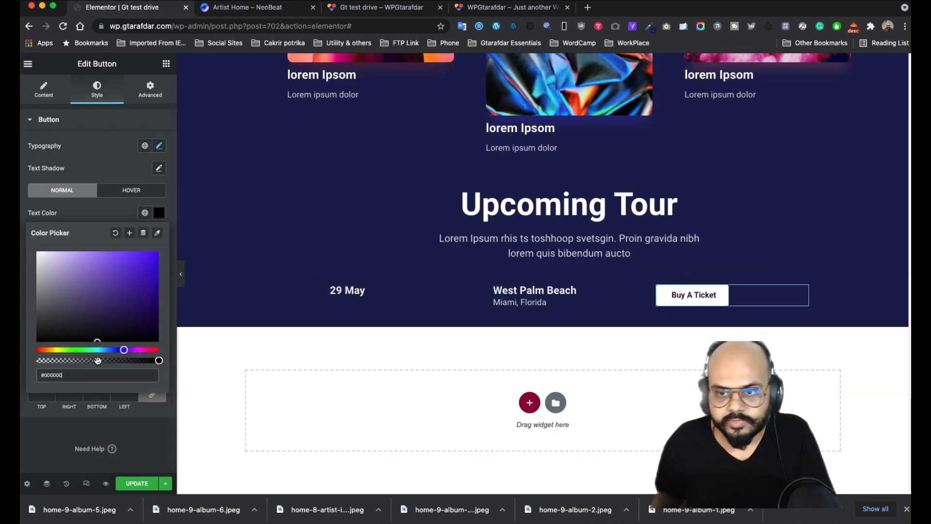
pyautogui.moveTo(111, 315)
pyautogui.mouseDown()
pyautogui.moveTo(103, 314)
pyautogui.moveTo(112, 317)
pyautogui.mouseUp()
# - Link the Border Radius values and round all four button corners to 20 px
pyautogui.click(98, 213)
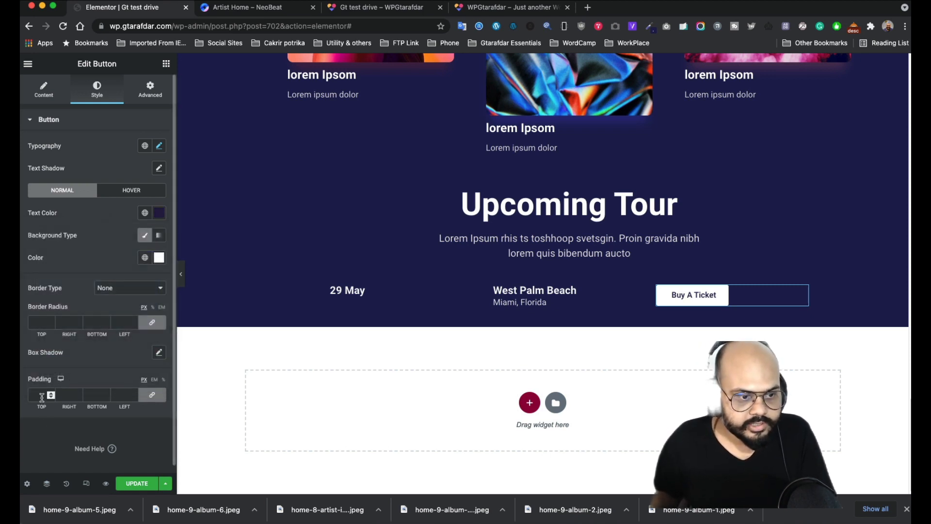
pyautogui.click(157, 325)
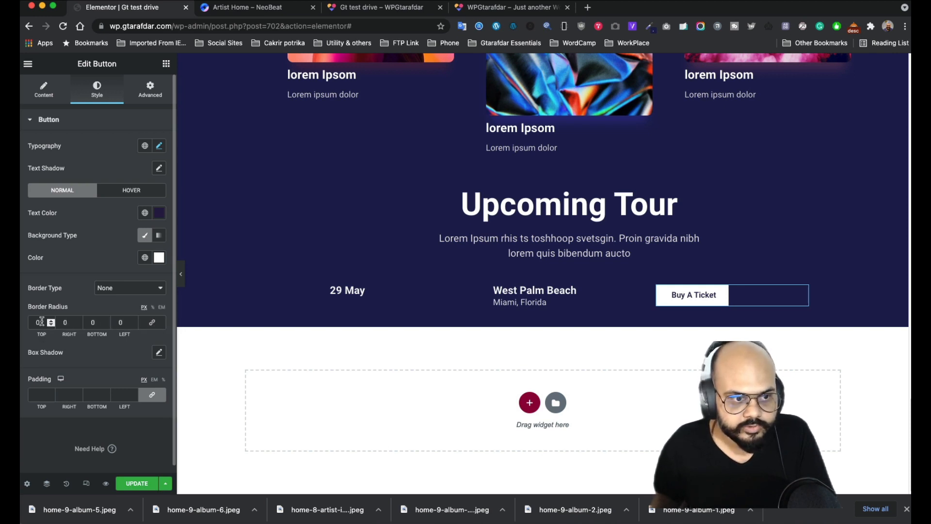
pyautogui.doubleClick(70, 321)
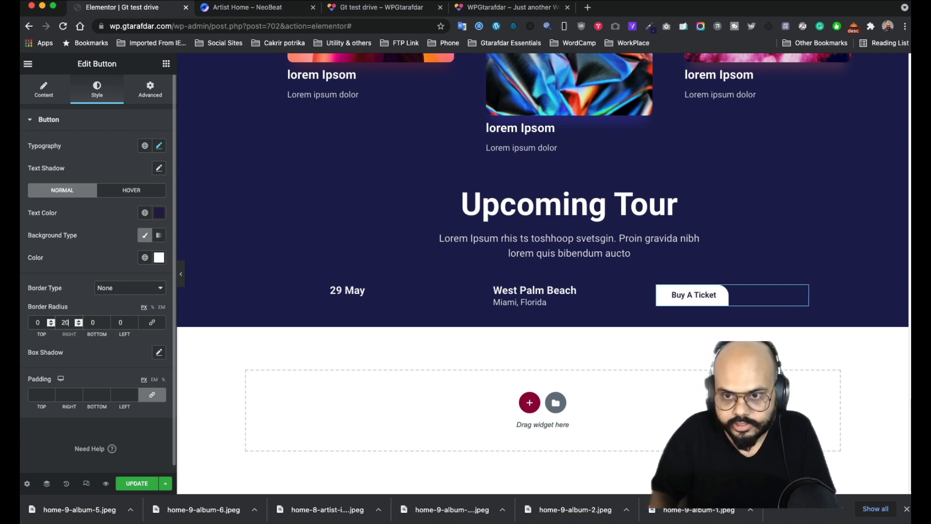
pyautogui.doubleClick(111, 321)
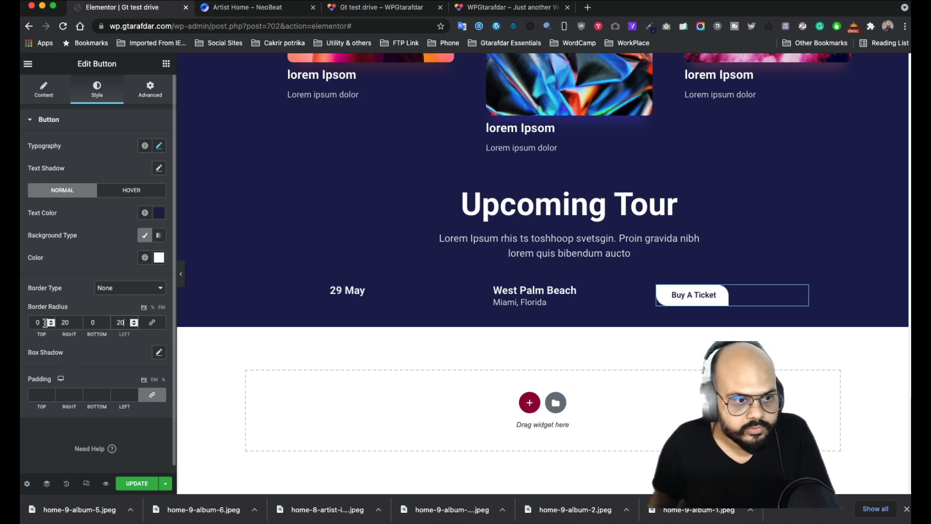
pyautogui.click(152, 323)
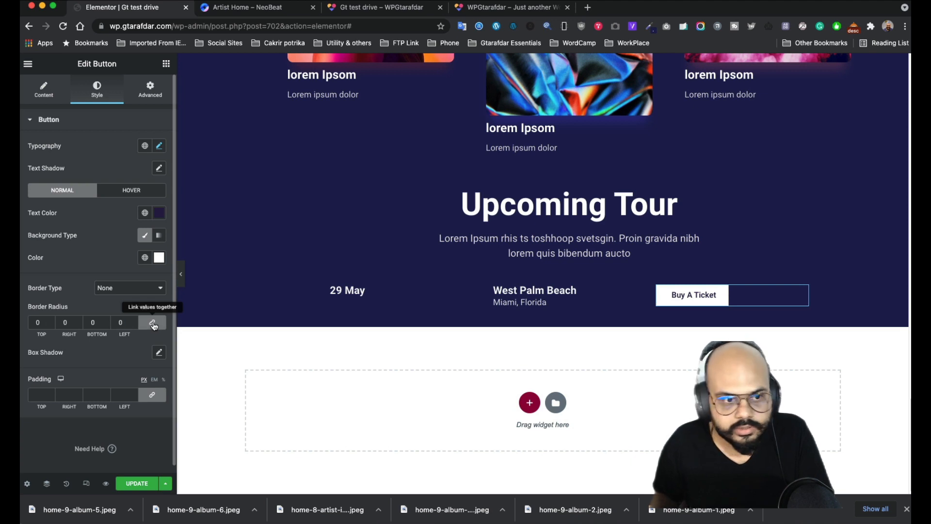
pyautogui.doubleClick(33, 320)
pyautogui.write('20')
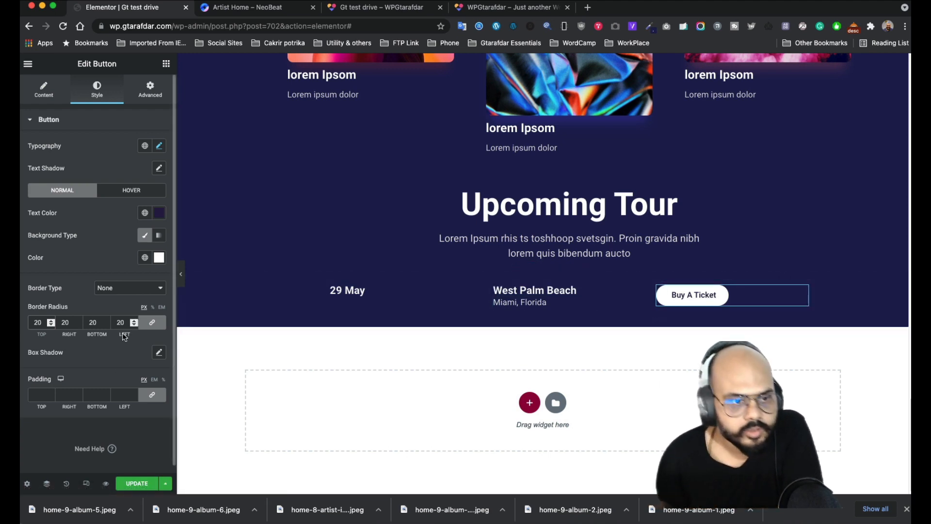
# - Add a Box Shadow to the button in white at 0.86 opacity
pyautogui.click(124, 191)
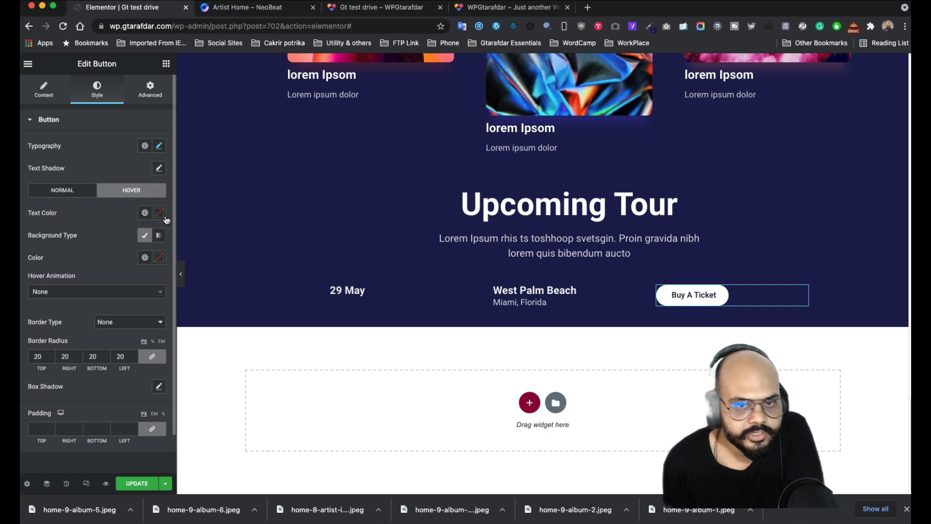
pyautogui.click(247, 7)
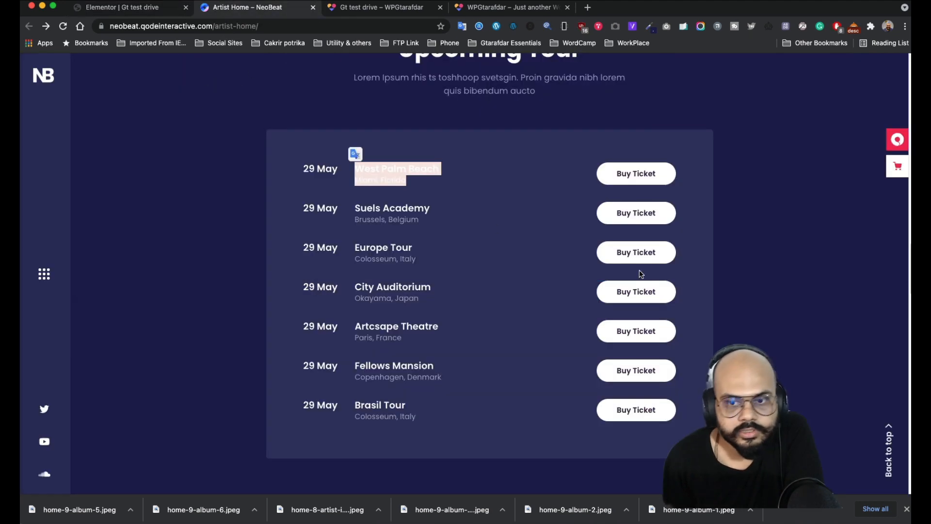
pyautogui.click(153, 11)
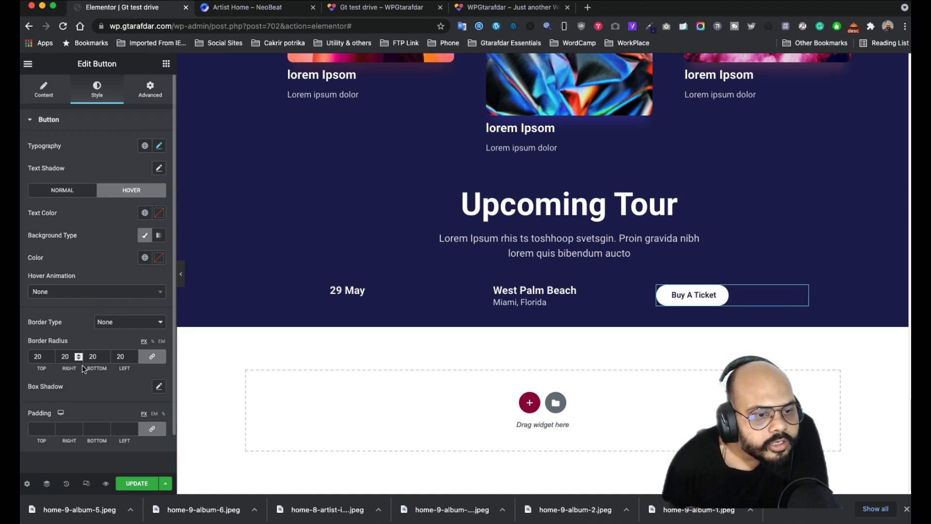
pyautogui.click(158, 386)
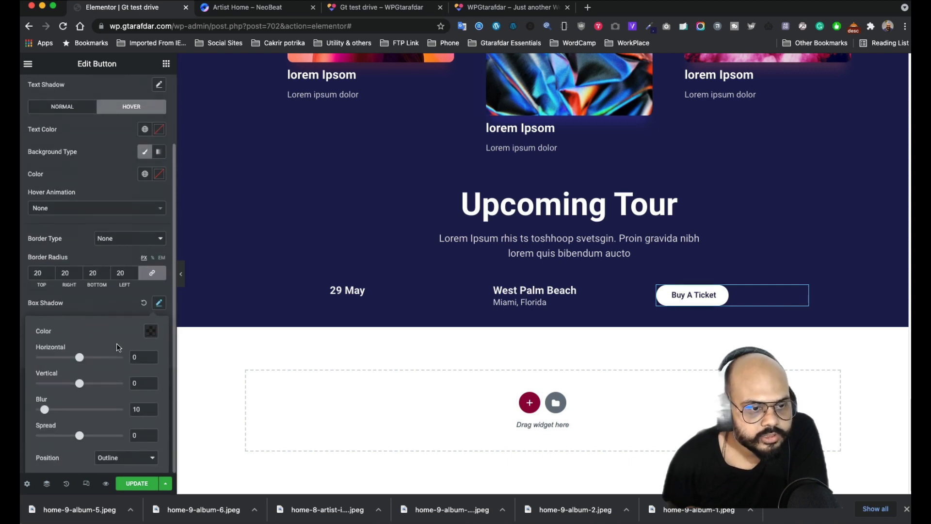
pyautogui.click(150, 333)
pyautogui.moveTo(118, 239); pyautogui.dragTo(88, 164)
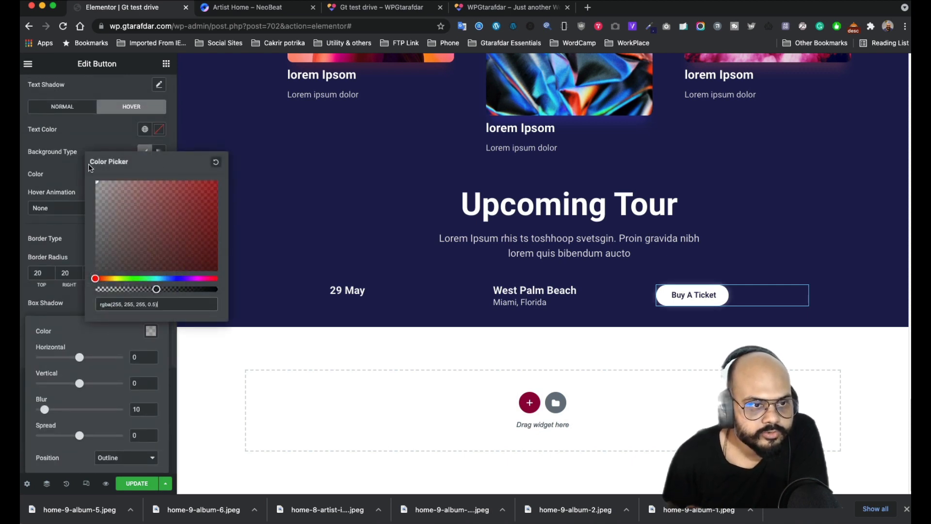
pyautogui.moveTo(155, 290); pyautogui.dragTo(200, 290)
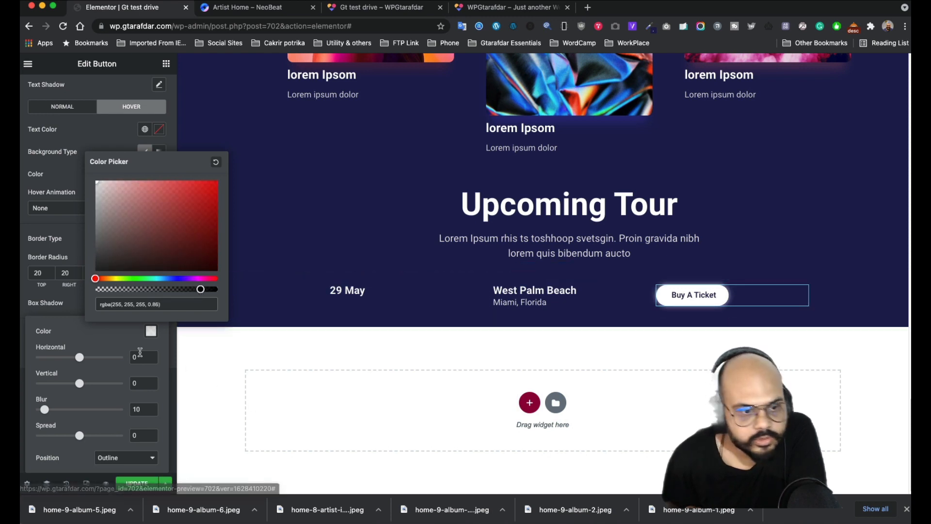
pyautogui.click(95, 340)
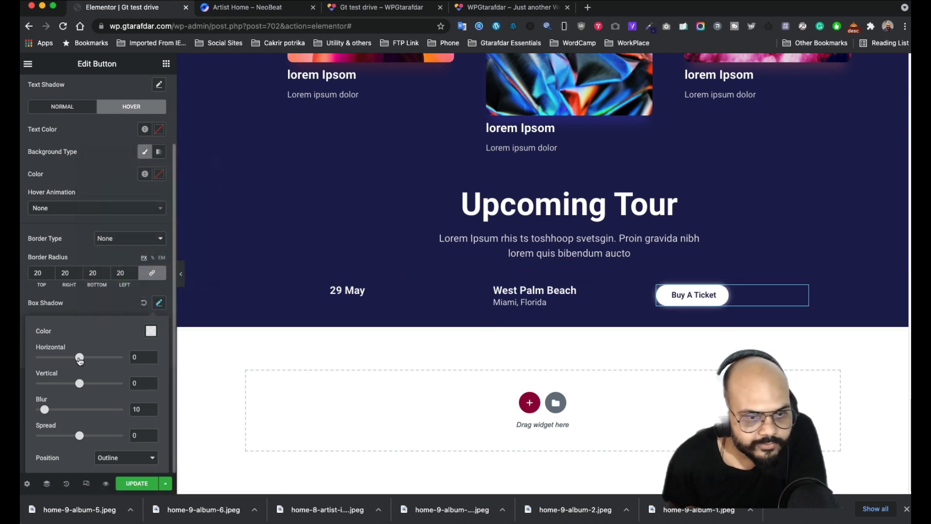
# - Tune the shadow to Horizontal 0, Vertical 6, Blur 10, Spread 7, with Outline position
pyautogui.moveTo(79, 357)
pyautogui.mouseDown()
pyautogui.moveTo(91, 358)
pyautogui.moveTo(82, 358)
pyautogui.mouseUp()
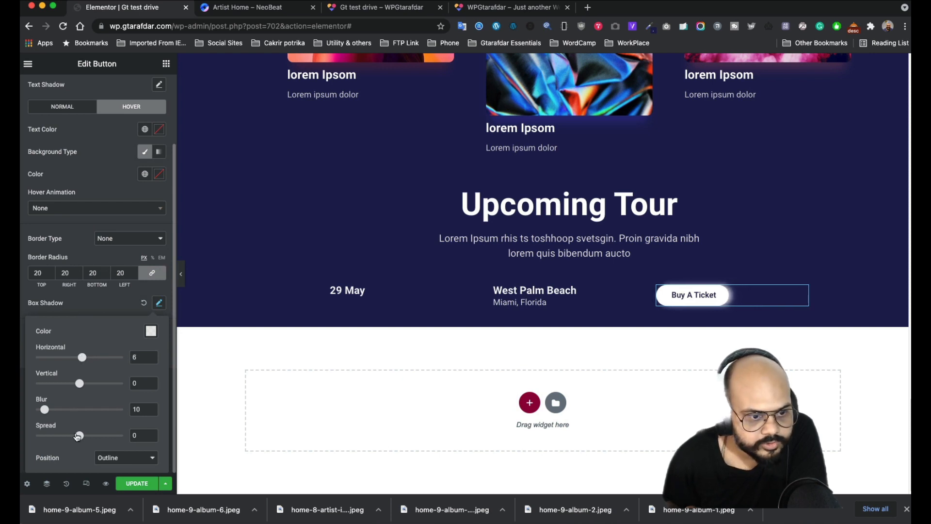
pyautogui.moveTo(77, 436)
pyautogui.mouseDown()
pyautogui.moveTo(98, 436)
pyautogui.moveTo(78, 436)
pyautogui.mouseUp()
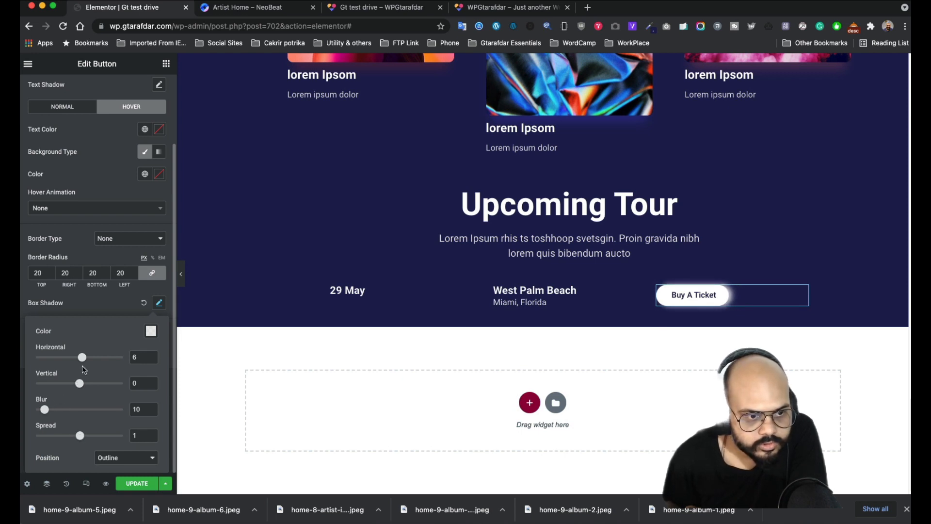
pyautogui.moveTo(83, 359); pyautogui.dragTo(82, 384)
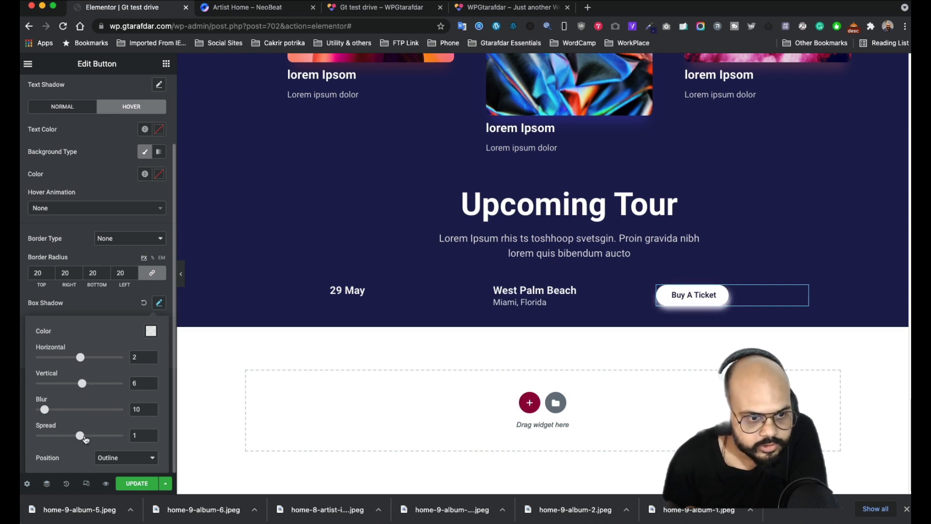
pyautogui.moveTo(83, 437); pyautogui.dragTo(85, 438)
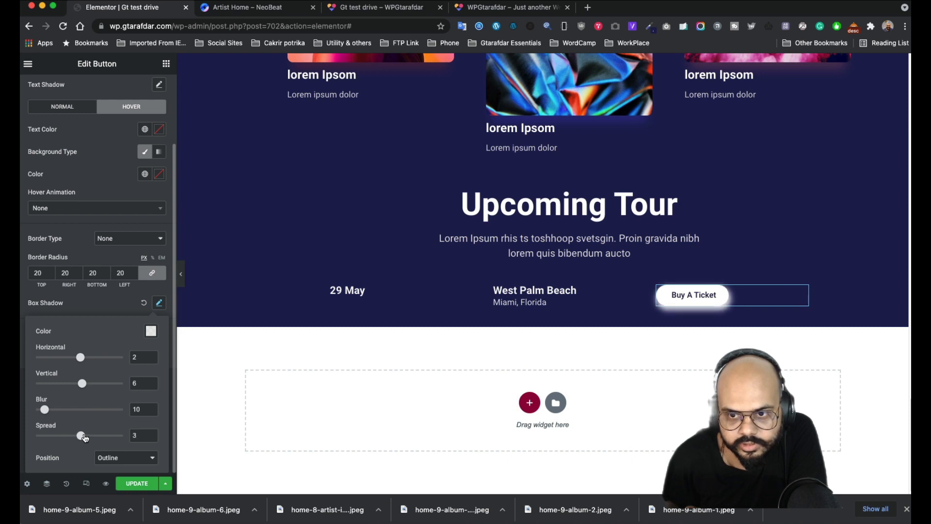
pyautogui.click(136, 457)
pyautogui.click(123, 469)
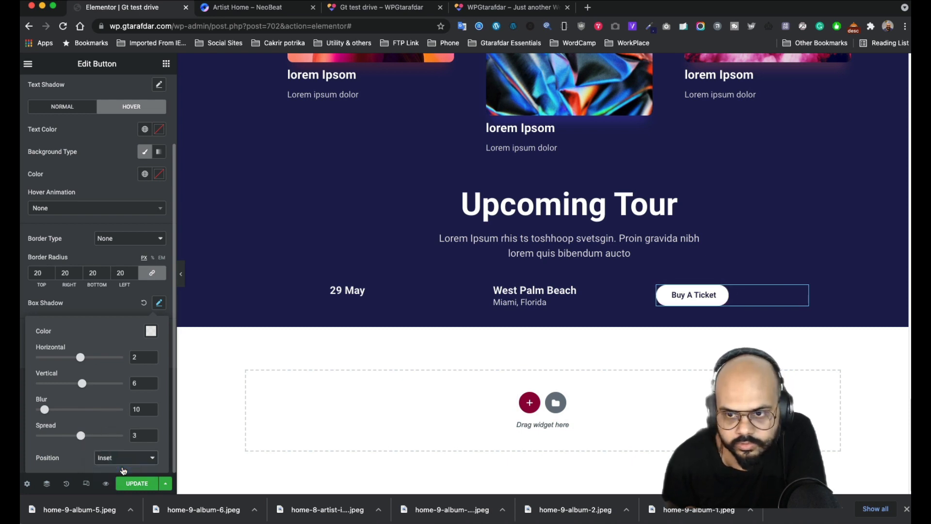
pyautogui.click(124, 461)
pyautogui.click(121, 447)
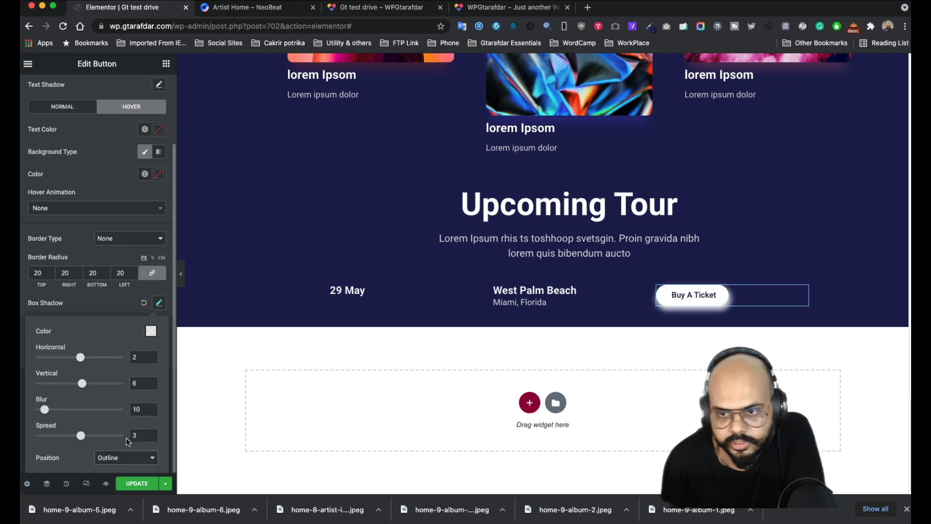
pyautogui.moveTo(82, 358); pyautogui.dragTo(80, 358)
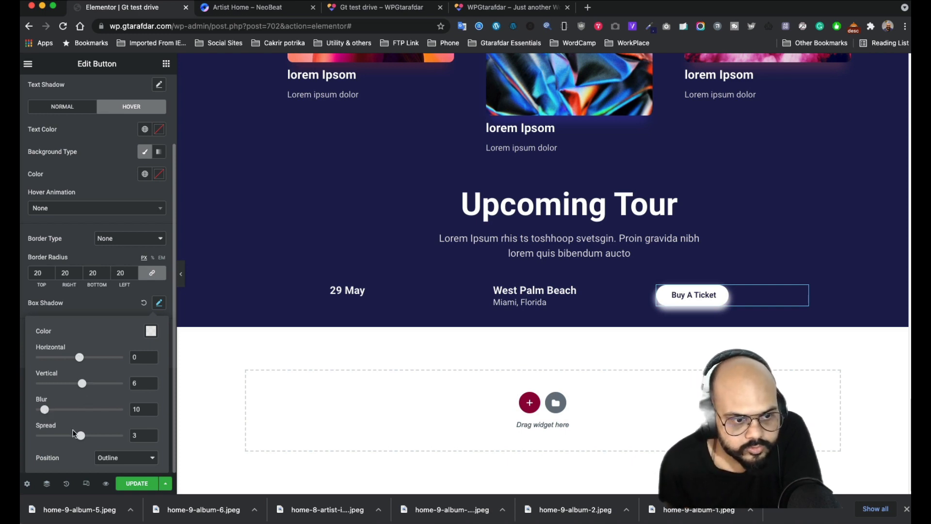
pyautogui.moveTo(83, 436); pyautogui.dragTo(86, 436)
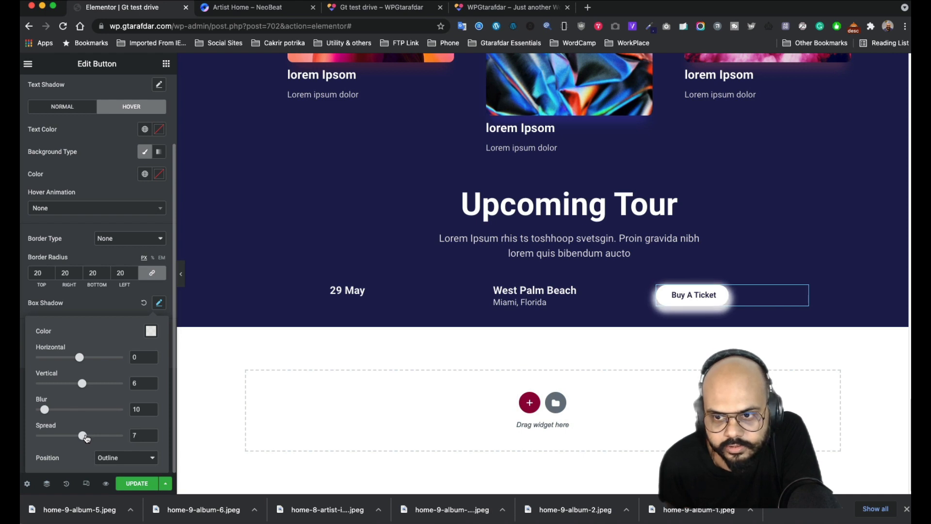
pyautogui.click(103, 310)
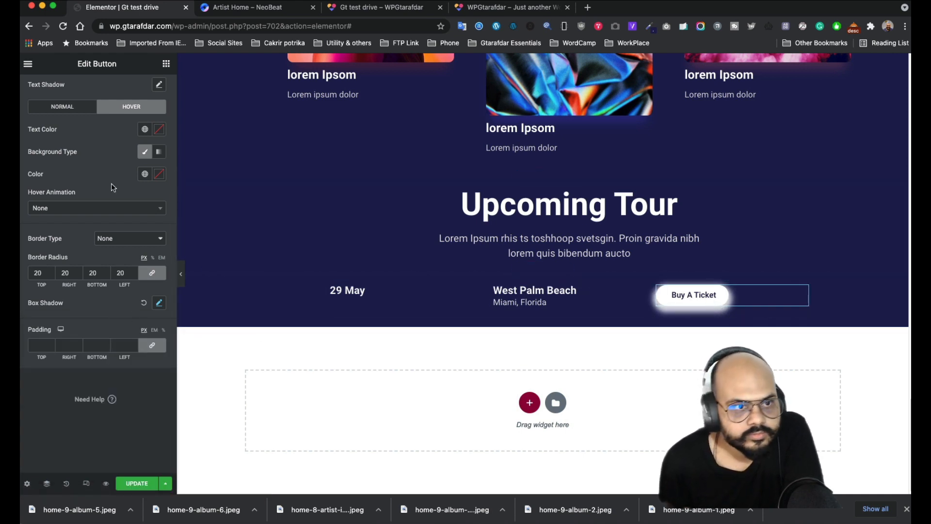
pyautogui.click(62, 107)
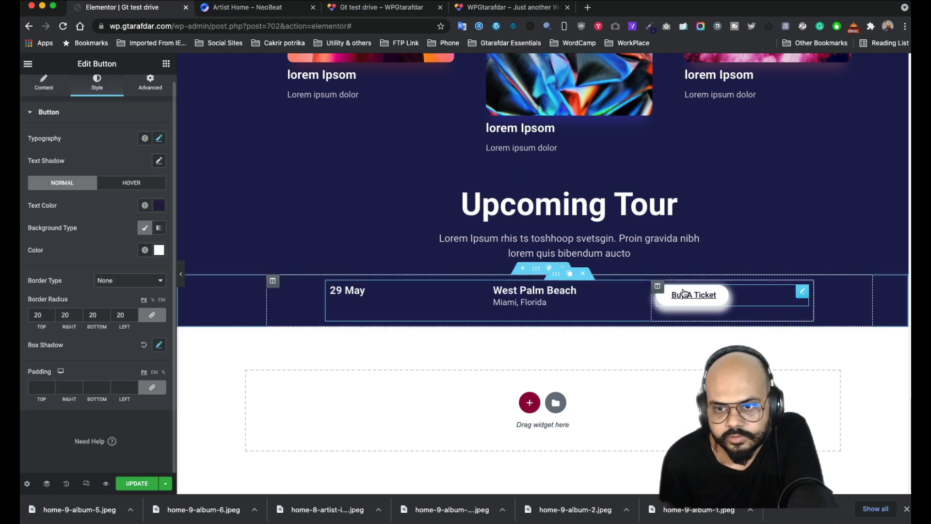
pyautogui.click(105, 484)
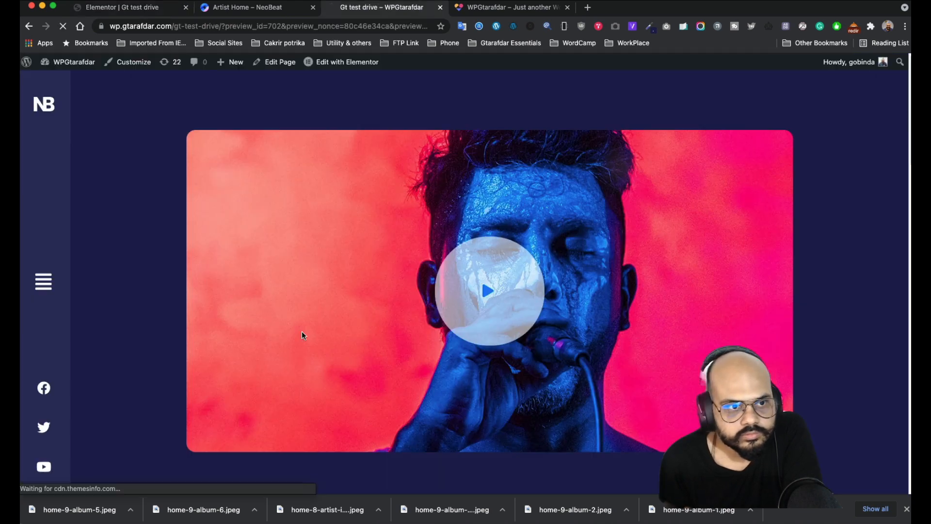
pyautogui.scroll(-10, 300, 334)
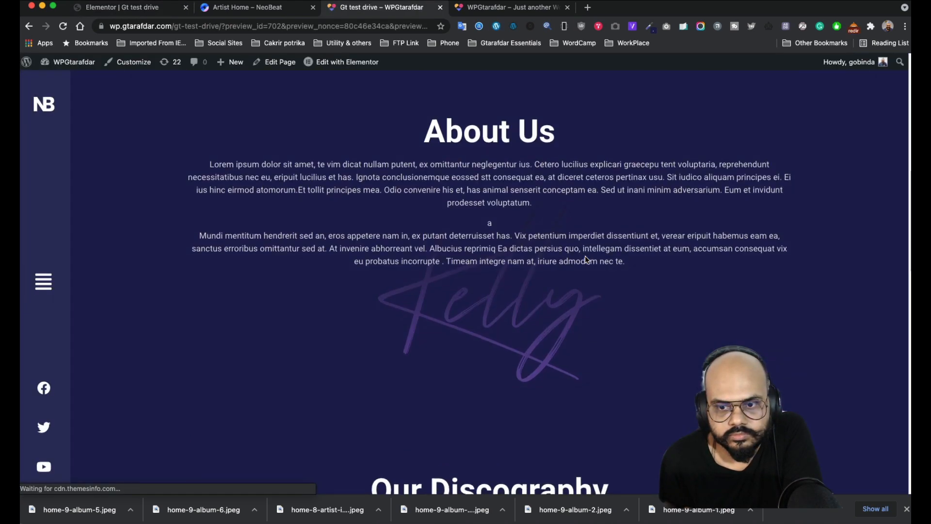
pyautogui.scroll(-8, 586, 260)
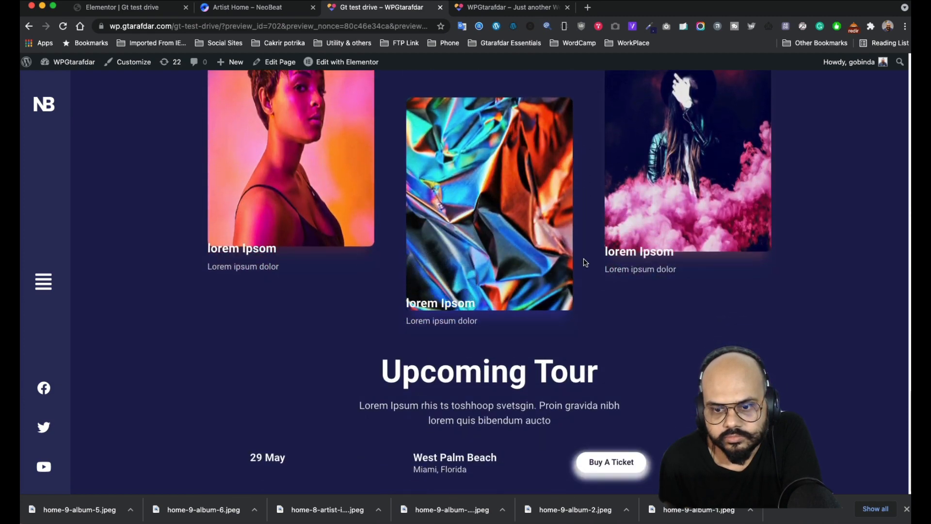
pyautogui.click(233, 7)
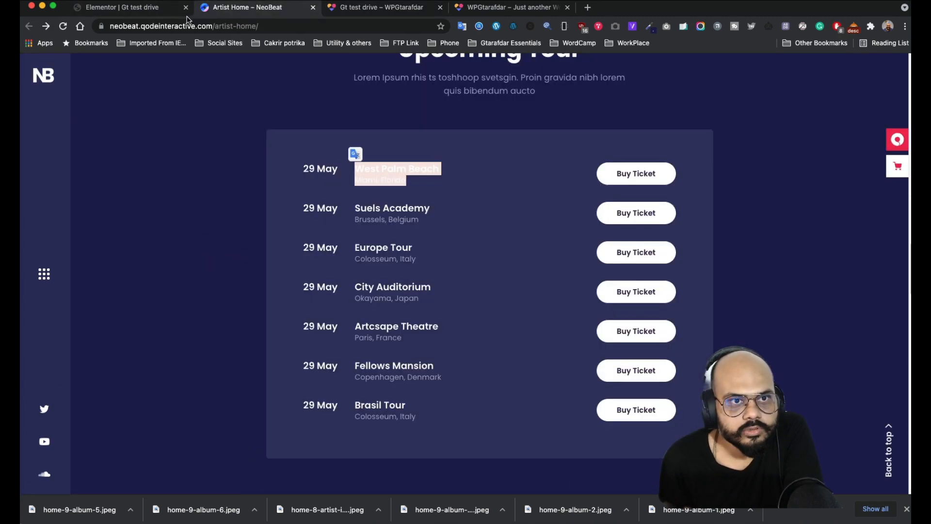
pyautogui.click(143, 10)
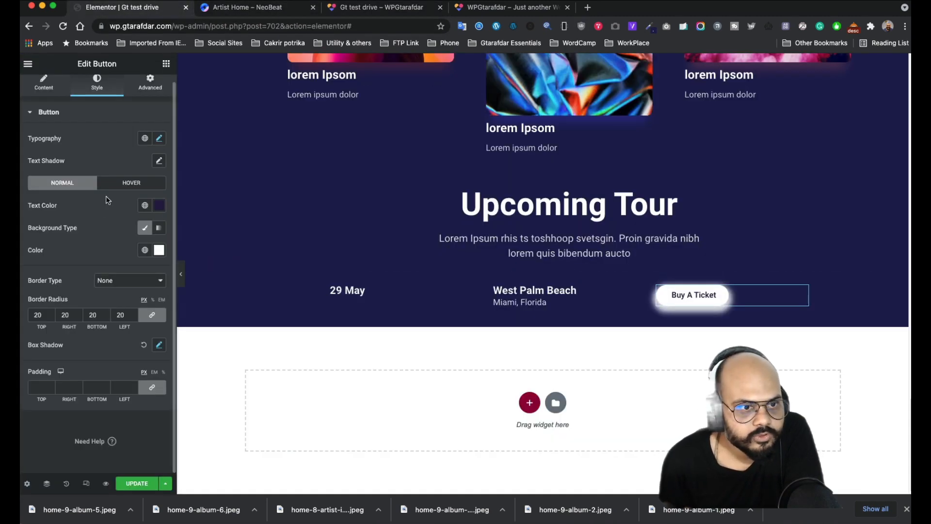
# - Reset the button's Box Shadow to default in the Normal state, then switch to the Hover tab
pyautogui.click(159, 345)
pyautogui.scroll(-2, 127, 356)
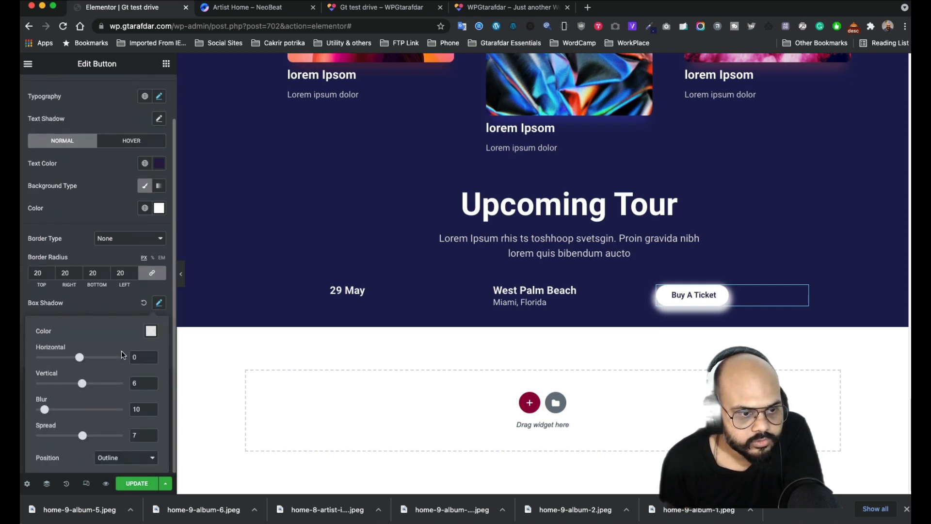
pyautogui.click(128, 141)
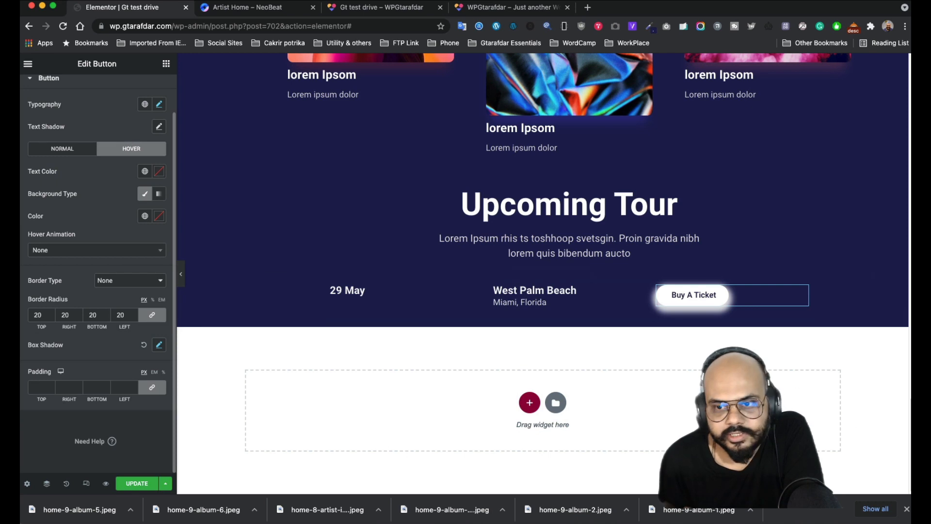
pyautogui.click(66, 154)
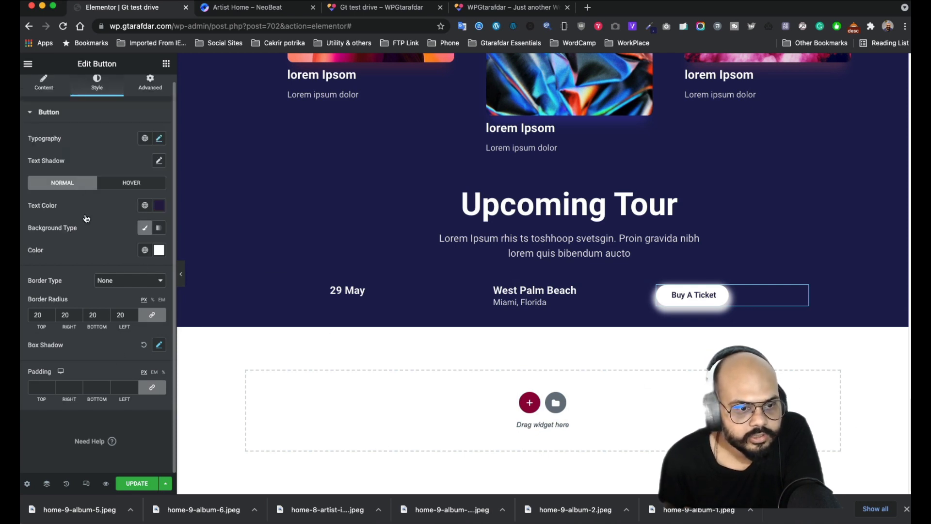
pyautogui.click(146, 345)
pyautogui.click(132, 182)
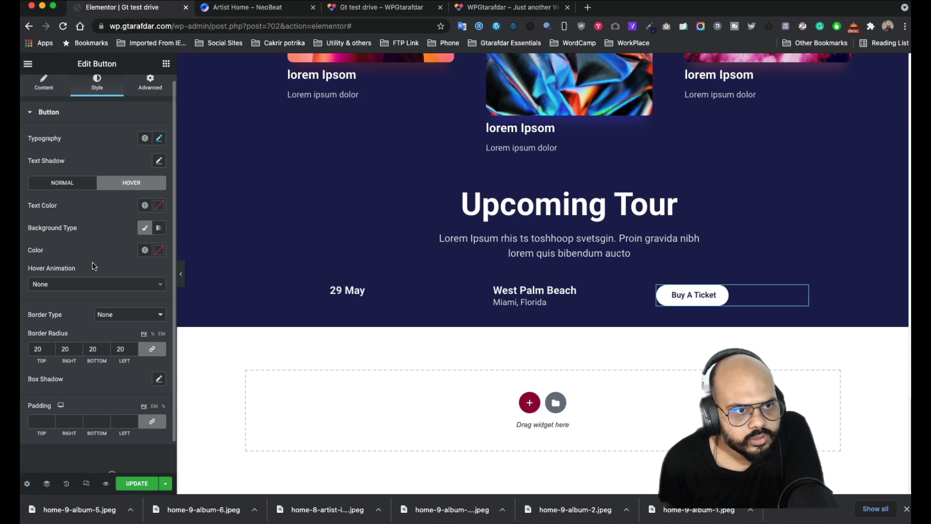
pyautogui.scroll(1, 88, 263)
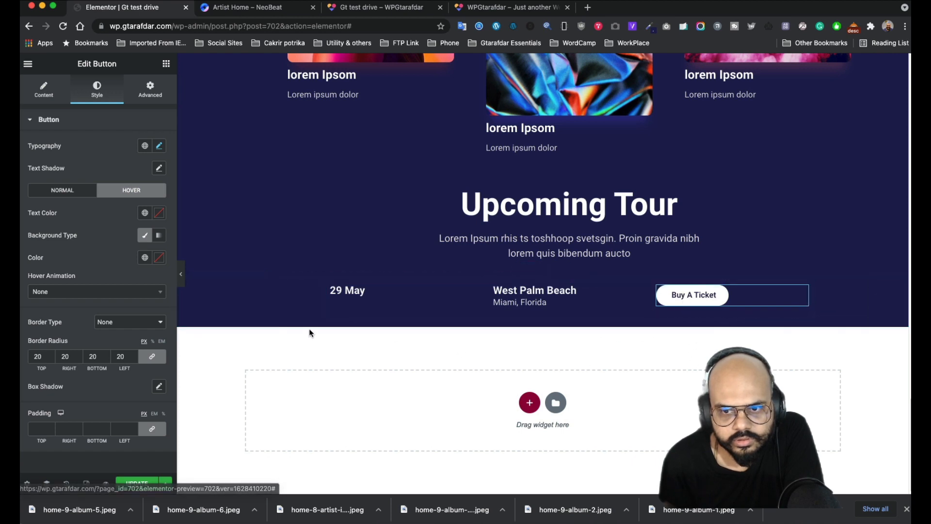
pyautogui.scroll(-2, 97, 340)
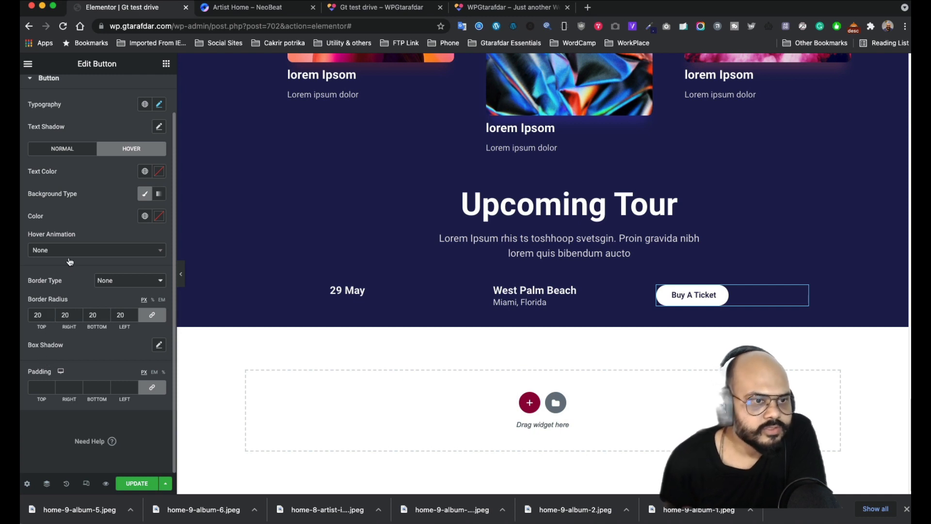
# - Choose Grow as the Buy A Ticket button's Hover Animation
pyautogui.click(91, 251)
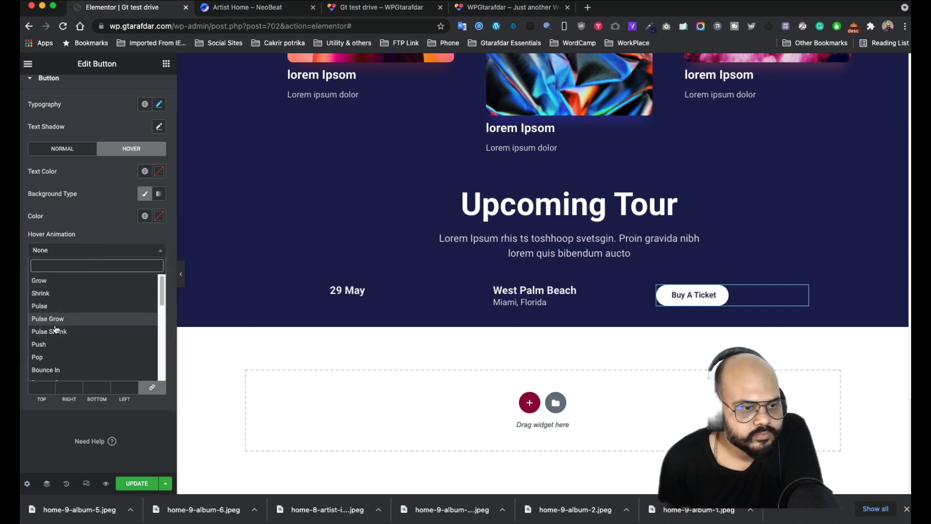
pyautogui.scroll(-3, 58, 335)
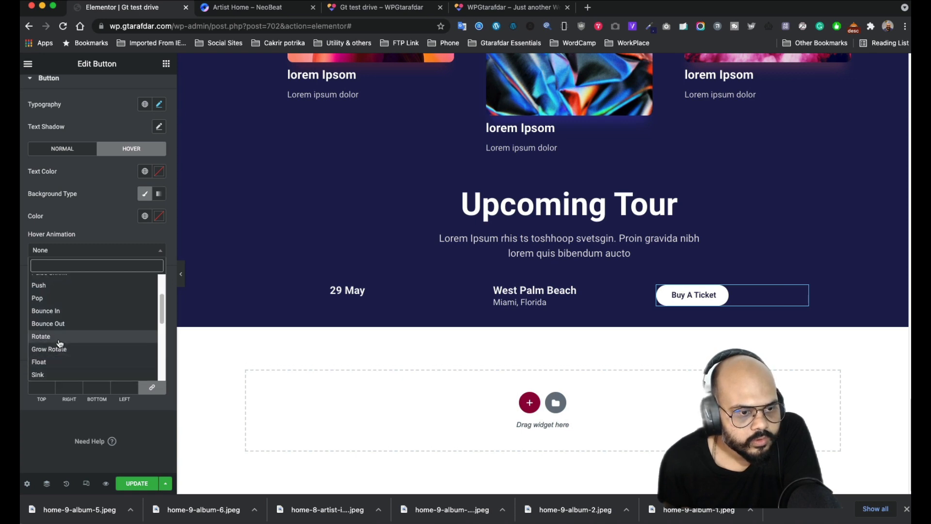
pyautogui.scroll(3, 60, 324)
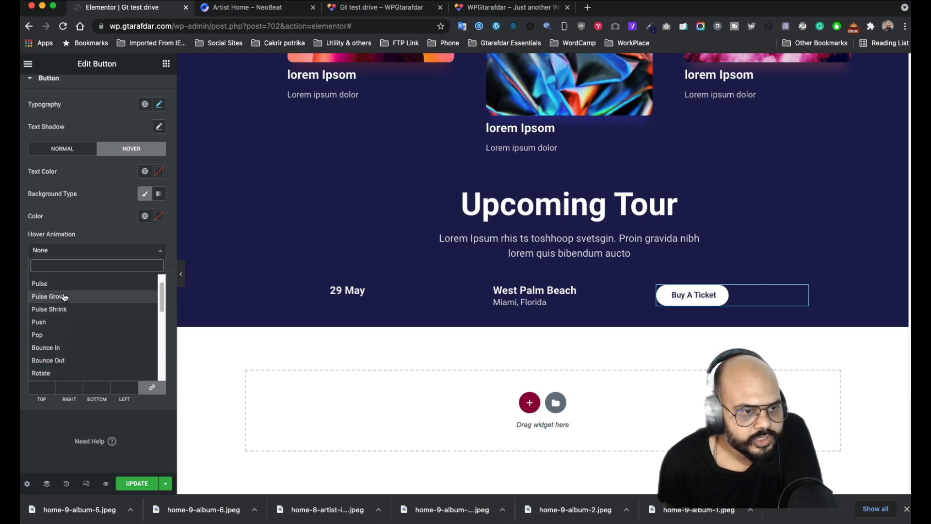
pyautogui.scroll(2, 64, 298)
pyautogui.click(66, 283)
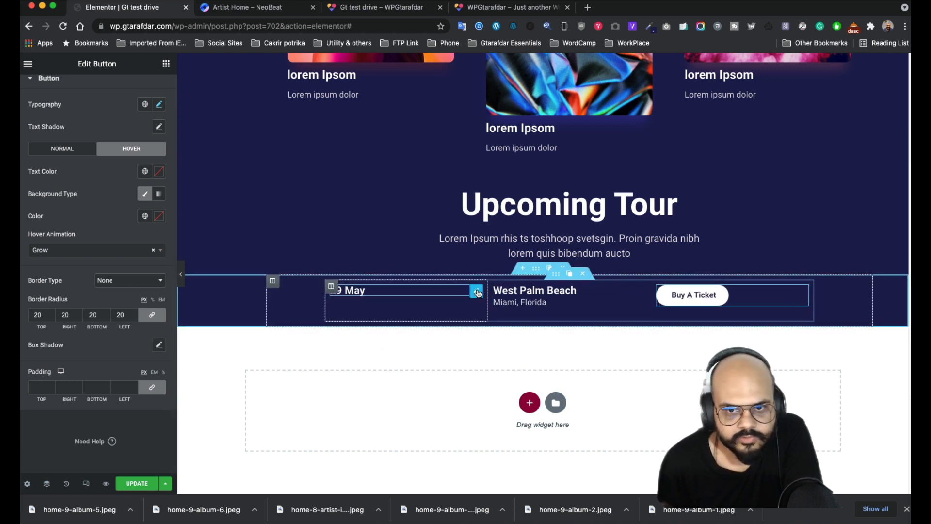
# - Duplicate the tour event row six times to get seven identical 29 May rows
pyautogui.click(568, 275)
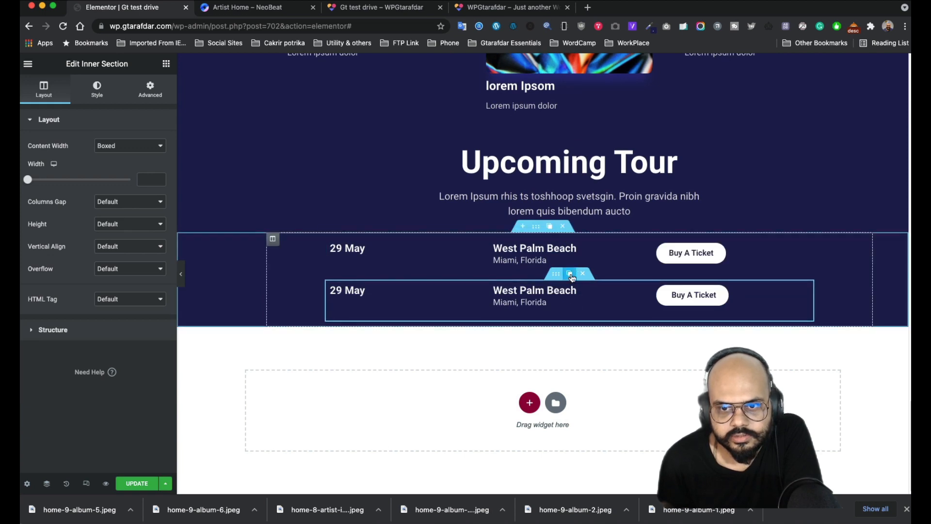
pyautogui.click(569, 274)
pyautogui.click(570, 275)
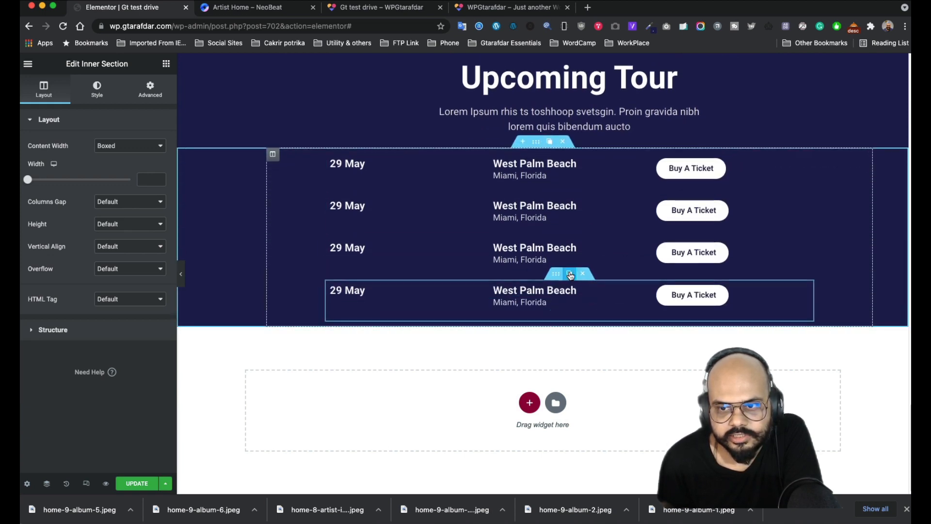
pyautogui.click(570, 274)
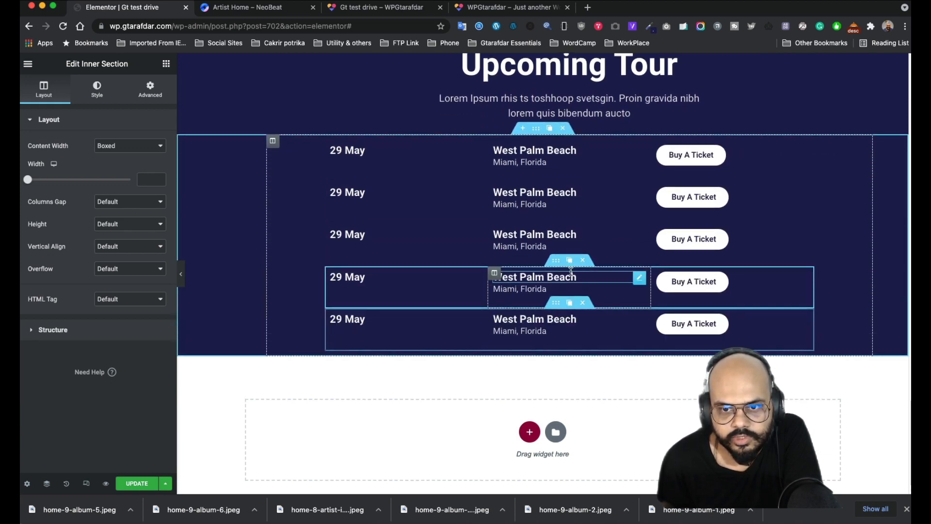
pyautogui.click(568, 303)
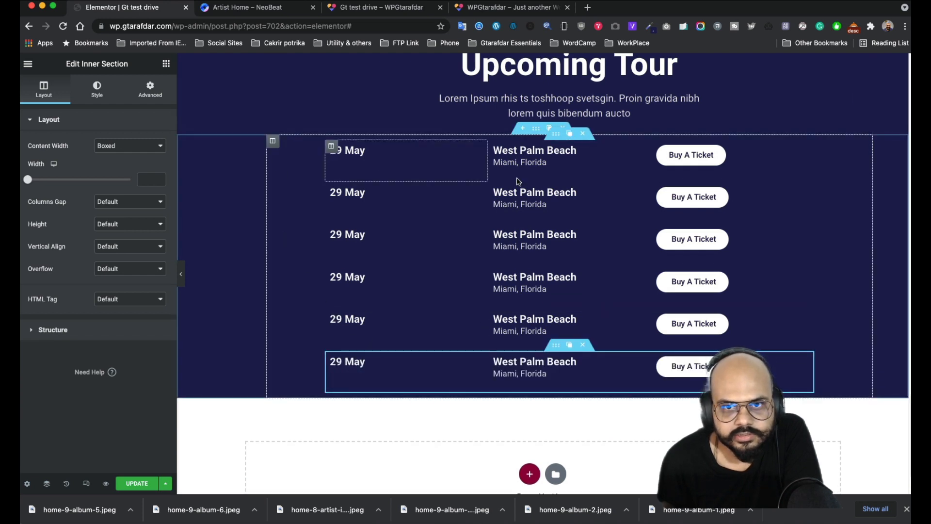
pyautogui.click(570, 346)
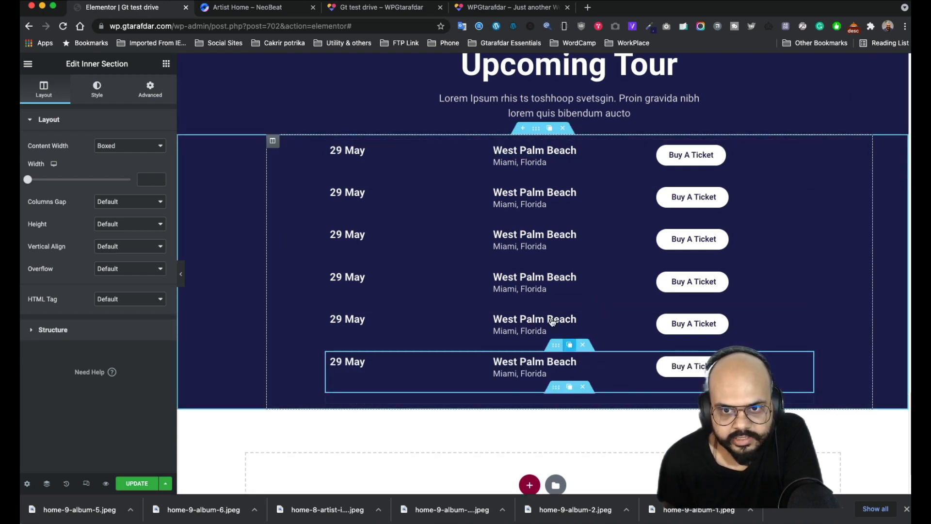
pyautogui.click(271, 143)
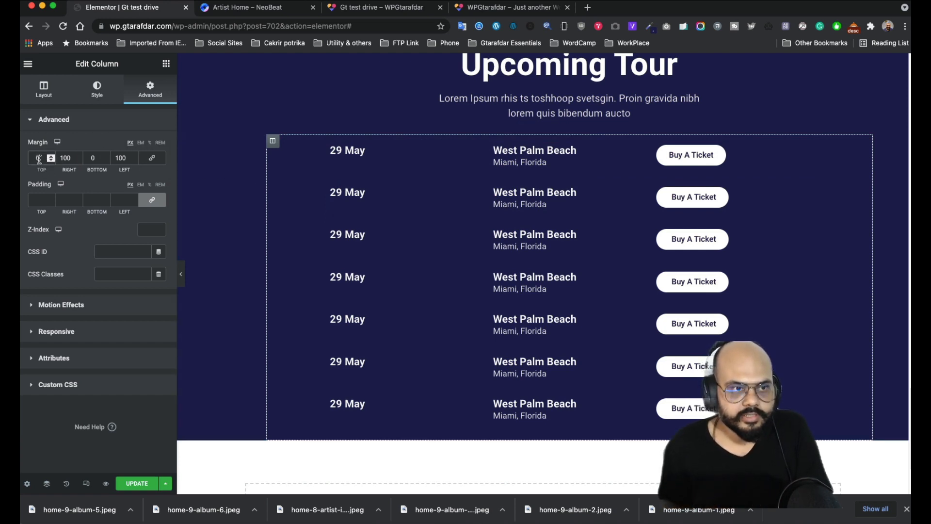
# - Set the tour column's margin to 100 px left and right, 50 px top and bottom
pyautogui.click(152, 158)
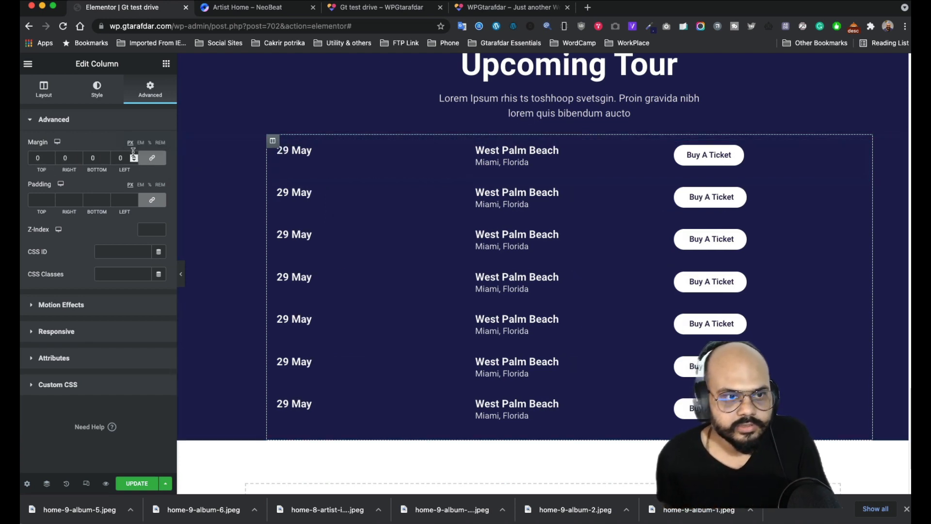
pyautogui.click(35, 158)
pyautogui.write('100')
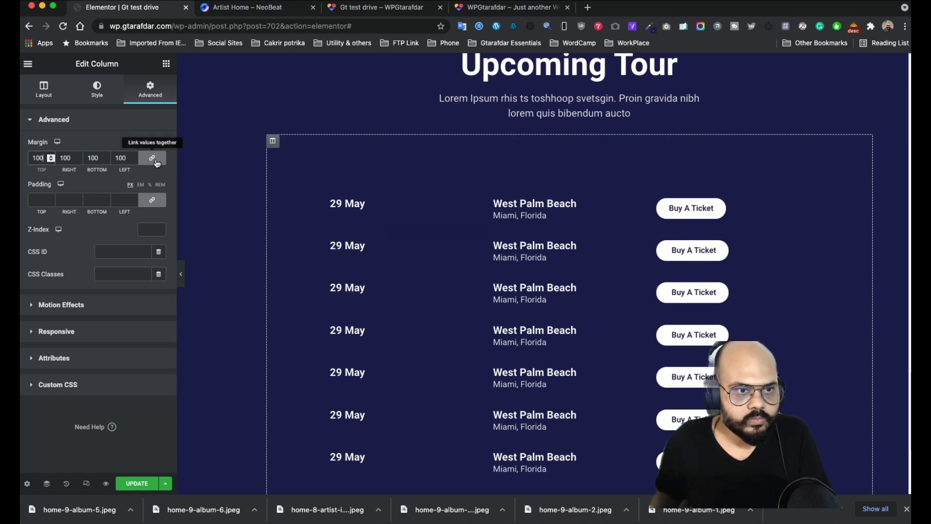
pyautogui.click(141, 163)
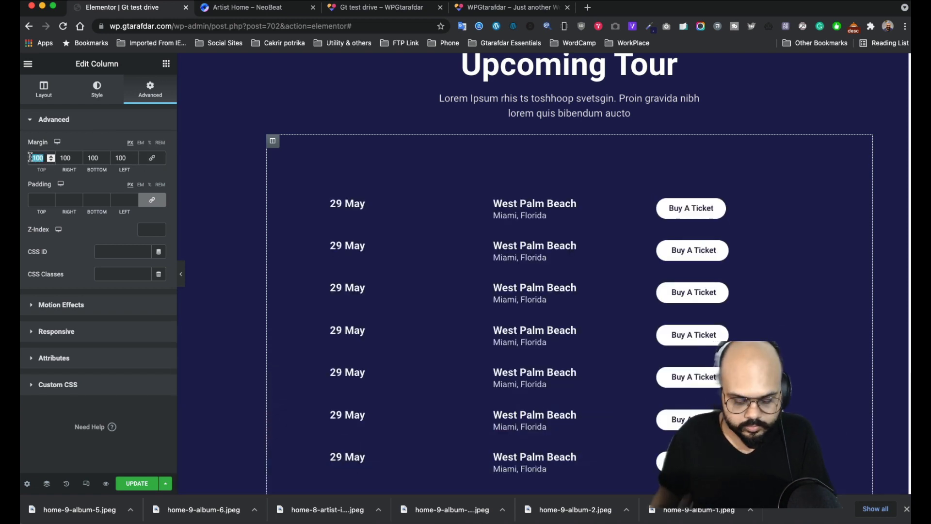
pyautogui.write('500')
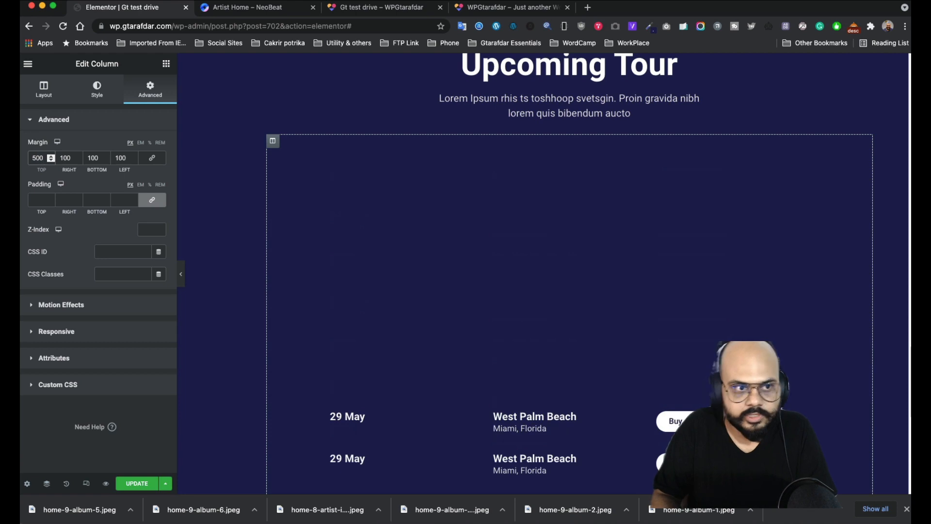
pyautogui.press('BackSpace')
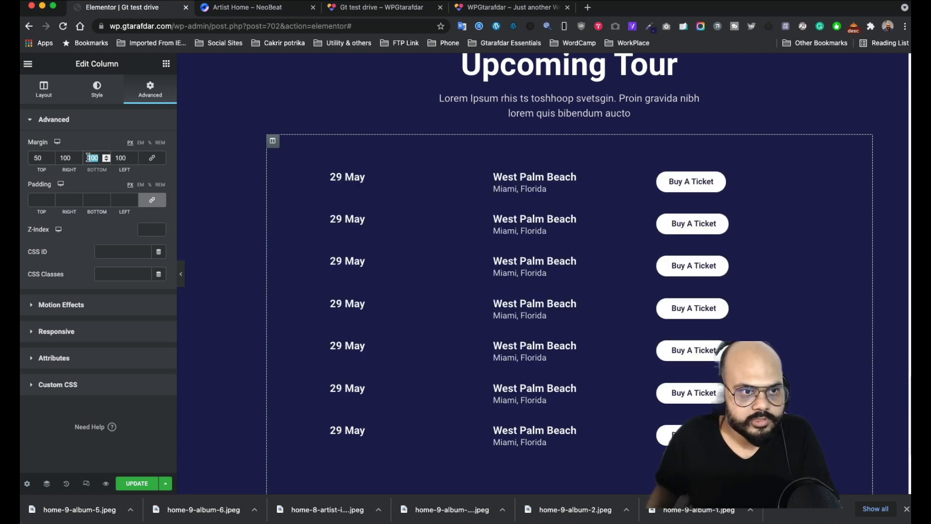
pyautogui.write('50')
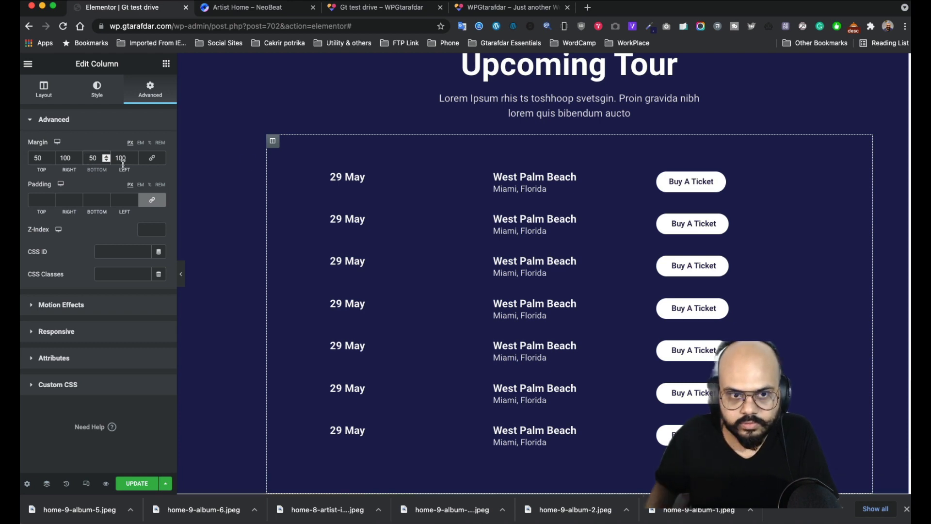
pyautogui.scroll(-3, 666, 212)
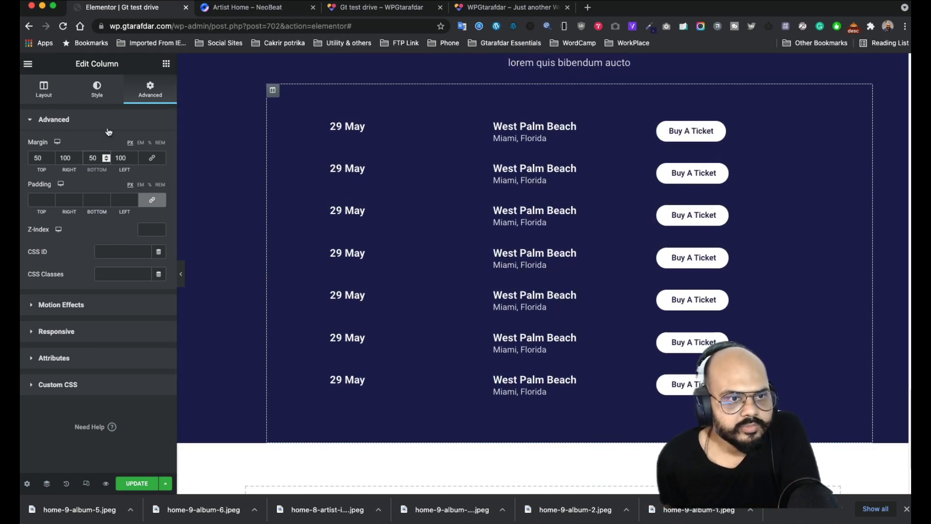
pyautogui.click(181, 273)
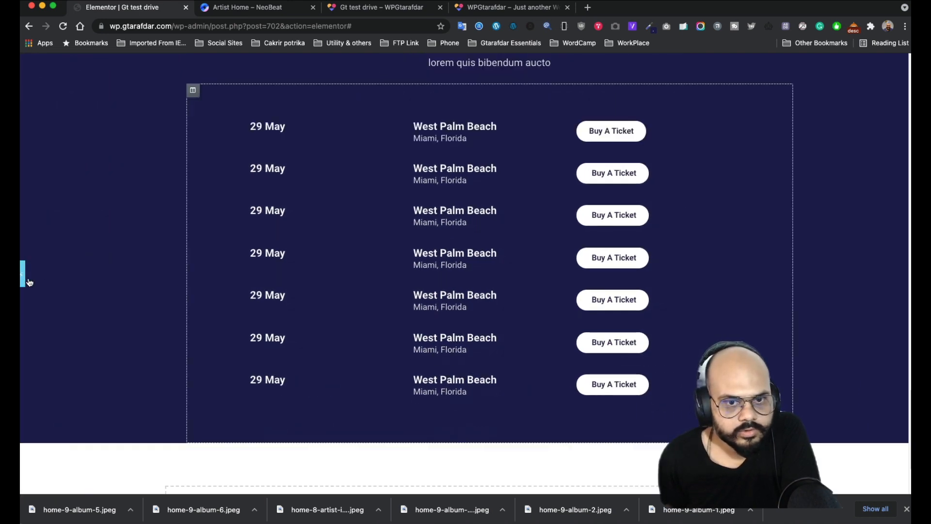
pyautogui.click(23, 274)
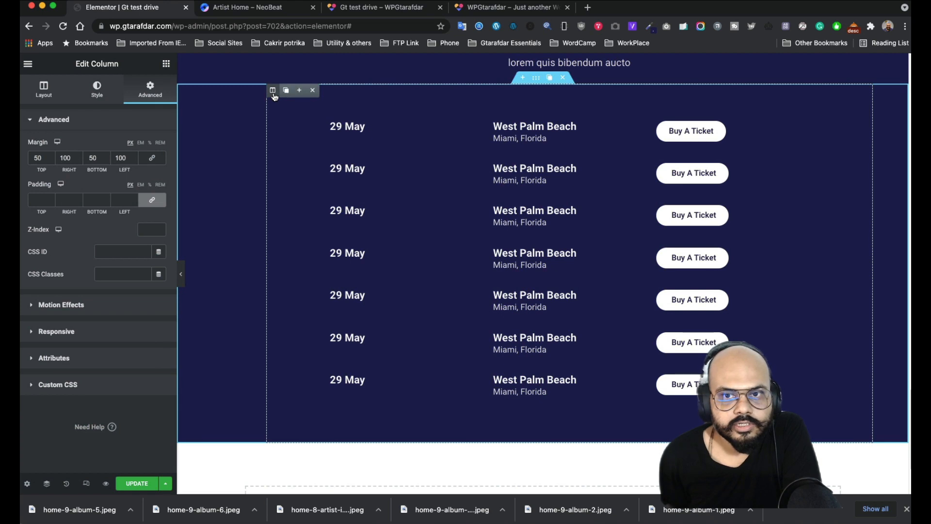
# - Give the tour column a classic #353664 background sampled from NeoBeat and 10 px rounded corners, then preview
pyautogui.click(97, 91)
pyautogui.click(262, 10)
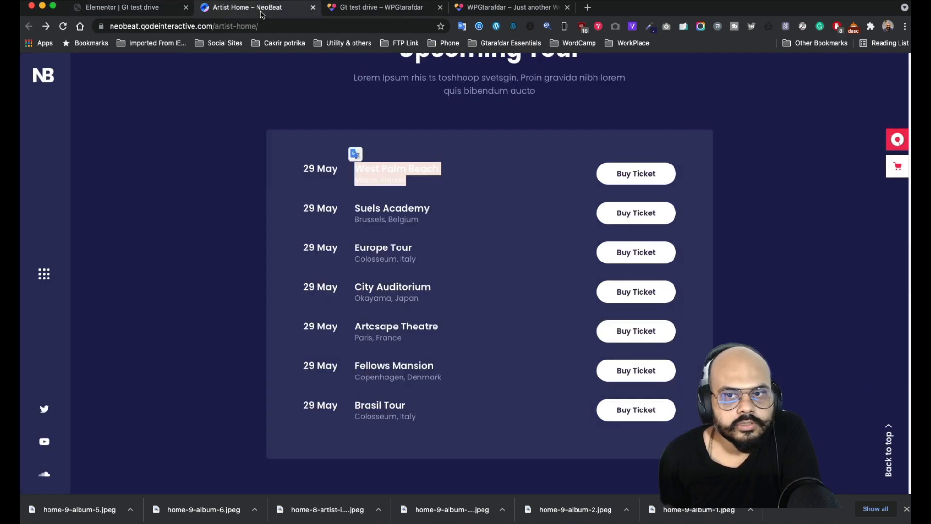
pyautogui.click(649, 26)
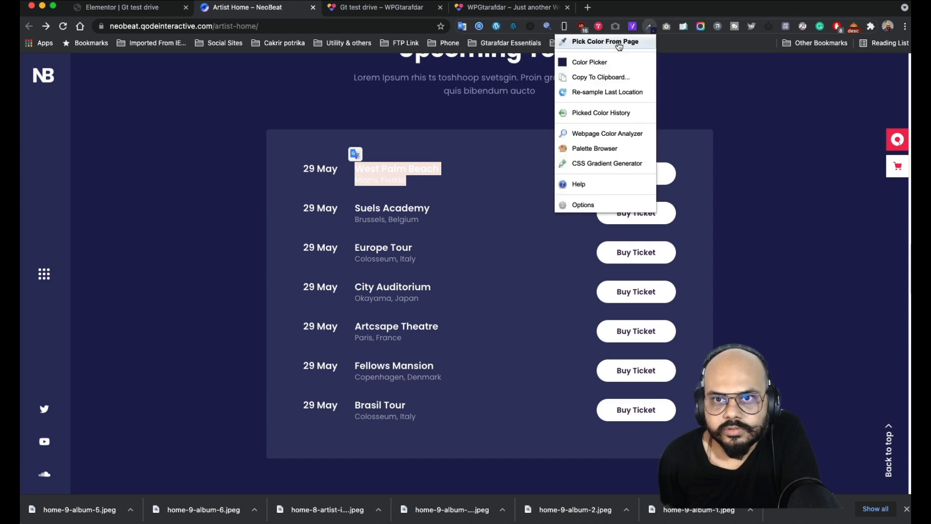
pyautogui.click(619, 41)
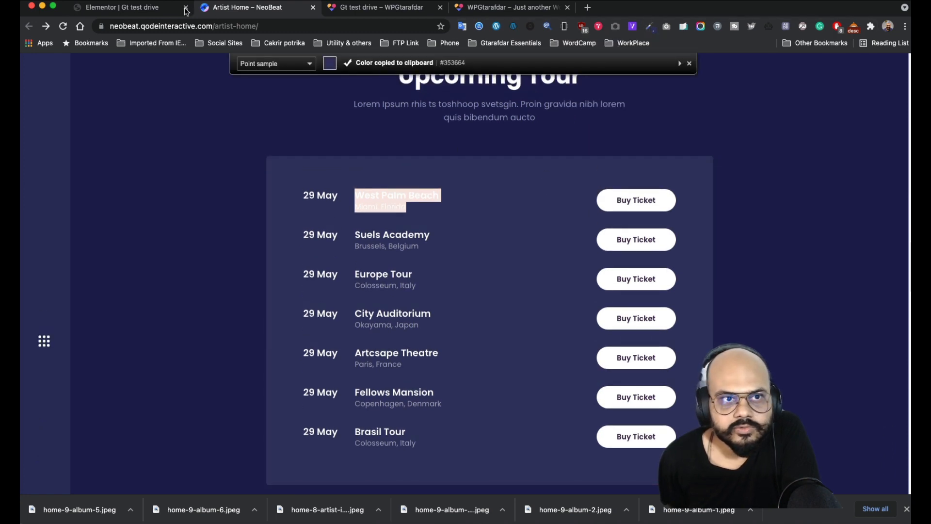
pyautogui.click(146, 10)
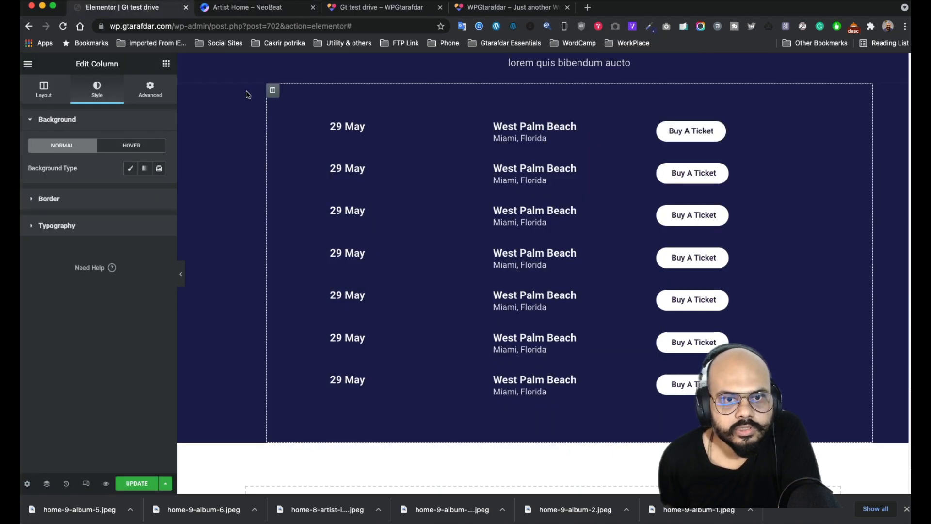
pyautogui.click(129, 169)
pyautogui.click(159, 190)
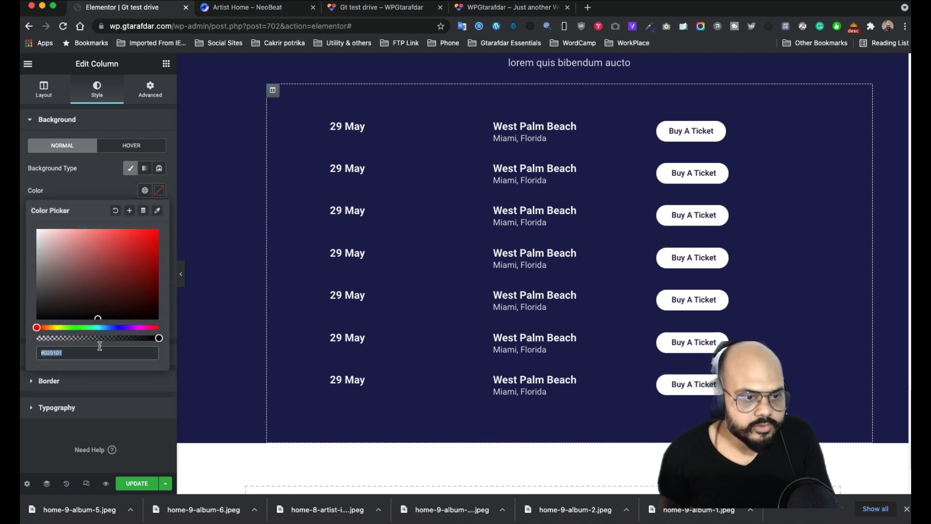
pyautogui.write('#353664')
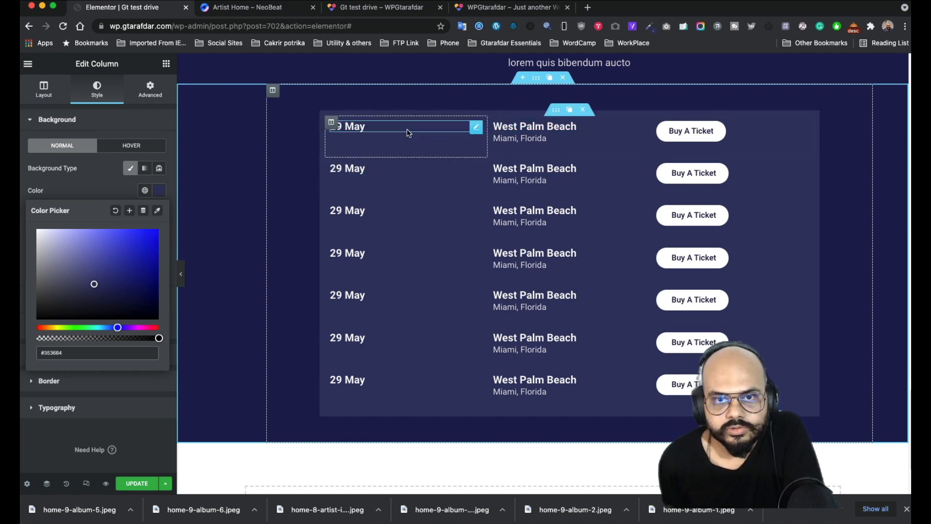
pyautogui.click(97, 188)
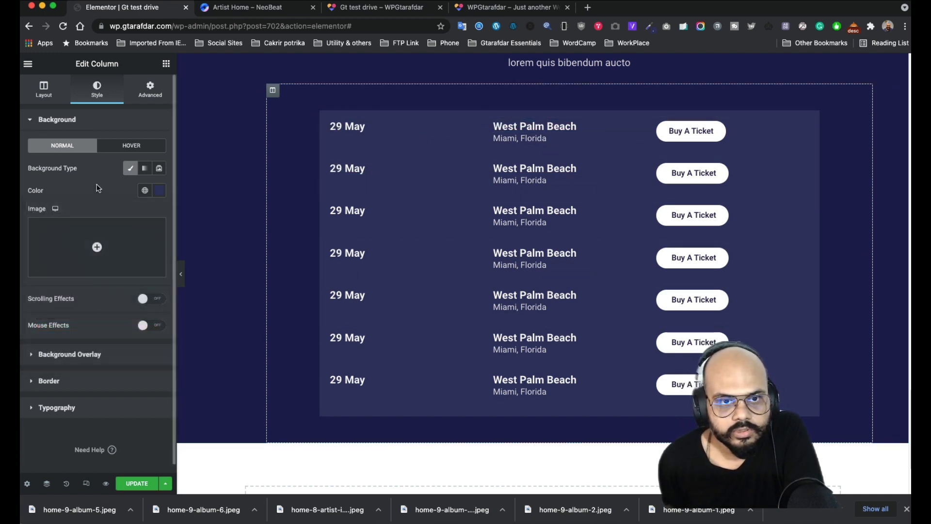
pyautogui.click(101, 383)
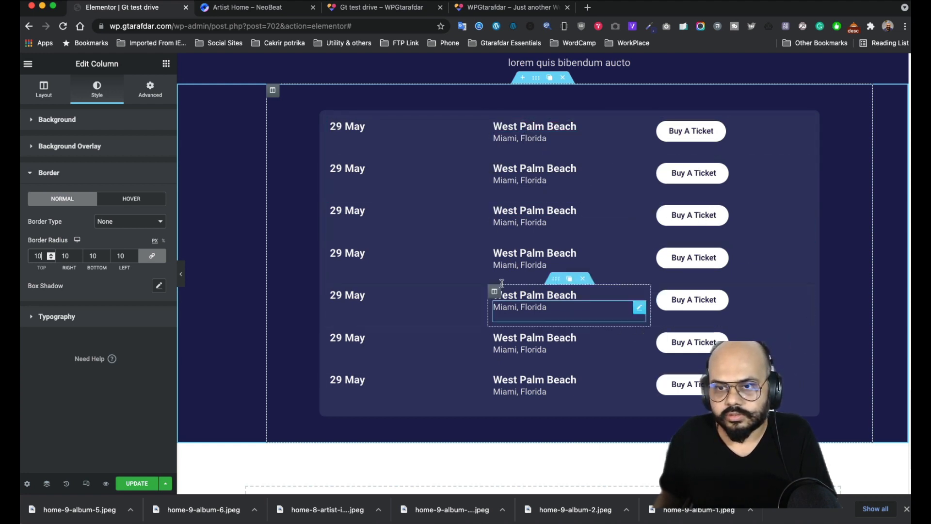
pyautogui.click(106, 484)
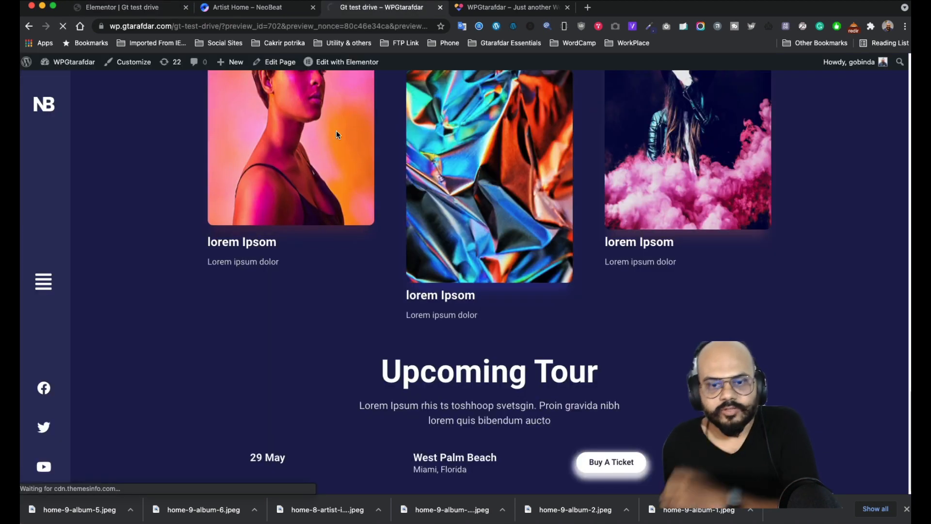
# - Scroll the preview to the Upcoming Tour list, compare it with the NeoBeat reference, then return to Elementor
pyautogui.scroll(-10, 420, 168)
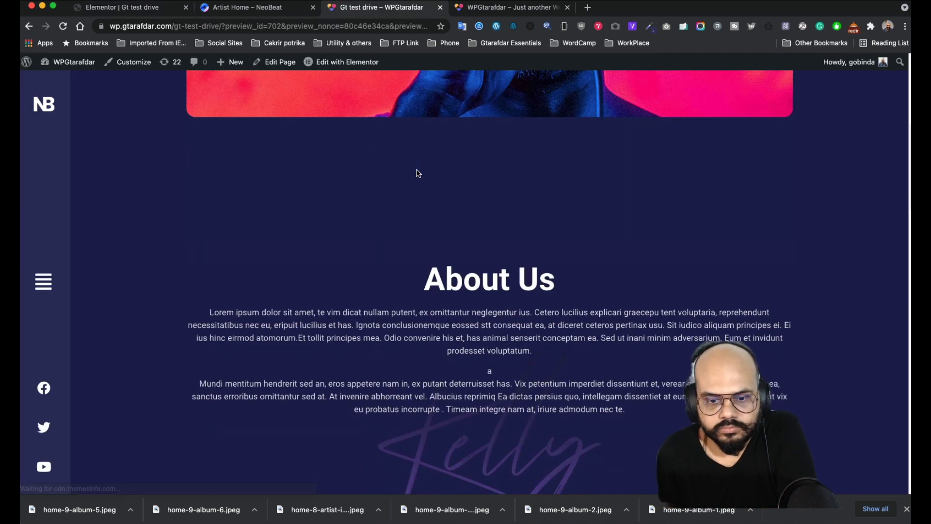
pyautogui.scroll(-15, 418, 173)
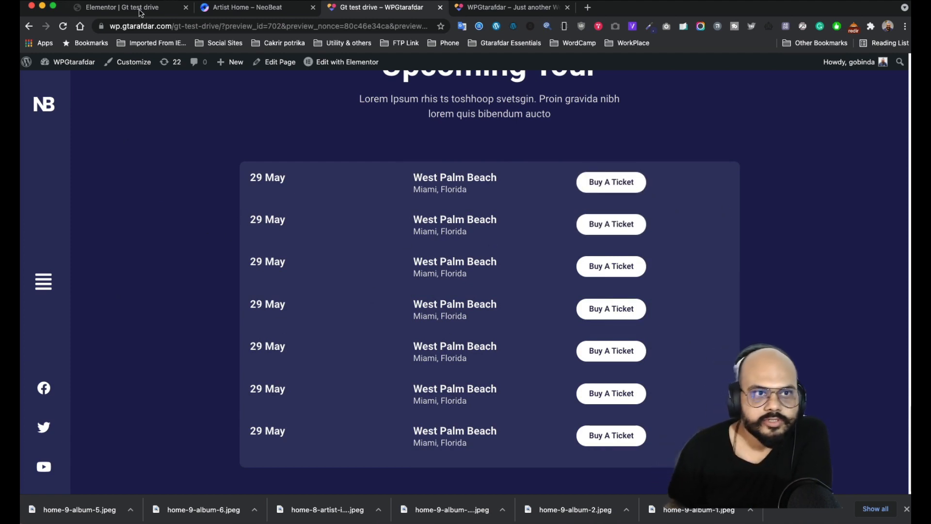
pyautogui.click(210, 9)
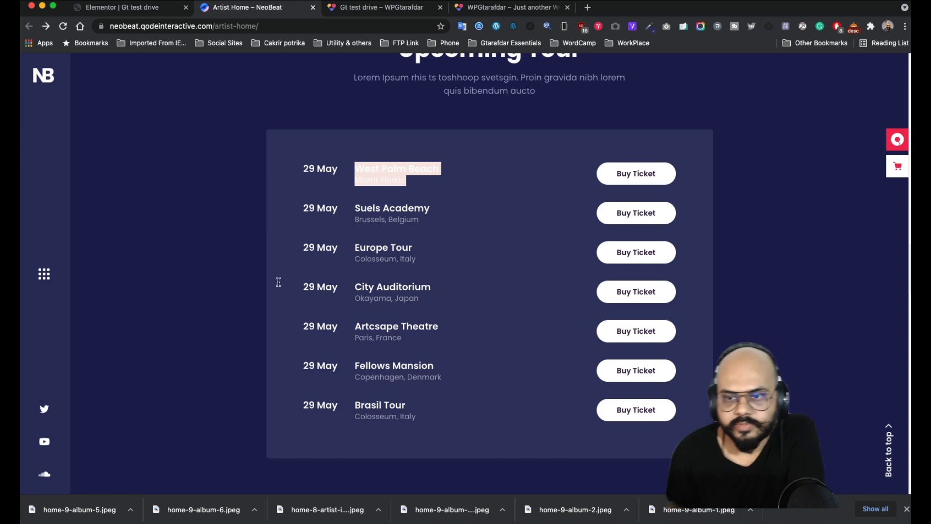
pyautogui.click(156, 13)
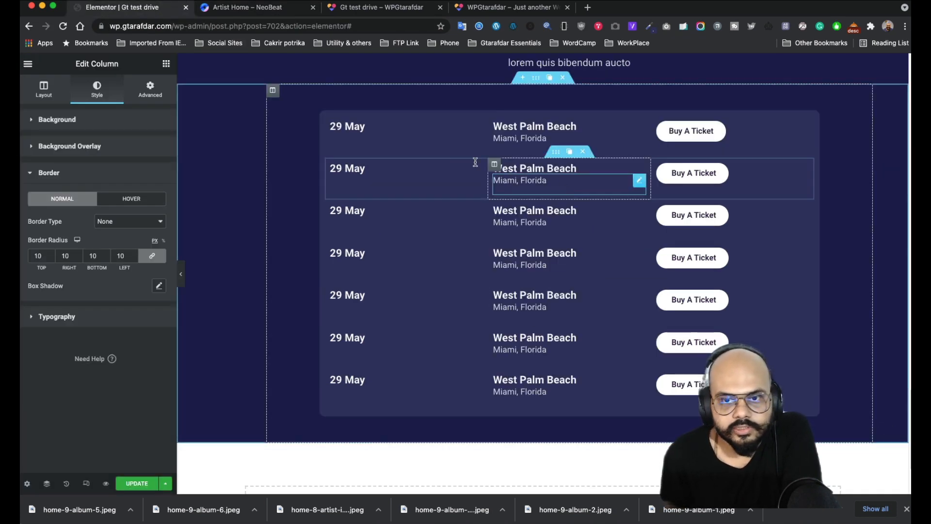
# - Narrow the date columns of the first three tour rows to about 20–21% so venues sit nearer the dates
pyautogui.moveTo(486, 138); pyautogui.dragTo(414, 132)
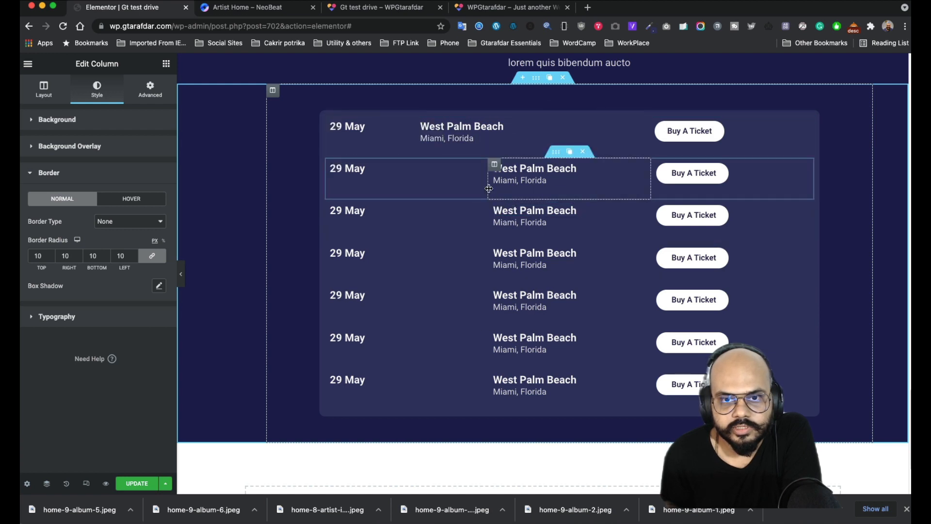
pyautogui.moveTo(487, 184); pyautogui.dragTo(421, 184)
pyautogui.moveTo(487, 223); pyautogui.dragTo(427, 224)
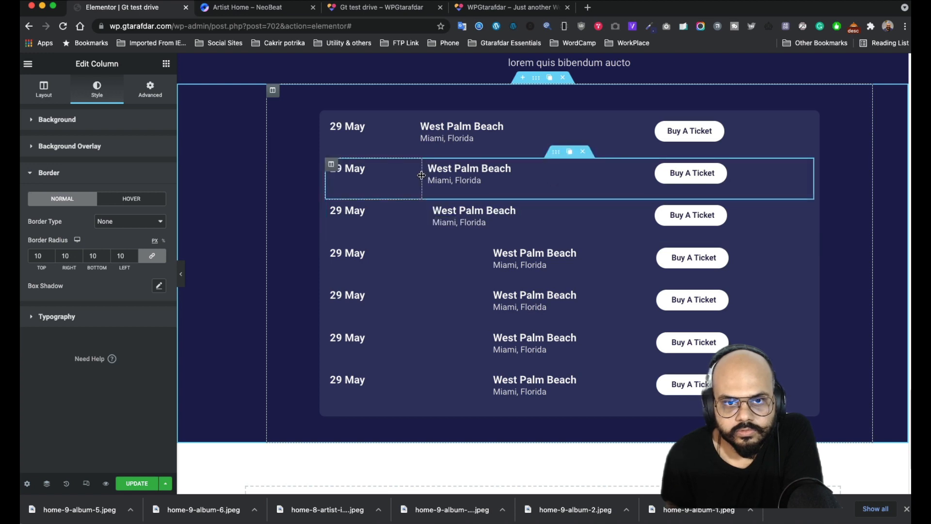
pyautogui.moveTo(421, 175); pyautogui.dragTo(419, 175)
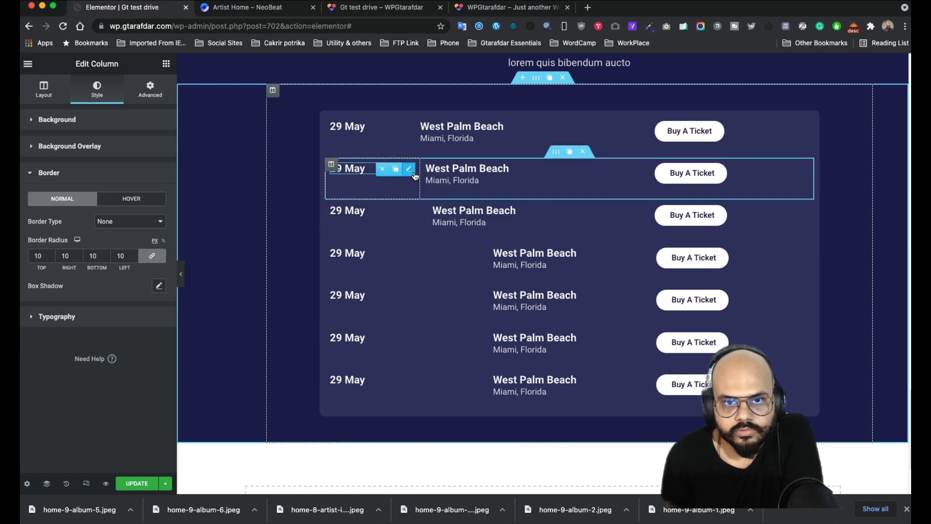
# - Delete the duplicate event rows, leaving only the 29 May West Palm Beach, Miami, Florida row
pyautogui.click(583, 152)
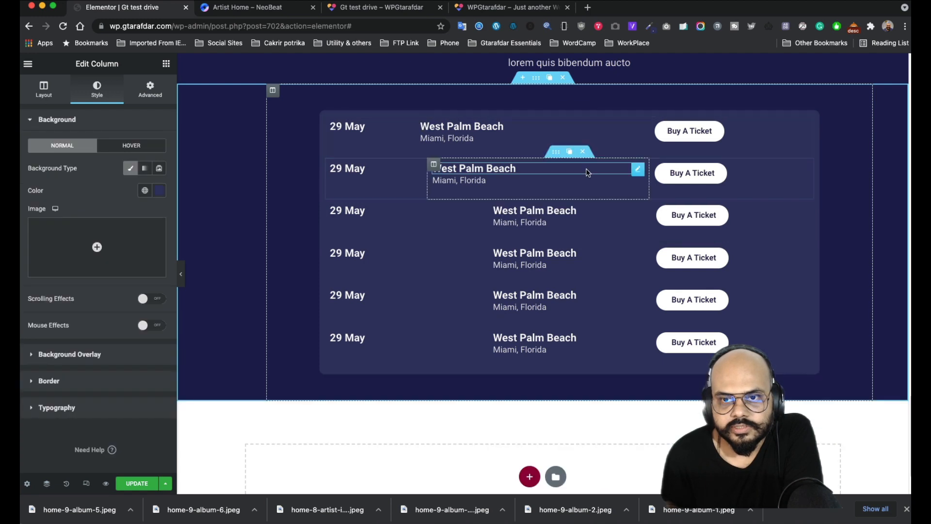
pyautogui.click(582, 152)
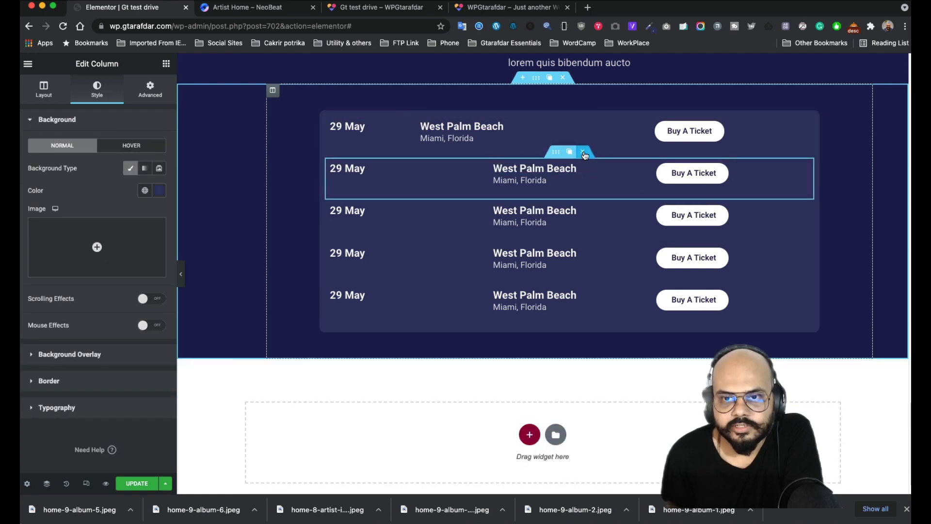
pyautogui.click(583, 152)
pyautogui.click(582, 163)
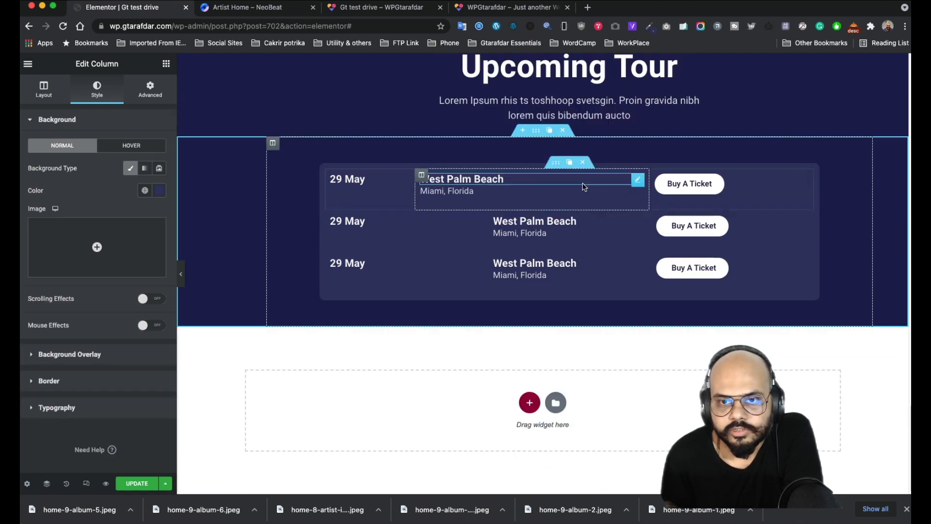
pyautogui.click(583, 205)
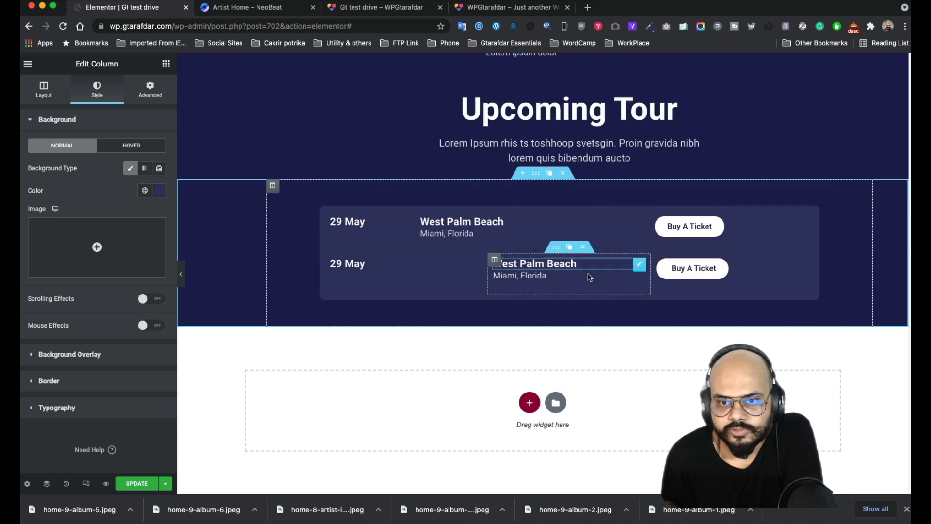
pyautogui.click(583, 247)
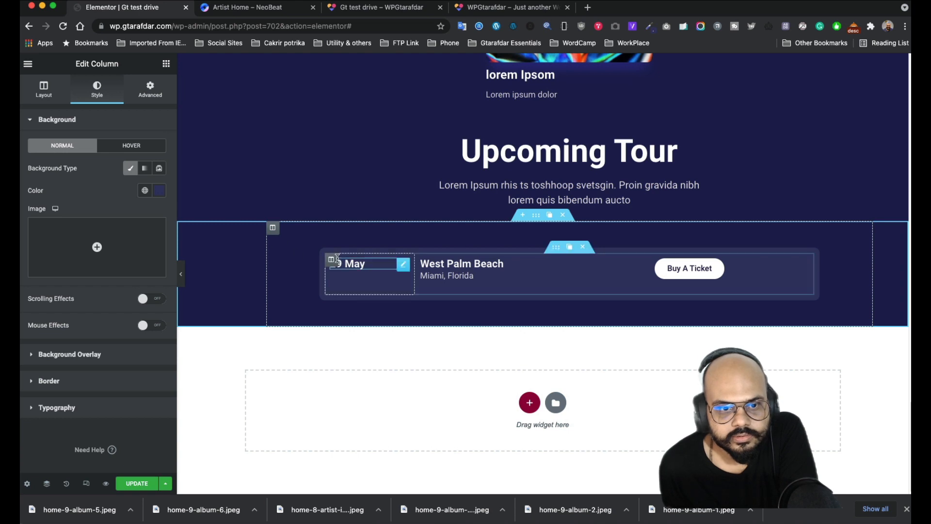
# - Show the tour column's Advanced spacing and lower its left margin, entering 010
pyautogui.click(149, 97)
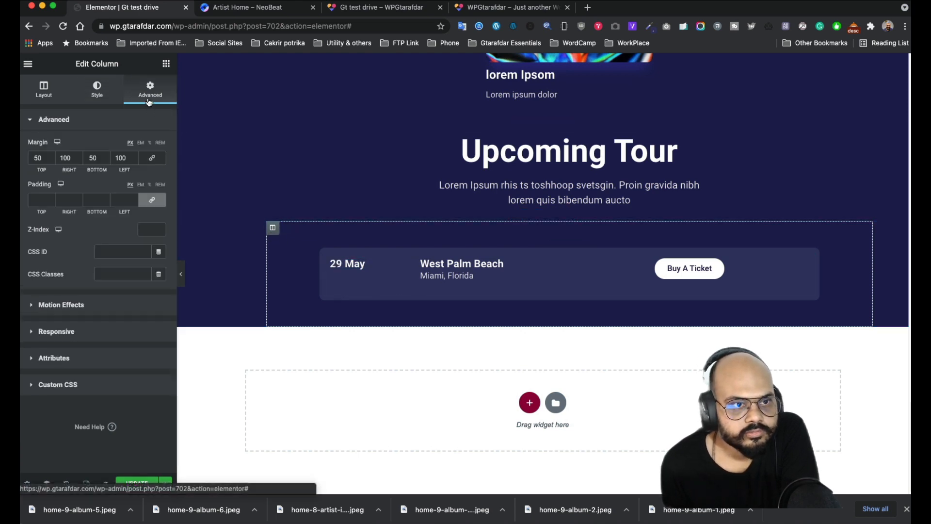
pyautogui.click(134, 162)
pyautogui.click(134, 162)
pyautogui.click(134, 162)
pyautogui.click(133, 161)
pyautogui.click(134, 161)
pyautogui.click(134, 162)
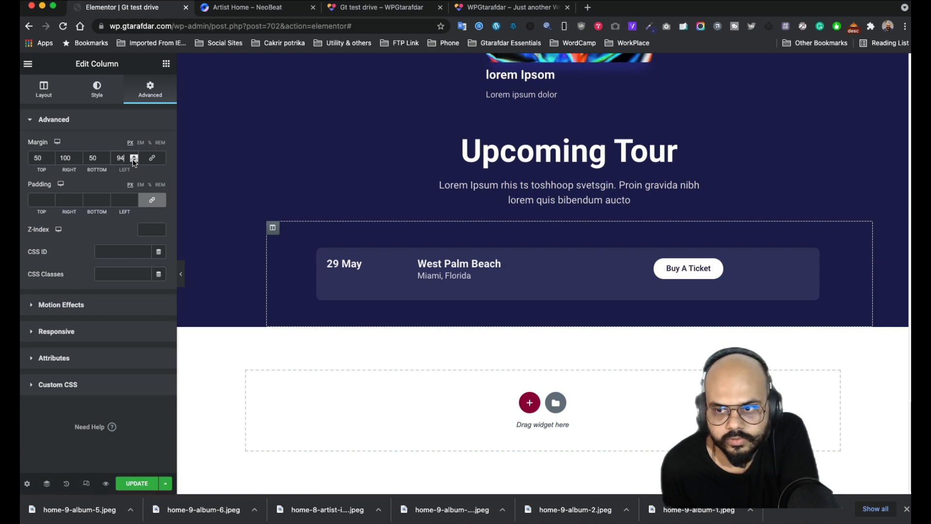
pyautogui.click(134, 161)
pyautogui.click(134, 161)
pyautogui.click(134, 161)
pyautogui.click(134, 162)
pyautogui.click(133, 162)
pyautogui.click(134, 161)
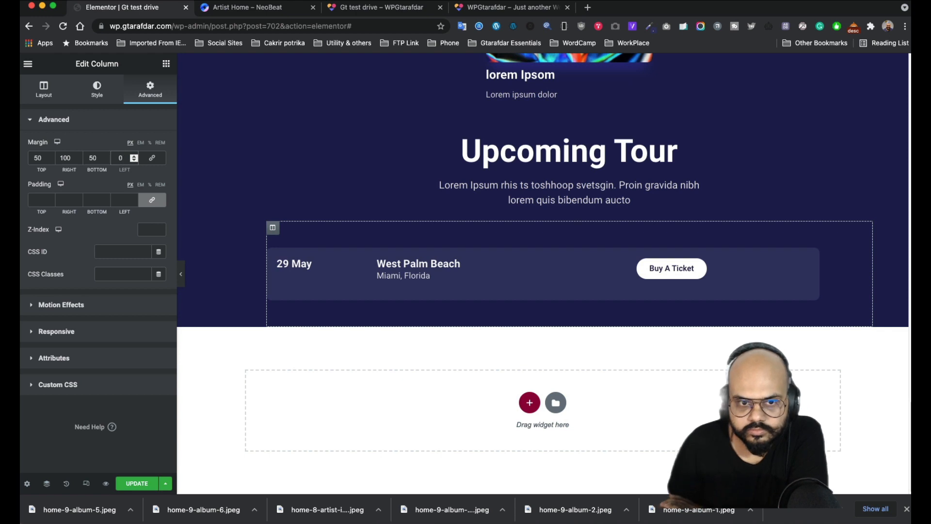
pyautogui.click(118, 157)
pyautogui.write('0')
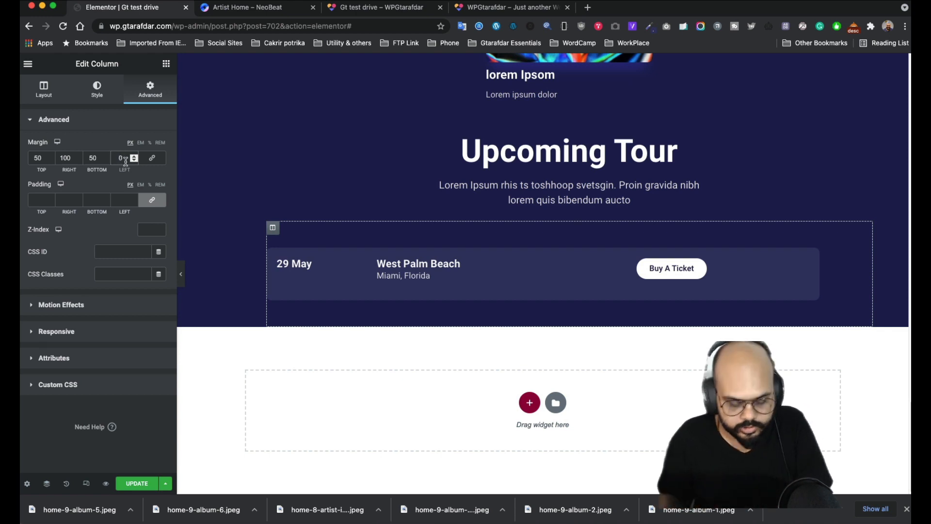
pyautogui.write('100')
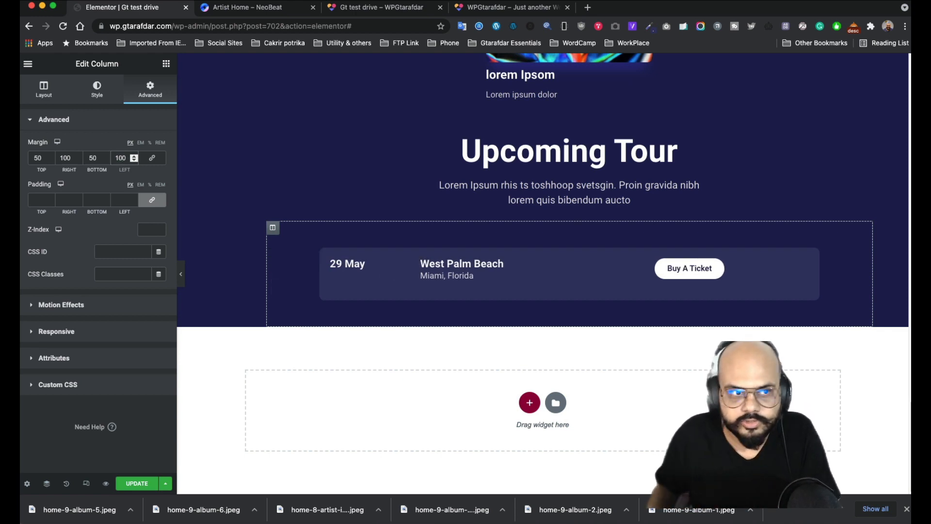
# - Lower the tour column's right margin the same way, entering 010
pyautogui.click(78, 160)
pyautogui.click(78, 160)
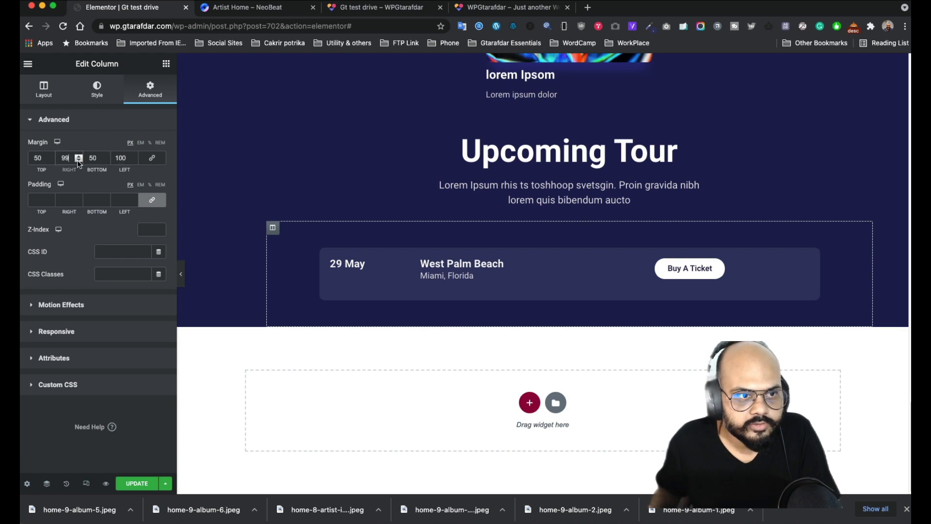
pyautogui.click(78, 160)
pyautogui.click(78, 160)
pyautogui.click(78, 160)
pyautogui.click(78, 160)
pyautogui.click(78, 160)
pyautogui.click(78, 160)
pyautogui.click(78, 160)
pyautogui.click(78, 160)
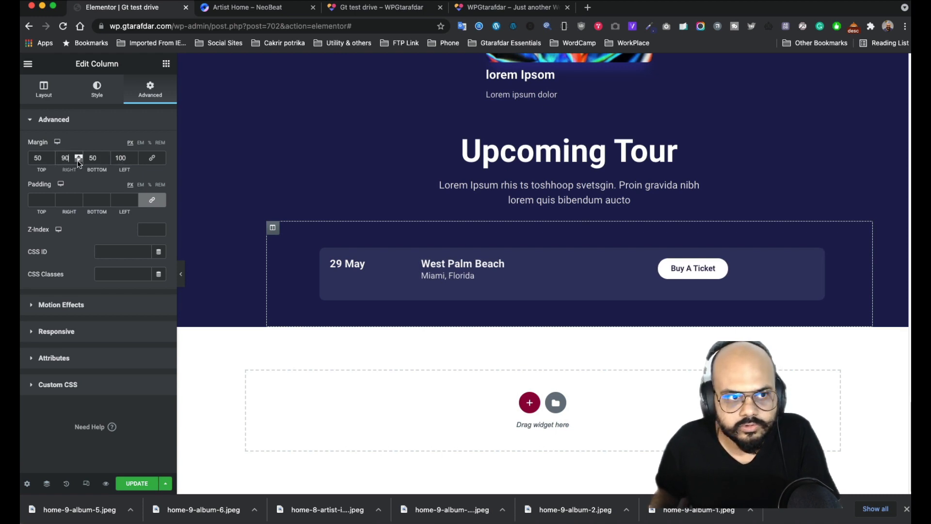
pyautogui.click(78, 160)
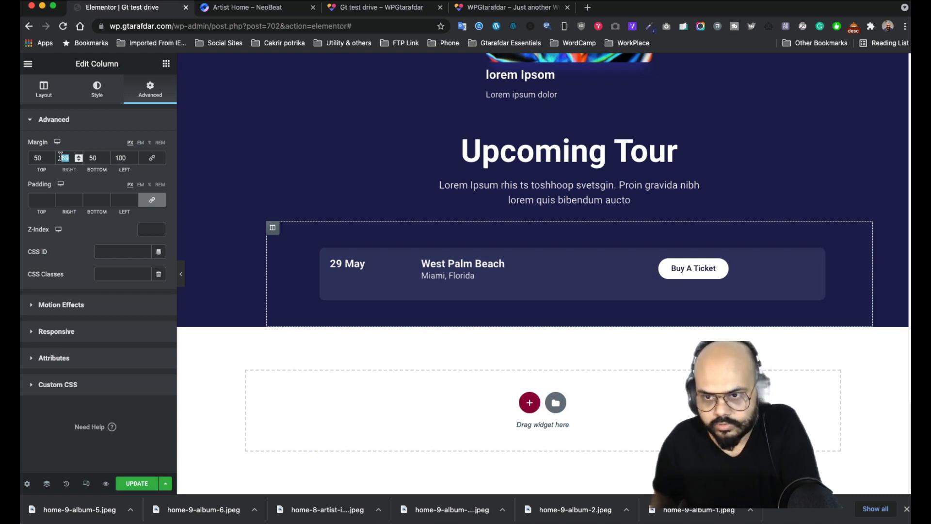
pyautogui.write('0')
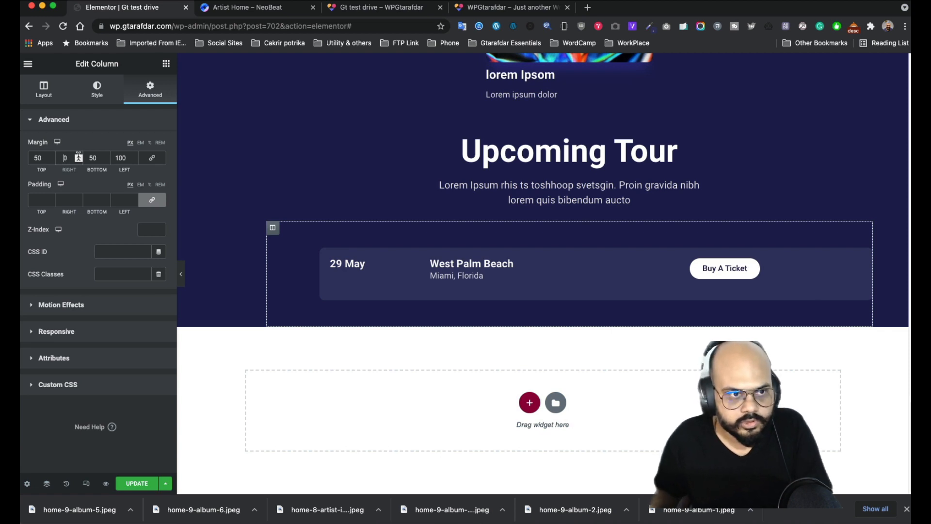
pyautogui.write('100')
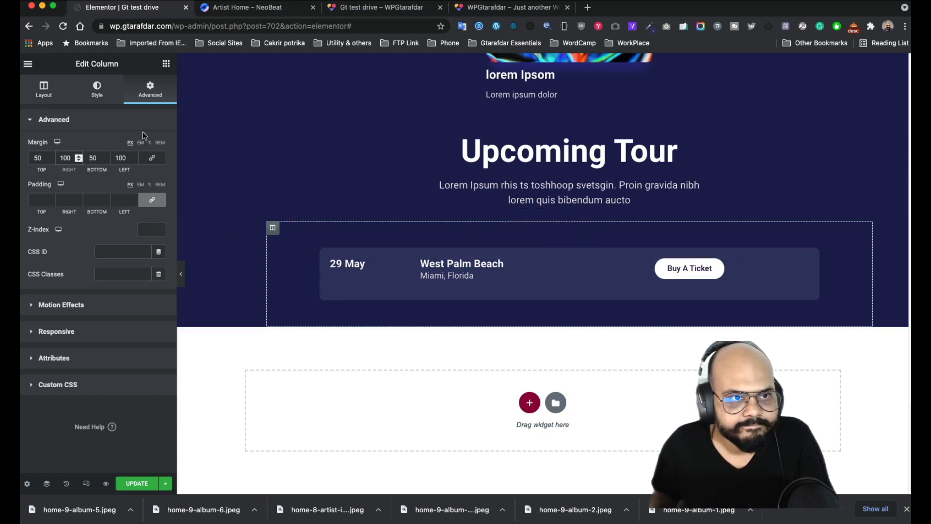
# - Select the event row's inner section and review its spacing and height options, keeping height Default
pyautogui.click(556, 248)
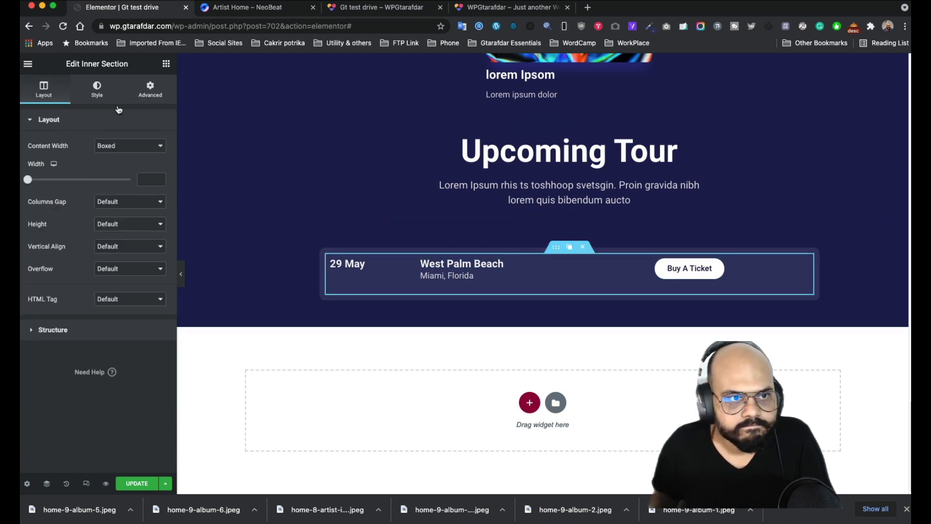
pyautogui.click(151, 92)
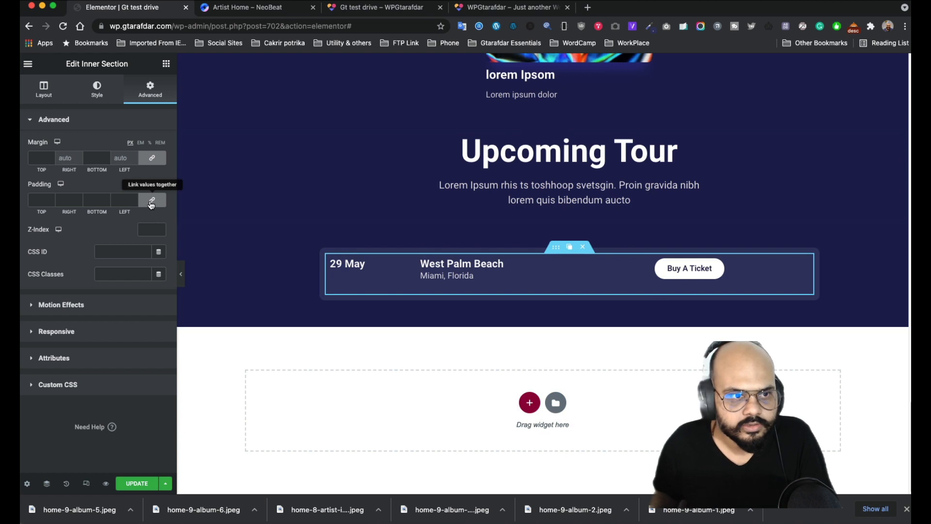
pyautogui.click(43, 92)
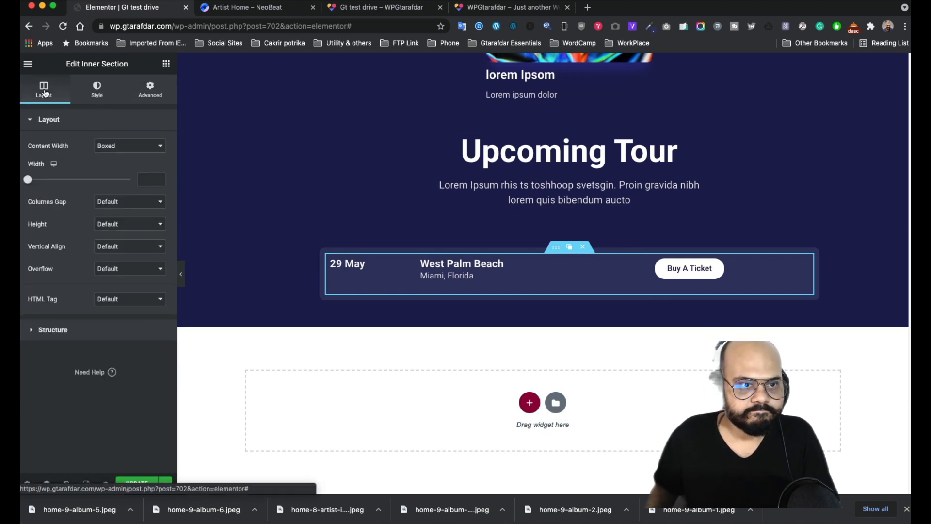
pyautogui.click(127, 225)
pyautogui.click(127, 225)
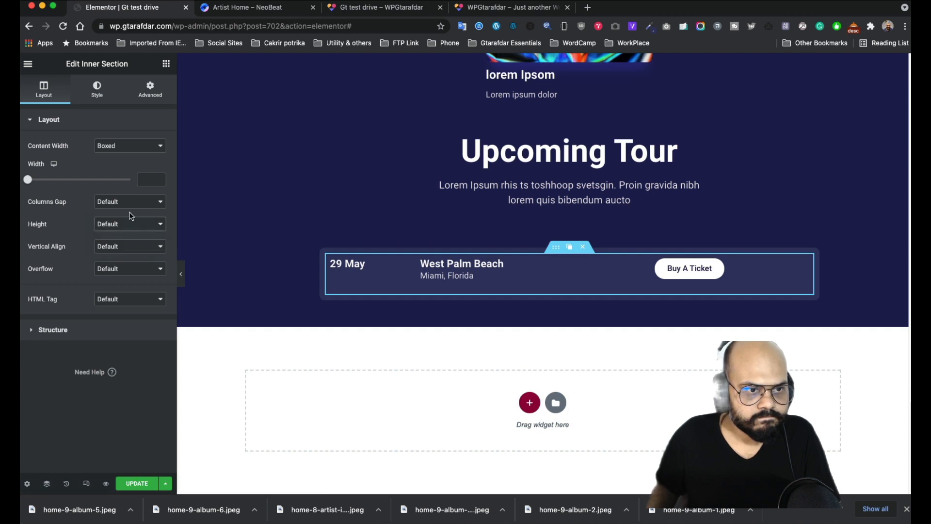
pyautogui.click(127, 225)
pyautogui.click(124, 223)
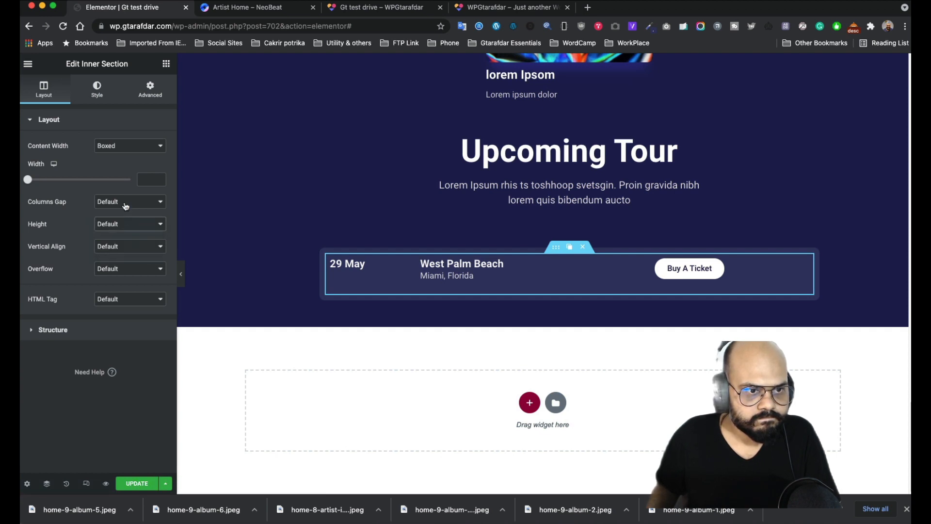
# - Try No Gap for the columns gap, restore Default, and show the inner section's Style settings
pyautogui.click(125, 206)
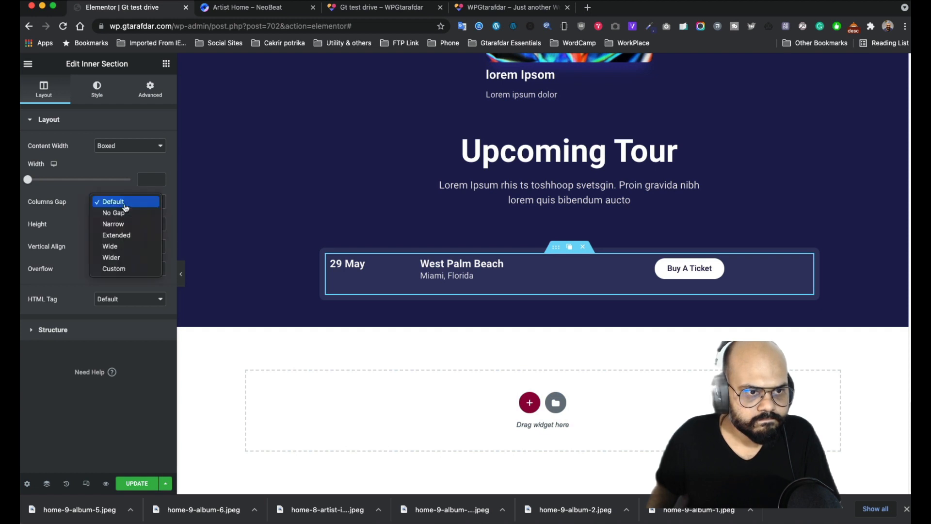
pyautogui.click(121, 215)
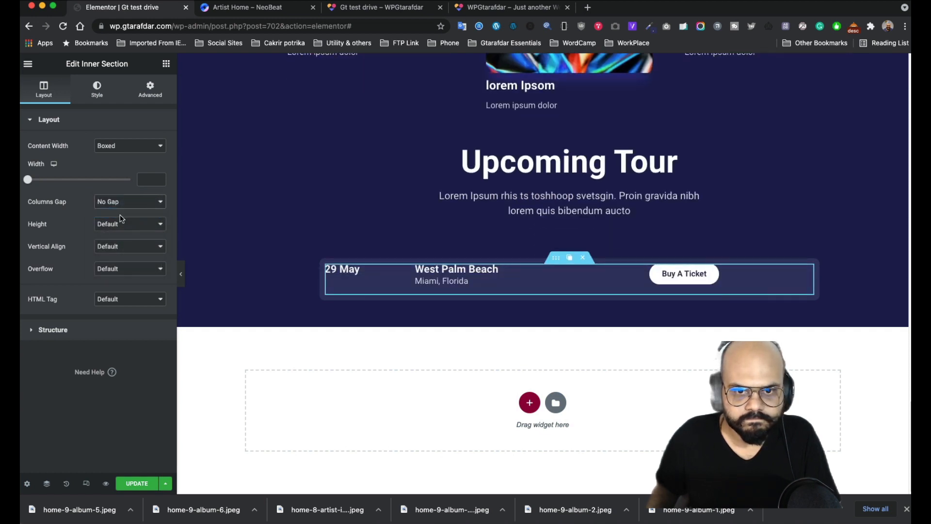
pyautogui.click(128, 205)
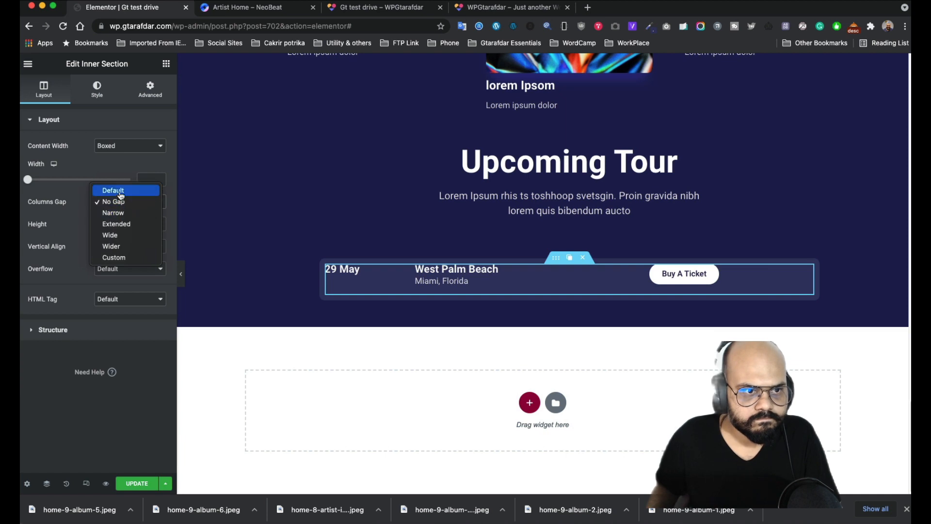
pyautogui.click(114, 190)
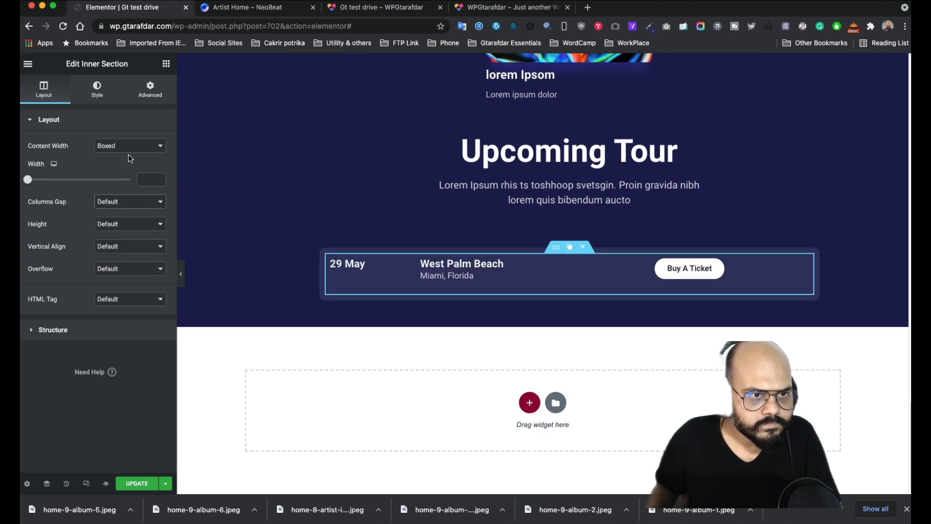
pyautogui.click(97, 93)
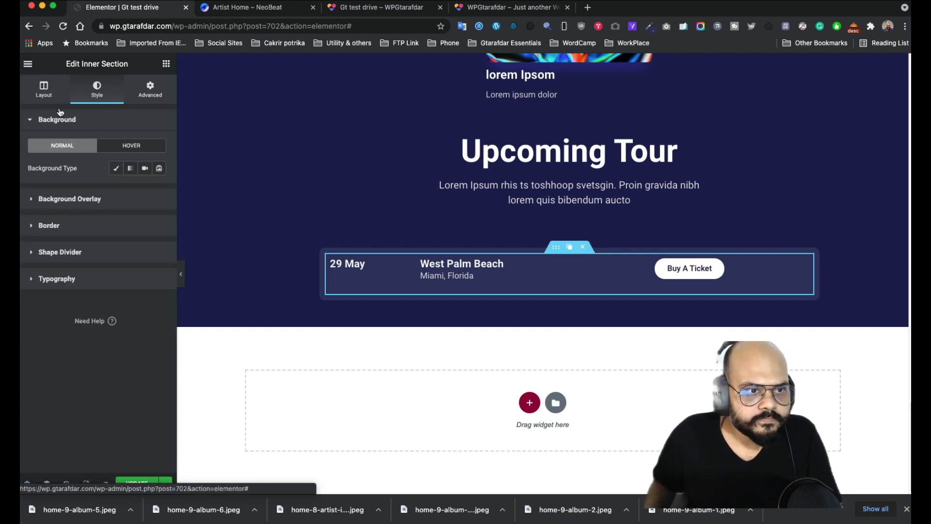
# - Duplicate the 29 May West Palm Beach event row four times to make five rows
pyautogui.click(568, 247)
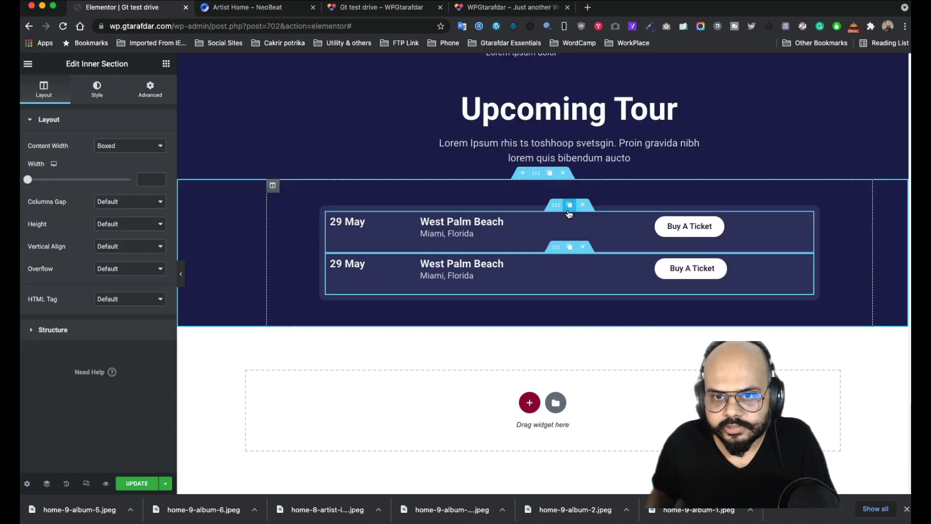
pyautogui.click(568, 207)
pyautogui.click(569, 207)
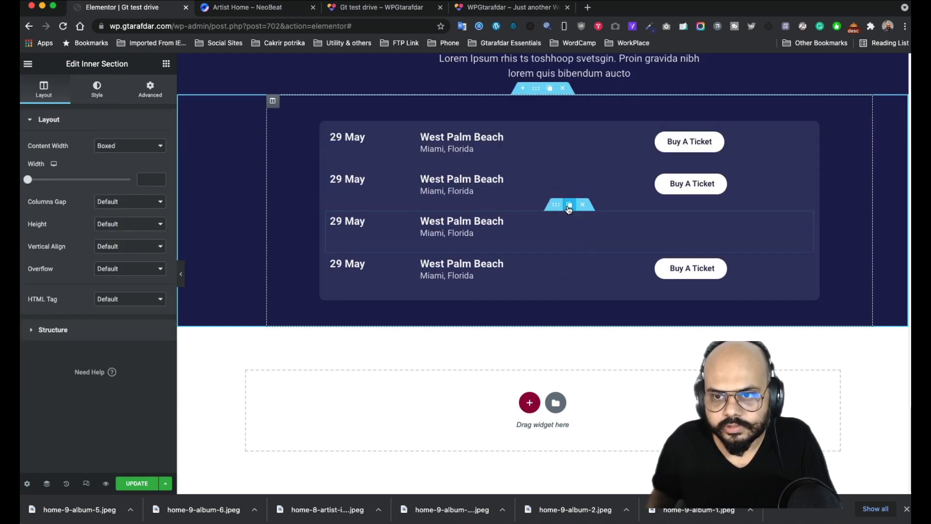
pyautogui.click(569, 209)
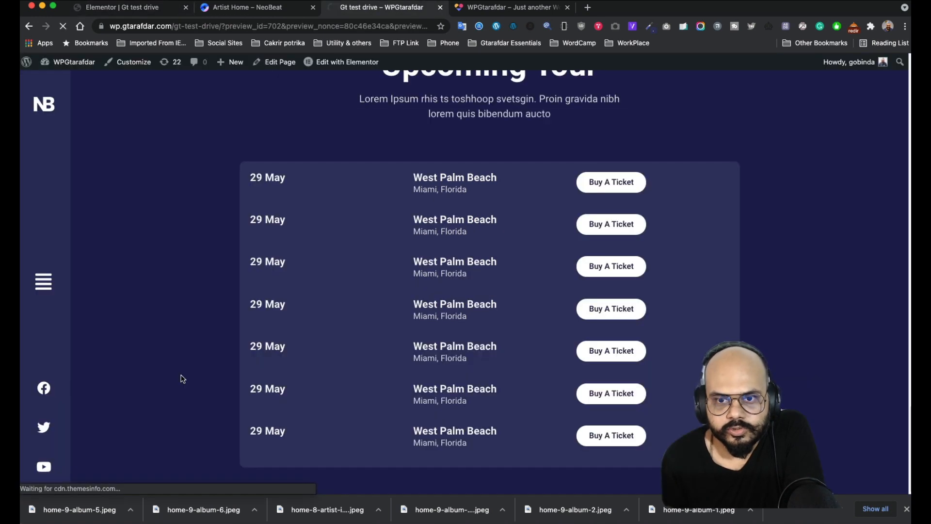
pyautogui.scroll(-15, 410, 419)
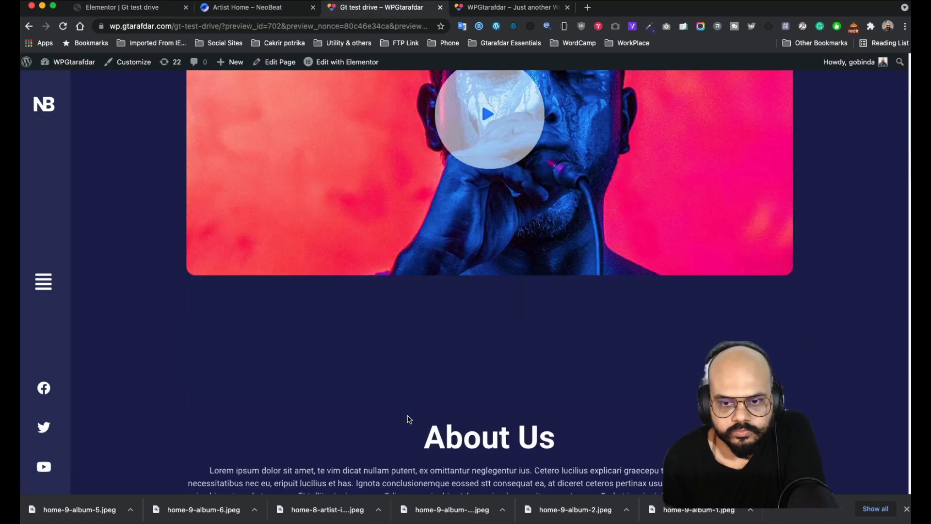
pyautogui.scroll(-8, 407, 415)
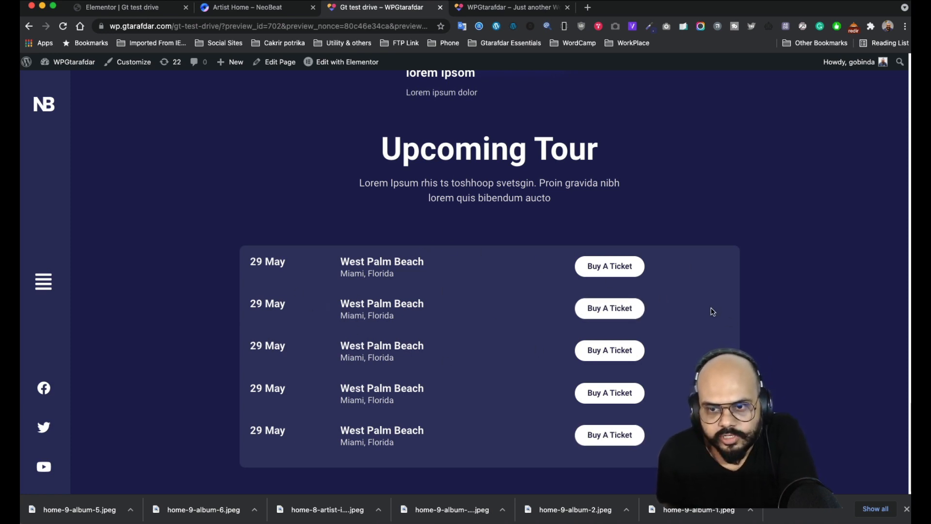
pyautogui.click(231, 8)
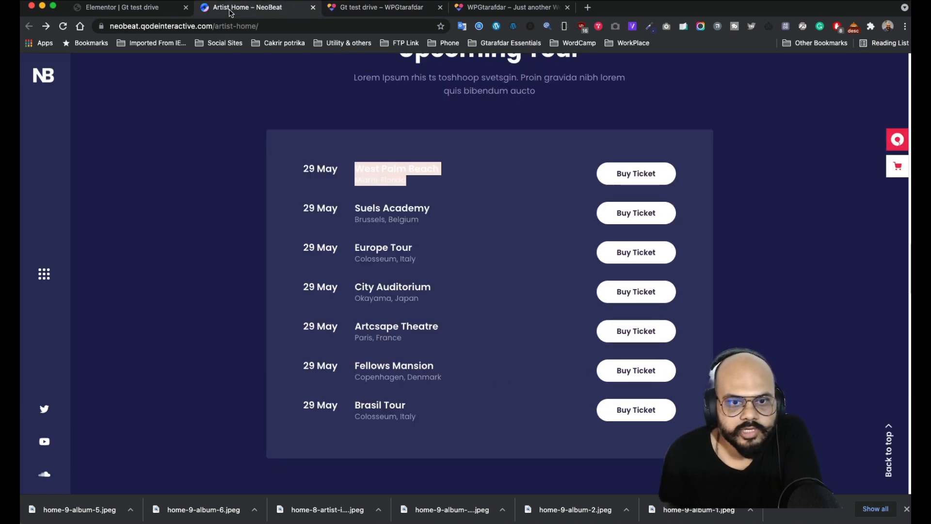
pyautogui.click(143, 7)
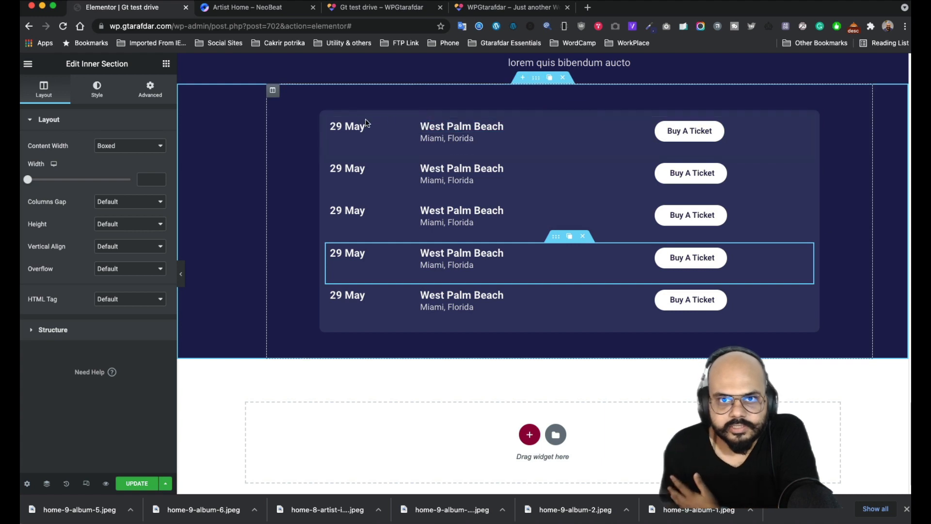
# - Select the tour column and enter 100 in its padding
pyautogui.click(272, 91)
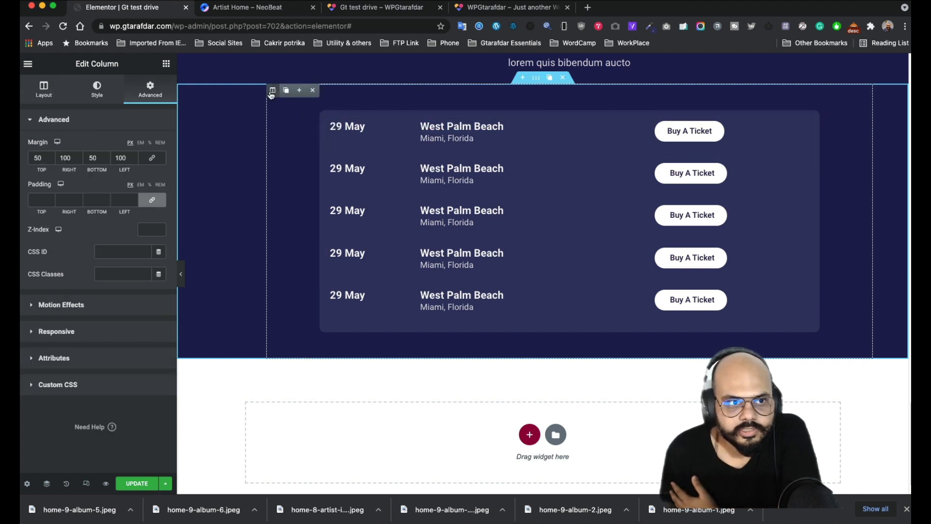
pyautogui.click(42, 203)
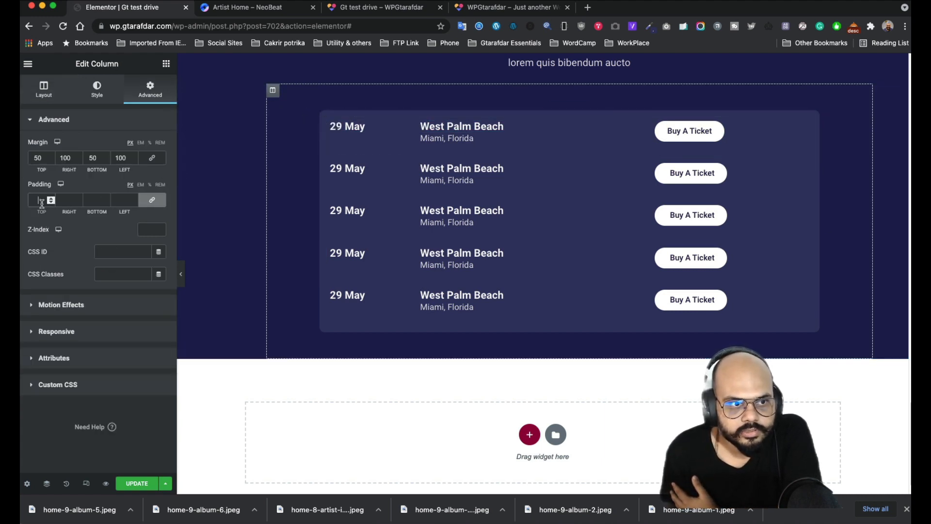
pyautogui.write('100')
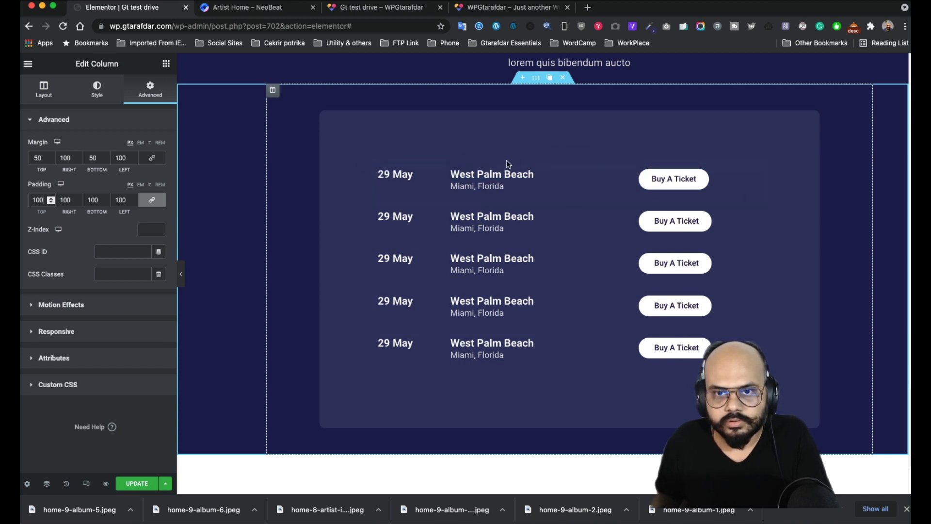
# - Unlink the first event row's inner-section margins, zeroing top and bottom
pyautogui.click(555, 158)
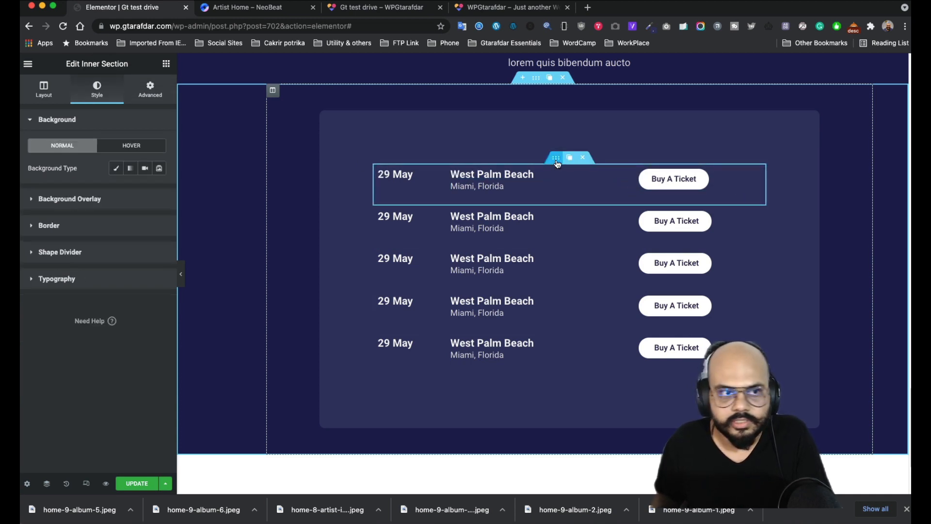
pyautogui.click(150, 91)
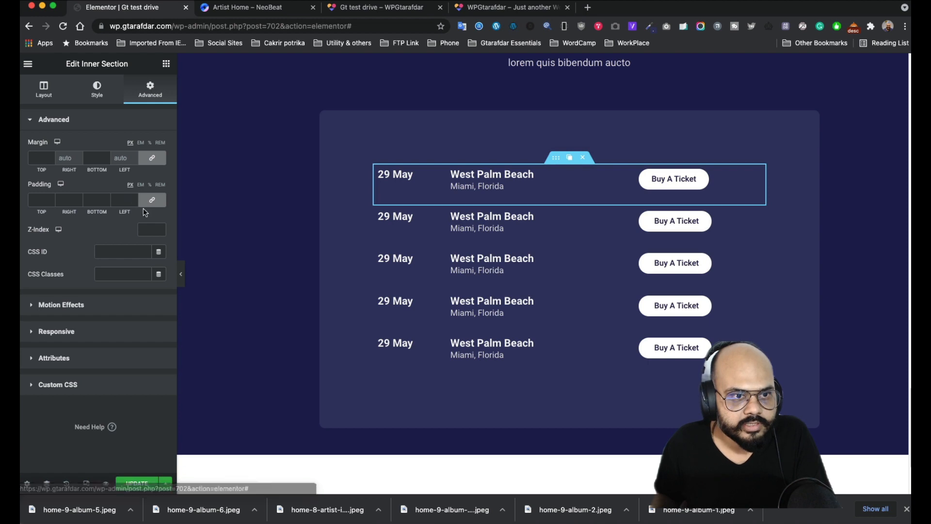
pyautogui.click(152, 158)
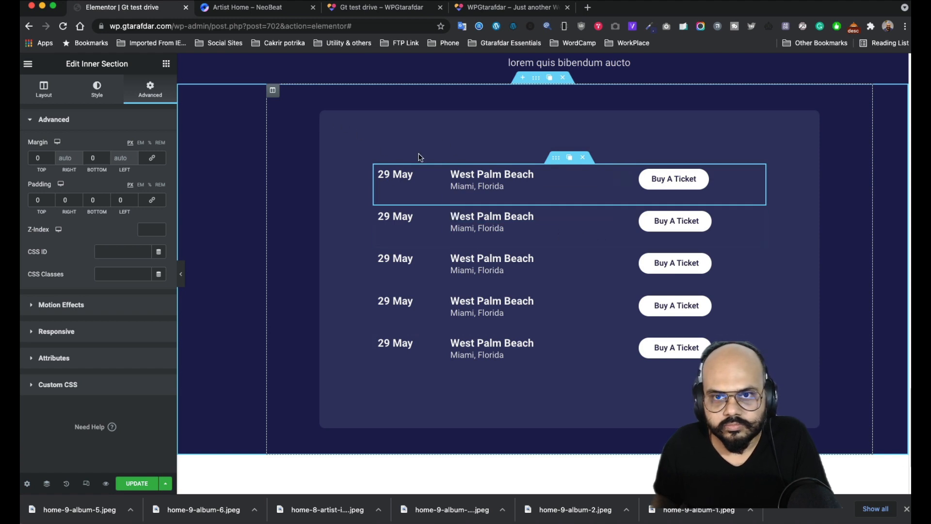
# - Set the tour column's margins to 0 on all sides and clear its padding
pyautogui.click(273, 90)
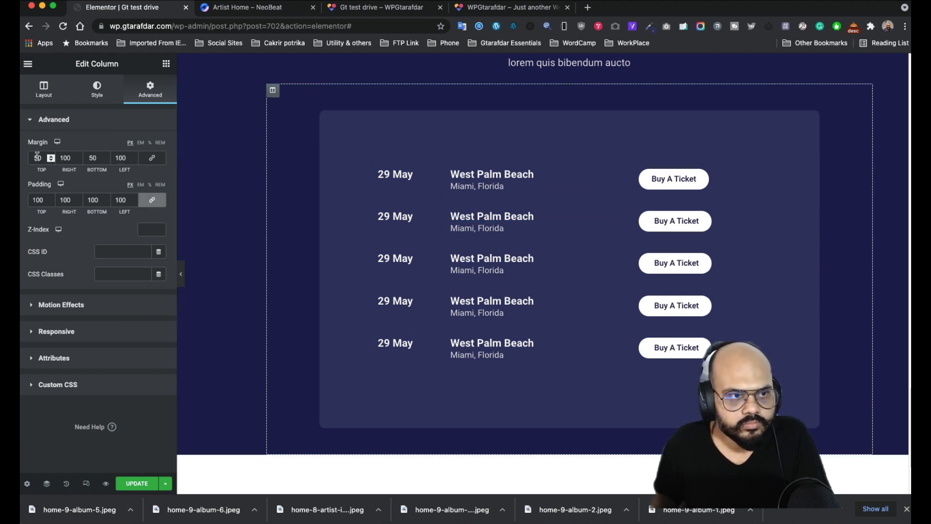
pyautogui.write('0')
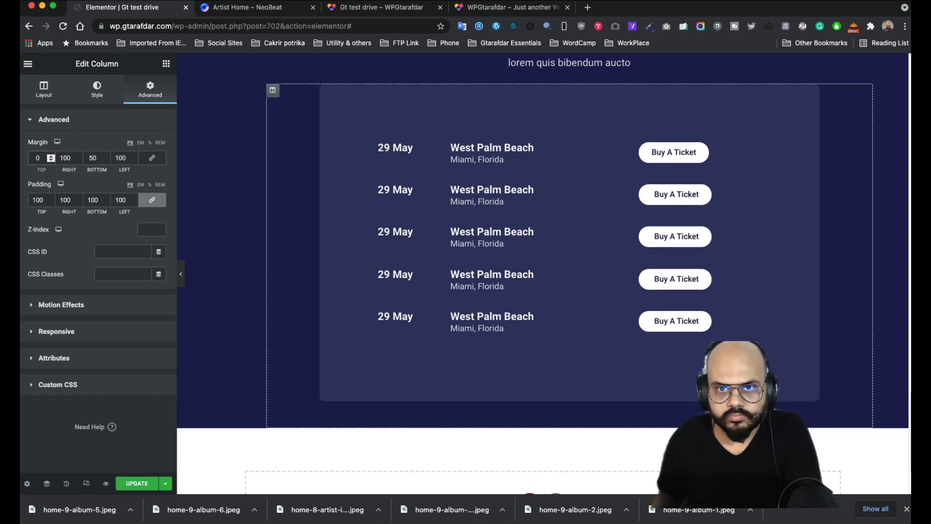
pyautogui.doubleClick(67, 158)
pyautogui.write('0')
pyautogui.doubleClick(122, 158)
pyautogui.write('0')
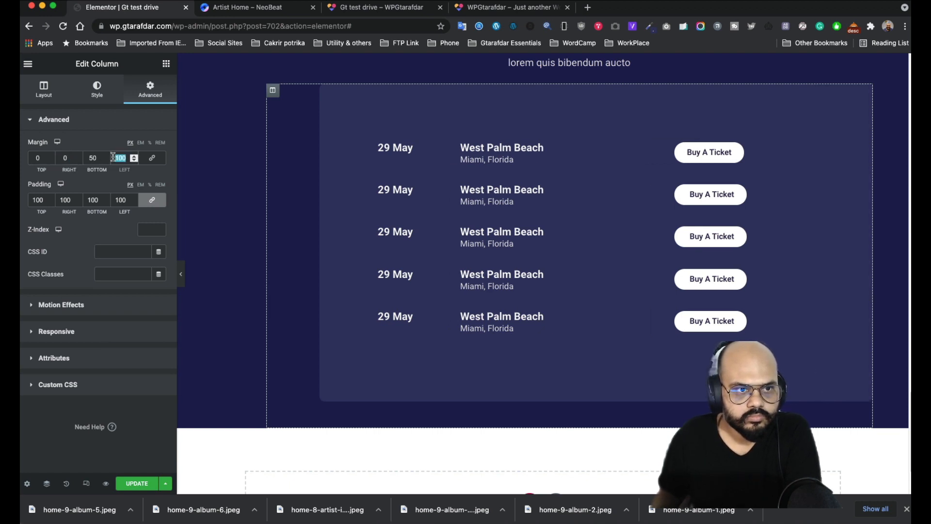
pyautogui.write('0')
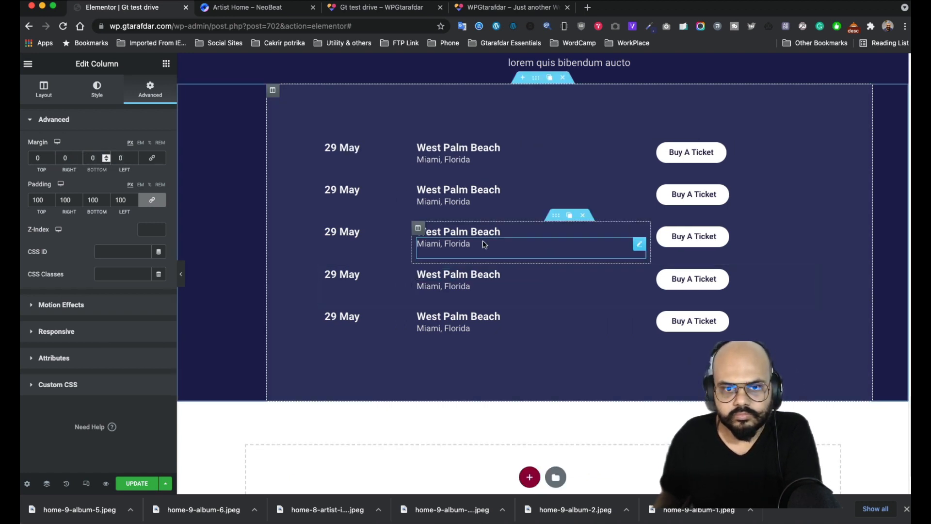
pyautogui.scroll(6, 451, 248)
pyautogui.scroll(-5, 451, 248)
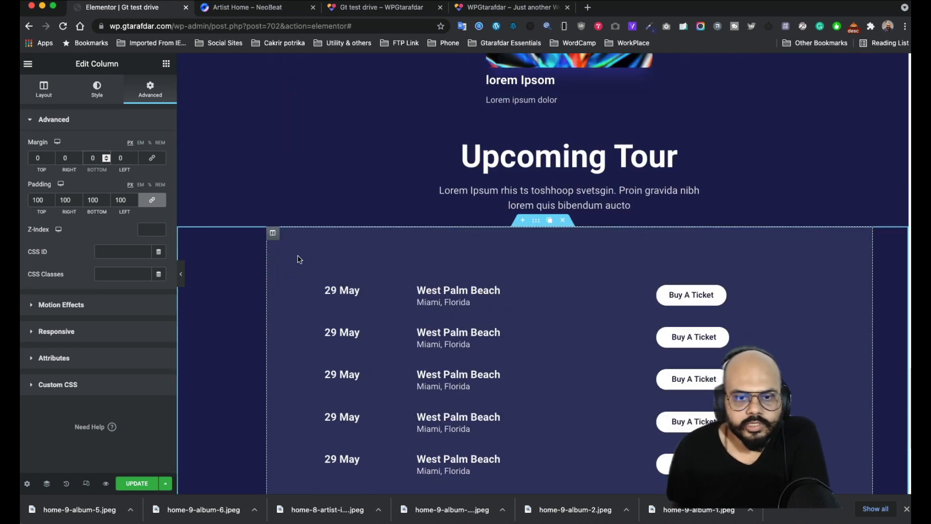
pyautogui.scroll(-2, 297, 260)
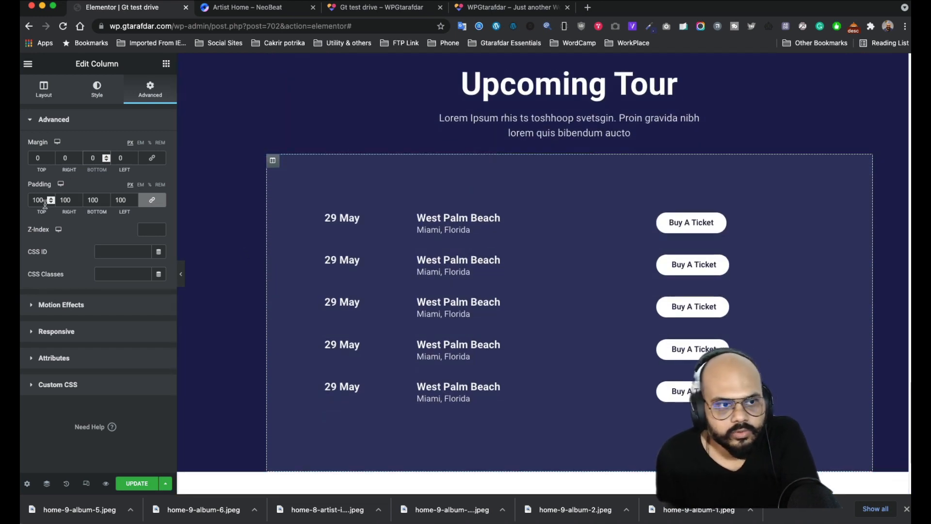
pyautogui.press('BackSpace')
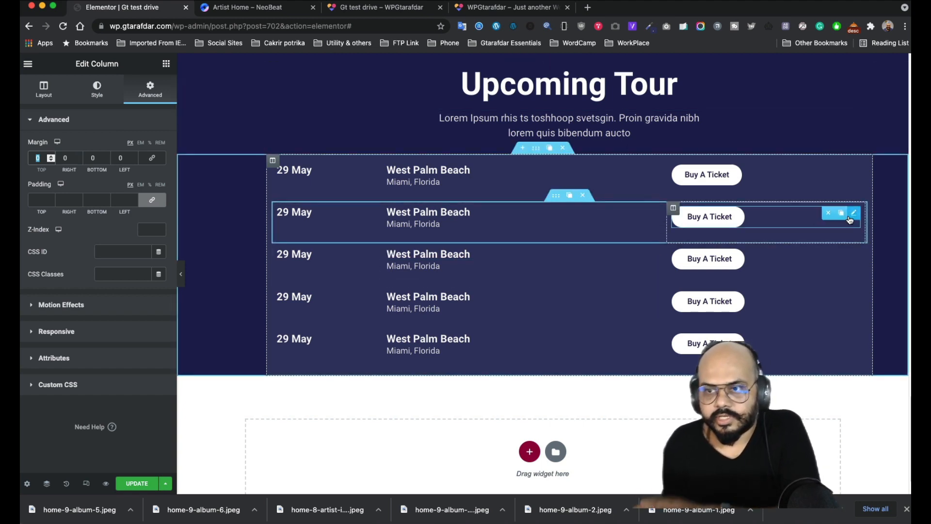
# - Select the Upcoming Tour section and adjust its boxed content width, settling at 700
pyautogui.click(180, 274)
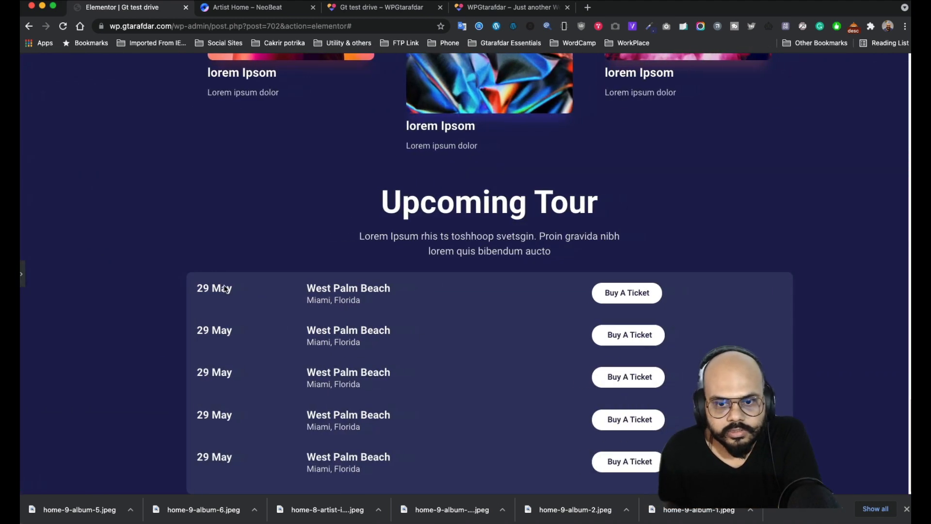
pyautogui.click(22, 279)
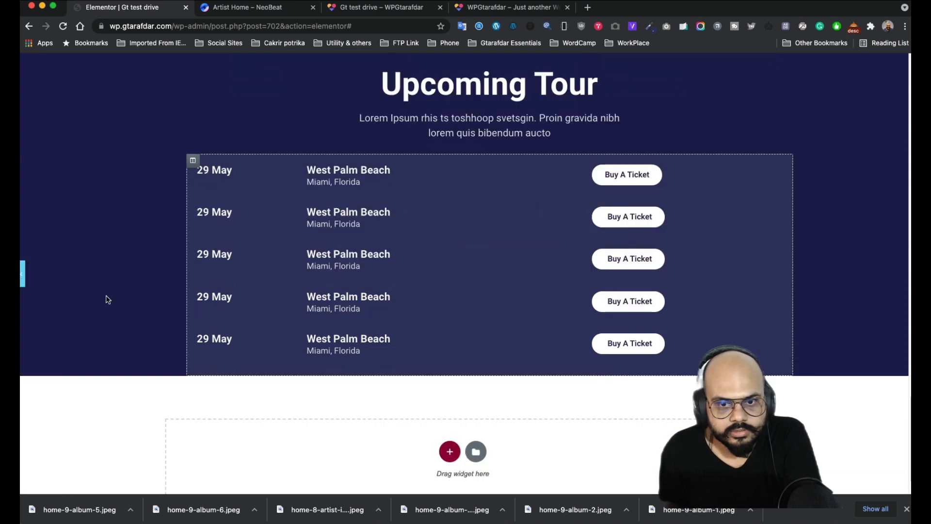
pyautogui.click(344, 194)
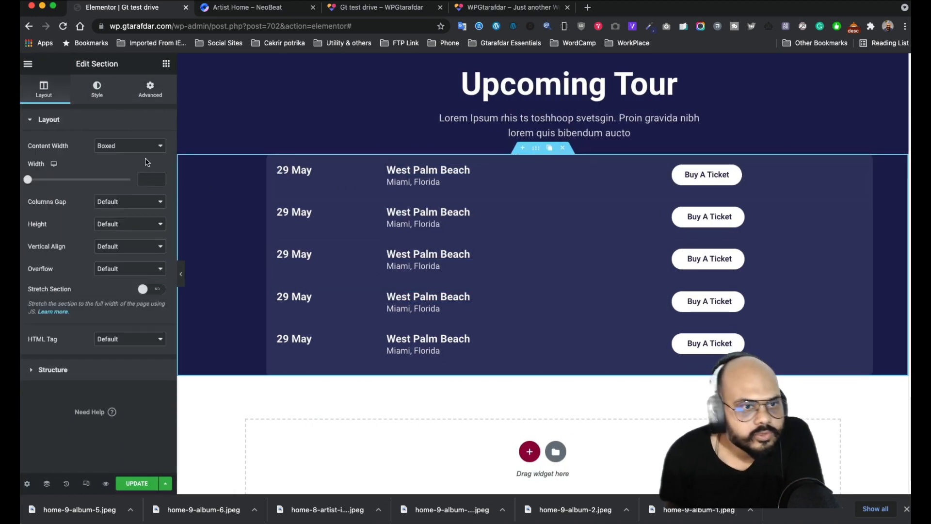
pyautogui.moveTo(28, 180); pyautogui.dragTo(49, 189)
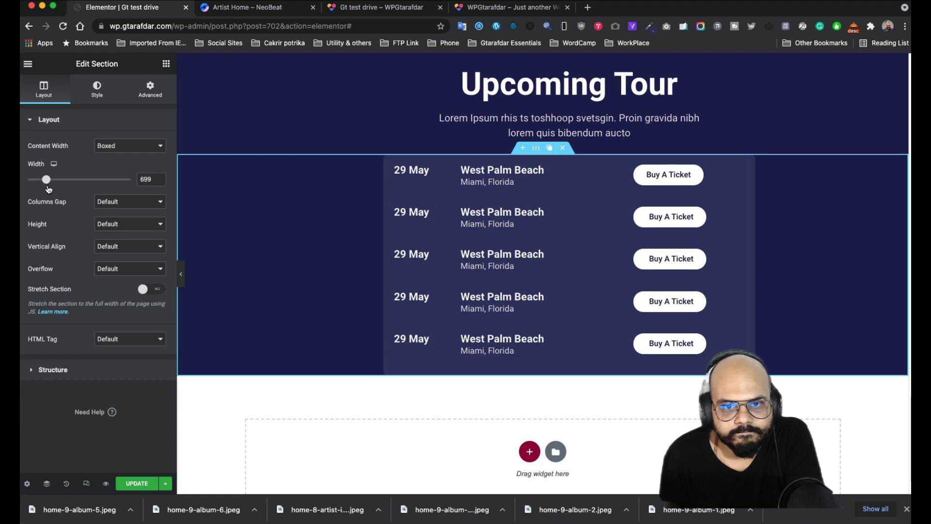
pyautogui.moveTo(49, 189); pyautogui.dragTo(48, 189)
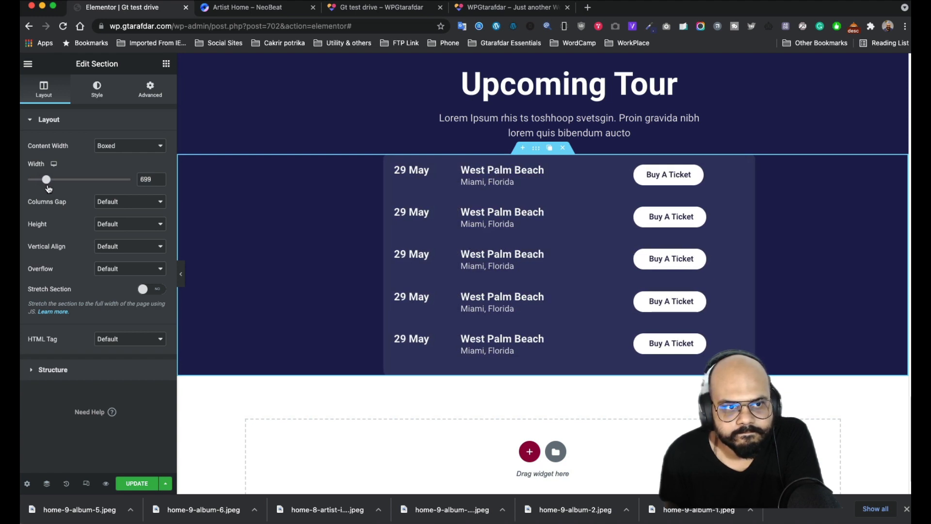
pyautogui.click(159, 178)
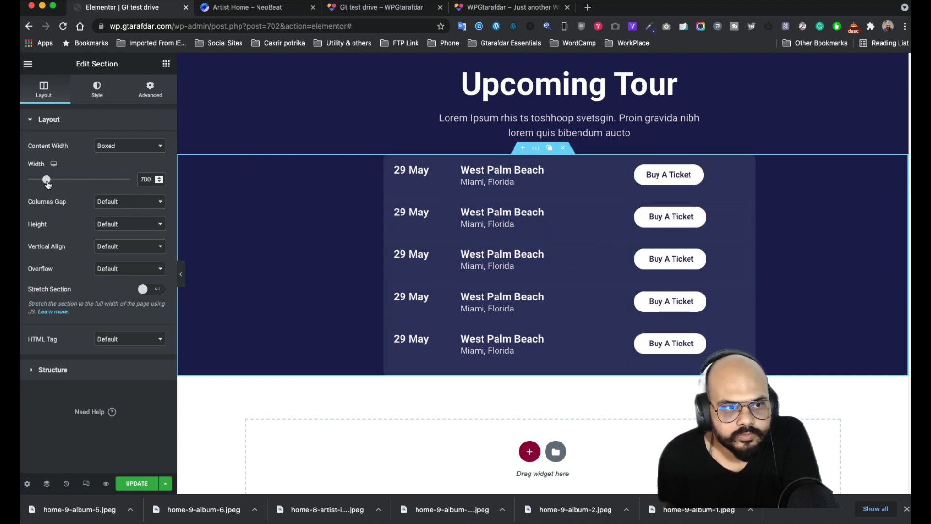
# - Narrow the section's boxed content width to 600 px with the slider and spin box
pyautogui.moveTo(48, 184)
pyautogui.mouseDown()
pyautogui.moveTo(32, 184)
pyautogui.moveTo(39, 182)
pyautogui.mouseUp()
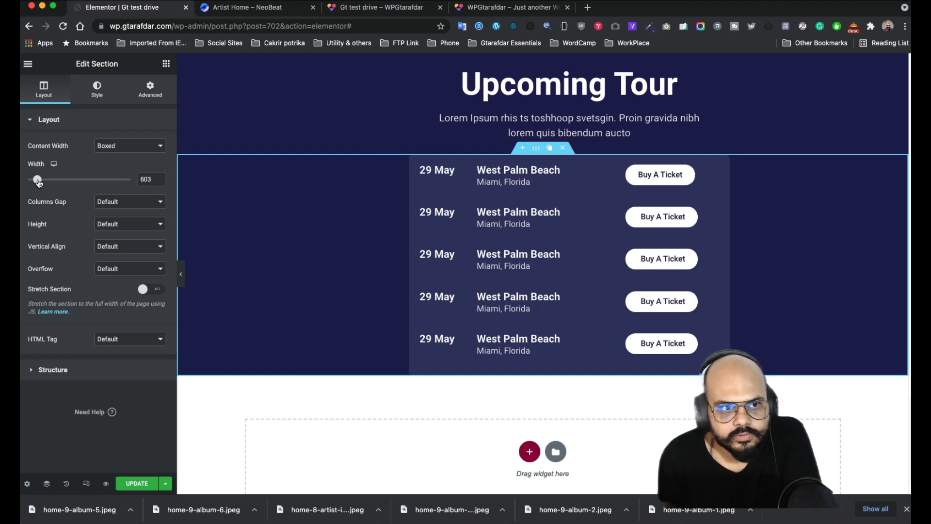
pyautogui.click(159, 178)
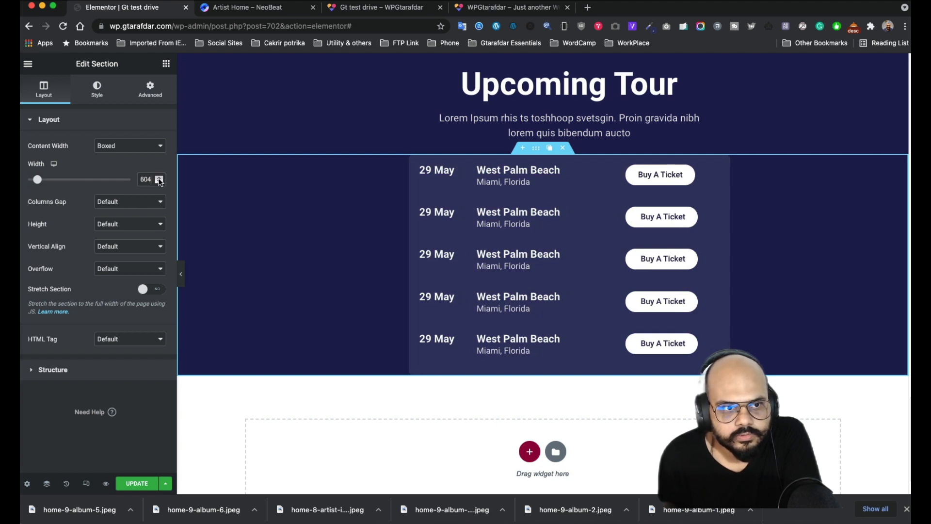
pyautogui.click(159, 182)
pyautogui.click(159, 181)
pyautogui.click(159, 181)
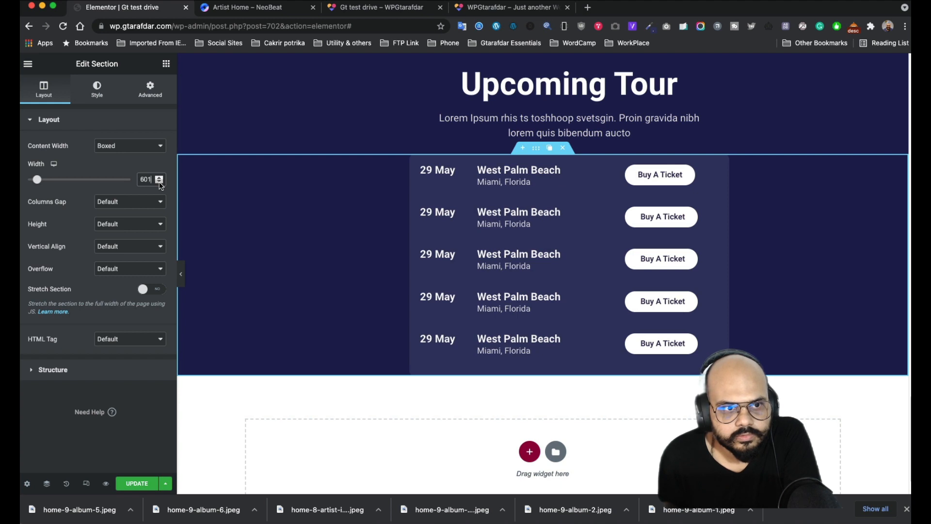
pyautogui.click(159, 181)
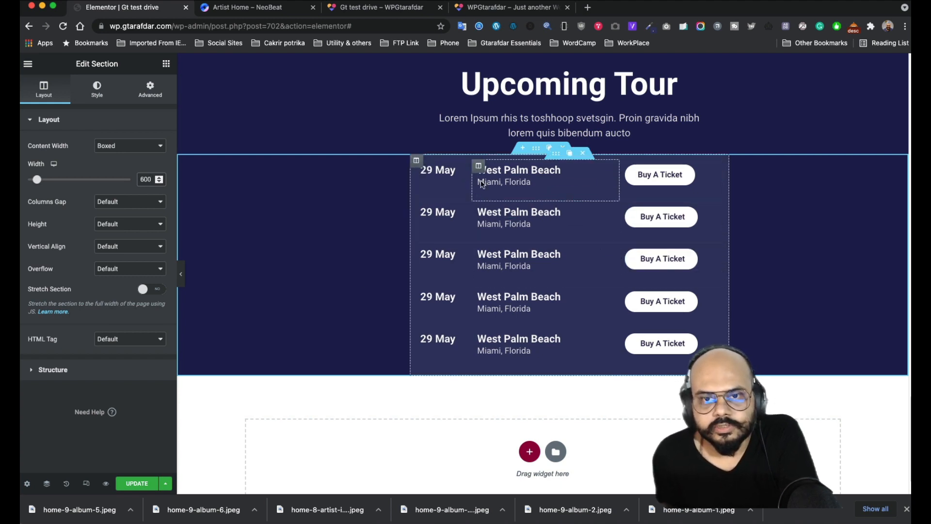
# - Select the tour list column and raise its top margin to 15 px
pyautogui.click(416, 160)
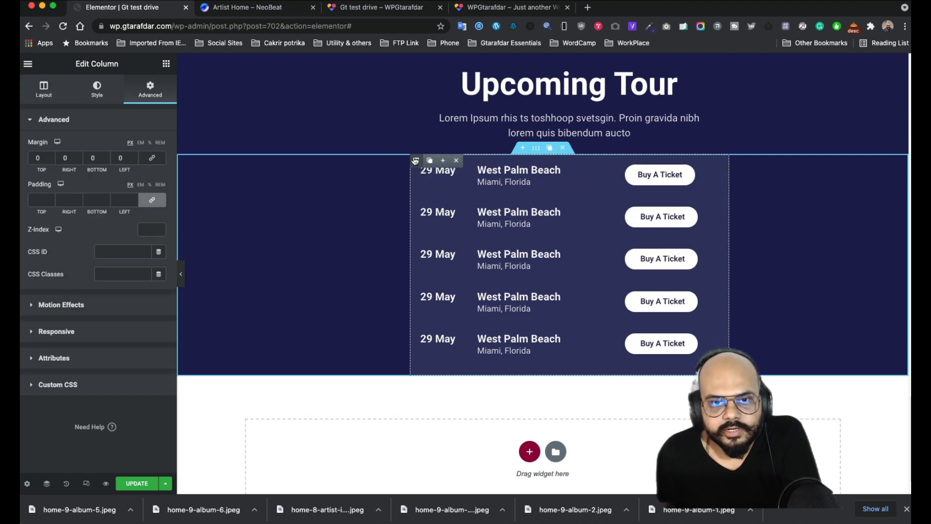
pyautogui.click(51, 160)
pyautogui.write('3')
pyautogui.click(52, 156)
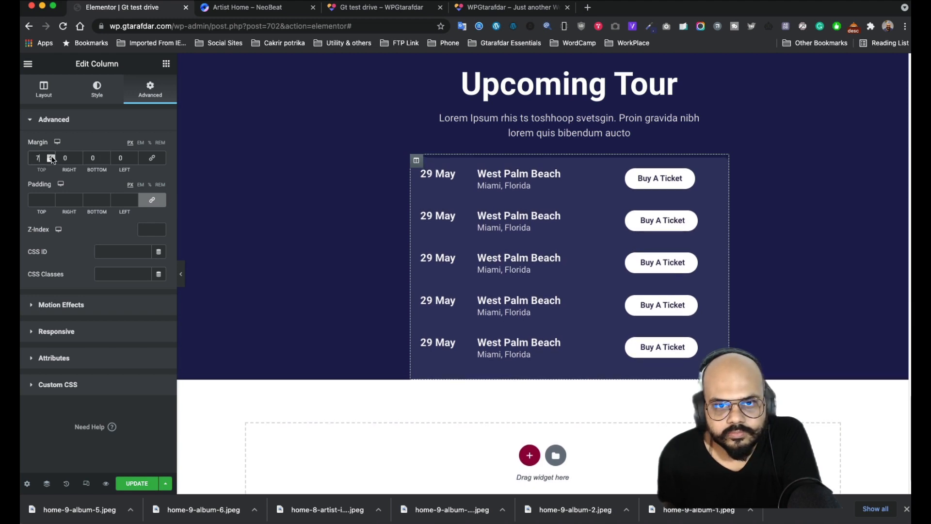
pyautogui.click(51, 156)
pyautogui.click(52, 157)
pyautogui.click(52, 157)
pyautogui.click(51, 158)
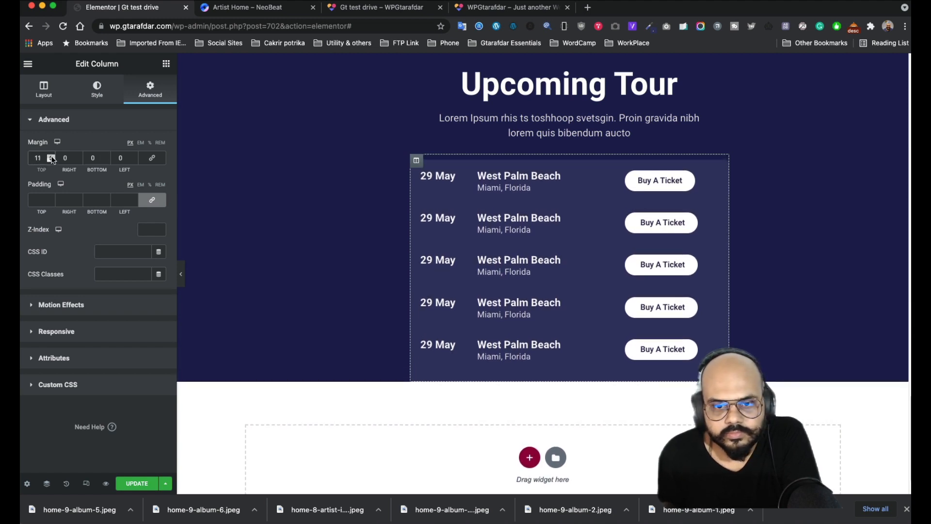
pyautogui.click(51, 158)
pyautogui.click(51, 157)
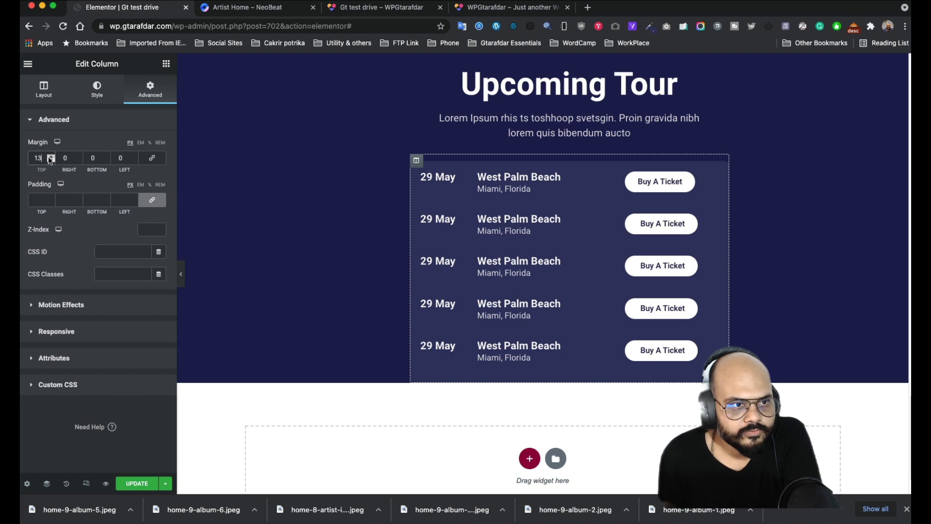
pyautogui.click(51, 157)
pyautogui.click(52, 157)
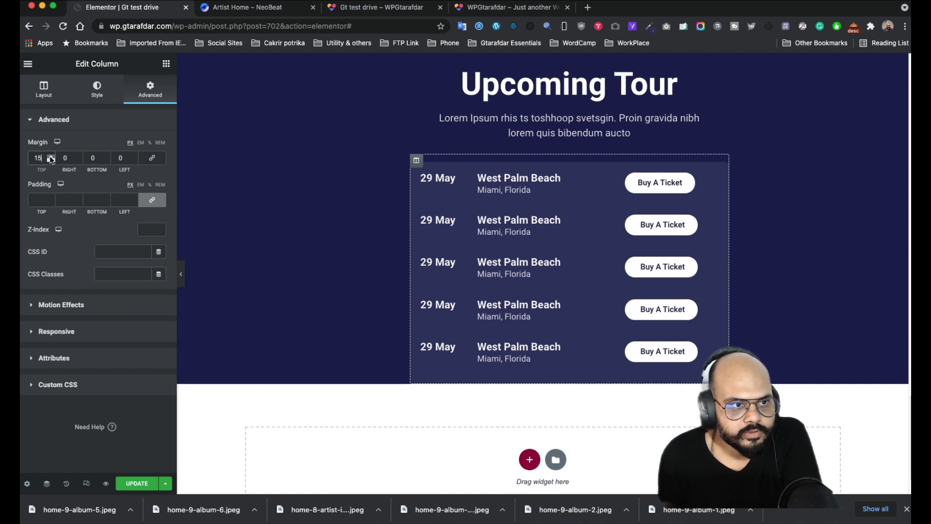
# - Raise the column's bottom margin to 15 px and refresh the live preview
pyautogui.click(107, 157)
pyautogui.doubleClick(107, 158)
pyautogui.click(106, 157)
pyautogui.click(107, 157)
pyautogui.click(107, 157)
pyautogui.doubleClick(107, 157)
pyautogui.click(107, 157)
pyautogui.click(107, 158)
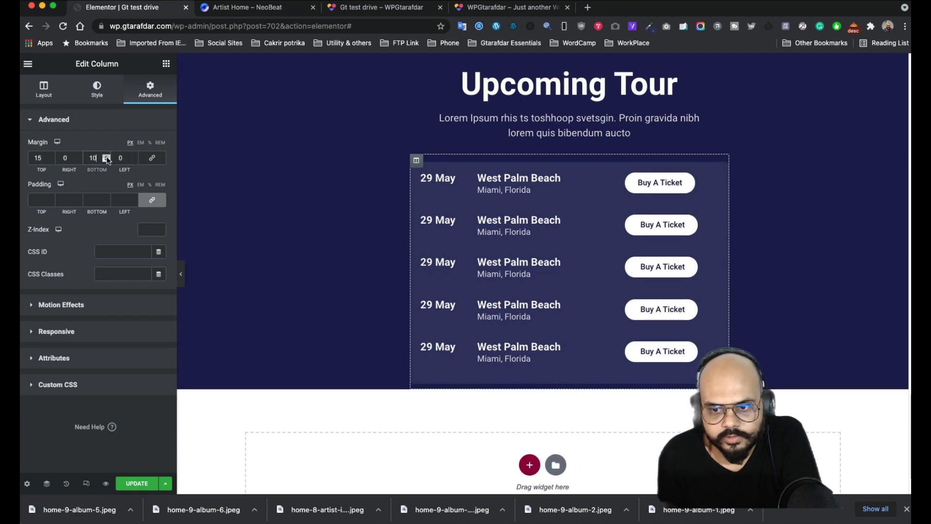
pyautogui.click(107, 157)
pyautogui.click(107, 157)
pyautogui.click(107, 157)
pyautogui.click(107, 157)
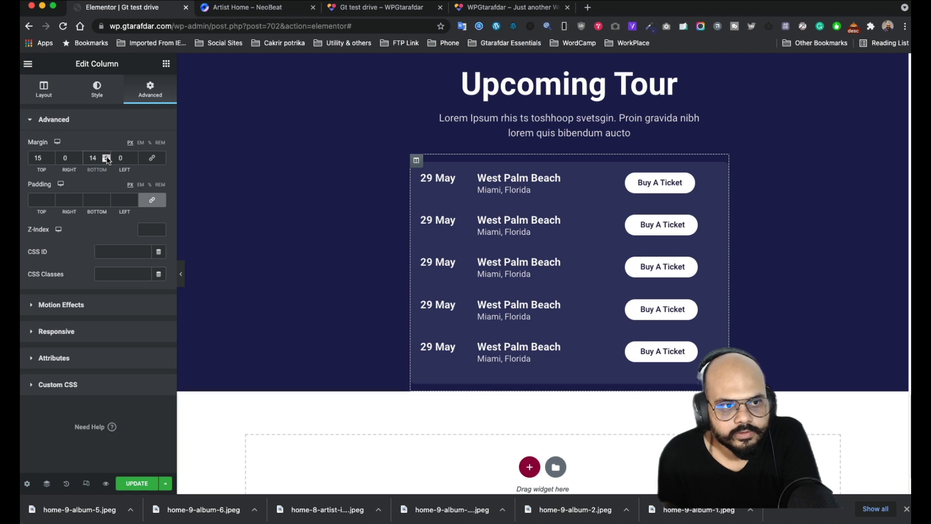
pyautogui.click(106, 157)
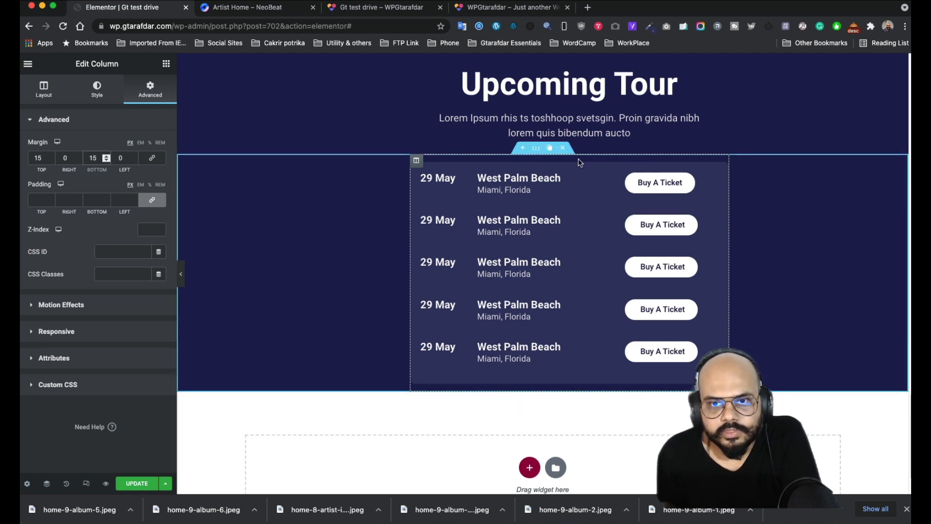
pyautogui.click(109, 482)
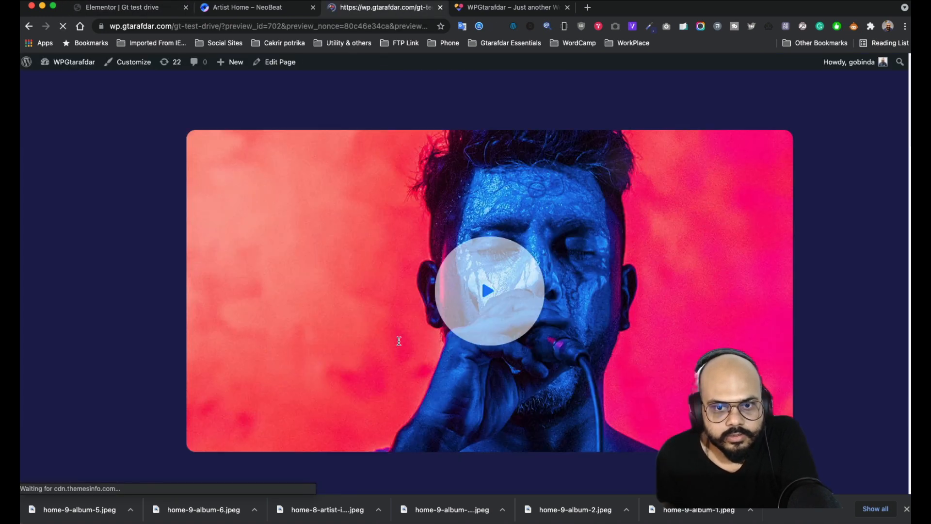
pyautogui.scroll(-10, 399, 343)
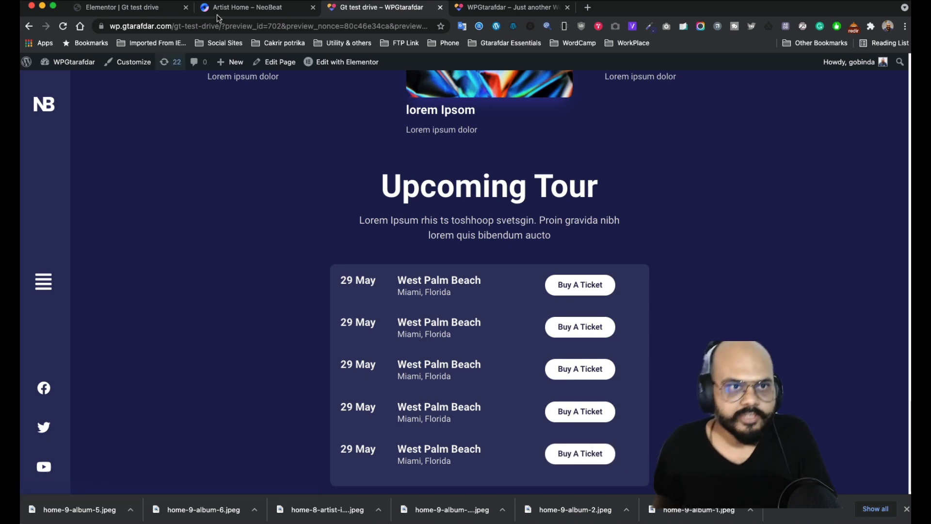
pyautogui.click(131, 11)
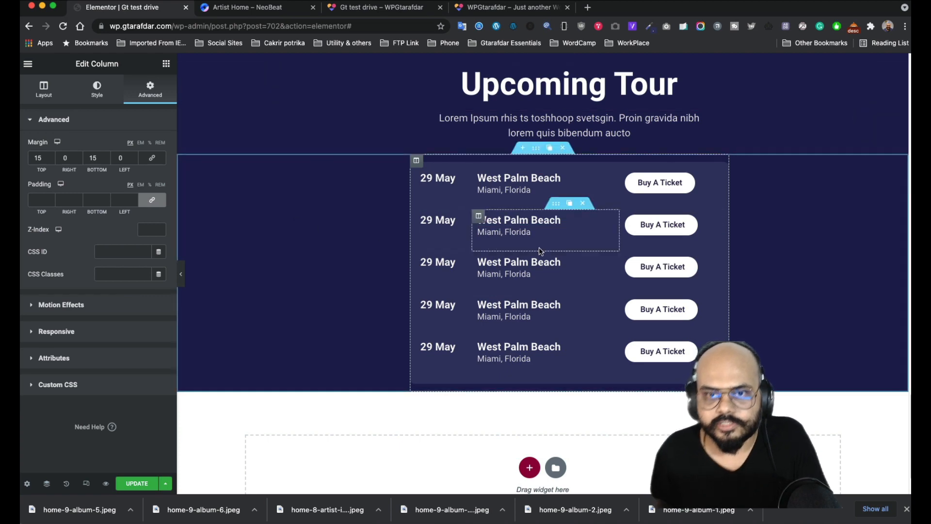
pyautogui.click(237, 15)
pyautogui.scroll(-10, 470, 290)
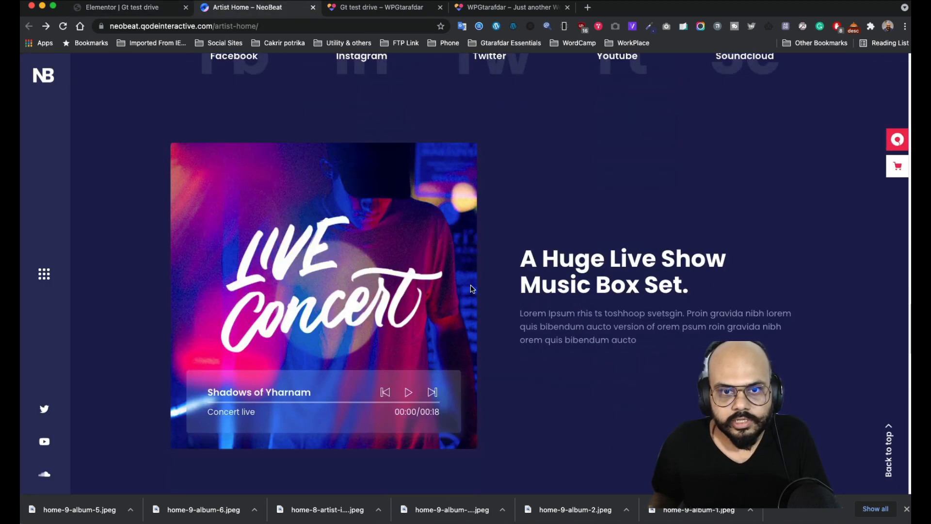
pyautogui.scroll(5, 521, 243)
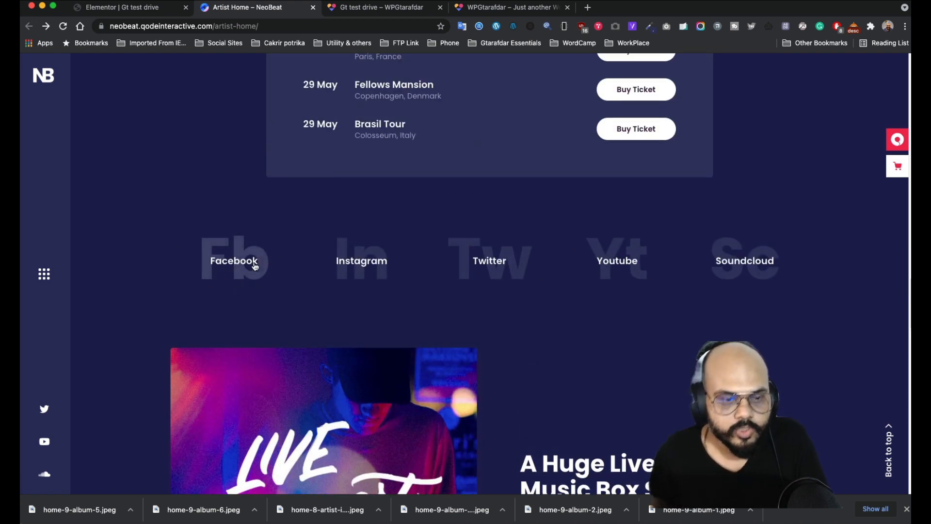
pyautogui.scroll(8, 255, 252)
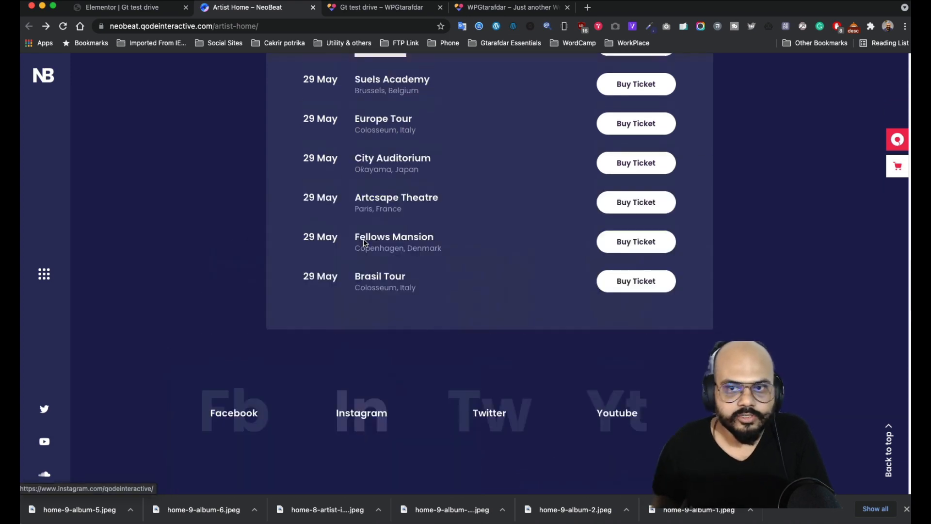
pyautogui.scroll(-7, 167, 195)
pyautogui.scroll(4, 203, 193)
pyautogui.scroll(3, 262, 179)
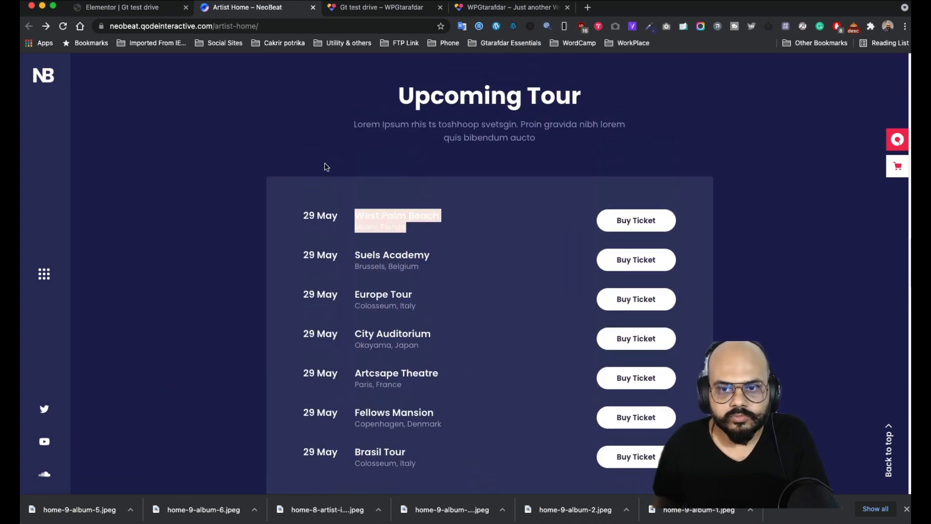
pyautogui.scroll(-4, 320, 175)
pyautogui.scroll(3, 307, 209)
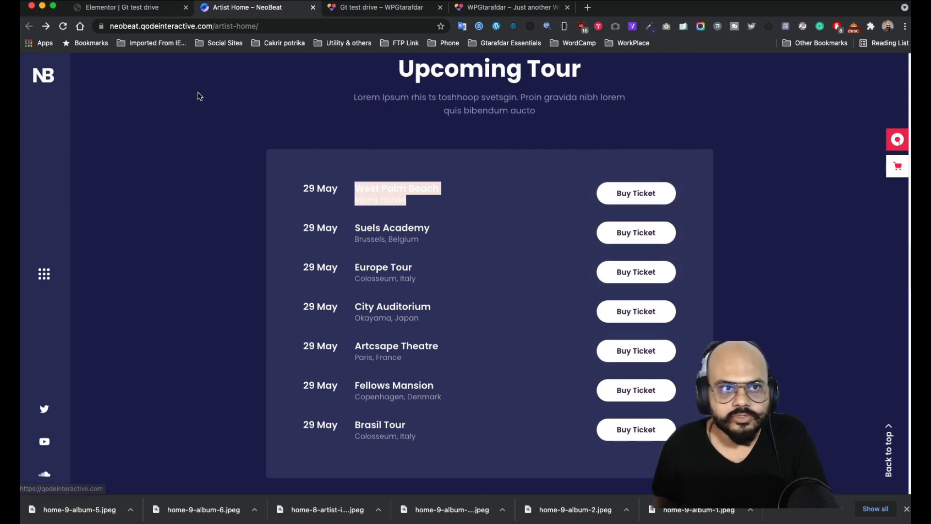
pyautogui.click(151, 8)
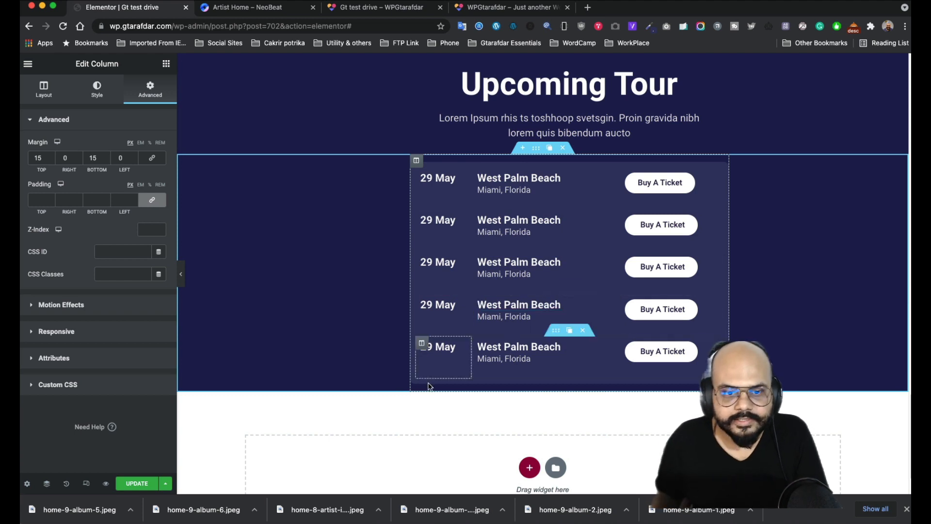
# - Show the Elements widget library in the Elementor panel instead of the column settings
pyautogui.click(166, 64)
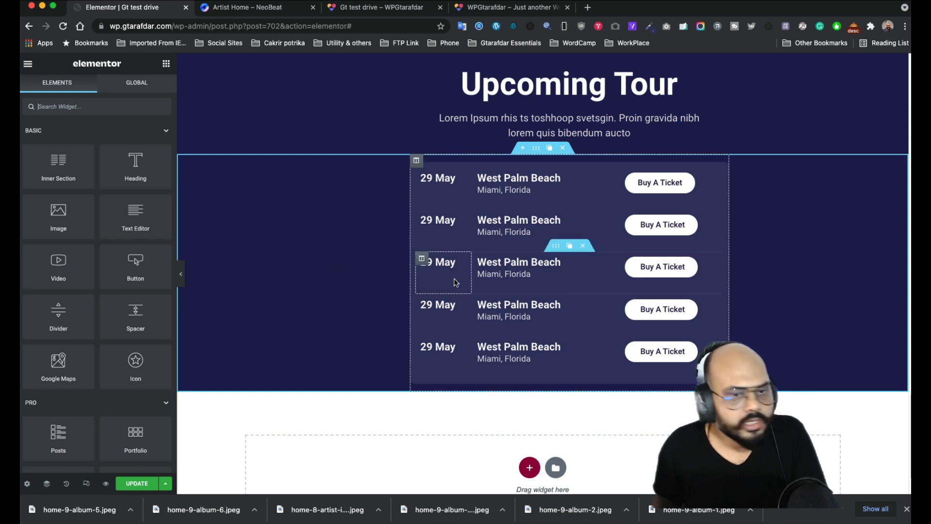
pyautogui.click(745, 1)
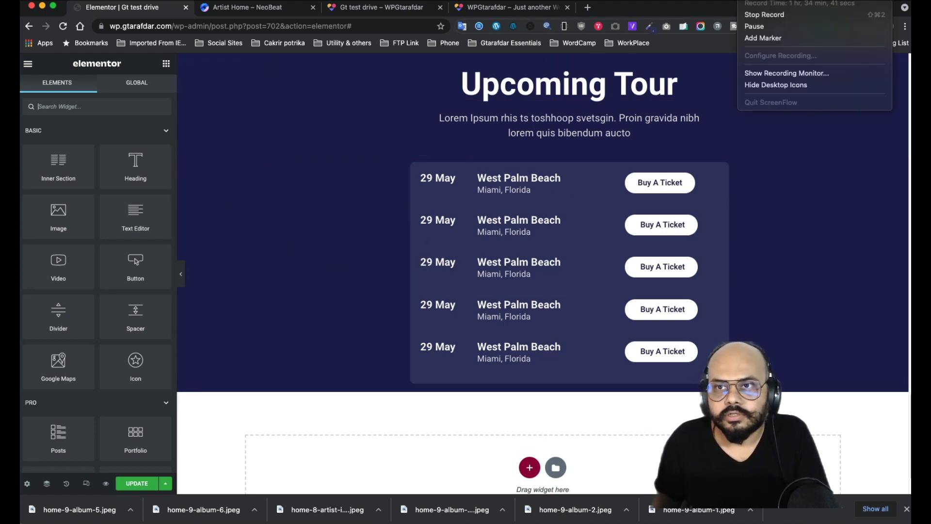
pyautogui.click(762, 29)
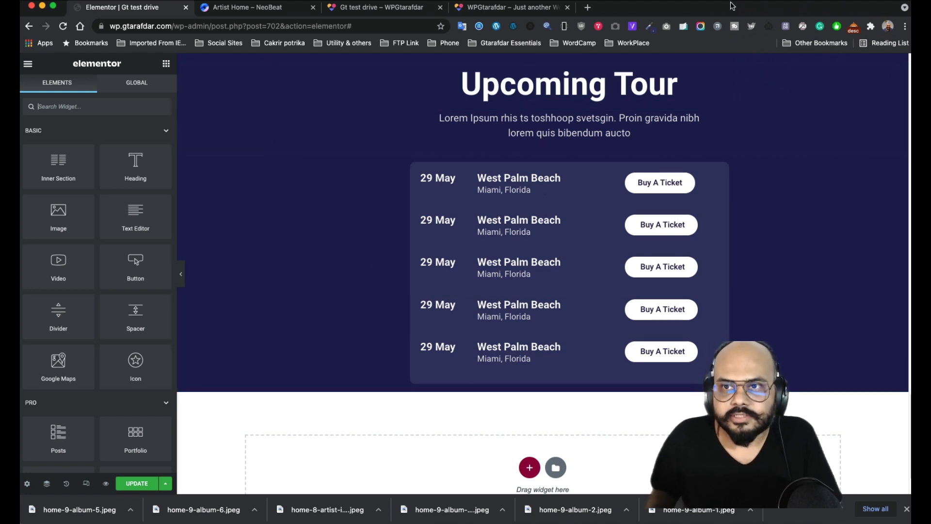
pyautogui.click(745, 1)
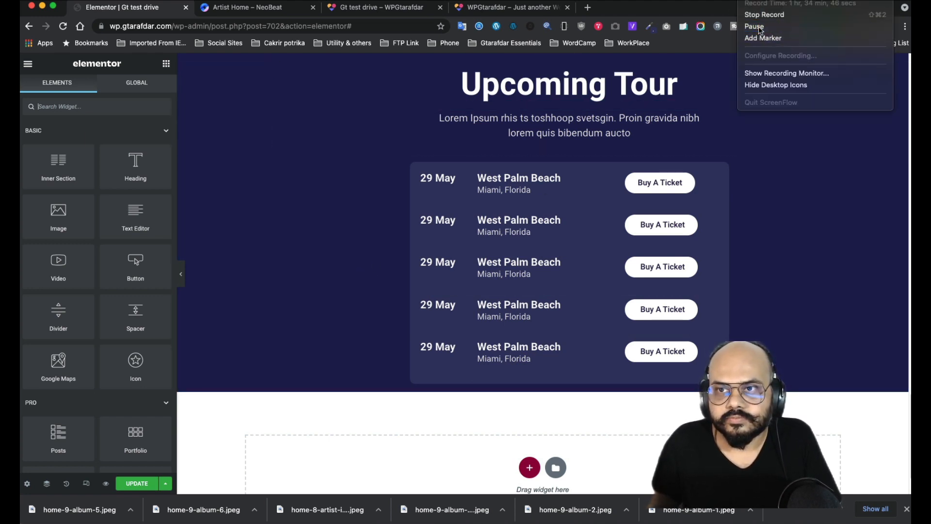
pyautogui.click(762, 26)
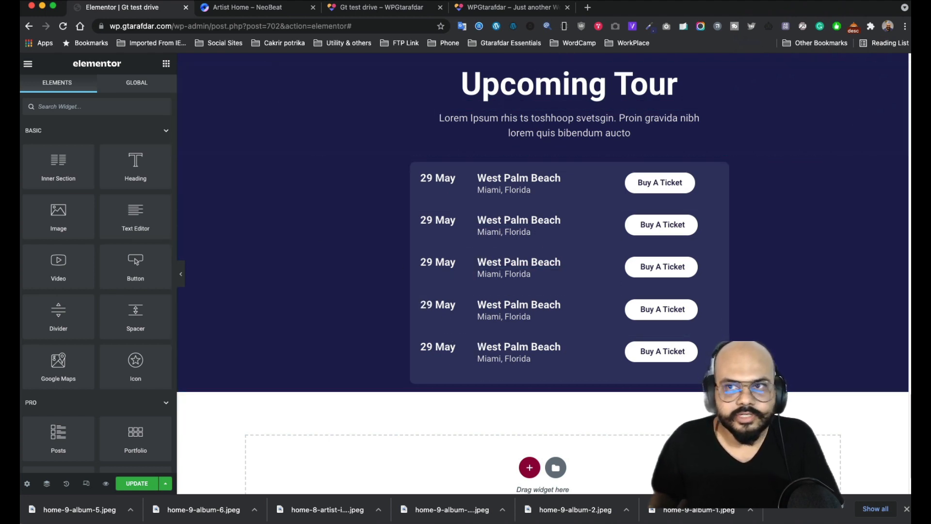
pyautogui.click(745, 1)
pyautogui.click(757, 26)
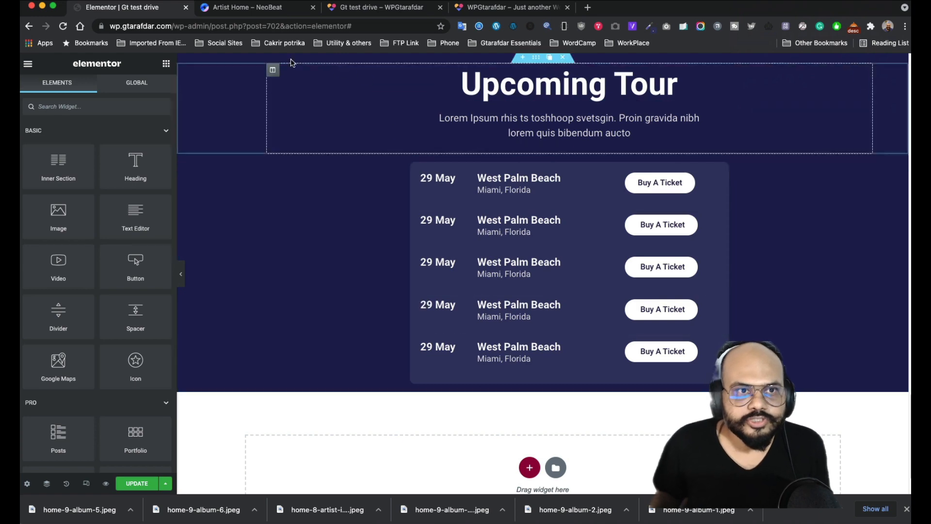
# - Glance over the NeoBeat reference page and return to the Elementor editor
pyautogui.click(251, 14)
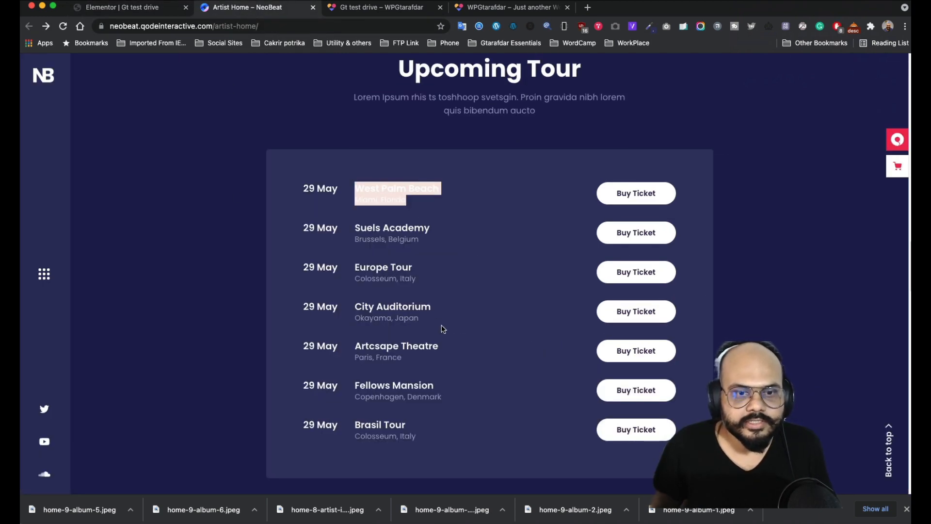
pyautogui.scroll(-10, 435, 308)
pyautogui.scroll(4, 435, 308)
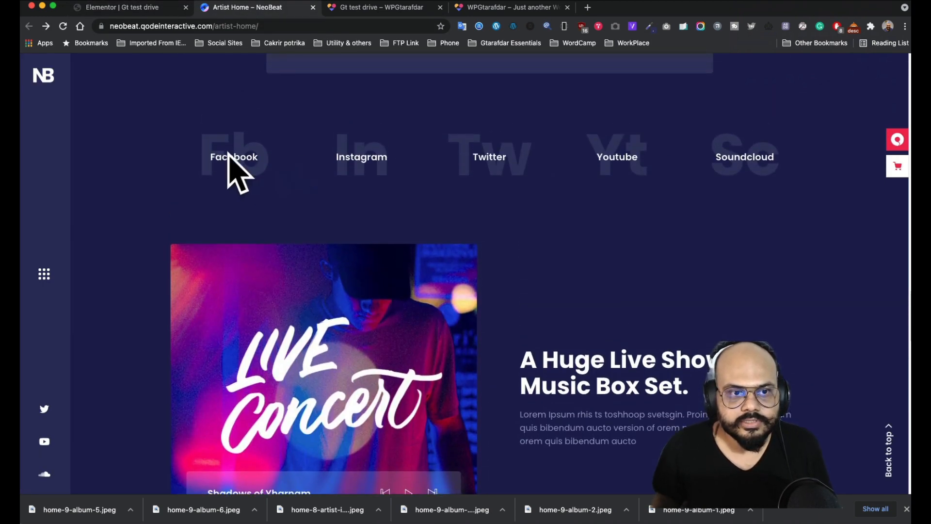
pyautogui.click(128, 11)
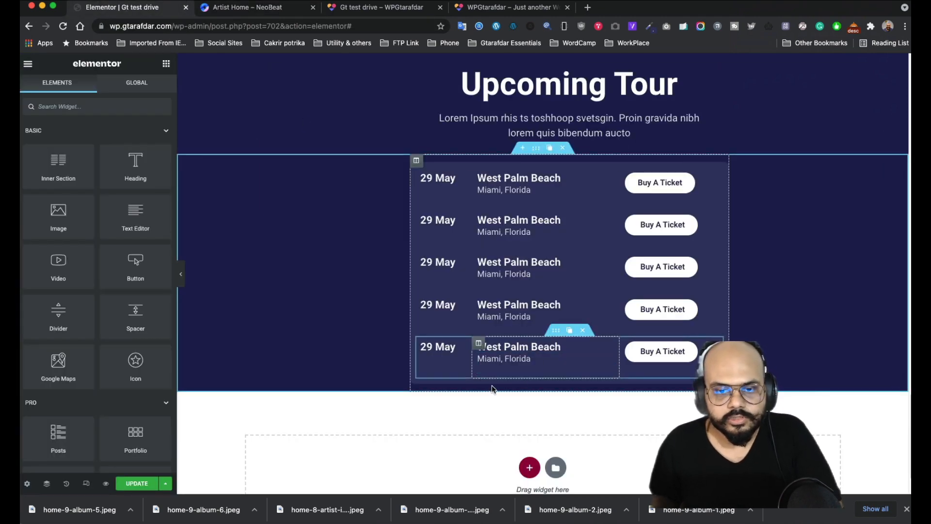
# - Drag a copy of the Upcoming Tour section below the tour list and delete its heading and paragraph
pyautogui.scroll(4, 523, 204)
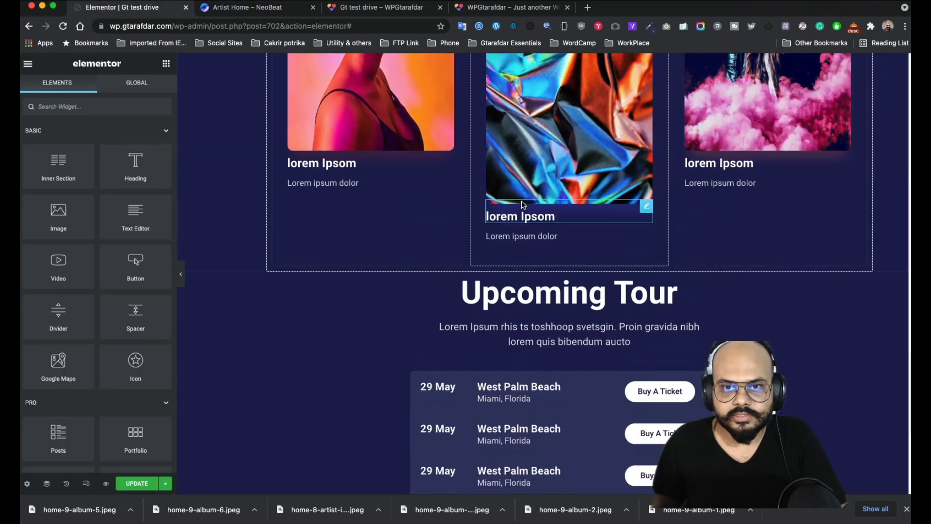
pyautogui.moveTo(536, 286)
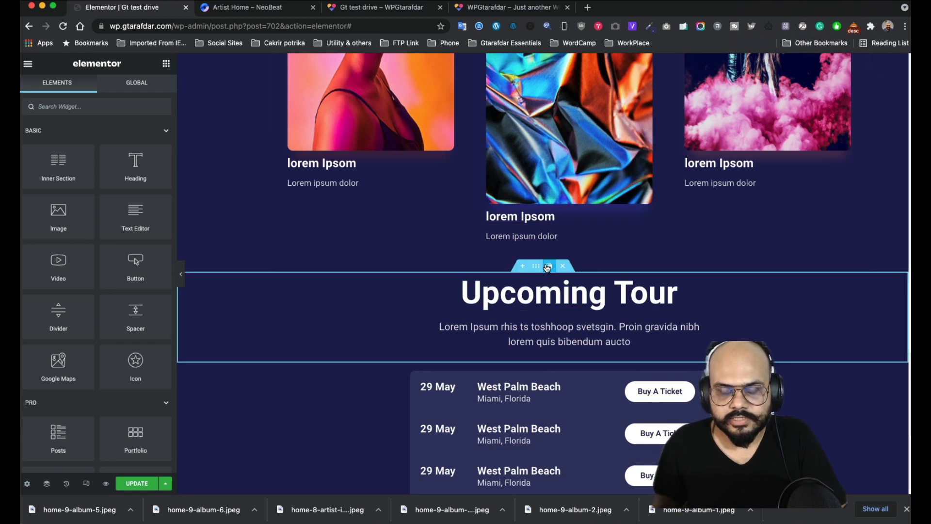
pyautogui.moveTo(550, 270); pyautogui.dragTo(530, 334)
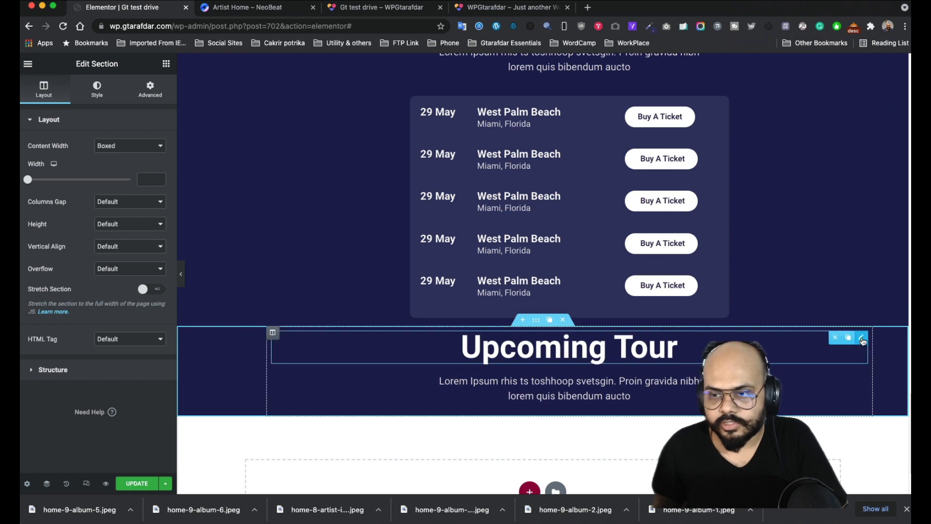
pyautogui.click(835, 339)
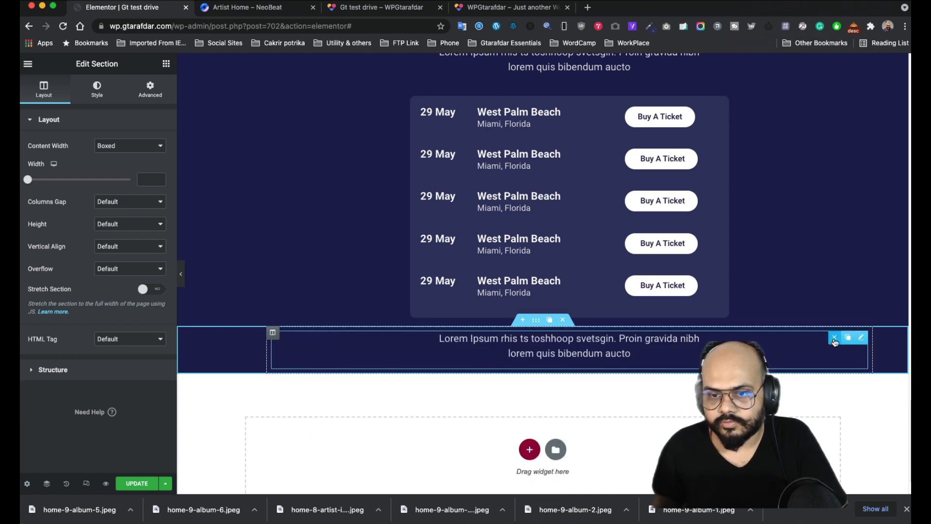
pyautogui.click(834, 339)
pyautogui.click(166, 63)
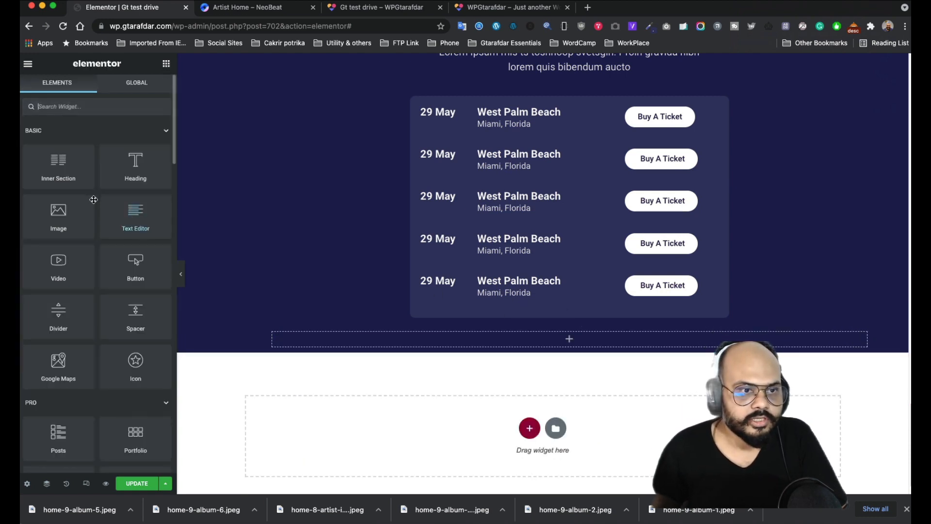
# - Drop a two-column inner section into the new section, checking the reference site's social row
pyautogui.moveTo(58, 162); pyautogui.dragTo(569, 328)
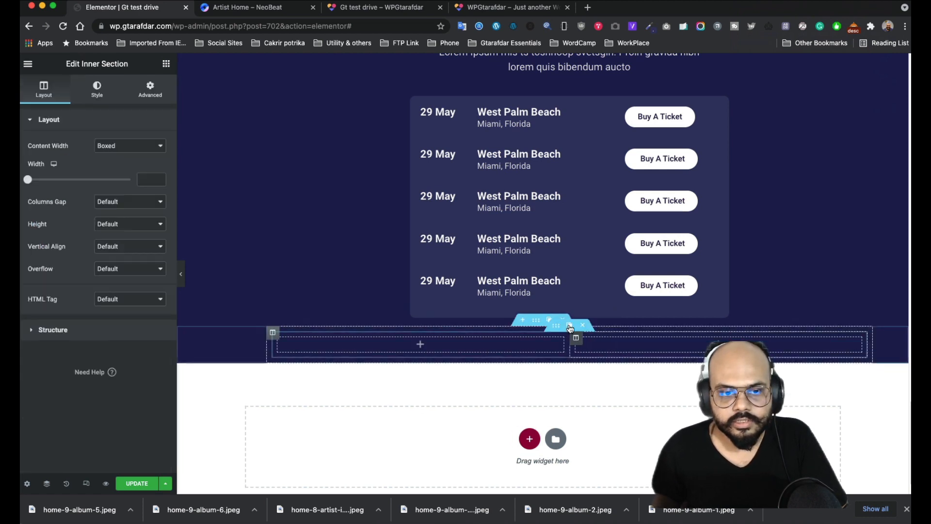
pyautogui.moveTo(276, 343)
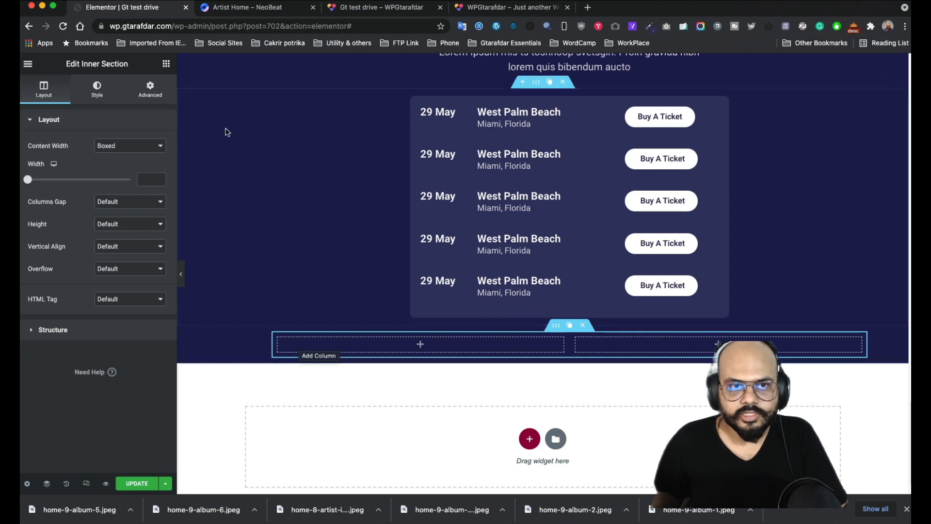
pyautogui.click(265, 11)
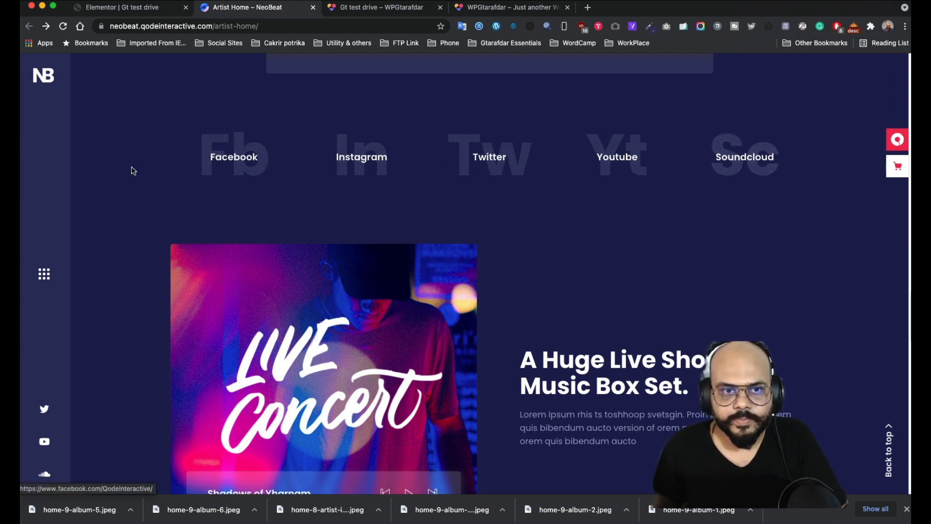
pyautogui.click(125, 9)
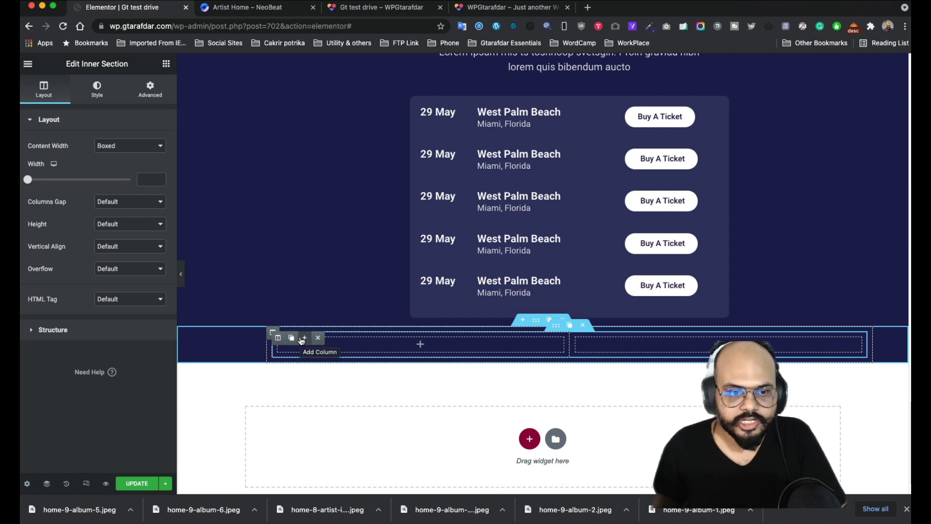
# - Add four more columns so the inner section has six equal columns
pyautogui.moveTo(302, 341); pyautogui.dragTo(302, 338)
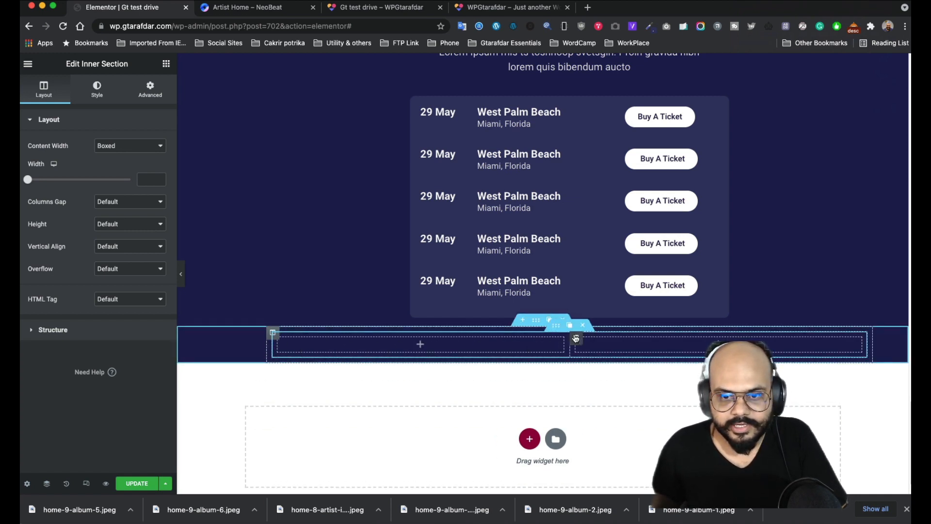
pyautogui.click(303, 339)
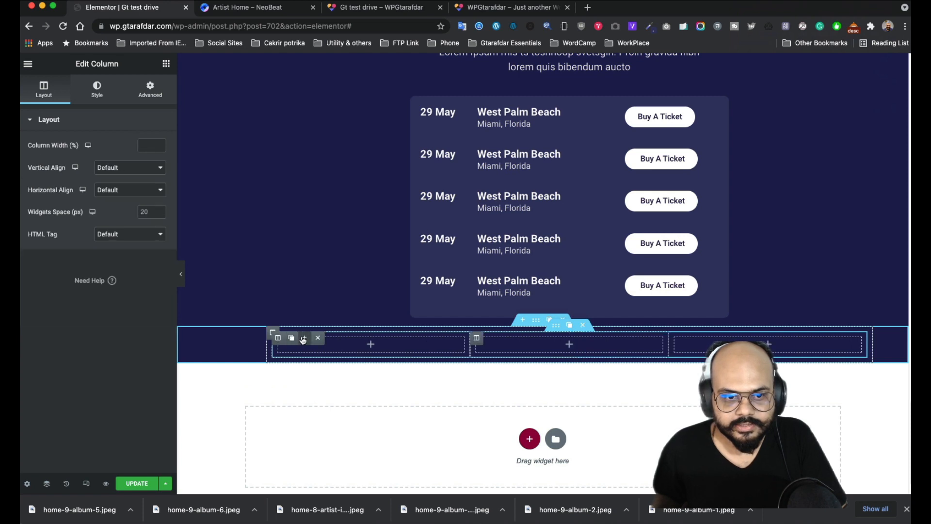
pyautogui.click(307, 340)
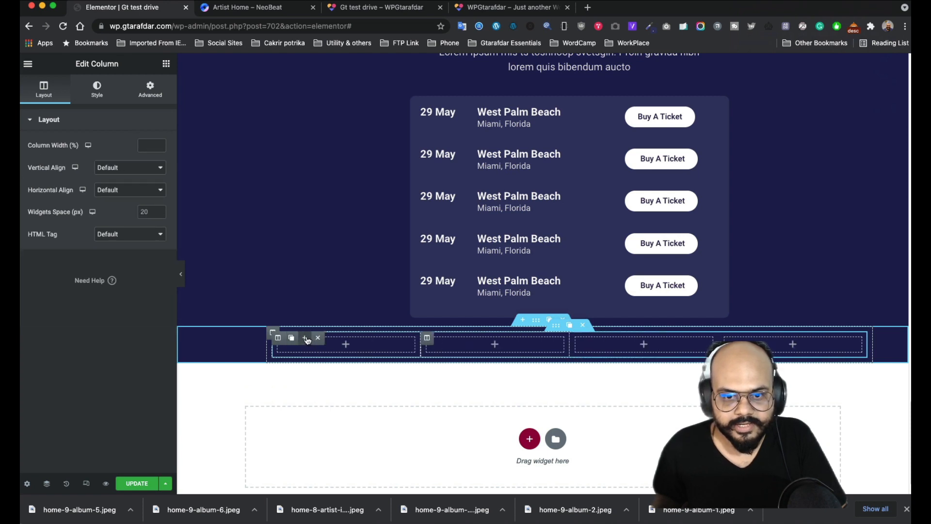
pyautogui.click(307, 339)
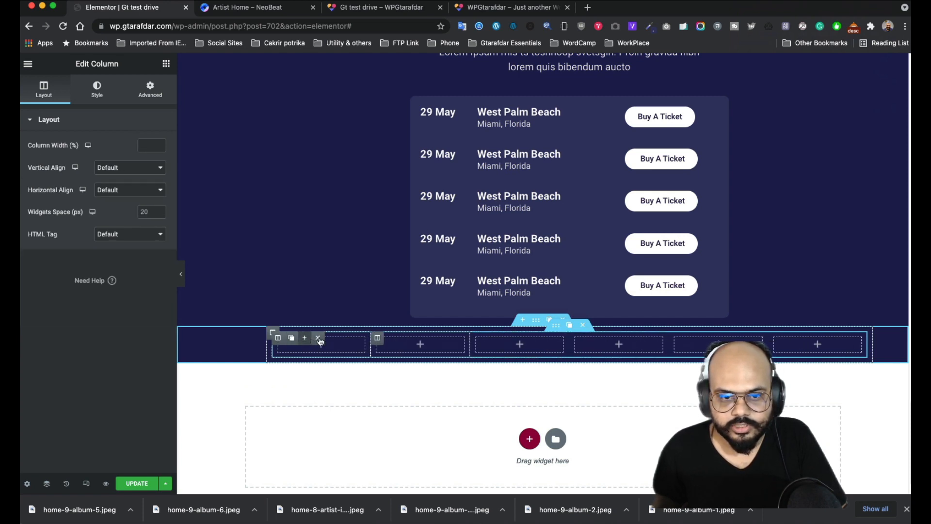
pyautogui.click(307, 339)
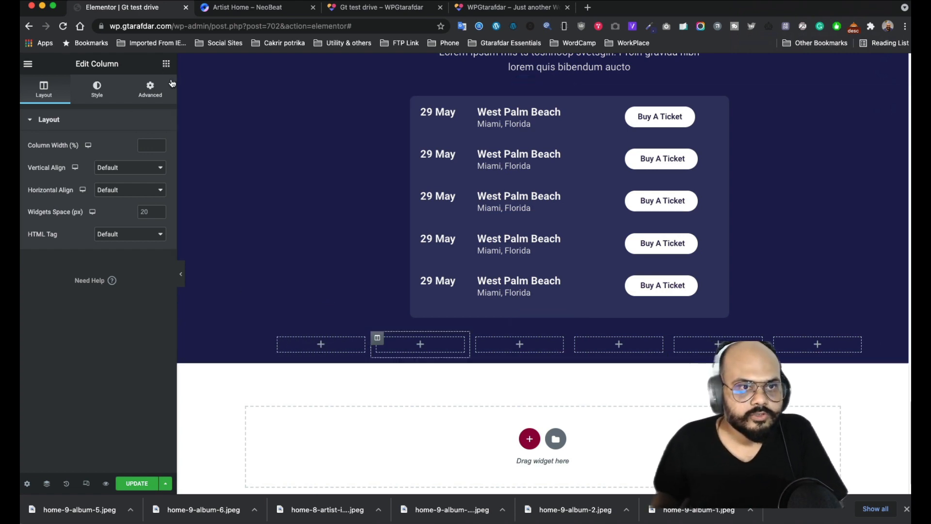
pyautogui.click(166, 65)
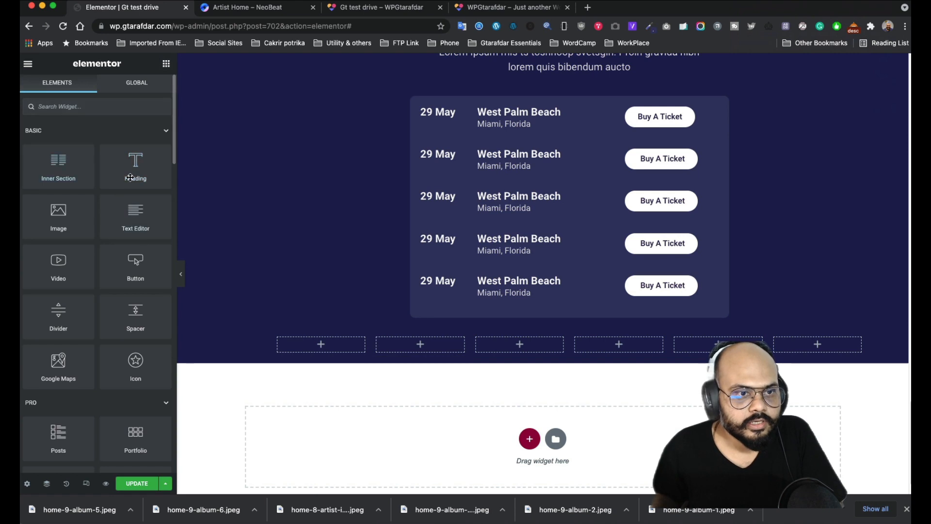
# - Place a heading in the first column and retitle it FB
pyautogui.moveTo(130, 178); pyautogui.dragTo(320, 345)
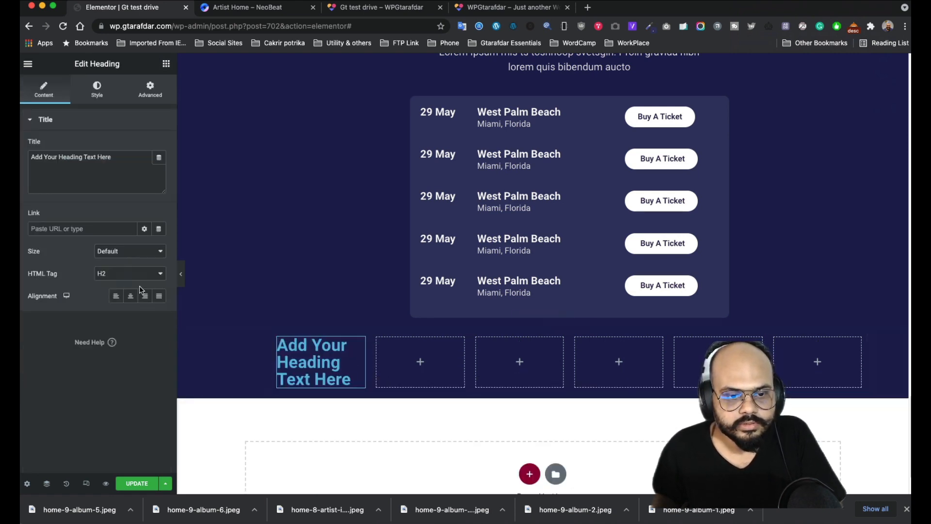
pyautogui.press('super+a')
pyautogui.write('F')
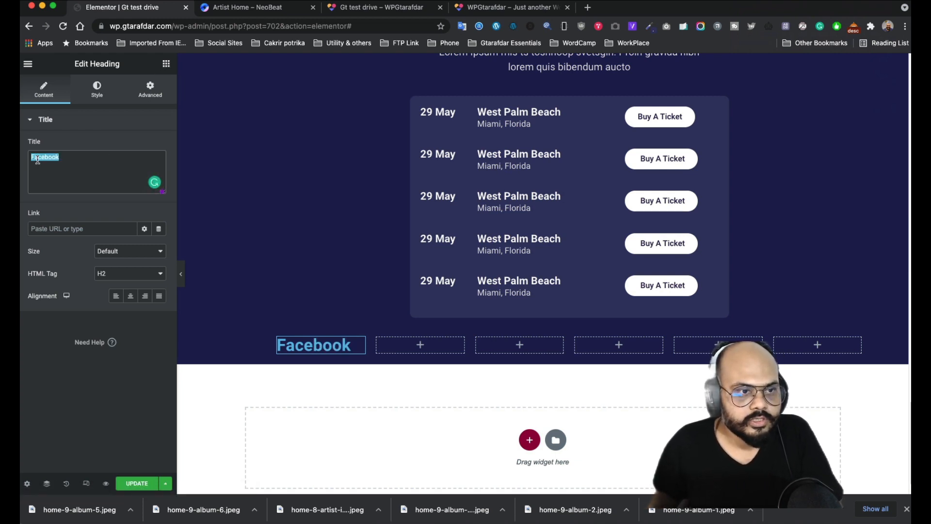
pyautogui.write('B')
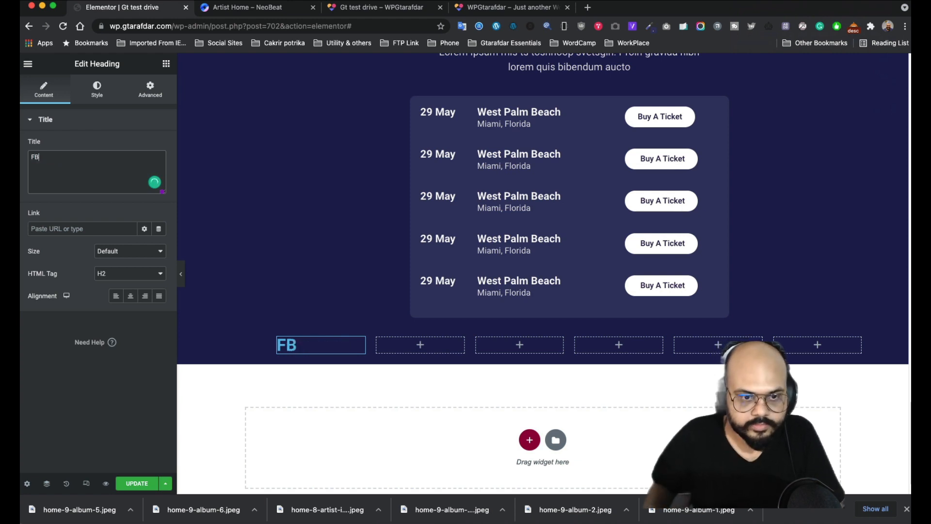
# - Set the FB heading's typography size to 122 px
pyautogui.click(150, 90)
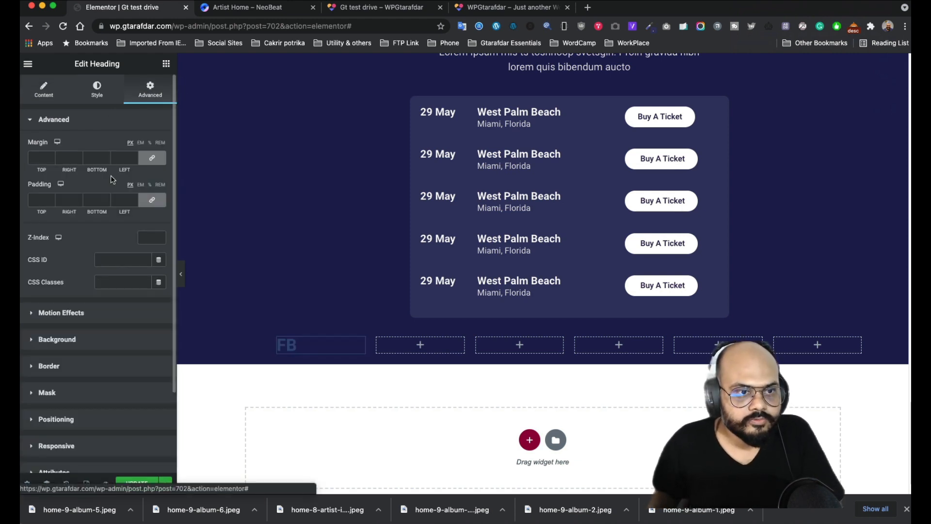
pyautogui.click(103, 92)
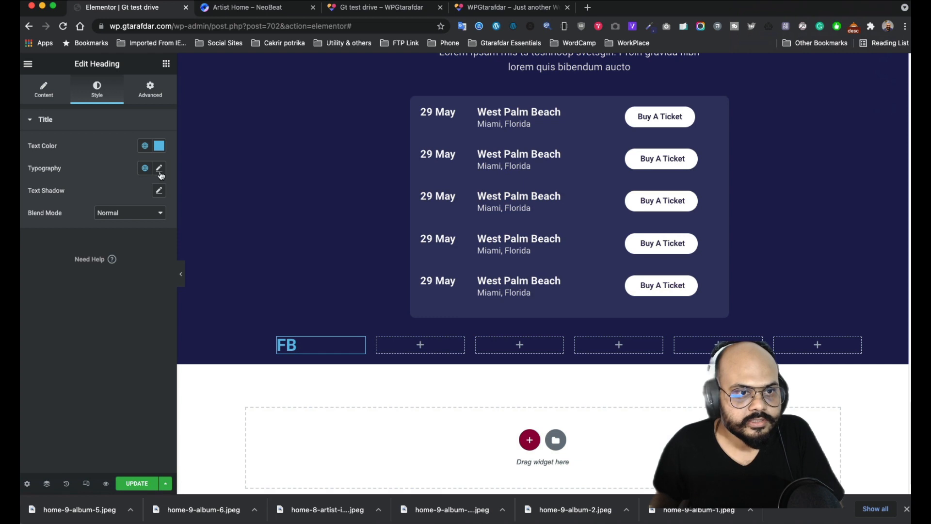
pyautogui.click(159, 169)
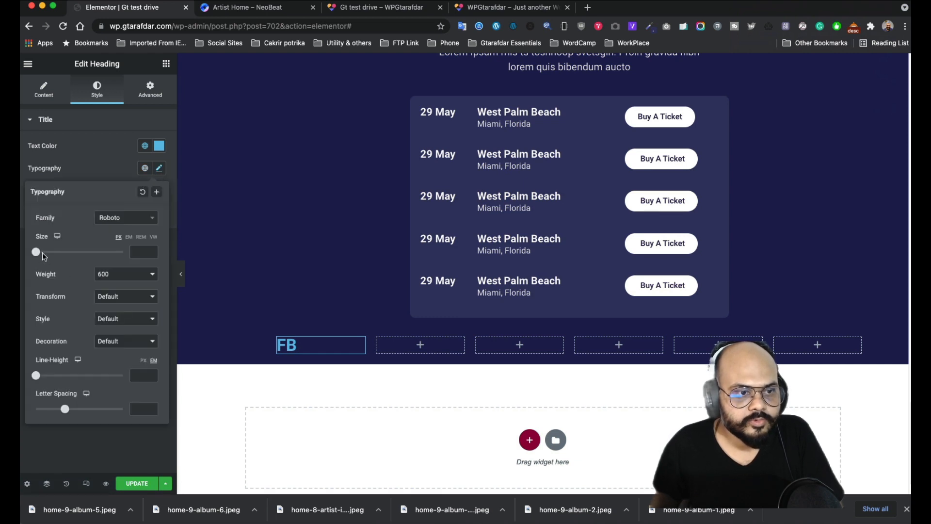
pyautogui.moveTo(43, 256); pyautogui.dragTo(91, 258)
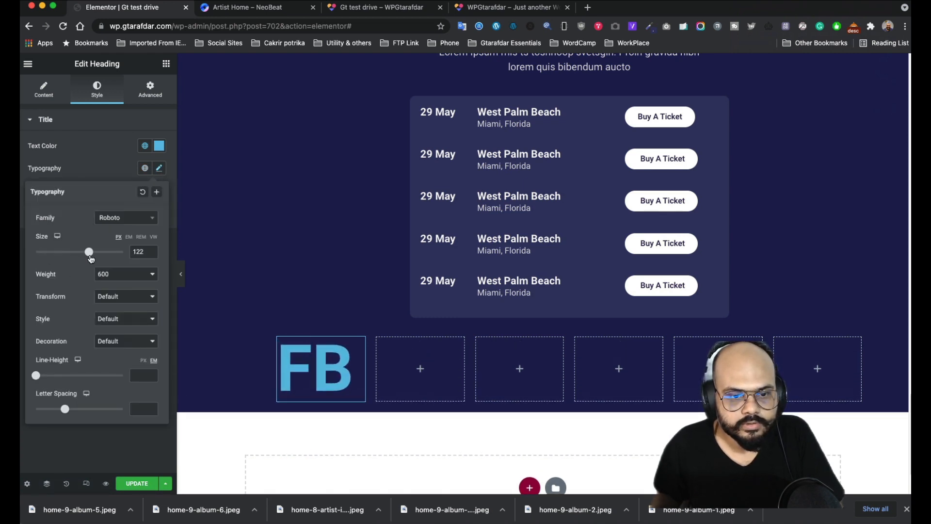
pyautogui.click(245, 9)
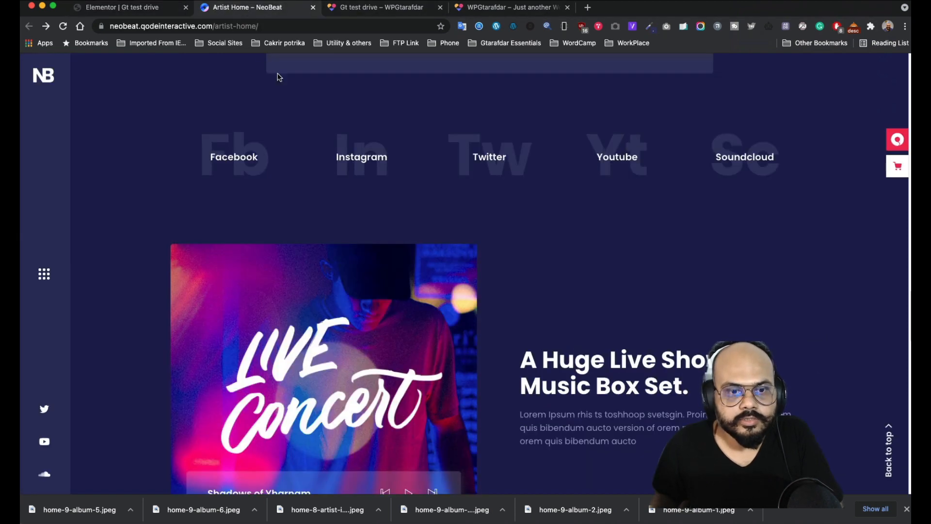
# - Sample the #4B4B75 colour of the reference's large Fb lettering with ColorZilla's page picker
pyautogui.click(648, 27)
pyautogui.click(607, 39)
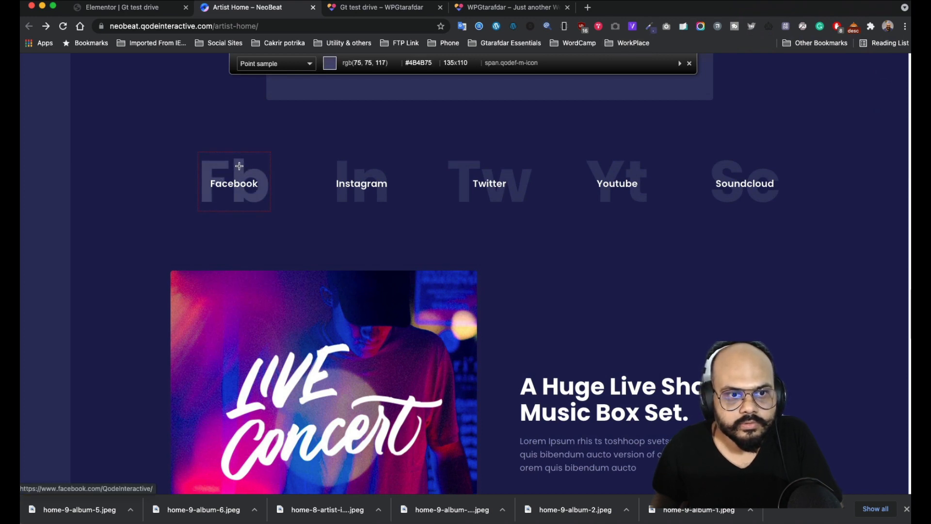
pyautogui.click(239, 166)
pyautogui.click(145, 11)
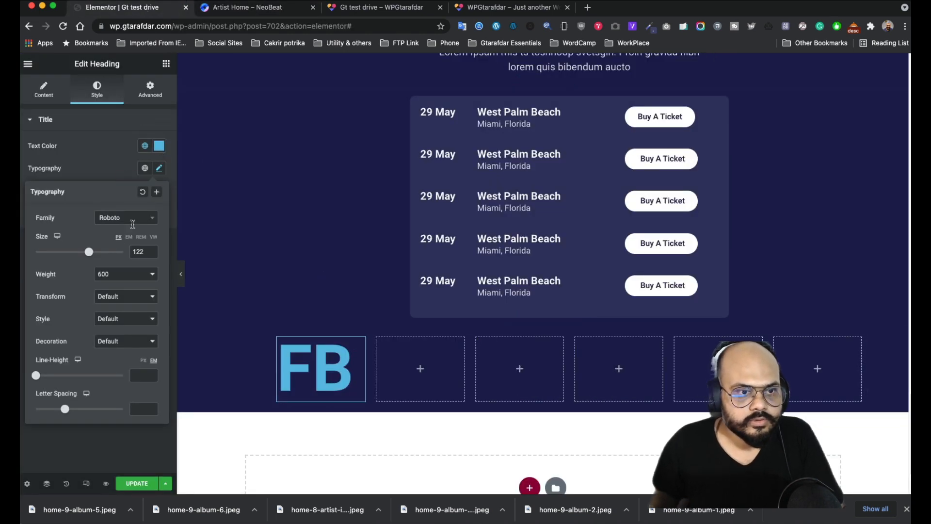
# - Paste #4B4B75 as the FB heading's text colour
pyautogui.click(160, 148)
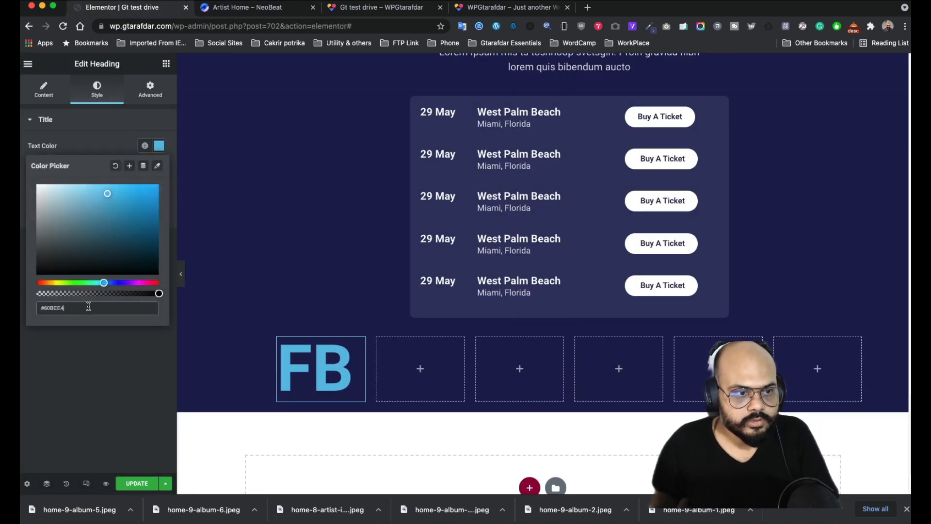
pyautogui.press('super+v')
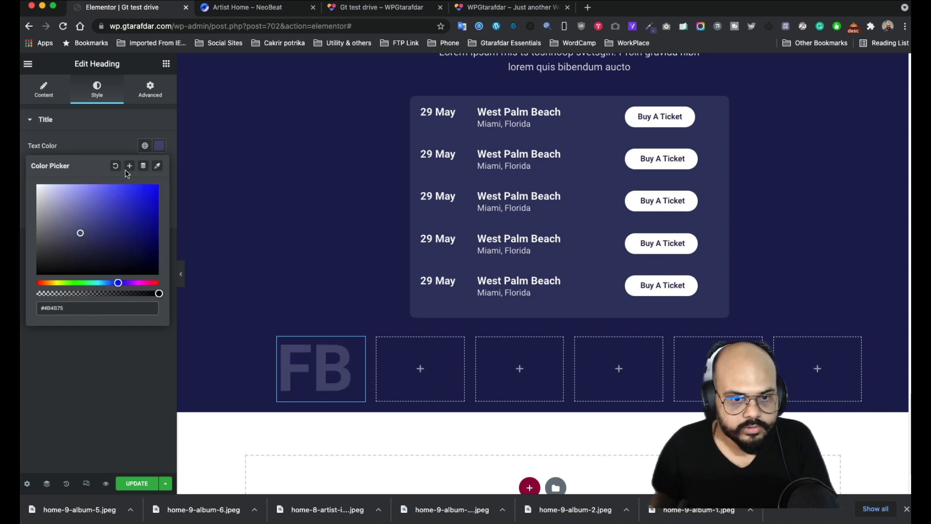
pyautogui.click(100, 151)
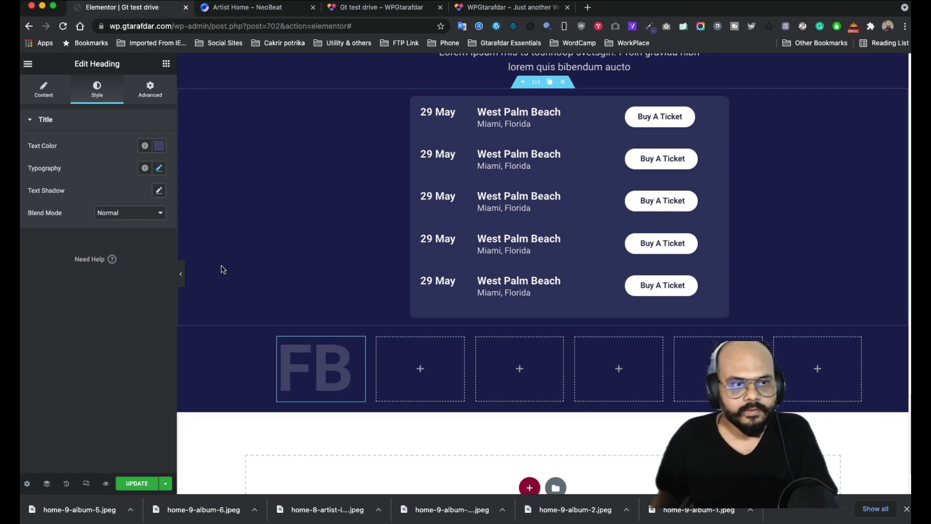
pyautogui.click(165, 67)
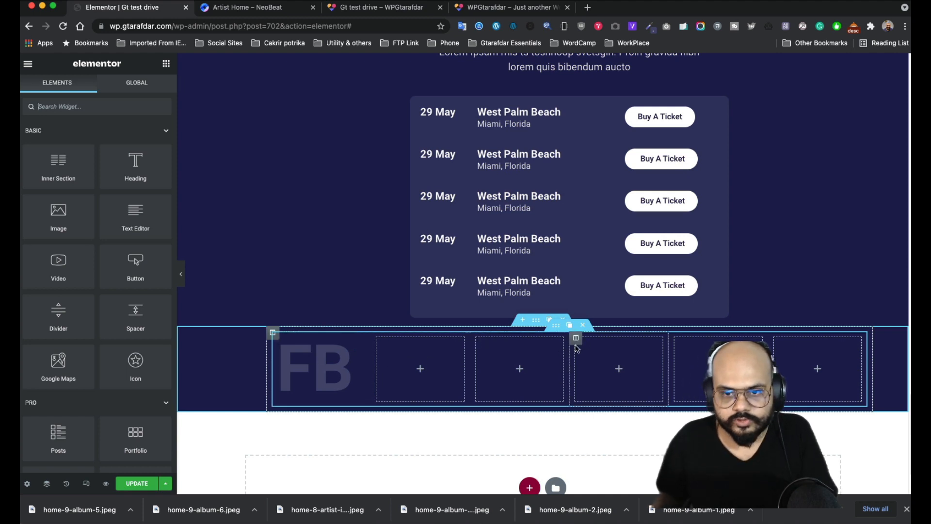
# - Review the FB heading's Advanced positioning options, keeping the default position
pyautogui.moveTo(379, 342)
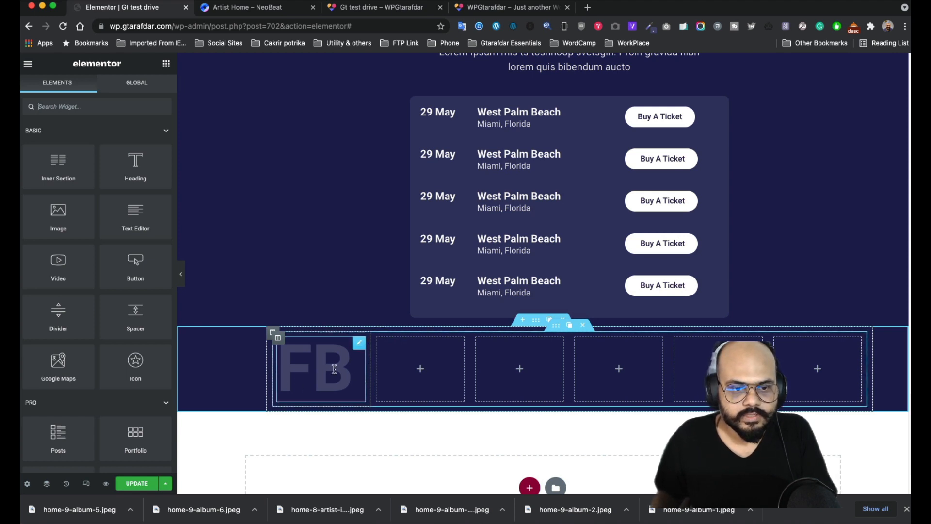
pyautogui.click(358, 345)
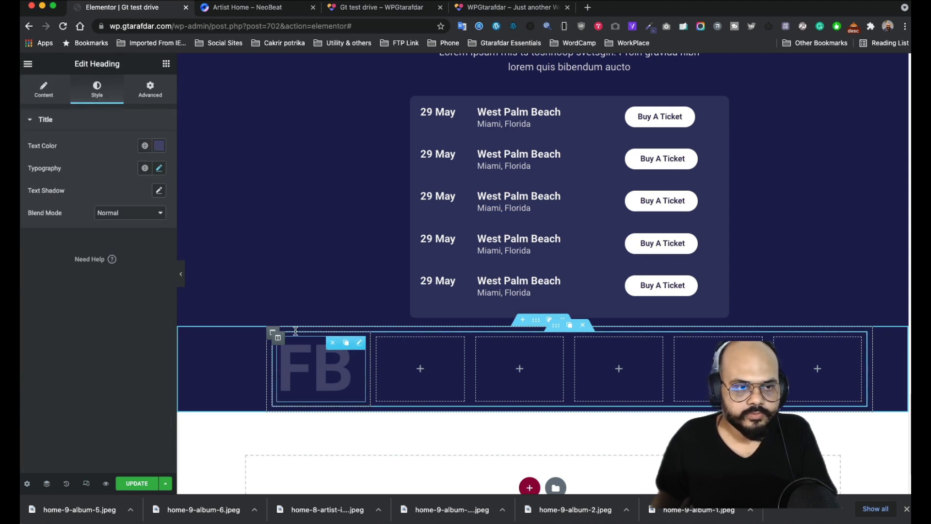
pyautogui.click(150, 90)
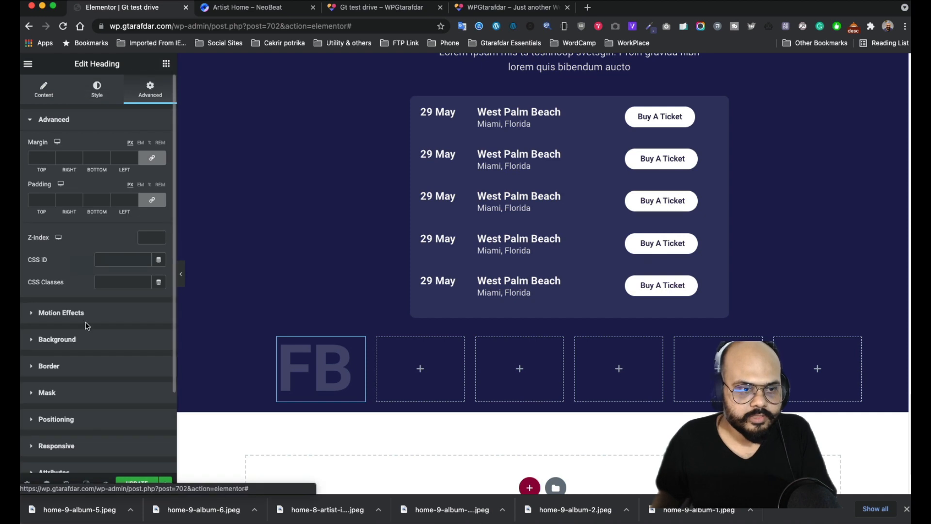
pyautogui.scroll(-3, 80, 374)
pyautogui.click(65, 345)
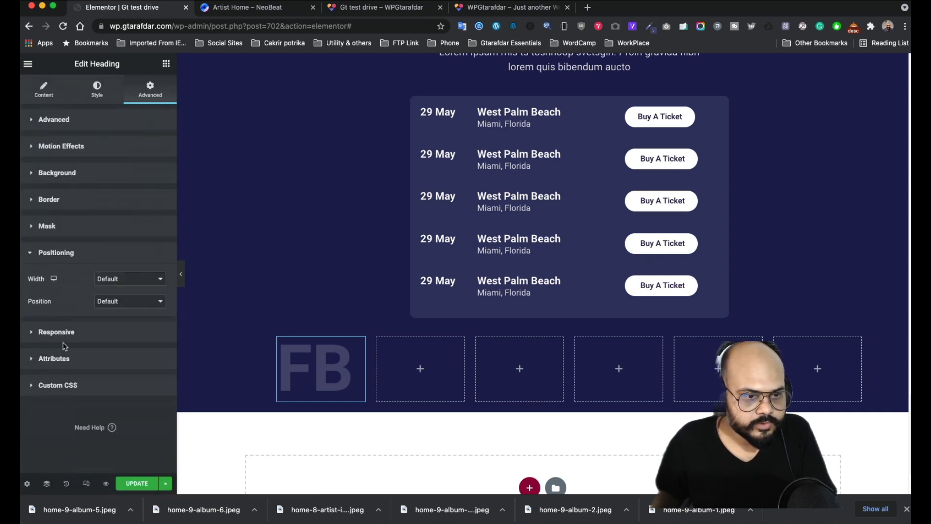
pyautogui.click(138, 281)
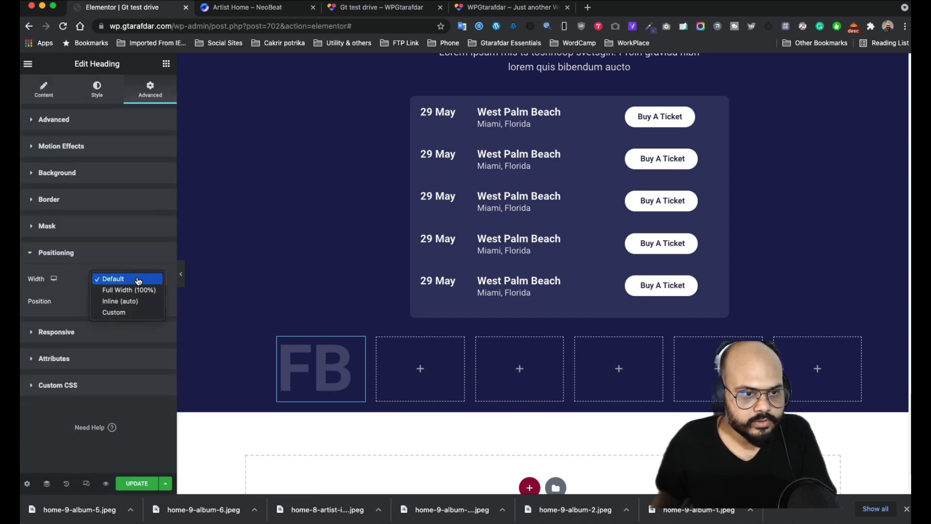
pyautogui.click(140, 279)
pyautogui.click(153, 306)
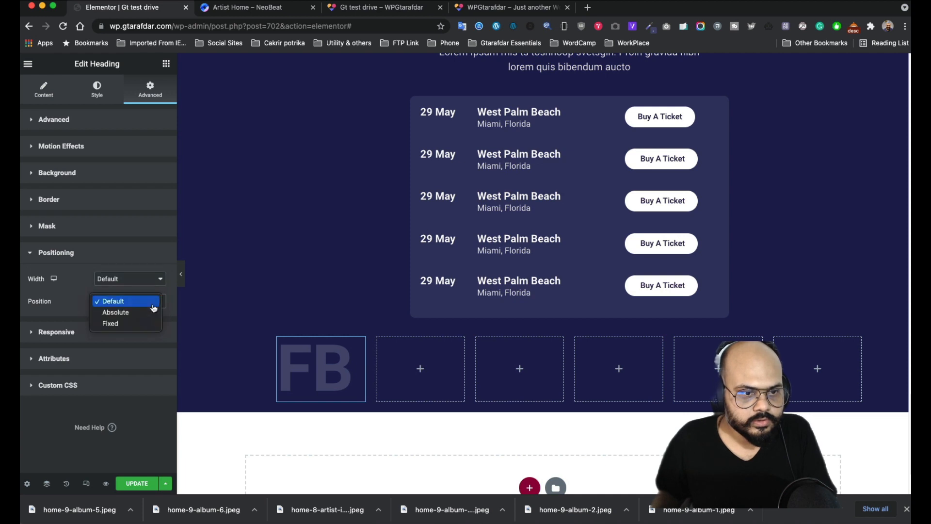
pyautogui.click(153, 305)
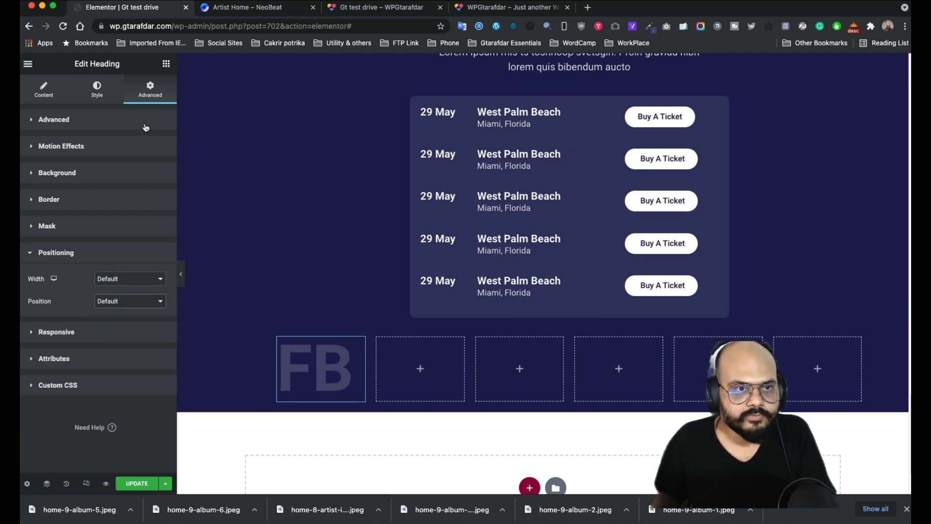
pyautogui.click(166, 65)
# - Add a Text Editor under the FB heading and replace its placeholder with Facebook
pyautogui.moveTo(140, 219); pyautogui.dragTo(321, 388)
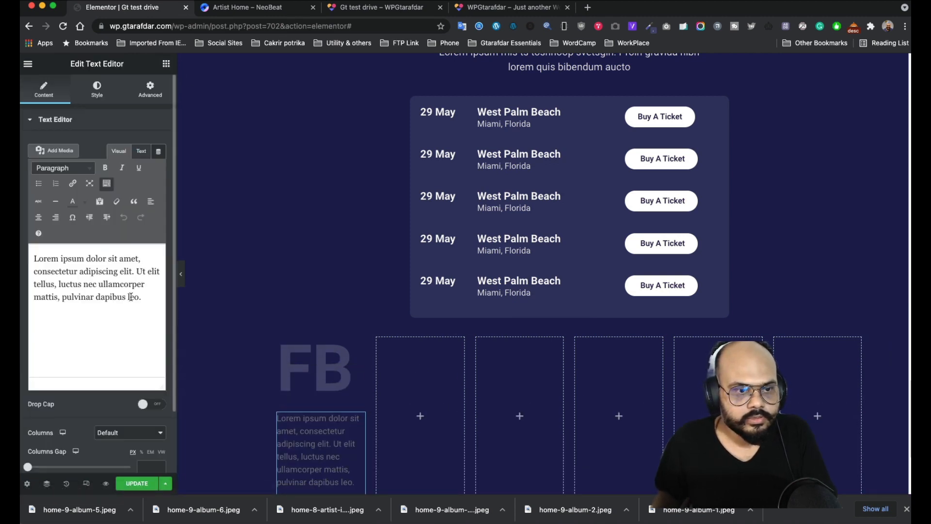
pyautogui.moveTo(142, 297); pyautogui.dragTo(34, 258)
pyautogui.write('Facebook')
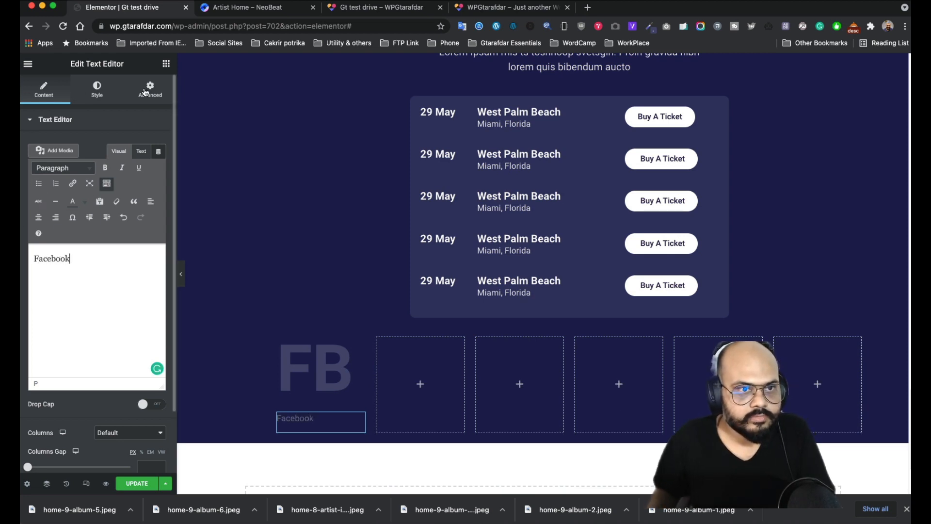
# - Set the Facebook label's text colour to white #FFFFFF and expand its positioning options
pyautogui.click(97, 90)
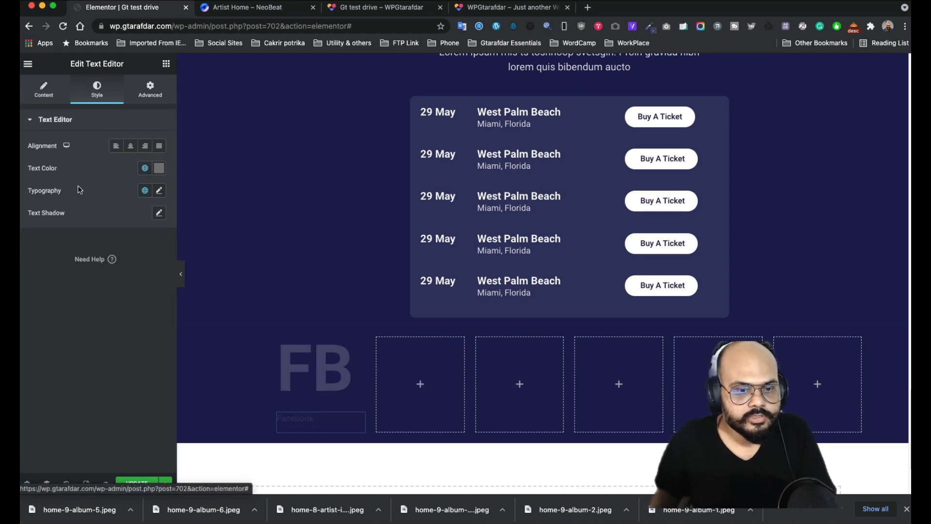
pyautogui.click(158, 169)
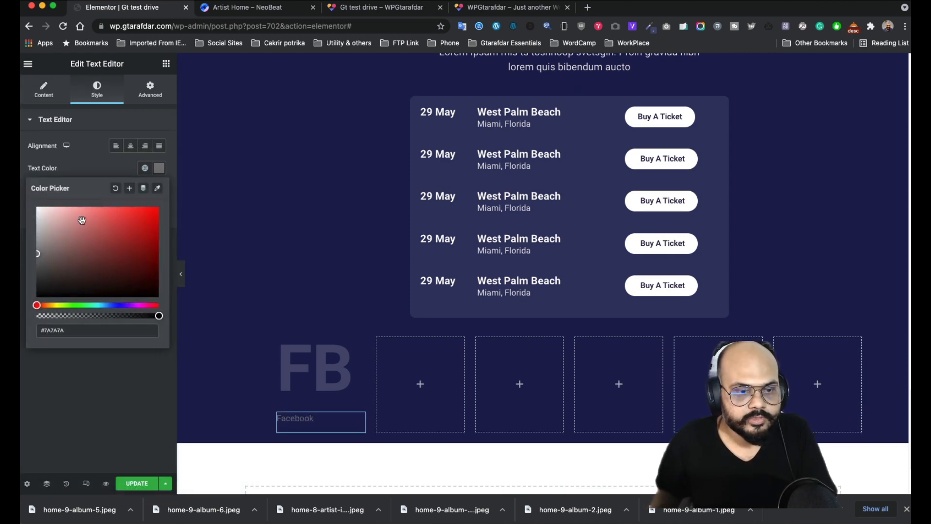
pyautogui.click(80, 166)
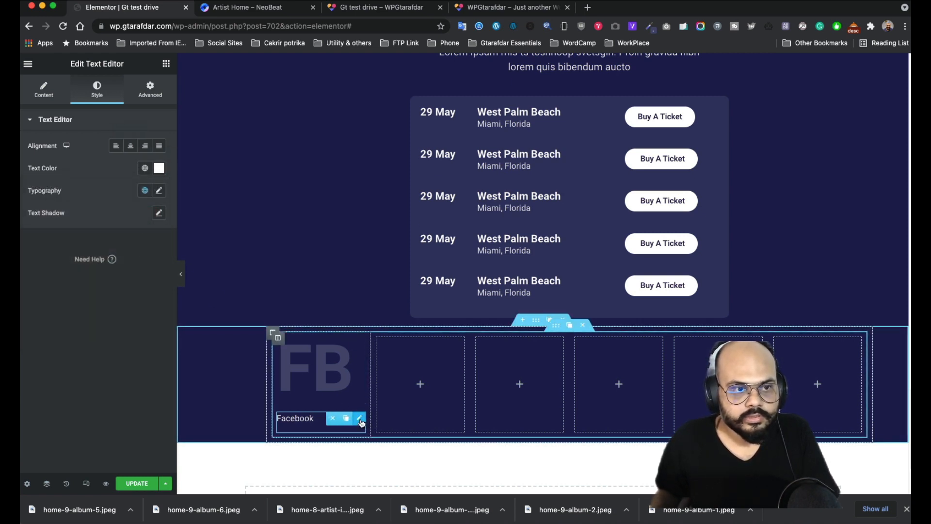
pyautogui.click(150, 90)
pyautogui.scroll(-3, 96, 354)
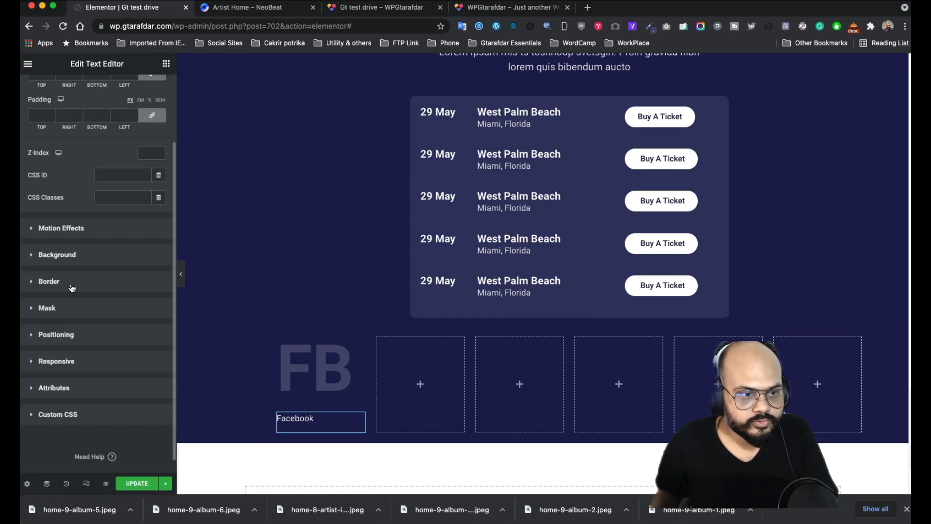
pyautogui.click(77, 337)
# - Make the Facebook label free-floating and drag it over the FB lettering
pyautogui.click(136, 299)
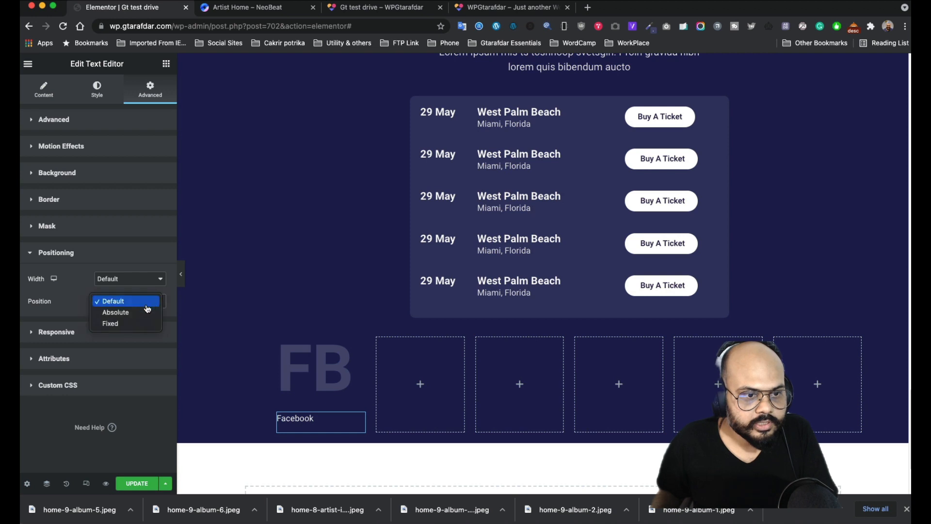
pyautogui.click(130, 316)
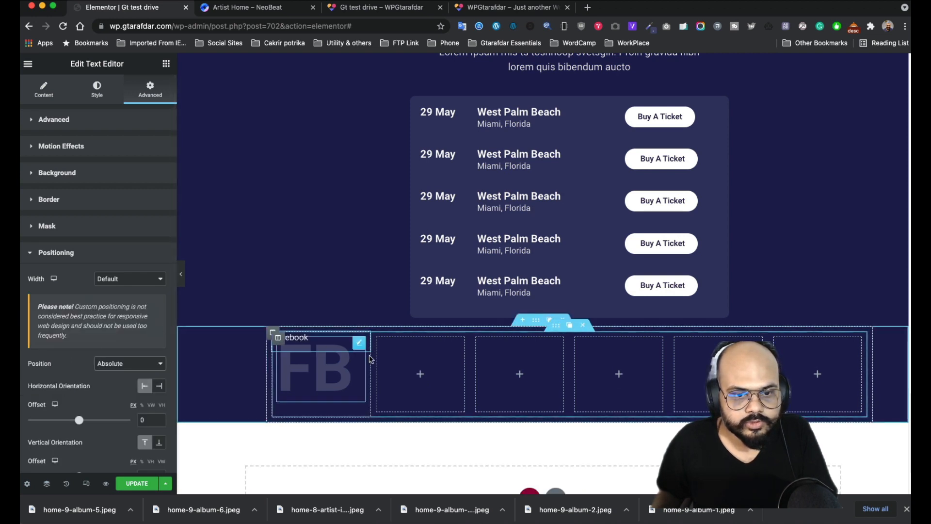
pyautogui.moveTo(365, 341); pyautogui.dragTo(384, 370)
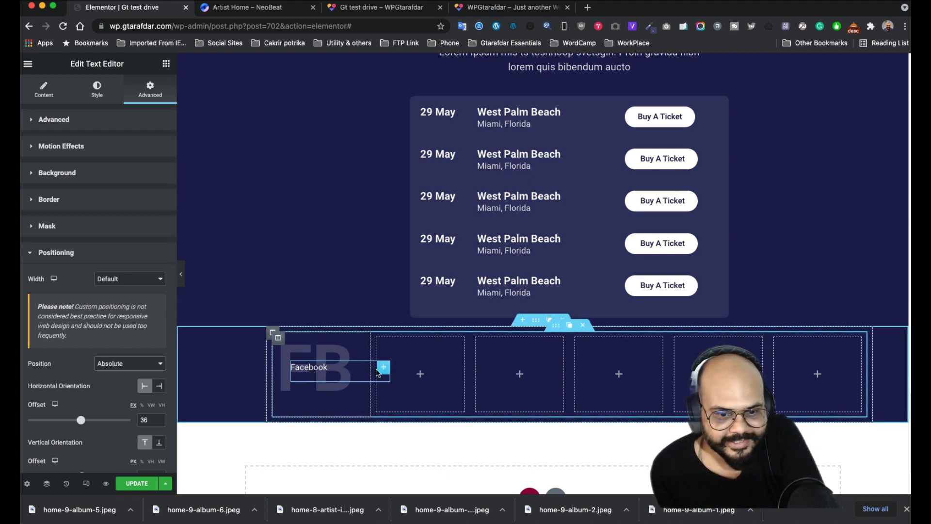
# - Set the Facebook label's typography to Roboto 20 px Bold
pyautogui.click(96, 99)
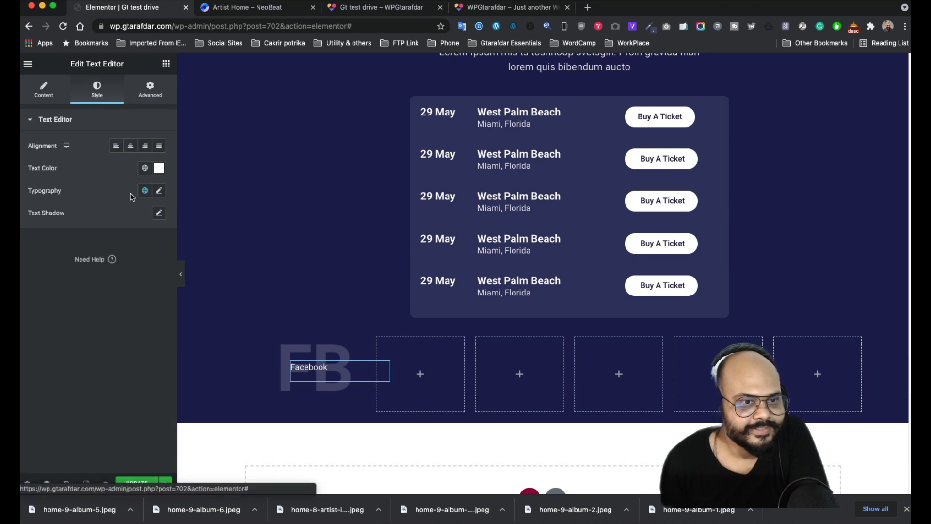
pyautogui.click(158, 191)
pyautogui.moveTo(39, 276); pyautogui.dragTo(47, 276)
pyautogui.click(126, 296)
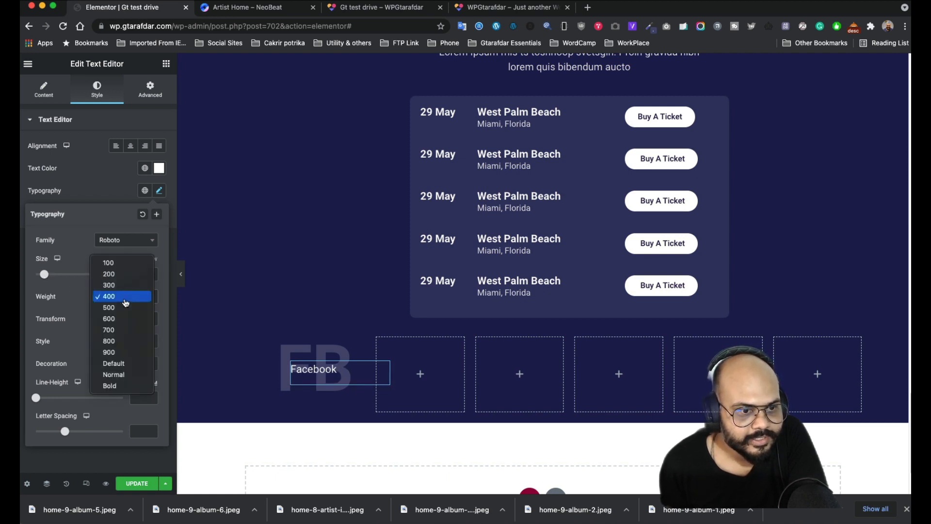
pyautogui.click(121, 385)
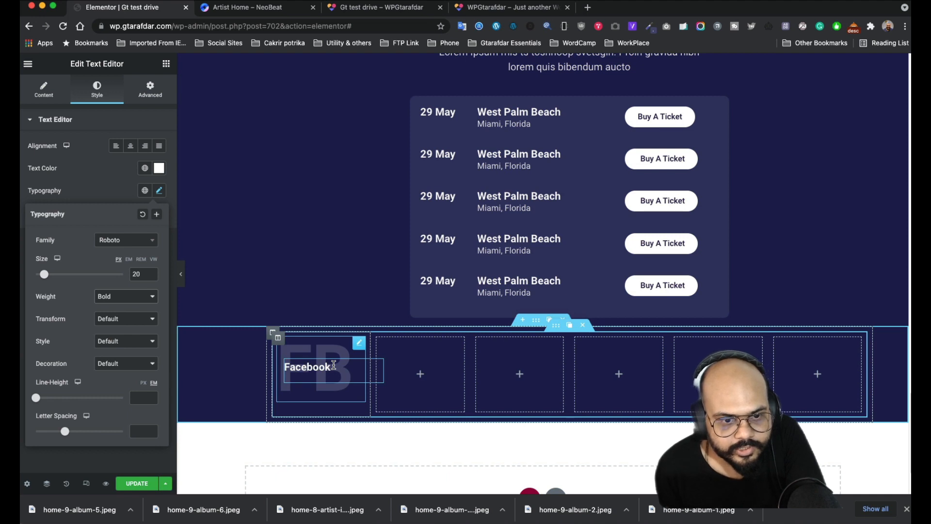
pyautogui.click(334, 365)
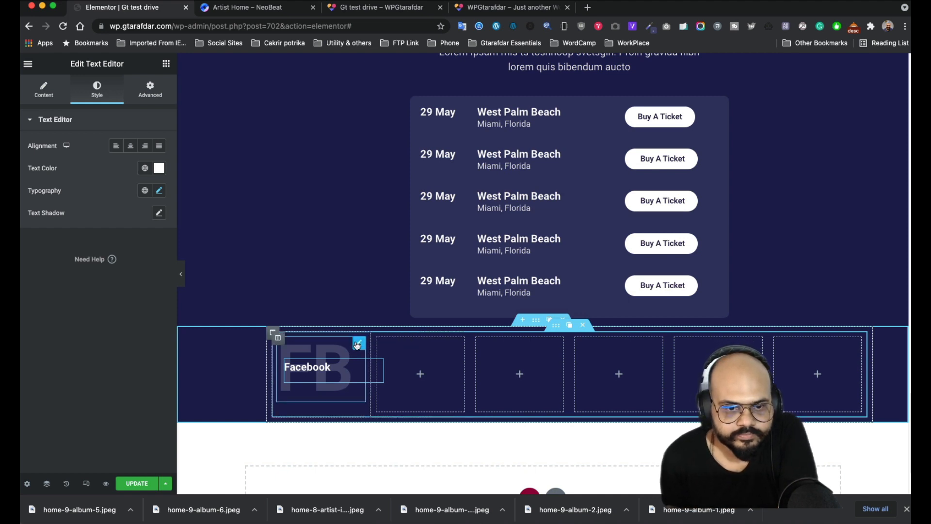
# - Duplicate the FB heading and move the copy into the second column
pyautogui.click(348, 343)
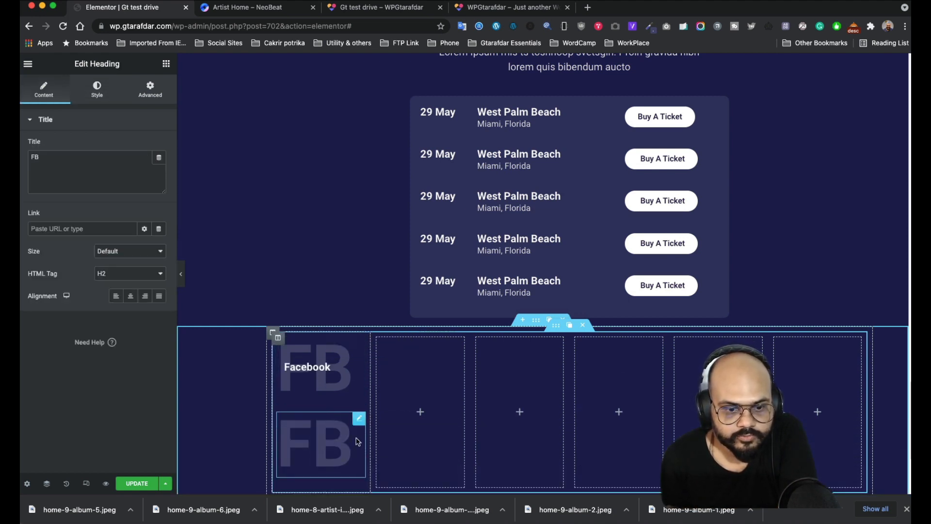
pyautogui.moveTo(321, 444); pyautogui.dragTo(420, 369)
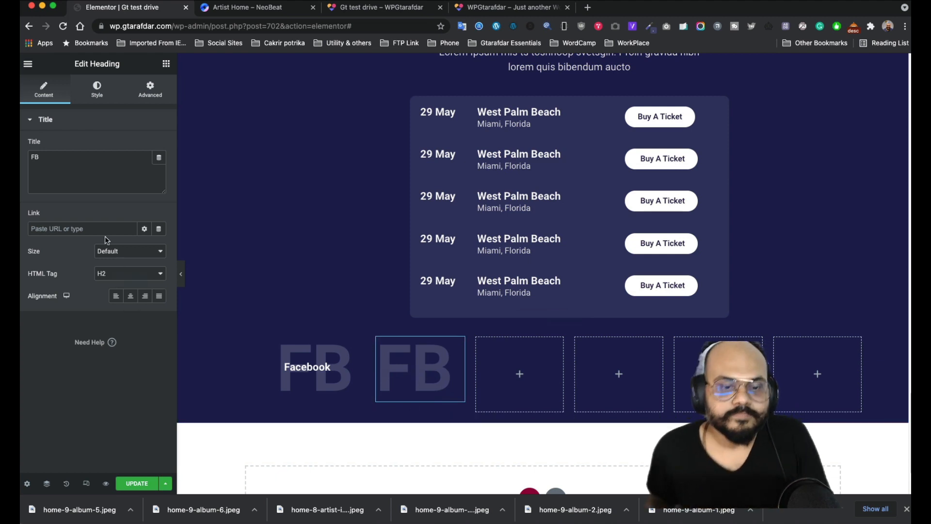
pyautogui.click(267, 9)
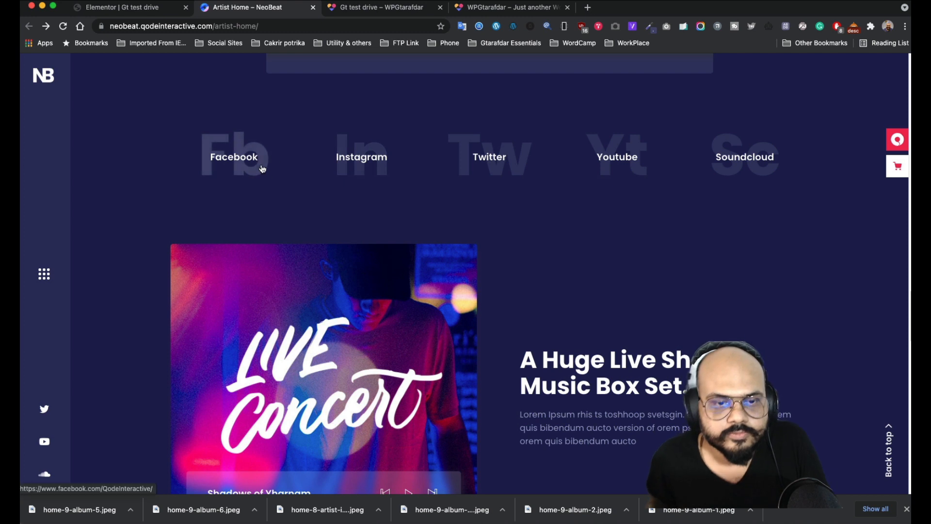
pyautogui.click(152, 10)
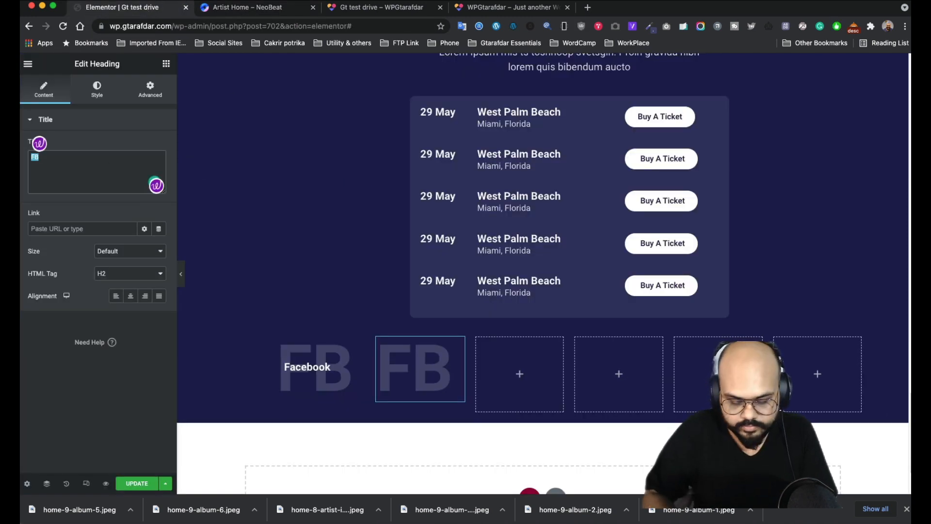
# - Change the copied heading's title to IN
pyautogui.write('Instra')
pyautogui.press('BackSpace')
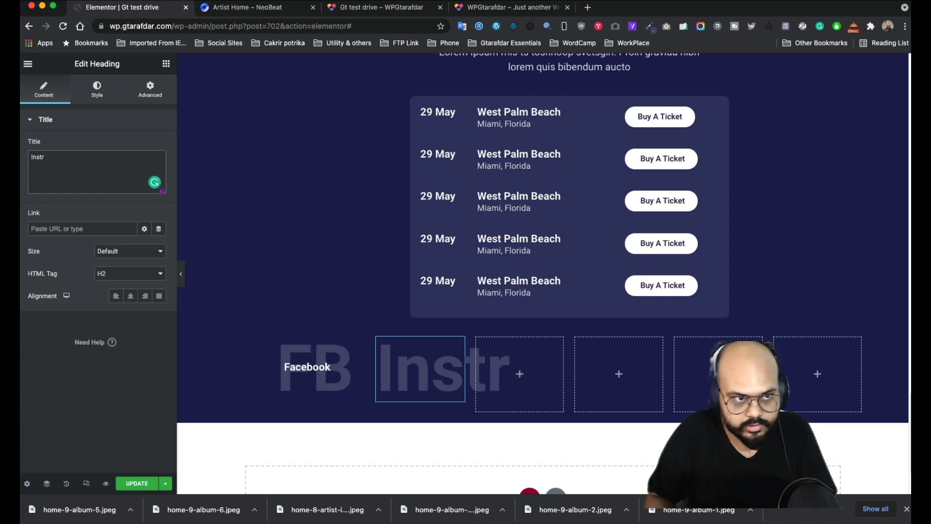
pyautogui.press('BackSpace')
pyautogui.write('a')
pyautogui.press('BackSpace')
pyautogui.press('BackSpace')
pyautogui.press('BackSpace')
pyautogui.press('BackSpace')
pyautogui.press('BackSpace')
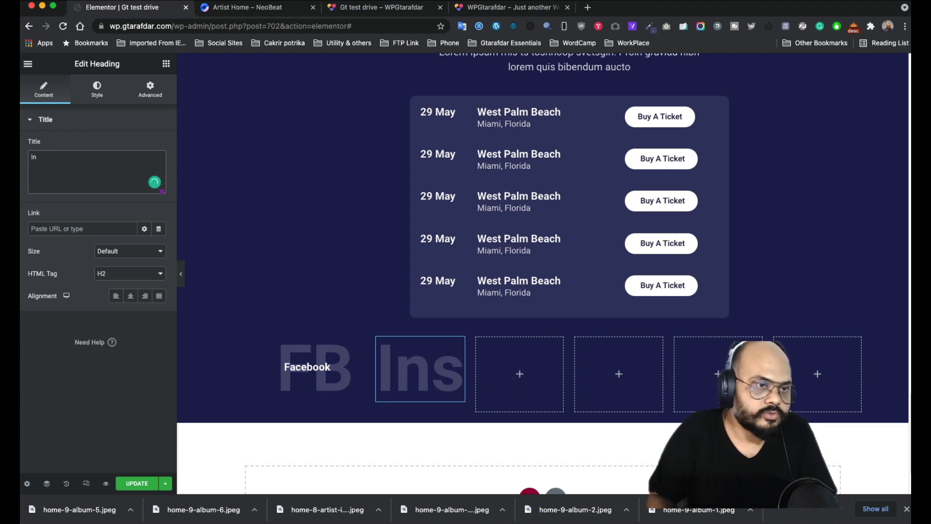
pyautogui.write('IN')
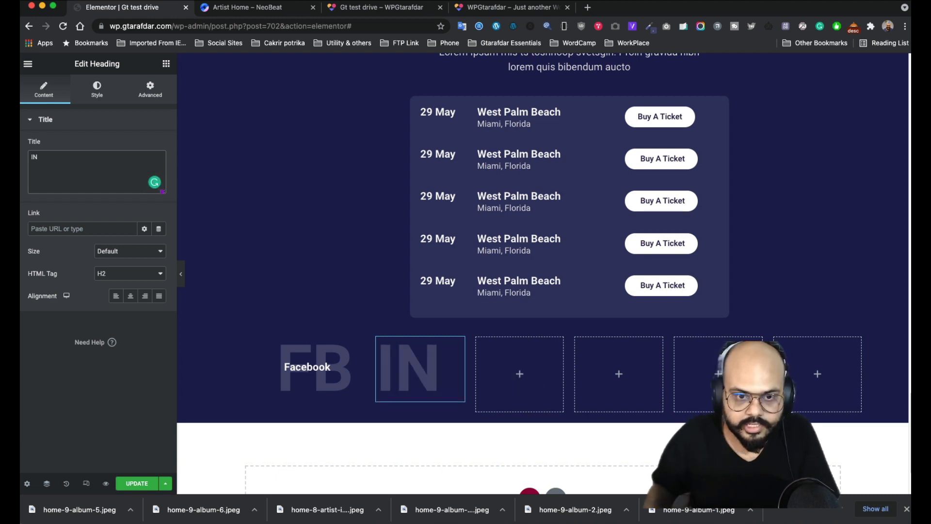
pyautogui.click(362, 368)
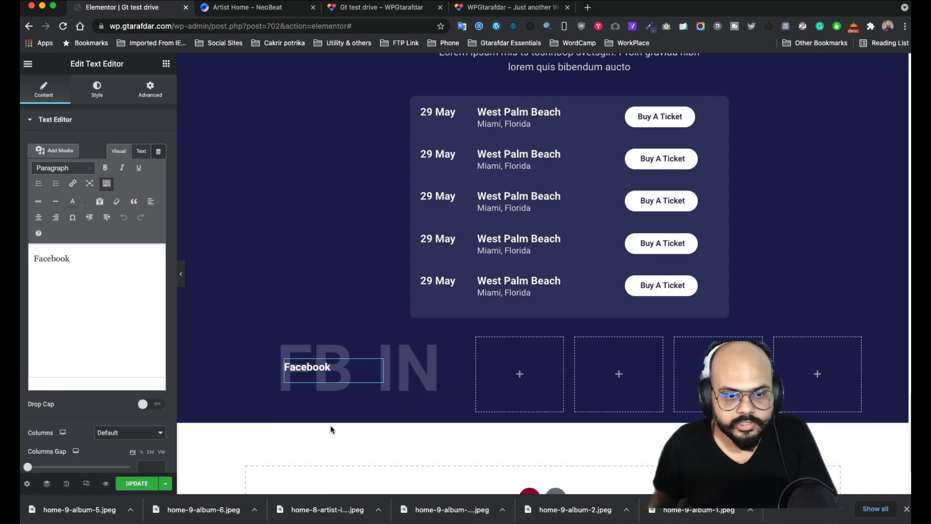
# - Open the Navigator and locate the two Facebook text widgets in the first column
pyautogui.scroll(-2, 337, 390)
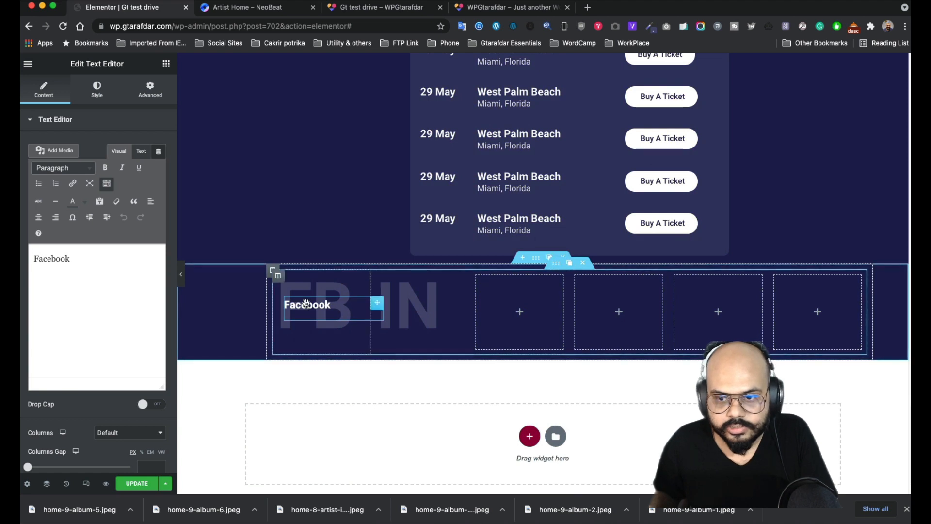
pyautogui.scroll(-1, 478, 391)
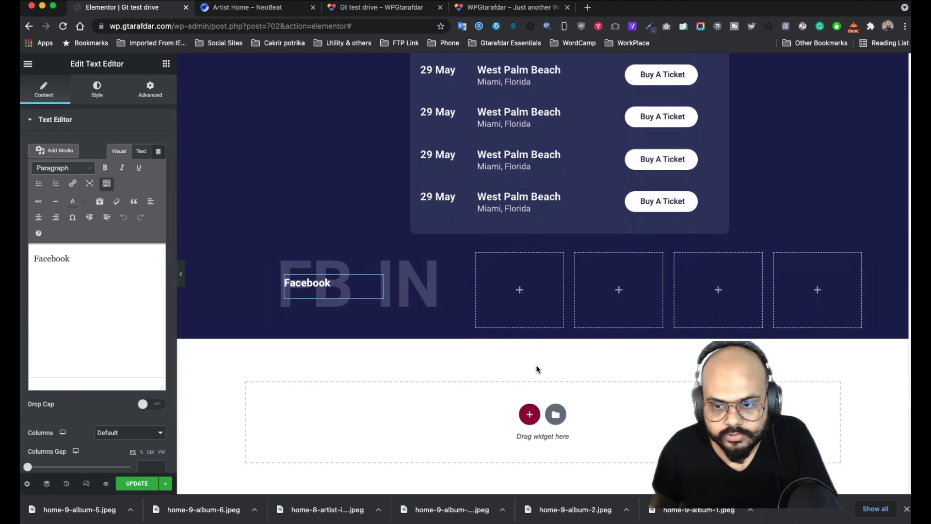
pyautogui.scroll(5, 343, 337)
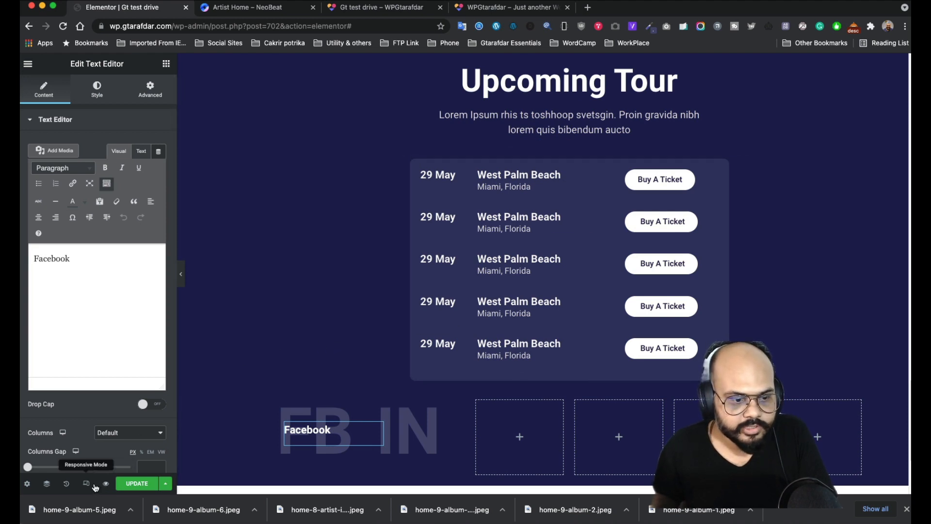
pyautogui.click(47, 484)
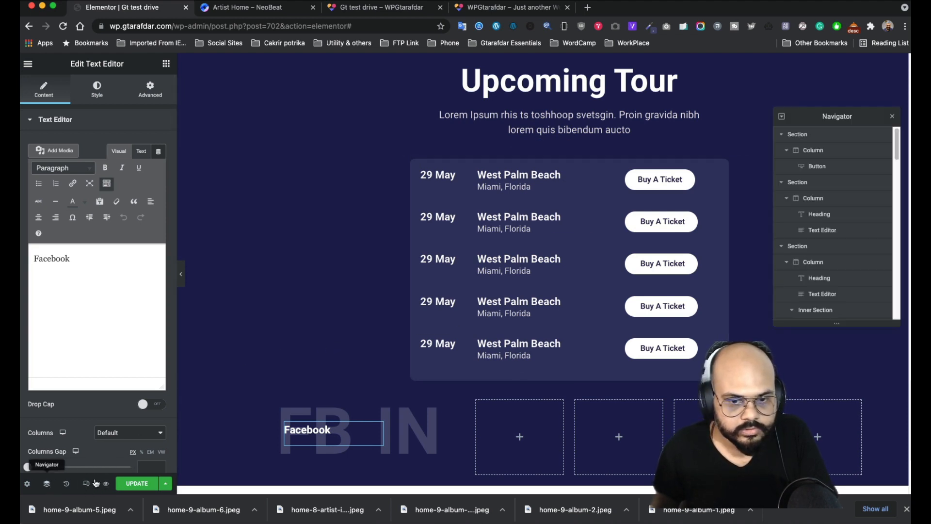
pyautogui.scroll(-1, 332, 430)
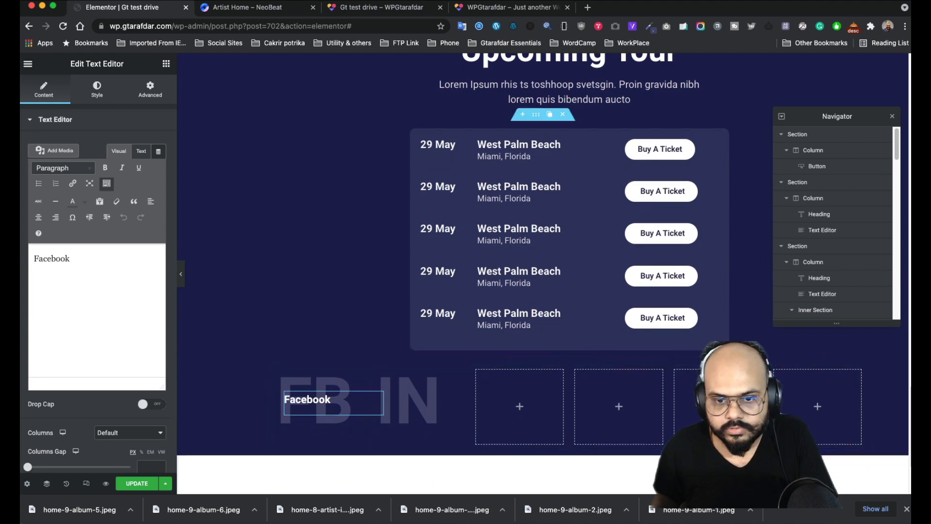
pyautogui.scroll(-5, 834, 272)
pyautogui.scroll(-5, 836, 296)
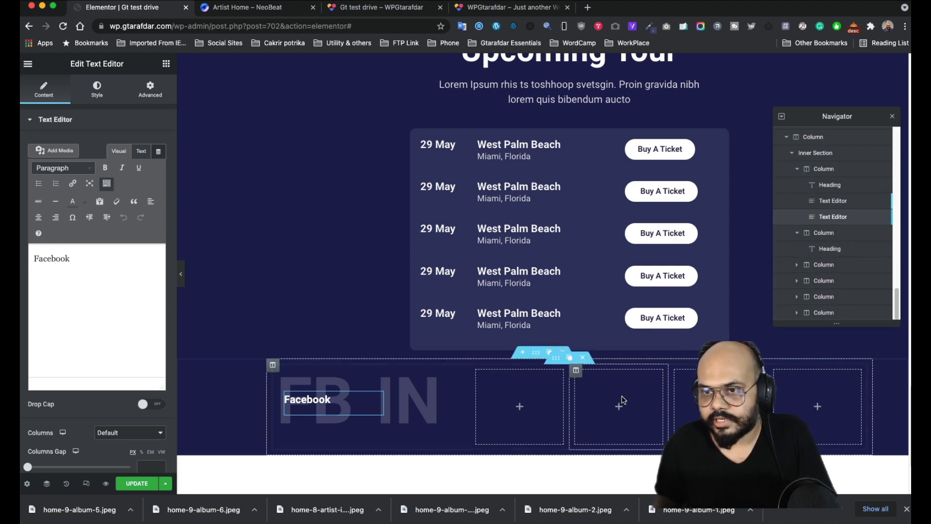
pyautogui.click(556, 358)
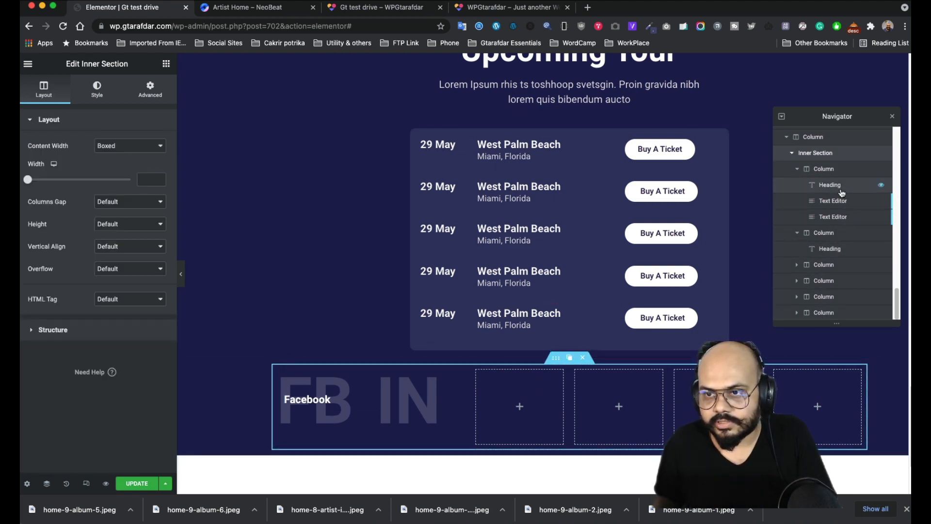
pyautogui.click(825, 217)
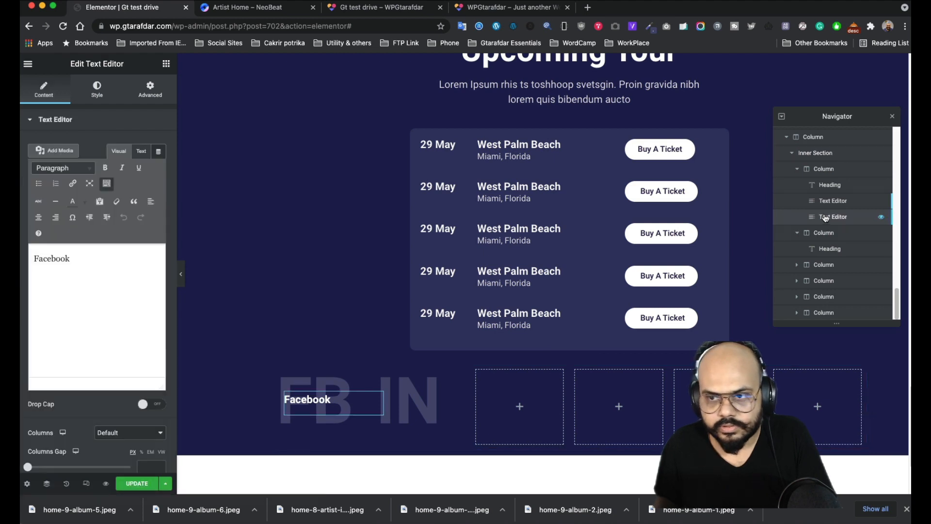
pyautogui.click(828, 202)
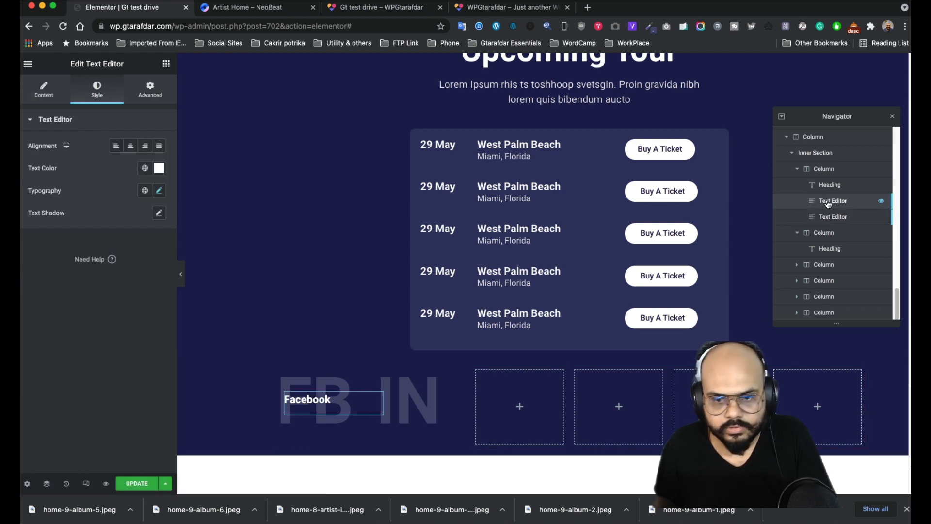
# - Delete the duplicate Facebook Text Editor widget from the first column
pyautogui.scroll(-3, 817, 394)
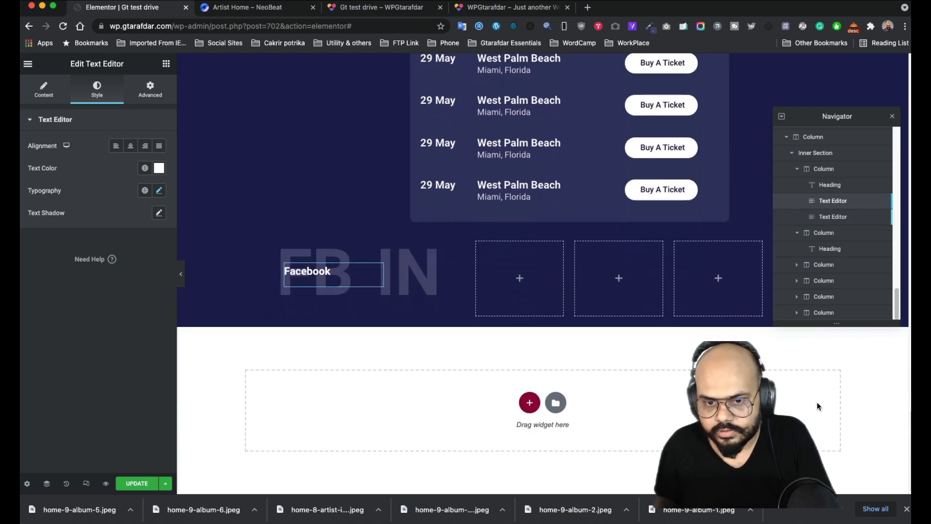
pyautogui.scroll(10, 817, 401)
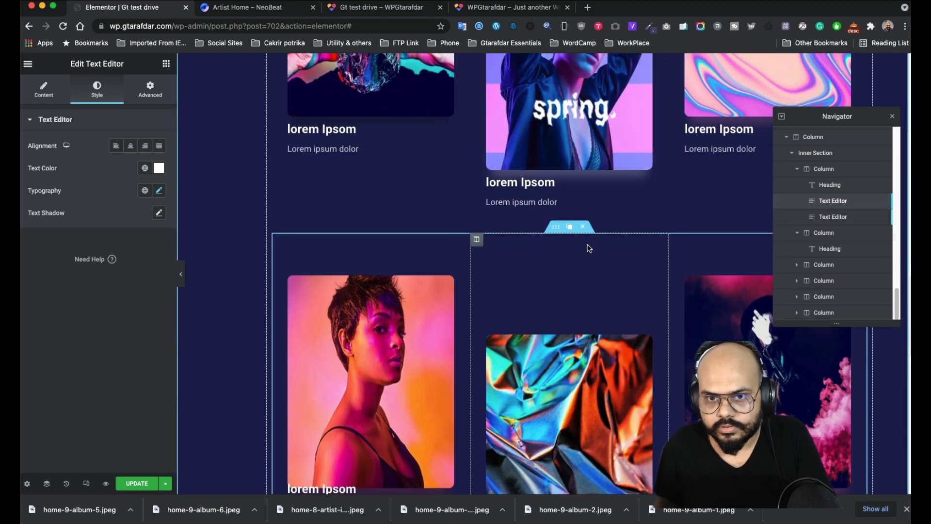
pyautogui.scroll(-5, 589, 248)
pyautogui.scroll(15, 588, 249)
pyautogui.scroll(10, 589, 249)
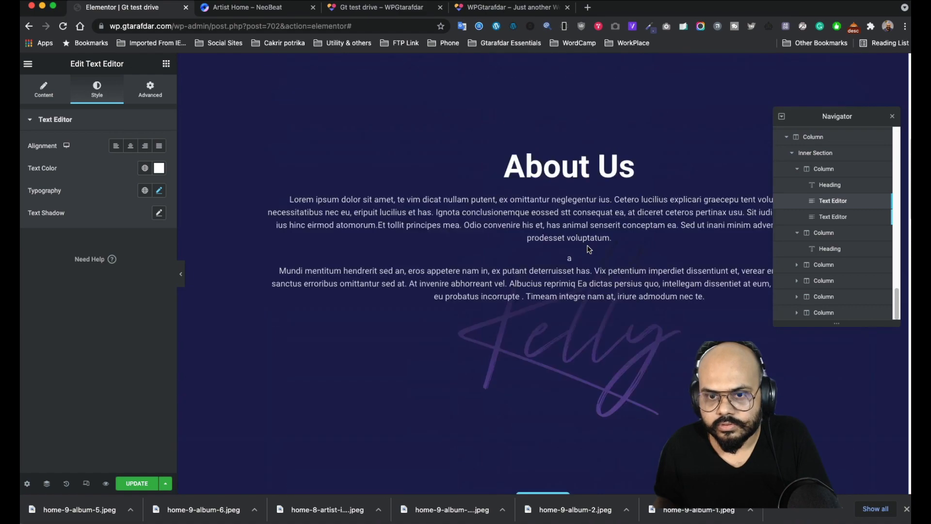
pyautogui.scroll(-20, 592, 248)
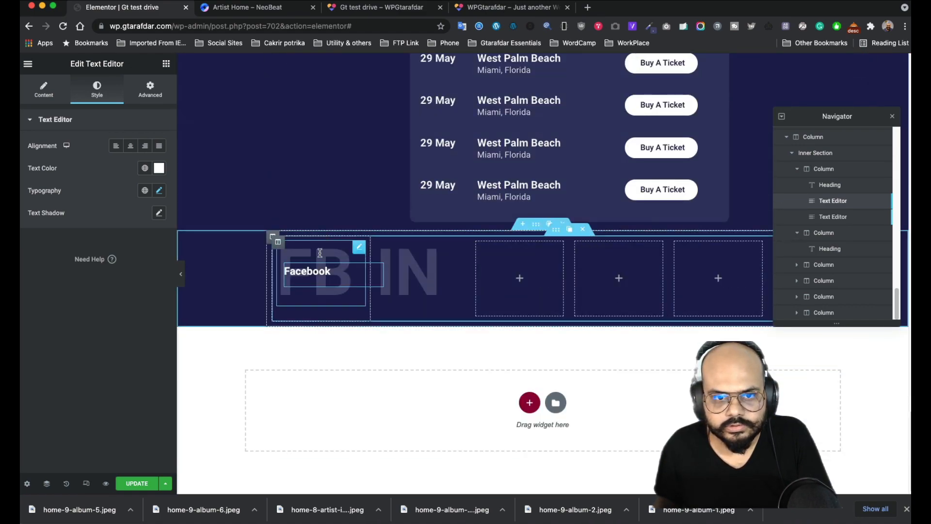
pyautogui.rightClick(820, 200)
pyautogui.click(835, 328)
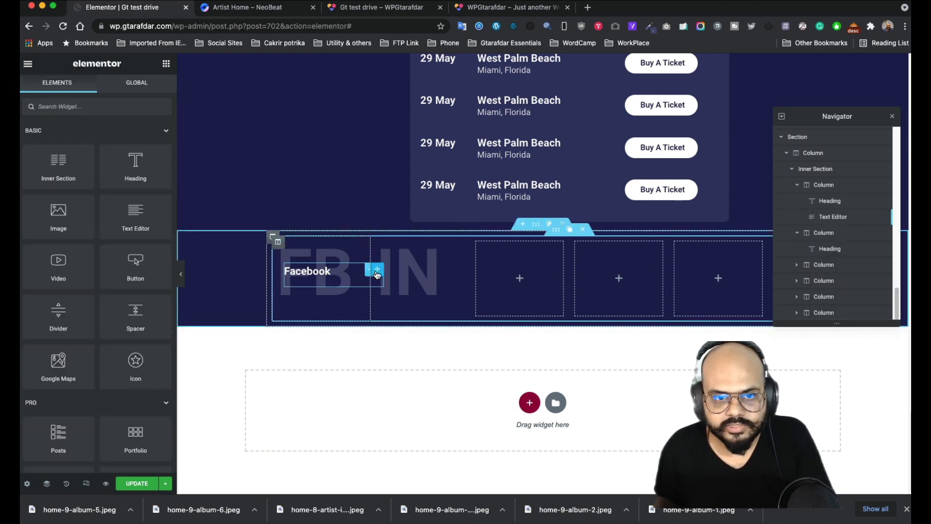
# - Duplicate the Facebook label onto the IN heading's column and clear its text
pyautogui.click(364, 269)
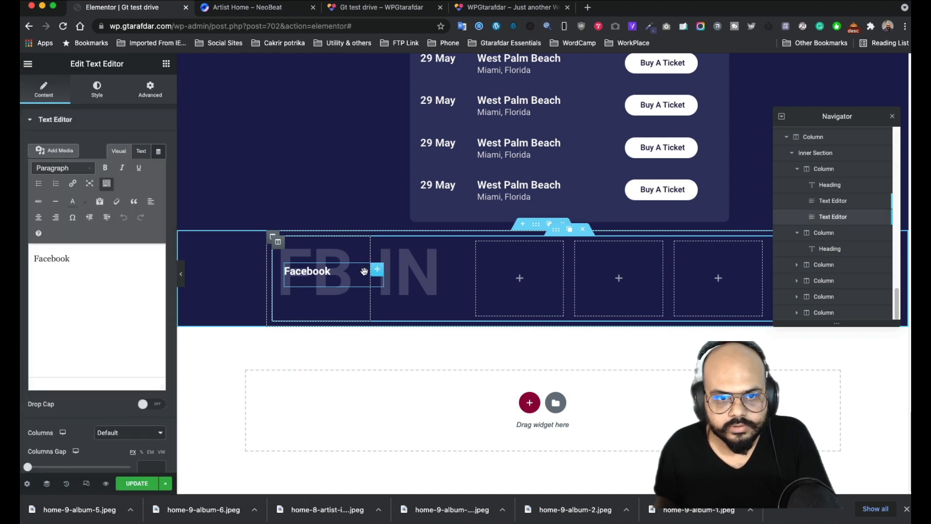
pyautogui.moveTo(378, 273); pyautogui.dragTo(474, 274)
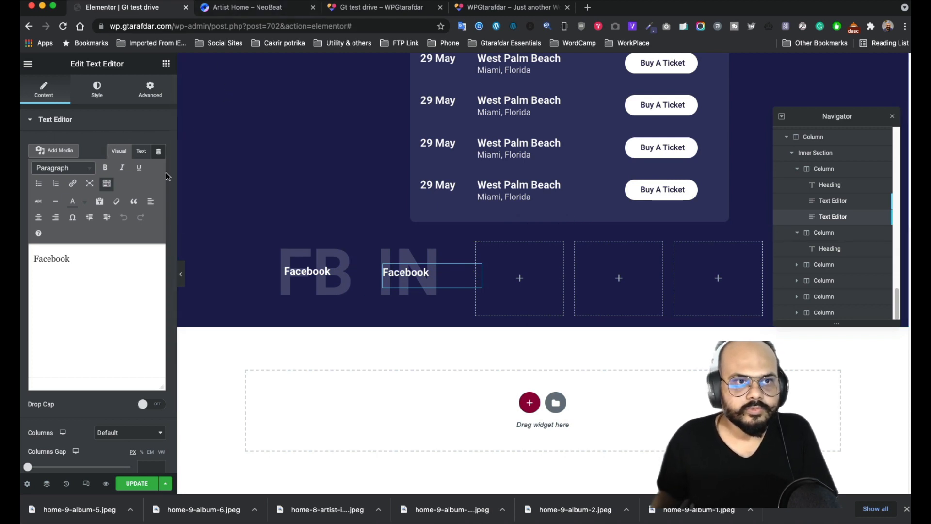
pyautogui.press('super+a')
pyautogui.press('BackSpace')
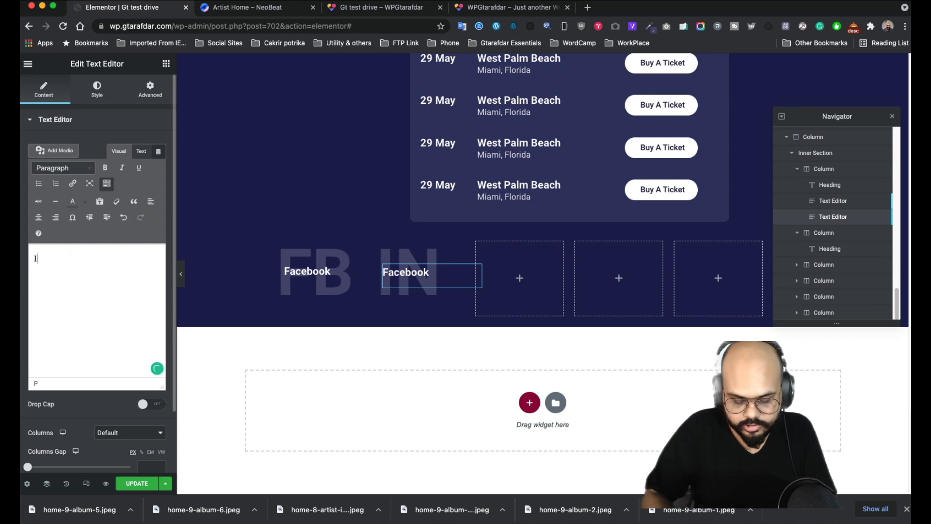
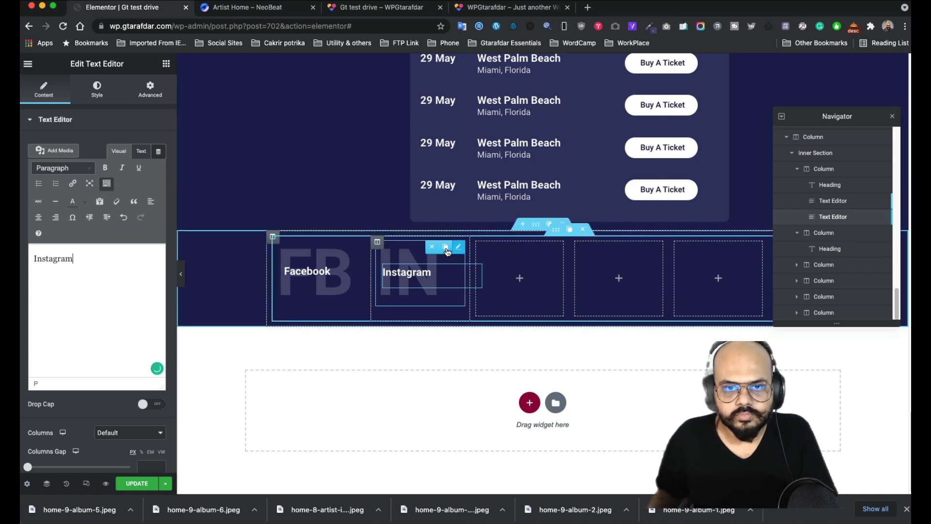
# - Duplicate the IN background heading into the empty third column, then glance at the NeoBeat reference
pyautogui.click(446, 248)
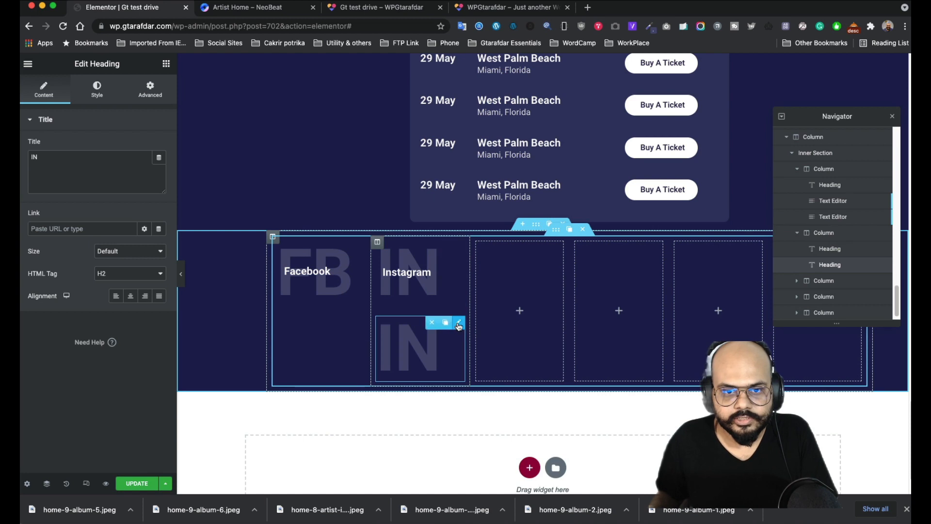
pyautogui.moveTo(459, 326); pyautogui.dragTo(521, 266)
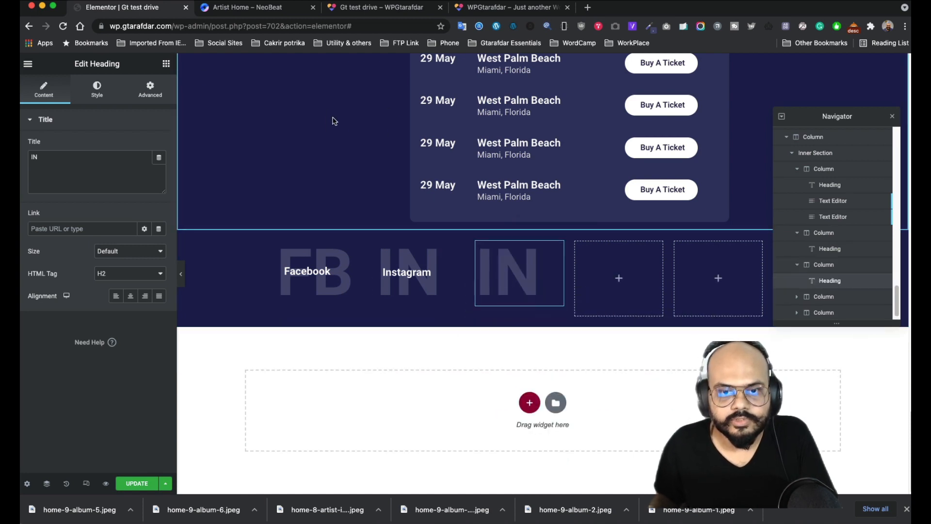
pyautogui.click(255, 8)
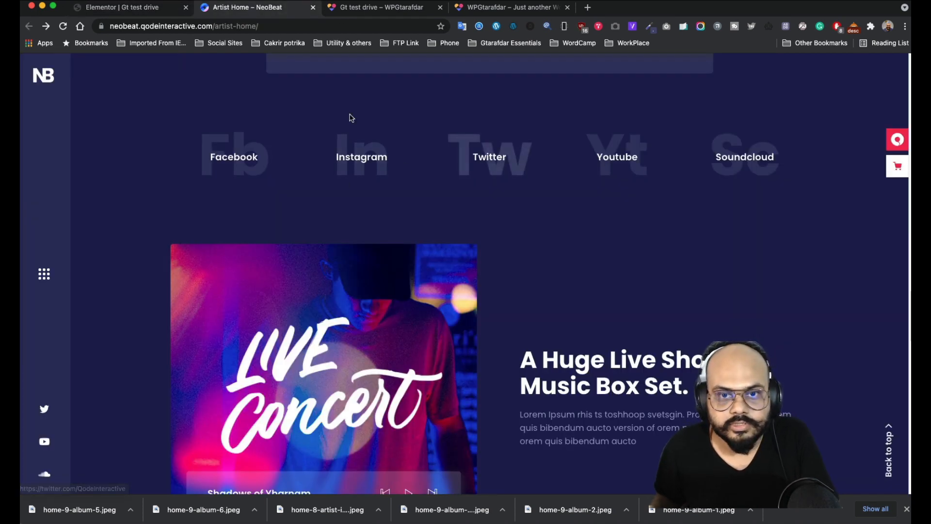
pyautogui.click(137, 8)
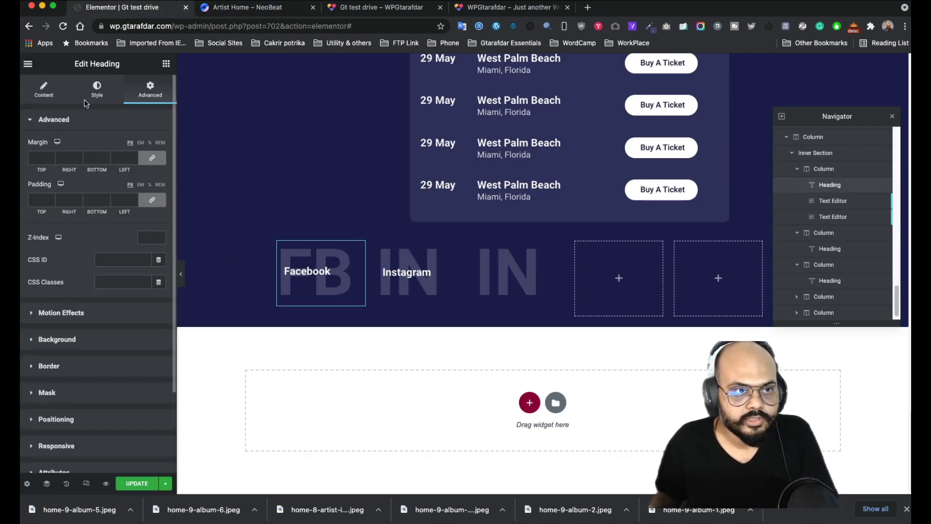
# - Retitle the FB and IN background headings to Fb and In
pyautogui.click(34, 97)
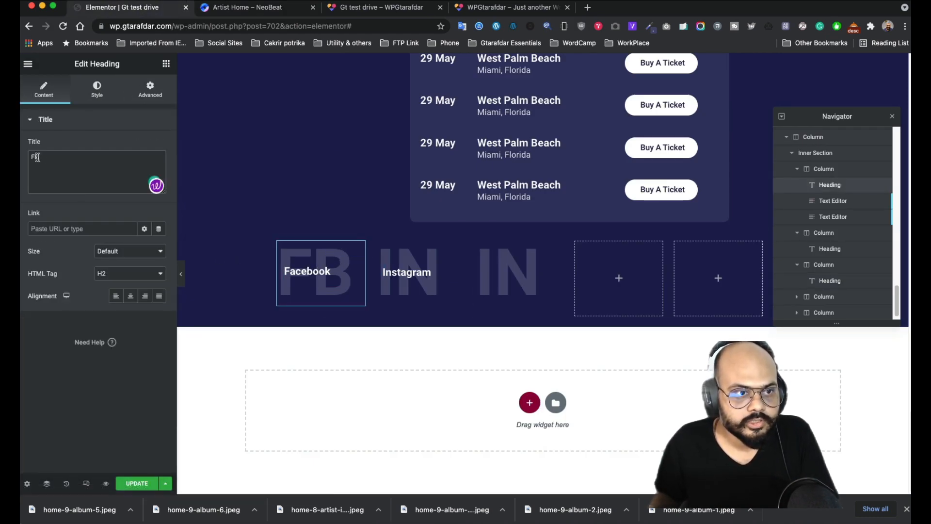
pyautogui.write('b')
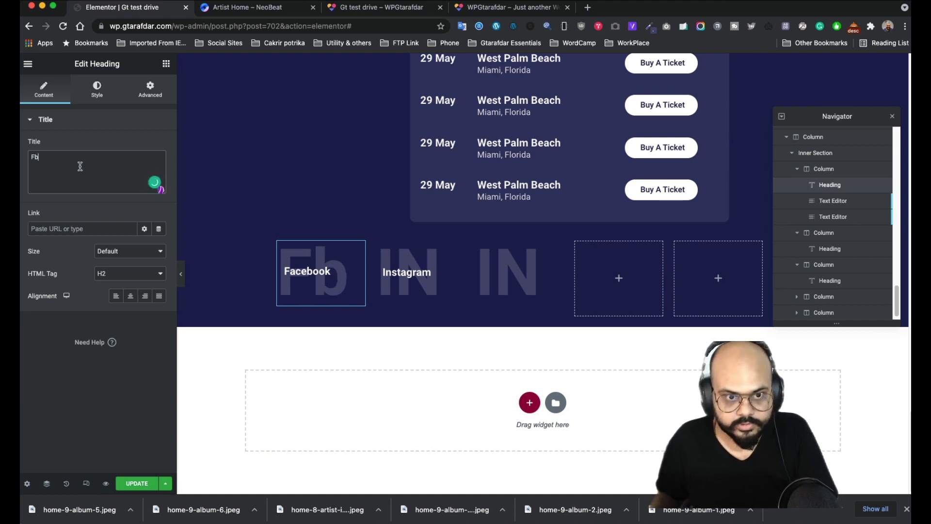
pyautogui.click(475, 277)
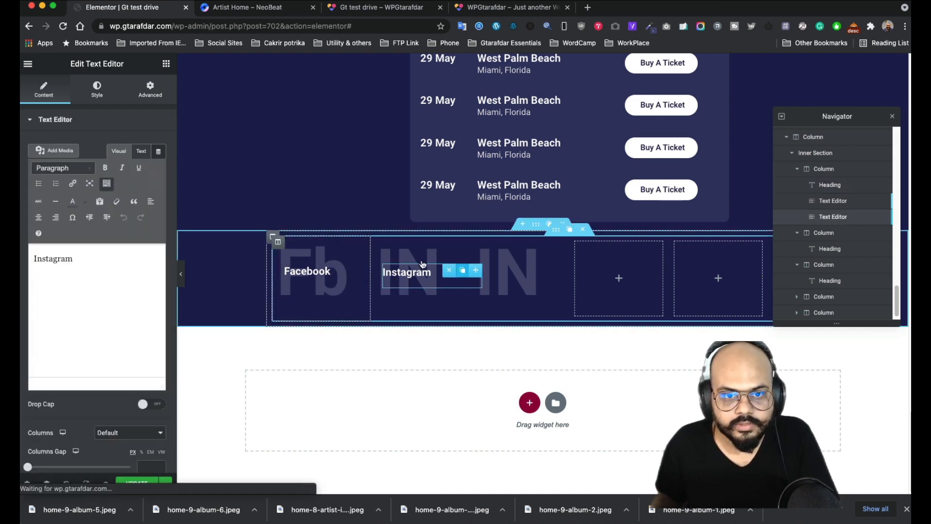
pyautogui.click(458, 248)
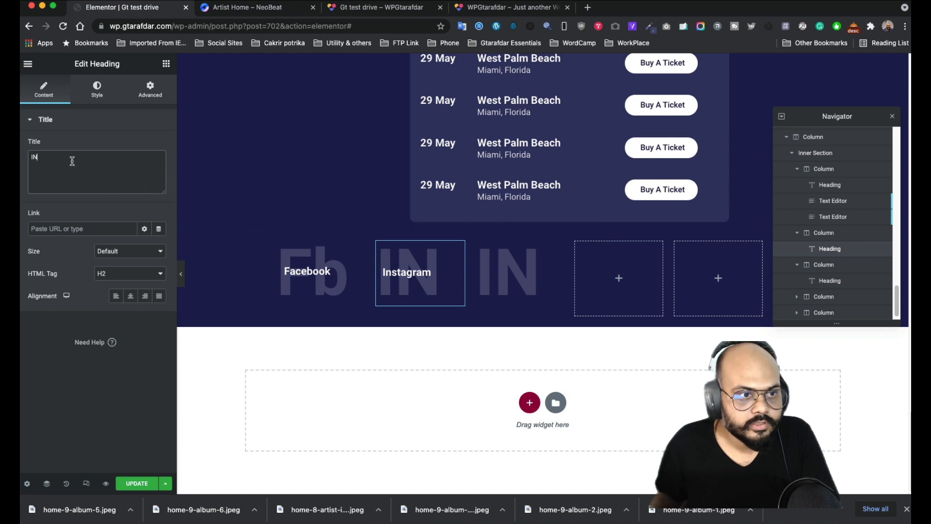
pyautogui.press('BackSpace')
pyautogui.write('n')
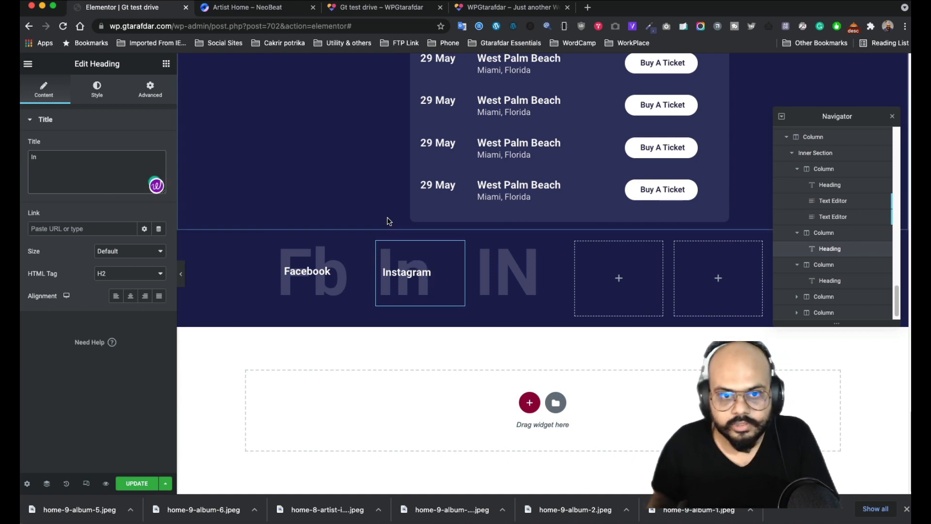
# - Select the third column's copied heading and compare with the NeoBeat reference page
pyautogui.click(530, 268)
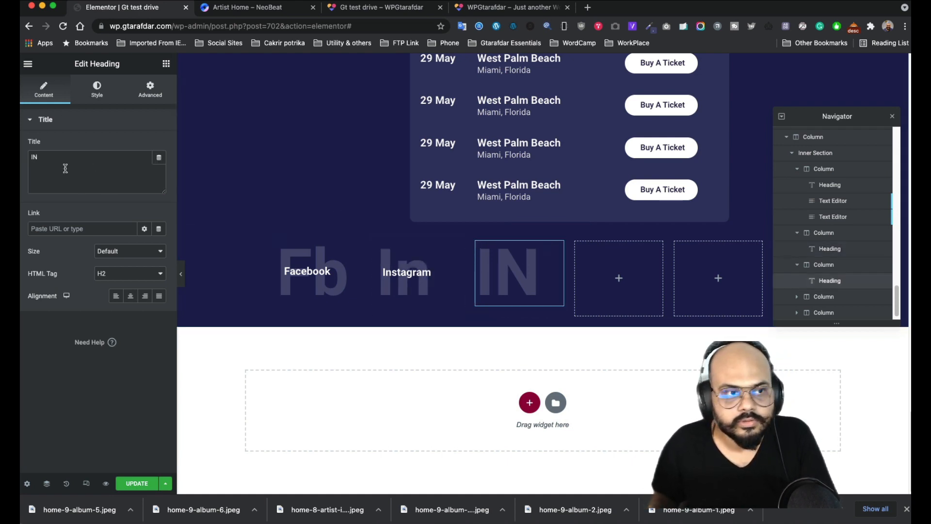
pyautogui.click(248, 8)
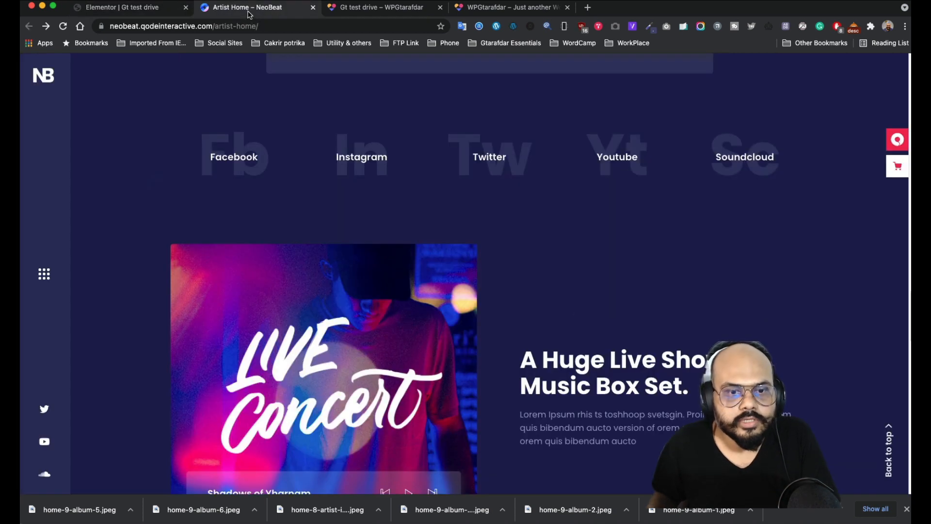
pyautogui.click(97, 9)
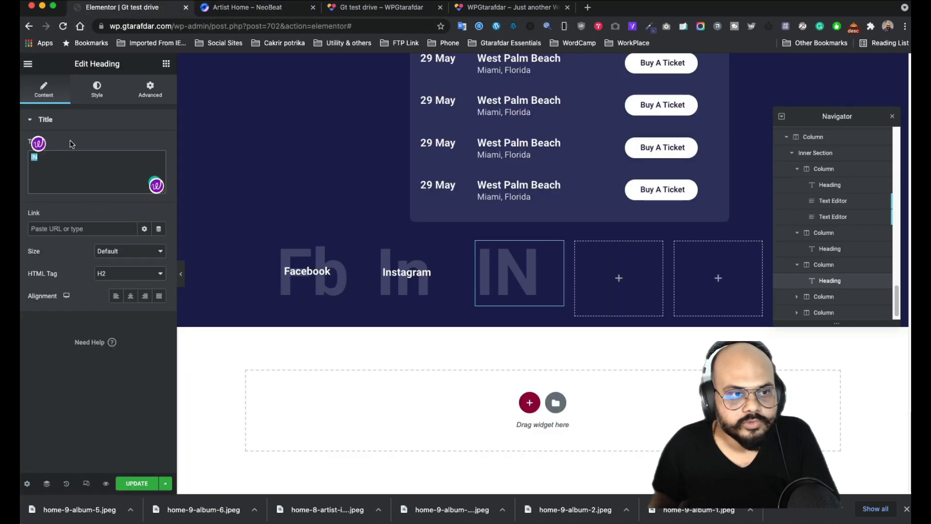
# - Retitle the third column's background heading to Tw
pyautogui.write('R')
pyautogui.press('BackSpace')
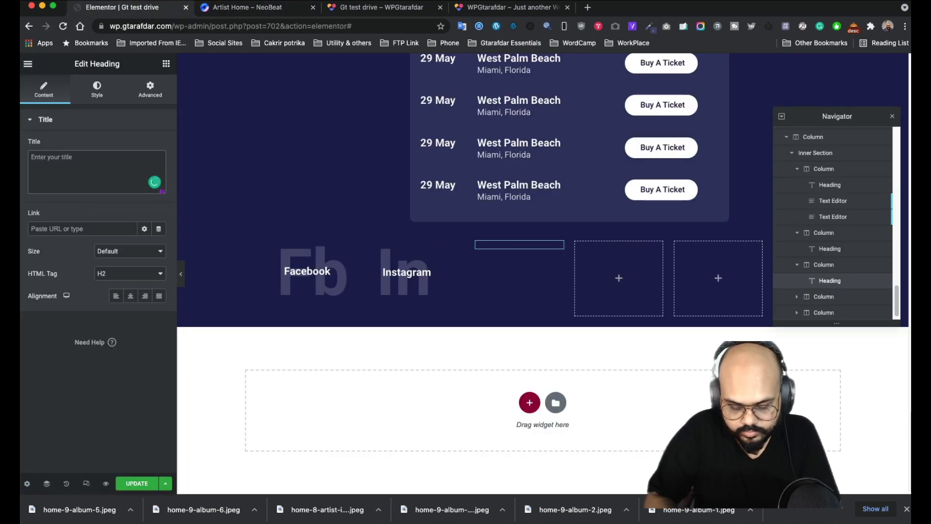
pyautogui.write('Tw')
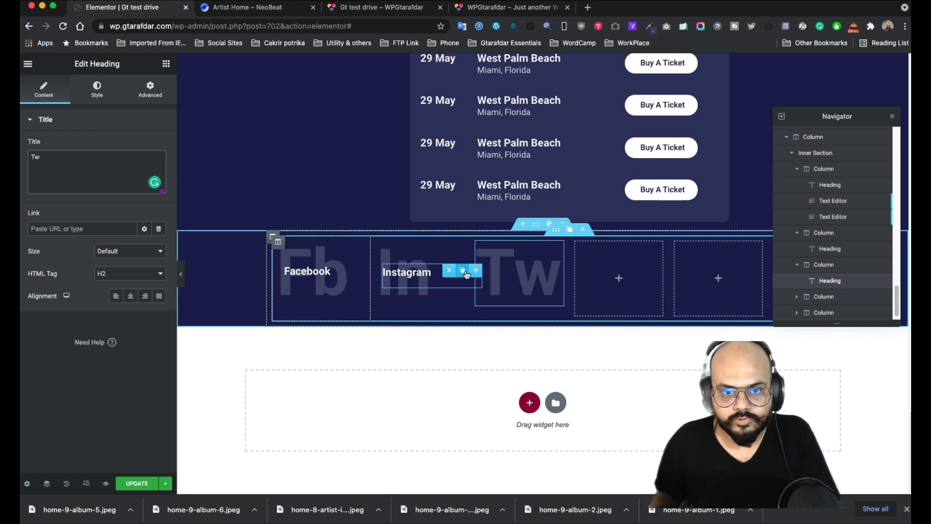
# - Copy the Instagram label into the Tw column and rename it Twitter
pyautogui.click(464, 272)
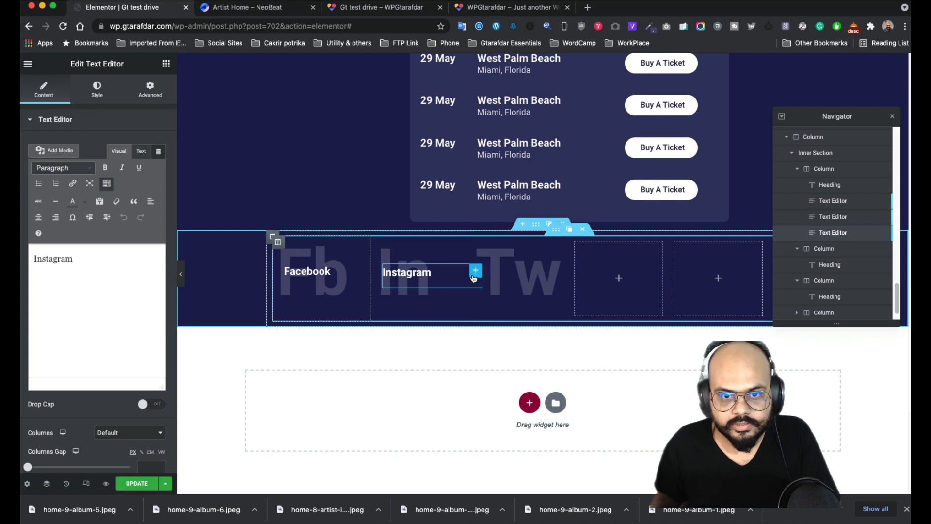
pyautogui.moveTo(477, 275); pyautogui.dragTo(584, 277)
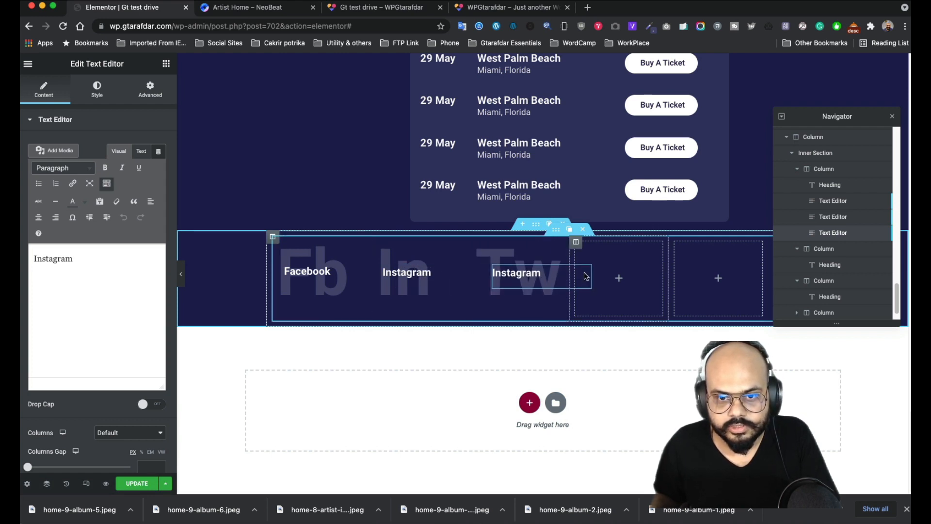
pyautogui.doubleClick(87, 260)
pyautogui.write('Twitter')
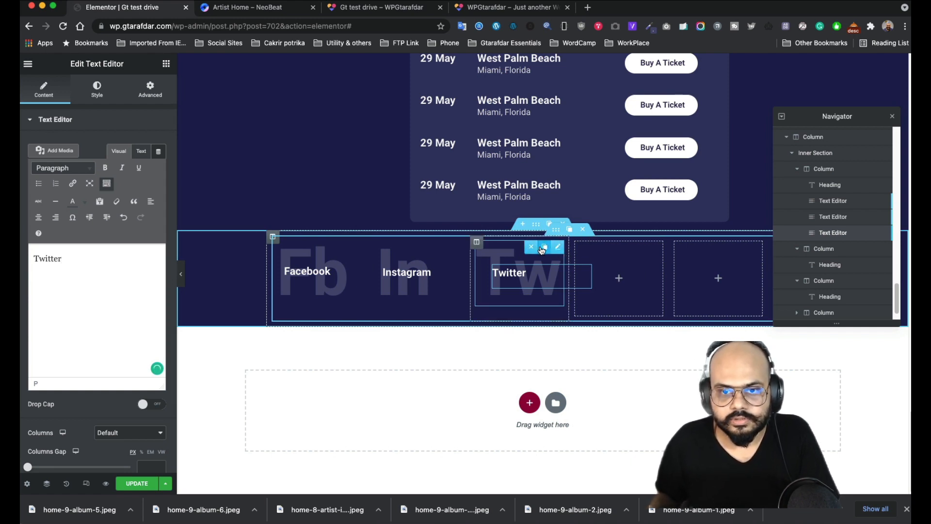
# - Duplicate the Tw heading into the fourth column and check the NeoBeat reference
pyautogui.click(542, 248)
pyautogui.moveTo(560, 324); pyautogui.dragTo(625, 278)
pyautogui.click(241, 8)
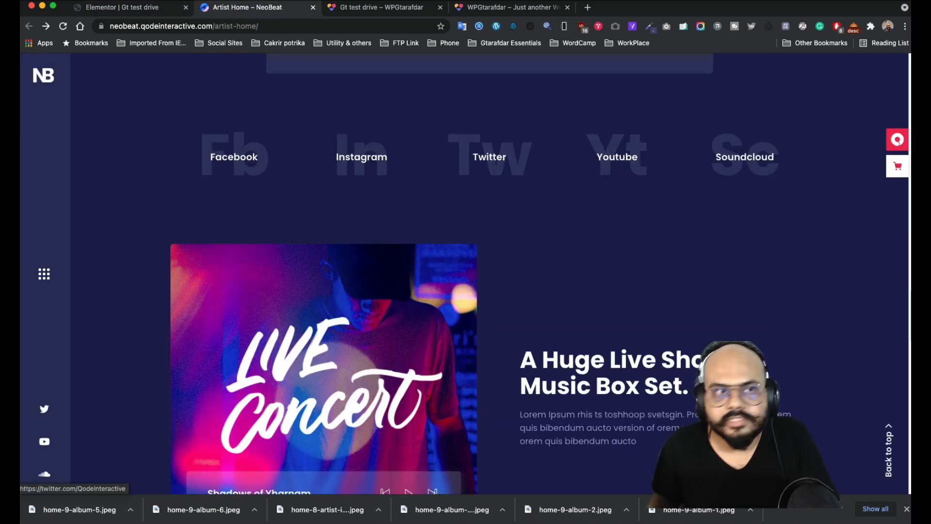
# - Back in the editor, retitle the fourth column's heading to Yt
pyautogui.click(121, 8)
pyautogui.tripleClick(73, 155)
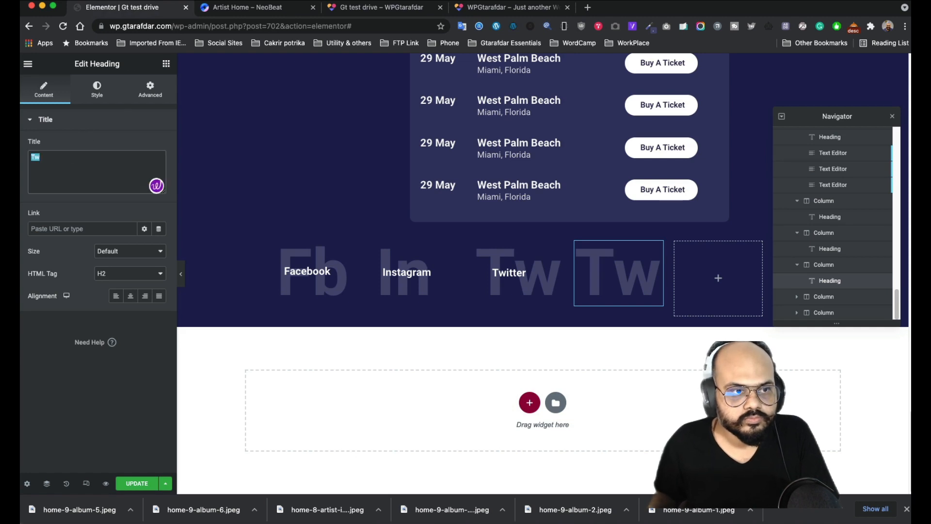
pyautogui.write('Yt')
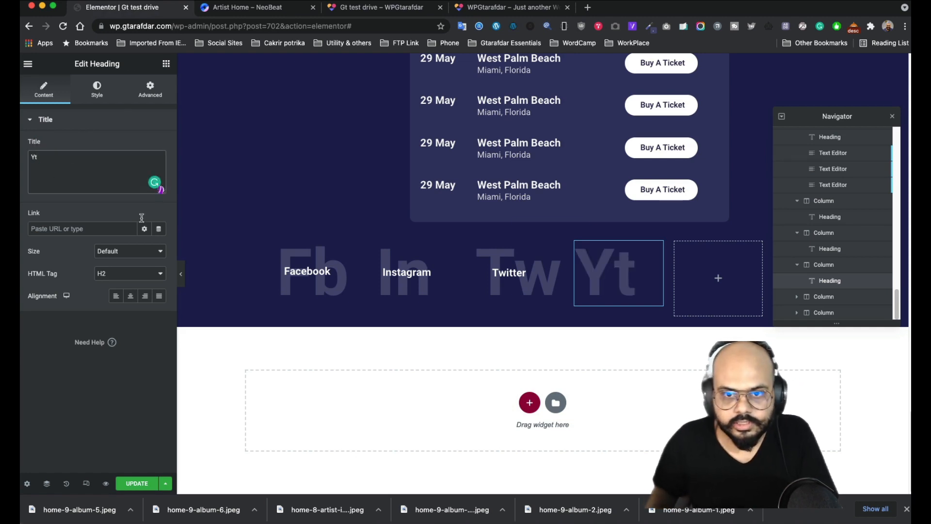
# - Copy the Twitter label, rename it YouTube, place it over Yt, and close the Navigator
pyautogui.click(557, 278)
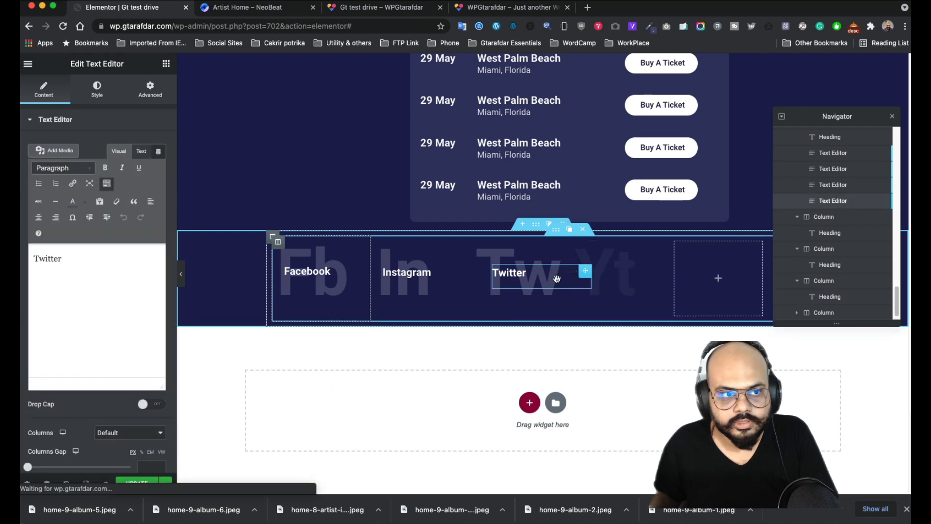
pyautogui.doubleClick(48, 258)
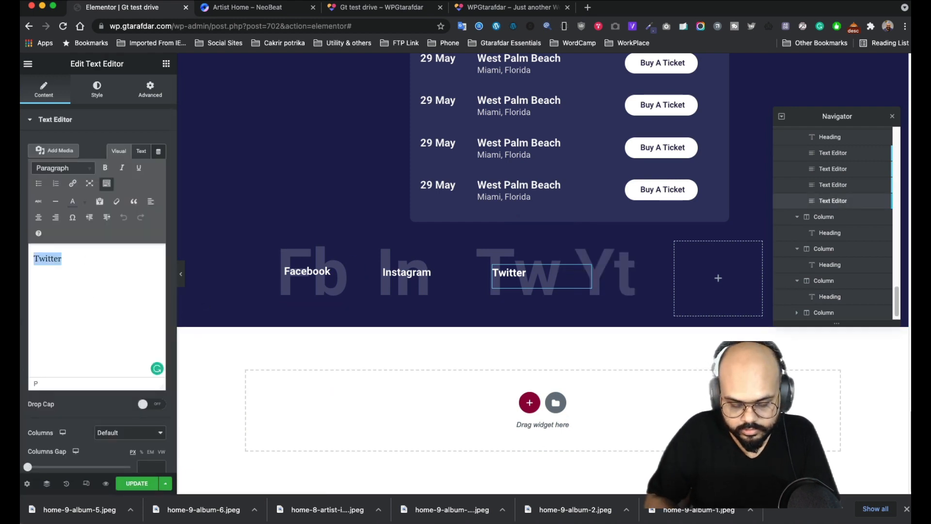
pyautogui.write('YouTube')
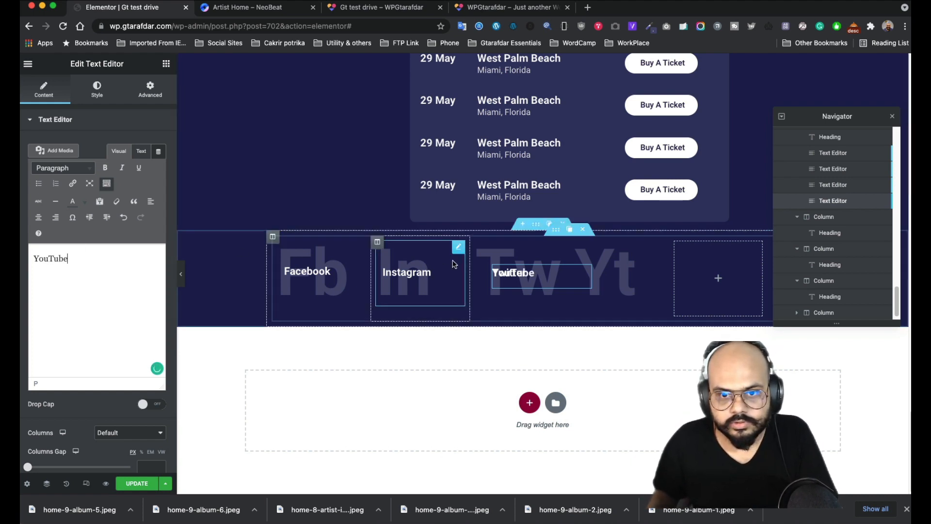
pyautogui.moveTo(587, 278); pyautogui.dragTo(683, 278)
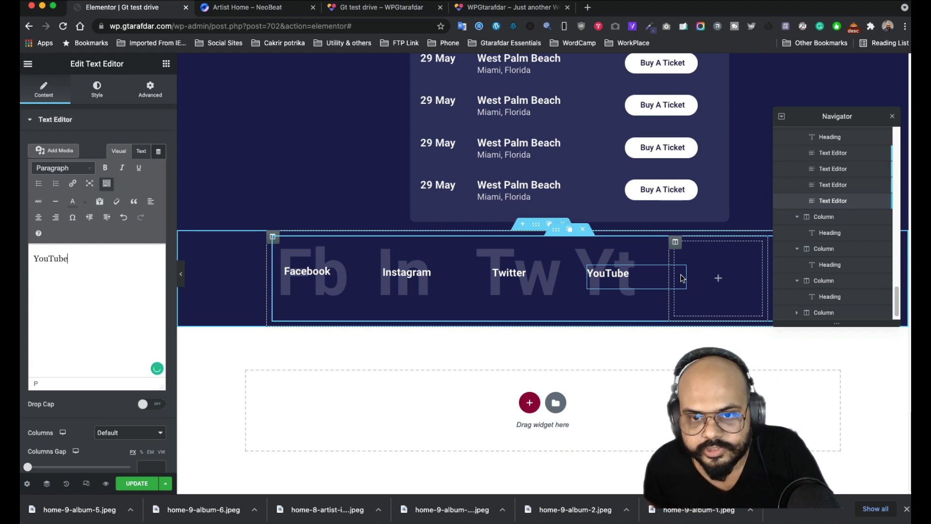
pyautogui.click(892, 117)
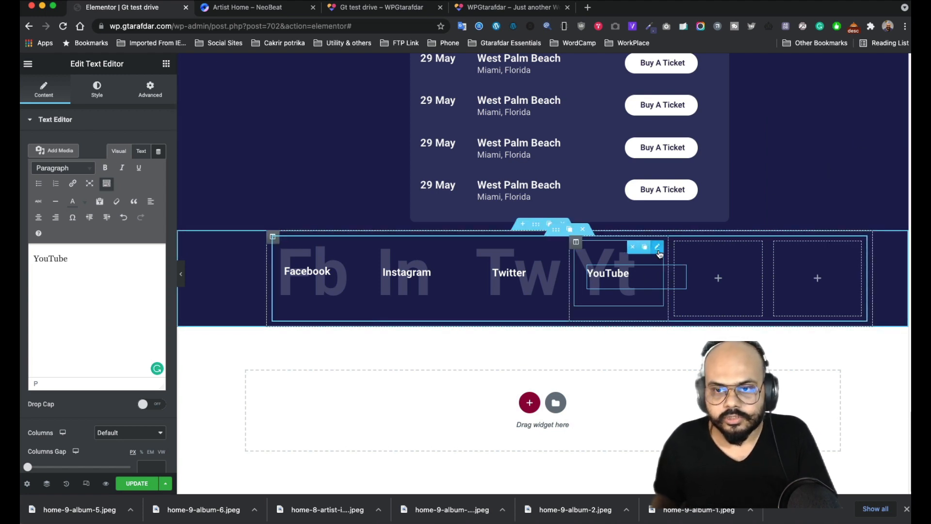
# - Duplicate the Yt heading into the fifth column and compare with the NeoBeat reference
pyautogui.click(643, 247)
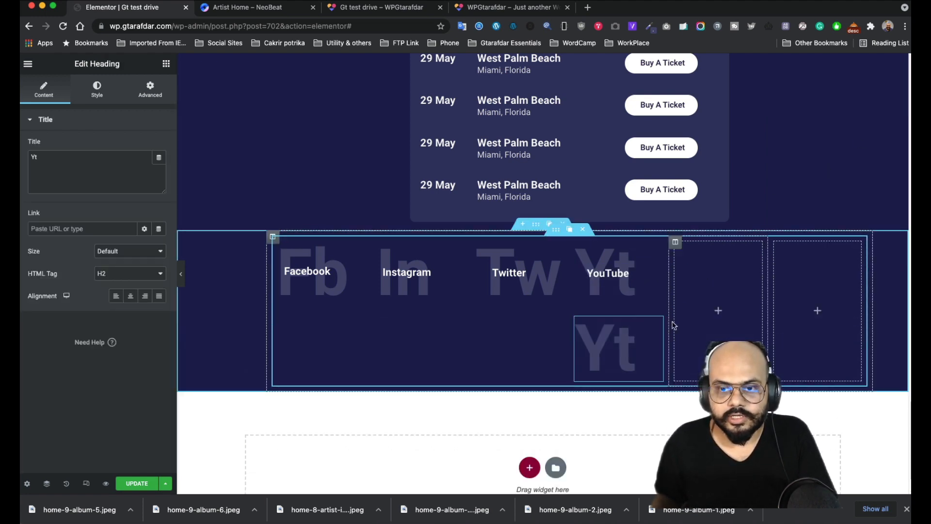
pyautogui.moveTo(655, 322); pyautogui.dragTo(719, 273)
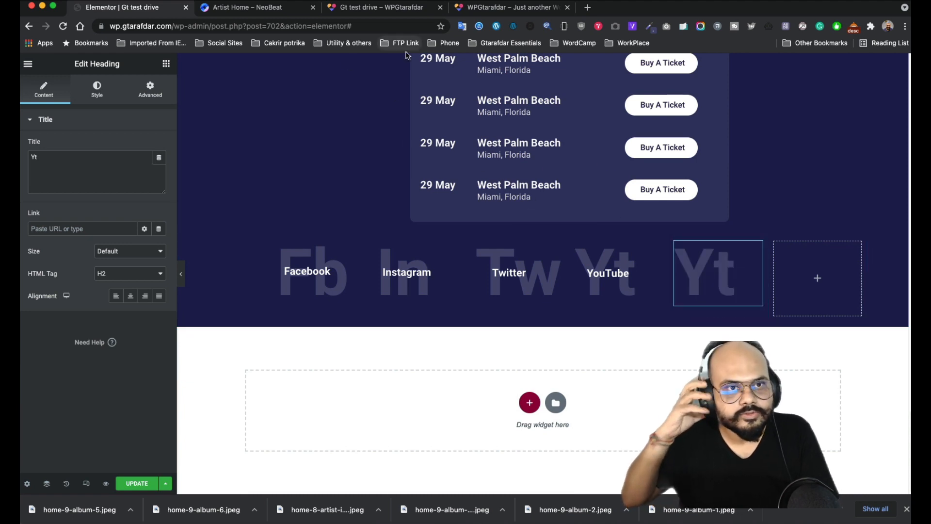
pyautogui.click(219, 8)
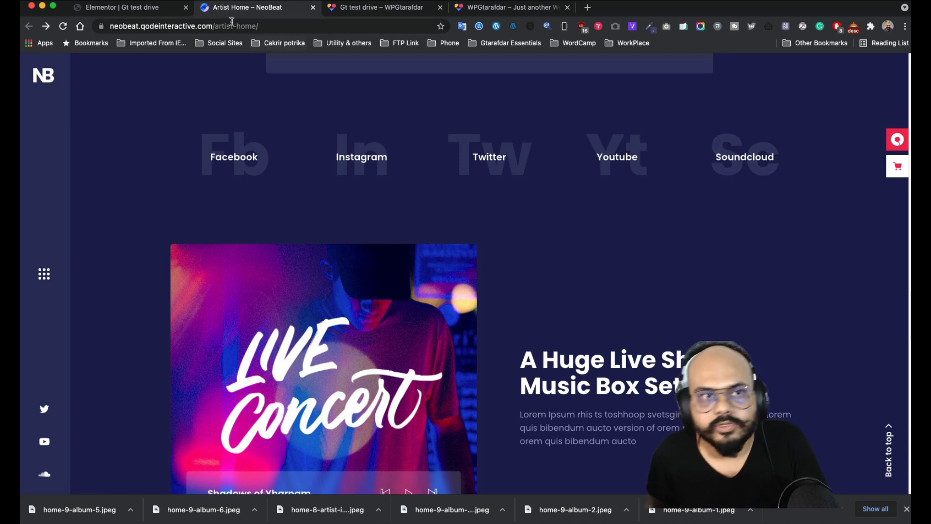
pyautogui.click(138, 8)
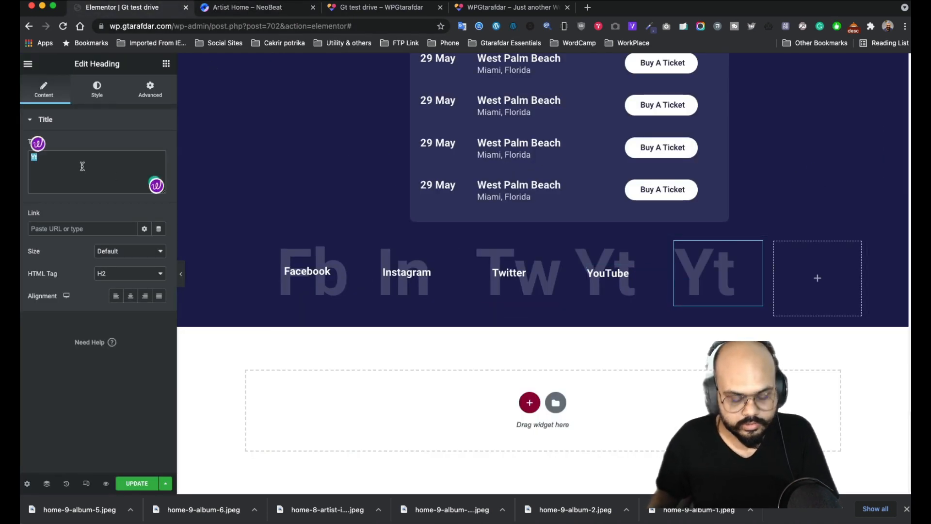
# - Retitle the fifth heading Sc and change its label from YouTube to SoundCloud
pyautogui.write('Sc')
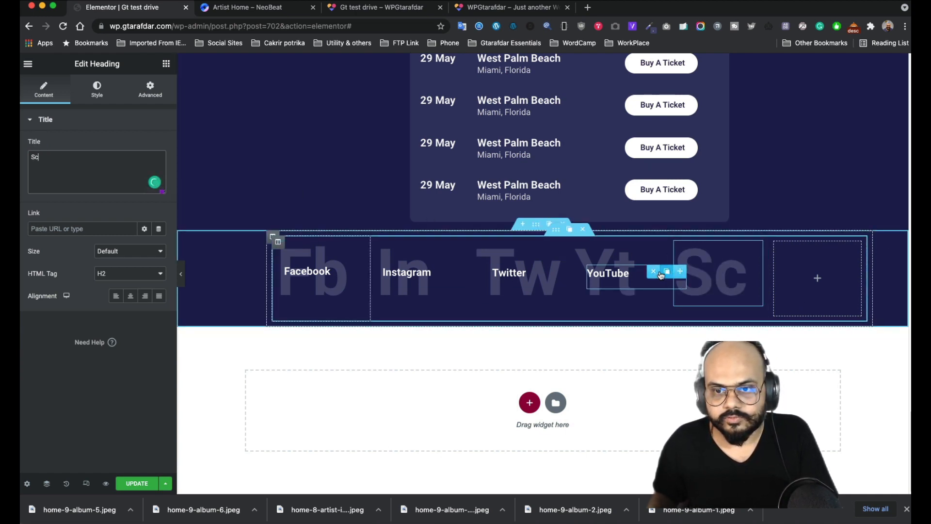
pyautogui.click(661, 275)
pyautogui.tripleClick(98, 261)
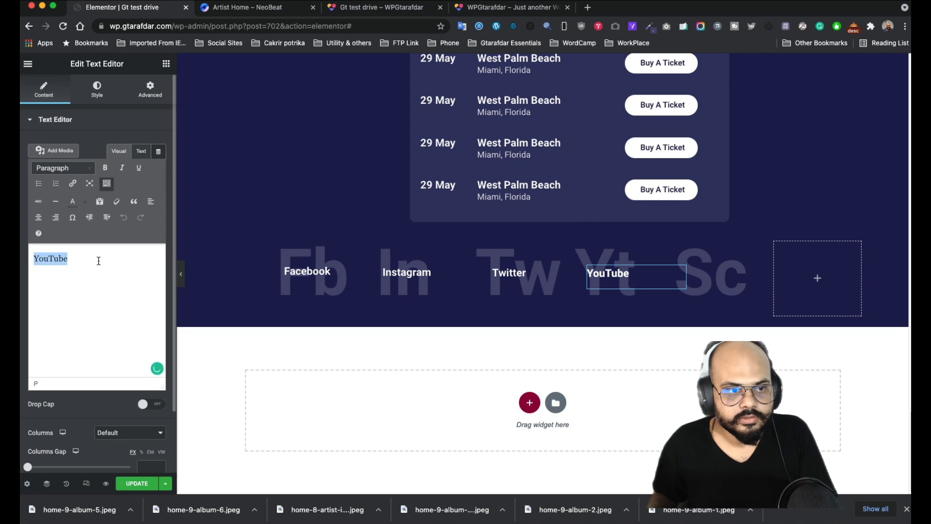
pyautogui.write('Sound')
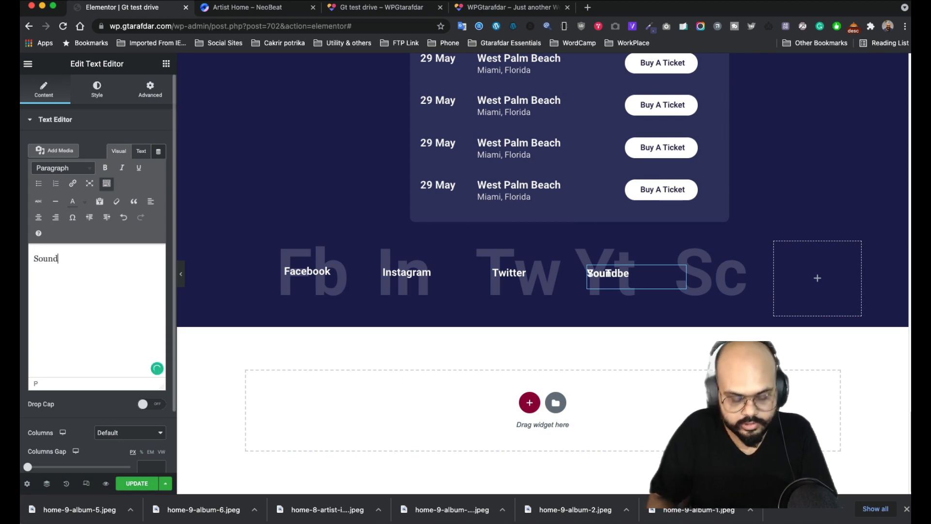
pyautogui.write('Cloud')
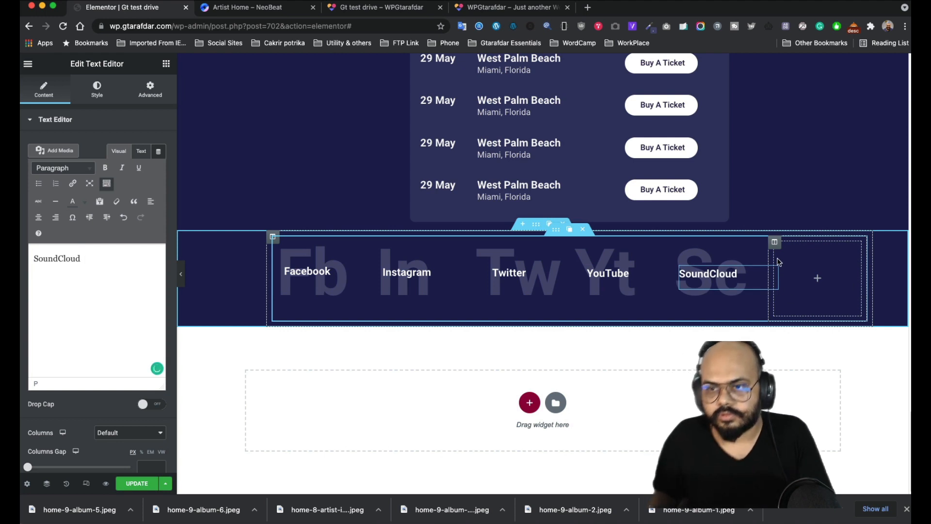
# - Delete the empty sixth column and move the SoundCloud label over Sc
pyautogui.moveTo(775, 242)
pyautogui.click(813, 244)
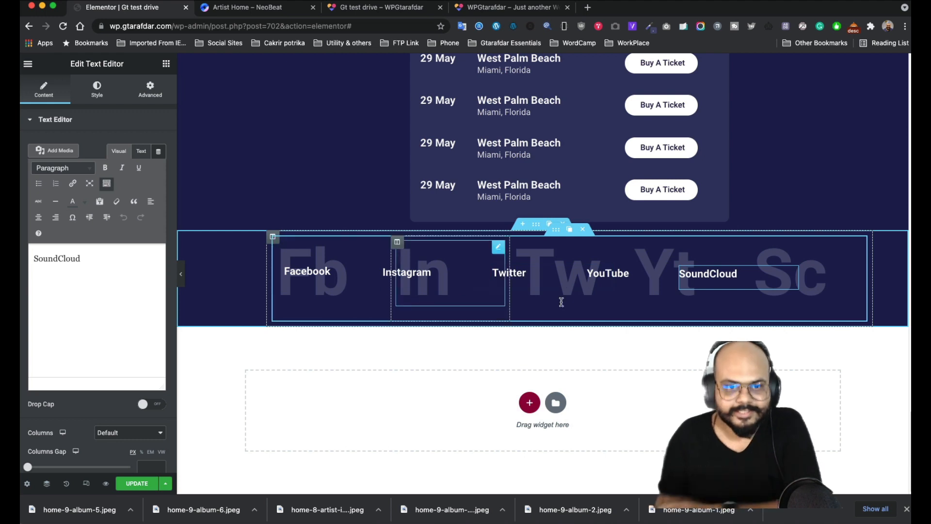
pyautogui.moveTo(790, 277); pyautogui.dragTo(879, 276)
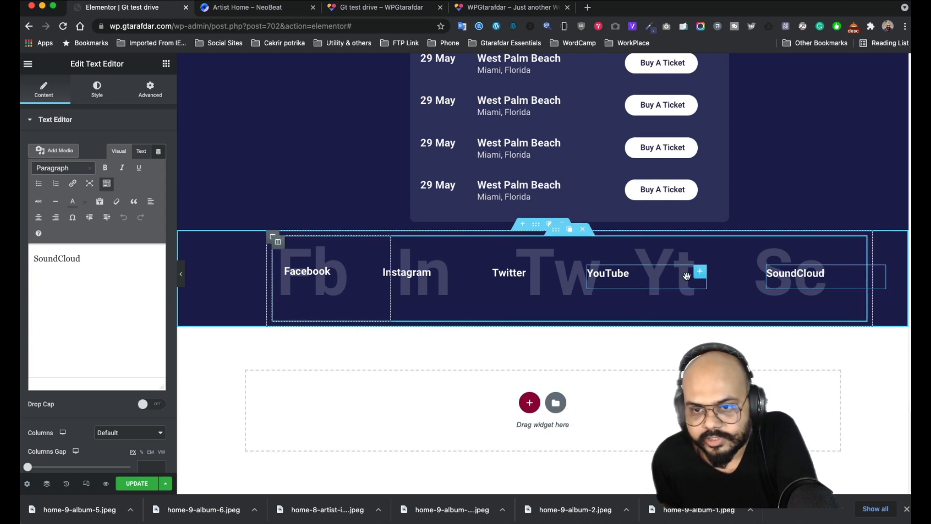
# - Shift the YouTube, Twitter, Instagram and Facebook labels right over their faded letters
pyautogui.moveTo(696, 270); pyautogui.dragTo(768, 272)
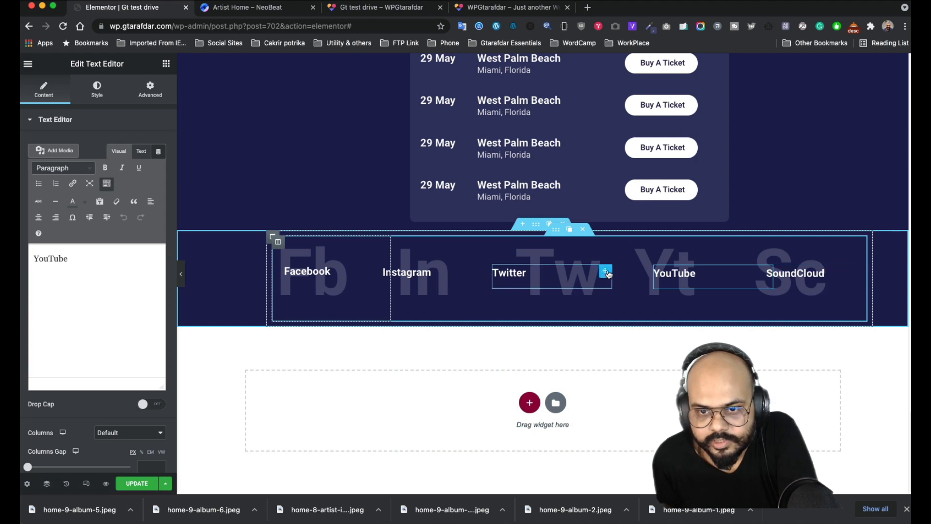
pyautogui.moveTo(608, 274); pyautogui.dragTo(633, 273)
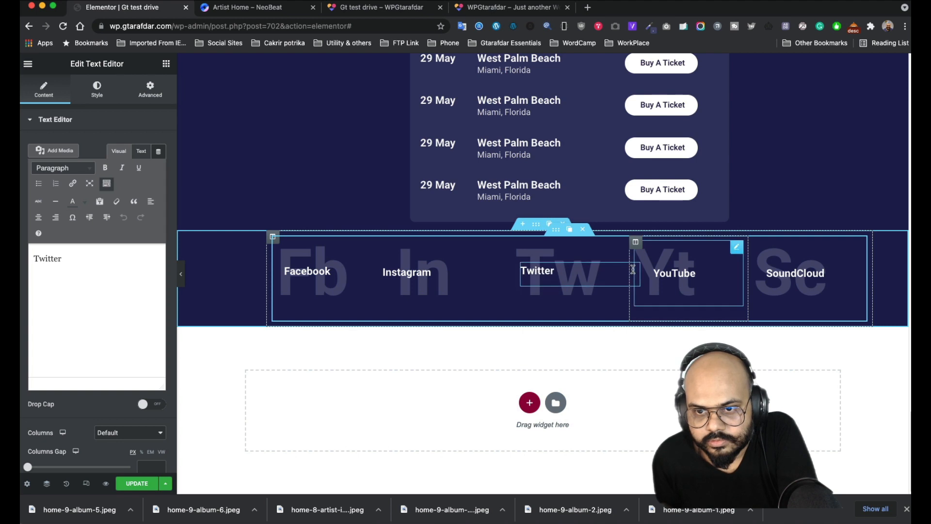
pyautogui.moveTo(633, 270); pyautogui.dragTo(645, 273)
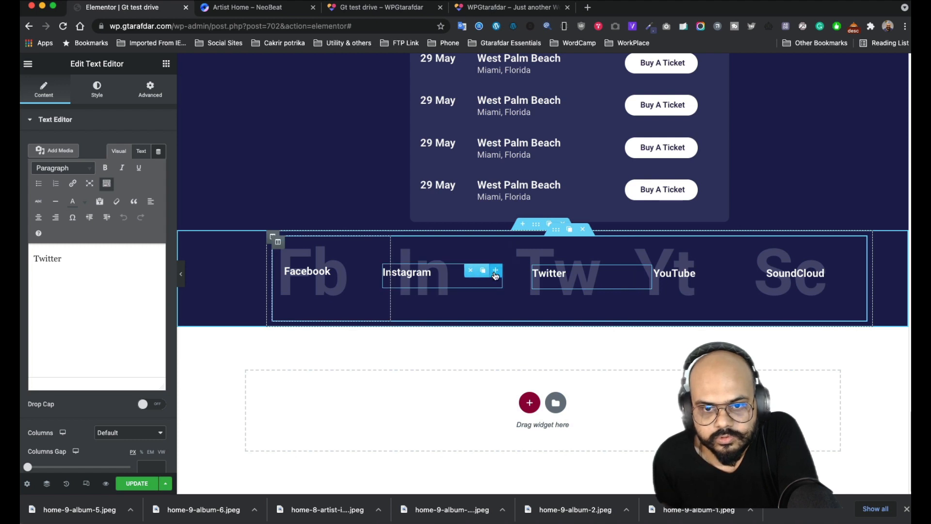
pyautogui.moveTo(496, 275); pyautogui.dragTo(513, 272)
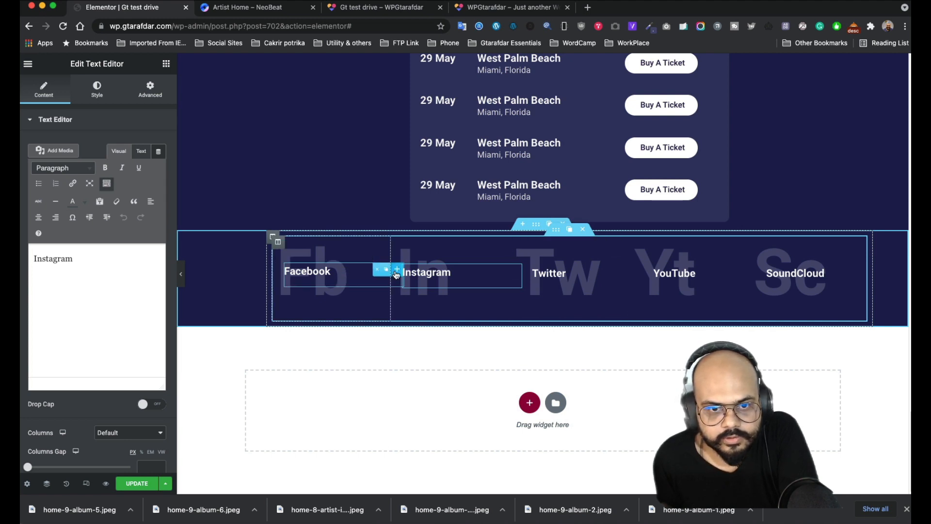
pyautogui.moveTo(396, 274); pyautogui.dragTo(396, 274)
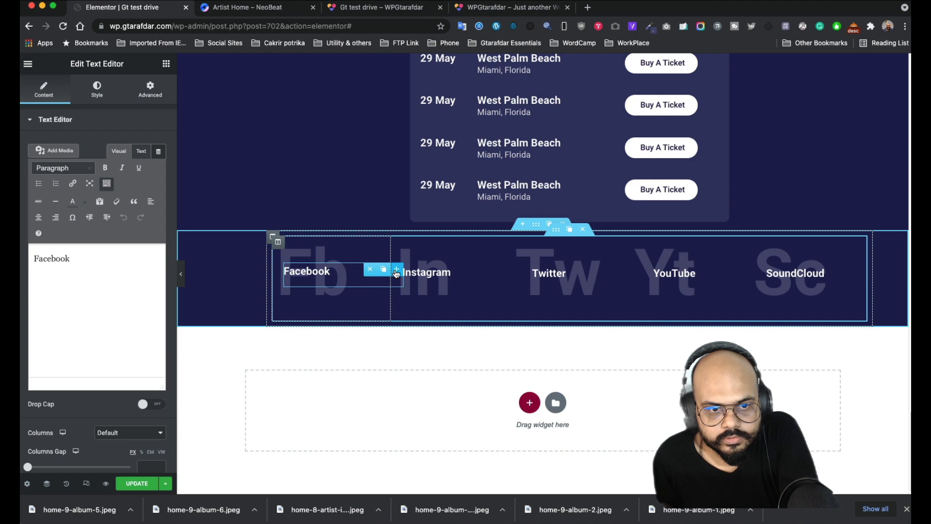
# - Hide the editing panel and compare the preview's social row with the NeoBeat page
pyautogui.click(182, 275)
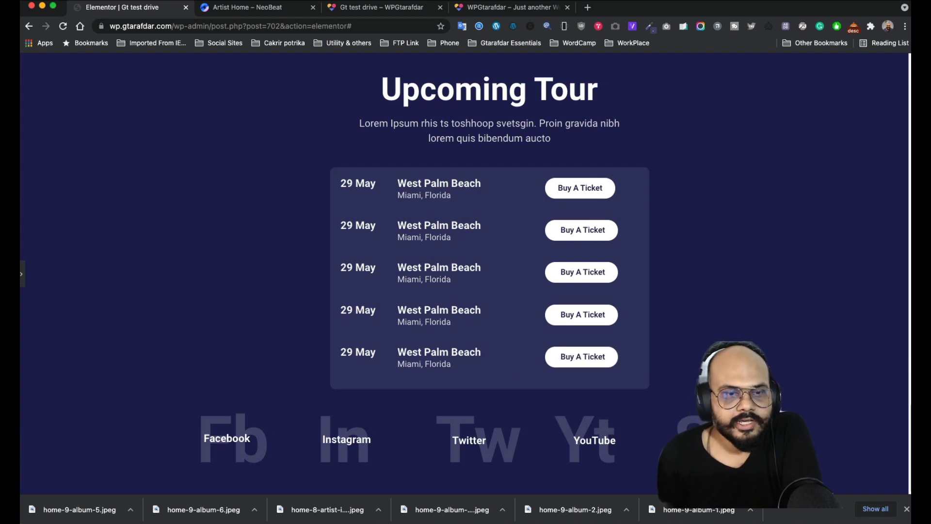
pyautogui.click(250, 6)
pyautogui.scroll(-2, 420, 260)
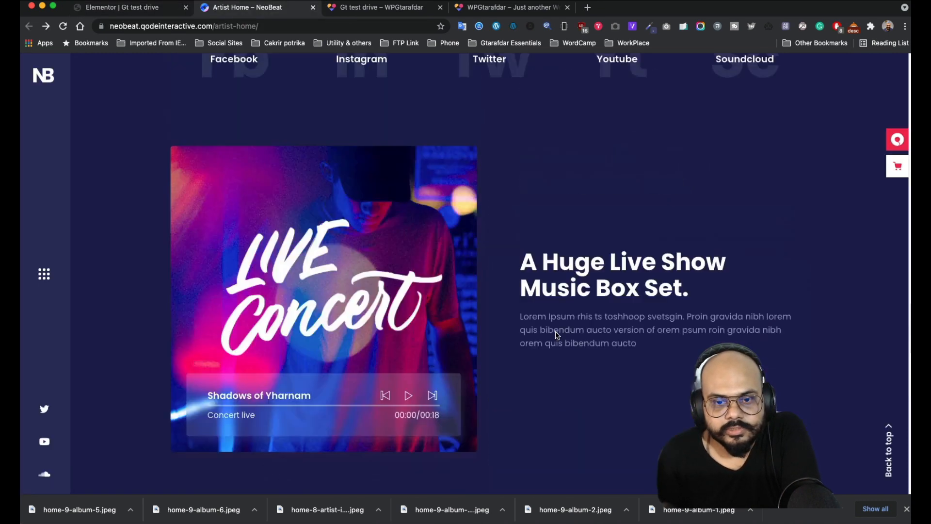
pyautogui.scroll(3, 394, 281)
pyautogui.click(146, 7)
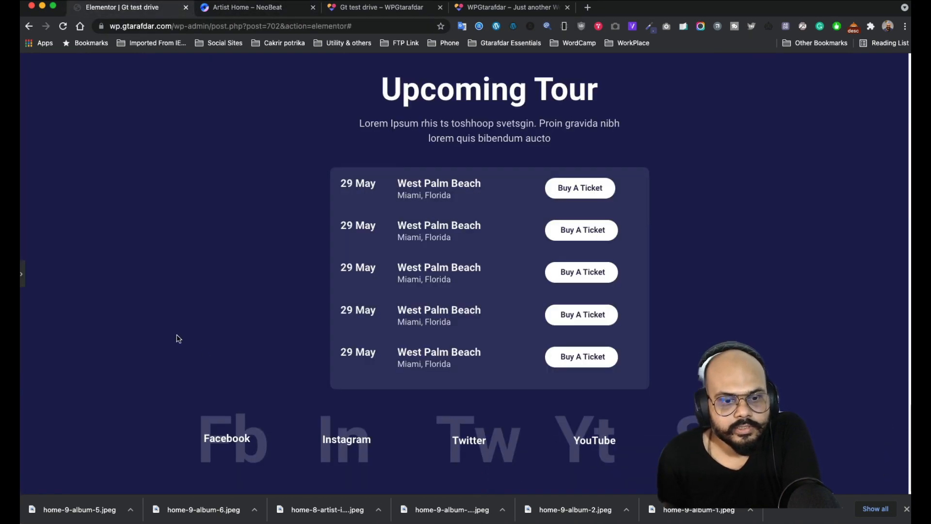
pyautogui.click(212, 9)
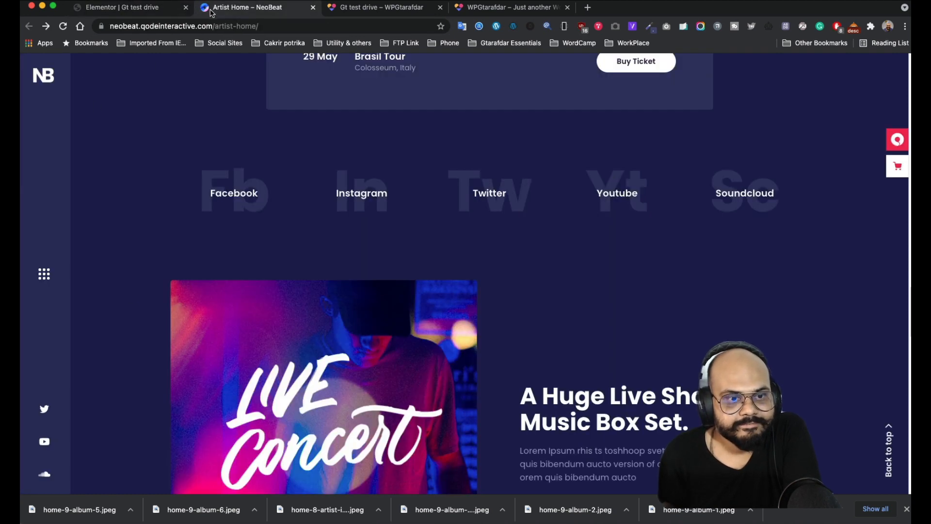
pyautogui.click(144, 12)
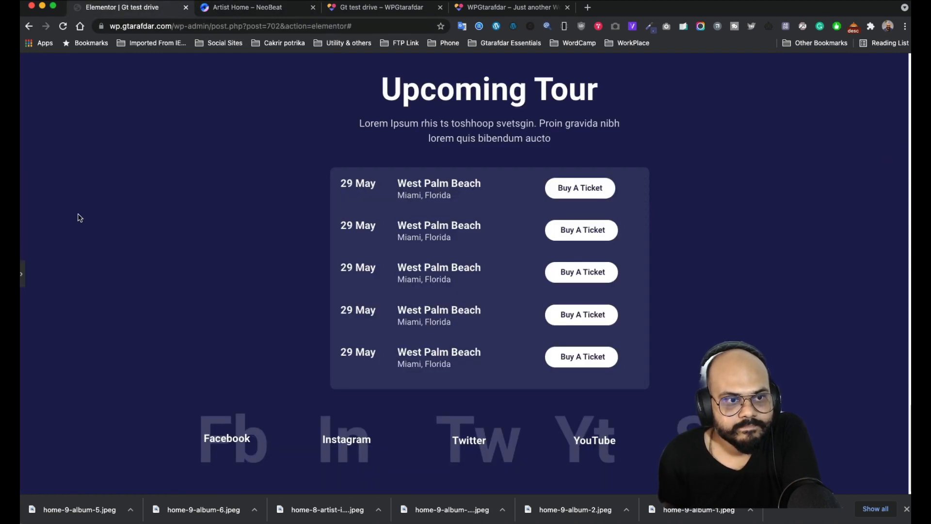
# - Restore the editing panel and bring the NeoBeat reference page back up
pyautogui.click(23, 274)
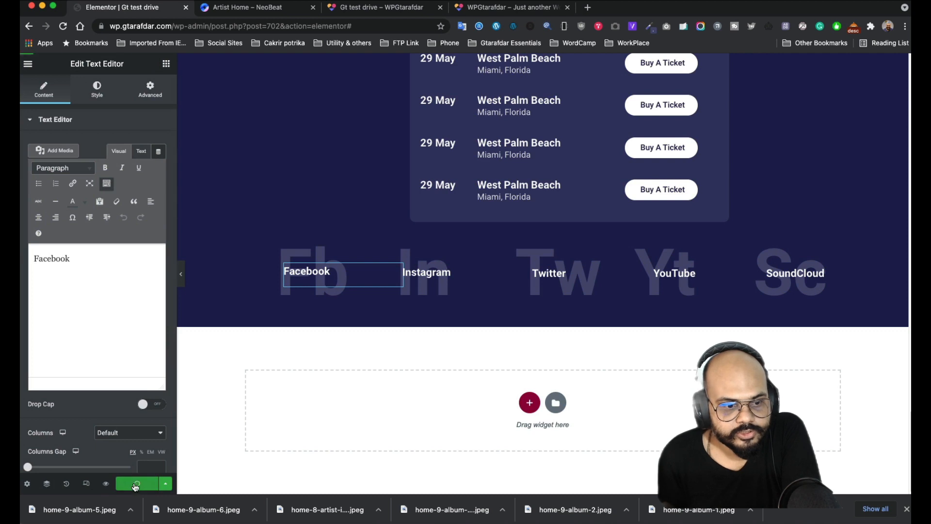
pyautogui.click(259, 9)
pyautogui.scroll(-1, 485, 194)
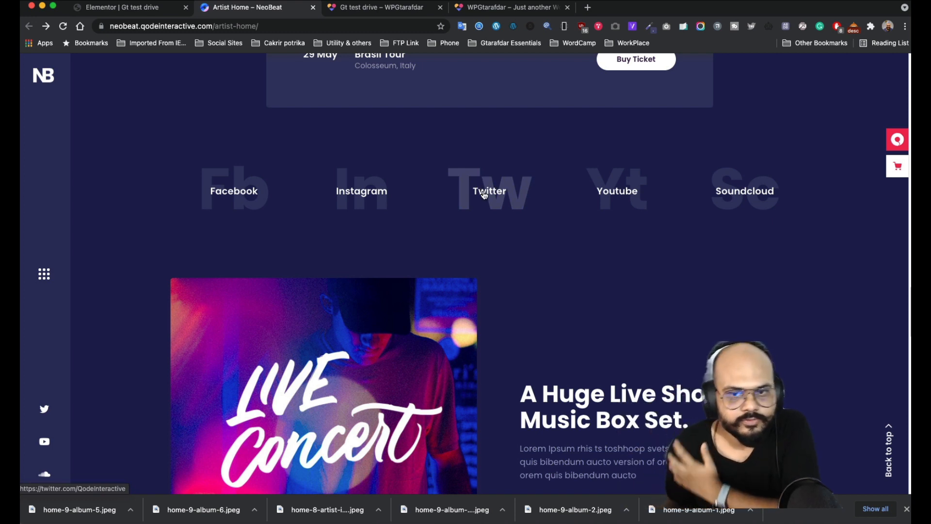
# - Scroll the NeoBeat page through the Live Concert section and back, then view the Gt test drive preview
pyautogui.scroll(-5, 446, 207)
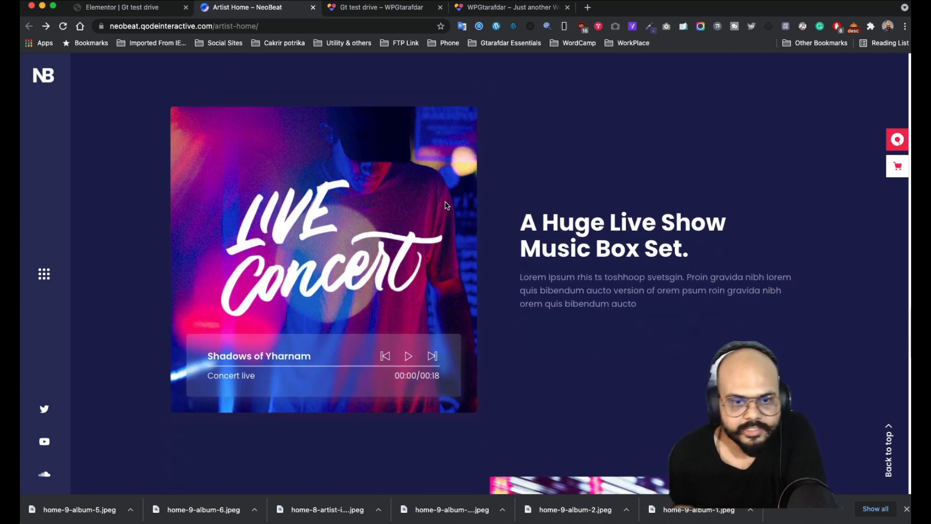
pyautogui.scroll(-20, 446, 206)
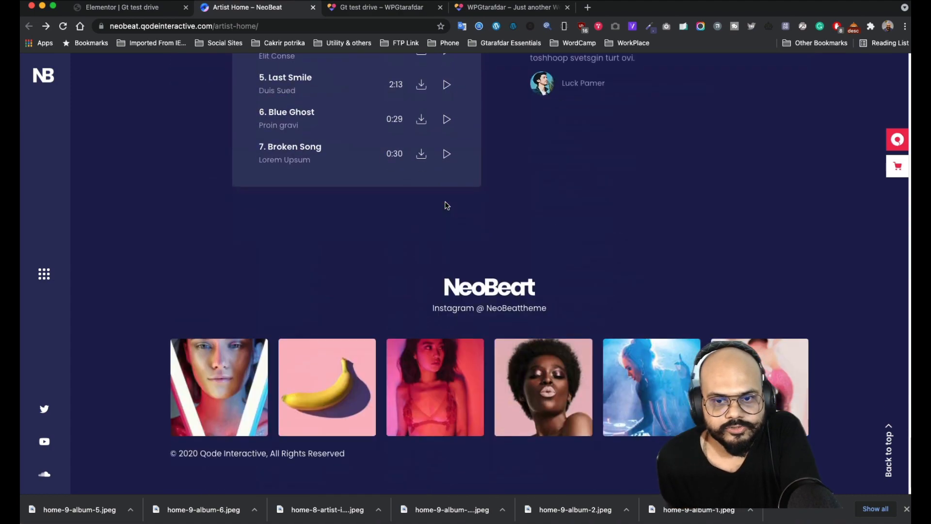
pyautogui.scroll(18, 447, 206)
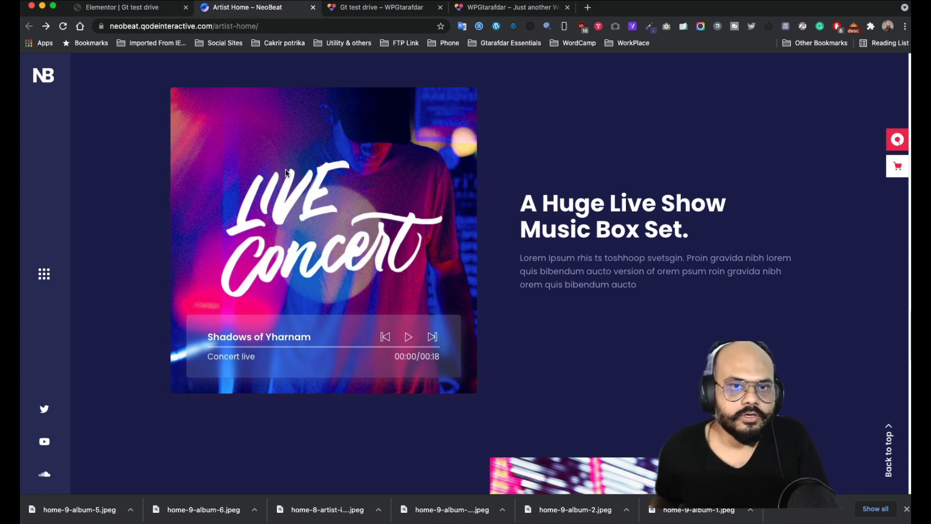
pyautogui.scroll(2, 297, 183)
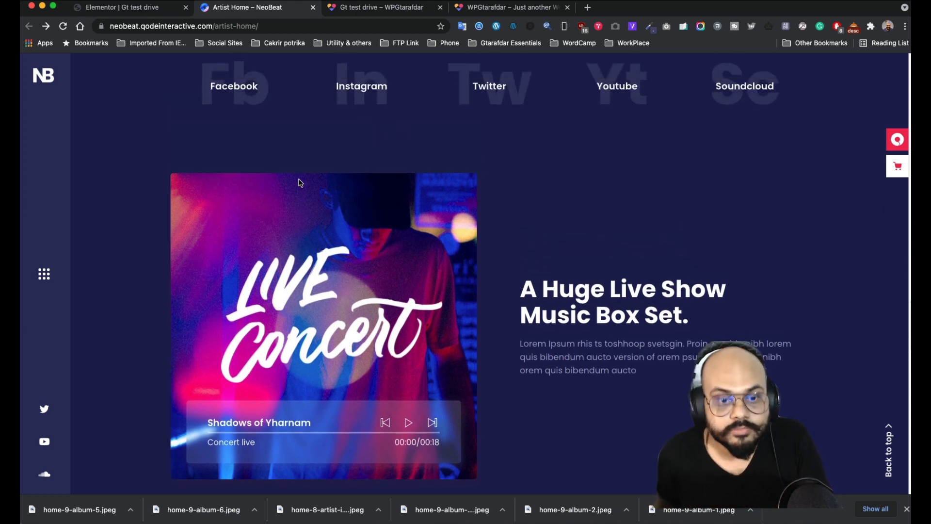
pyautogui.click(381, 11)
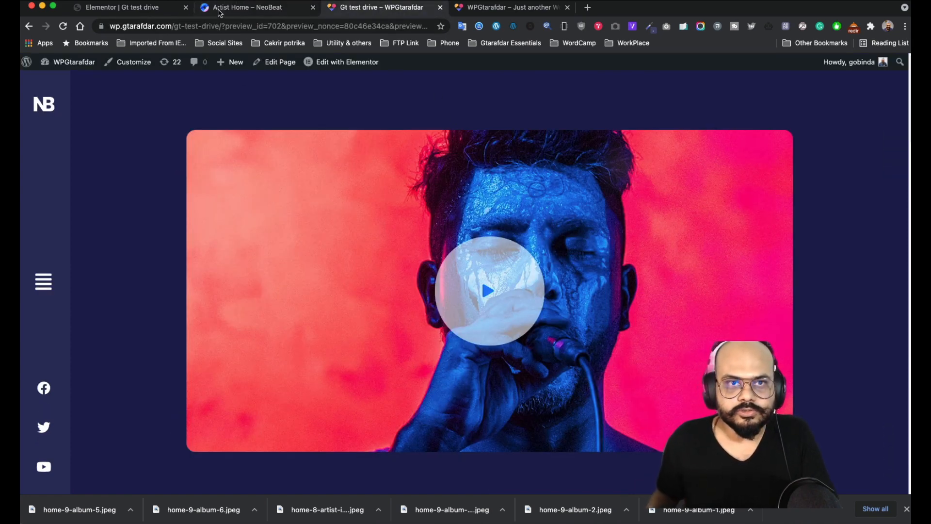
# - In the editor, try adding and duplicating a section below the social row, then remove the extra copy
pyautogui.click(124, 9)
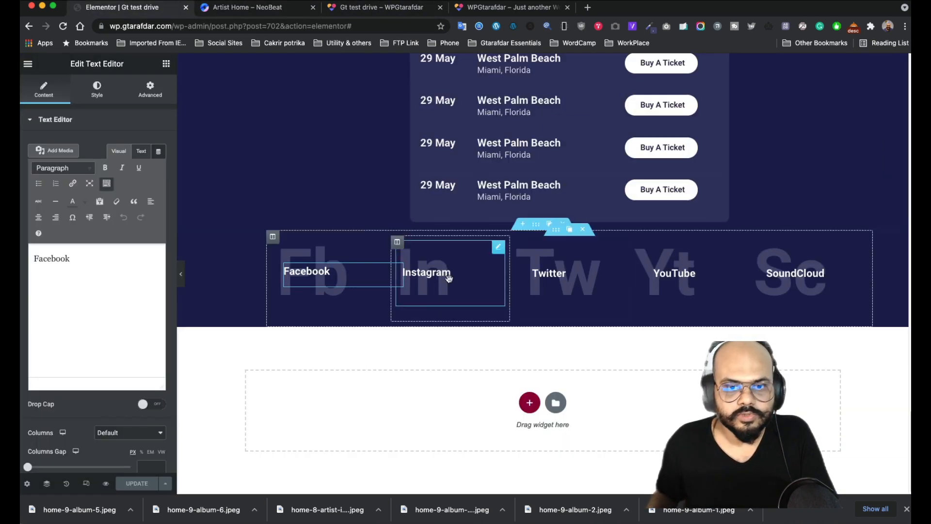
pyautogui.click(530, 404)
pyautogui.click(825, 387)
pyautogui.scroll(5, 551, 232)
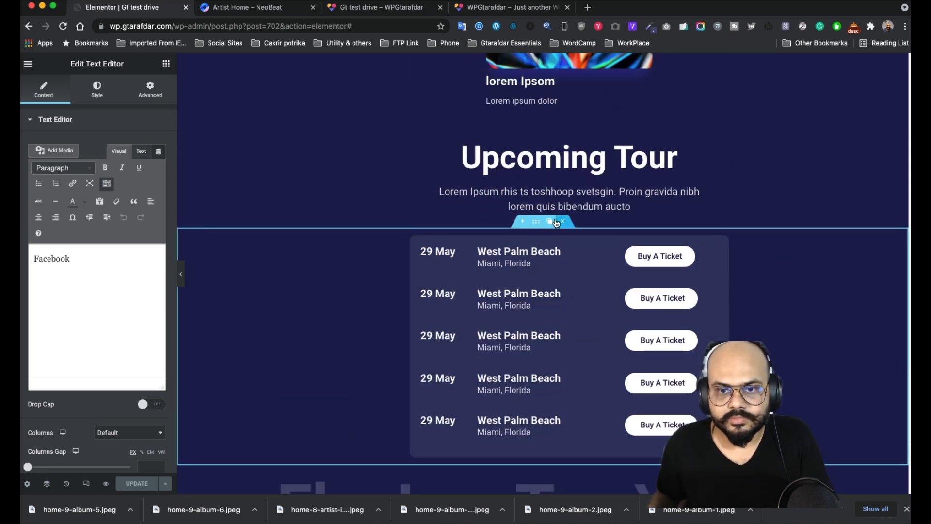
pyautogui.scroll(-2, 543, 345)
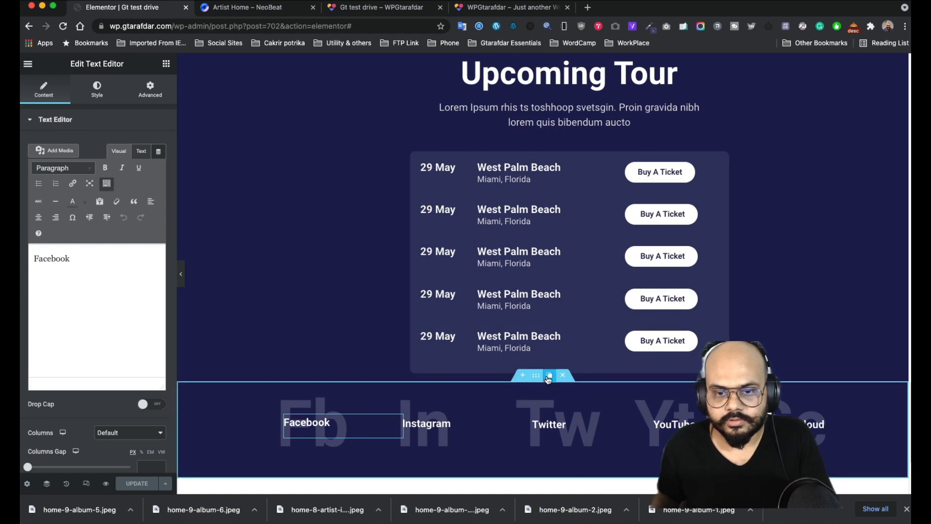
pyautogui.click(549, 376)
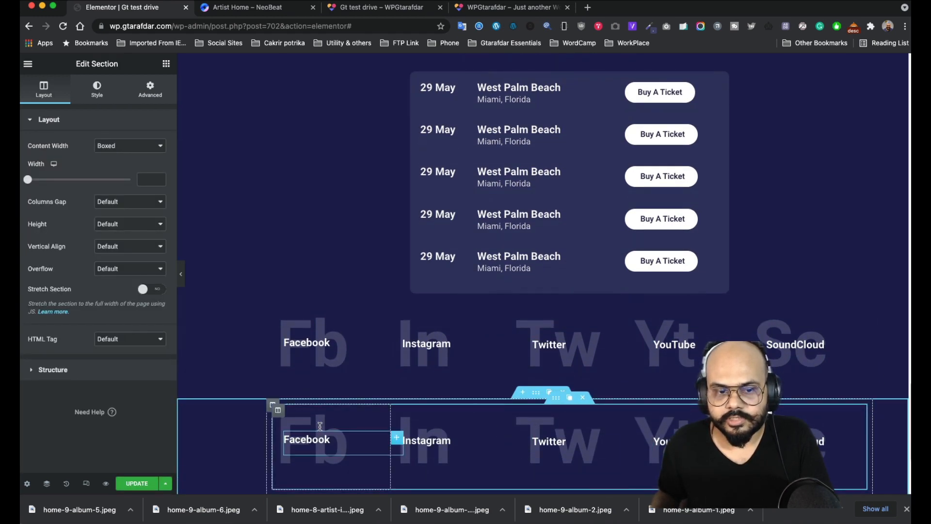
pyautogui.click(584, 398)
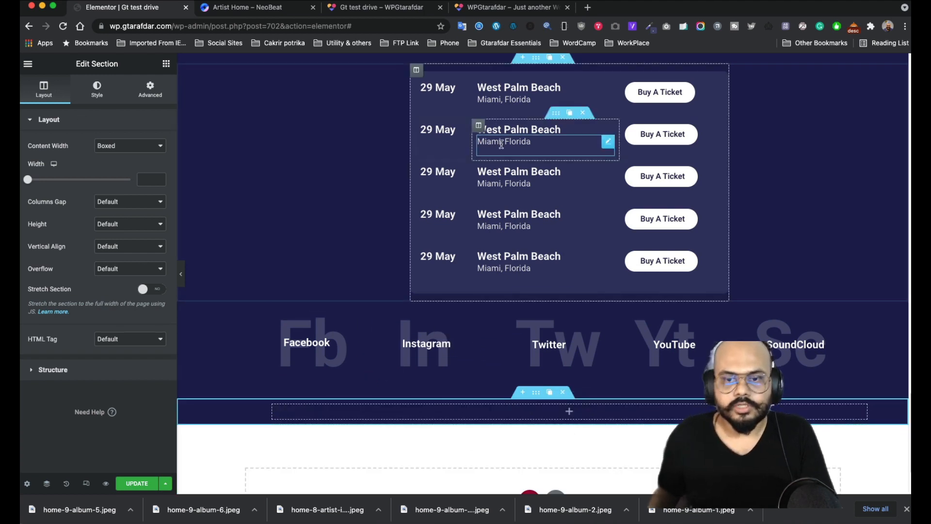
# - After checking the reference, split the empty section below the social row into two columns
pyautogui.click(244, 14)
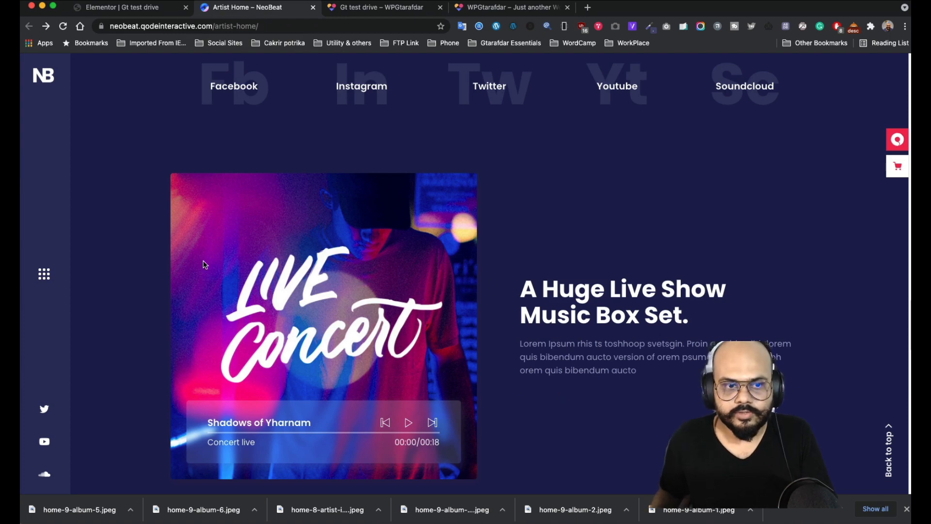
pyautogui.scroll(-2, 371, 275)
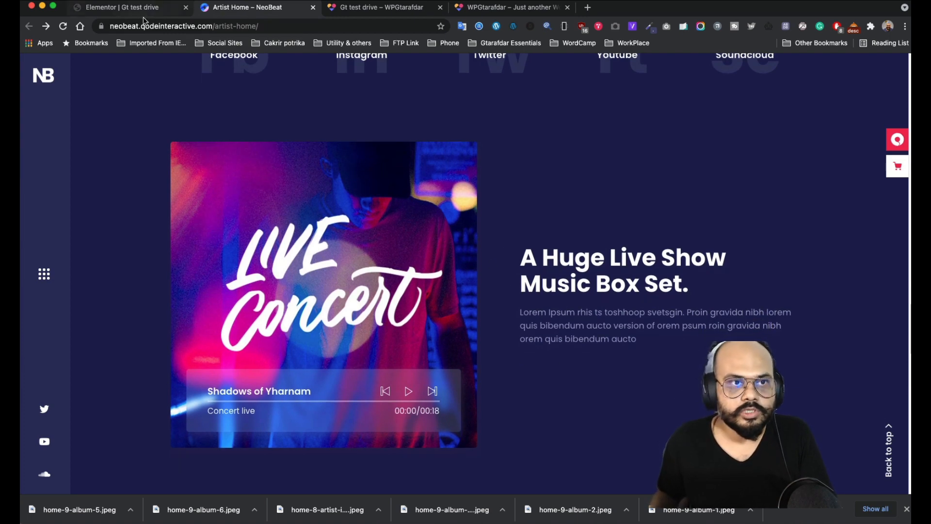
pyautogui.click(135, 9)
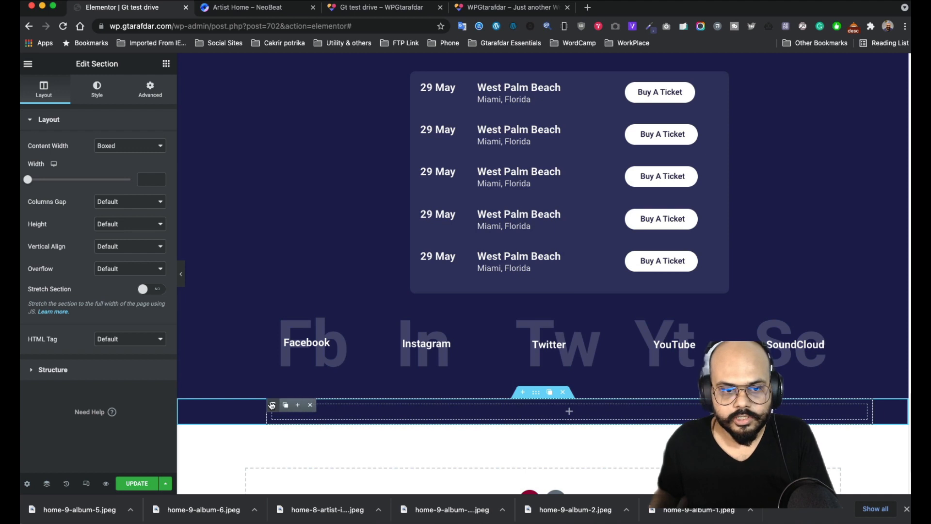
pyautogui.click(298, 405)
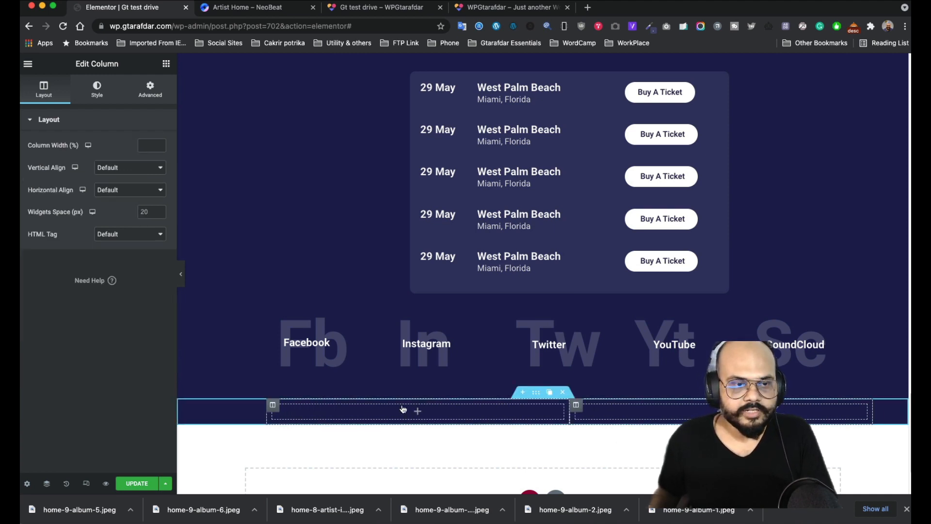
pyautogui.click(166, 65)
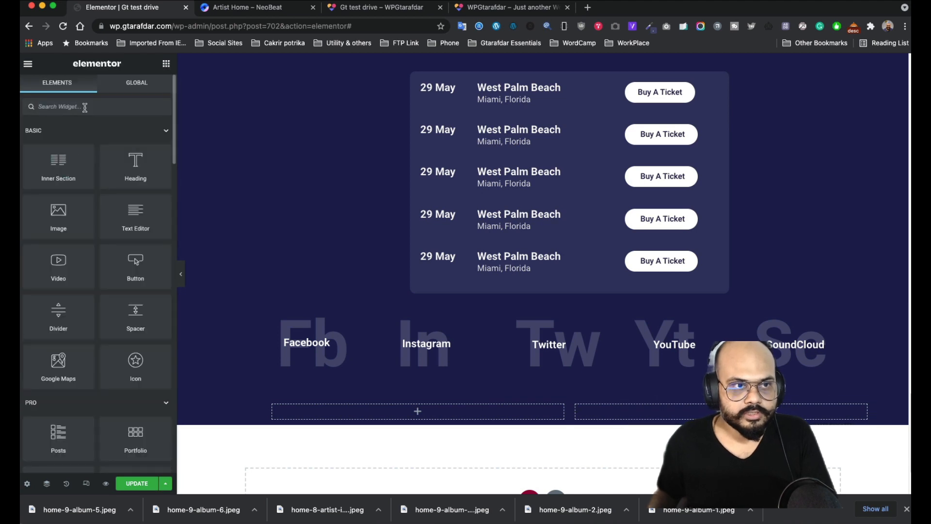
# - Add an Audio widget with the Frau-Power.mp3 track to the left column and apply it
pyautogui.write('au')
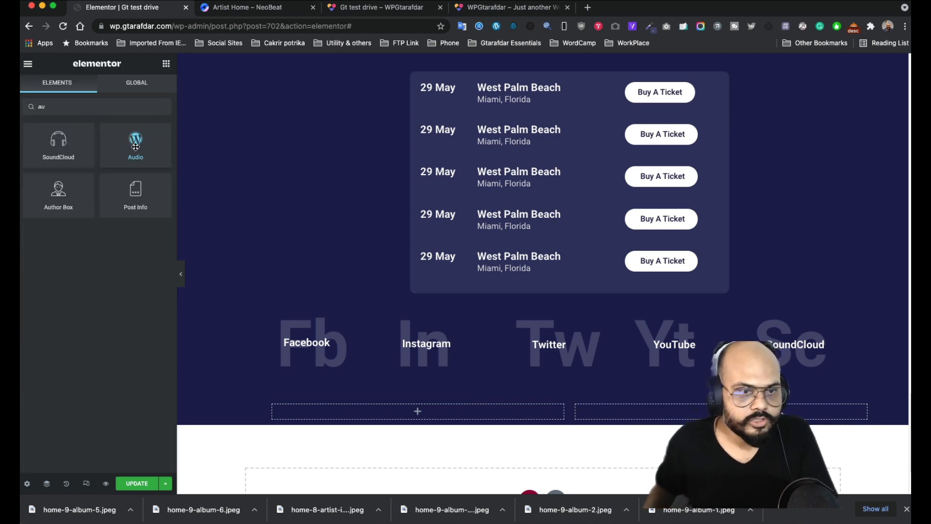
pyautogui.moveTo(135, 146); pyautogui.dragTo(427, 415)
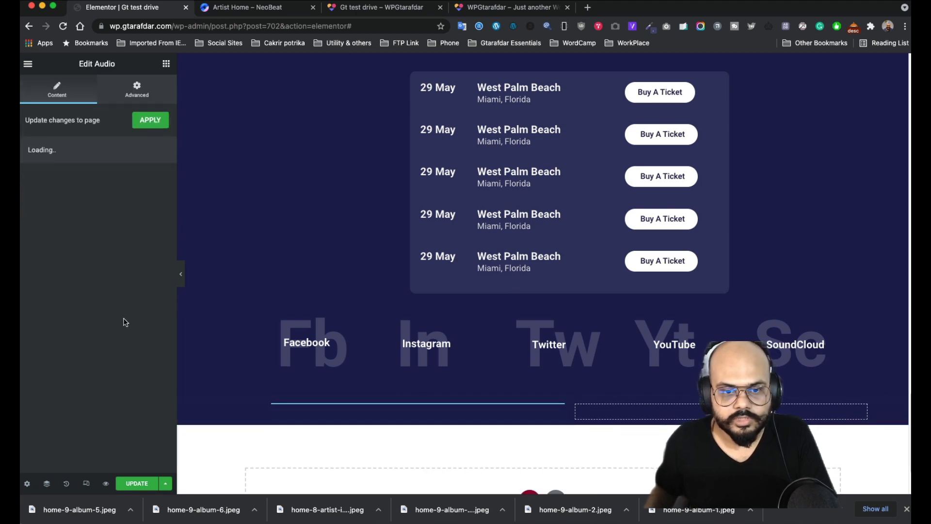
pyautogui.click(88, 189)
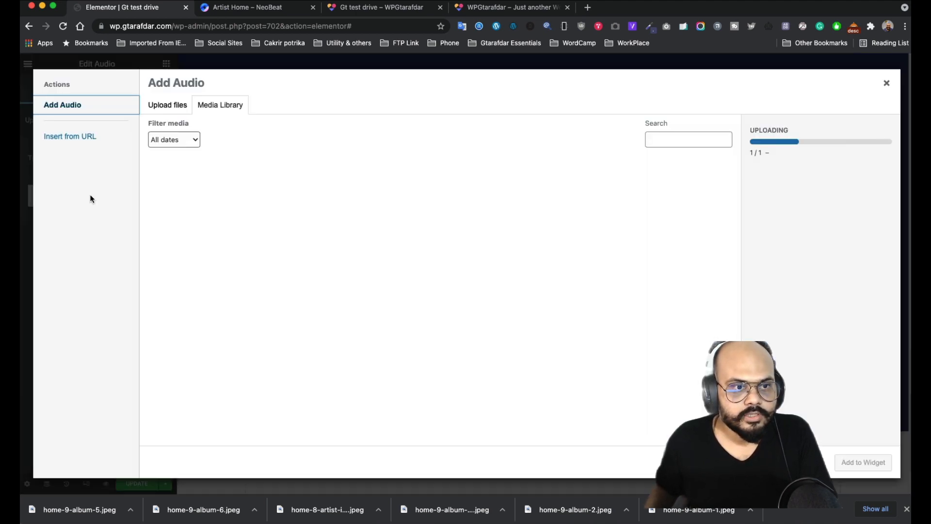
pyautogui.click(182, 203)
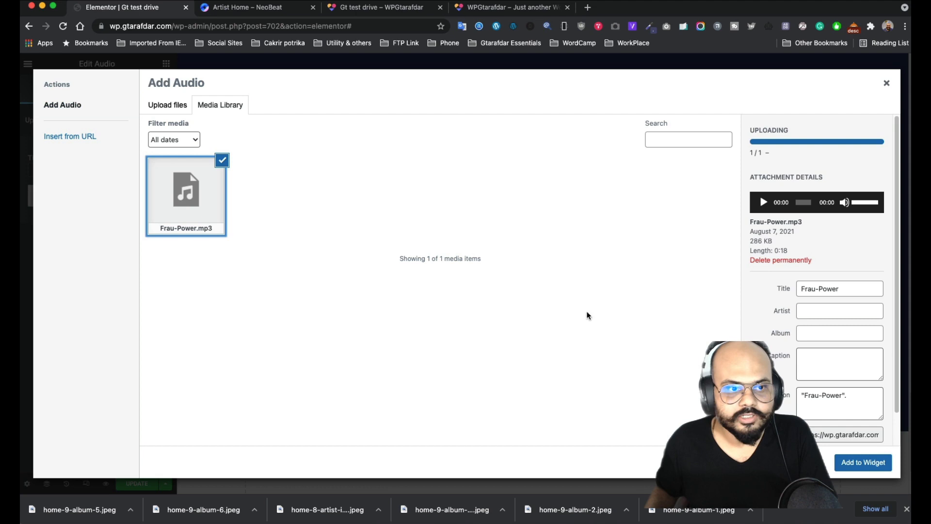
pyautogui.click(869, 462)
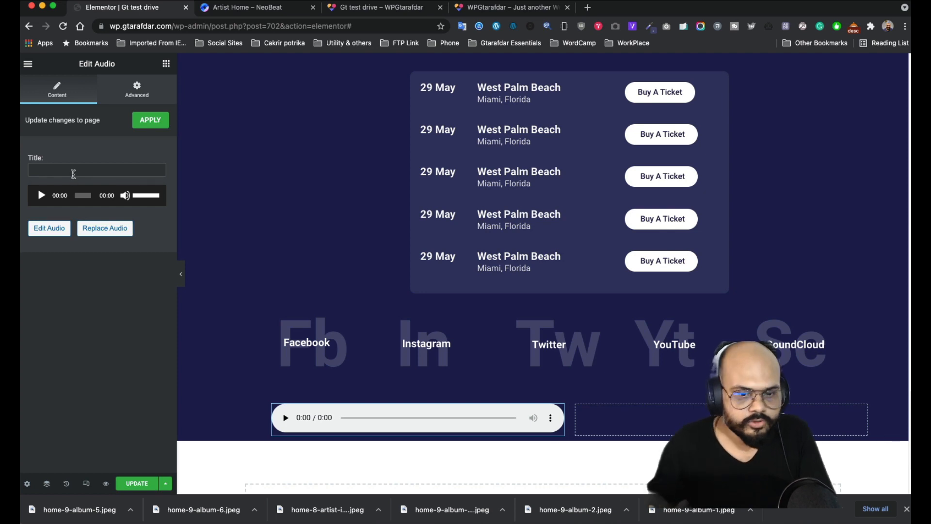
pyautogui.click(146, 121)
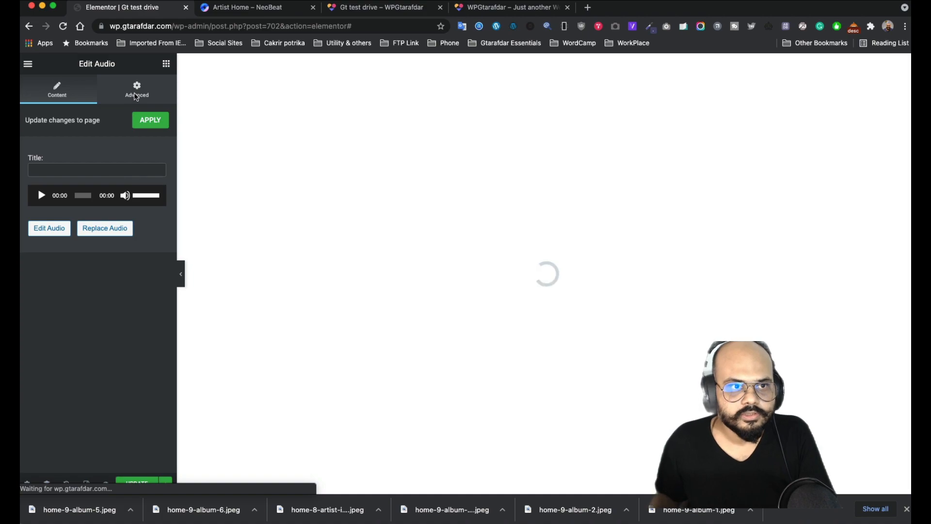
pyautogui.scroll(10, 391, 332)
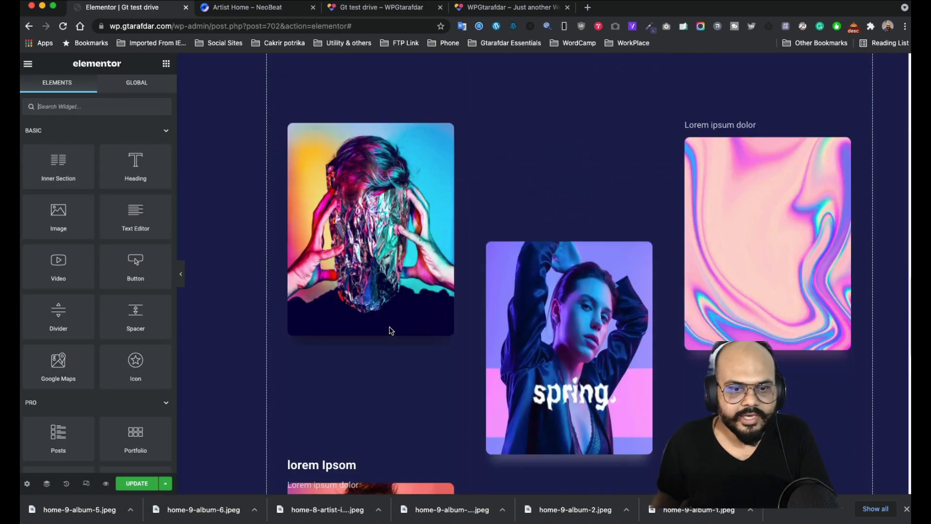
pyautogui.scroll(-15, 392, 336)
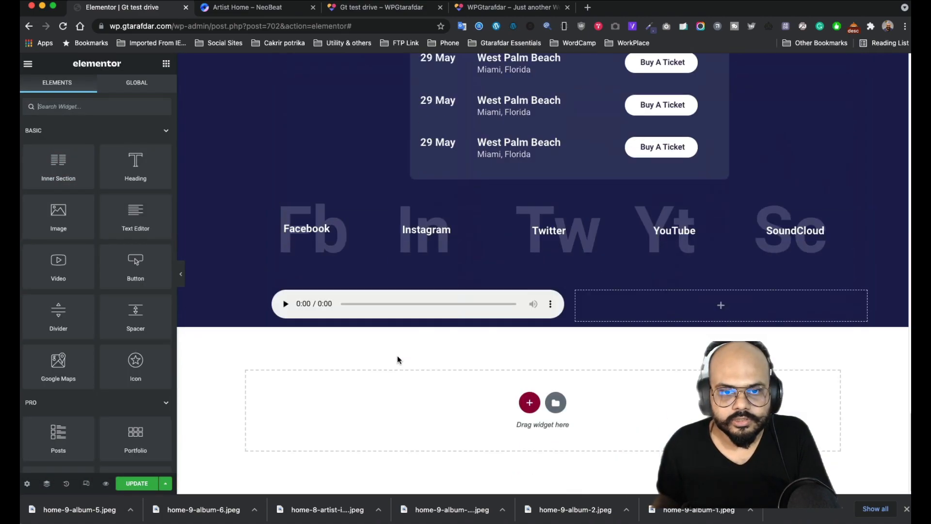
# - Give the audio player's column a Classic background using the Live Concert image
pyautogui.click(532, 297)
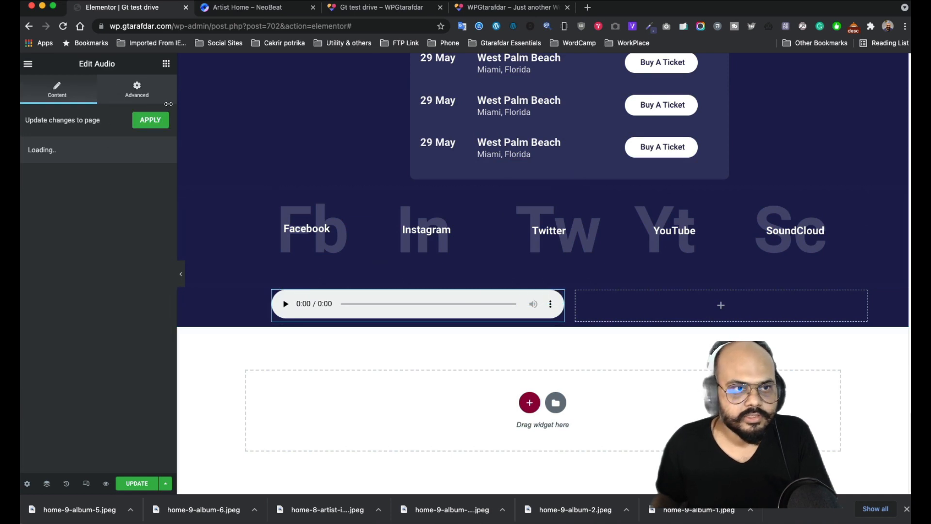
pyautogui.click(127, 95)
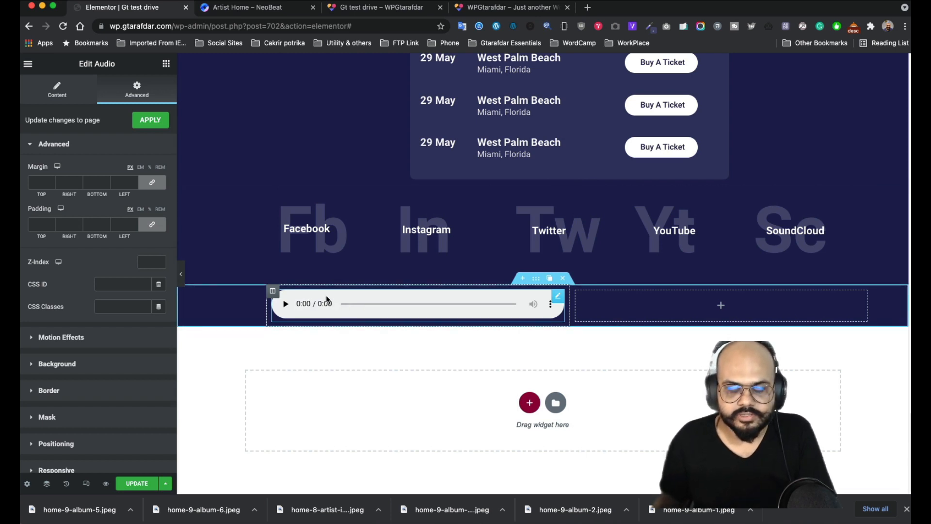
pyautogui.click(273, 292)
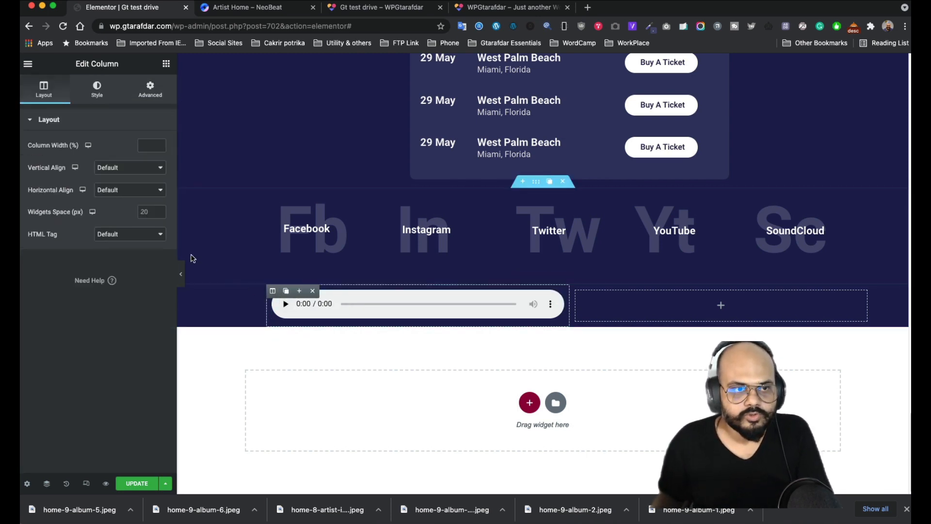
pyautogui.click(97, 90)
pyautogui.click(130, 169)
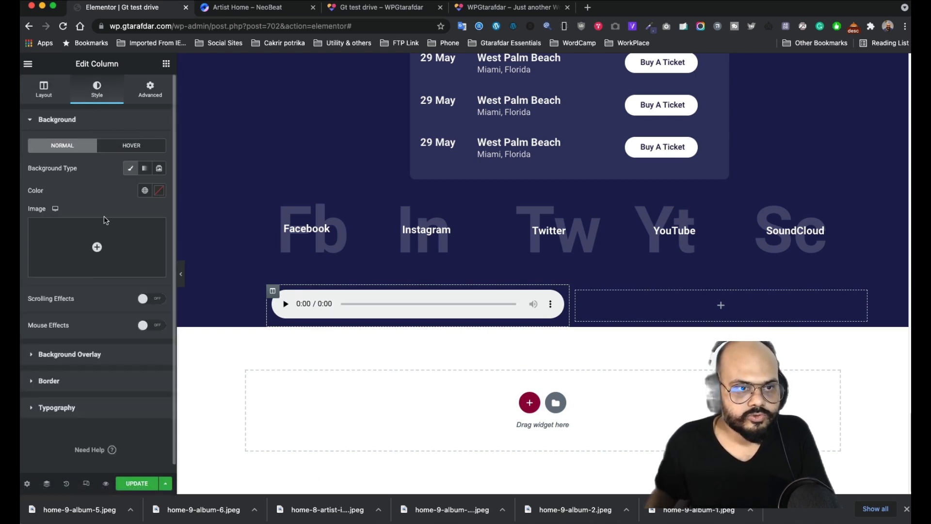
pyautogui.click(84, 249)
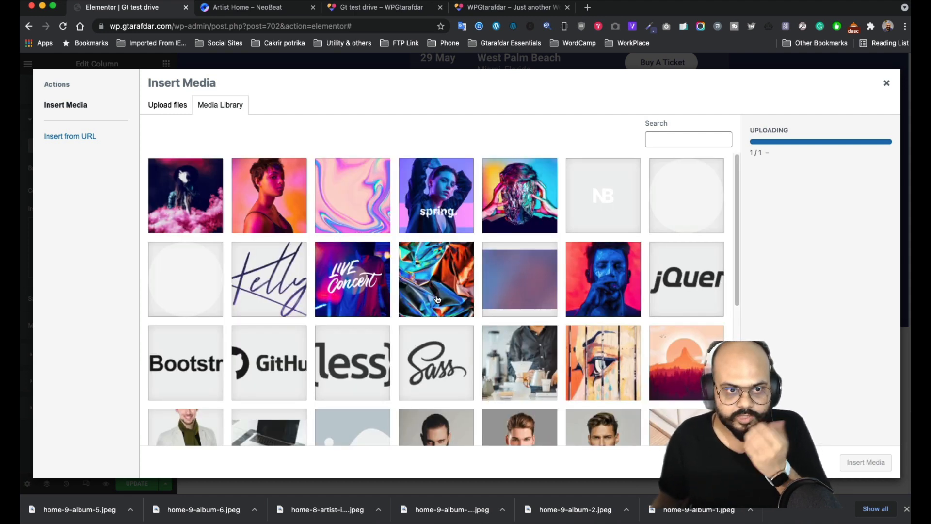
pyautogui.click(374, 290)
pyautogui.click(866, 462)
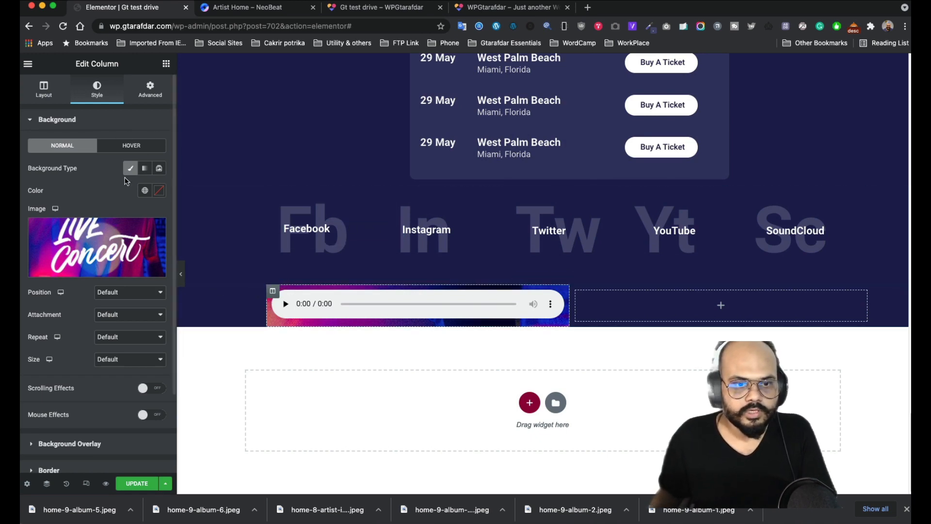
pyautogui.click(150, 95)
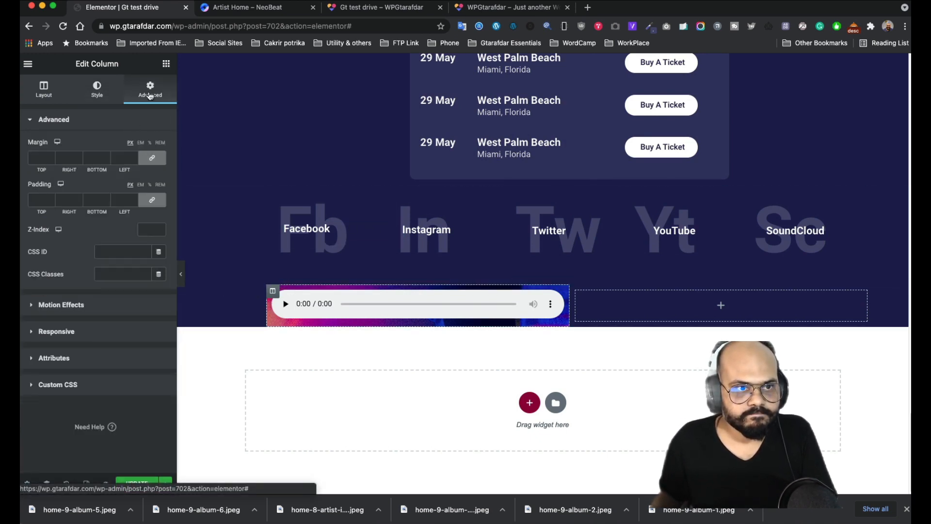
# - Unlink the column's padding sides and change the top padding from 300 to 500
pyautogui.click(148, 202)
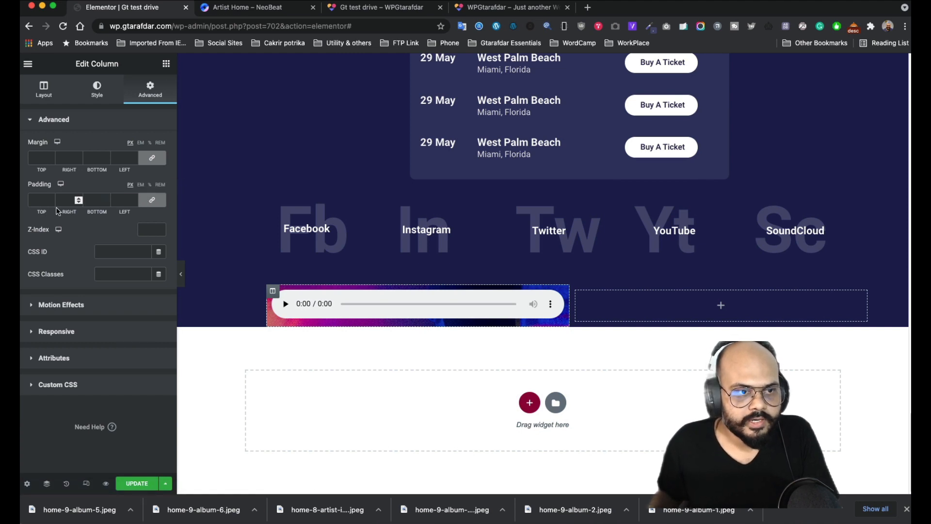
pyautogui.click(150, 202)
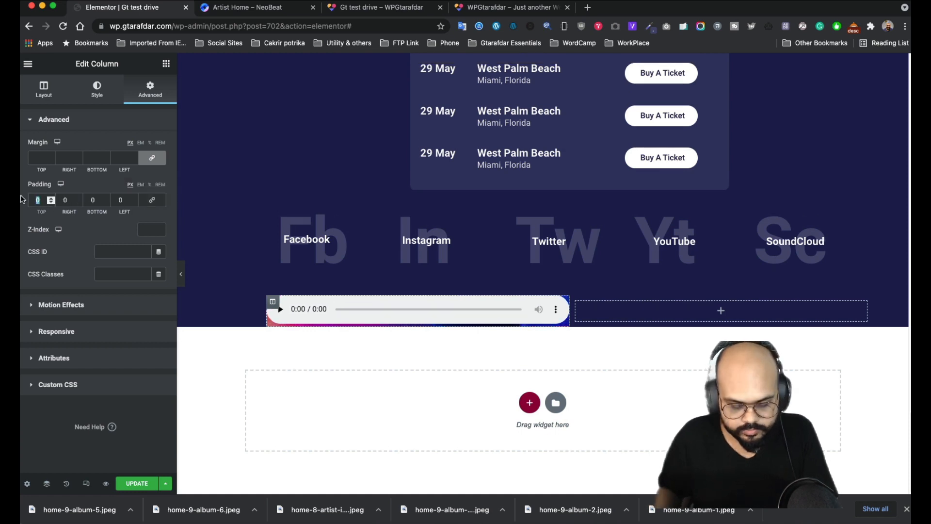
pyautogui.write('100')
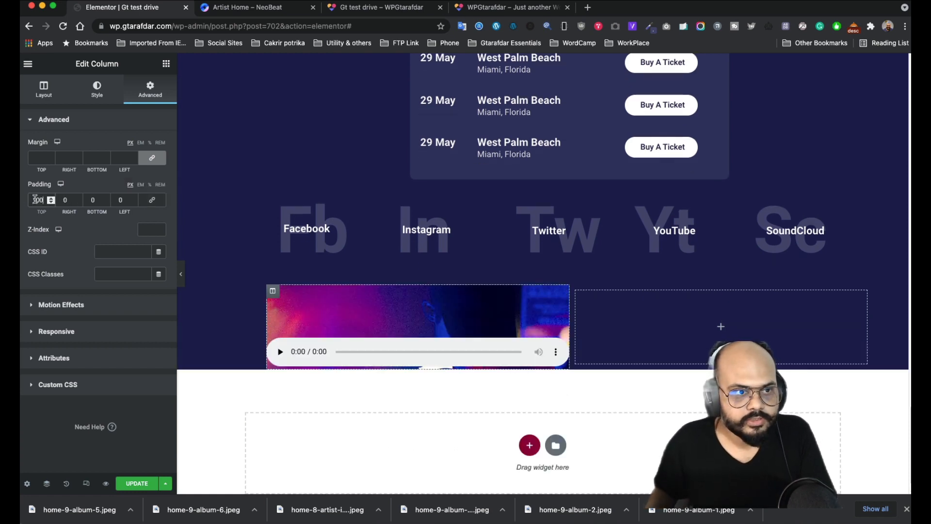
pyautogui.write('30')
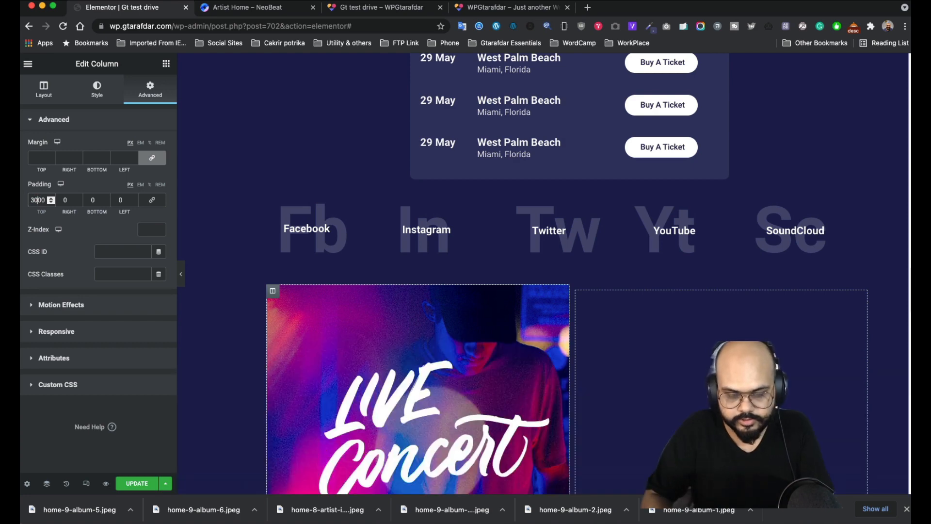
pyautogui.scroll(-10, 453, 324)
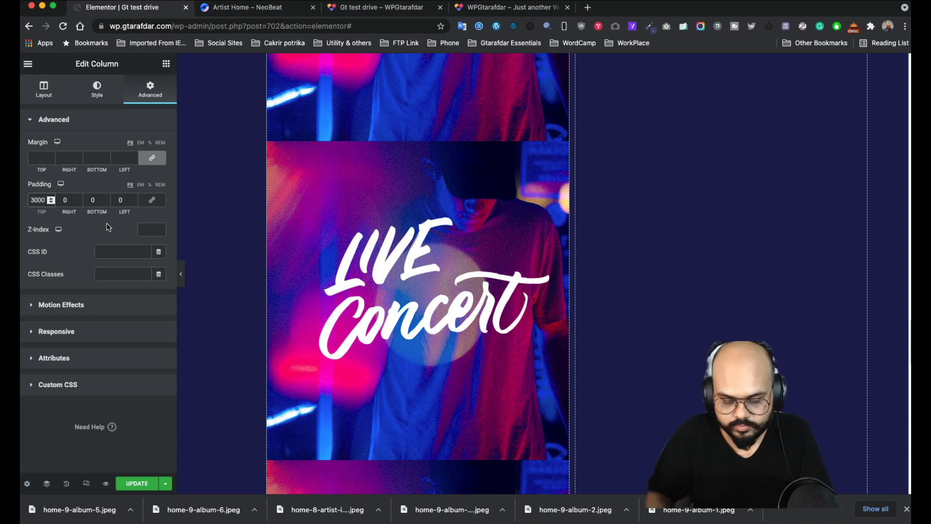
pyautogui.press('BackSpace')
pyautogui.doubleClick(88, 198)
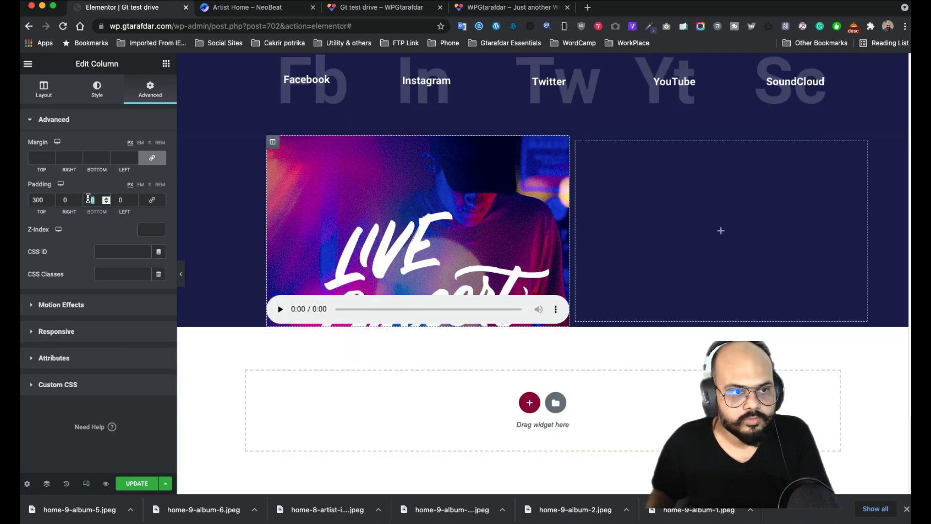
pyautogui.write('300')
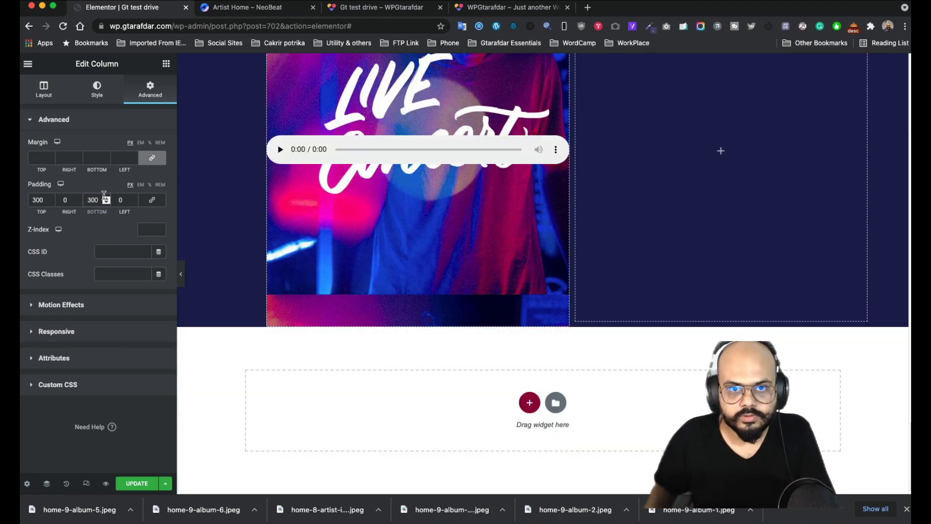
pyautogui.scroll(2, 519, 209)
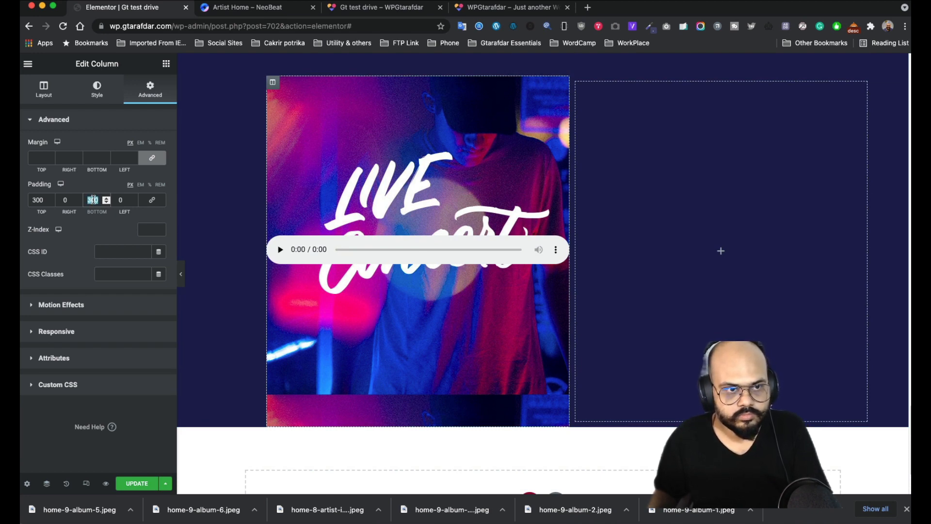
pyautogui.write('0')
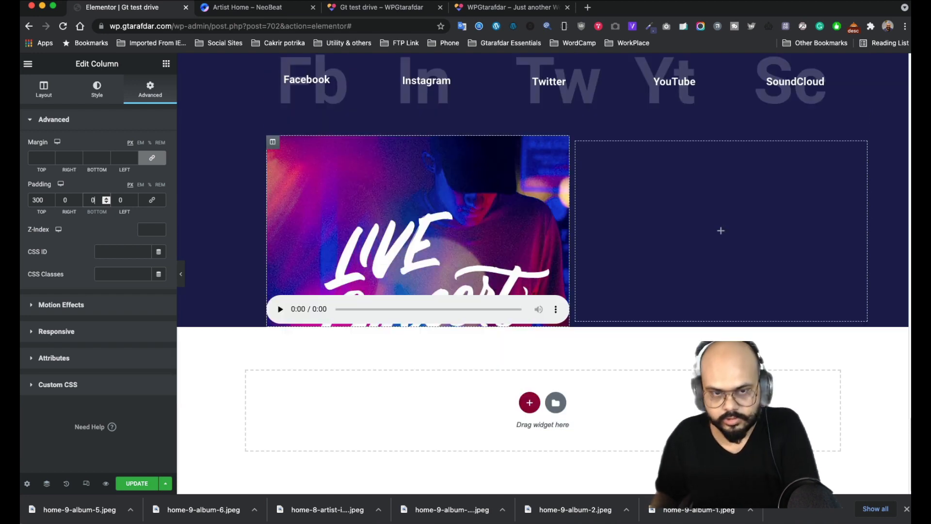
pyautogui.click(35, 199)
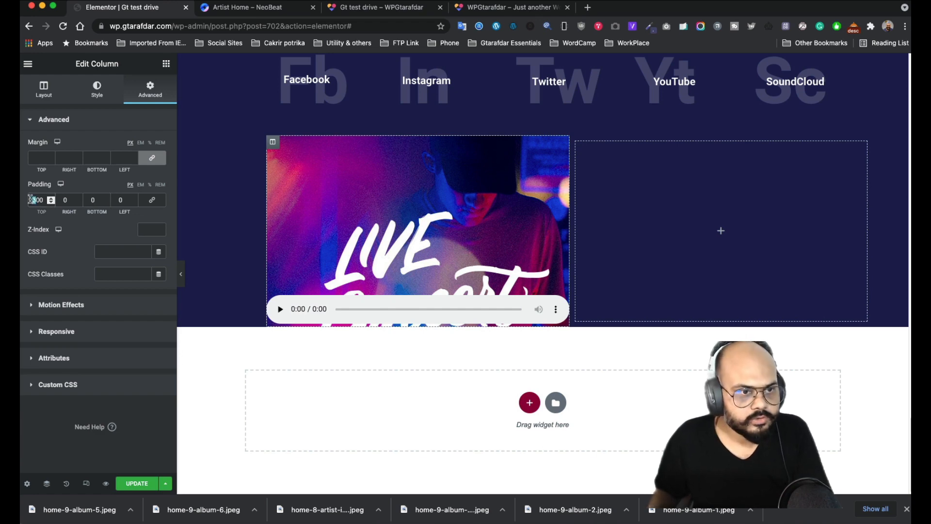
pyautogui.write('5')
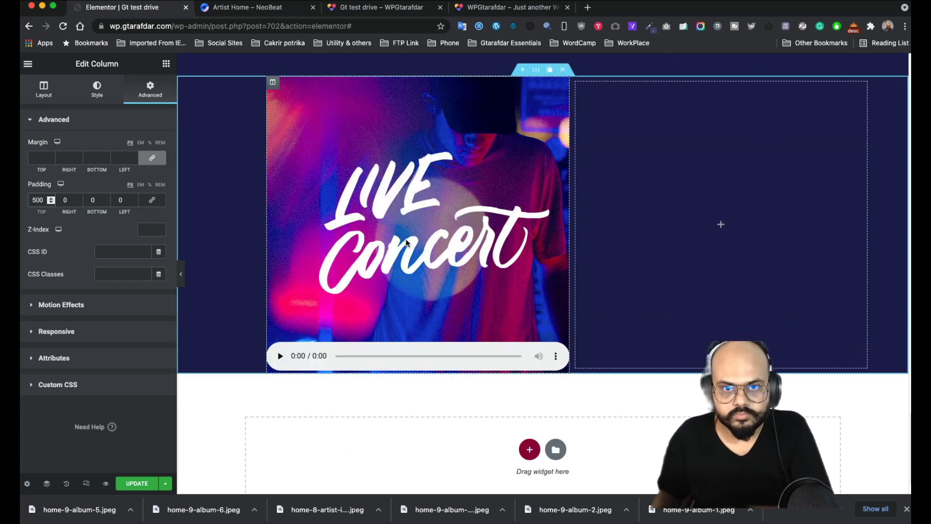
pyautogui.scroll(-1, 413, 266)
pyautogui.scroll(1, 411, 267)
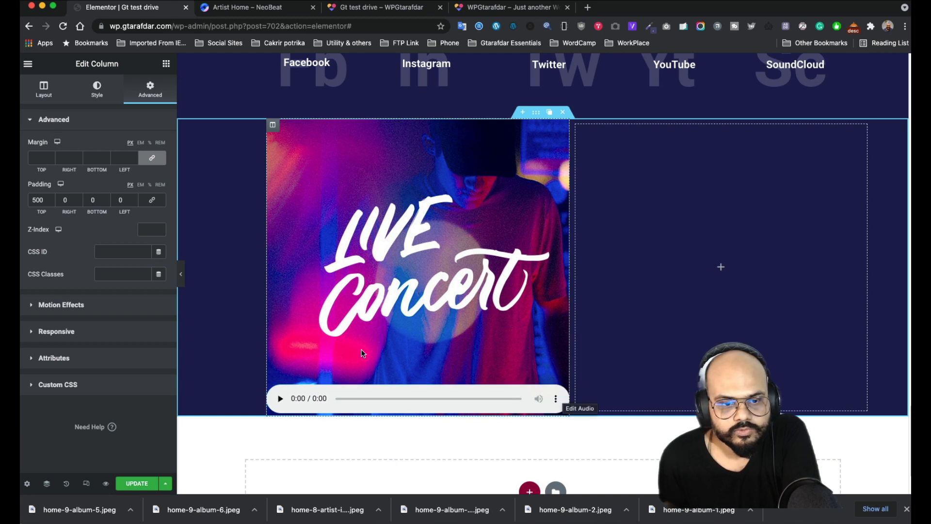
# - Add an Inner Section below the image, delete its left column, and move the audio player into it
pyautogui.click(166, 64)
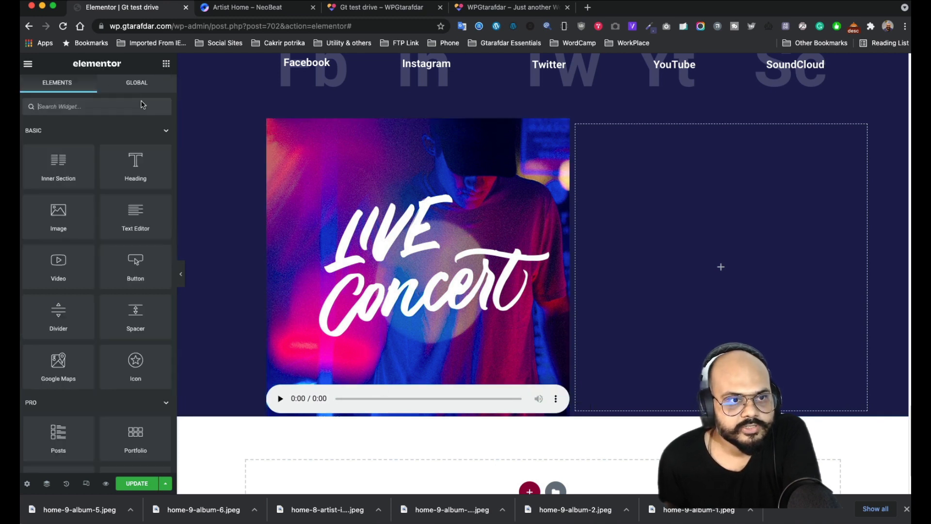
pyautogui.moveTo(59, 165); pyautogui.dragTo(371, 391)
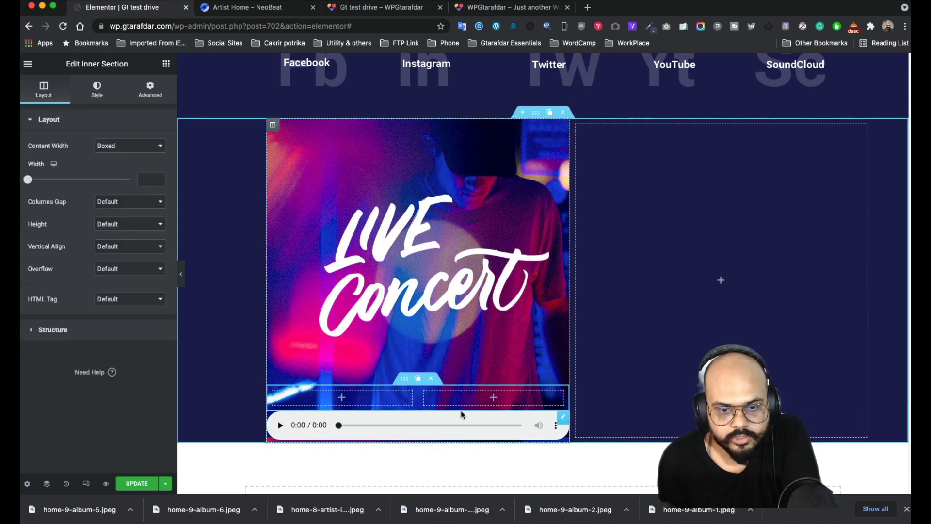
pyautogui.moveTo(297, 395)
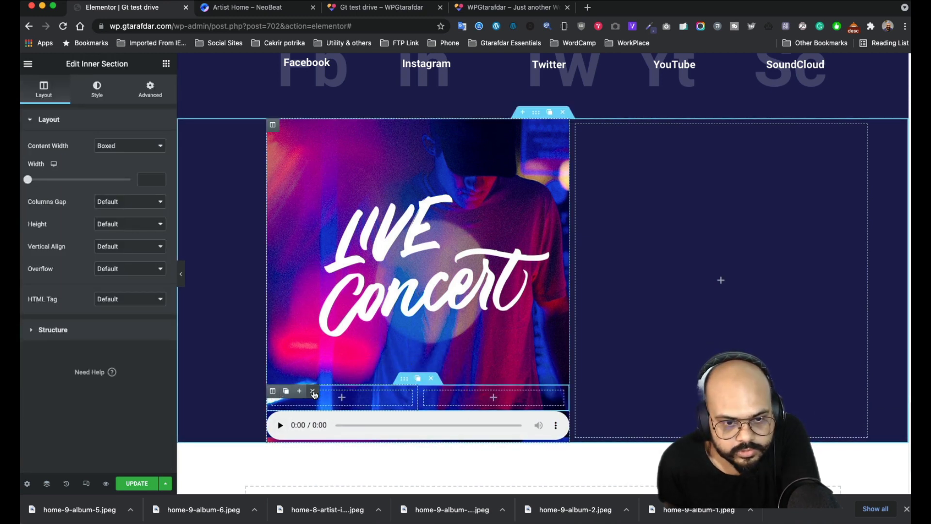
pyautogui.click(314, 393)
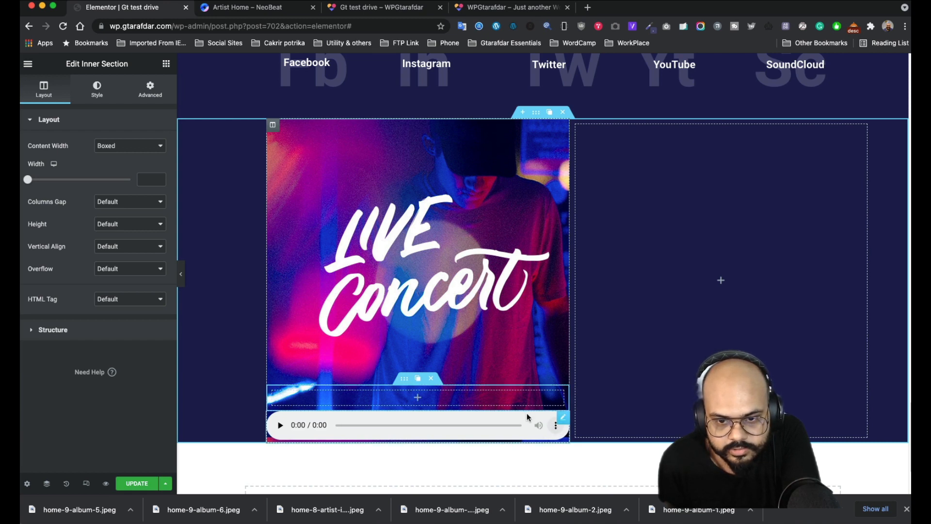
pyautogui.moveTo(528, 417); pyautogui.dragTo(472, 397)
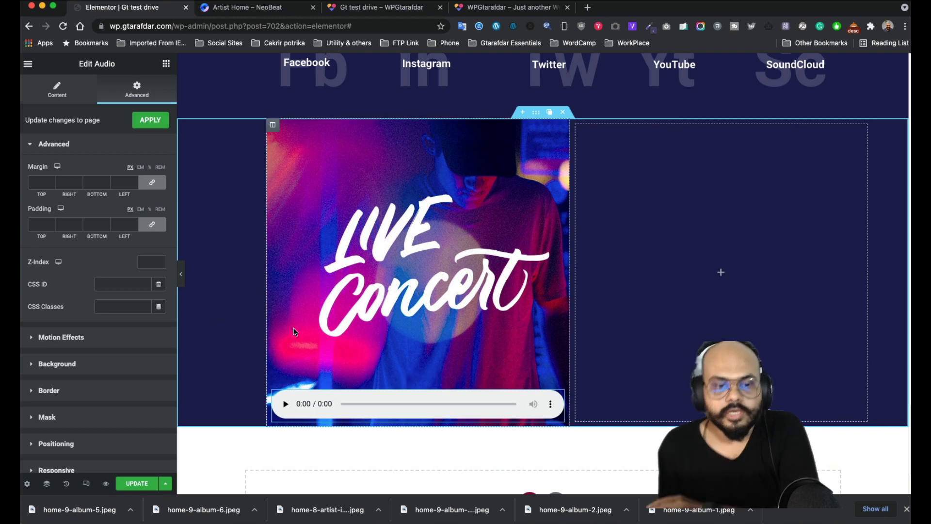
pyautogui.click(250, 8)
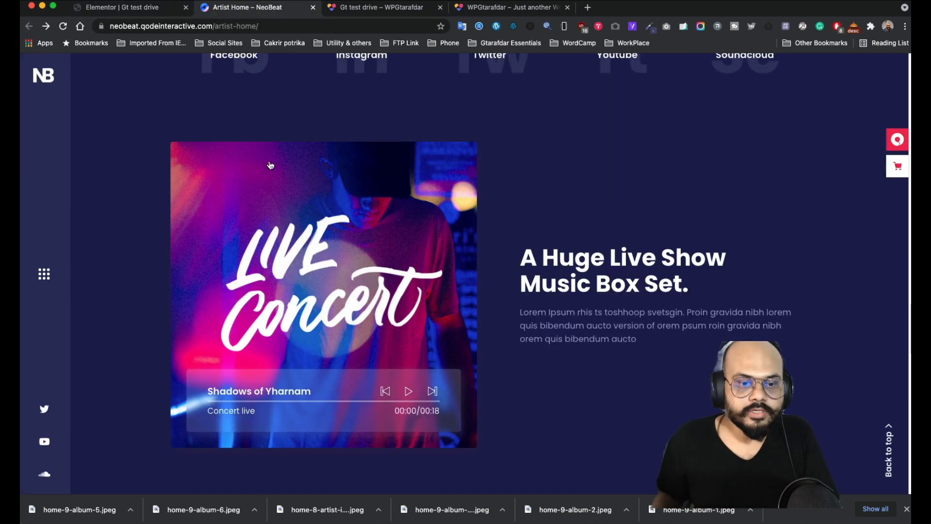
pyautogui.click(118, 10)
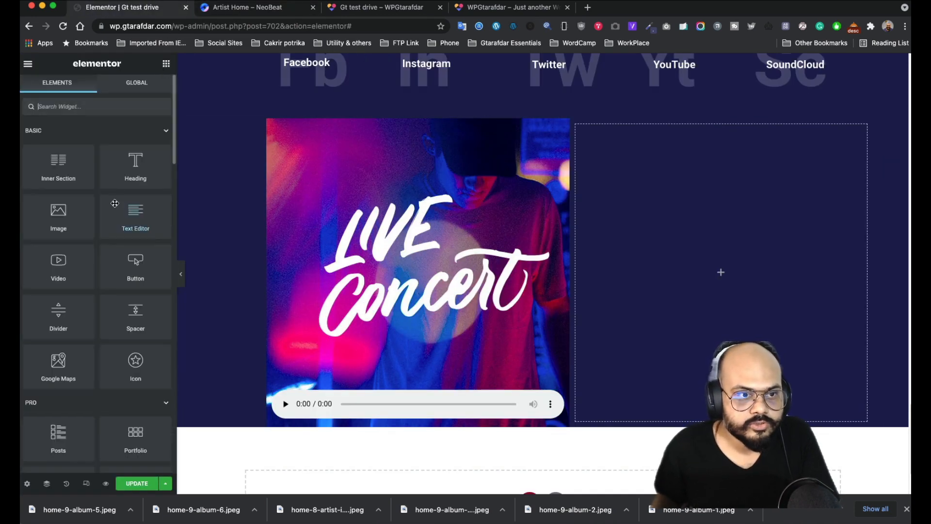
# - Add a Heading above the audio player with the title 'Shadows of Yharnam', copied from the NeoBeat page
pyautogui.moveTo(129, 170); pyautogui.dragTo(344, 397)
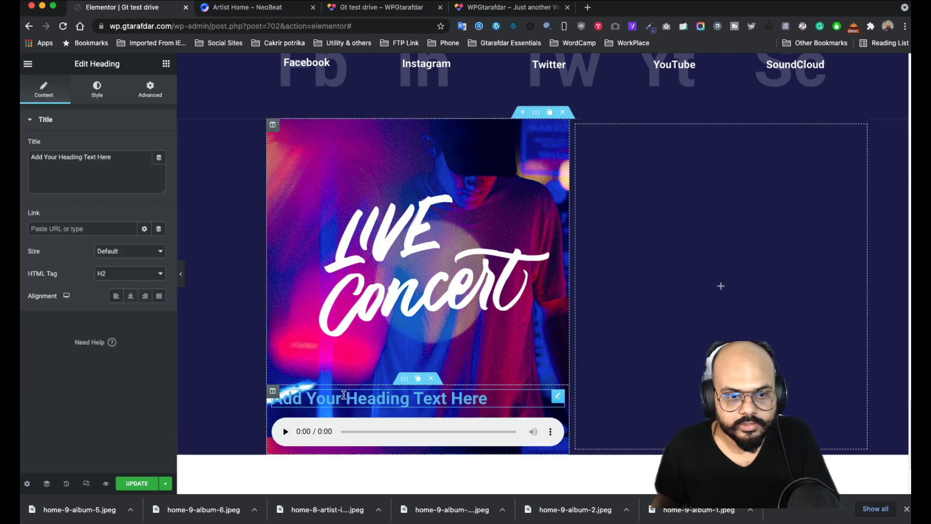
pyautogui.click(253, 8)
pyautogui.moveTo(315, 392); pyautogui.dragTo(200, 380)
pyautogui.hotkey('ctrl', 'c')
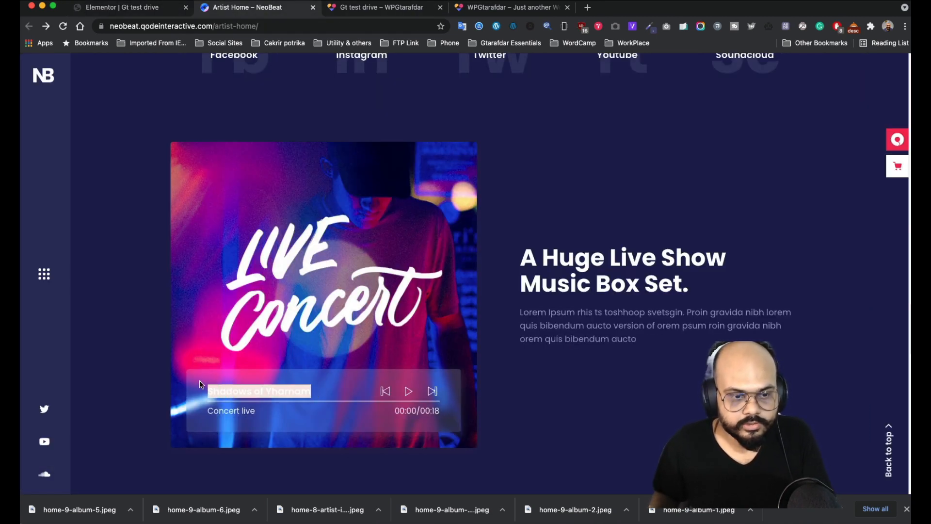
pyautogui.click(130, 13)
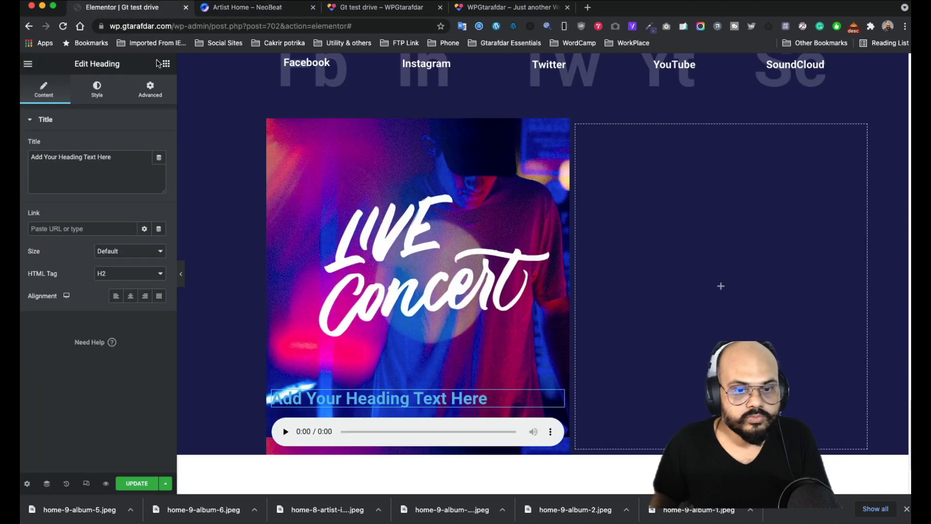
pyautogui.tripleClick(116, 159)
pyautogui.hotkey('ctrl', 'v')
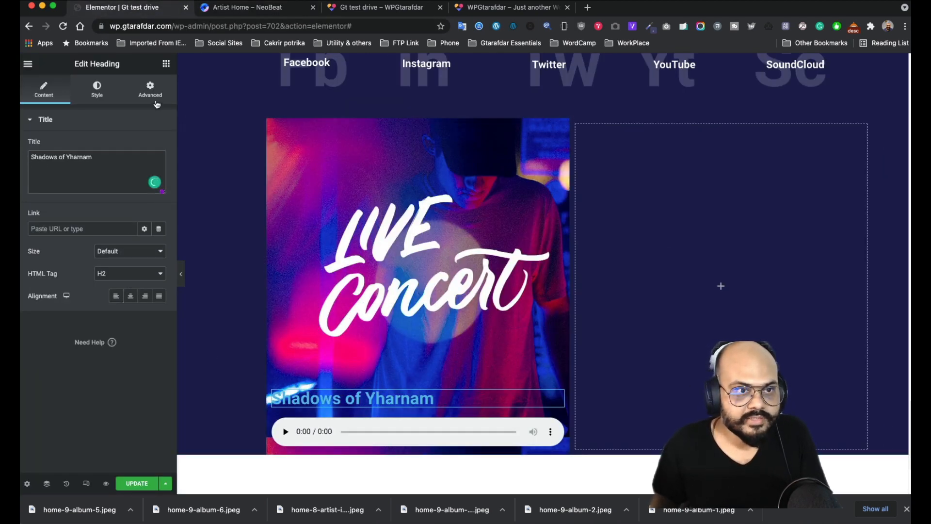
# - Make the heading text white with a typography size of 28
pyautogui.click(97, 90)
pyautogui.click(159, 145)
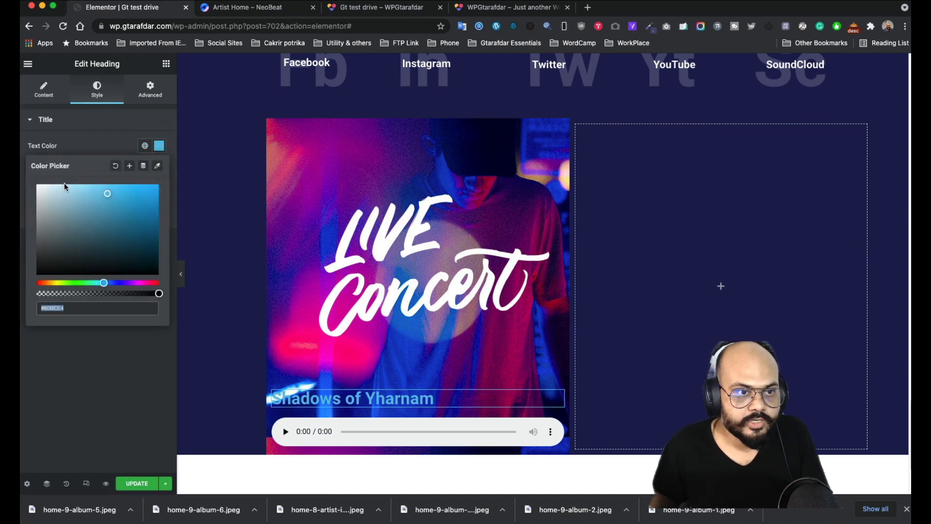
pyautogui.click(39, 188)
pyautogui.click(96, 138)
pyautogui.click(96, 121)
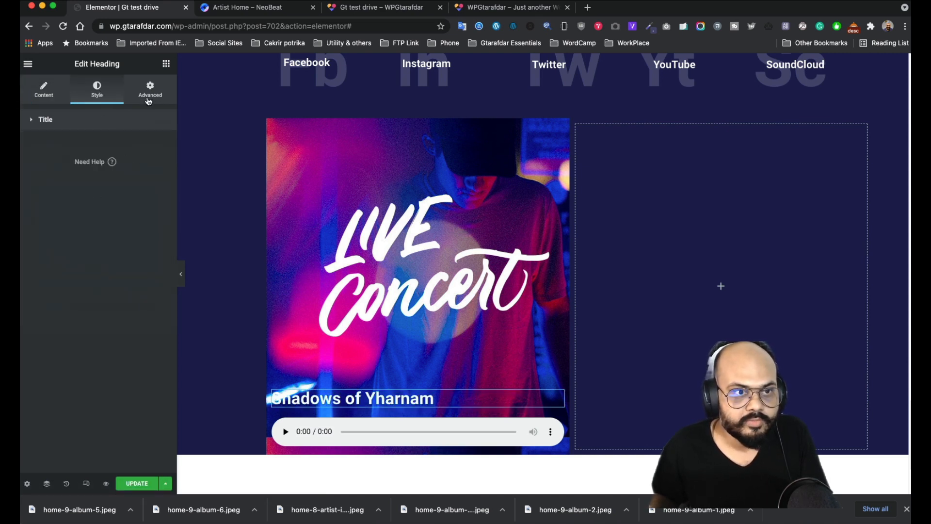
pyautogui.click(88, 119)
pyautogui.click(159, 168)
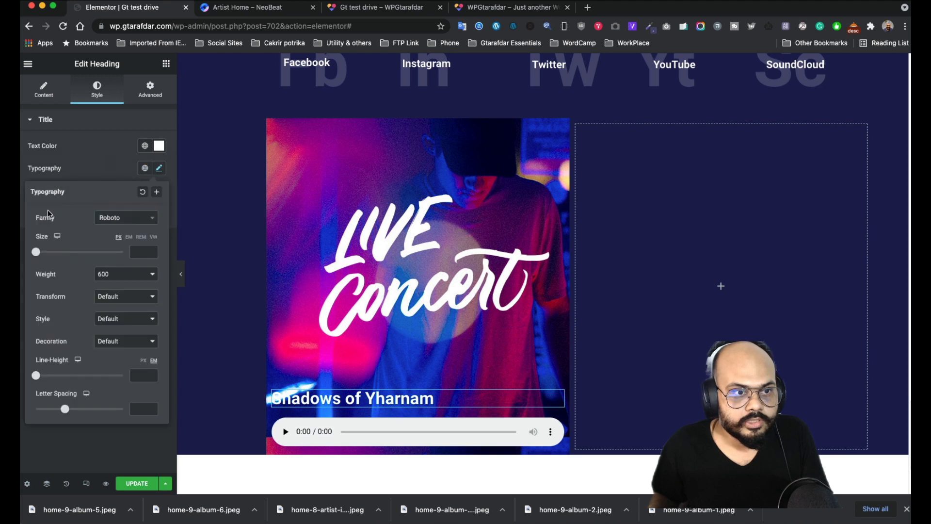
pyautogui.moveTo(41, 253); pyautogui.dragTo(51, 255)
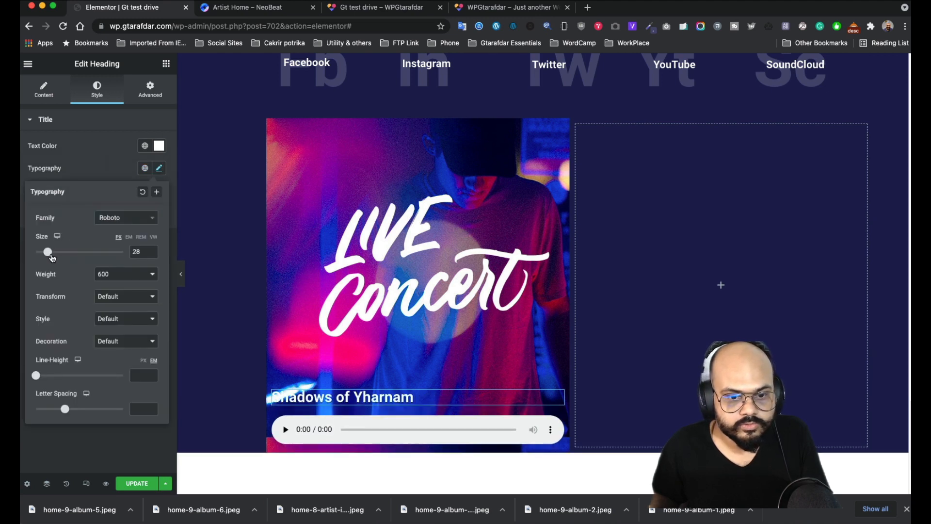
pyautogui.click(103, 176)
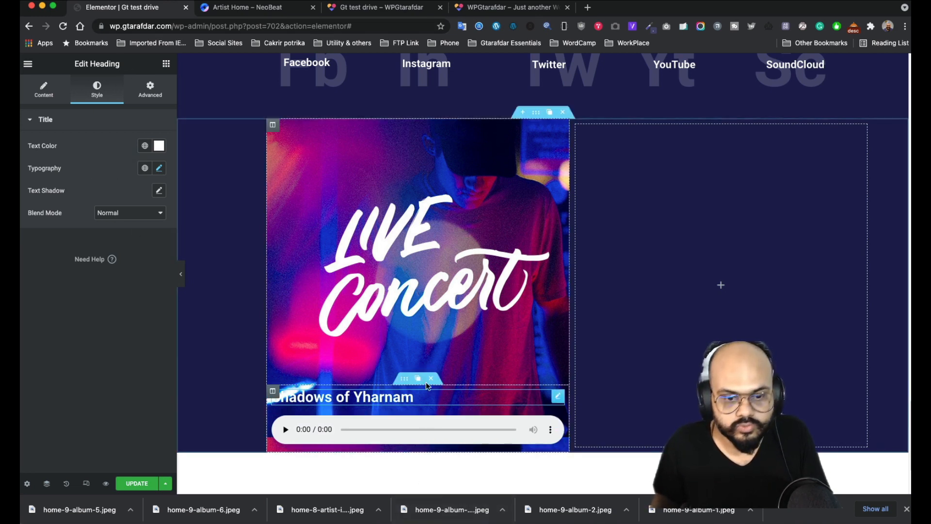
pyautogui.click(166, 65)
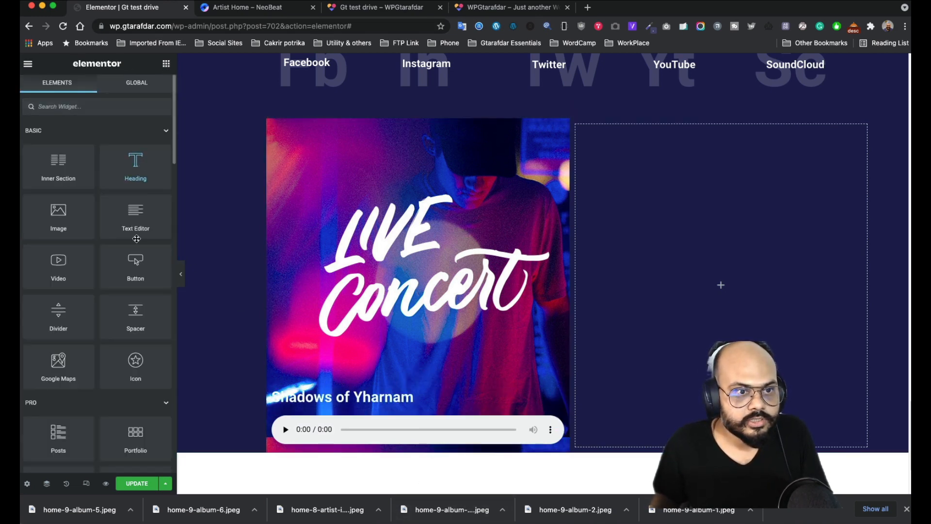
# - Add a text block below the audio player containing plain 'Concert live' copied from the NeoBeat page
pyautogui.moveTo(135, 219); pyautogui.dragTo(353, 452)
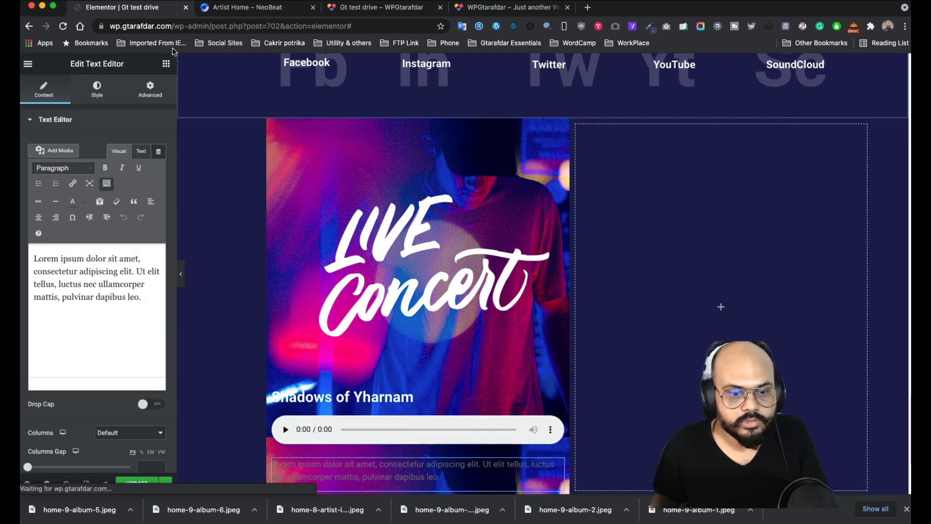
pyautogui.click(214, 8)
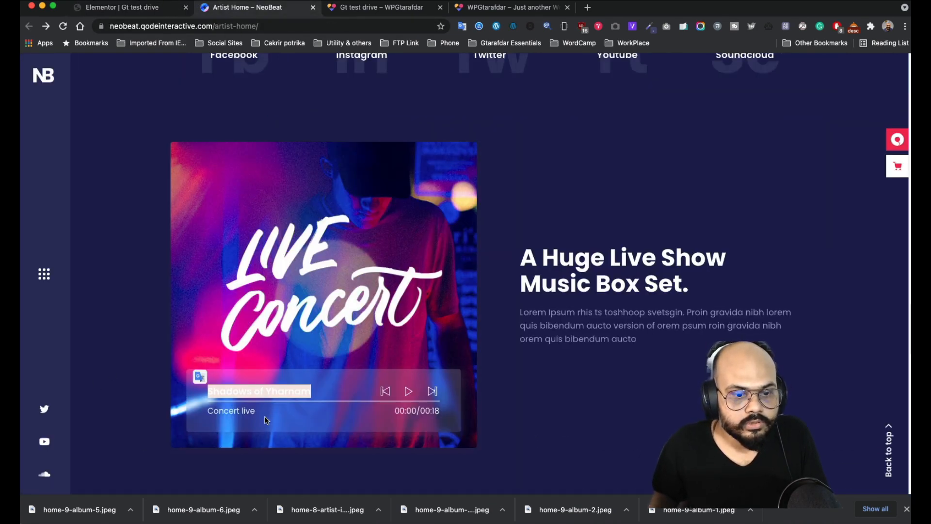
pyautogui.moveTo(266, 420); pyautogui.dragTo(207, 411)
pyautogui.press('super+c')
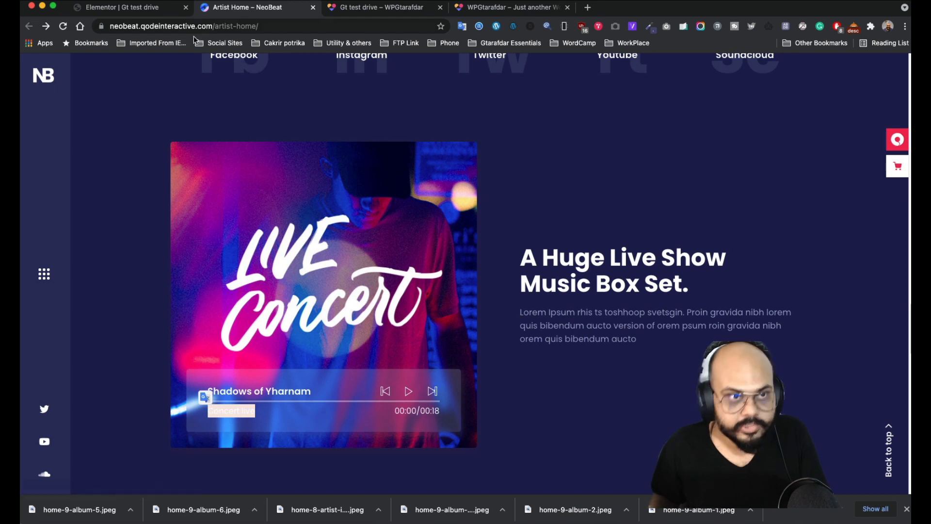
pyautogui.click(135, 10)
pyautogui.moveTo(145, 296); pyautogui.dragTo(25, 248)
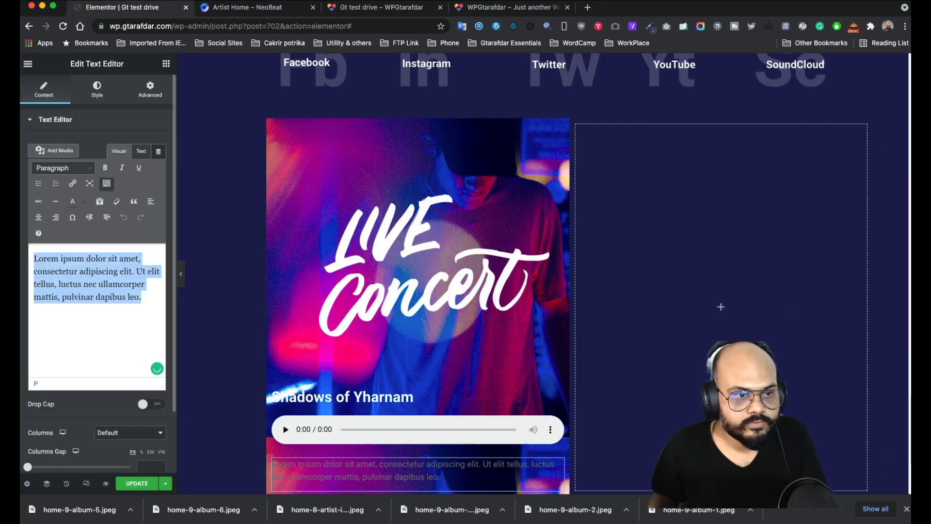
pyautogui.press('super+v')
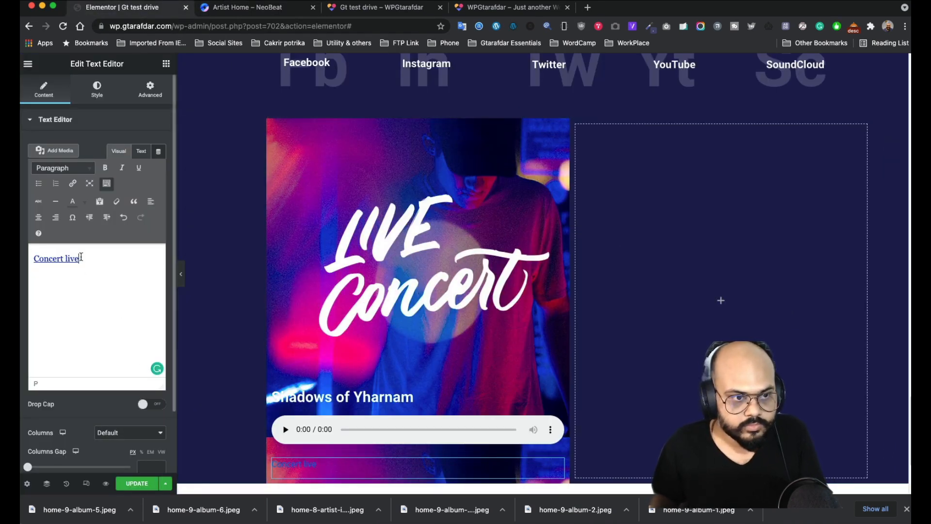
pyautogui.press('super+v')
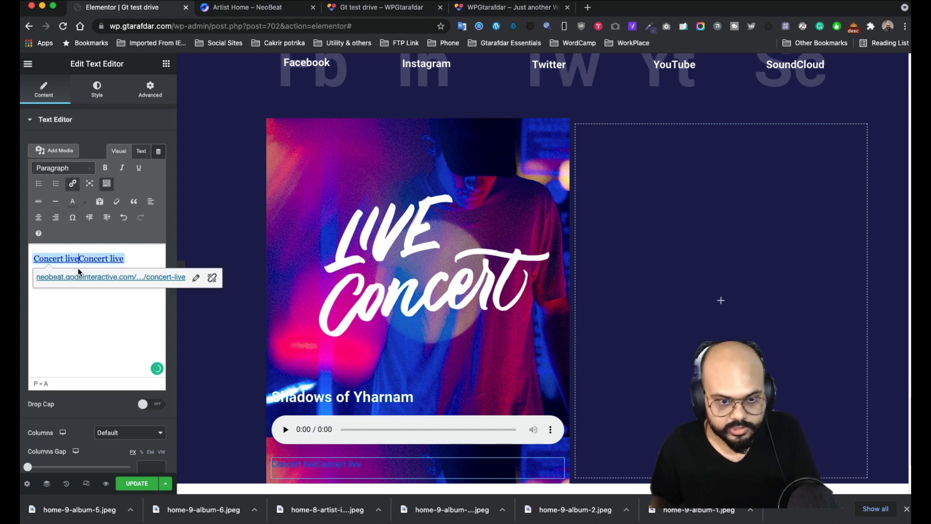
pyautogui.tripleClick(117, 258)
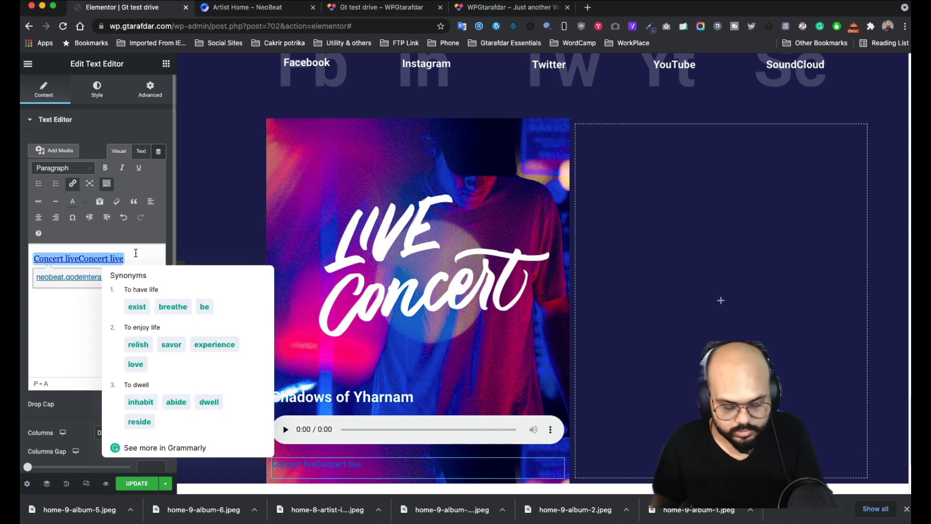
pyautogui.press('super+shift+v')
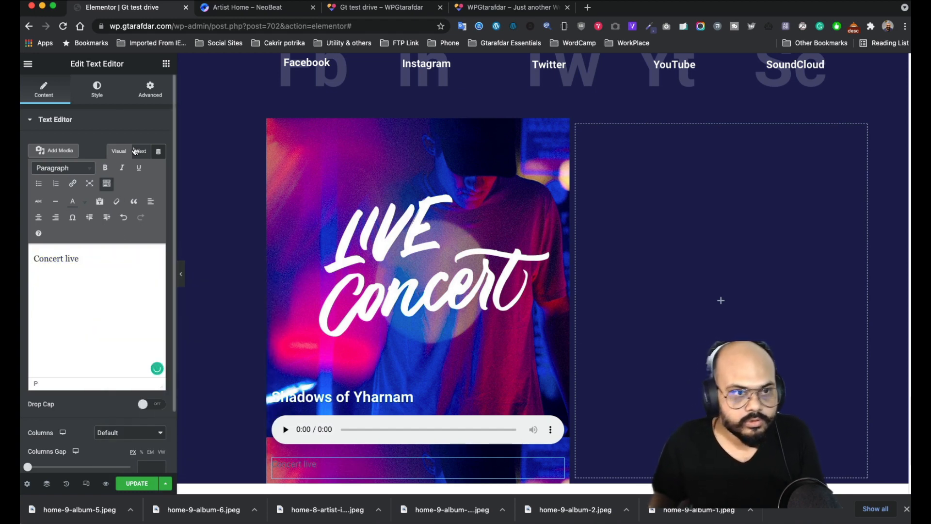
# - Set the caption colour to #FCFCFC and its typography size to 19 px
pyautogui.click(97, 90)
pyautogui.click(159, 168)
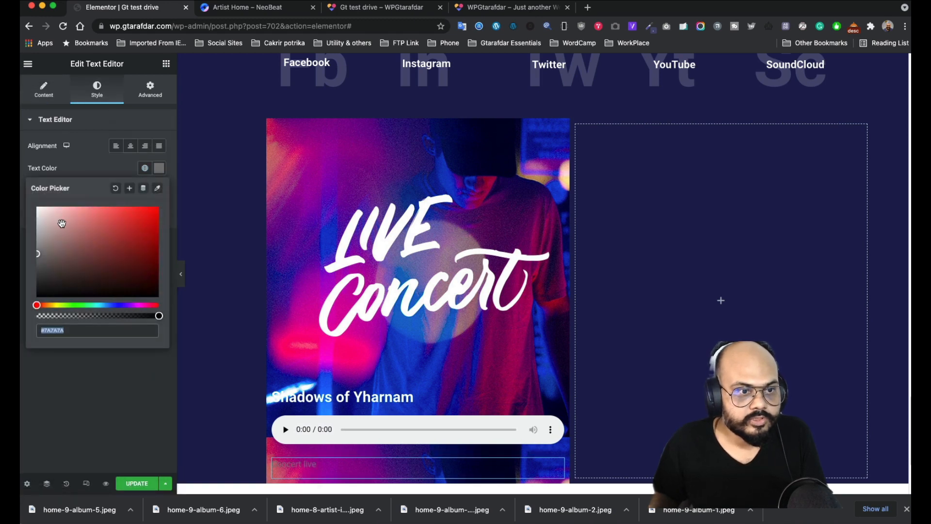
pyautogui.moveTo(62, 223); pyautogui.dragTo(19, 210)
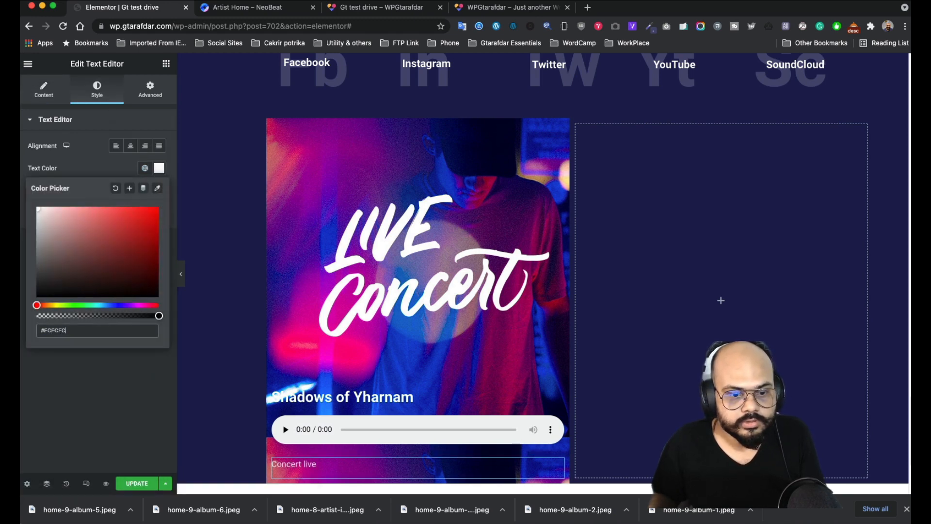
pyautogui.click(125, 181)
pyautogui.click(160, 190)
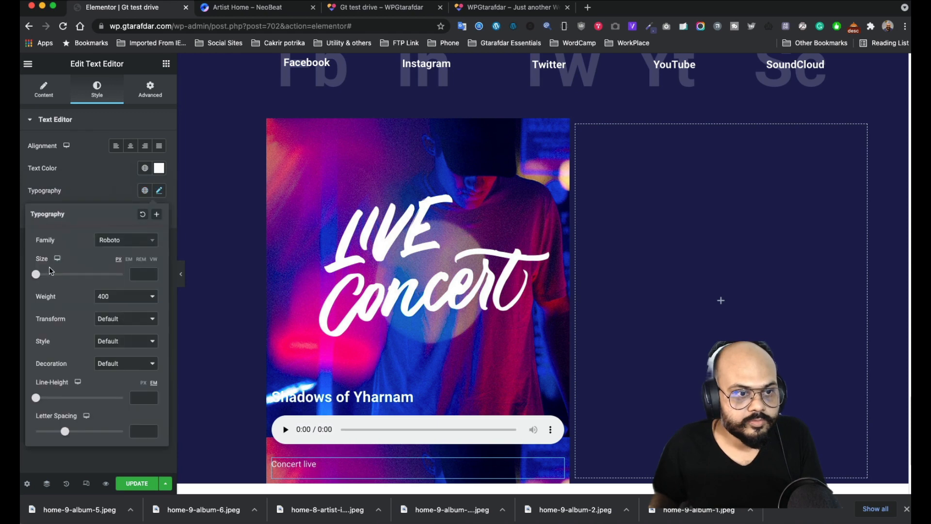
pyautogui.moveTo(40, 278); pyautogui.dragTo(47, 278)
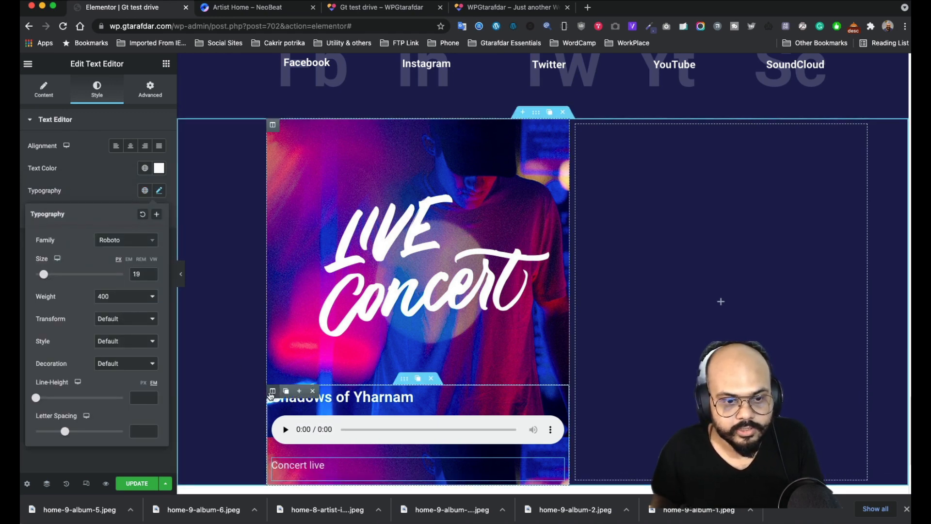
# - Give the lower column a Classic background of translucent pale pink, #E1D7D742
pyautogui.click(273, 391)
pyautogui.click(97, 90)
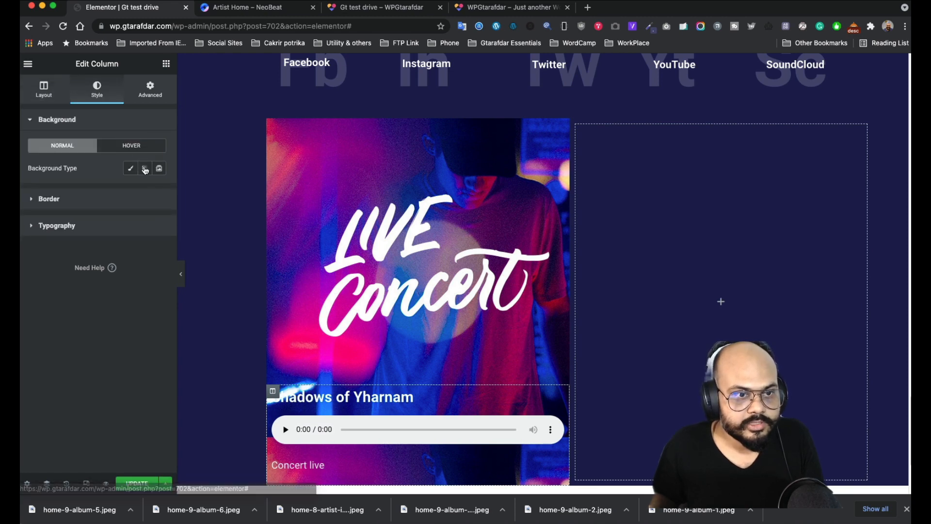
pyautogui.click(131, 168)
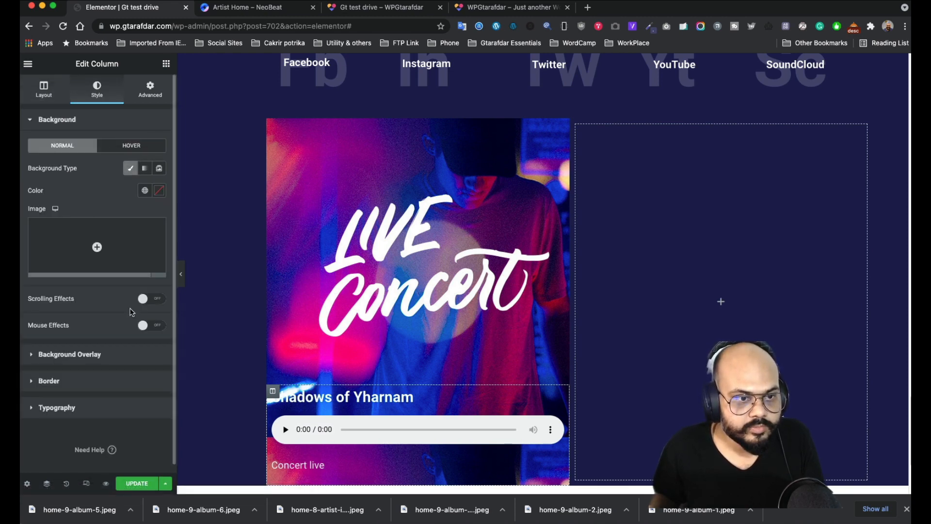
pyautogui.click(159, 190)
pyautogui.moveTo(46, 243)
pyautogui.mouseDown()
pyautogui.moveTo(41, 237)
pyautogui.moveTo(44, 244)
pyautogui.mouseUp()
pyautogui.moveTo(158, 338); pyautogui.dragTo(61, 338)
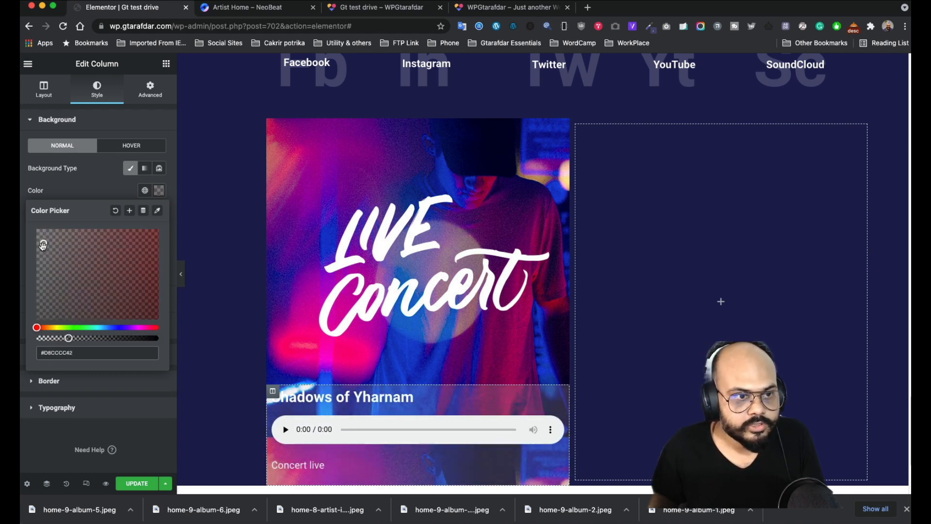
pyautogui.moveTo(43, 245); pyautogui.dragTo(42, 240)
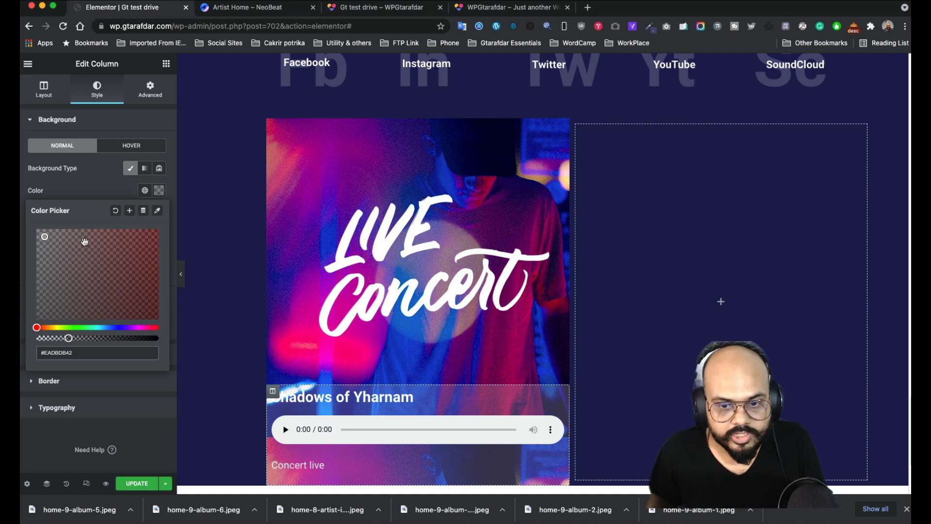
pyautogui.click(99, 180)
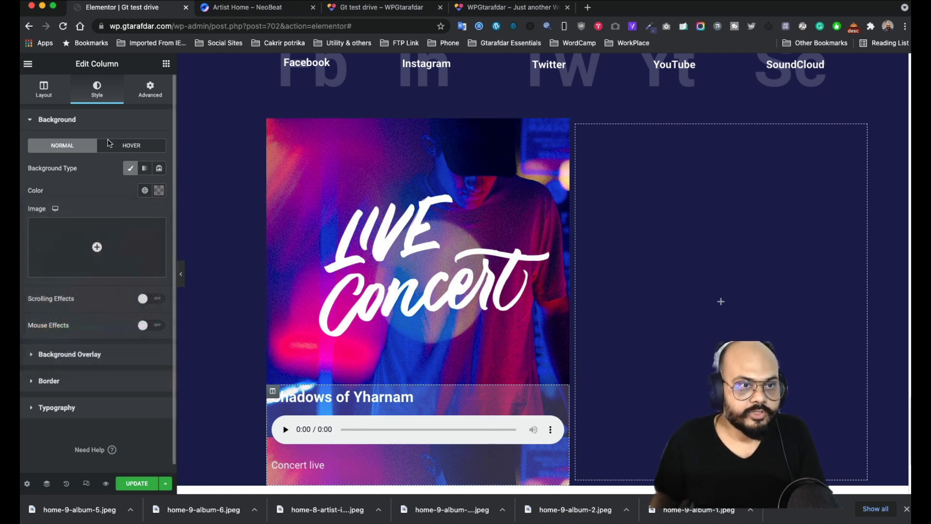
# - Leave the column without padding and give it a 10 px margin on all sides
pyautogui.click(150, 91)
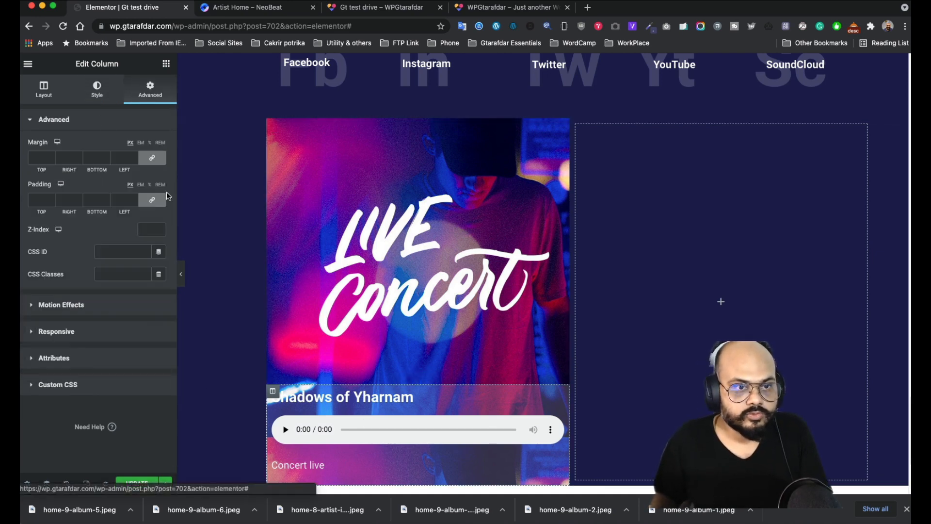
pyautogui.click(38, 201)
pyautogui.write('20')
pyautogui.scroll(-1, 424, 352)
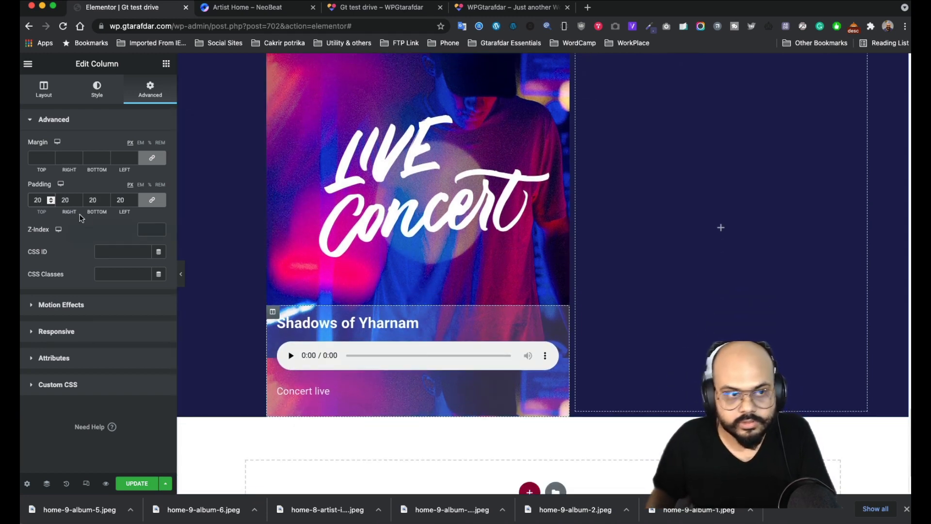
pyautogui.press('BackSpace')
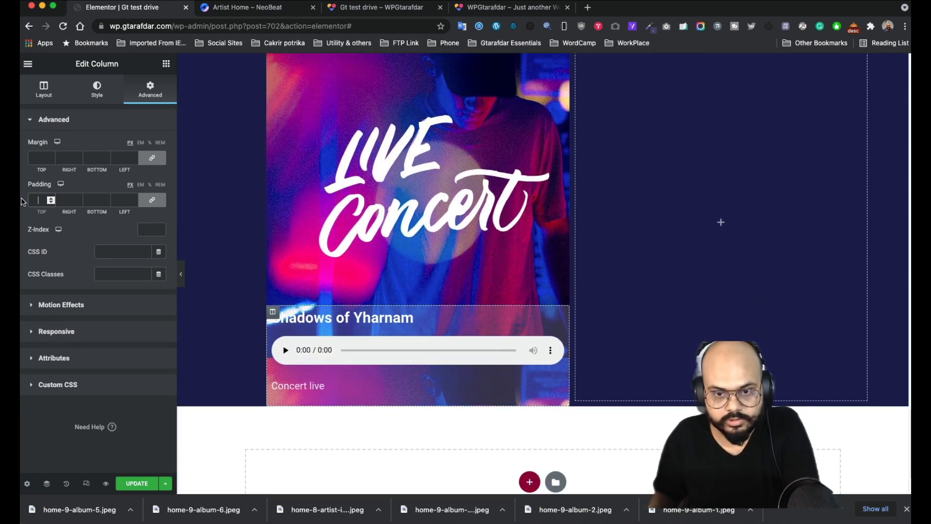
pyautogui.click(41, 159)
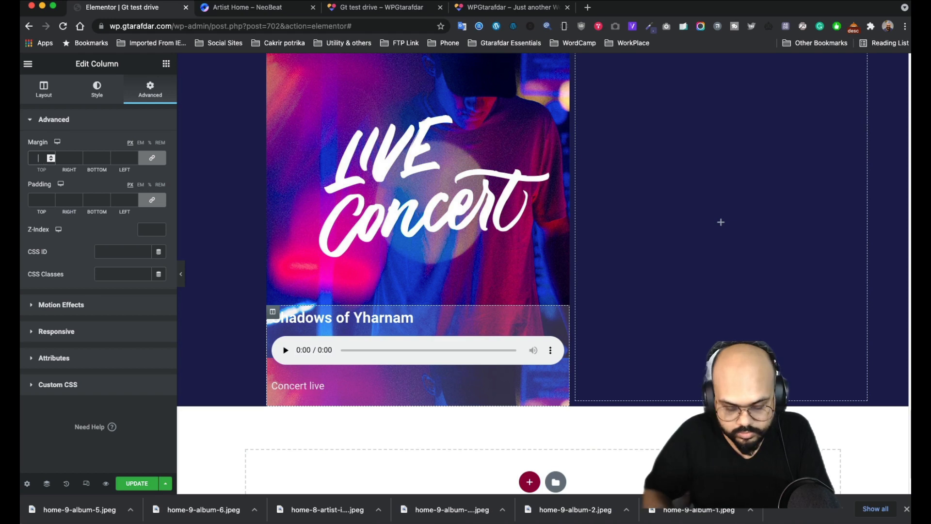
pyautogui.write('10')
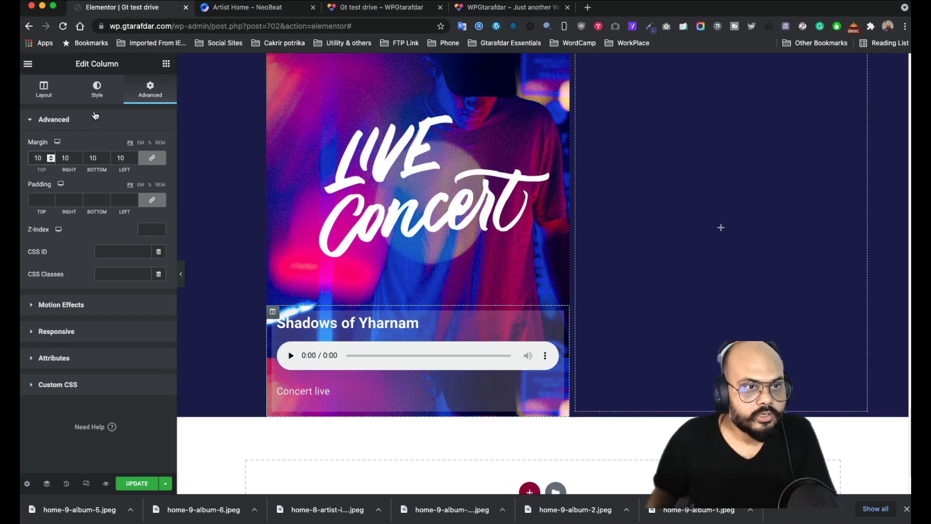
# - Set the column's border radius to 15 and compare against the NeoBeat reference
pyautogui.click(96, 91)
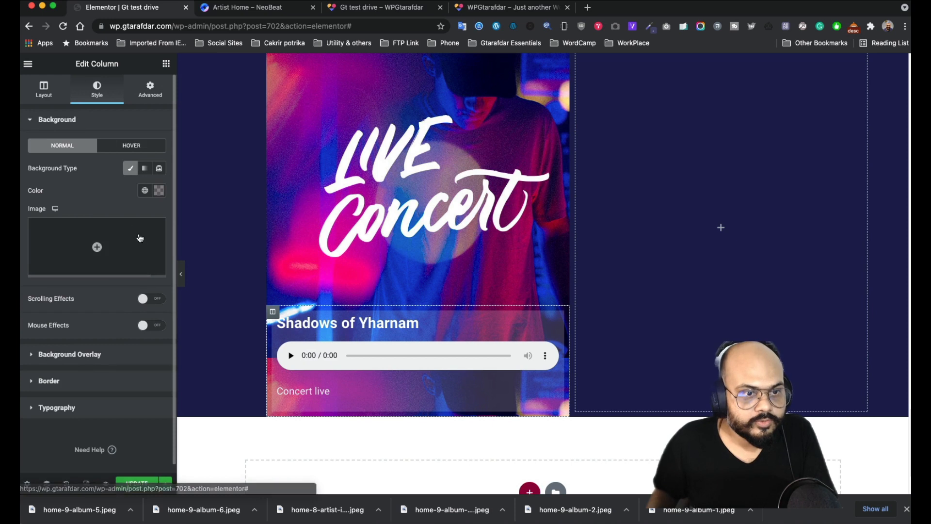
pyautogui.click(102, 382)
pyautogui.click(43, 257)
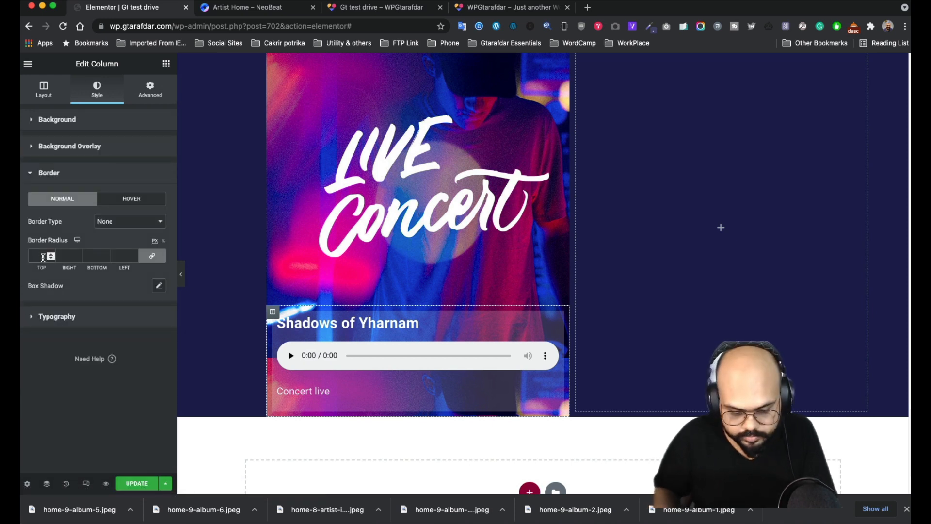
pyautogui.write('150')
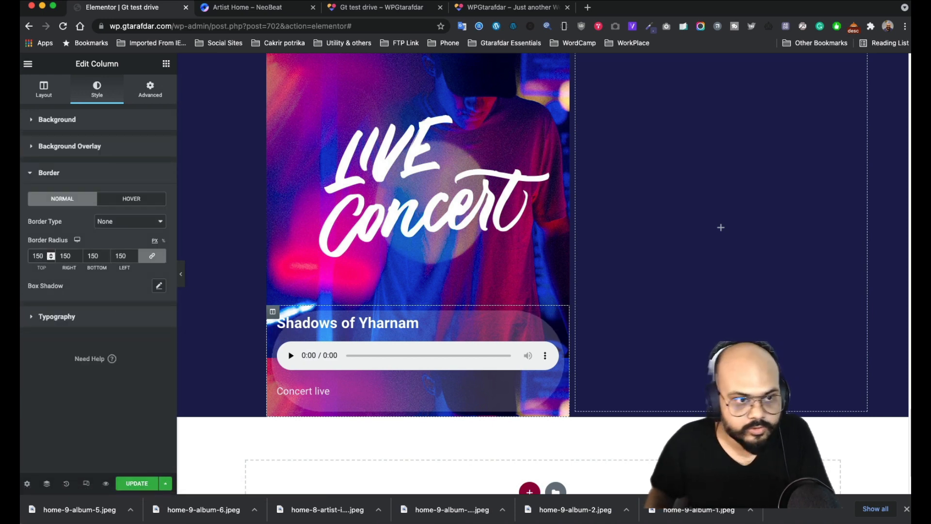
pyautogui.press('BackSpace')
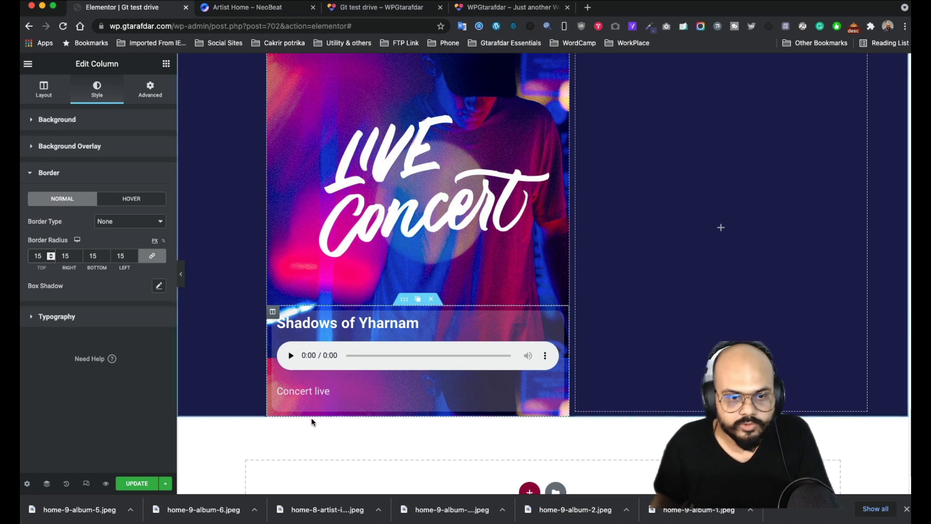
pyautogui.click(222, 11)
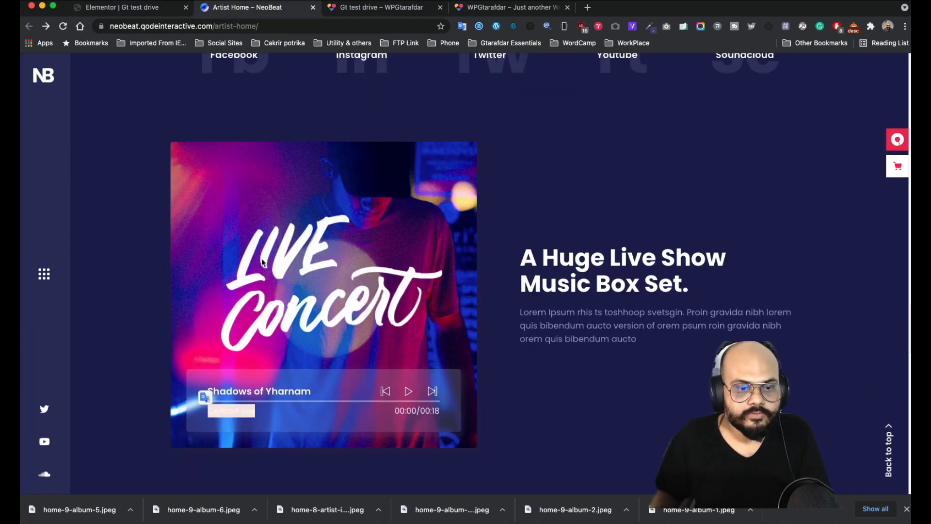
pyautogui.click(145, 9)
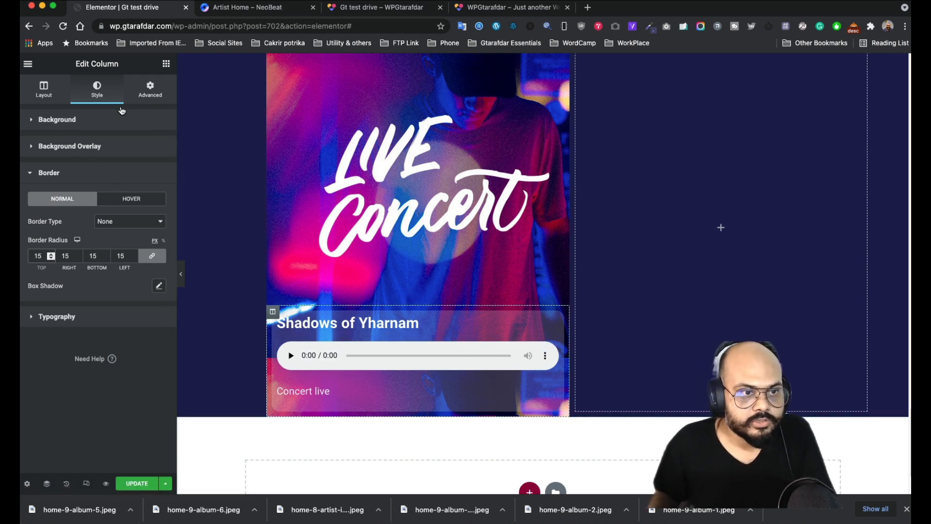
# - Enter 'musicbox' as the column's CSS ID in its Advanced settings
pyautogui.click(149, 95)
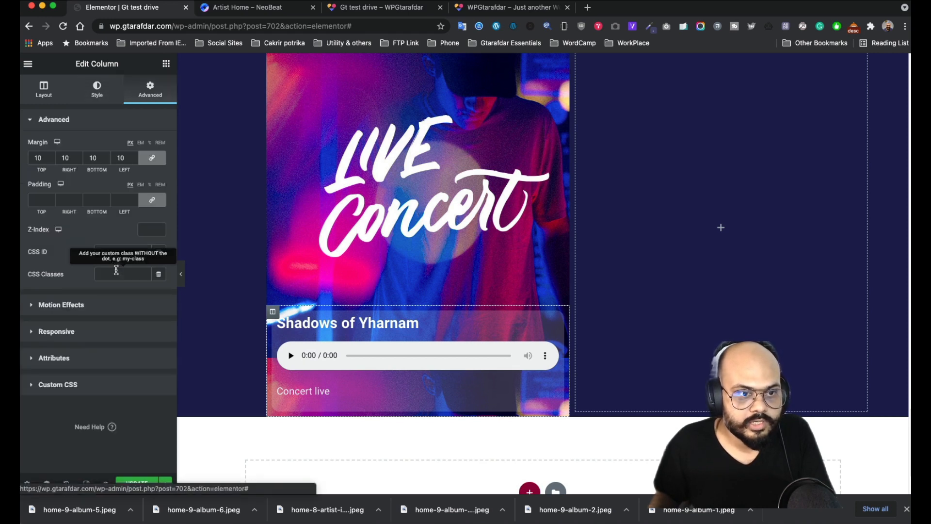
pyautogui.click(116, 246)
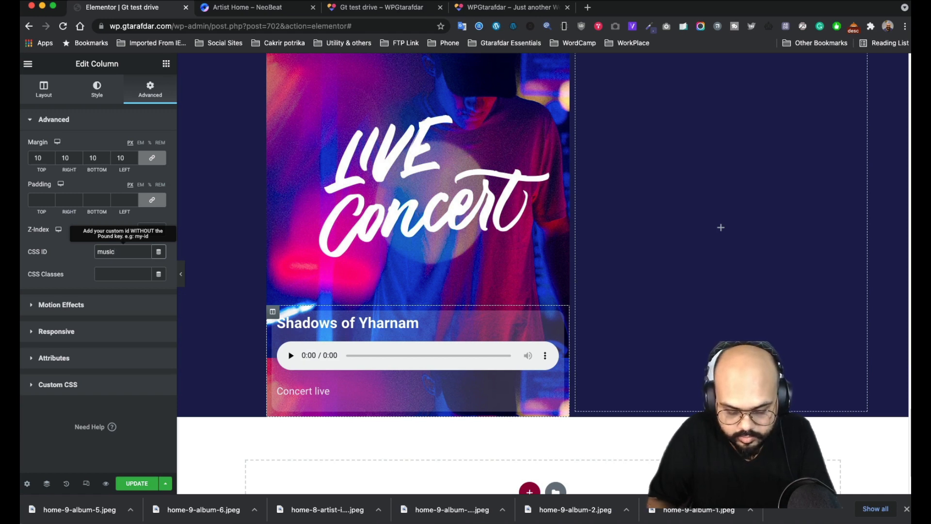
pyautogui.moveTo(127, 252); pyautogui.dragTo(76, 252)
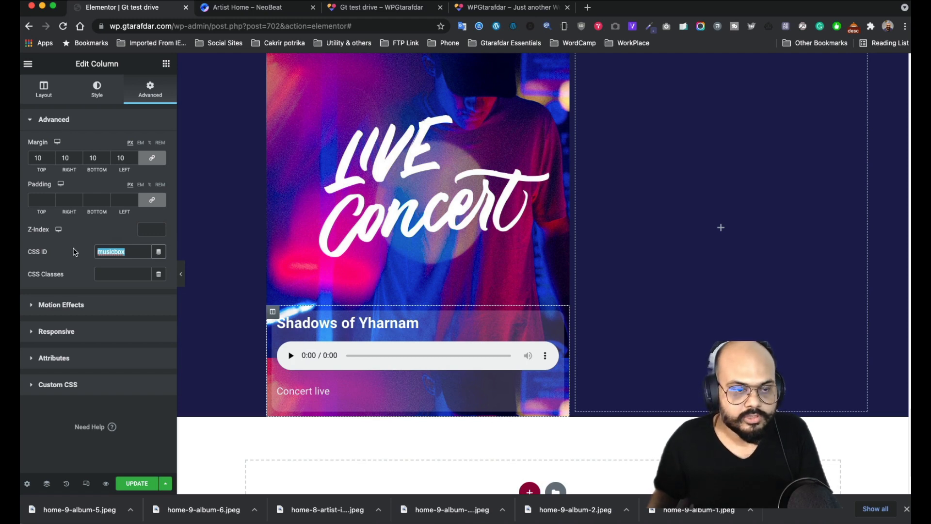
# - Check the live page preview and the site's archives page, switching back to the editor between views
pyautogui.click(364, 7)
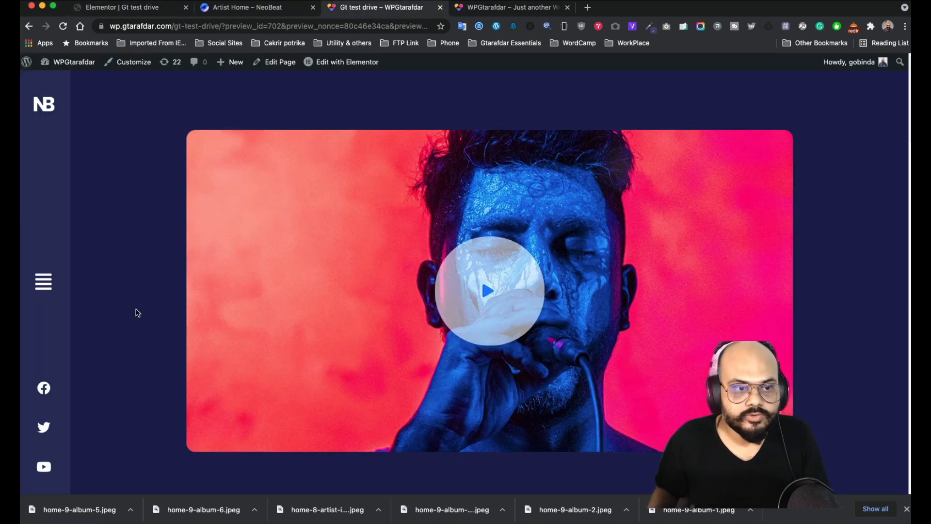
pyautogui.scroll(-5, 136, 312)
pyautogui.click(466, 9)
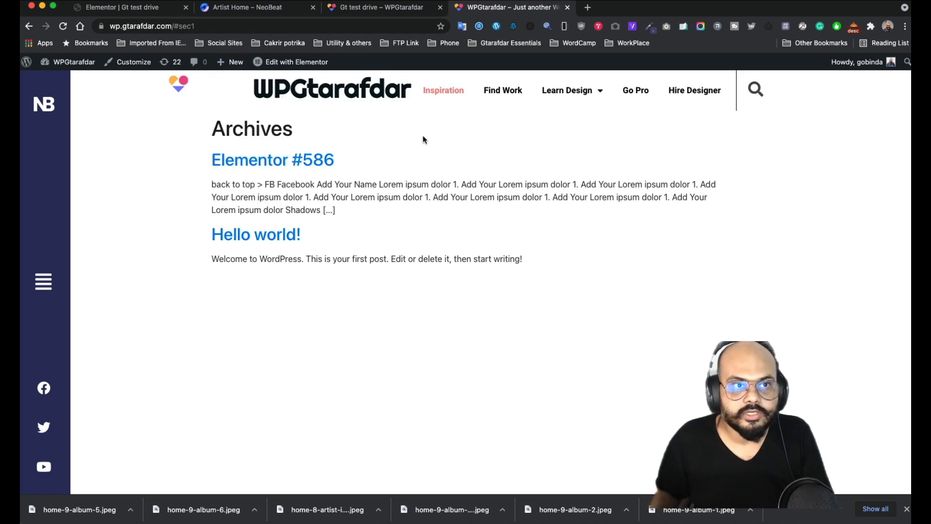
pyautogui.press('super+bracketleft')
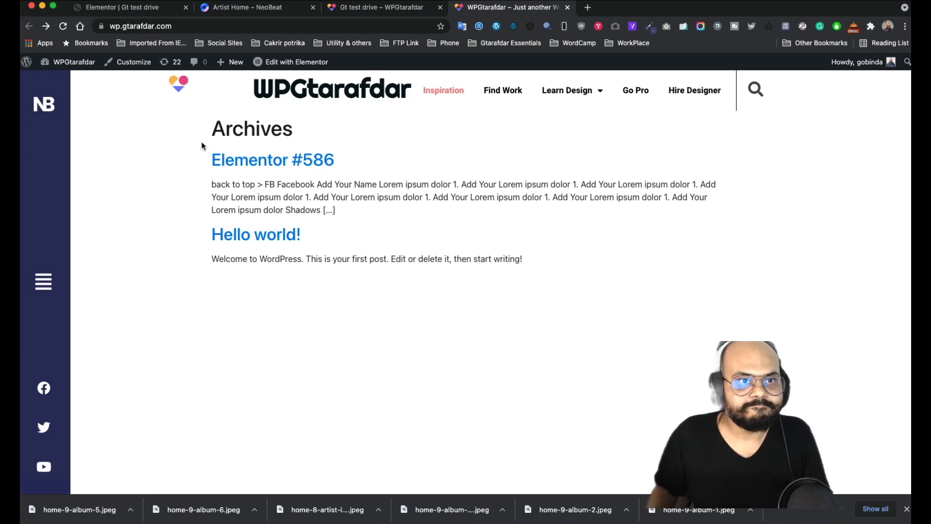
pyautogui.click(142, 9)
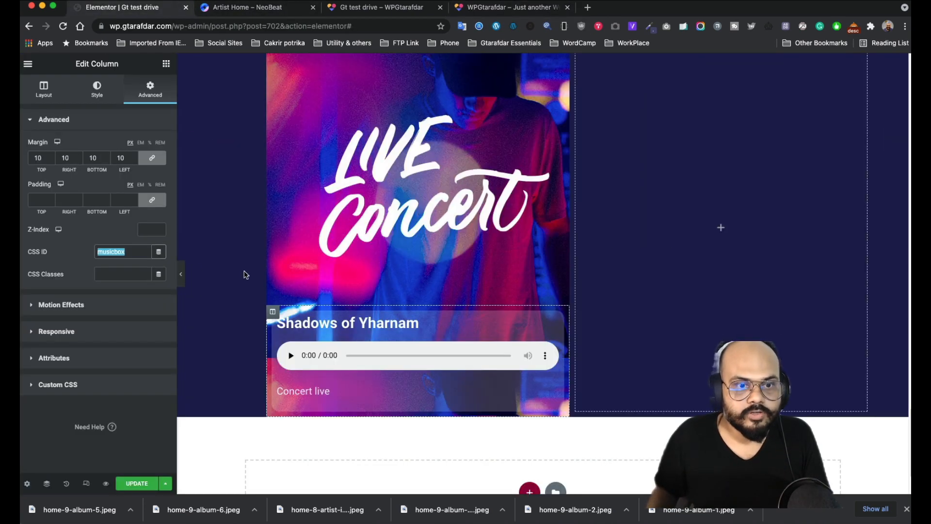
pyautogui.click(367, 10)
pyautogui.click(492, 13)
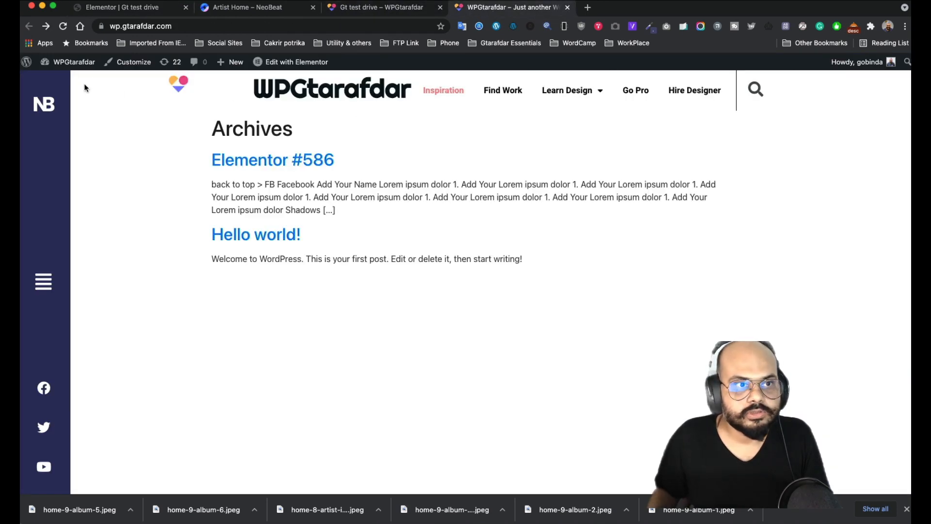
# - Scroll through the site's pages from the WordPress dashboard, then go to the list of all posts
pyautogui.moveTo(72, 61)
pyautogui.click(70, 82)
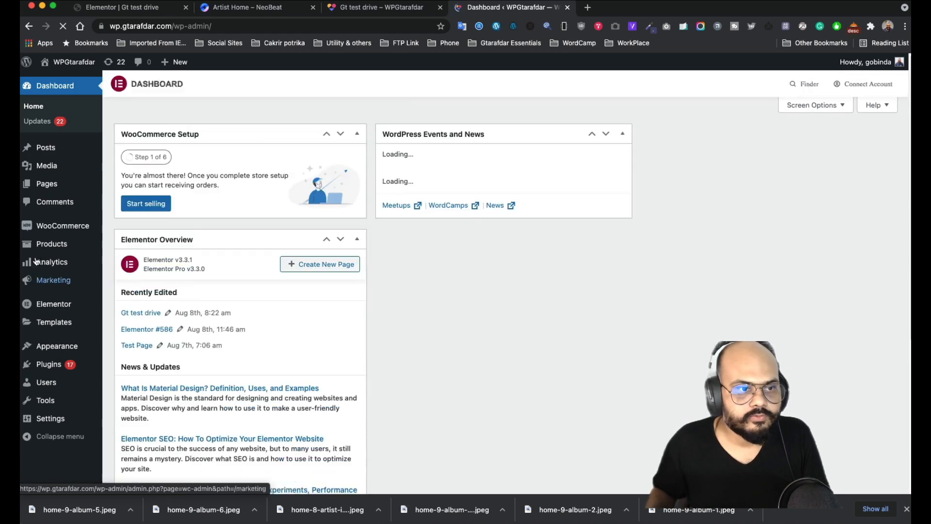
pyautogui.moveTo(48, 184)
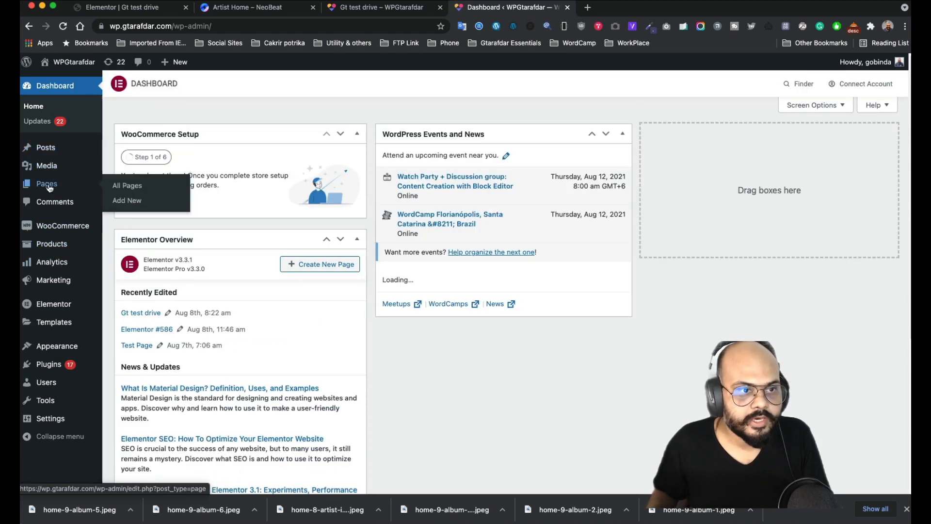
pyautogui.click(130, 189)
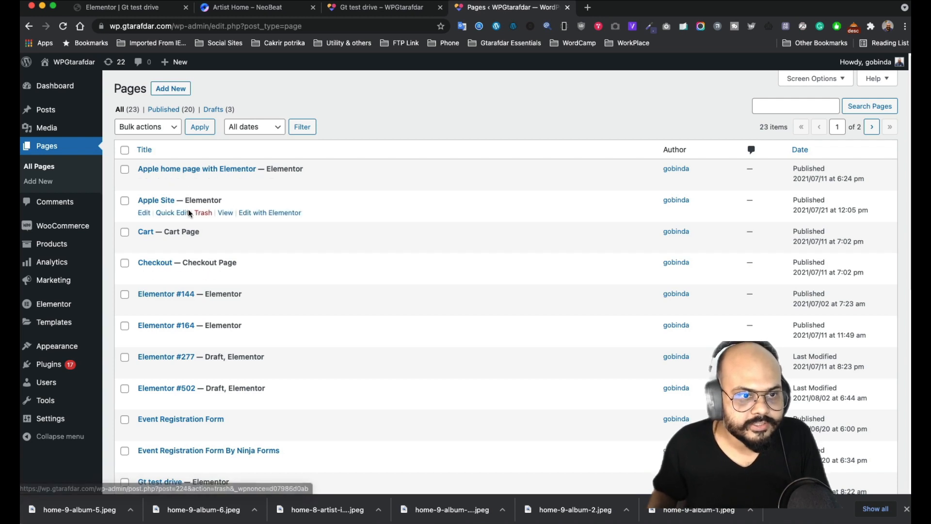
pyautogui.scroll(-5, 177, 291)
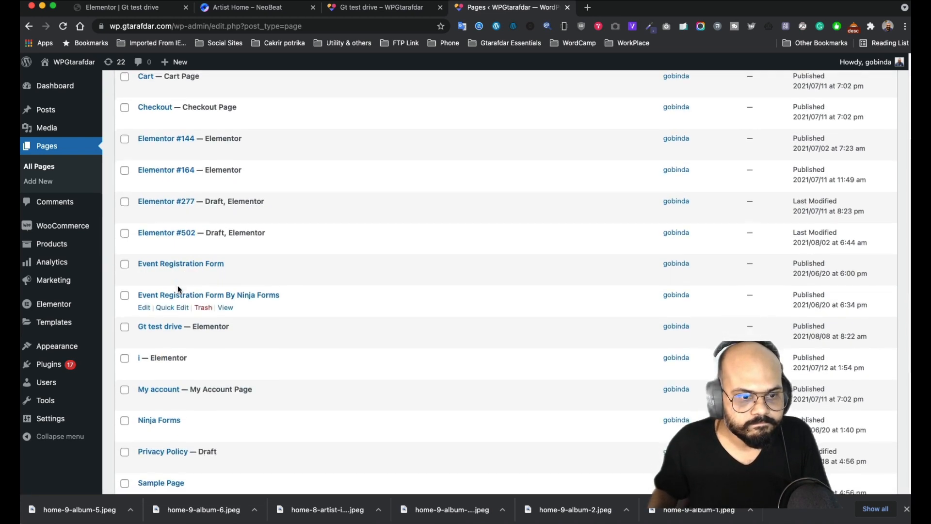
pyautogui.scroll(-7, 178, 287)
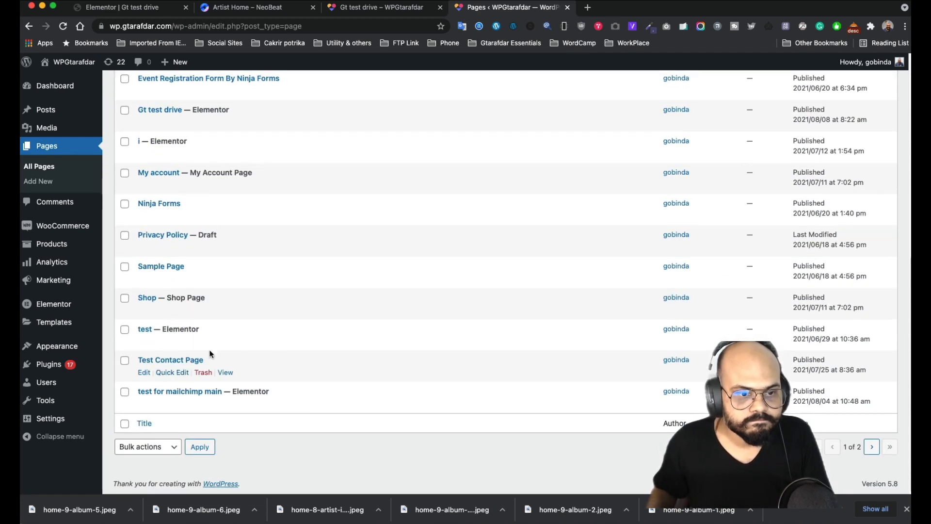
pyautogui.scroll(4, 221, 304)
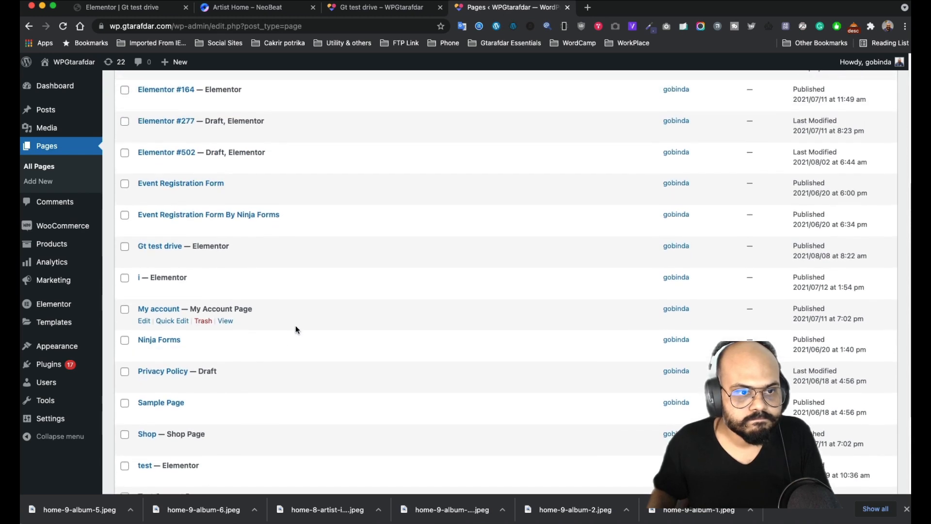
pyautogui.scroll(7, 296, 330)
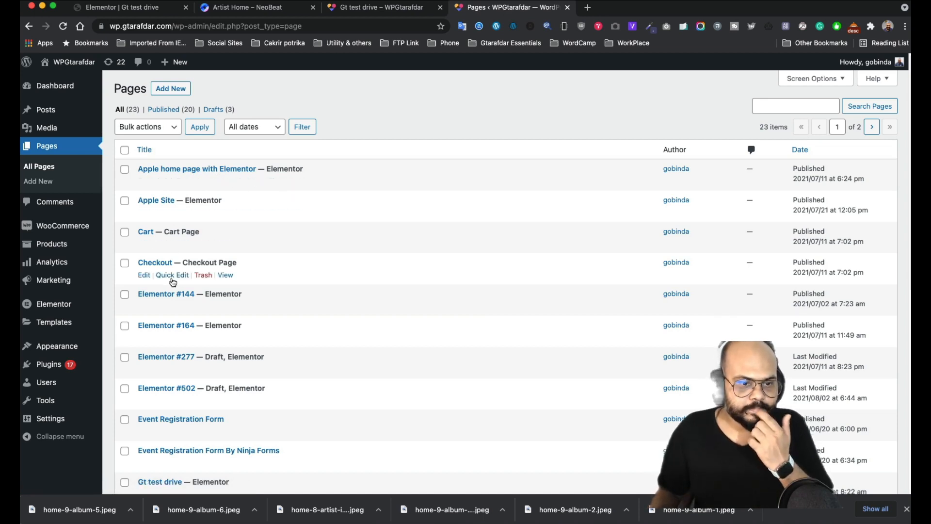
pyautogui.scroll(-5, 190, 280)
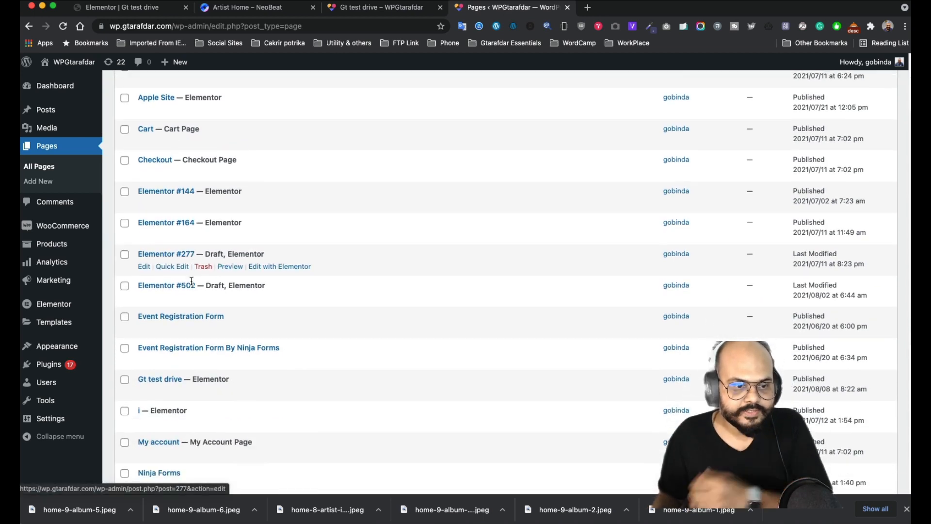
pyautogui.scroll(-3, 220, 306)
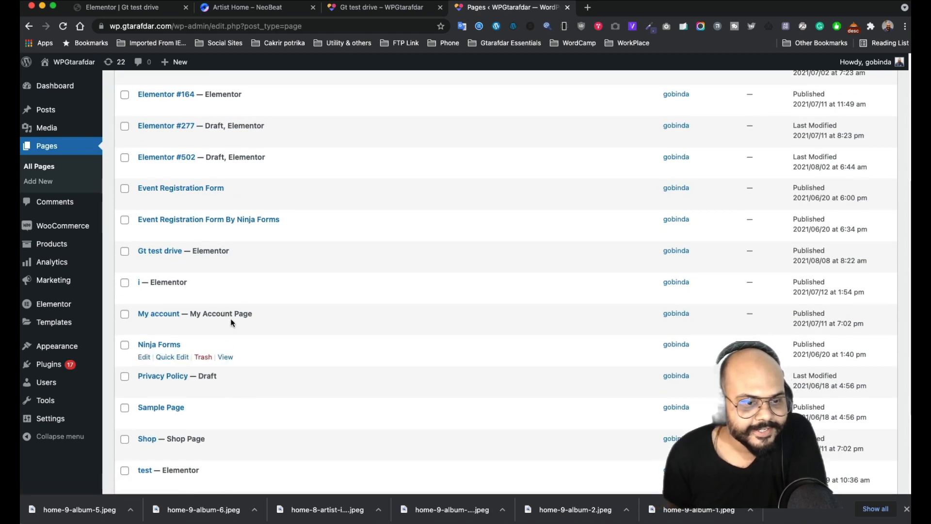
pyautogui.scroll(7, 241, 307)
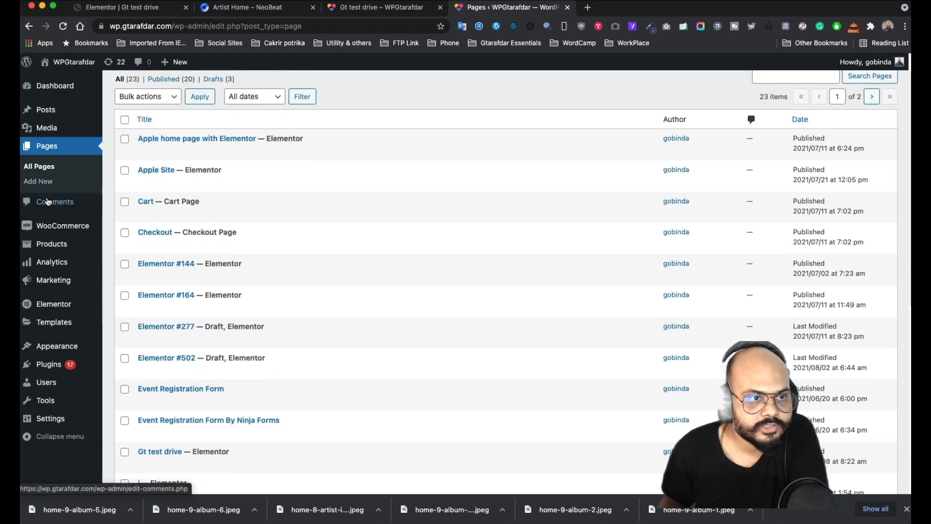
pyautogui.click(145, 112)
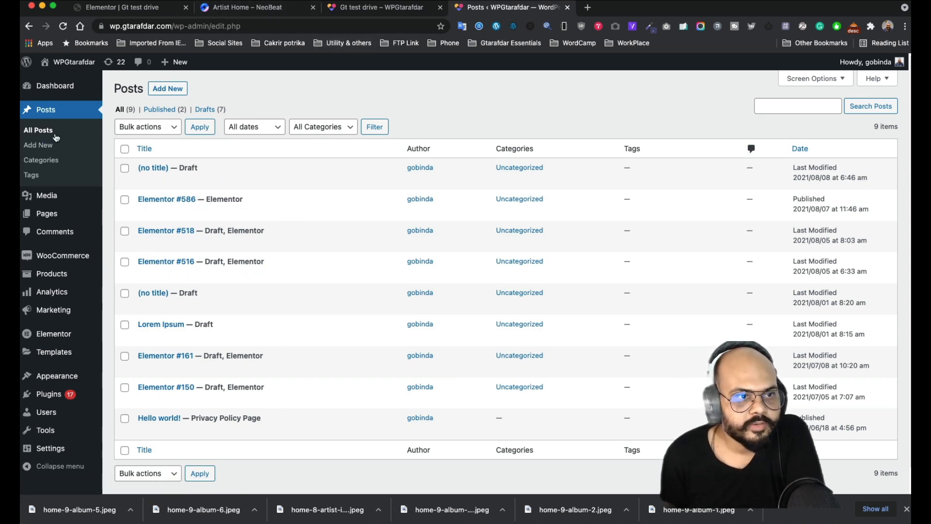
# - Compare the test drive preview and editor with the NeoBeat Live Concert section, then return to the posts list
pyautogui.click(371, 14)
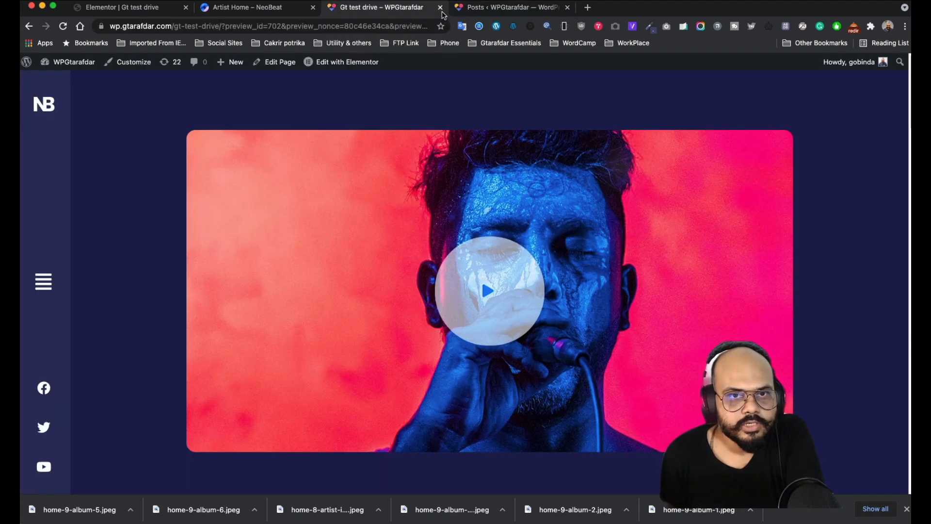
pyautogui.click(485, 9)
pyautogui.click(144, 13)
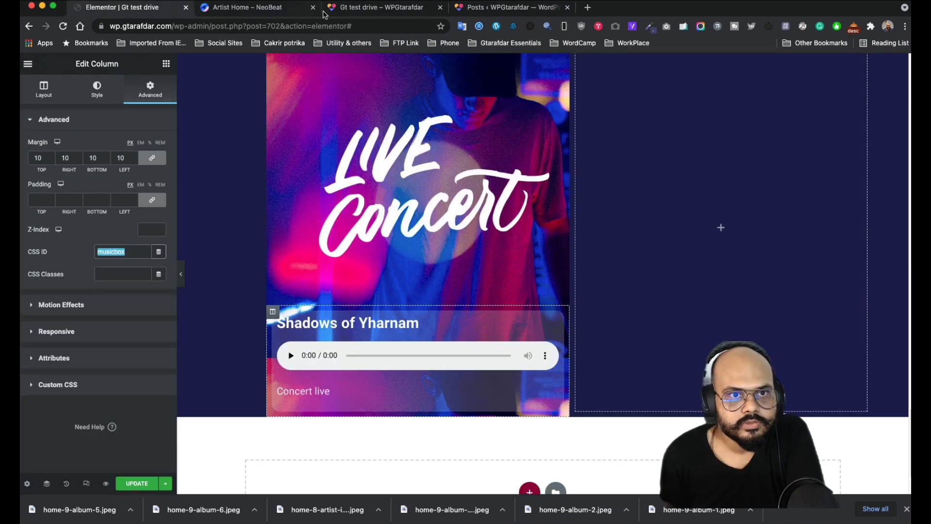
pyautogui.click(238, 9)
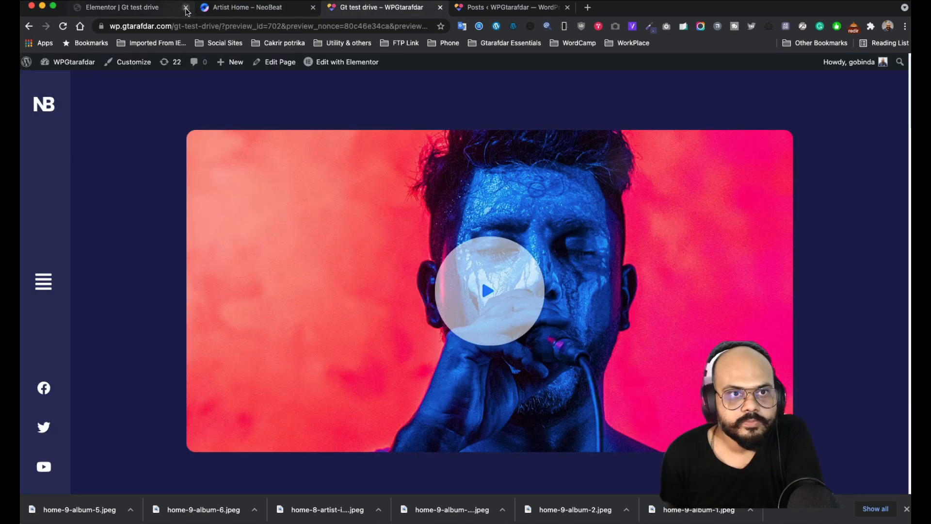
pyautogui.click(485, 9)
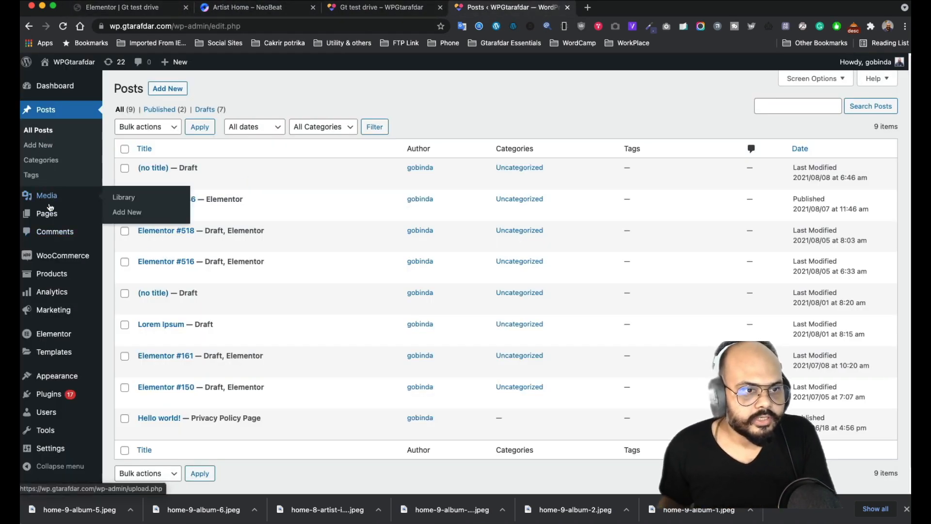
# - In All Pages, open 'Apple home page with Elementor' in Elementor and scroll the pages list
pyautogui.moveTo(53, 221)
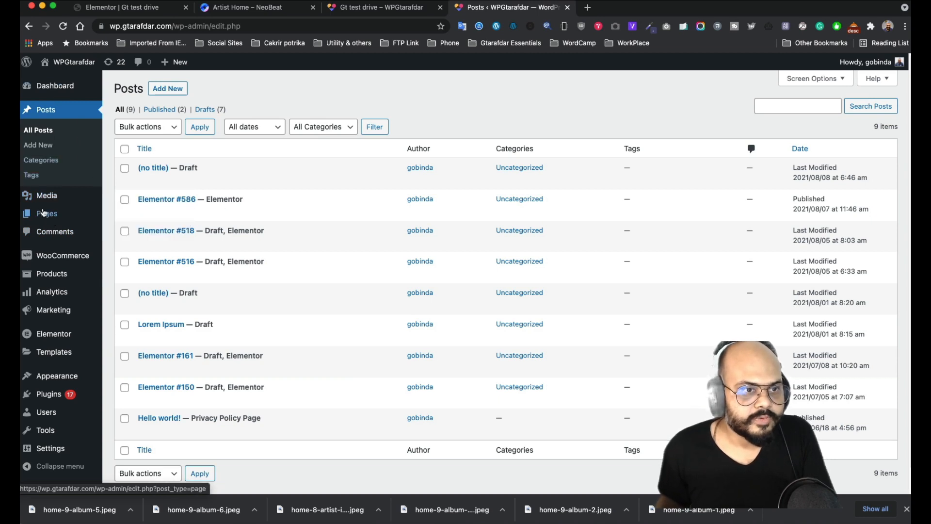
pyautogui.click(125, 220)
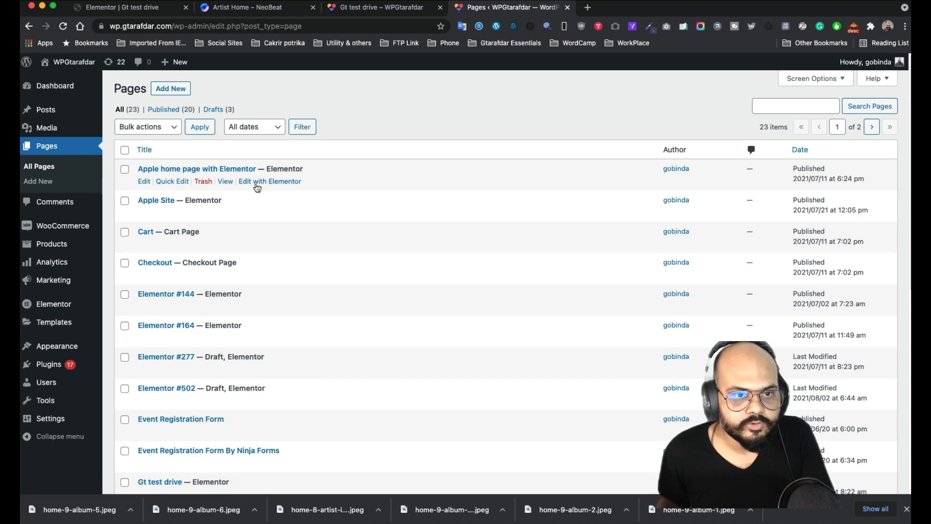
pyautogui.keyDown('super'); pyautogui.click(257, 182); pyautogui.keyUp('super')
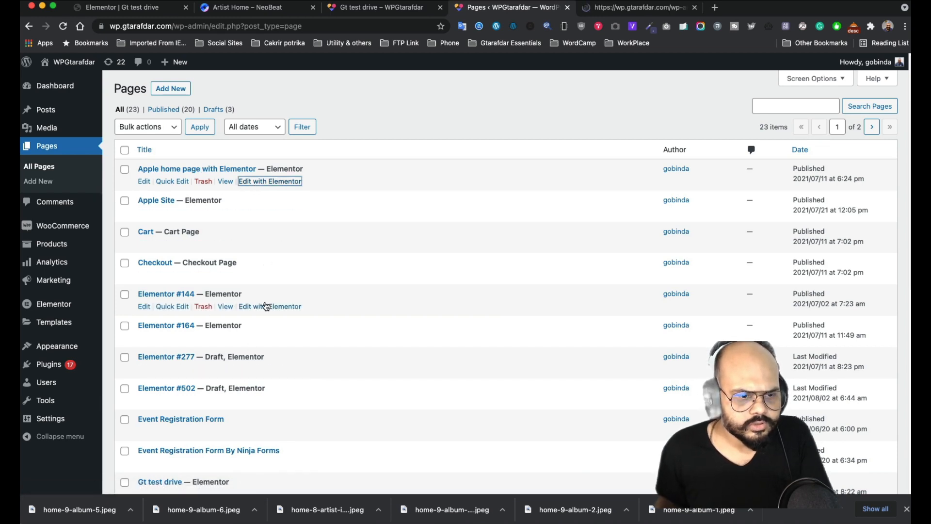
pyautogui.scroll(-3, 265, 306)
pyautogui.scroll(-3, 243, 359)
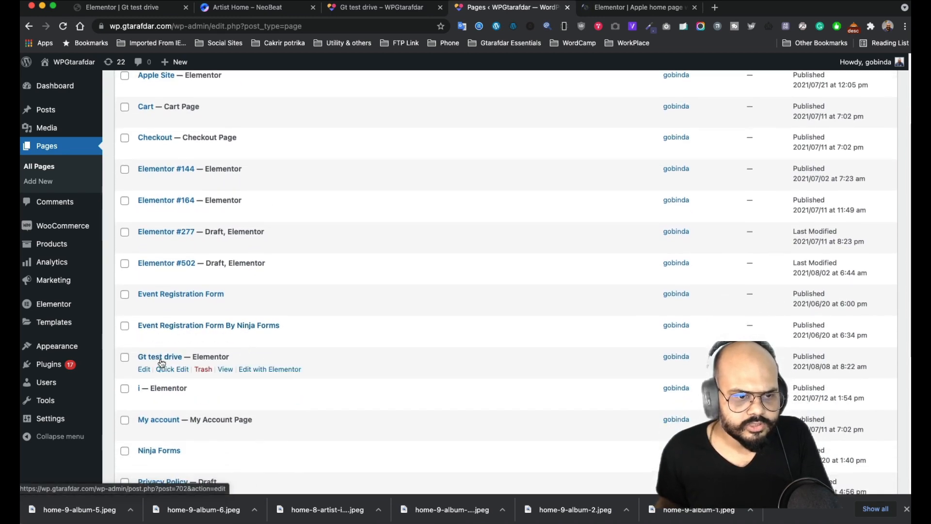
pyautogui.scroll(-5, 180, 386)
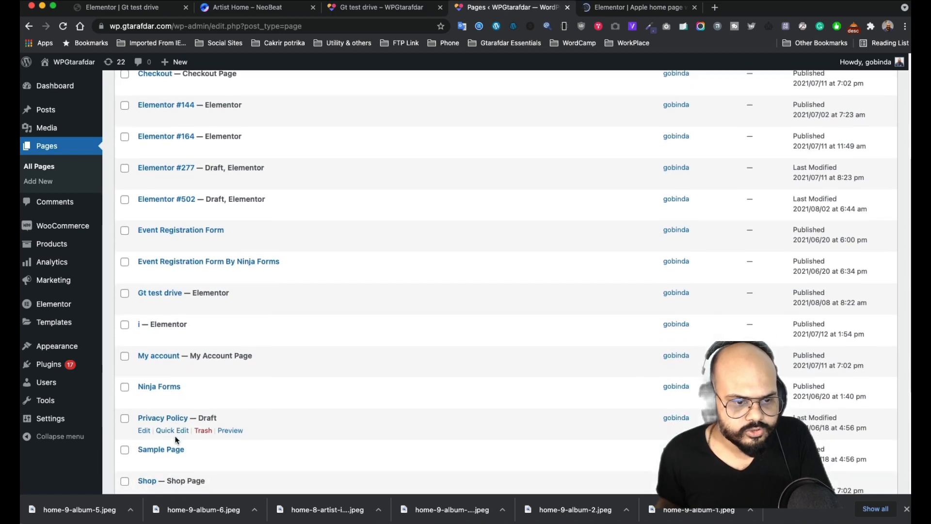
pyautogui.scroll(-5, 180, 464)
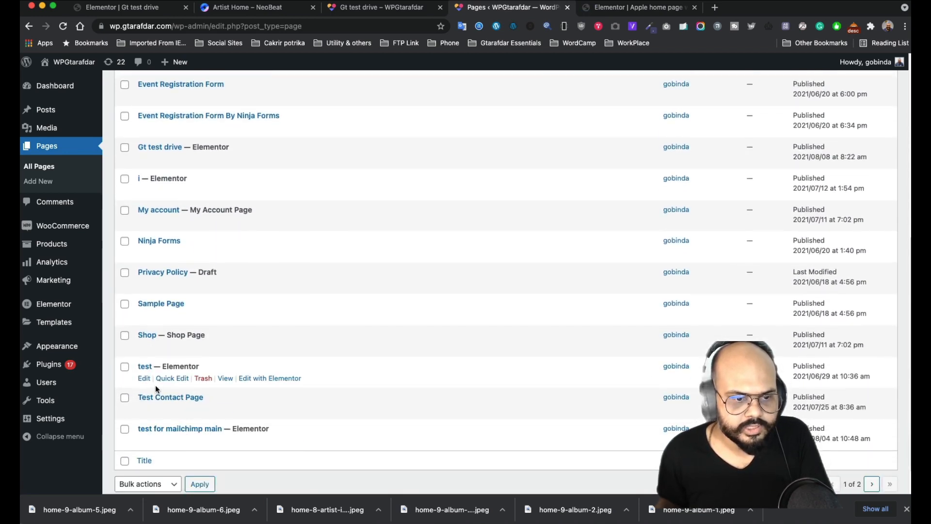
# - Inspect the backdrop blur rule in the Apple header section's Custom CSS, then return to the NeoBeat reference
pyautogui.click(670, 9)
pyautogui.scroll(-15, 93, 255)
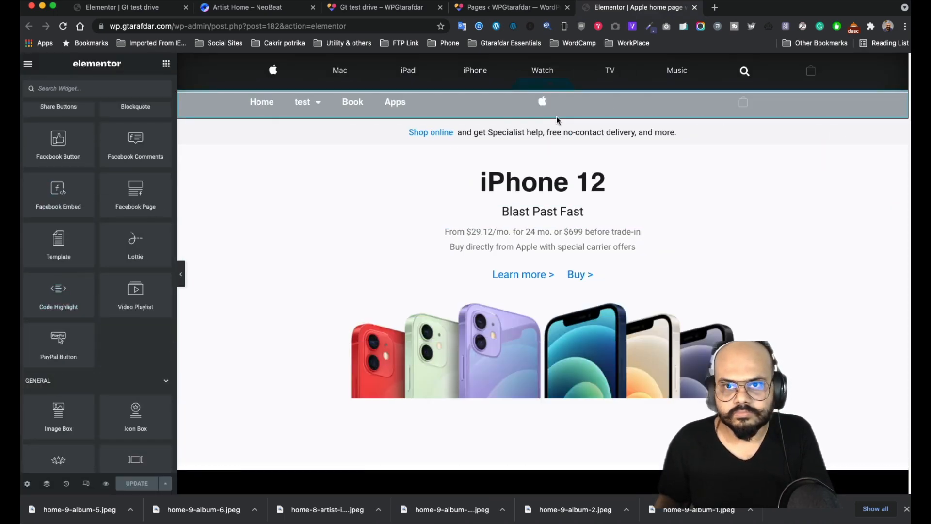
pyautogui.scroll(-3, 578, 201)
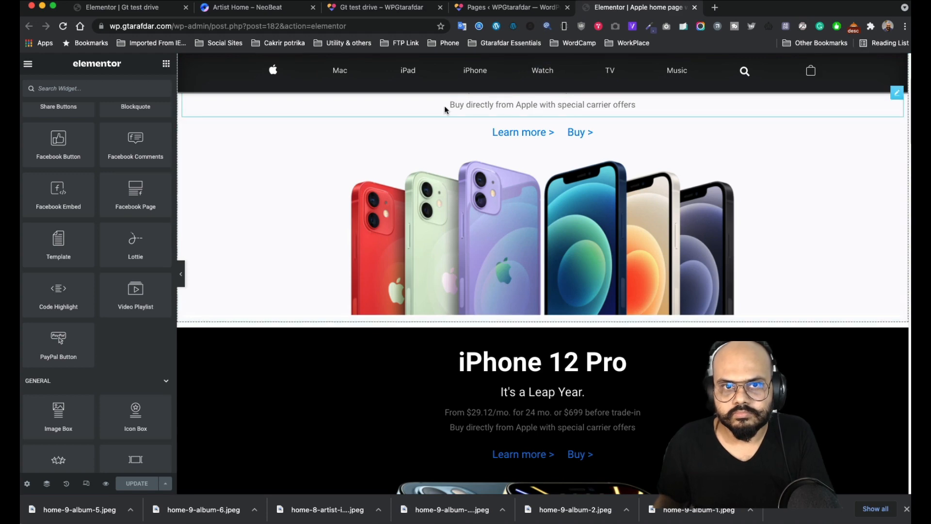
pyautogui.scroll(1, 451, 121)
pyautogui.scroll(-6, 455, 130)
pyautogui.scroll(6, 406, 141)
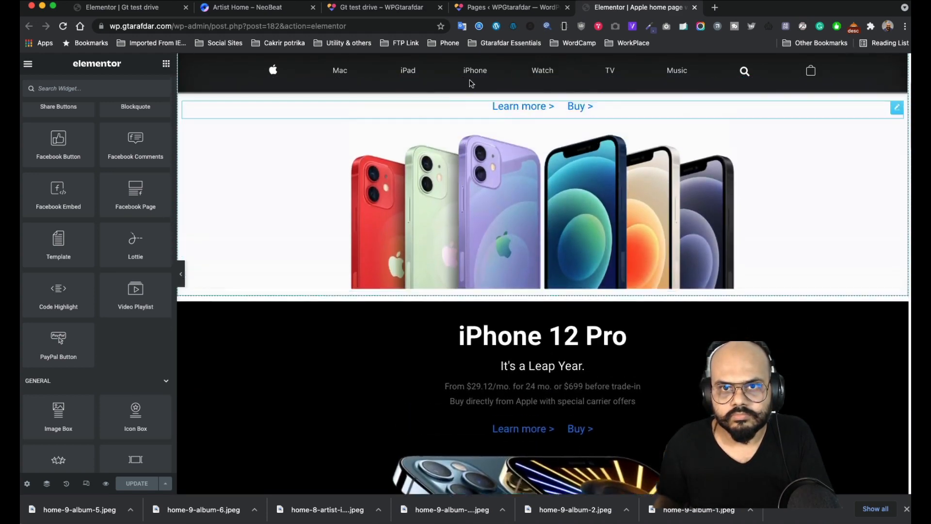
pyautogui.scroll(2, 509, 78)
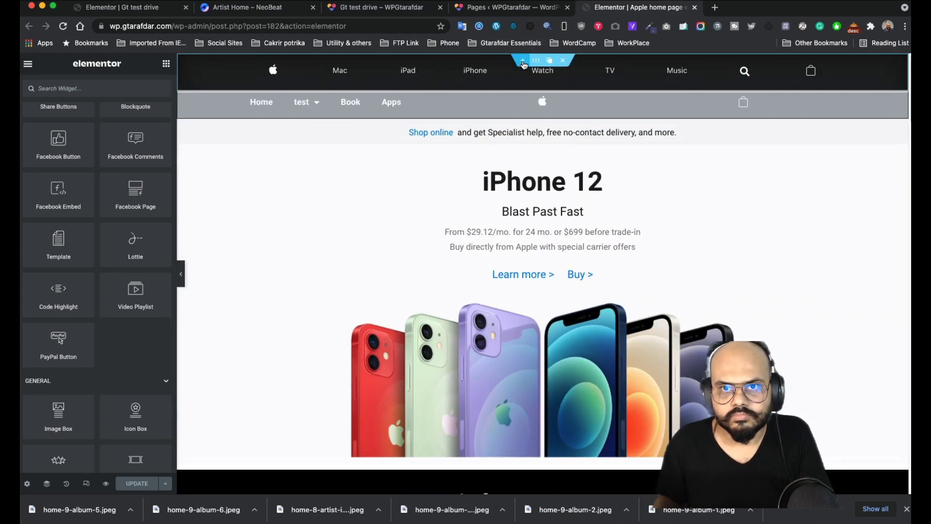
pyautogui.click(535, 62)
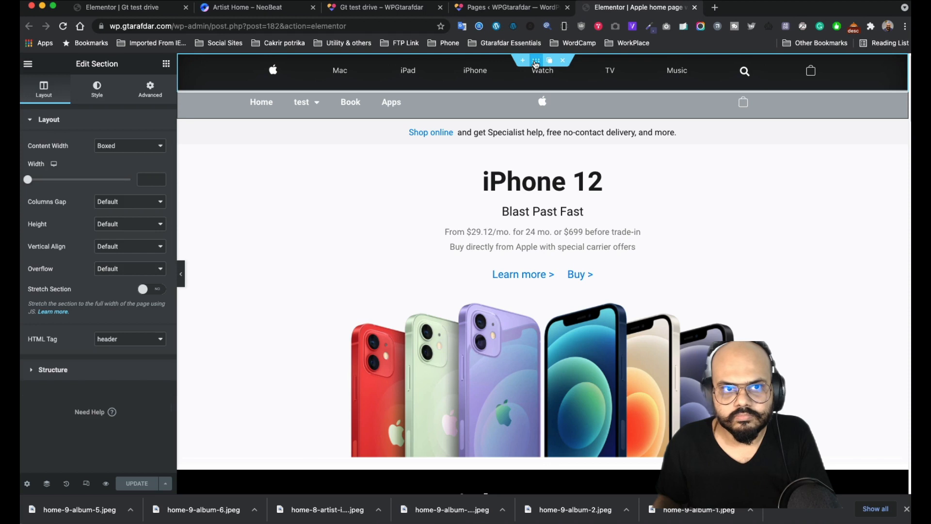
pyautogui.click(150, 92)
pyautogui.click(81, 382)
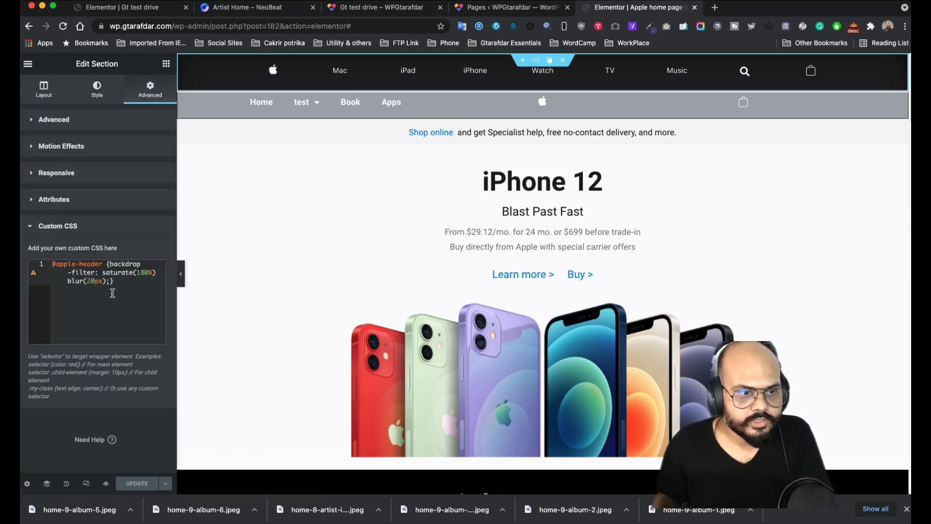
pyautogui.click(102, 265)
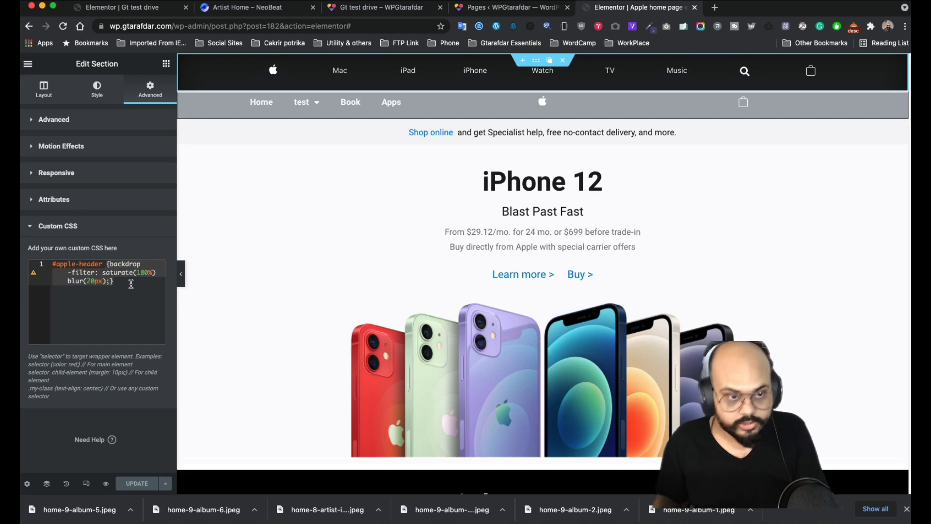
pyautogui.click(248, 10)
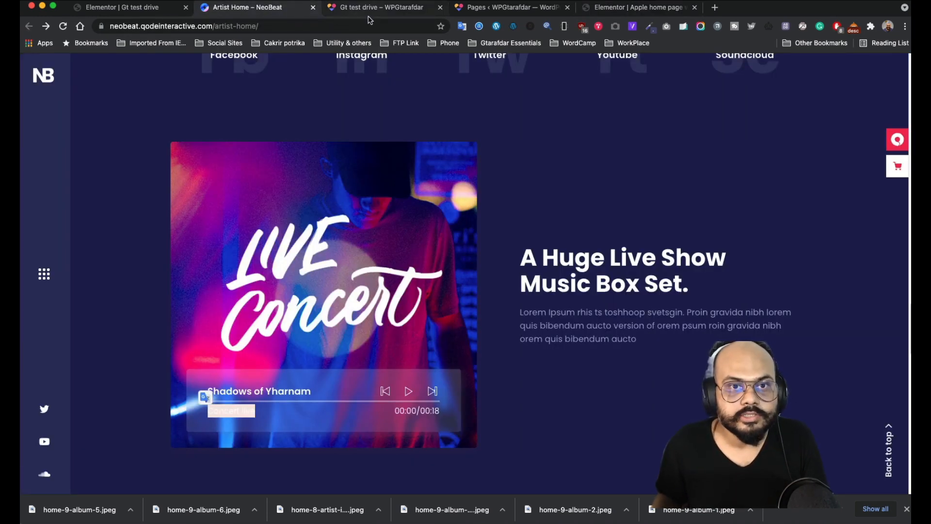
# - Paste the #musicbox backdrop rule into the column's Custom CSS and delete saturate(180%), keeping blur(20px)
pyautogui.click(147, 8)
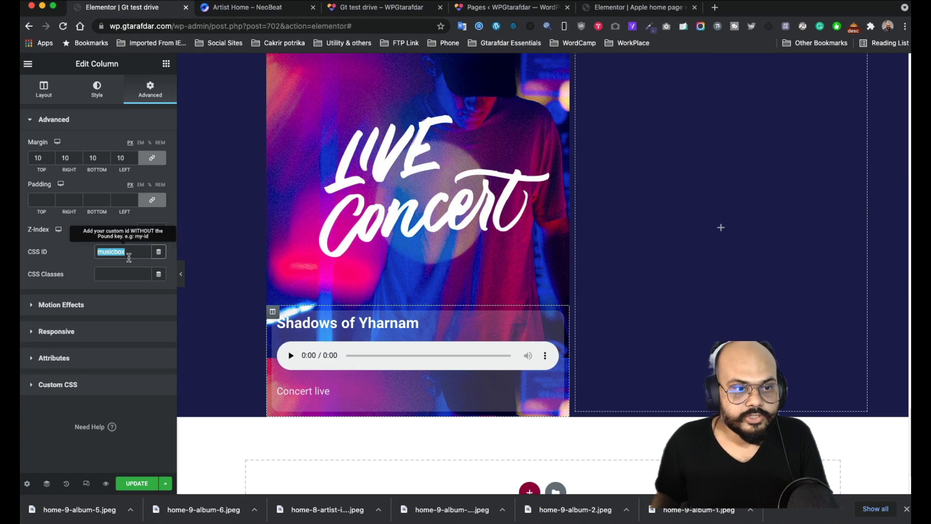
pyautogui.click(58, 385)
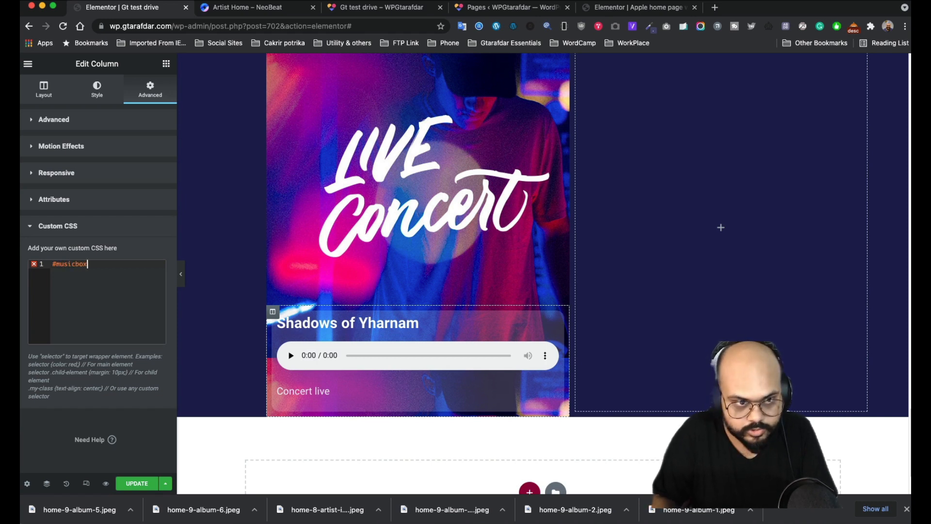
pyautogui.write('#musicbox')
pyautogui.write('{backdrop-filter: saturate(180%) blur(20px);}')
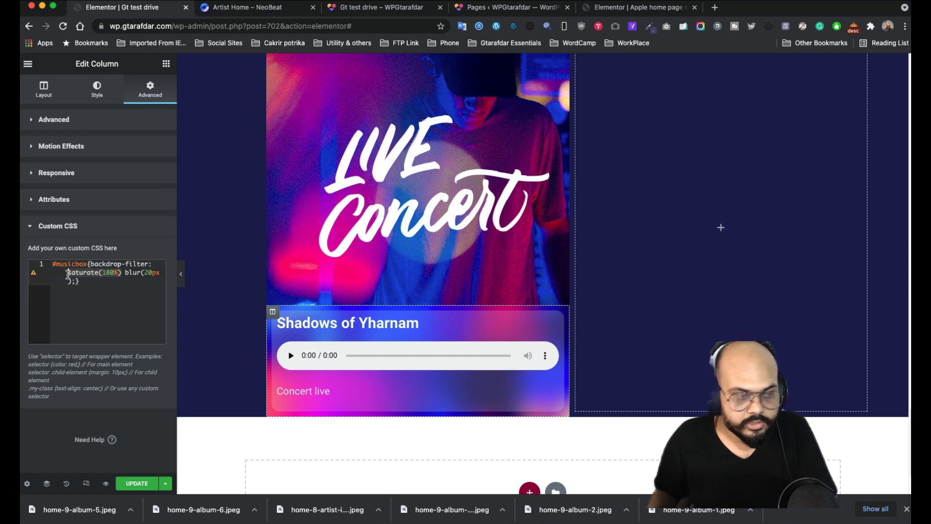
pyautogui.moveTo(68, 273); pyautogui.dragTo(124, 273)
pyautogui.press('BackSpace')
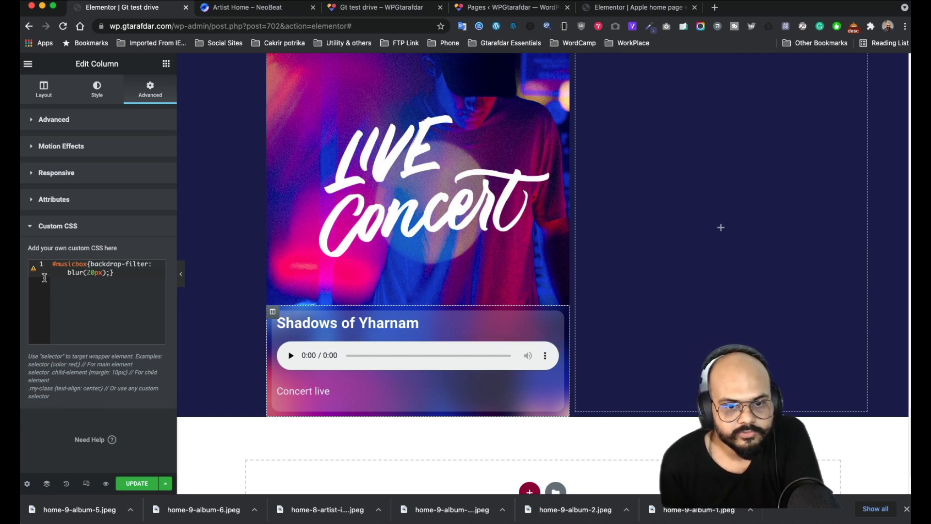
pyautogui.scroll(1, 388, 332)
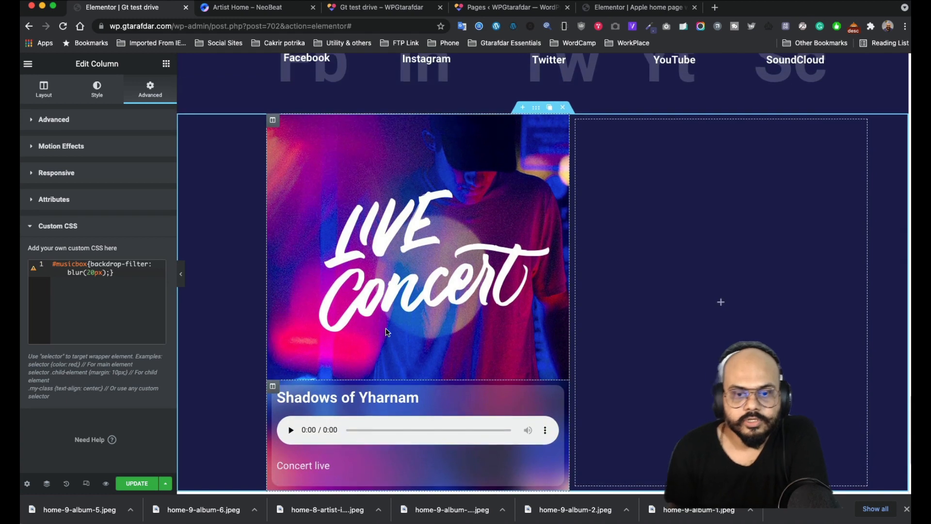
pyautogui.scroll(-2, 386, 328)
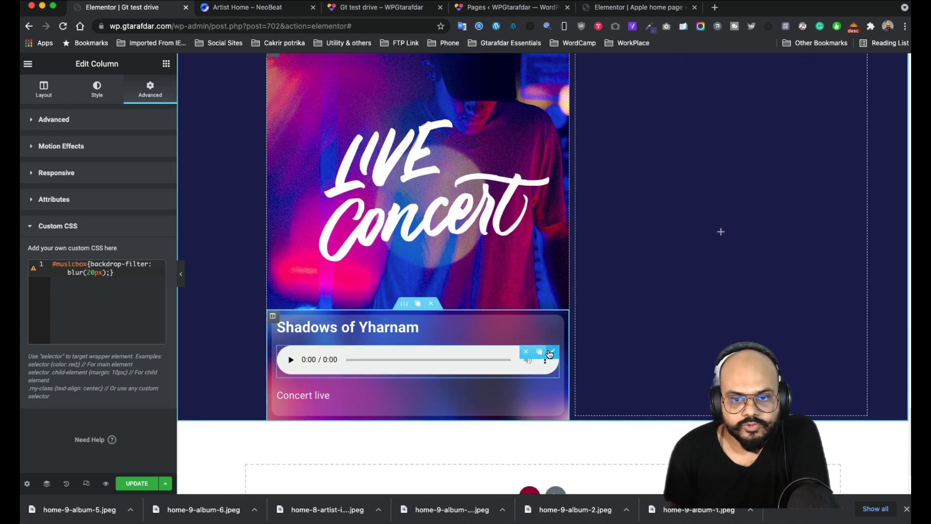
# - Open the Audio widget's Custom CSS and start a .musicplayer { rule
pyautogui.click(552, 353)
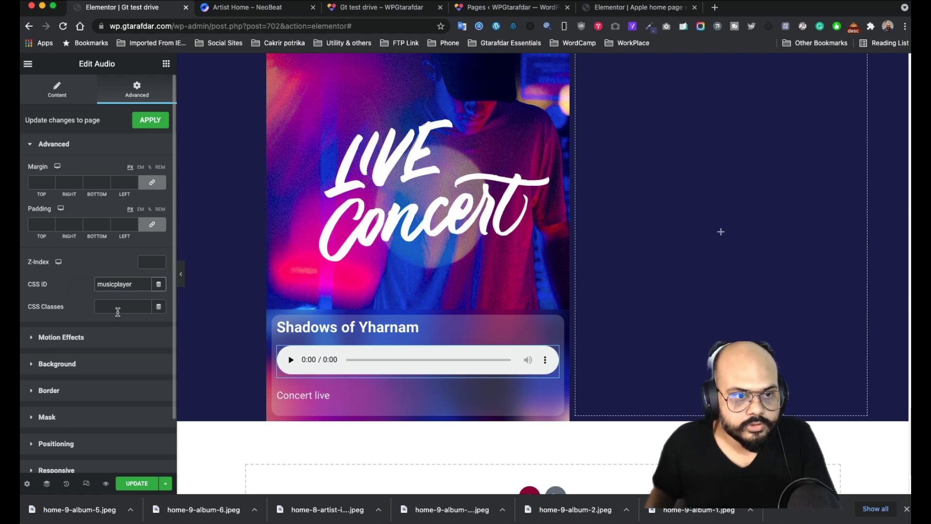
pyautogui.scroll(-3, 118, 307)
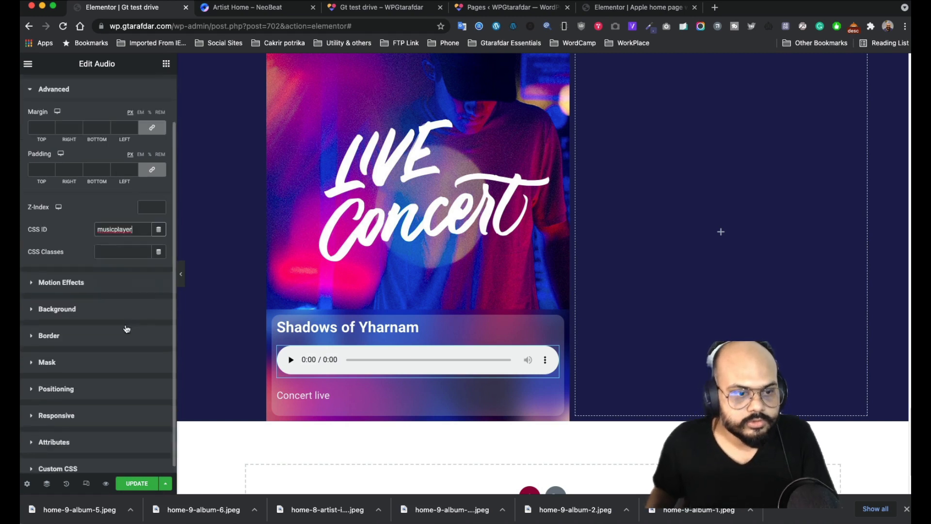
pyautogui.click(100, 460)
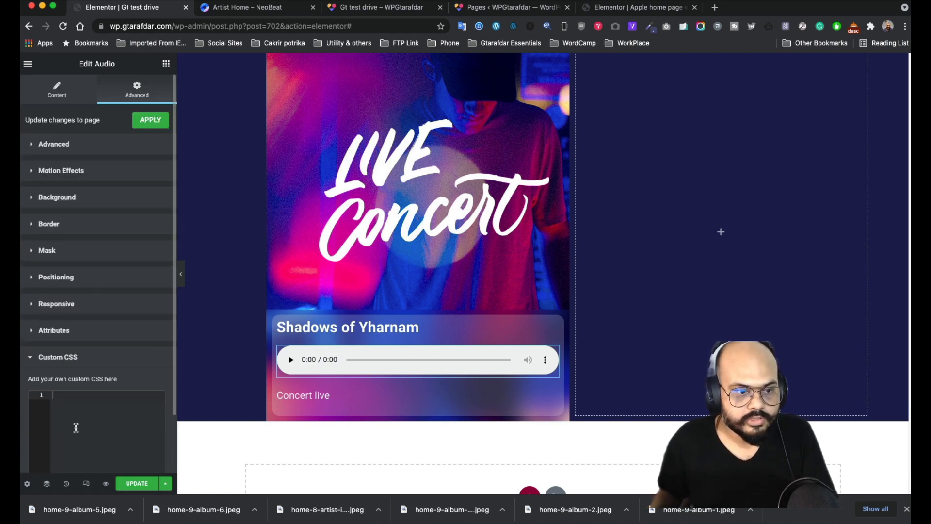
pyautogui.click(85, 399)
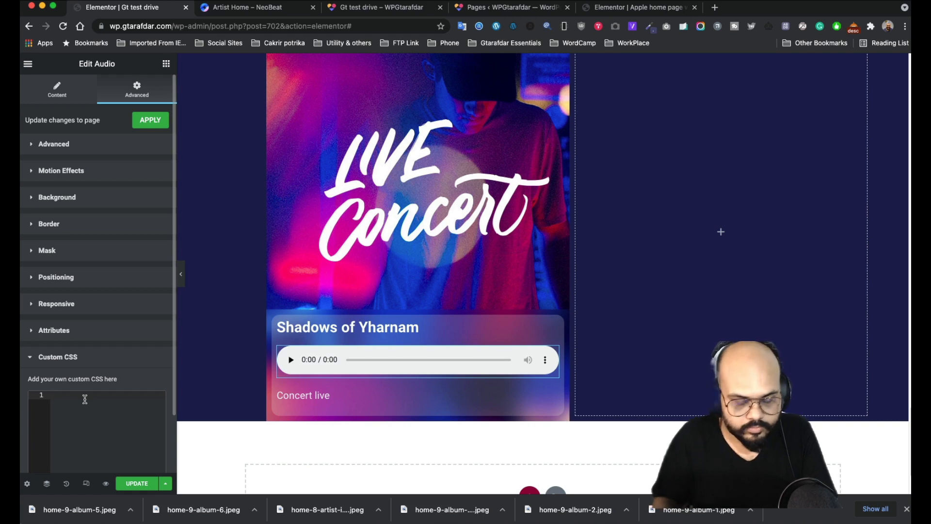
pyautogui.write('.musicplayer')
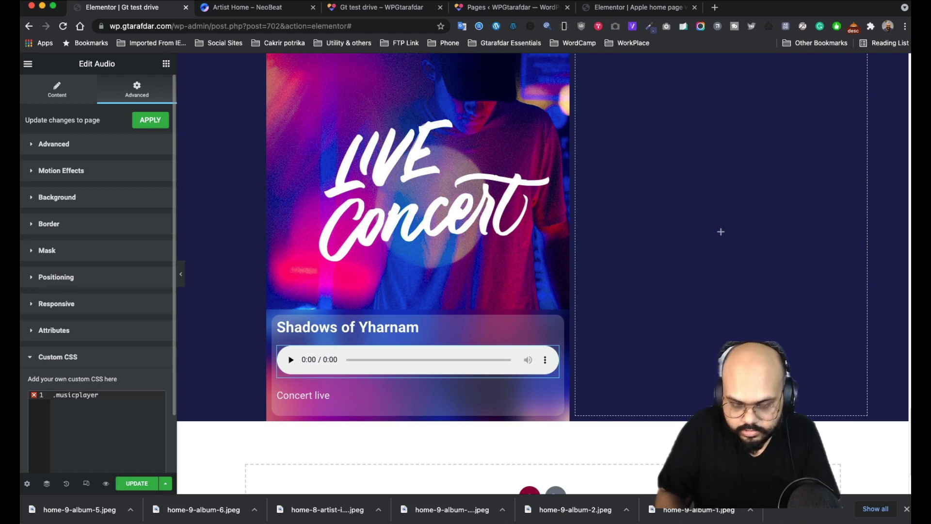
pyautogui.write('{')
pyautogui.press('Return')
# - Add background-color: red!important inside the musicplayer rule
pyautogui.write('bac')
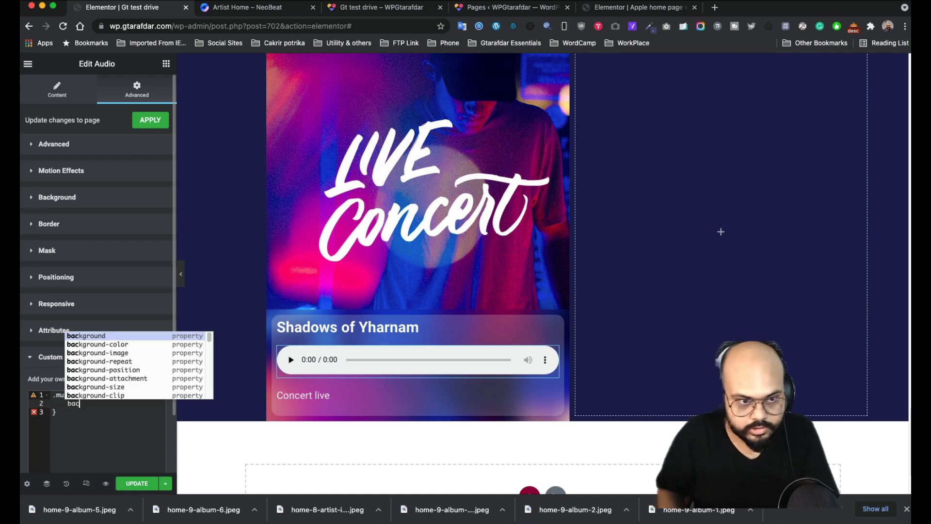
pyautogui.press('Right')
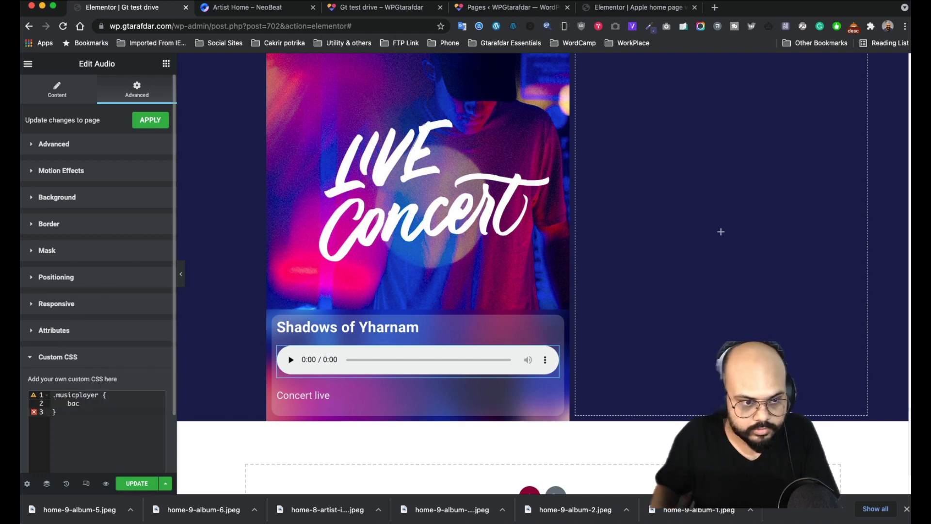
pyautogui.click(96, 404)
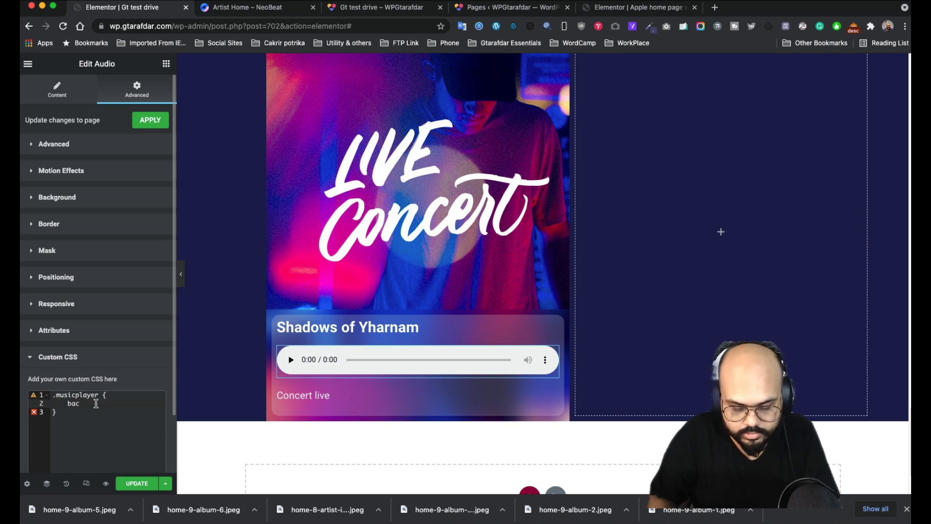
pyautogui.write('k')
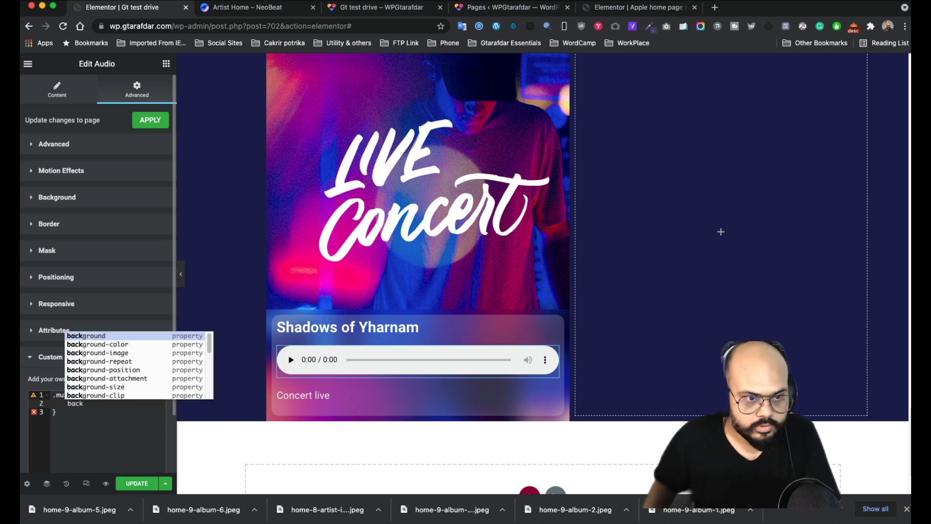
pyautogui.click(121, 344)
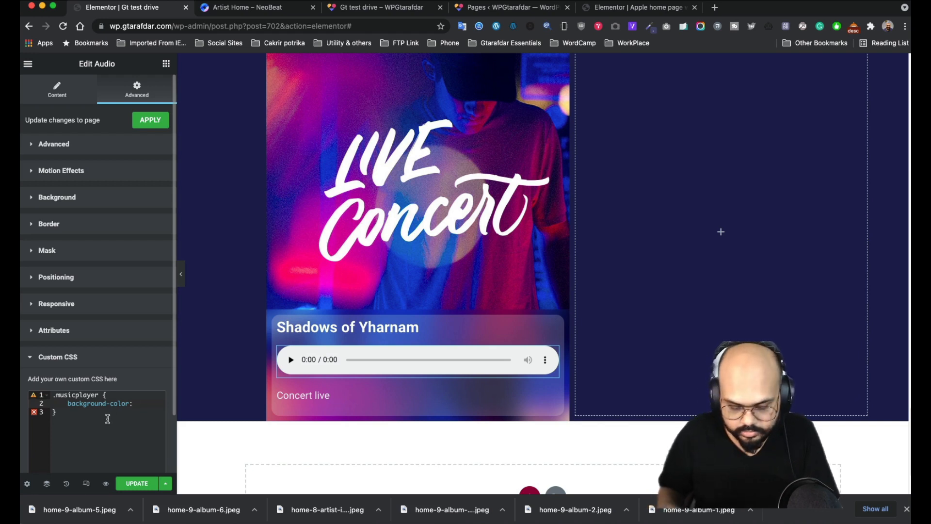
pyautogui.write('res')
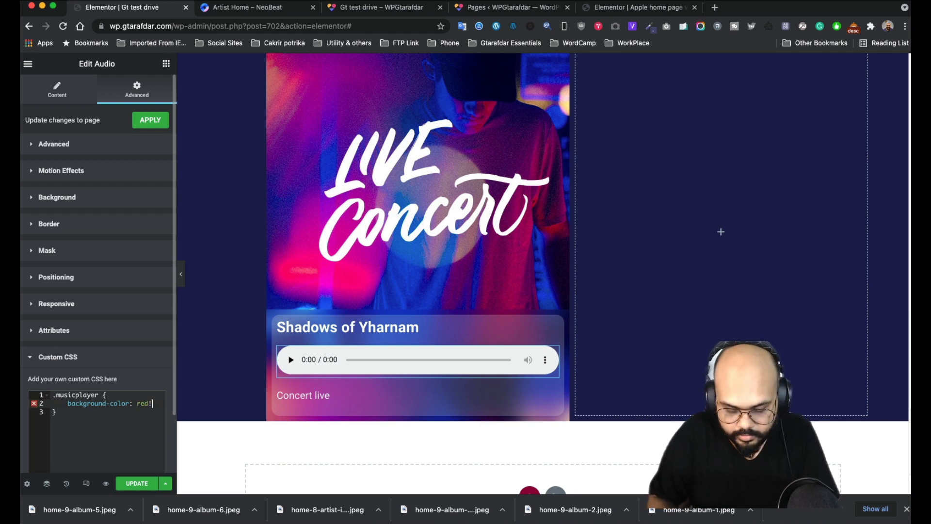
pyautogui.write('!important;')
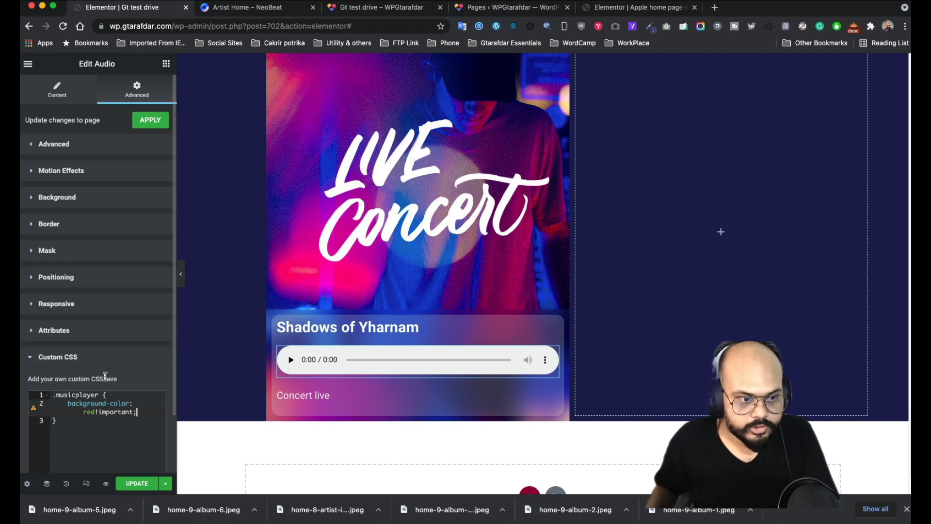
# - Remove the leading dot so the selector reads musicplayer, then preview the page
pyautogui.click(56, 395)
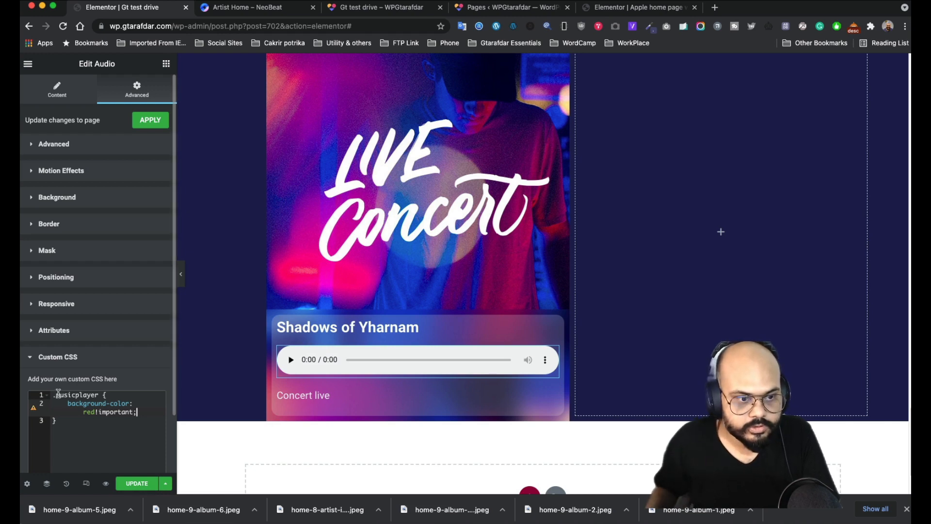
pyautogui.press('BackSpace')
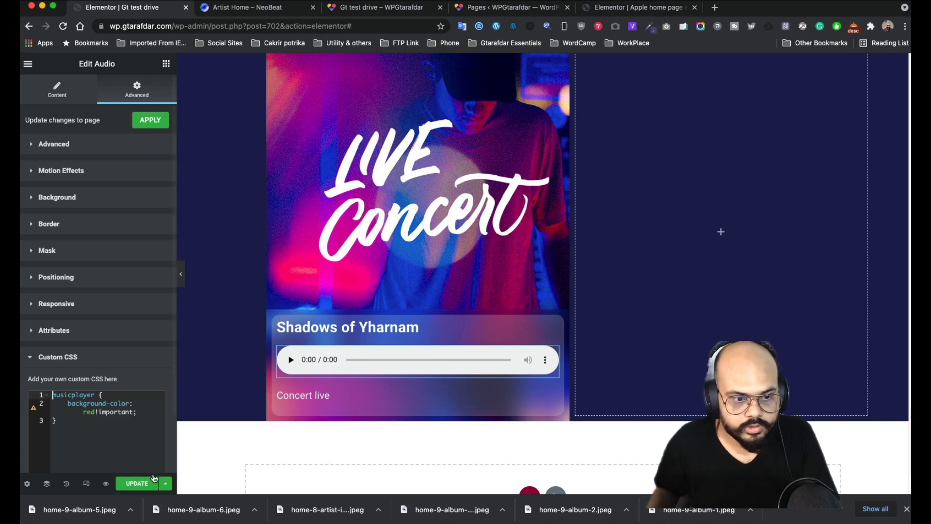
pyautogui.click(103, 484)
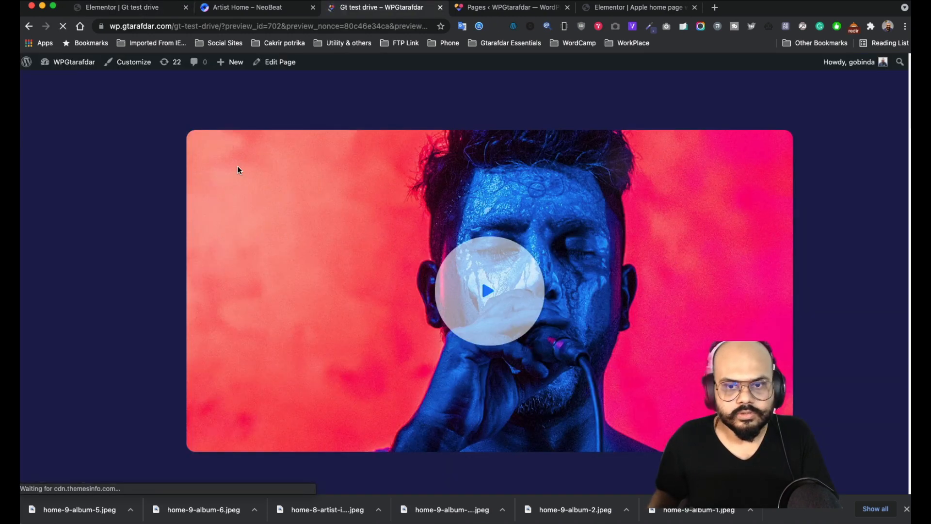
# - Scroll the preview to the Live Concert card, compare it with the NeoBeat reference, and return to the editor
pyautogui.scroll(-15, 237, 168)
pyautogui.scroll(-15, 238, 173)
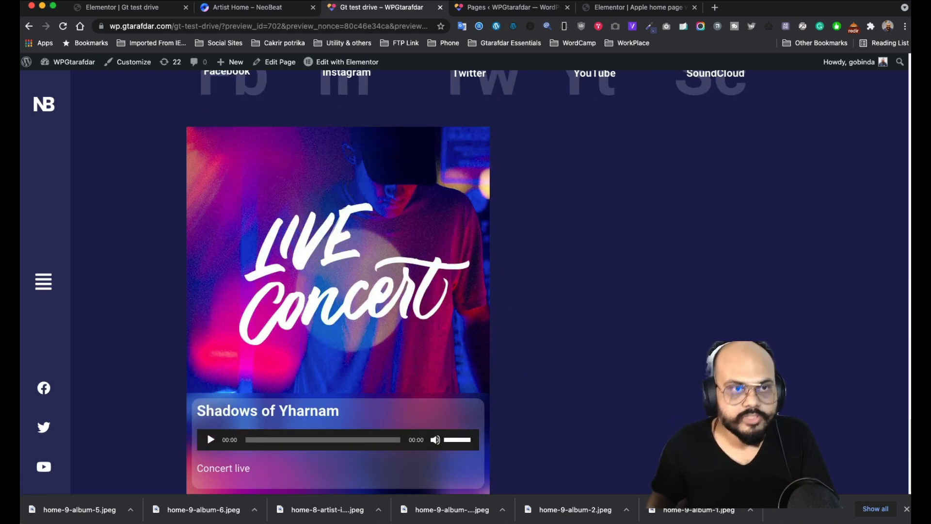
pyautogui.click(230, 11)
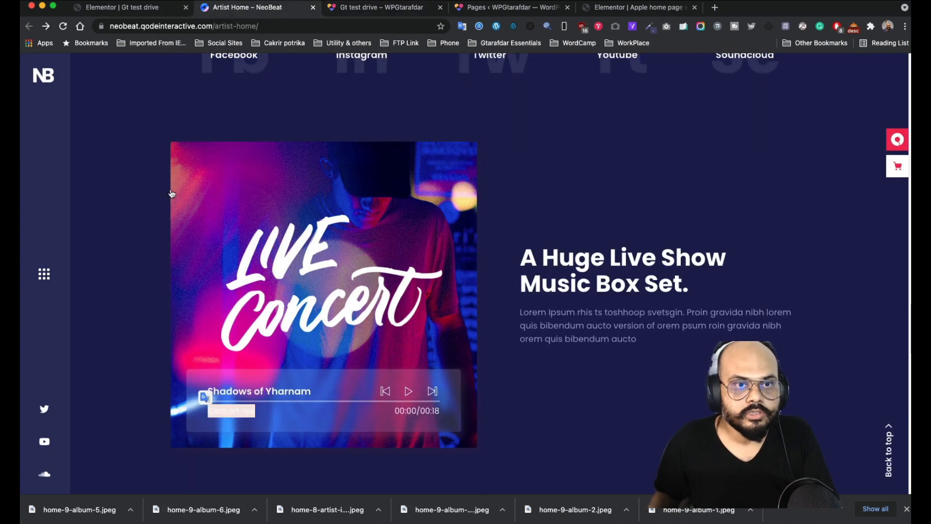
pyautogui.click(139, 15)
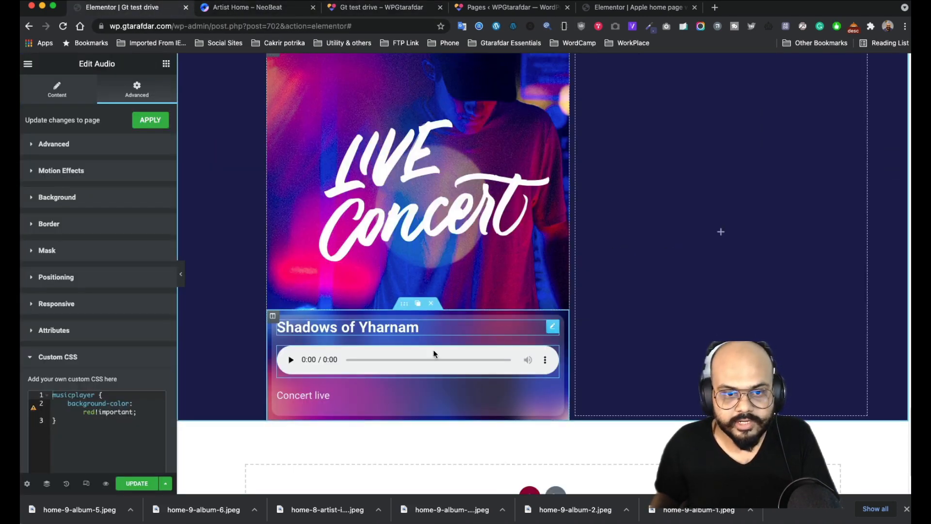
# - Open the music box column's settings and scroll down below the Live Concert card
pyautogui.click(273, 316)
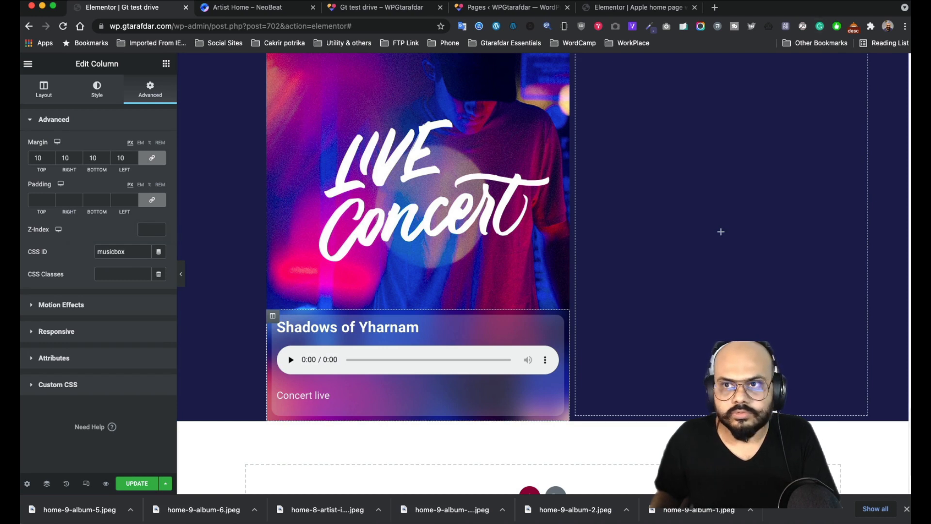
pyautogui.click(745, 0)
pyautogui.click(747, 30)
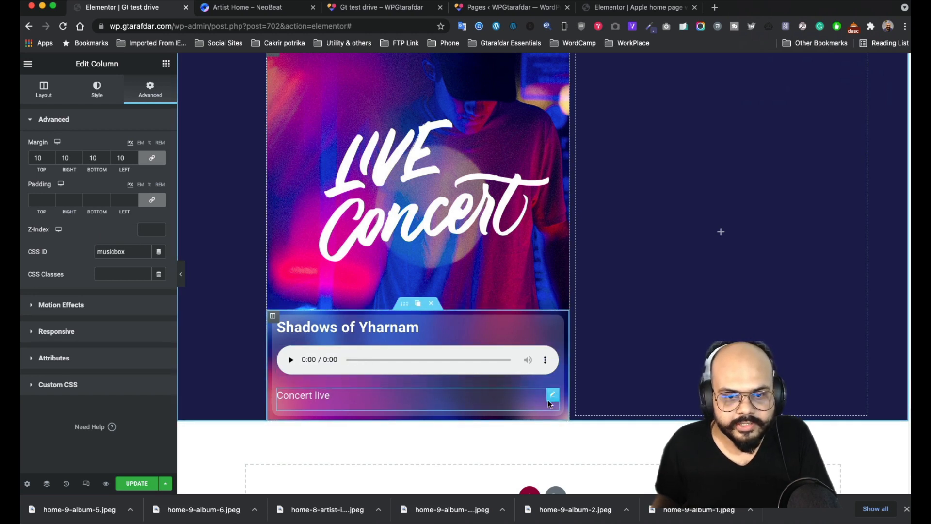
pyautogui.scroll(-3, 455, 418)
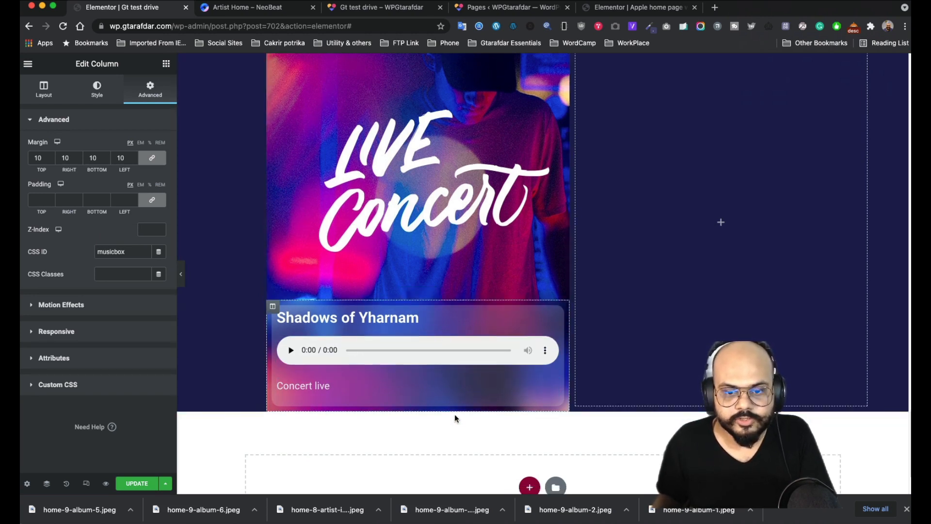
# - Add a single-column section with a transparent-text text block, then delete that empty section
pyautogui.click(530, 403)
pyautogui.click(377, 431)
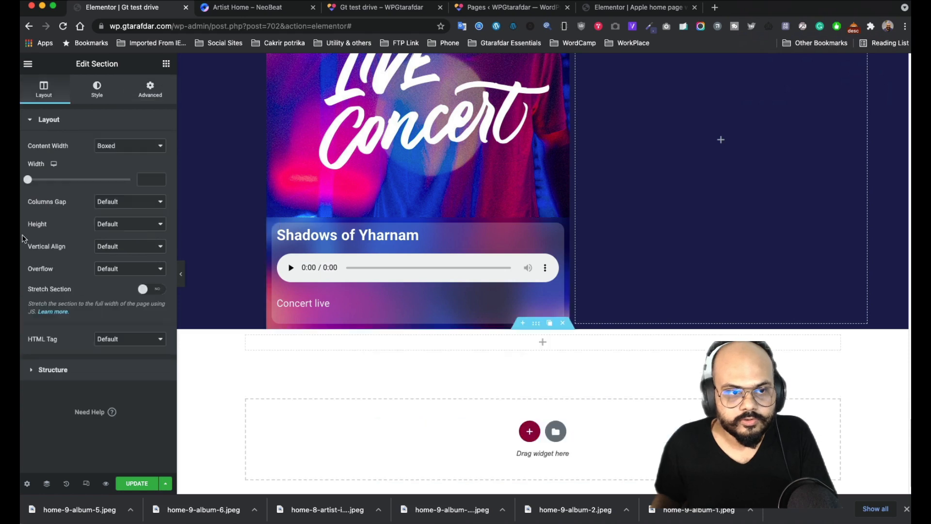
pyautogui.click(166, 63)
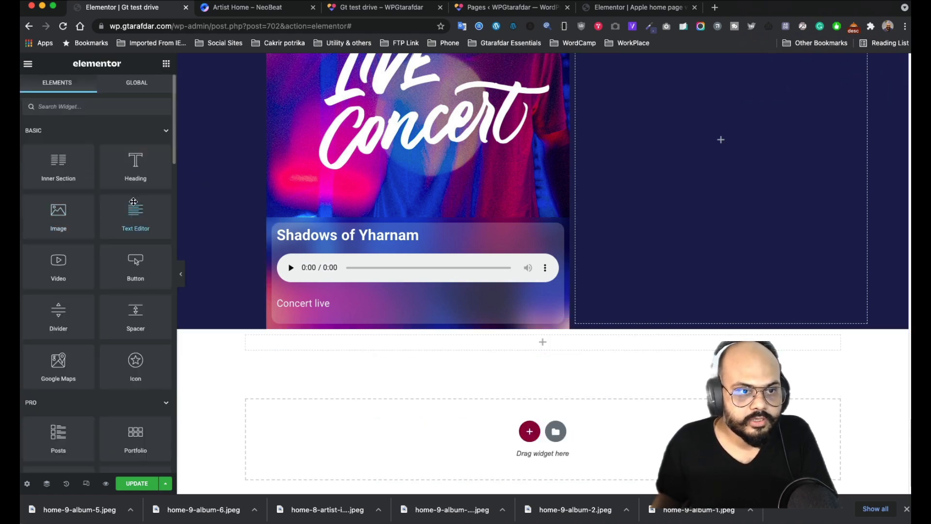
pyautogui.moveTo(135, 216); pyautogui.dragTo(513, 349)
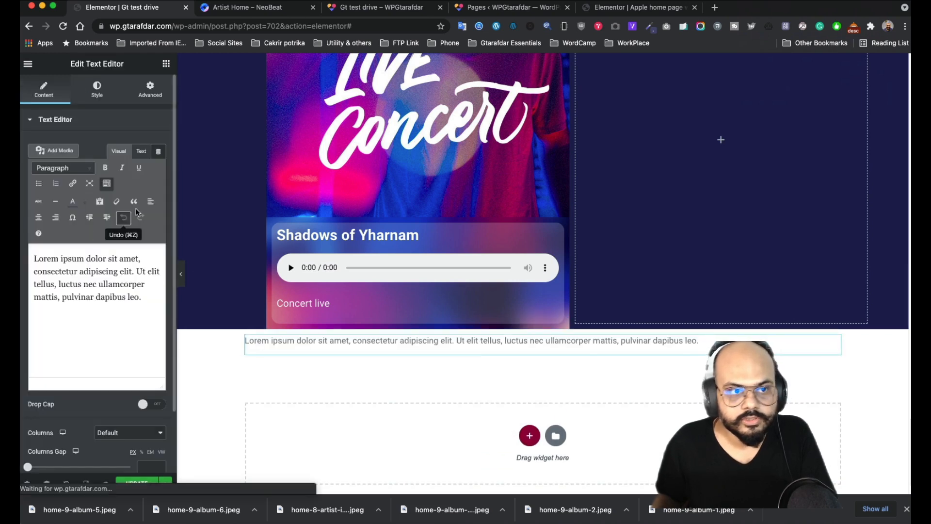
pyautogui.click(97, 92)
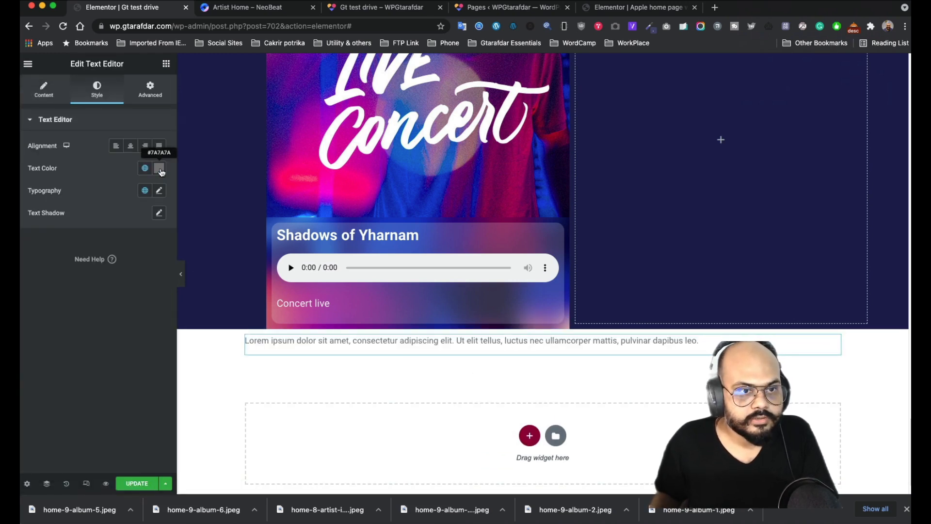
pyautogui.click(158, 168)
pyautogui.moveTo(160, 316); pyautogui.dragTo(37, 316)
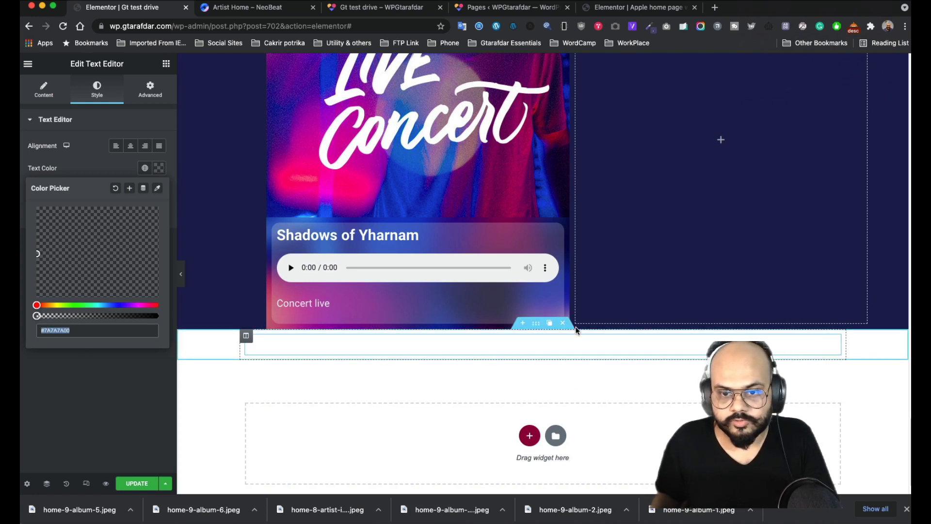
pyautogui.click(563, 323)
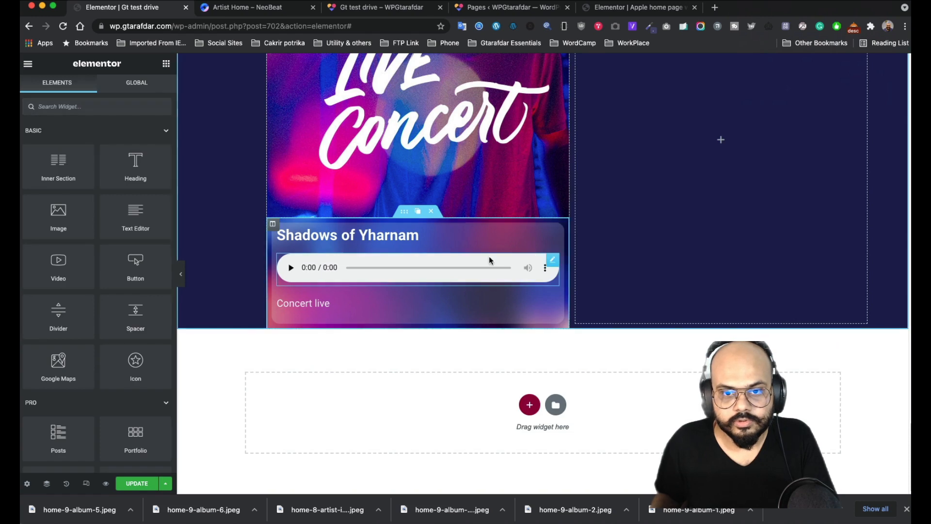
# - Change the Audio widget's CSS to .musicplayer with background-color #7A7A7A00!important and update the page
pyautogui.click(553, 260)
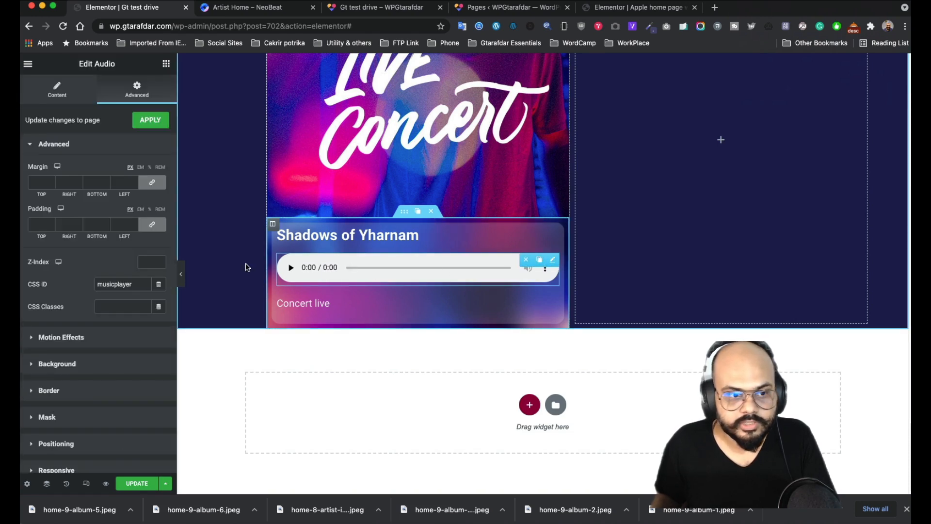
pyautogui.scroll(-3, 83, 343)
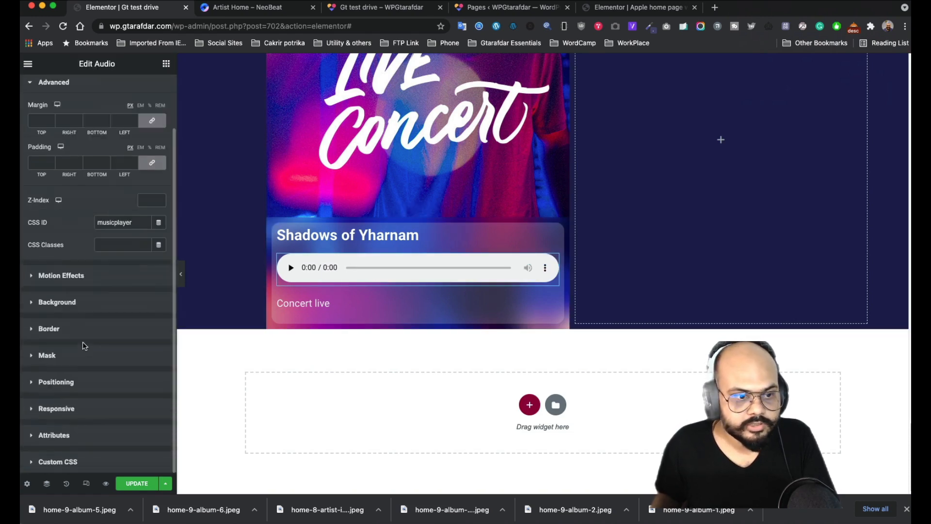
pyautogui.click(76, 459)
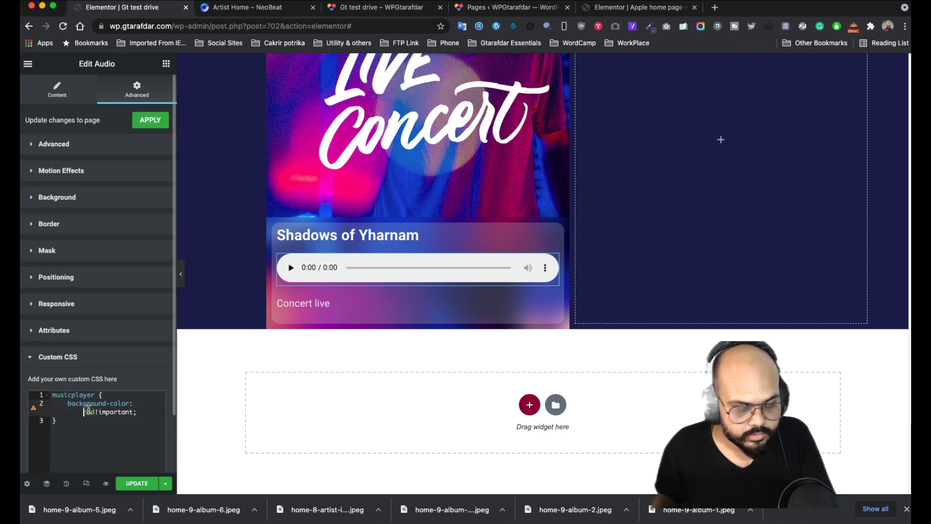
pyautogui.write('#7A7A7A00')
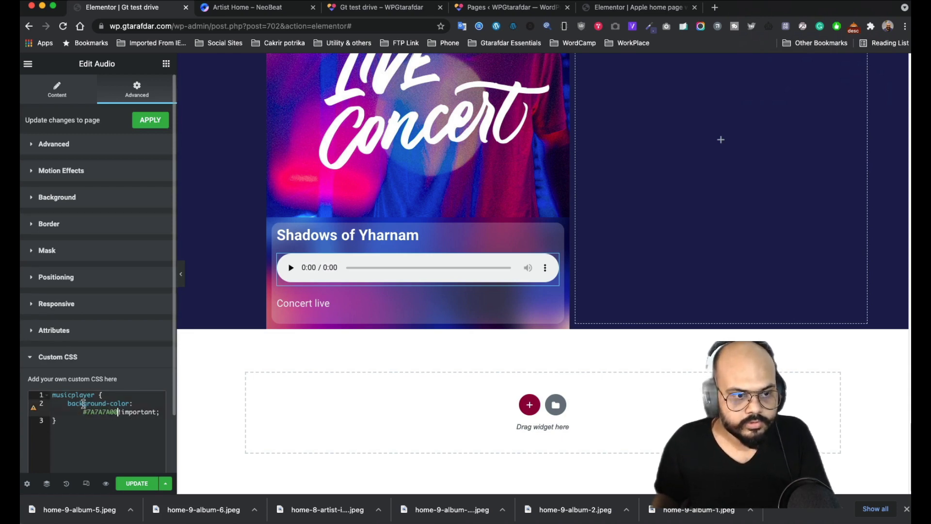
pyautogui.click(52, 395)
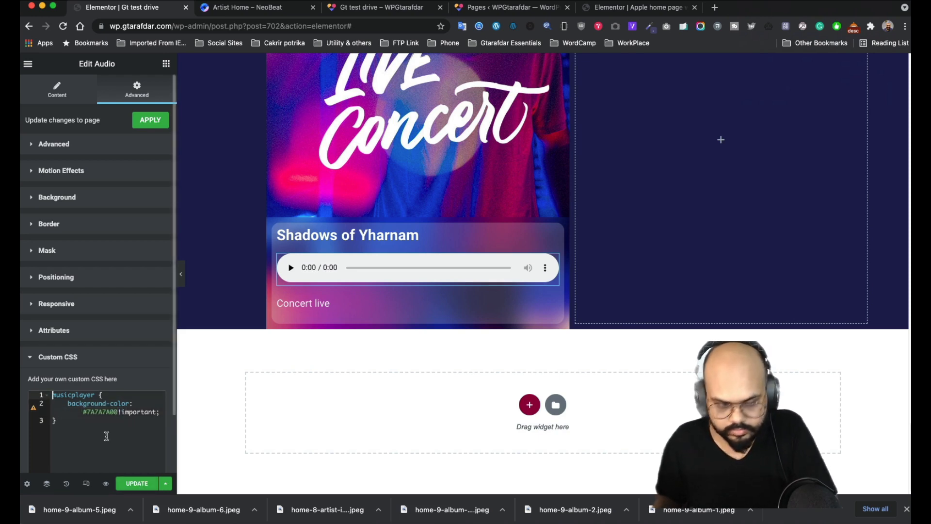
pyautogui.write('.')
pyautogui.click(137, 483)
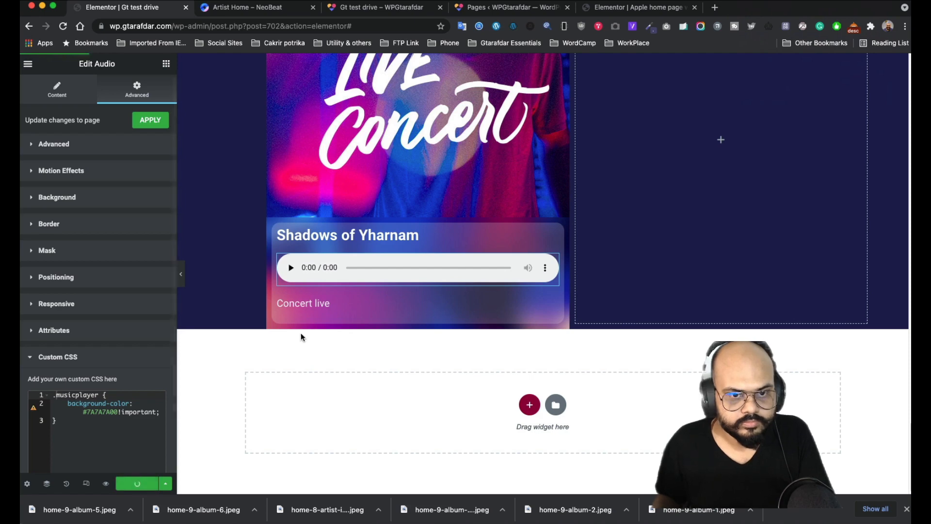
# - Open Chrome's inspector on the Live Concert audio player in the preview
pyautogui.click(367, 8)
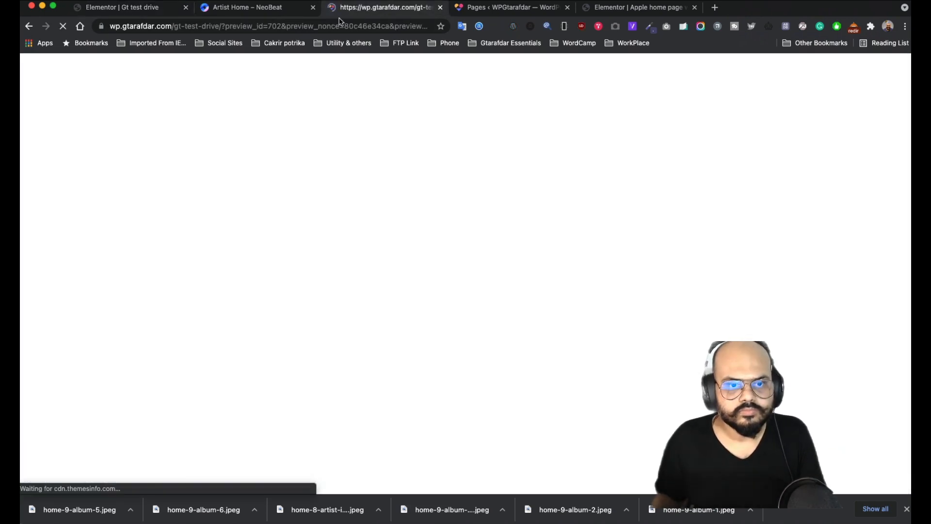
pyautogui.scroll(-10, 275, 153)
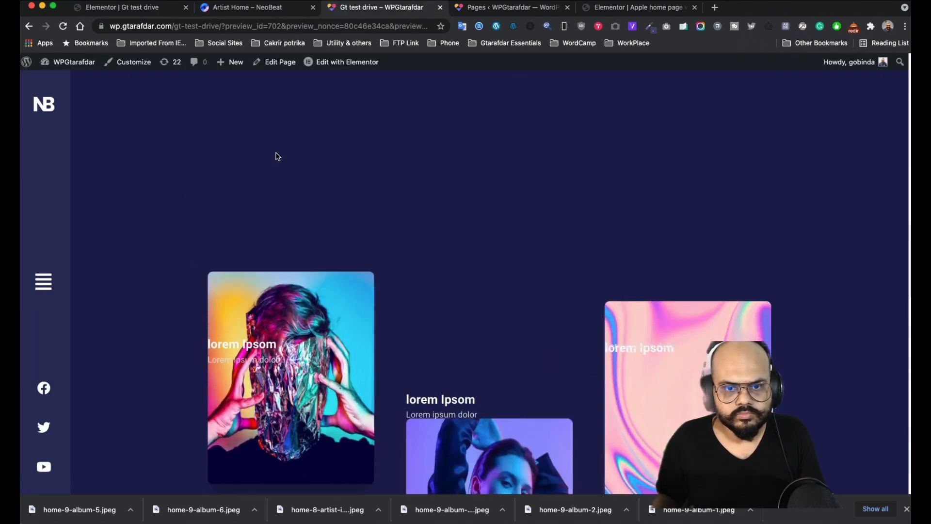
pyautogui.scroll(-15, 278, 156)
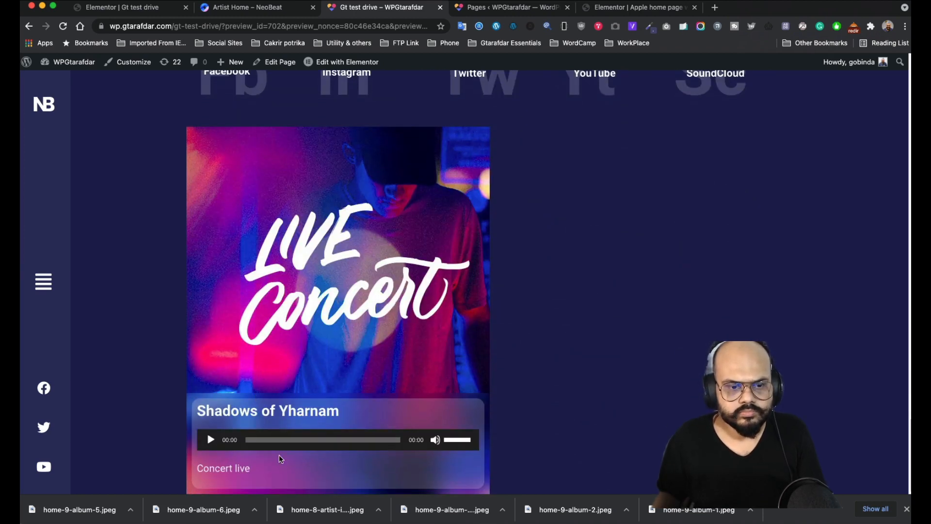
pyautogui.rightClick(311, 433)
pyautogui.click(335, 427)
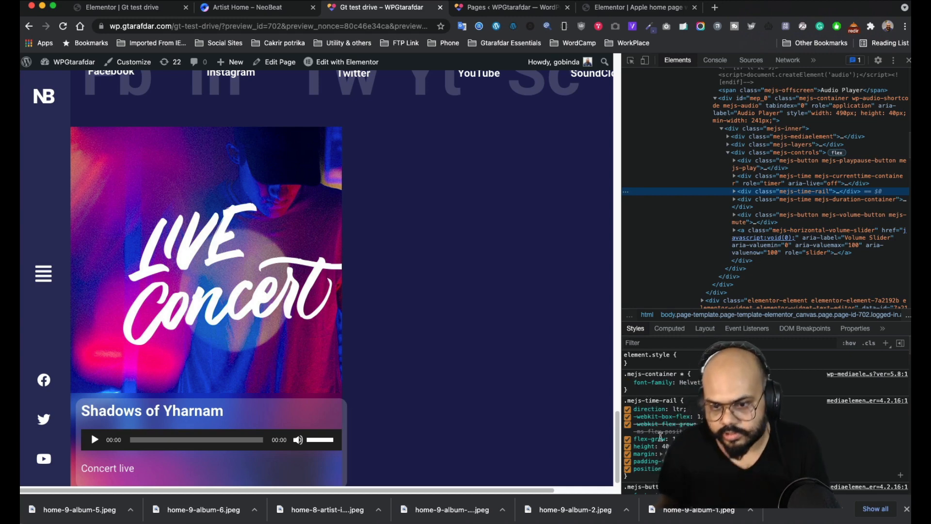
# - Select the div.mejs-controls element and lower its #222 background alpha to #22222203
pyautogui.scroll(-1, 661, 442)
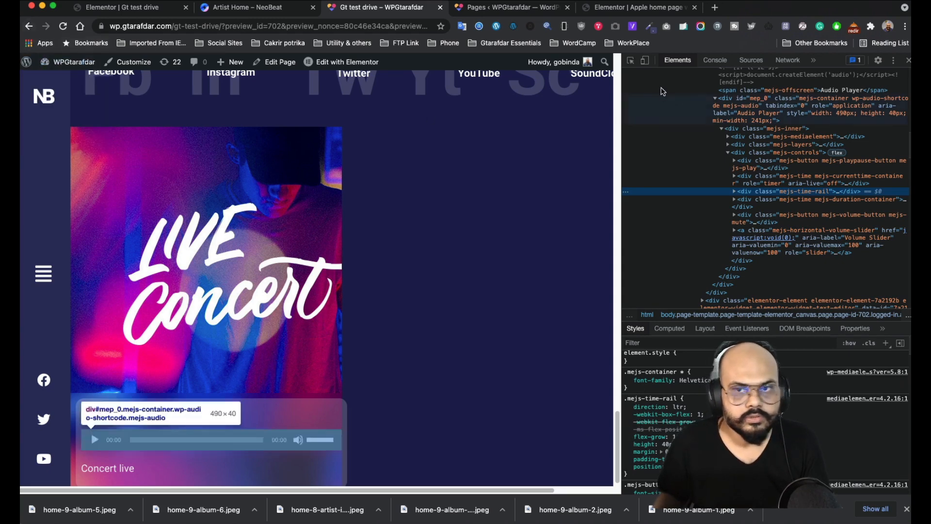
pyautogui.click(630, 60)
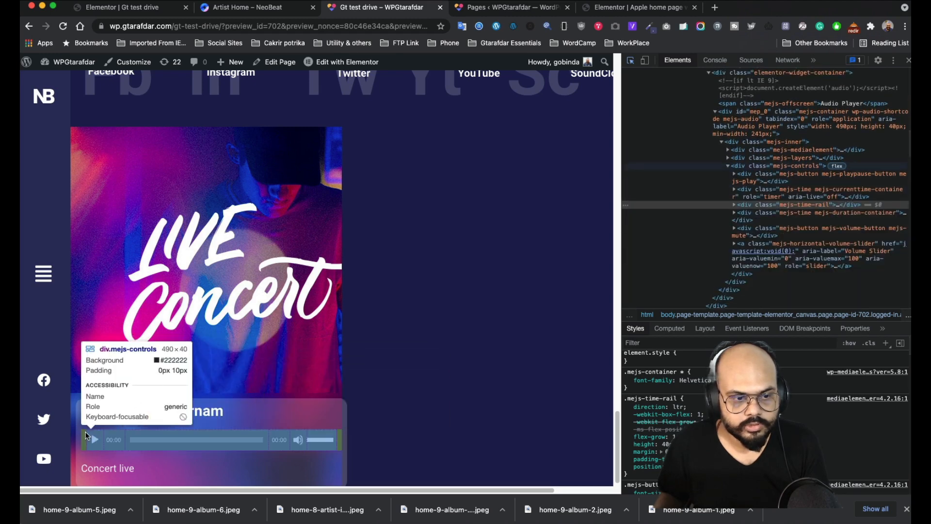
pyautogui.click(85, 432)
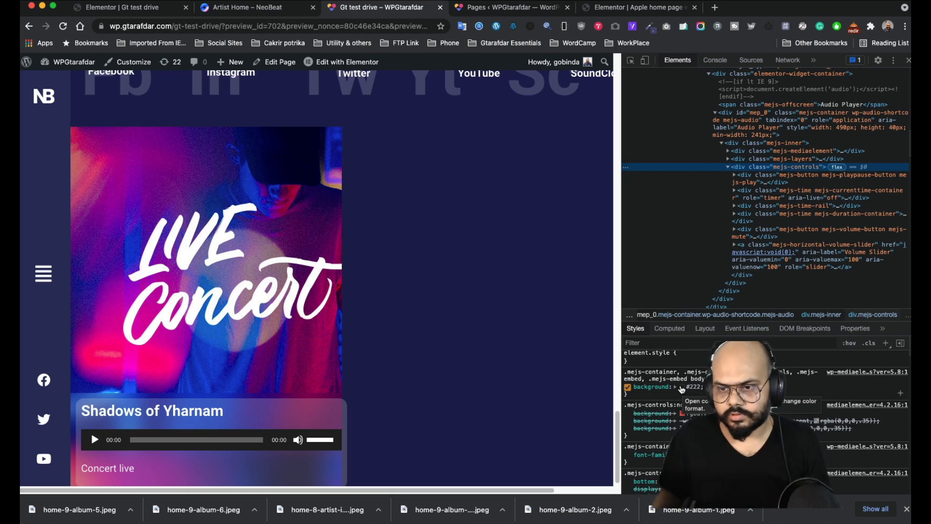
pyautogui.click(682, 388)
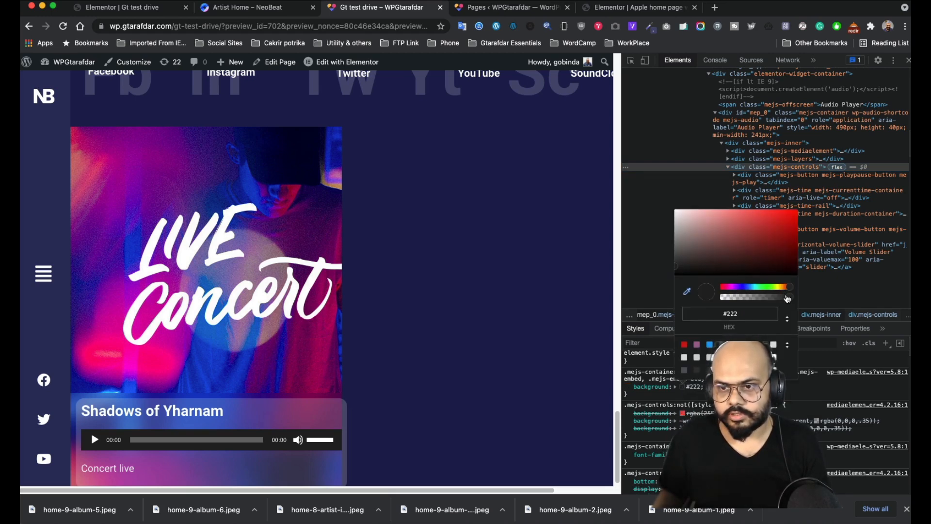
pyautogui.moveTo(788, 298); pyautogui.dragTo(720, 291)
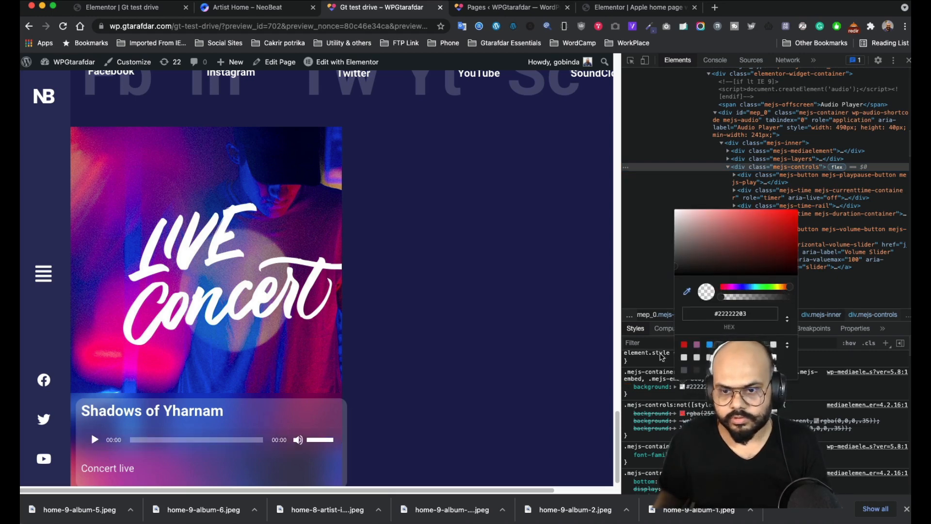
# - Reload the preview with the saved #22222203 mejs rule and scroll down to the Shadows of Yharnam player
pyautogui.click(651, 396)
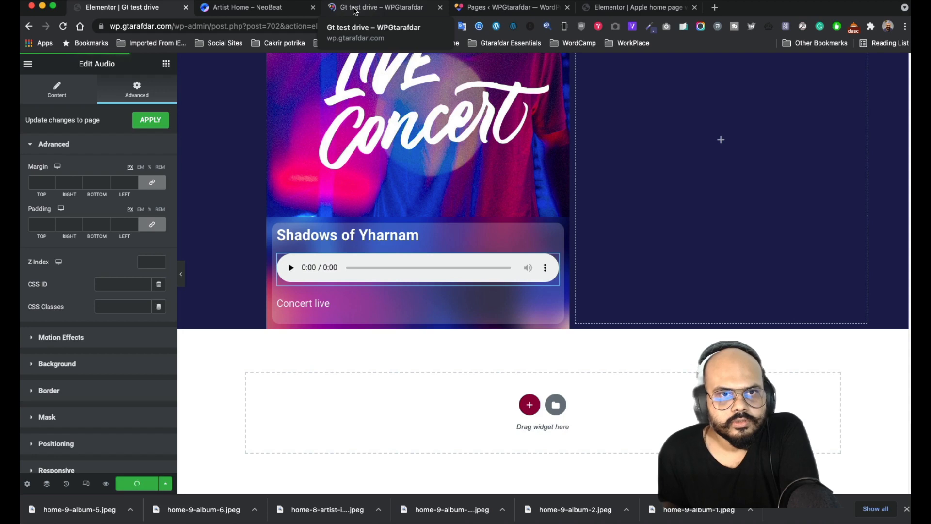
pyautogui.click(355, 7)
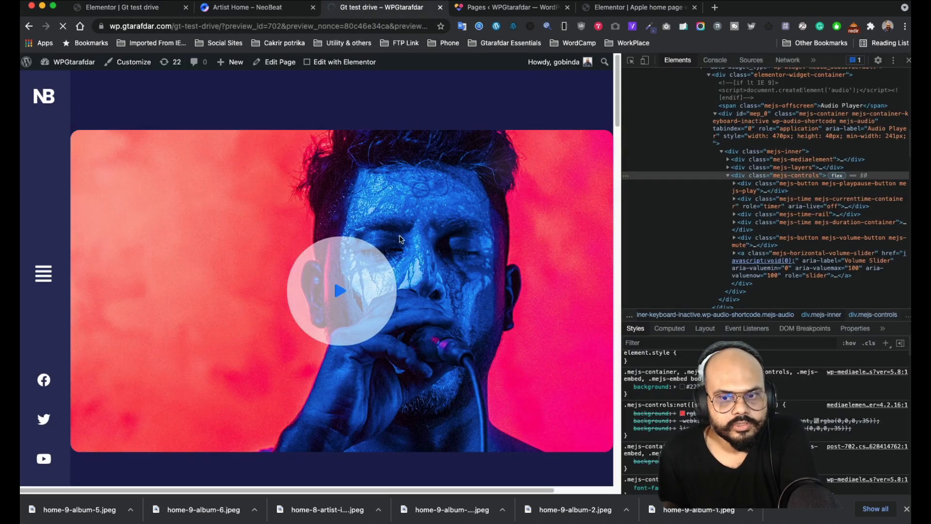
pyautogui.press('super+r')
pyautogui.scroll(-18, 402, 217)
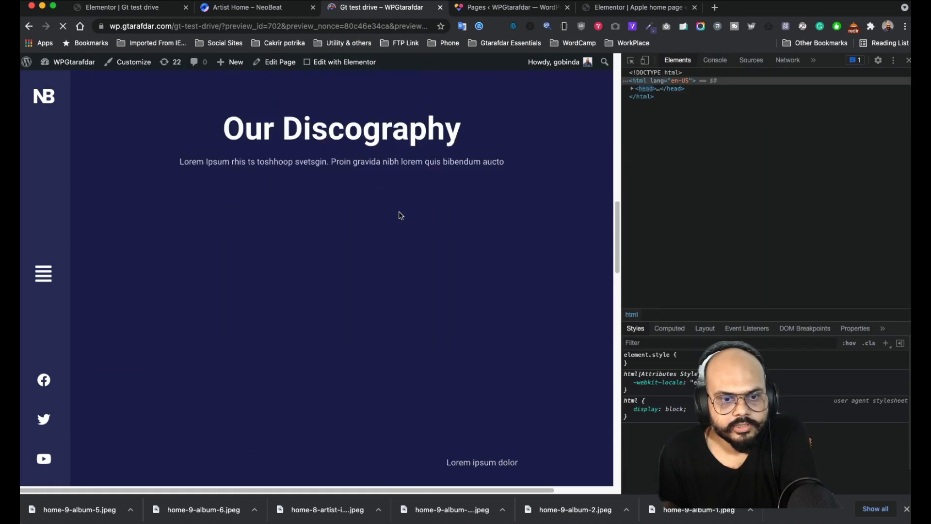
pyautogui.scroll(-8, 401, 216)
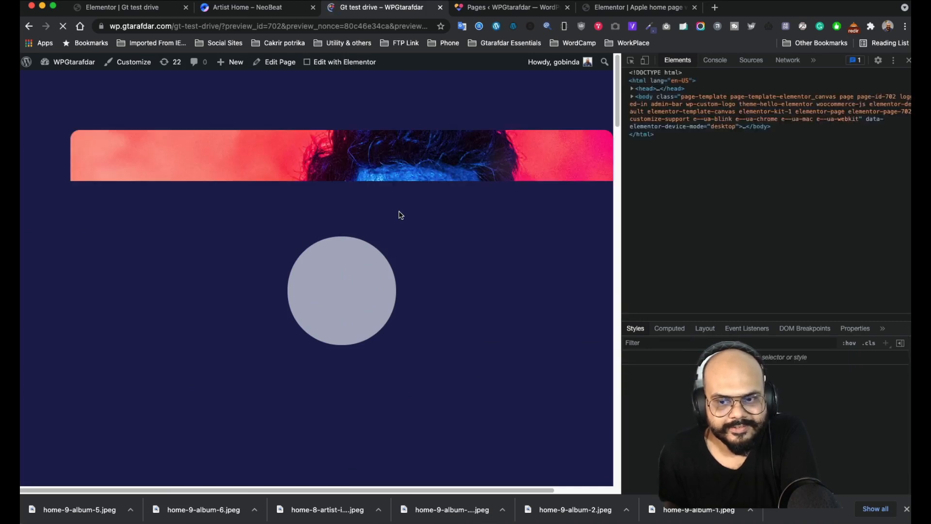
pyautogui.scroll(-20, 401, 215)
pyautogui.scroll(-10, 401, 215)
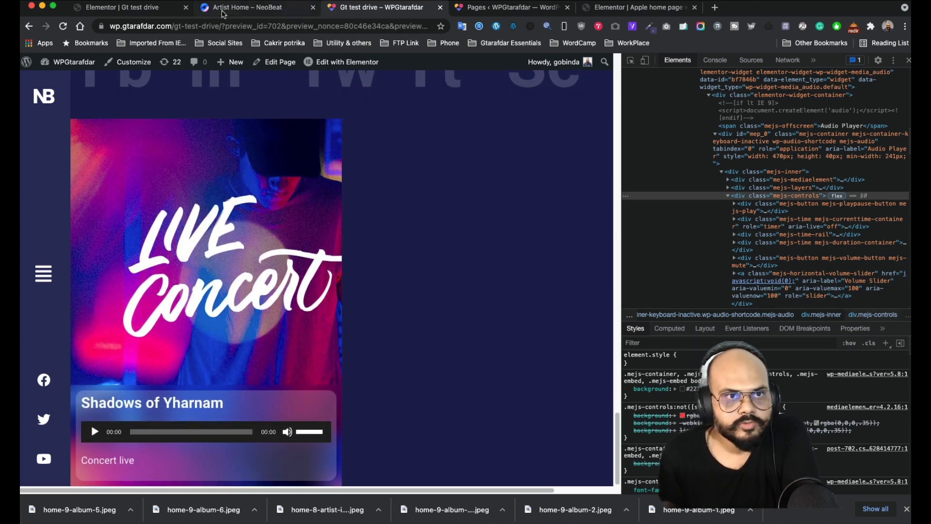
# - Append !important to the #22222203 background in Custom CSS, save, and check the player in the preview
pyautogui.click(126, 7)
pyautogui.scroll(-3, 140, 340)
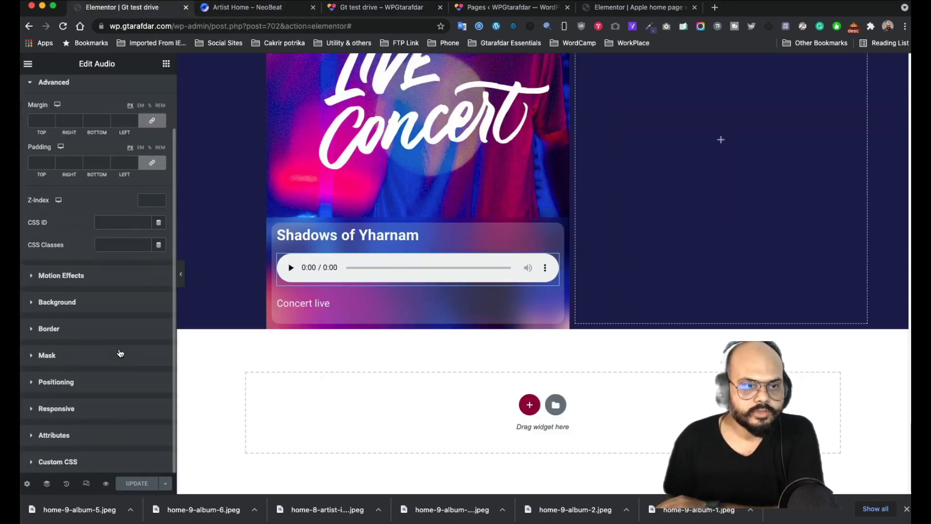
pyautogui.click(87, 457)
pyautogui.click(146, 430)
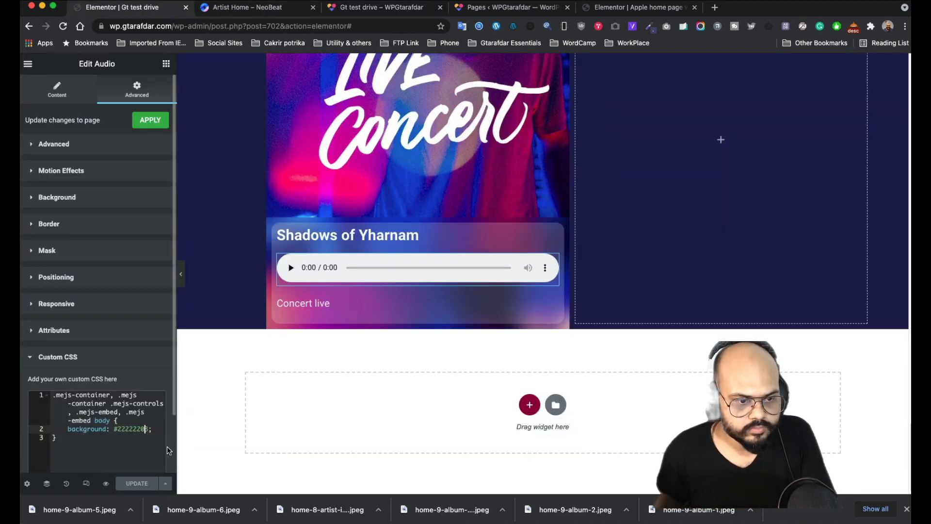
pyautogui.write('!important')
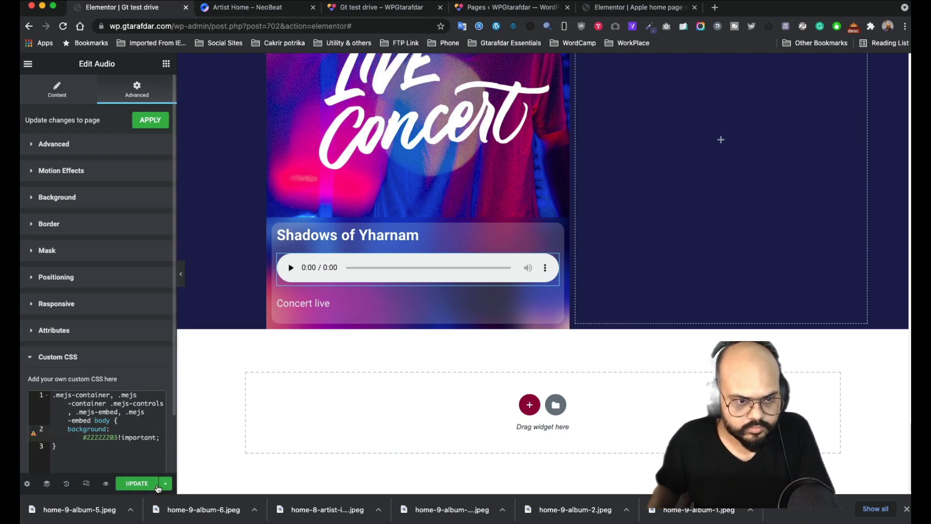
pyautogui.click(137, 483)
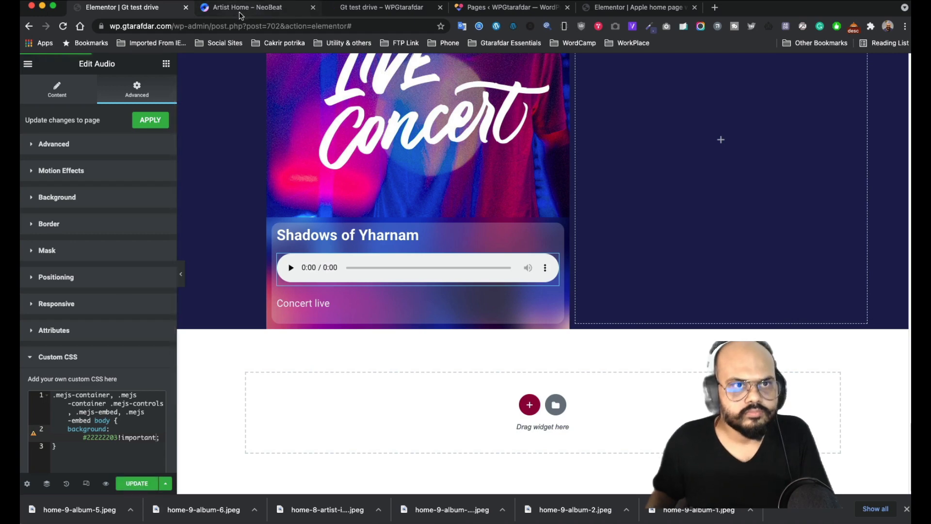
pyautogui.click(357, 8)
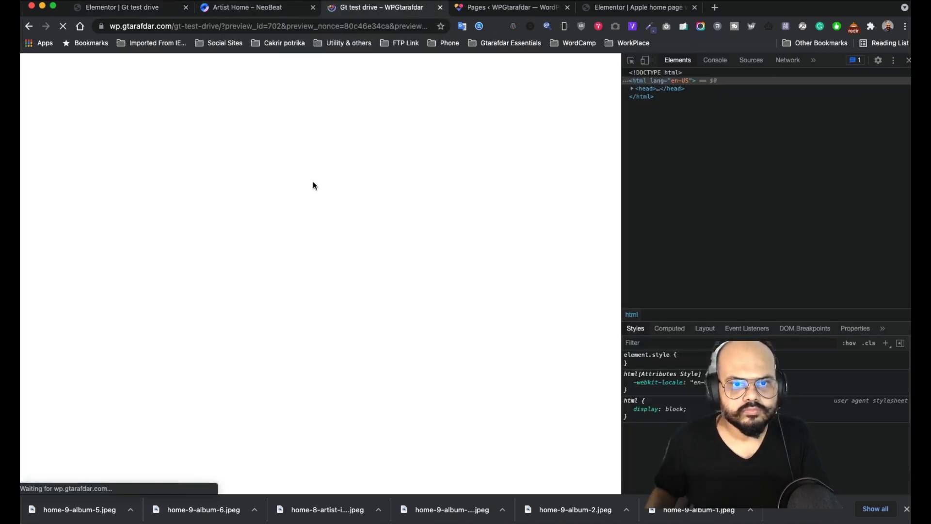
pyautogui.scroll(-20, 315, 186)
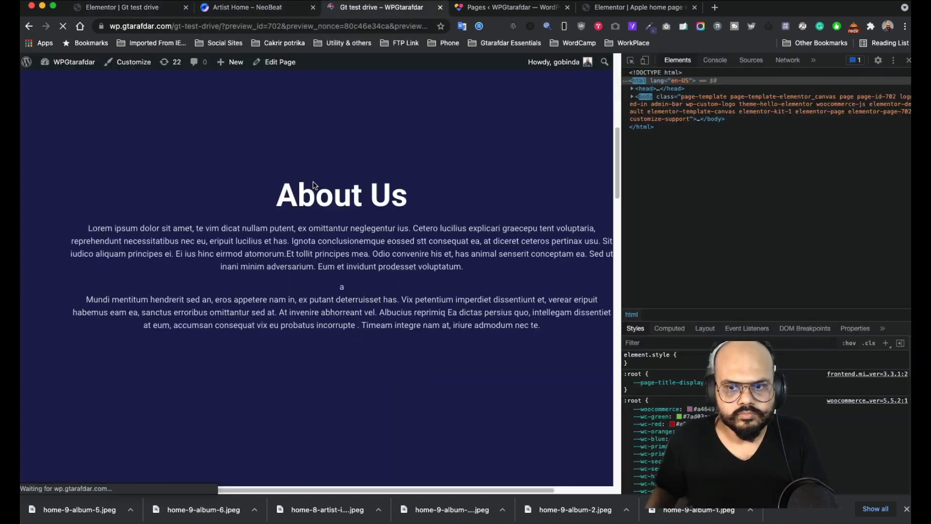
pyautogui.scroll(-5, 316, 185)
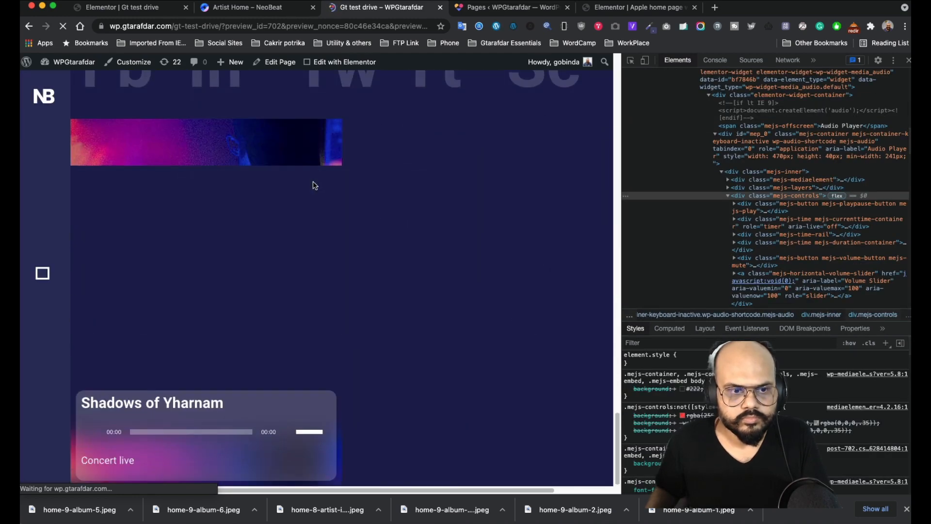
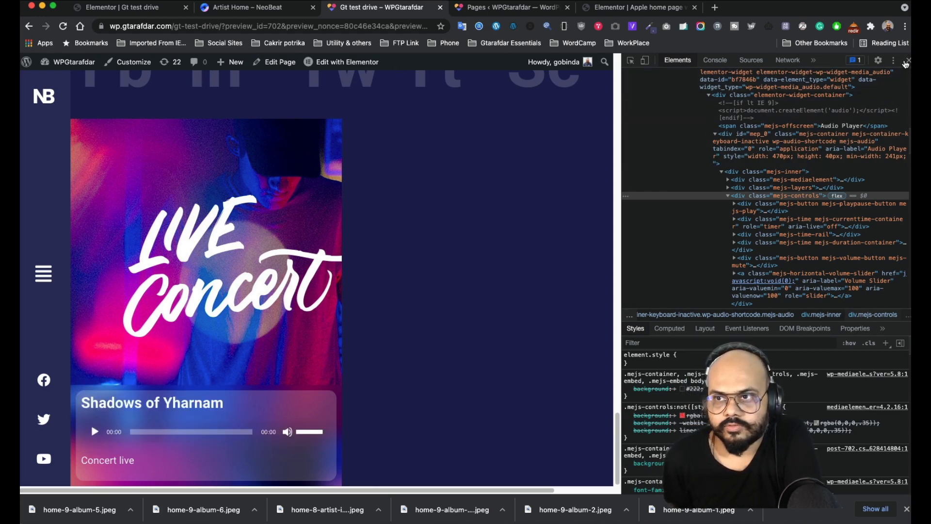
# - Play and pause the Shadows of Yharnam track in the full-width preview
pyautogui.click(906, 61)
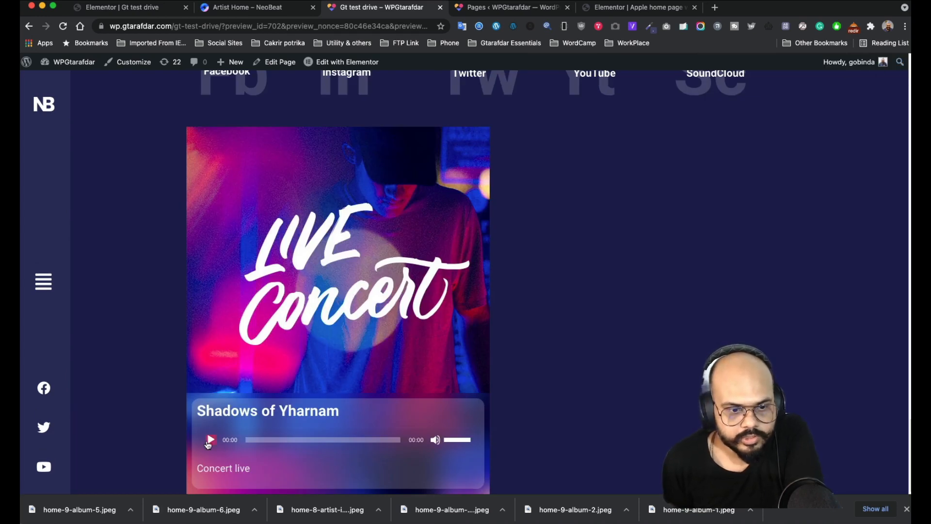
pyautogui.click(210, 440)
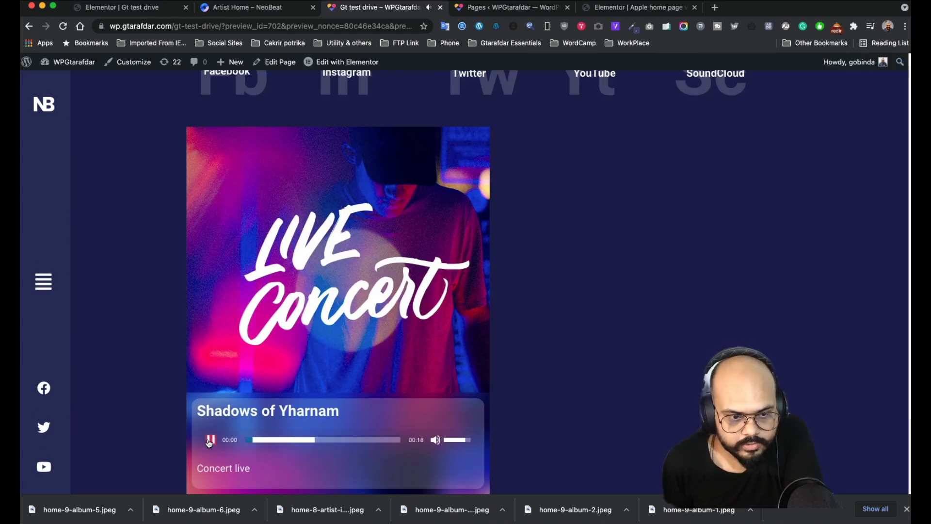
pyautogui.click(210, 440)
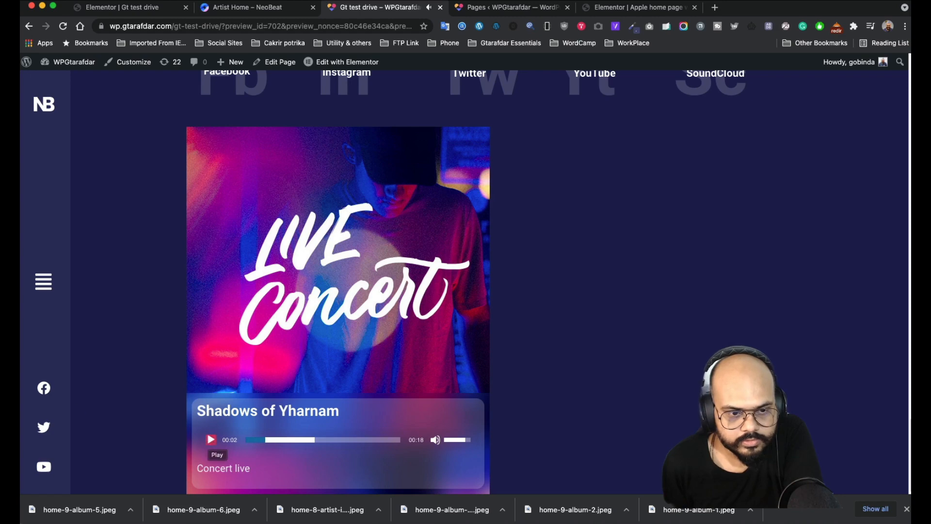
pyautogui.scroll(1, 384, 336)
pyautogui.scroll(-1, 433, 367)
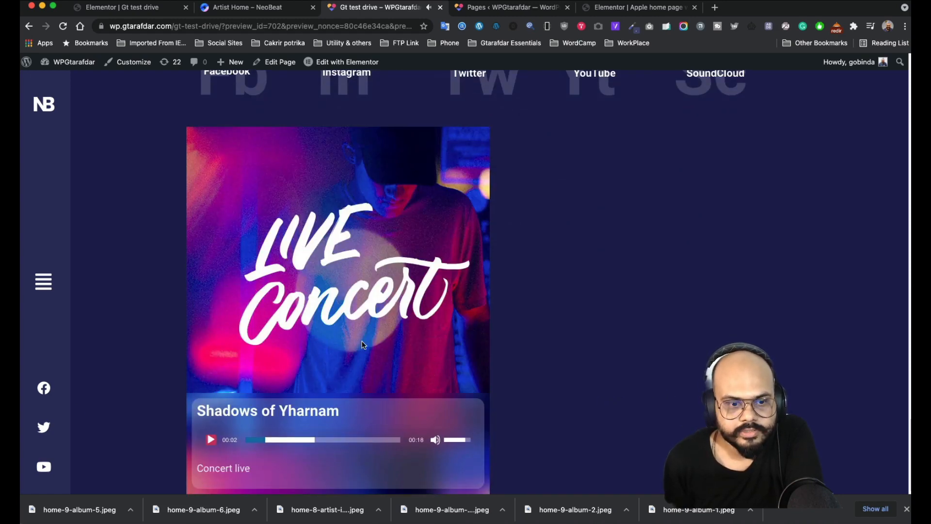
# - Compare with the NeoBeat demo, then go back to the Elementor editor
pyautogui.click(261, 9)
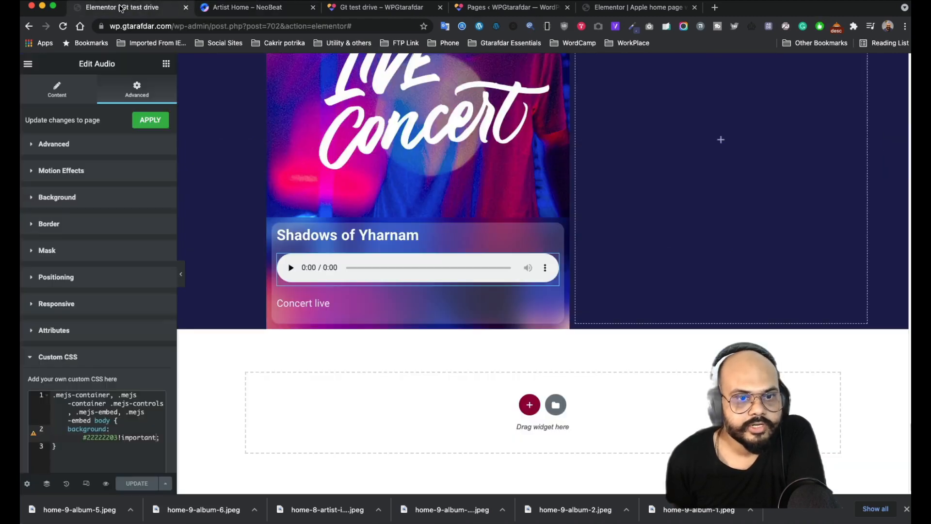
pyautogui.click(119, 7)
pyautogui.scroll(5, 297, 203)
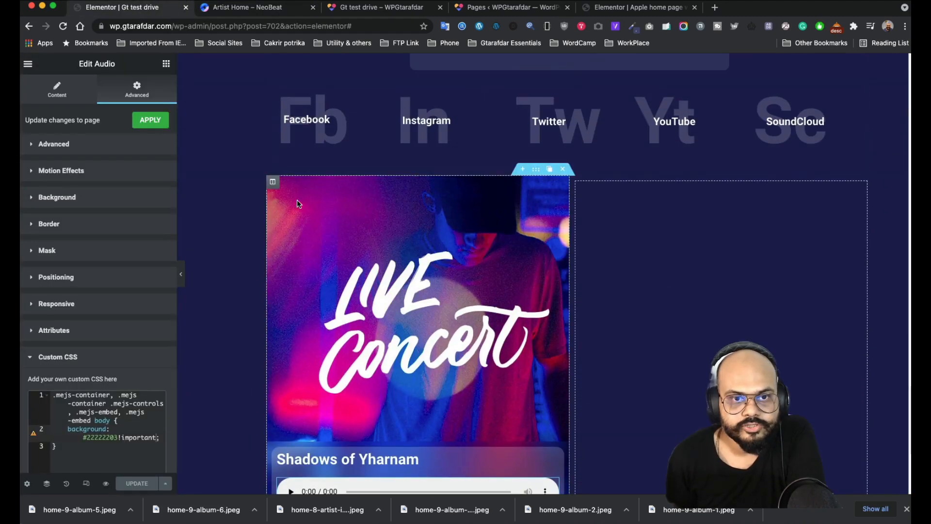
# - Give the Live Concert column a linked 15 px border radius
pyautogui.click(273, 181)
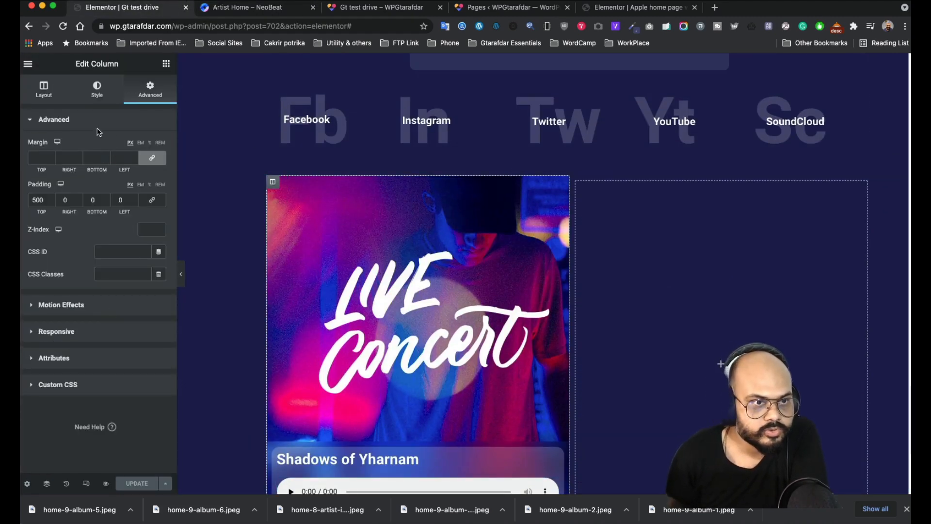
pyautogui.click(92, 97)
pyautogui.scroll(-3, 89, 394)
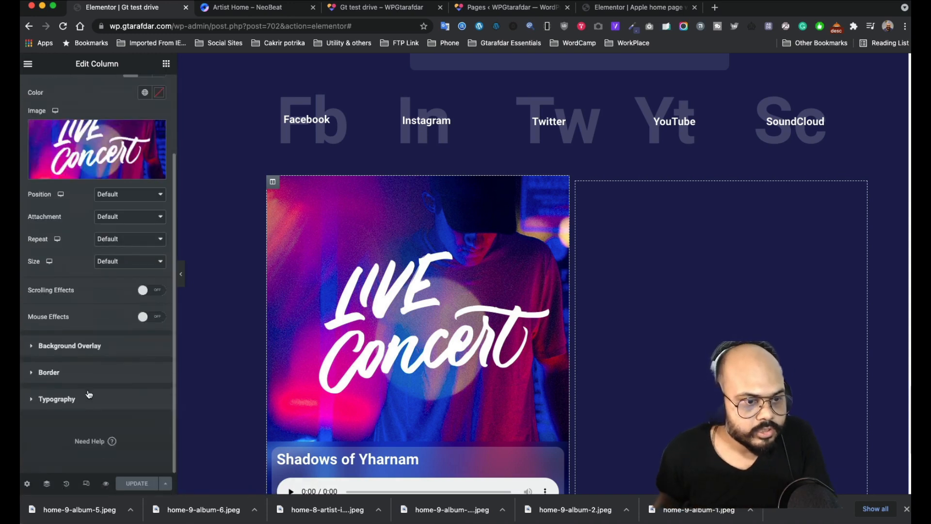
pyautogui.click(90, 373)
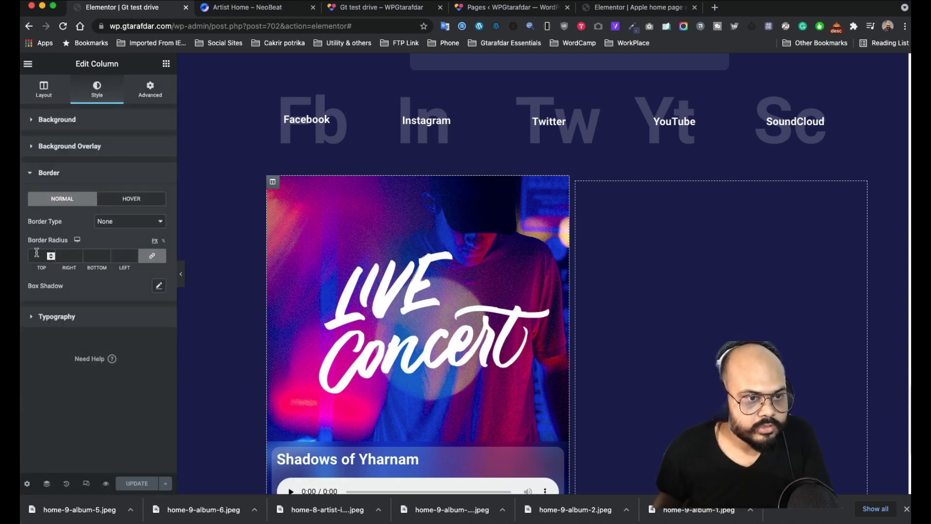
pyautogui.click(51, 257)
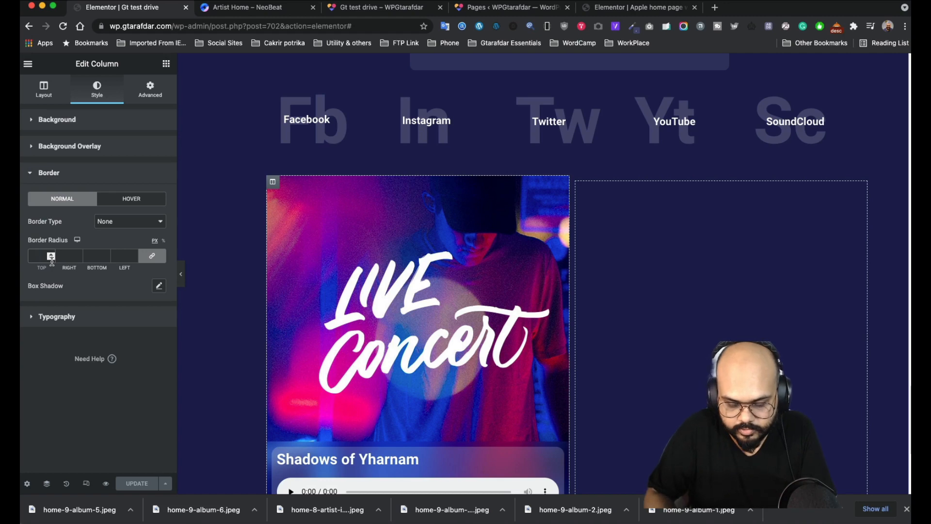
pyautogui.write('15')
pyautogui.scroll(-3, 498, 318)
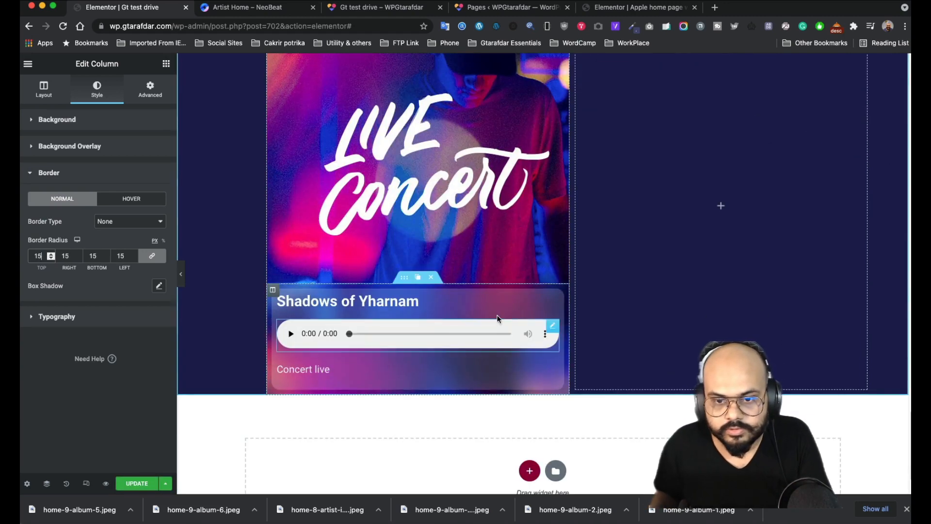
pyautogui.click(108, 290)
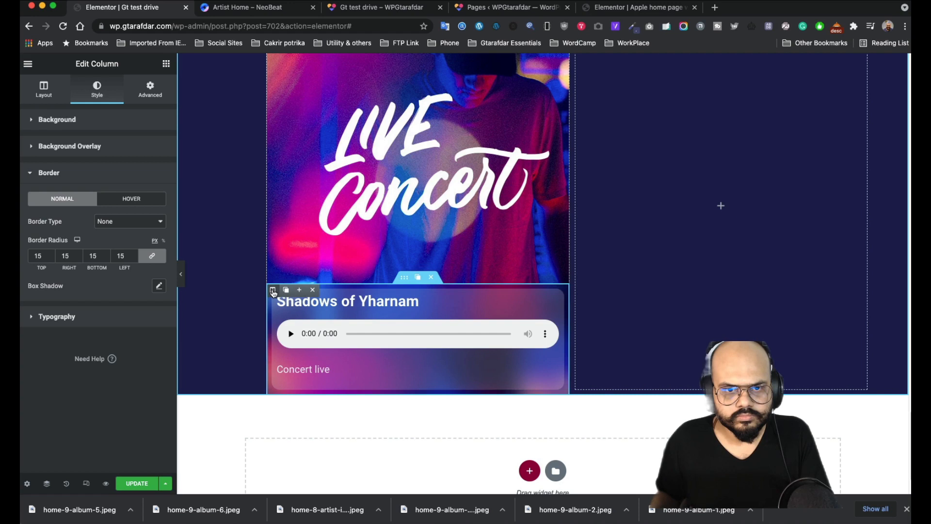
# - Review the column's Advanced settings, then view the front-end Elementor #586 post page
pyautogui.click(150, 90)
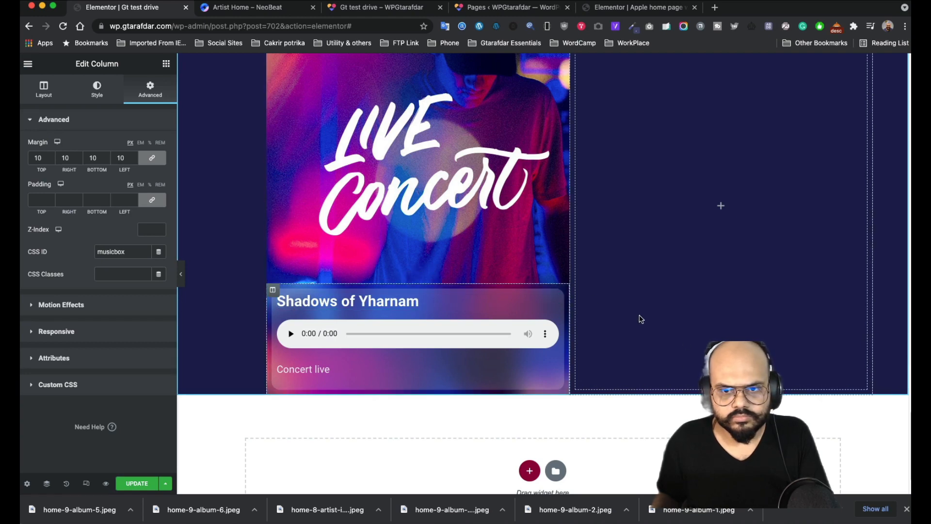
pyautogui.scroll(-2, 391, 261)
pyautogui.scroll(5, 313, 234)
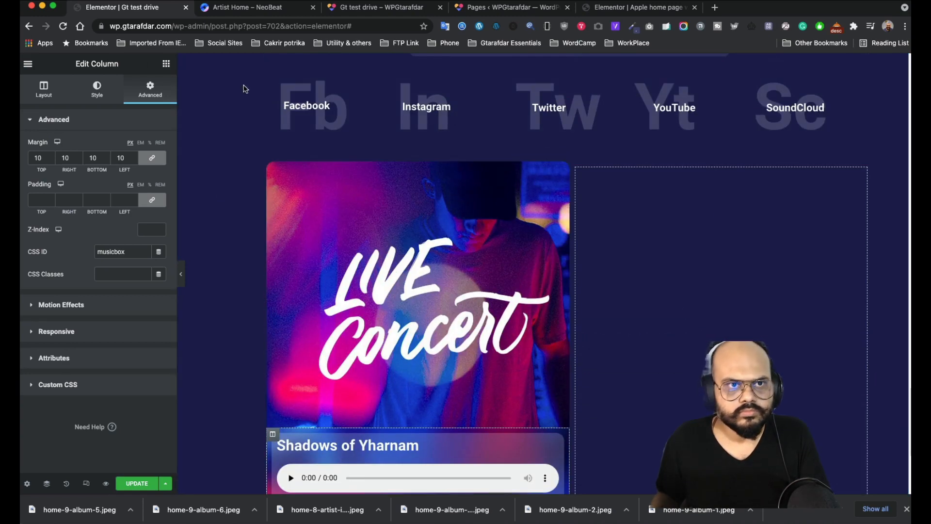
pyautogui.scroll(-3, 386, 290)
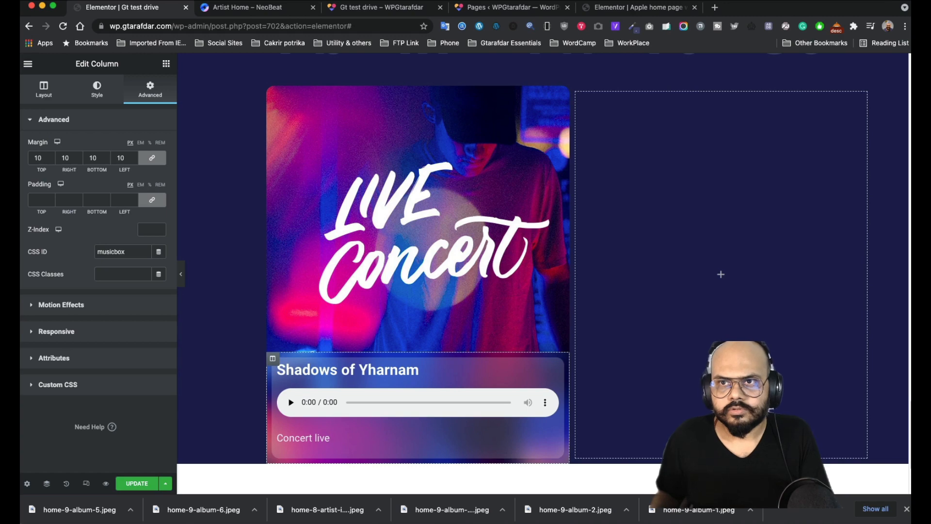
pyautogui.click(758, 28)
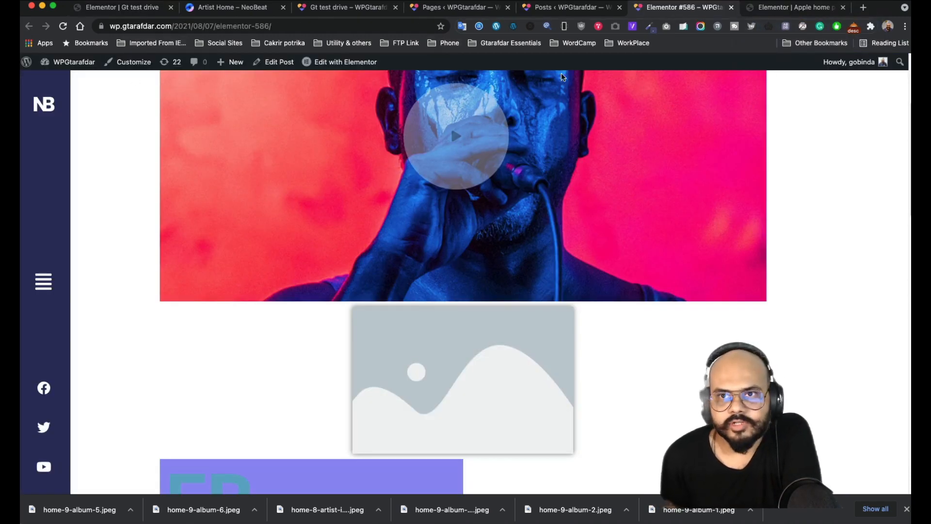
# - Open post #586 with Elementor and close the Apple home editor tab
pyautogui.scroll(-10, 333, 231)
pyautogui.scroll(5, 327, 191)
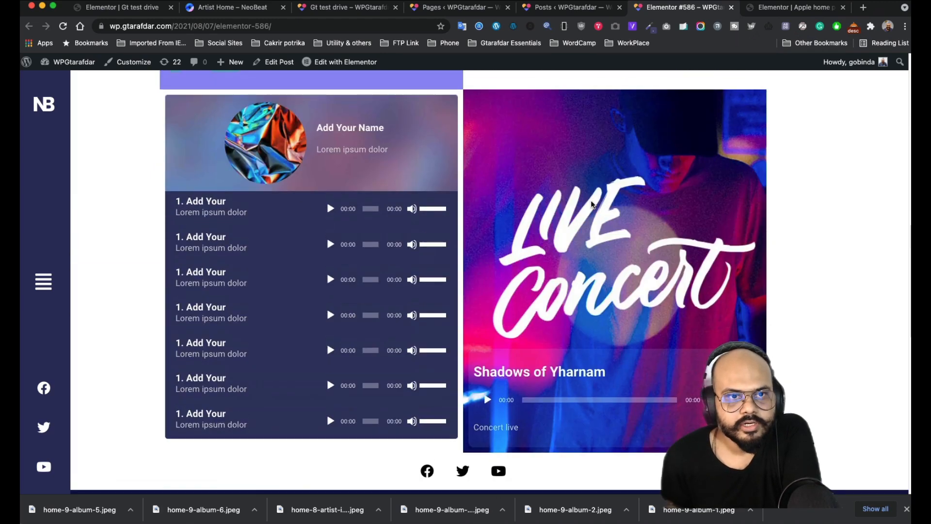
pyautogui.click(345, 62)
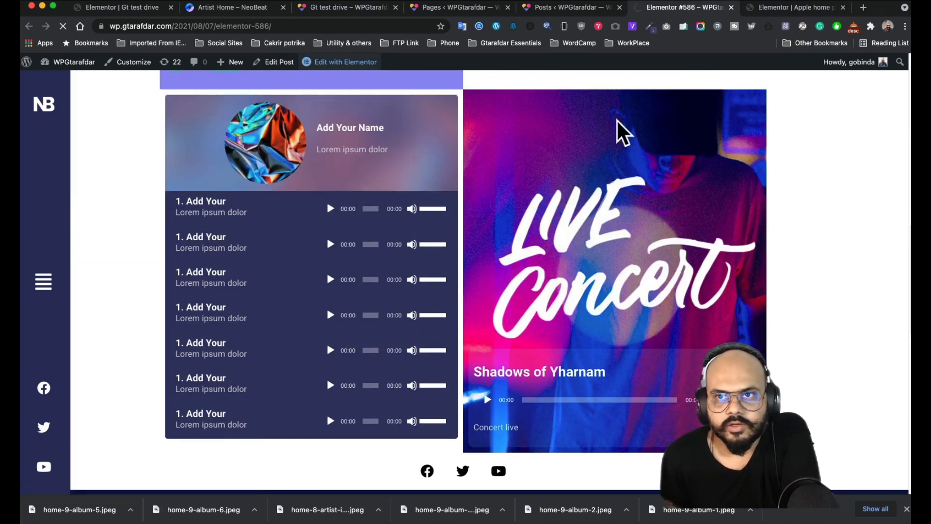
pyautogui.click(775, 9)
pyautogui.press('super+w')
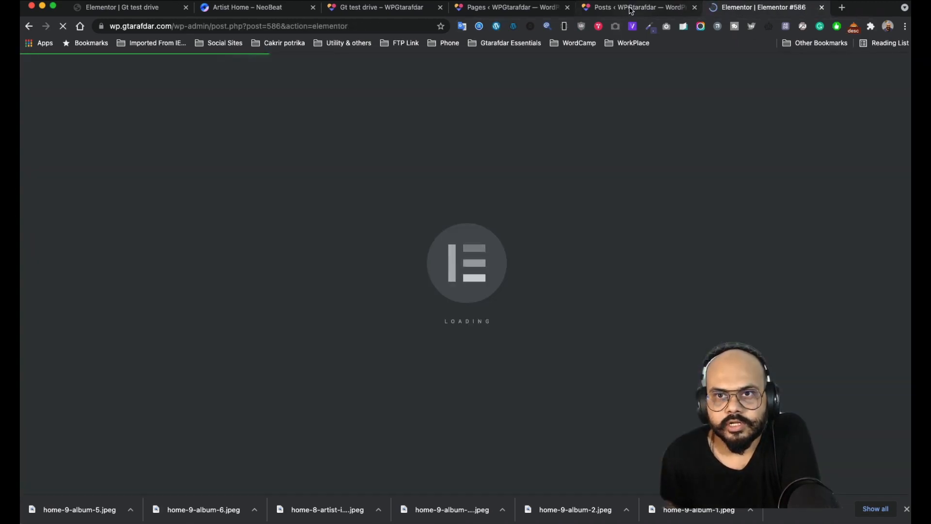
pyautogui.click(629, 9)
pyautogui.click(736, 10)
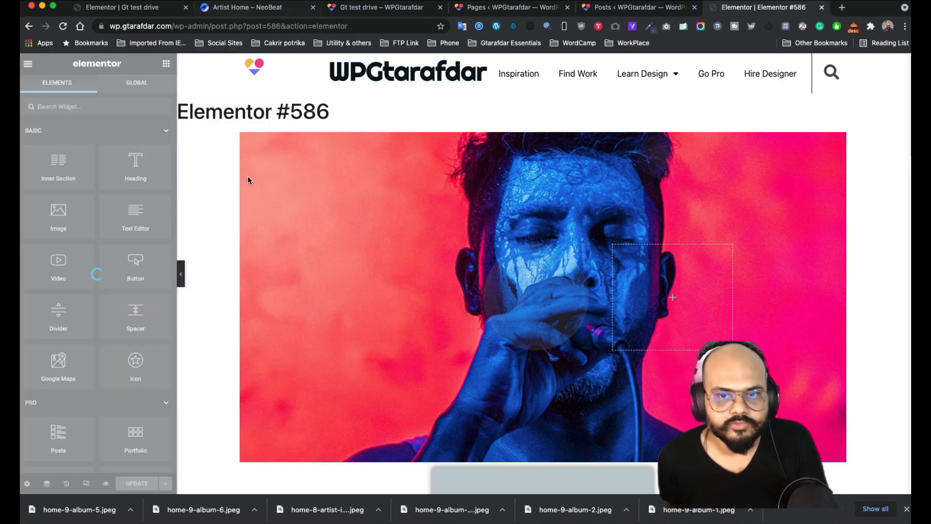
# - Scroll through the NeoBeat demo to compare its artist card layout
pyautogui.click(253, 8)
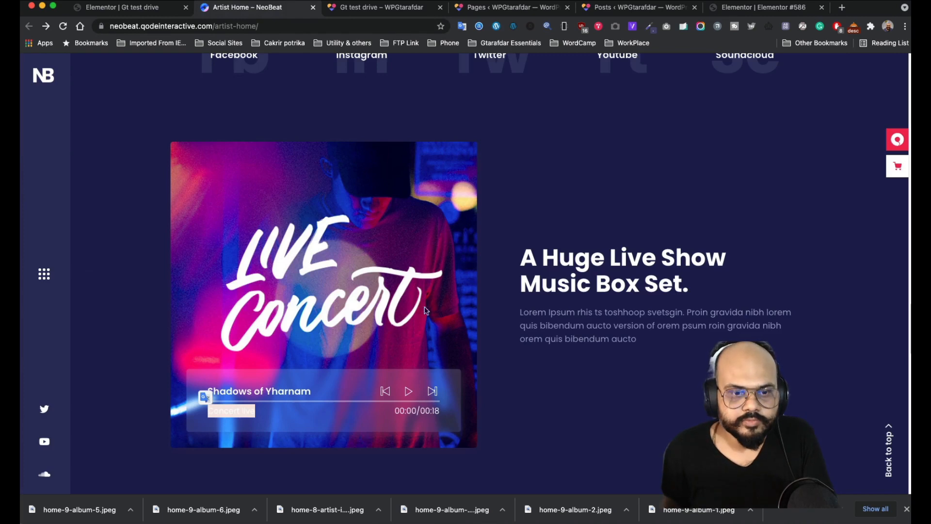
pyautogui.scroll(-1, 426, 310)
pyautogui.scroll(-7, 406, 314)
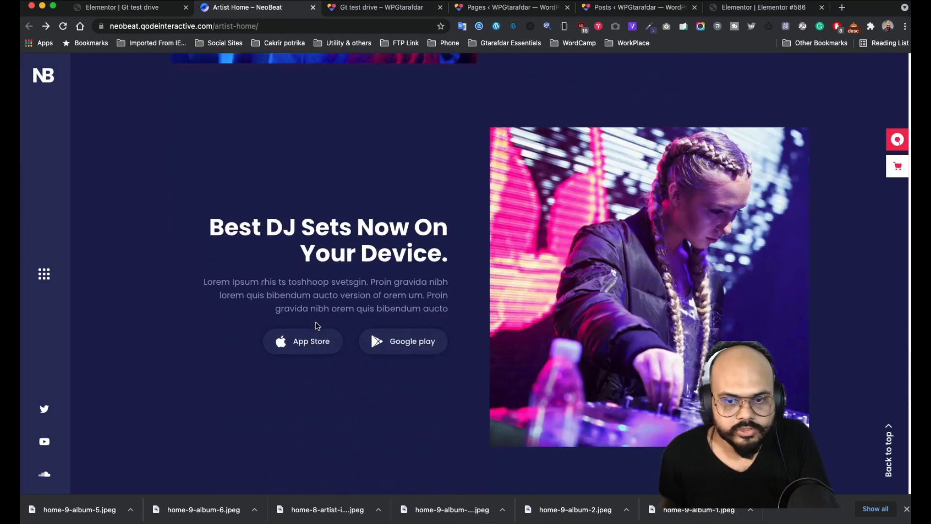
pyautogui.scroll(7, 317, 325)
pyautogui.scroll(-3, 321, 274)
pyautogui.scroll(2, 496, 246)
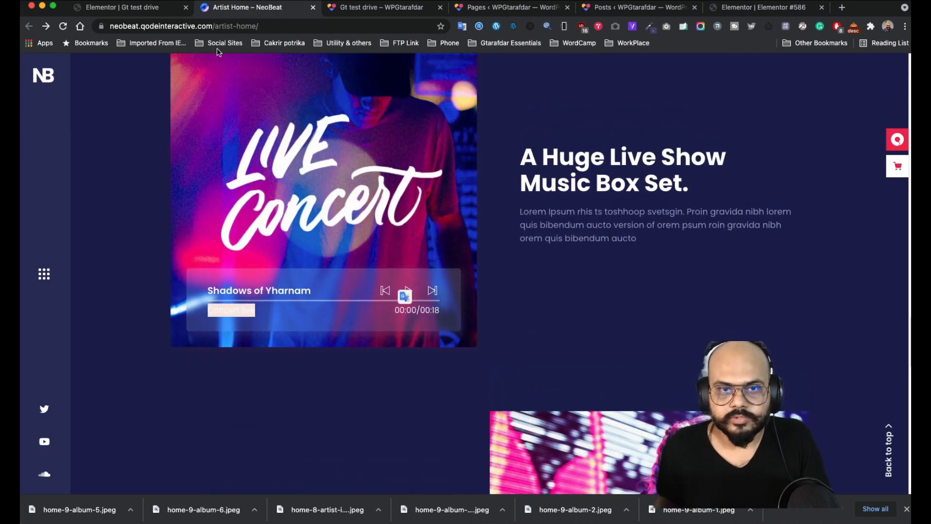
# - Inspect a track row in the #586 editor, then return to the Gt test drive editor
pyautogui.click(757, 7)
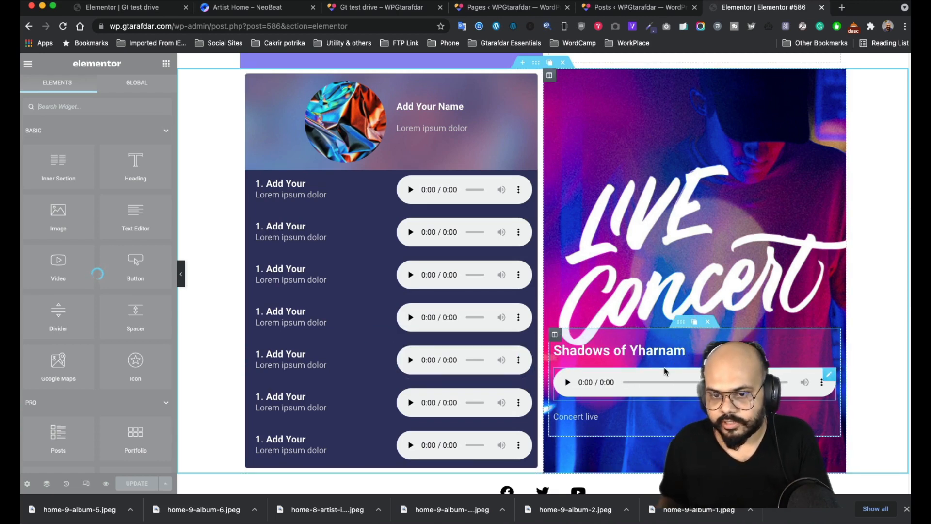
pyautogui.click(681, 321)
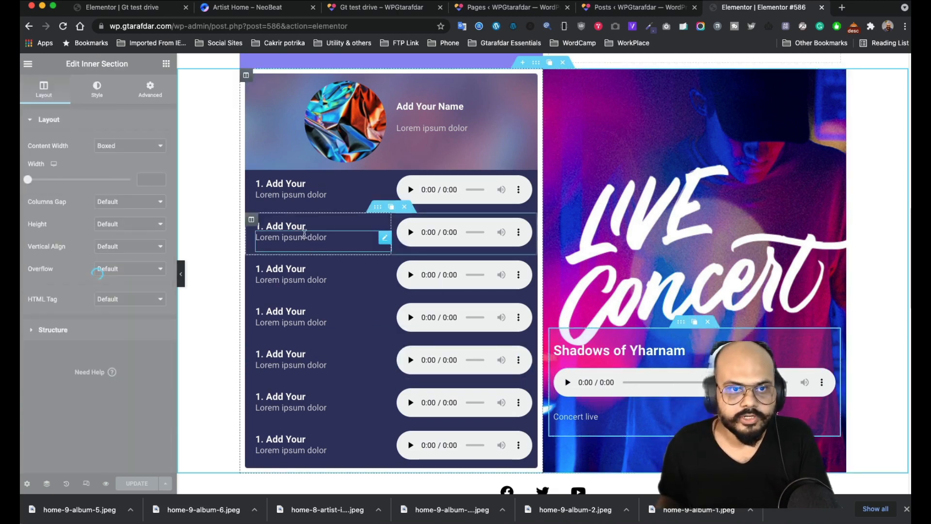
pyautogui.click(233, 8)
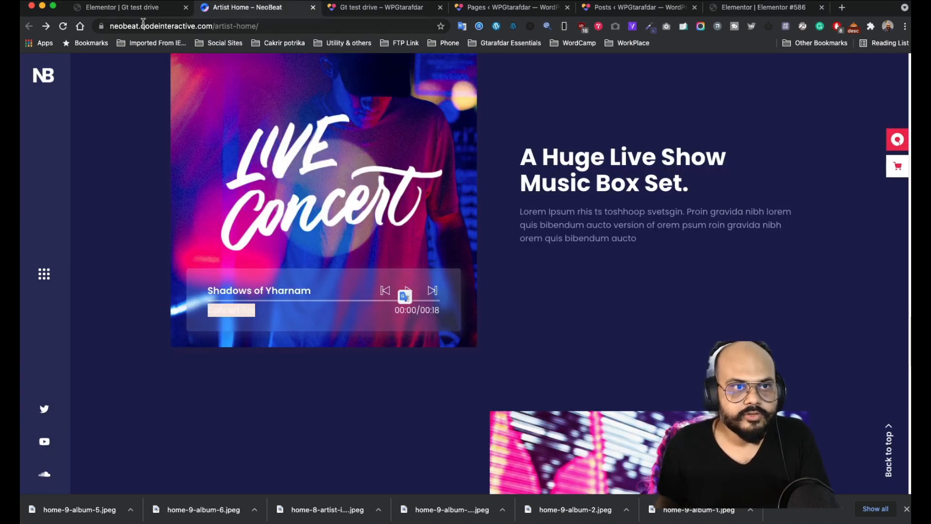
pyautogui.click(140, 7)
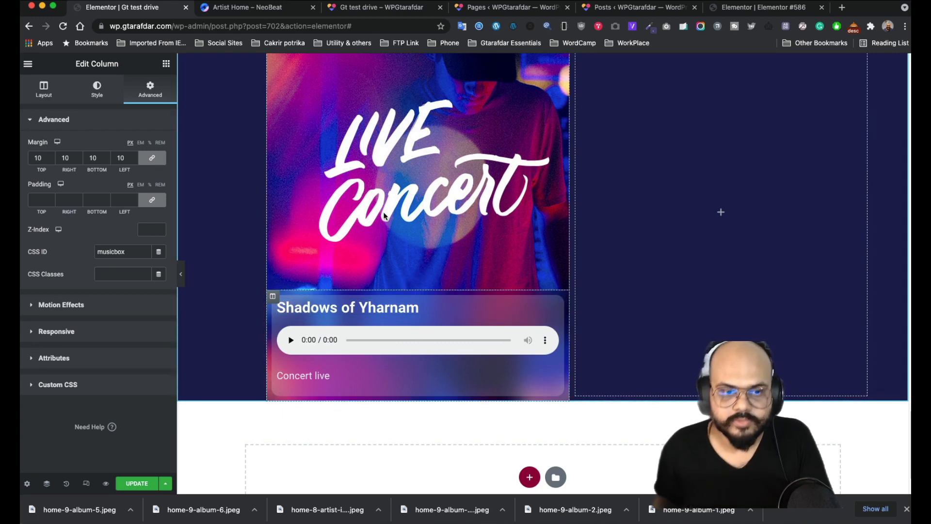
# - Drop a Heading widget into the empty right column beside the Live Concert card
pyautogui.scroll(-1, 368, 220)
pyautogui.scroll(3, 374, 242)
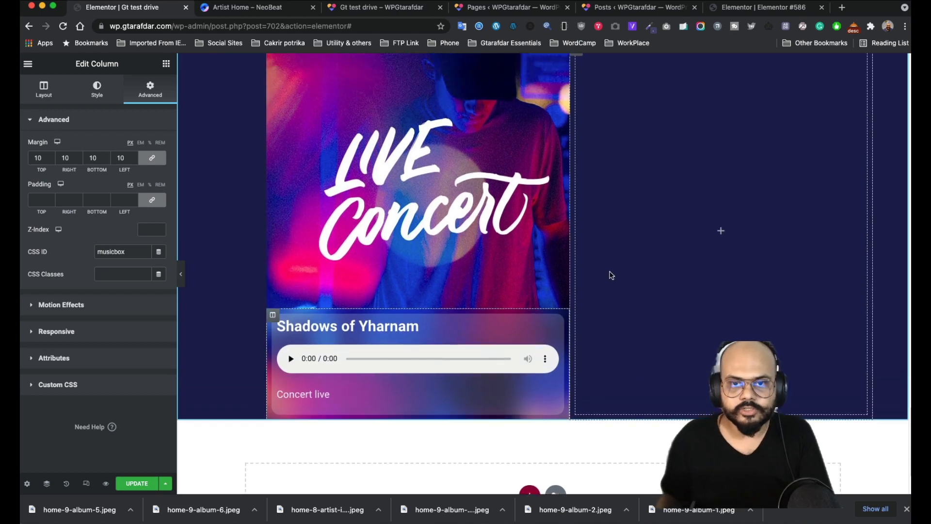
pyautogui.click(720, 294)
pyautogui.moveTo(130, 170); pyautogui.dragTo(705, 300)
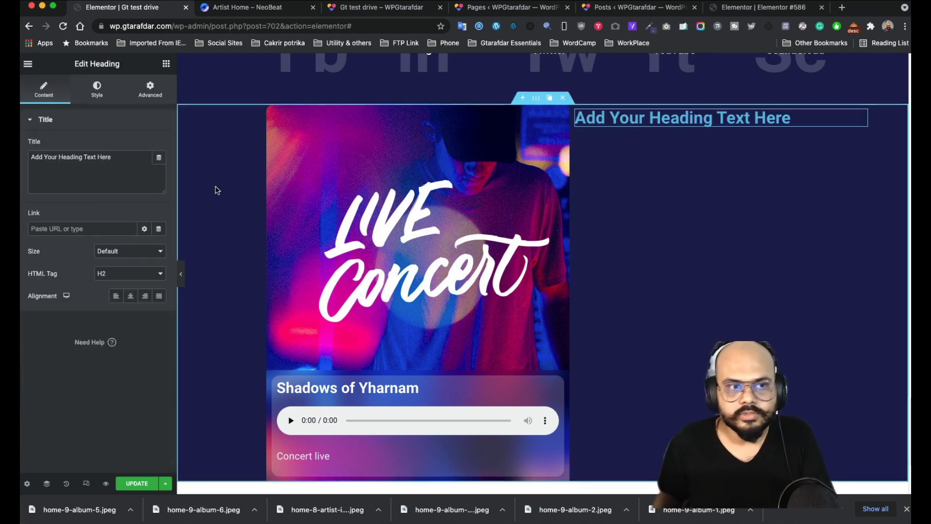
# - Paste 'A Huge Live Show Music Box Set.' as the heading title and colour it white
pyautogui.click(252, 7)
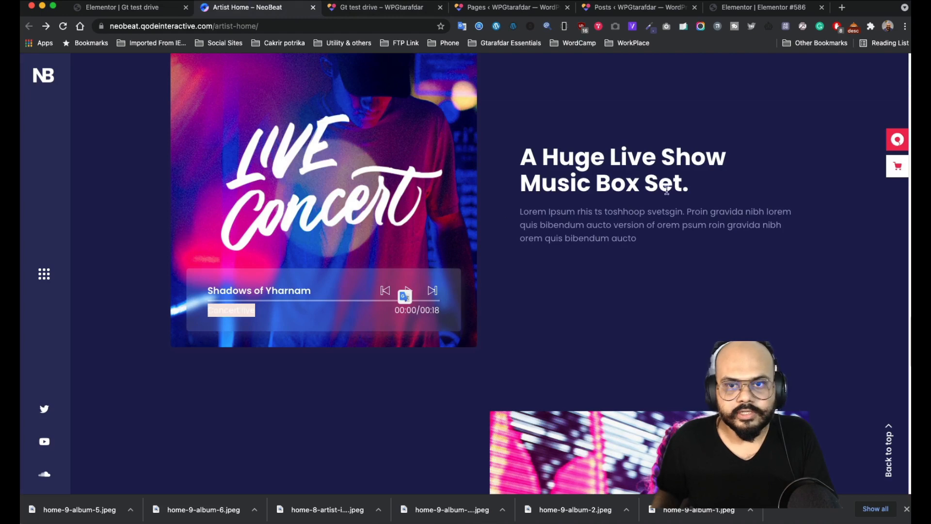
pyautogui.moveTo(707, 191); pyautogui.dragTo(505, 151)
pyautogui.press('super+c')
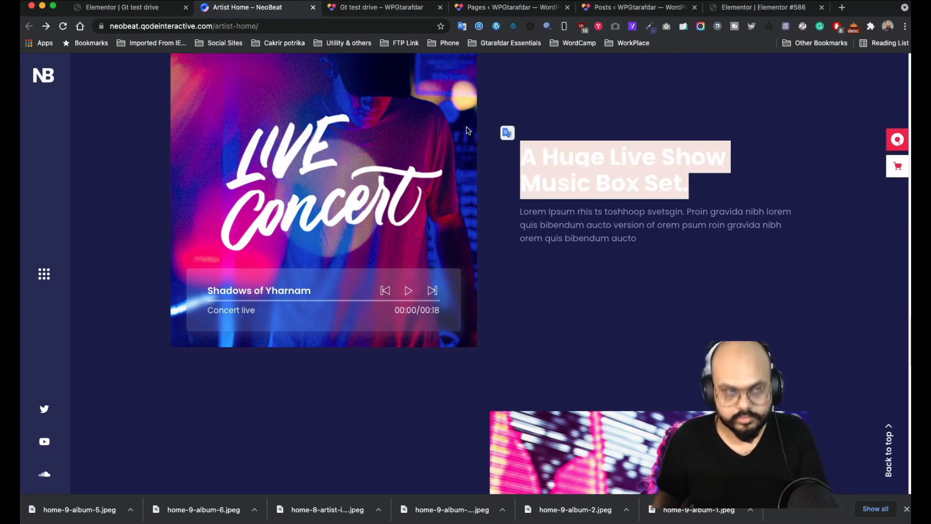
pyautogui.click(127, 7)
pyautogui.click(119, 167)
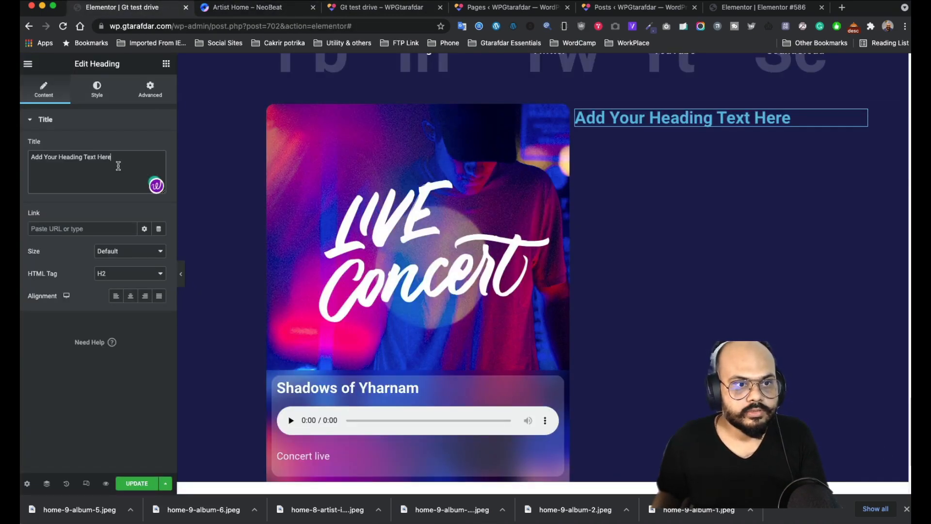
pyautogui.press('super+a')
pyautogui.press('super+v')
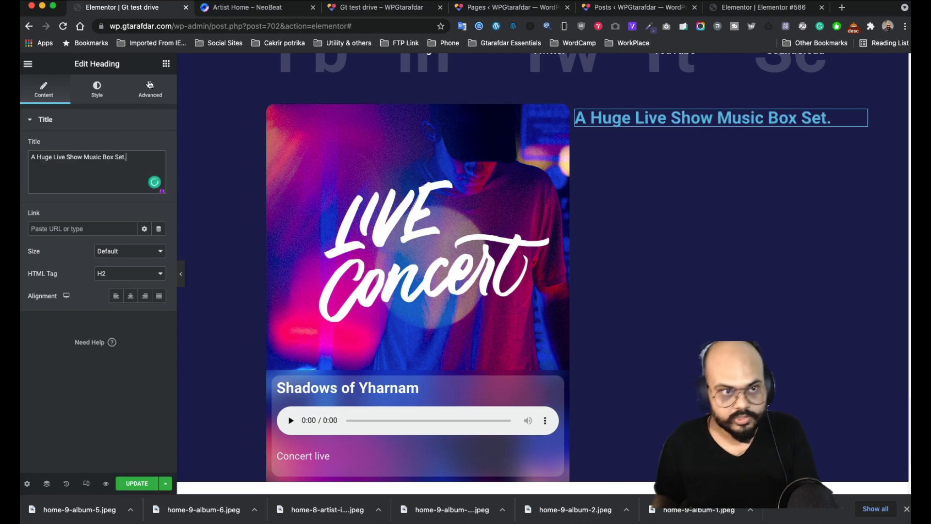
pyautogui.click(103, 93)
pyautogui.click(160, 146)
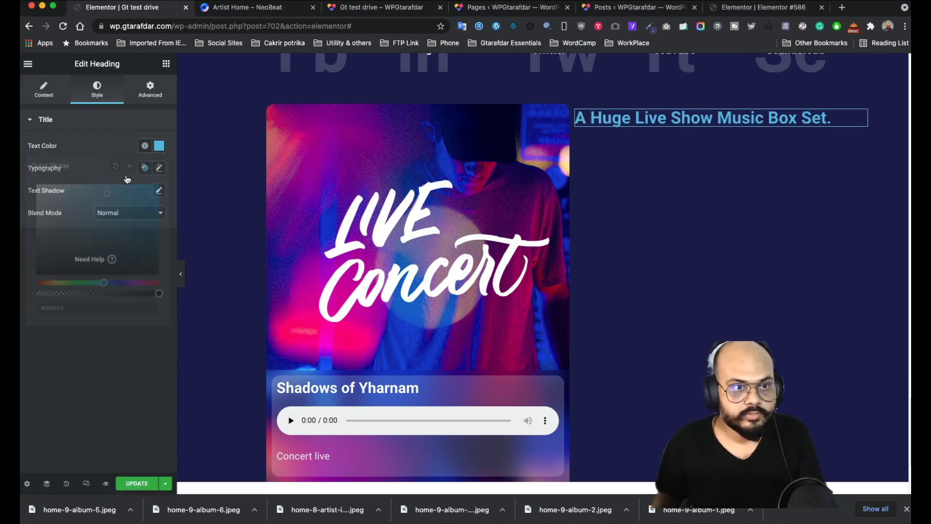
pyautogui.click(77, 129)
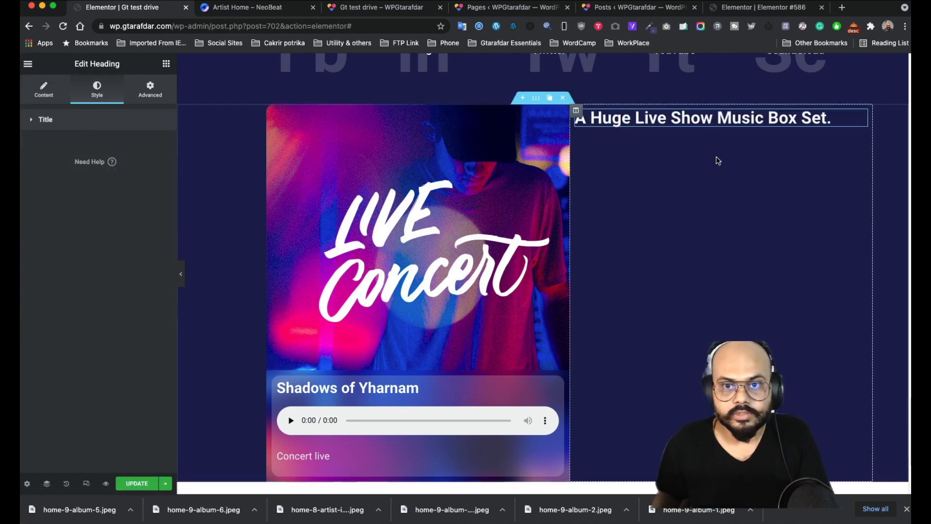
# - Copy the reference paragraph text from the NeoBeat page
pyautogui.click(235, 8)
pyautogui.moveTo(639, 234); pyautogui.dragTo(519, 210)
pyautogui.press('super+c')
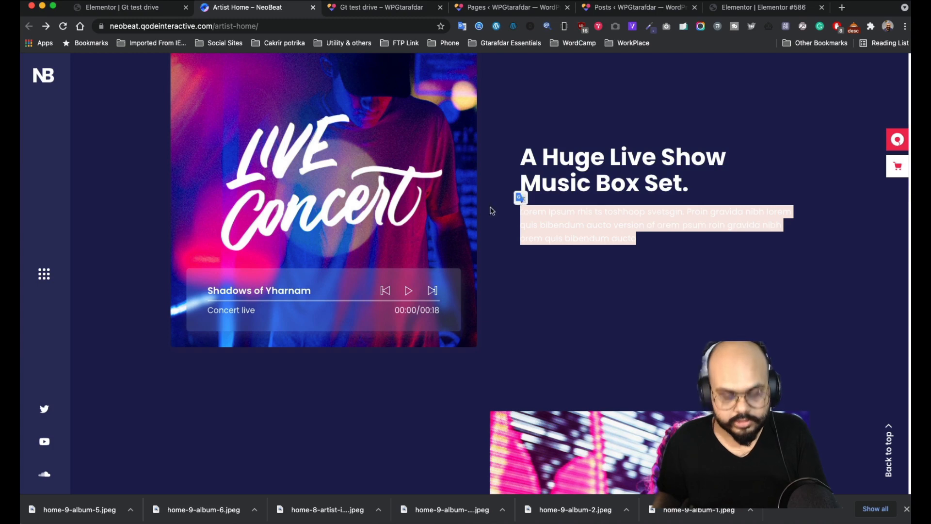
pyautogui.click(153, 12)
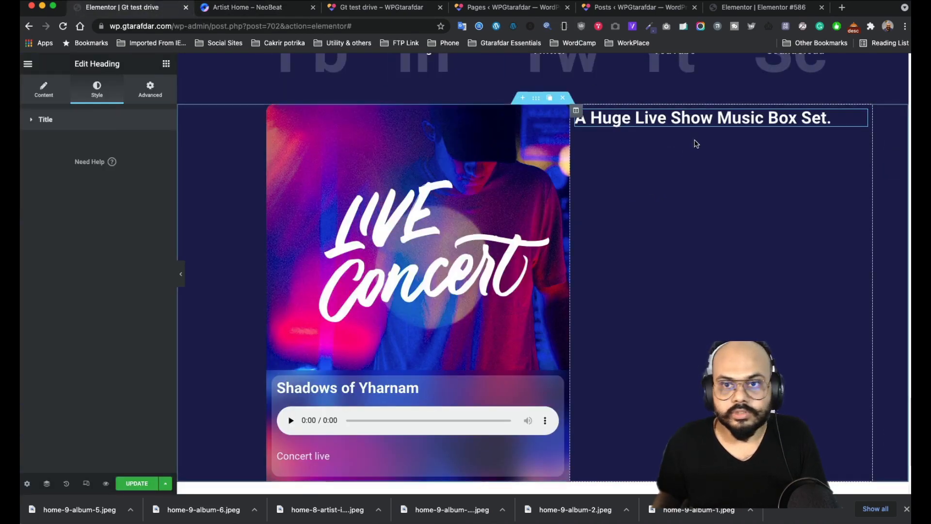
pyautogui.click(166, 64)
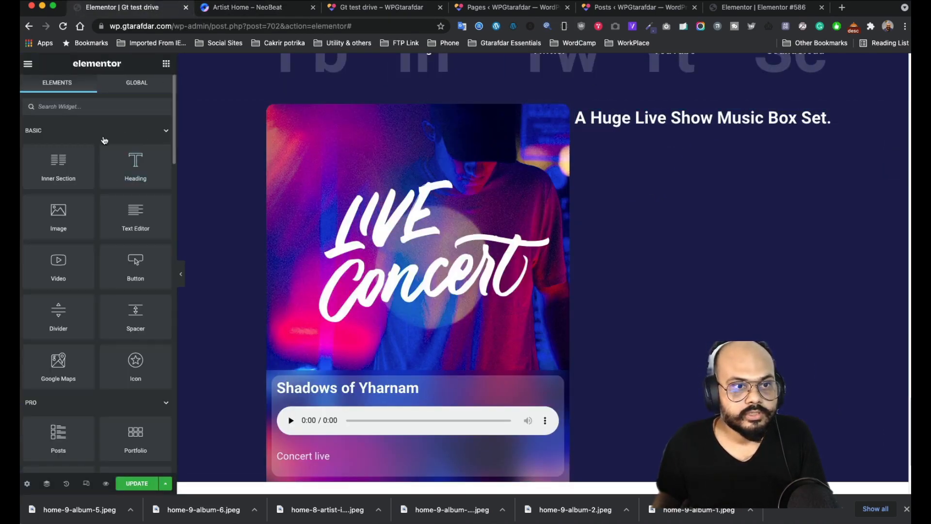
# - Add a Text Editor under the heading with the pasted Lorem Ipsum paragraph in #D7D7D7
pyautogui.moveTo(136, 214); pyautogui.dragTo(643, 127)
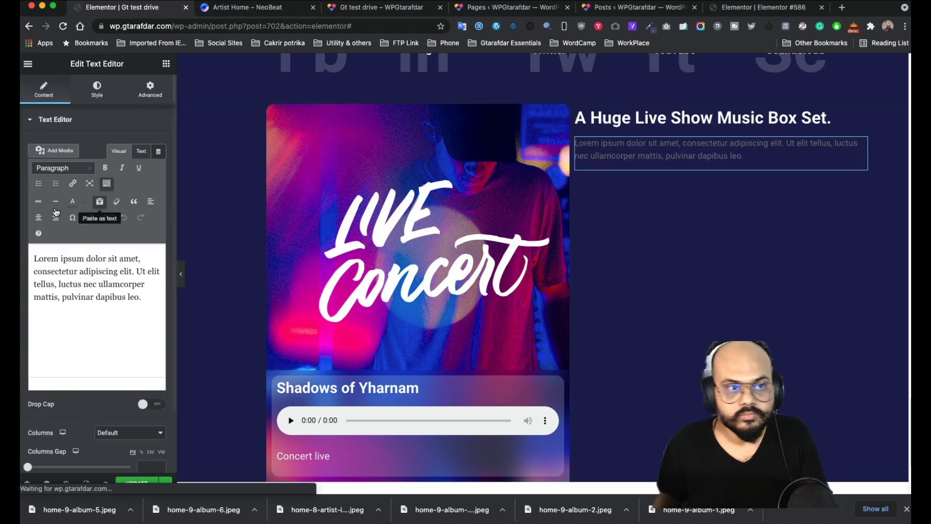
pyautogui.tripleClick(98, 268)
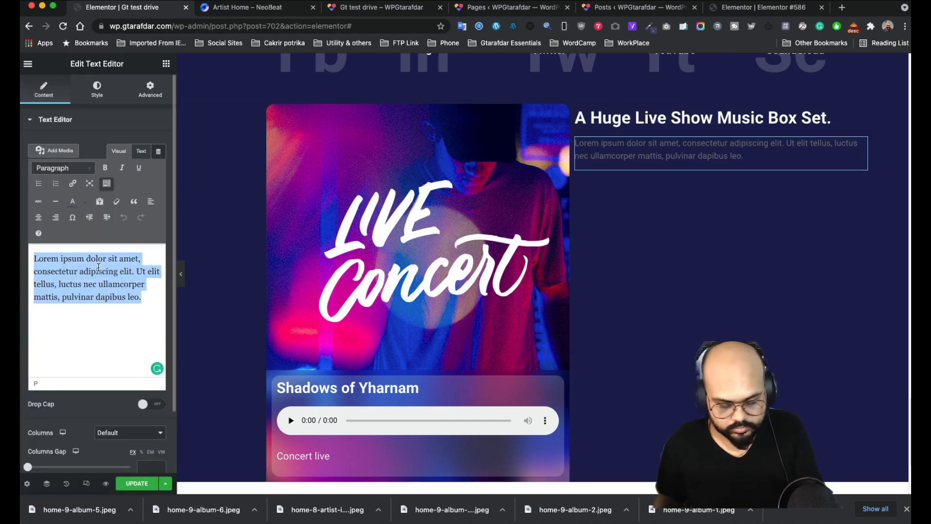
pyautogui.press('super+v')
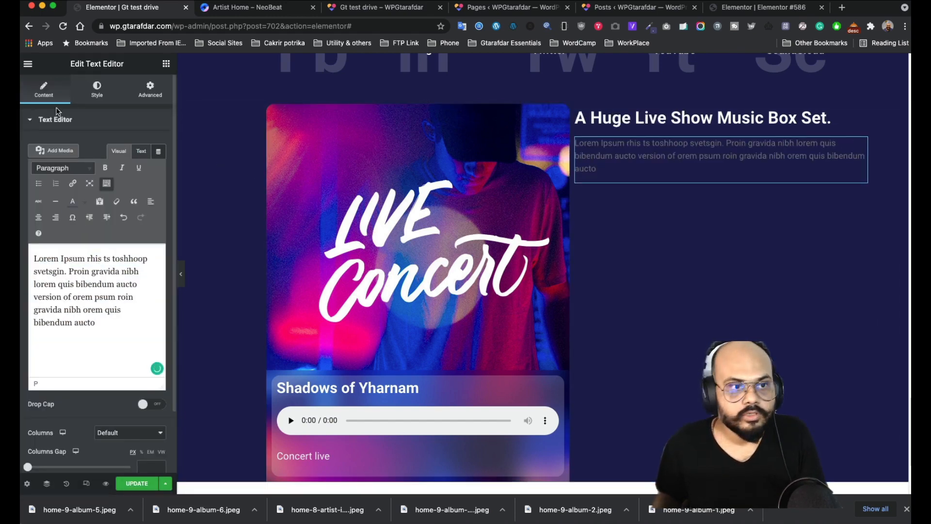
pyautogui.click(97, 89)
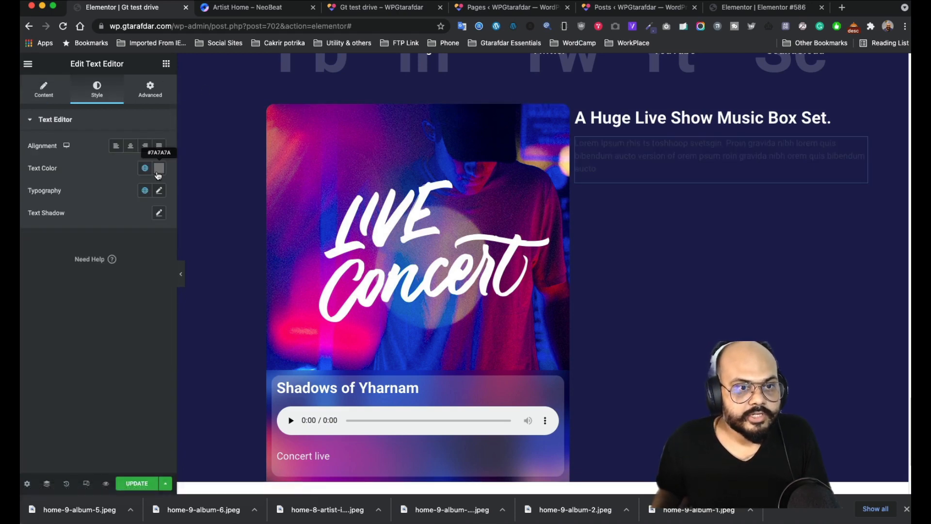
pyautogui.click(158, 169)
pyautogui.moveTo(44, 233); pyautogui.dragTo(37, 221)
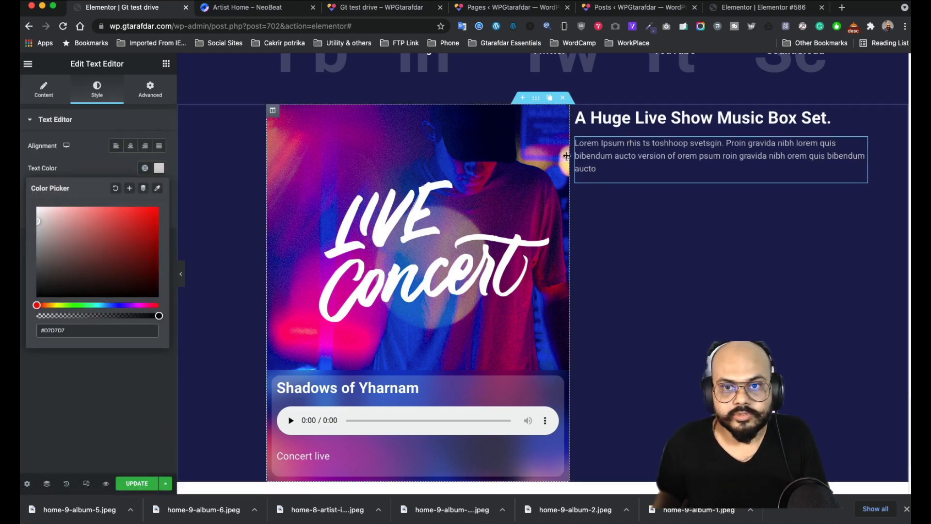
# - Set the right column's vertical alignment to Middle
pyautogui.click(576, 111)
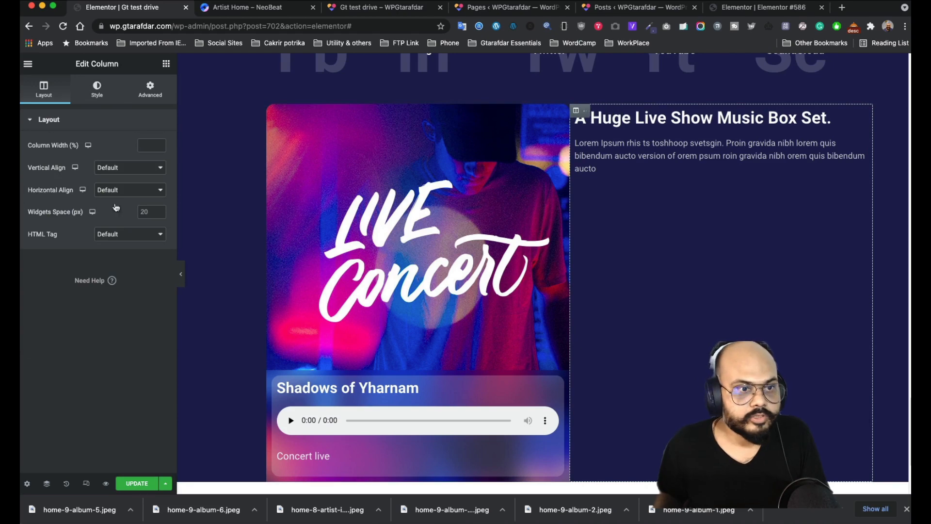
pyautogui.click(126, 167)
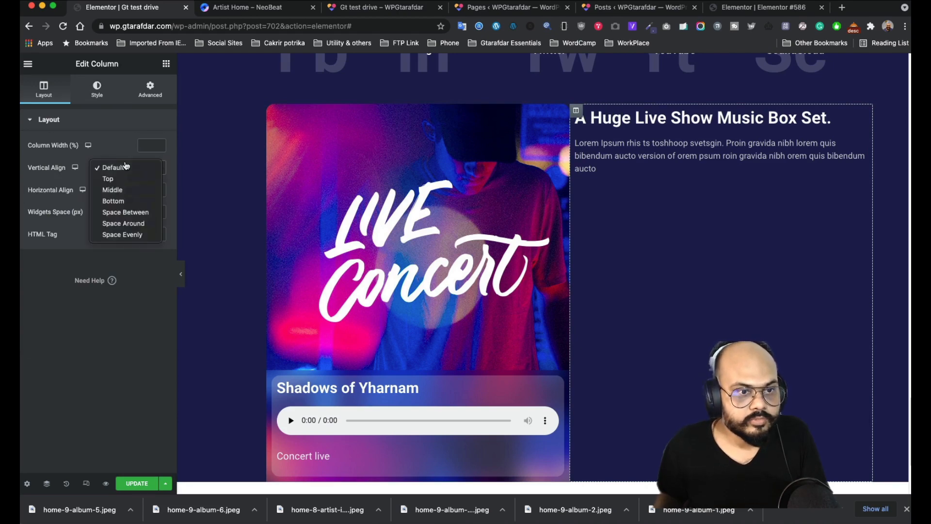
pyautogui.click(120, 194)
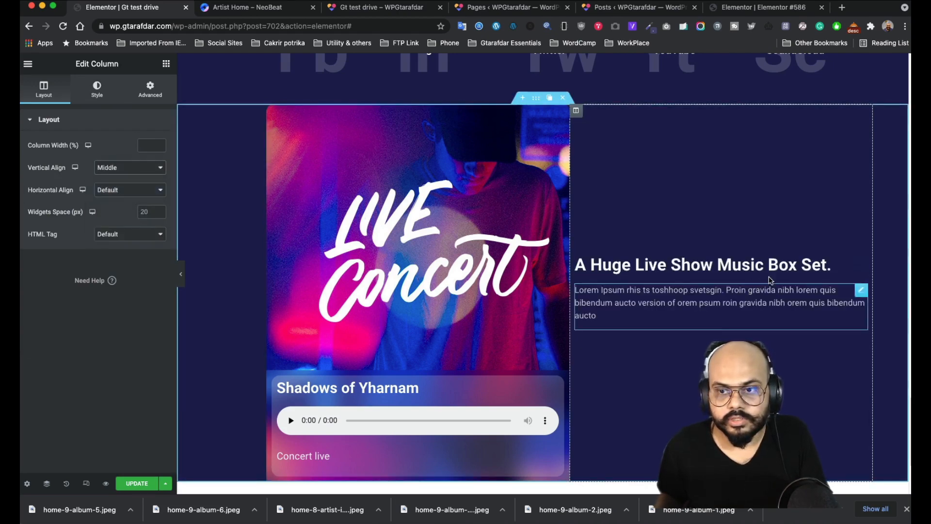
pyautogui.click(862, 266)
# - Give the right column 50 px padding
pyautogui.click(576, 110)
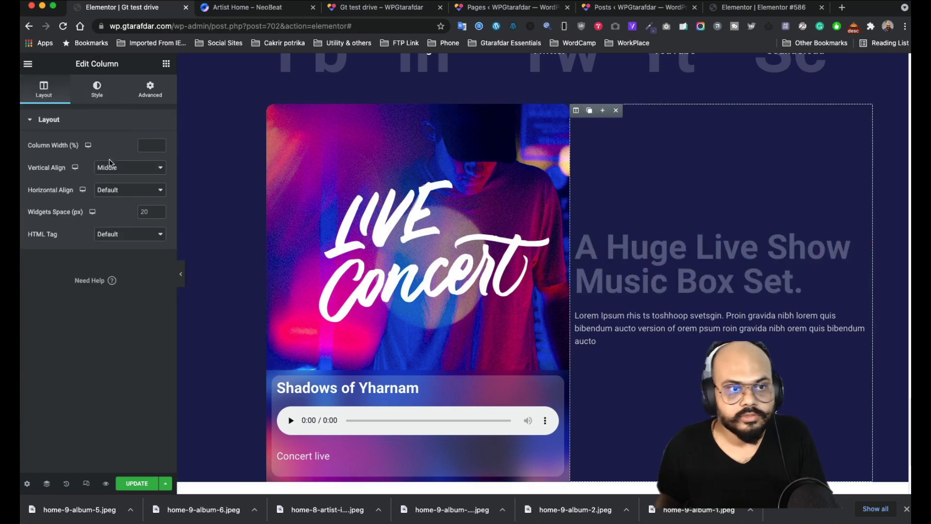
pyautogui.click(144, 97)
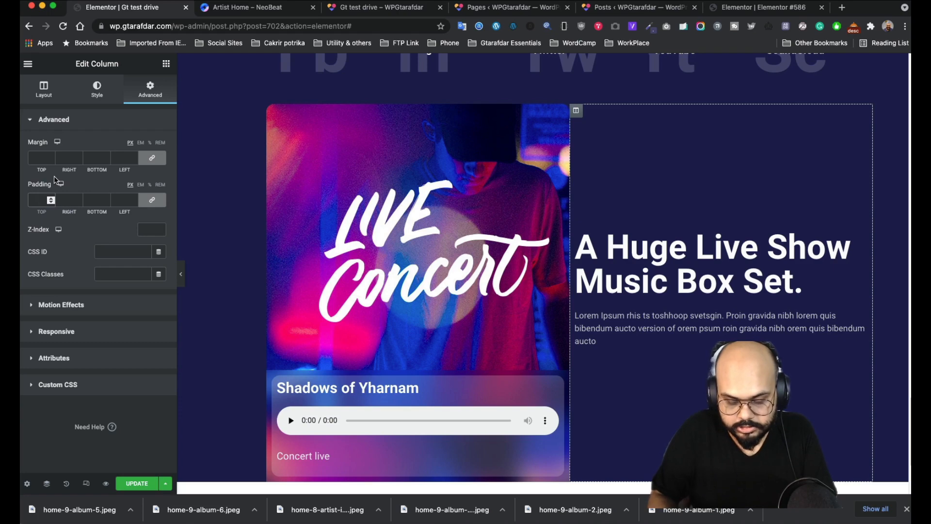
pyautogui.write('10')
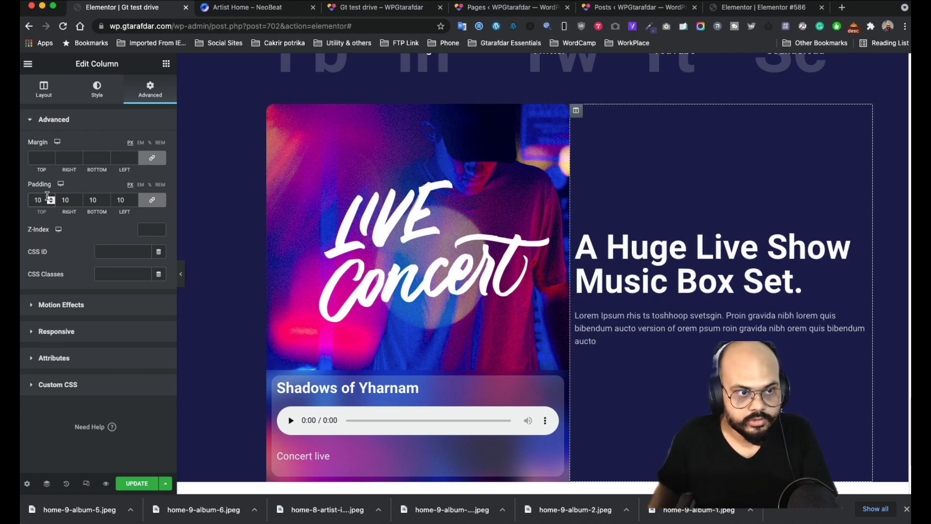
pyautogui.press('BackSpace')
pyautogui.press('BackSpace')
pyautogui.write('50')
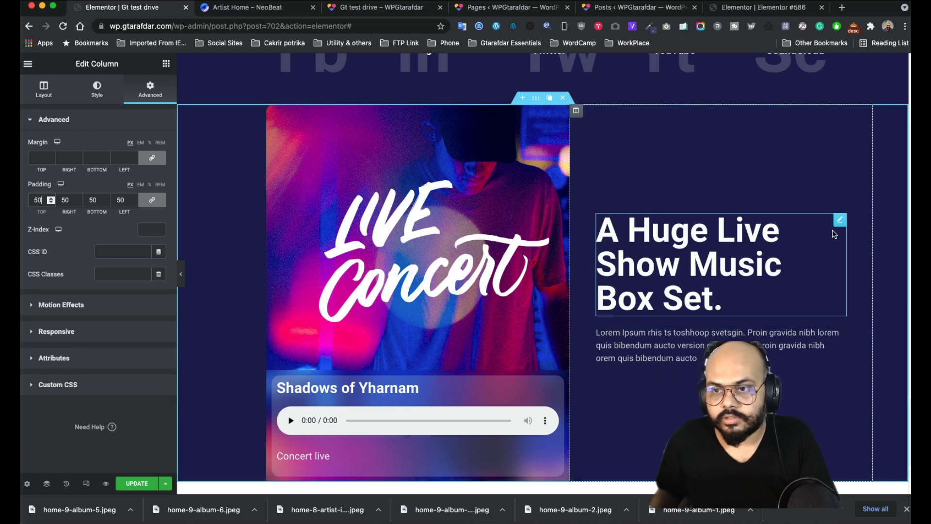
# - Reduce the heading's typography size to about 51 px so it wraps to two lines
pyautogui.click(839, 221)
pyautogui.click(159, 169)
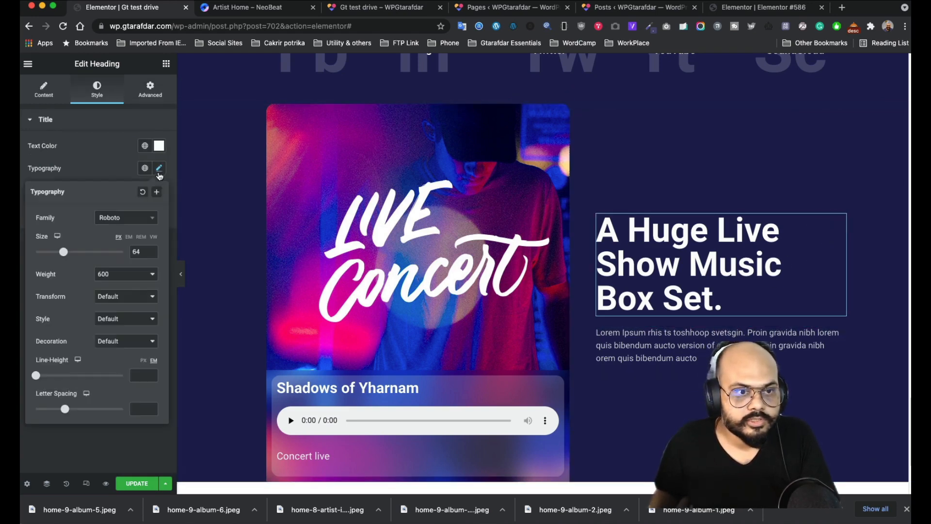
pyautogui.moveTo(64, 253); pyautogui.dragTo(57, 253)
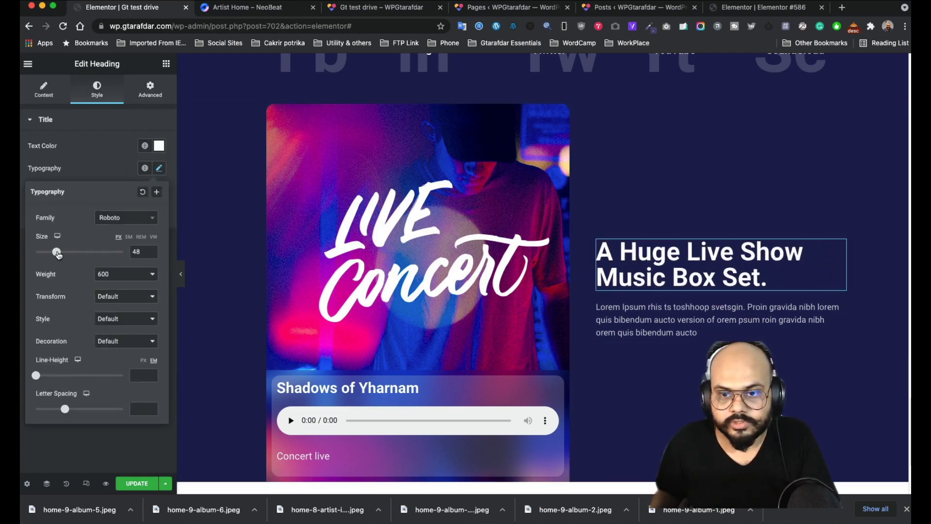
pyautogui.scroll(-3, 541, 215)
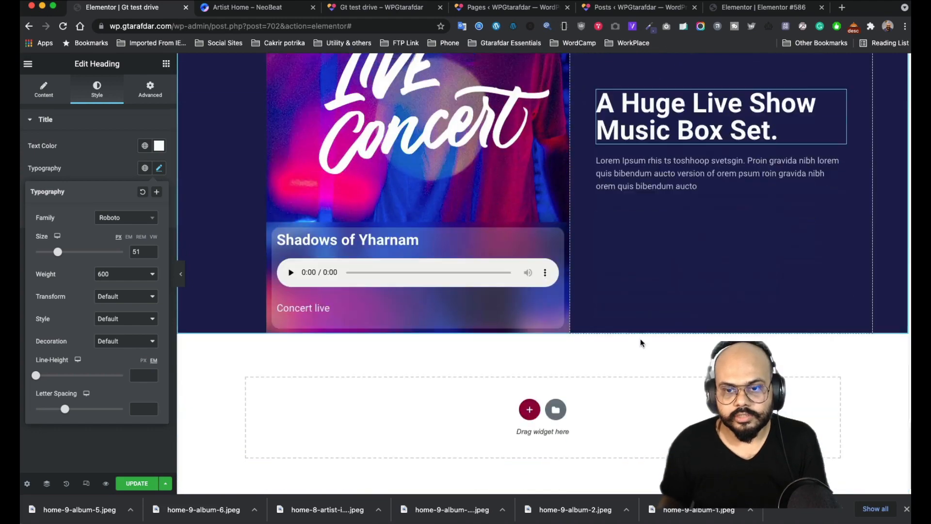
pyautogui.scroll(2, 640, 338)
# - Review NeoBeat's Best DJ Sets section, then duplicate the Live Concert section
pyautogui.click(253, 16)
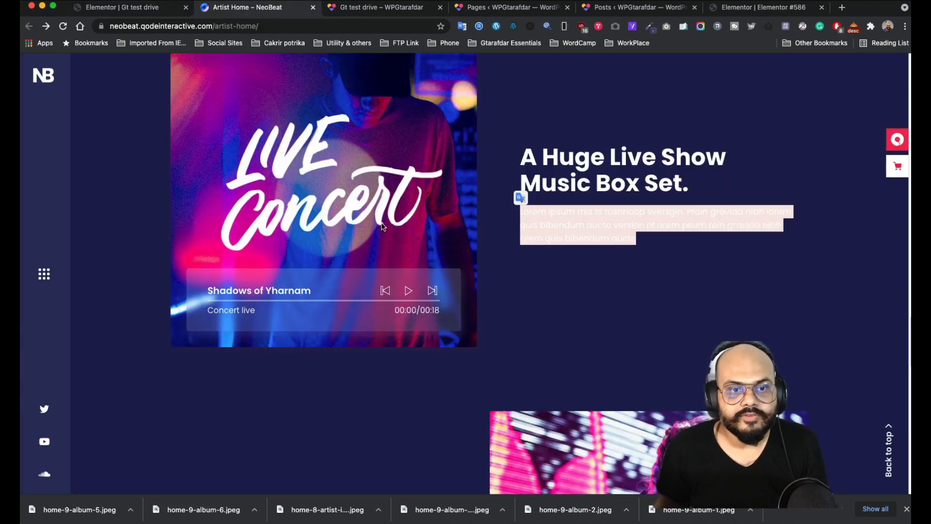
pyautogui.scroll(-6, 453, 260)
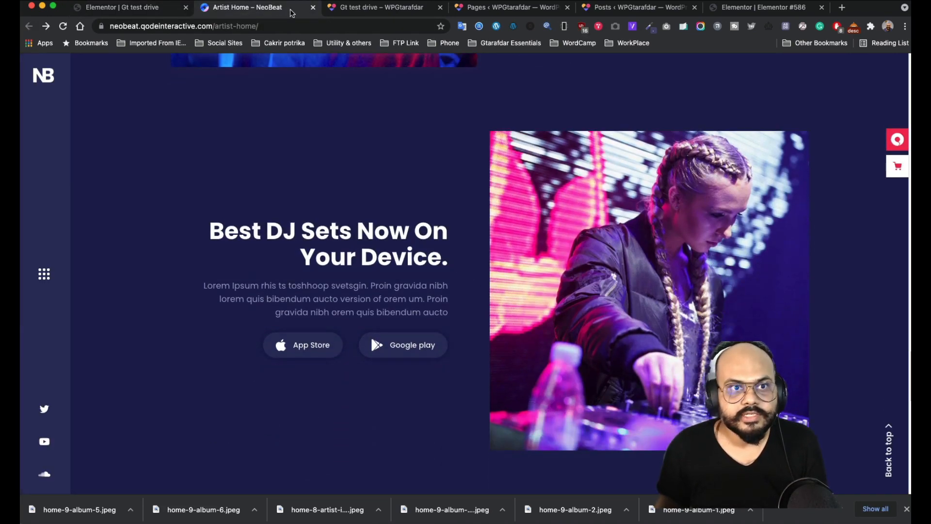
pyautogui.click(357, 10)
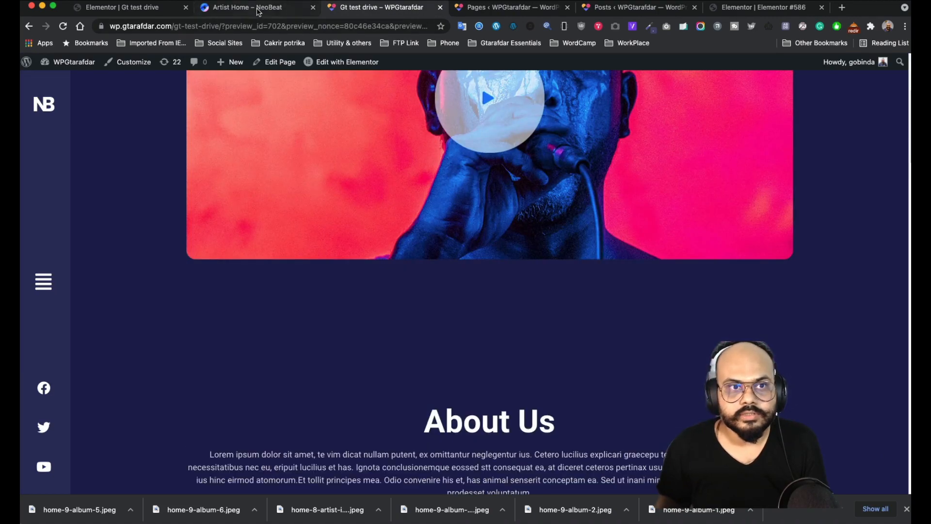
pyautogui.click(258, 10)
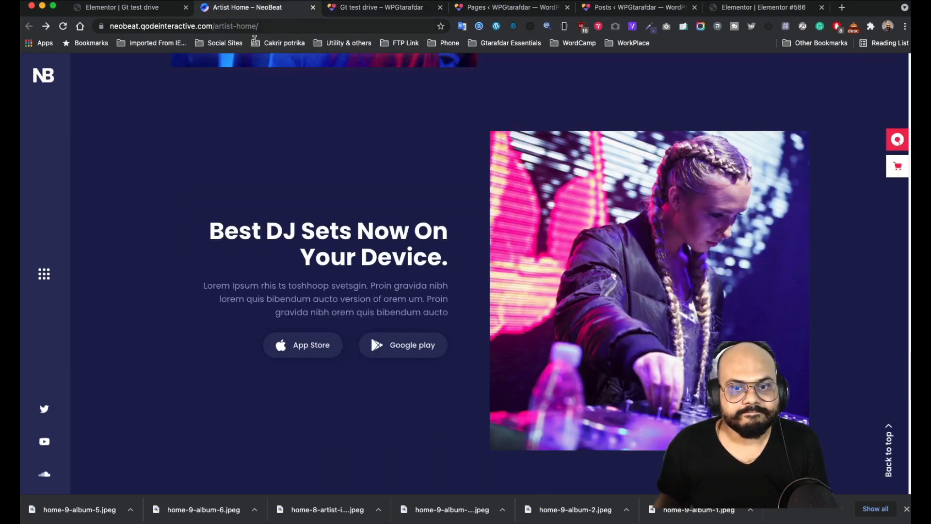
pyautogui.scroll(-7, 500, 267)
pyautogui.scroll(8, 500, 268)
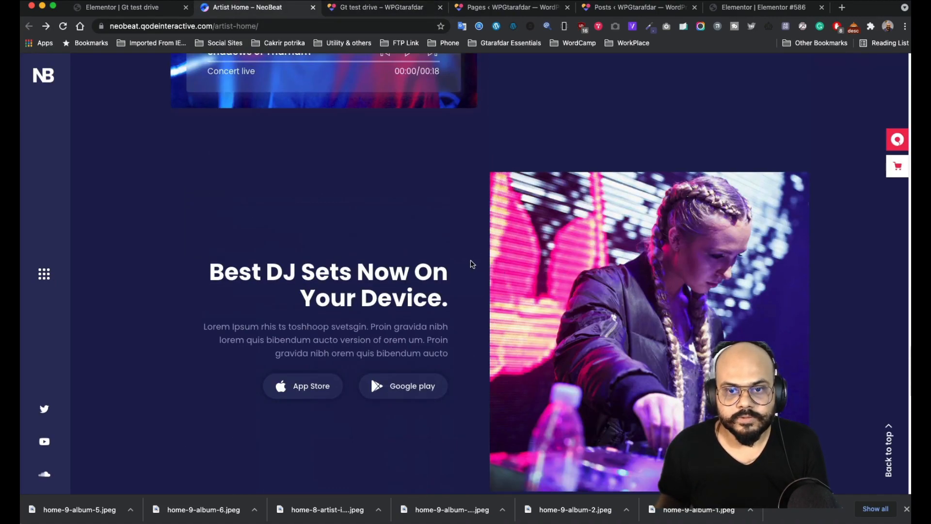
pyautogui.hotkey('ctrl', 'shift', 'Tab')
pyautogui.click(545, 310)
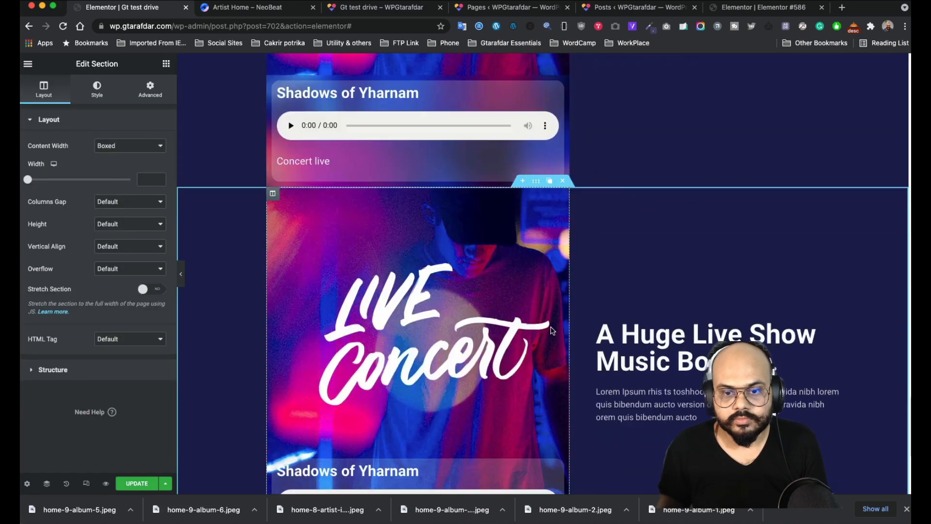
# - Reset the duplicated column's style to remove its concert background image
pyautogui.moveTo(273, 196)
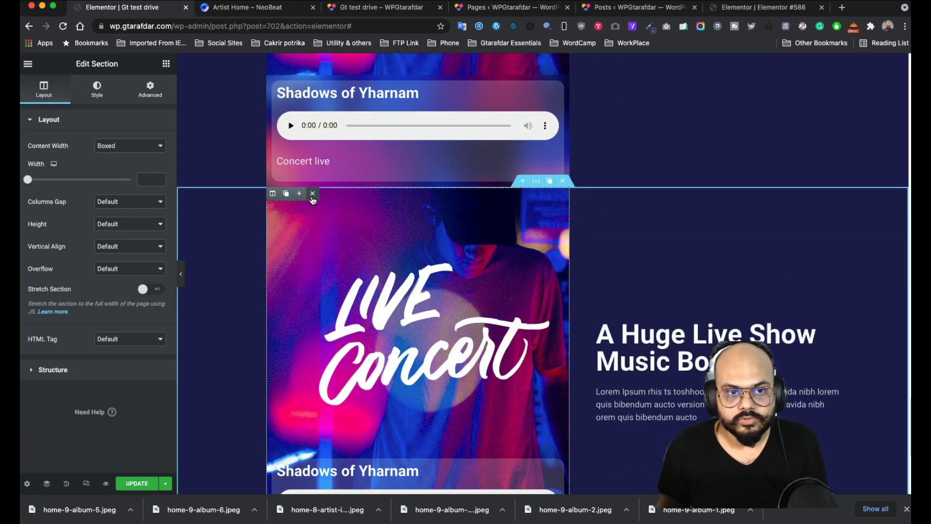
pyautogui.rightClick(272, 194)
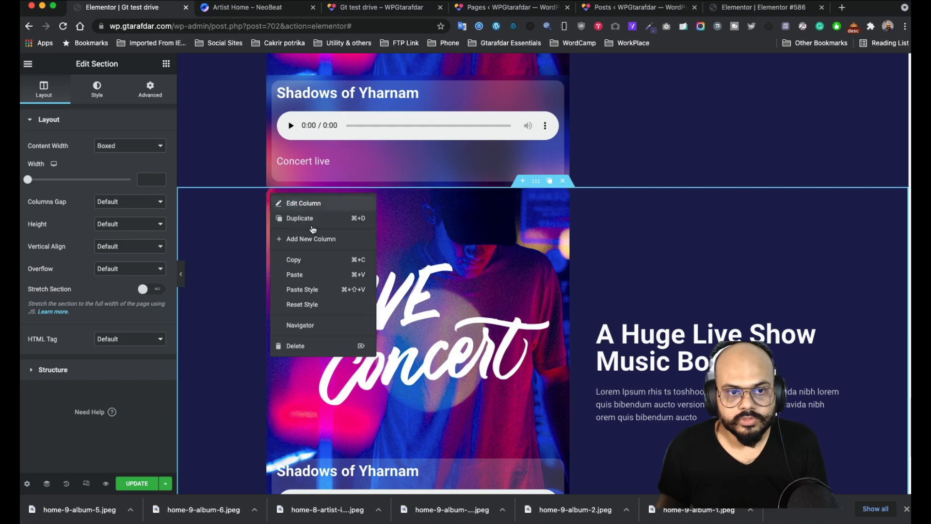
pyautogui.click(307, 305)
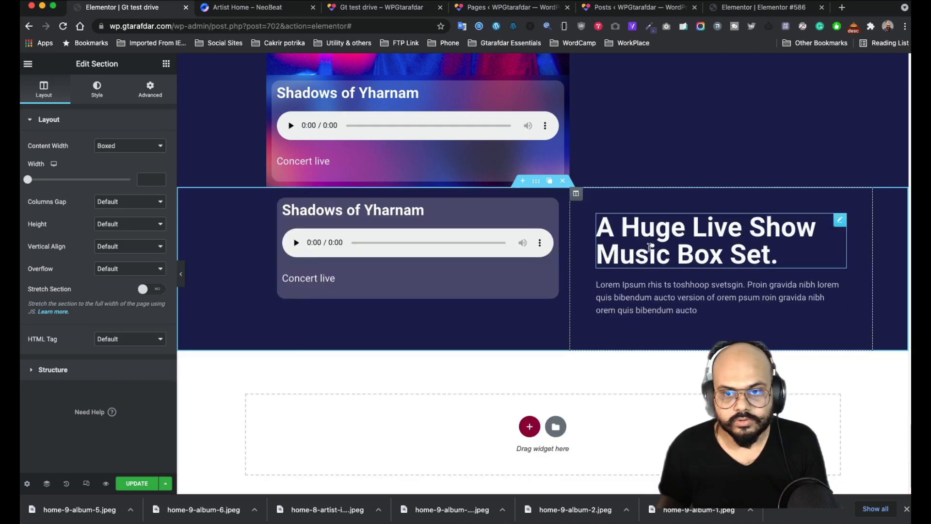
# - Delete the Shadows of Yharnam heading, audio player and empty inner section
pyautogui.rightClick(576, 194)
pyautogui.click(521, 211)
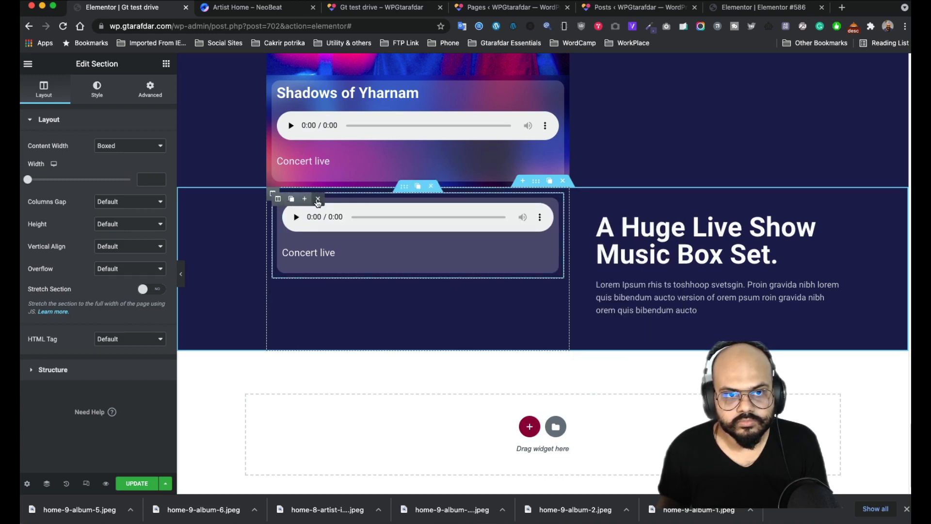
pyautogui.click(317, 199)
pyautogui.click(431, 188)
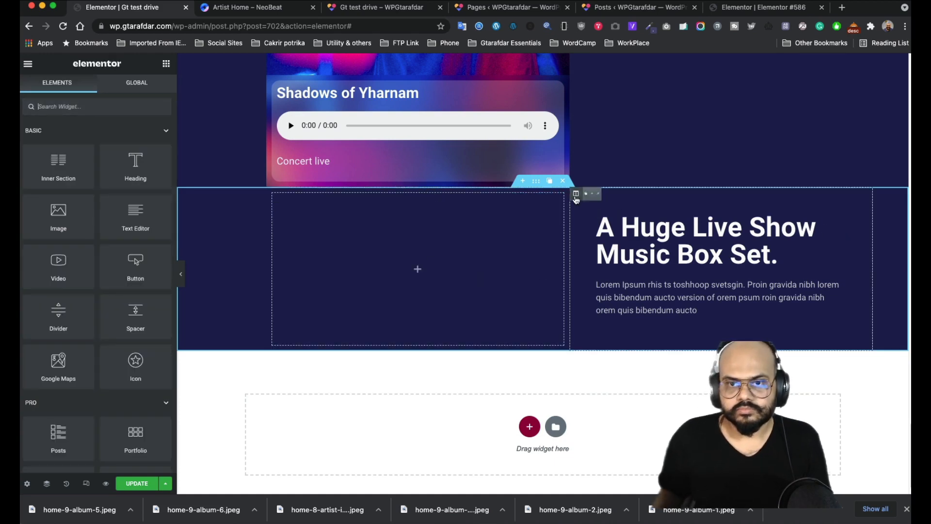
# - Drop an Image widget into the emptied left column
pyautogui.moveTo(577, 195); pyautogui.dragTo(317, 217)
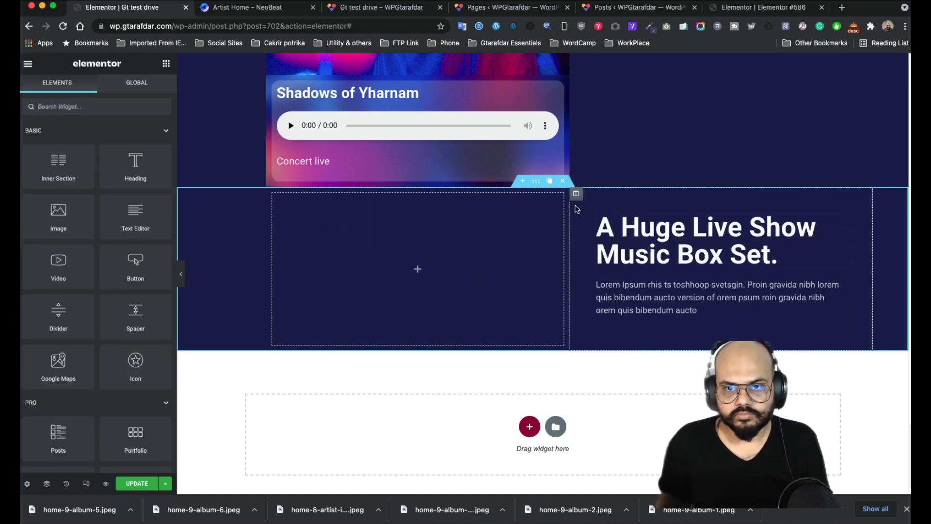
pyautogui.moveTo(576, 194); pyautogui.dragTo(400, 263)
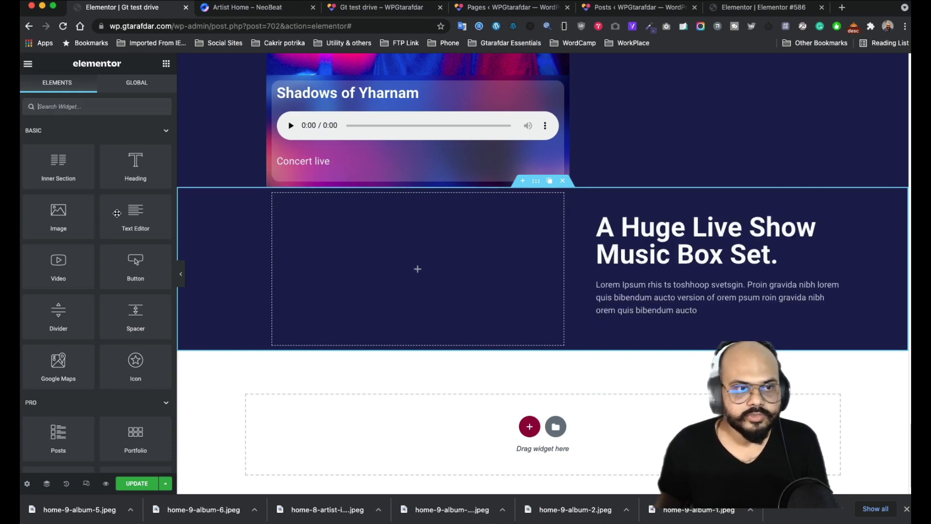
pyautogui.moveTo(58, 215); pyautogui.dragTo(437, 275)
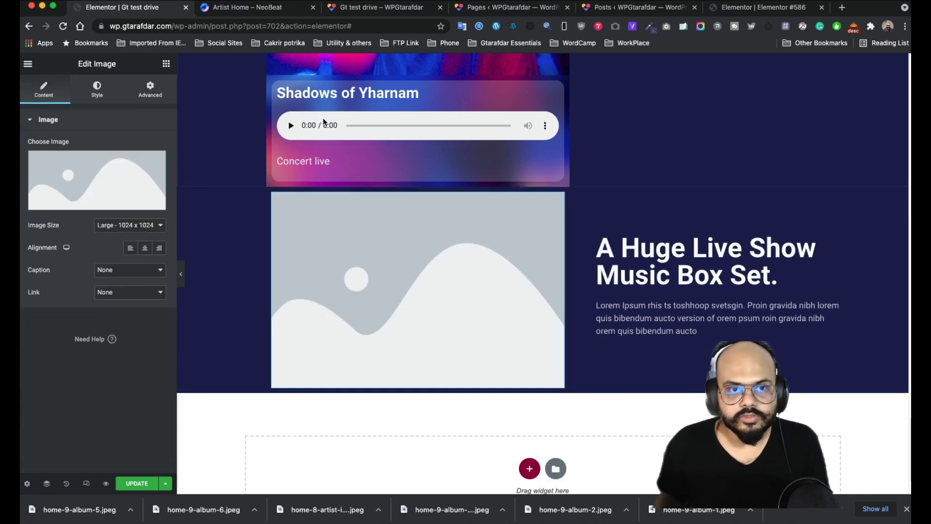
# - Save the NeoBeat Best DJ Sets photo as home-9-image-2.jpeg using Save Image As
pyautogui.click(376, 13)
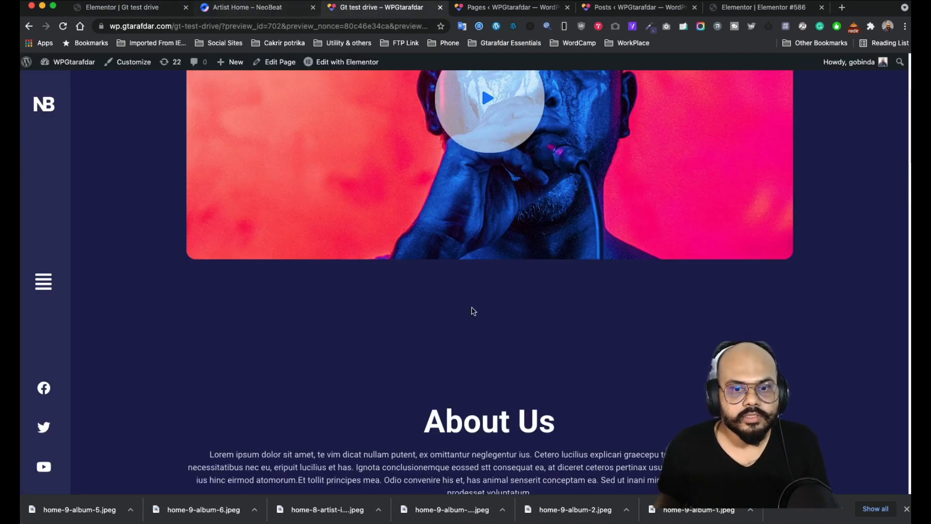
pyautogui.scroll(-10, 471, 310)
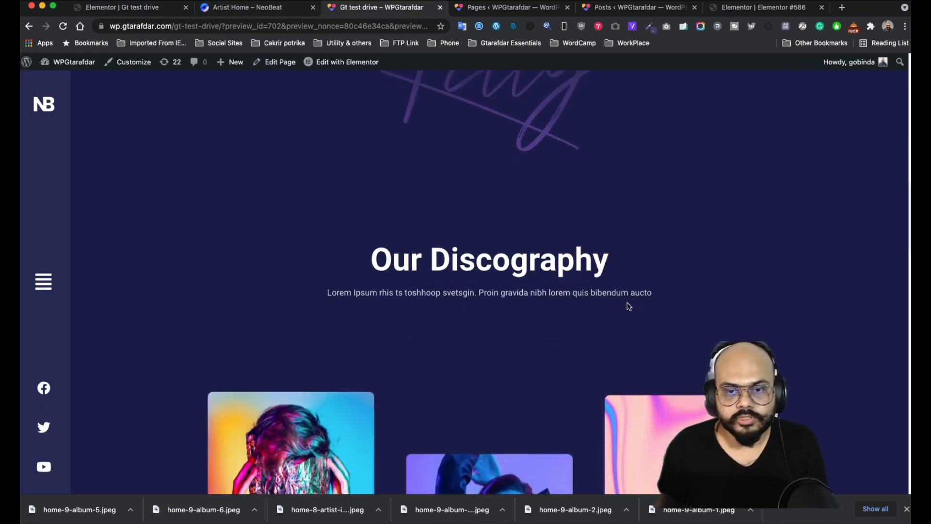
pyautogui.click(254, 10)
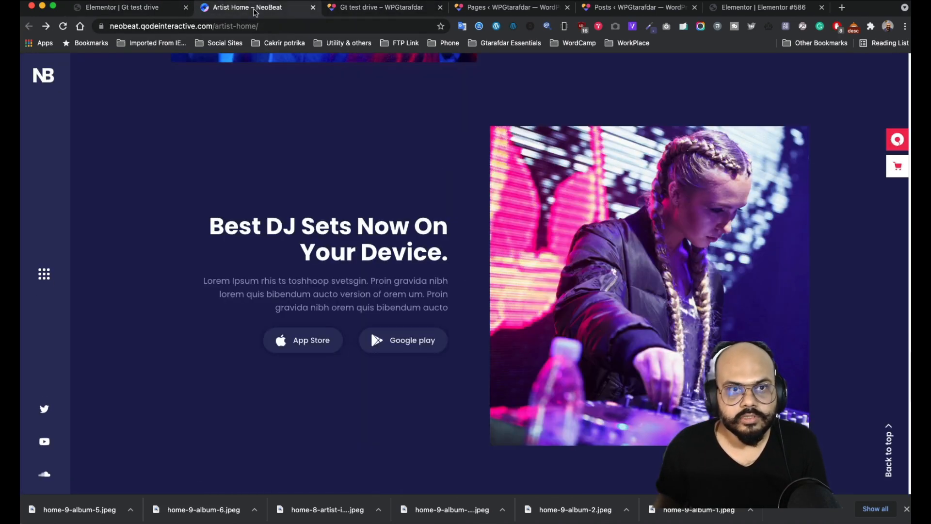
pyautogui.rightClick(588, 263)
pyautogui.click(624, 278)
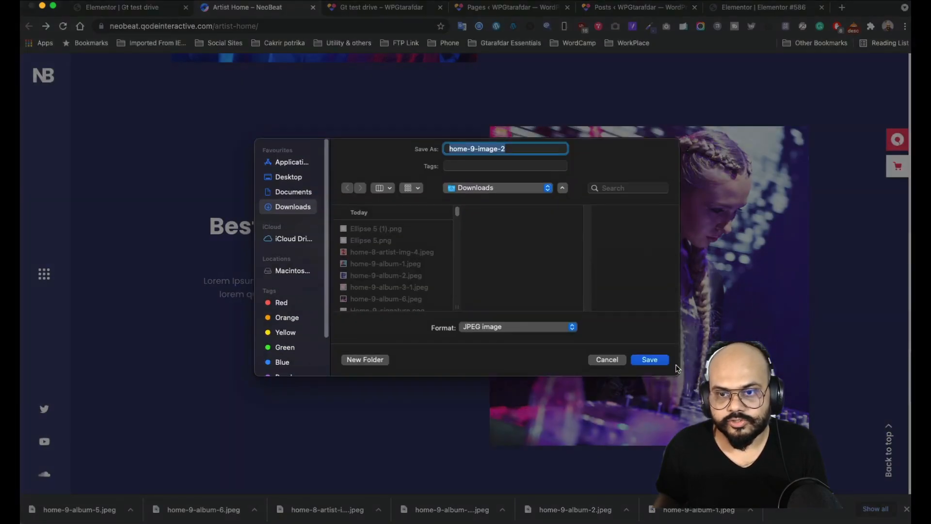
pyautogui.click(650, 359)
# - Upload and insert home-9-image-2.jpeg, then drag the image column right of the text
pyautogui.press('super+1')
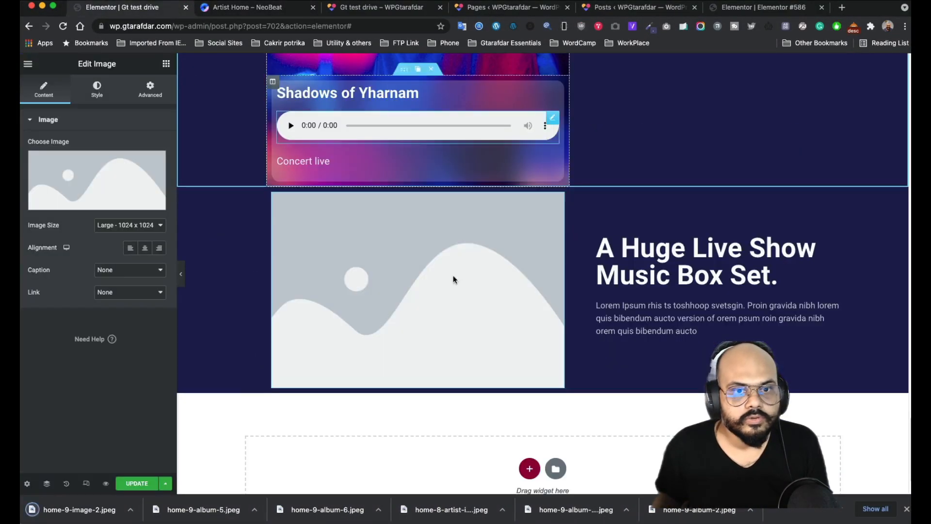
pyautogui.click(80, 179)
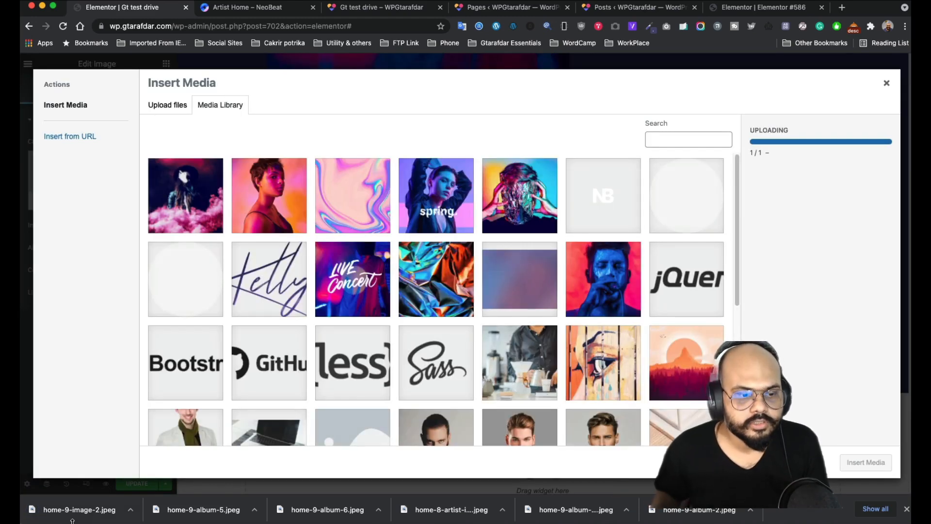
pyautogui.moveTo(75, 512); pyautogui.dragTo(428, 316)
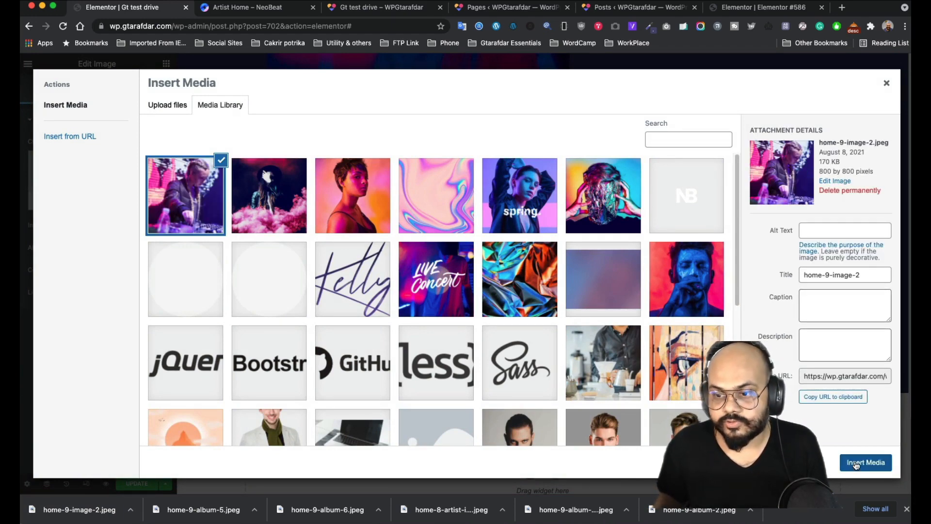
pyautogui.click(866, 462)
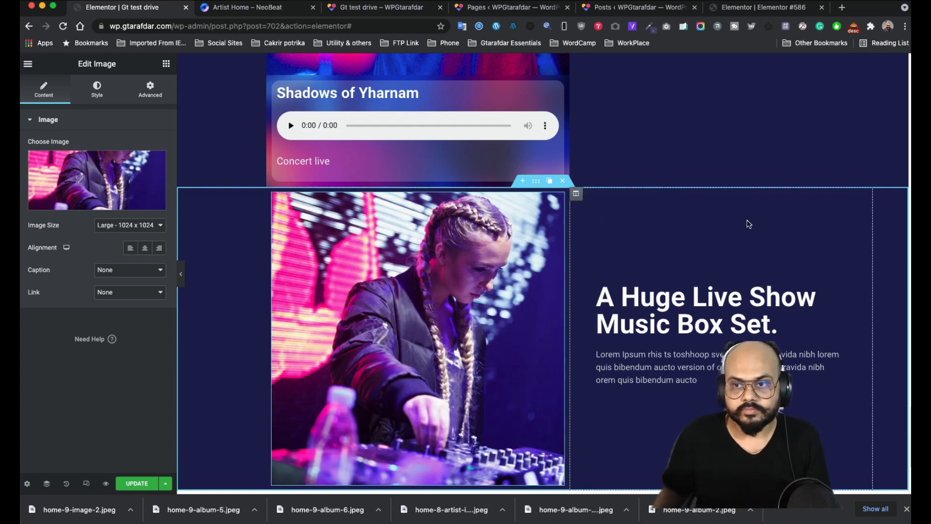
pyautogui.moveTo(272, 193); pyautogui.dragTo(612, 216)
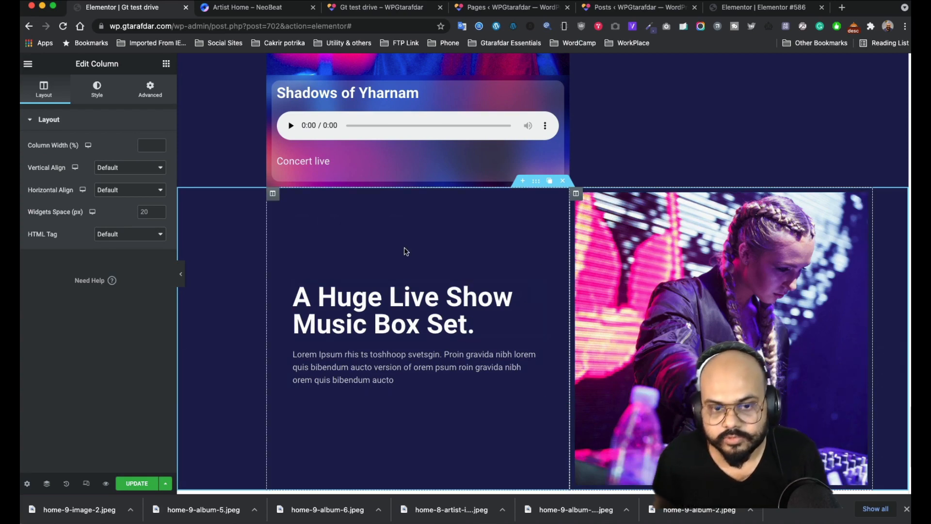
# - Right-align the Music Box Set heading and its paragraph text
pyautogui.scroll(-2, 602, 342)
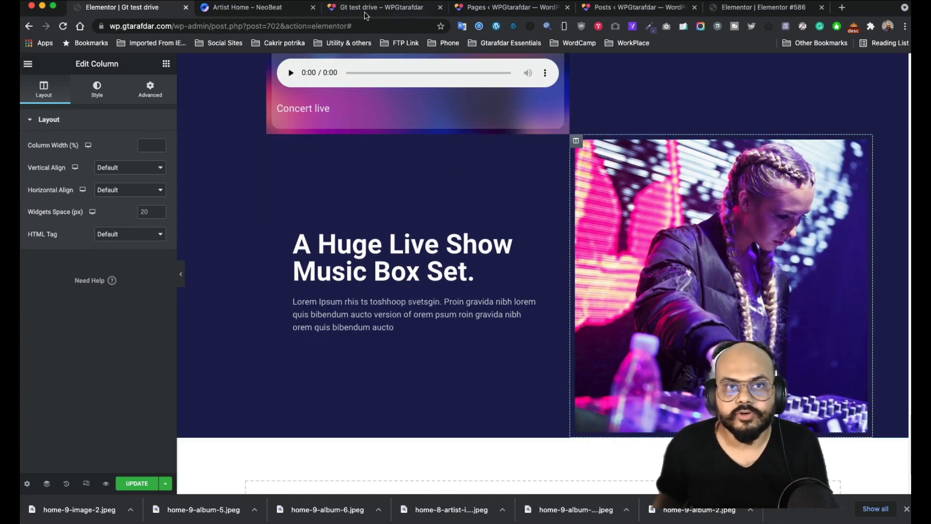
pyautogui.click(251, 10)
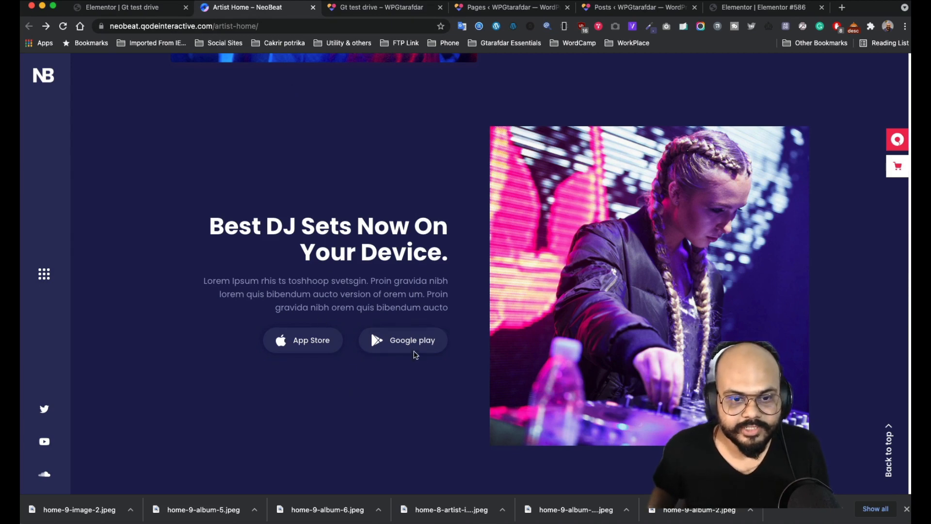
pyautogui.click(152, 7)
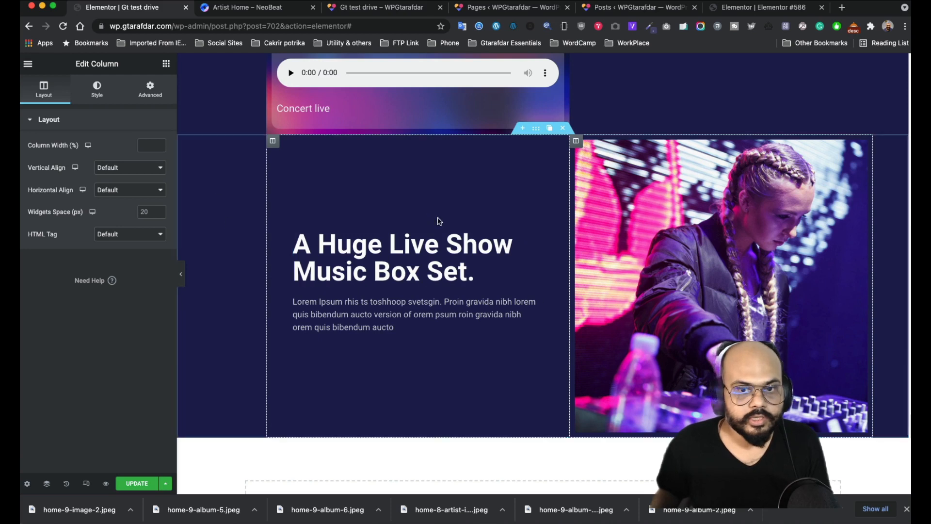
pyautogui.click(537, 237)
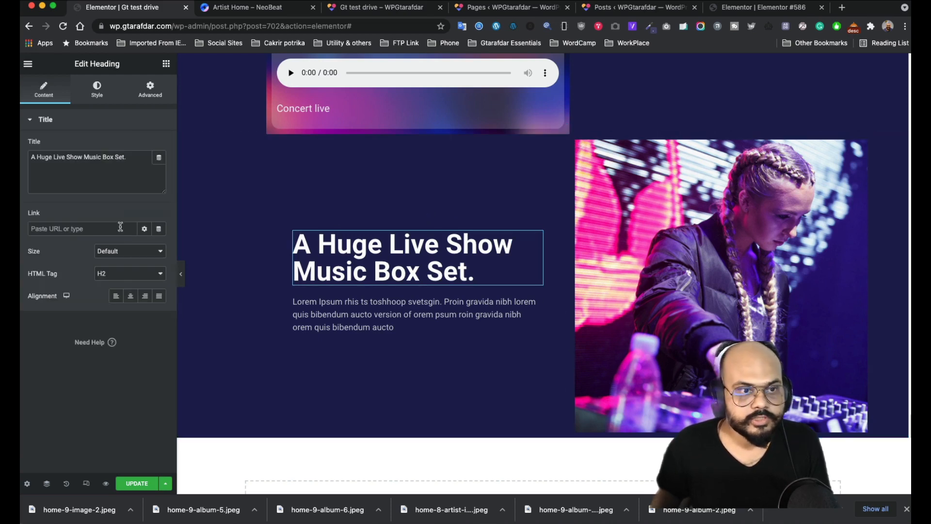
pyautogui.click(145, 296)
pyautogui.click(537, 301)
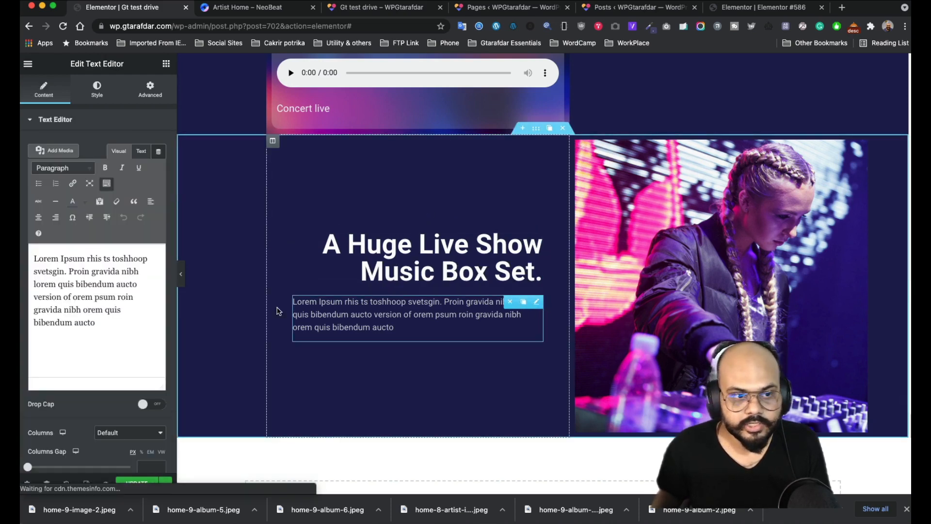
pyautogui.click(97, 93)
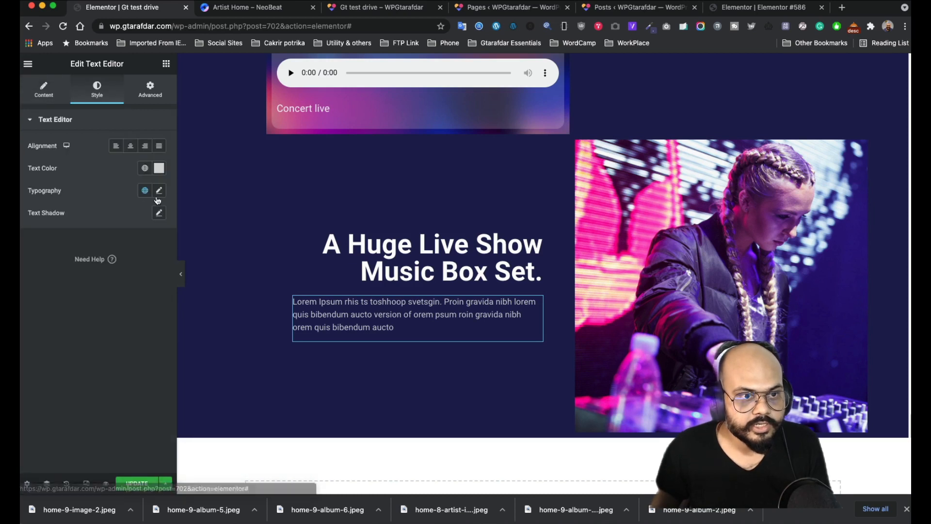
pyautogui.click(144, 145)
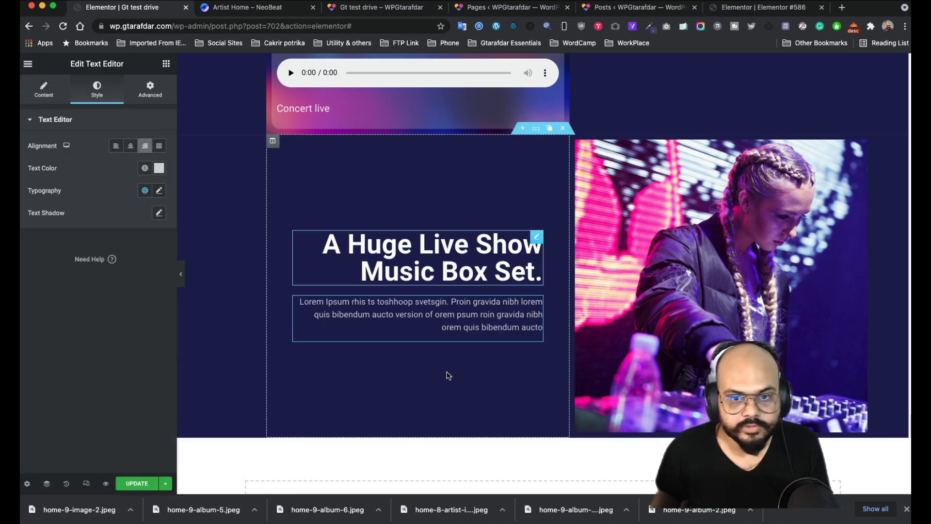
# - Add a two-column inner section below the paragraph
pyautogui.click(166, 64)
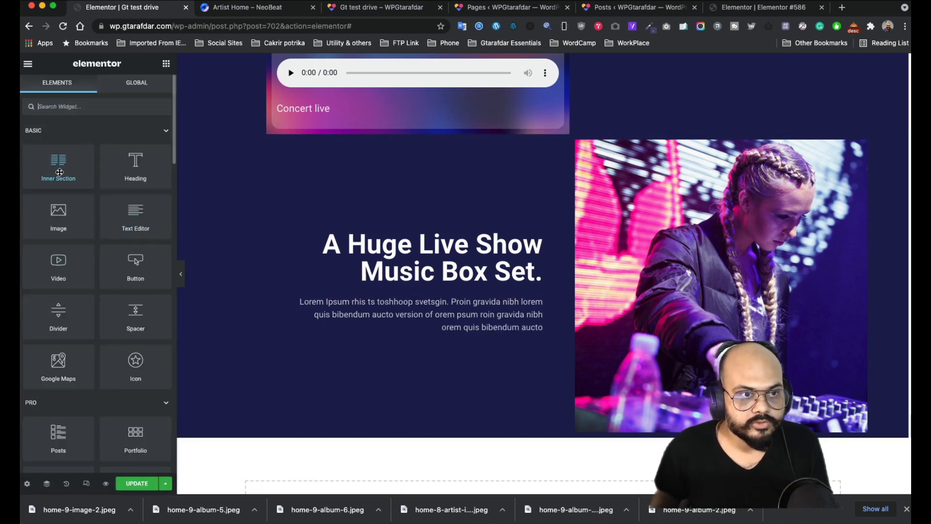
pyautogui.moveTo(59, 172); pyautogui.dragTo(463, 320)
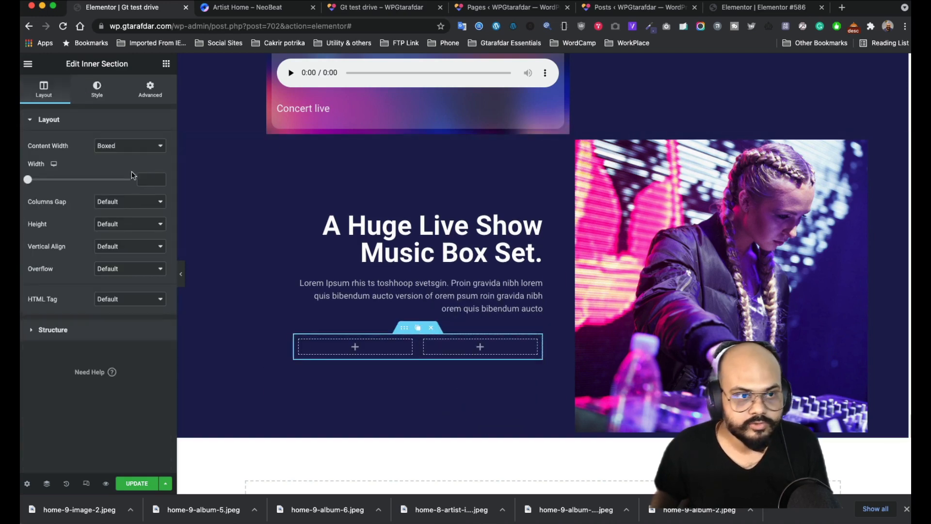
pyautogui.click(151, 91)
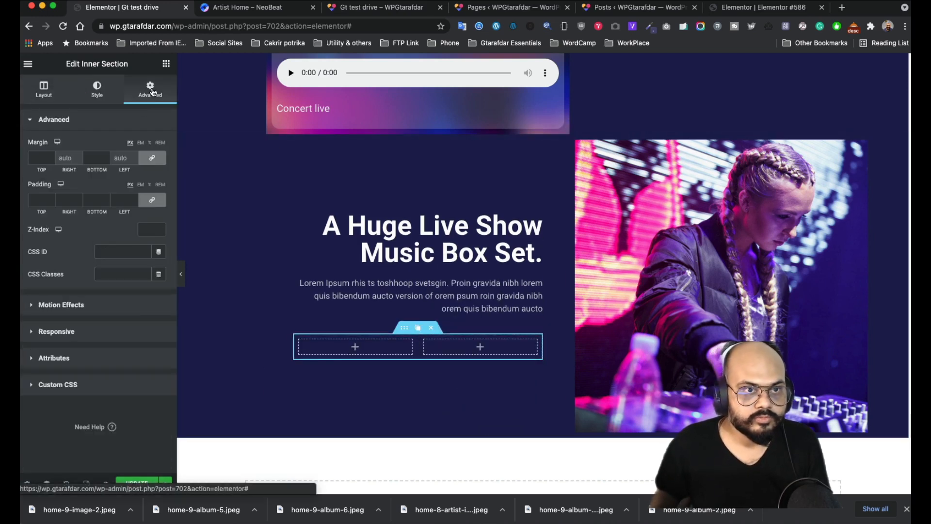
# - Copy the Upcoming Tour 'Buy A Ticket' button and paste it into the inner section's empty left column
pyautogui.click(166, 66)
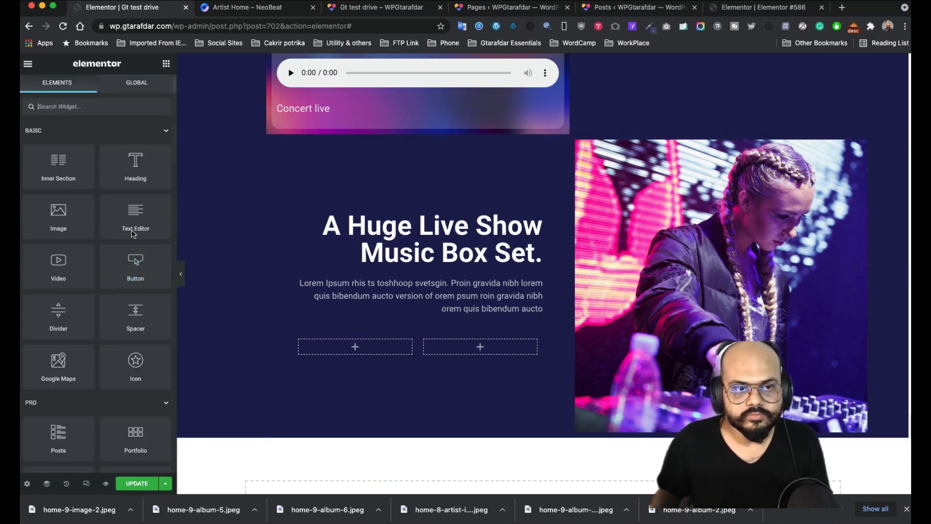
pyautogui.scroll(17, 561, 333)
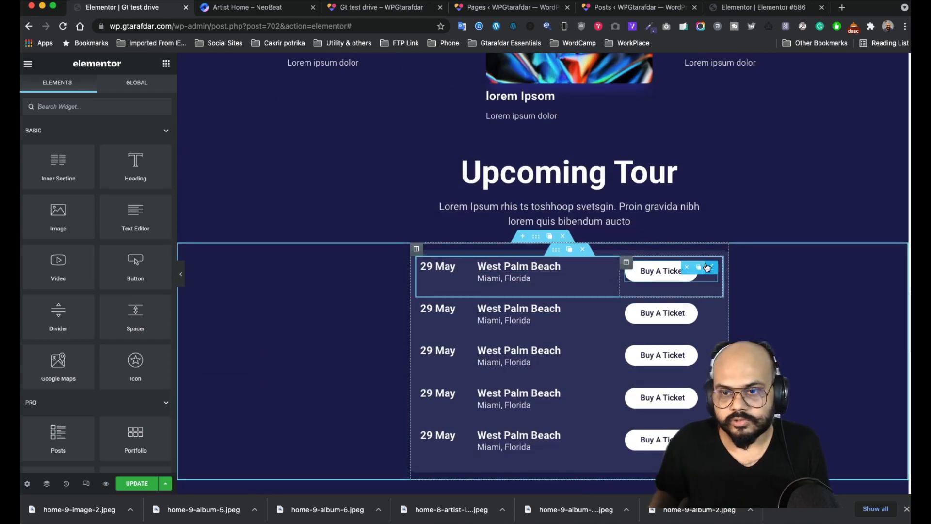
pyautogui.rightClick(710, 267)
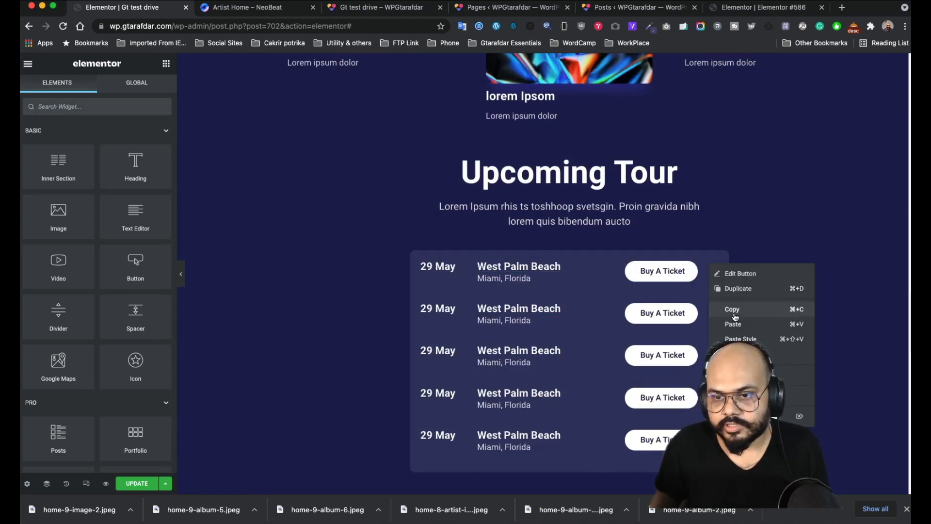
pyautogui.click(732, 309)
pyautogui.scroll(-15, 375, 356)
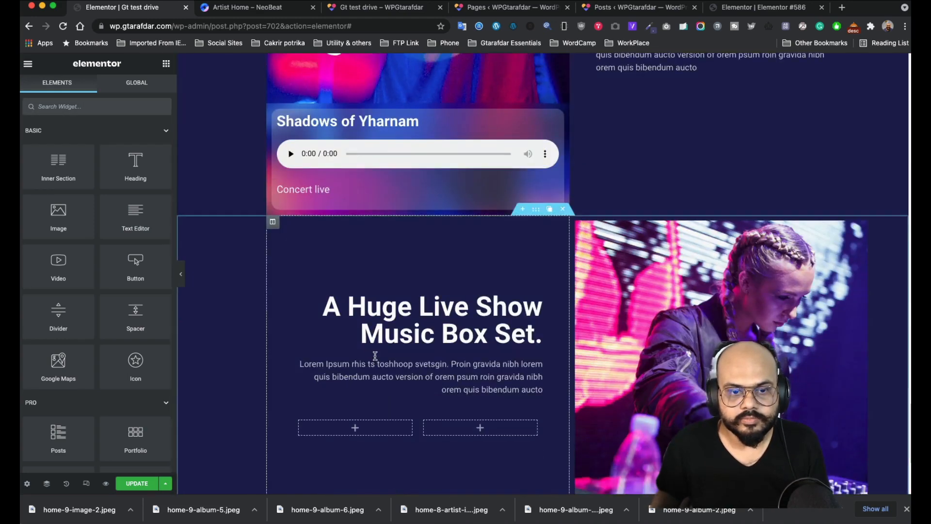
pyautogui.scroll(-5, 375, 356)
pyautogui.rightClick(357, 235)
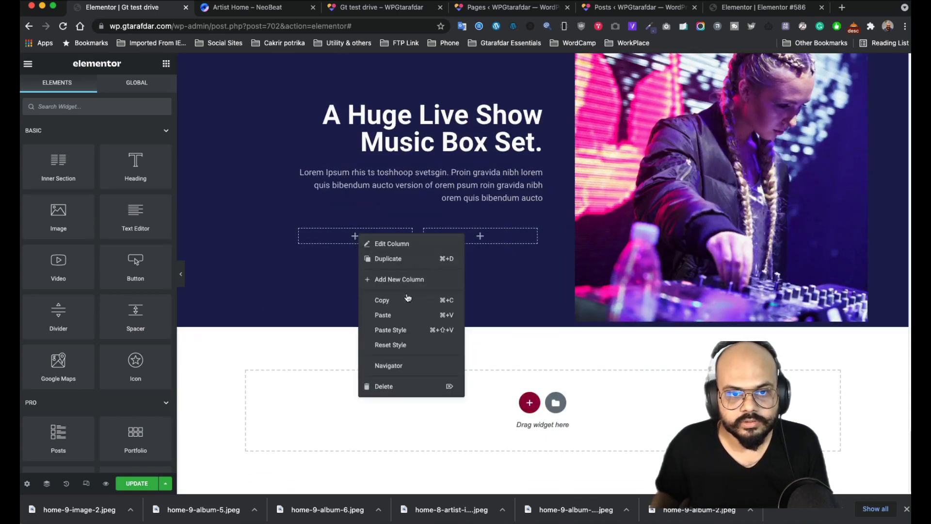
pyautogui.click(398, 314)
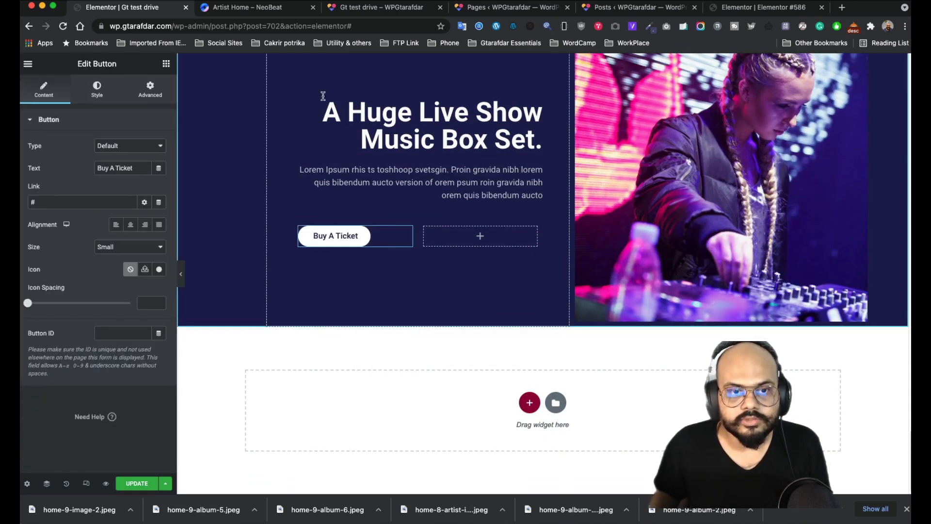
# - Give the pasted button the Apple icon from the Icon Library
pyautogui.click(248, 9)
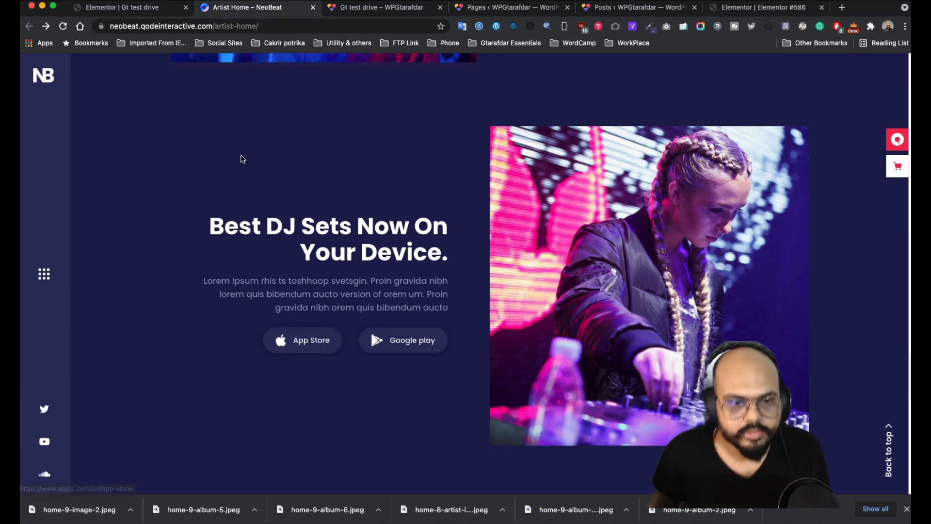
pyautogui.click(134, 9)
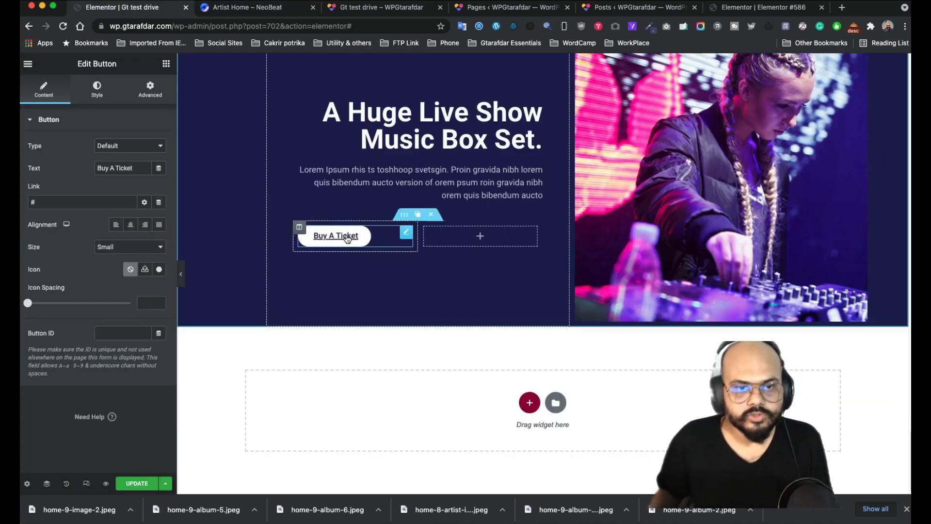
pyautogui.click(160, 270)
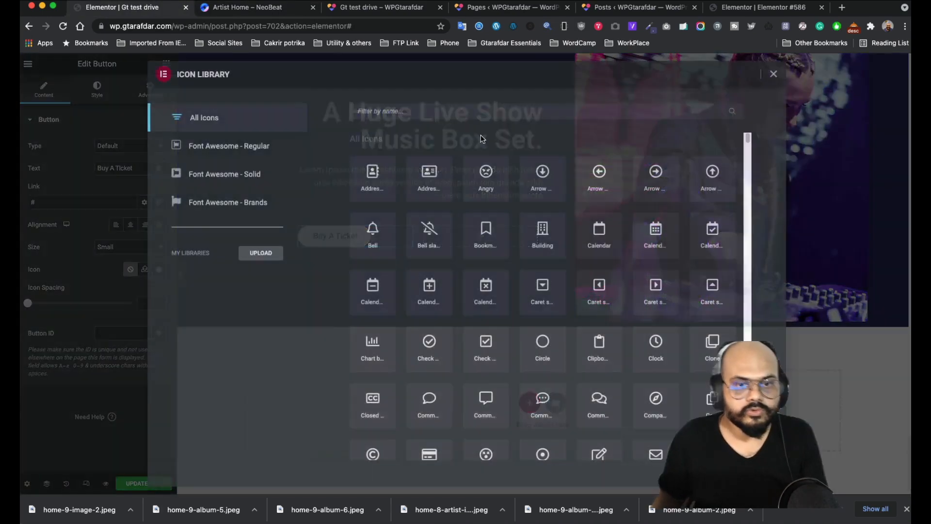
pyautogui.click(420, 115)
pyautogui.write('abb')
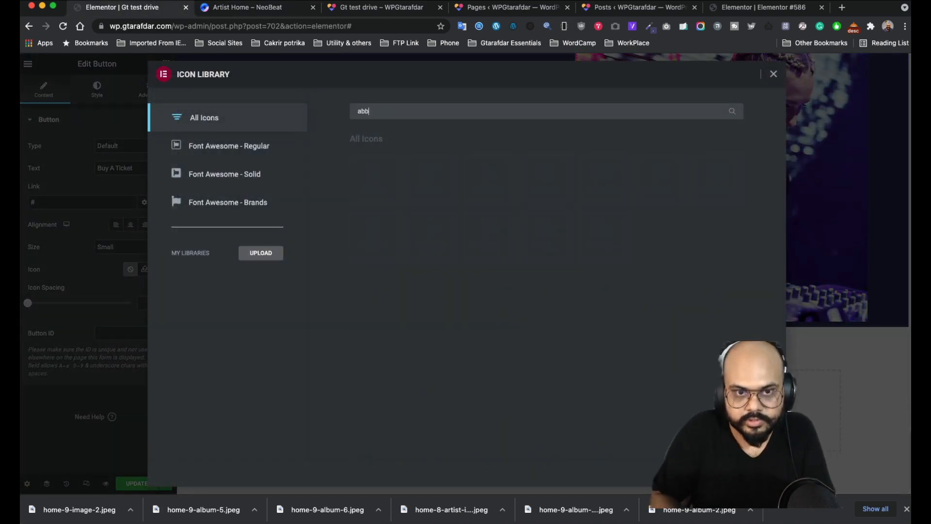
pyautogui.press('BackSpace')
pyautogui.press('BackSpace')
pyautogui.write('pp')
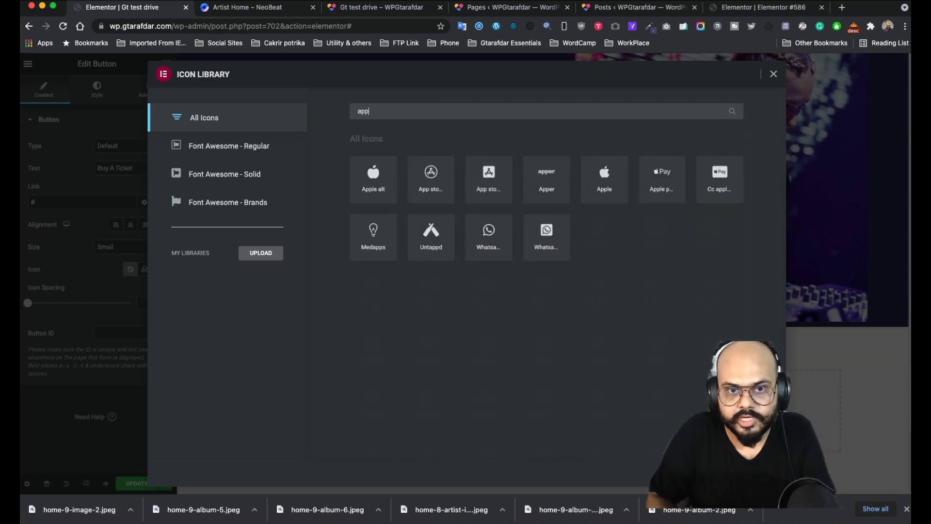
pyautogui.click(609, 180)
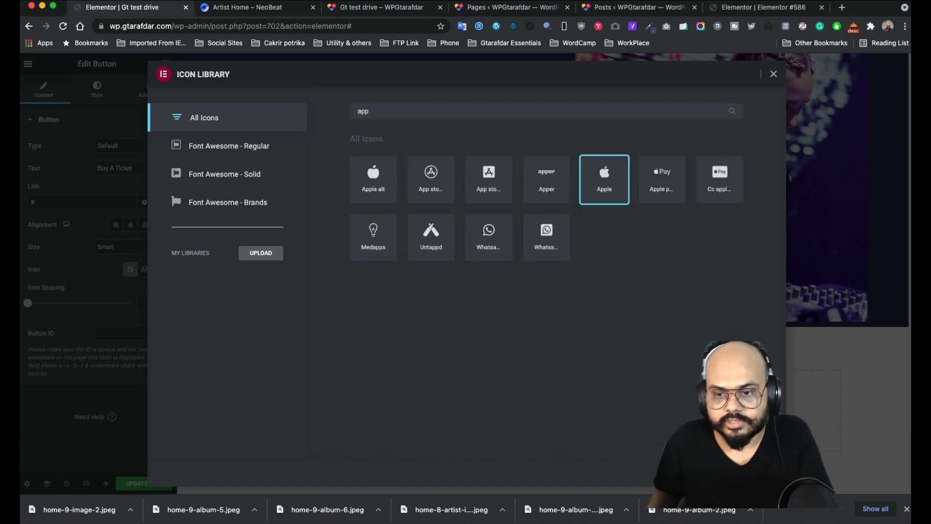
pyautogui.click(758, 472)
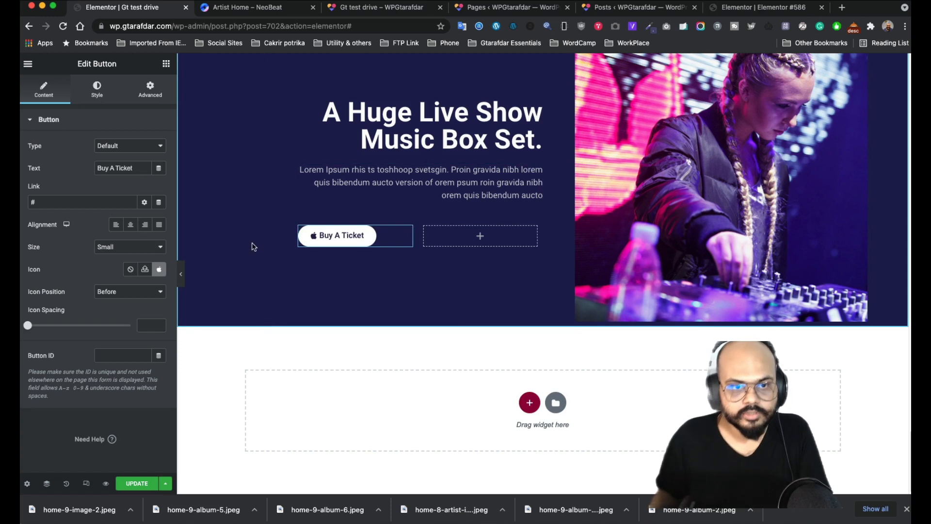
# - Set the button's background to the sampled navy #2E2F5F and its text colour to white
pyautogui.click(100, 94)
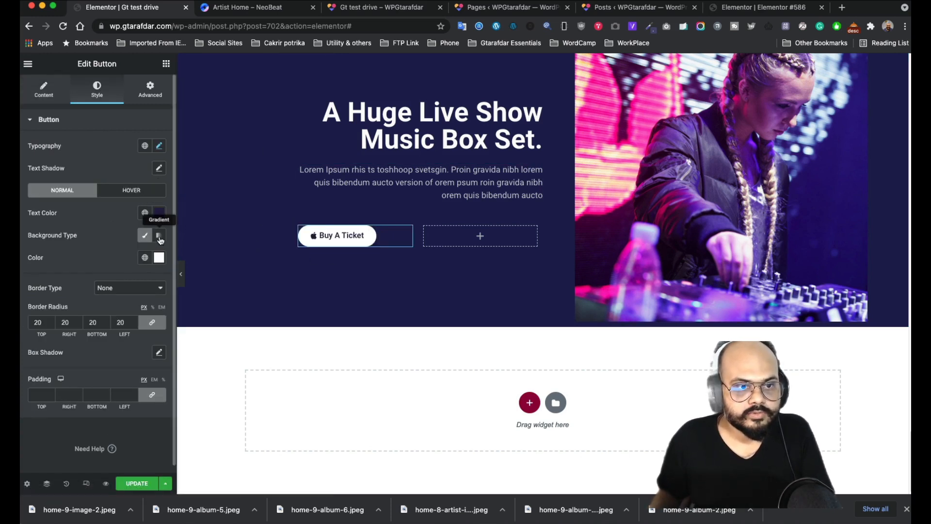
pyautogui.click(267, 9)
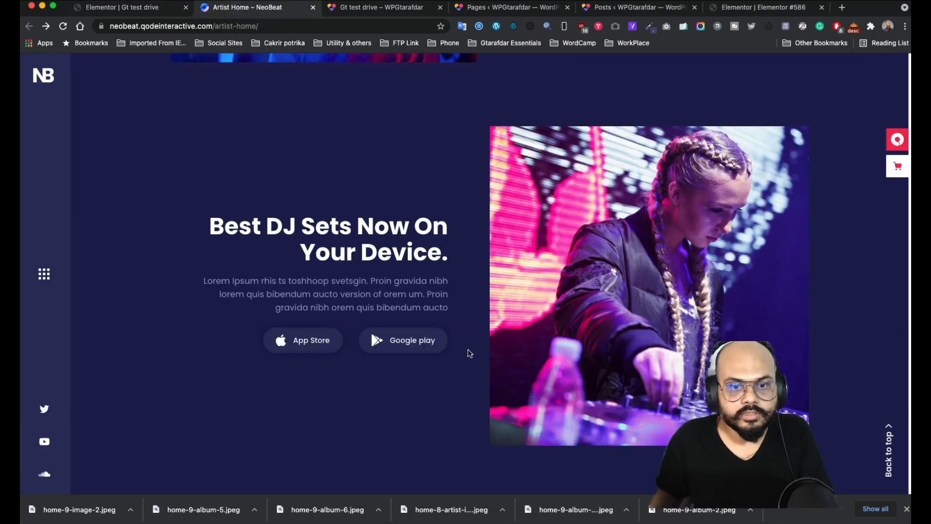
pyautogui.click(649, 26)
pyautogui.click(606, 41)
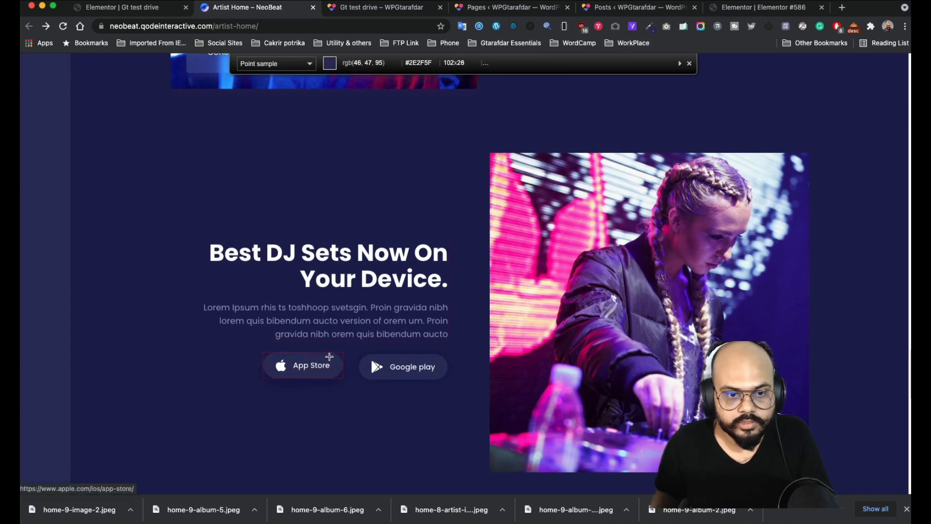
pyautogui.click(328, 357)
pyautogui.click(145, 13)
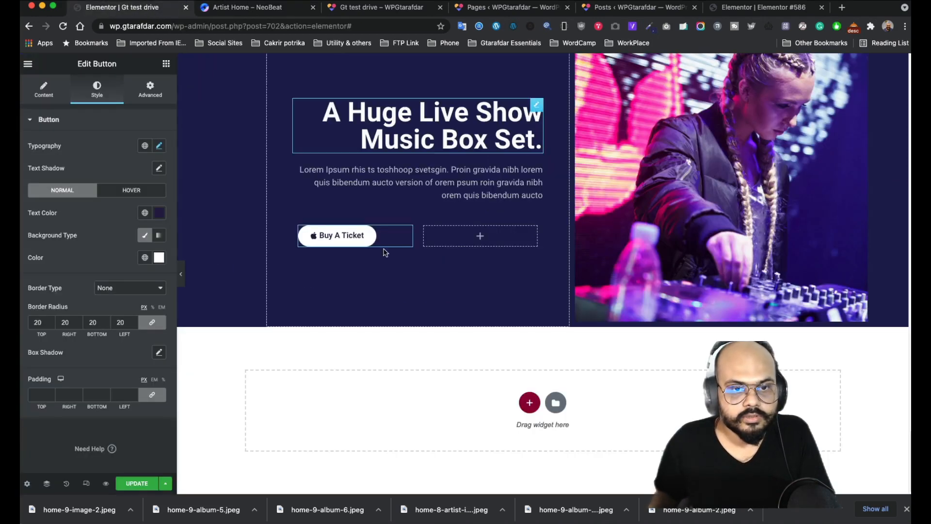
pyautogui.click(159, 258)
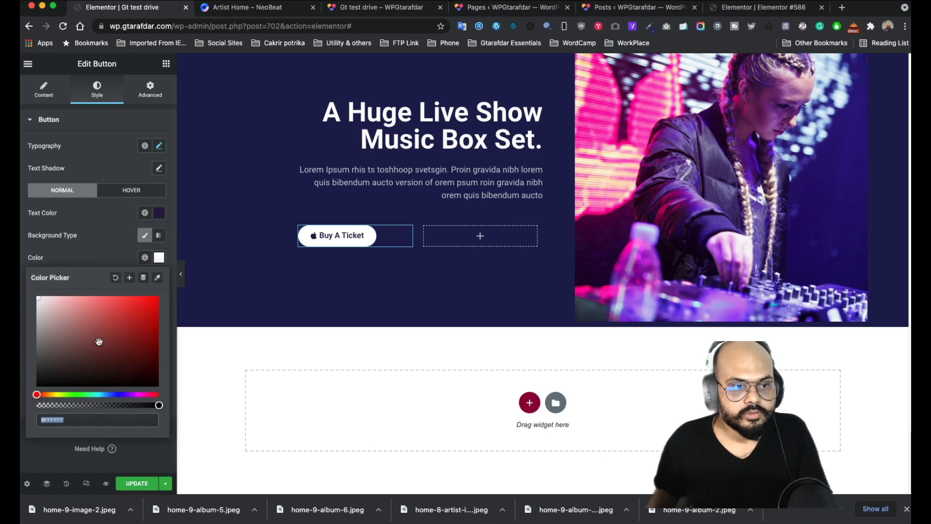
pyautogui.hotkey('ctrl', 'v')
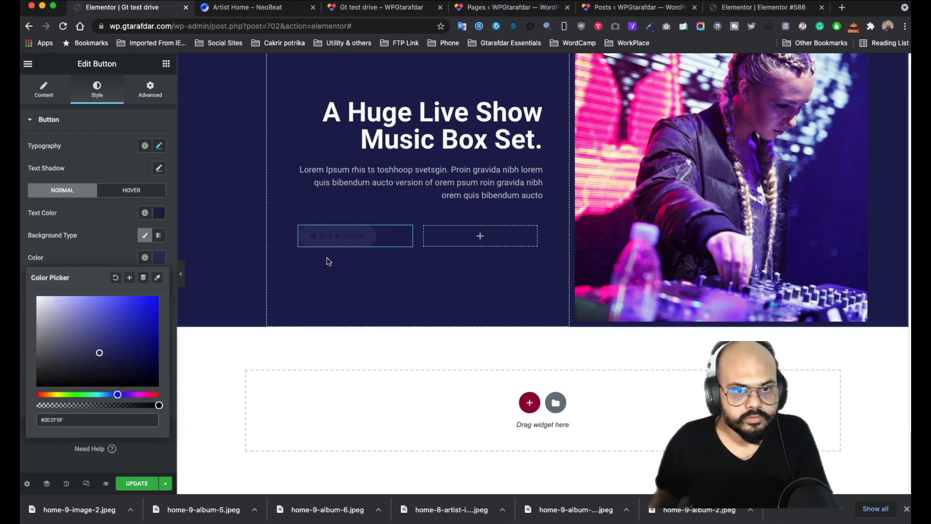
pyautogui.click(160, 213)
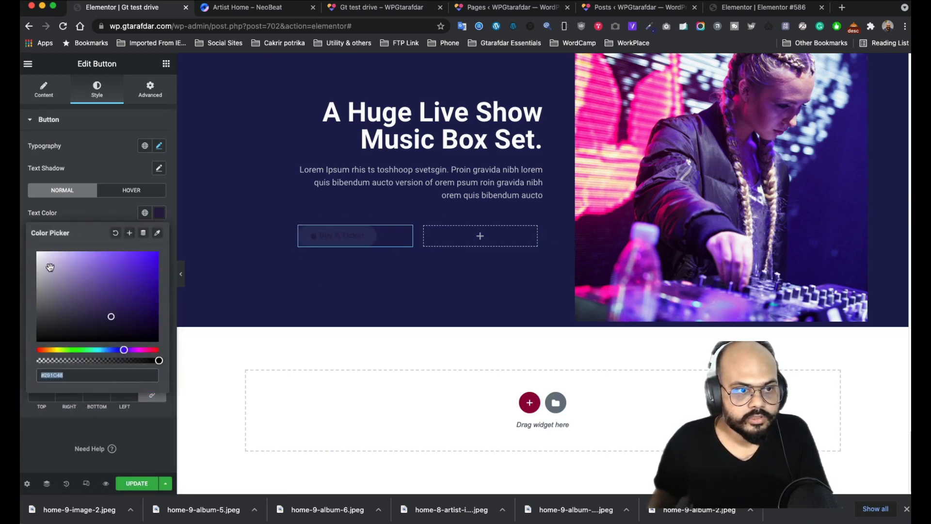
pyautogui.moveTo(50, 267); pyautogui.dragTo(38, 241)
pyautogui.click(116, 210)
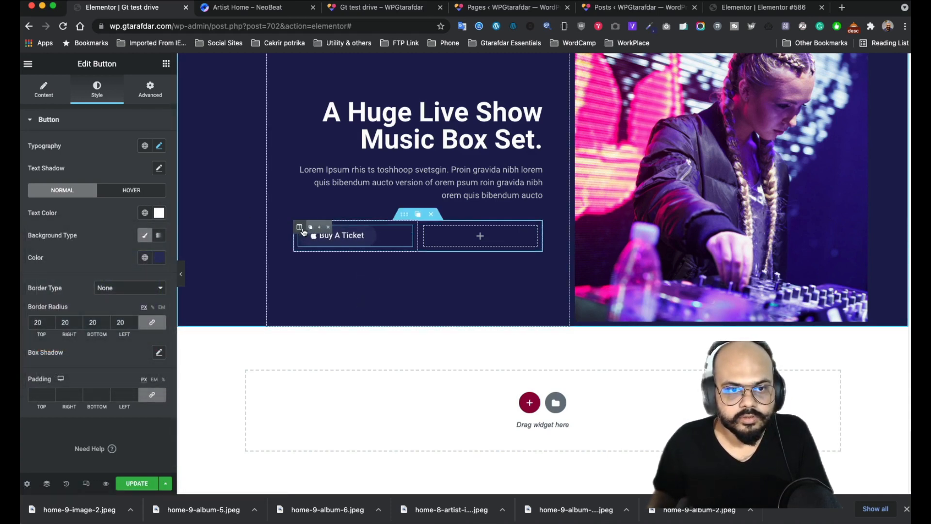
# - Duplicate the button's column and delete the leftover empty third column
pyautogui.click(311, 227)
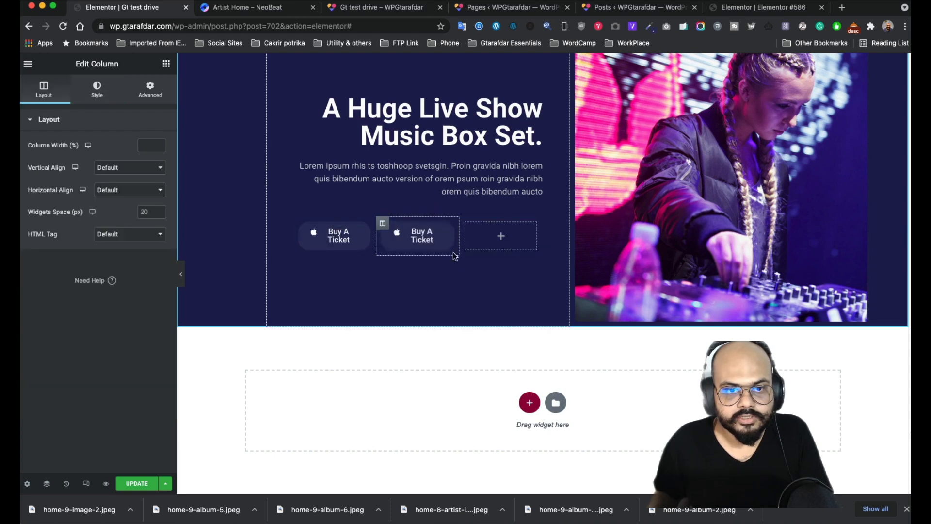
pyautogui.click(503, 224)
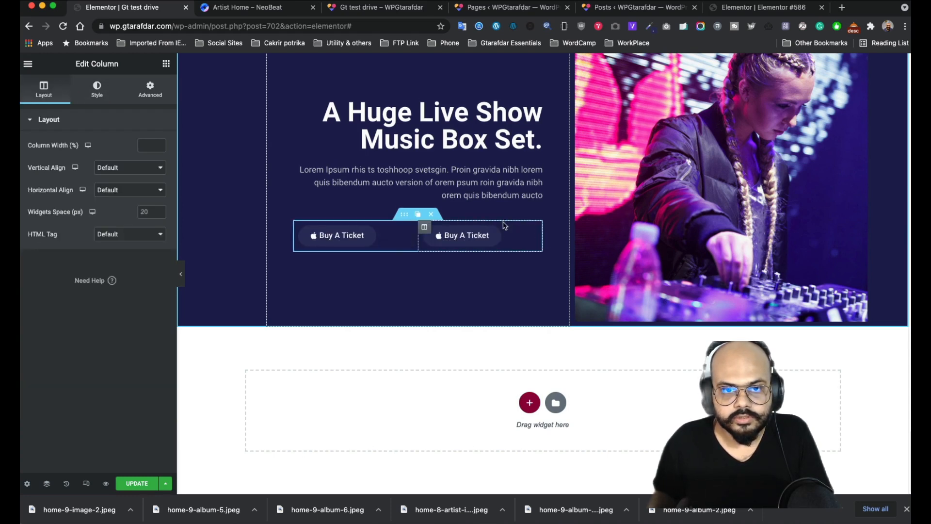
pyautogui.click(533, 235)
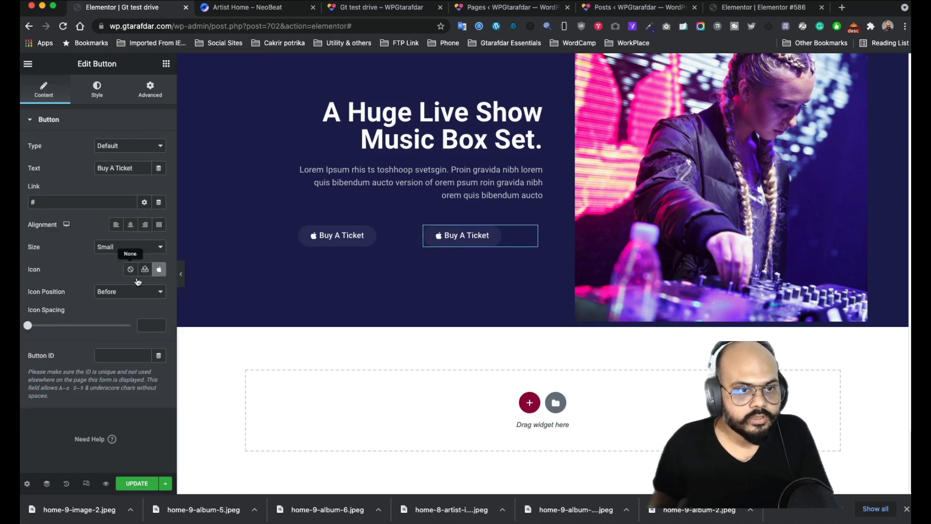
# - Change the second button's icon to Google Play
pyautogui.click(159, 269)
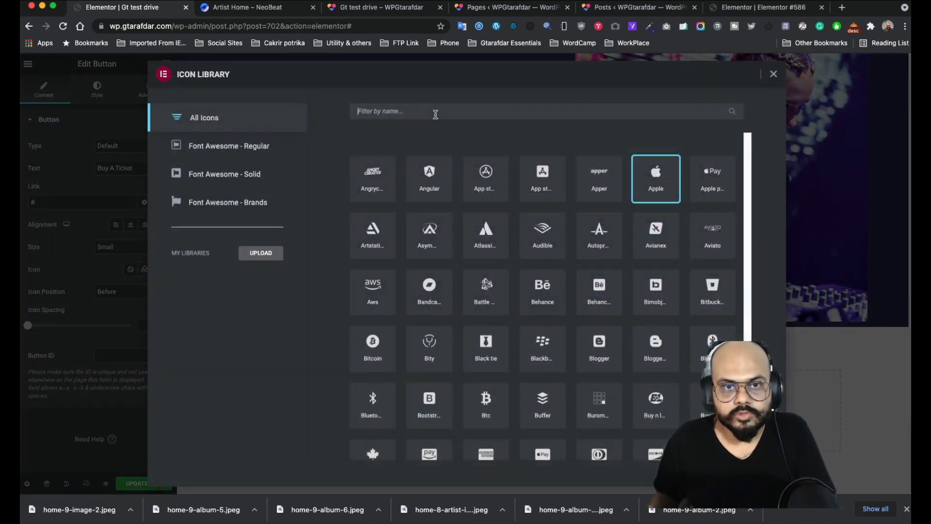
pyautogui.write('play')
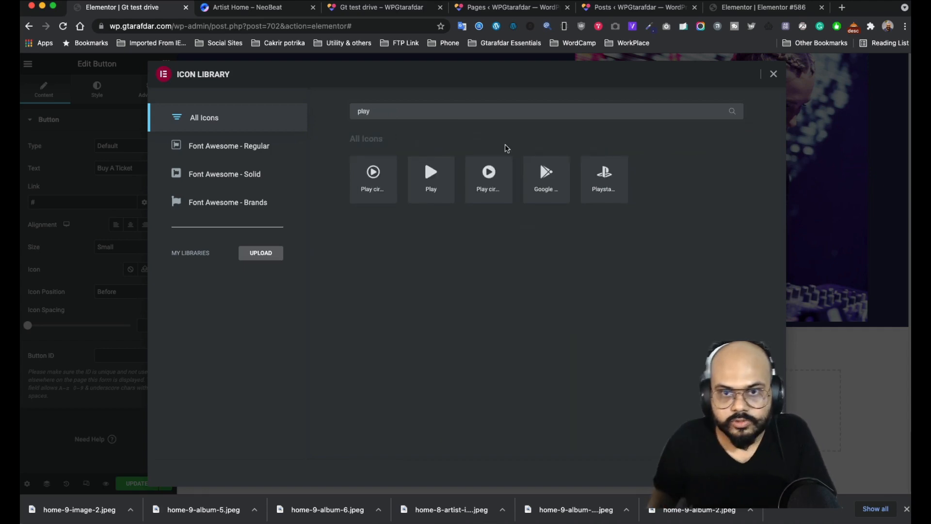
pyautogui.click(546, 177)
pyautogui.doubleClick(546, 177)
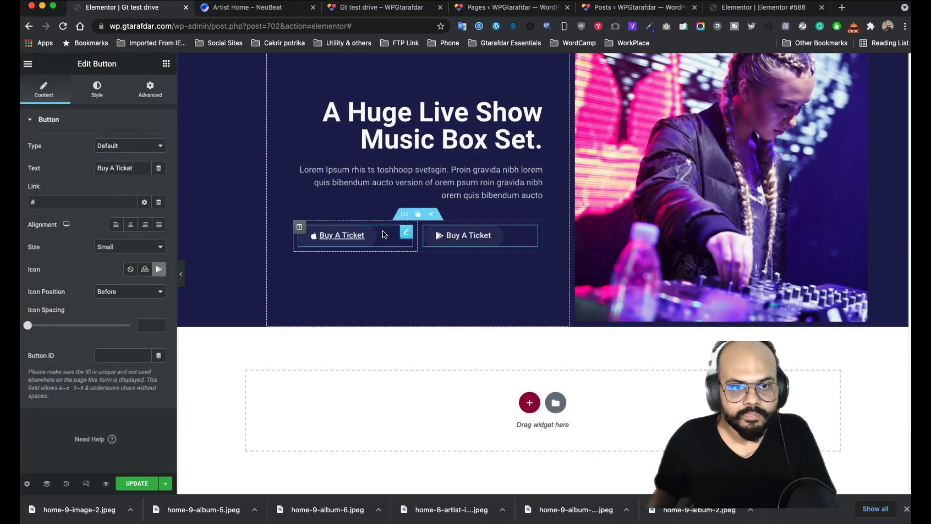
pyautogui.click(405, 233)
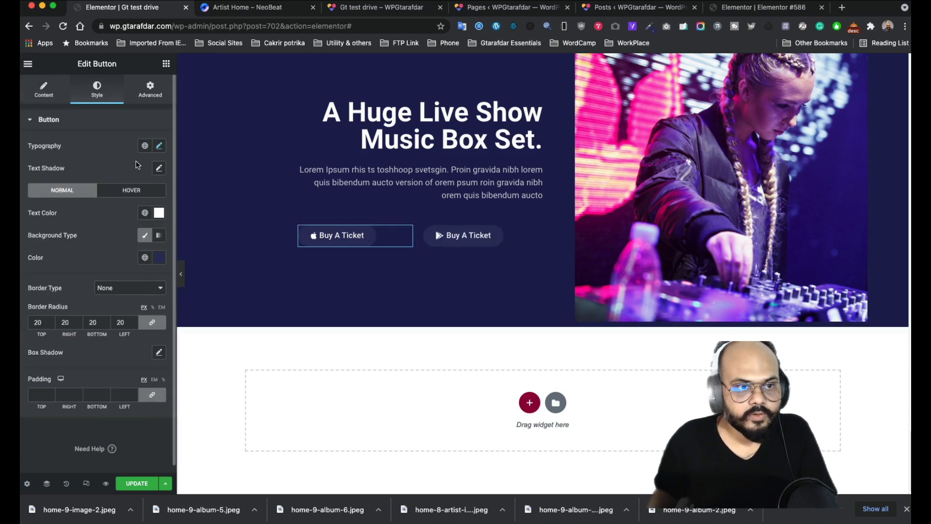
pyautogui.click(40, 96)
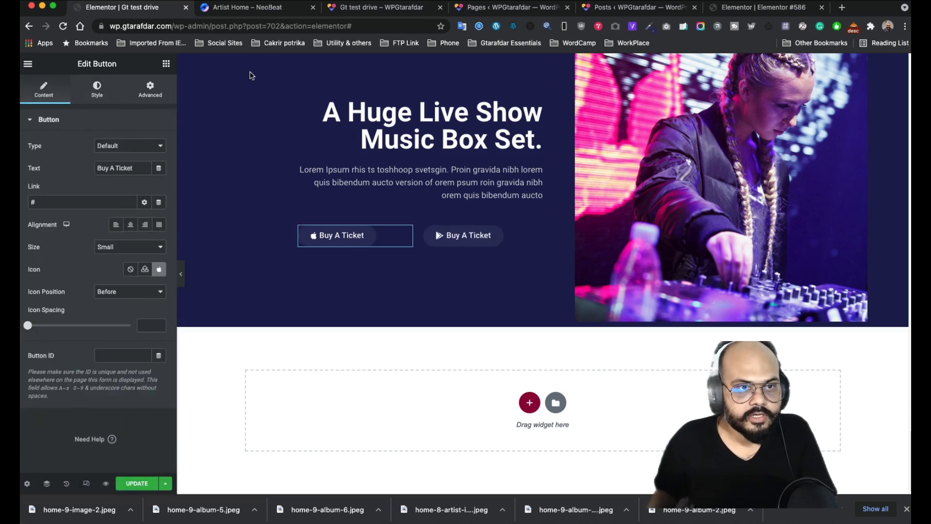
pyautogui.click(268, 9)
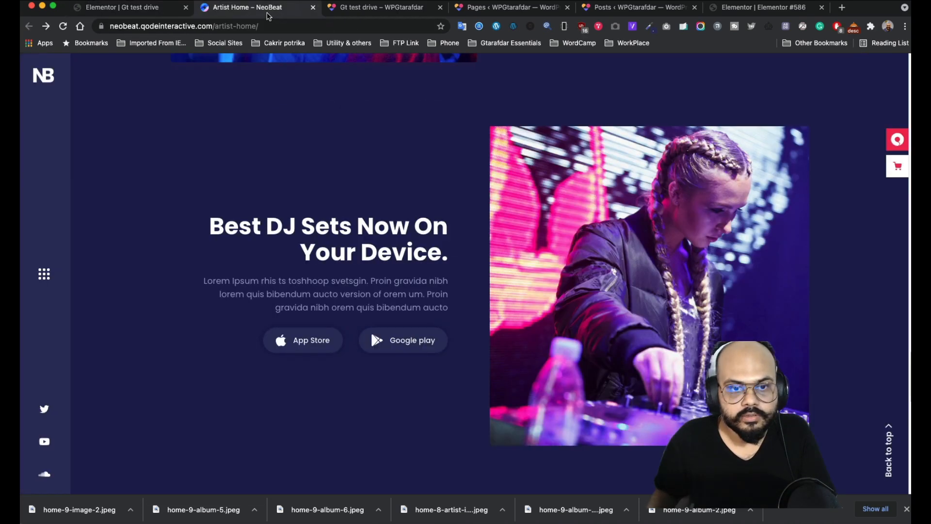
# - Label the first button Apple Store and enlarge its text to size 22
pyautogui.click(129, 8)
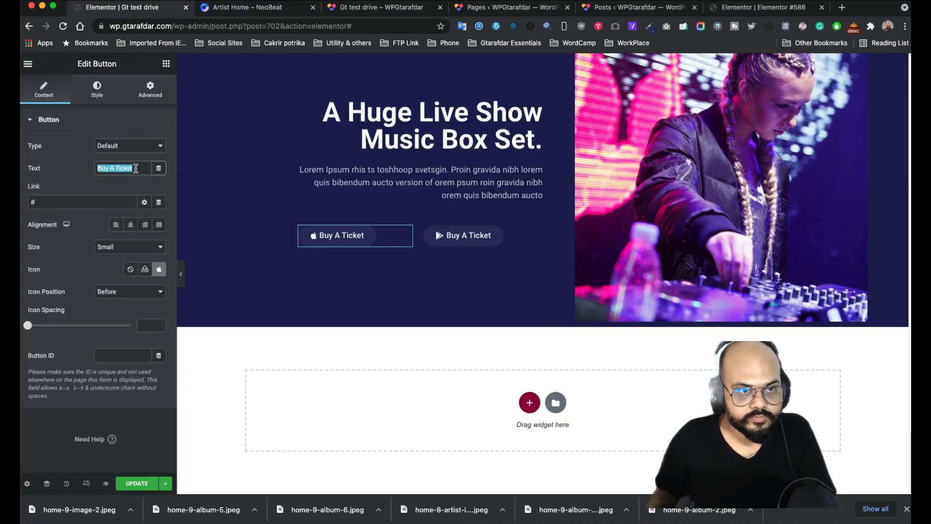
pyautogui.write('Apple Store')
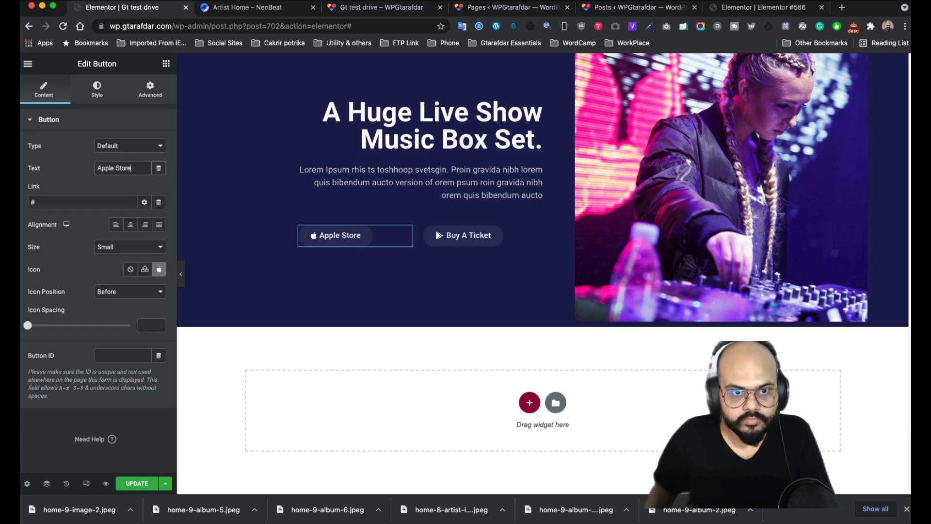
pyautogui.click(97, 93)
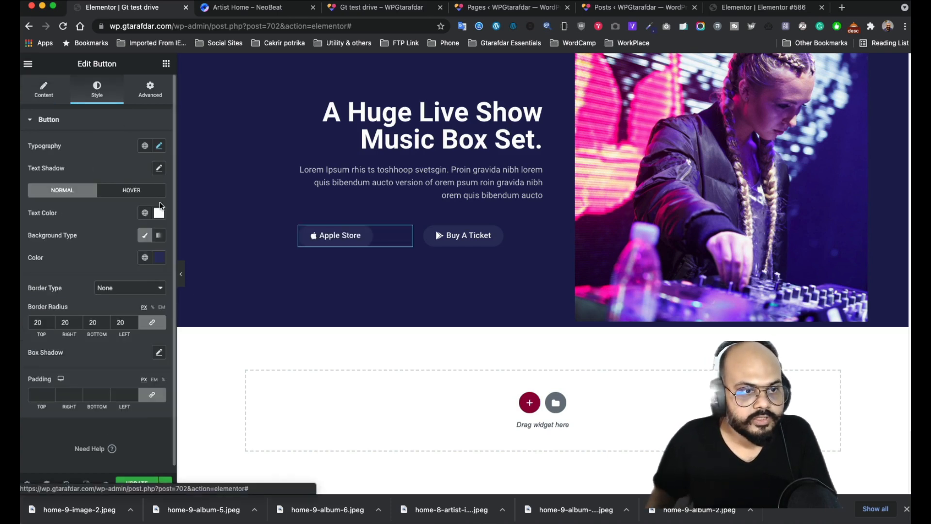
pyautogui.click(159, 146)
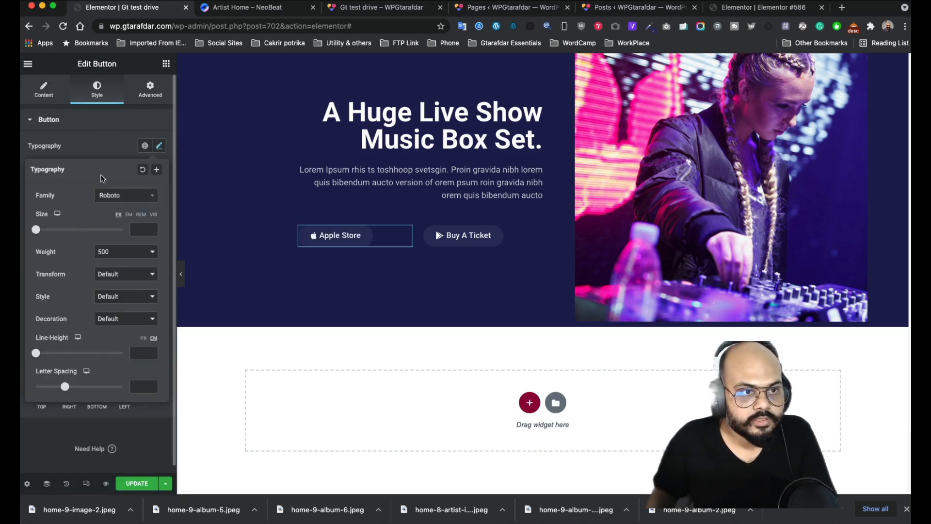
pyautogui.moveTo(40, 231); pyautogui.dragTo(48, 233)
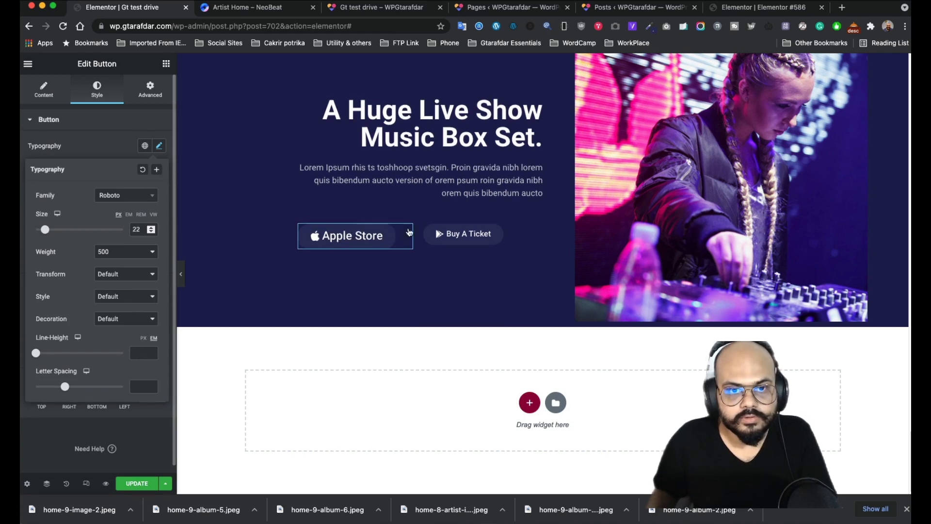
# - Change the second button's label from Buy A Ticket to Google Play
pyautogui.click(520, 233)
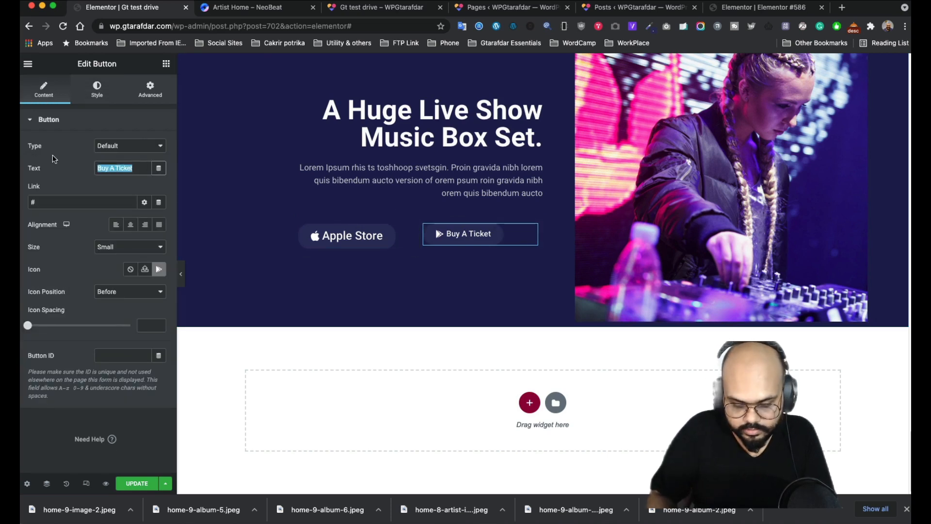
pyautogui.write('G')
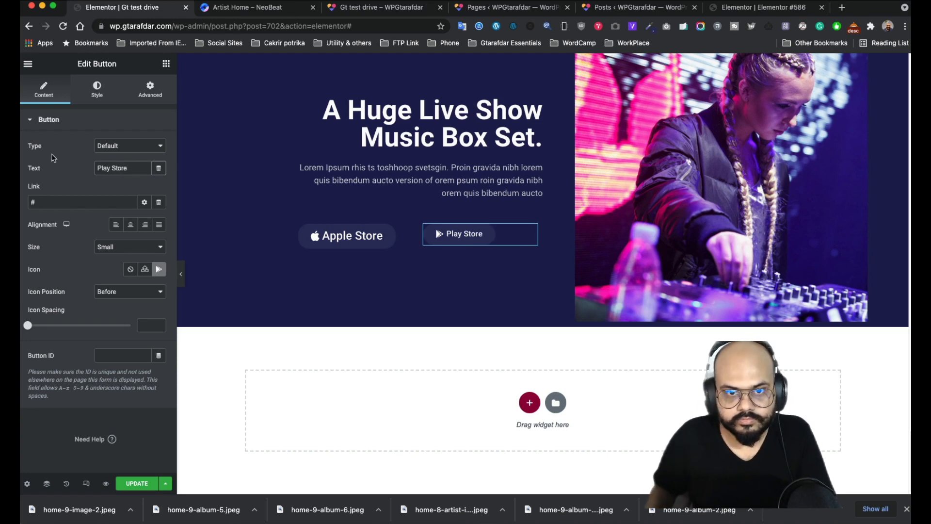
pyautogui.click(206, 9)
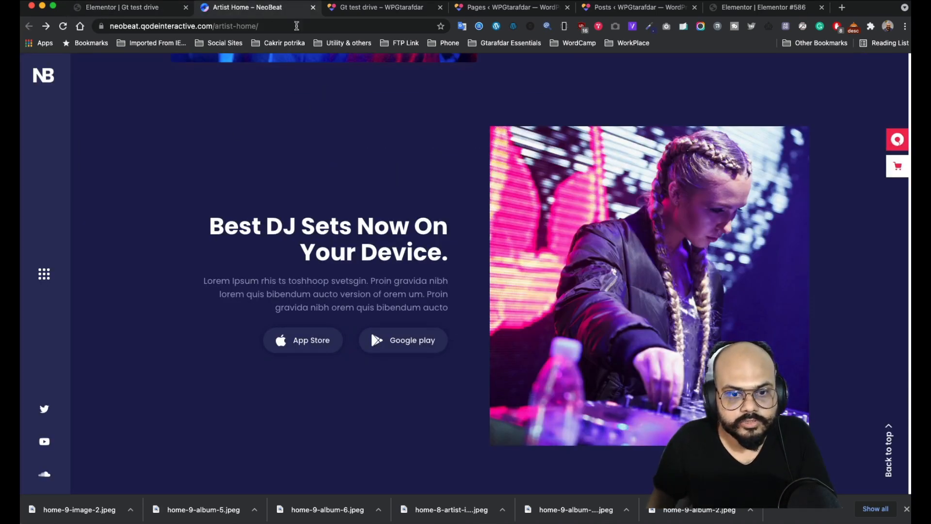
pyautogui.click(155, 11)
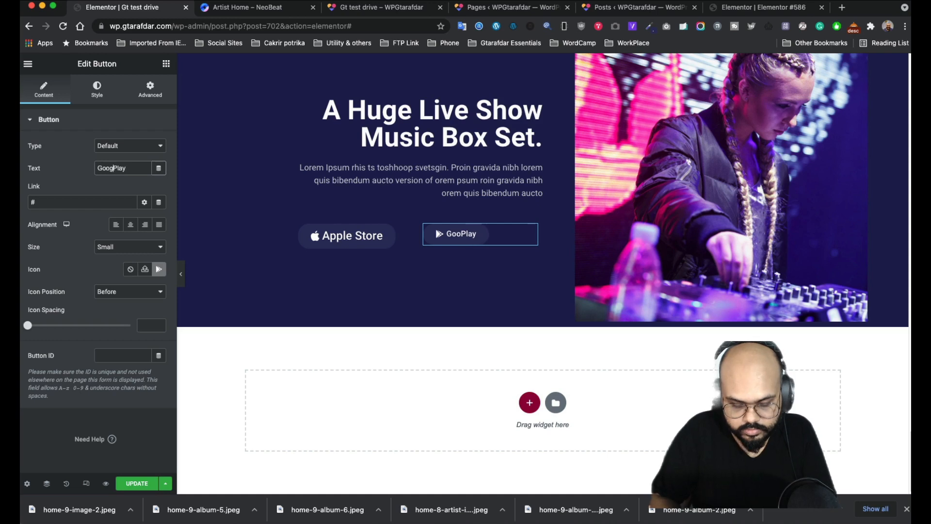
pyautogui.write('lre')
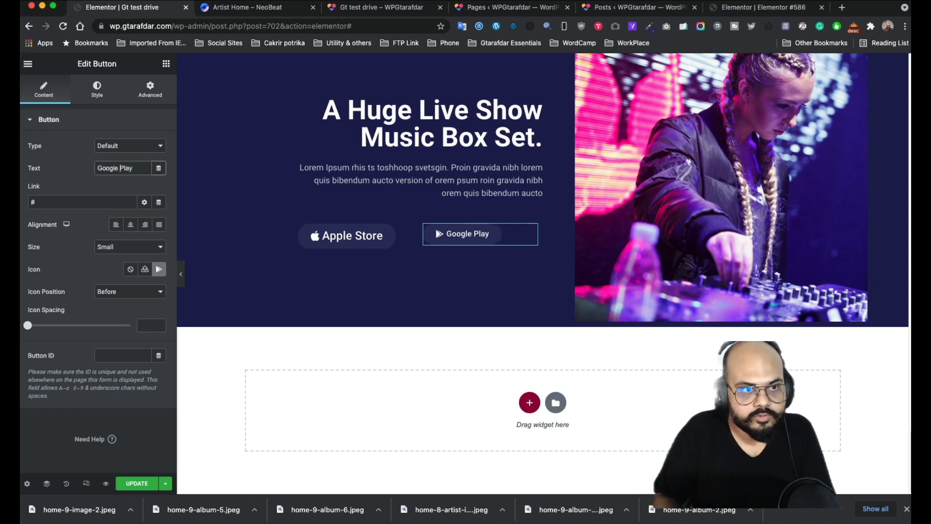
# - Reset the Apple Store button's text shadow to default after checking its typography
pyautogui.click(405, 232)
pyautogui.click(161, 168)
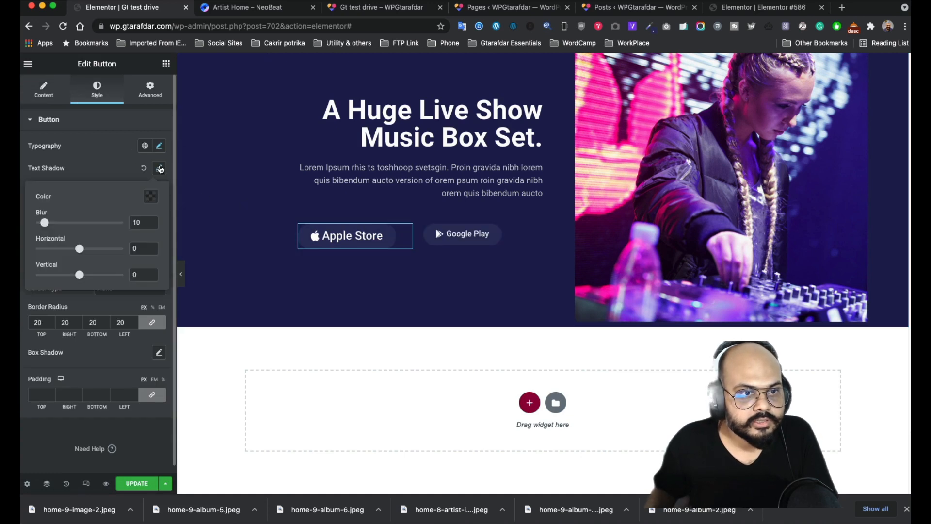
pyautogui.click(133, 155)
pyautogui.click(159, 147)
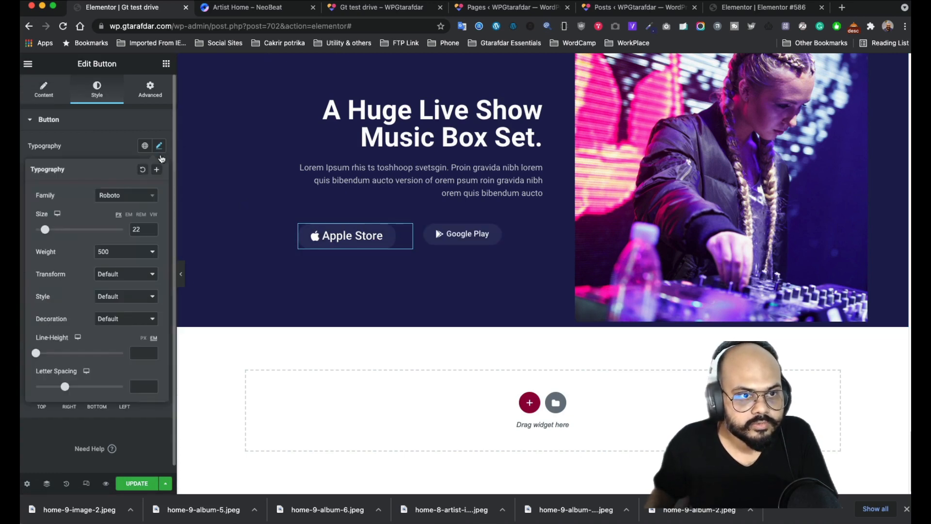
pyautogui.click(120, 150)
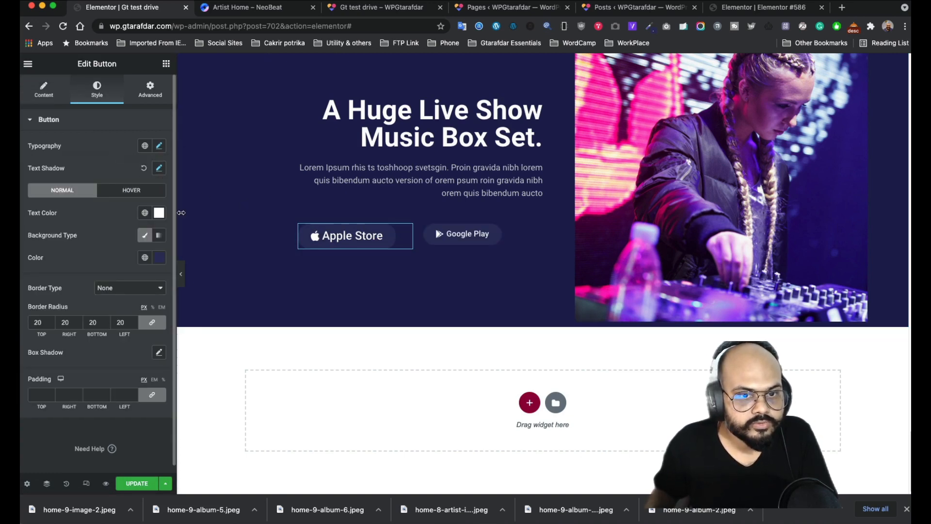
pyautogui.click(144, 168)
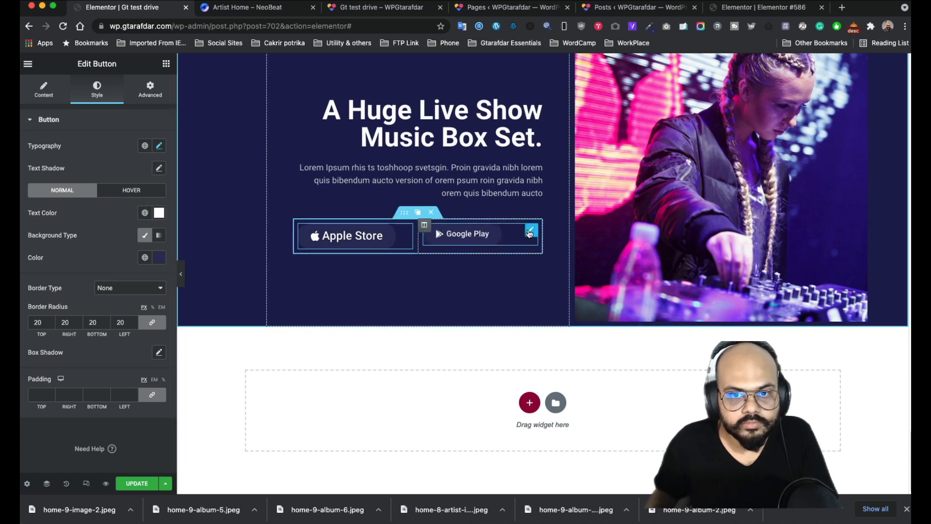
# - Set the Google Play button's typography size to 22
pyautogui.click(530, 232)
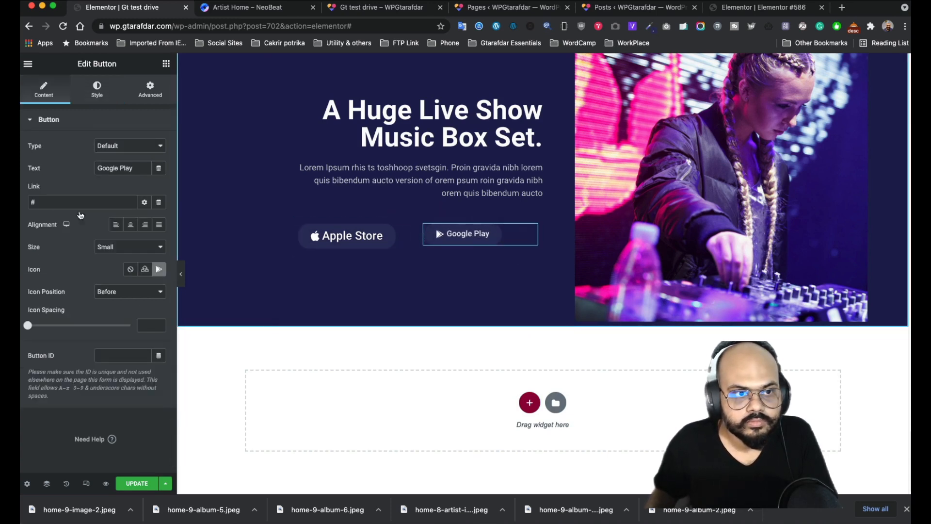
pyautogui.click(98, 92)
pyautogui.click(158, 146)
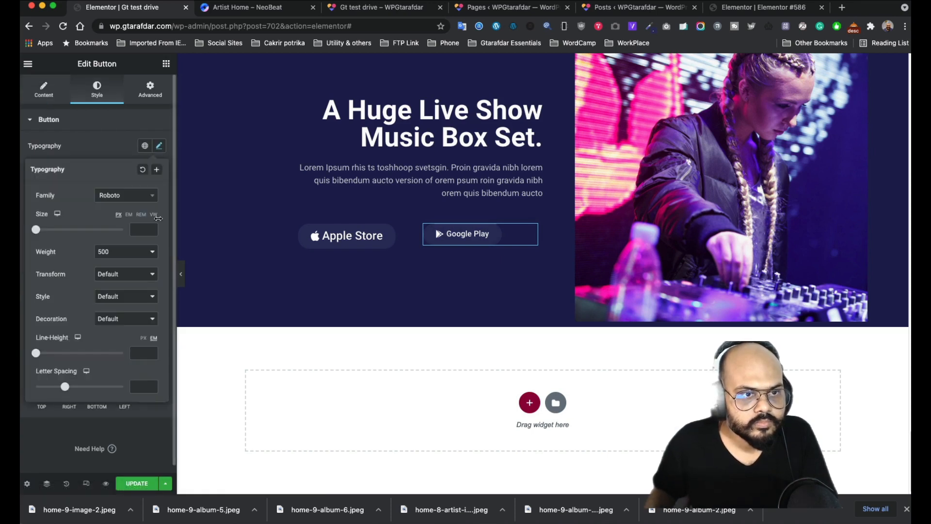
pyautogui.click(139, 229)
pyautogui.write('22')
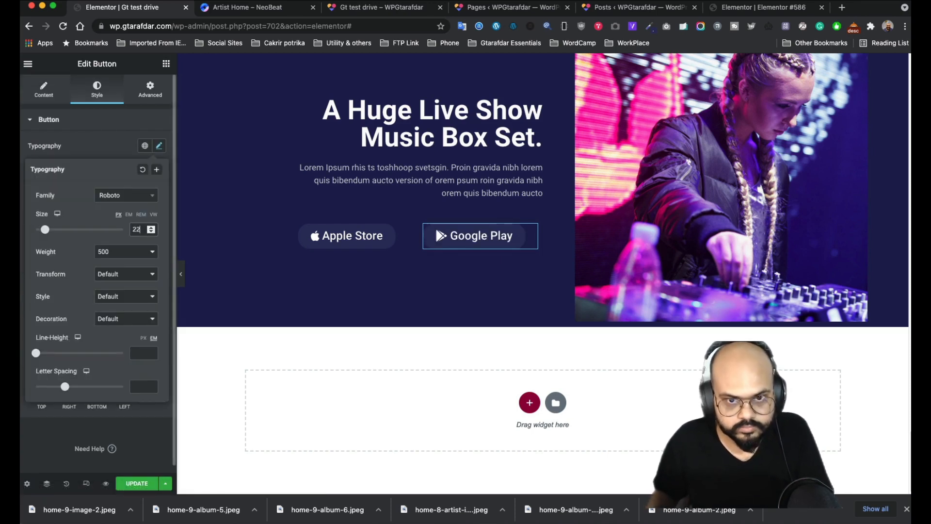
pyautogui.click(108, 148)
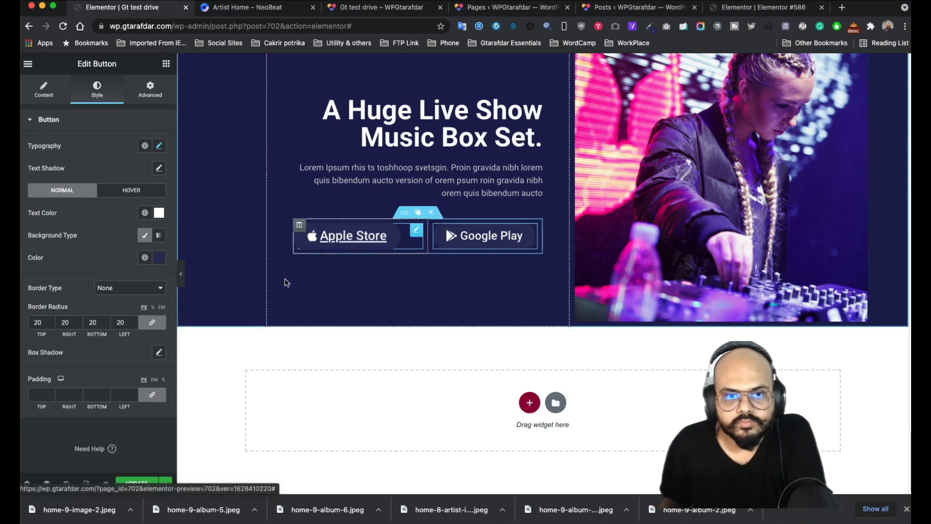
# - Change the Apple Store button's hover animation from Grow to Float
pyautogui.click(253, 14)
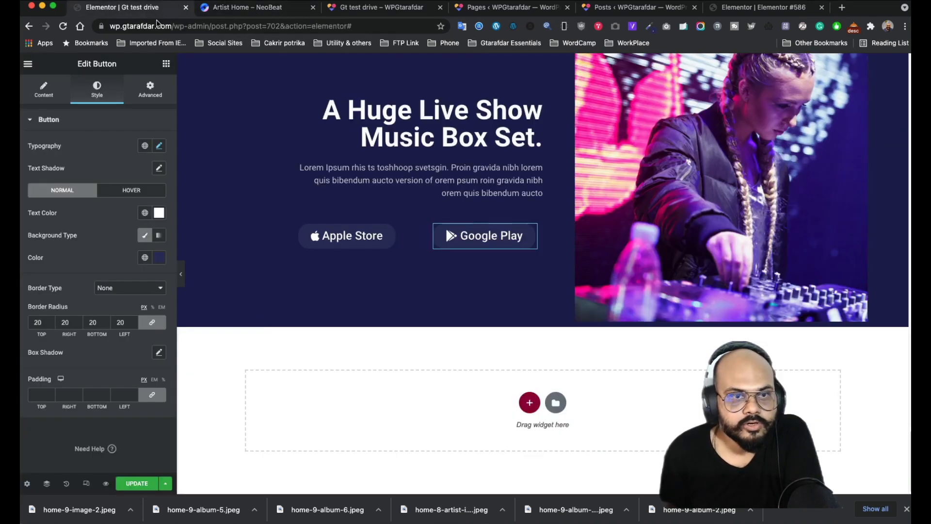
pyautogui.click(149, 14)
pyautogui.moveTo(415, 234)
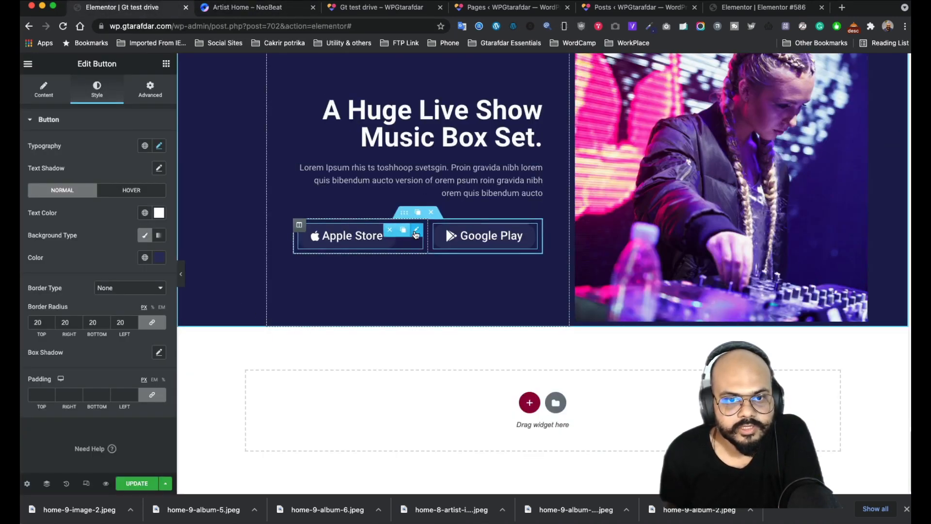
pyautogui.click(127, 191)
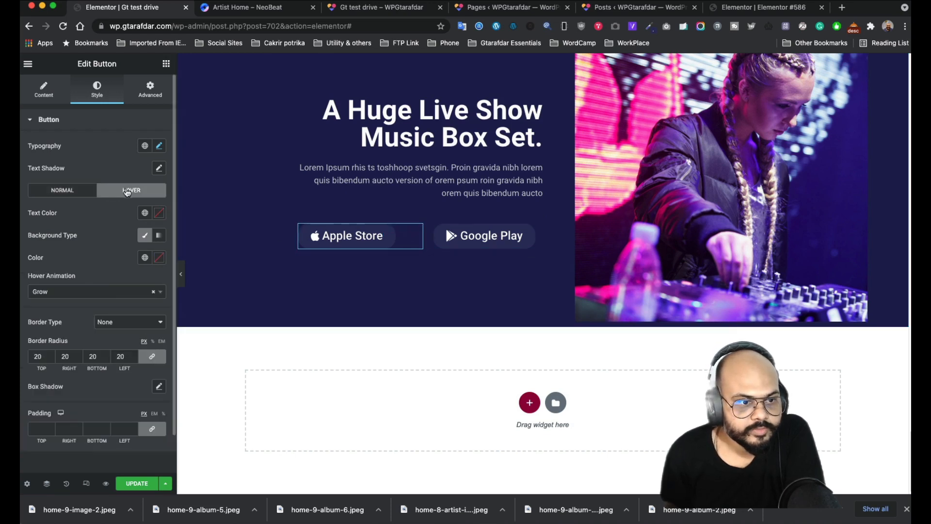
pyautogui.click(100, 297)
pyautogui.scroll(-3, 73, 393)
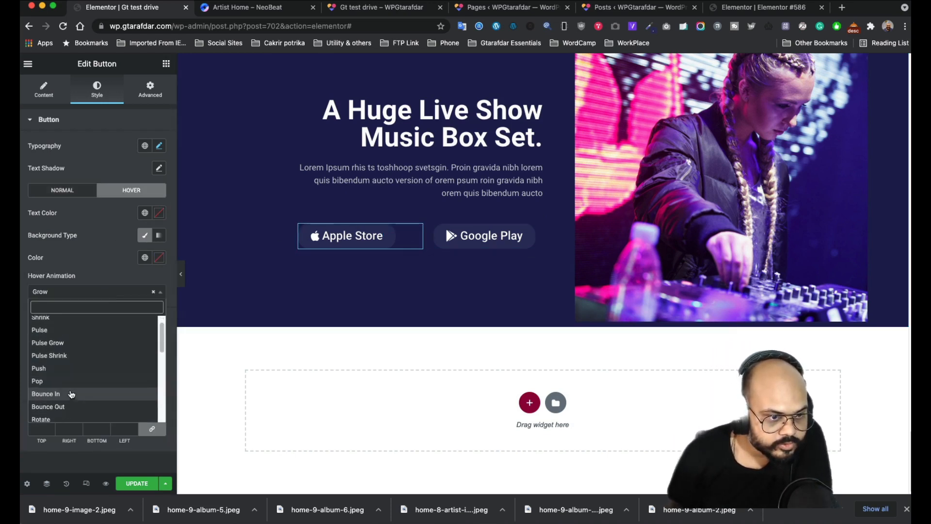
pyautogui.scroll(-3, 68, 392)
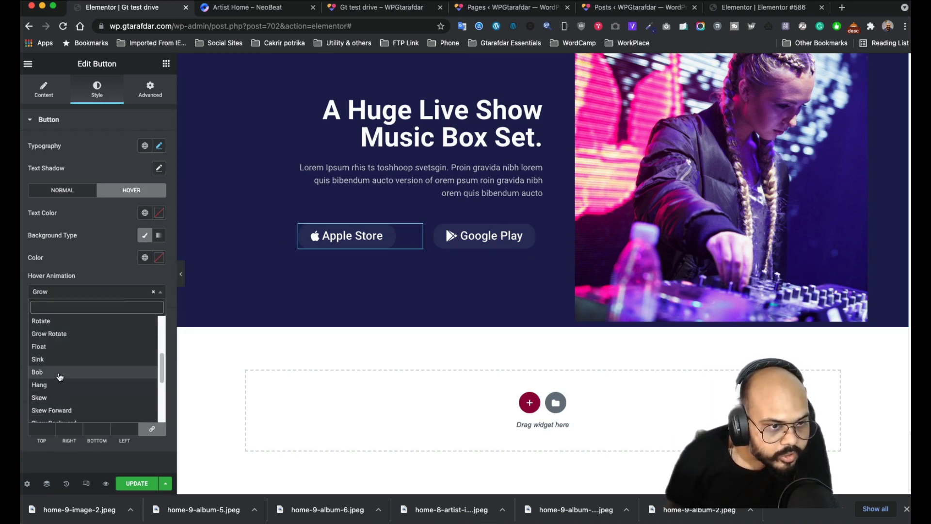
pyautogui.click(57, 346)
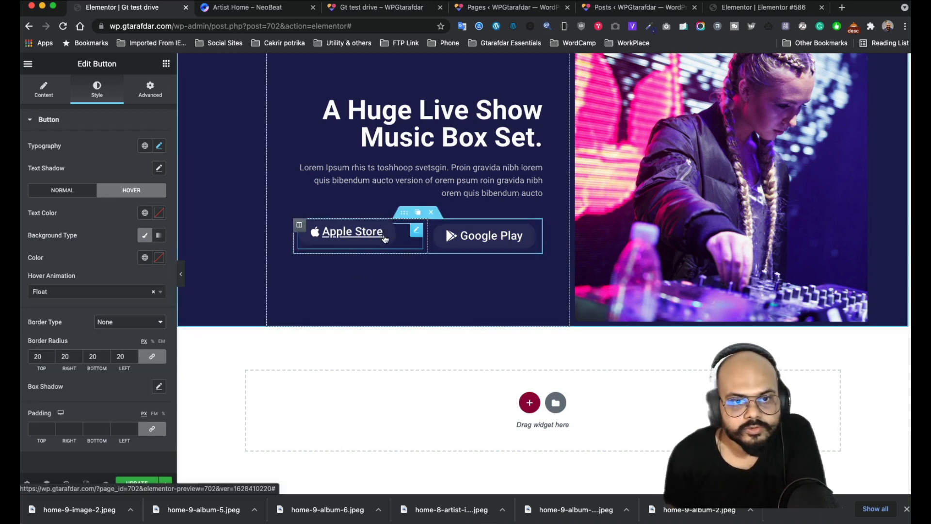
# - Give the Google Play button the Float hover animation as well
pyautogui.click(504, 236)
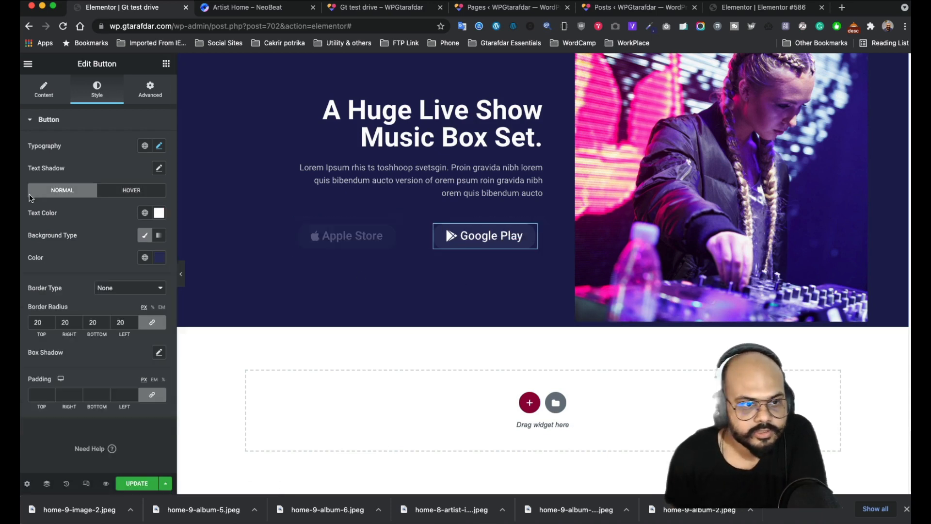
pyautogui.click(133, 192)
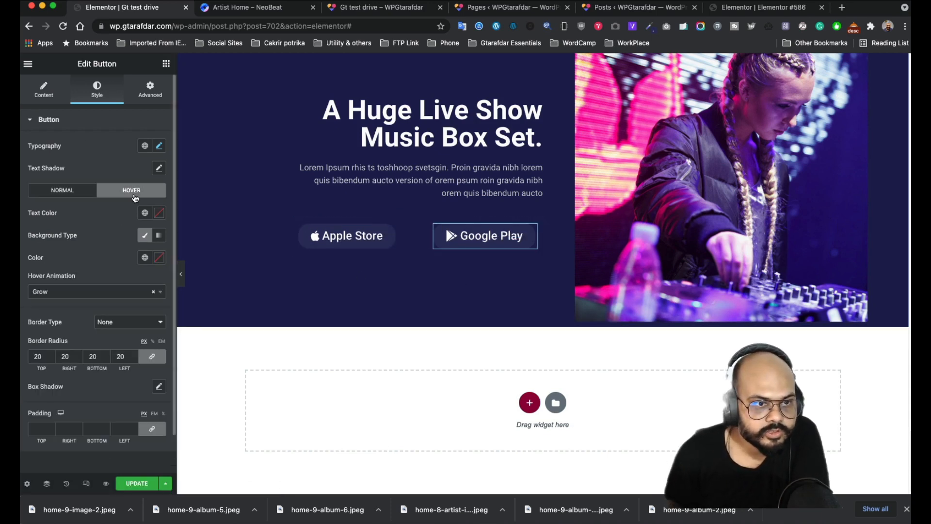
pyautogui.click(84, 299)
pyautogui.scroll(-2, 58, 378)
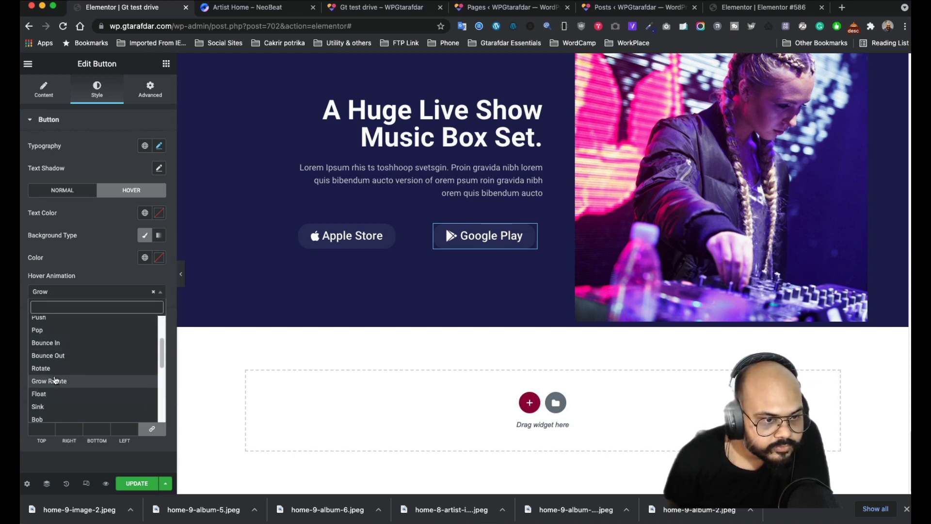
pyautogui.click(53, 394)
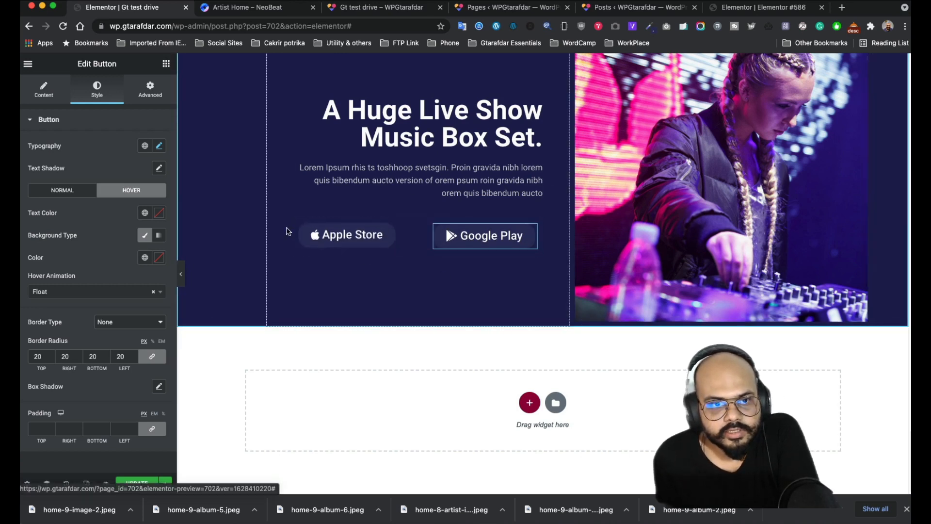
pyautogui.click(300, 226)
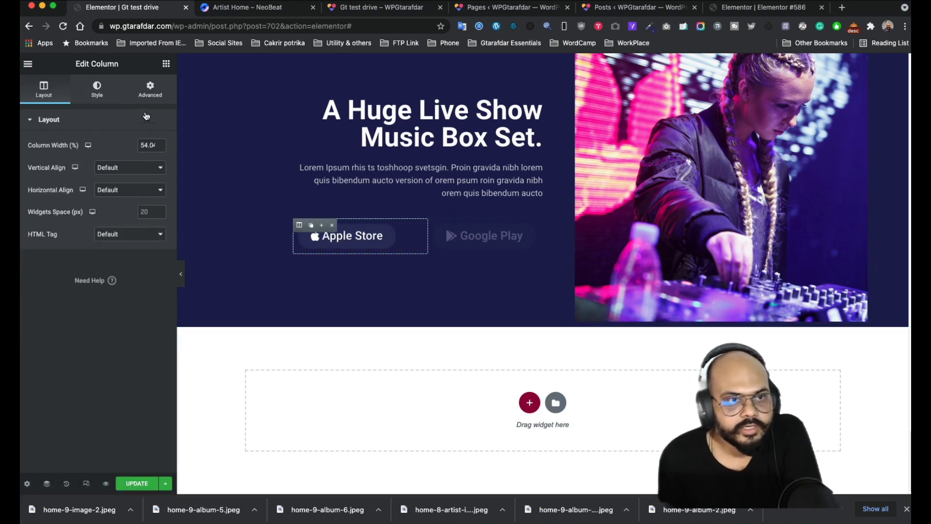
# - Unlink the column's padding values and raise its left padding to 45 px
pyautogui.click(149, 90)
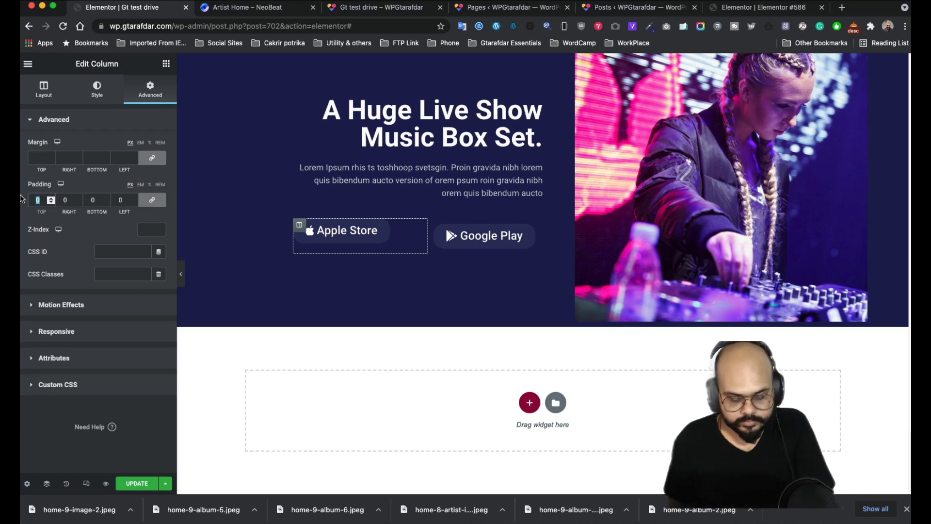
pyautogui.write('10')
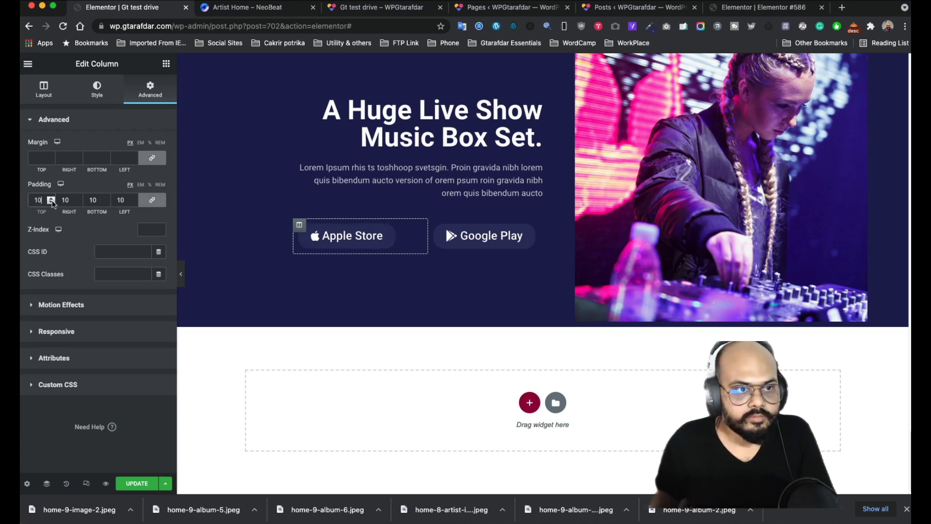
pyautogui.click(152, 200)
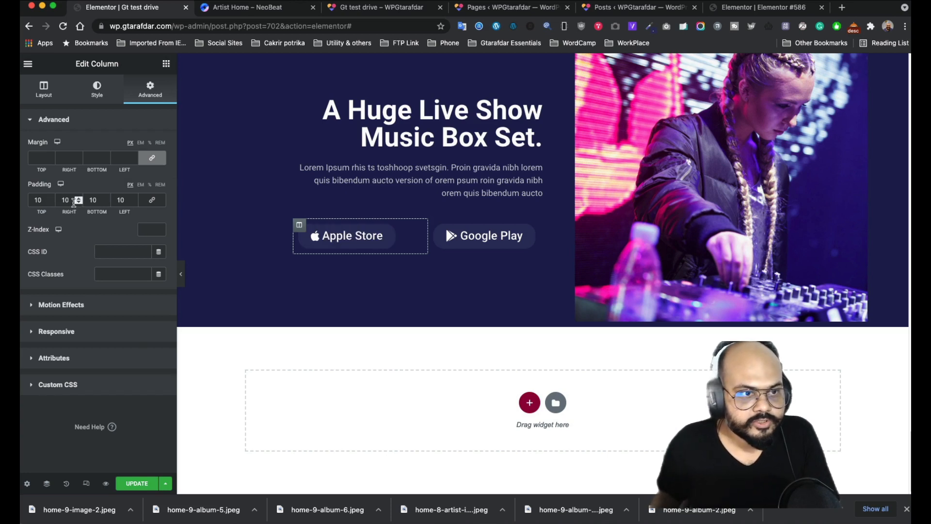
pyautogui.click(133, 198)
pyautogui.click(133, 198)
pyautogui.click(133, 199)
pyautogui.click(133, 199)
pyautogui.click(133, 198)
pyautogui.click(133, 199)
pyautogui.click(133, 198)
pyautogui.click(134, 199)
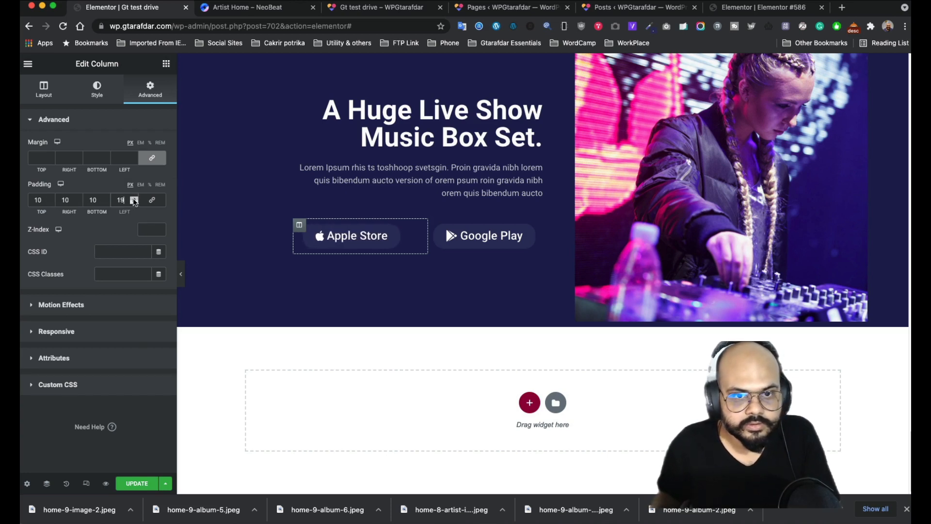
pyautogui.click(134, 199)
pyautogui.click(133, 198)
pyautogui.click(133, 198)
pyautogui.click(134, 198)
pyautogui.click(134, 199)
pyautogui.click(133, 199)
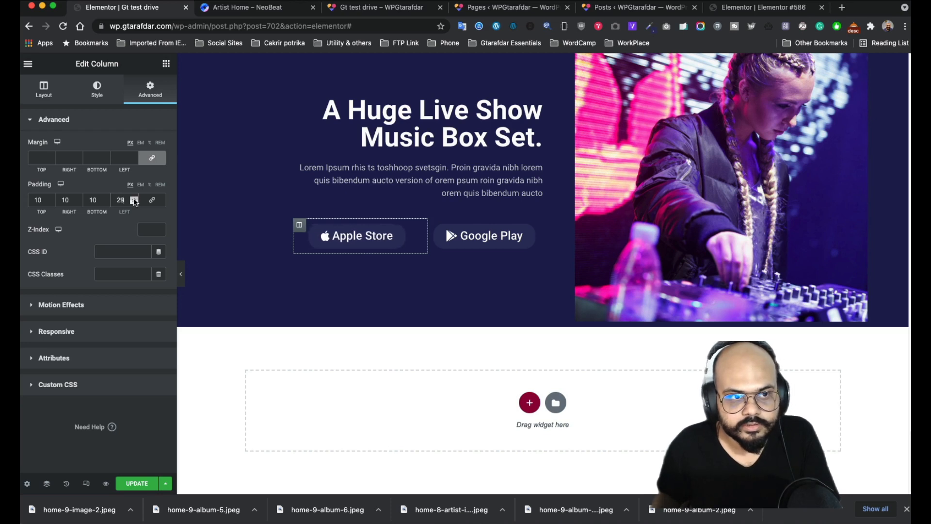
pyautogui.click(133, 199)
pyautogui.click(133, 198)
pyautogui.click(133, 199)
pyautogui.click(134, 199)
pyautogui.click(133, 198)
pyautogui.click(134, 199)
pyautogui.click(134, 198)
pyautogui.click(134, 198)
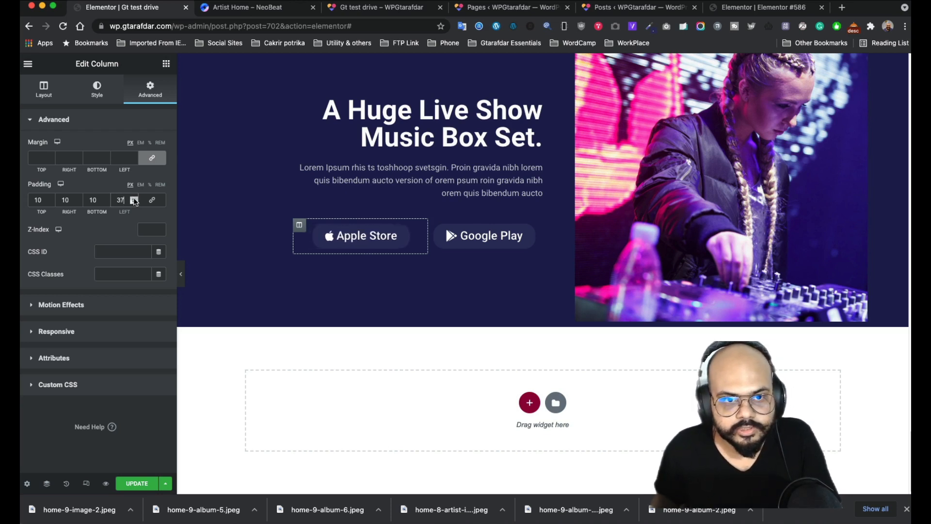
pyautogui.click(133, 199)
pyautogui.click(133, 199)
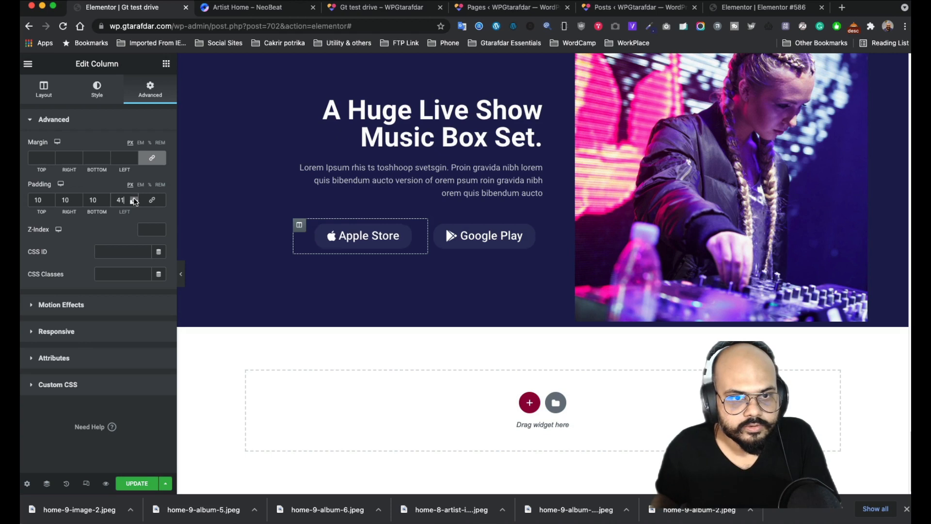
pyautogui.click(133, 198)
pyautogui.click(133, 198)
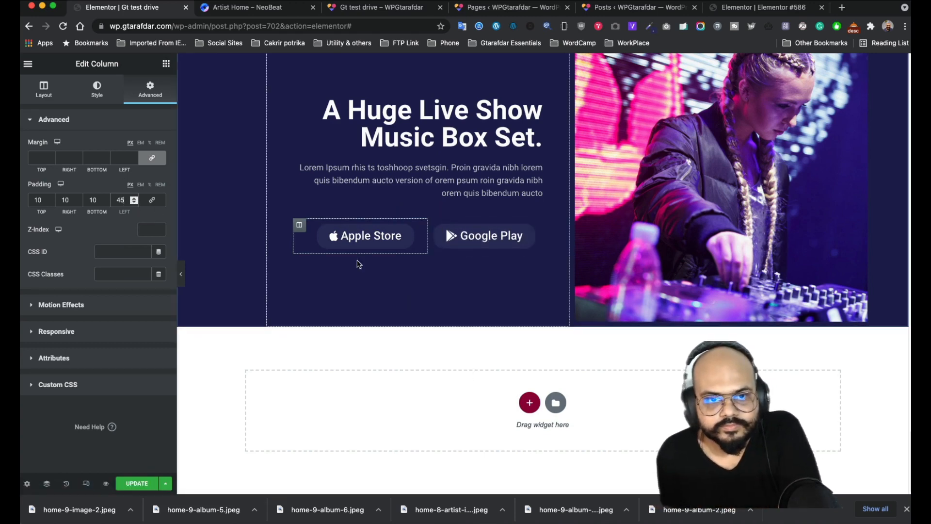
pyautogui.scroll(8, 391, 321)
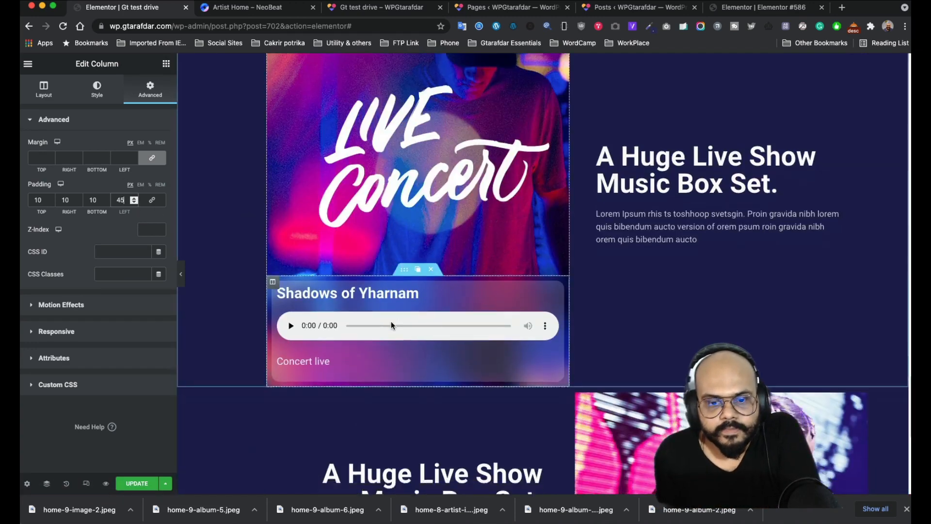
pyautogui.scroll(-8, 391, 321)
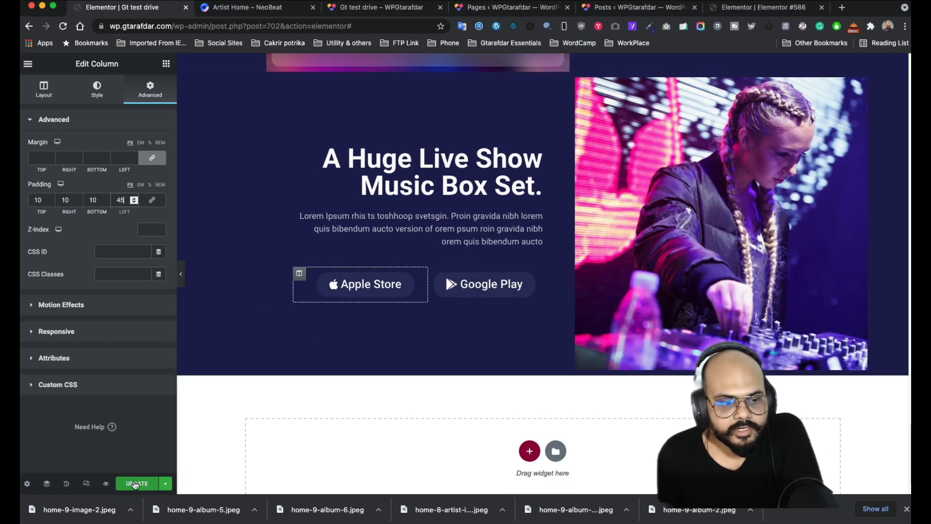
# - Duplicate the Huge Live Show section
pyautogui.click(237, 7)
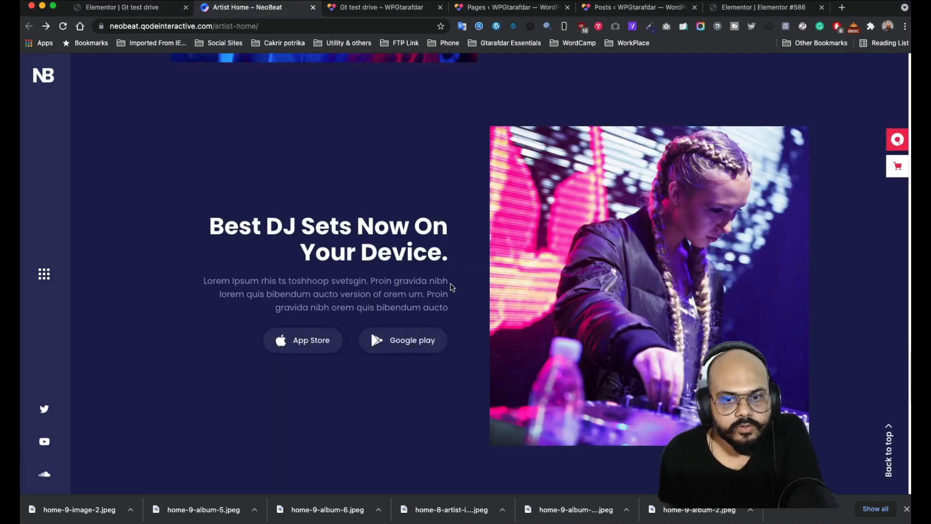
pyautogui.scroll(-5, 452, 287)
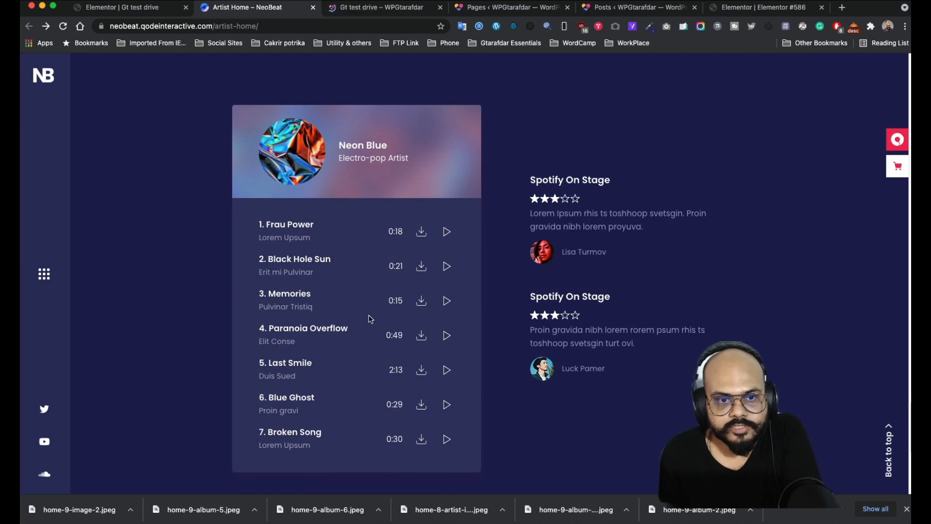
pyautogui.click(144, 7)
pyautogui.scroll(-1, 554, 399)
pyautogui.click(528, 402)
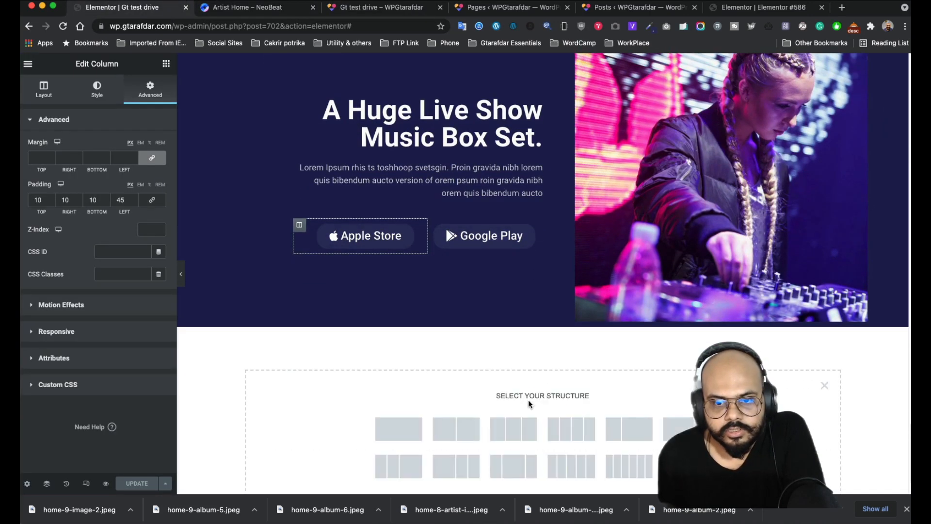
pyautogui.click(825, 385)
pyautogui.scroll(5, 533, 272)
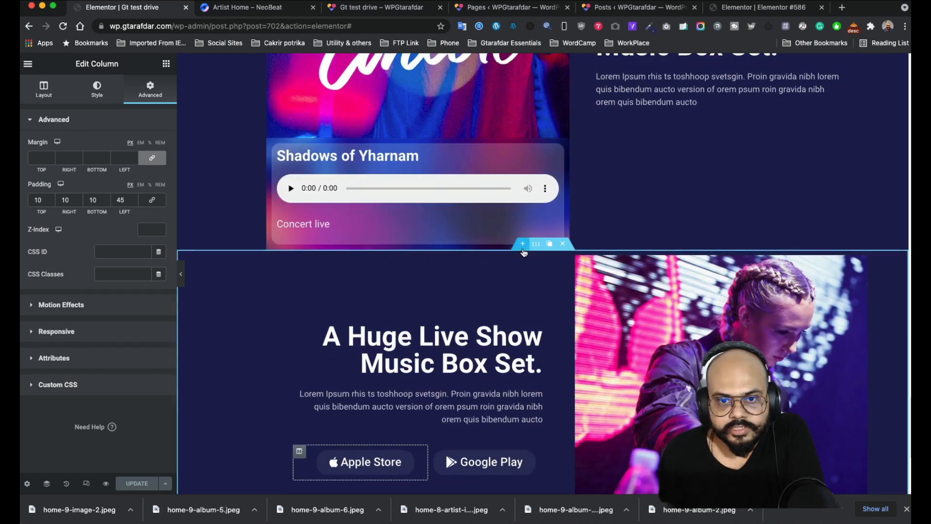
pyautogui.click(548, 245)
pyautogui.click(549, 246)
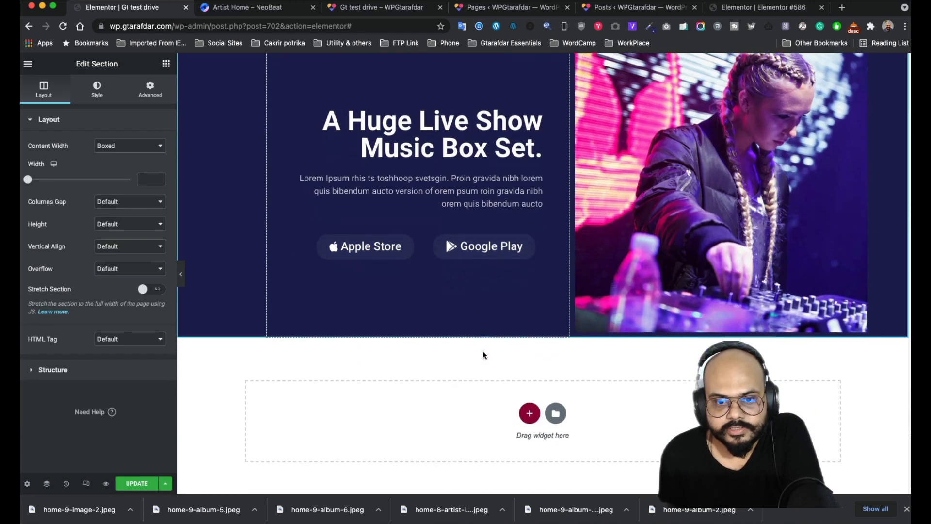
pyautogui.scroll(3, 485, 301)
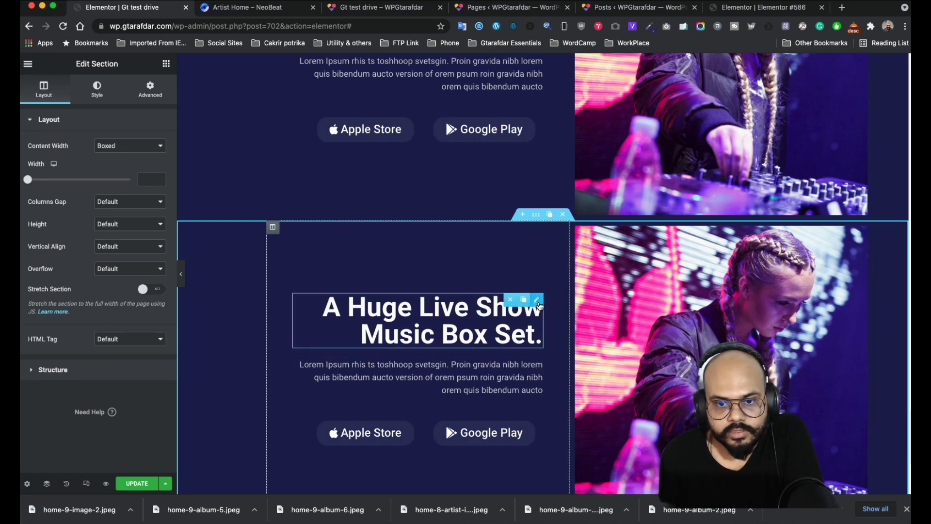
# - Delete the heading, paragraph and store buttons from the copied section
pyautogui.click(508, 301)
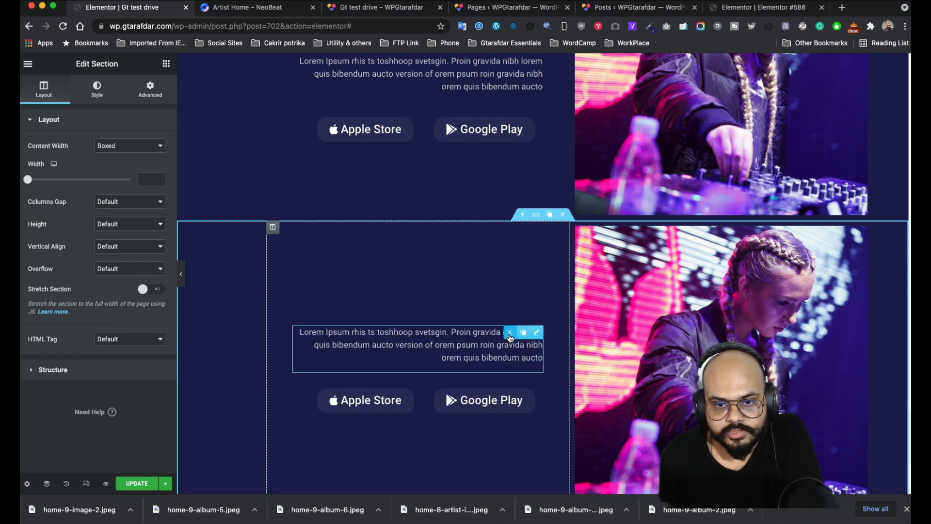
pyautogui.click(510, 333)
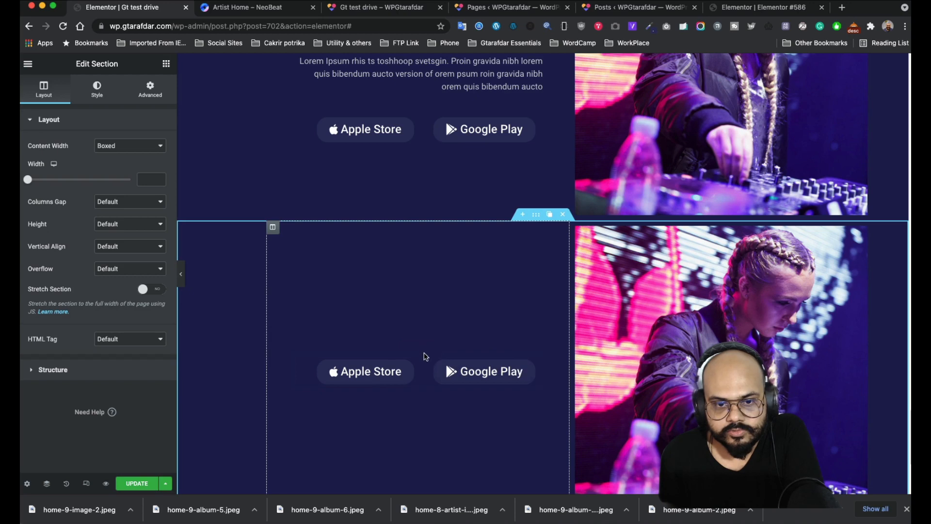
pyautogui.click(431, 350)
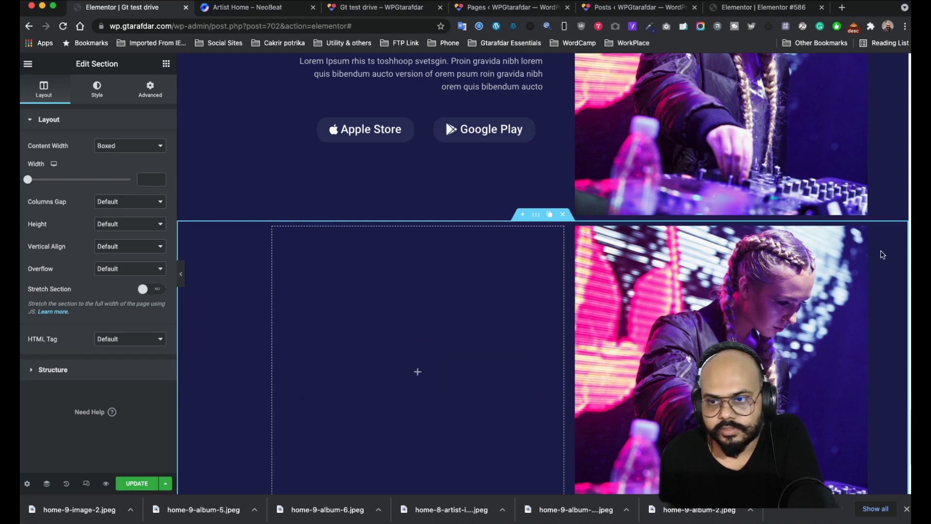
# - Remove the DJ image from the copy and place an inner section in its left column
pyautogui.click(832, 234)
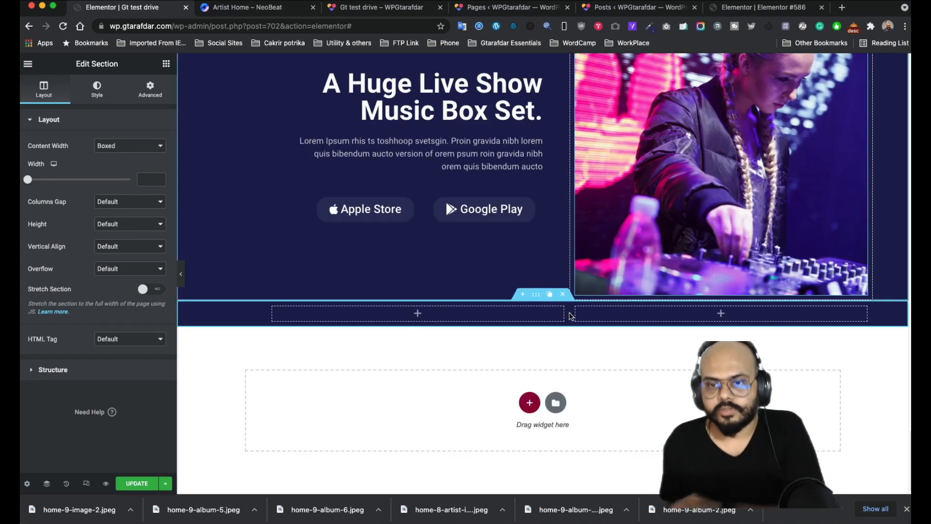
pyautogui.click(166, 64)
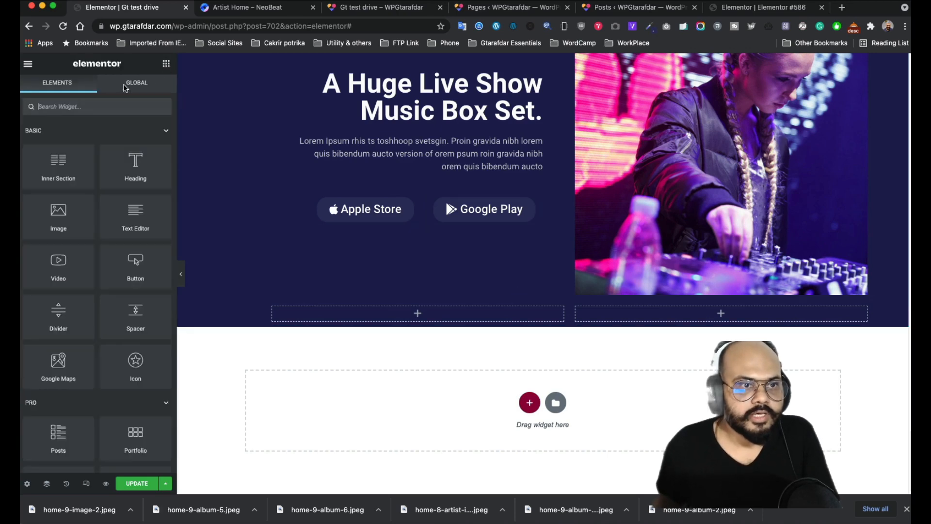
pyautogui.moveTo(134, 223); pyautogui.dragTo(415, 318)
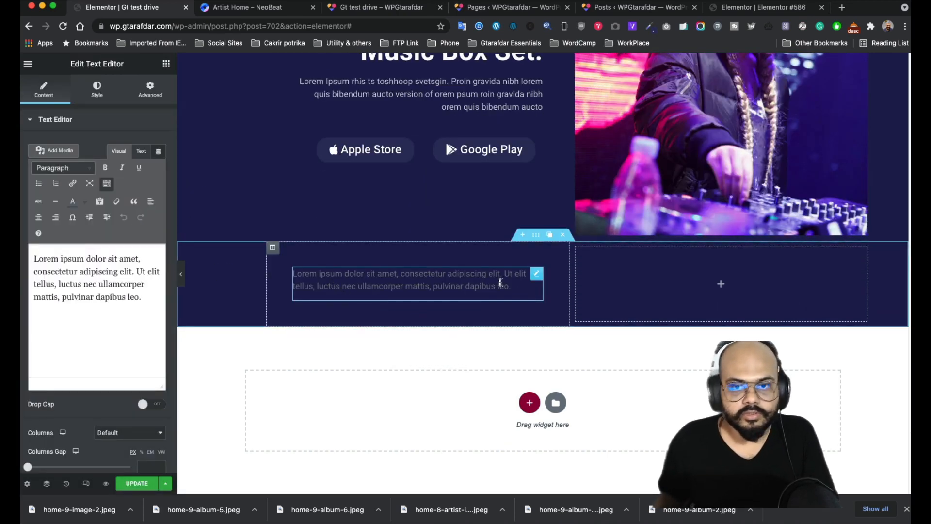
pyautogui.click(515, 277)
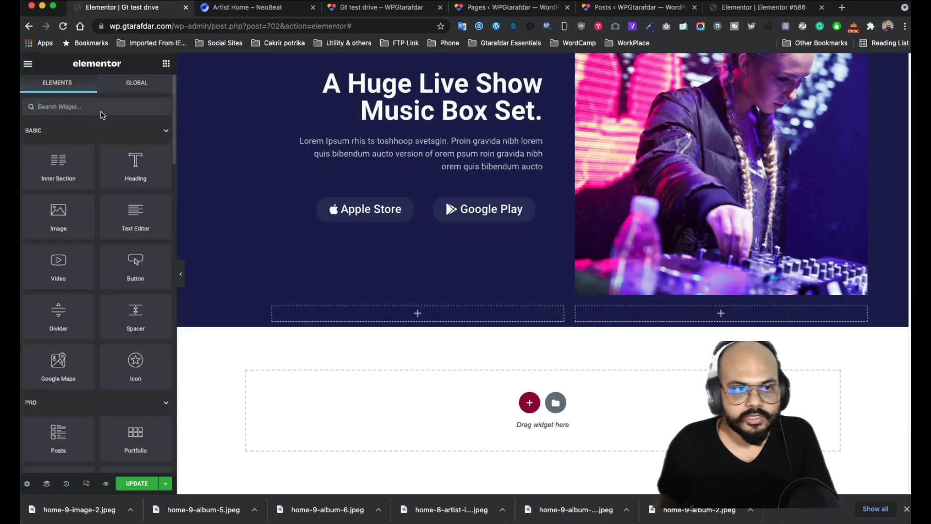
pyautogui.moveTo(58, 167); pyautogui.dragTo(435, 318)
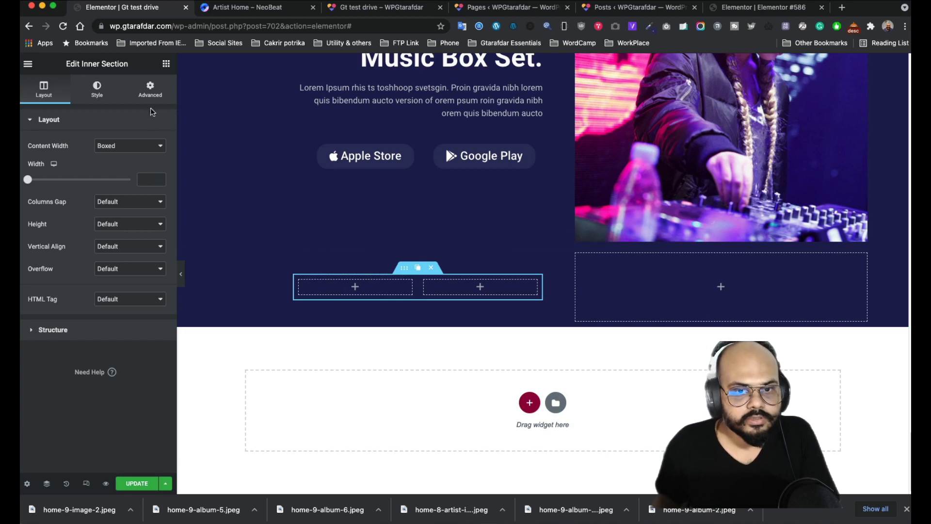
# - Clear the left column's 50 px padding and delete the inner section's left column
pyautogui.click(150, 92)
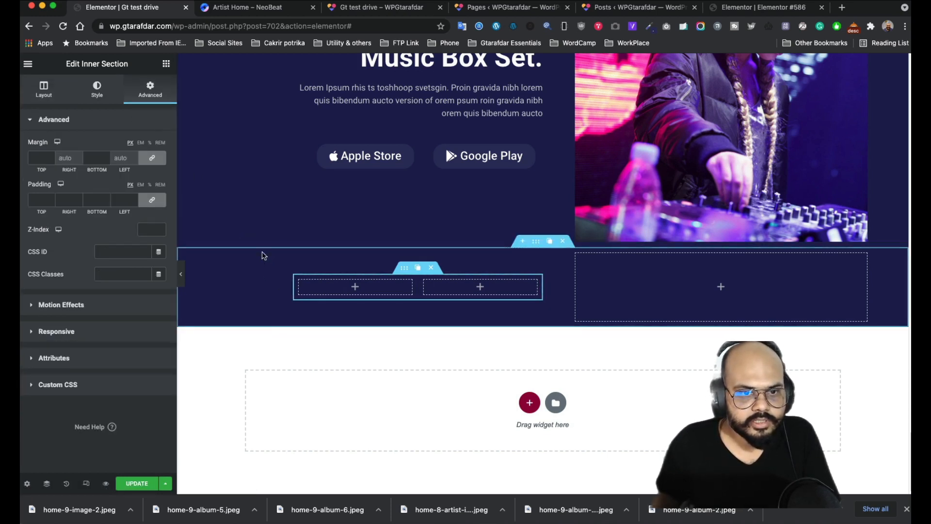
pyautogui.click(272, 254)
pyautogui.click(152, 97)
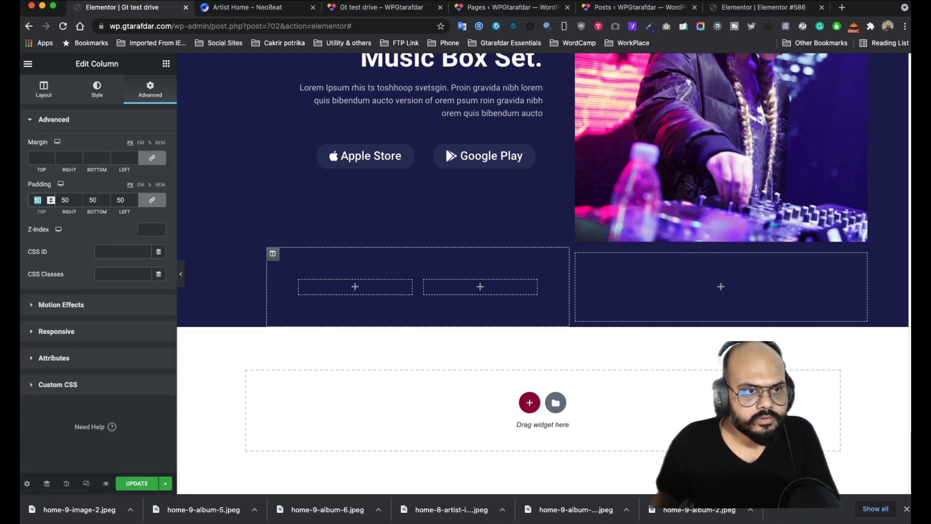
pyautogui.press('BackSpace')
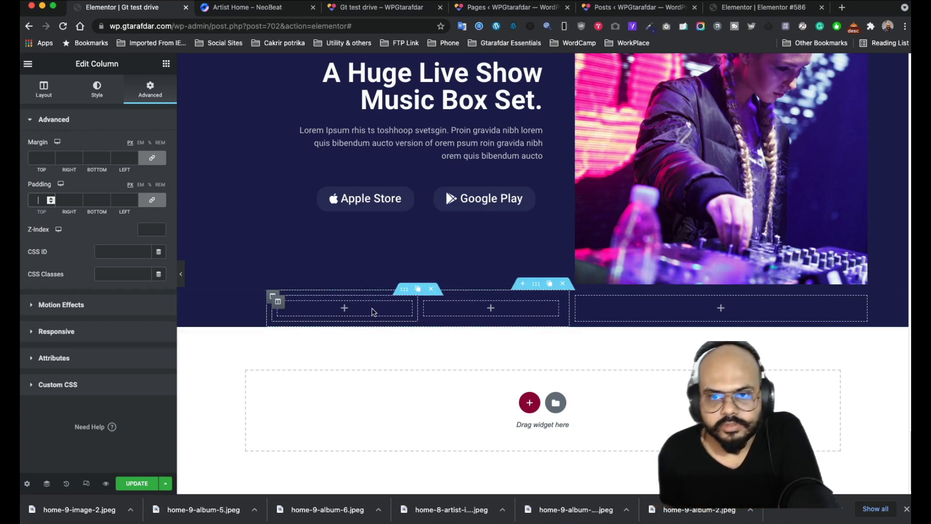
pyautogui.scroll(2, 379, 321)
pyautogui.scroll(3, 379, 321)
pyautogui.scroll(-3, 339, 339)
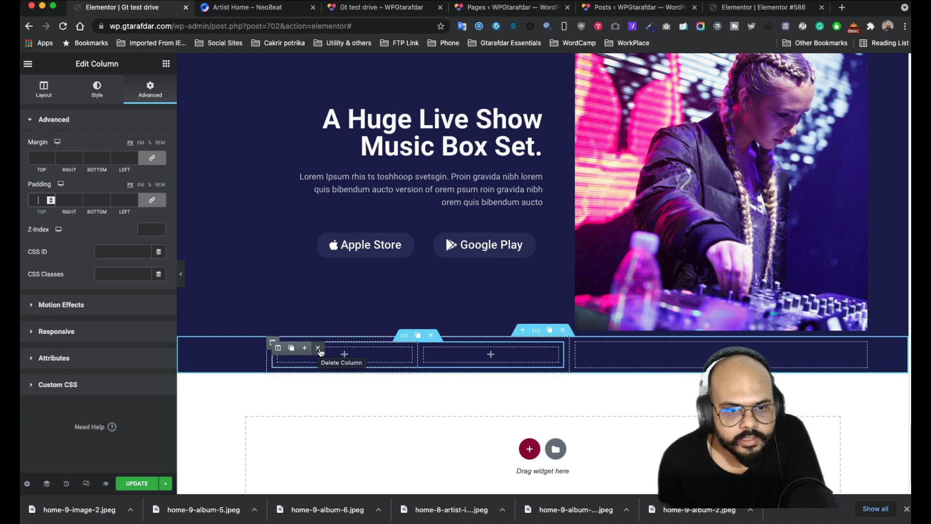
pyautogui.click(318, 349)
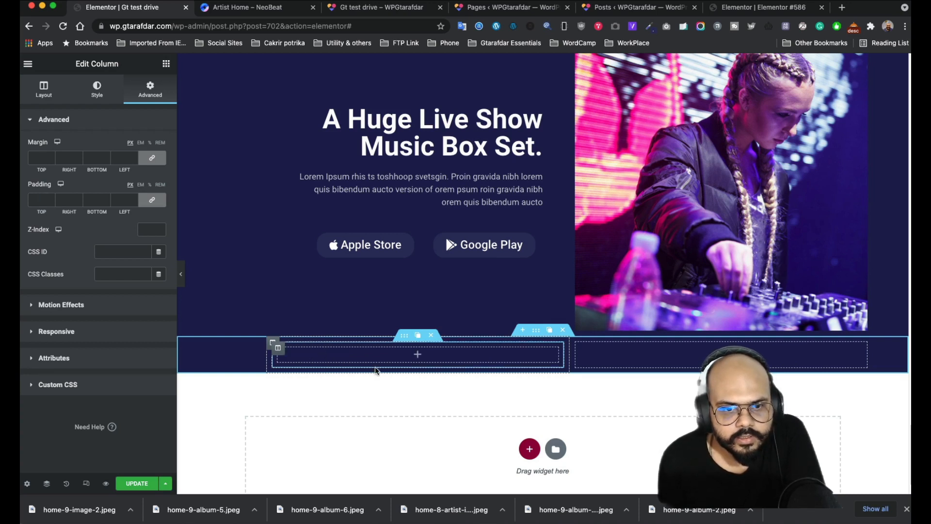
# - Set the purple-blue gradient image as the column's classic background
pyautogui.click(278, 347)
pyautogui.click(92, 91)
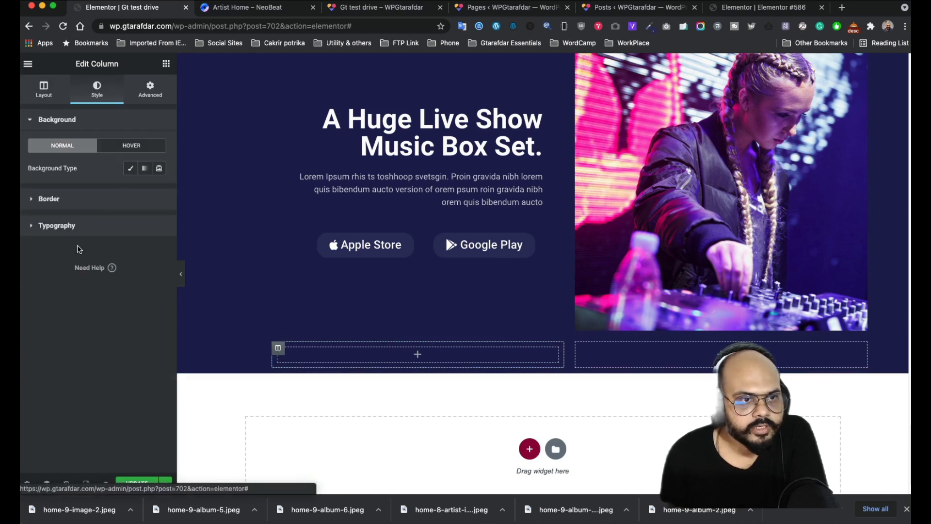
pyautogui.click(130, 168)
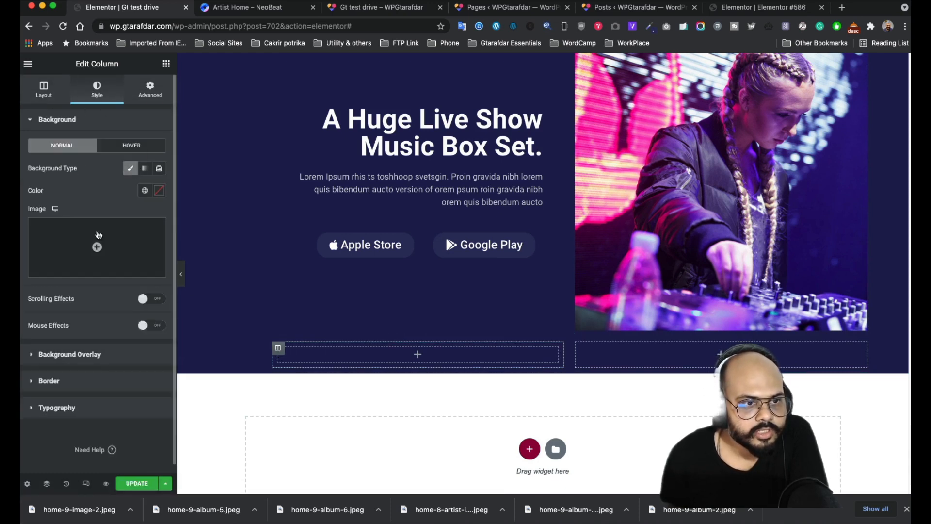
pyautogui.click(156, 252)
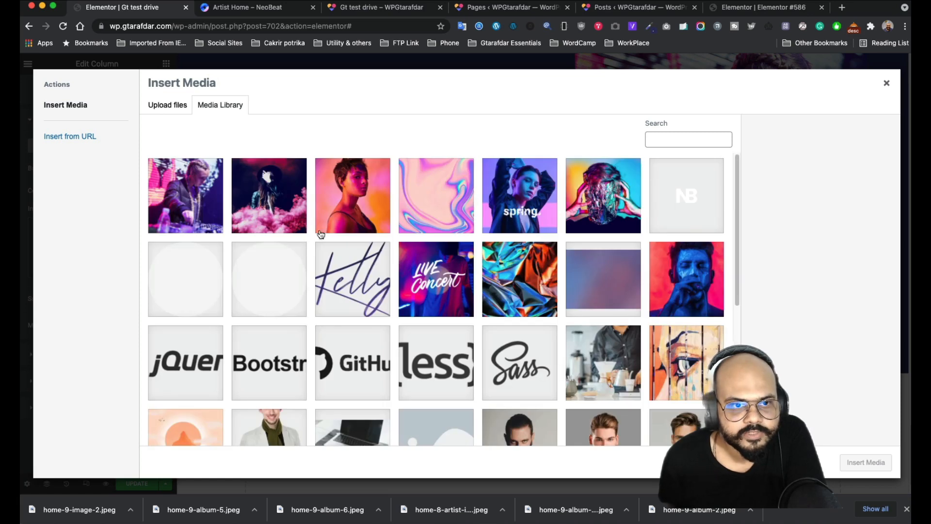
pyautogui.click(574, 297)
pyautogui.click(865, 462)
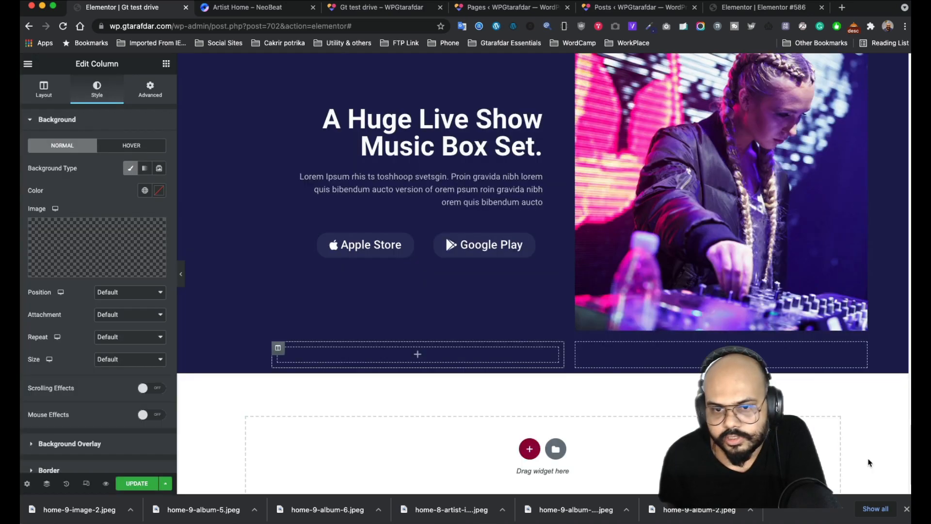
# - Set the gradient background's size to Cover
pyautogui.click(417, 356)
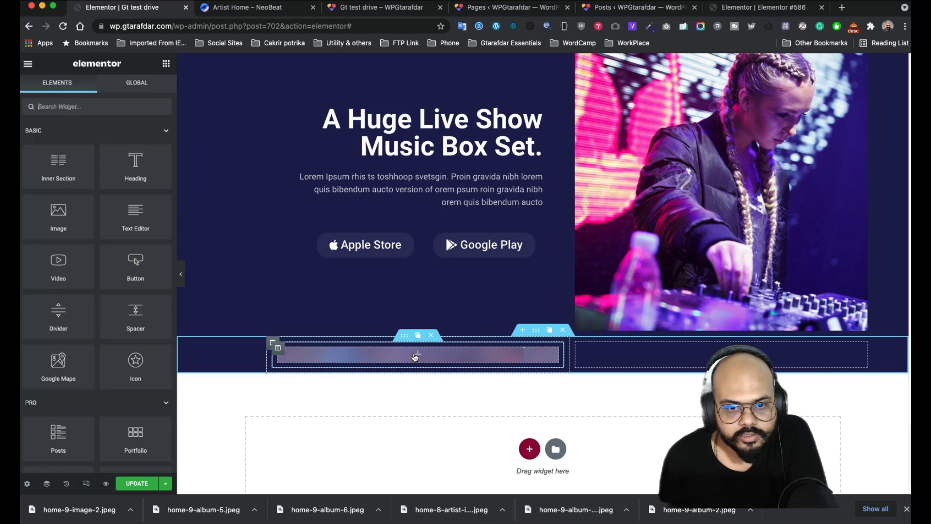
pyautogui.click(274, 348)
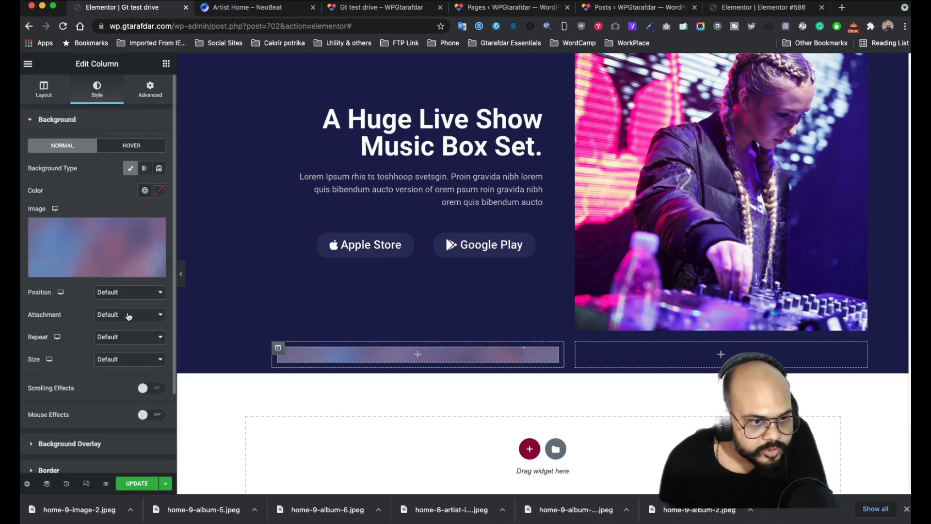
pyautogui.click(128, 363)
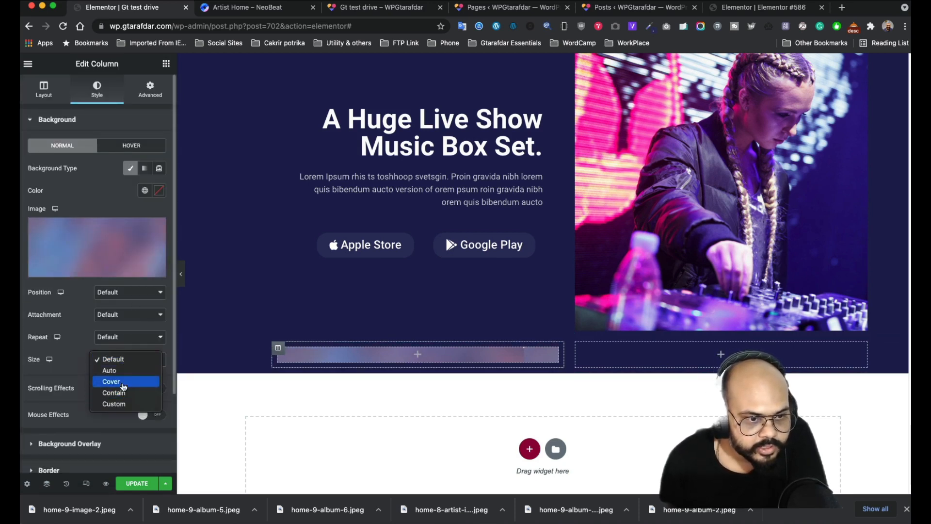
pyautogui.click(123, 381)
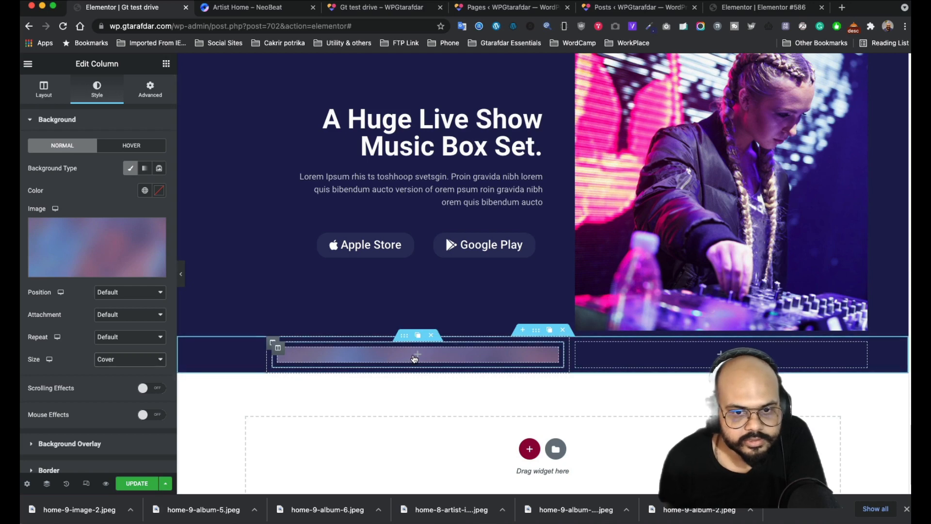
pyautogui.click(415, 355)
# - Add an Image widget to the left column showing the foil album picture home-9-album-5
pyautogui.moveTo(58, 228); pyautogui.dragTo(426, 352)
pyautogui.click(111, 189)
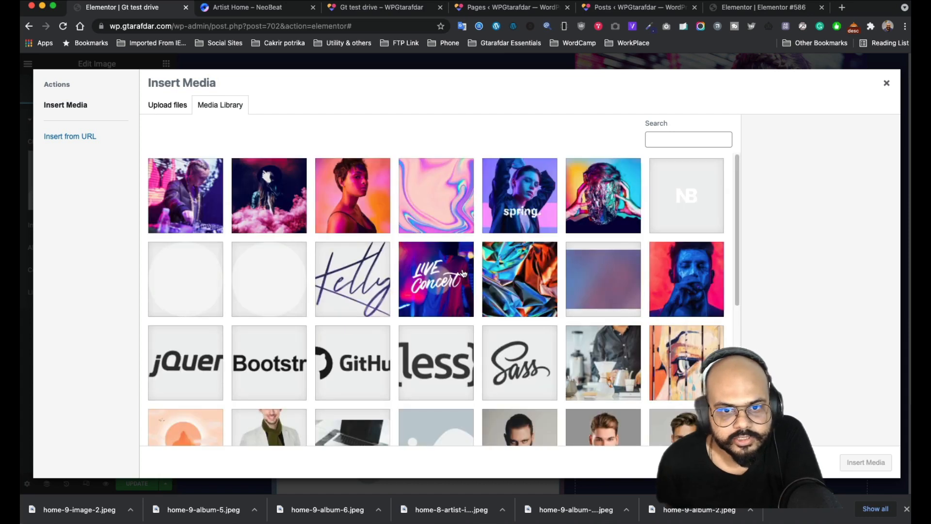
pyautogui.click(499, 291)
pyautogui.click(876, 464)
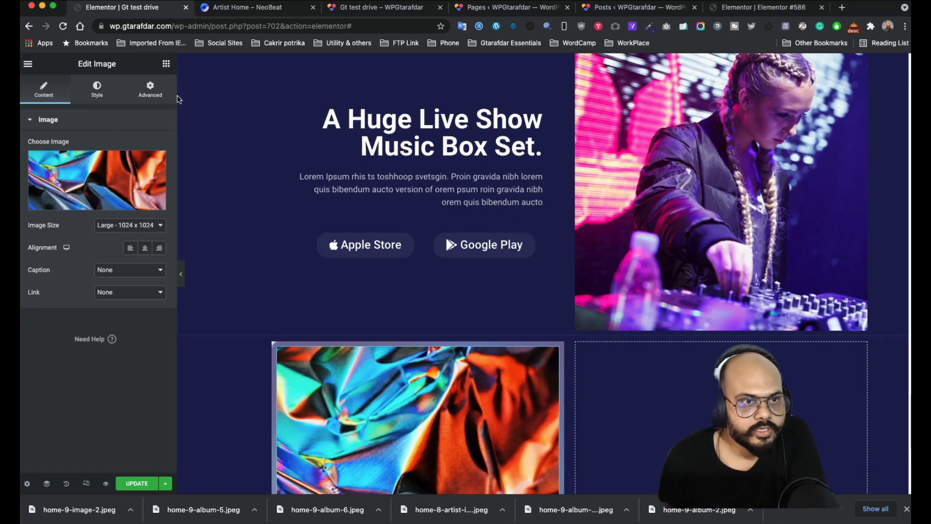
# - Clip the album image with a Circle mask, fitted and centered
pyautogui.click(156, 94)
pyautogui.click(77, 288)
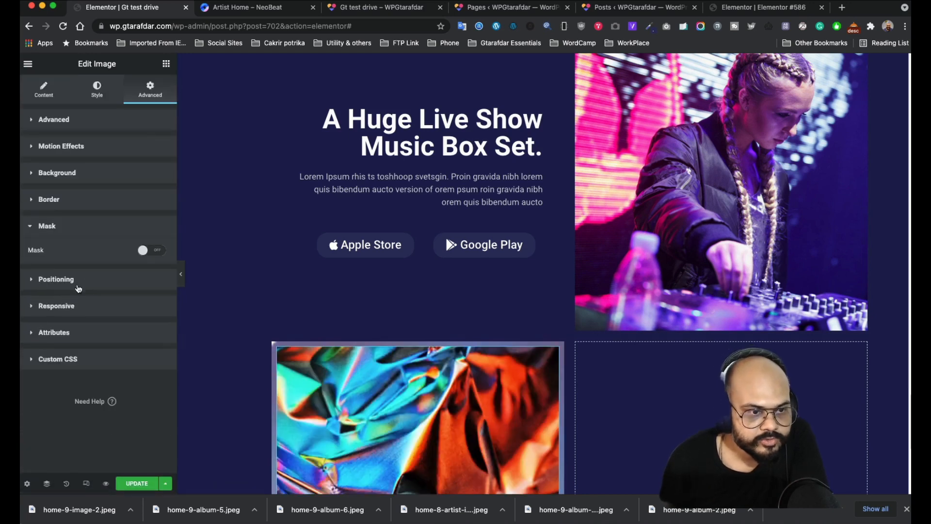
pyautogui.click(145, 250)
pyautogui.scroll(-1, 122, 291)
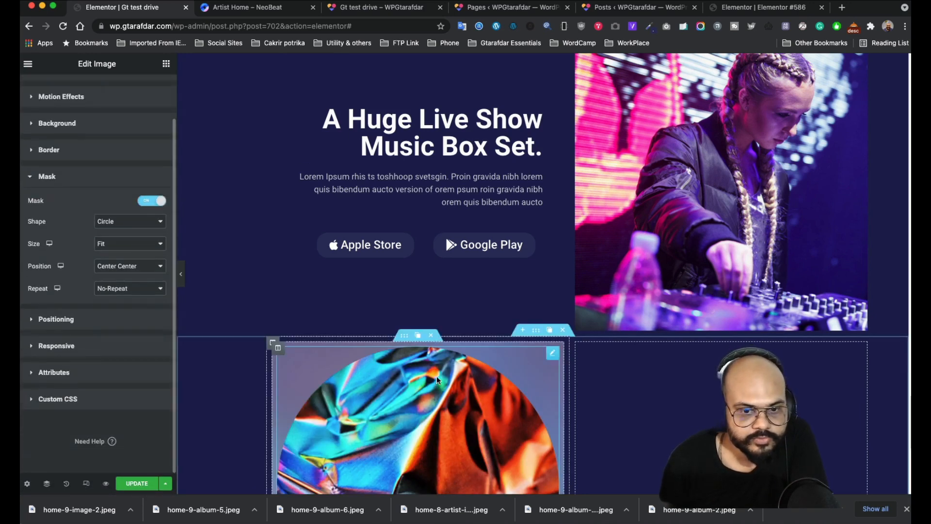
pyautogui.scroll(-4, 437, 376)
pyautogui.scroll(2, 101, 222)
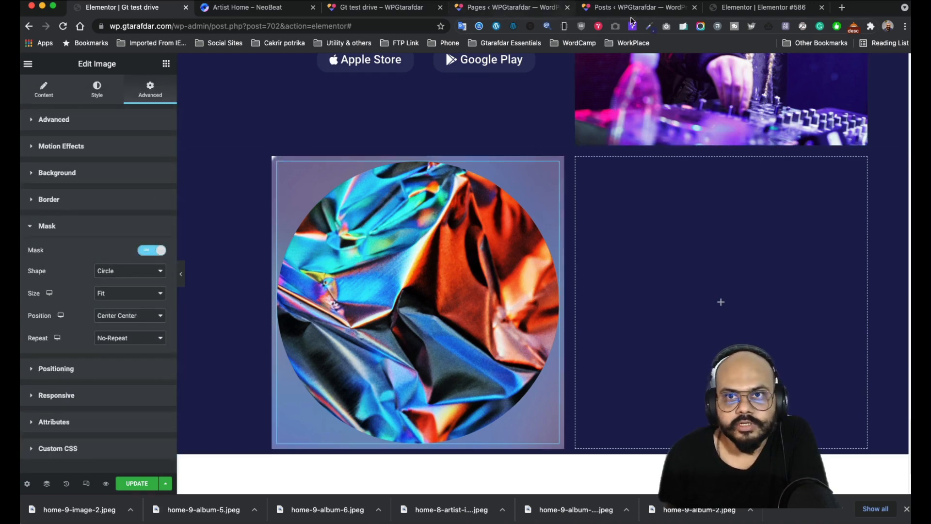
# - Save the NeoBeat demo card's album image to Downloads as atist-image-8.jpeg
pyautogui.click(253, 8)
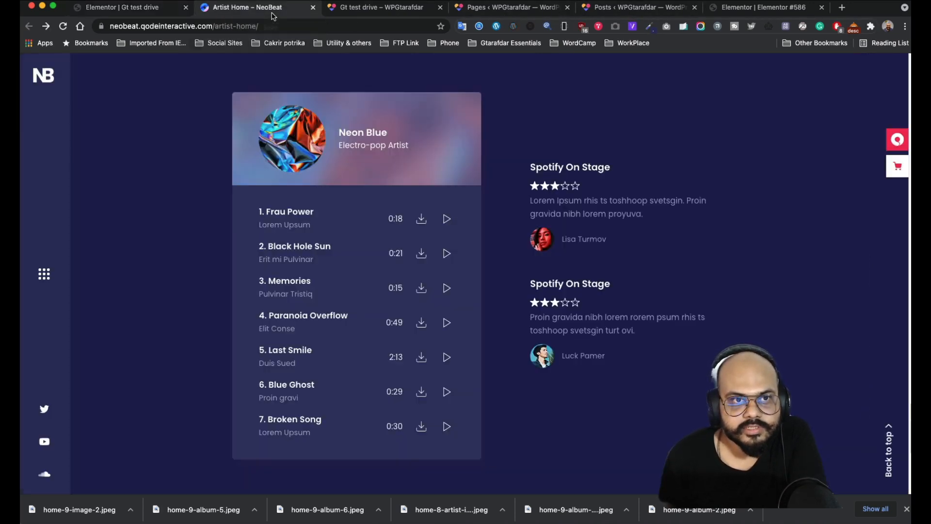
pyautogui.rightClick(279, 143)
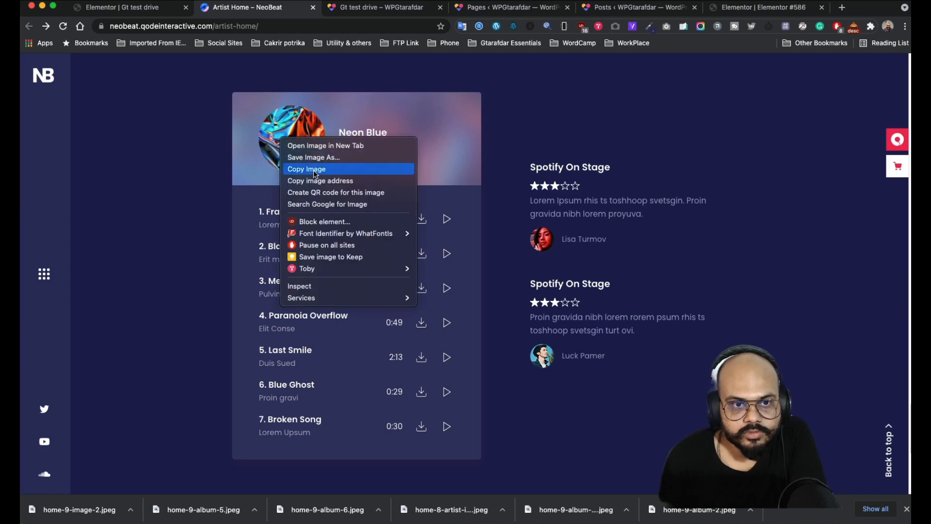
pyautogui.click(296, 168)
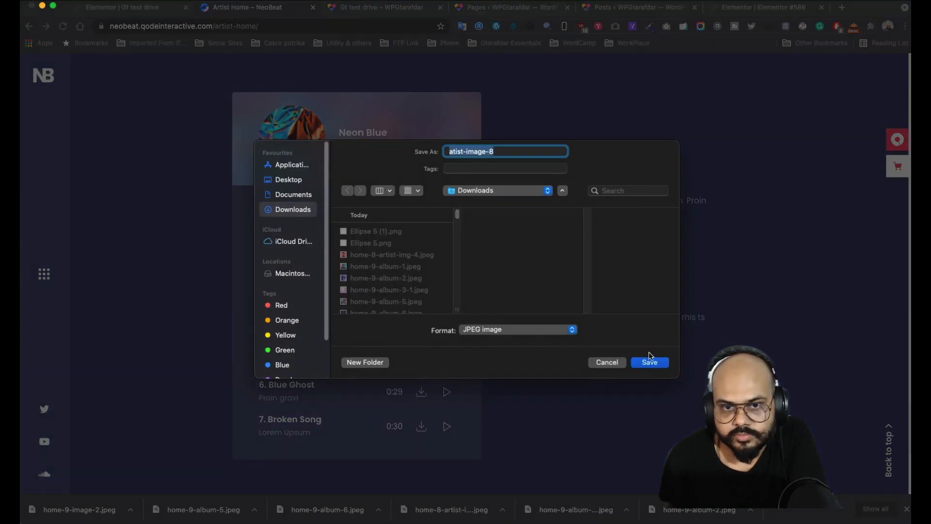
pyautogui.click(649, 362)
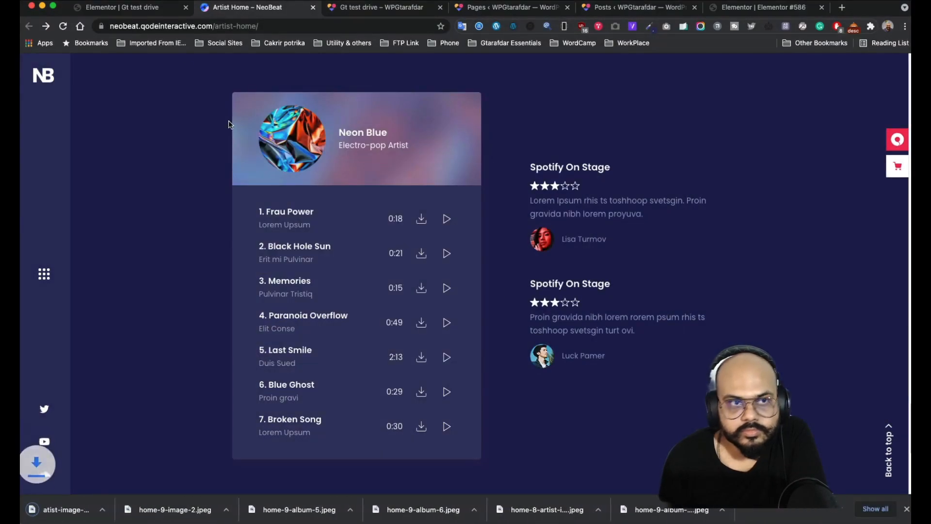
pyautogui.click(124, 7)
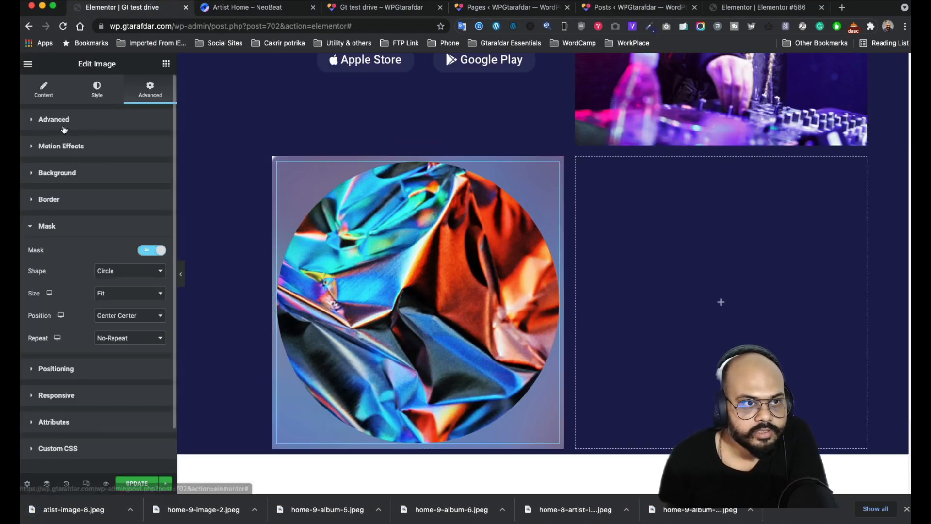
# - Replace the column's picture by uploading and inserting atist-image-8.jpeg
pyautogui.click(44, 90)
pyautogui.click(127, 193)
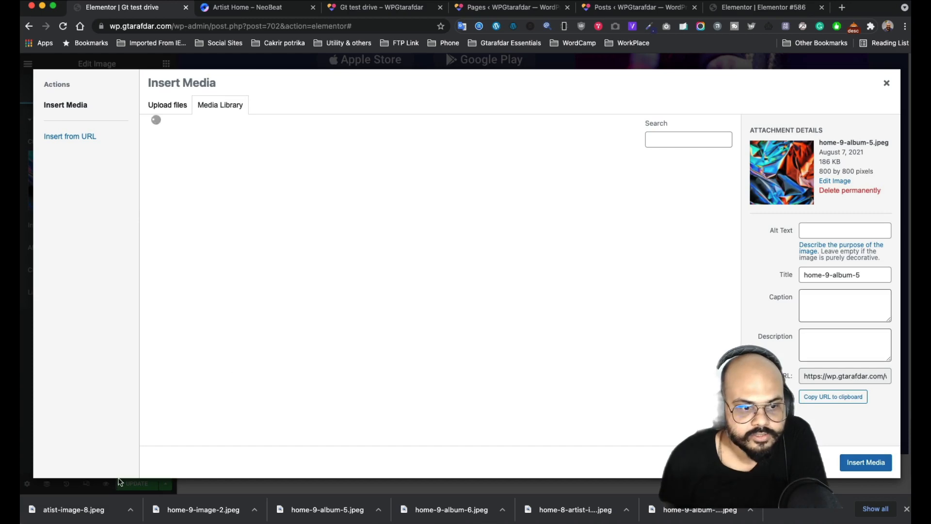
pyautogui.moveTo(85, 509); pyautogui.dragTo(395, 316)
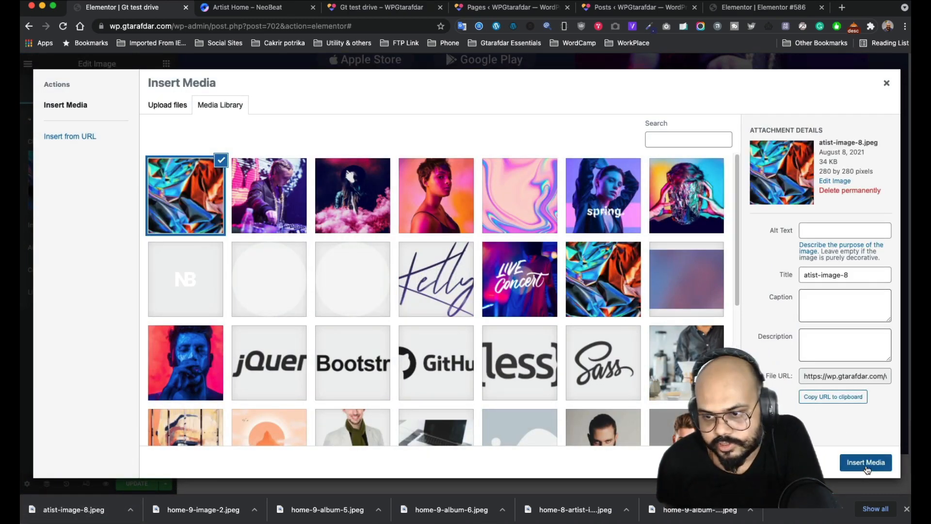
pyautogui.click(865, 463)
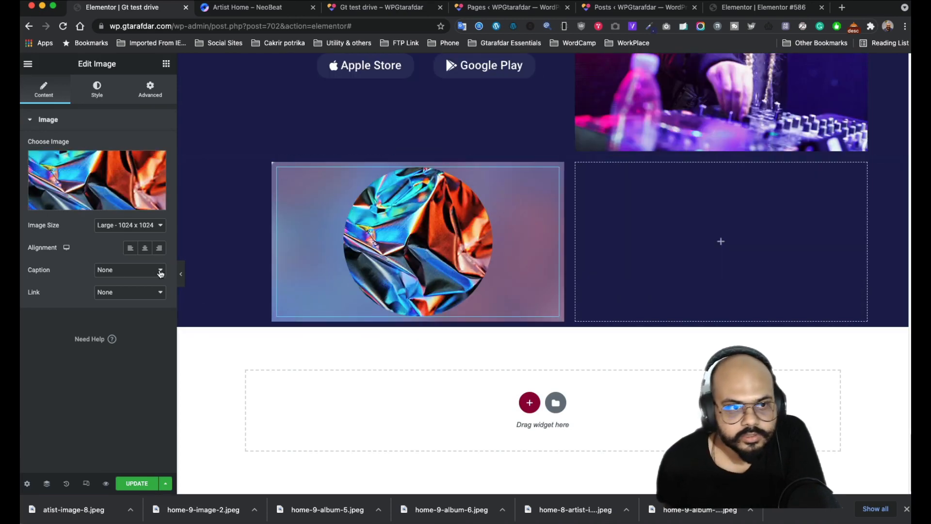
# - Set the album image height to 120 px
pyautogui.click(97, 92)
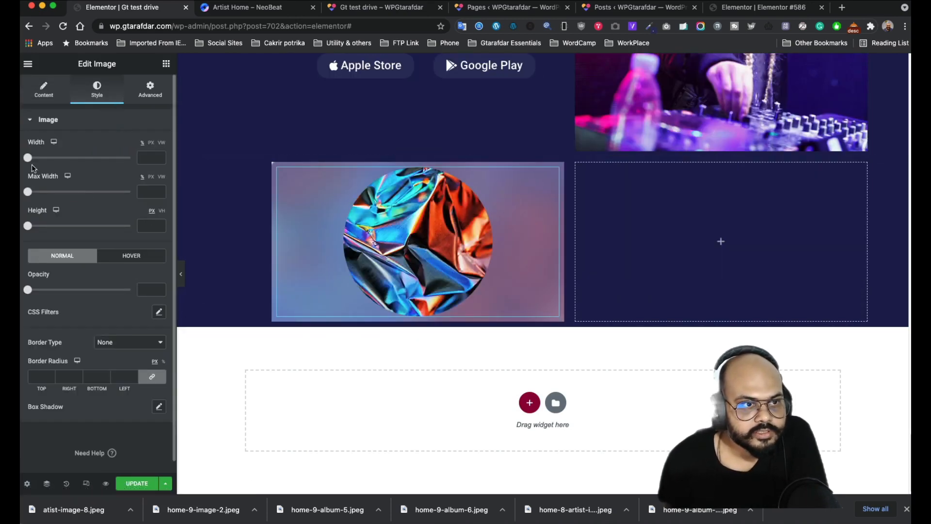
pyautogui.moveTo(31, 227); pyautogui.dragTo(56, 229)
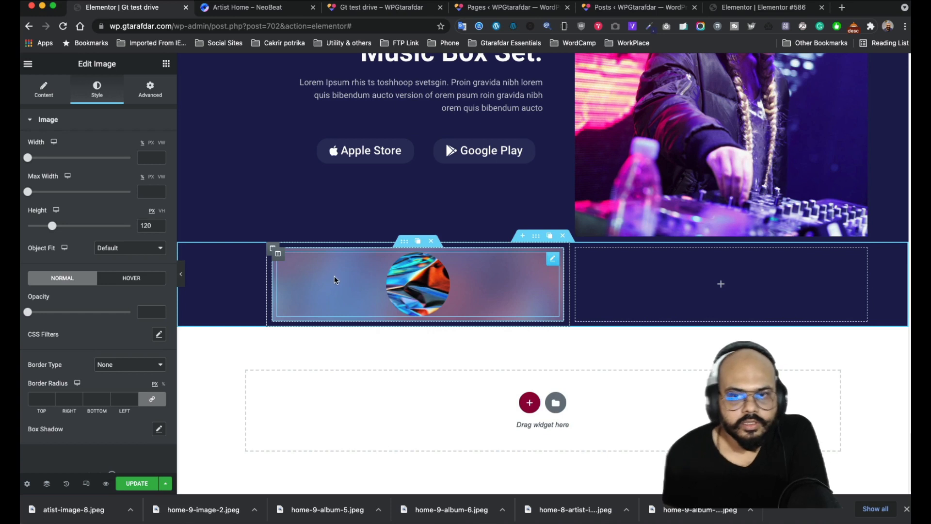
pyautogui.click(165, 64)
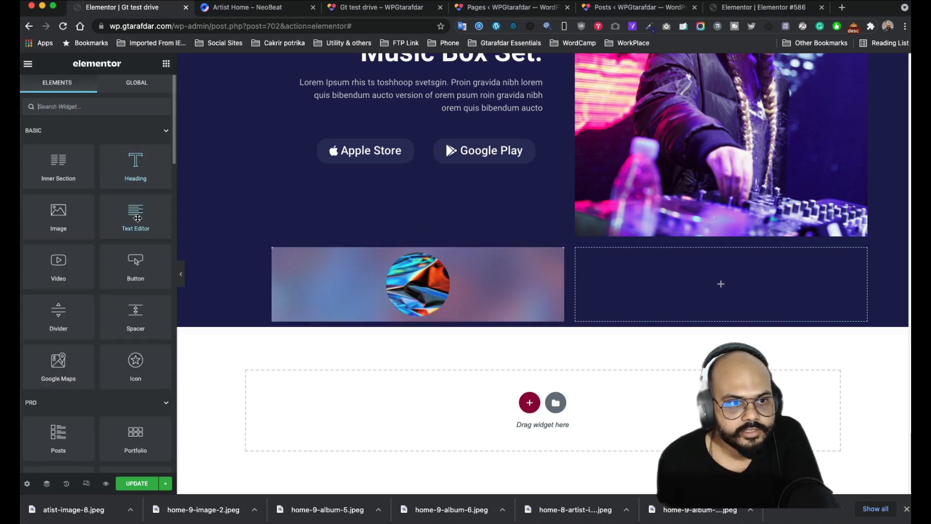
# - Add a second, empty column beside the album image column
pyautogui.moveTo(135, 215); pyautogui.dragTo(114, 127)
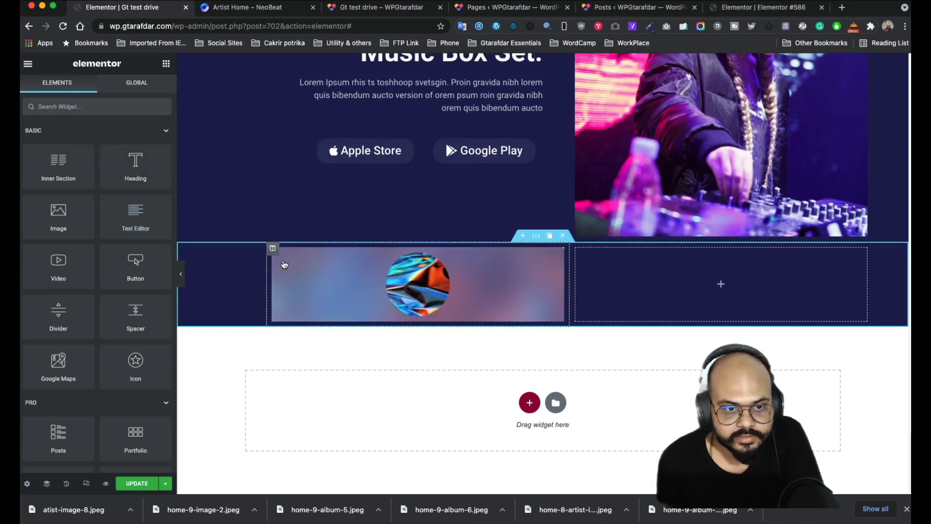
pyautogui.click(305, 254)
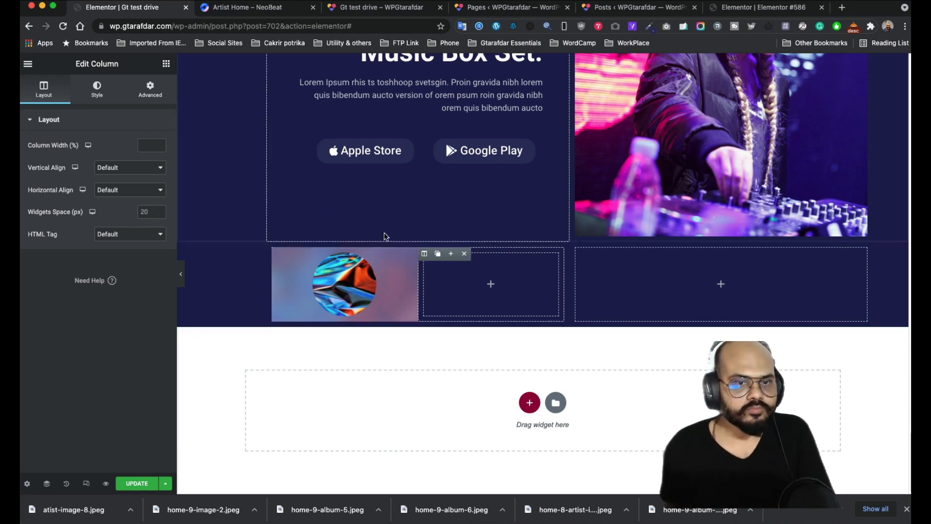
pyautogui.moveTo(425, 260)
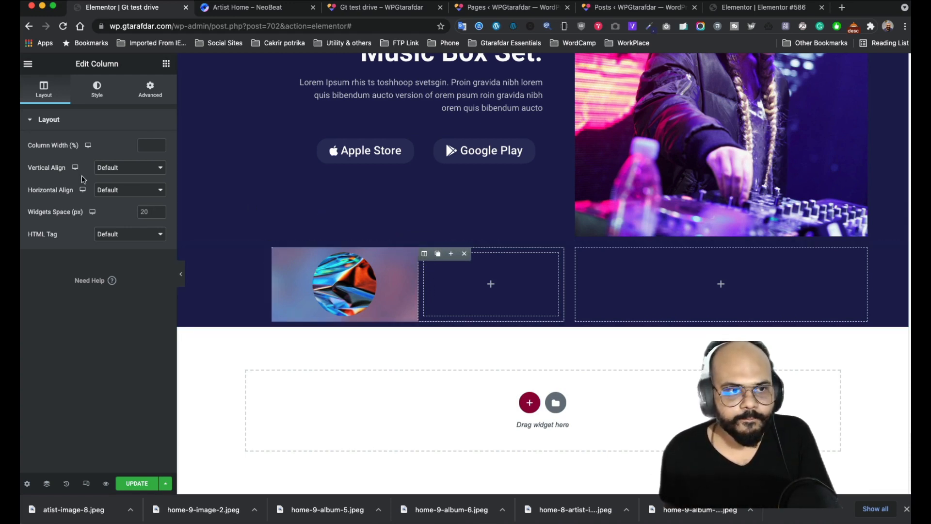
# - Give the new column a classic gradient background image, then clear it again
pyautogui.click(106, 94)
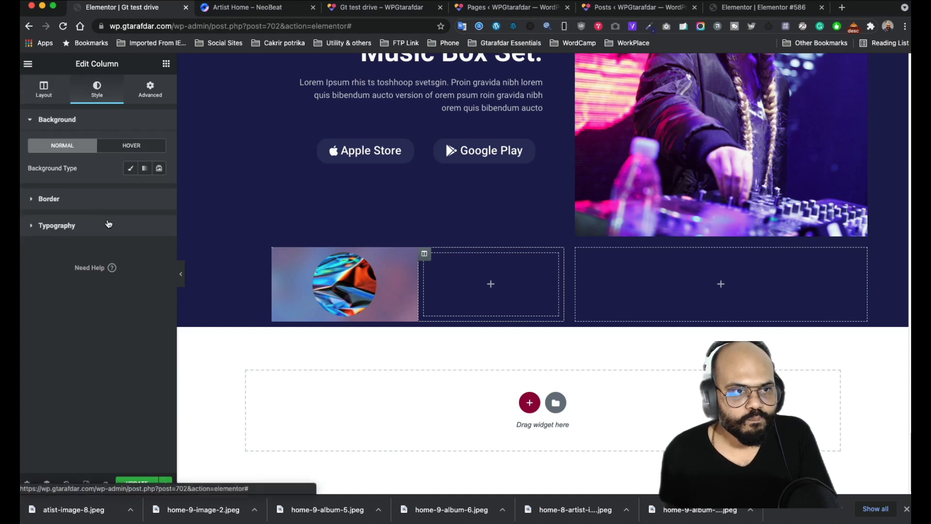
pyautogui.click(77, 198)
pyautogui.click(71, 154)
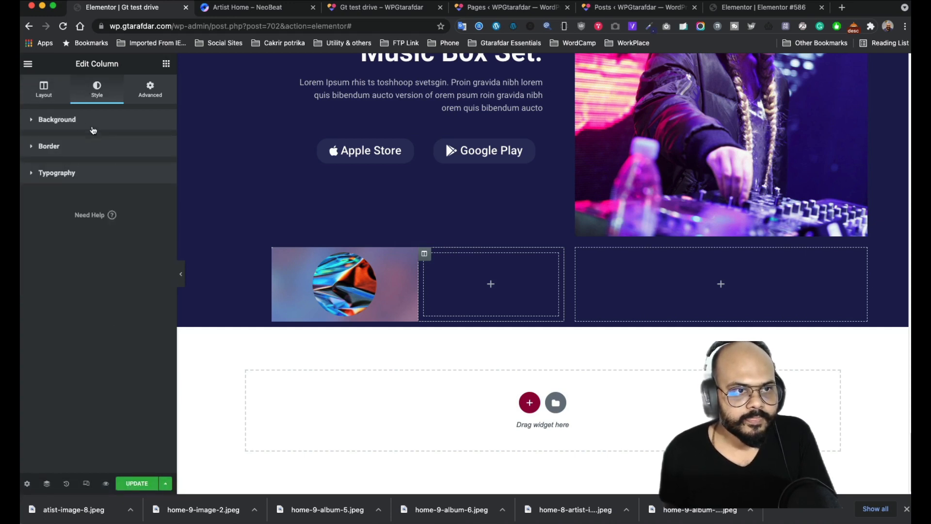
pyautogui.click(73, 119)
pyautogui.click(140, 167)
pyautogui.click(88, 252)
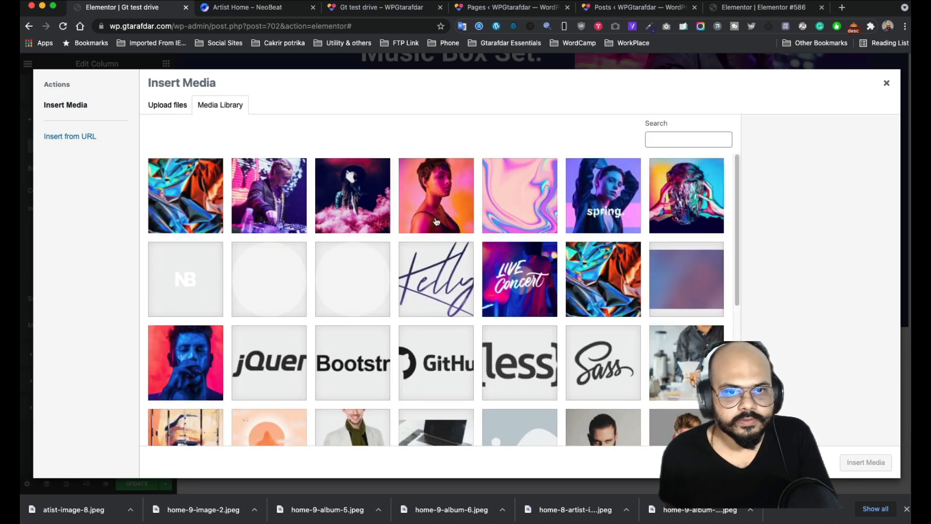
pyautogui.click(657, 278)
pyautogui.click(866, 462)
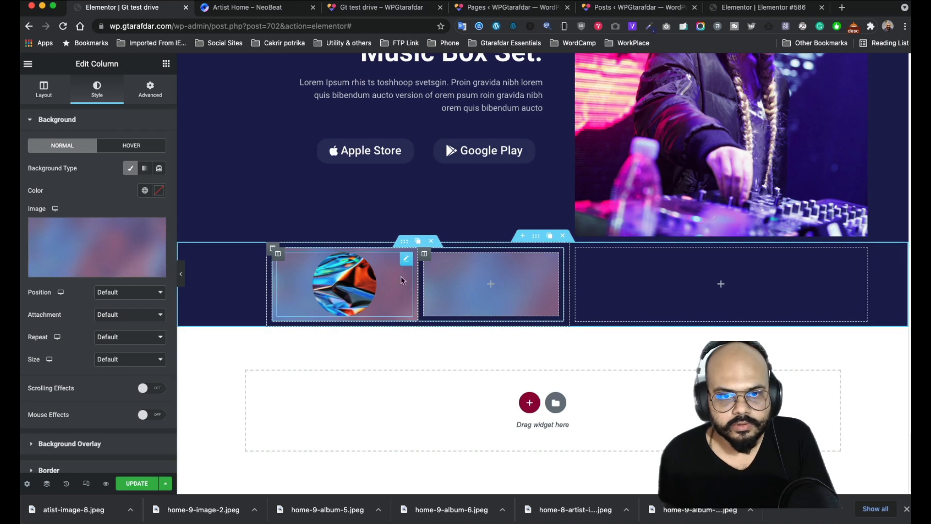
pyautogui.moveTo(420, 258)
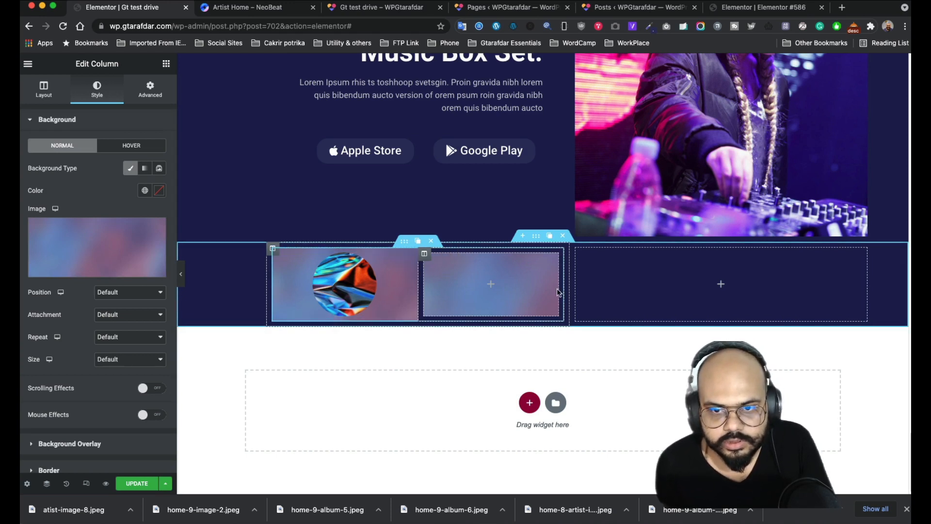
pyautogui.moveTo(291, 249)
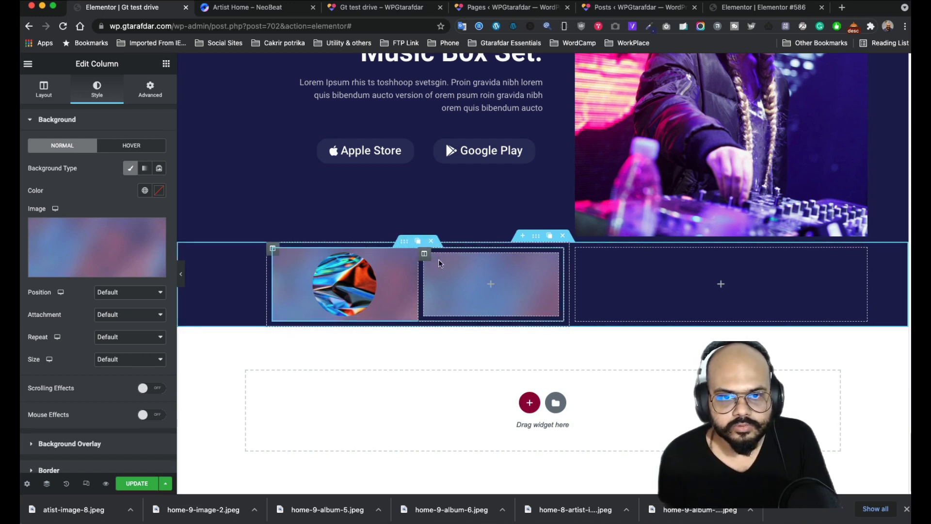
pyautogui.click(154, 230)
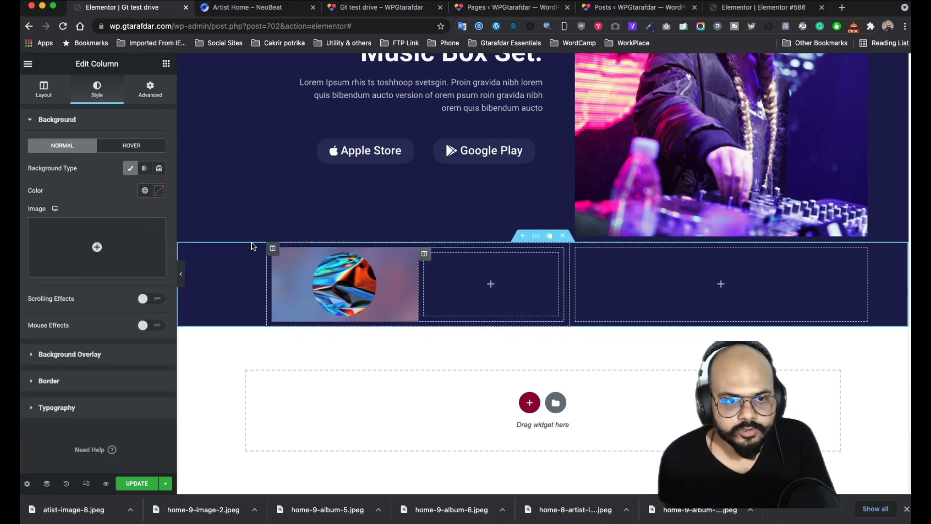
# - Clear the first column's background and give the inner section a classic artist-bg background sized Cover
pyautogui.moveTo(278, 259)
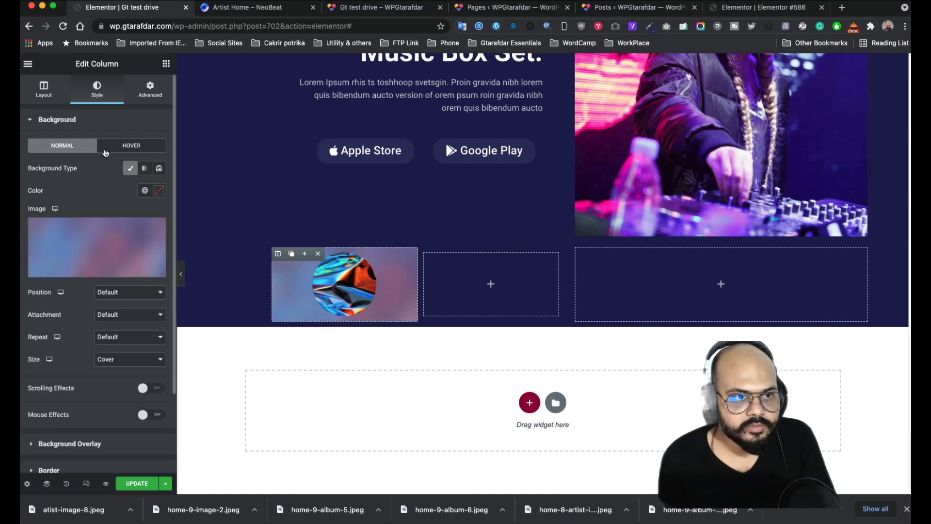
pyautogui.click(157, 228)
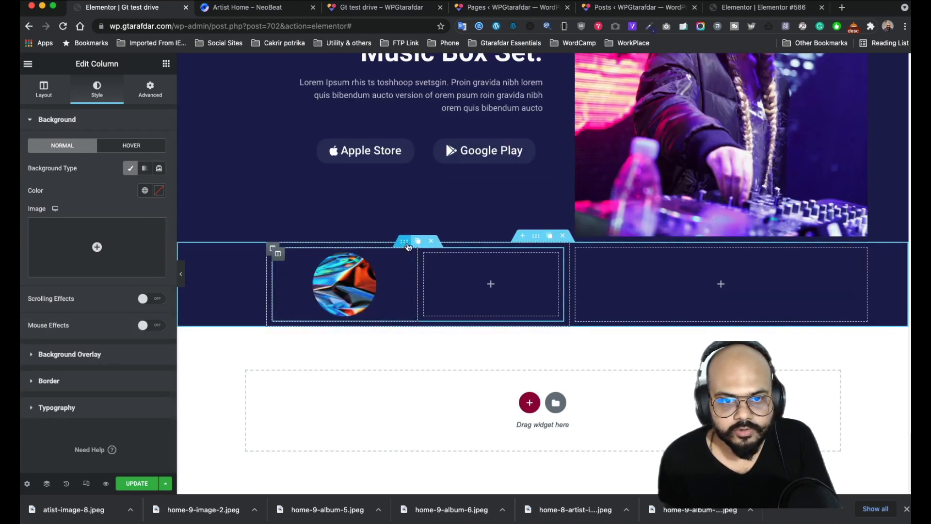
pyautogui.click(403, 245)
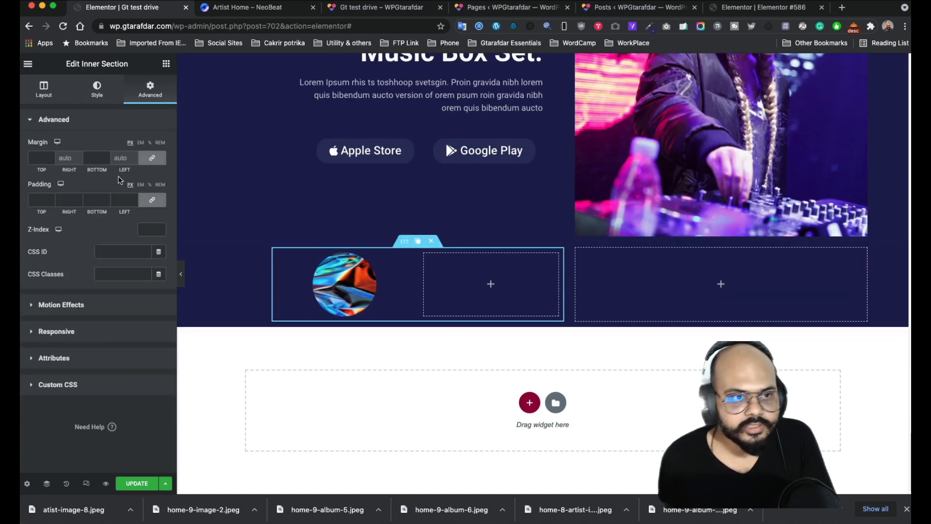
pyautogui.click(98, 95)
pyautogui.click(116, 168)
pyautogui.click(109, 241)
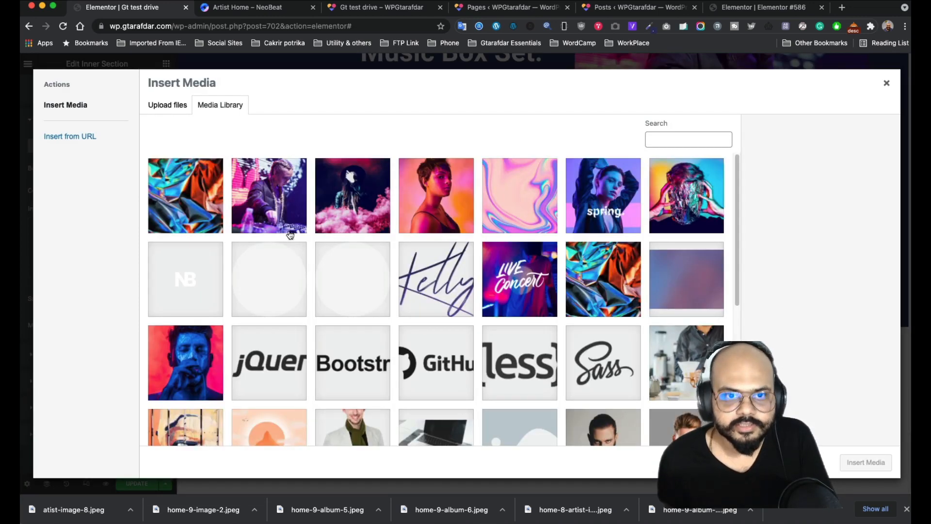
pyautogui.click(680, 279)
pyautogui.click(866, 462)
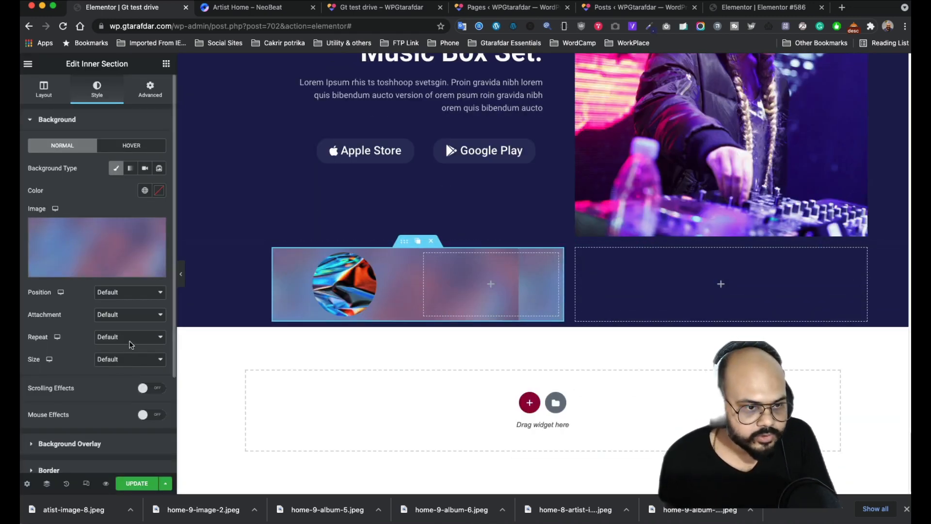
pyautogui.click(123, 359)
pyautogui.click(120, 385)
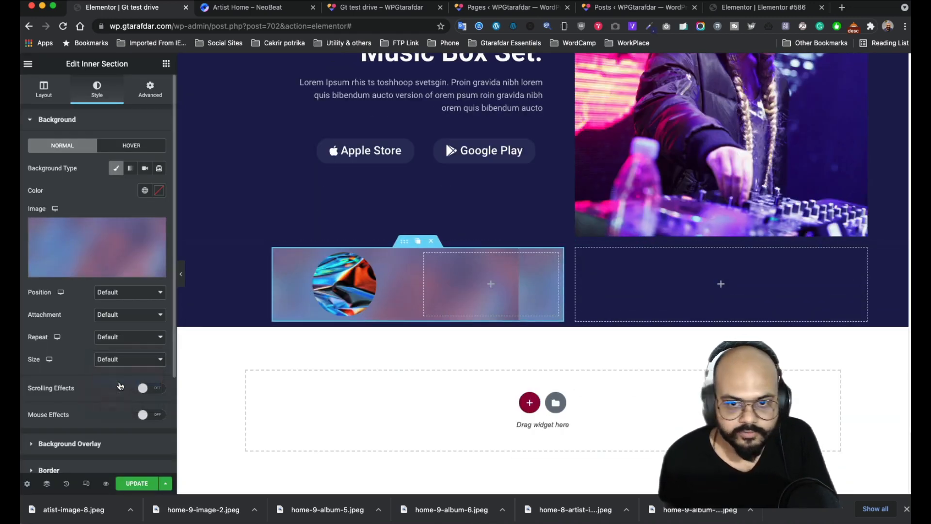
# - Add a Heading to the empty right column with the title 'Neon Blue' copied from NeoBeat
pyautogui.click(490, 285)
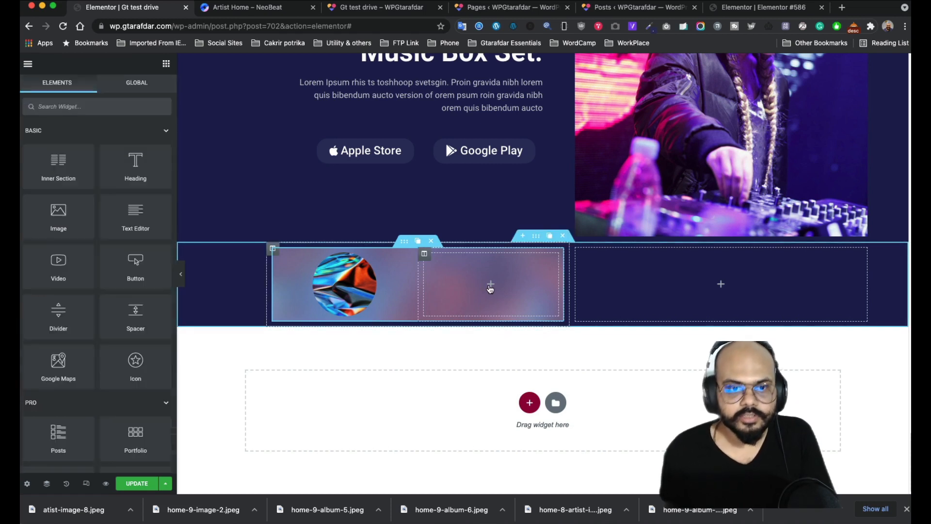
pyautogui.moveTo(119, 169); pyautogui.dragTo(466, 278)
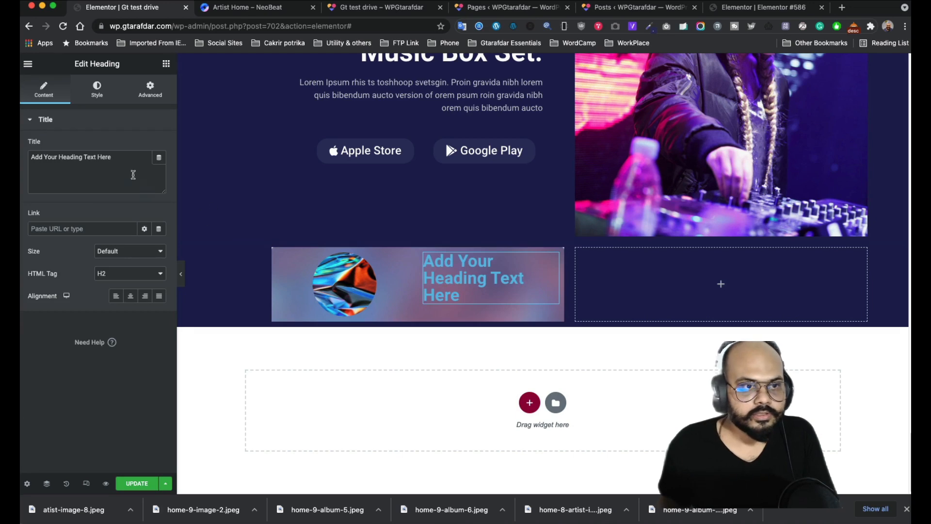
pyautogui.click(237, 8)
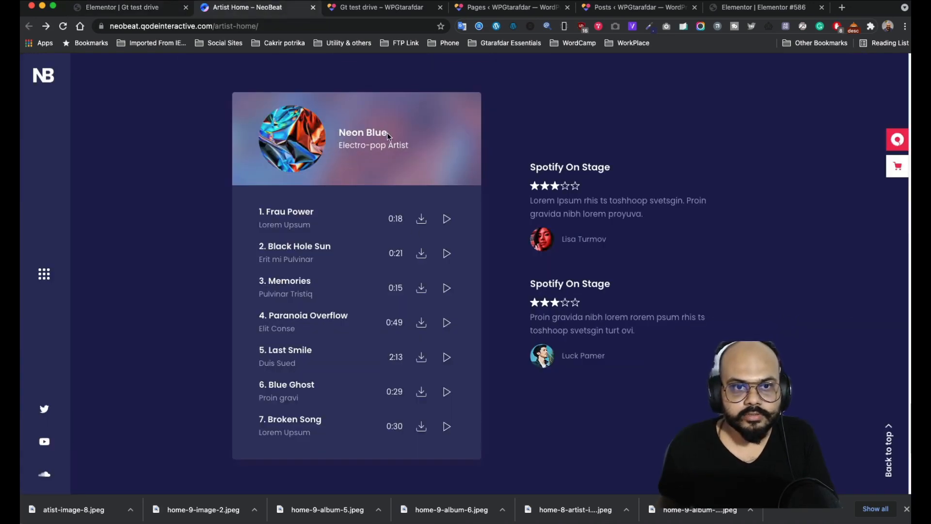
pyautogui.moveTo(387, 137); pyautogui.dragTo(340, 132)
pyautogui.hotkey('ctrl', 'c')
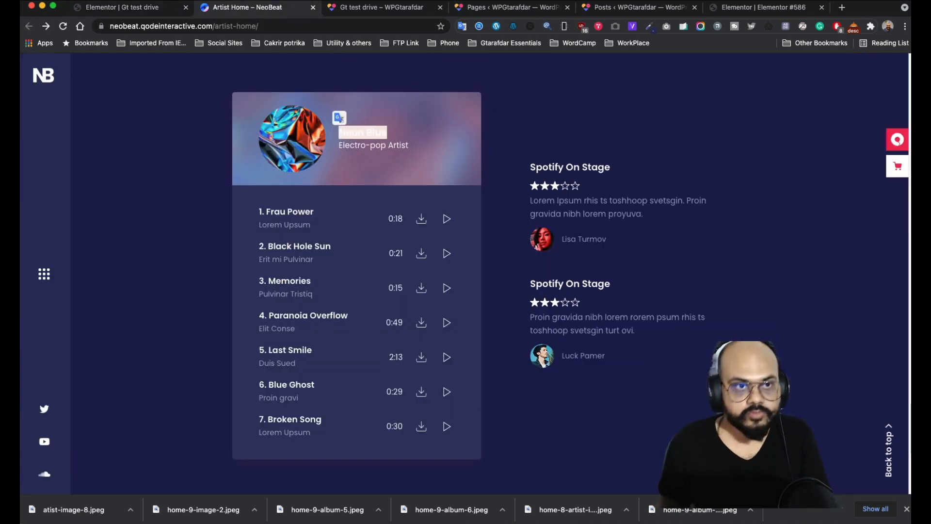
pyautogui.click(139, 8)
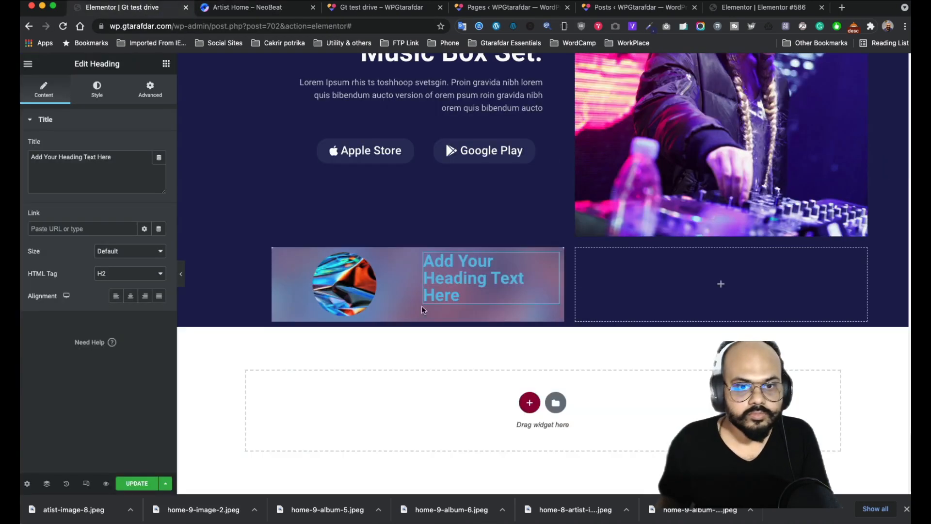
pyautogui.moveTo(125, 160); pyautogui.dragTo(30, 157)
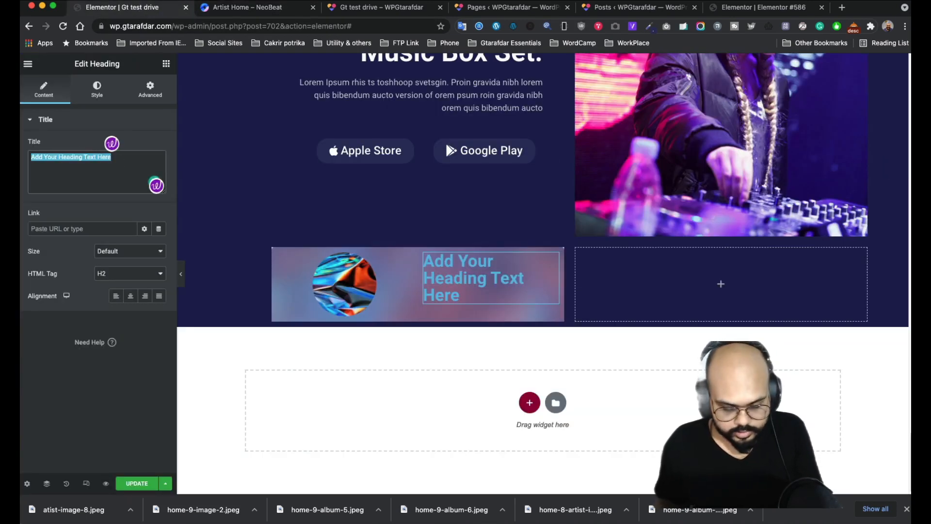
pyautogui.hotkey('ctrl', 'v')
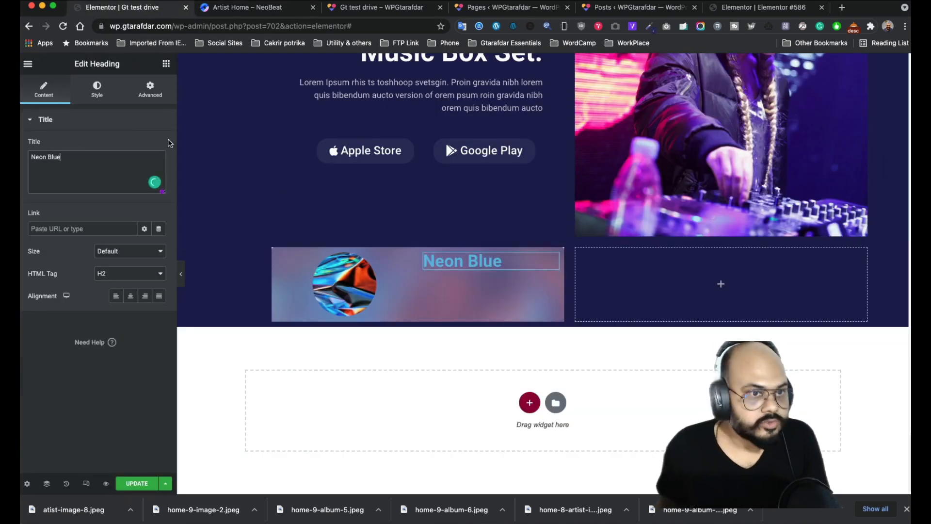
# - Copy the 'Electro-pop Artist' subtitle text from the NeoBeat reference card
pyautogui.click(245, 14)
pyautogui.click(400, 176)
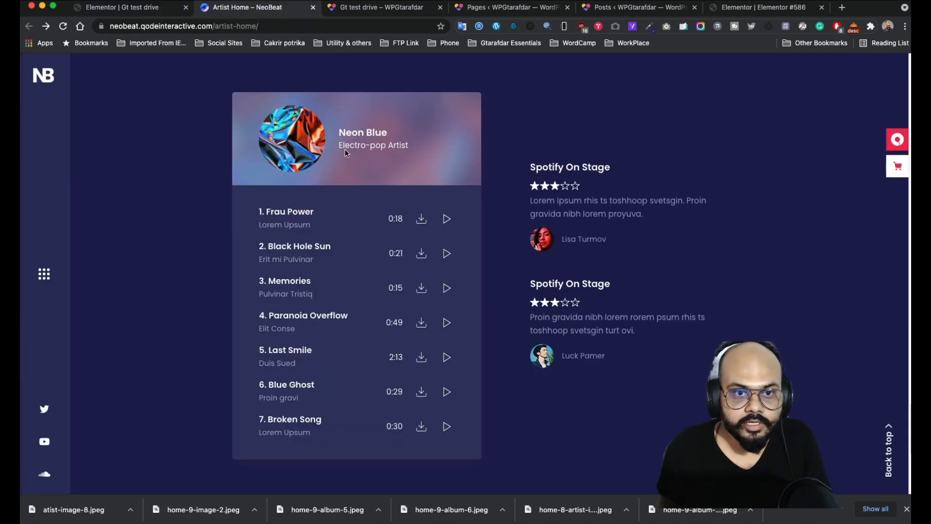
pyautogui.moveTo(417, 150)
pyautogui.mouseDown()
pyautogui.moveTo(385, 148)
pyautogui.moveTo(405, 149)
pyautogui.mouseUp()
pyautogui.click(408, 147)
pyautogui.click(404, 160)
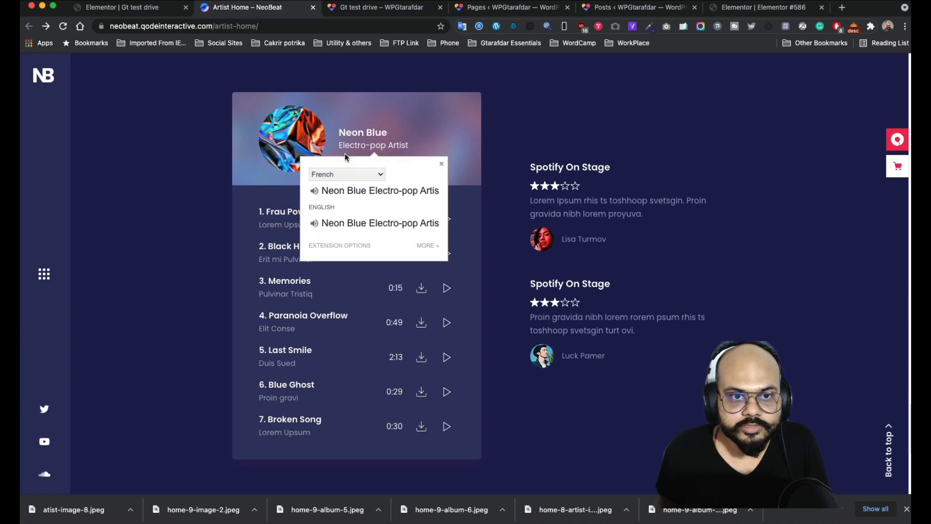
pyautogui.click(409, 146)
pyautogui.tripleClick(409, 146)
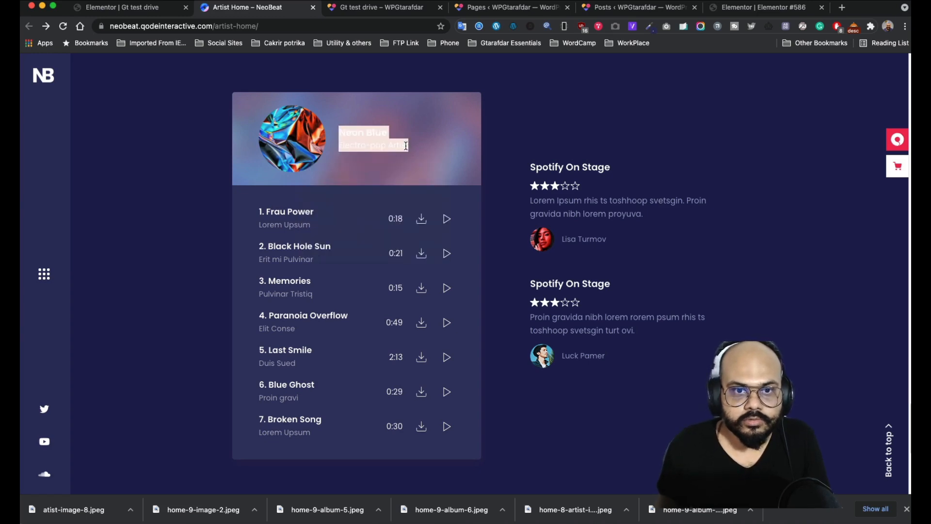
pyautogui.click(337, 176)
pyautogui.moveTo(338, 146); pyautogui.dragTo(407, 142)
pyautogui.press('super+c')
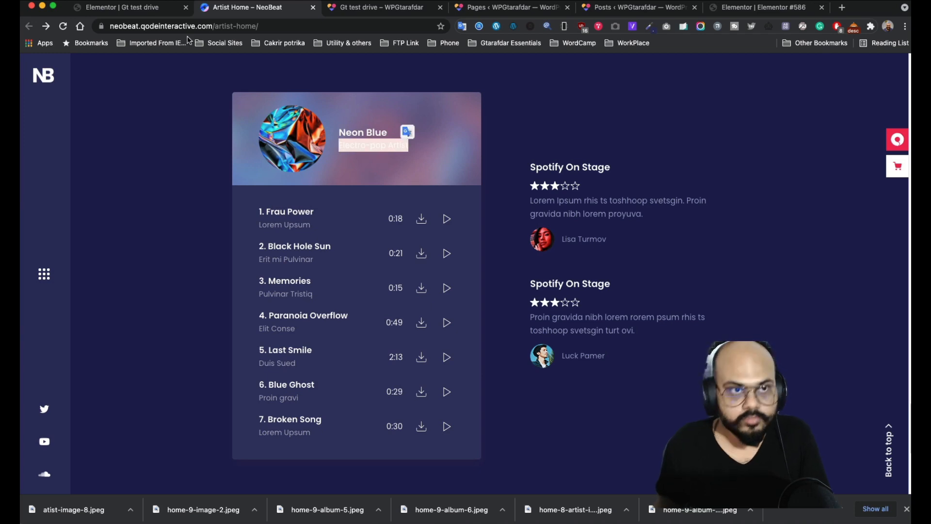
pyautogui.click(143, 8)
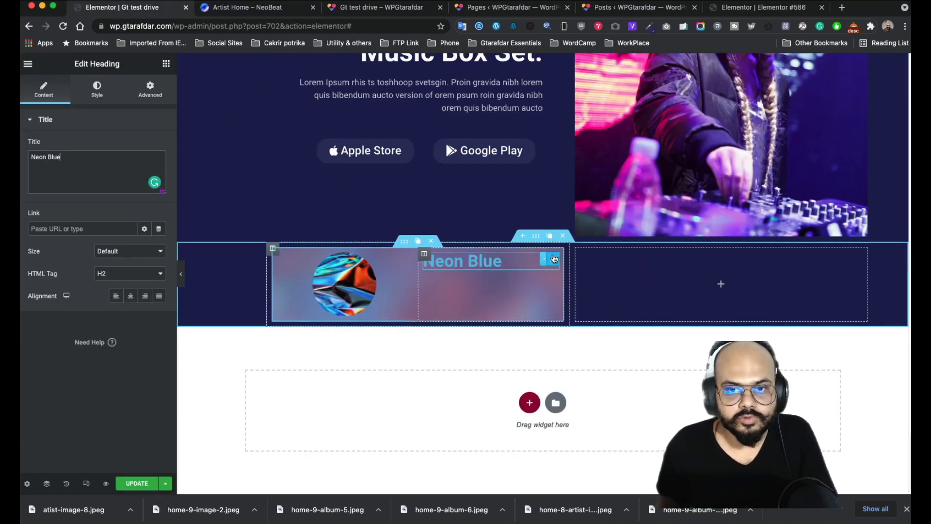
# - Style the Neon Blue heading white with a 22 px font size
pyautogui.click(97, 89)
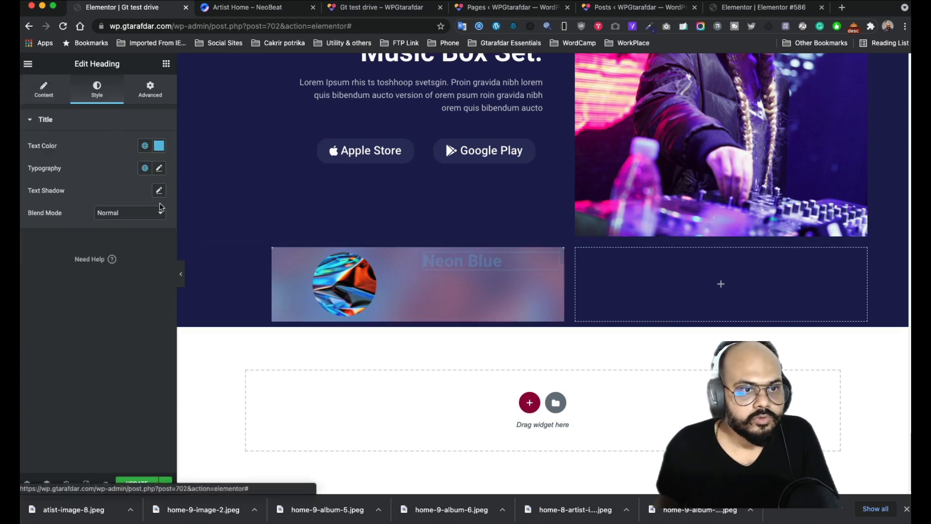
pyautogui.click(158, 146)
pyautogui.click(38, 185)
pyautogui.click(75, 144)
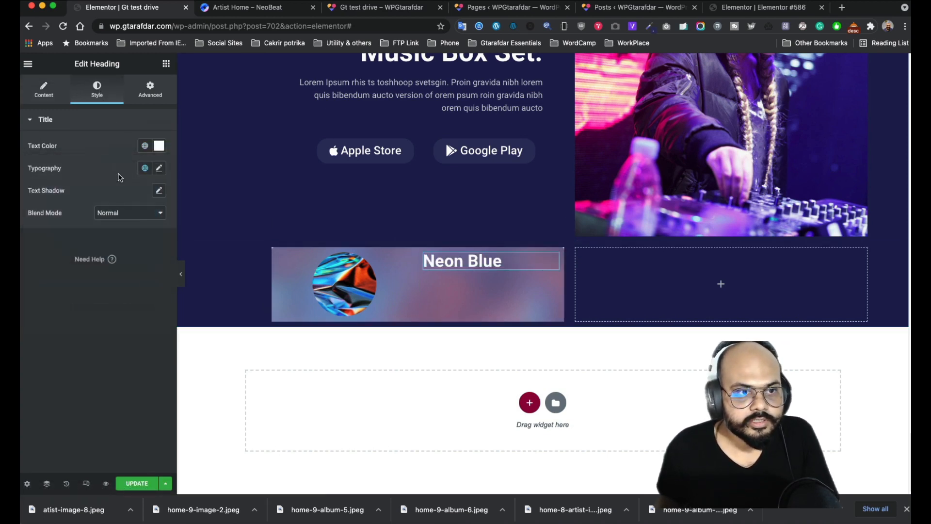
pyautogui.click(159, 169)
pyautogui.moveTo(41, 254); pyautogui.dragTo(47, 256)
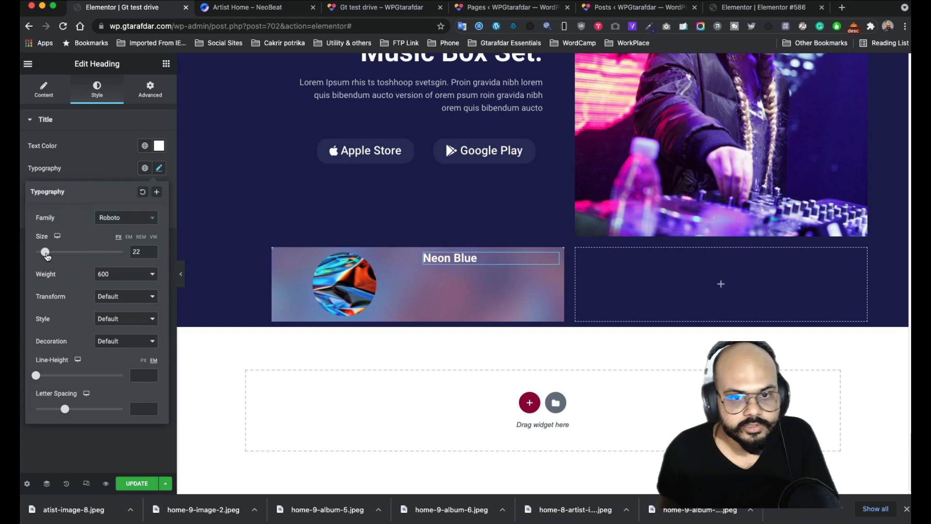
pyautogui.click(94, 173)
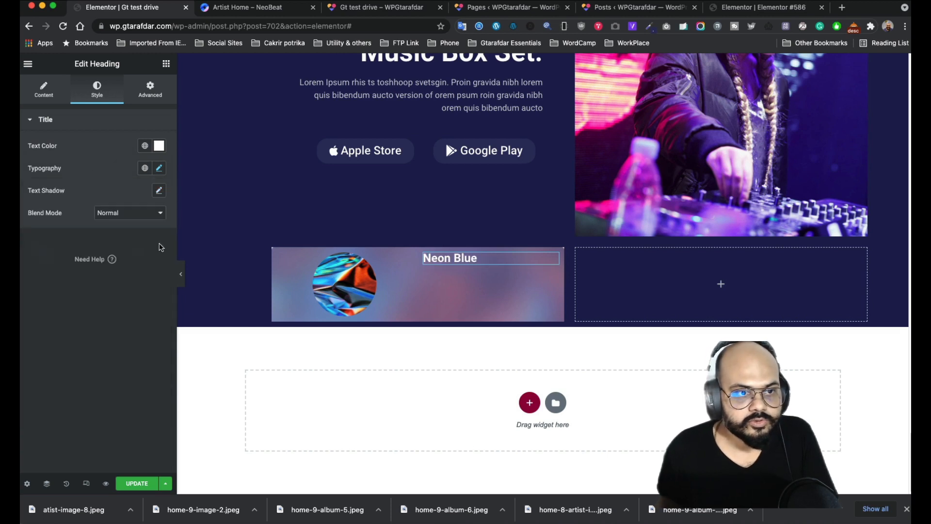
# - Add a near-white 'Electro-pop Artist' text block below the Neon Blue heading
pyautogui.click(166, 64)
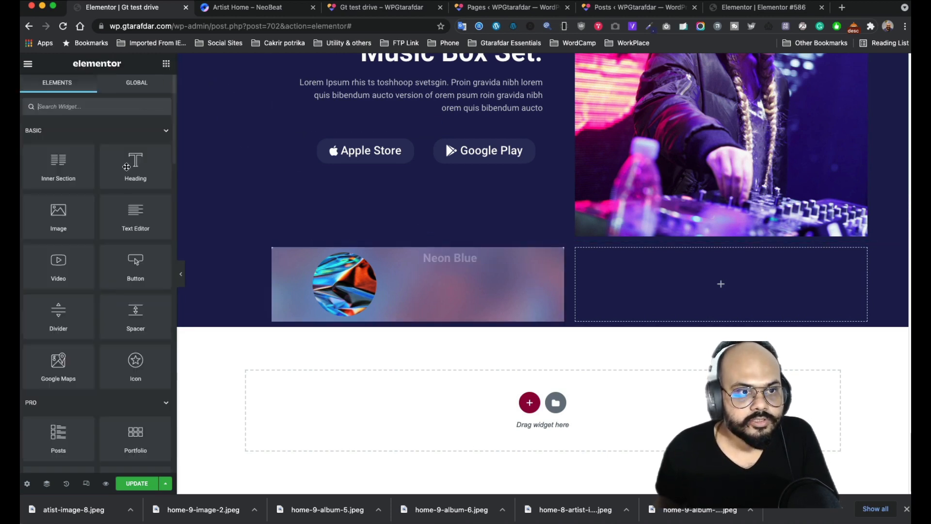
pyautogui.moveTo(188, 240); pyautogui.dragTo(461, 262)
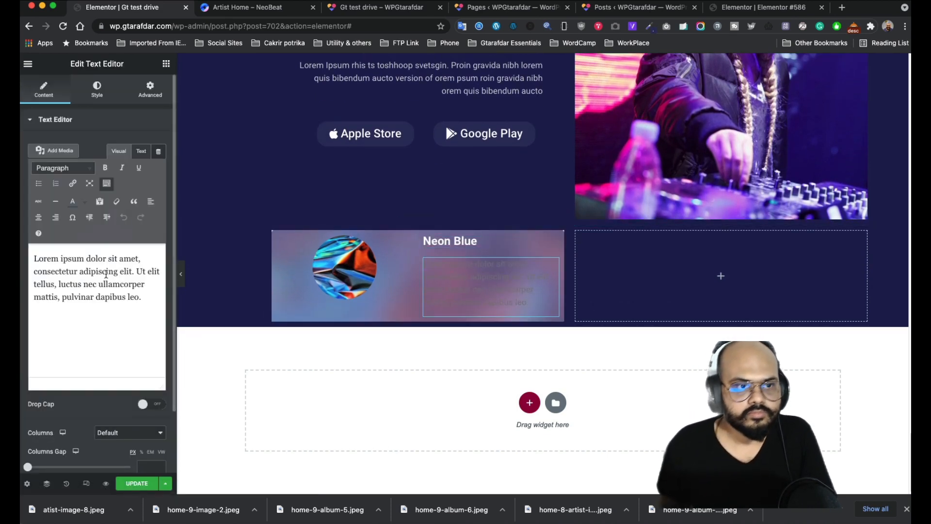
pyautogui.moveTo(149, 296); pyautogui.dragTo(32, 248)
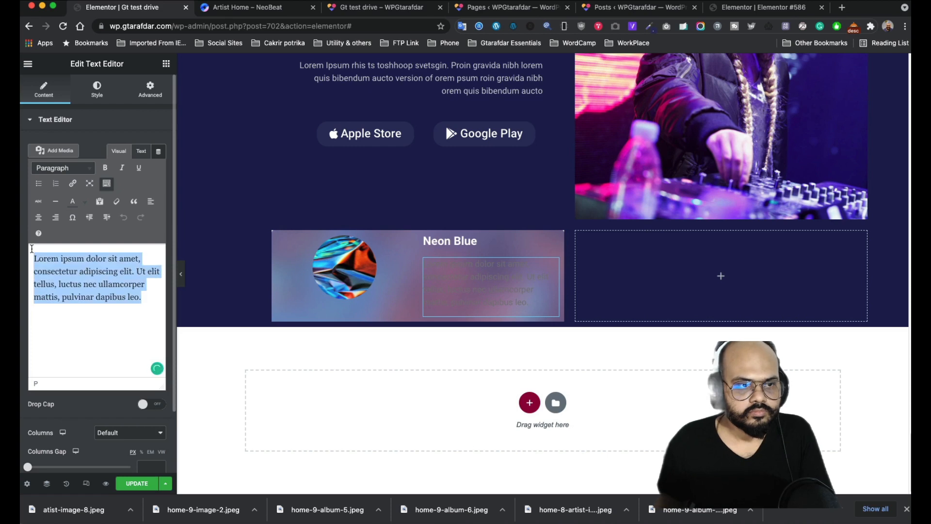
pyautogui.press('super+v')
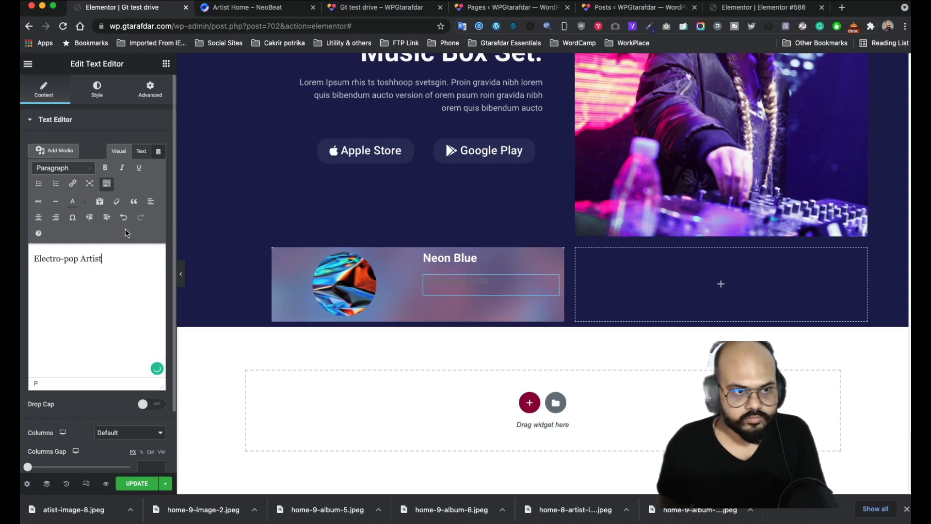
pyautogui.click(91, 92)
pyautogui.click(159, 168)
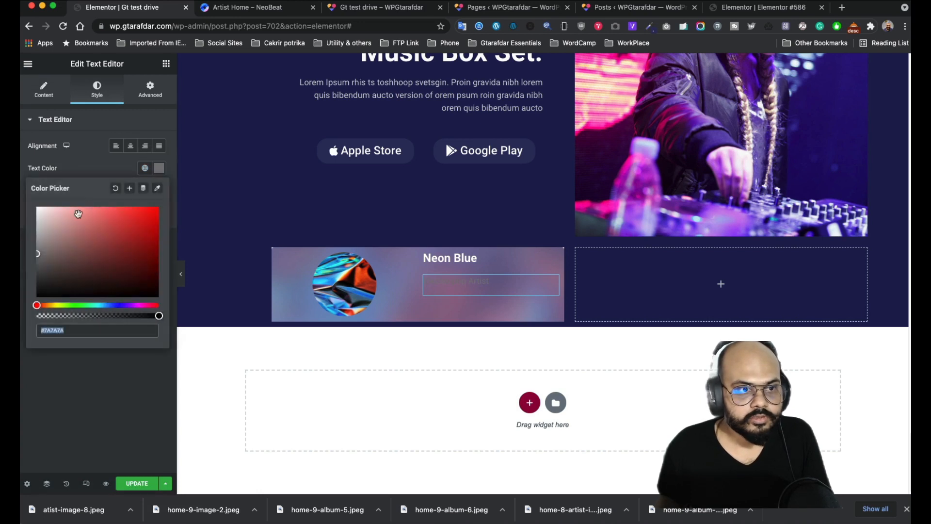
pyautogui.click(42, 215)
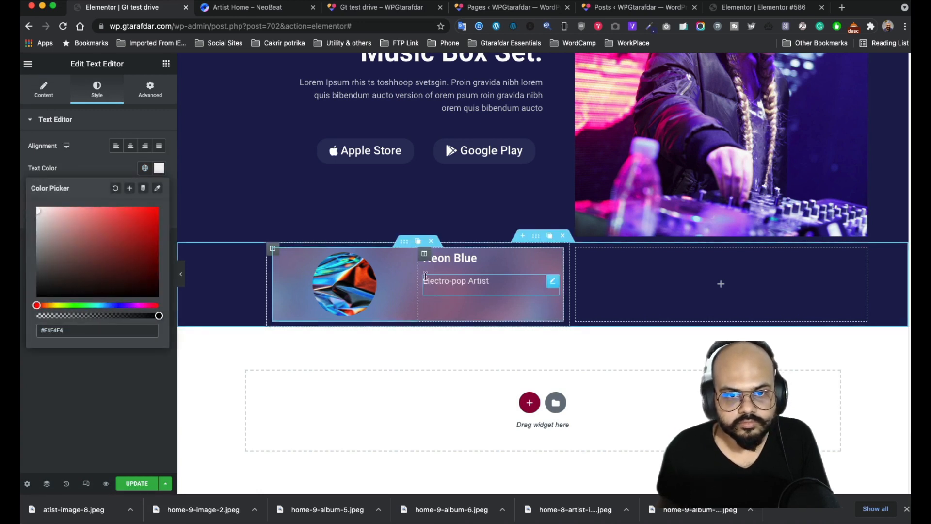
# - Center the title column's content vertically
pyautogui.click(424, 254)
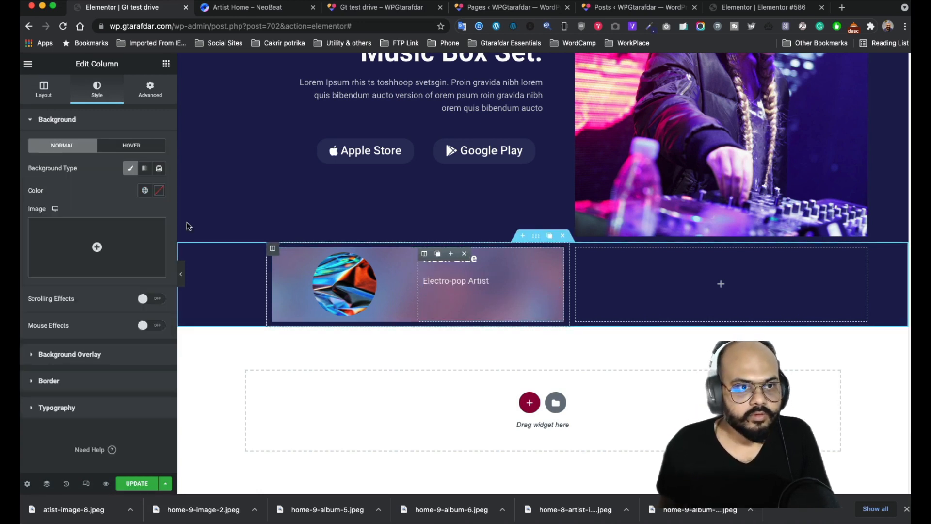
pyautogui.click(44, 90)
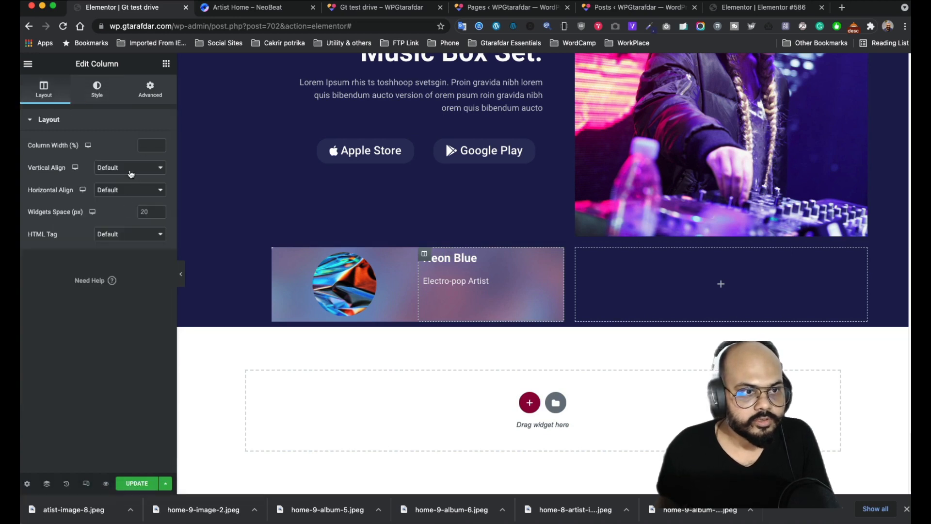
pyautogui.click(129, 170)
pyautogui.click(123, 190)
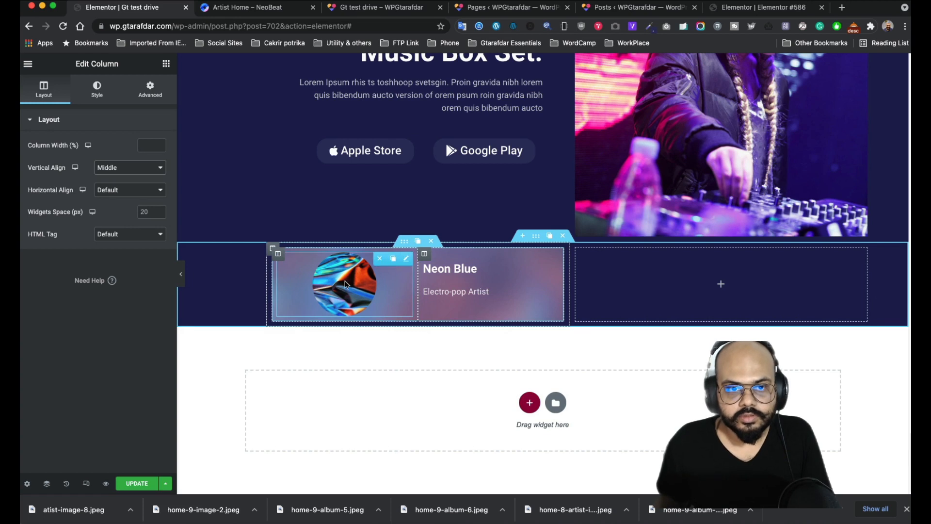
# - Unlink the album image's padding and set its left padding to 82 px
pyautogui.click(408, 263)
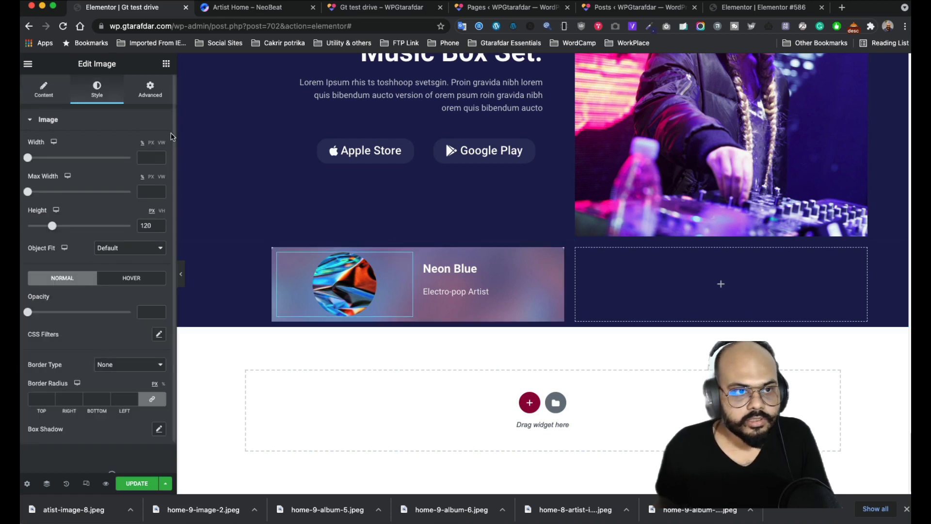
pyautogui.click(150, 91)
pyautogui.click(151, 202)
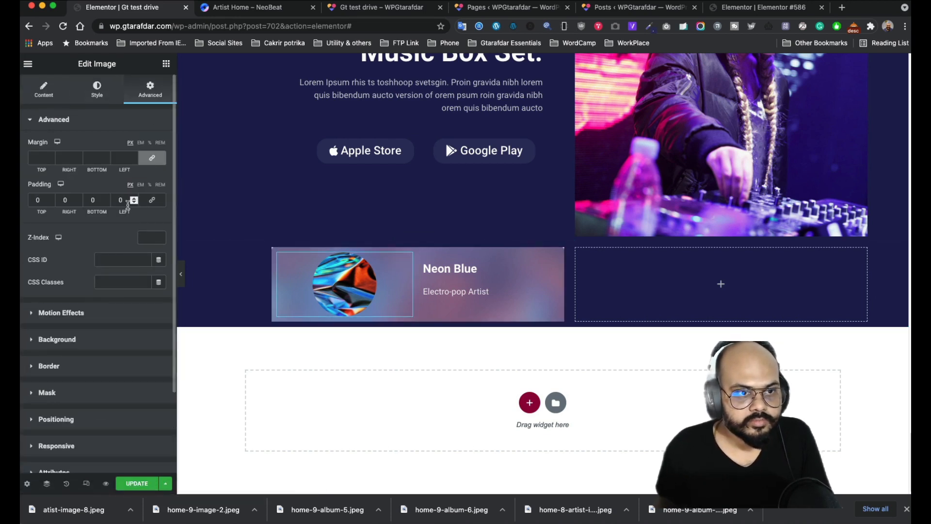
pyautogui.click(134, 199)
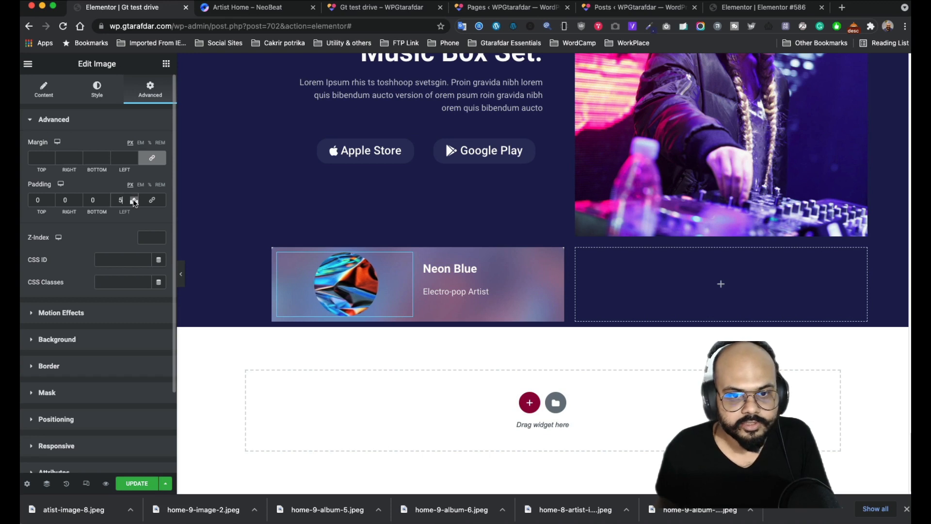
pyautogui.moveTo(134, 199); pyautogui.dragTo(133, 199)
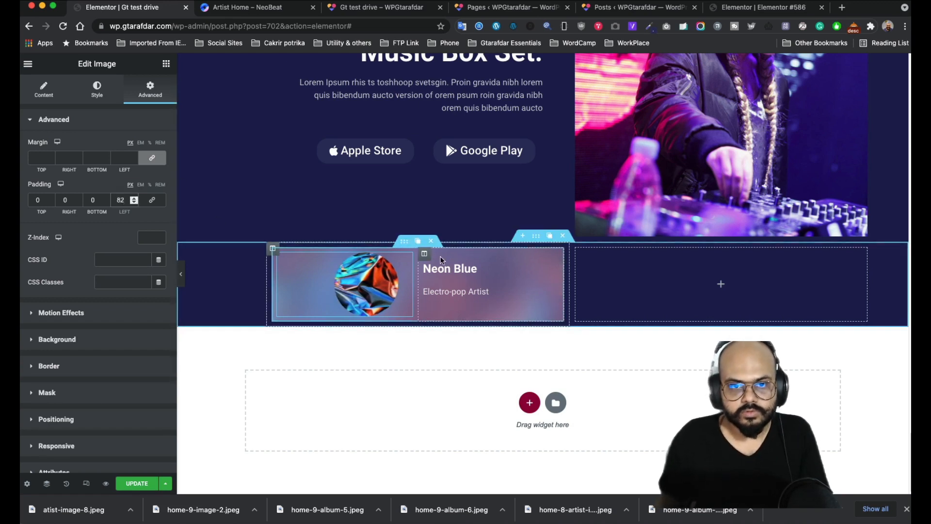
pyautogui.click(403, 247)
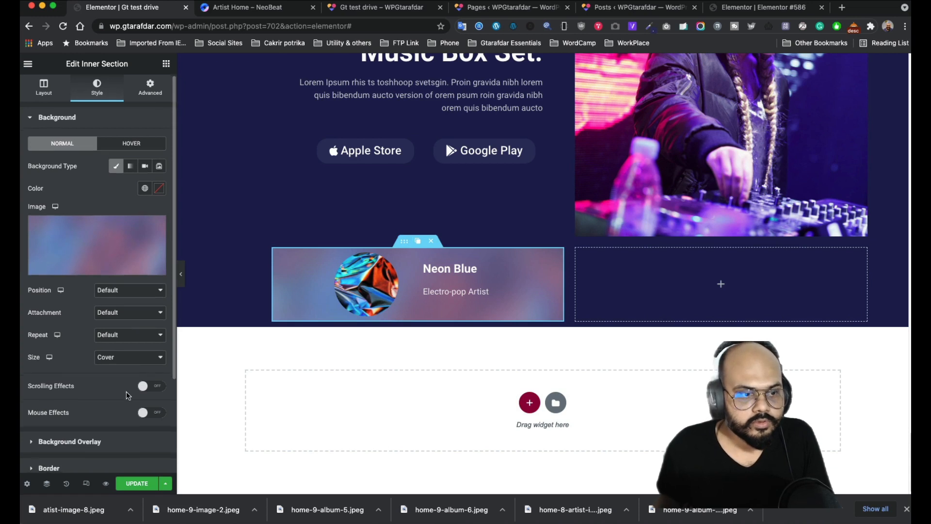
# - Unlink the header section's border radius and set it to 10, 10, 0, 0
pyautogui.scroll(-2, 121, 392)
pyautogui.click(103, 411)
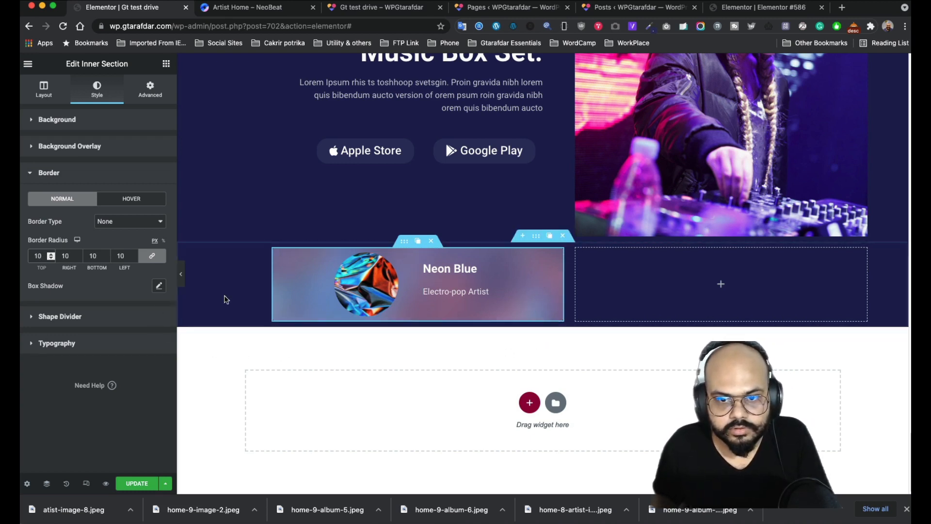
pyautogui.click(147, 258)
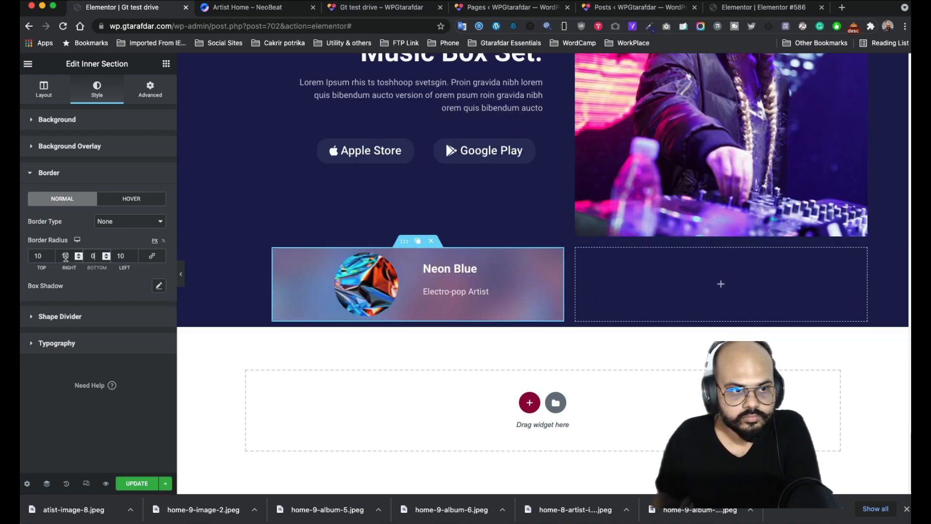
pyautogui.moveTo(125, 255); pyautogui.dragTo(112, 253)
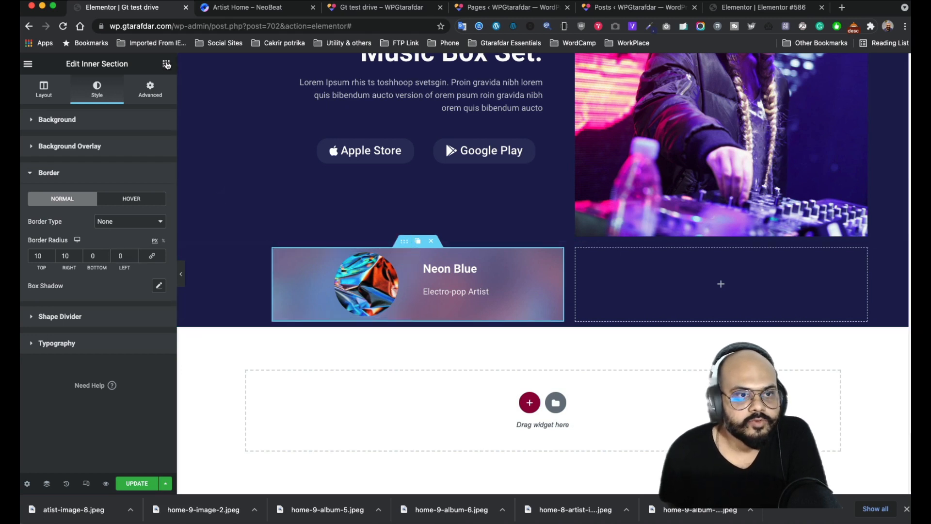
pyautogui.click(166, 64)
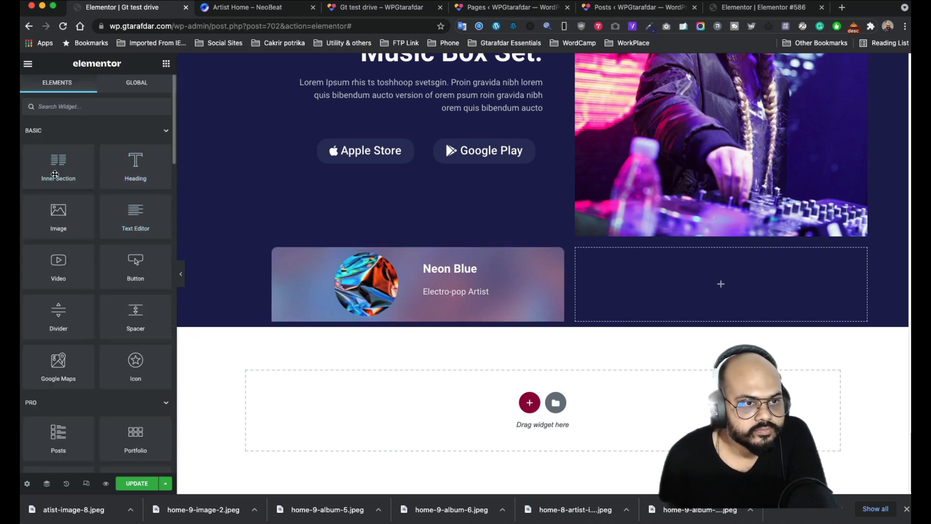
# - Add a two-column inner section beneath the card header
pyautogui.moveTo(54, 174); pyautogui.dragTo(382, 323)
pyautogui.moveTo(60, 174); pyautogui.dragTo(387, 321)
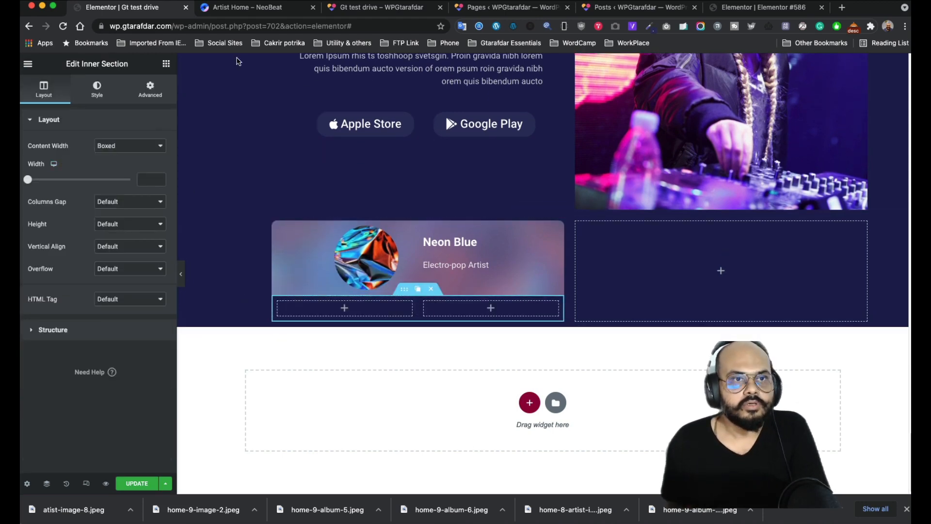
pyautogui.click(245, 8)
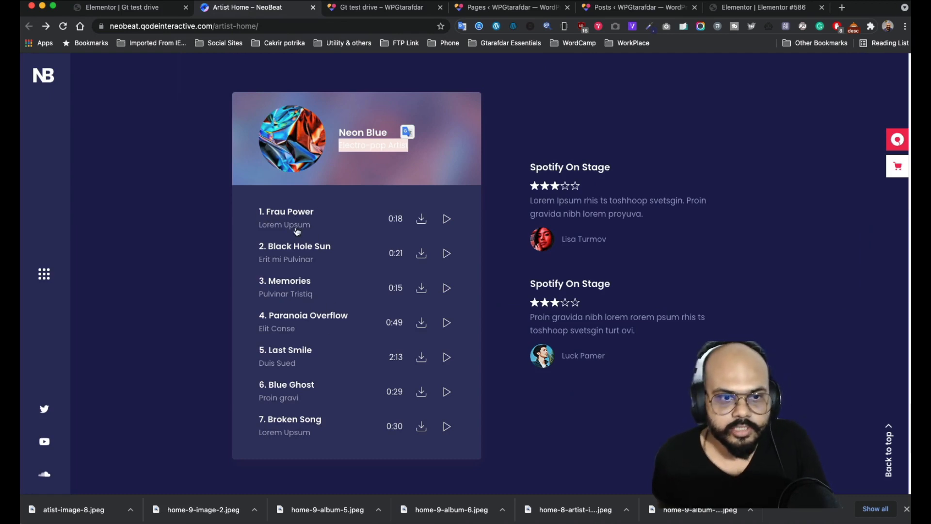
pyautogui.click(143, 11)
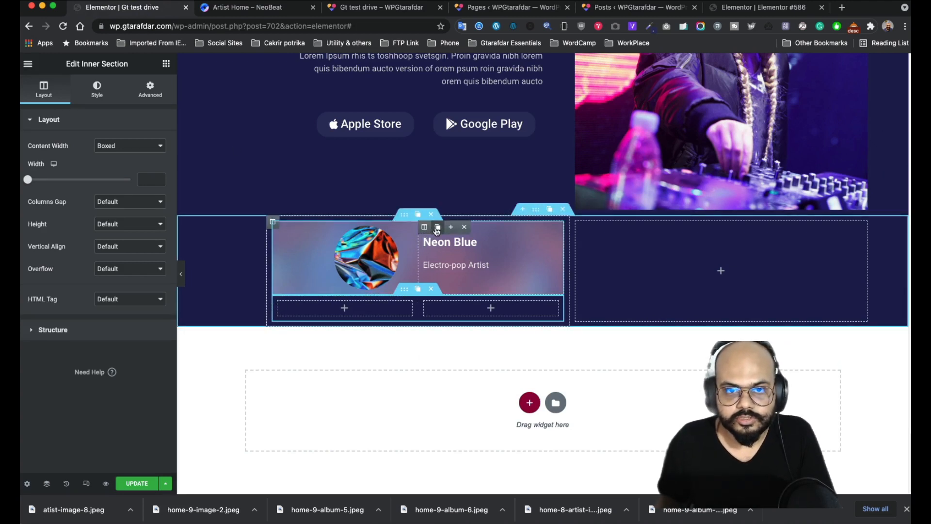
# - Move the heading and subtitle into the new left column and prefix the title with '1.'
pyautogui.moveTo(552, 249); pyautogui.dragTo(339, 307)
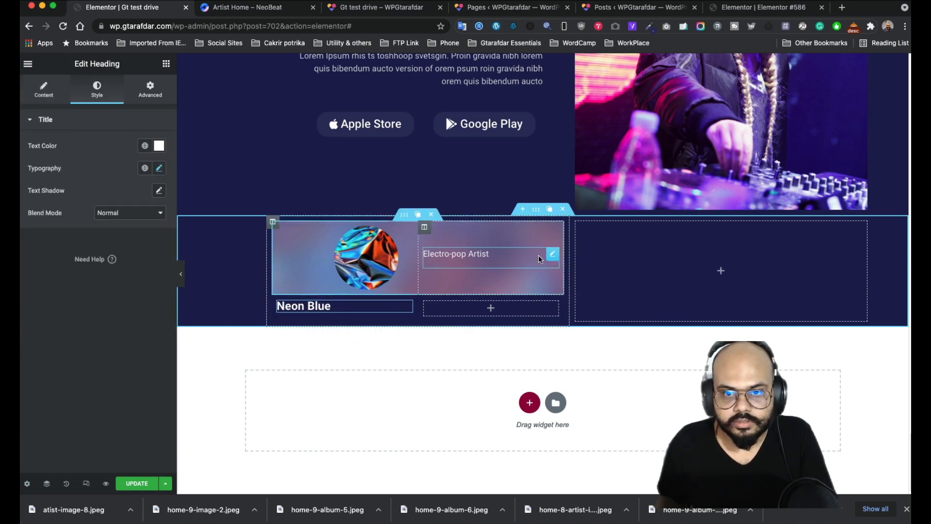
pyautogui.moveTo(552, 252); pyautogui.dragTo(300, 306)
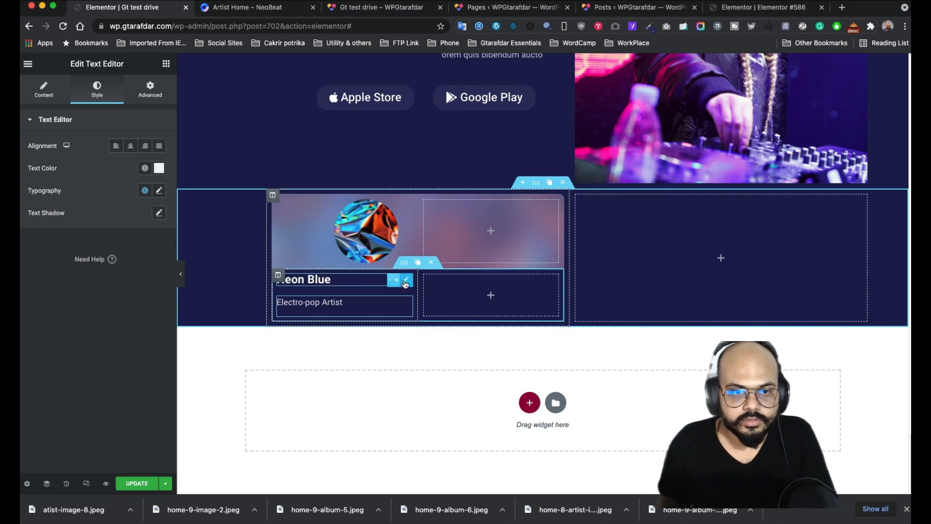
pyautogui.click(373, 281)
pyautogui.click(245, 7)
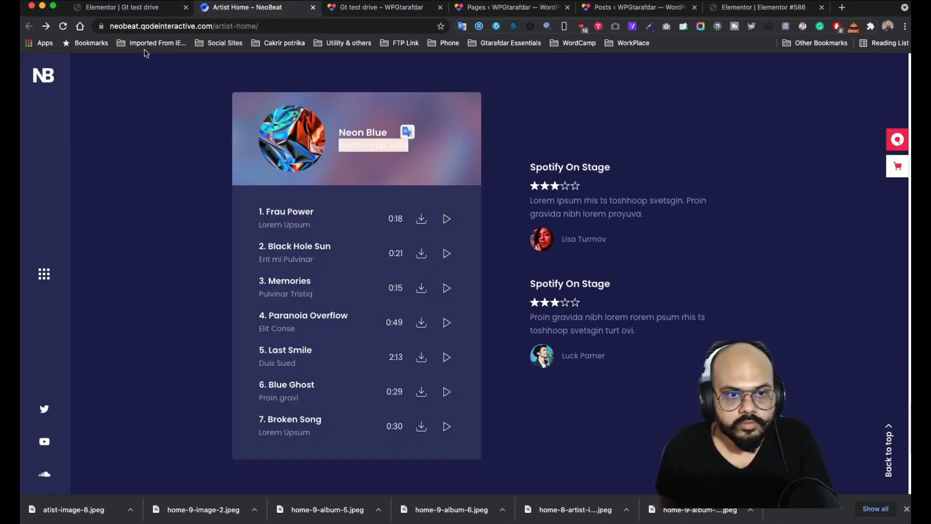
pyautogui.click(110, 10)
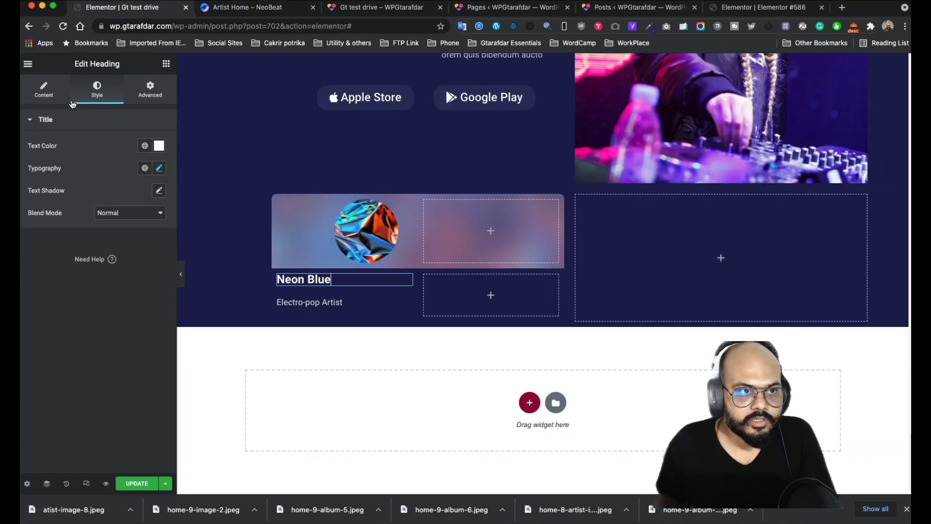
pyautogui.click(43, 92)
pyautogui.click(34, 161)
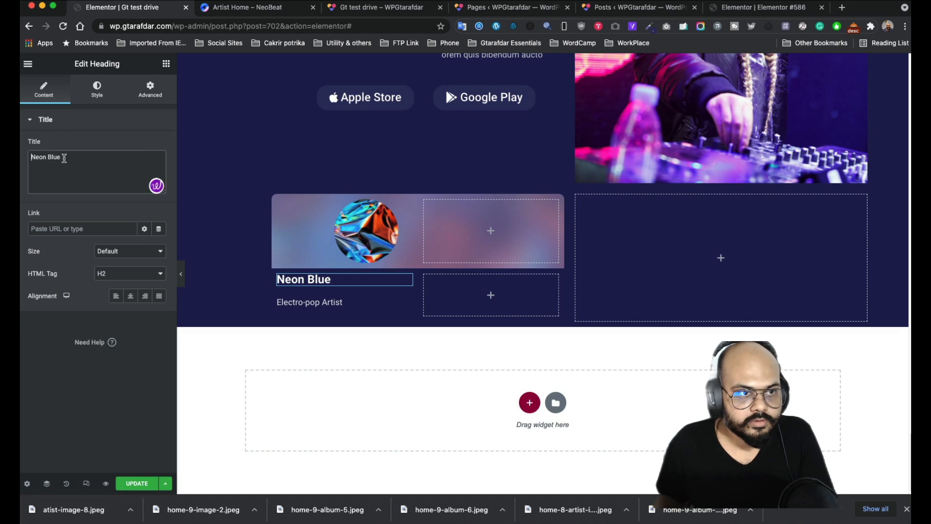
pyautogui.write('1')
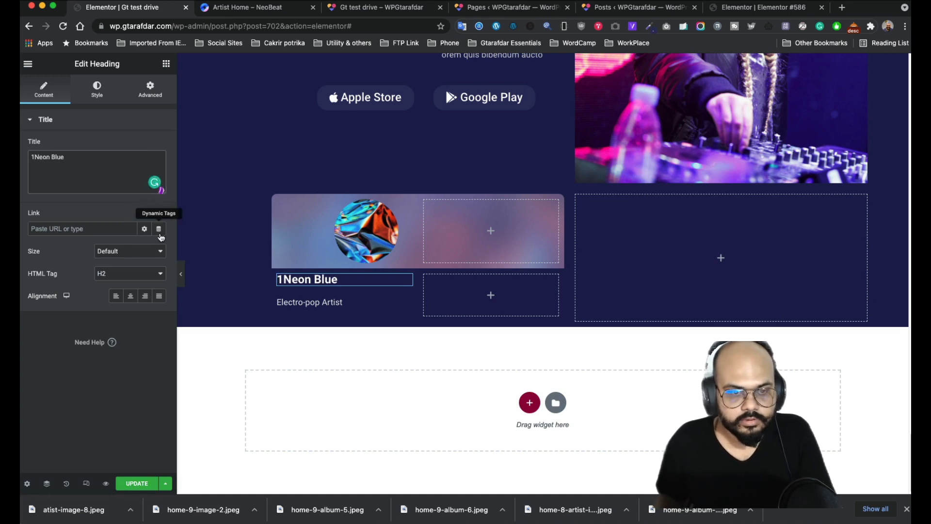
pyautogui.write('.')
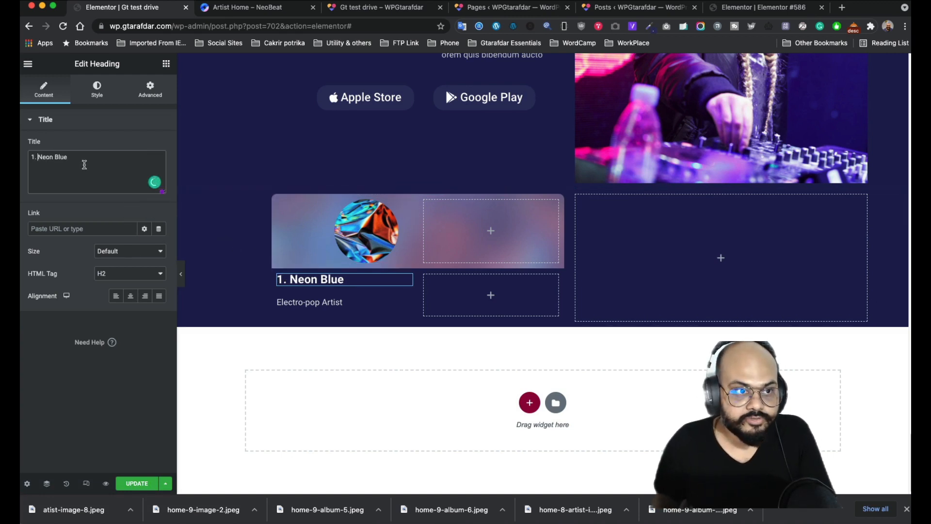
# - Reduce the '1. Neon Blue' heading's typography size
pyautogui.click(107, 94)
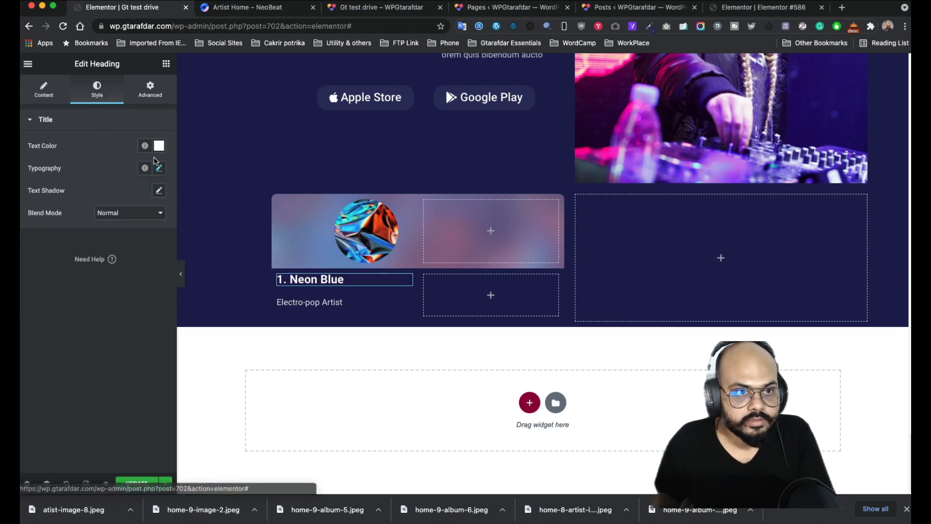
pyautogui.click(156, 170)
pyautogui.moveTo(49, 257); pyautogui.dragTo(46, 256)
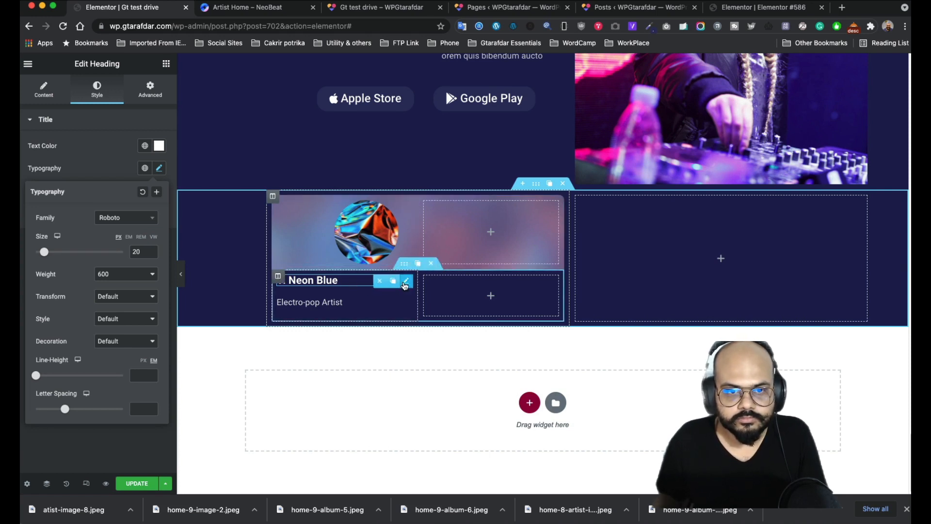
# - Duplicate the heading and subtitle beside the album image and drop the number from that title
pyautogui.click(393, 283)
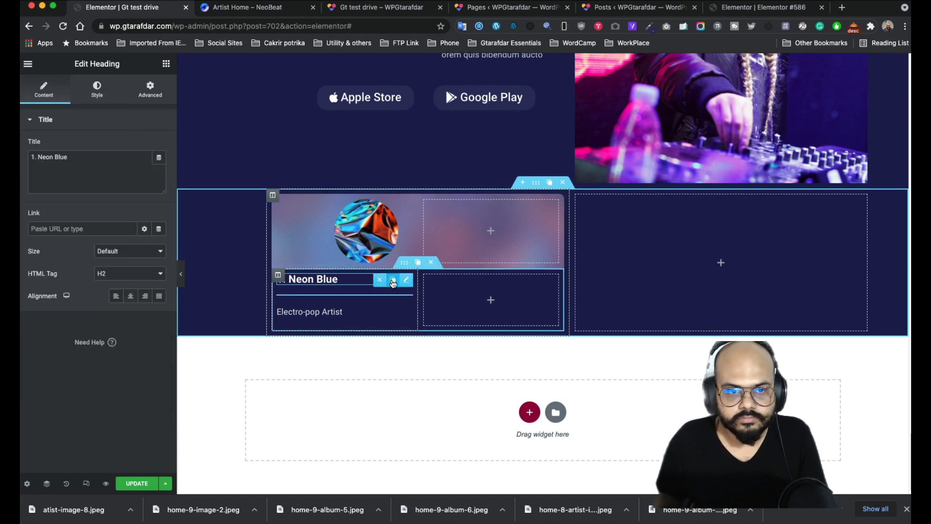
pyautogui.moveTo(395, 301); pyautogui.dragTo(483, 232)
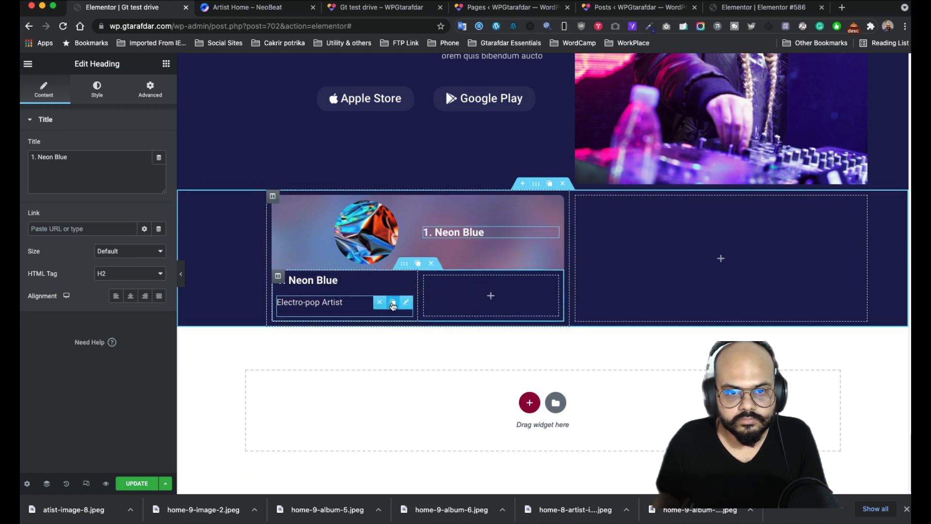
pyautogui.click(393, 302)
pyautogui.moveTo(394, 328); pyautogui.dragTo(485, 240)
pyautogui.click(552, 219)
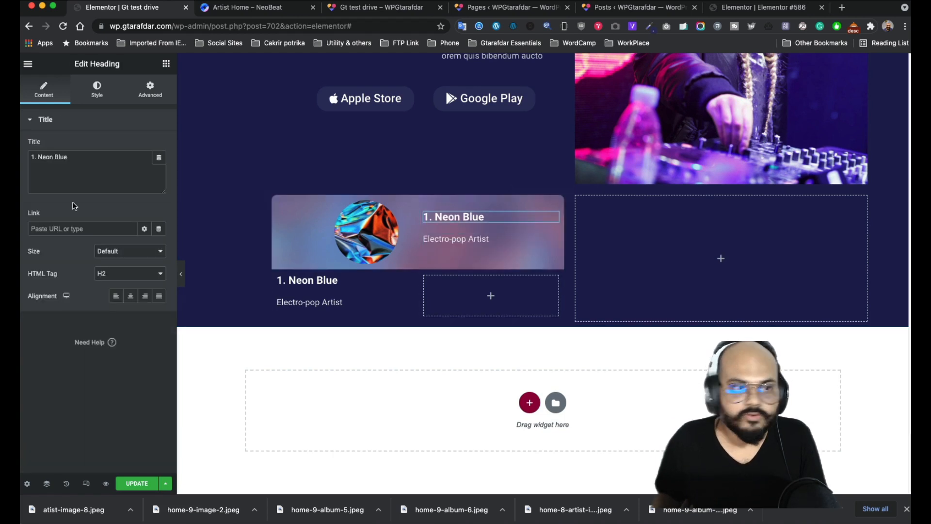
pyautogui.moveTo(39, 158); pyautogui.dragTo(24, 157)
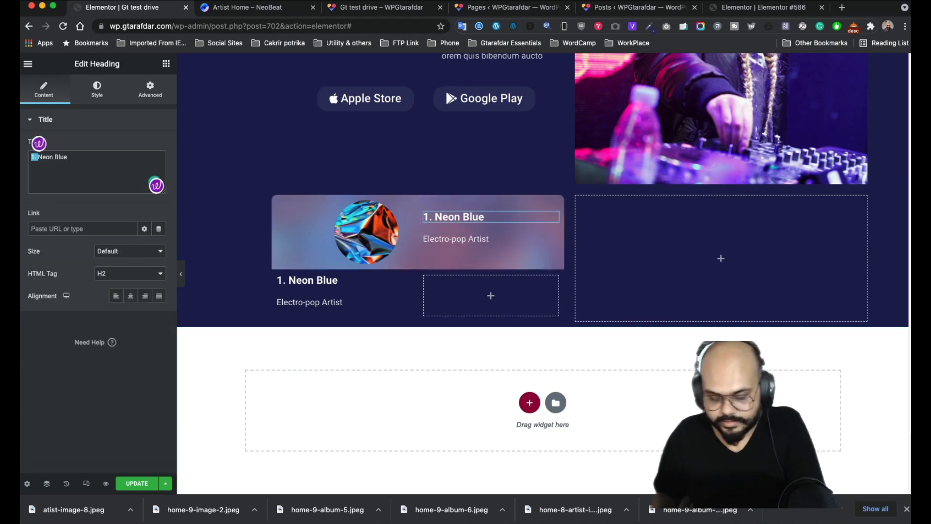
pyautogui.press('BackSpace')
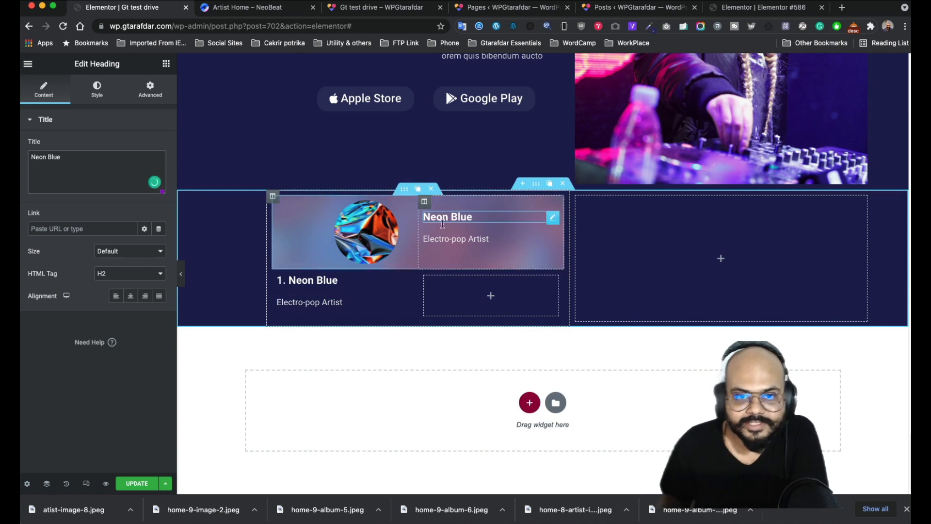
# - Set Widgets Space to 1 in both the header text column and lower-left column
pyautogui.click(424, 201)
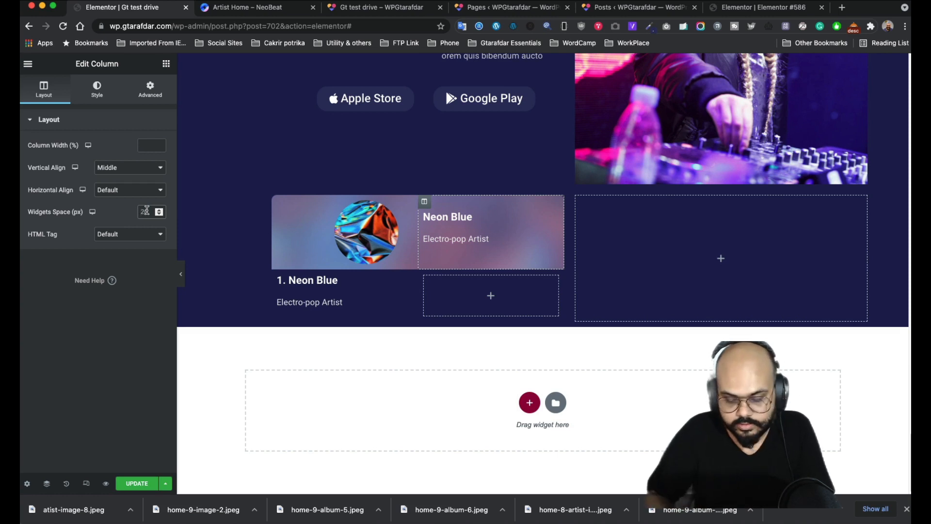
pyautogui.doubleClick(144, 212)
pyautogui.write('1')
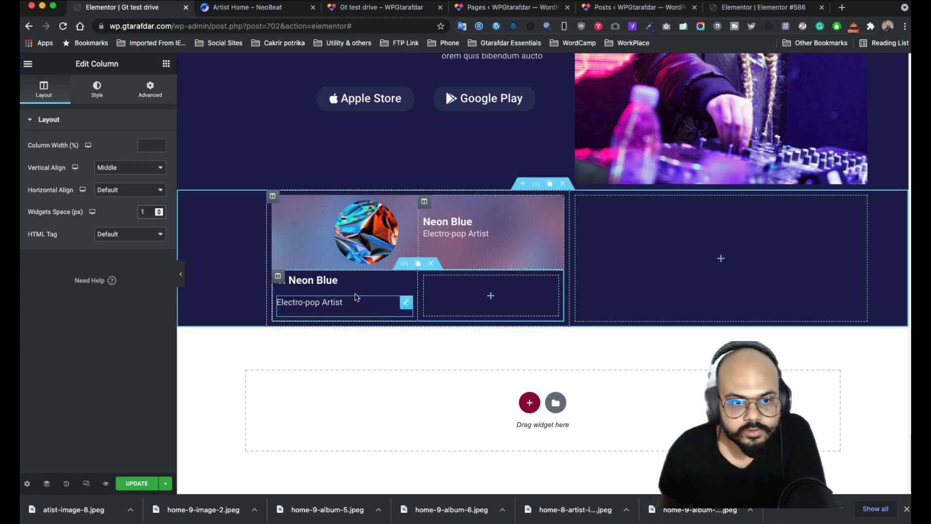
pyautogui.click(279, 278)
pyautogui.click(142, 211)
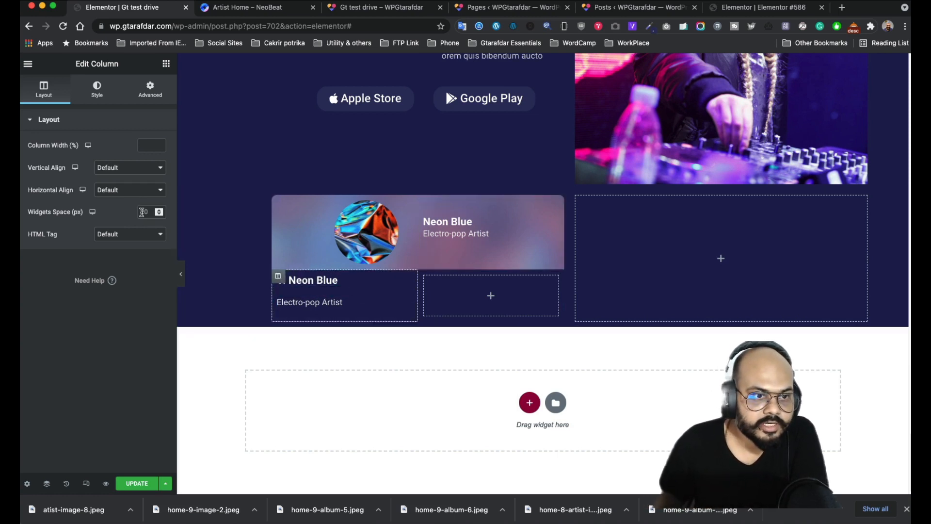
pyautogui.write('1')
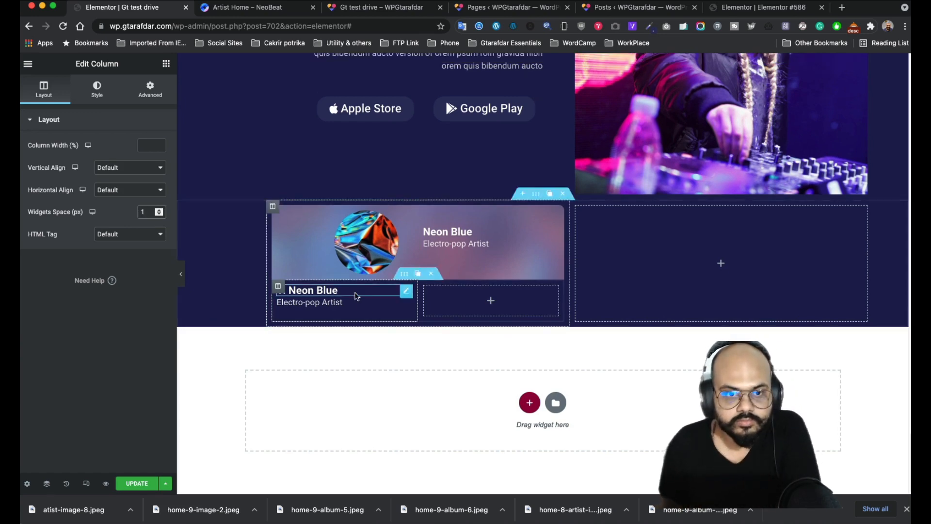
pyautogui.click(452, 303)
# - Copy the Live Show audio player and paste it into the empty column of the Neon Blue row
pyautogui.scroll(10, 533, 334)
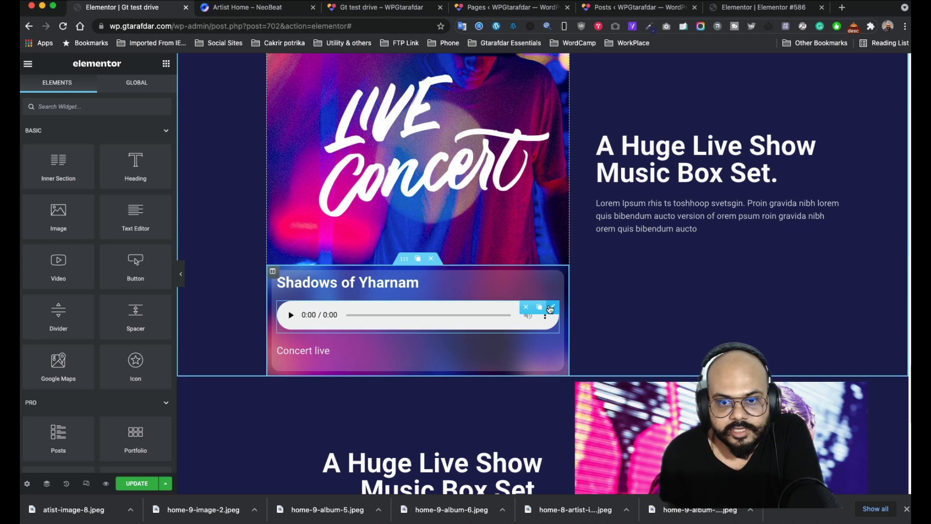
pyautogui.rightClick(551, 306)
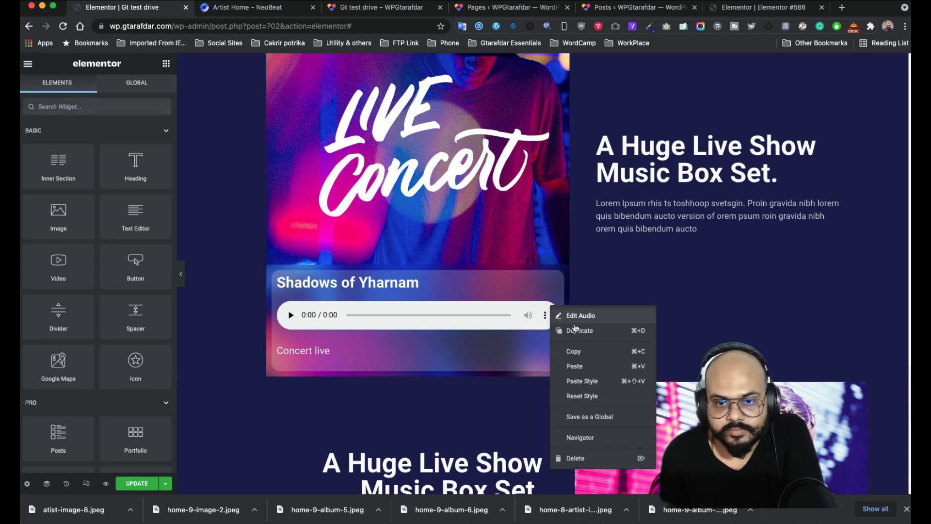
pyautogui.click(573, 352)
pyautogui.scroll(-6, 480, 347)
pyautogui.scroll(-3, 481, 353)
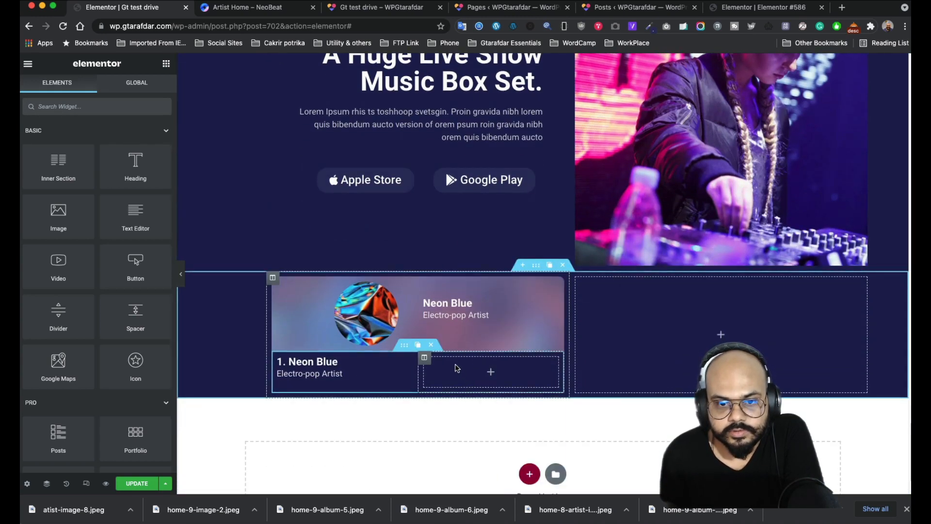
pyautogui.rightClick(488, 370)
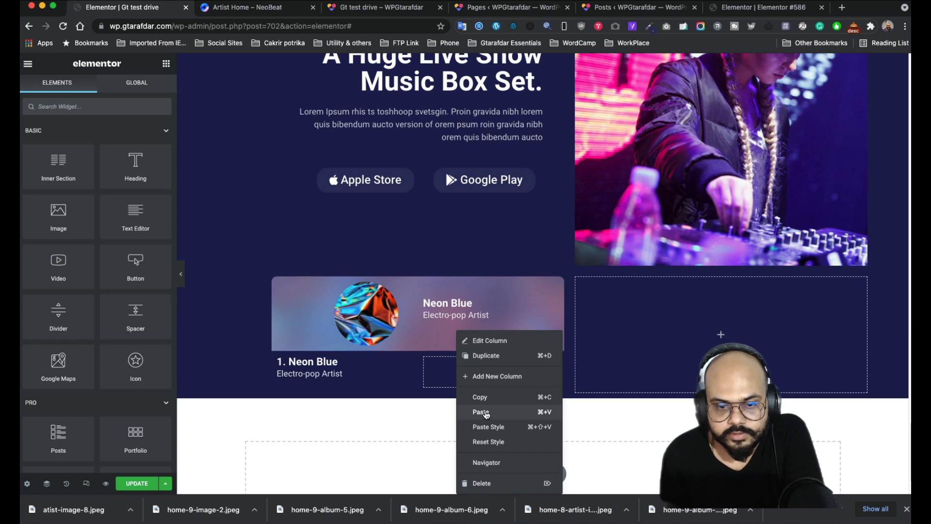
pyautogui.click(484, 412)
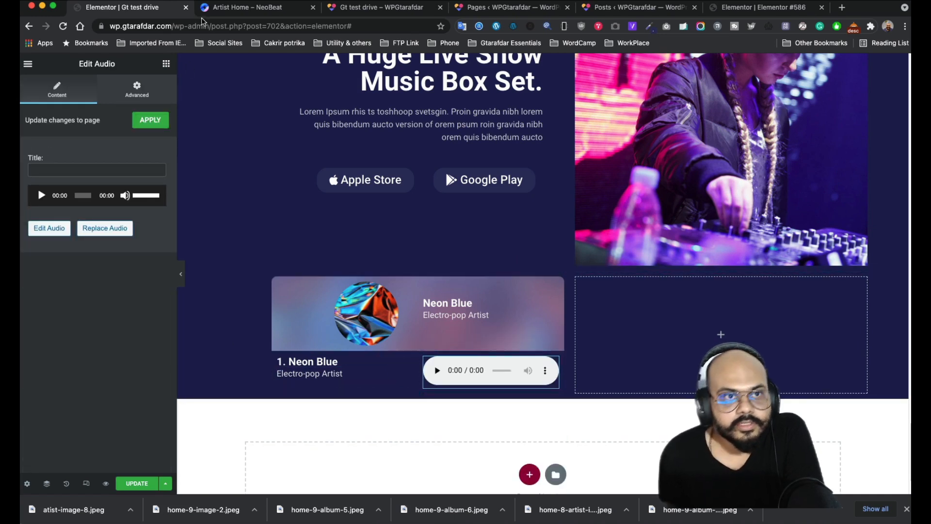
# - Select the Neon Blue track row section and give it a Classic background
pyautogui.click(213, 8)
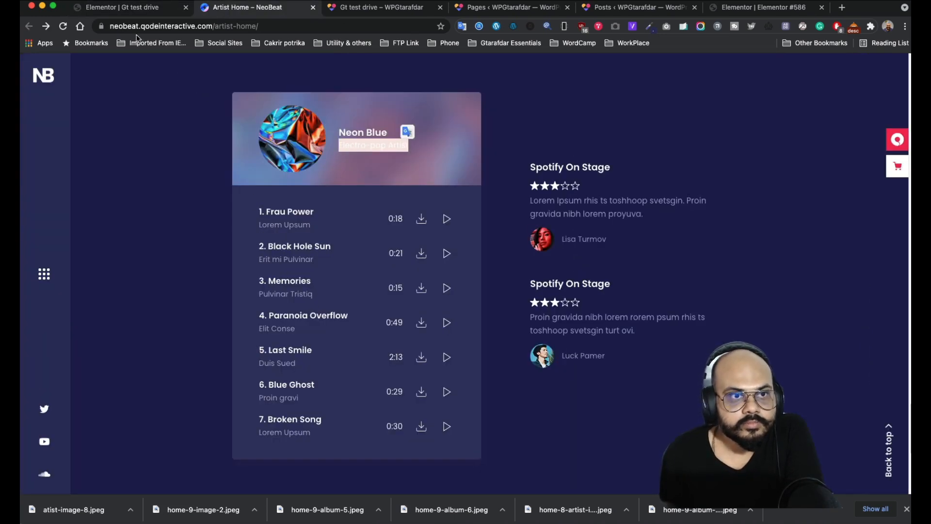
pyautogui.click(138, 11)
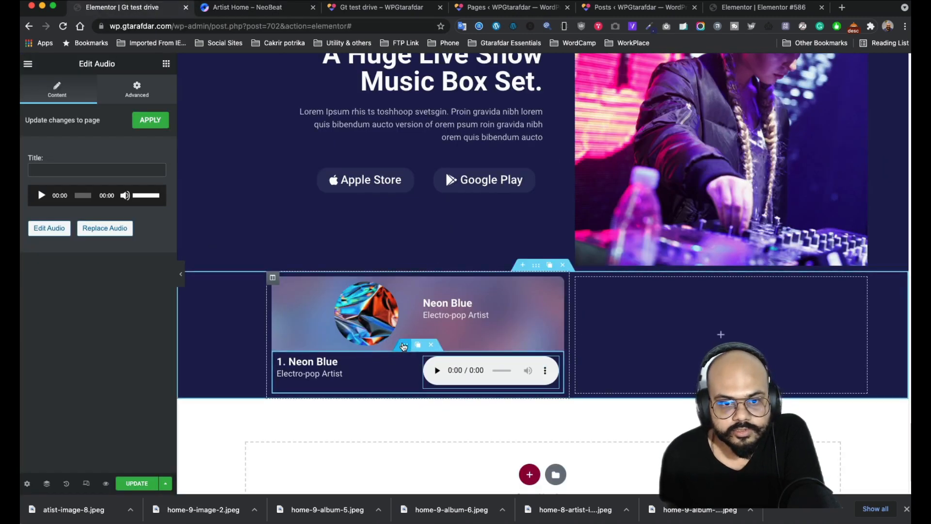
pyautogui.click(403, 346)
pyautogui.click(94, 93)
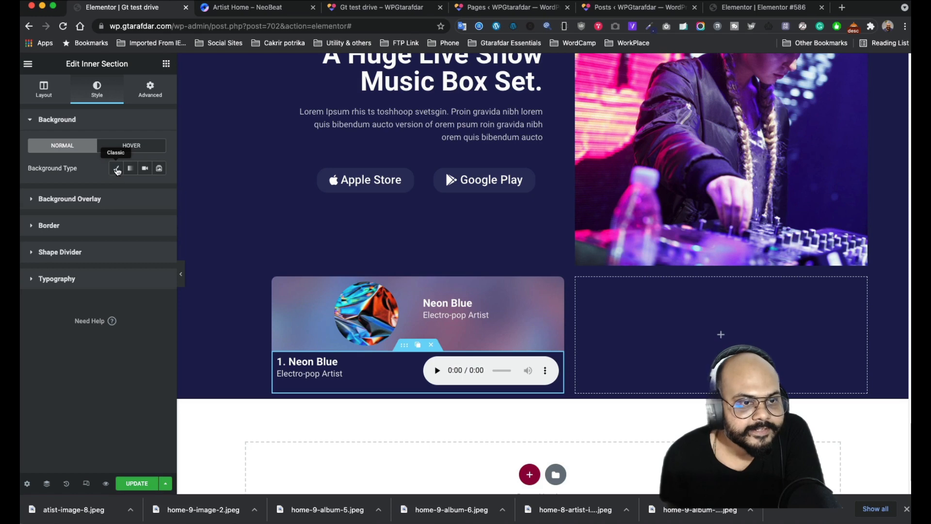
pyautogui.click(116, 169)
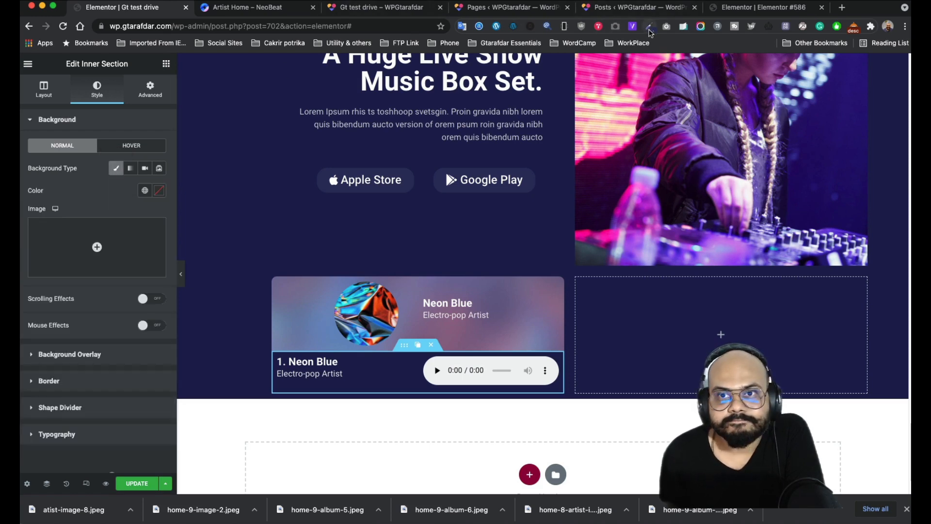
# - Sample the #353664 playlist colour from the NeoBeat page and apply it as the row's background
pyautogui.click(270, 13)
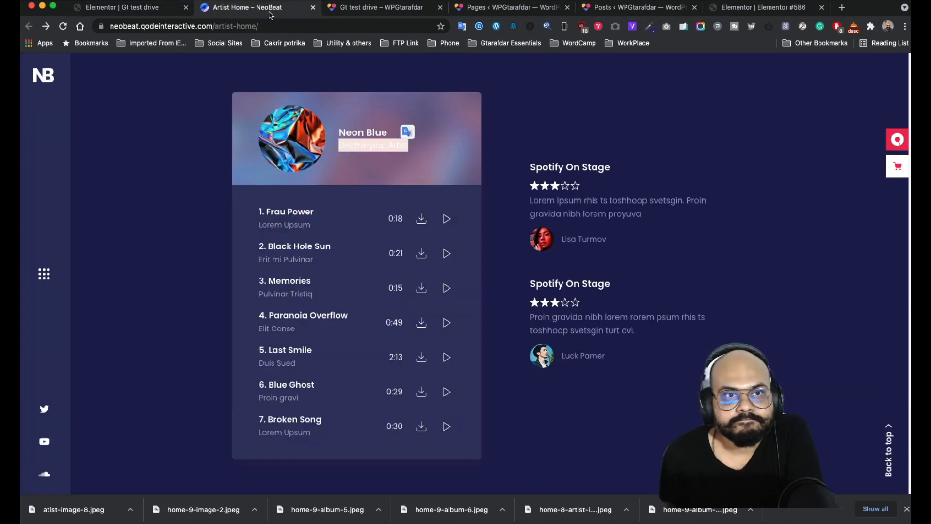
pyautogui.click(650, 28)
pyautogui.click(588, 66)
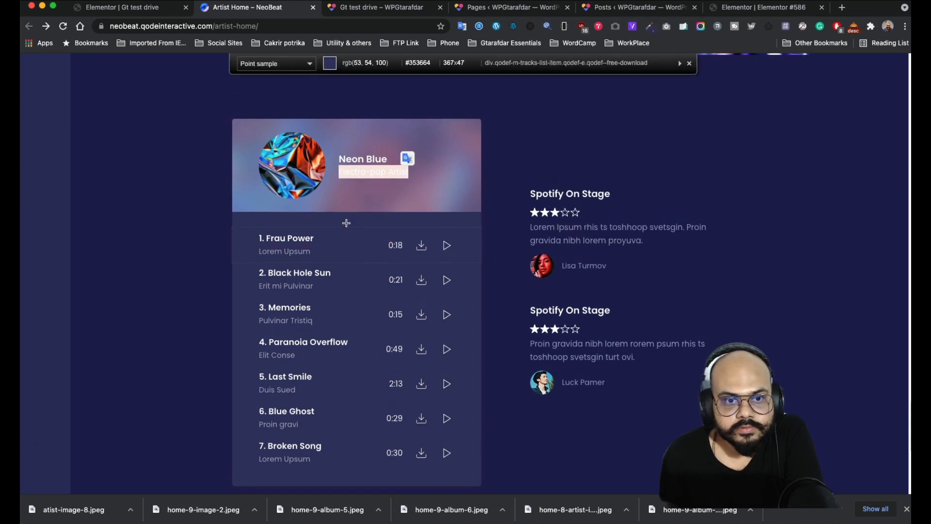
pyautogui.click(346, 223)
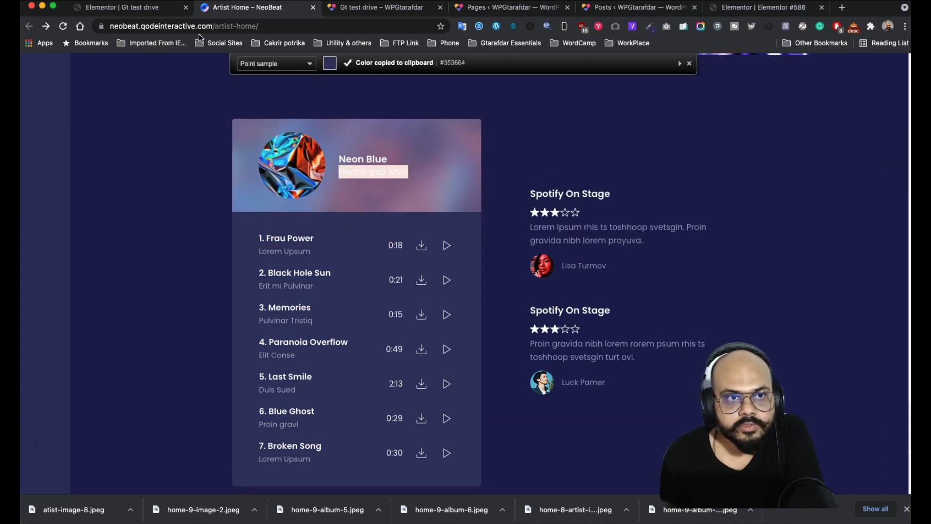
pyautogui.click(155, 12)
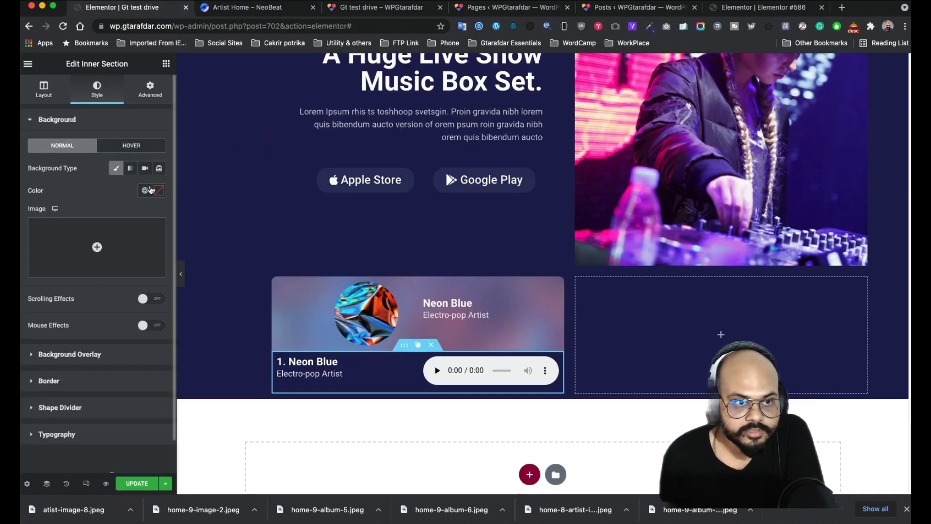
pyautogui.click(158, 192)
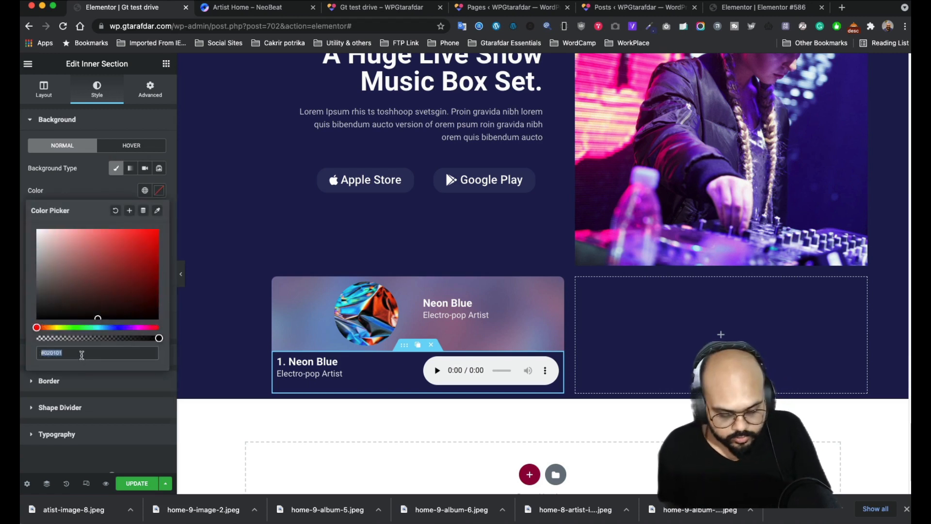
pyautogui.press('super+v')
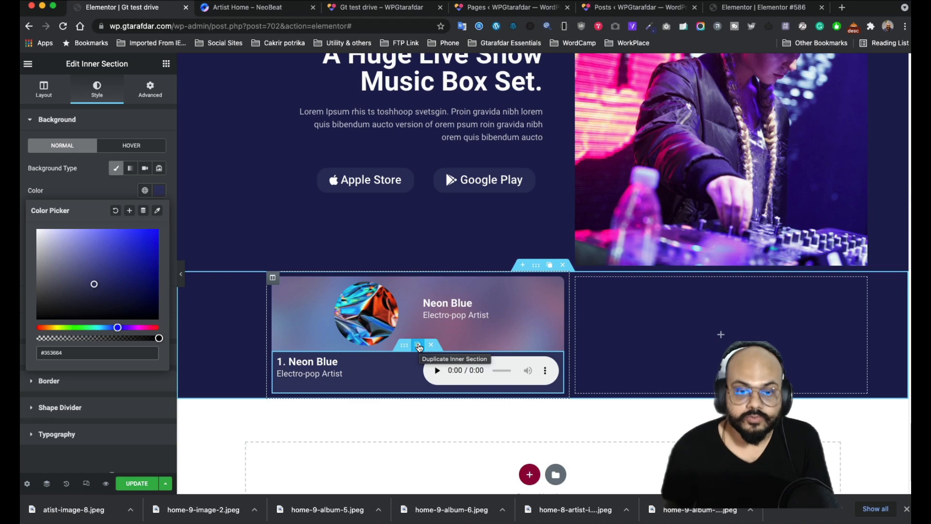
# - Duplicate the Neon Blue track row until the card holds six rows
pyautogui.click(418, 346)
pyautogui.click(418, 345)
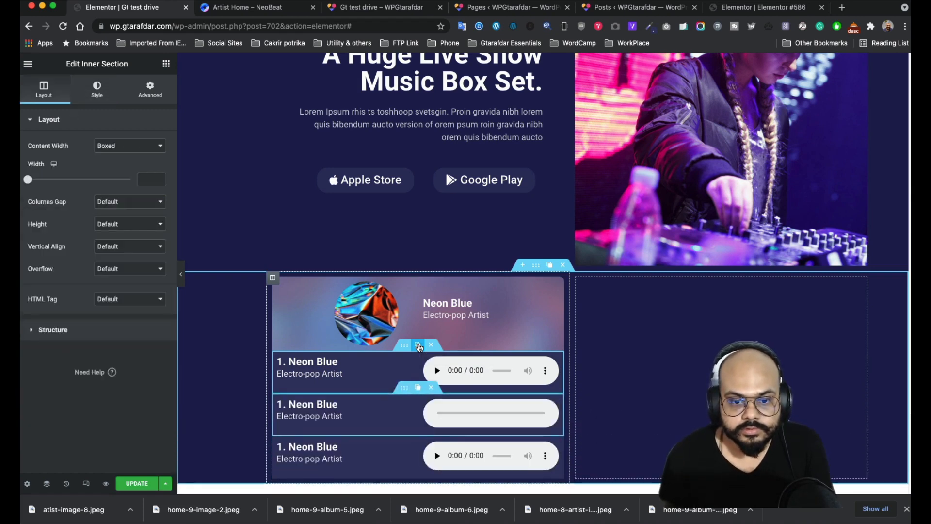
pyautogui.click(418, 346)
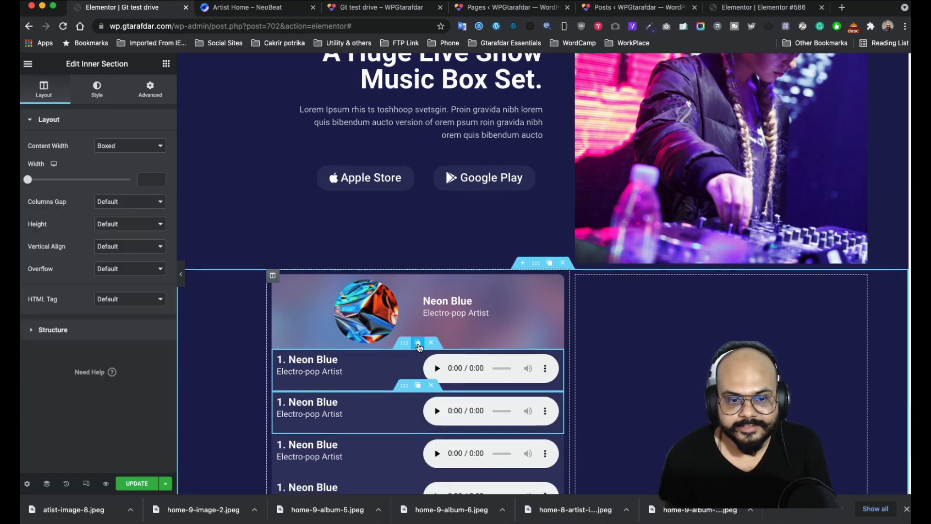
pyautogui.scroll(-3, 420, 347)
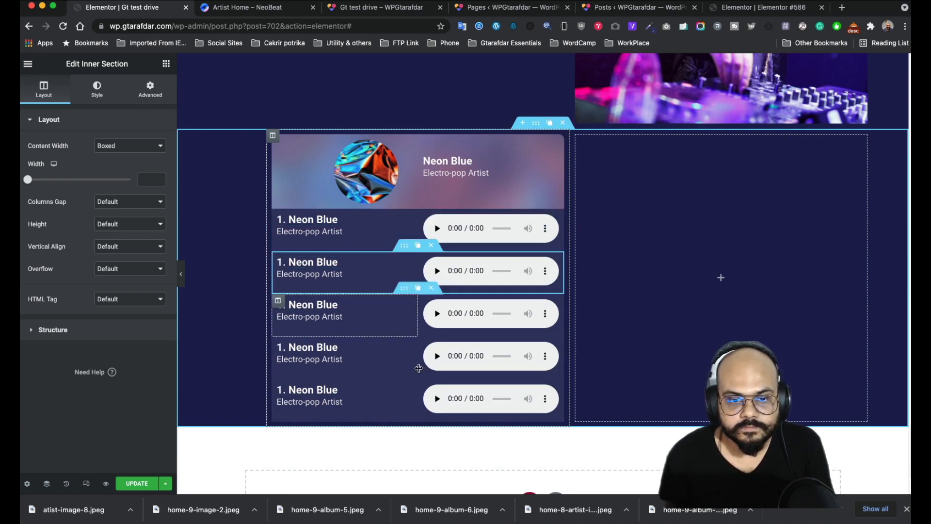
pyautogui.click(417, 332)
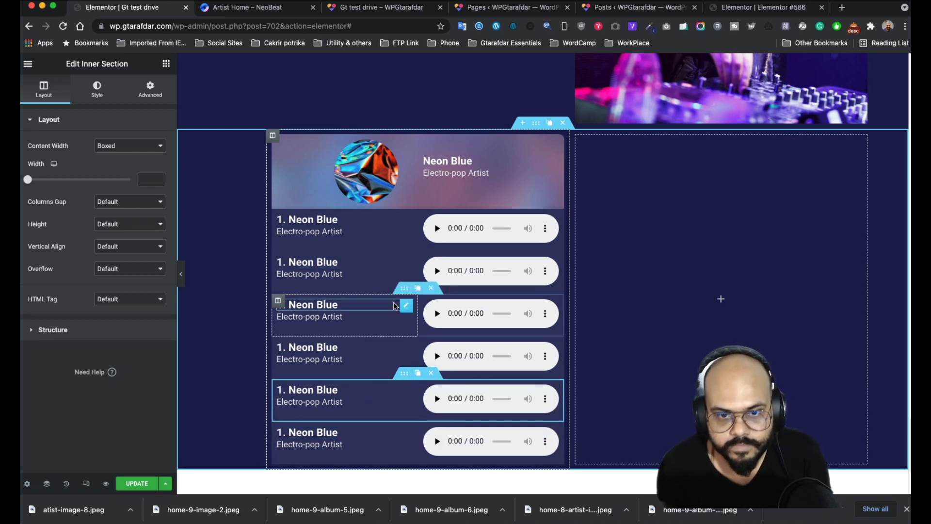
pyautogui.scroll(-2, 394, 380)
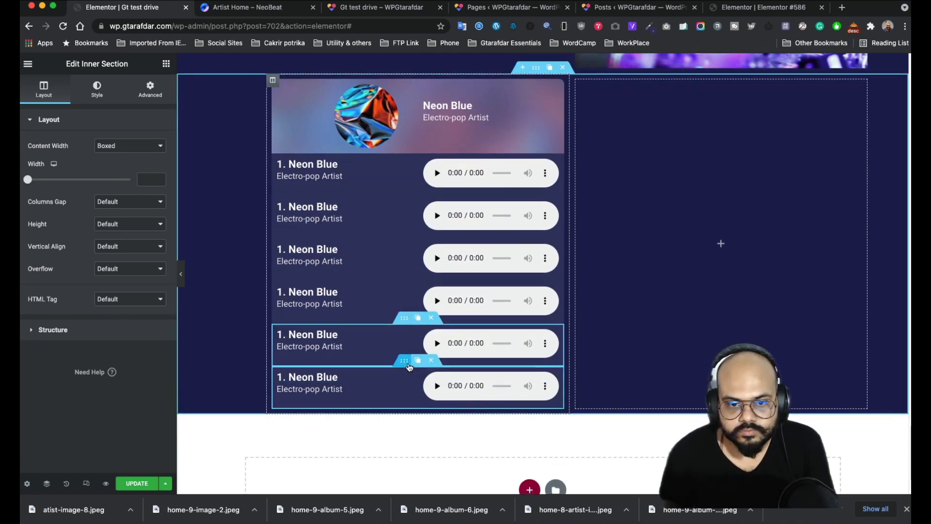
# - Unlink the last row's border radius and set the right corner to 10 px
pyautogui.click(102, 92)
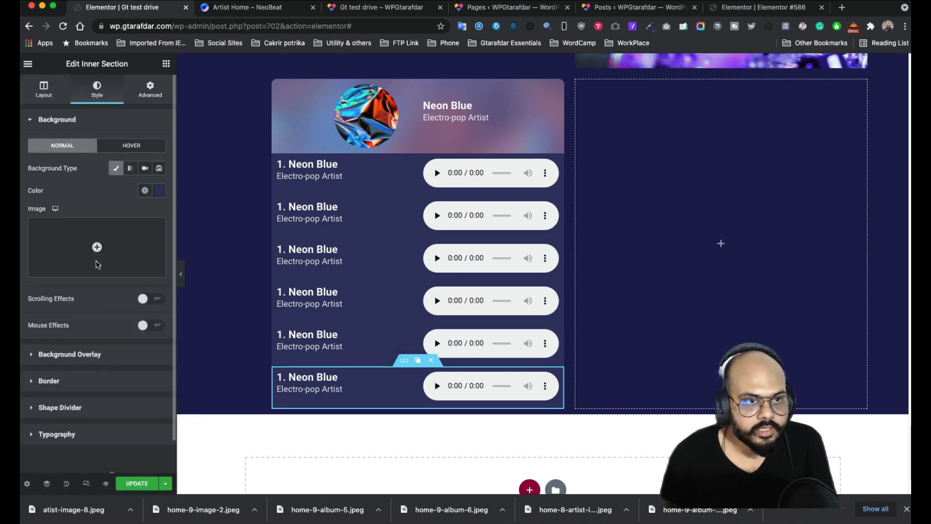
pyautogui.click(85, 381)
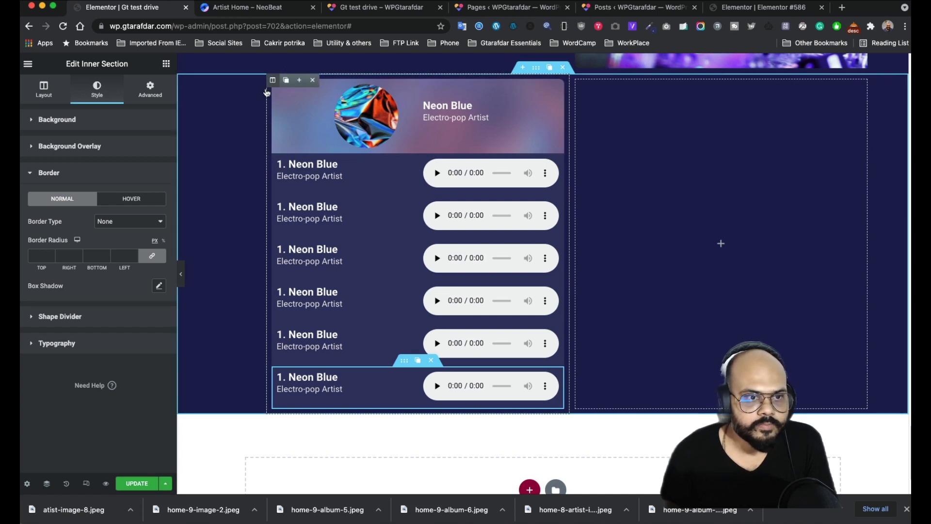
pyautogui.click(152, 255)
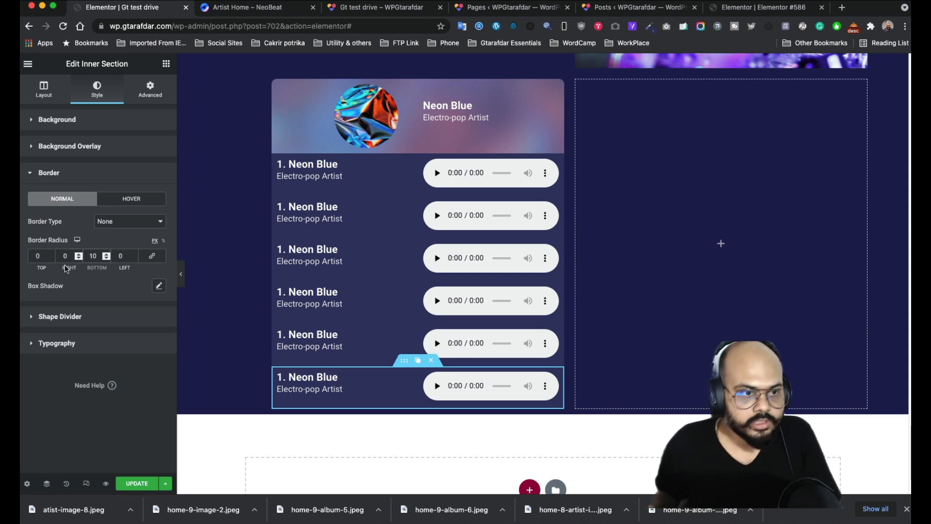
pyautogui.doubleClick(70, 258)
pyautogui.write('1')
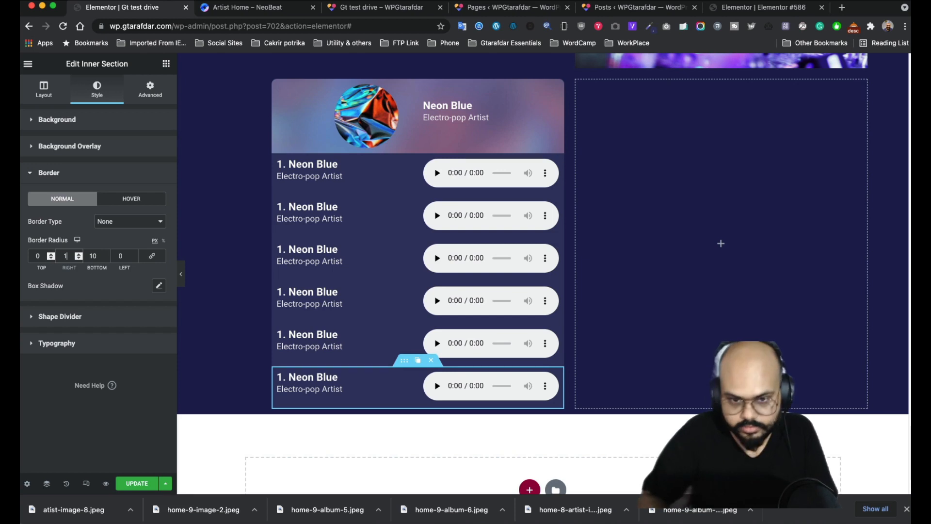
pyautogui.write('0')
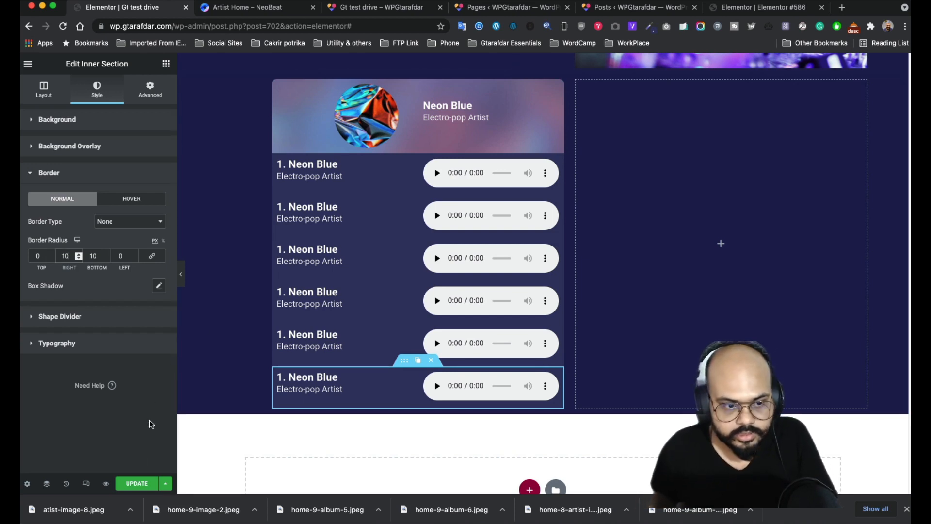
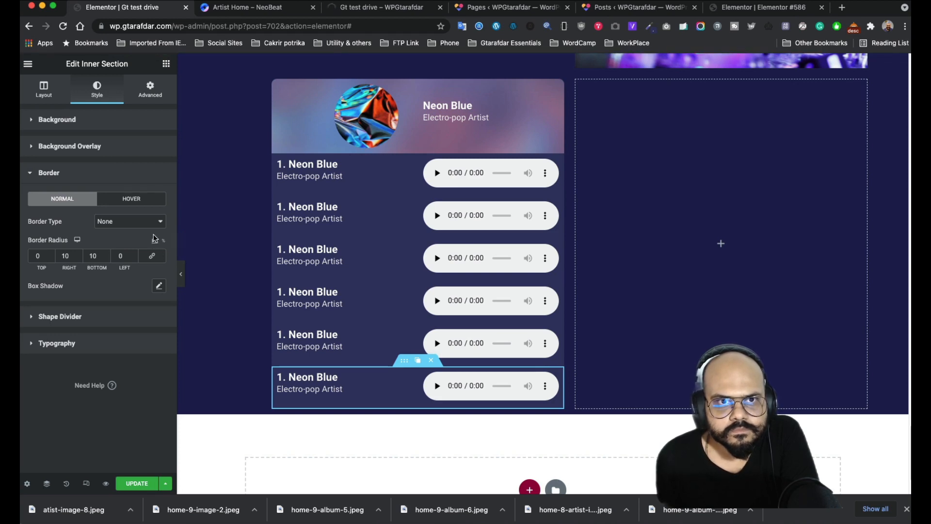
# - Preview the saved page and compare its track list with the NeoBeat reference
pyautogui.click(361, 9)
pyautogui.scroll(-5, 465, 262)
pyautogui.scroll(-15, 447, 243)
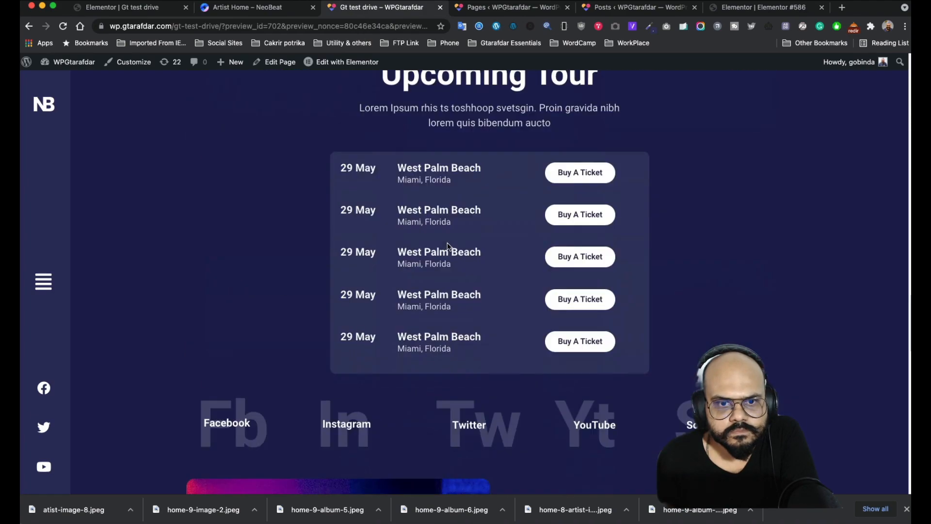
pyautogui.scroll(-2, 447, 244)
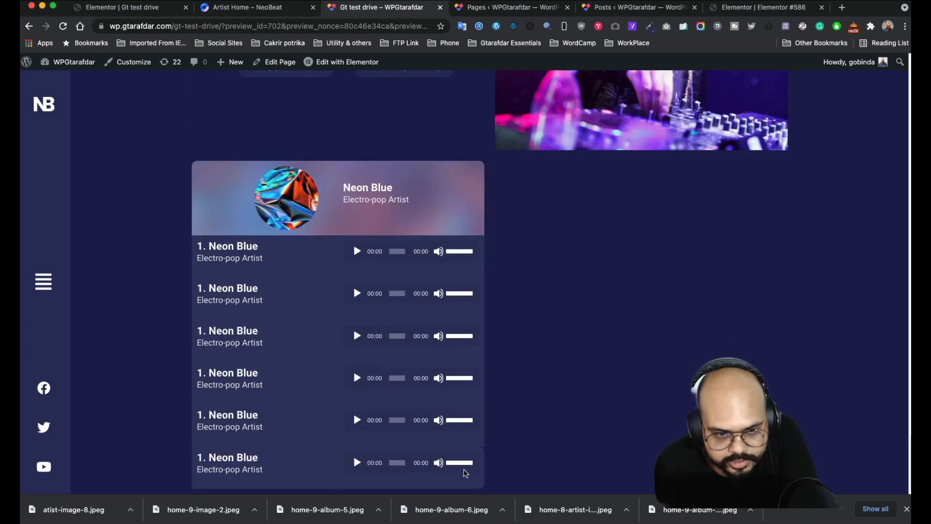
pyautogui.click(226, 8)
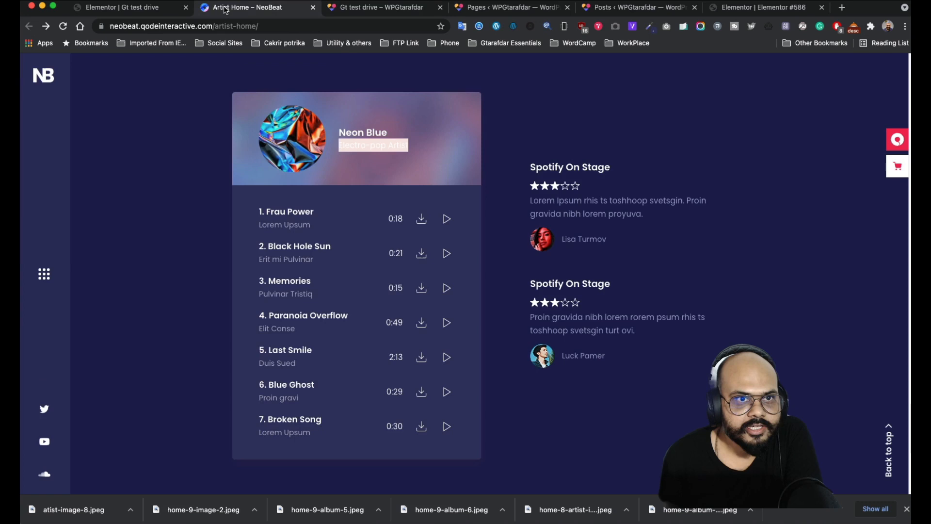
pyautogui.click(151, 8)
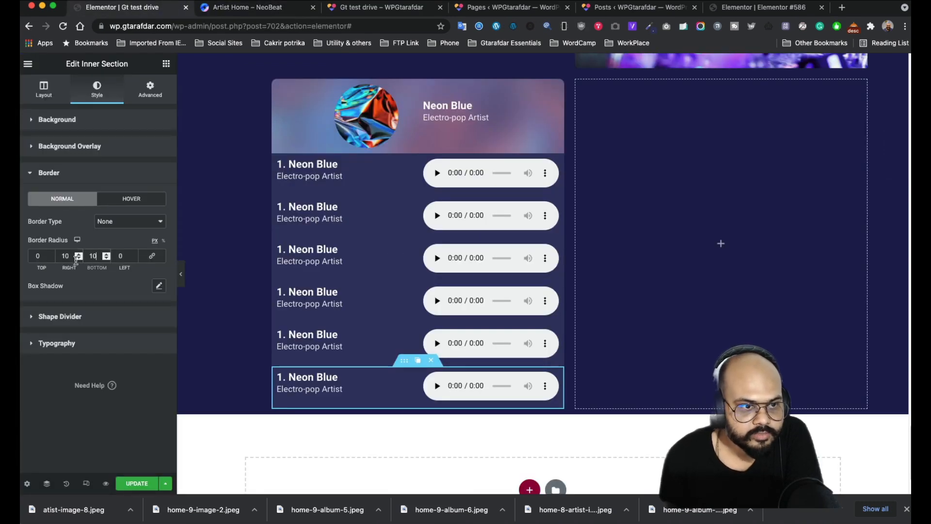
# - Set the last row's radius to right 0 and left 10, then save
pyautogui.doubleClick(57, 253)
pyautogui.write('0')
pyautogui.doubleClick(111, 253)
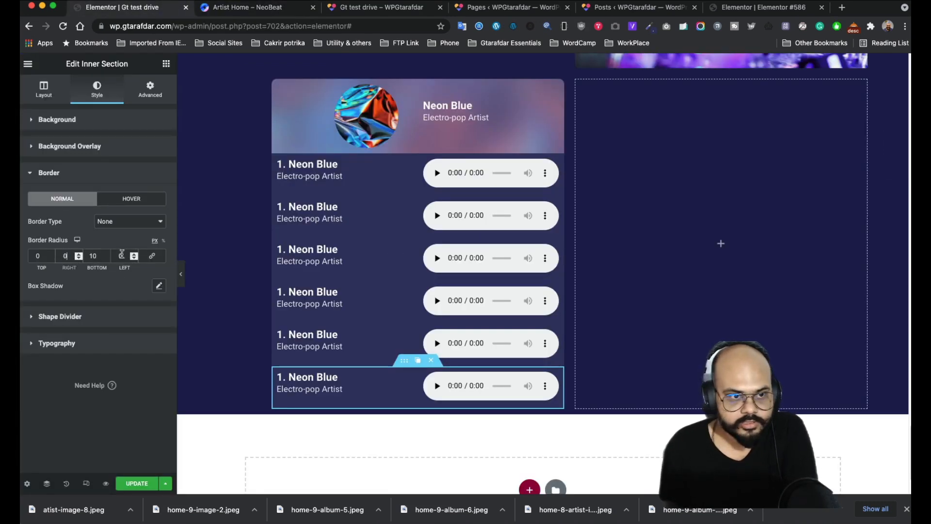
pyautogui.write('1')
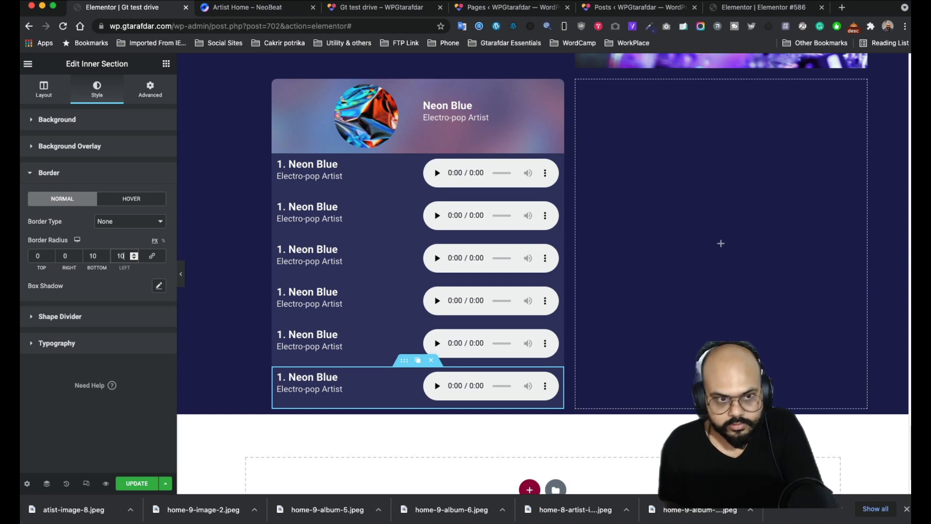
pyautogui.press('super+s')
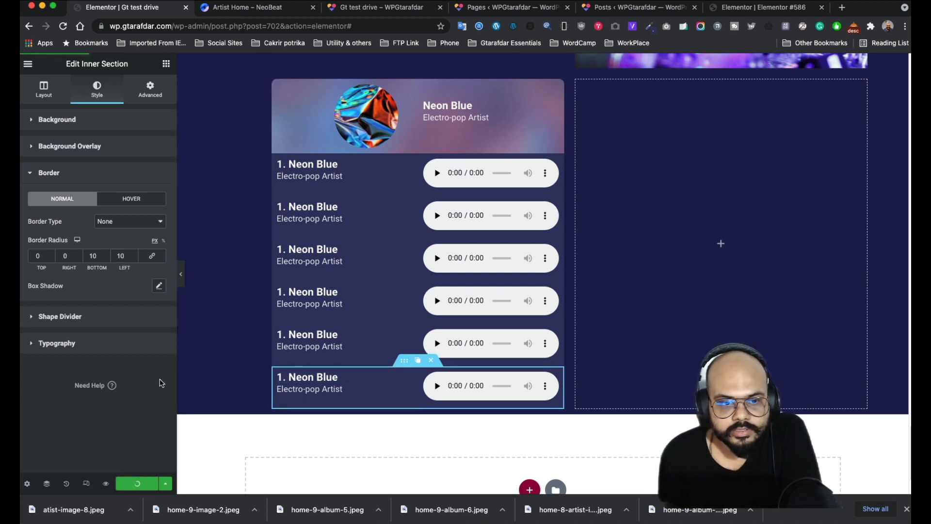
pyautogui.scroll(2, 561, 137)
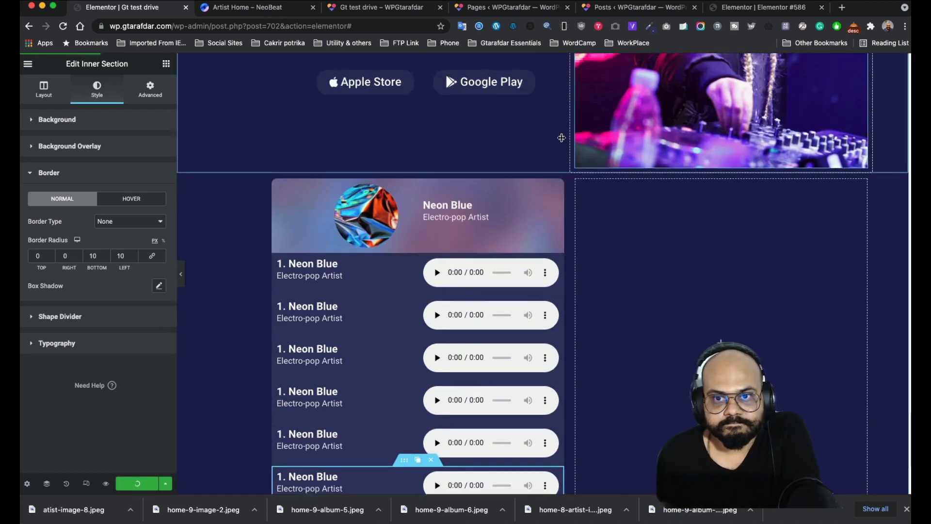
pyautogui.scroll(3, 561, 138)
pyautogui.click(390, 7)
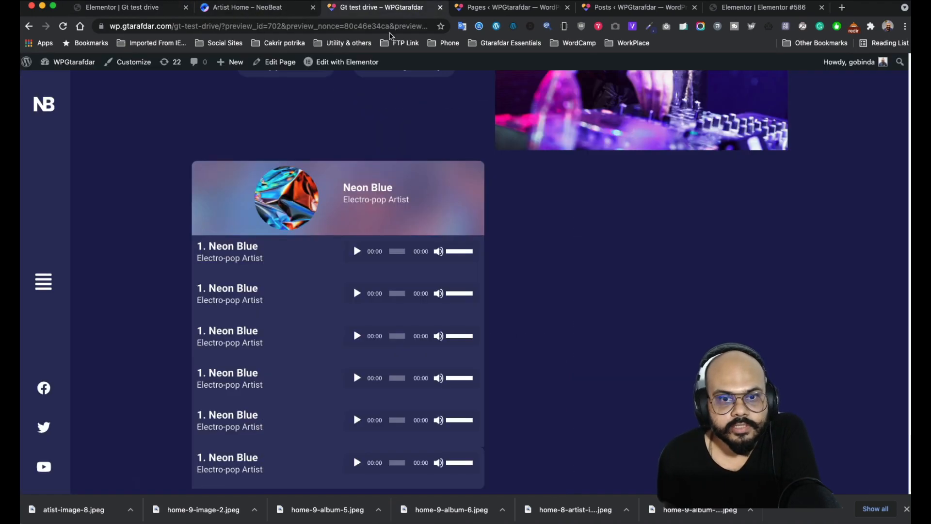
pyautogui.scroll(6, 598, 156)
pyautogui.scroll(-5, 599, 155)
pyautogui.scroll(5, 599, 157)
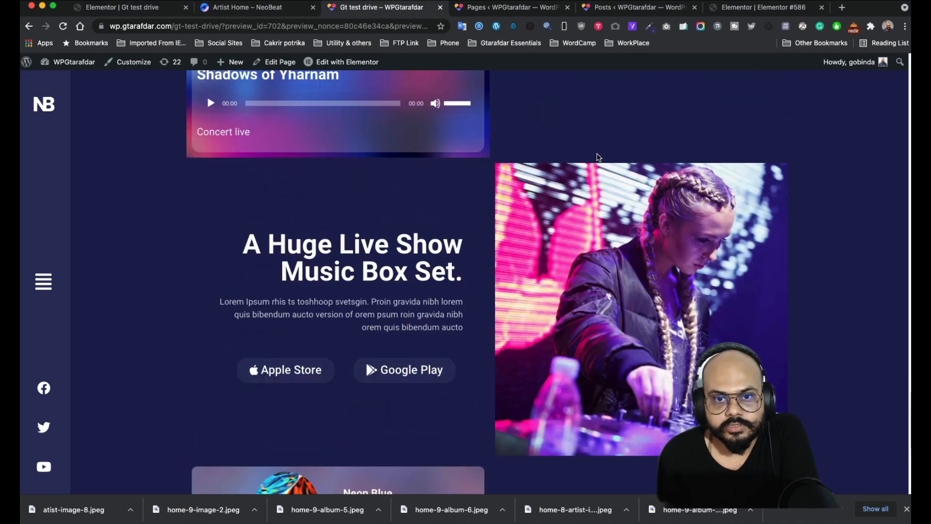
pyautogui.scroll(4, 595, 158)
pyautogui.scroll(-6, 593, 158)
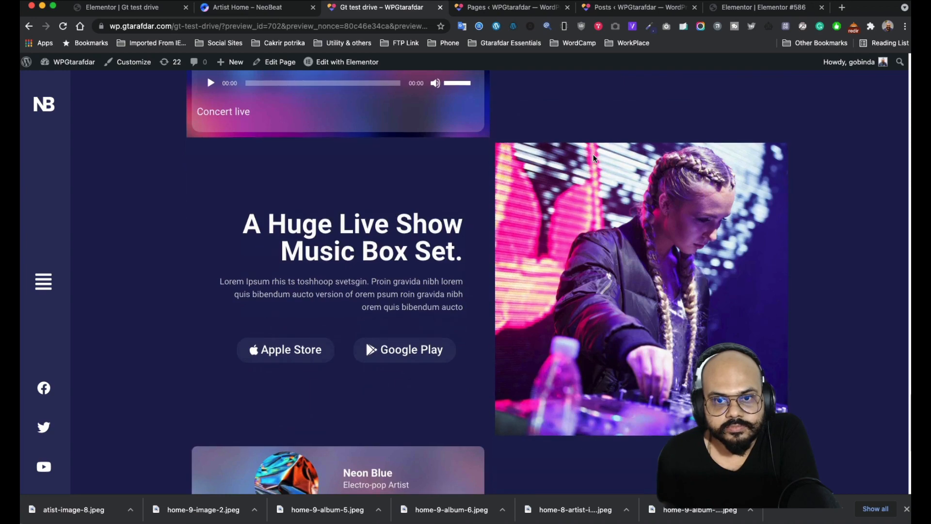
pyautogui.scroll(7, 594, 158)
pyautogui.click(258, 9)
pyautogui.scroll(-4, 543, 225)
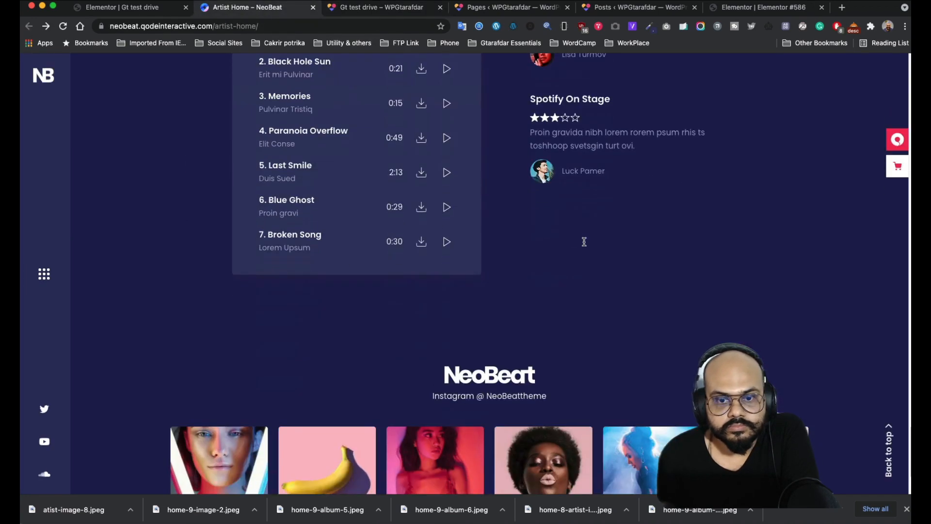
pyautogui.scroll(10, 582, 241)
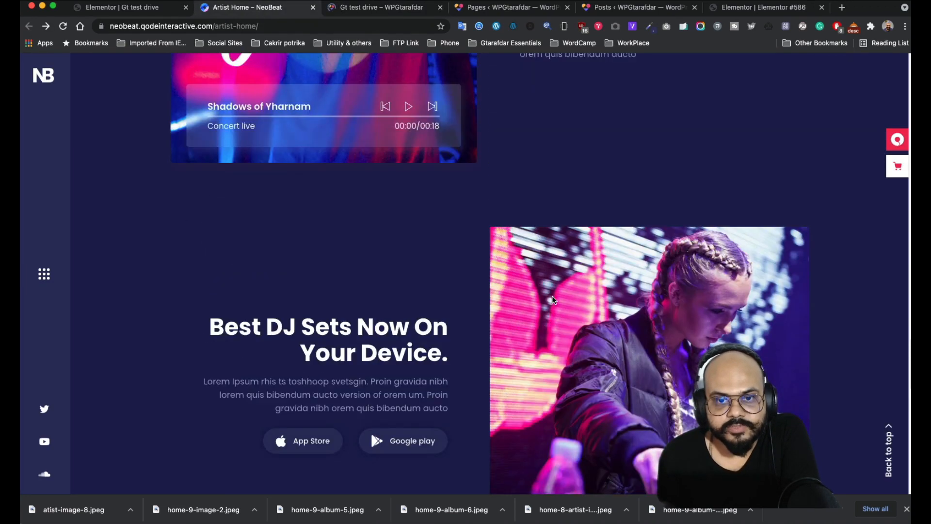
pyautogui.scroll(-10, 552, 310)
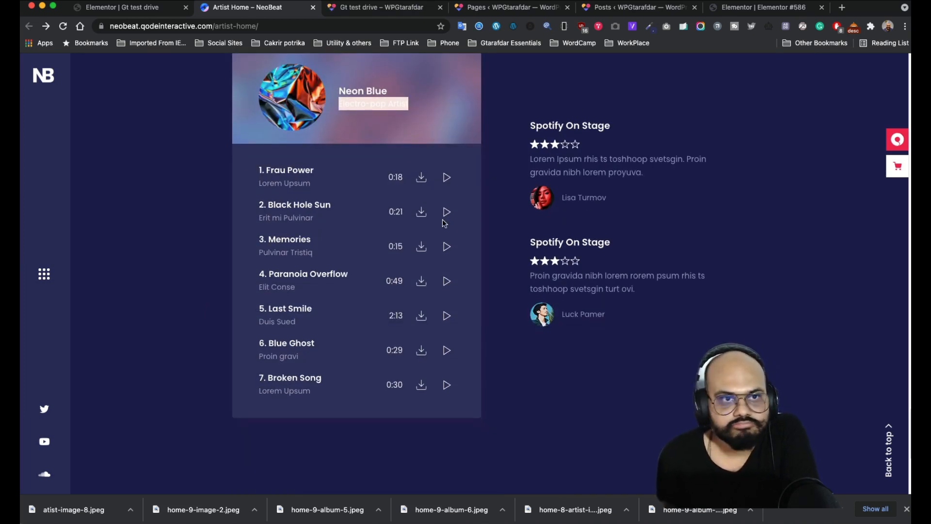
pyautogui.click(152, 8)
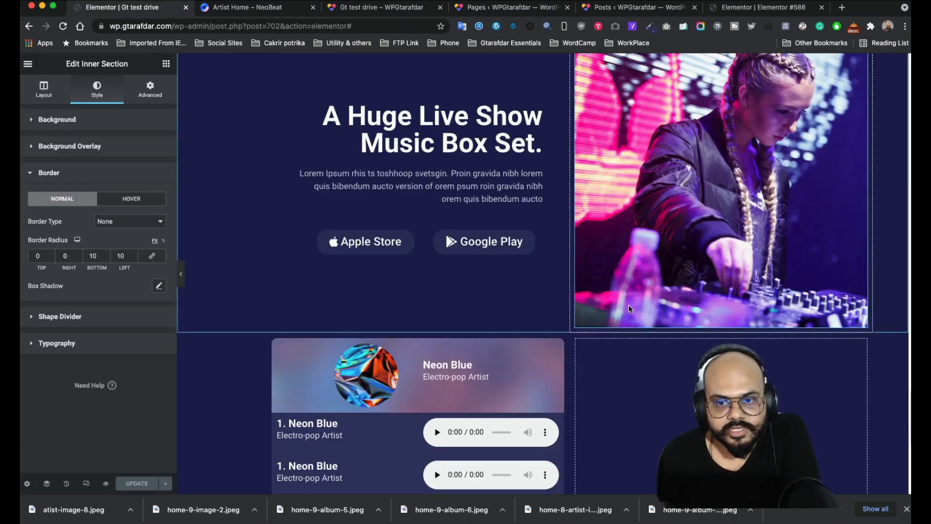
pyautogui.scroll(-4, 679, 307)
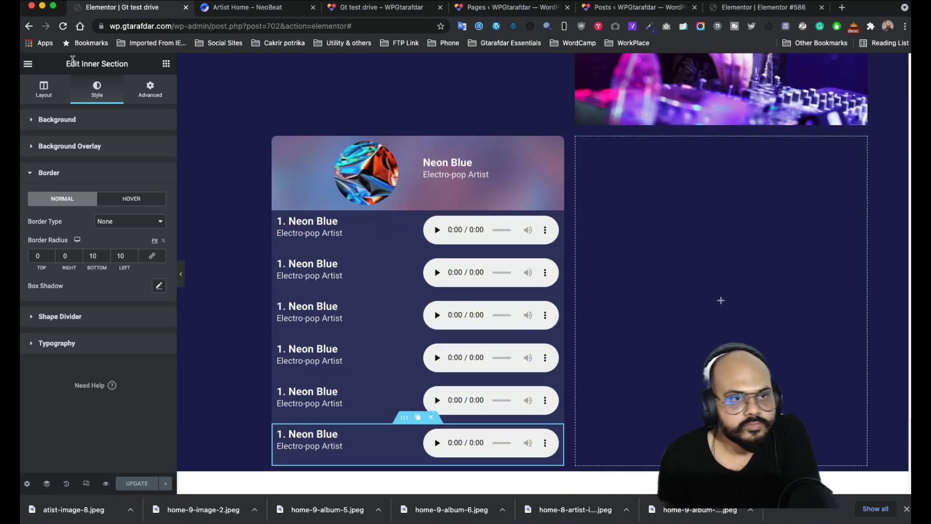
# - Add a Star Rating widget to the empty right column
pyautogui.click(166, 65)
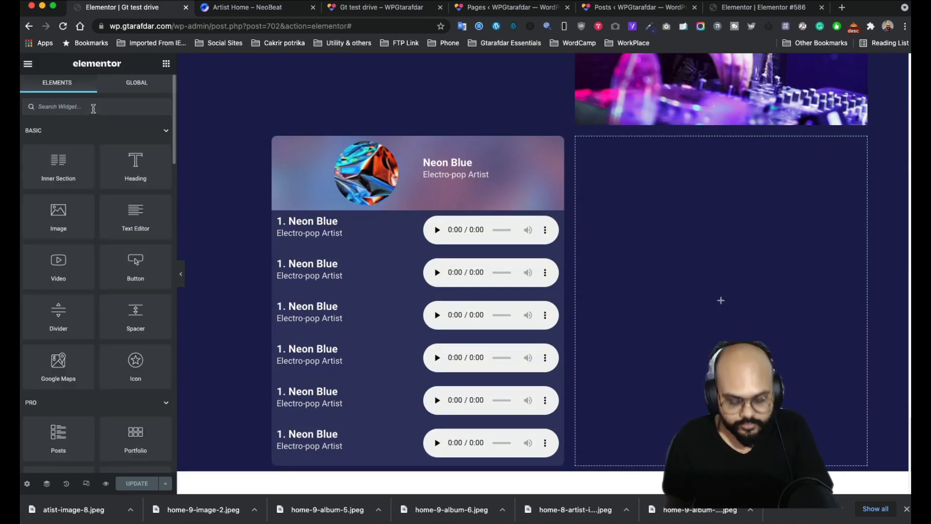
pyautogui.write('rev')
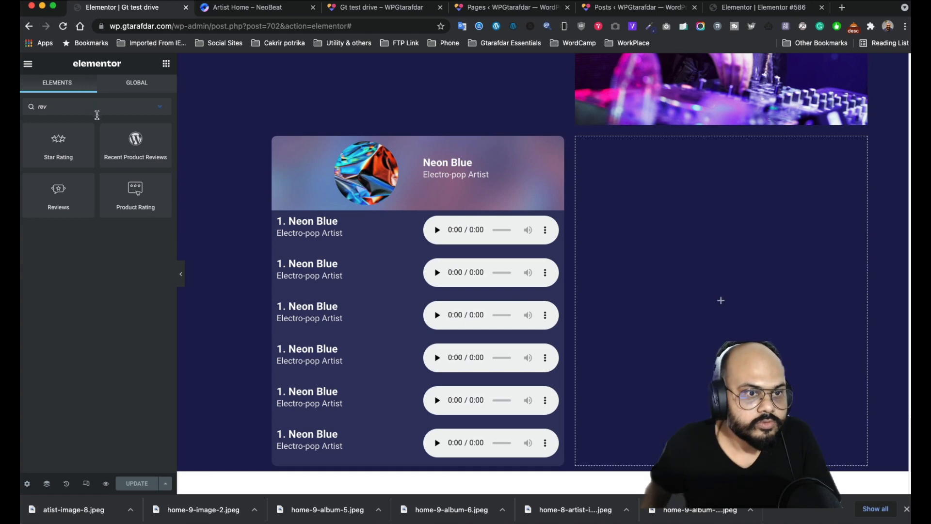
pyautogui.moveTo(56, 162); pyautogui.dragTo(726, 301)
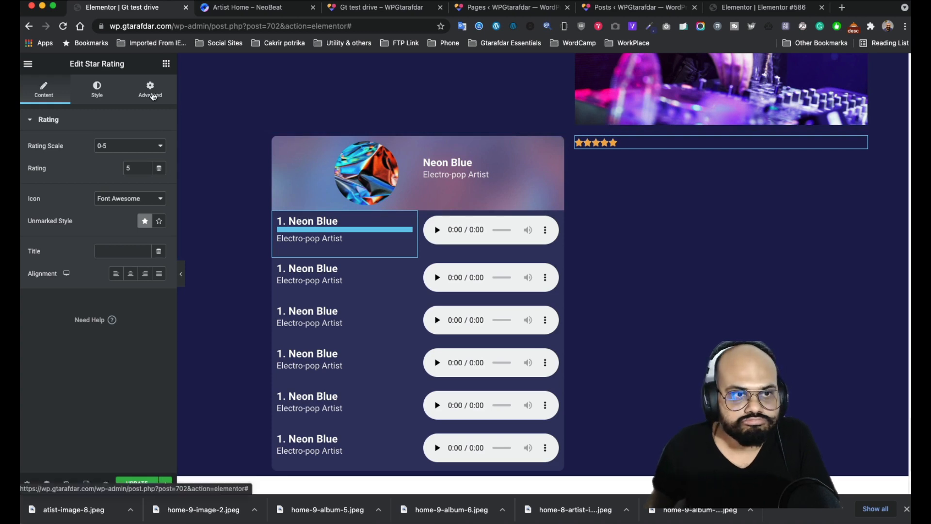
pyautogui.click(165, 65)
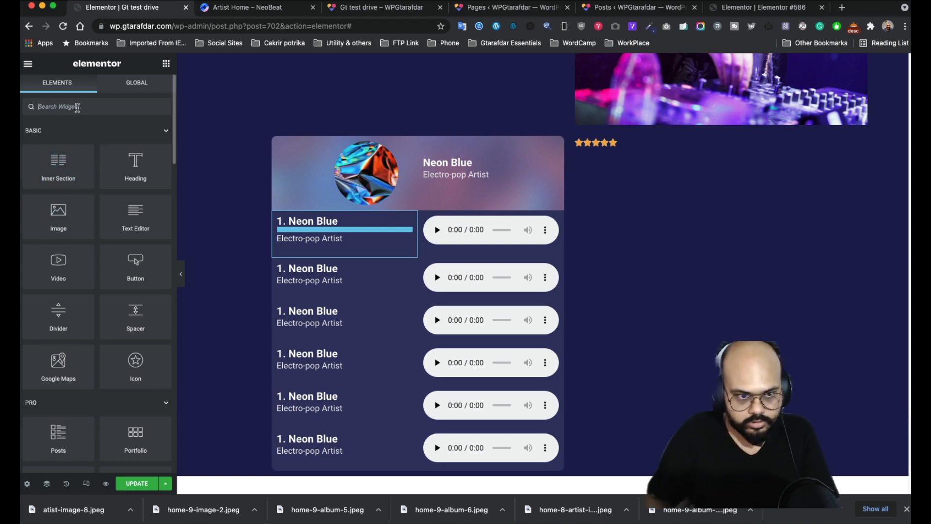
pyautogui.write('tem')
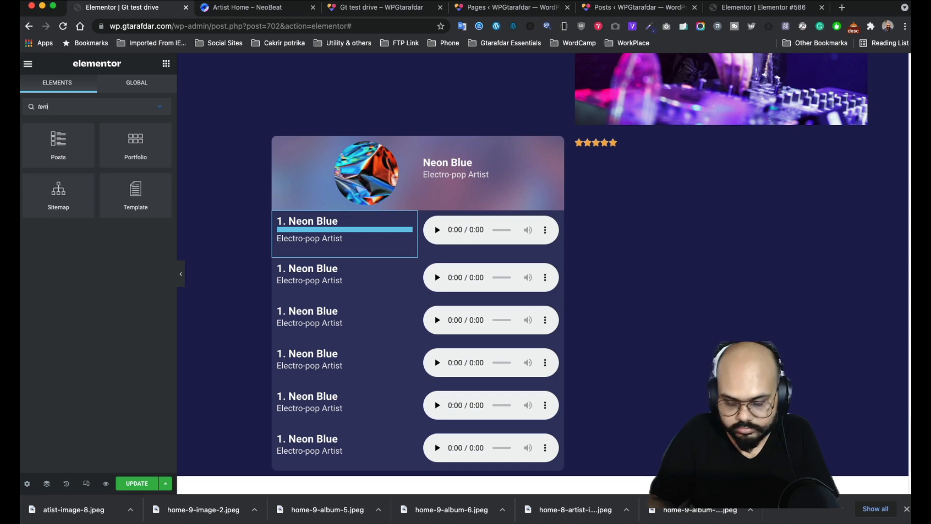
pyautogui.press('BackSpace')
pyautogui.press('BackSpace')
pyautogui.press('BackSpace')
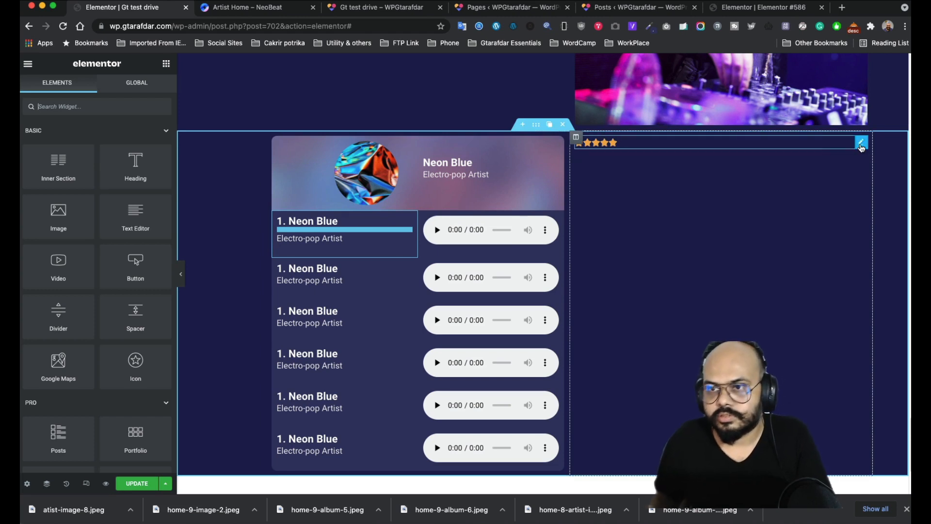
# - Replace the star rating with an inner section and delete its second column
pyautogui.click(834, 144)
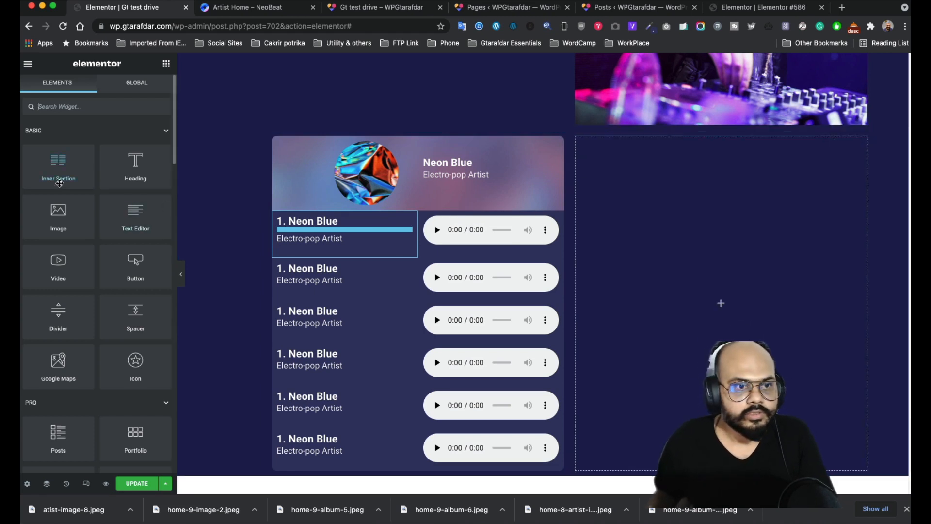
pyautogui.moveTo(59, 179); pyautogui.dragTo(692, 195)
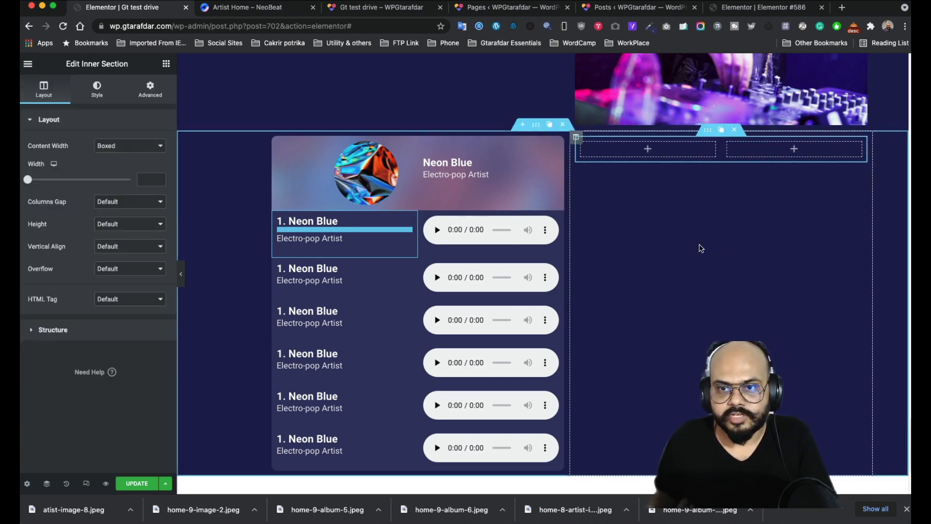
pyautogui.moveTo(728, 141)
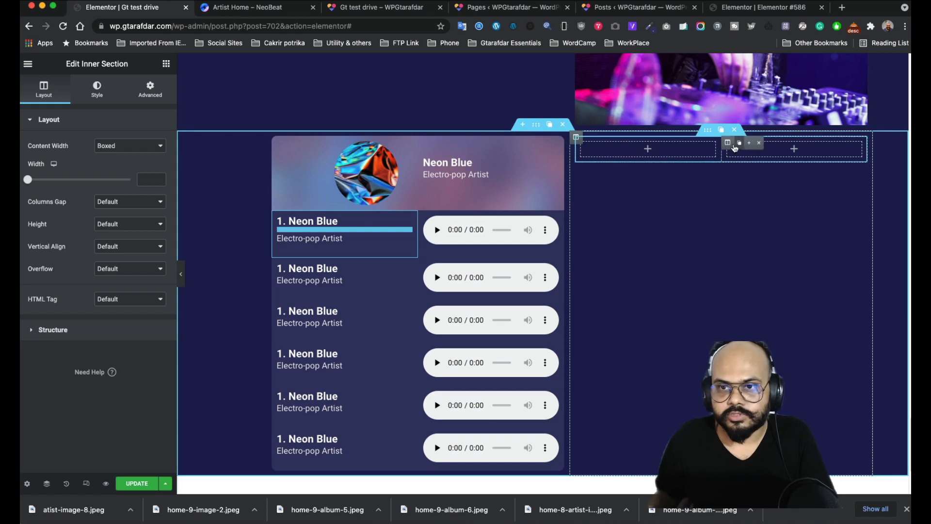
pyautogui.click(768, 143)
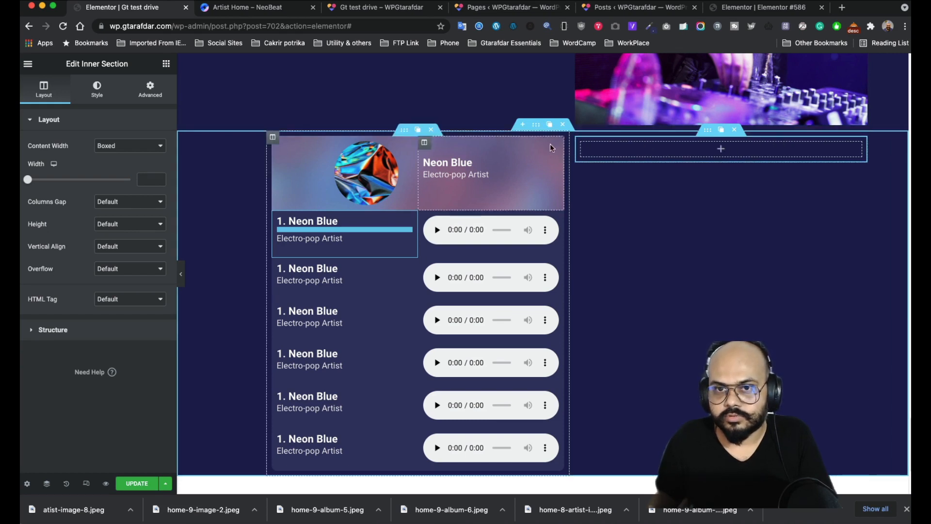
# - Reopen the widget list and check the reviews on the NeoBeat reference page
pyautogui.click(163, 66)
pyautogui.click(233, 12)
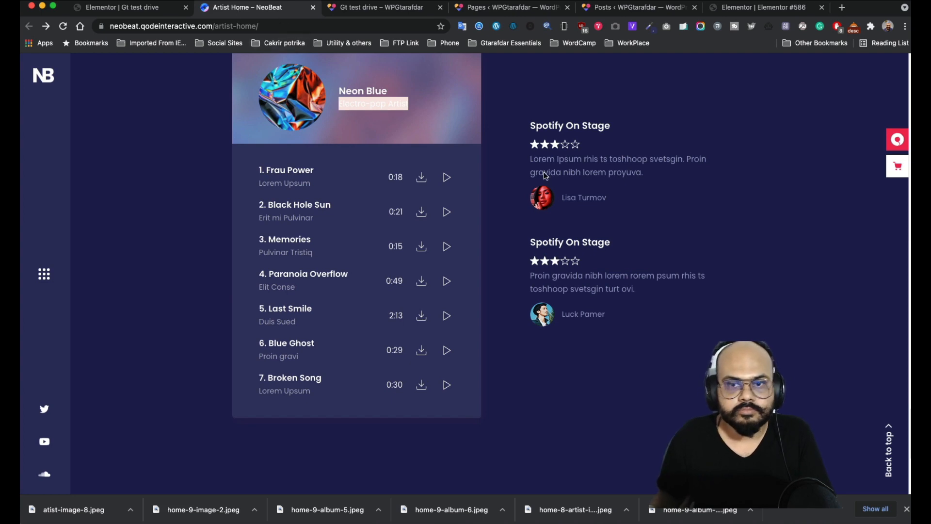
pyautogui.click(173, 10)
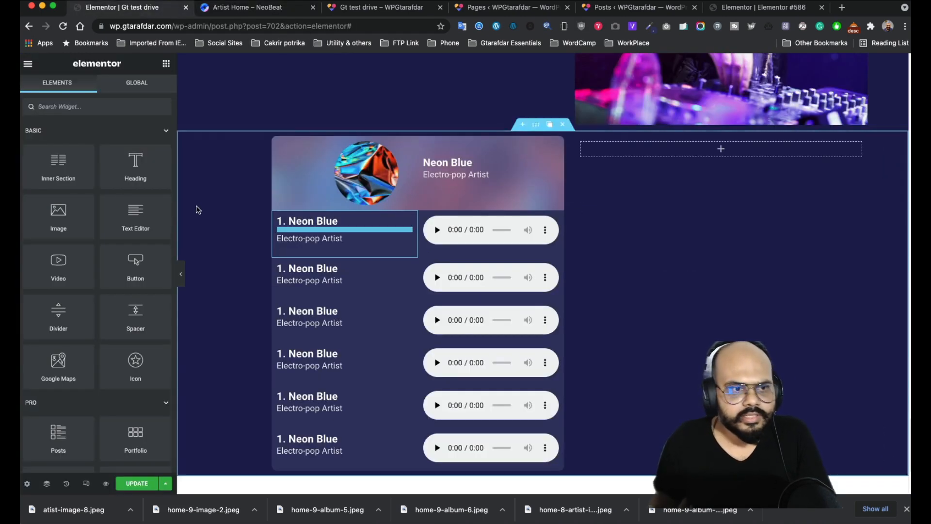
# - Add a Testimonial widget into the inner section's column
pyautogui.click(96, 111)
pyautogui.write('tes')
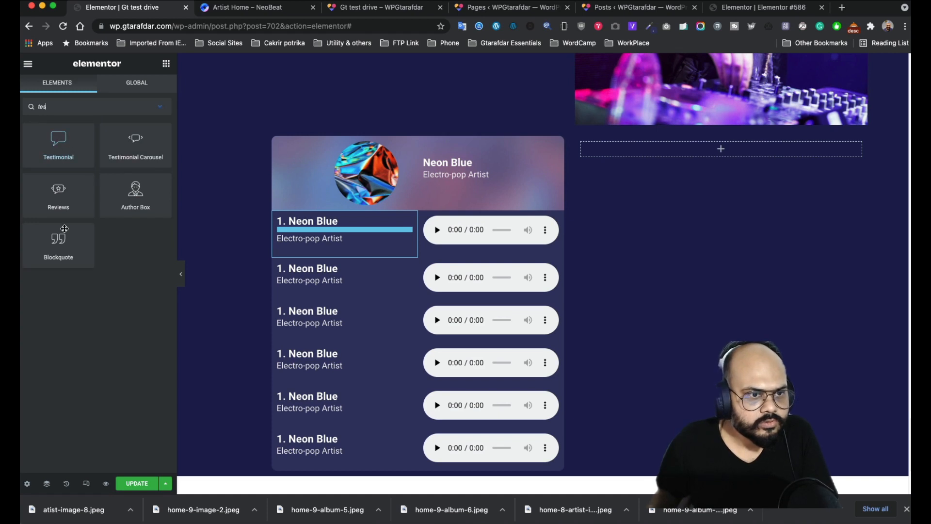
pyautogui.moveTo(79, 146); pyautogui.dragTo(717, 147)
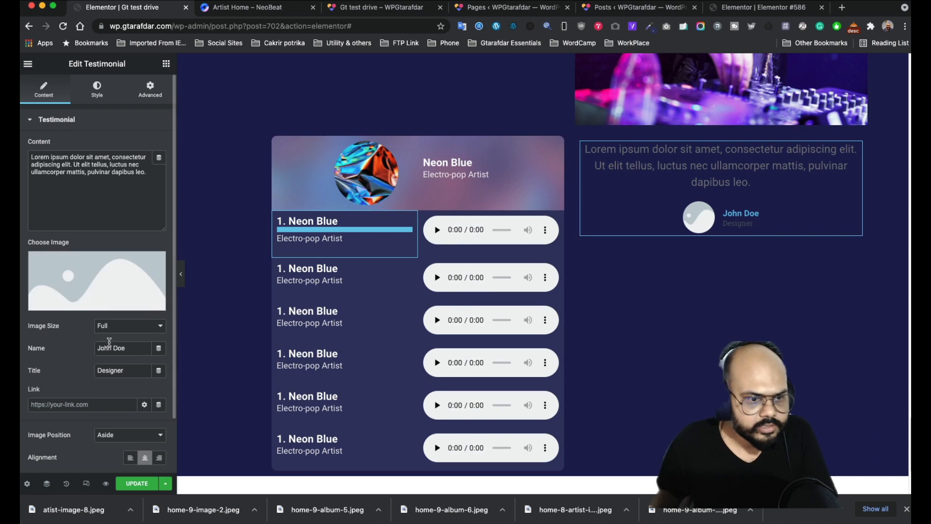
# - Show the testimonial's Style settings, then go back to the NeoBeat reference page
pyautogui.scroll(-1, 103, 373)
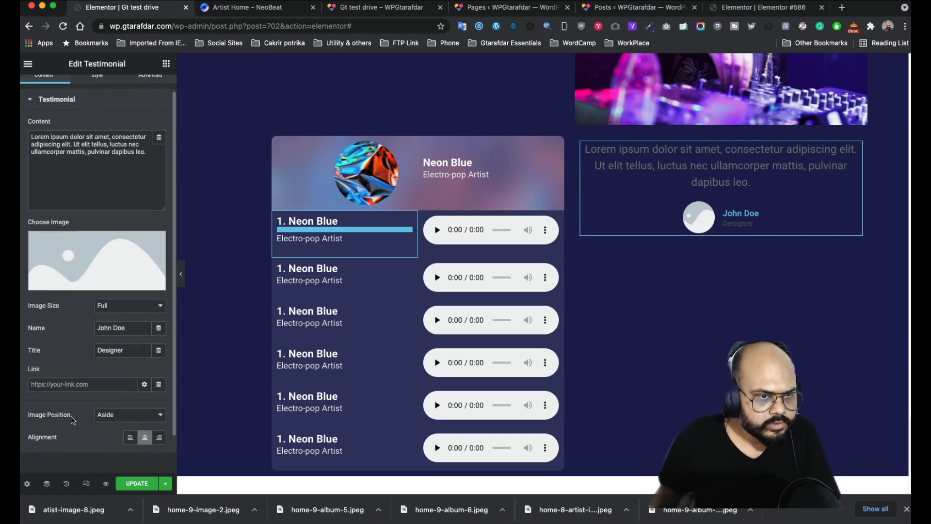
pyautogui.scroll(1, 72, 393)
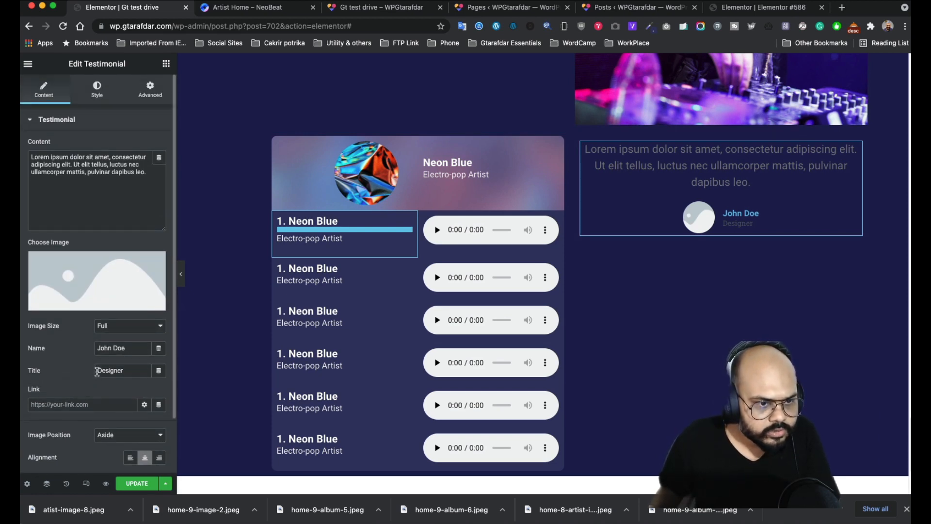
pyautogui.scroll(-1, 97, 381)
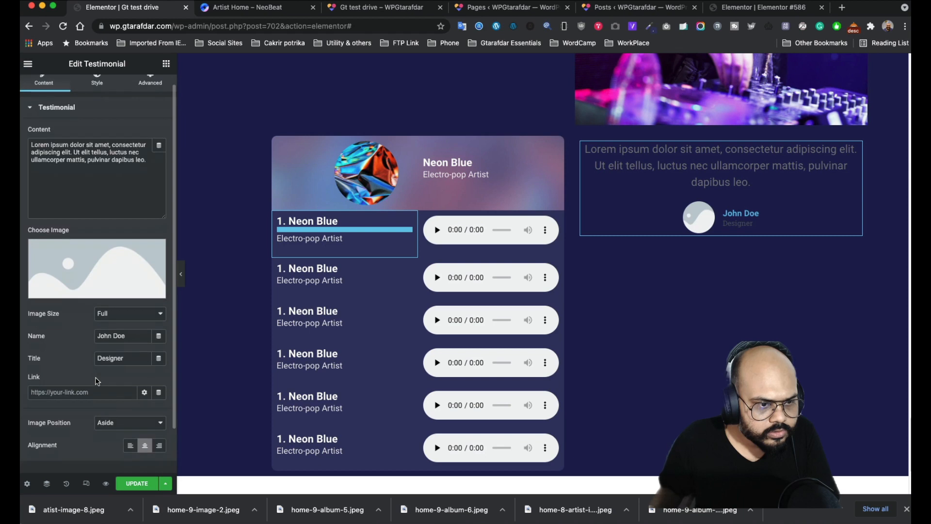
pyautogui.click(94, 85)
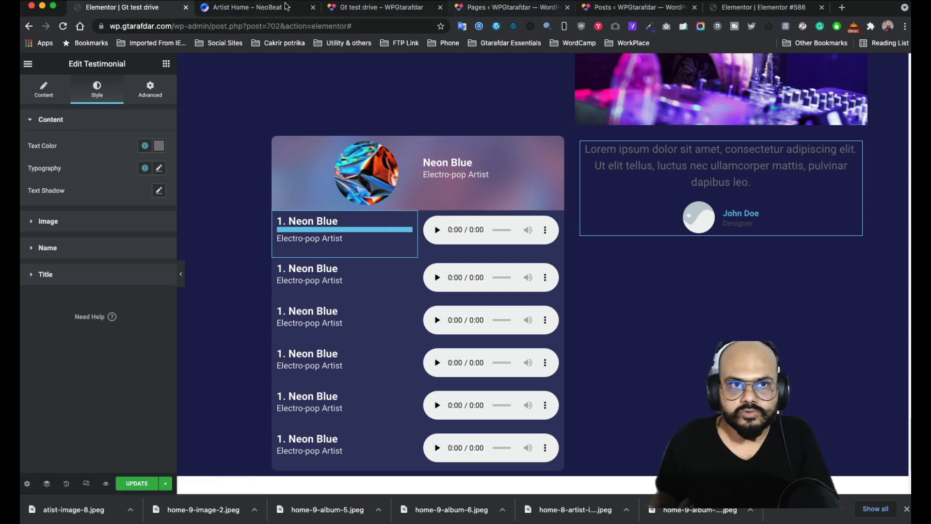
pyautogui.click(264, 11)
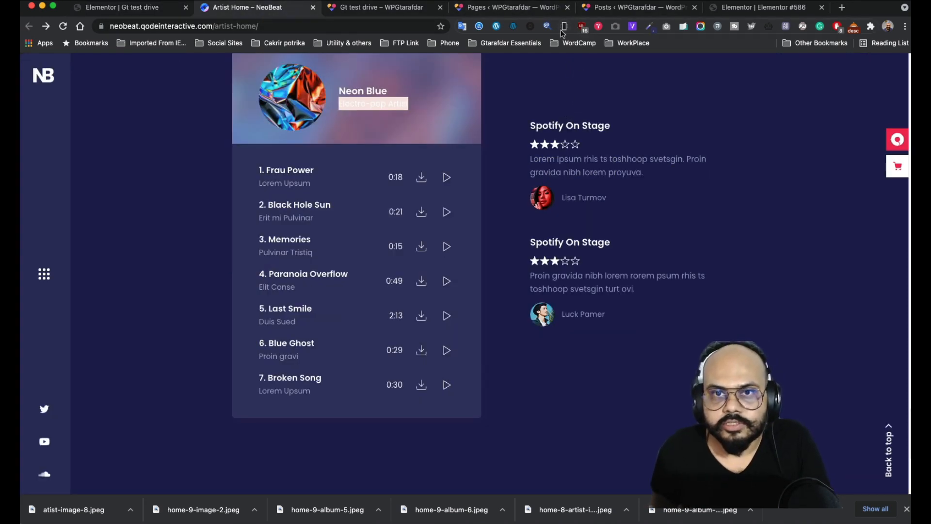
# - Save the round woman avatar from the page's image list as main-team-img-1
pyautogui.click(615, 27)
pyautogui.scroll(-5, 482, 194)
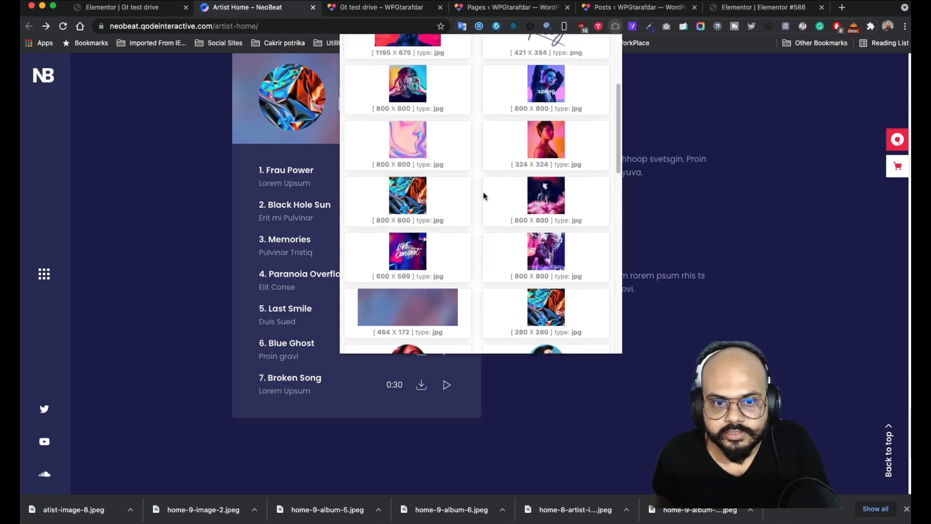
pyautogui.scroll(-2, 482, 192)
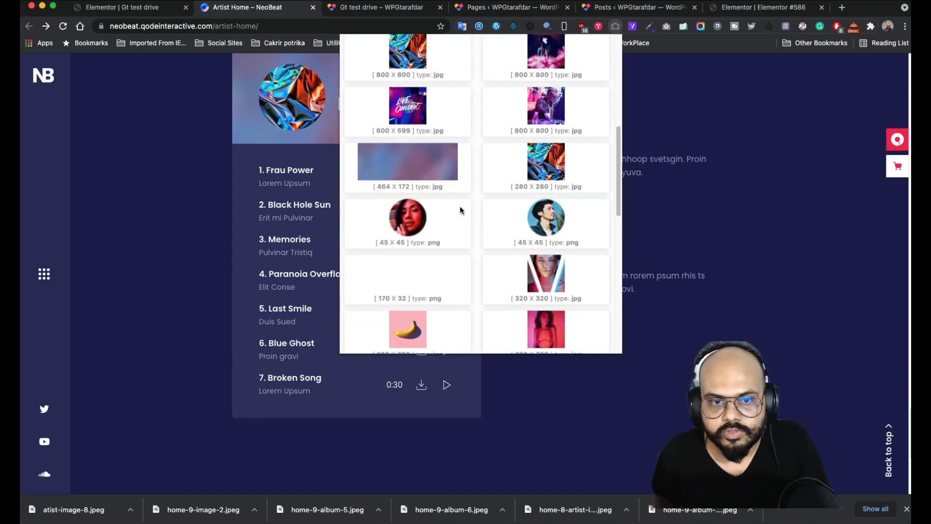
pyautogui.rightClick(406, 211)
pyautogui.click(443, 230)
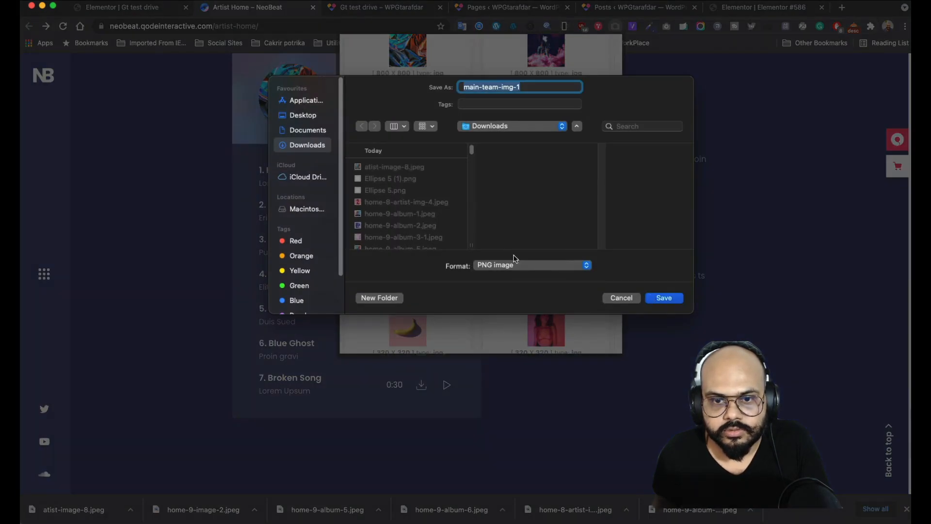
pyautogui.click(664, 297)
# - Save the man avatar as main-team-img-2 and close the image list
pyautogui.scroll(-3, 557, 111)
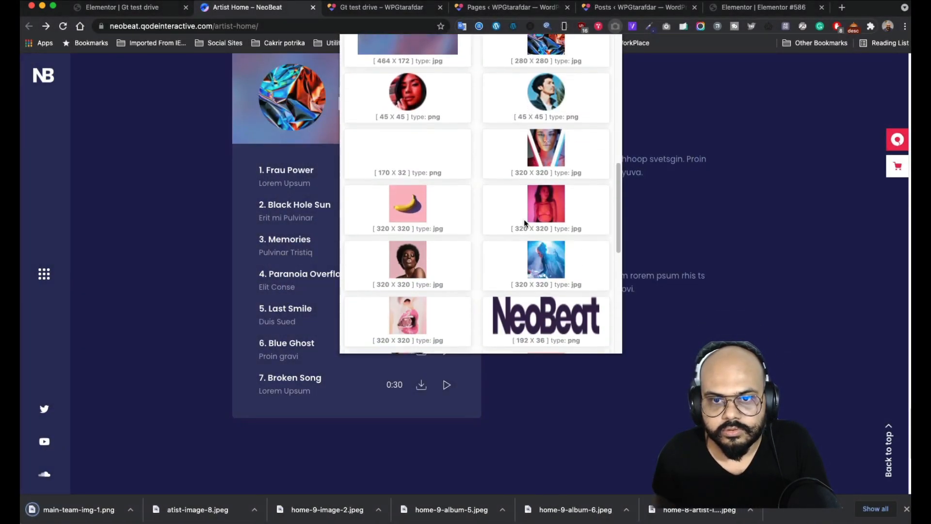
pyautogui.rightClick(556, 96)
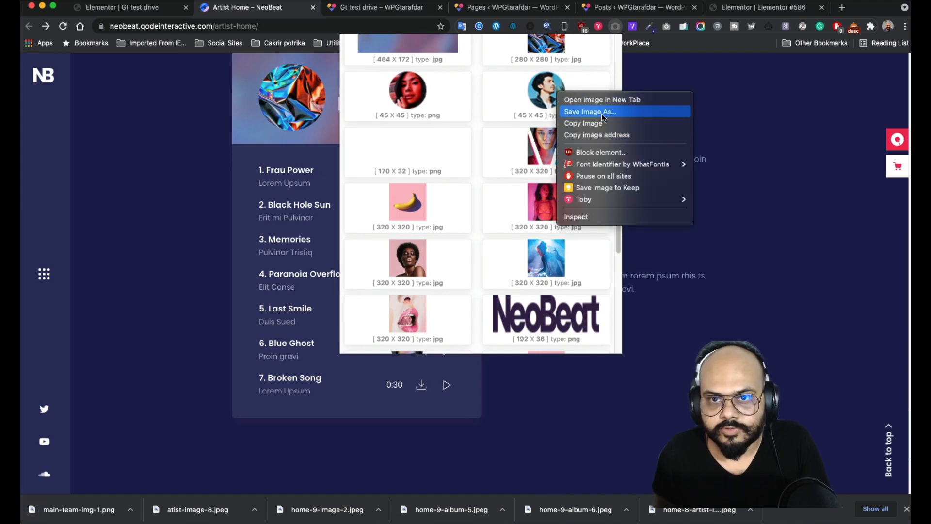
pyautogui.click(580, 112)
pyautogui.click(663, 298)
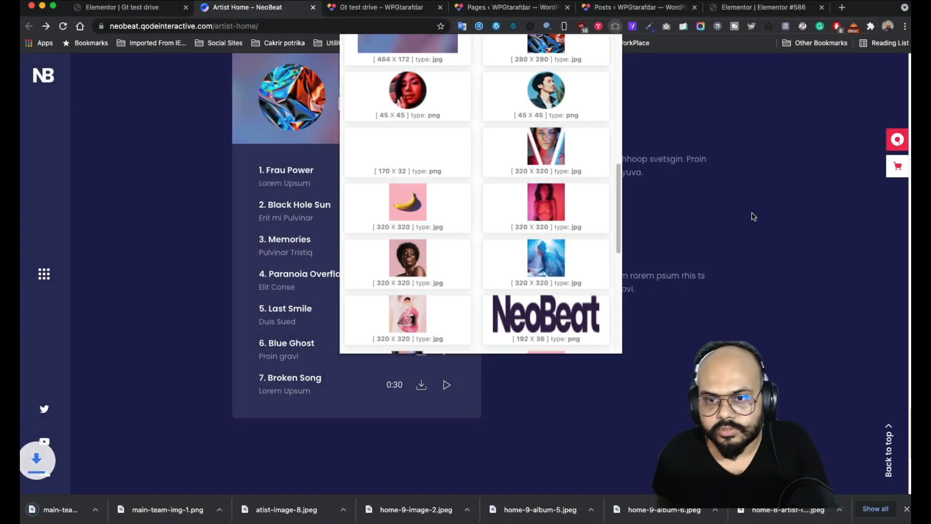
pyautogui.click(649, 228)
pyautogui.scroll(-3, 605, 324)
pyautogui.scroll(5, 591, 241)
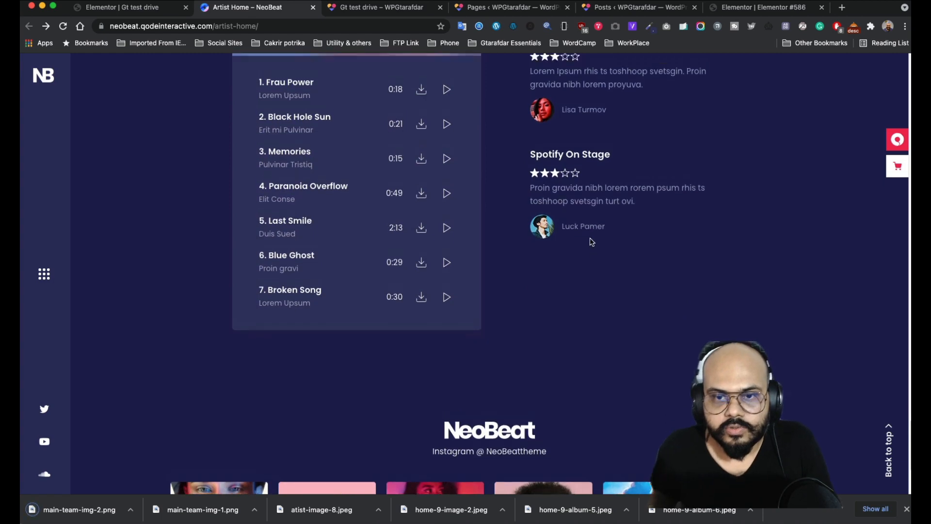
pyautogui.scroll(-8, 503, 235)
pyautogui.scroll(5, 577, 353)
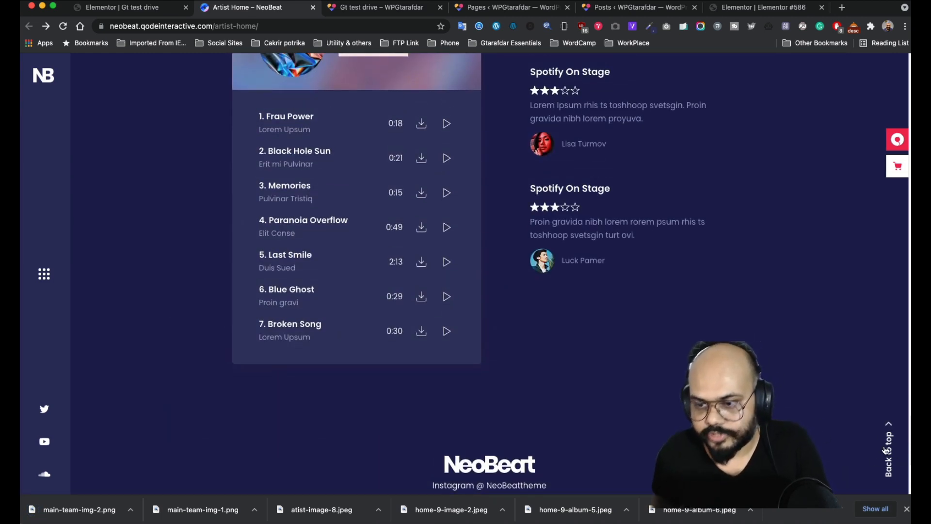
# - Upload main-team-img-1.png and insert it as the testimonial's image
pyautogui.click(131, 7)
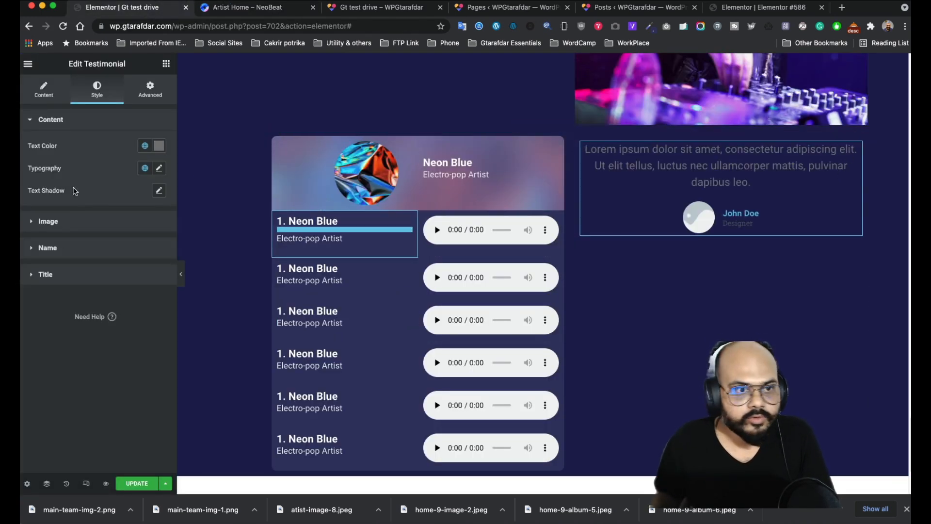
pyautogui.click(72, 224)
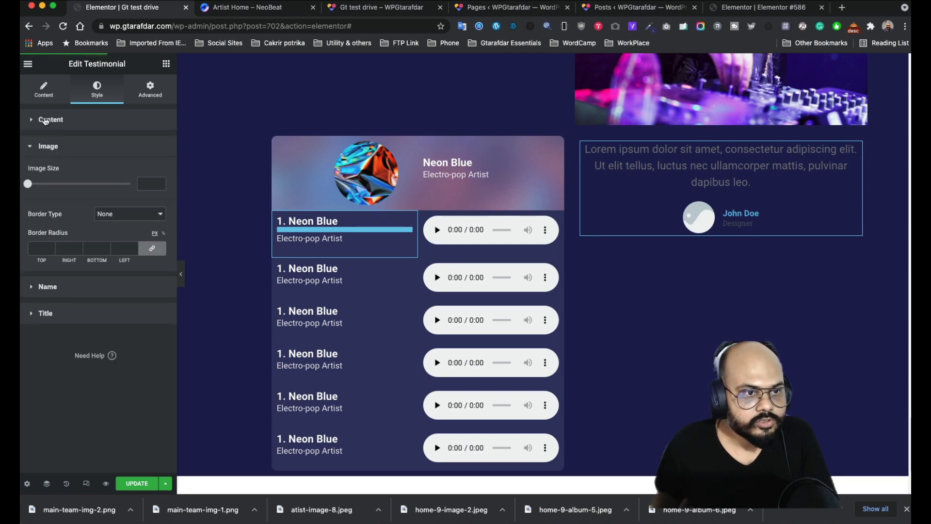
pyautogui.click(44, 90)
pyautogui.click(82, 286)
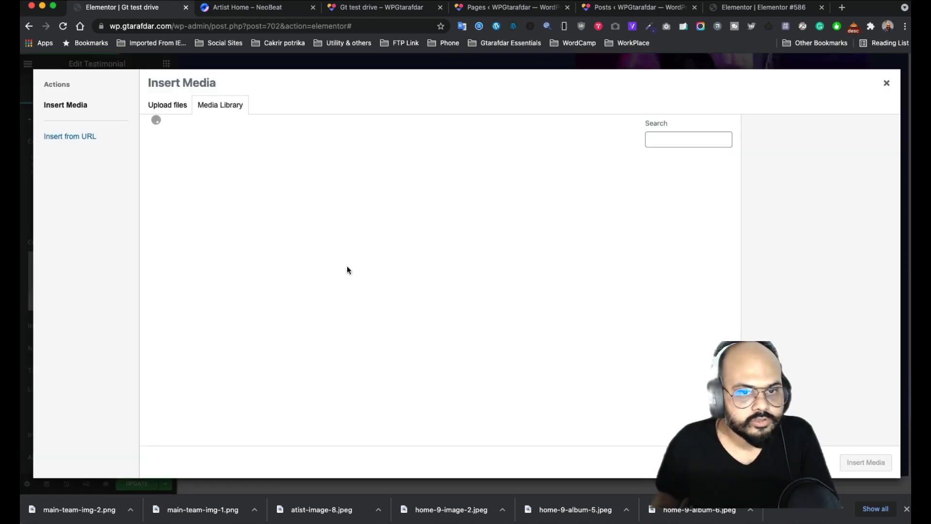
pyautogui.moveTo(194, 513); pyautogui.dragTo(221, 286)
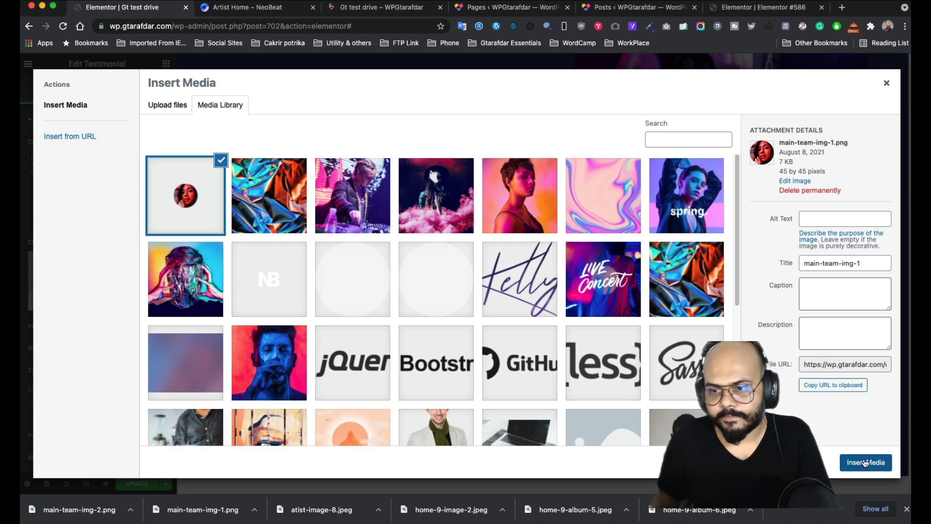
pyautogui.click(866, 462)
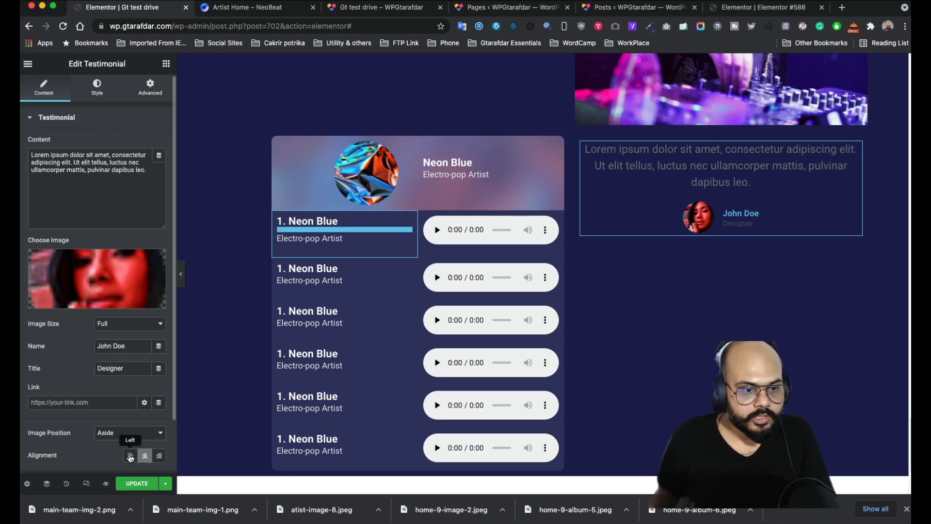
# - Left-align the testimonial and make its text light grey (#EAEAEA)
pyautogui.click(130, 457)
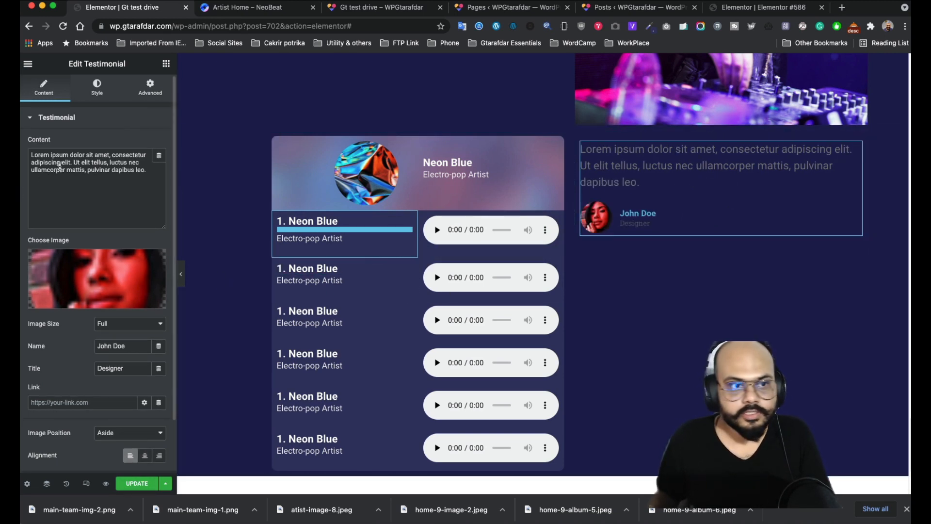
pyautogui.click(100, 93)
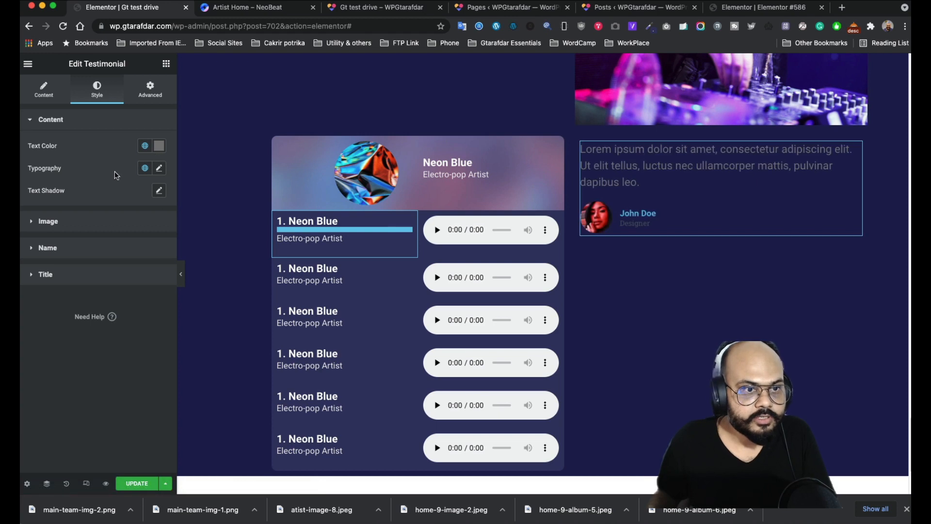
pyautogui.click(158, 146)
pyautogui.click(36, 193)
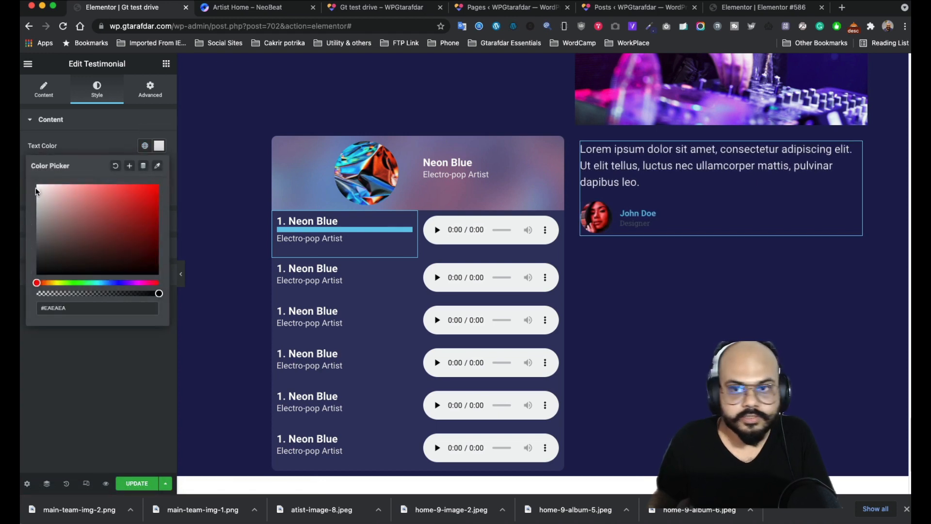
pyautogui.click(95, 128)
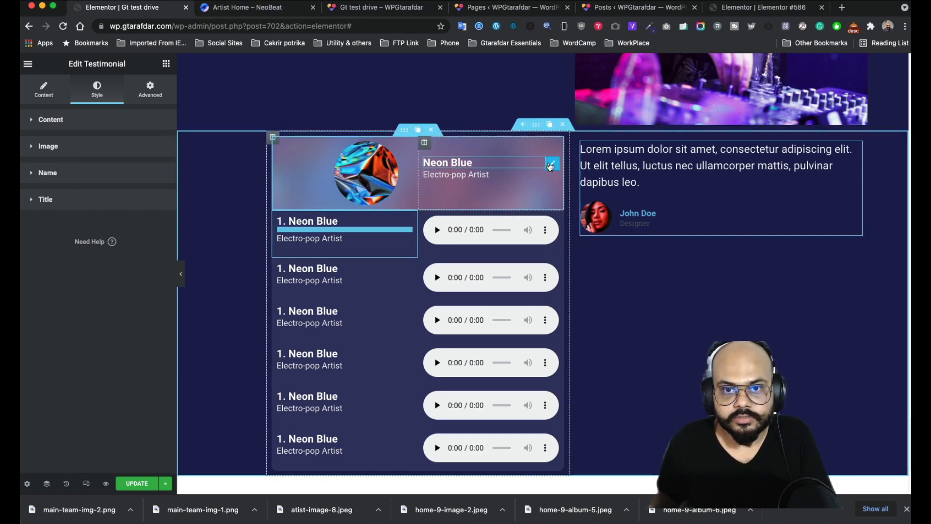
# - Duplicate the Neon Blue heading above the testimonial and add a Star Rating there
pyautogui.click(539, 160)
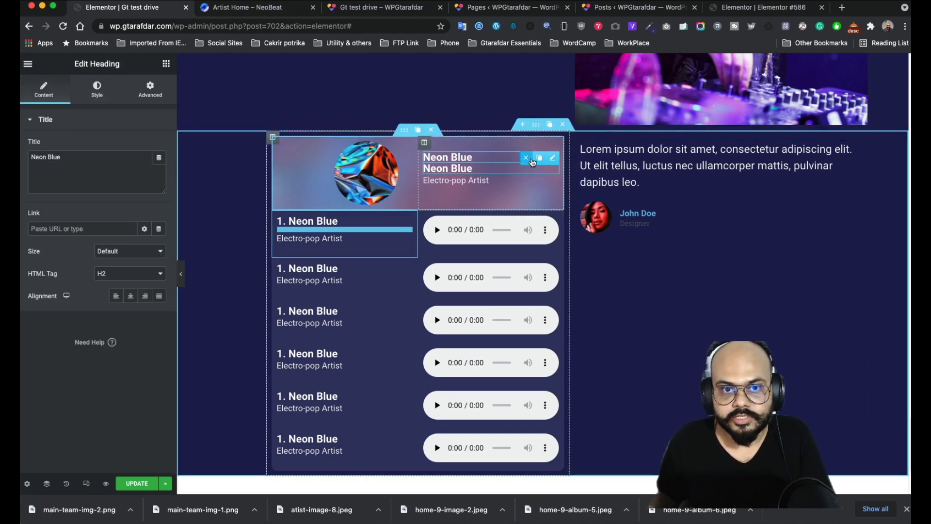
pyautogui.moveTo(538, 165); pyautogui.dragTo(625, 143)
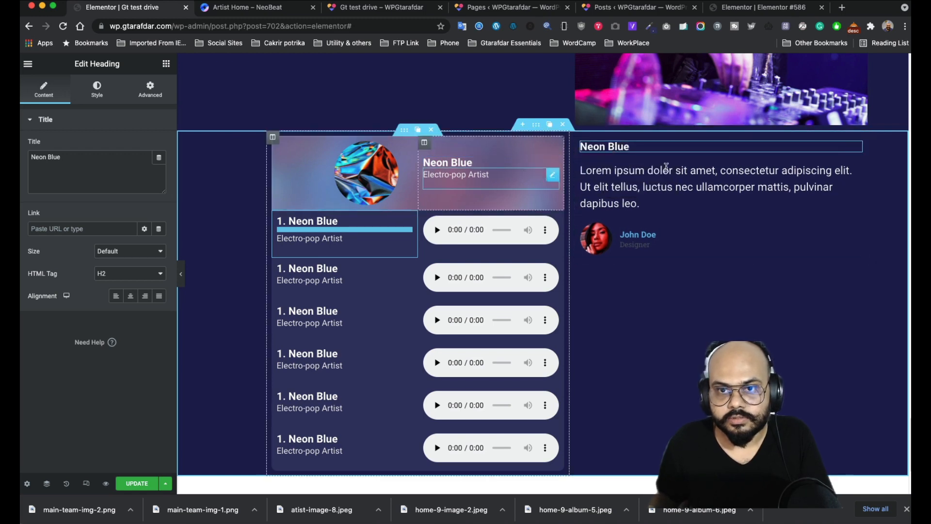
pyautogui.click(166, 64)
pyautogui.write('stra')
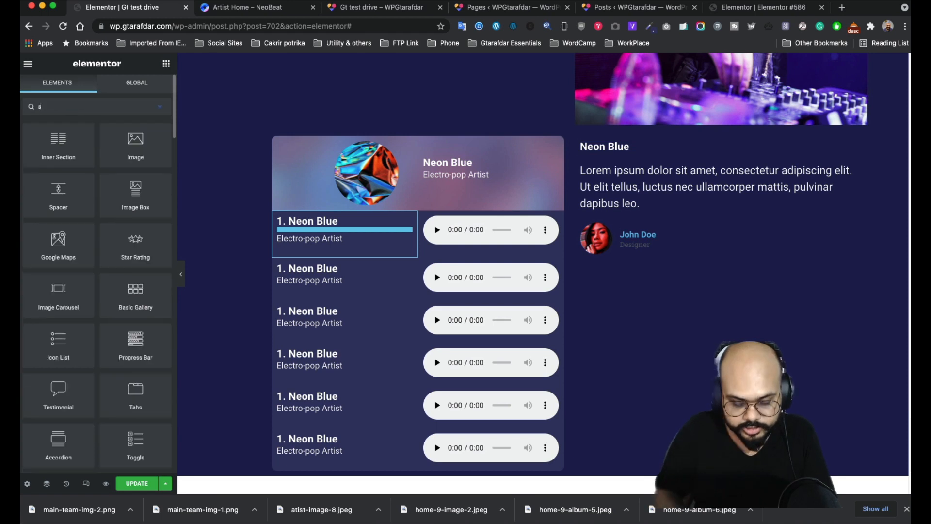
pyautogui.press('BackSpace')
pyautogui.press('BackSpace')
pyautogui.write('a')
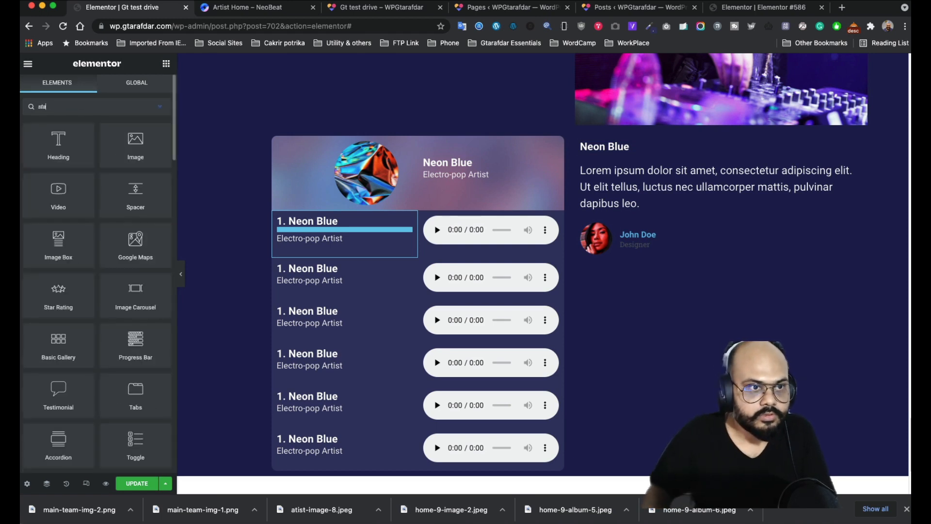
pyautogui.write('r')
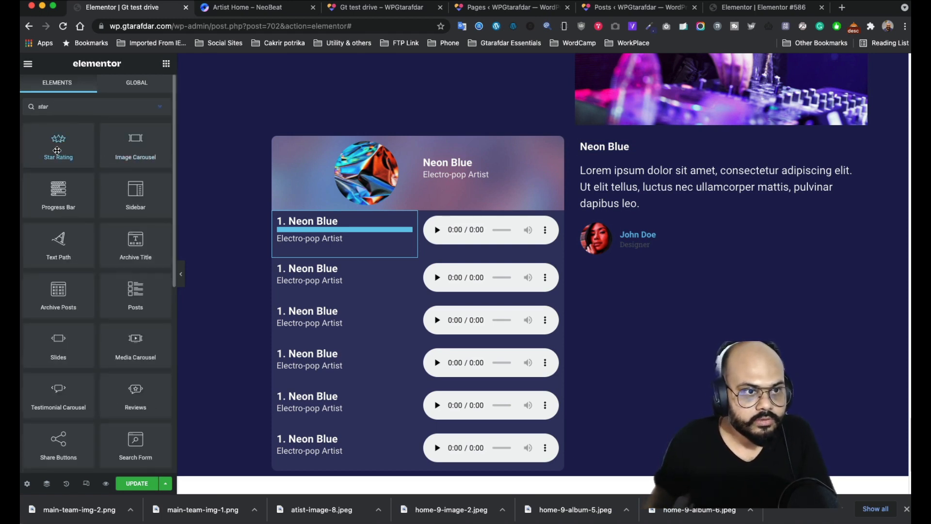
pyautogui.moveTo(57, 151); pyautogui.dragTo(635, 167)
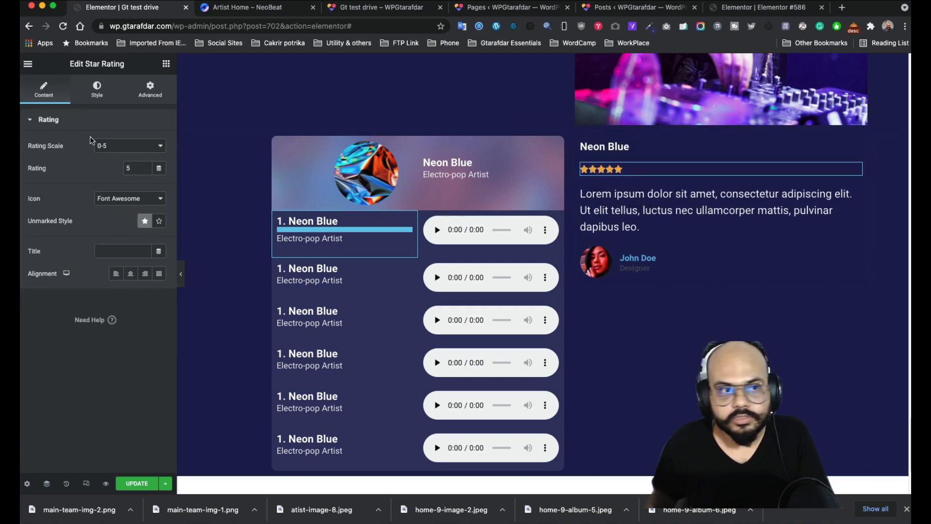
# - Make the rating stars white (#FFFFFF) and view the NeoBeat page for reference
pyautogui.click(95, 95)
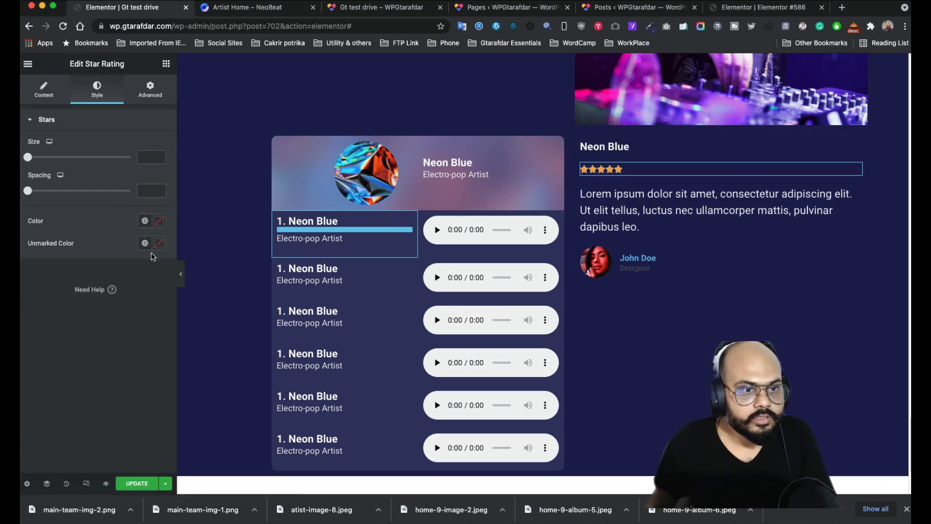
pyautogui.click(159, 224)
pyautogui.moveTo(55, 285); pyautogui.dragTo(25, 249)
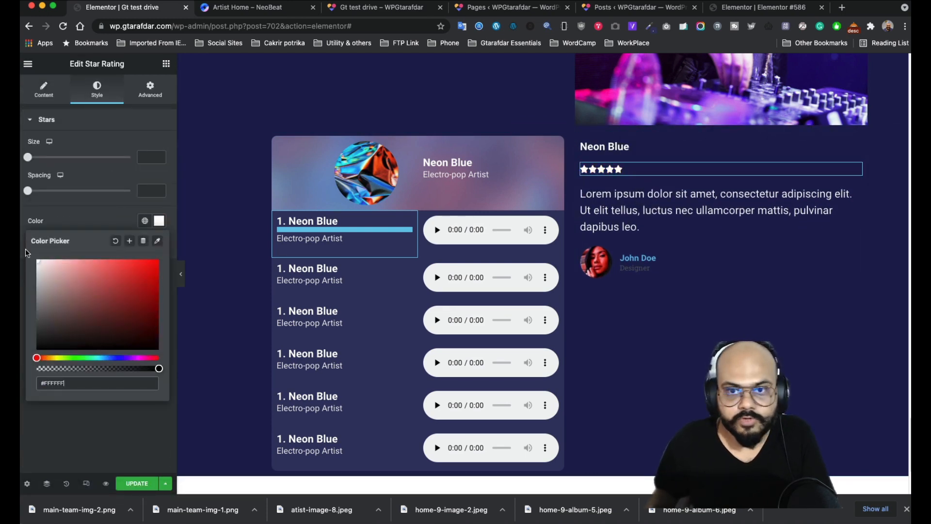
pyautogui.click(82, 210)
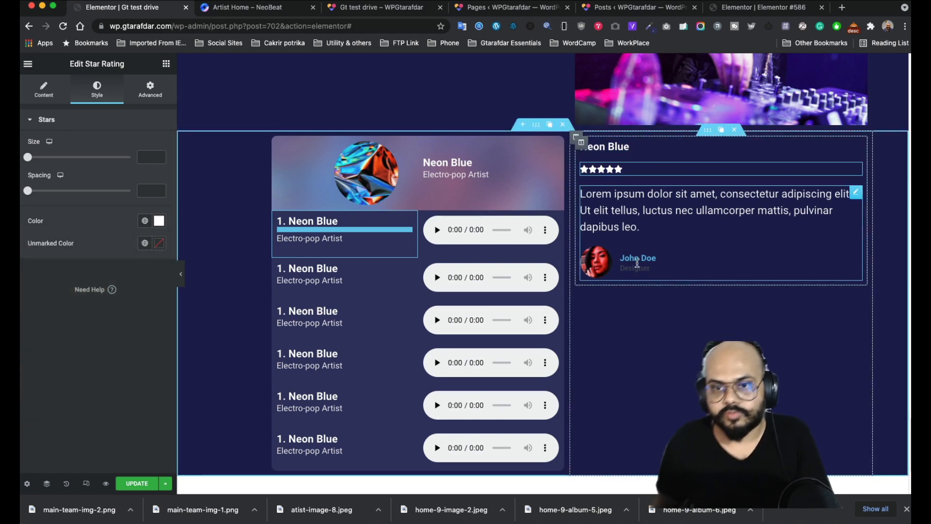
pyautogui.click(226, 9)
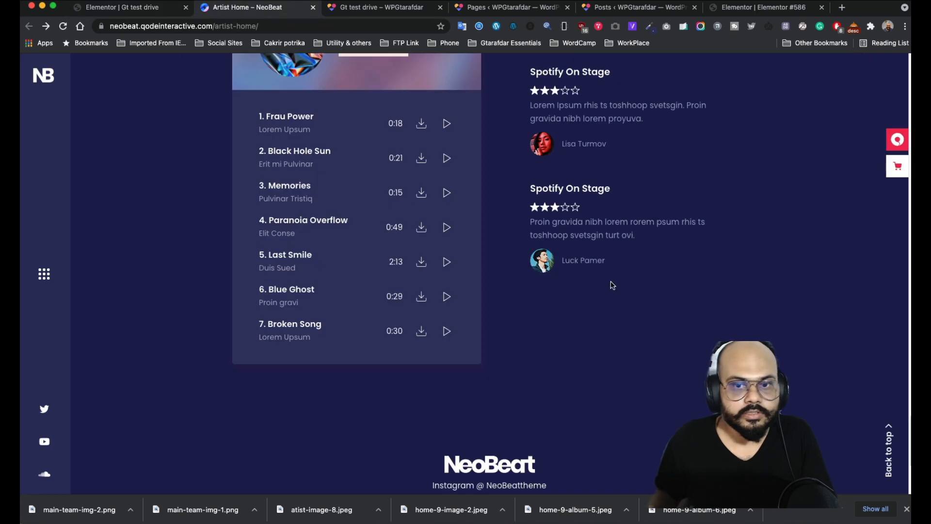
# - Delete the 'Designer' title from the testimonial
pyautogui.click(129, 9)
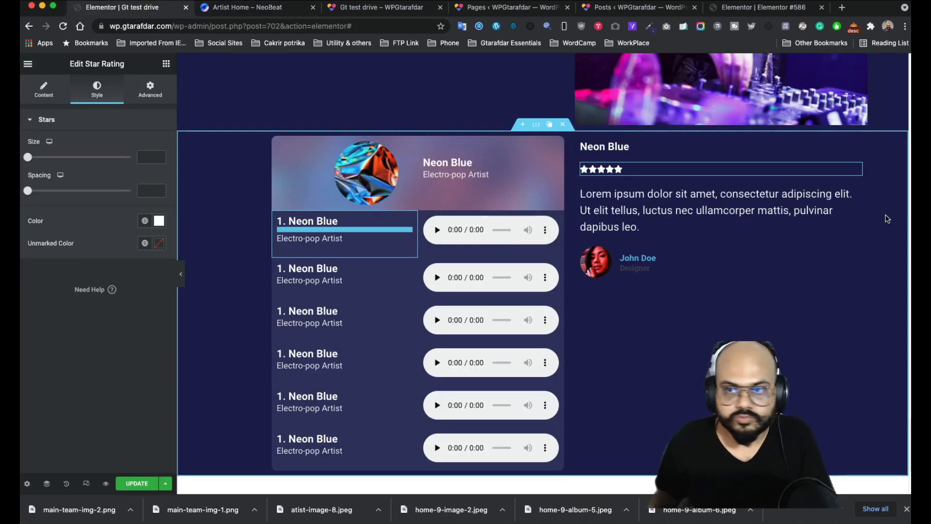
pyautogui.click(856, 195)
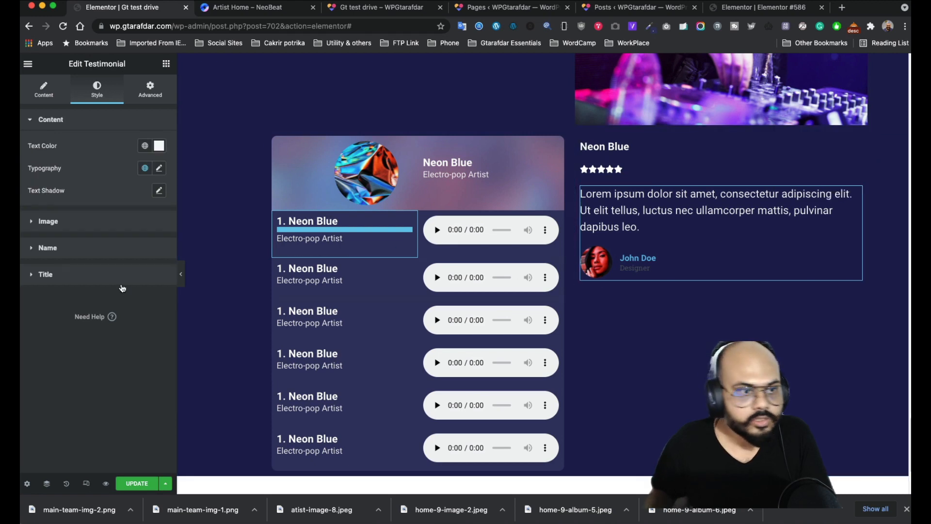
pyautogui.click(49, 275)
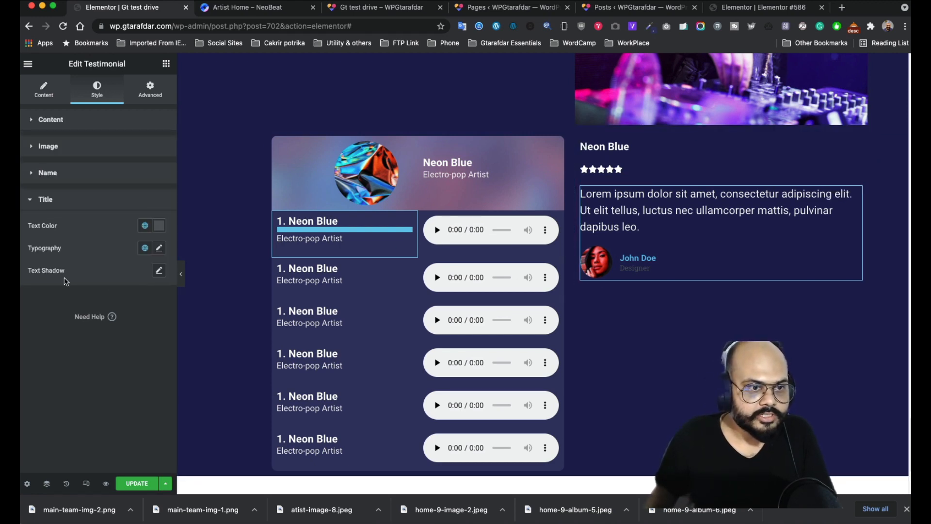
pyautogui.click(44, 92)
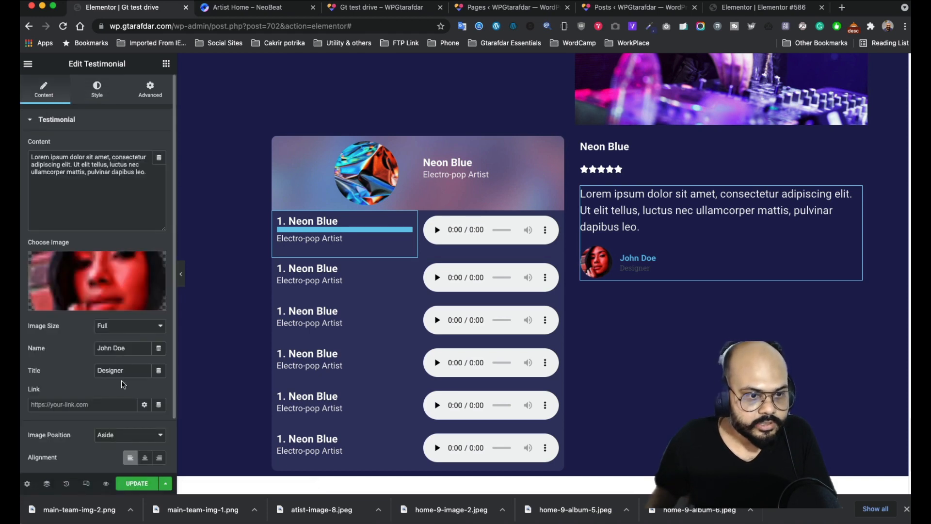
pyautogui.moveTo(125, 369); pyautogui.dragTo(69, 363)
pyautogui.press('BackSpace')
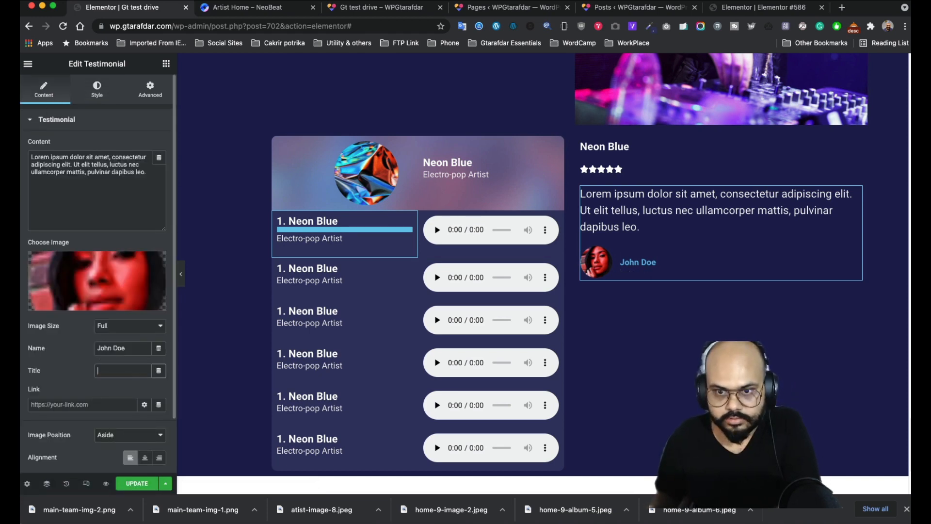
# - Change the testimonial's name text colour to a light white
pyautogui.click(96, 91)
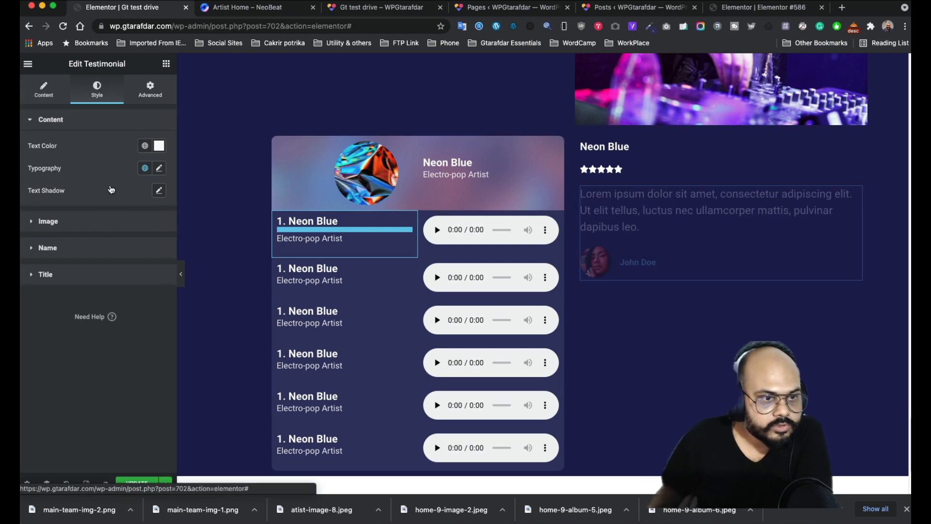
pyautogui.click(80, 280)
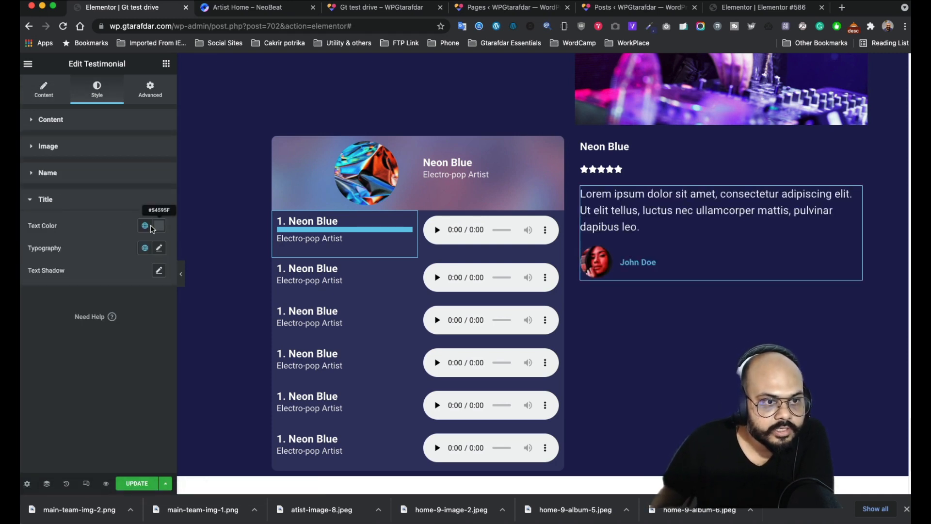
pyautogui.click(73, 174)
pyautogui.click(159, 198)
pyautogui.click(39, 239)
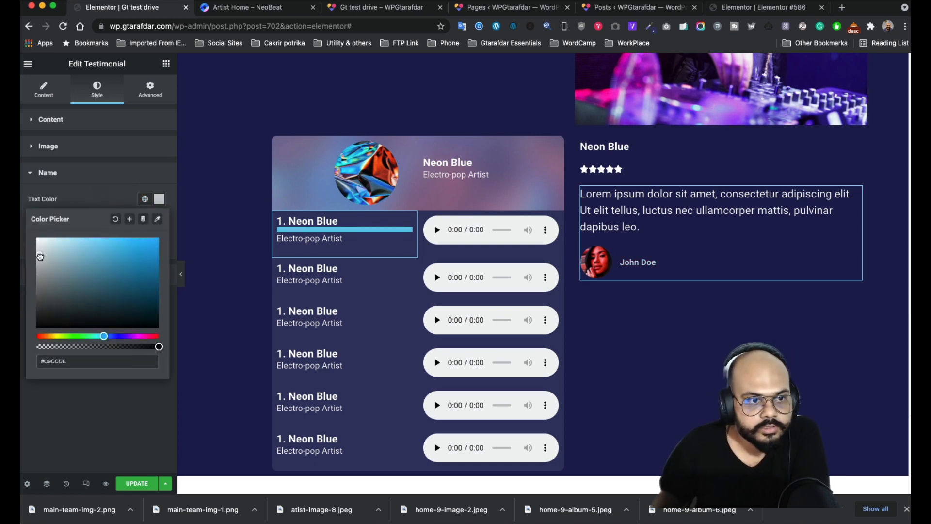
pyautogui.click(90, 175)
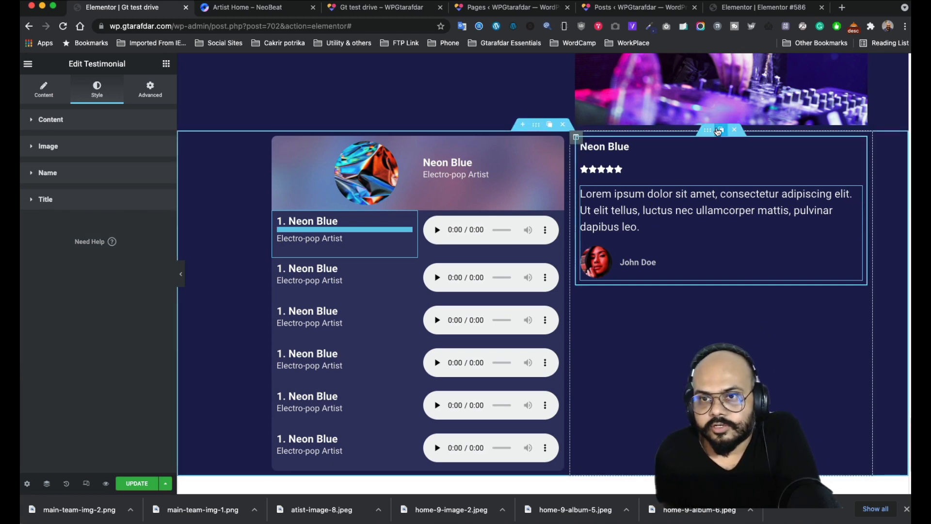
# - Duplicate the testimonial and give the copy the uploaded main-team-img-2.png avatar
pyautogui.click(719, 130)
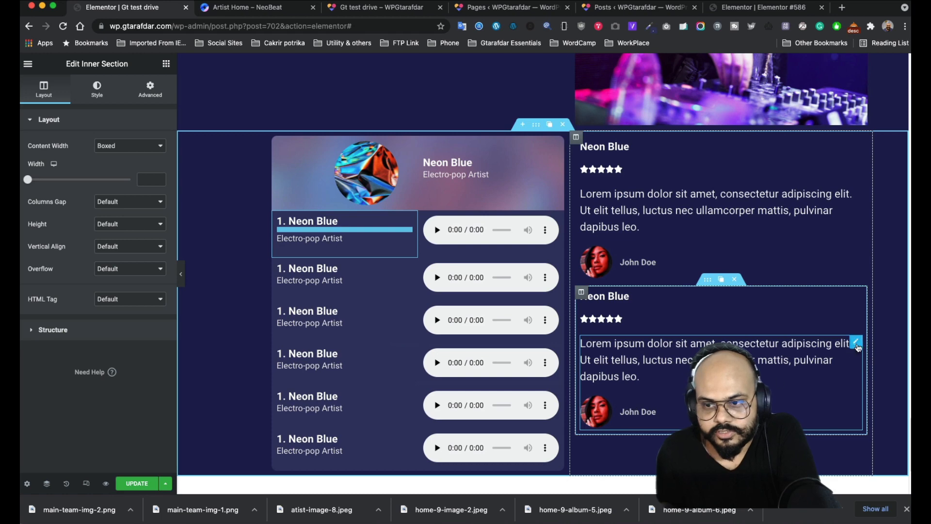
pyautogui.click(856, 342)
pyautogui.click(88, 272)
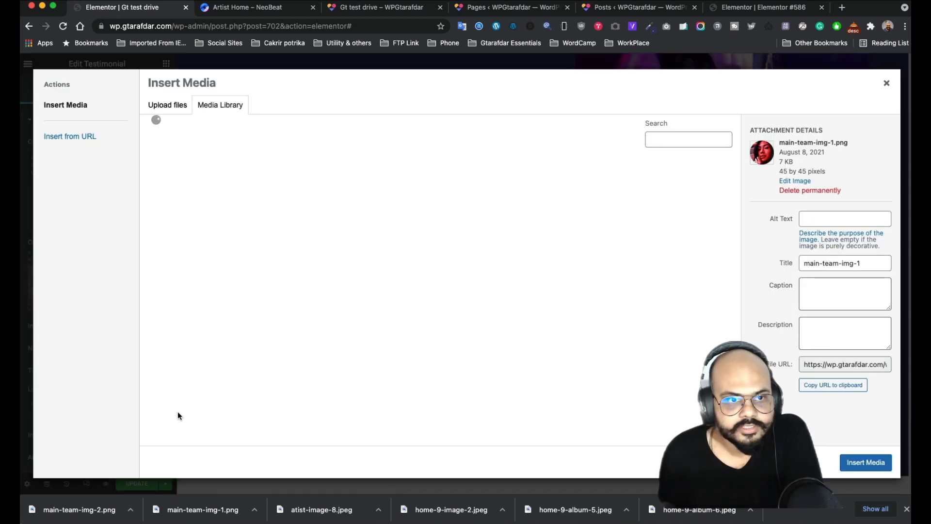
pyautogui.moveTo(86, 518); pyautogui.dragTo(394, 363)
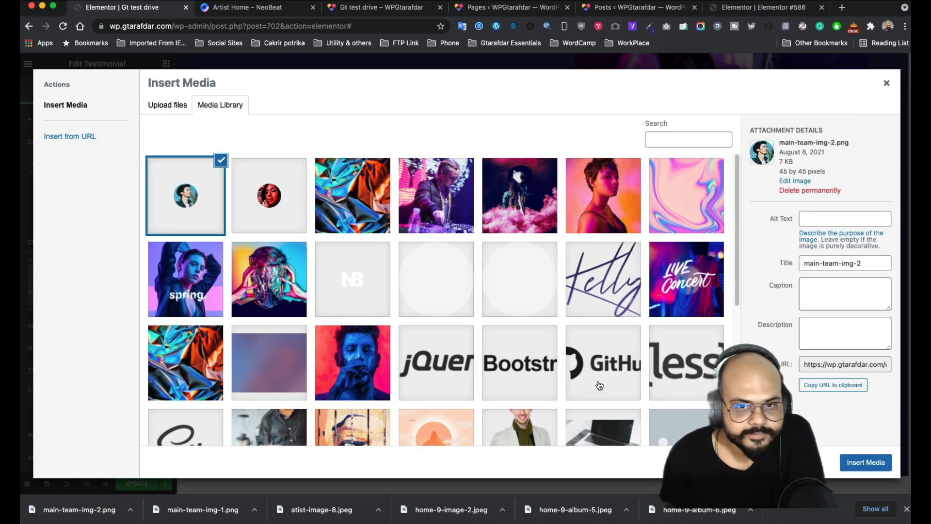
pyautogui.click(866, 462)
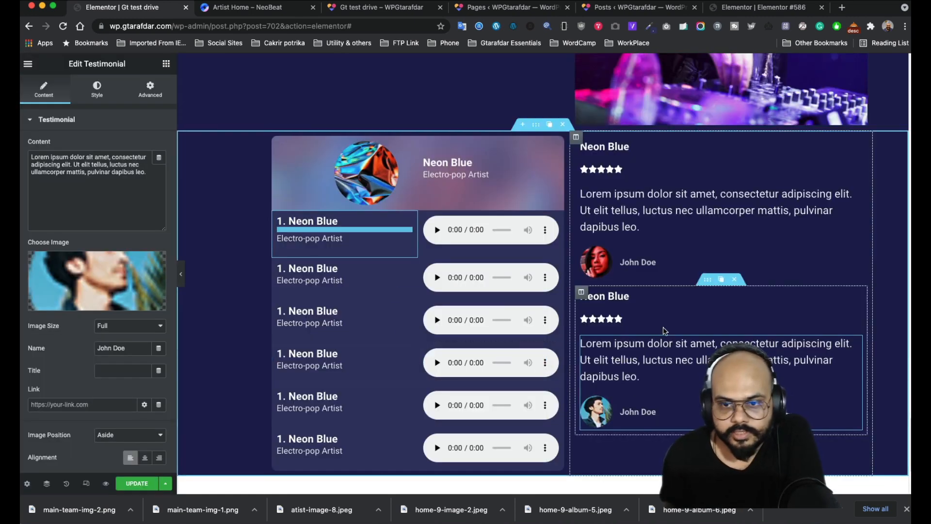
pyautogui.click(576, 138)
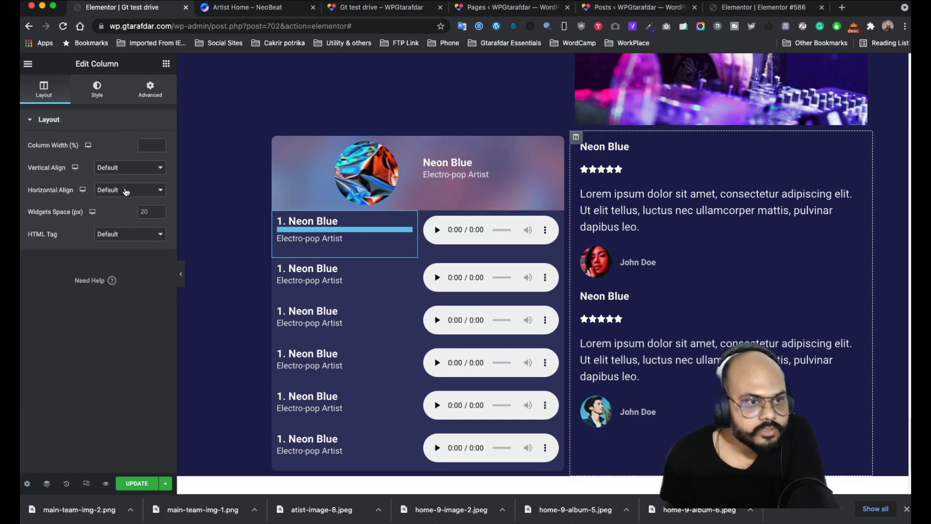
# - Centre the testimonial column's content vertically
pyautogui.click(135, 168)
pyautogui.click(124, 191)
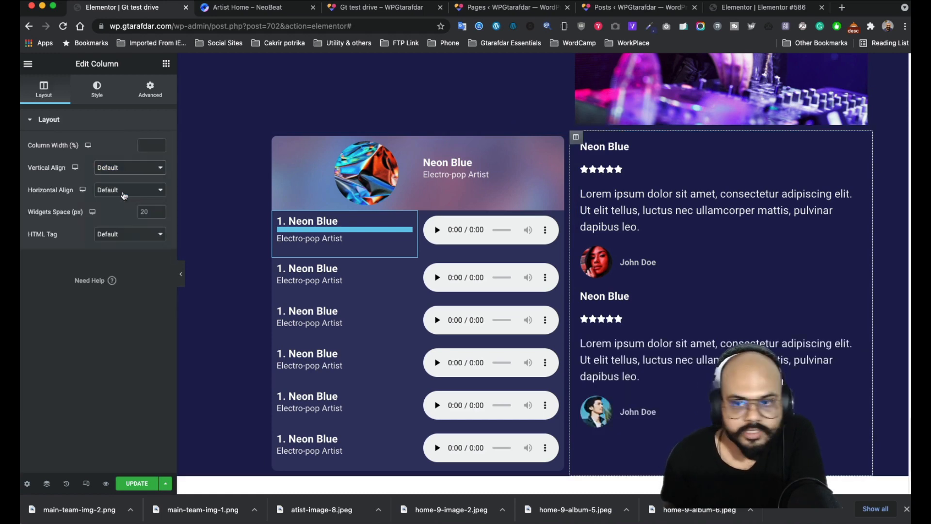
pyautogui.scroll(-3, 720, 287)
pyautogui.scroll(3, 720, 287)
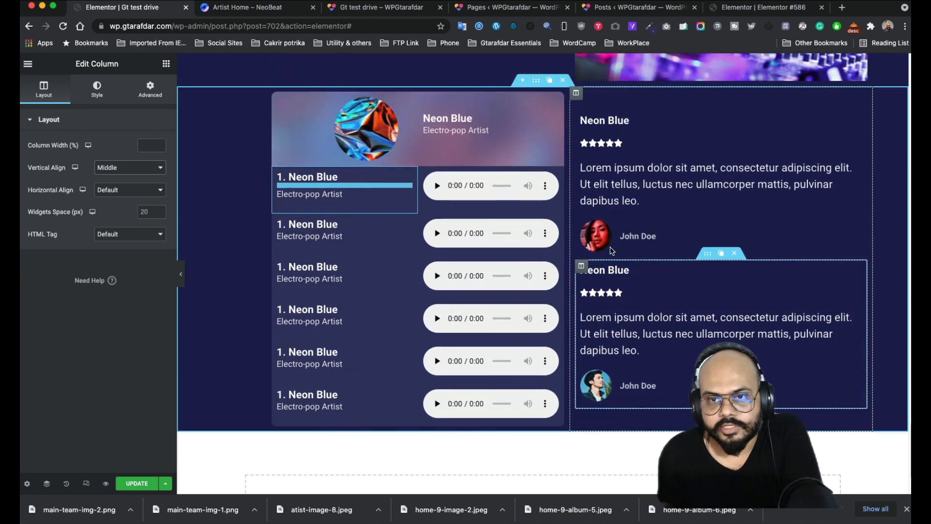
# - Adjust the whole section's spacing values of 100 in its Advanced settings
pyautogui.click(536, 82)
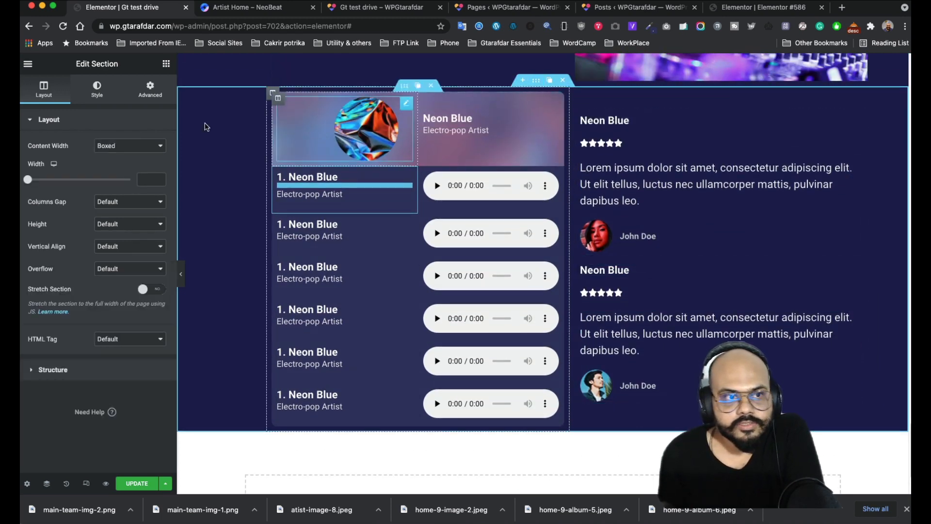
pyautogui.click(149, 89)
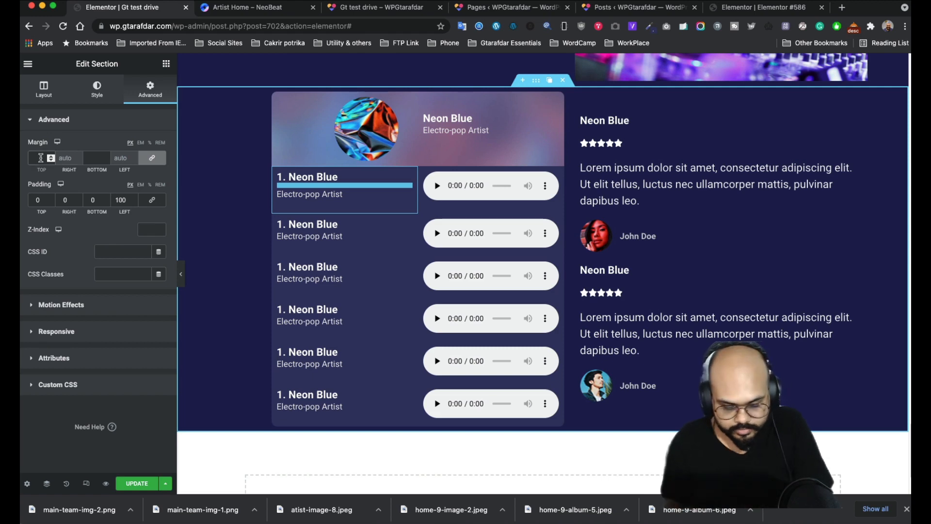
pyautogui.write('100')
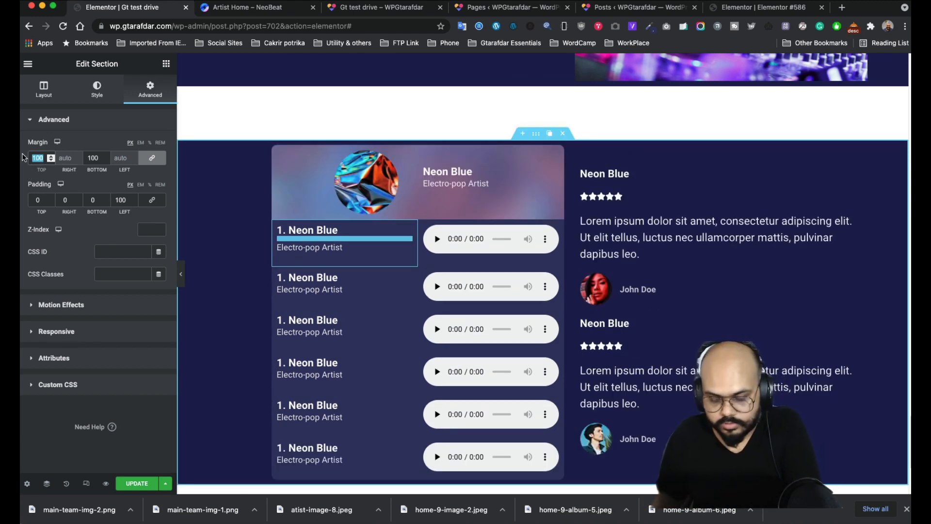
pyautogui.press('BackSpace')
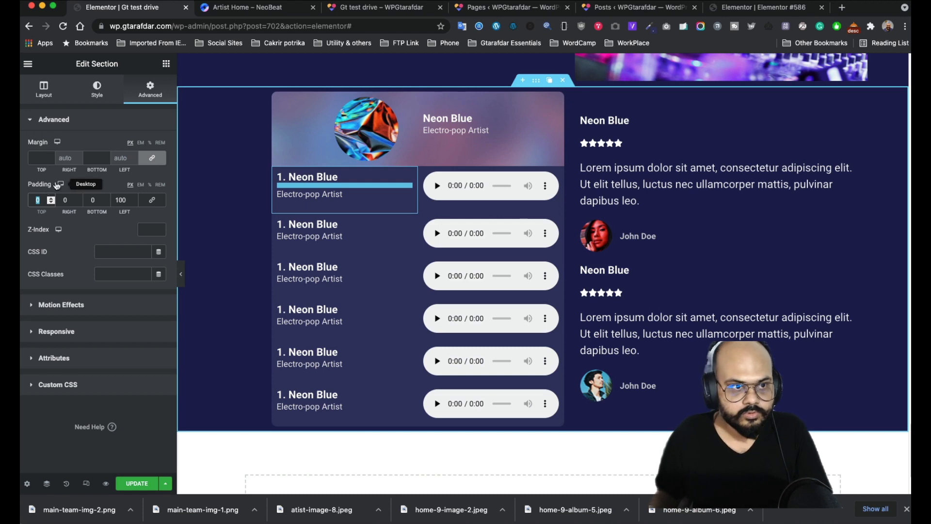
pyautogui.write('100')
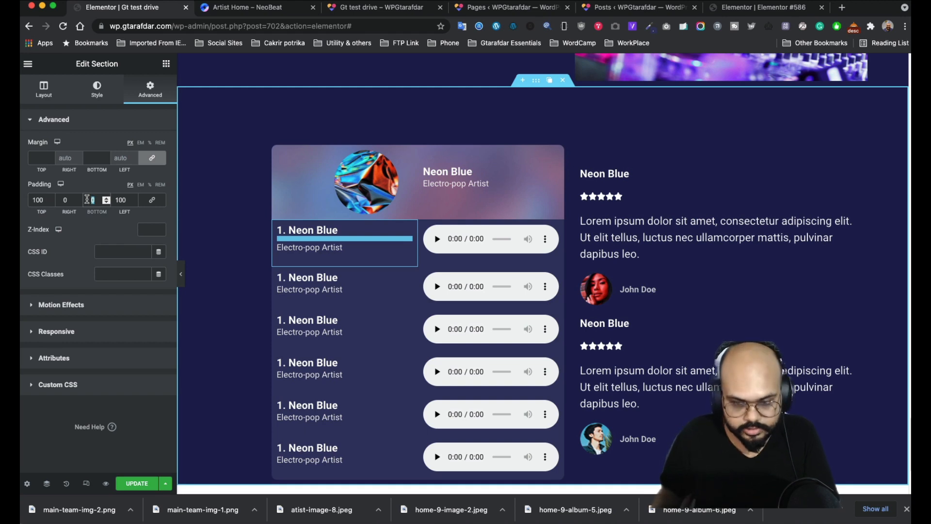
pyautogui.write('100')
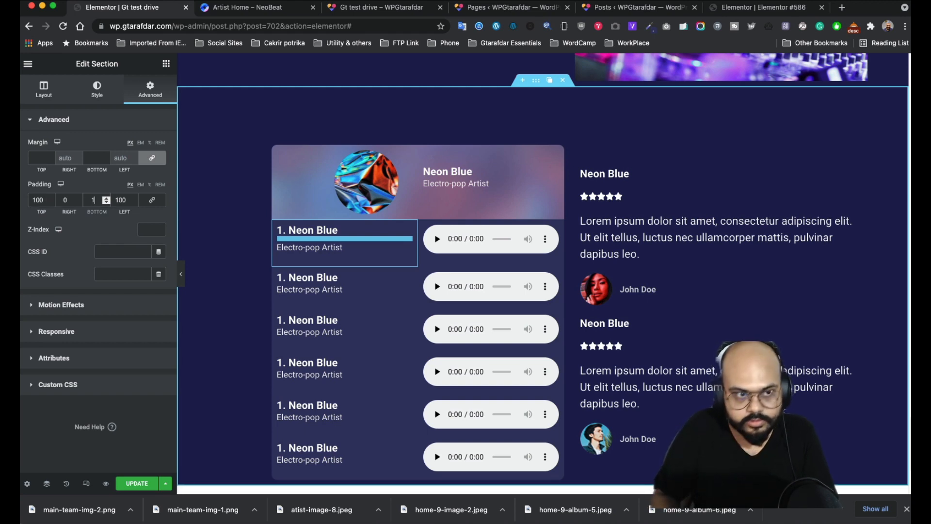
# - Give the testimonial column 40 px padding on every side
pyautogui.click(576, 146)
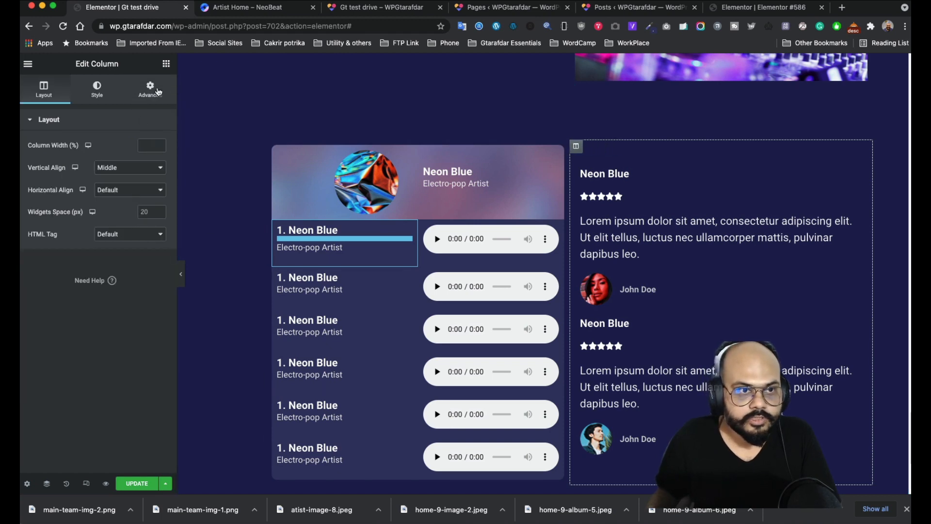
pyautogui.click(150, 90)
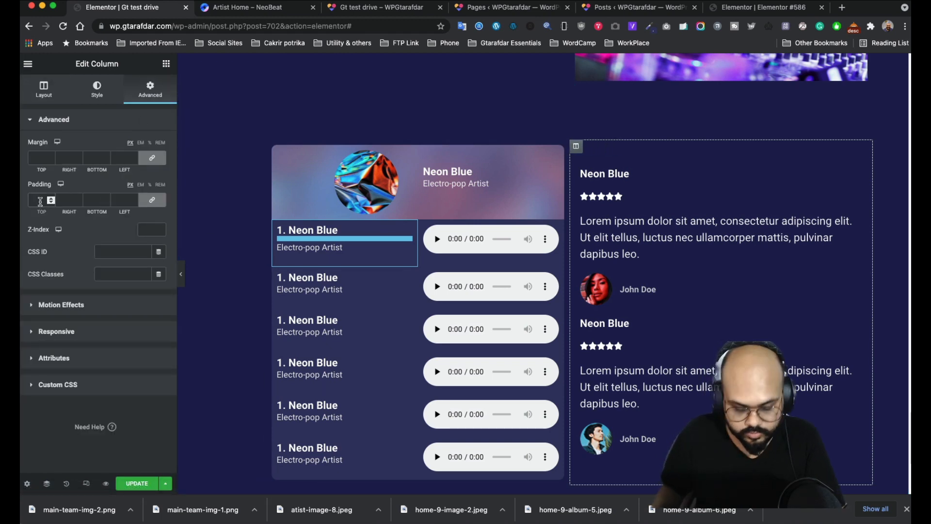
pyautogui.click(40, 200)
pyautogui.write('4')
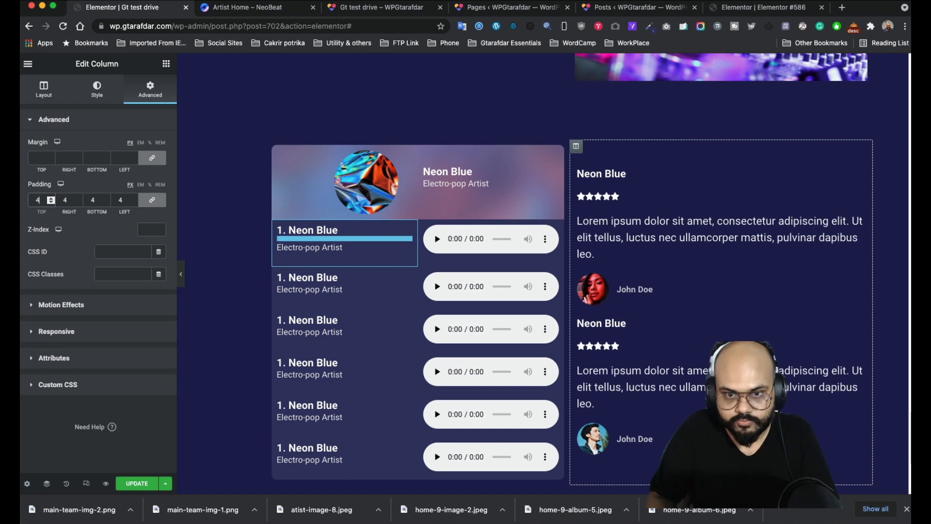
pyautogui.write('0')
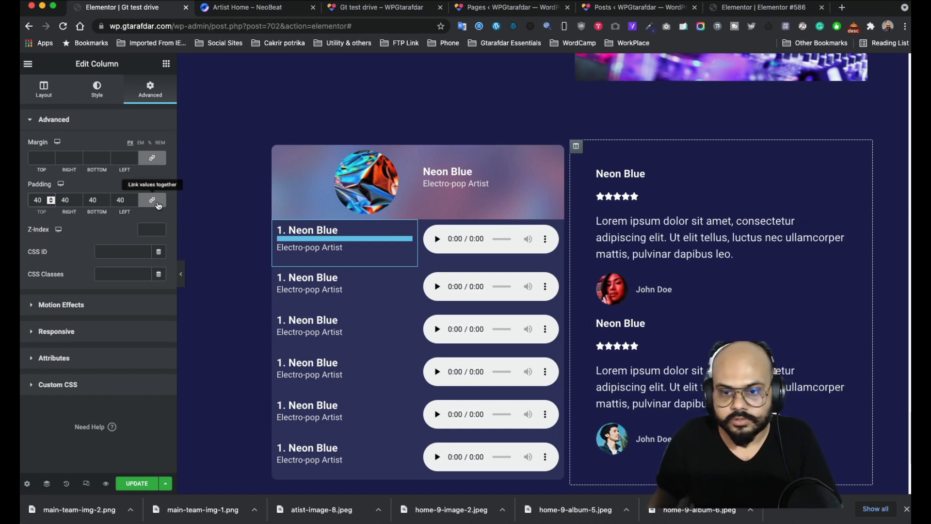
pyautogui.click(157, 202)
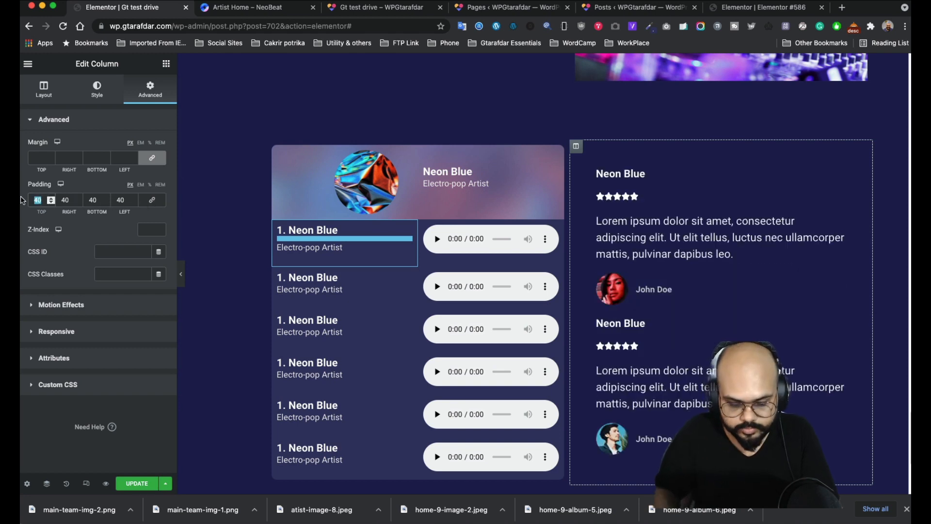
pyautogui.write('60')
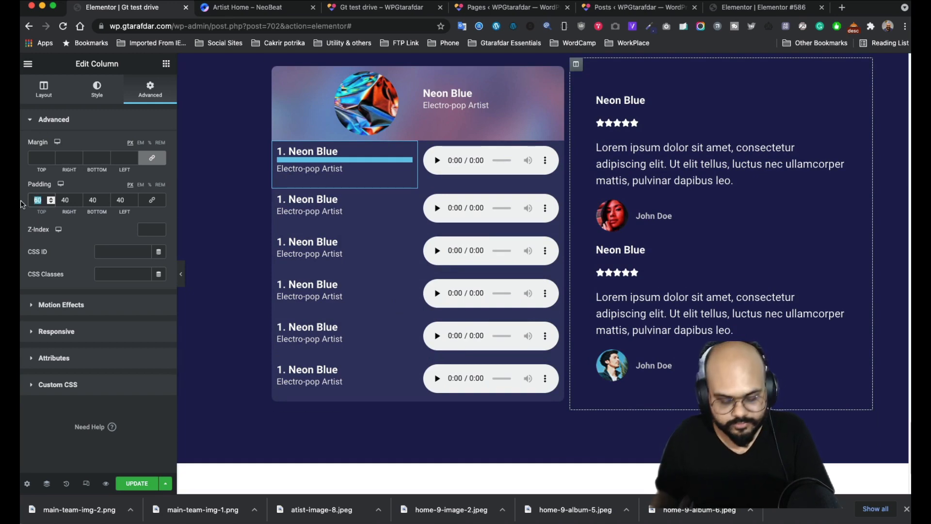
pyautogui.write('40')
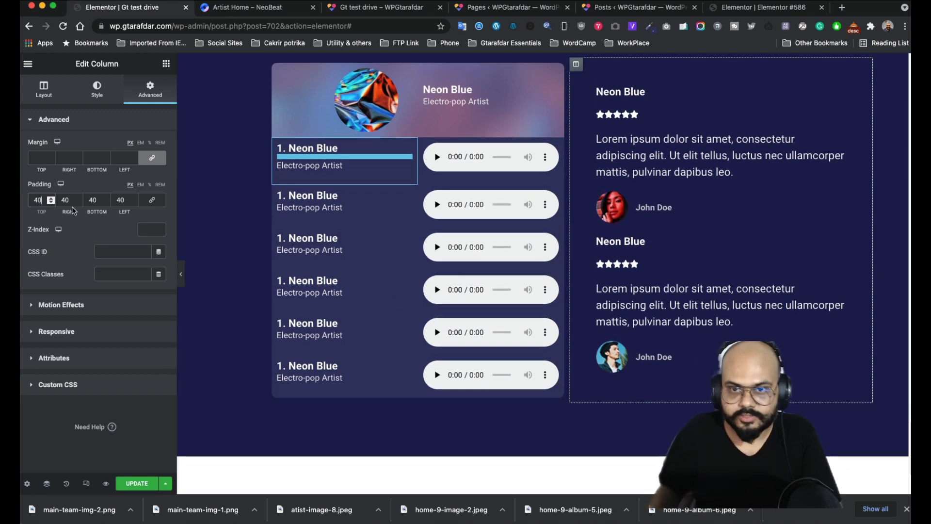
pyautogui.scroll(-3, 629, 324)
pyautogui.scroll(6, 629, 325)
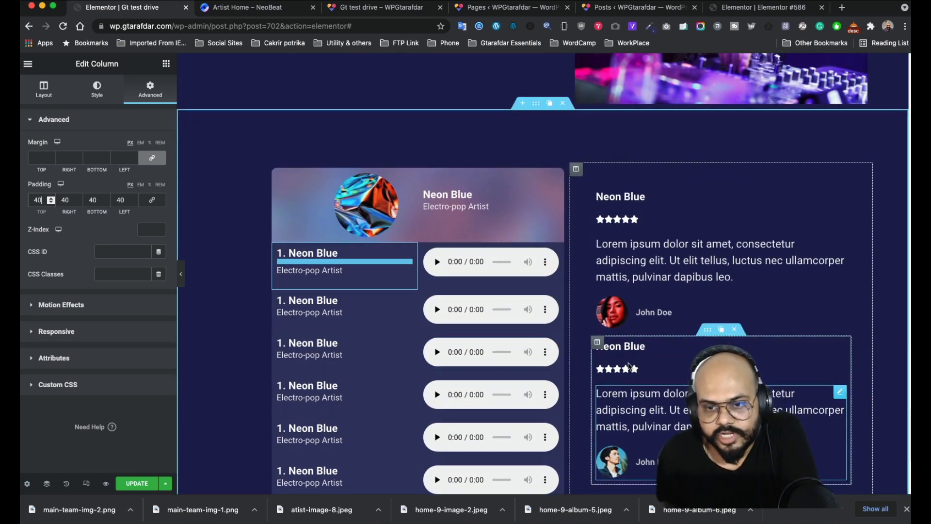
pyautogui.scroll(-1, 644, 408)
pyautogui.scroll(-3, 643, 407)
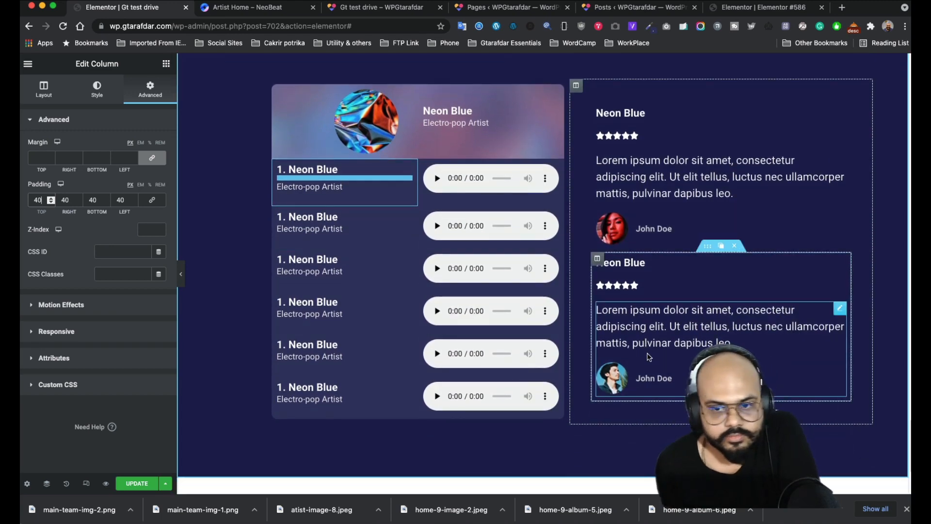
pyautogui.scroll(1, 633, 378)
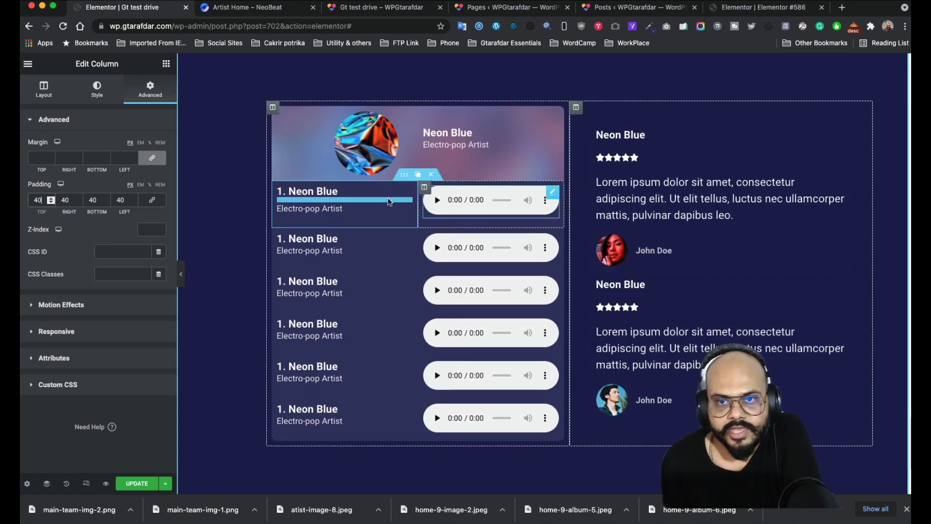
pyautogui.click(222, 13)
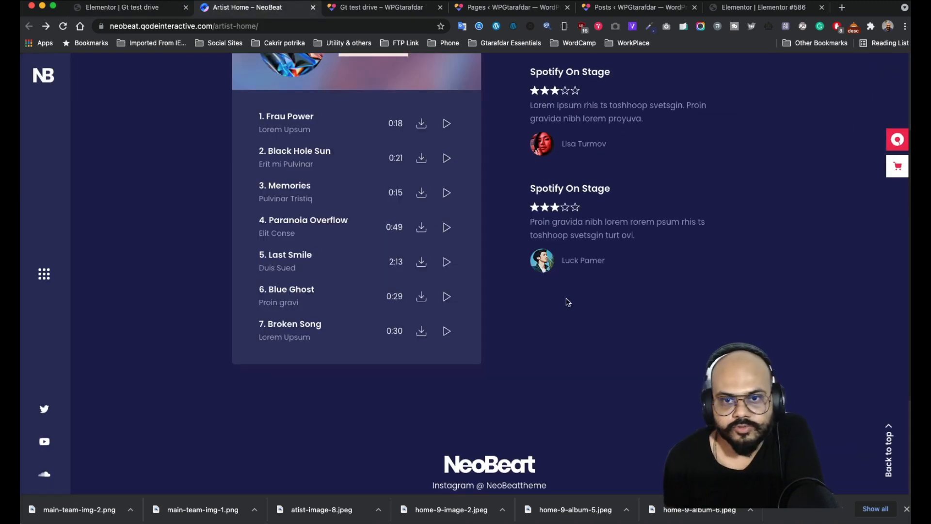
pyautogui.scroll(-1, 589, 242)
pyautogui.scroll(3, 592, 270)
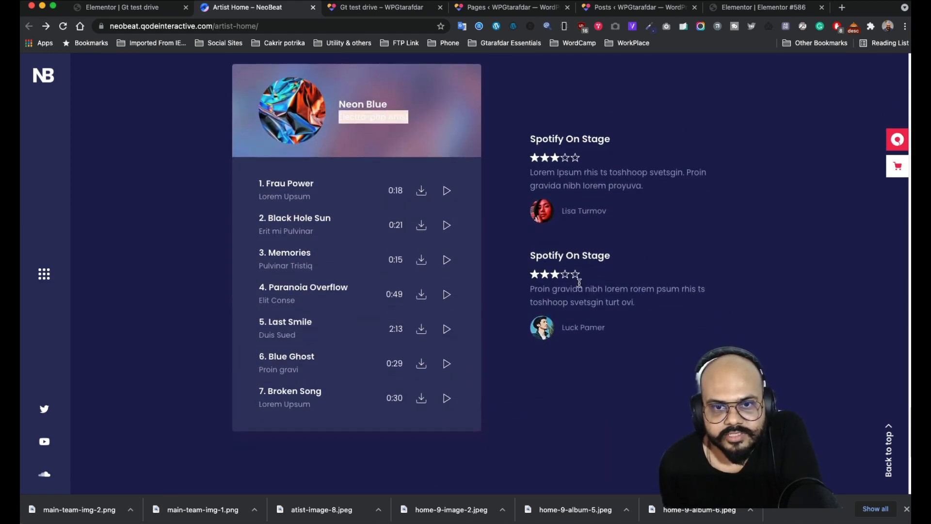
pyautogui.scroll(-2, 558, 252)
pyautogui.scroll(2, 496, 206)
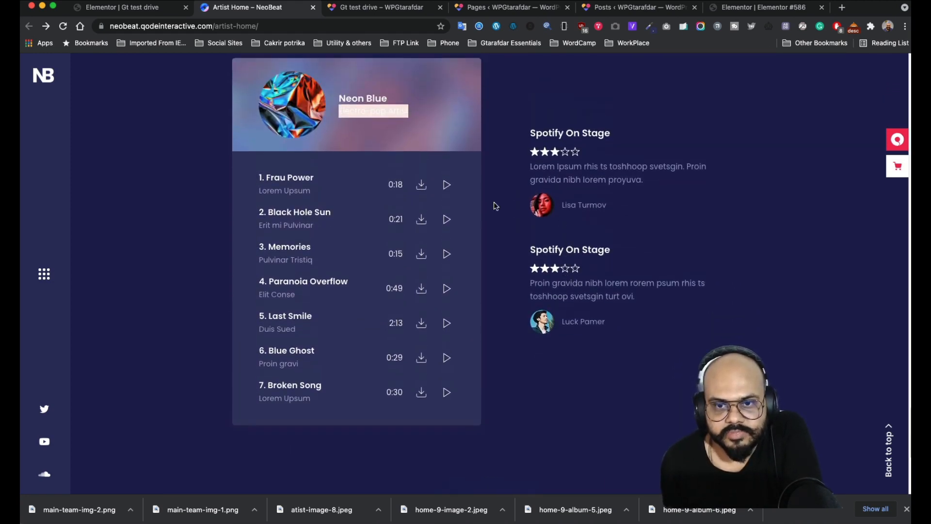
pyautogui.click(156, 12)
pyautogui.scroll(-3, 591, 256)
pyautogui.scroll(6, 587, 246)
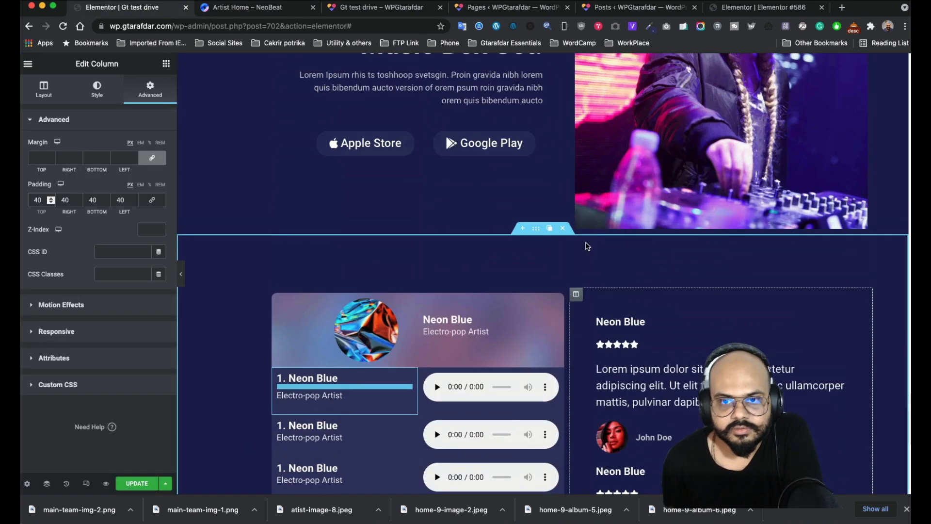
pyautogui.scroll(-4, 588, 246)
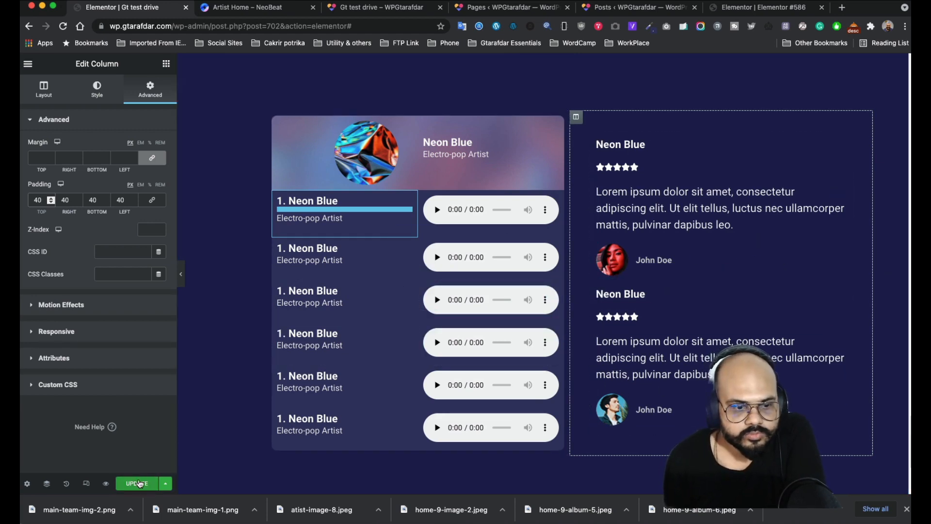
pyautogui.click(230, 7)
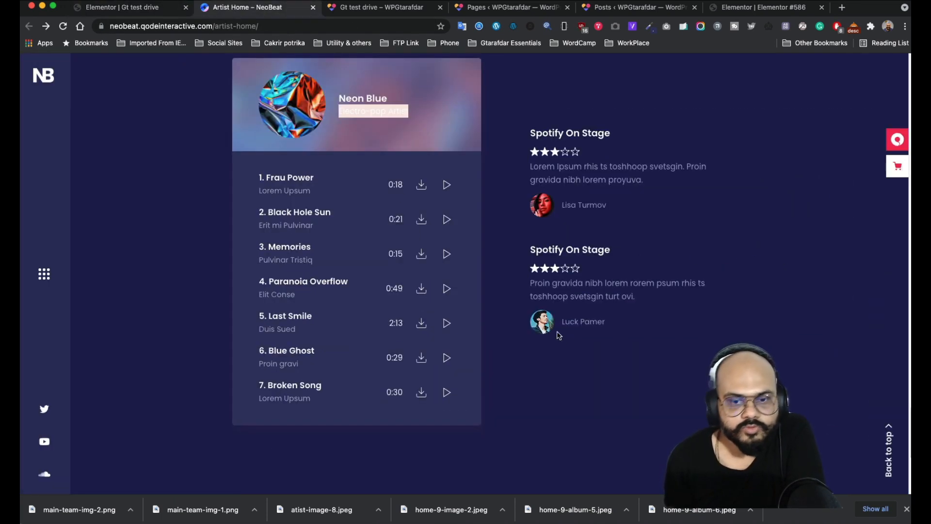
pyautogui.scroll(-6, 558, 335)
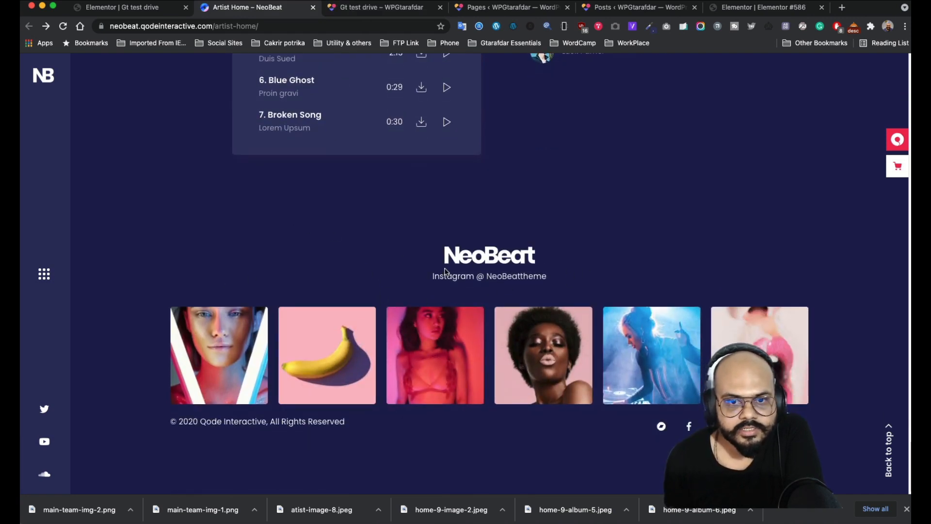
pyautogui.click(129, 8)
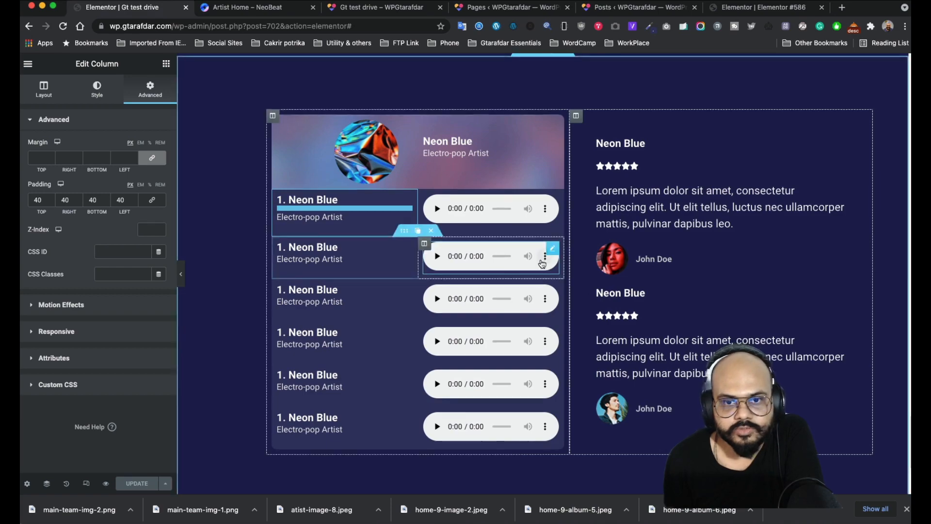
# - Duplicate the Upcoming Tour section and move the copy below the music player section
pyautogui.scroll(-3, 537, 243)
pyautogui.scroll(7, 537, 242)
pyautogui.scroll(10, 537, 242)
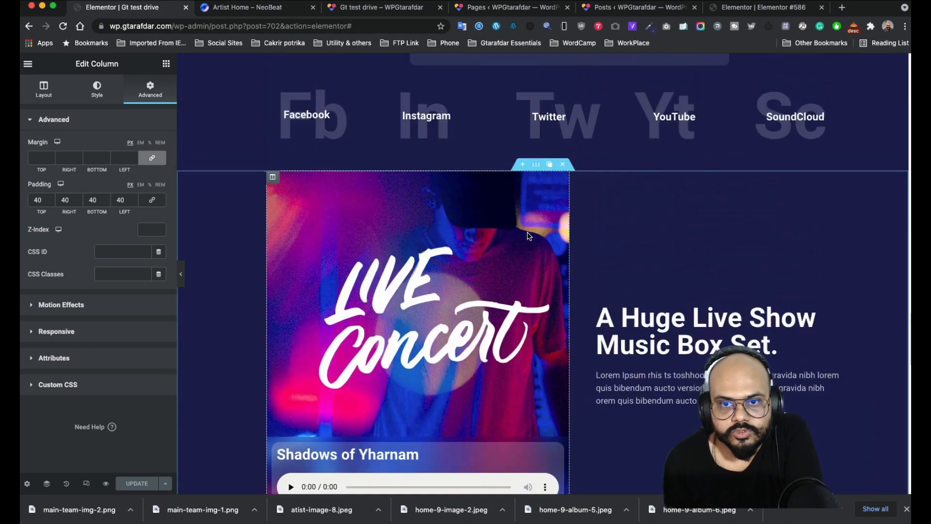
pyautogui.scroll(8, 536, 226)
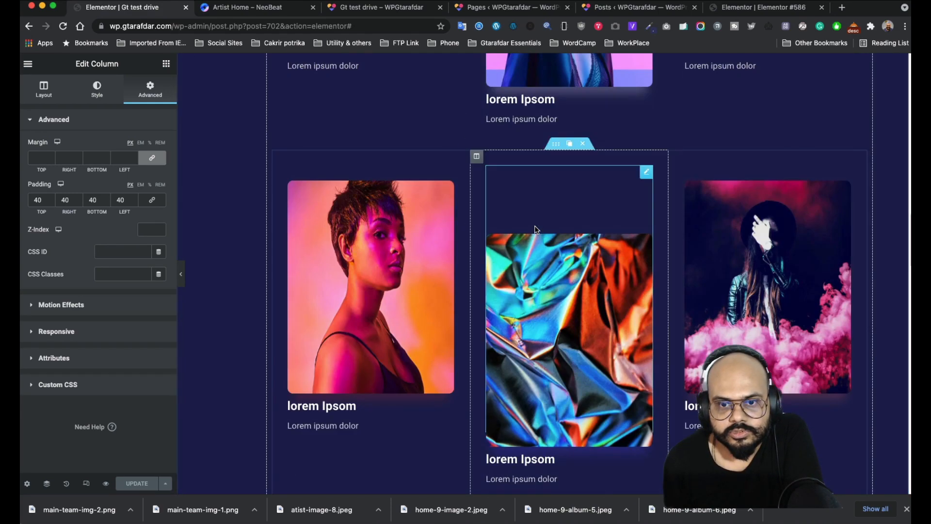
pyautogui.scroll(-5, 534, 234)
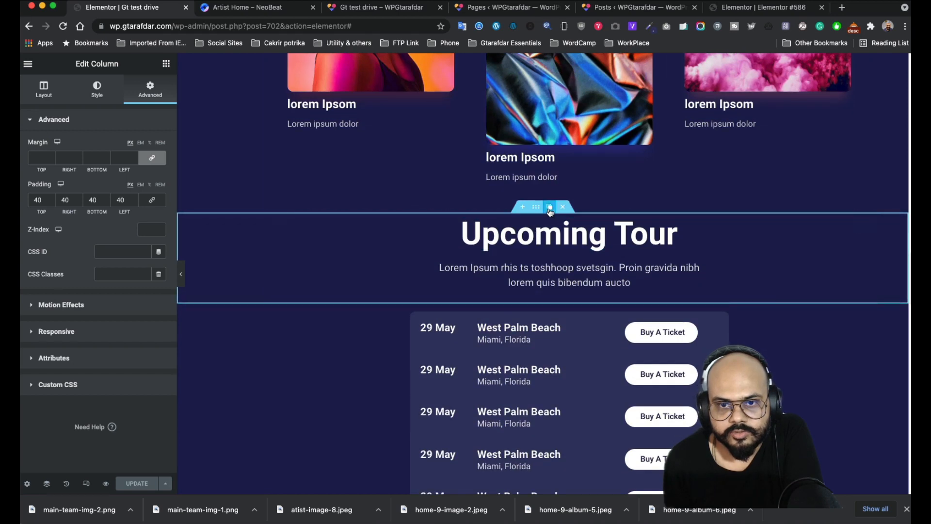
pyautogui.click(549, 208)
pyautogui.moveTo(535, 298); pyautogui.dragTo(543, 333)
# - Select the logo text in the NeoBeat reference page's footer
pyautogui.scroll(-10, 550, 364)
pyautogui.scroll(-20, 545, 340)
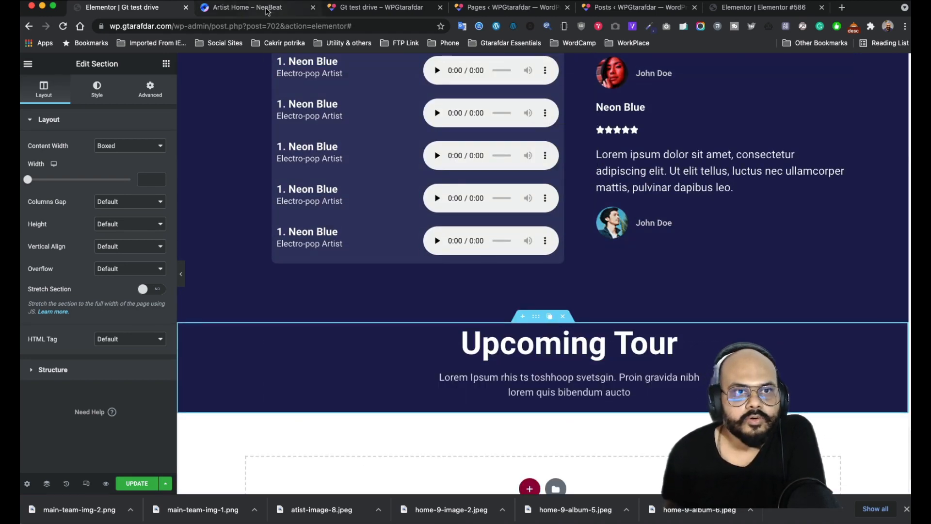
pyautogui.click(266, 11)
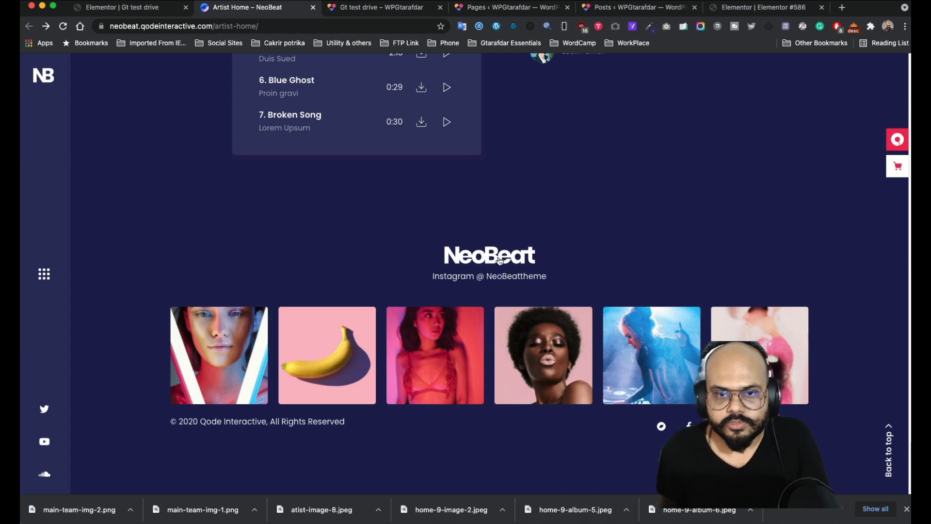
pyautogui.moveTo(540, 261); pyautogui.dragTo(421, 258)
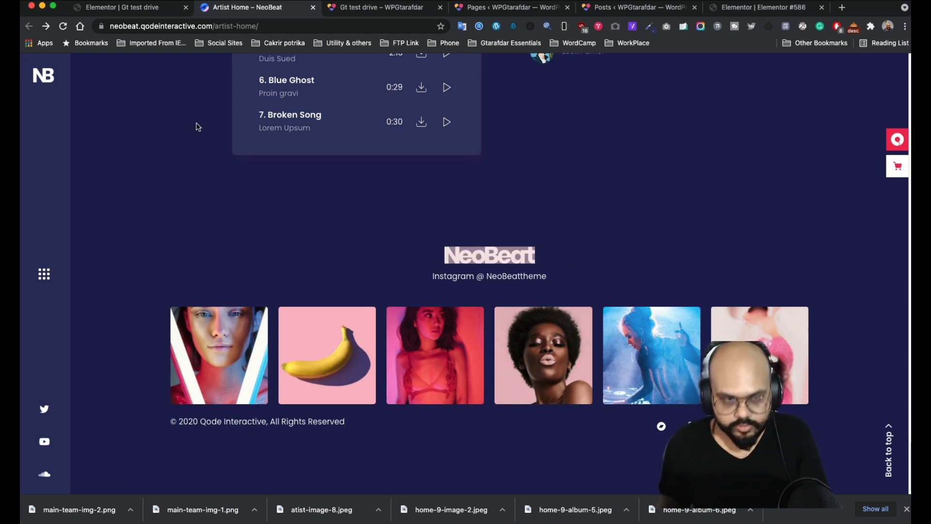
# - Change the Upcoming Tour heading's title to the site owner's name
pyautogui.click(136, 11)
pyautogui.click(676, 343)
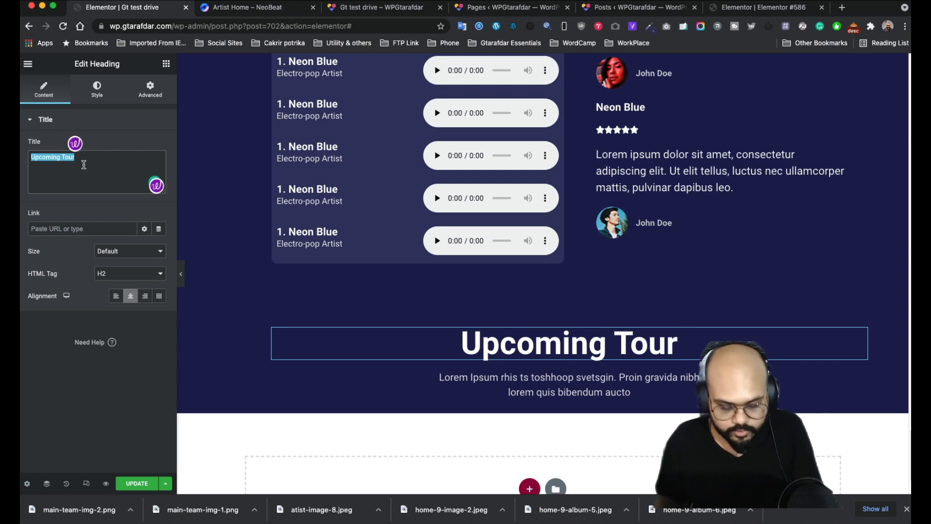
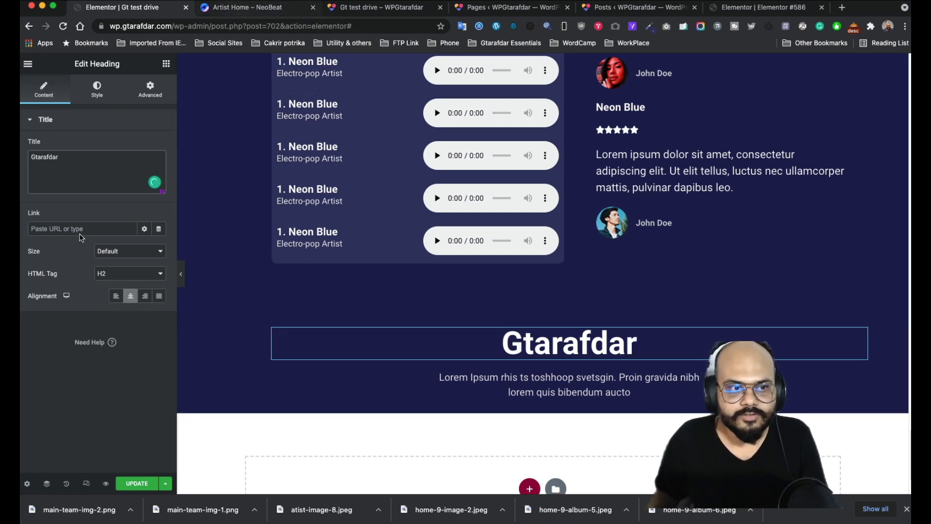
# - Replace the placeholder paragraph below the heading with the owner's @ handle
pyautogui.click(857, 380)
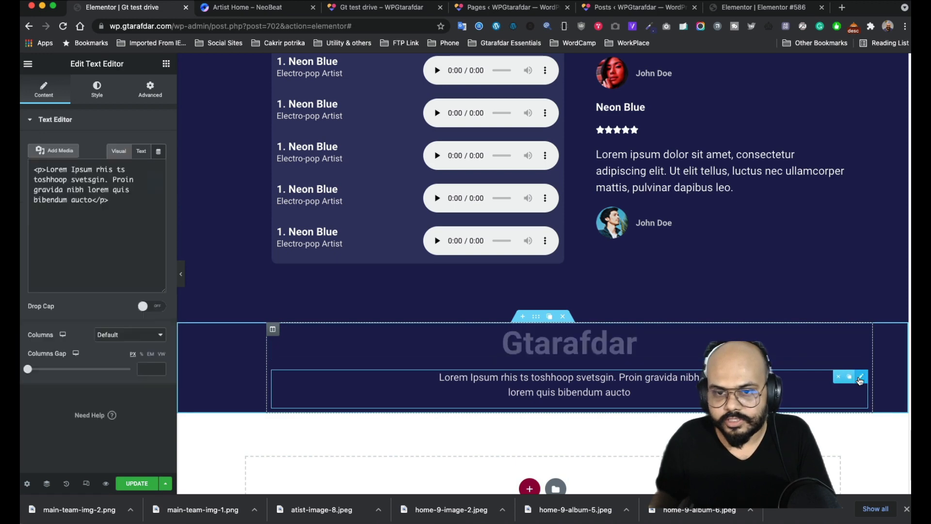
pyautogui.click(96, 262)
pyautogui.press('super+a')
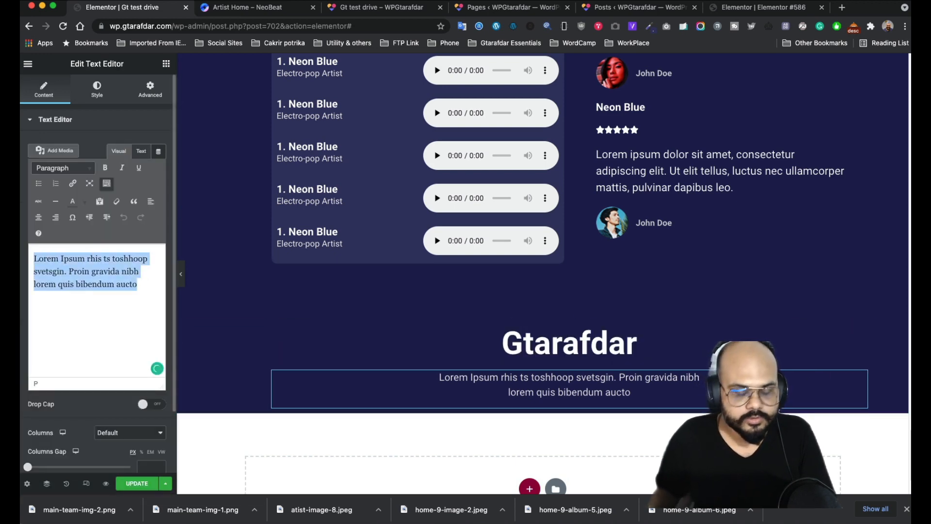
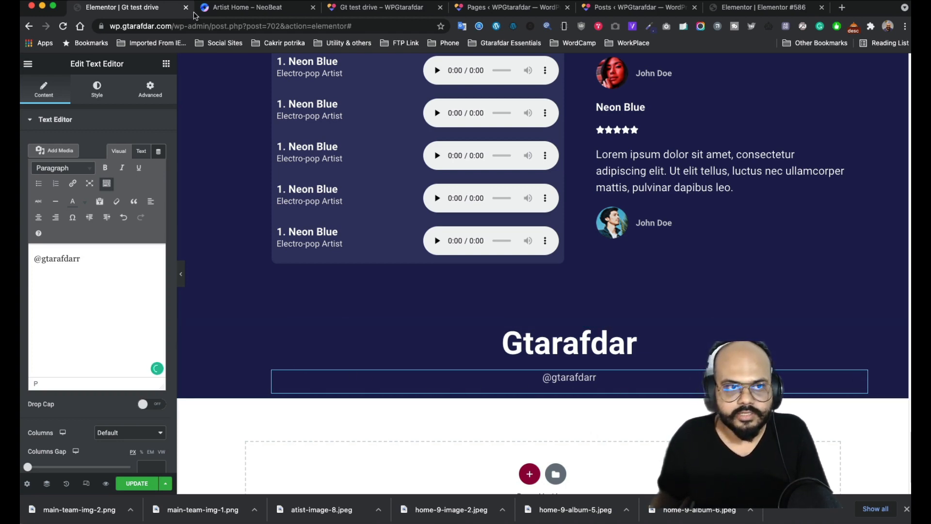
# - Drop a two-column Inner Section beneath the handle text
pyautogui.click(166, 64)
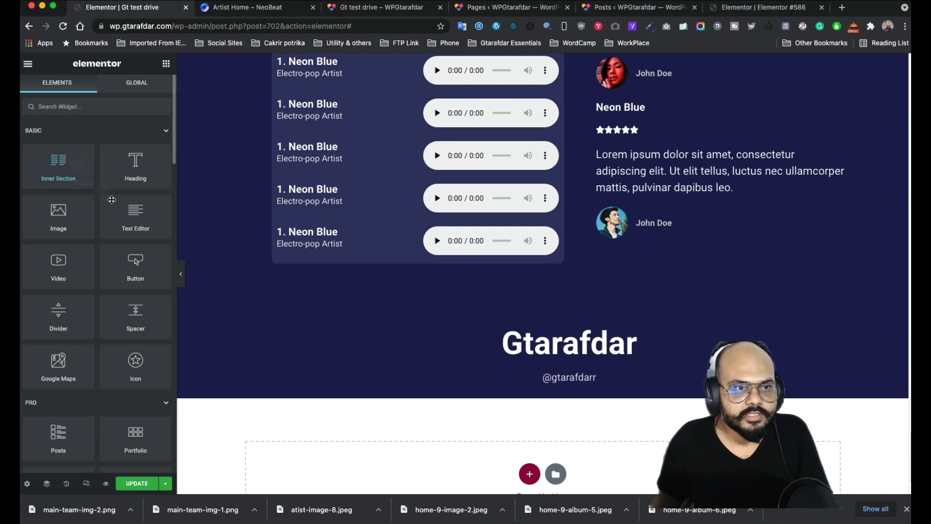
pyautogui.moveTo(58, 165); pyautogui.dragTo(571, 379)
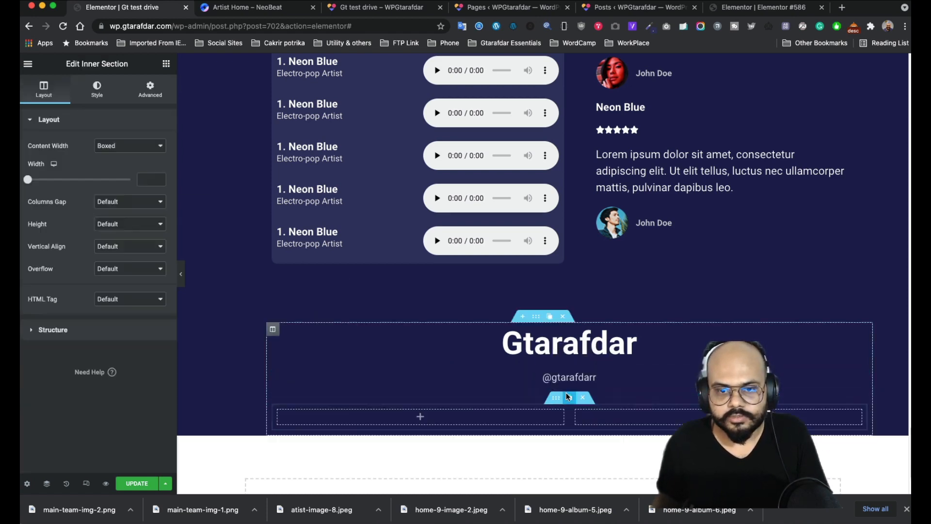
pyautogui.click(285, 9)
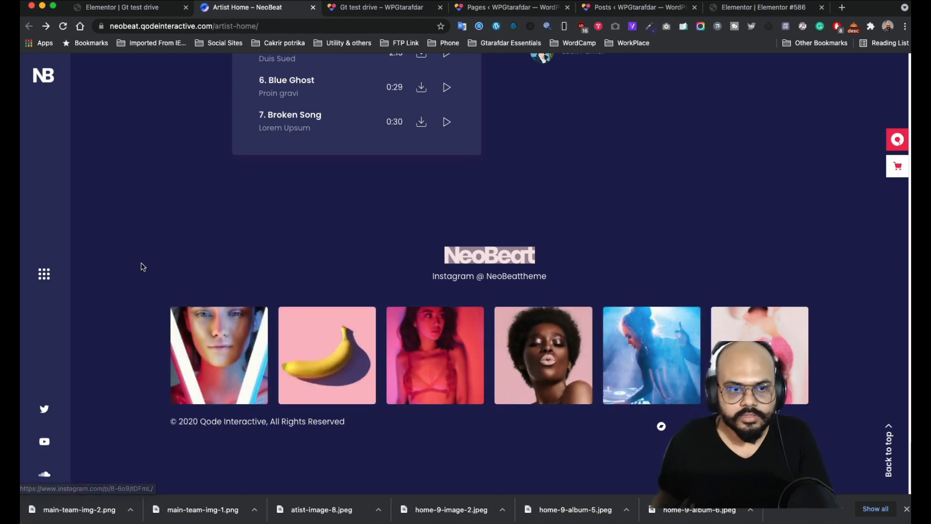
pyautogui.click(136, 9)
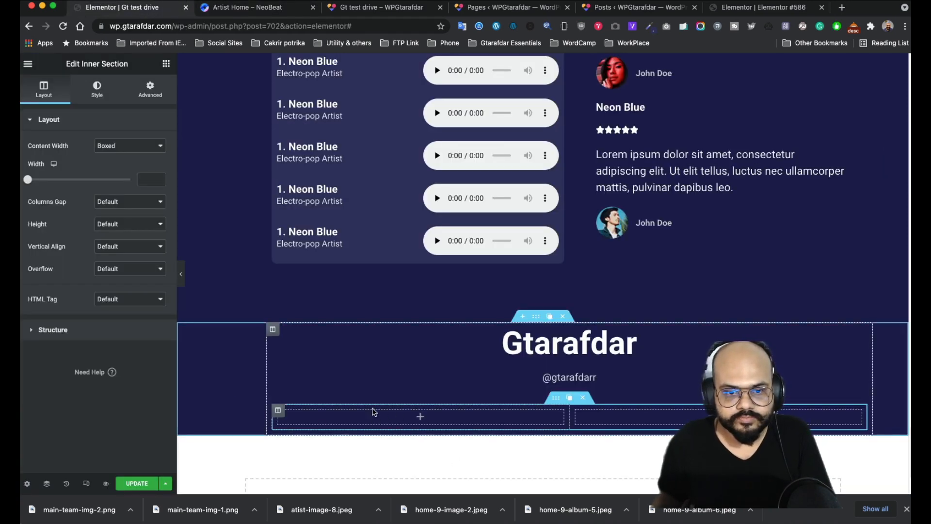
# - Place an Image widget in the inner section's empty left column
pyautogui.click(420, 418)
pyautogui.moveTo(58, 213); pyautogui.dragTo(440, 414)
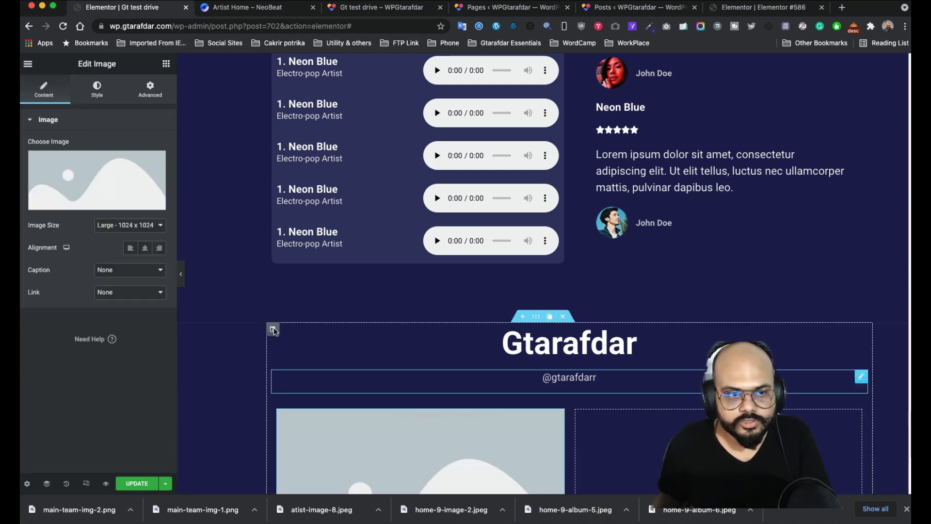
pyautogui.click(243, 11)
# - List every image on the NeoBeat page with the Image Picker extension
pyautogui.rightClick(209, 335)
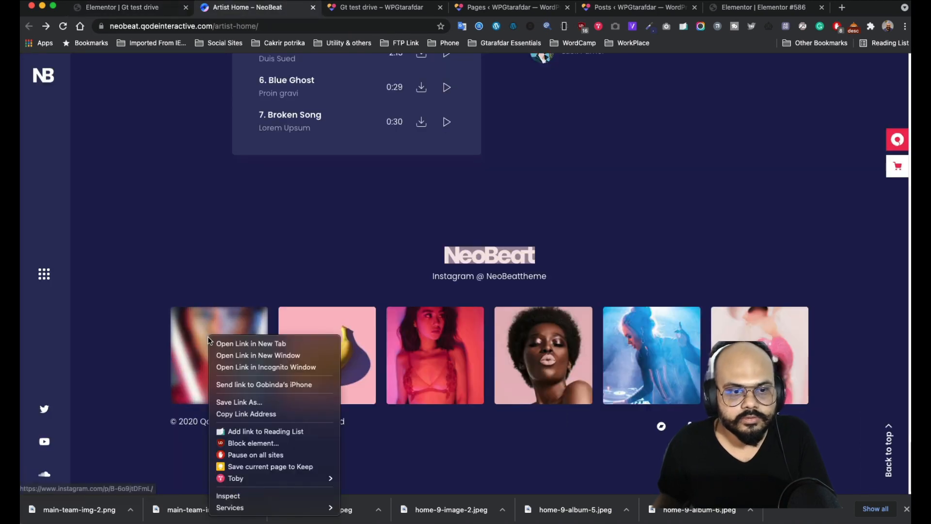
pyautogui.click(147, 265)
pyautogui.click(614, 27)
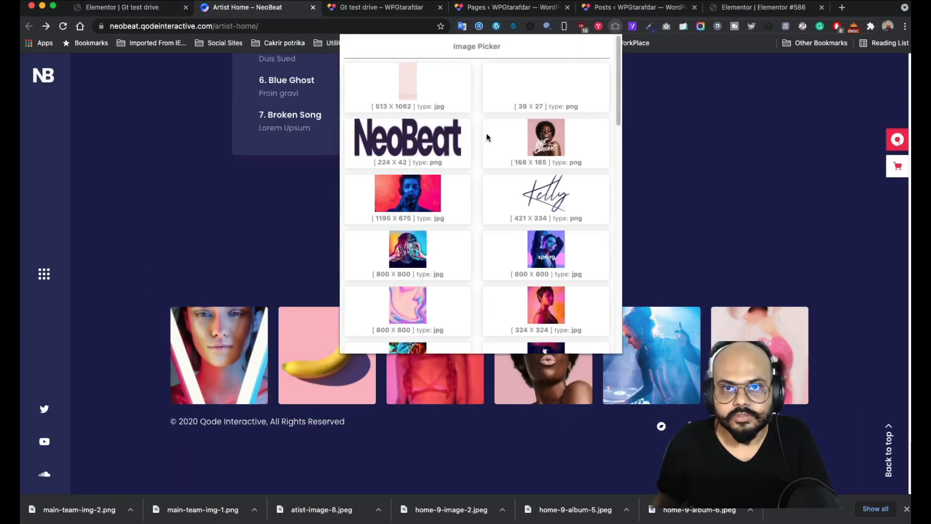
pyautogui.scroll(-15, 459, 224)
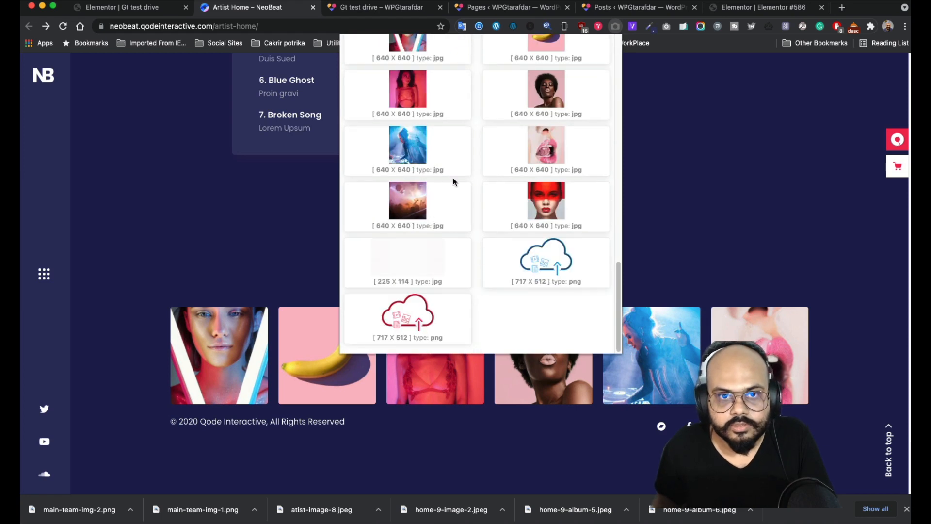
pyautogui.scroll(3, 453, 179)
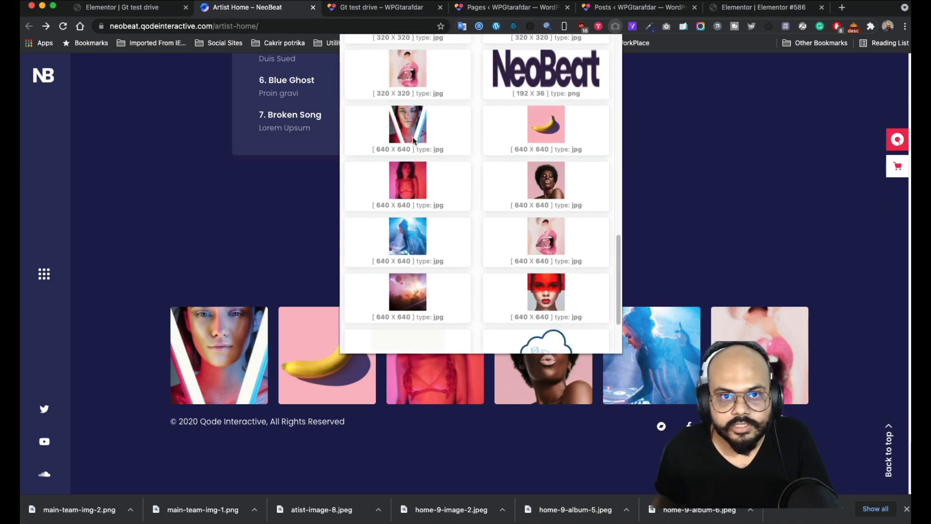
# - Save the neon portrait, banana and pink portrait images to Downloads
pyautogui.rightClick(413, 140)
pyautogui.click(470, 148)
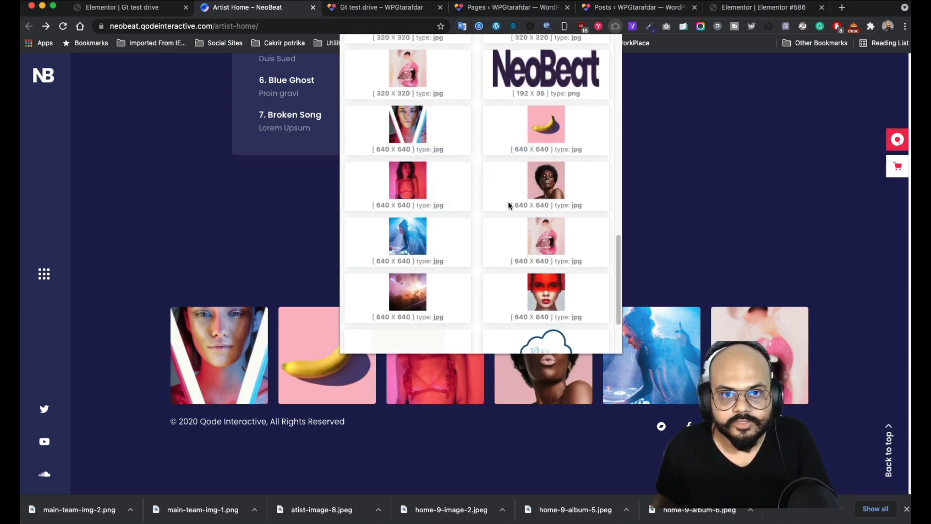
pyautogui.click(661, 298)
pyautogui.rightClick(552, 123)
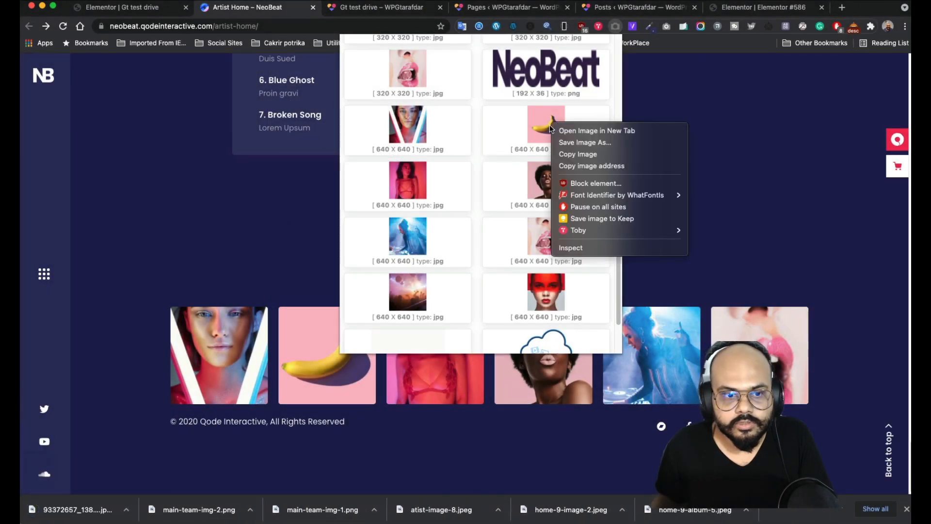
pyautogui.click(596, 143)
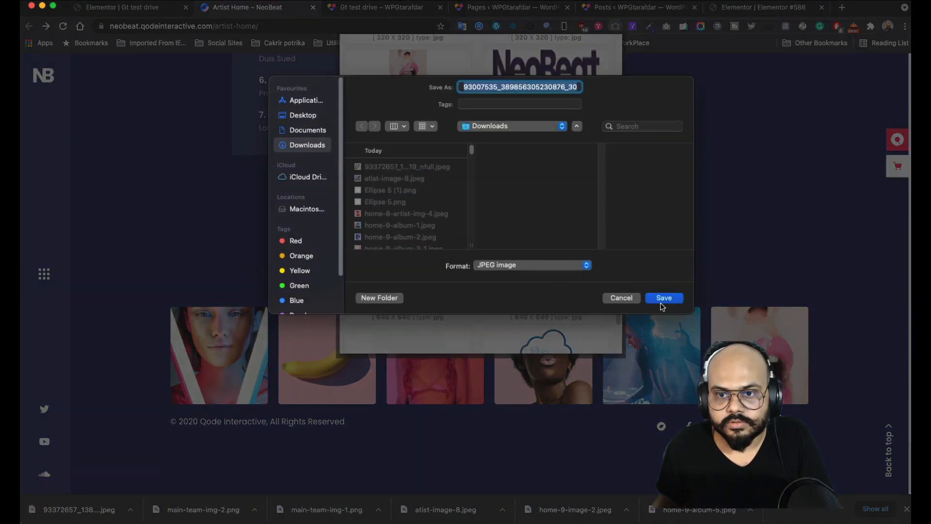
pyautogui.click(661, 299)
pyautogui.rightClick(420, 189)
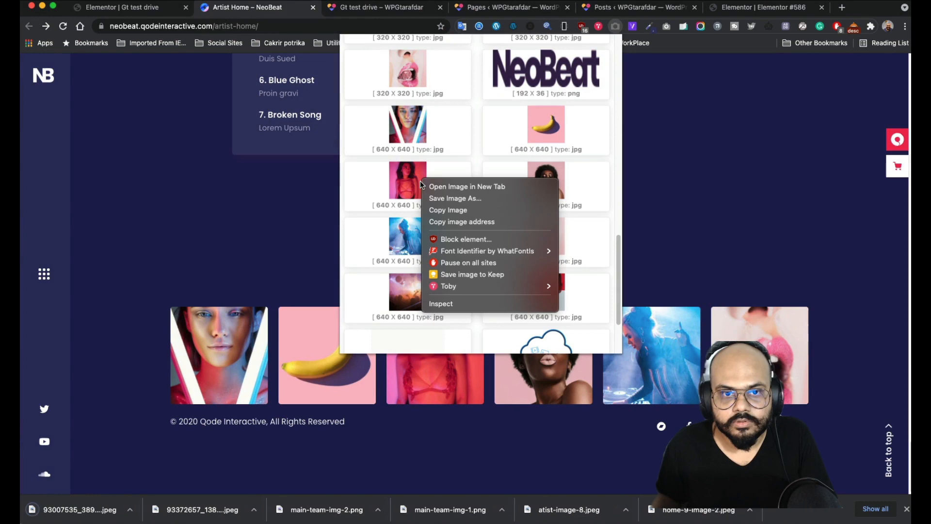
pyautogui.click(468, 197)
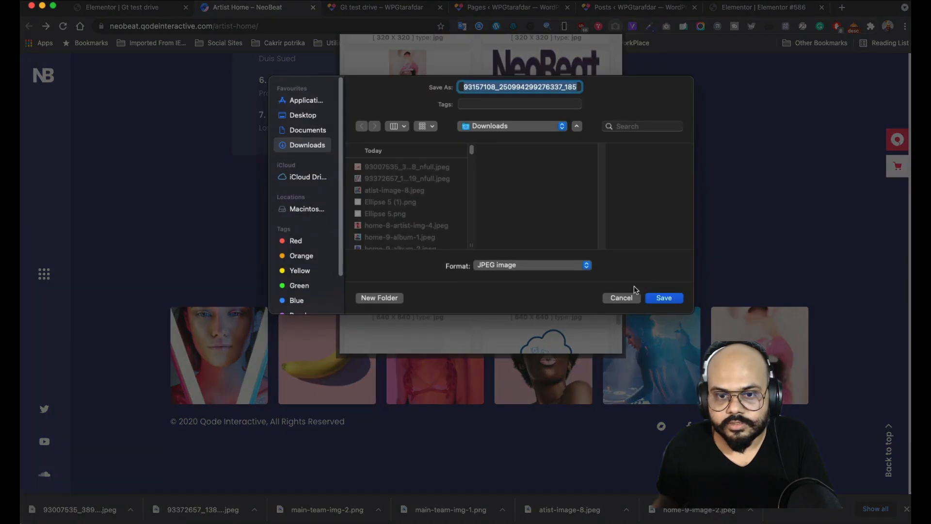
pyautogui.click(651, 299)
# - Save the afro portrait, blue DJ and pink lips images, then close the image list
pyautogui.rightClick(549, 194)
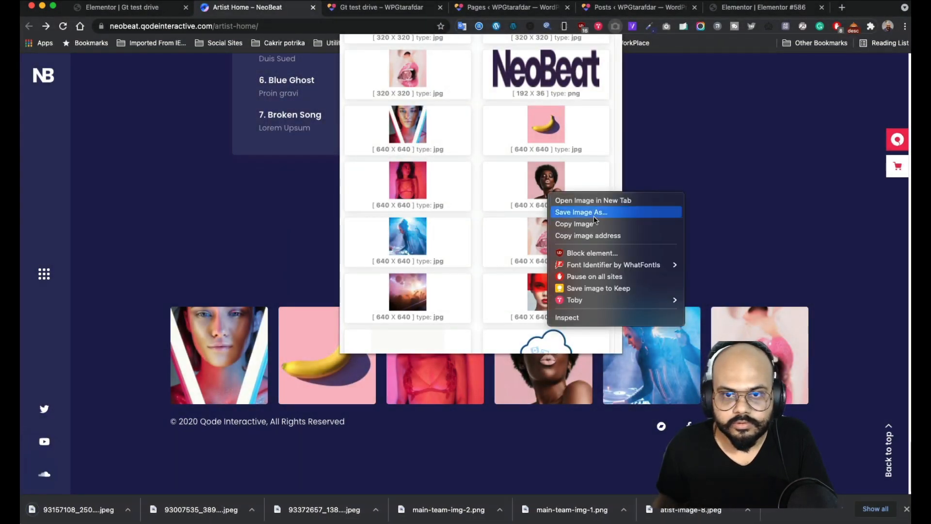
pyautogui.click(600, 217)
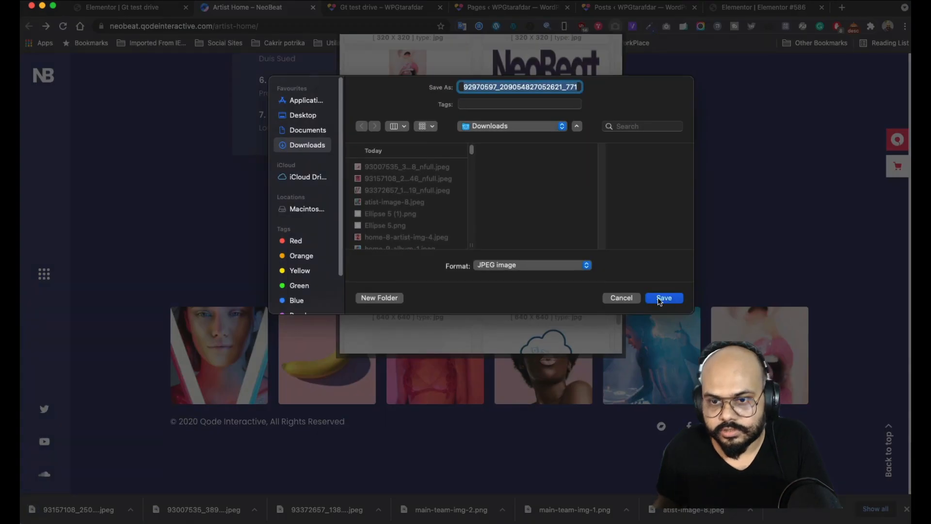
pyautogui.click(660, 298)
pyautogui.rightClick(415, 230)
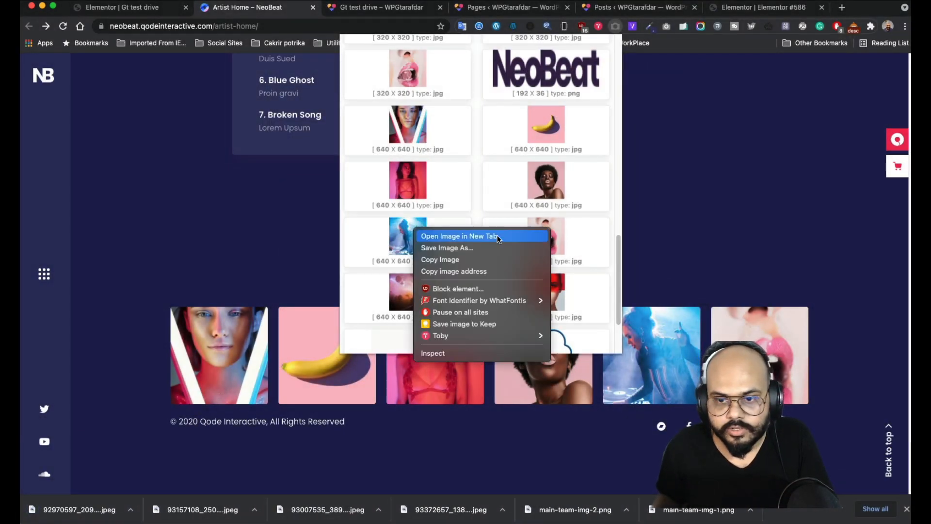
pyautogui.click(483, 248)
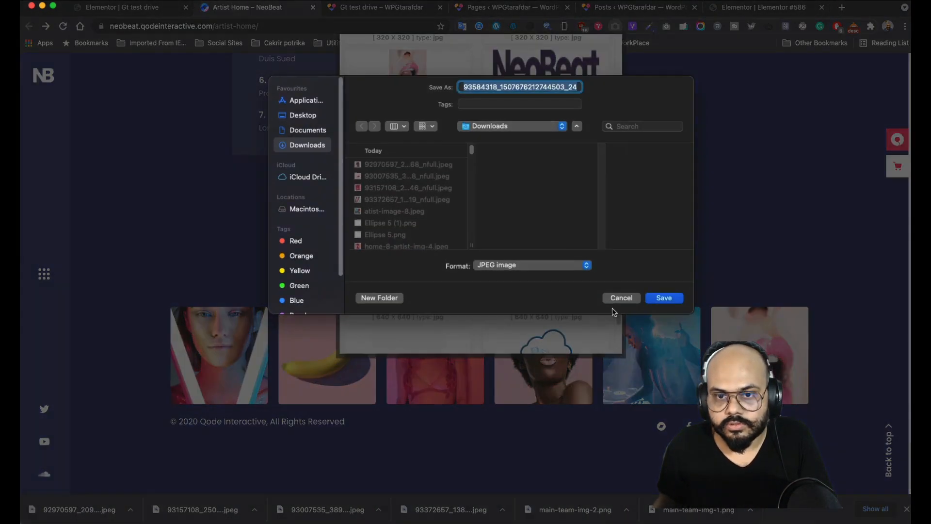
pyautogui.click(660, 298)
pyautogui.rightClick(557, 237)
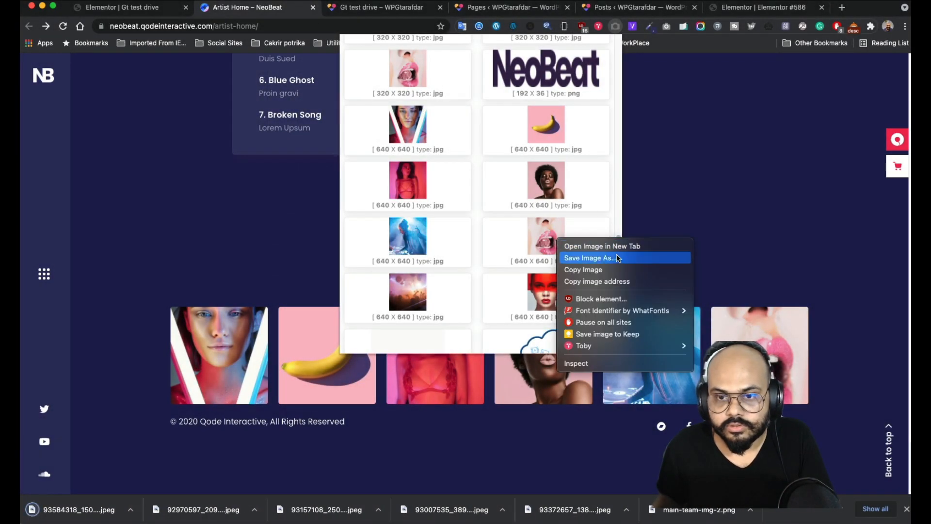
pyautogui.click(616, 256)
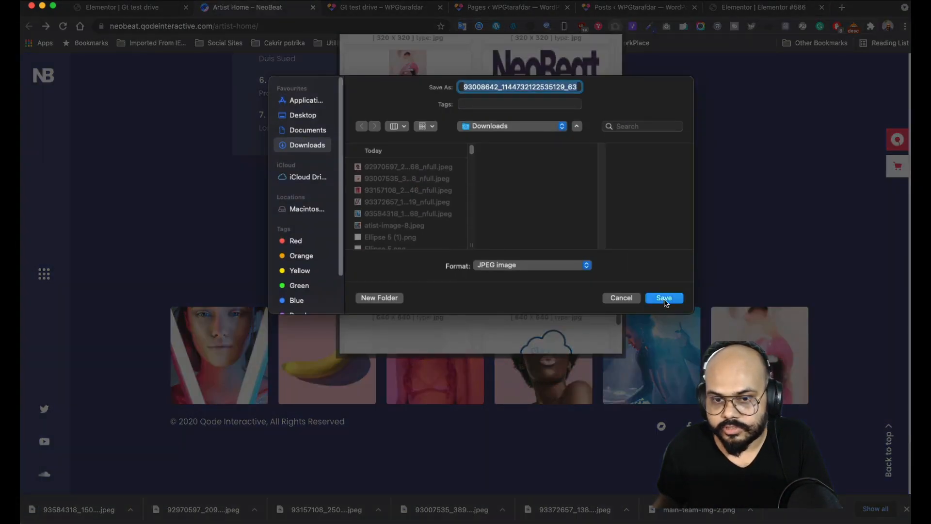
pyautogui.click(664, 298)
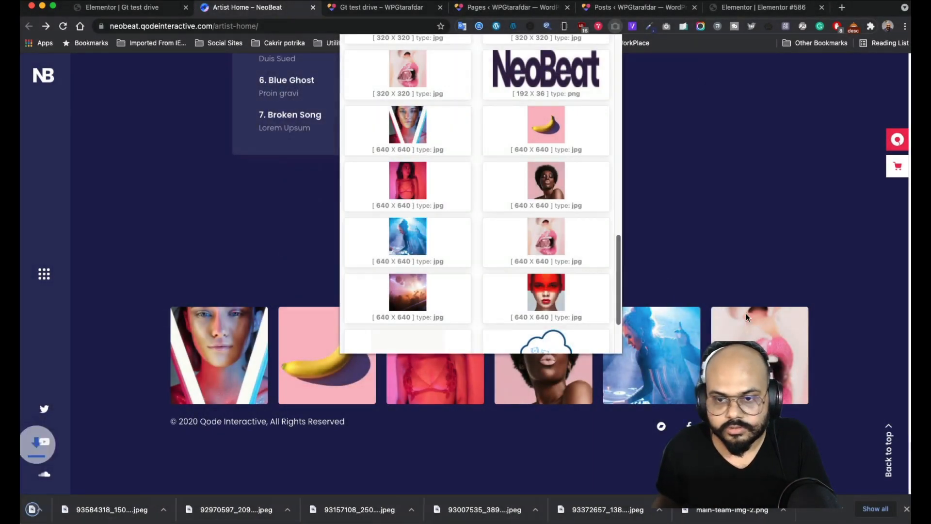
pyautogui.click(695, 247)
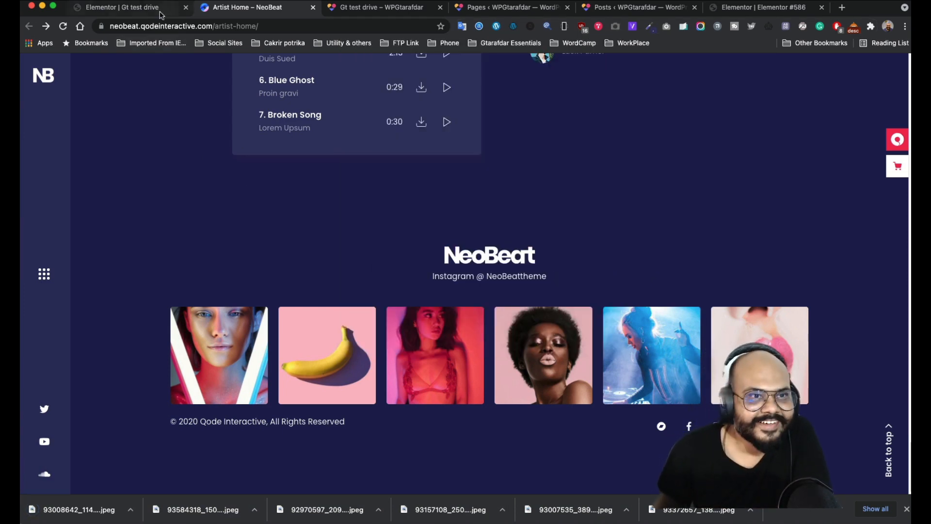
# - Start uploading new files from the first image widget's Choose Image dialog
pyautogui.click(141, 6)
pyautogui.scroll(-3, 425, 365)
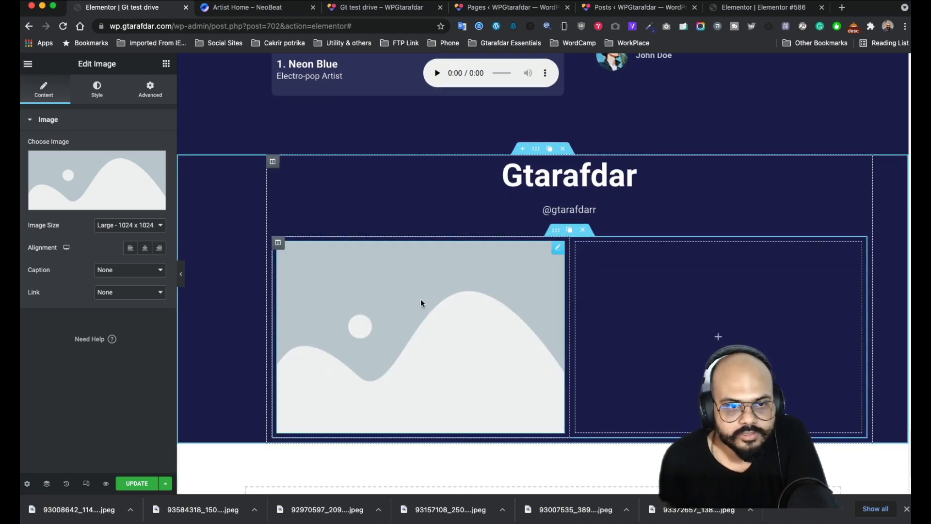
pyautogui.click(109, 174)
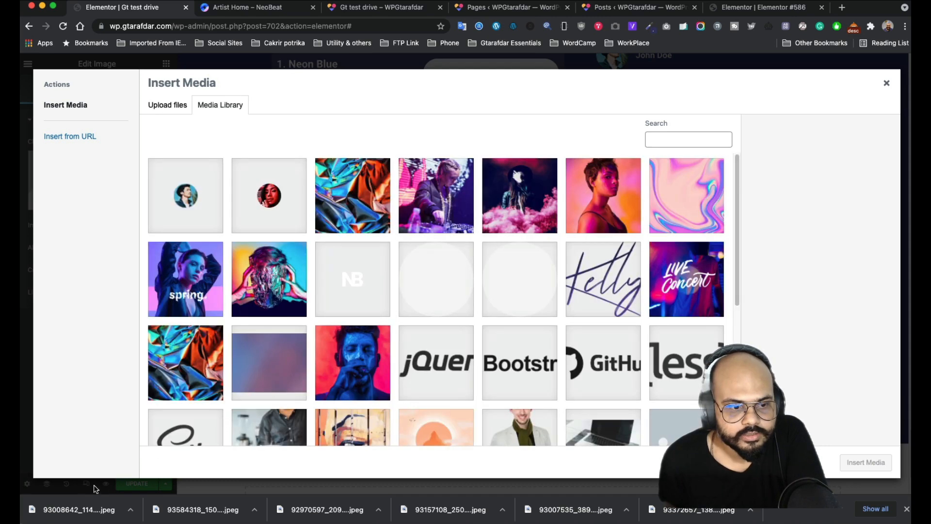
pyautogui.click(165, 107)
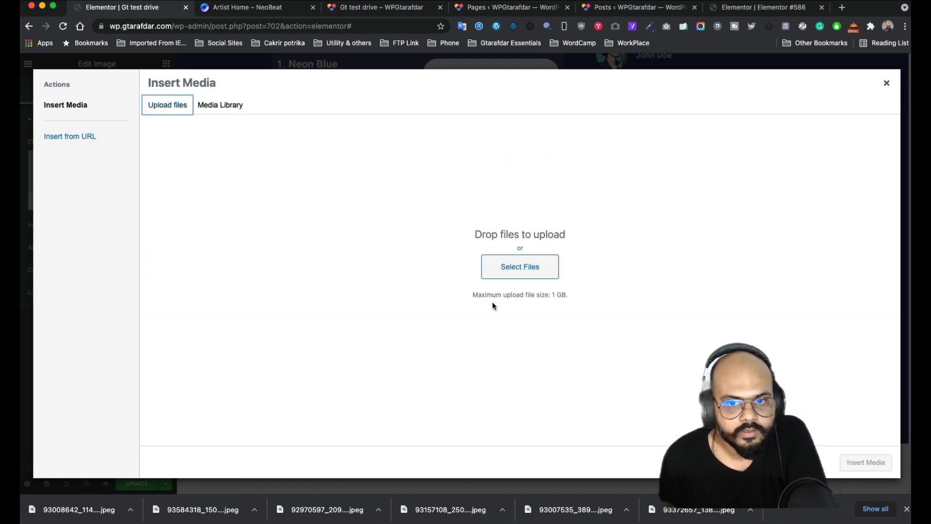
pyautogui.click(500, 271)
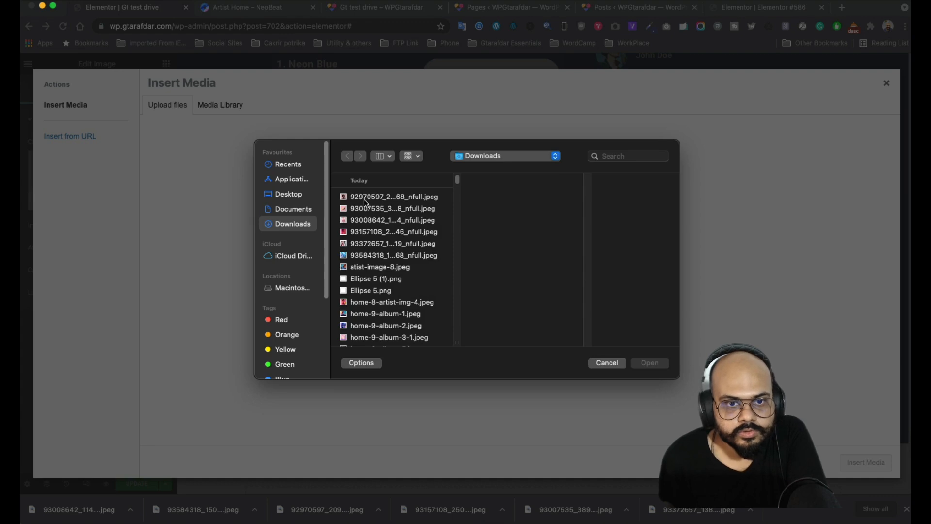
# - Upload the six downloaded Instagram photos and insert the neon portrait into the first slot
pyautogui.click(365, 198)
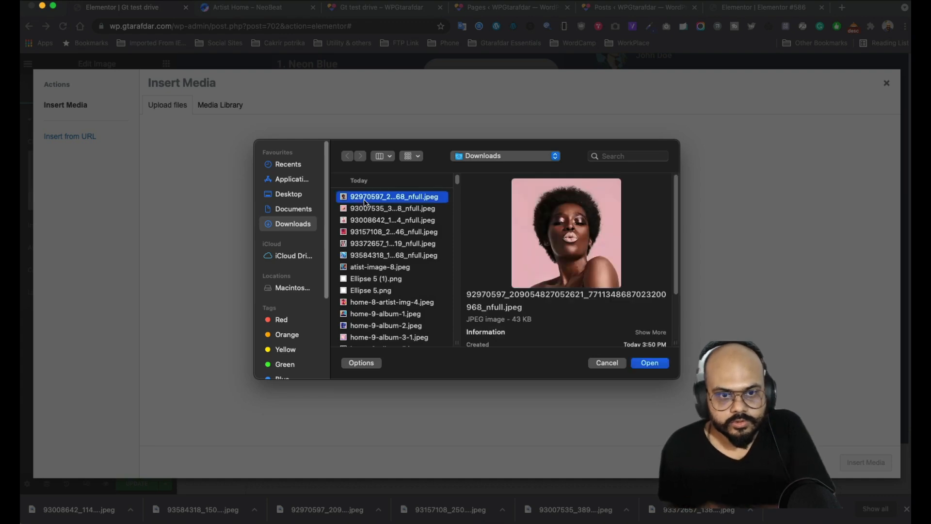
pyautogui.keyDown('shift'); pyautogui.click(369, 256); pyautogui.keyUp('shift')
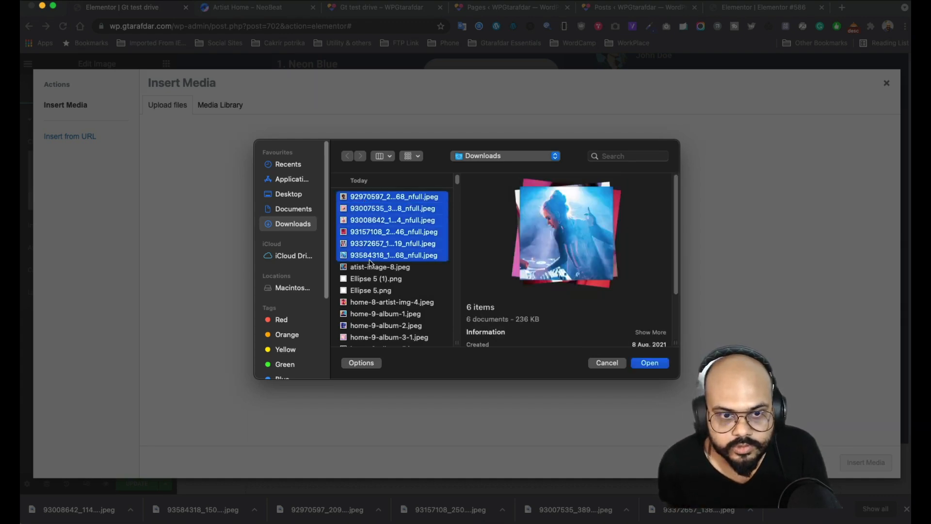
pyautogui.click(369, 267)
pyautogui.click(367, 255)
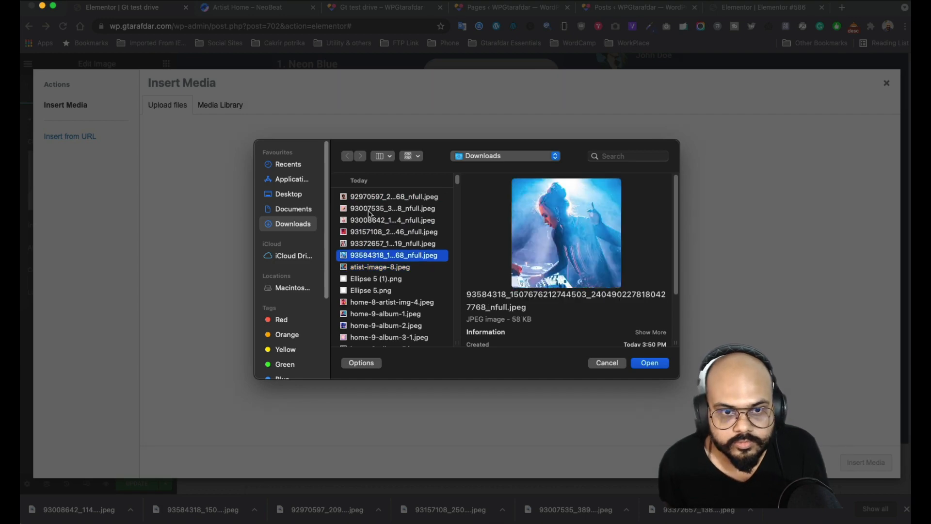
pyautogui.keyDown('shift'); pyautogui.click(369, 199); pyautogui.keyUp('shift')
pyautogui.click(650, 364)
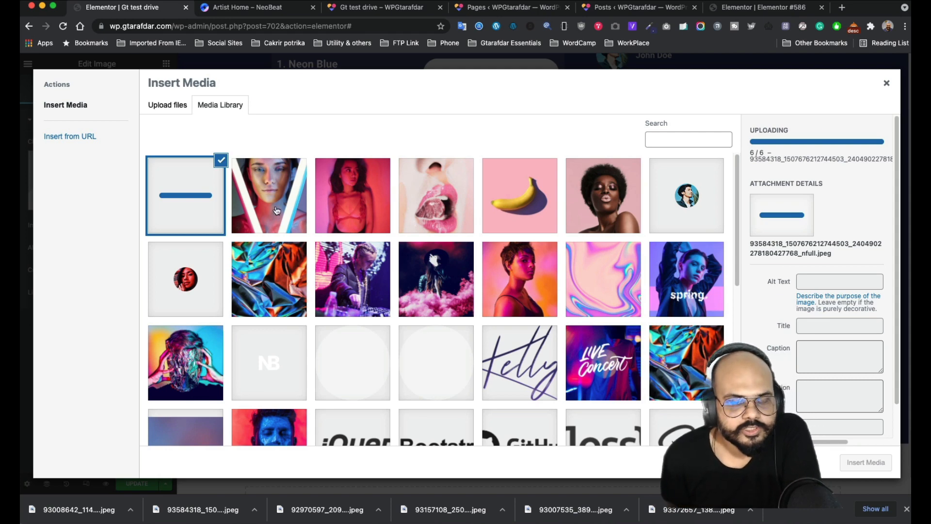
pyautogui.click(277, 210)
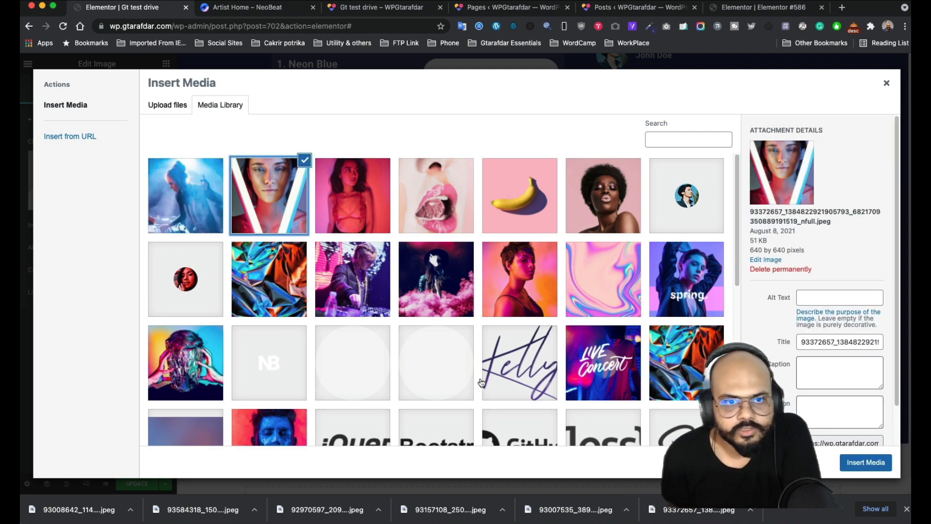
pyautogui.click(856, 464)
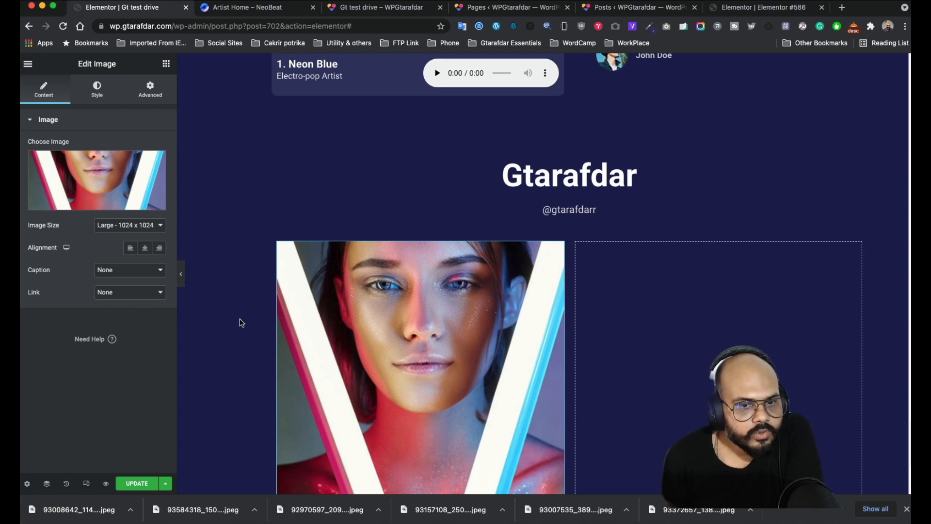
# - Set the image's link to a custom URL
pyautogui.scroll(-2, 241, 323)
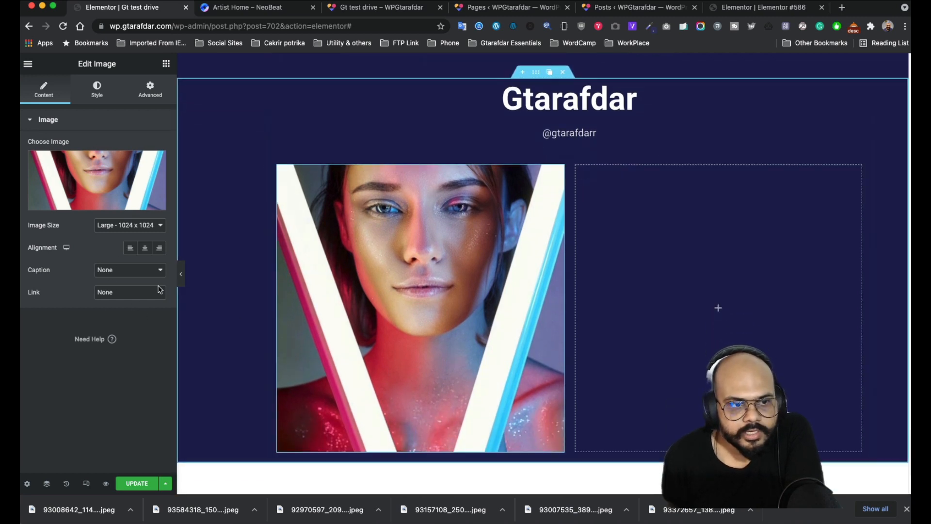
pyautogui.click(131, 293)
pyautogui.click(118, 302)
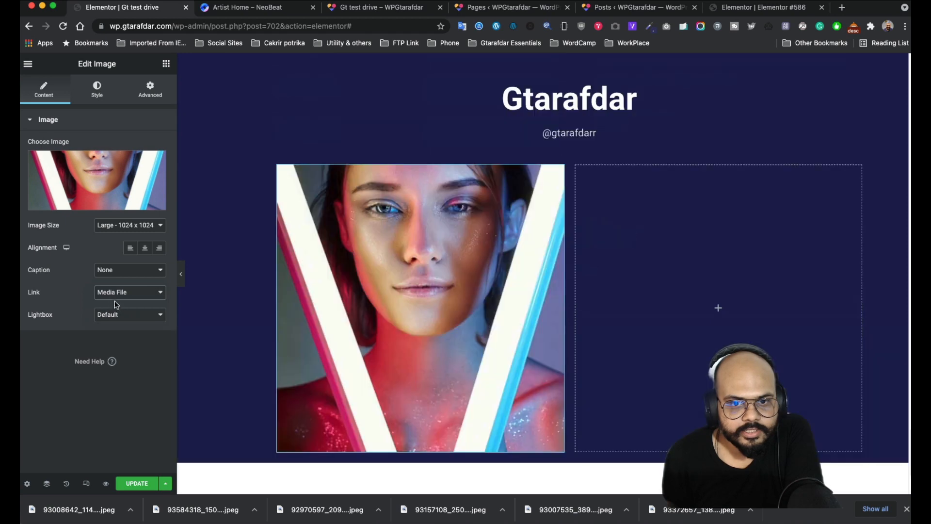
pyautogui.click(141, 296)
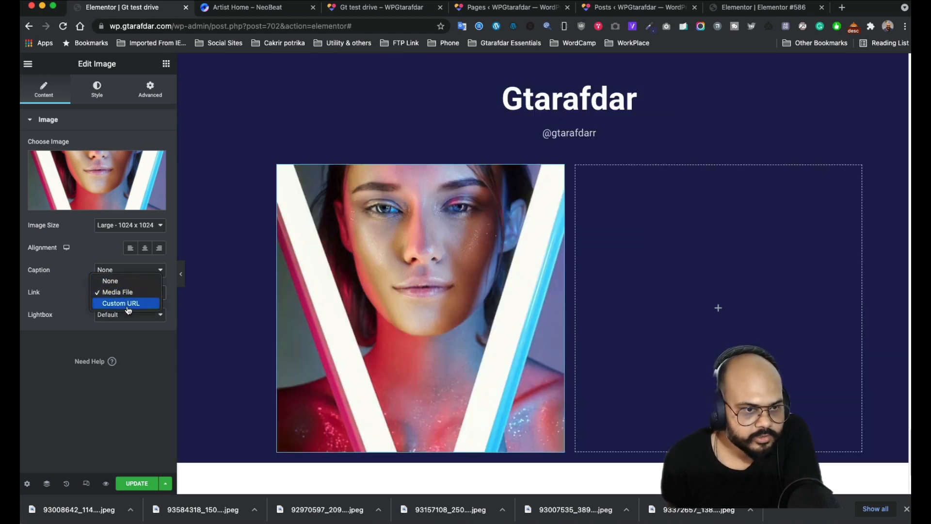
pyautogui.click(137, 304)
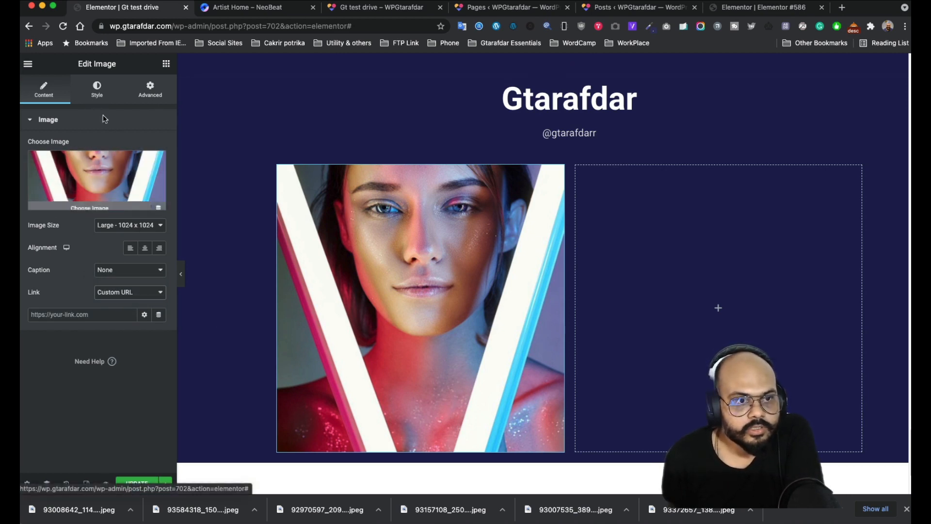
# - Give the image a hover-state CSS blur filter of 8.8
pyautogui.click(97, 96)
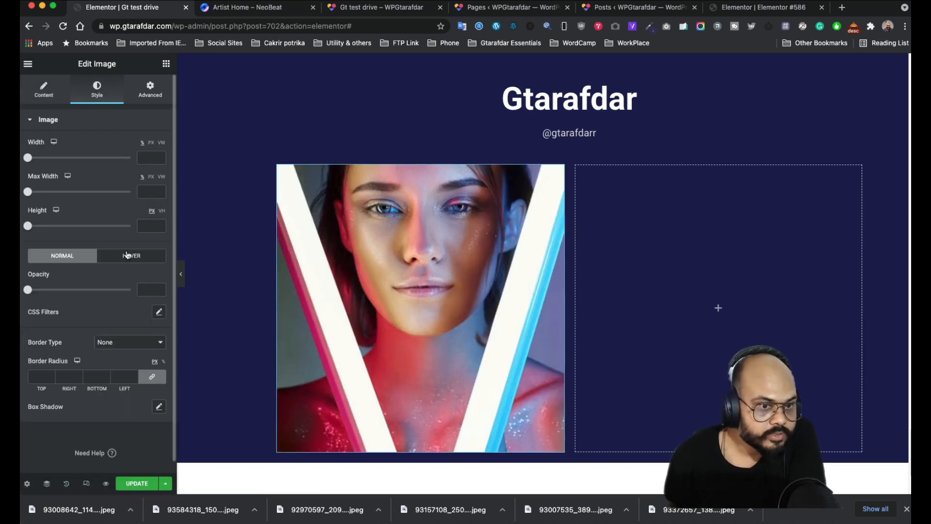
pyautogui.click(128, 255)
pyautogui.click(159, 313)
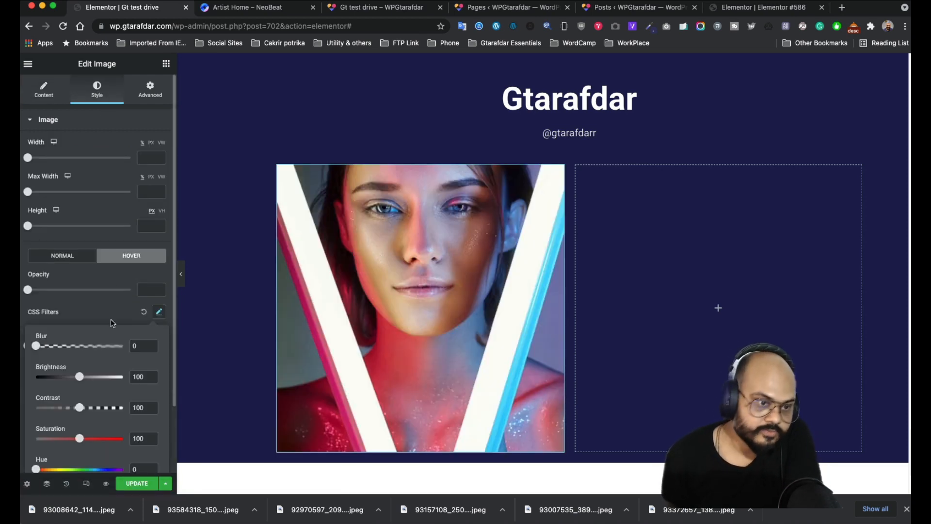
pyautogui.scroll(-1, 104, 321)
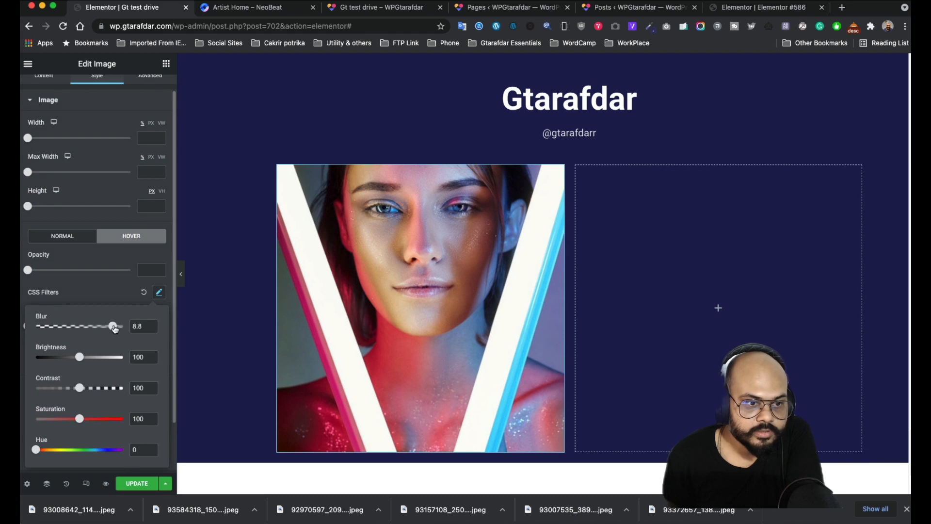
pyautogui.click(99, 293)
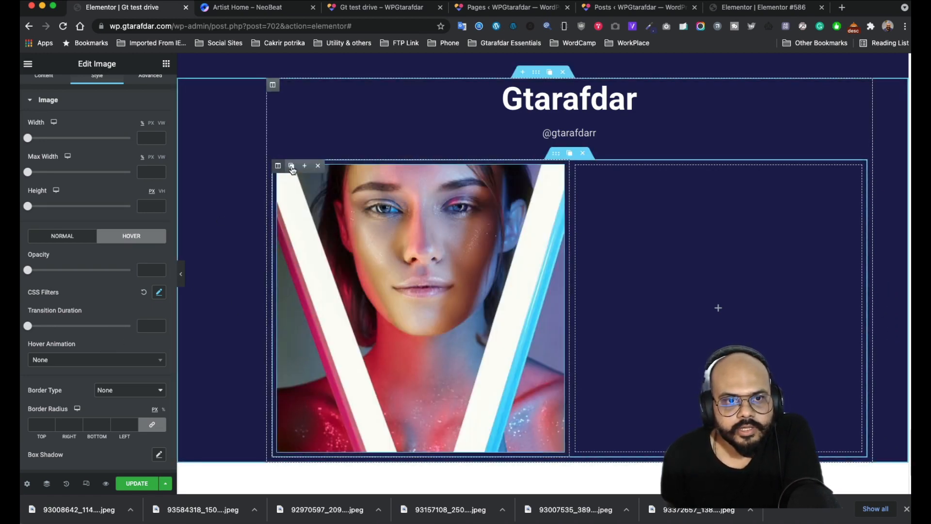
# - Duplicate the neon portrait column into six copies and delete the empty seventh column
pyautogui.click(291, 167)
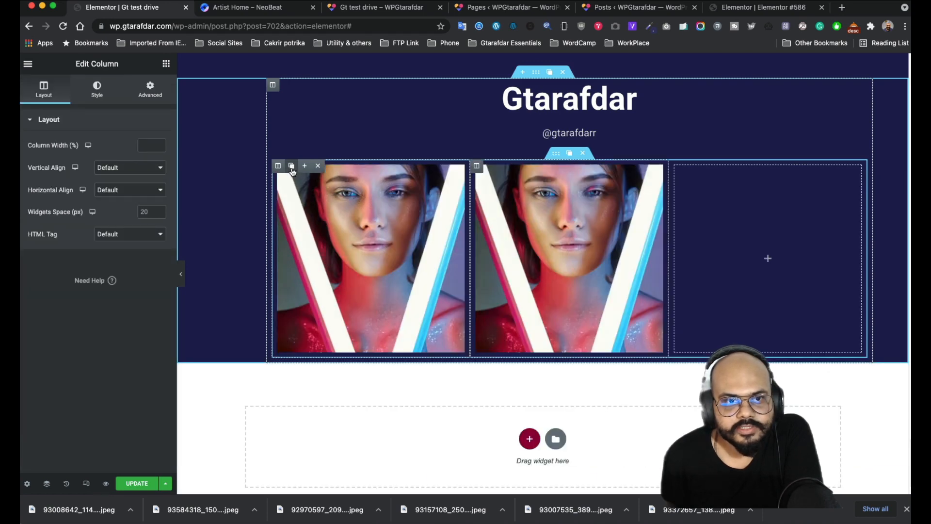
pyautogui.click(291, 167)
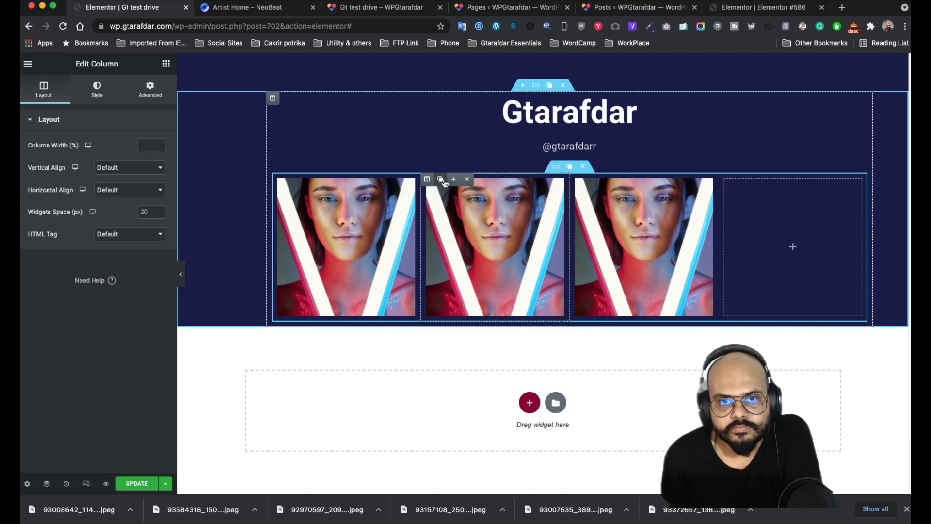
pyautogui.click(442, 180)
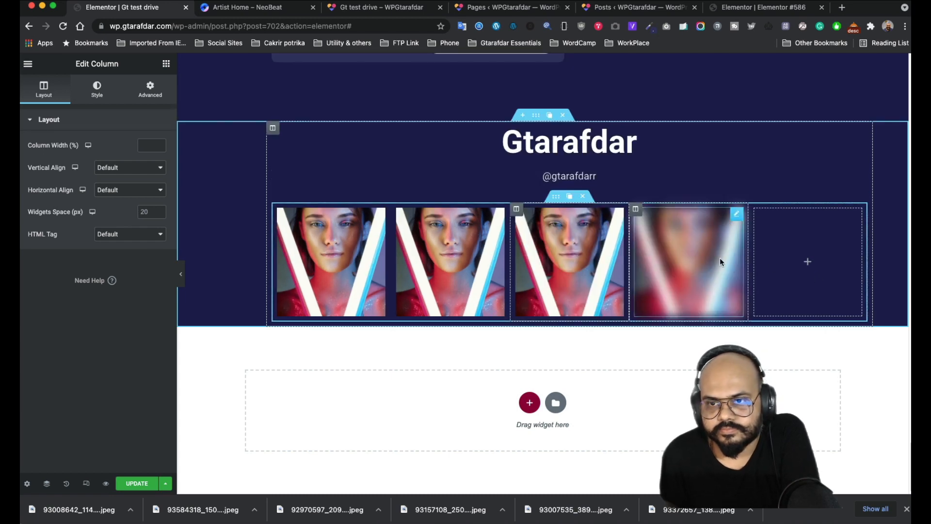
pyautogui.click(281, 13)
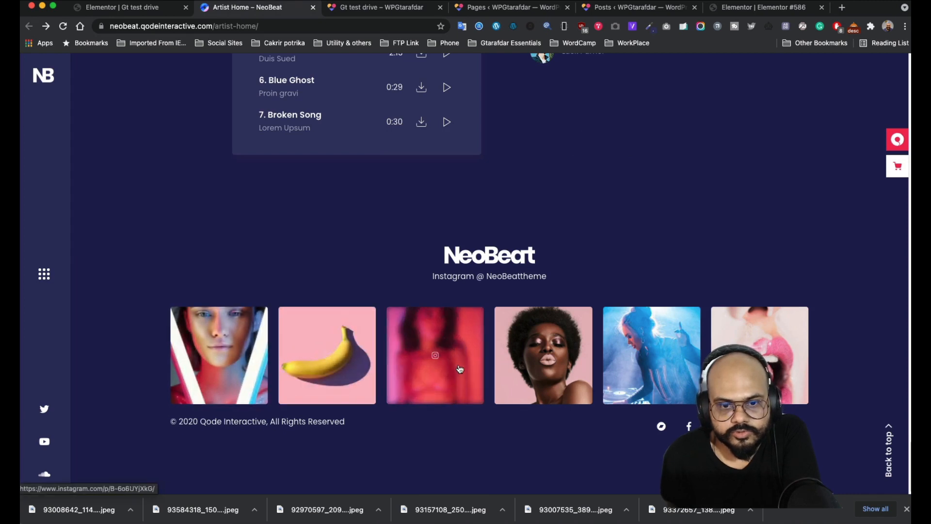
pyautogui.click(117, 8)
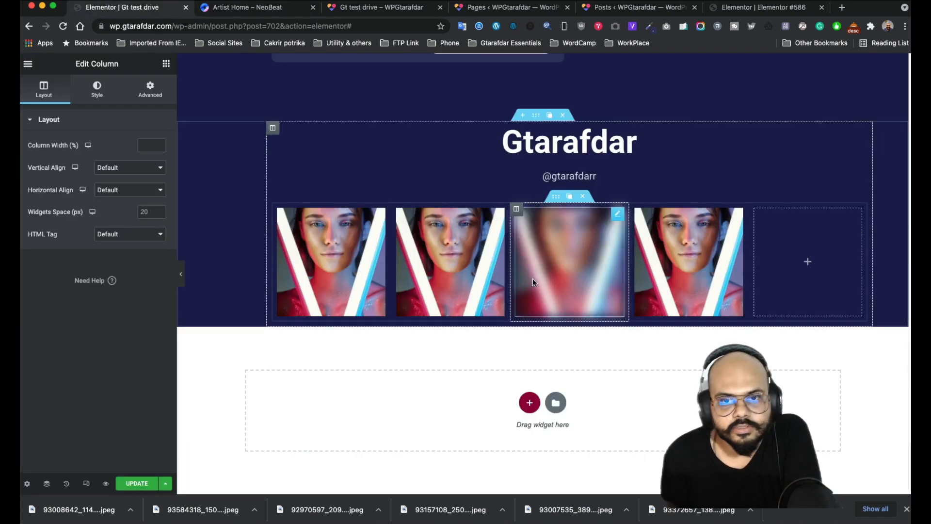
pyautogui.click(530, 210)
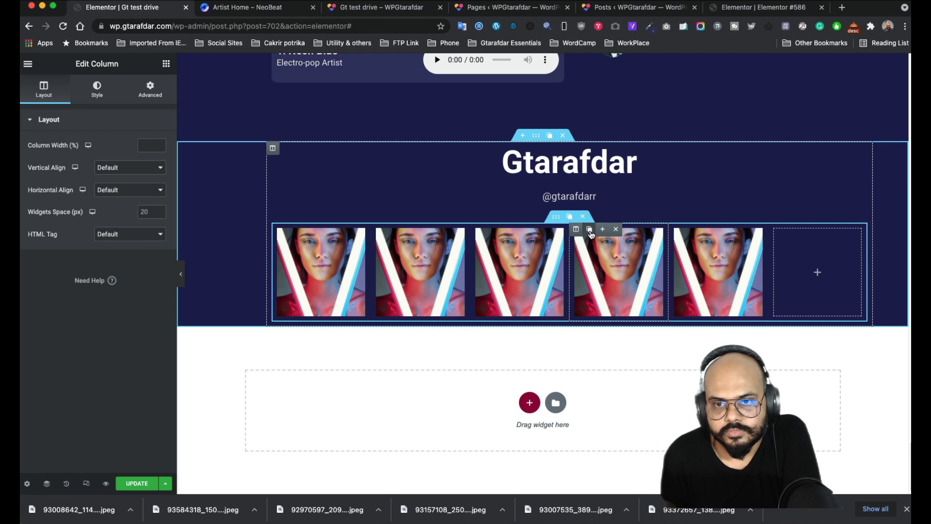
pyautogui.click(590, 231)
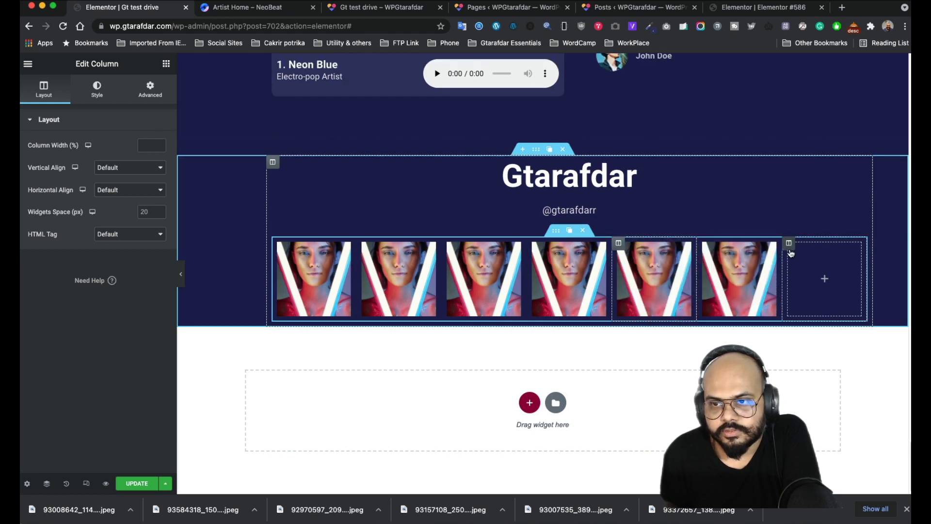
pyautogui.click(828, 243)
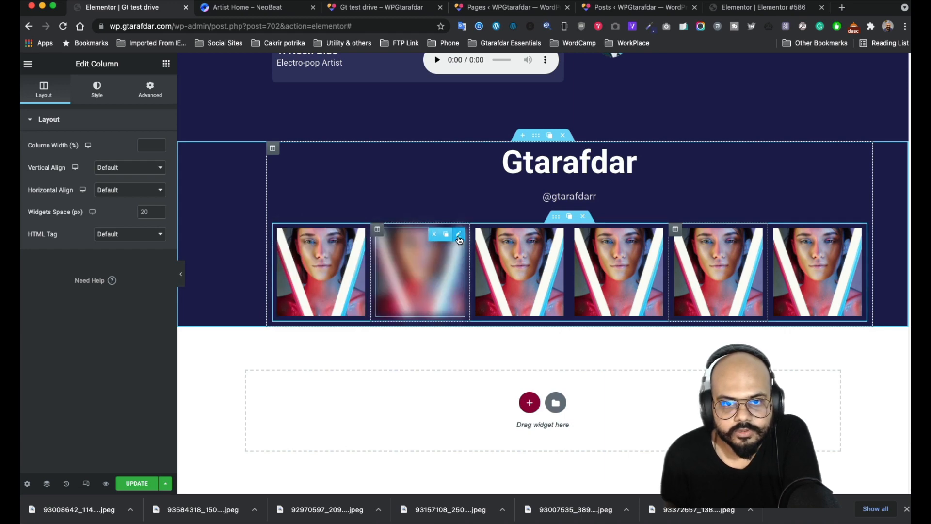
pyautogui.click(425, 242)
# - Swap in the banana image for slot two and the red-toned portrait for slot three
pyautogui.click(96, 170)
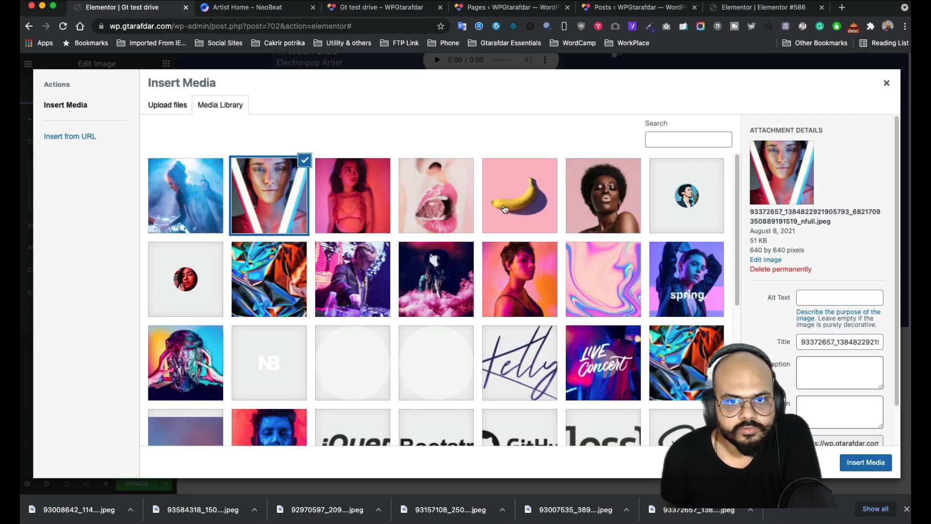
pyautogui.click(504, 209)
pyautogui.click(865, 462)
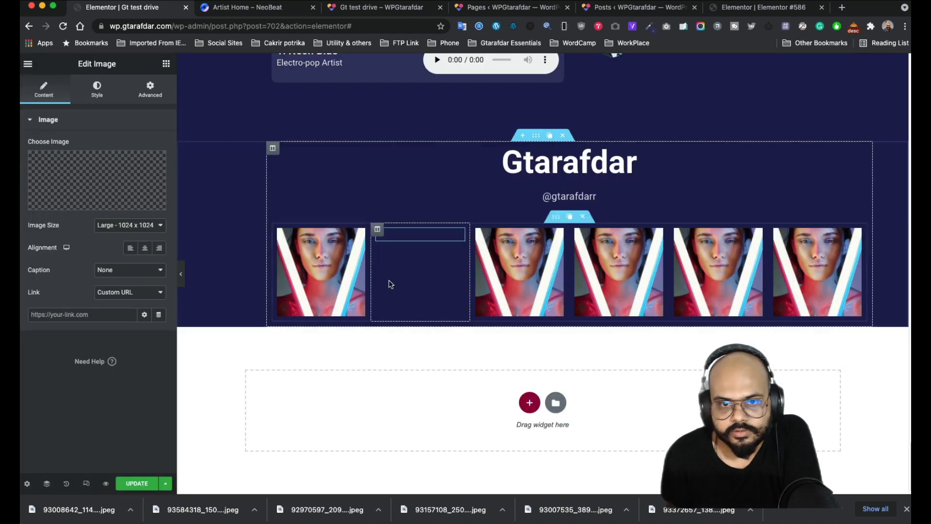
pyautogui.click(256, 11)
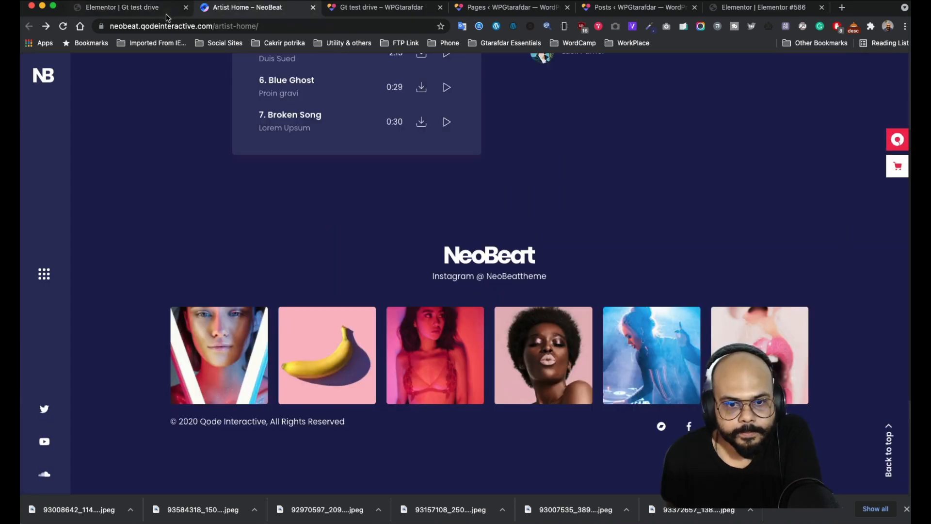
pyautogui.click(148, 11)
pyautogui.click(519, 250)
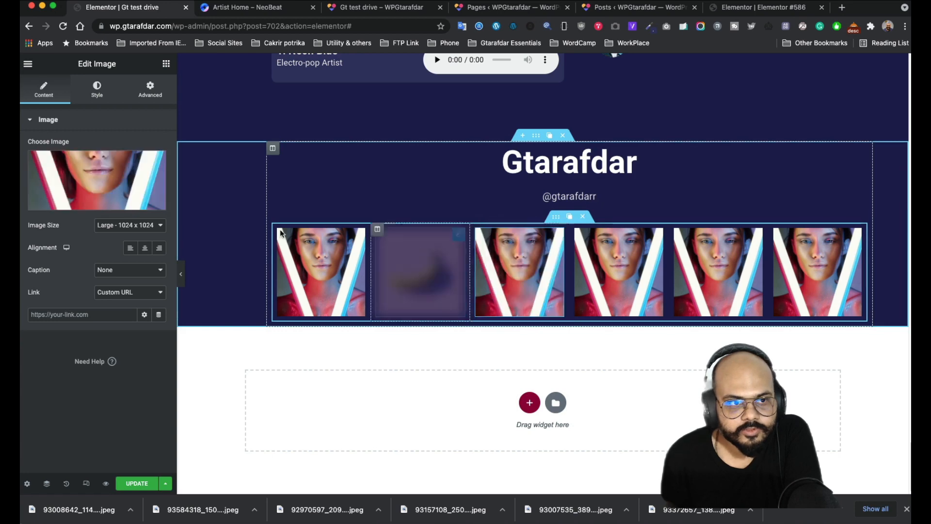
pyautogui.click(119, 185)
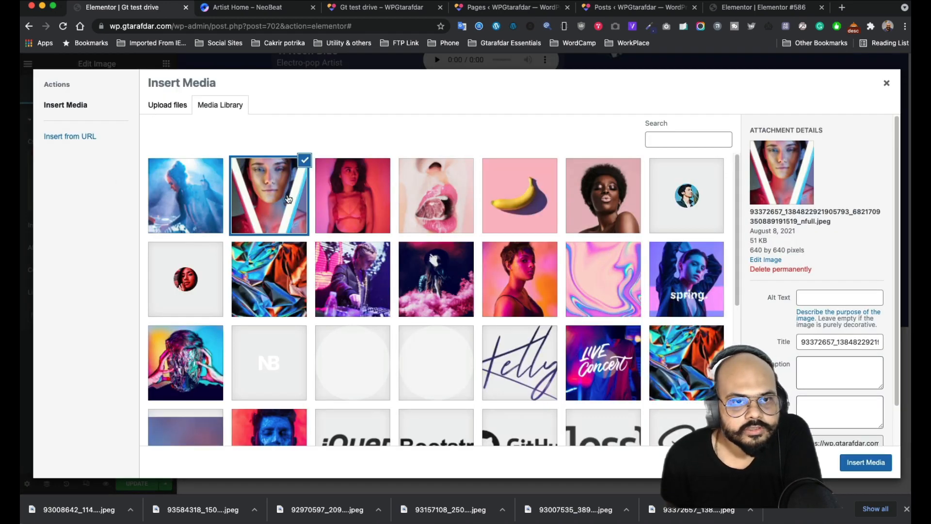
pyautogui.click(361, 199)
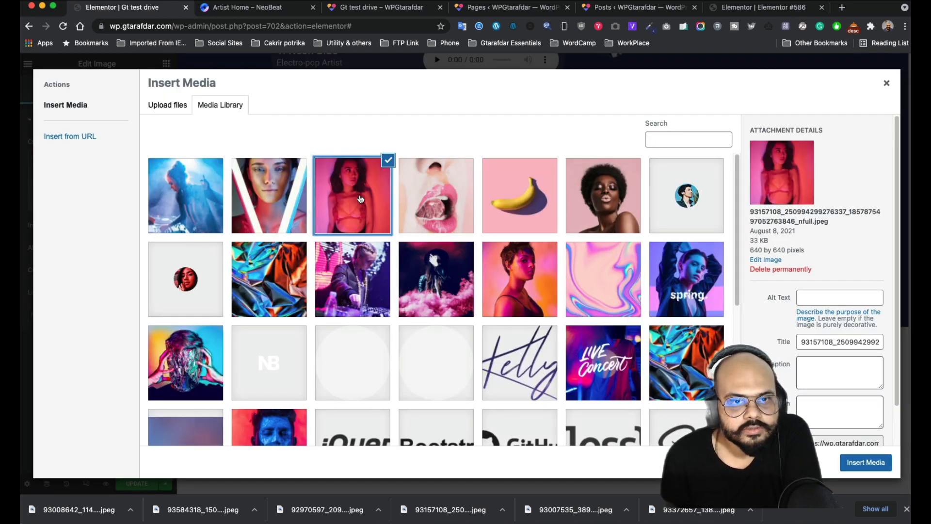
pyautogui.click(866, 463)
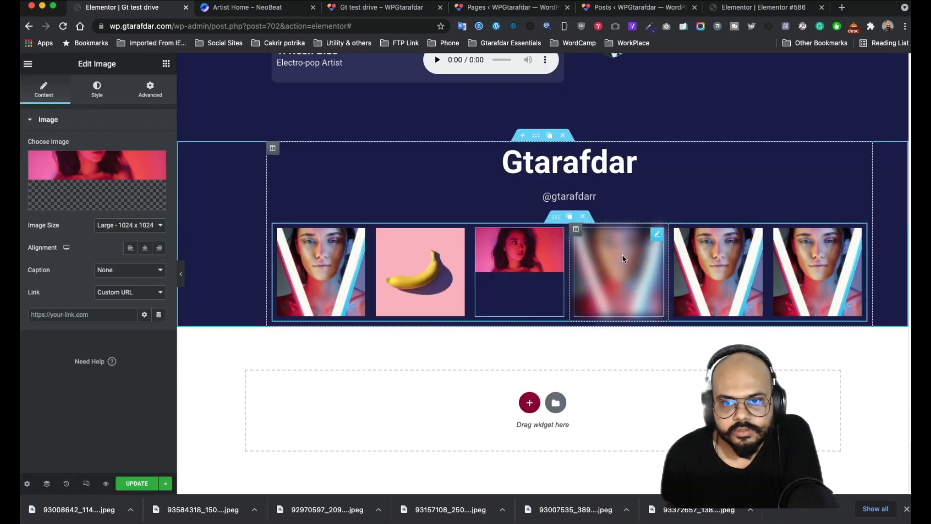
# - Put the curly-haired woman's portrait in slot four and the blue DJ image in slot five
pyautogui.click(658, 240)
pyautogui.click(145, 193)
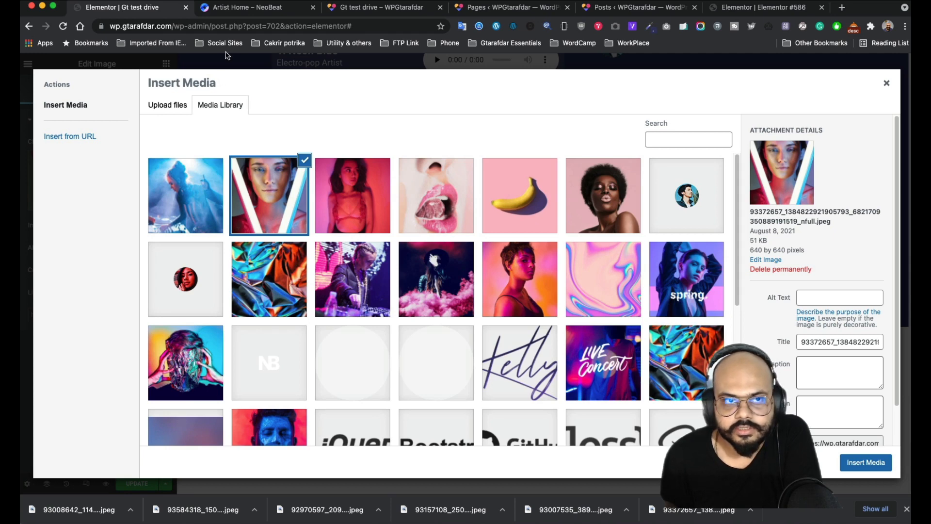
pyautogui.click(255, 12)
pyautogui.click(155, 11)
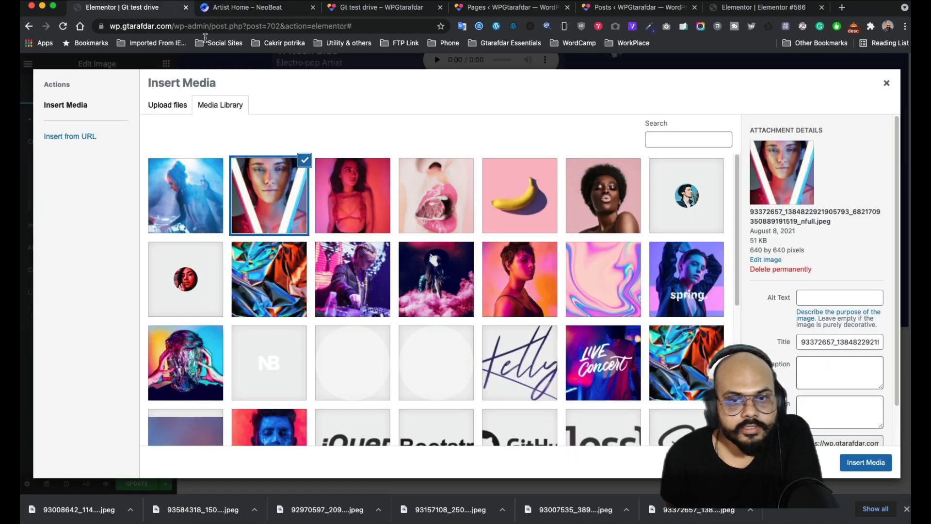
pyautogui.click(582, 208)
pyautogui.click(865, 462)
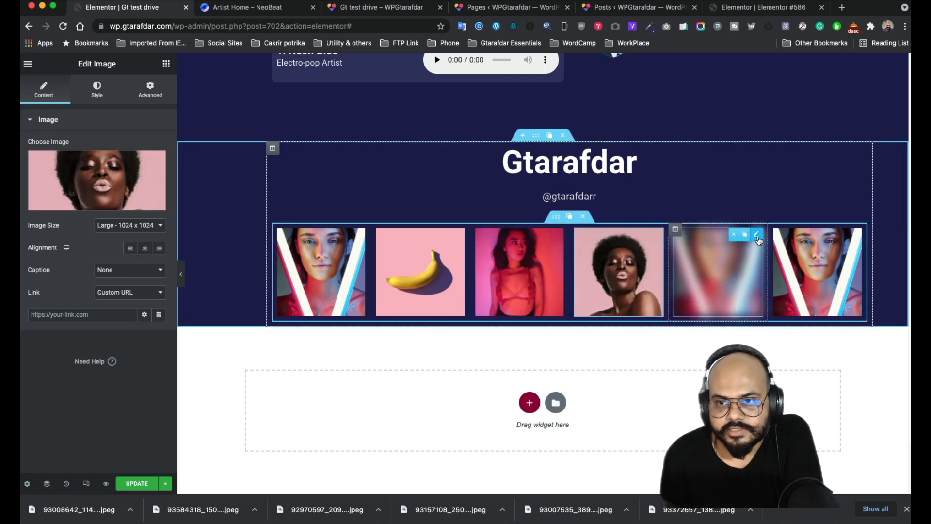
pyautogui.click(757, 236)
pyautogui.click(341, 242)
pyautogui.click(102, 174)
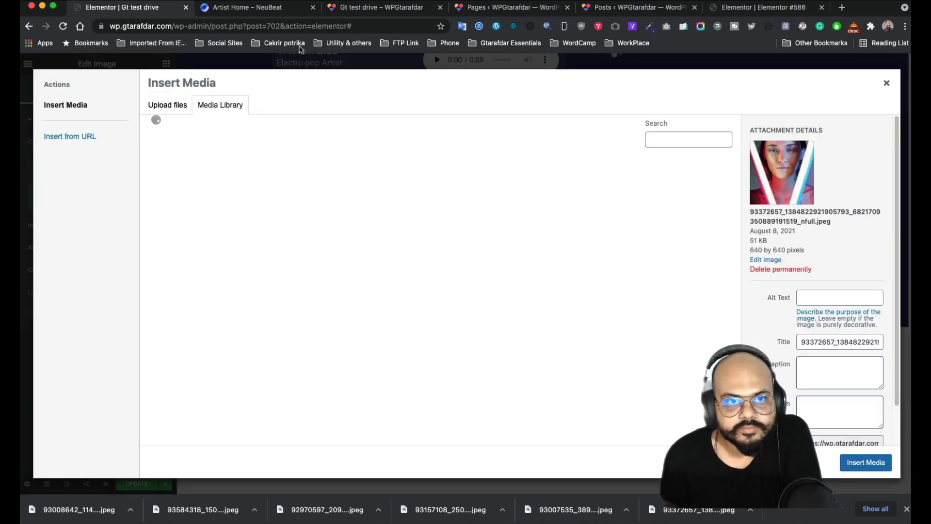
pyautogui.click(257, 9)
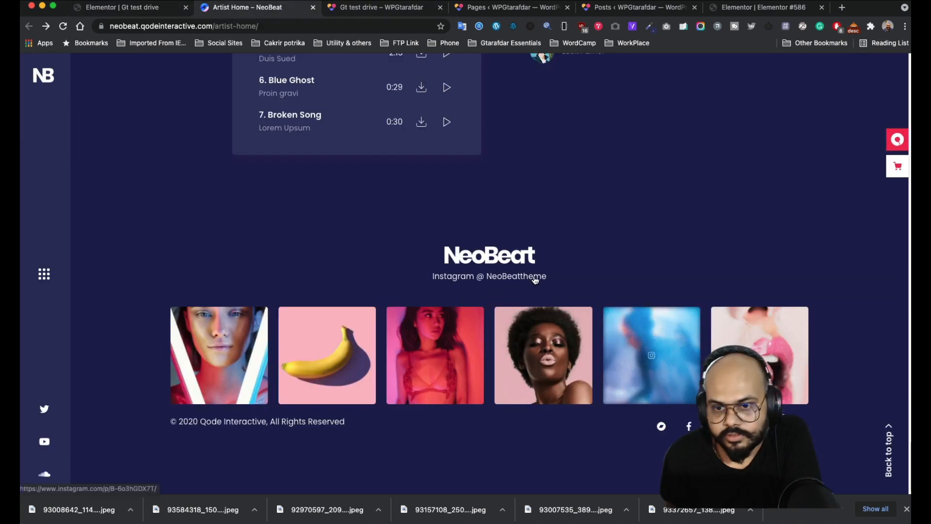
pyautogui.click(124, 8)
pyautogui.click(220, 218)
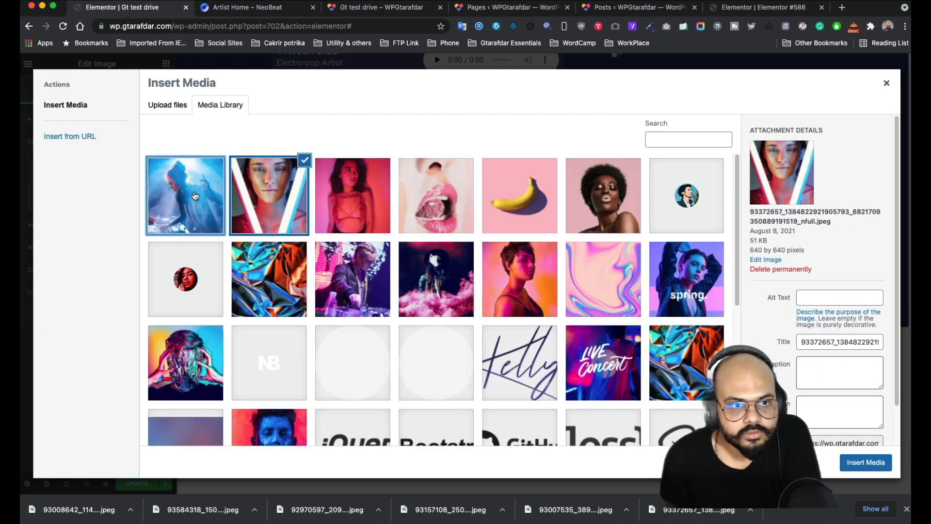
pyautogui.click(865, 463)
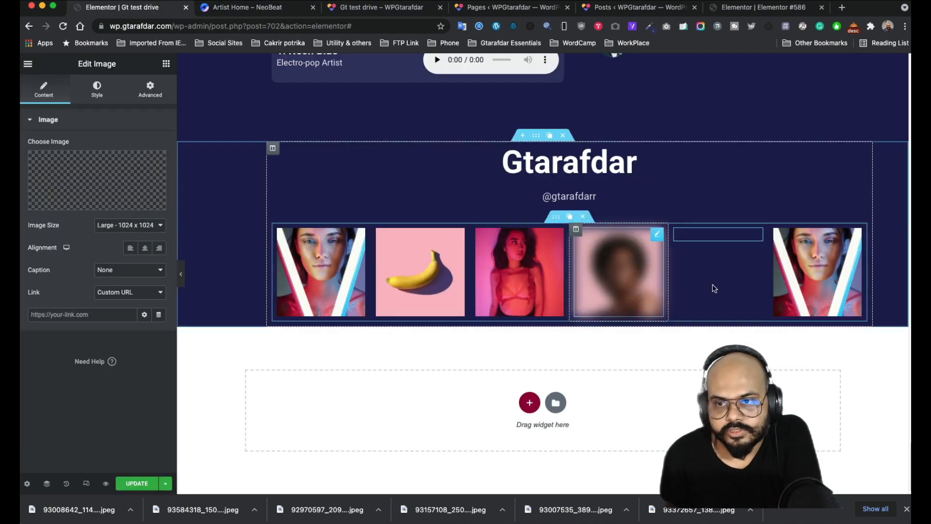
# - Insert the pink lips photo into the sixth image widget
pyautogui.click(825, 262)
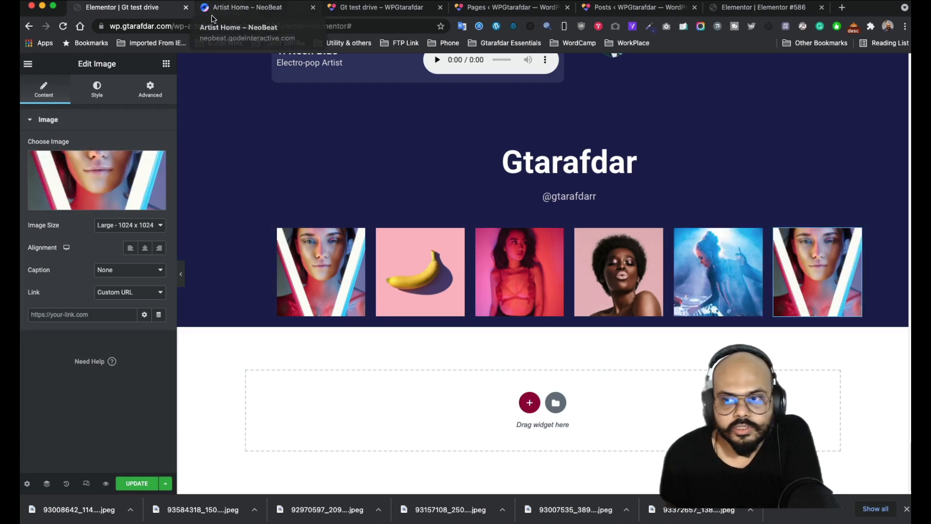
pyautogui.click(246, 16)
pyautogui.click(131, 13)
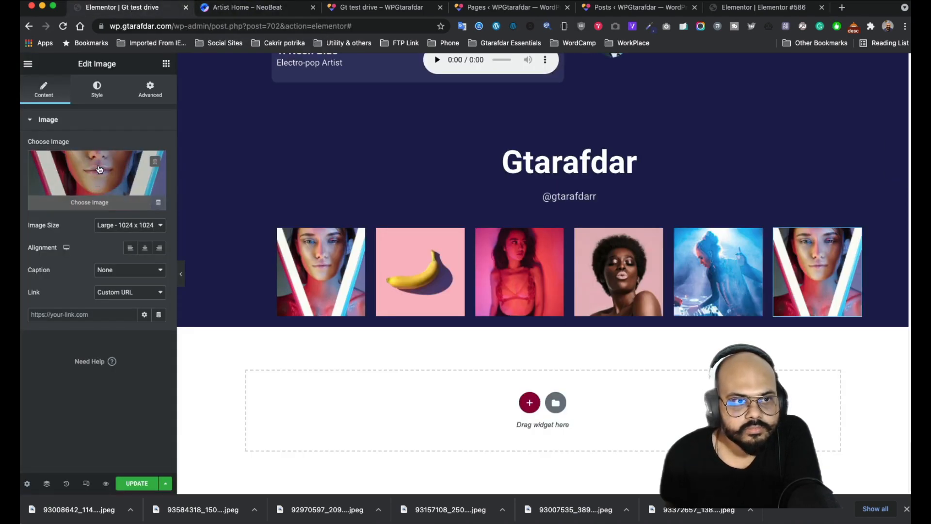
pyautogui.click(95, 177)
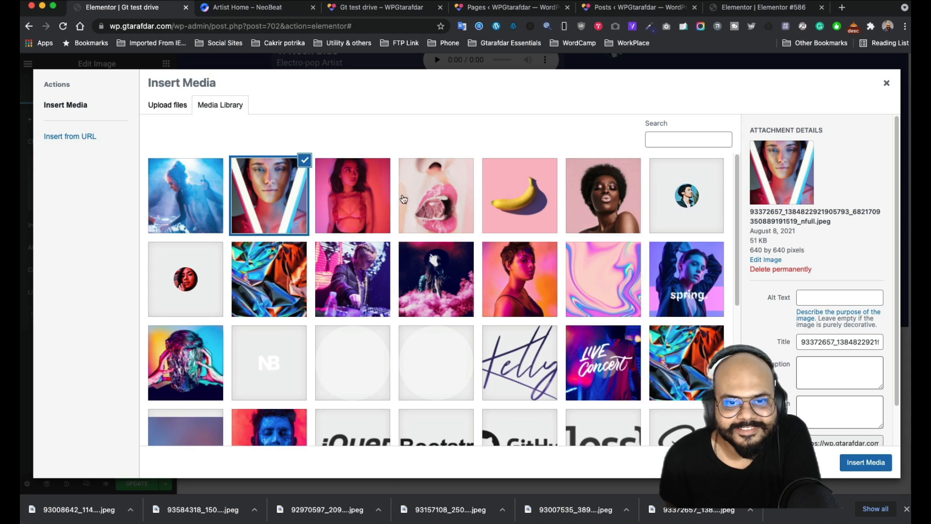
pyautogui.click(403, 199)
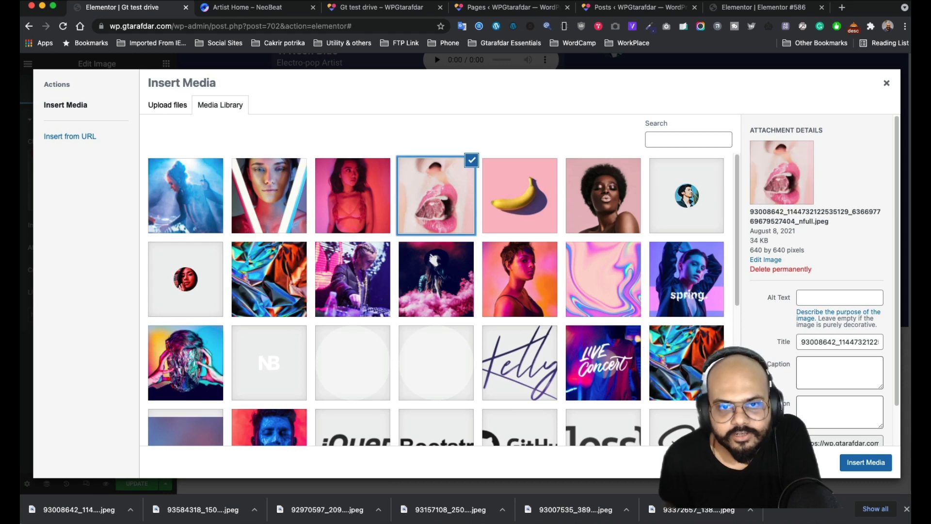
pyautogui.click(865, 462)
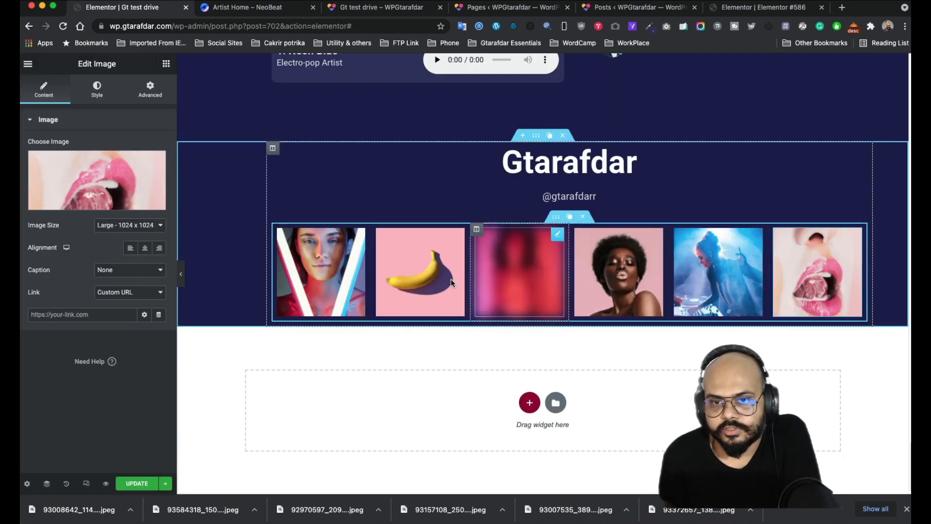
pyautogui.click(96, 97)
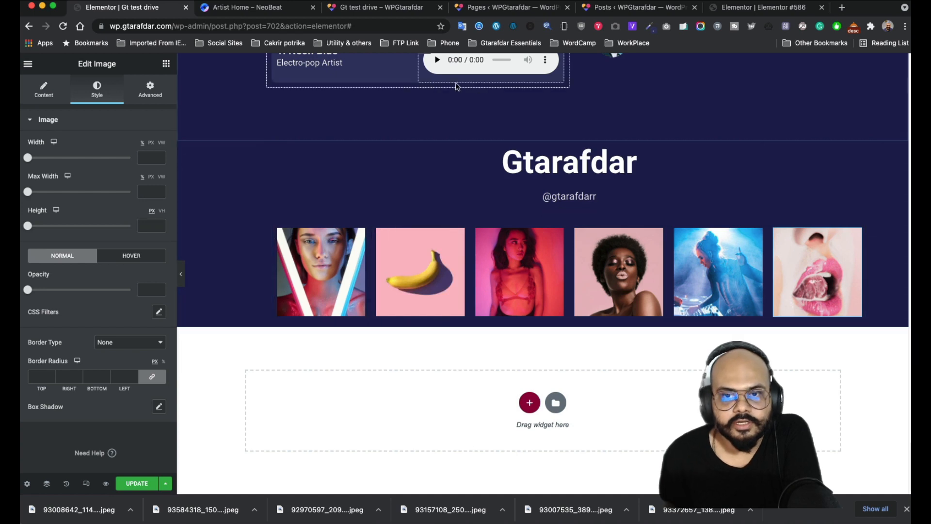
# - After checking the NeoBeat footer and live page, drop a two-column Inner Section beneath the photo row
pyautogui.click(276, 8)
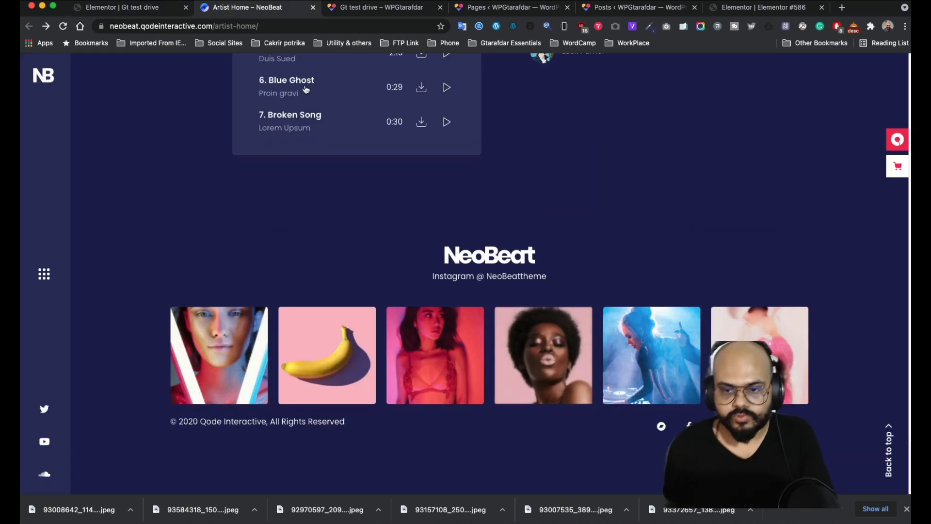
pyautogui.click(334, 9)
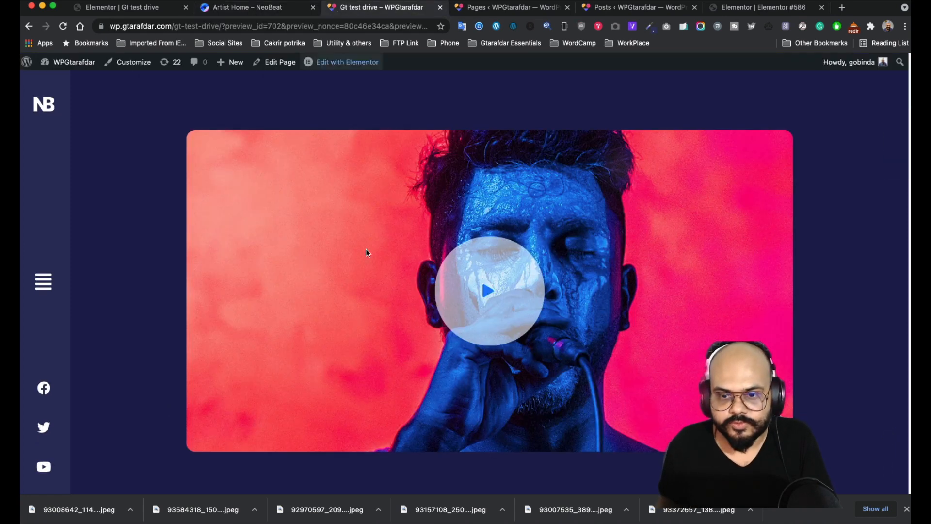
pyautogui.scroll(-3, 408, 311)
pyautogui.click(157, 11)
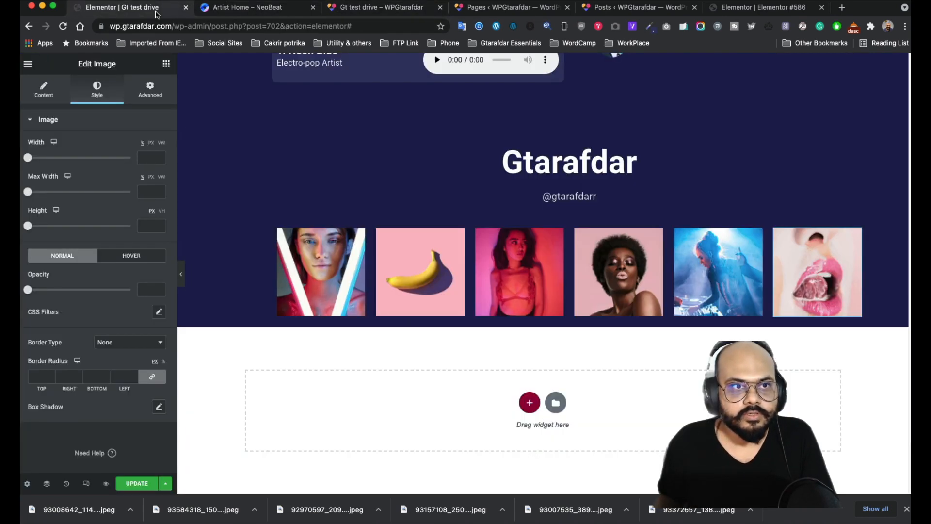
pyautogui.click(166, 63)
pyautogui.moveTo(60, 167); pyautogui.dragTo(517, 318)
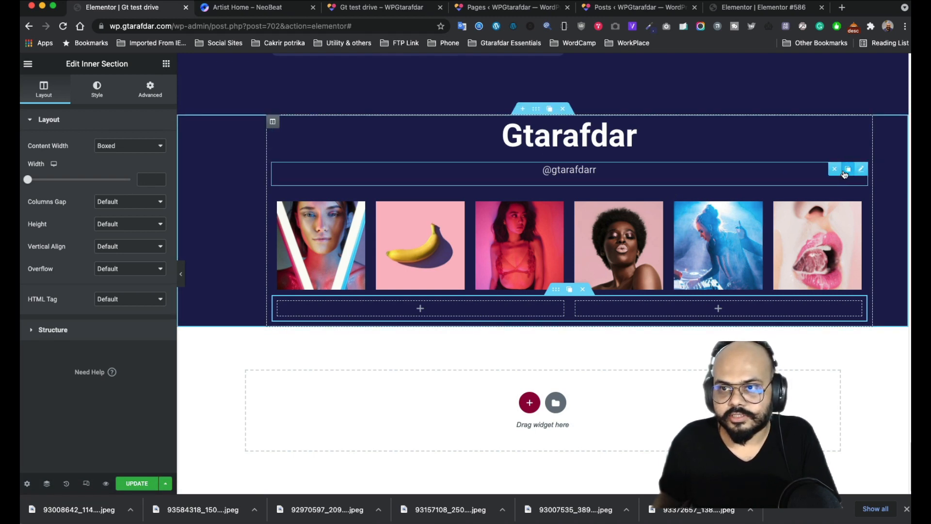
# - Copy the handle text widget into the left column and replace it with '© 2020 Qode Interactive, All Rights Reserved'
pyautogui.click(844, 175)
pyautogui.moveTo(854, 181); pyautogui.dragTo(321, 299)
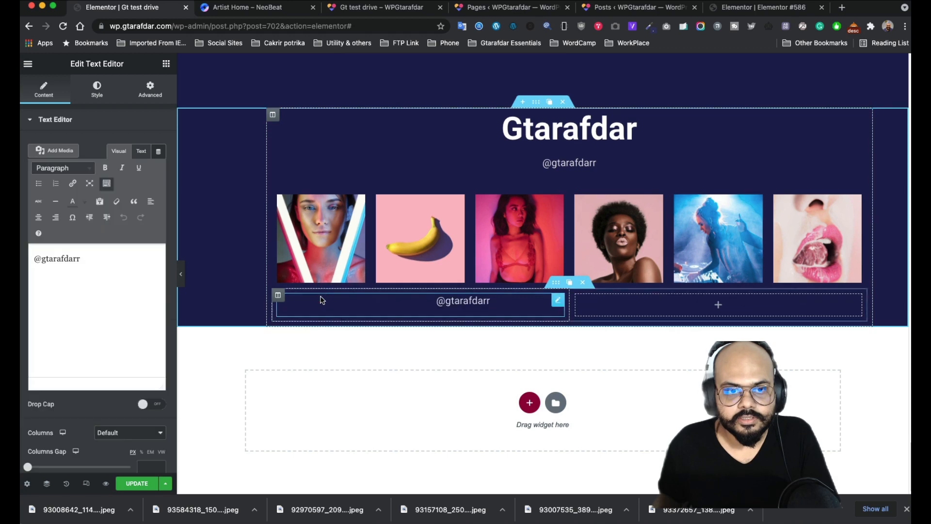
pyautogui.click(227, 8)
pyautogui.moveTo(357, 429); pyautogui.dragTo(170, 419)
pyautogui.press('super+c')
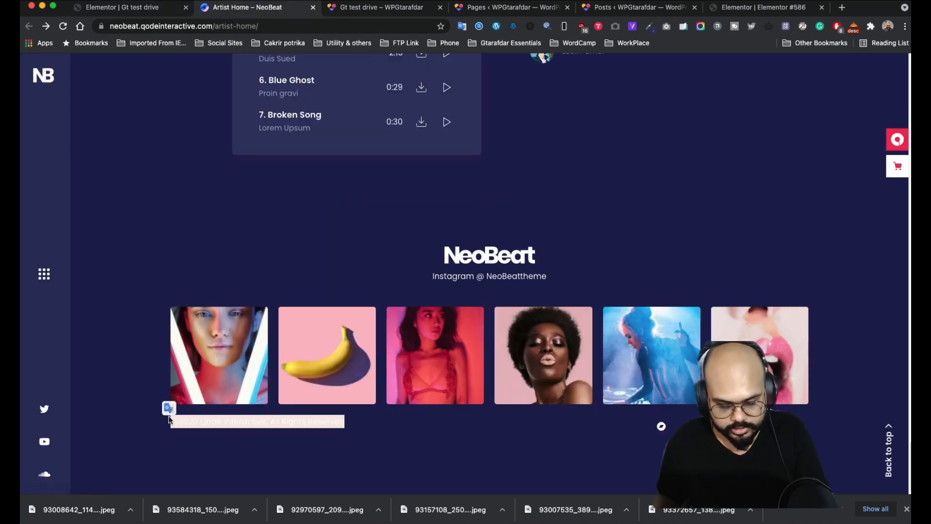
pyautogui.click(150, 11)
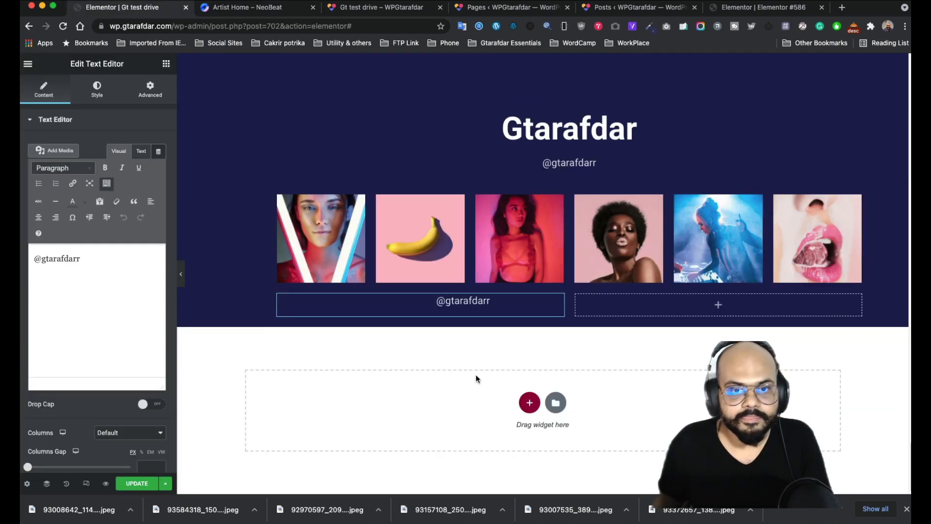
pyautogui.doubleClick(123, 264)
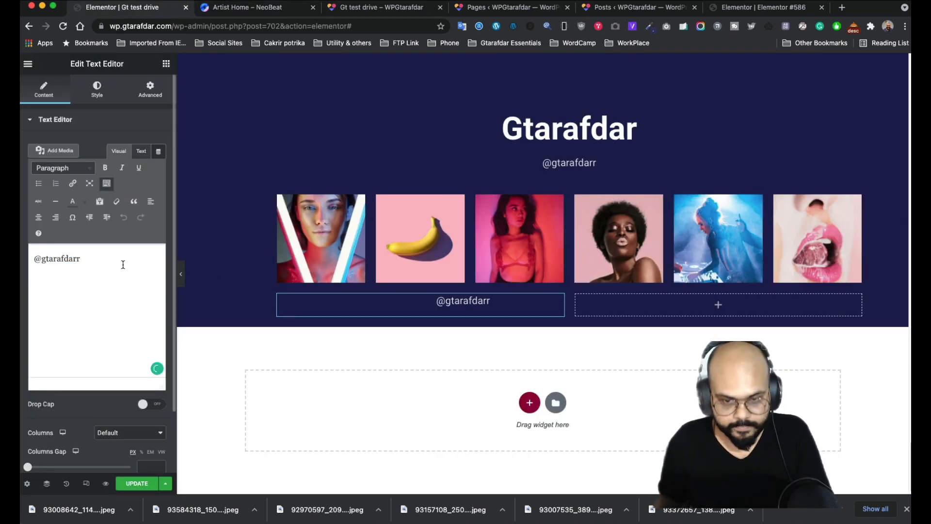
pyautogui.press('super+v')
pyautogui.press('super+z')
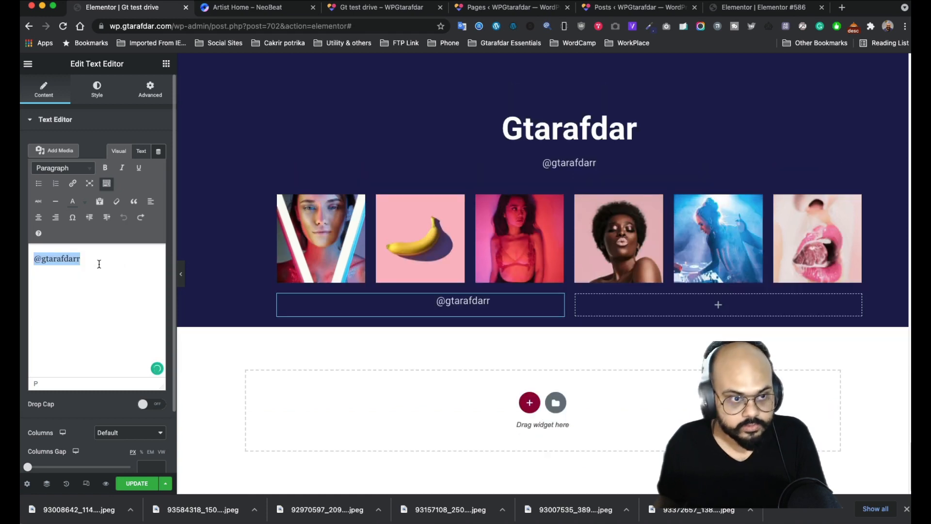
pyautogui.press('super+v')
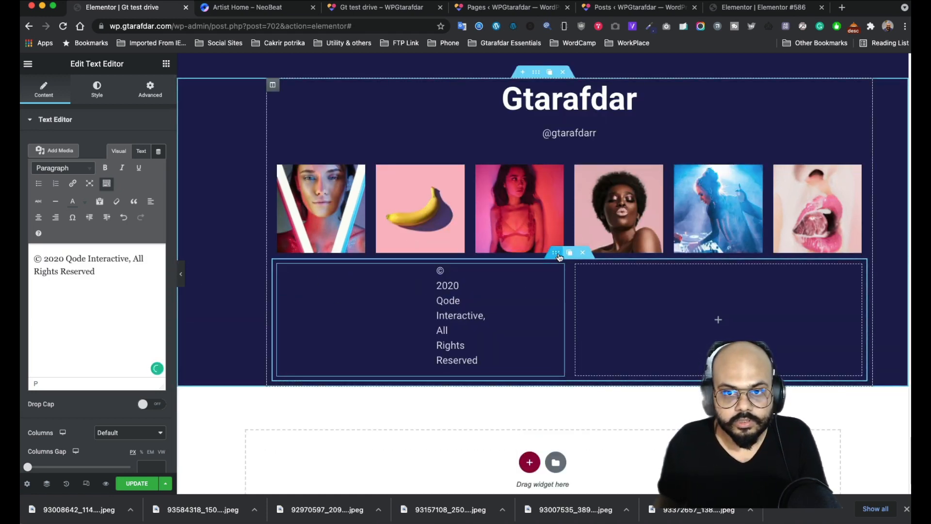
# - Set the copyright text's padding to 0 and left-align it
pyautogui.click(280, 266)
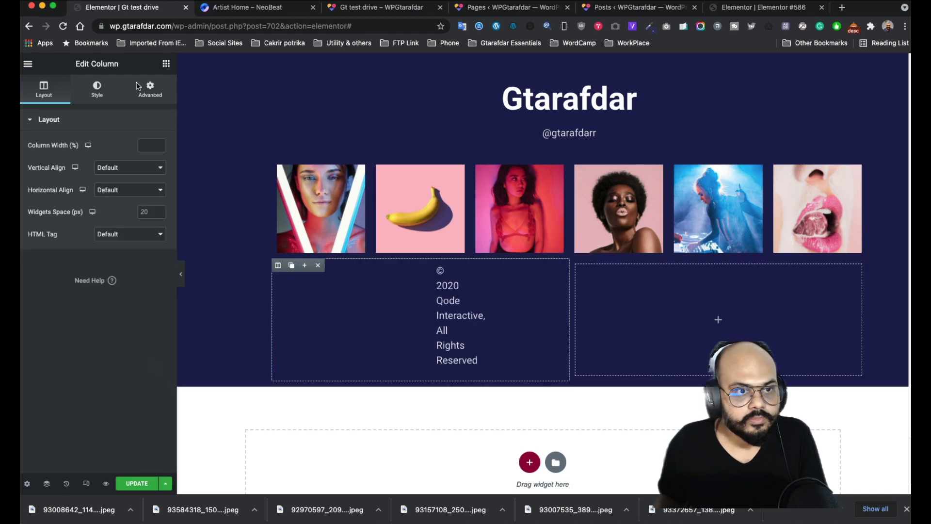
pyautogui.click(144, 96)
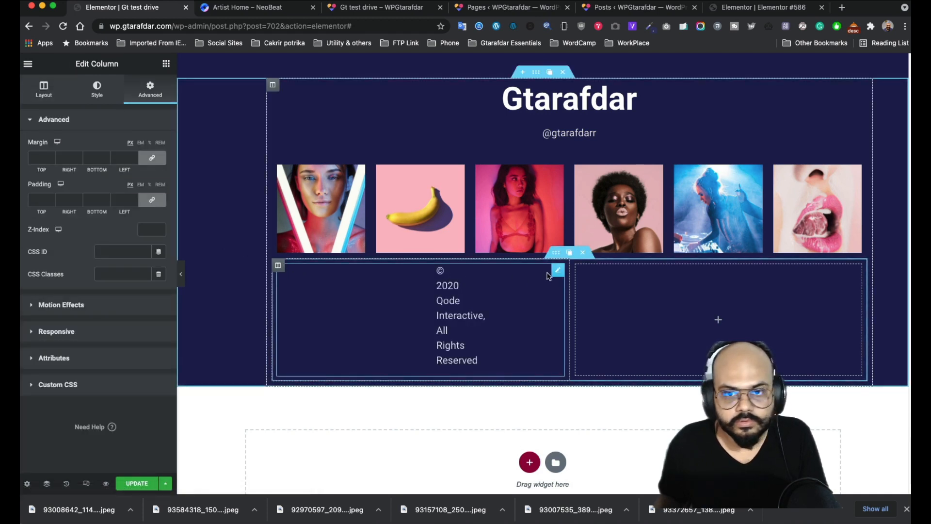
pyautogui.click(558, 271)
pyautogui.click(150, 90)
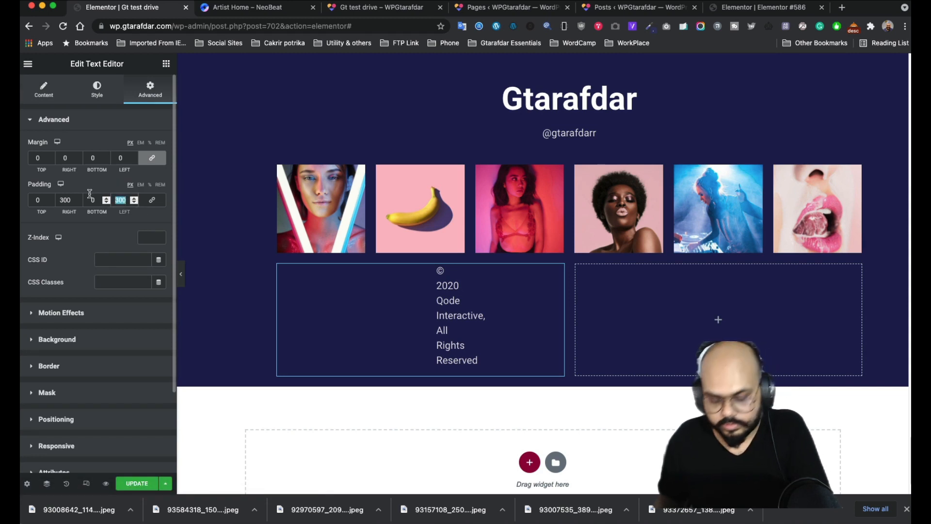
pyautogui.write('0')
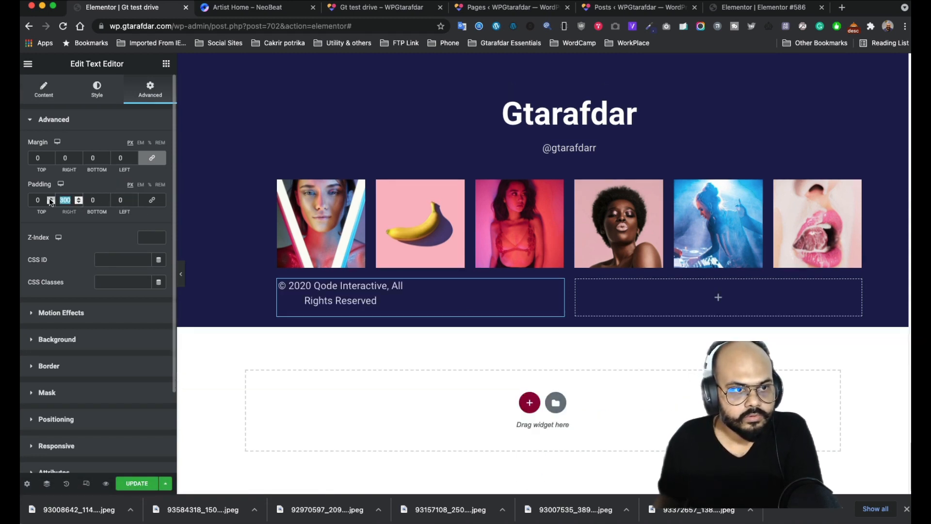
pyautogui.write('0')
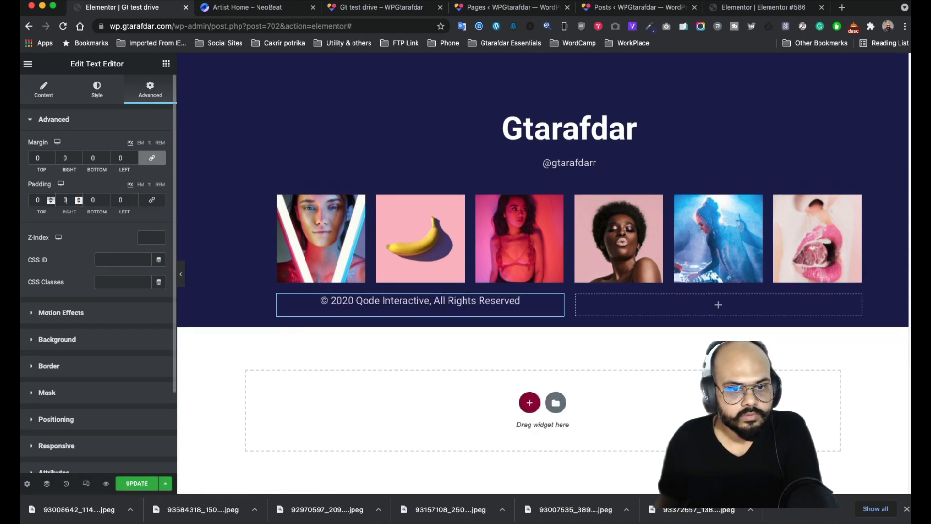
pyautogui.click(98, 96)
pyautogui.click(113, 148)
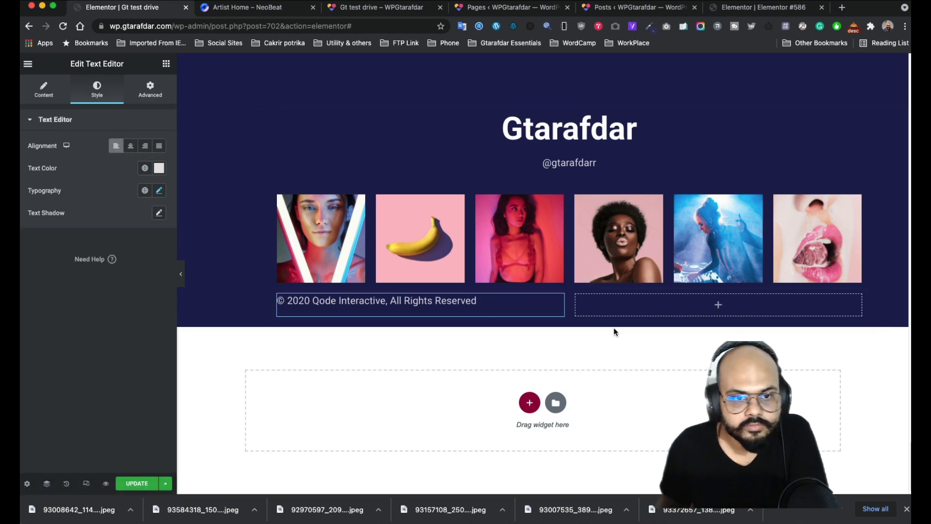
pyautogui.click(709, 306)
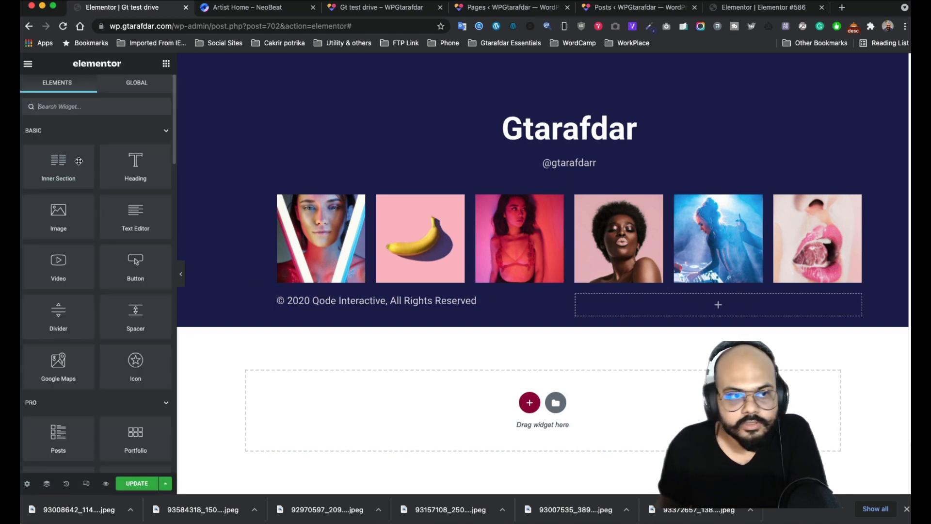
# - Place a Social Icons widget in the right footer column and make the icons circular
pyautogui.write('sd')
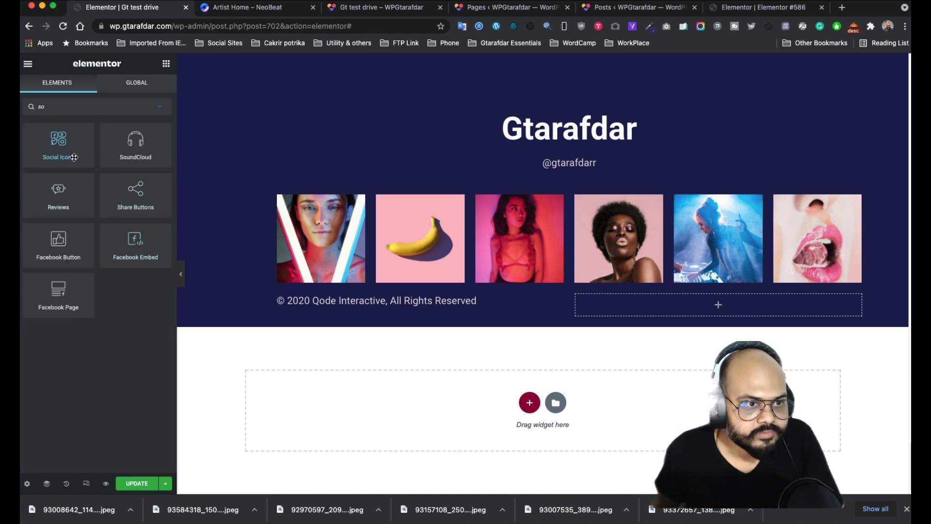
pyautogui.moveTo(74, 157); pyautogui.dragTo(730, 301)
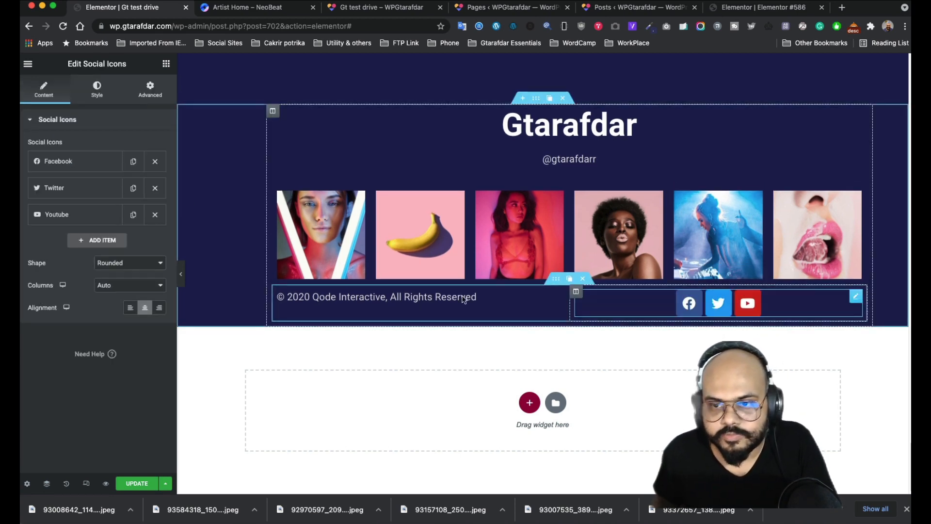
pyautogui.click(135, 267)
pyautogui.click(114, 286)
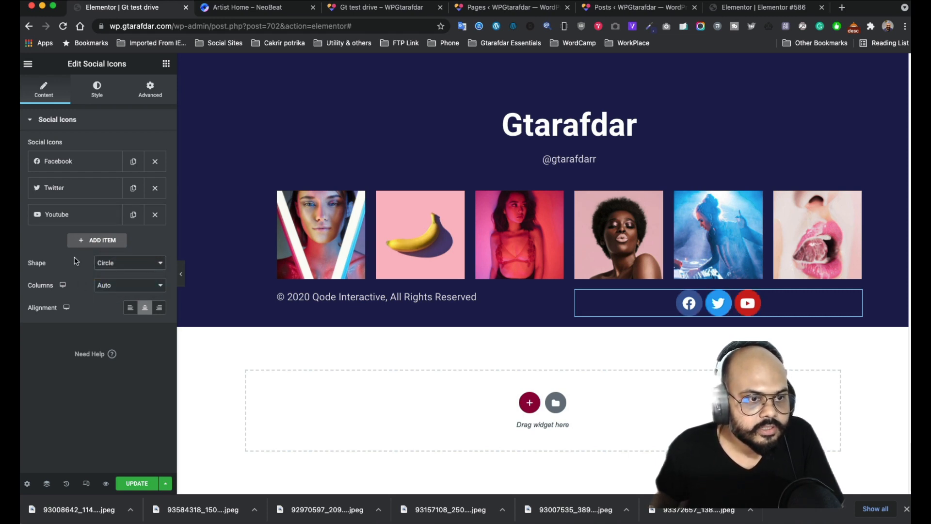
# - Switch the icons to custom colours and make the primary colour fully transparent
pyautogui.click(97, 92)
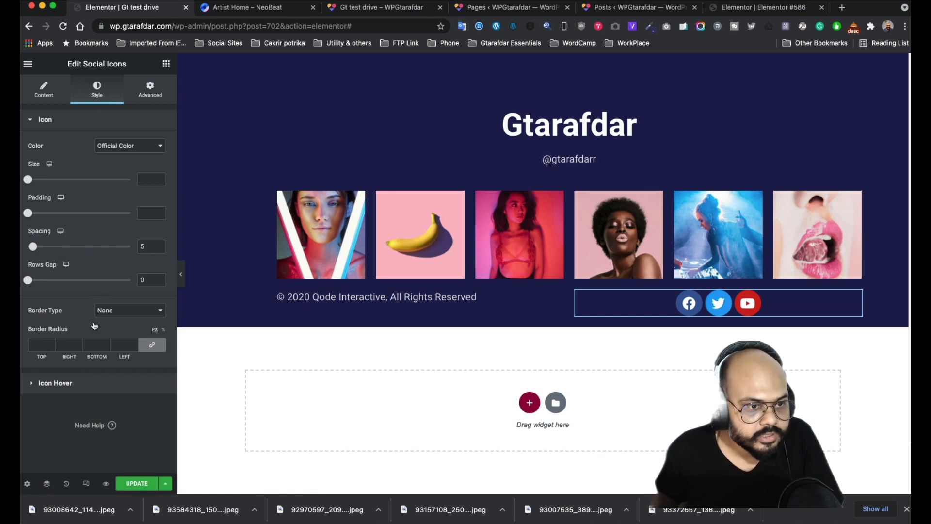
pyautogui.click(112, 148)
pyautogui.click(121, 157)
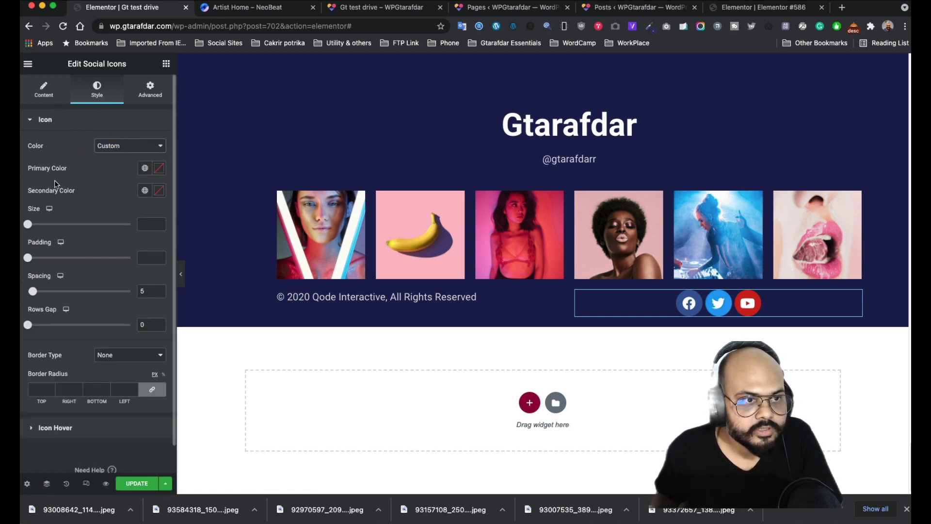
pyautogui.click(159, 170)
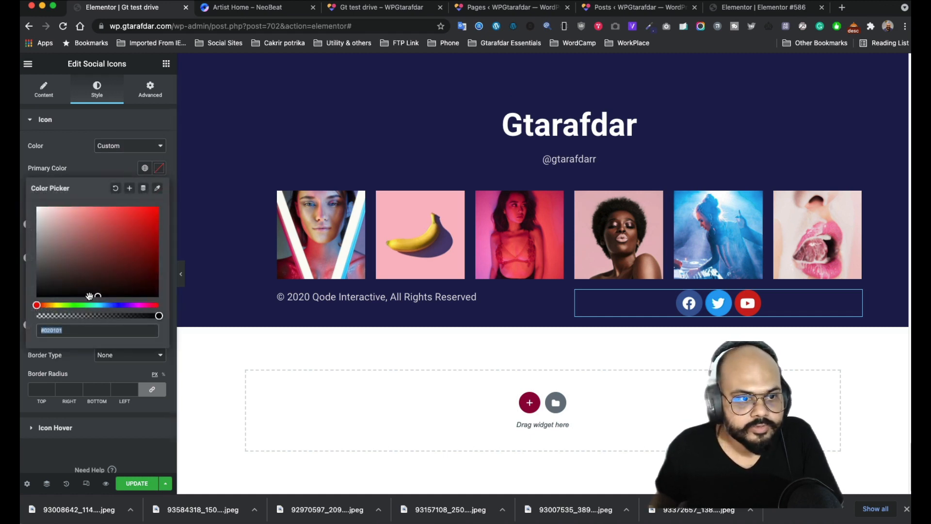
pyautogui.moveTo(157, 316); pyautogui.dragTo(35, 304)
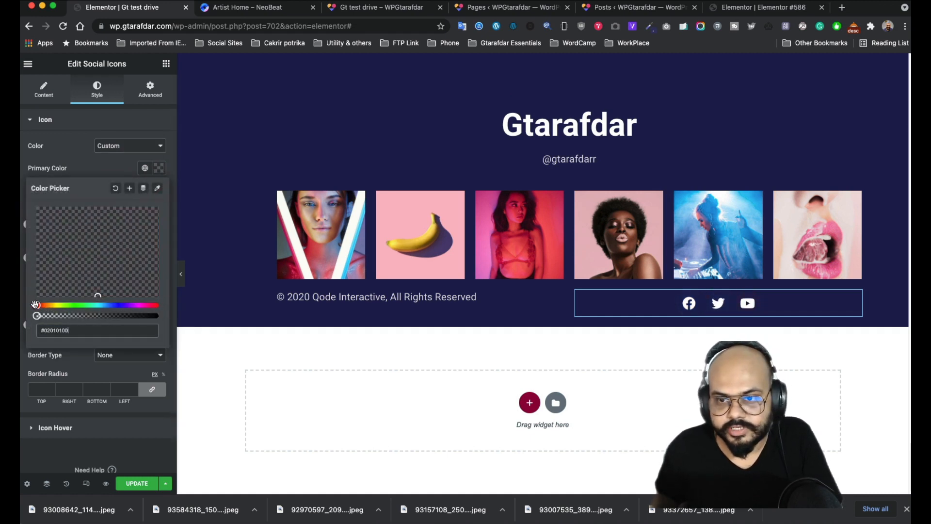
pyautogui.click(154, 181)
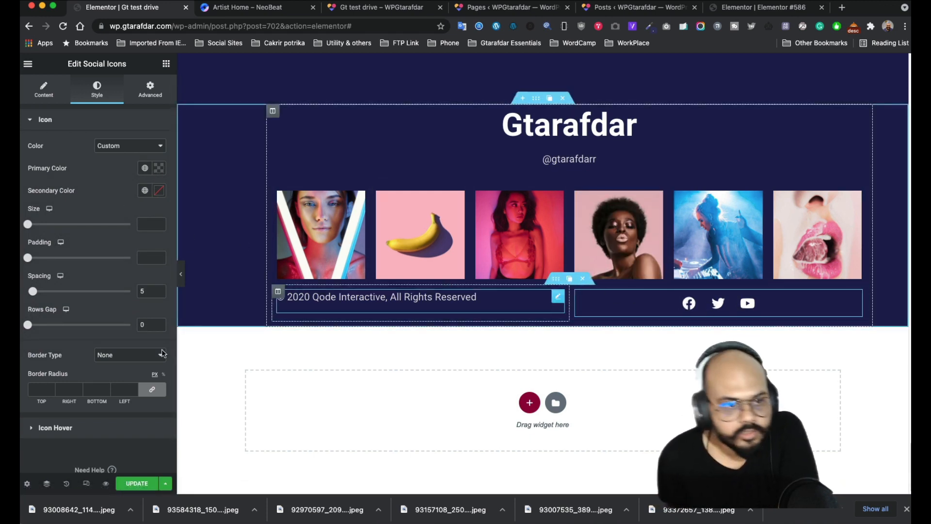
# - Review the Icon Hover primary colour and the icons' list and shape settings
pyautogui.click(75, 429)
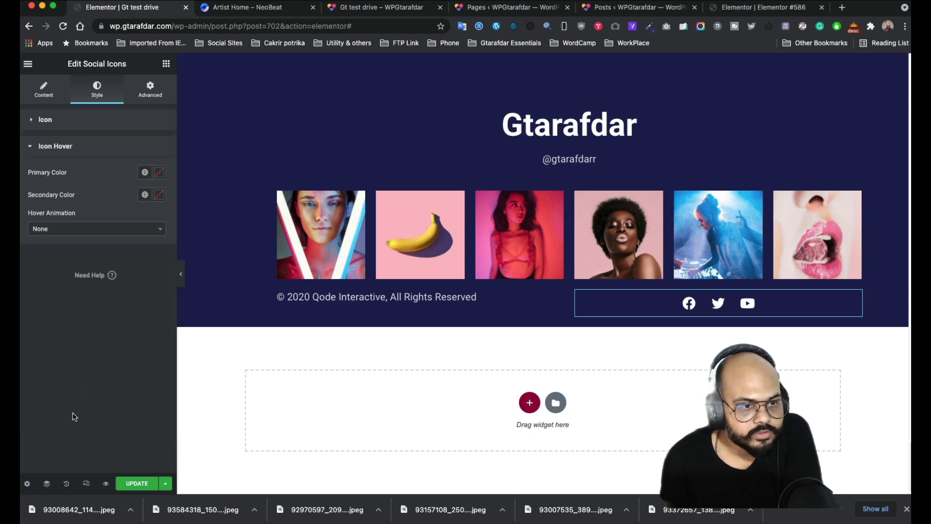
pyautogui.click(158, 174)
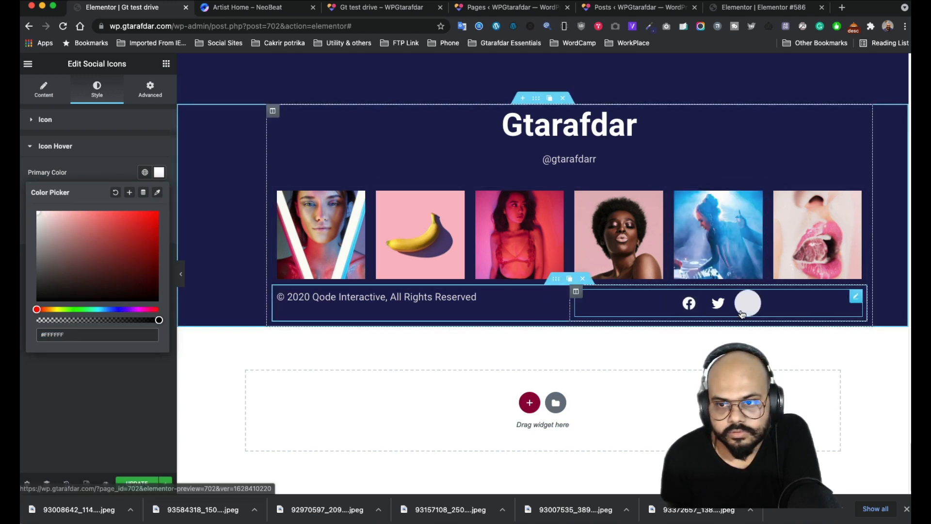
pyautogui.click(88, 170)
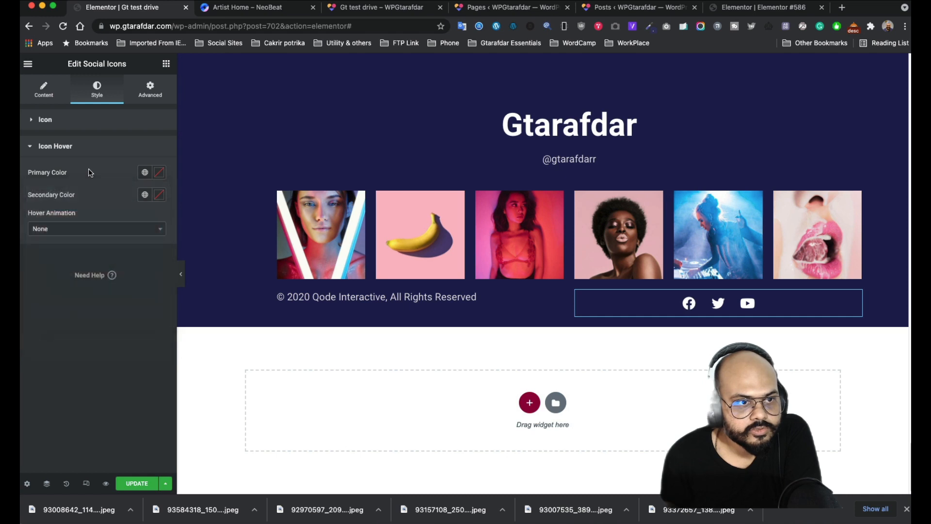
pyautogui.click(56, 146)
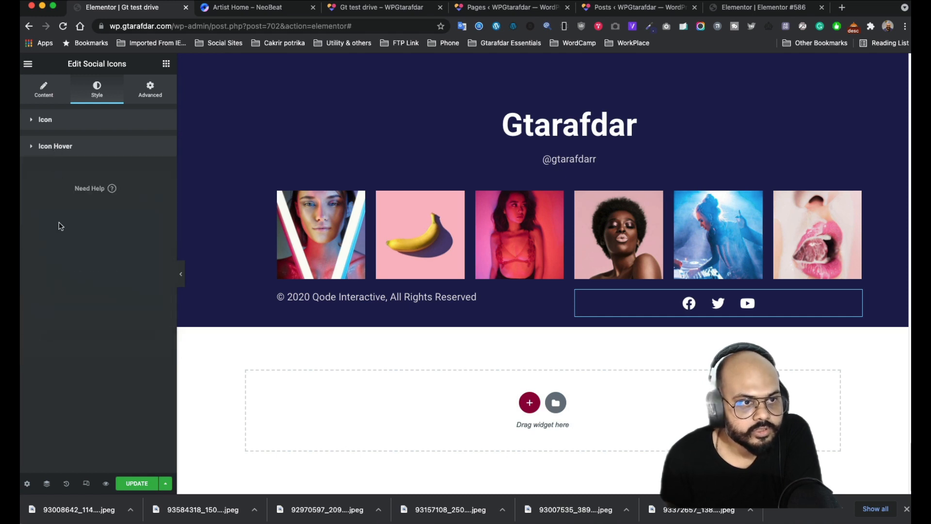
pyautogui.click(53, 120)
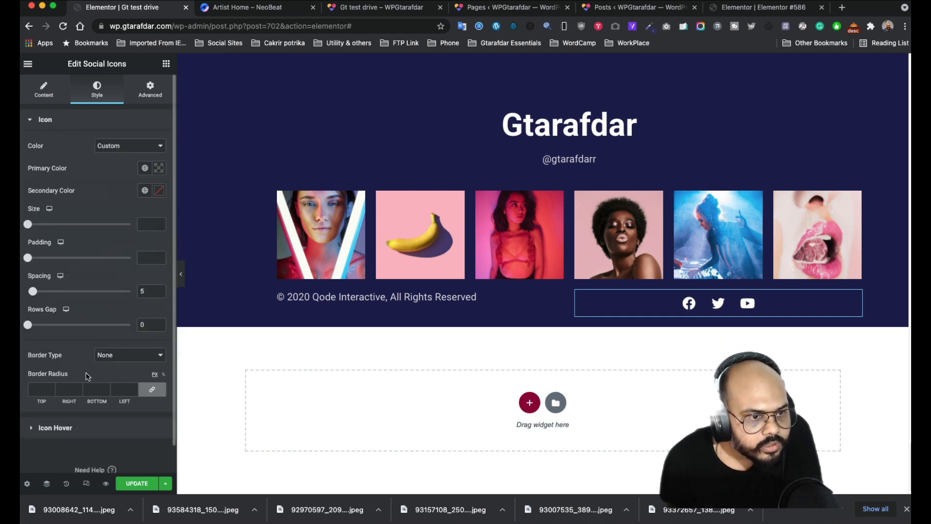
pyautogui.click(43, 93)
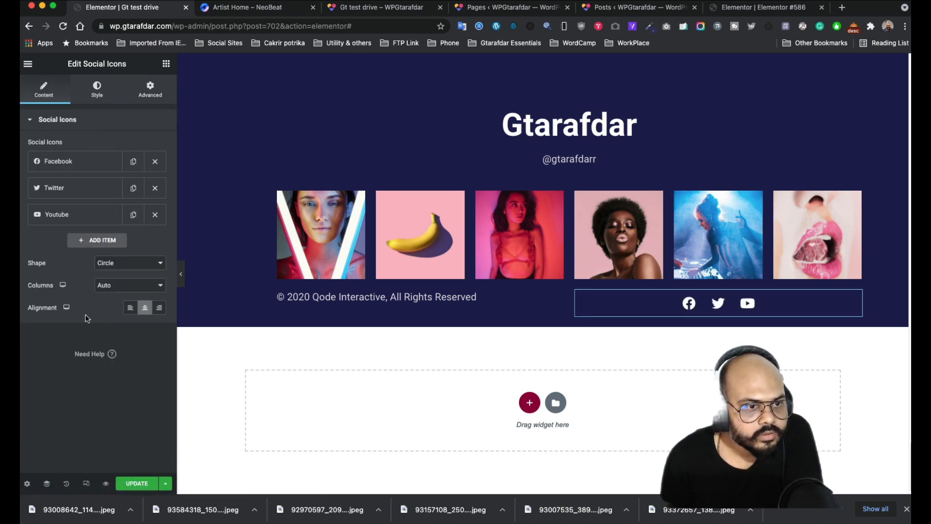
pyautogui.click(97, 90)
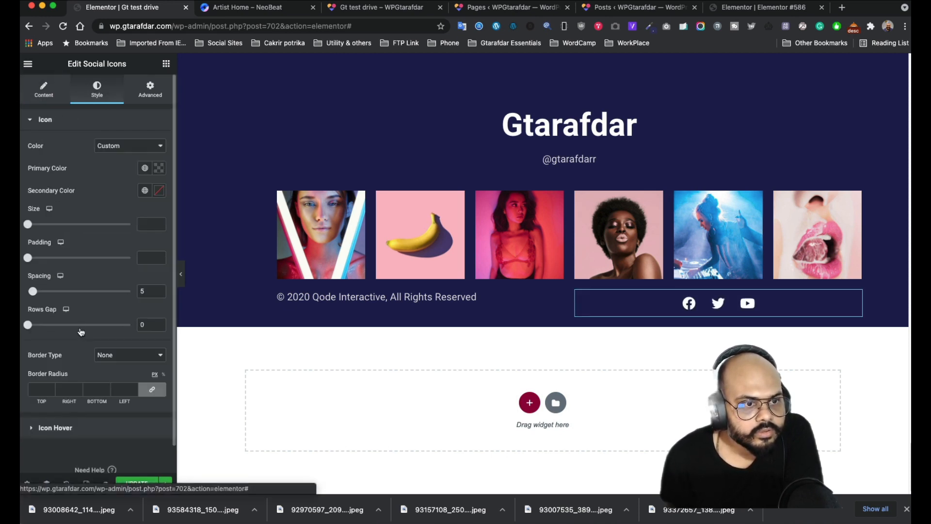
# - Clear the Icon Hover secondary colour so it stays unset
pyautogui.scroll(-1, 87, 345)
pyautogui.scroll(-1, 86, 346)
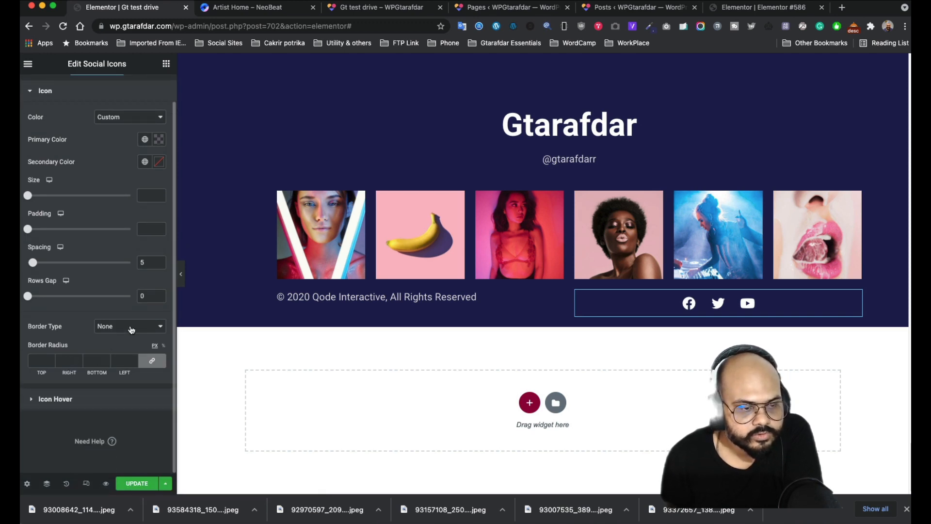
pyautogui.scroll(1, 71, 327)
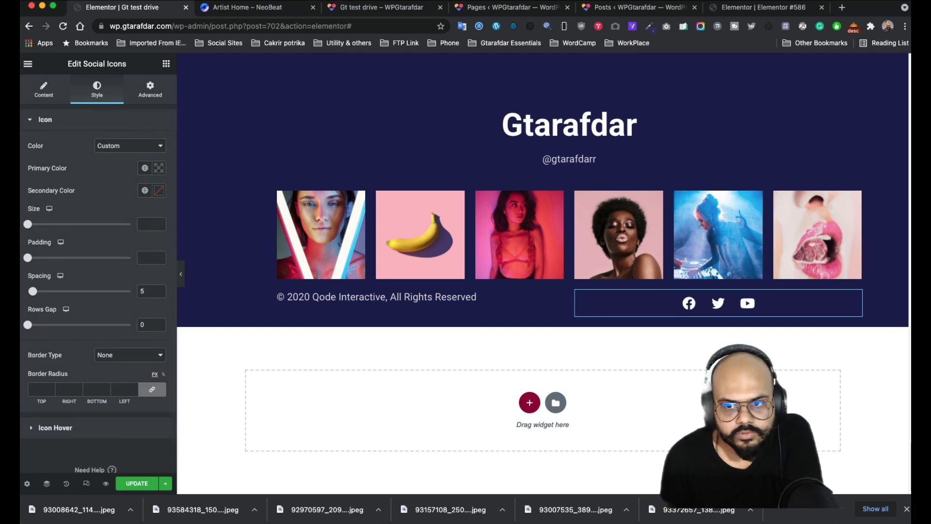
pyautogui.click(55, 427)
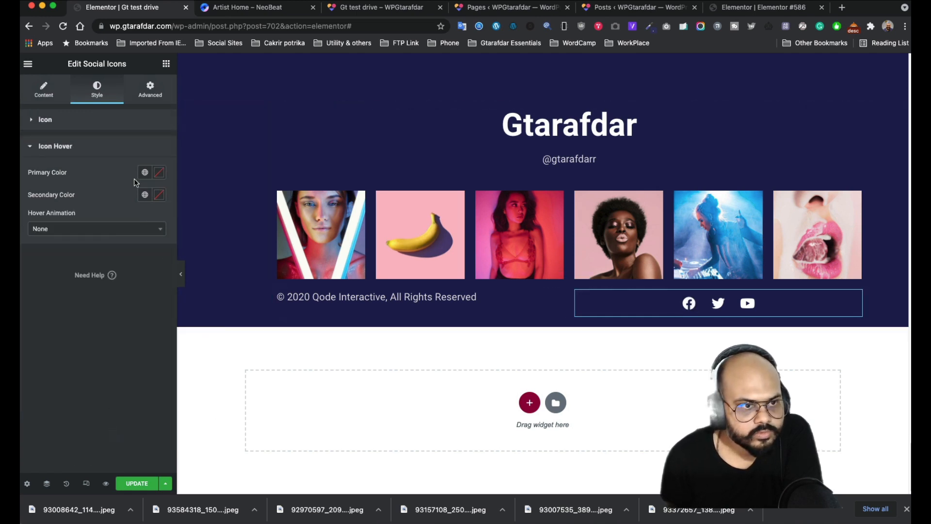
pyautogui.click(158, 196)
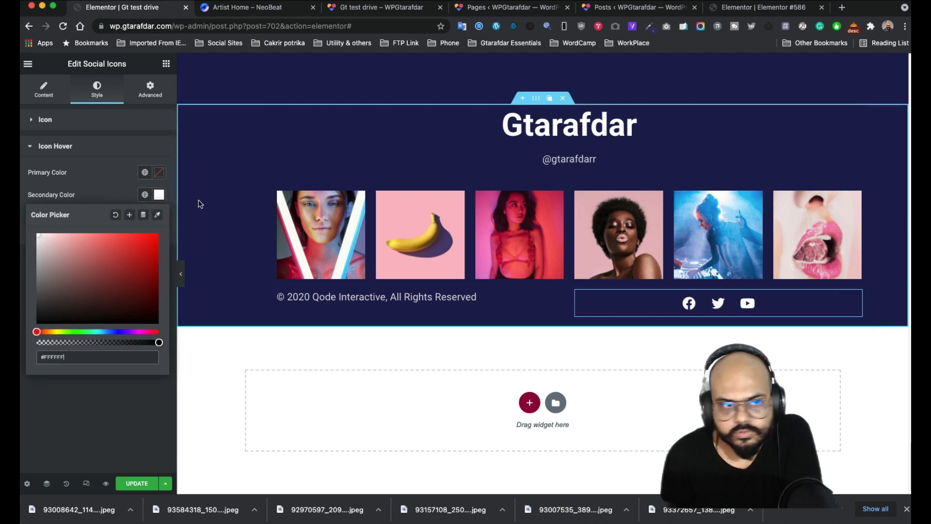
pyautogui.click(115, 214)
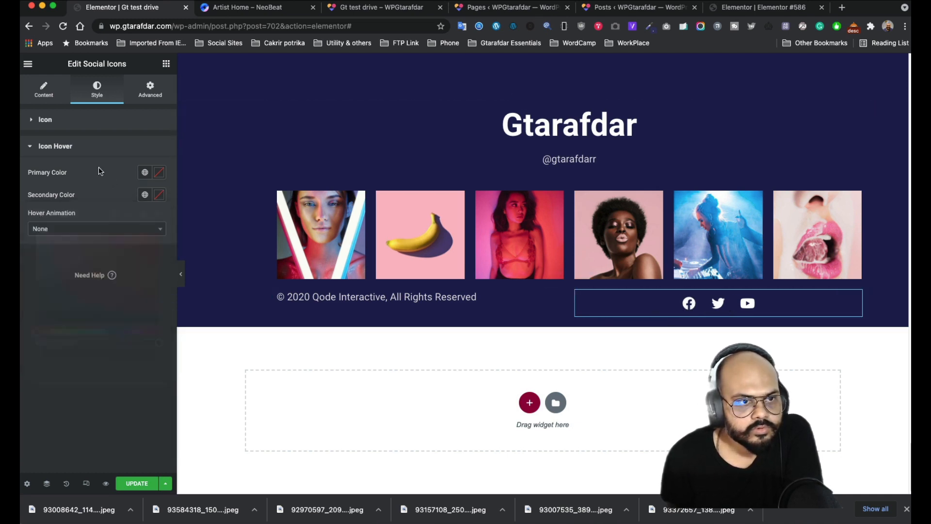
pyautogui.click(77, 120)
# - Give the social icons a Solid border and set the secondary colour to #FFFFFF
pyautogui.click(127, 355)
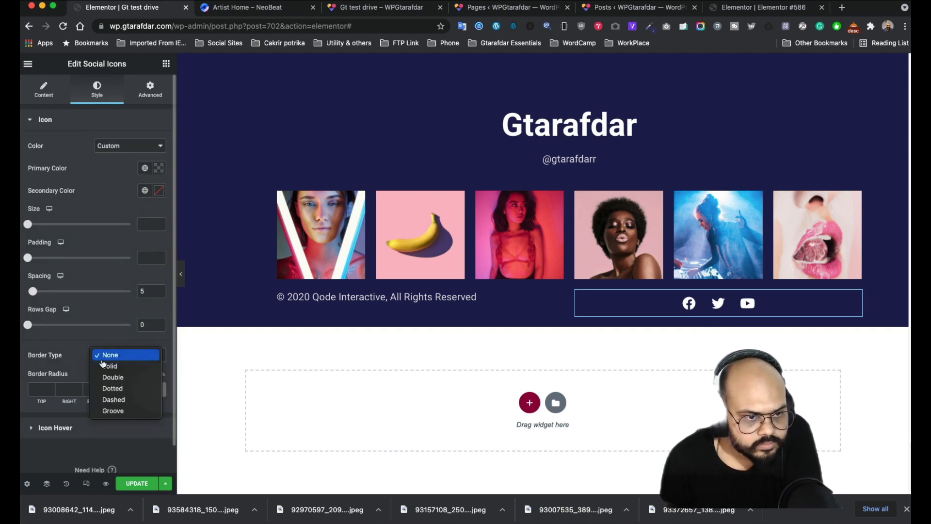
pyautogui.click(107, 366)
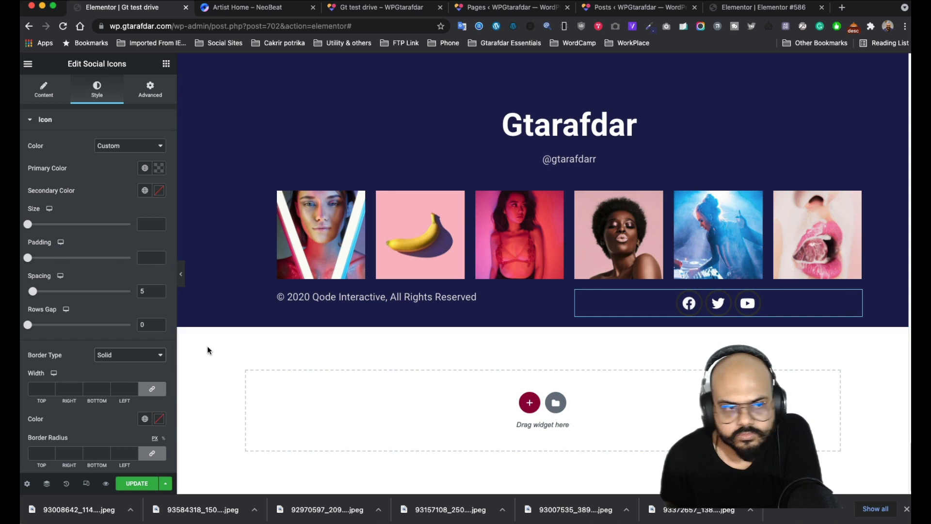
pyautogui.scroll(-2, 109, 266)
pyautogui.click(159, 142)
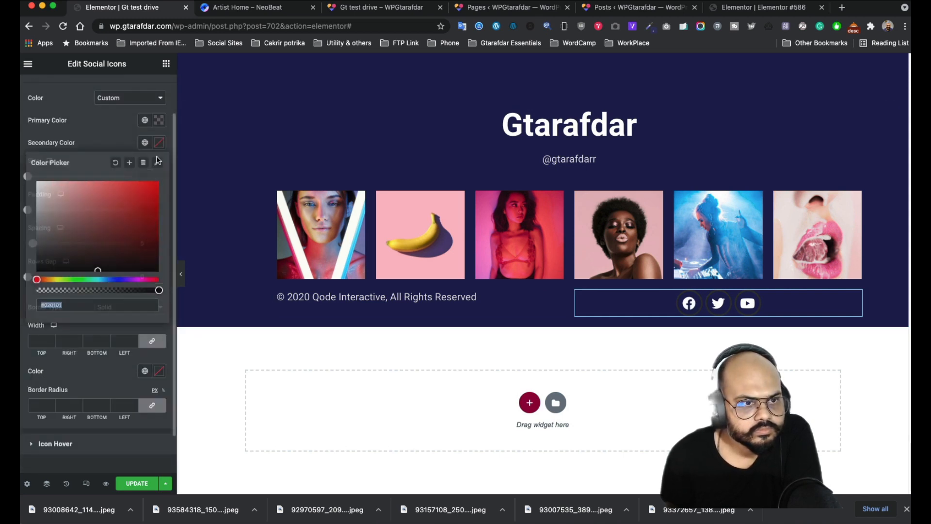
pyautogui.write('#FFFFFF')
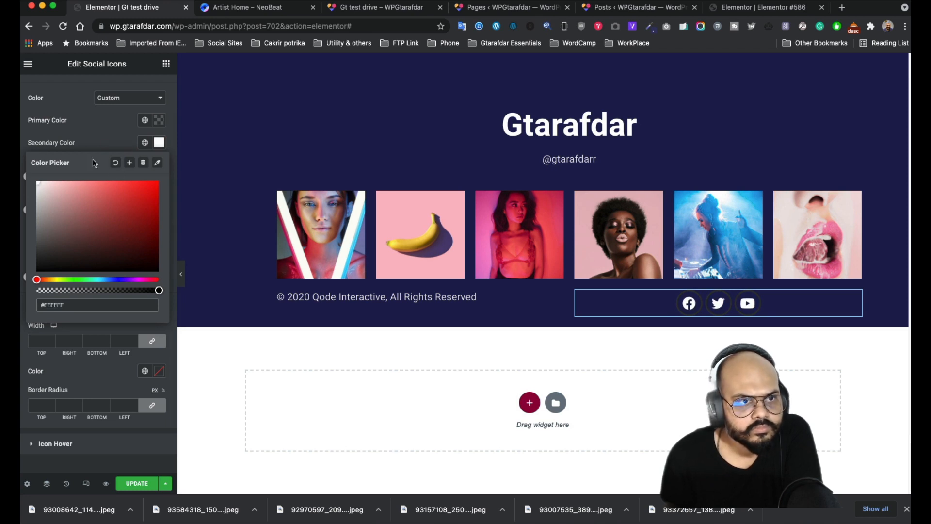
pyautogui.click(81, 144)
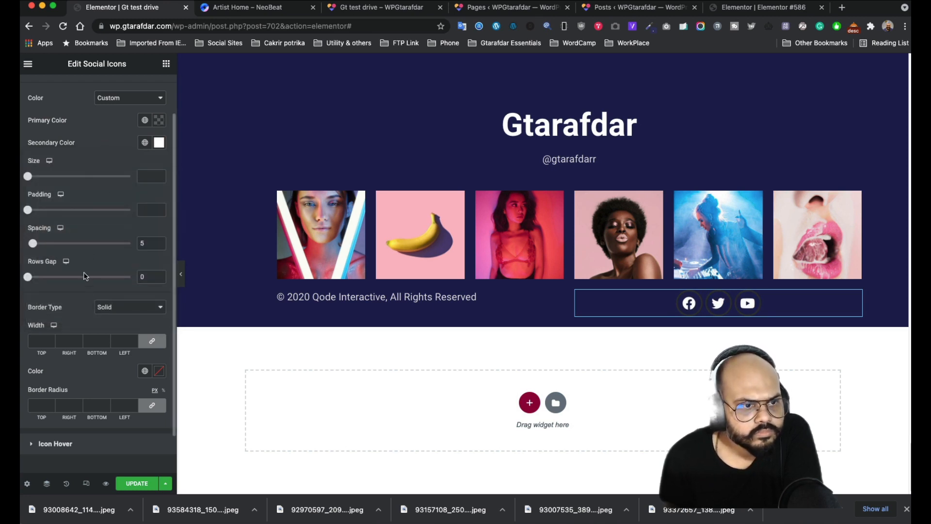
# - Make the icons' primary background colour fully transparent (#0E050500)
pyautogui.click(159, 121)
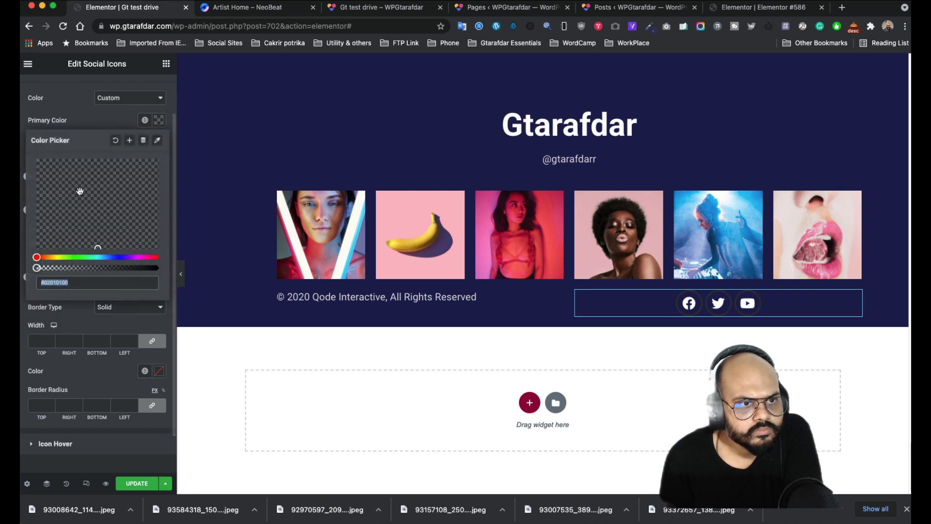
pyautogui.moveTo(40, 266); pyautogui.dragTo(155, 268)
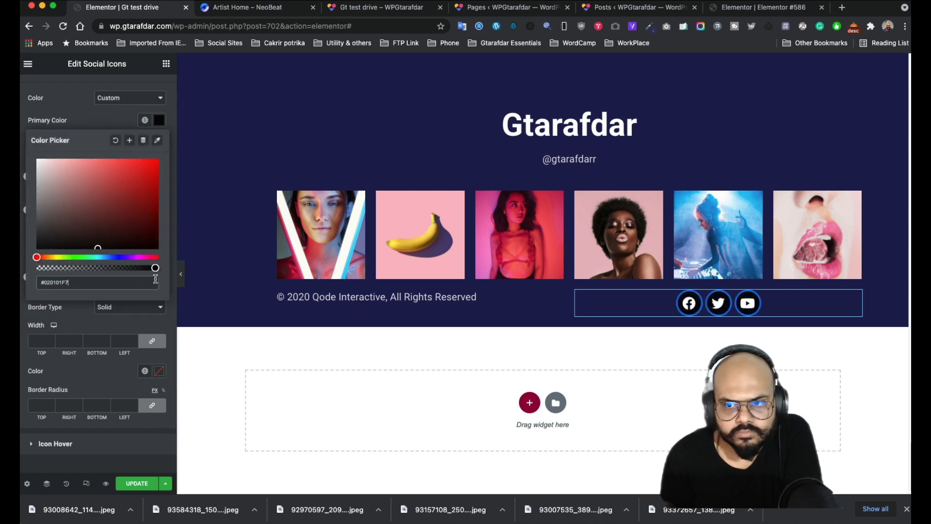
pyautogui.click(156, 278)
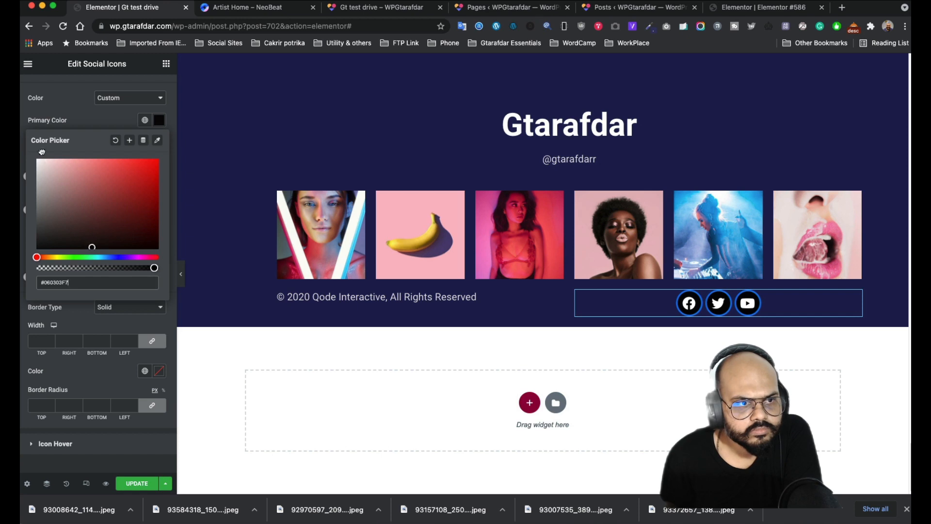
pyautogui.moveTo(41, 152); pyautogui.dragTo(34, 156)
pyautogui.moveTo(103, 231); pyautogui.dragTo(114, 245)
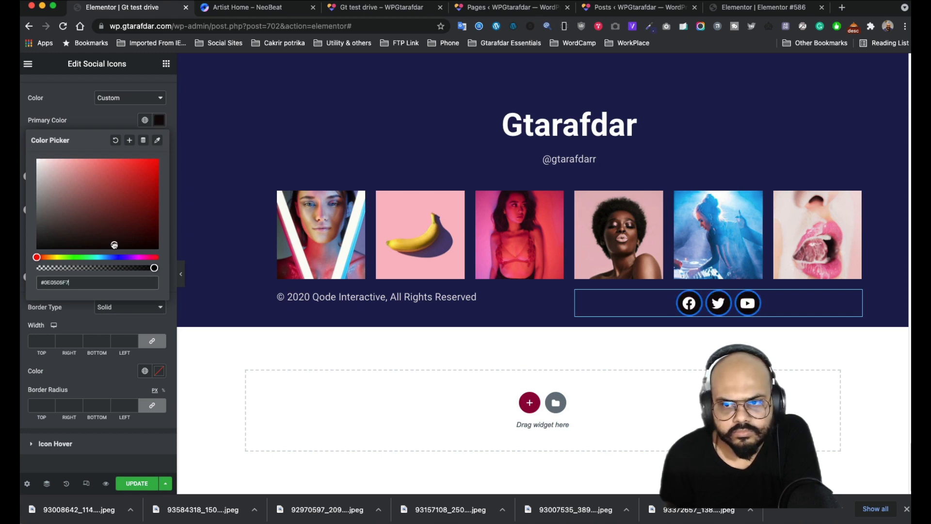
pyautogui.moveTo(153, 268); pyautogui.dragTo(36, 259)
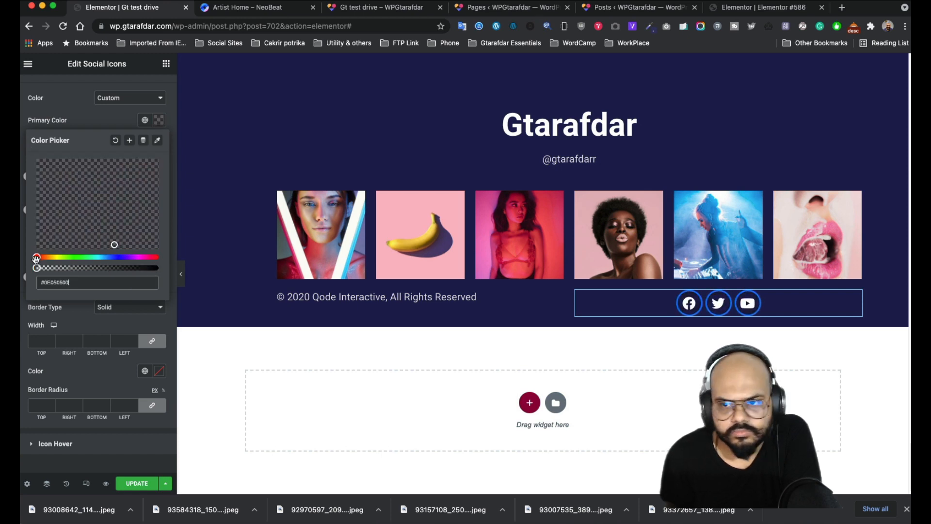
pyautogui.click(87, 118)
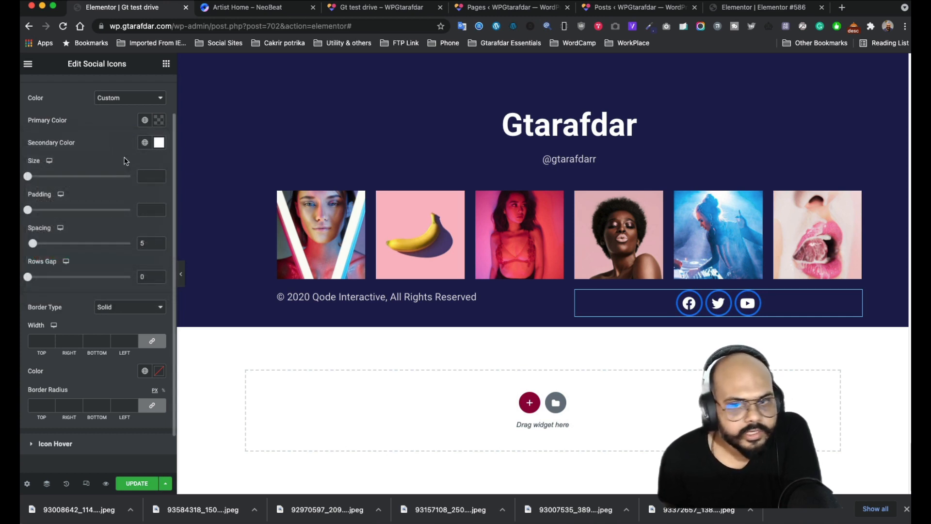
# - Slightly lower the white glyph colour's opacity to #FFFFFFF2
pyautogui.scroll(2, 103, 193)
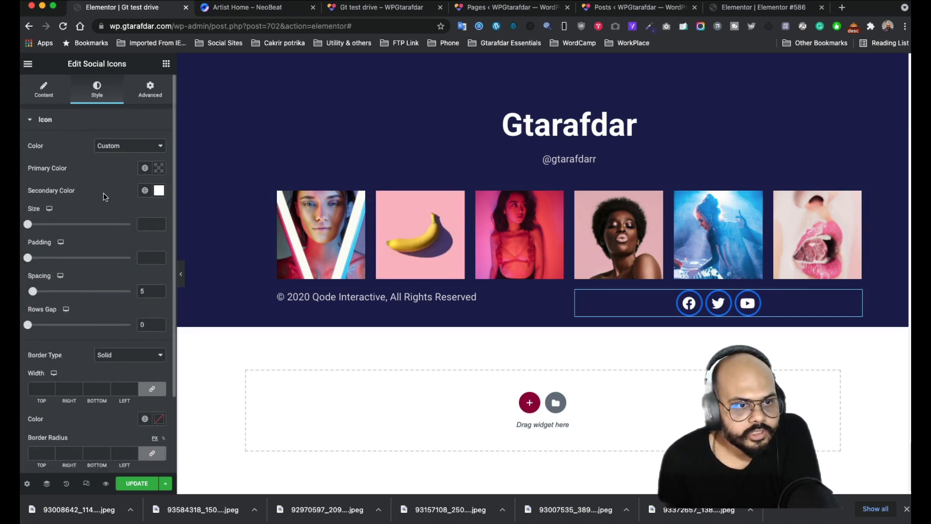
pyautogui.click(158, 191)
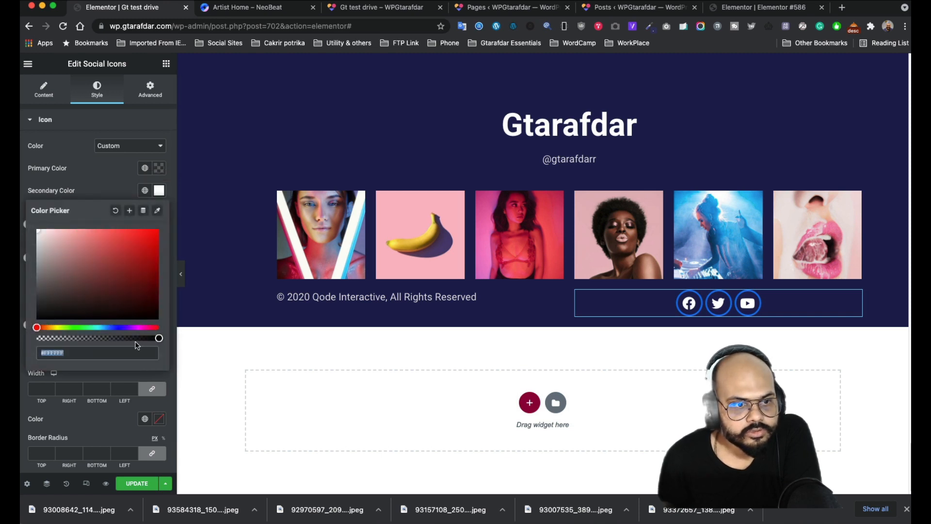
pyautogui.click(154, 339)
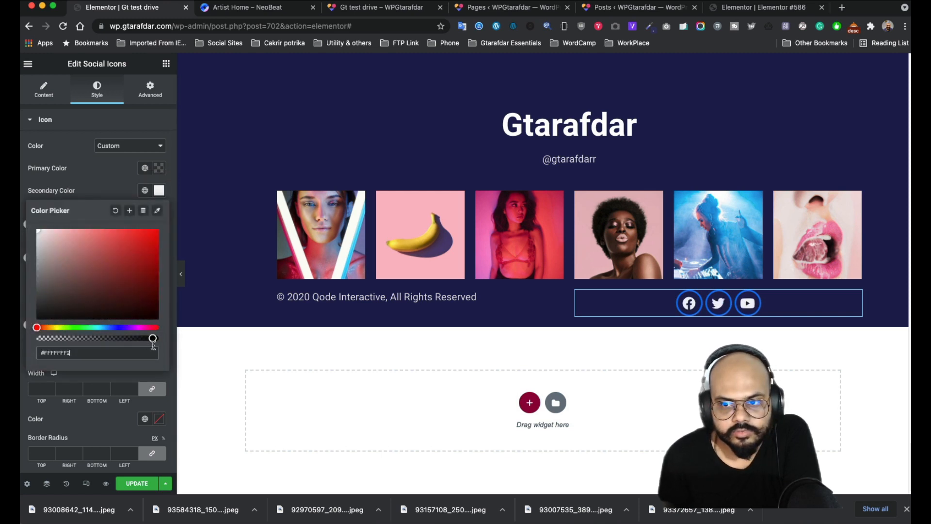
pyautogui.click(110, 179)
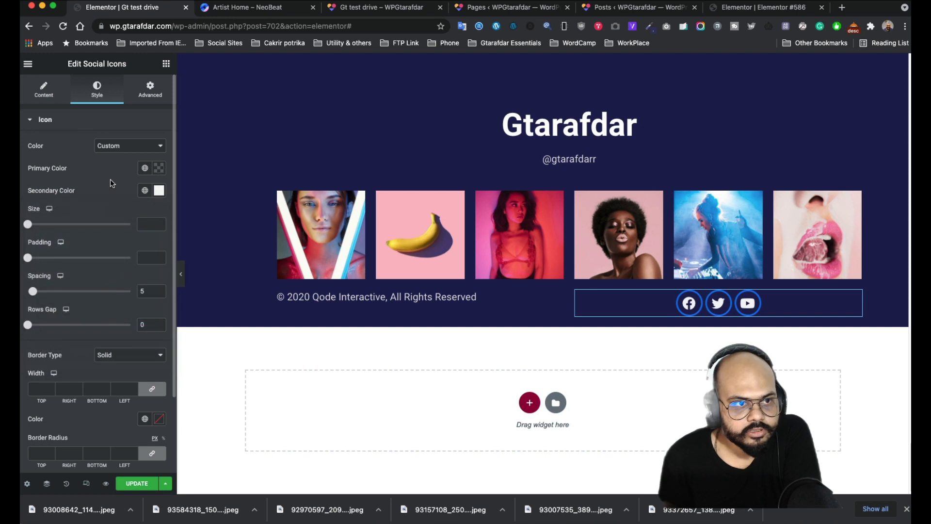
# - Set the icons' border colour and Icon Hover border colour to white
pyautogui.scroll(-3, 108, 278)
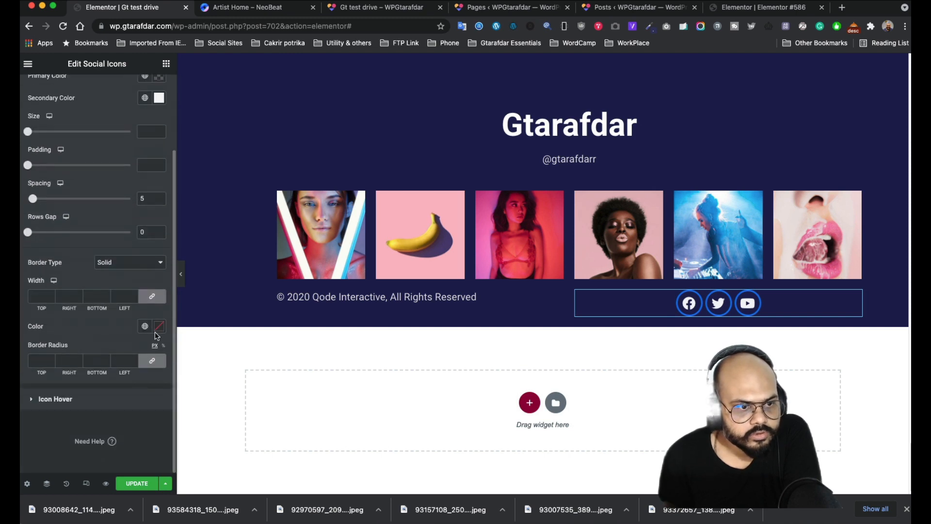
pyautogui.click(158, 329)
pyautogui.click(38, 178)
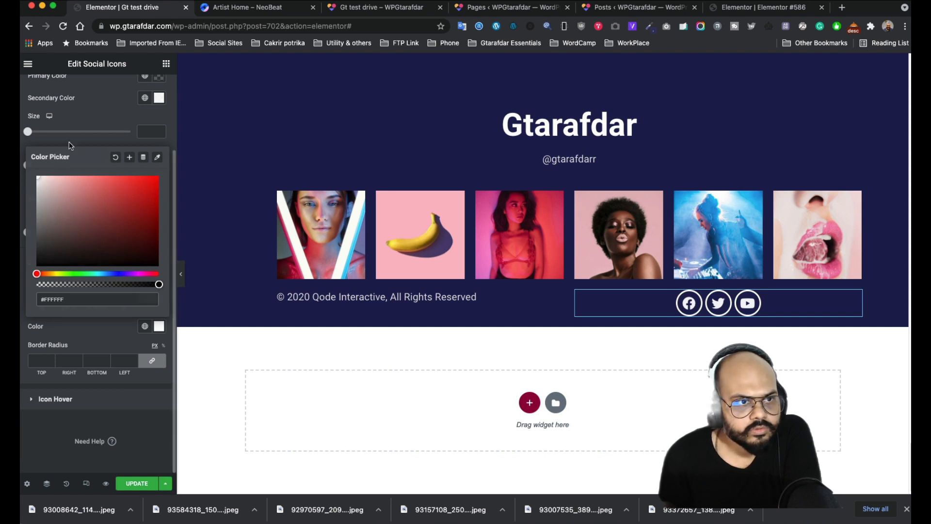
pyautogui.click(81, 383)
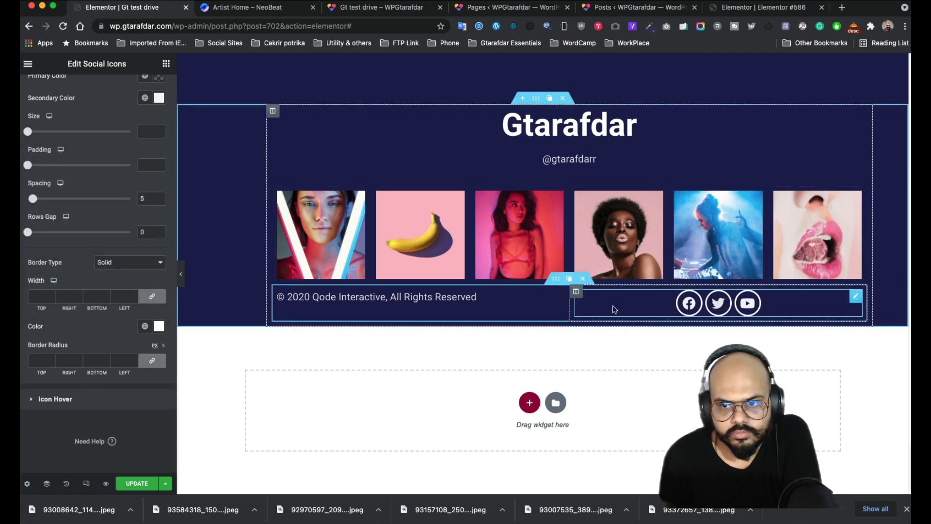
pyautogui.click(94, 398)
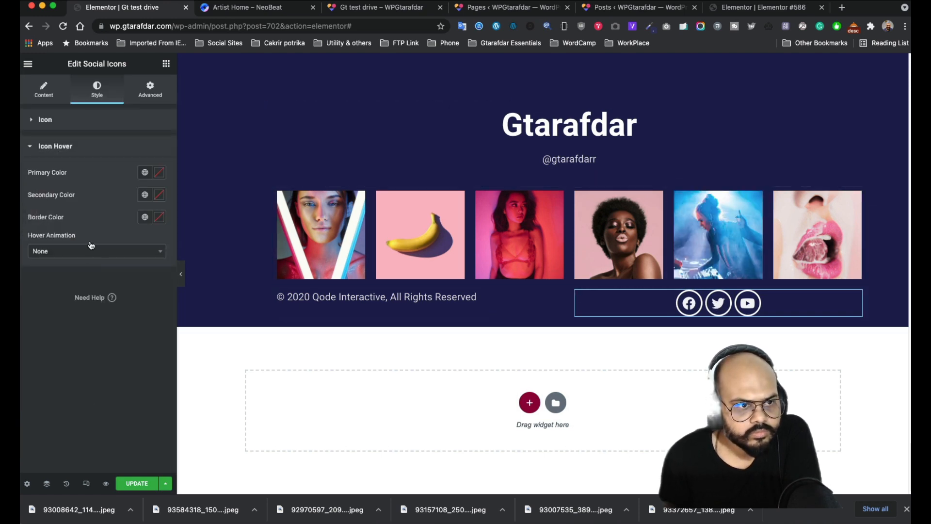
pyautogui.click(159, 218)
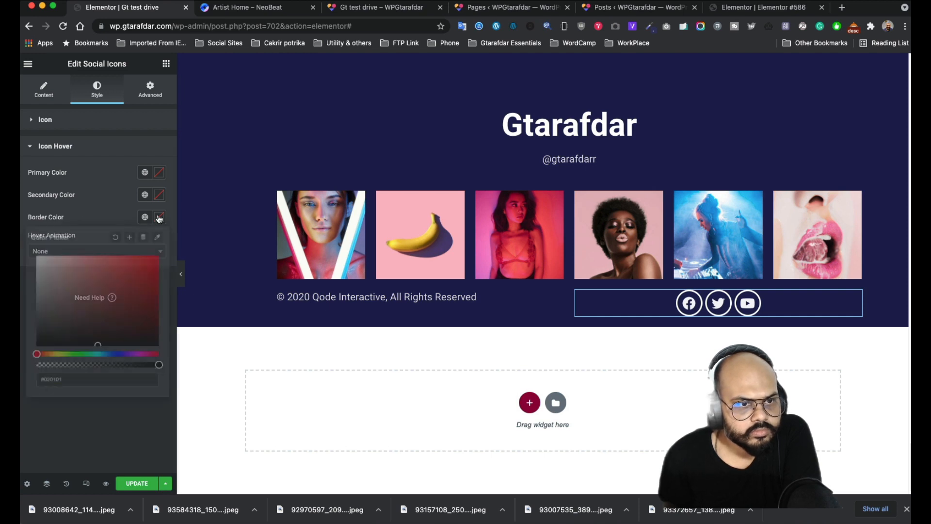
pyautogui.moveTo(52, 269); pyautogui.dragTo(25, 252)
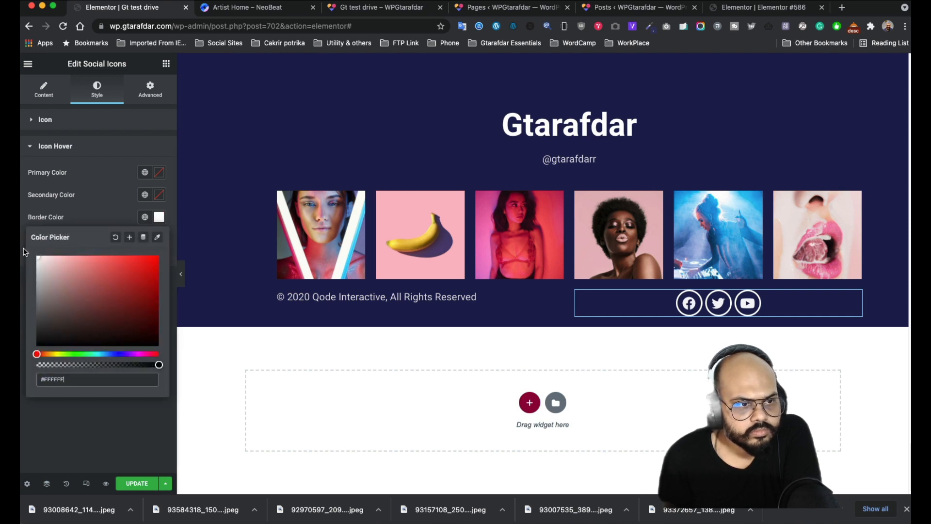
pyautogui.click(105, 423)
# - Make the normal-state border colour fully transparent (#ECECEC00) and update the page
pyautogui.click(48, 124)
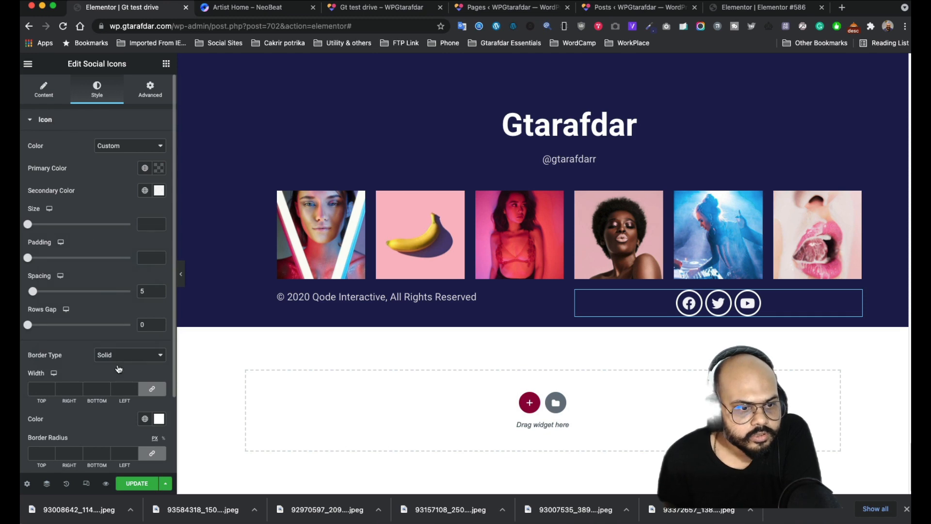
pyautogui.scroll(-3, 156, 374)
pyautogui.click(159, 331)
pyautogui.click(51, 213)
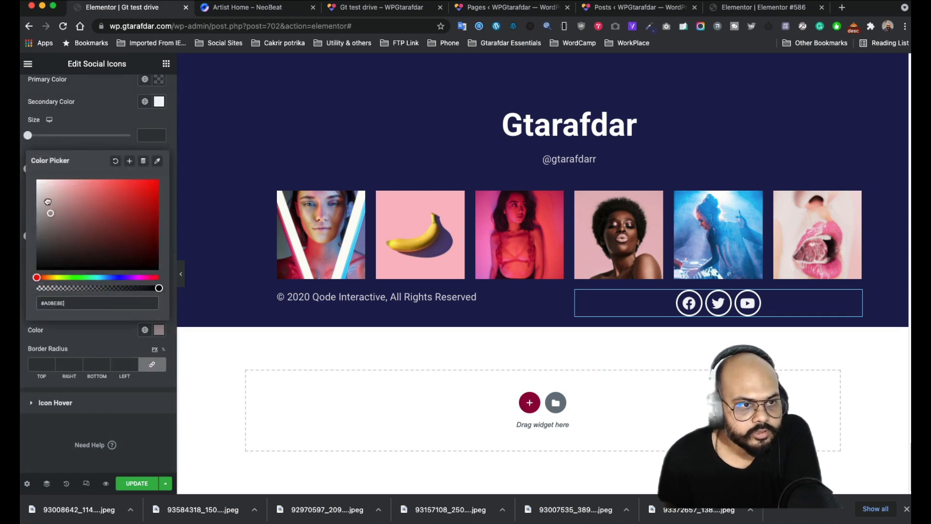
pyautogui.moveTo(125, 292); pyautogui.dragTo(35, 289)
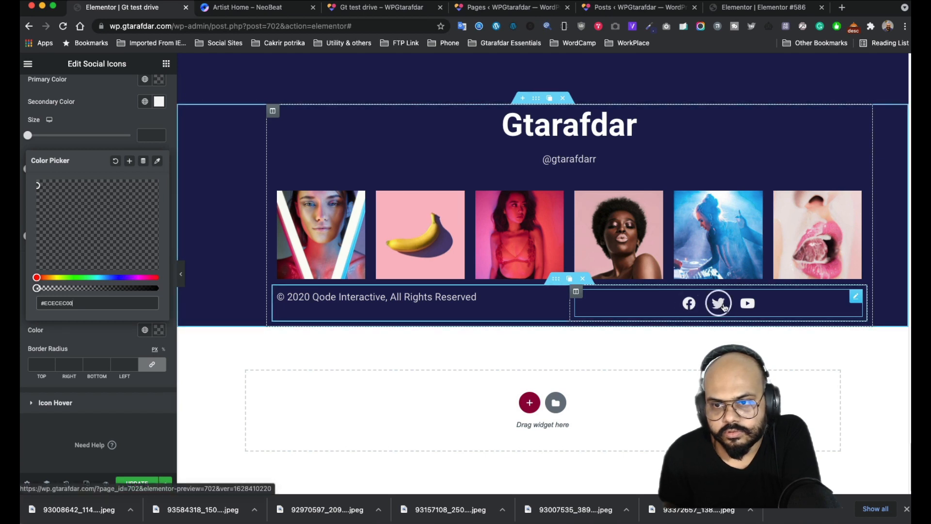
pyautogui.click(60, 461)
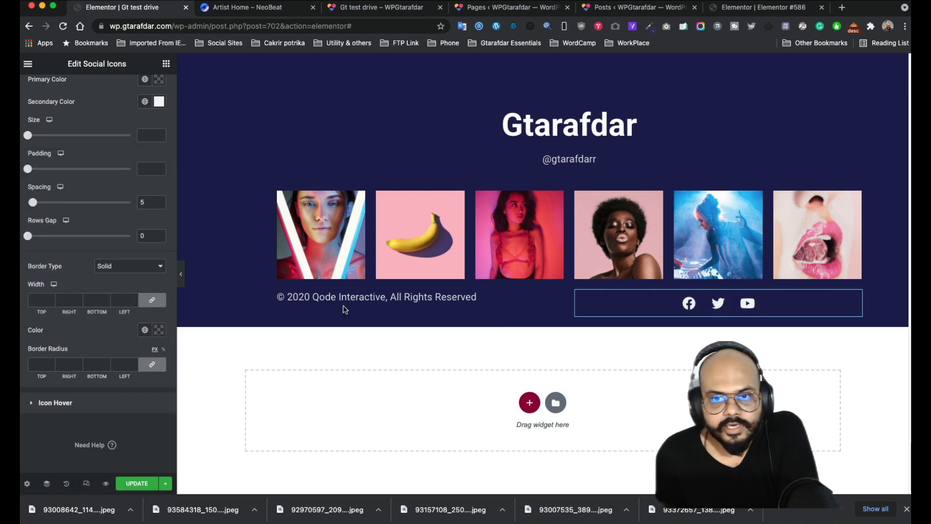
pyautogui.click(145, 484)
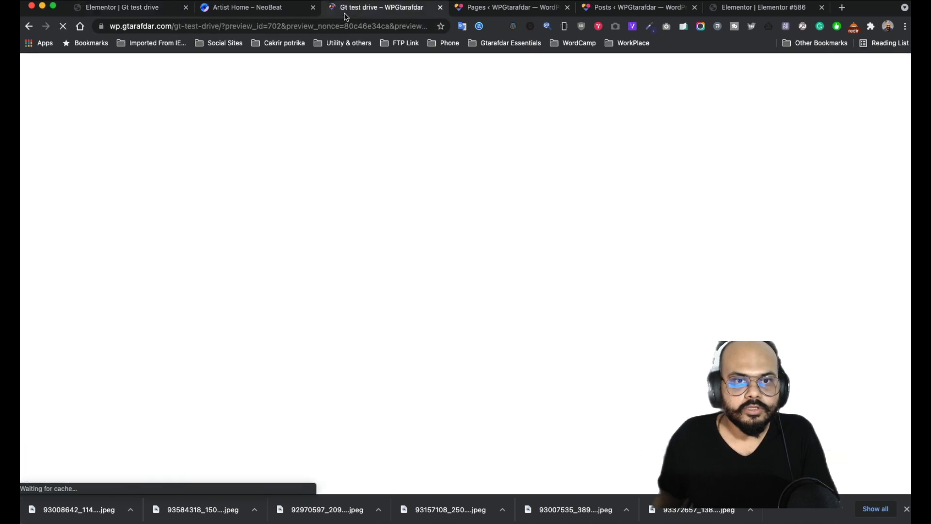
pyautogui.click(383, 7)
pyautogui.scroll(-6, 177, 244)
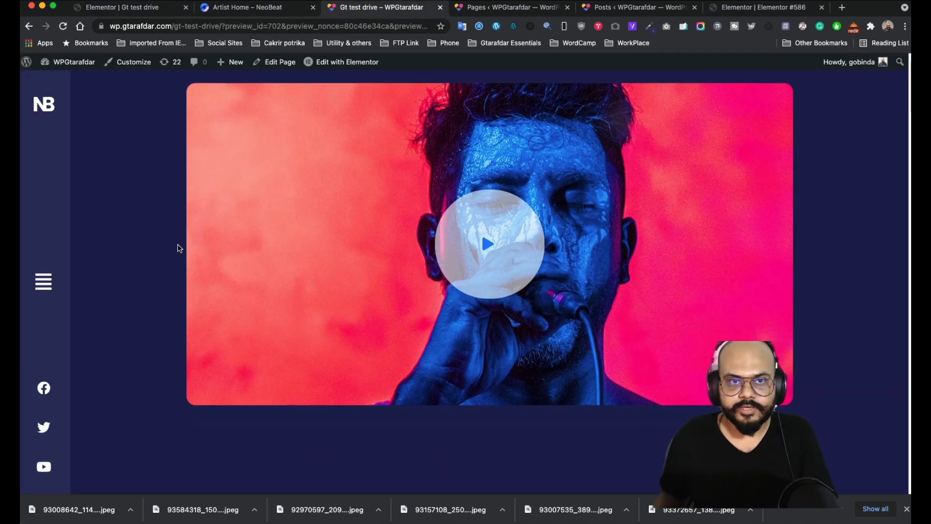
pyautogui.scroll(-11, 178, 245)
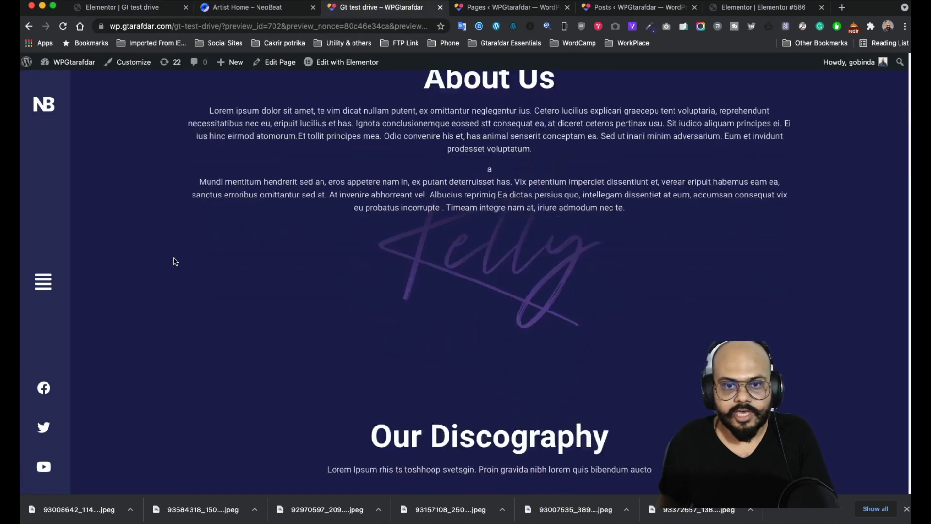
pyautogui.scroll(-2, 175, 262)
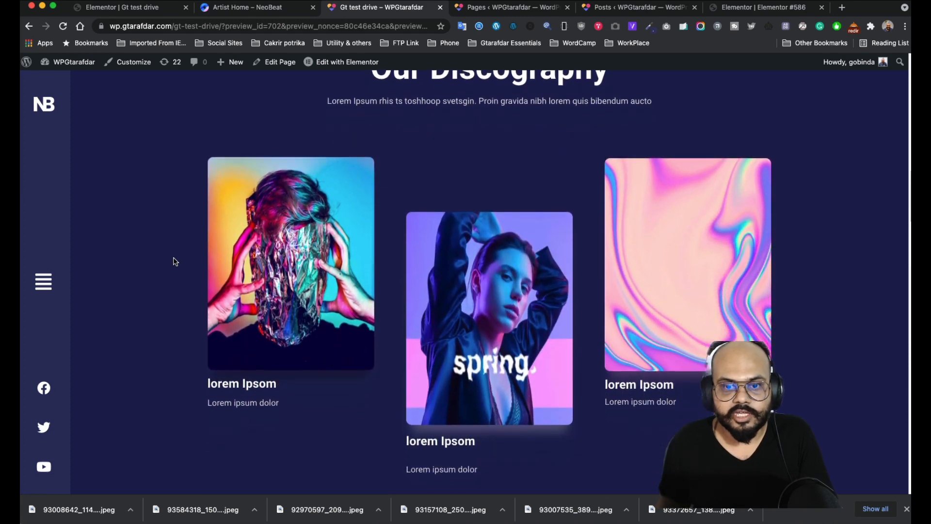
pyautogui.scroll(-10, 353, 312)
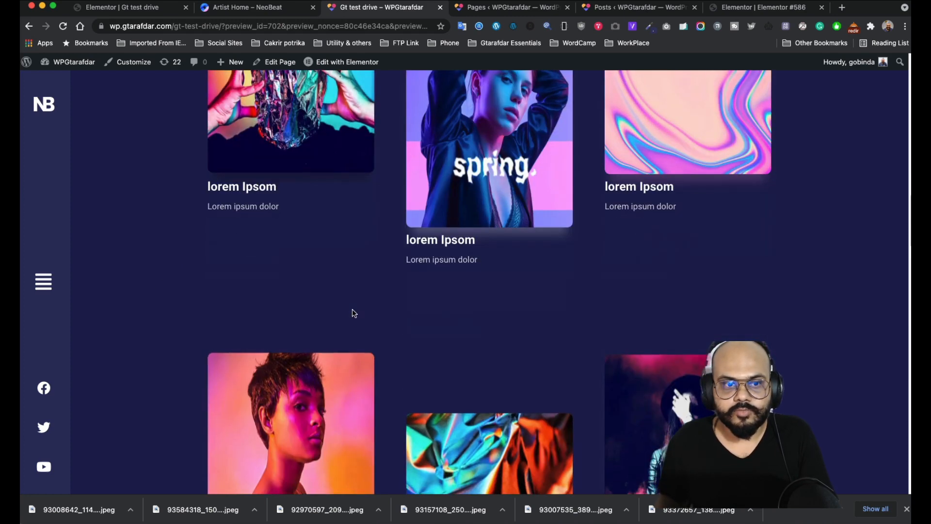
pyautogui.scroll(-4, 477, 368)
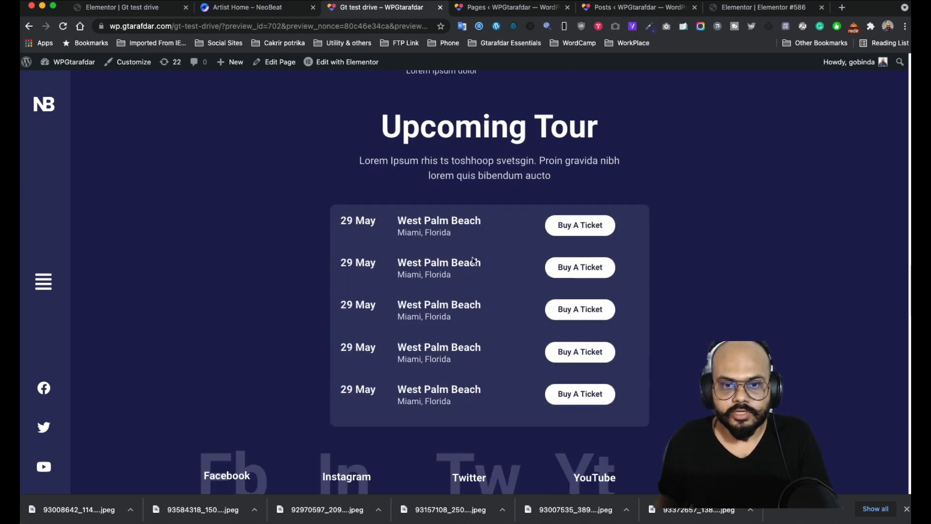
pyautogui.scroll(-3, 332, 280)
pyautogui.scroll(-7, 534, 333)
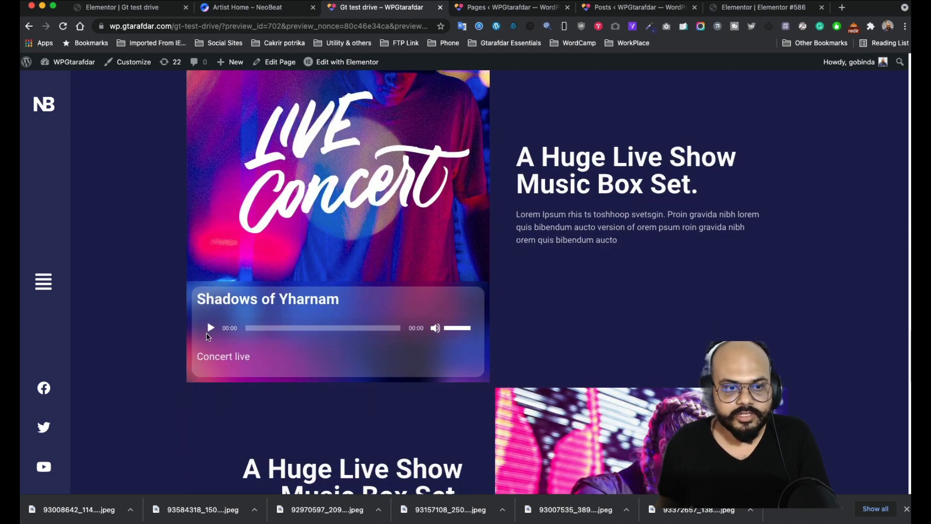
pyautogui.scroll(-7, 293, 237)
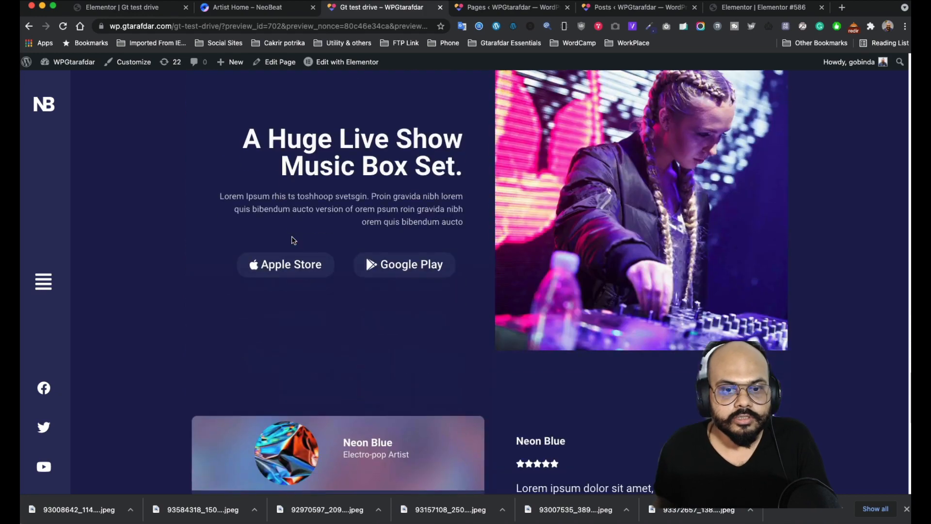
pyautogui.scroll(4, 293, 236)
pyautogui.scroll(-11, 293, 240)
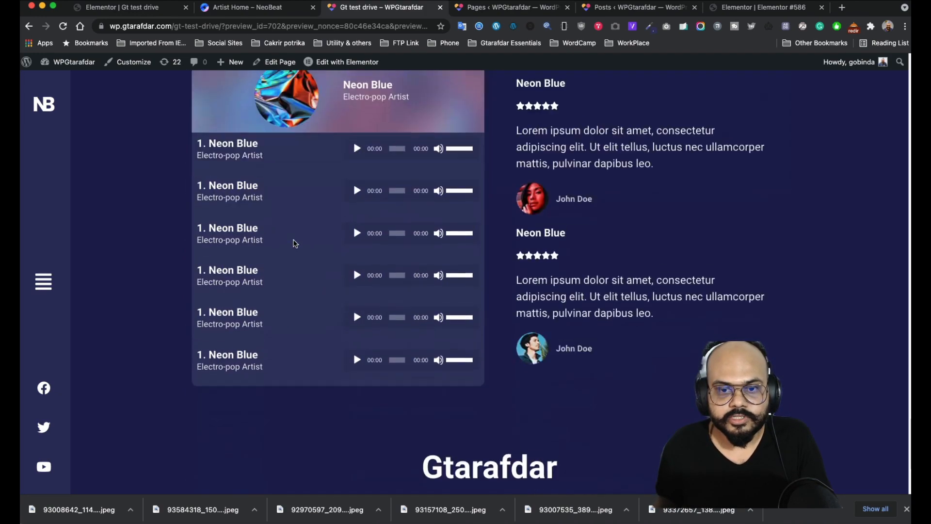
pyautogui.scroll(3, 339, 218)
pyautogui.scroll(-6, 342, 235)
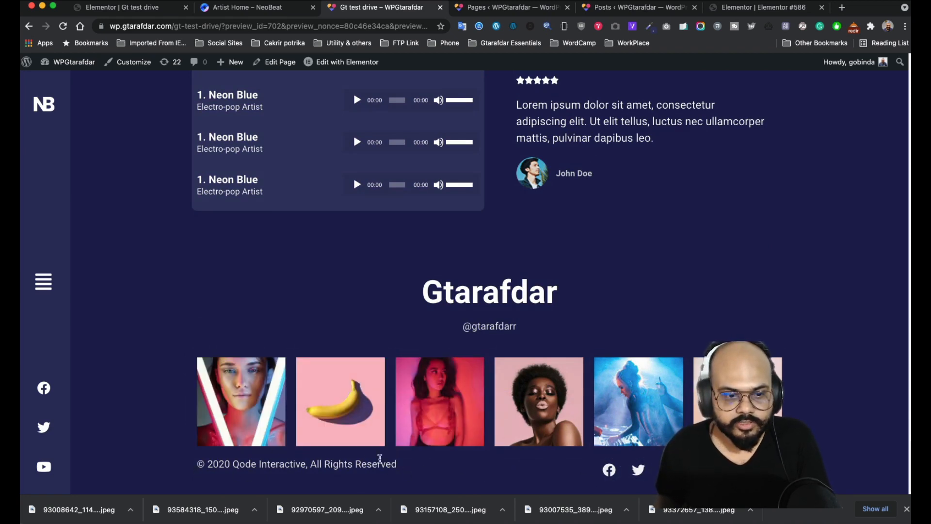
pyautogui.scroll(15, 205, 269)
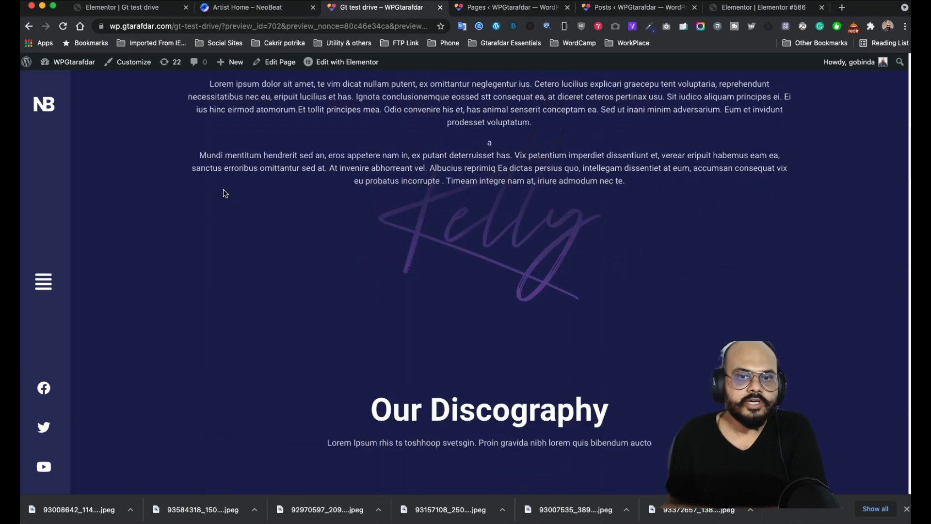
pyautogui.scroll(5, 223, 190)
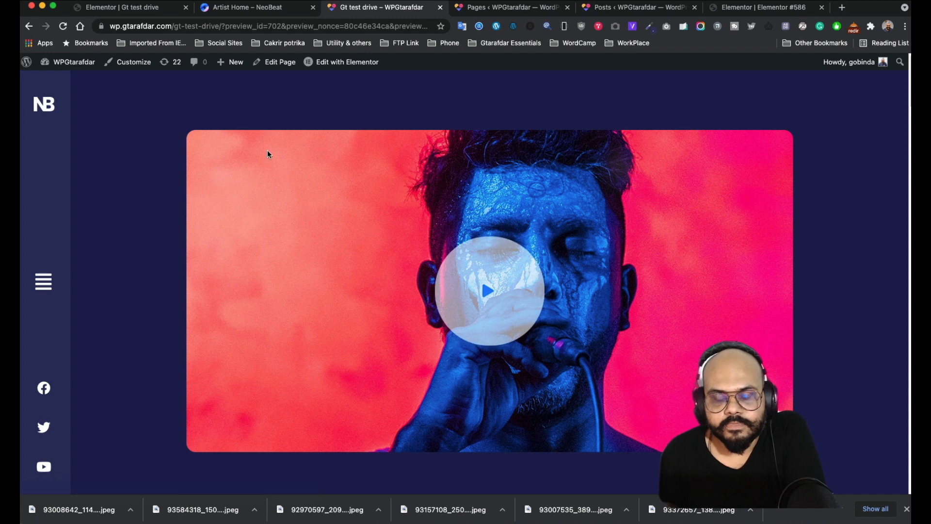
pyautogui.click(145, 7)
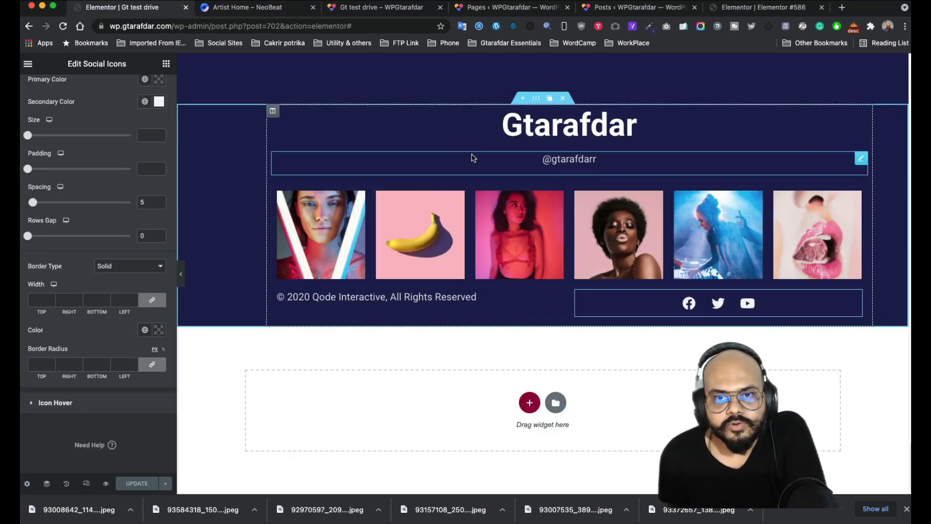
pyautogui.scroll(4, 421, 288)
pyautogui.scroll(20, 420, 287)
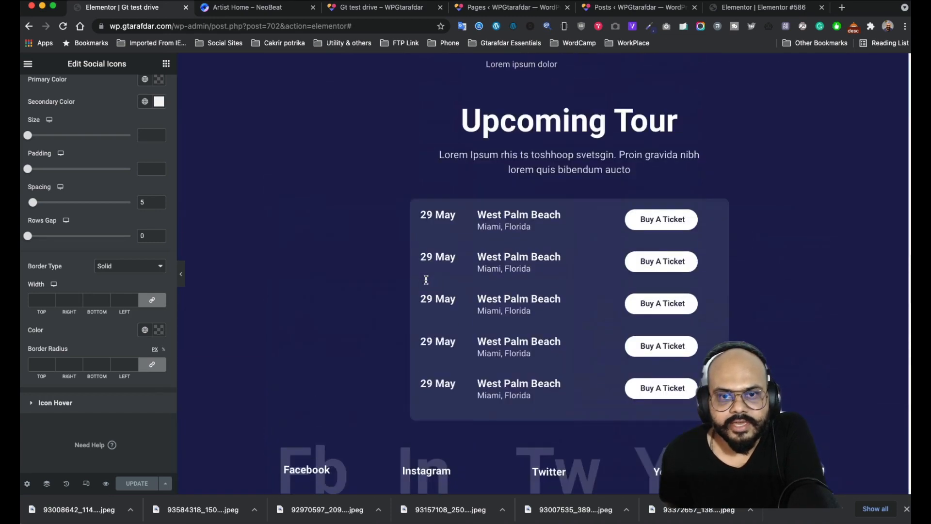
pyautogui.scroll(-8, 424, 280)
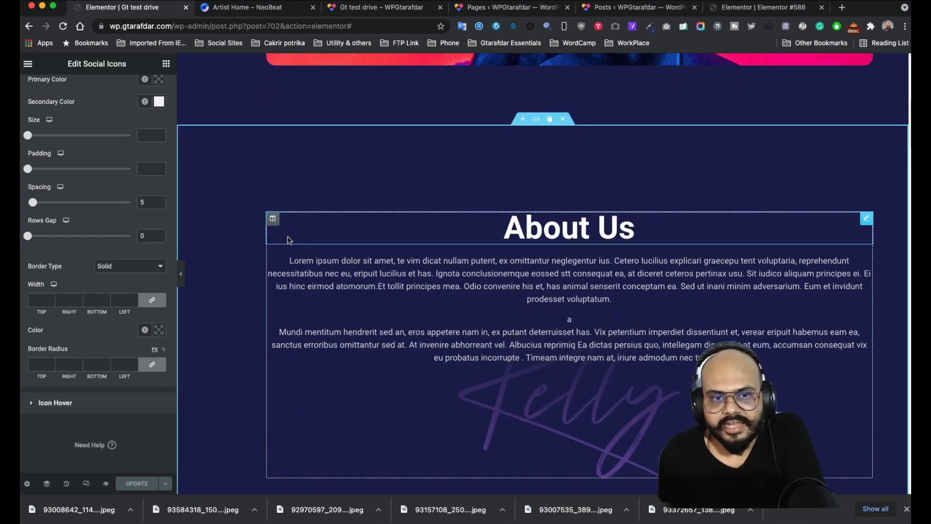
pyautogui.scroll(8, 465, 229)
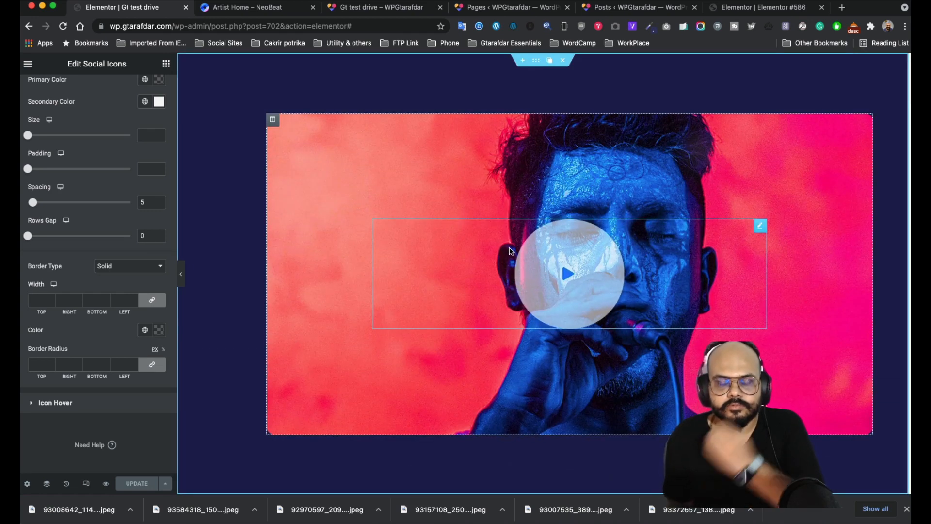
pyautogui.scroll(-10, 488, 290)
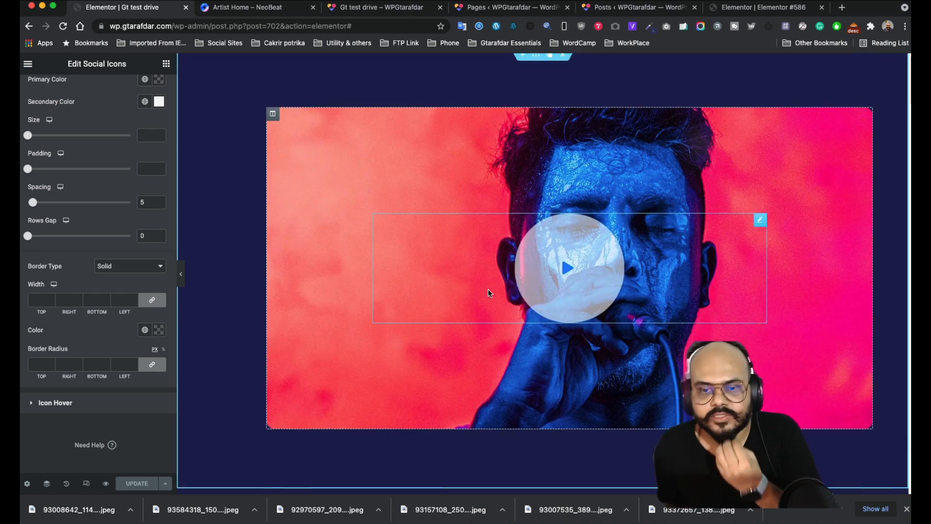
pyautogui.scroll(-15, 488, 292)
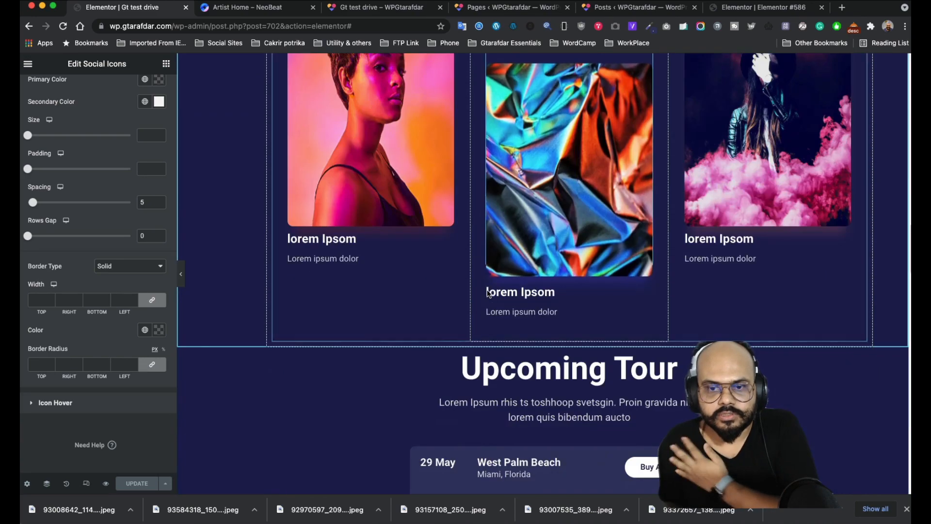
pyautogui.scroll(-15, 487, 304)
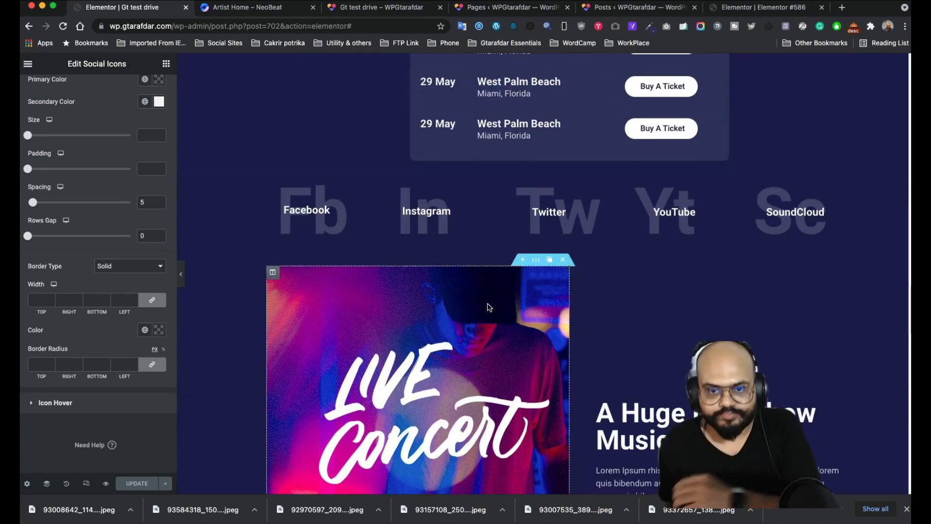
pyautogui.scroll(-15, 537, 381)
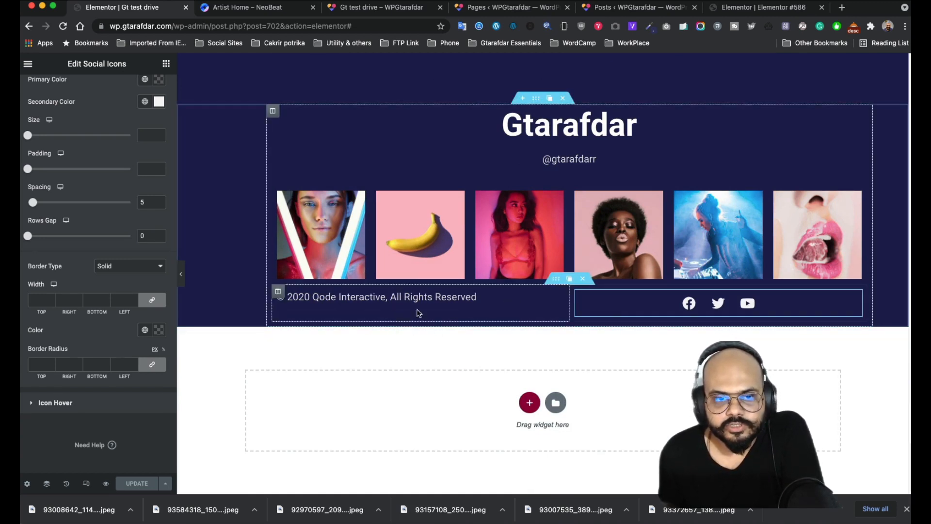
pyautogui.moveTo(559, 299)
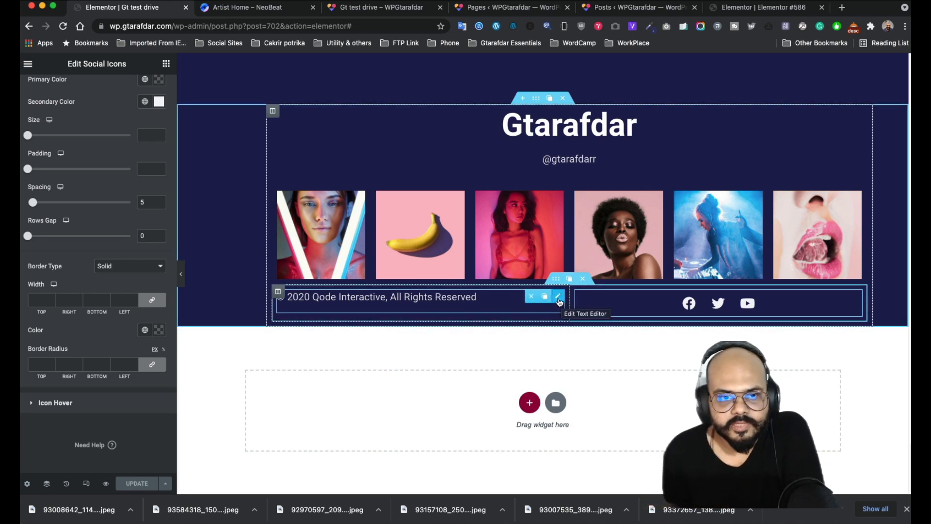
# - Duplicate the copyright text widget and replace its text with 'Back to Top >'
pyautogui.click(544, 298)
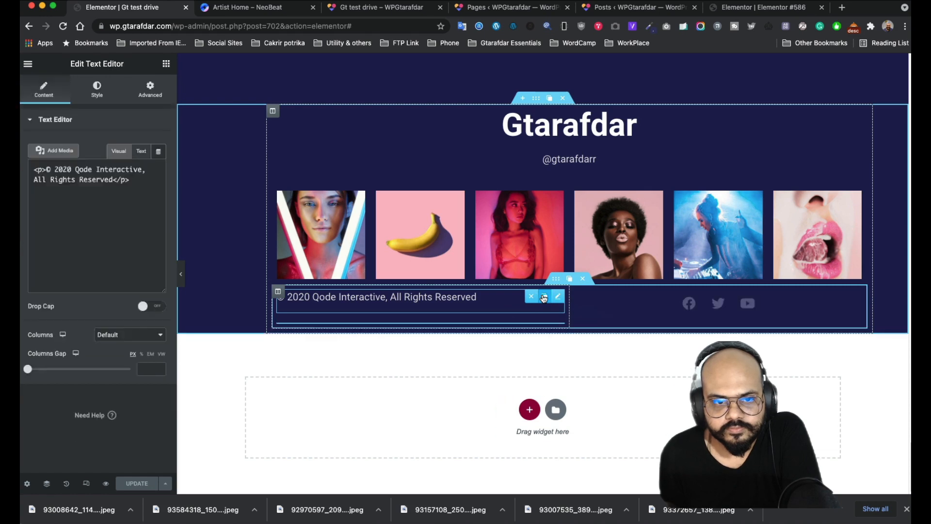
pyautogui.click(487, 331)
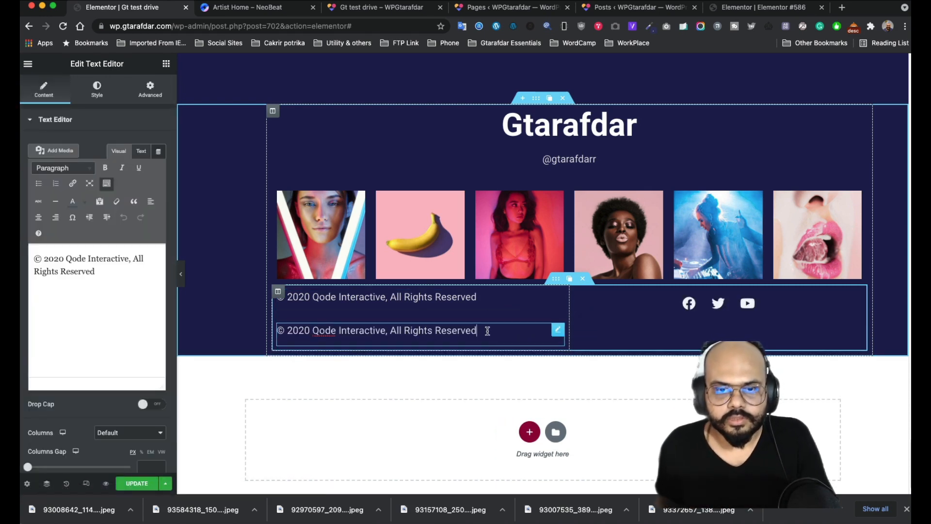
pyautogui.moveTo(293, 337); pyautogui.dragTo(268, 330)
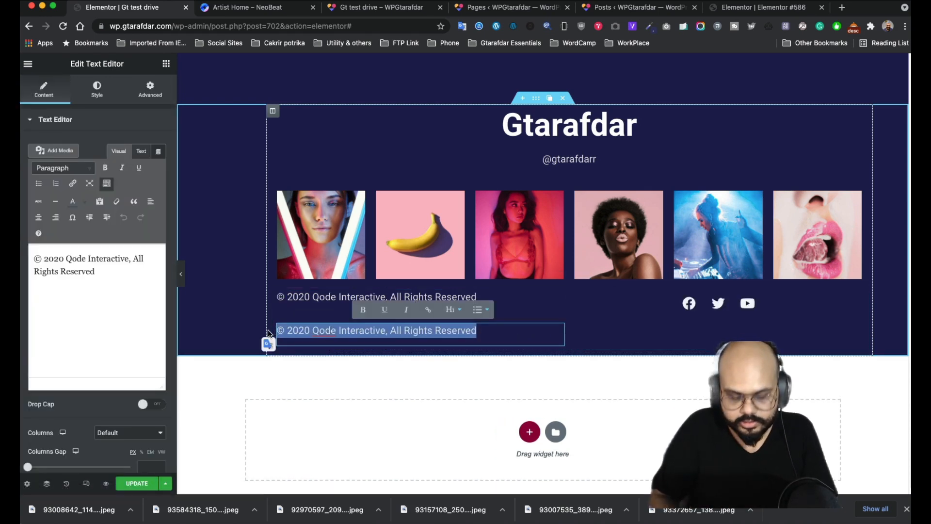
pyautogui.write('Back t')
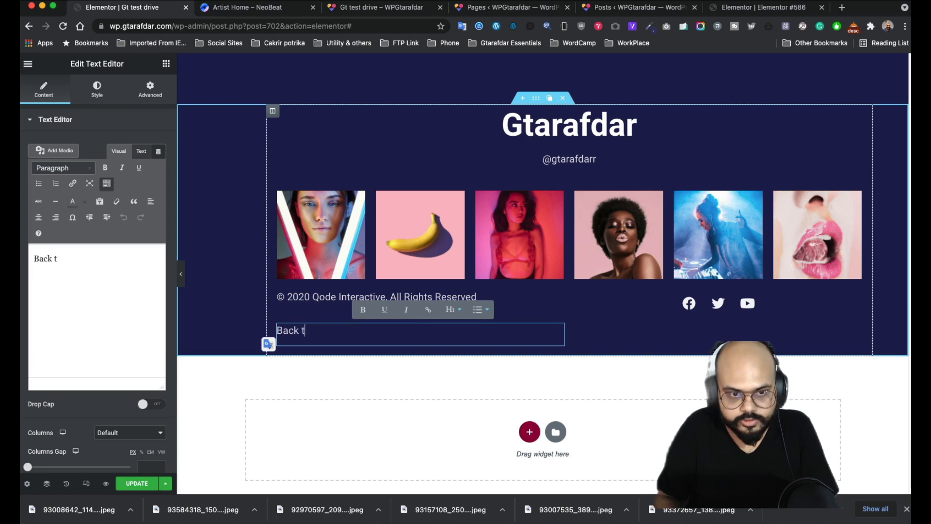
pyautogui.write('o T')
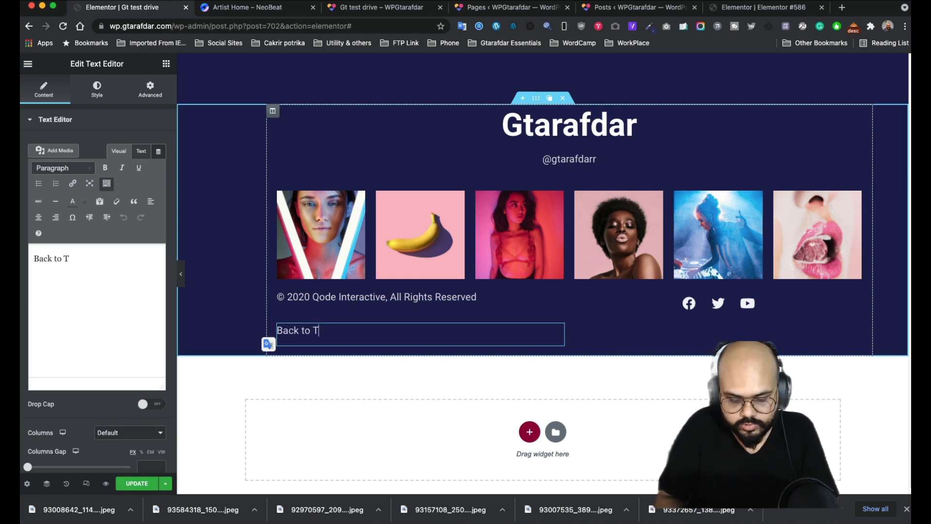
pyautogui.write('op >')
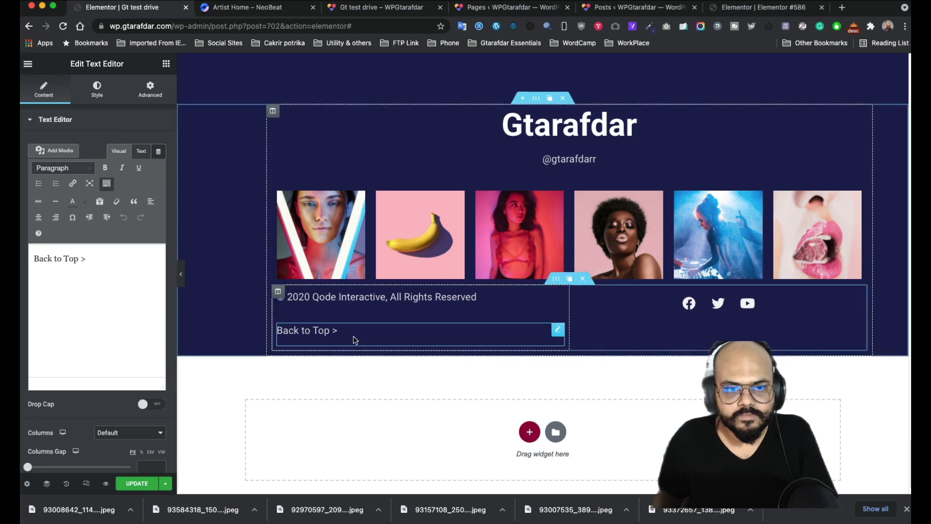
# - Review the text block's Advanced settings, then select the 'Back to Top >' text in Content
pyautogui.click(150, 92)
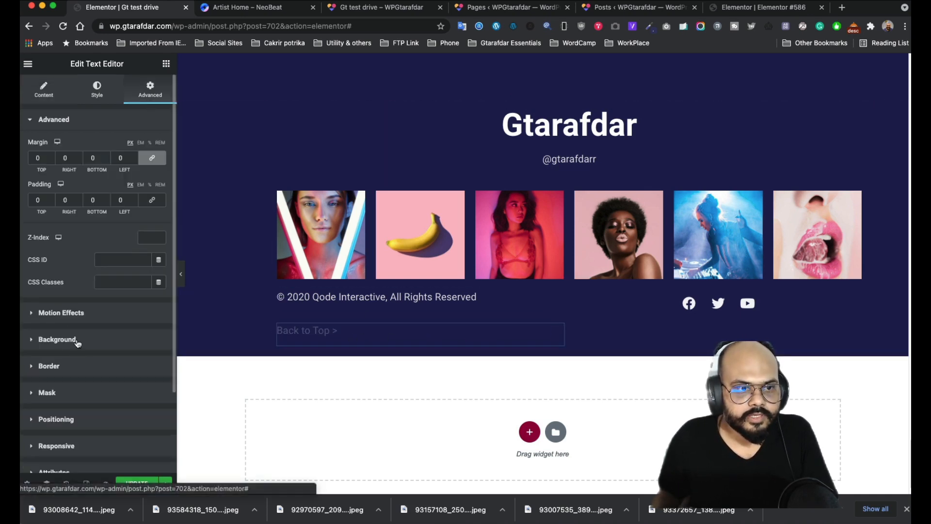
pyautogui.scroll(-3, 92, 349)
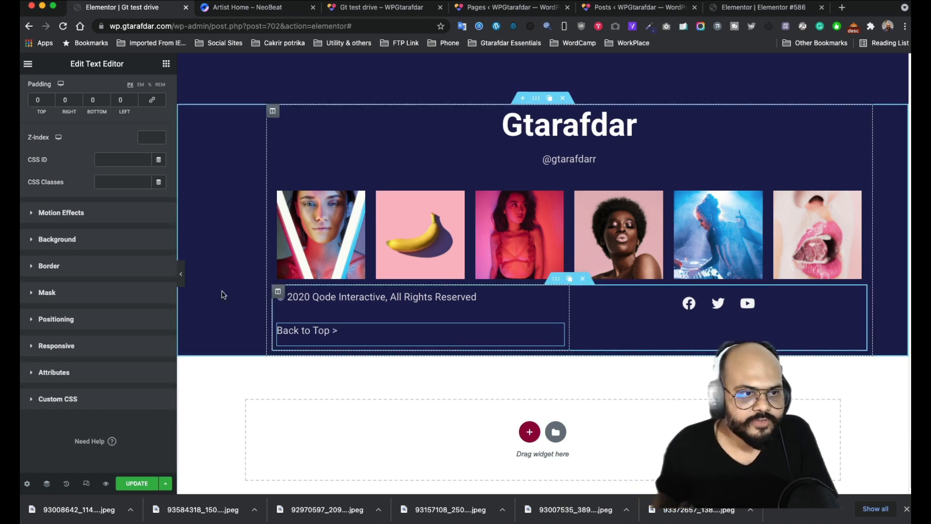
pyautogui.scroll(3, 80, 183)
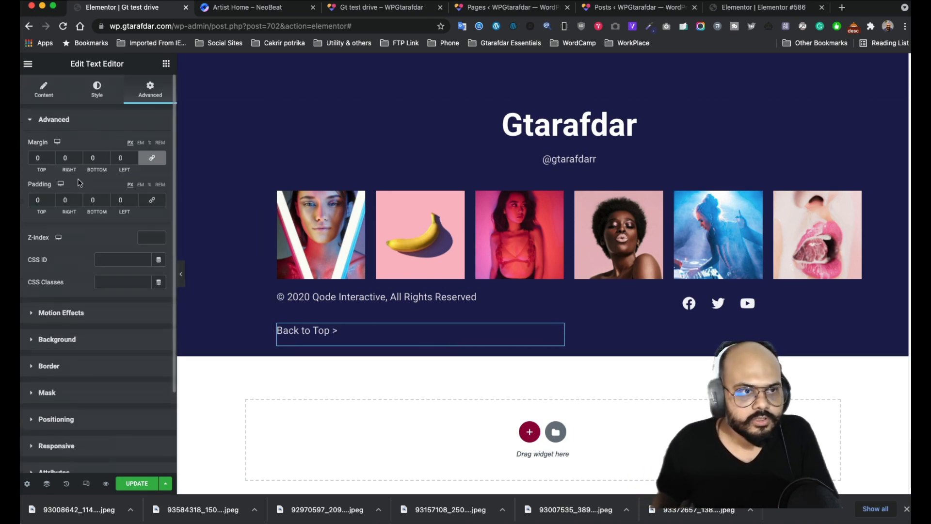
pyautogui.click(44, 89)
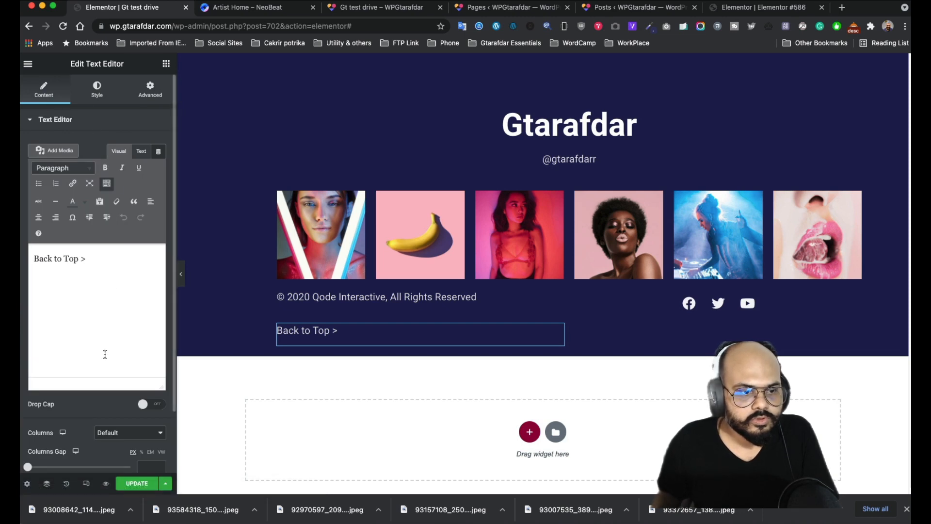
pyautogui.scroll(-3, 105, 354)
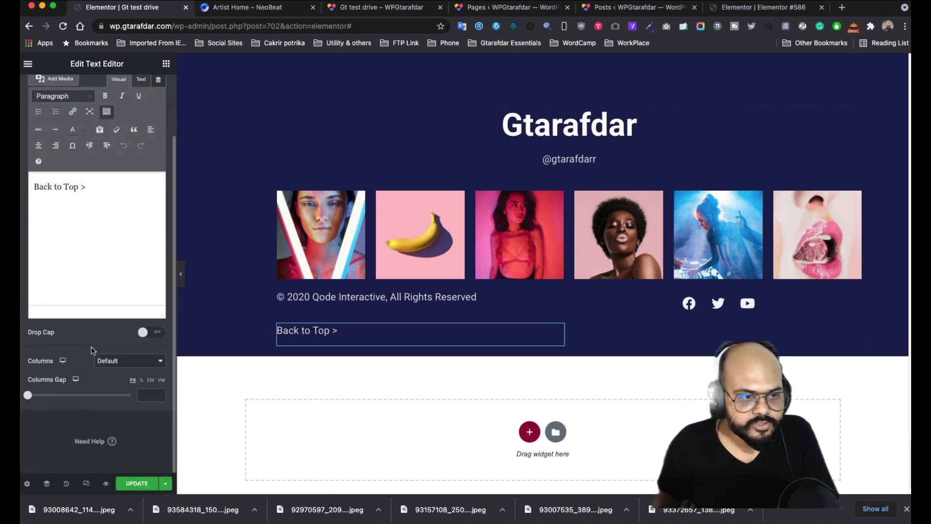
pyautogui.scroll(3, 103, 335)
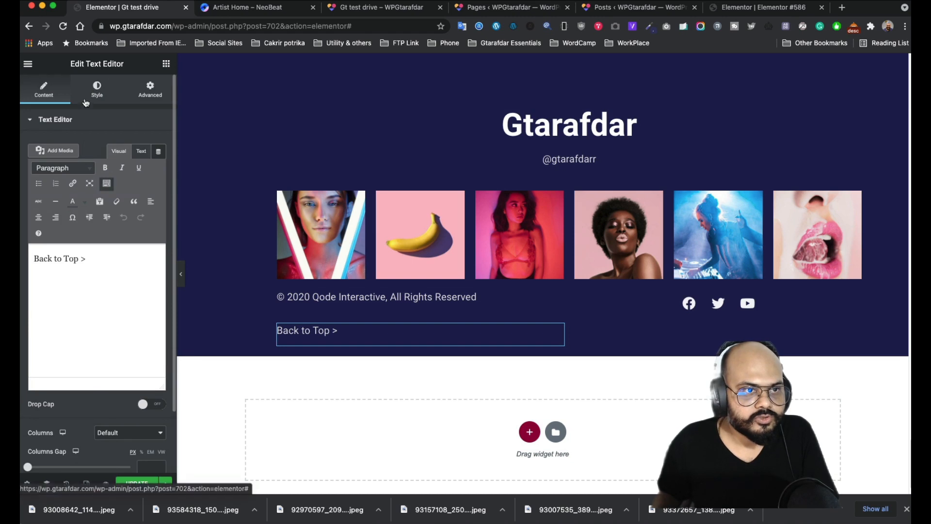
pyautogui.click(34, 122)
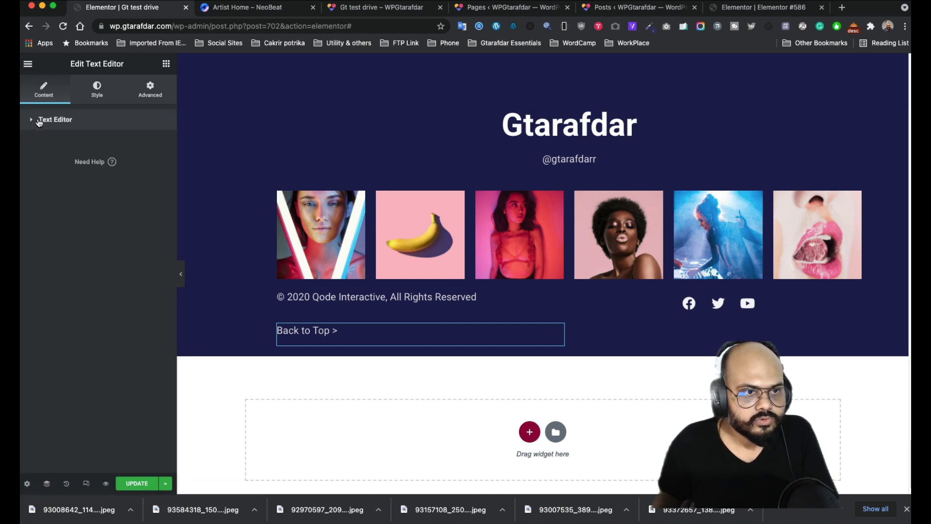
pyautogui.click(38, 122)
pyautogui.moveTo(86, 260); pyautogui.dragTo(26, 253)
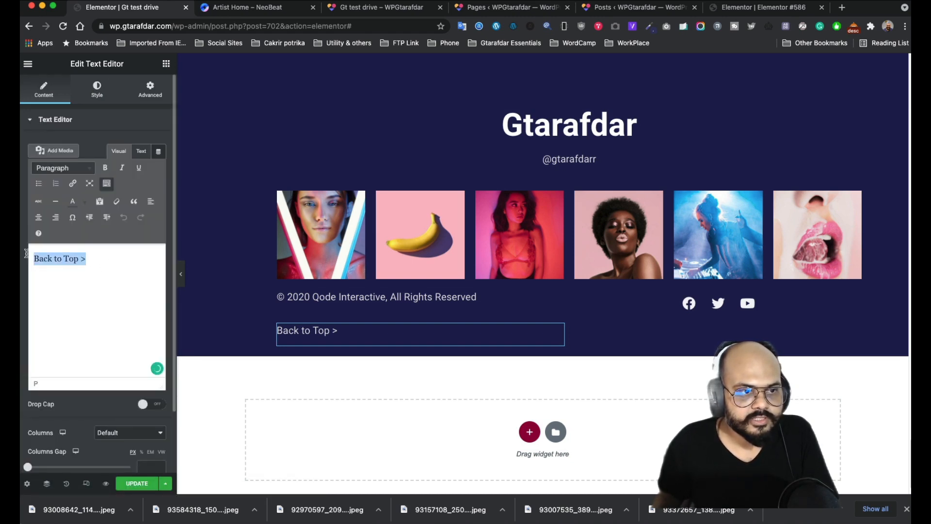
# - Link the 'Back to Top >' text to the #sec1 anchor and reselect it
pyautogui.click(73, 184)
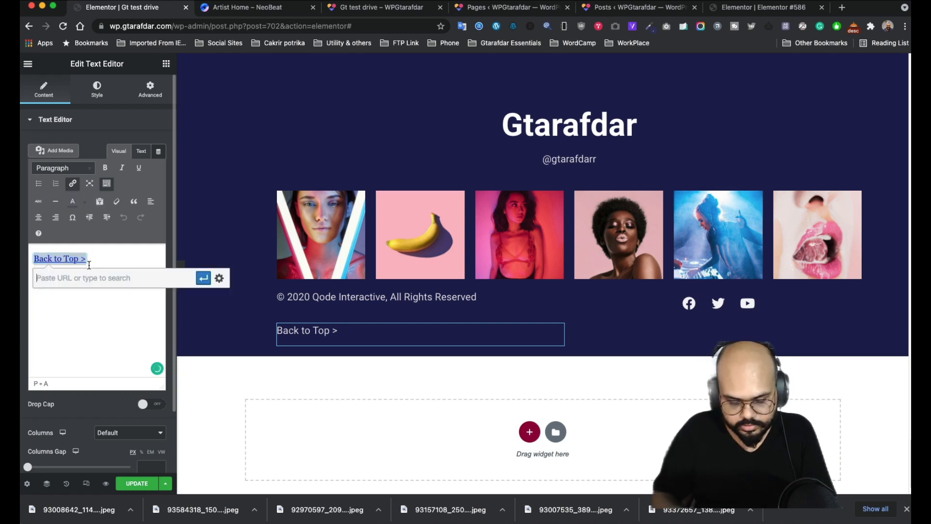
pyautogui.write('#sec1')
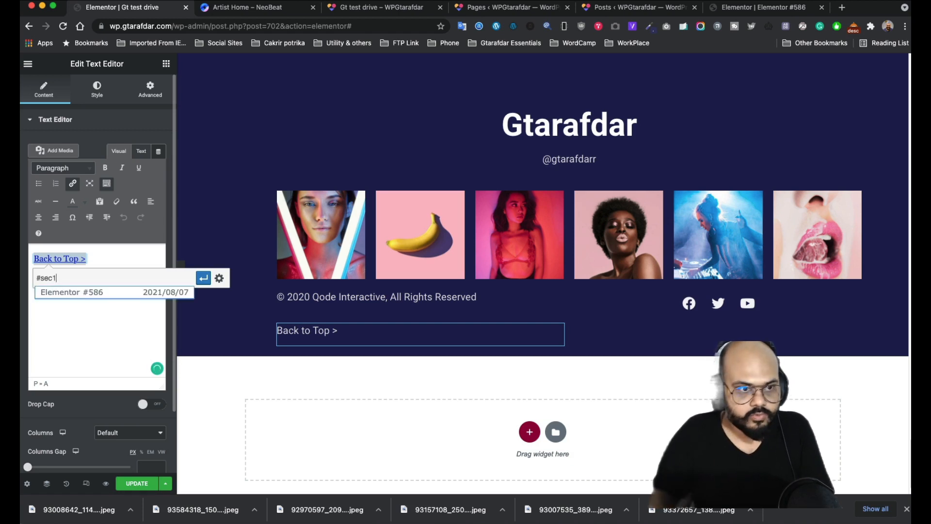
pyautogui.click(203, 279)
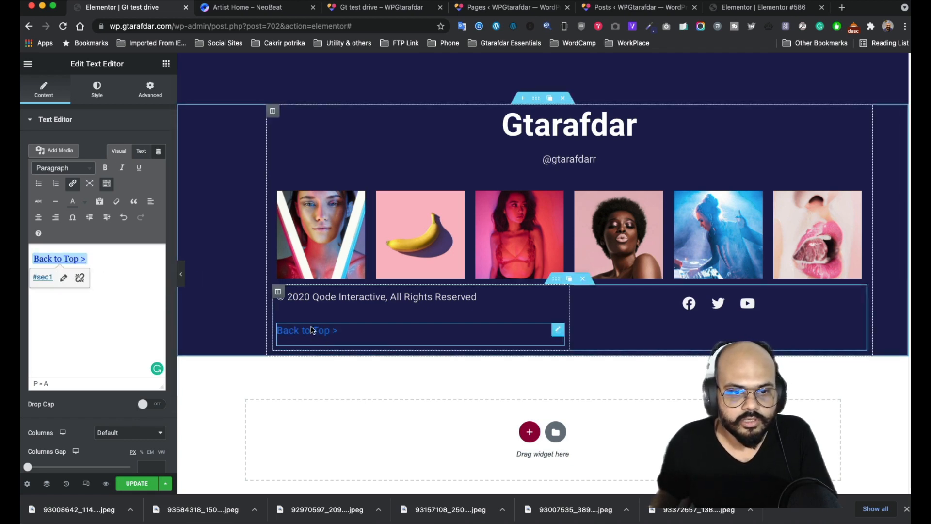
pyautogui.moveTo(97, 262); pyautogui.dragTo(31, 256)
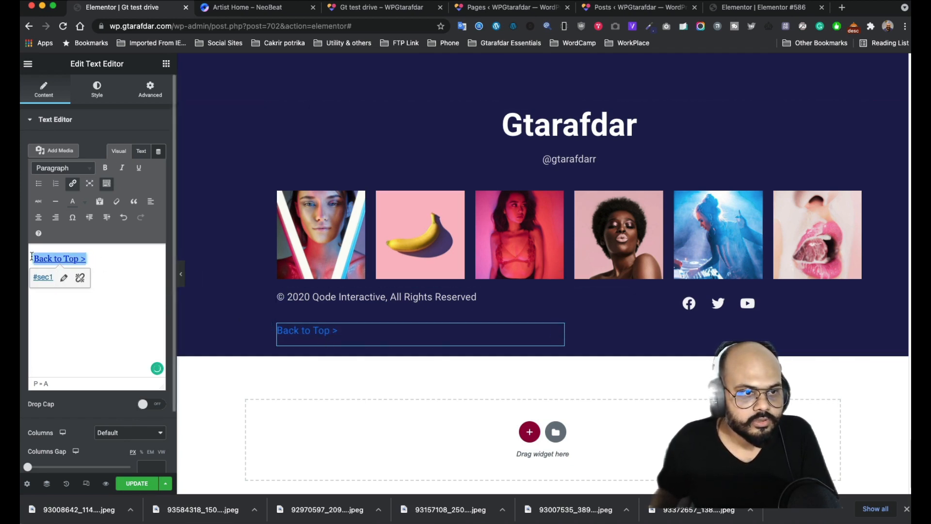
pyautogui.click(70, 205)
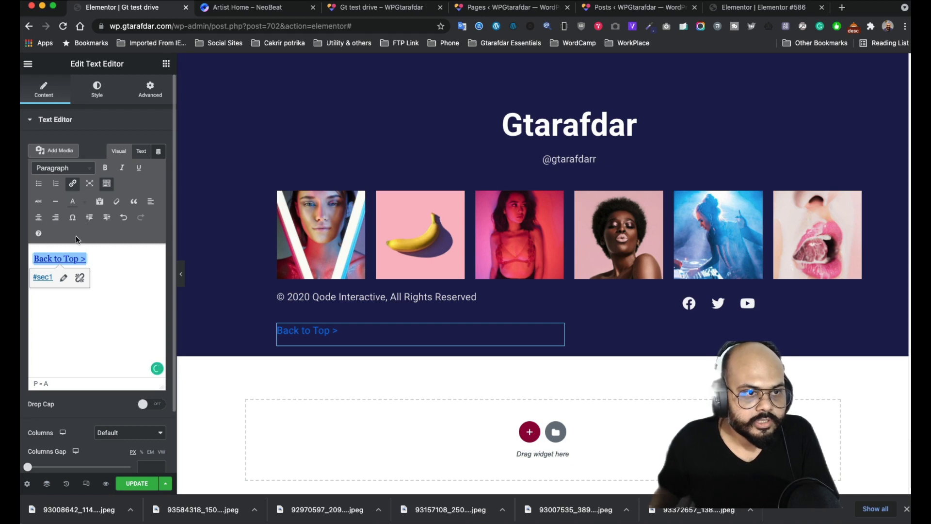
# - Set the text block's Style Text Color to white #FFFFFF
pyautogui.click(95, 93)
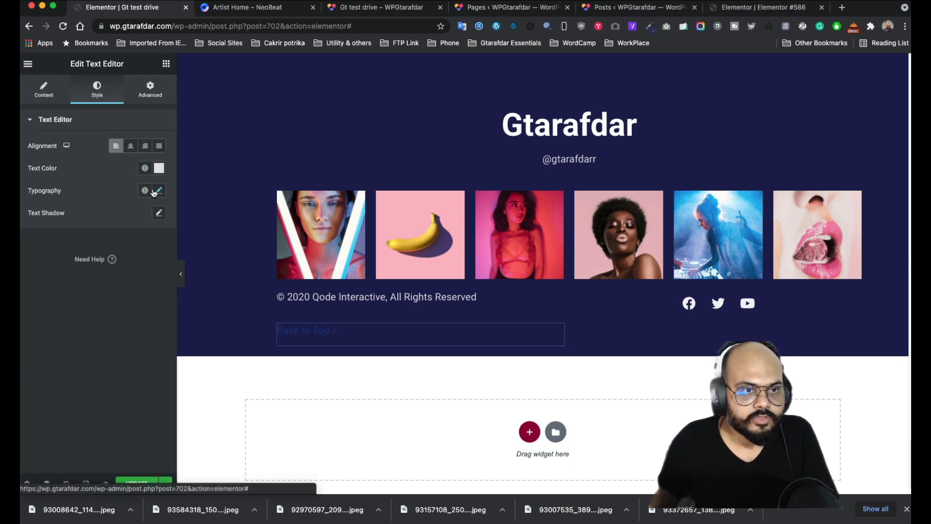
pyautogui.click(159, 168)
pyautogui.moveTo(44, 214); pyautogui.dragTo(21, 196)
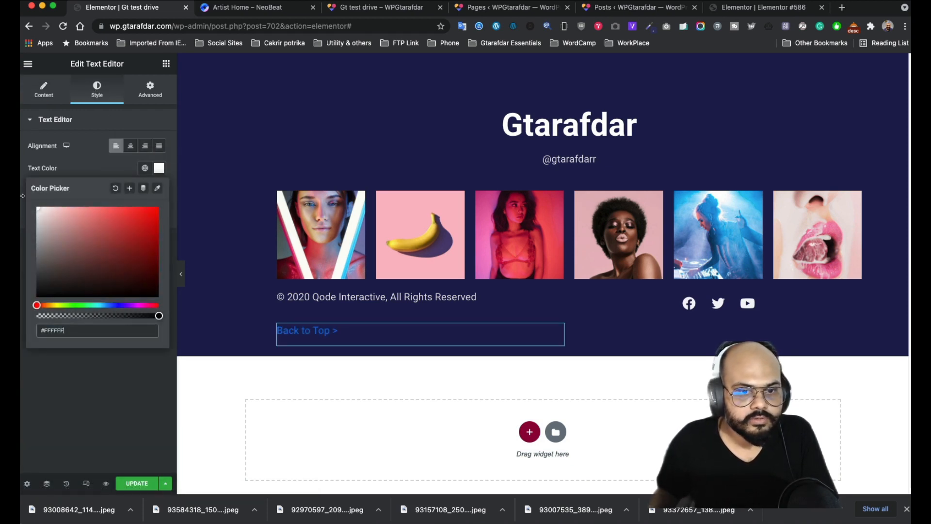
pyautogui.click(58, 370)
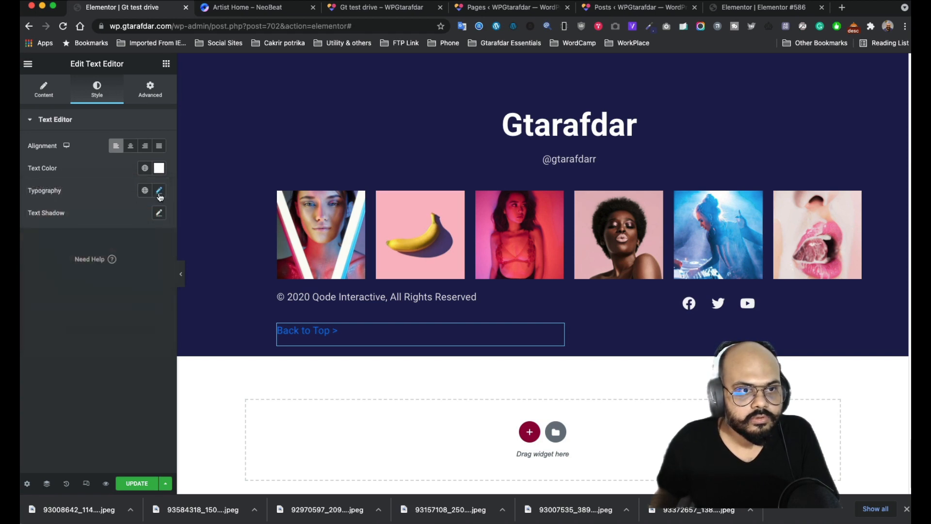
# - Apply white from the editor's colour palette to the 'Back to Top >' link text
pyautogui.click(39, 90)
pyautogui.tripleClick(92, 261)
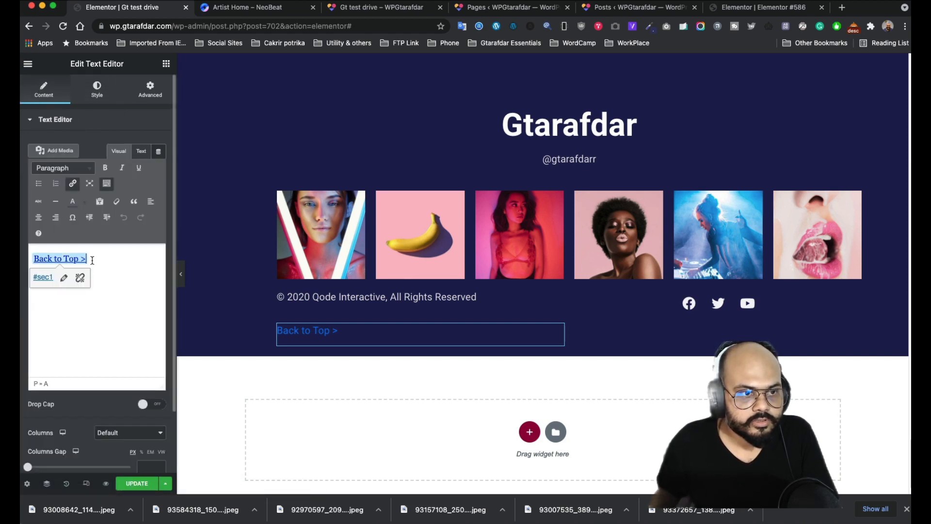
pyautogui.click(86, 205)
pyautogui.click(118, 252)
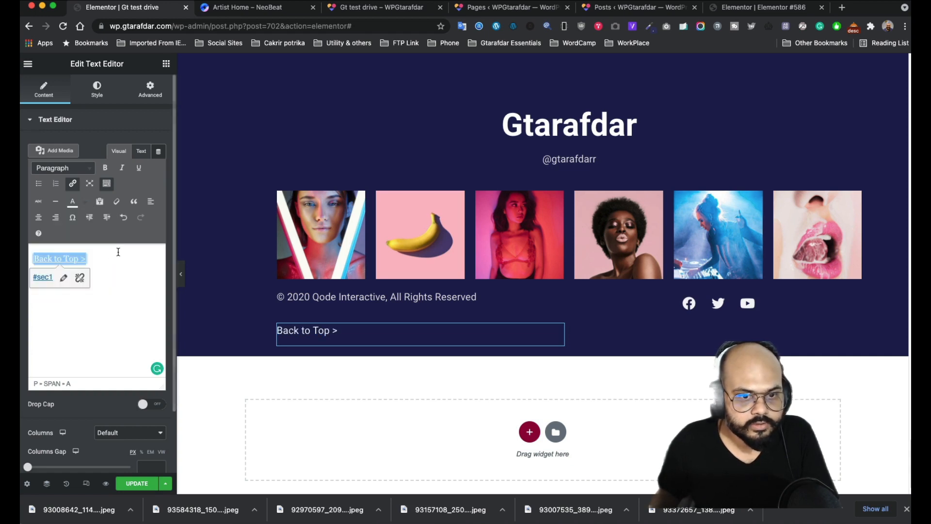
pyautogui.click(102, 287)
pyautogui.click(106, 123)
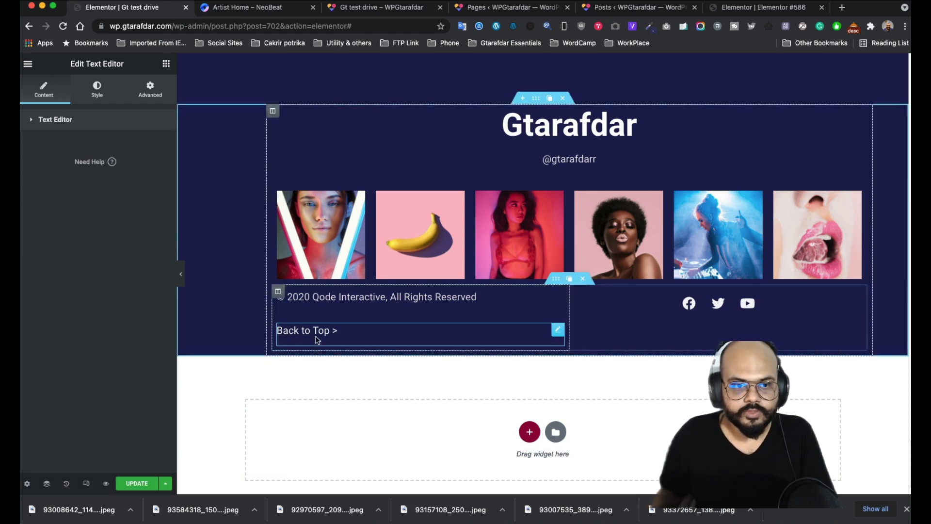
pyautogui.click(81, 122)
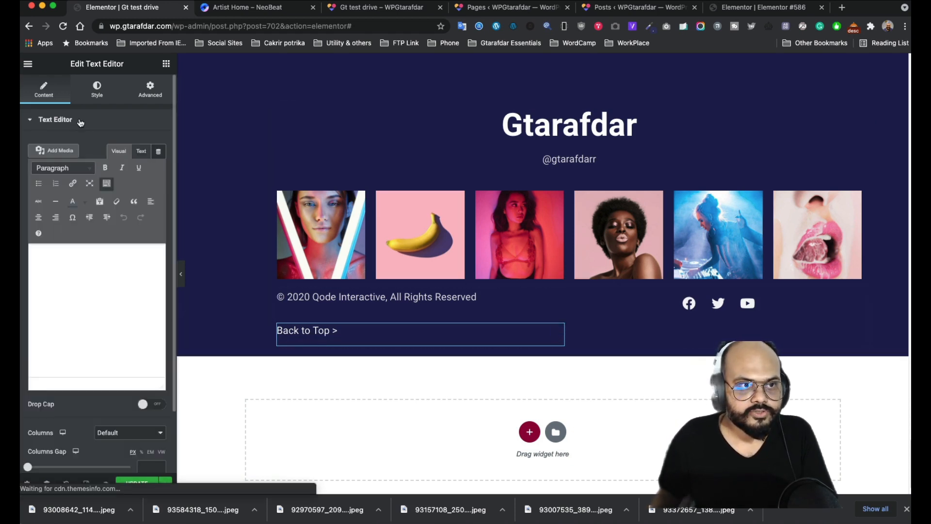
# - Check the text's typography settings: Roboto, size 19, weight 400
pyautogui.click(95, 96)
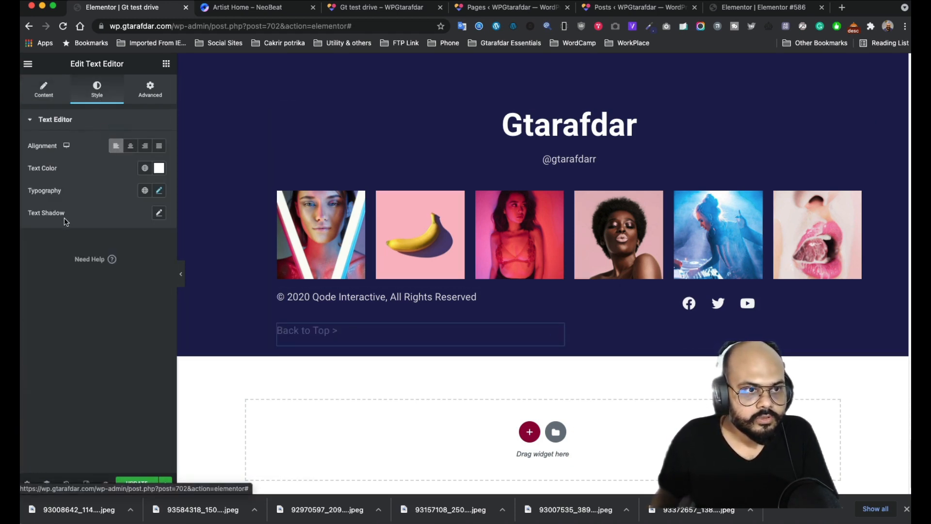
pyautogui.click(159, 191)
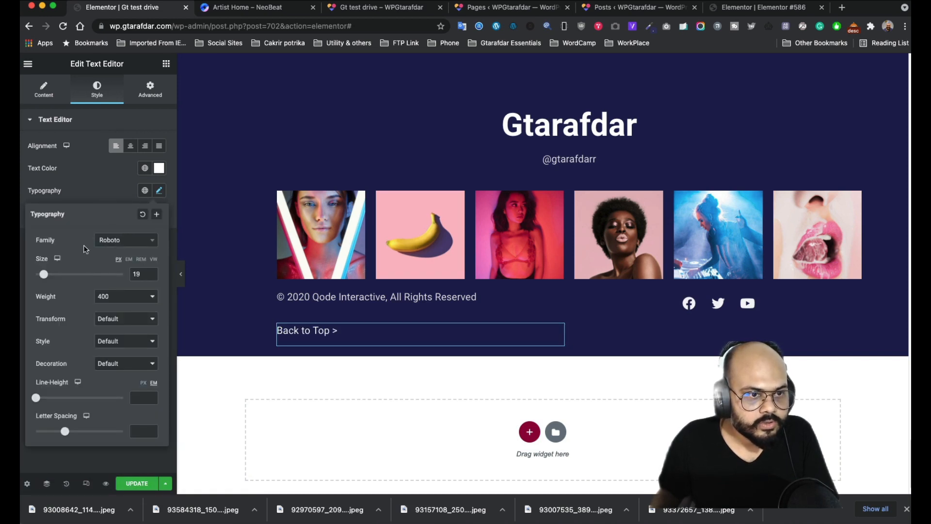
pyautogui.click(89, 191)
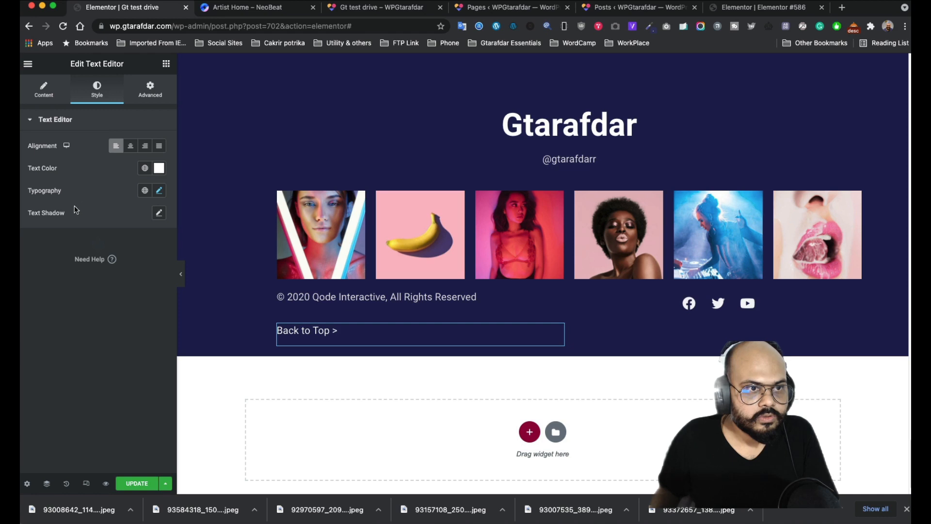
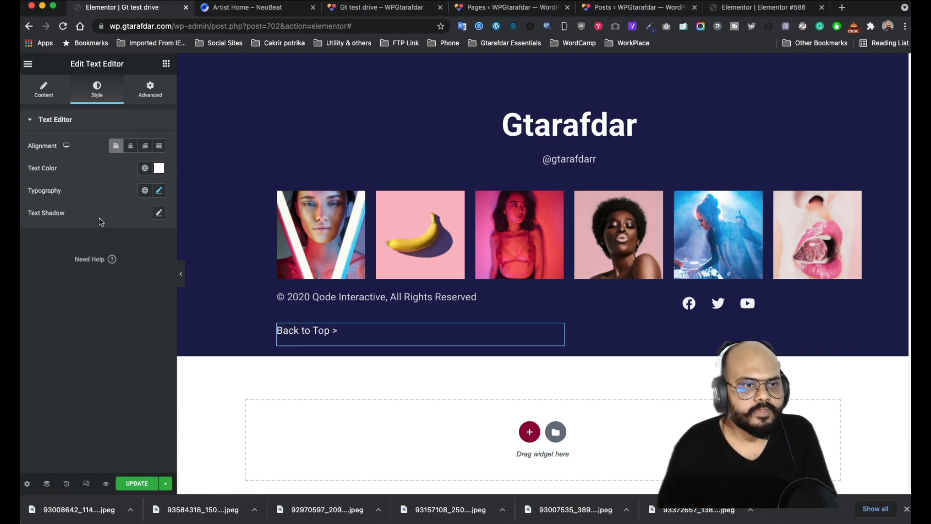
# - Show the Back to Top text widget's Advanced settings, from Motion Effects down to Custom CSS
pyautogui.click(148, 88)
pyautogui.scroll(-4, 87, 330)
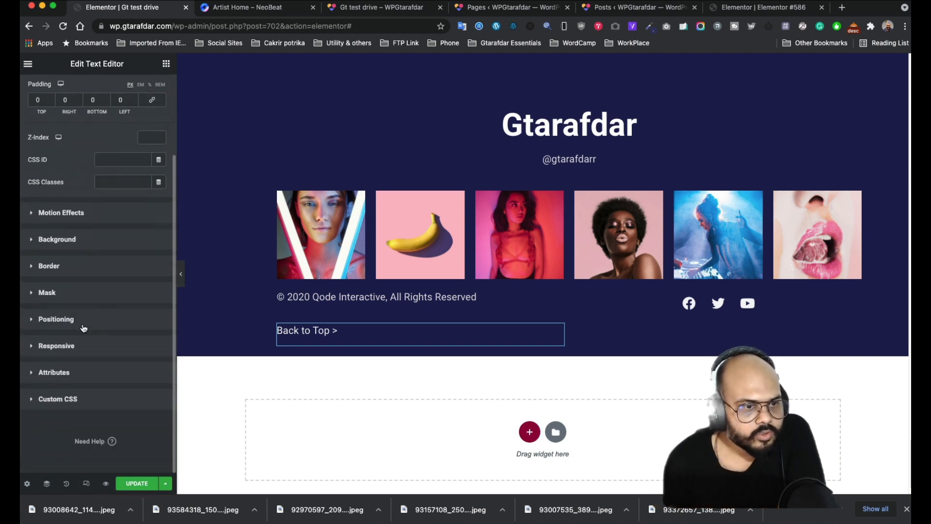
# - Give the Back to Top text fixed positioning and try initial horizontal and vertical offsets
pyautogui.click(84, 328)
pyautogui.click(116, 305)
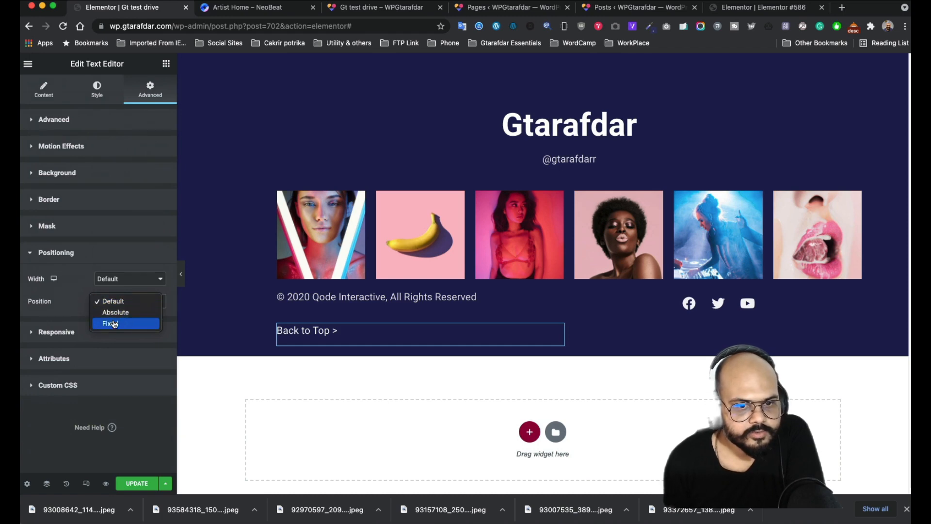
pyautogui.click(114, 324)
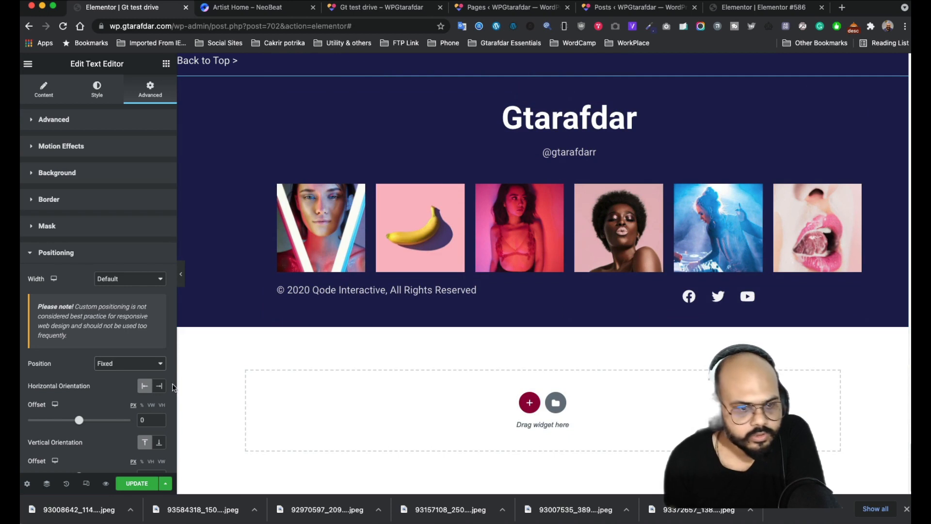
pyautogui.scroll(-5, 123, 386)
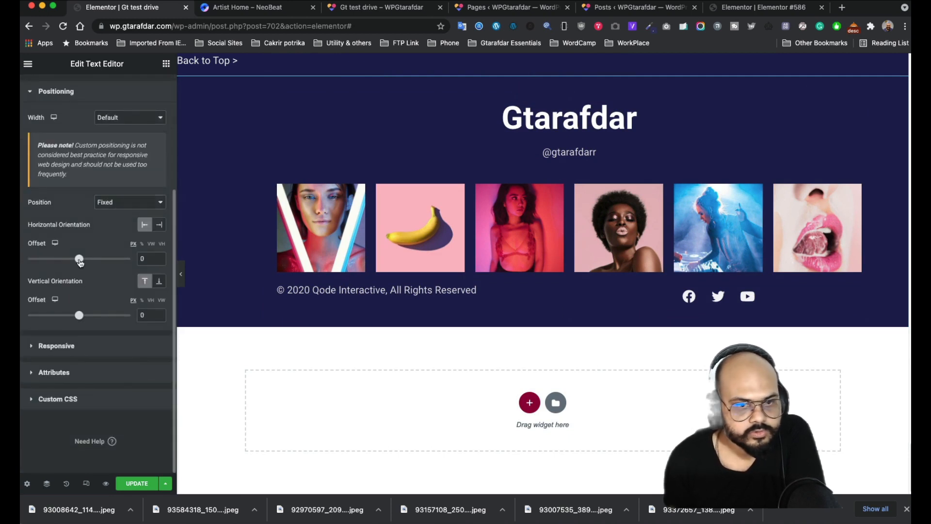
pyautogui.moveTo(80, 261); pyautogui.dragTo(160, 262)
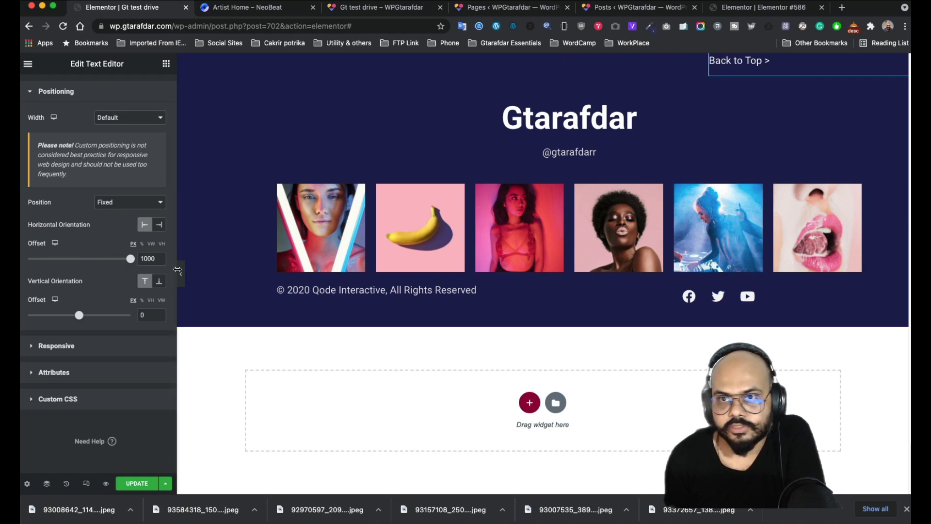
pyautogui.moveTo(78, 316)
pyautogui.mouseDown()
pyautogui.moveTo(102, 316)
pyautogui.moveTo(87, 316)
pyautogui.mouseUp()
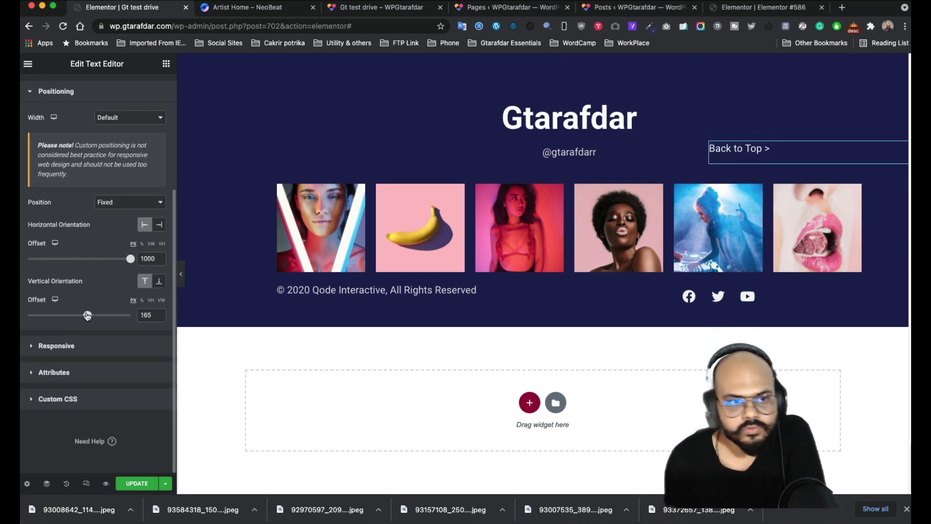
# - Anchor the offsets to the right and bottom, with the horizontal offset at -1000
pyautogui.click(160, 225)
pyautogui.moveTo(81, 260); pyautogui.dragTo(29, 259)
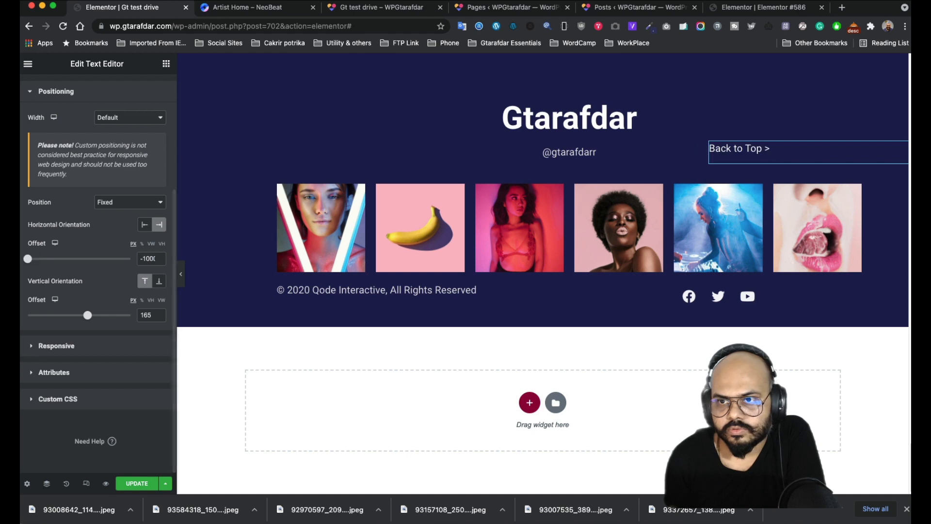
pyautogui.click(123, 207)
pyautogui.click(87, 269)
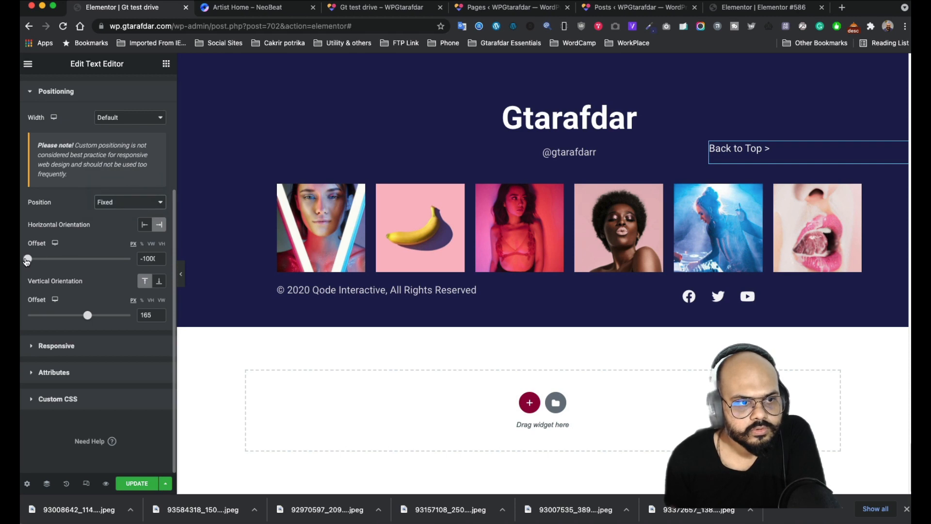
pyautogui.moveTo(27, 261)
pyautogui.mouseDown()
pyautogui.moveTo(51, 260)
pyautogui.moveTo(22, 262)
pyautogui.mouseUp()
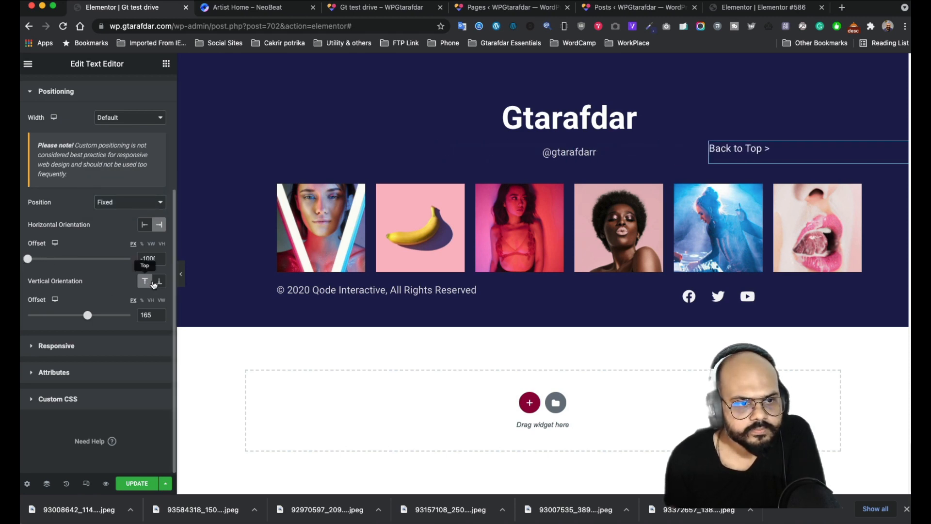
pyautogui.click(159, 282)
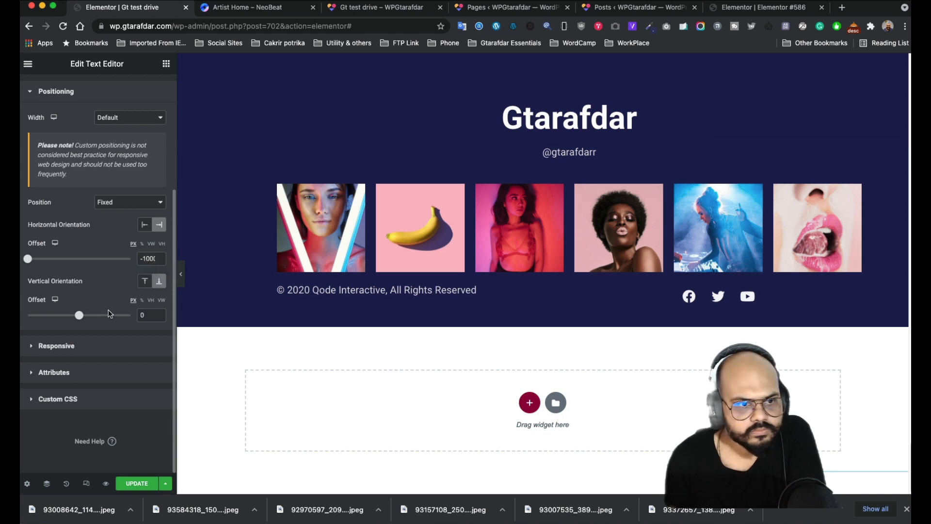
pyautogui.moveTo(29, 260)
pyautogui.mouseDown()
pyautogui.moveTo(125, 263)
pyautogui.moveTo(21, 262)
pyautogui.mouseUp()
pyautogui.moveTo(80, 316); pyautogui.dragTo(112, 317)
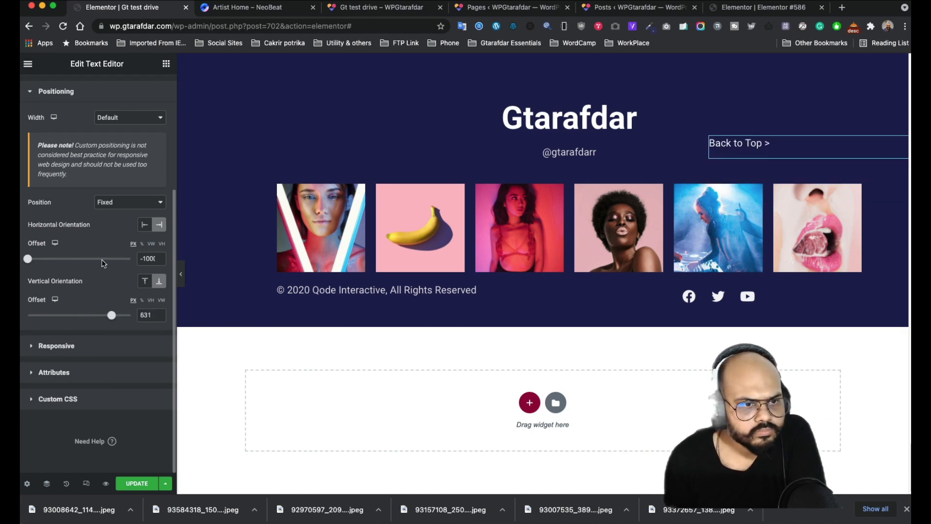
# - Switch to absolute position with horizontal offset -1000 and vertical offset 300
pyautogui.click(125, 203)
pyautogui.click(119, 202)
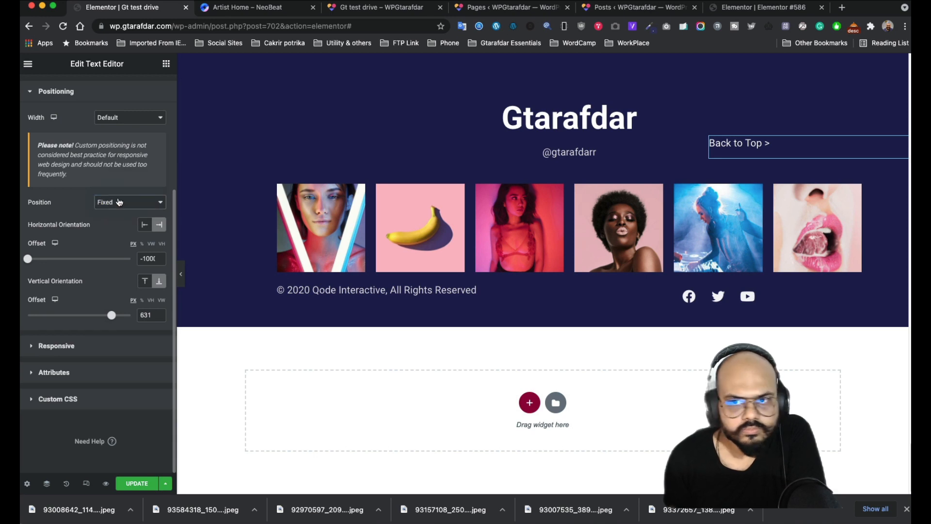
pyautogui.moveTo(28, 258)
pyautogui.mouseDown()
pyautogui.moveTo(85, 259)
pyautogui.moveTo(39, 259)
pyautogui.mouseUp()
pyautogui.moveTo(112, 316)
pyautogui.mouseDown()
pyautogui.moveTo(59, 315)
pyautogui.moveTo(94, 315)
pyautogui.mouseUp()
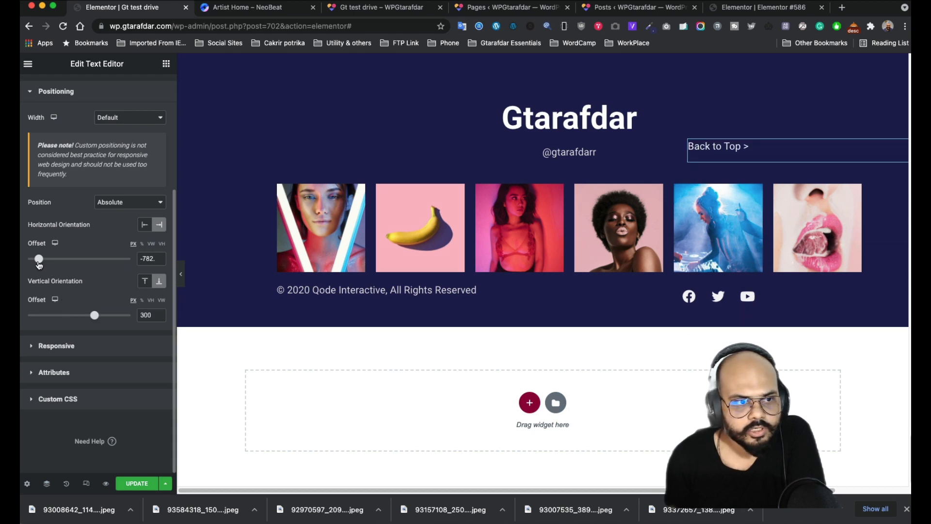
pyautogui.moveTo(39, 258); pyautogui.dragTo(26, 259)
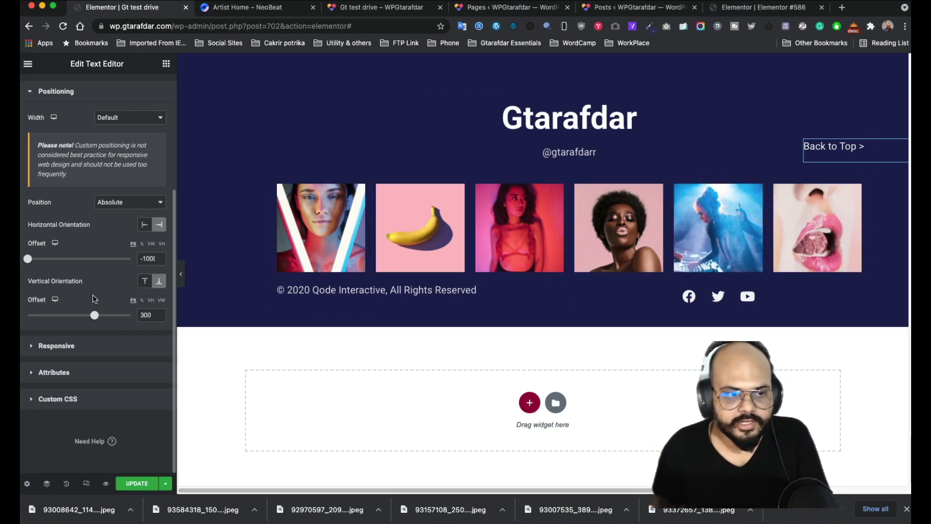
pyautogui.scroll(5, 78, 246)
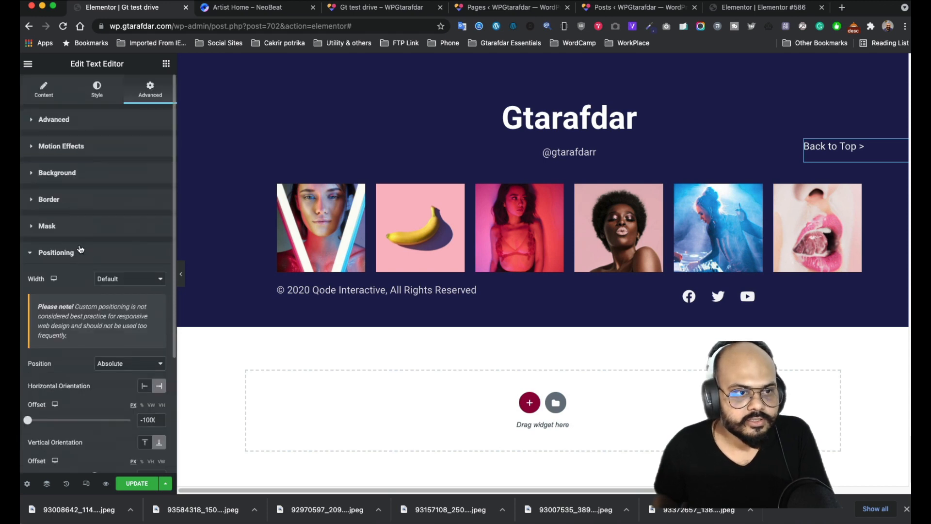
# - Give the text the CSS ID 'backtotp' and expand its still-empty Custom CSS section
pyautogui.click(97, 127)
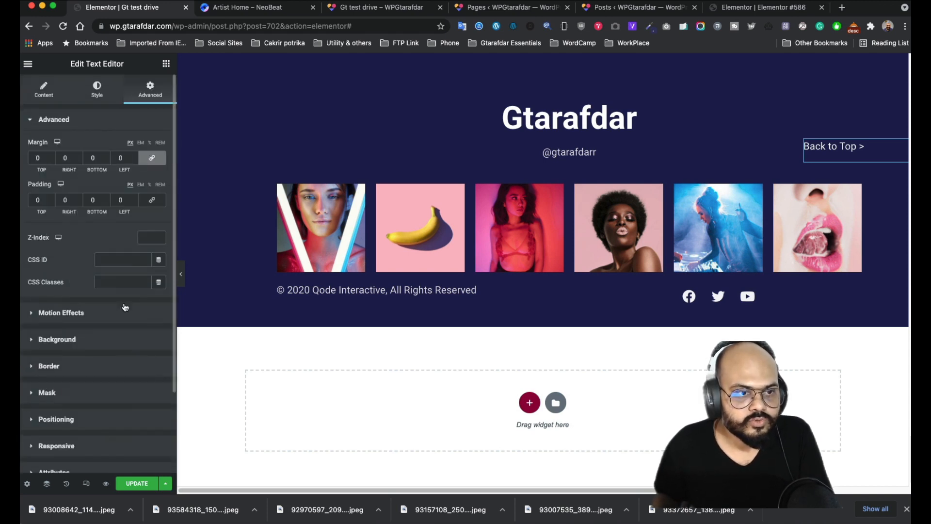
pyautogui.click(113, 260)
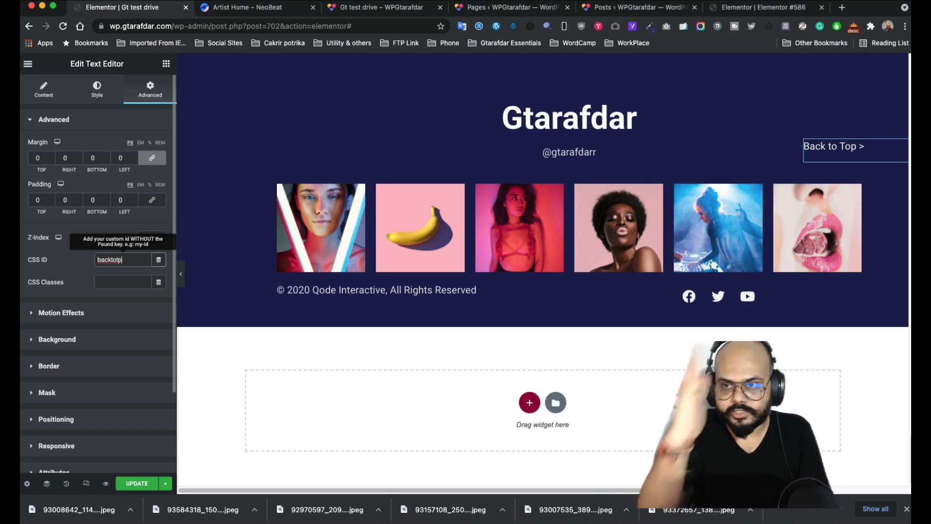
pyautogui.scroll(-3, 76, 320)
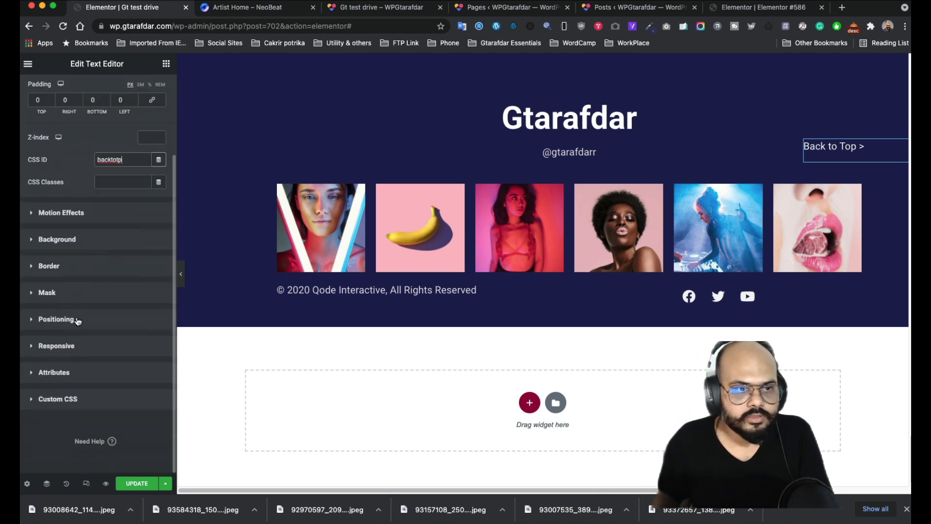
pyautogui.click(93, 398)
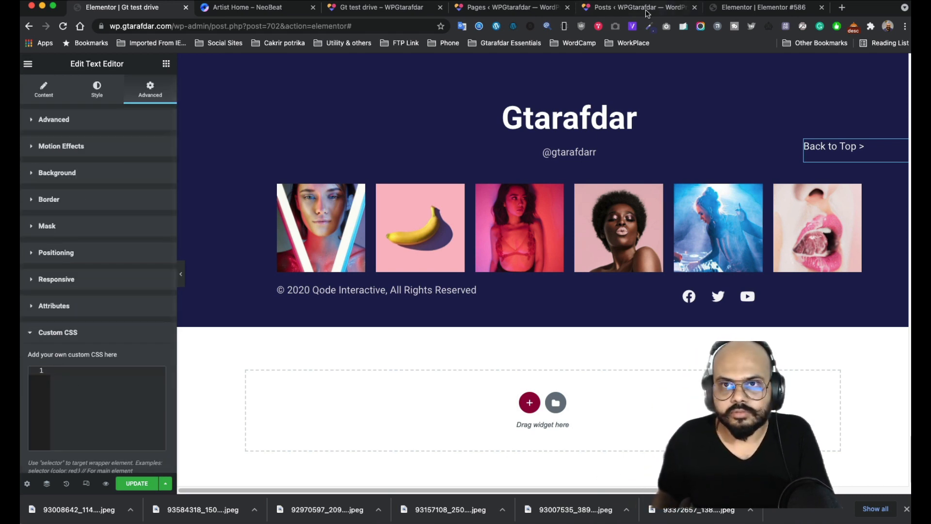
# - Go to the Elementor #586 editor, look through its widgets panel, and reload the page
pyautogui.click(741, 9)
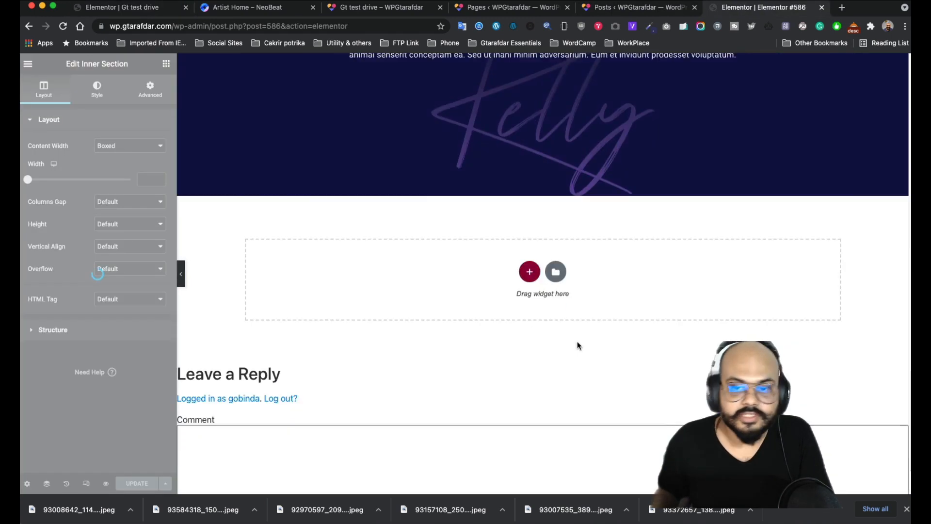
pyautogui.scroll(7, 500, 175)
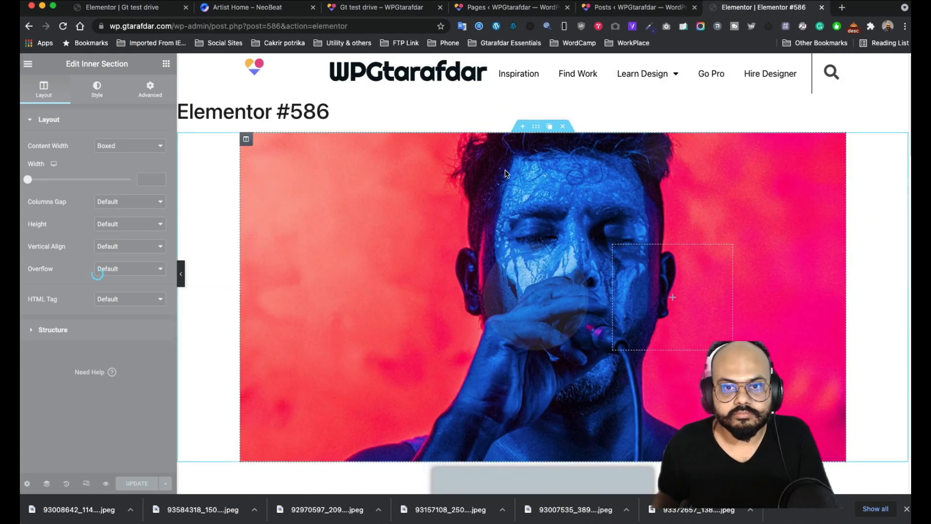
pyautogui.click(671, 297)
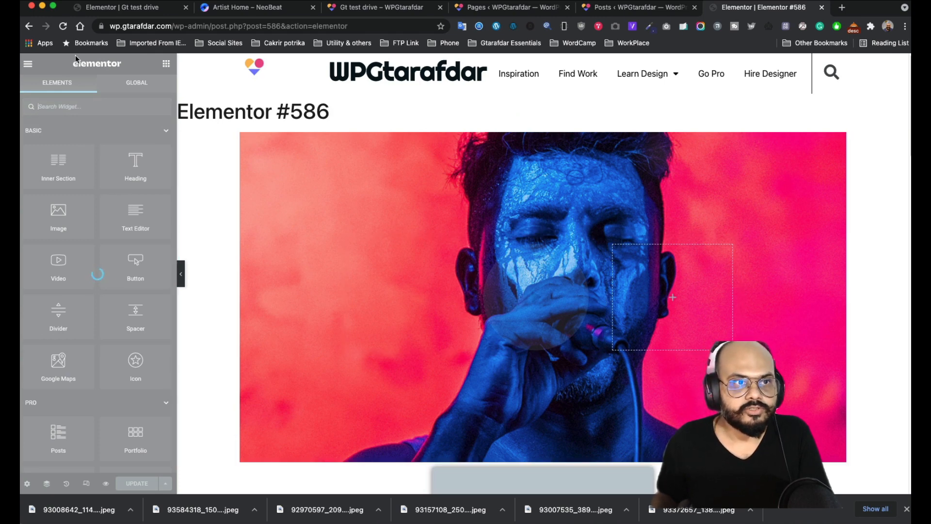
pyautogui.scroll(-8, 666, 443)
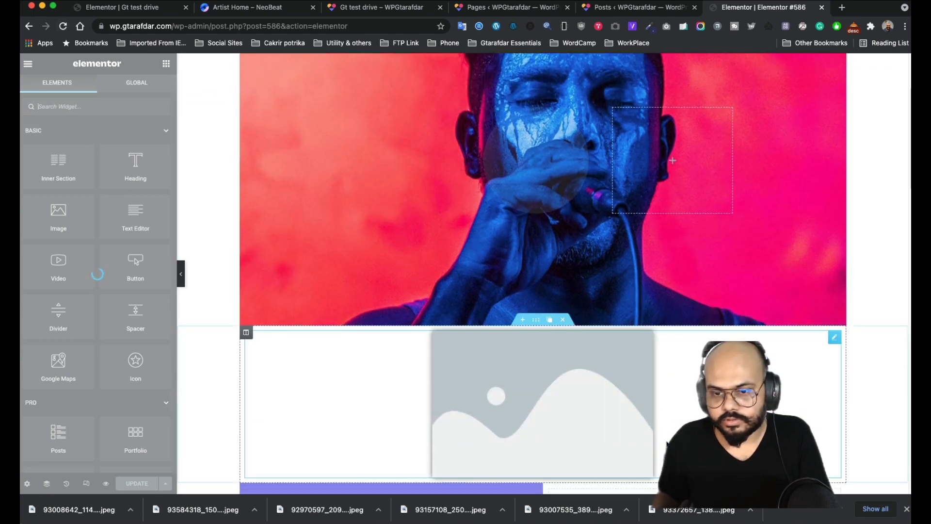
pyautogui.scroll(8, 666, 443)
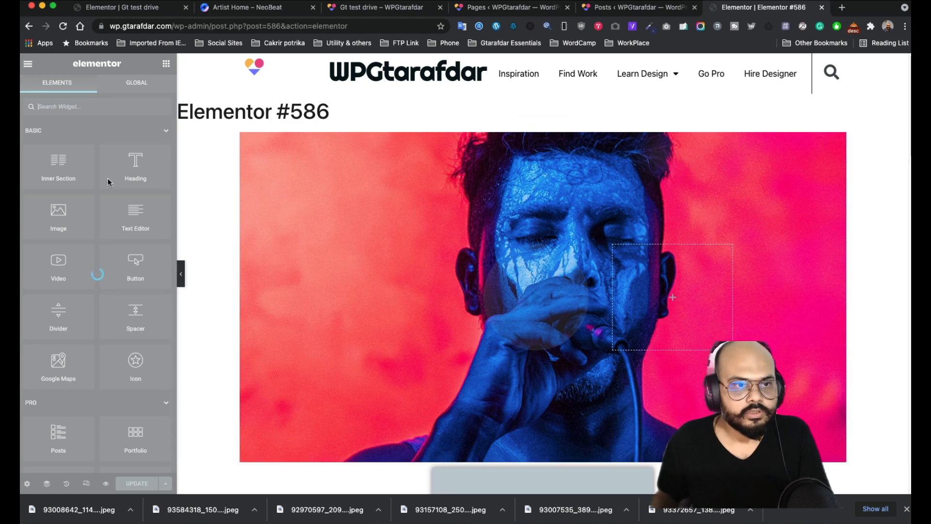
pyautogui.click(62, 27)
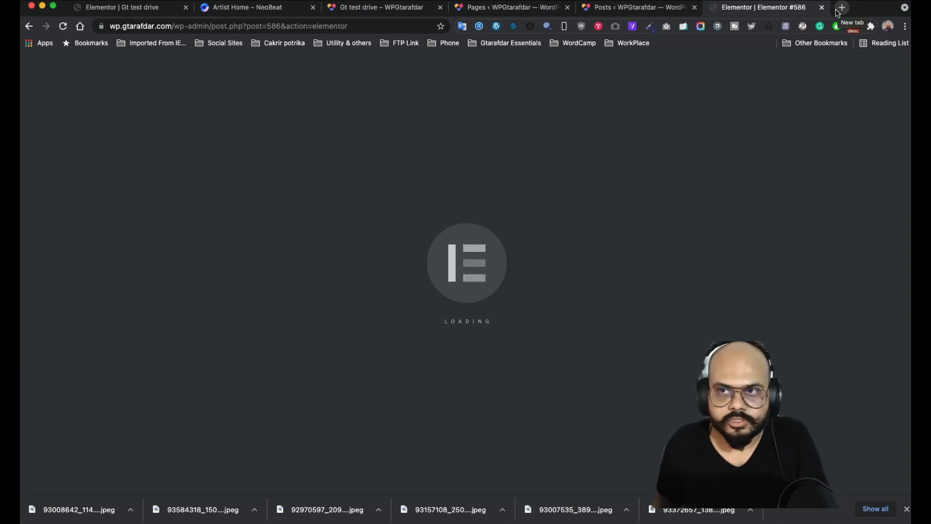
# - Search Google for 'css transform rotate' and open the W3Schools CSS transform property page in a new tab
pyautogui.click(839, 10)
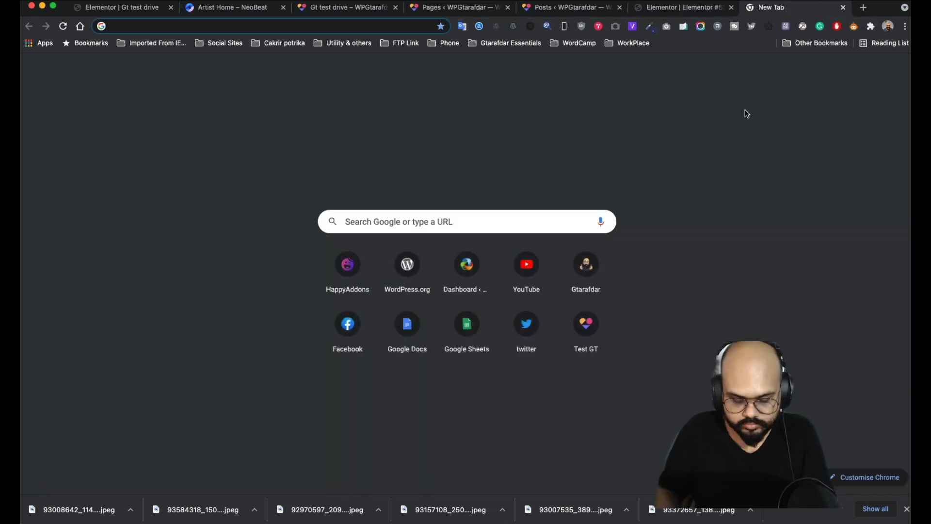
pyautogui.write('css')
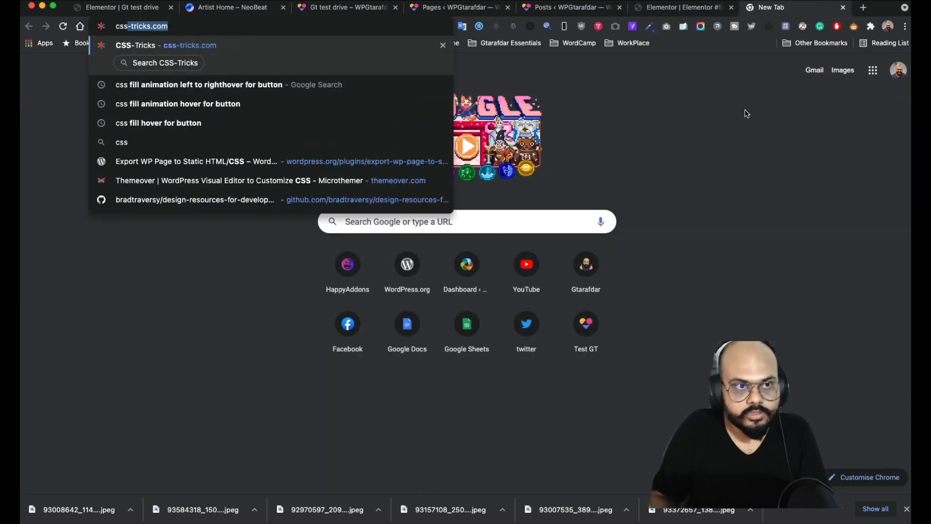
pyautogui.write(' to')
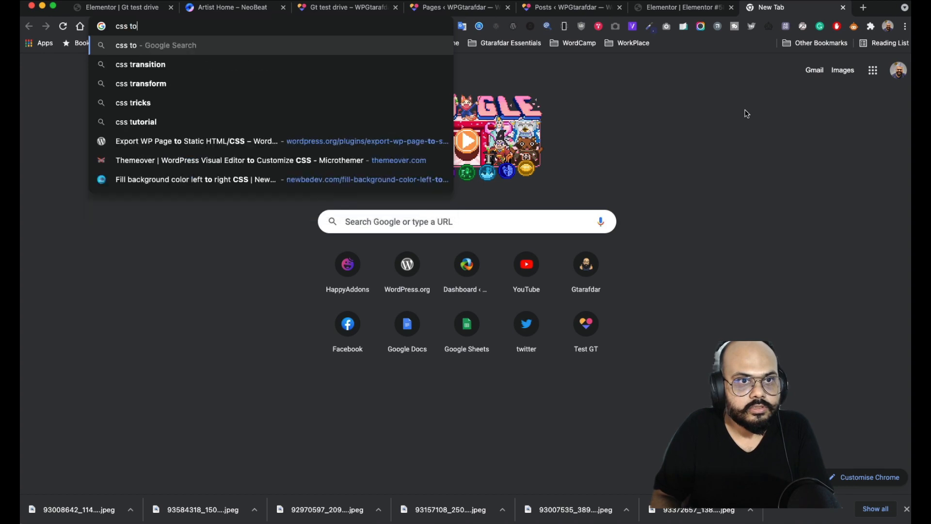
pyautogui.press('BackSpace')
pyautogui.press('BackSpace')
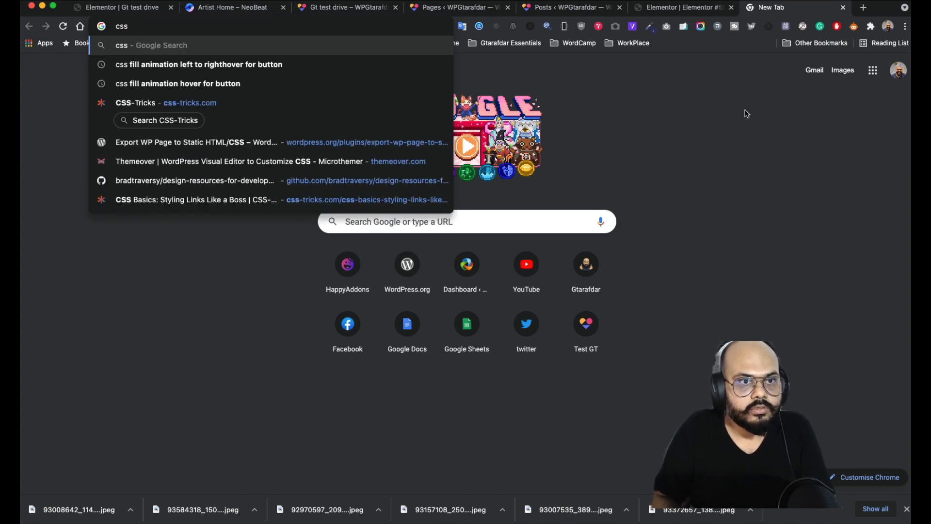
pyautogui.write('tr')
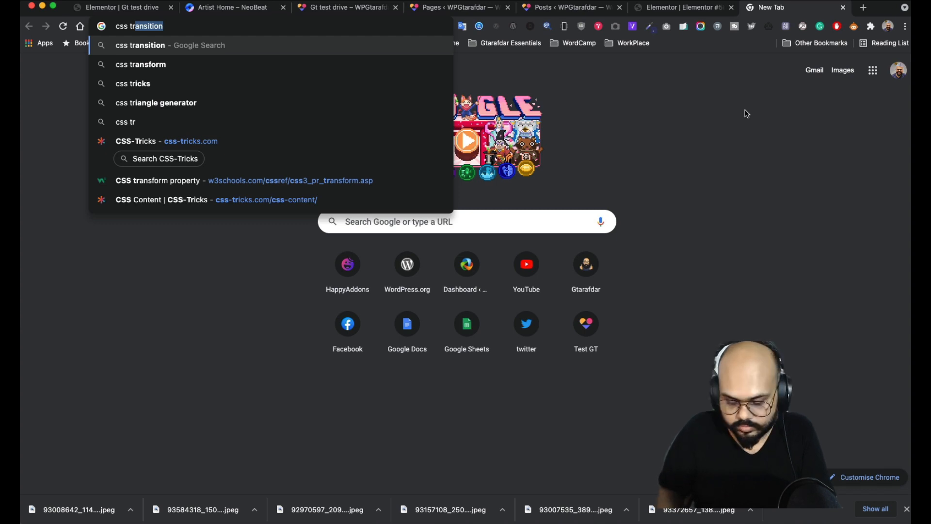
pyautogui.write('ansform to')
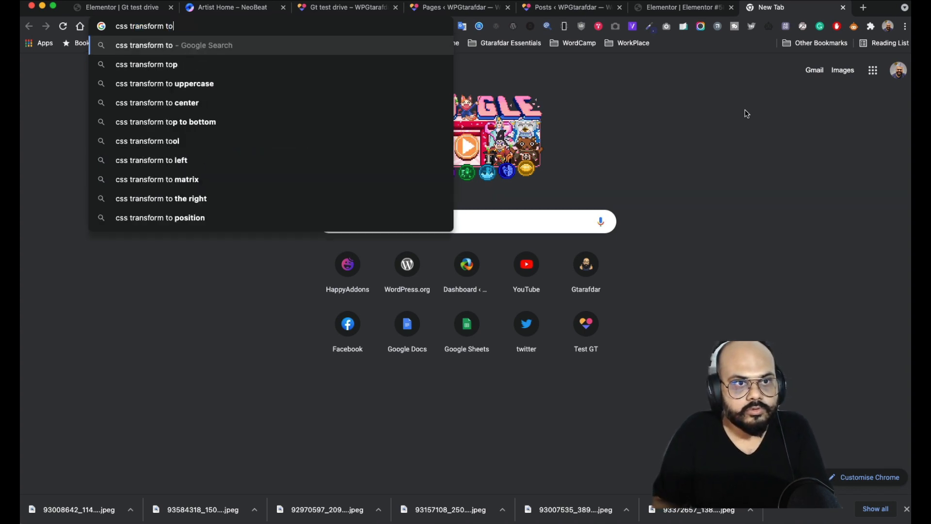
pyautogui.press('BackSpace')
pyautogui.press('BackSpace')
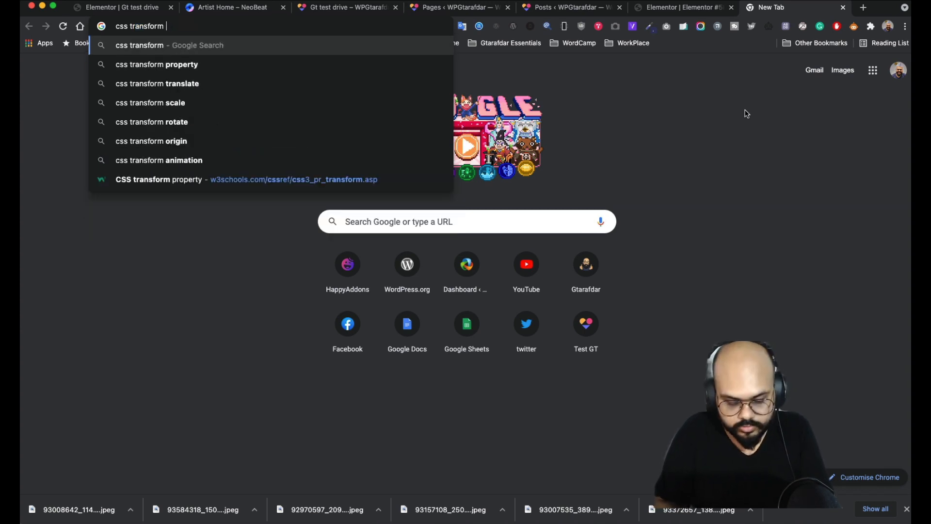
pyautogui.write('ro')
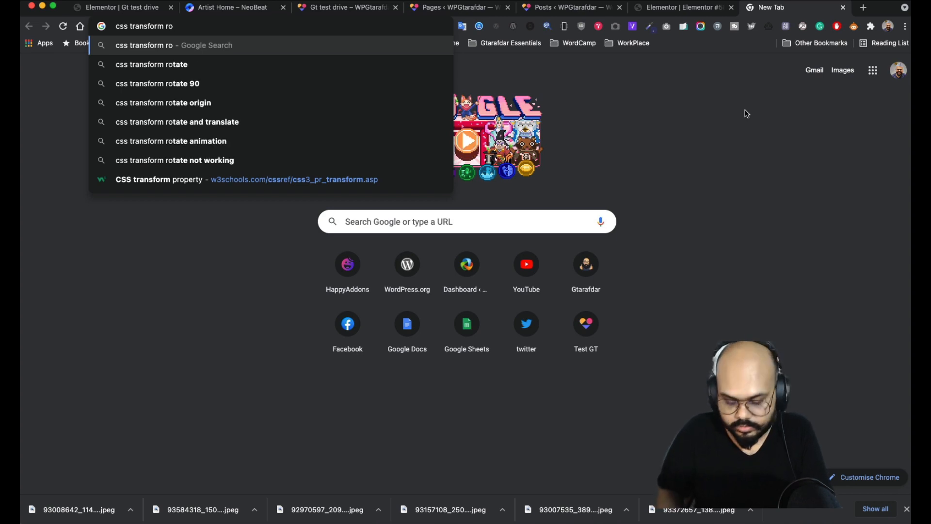
pyautogui.write('tate')
pyautogui.press('Return')
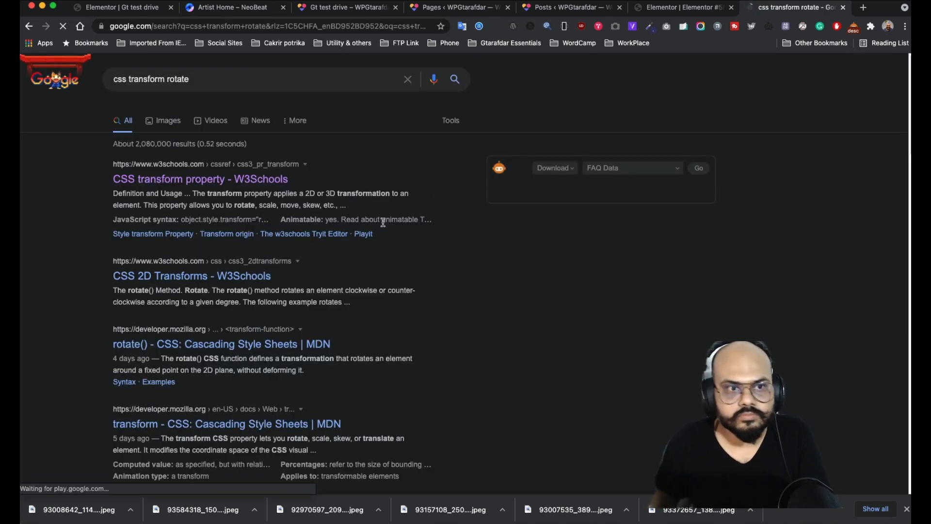
pyautogui.keyDown('super'); pyautogui.click(250, 180); pyautogui.keyUp('super')
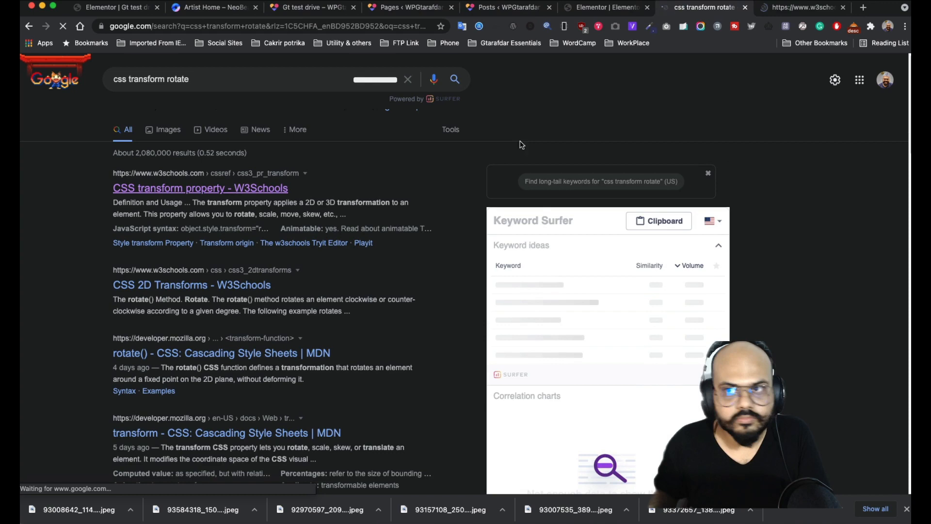
# - Copy the W3Schools div.a example rule 'transform: rotate(20deg);'
pyautogui.click(798, 10)
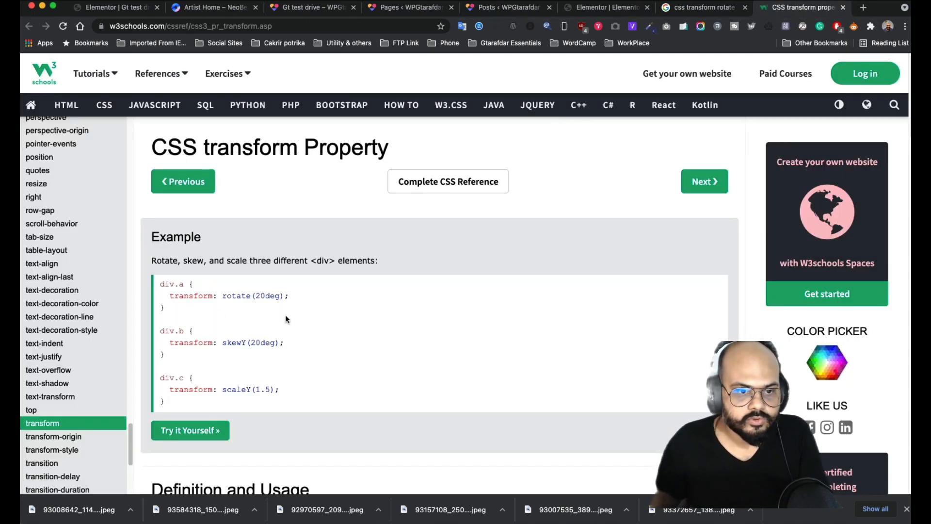
pyautogui.moveTo(301, 297); pyautogui.dragTo(156, 296)
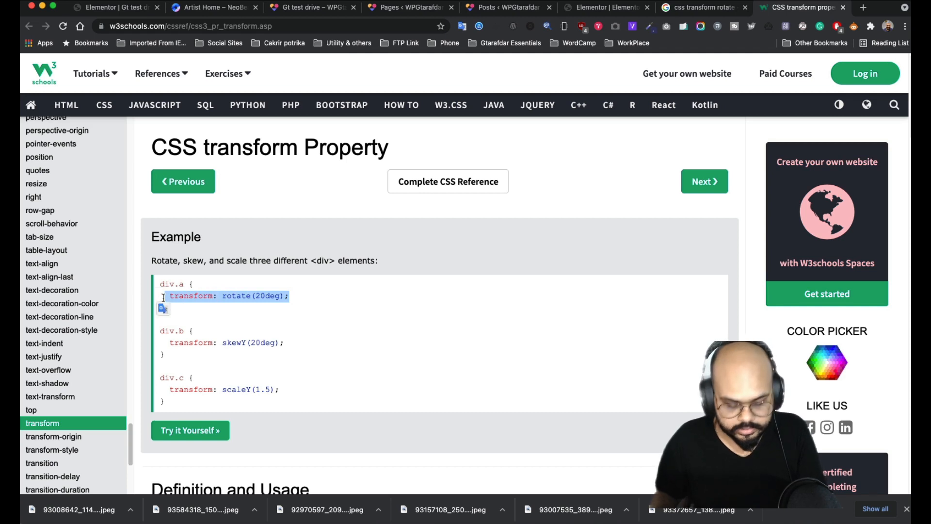
pyautogui.moveTo(290, 297); pyautogui.dragTo(190, 291)
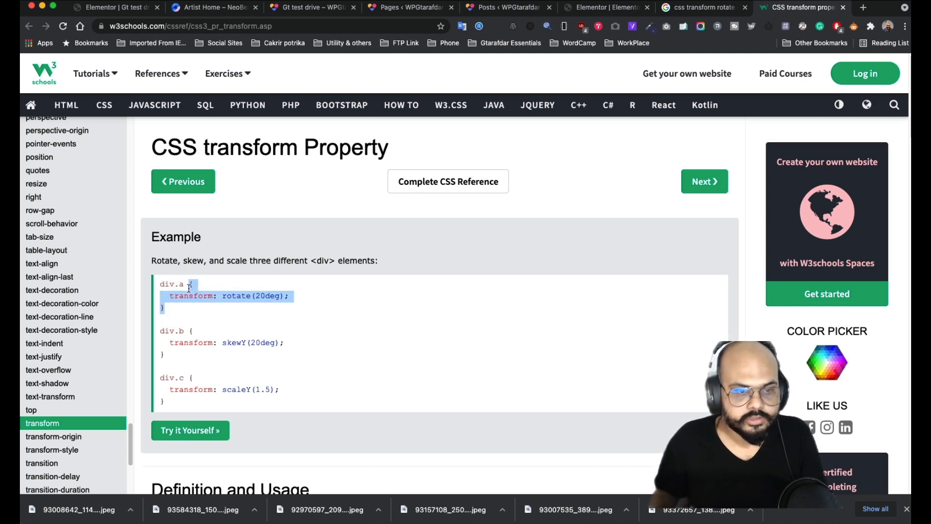
# - Add a #backtotop rule rotating the text 270deg to its Custom CSS, then go to the Elementor #586 editor
pyautogui.click(151, 18)
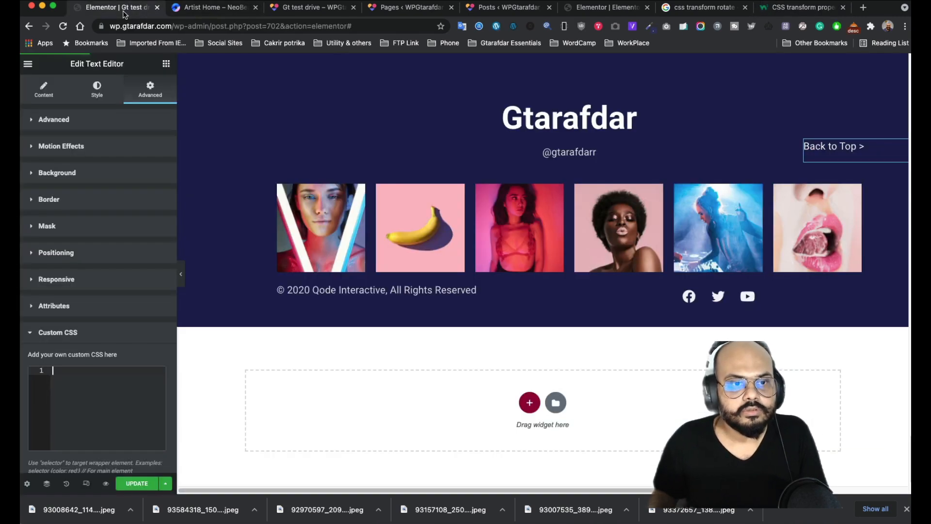
pyautogui.click(84, 373)
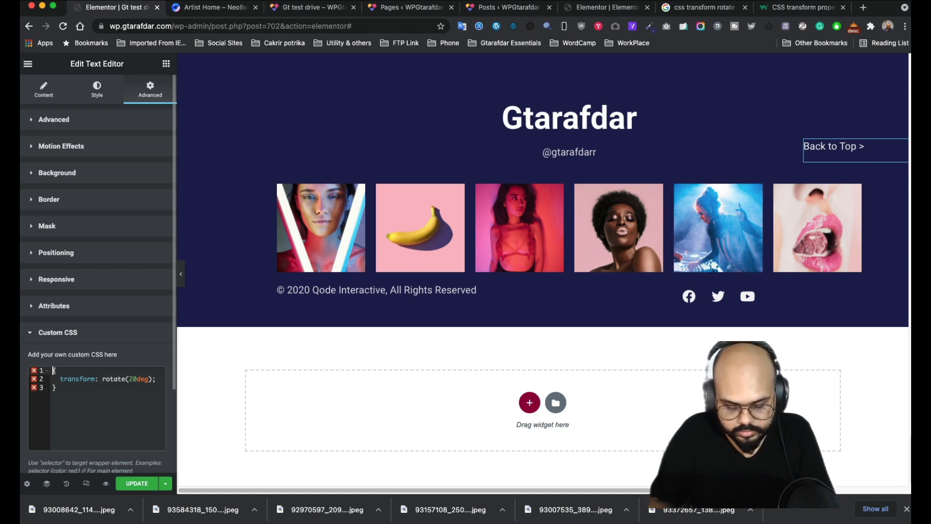
pyautogui.write('backto')
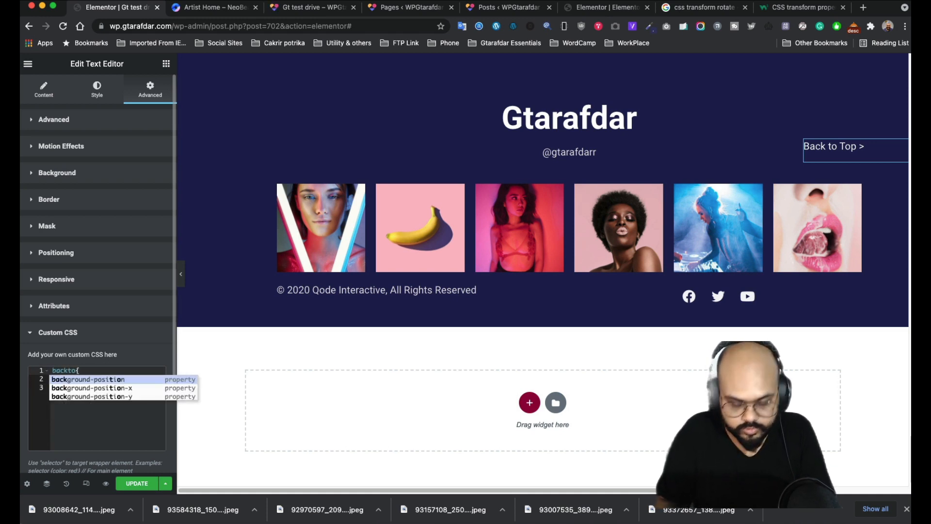
pyautogui.write('top')
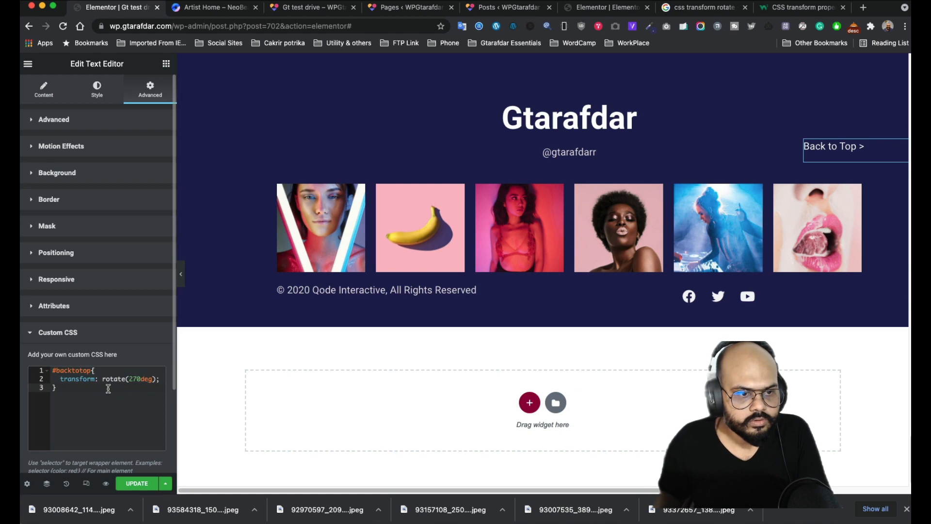
pyautogui.click(591, 7)
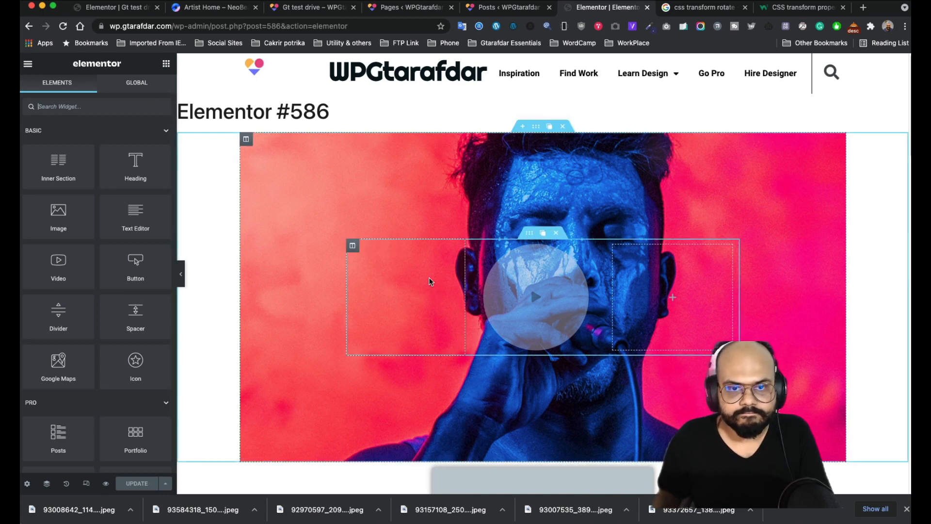
# - View the Custom CSS of page 586's 'back to top >' heading, then return to the Gt test editor
pyautogui.scroll(-10, 890, 390)
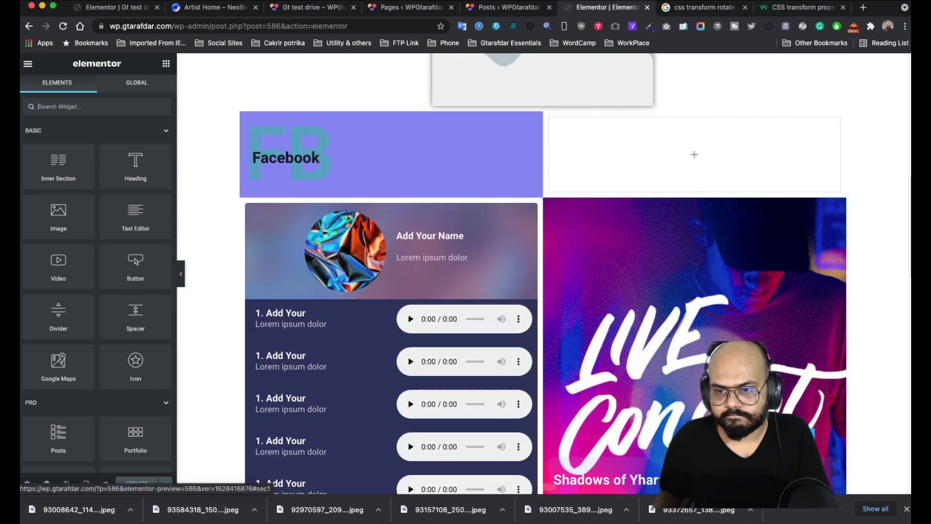
pyautogui.click(806, 438)
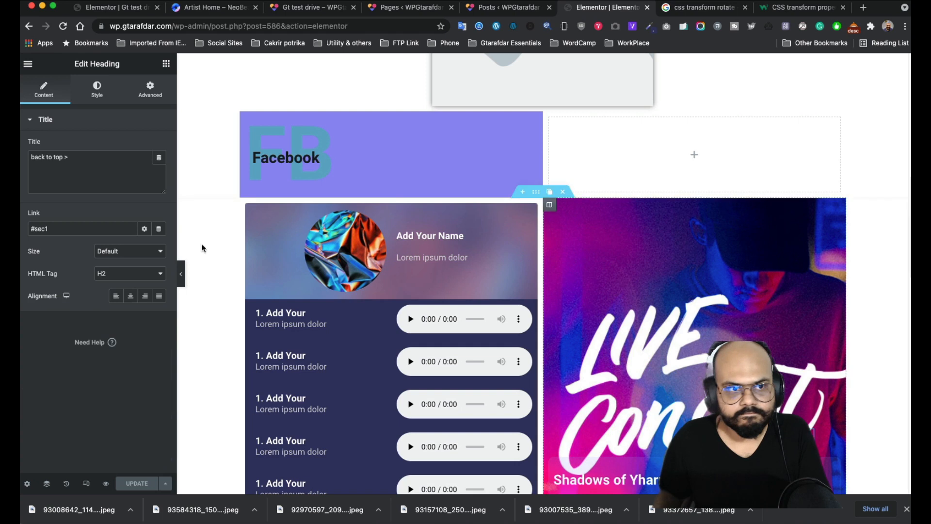
pyautogui.click(150, 89)
pyautogui.scroll(-3, 107, 289)
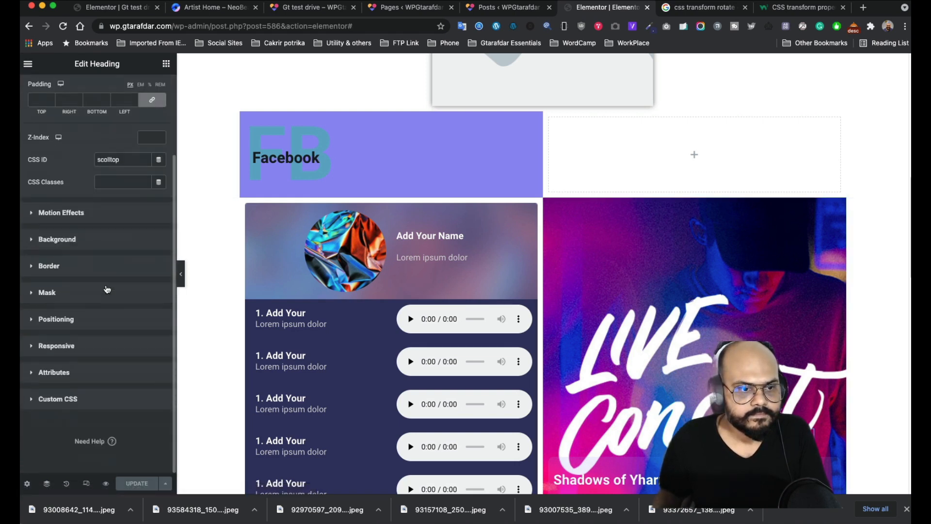
pyautogui.click(100, 400)
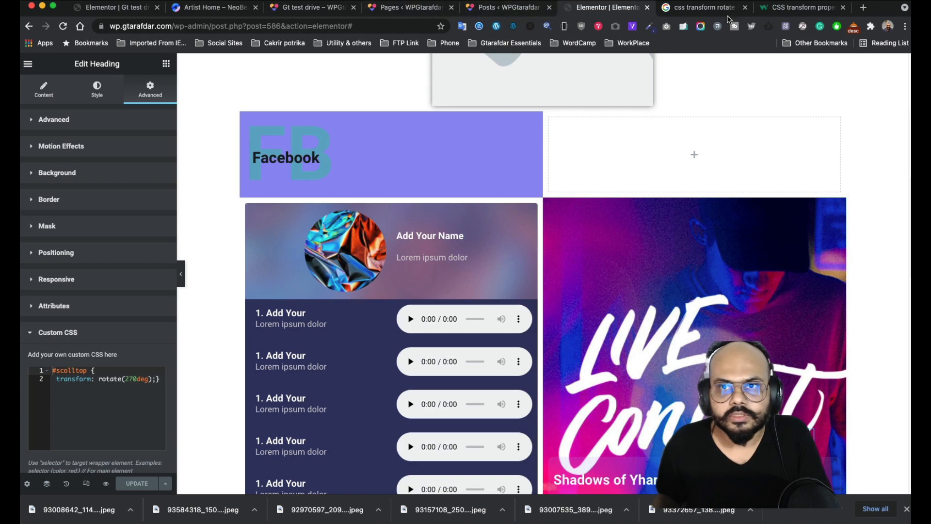
pyautogui.click(119, 9)
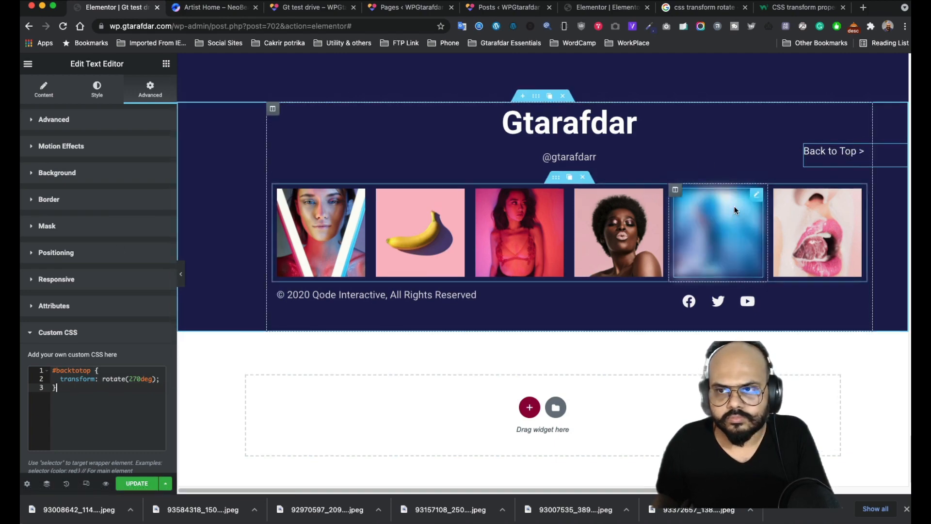
# - Remove the stray space before (270deg) in the Back to Top custom CSS
pyautogui.scroll(10, 734, 206)
pyautogui.scroll(20, 734, 210)
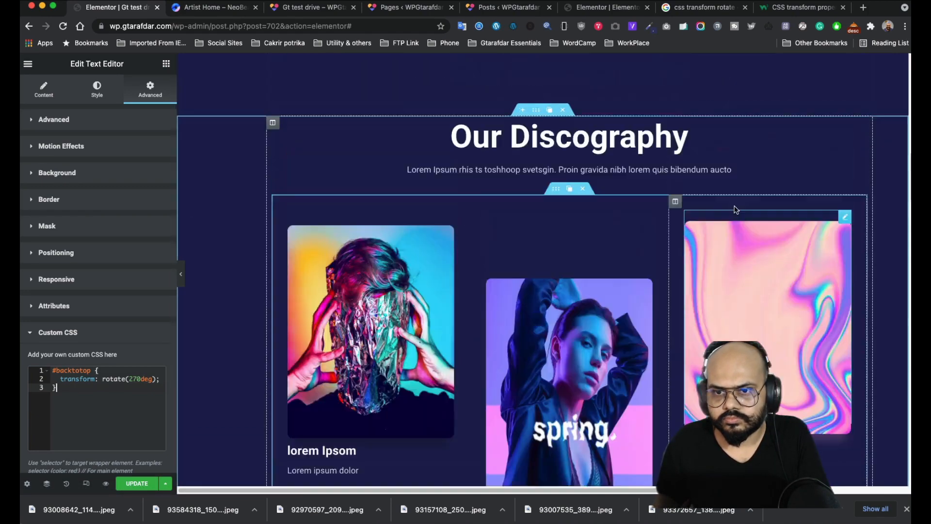
pyautogui.scroll(-20, 736, 211)
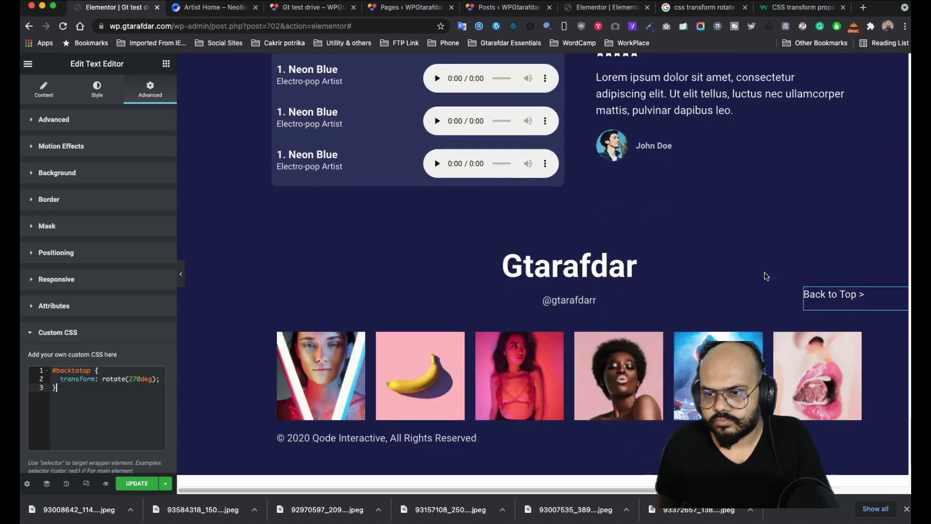
pyautogui.scroll(4, 767, 254)
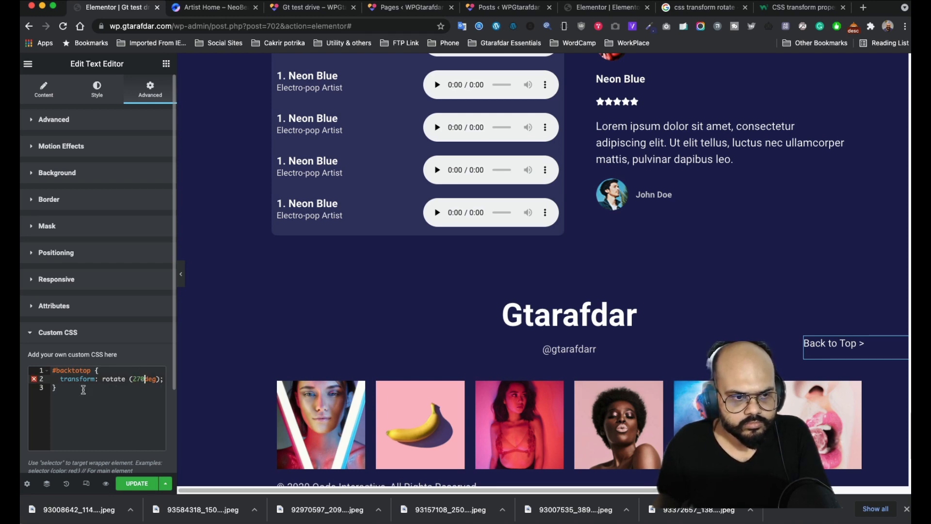
pyautogui.click(94, 387)
pyautogui.click(130, 372)
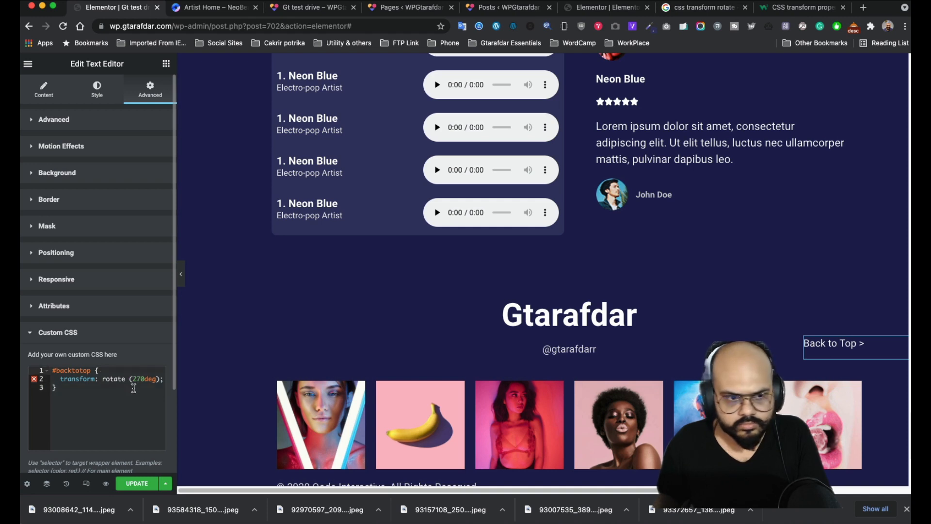
pyautogui.click(131, 379)
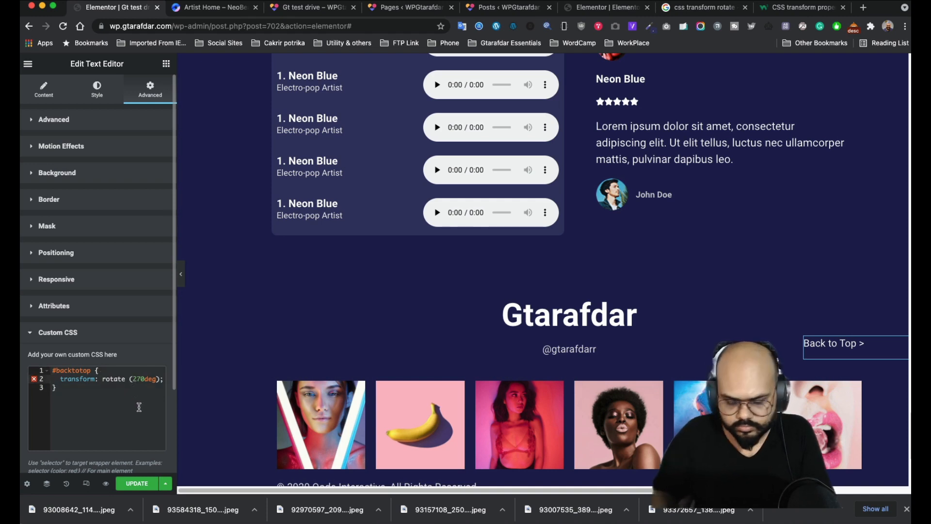
pyautogui.press('BackSpace')
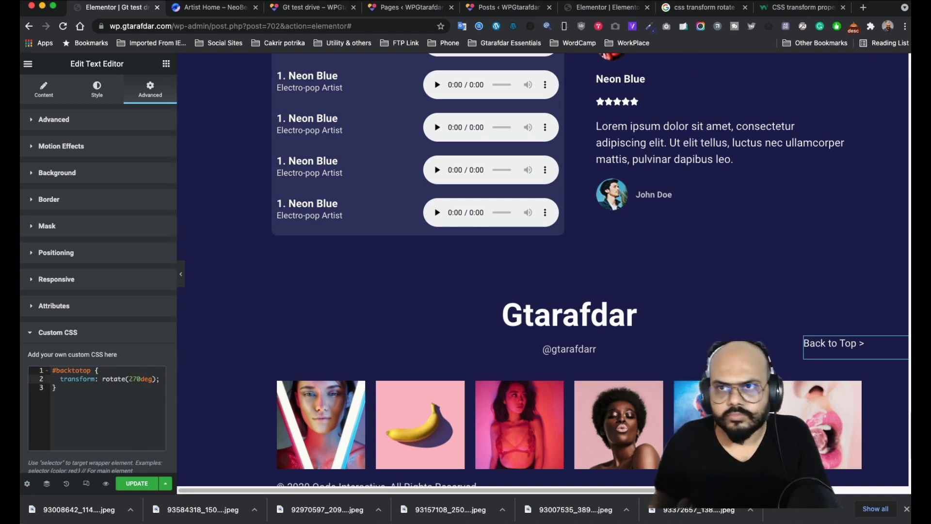
# - Copy the #scolltop rotate(270deg) rule from page 586 and paste it over the #backtotop CSS
pyautogui.click(600, 7)
pyautogui.scroll(-2, 580, 266)
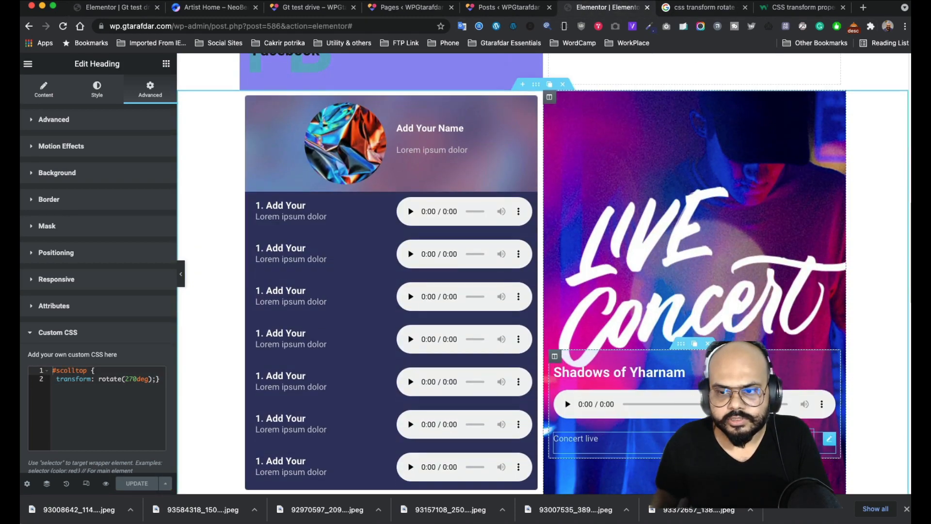
pyautogui.scroll(10, 544, 271)
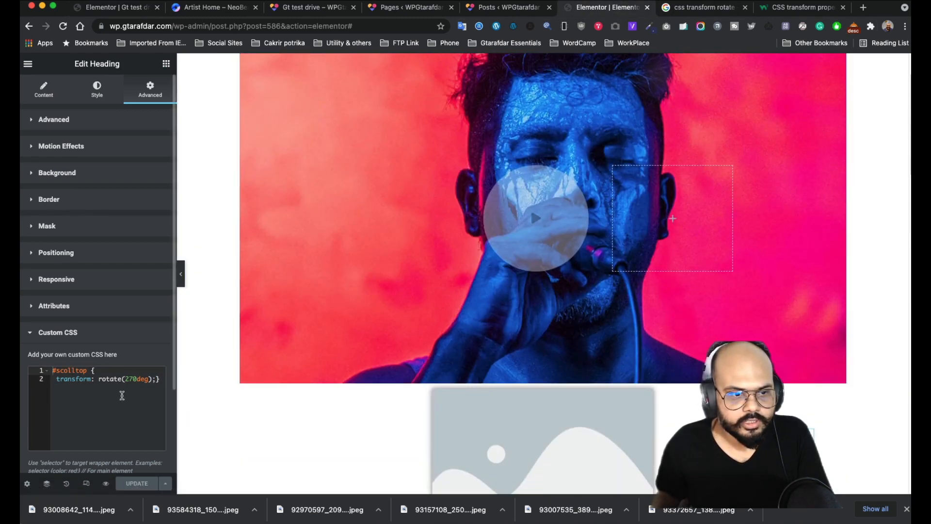
pyautogui.moveTo(160, 379); pyautogui.dragTo(45, 370)
pyautogui.press('super+c')
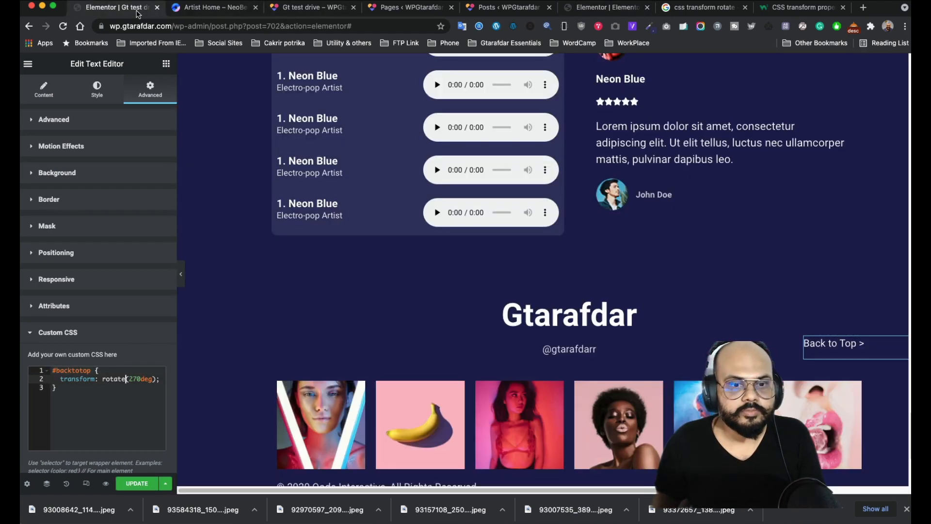
pyautogui.click(116, 8)
pyautogui.moveTo(89, 388); pyautogui.dragTo(53, 370)
pyautogui.press('super+v')
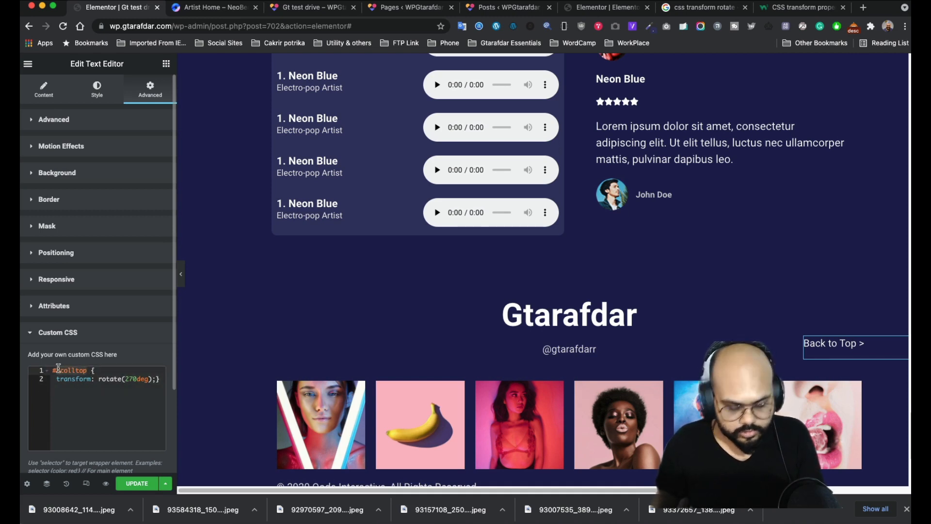
# - Change the text widget's CSS ID from 'backtotop' to 'scolltop'
pyautogui.click(90, 128)
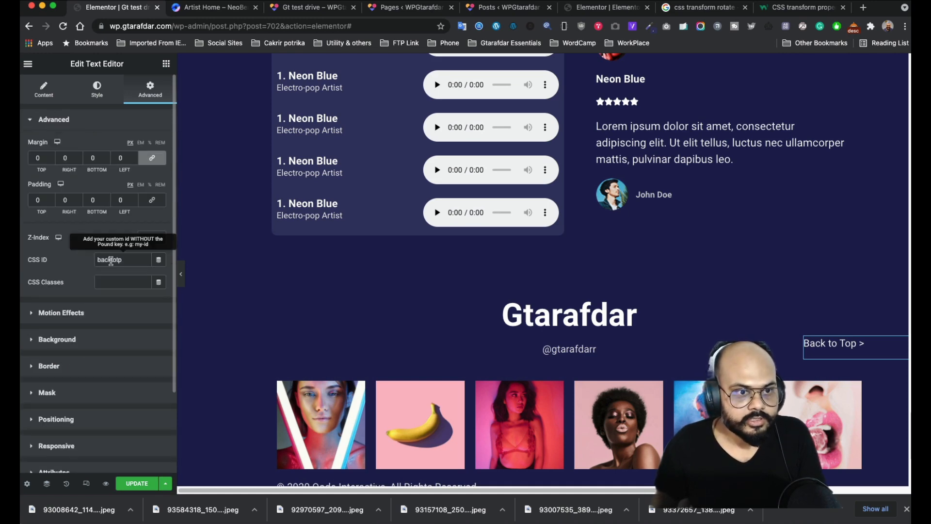
pyautogui.doubleClick(131, 262)
pyautogui.write('scolltop')
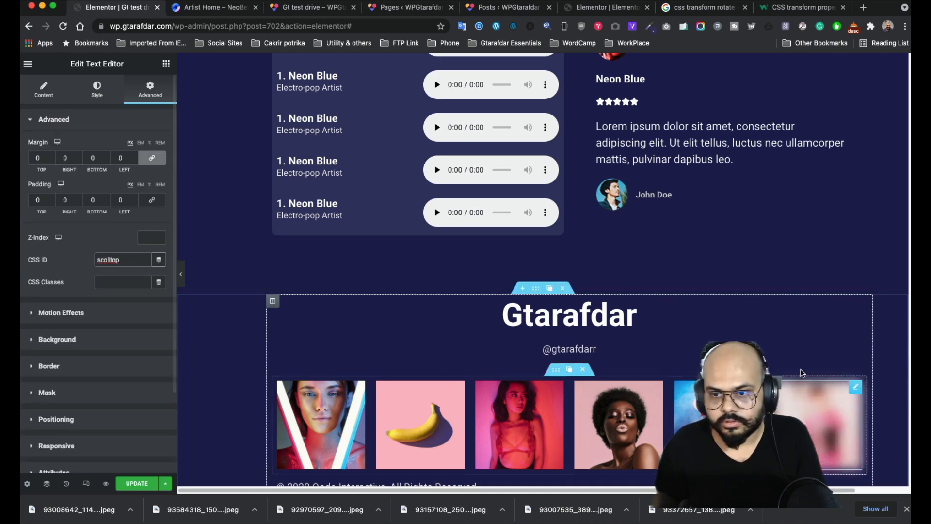
pyautogui.scroll(-5, 802, 399)
pyautogui.scroll(5, 839, 395)
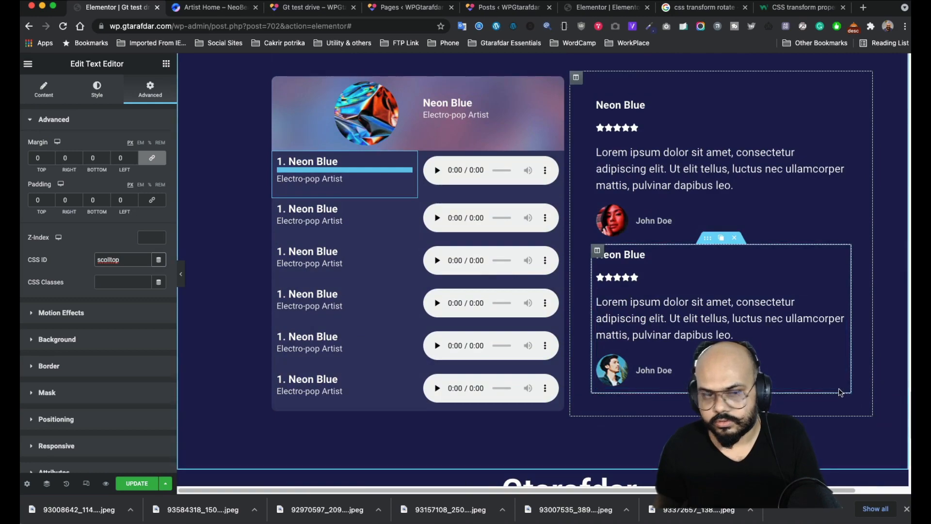
pyautogui.scroll(-8, 830, 362)
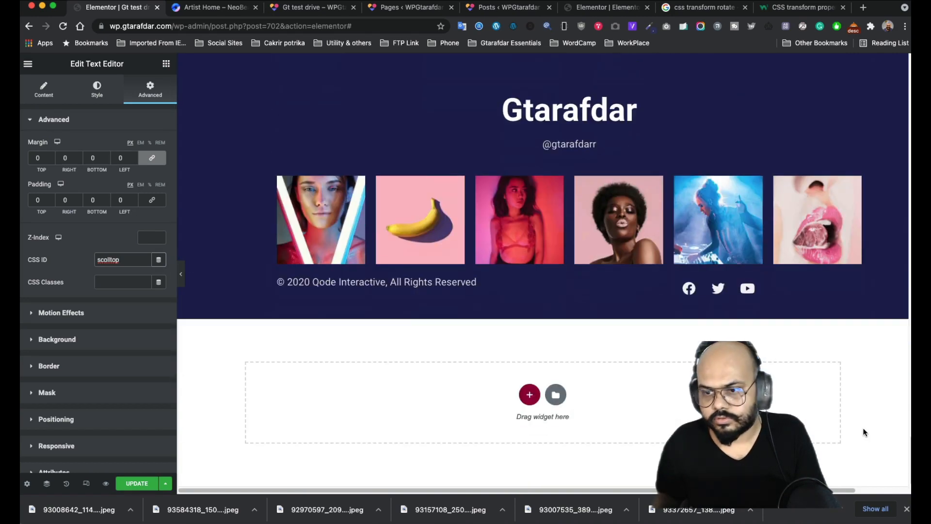
pyautogui.scroll(8, 862, 426)
pyautogui.scroll(15, 846, 293)
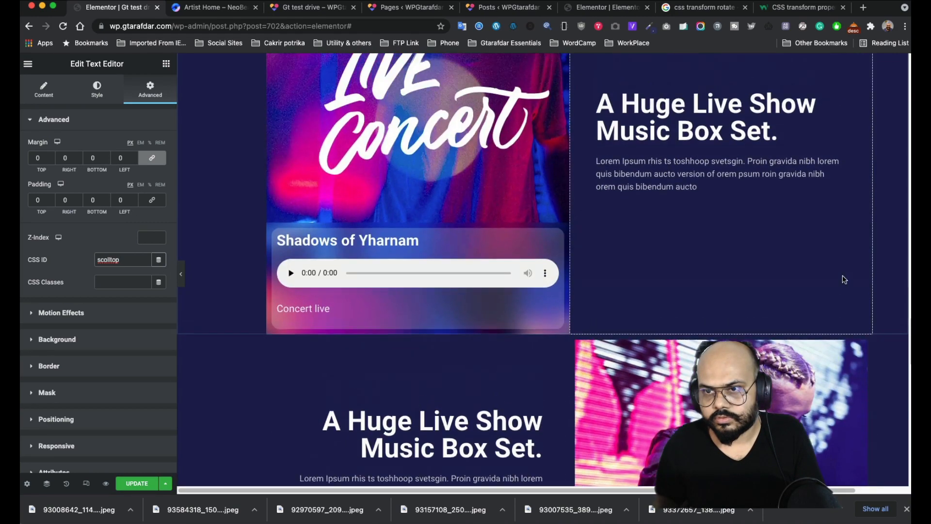
pyautogui.scroll(5, 844, 279)
pyautogui.scroll(-7, 843, 275)
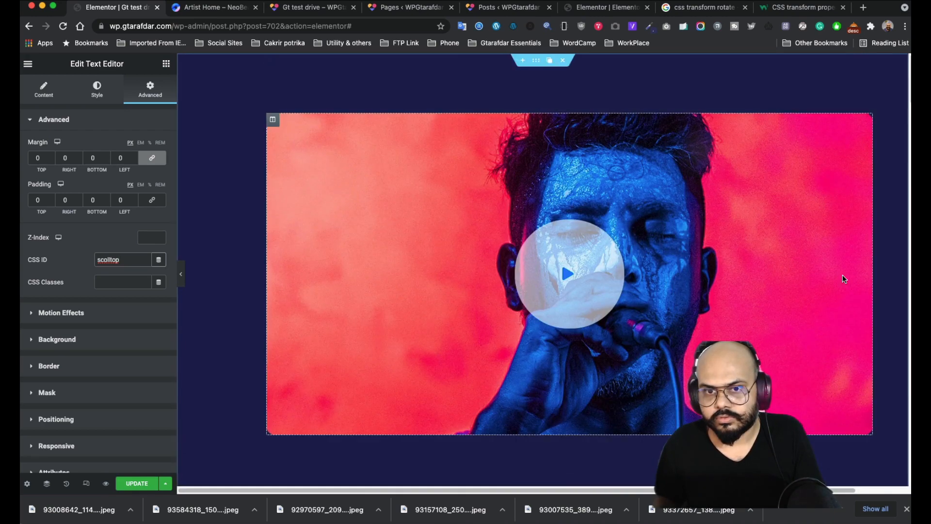
pyautogui.scroll(-10, 843, 310)
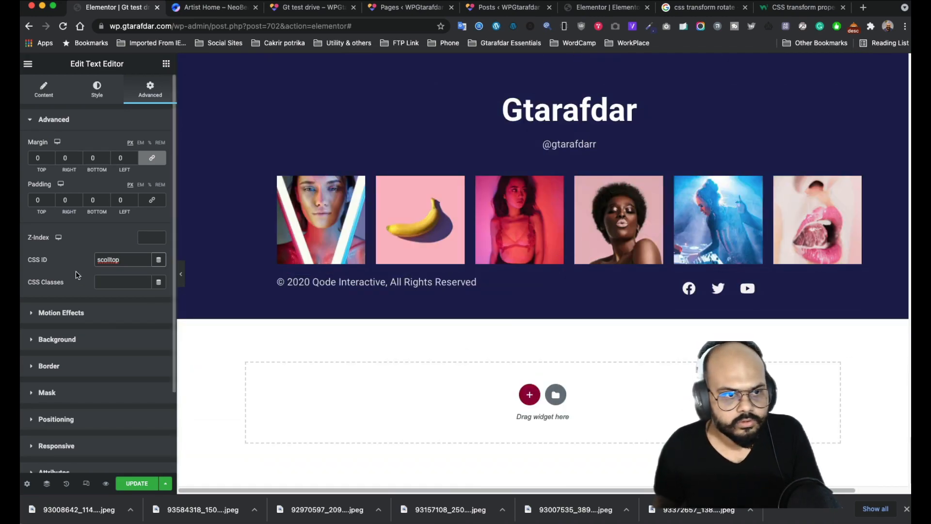
pyautogui.scroll(-3, 80, 428)
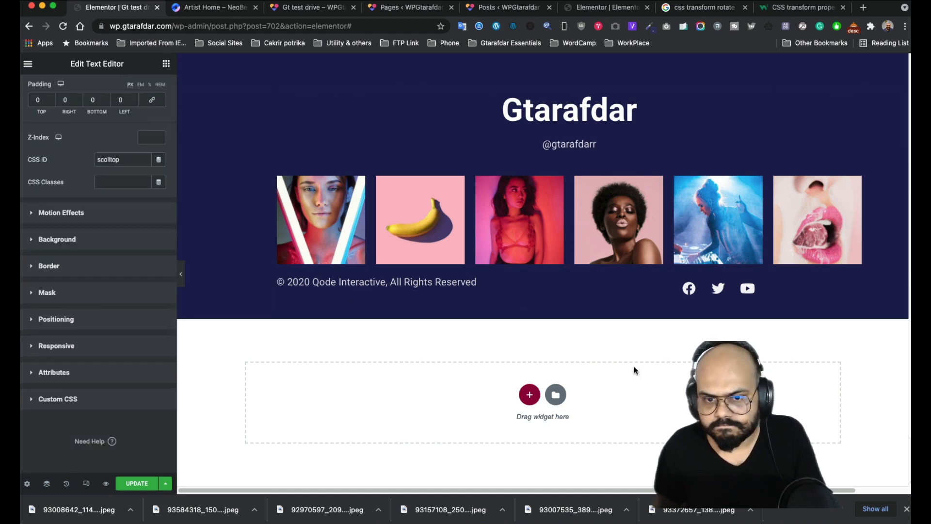
pyautogui.scroll(6, 404, 360)
pyautogui.scroll(-6, 404, 360)
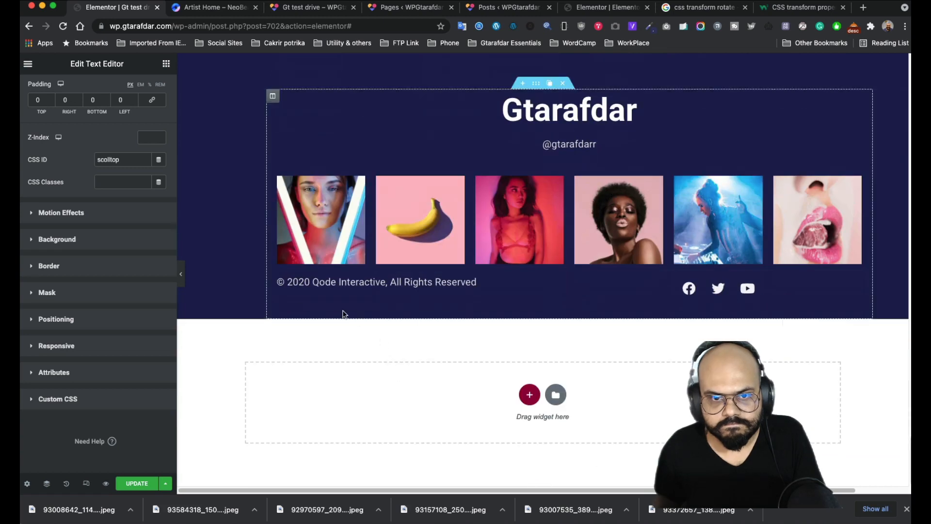
pyautogui.scroll(5, 873, 388)
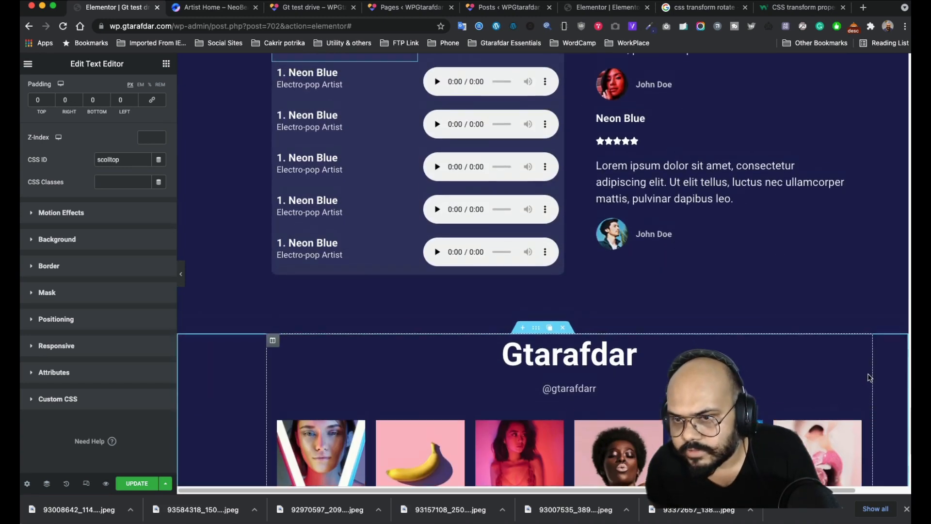
pyautogui.scroll(-5, 458, 410)
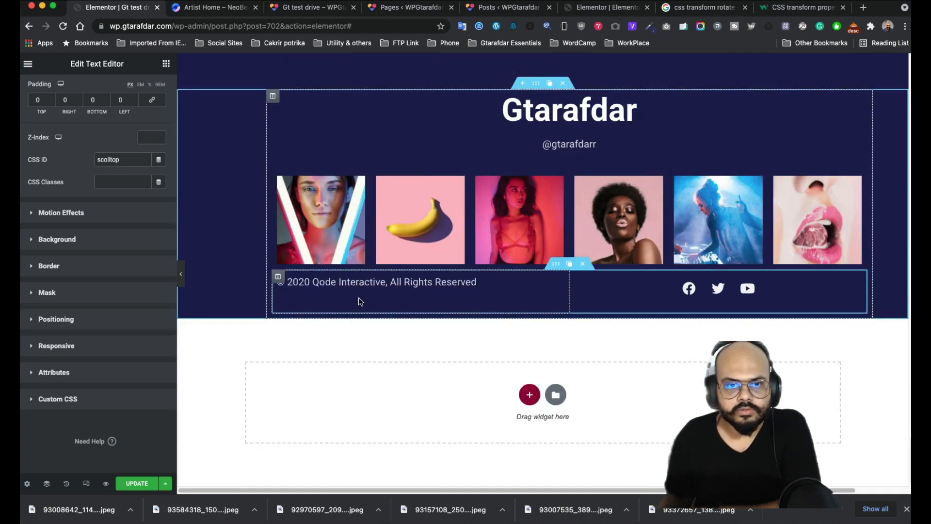
# - Open the Navigator and set the text's offsets to 520 px vertical and -834 px horizontal, placing it at the right edge
pyautogui.click(46, 483)
pyautogui.scroll(-8, 825, 262)
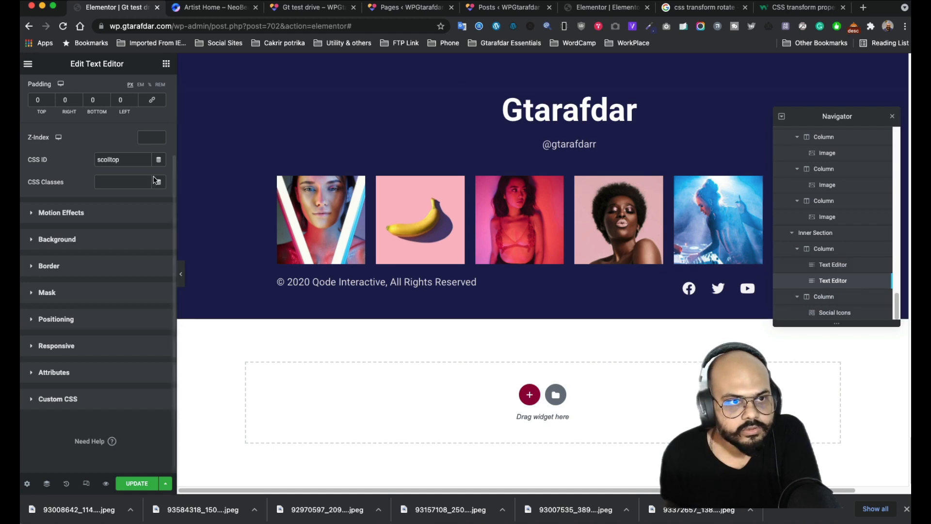
pyautogui.scroll(2, 125, 157)
pyautogui.scroll(-1, 105, 250)
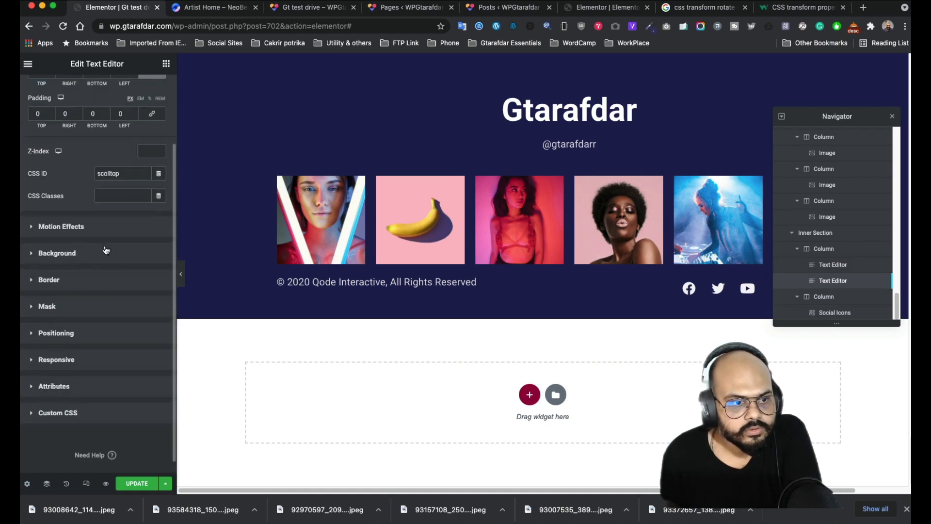
pyautogui.click(73, 333)
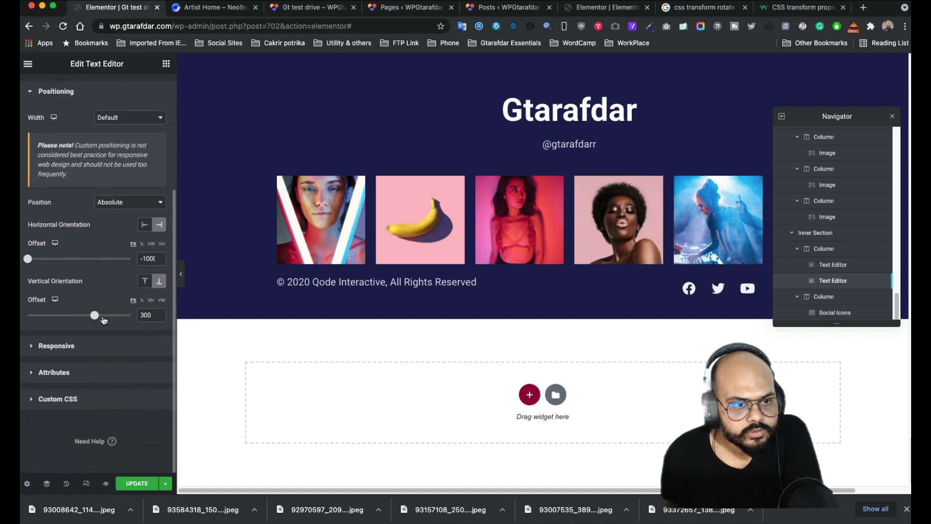
pyautogui.moveTo(75, 316); pyautogui.dragTo(28, 315)
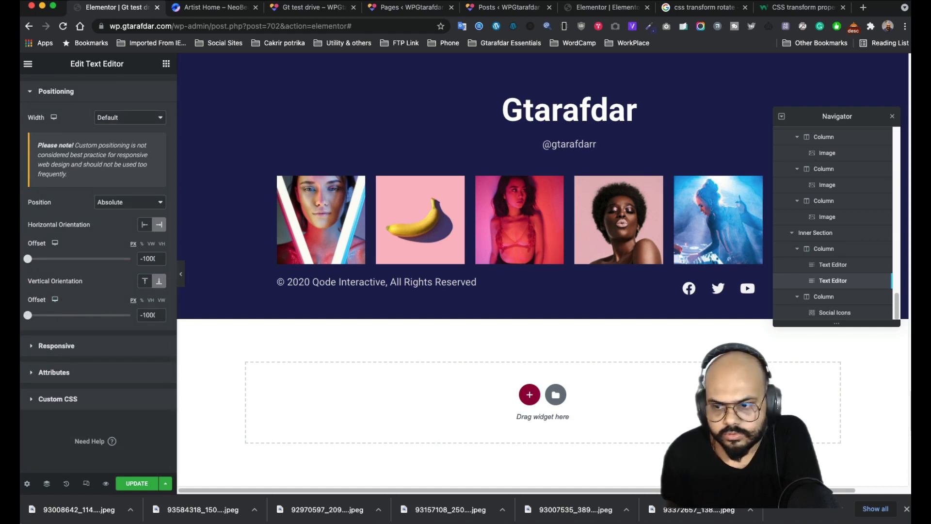
pyautogui.moveTo(65, 260); pyautogui.dragTo(87, 260)
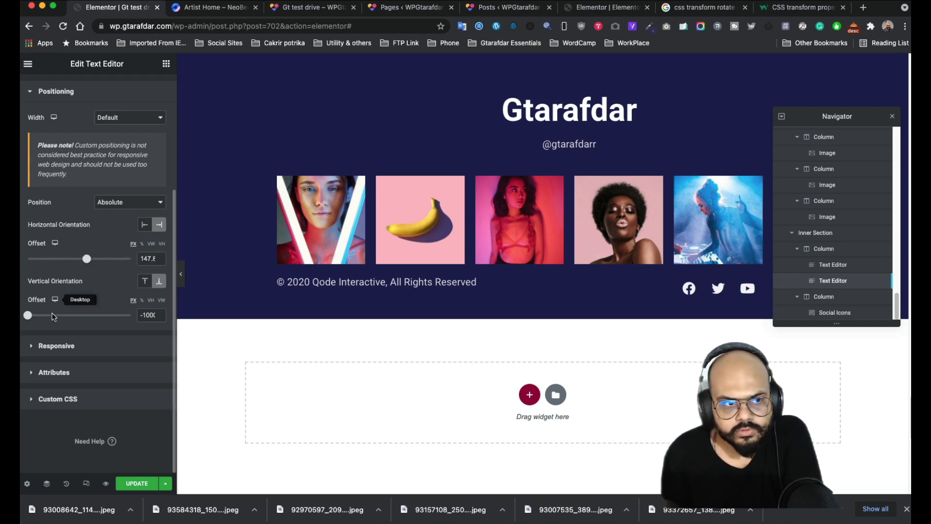
pyautogui.moveTo(28, 315); pyautogui.dragTo(106, 314)
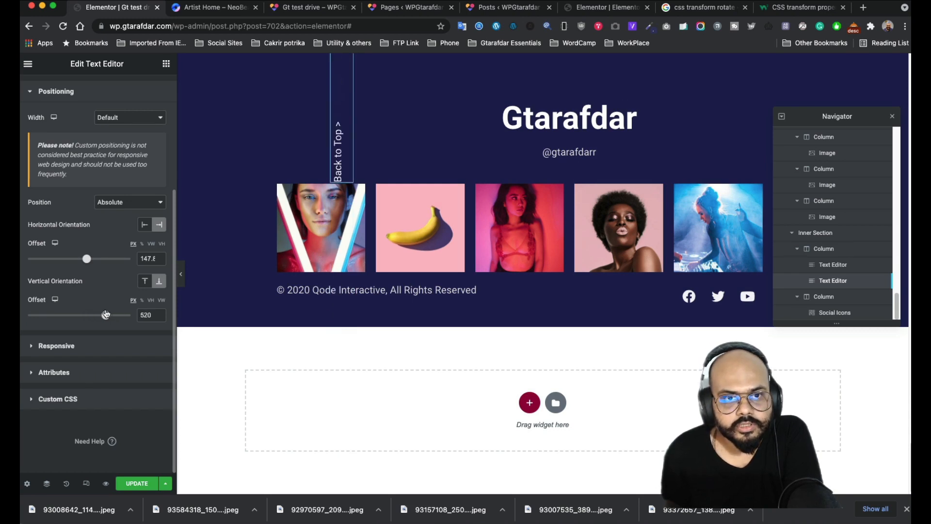
pyautogui.moveTo(87, 261); pyautogui.dragTo(36, 265)
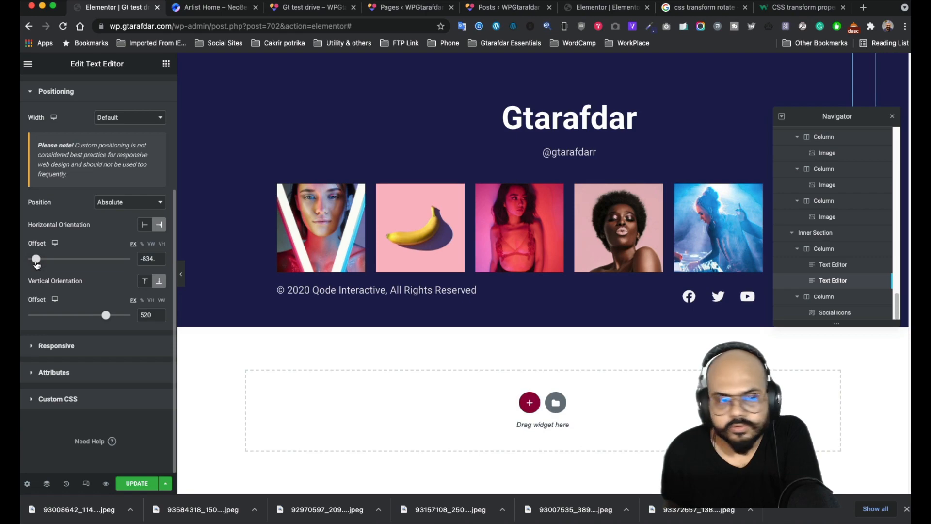
# - Drag the horizontal Offset slider, trying percent units, to push the text right
pyautogui.scroll(20, 405, 245)
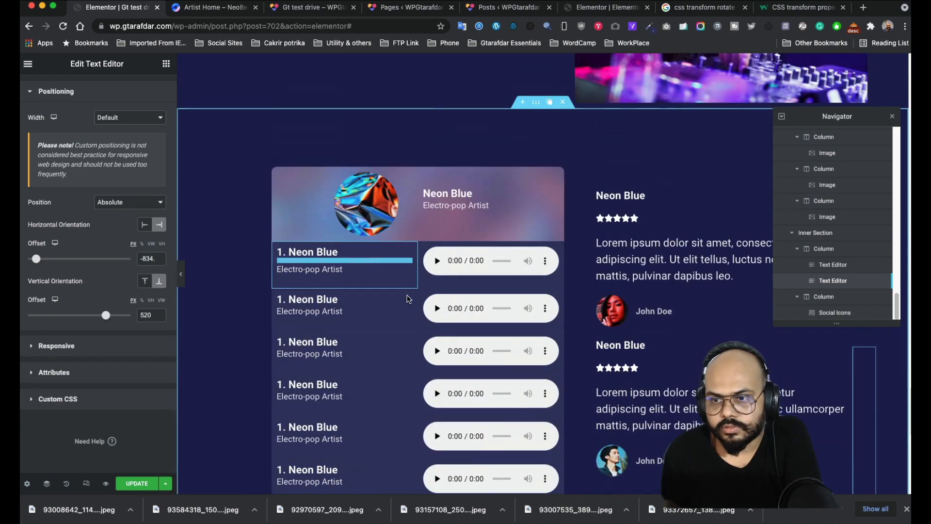
pyautogui.scroll(20, 407, 298)
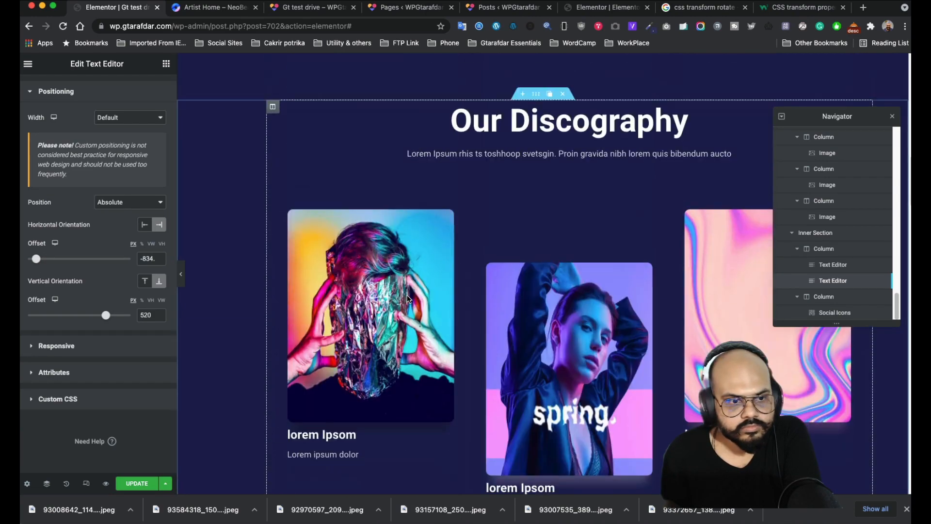
pyautogui.scroll(5, 407, 298)
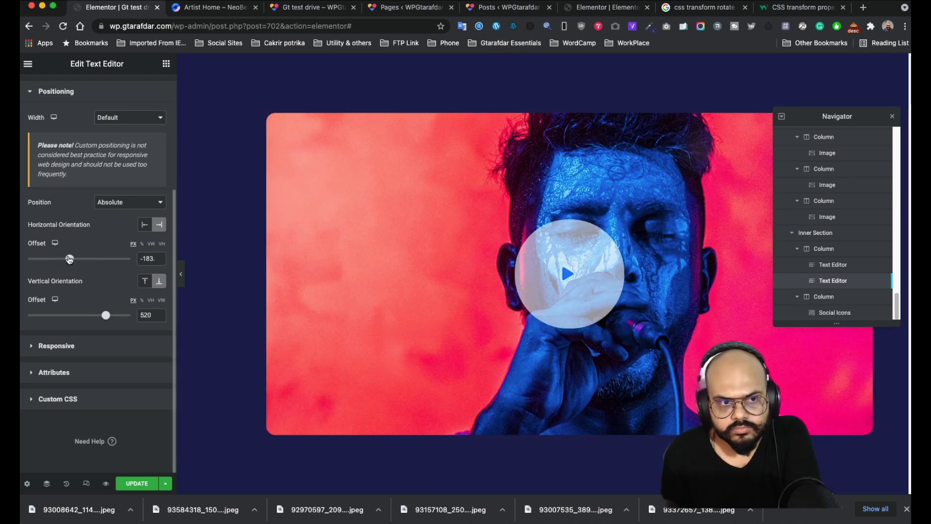
pyautogui.moveTo(69, 259); pyautogui.dragTo(71, 259)
pyautogui.scroll(-20, 702, 332)
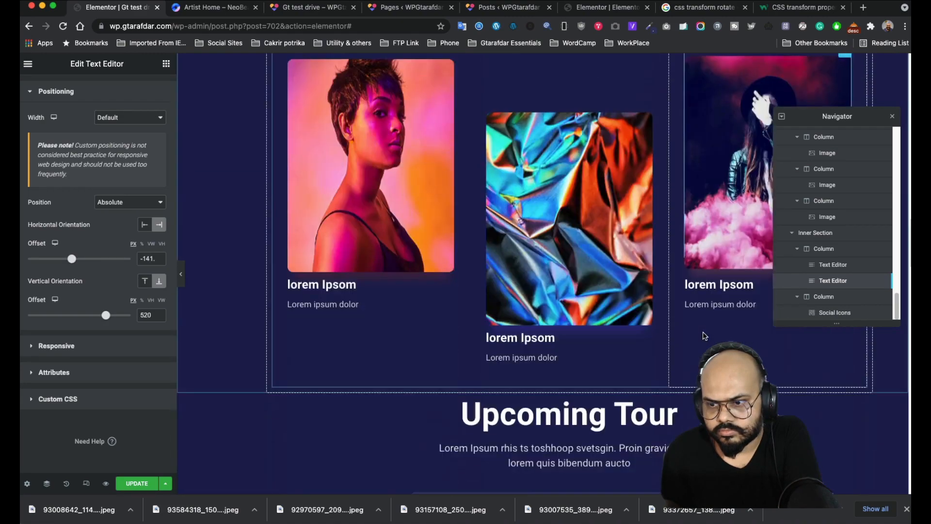
pyautogui.scroll(-10, 705, 335)
pyautogui.scroll(5, 704, 334)
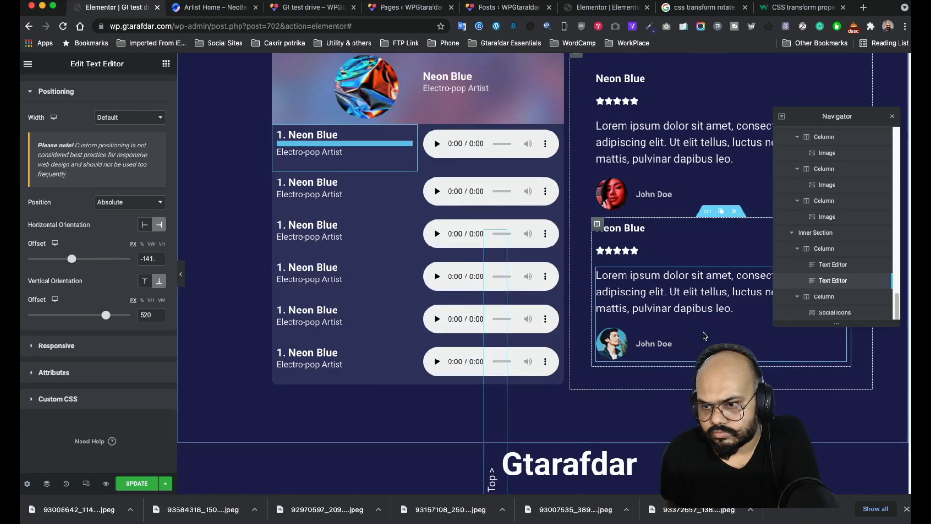
pyautogui.moveTo(72, 259); pyautogui.dragTo(35, 260)
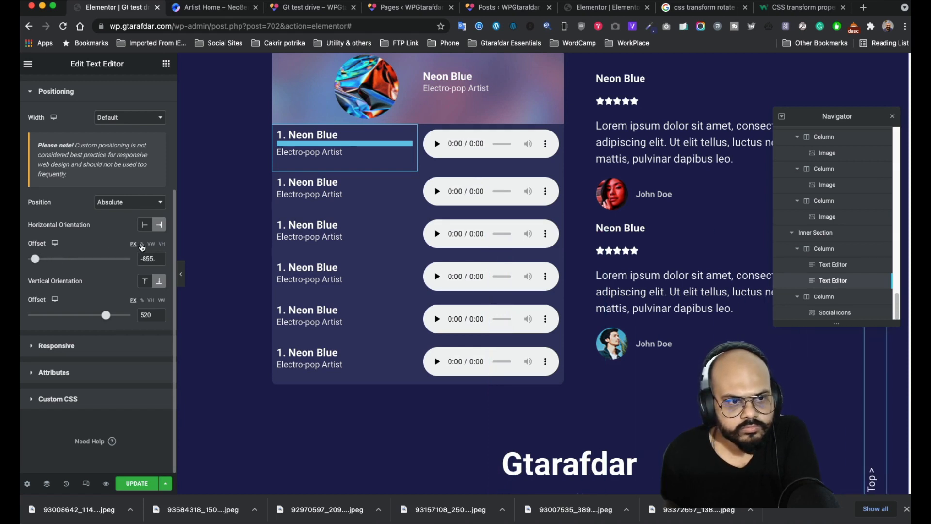
pyautogui.click(141, 244)
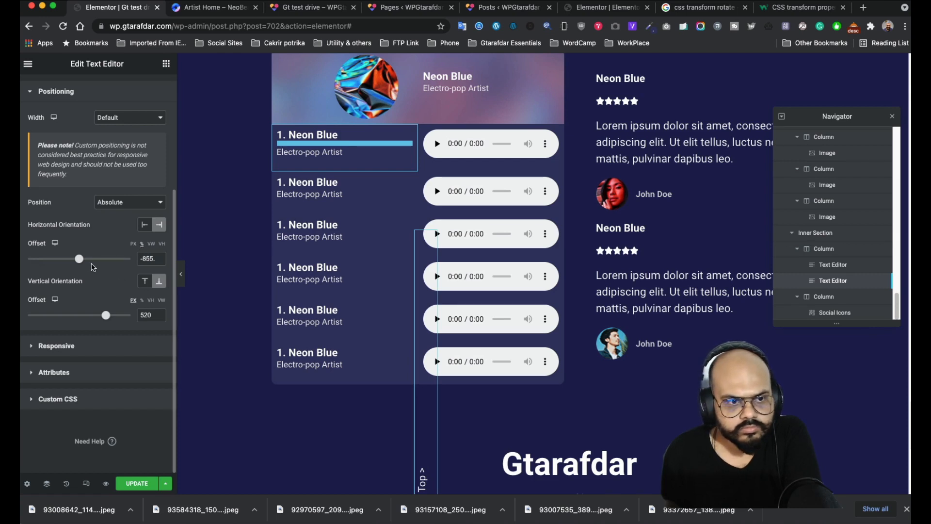
pyautogui.moveTo(80, 262); pyautogui.dragTo(42, 260)
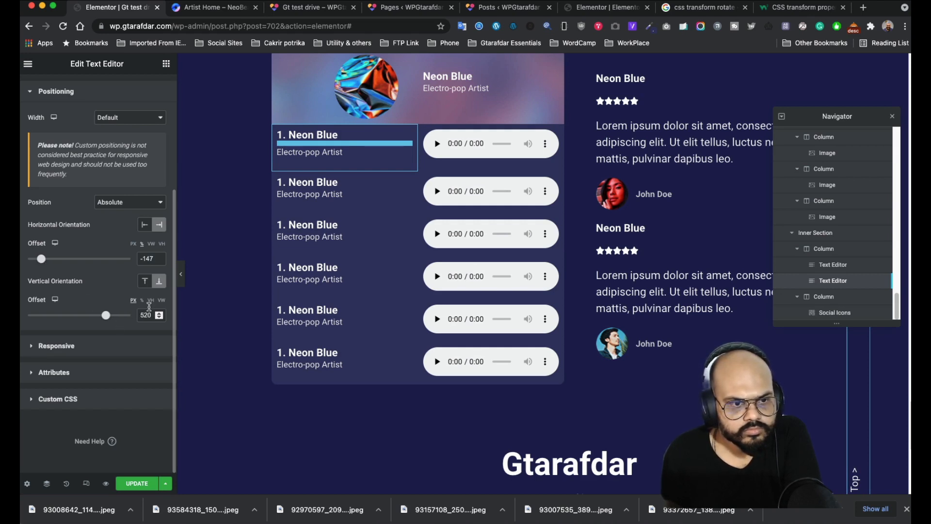
# - Switch the vertical offset to percent and drag it down to its -1000 minimum
pyautogui.click(142, 301)
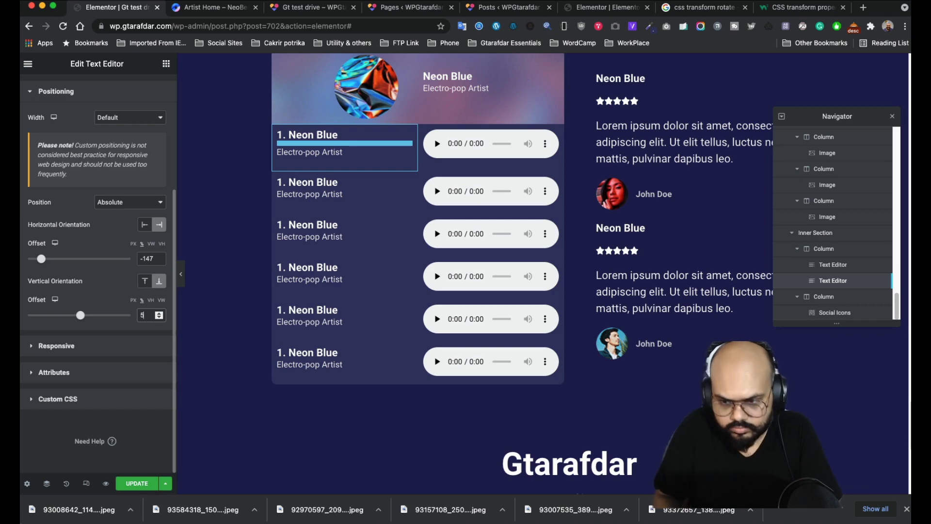
pyautogui.write('0')
pyautogui.scroll(-6, 838, 416)
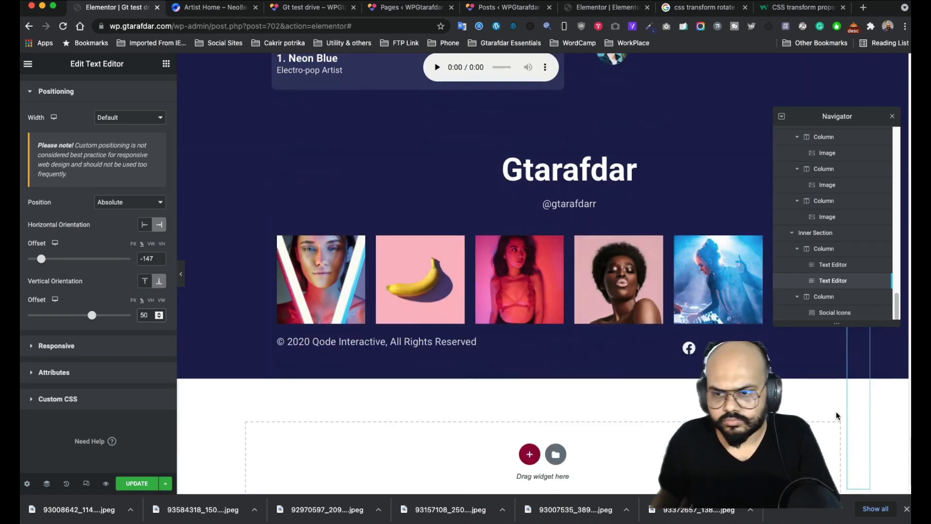
pyautogui.scroll(10, 837, 415)
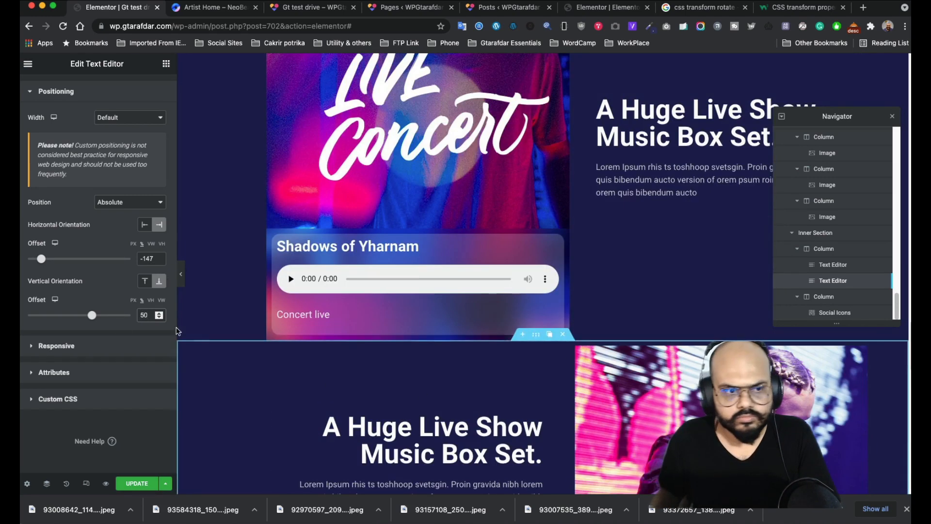
pyautogui.moveTo(91, 315); pyautogui.dragTo(56, 315)
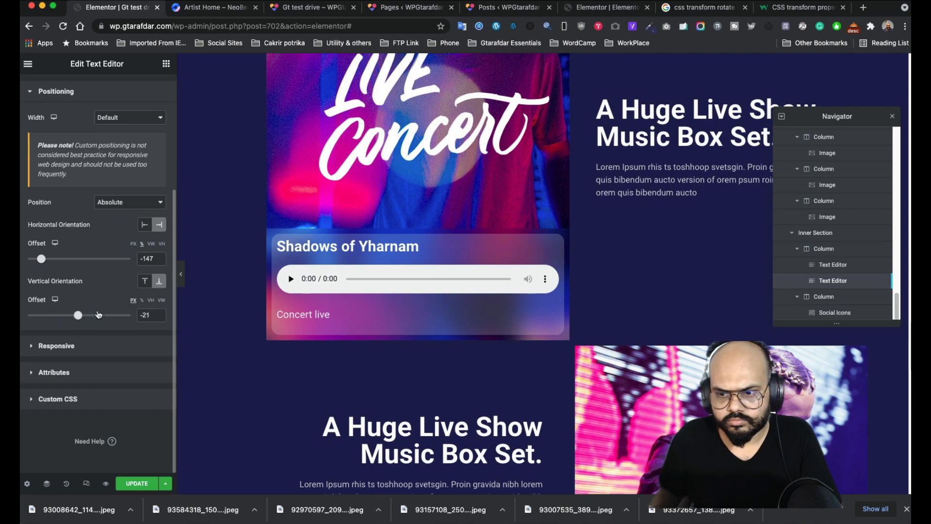
pyautogui.moveTo(35, 306); pyautogui.dragTo(25, 315)
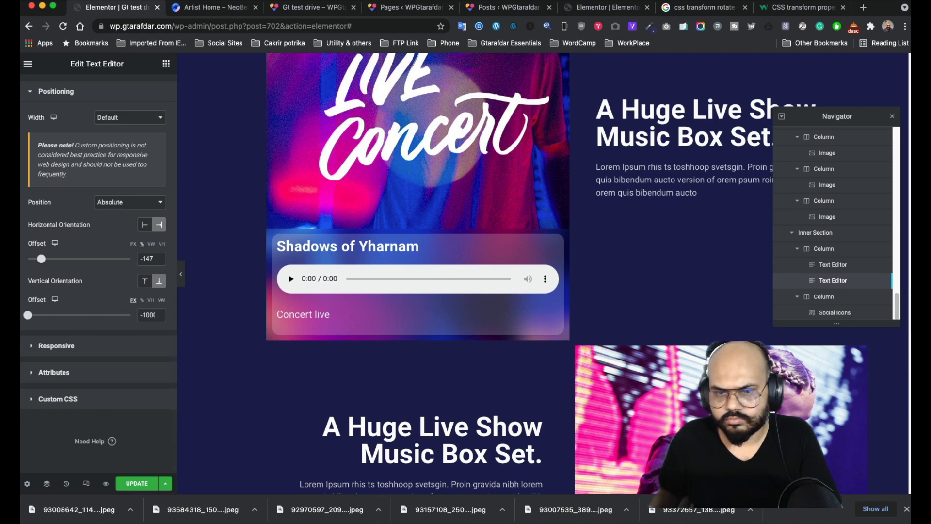
# - Readjust the Offset sliders to -848 horizontal and 954 vertical
pyautogui.moveTo(41, 259); pyautogui.dragTo(24, 259)
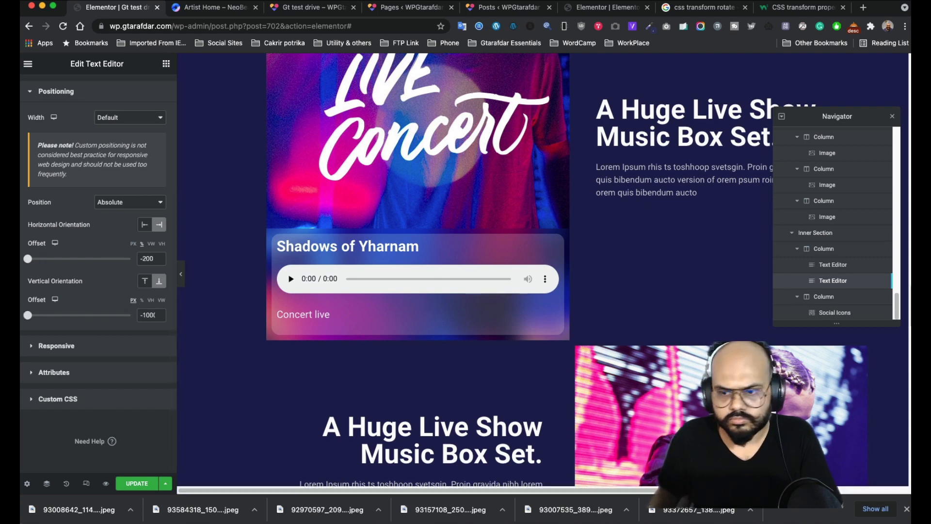
pyautogui.scroll(-10, 849, 400)
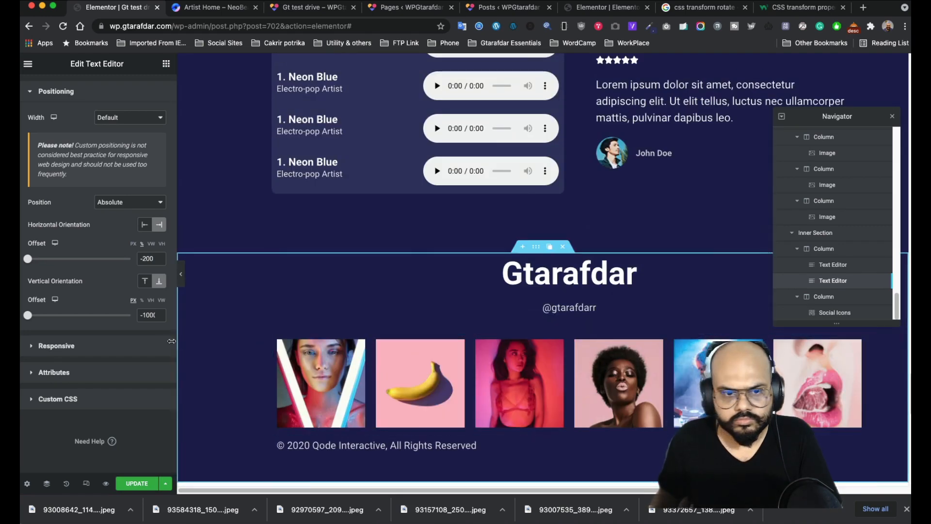
pyautogui.moveTo(27, 259); pyautogui.dragTo(75, 261)
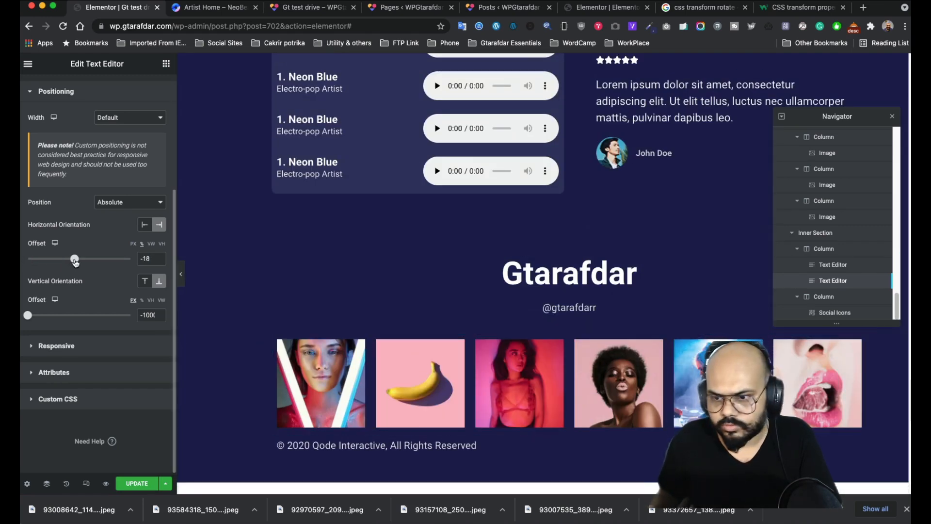
pyautogui.scroll(-6, 274, 333)
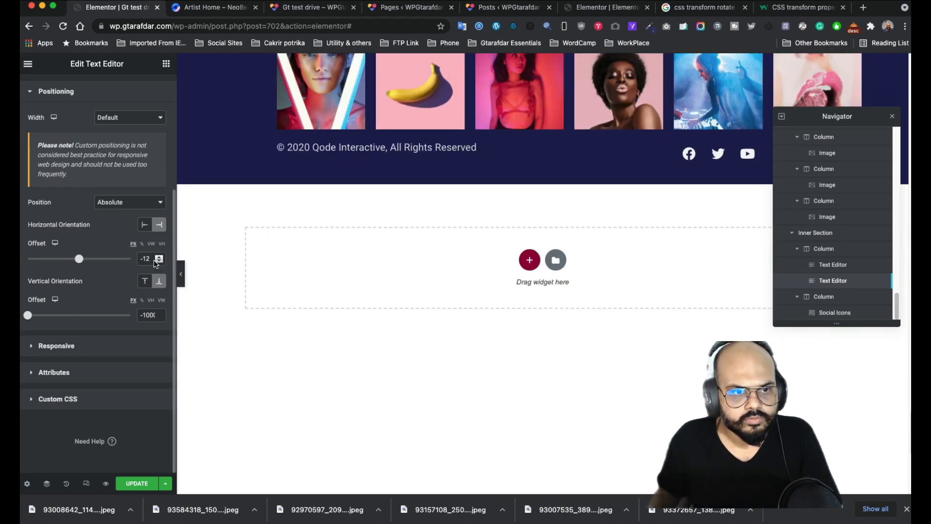
pyautogui.moveTo(152, 260); pyautogui.dragTo(116, 253)
pyautogui.press('BackSpace')
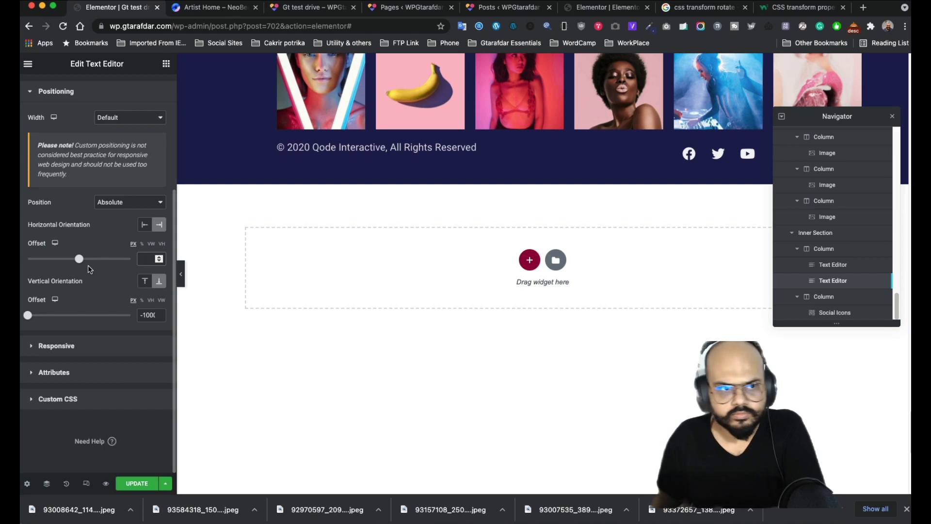
pyautogui.moveTo(79, 258); pyautogui.dragTo(62, 262)
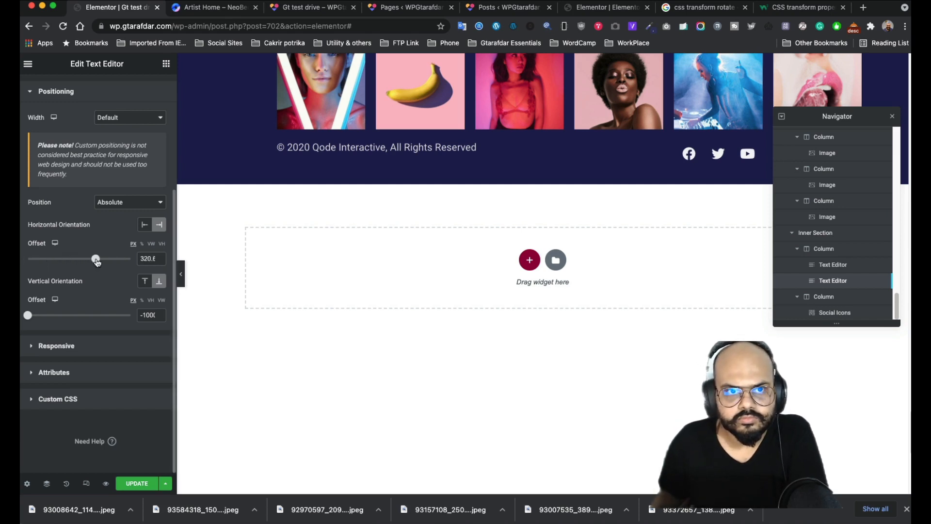
pyautogui.moveTo(49, 316); pyautogui.dragTo(128, 317)
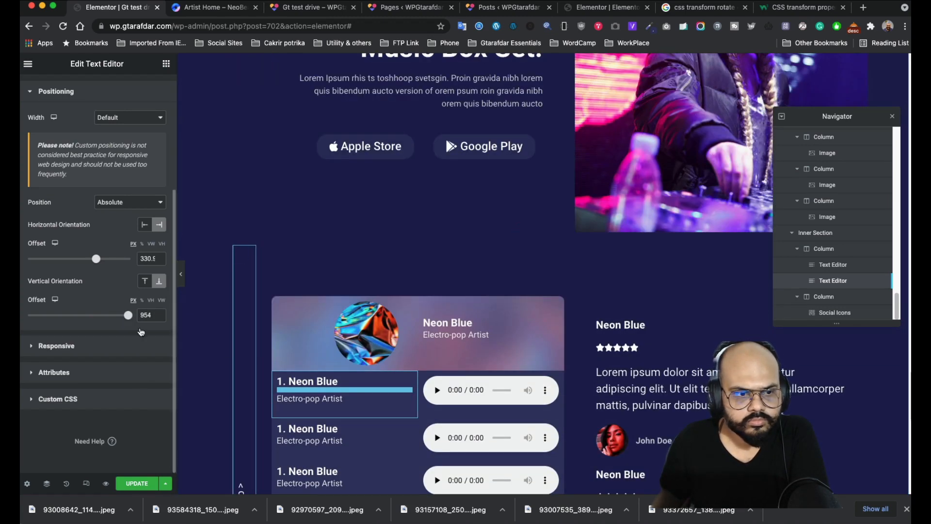
pyautogui.moveTo(97, 260); pyautogui.dragTo(35, 260)
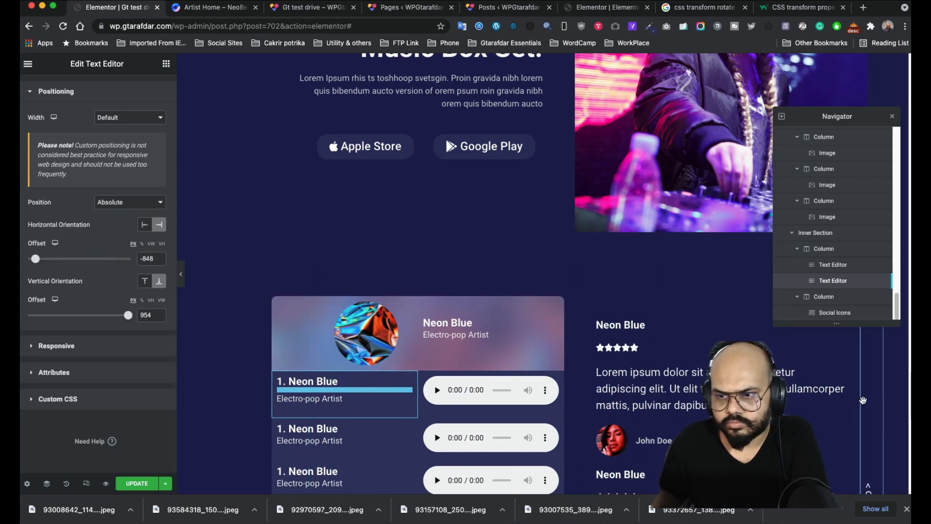
# - Close the Navigator and drag the Back to Top widget lower on the page
pyautogui.scroll(4, 862, 367)
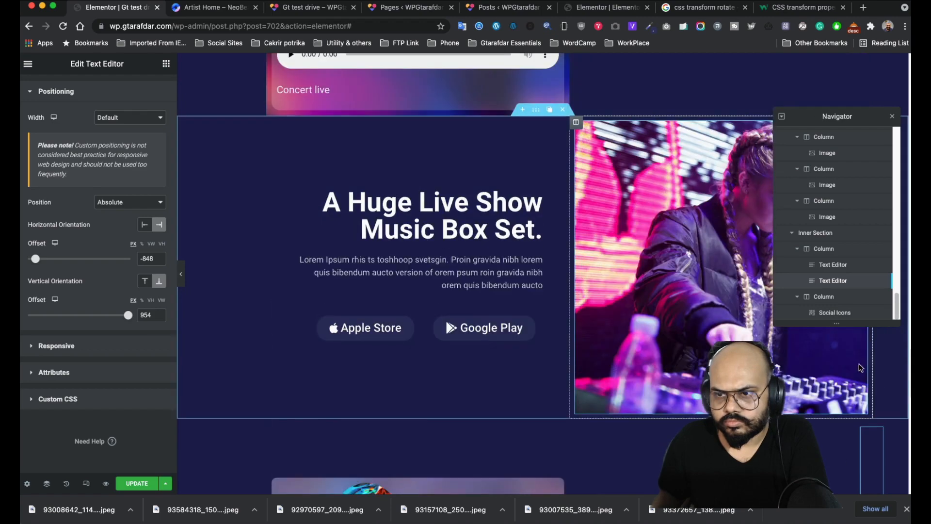
pyautogui.scroll(18, 872, 398)
pyautogui.scroll(-20, 874, 403)
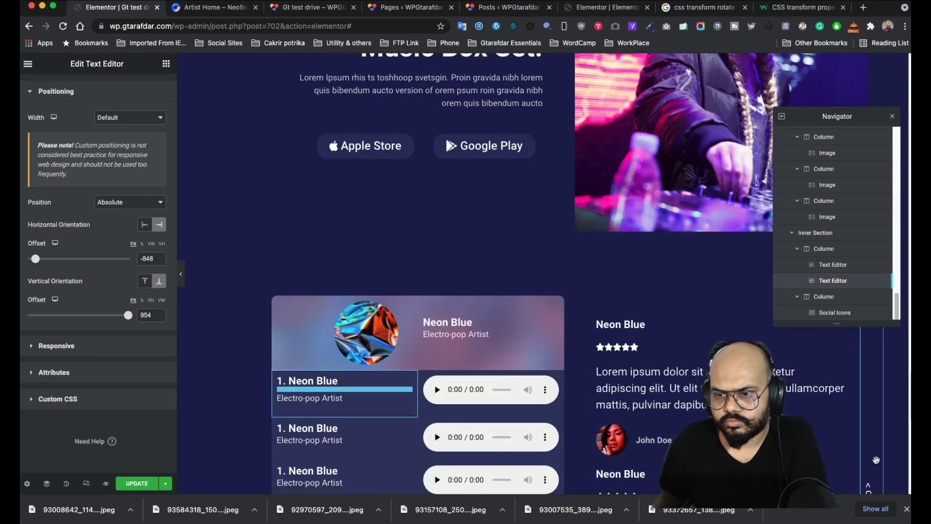
pyautogui.scroll(-6, 873, 446)
pyautogui.scroll(5, 872, 422)
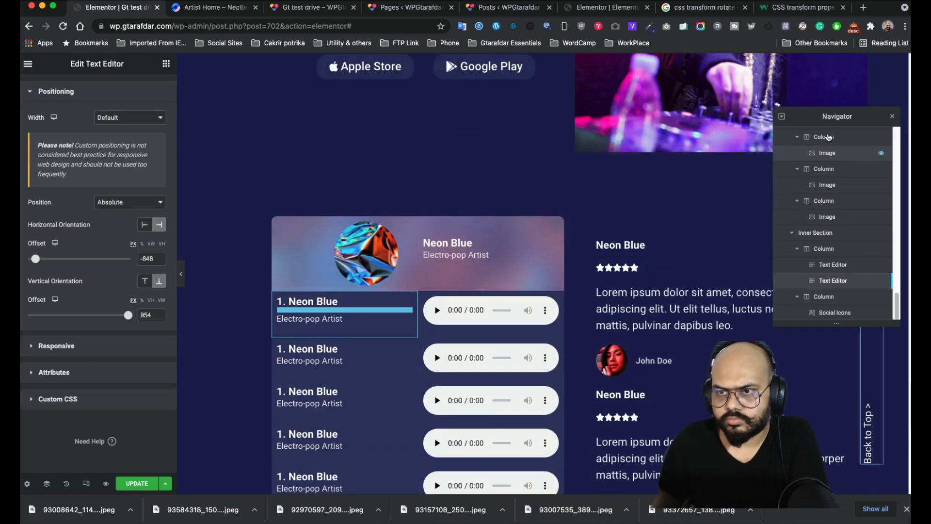
pyautogui.click(891, 119)
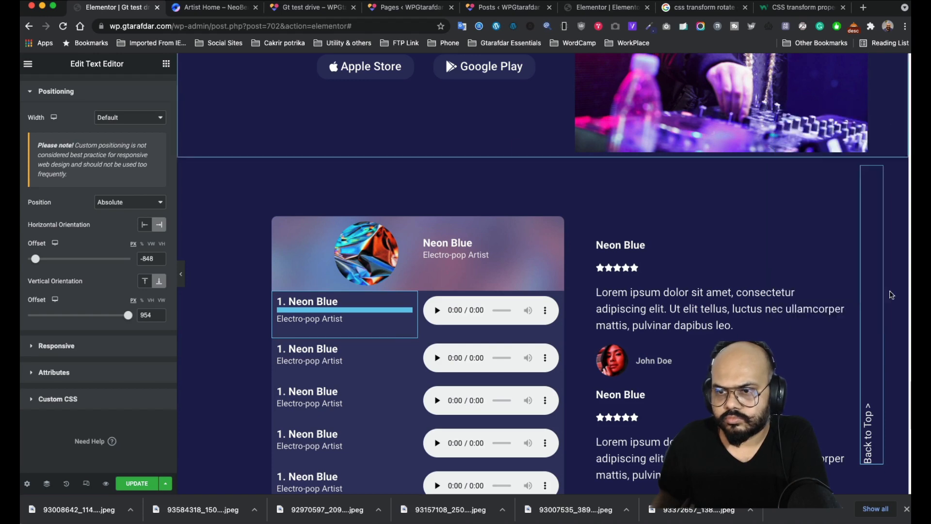
pyautogui.moveTo(867, 174); pyautogui.dragTo(868, 306)
# - Reopen the Navigator and set the horizontal offset to about -534
pyautogui.scroll(-6, 412, 366)
pyautogui.scroll(-5, 409, 366)
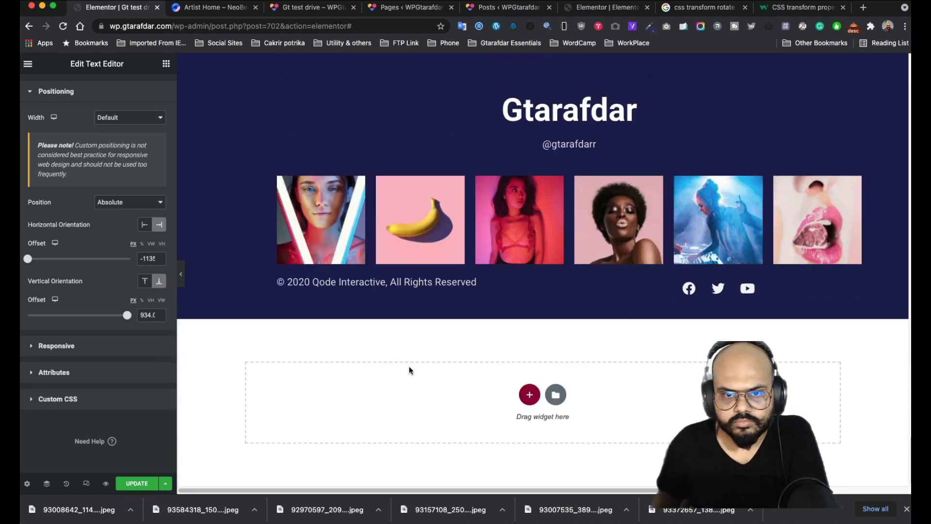
pyautogui.scroll(5, 409, 368)
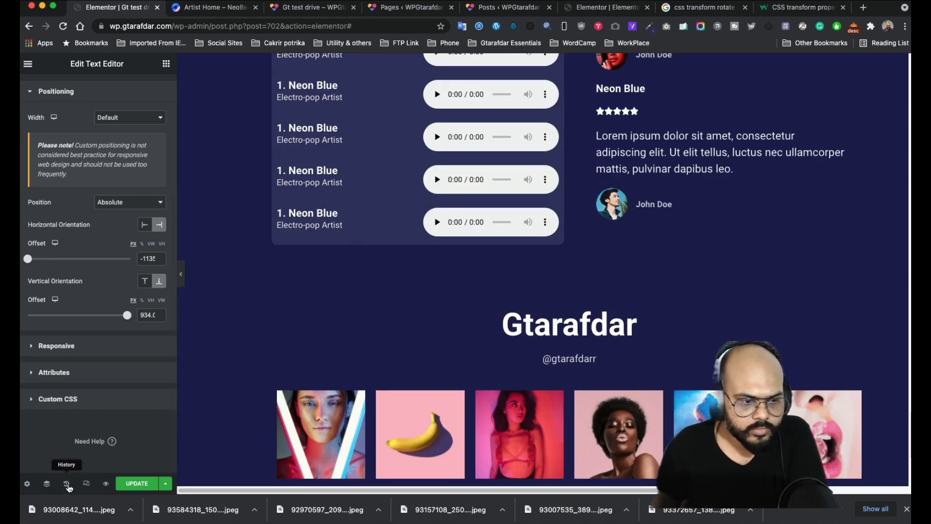
pyautogui.click(47, 484)
pyautogui.scroll(-5, 386, 330)
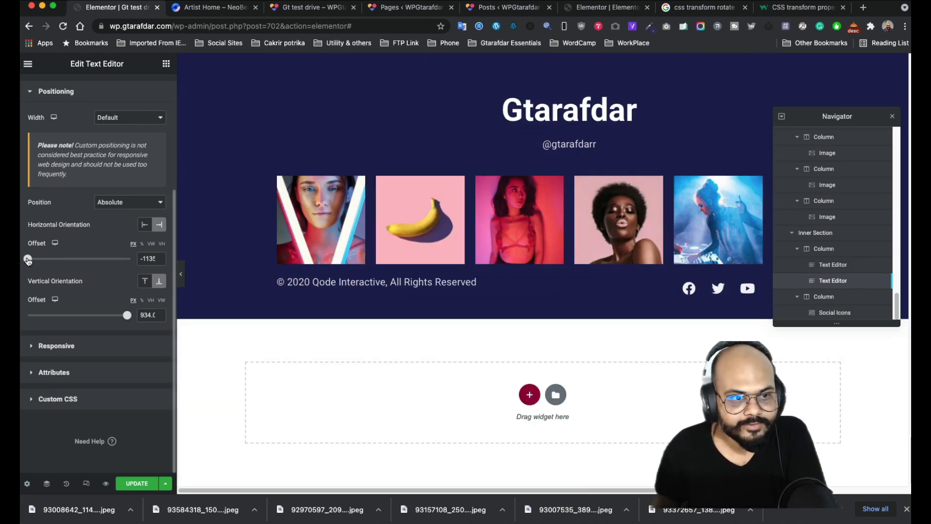
pyautogui.moveTo(28, 259); pyautogui.dragTo(52, 261)
pyautogui.click(142, 201)
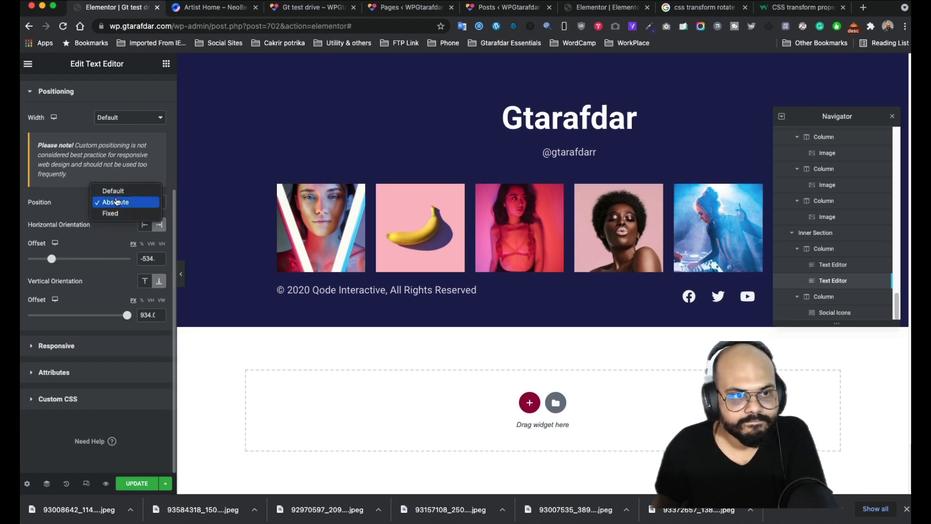
pyautogui.click(116, 193)
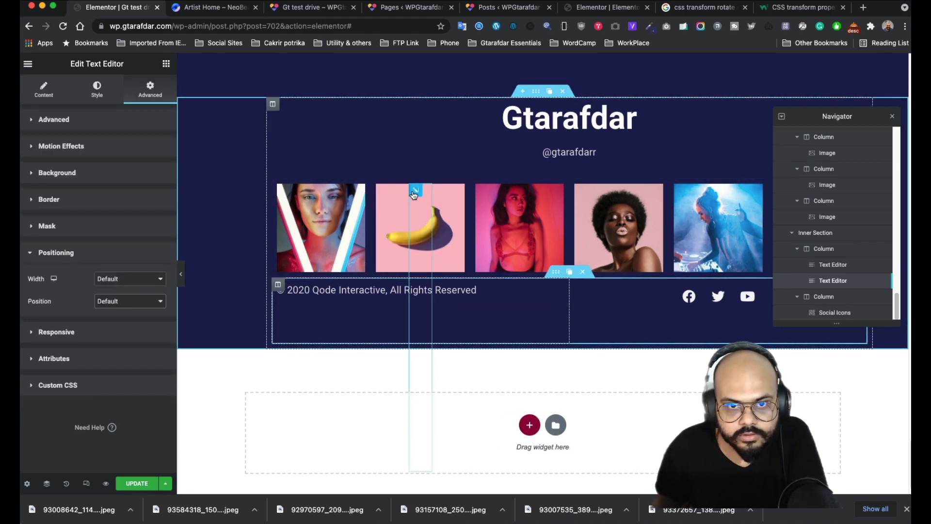
pyautogui.click(125, 283)
pyautogui.click(70, 291)
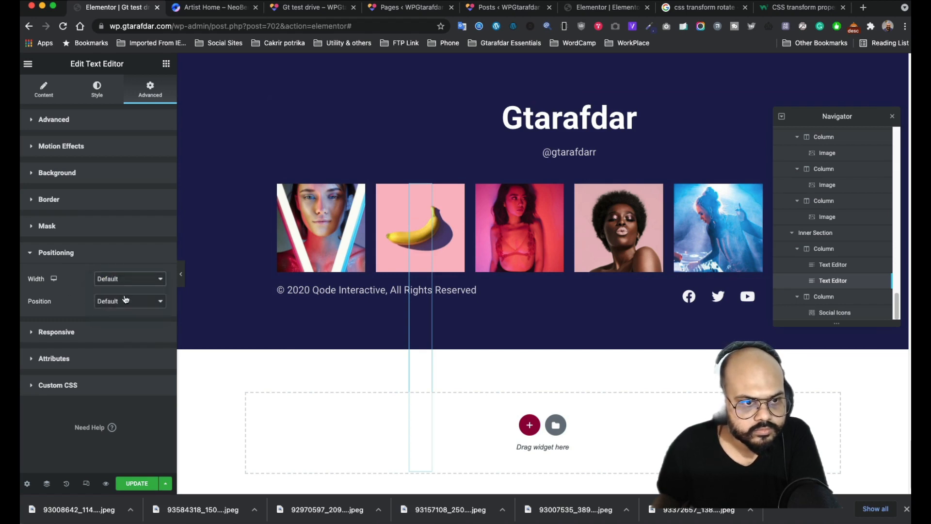
pyautogui.click(125, 299)
pyautogui.click(118, 312)
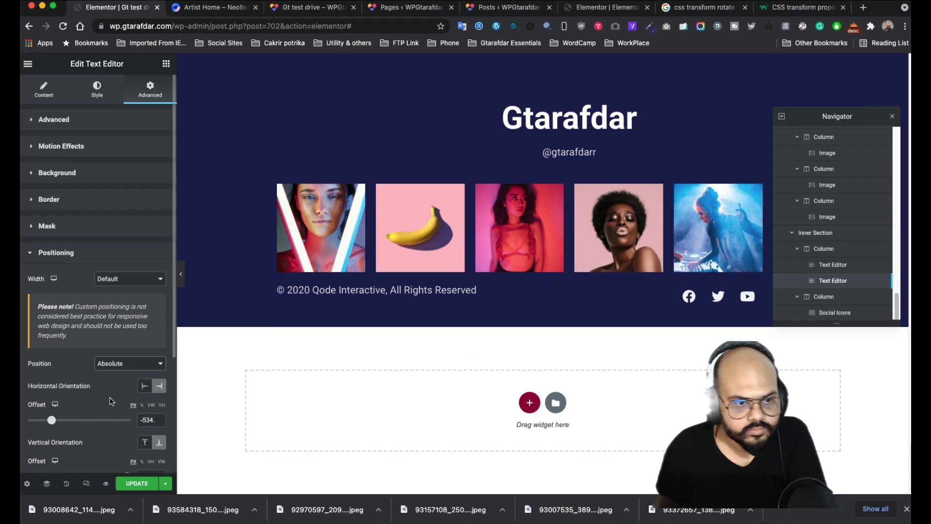
pyautogui.scroll(-3, 112, 402)
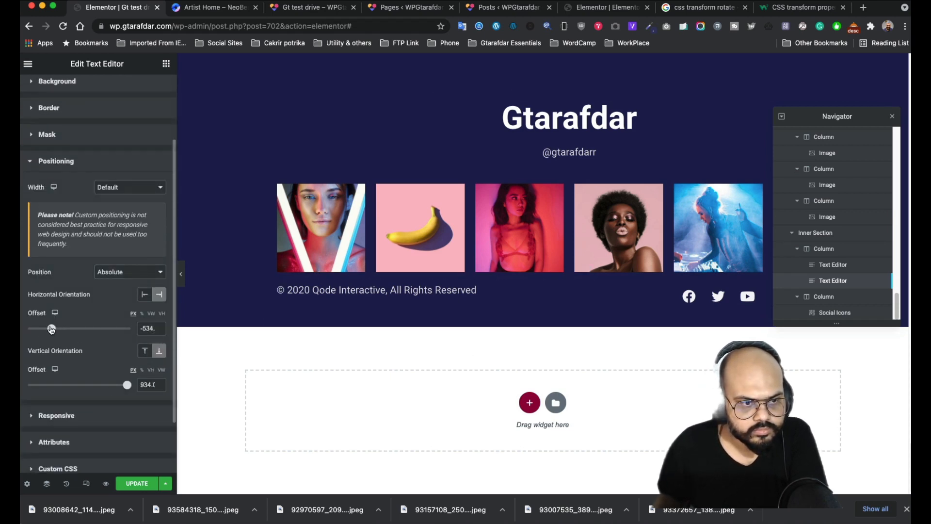
# - Drag the horizontal and vertical Offset sliders to move the text right and up
pyautogui.moveTo(51, 329); pyautogui.dragTo(93, 331)
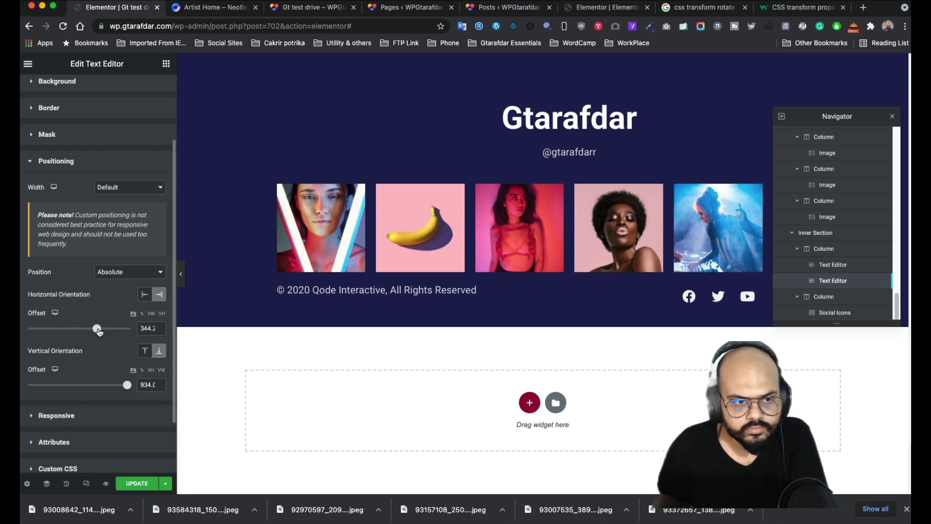
pyautogui.moveTo(126, 386); pyautogui.dragTo(104, 383)
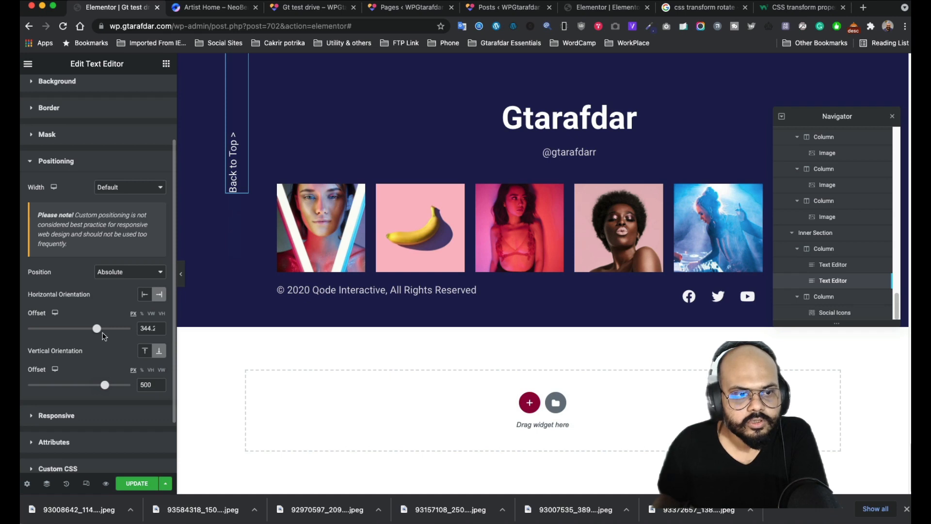
pyautogui.moveTo(99, 332); pyautogui.dragTo(42, 327)
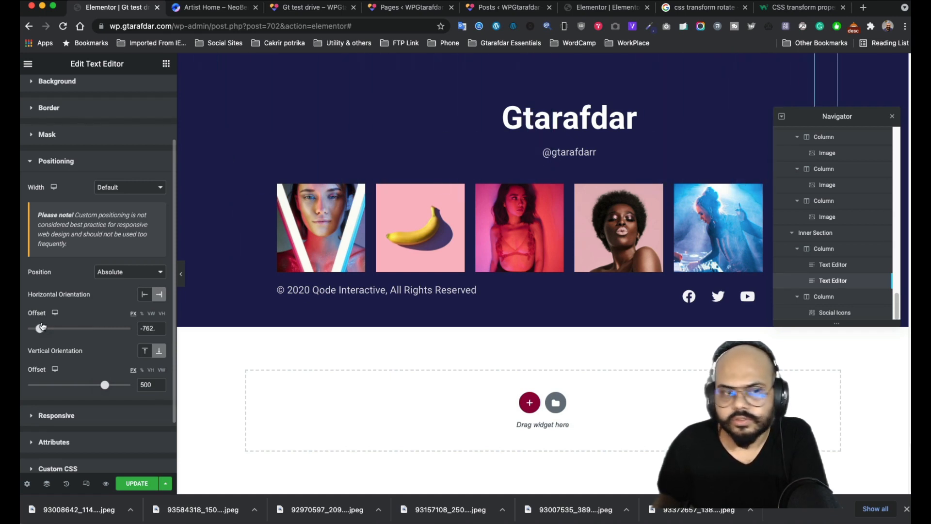
pyautogui.scroll(3, 824, 160)
pyautogui.scroll(2, 774, 97)
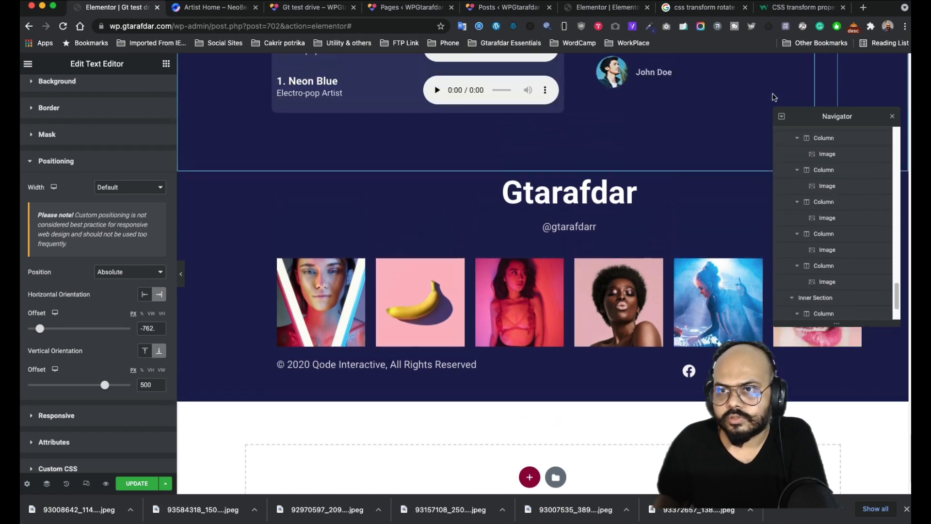
pyautogui.scroll(3, 825, 160)
pyautogui.scroll(5, 728, 291)
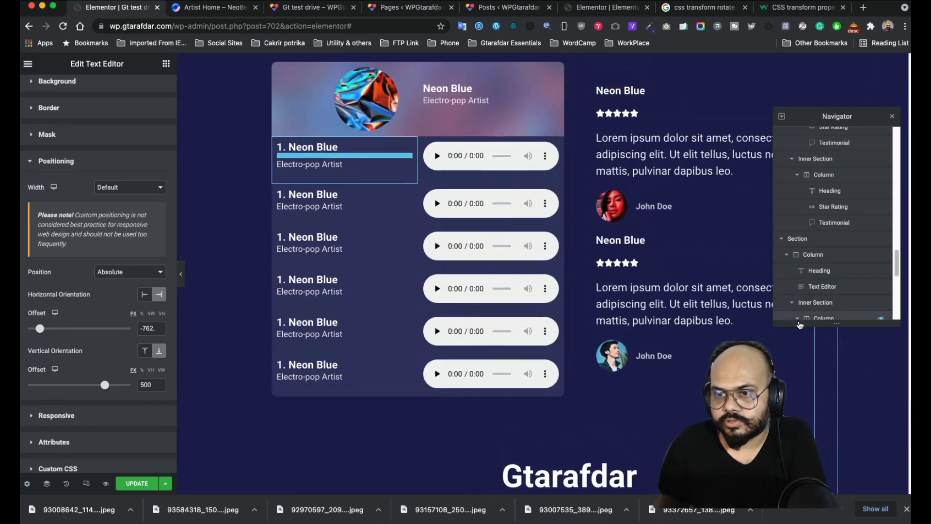
pyautogui.scroll(3, 815, 368)
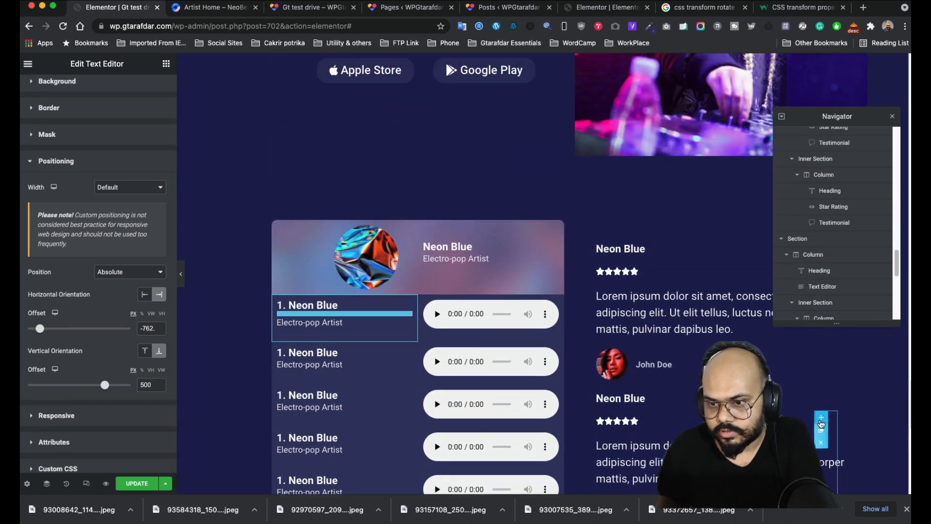
# - Drag the widget on the canvas until the offsets read -998 and 480
pyautogui.moveTo(820, 421); pyautogui.dragTo(562, 52)
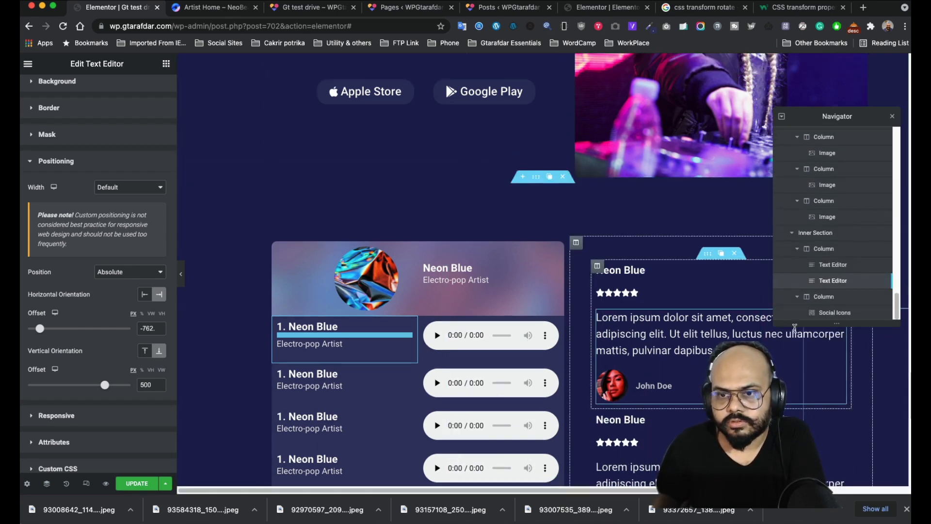
pyautogui.scroll(-1, 805, 382)
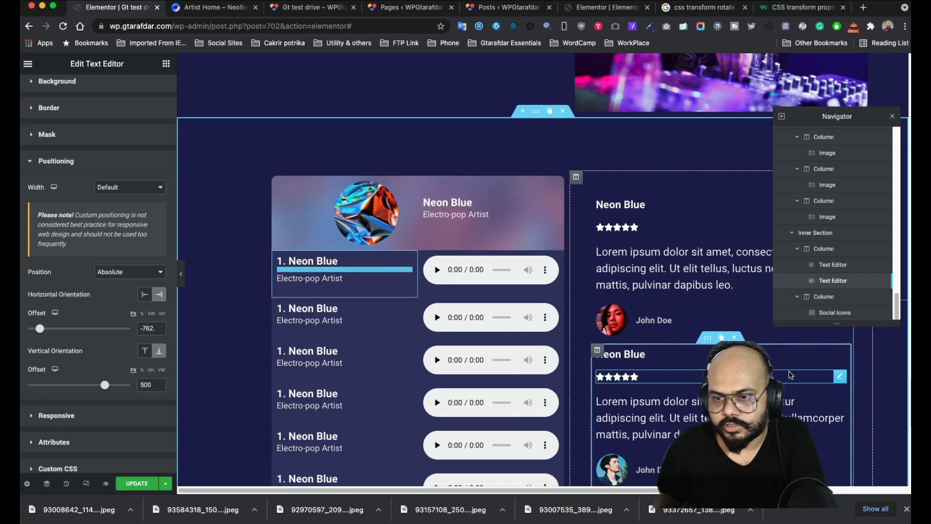
pyautogui.moveTo(798, 417); pyautogui.dragTo(806, 350)
pyautogui.scroll(-9, 796, 364)
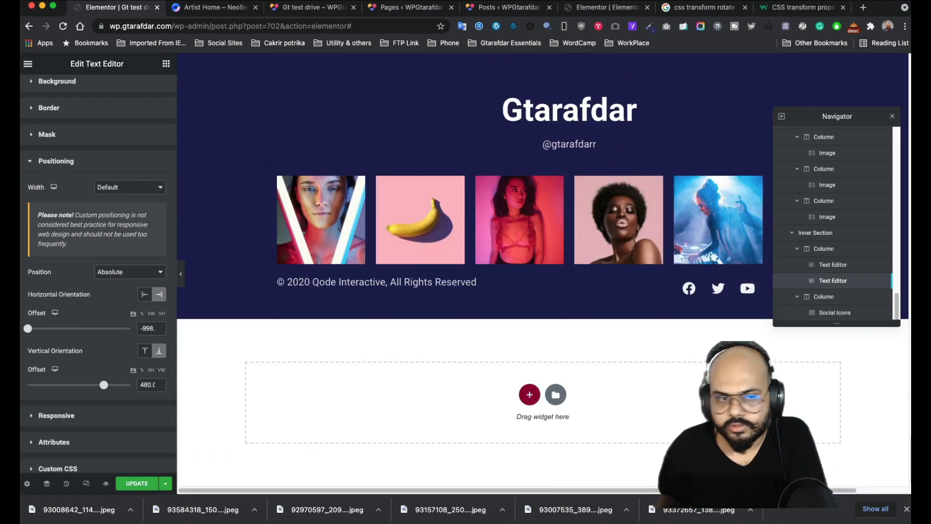
pyautogui.scroll(2, 436, 318)
pyautogui.scroll(1, 436, 319)
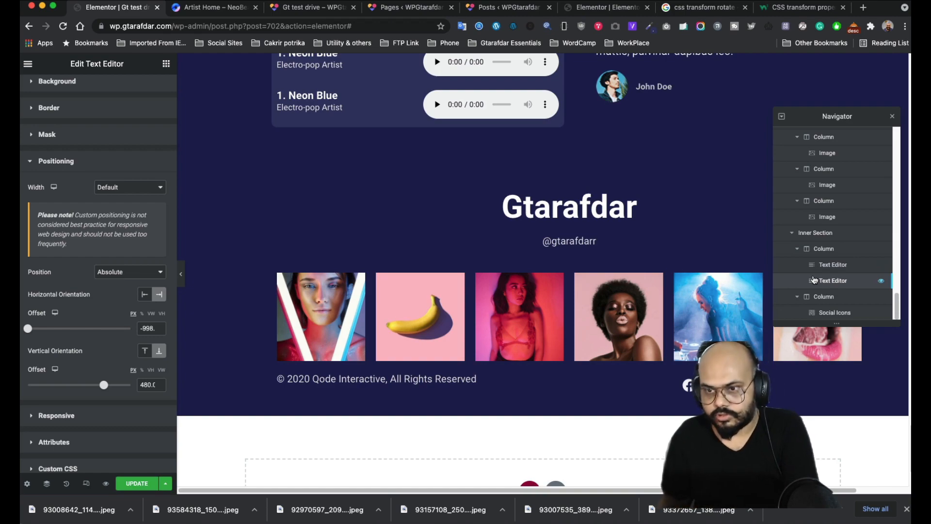
# - Delete the old Back to Top Text Editor from the Navigator and scroll up to the video
pyautogui.rightClick(834, 288)
pyautogui.click(847, 416)
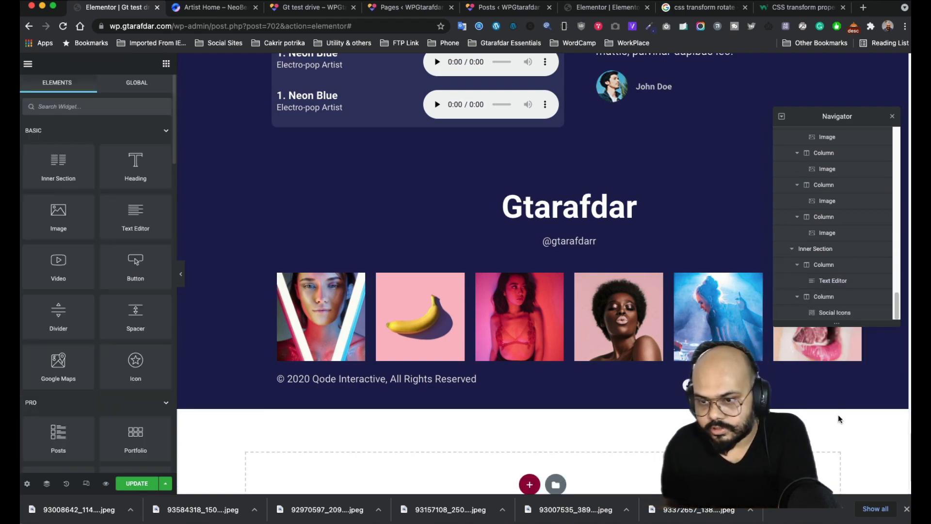
pyautogui.scroll(20, 557, 230)
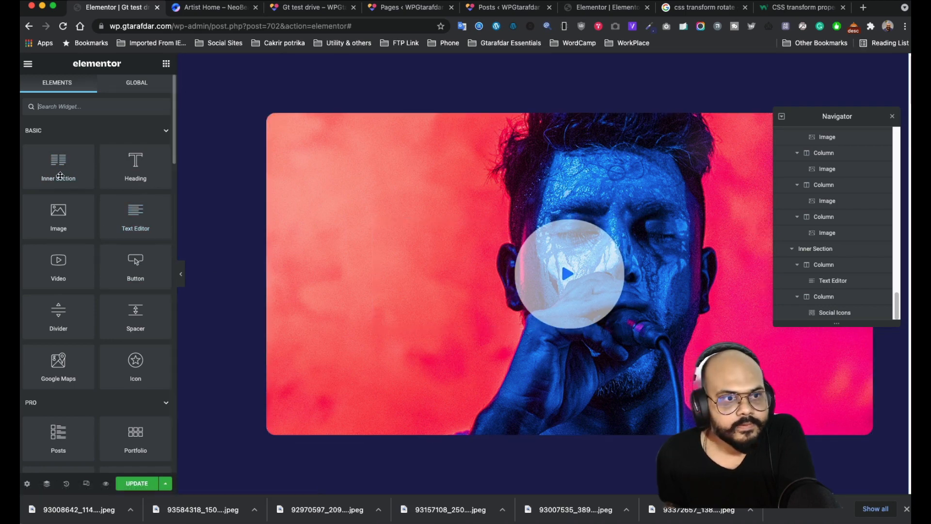
# - Drop an inner section onto the video and delete its left column
pyautogui.moveTo(58, 167); pyautogui.dragTo(562, 337)
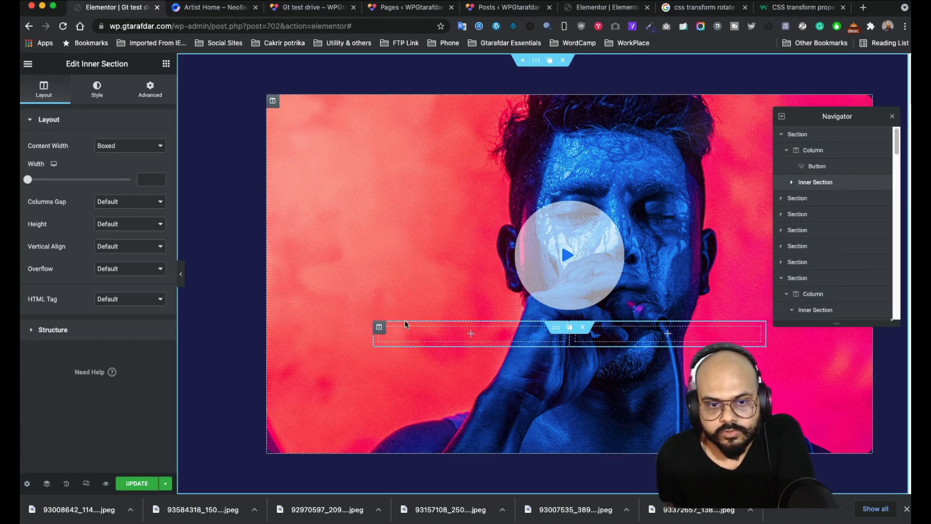
pyautogui.moveTo(378, 330)
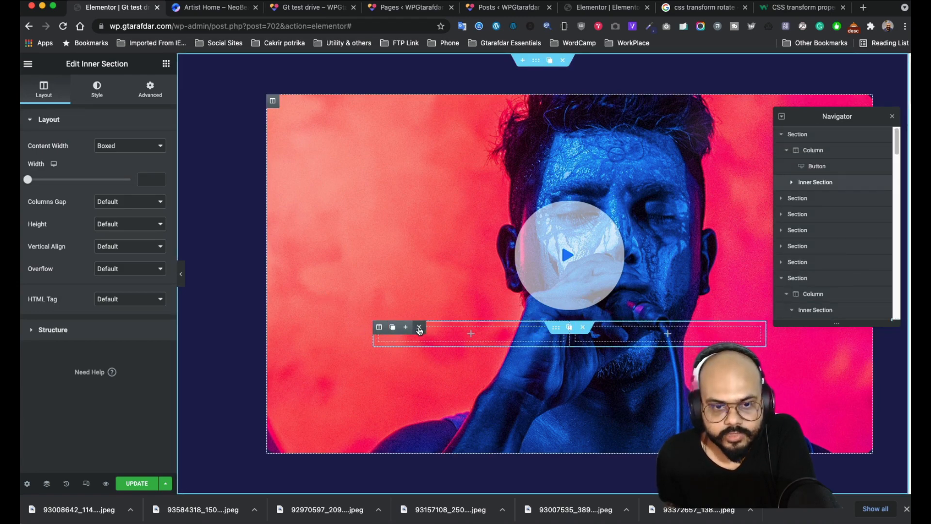
pyautogui.click(420, 330)
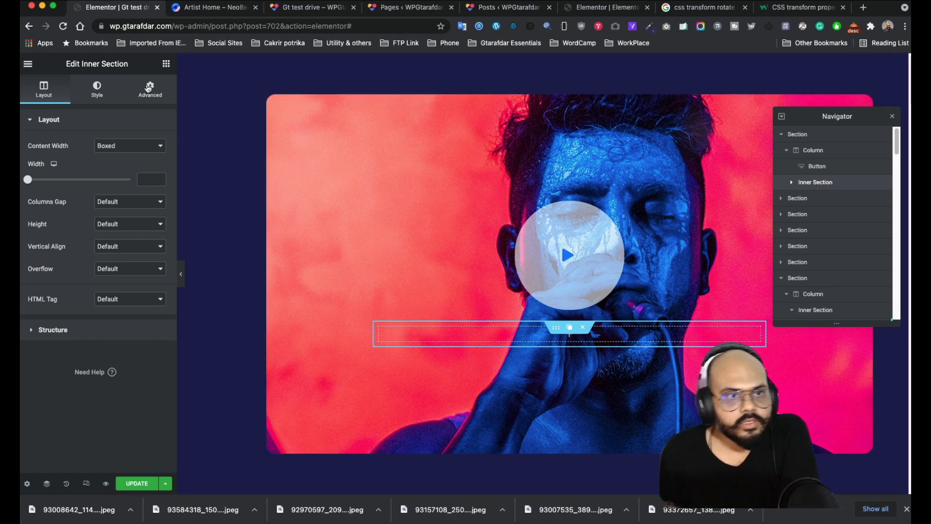
# - Add a Text Editor to the inner section and replace the lorem text with 'Back to top >'
pyautogui.click(166, 68)
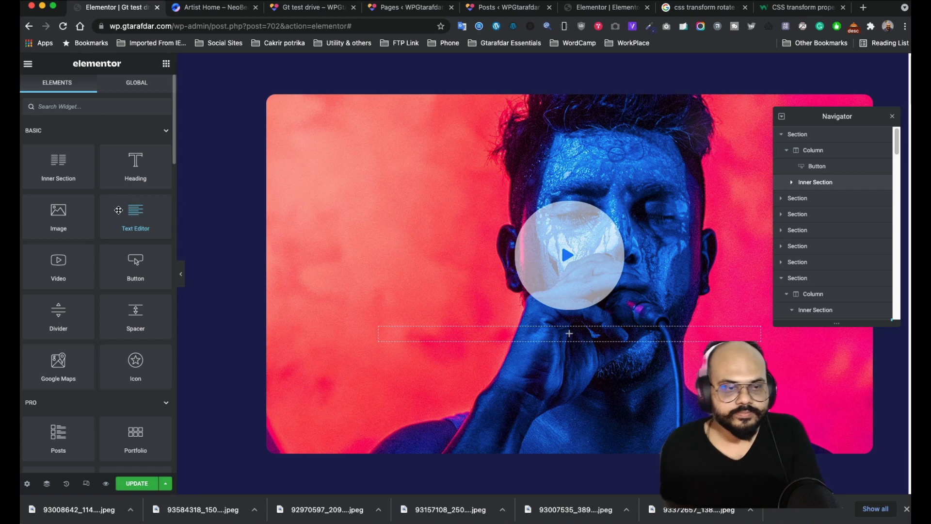
pyautogui.moveTo(130, 214); pyautogui.dragTo(566, 336)
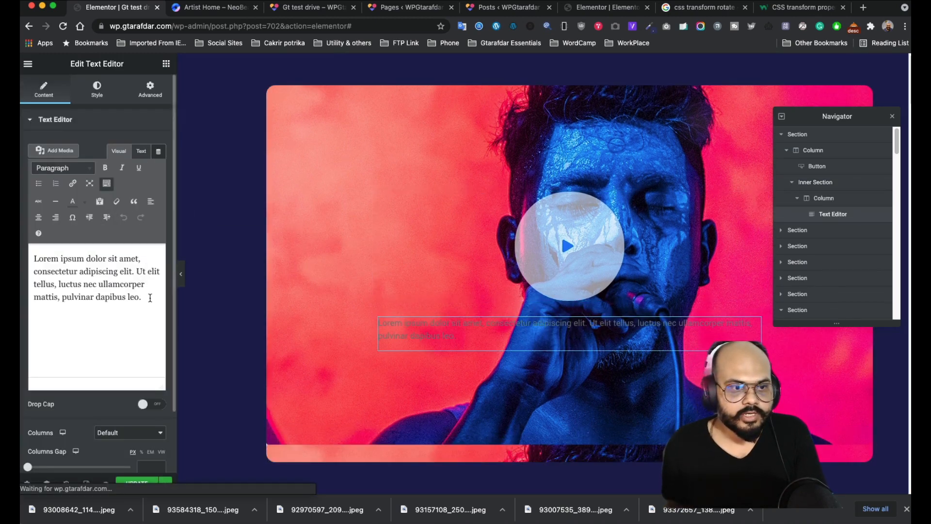
pyautogui.moveTo(150, 297); pyautogui.dragTo(33, 257)
pyautogui.write('Back to t')
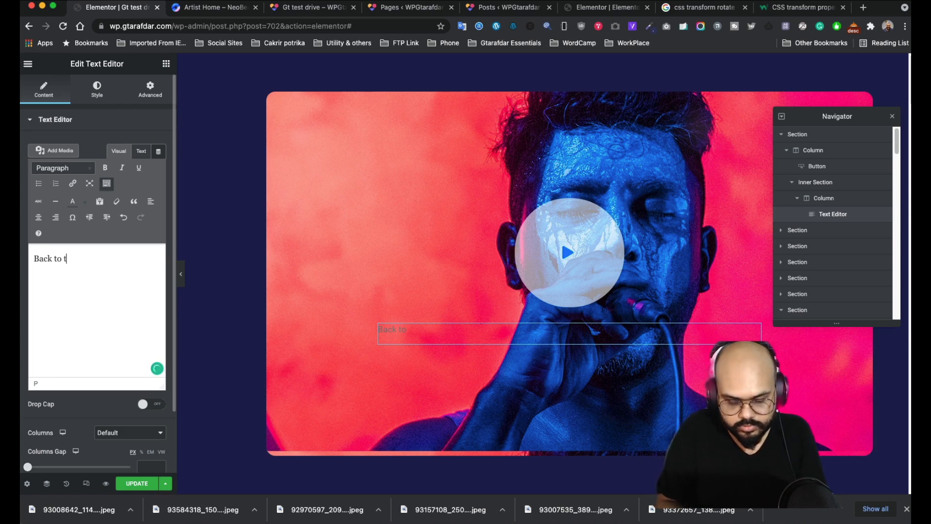
pyautogui.write('p >')
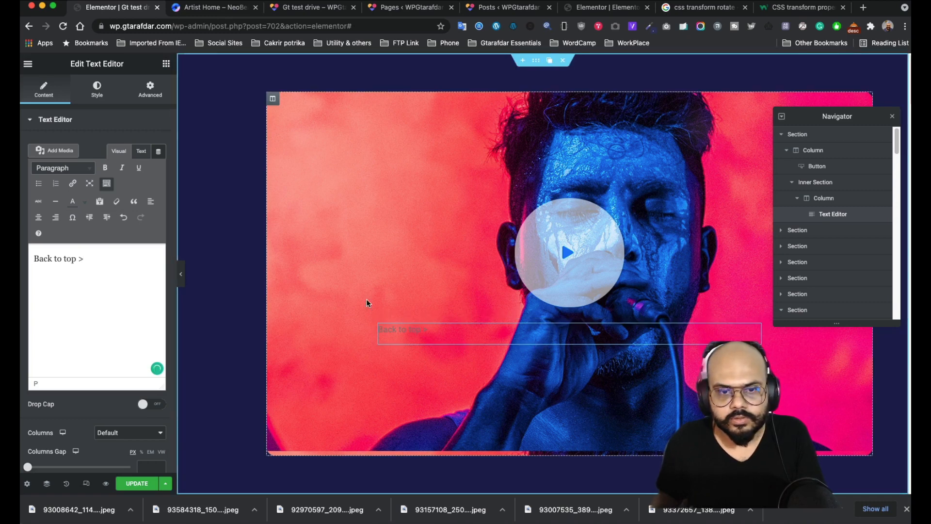
# - Set the text colour to white (#FFFFFF)
pyautogui.click(98, 90)
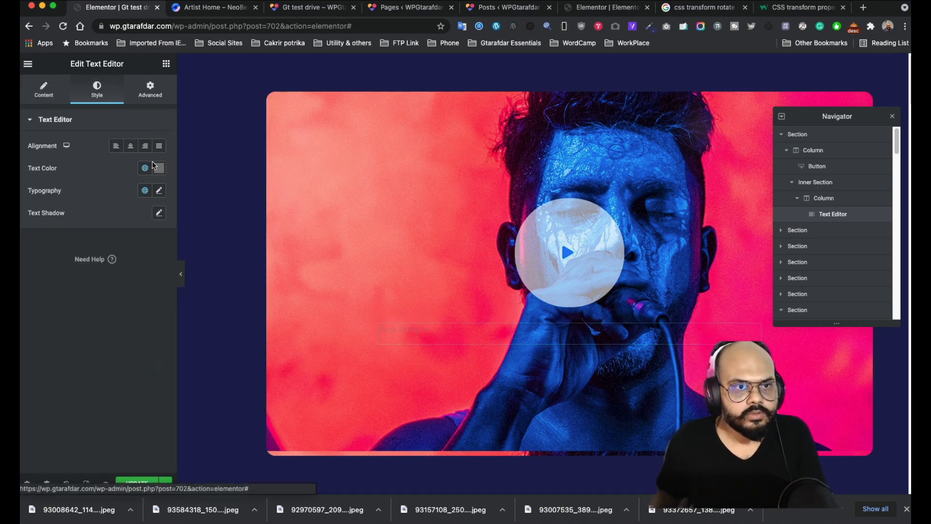
pyautogui.click(159, 168)
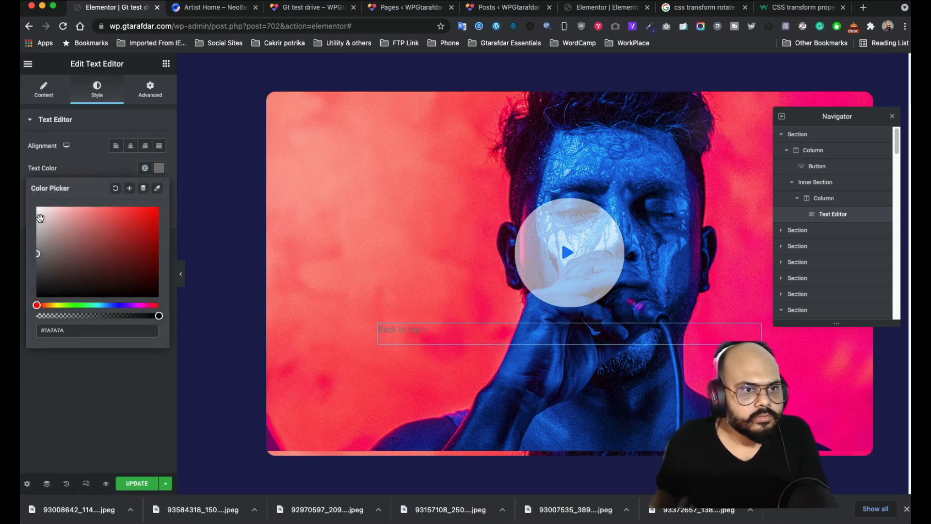
pyautogui.moveTo(40, 218); pyautogui.dragTo(33, 199)
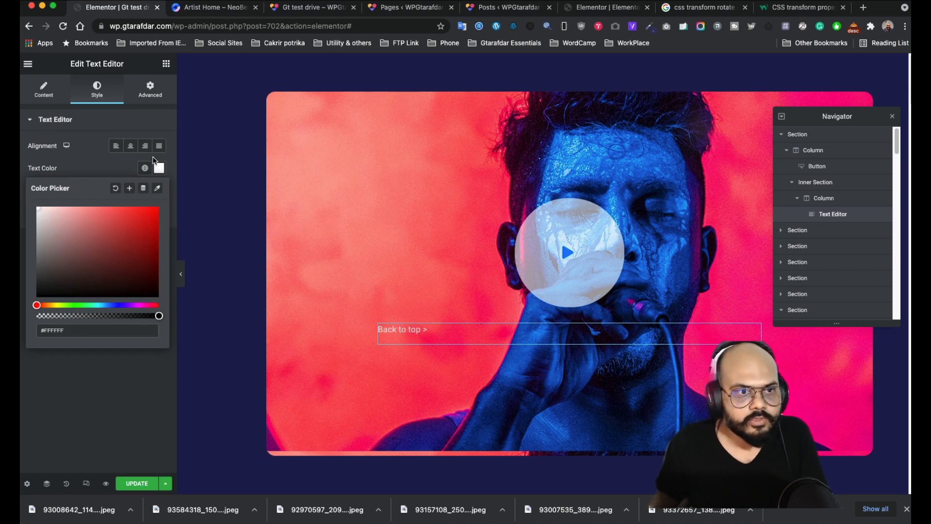
pyautogui.click(120, 158)
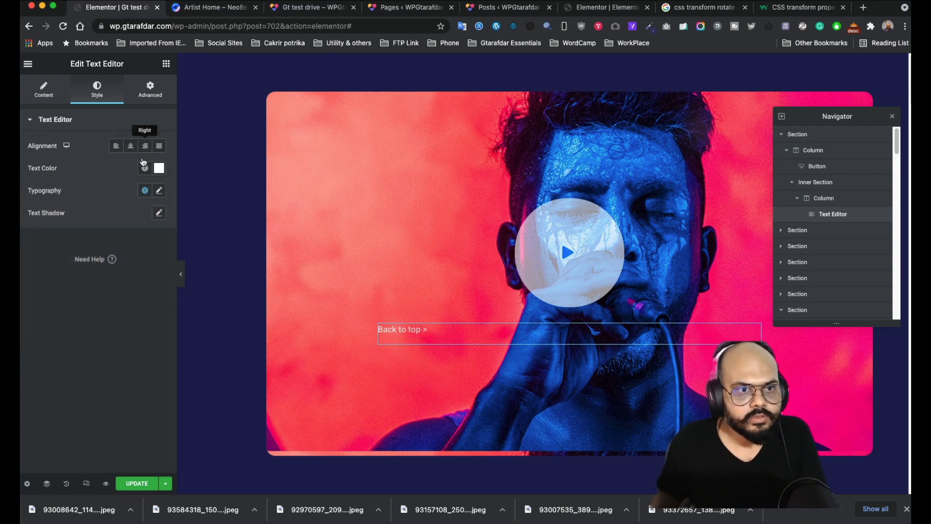
# - Set the typography to Bold weight at 19 px
pyautogui.click(160, 190)
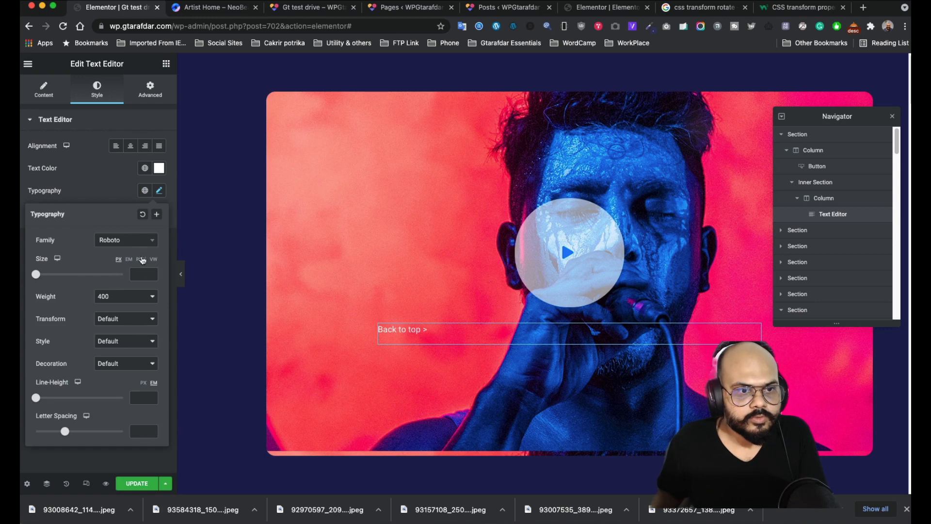
pyautogui.click(134, 302)
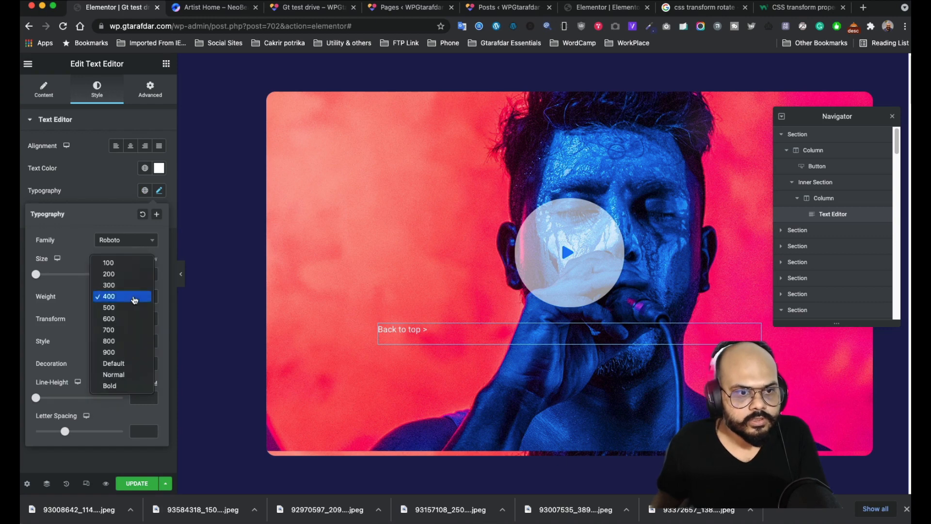
pyautogui.click(123, 386)
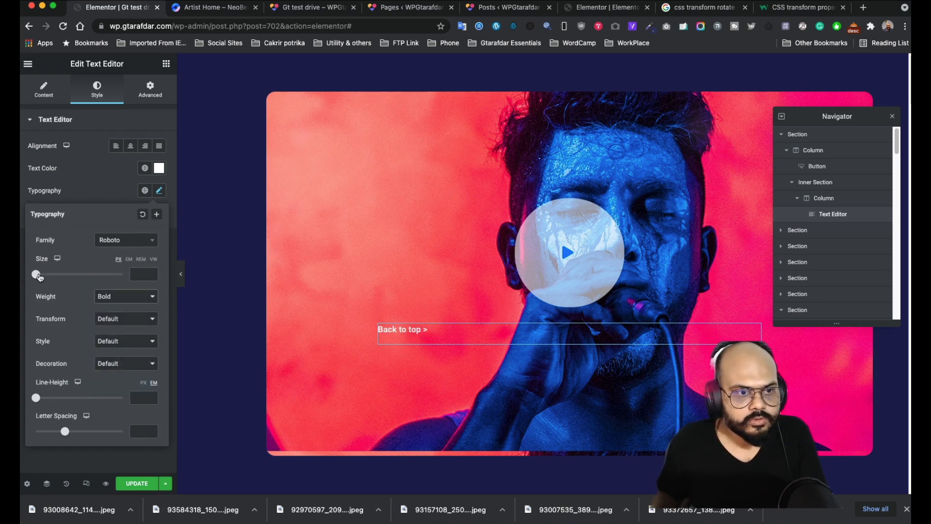
pyautogui.moveTo(39, 277); pyautogui.dragTo(47, 275)
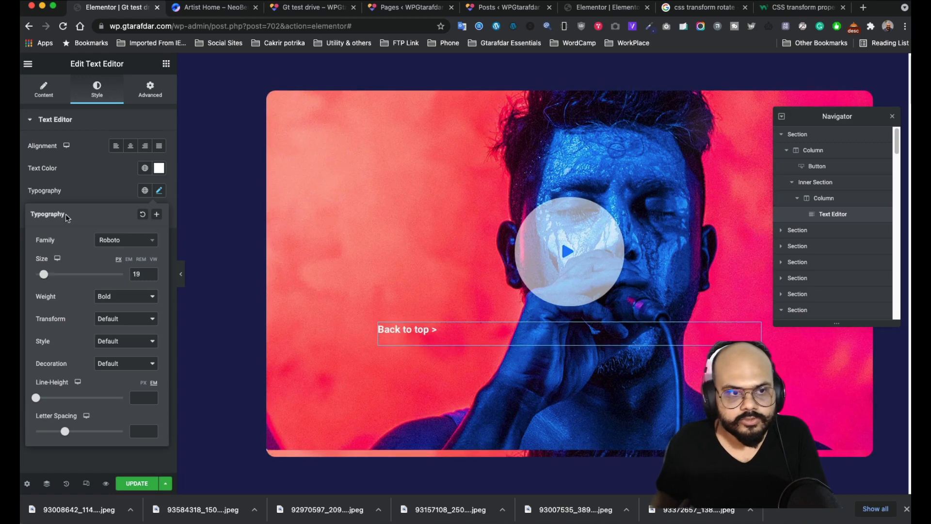
pyautogui.click(76, 199)
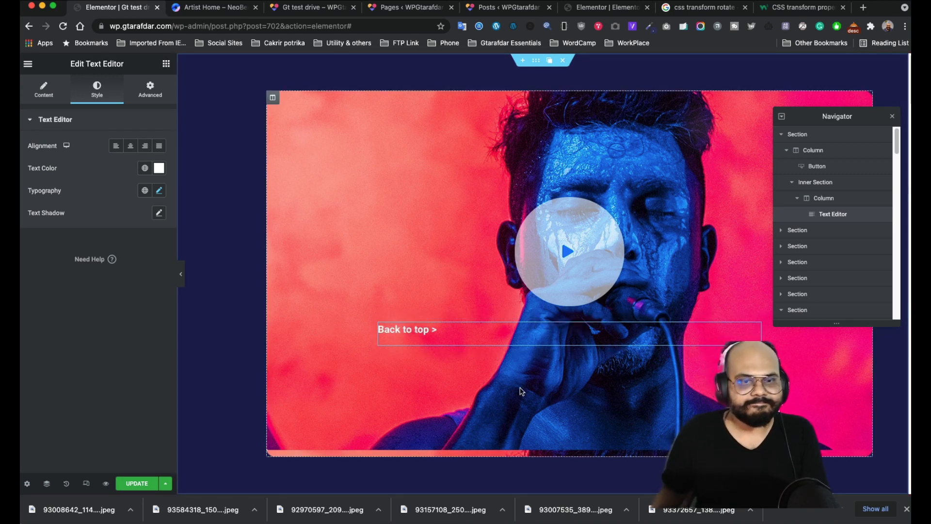
pyautogui.click(553, 326)
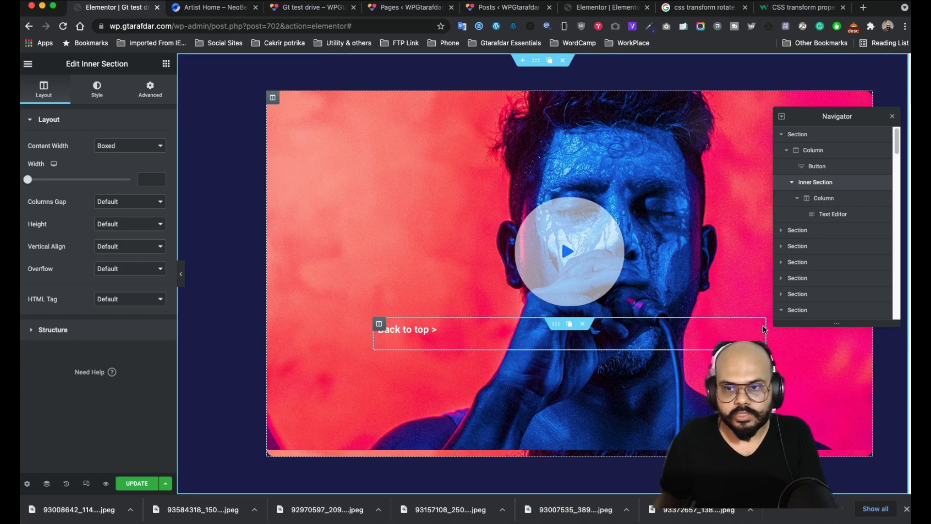
# - Give the Back to top widget CSS ID 'scolltop' and expand its Custom CSS section
pyautogui.click(427, 327)
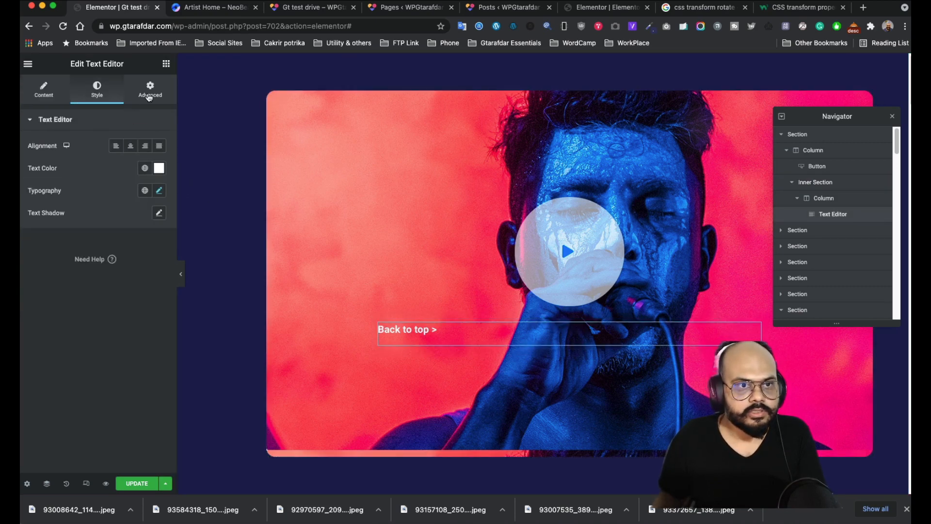
pyautogui.click(150, 90)
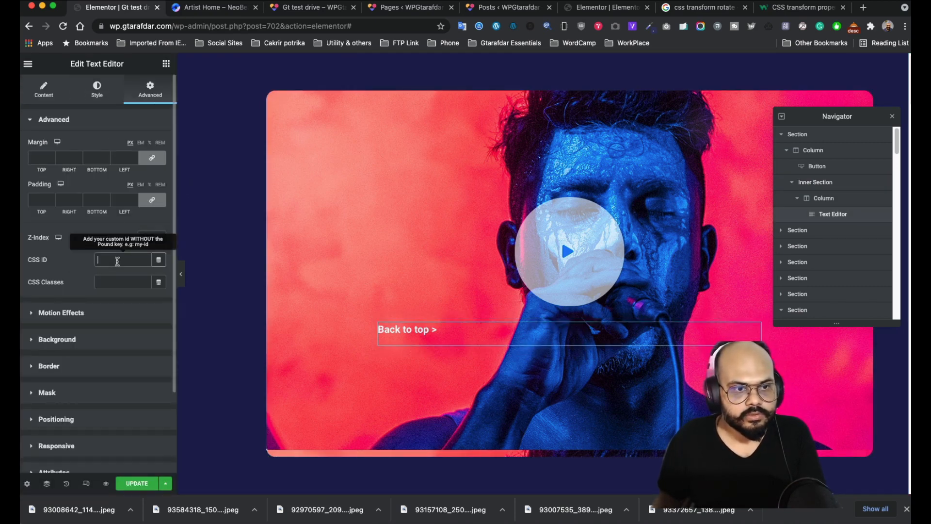
pyautogui.scroll(-3, 128, 306)
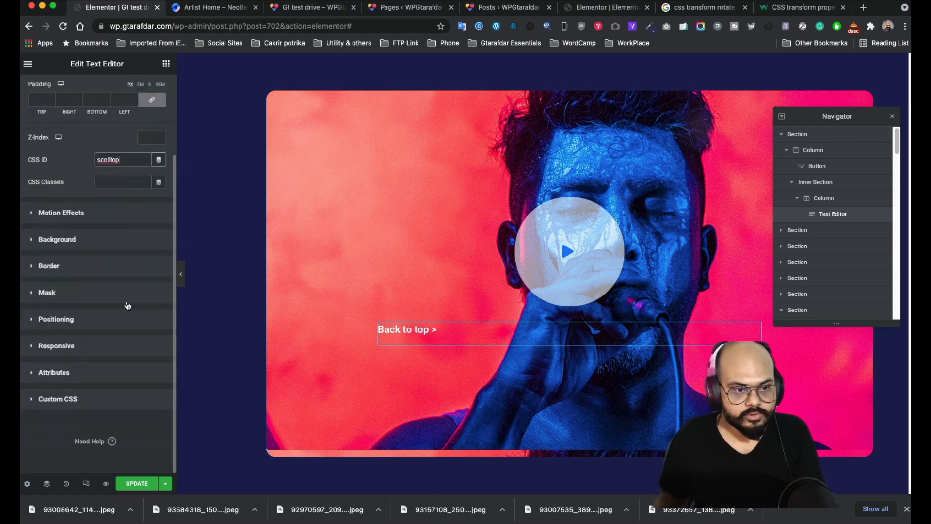
pyautogui.click(88, 411)
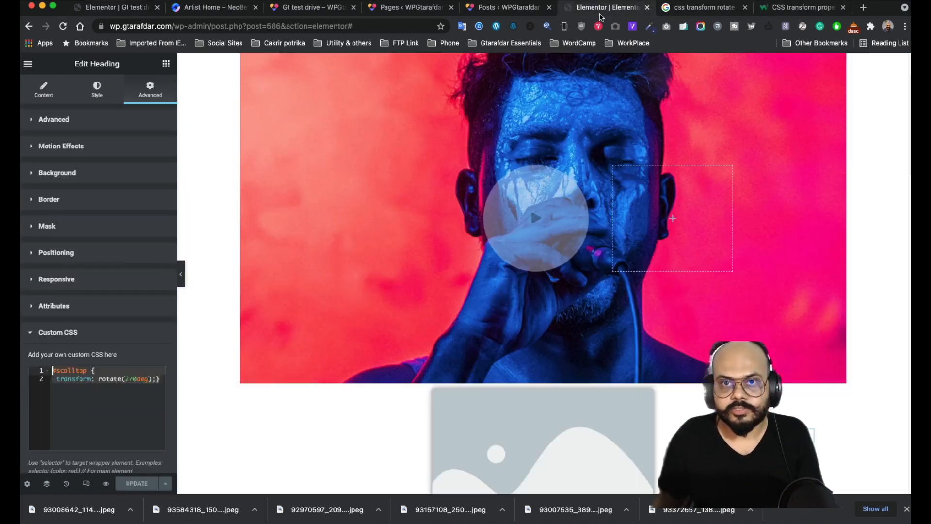
# - Copy the two-line rotate CSS from the other Elementor tab
pyautogui.click(607, 7)
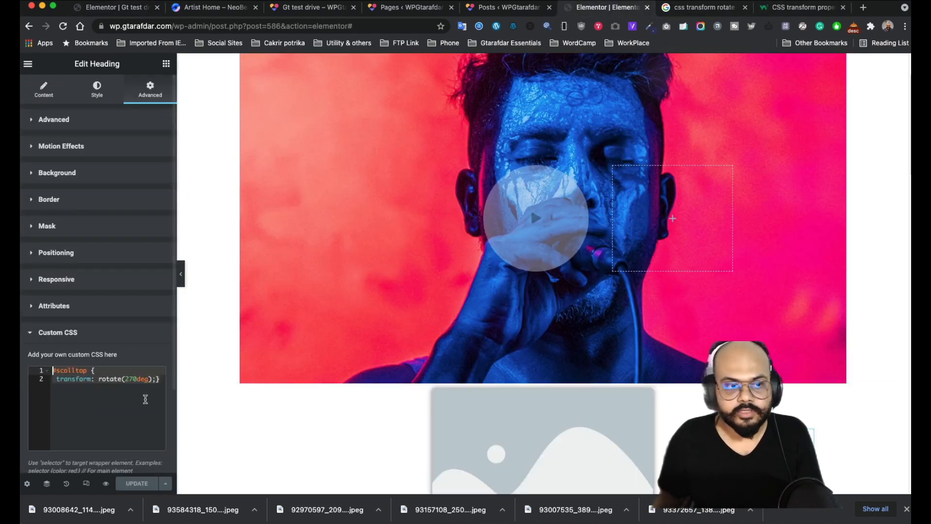
pyautogui.click(157, 378)
pyautogui.moveTo(162, 378); pyautogui.dragTo(53, 370)
pyautogui.hotkey('ctrl', 'c')
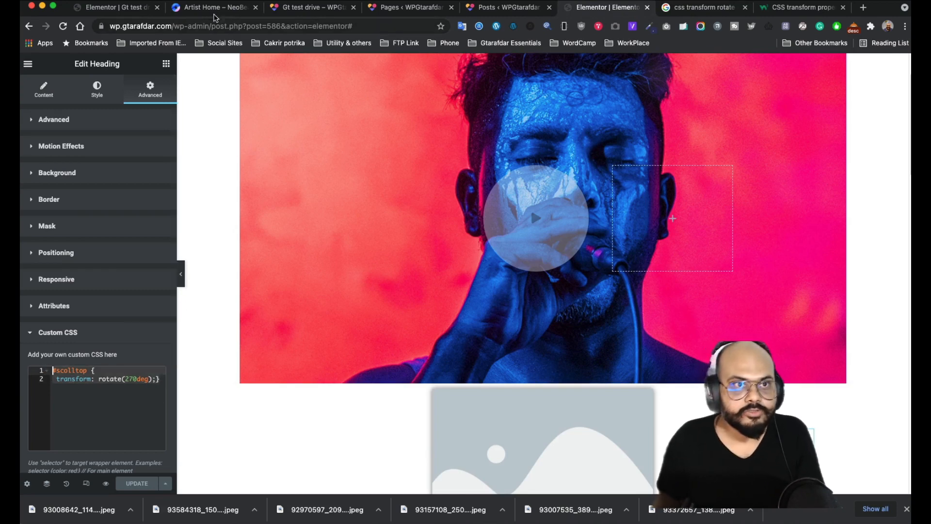
pyautogui.click(117, 8)
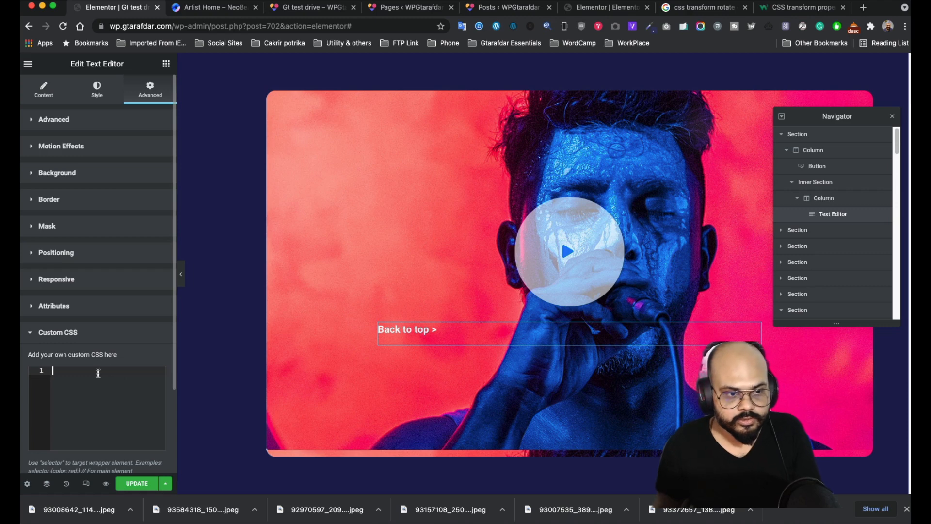
# - Paste the copied rotate CSS into Custom CSS, then clear it again
pyautogui.hotkey('ctrl', 'v')
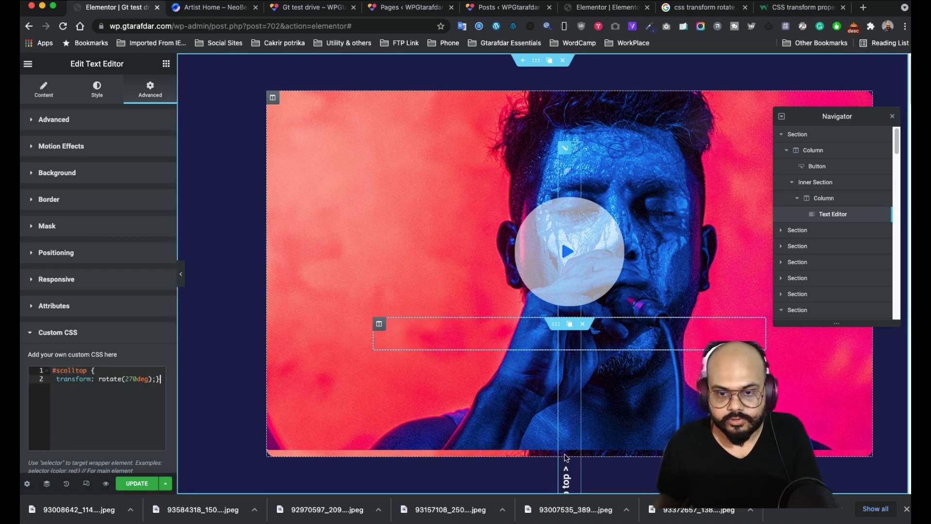
pyautogui.scroll(-1, 613, 443)
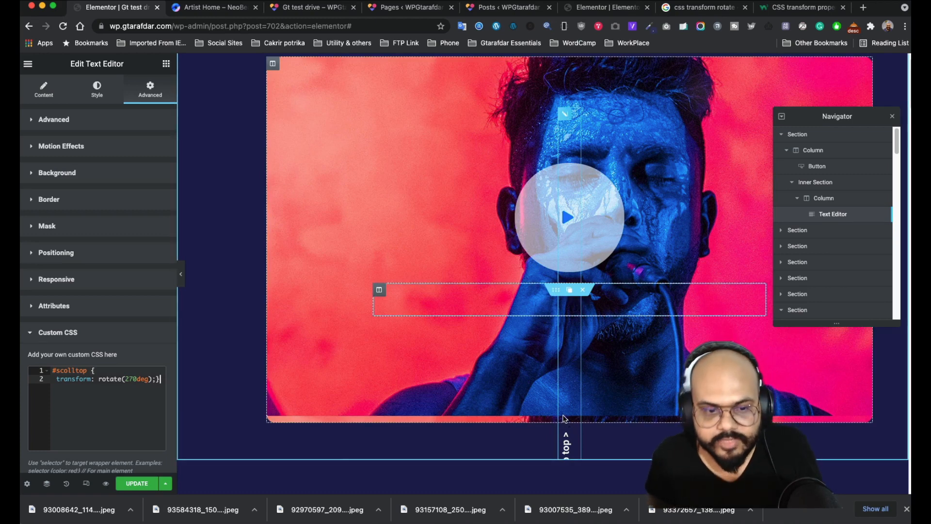
pyautogui.scroll(-3, 557, 417)
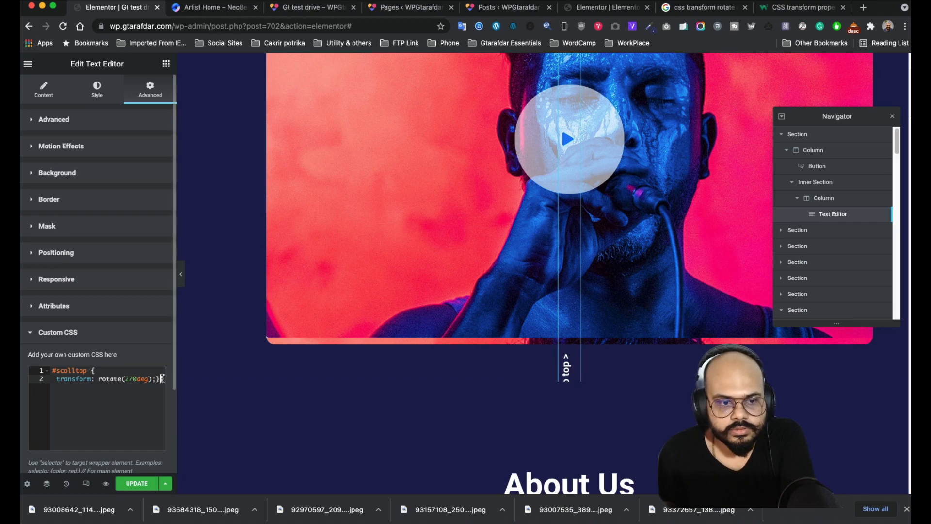
pyautogui.press('super+a')
pyautogui.press('super+c')
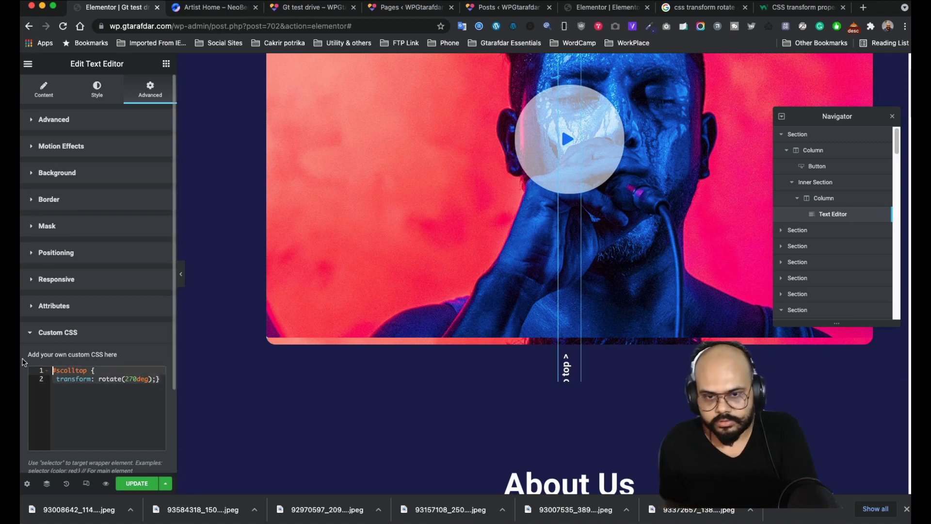
pyautogui.press('BackSpace')
# - Paste the rule '#scolltop { transform: rotate(270deg);}' into the Custom CSS box
pyautogui.scroll(-15, 558, 291)
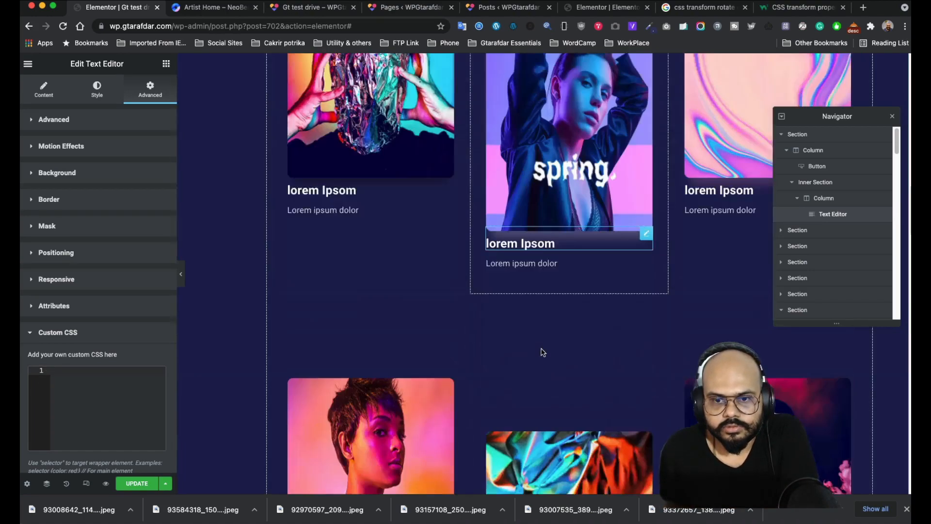
pyautogui.scroll(15, 542, 353)
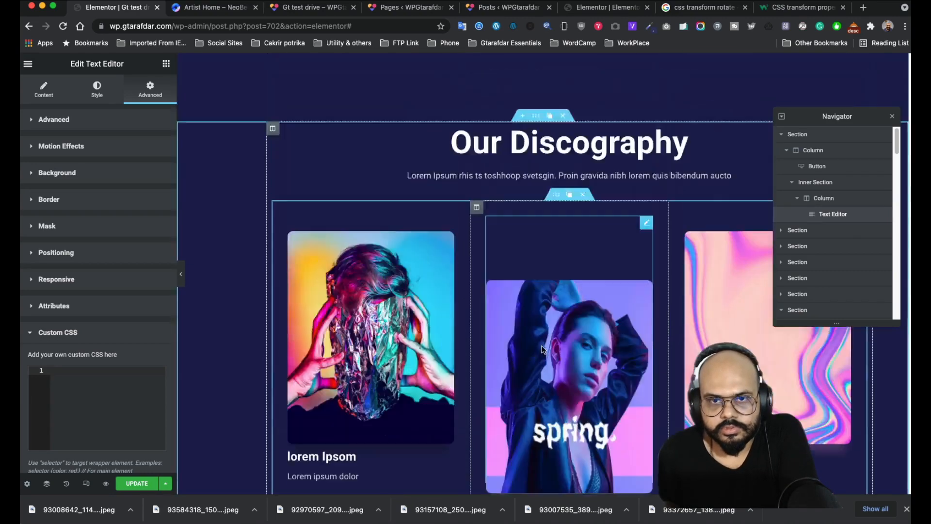
pyautogui.scroll(5, 487, 267)
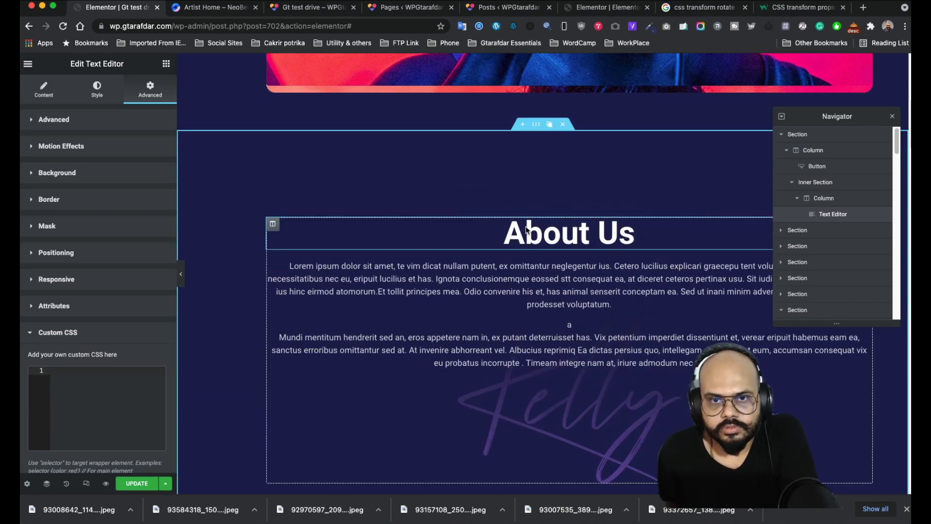
pyautogui.scroll(4, 517, 226)
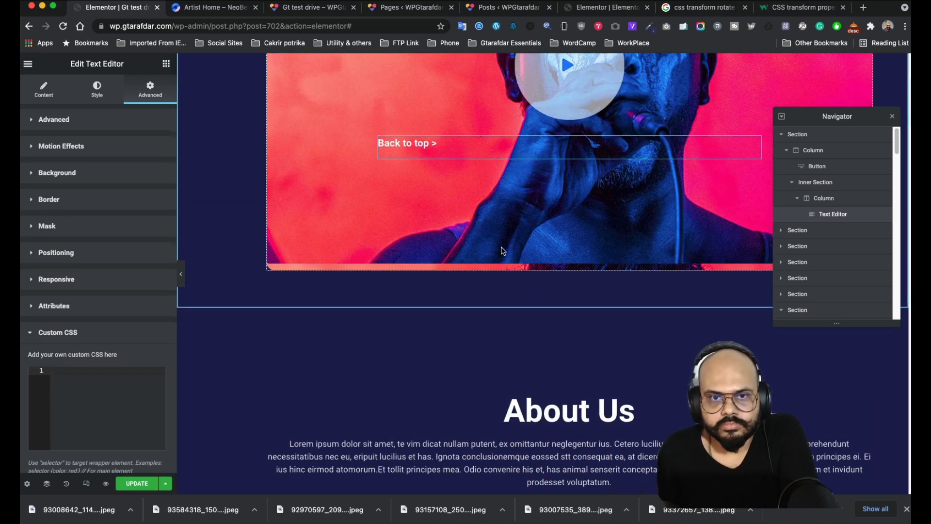
pyautogui.scroll(4, 499, 250)
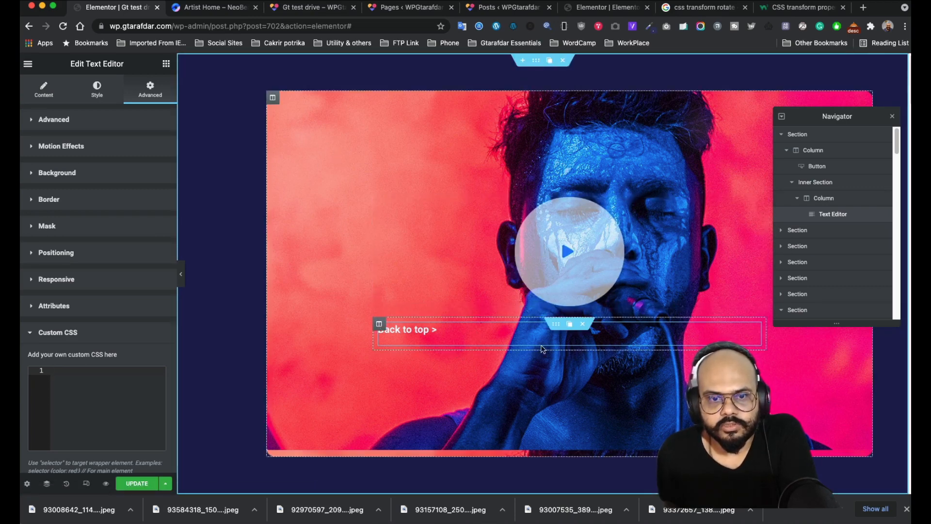
pyautogui.click(141, 365)
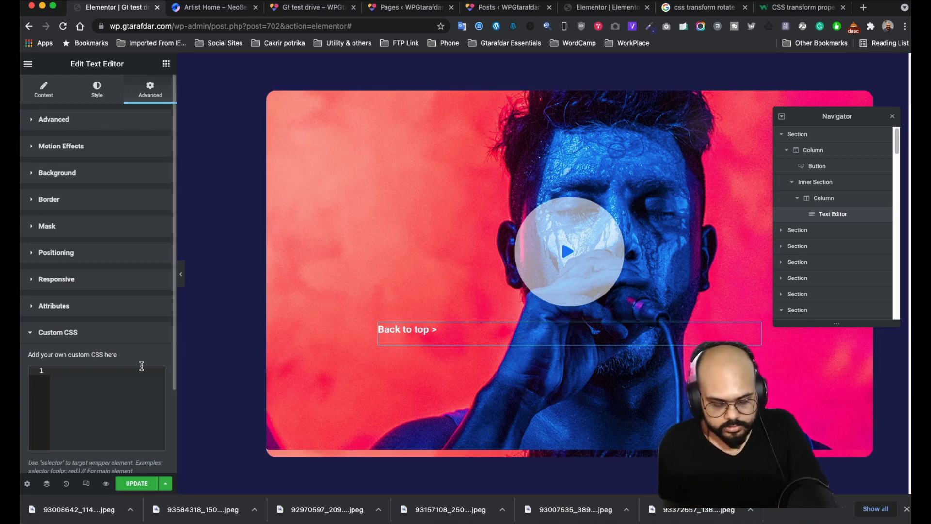
pyautogui.press('super+v')
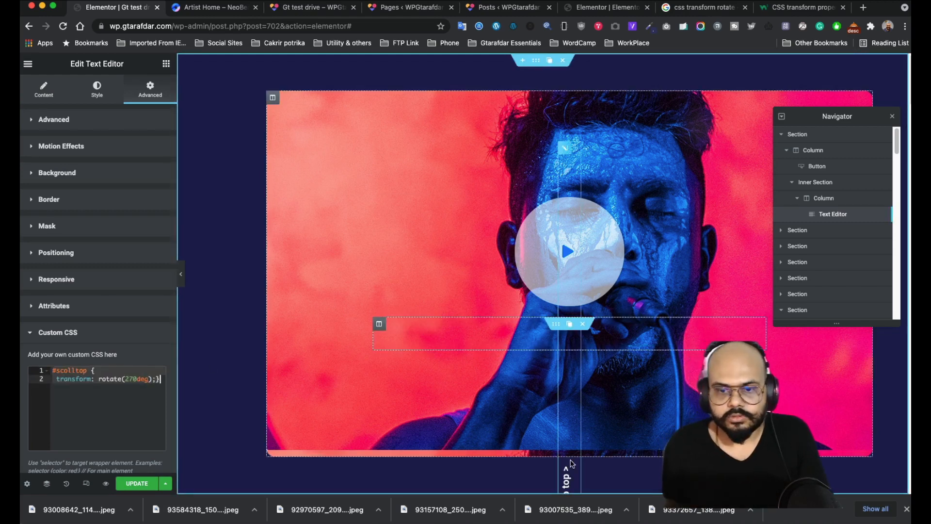
# - Set the text widget's Position to Absolute, leaving Width at Default
pyautogui.click(70, 255)
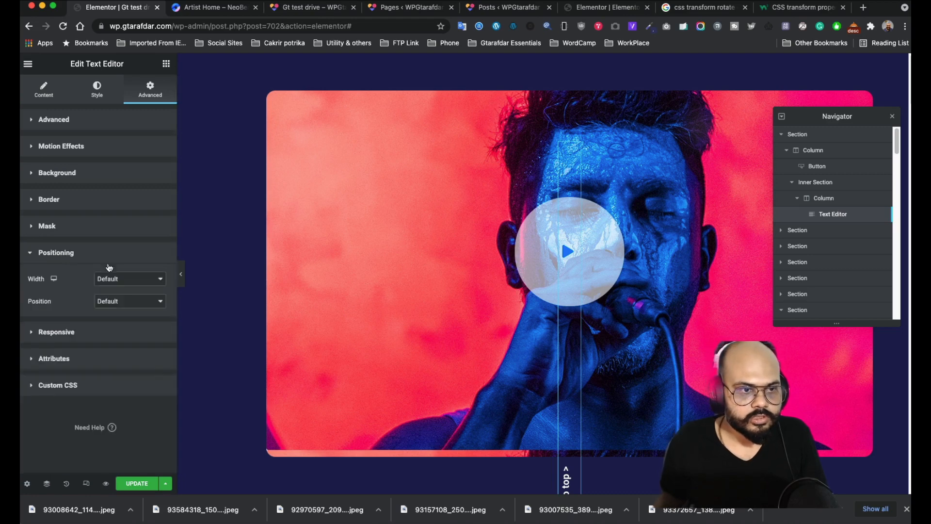
pyautogui.click(130, 285)
pyautogui.click(72, 286)
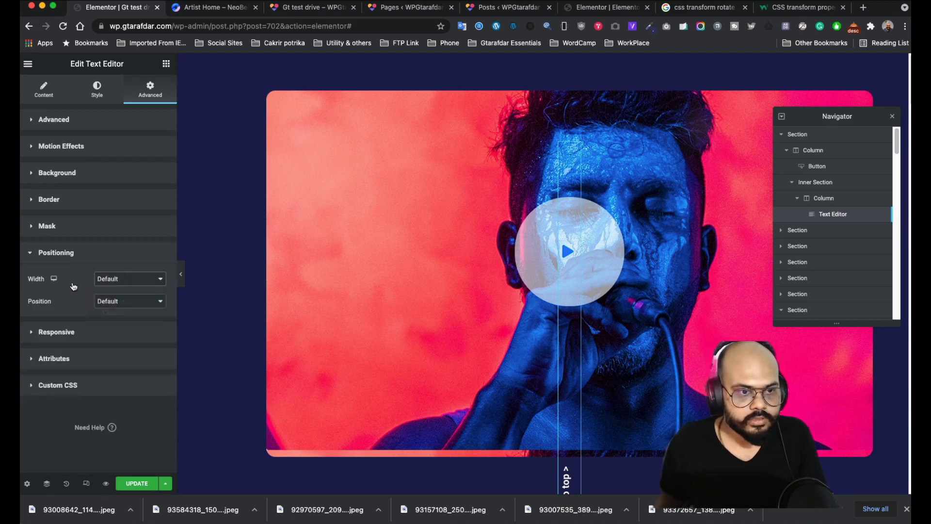
pyautogui.click(124, 301)
pyautogui.click(120, 312)
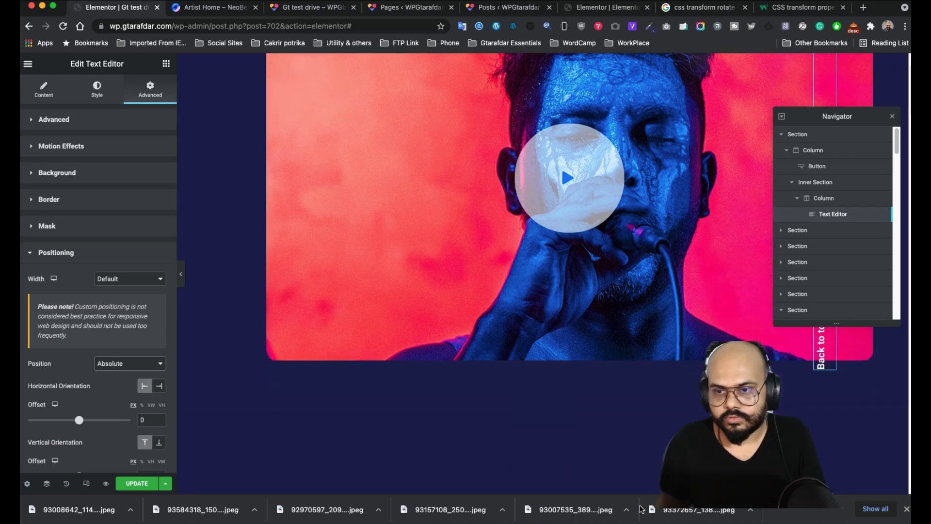
pyautogui.scroll(-3, 635, 453)
pyautogui.scroll(-2, 682, 423)
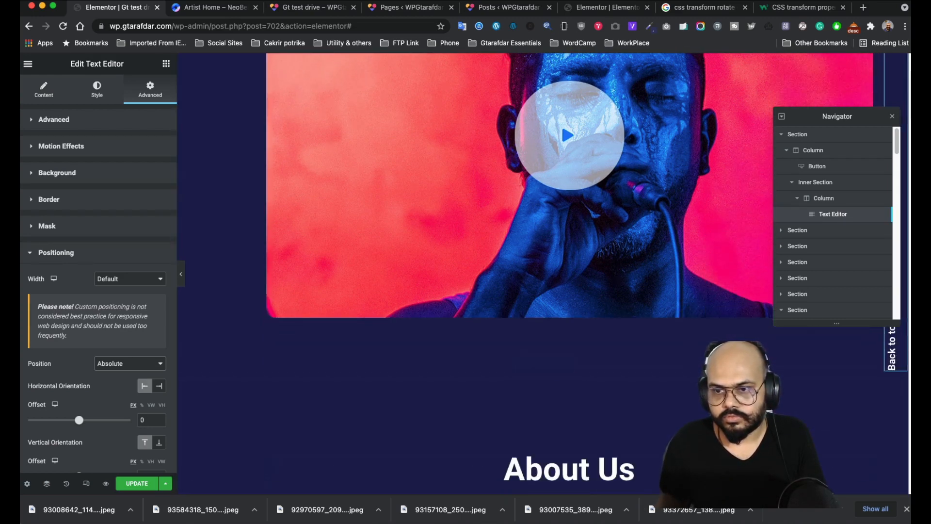
pyautogui.scroll(-2, 682, 423)
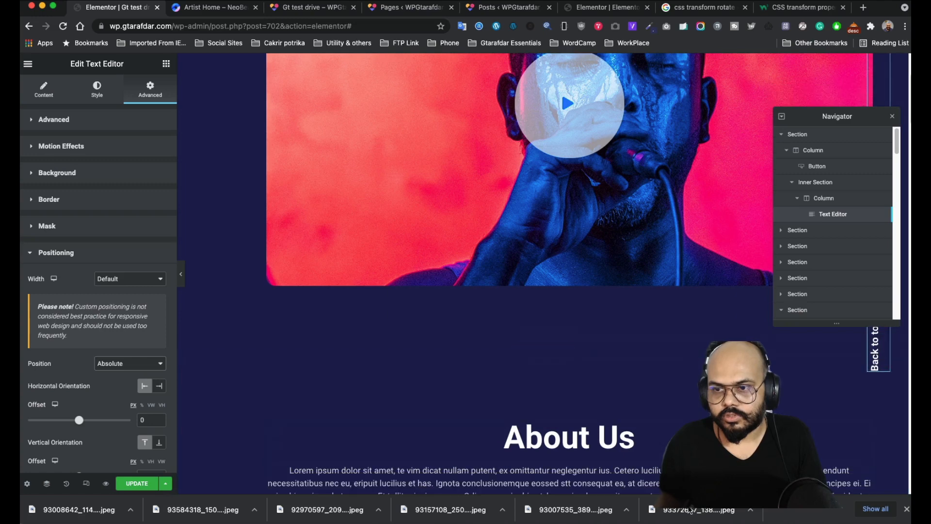
# - Drag the text toward the right edge and adjust its horizontal and vertical offsets
pyautogui.moveTo(879, 340); pyautogui.dragTo(766, 398)
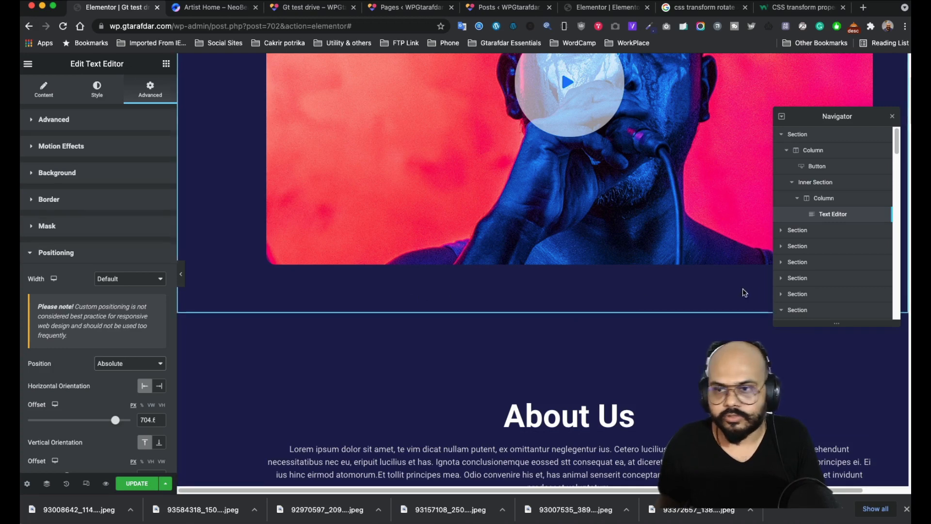
pyautogui.scroll(2, 661, 273)
pyautogui.scroll(2, 661, 273)
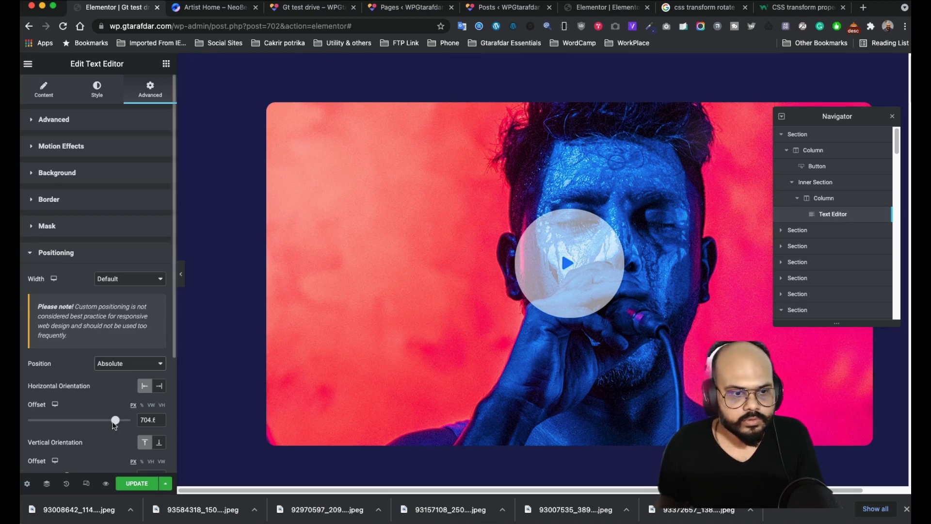
pyautogui.moveTo(117, 420)
pyautogui.mouseDown()
pyautogui.moveTo(90, 418)
pyautogui.moveTo(109, 417)
pyautogui.mouseUp()
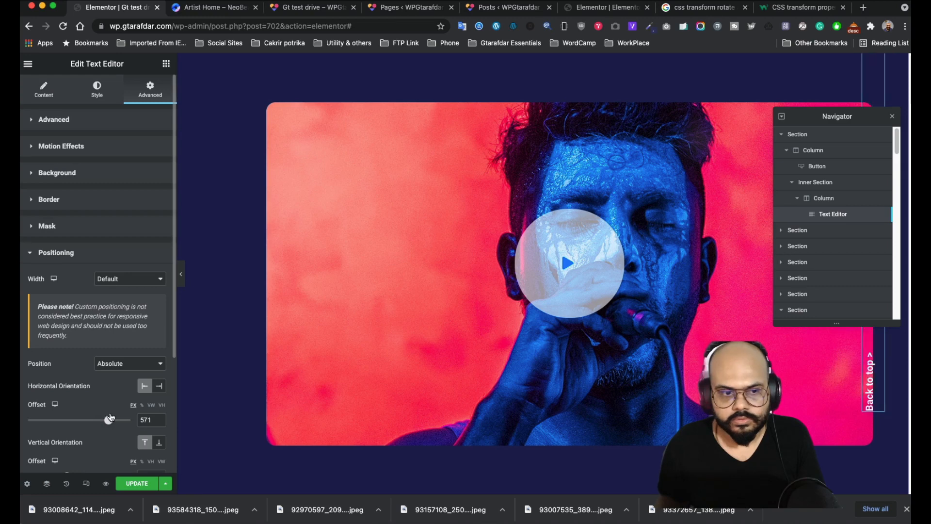
pyautogui.scroll(-4, 482, 374)
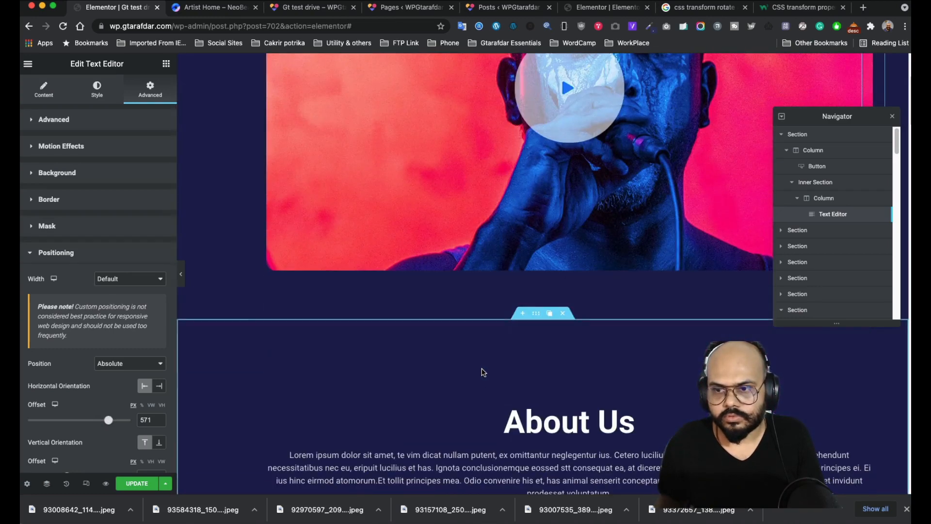
pyautogui.scroll(-2, 105, 430)
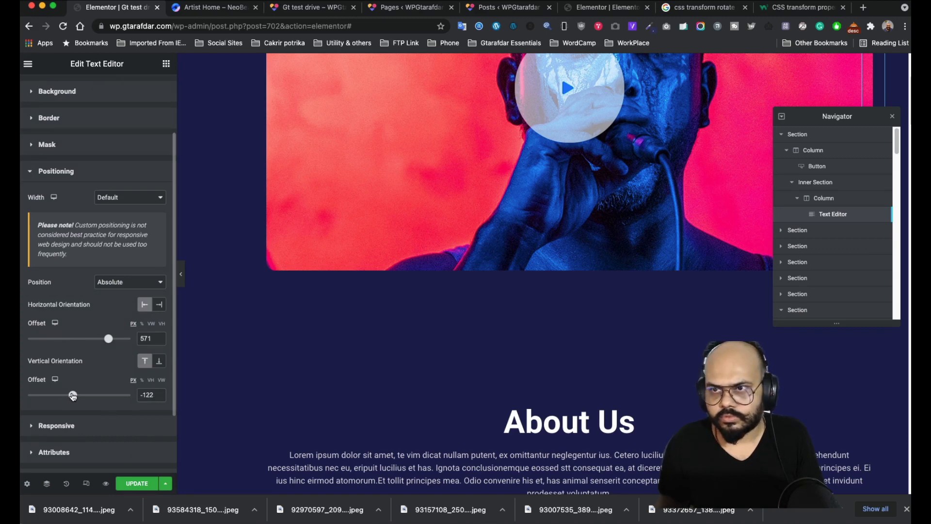
pyautogui.moveTo(73, 396); pyautogui.dragTo(99, 389)
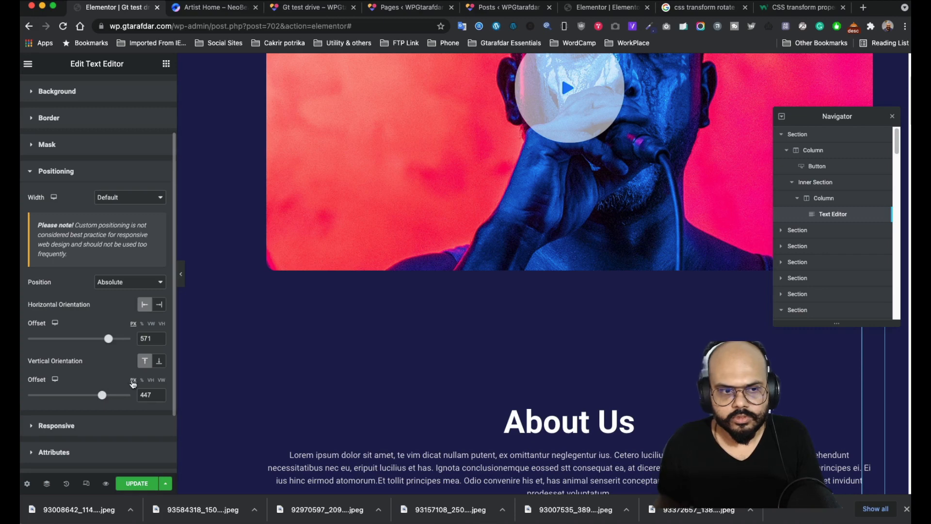
pyautogui.click(141, 381)
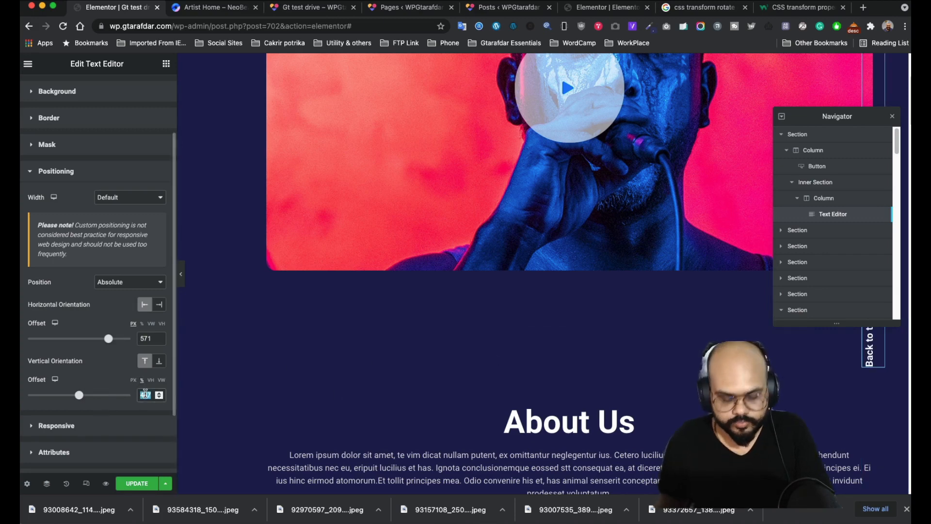
pyautogui.write('50')
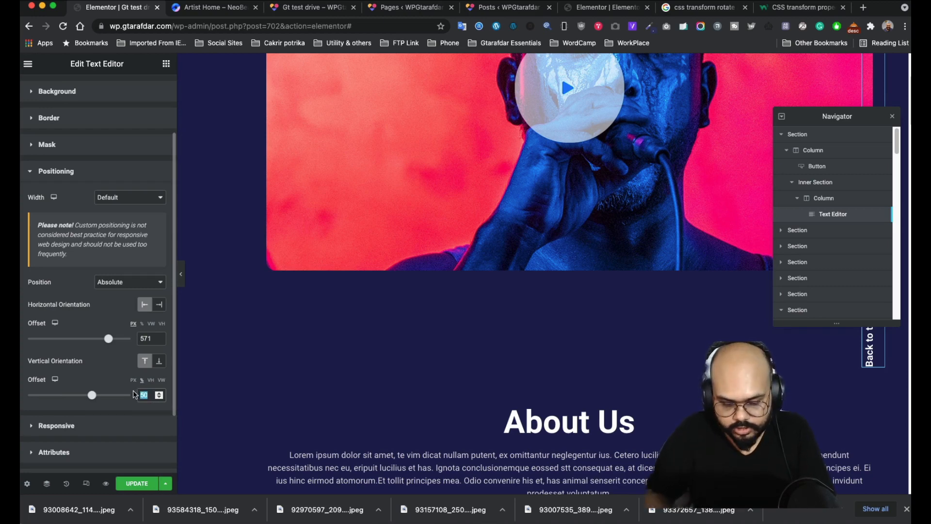
pyautogui.write('70')
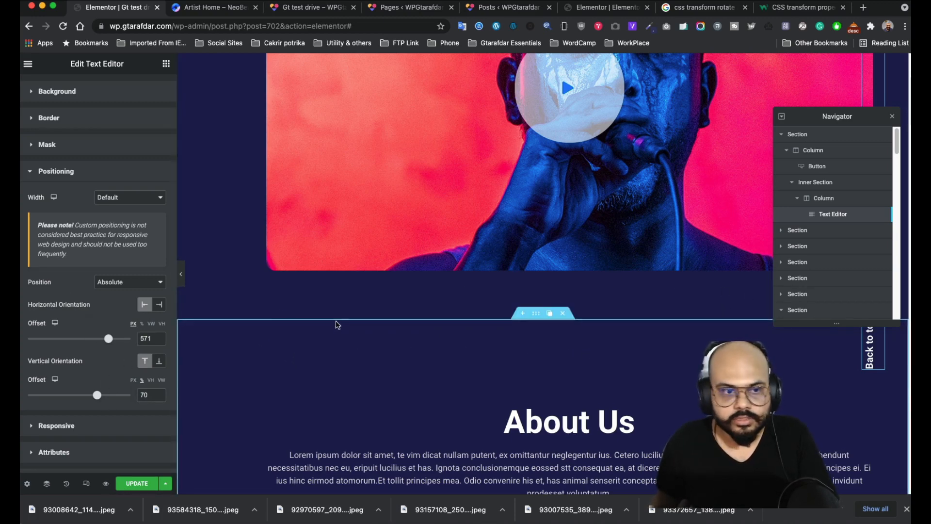
# - Fine-tune the offsets to 767 horizontal and 70 vertical, previewing with the panel hidden
pyautogui.click(180, 279)
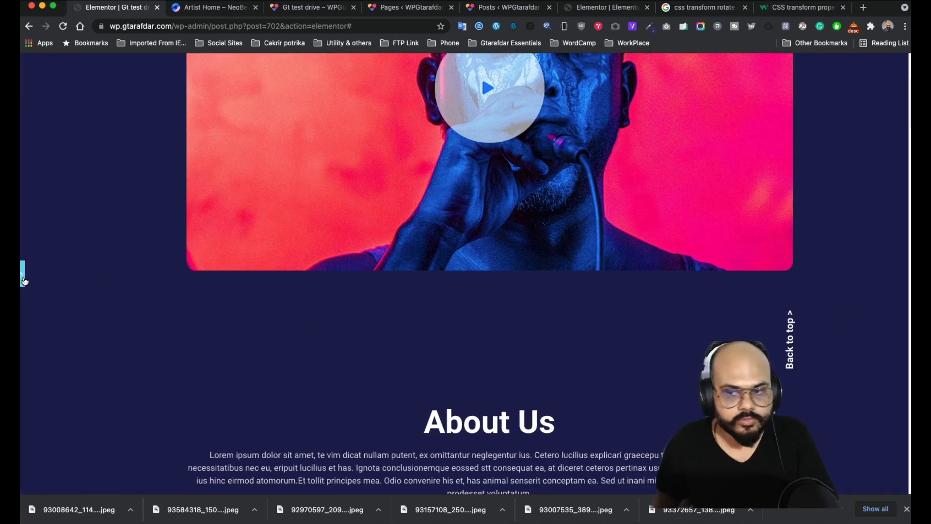
pyautogui.click(22, 278)
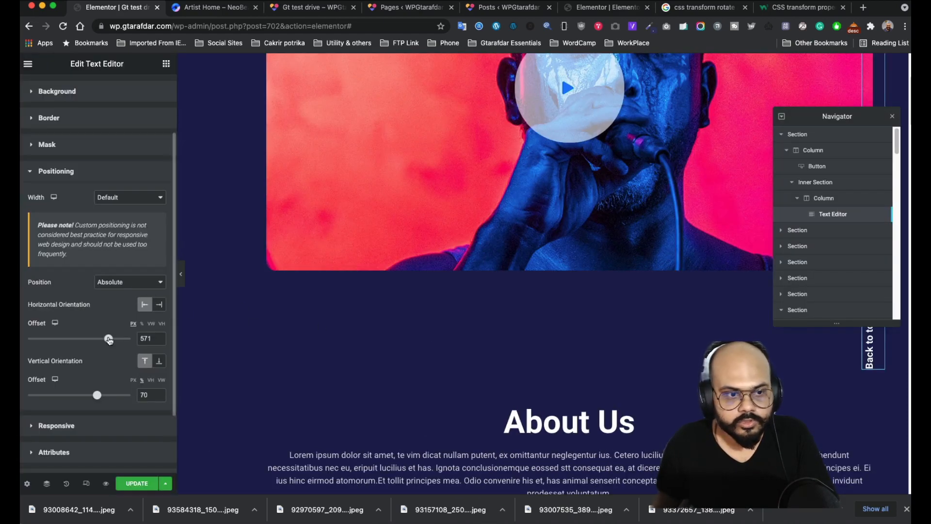
pyautogui.moveTo(110, 340); pyautogui.dragTo(112, 341)
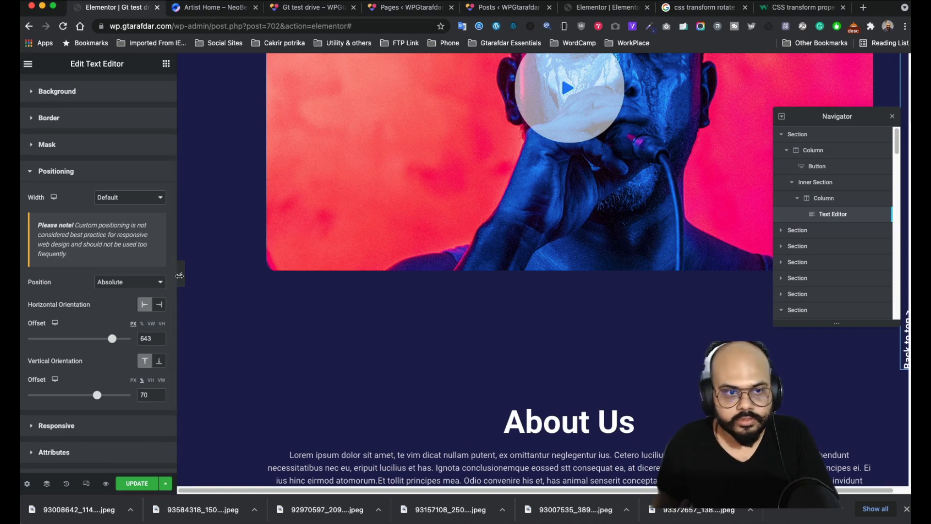
pyautogui.click(181, 274)
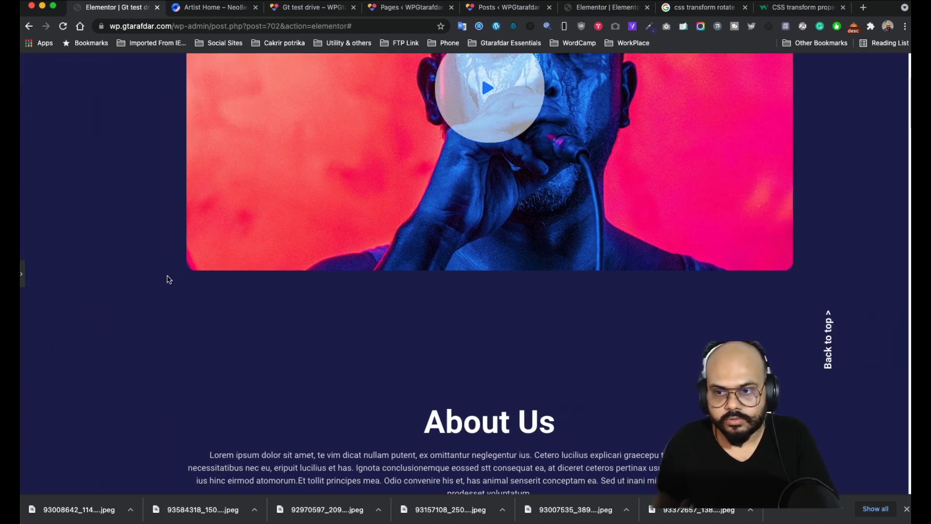
pyautogui.click(22, 274)
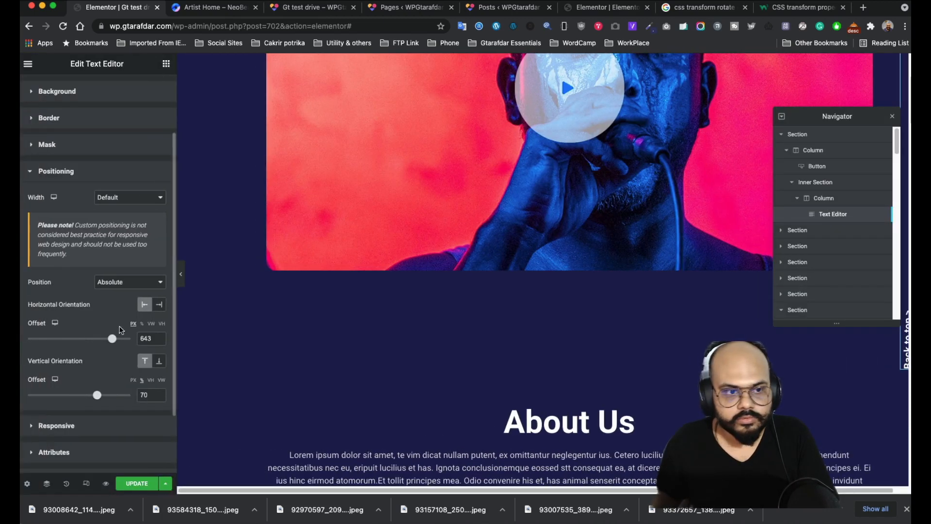
pyautogui.moveTo(115, 340); pyautogui.dragTo(118, 342)
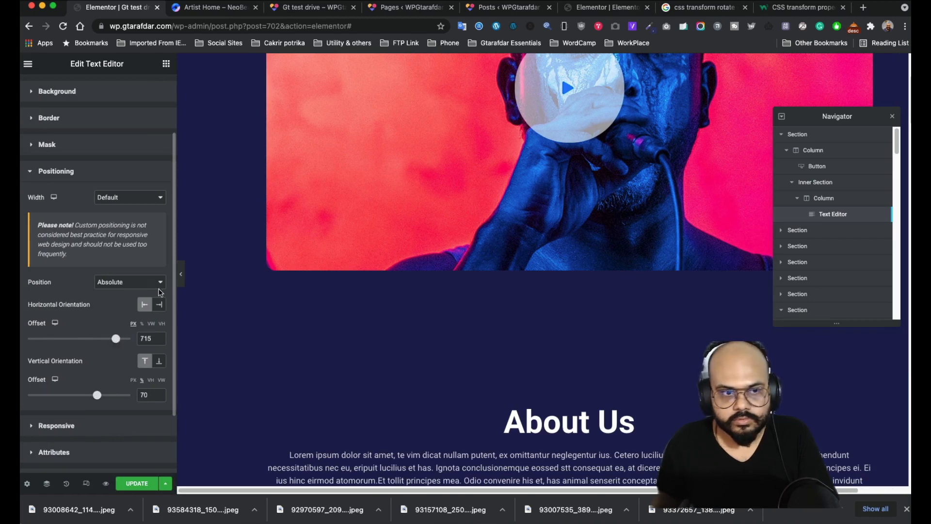
pyautogui.click(181, 274)
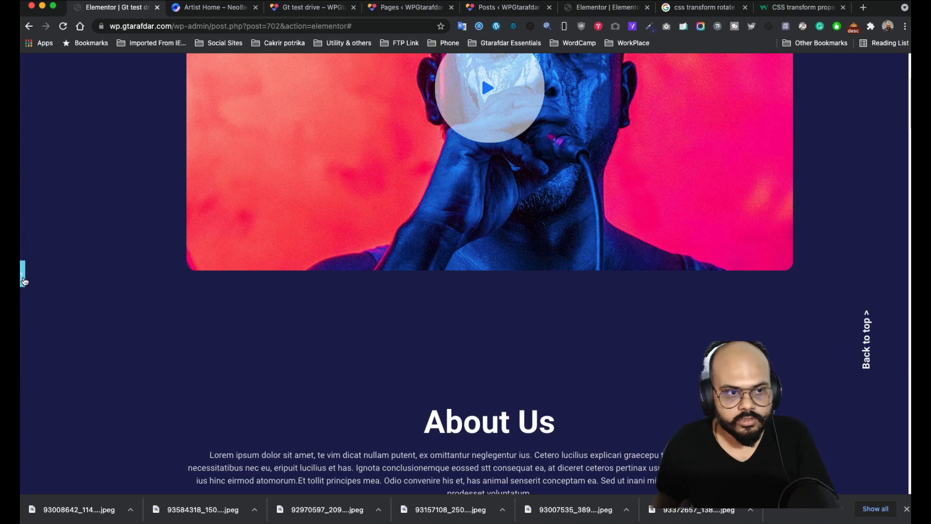
pyautogui.click(23, 274)
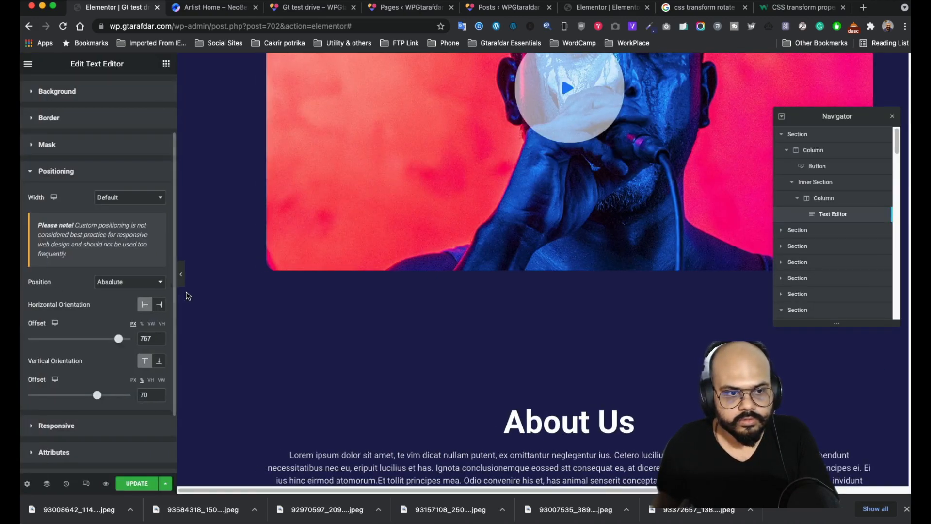
pyautogui.click(181, 274)
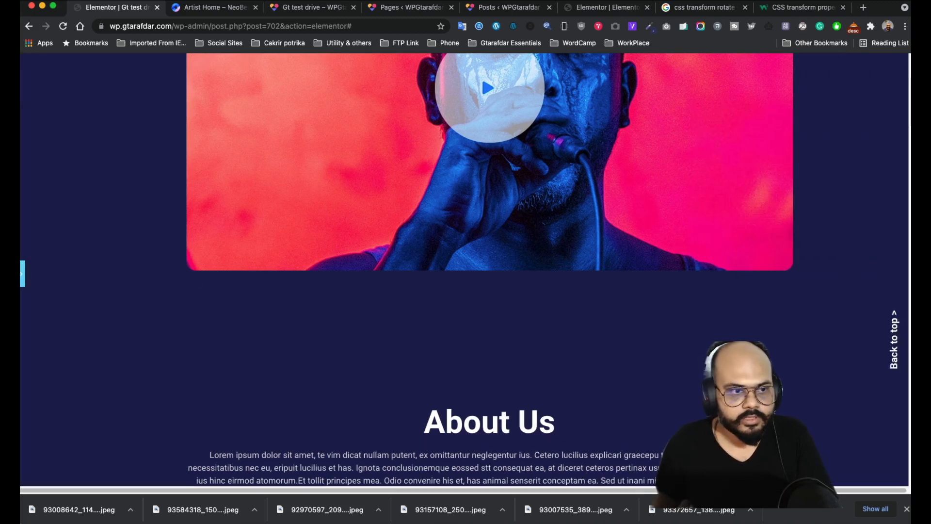
pyautogui.click(23, 276)
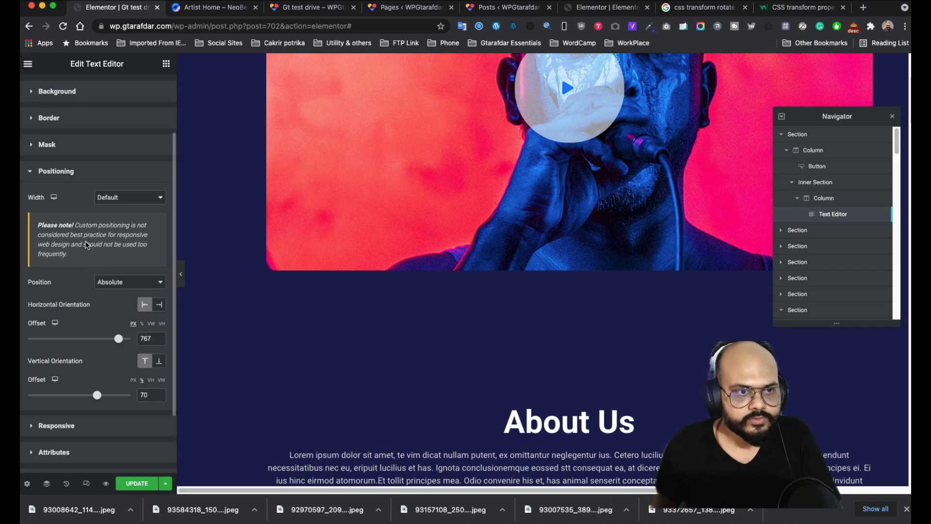
pyautogui.scroll(3, 95, 254)
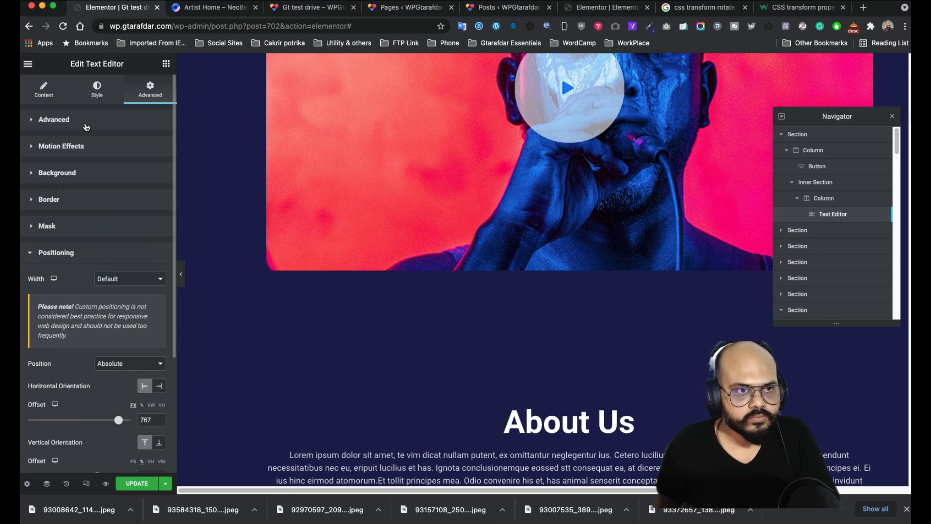
# - Link the 'Back to top >' text to #Sec1
pyautogui.click(35, 97)
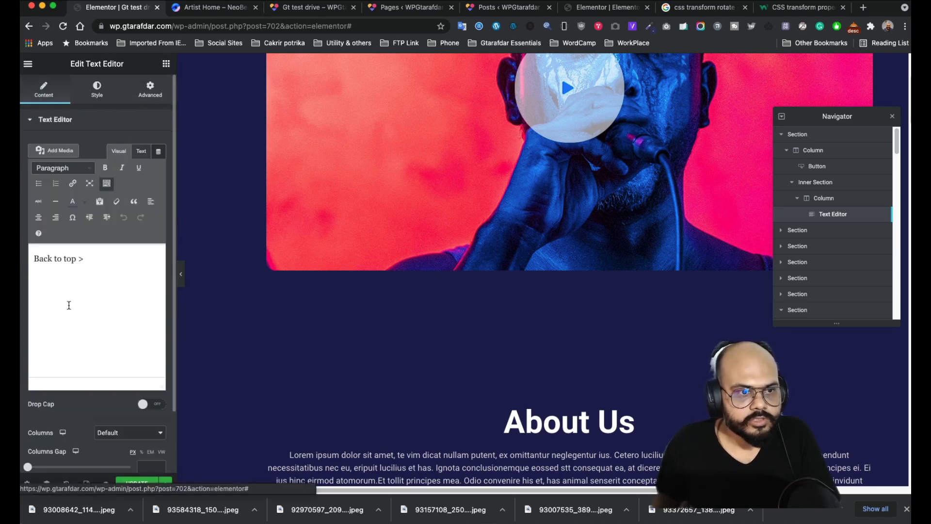
pyautogui.tripleClick(91, 260)
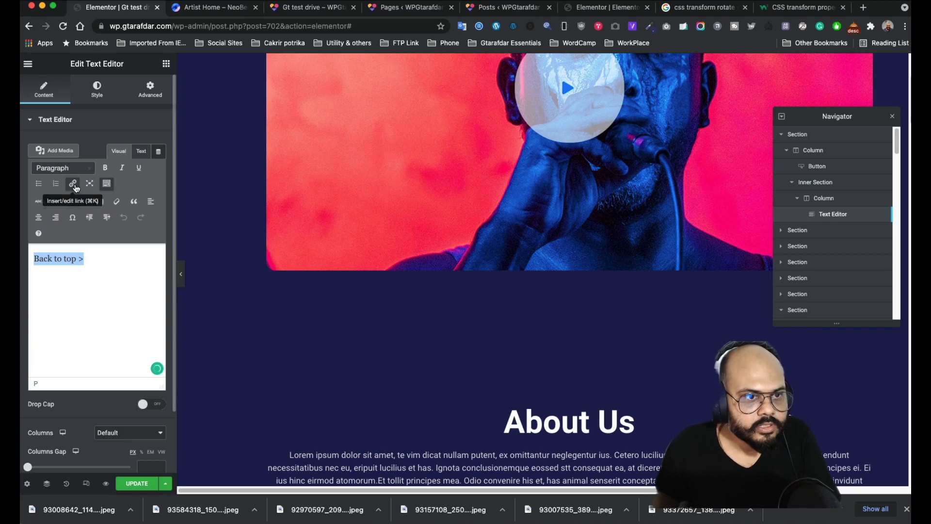
pyautogui.click(72, 184)
pyautogui.write('#')
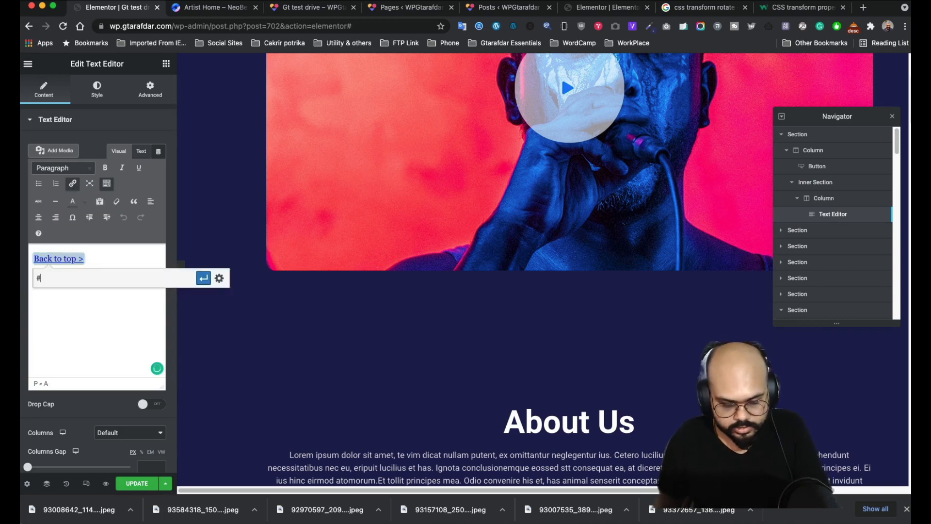
pyautogui.write('Se')
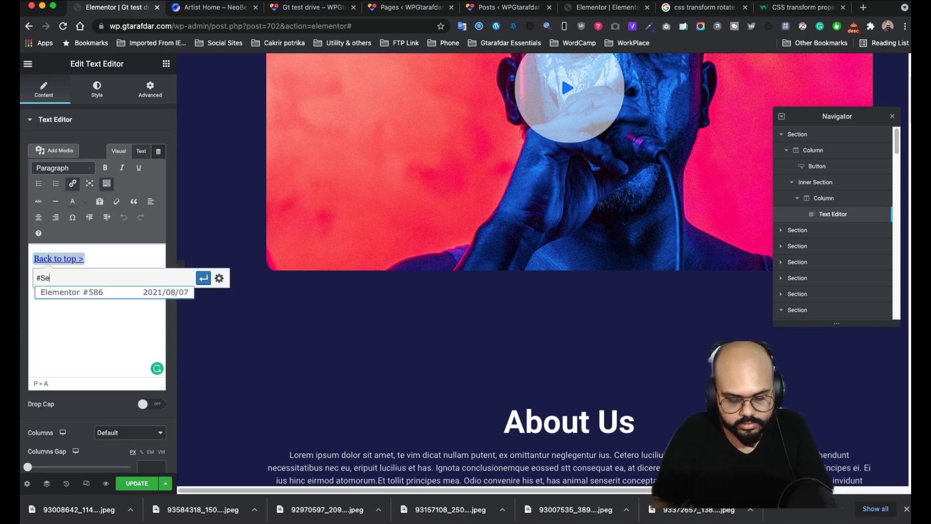
pyautogui.write('c1')
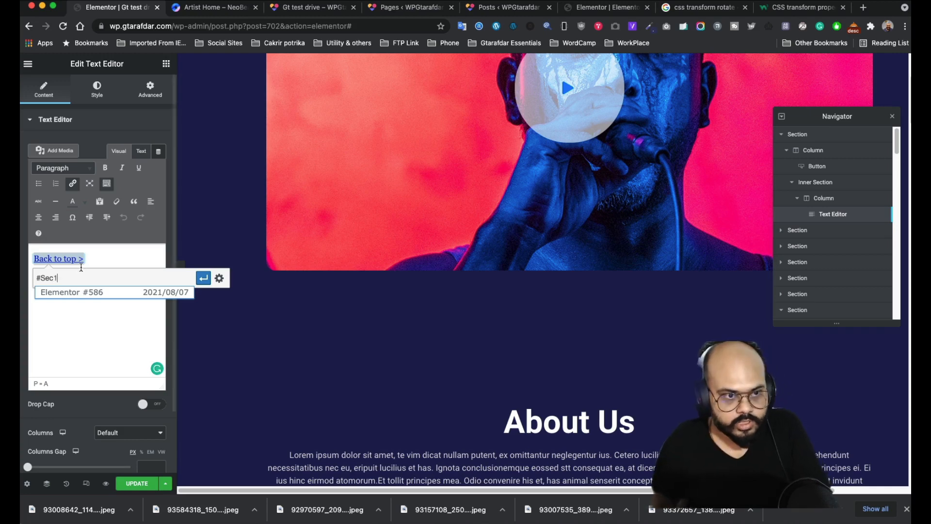
pyautogui.click(207, 279)
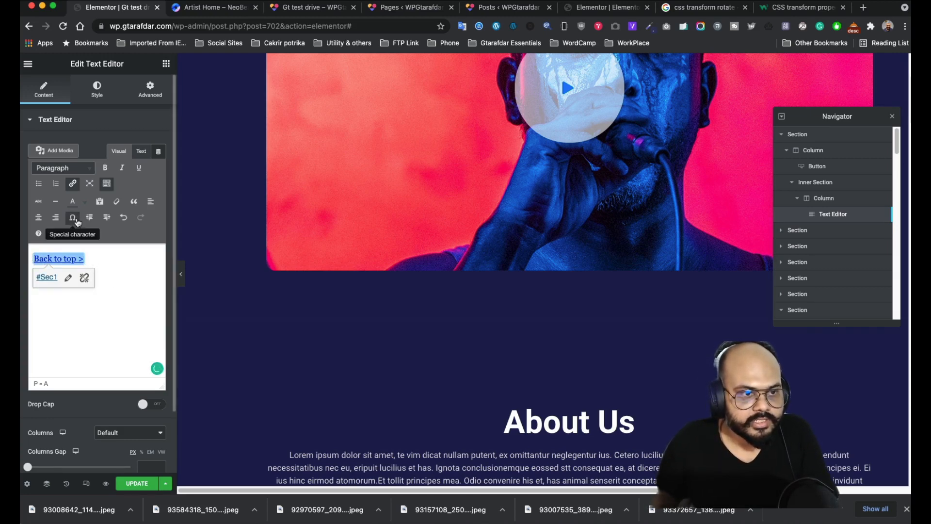
# - Make the linked text white
pyautogui.click(85, 201)
pyautogui.click(114, 253)
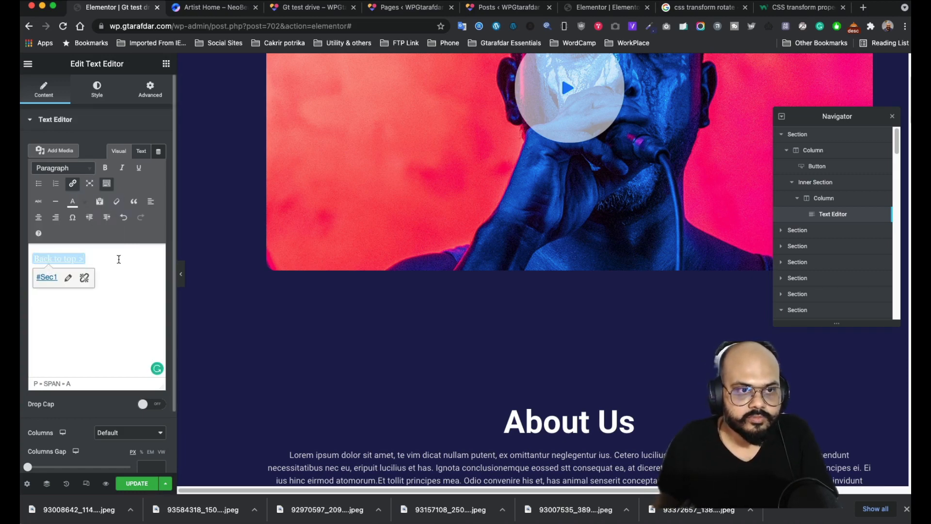
pyautogui.click(91, 145)
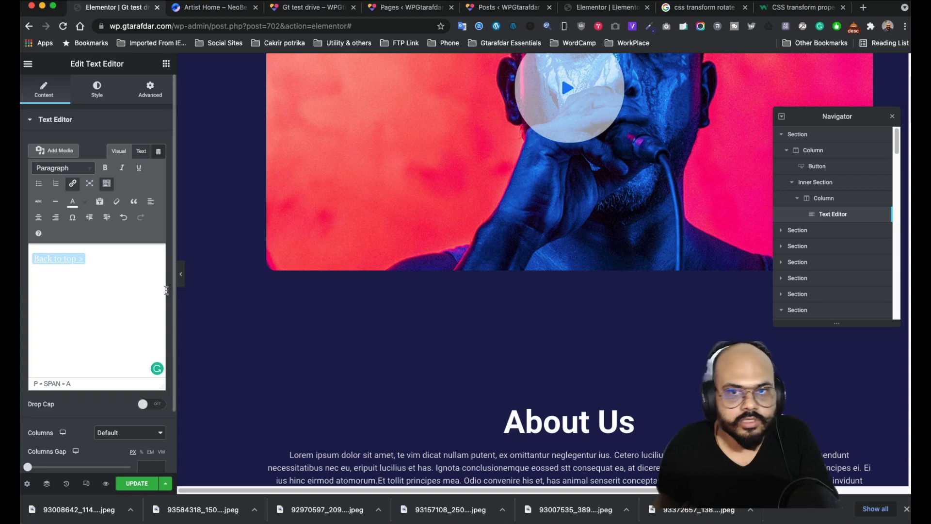
pyautogui.scroll(4, 402, 238)
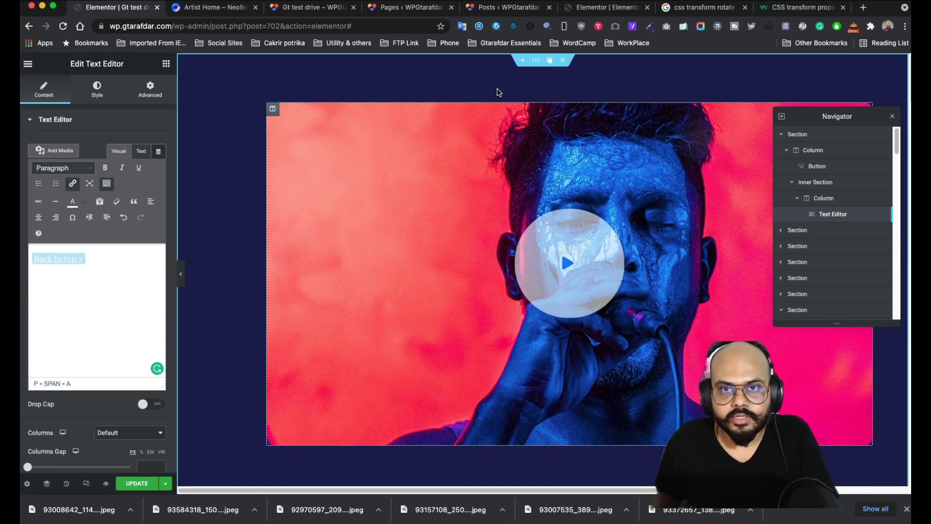
# - Give the hero video section the CSS ID 'sec1' and save the page
pyautogui.click(535, 60)
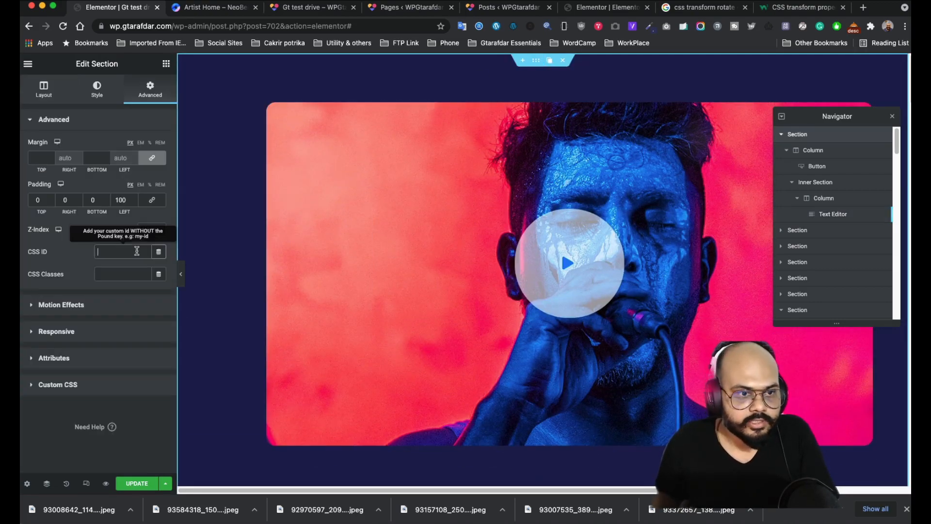
pyautogui.write('sec')
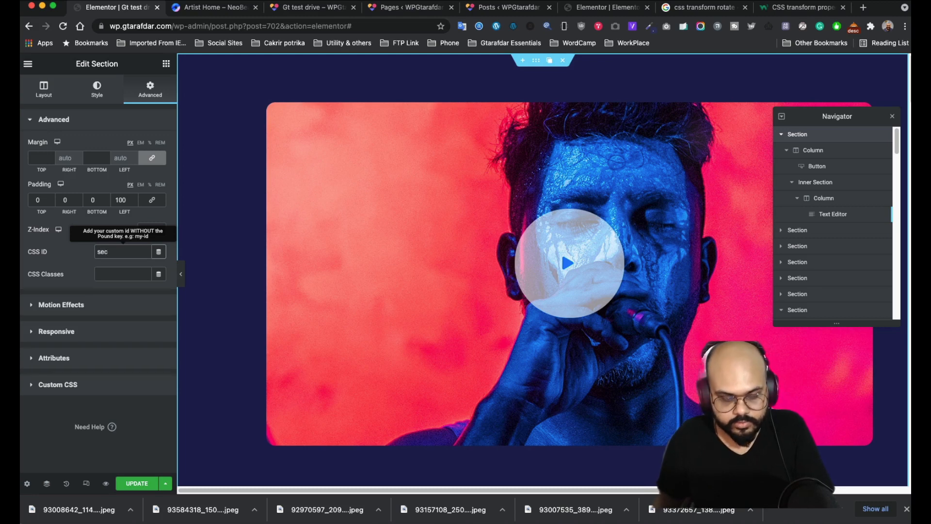
pyautogui.write('1')
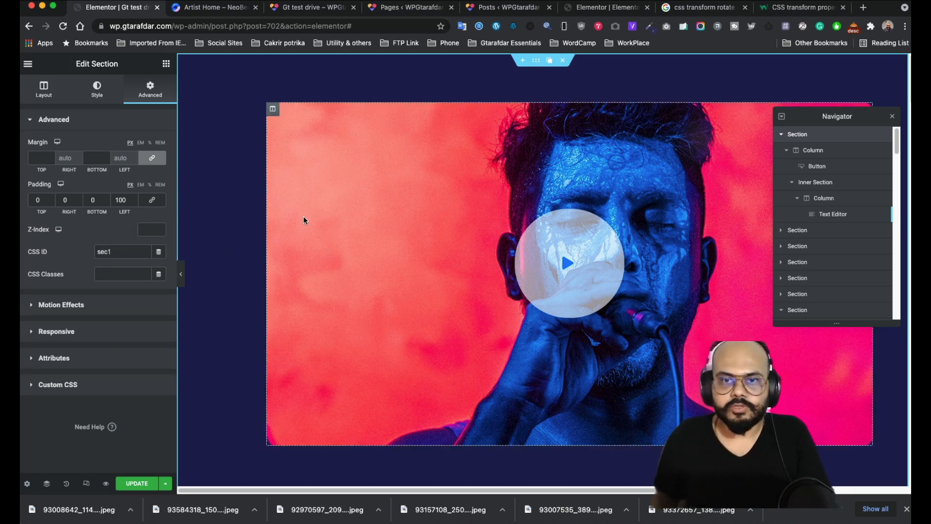
pyautogui.click(131, 484)
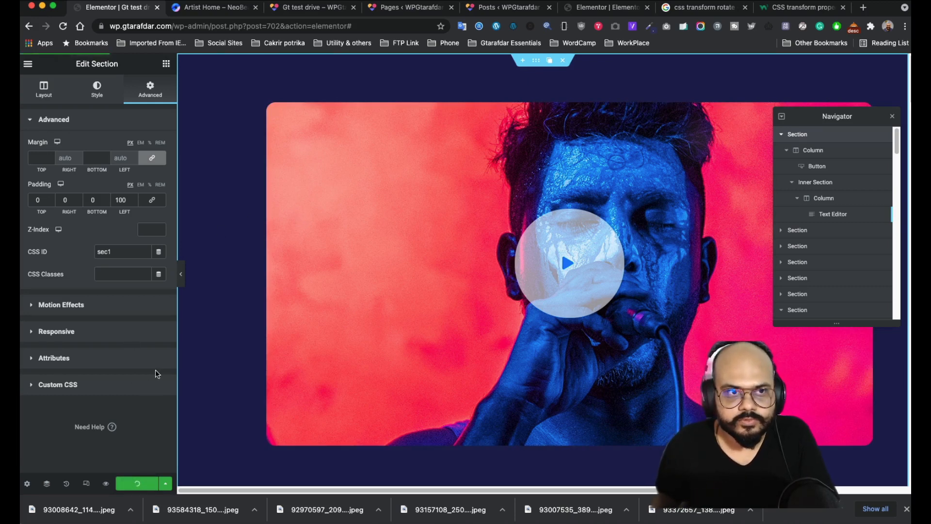
# - Preview the page with the editor panel hidden, then restore the panel
pyautogui.scroll(-3, 452, 304)
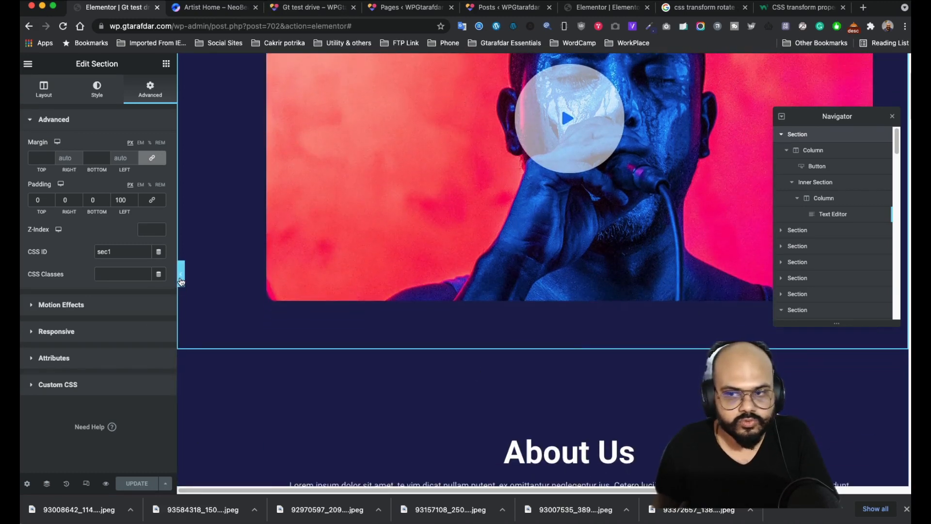
pyautogui.click(181, 276)
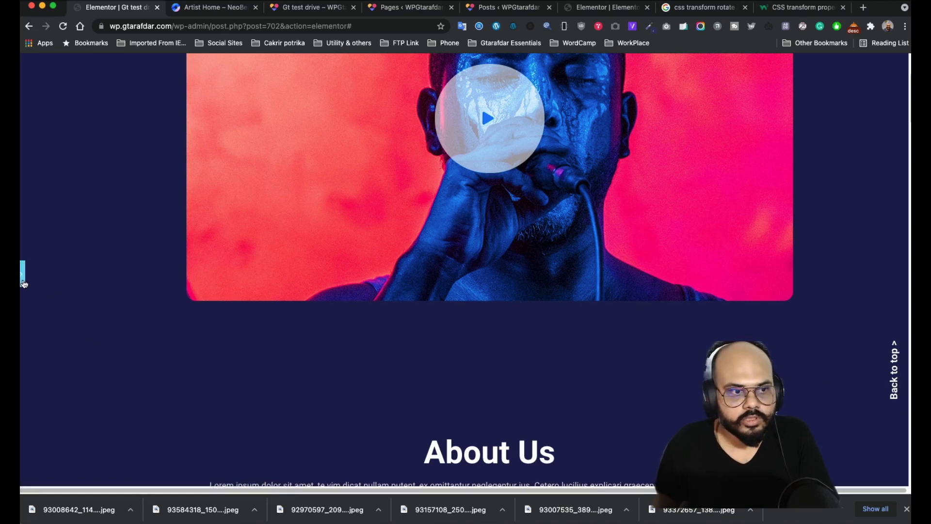
pyautogui.click(23, 281)
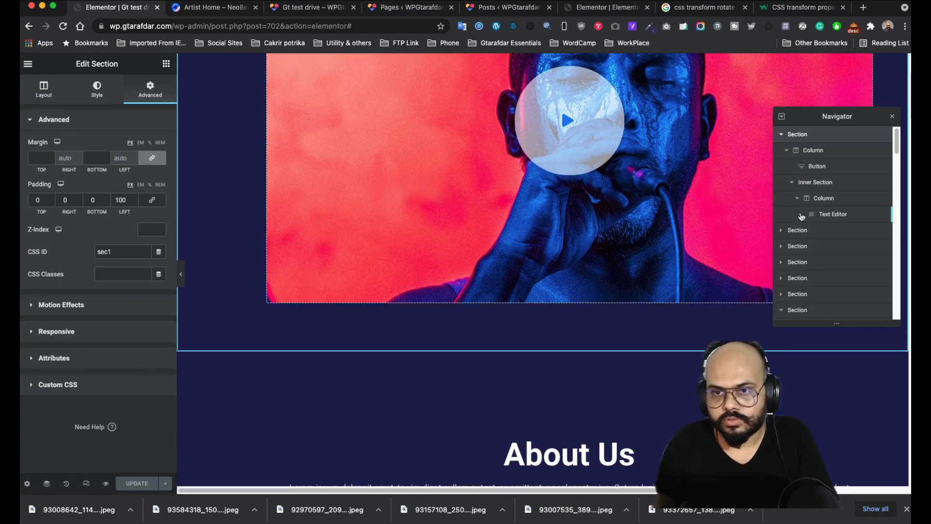
# - Turn on Scrolling Effects in the Back to top text widget's Motion Effects
pyautogui.click(801, 216)
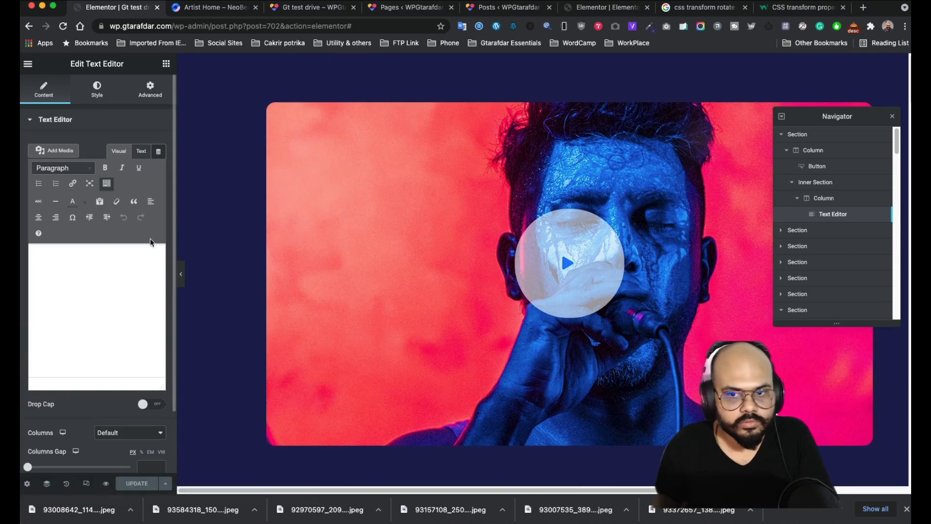
pyautogui.click(94, 94)
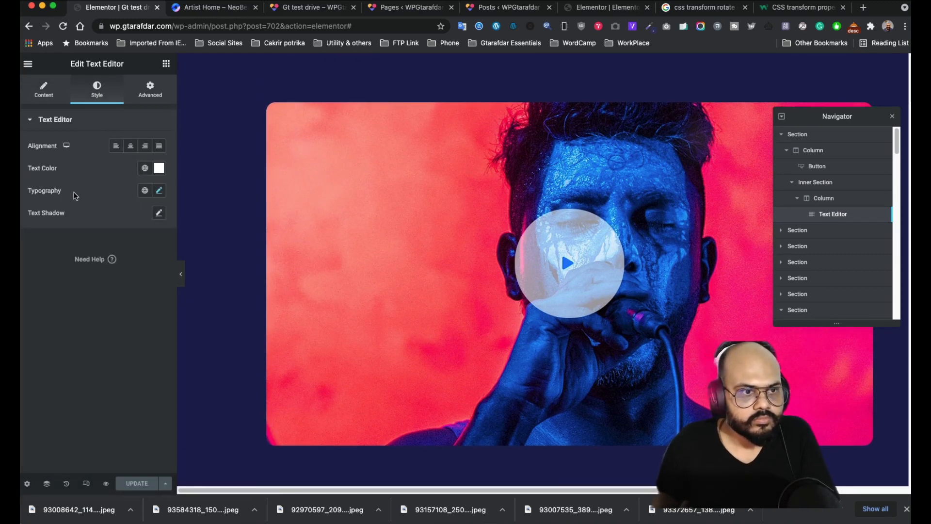
pyautogui.click(150, 89)
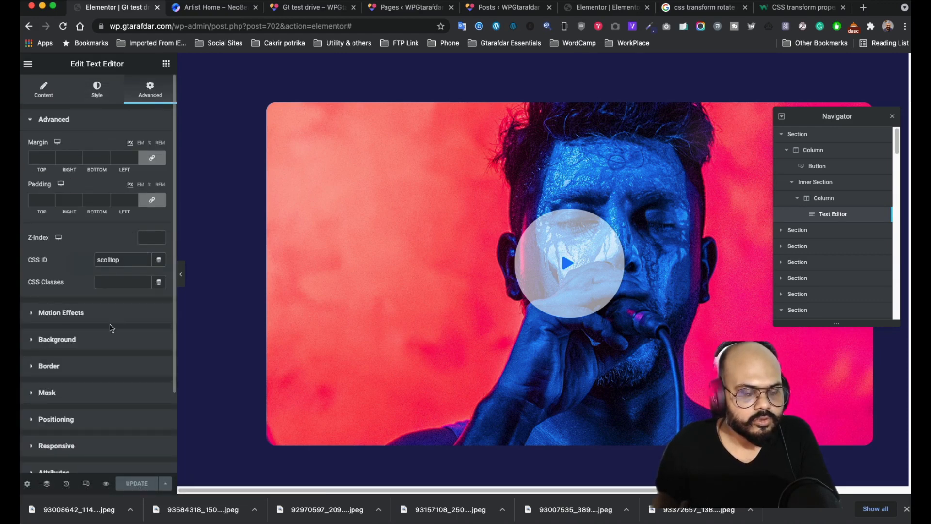
pyautogui.scroll(-3, 110, 324)
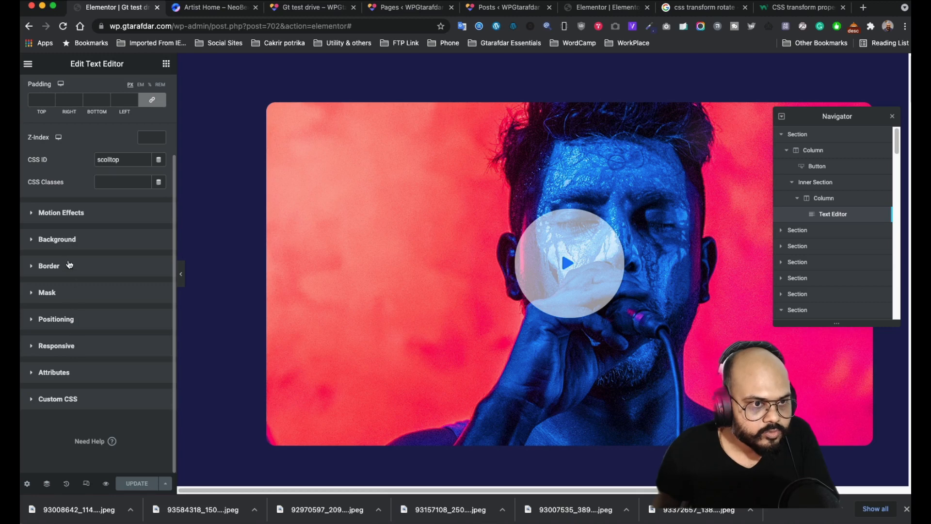
pyautogui.click(85, 211)
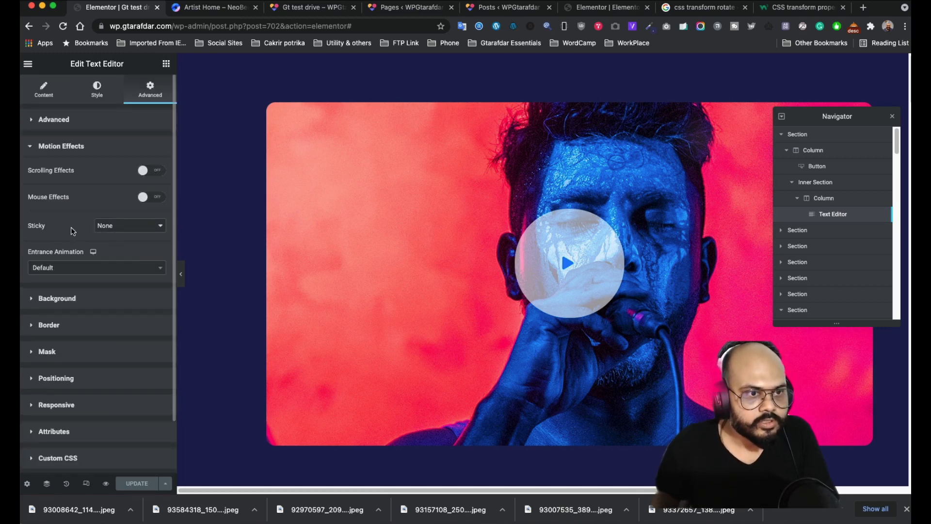
pyautogui.click(149, 171)
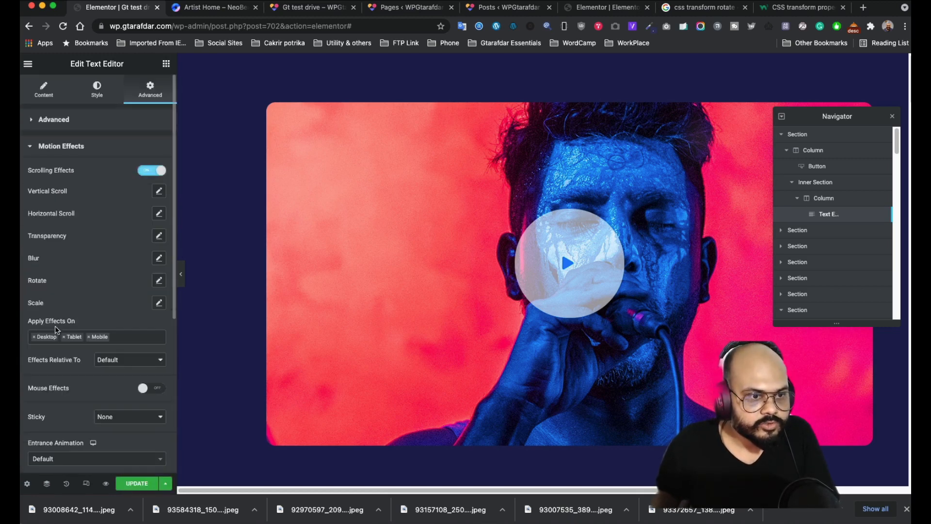
# - Set the Transparency effect to Fade In over viewport 50–67% and save the page
pyautogui.click(159, 236)
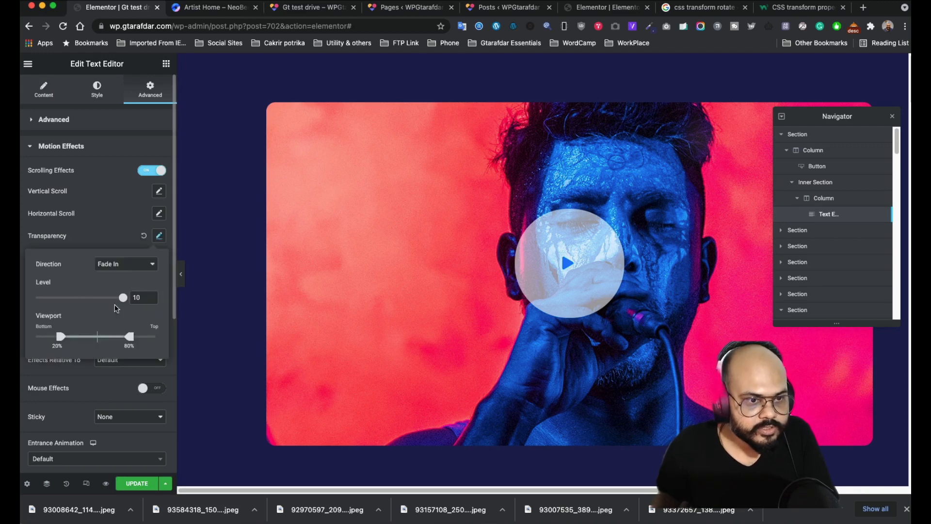
pyautogui.moveTo(130, 339); pyautogui.dragTo(97, 336)
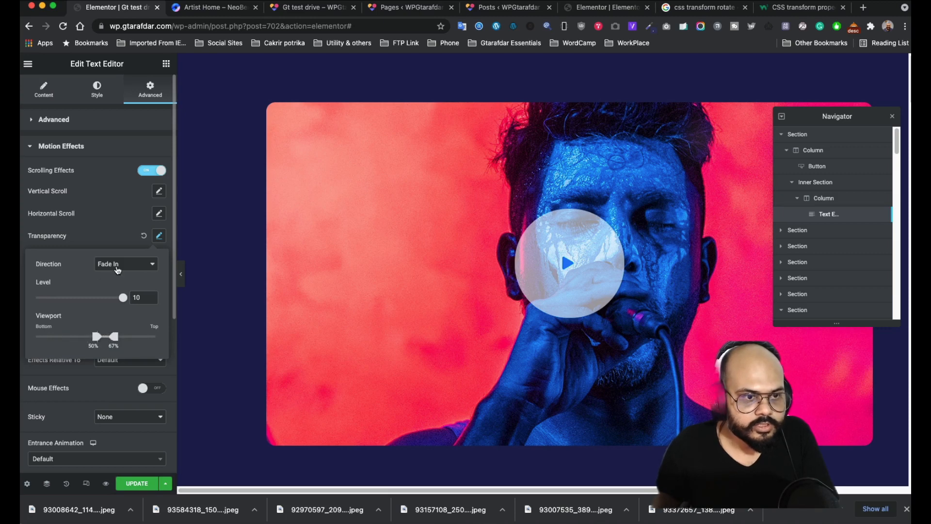
pyautogui.click(117, 268)
pyautogui.click(118, 269)
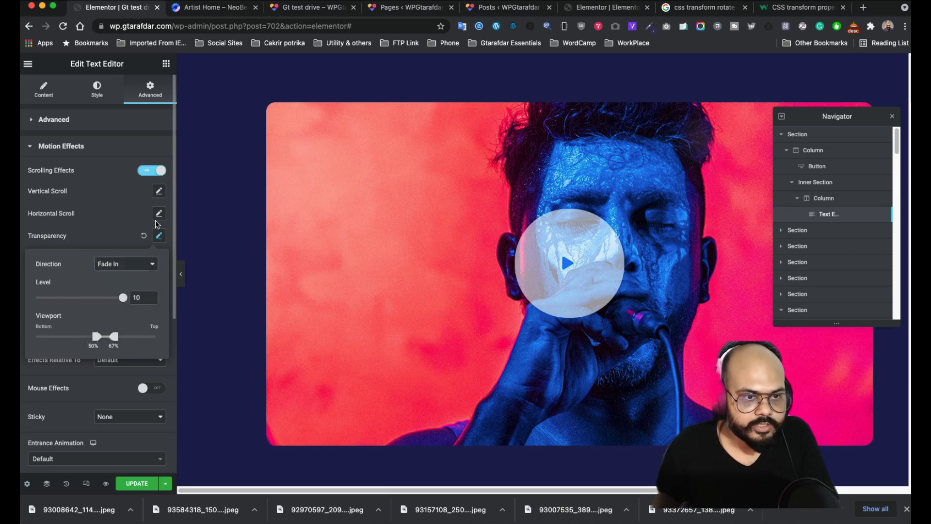
pyautogui.click(117, 209)
pyautogui.click(141, 479)
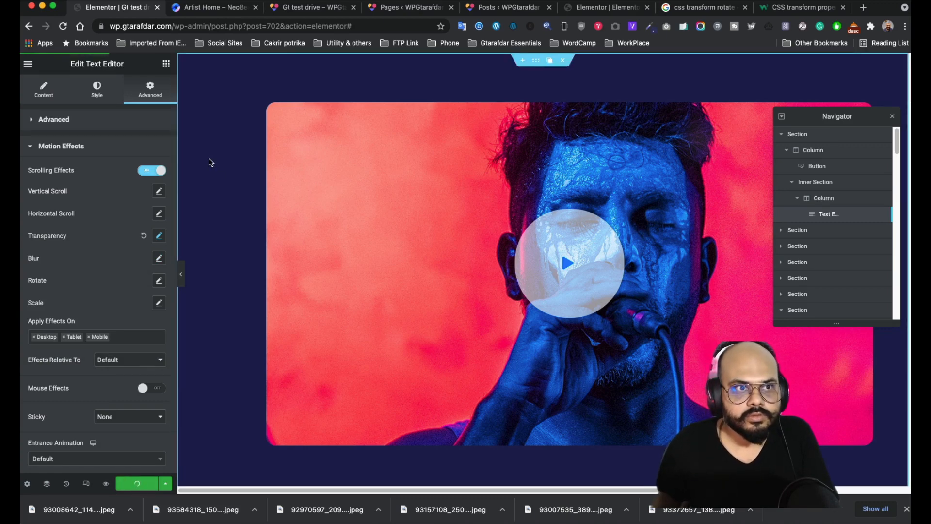
# - Scroll the live test page, compare it with the NeoBeat reference page, then return to Elementor
pyautogui.click(296, 8)
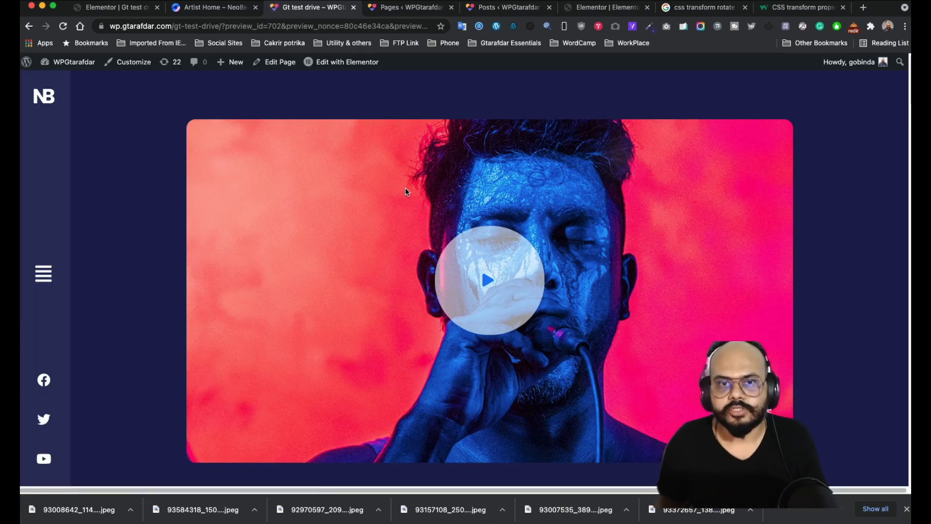
pyautogui.scroll(-8, 403, 187)
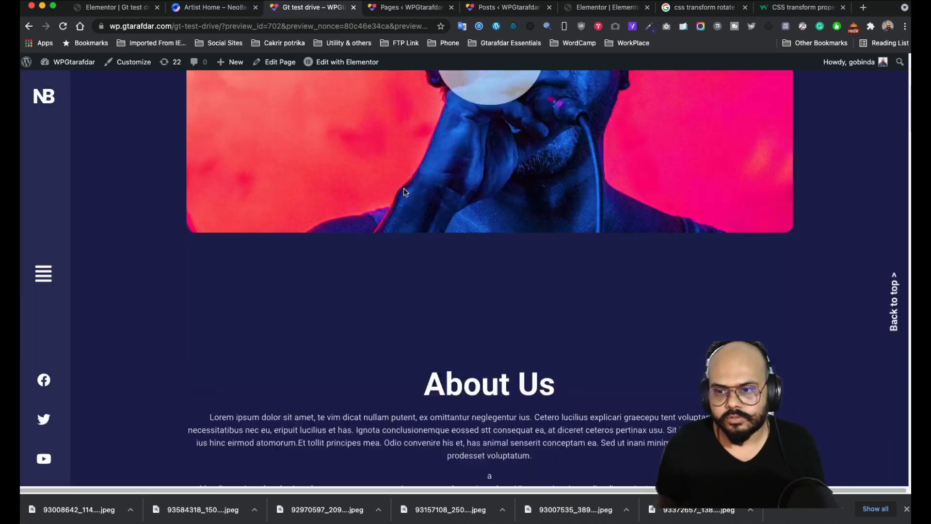
pyautogui.scroll(2, 407, 224)
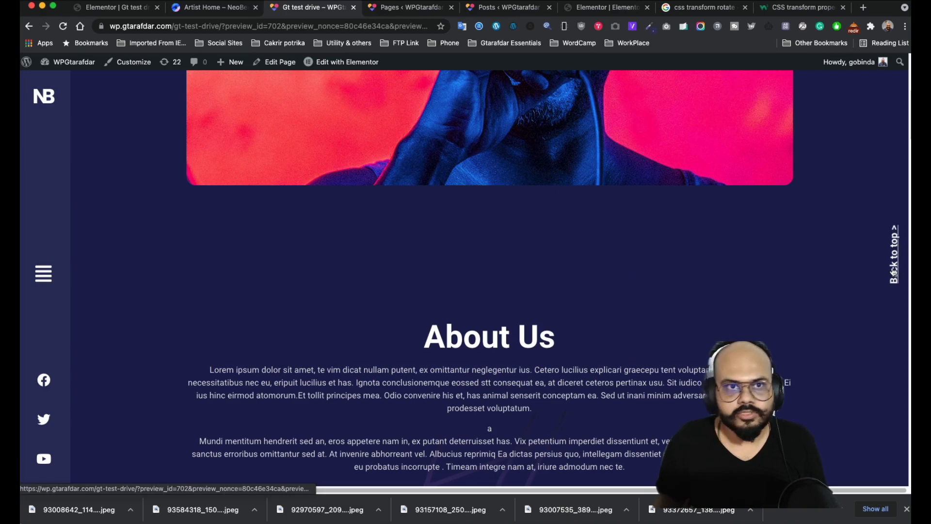
pyautogui.click(191, 9)
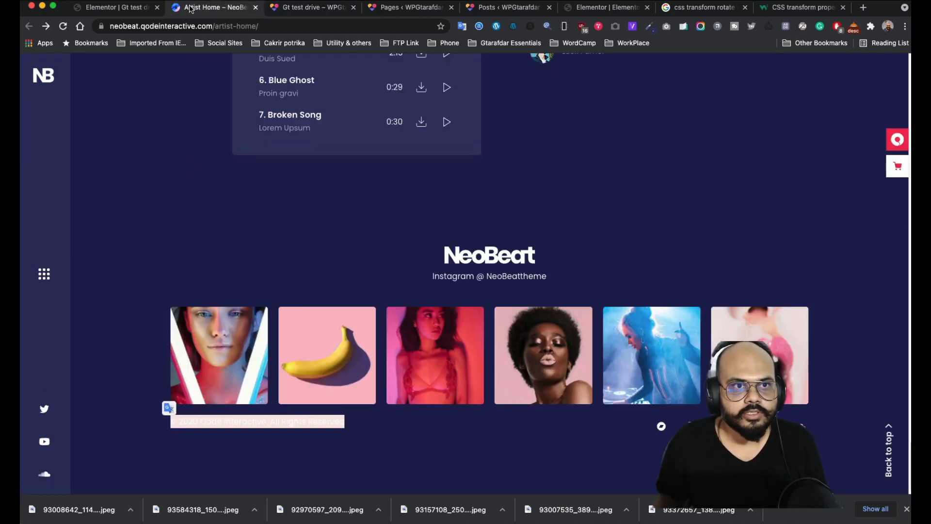
pyautogui.scroll(9, 276, 237)
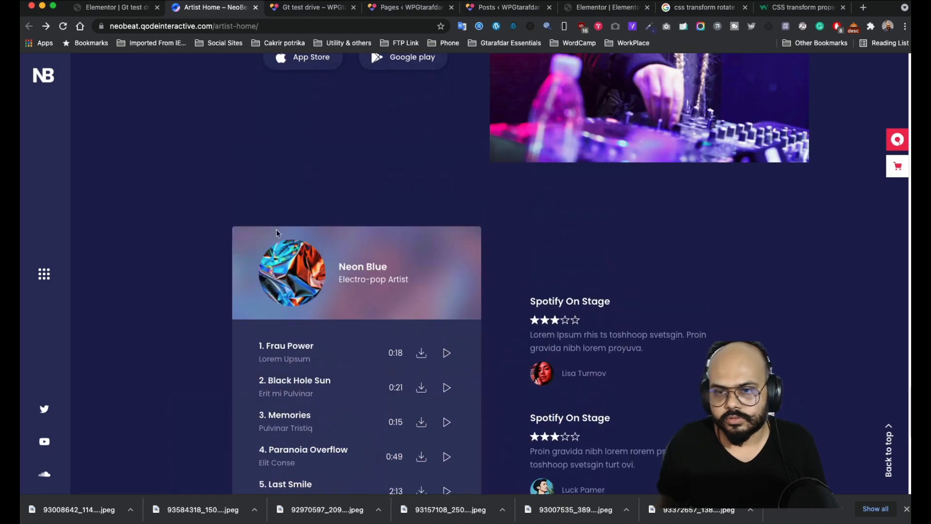
pyautogui.click(104, 8)
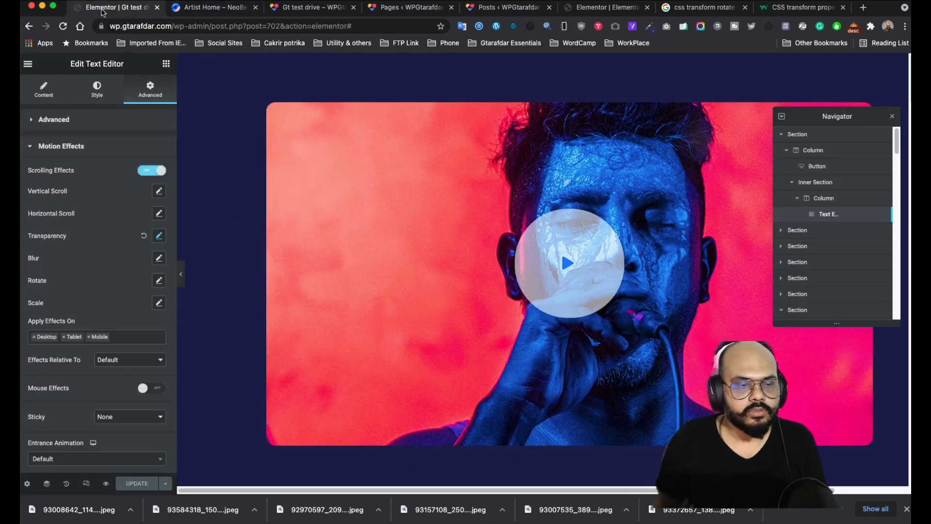
# - Check the Back to top link's #Sec1 target, then open the hero section's settings showing CSS ID sec1
pyautogui.click(49, 97)
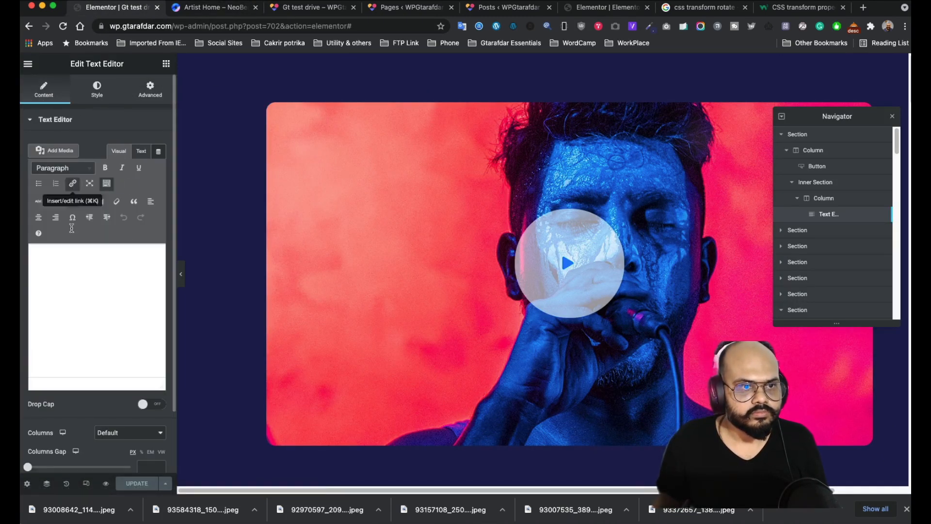
pyautogui.click(96, 97)
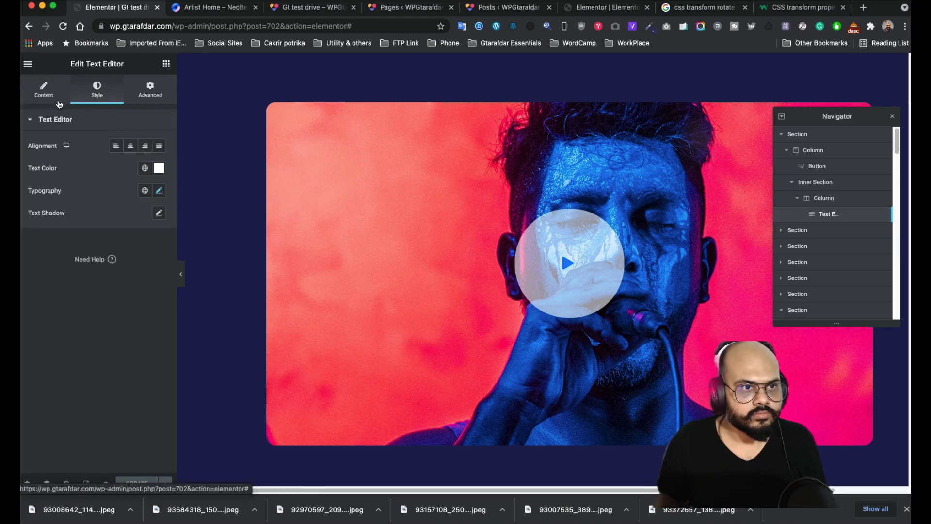
pyautogui.click(49, 96)
pyautogui.click(65, 260)
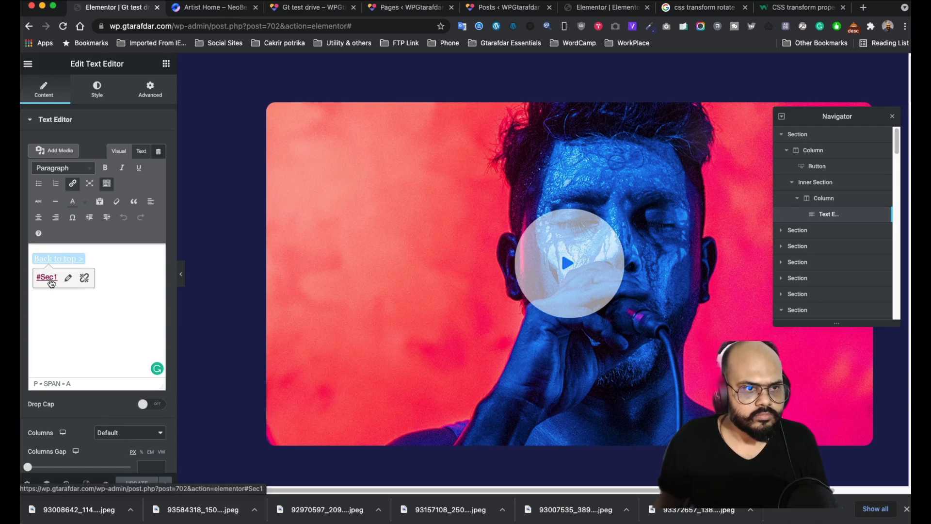
pyautogui.moveTo(540, 99)
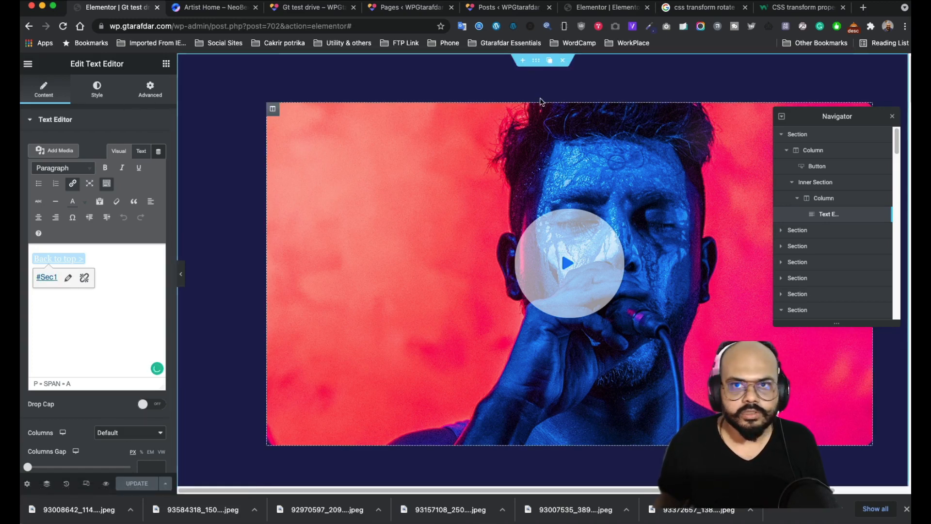
pyautogui.click(538, 64)
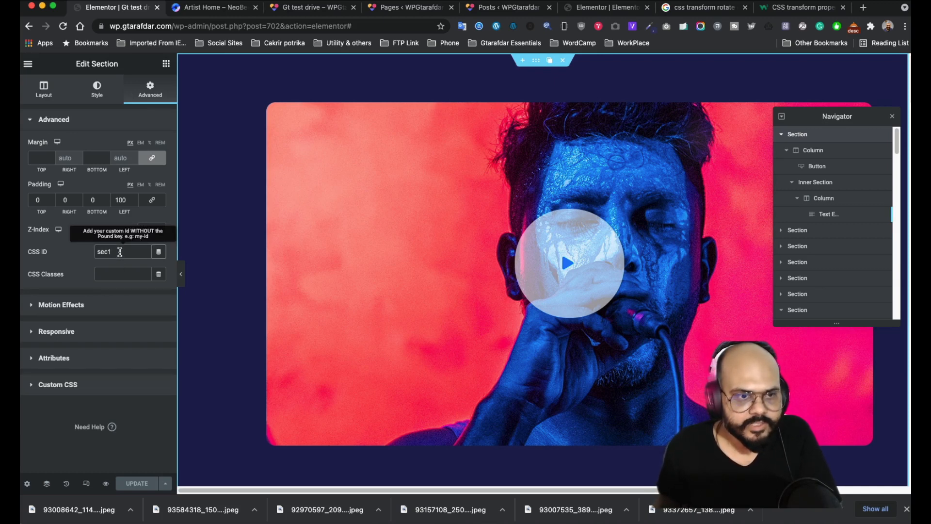
pyautogui.moveTo(120, 252); pyautogui.dragTo(91, 253)
pyautogui.press('BackSpace')
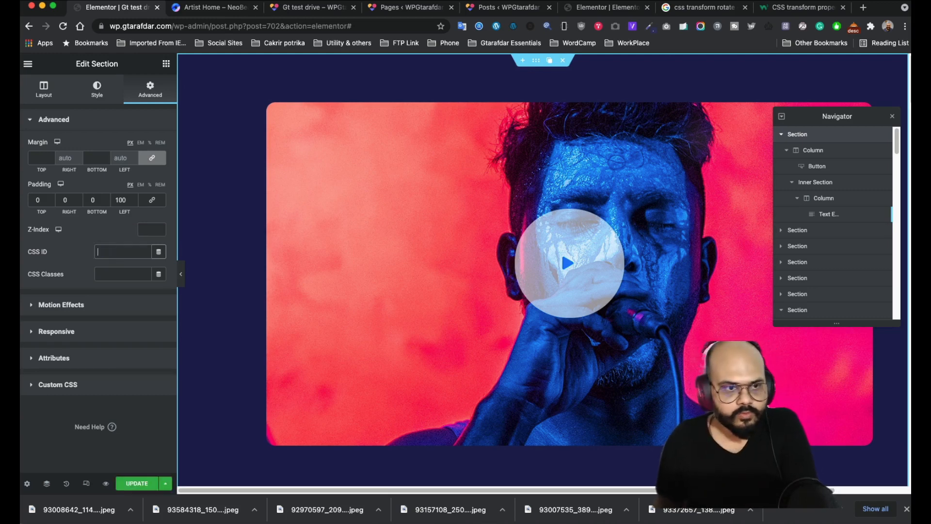
pyautogui.click(166, 64)
pyautogui.click(67, 107)
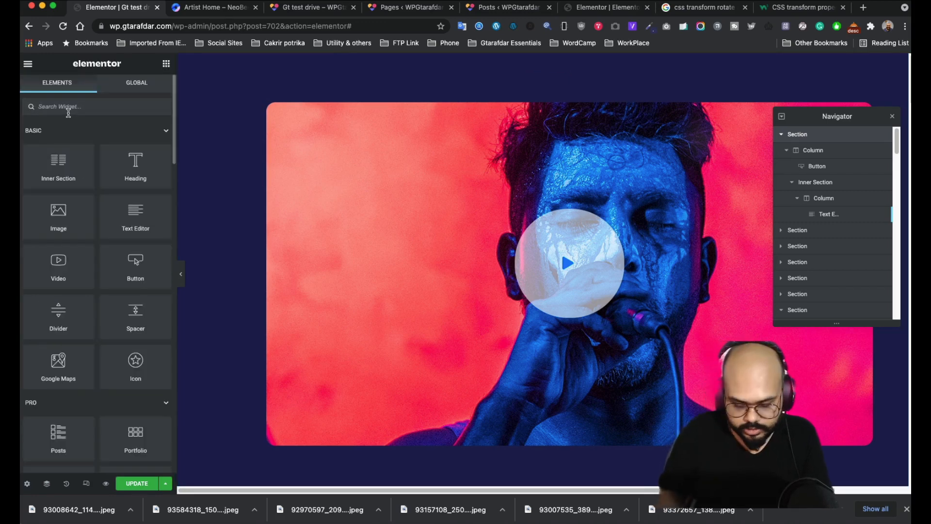
pyautogui.write('m')
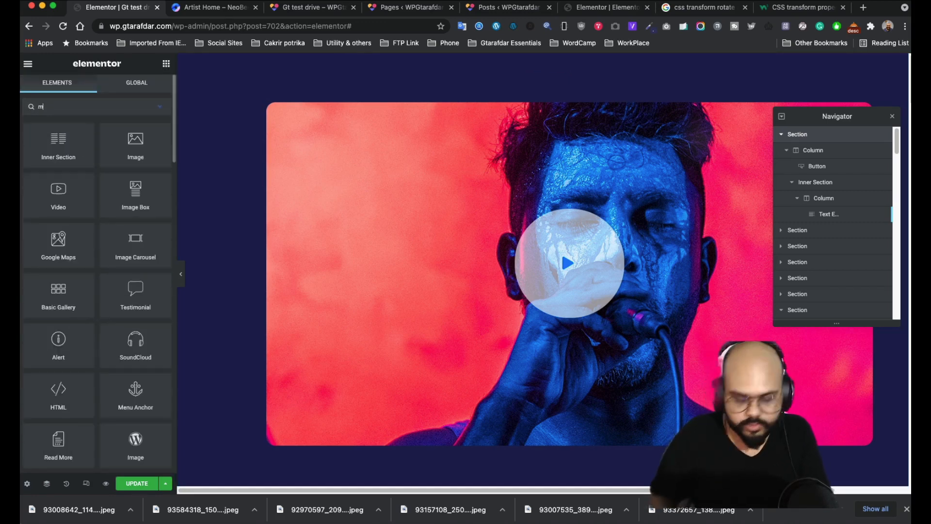
pyautogui.press('BackSpace')
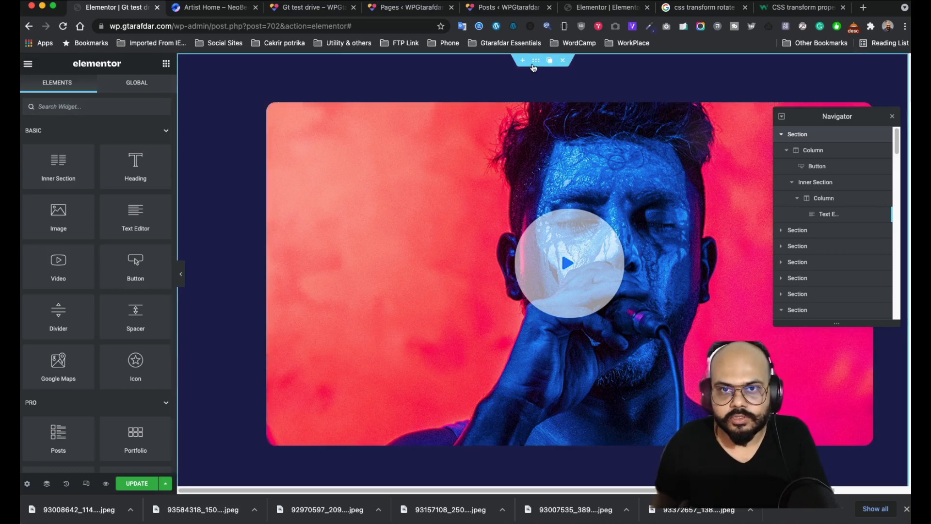
pyautogui.click(273, 204)
pyautogui.click(121, 251)
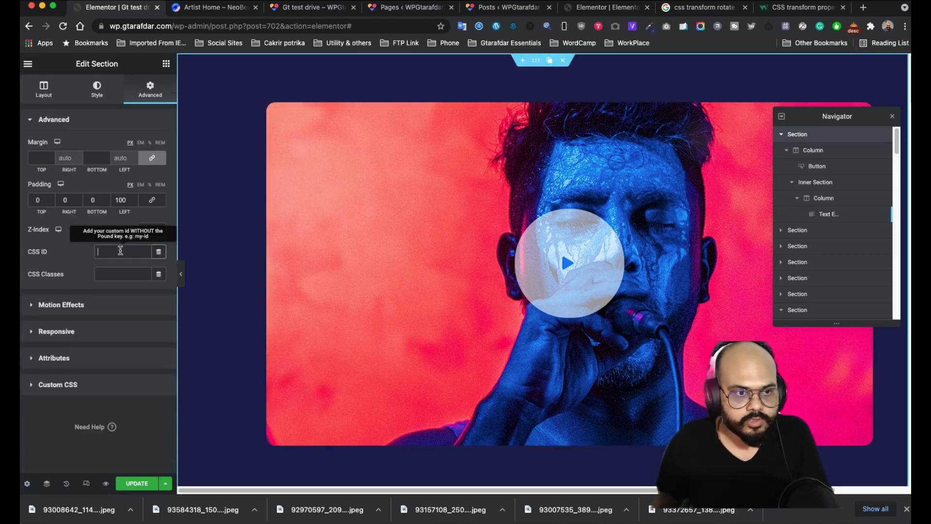
pyautogui.write('sec1')
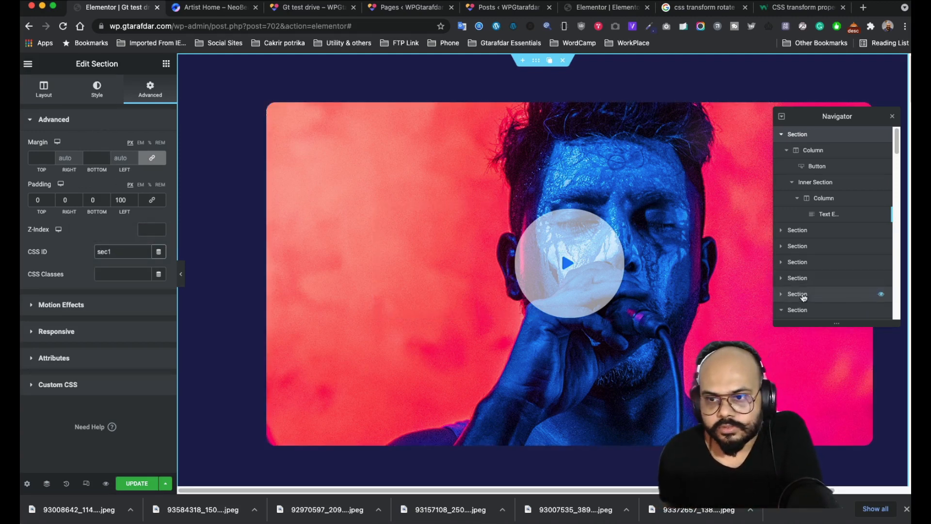
# - Change the Back to top link from #Sec1 to lowercase #sec1 and save
pyautogui.click(812, 218)
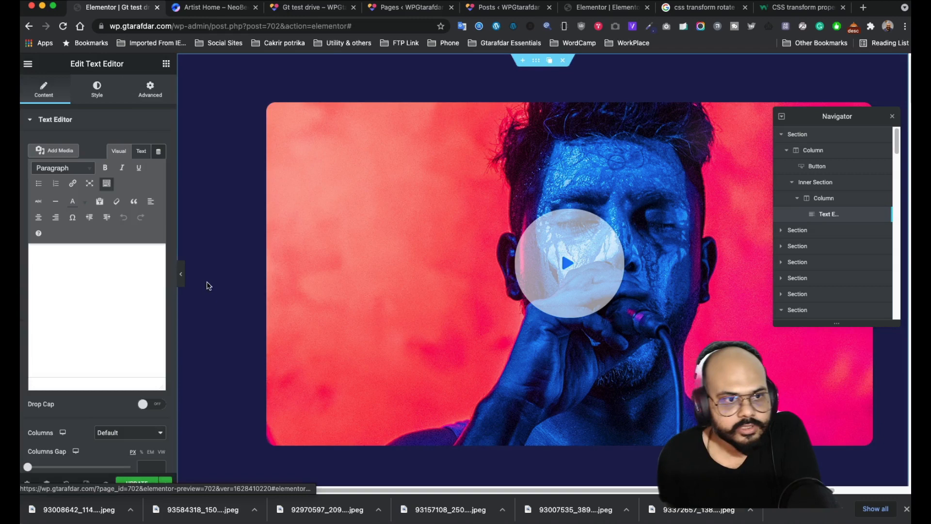
pyautogui.click(57, 260)
pyautogui.click(68, 278)
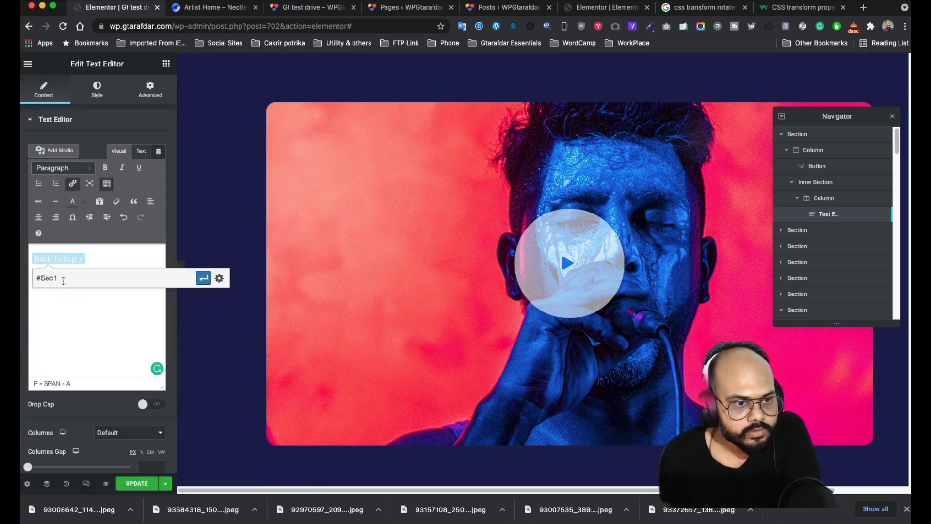
pyautogui.click(62, 281)
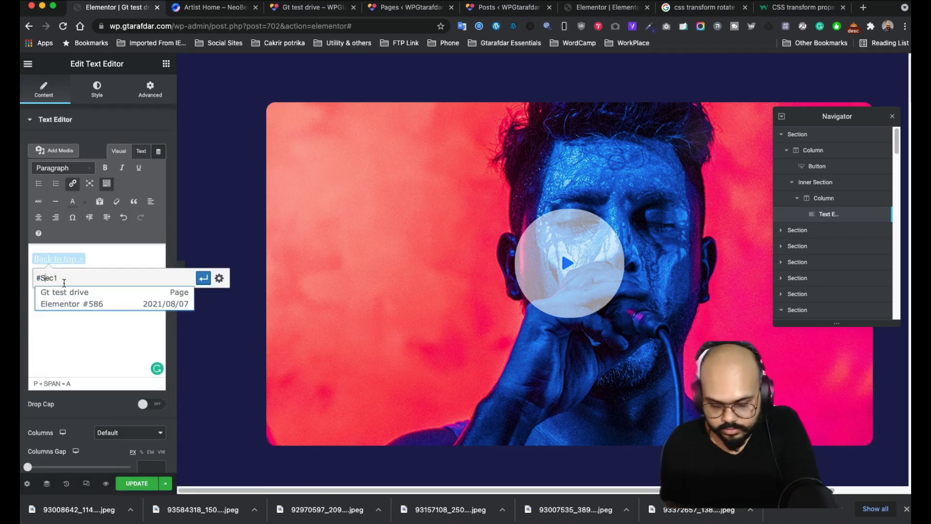
pyautogui.press('BackSpace')
pyautogui.write('s')
pyautogui.click(204, 278)
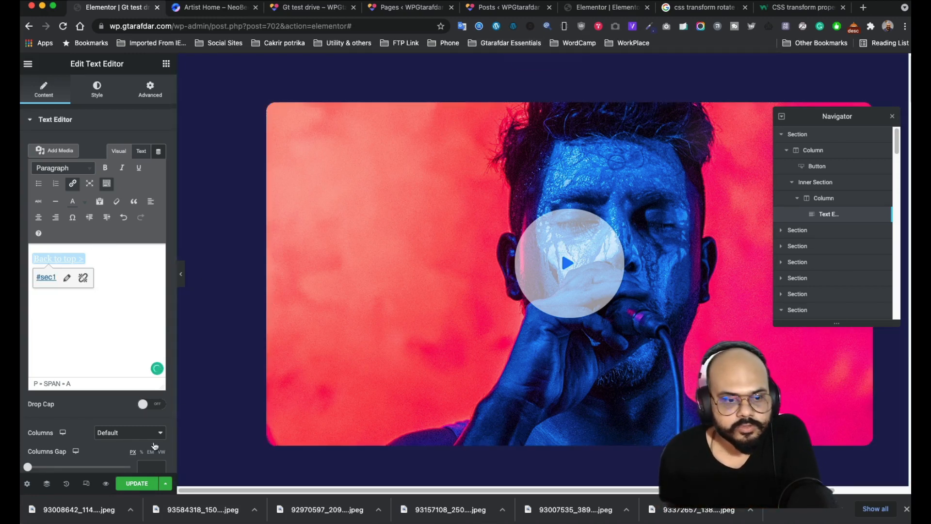
pyautogui.click(138, 483)
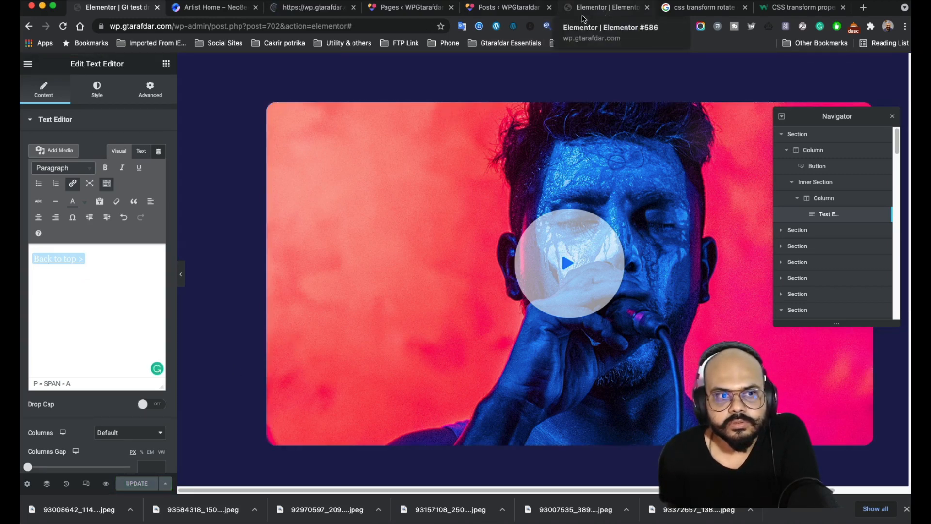
# - Give the text widget a Z-Index of 1 and save the page
pyautogui.click(157, 99)
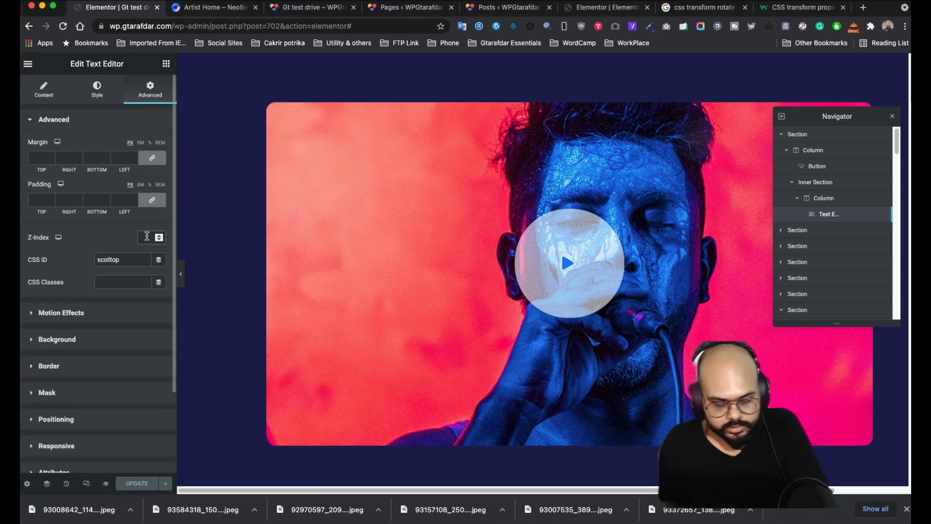
pyautogui.write('1')
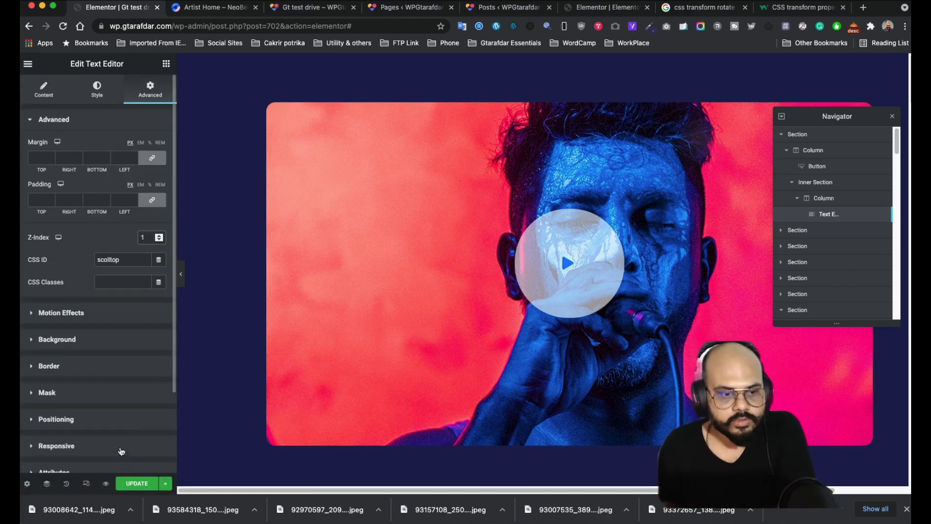
pyautogui.click(131, 483)
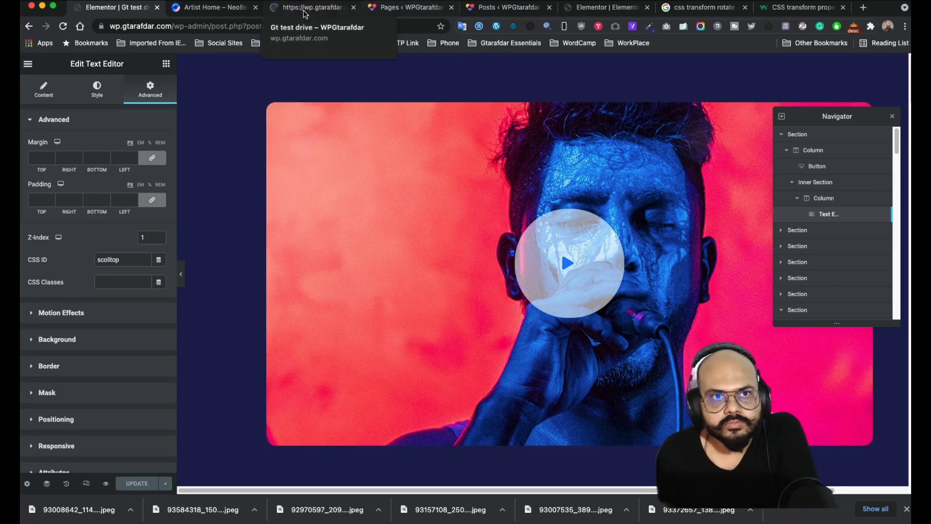
pyautogui.click(315, 7)
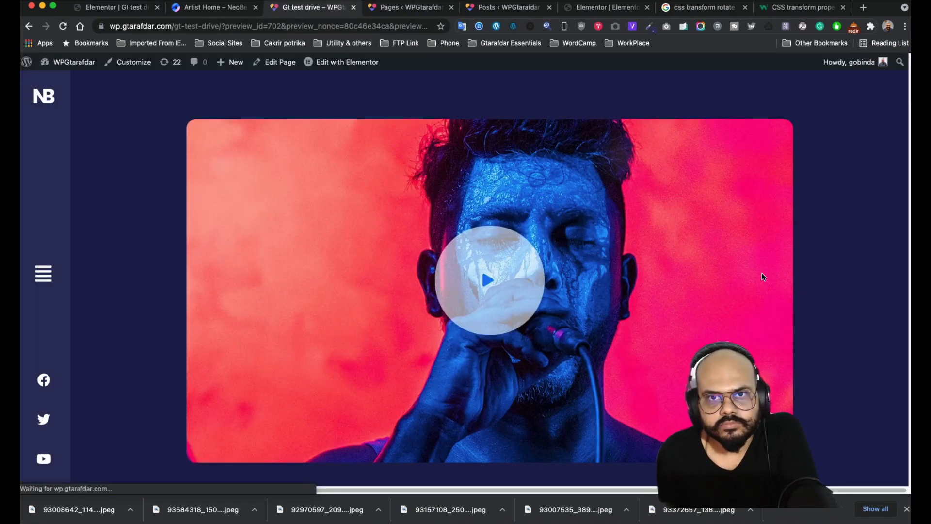
pyautogui.scroll(-5, 871, 304)
pyautogui.click(892, 256)
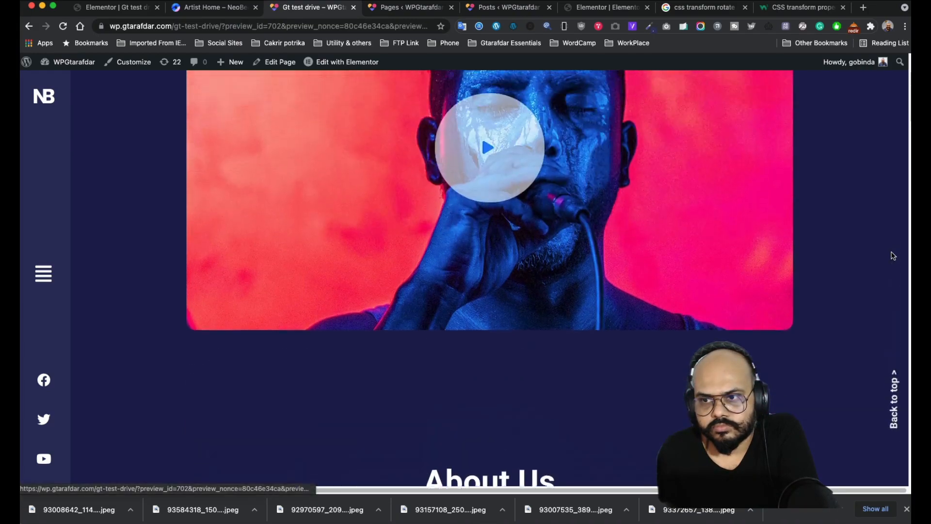
pyautogui.scroll(-8, 842, 264)
pyautogui.scroll(-20, 844, 266)
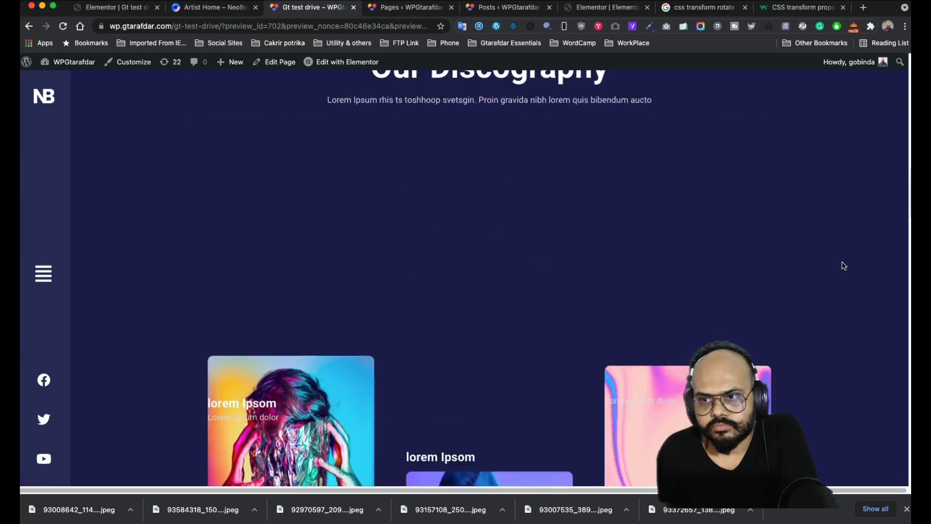
pyautogui.scroll(9, 844, 266)
pyautogui.scroll(10, 843, 265)
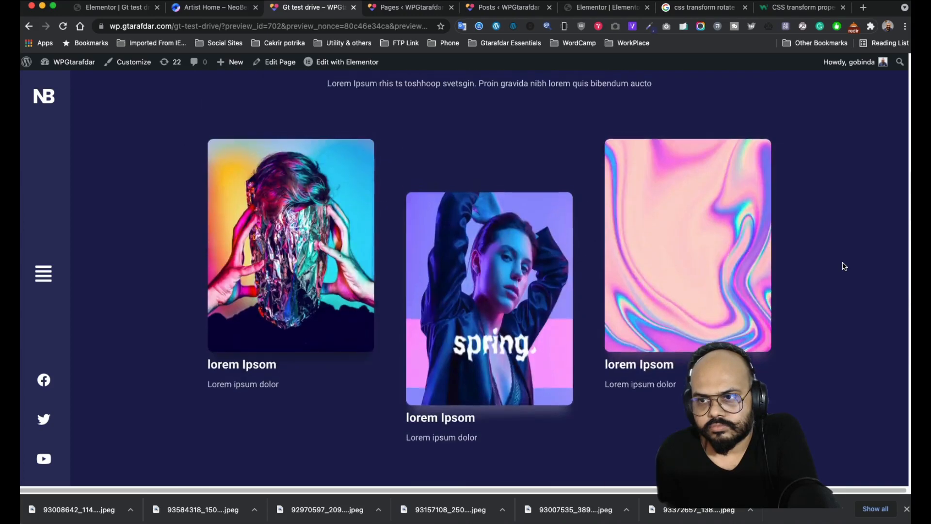
pyautogui.click(199, 8)
pyautogui.click(121, 9)
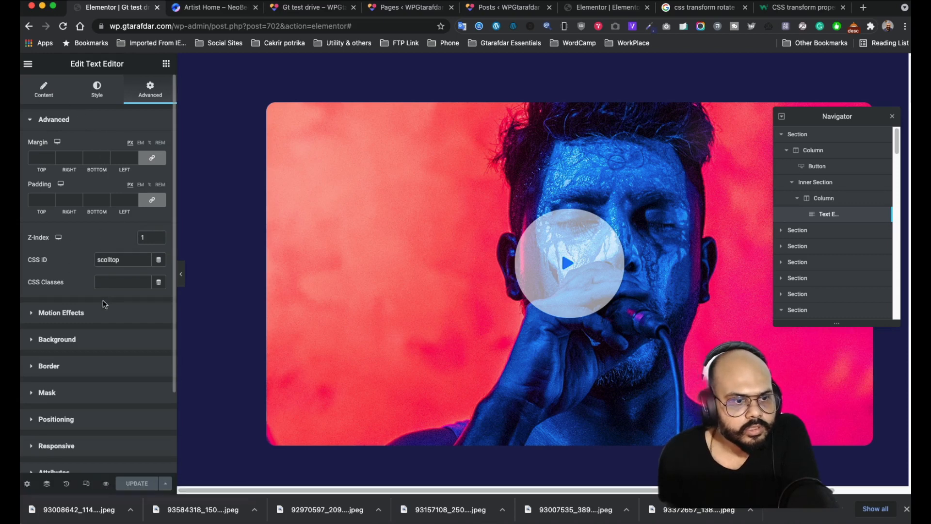
pyautogui.scroll(-1, 98, 405)
pyautogui.click(85, 426)
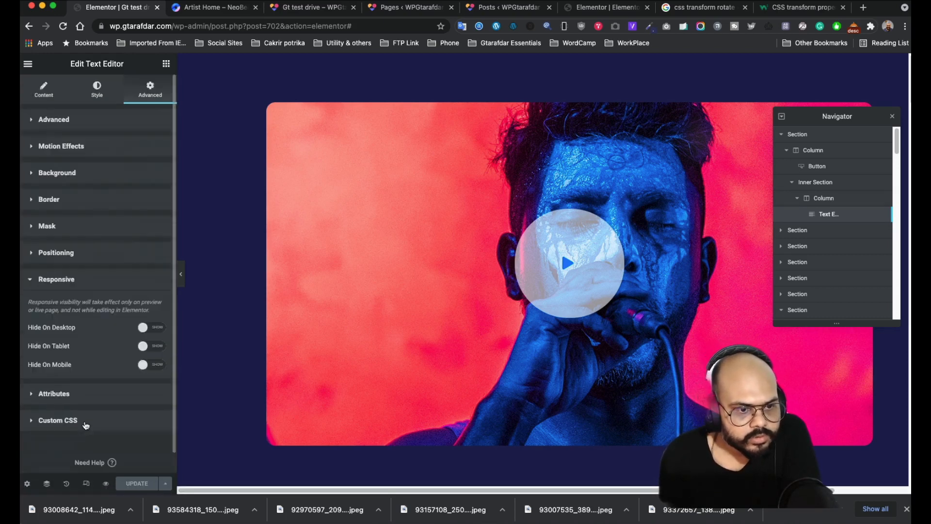
pyautogui.click(80, 258)
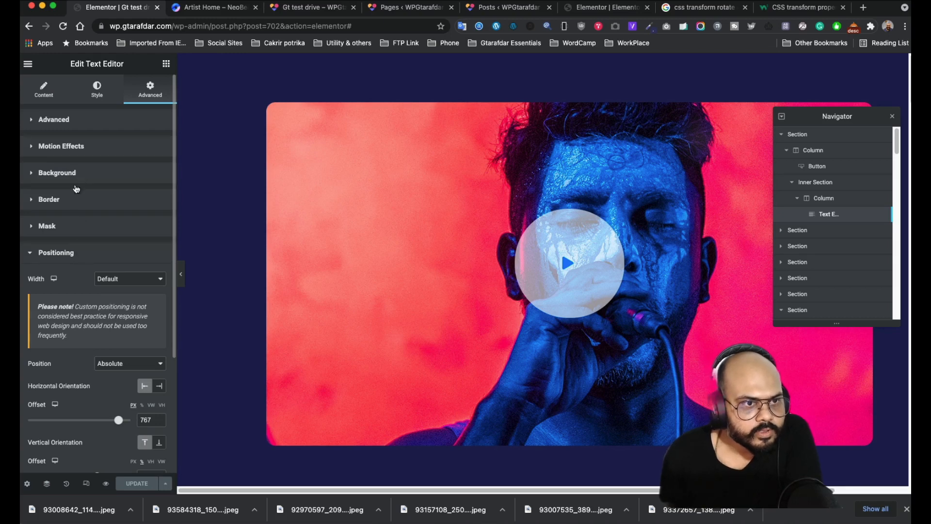
pyautogui.scroll(-3, 72, 238)
pyautogui.scroll(-1, 72, 244)
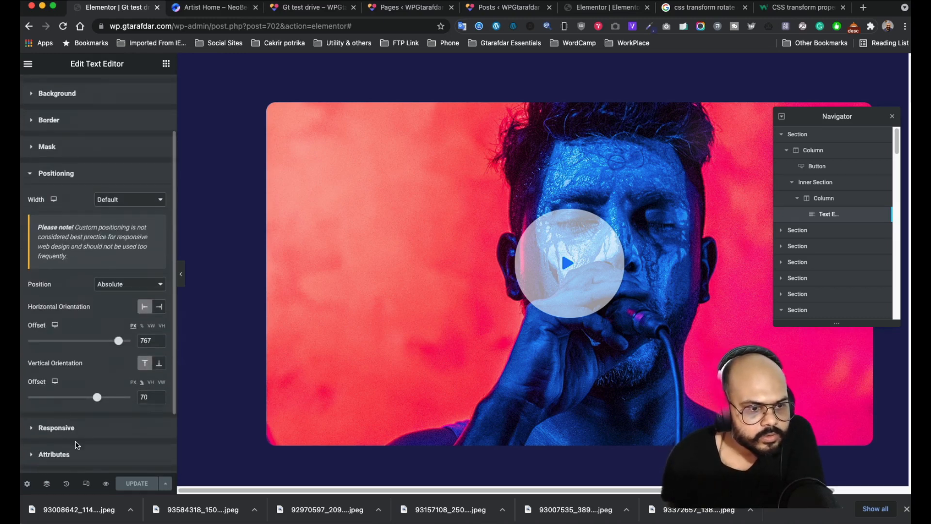
pyautogui.click(77, 429)
pyautogui.click(67, 280)
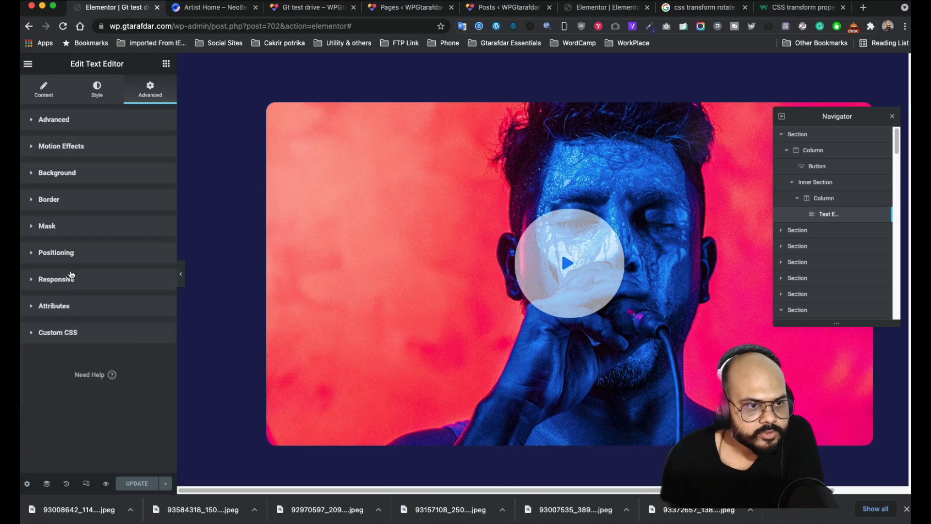
pyautogui.click(73, 257)
pyautogui.click(116, 281)
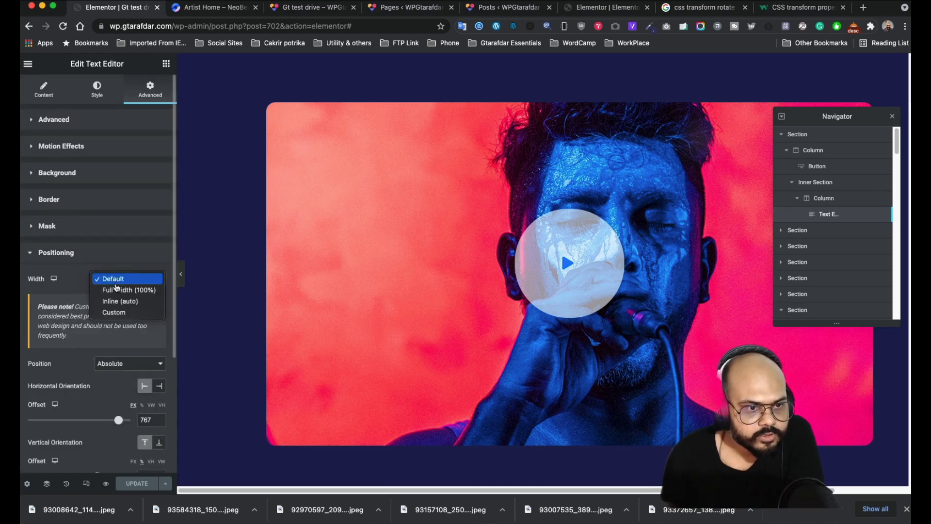
pyautogui.click(75, 277)
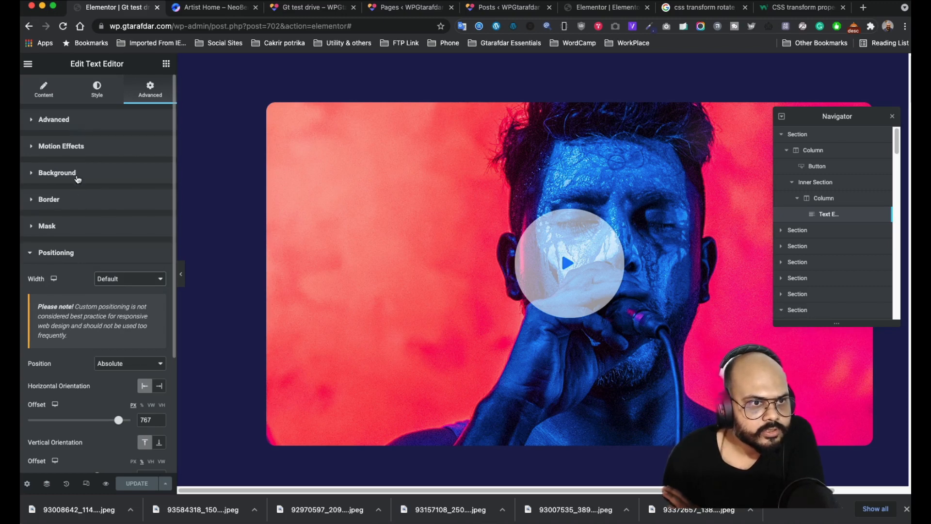
pyautogui.click(82, 148)
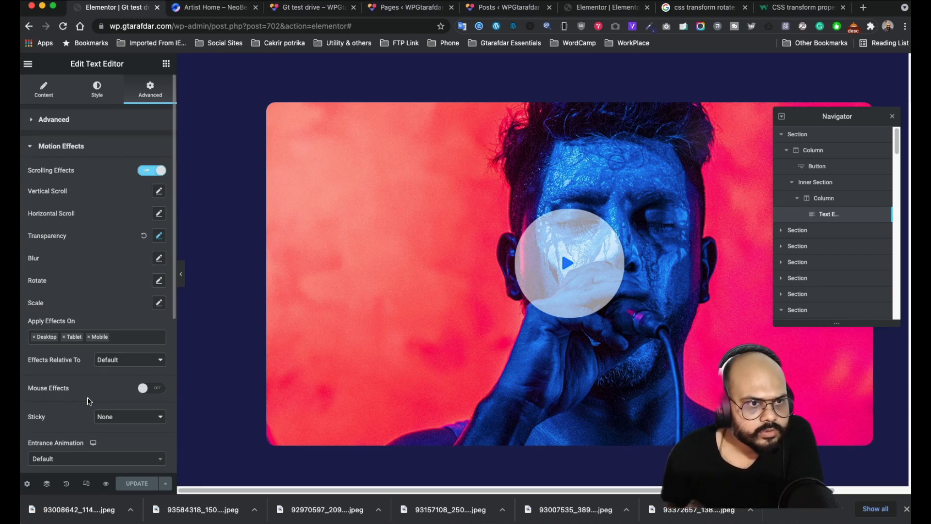
pyautogui.scroll(-5, 89, 401)
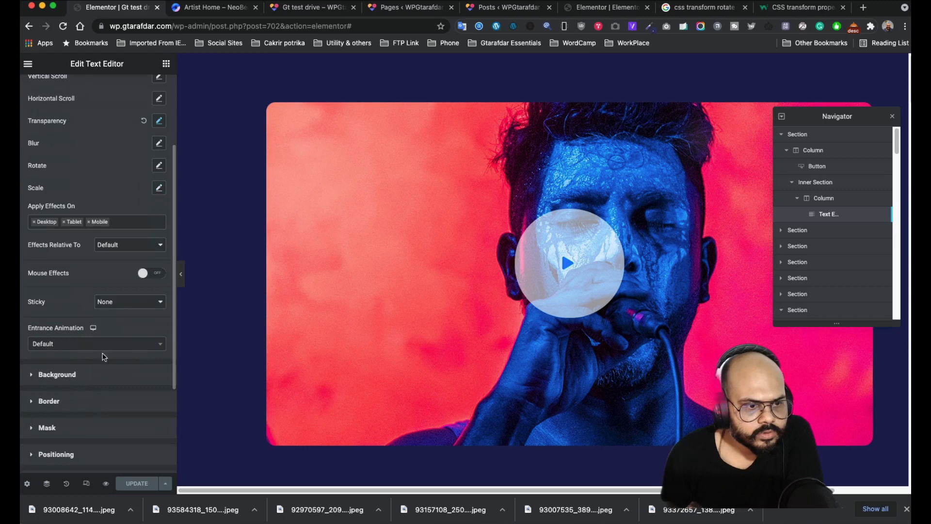
pyautogui.click(137, 305)
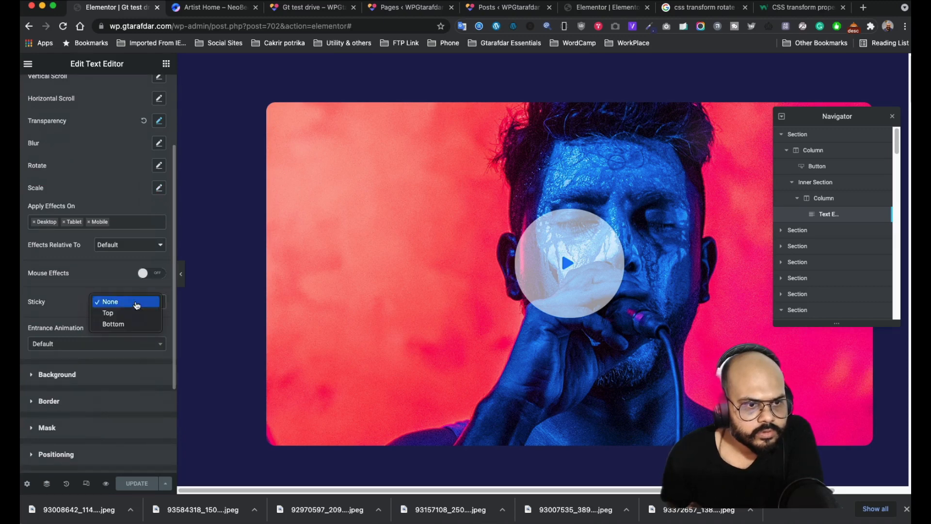
pyautogui.click(136, 305)
pyautogui.scroll(4, 71, 301)
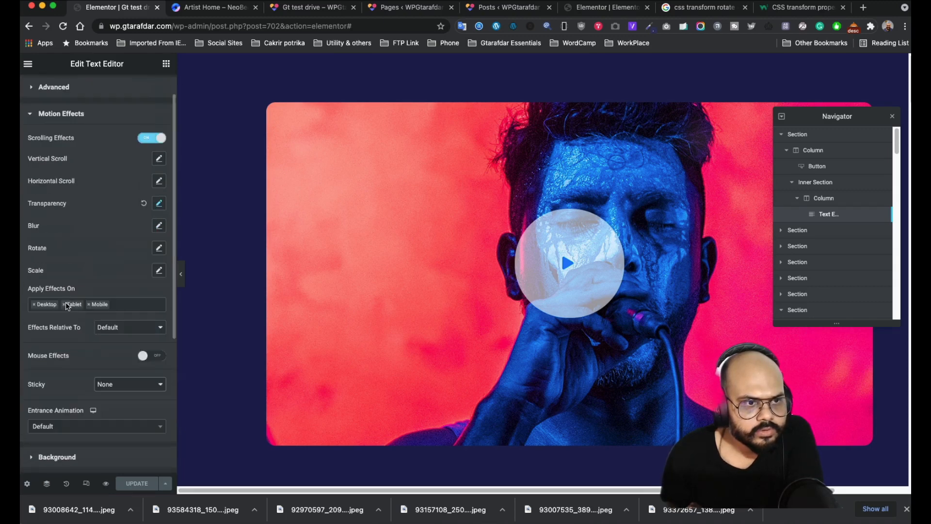
pyautogui.click(69, 115)
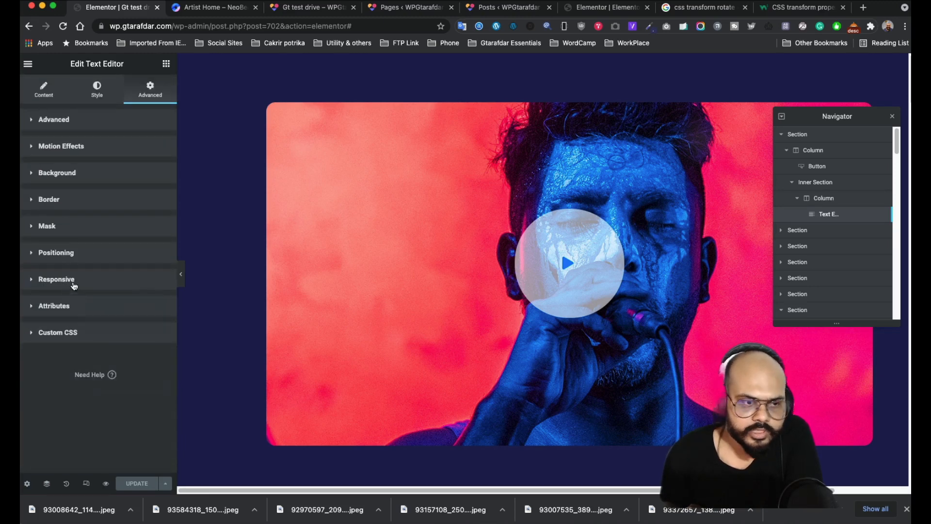
pyautogui.click(73, 255)
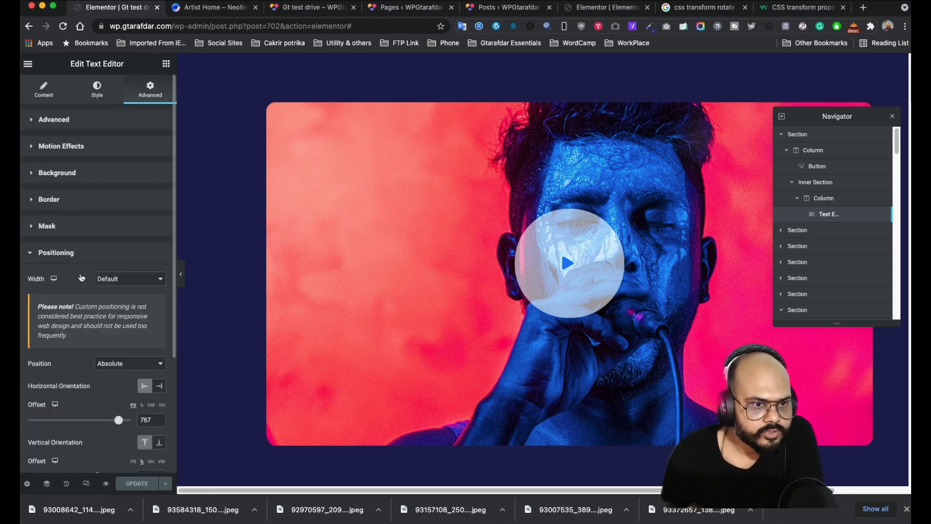
pyautogui.click(136, 283)
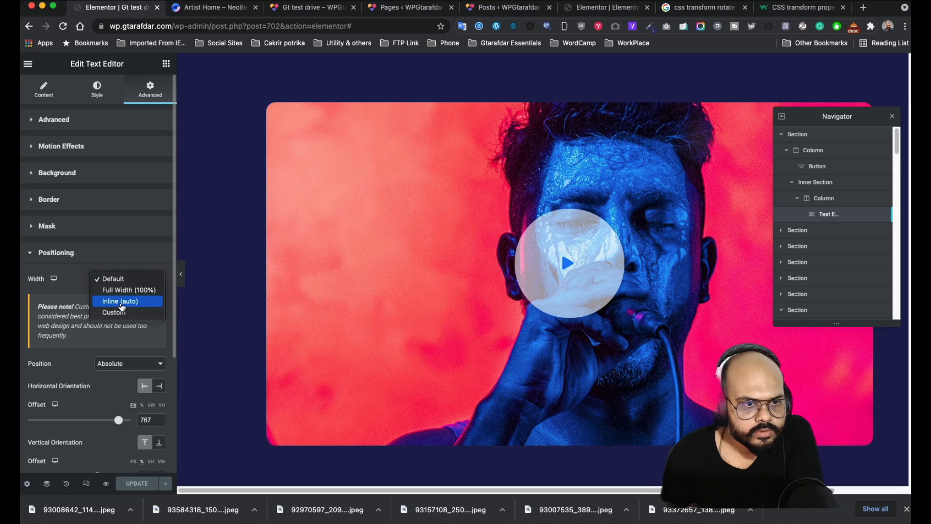
pyautogui.click(121, 301)
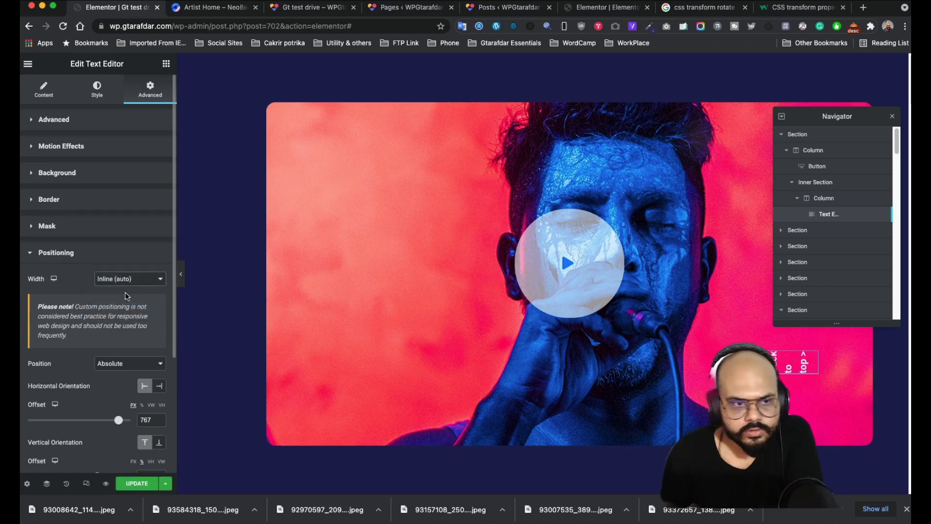
pyautogui.click(125, 280)
pyautogui.click(121, 253)
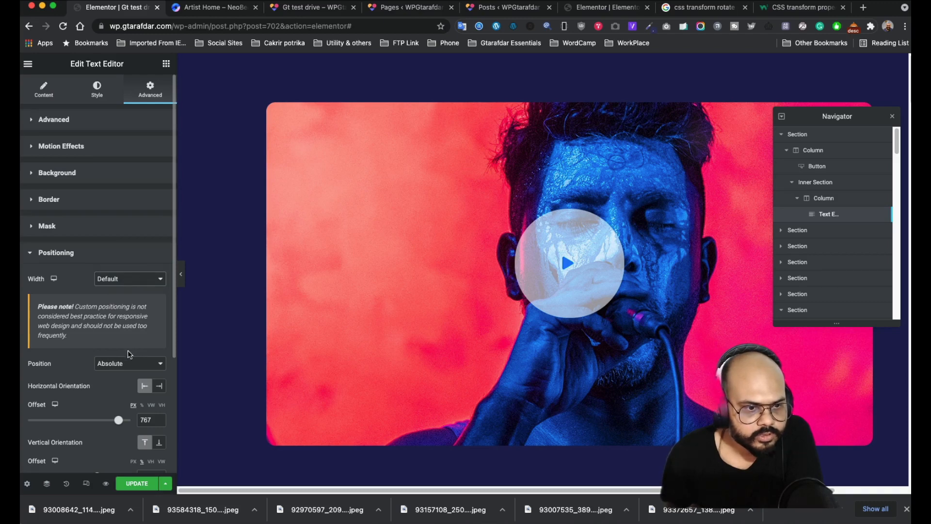
# - Set the text widget's Position to Fixed and check it stays put while scrolling
pyautogui.click(107, 361)
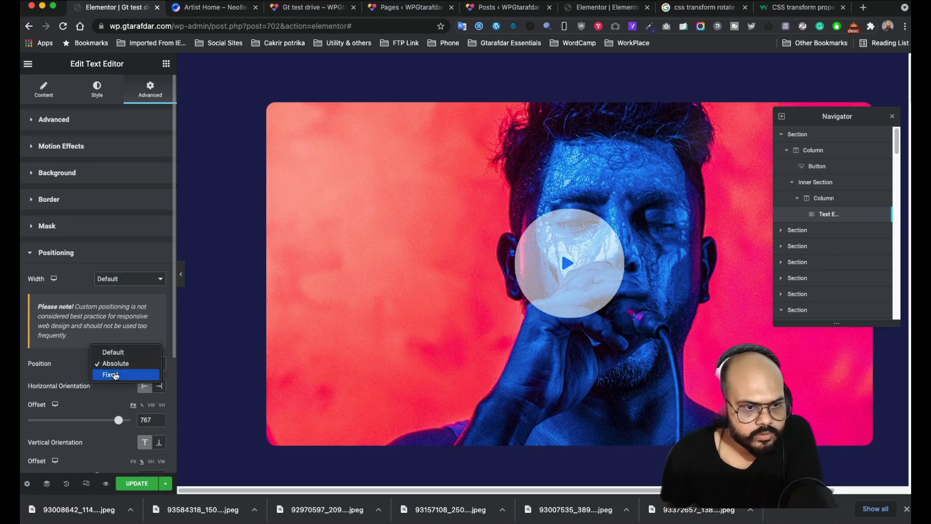
pyautogui.click(115, 375)
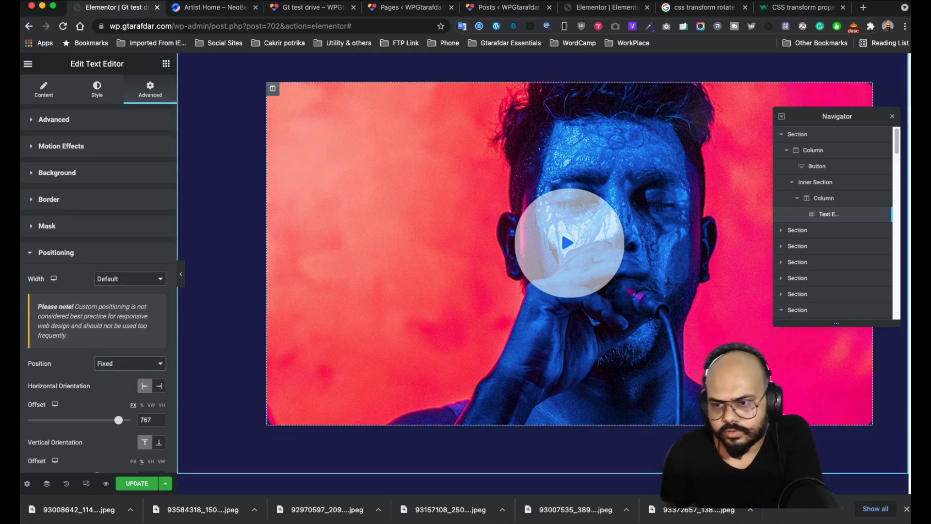
pyautogui.click(180, 277)
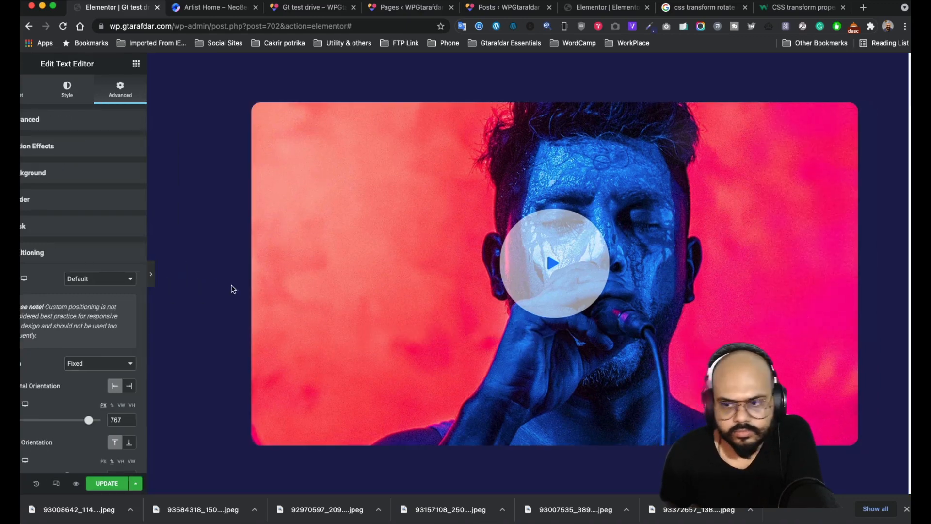
pyautogui.scroll(-6, 482, 249)
pyautogui.scroll(-20, 818, 348)
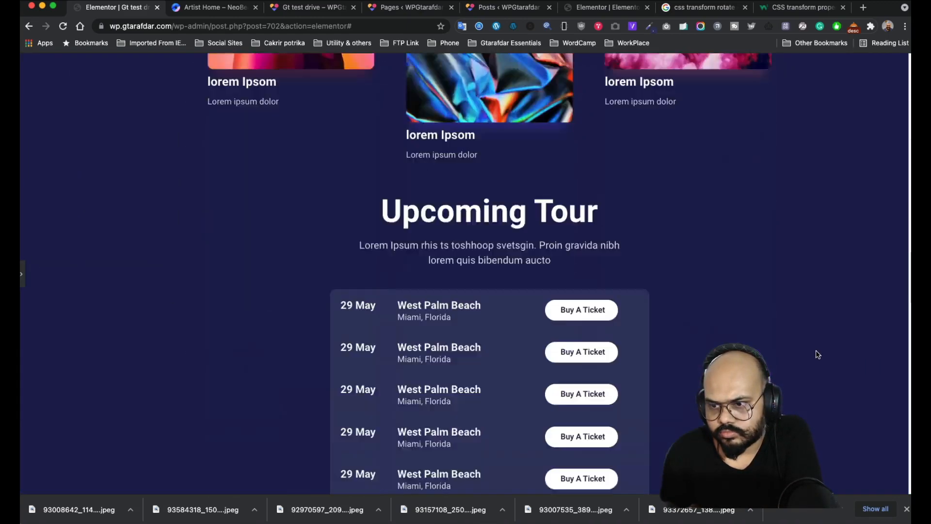
pyautogui.scroll(20, 813, 366)
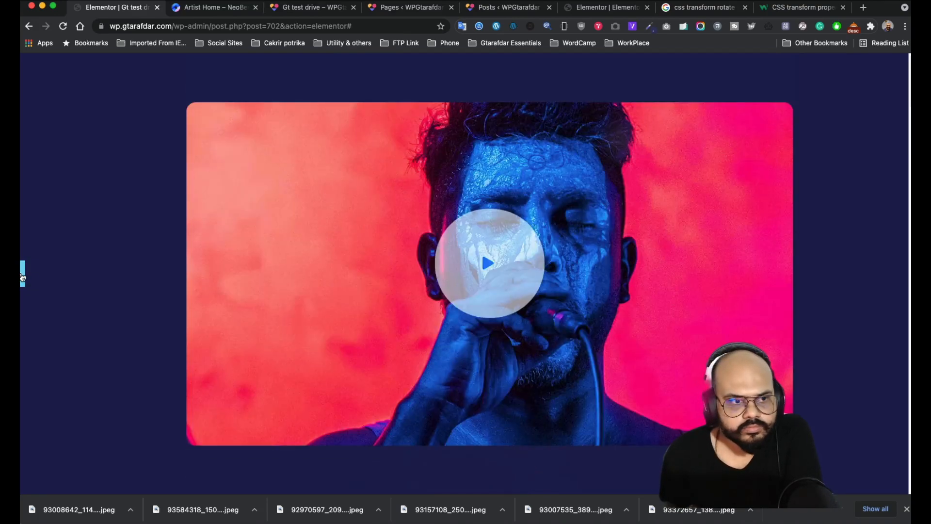
pyautogui.click(23, 277)
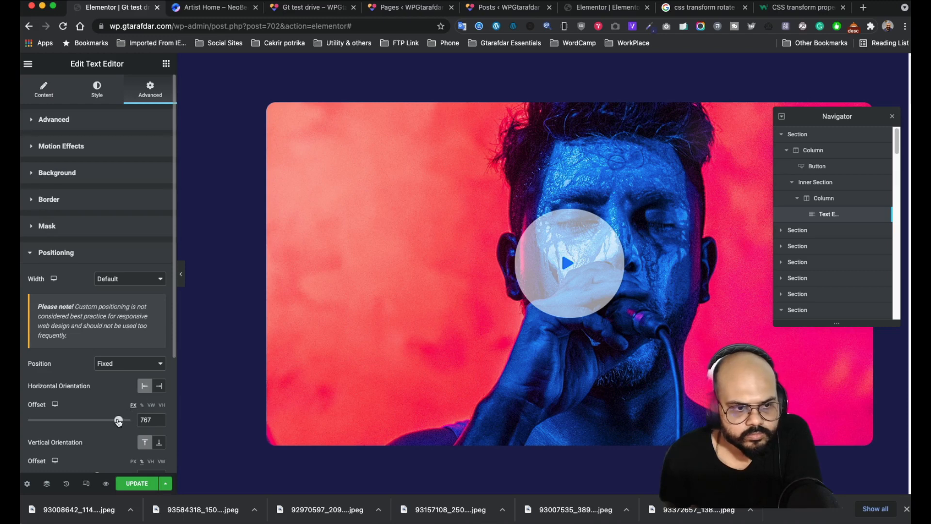
# - Adjust the horizontal offset to 664, test scrolling, then settle it at 685 px
pyautogui.moveTo(118, 421)
pyautogui.mouseDown()
pyautogui.moveTo(94, 420)
pyautogui.moveTo(113, 420)
pyautogui.mouseUp()
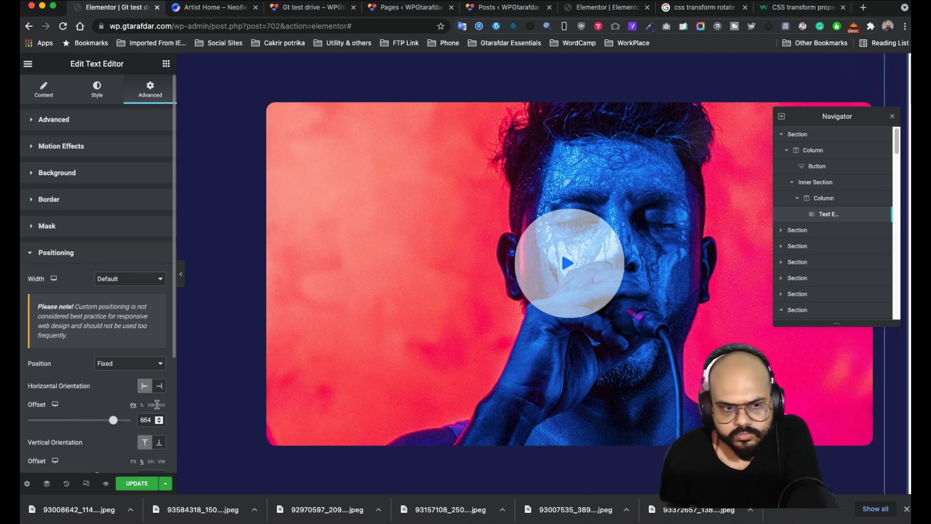
pyautogui.click(181, 274)
pyautogui.scroll(-6, 481, 249)
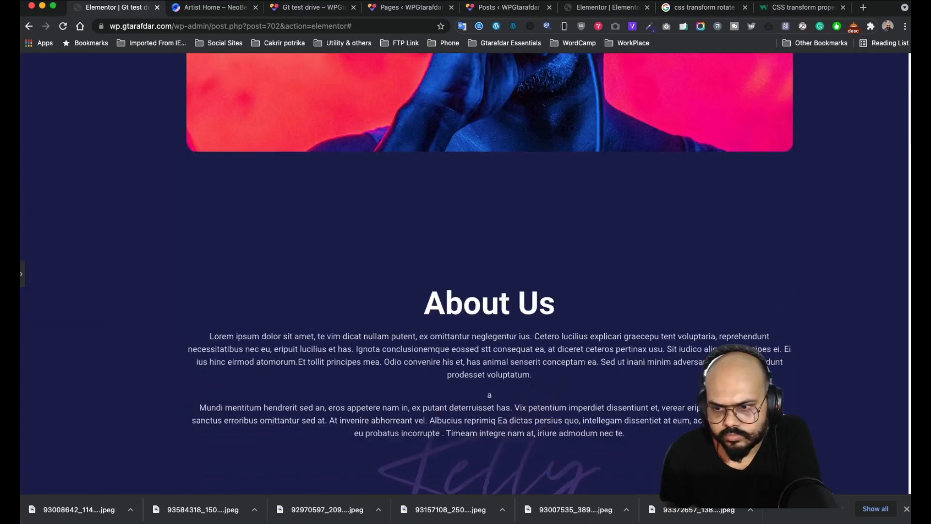
pyautogui.scroll(-20, 481, 249)
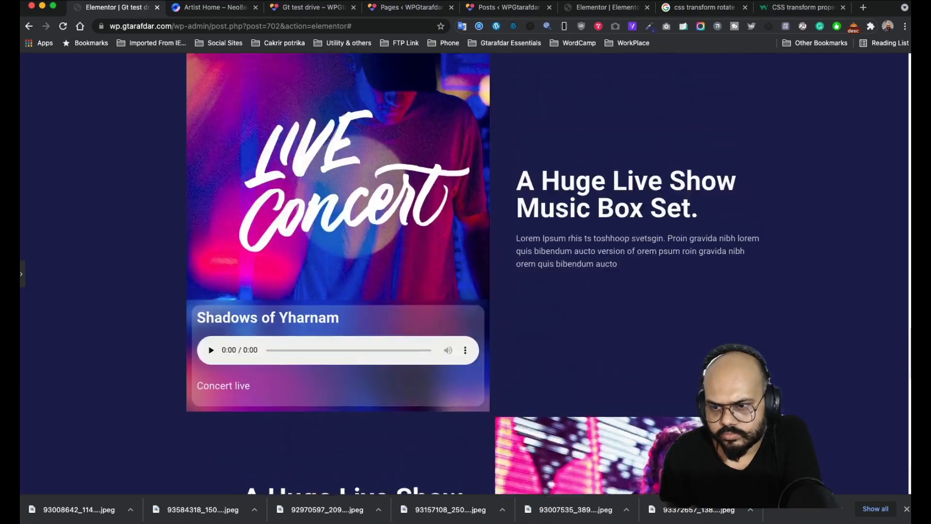
pyautogui.scroll(-15, 618, 438)
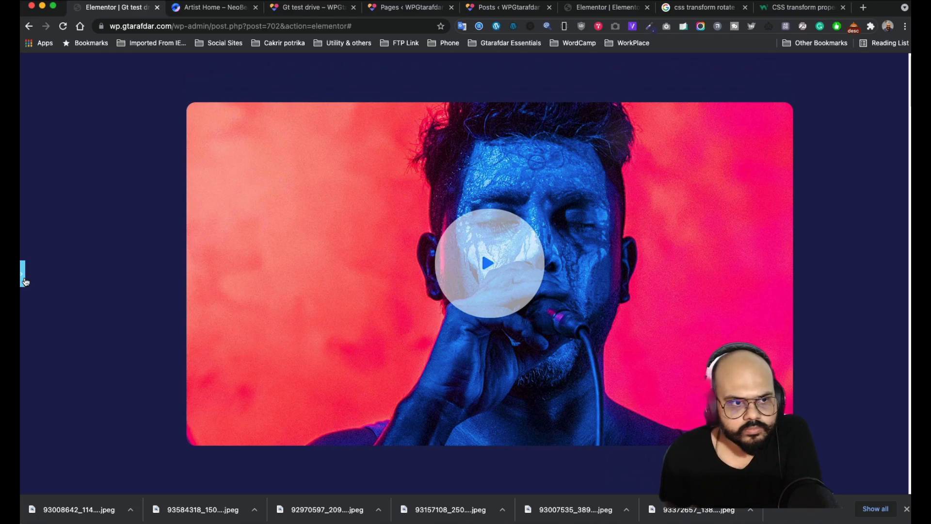
pyautogui.click(21, 274)
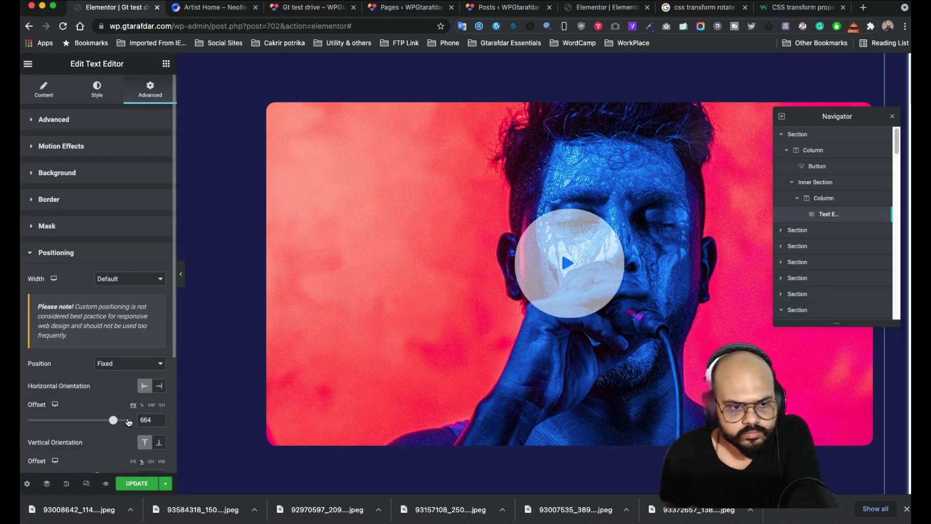
pyautogui.scroll(-1, 106, 429)
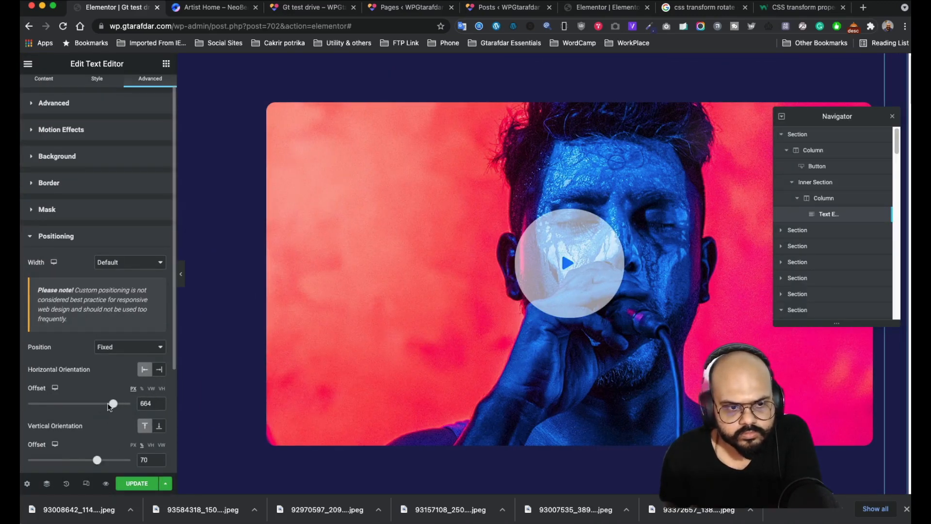
pyautogui.moveTo(113, 406); pyautogui.dragTo(114, 406)
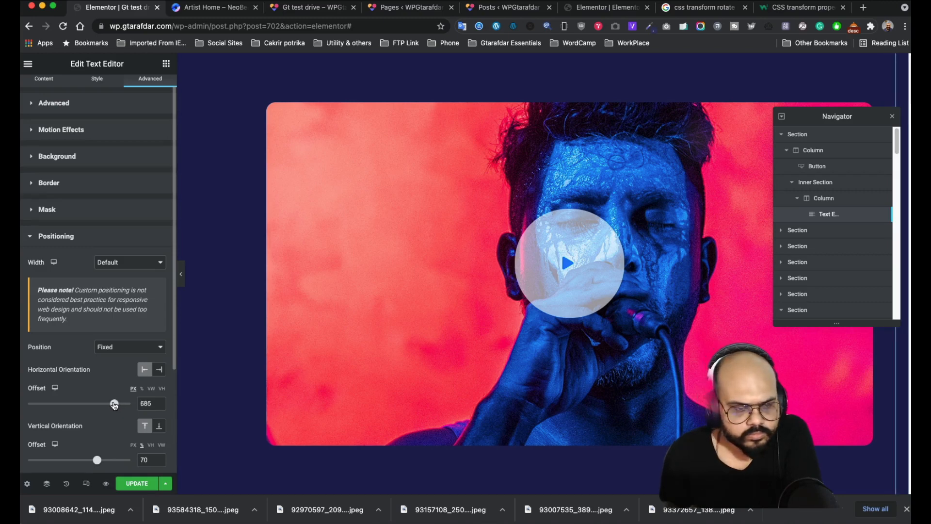
# - Save the page, scroll the live preview, compare with Artist Home, and return to the editor
pyautogui.click(136, 484)
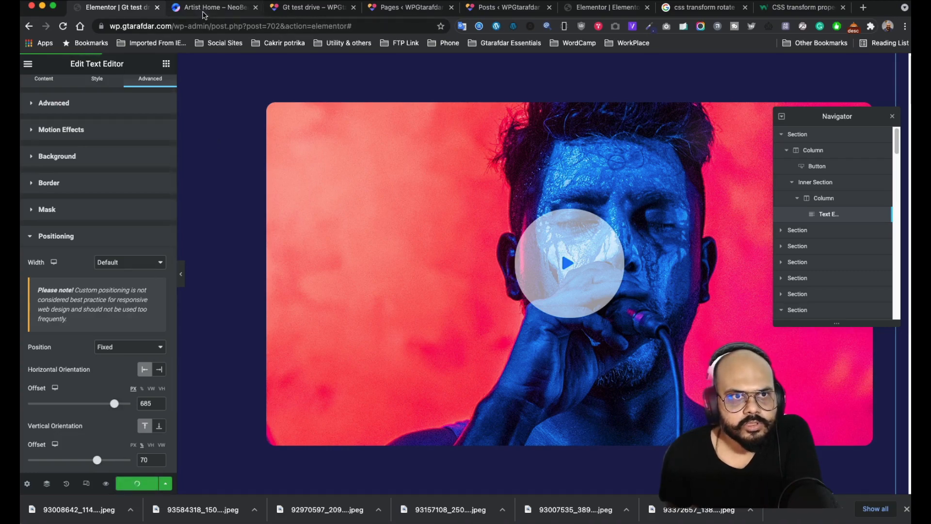
pyautogui.click(313, 7)
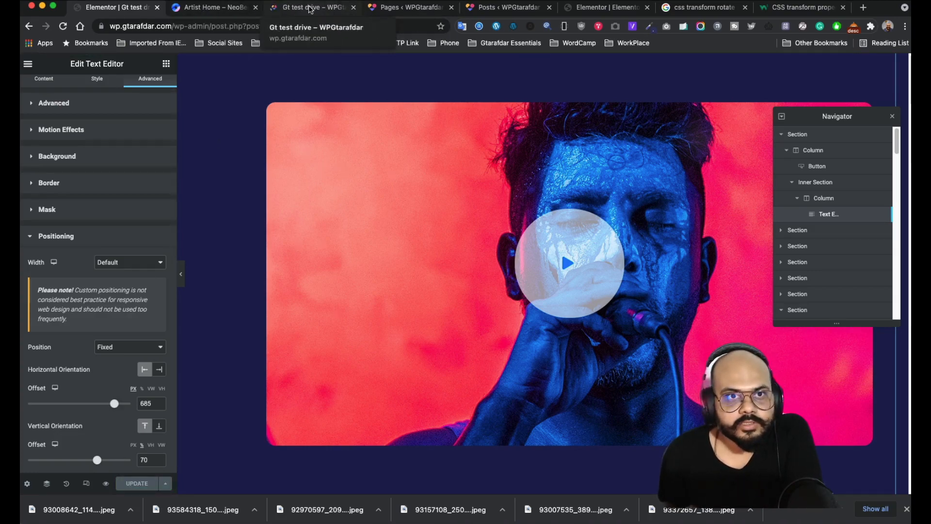
pyautogui.scroll(-20, 741, 183)
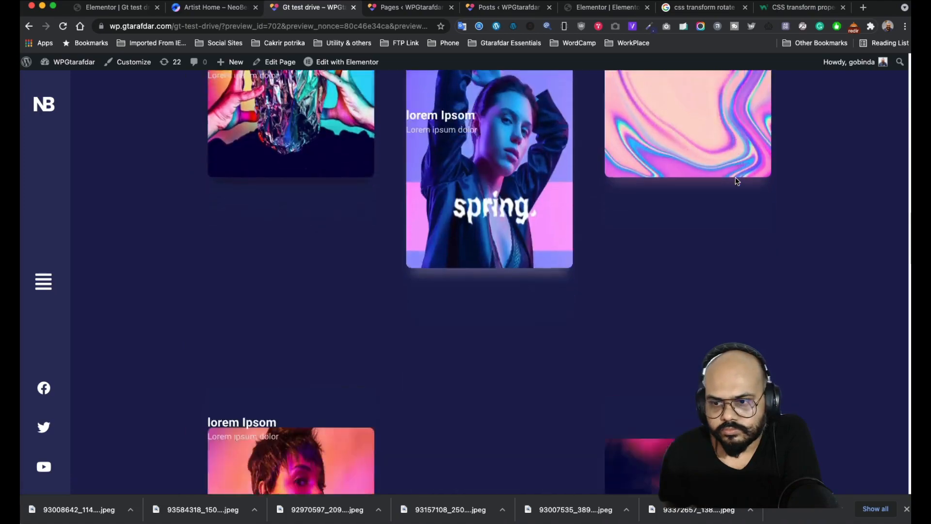
pyautogui.scroll(-5, 737, 181)
pyautogui.scroll(20, 735, 183)
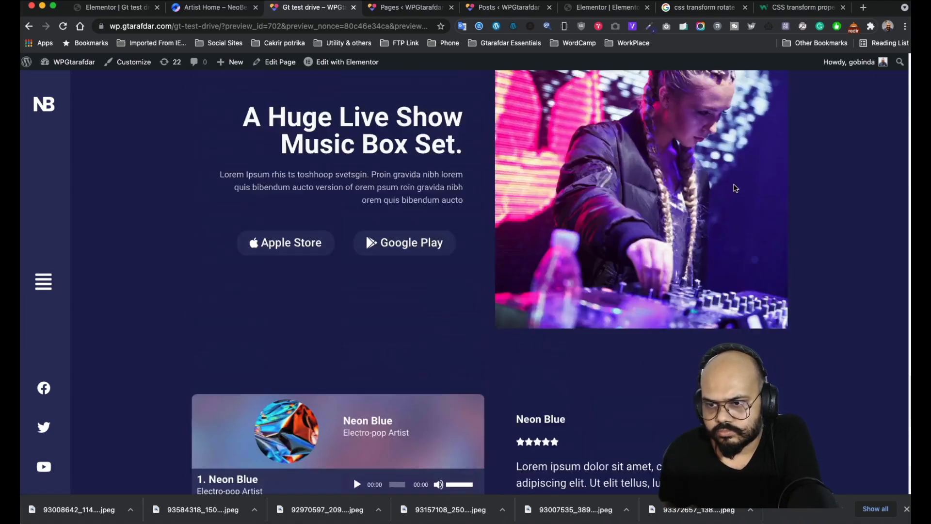
pyautogui.scroll(5, 735, 188)
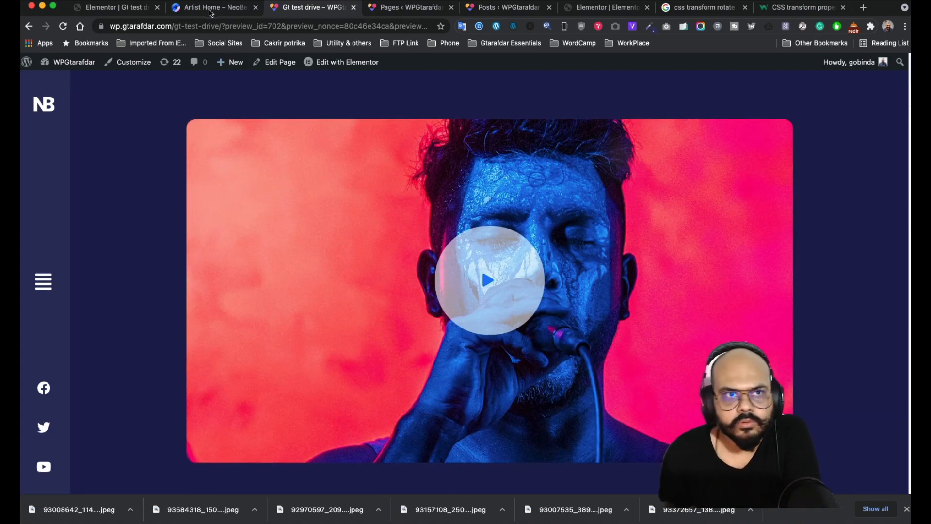
pyautogui.click(208, 7)
pyautogui.click(121, 9)
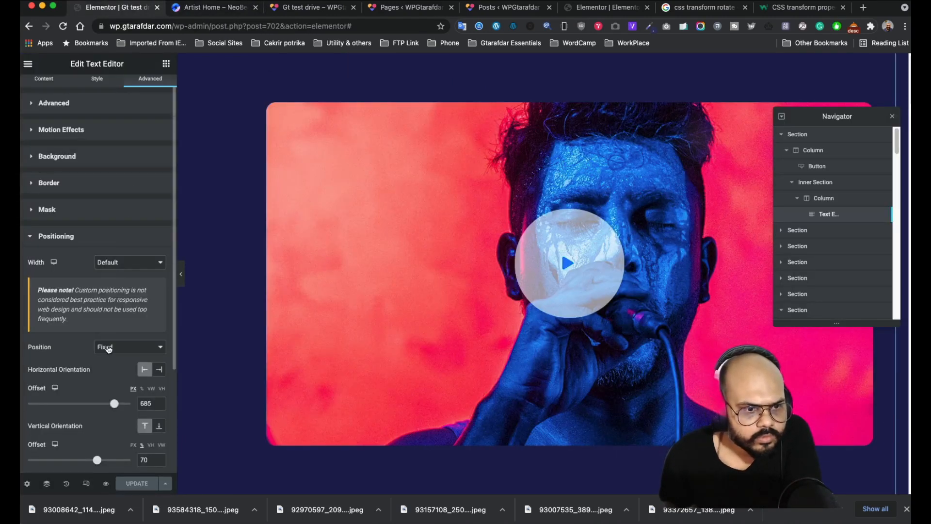
# - Set the fixed text's vertical offset to -7 px, previewing the full-width page
pyautogui.scroll(-3, 105, 390)
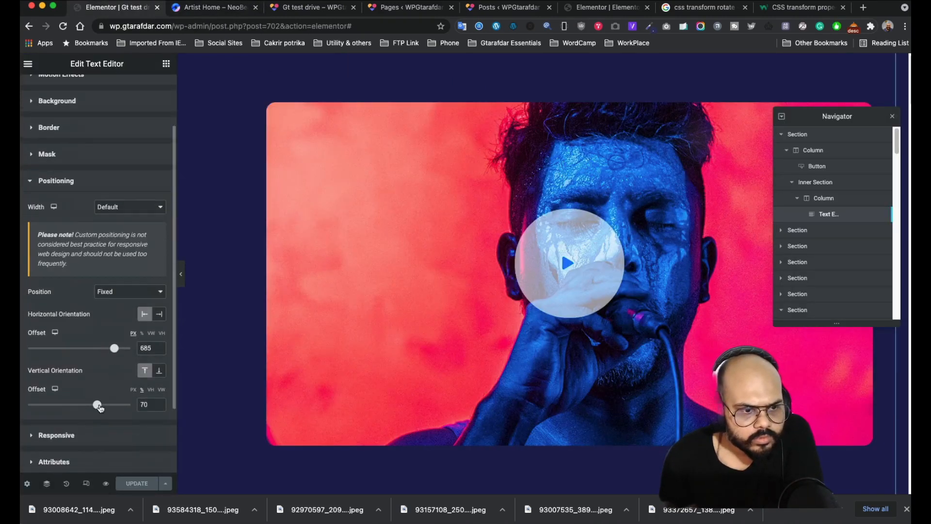
pyautogui.moveTo(97, 405); pyautogui.dragTo(69, 405)
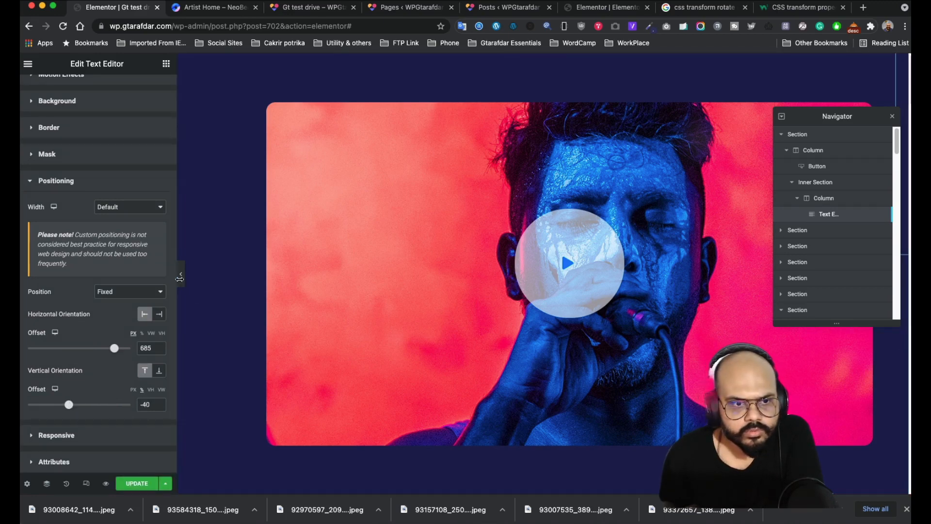
pyautogui.click(181, 274)
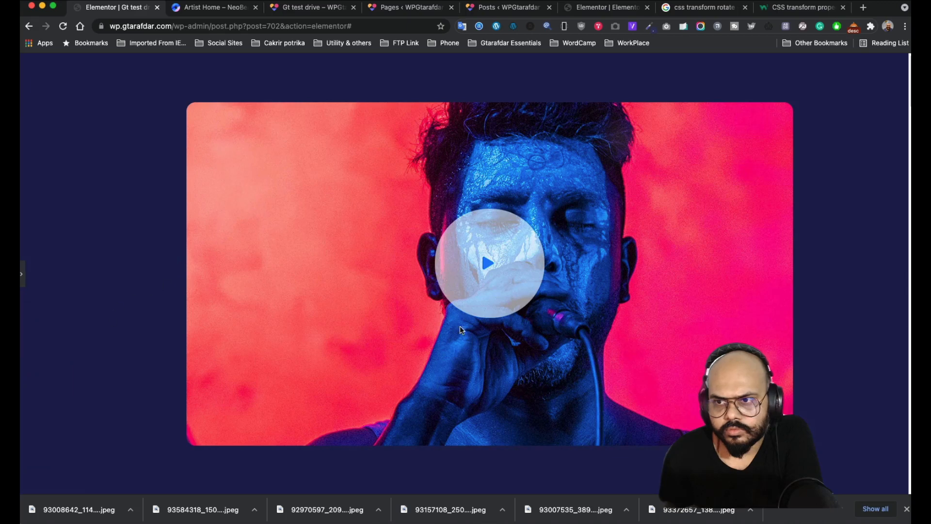
pyautogui.click(23, 274)
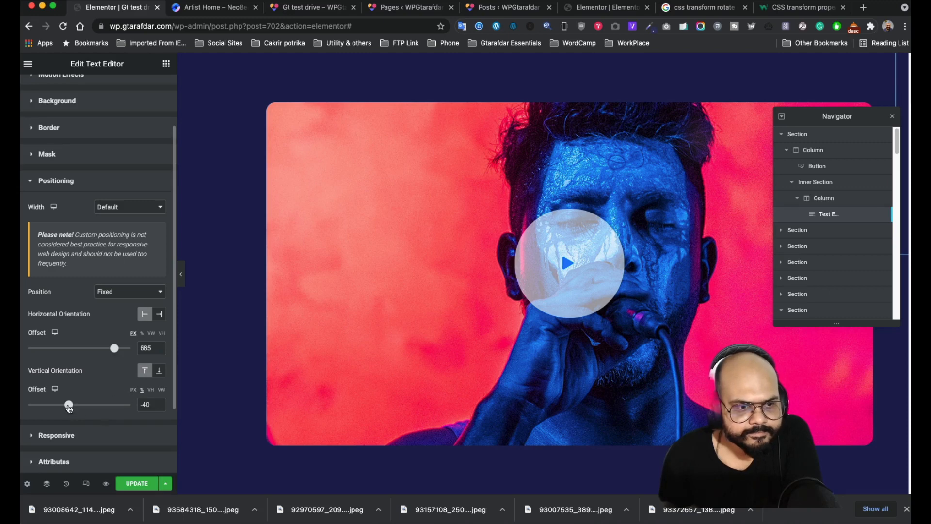
pyautogui.moveTo(69, 407); pyautogui.dragTo(78, 409)
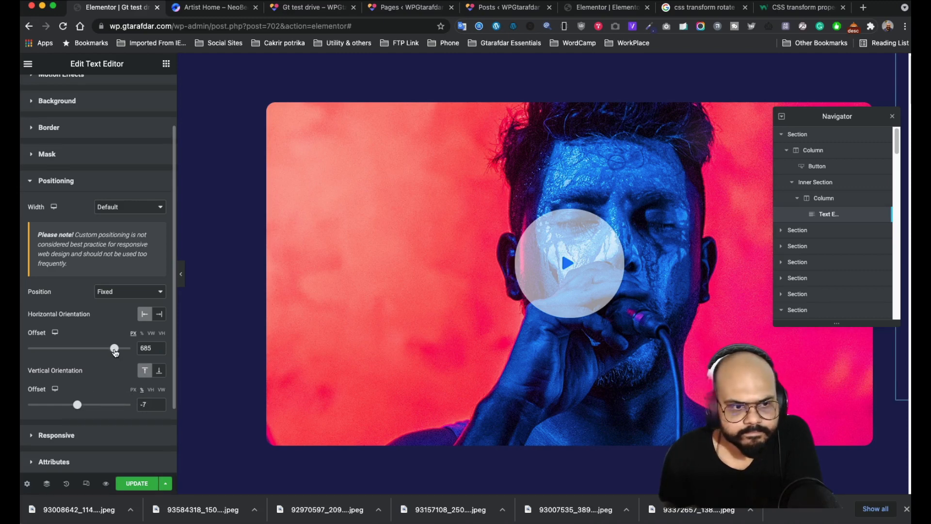
# - Anchor the text to the right edge with 0 px horizontal offset and verify by scrolling
pyautogui.moveTo(115, 352); pyautogui.dragTo(66, 344)
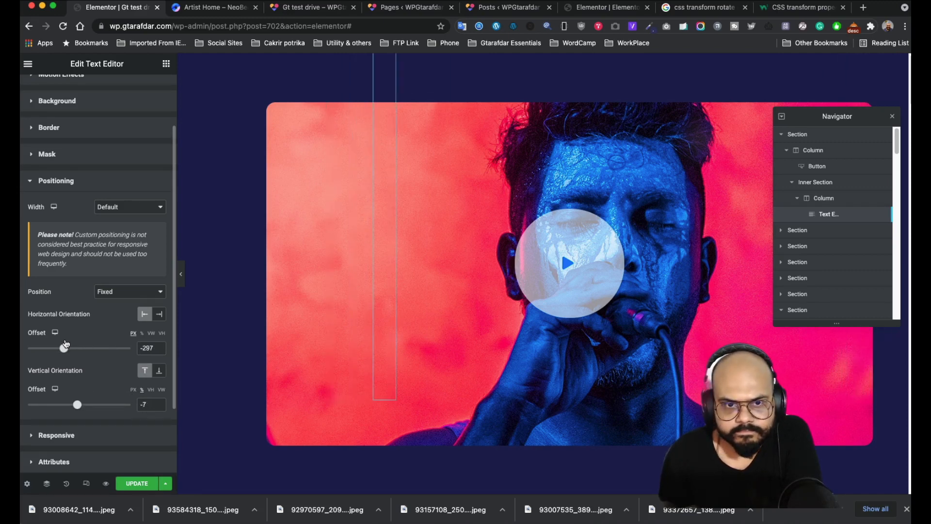
pyautogui.click(159, 314)
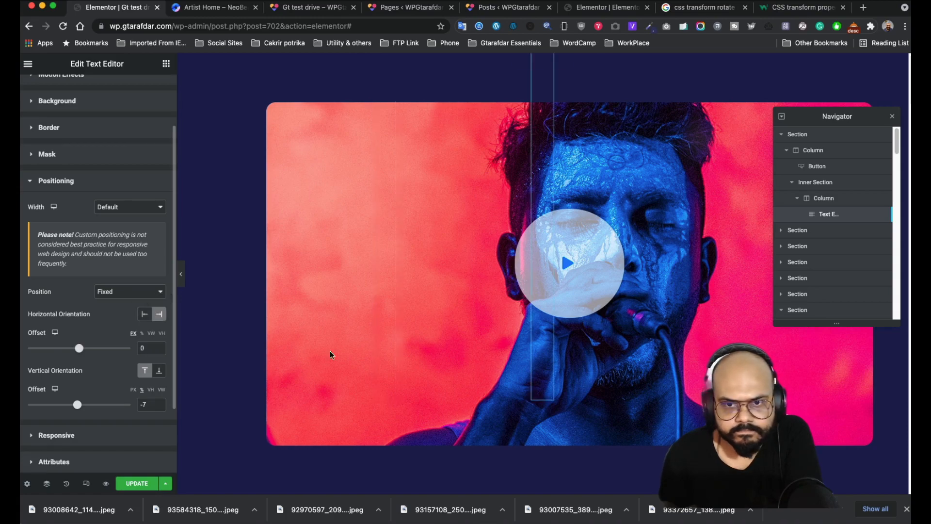
pyautogui.scroll(-15, 569, 336)
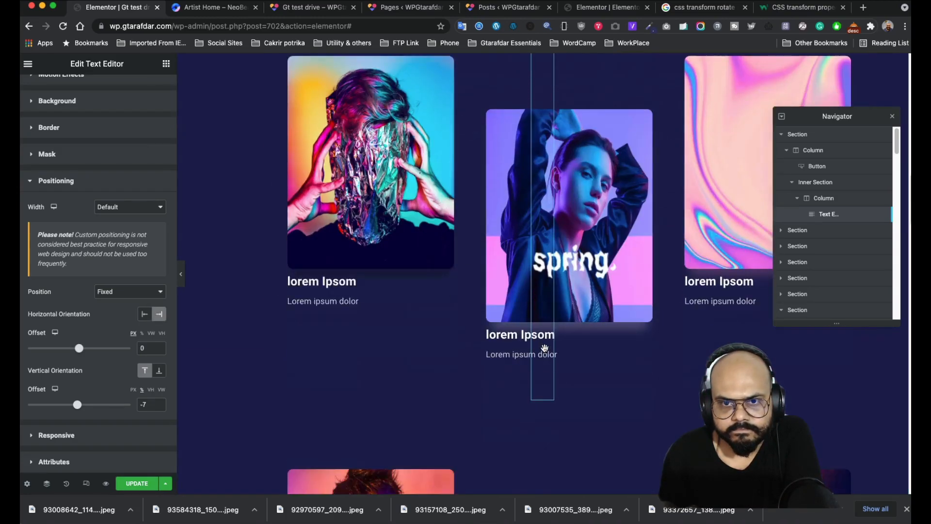
pyautogui.scroll(-5, 544, 347)
pyautogui.scroll(15, 545, 345)
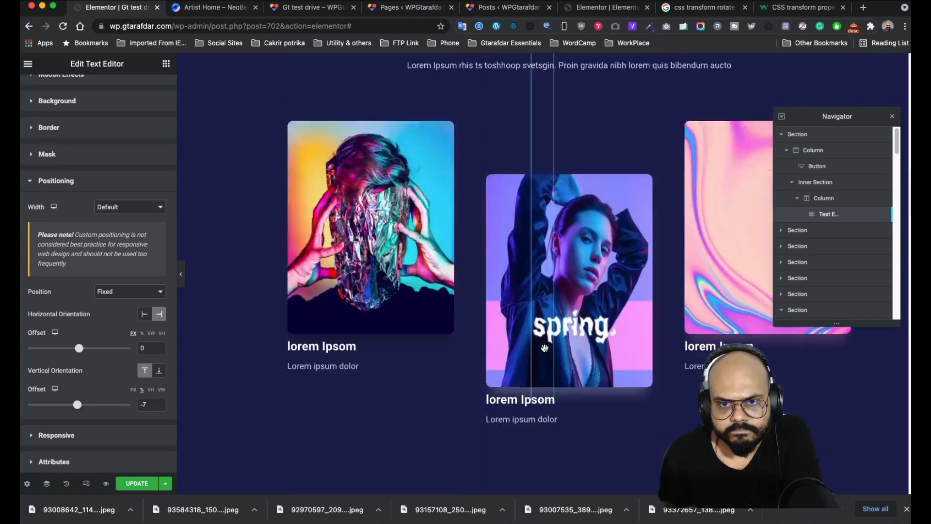
pyautogui.scroll(3, 99, 235)
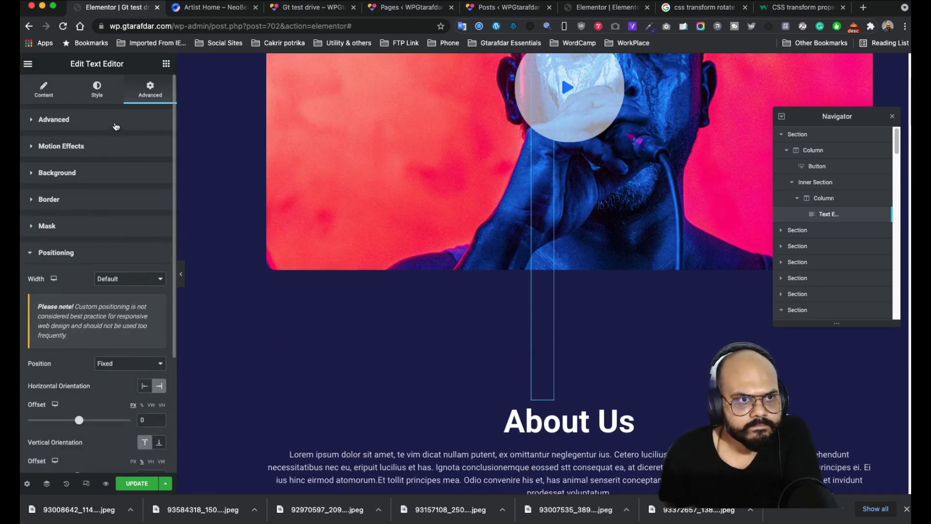
pyautogui.click(116, 125)
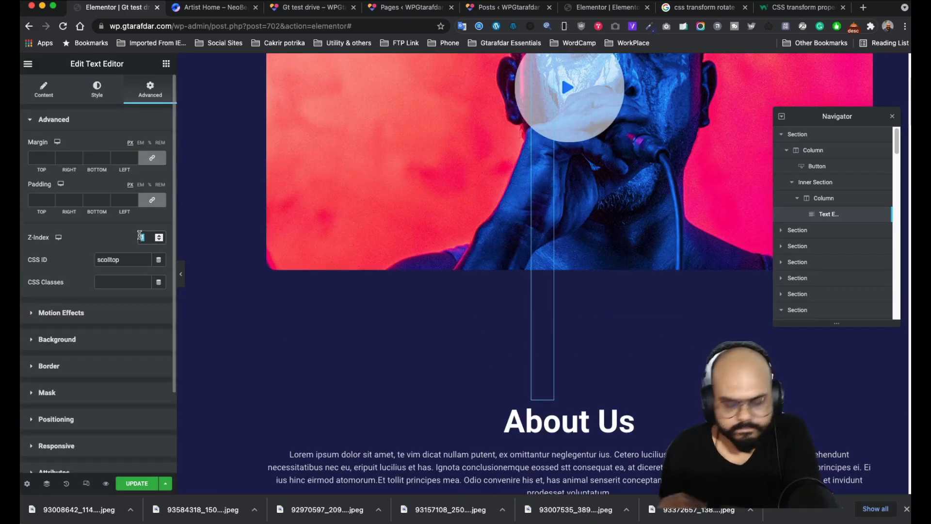
pyautogui.scroll(4, 541, 297)
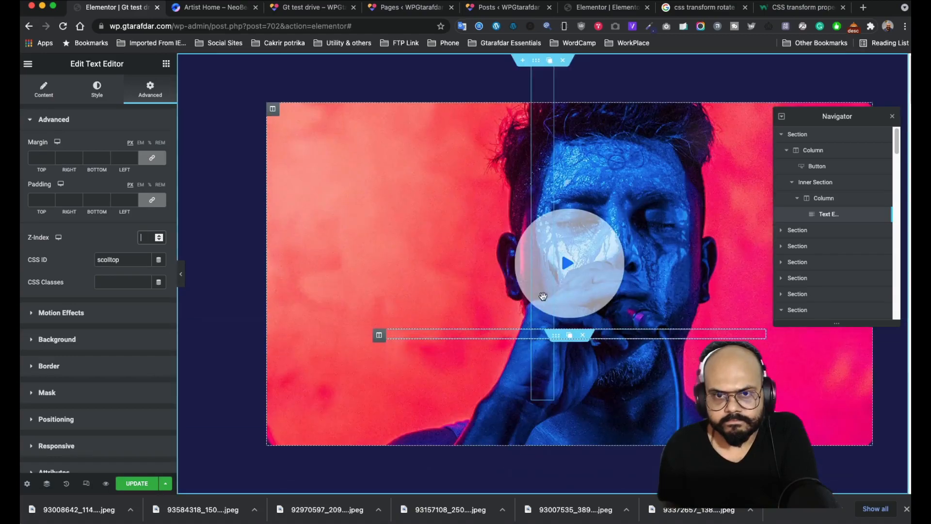
pyautogui.scroll(-5, 546, 354)
pyautogui.scroll(-15, 546, 375)
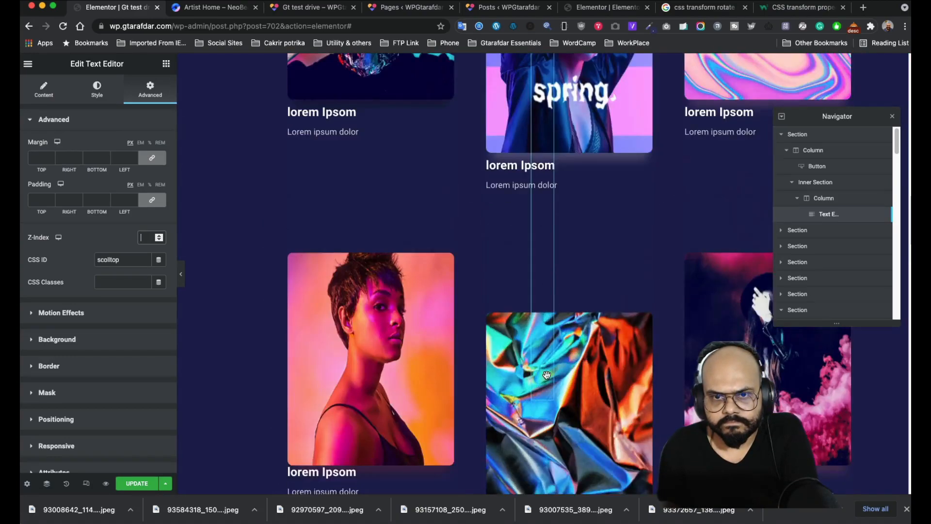
pyautogui.scroll(2, 546, 374)
pyautogui.scroll(-15, 547, 374)
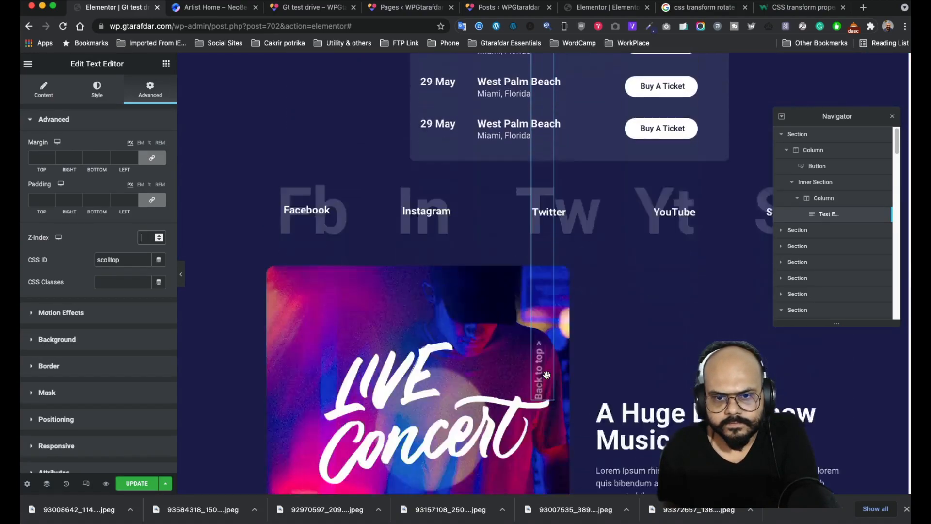
pyautogui.scroll(-8, 547, 374)
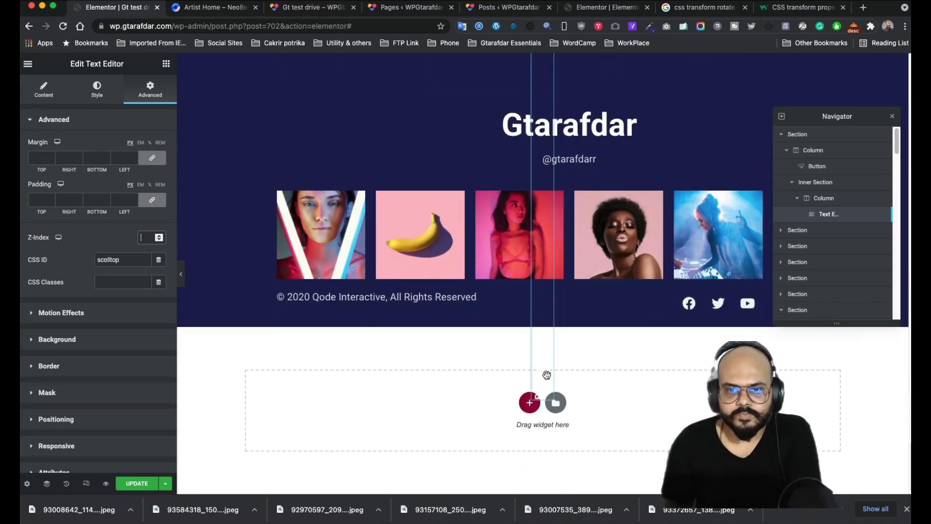
pyautogui.scroll(8, 549, 364)
pyautogui.scroll(15, 548, 361)
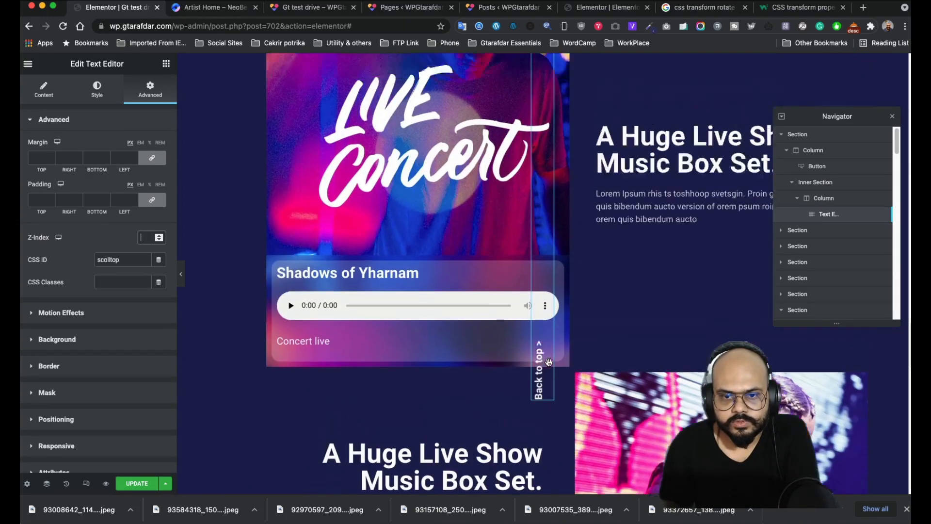
pyautogui.scroll(5, 549, 362)
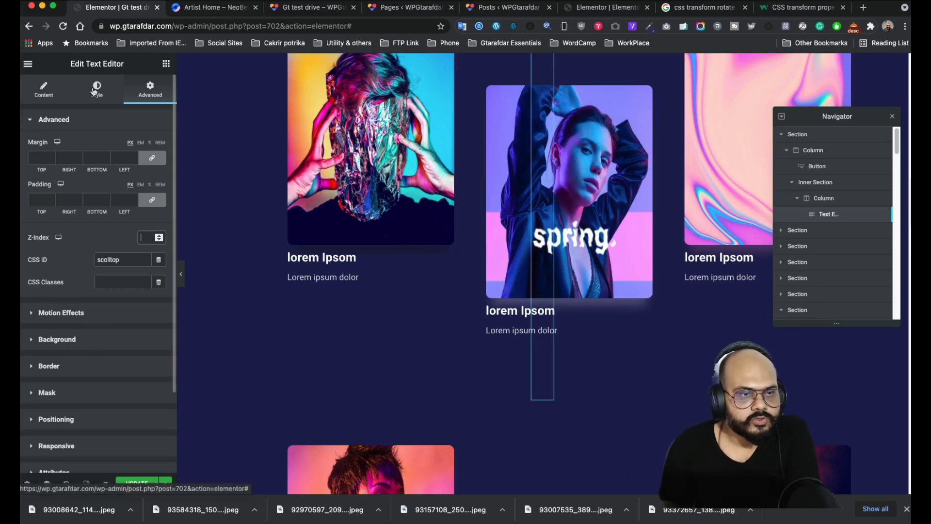
pyautogui.scroll(-3, 99, 359)
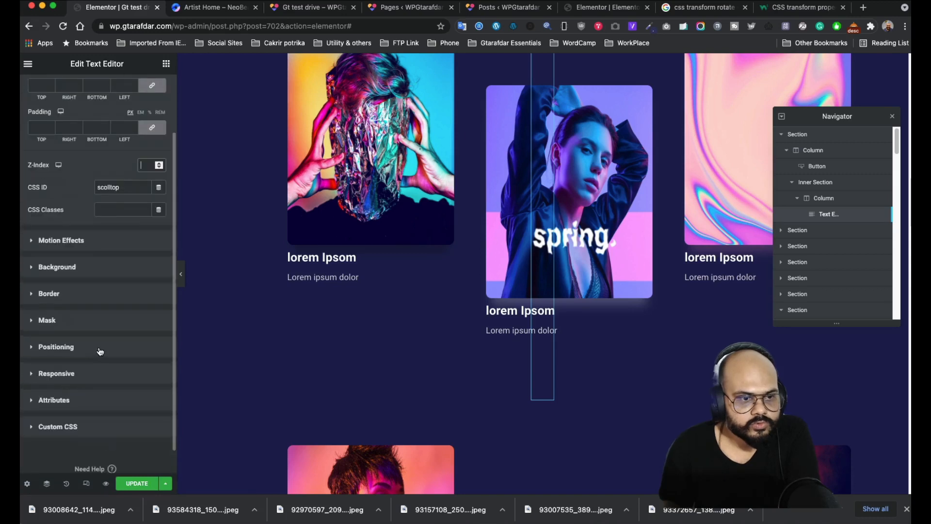
pyautogui.click(79, 349)
pyautogui.scroll(-3, 81, 350)
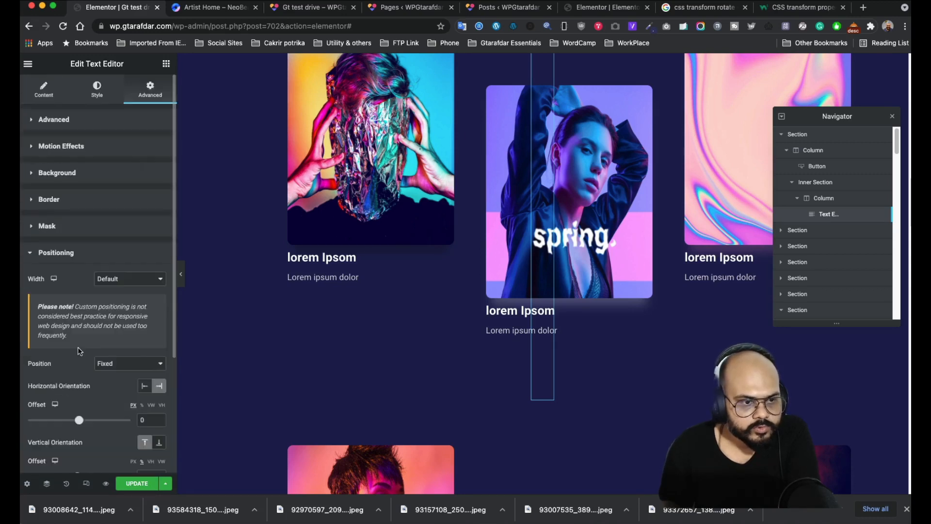
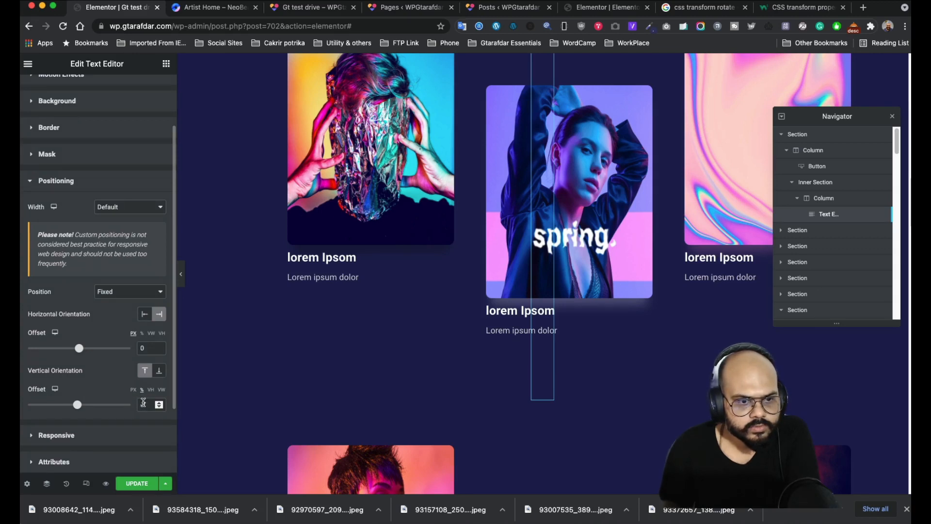
# - Set the fixed link's horizontal offset to -661 and vertical offset to 20, then update the page
pyautogui.press('BackSpace')
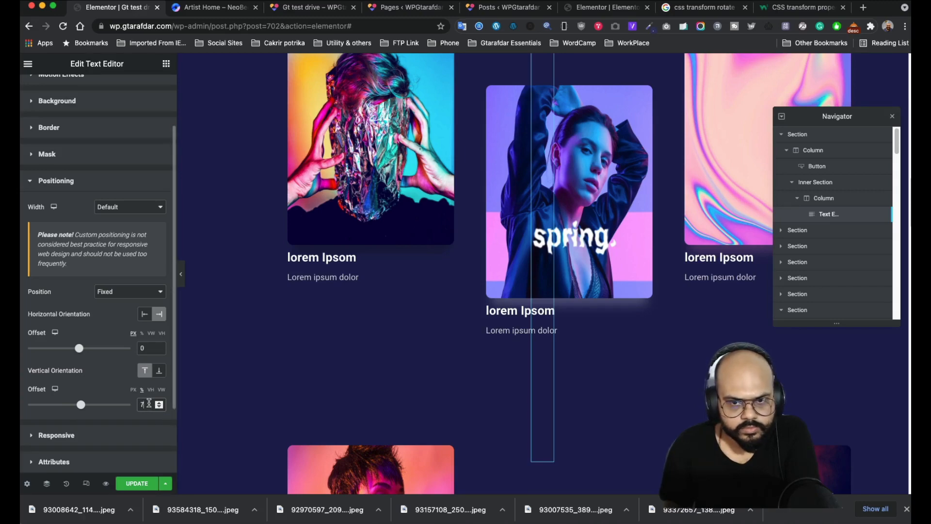
pyautogui.scroll(-5, 454, 349)
pyautogui.scroll(10, 453, 349)
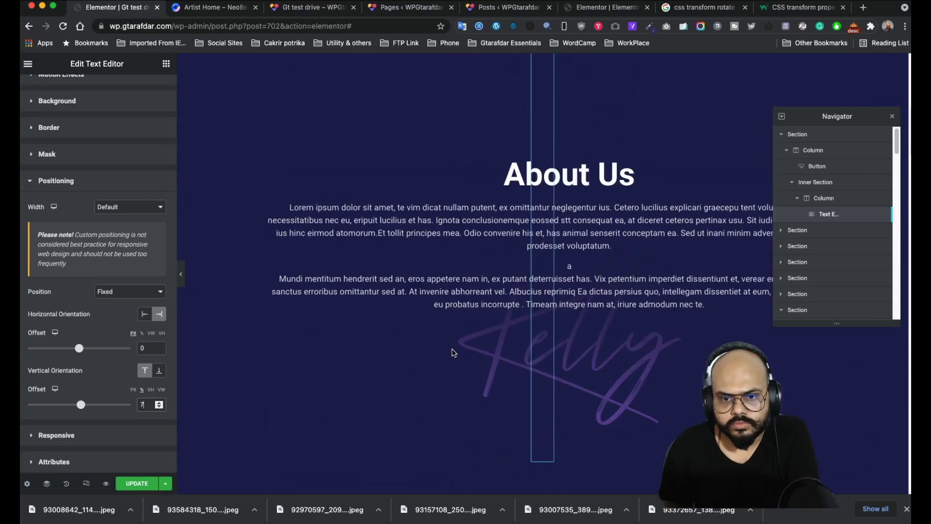
pyautogui.scroll(-15, 453, 351)
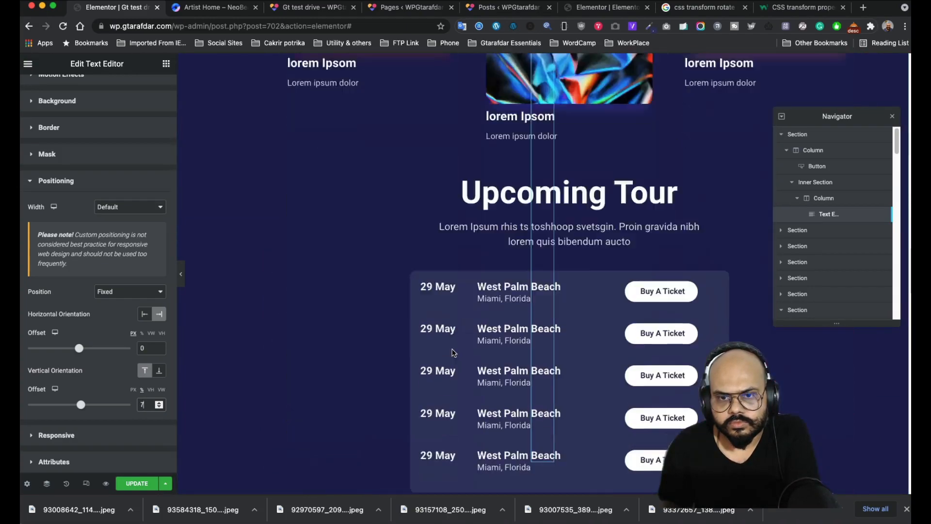
pyautogui.scroll(-20, 453, 351)
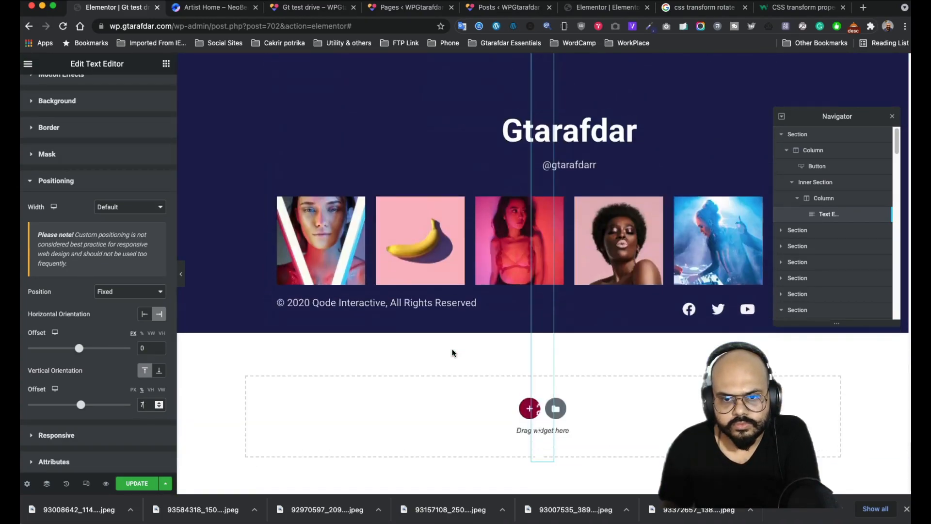
pyautogui.scroll(3, 452, 353)
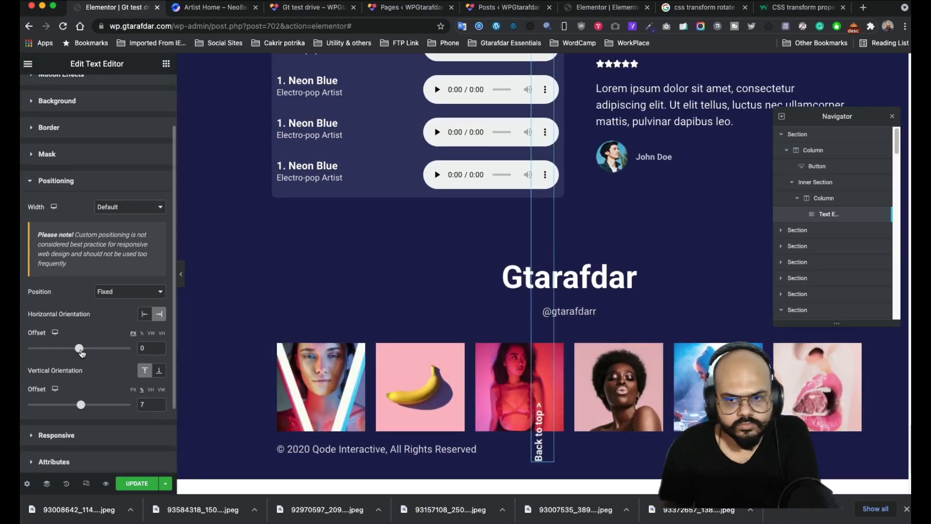
pyautogui.moveTo(80, 349); pyautogui.dragTo(46, 349)
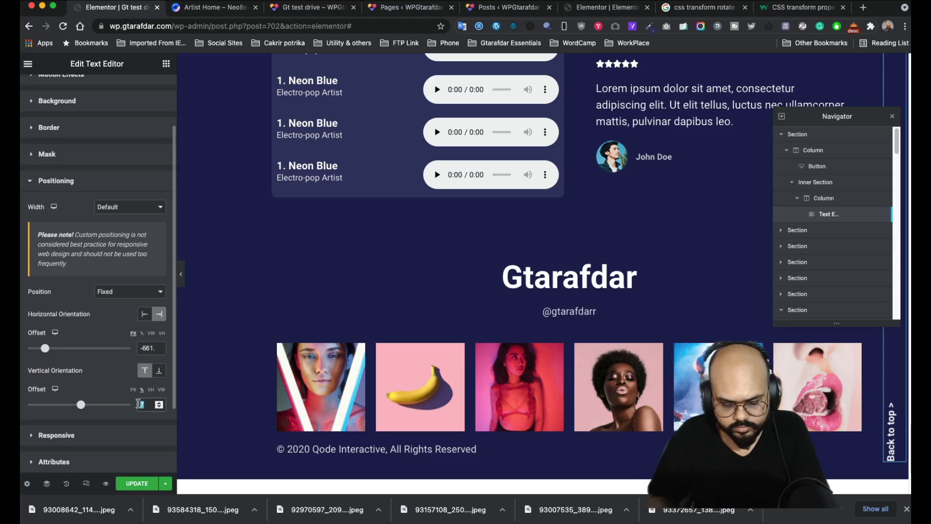
pyautogui.write('20')
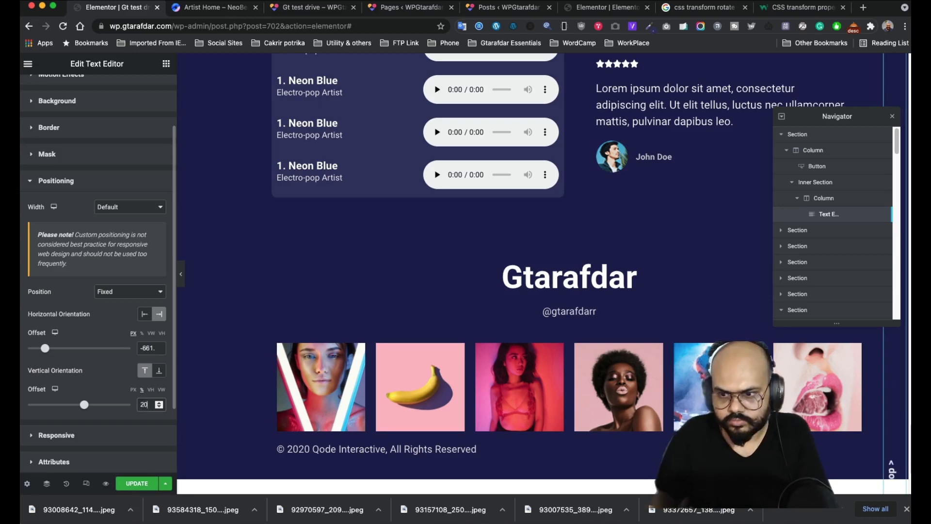
pyautogui.click(127, 478)
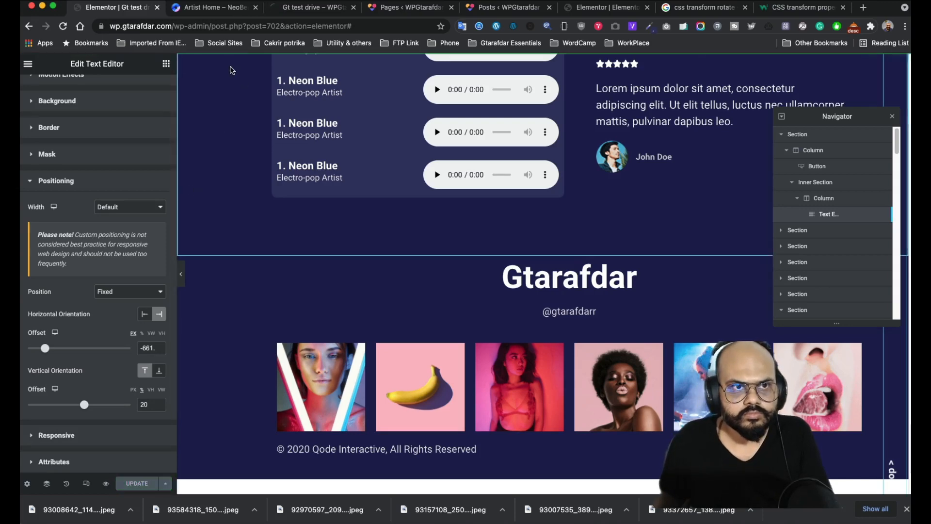
pyautogui.click(293, 10)
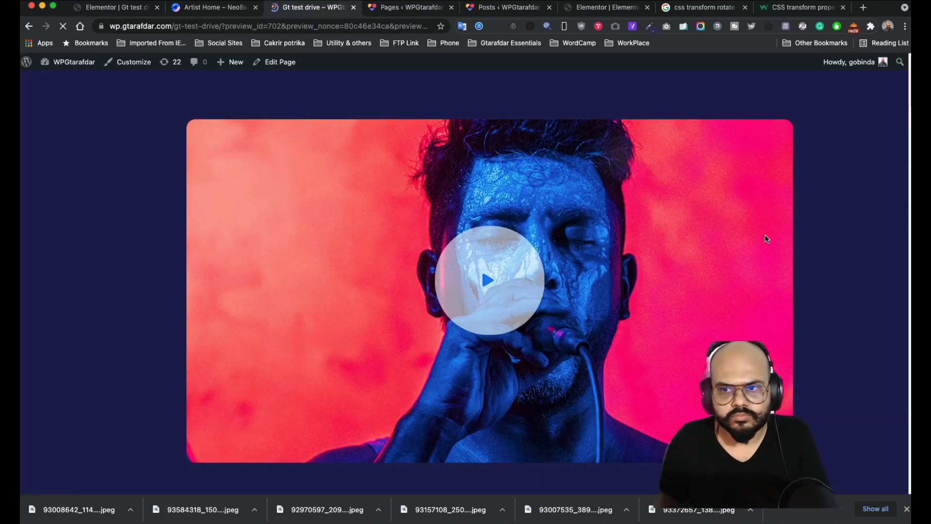
pyautogui.scroll(-15, 765, 237)
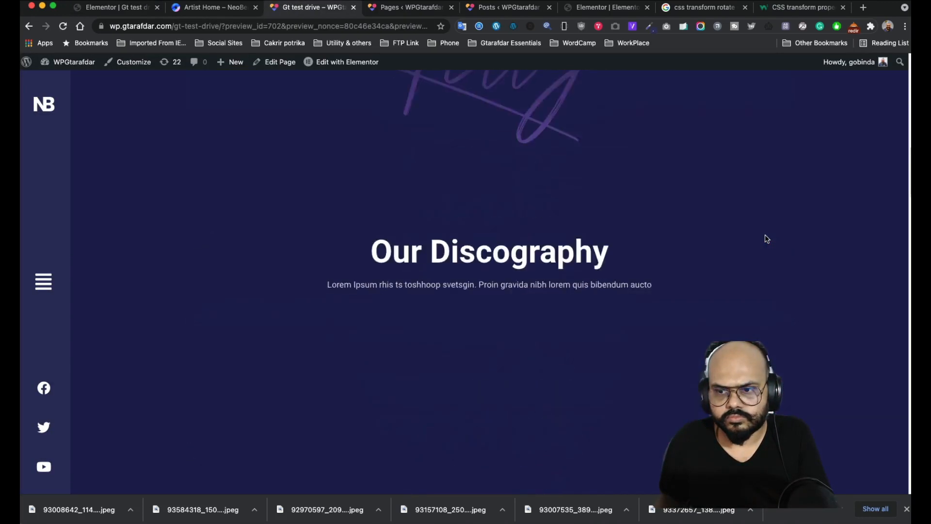
pyautogui.scroll(-10, 765, 242)
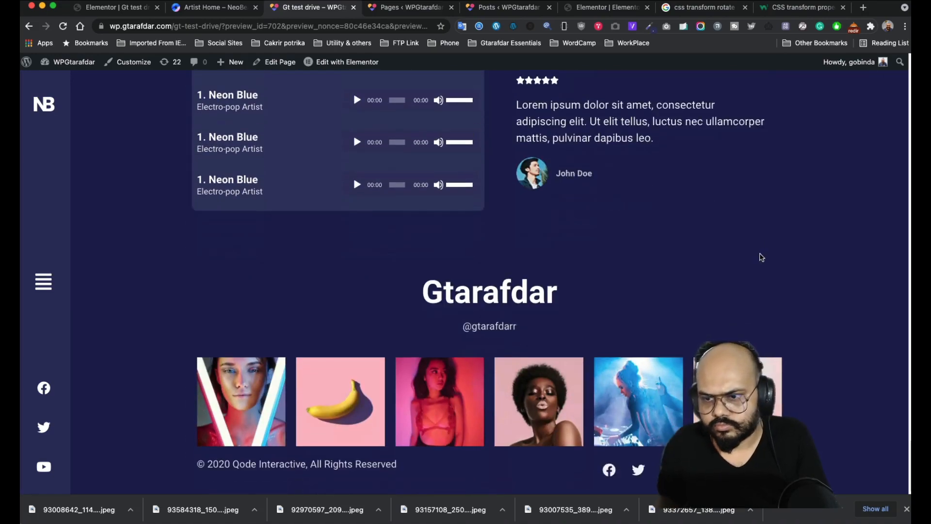
pyautogui.scroll(12, 762, 257)
pyautogui.scroll(15, 761, 259)
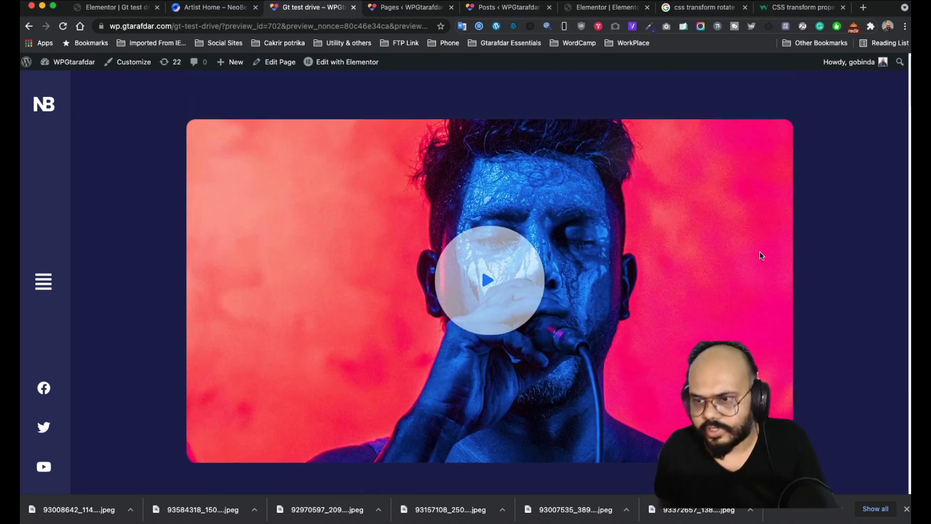
# - Back in the editor, fine-tune the link's offsets to -651 horizontal and 18 vertical
pyautogui.click(125, 14)
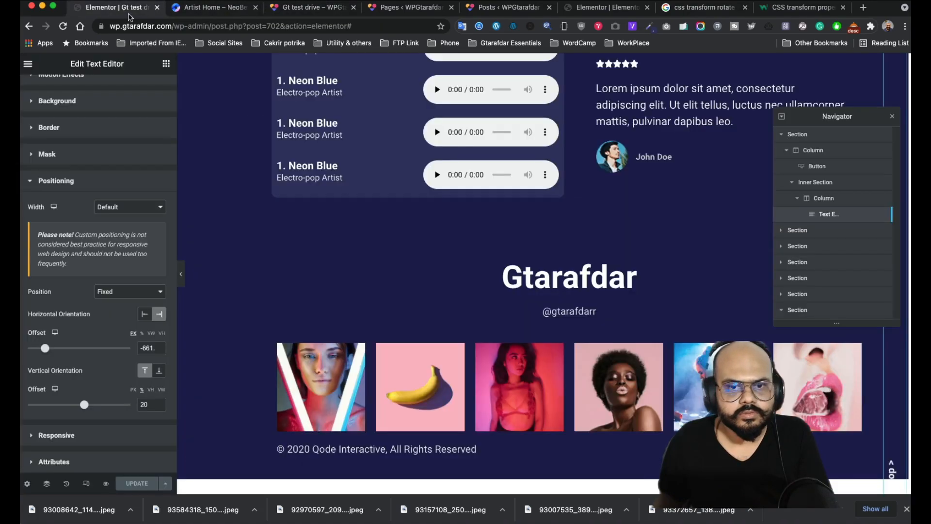
pyautogui.scroll(-3, 856, 368)
pyautogui.scroll(15, 859, 375)
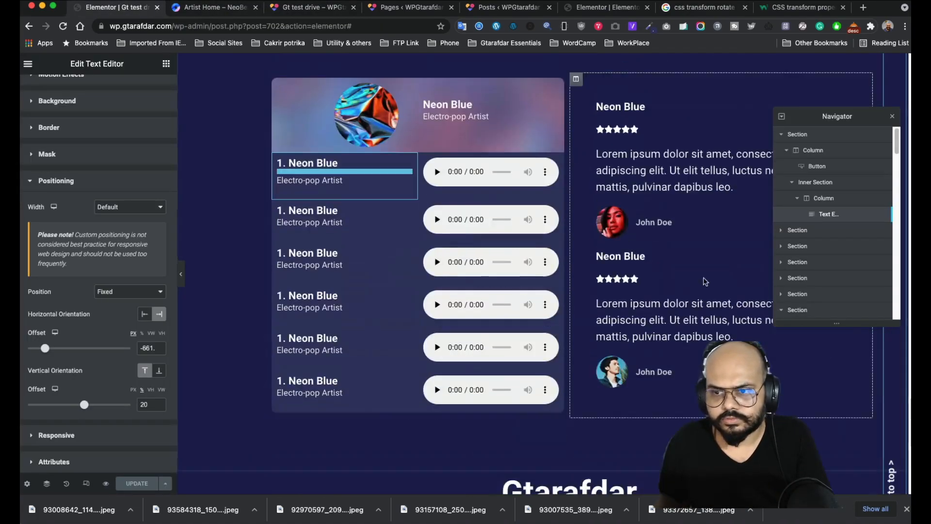
pyautogui.scroll(5, 775, 344)
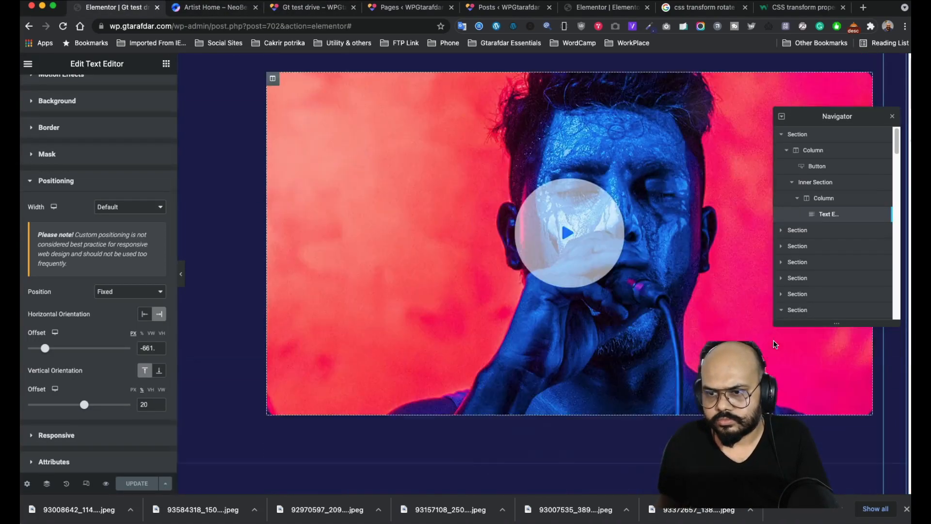
pyautogui.scroll(-15, 658, 396)
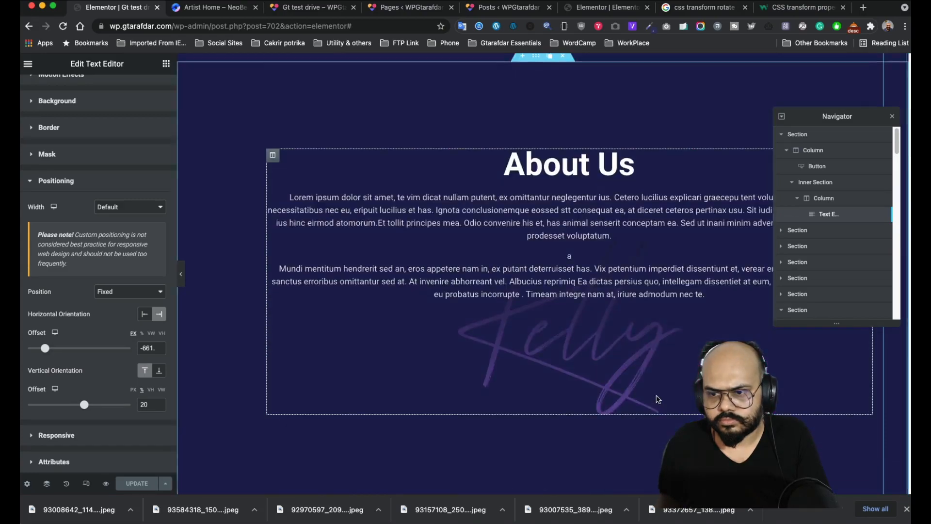
pyautogui.scroll(-10, 657, 398)
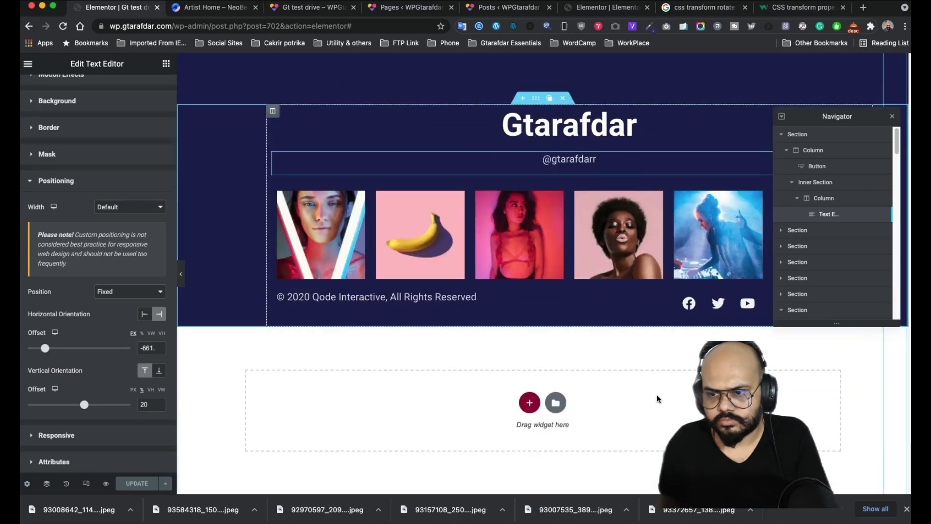
pyautogui.scroll(8, 658, 397)
pyautogui.scroll(5, 657, 394)
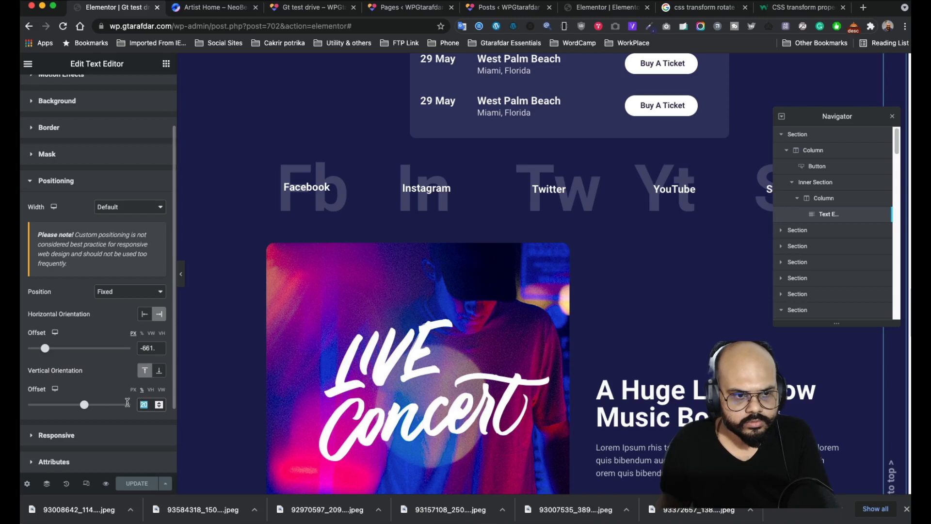
pyautogui.moveTo(48, 351); pyautogui.dragTo(48, 350)
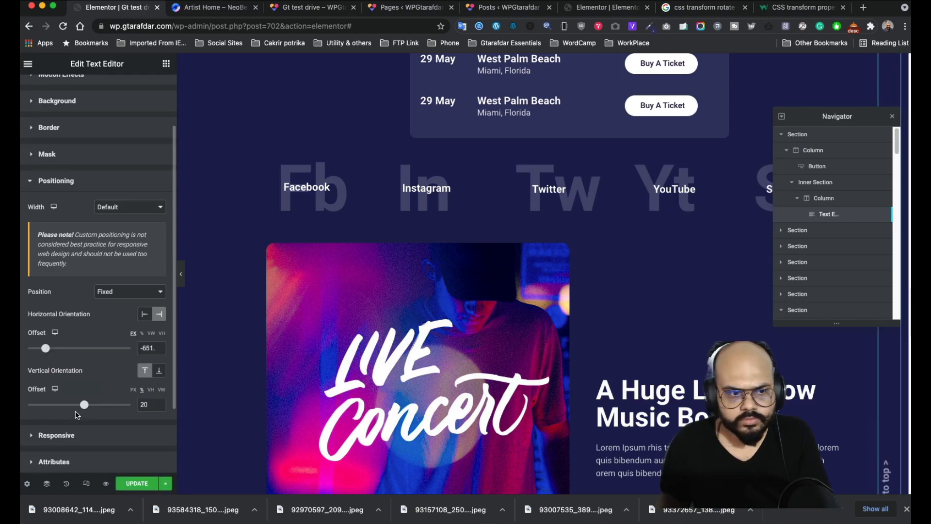
pyautogui.moveTo(81, 407); pyautogui.dragTo(73, 407)
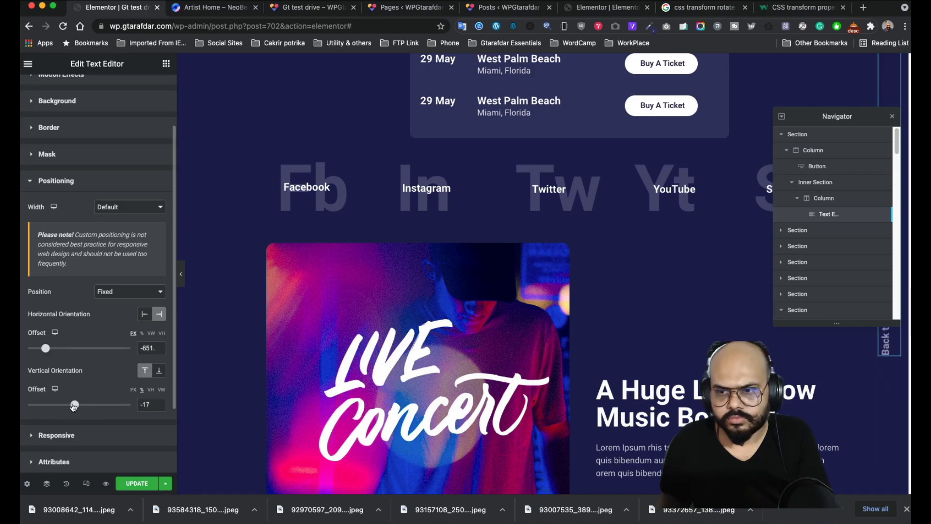
pyautogui.scroll(10, 516, 280)
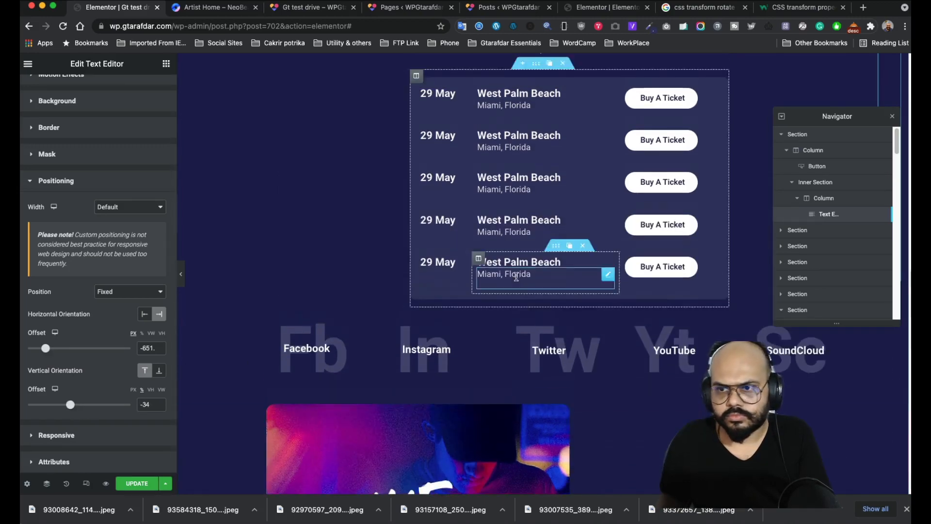
pyautogui.scroll(5, 516, 277)
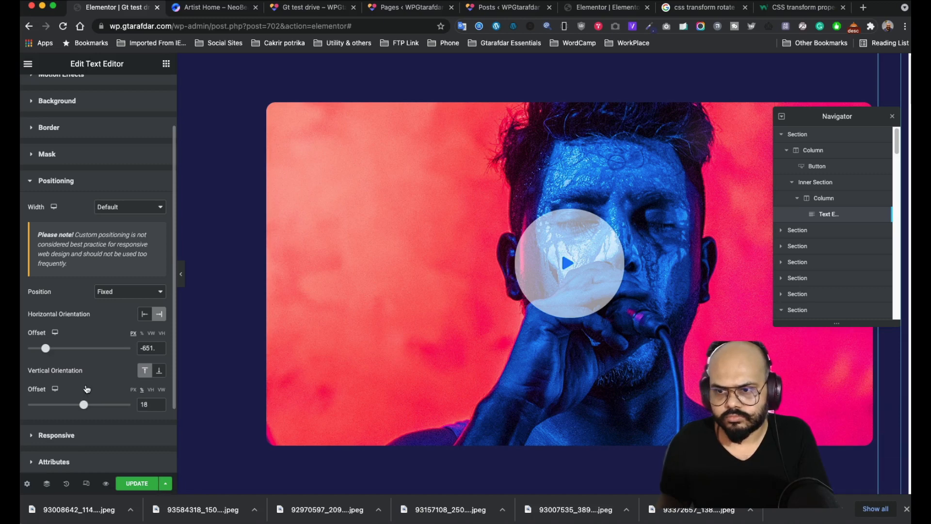
# - Give the link a Fade In transparency scrolling effect at level 10 with a 23%–62% viewport range
pyautogui.scroll(3, 86, 213)
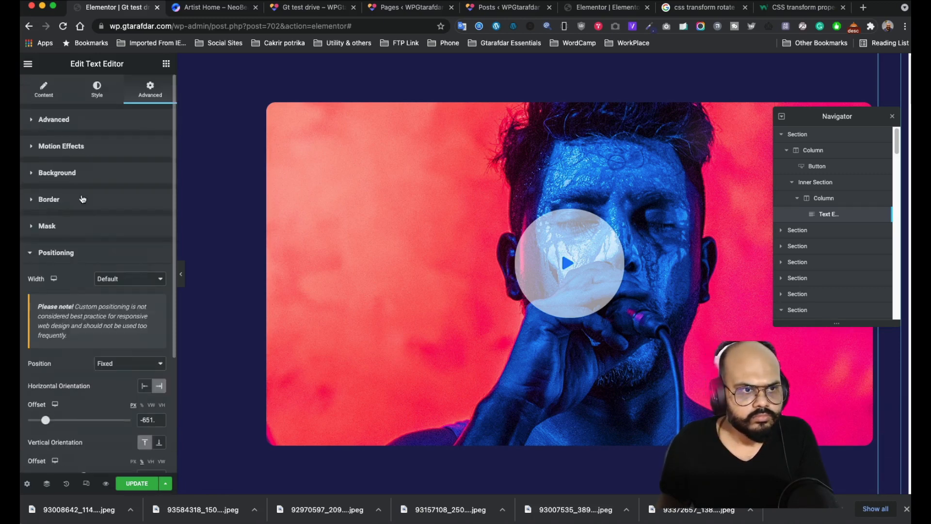
pyautogui.click(62, 146)
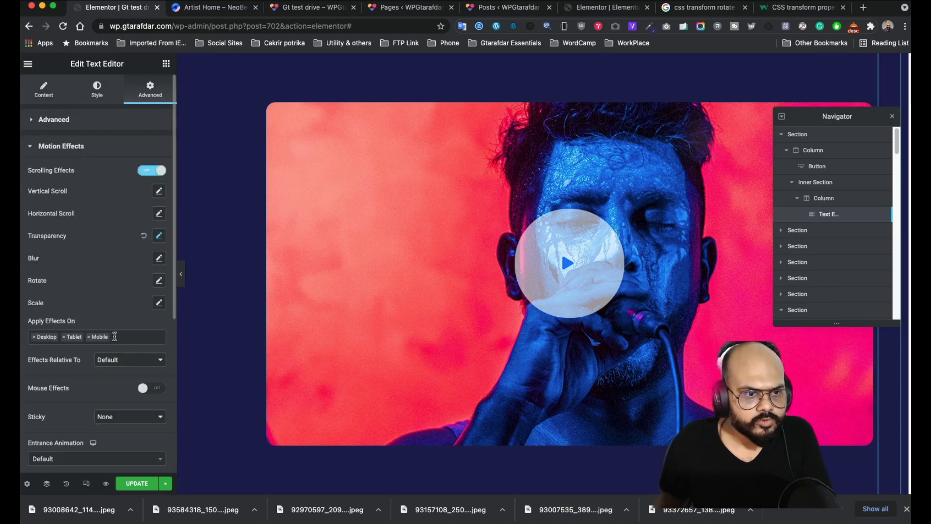
pyautogui.click(159, 237)
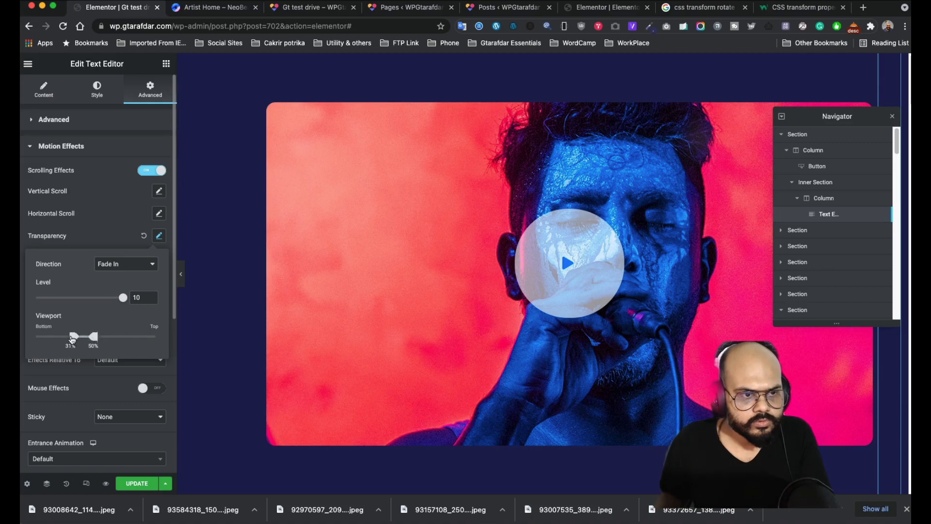
pyautogui.moveTo(72, 338); pyautogui.dragTo(64, 336)
pyautogui.scroll(-10, 556, 319)
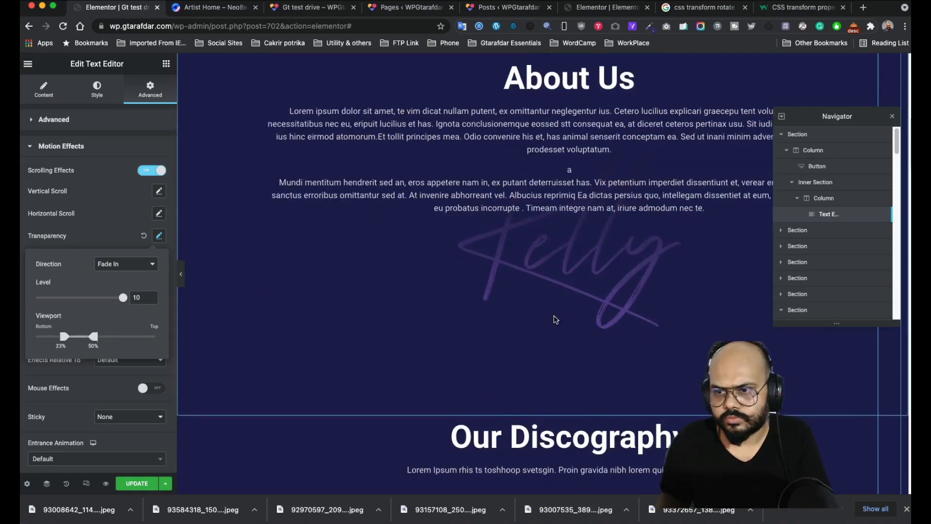
pyautogui.scroll(-20, 556, 319)
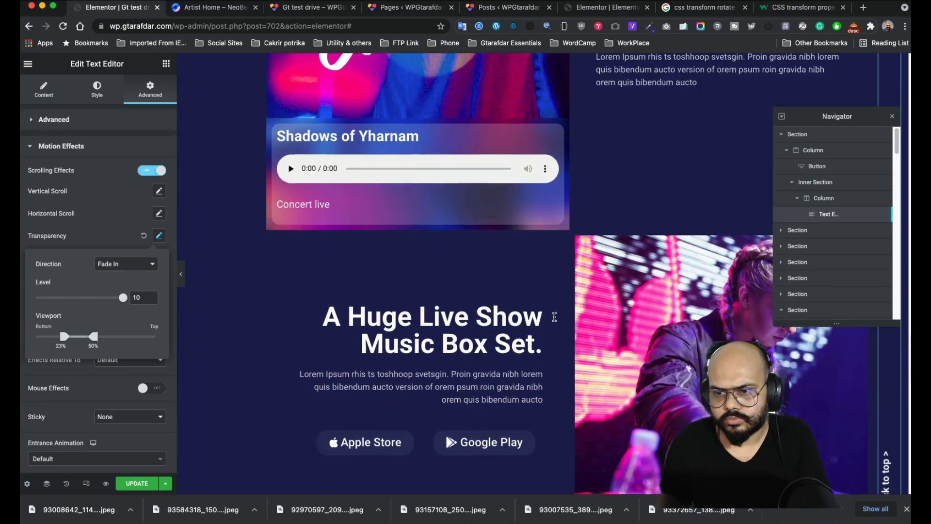
pyautogui.scroll(-8, 554, 317)
pyautogui.scroll(15, 555, 318)
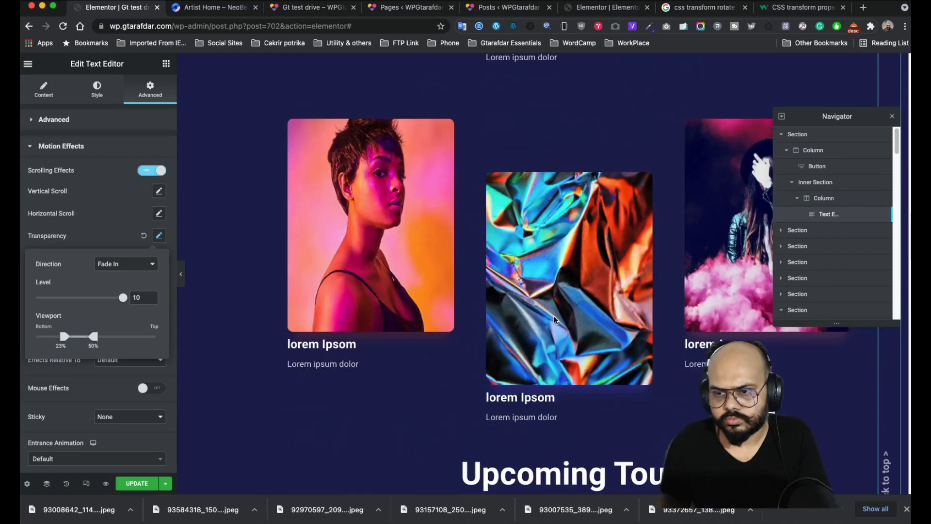
pyautogui.scroll(10, 554, 319)
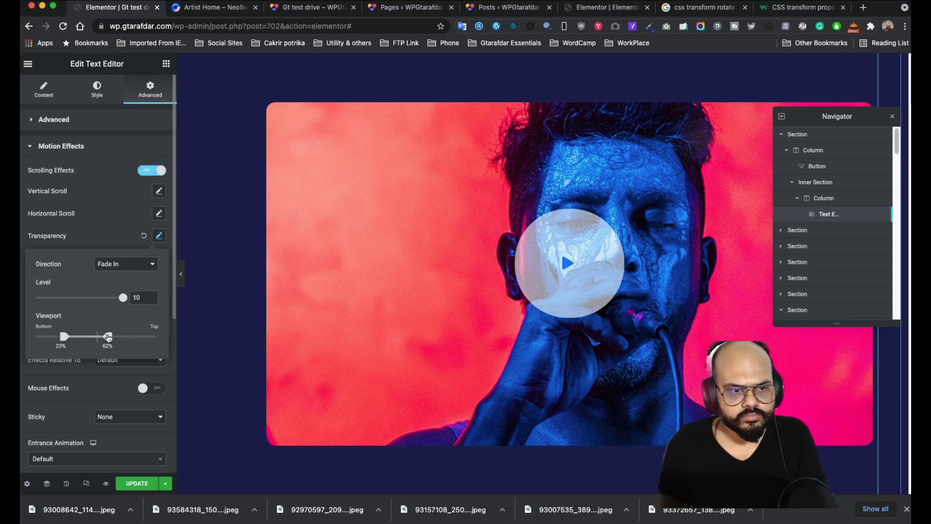
pyautogui.scroll(-15, 604, 309)
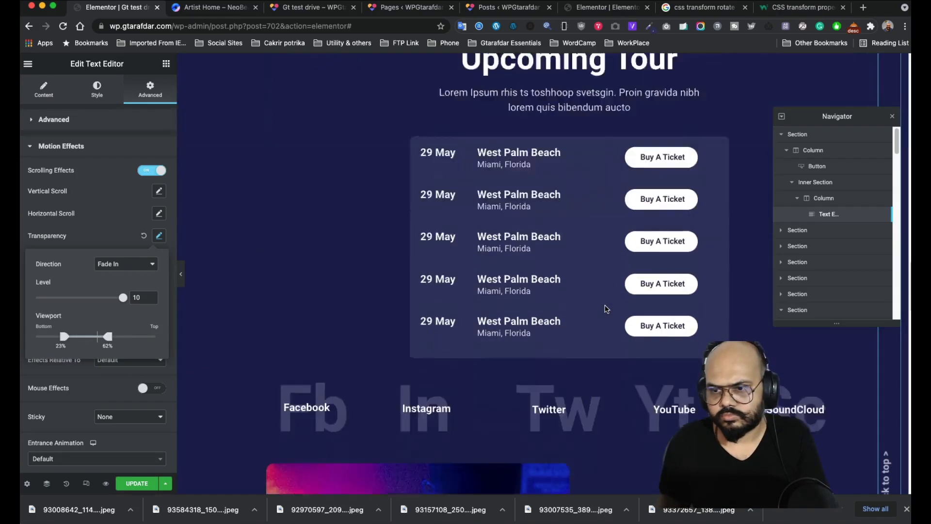
pyautogui.scroll(-15, 605, 309)
pyautogui.scroll(15, 605, 308)
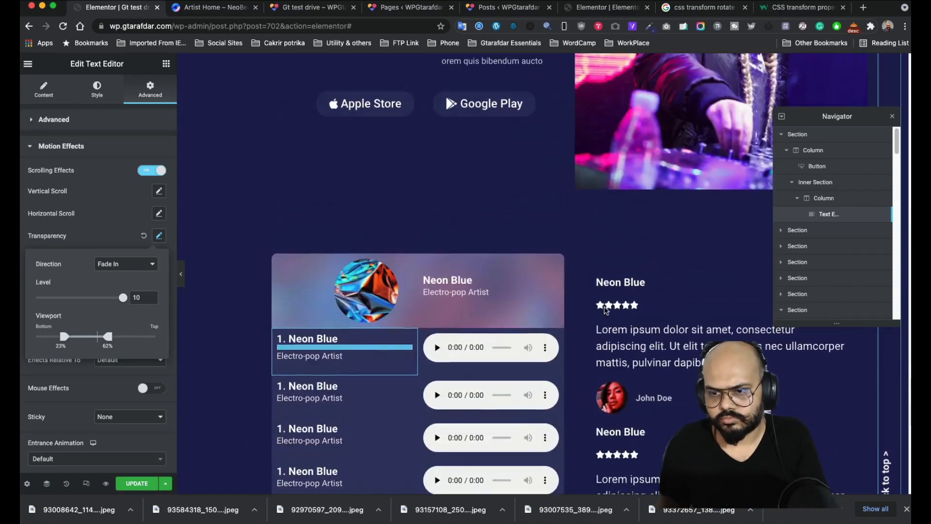
pyautogui.click(78, 396)
# - Shift the fixed Back to top link slightly right with the horizontal Offset slider
pyautogui.scroll(-5, 85, 412)
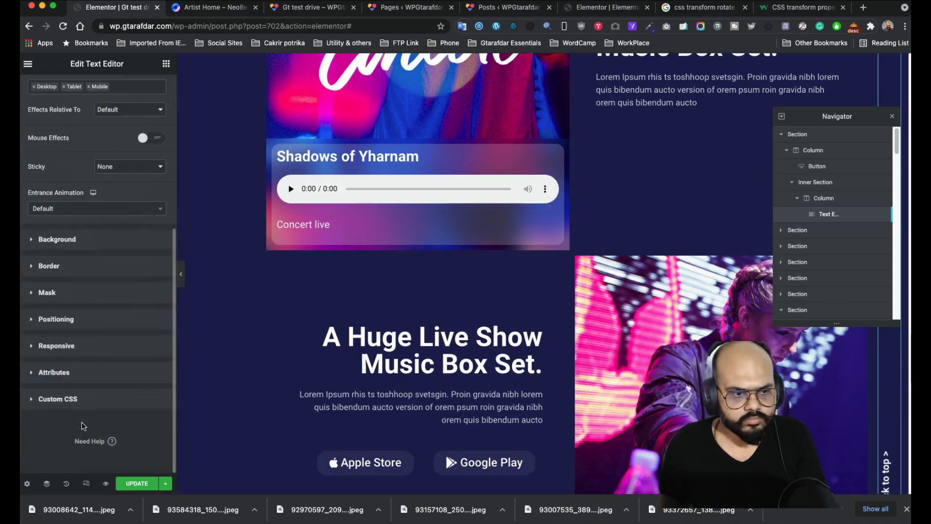
pyautogui.click(73, 345)
pyautogui.click(88, 256)
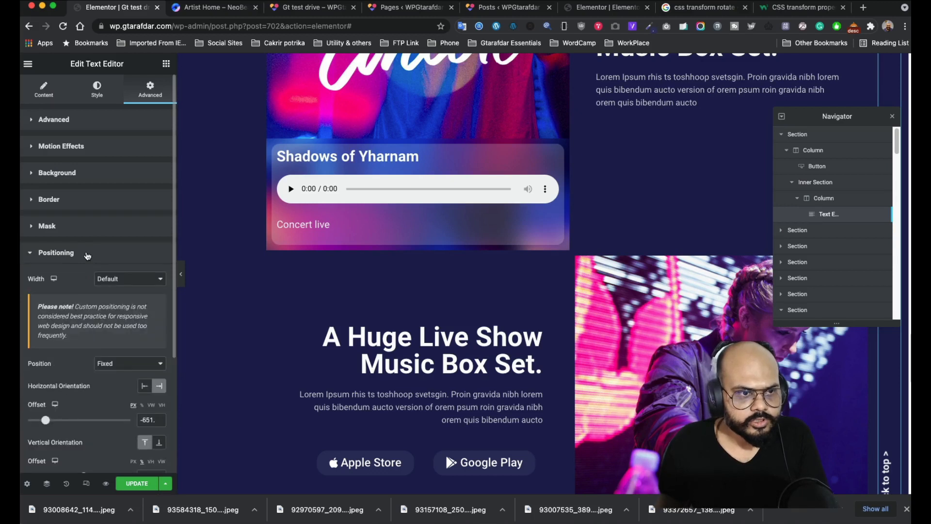
pyautogui.scroll(-3, 121, 315)
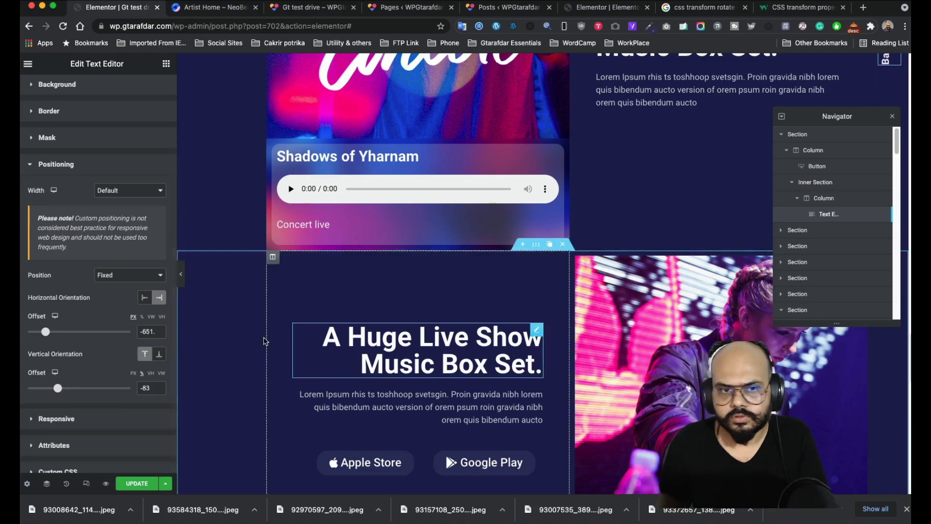
pyautogui.scroll(10, 368, 330)
pyautogui.scroll(15, 371, 331)
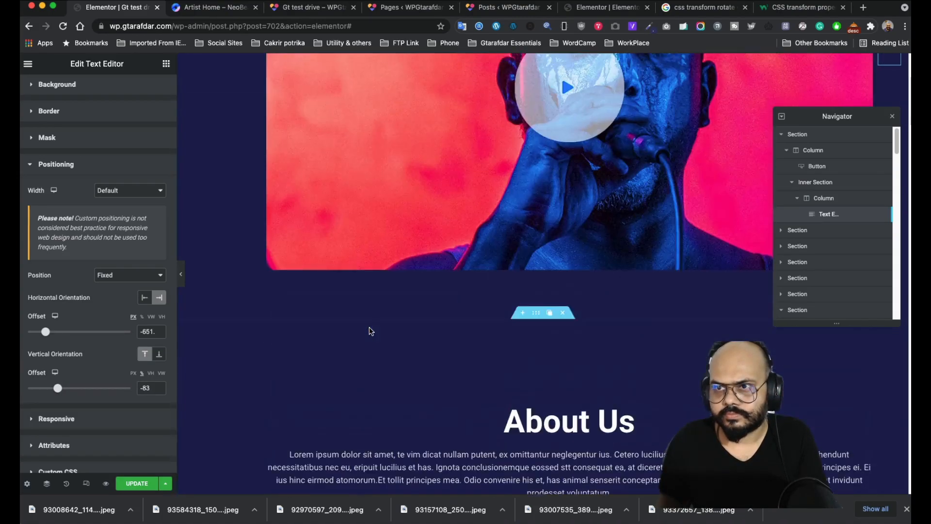
pyautogui.scroll(-12, 371, 331)
pyautogui.scroll(-12, 370, 330)
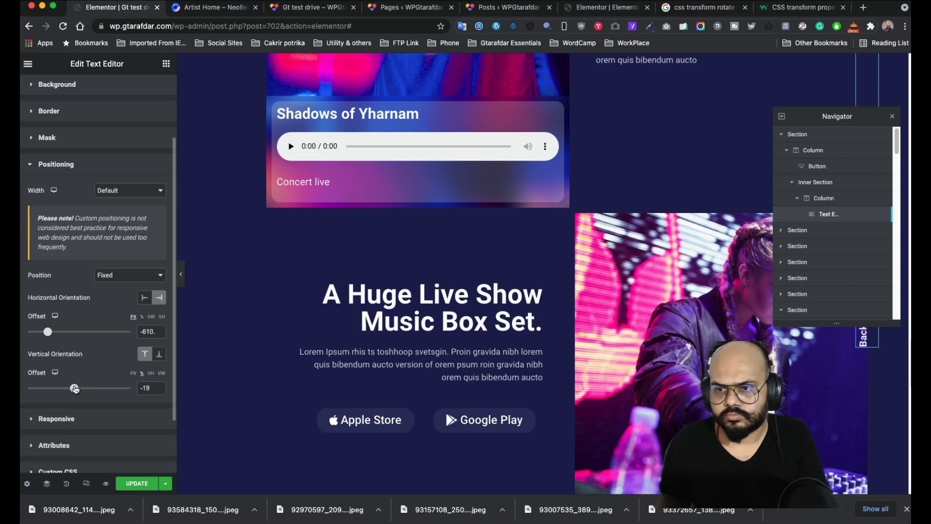
pyautogui.moveTo(54, 334)
pyautogui.mouseDown()
pyautogui.moveTo(63, 334)
pyautogui.moveTo(44, 332)
pyautogui.mouseUp()
pyautogui.scroll(3, 132, 362)
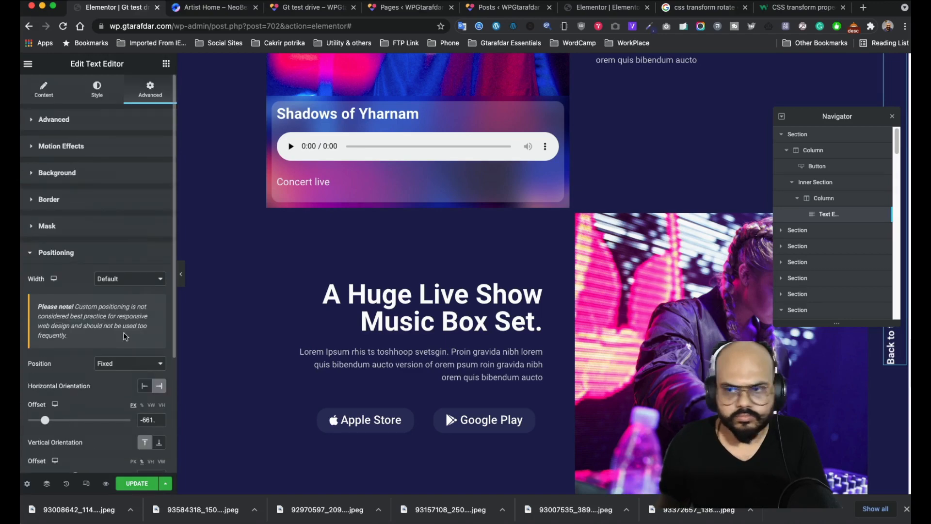
pyautogui.scroll(-15, 552, 349)
pyautogui.scroll(-15, 551, 346)
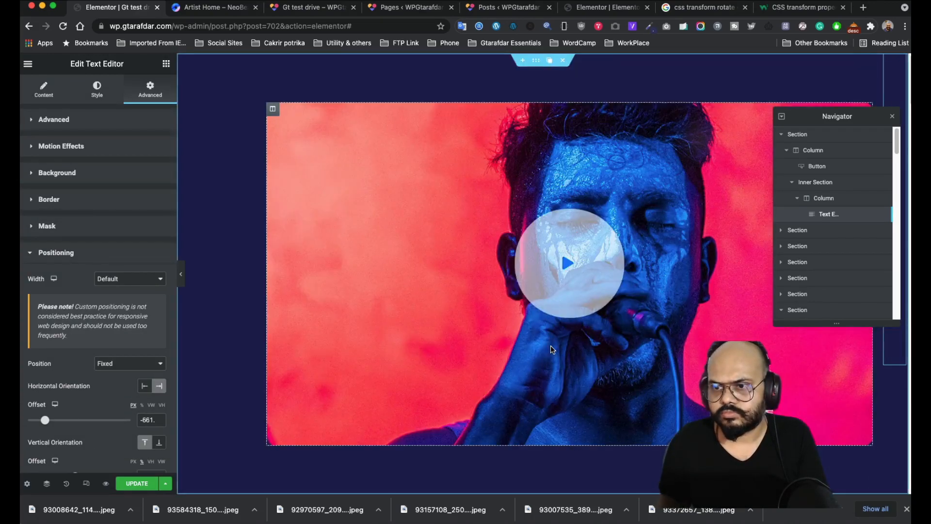
pyautogui.scroll(-10, 553, 352)
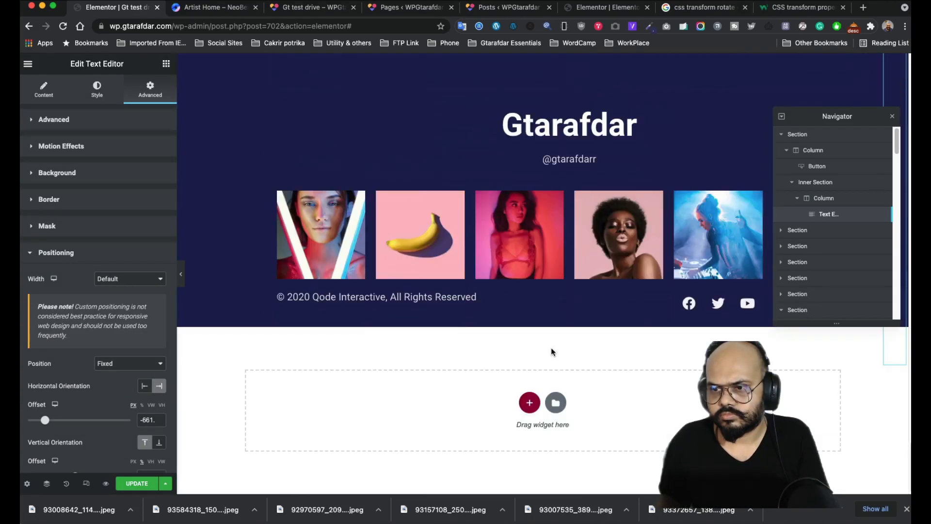
pyautogui.scroll(15, 551, 351)
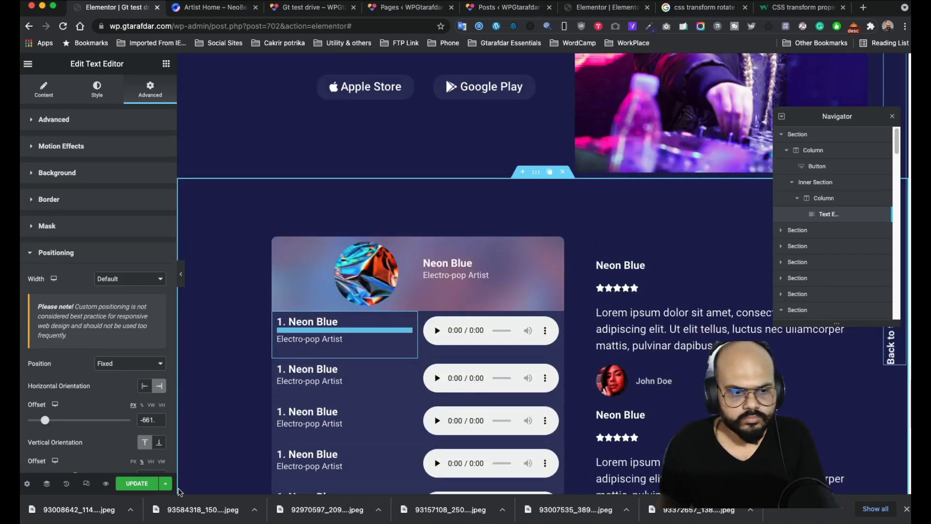
# - Update the page and scroll down the live preview
pyautogui.click(138, 483)
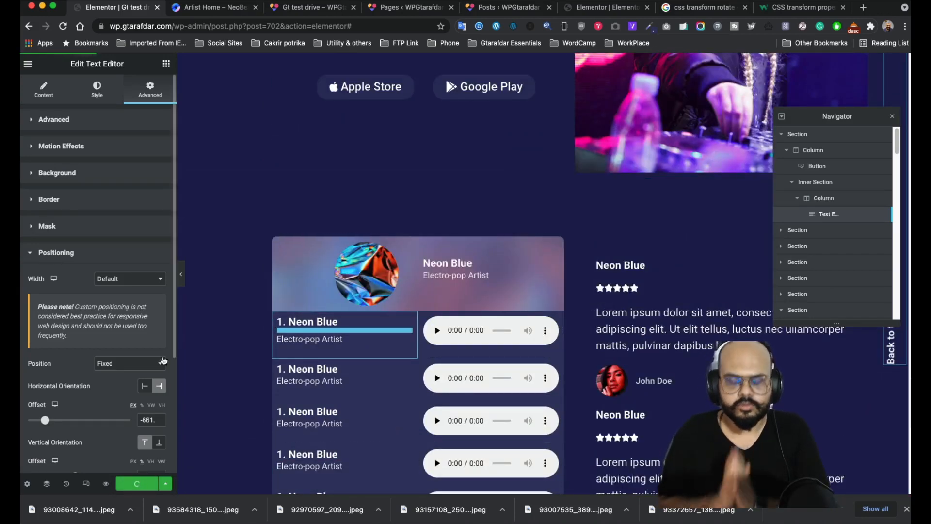
pyautogui.click(293, 9)
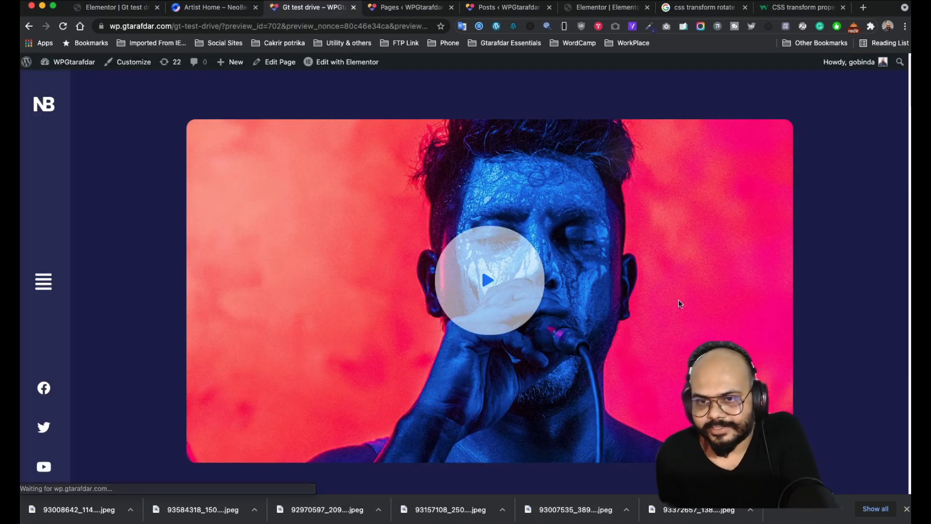
pyautogui.scroll(-2, 750, 303)
pyautogui.scroll(-15, 750, 302)
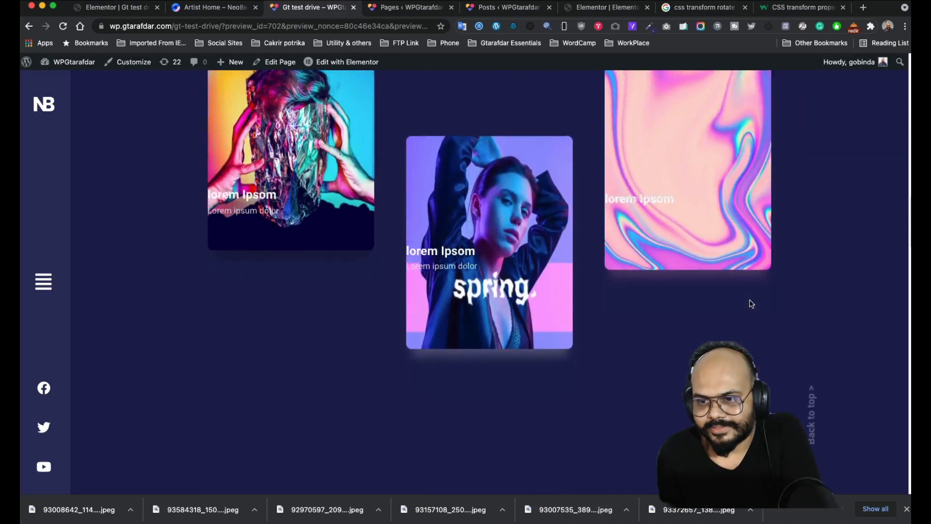
pyautogui.scroll(-8, 750, 299)
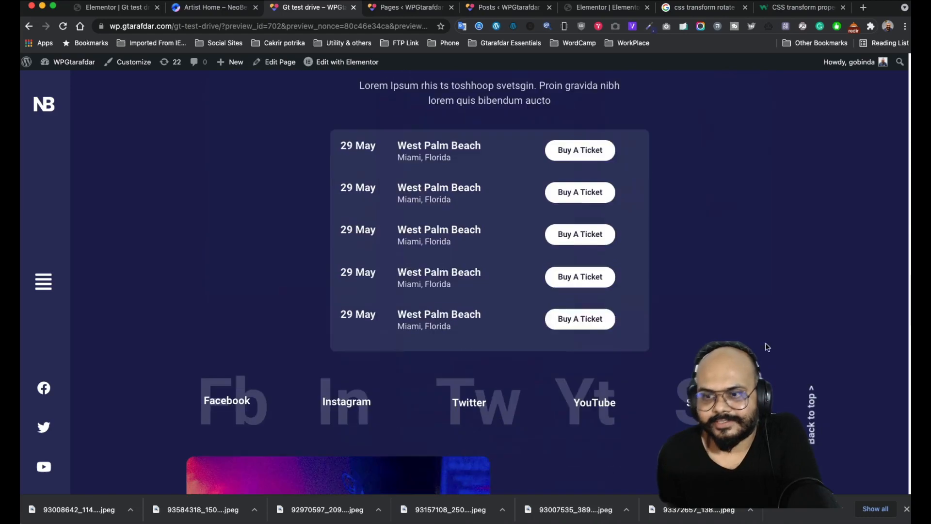
# - Test that Back to top returns to the page top and check the link's fade-in while scrolling
pyautogui.click(813, 420)
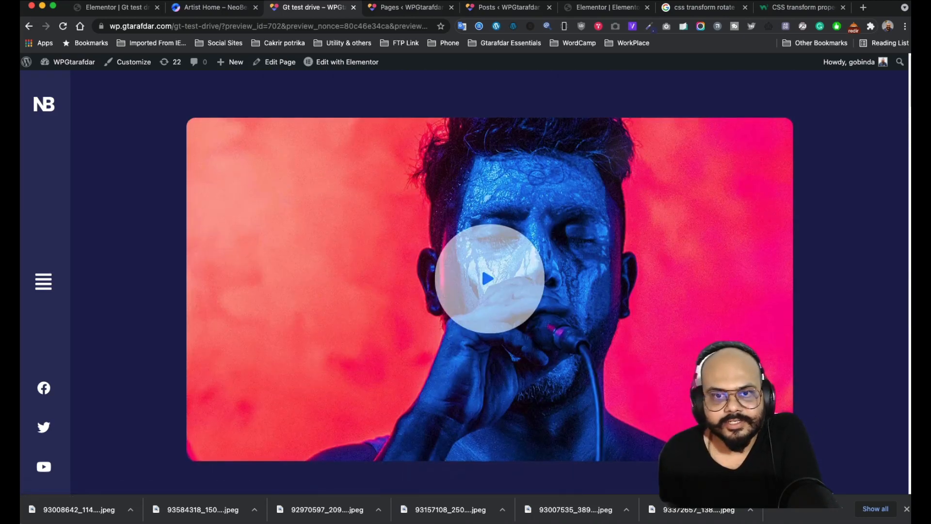
pyautogui.scroll(-10, 481, 267)
pyautogui.scroll(-20, 482, 265)
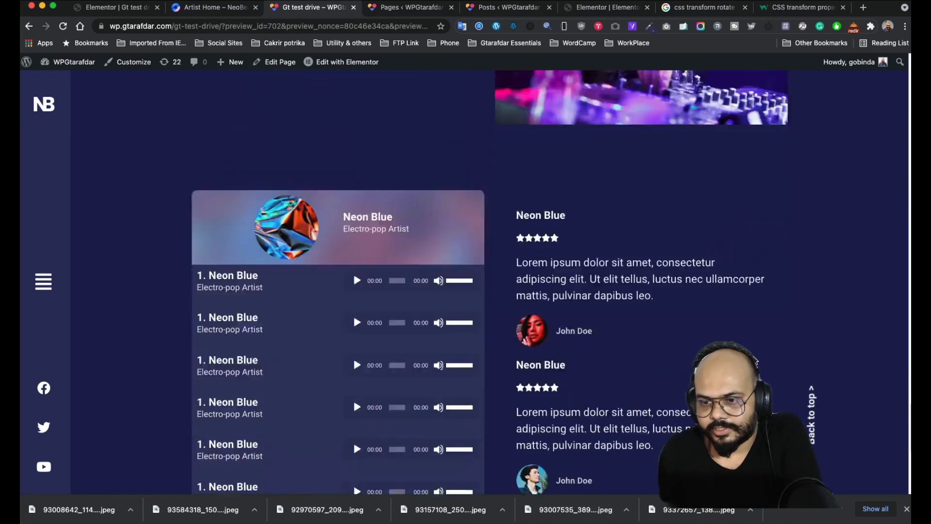
pyautogui.scroll(20, 755, 354)
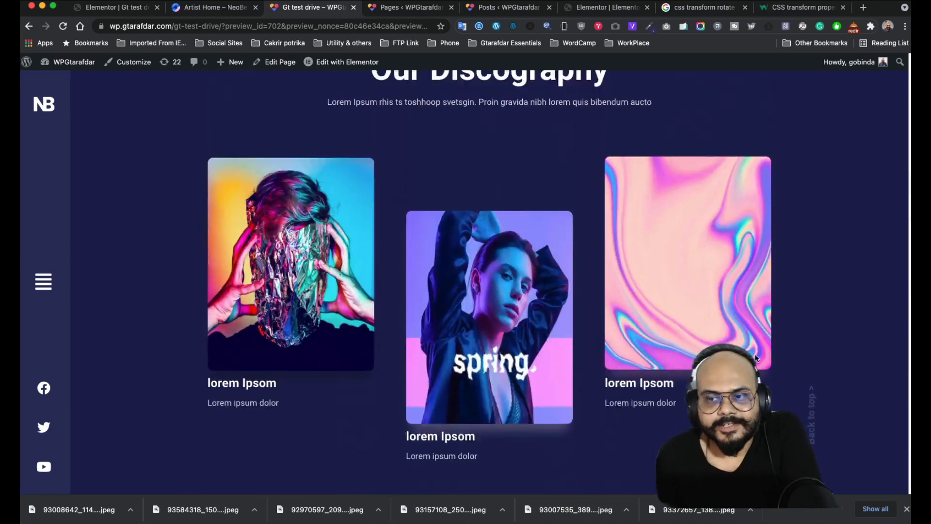
pyautogui.scroll(-15, 651, 312)
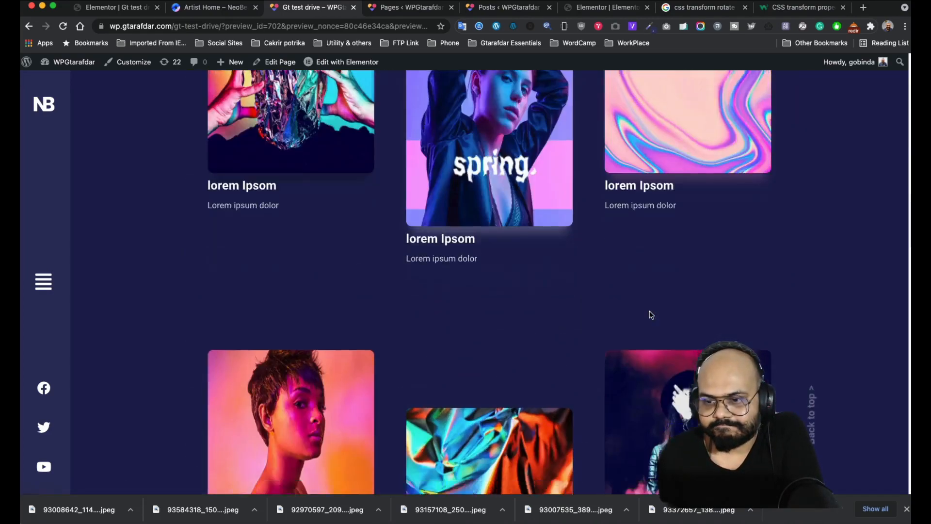
pyautogui.scroll(-10, 650, 314)
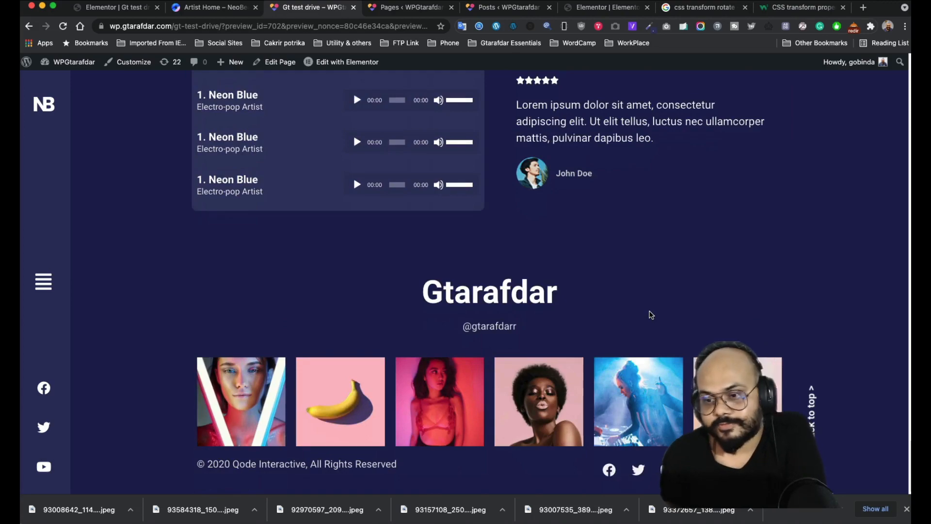
pyautogui.scroll(8, 650, 314)
pyautogui.scroll(10, 650, 314)
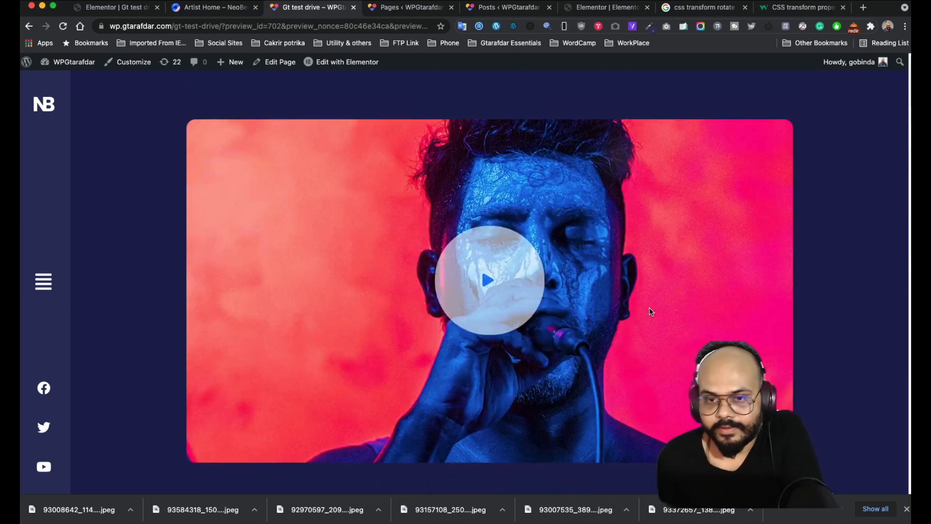
pyautogui.scroll(-4, 650, 313)
pyautogui.scroll(-10, 650, 313)
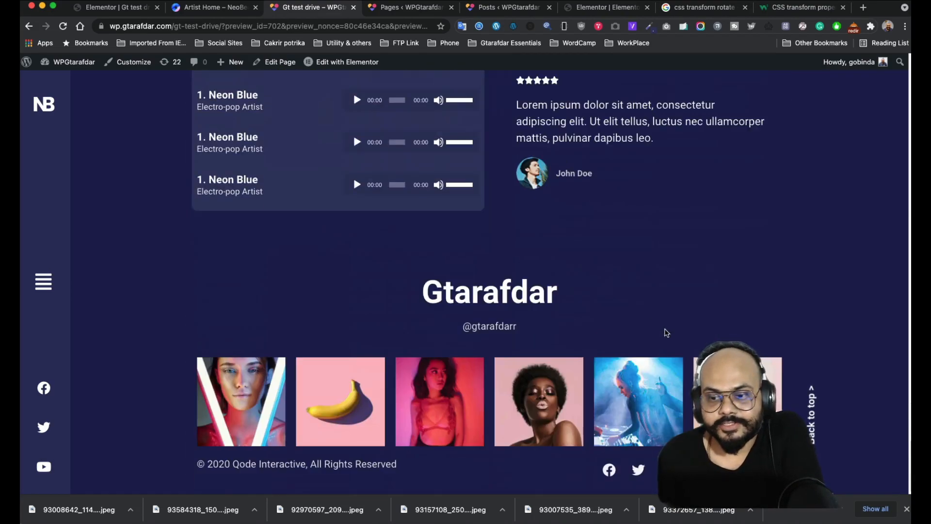
pyautogui.scroll(10, 813, 419)
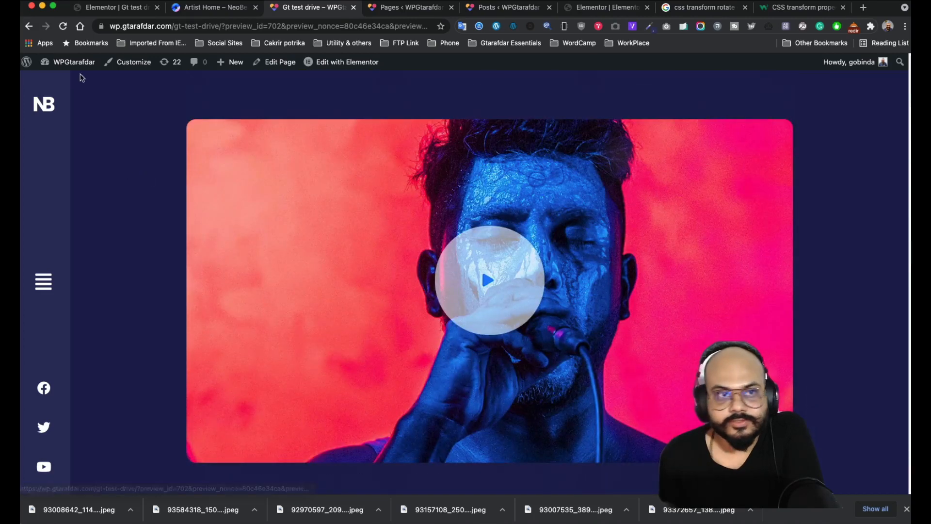
# - Move the Back to top link closer to the right edge (horizontal offset about -827), checking with the panel hidden
pyautogui.click(116, 9)
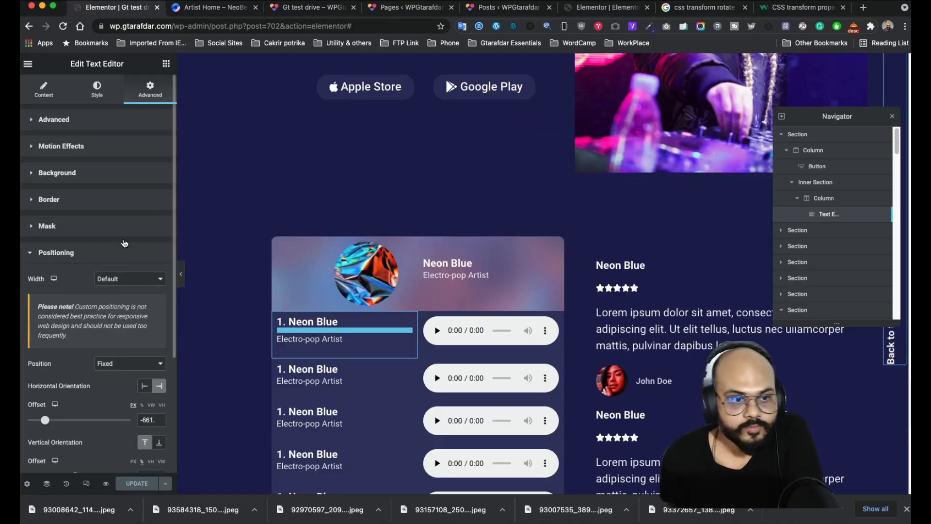
pyautogui.moveTo(44, 420); pyautogui.dragTo(43, 421)
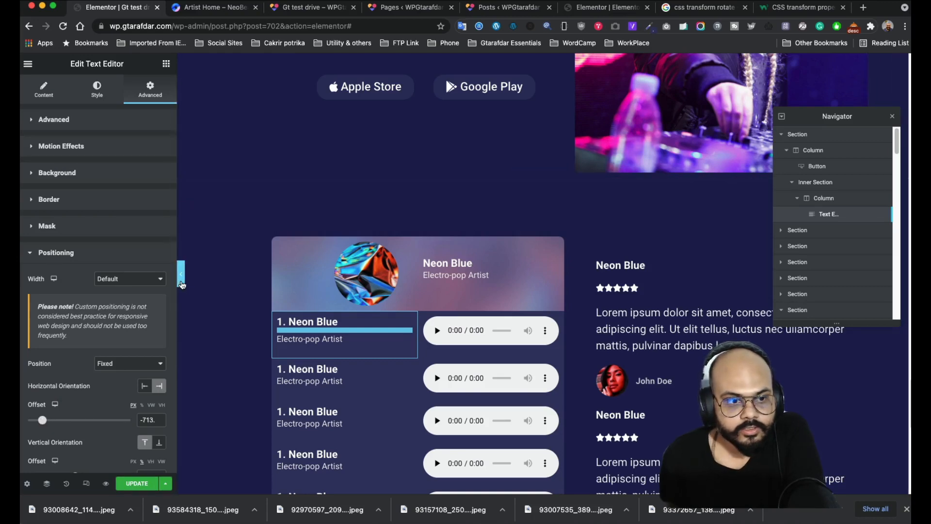
pyautogui.click(180, 275)
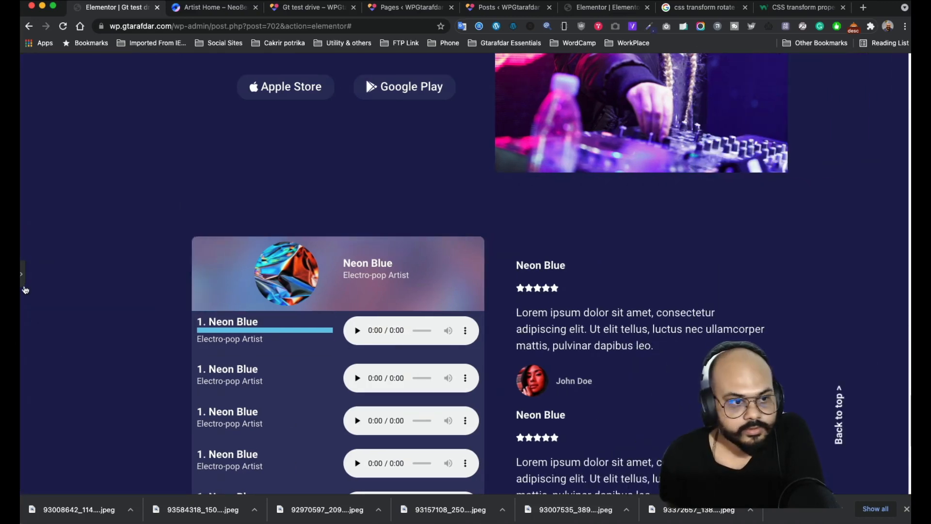
pyautogui.click(23, 282)
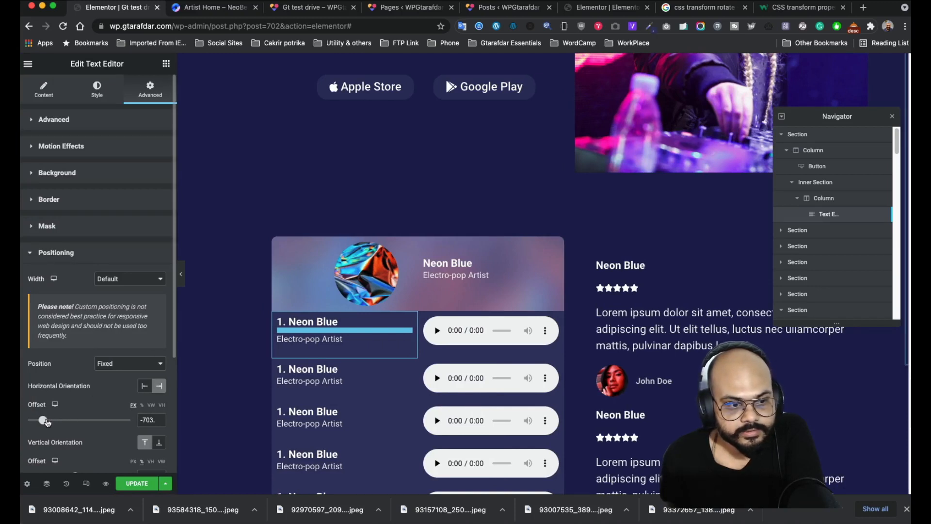
pyautogui.moveTo(47, 422); pyautogui.dragTo(45, 422)
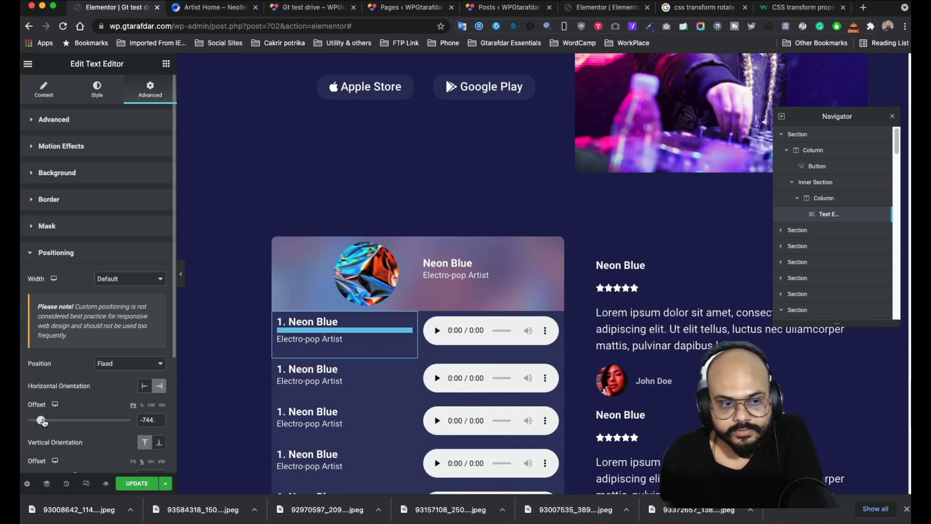
pyautogui.click(180, 279)
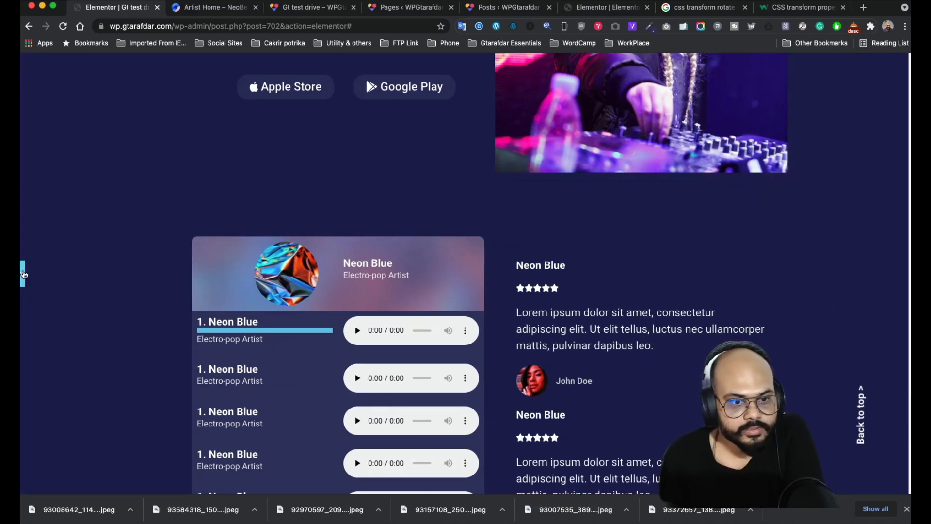
pyautogui.click(23, 274)
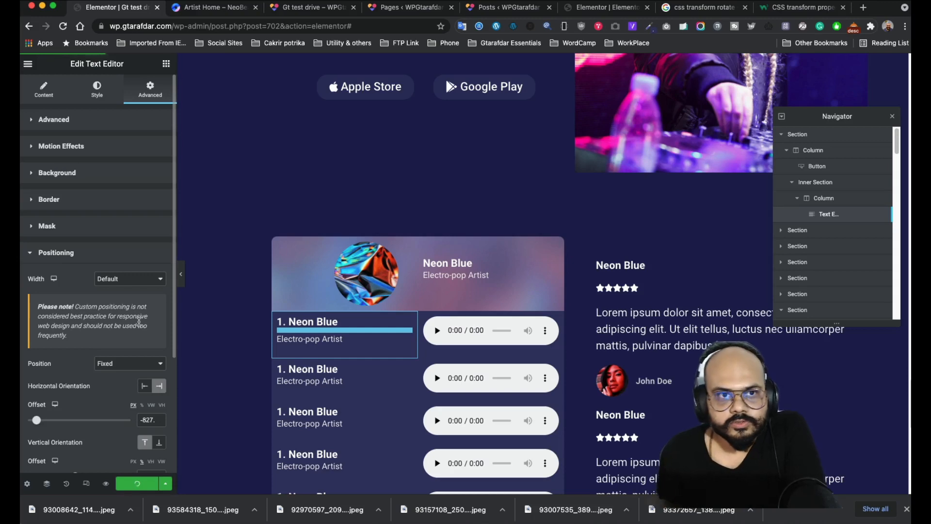
pyautogui.click(313, 8)
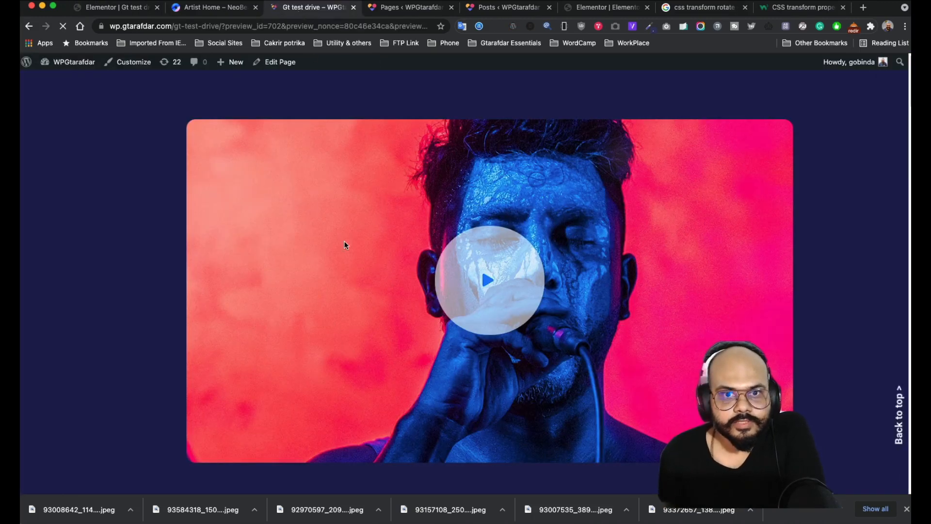
pyautogui.scroll(-10, 354, 211)
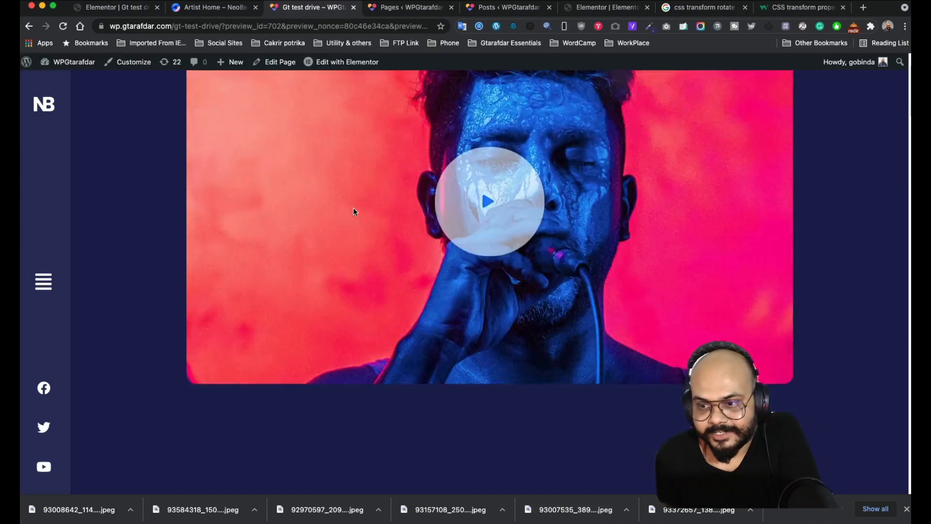
pyautogui.scroll(10, 354, 212)
pyautogui.scroll(-20, 476, 275)
pyautogui.scroll(-20, 476, 275)
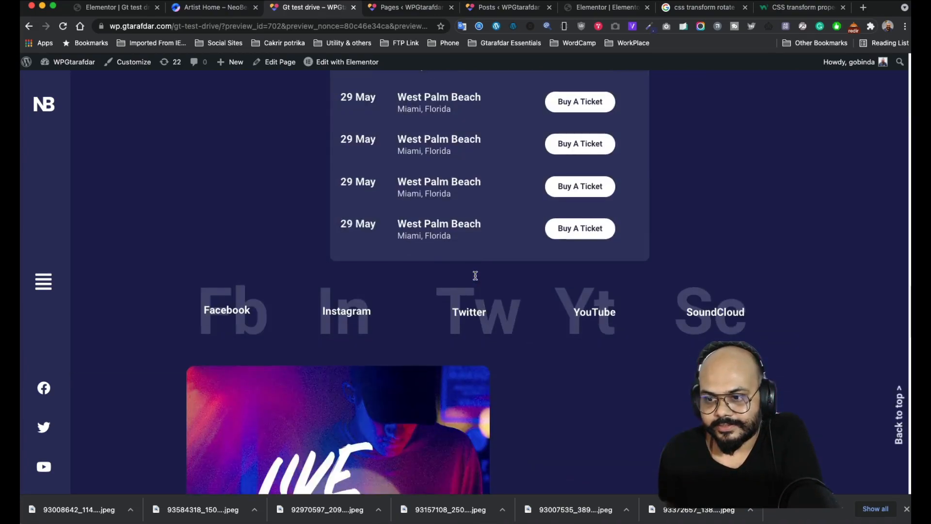
pyautogui.scroll(-5, 444, 270)
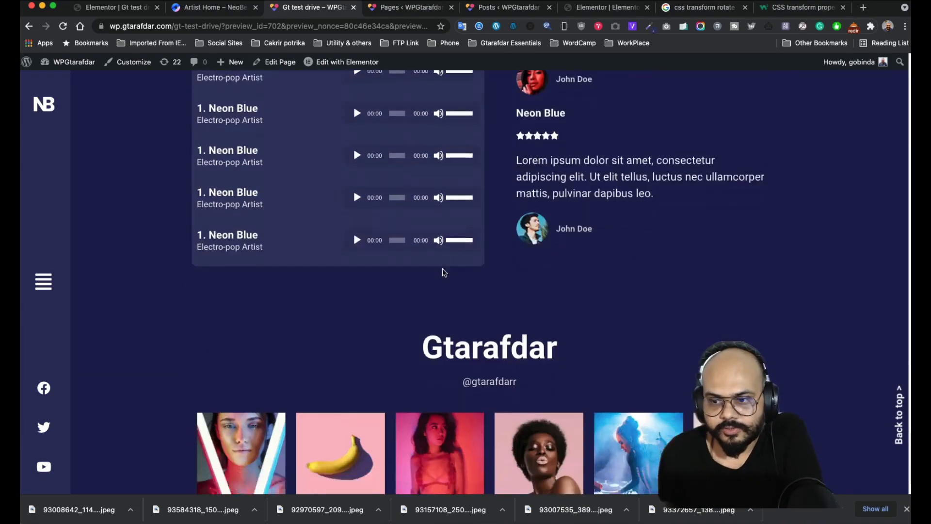
pyautogui.scroll(20, 444, 270)
pyautogui.scroll(4, 436, 262)
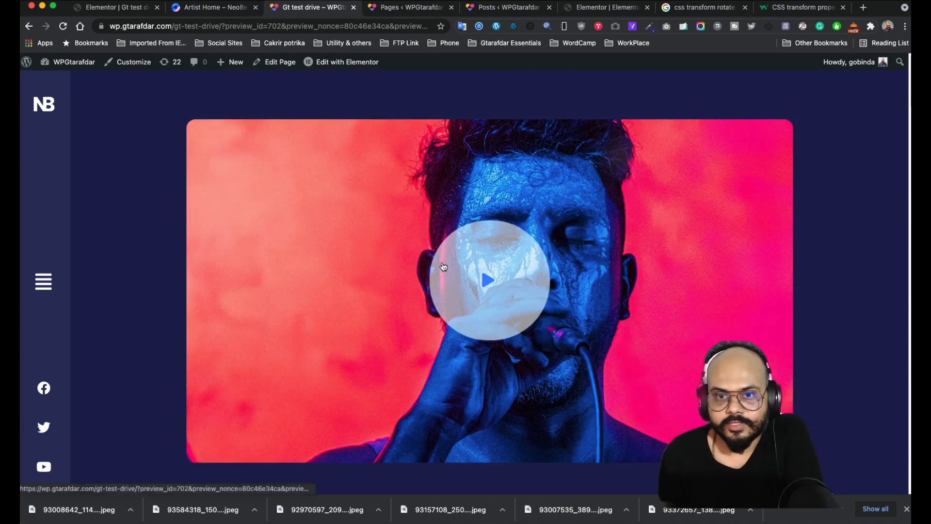
pyautogui.scroll(-20, 466, 276)
pyautogui.scroll(-20, 473, 284)
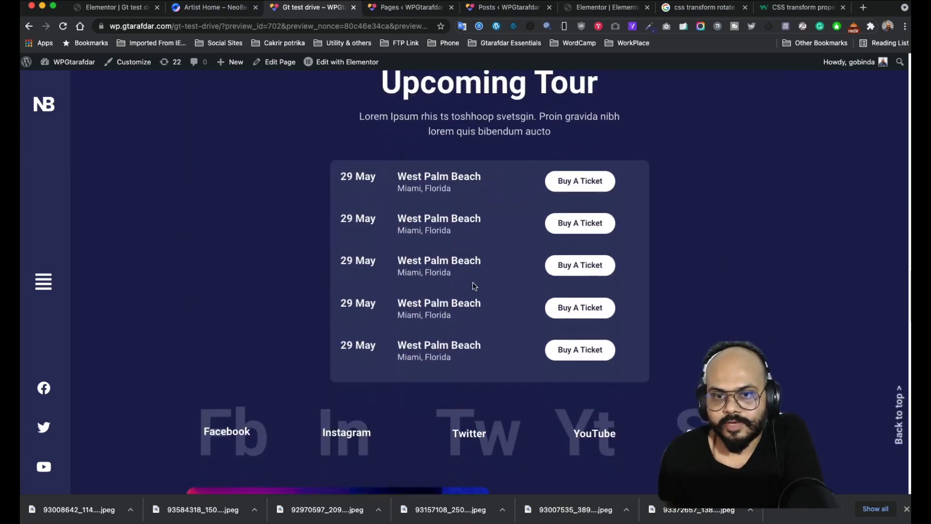
pyautogui.scroll(-3, 472, 283)
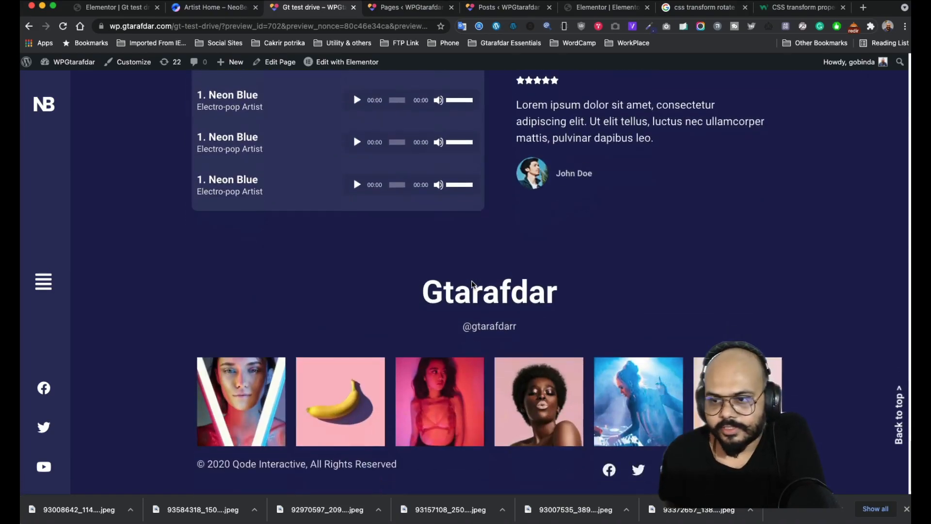
pyautogui.scroll(20, 471, 283)
pyautogui.scroll(5, 473, 281)
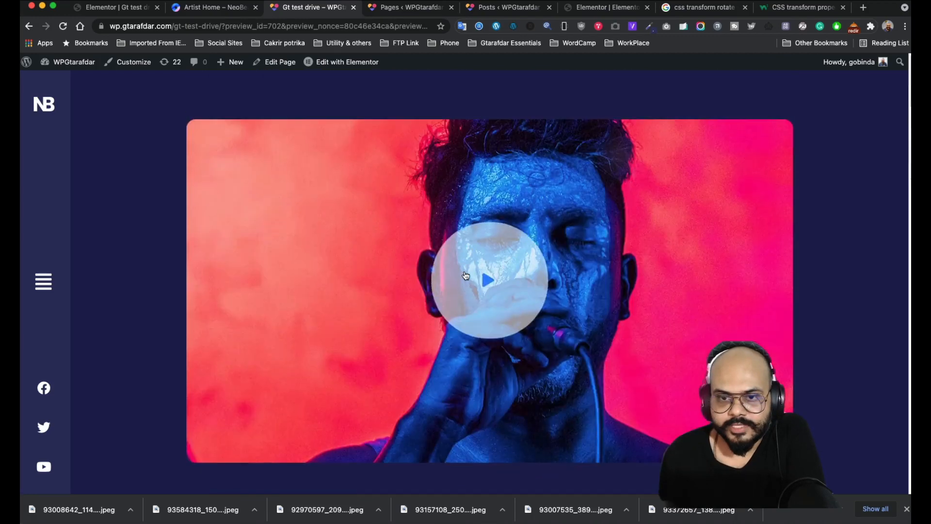
pyautogui.scroll(-10, 473, 279)
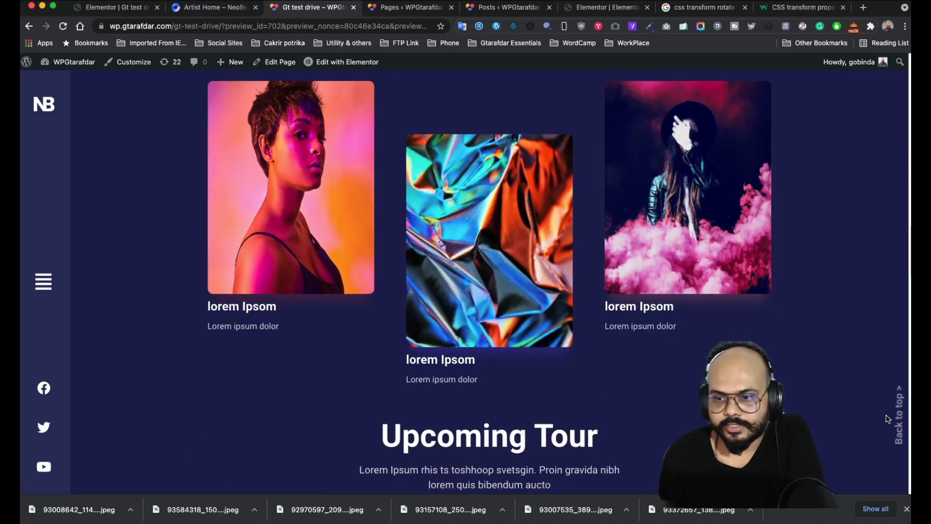
pyautogui.scroll(-8, 898, 418)
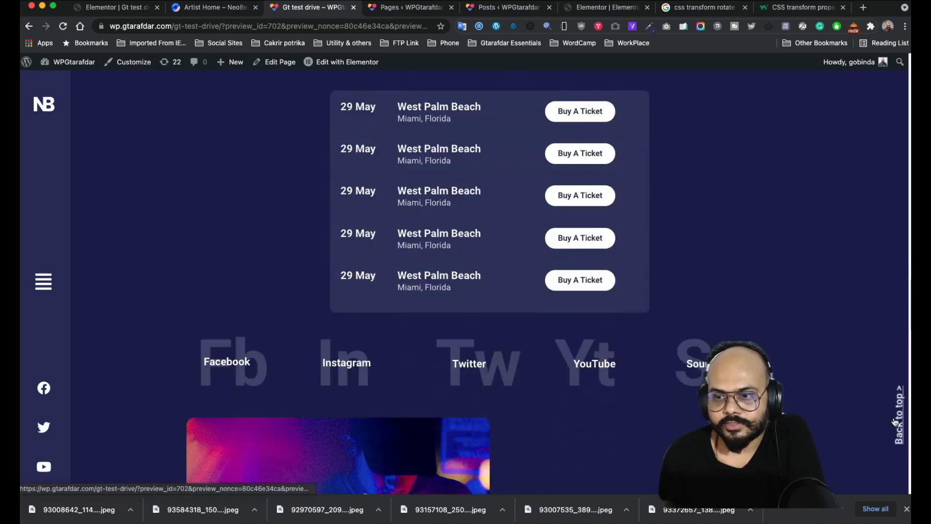
pyautogui.click(900, 420)
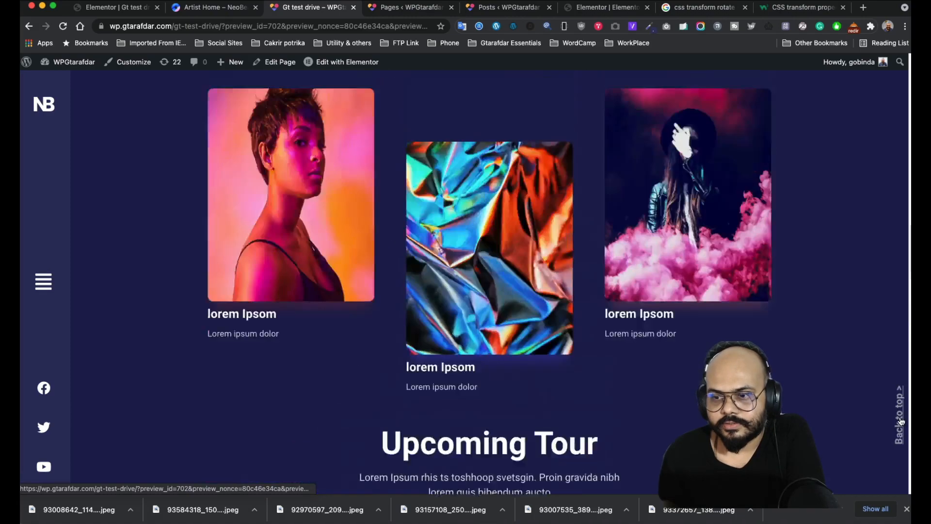
pyautogui.scroll(-8, 878, 398)
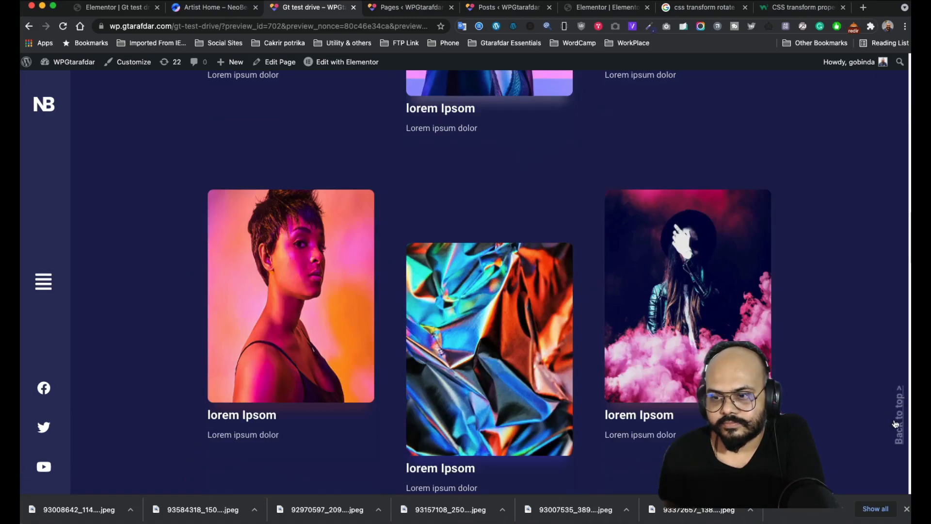
pyautogui.scroll(-5, 884, 404)
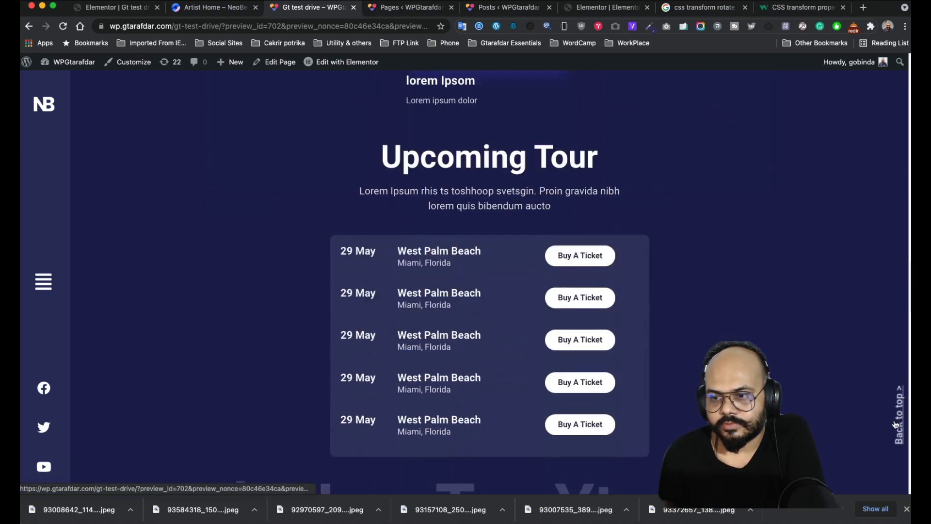
pyautogui.click(900, 422)
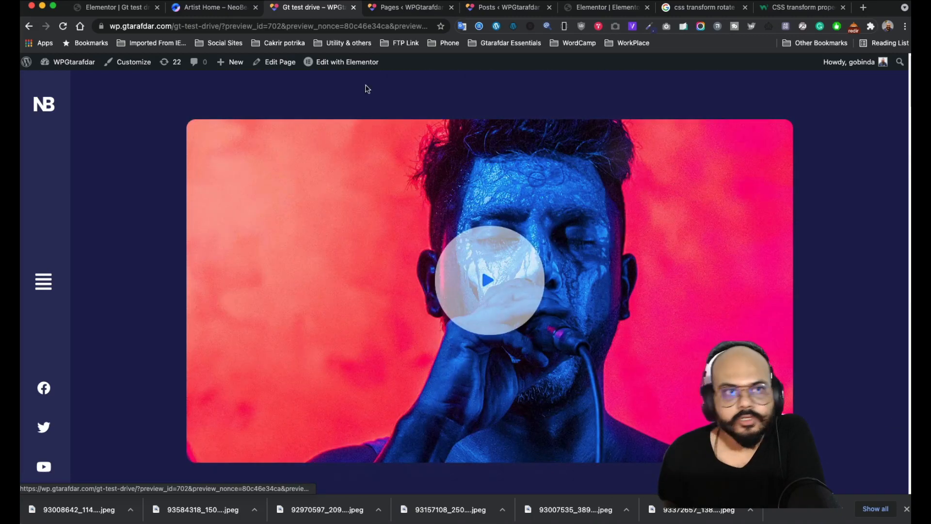
# - Narrow the Fade In viewport range to start at 26%, update the page, and return to the preview
pyautogui.click(220, 13)
pyautogui.click(111, 14)
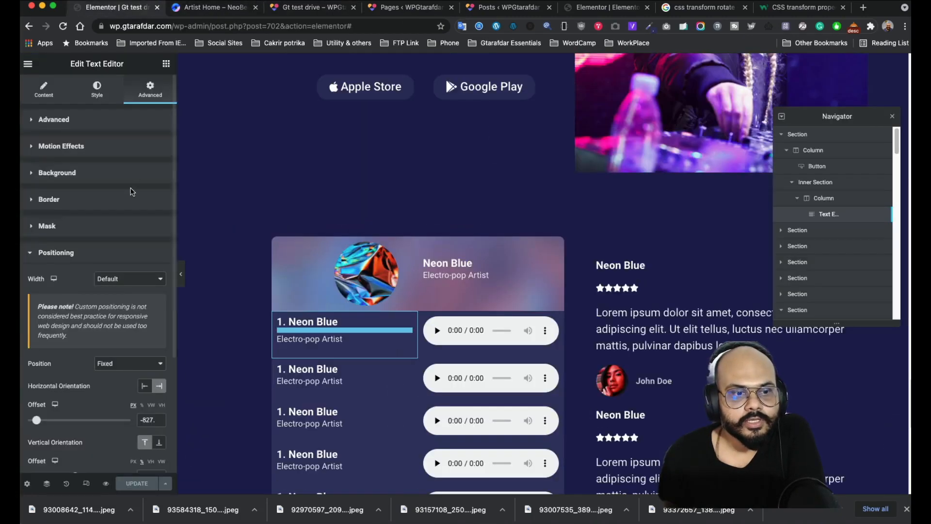
pyautogui.scroll(-1, 110, 342)
pyautogui.scroll(1, 112, 218)
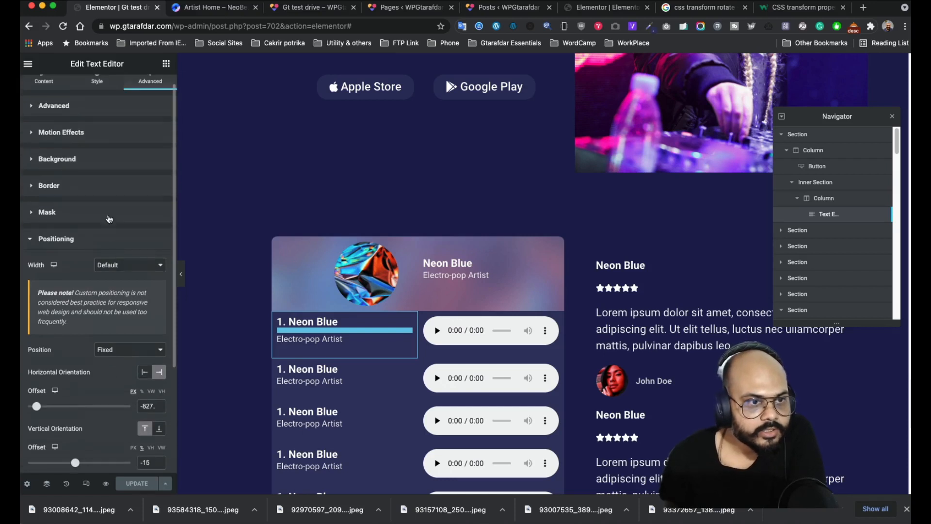
pyautogui.click(95, 139)
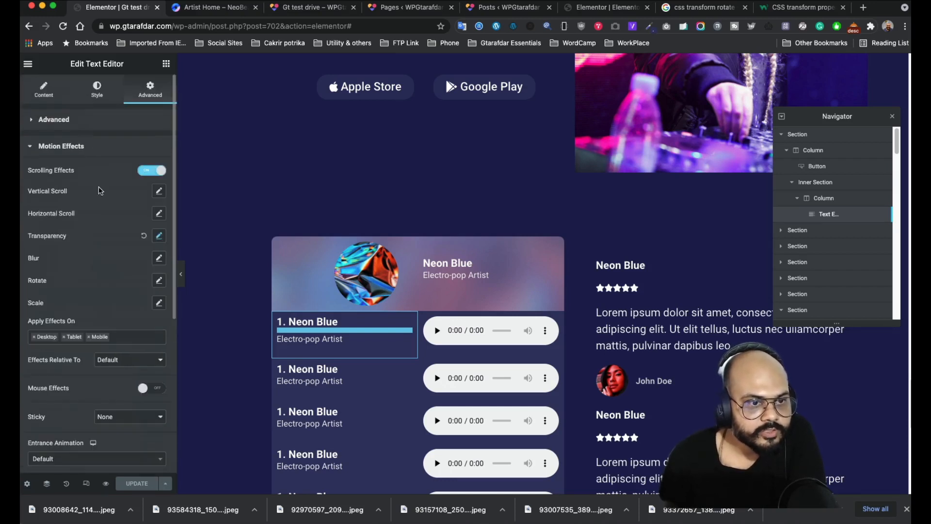
pyautogui.click(160, 236)
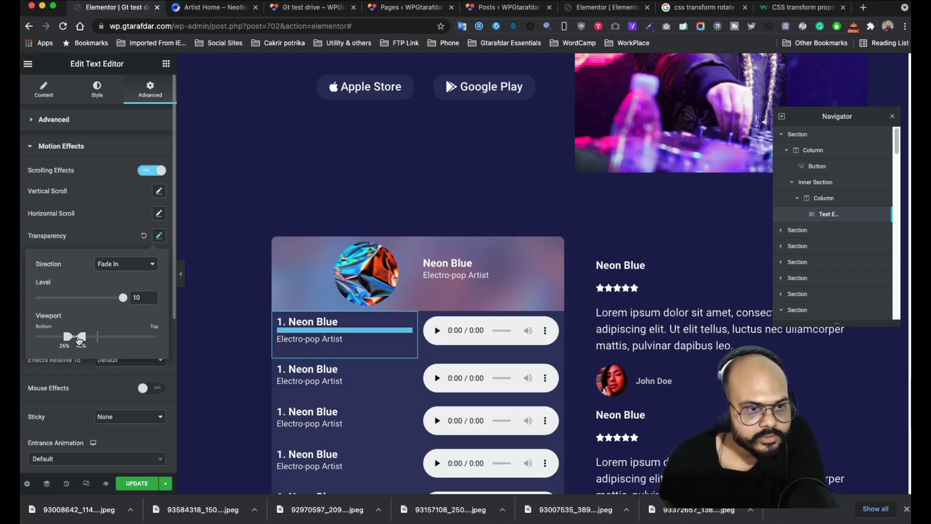
pyautogui.click(134, 485)
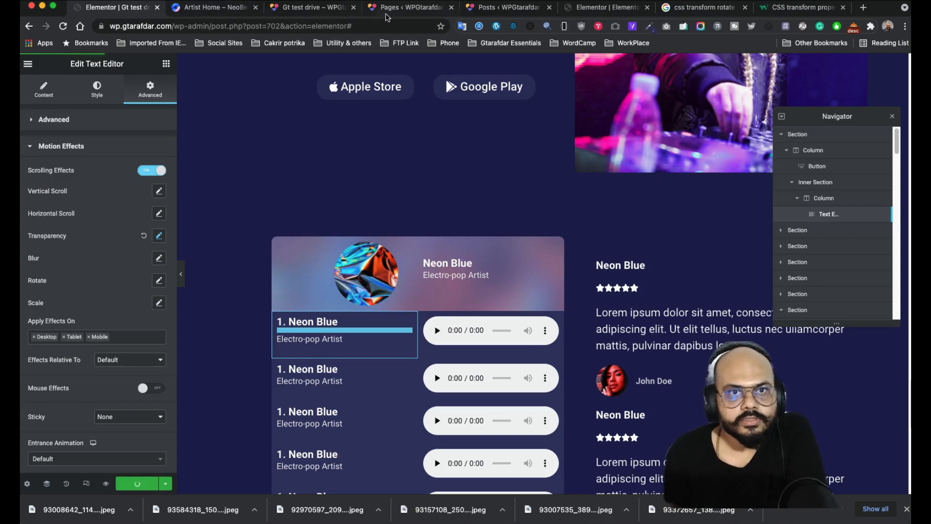
pyautogui.click(315, 7)
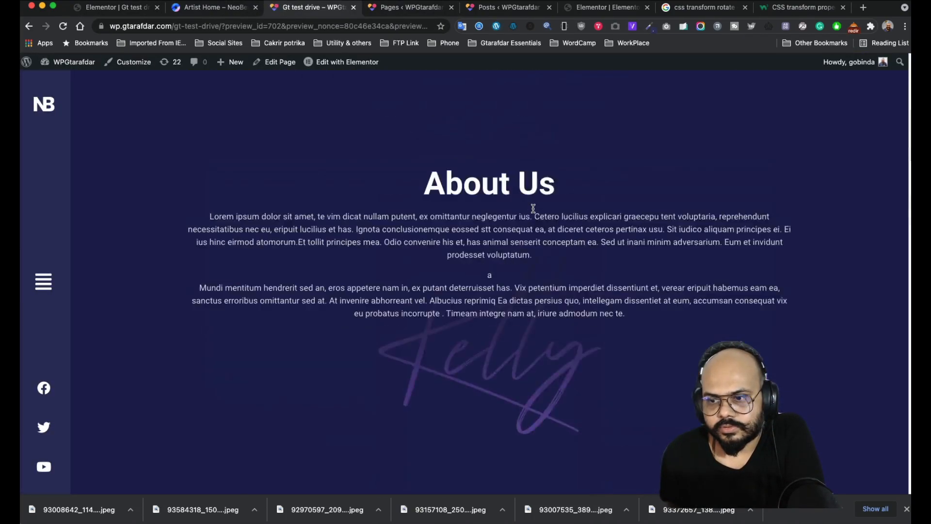
pyautogui.scroll(8, 534, 208)
pyautogui.scroll(-20, 533, 210)
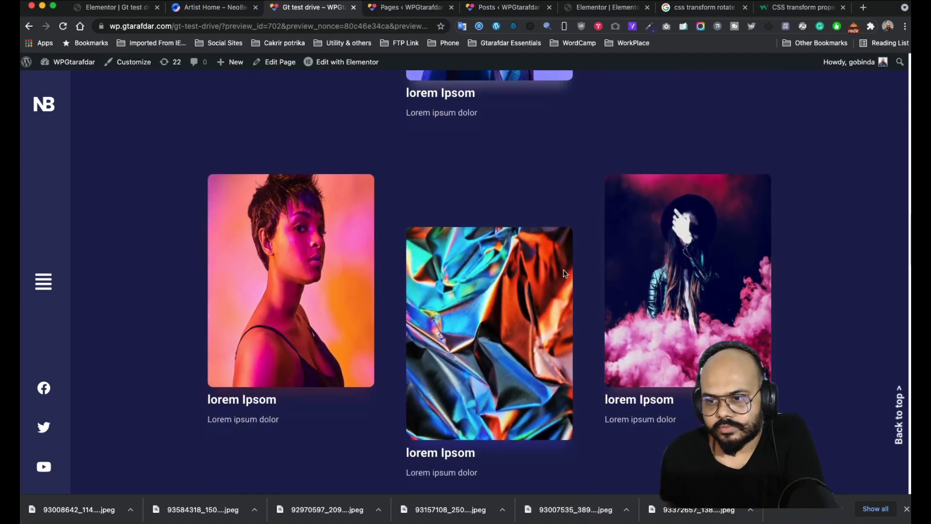
pyautogui.scroll(-15, 875, 399)
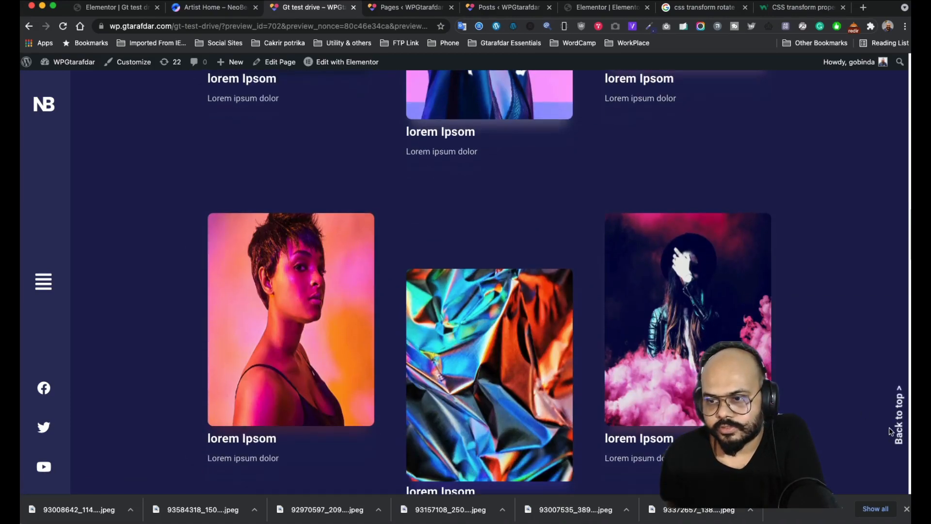
pyautogui.click(891, 432)
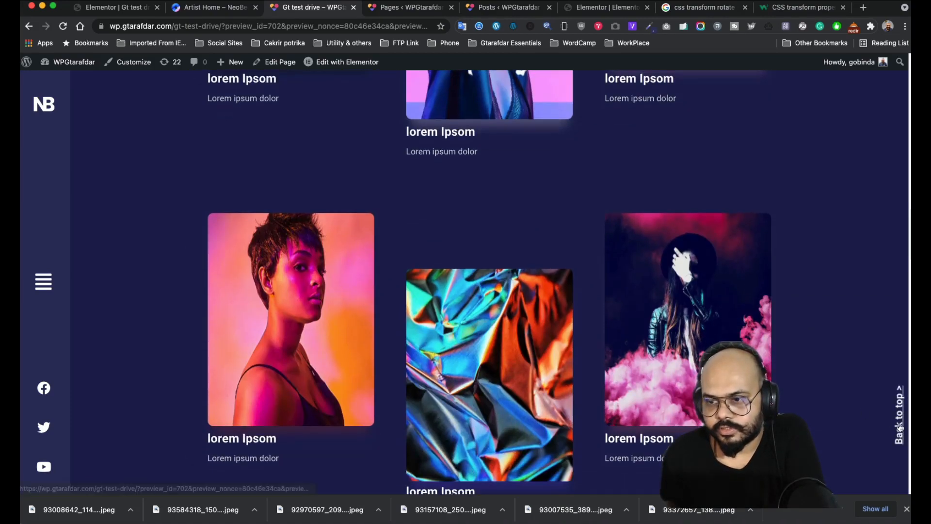
pyautogui.scroll(-20, 726, 307)
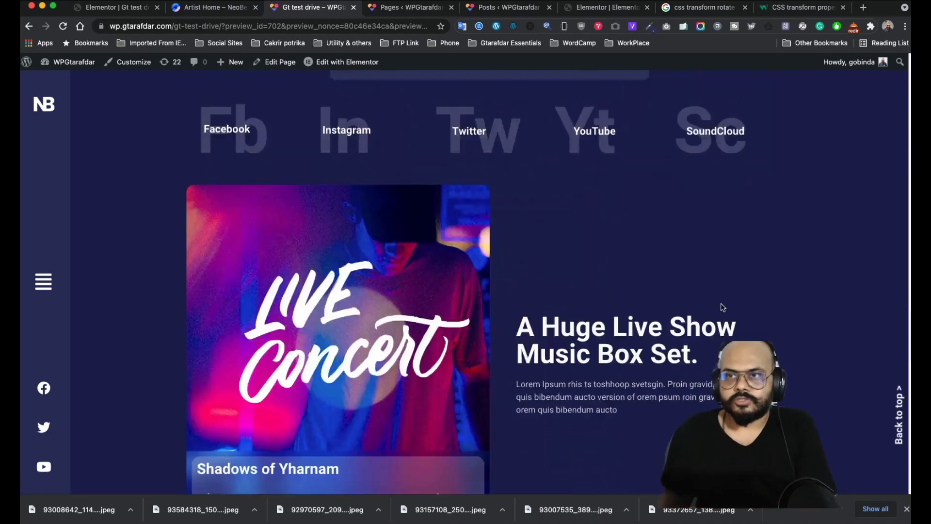
pyautogui.click(900, 422)
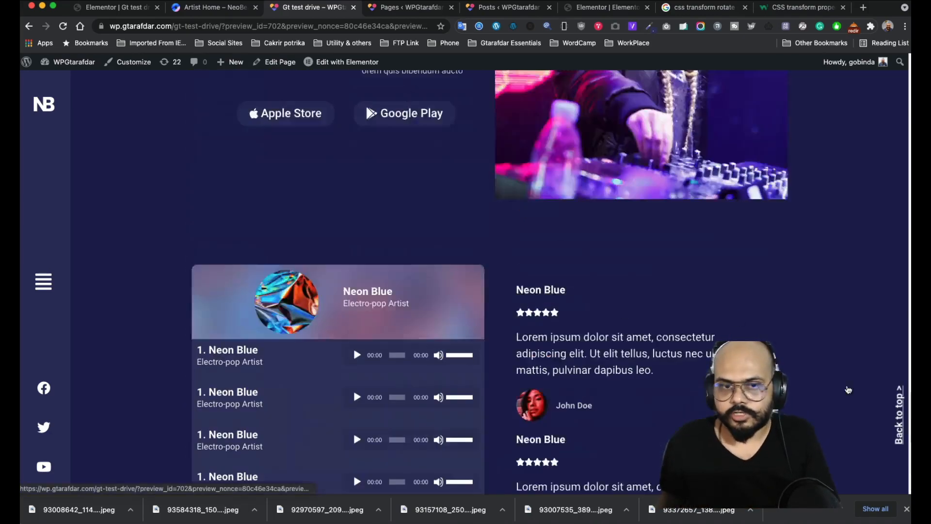
pyautogui.scroll(-5, 219, 259)
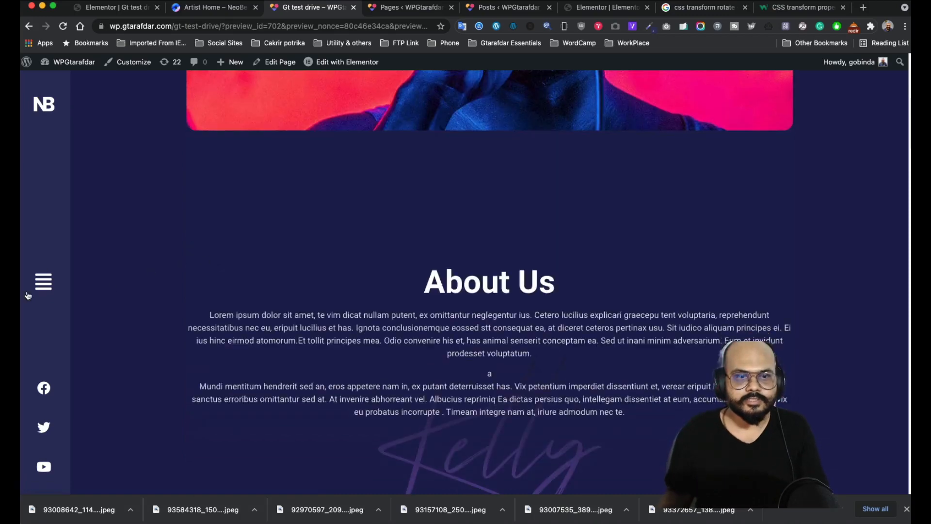
pyautogui.click(43, 281)
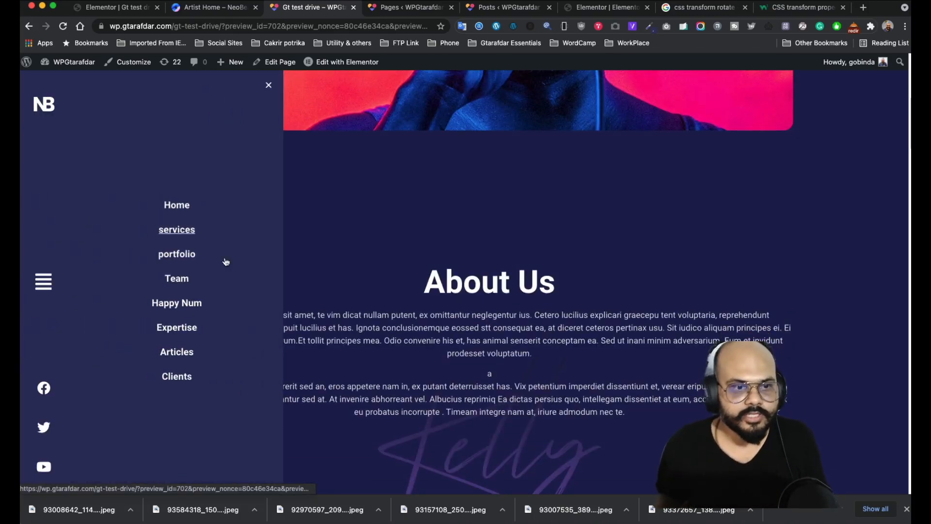
pyautogui.scroll(5, 225, 260)
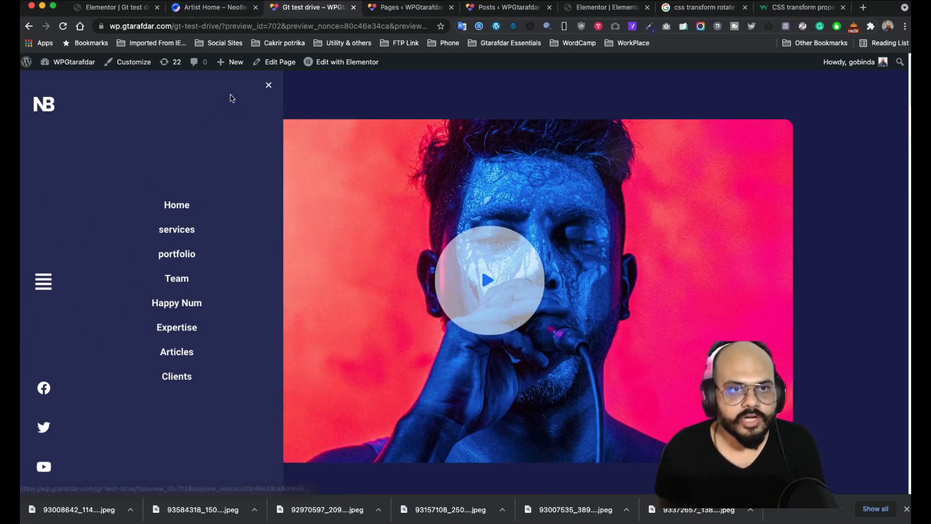
pyautogui.click(267, 86)
pyautogui.scroll(-10, 92, 330)
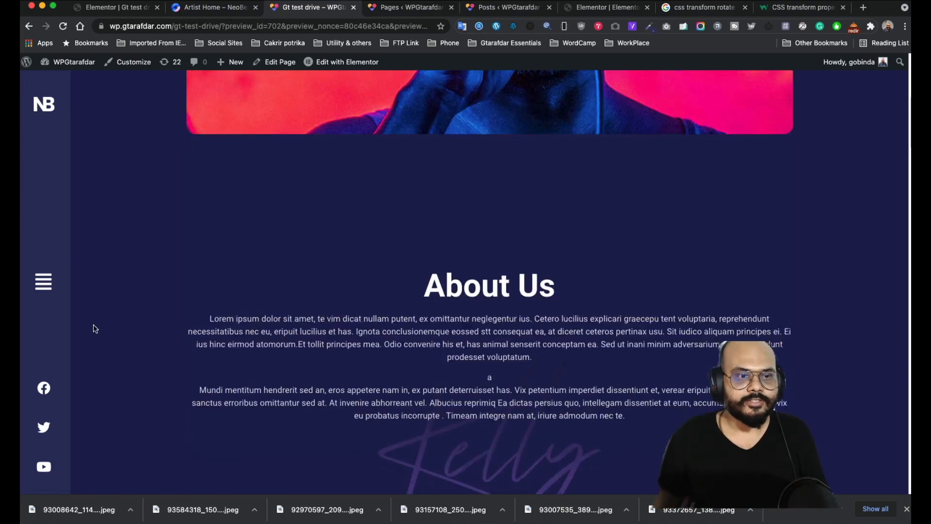
pyautogui.scroll(7, 102, 291)
pyautogui.scroll(8, 105, 265)
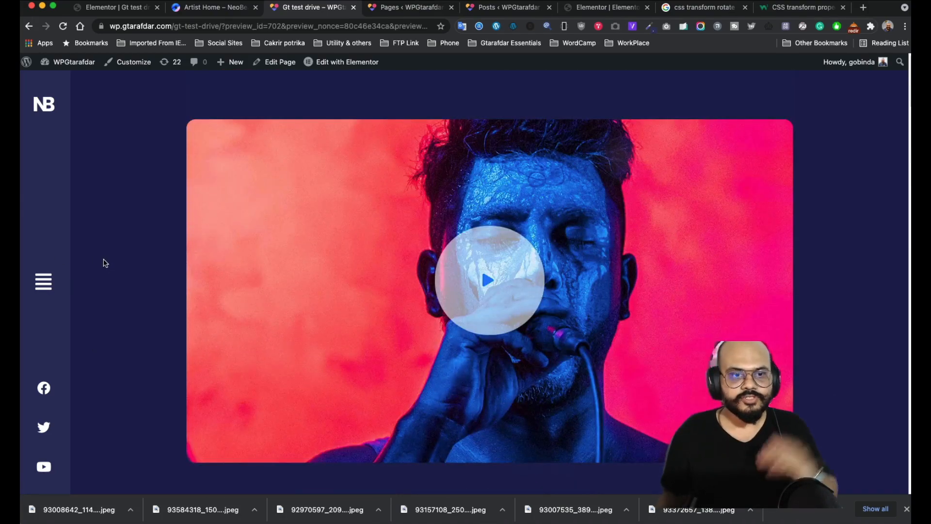
pyautogui.scroll(-4, 103, 262)
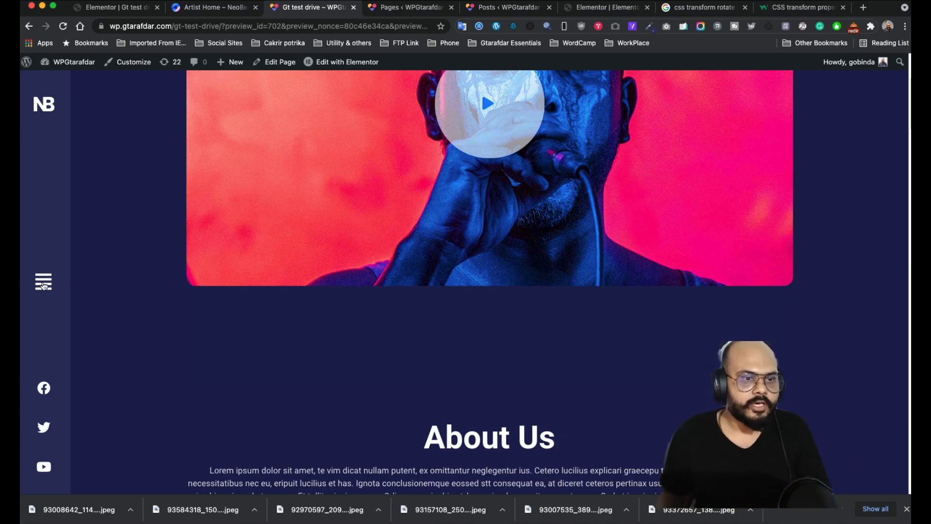
pyautogui.click(43, 283)
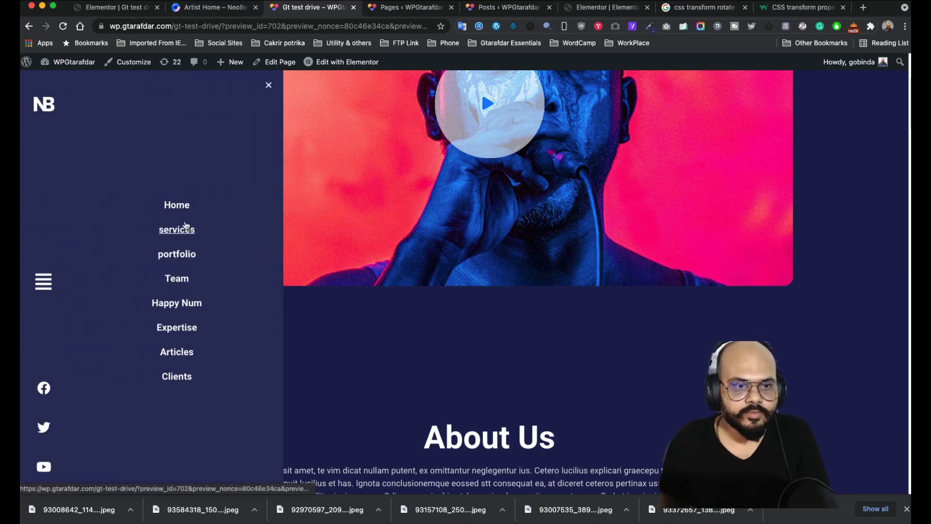
pyautogui.click(269, 86)
pyautogui.scroll(-5, 222, 291)
pyautogui.scroll(-15, 222, 292)
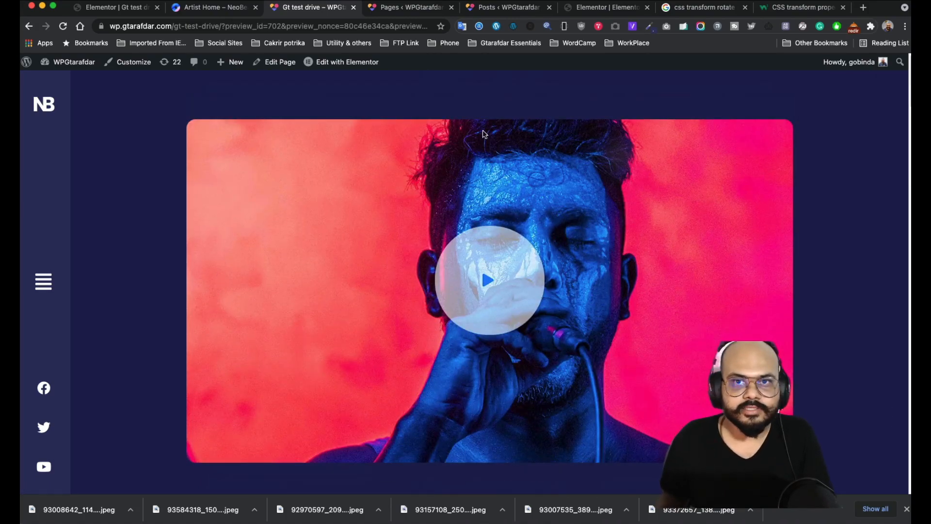
# - Scroll the preview down to the footer, then use Back to top to jump back to the hero video
pyautogui.scroll(-7, 447, 170)
pyautogui.scroll(-15, 144, 336)
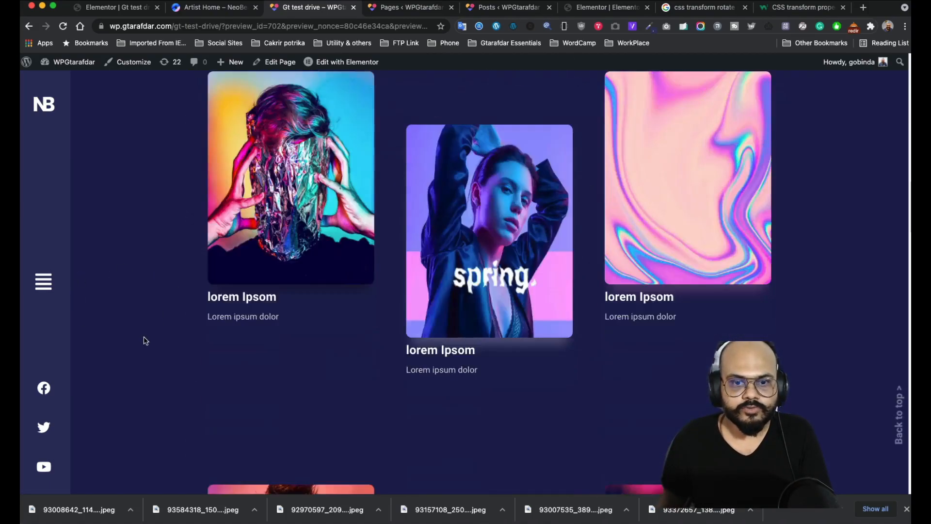
pyautogui.scroll(-20, 144, 330)
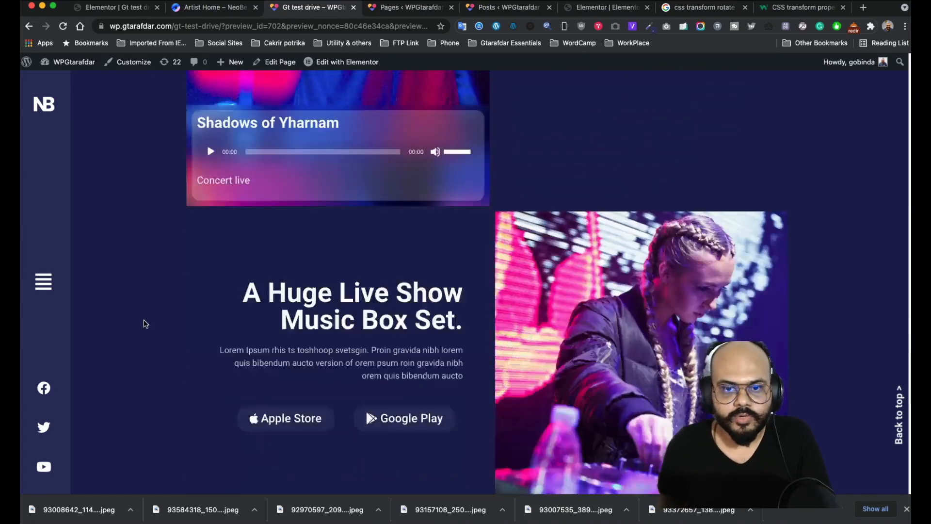
pyautogui.scroll(8, 134, 302)
pyautogui.scroll(8, 134, 301)
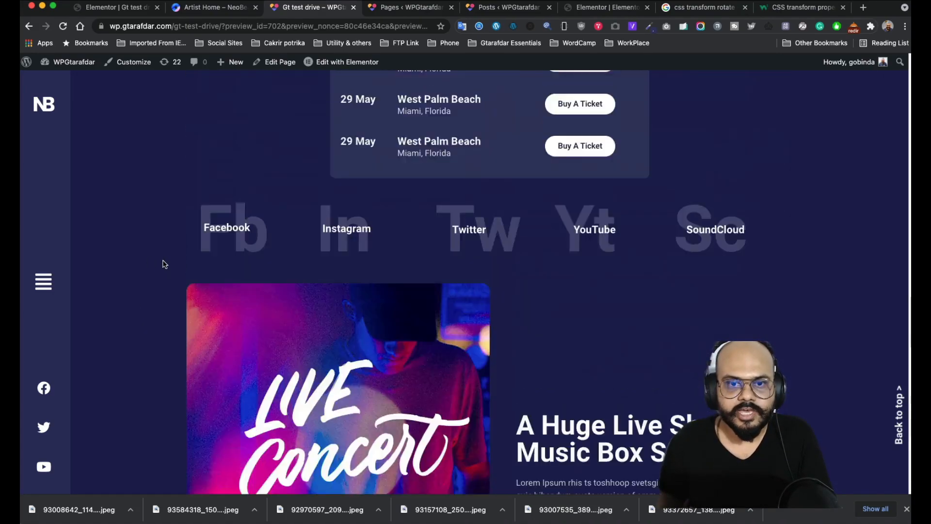
pyautogui.scroll(-4, 165, 264)
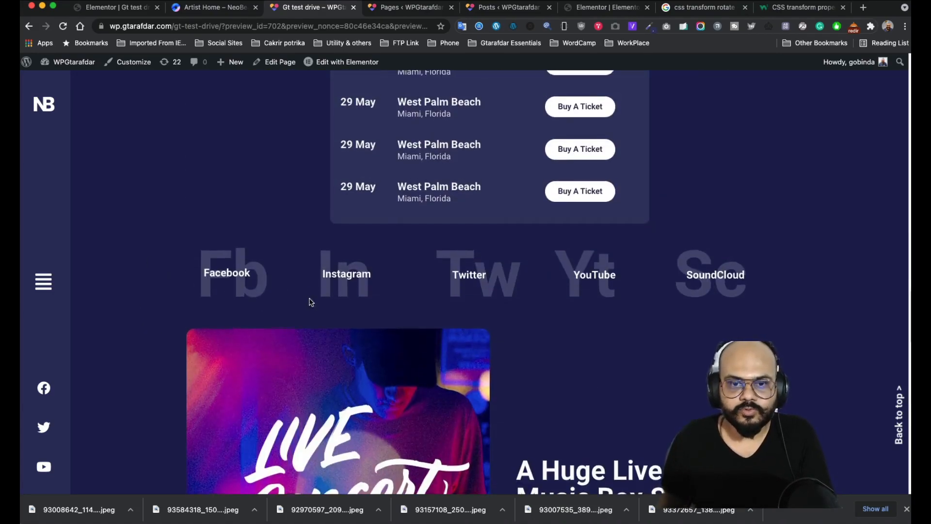
pyautogui.scroll(-3, 291, 304)
pyautogui.scroll(6, 251, 271)
pyautogui.scroll(-5, 251, 281)
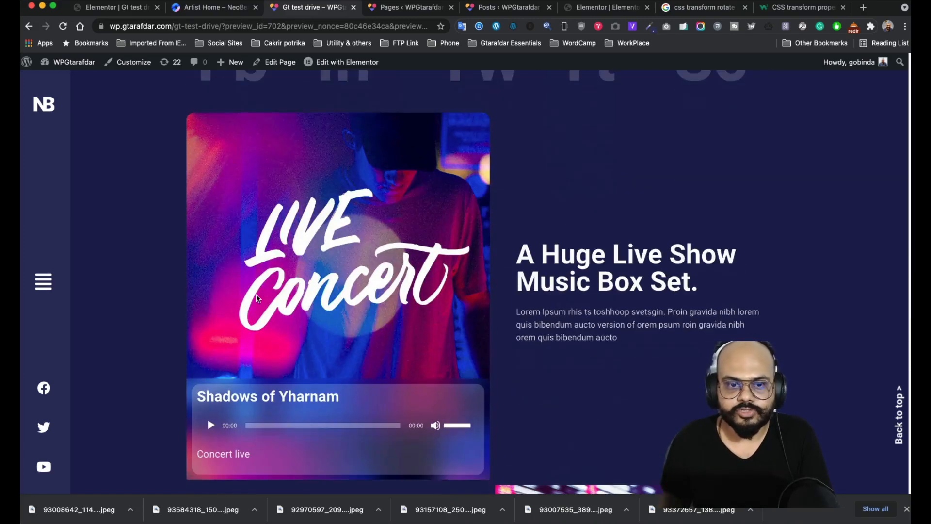
pyautogui.scroll(-3, 311, 291)
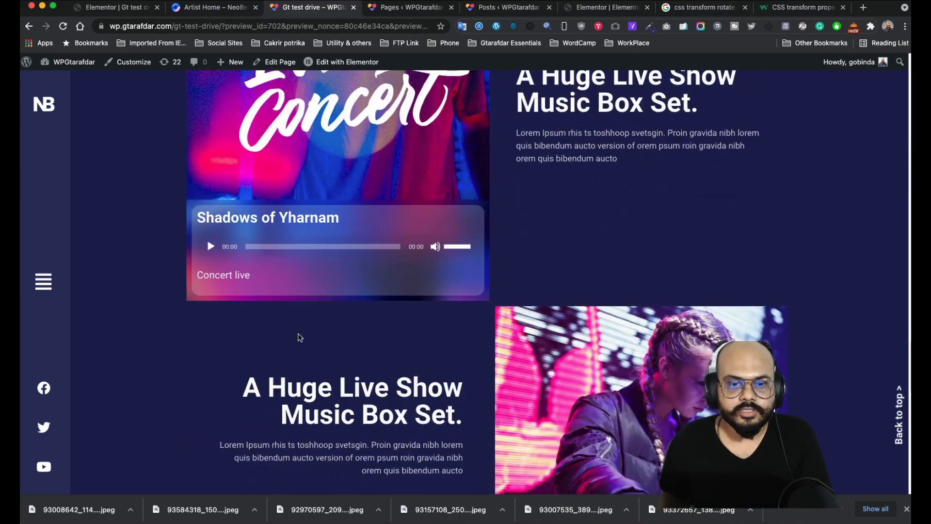
pyautogui.scroll(4, 301, 310)
pyautogui.scroll(-8, 436, 242)
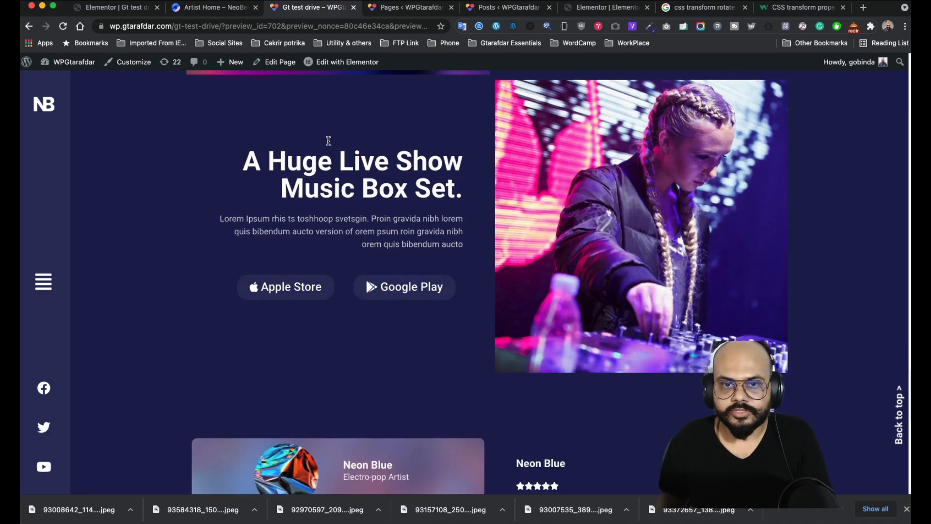
pyautogui.scroll(-4, 353, 321)
pyautogui.scroll(-3, 349, 315)
pyautogui.scroll(5, 348, 319)
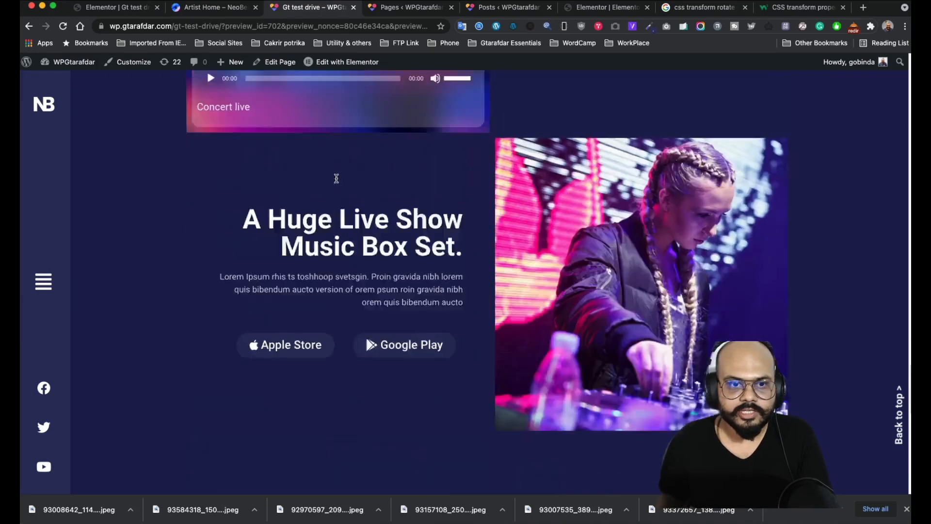
pyautogui.scroll(-8, 347, 312)
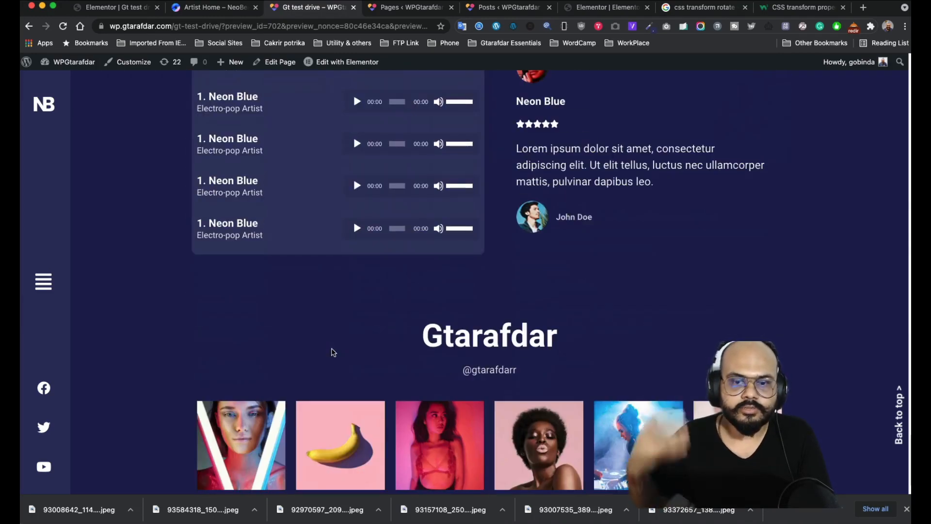
pyautogui.scroll(3, 325, 329)
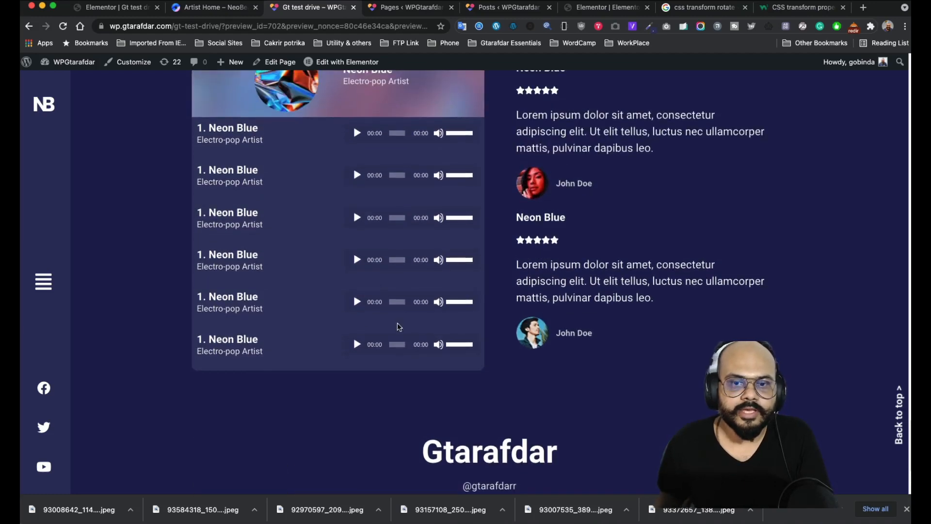
pyautogui.scroll(-4, 362, 330)
pyautogui.scroll(4, 561, 270)
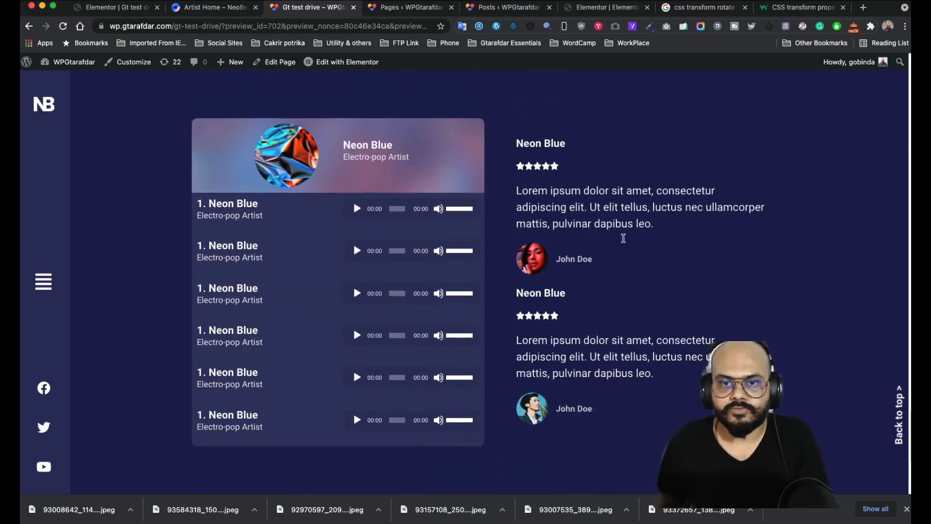
pyautogui.scroll(-4, 497, 295)
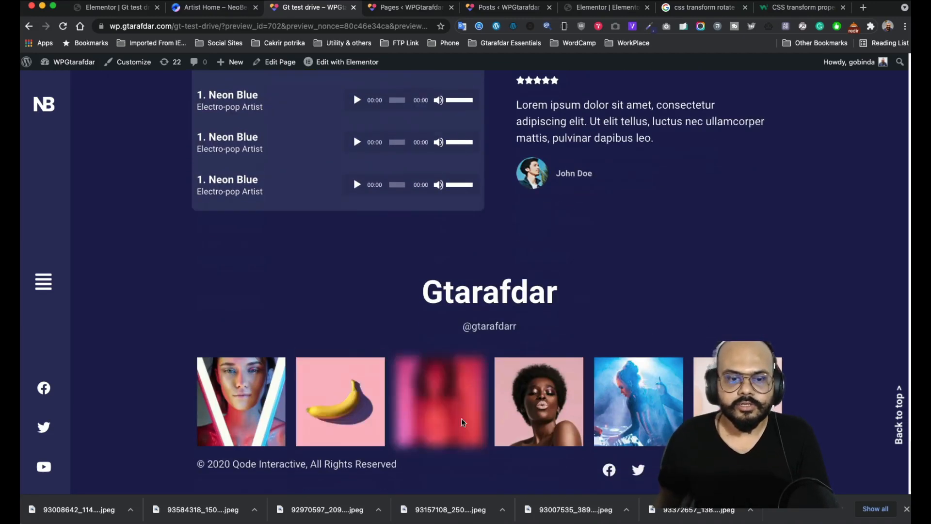
pyautogui.click(899, 427)
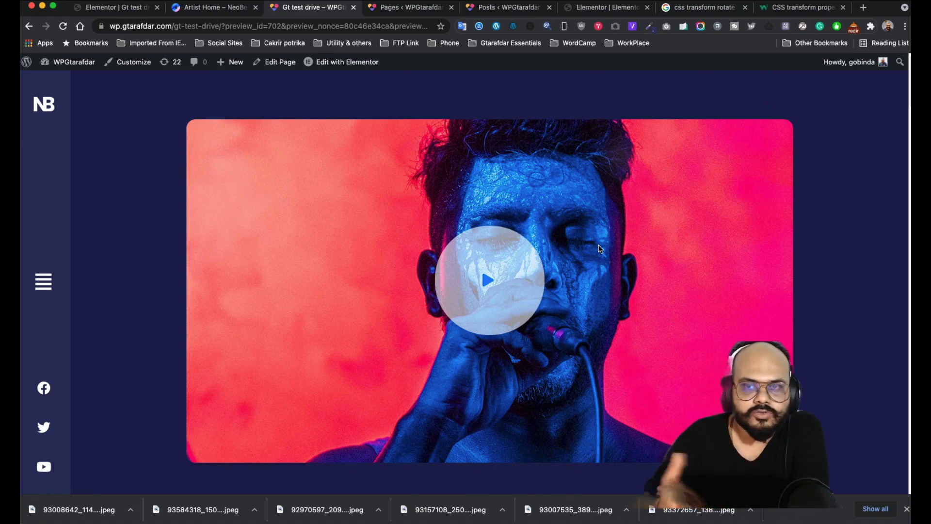
pyautogui.scroll(-20, 598, 247)
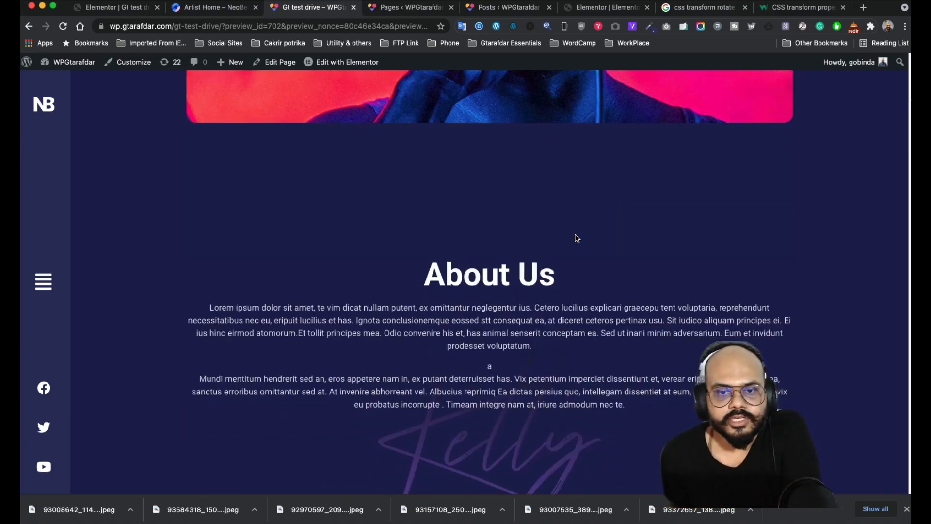
pyautogui.scroll(15, 573, 245)
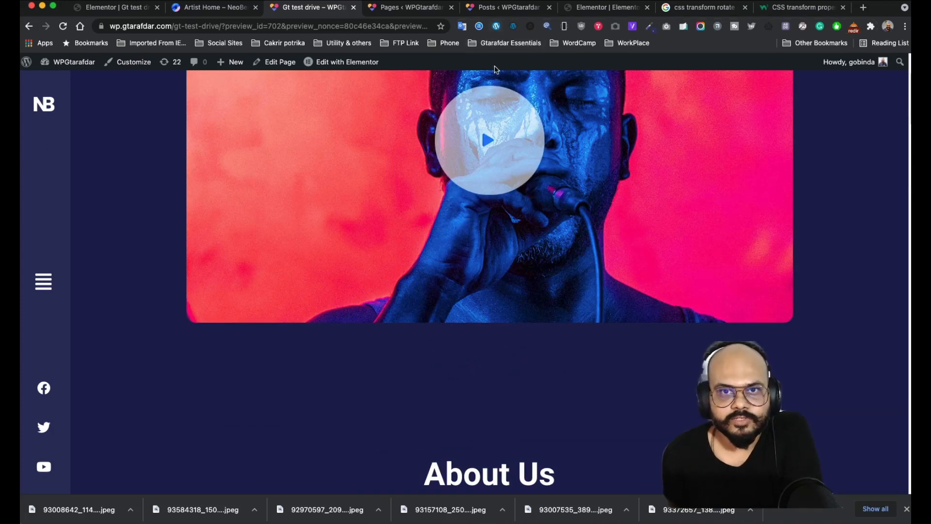
pyautogui.click(565, 27)
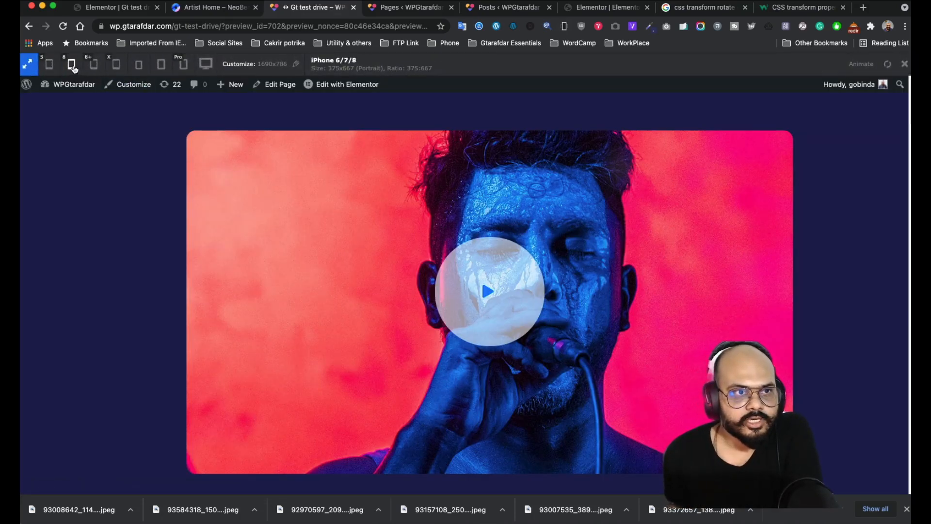
pyautogui.click(73, 66)
pyautogui.scroll(-10, 388, 194)
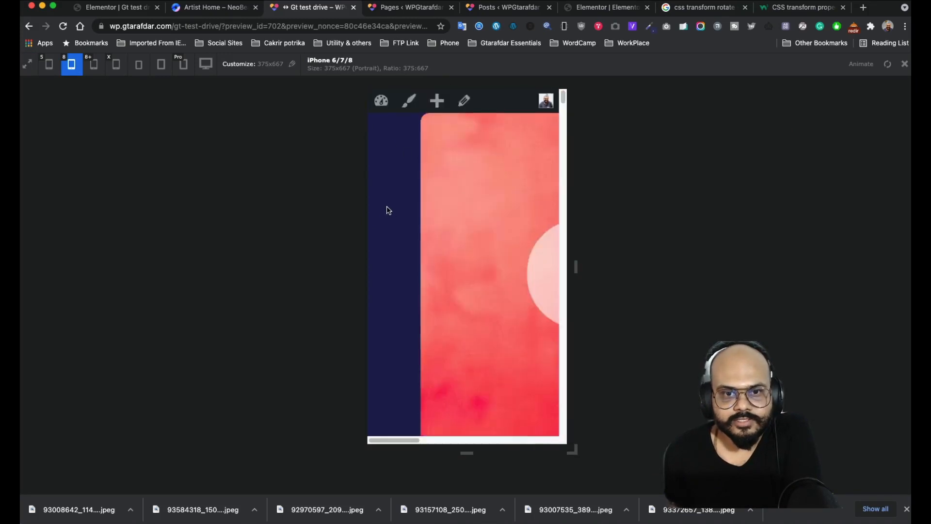
pyautogui.scroll(10, 393, 230)
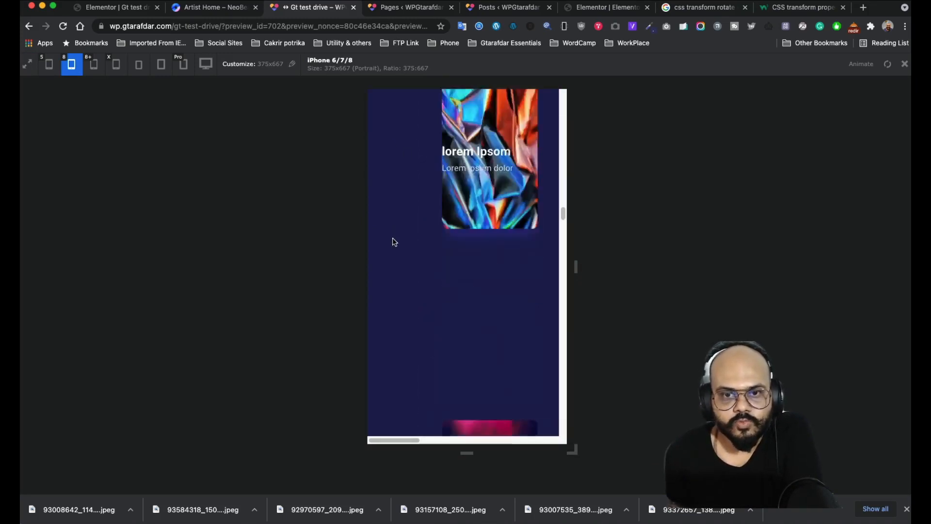
pyautogui.scroll(5, 383, 189)
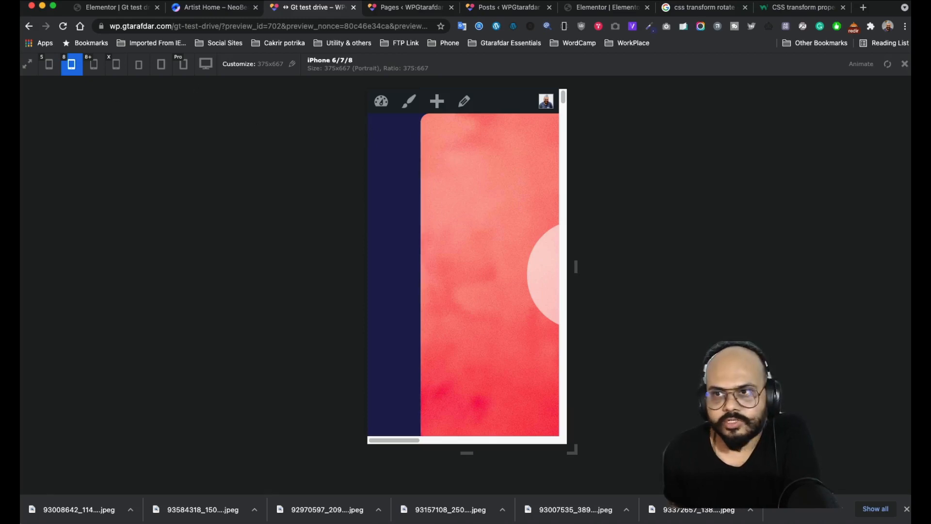
pyautogui.click(903, 65)
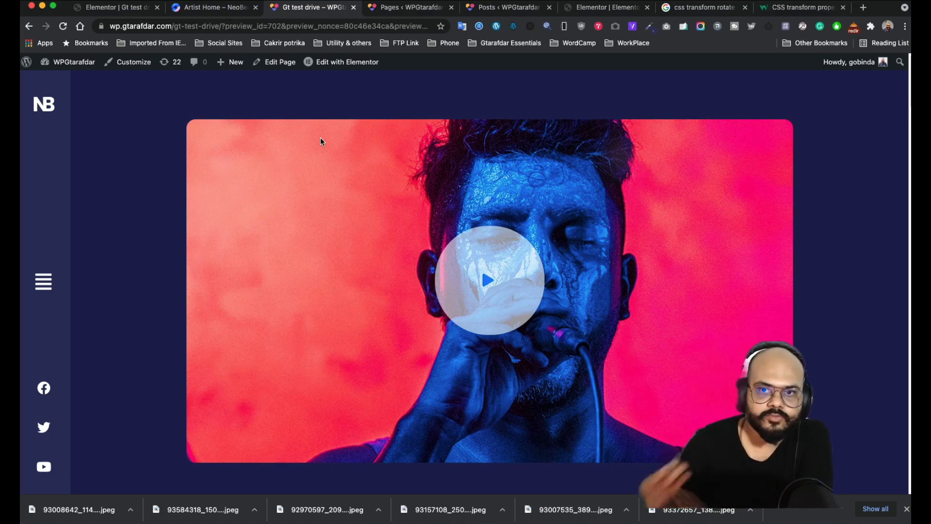
pyautogui.scroll(-10, 305, 125)
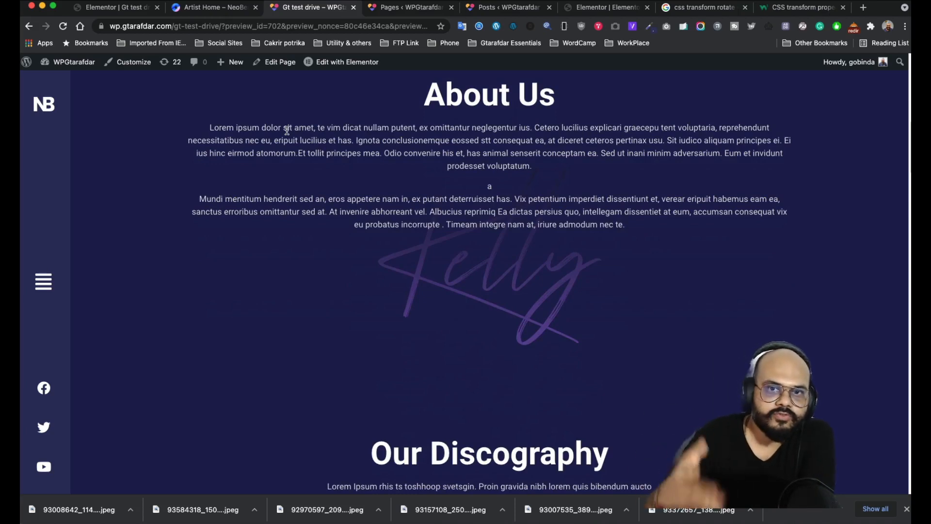
pyautogui.scroll(-1, 321, 182)
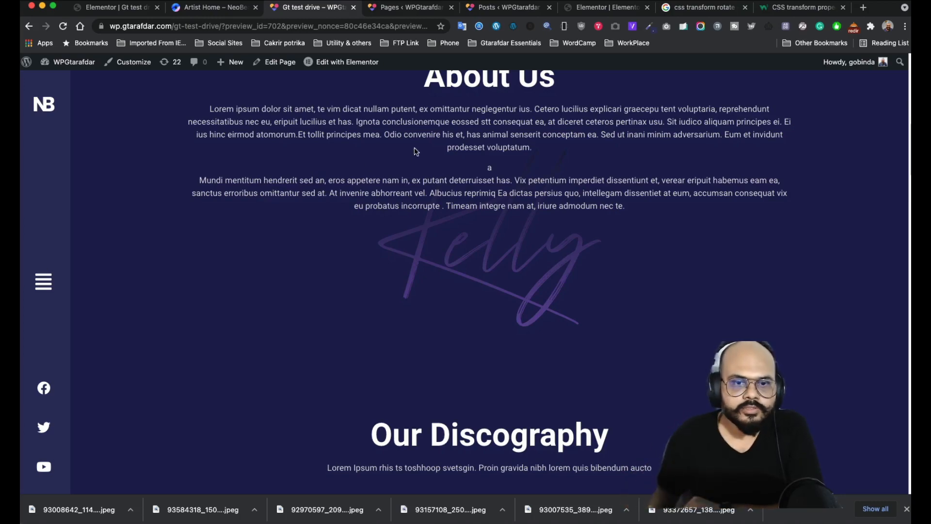
pyautogui.scroll(-12, 369, 276)
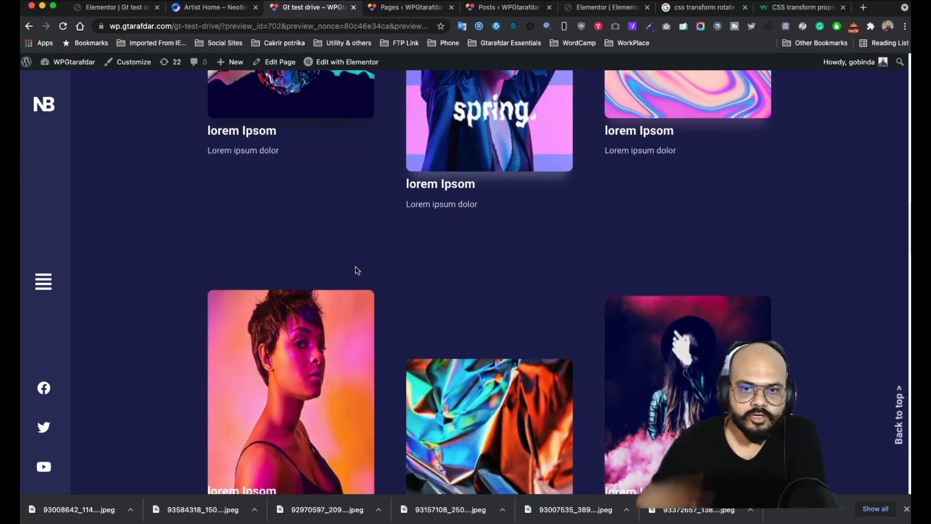
pyautogui.scroll(-15, 357, 271)
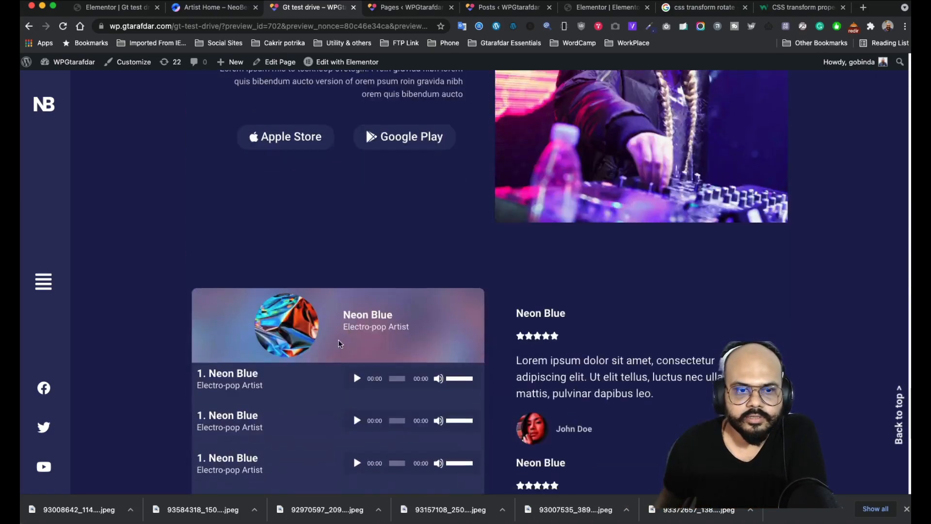
pyautogui.scroll(-6, 339, 344)
pyautogui.scroll(15, 330, 315)
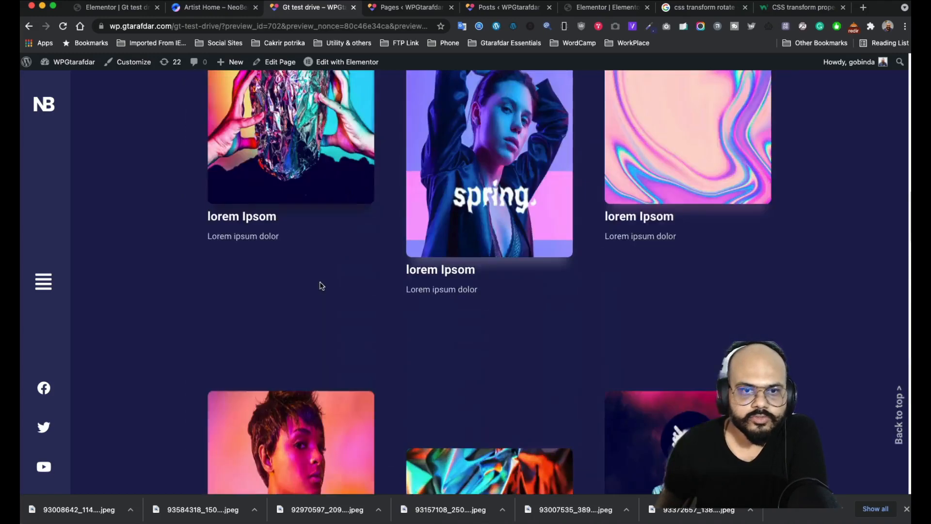
pyautogui.scroll(-5, 321, 286)
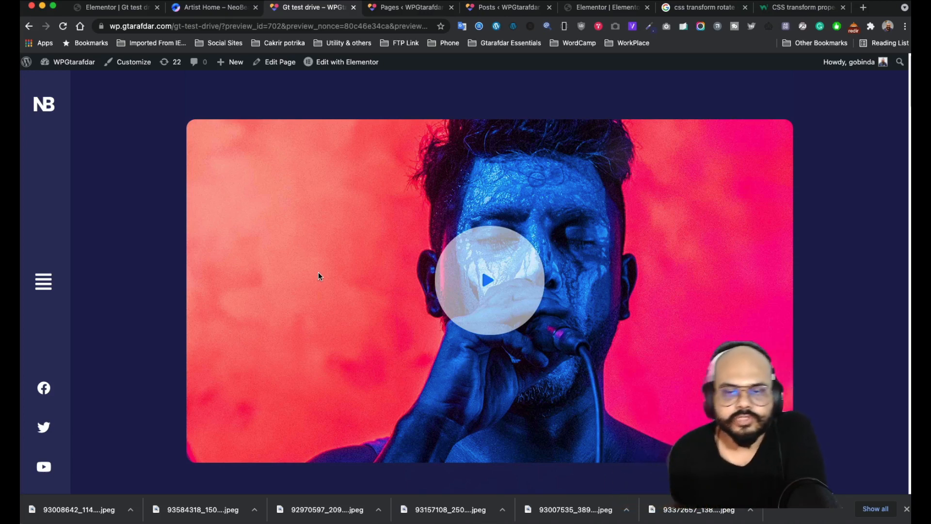
pyautogui.scroll(-10, 316, 274)
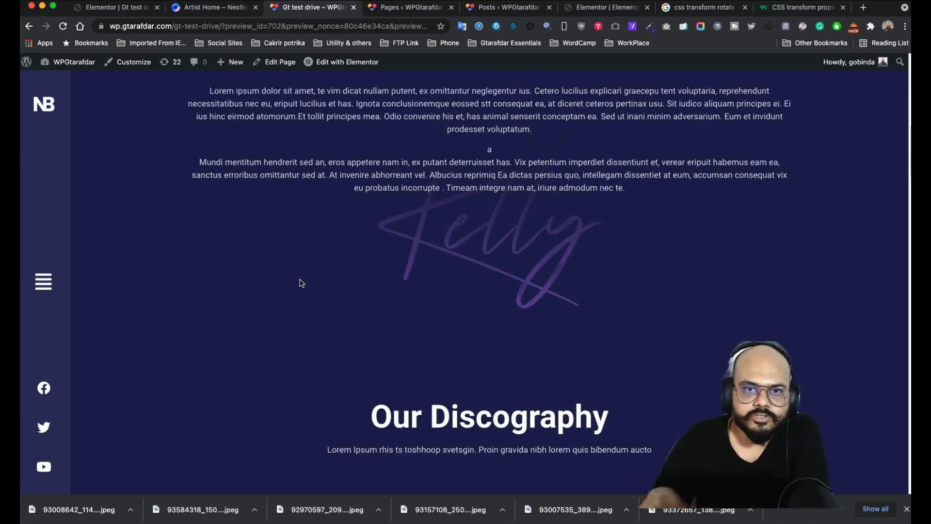
pyautogui.scroll(-15, 302, 283)
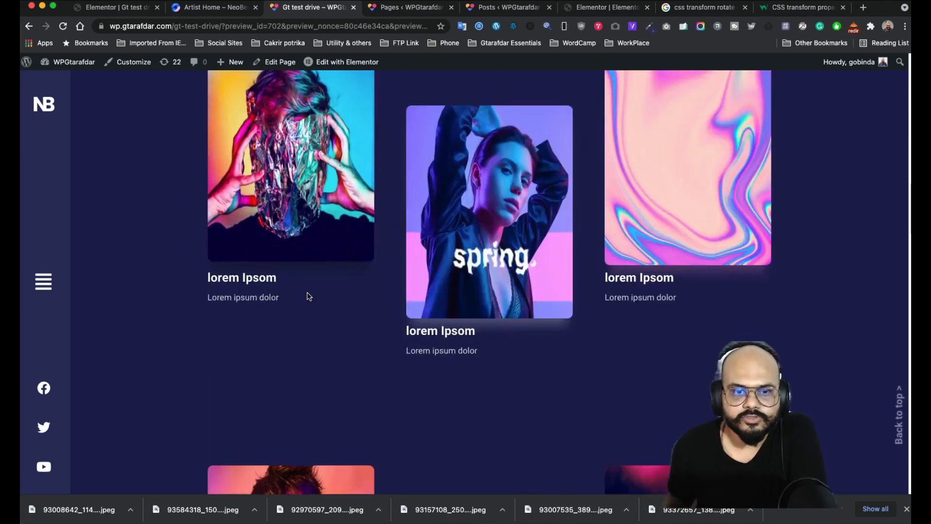